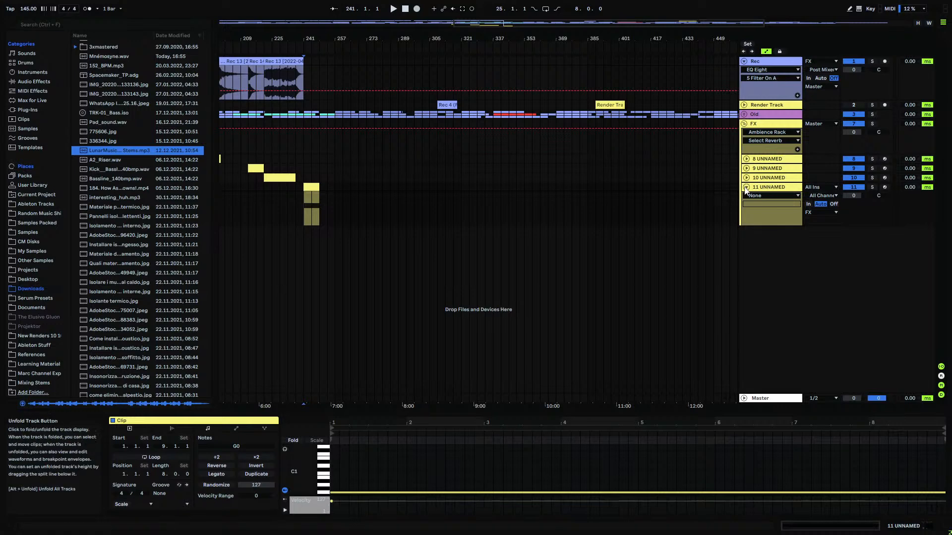
# - Fold the 11 UNNAMED track and look through the C folder of Projektor Psychedelic Atmospheres in My Samples
pyautogui.press('Left')
pyautogui.click(37, 224)
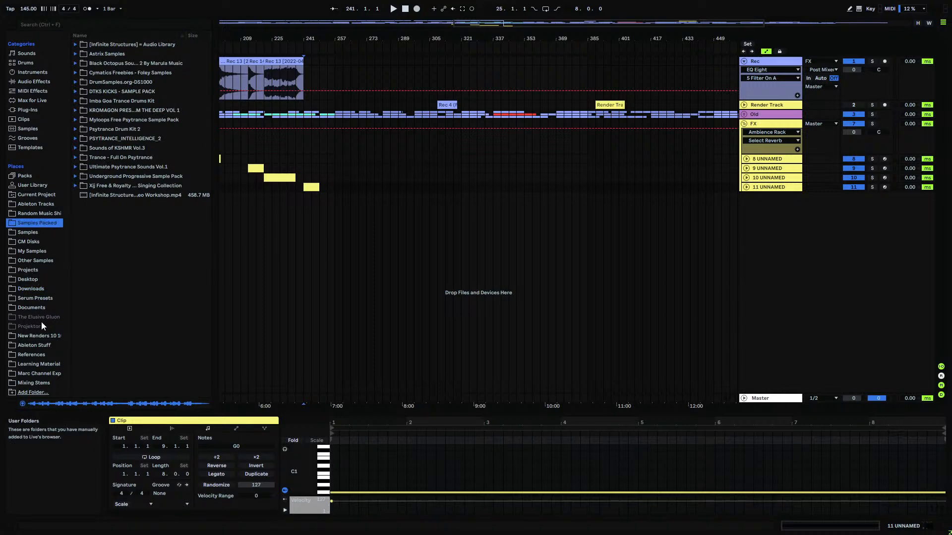
pyautogui.click(34, 251)
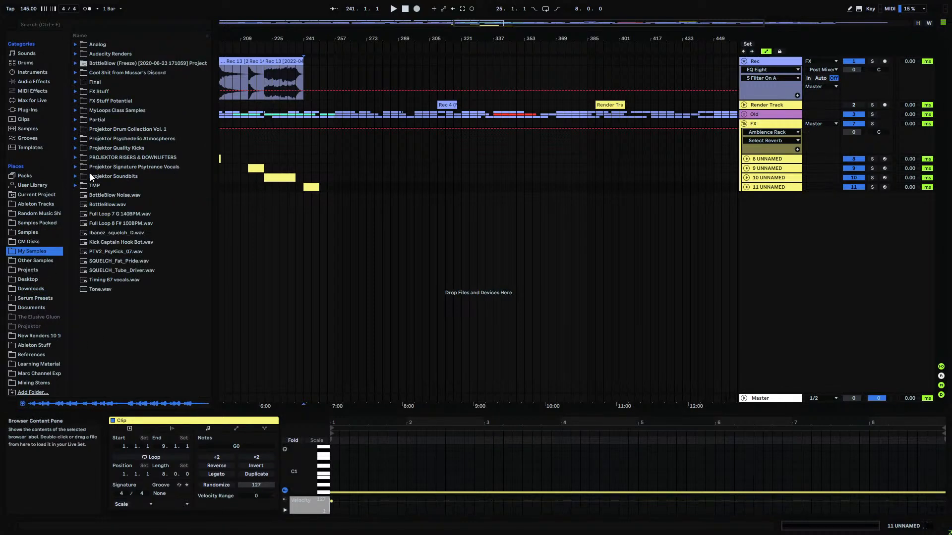
pyautogui.click(82, 139)
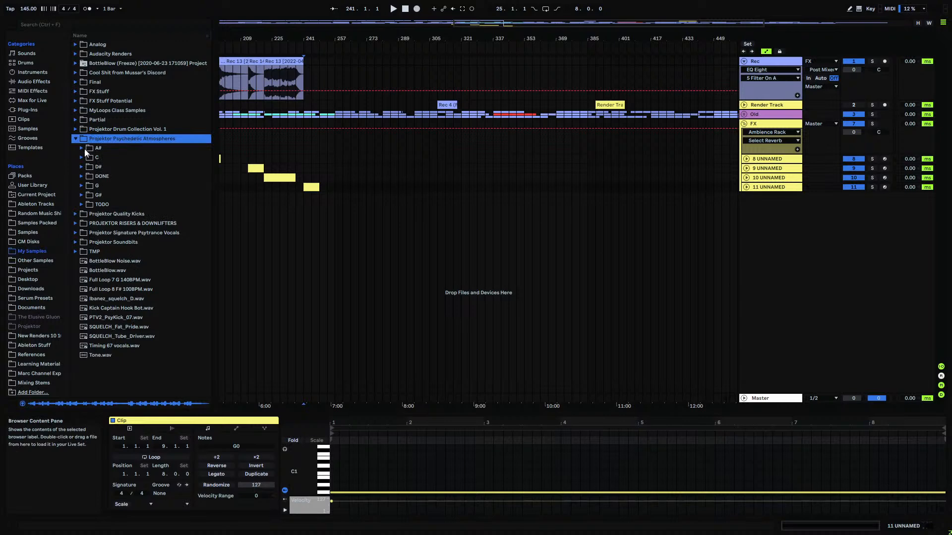
pyautogui.click(82, 158)
pyautogui.scroll(-5, 139, 248)
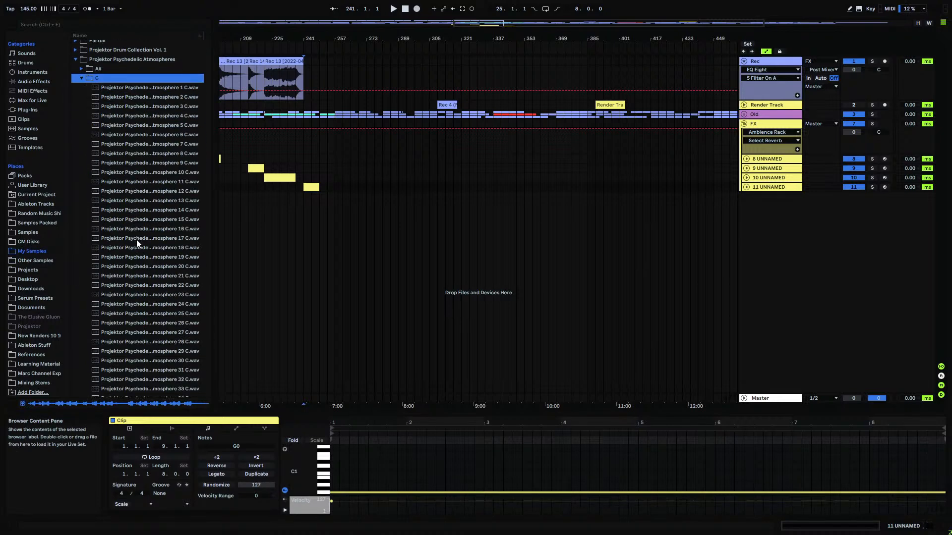
pyautogui.scroll(-3, 143, 252)
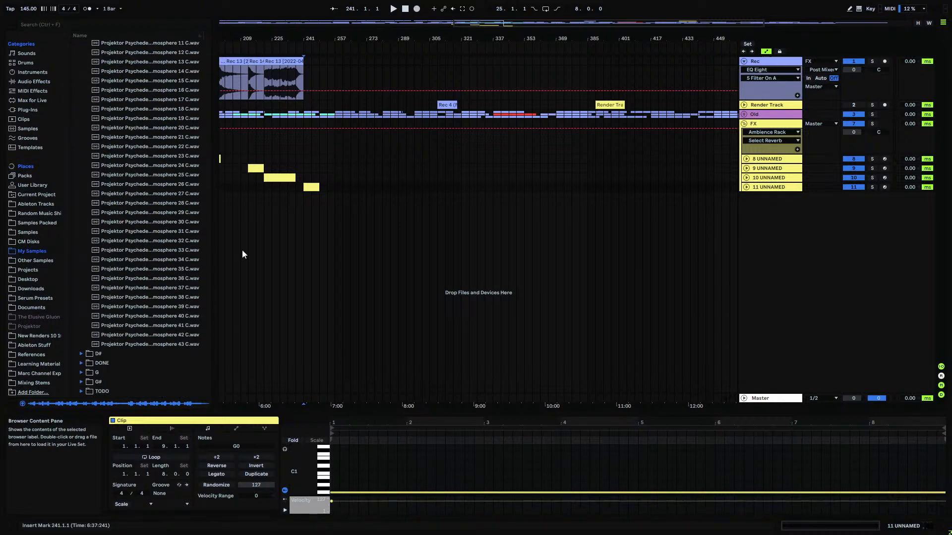
pyautogui.scroll(6, 174, 283)
pyautogui.scroll(-6, 154, 133)
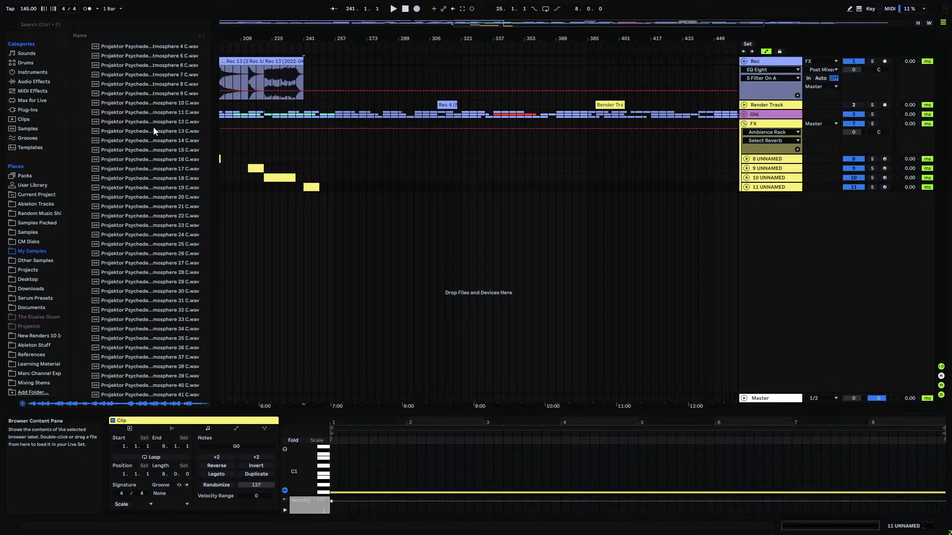
# - Look through the D#, G and G# folders of the Projektor Psychedelic Atmospheres pack
pyautogui.click(84, 353)
pyautogui.scroll(-3, 138, 228)
pyautogui.scroll(-2, 145, 207)
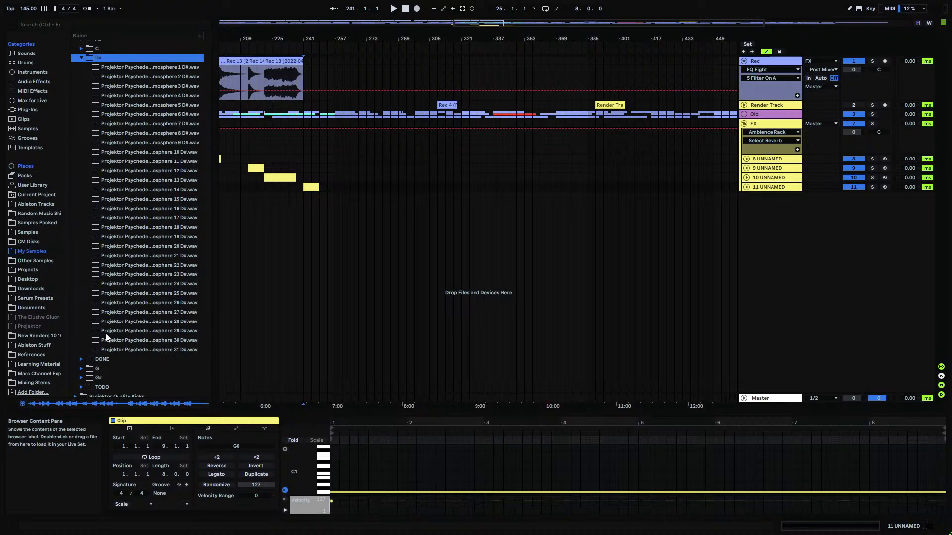
pyautogui.scroll(-3, 146, 244)
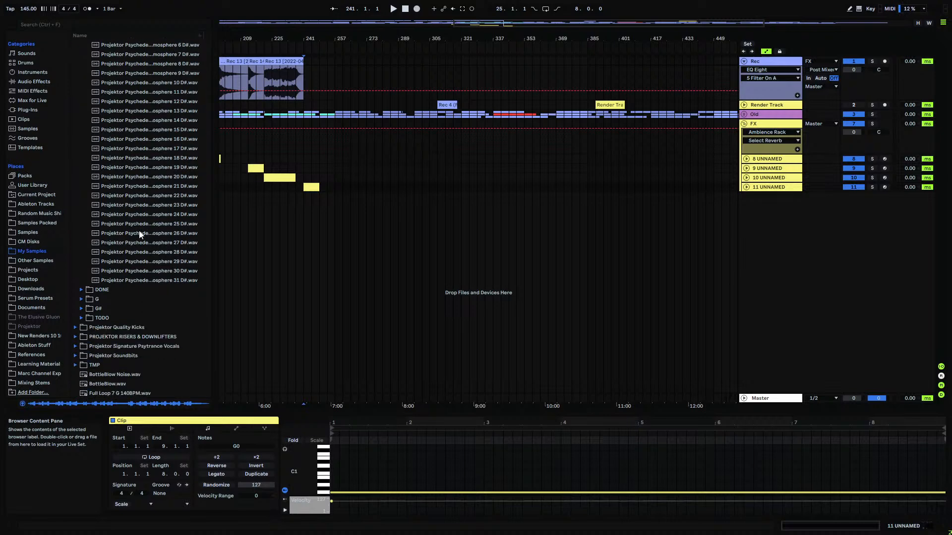
pyautogui.click(83, 298)
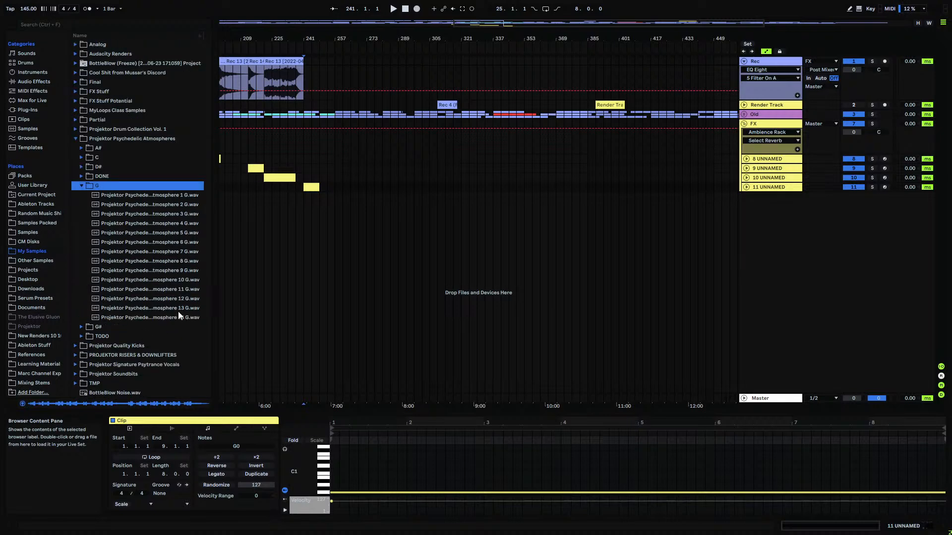
pyautogui.click(83, 326)
pyautogui.click(82, 185)
pyautogui.click(93, 329)
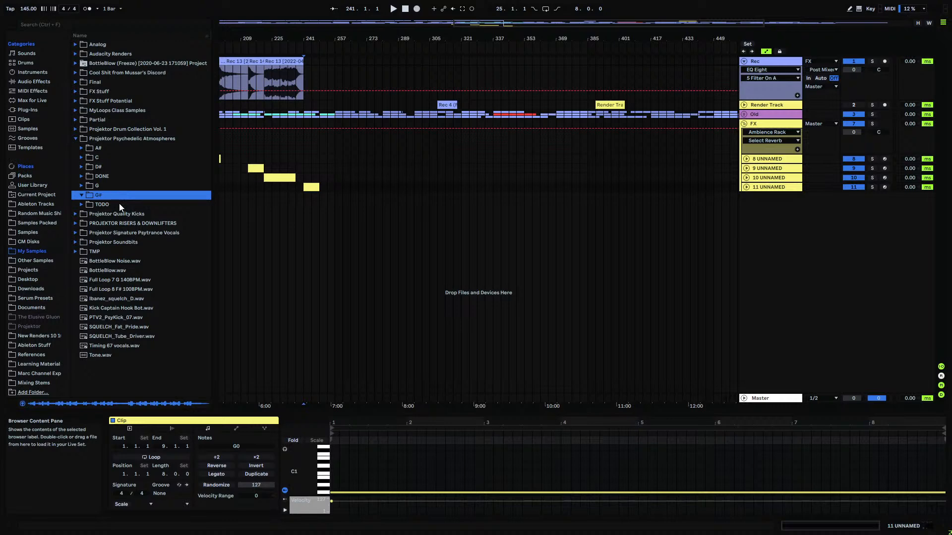
# - Audition the samples in the Projektor Quality Kicks folder one after another, from Projektor Kick 1 to Kick 7
pyautogui.click(84, 215)
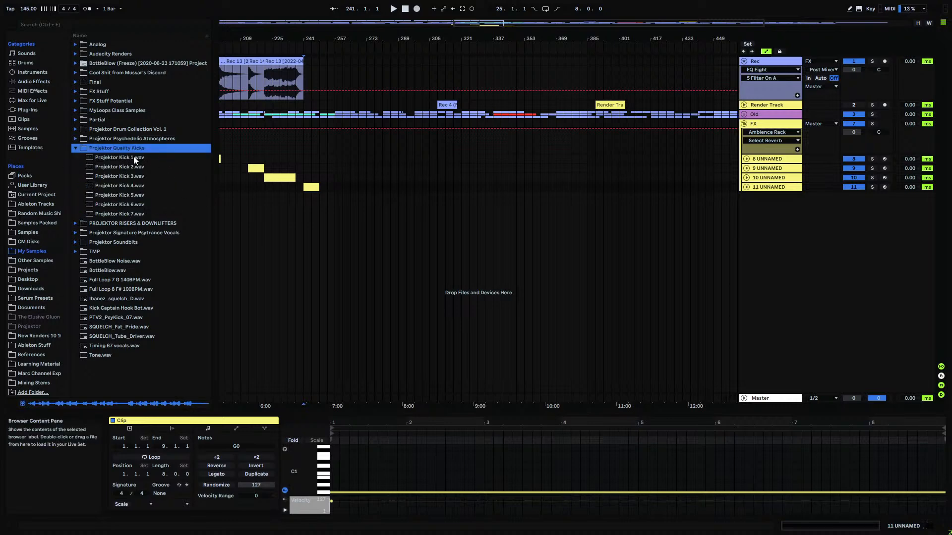
pyautogui.press('Down')
pyautogui.press('Down')
pyautogui.press('Down')
pyautogui.press('Down')
pyautogui.press('Down')
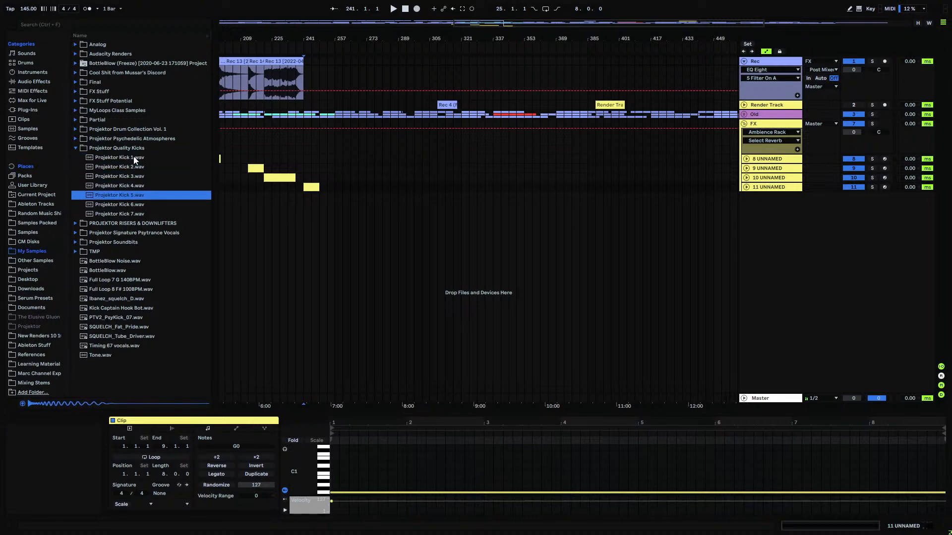
pyautogui.press('Down')
pyautogui.press('Down')
pyautogui.press('Left')
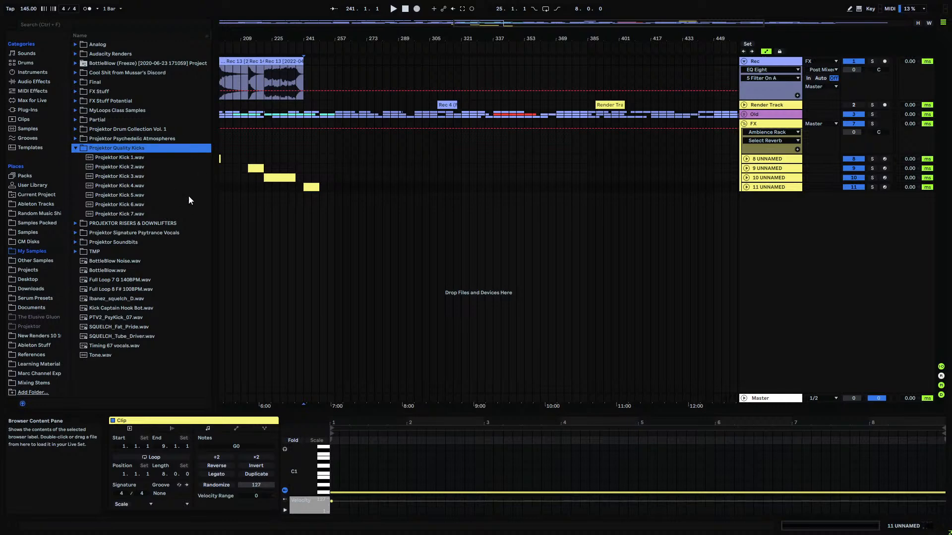
# - Review the G atmospheres in Projektor Psychedelic Atmospheres and the Projektor Quality Kicks list again
pyautogui.click(75, 138)
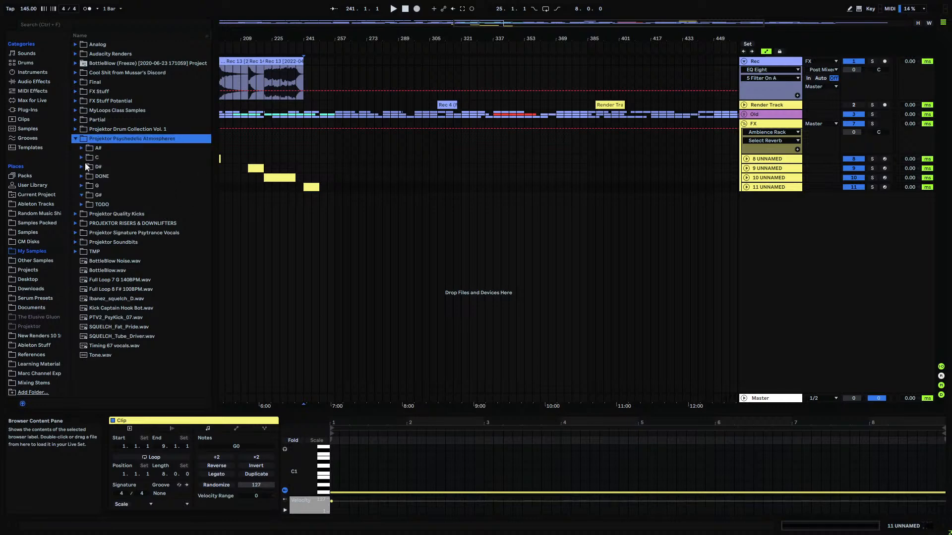
pyautogui.click(81, 186)
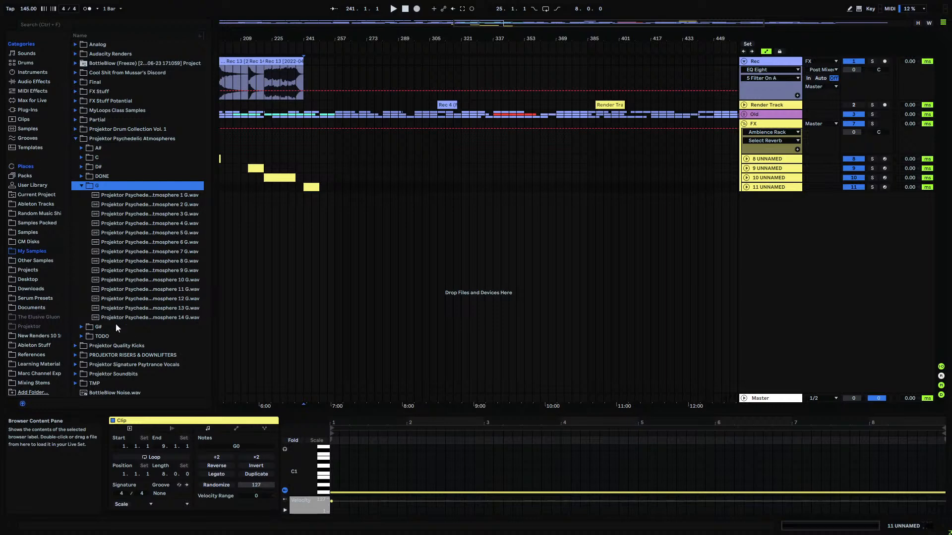
pyautogui.click(75, 346)
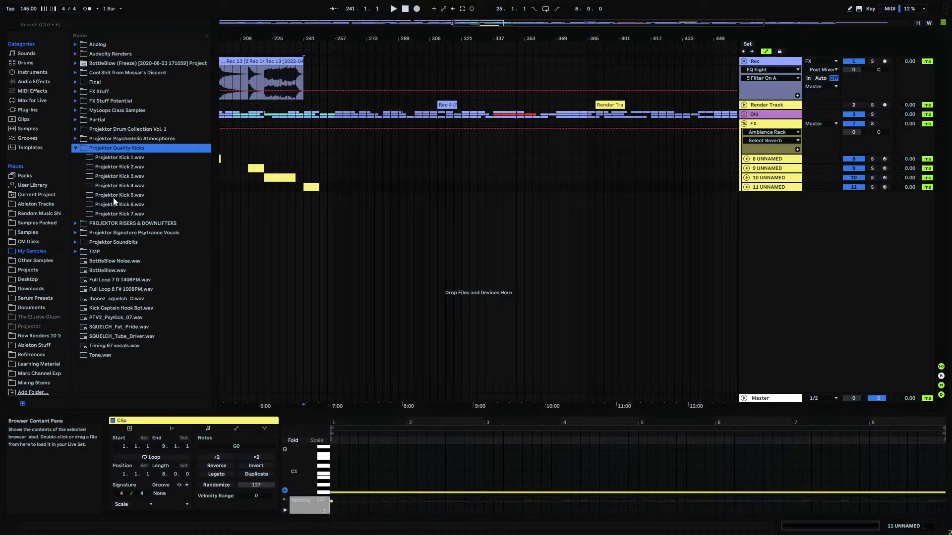
# - Examine the 138BPM and 143BPM folders of PROJEKTOR RISERS & DOWNLIFTERS, including their Downers and Risers subfolders
pyautogui.click(159, 225)
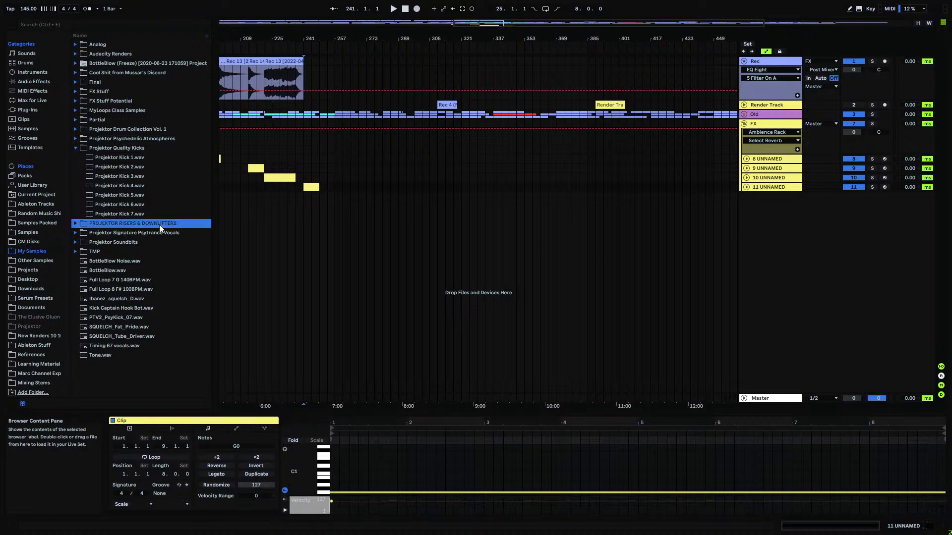
pyautogui.click(76, 224)
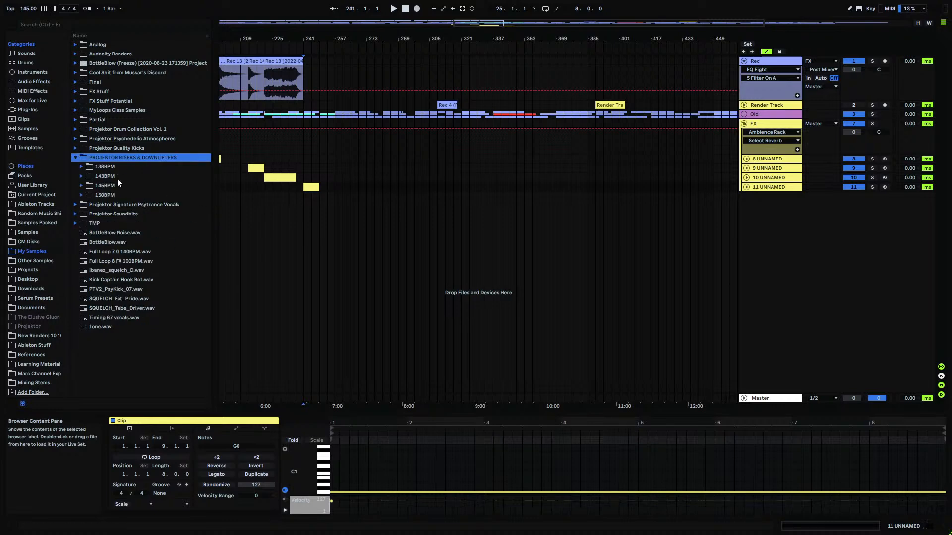
pyautogui.click(83, 167)
pyautogui.click(87, 176)
pyautogui.click(87, 185)
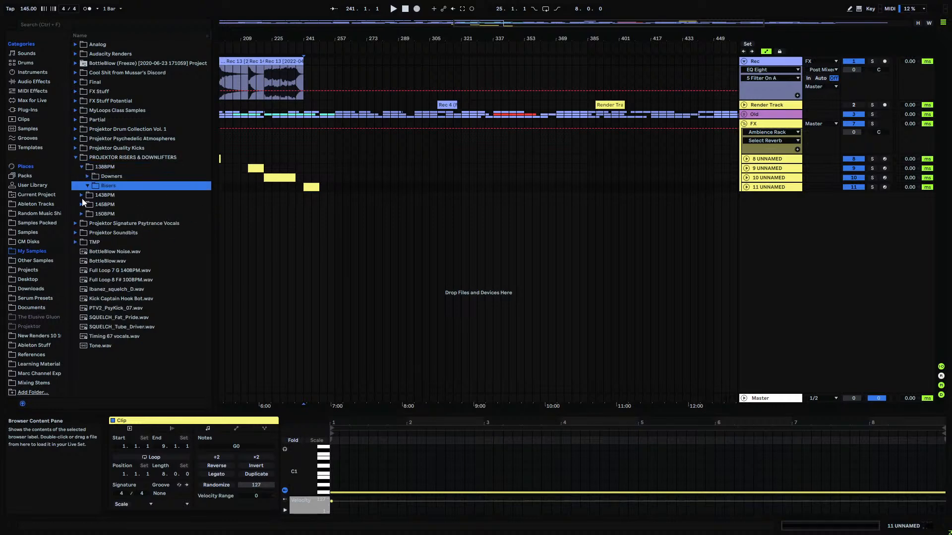
pyautogui.click(81, 196)
pyautogui.click(90, 187)
pyautogui.click(88, 197)
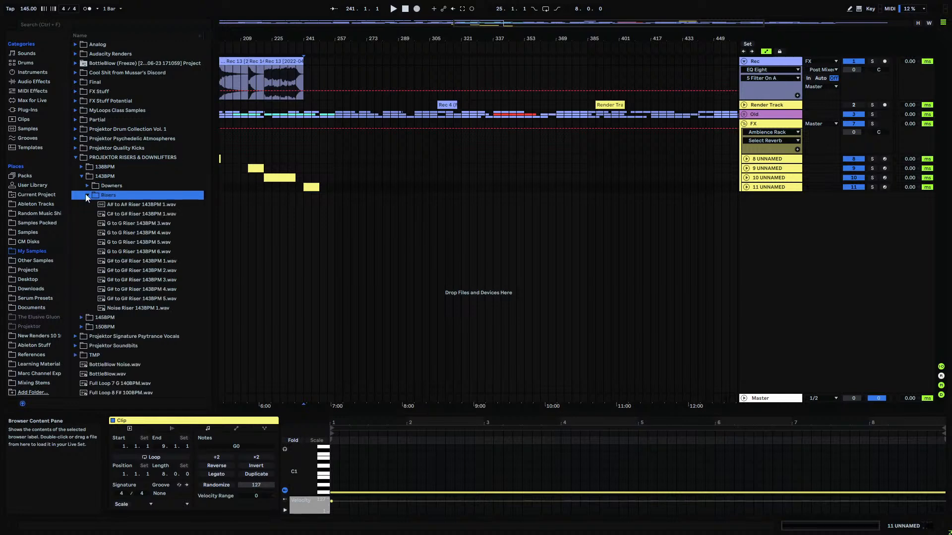
# - Examine the Downers and Risers samples in the 145BPM folder of the risers and downlifters pack
pyautogui.click(87, 318)
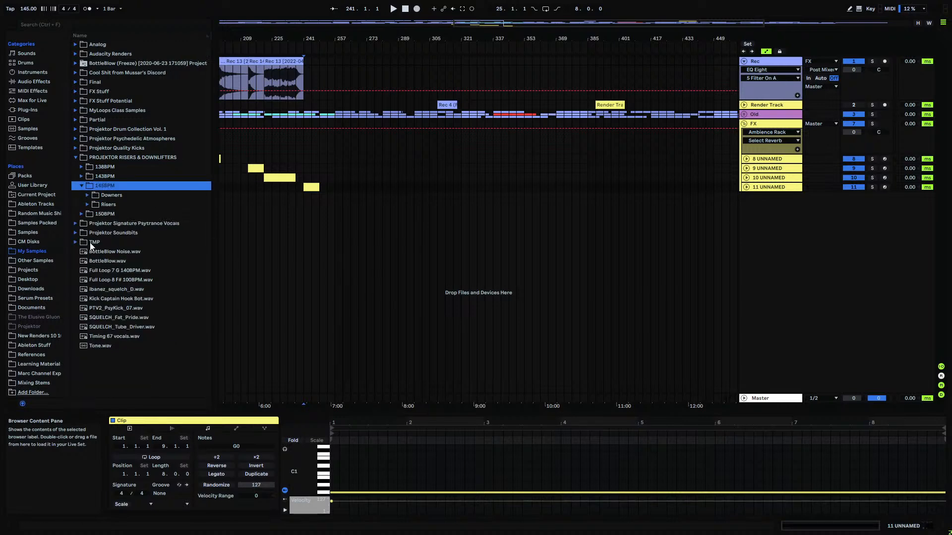
pyautogui.click(86, 195)
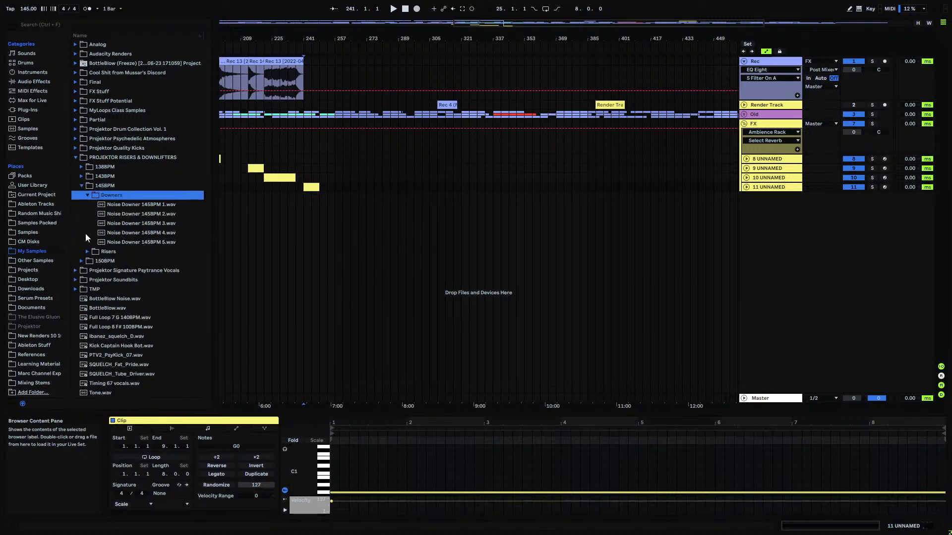
pyautogui.click(87, 251)
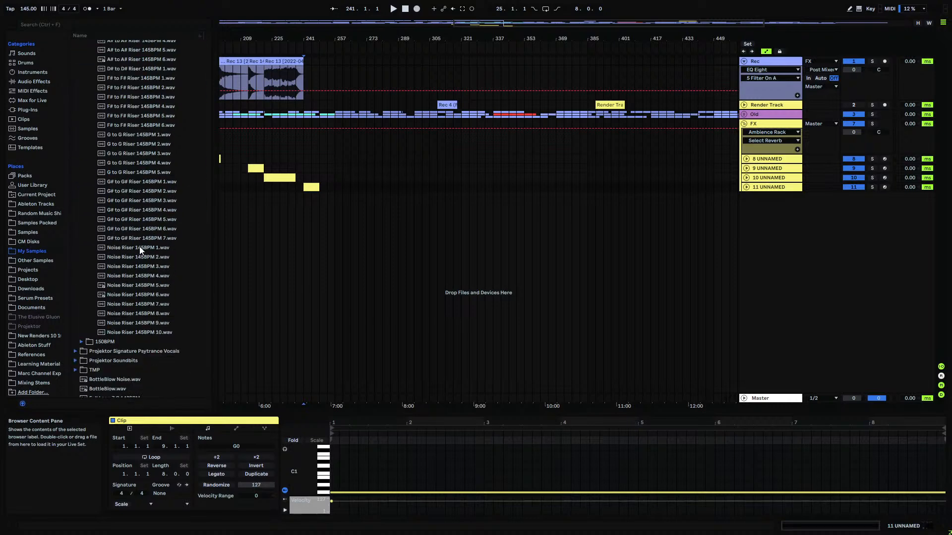
pyautogui.scroll(10, 139, 246)
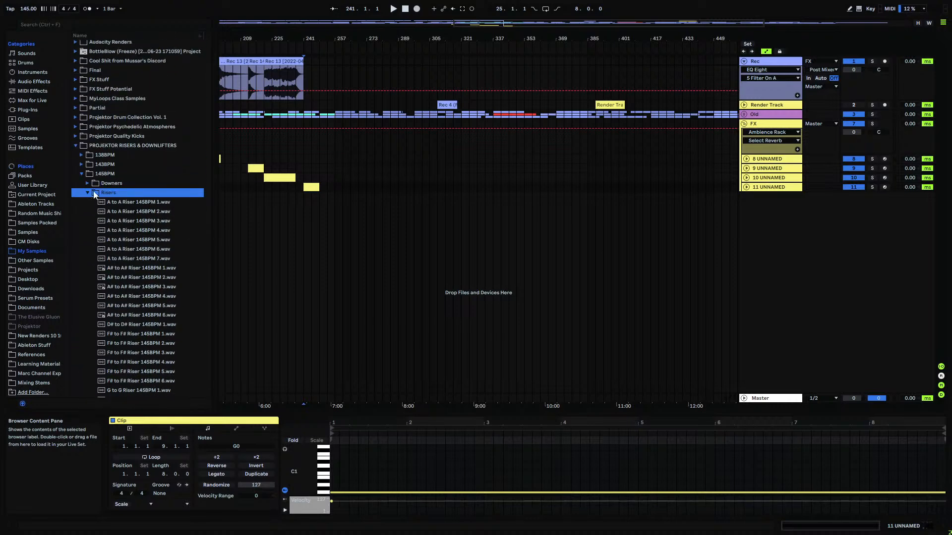
pyautogui.click(87, 203)
# - Look through the Downers and Risers in the 150BPM folder, collapse it and select the 143BPM folder
pyautogui.click(81, 214)
pyautogui.click(89, 204)
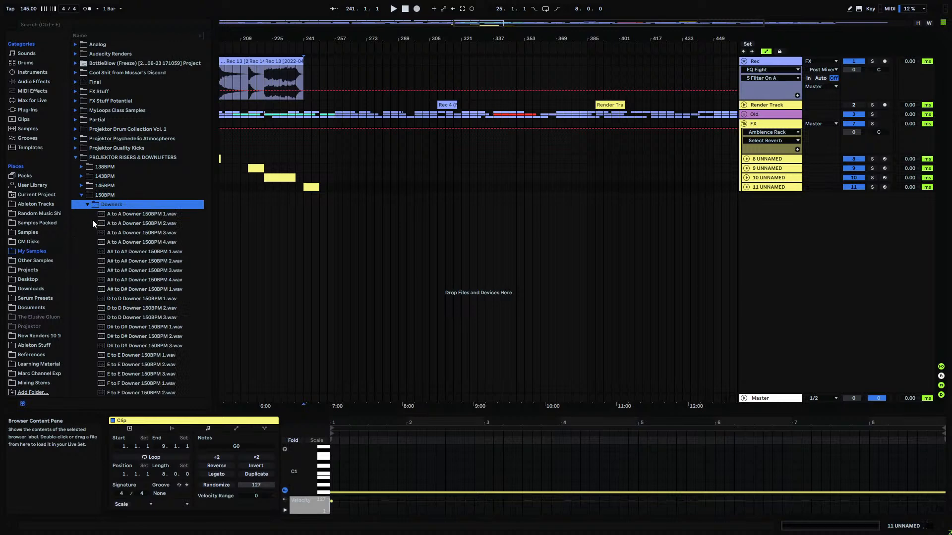
pyautogui.click(88, 263)
pyautogui.scroll(-10, 115, 233)
pyautogui.scroll(10, 114, 230)
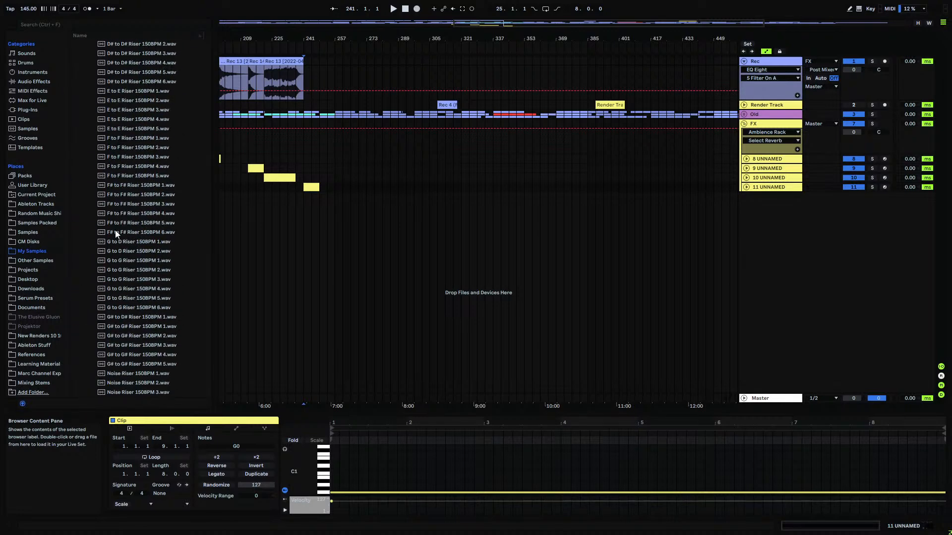
pyautogui.click(87, 214)
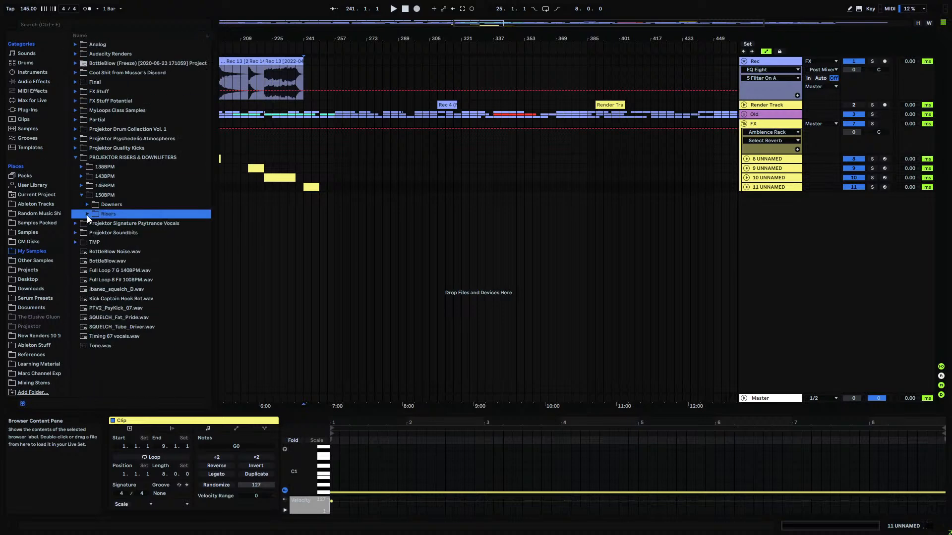
pyautogui.click(83, 196)
pyautogui.click(103, 177)
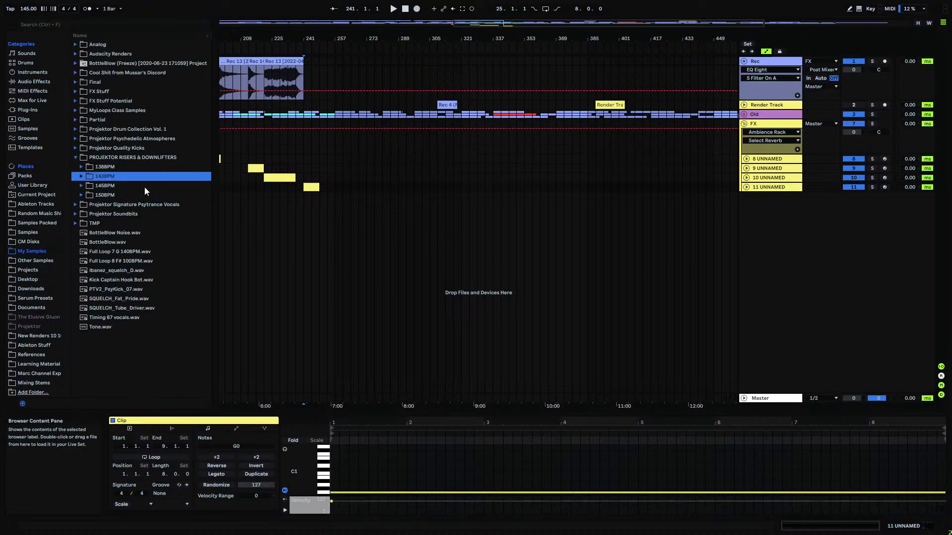
# - Unfold the 11 UNNAMED track and place the insert marker at its clip's start, bar 241
pyautogui.click(305, 187)
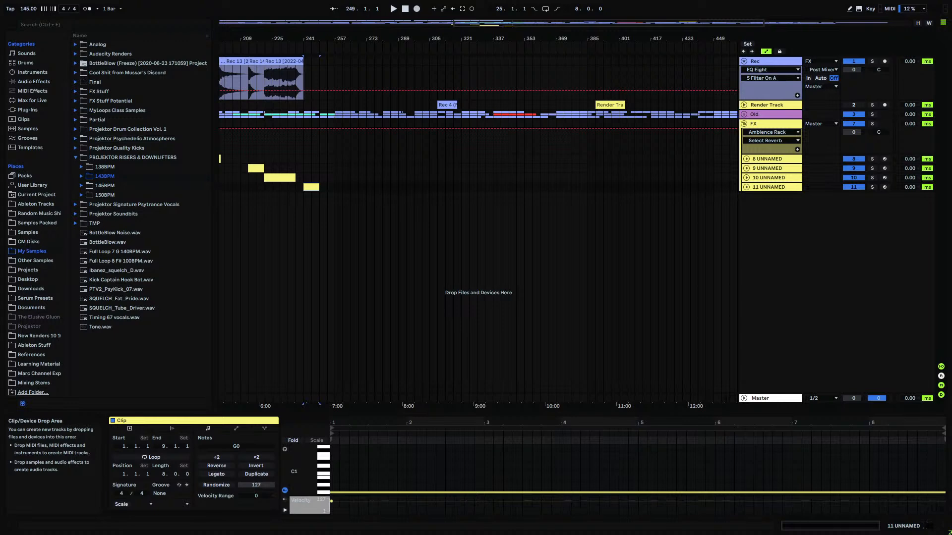
pyautogui.moveTo(307, 39); pyautogui.dragTo(306, 99)
pyautogui.click(746, 187)
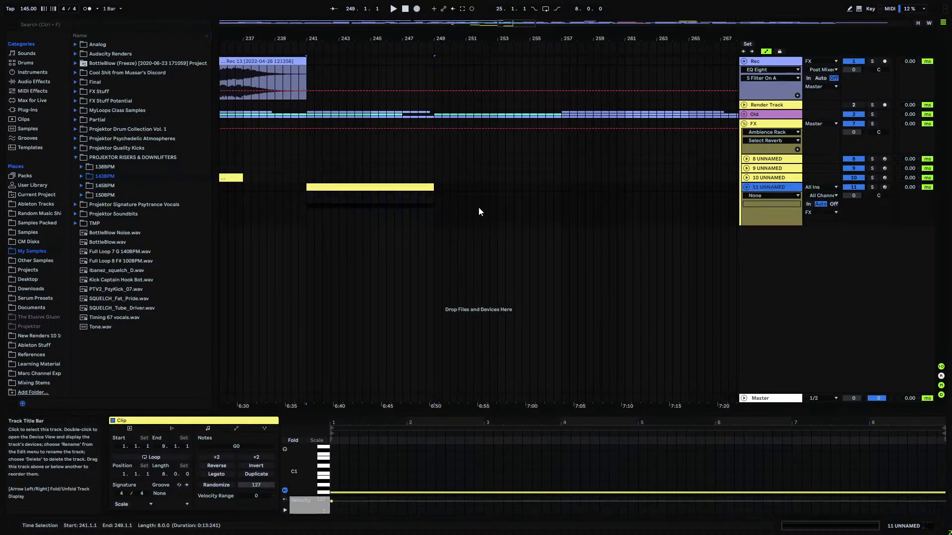
pyautogui.click(307, 212)
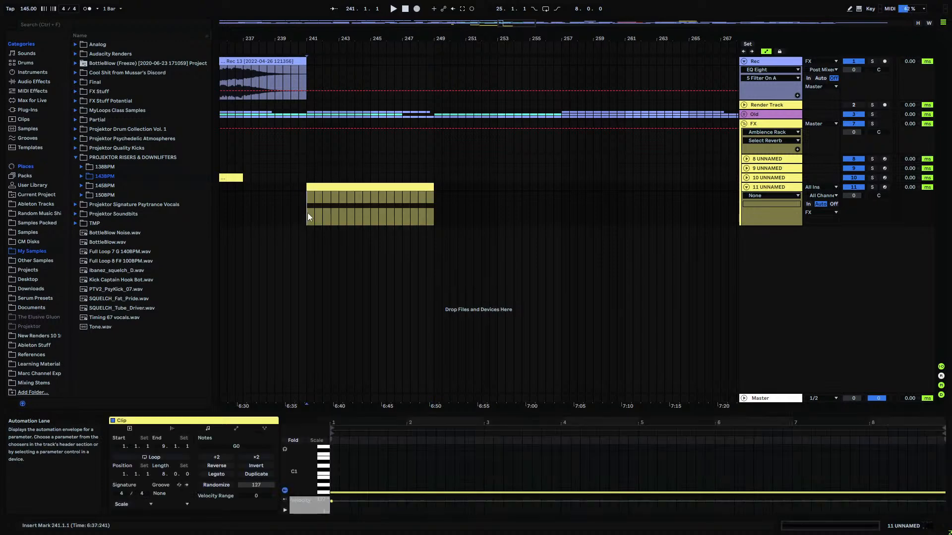
# - Expand the Projektor Psychedelic Atmospheres pack, arm the 11 UNNAMED track for recording and show its device chain
pyautogui.click(81, 140)
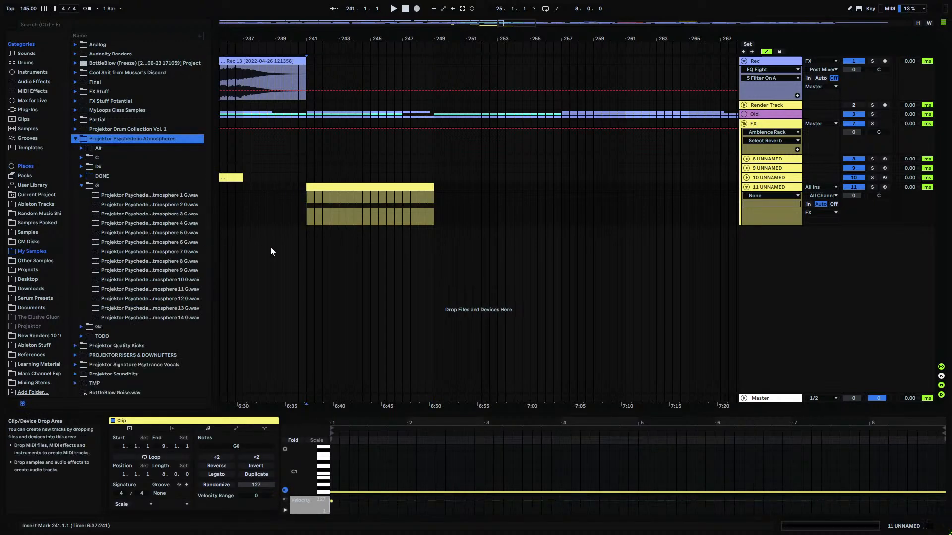
pyautogui.click(884, 187)
pyautogui.doubleClick(764, 187)
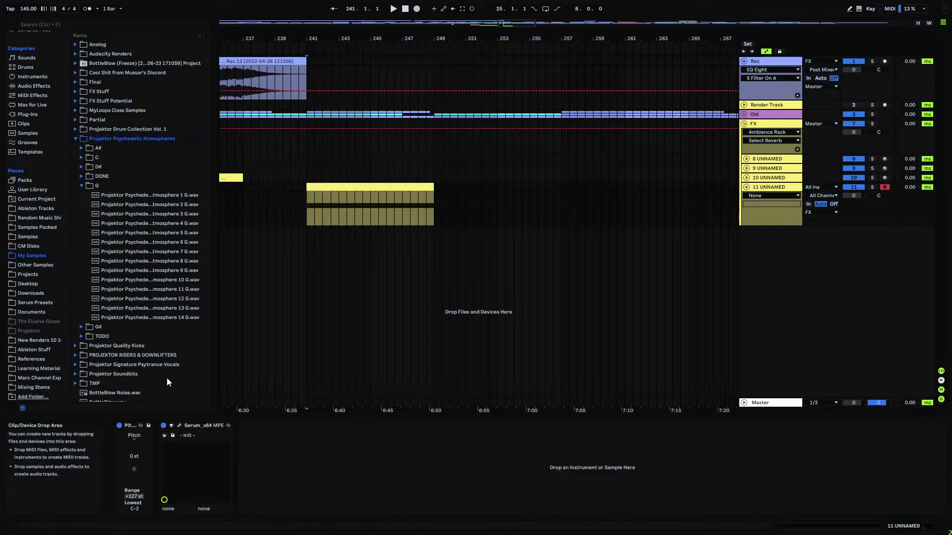
# - Show the FX group's device chain, unfold the Old group and select all clips on its three tracks
pyautogui.click(763, 124)
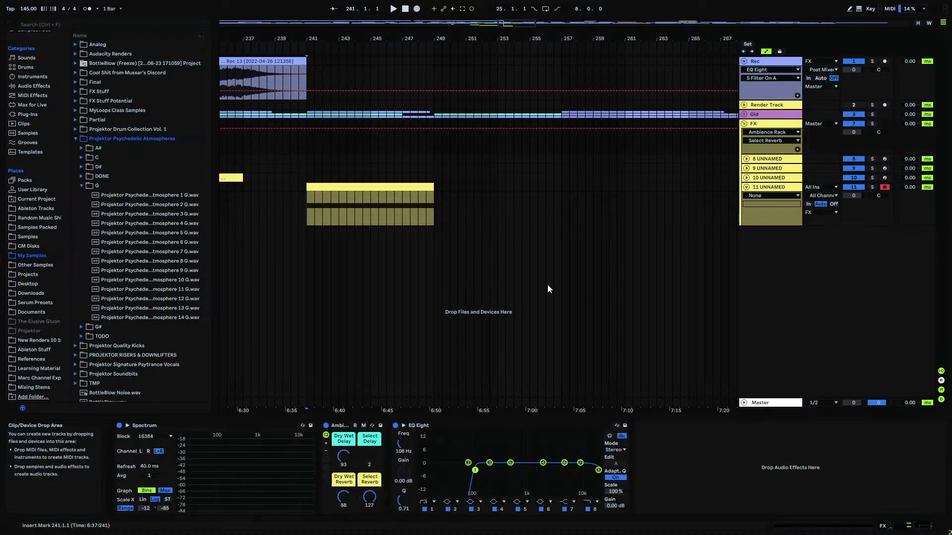
pyautogui.moveTo(342, 38); pyautogui.dragTo(610, 4)
pyautogui.click(754, 115)
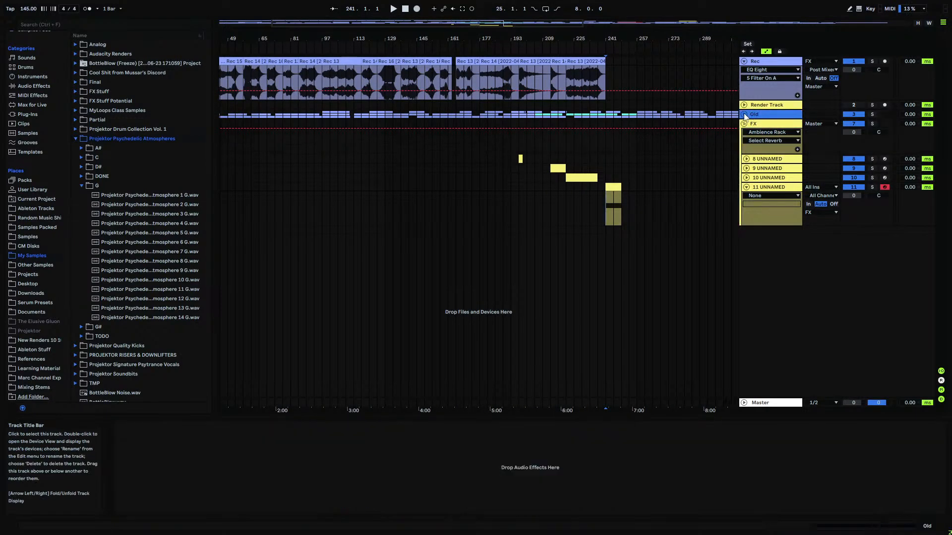
pyautogui.click(744, 114)
pyautogui.moveTo(515, 37); pyautogui.dragTo(592, 20)
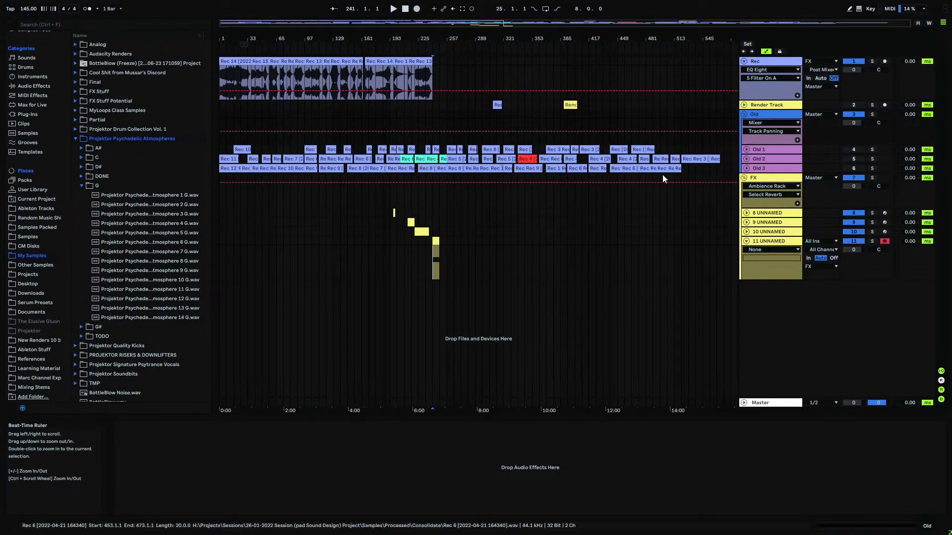
pyautogui.moveTo(721, 148); pyautogui.dragTo(192, 166)
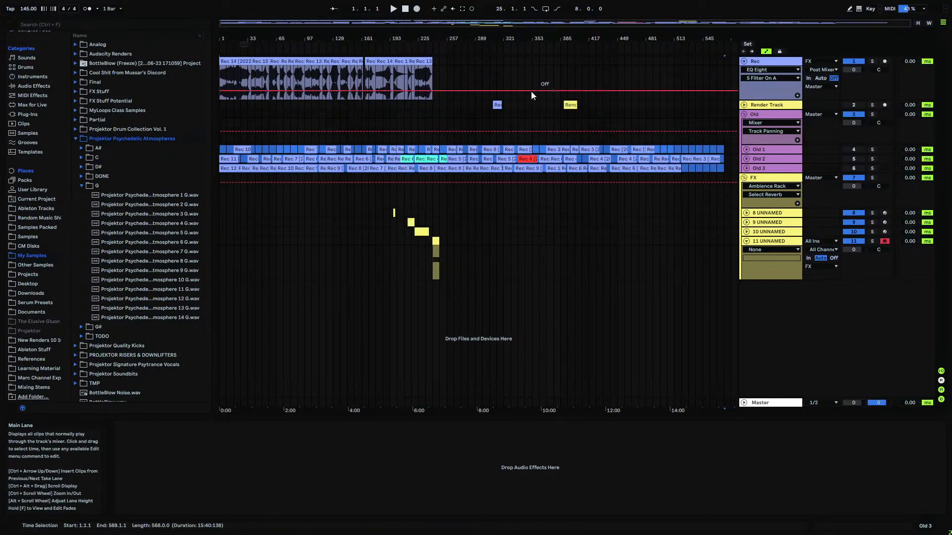
# - Select the recordings on the Rec track from bar 1 to bar 241
pyautogui.moveTo(446, 64); pyautogui.dragTo(174, 70)
pyautogui.click(243, 69)
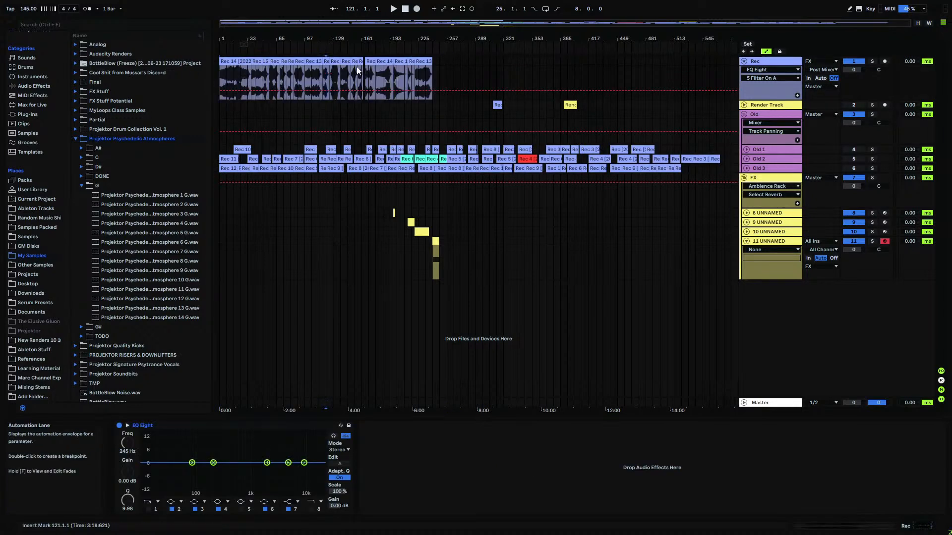
pyautogui.moveTo(435, 62); pyautogui.dragTo(192, 64)
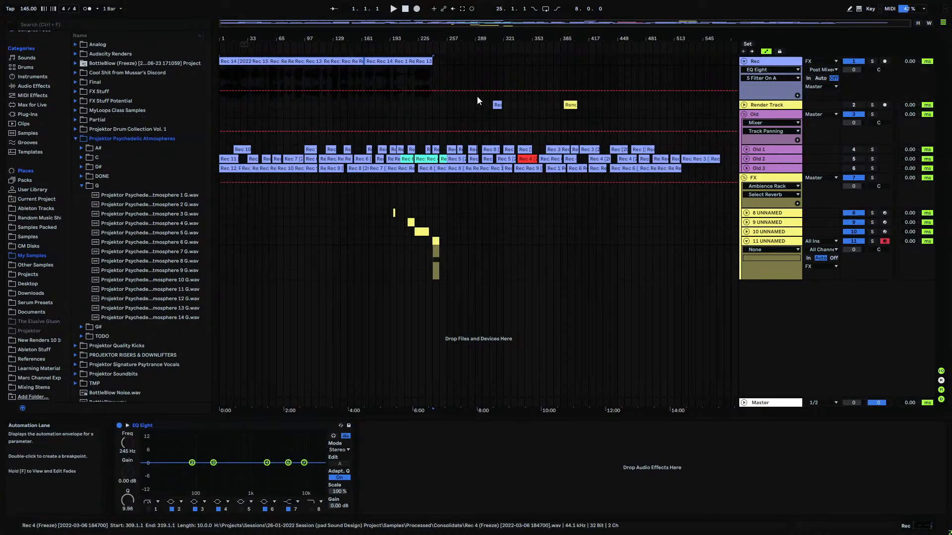
# - Fold the Old group and the Rec track, focusing the arrangement on the clips around bar 241
pyautogui.click(744, 114)
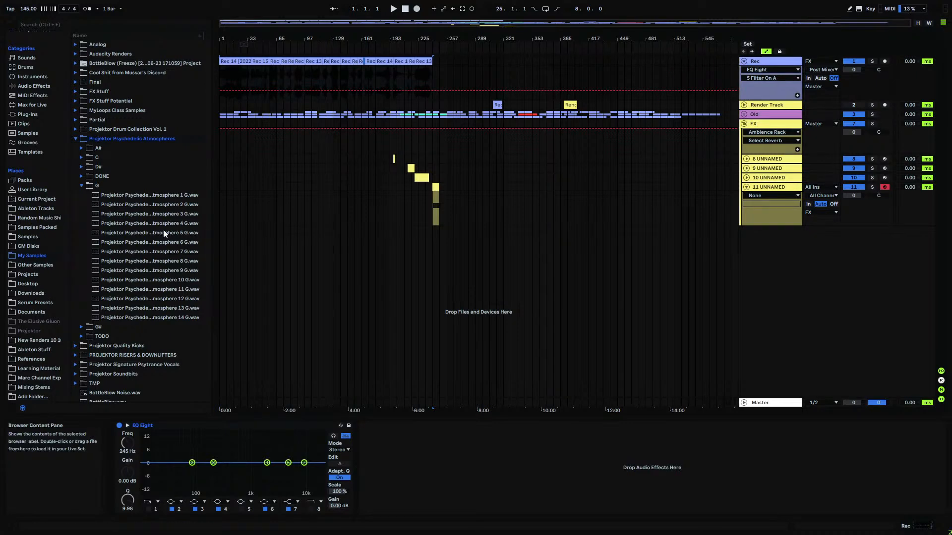
pyautogui.click(744, 60)
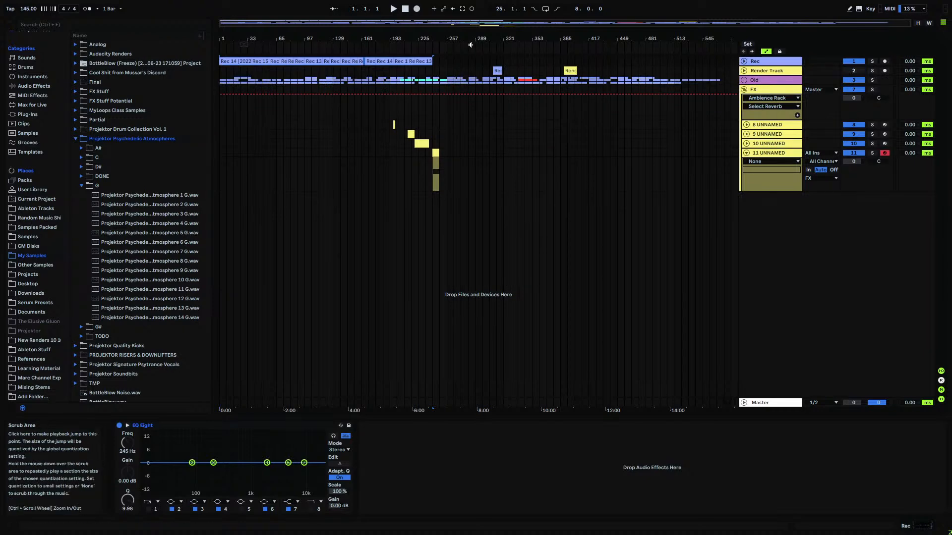
pyautogui.moveTo(431, 37); pyautogui.dragTo(430, 68)
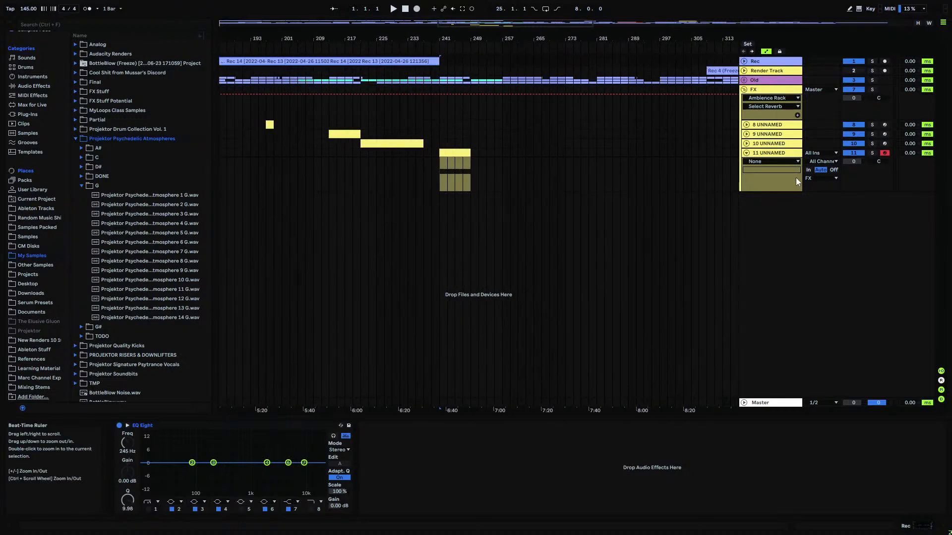
# - Review the EQ Eight and Ambience Rack on the FX group, and delete the Spectrum device from its chain
pyautogui.click(756, 91)
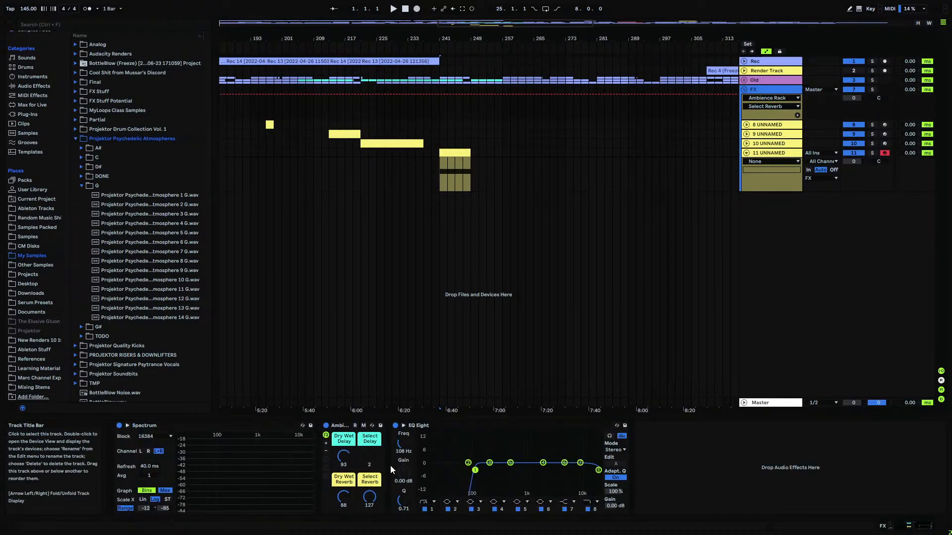
pyautogui.click(430, 425)
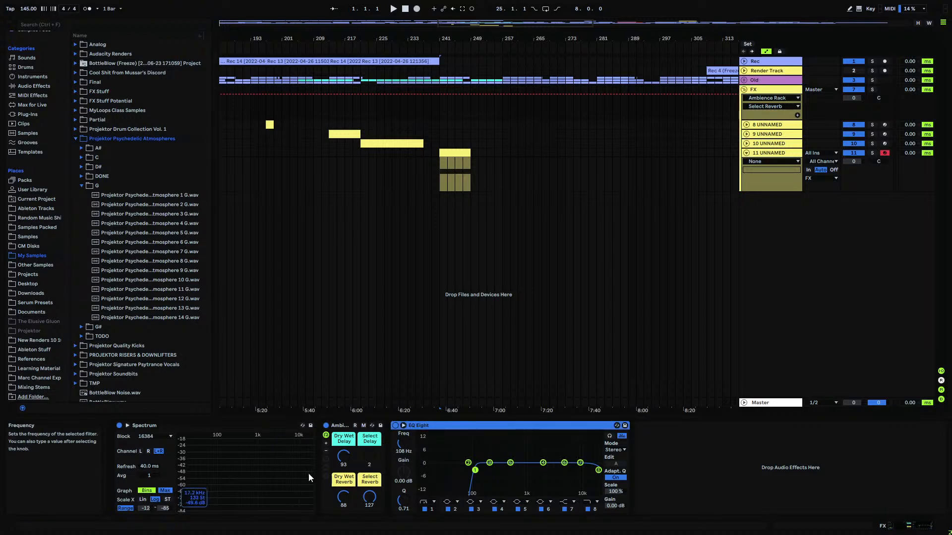
pyautogui.click(343, 426)
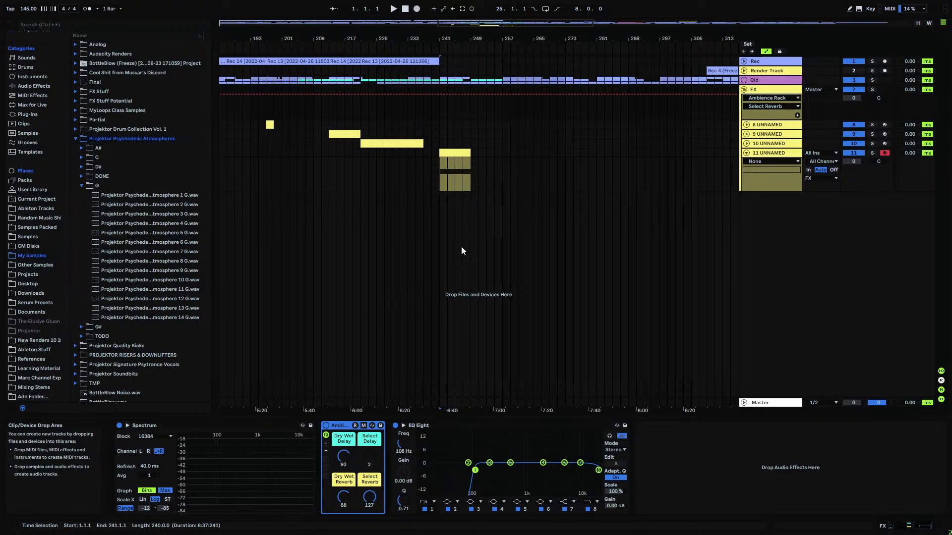
pyautogui.click(169, 426)
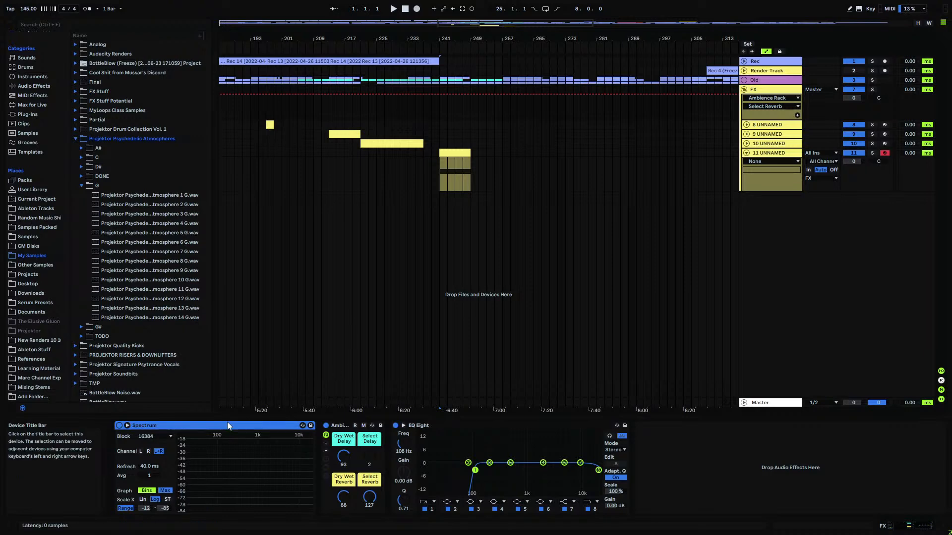
pyautogui.press('Delete')
# - Compare the instrument chains of the 8, 9 and 11 UNNAMED tracks, ending on 11 UNNAMED with the insert marker at bar 241
pyautogui.click(436, 172)
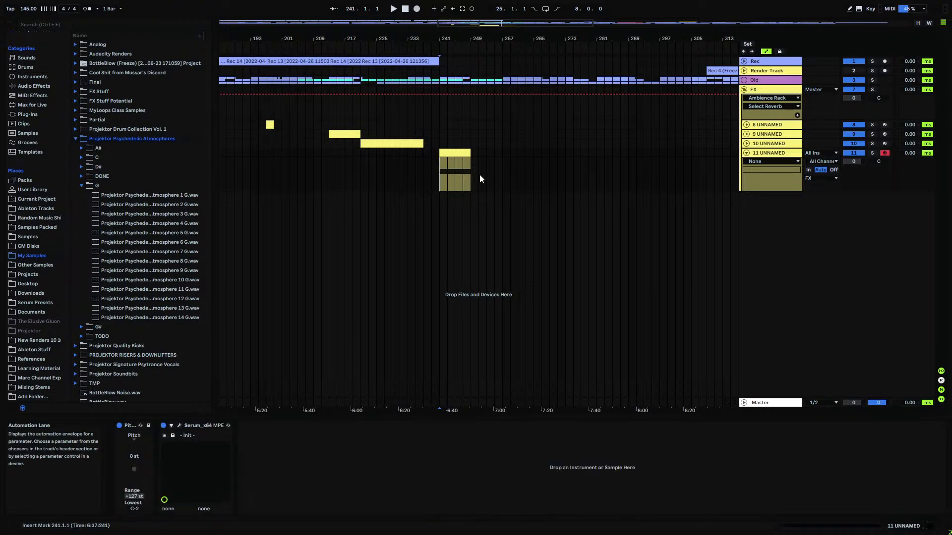
pyautogui.click(760, 127)
pyautogui.click(762, 134)
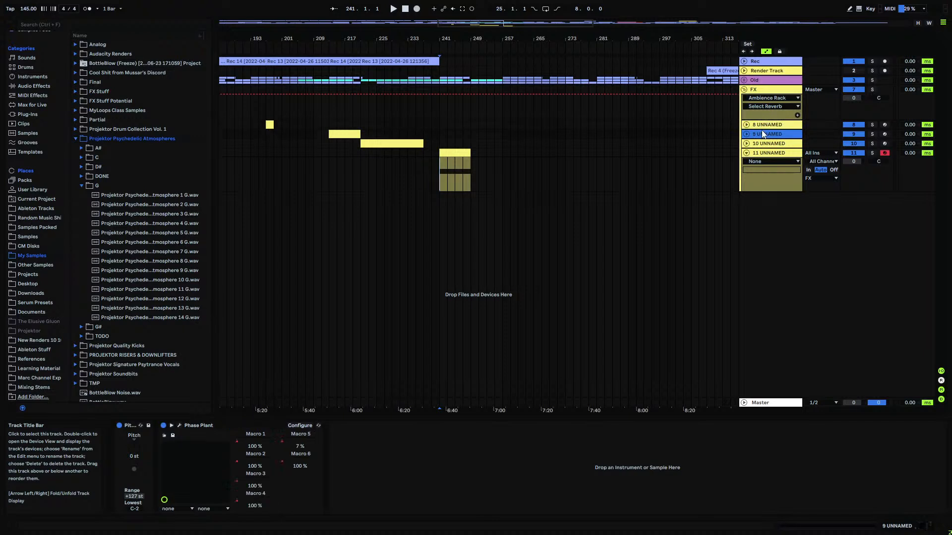
pyautogui.click(768, 154)
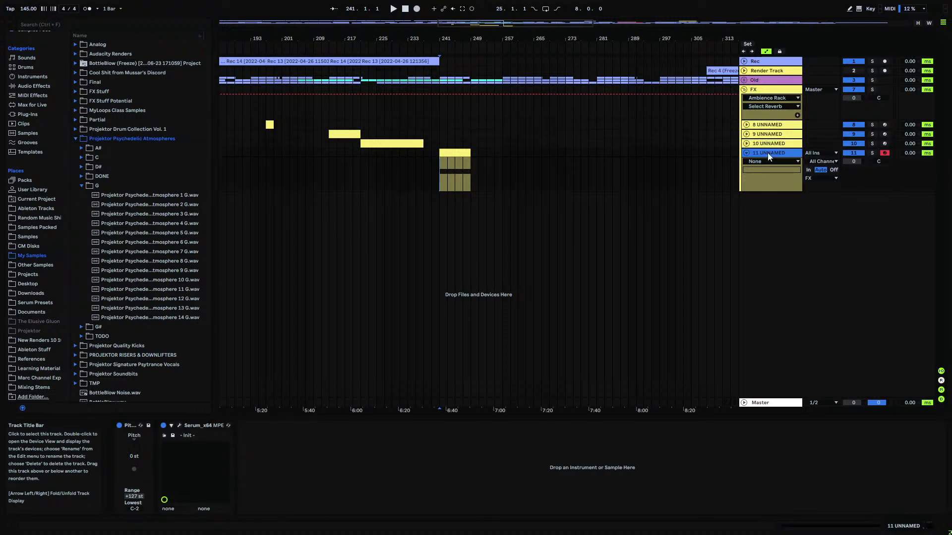
pyautogui.click(436, 177)
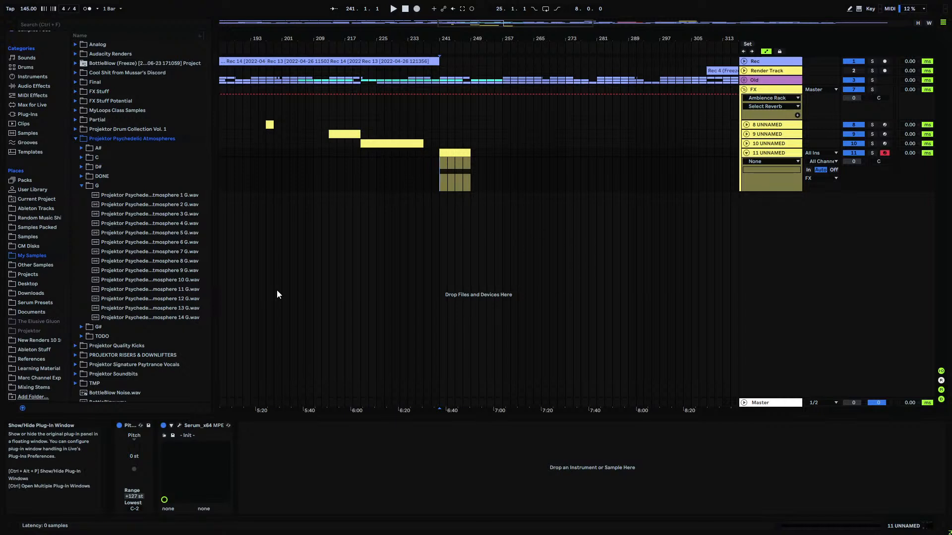
# - Open the Serum window of the 11 UNNAMED track, try the AM (from B) warp mode on oscillator A and set it to RM (from B)
pyautogui.click(179, 425)
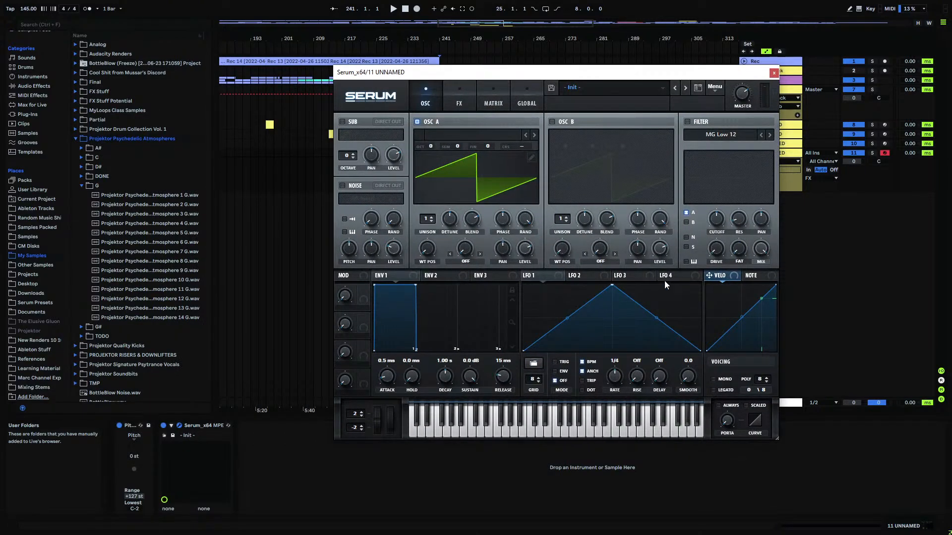
pyautogui.click(467, 263)
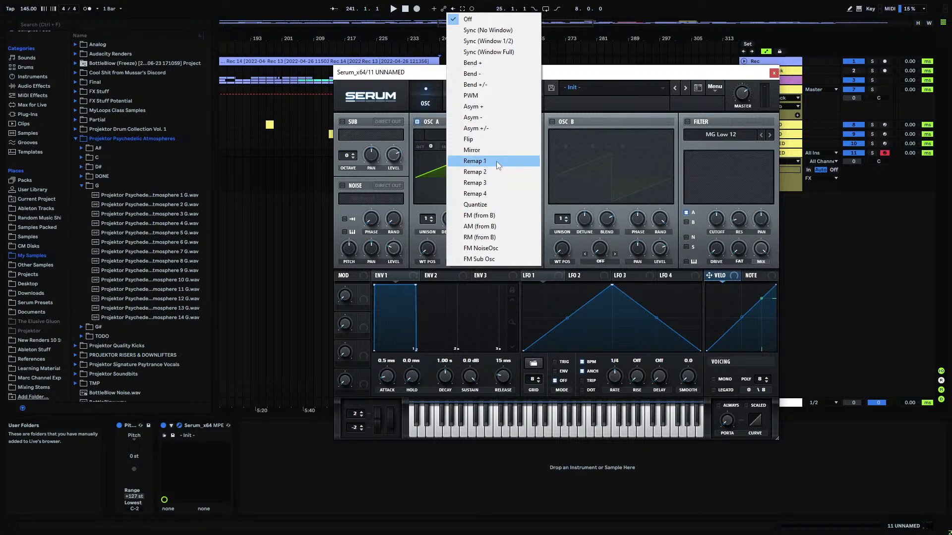
pyautogui.click(433, 236)
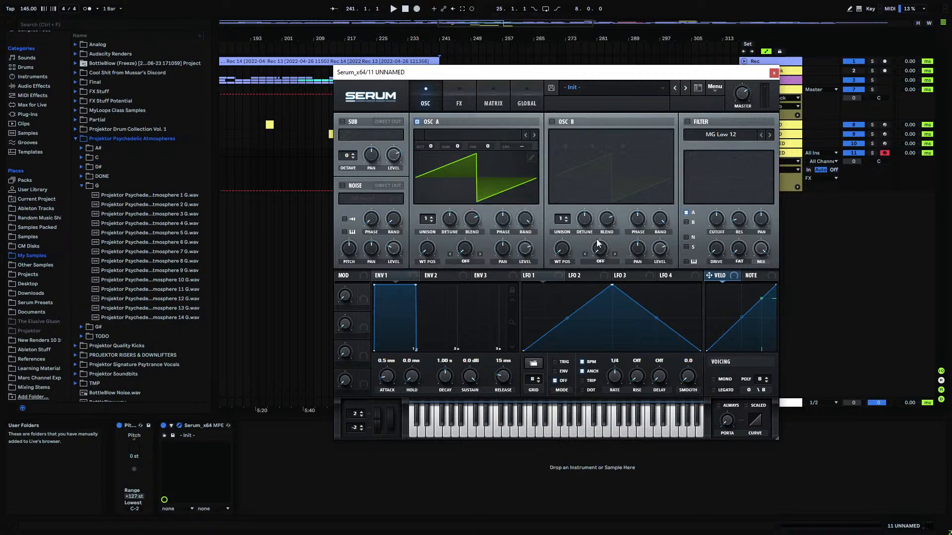
pyautogui.click(464, 260)
pyautogui.click(479, 226)
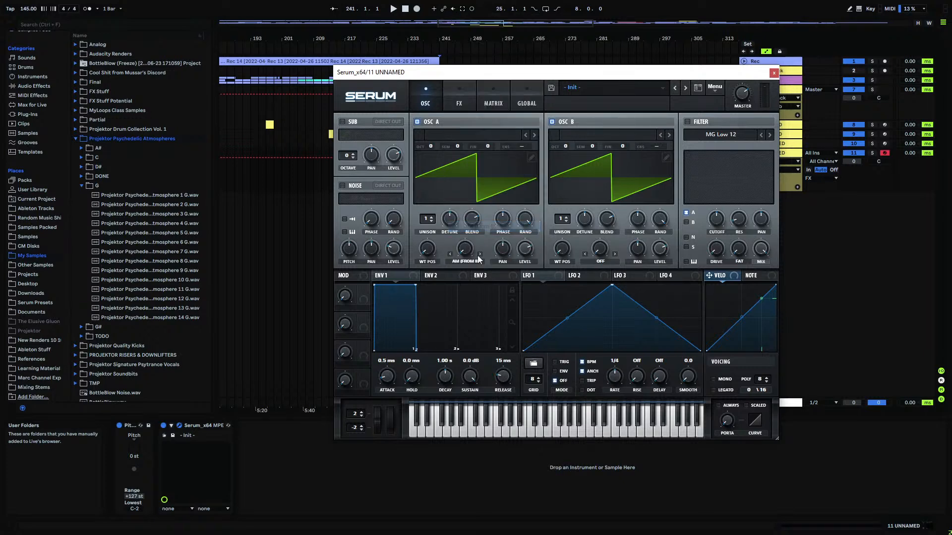
pyautogui.click(466, 259)
pyautogui.click(468, 237)
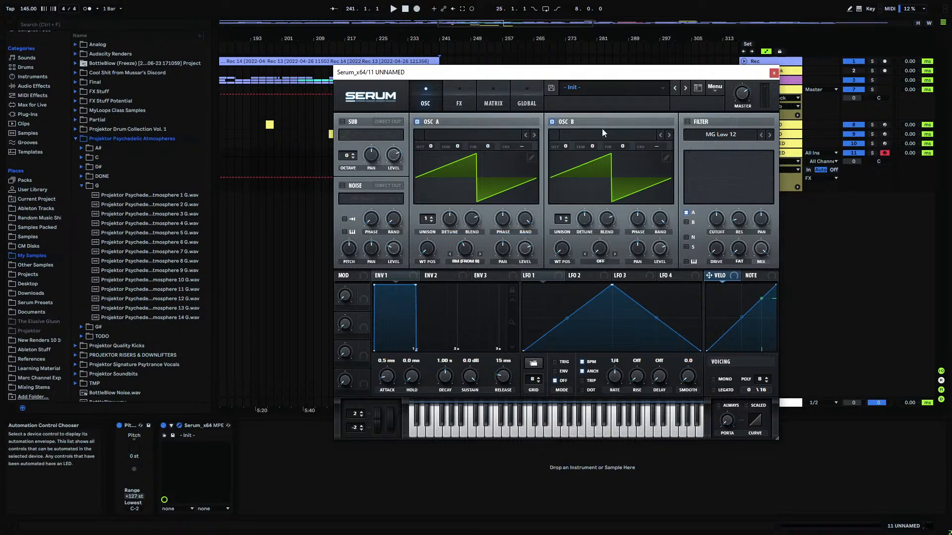
# - Set oscillator B's warp mode to Remap 2 and bend its remap curve upward in the remap editor
pyautogui.click(600, 257)
pyautogui.click(619, 172)
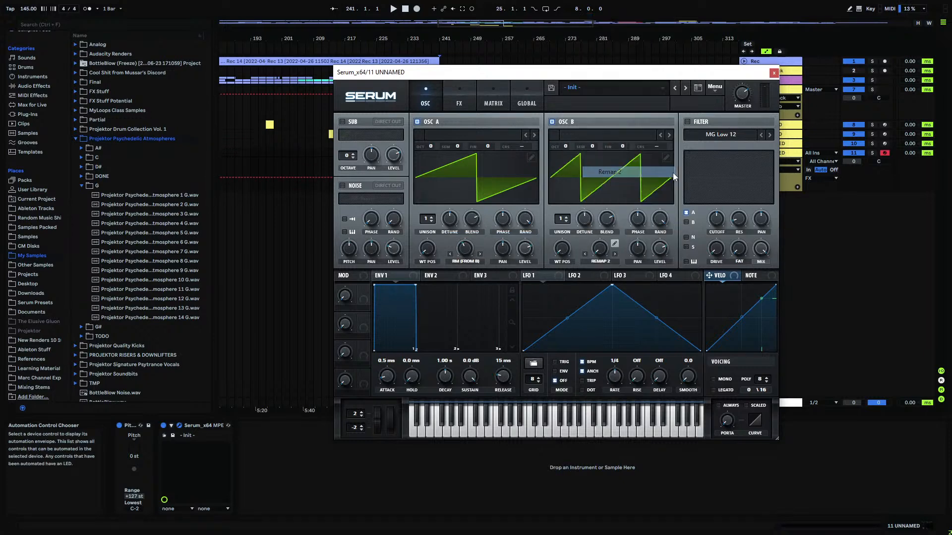
pyautogui.click(613, 243)
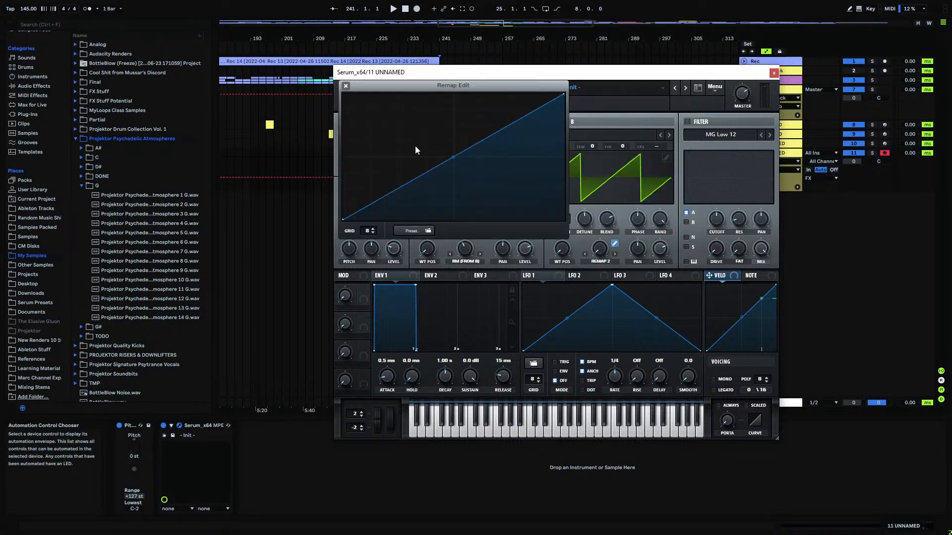
pyautogui.moveTo(449, 161); pyautogui.dragTo(461, 128)
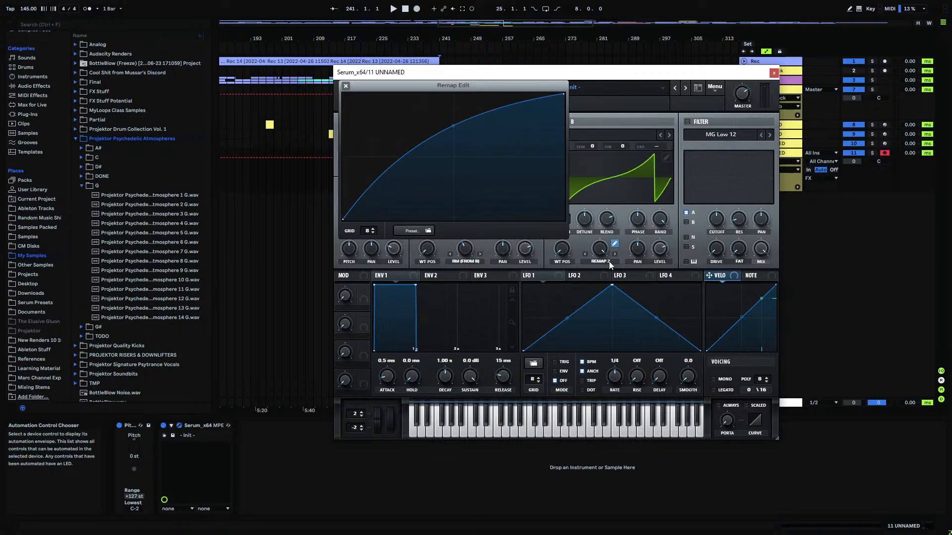
# - Try Remap 1 through Remap 4 on oscillator B, bending the remap curve downward and upward again between modes
pyautogui.click(585, 254)
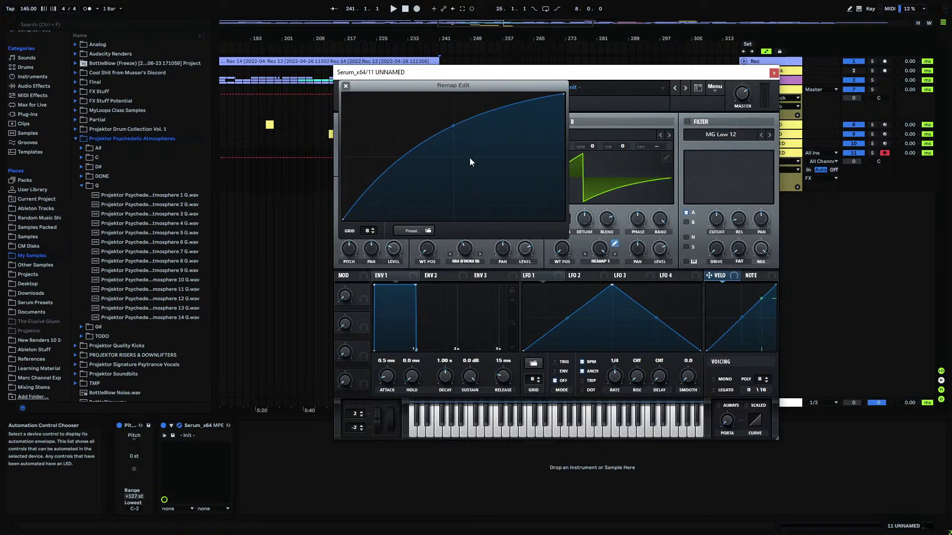
pyautogui.moveTo(452, 126); pyautogui.dragTo(456, 165)
pyautogui.click(615, 254)
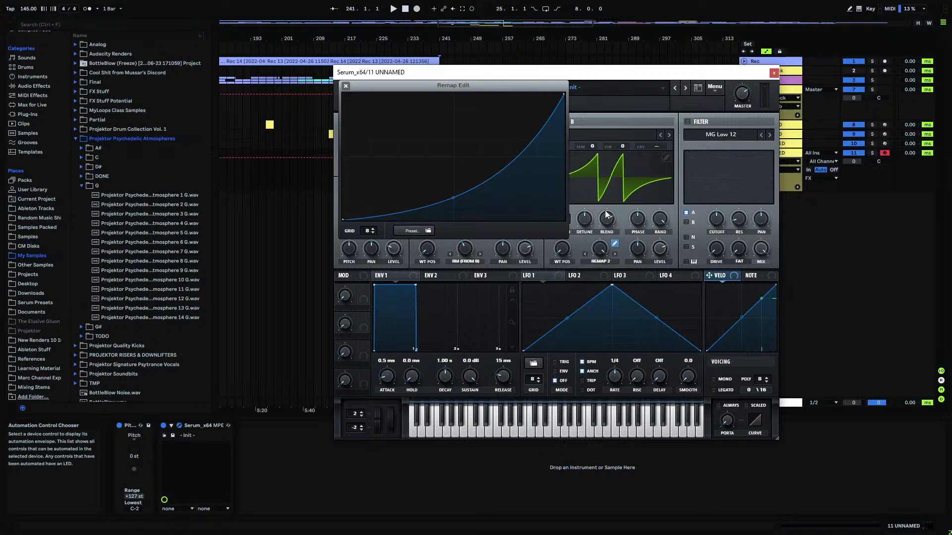
pyautogui.click(615, 253)
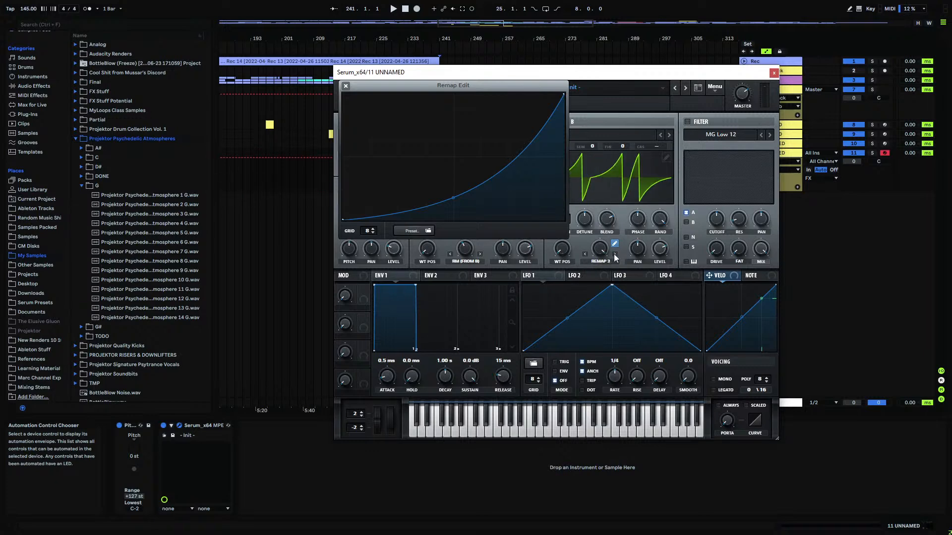
pyautogui.moveTo(452, 194); pyautogui.dragTo(449, 97)
pyautogui.click(615, 254)
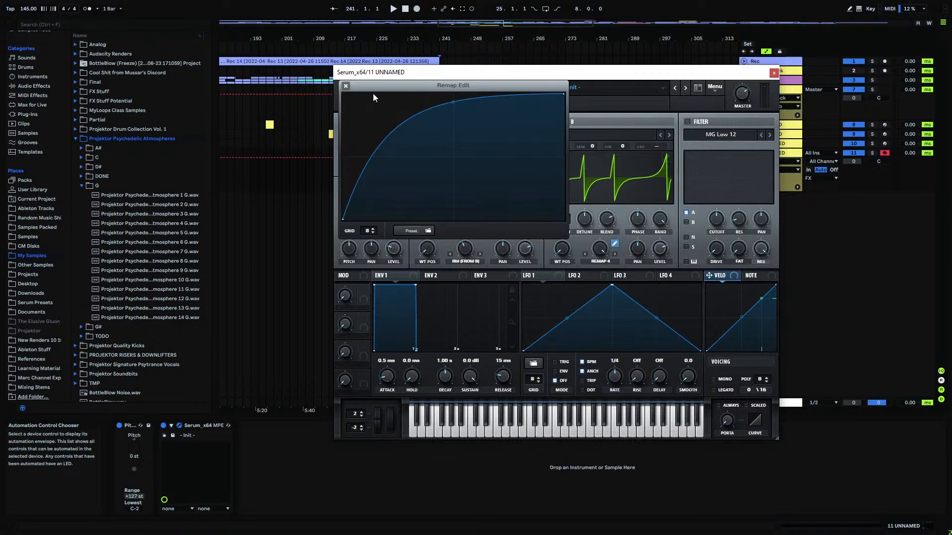
# - Move the Serum window aside, close the remap editor and turn down oscillator B's warp amount
pyautogui.moveTo(378, 71); pyautogui.dragTo(304, 55)
pyautogui.click(267, 67)
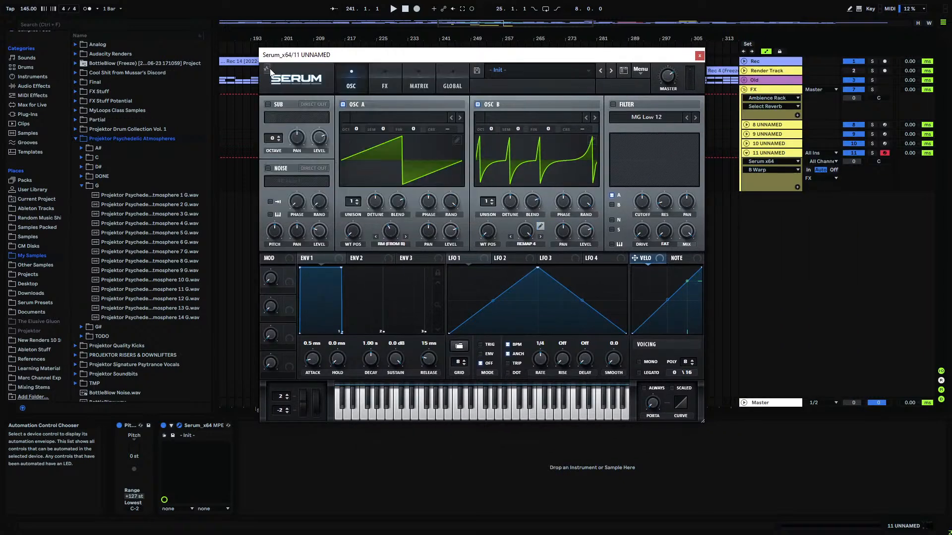
pyautogui.moveTo(527, 233); pyautogui.dragTo(499, 385)
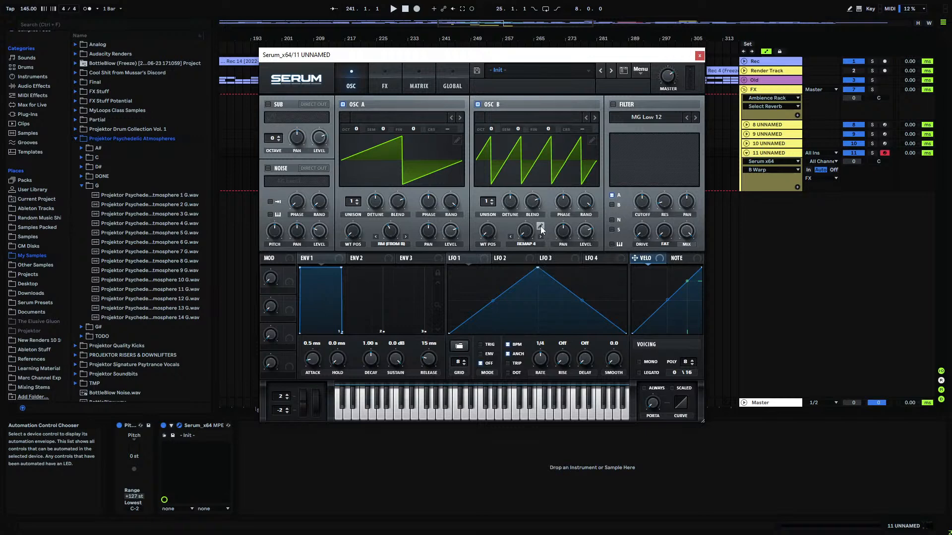
# - Switch oscillator B to Remap 2, straighten its remap curve into a diagonal line, and set the warp mode to Remap 1
pyautogui.click(510, 236)
pyautogui.click(510, 236)
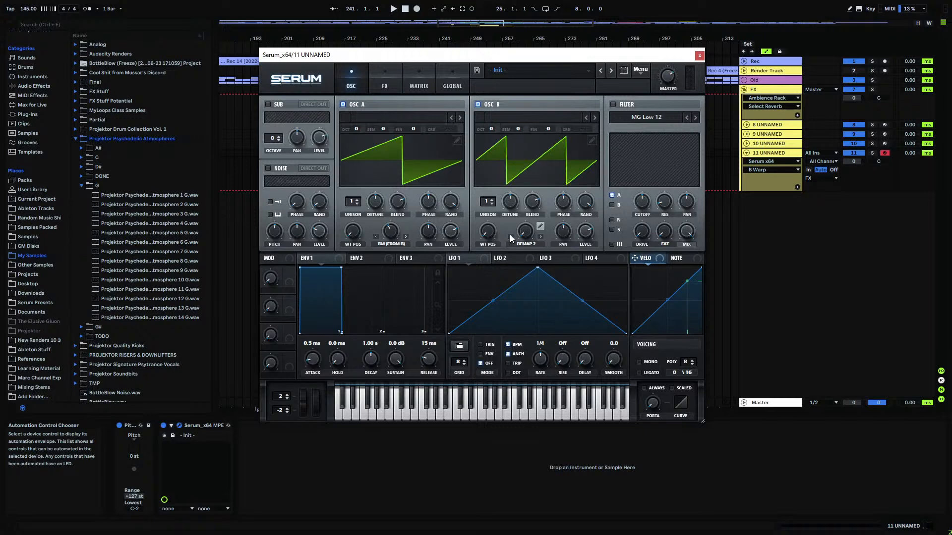
pyautogui.moveTo(527, 243); pyautogui.dragTo(517, 265)
pyautogui.click(540, 228)
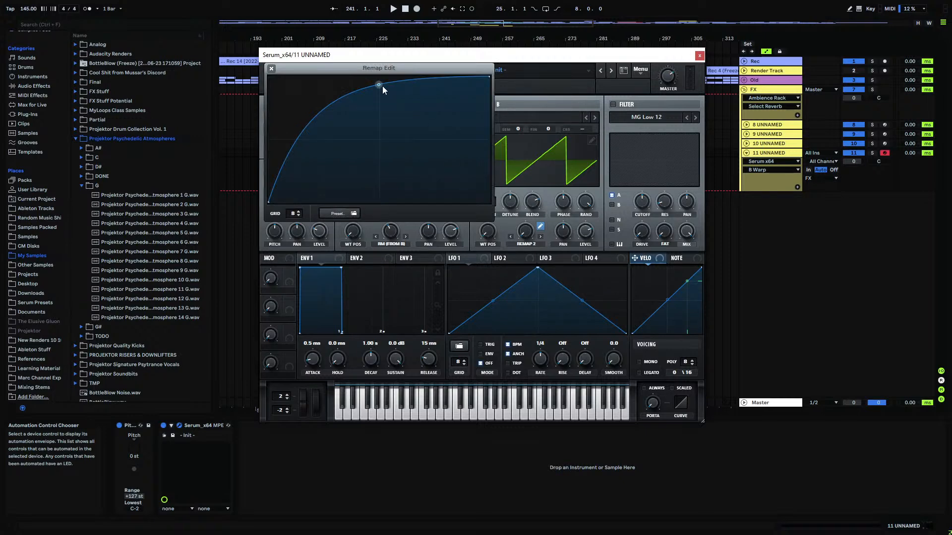
pyautogui.moveTo(378, 87); pyautogui.dragTo(378, 115)
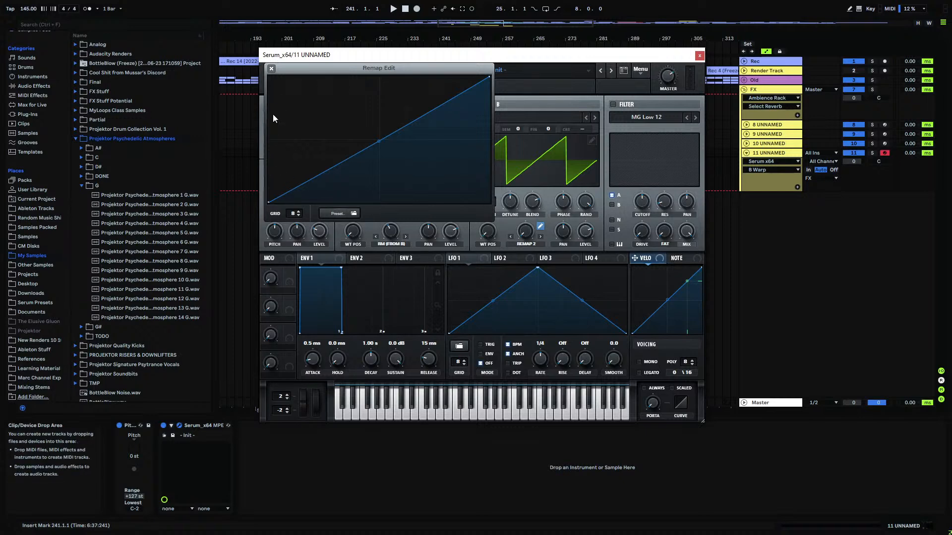
pyautogui.click(510, 236)
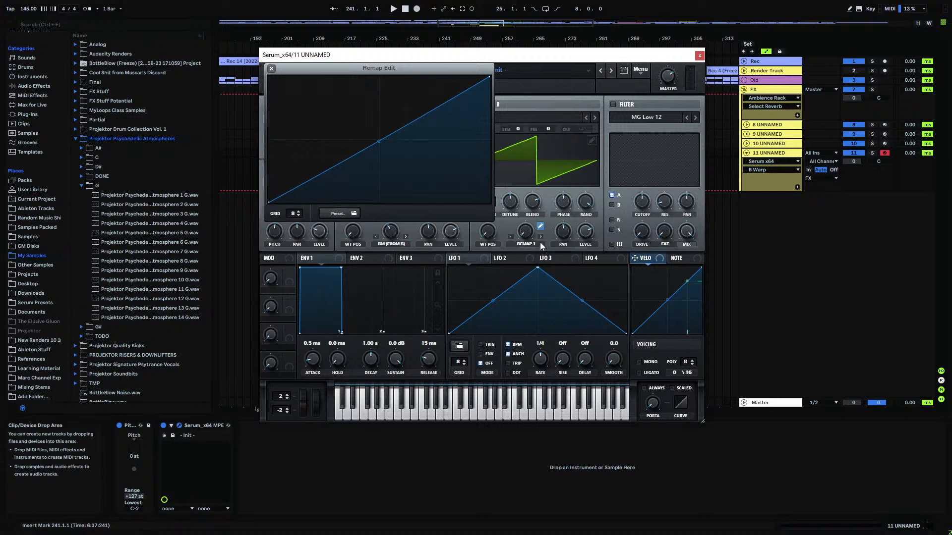
# - Bend oscillator B's remap curve upward and sweep the oscillator's warp amount to preview the shape
pyautogui.moveTo(385, 145); pyautogui.dragTo(385, 105)
pyautogui.moveTo(529, 233); pyautogui.dragTo(531, 133)
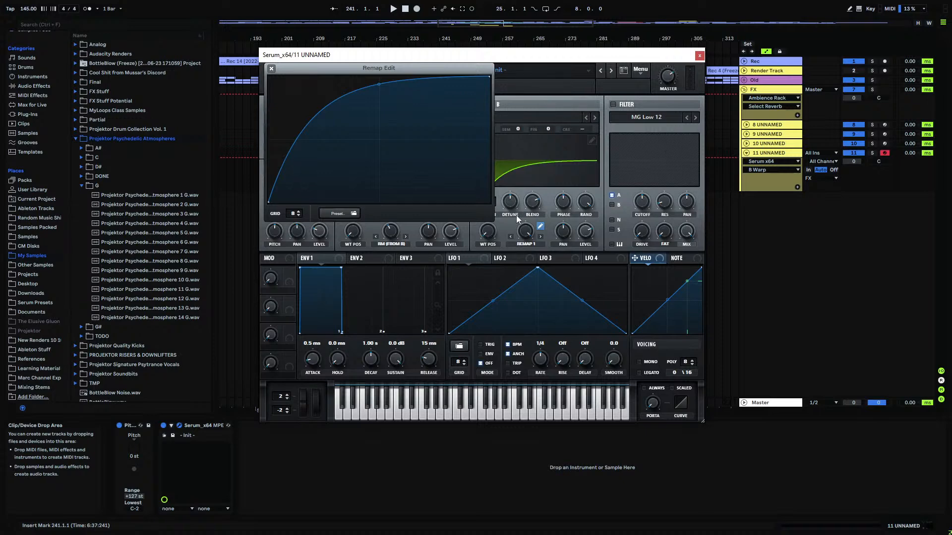
pyautogui.moveTo(533, 229); pyautogui.dragTo(552, 146)
# - Add a centre point to the remap curve, shape it into an S and an inverted S, and vary oscillator B's warp amount
pyautogui.rightClick(381, 85)
pyautogui.click(326, 145)
pyautogui.moveTo(380, 84); pyautogui.dragTo(379, 136)
pyautogui.moveTo(427, 108); pyautogui.dragTo(434, 148)
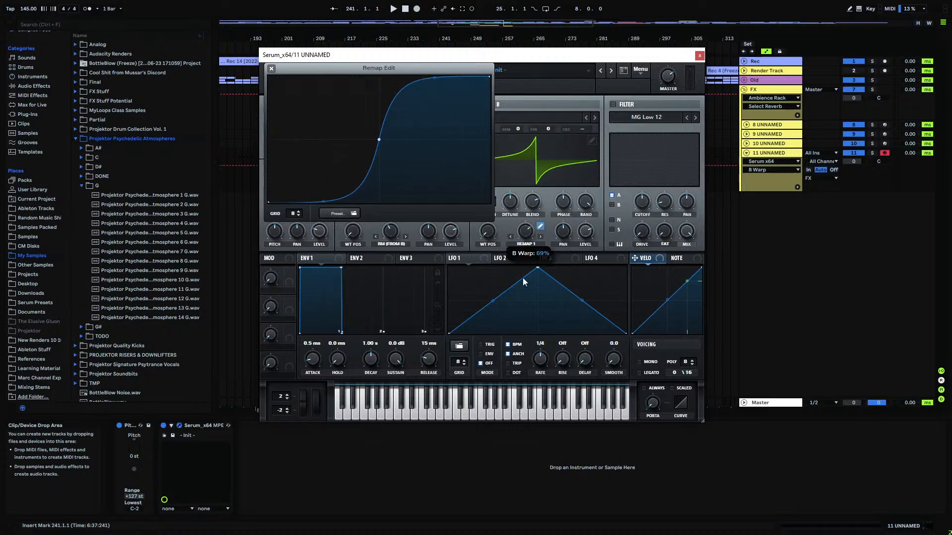
pyautogui.moveTo(428, 82)
pyautogui.mouseDown()
pyautogui.moveTo(432, 104)
pyautogui.moveTo(435, 87)
pyautogui.moveTo(436, 96)
pyautogui.mouseUp()
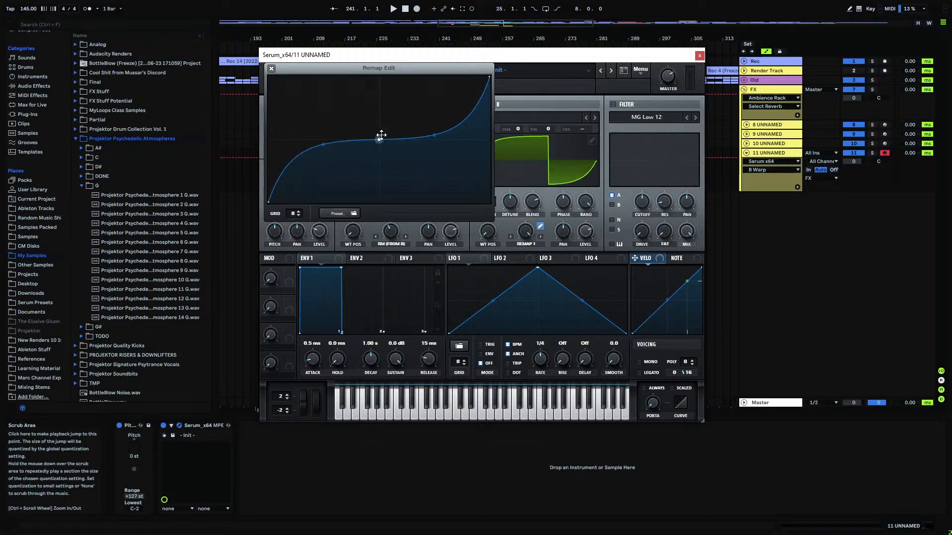
pyautogui.moveTo(381, 135); pyautogui.dragTo(380, 138)
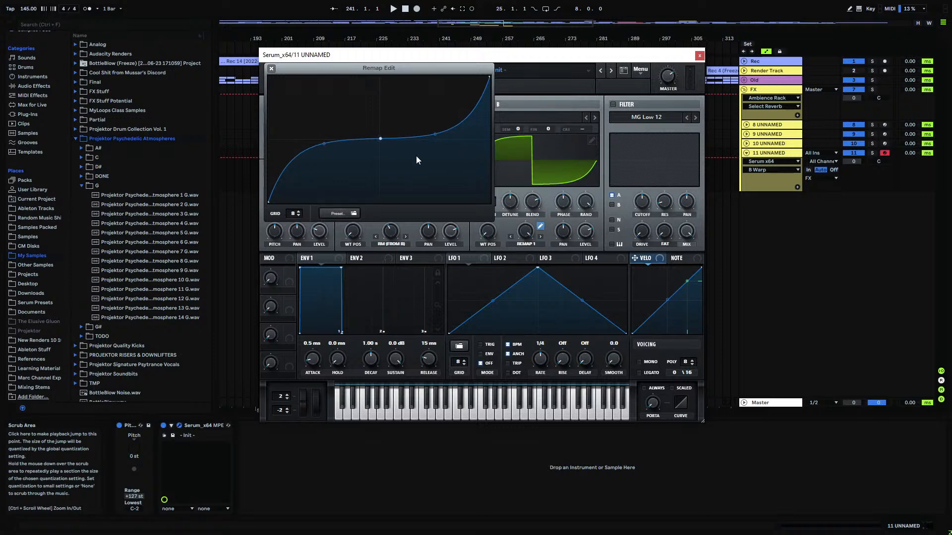
pyautogui.moveTo(528, 238); pyautogui.dragTo(529, 196)
# - Try the Bend + and Bend - warp modes on oscillator B, sweep the warp amount and return to Remap 1
pyautogui.click(516, 239)
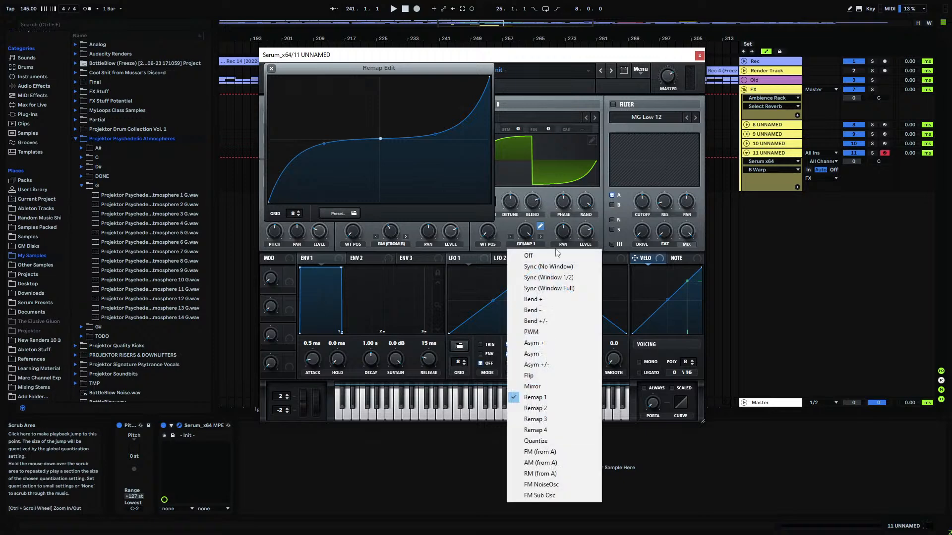
pyautogui.click(531, 300)
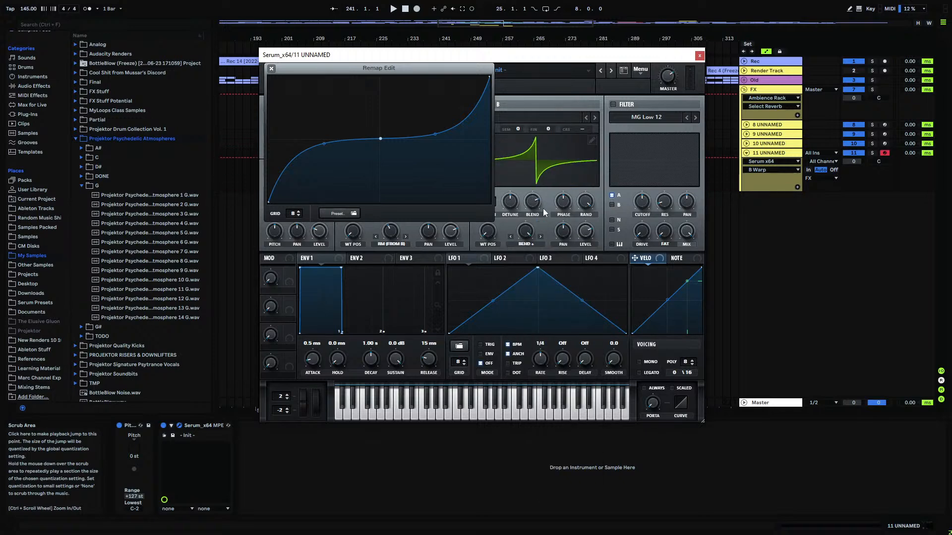
pyautogui.click(539, 237)
pyautogui.moveTo(527, 232); pyautogui.dragTo(554, 133)
pyautogui.click(537, 245)
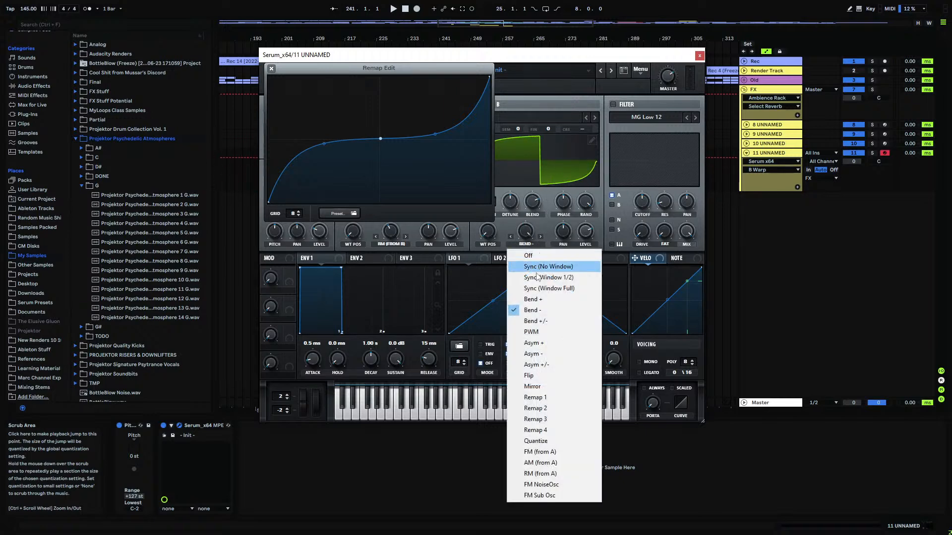
pyautogui.click(549, 397)
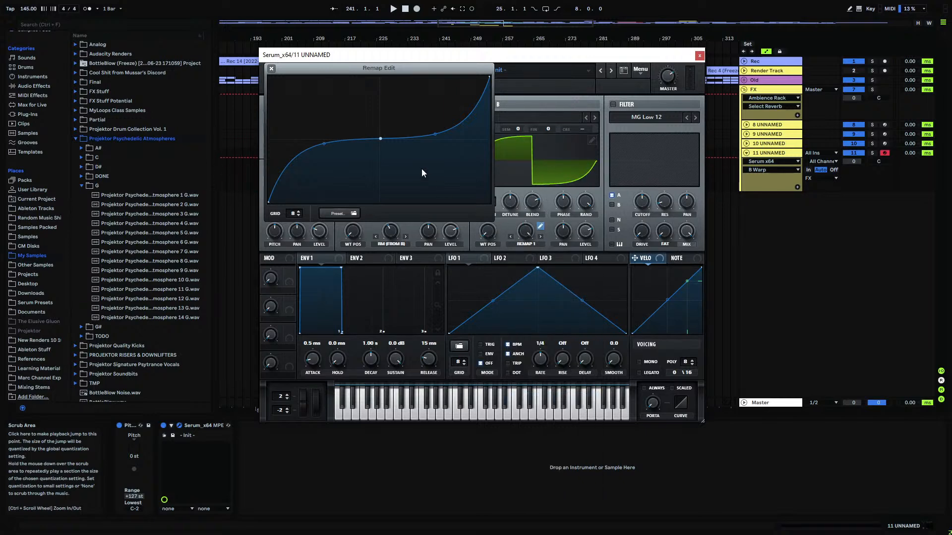
# - Nudge the middle point of oscillator B's inverted S-shaped remap curve slightly off centre
pyautogui.click(535, 243)
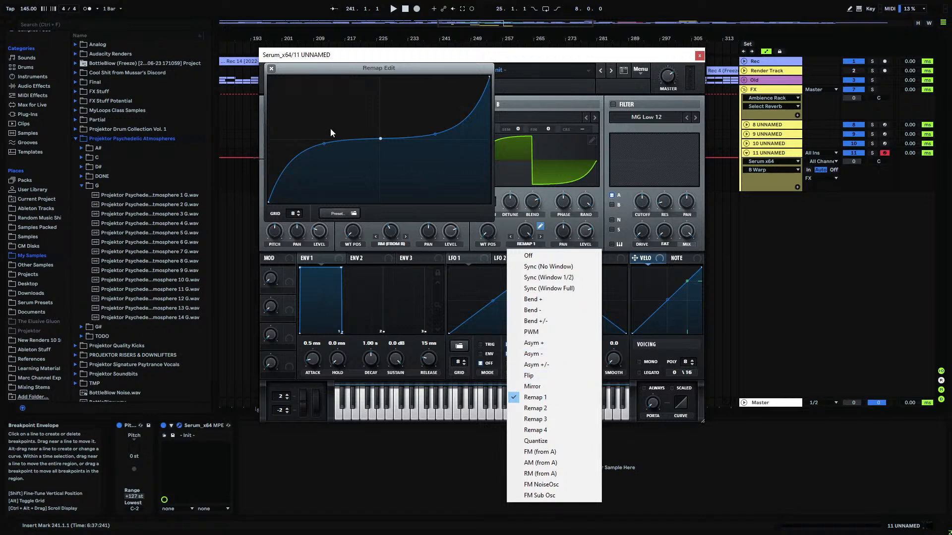
pyautogui.click(381, 129)
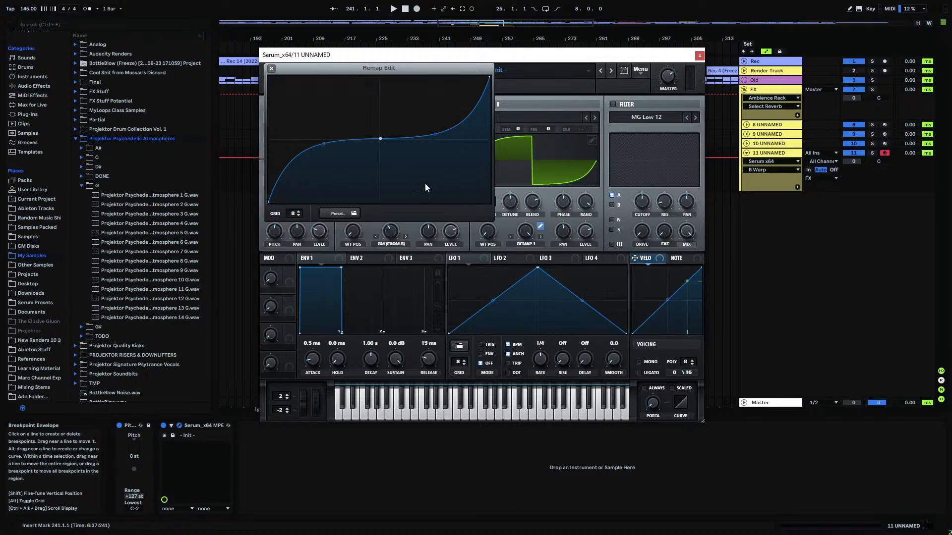
pyautogui.moveTo(380, 139); pyautogui.dragTo(379, 138)
# - Compare Bend - with Remap 1 on oscillator B, resetting the warp amount between modes and raising it again in Remap 1
pyautogui.click(525, 243)
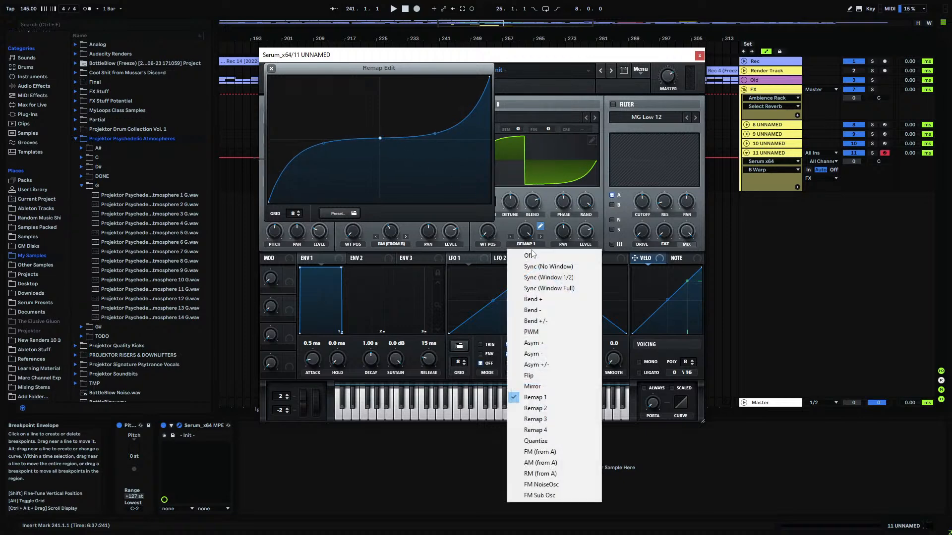
pyautogui.click(538, 313)
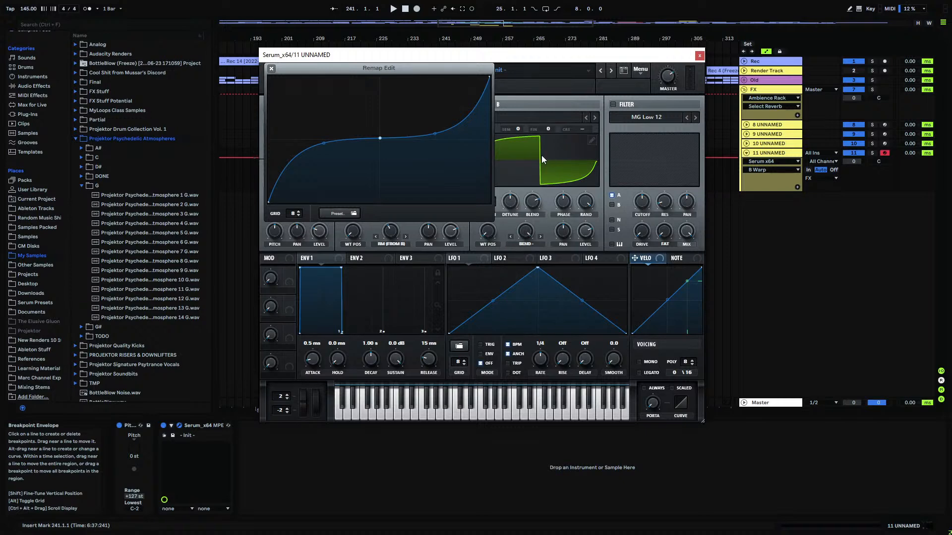
pyautogui.moveTo(527, 232)
pyautogui.mouseDown()
pyautogui.moveTo(520, 325)
pyautogui.moveTo(534, 204)
pyautogui.moveTo(518, 328)
pyautogui.moveTo(532, 204)
pyautogui.moveTo(520, 291)
pyautogui.moveTo(532, 242)
pyautogui.mouseUp()
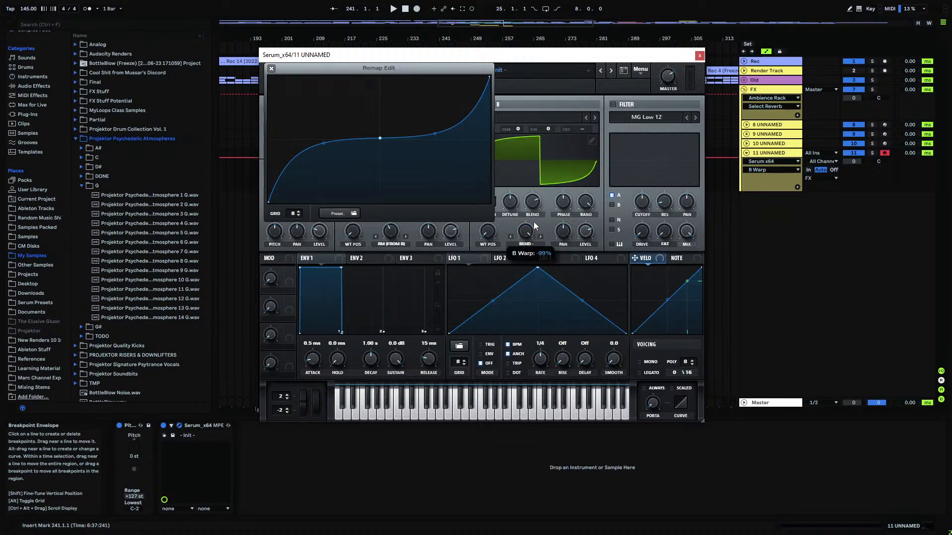
pyautogui.doubleClick(530, 232)
pyautogui.click(540, 237)
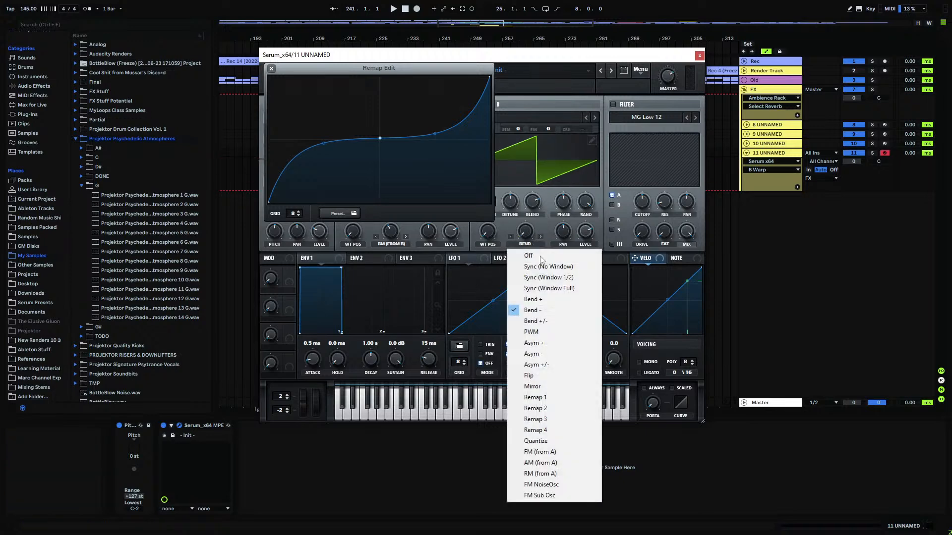
pyautogui.click(548, 391)
pyautogui.moveTo(529, 228); pyautogui.dragTo(556, 128)
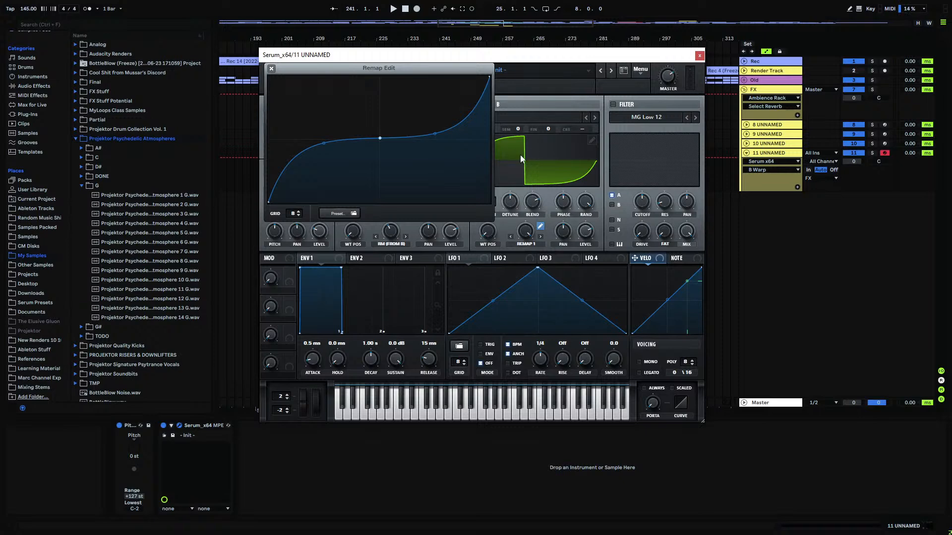
# - Recentre the remap curve's middle point, turn oscillator B's warp amount down and add a raised point in the curve's first half
pyautogui.moveTo(379, 138)
pyautogui.mouseDown()
pyautogui.moveTo(380, 129)
pyautogui.moveTo(380, 154)
pyautogui.moveTo(380, 140)
pyautogui.mouseUp()
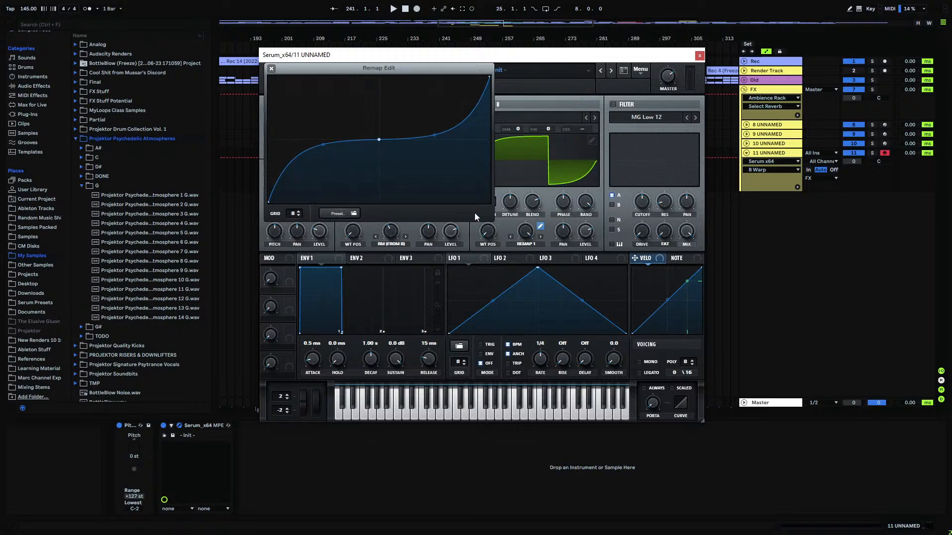
pyautogui.moveTo(527, 230); pyautogui.dragTo(519, 388)
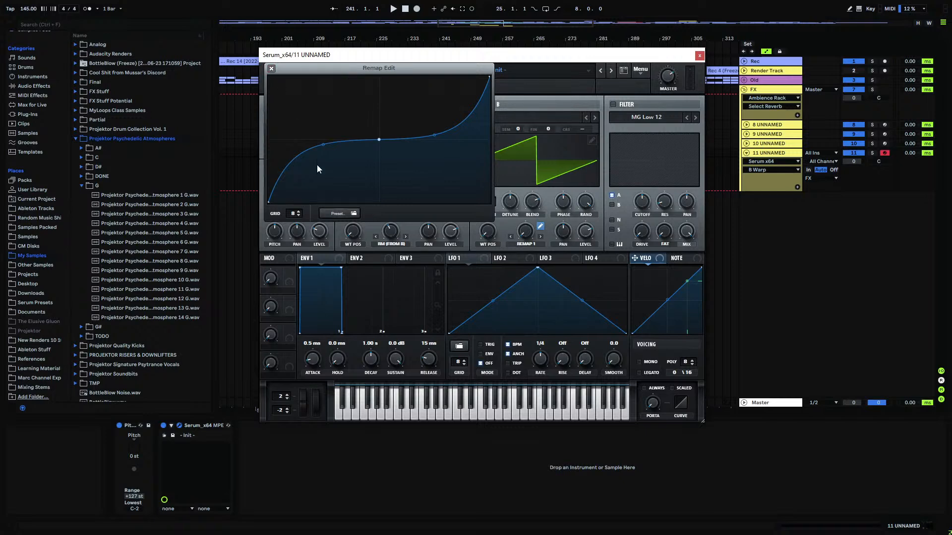
pyautogui.click(313, 126)
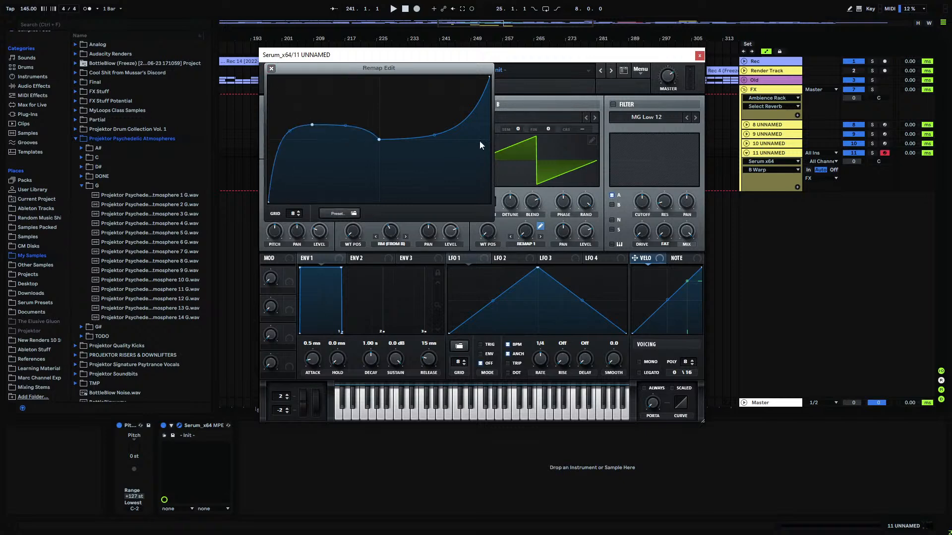
# - Close the remap editor and load the Analog wavetable Basic Shapes into oscillator B
pyautogui.click(274, 69)
pyautogui.click(528, 117)
pyautogui.moveTo(545, 132)
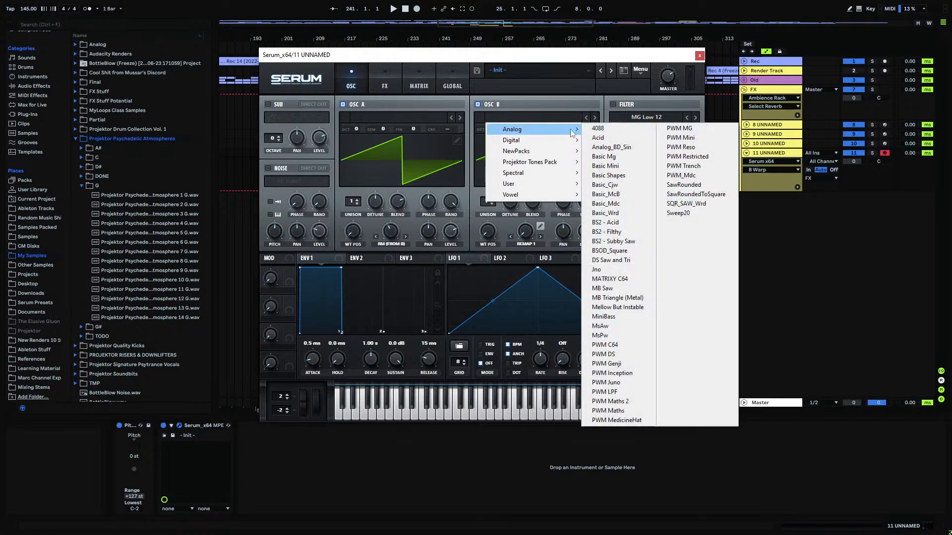
pyautogui.click(602, 175)
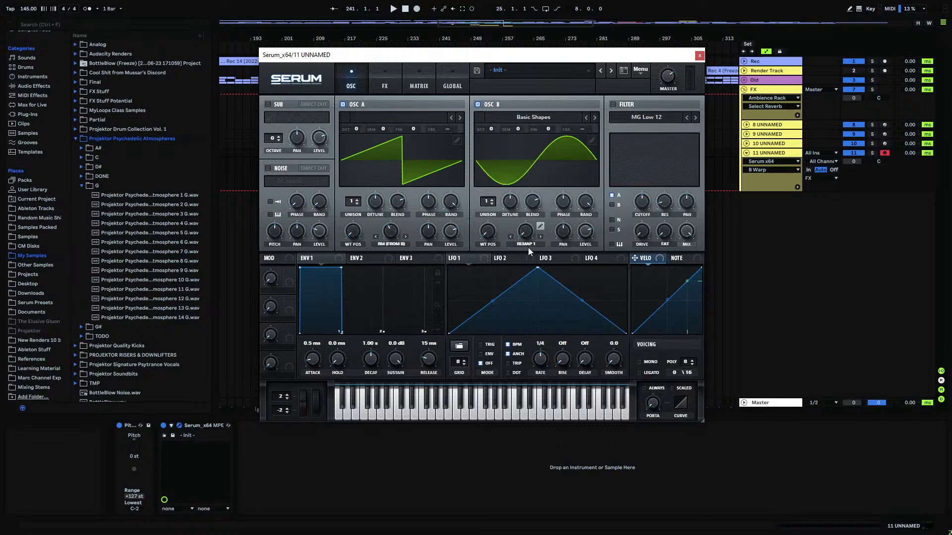
# - Turn off oscillator A and bypass the Ambience Rack on the FX track
pyautogui.click(343, 105)
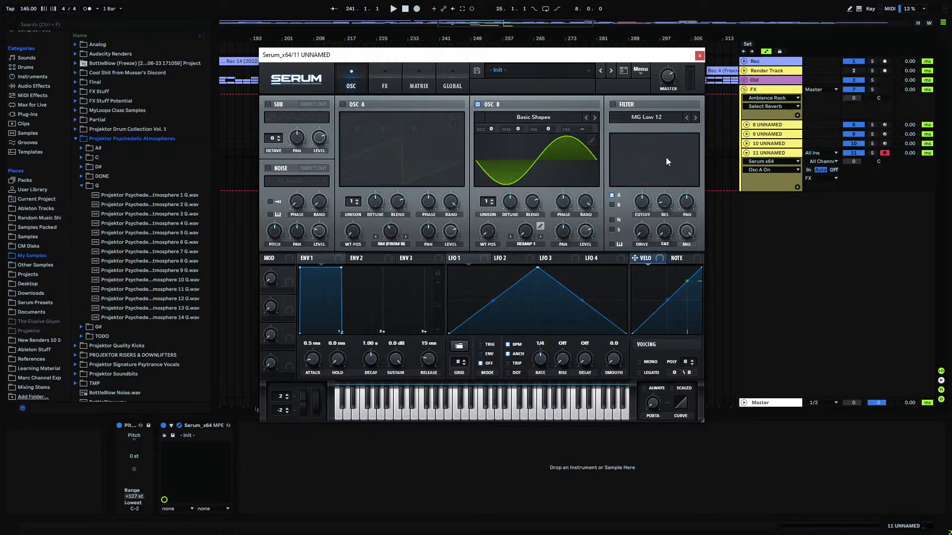
pyautogui.click(772, 89)
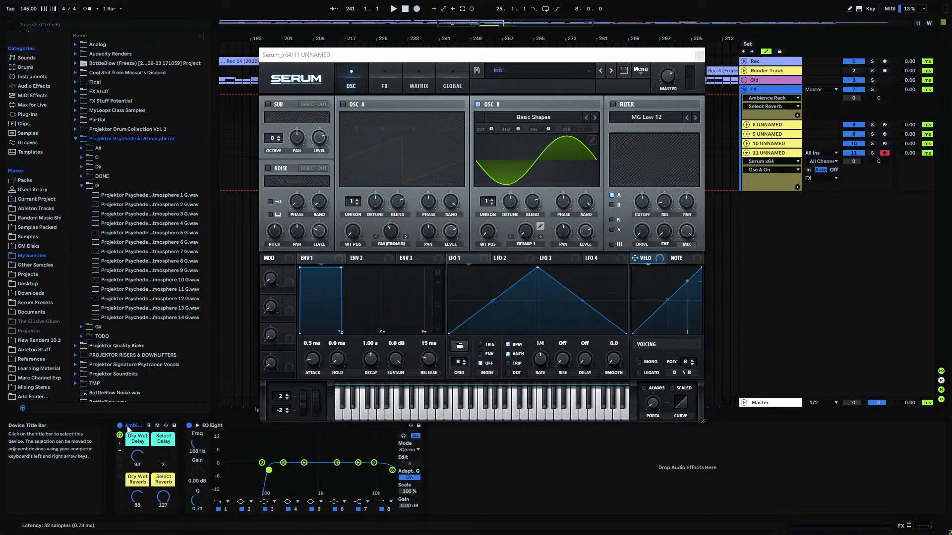
pyautogui.click(148, 427)
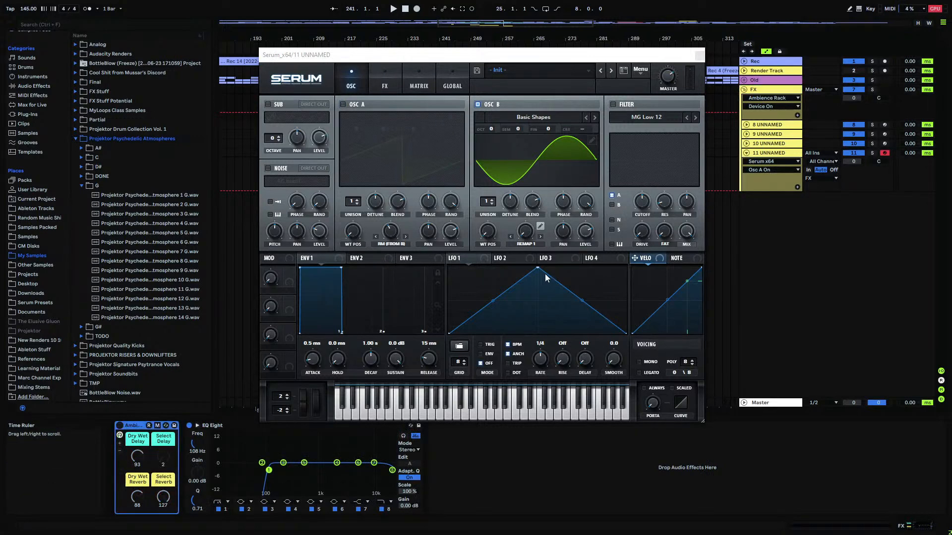
# - Raise oscillator B's warp amount, play a note, lower the keyboard octave by one and sweep the warp amount again
pyautogui.moveTo(533, 238)
pyautogui.mouseDown()
pyautogui.moveTo(572, 123)
pyautogui.moveTo(548, 234)
pyautogui.mouseUp()
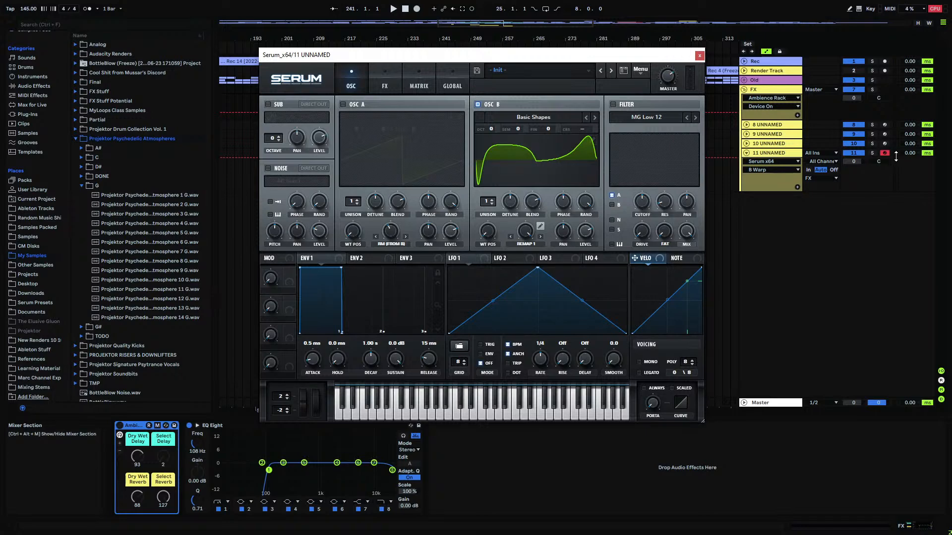
pyautogui.press('a')
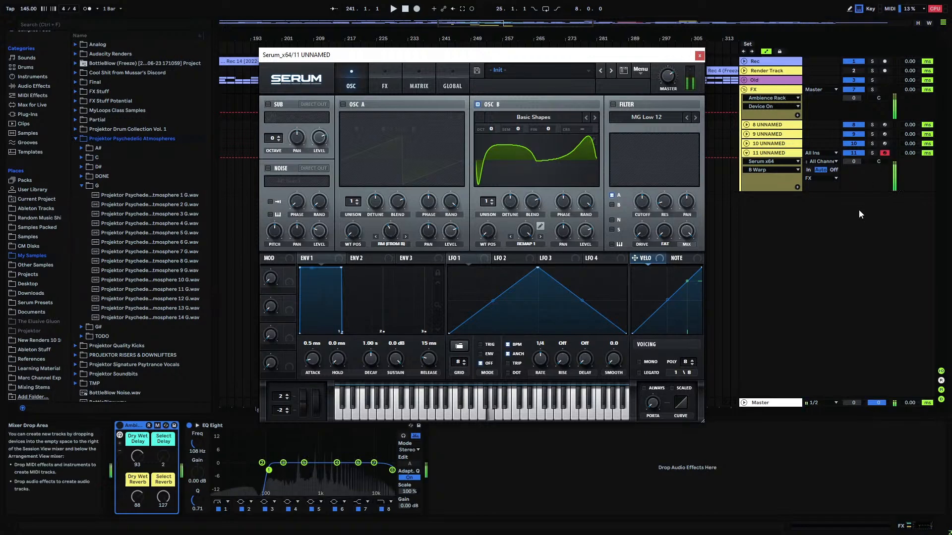
pyautogui.press('z')
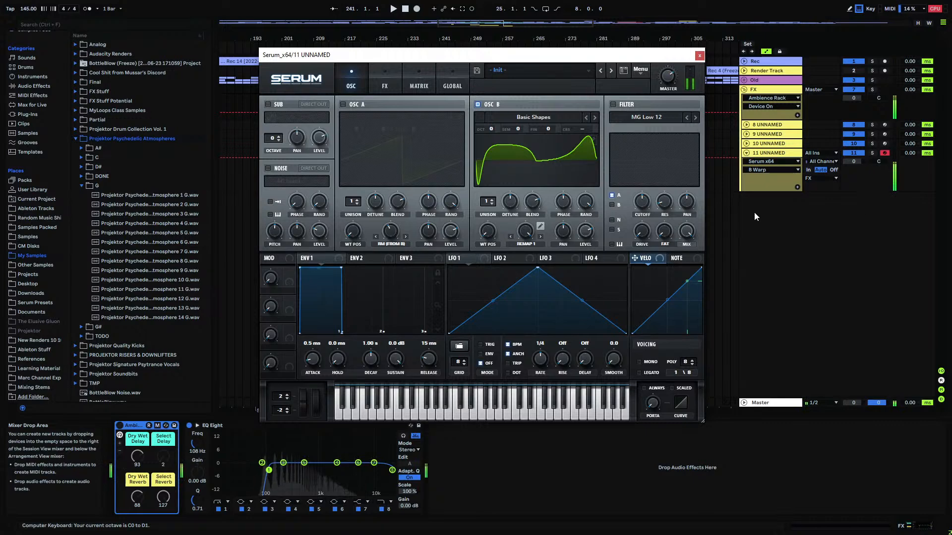
pyautogui.doubleClick(525, 231)
pyautogui.moveTo(511, 337); pyautogui.dragTo(539, 228)
pyautogui.click(532, 245)
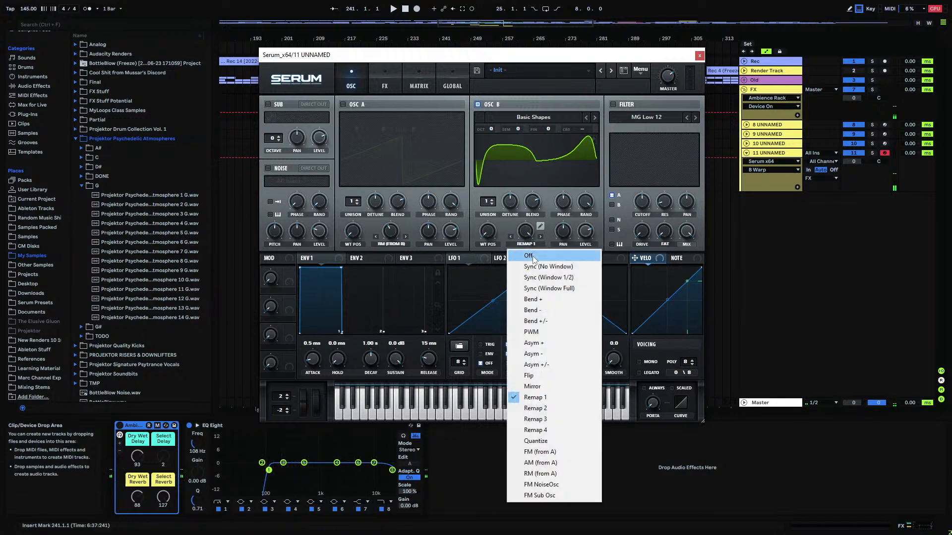
pyautogui.click(507, 236)
# - Reopen oscillator B's remap editor, lower the early hump, and add a sharp peak and a deep dip near the curve's end
pyautogui.click(540, 226)
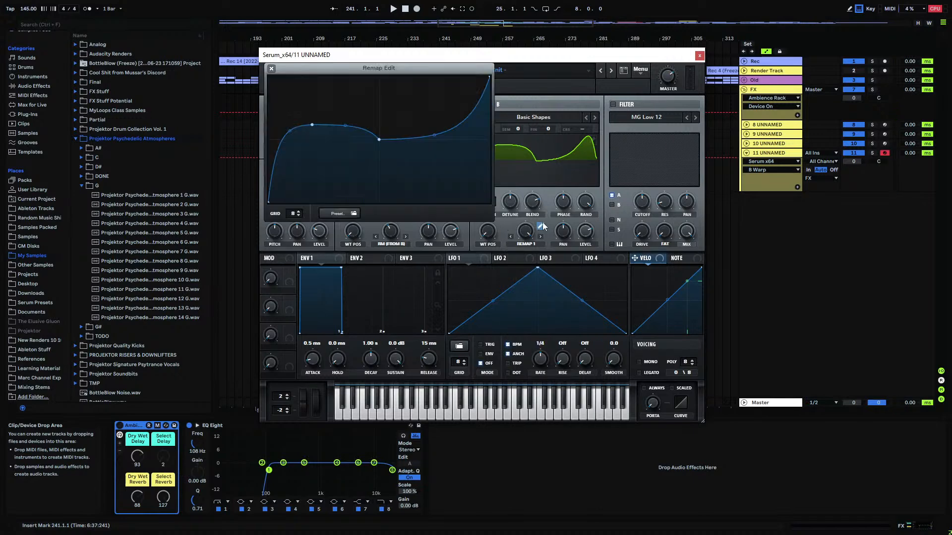
pyautogui.moveTo(346, 128); pyautogui.dragTo(352, 102)
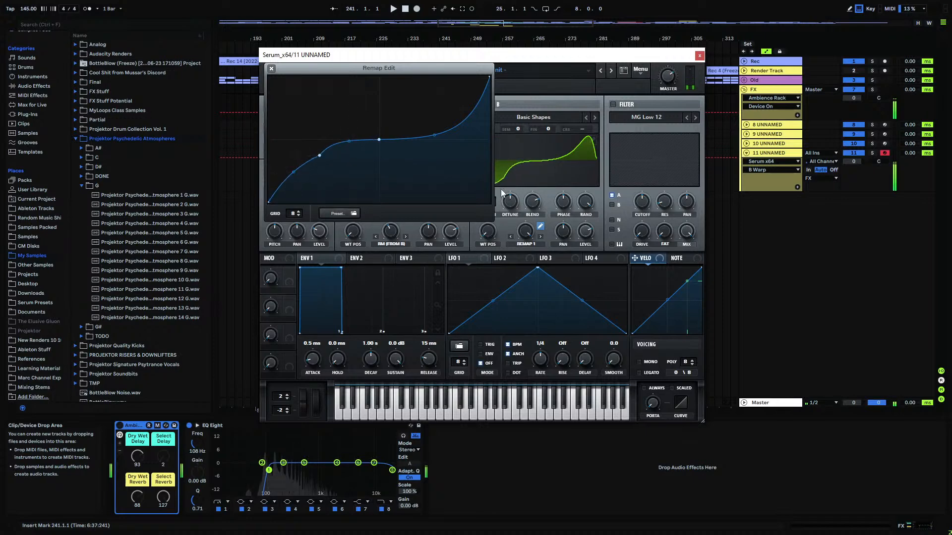
pyautogui.moveTo(434, 131); pyautogui.dragTo(462, 181)
pyautogui.doubleClick(434, 90)
pyautogui.moveTo(445, 124); pyautogui.dragTo(483, 138)
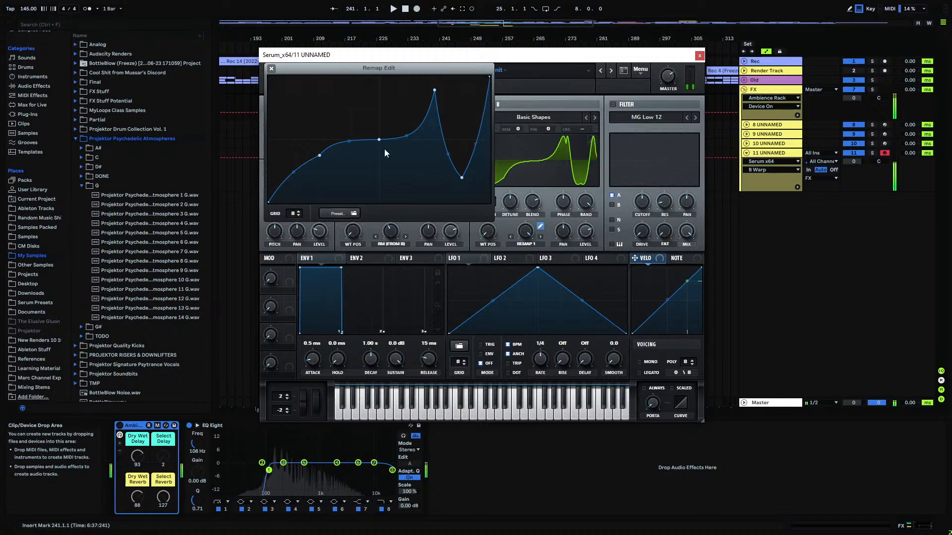
# - Add two tall peaks split by a narrow dip to the remap curve's first half and sweep oscillator B's warp amount down
pyautogui.moveTo(343, 120); pyautogui.dragTo(349, 71)
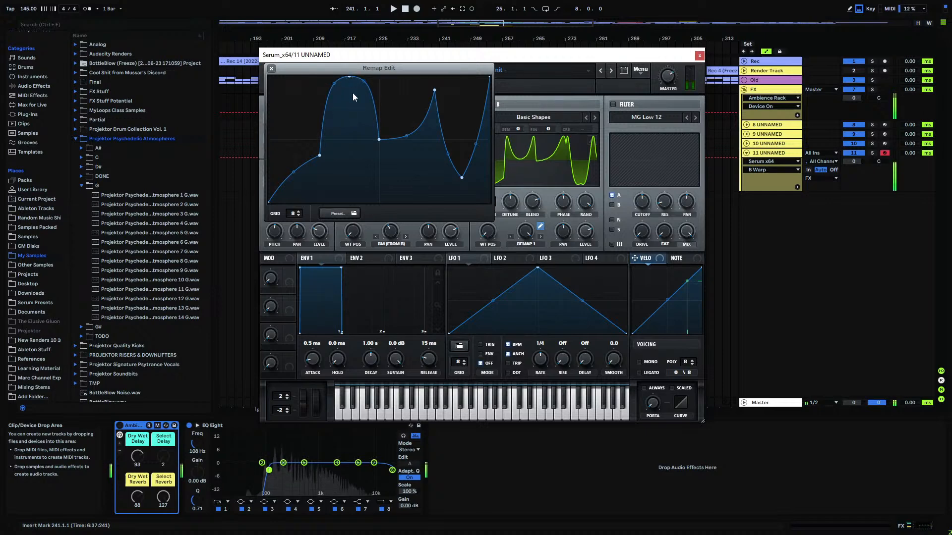
pyautogui.moveTo(348, 141); pyautogui.dragTo(347, 169)
pyautogui.moveTo(337, 84); pyautogui.dragTo(338, 123)
pyautogui.moveTo(520, 234); pyautogui.dragTo(514, 341)
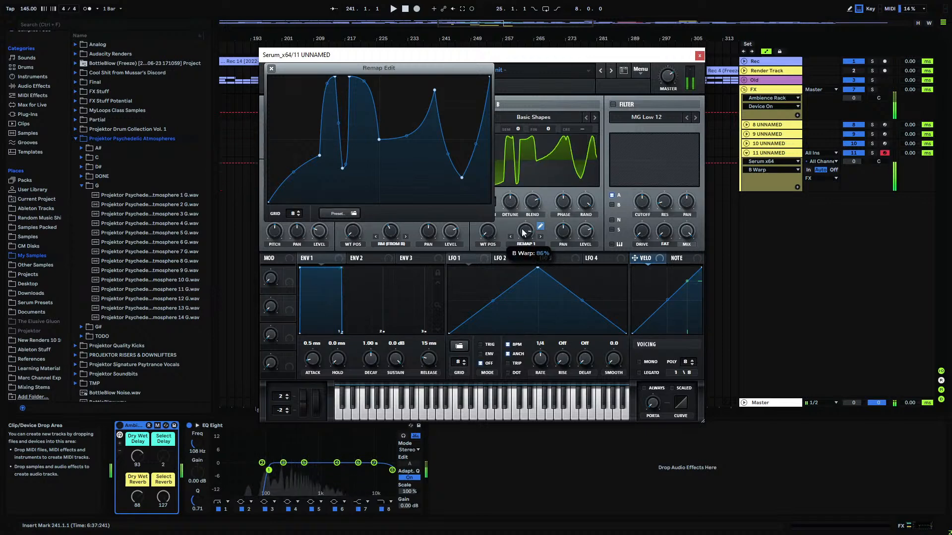
# - Close the remap editor and try to render the oscillator warp into a wavetable
pyautogui.click(272, 69)
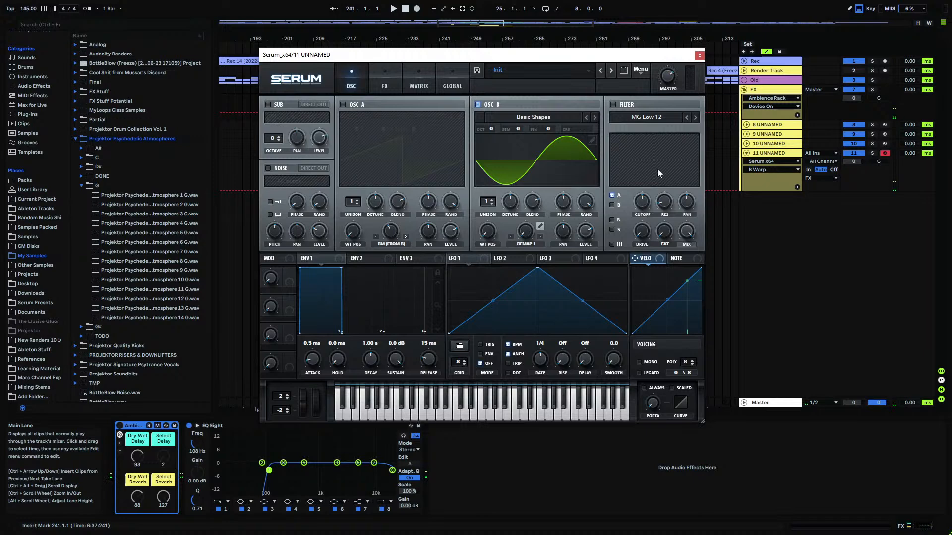
pyautogui.click(640, 70)
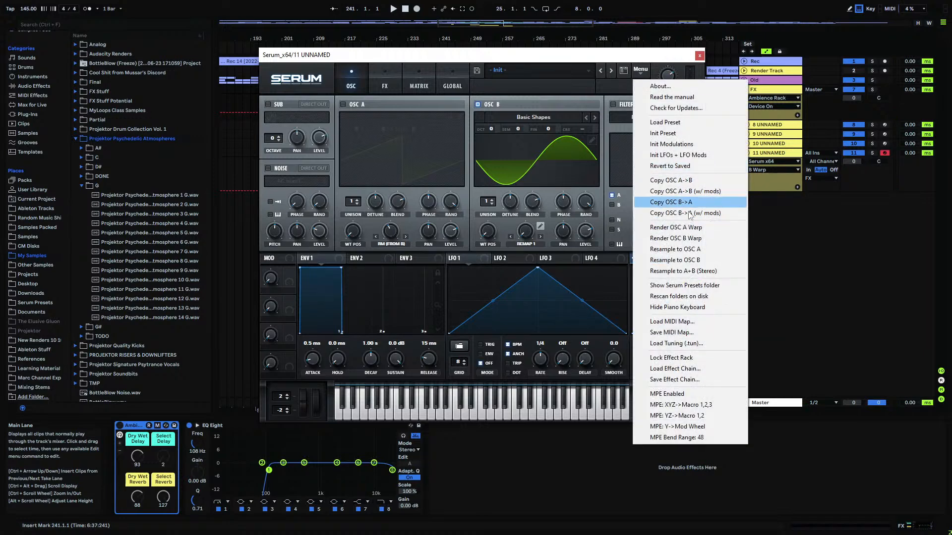
pyautogui.click(717, 237)
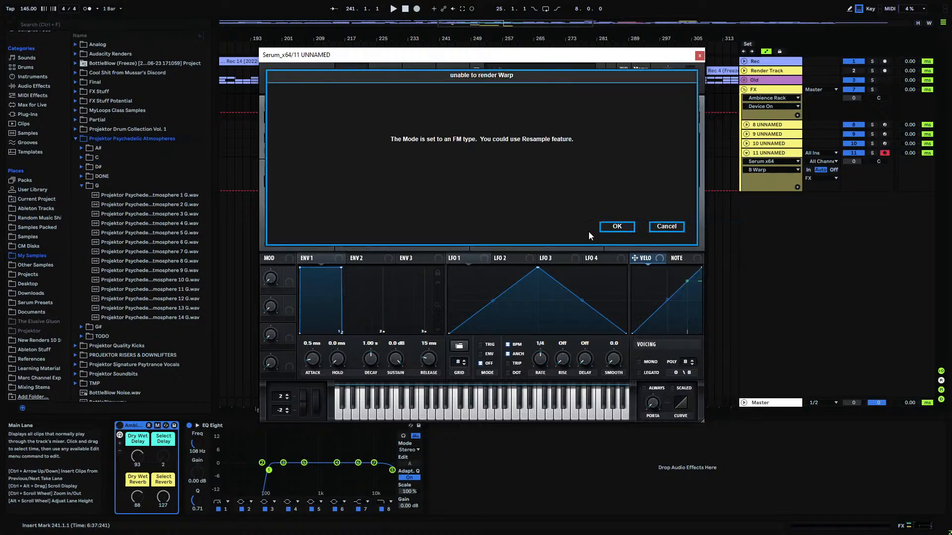
# - Dismiss the warp rendering notice and try to render oscillator B's warp instead
pyautogui.click(617, 226)
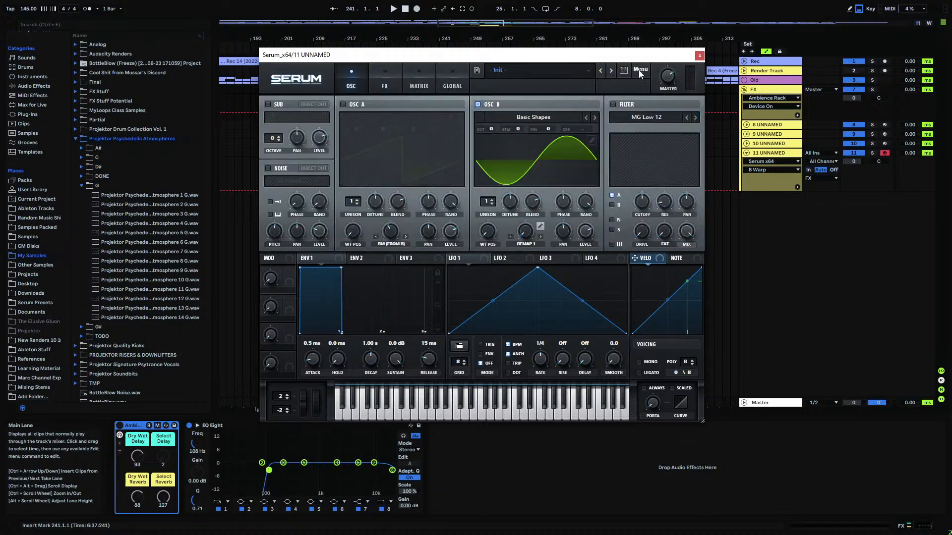
pyautogui.click(638, 71)
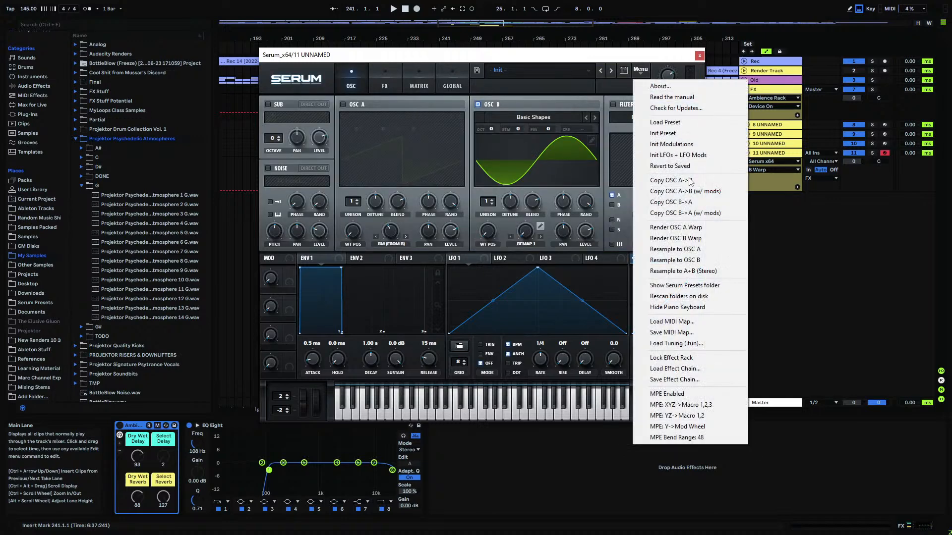
pyautogui.click(701, 240)
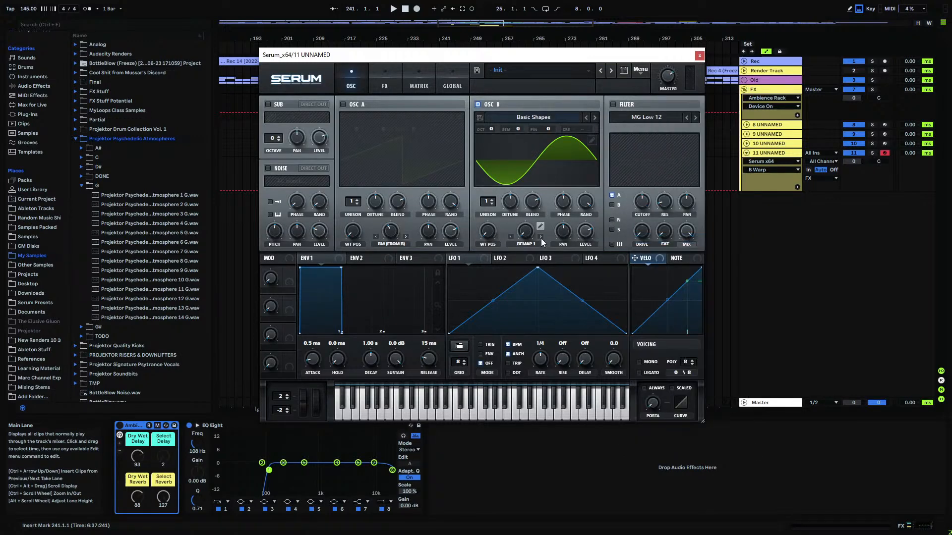
# - Sweep oscillator B's wavetable position and warp amount, and reshape its remap curve into broad alternating peaks and dips
pyautogui.moveTo(488, 232); pyautogui.dragTo(486, 367)
pyautogui.moveTo(525, 231); pyautogui.dragTo(522, 297)
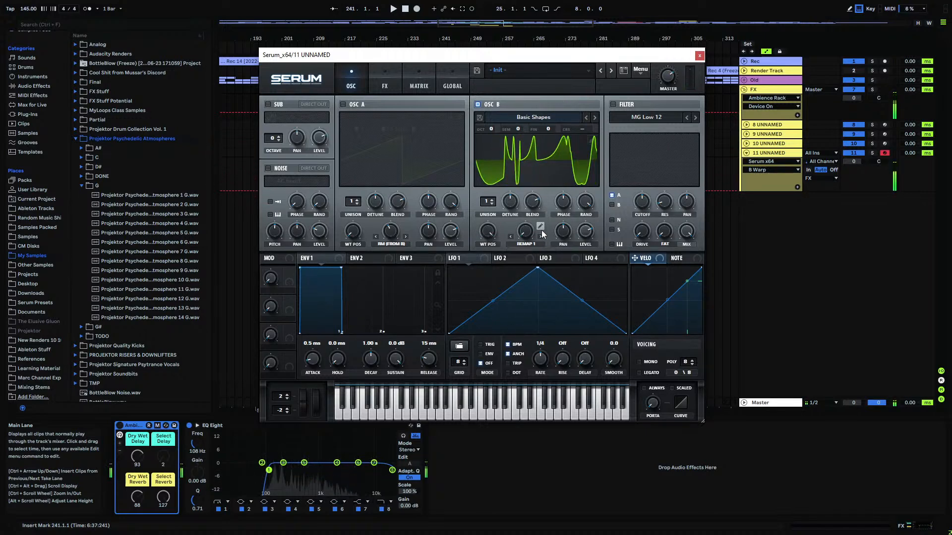
pyautogui.click(540, 227)
pyautogui.moveTo(336, 78); pyautogui.dragTo(336, 120)
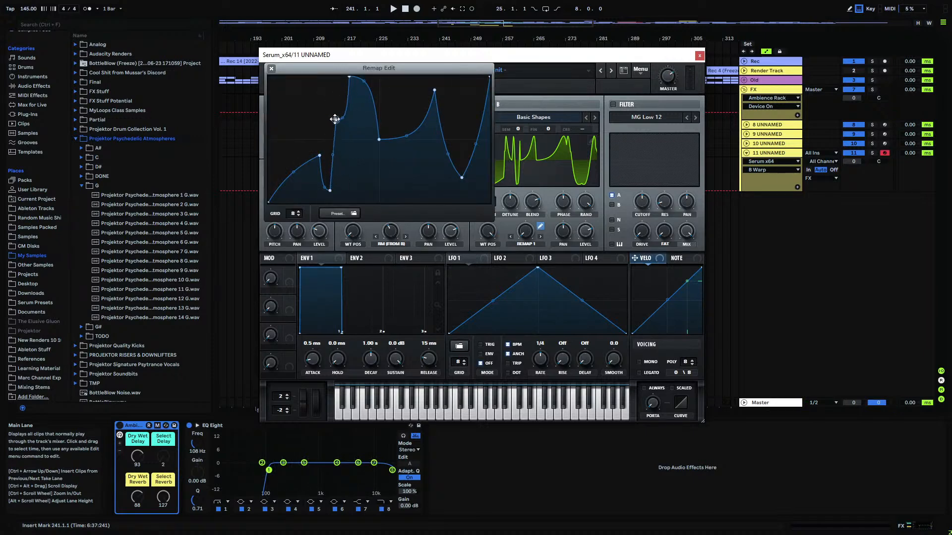
pyautogui.moveTo(350, 78); pyautogui.dragTo(360, 173)
pyautogui.moveTo(378, 139); pyautogui.dragTo(432, 117)
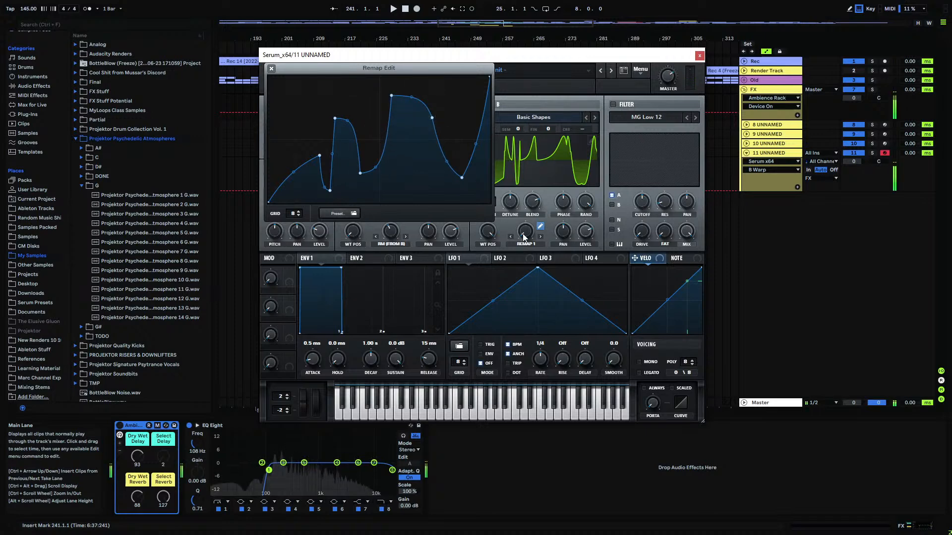
pyautogui.moveTo(462, 178); pyautogui.dragTo(446, 216)
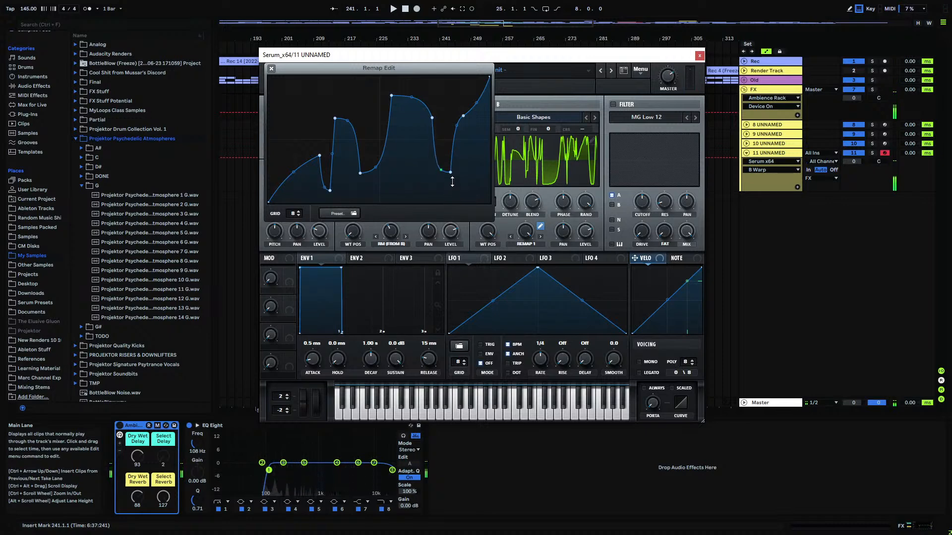
# - Close the remap editor and lower oscillator B's warp amount and wavetable position to their minimum
pyautogui.click(272, 68)
pyautogui.moveTo(526, 237); pyautogui.dragTo(502, 362)
pyautogui.moveTo(487, 232); pyautogui.dragTo(466, 426)
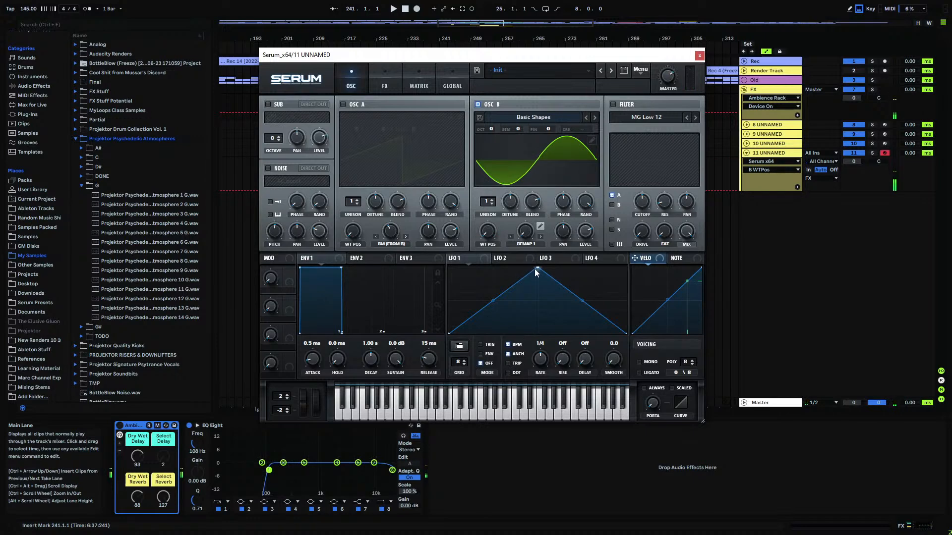
# - Reshape LFO 1 into a straight rising ramp and set its rate to one bar
pyautogui.moveTo(537, 268); pyautogui.dragTo(654, 240)
pyautogui.moveTo(541, 356); pyautogui.dragTo(541, 374)
pyautogui.click(637, 67)
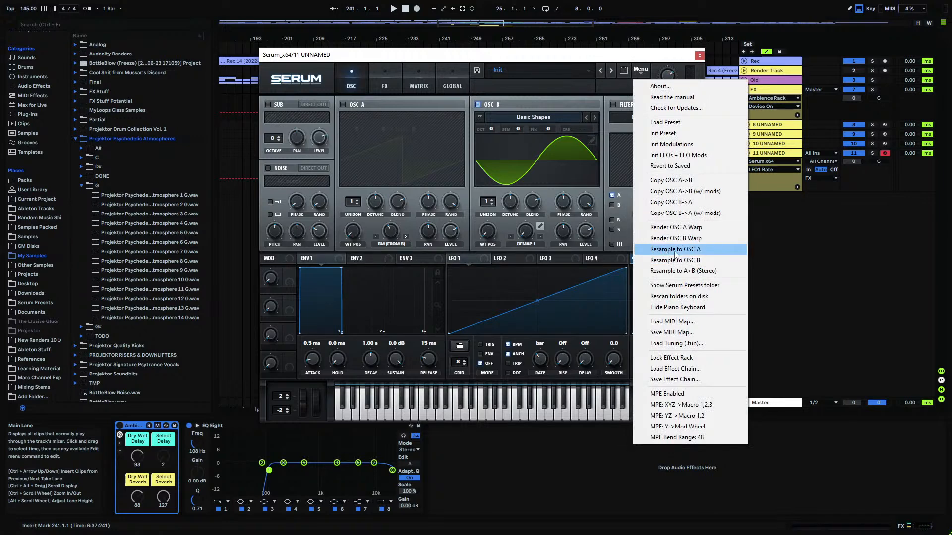
pyautogui.click(471, 238)
# - Assign LFO 1 to oscillator B's wavetable position and warp amount, with a 1/4 rate and Env mode
pyautogui.moveTo(454, 258); pyautogui.dragTo(487, 231)
pyautogui.moveTo(546, 364); pyautogui.dragTo(551, 360)
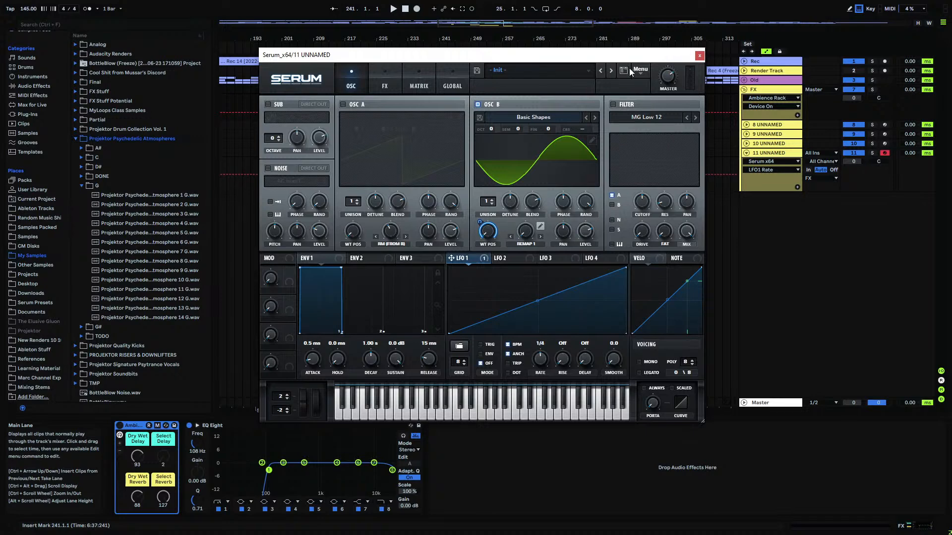
pyautogui.moveTo(499, 251); pyautogui.dragTo(526, 231)
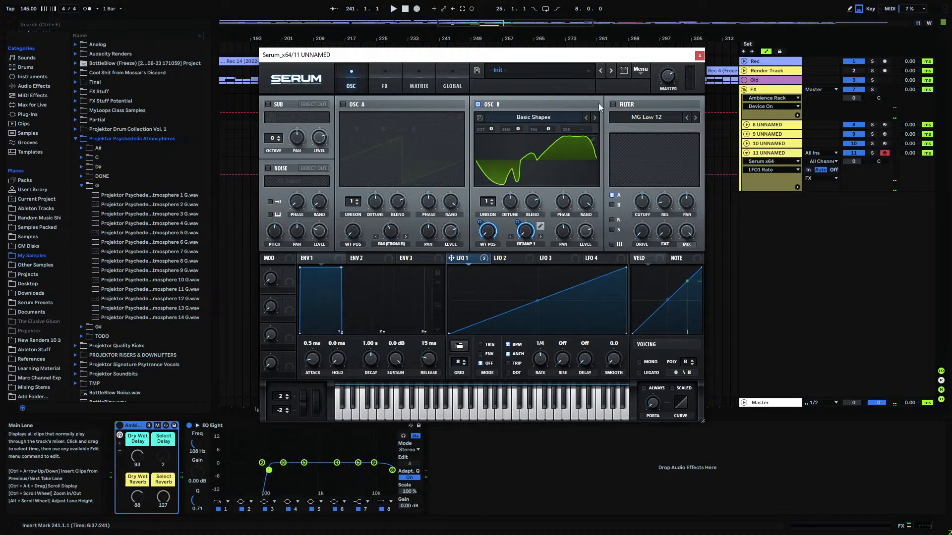
pyautogui.click(480, 354)
# - Resample the patch to oscillator A, and audition oscillator A's wavetable position with oscillator B switched off
pyautogui.click(640, 69)
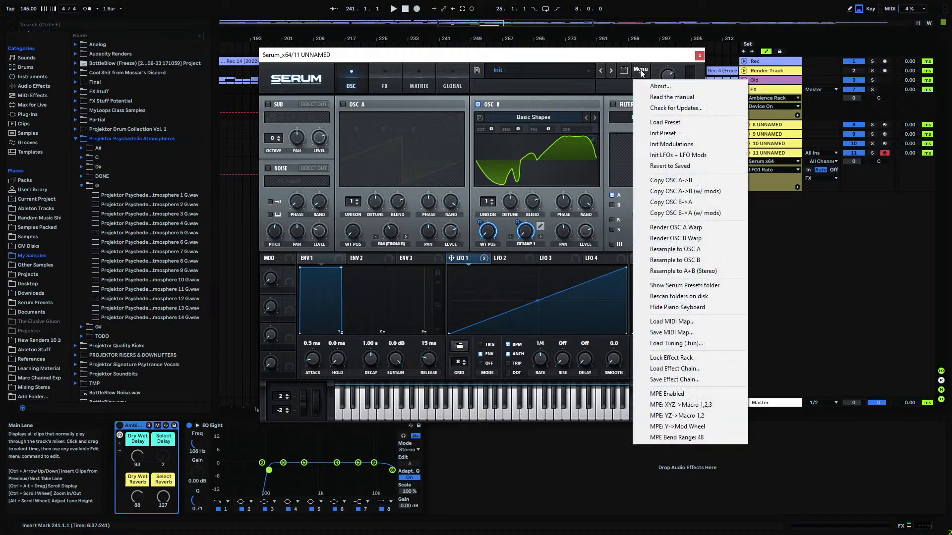
pyautogui.click(705, 252)
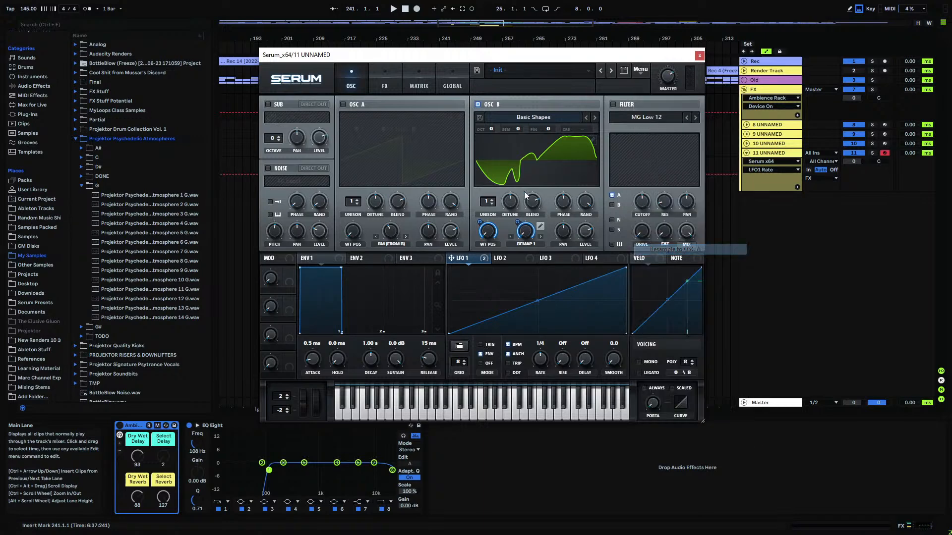
pyautogui.click(343, 104)
pyautogui.moveTo(351, 230)
pyautogui.mouseDown()
pyautogui.moveTo(396, 141)
pyautogui.moveTo(360, 245)
pyautogui.mouseUp()
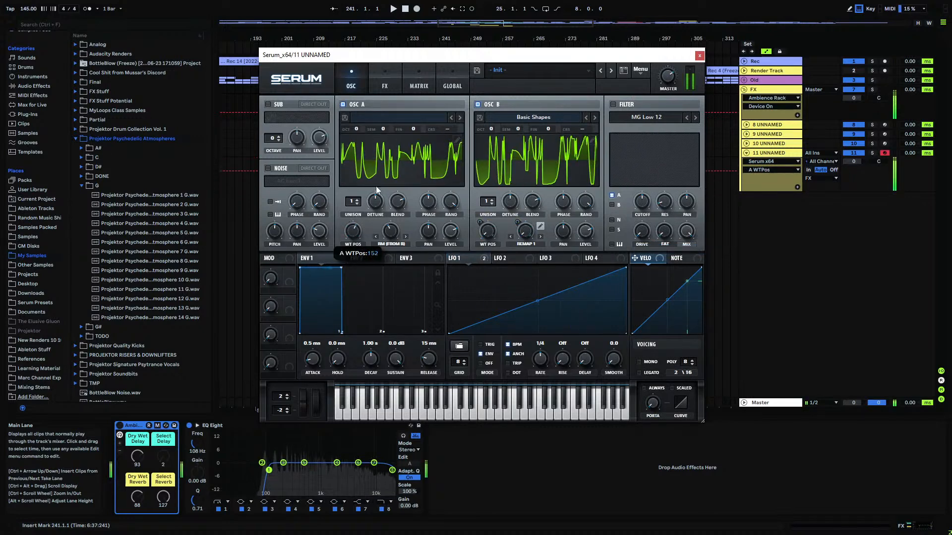
pyautogui.click(478, 105)
pyautogui.moveTo(353, 231); pyautogui.dragTo(381, 344)
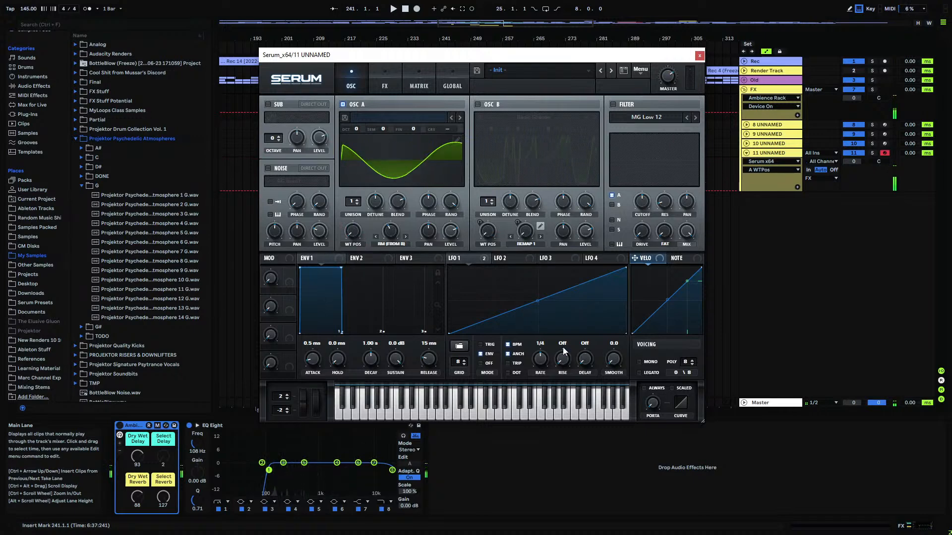
# - Set LFO 1's rate to one bar for a longer sweep
pyautogui.click(472, 257)
pyautogui.moveTo(539, 358); pyautogui.dragTo(541, 373)
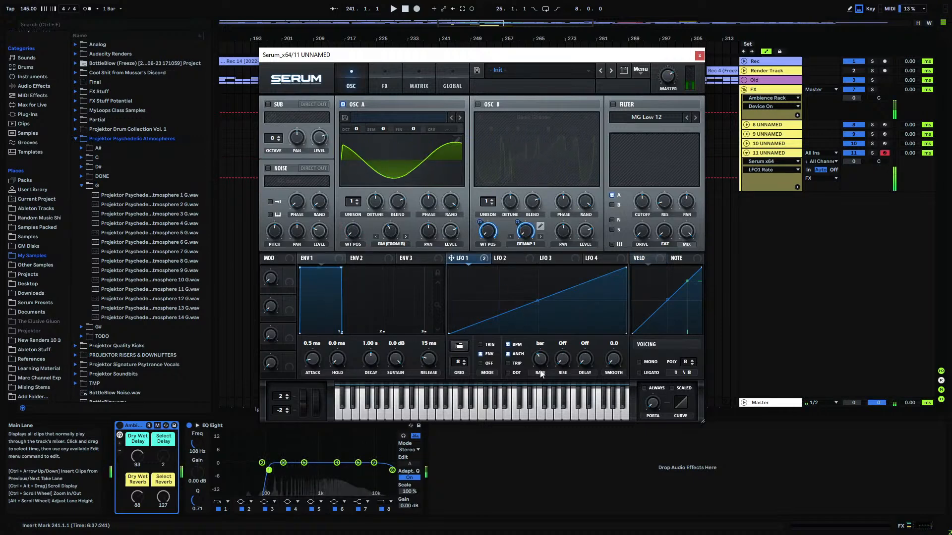
pyautogui.click(634, 74)
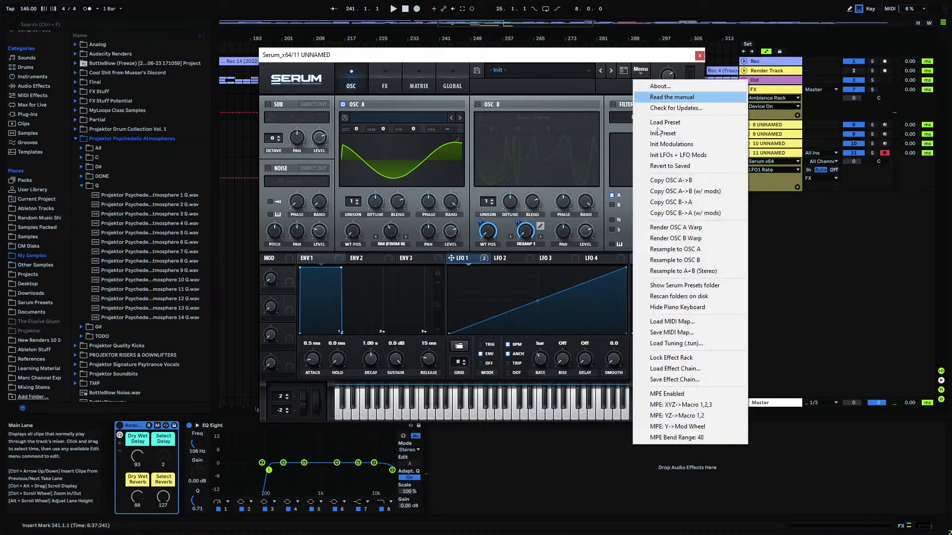
pyautogui.click(704, 258)
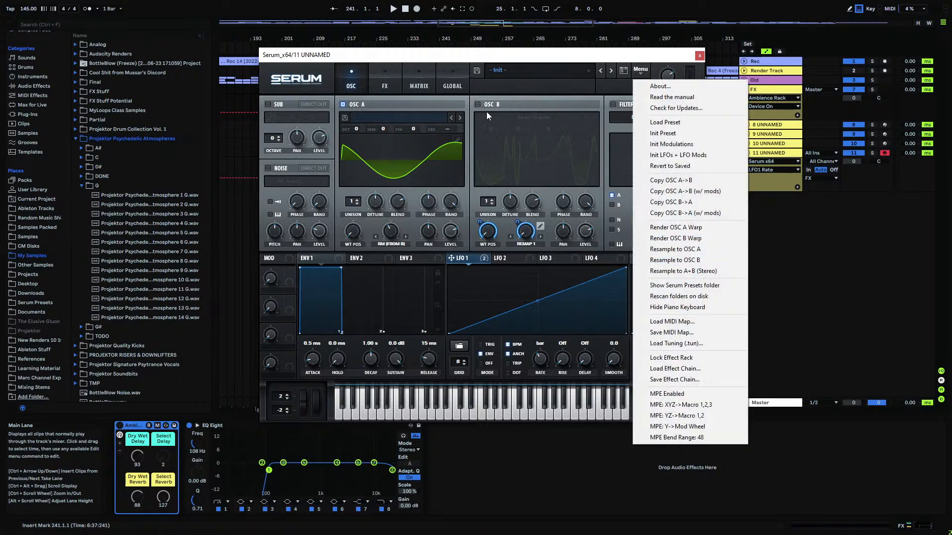
# - With only oscillator B on, resample the patch to oscillator A, and turn oscillator A back on
pyautogui.click(342, 104)
pyautogui.click(639, 71)
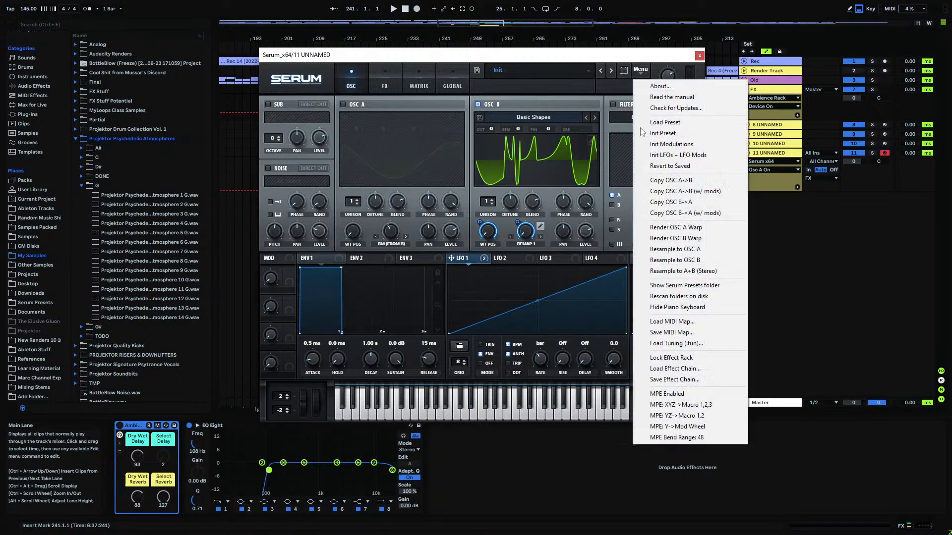
pyautogui.click(668, 247)
pyautogui.click(642, 257)
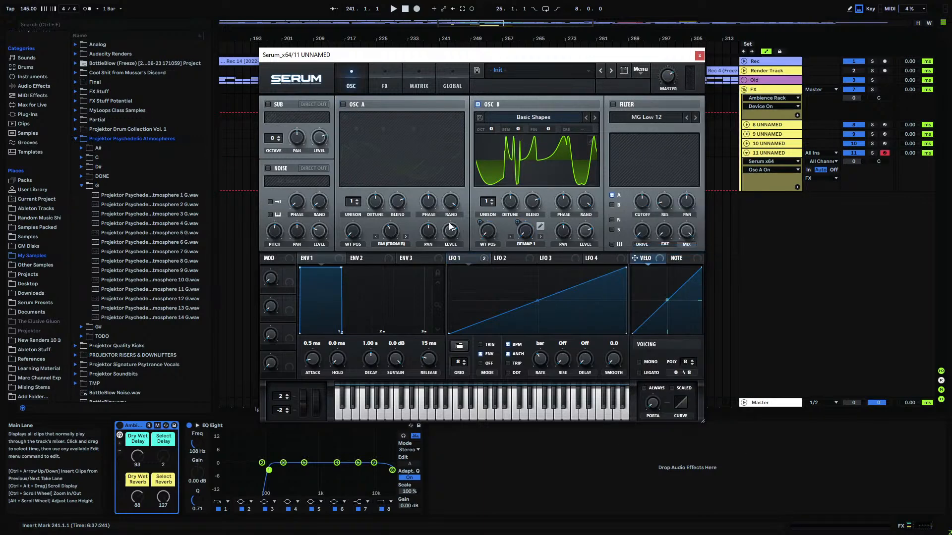
pyautogui.moveTo(350, 238); pyautogui.dragTo(376, 252)
pyautogui.click(342, 104)
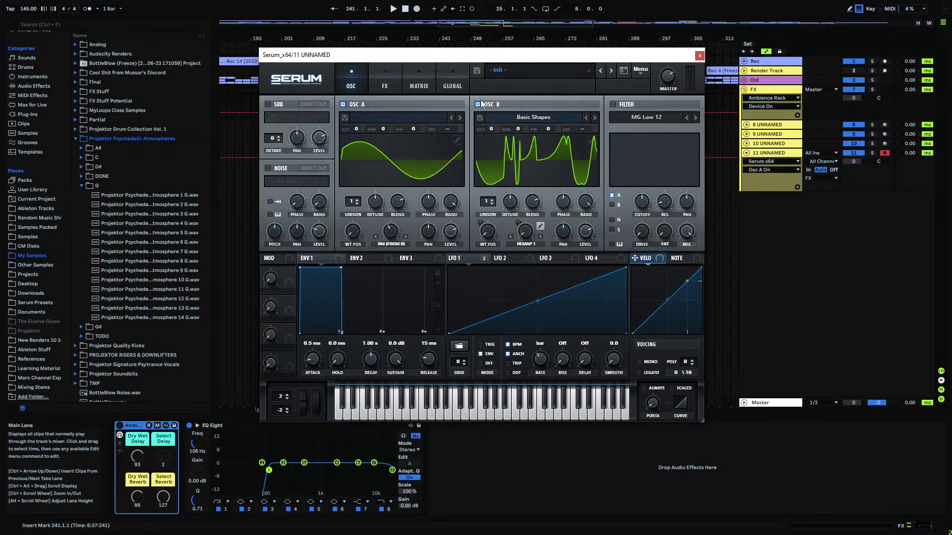
# - Review the warp rendering and resampling commands, and try the wavetable positions of oscillators B and A
pyautogui.click(638, 73)
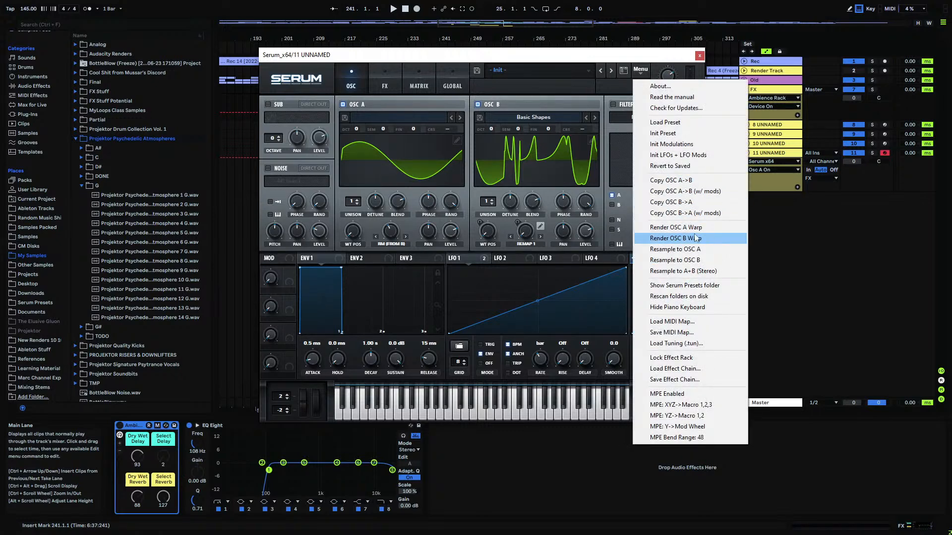
pyautogui.click(505, 224)
pyautogui.moveTo(488, 238); pyautogui.dragTo(535, 157)
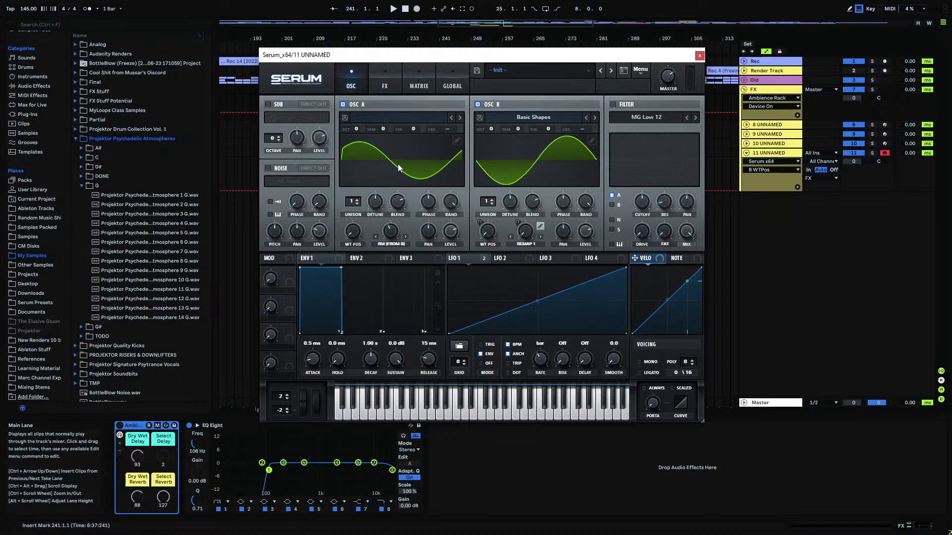
pyautogui.moveTo(358, 237)
pyautogui.mouseDown()
pyautogui.moveTo(352, 219)
pyautogui.moveTo(390, 119)
pyautogui.moveTo(362, 273)
pyautogui.moveTo(394, 157)
pyautogui.moveTo(367, 233)
pyautogui.mouseUp()
# - Save oscillator A's wavetable to the User tables folder as "Metallic Tone Warp"
pyautogui.click(345, 118)
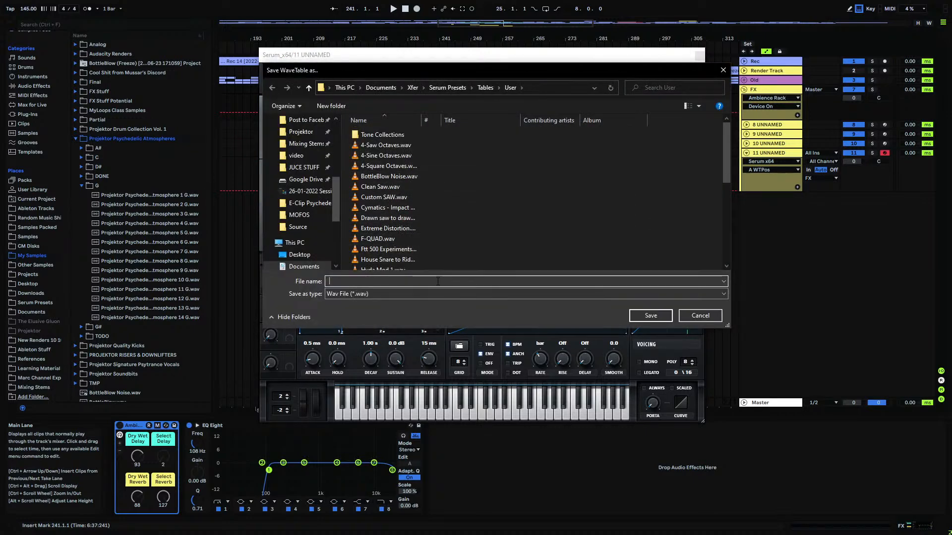
pyautogui.write('Metallic Tone Warp')
pyautogui.click(644, 316)
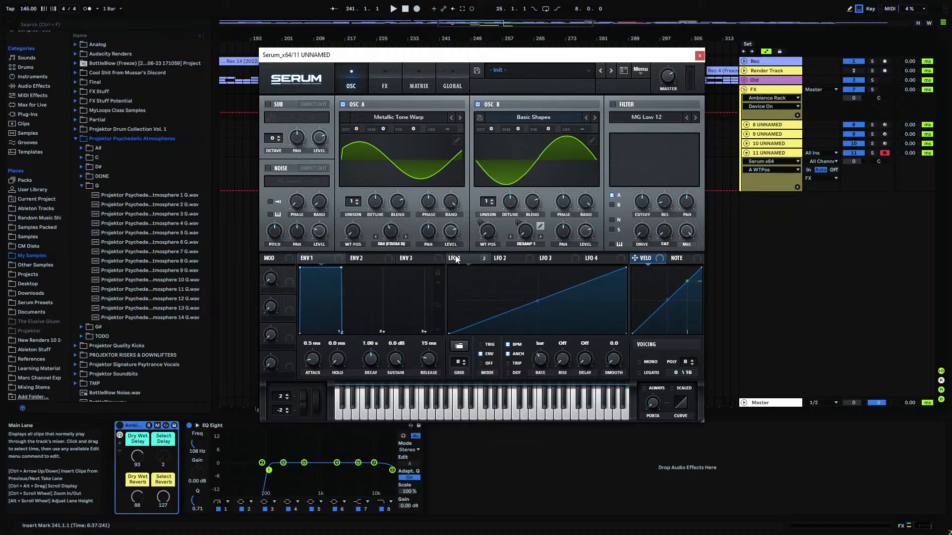
# - Raise oscillator A's ring modulation warp to about 59% and its wavetable position to about 151
pyautogui.click(583, 235)
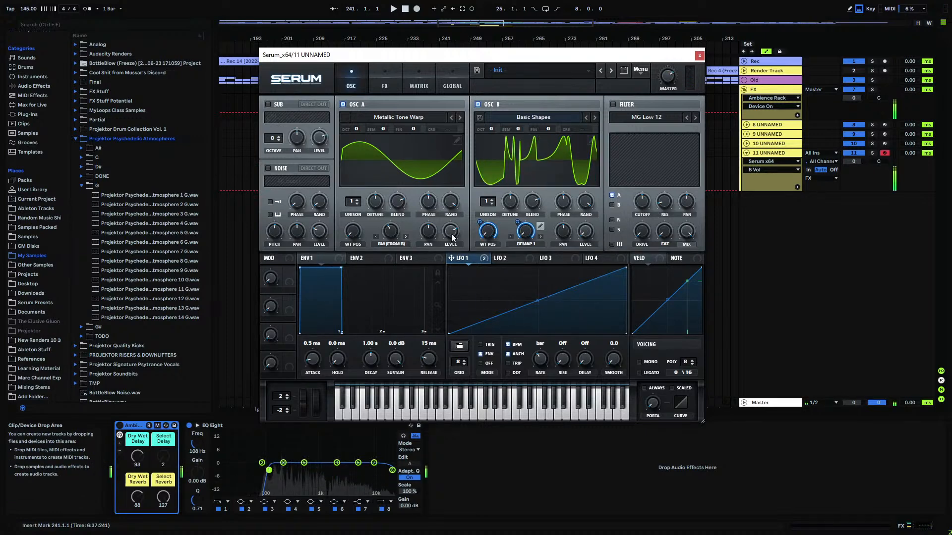
pyautogui.click(392, 229)
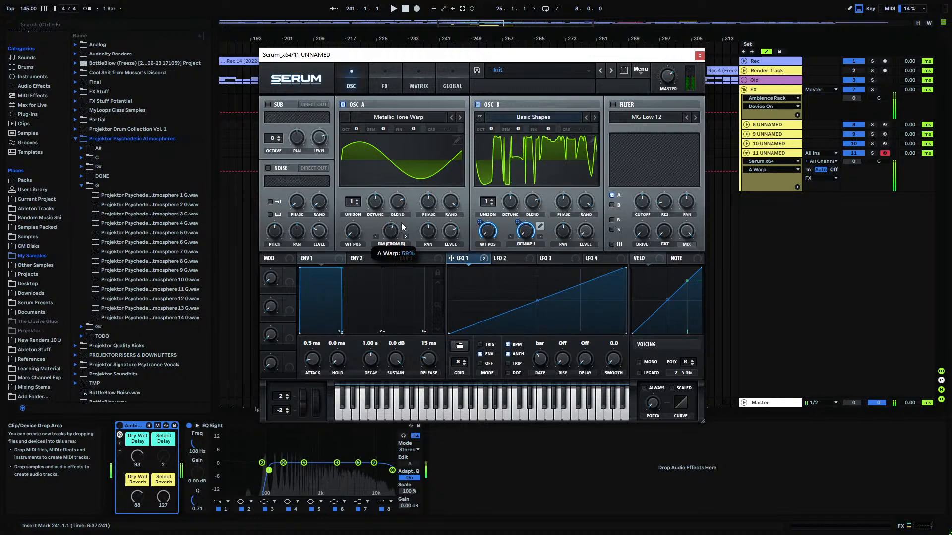
pyautogui.moveTo(400, 222); pyautogui.dragTo(369, 184)
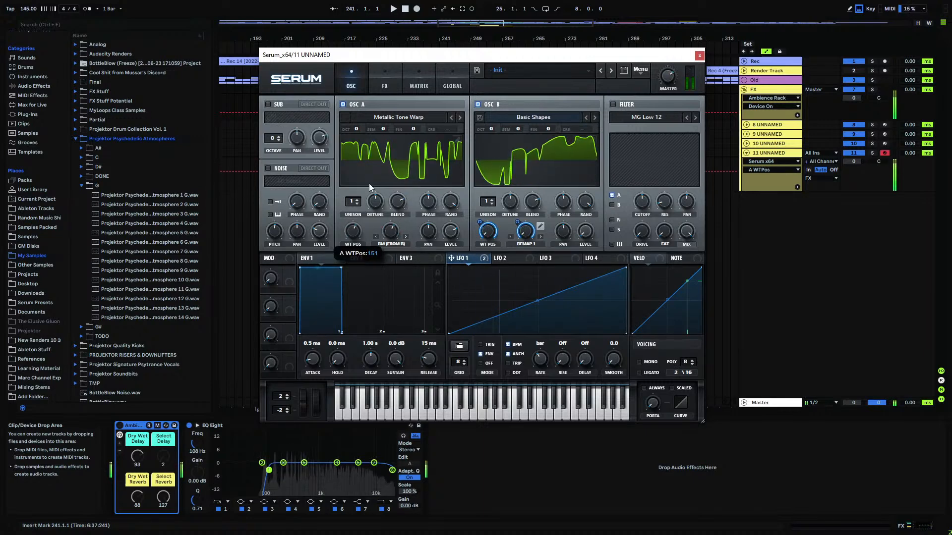
# - Switch oscillator A's warp mode to AM (from B)
pyautogui.click(384, 244)
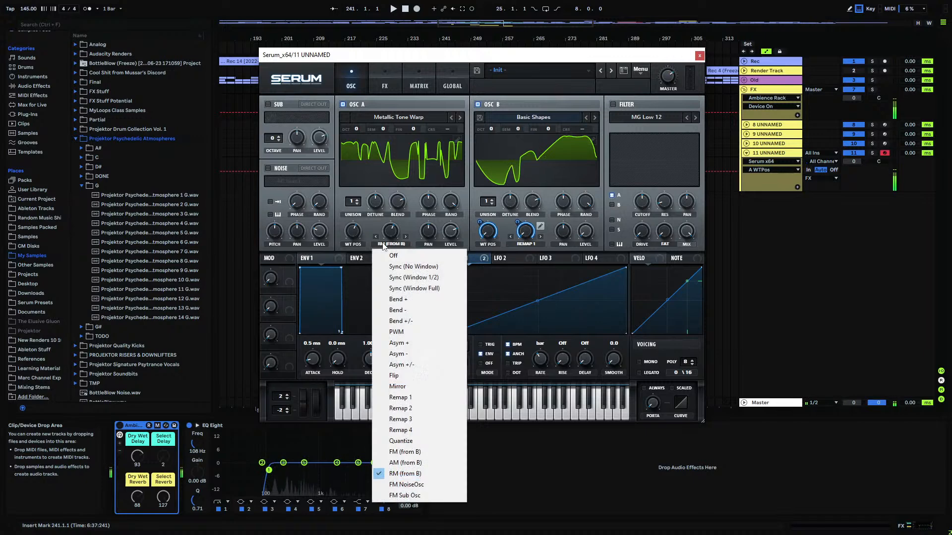
pyautogui.click(425, 463)
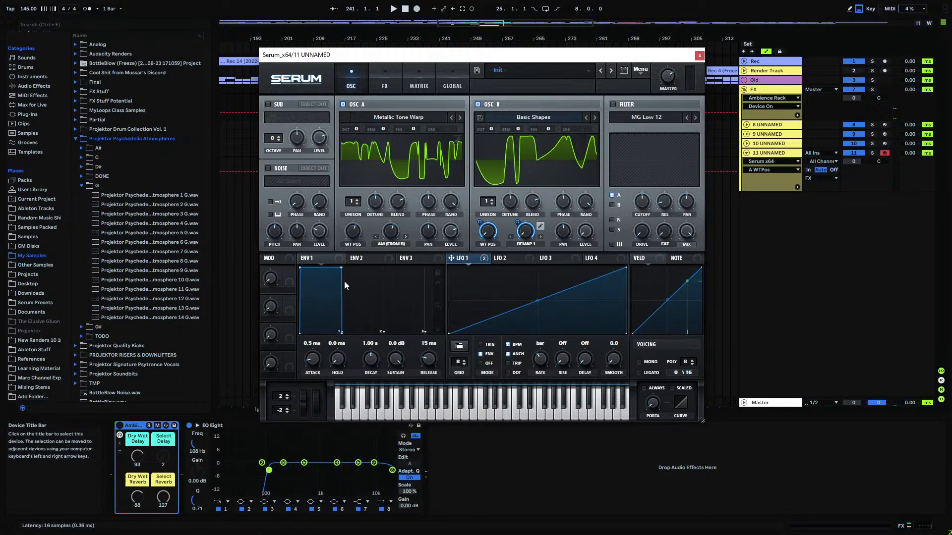
# - Remove all modulators from oscillator B's warp and wavetable position, and lower oscillator A's wavetable position to 1
pyautogui.rightClick(525, 234)
pyautogui.click(550, 258)
pyautogui.rightClick(488, 232)
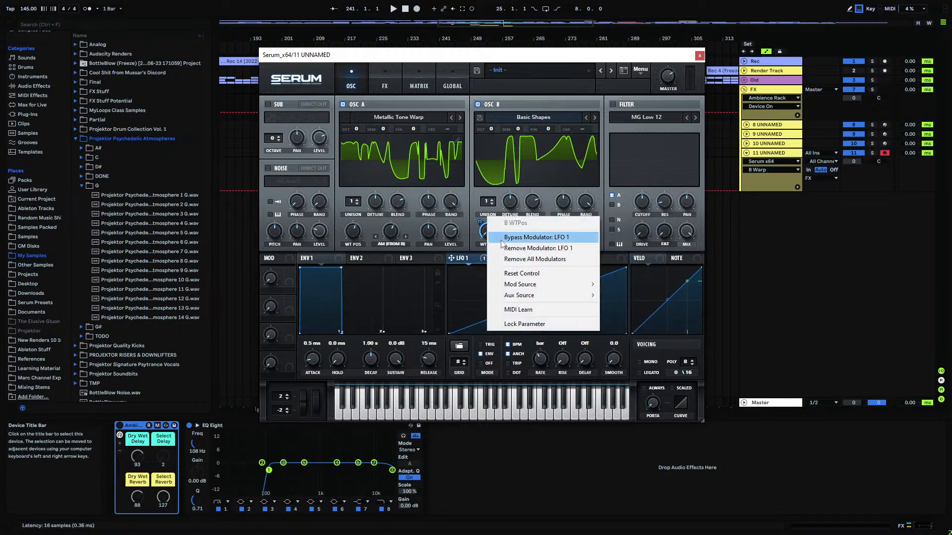
pyautogui.click(516, 258)
pyautogui.moveTo(353, 232); pyautogui.dragTo(332, 353)
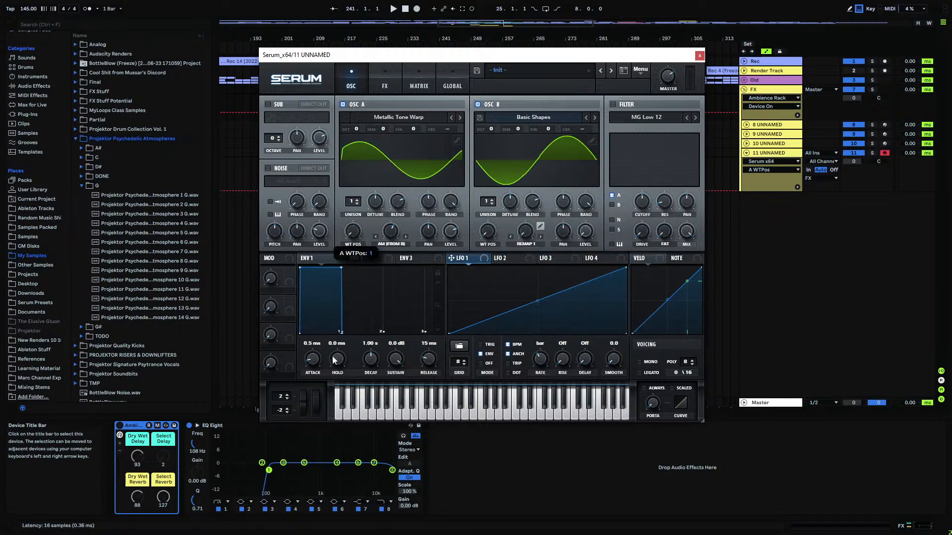
# - Assign Macros 1 and 2 to oscillator A's wavetable position and warp, and Macros 3 and 4 to oscillator B's
pyautogui.moveTo(288, 282); pyautogui.dragTo(354, 233)
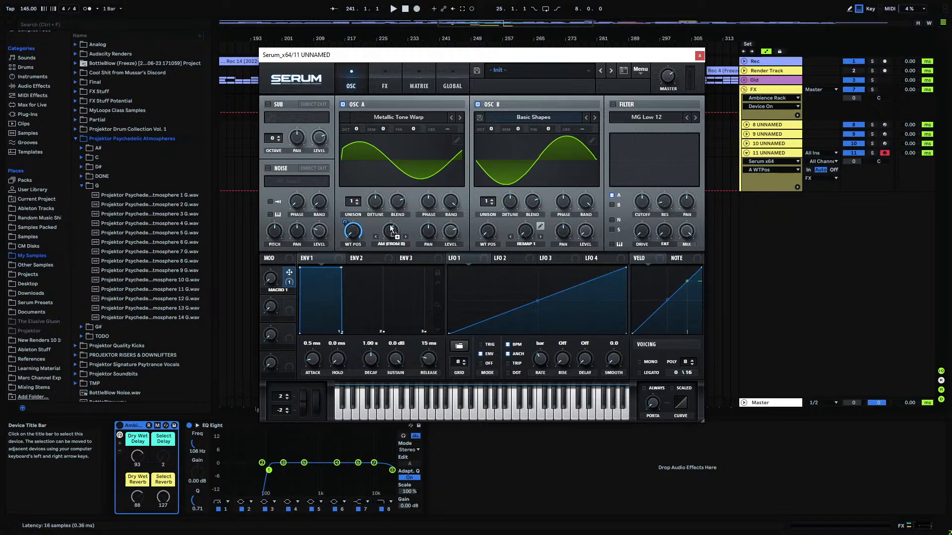
pyautogui.moveTo(290, 302); pyautogui.dragTo(390, 233)
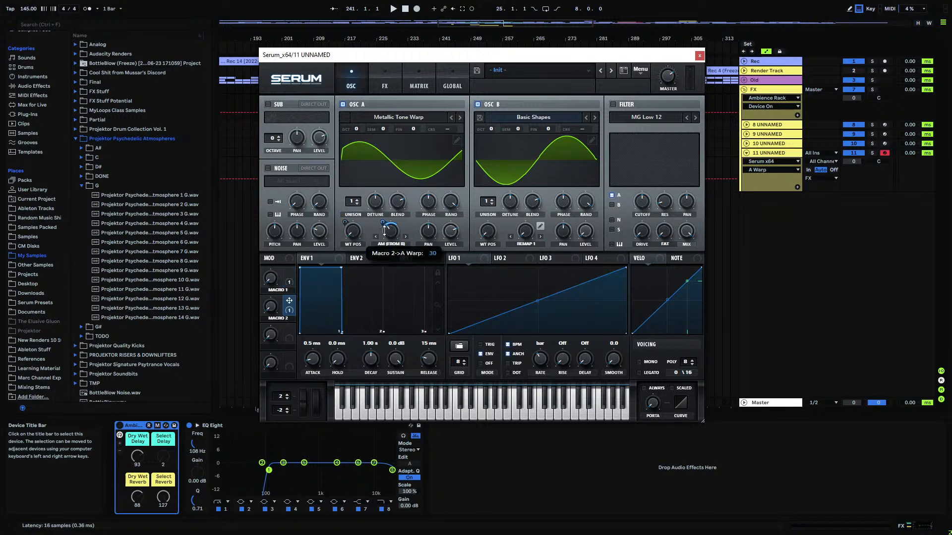
pyautogui.moveTo(464, 263); pyautogui.dragTo(527, 229)
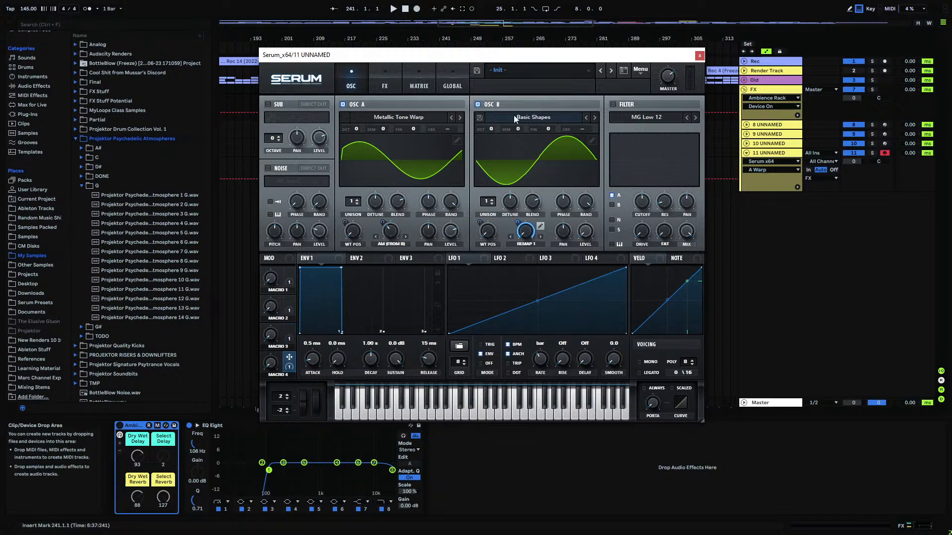
# - Automate Macro 1 over the bar 241–249 clip, curving from 100% to 0, through a middle peak back to 0, and up to 100%
pyautogui.click(119, 425)
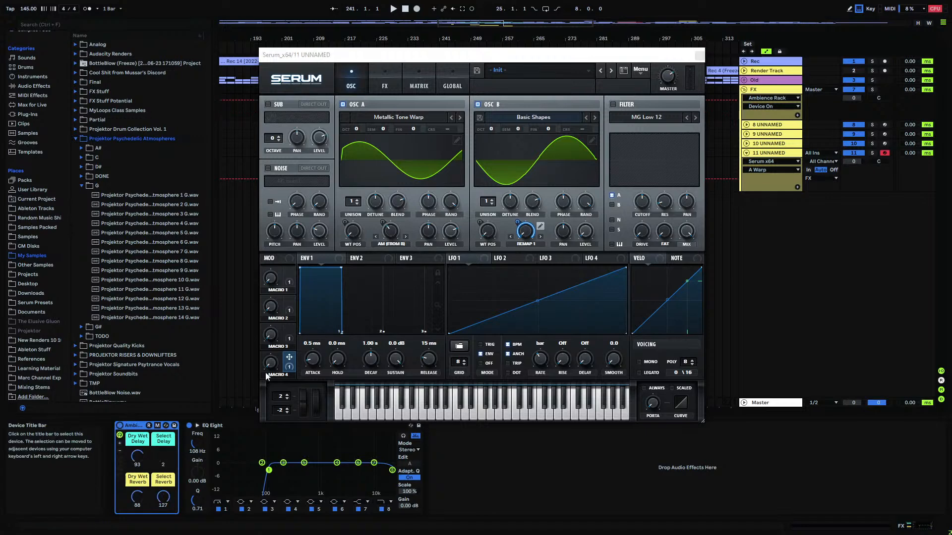
pyautogui.moveTo(289, 273); pyautogui.dragTo(352, 231)
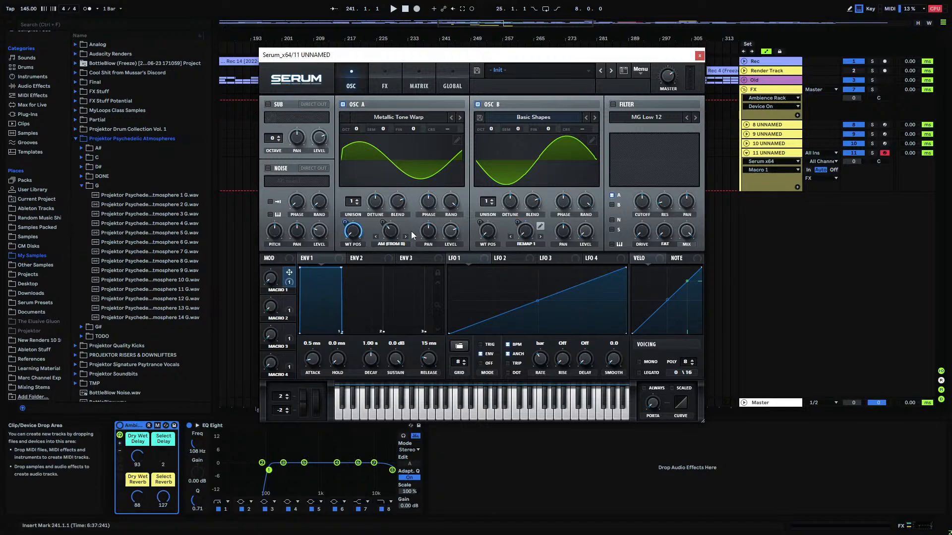
pyautogui.moveTo(270, 278)
pyautogui.mouseDown()
pyautogui.moveTo(270, 258)
pyautogui.moveTo(270, 278)
pyautogui.mouseUp()
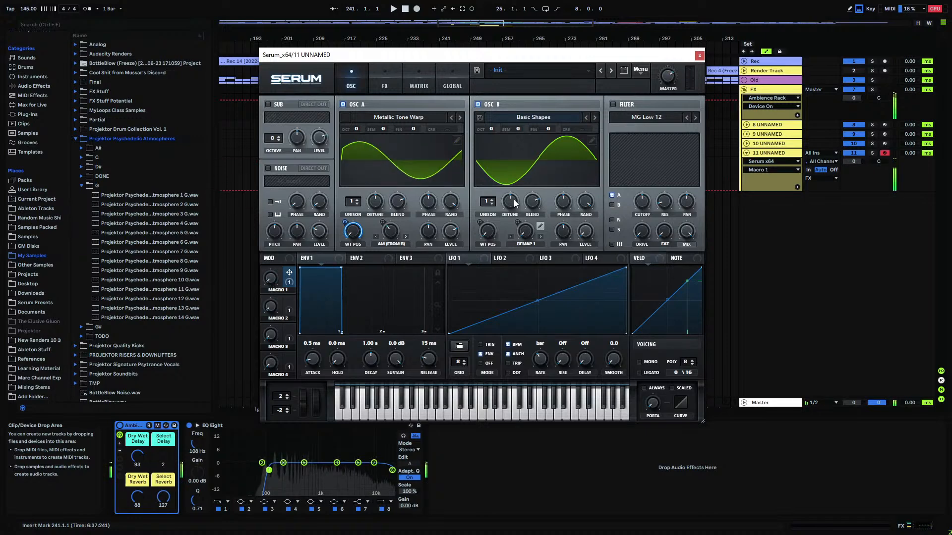
pyautogui.click(702, 56)
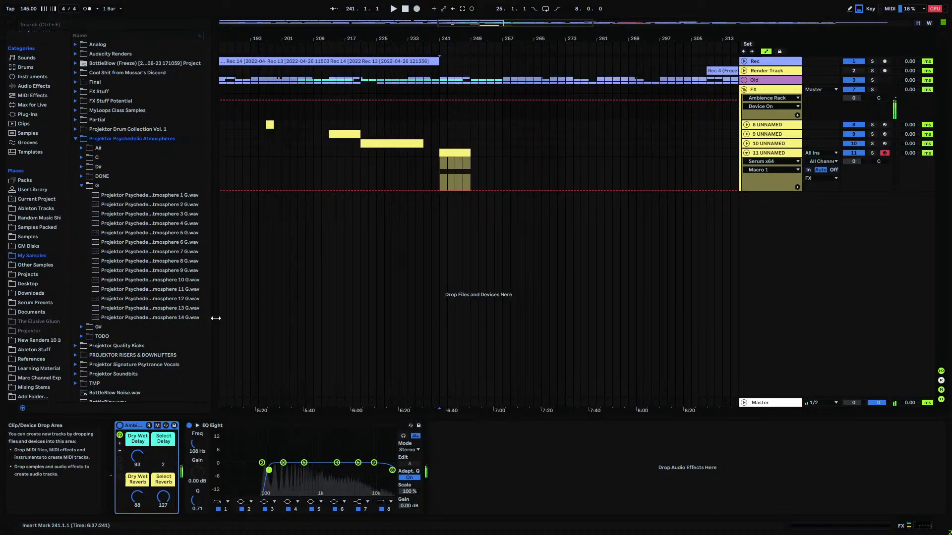
pyautogui.moveTo(441, 38); pyautogui.dragTo(485, 188)
pyautogui.click(402, 192)
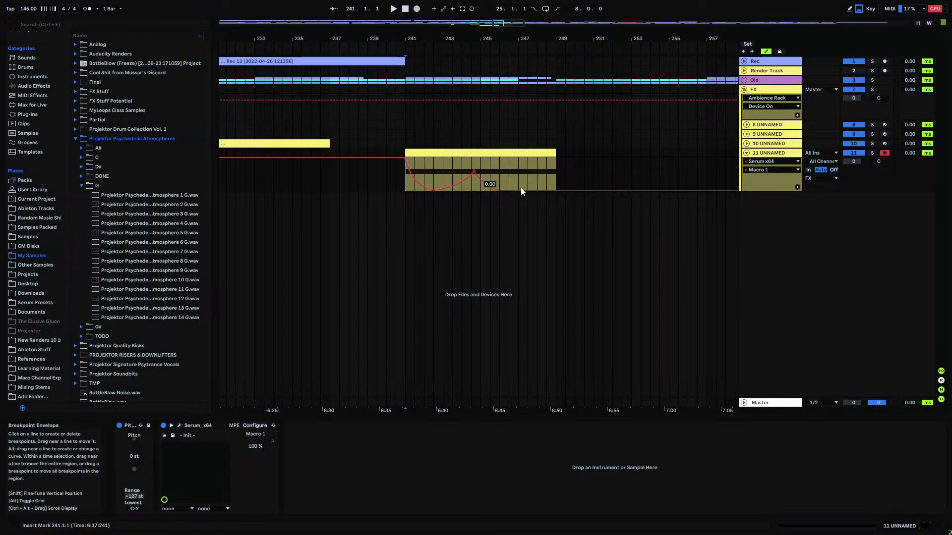
pyautogui.click(538, 191)
pyautogui.moveTo(556, 190)
pyautogui.mouseDown()
pyautogui.moveTo(556, 158)
pyautogui.moveTo(547, 188)
pyautogui.mouseUp()
# - Automate Macro 2 over the clip with one curved hump peaking around bar 245 and returning to 0 before the clip's end
pyautogui.click(179, 425)
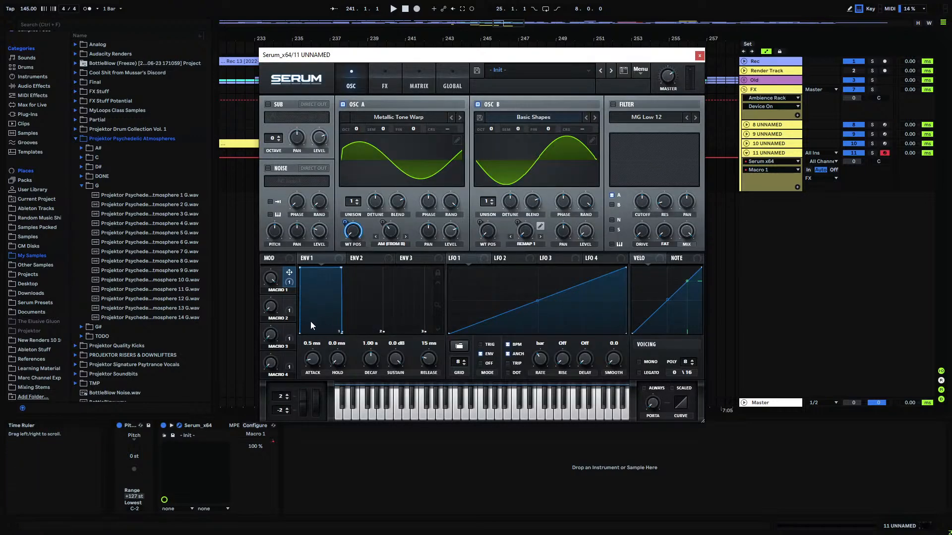
pyautogui.click(272, 306)
pyautogui.click(699, 55)
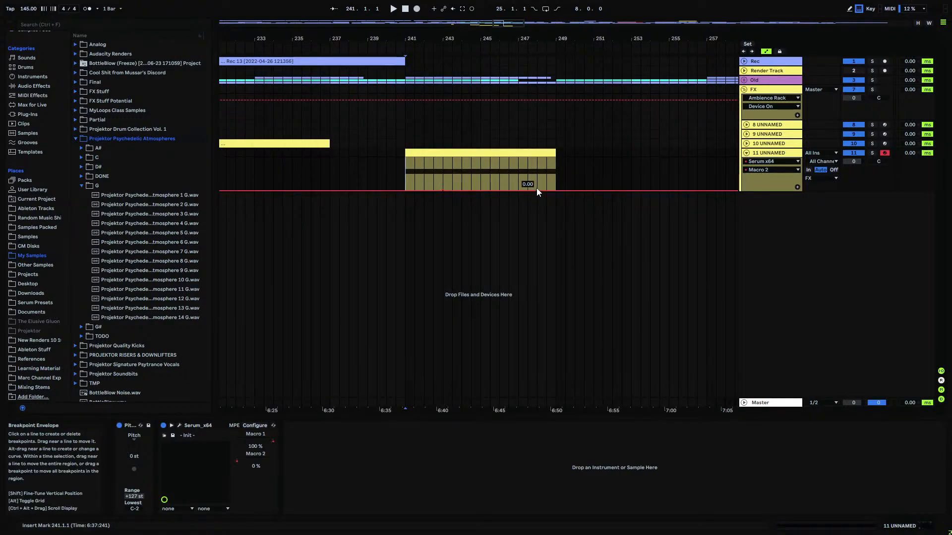
pyautogui.moveTo(495, 190); pyautogui.dragTo(522, 182)
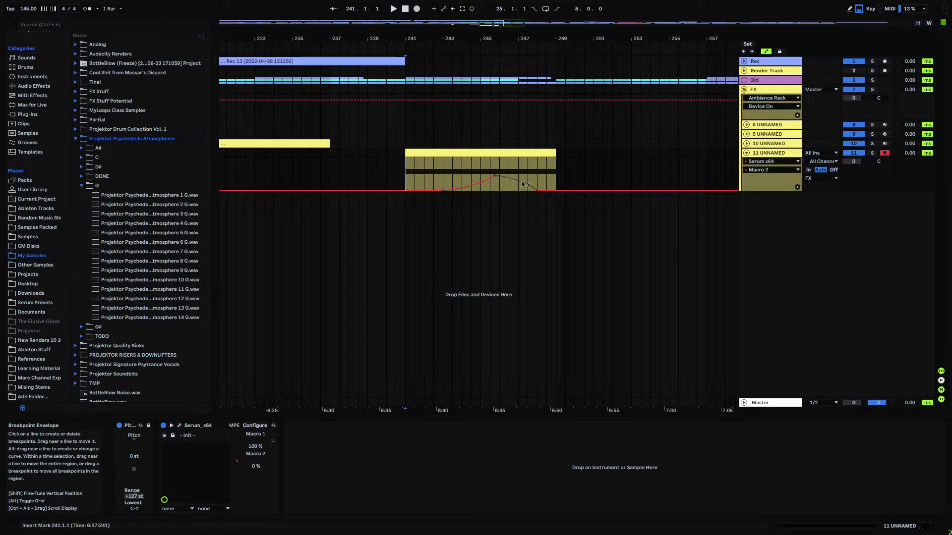
# - Automate Macro 3 over the clip, rising from 0 at bar 241 through gentle peaks and dips to 100% at bar 249
pyautogui.click(178, 426)
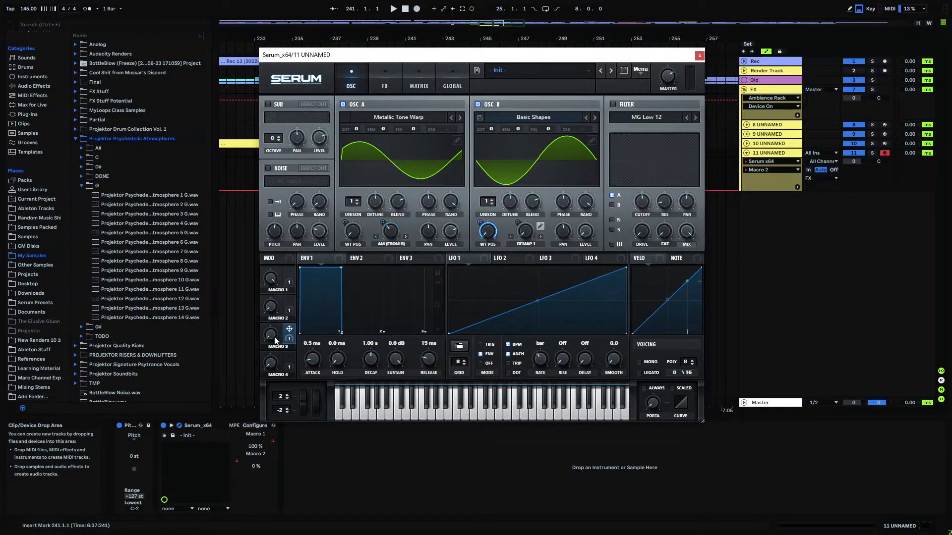
pyautogui.click(276, 331)
pyautogui.click(700, 55)
pyautogui.click(403, 190)
pyautogui.moveTo(420, 159); pyautogui.dragTo(556, 158)
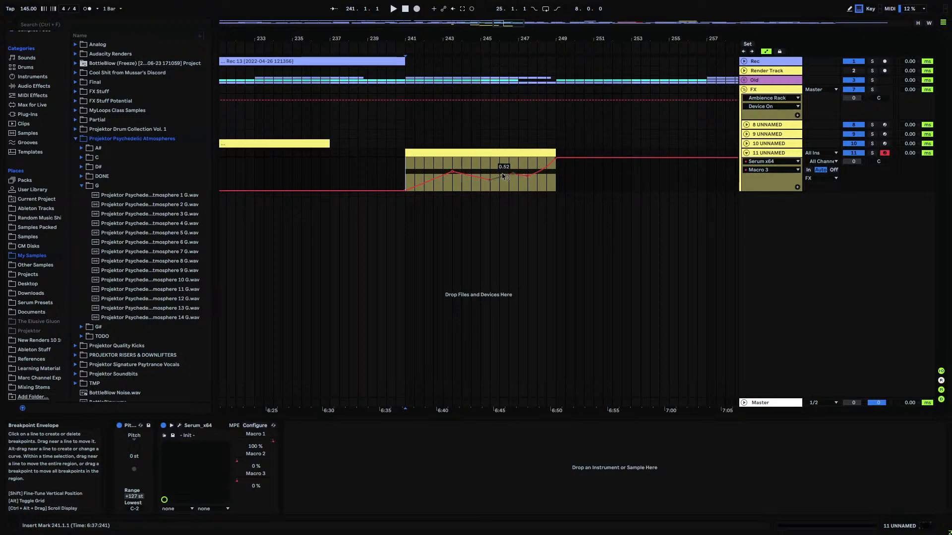
# - Automate Macro 4 with two sharp, nearly full peaks around bars 243 and 247, each curving back down to 0
pyautogui.click(179, 426)
pyautogui.click(271, 371)
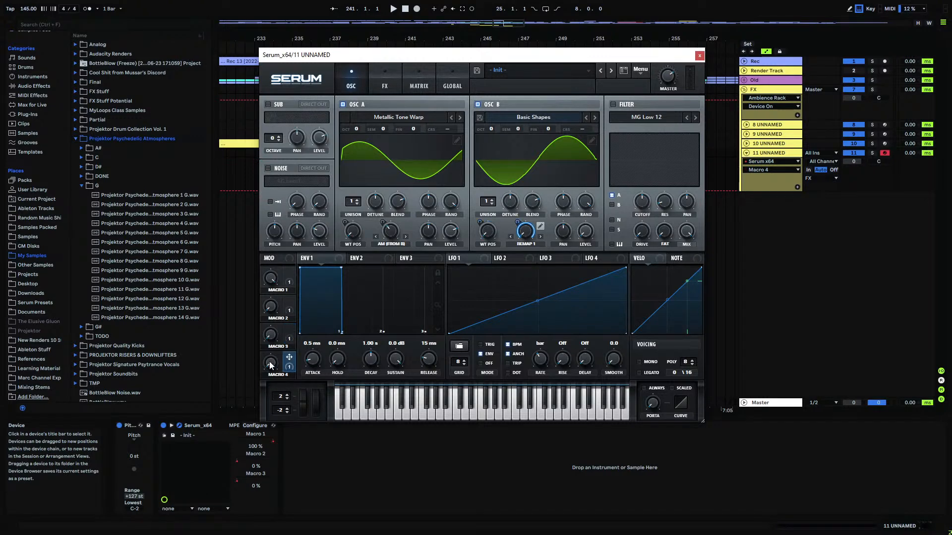
pyautogui.click(699, 56)
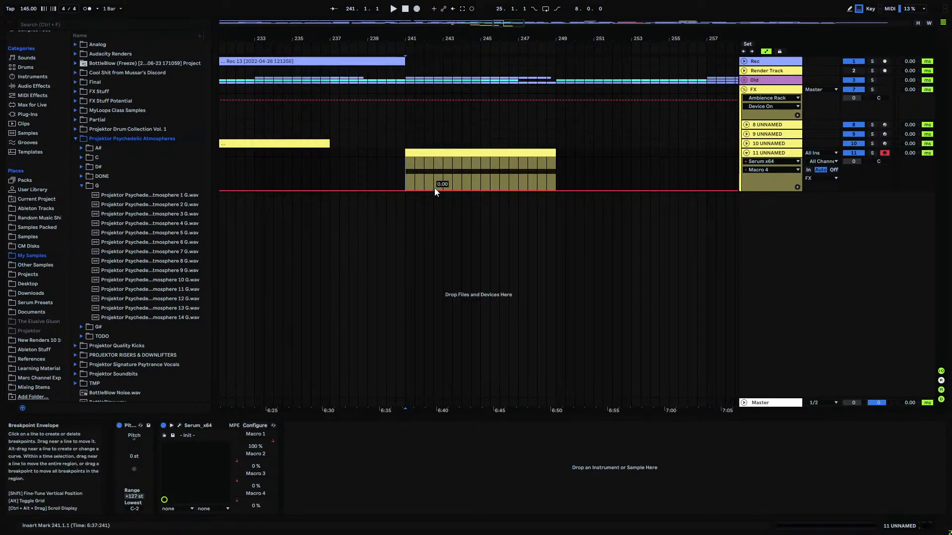
pyautogui.moveTo(453, 188); pyautogui.dragTo(444, 161)
pyautogui.moveTo(452, 191); pyautogui.dragTo(540, 187)
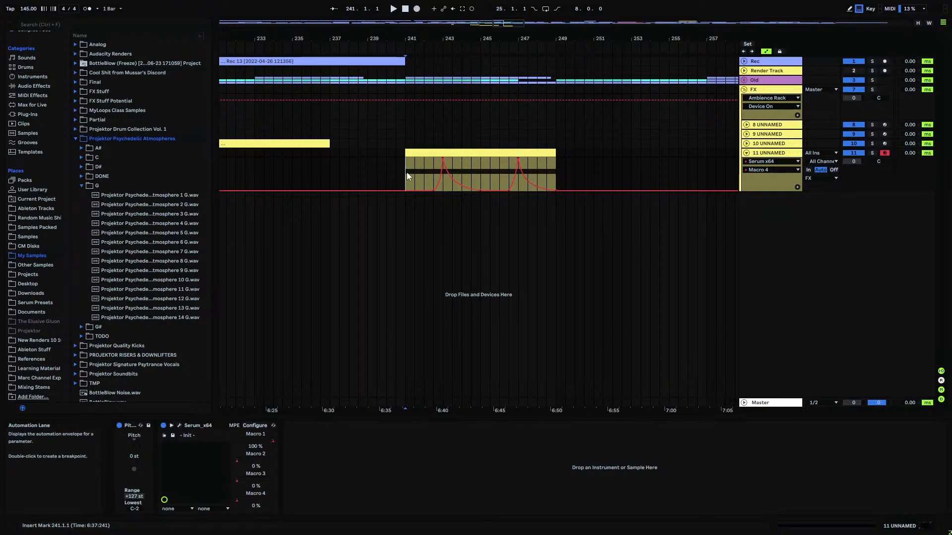
# - Audition the automated clip from bar 241, and accentuate the peaks and dips in Macro 3's automation
pyautogui.press('space')
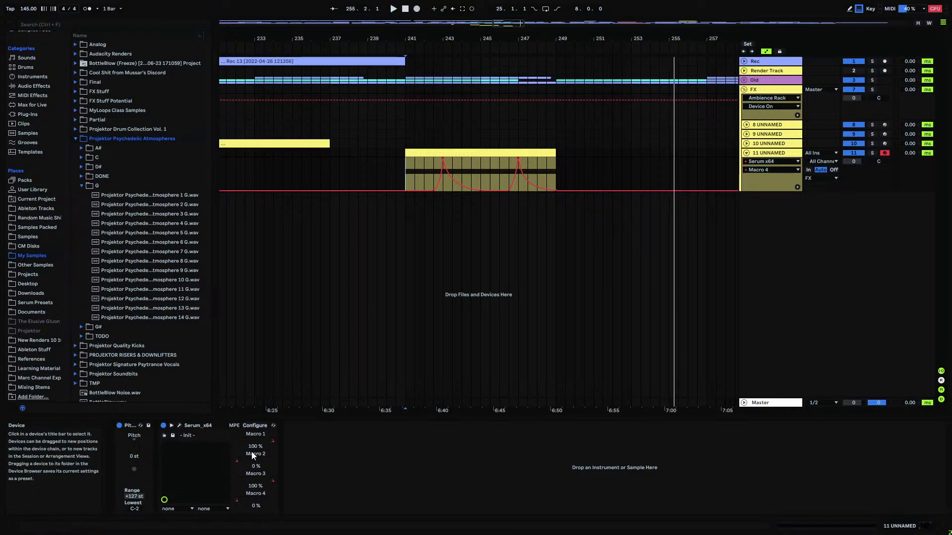
pyautogui.click(272, 480)
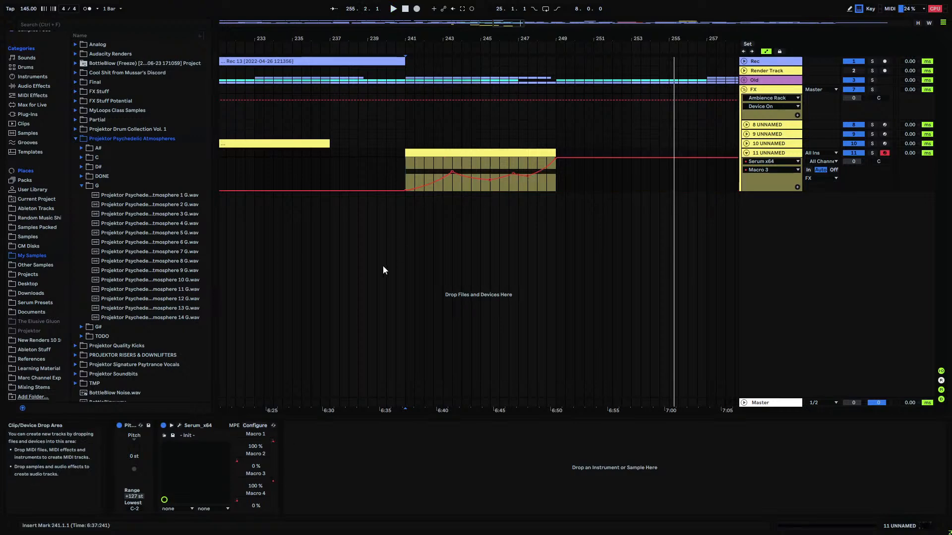
pyautogui.moveTo(492, 182); pyautogui.dragTo(513, 171)
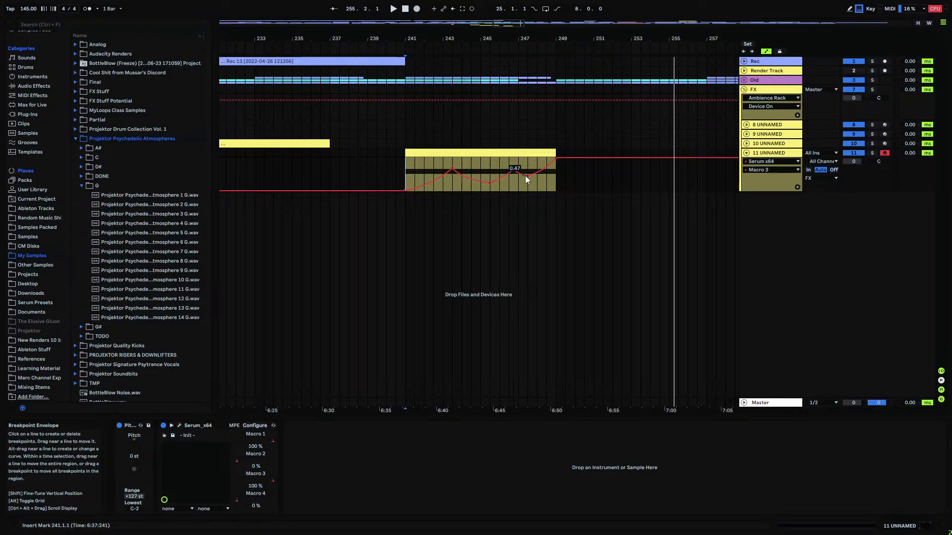
# - Set oscillator B's level to 0% and automate it with an early peak, a dip to zero and a rise to 87%, auditioning the clip
pyautogui.click(180, 425)
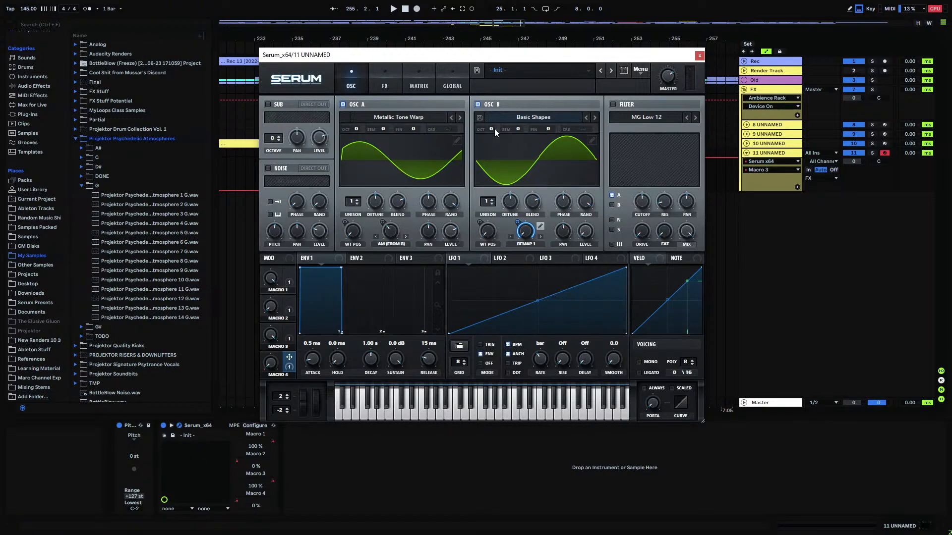
pyautogui.click(587, 235)
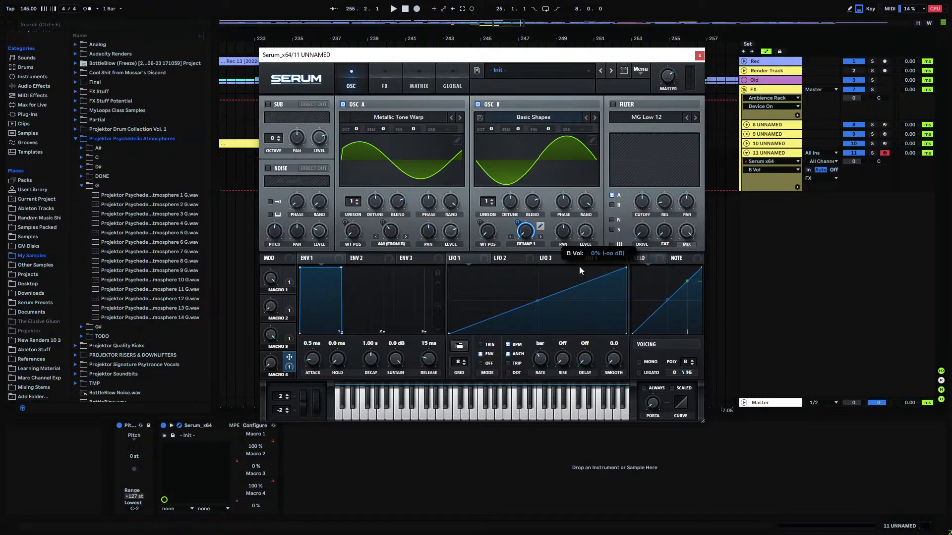
pyautogui.click(698, 56)
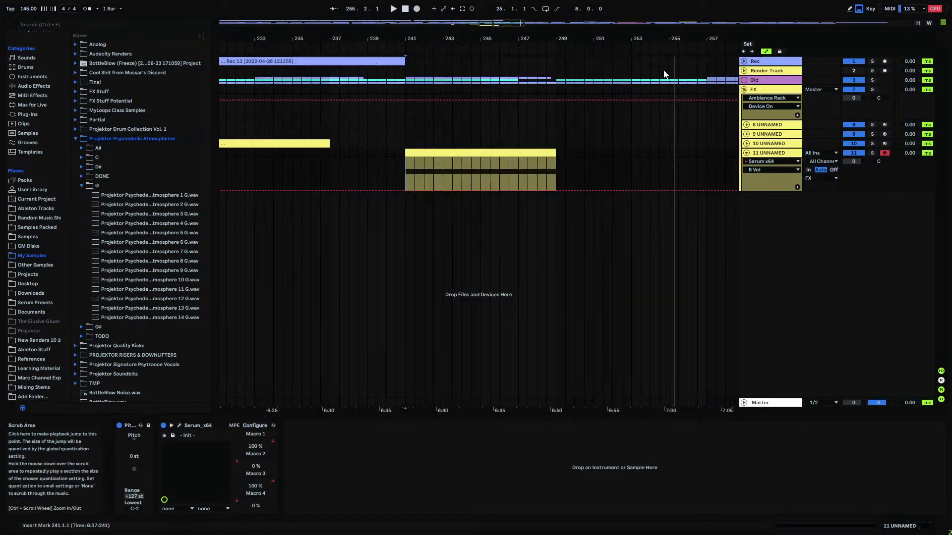
pyautogui.moveTo(407, 191); pyautogui.dragTo(474, 191)
pyautogui.press('space')
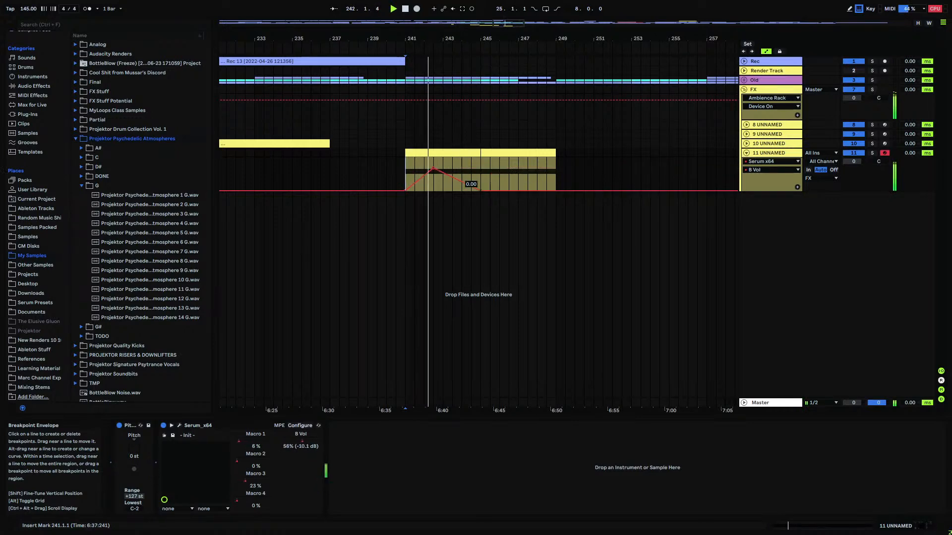
pyautogui.moveTo(555, 191); pyautogui.dragTo(432, 177)
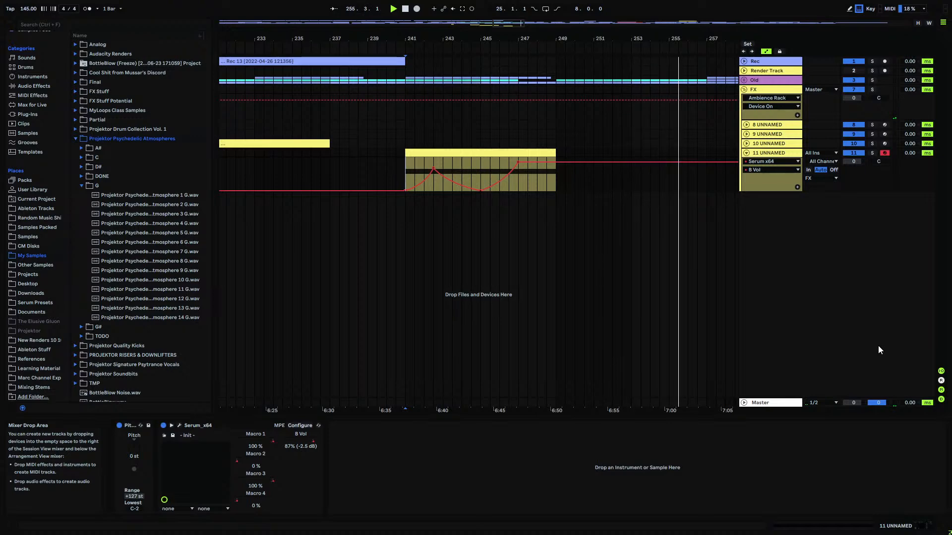
pyautogui.click(409, 168)
pyautogui.press('space')
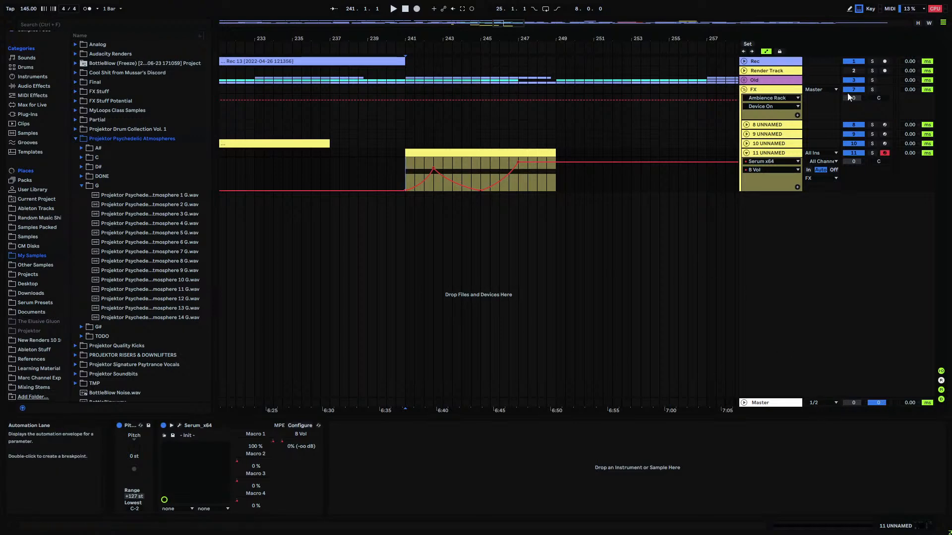
# - Expand the Rec track and arm it for recording
pyautogui.click(744, 62)
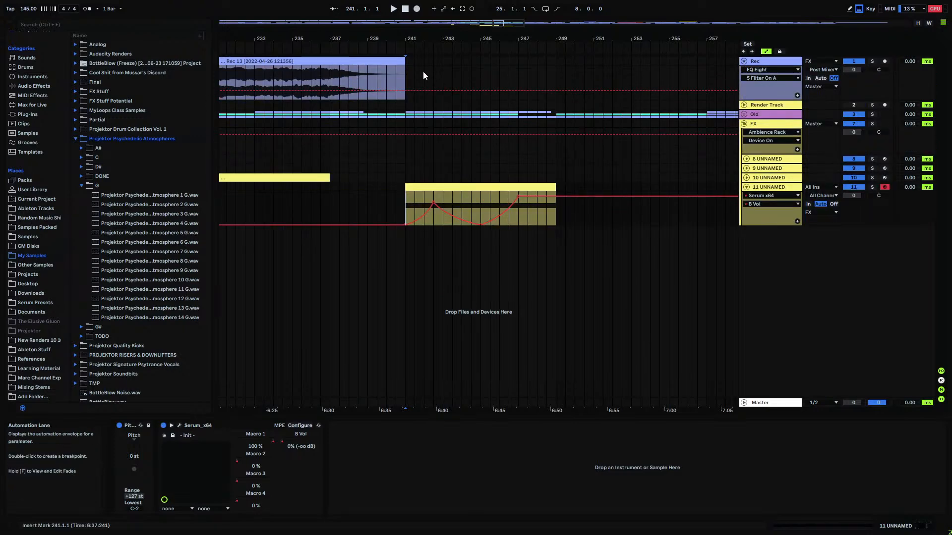
pyautogui.click(408, 65)
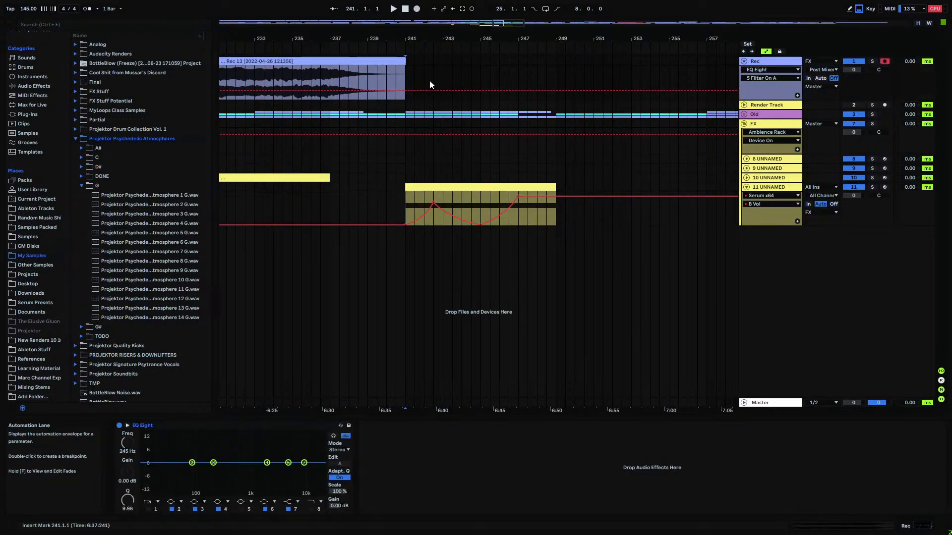
# - Enable Serum's distortion effect on the 11 UNNAMED track, set it to Diode 1, and adjust its drive and mix
pyautogui.click(567, 214)
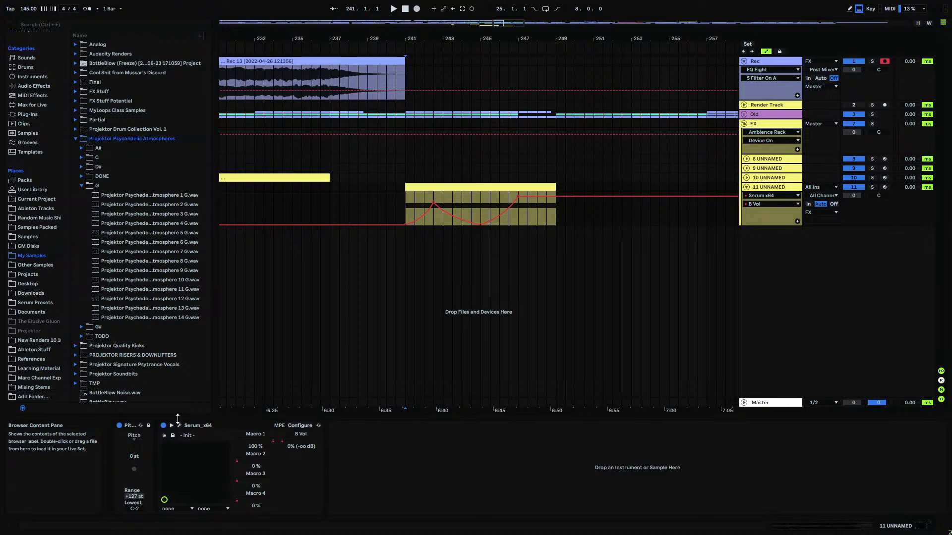
pyautogui.click(180, 427)
pyautogui.click(386, 86)
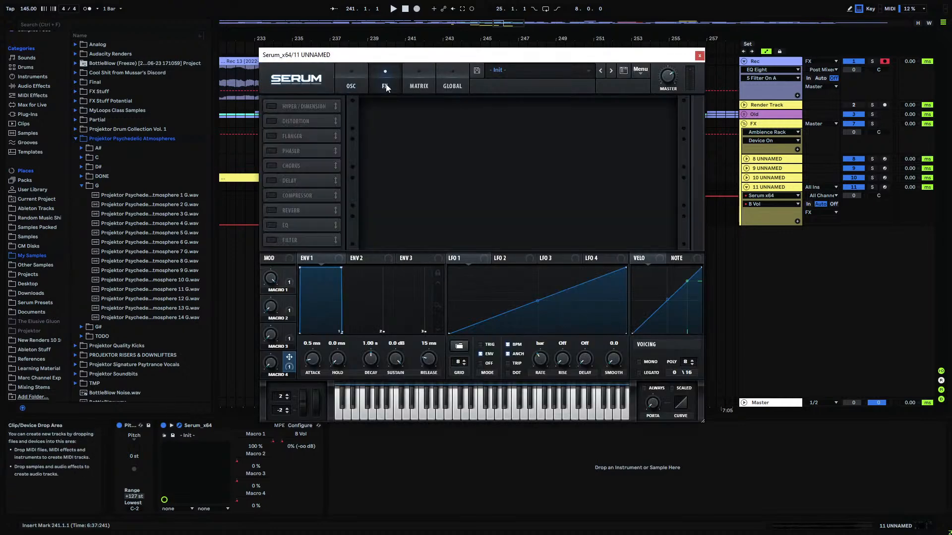
pyautogui.click(273, 121)
pyautogui.click(460, 115)
pyautogui.click(460, 115)
pyautogui.click(460, 115)
pyautogui.click(585, 109)
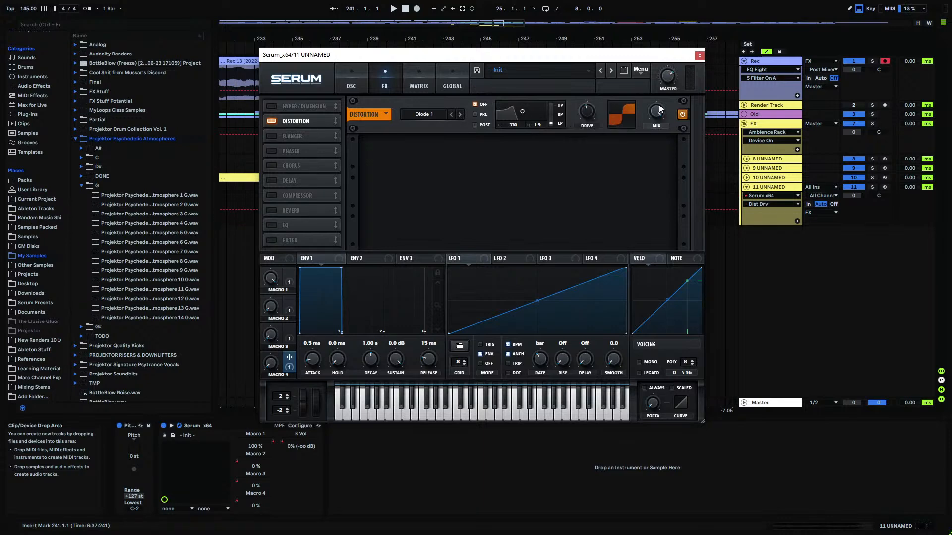
pyautogui.moveTo(660, 109); pyautogui.dragTo(652, 145)
# - Try the Zero-Square distortion type and return to Diode 1
pyautogui.click(426, 115)
pyautogui.click(439, 203)
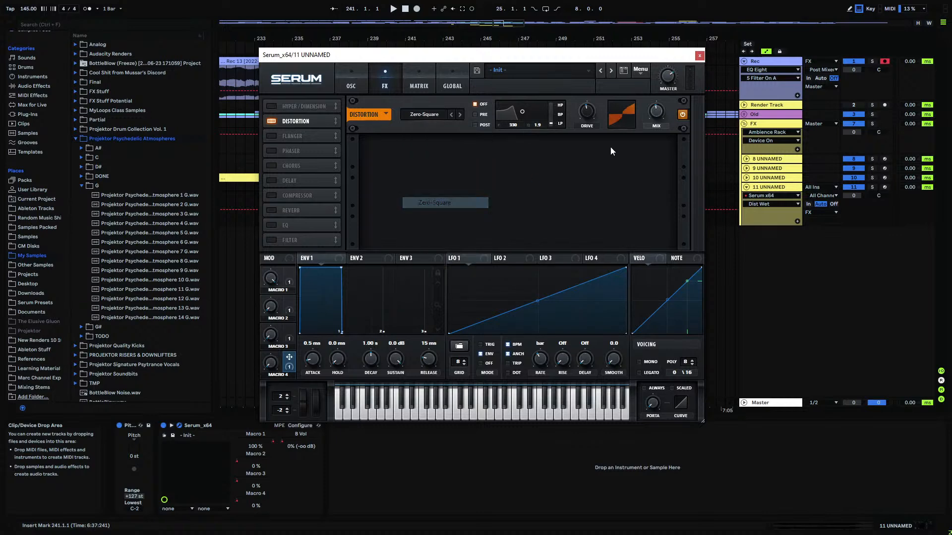
pyautogui.click(425, 114)
pyautogui.click(443, 158)
# - Play the clip from bar 241 while raising the distortion's drive and fine-tuning its mix
pyautogui.click(699, 56)
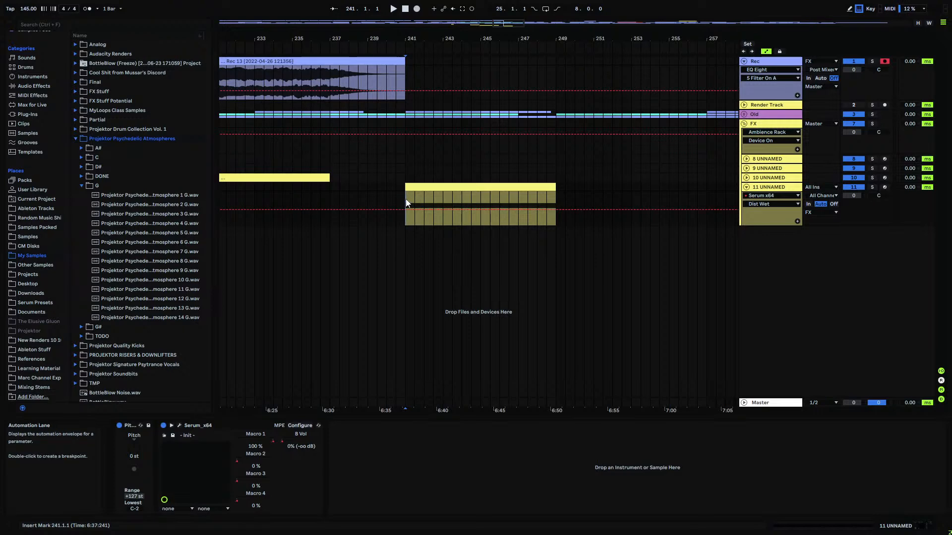
pyautogui.press('space')
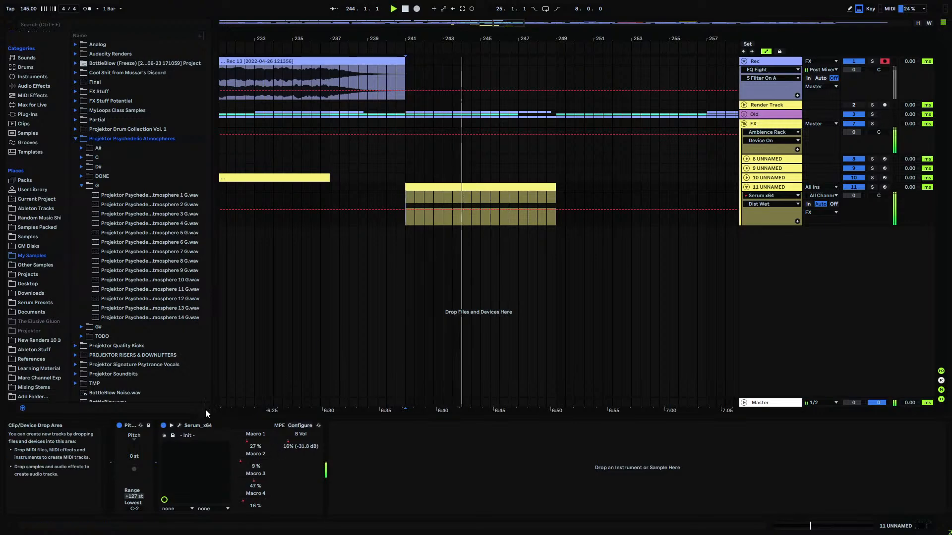
pyautogui.click(179, 425)
pyautogui.click(384, 86)
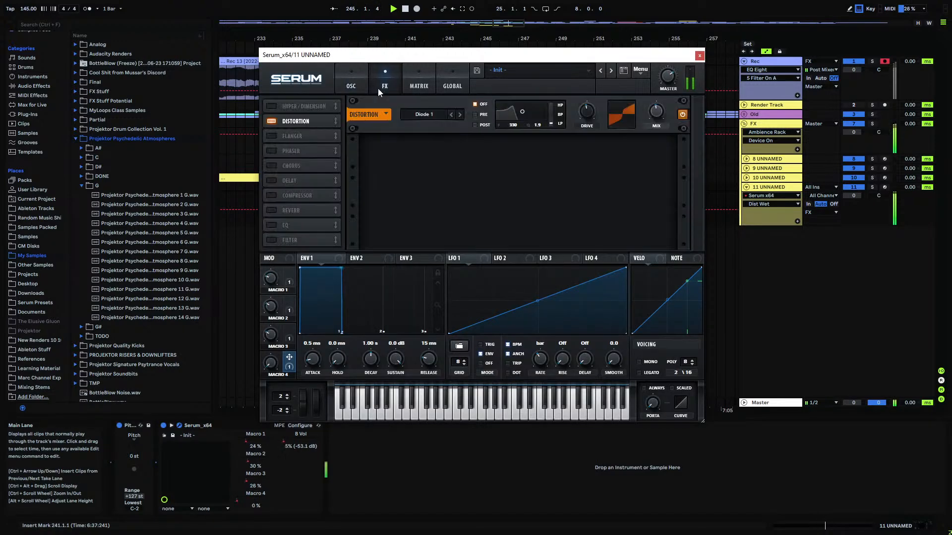
pyautogui.moveTo(590, 111); pyautogui.dragTo(613, 86)
pyautogui.moveTo(656, 112)
pyautogui.mouseDown()
pyautogui.moveTo(667, 91)
pyautogui.moveTo(662, 114)
pyautogui.mouseUp()
pyautogui.click(699, 55)
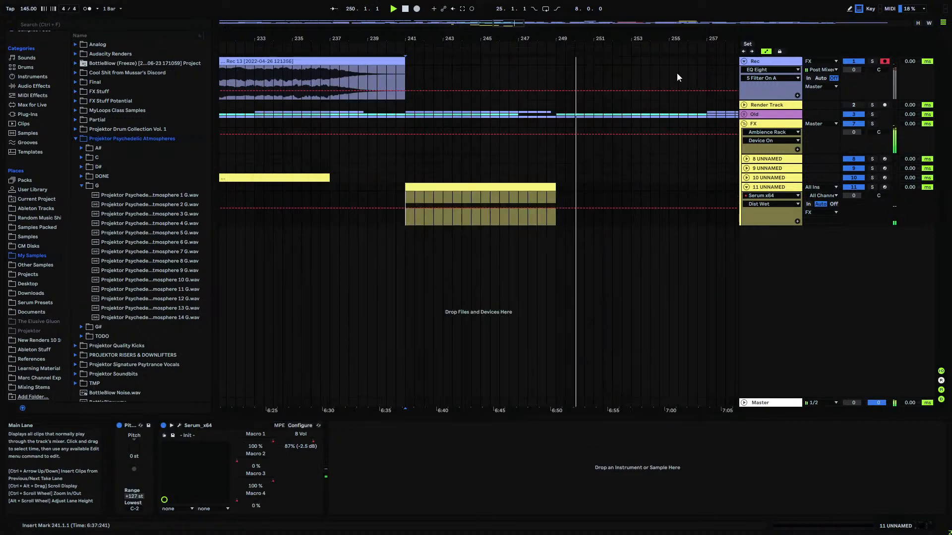
pyautogui.press('space')
# - Record the 11 UNNAMED clip's output onto the Rec track from bar 241 until just past bar 253
pyautogui.click(407, 62)
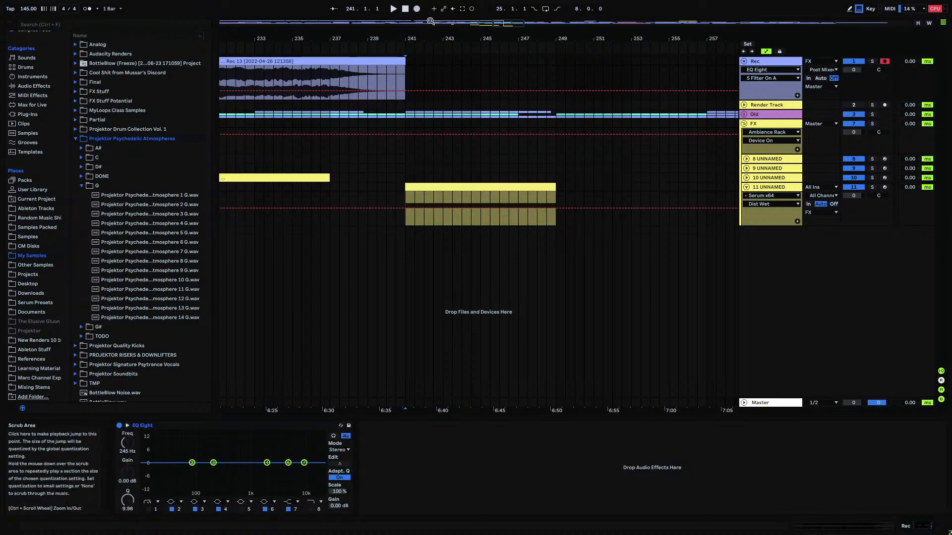
pyautogui.click(416, 10)
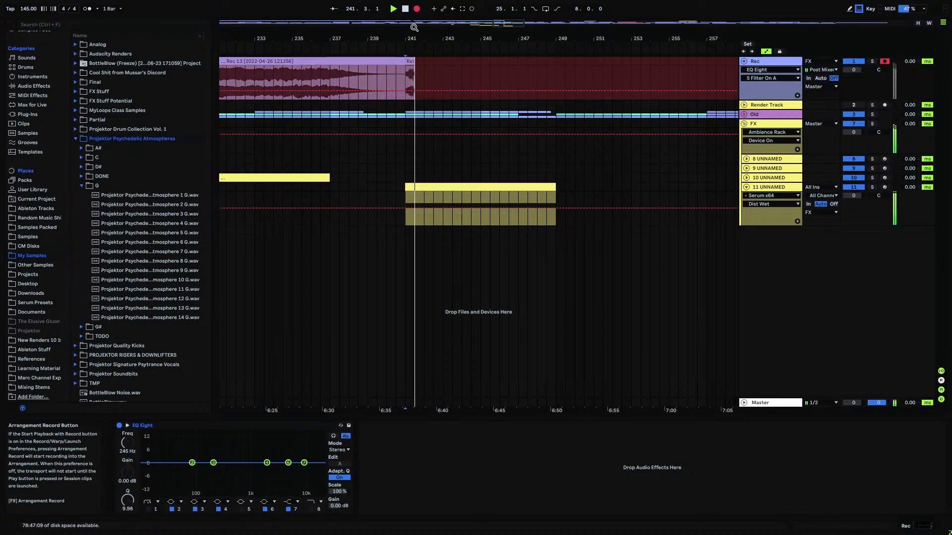
pyautogui.moveTo(411, 38); pyautogui.dragTo(411, 56)
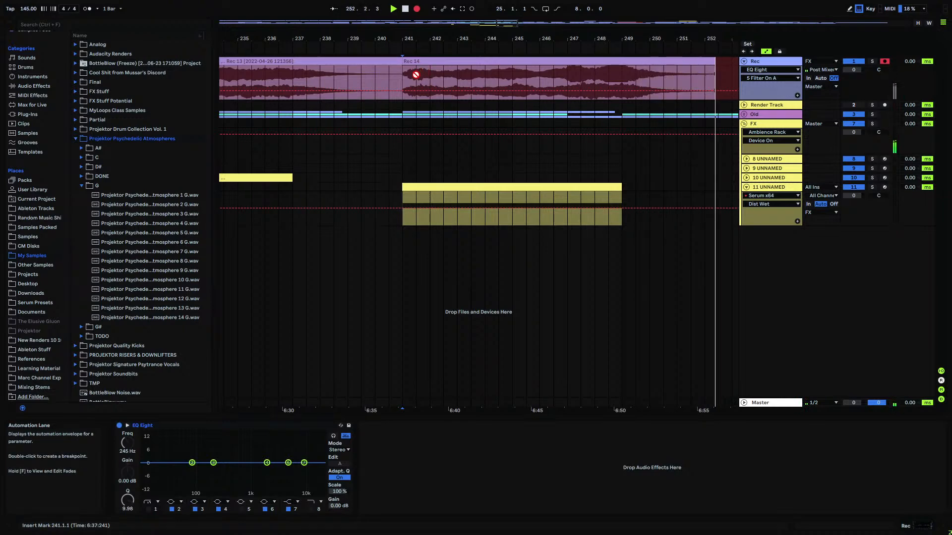
pyautogui.moveTo(550, 38); pyautogui.dragTo(459, 15)
pyautogui.press('space')
# - Split the new recording at bar 253 and delete the excess after it
pyautogui.click(548, 69)
pyautogui.hotkey('ctrl', 'e')
pyautogui.click(559, 62)
pyautogui.press('Delete')
pyautogui.click(523, 61)
# - Add a curved fade-out to the end of the new recording, reaching from about bar 249 to bar 253
pyautogui.moveTo(494, 41); pyautogui.dragTo(492, 75)
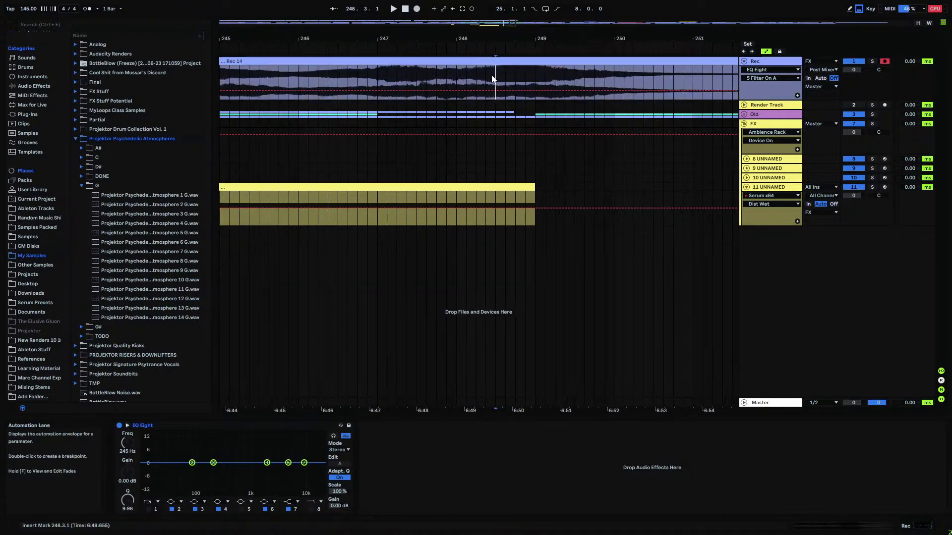
pyautogui.click(543, 71)
pyautogui.moveTo(537, 40); pyautogui.dragTo(537, 28)
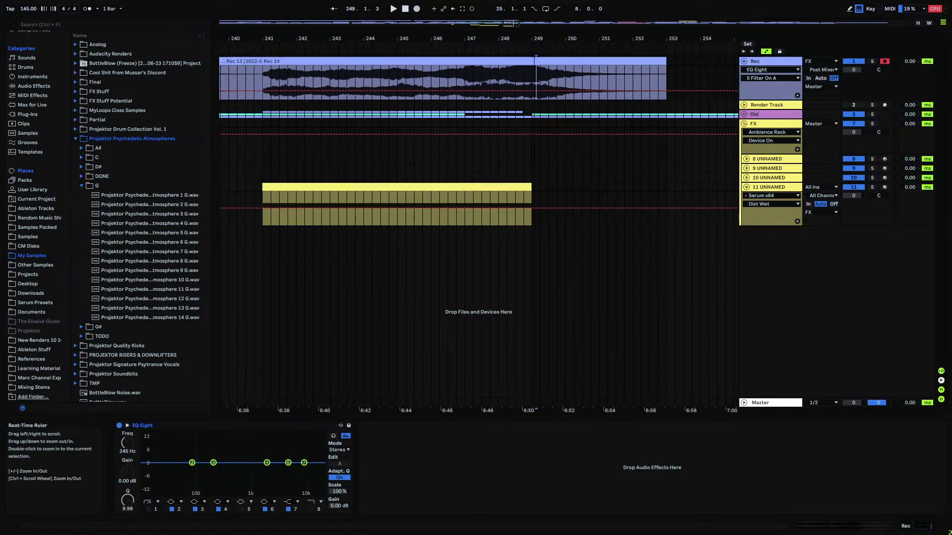
pyautogui.click(663, 61)
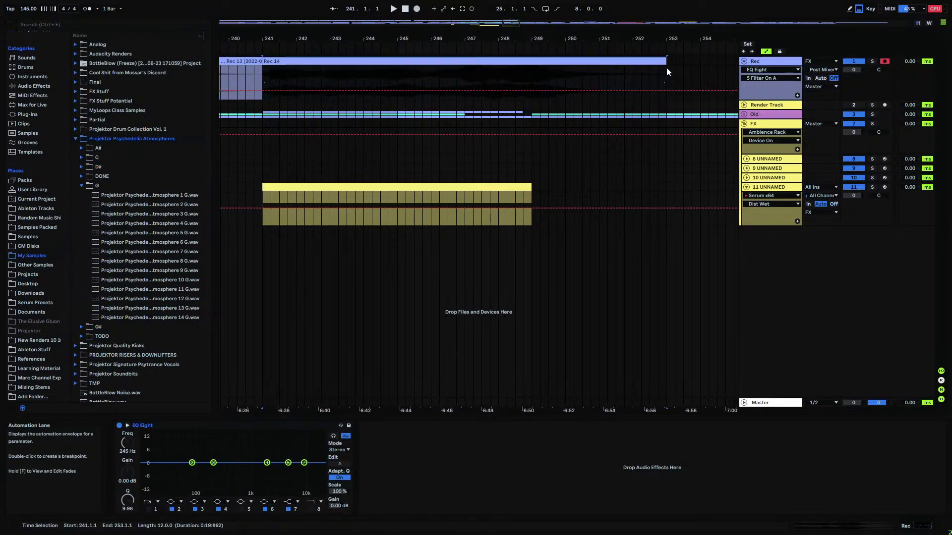
pyautogui.moveTo(666, 67); pyautogui.dragTo(537, 84)
pyautogui.moveTo(601, 82); pyautogui.dragTo(614, 77)
pyautogui.click(608, 91)
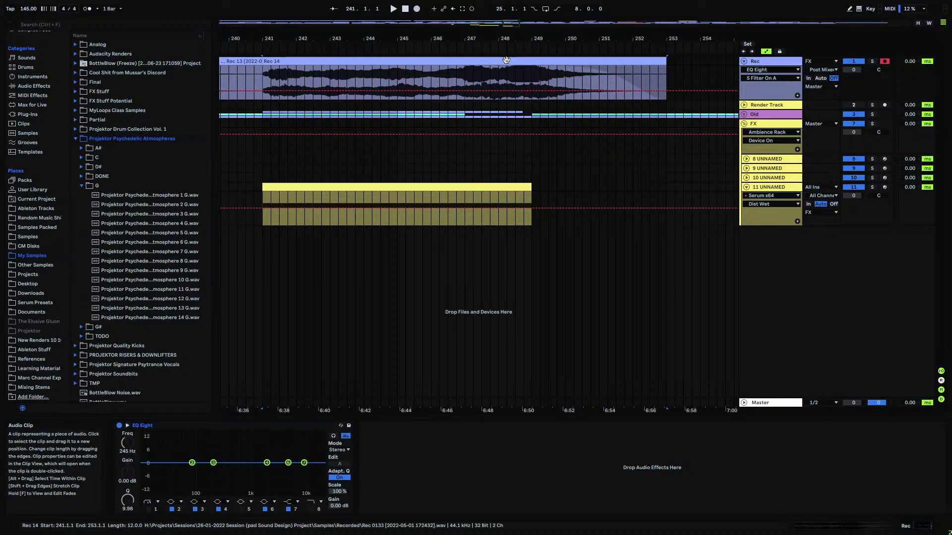
# - Consolidate the faded recording from bar 241 to 253 and reset the clip's gain to 0 dB
pyautogui.click(474, 186)
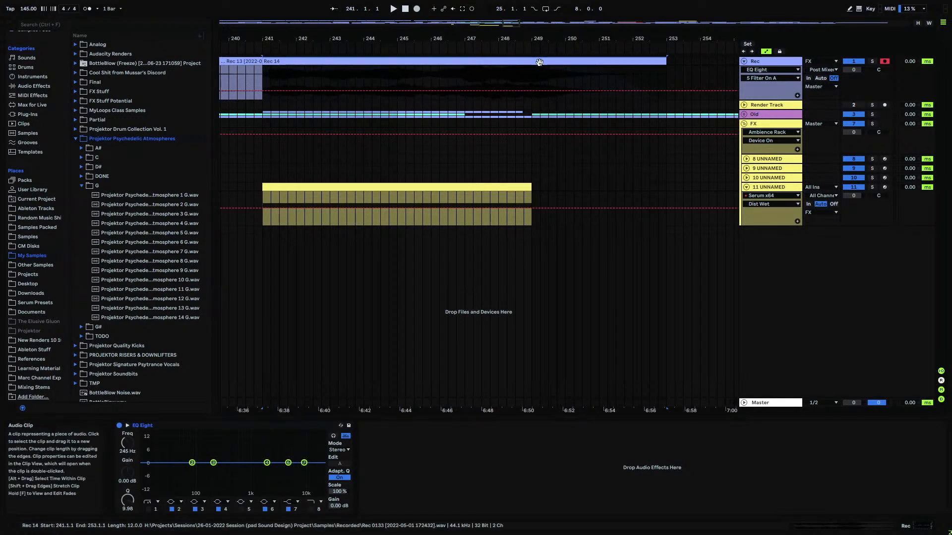
pyautogui.hotkey('ctrl', 'j')
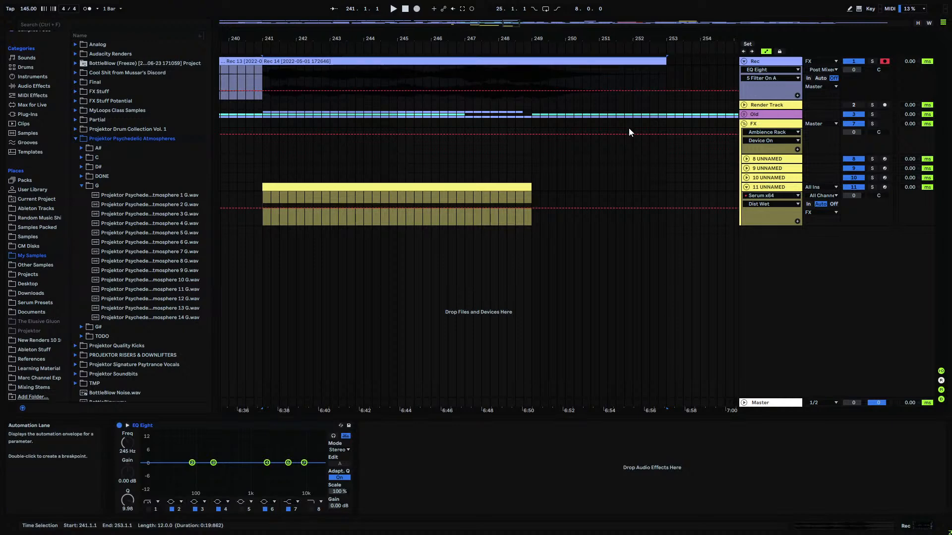
pyautogui.doubleClick(446, 71)
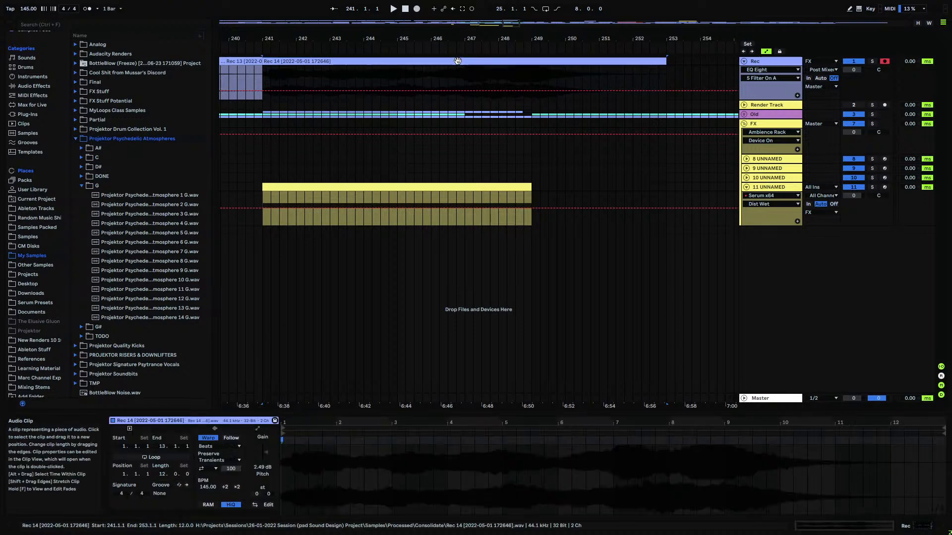
pyautogui.doubleClick(263, 468)
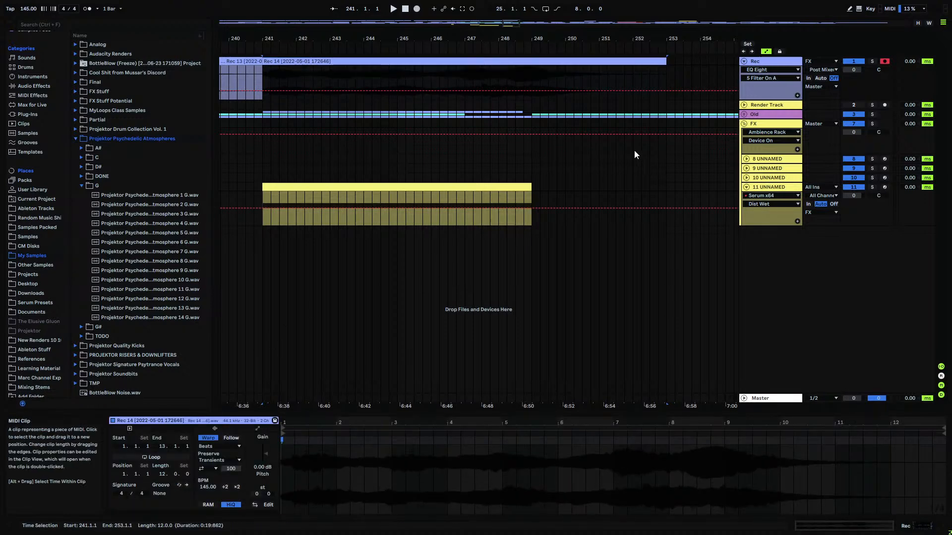
pyautogui.click(649, 165)
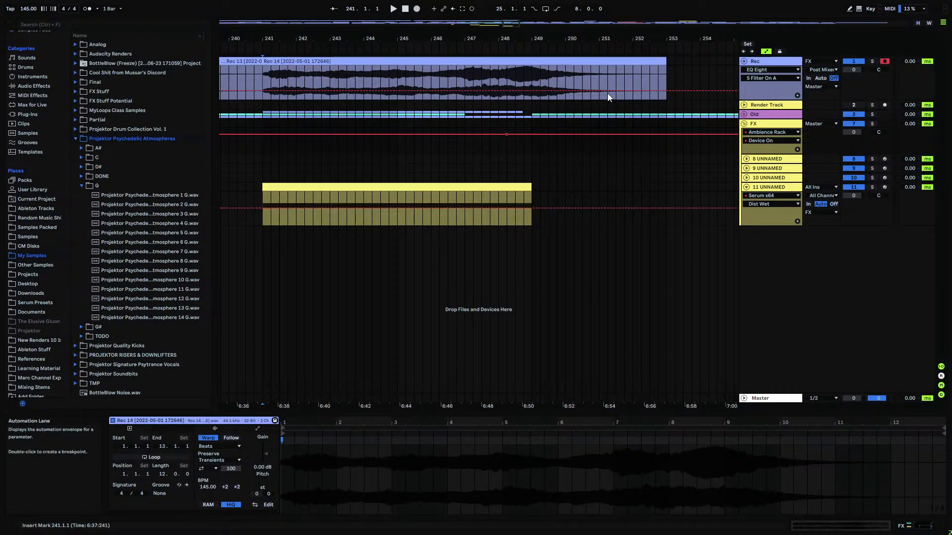
# - Try raising the consolidated clip's gain to 2.49 dB around bar 248, return it to 0 dB and inspect the waveform
pyautogui.moveTo(523, 35); pyautogui.dragTo(539, 52)
pyautogui.click(412, 89)
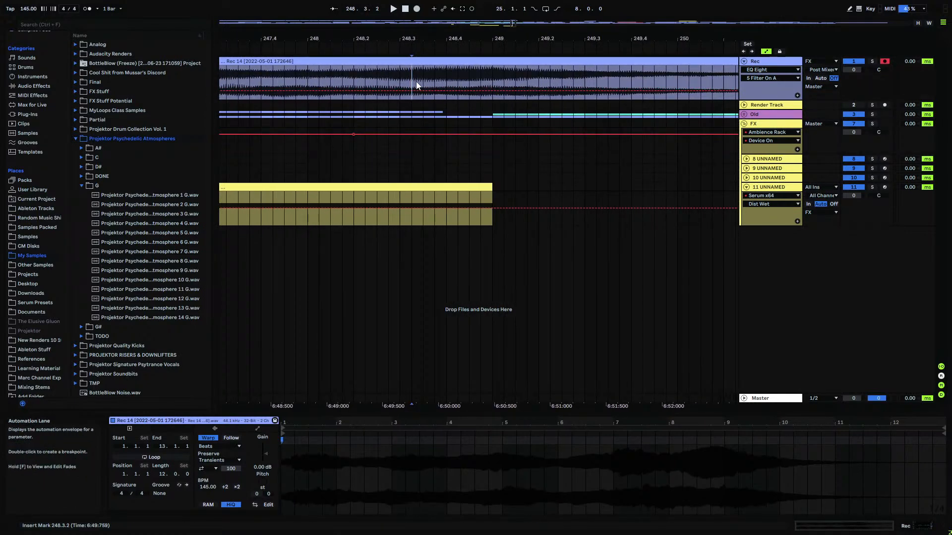
pyautogui.moveTo(265, 455); pyautogui.dragTo(286, 445)
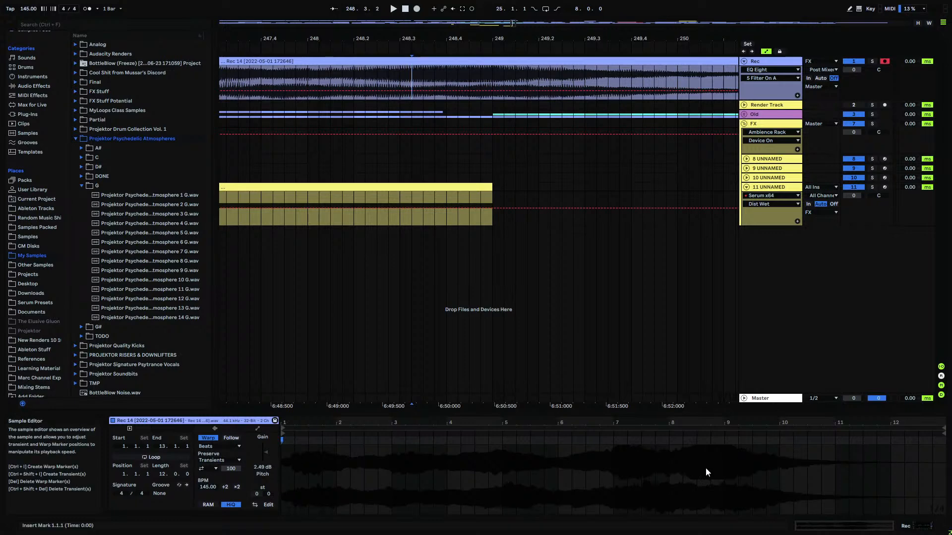
pyautogui.doubleClick(263, 468)
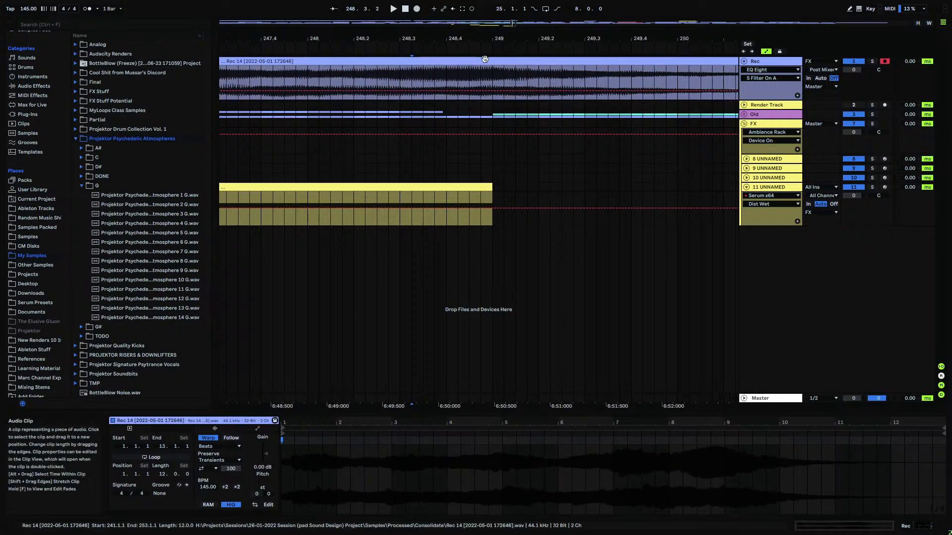
pyautogui.moveTo(436, 39); pyautogui.dragTo(425, 77)
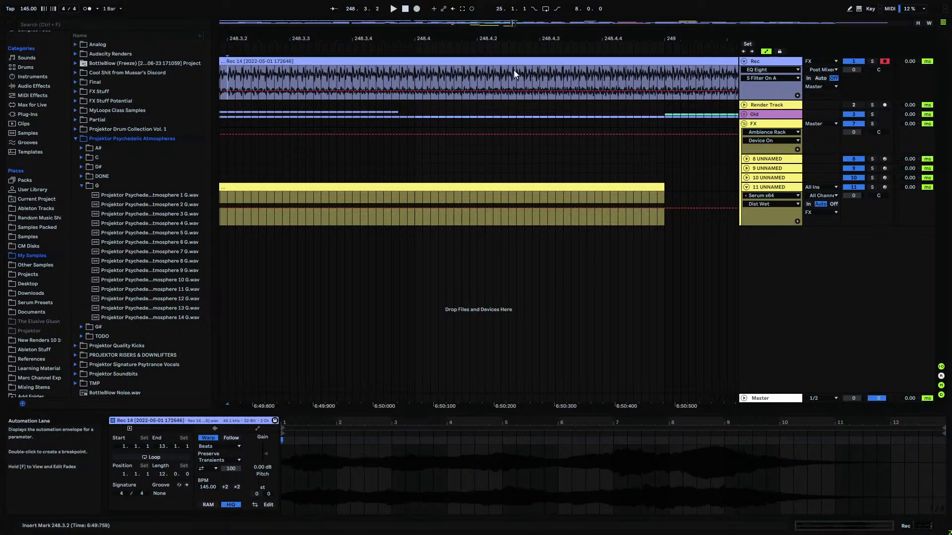
pyautogui.moveTo(432, 38); pyautogui.dragTo(432, 38)
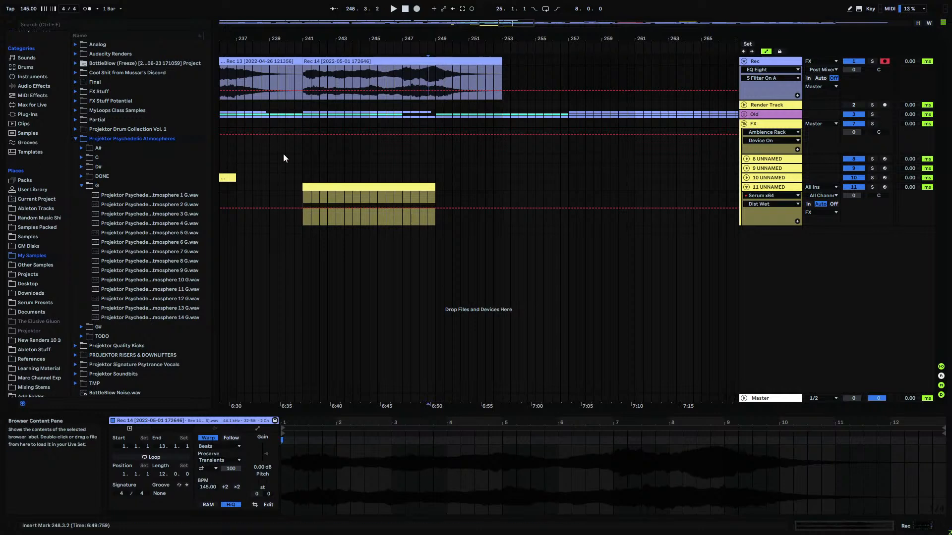
# - Save the consolidated clip into the G folder of Projektor Psychedelic Atmospheres and expand its project down to the Consolidate folder
pyautogui.moveTo(338, 62); pyautogui.dragTo(164, 287)
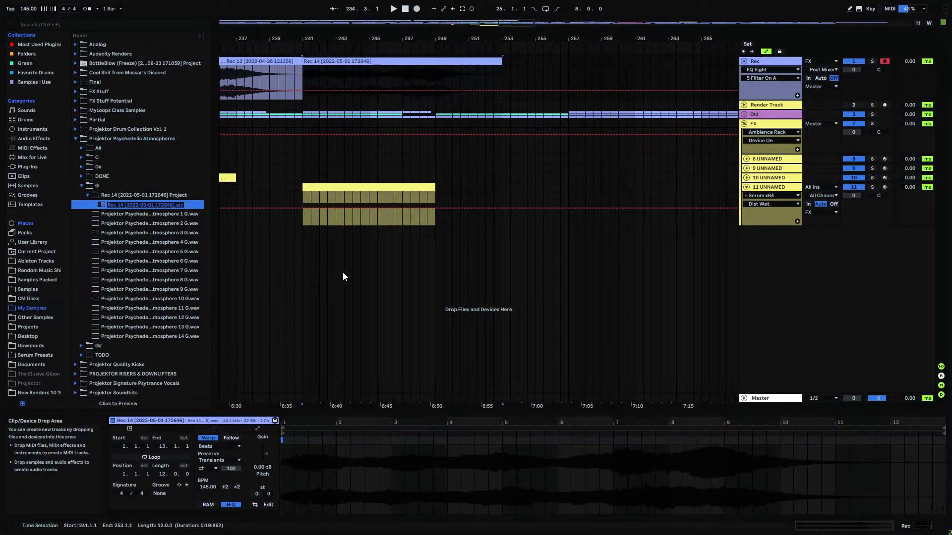
pyautogui.click(94, 205)
pyautogui.click(99, 213)
pyautogui.click(105, 223)
# - Rename the consolidated WAV file as Projektor Psychedelic Atmosphere 15 G
pyautogui.rightClick(140, 234)
pyautogui.click(158, 245)
pyautogui.write('P')
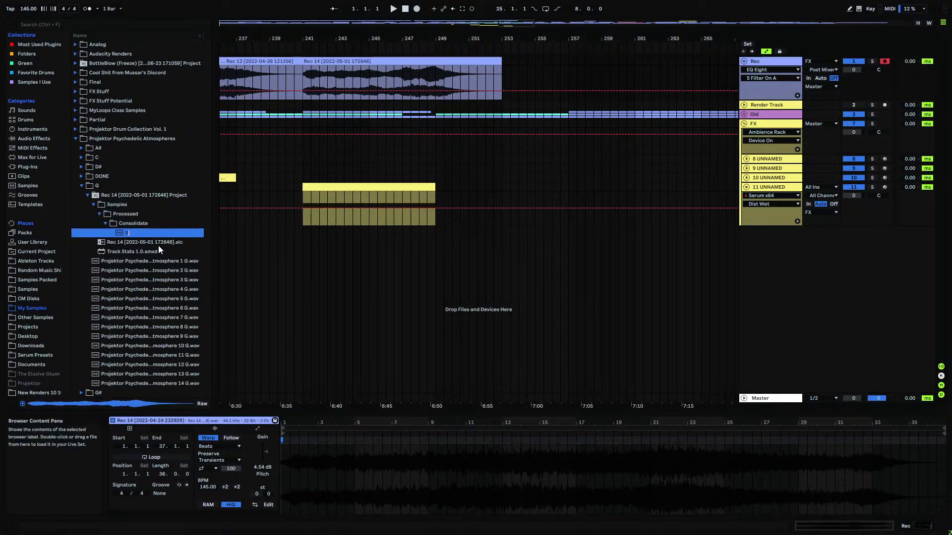
pyautogui.write('rojektor Psychedel')
pyautogui.write('ic Atmospher')
pyautogui.write('e 15 G')
pyautogui.click(284, 272)
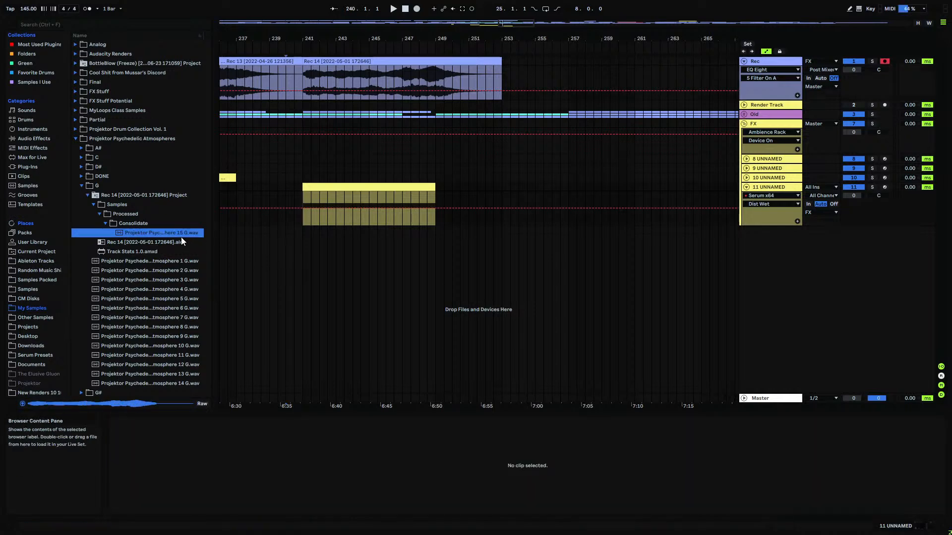
# - Move the renamed WAV into the G folder and delete the leftover Rec 14 project folder
pyautogui.click(154, 195)
pyautogui.press('Delete')
pyautogui.press('Escape')
# - Collapse the Rec track, add a MIDI track below 11 UNNAMED and select bars 253 to 257 on it
pyautogui.click(501, 187)
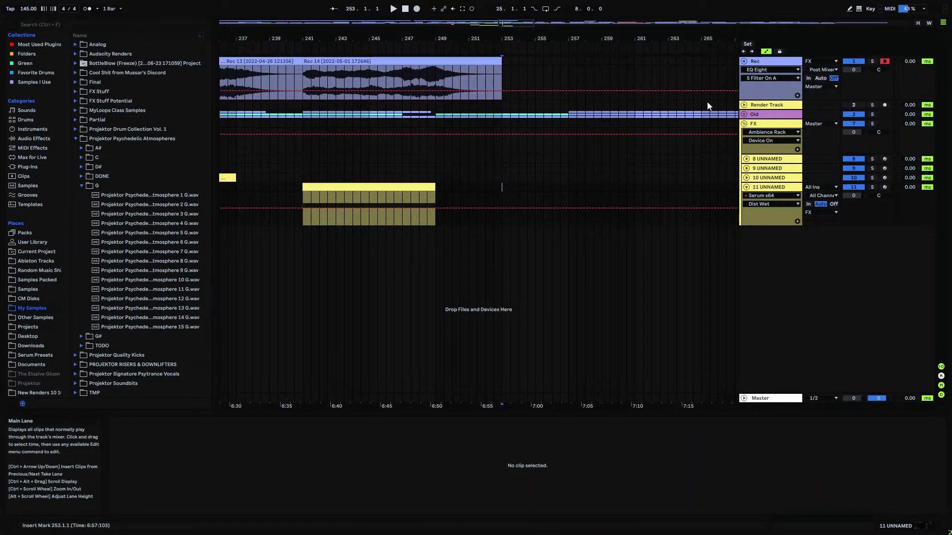
pyautogui.click(743, 61)
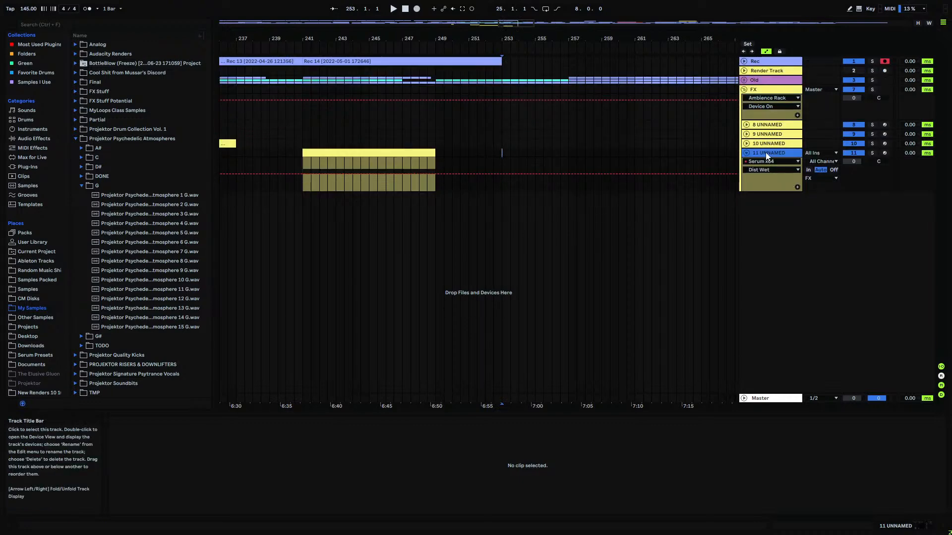
pyautogui.hotkey('ctrl', 'shift', 't')
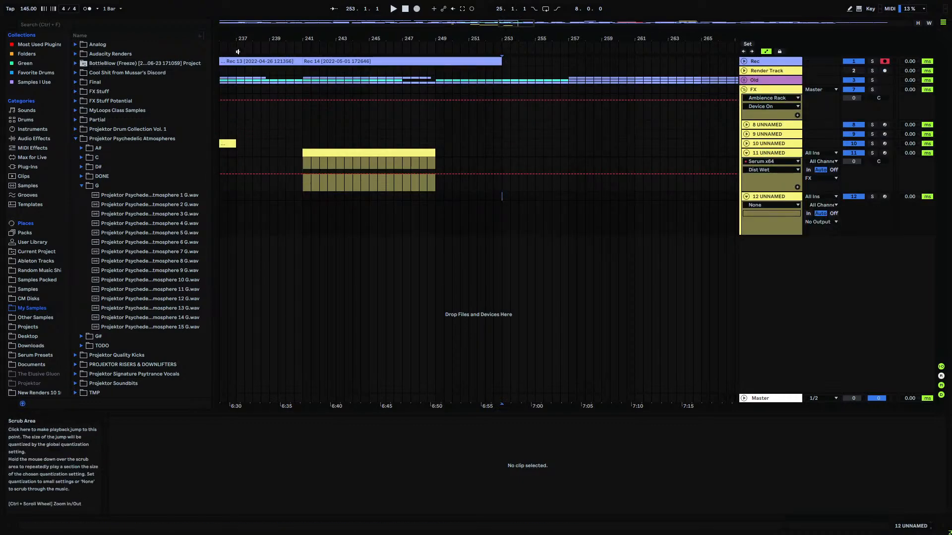
pyautogui.moveTo(501, 196); pyautogui.dragTo(566, 198)
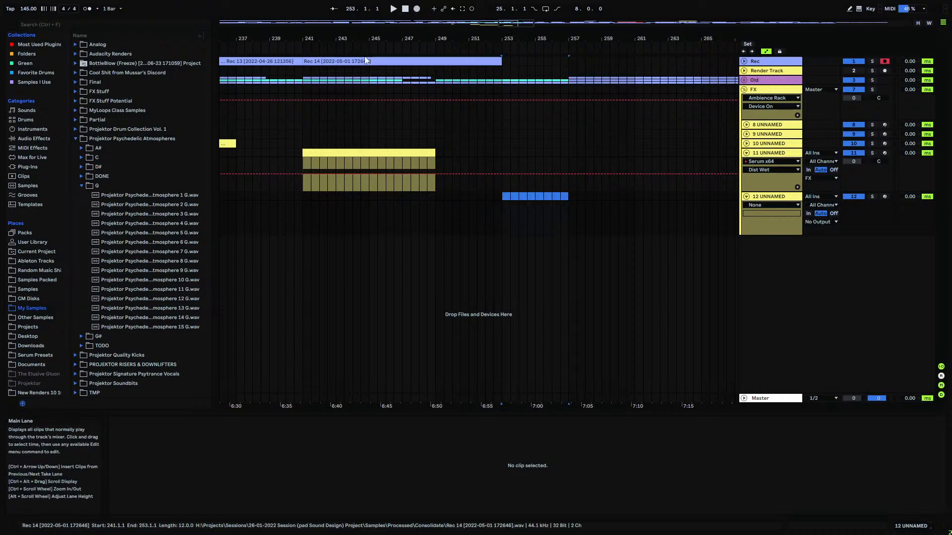
# - Compare the lengths of the MIDI clips on the 10 UNNAMED, 11 UNNAMED and 8 UNNAMED tracks
pyautogui.moveTo(370, 39); pyautogui.dragTo(399, 19)
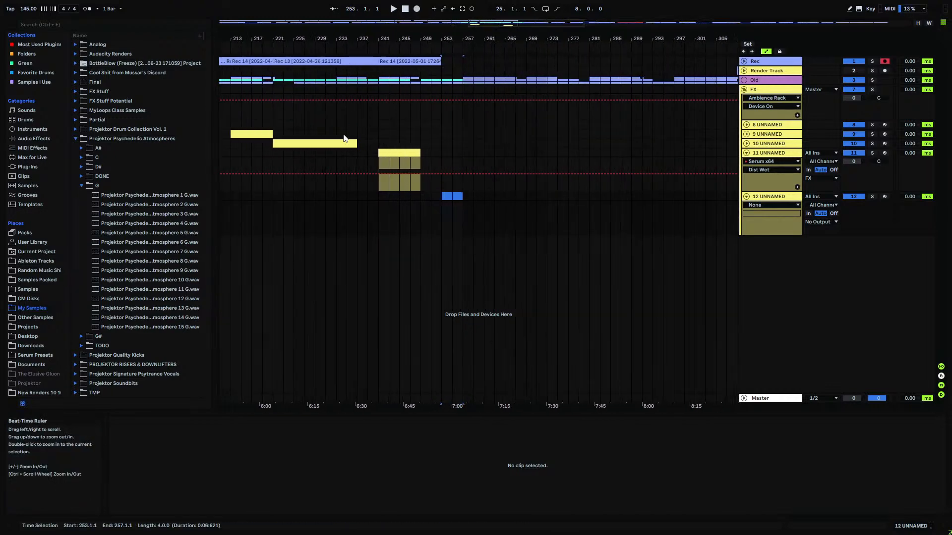
pyautogui.click(350, 143)
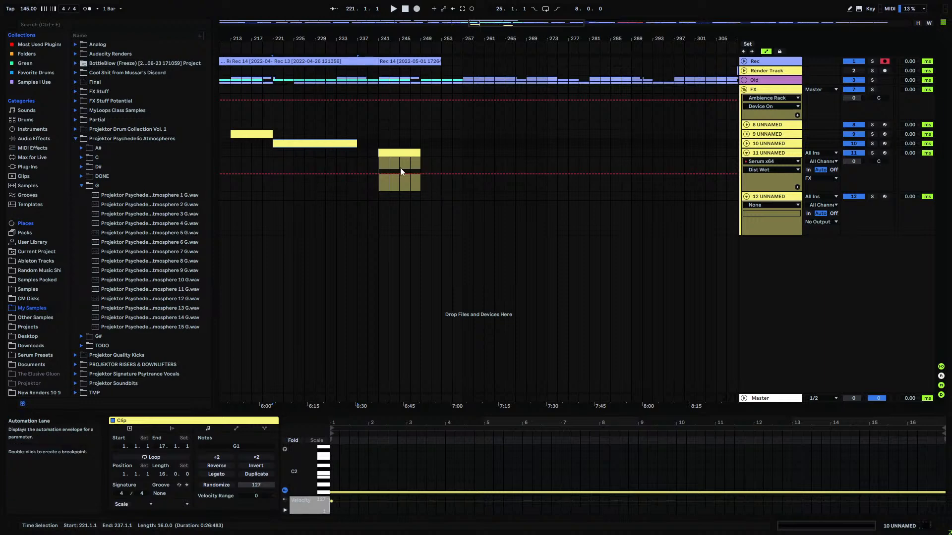
pyautogui.moveTo(273, 153); pyautogui.dragTo(355, 151)
pyautogui.click(389, 153)
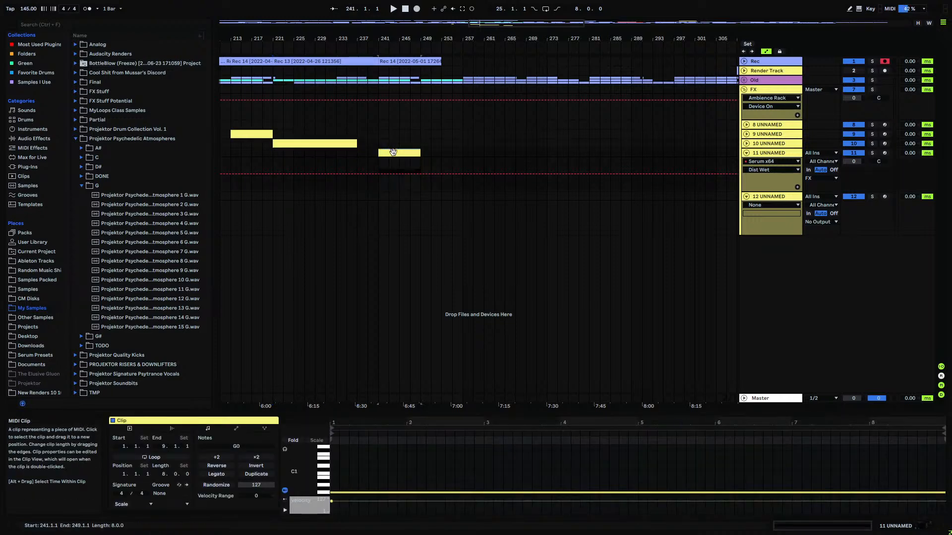
pyautogui.hscroll(-5, 369, 148)
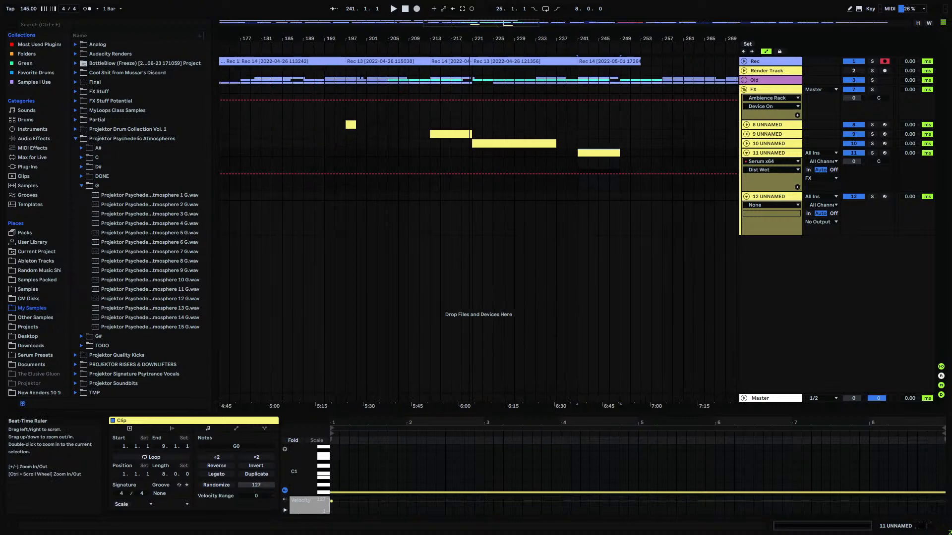
pyautogui.click(350, 125)
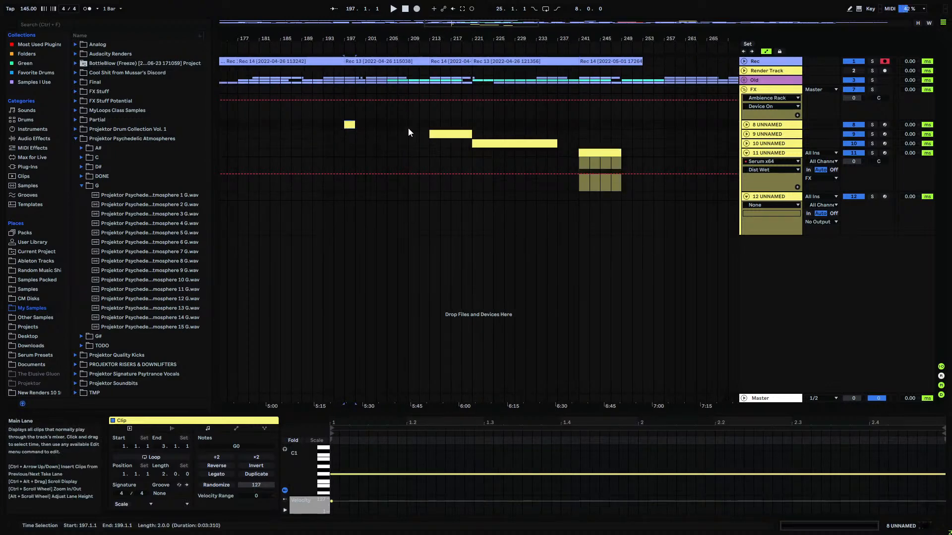
# - Compare the source MIDI clips with their recordings on the Rec track, examining the tails at bars 197–213, 249–253 and 221–241
pyautogui.click(744, 61)
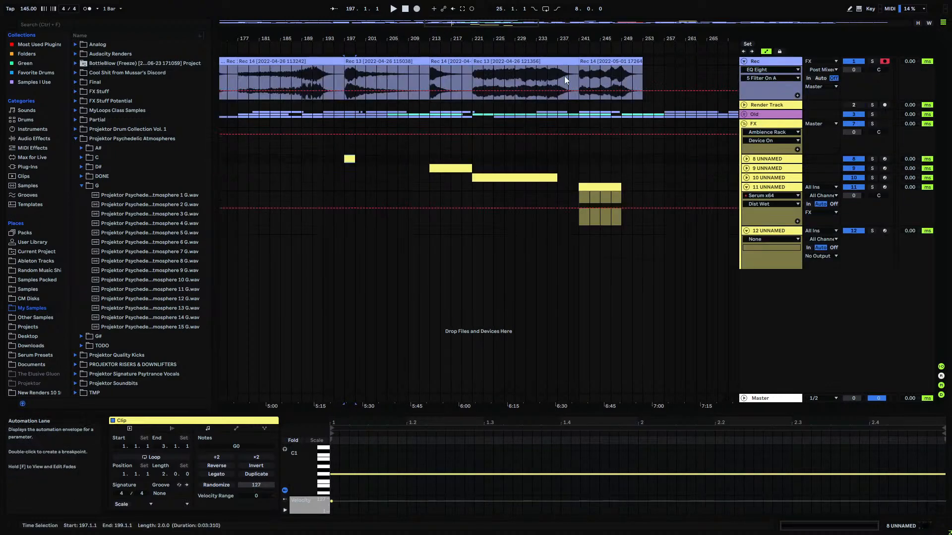
pyautogui.moveTo(350, 79); pyautogui.dragTo(433, 70)
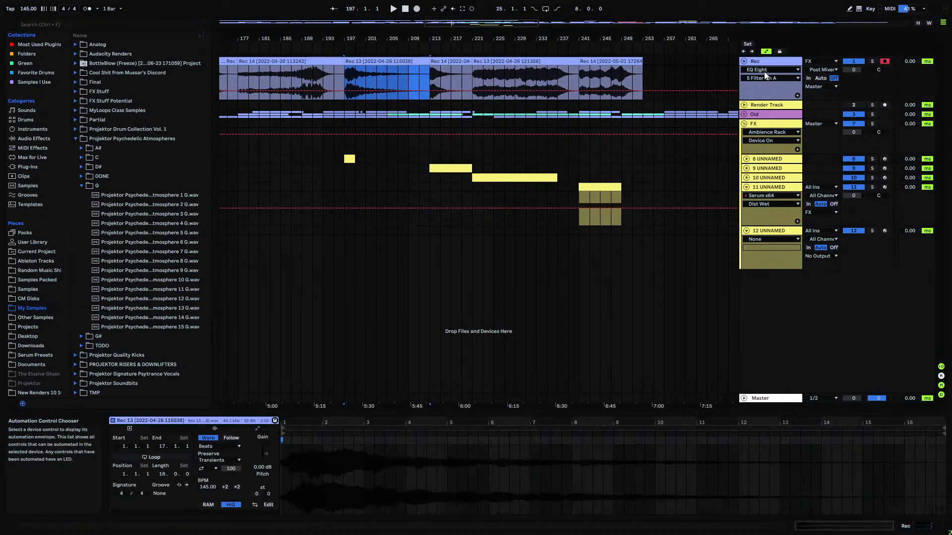
pyautogui.click(744, 61)
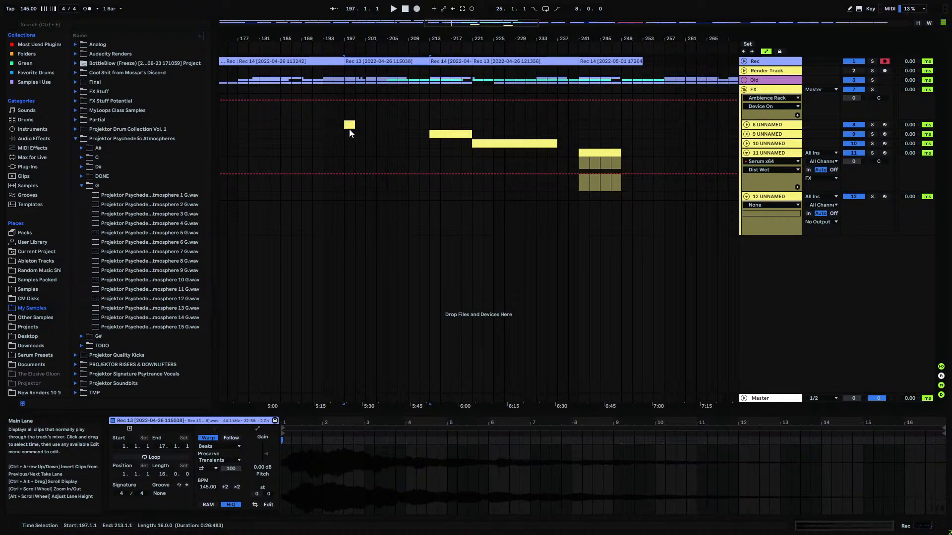
pyautogui.moveTo(342, 126); pyautogui.dragTo(370, 124)
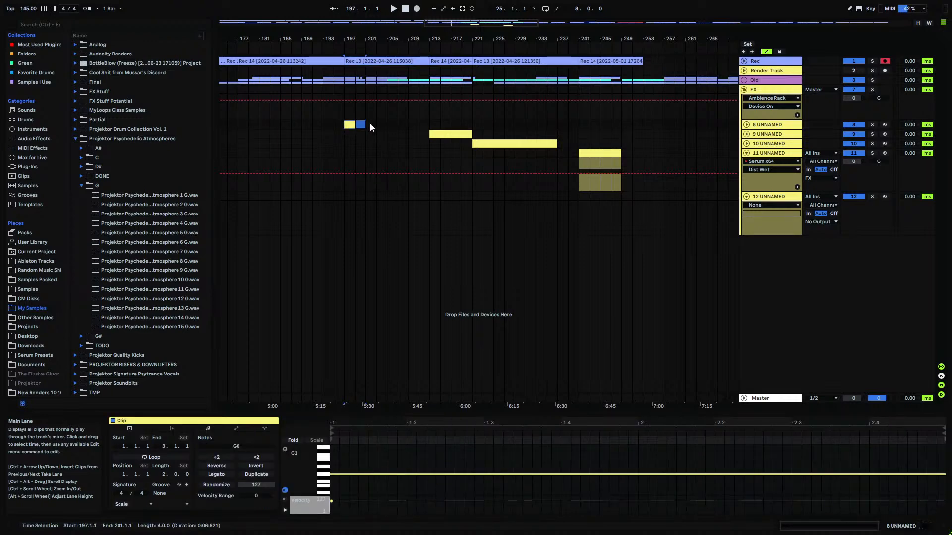
pyautogui.click(744, 62)
pyautogui.moveTo(642, 72); pyautogui.dragTo(624, 70)
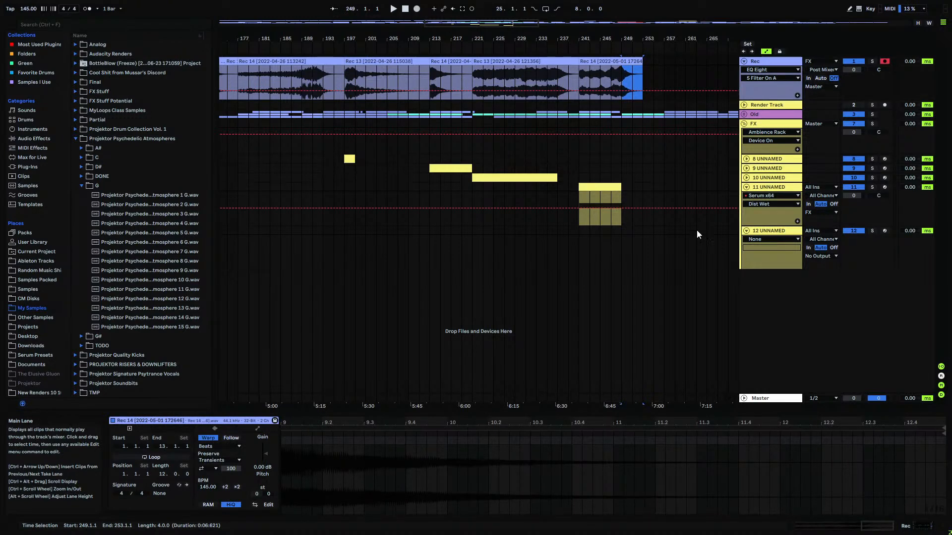
pyautogui.click(480, 177)
pyautogui.moveTo(480, 80); pyautogui.dragTo(578, 80)
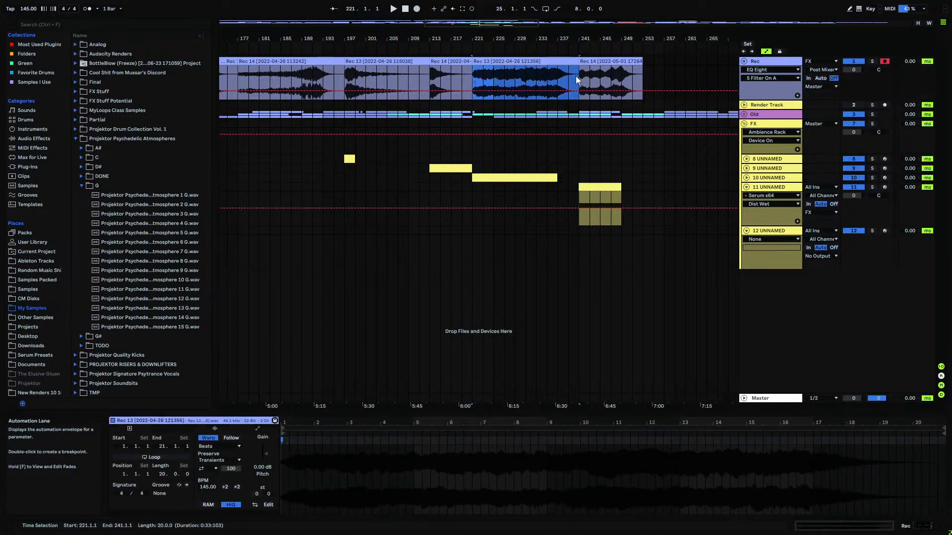
# - Collapse the Rec and 11 UNNAMED tracks, bring bar 253 into view and select the 12 UNNAMED track
pyautogui.click(643, 61)
pyautogui.click(743, 60)
pyautogui.moveTo(648, 41); pyautogui.dragTo(519, 51)
pyautogui.click(758, 198)
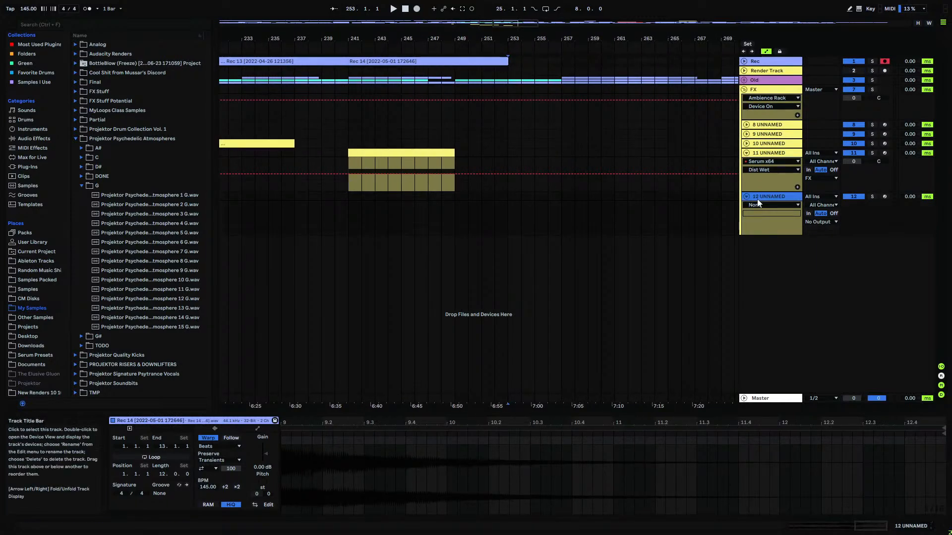
pyautogui.click(745, 153)
# - Load the Phase Plant instrument from the Kilohearts plug-in folder onto the 12 UNNAMED track
pyautogui.click(26, 167)
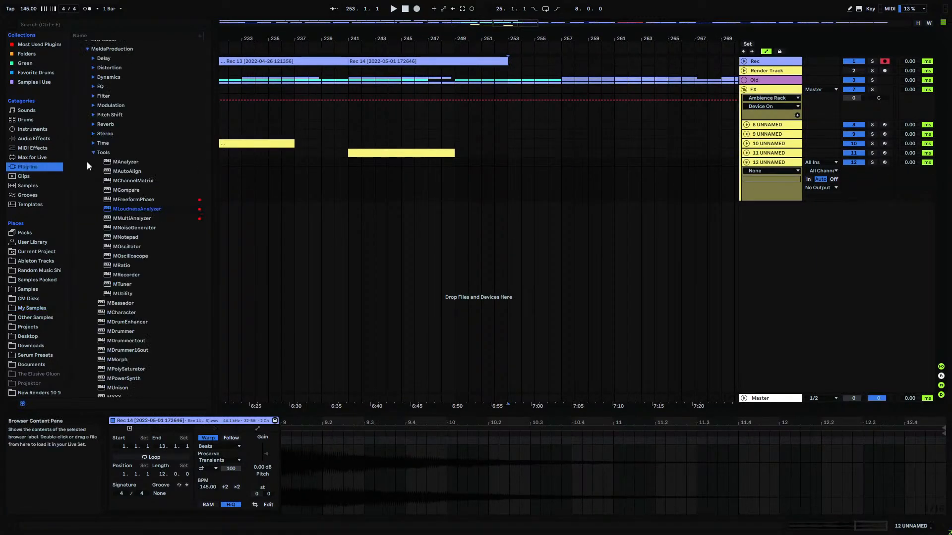
pyautogui.click(93, 153)
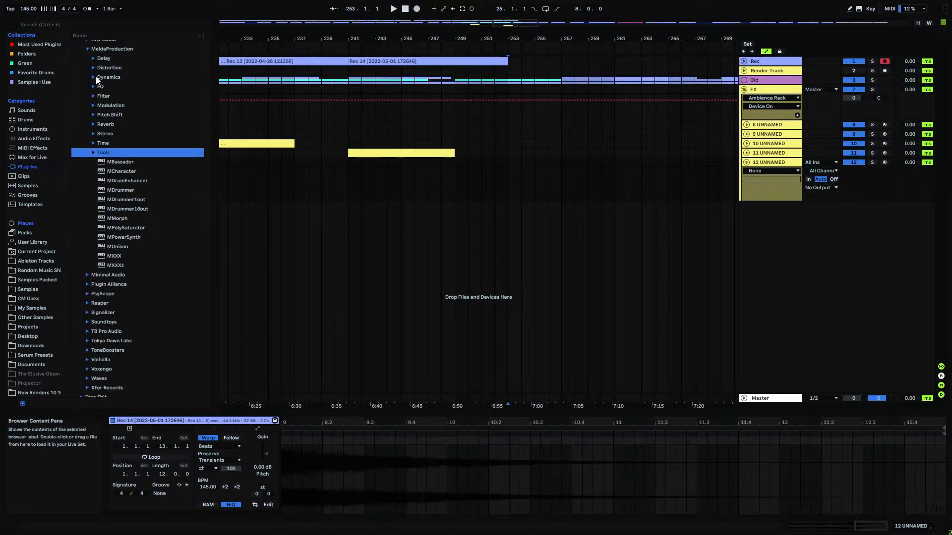
pyautogui.click(88, 49)
pyautogui.click(82, 290)
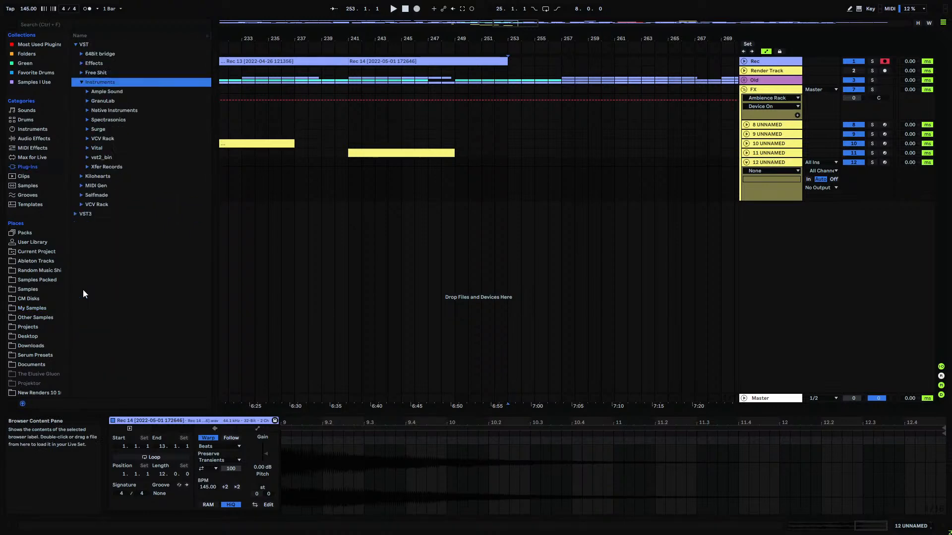
pyautogui.click(81, 177)
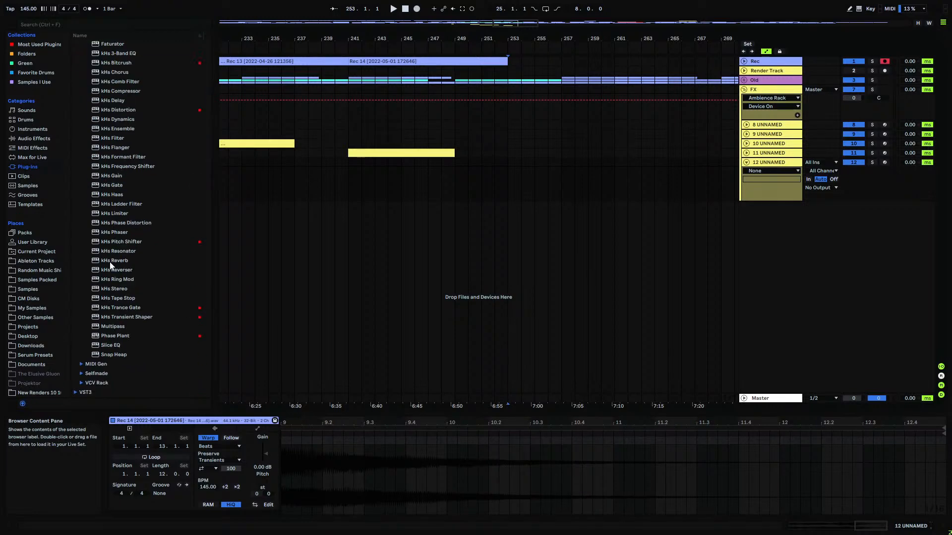
pyautogui.moveTo(118, 335); pyautogui.dragTo(572, 168)
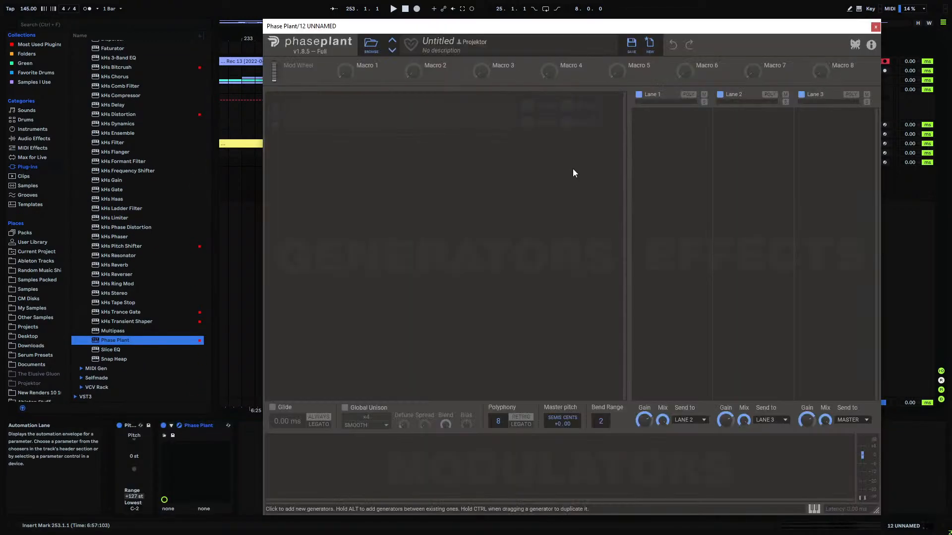
# - Create an empty MIDI clip from bar 253 to bar 257 on the 12 UNNAMED track
pyautogui.moveTo(813, 26); pyautogui.dragTo(550, 228)
pyautogui.moveTo(511, 162); pyautogui.dragTo(560, 162)
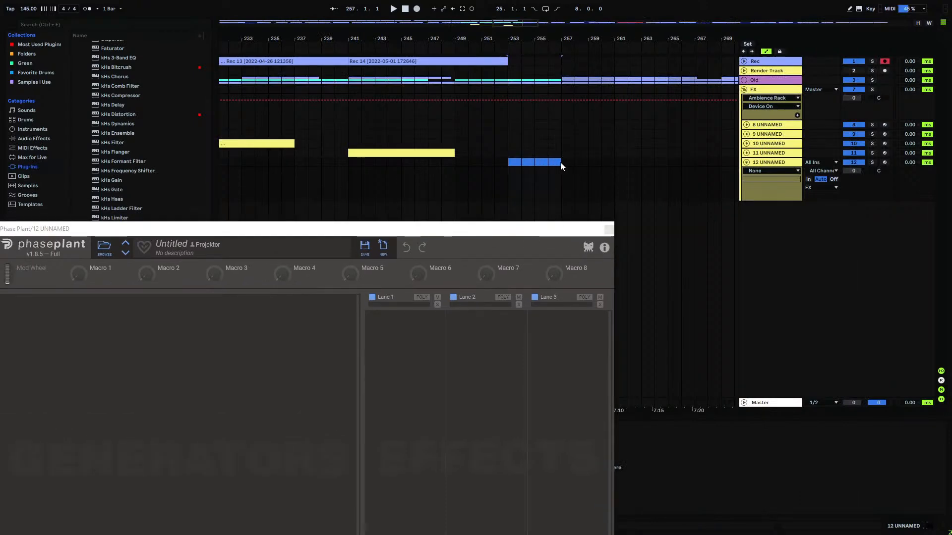
pyautogui.hotkey('ctrl', 'shift', 'm')
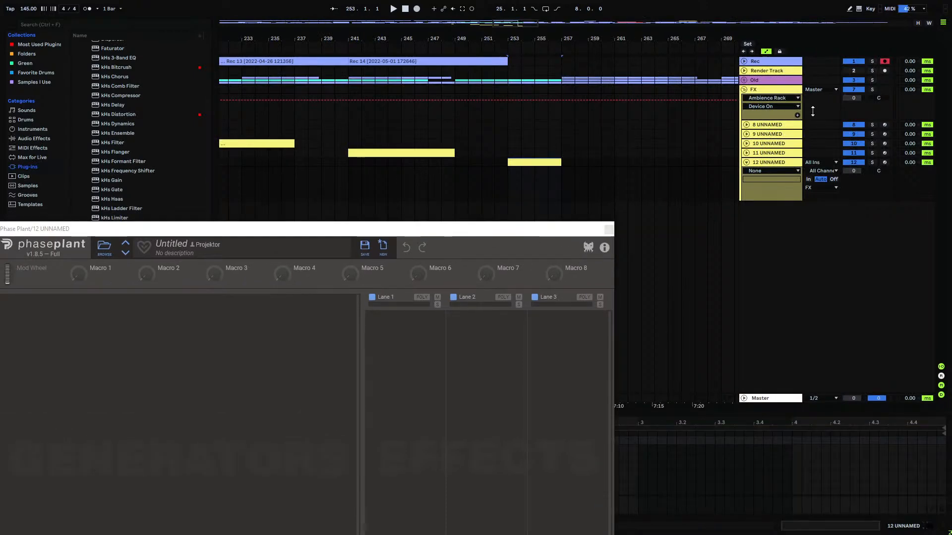
# - Close the Phase Plant window and review the device chains of the FX group and the 8 to 12 UNNAMED tracks
pyautogui.click(776, 90)
pyautogui.click(609, 230)
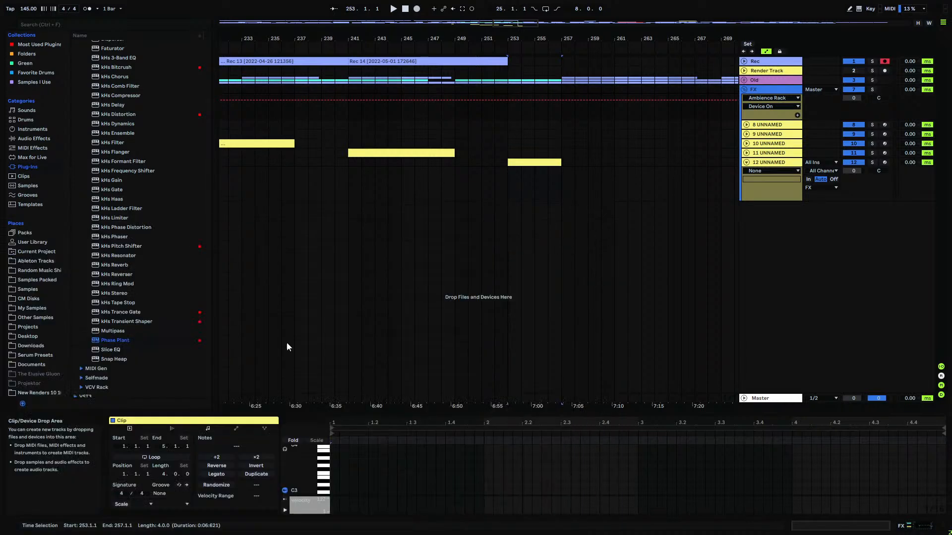
pyautogui.click(753, 90)
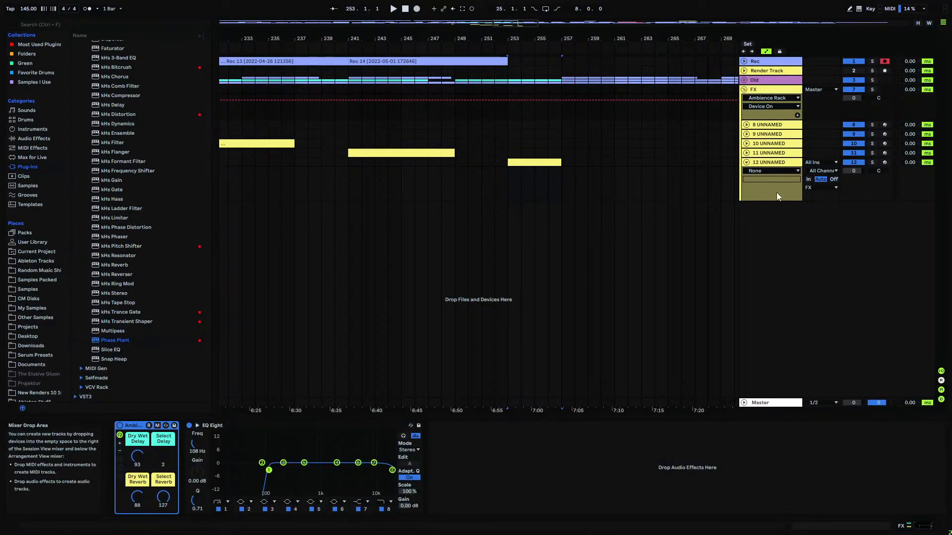
pyautogui.click(769, 162)
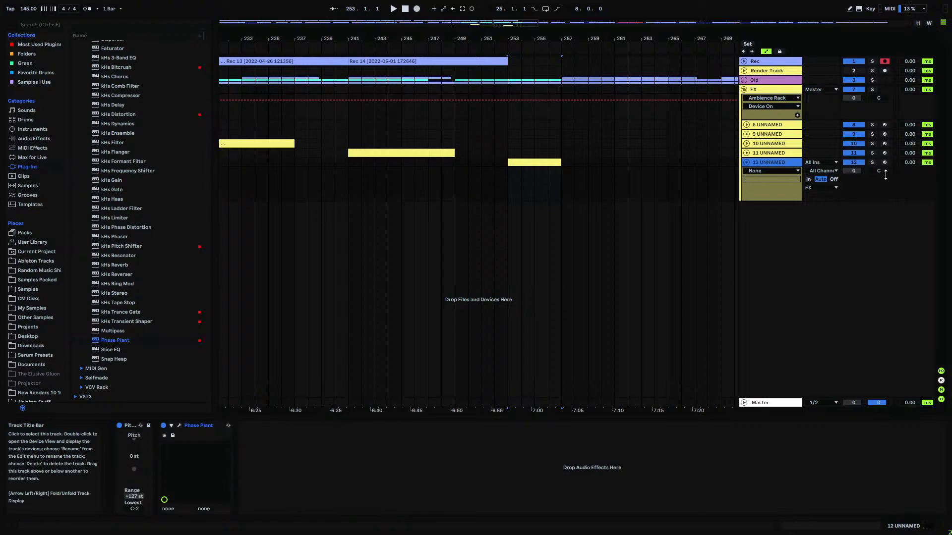
pyautogui.click(763, 154)
pyautogui.click(770, 144)
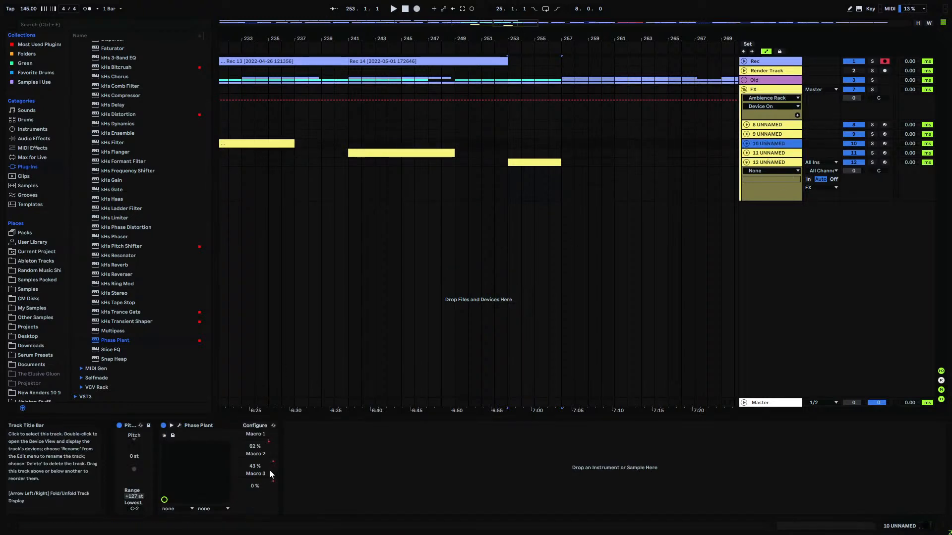
pyautogui.click(751, 133)
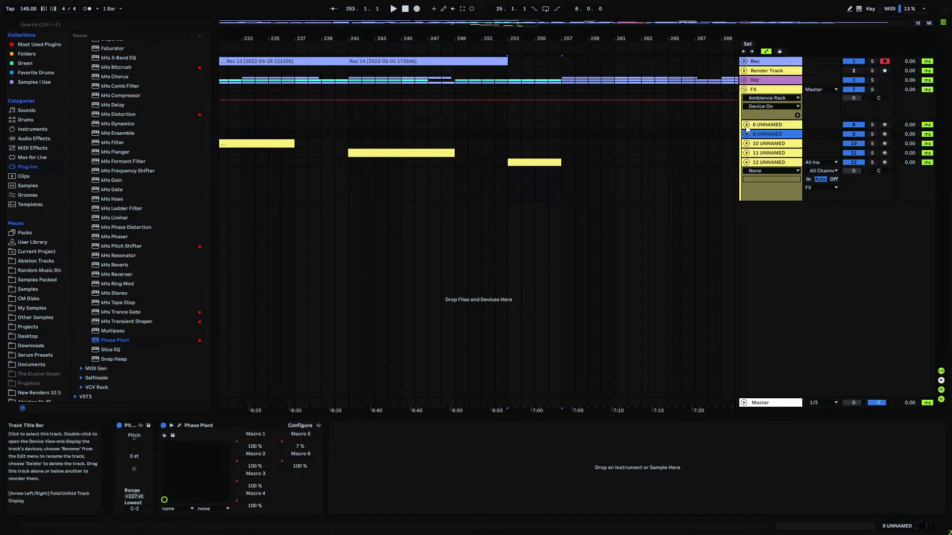
pyautogui.click(764, 125)
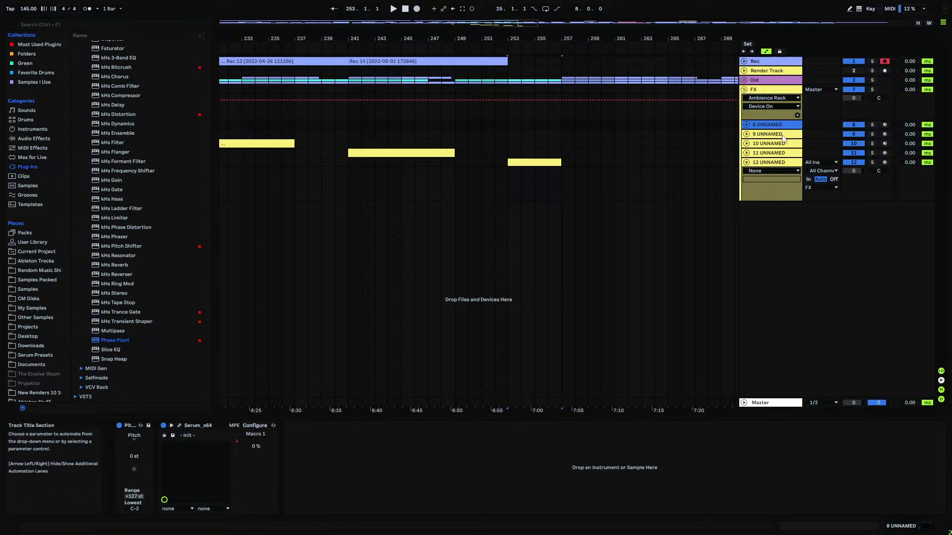
pyautogui.click(771, 101)
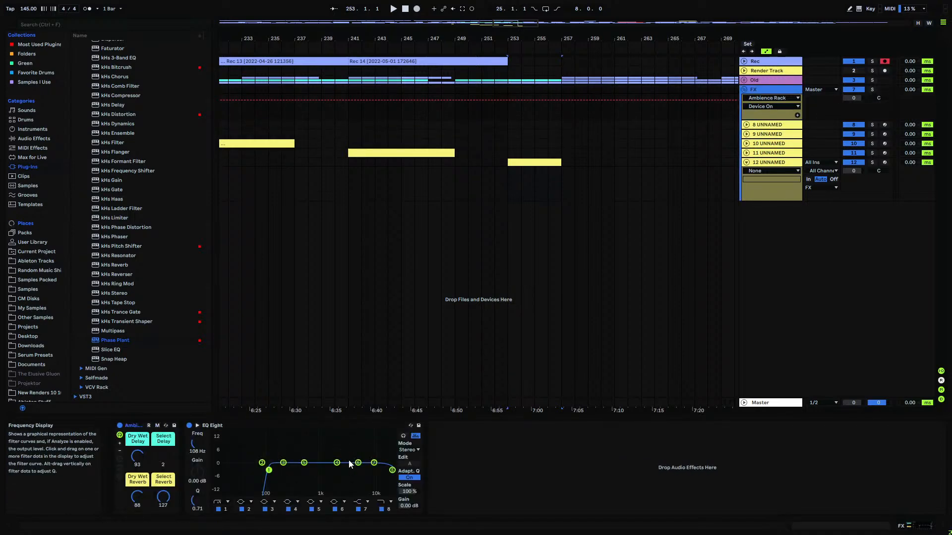
# - Examine the empty stretch of the Rec track after bar 253, the My Samples folder, and the FX group's and numbered tracks' devices
pyautogui.moveTo(511, 61); pyautogui.dragTo(737, 62)
pyautogui.click(632, 63)
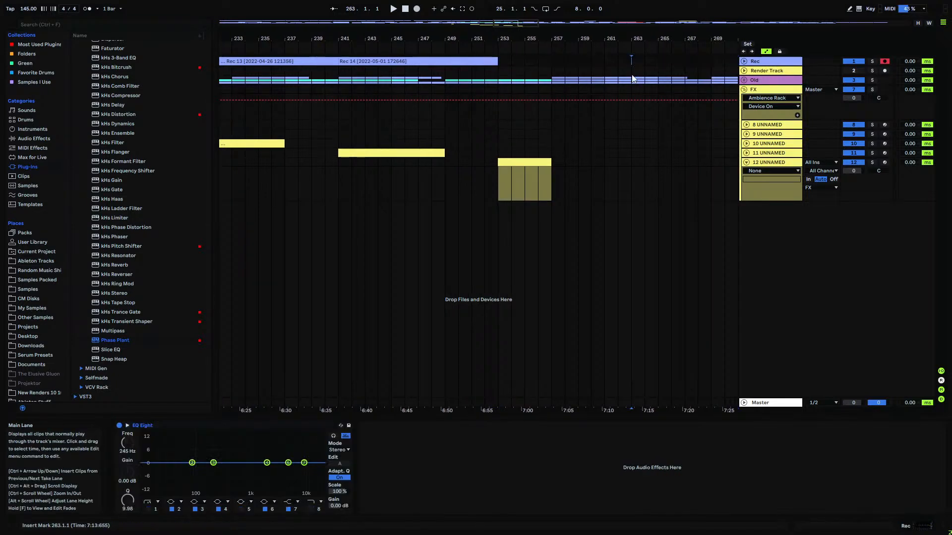
pyautogui.click(768, 162)
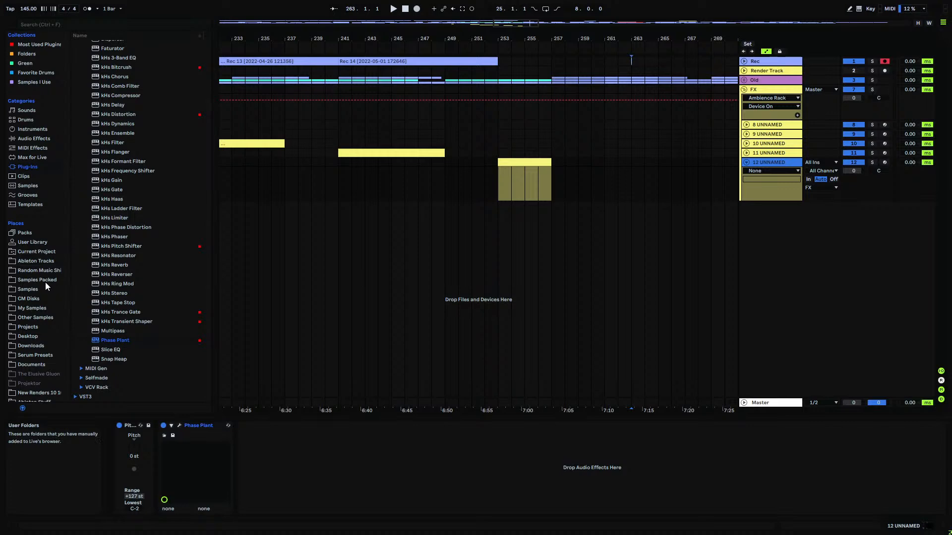
pyautogui.click(35, 308)
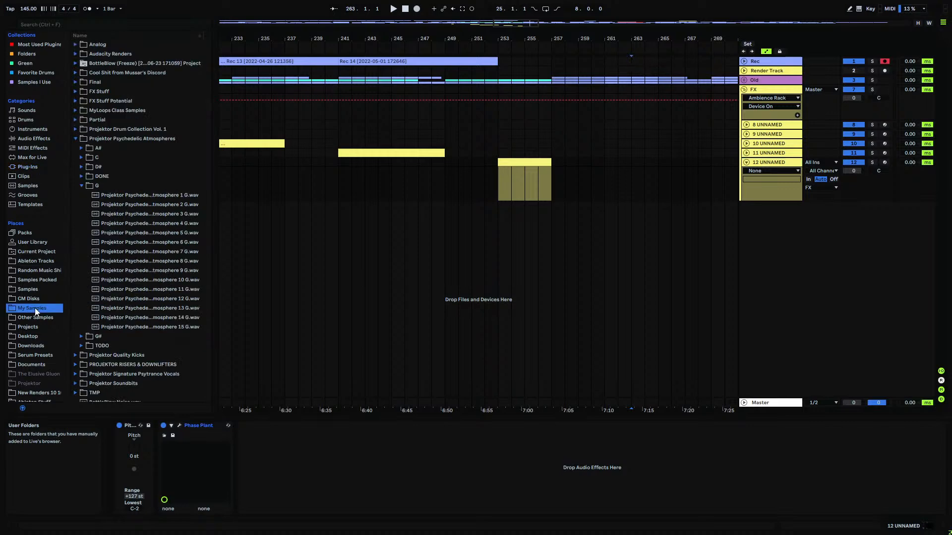
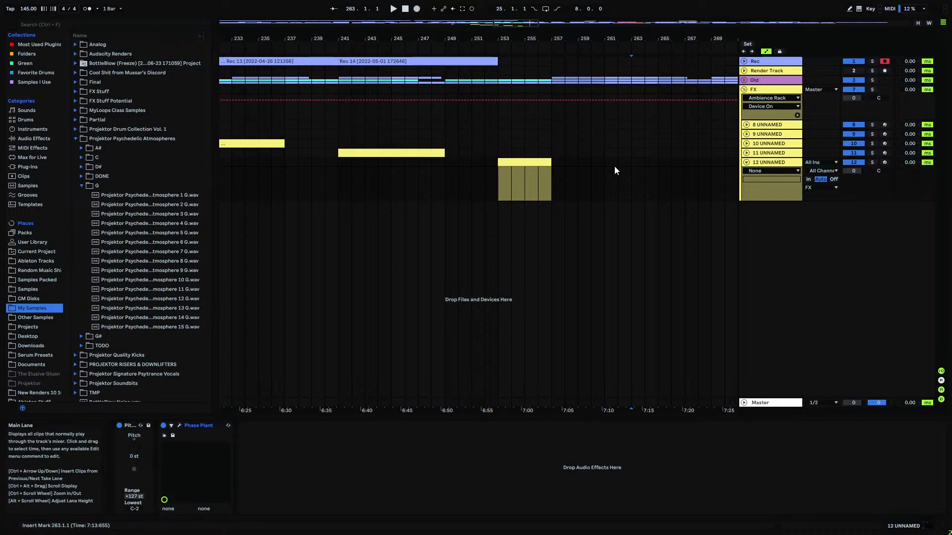
pyautogui.click(784, 90)
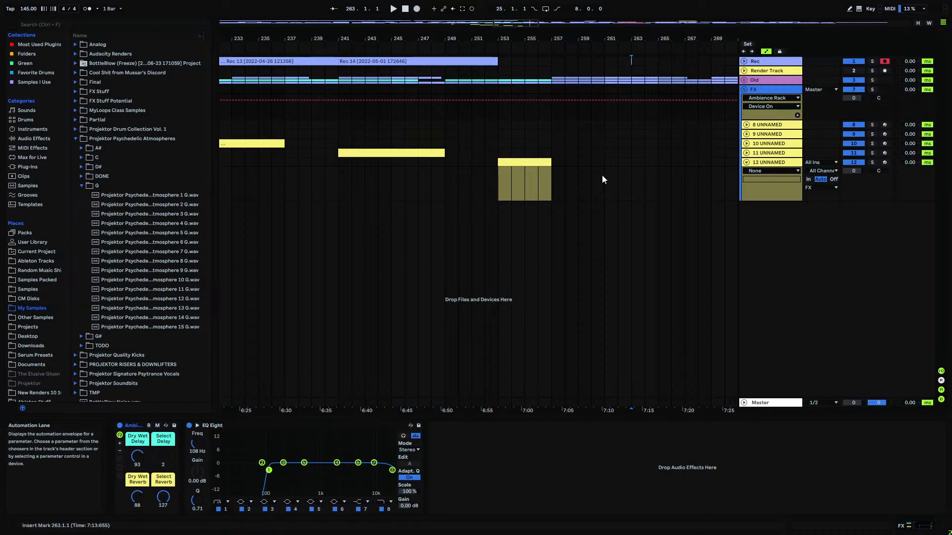
pyautogui.click(787, 154)
pyautogui.press('Up')
pyautogui.press('Up')
pyautogui.press('Up')
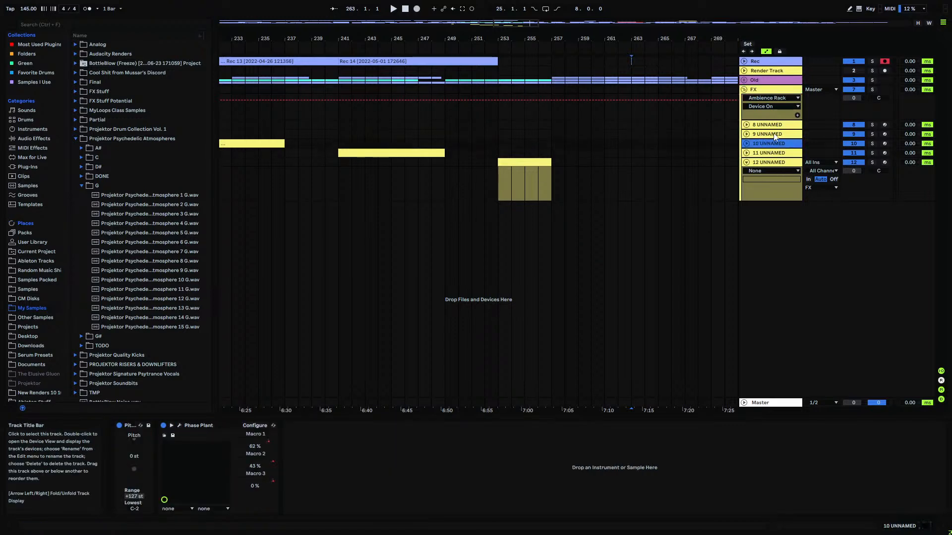
pyautogui.click(773, 167)
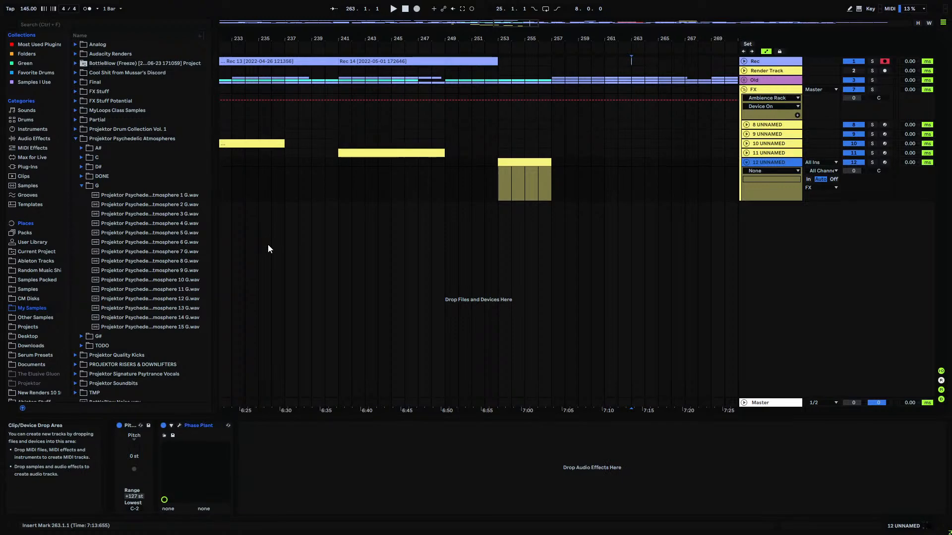
# - Reopen Phase Plant on the 12 UNNAMED track and add three Analog oscillators
pyautogui.click(179, 425)
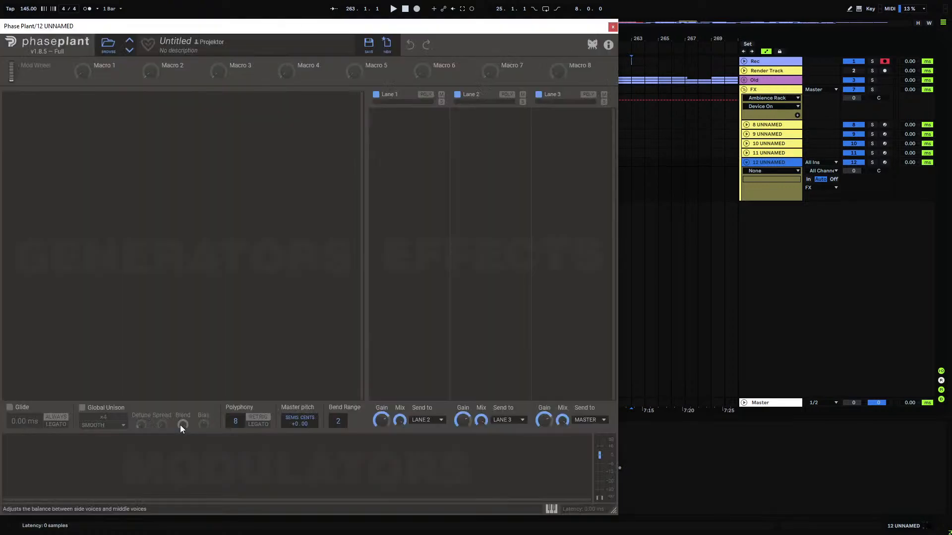
pyautogui.click(235, 120)
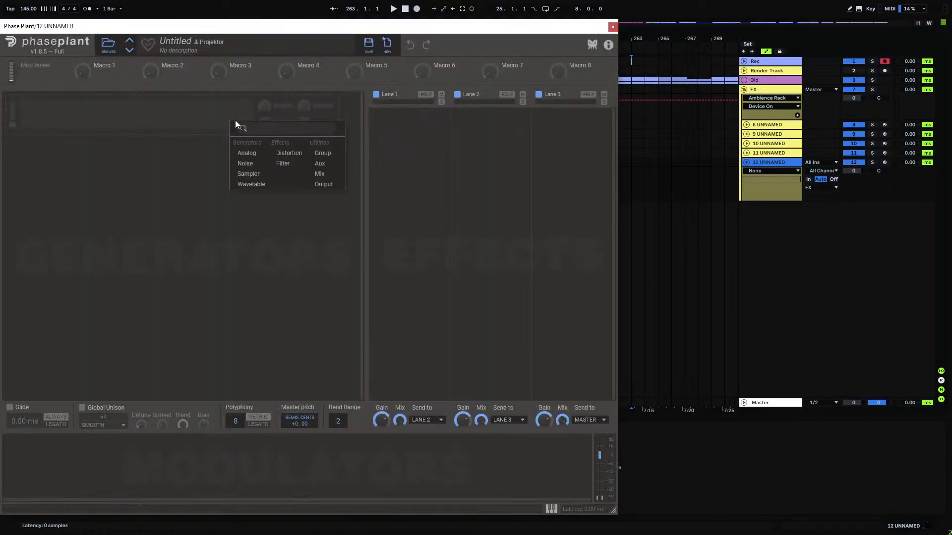
pyautogui.click(253, 150)
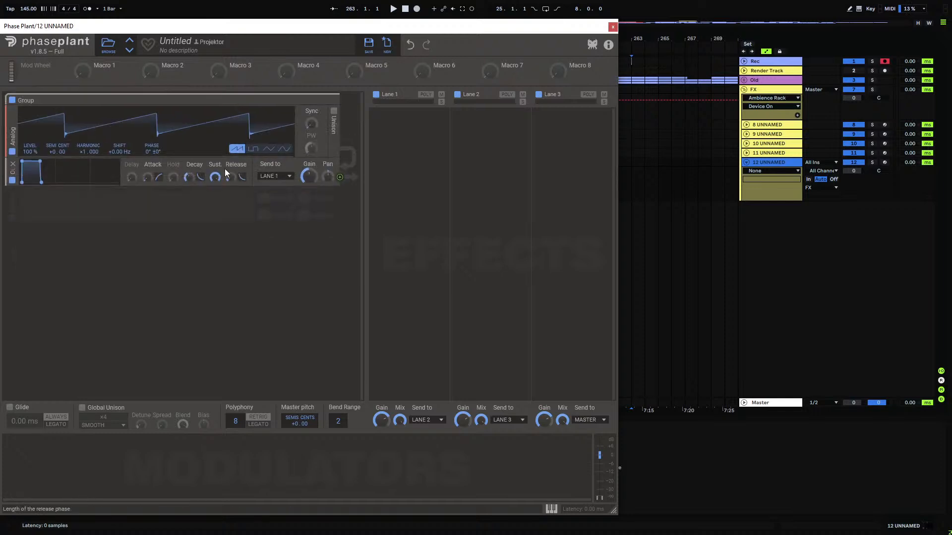
pyautogui.click(174, 213)
pyautogui.click(198, 241)
pyautogui.click(98, 263)
pyautogui.click(132, 298)
# - Set the first Analog oscillator to a square wave, the second to sine and the third to triangle
pyautogui.click(268, 283)
pyautogui.click(285, 230)
pyautogui.click(252, 149)
# - Add two more Analog oscillators, setting the fourth to a triangle wave and the fifth to sine
pyautogui.click(186, 319)
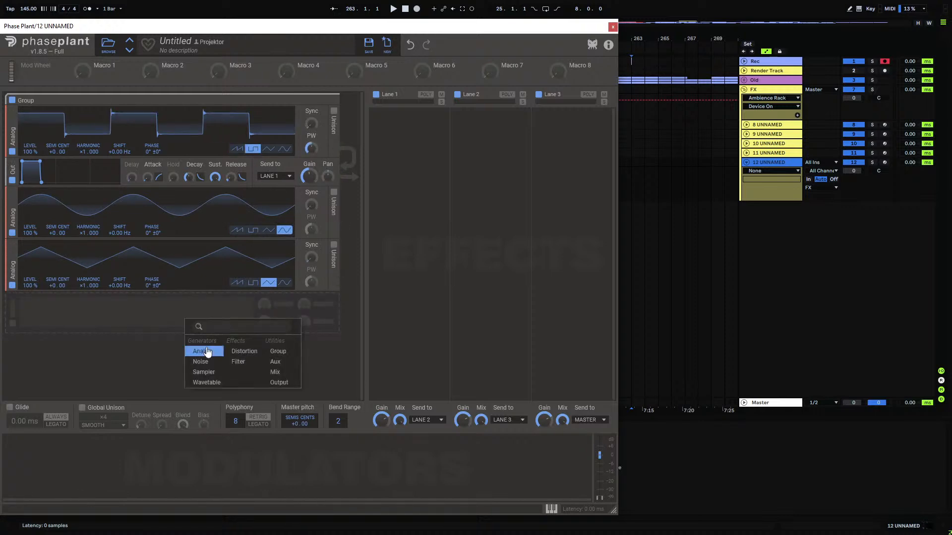
pyautogui.click(201, 350)
pyautogui.click(153, 355)
pyautogui.click(169, 387)
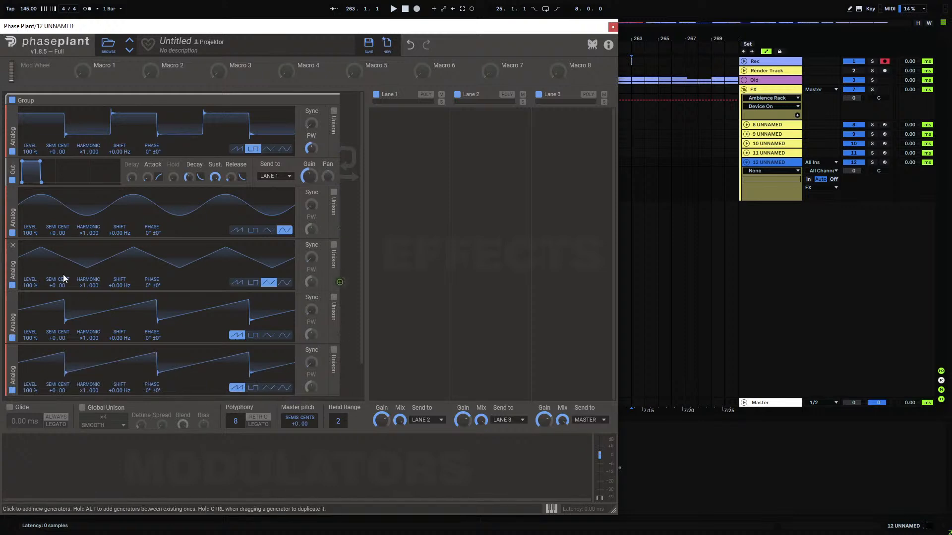
pyautogui.click(284, 387)
pyautogui.click(269, 335)
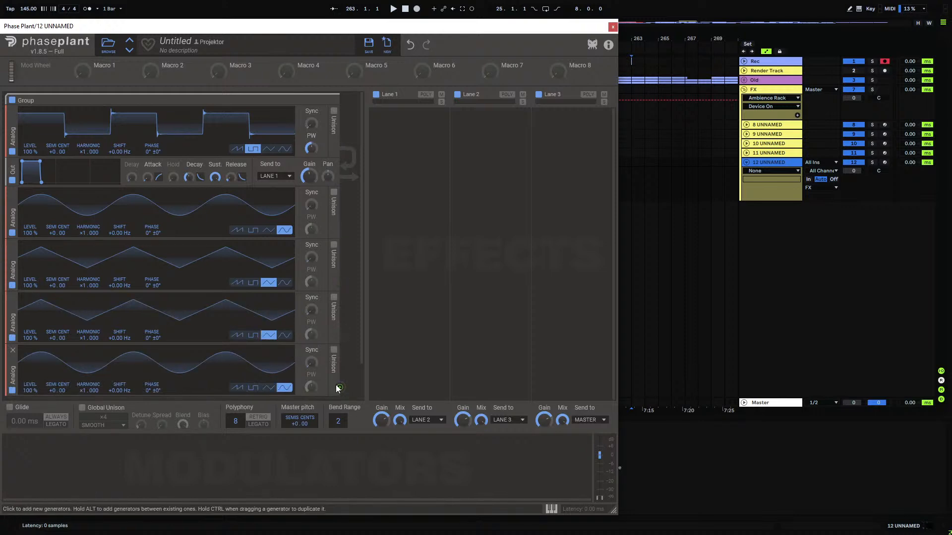
# - Chain phase modulation through the five oscillators: fifth into fourth, fourth into third, third into second, and second into first at about 17%
pyautogui.moveTo(152, 345); pyautogui.dragTo(152, 317)
pyautogui.click(349, 325)
pyautogui.moveTo(340, 335); pyautogui.dragTo(152, 309)
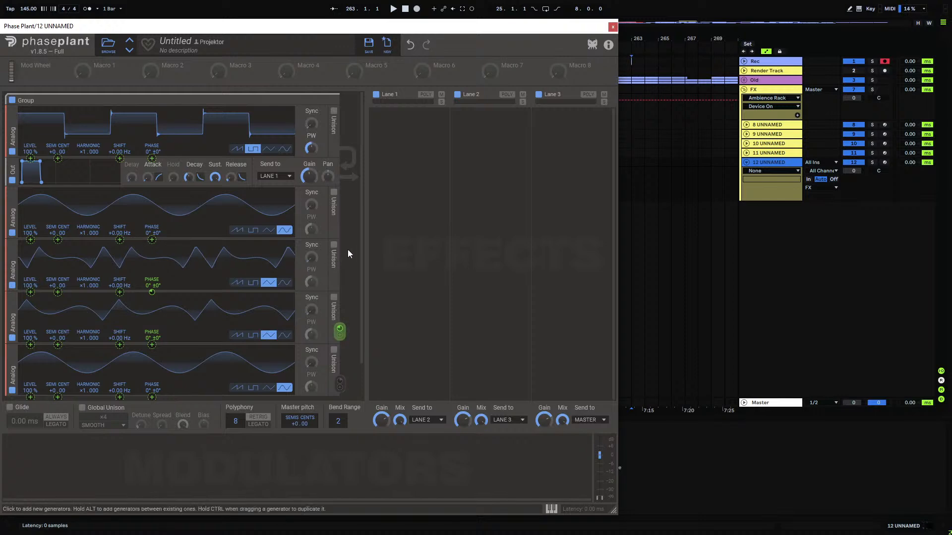
pyautogui.moveTo(340, 282); pyautogui.dragTo(150, 223)
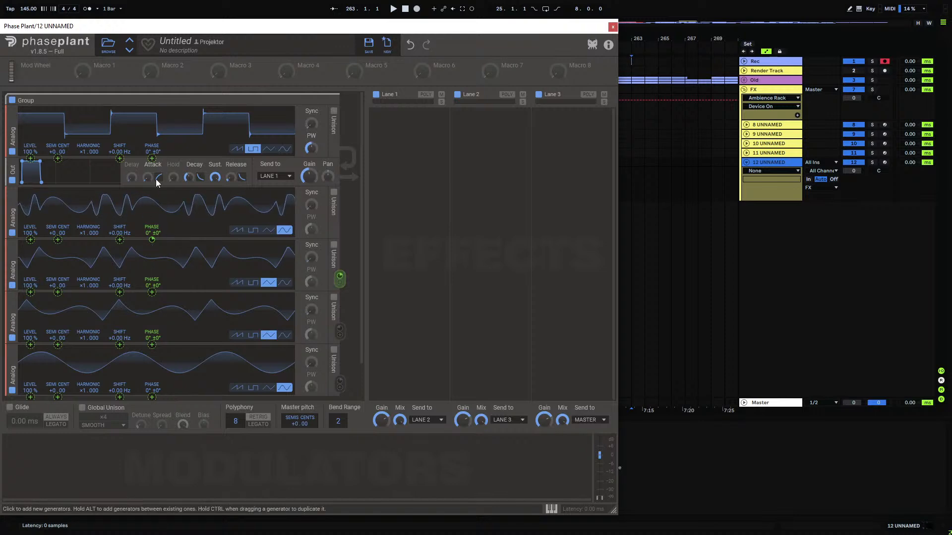
pyautogui.moveTo(338, 230); pyautogui.dragTo(151, 158)
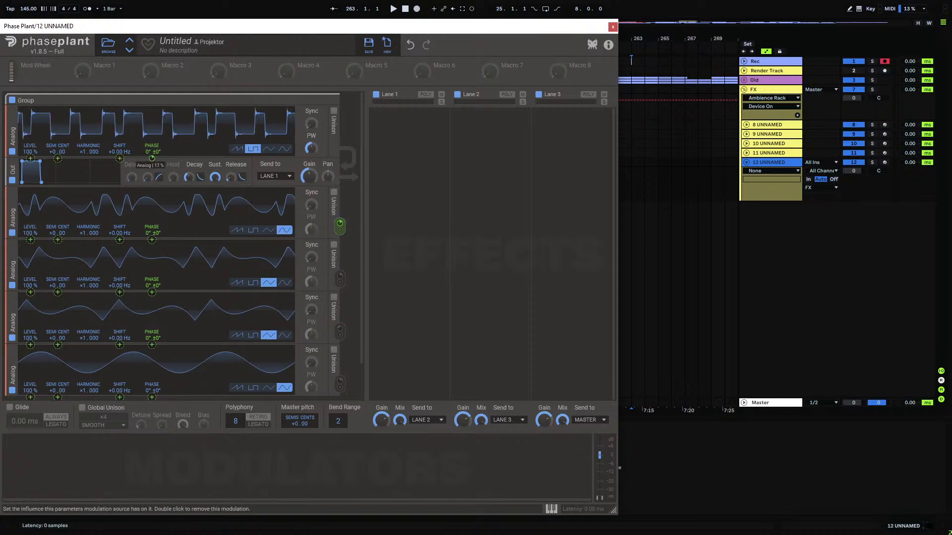
# - Switch the first oscillator to triangle and cross-modulate phases: fourth and fifth into the first, and third into the fifth
pyautogui.click(270, 150)
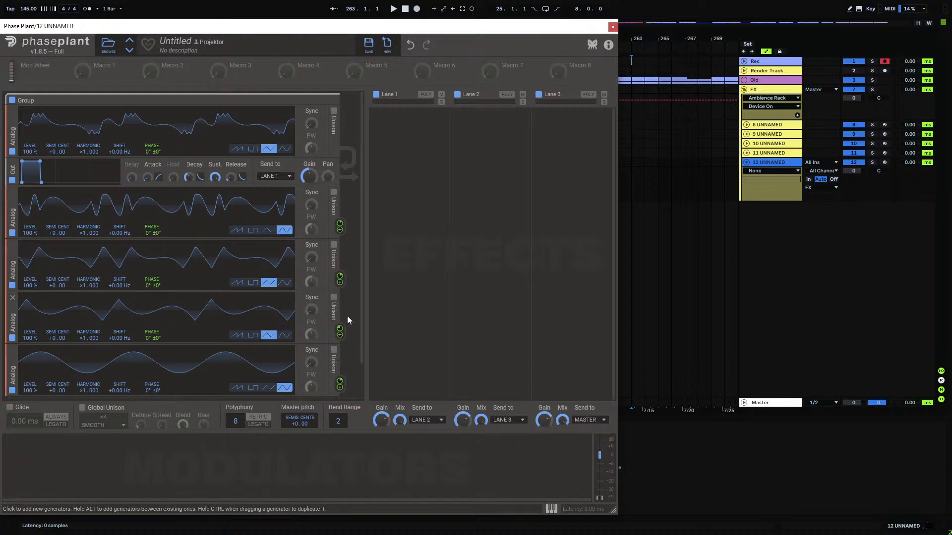
pyautogui.moveTo(340, 330); pyautogui.dragTo(152, 169)
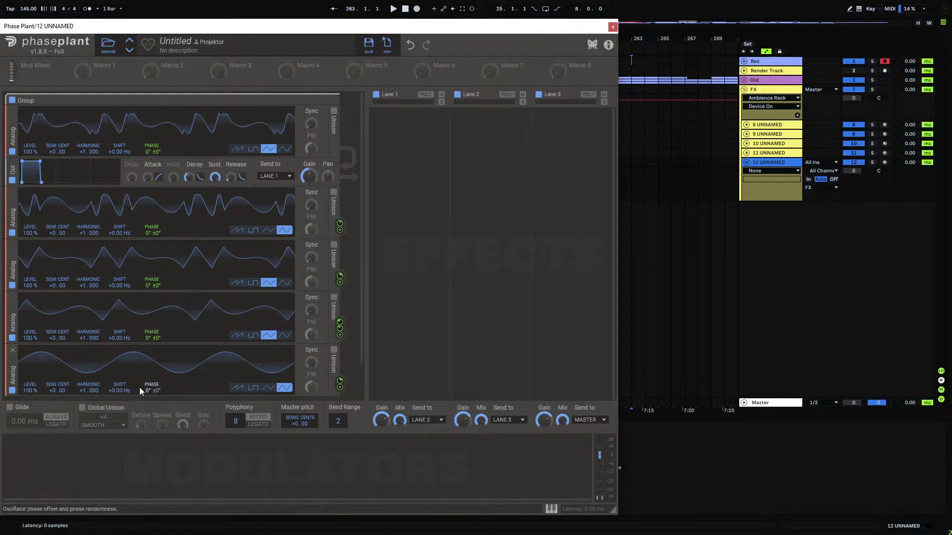
pyautogui.moveTo(340, 387); pyautogui.dragTo(151, 164)
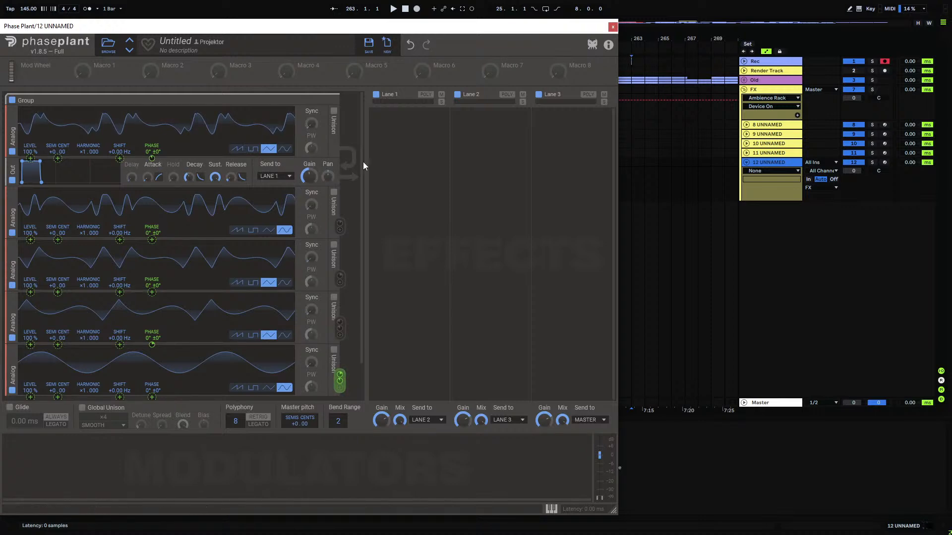
pyautogui.moveTo(340, 283); pyautogui.dragTo(152, 398)
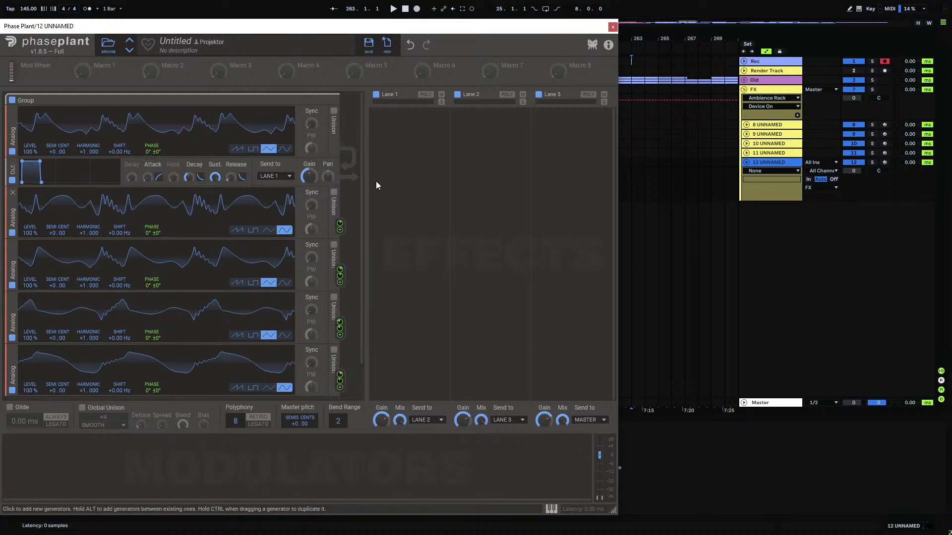
# - Tune the fourth Analog oscillator to +12 semitones and add a Wavetable oscillator at the end of the chain
pyautogui.moveTo(363, 169)
pyautogui.mouseDown()
pyautogui.moveTo(361, 176)
pyautogui.moveTo(366, 170)
pyautogui.mouseUp()
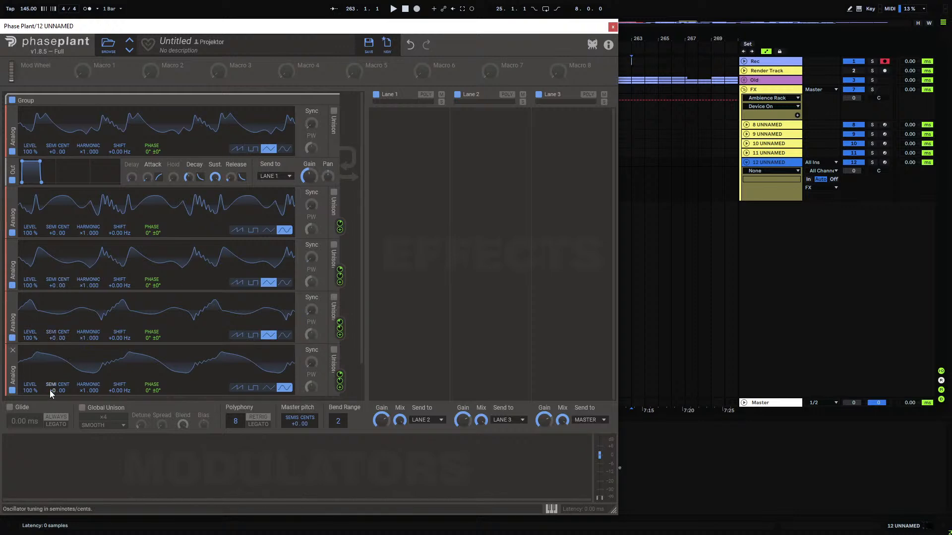
pyautogui.moveTo(54, 338); pyautogui.dragTo(54, 310)
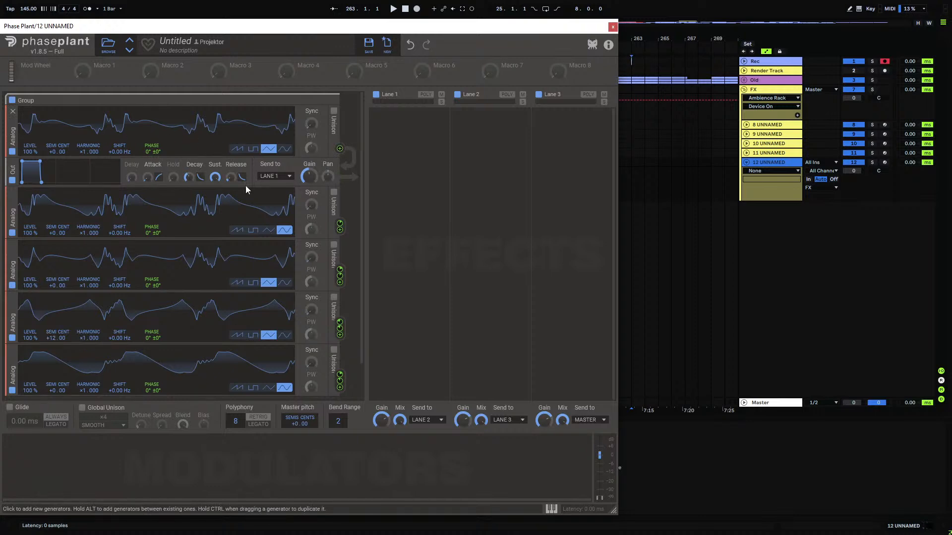
pyautogui.moveTo(361, 281); pyautogui.dragTo(358, 326)
pyautogui.click(168, 379)
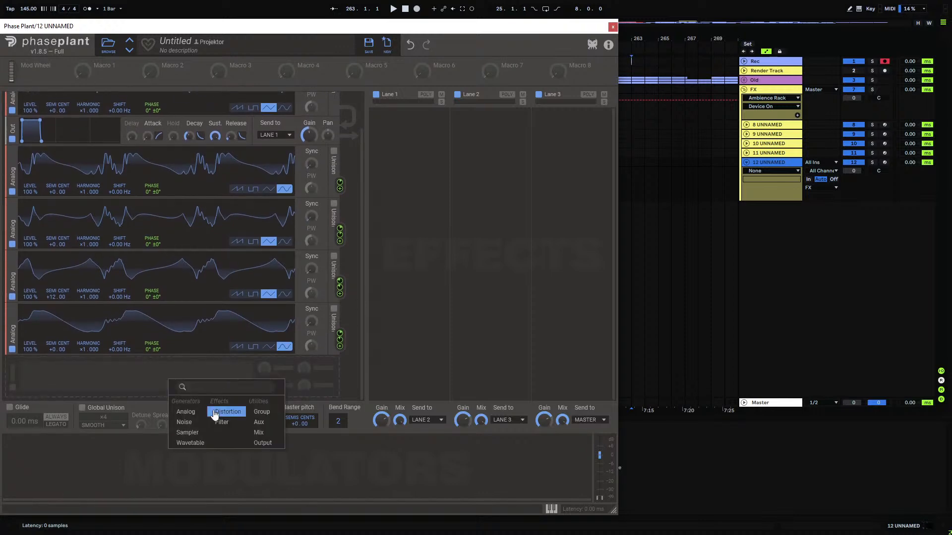
pyautogui.click(196, 442)
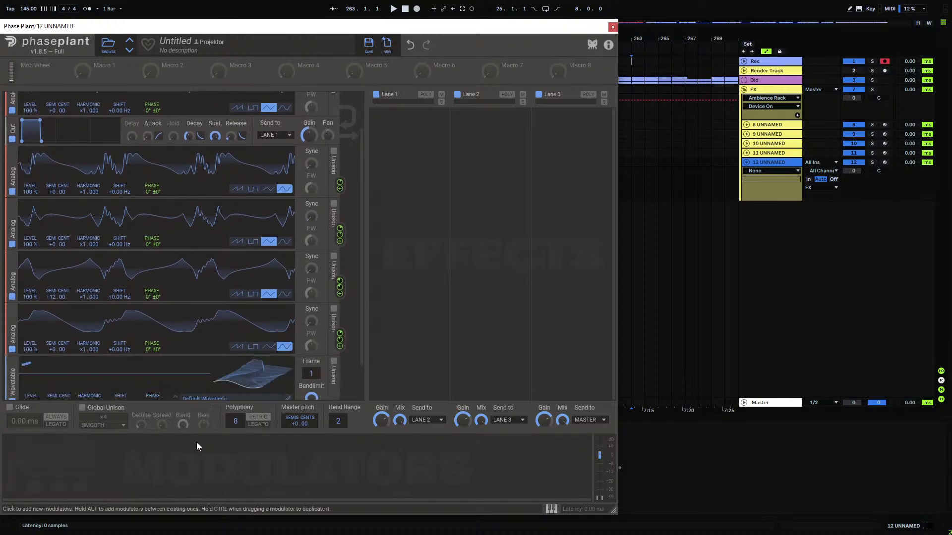
pyautogui.moveTo(362, 321); pyautogui.dragTo(362, 331)
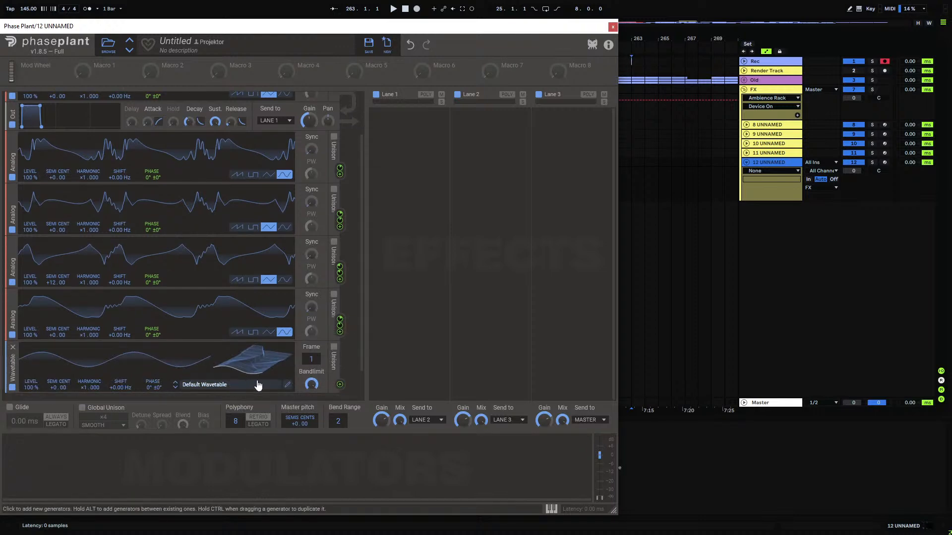
# - Scan through the default wavetable of the Wavetable oscillator and set its frame to 151
pyautogui.moveTo(311, 359); pyautogui.dragTo(311, 319)
pyautogui.moveTo(311, 359); pyautogui.dragTo(311, 260)
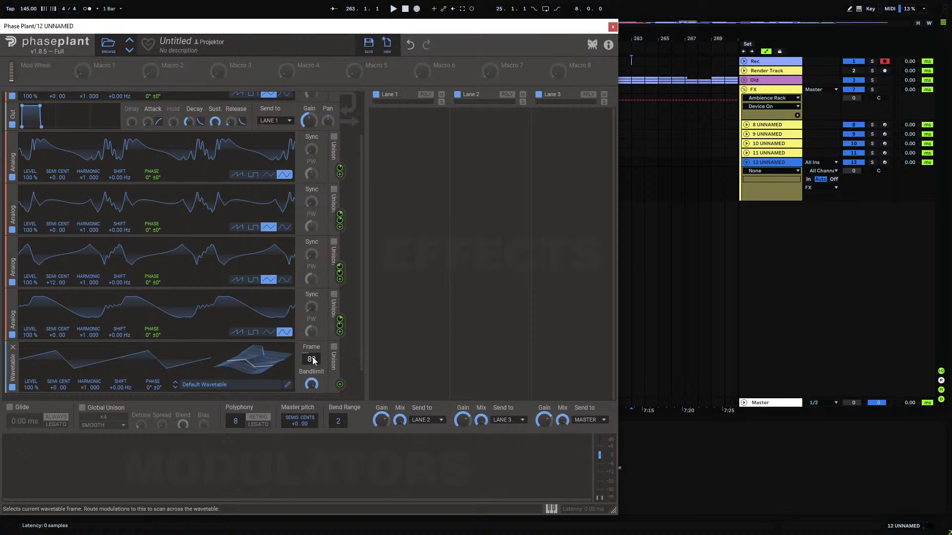
pyautogui.moveTo(312, 362); pyautogui.dragTo(312, 243)
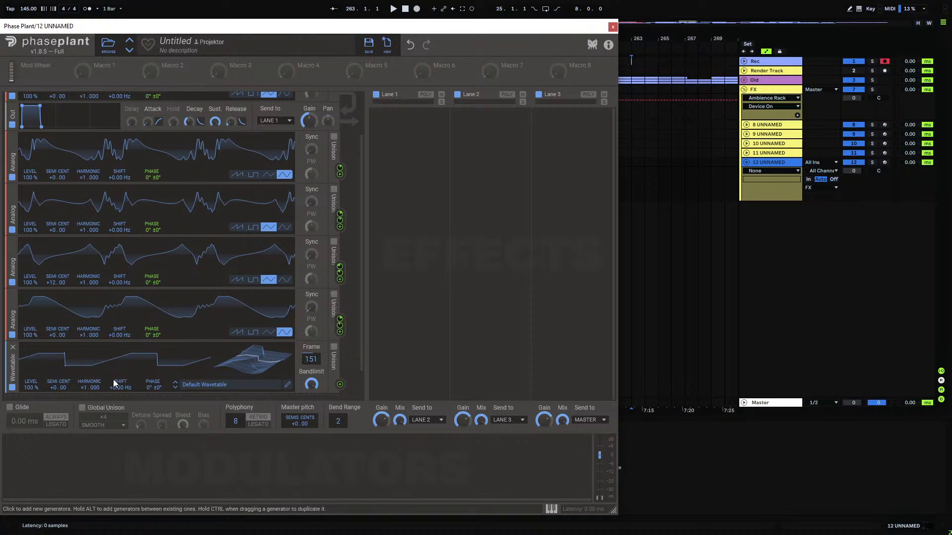
# - Load the Window 2 wavetable from the factory Modulators folder and set its frame to 174
pyautogui.click(221, 385)
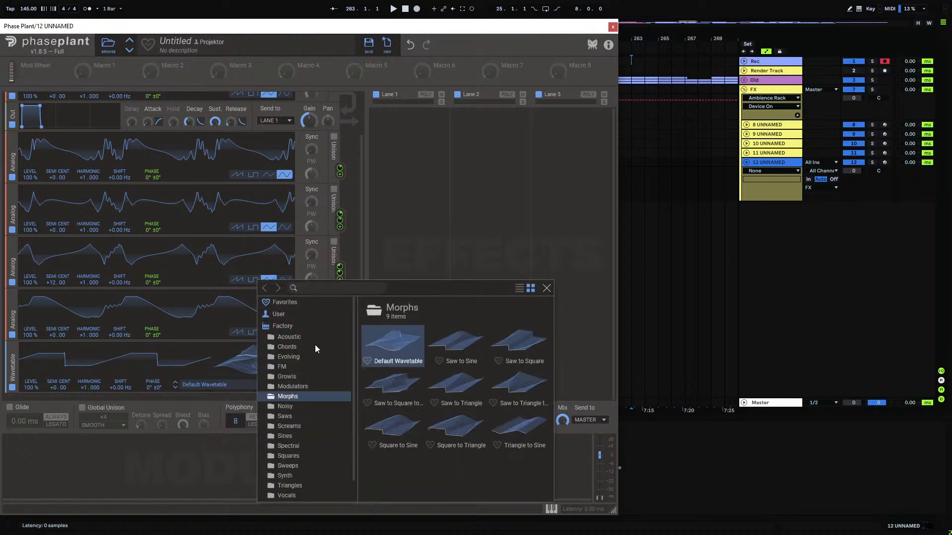
pyautogui.click(294, 387)
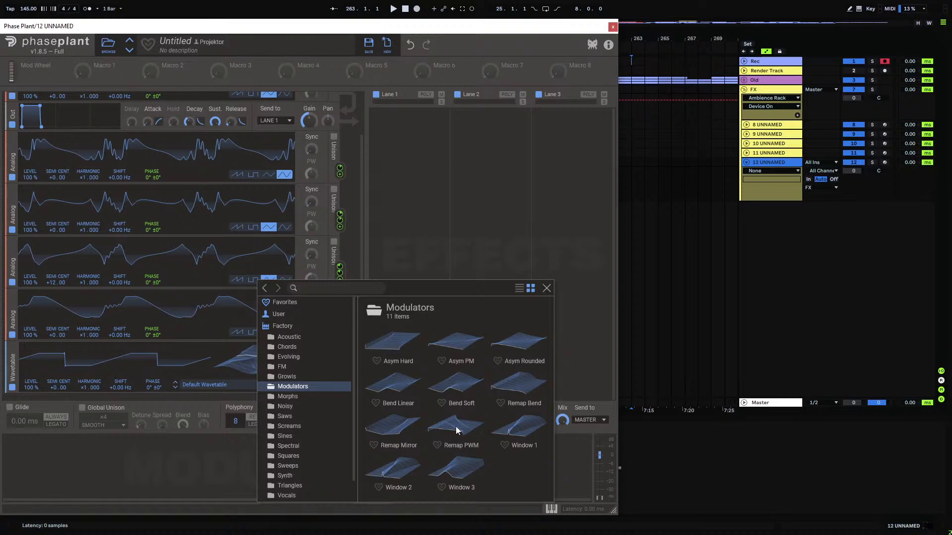
pyautogui.doubleClick(409, 464)
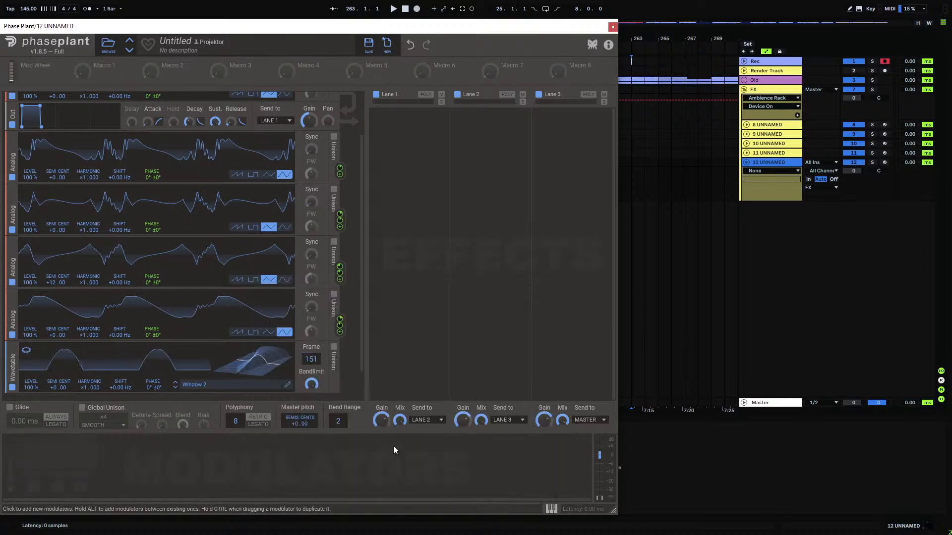
pyautogui.moveTo(311, 358); pyautogui.dragTo(311, 359)
# - Modulate the first Analog oscillator's level with the Wavetable oscillator at 100% and set that level to 107%
pyautogui.moveTo(364, 343); pyautogui.dragTo(364, 300)
pyautogui.moveTo(30, 151)
pyautogui.mouseDown()
pyautogui.moveTo(30, 208)
pyautogui.moveTo(30, 151)
pyautogui.mouseUp()
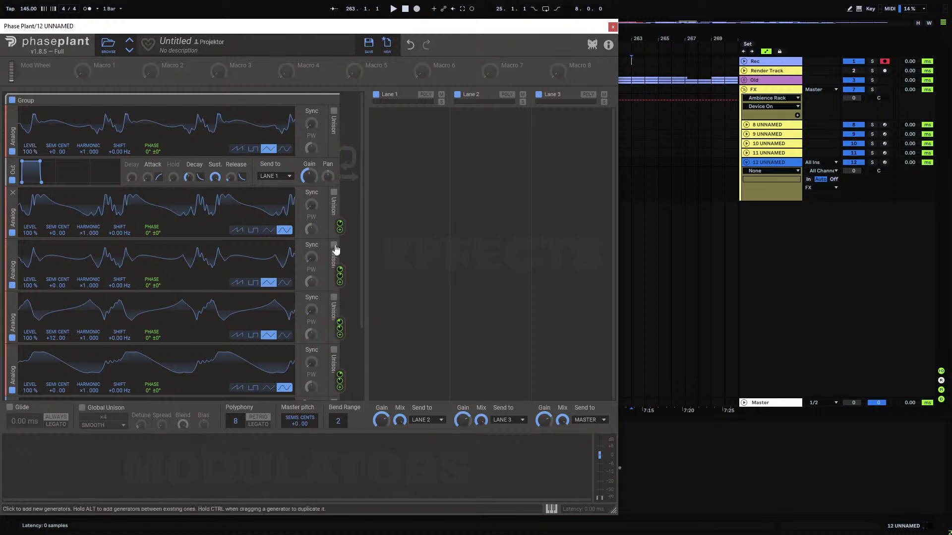
pyautogui.scroll(-1, 359, 260)
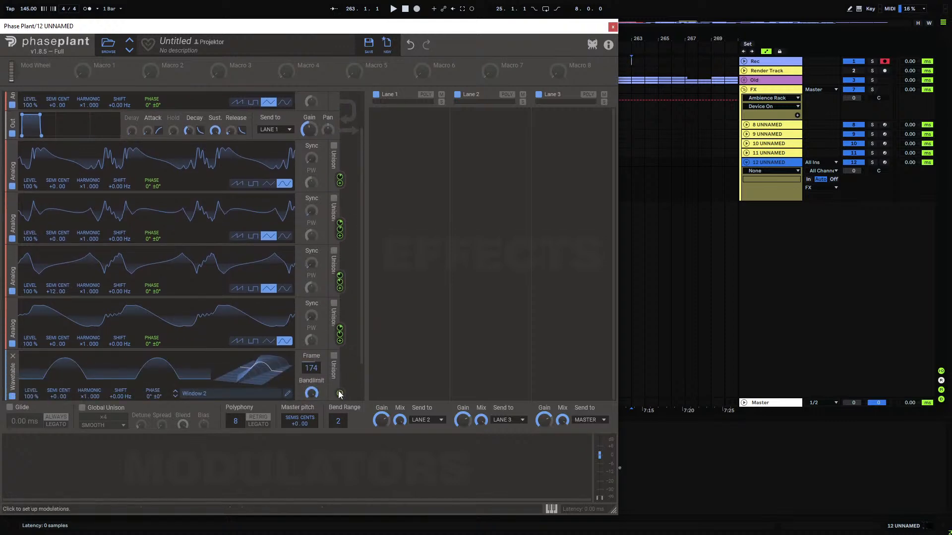
pyautogui.scroll(1, 362, 307)
pyautogui.scroll(-1, 360, 308)
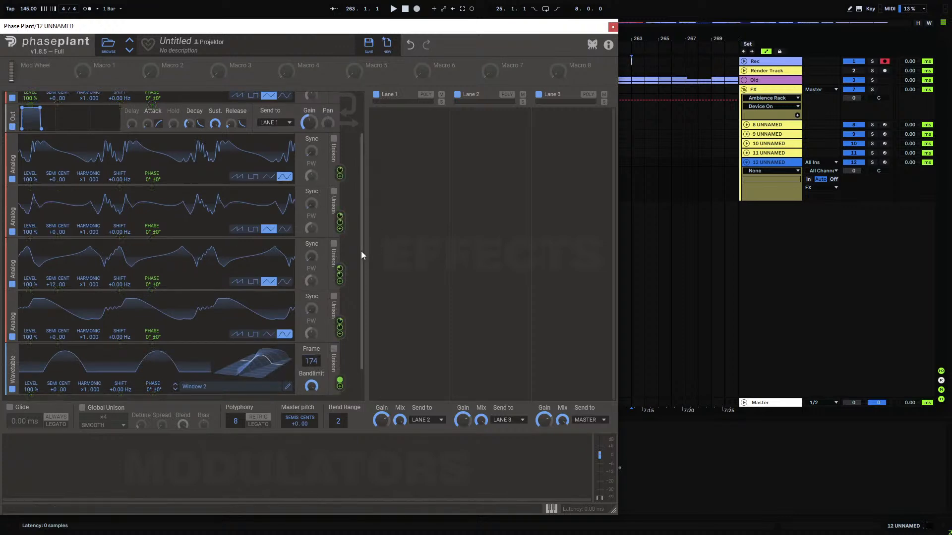
pyautogui.scroll(1, 363, 242)
pyautogui.moveTo(30, 151)
pyautogui.mouseDown()
pyautogui.moveTo(30, 170)
pyautogui.moveTo(30, 132)
pyautogui.moveTo(30, 208)
pyautogui.moveTo(30, 158)
pyautogui.mouseUp()
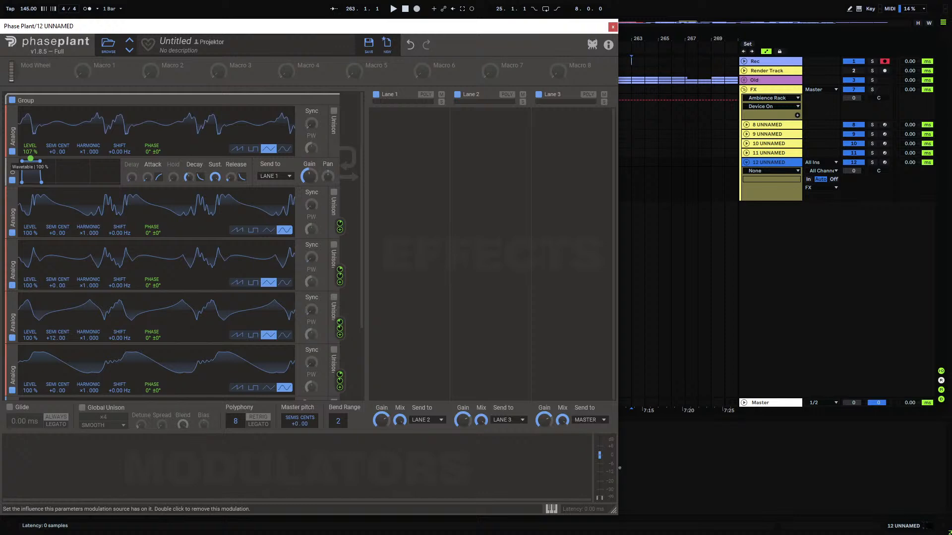
# - Sweep the Window 2 wavetable's frame down and up to 256 and leave it at 117
pyautogui.scroll(-2, 361, 284)
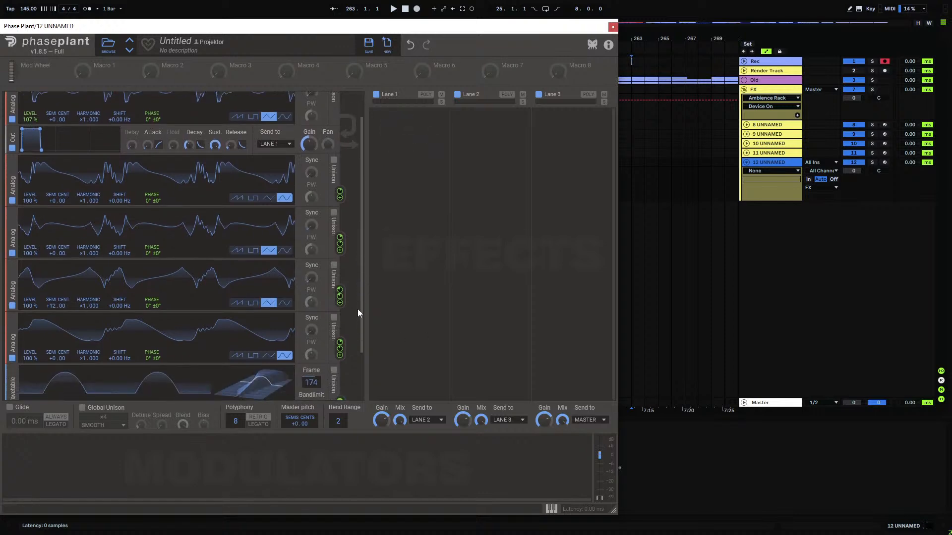
pyautogui.moveTo(318, 373); pyautogui.dragTo(318, 423)
pyautogui.scroll(2, 365, 292)
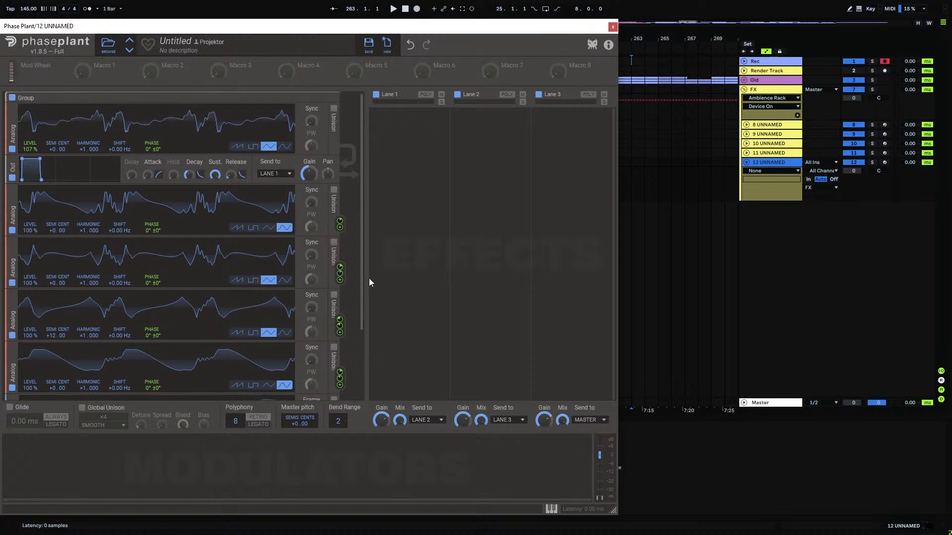
pyautogui.scroll(-1, 366, 292)
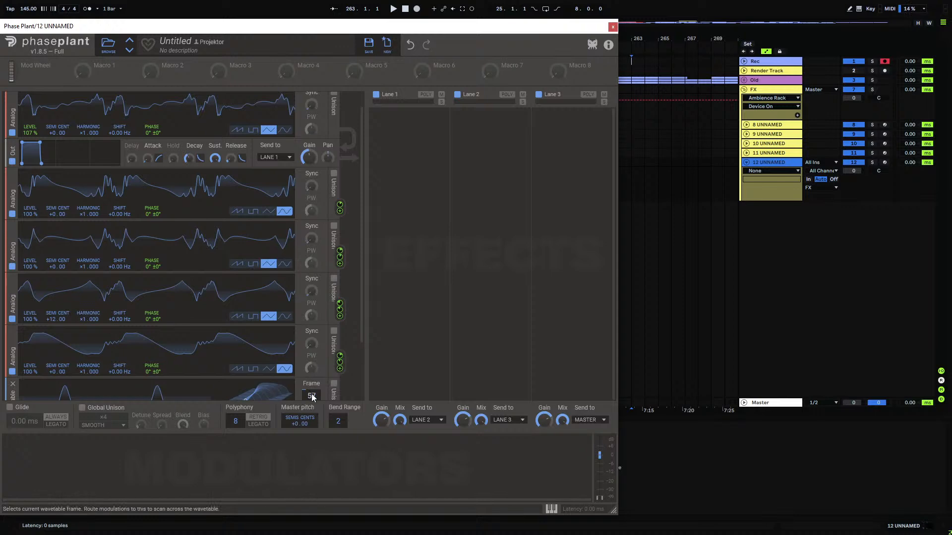
pyautogui.moveTo(311, 395); pyautogui.dragTo(312, 357)
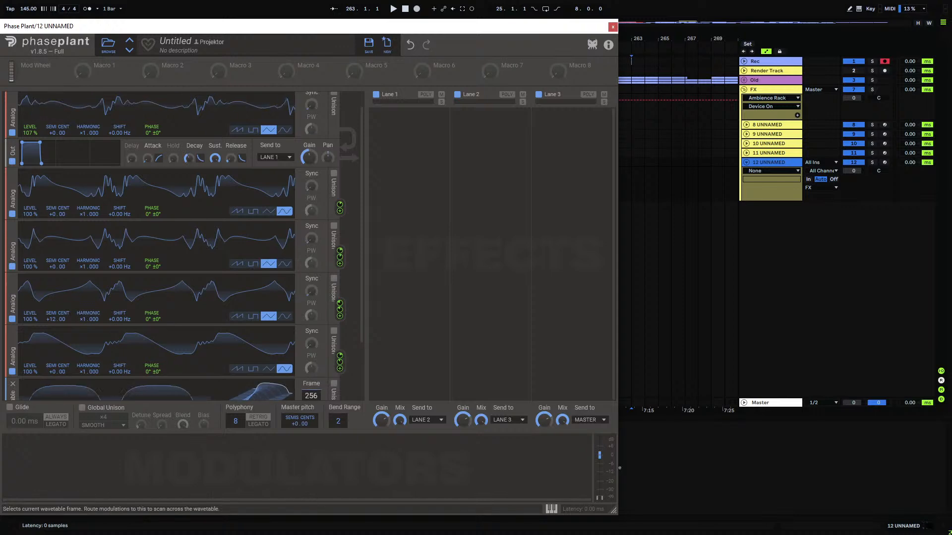
pyautogui.moveTo(311, 356); pyautogui.dragTo(311, 418)
pyautogui.moveTo(361, 315); pyautogui.dragTo(357, 339)
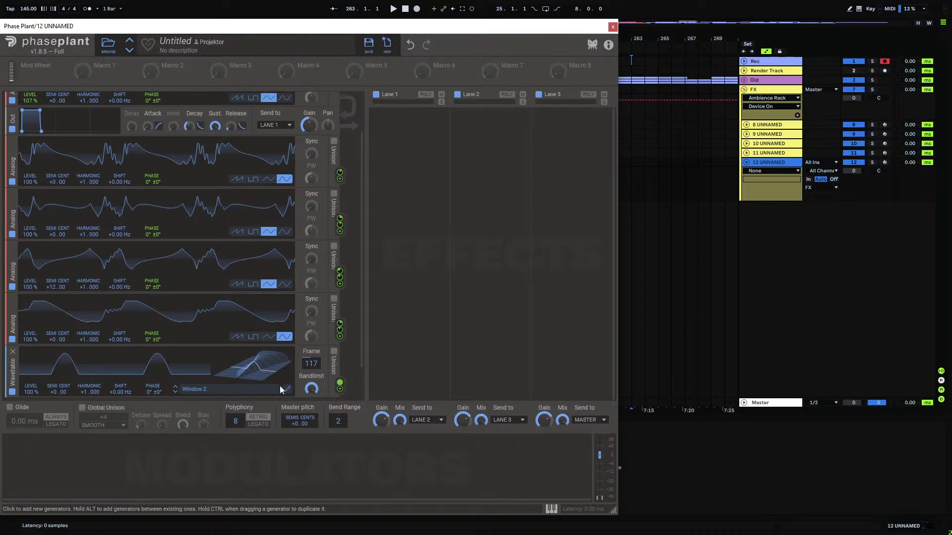
# - Try Window 1 and load Window 3 from the Modulators wavetables, and look at it briefly in the wavetable editor
pyautogui.click(211, 388)
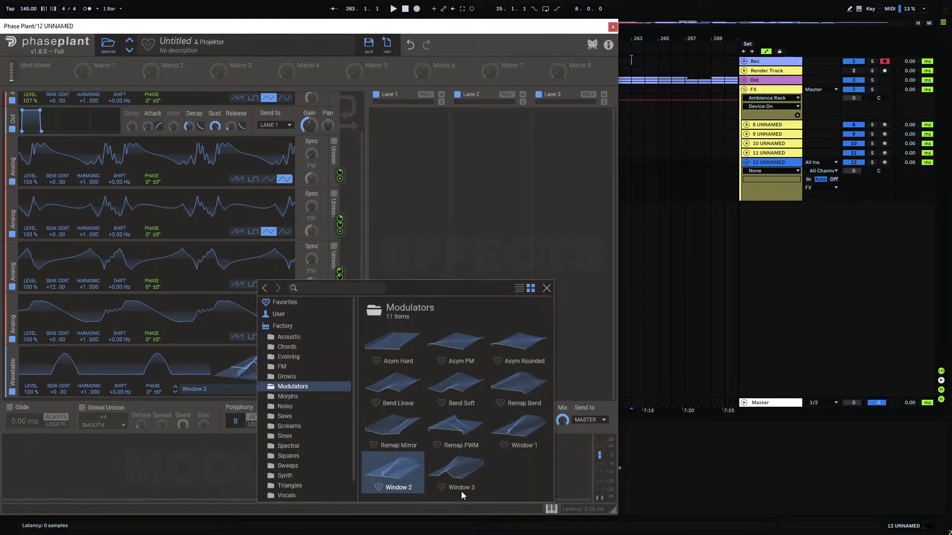
pyautogui.click(459, 475)
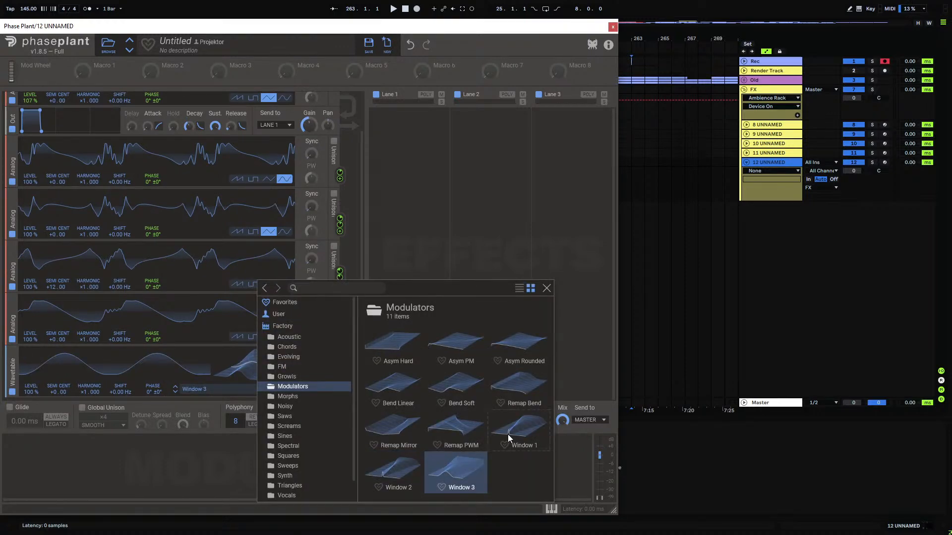
pyautogui.click(508, 435)
pyautogui.click(468, 466)
pyautogui.click(547, 288)
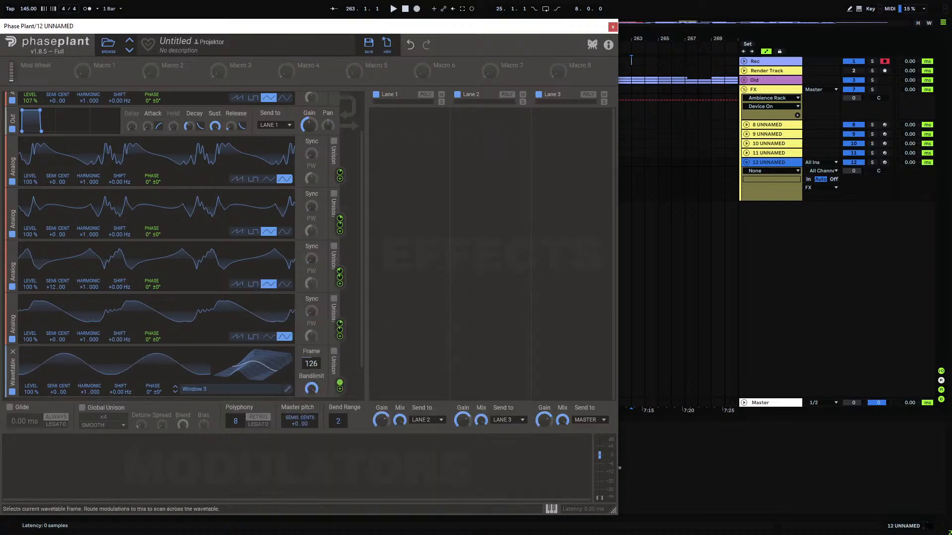
pyautogui.click(287, 389)
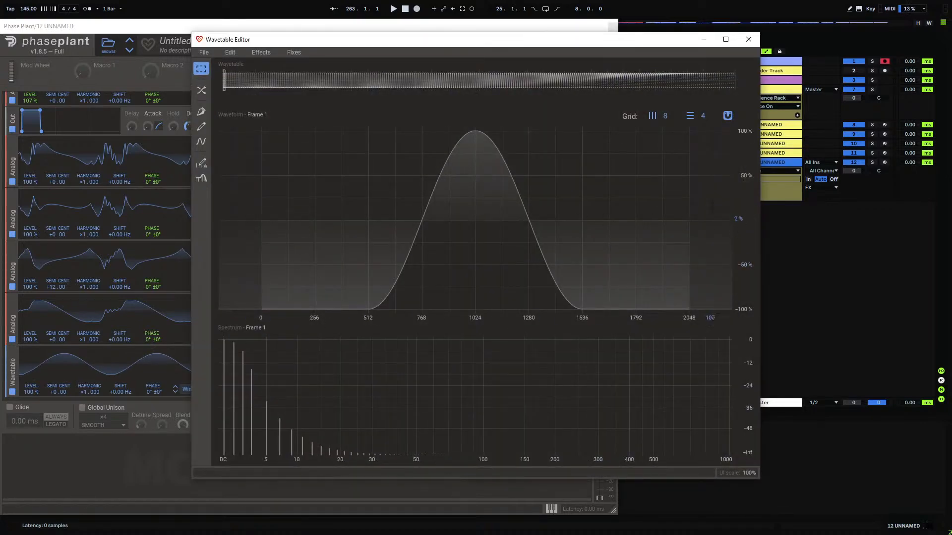
pyautogui.click(748, 40)
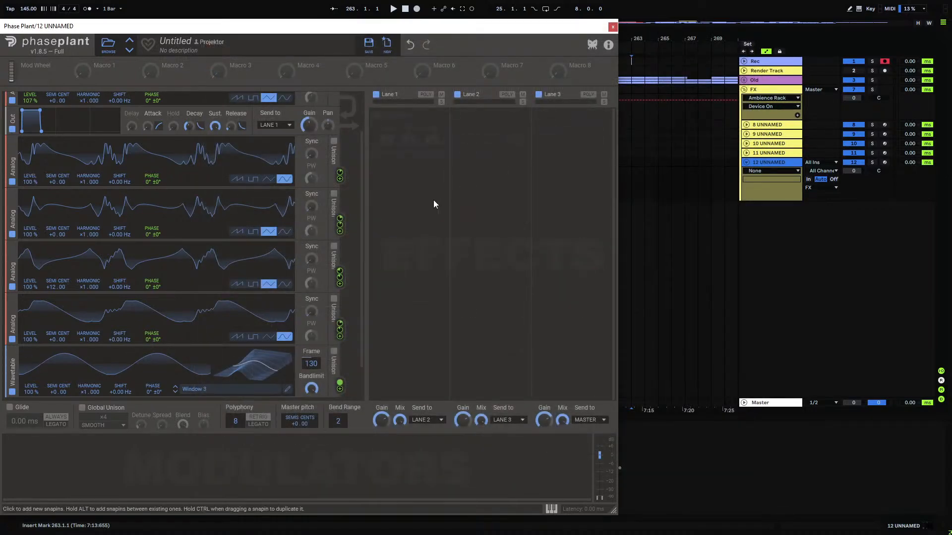
# - Try a Distortion module in Overdrive mode below the Wavetable oscillator, review its distortion types, and remove it
pyautogui.scroll(-2, 359, 237)
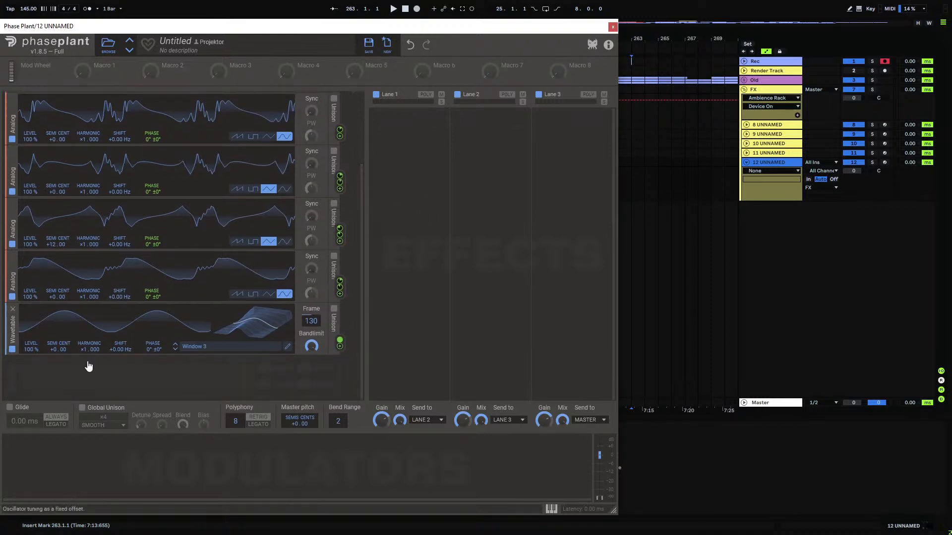
pyautogui.click(60, 381)
pyautogui.click(121, 414)
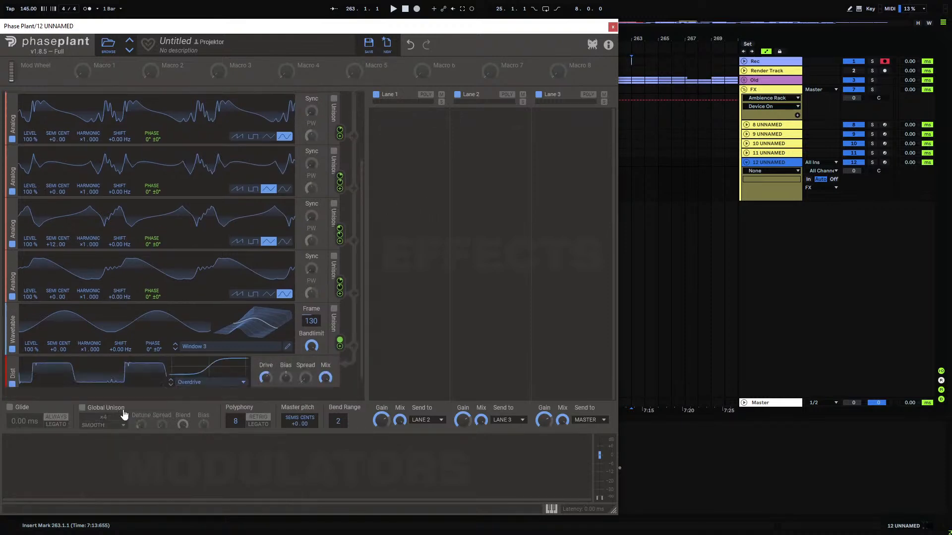
pyautogui.click(203, 384)
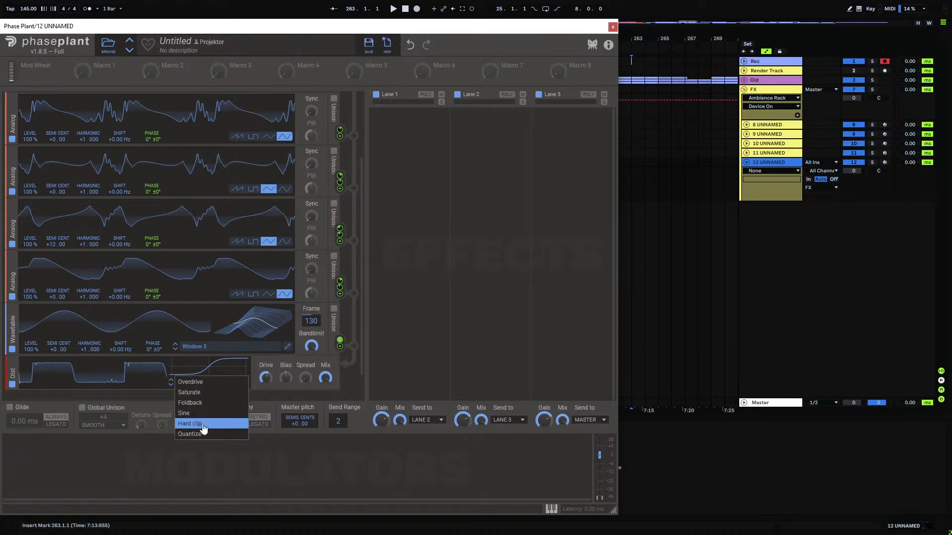
pyautogui.click(400, 357)
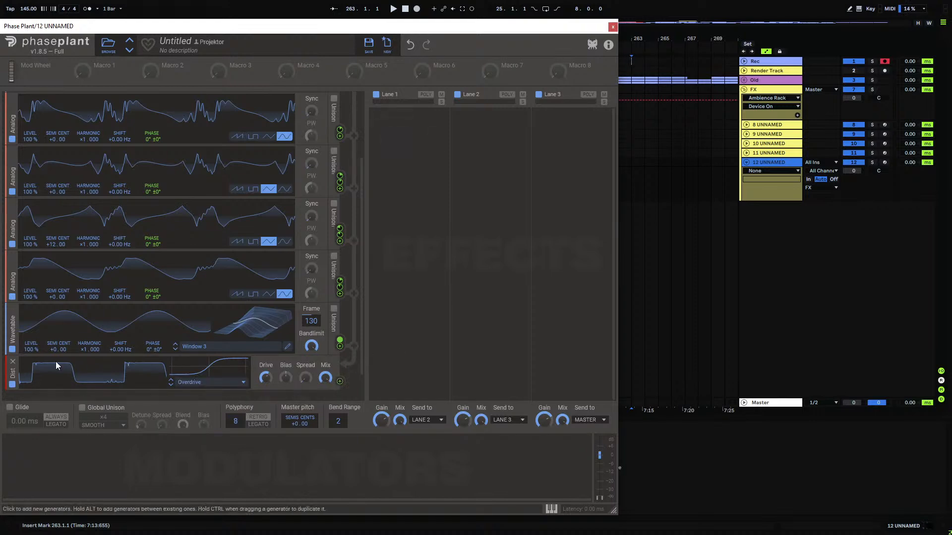
pyautogui.click(13, 362)
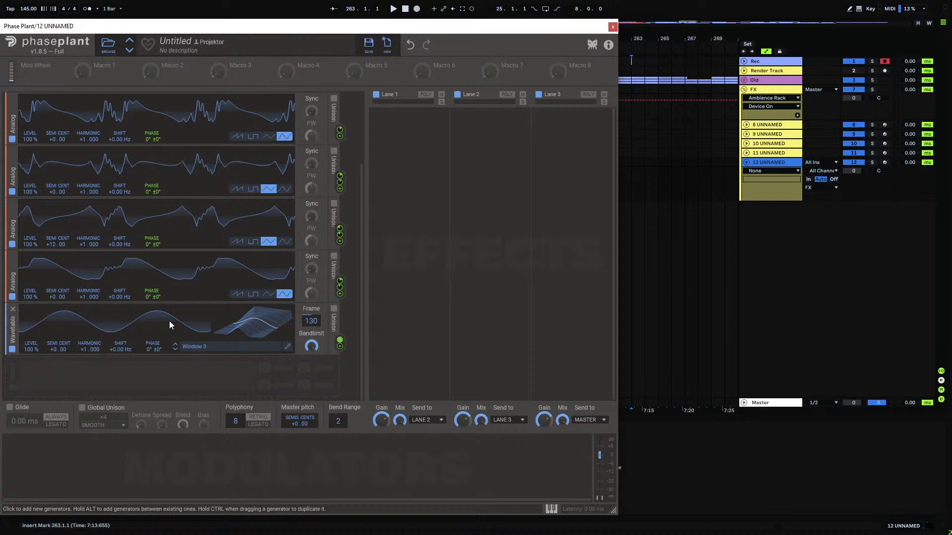
pyautogui.click(141, 375)
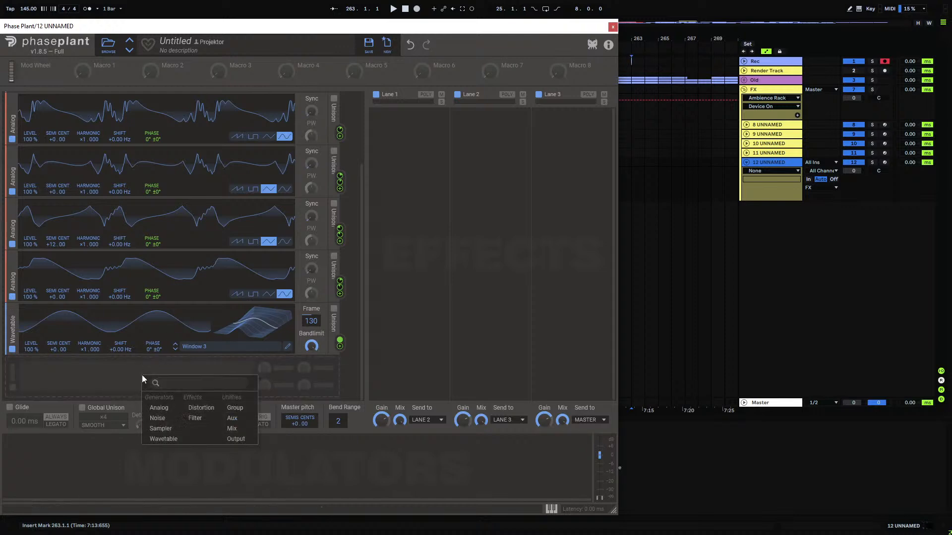
# - Inspect the Window 3 wavetable in the wavetable editor and set the Wavetable oscillator's frame to 1
pyautogui.click(287, 346)
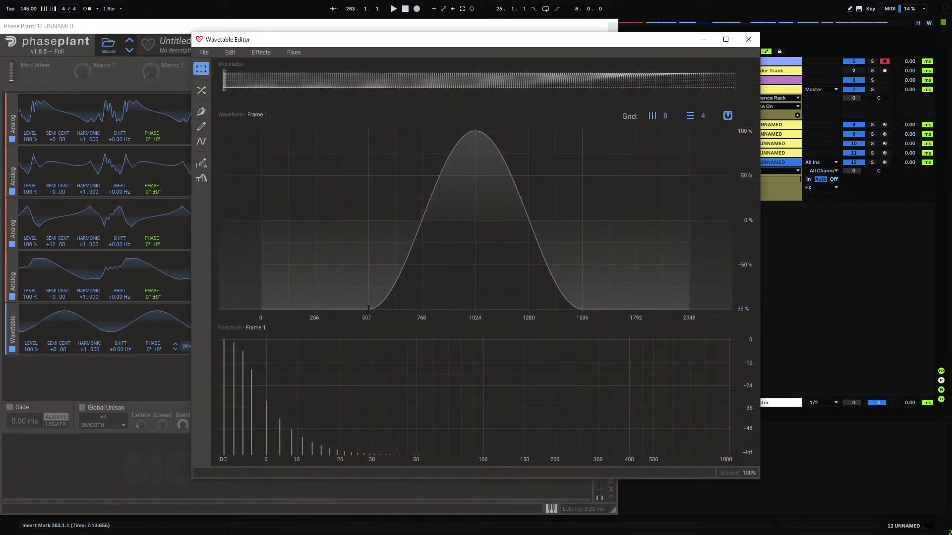
pyautogui.moveTo(224, 80)
pyautogui.mouseDown()
pyautogui.moveTo(735, 85)
pyautogui.moveTo(714, 96)
pyautogui.moveTo(268, 123)
pyautogui.moveTo(805, 138)
pyautogui.moveTo(132, 159)
pyautogui.mouseUp()
pyautogui.click(749, 41)
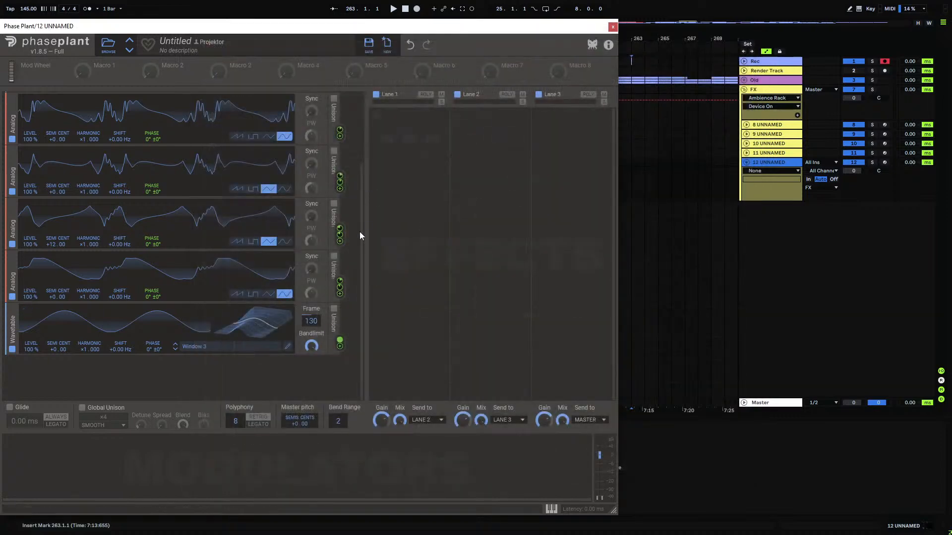
pyautogui.moveTo(361, 296)
pyautogui.mouseDown()
pyautogui.moveTo(369, 210)
pyautogui.moveTo(368, 305)
pyautogui.mouseUp()
pyautogui.moveTo(311, 321); pyautogui.dragTo(312, 382)
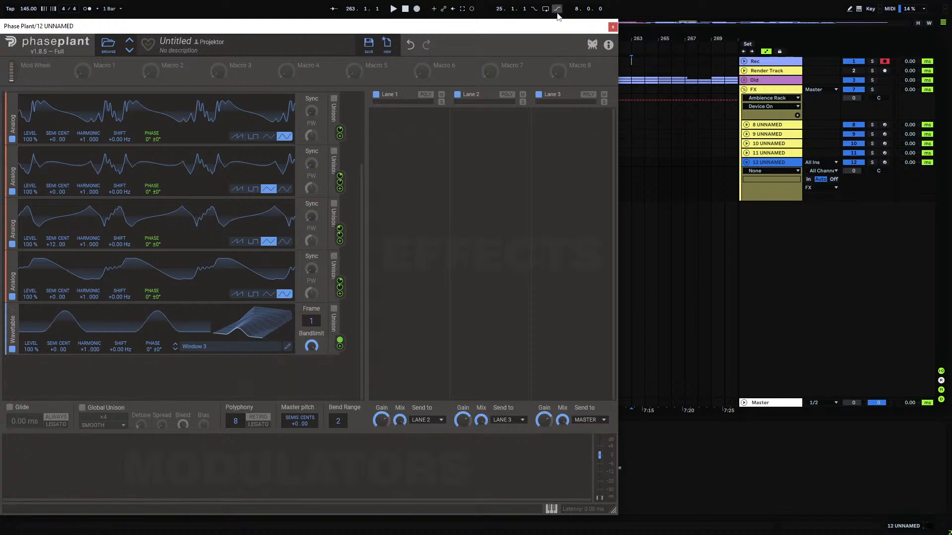
# - Load a fresh Phase Plant instance from the plug-ins onto a new track and add a Wavetable oscillator to it
pyautogui.click(614, 27)
pyautogui.click(29, 166)
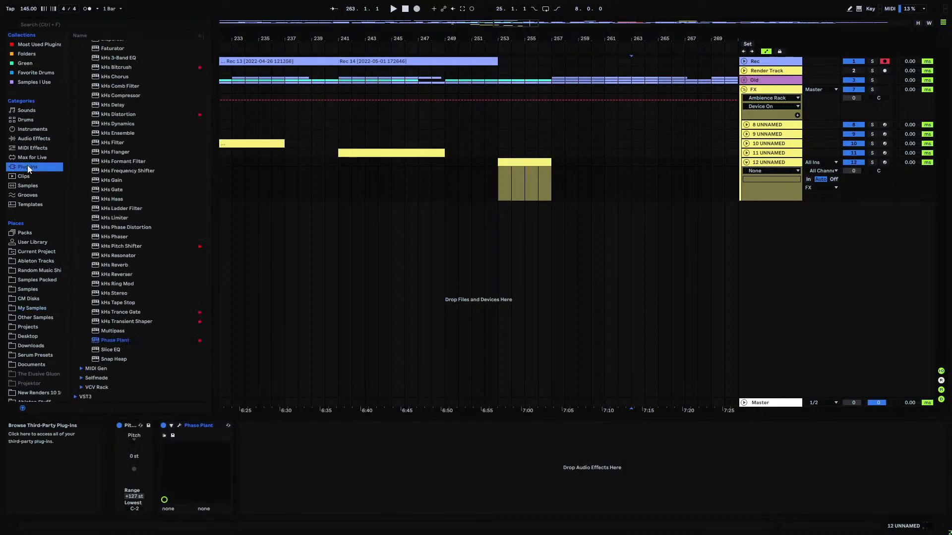
pyautogui.moveTo(113, 340); pyautogui.dragTo(625, 254)
pyautogui.click(202, 118)
pyautogui.click(220, 174)
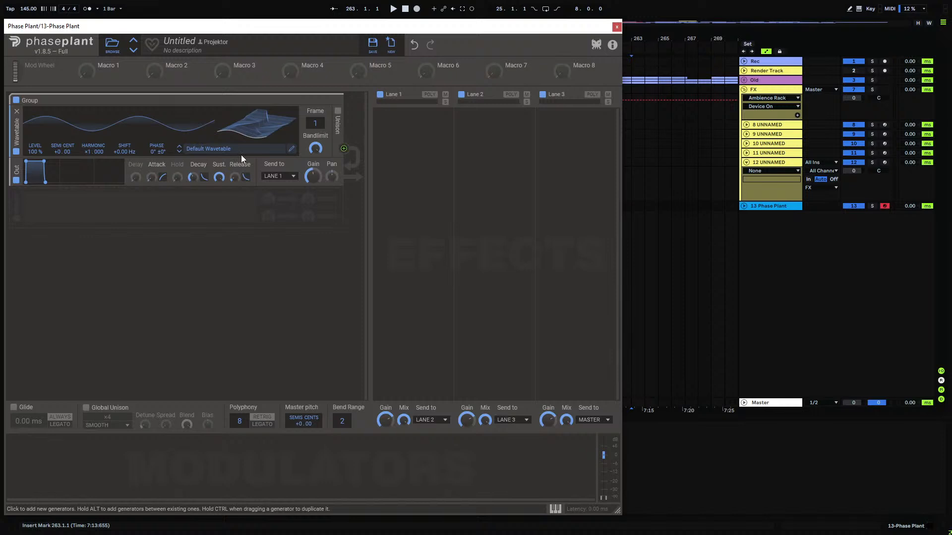
# - Load the Window 1 wavetable from the Modulators folder into the Wavetable oscillator and close the Phase Plant window
pyautogui.click(241, 153)
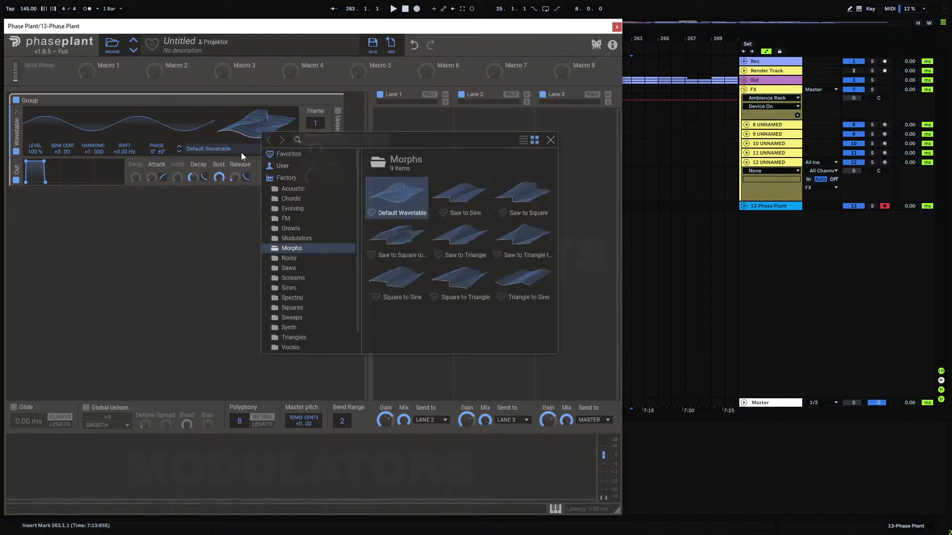
pyautogui.click(297, 238)
pyautogui.doubleClick(516, 284)
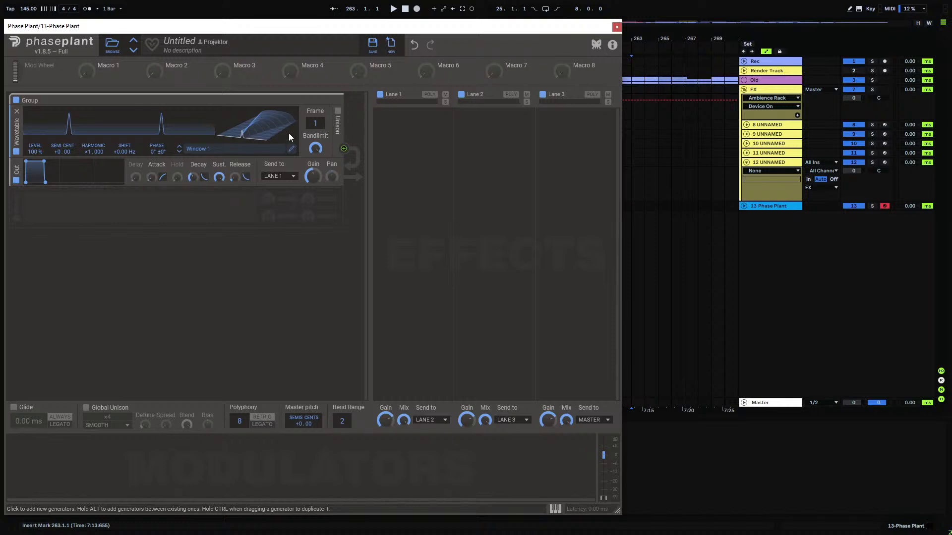
pyautogui.click(616, 27)
# - Add MWaveShaper from the MeldaProduction Distortion effects after Phase Plant on track 13
pyautogui.scroll(3, 99, 130)
pyautogui.scroll(3, 98, 129)
pyautogui.click(82, 91)
pyautogui.click(82, 63)
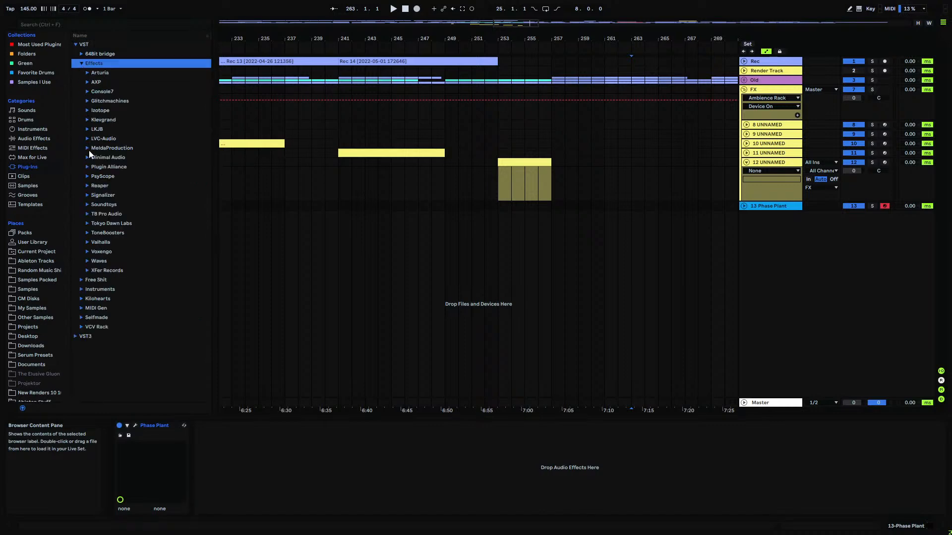
pyautogui.click(87, 148)
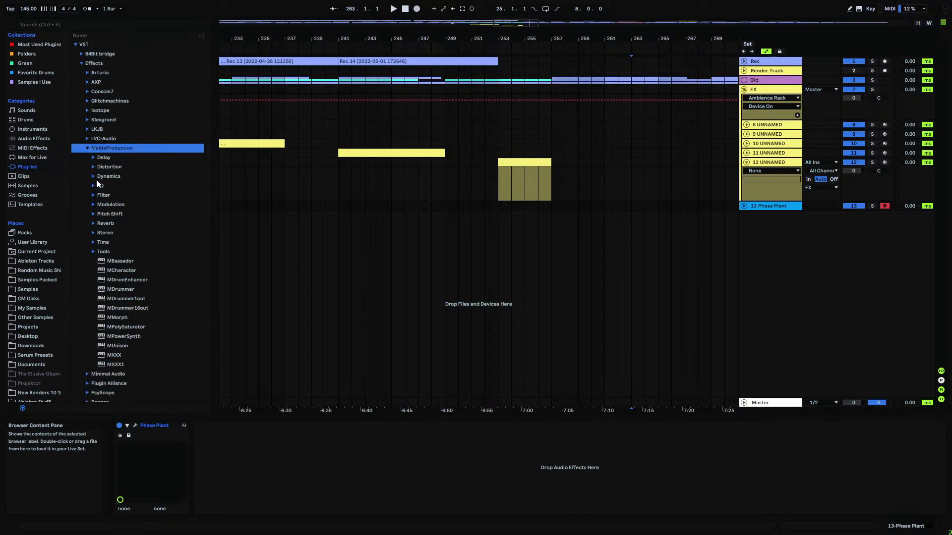
pyautogui.click(96, 167)
pyautogui.moveTo(130, 251); pyautogui.dragTo(247, 479)
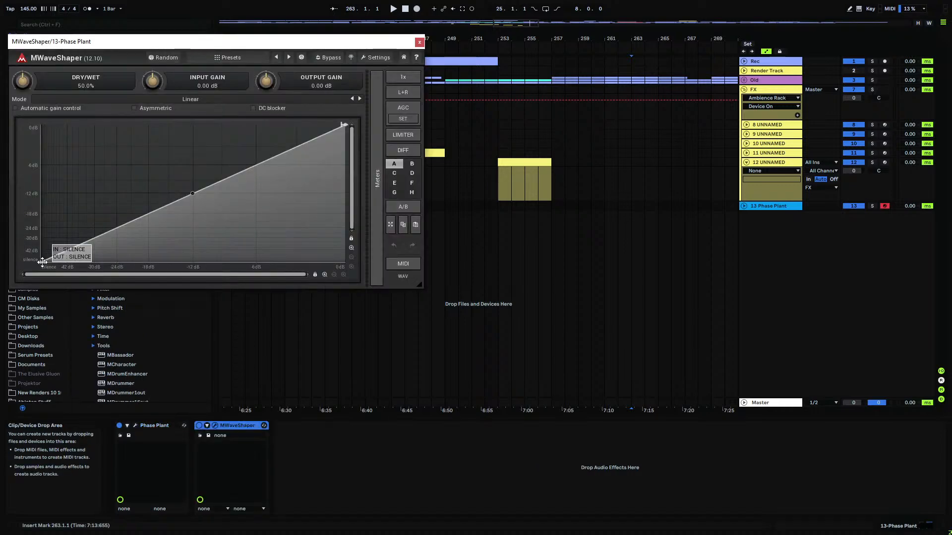
# - Make the MWaveShaper curve asymmetric and raise its starting point to 0% output
pyautogui.click(135, 109)
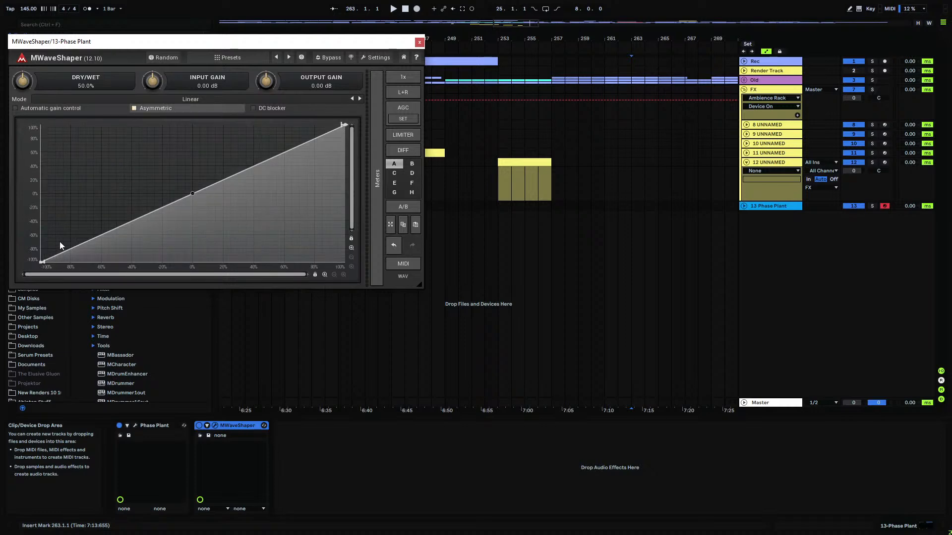
pyautogui.moveTo(44, 262); pyautogui.dragTo(31, 193)
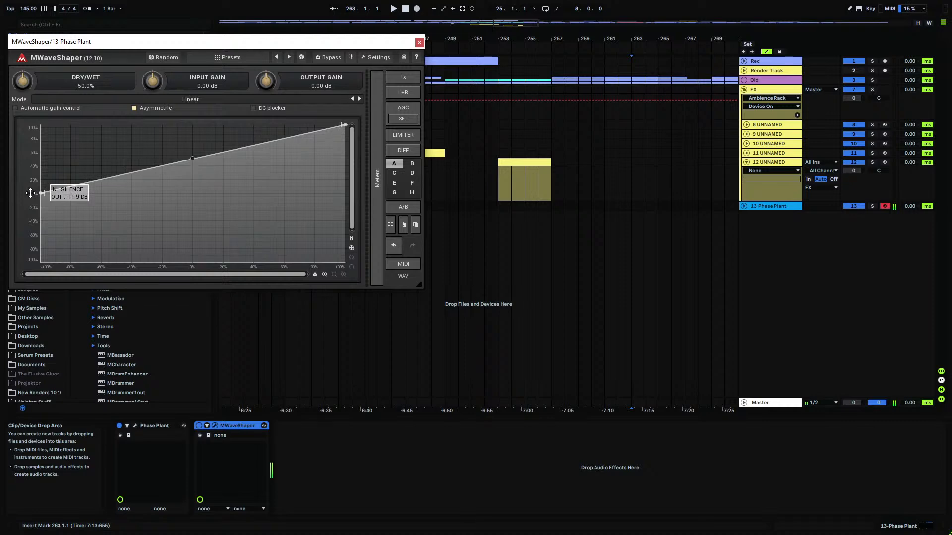
pyautogui.moveTo(30, 193); pyautogui.dragTo(43, 262)
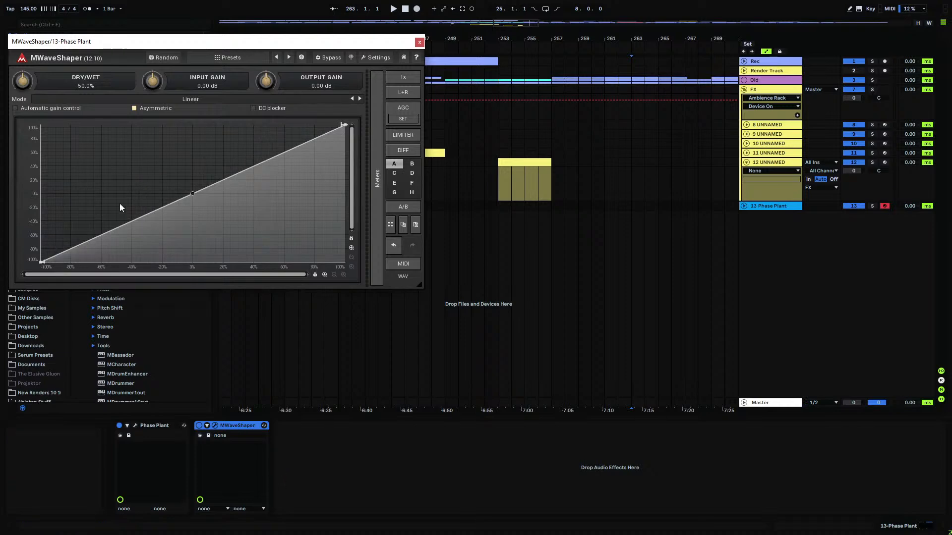
pyautogui.moveTo(30, 260); pyautogui.dragTo(27, 193)
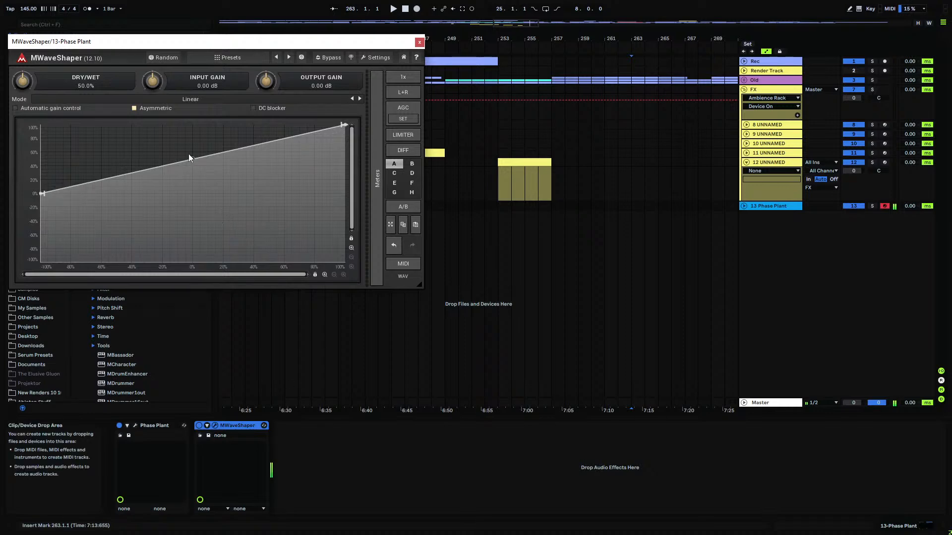
pyautogui.click(420, 43)
# - Unfold the Phase Plant track and enable the DC blocker in MWaveShaper
pyautogui.click(556, 206)
pyautogui.click(743, 206)
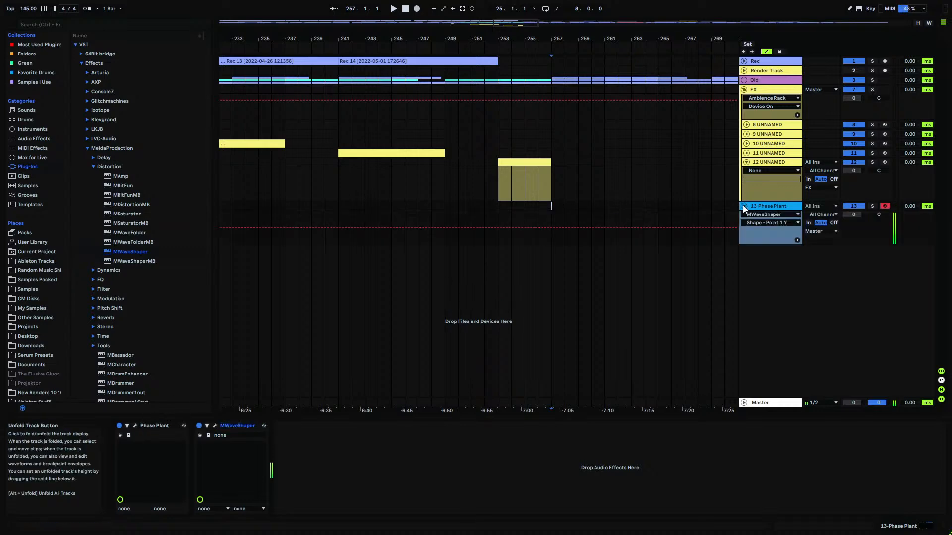
pyautogui.click(216, 426)
pyautogui.click(266, 109)
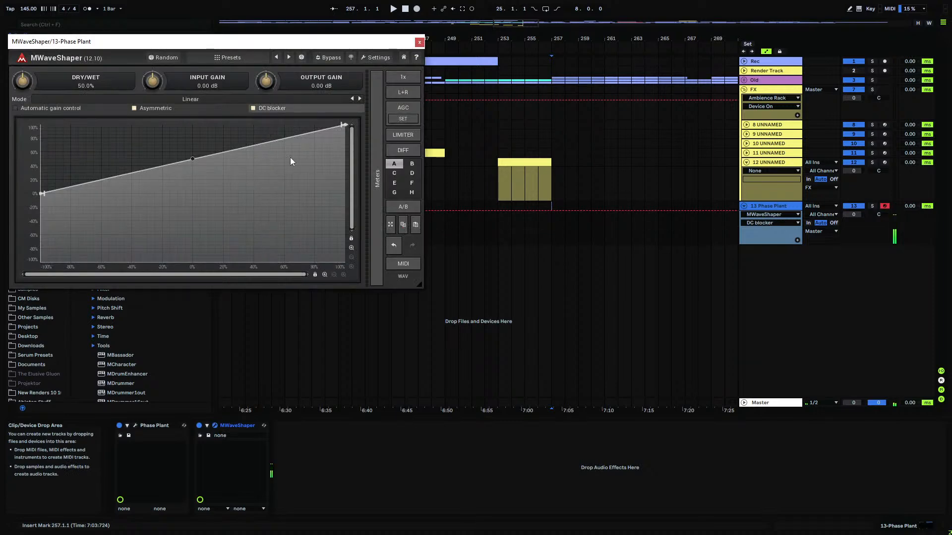
pyautogui.click(419, 41)
# - Create a one-bar MIDI clip at bar 257 on the Phase Plant track with a full-length C3 note, and play it
pyautogui.moveTo(555, 207); pyautogui.dragTo(560, 206)
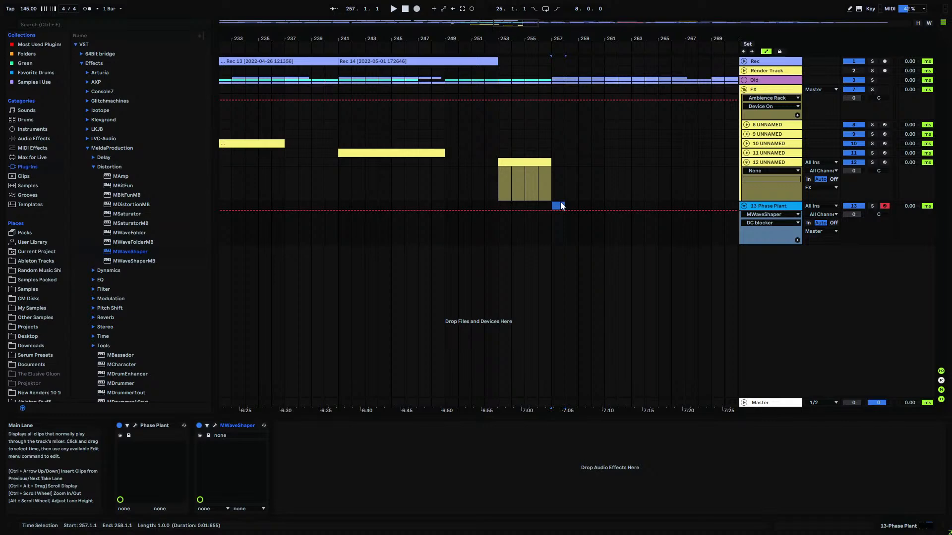
pyautogui.hotkey('ctrl', 'shift', 'm')
pyautogui.press('a')
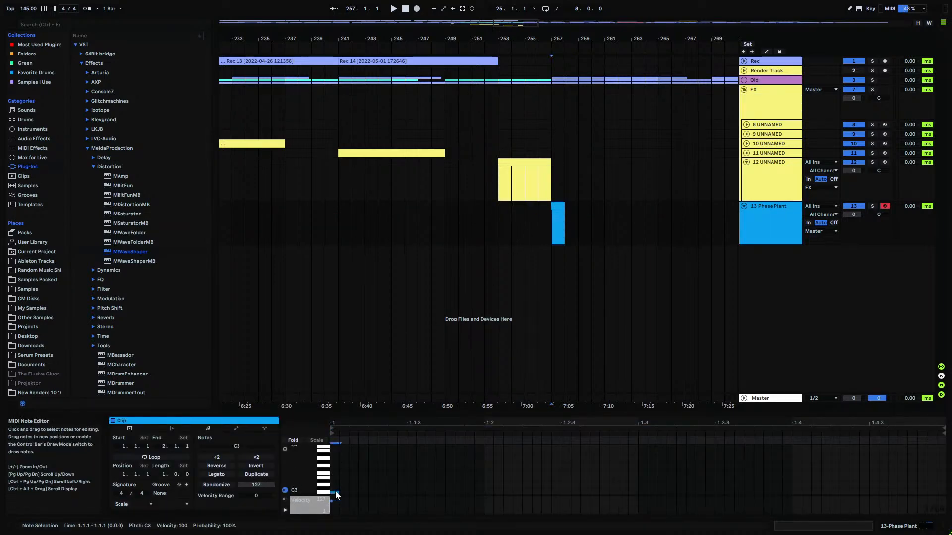
pyautogui.moveTo(333, 492); pyautogui.dragTo(844, 482)
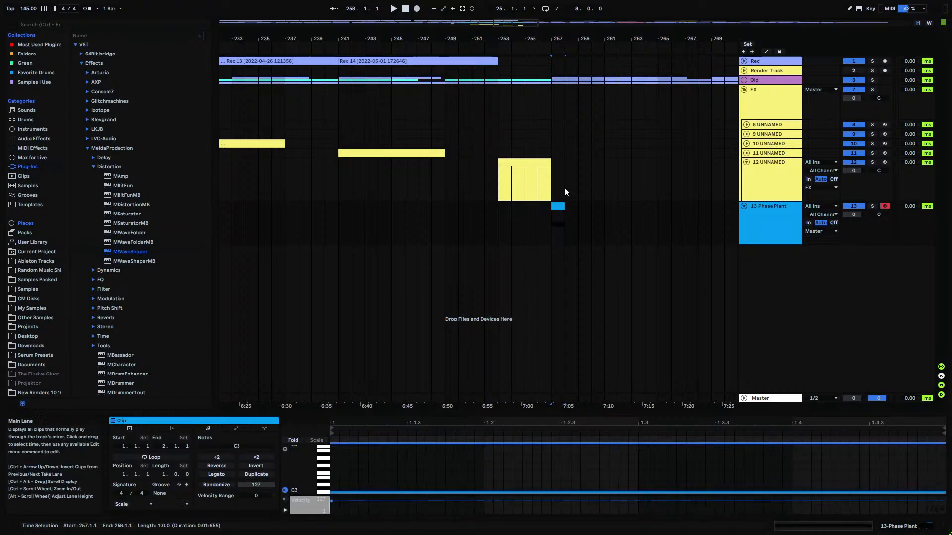
pyautogui.press('space')
# - Assign Macro 1 to the Wavetable oscillator's frame in Phase Plant
pyautogui.click(757, 220)
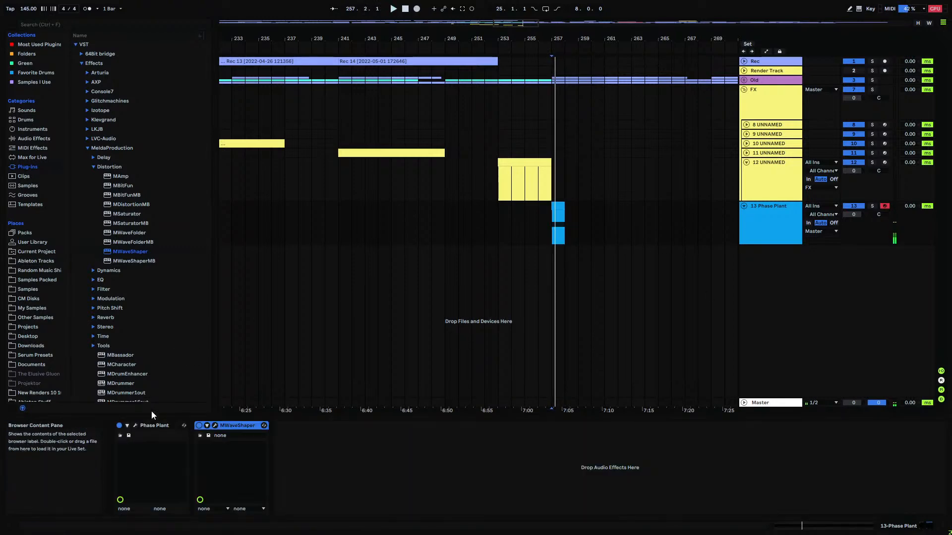
pyautogui.click(134, 425)
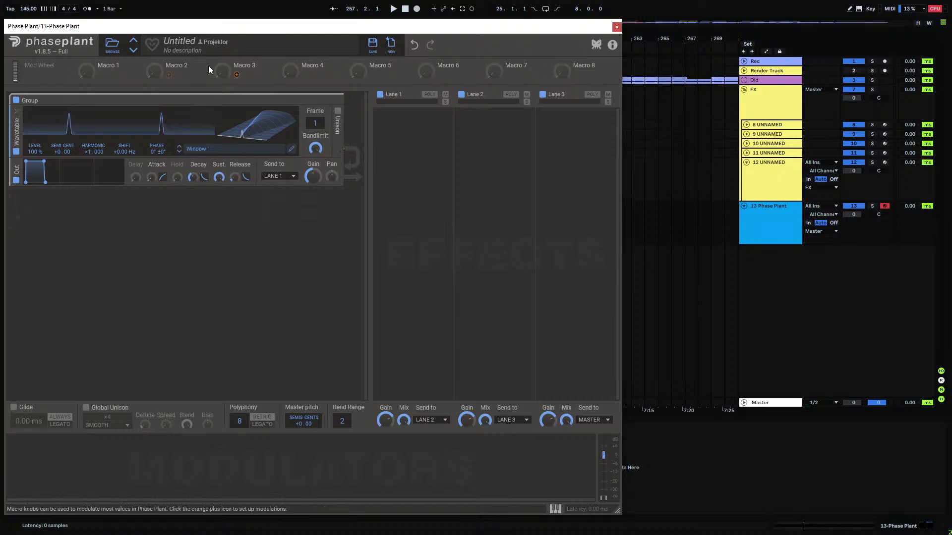
pyautogui.moveTo(101, 75); pyautogui.dragTo(125, 100)
pyautogui.moveTo(86, 72)
pyautogui.mouseDown()
pyautogui.moveTo(87, 31)
pyautogui.moveTo(86, 74)
pyautogui.mouseUp()
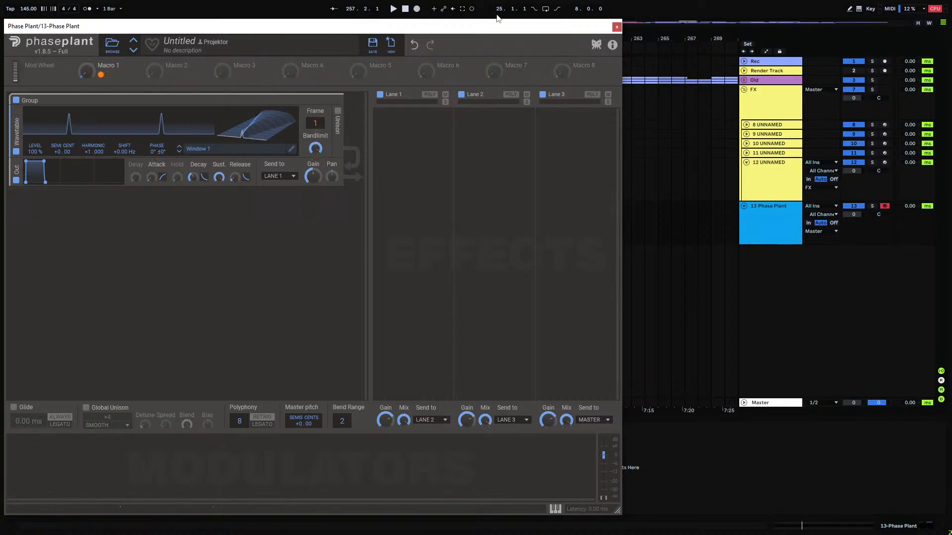
# - Automate Macro 1 with a ramp rising to 1.00 across the one-bar clip and play it back
pyautogui.click(616, 27)
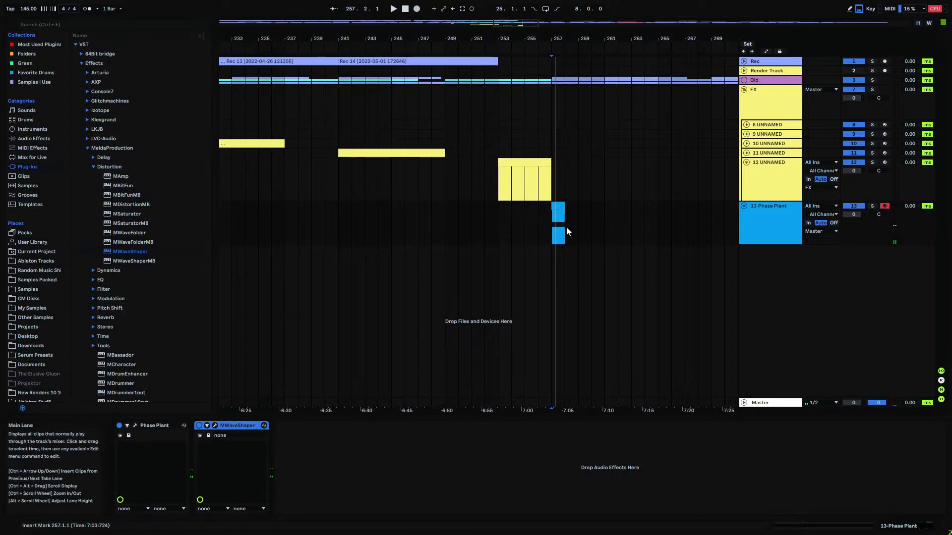
pyautogui.press('a')
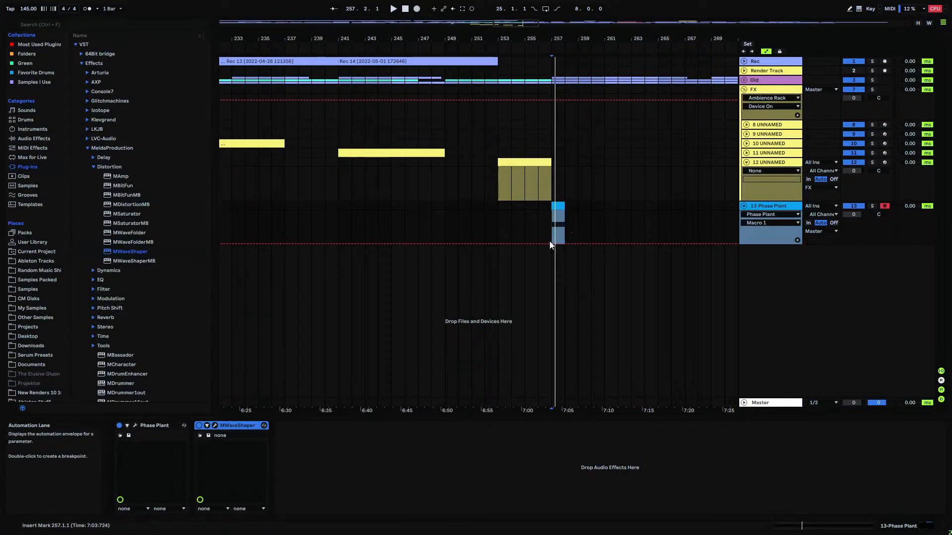
pyautogui.press('space')
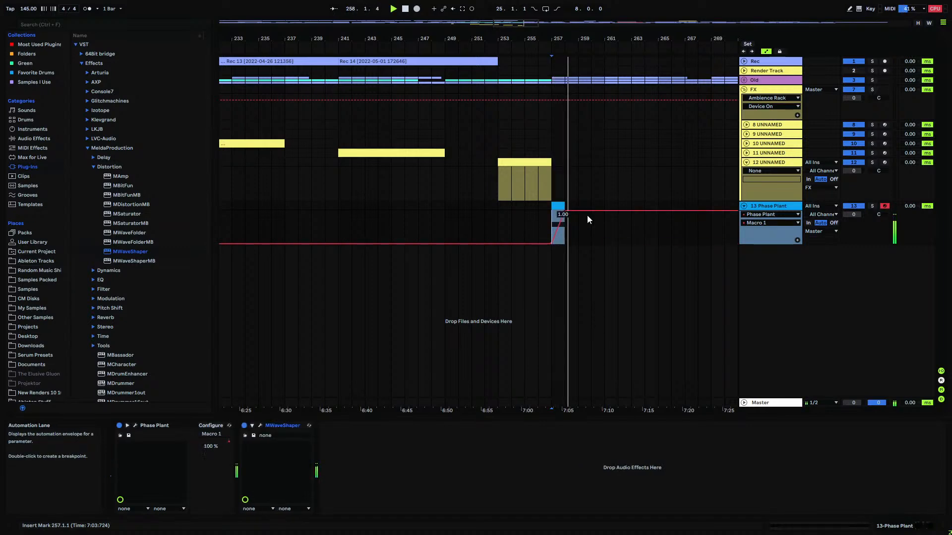
# - Set audio track 14 to take its input from 13-Phase Plant, arm it, and record the clip from bar 257
pyautogui.doubleClick(742, 253)
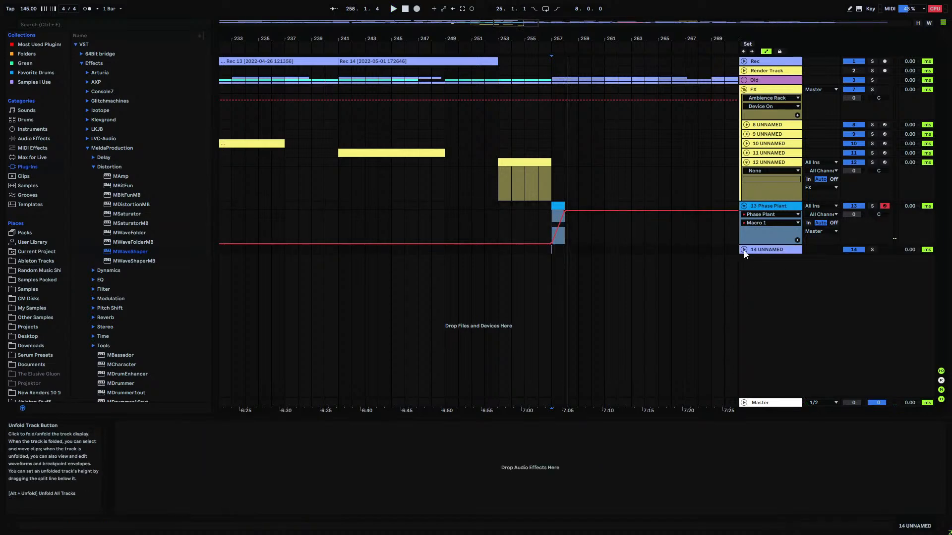
pyautogui.click(818, 250)
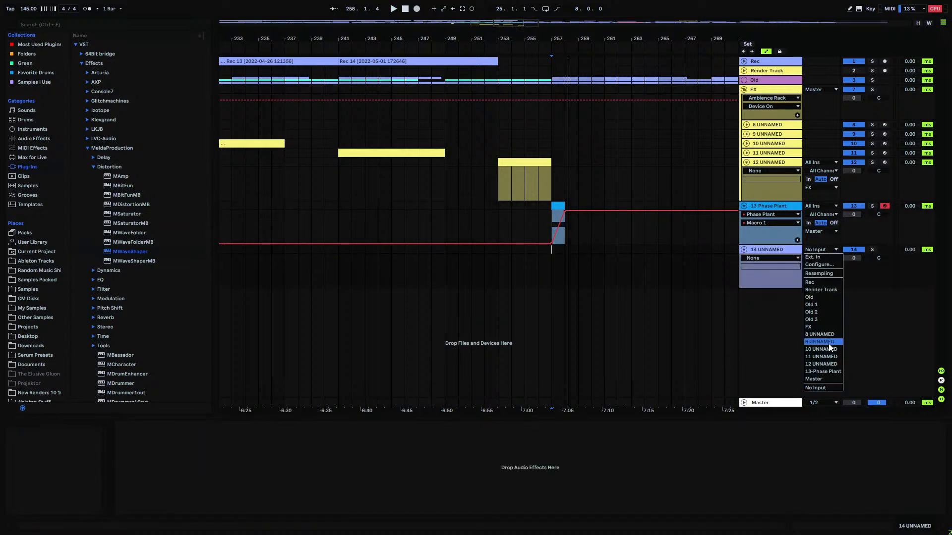
pyautogui.click(832, 372)
pyautogui.click(885, 249)
pyautogui.click(551, 249)
pyautogui.click(416, 8)
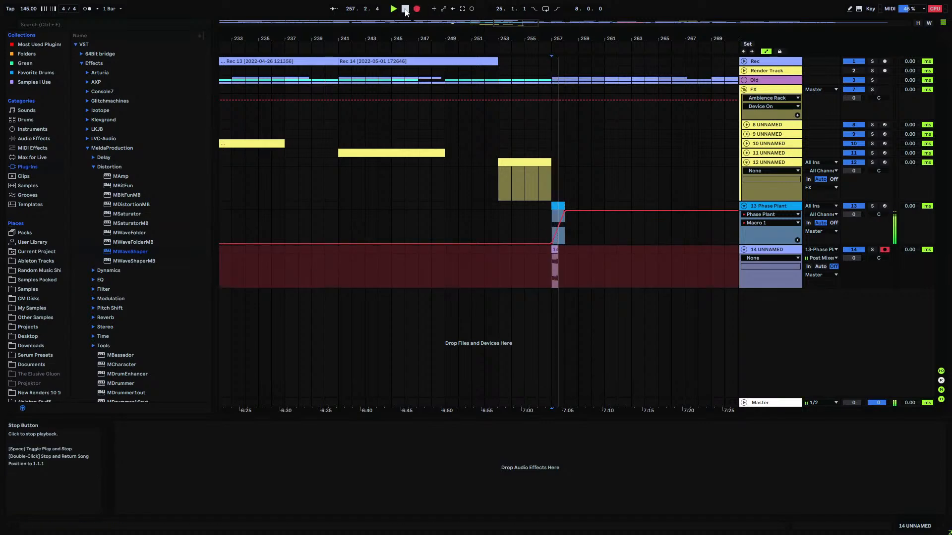
pyautogui.click(405, 10)
# - Inspect the recorded waveform and the Phase Plant patch, and turn off the DC blocker in MWaveShaper
pyautogui.moveTo(564, 38); pyautogui.dragTo(39, 40)
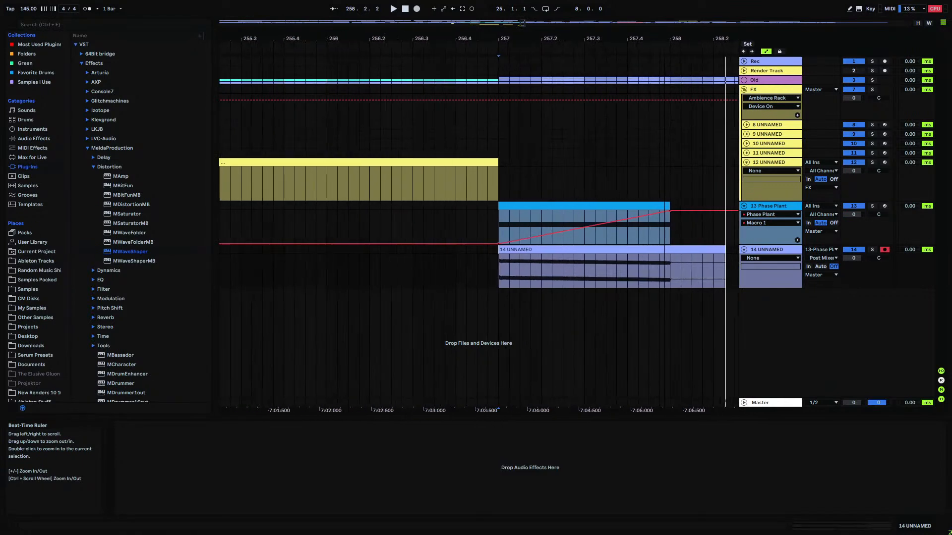
pyautogui.click(766, 207)
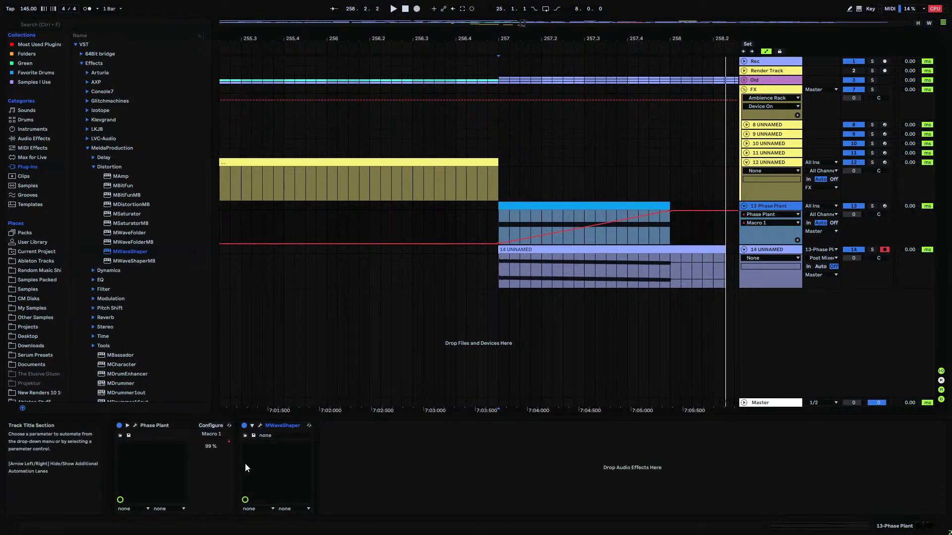
pyautogui.click(134, 425)
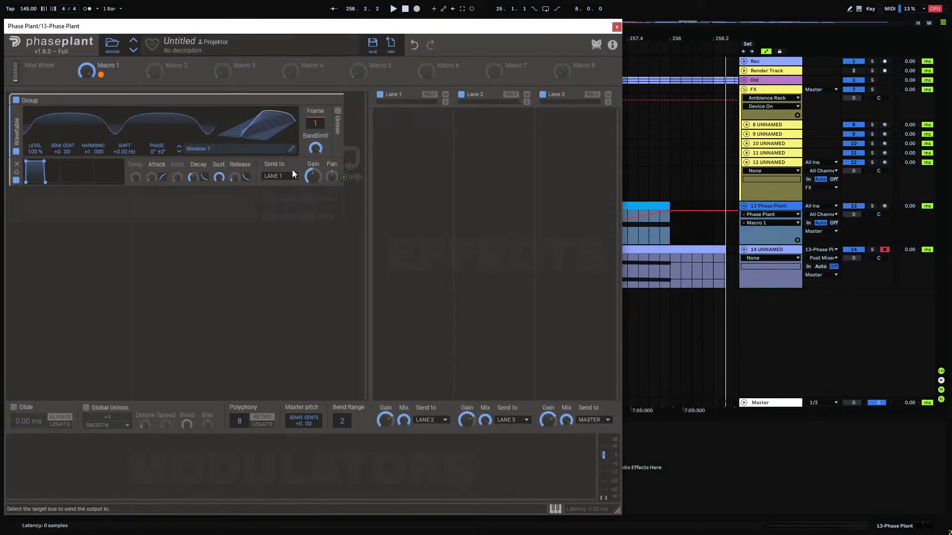
pyautogui.click(616, 26)
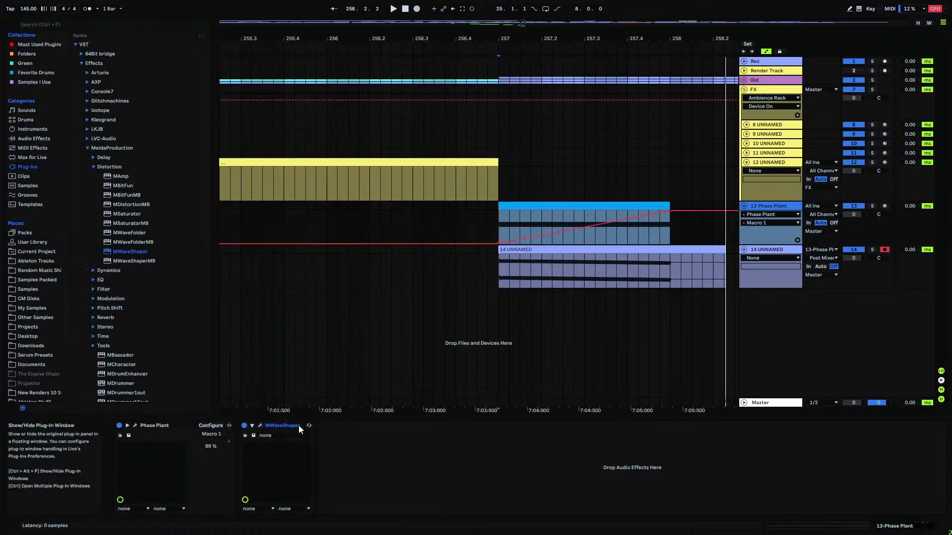
pyautogui.click(260, 426)
pyautogui.click(254, 108)
# - Record the Phase Plant output onto track 14 again from bar 257, over the first take
pyautogui.click(498, 268)
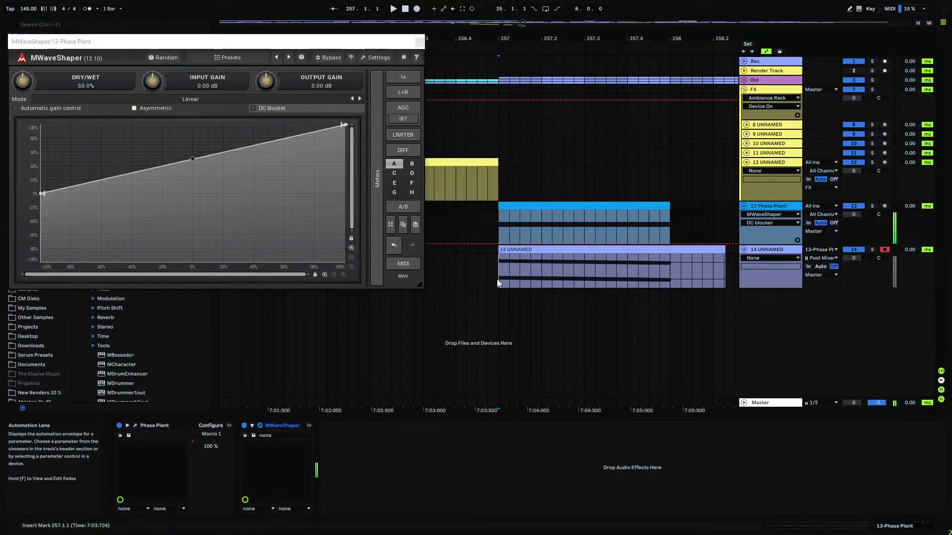
pyautogui.click(416, 9)
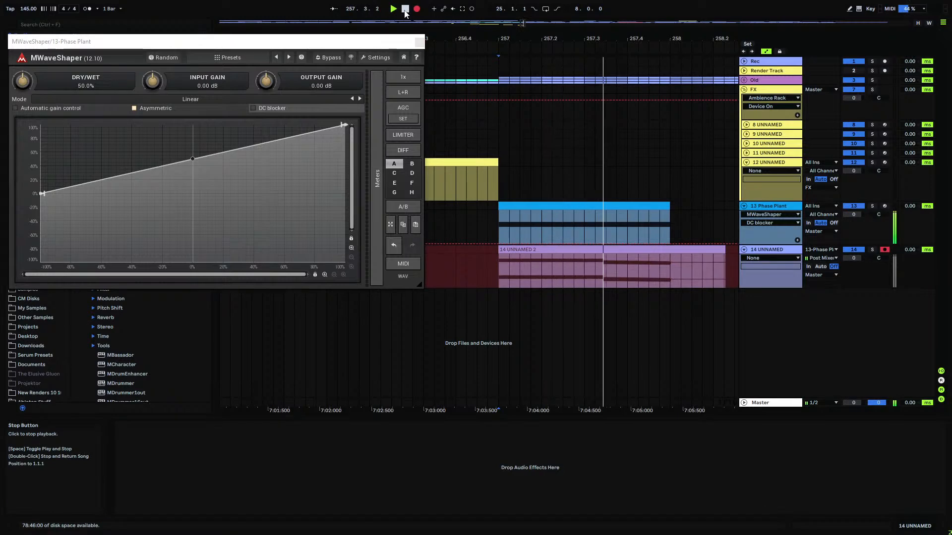
pyautogui.click(405, 8)
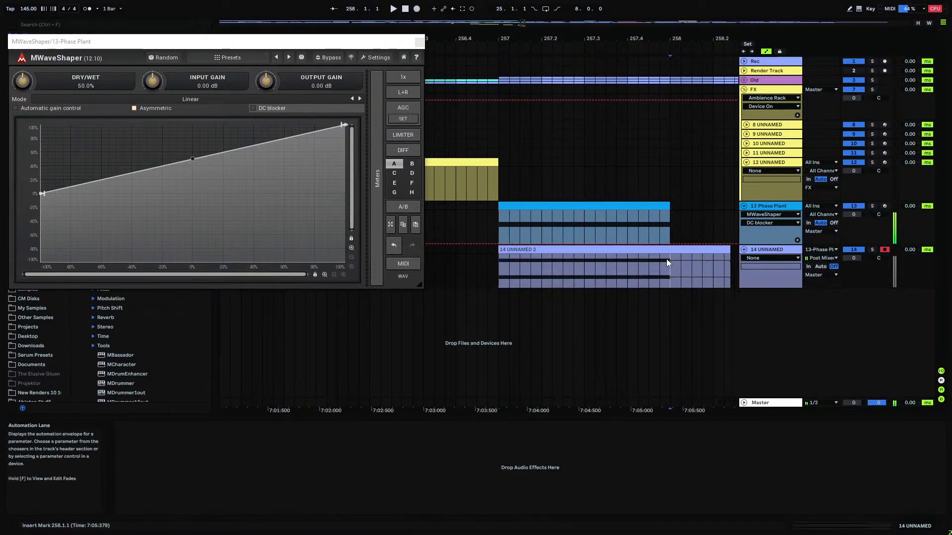
# - Trim the new recording to end at 258.1.1 and re-enable the DC blocker in MWaveShaper
pyautogui.click(667, 262)
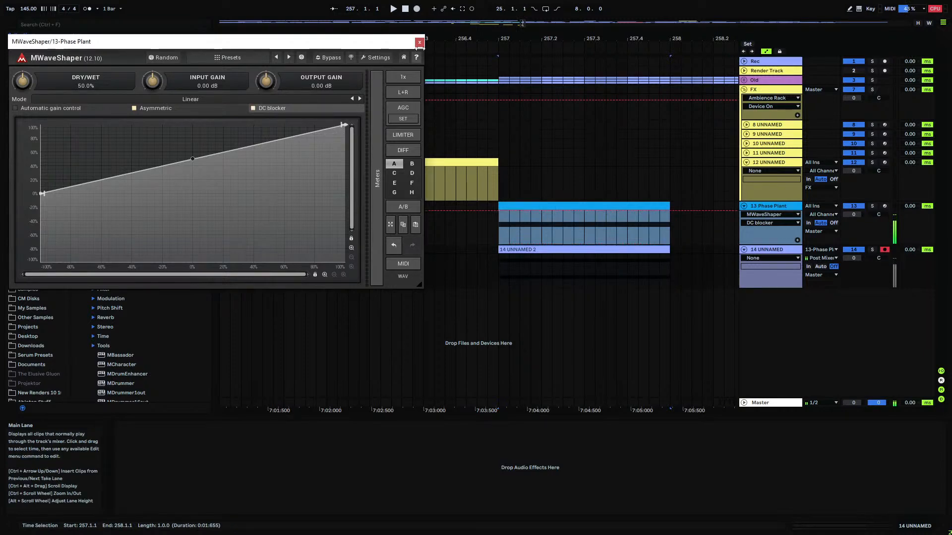
pyautogui.click(419, 42)
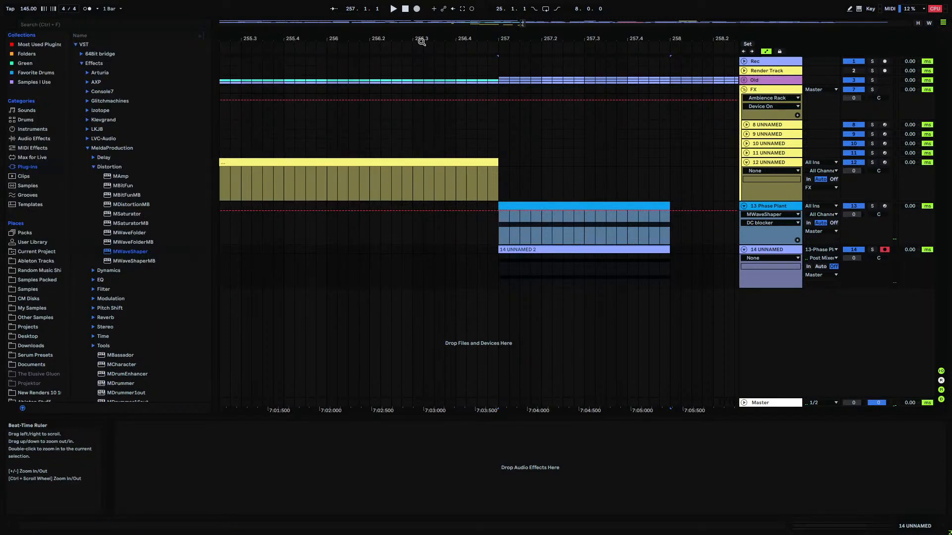
# - Open the MIDI clip on the Phase Plant track and transpose its note to C0
pyautogui.click(497, 220)
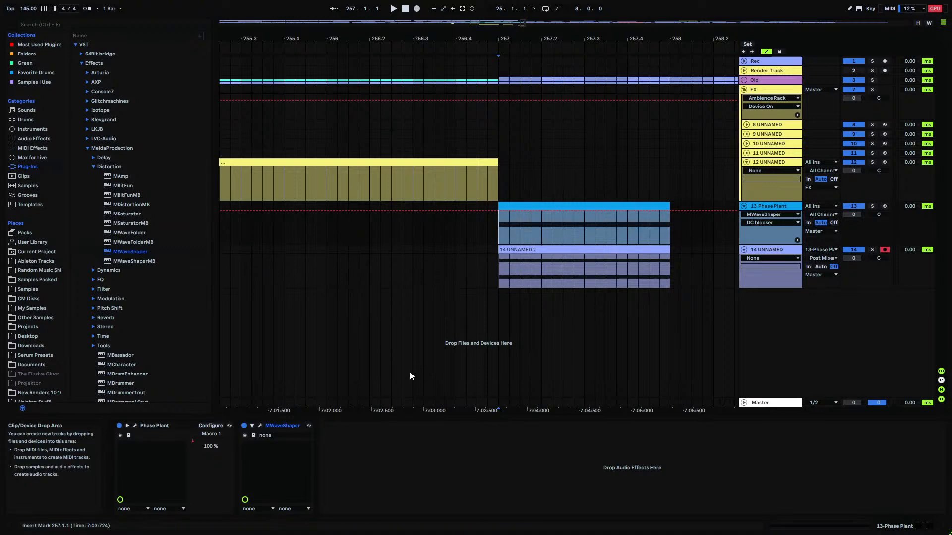
pyautogui.moveTo(526, 39)
pyautogui.mouseDown()
pyautogui.moveTo(526, 85)
pyautogui.moveTo(526, 40)
pyautogui.mouseUp()
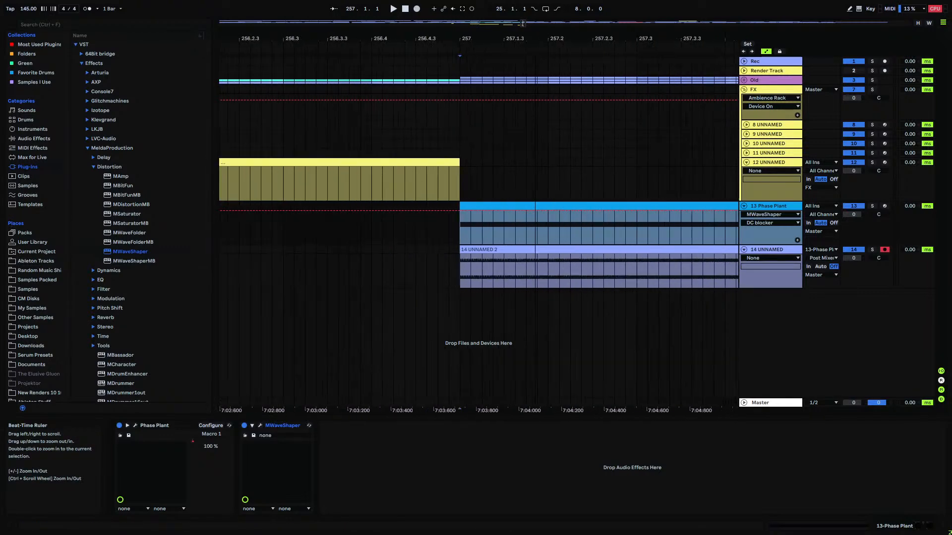
pyautogui.click(510, 205)
pyautogui.doubleClick(510, 204)
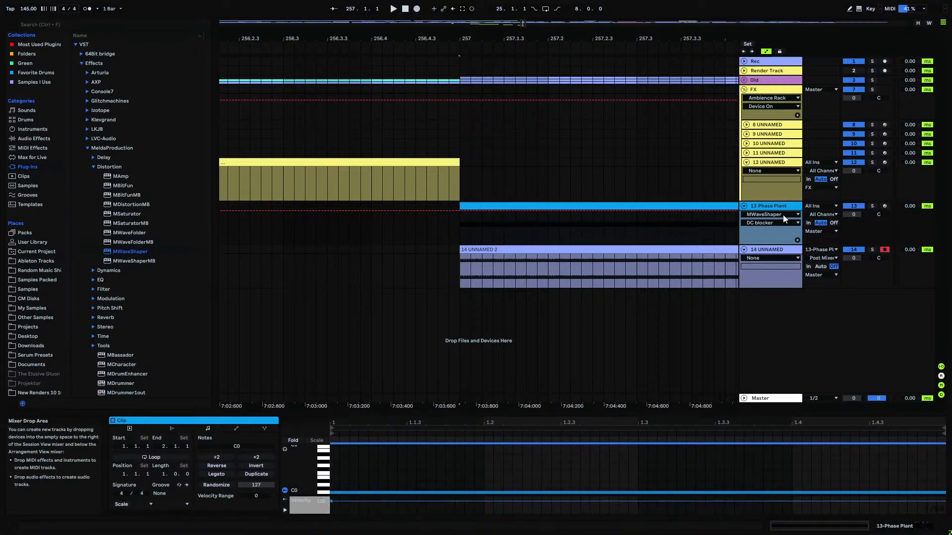
# - Inspect the Phase Plant patch on track 13 and close the plugin window again
pyautogui.click(768, 206)
pyautogui.click(135, 424)
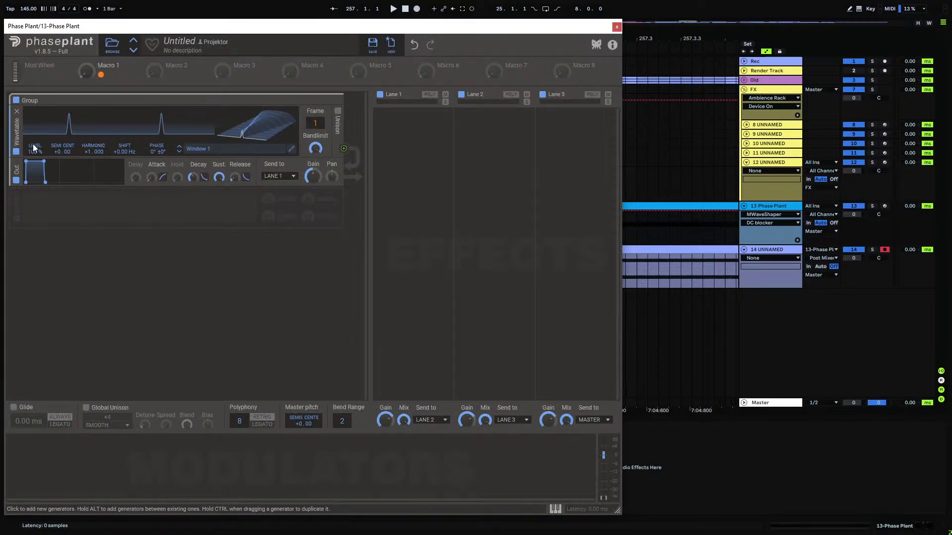
pyautogui.click(617, 26)
# - Place the MWaveShaper window beside the arrangement and record the Phase Plant output onto track 14 from bar 257
pyautogui.click(504, 272)
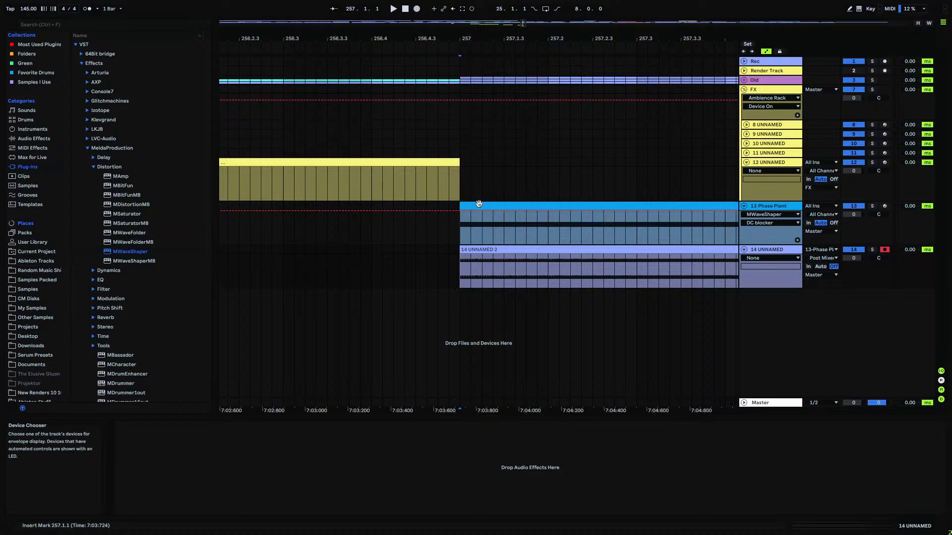
pyautogui.scroll(-3, 299, 164)
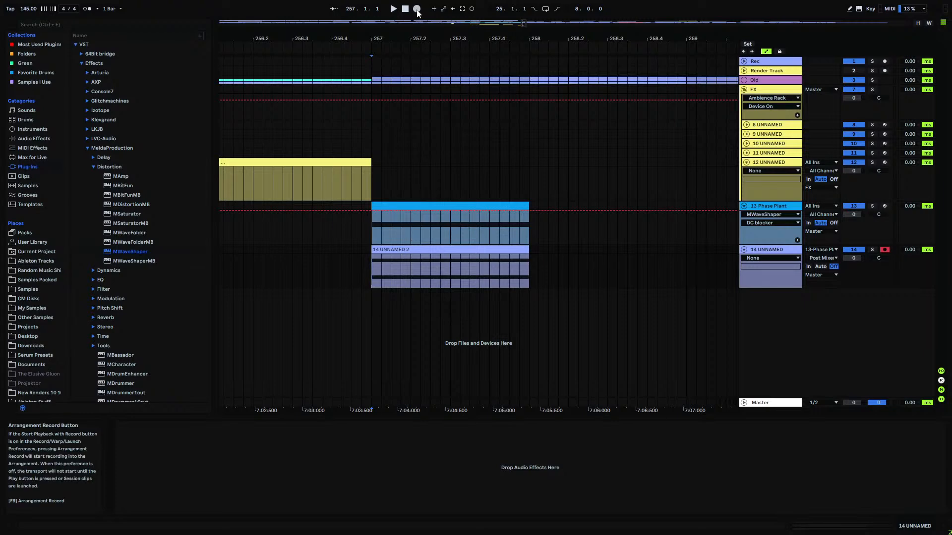
pyautogui.click(766, 206)
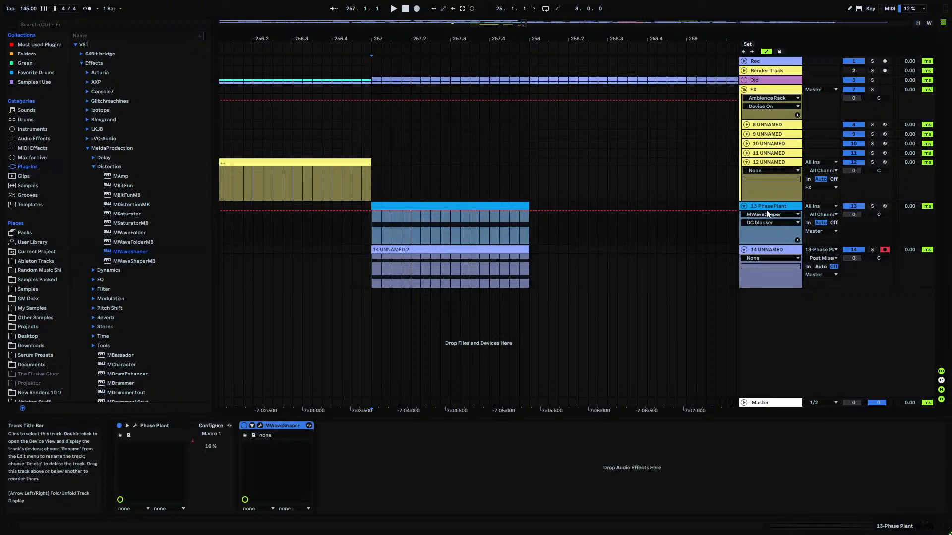
pyautogui.click(260, 426)
pyautogui.moveTo(347, 41); pyautogui.dragTo(223, 118)
pyautogui.click(416, 8)
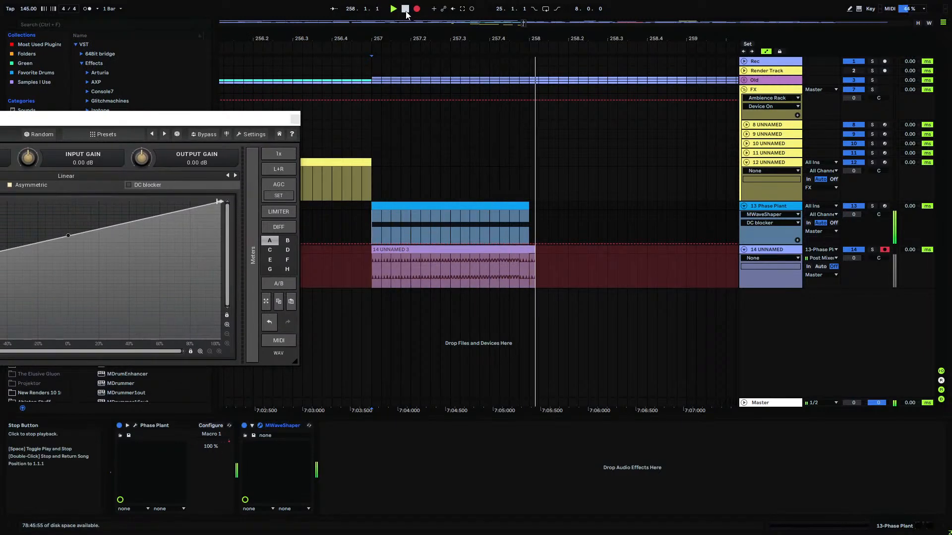
pyautogui.click(405, 14)
# - Split the new track 14 recording at 258.1.1 and delete the excess after it
pyautogui.click(531, 271)
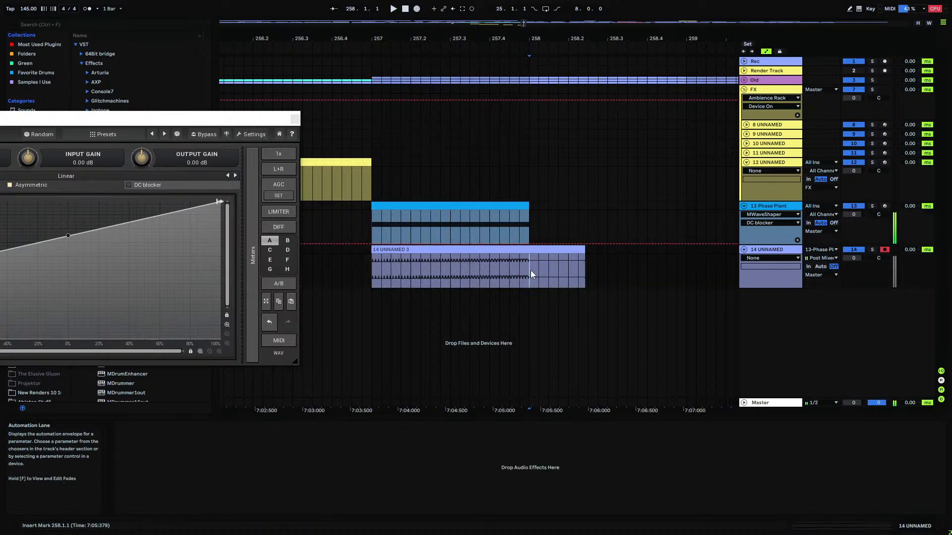
pyautogui.hotkey('ctrl', 'e')
pyautogui.click(548, 251)
pyautogui.press('Delete')
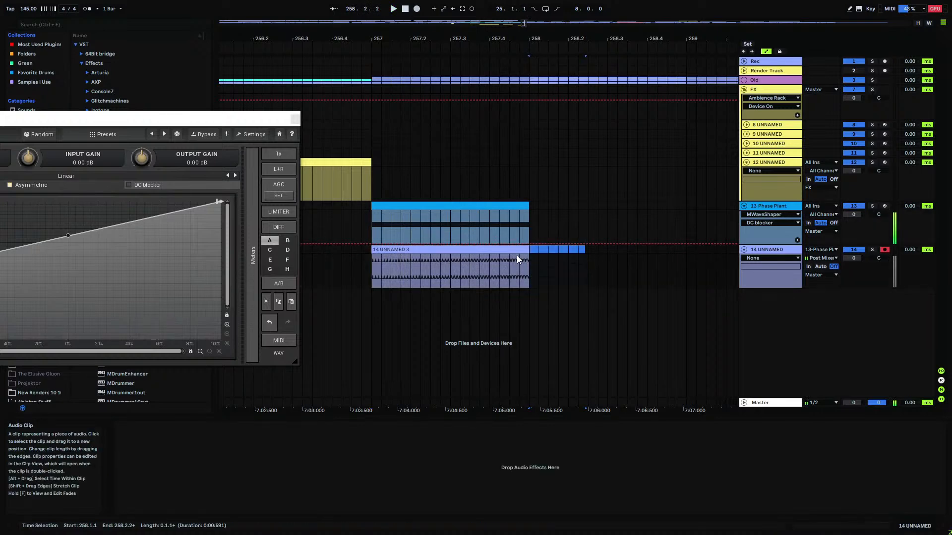
pyautogui.click(519, 250)
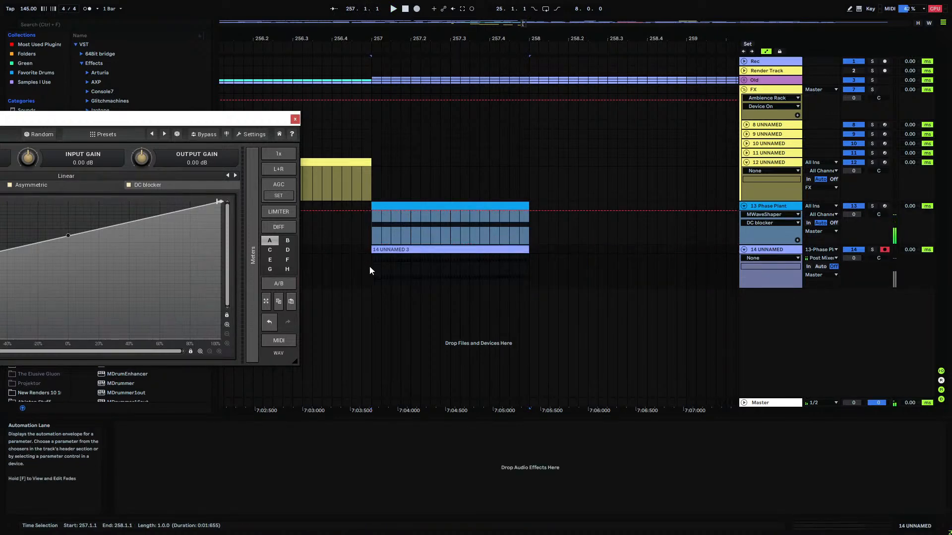
# - Transpose the note in the Phase Plant MIDI clip up one octave
pyautogui.doubleClick(407, 204)
pyautogui.click(396, 492)
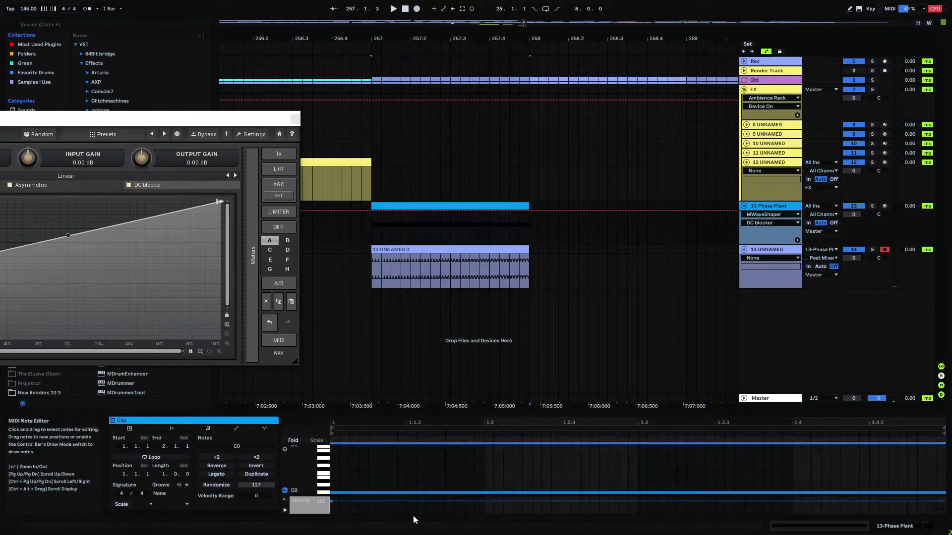
pyautogui.hotkey('shift', 'Up')
# - Record the higher note onto track 14 from bar 257, over the previous take
pyautogui.click(381, 268)
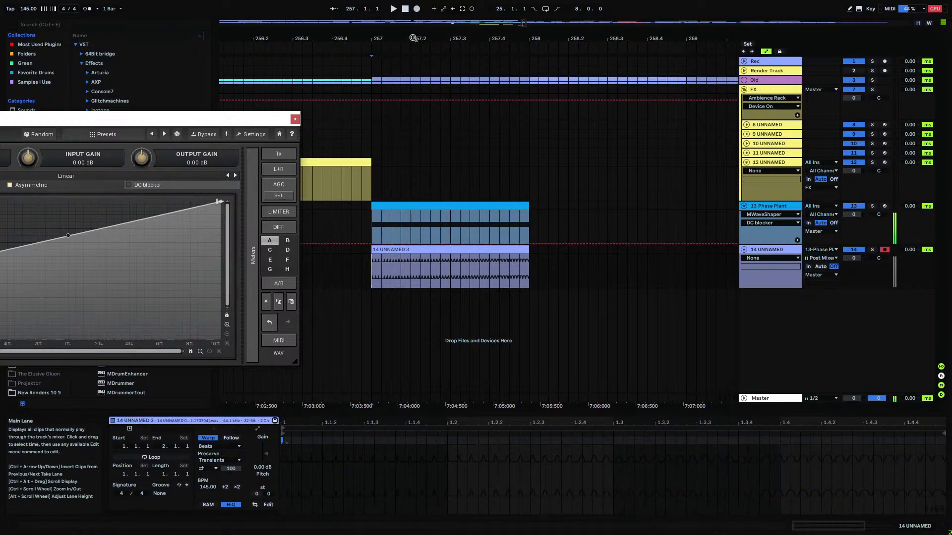
pyautogui.click(416, 9)
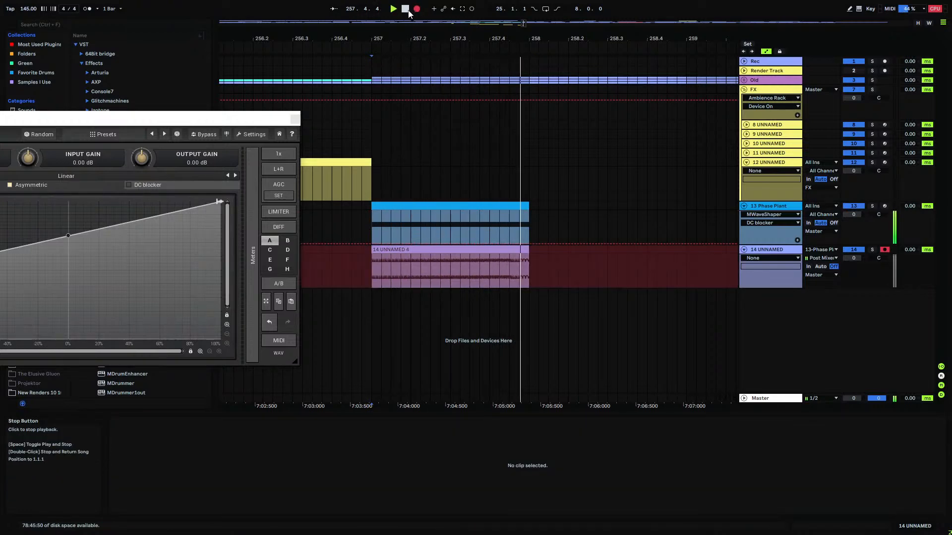
pyautogui.press('space')
# - Trim the new recording to end at 258.1.1 and move it down onto a new audio track 15
pyautogui.click(530, 270)
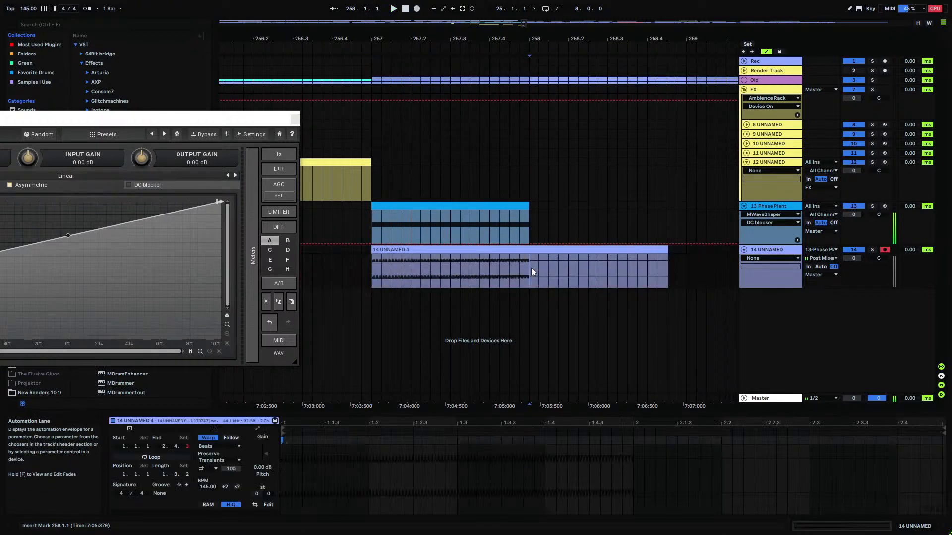
pyautogui.hotkey('ctrl', 'e')
pyautogui.click(578, 249)
pyautogui.press('Delete')
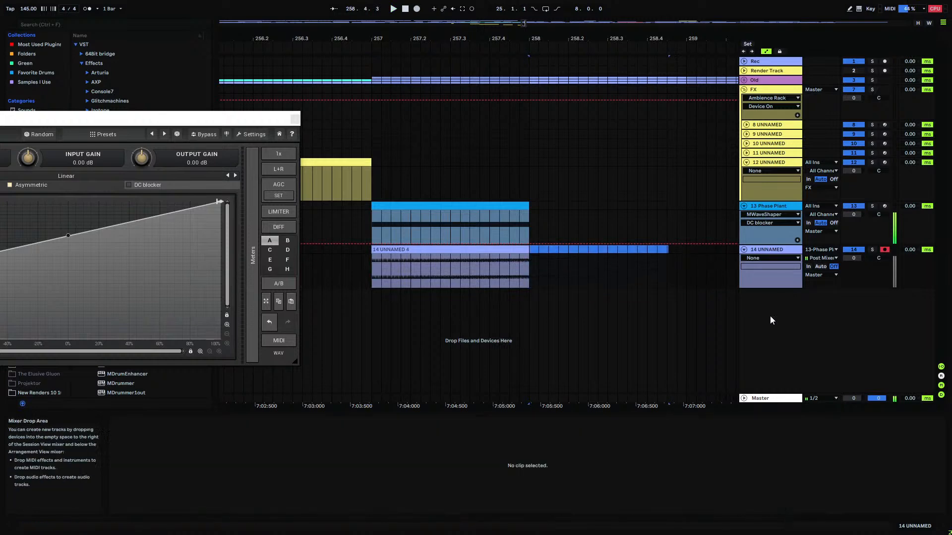
pyautogui.moveTo(484, 249); pyautogui.dragTo(483, 292)
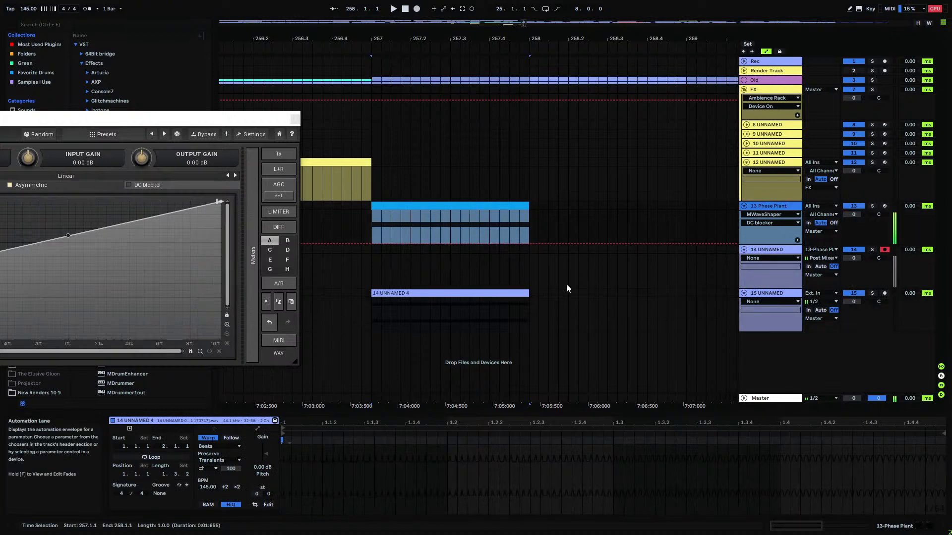
# - Inspect the Phase Plant wavetable settings and close the plugin window again
pyautogui.hotkey('shift', 'Tab')
pyautogui.click(133, 424)
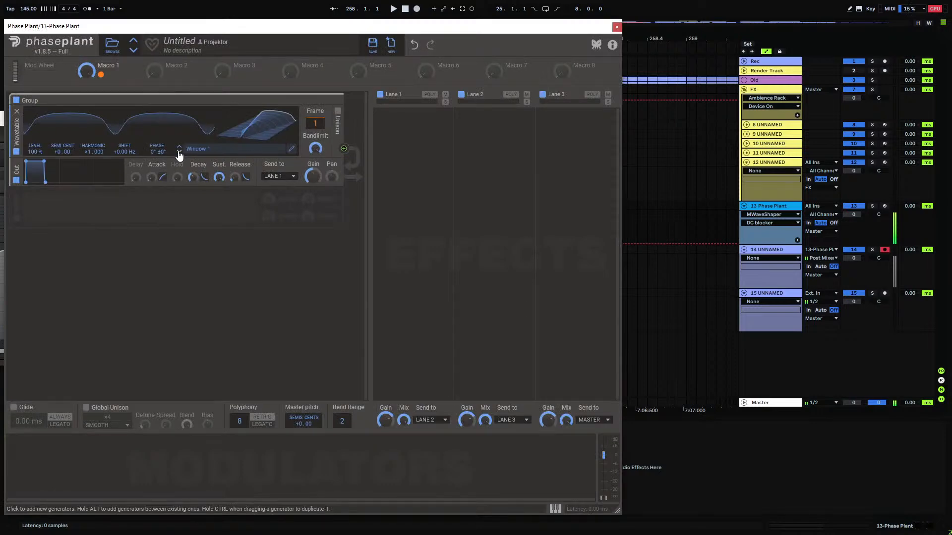
pyautogui.click(616, 26)
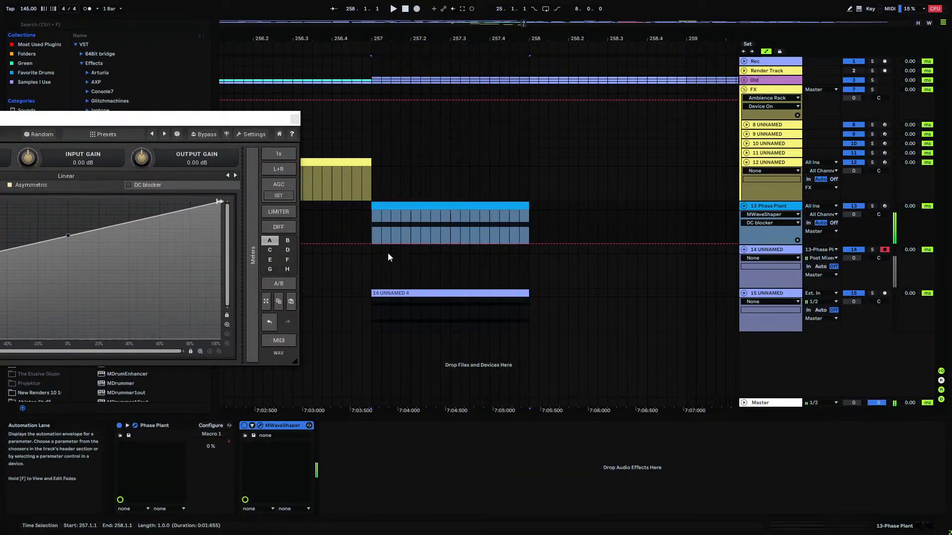
# - Record a second take of the Phase Plant output onto track 14 from bar 257
pyautogui.click(374, 250)
pyautogui.click(416, 9)
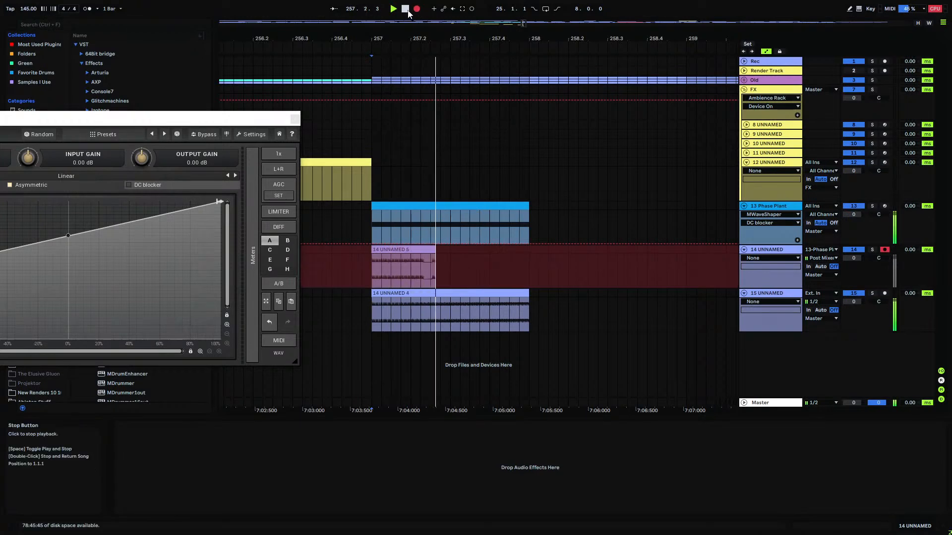
pyautogui.click(530, 272)
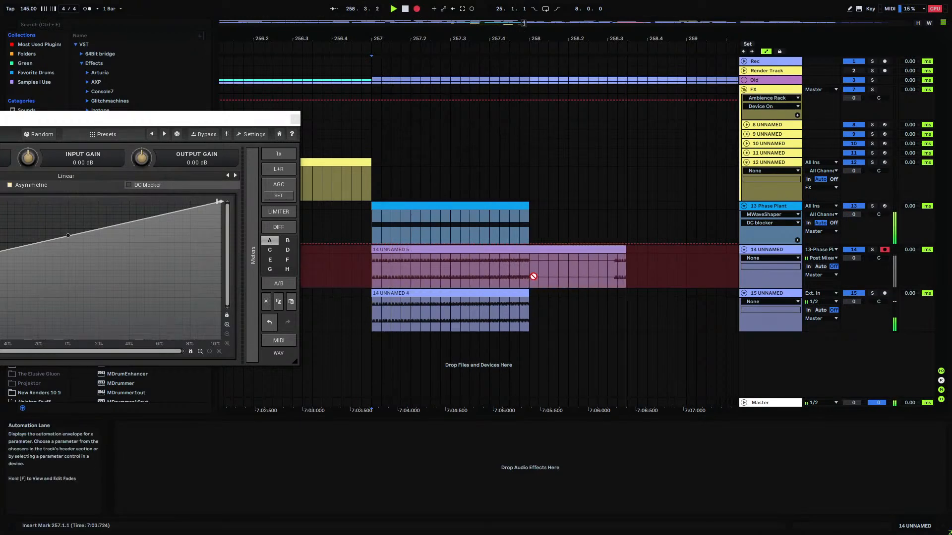
pyautogui.press('space')
# - Trim the second take to end at 258.1.1 and move it onto a new audio track 16
pyautogui.hotkey('ctrl', 'e')
pyautogui.click(549, 250)
pyautogui.press('Delete')
pyautogui.moveTo(502, 251); pyautogui.dragTo(504, 350)
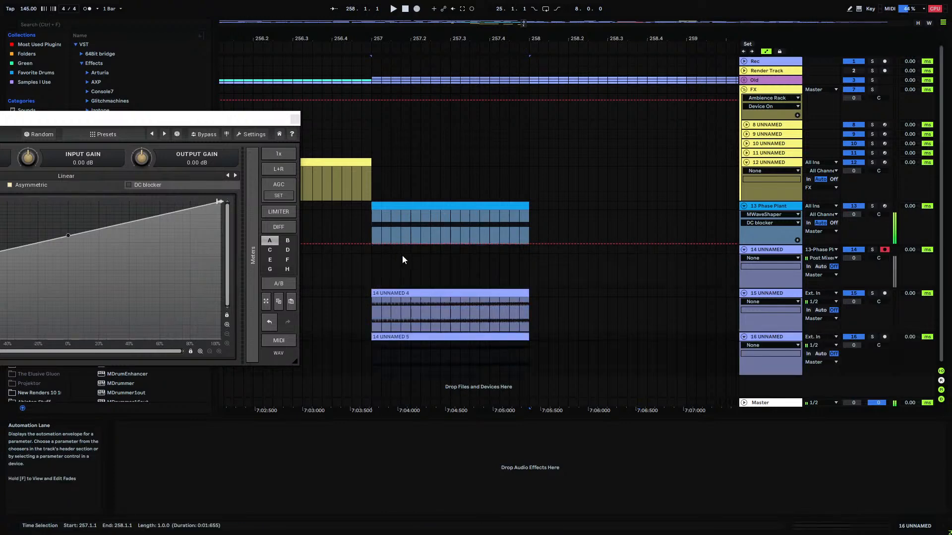
# - Record a third take of the Phase Plant output onto track 14 from bar 257
pyautogui.click(373, 255)
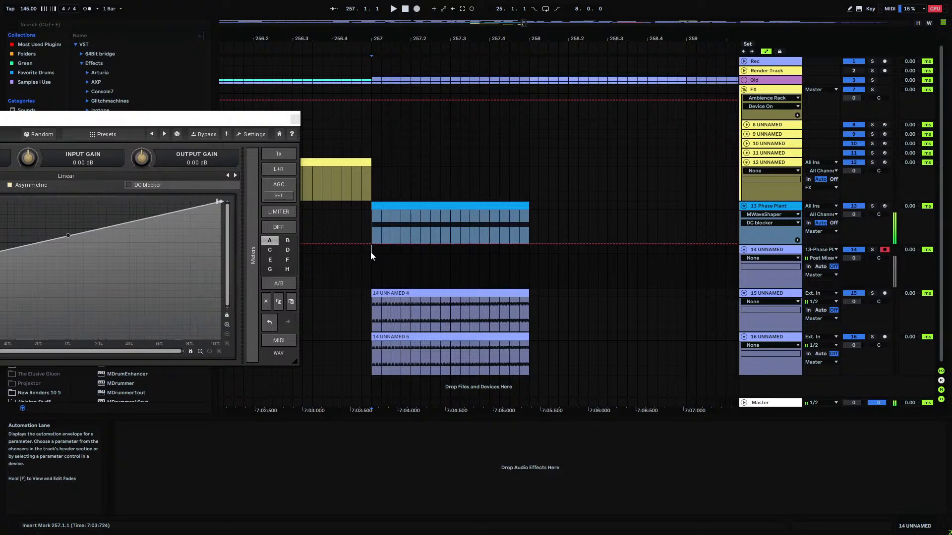
pyautogui.click(416, 9)
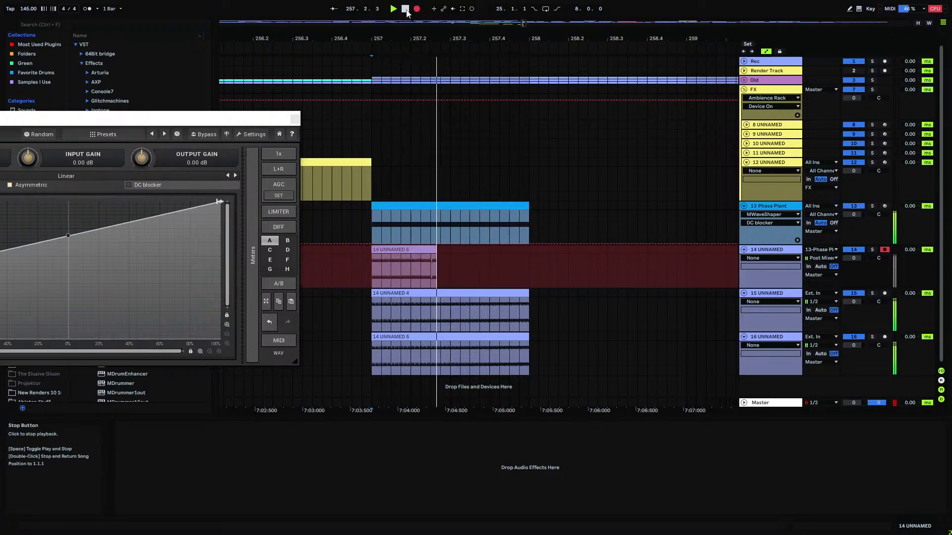
pyautogui.press('space')
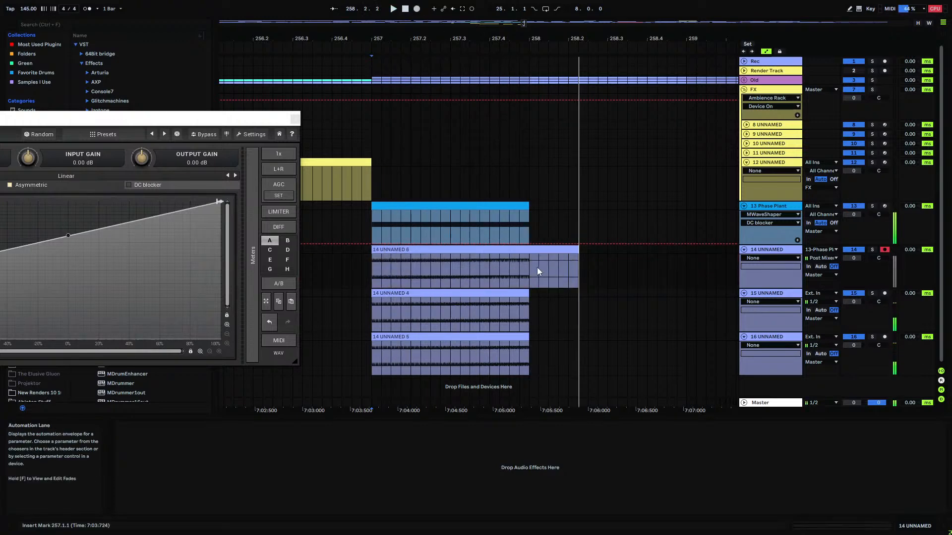
# - Remove the part of the third take after 258.1.1 and close the MWaveShaper window
pyautogui.click(551, 249)
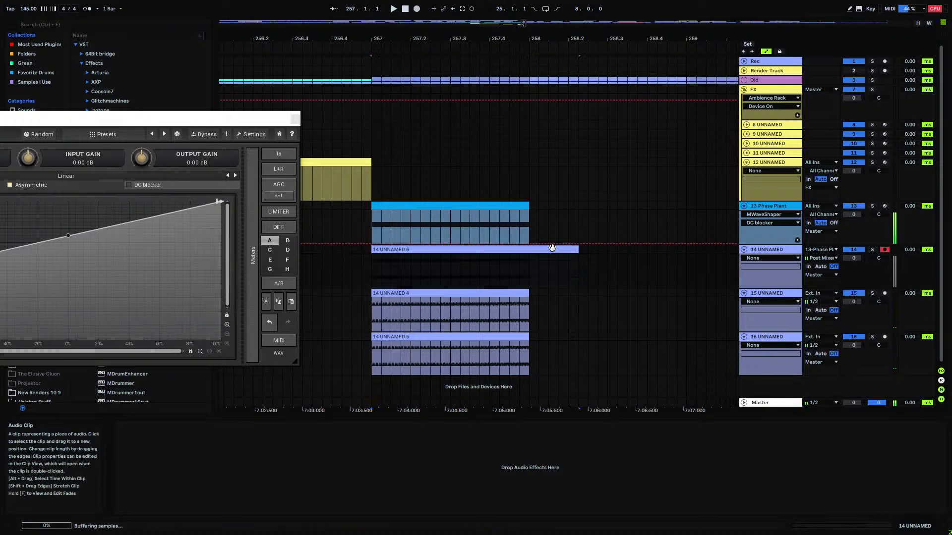
pyautogui.click(528, 266)
pyautogui.moveTo(529, 265); pyautogui.dragTo(578, 265)
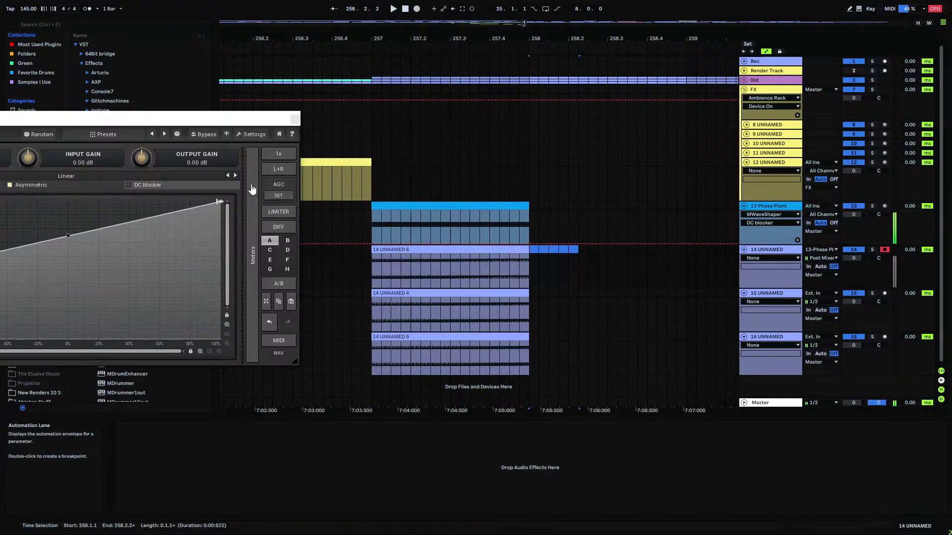
pyautogui.click(295, 119)
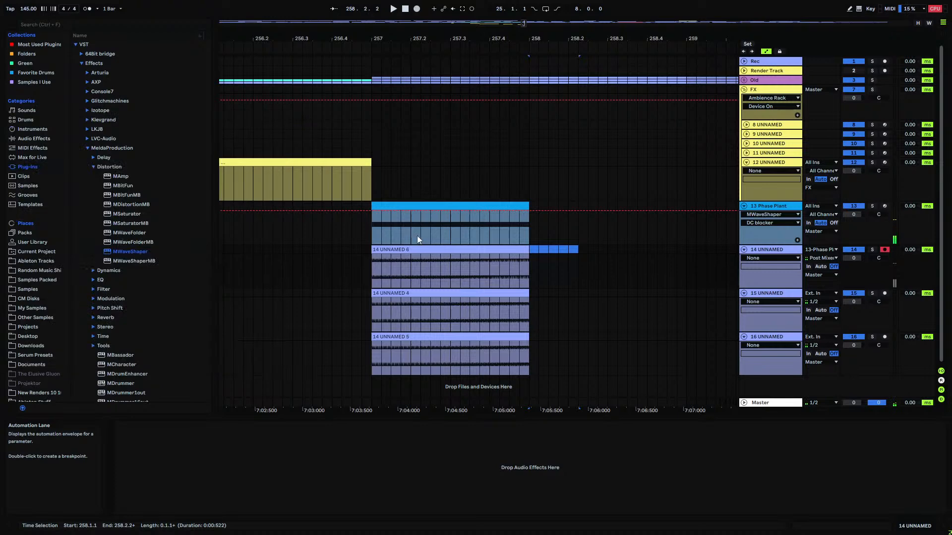
pyautogui.click(481, 249)
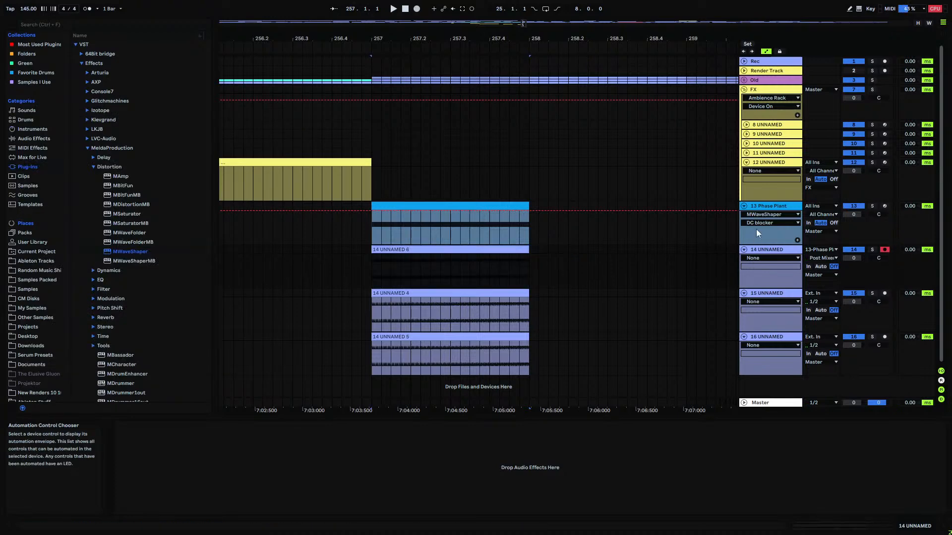
# - Insert a new MIDI track below the Phase Plant track and load the Vital VST instrument onto it
pyautogui.click(769, 206)
pyautogui.hotkey('ctrl', 'shift', 't')
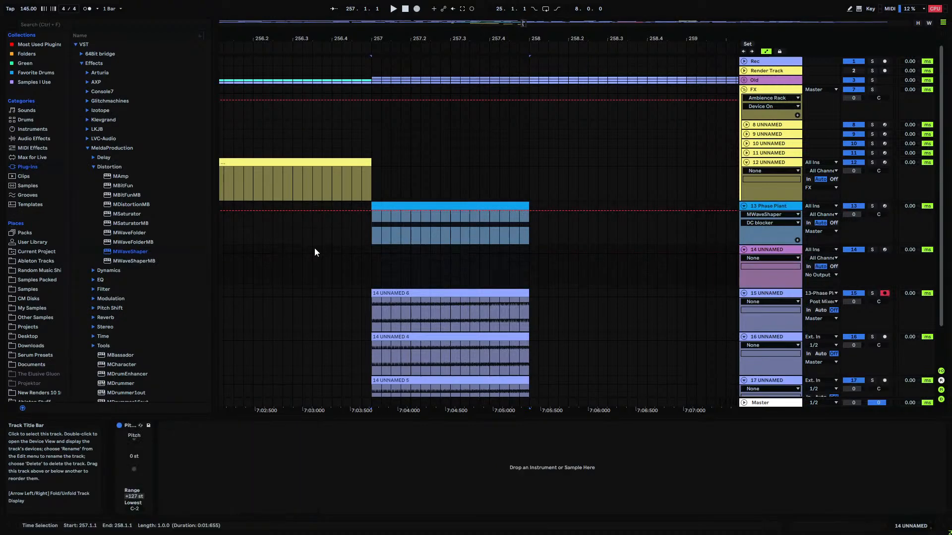
pyautogui.click(87, 148)
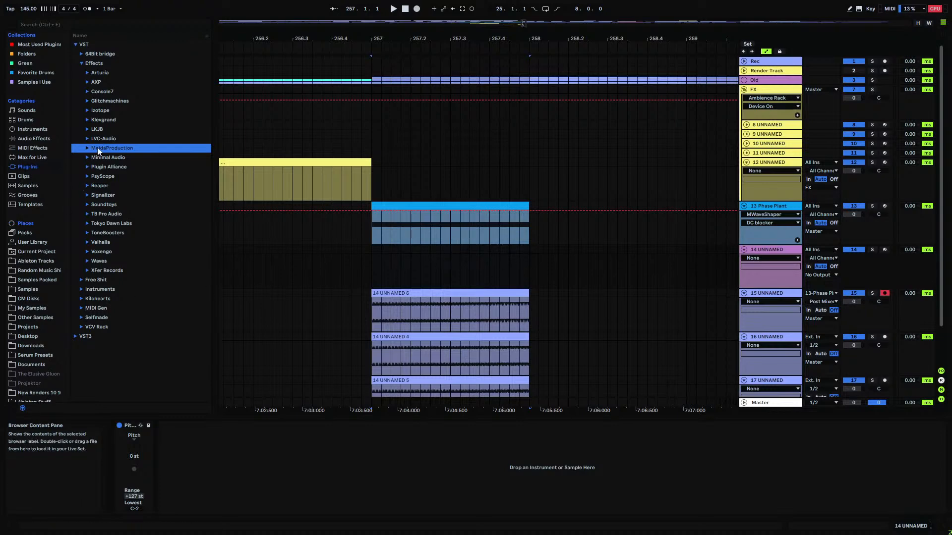
pyautogui.click(88, 288)
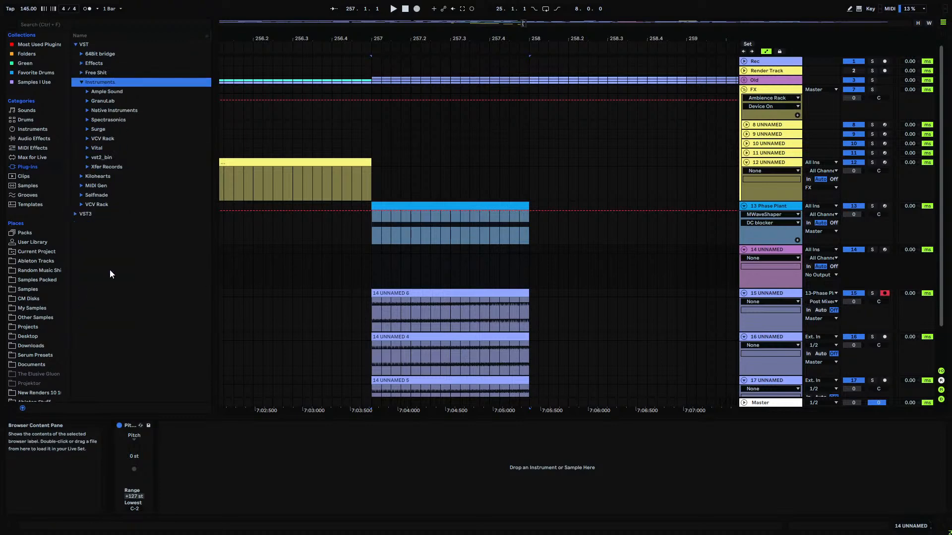
pyautogui.click(85, 145)
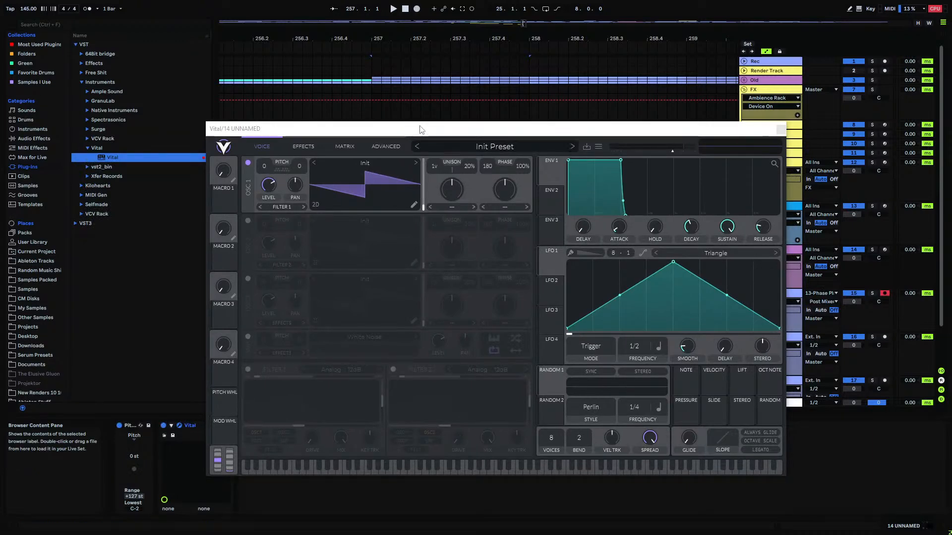
# - Move the Vital window aside and try to load the track 15 recording into Vital's first oscillator
pyautogui.moveTo(419, 130); pyautogui.dragTo(651, 91)
pyautogui.moveTo(393, 294); pyautogui.dragTo(608, 134)
pyautogui.moveTo(621, 97); pyautogui.dragTo(409, 209)
pyautogui.moveTo(437, 279); pyautogui.dragTo(442, 323)
pyautogui.moveTo(834, 160); pyautogui.dragTo(788, 146)
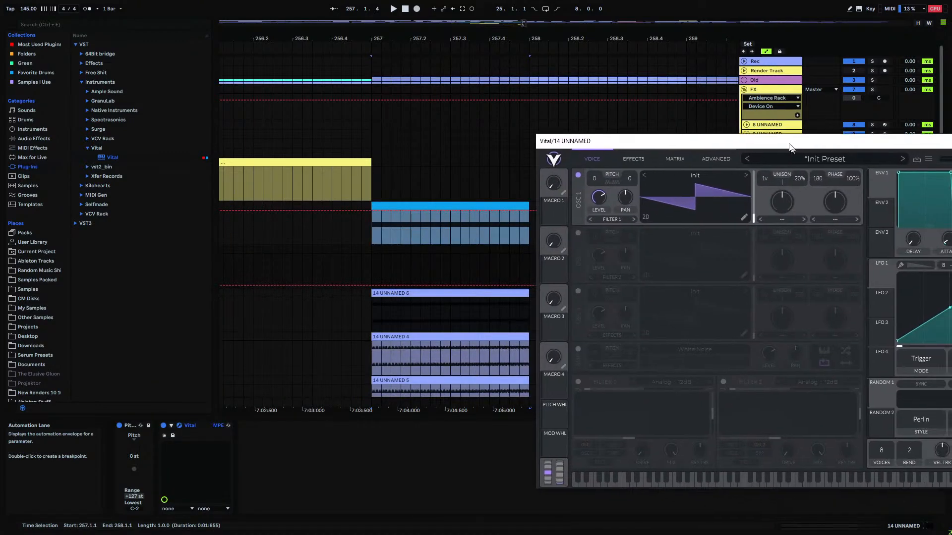
# - Consolidate the three recorded clips on tracks 15 to 17
pyautogui.click(447, 294)
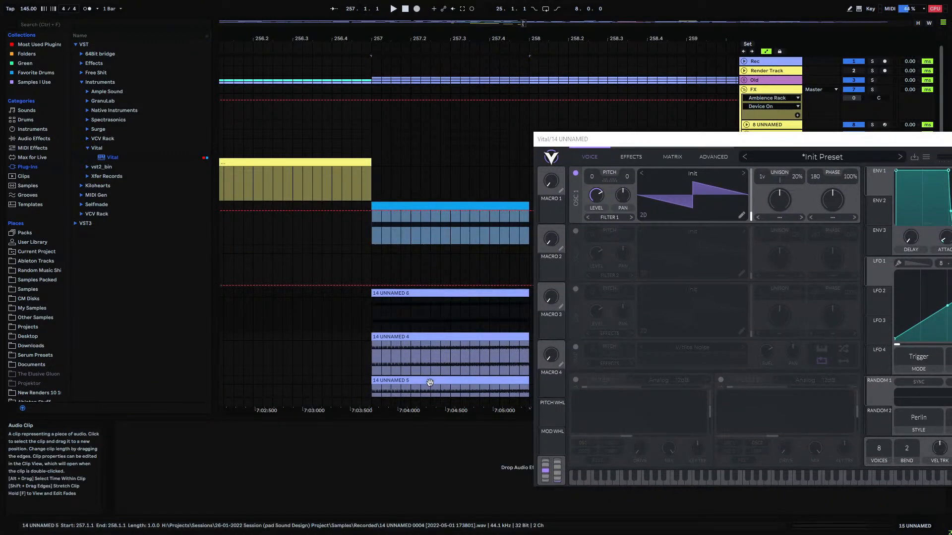
pyautogui.keyDown('shift'); pyautogui.click(430, 382); pyautogui.keyUp('shift')
pyautogui.hotkey('ctrl', 'j')
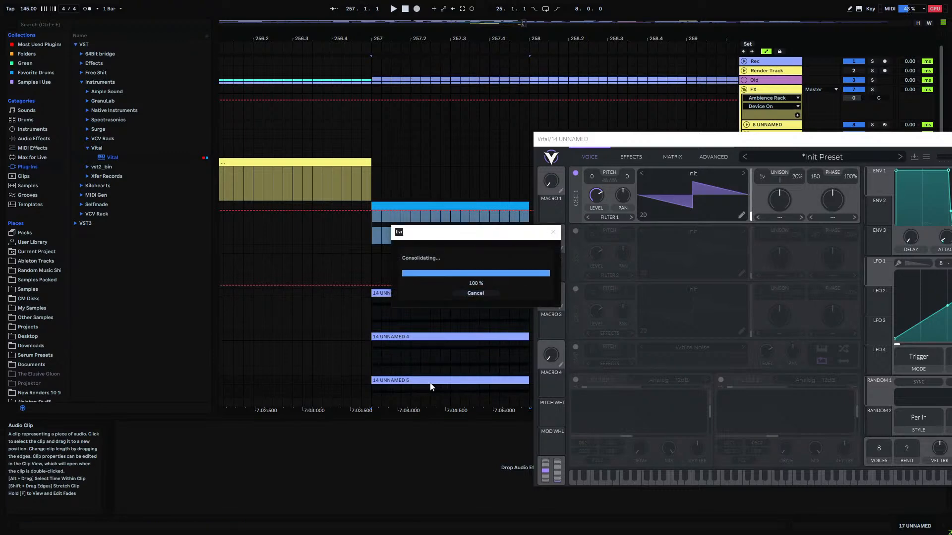
# - Try to load the consolidated track 15 clip into Vital's first oscillator as a wavetable
pyautogui.moveTo(412, 294); pyautogui.dragTo(691, 185)
pyautogui.moveTo(755, 175)
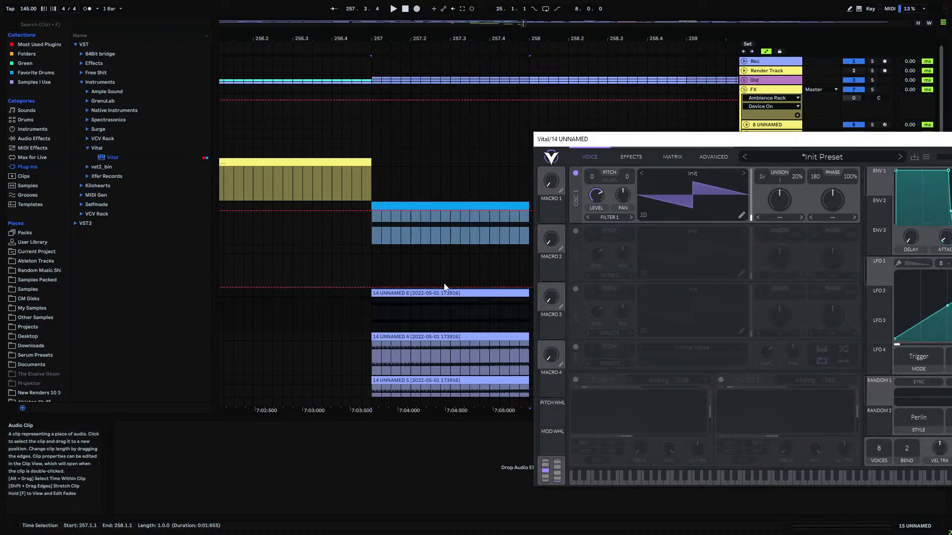
# - Locate the consolidated track 15 clip's file in the project's samples and try to load it into Vital's first oscillator
pyautogui.rightClick(438, 296)
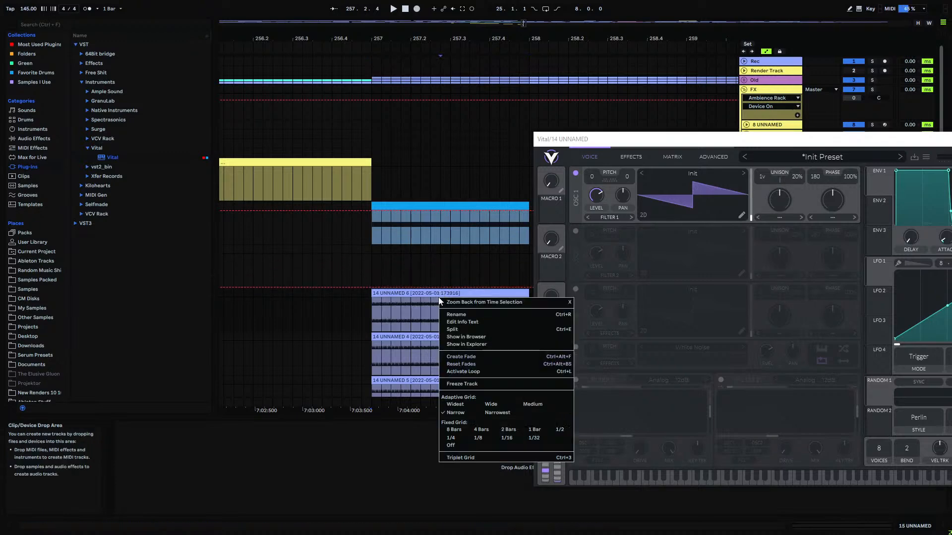
pyautogui.click(501, 337)
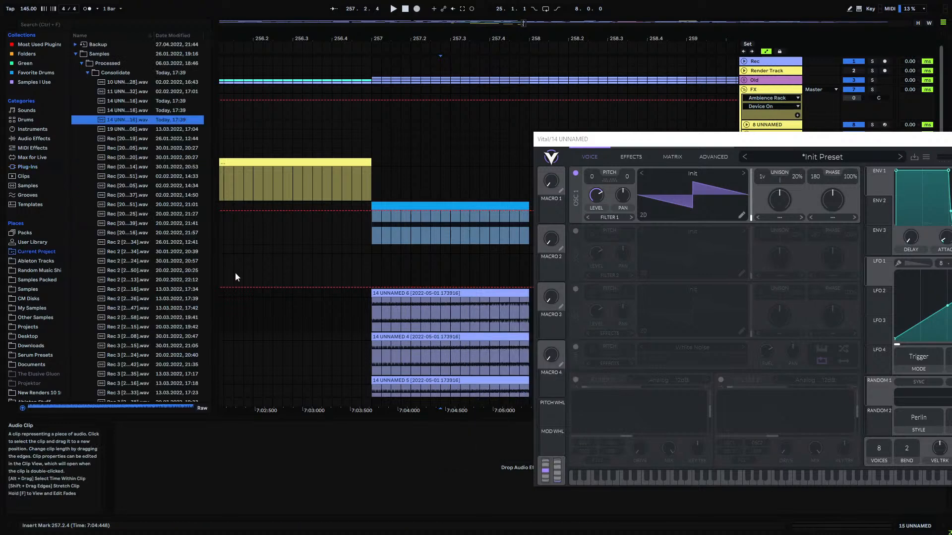
pyautogui.moveTo(144, 122); pyautogui.dragTo(707, 181)
# - Delete the three consolidated clips on tracks 15 to 17 and try again to load the sample file into Vital's first oscillator
pyautogui.click(466, 293)
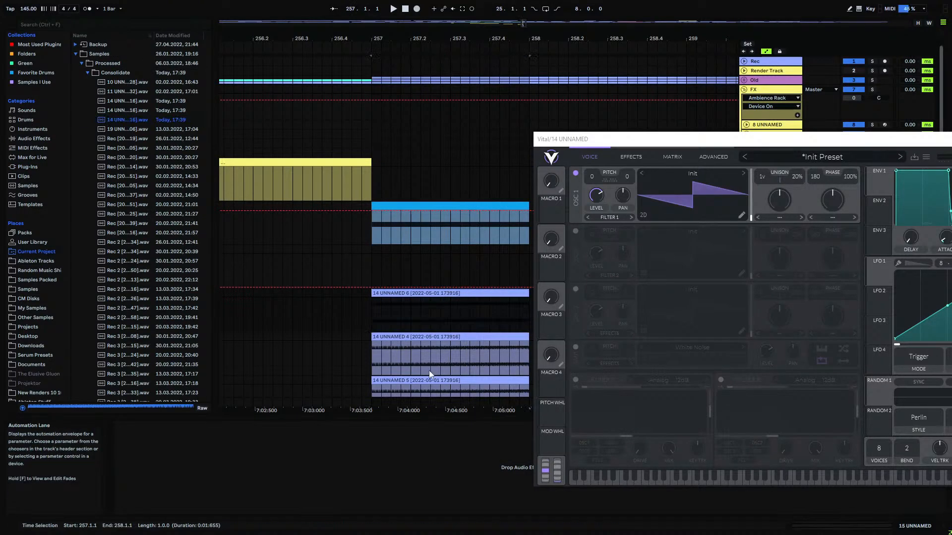
pyautogui.keyDown('shift'); pyautogui.click(425, 380); pyautogui.keyUp('shift')
pyautogui.press('Delete')
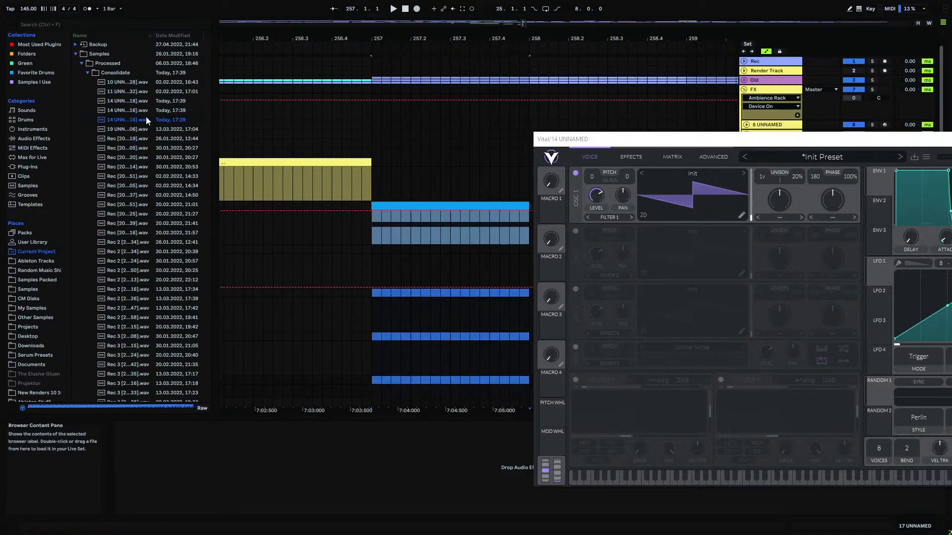
pyautogui.click(107, 121)
pyautogui.moveTo(151, 120); pyautogui.dragTo(700, 185)
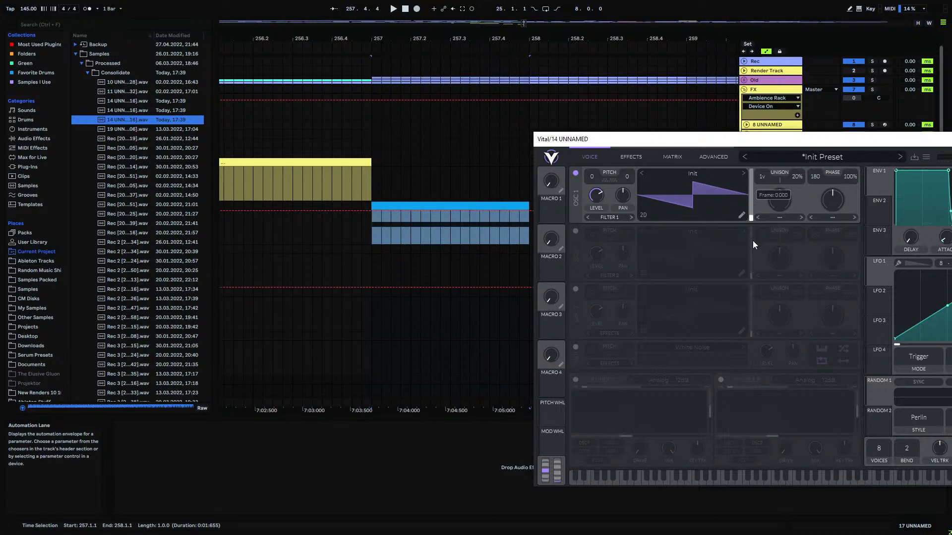
# - Restore the three deleted clips on tracks 15 to 17 at bar 257
pyautogui.click(376, 251)
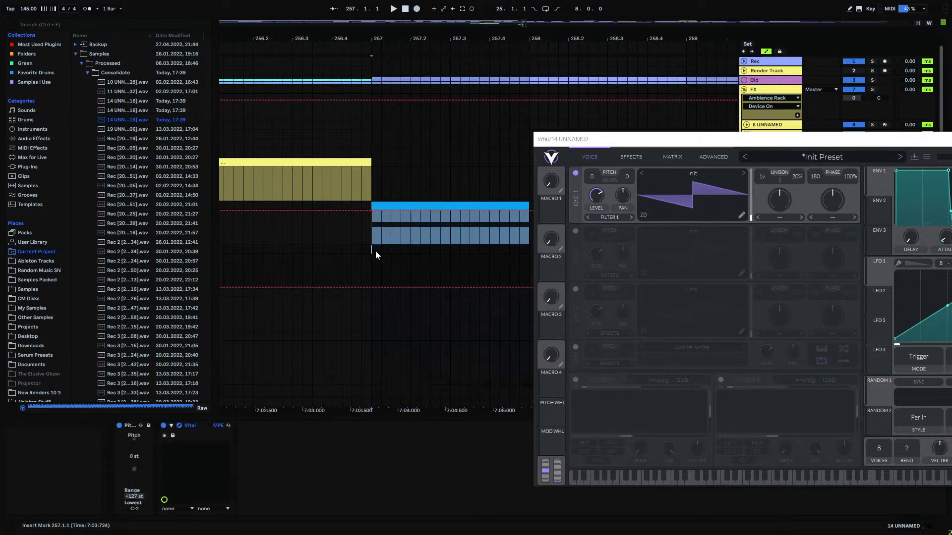
pyautogui.click(373, 313)
pyautogui.hotkey('ctrl', 'v')
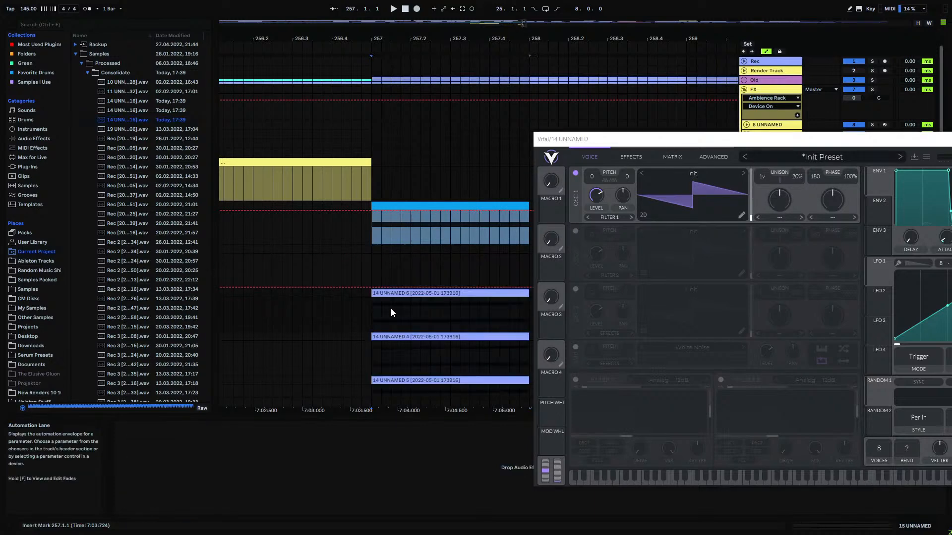
# - Close the Vital window and open the Phase Plant MIDI clip to check which note it plays
pyautogui.click(427, 307)
pyautogui.click(950, 139)
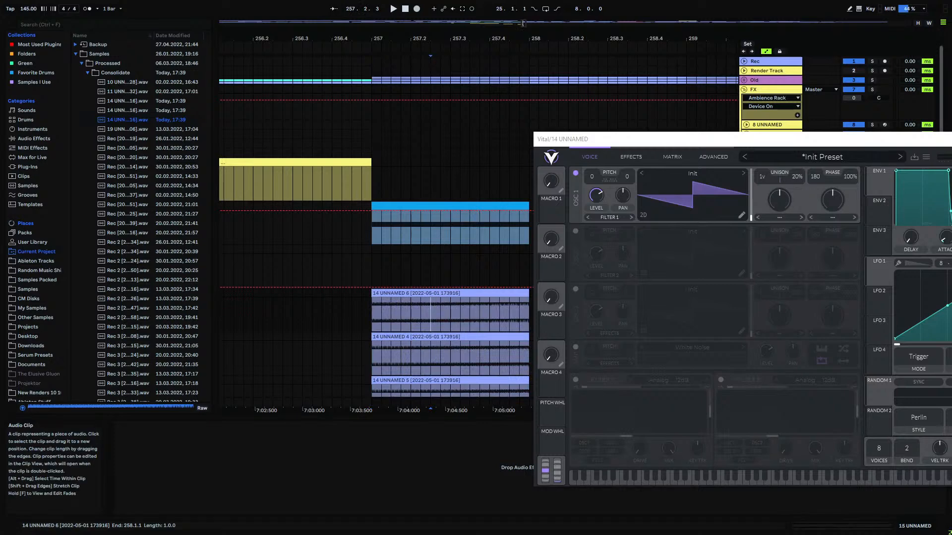
pyautogui.doubleClick(473, 206)
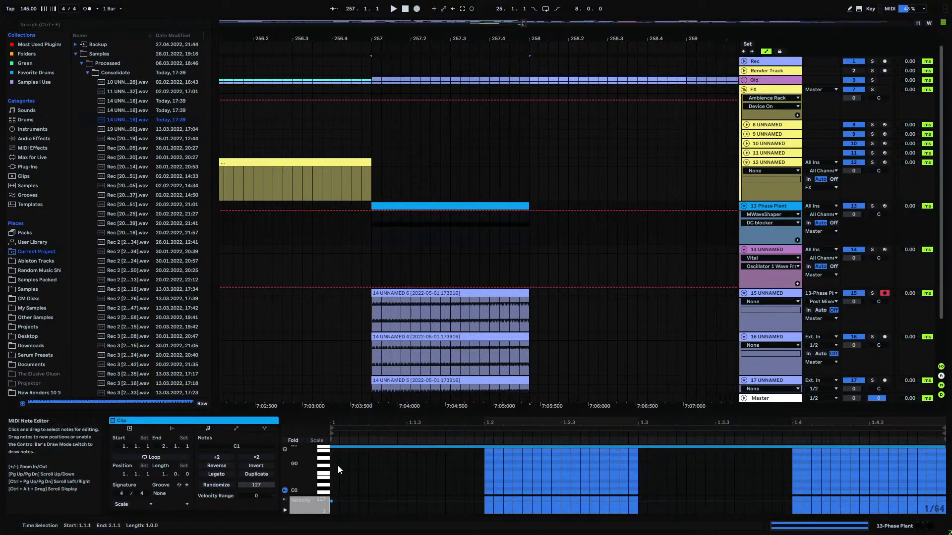
pyautogui.scroll(1, 340, 466)
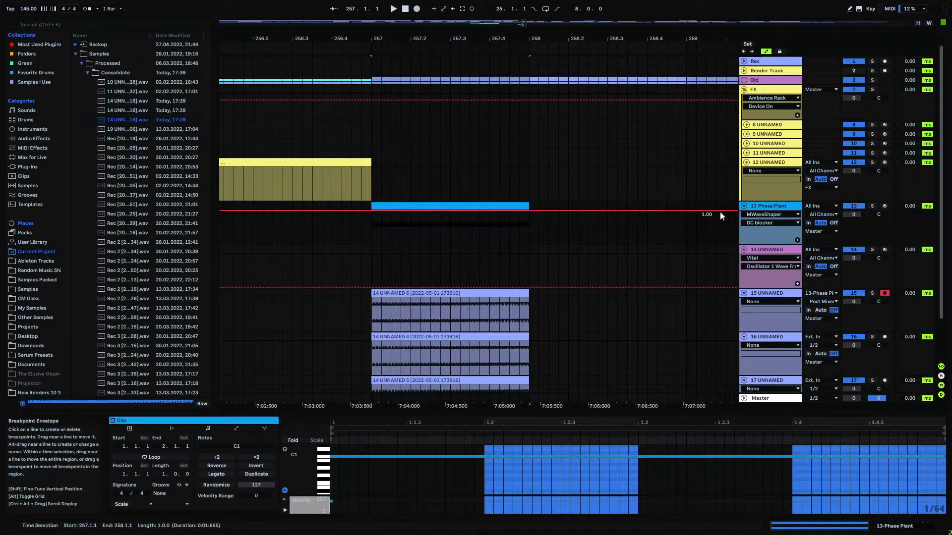
# - Replace Vital on track 14 with the Serum_x64 instrument from Xfer Records and move the Serum window up
pyautogui.click(31, 169)
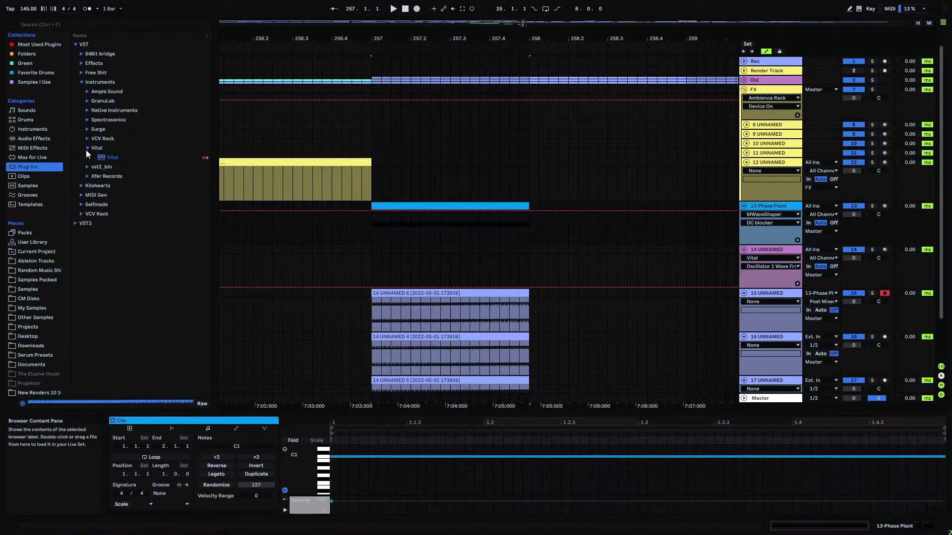
pyautogui.click(88, 176)
pyautogui.moveTo(125, 178); pyautogui.dragTo(696, 231)
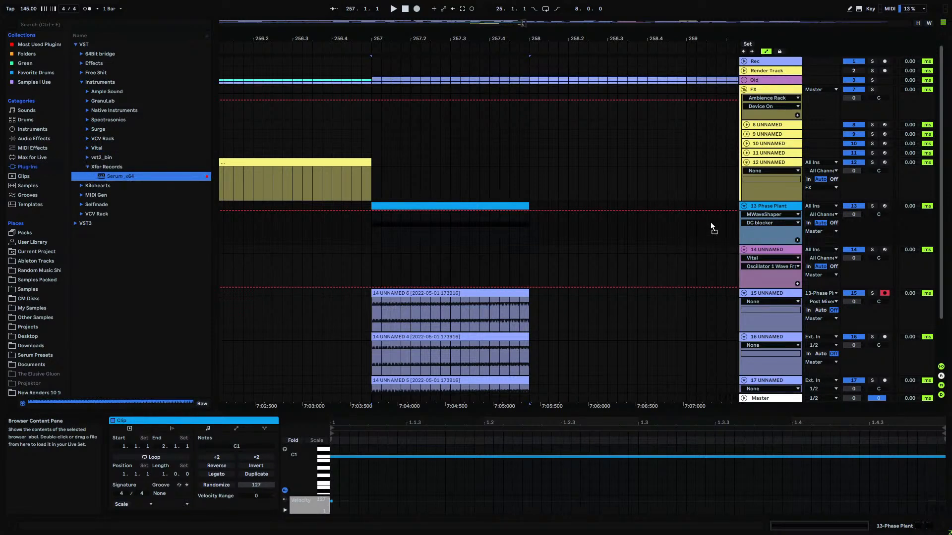
pyautogui.moveTo(767, 244); pyautogui.dragTo(765, 252)
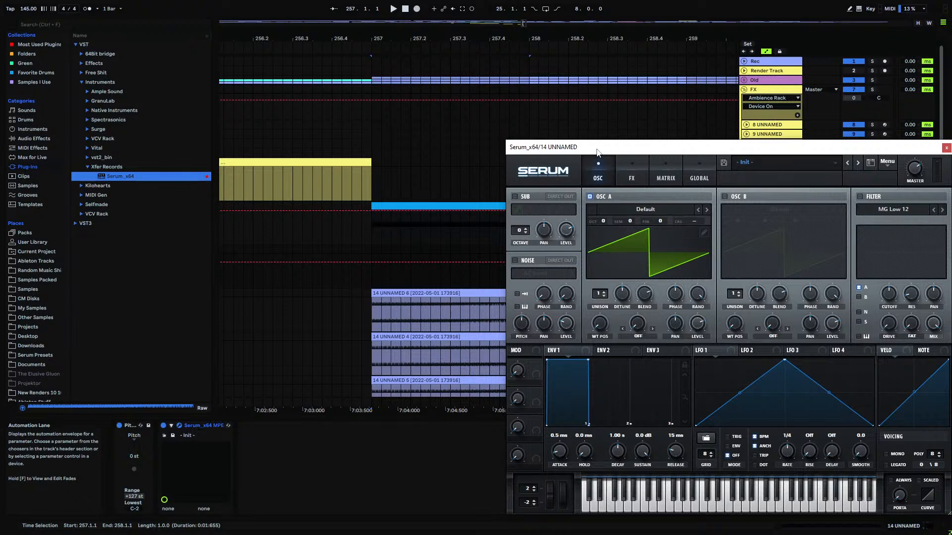
pyautogui.moveTo(597, 152); pyautogui.dragTo(578, 122)
# - Try to load the track 15 clip into Serum's oscillator A, and consolidate the three clips on tracks 15 to 17 again
pyautogui.moveTo(414, 310); pyautogui.dragTo(628, 208)
pyautogui.click(628, 208)
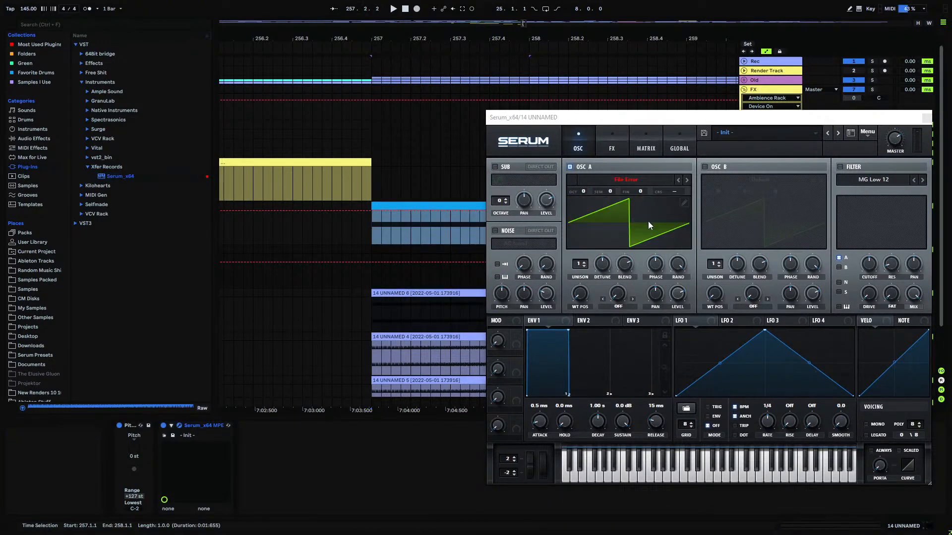
pyautogui.click(411, 282)
pyautogui.click(404, 295)
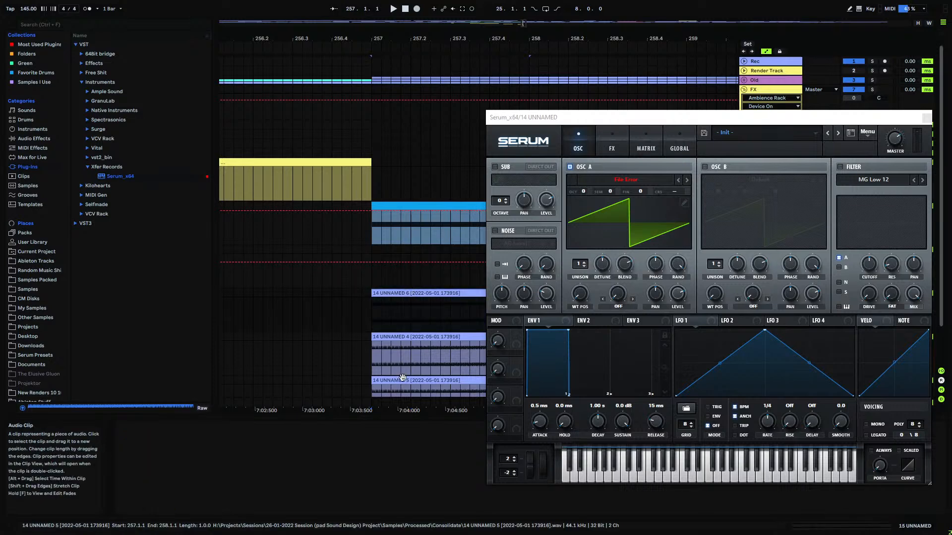
pyautogui.click(401, 378)
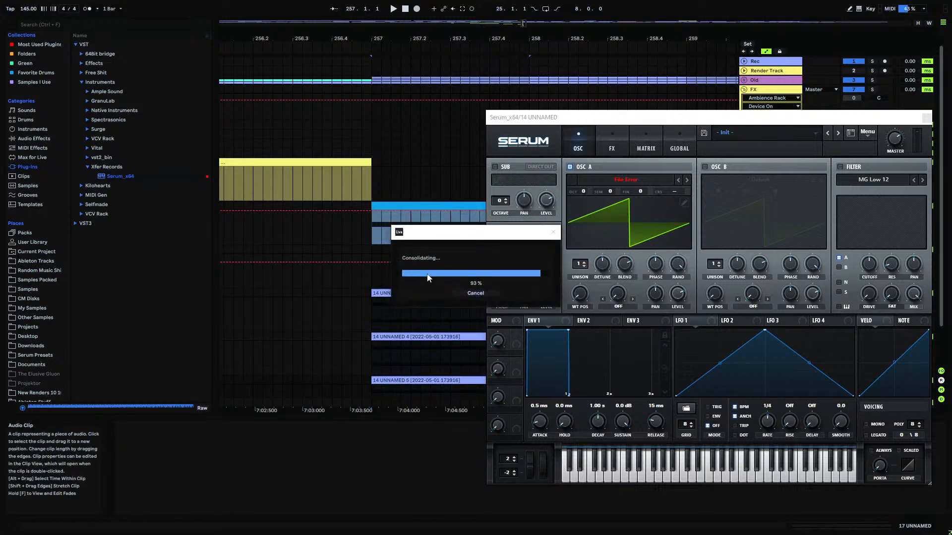
# - Reveal the track 15 clip's file in the browser and load the consolidated 14 UNNAMED 4 sample into Serum's oscillator A as a wavetable
pyautogui.rightClick(389, 295)
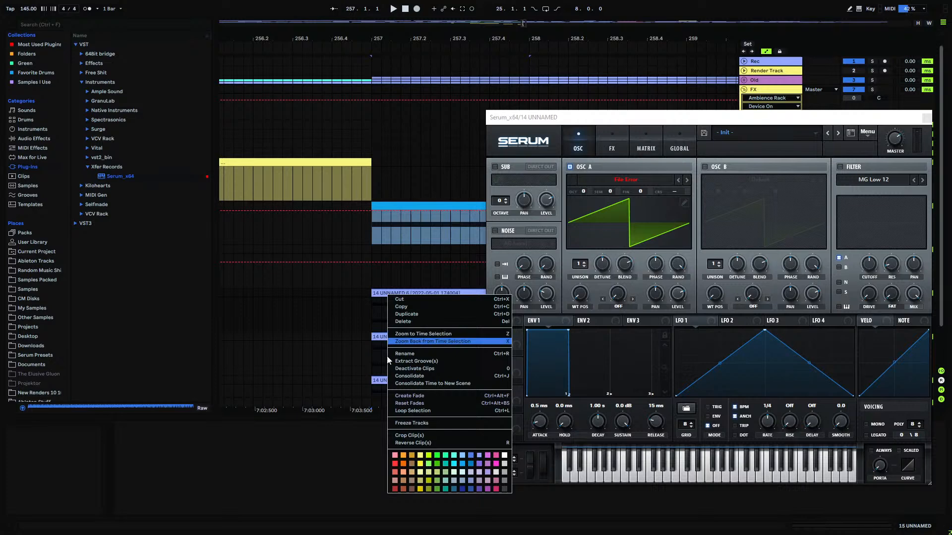
pyautogui.click(372, 331)
pyautogui.click(407, 294)
pyautogui.rightClick(407, 295)
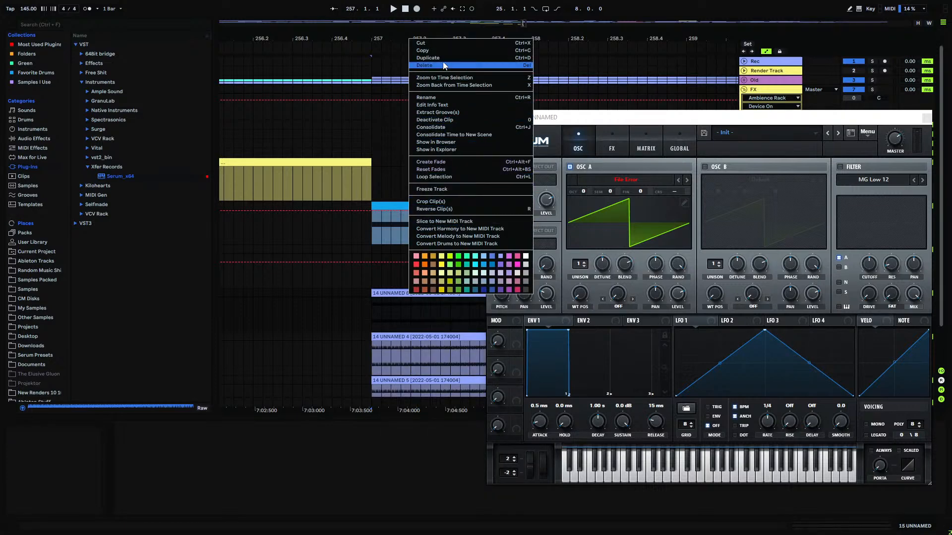
pyautogui.click(453, 142)
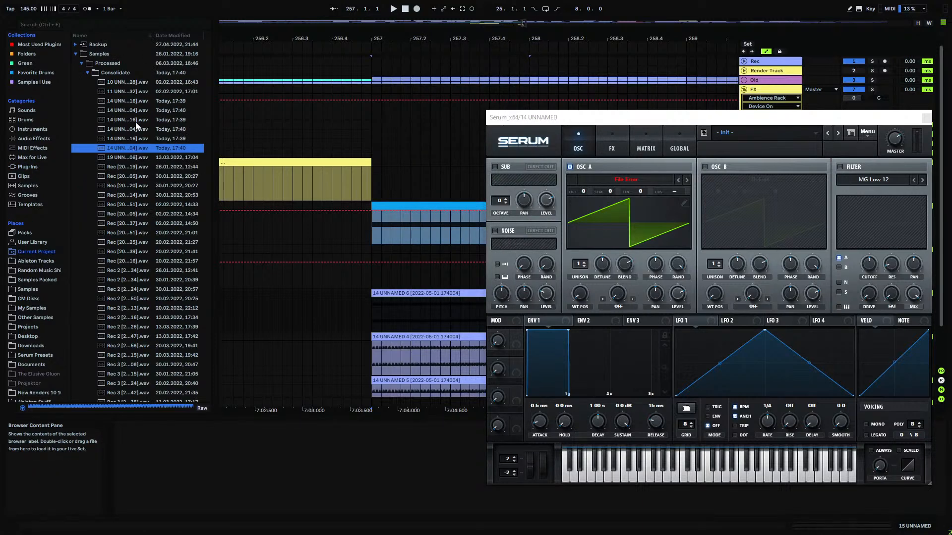
pyautogui.click(137, 101)
pyautogui.moveTo(136, 101); pyautogui.dragTo(630, 204)
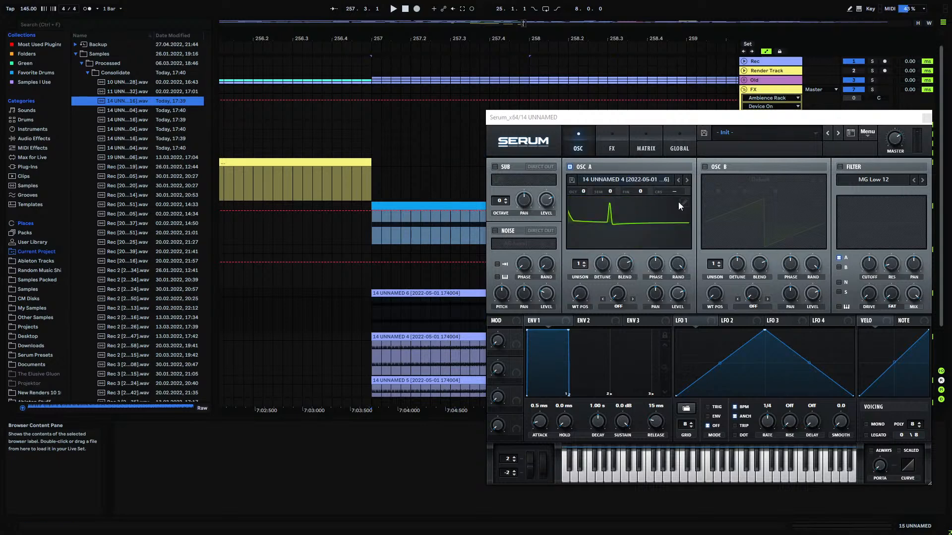
pyautogui.moveTo(582, 293)
pyautogui.mouseDown()
pyautogui.moveTo(602, 251)
pyautogui.moveTo(590, 285)
pyautogui.mouseUp()
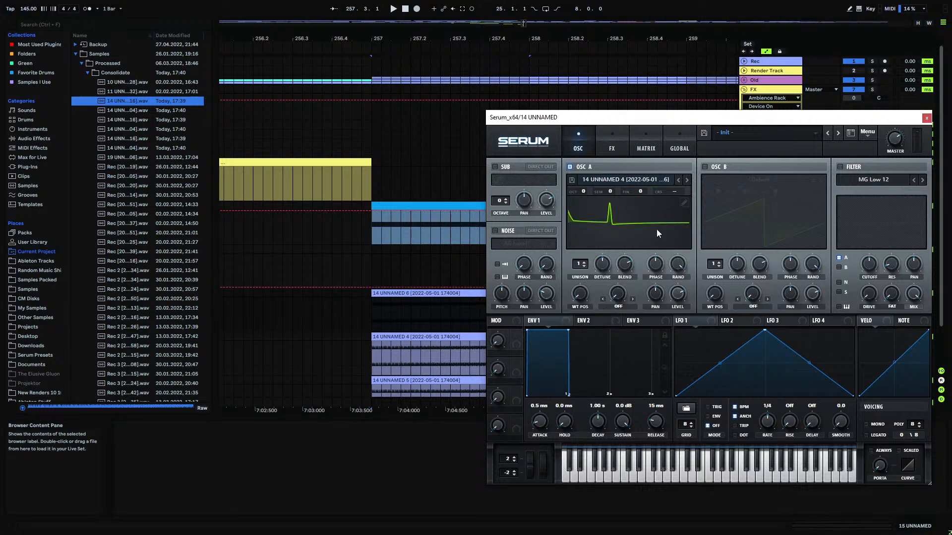
# - Open oscillator A's wavetable editor and split the table into frames at the note C1
pyautogui.click(684, 203)
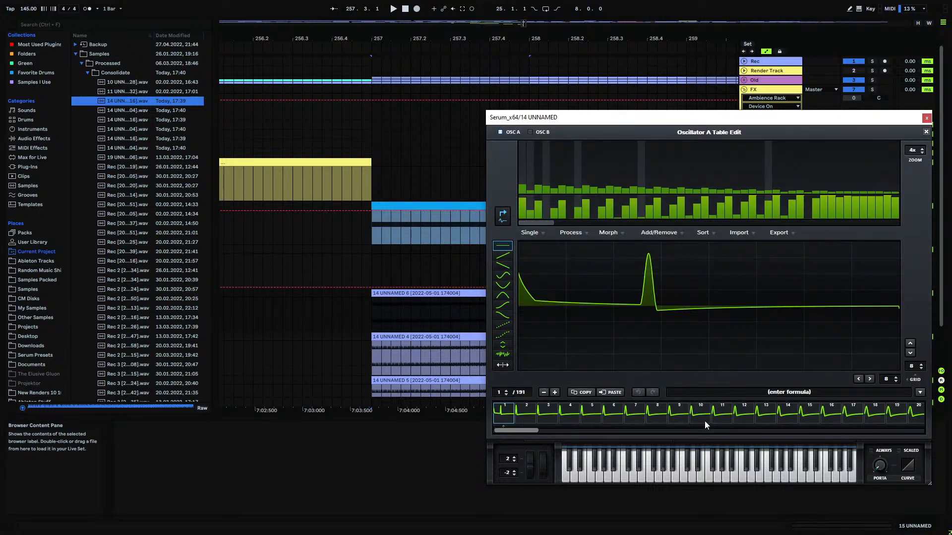
pyautogui.click(813, 391)
pyautogui.write('C')
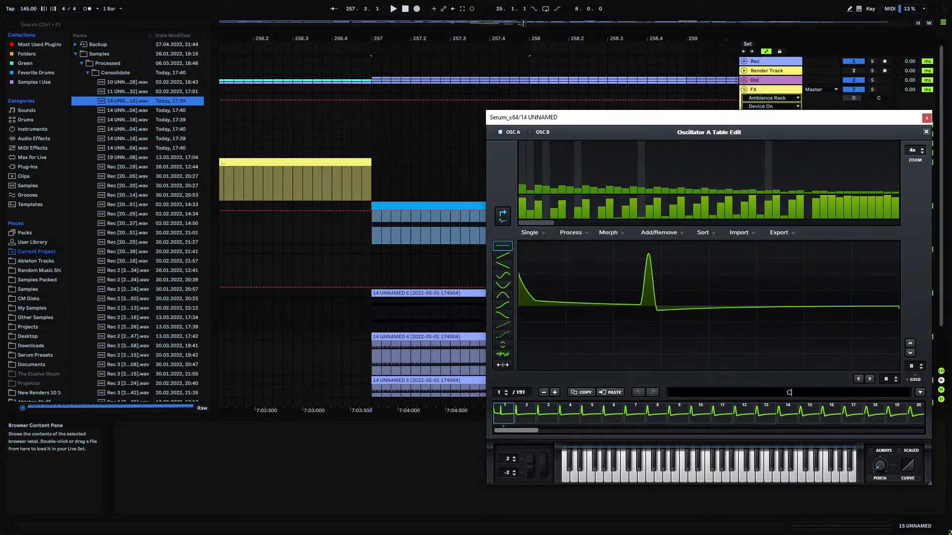
pyautogui.press('Return')
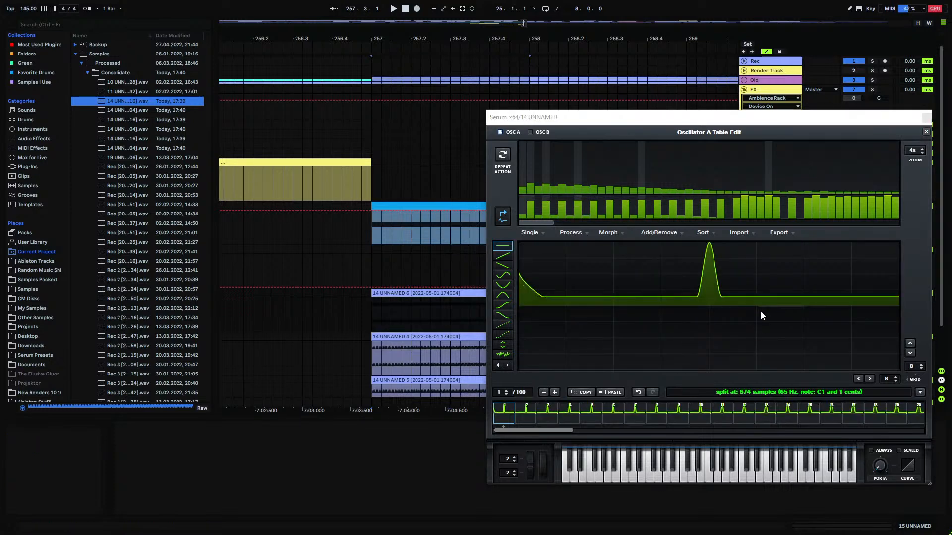
# - Examine the split wavetable's frames from the last ones back to the first to check how the waveform evolves
pyautogui.moveTo(558, 429); pyautogui.dragTo(480, 445)
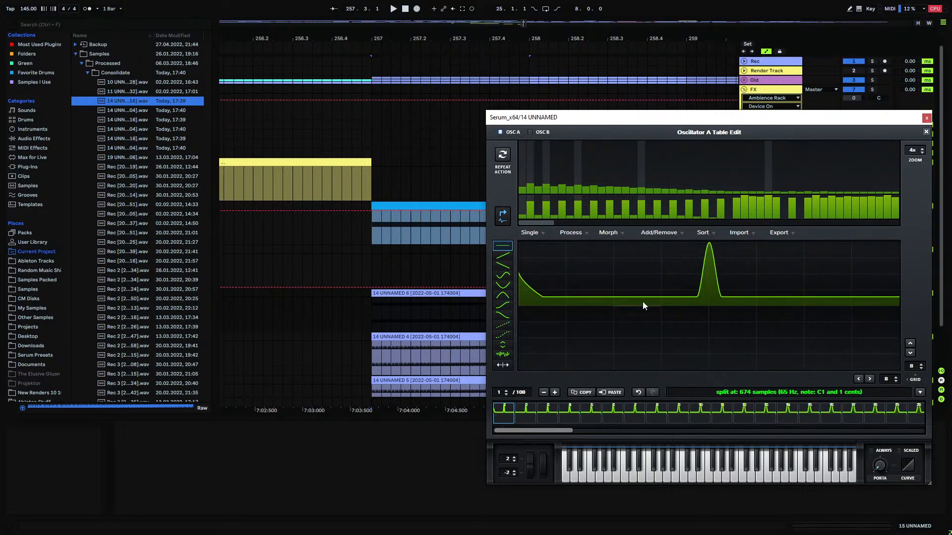
pyautogui.moveTo(525, 431); pyautogui.dragTo(896, 424)
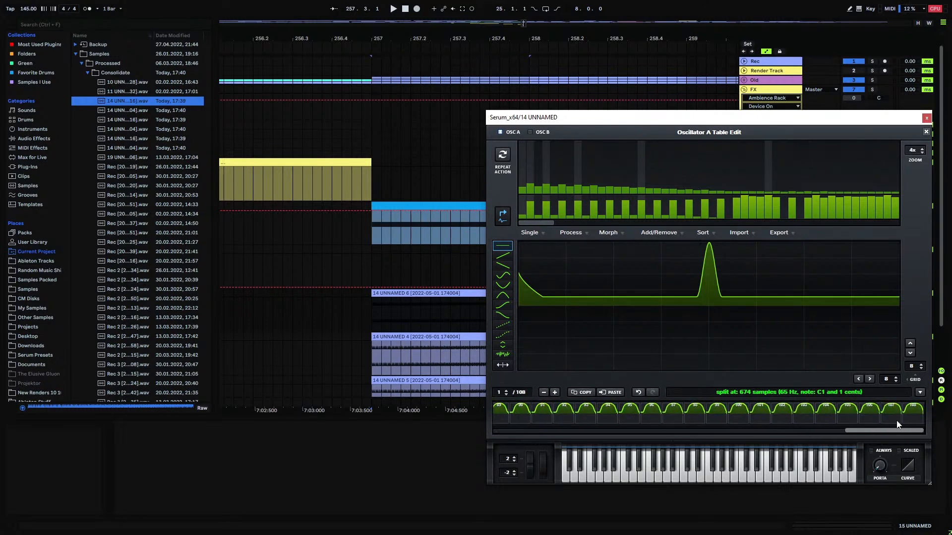
pyautogui.click(906, 413)
pyautogui.click(877, 415)
pyautogui.click(844, 417)
pyautogui.click(783, 417)
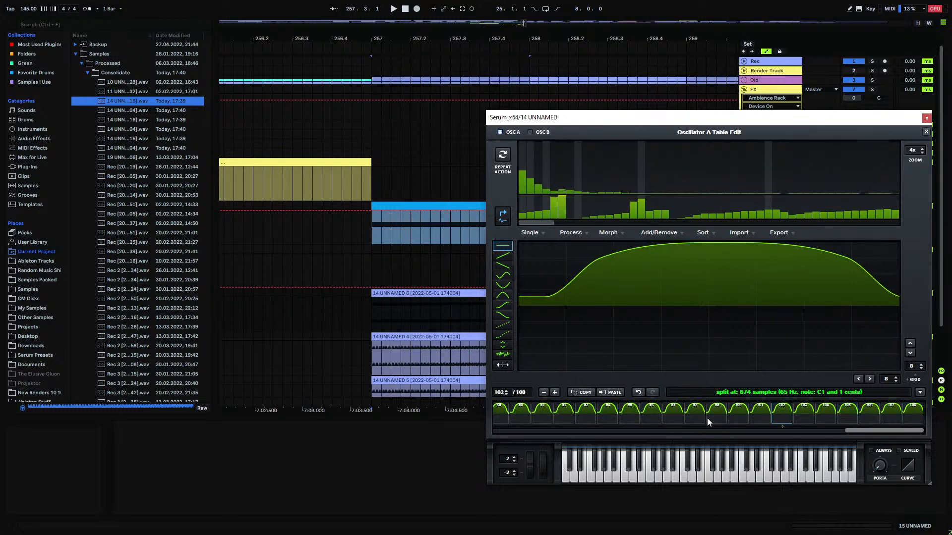
pyautogui.click(669, 419)
pyautogui.click(564, 421)
pyautogui.click(526, 417)
pyautogui.moveTo(850, 432); pyautogui.dragTo(450, 444)
pyautogui.click(510, 415)
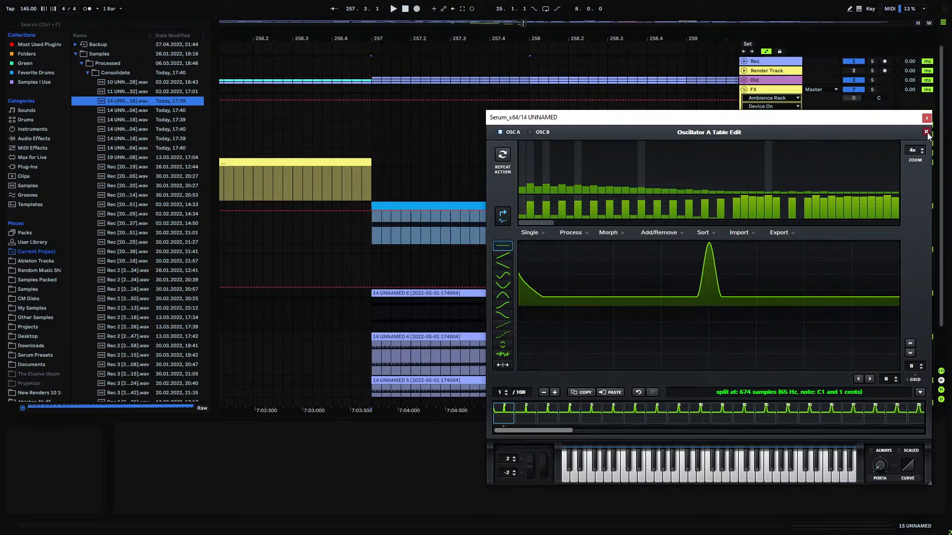
# - Load the next two consolidated "14 UNNAMED" samples in turn into oscillator A's wavetable editor, and close the Serum window
pyautogui.moveTo(128, 110); pyautogui.dragTo(624, 335)
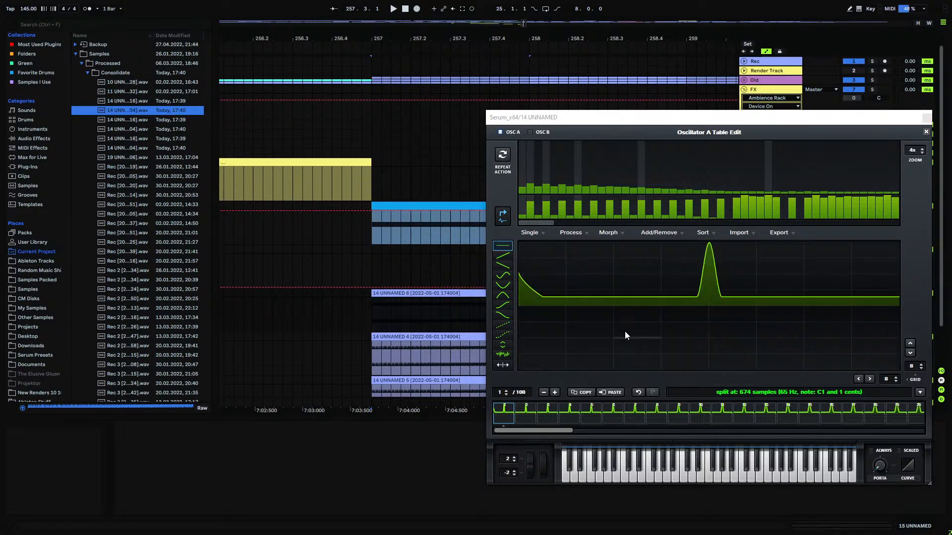
pyautogui.moveTo(190, 119); pyautogui.dragTo(578, 327)
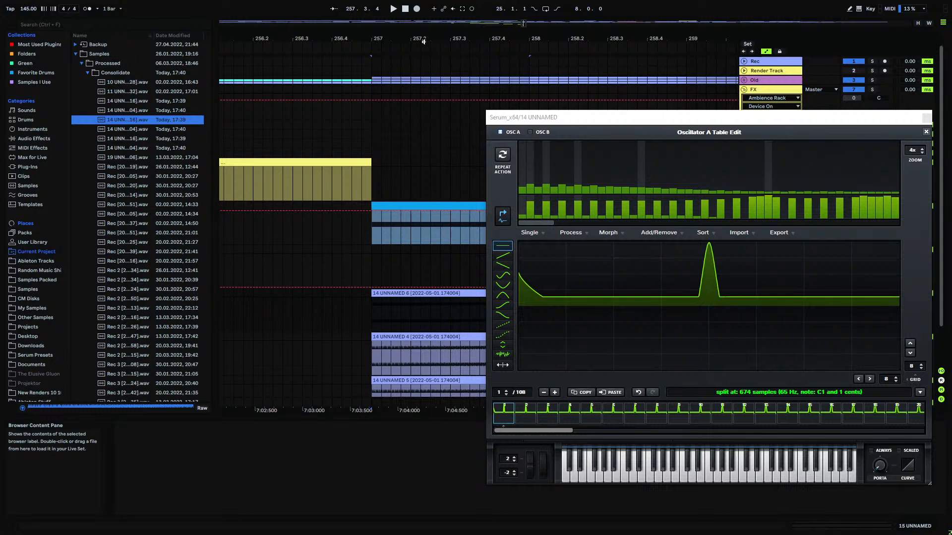
pyautogui.click(925, 118)
# - Examine the waveforms of the three consolidated clips at bar 257, marking a short stretch on track 15
pyautogui.moveTo(372, 38); pyautogui.dragTo(391, 57)
pyautogui.click(322, 325)
pyautogui.scroll(-2, 326, 297)
pyautogui.click(330, 268)
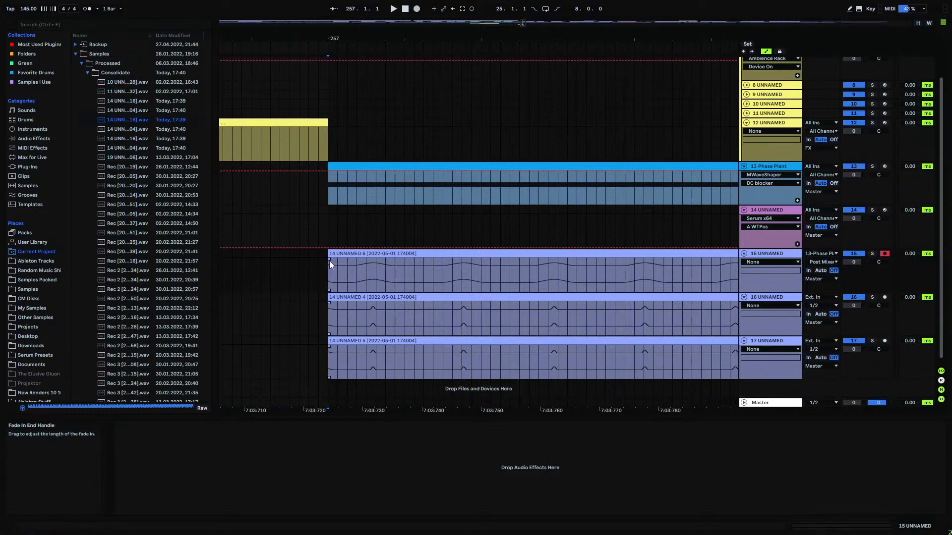
pyautogui.moveTo(341, 257); pyautogui.dragTo(349, 256)
pyautogui.click(405, 275)
pyautogui.moveTo(407, 275); pyautogui.dragTo(421, 275)
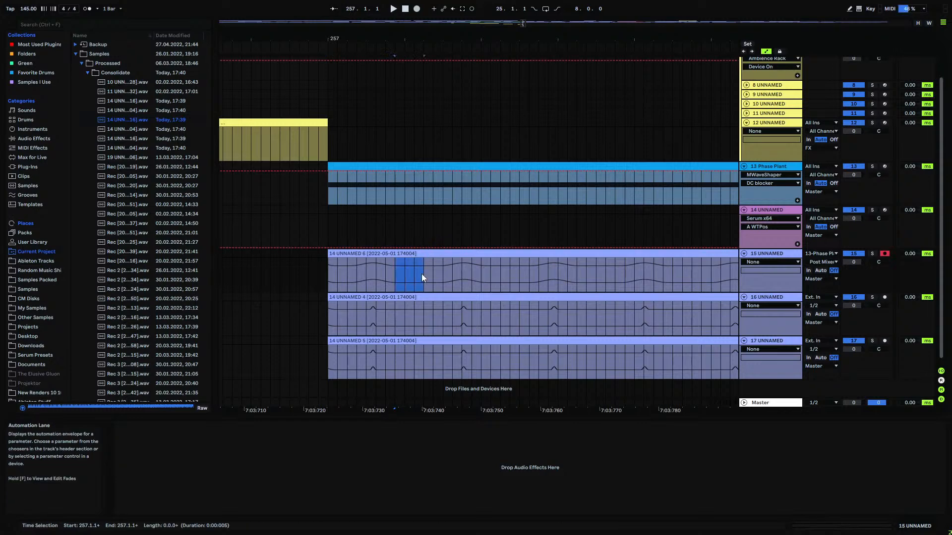
# - Add MWaveShaper from the MeldaProduction Distortion effects to track 15, enable its DC blocker and close its window
pyautogui.click(30, 167)
pyautogui.click(88, 167)
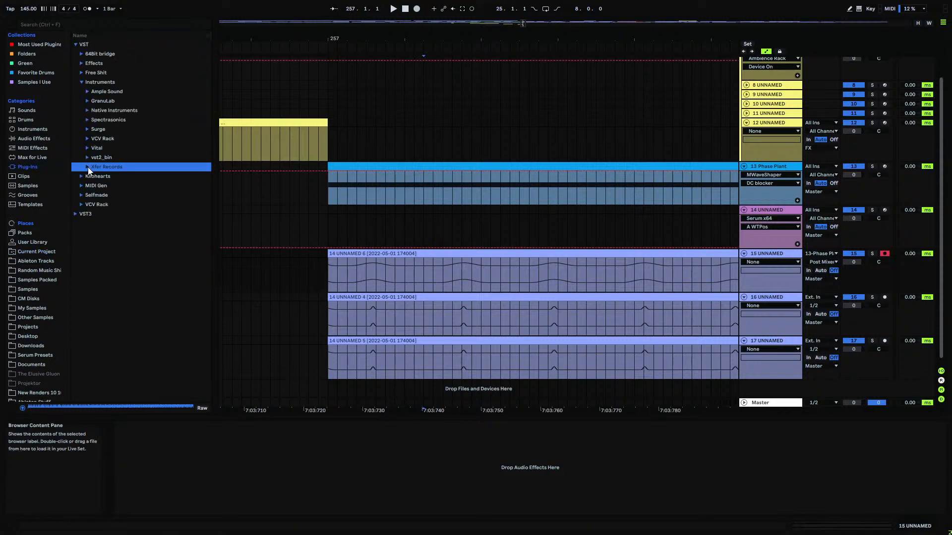
pyautogui.click(82, 83)
pyautogui.click(80, 64)
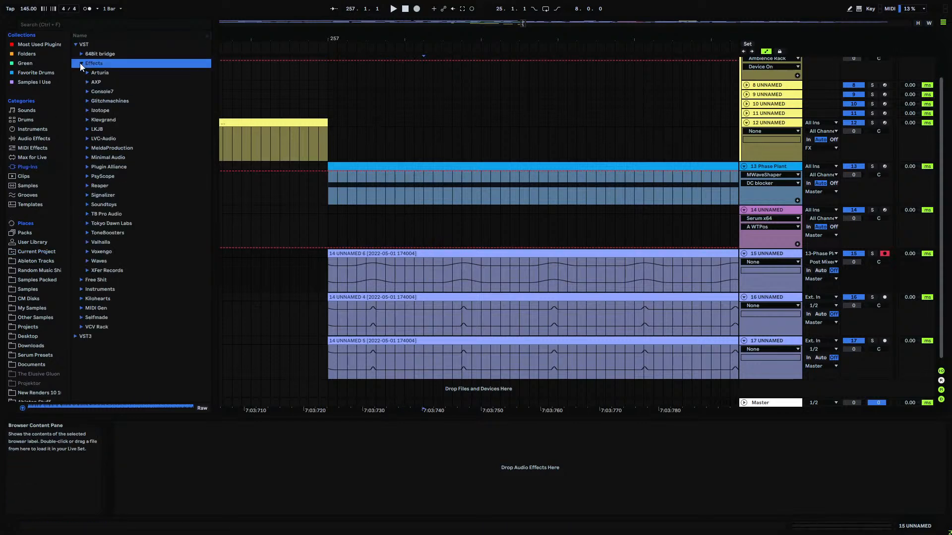
pyautogui.click(88, 148)
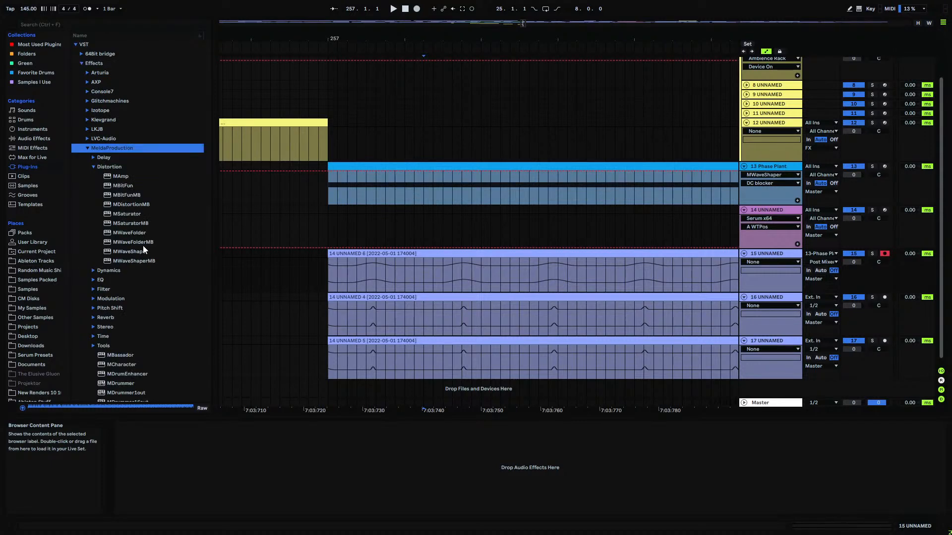
pyautogui.moveTo(133, 255); pyautogui.dragTo(364, 269)
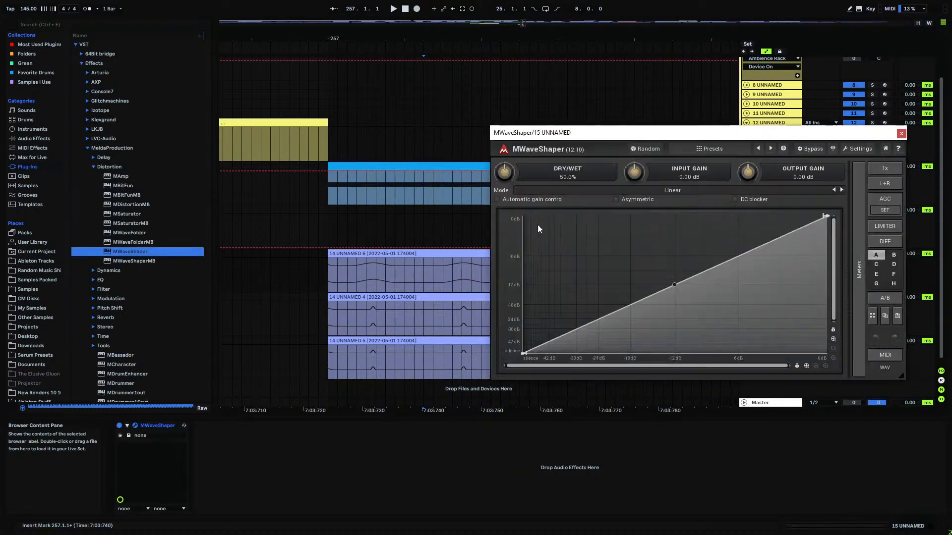
pyautogui.click(901, 133)
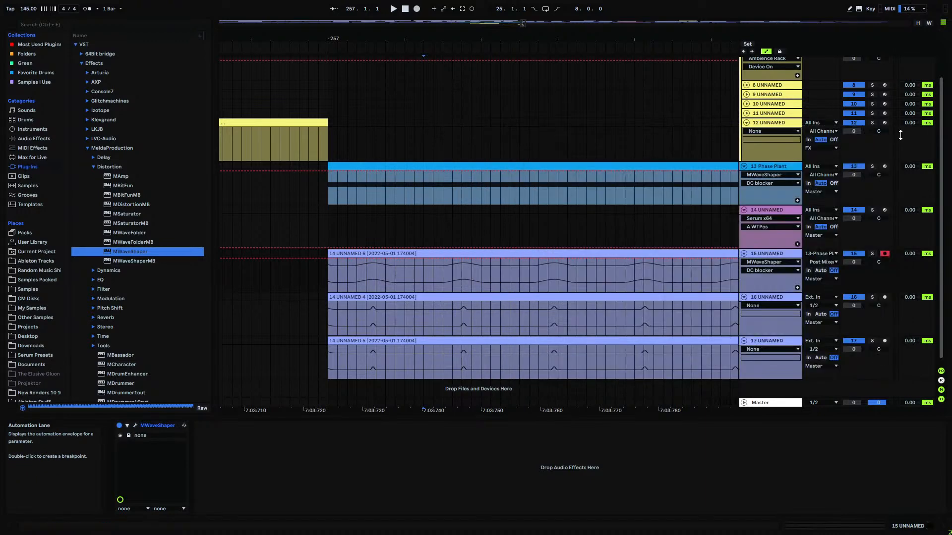
# - Create a new audio track below track 17 and set its audio input to 15 UNNAMED
pyautogui.click(767, 253)
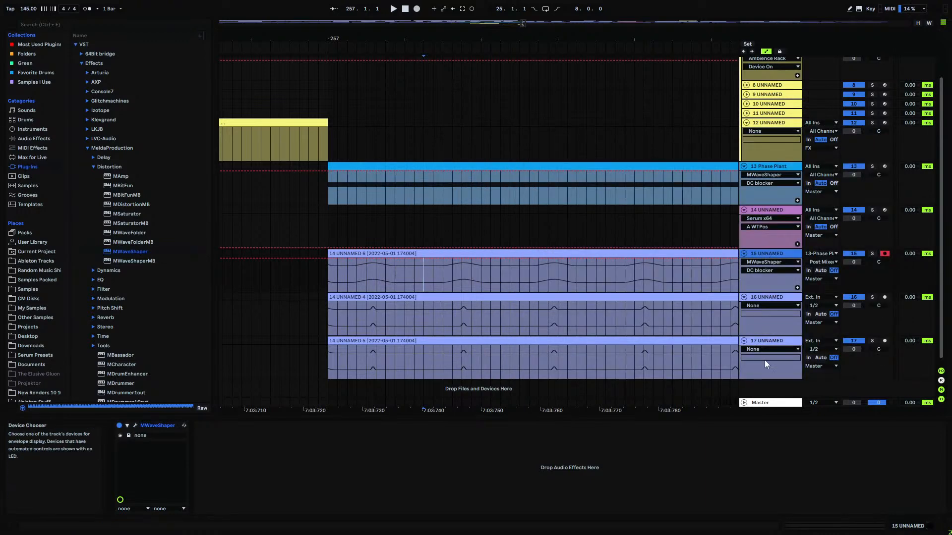
pyautogui.click(776, 342)
pyautogui.hotkey('ctrl', 't')
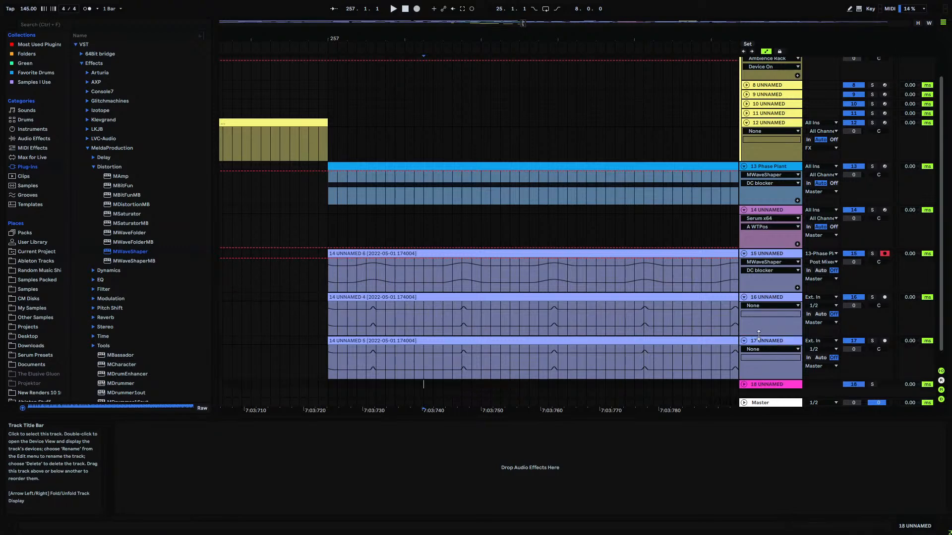
pyautogui.click(813, 370)
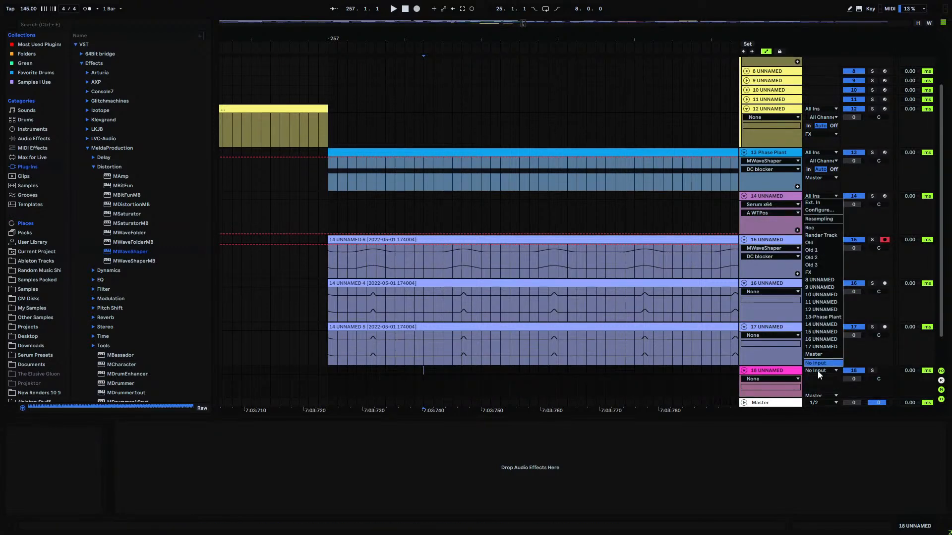
pyautogui.click(832, 332)
pyautogui.scroll(-2, 496, 299)
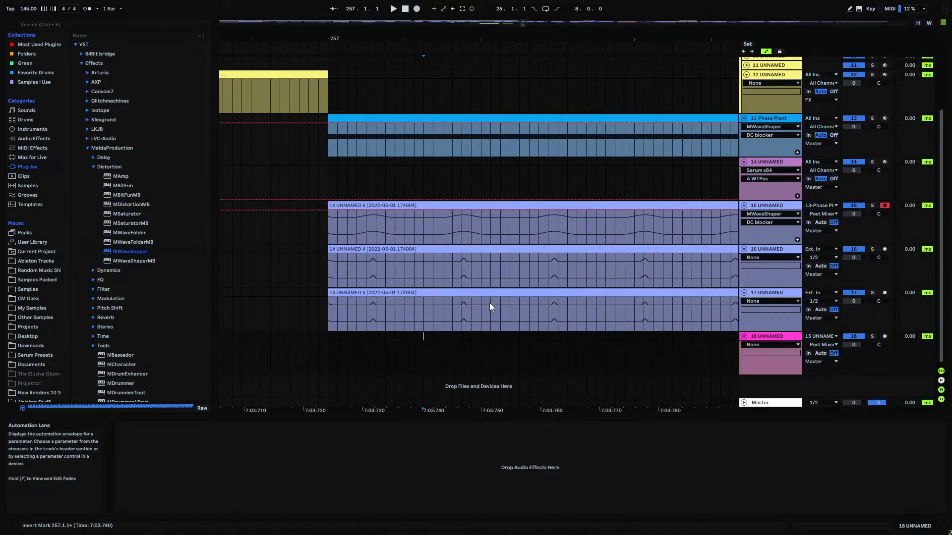
# - Arm track 18 and record a short take of track 15's output from bar 257
pyautogui.click(325, 333)
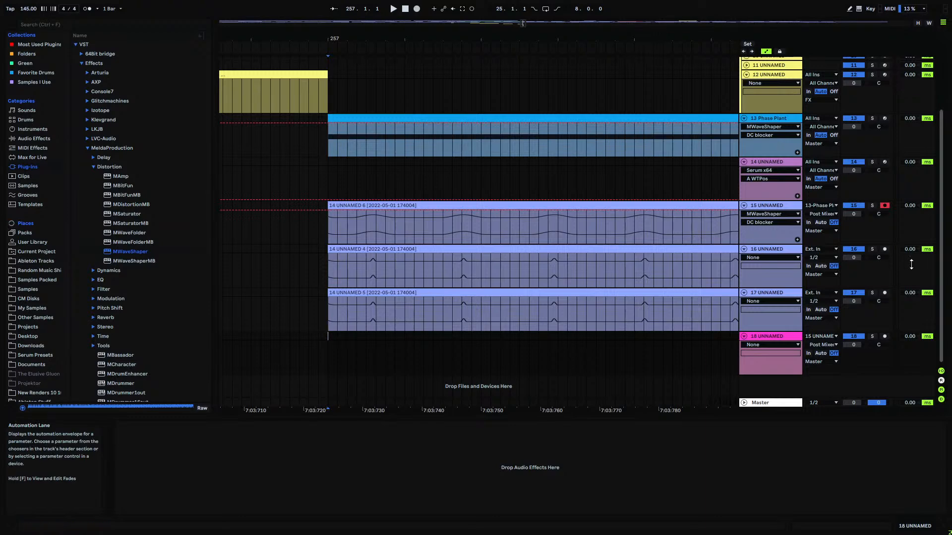
pyautogui.click(885, 337)
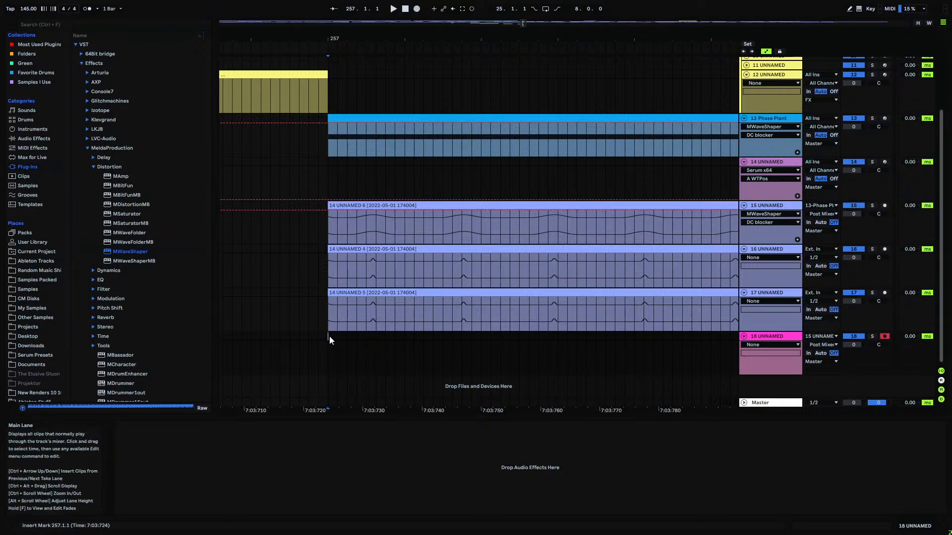
pyautogui.click(416, 9)
pyautogui.click(405, 10)
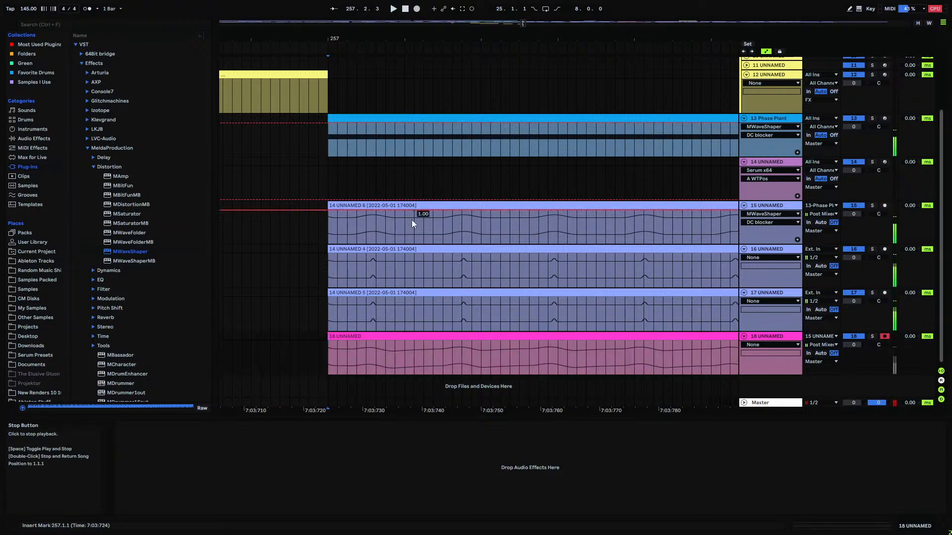
# - Compare the take on track 18 with the source clips and play it back from bar 257
pyautogui.click(462, 358)
pyautogui.moveTo(424, 30); pyautogui.dragTo(421, 5)
pyautogui.moveTo(364, 30); pyautogui.dragTo(364, 38)
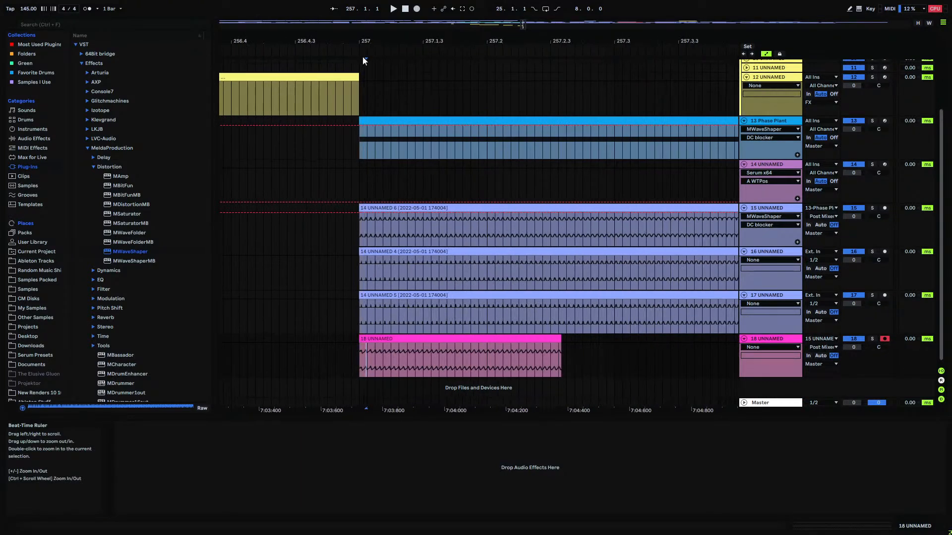
pyautogui.click(359, 362)
pyautogui.press('space')
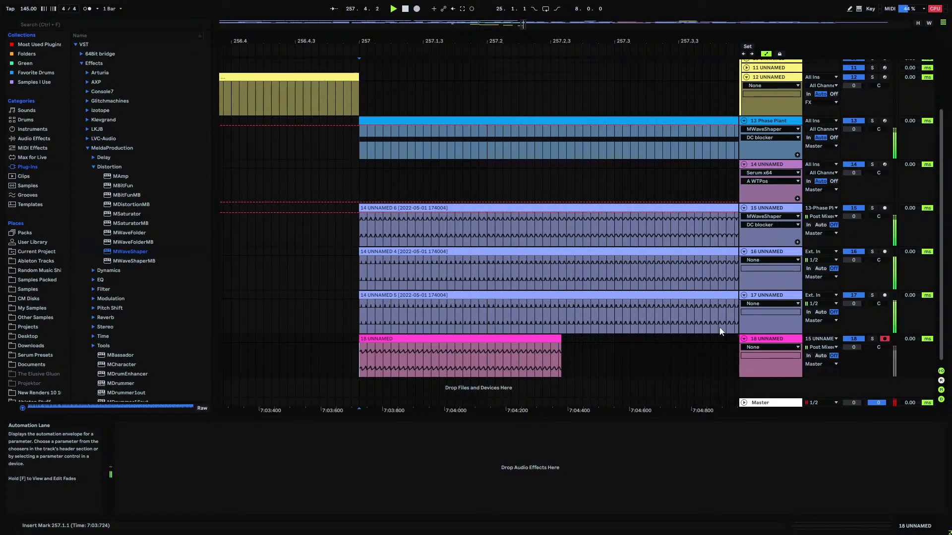
# - Disable the DC blocker in track 15's MWaveShaper and briefly play the arrangement
pyautogui.click(770, 209)
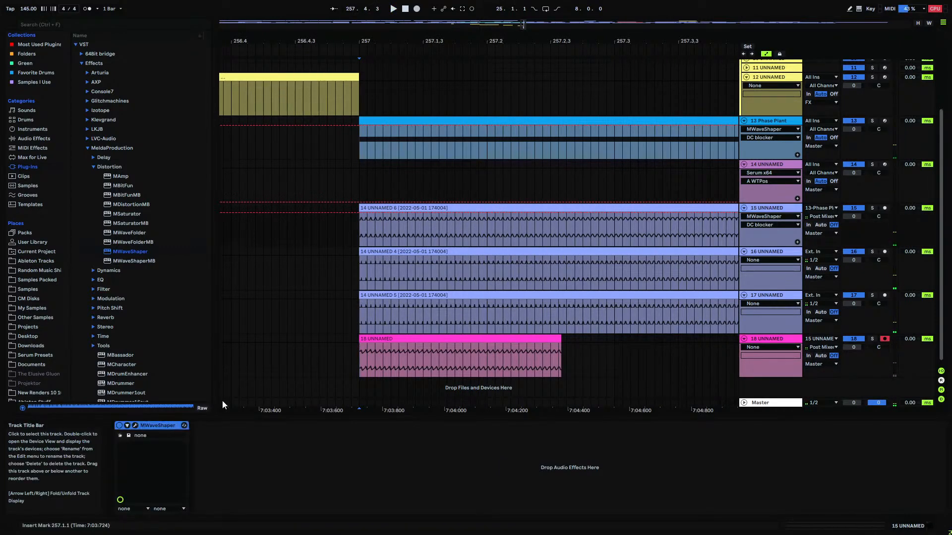
pyautogui.click(135, 426)
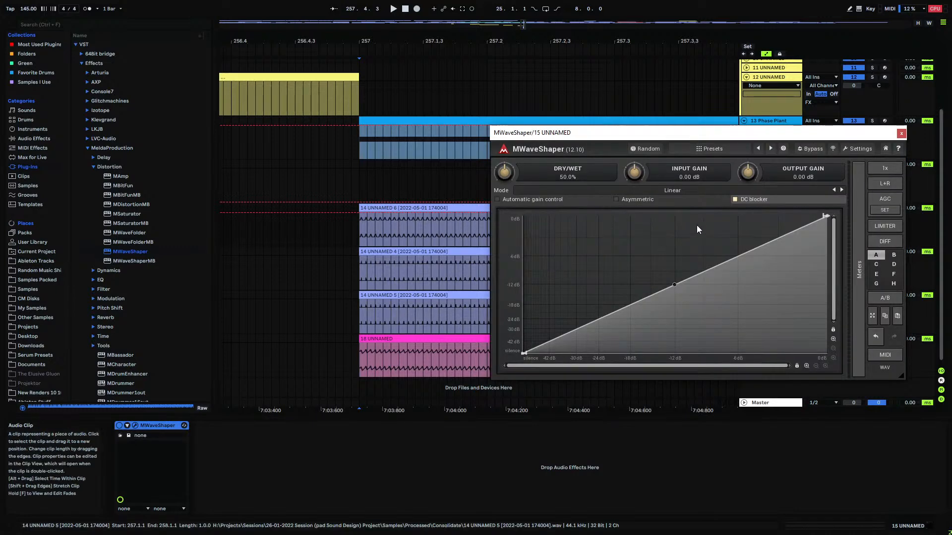
pyautogui.click(753, 201)
pyautogui.press('space')
pyautogui.press('space')
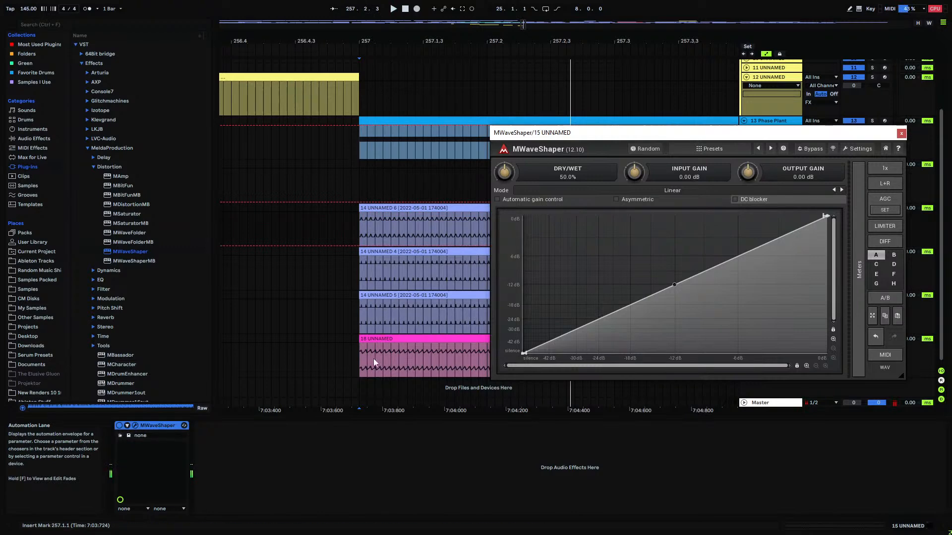
# - Record a new take of track 15's output on track 18 from bar 257 and close the MWaveShaper window
pyautogui.click(354, 360)
pyautogui.click(417, 9)
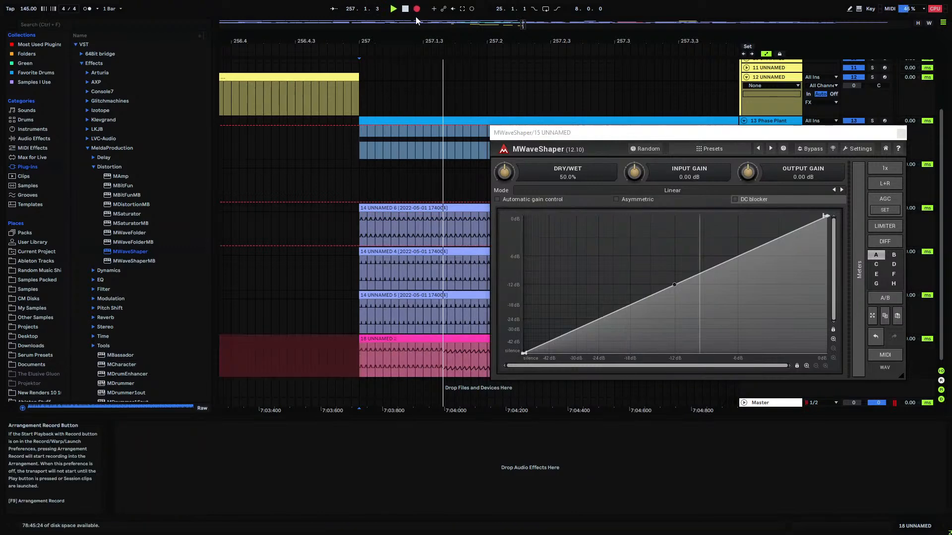
pyautogui.press('space')
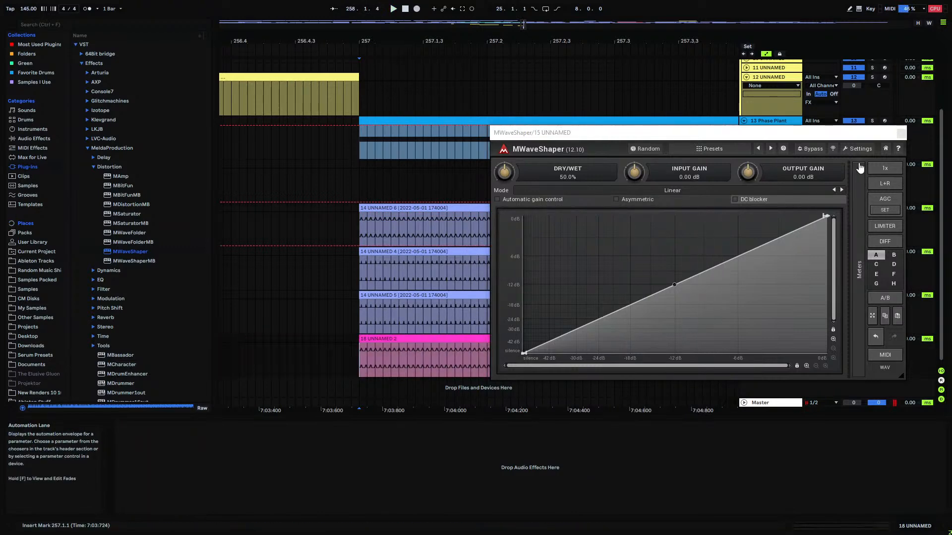
pyautogui.click(900, 132)
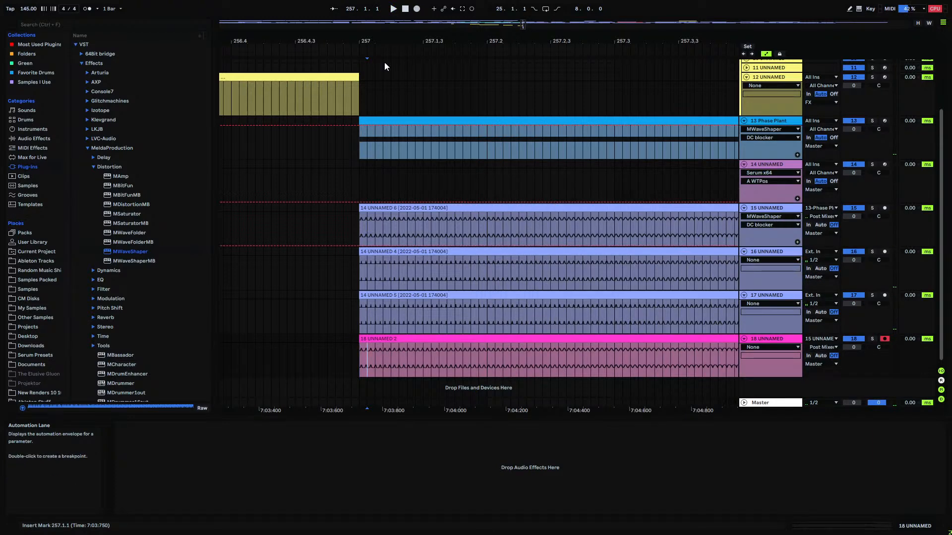
# - Split the track 18 recording to isolate a short slice at the dip before bar 258 and another after bar 258
pyautogui.moveTo(385, 41); pyautogui.dragTo(367, 23)
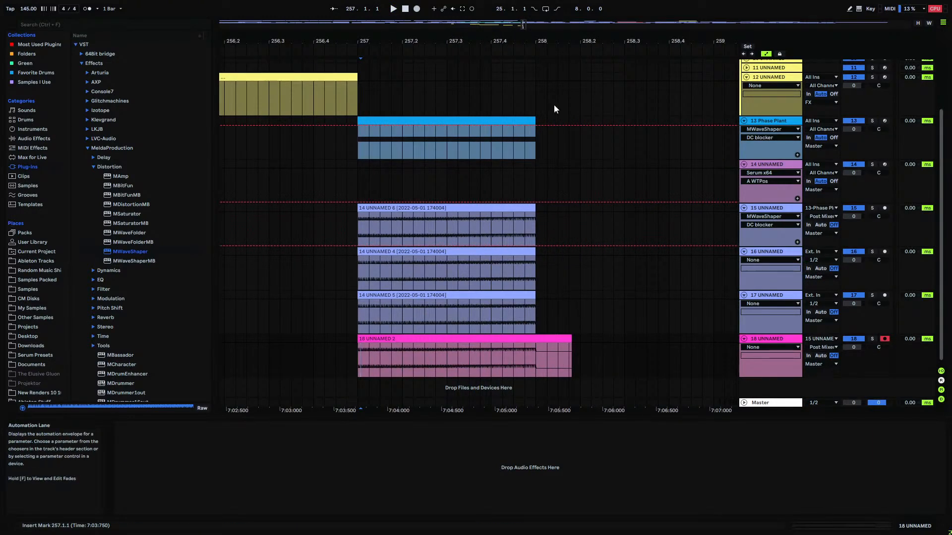
pyautogui.moveTo(536, 40); pyautogui.dragTo(476, 157)
pyautogui.click(493, 356)
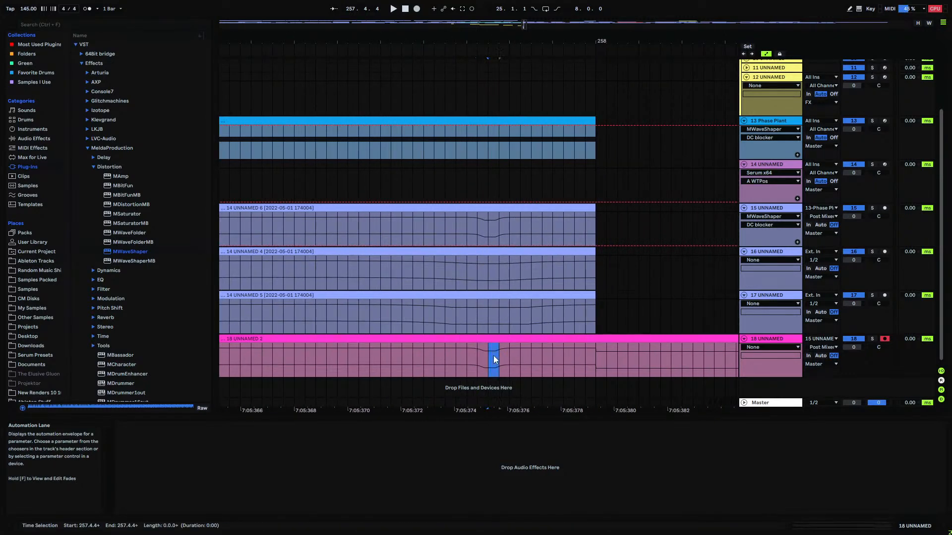
pyautogui.click(621, 352)
pyautogui.moveTo(488, 358); pyautogui.dragTo(498, 341)
pyautogui.click(648, 358)
pyautogui.hotkey('ctrl', 'e')
pyautogui.moveTo(648, 358); pyautogui.dragTo(657, 361)
pyautogui.click(621, 338)
pyautogui.click(669, 316)
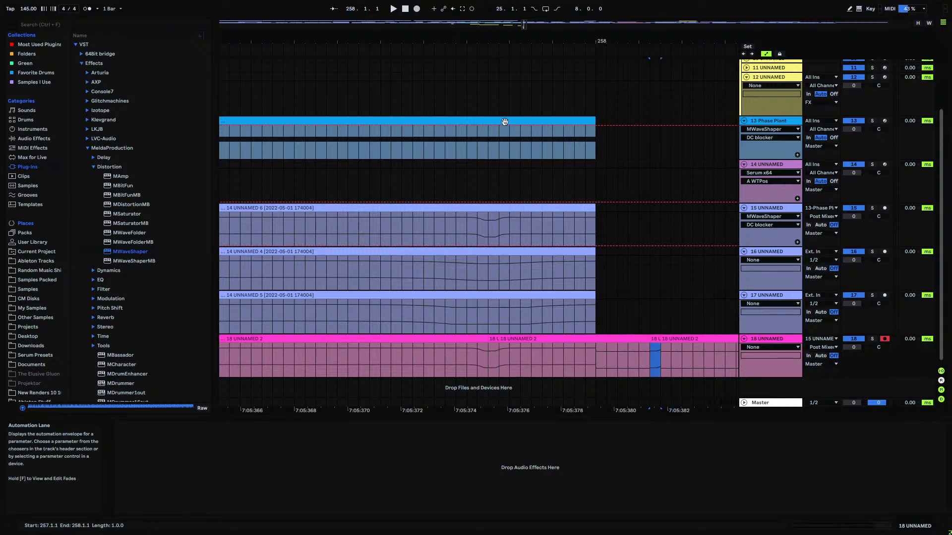
# - Delete all the recorded clip pieces from track 18
pyautogui.moveTo(603, 42); pyautogui.dragTo(643, 1)
pyautogui.click(653, 338)
pyautogui.keyDown('shift'); pyautogui.click(608, 340); pyautogui.keyUp('shift')
pyautogui.press('Delete')
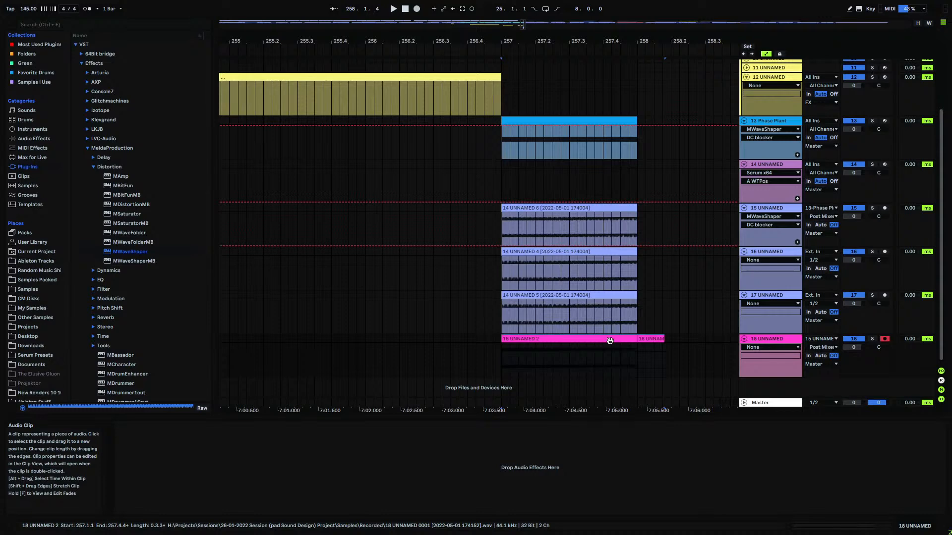
# - Reshape track 15's MWaveShaper curve to silence inputs below about -44 dB, with a raised curved segment above it, and close the window
pyautogui.click(746, 221)
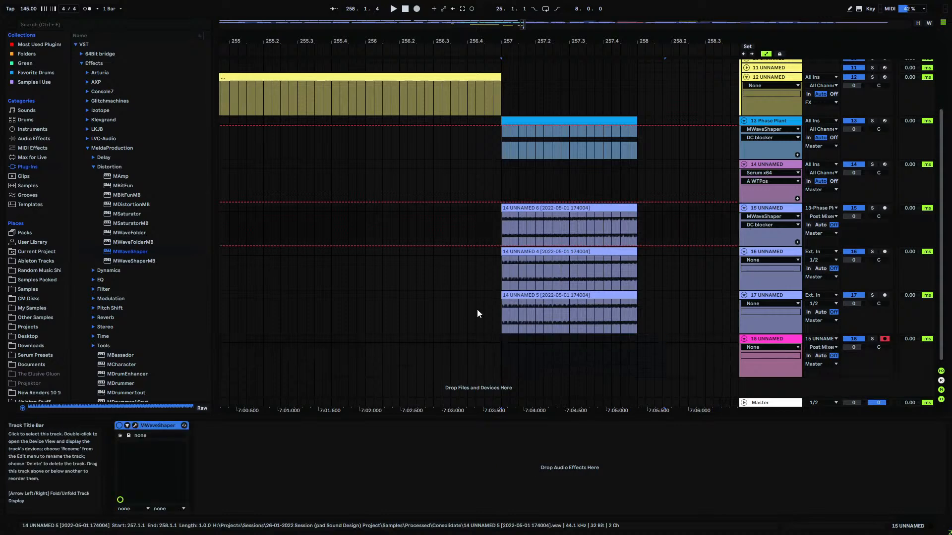
pyautogui.click(135, 425)
pyautogui.click(576, 329)
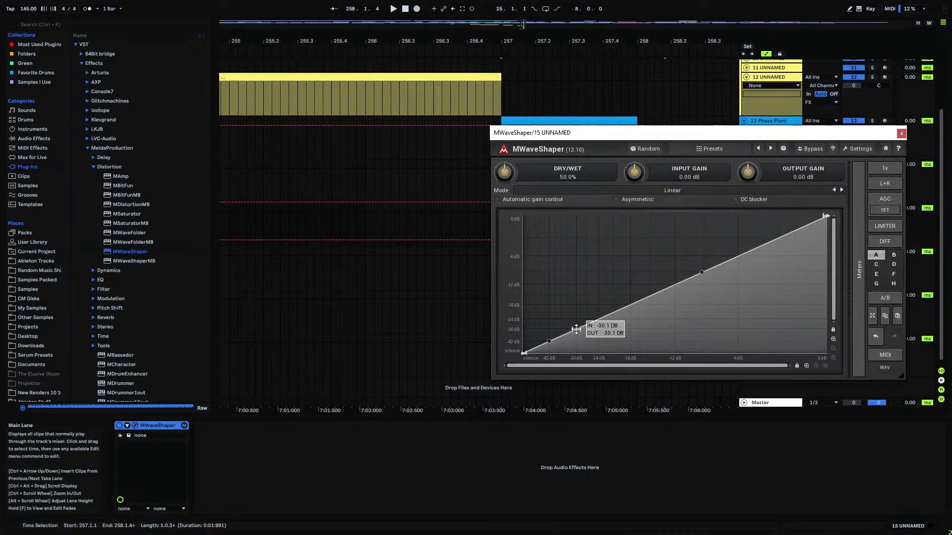
pyautogui.moveTo(566, 338); pyautogui.dragTo(573, 393)
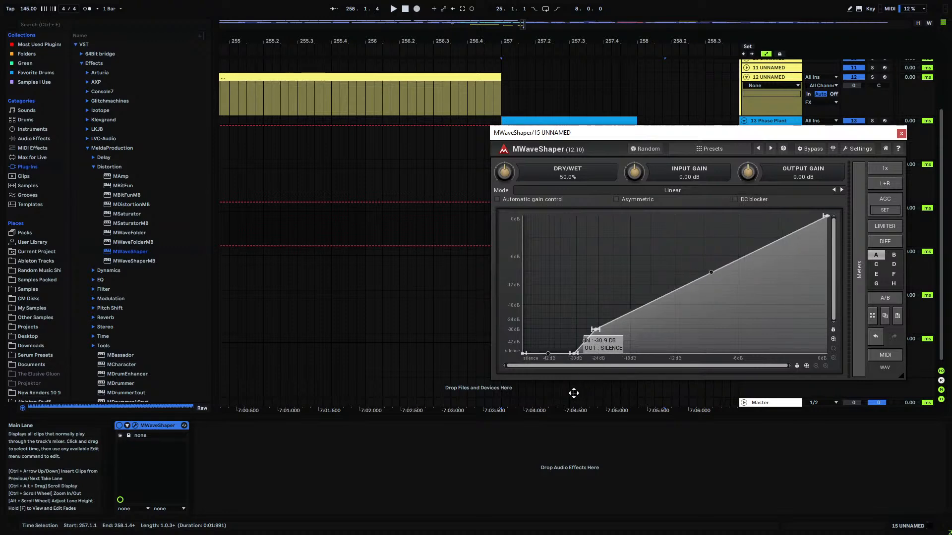
pyautogui.moveTo(596, 329); pyautogui.dragTo(596, 295)
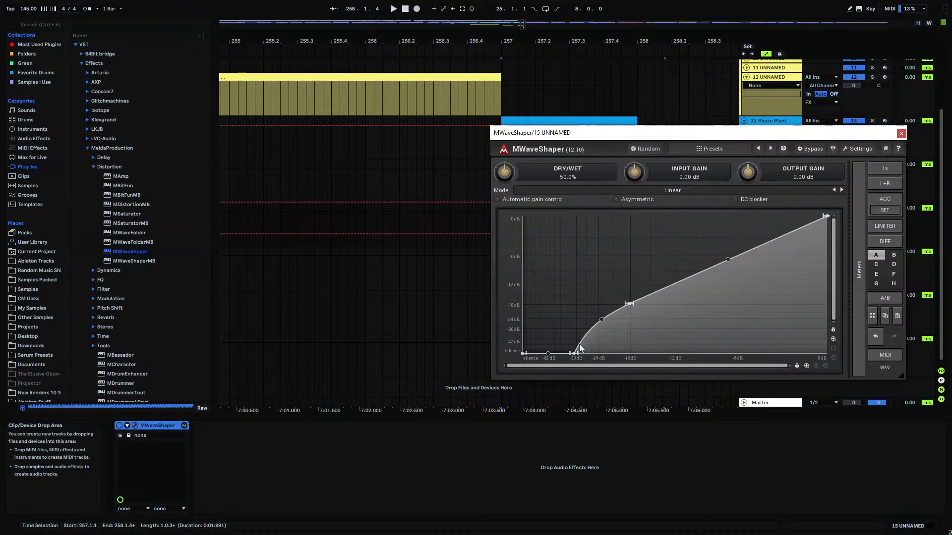
pyautogui.moveTo(572, 355); pyautogui.dragTo(549, 365)
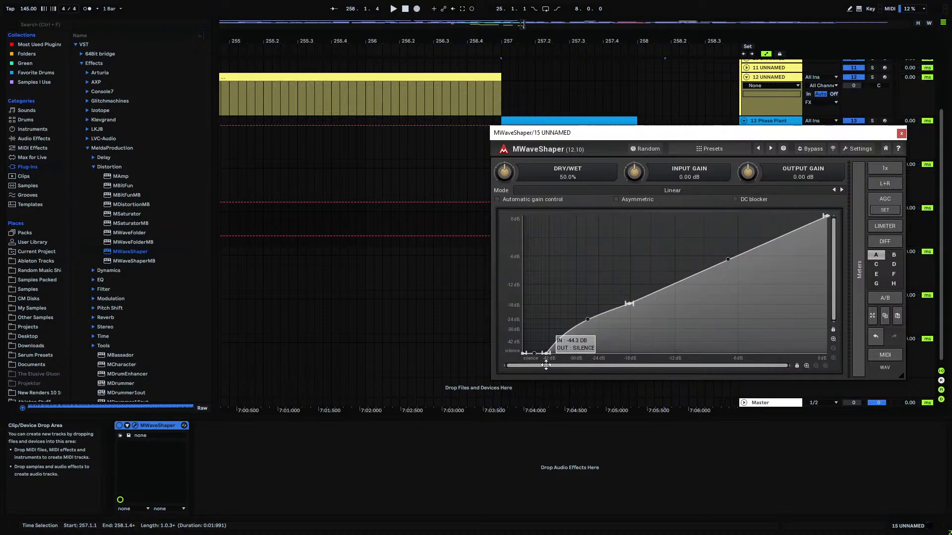
pyautogui.moveTo(589, 323); pyautogui.dragTo(589, 324)
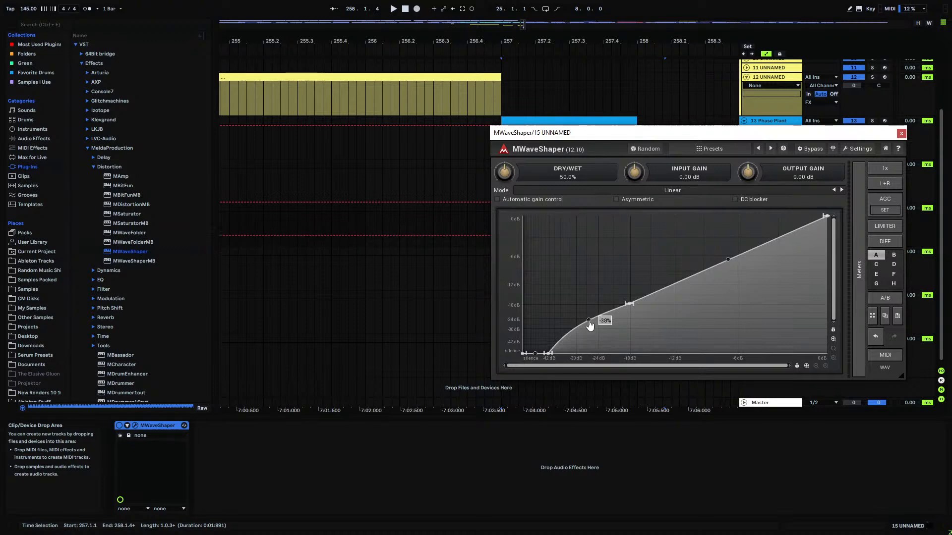
pyautogui.click(901, 134)
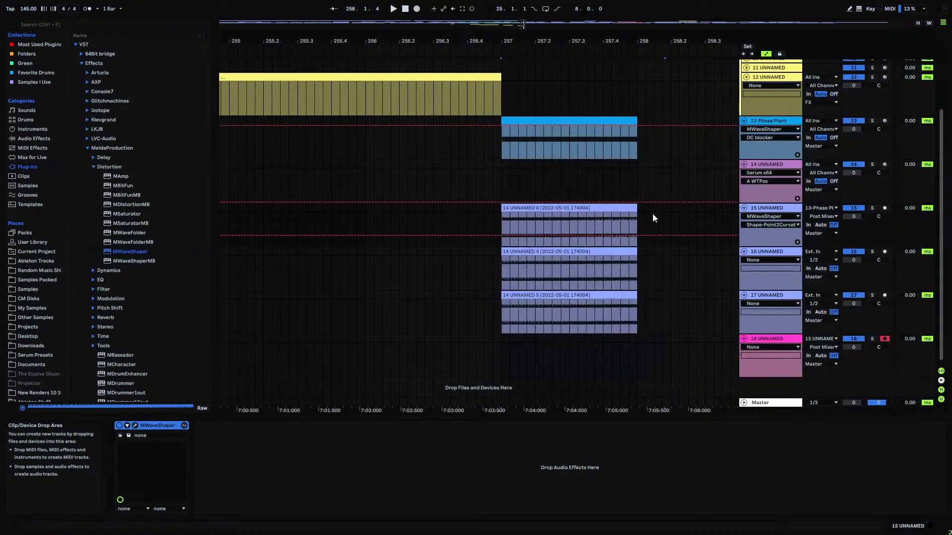
# - Record another take of track 15's output on track 18, starting from bar 257
pyautogui.click(505, 220)
pyautogui.click(501, 343)
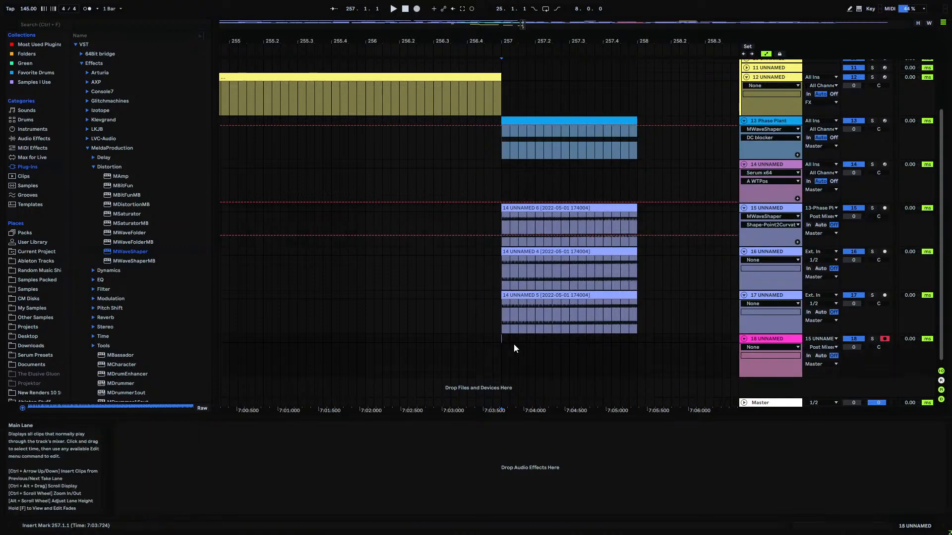
pyautogui.click(416, 9)
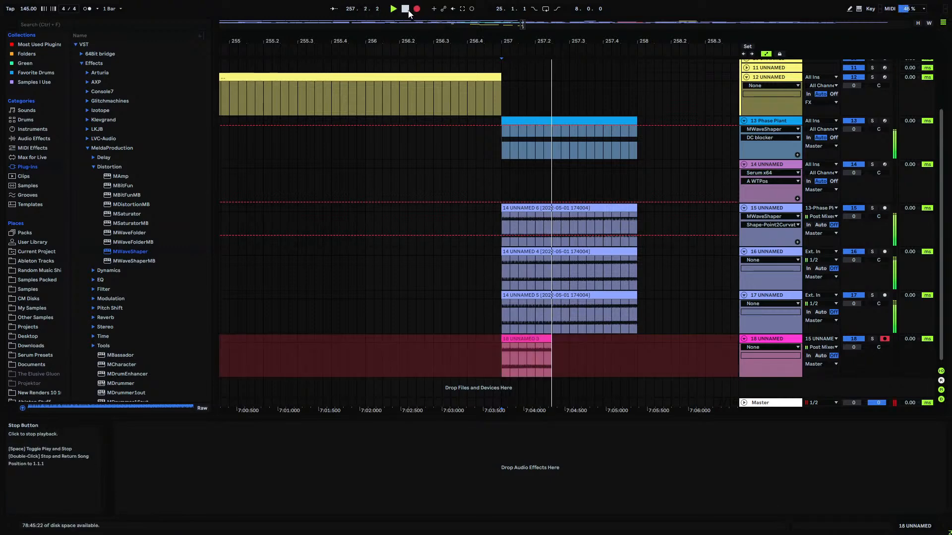
pyautogui.click(406, 9)
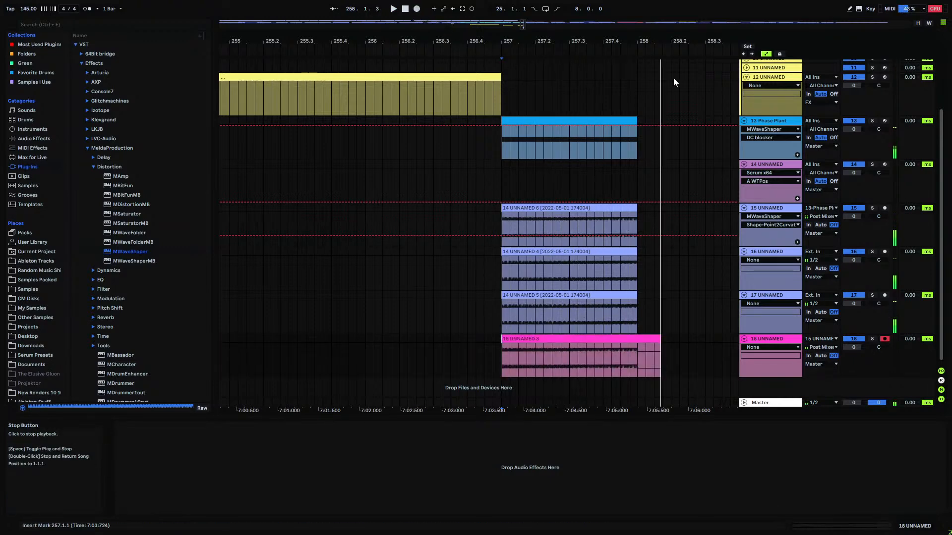
# - Select the short dip before bar 258 on track 18 and split the recording just after bar 258
pyautogui.moveTo(638, 41); pyautogui.dragTo(615, 223)
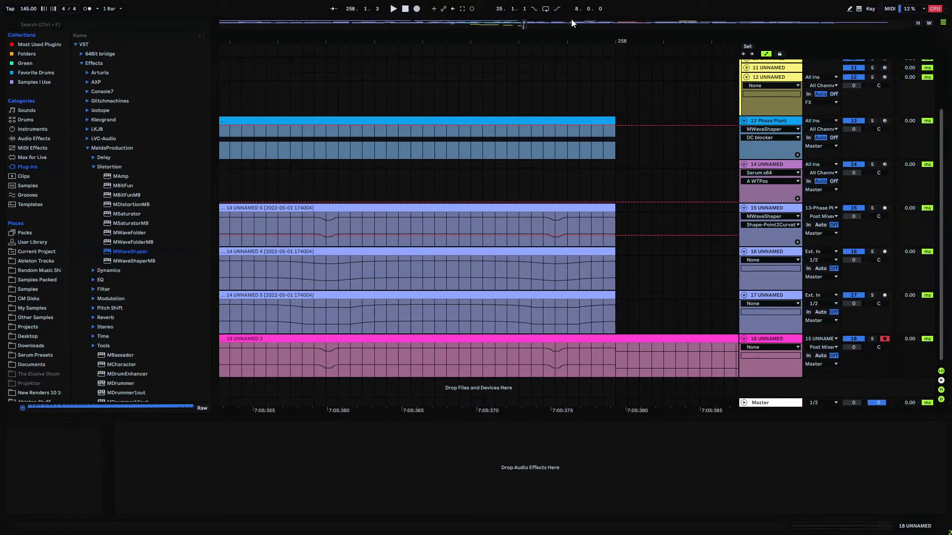
pyautogui.moveTo(506, 40); pyautogui.dragTo(433, 237)
pyautogui.press('Delete')
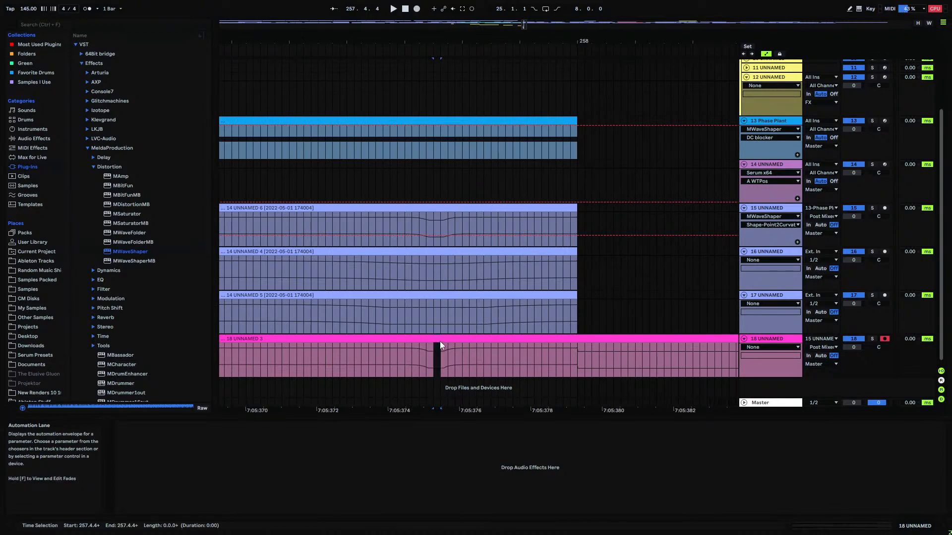
pyautogui.click(610, 299)
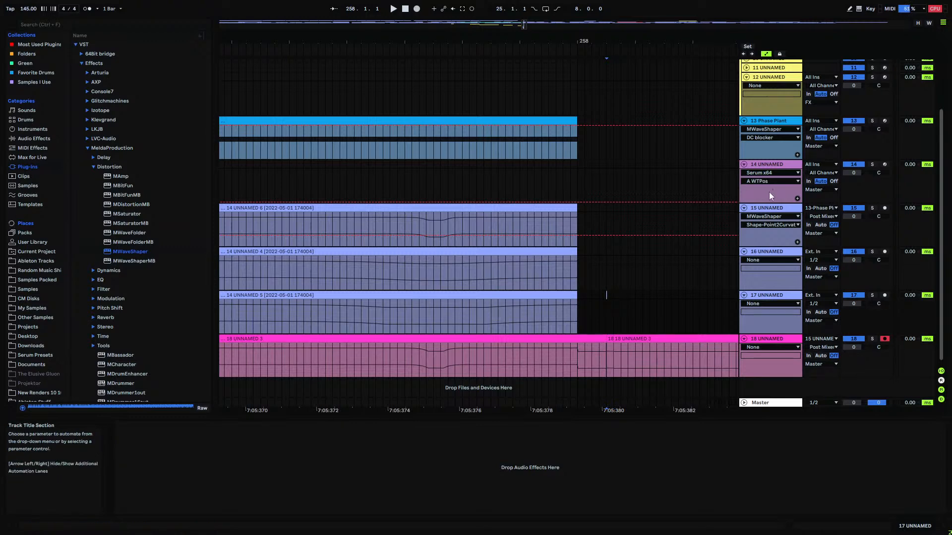
# - Open track 15's MWaveShaper and raise the curve's silence threshold to about -30 dB
pyautogui.click(768, 207)
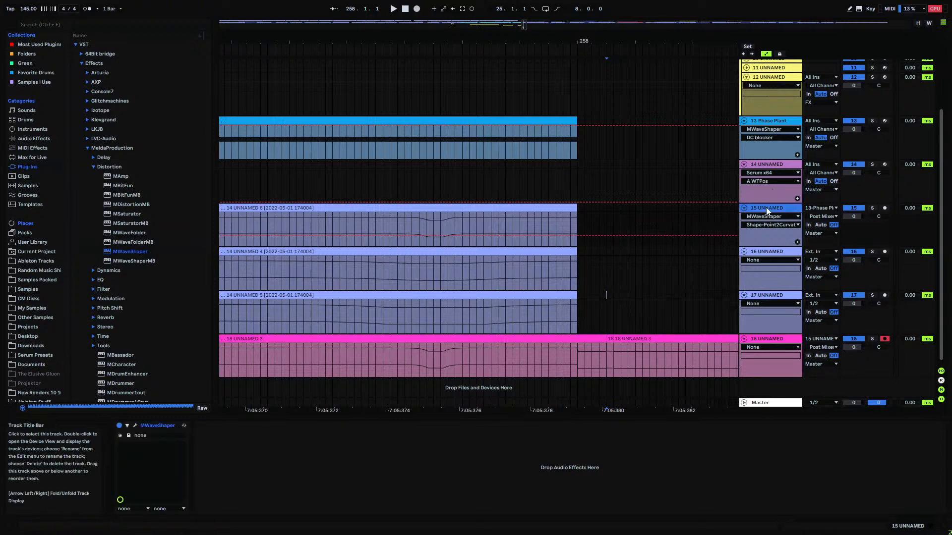
pyautogui.click(135, 425)
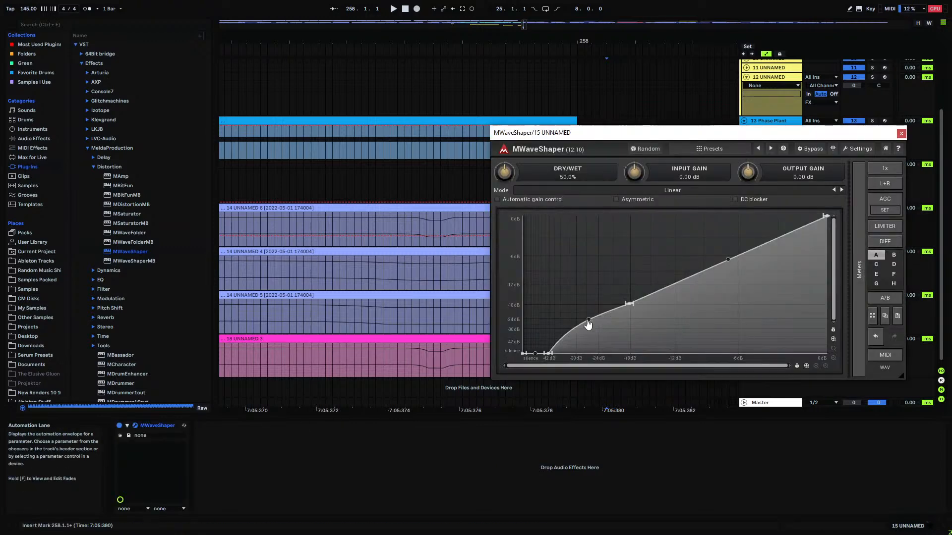
pyautogui.moveTo(548, 354); pyautogui.dragTo(574, 366)
# - Record track 15's output over the track 18 take from bar 257 with the -30 dB threshold
pyautogui.moveTo(462, 29); pyautogui.dragTo(446, 41)
pyautogui.click(269, 346)
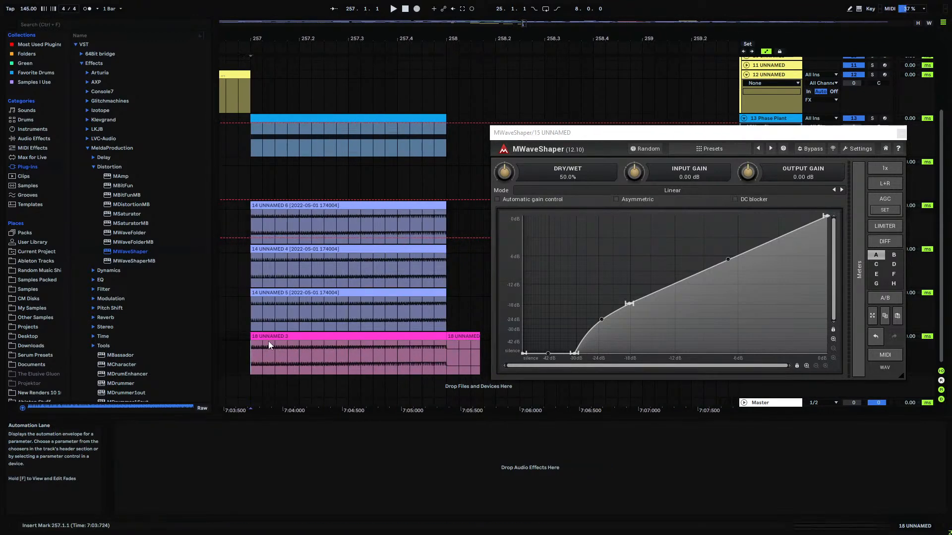
pyautogui.click(416, 8)
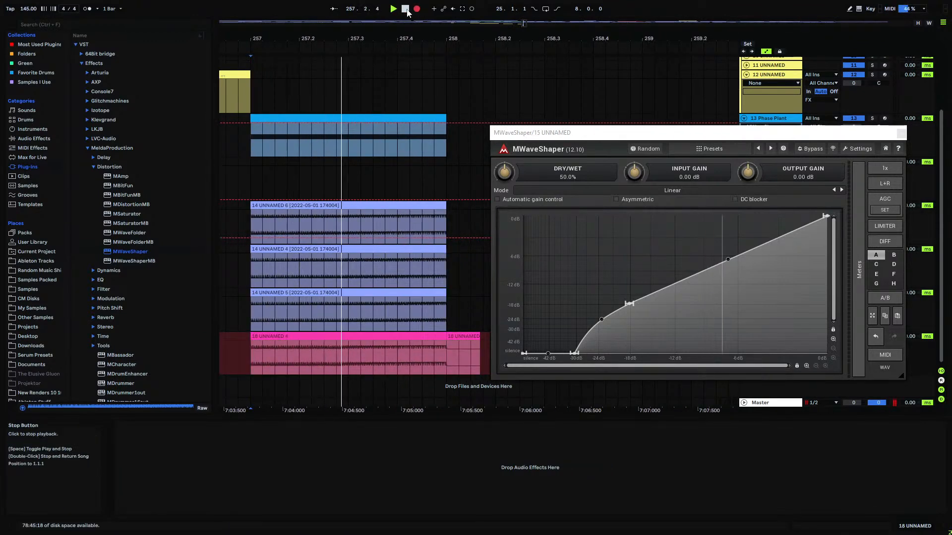
pyautogui.click(405, 9)
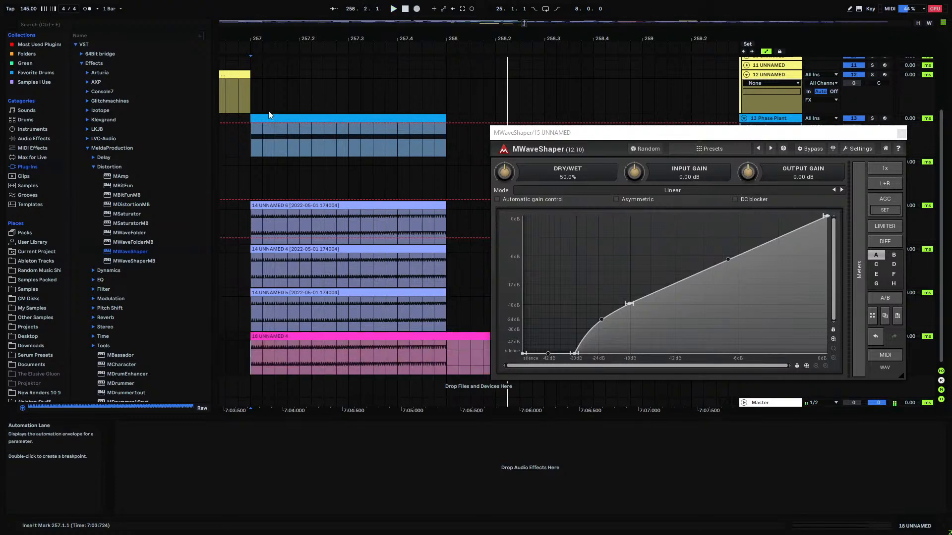
# - Mark a short slice between wave crests just after bar 257 on track 18 and split the recorded tail near 258.1.2
pyautogui.moveTo(251, 38); pyautogui.dragTo(303, 111)
pyautogui.press('Delete')
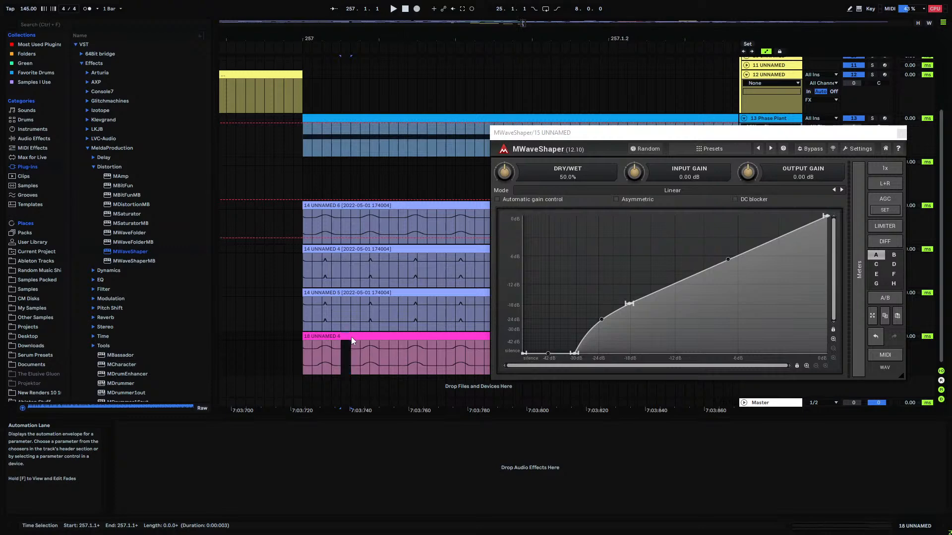
pyautogui.moveTo(410, 38); pyautogui.dragTo(387, 308)
pyautogui.click(346, 355)
pyautogui.moveTo(449, 36); pyautogui.dragTo(449, 189)
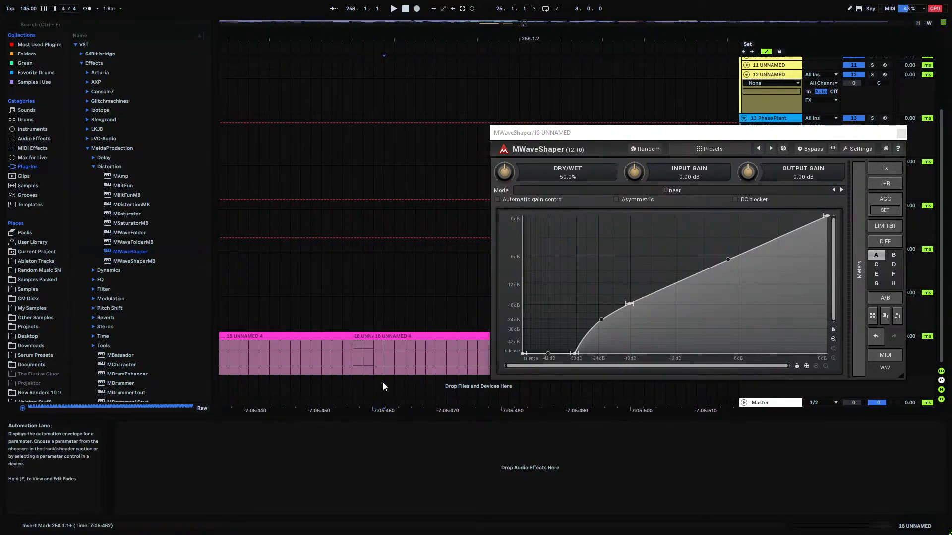
pyautogui.moveTo(356, 39); pyautogui.dragTo(356, 123)
pyautogui.click(346, 351)
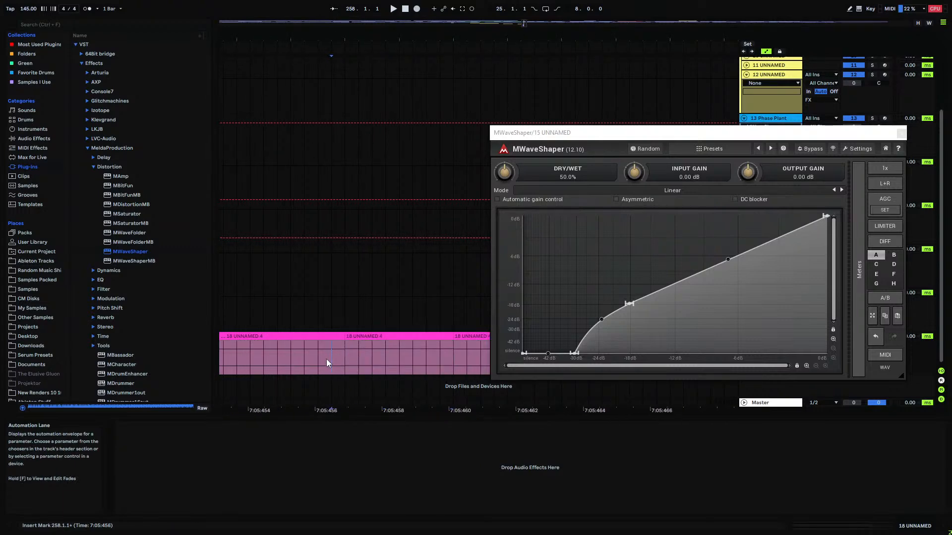
pyautogui.click(358, 355)
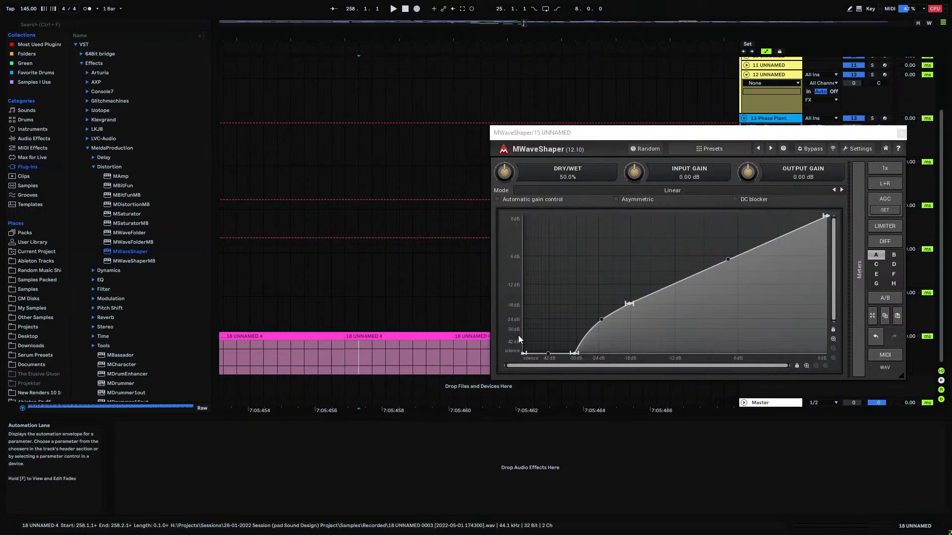
# - Raise the MWaveShaper curve's silence threshold to about -22 dB and move its middle node to about -12 dB in and out
pyautogui.moveTo(576, 351); pyautogui.dragTo(604, 357)
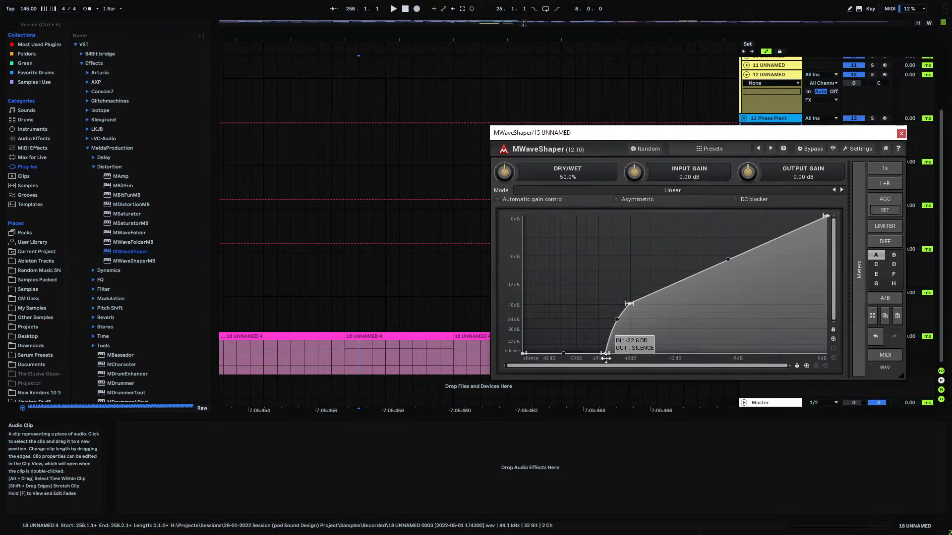
pyautogui.moveTo(635, 293); pyautogui.dragTo(674, 284)
# - Record track 15's output onto track 18 from bar 257 with the steeper waveshaper curve
pyautogui.moveTo(389, 39); pyautogui.dragTo(466, 10)
pyautogui.press('-')
pyautogui.press('-')
pyautogui.press('-')
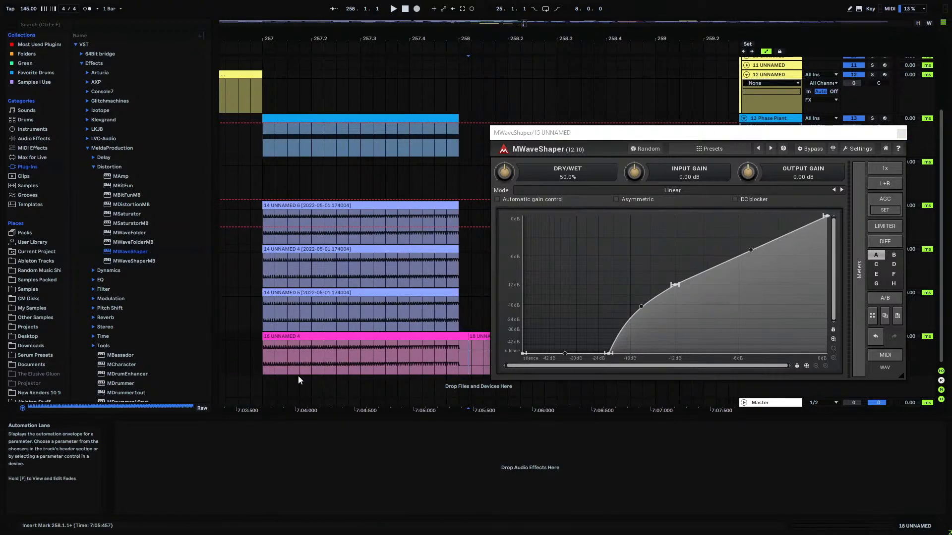
pyautogui.click(416, 9)
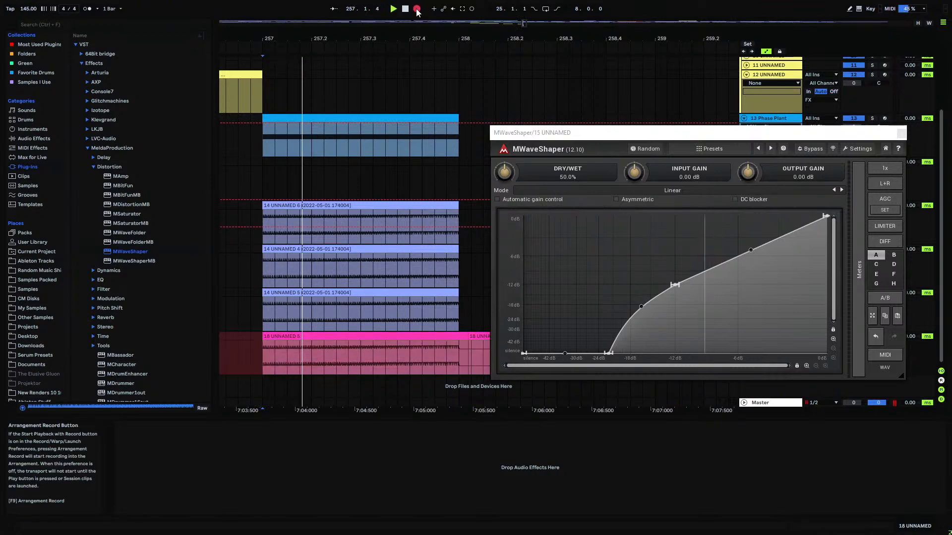
pyautogui.click(405, 10)
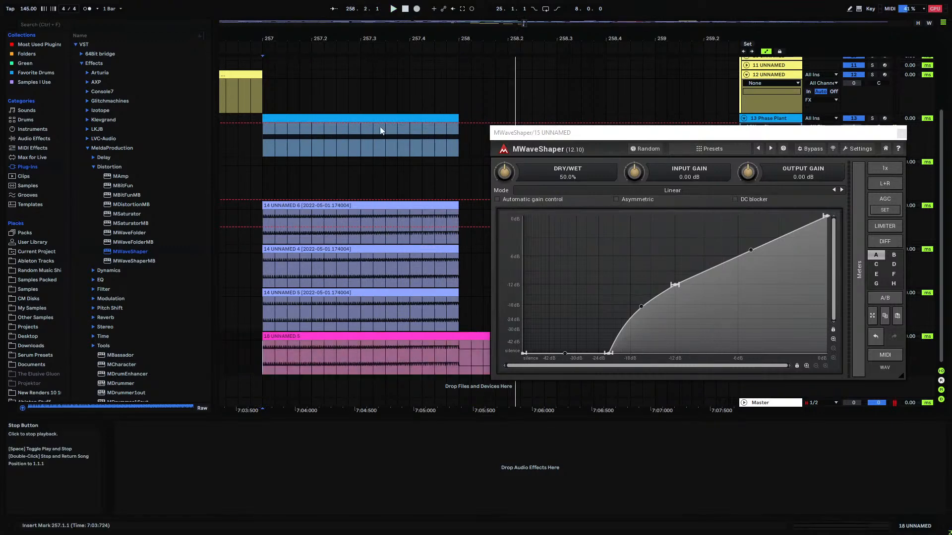
# - Select a narrow section between crests after bar 257 in the track 18 take and cut a short slice from its tail after bar 258
pyautogui.moveTo(264, 36); pyautogui.dragTo(263, 95)
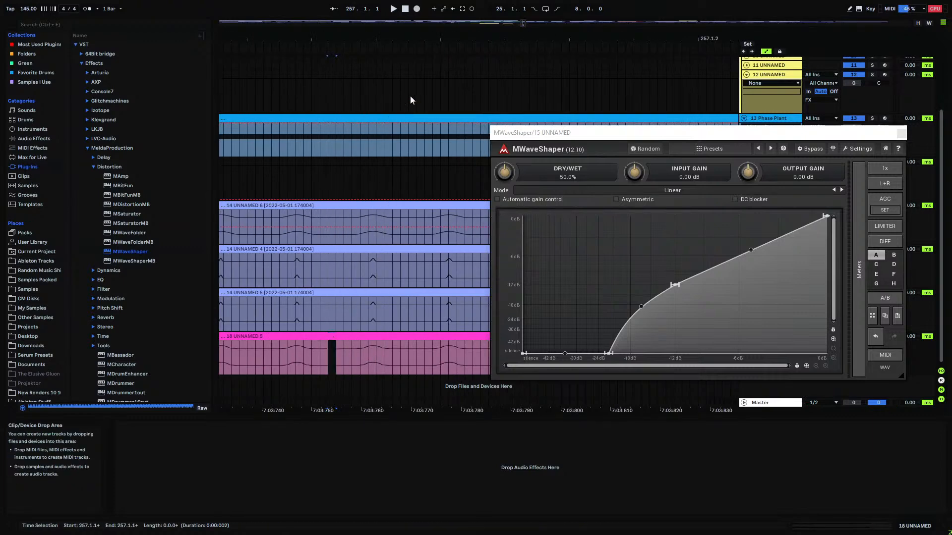
pyautogui.moveTo(423, 34); pyautogui.dragTo(53, 14)
pyautogui.click(341, 347)
pyautogui.moveTo(321, 347); pyautogui.dragTo(324, 347)
pyautogui.hotkey('ctrl', 'e')
pyautogui.moveTo(325, 38); pyautogui.dragTo(398, 119)
pyautogui.click(331, 356)
pyautogui.moveTo(340, 361); pyautogui.dragTo(403, 361)
pyautogui.click(398, 361)
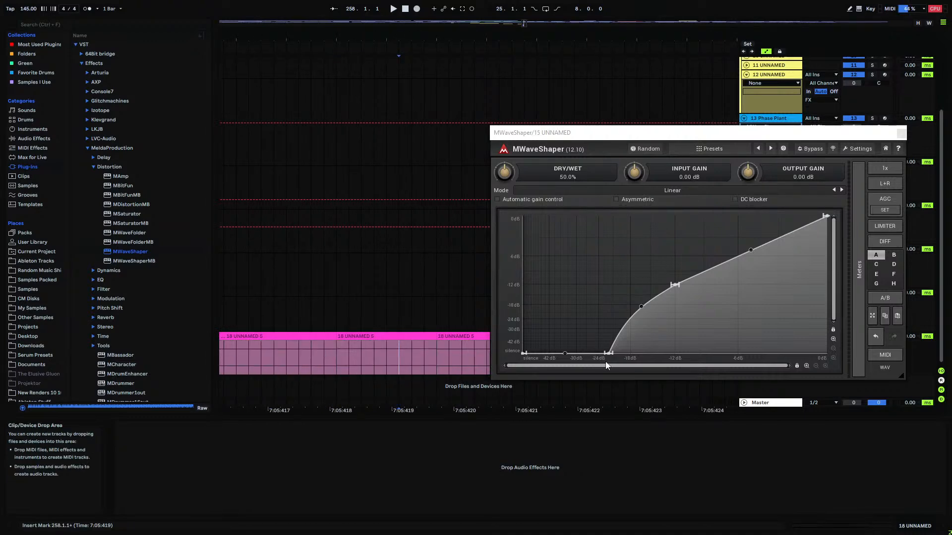
# - Lower the MWaveShaper curve's silence threshold to about -36 dB and enable the DC blocker
pyautogui.moveTo(611, 354); pyautogui.dragTo(563, 381)
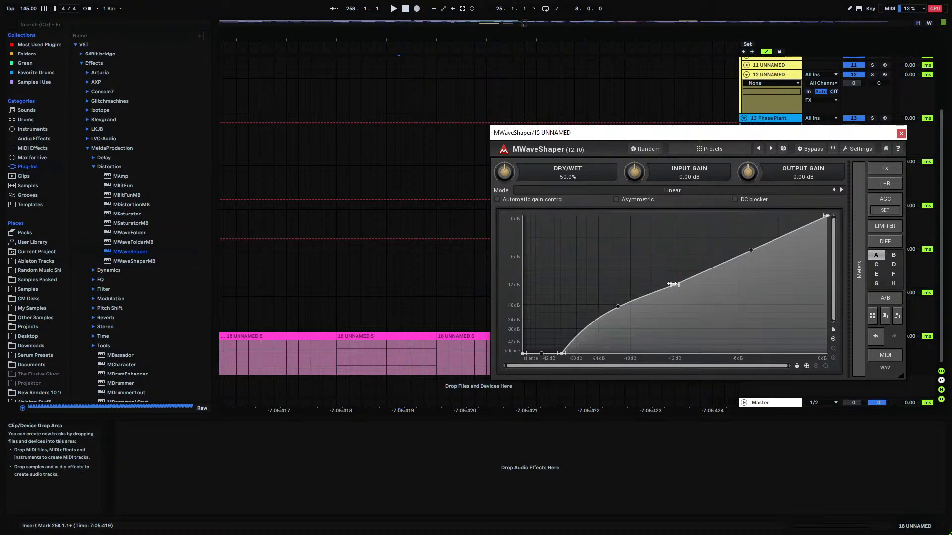
pyautogui.click(739, 201)
# - Record track 15's output onto track 18 from bar 257 with the DC blocker enabled
pyautogui.moveTo(384, 36); pyautogui.dragTo(515, 36)
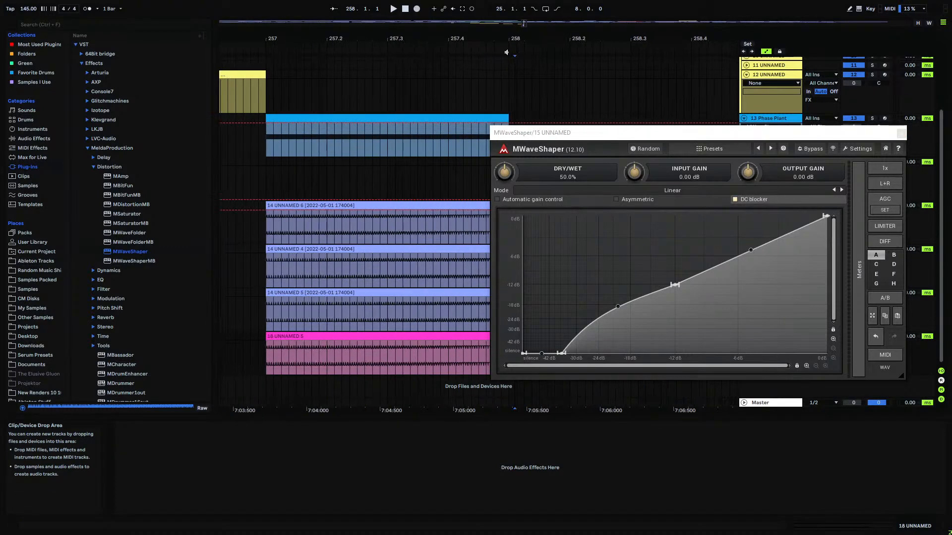
pyautogui.click(416, 10)
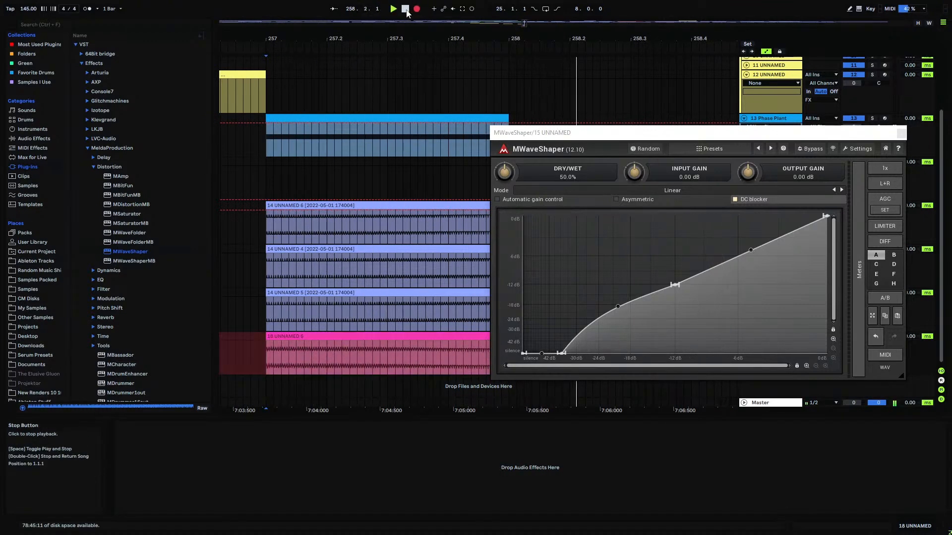
pyautogui.click(405, 9)
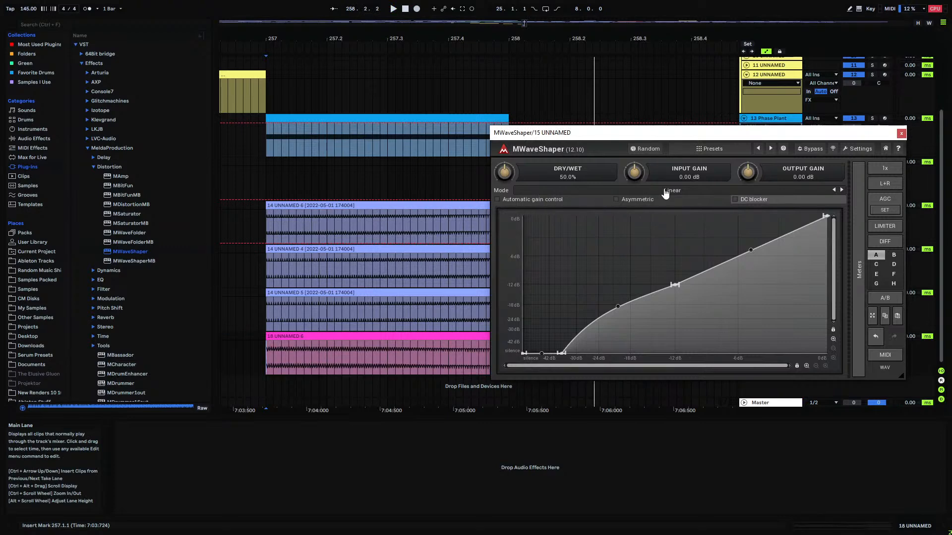
# - Check that the DC blocker is off in track 15's MWaveShaper and close the plug-in window
pyautogui.click(901, 134)
pyautogui.click(271, 352)
pyautogui.click(751, 233)
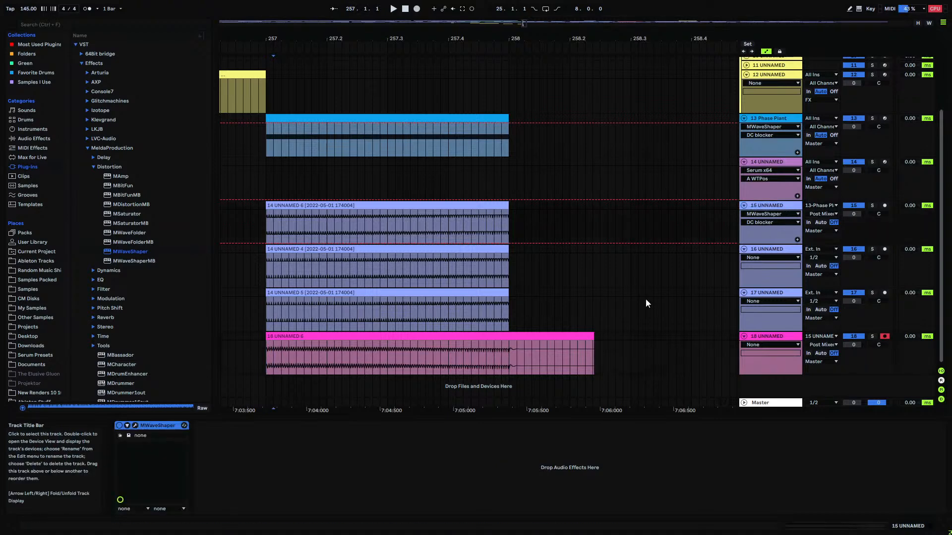
pyautogui.click(135, 425)
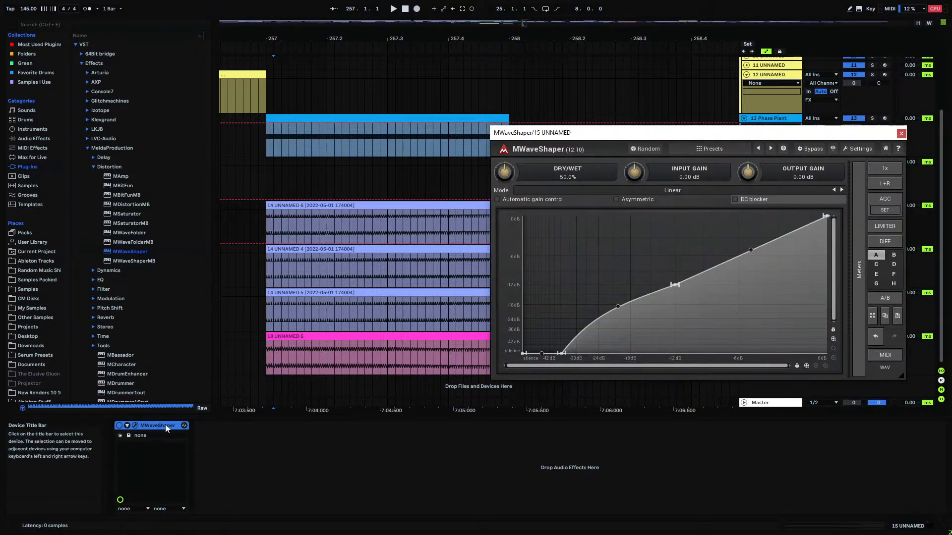
pyautogui.click(901, 134)
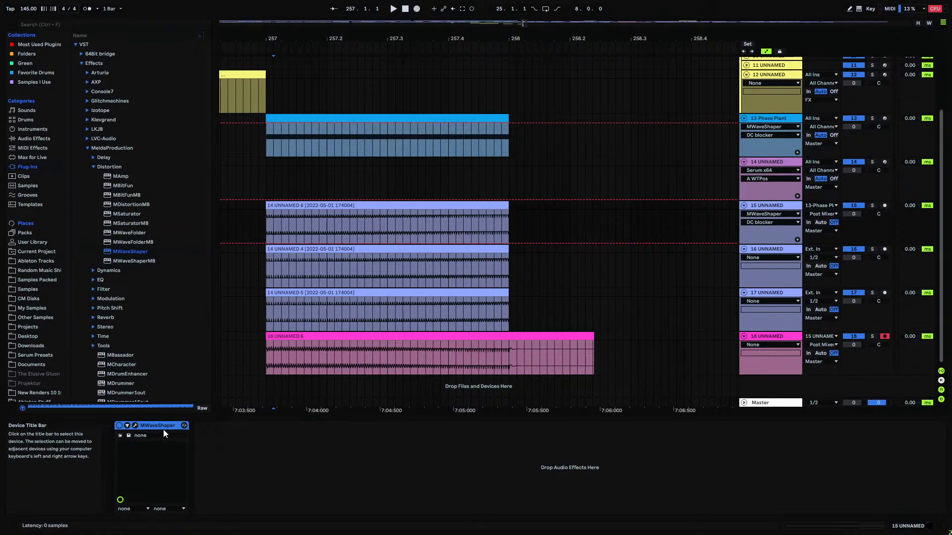
# - Record a replacement take of track 15's output on track 18 from bar 257 with the DC blocker off
pyautogui.click(266, 355)
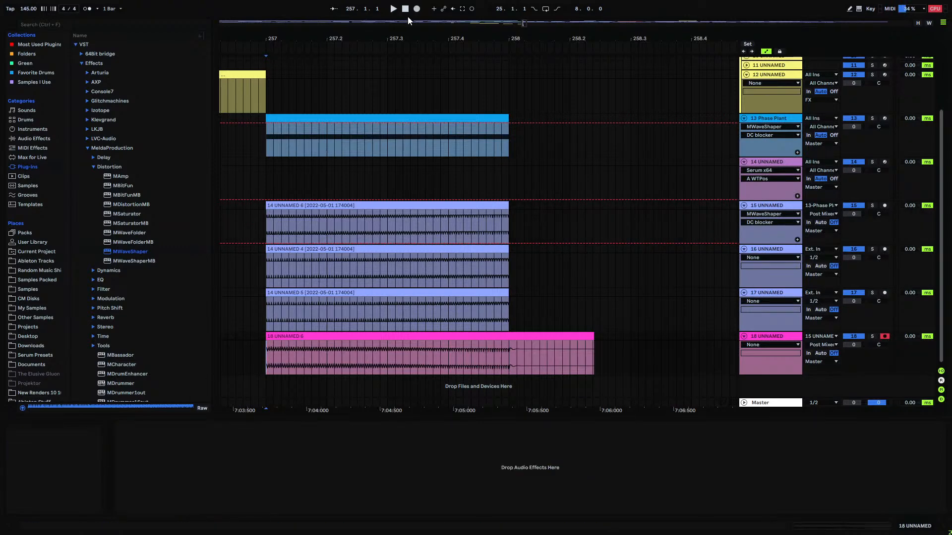
pyautogui.moveTo(269, 40); pyautogui.dragTo(275, 59)
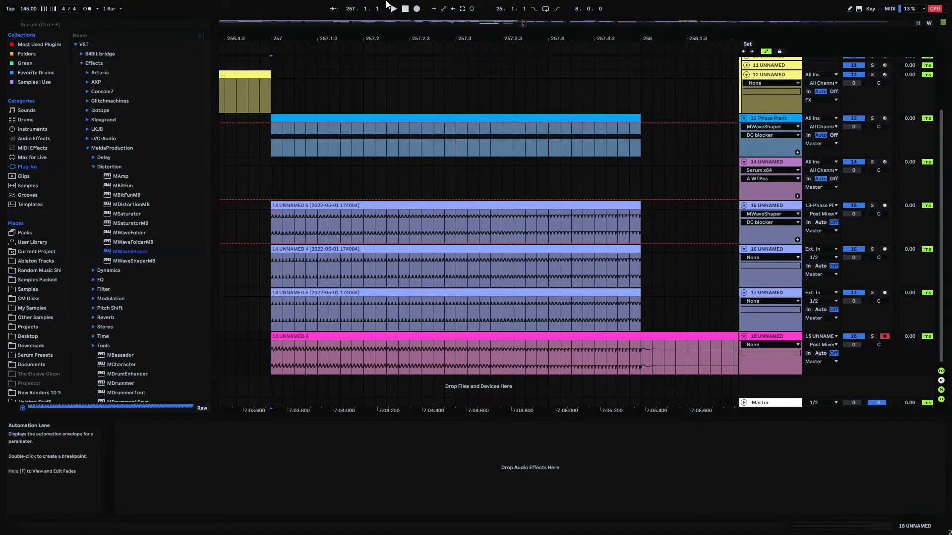
pyautogui.click(417, 9)
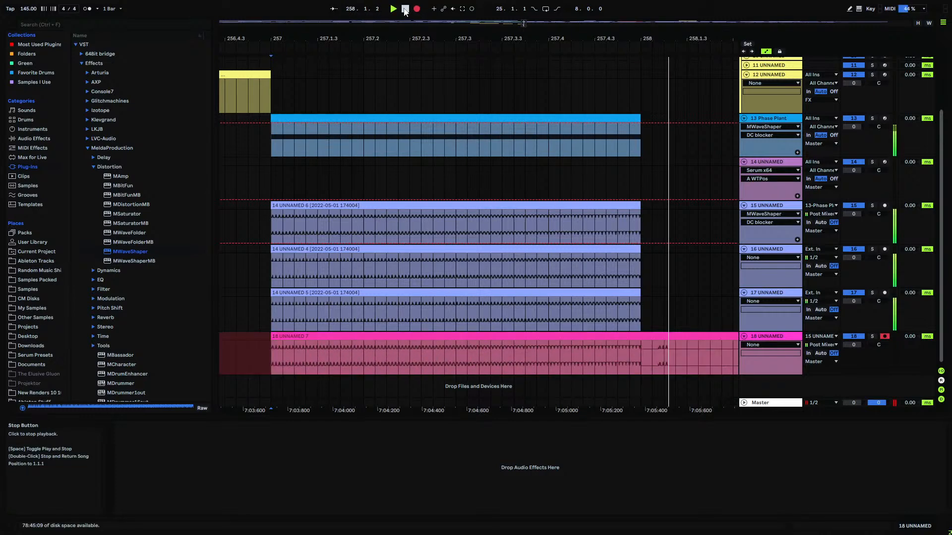
pyautogui.click(416, 9)
# - Compare the new take's waveform on track 18 with the source wavetable in track 13's Phase Plant, and close the synth window
pyautogui.moveTo(278, 40); pyautogui.dragTo(324, 148)
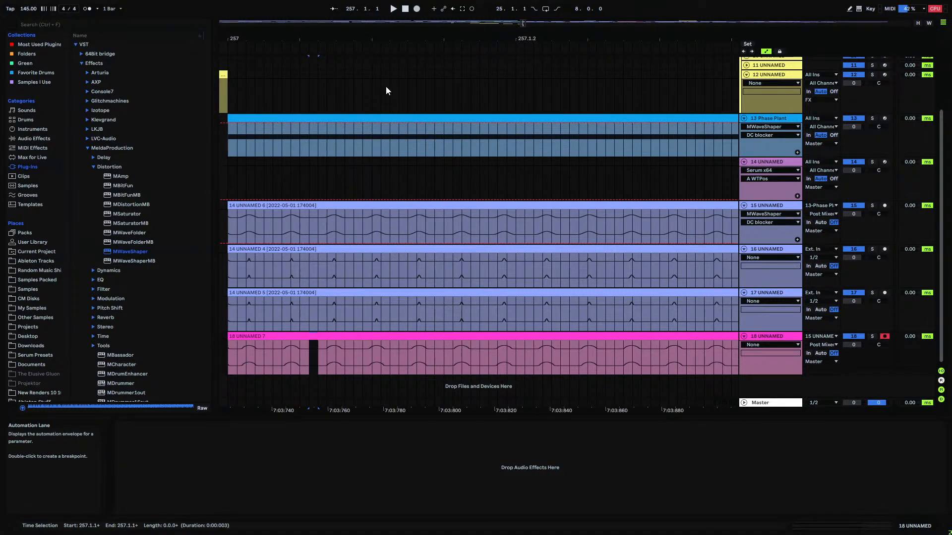
pyautogui.moveTo(410, 40); pyautogui.dragTo(79, 5)
pyautogui.click(770, 118)
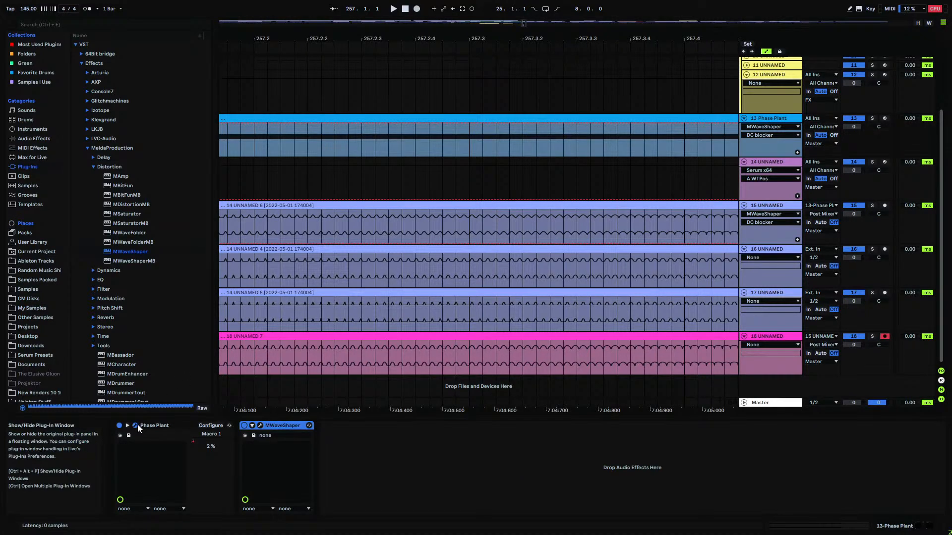
pyautogui.moveTo(0, 16); pyautogui.dragTo(653, 22)
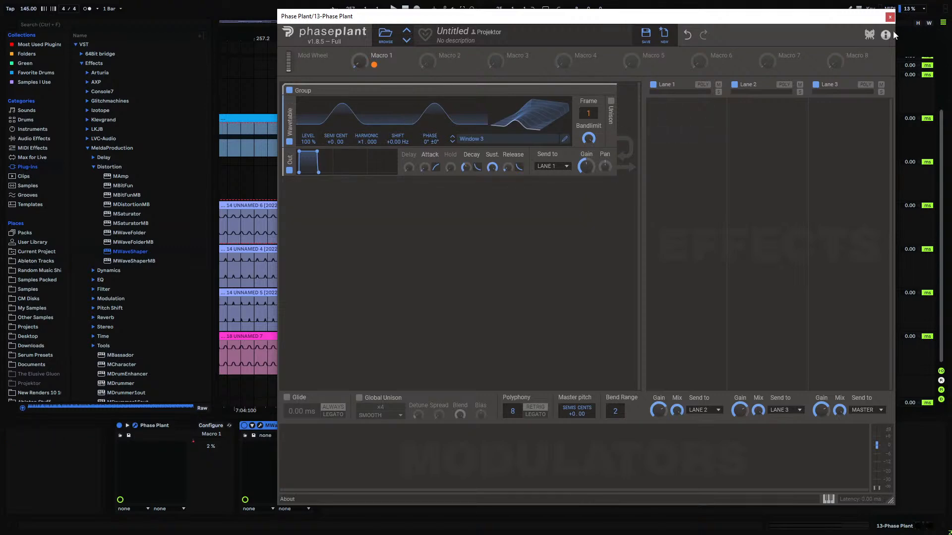
pyautogui.click(890, 16)
# - Select the short flat section between the second and third wave crests after bar 257 on track 18
pyautogui.moveTo(484, 42); pyautogui.dragTo(685, 52)
pyautogui.moveTo(382, 39); pyautogui.dragTo(382, 81)
pyautogui.moveTo(361, 348); pyautogui.dragTo(366, 338)
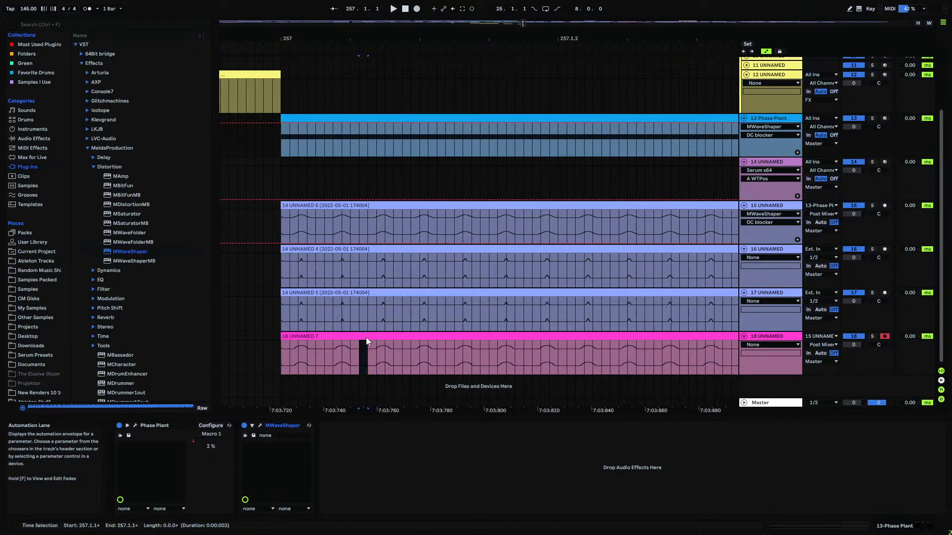
# - Examine track 18's recorded waveform around bar 258, just past the end of the clips on the tracks above
pyautogui.moveTo(462, 40); pyautogui.dragTo(432, 14)
pyautogui.moveTo(685, 60); pyautogui.dragTo(703, 102)
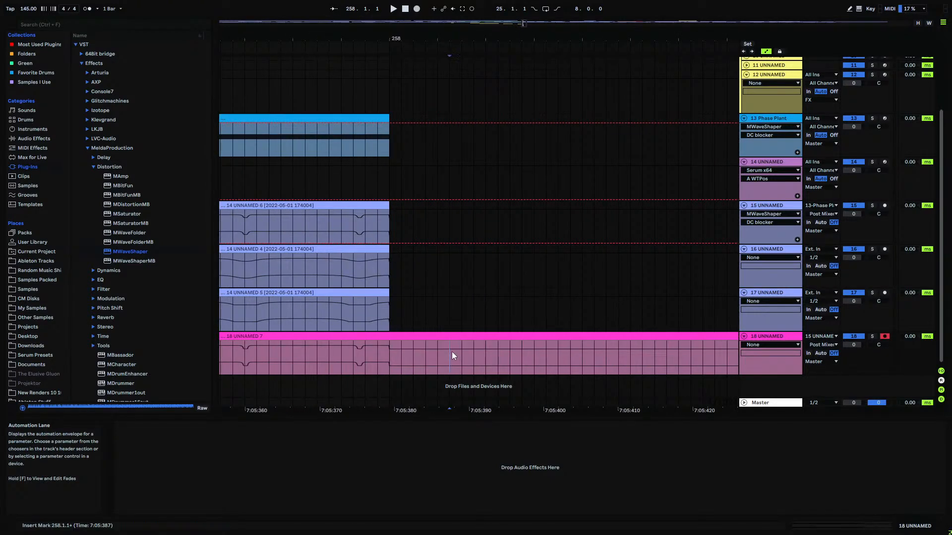
pyautogui.click(534, 362)
pyautogui.moveTo(438, 356); pyautogui.dragTo(544, 361)
pyautogui.click(545, 361)
pyautogui.moveTo(410, 35); pyautogui.dragTo(593, 4)
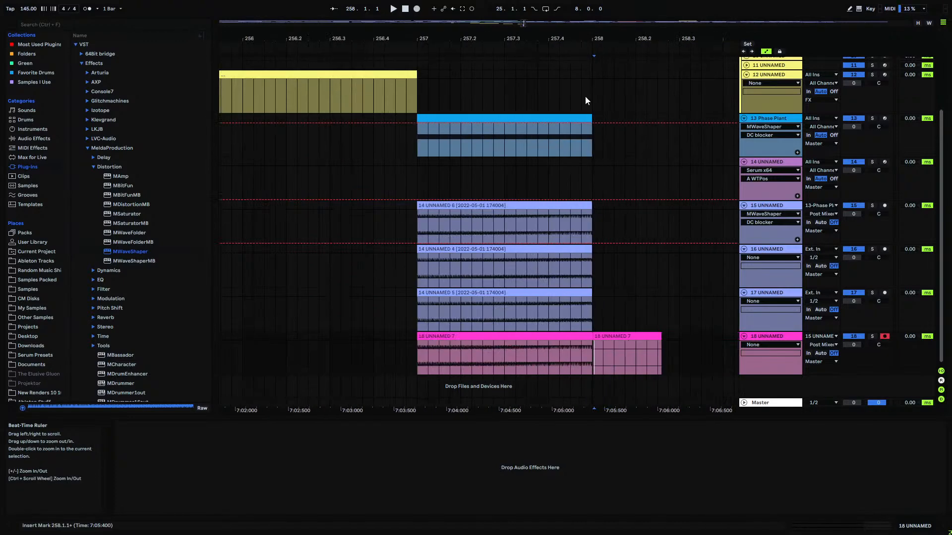
# - Copy both MWaveShaper devices from track 15 onto tracks 16 and 17
pyautogui.click(758, 206)
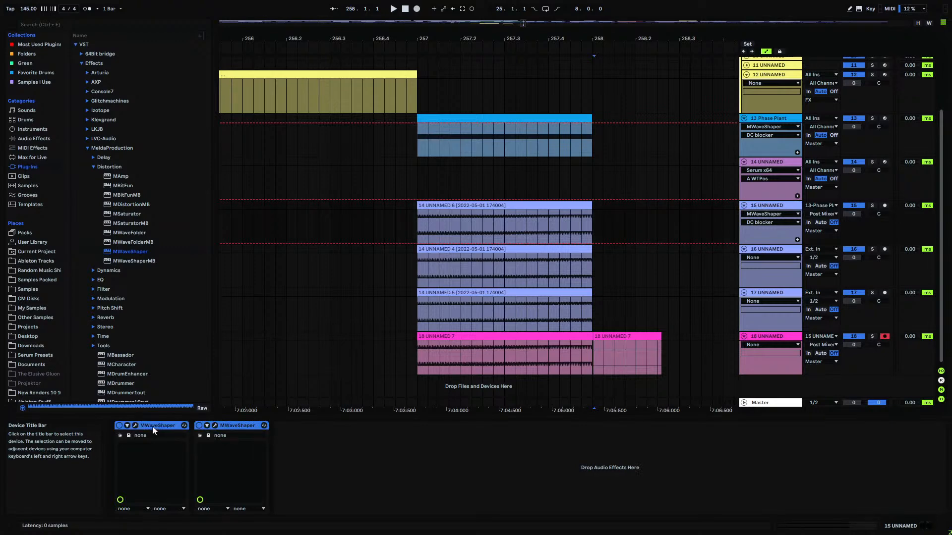
pyautogui.click(771, 249)
pyautogui.click(767, 206)
pyautogui.click(778, 294)
pyautogui.moveTo(624, 411); pyautogui.dragTo(619, 415)
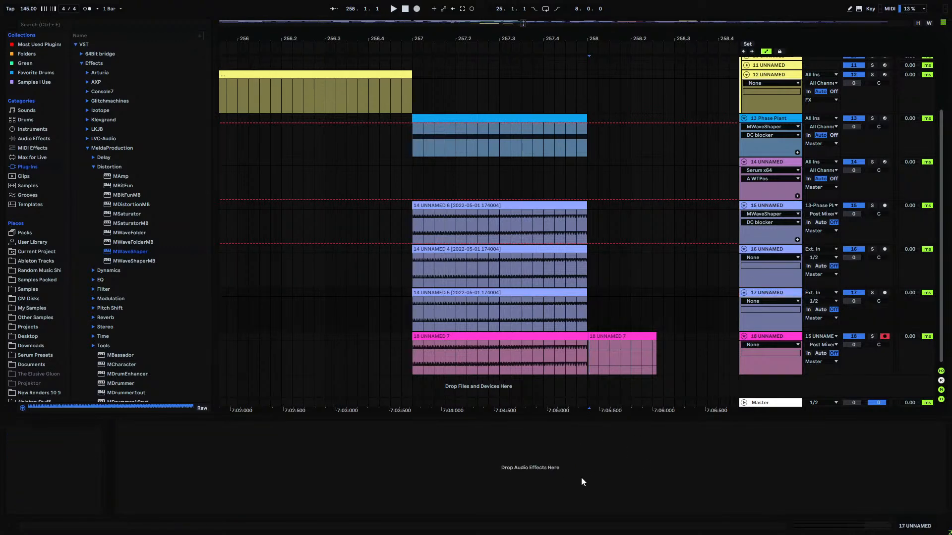
pyautogui.hotkey('ctrl', 'v')
# - Freeze tracks 15, 16 and 17 together and flatten them to audio
pyautogui.click(790, 293)
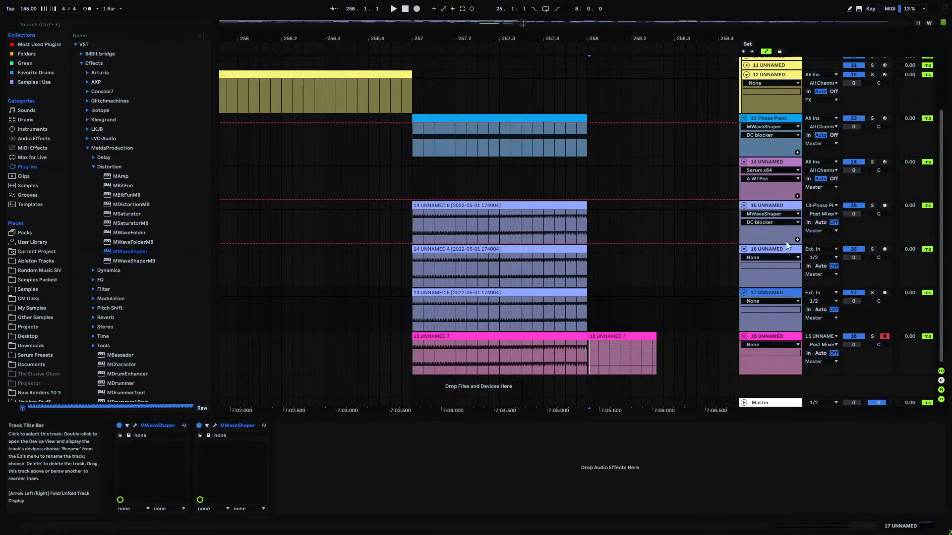
pyautogui.rightClick(785, 205)
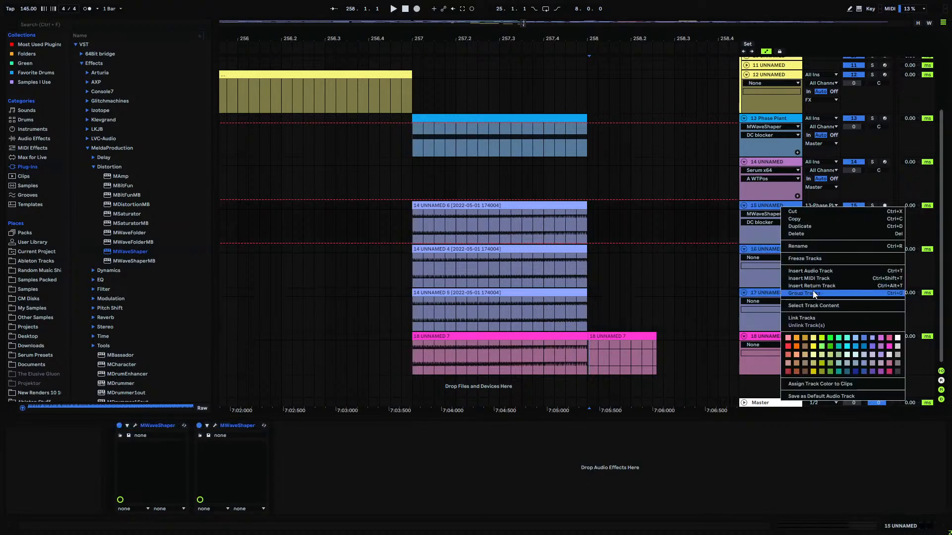
pyautogui.click(816, 258)
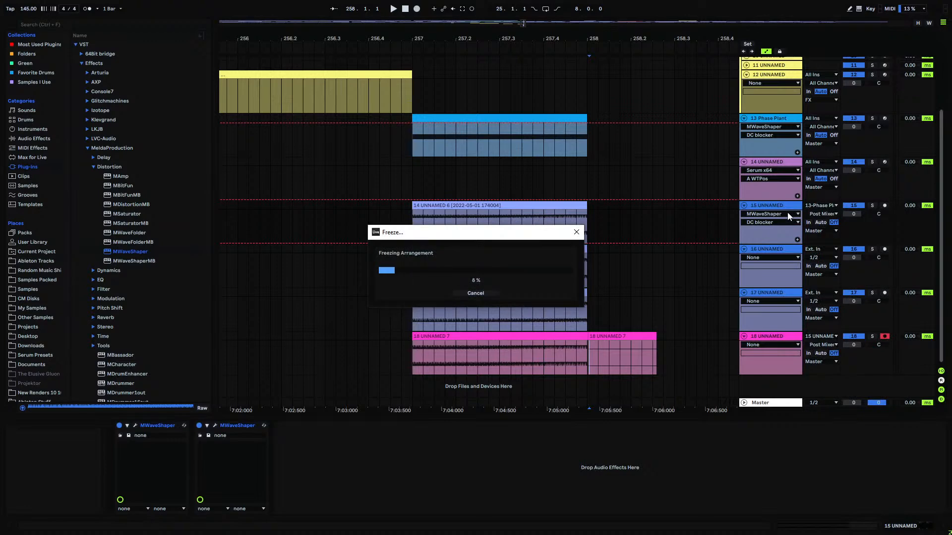
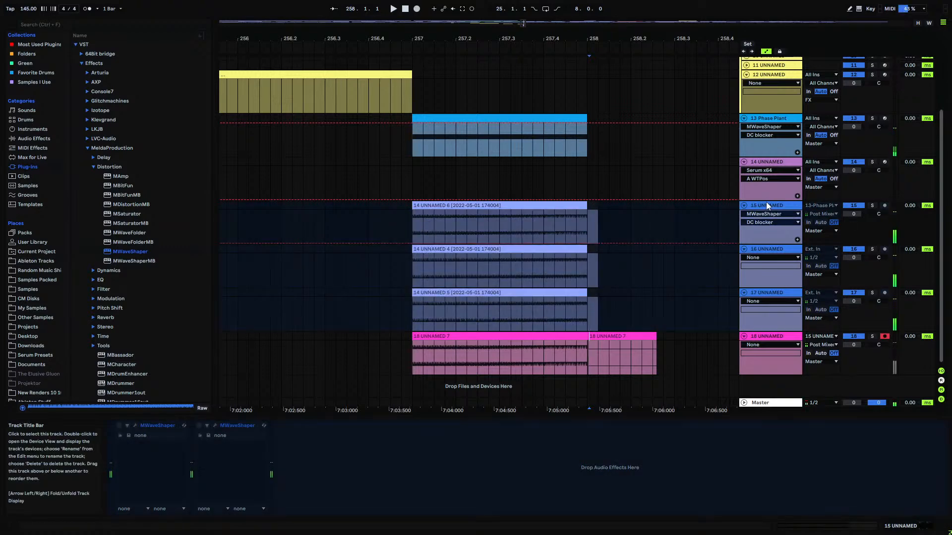
pyautogui.rightClick(766, 201)
pyautogui.click(606, 254)
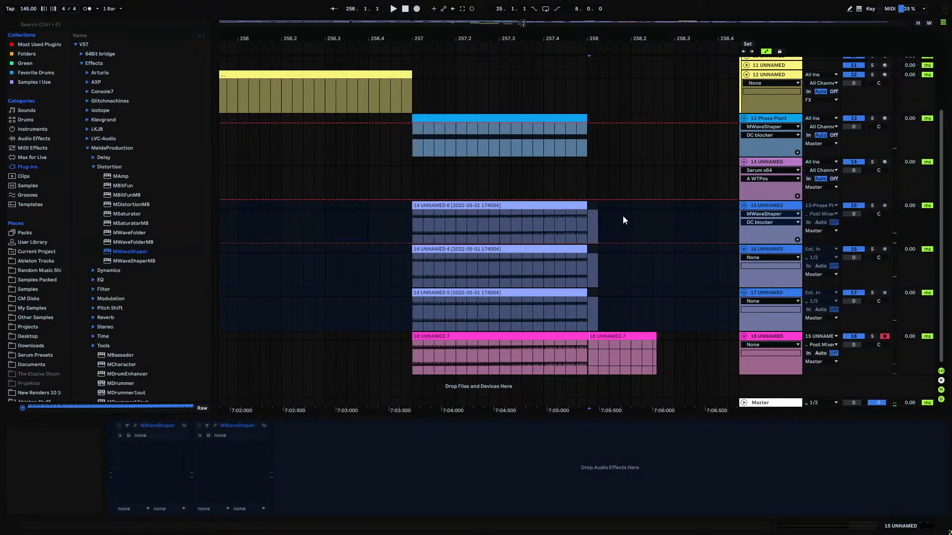
# - Delete the flattened tails from bar 258 on tracks 15 to 17 and consolidate each remaining one-bar clip
pyautogui.moveTo(614, 209); pyautogui.dragTo(588, 314)
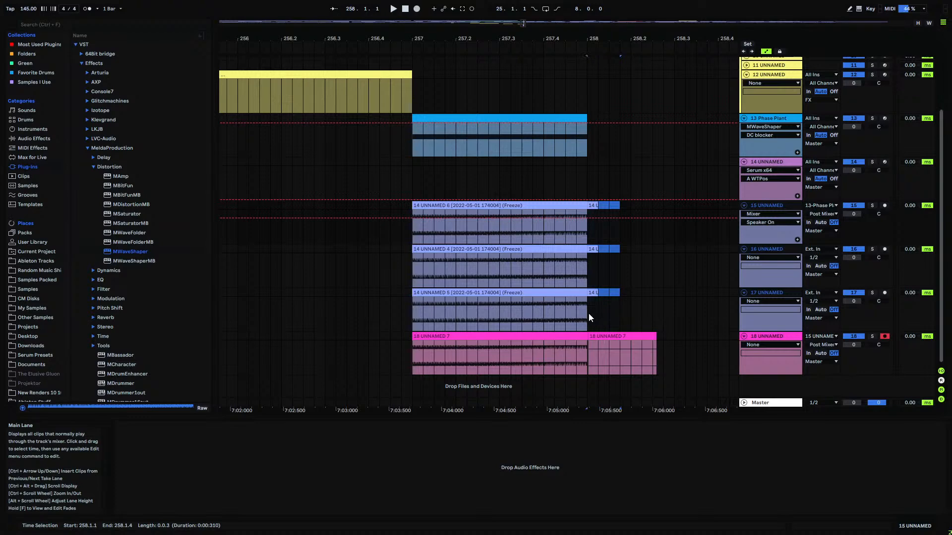
pyautogui.press('Delete')
pyautogui.click(566, 206)
pyautogui.keyDown('shift'); pyautogui.click(533, 292); pyautogui.keyUp('shift')
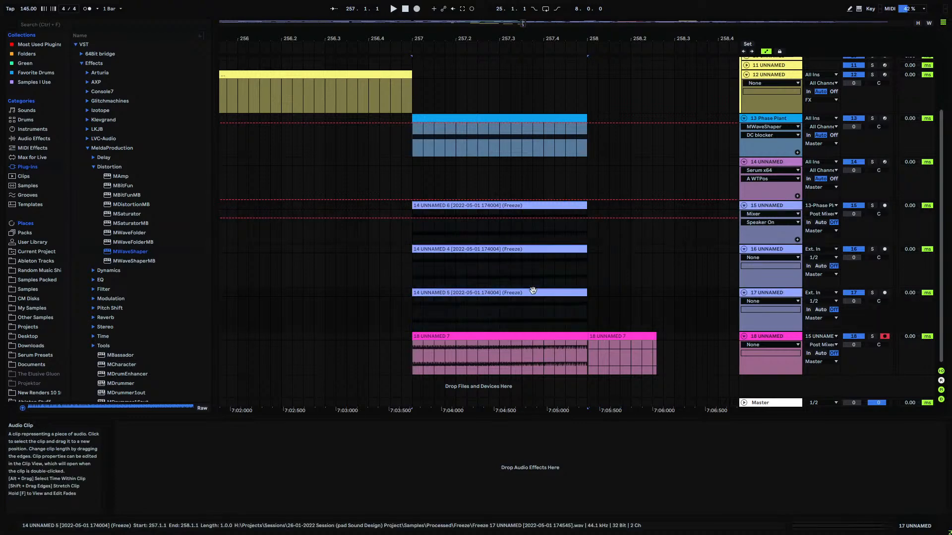
pyautogui.hotkey('ctrl', 'j')
# - Reveal the sample file of track 15's consolidated clip in the browser's Consolidate folder
pyautogui.rightClick(533, 292)
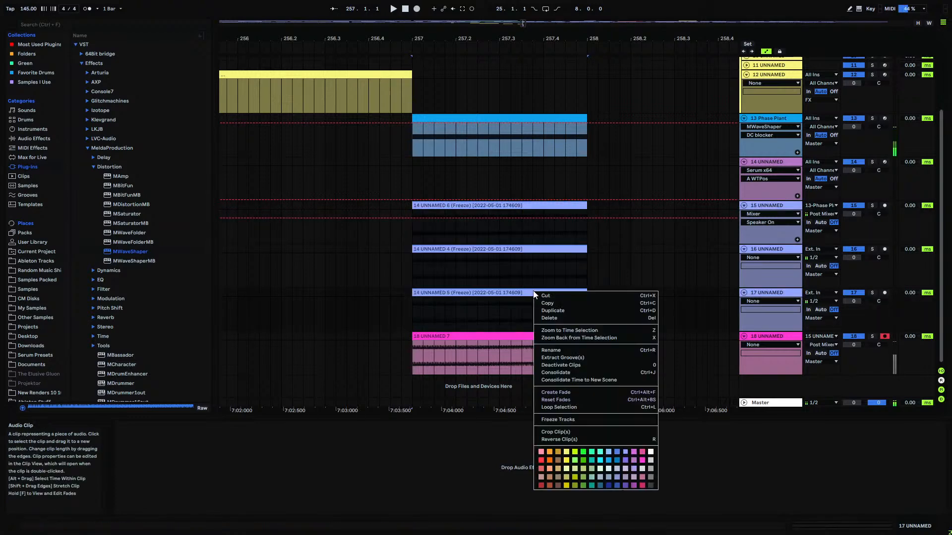
pyautogui.click(502, 312)
pyautogui.click(510, 385)
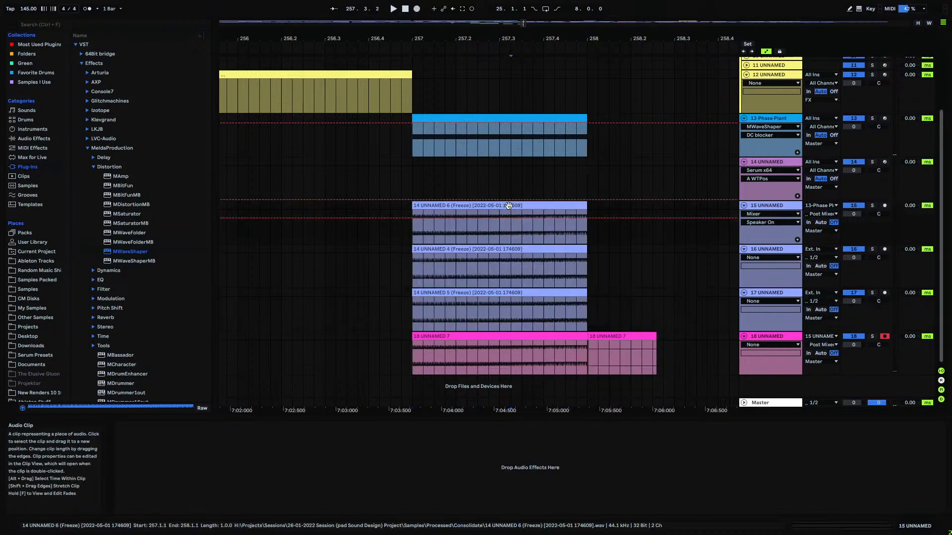
pyautogui.rightClick(508, 206)
pyautogui.click(553, 311)
# - Delete the three consolidated clips at bar 257 from tracks 15, 16 and 17
pyautogui.click(486, 206)
pyautogui.keyDown('shift'); pyautogui.click(487, 292); pyautogui.keyUp('shift')
pyautogui.press('Delete')
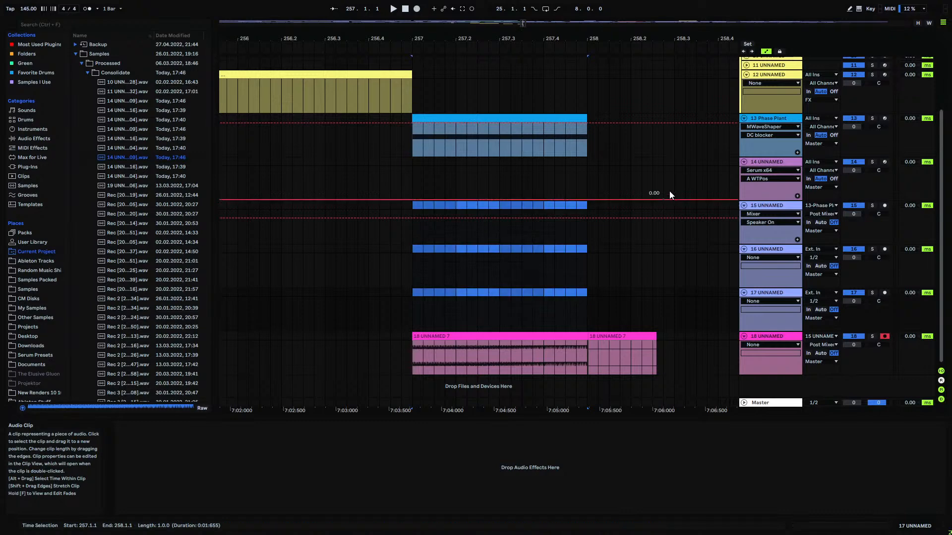
# - Open Serum on track 14 and bring up its Oscillator A wavetable editor
pyautogui.click(778, 121)
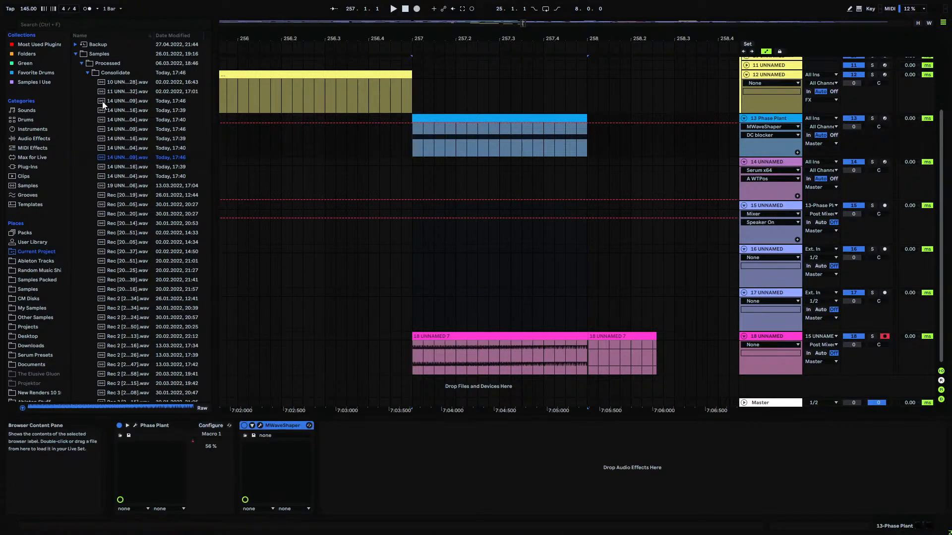
pyautogui.press('Down')
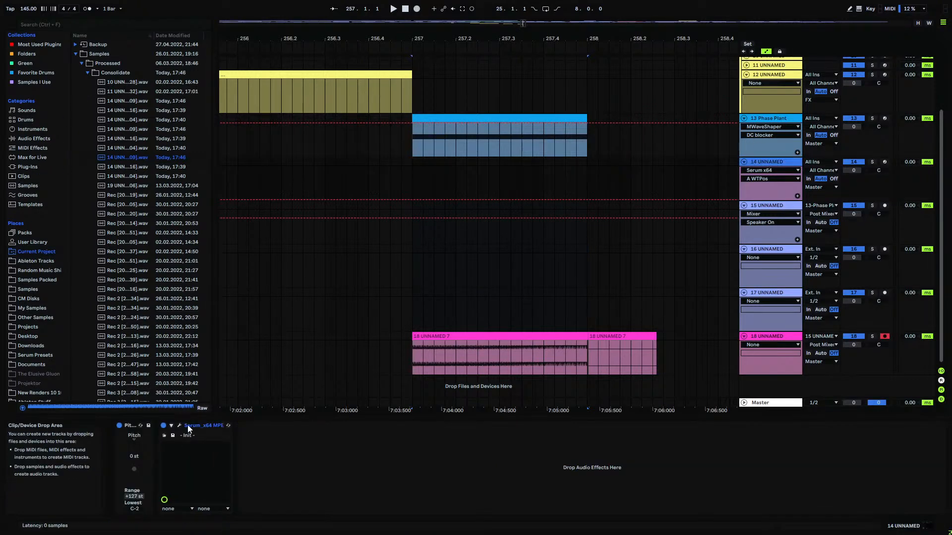
pyautogui.click(179, 425)
pyautogui.click(148, 159)
pyautogui.moveTo(148, 160); pyautogui.dragTo(629, 211)
pyautogui.click(684, 204)
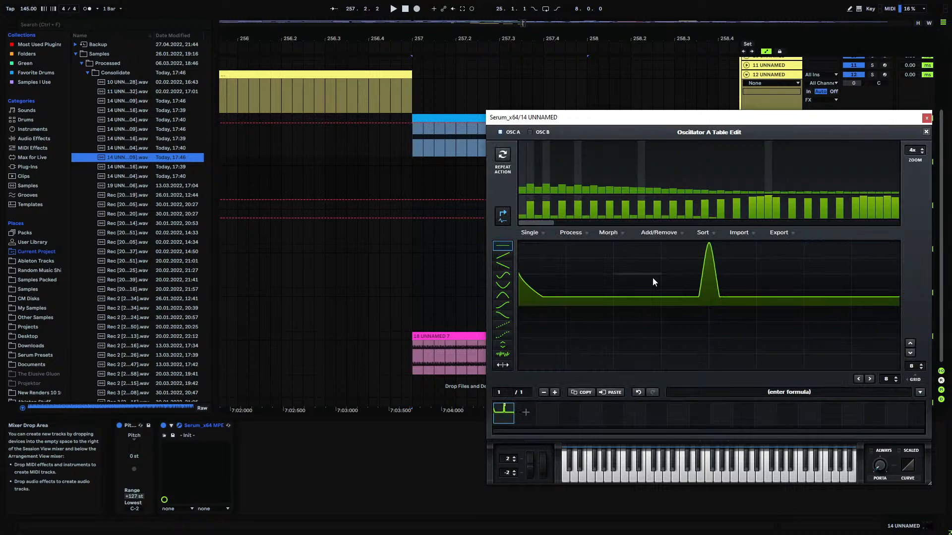
# - Enter C1 as the wavetable editor's import formula and try to import the 17:46 frozen sample of 14 UNNAMED 6
pyautogui.click(785, 394)
pyautogui.write('C1')
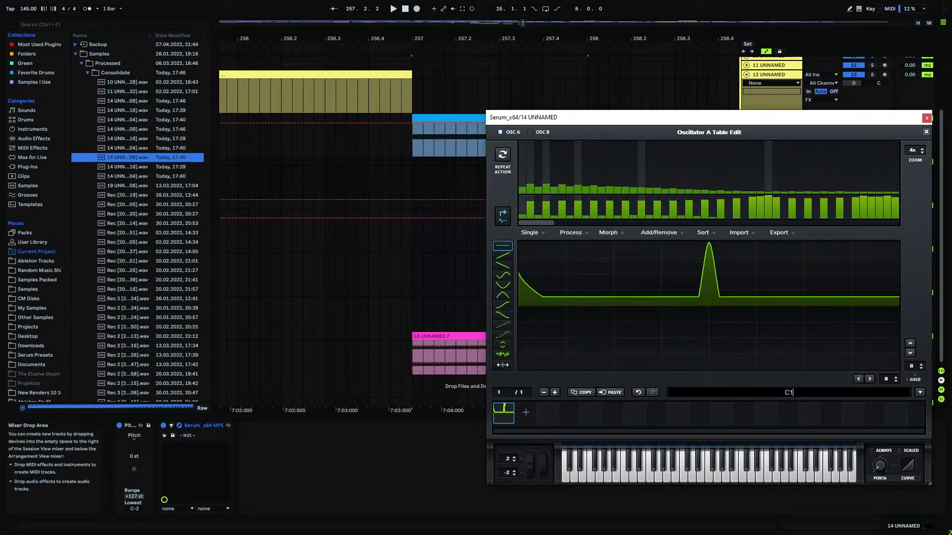
pyautogui.press('Return')
pyautogui.moveTo(123, 157); pyautogui.dragTo(650, 272)
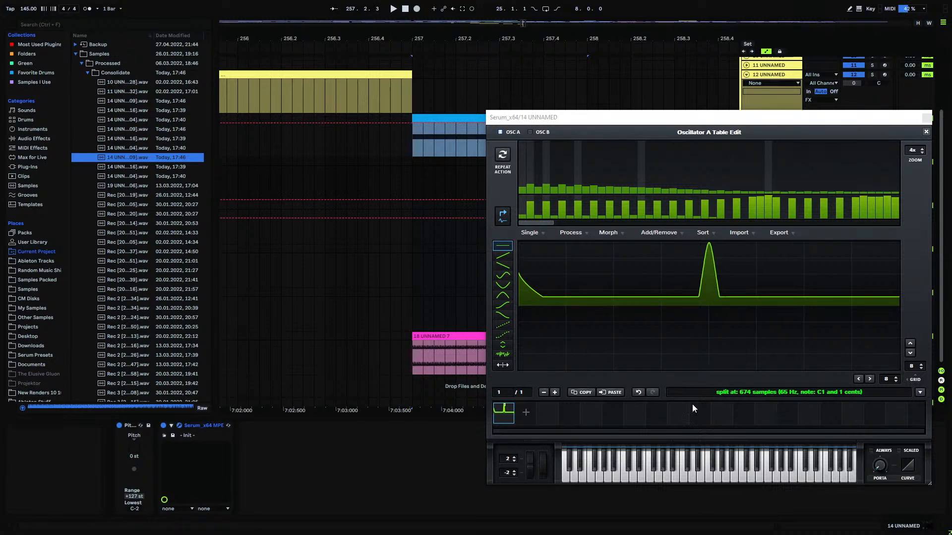
pyautogui.moveTo(168, 158); pyautogui.dragTo(748, 302)
pyautogui.click(417, 245)
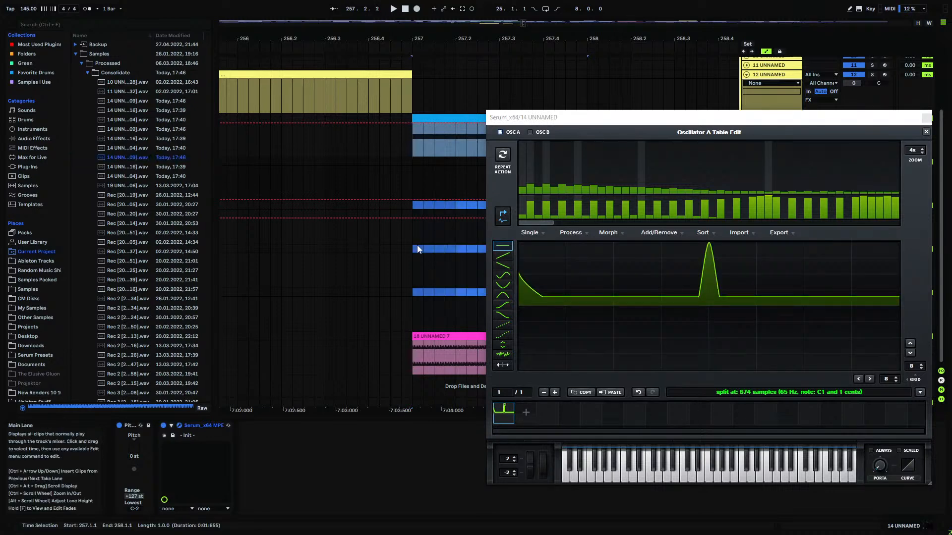
pyautogui.click(412, 248)
# - Try importing the older consolidated 14 UNNAMED 6 samples, look through the 17:39 version's frames, and close the wavetable editor
pyautogui.moveTo(163, 159); pyautogui.dragTo(739, 315)
pyautogui.moveTo(149, 167); pyautogui.dragTo(732, 340)
pyautogui.moveTo(171, 158); pyautogui.dragTo(647, 303)
pyautogui.moveTo(164, 176); pyautogui.dragTo(665, 286)
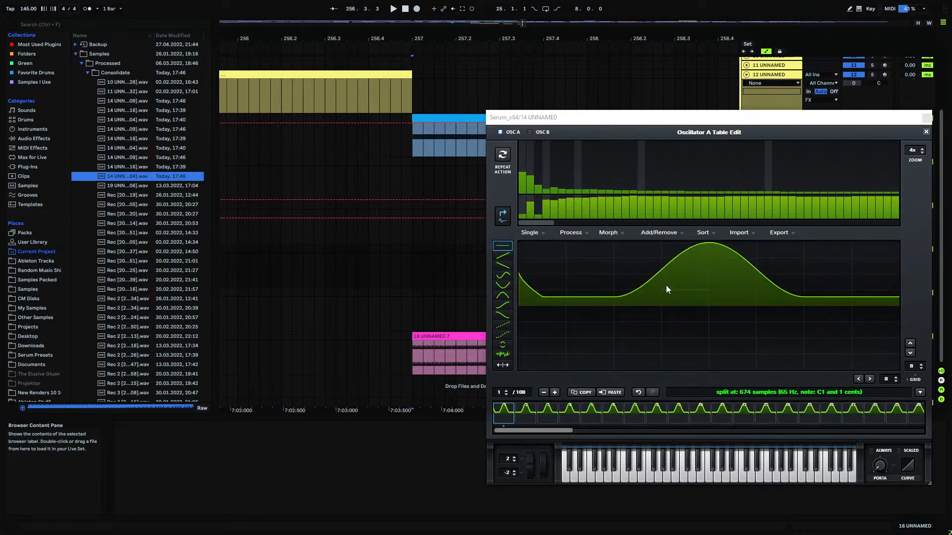
pyautogui.moveTo(188, 167); pyautogui.dragTo(727, 331)
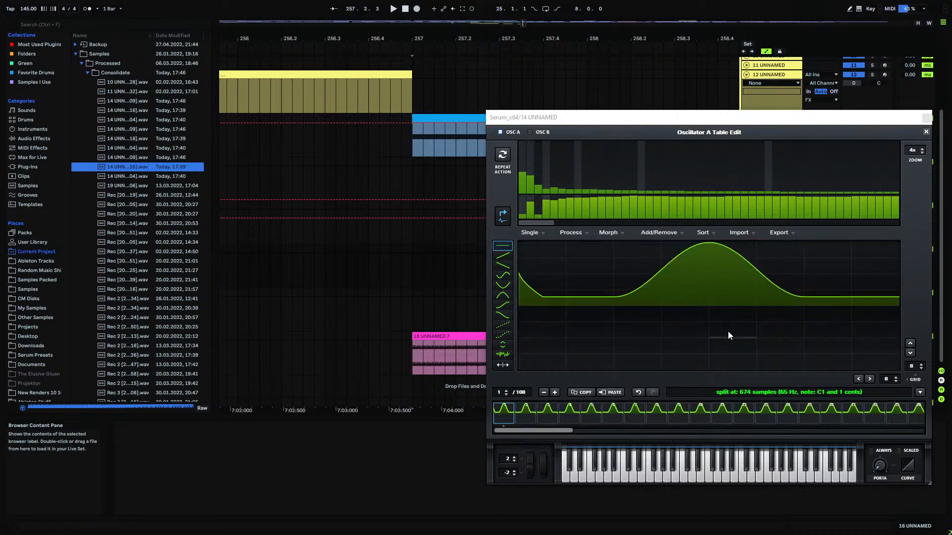
pyautogui.click(722, 415)
pyautogui.moveTo(721, 416); pyautogui.dragTo(861, 418)
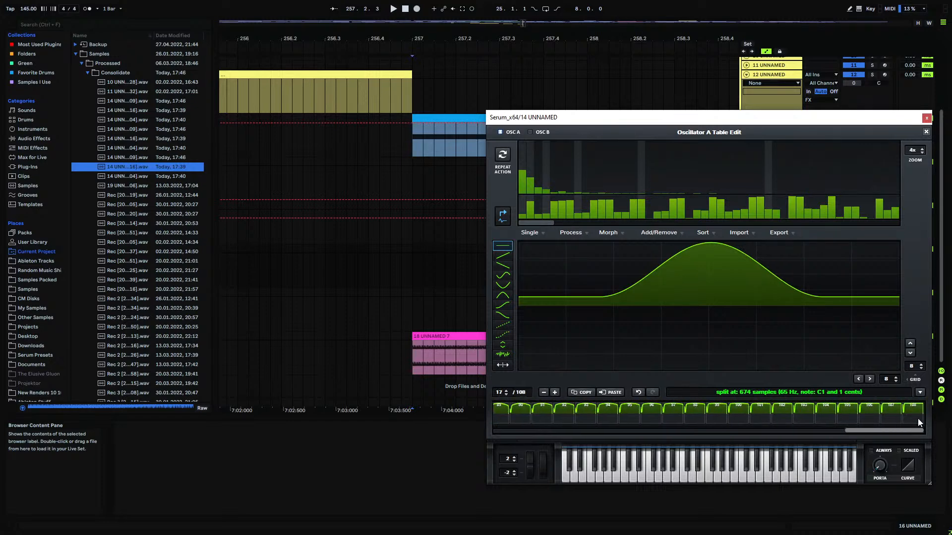
pyautogui.click(925, 131)
# - Load the 17:46 frozen sample of 14 UNNAMED 4 into Serum's Oscillator A and reopen the wavetable editor
pyautogui.click(189, 158)
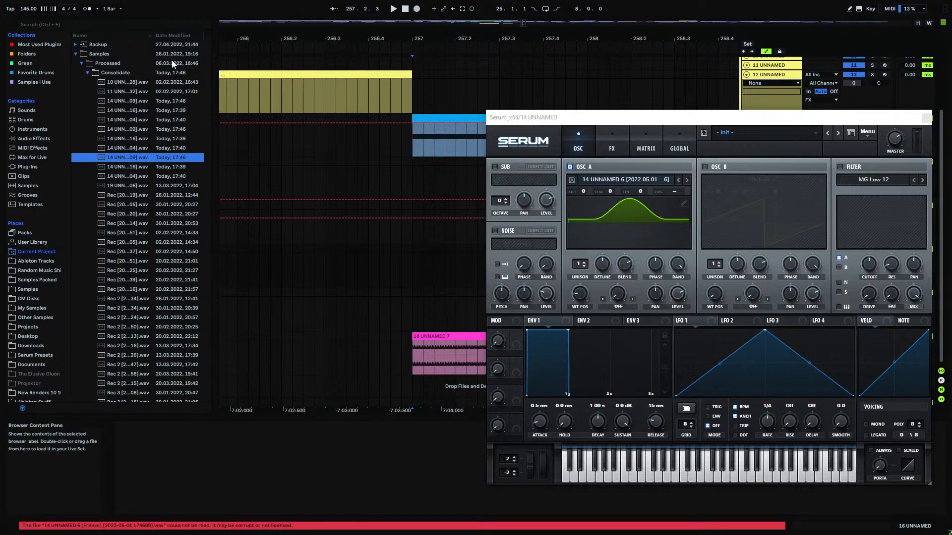
pyautogui.click(187, 102)
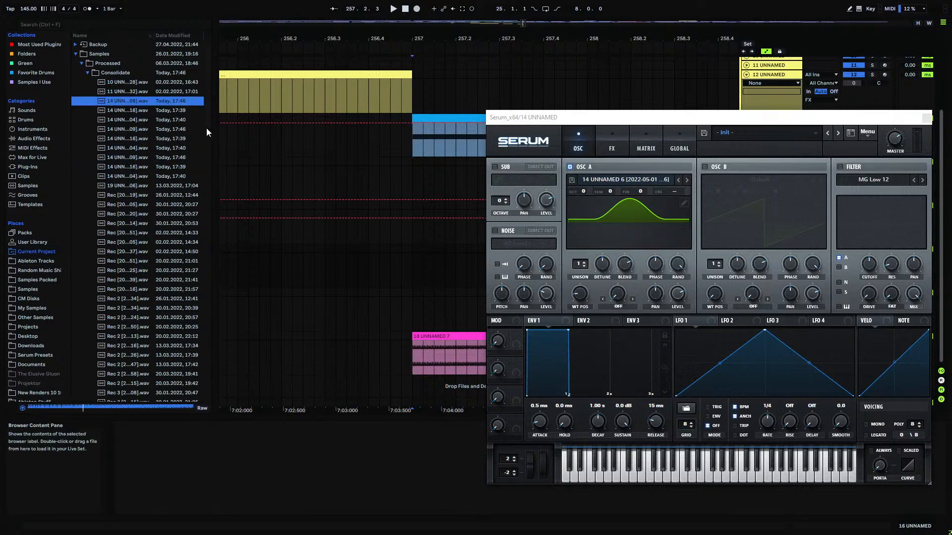
pyautogui.moveTo(171, 102); pyautogui.dragTo(682, 204)
pyautogui.click(685, 202)
# - Set the wavetable editor's import formula to C1 and import the 14 UNNAMED 4 frozen sample again
pyautogui.click(747, 392)
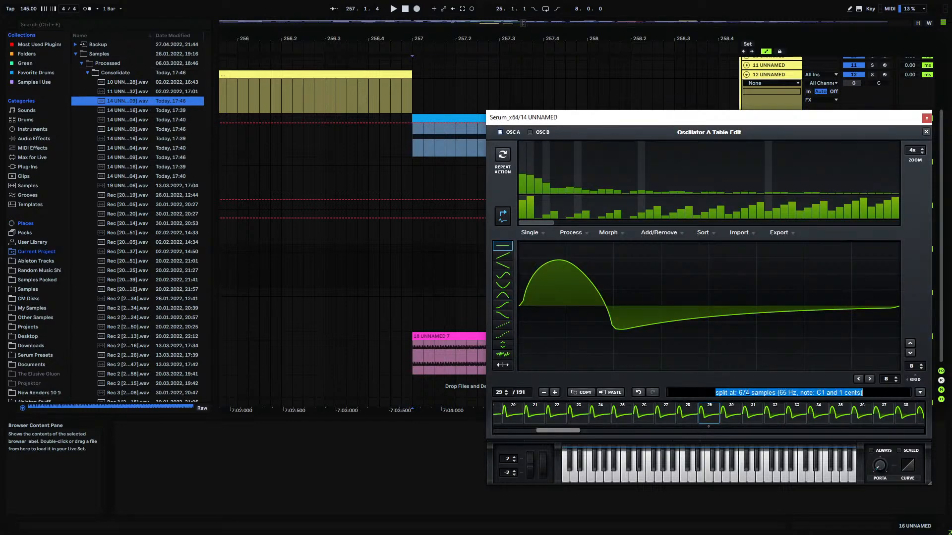
pyautogui.write('C!')
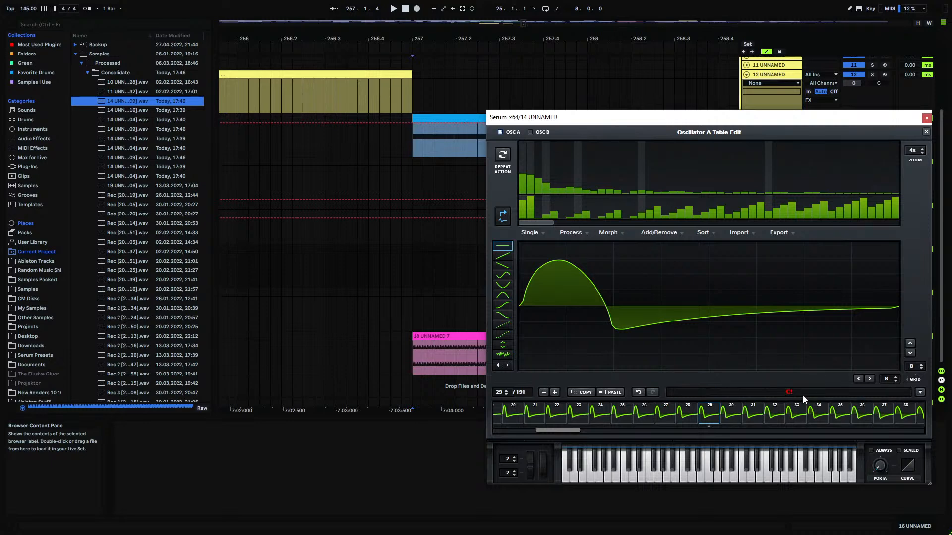
pyautogui.doubleClick(802, 396)
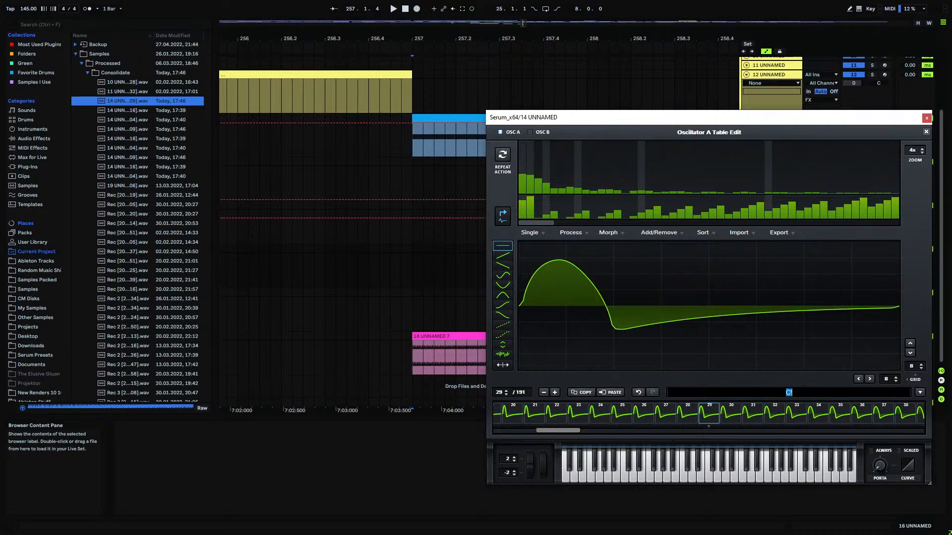
pyautogui.click(806, 391)
pyautogui.press('Return')
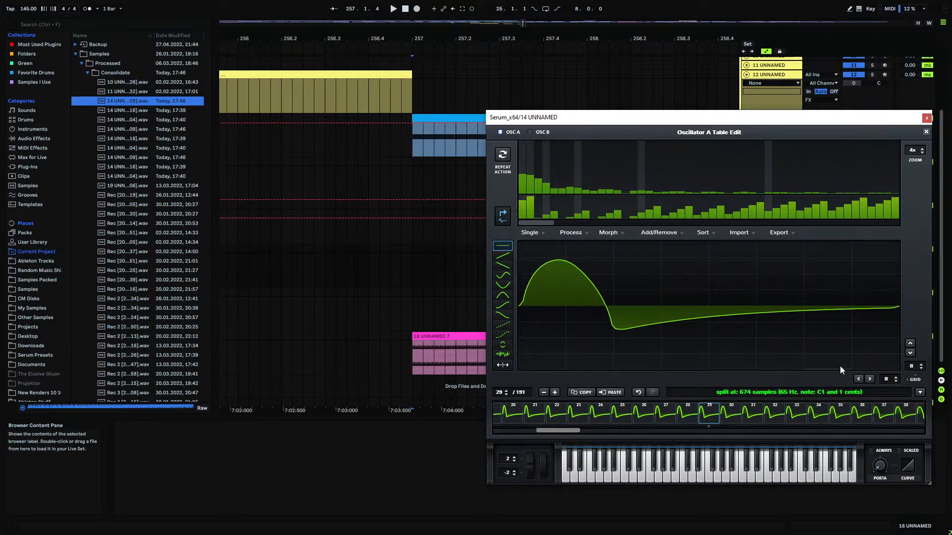
pyautogui.moveTo(134, 102); pyautogui.dragTo(703, 292)
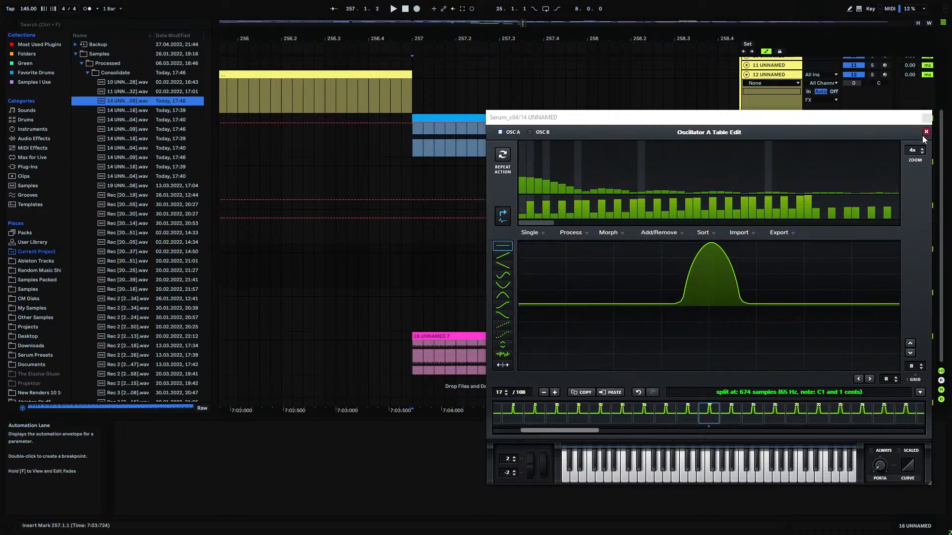
# - Check the new wavetable's frames back to the first one and close the wavetable editor
pyautogui.moveTo(591, 431); pyautogui.dragTo(496, 438)
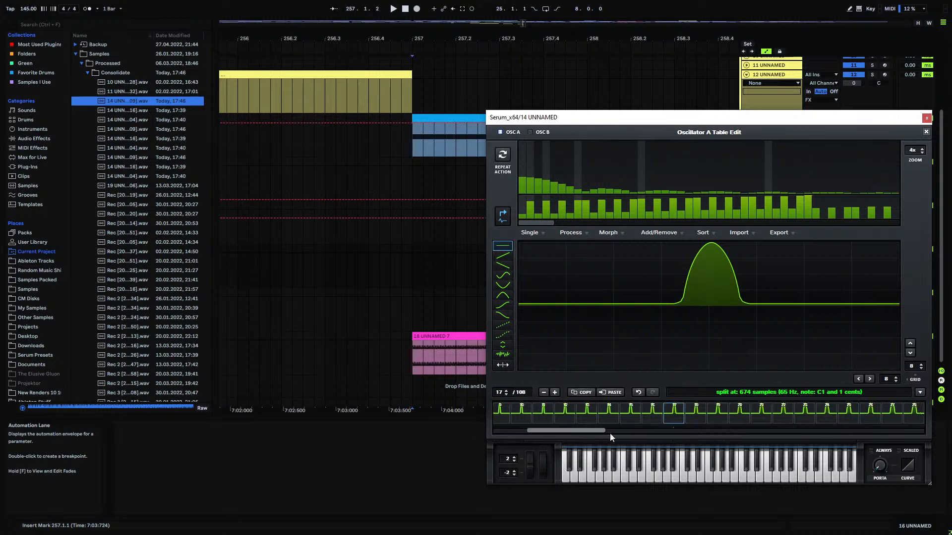
pyautogui.click(506, 413)
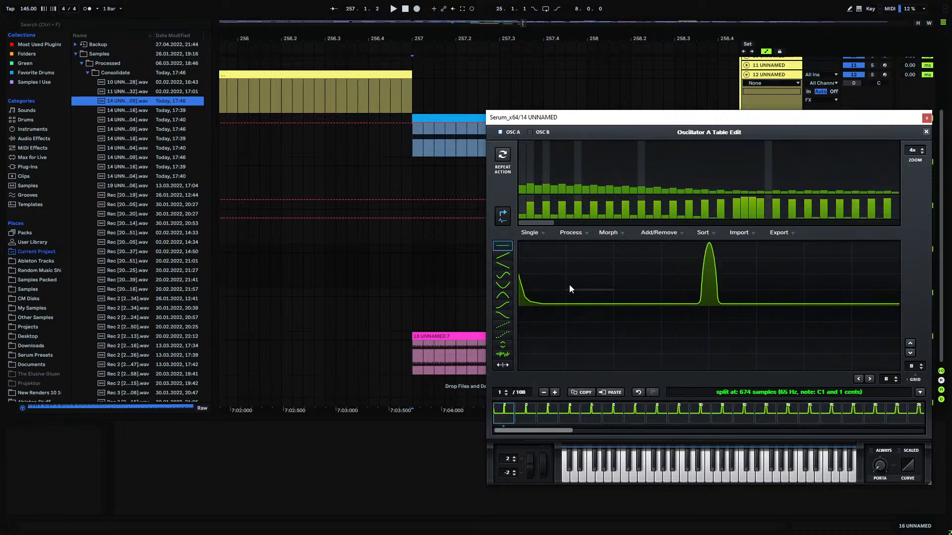
pyautogui.click(926, 131)
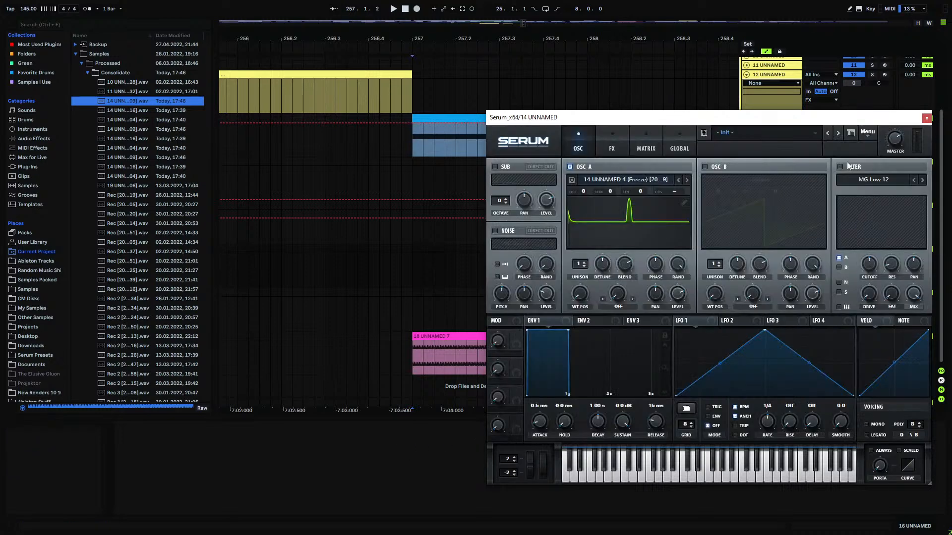
# - Start saving Oscillator A's wavetable, create a folder named Windows in Serum's User tables folder, and open it
pyautogui.click(572, 179)
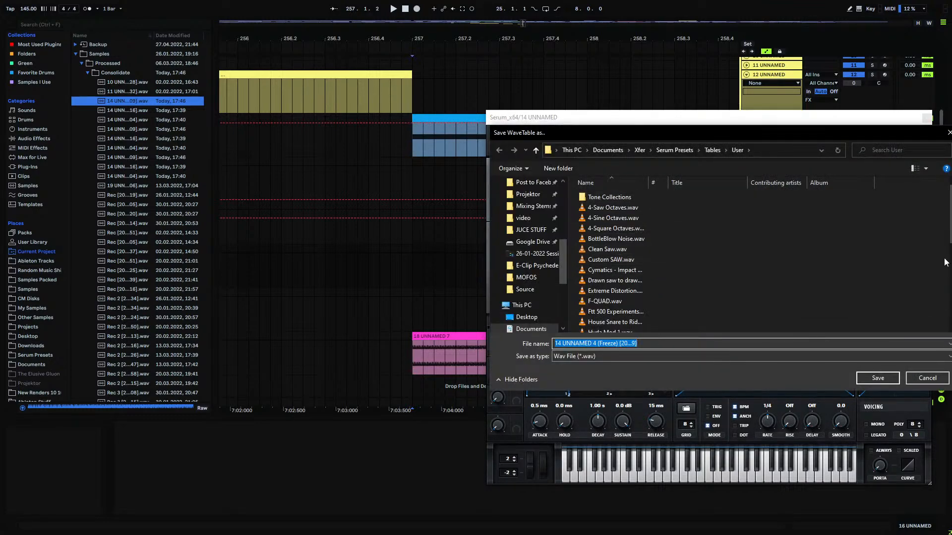
pyautogui.click(911, 258)
pyautogui.rightClick(911, 257)
pyautogui.moveTo(867, 369)
pyautogui.click(805, 371)
pyautogui.write('Wi')
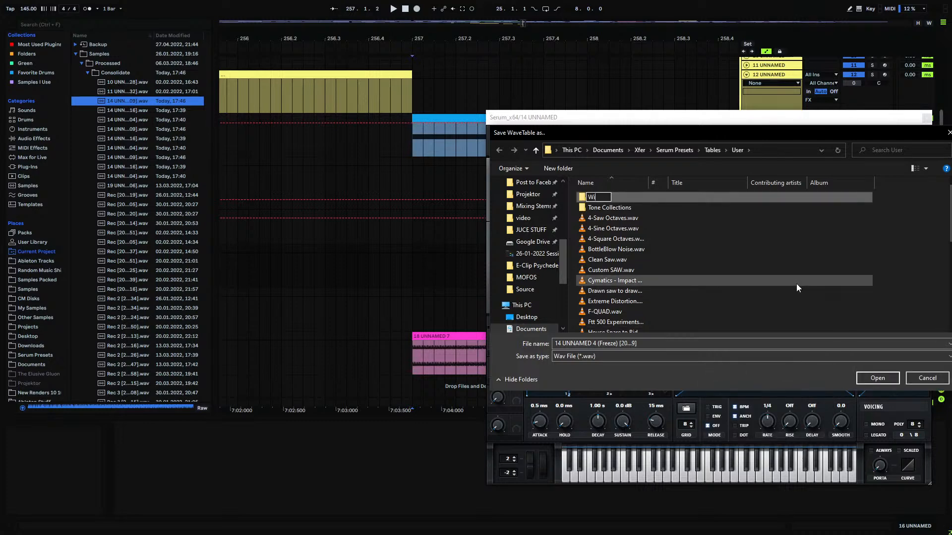
pyautogui.write('ndows')
pyautogui.click(902, 246)
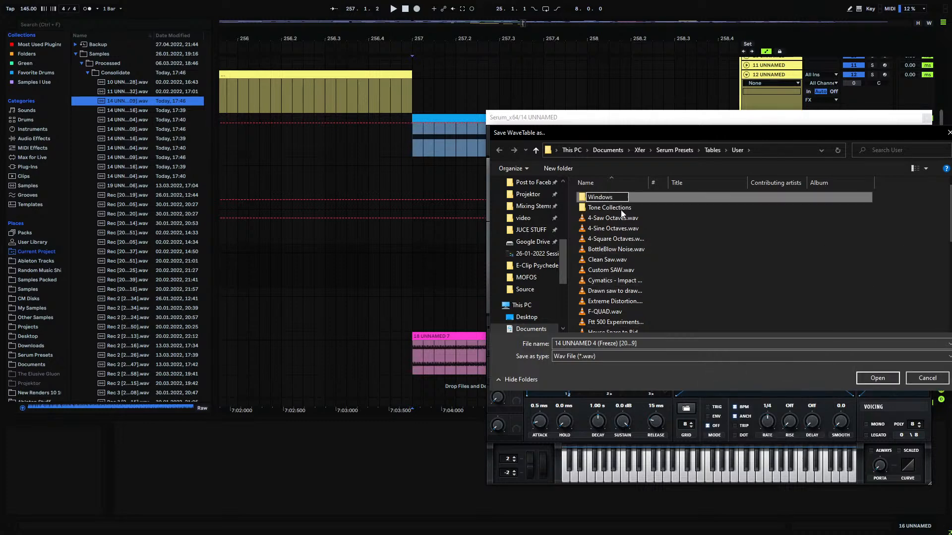
pyautogui.doubleClick(608, 206)
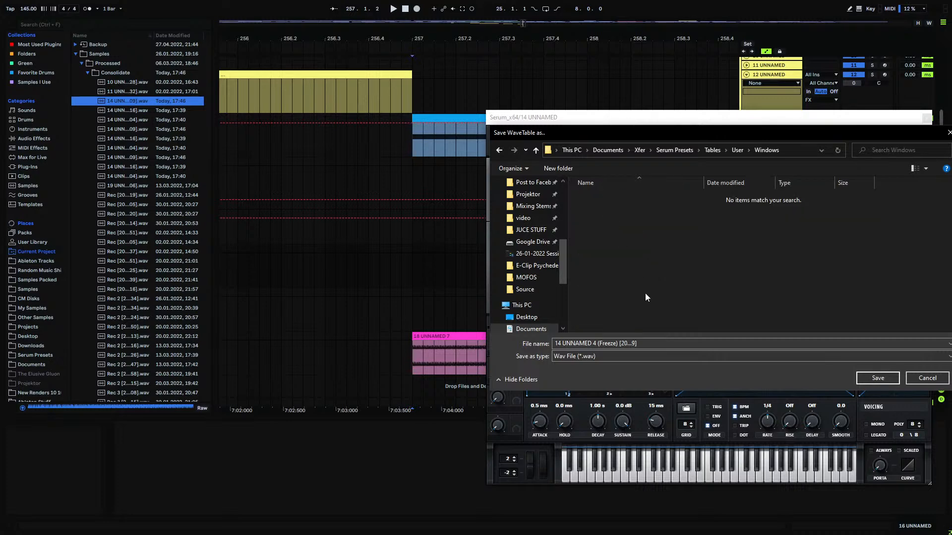
# - Save the 14 UNNAMED 4 wavetable in the Windows folder as "Window 1 bad"
pyautogui.click(663, 343)
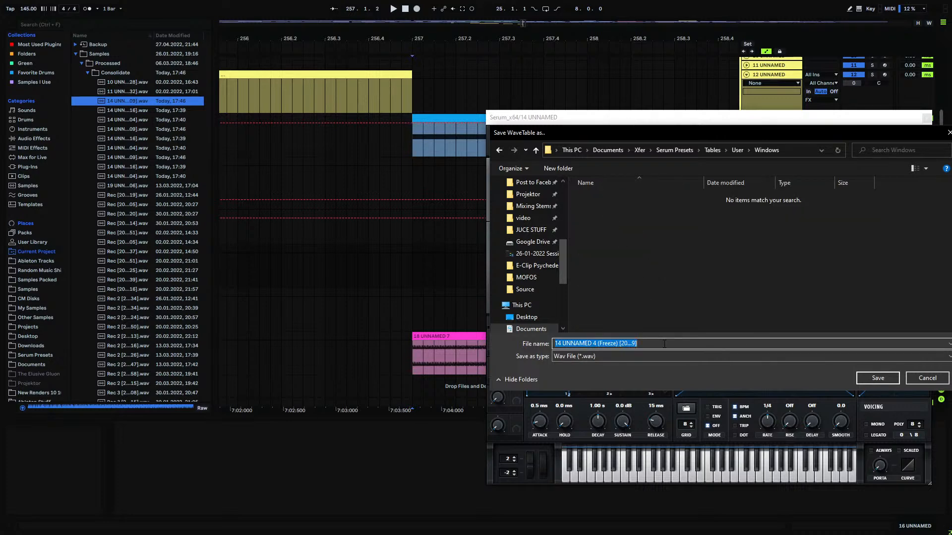
pyautogui.write('Window 1 bad')
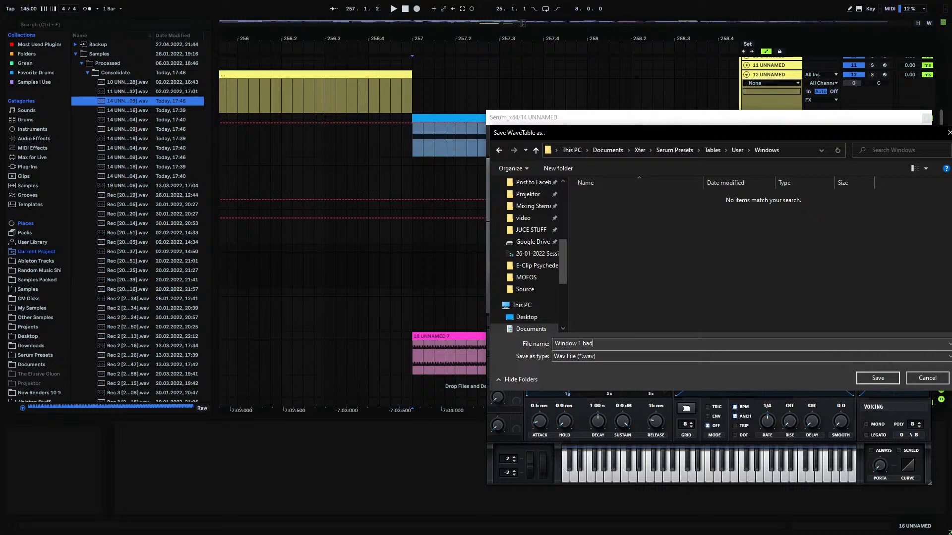
pyautogui.click(855, 378)
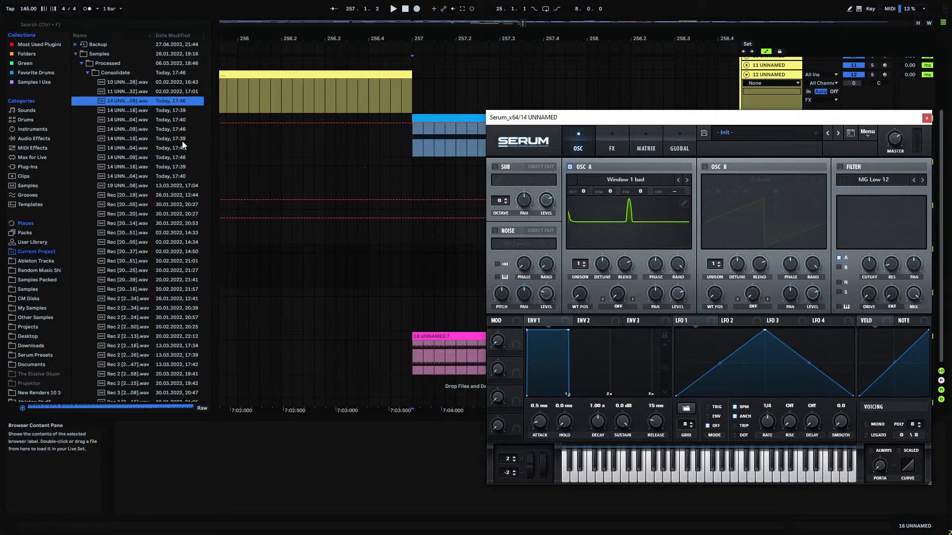
# - Import the 17:46 frozen sample of 14 UNNAMED 5 into Oscillator A's wavetable editor and save the table as "Window 2 Bad"
pyautogui.click(684, 203)
pyautogui.moveTo(127, 129); pyautogui.dragTo(711, 299)
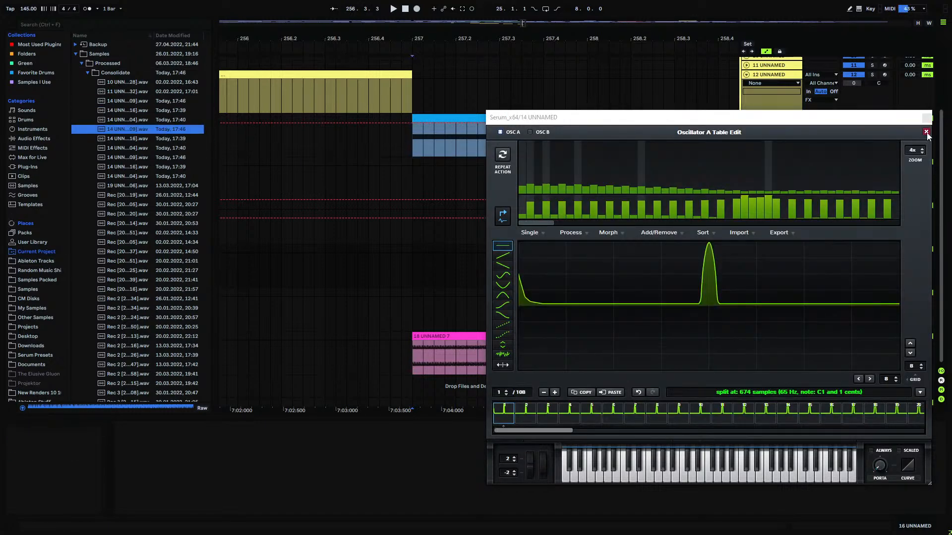
pyautogui.click(925, 131)
pyautogui.click(571, 179)
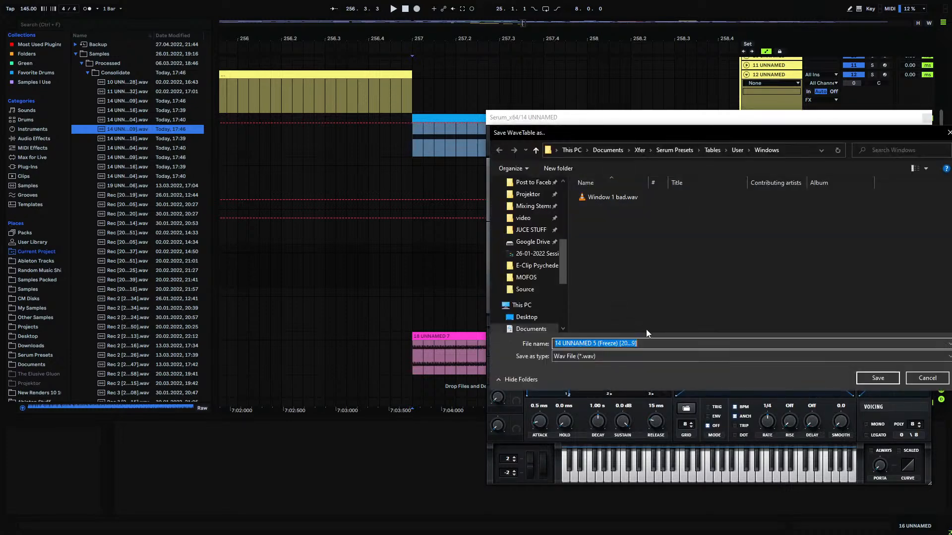
pyautogui.write('Window 2 Bad')
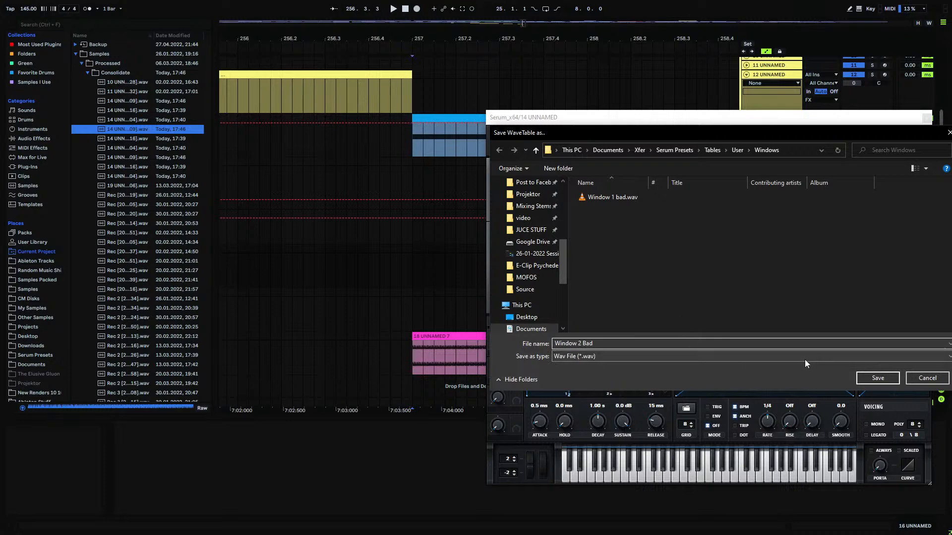
pyautogui.click(878, 378)
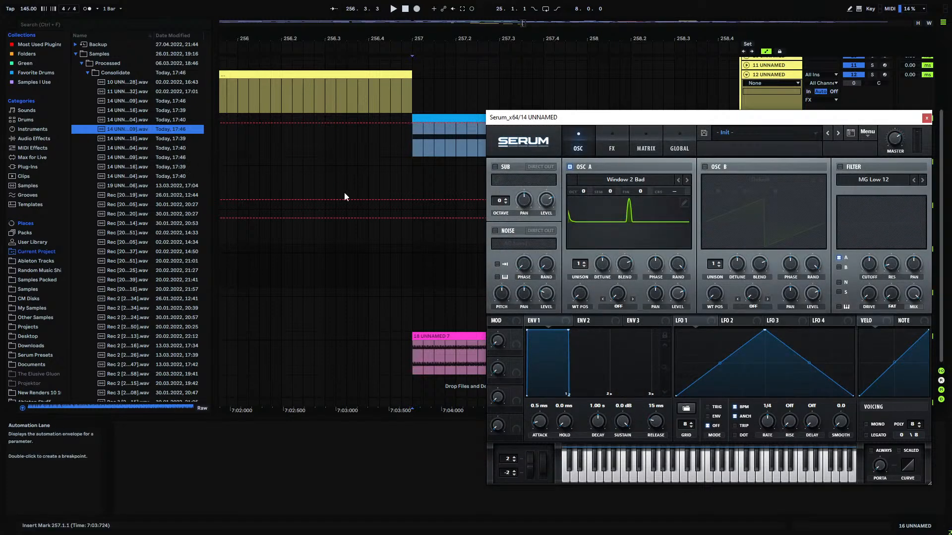
# - Import the 17:46 frozen sample of 14 UNNAMED 6, save the wavetable as "Window 3 Bad", and close Serum
pyautogui.click(684, 203)
pyautogui.moveTo(192, 157); pyautogui.dragTo(723, 310)
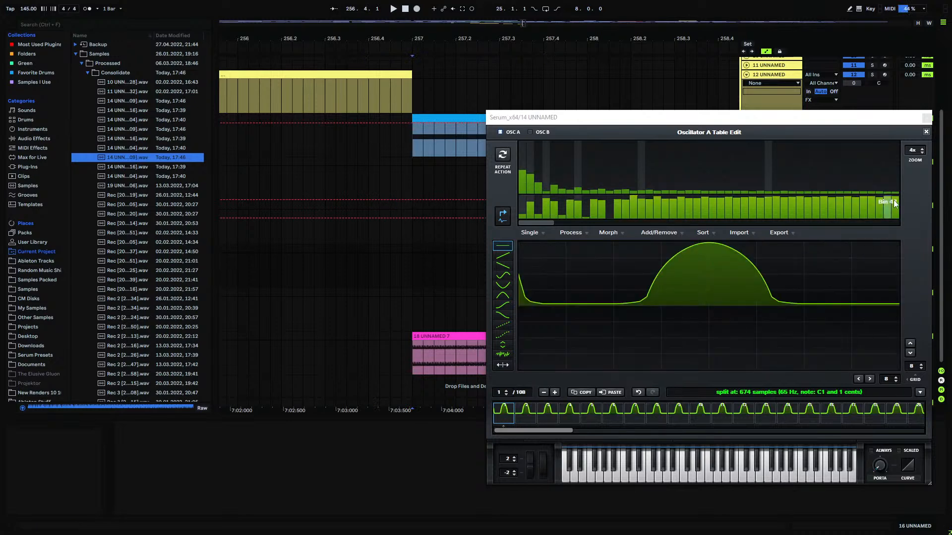
pyautogui.click(926, 132)
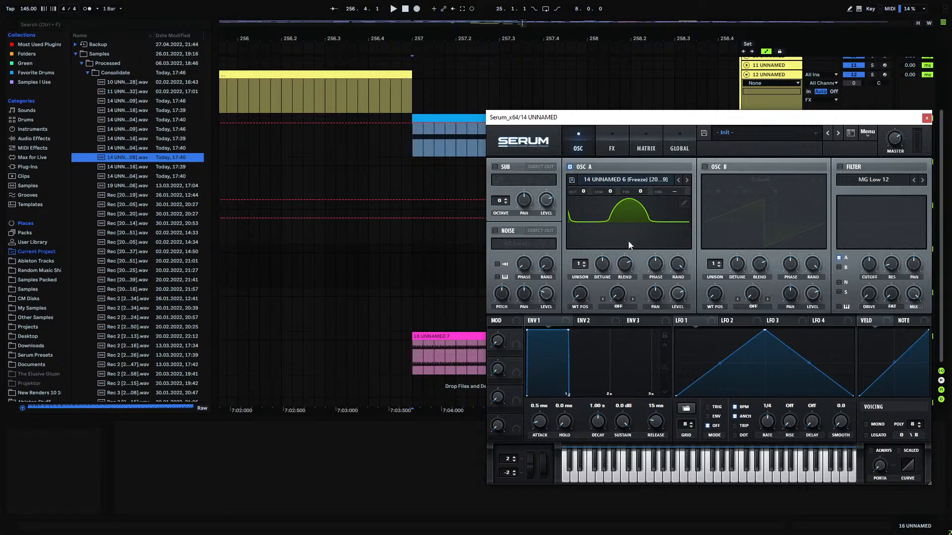
pyautogui.write('Window ')
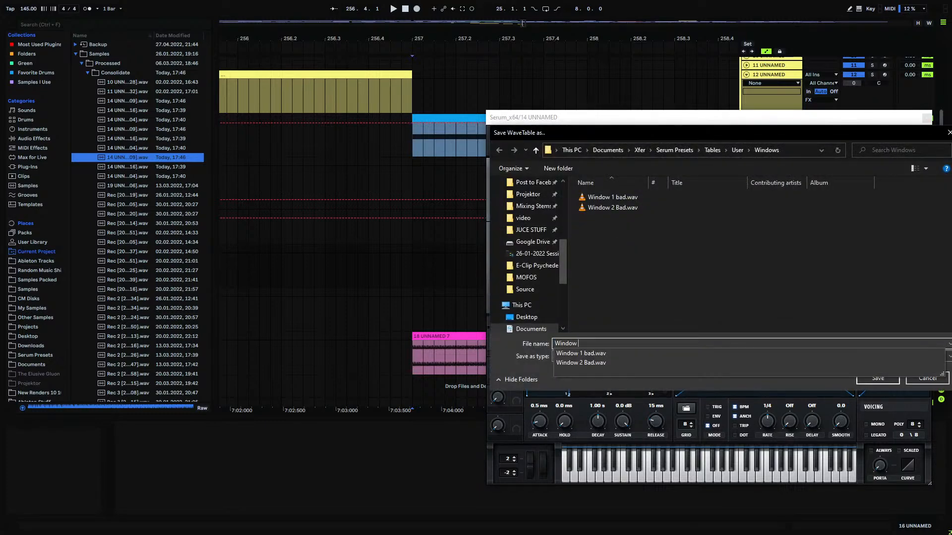
pyautogui.write('3 Bad')
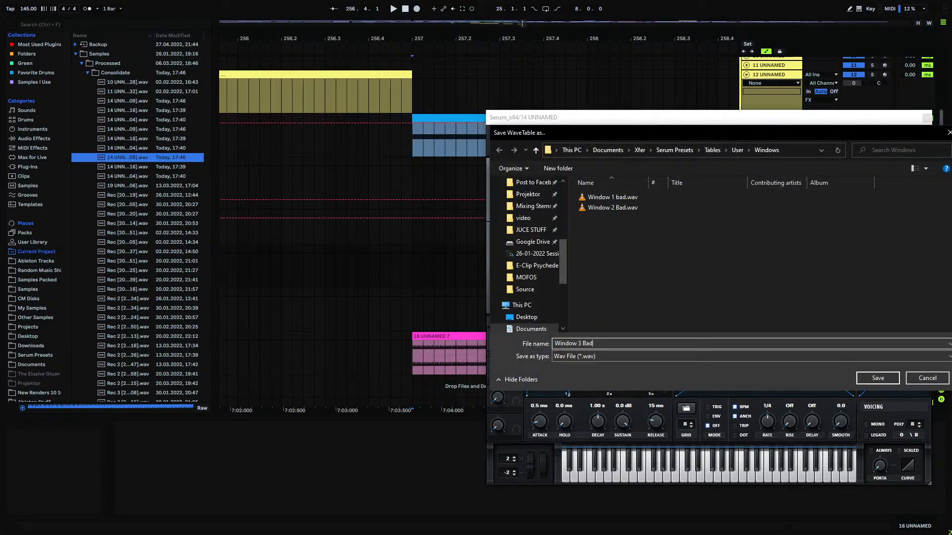
pyautogui.click(886, 379)
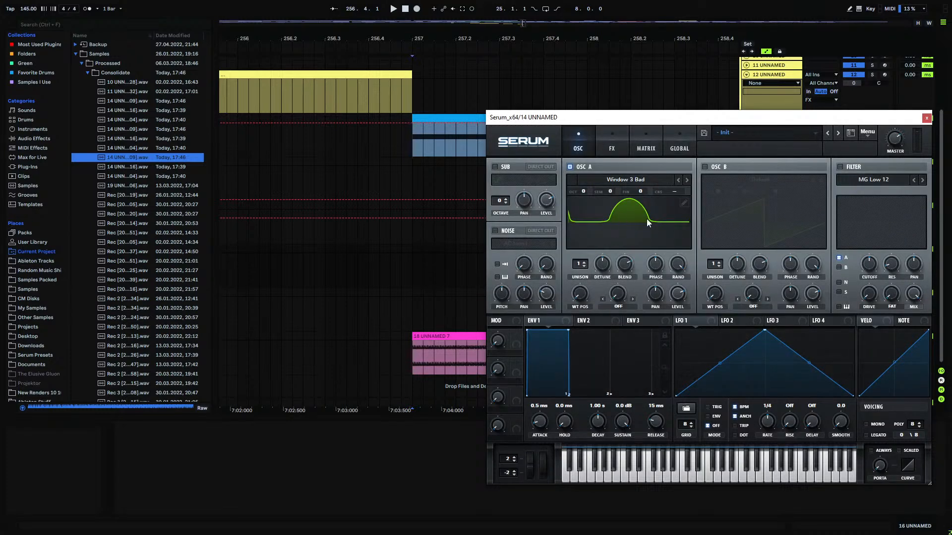
pyautogui.moveTo(589, 292); pyautogui.dragTo(629, 277)
pyautogui.click(926, 118)
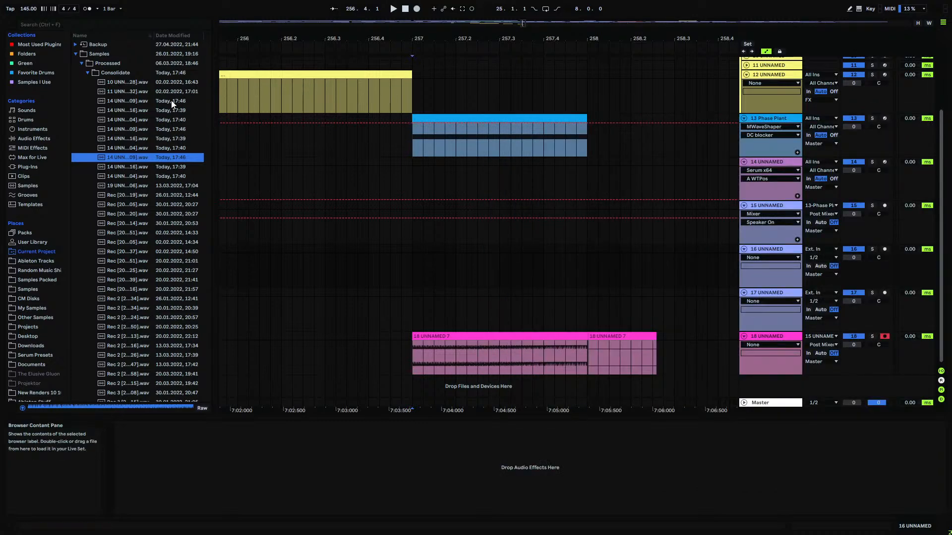
# - In track 13's Phase Plant, replace the Window 3 wavetable generator with a square-wave Analog generator placed before the group's output
pyautogui.click(677, 136)
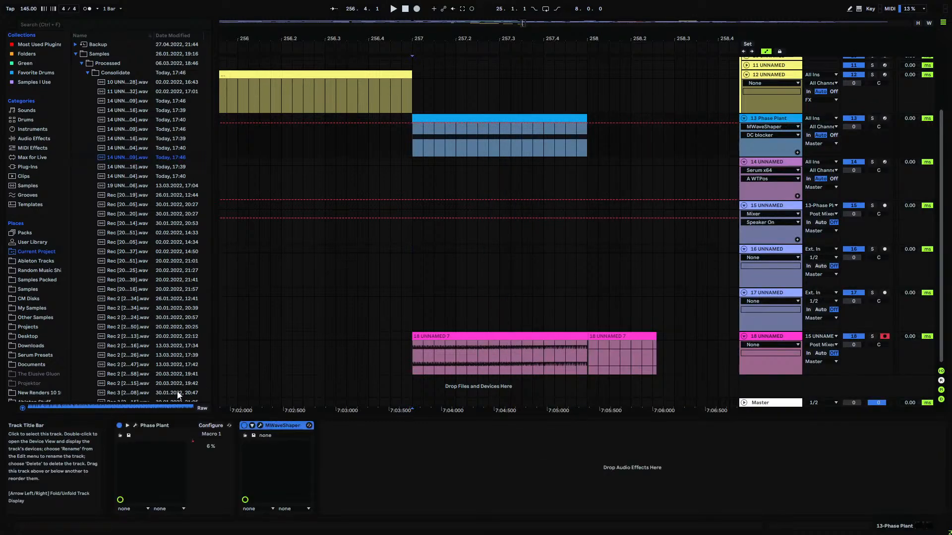
pyautogui.click(136, 426)
pyautogui.click(378, 201)
pyautogui.click(393, 224)
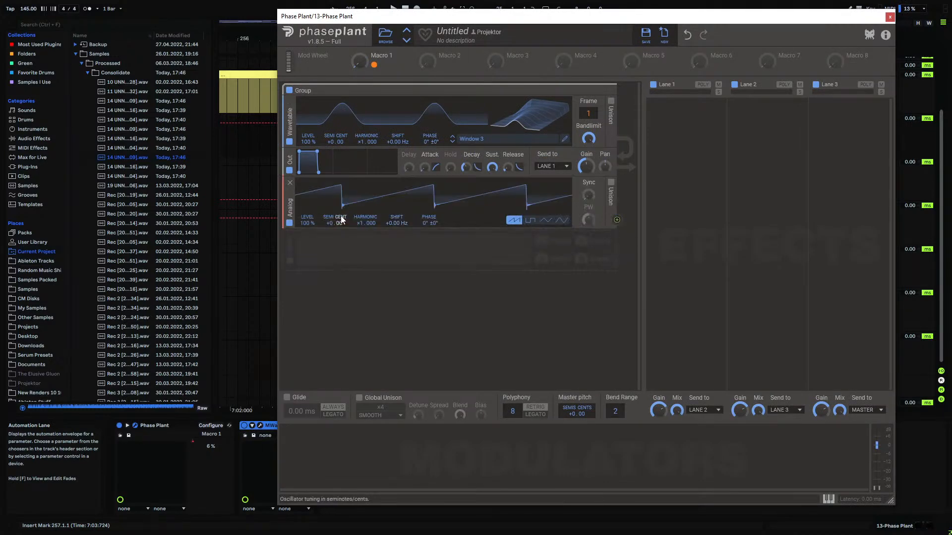
pyautogui.click(530, 221)
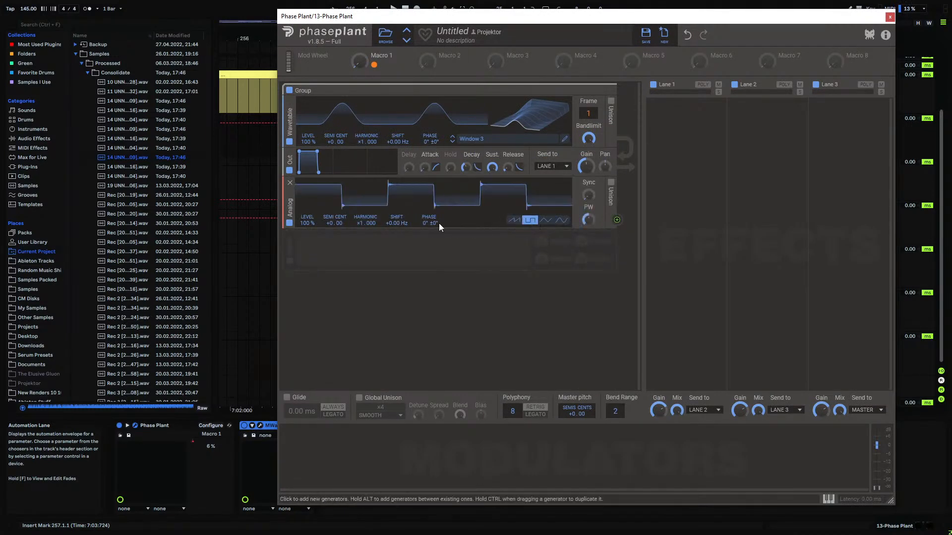
pyautogui.moveTo(284, 203); pyautogui.dragTo(286, 134)
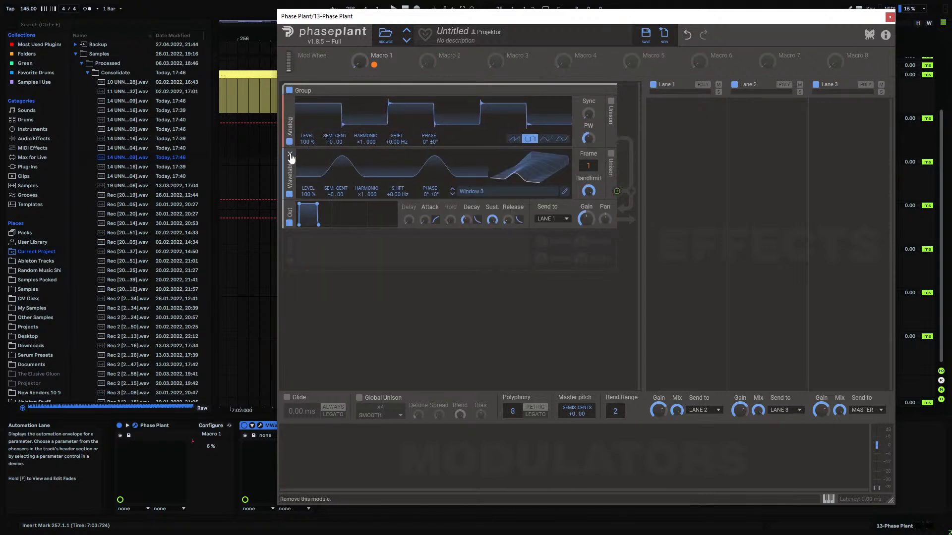
pyautogui.click(290, 154)
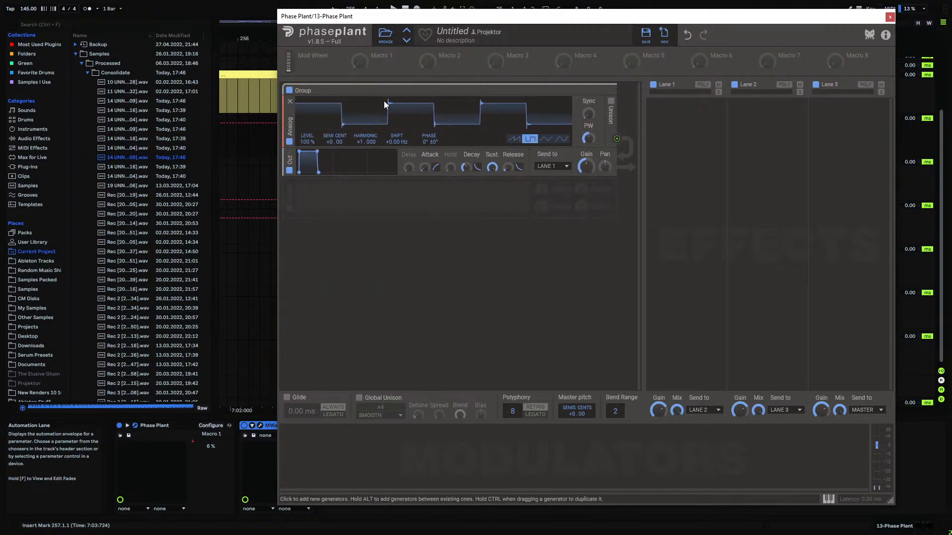
# - Add a Wavetable generator below the output module and load Window 3 Bad from the User tables' Windows folder
pyautogui.click(410, 190)
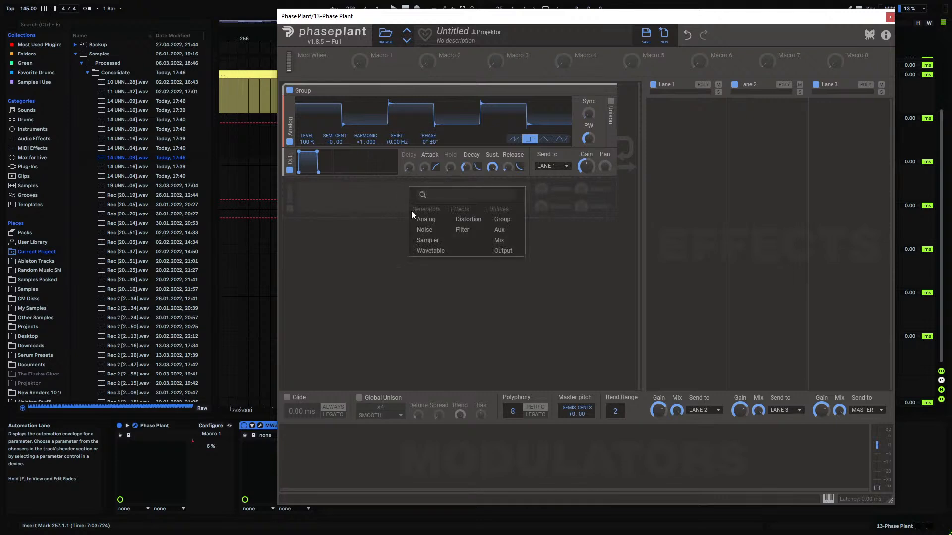
pyautogui.click(430, 251)
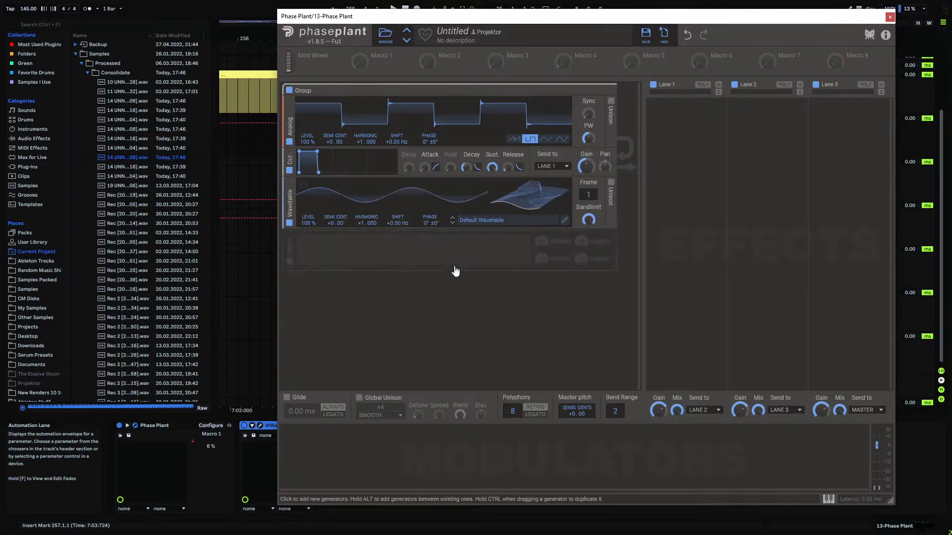
pyautogui.click(505, 224)
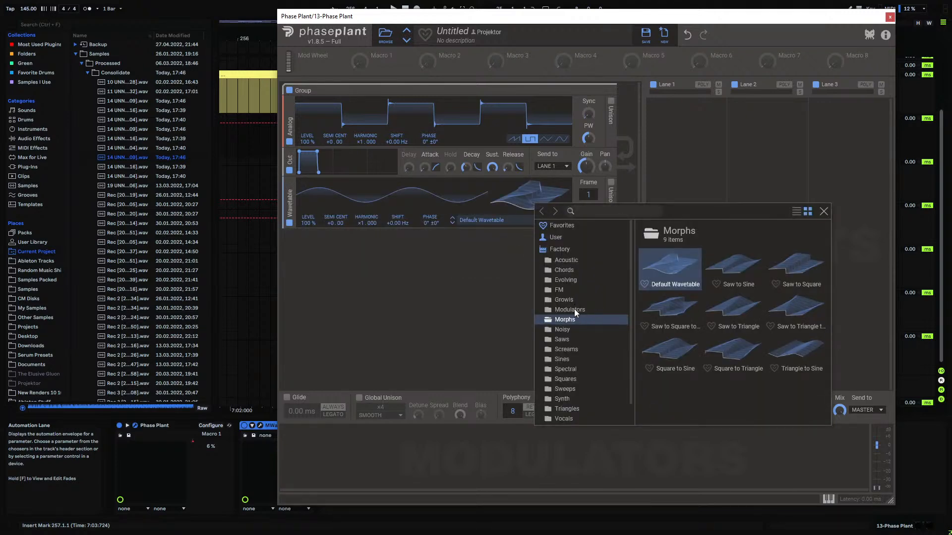
pyautogui.scroll(-2, 575, 359)
pyautogui.click(563, 408)
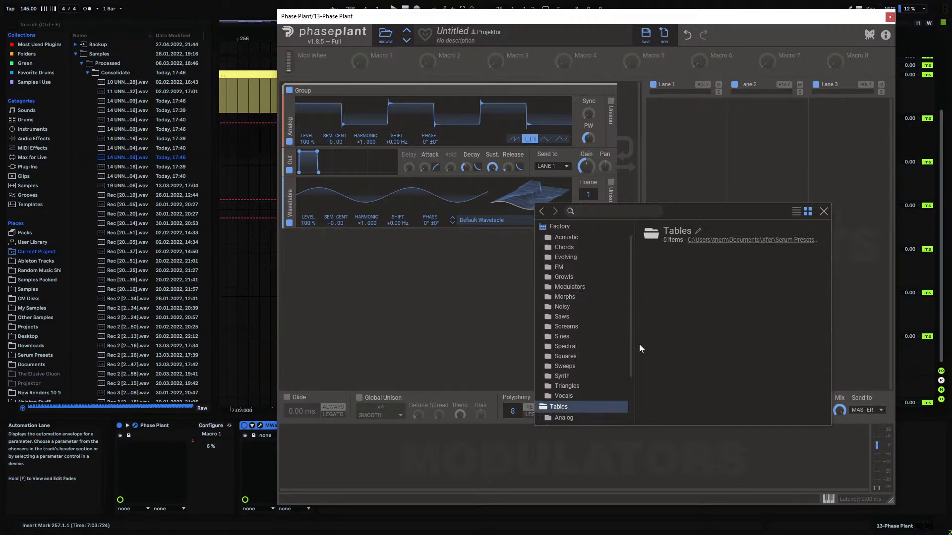
pyautogui.click(557, 398)
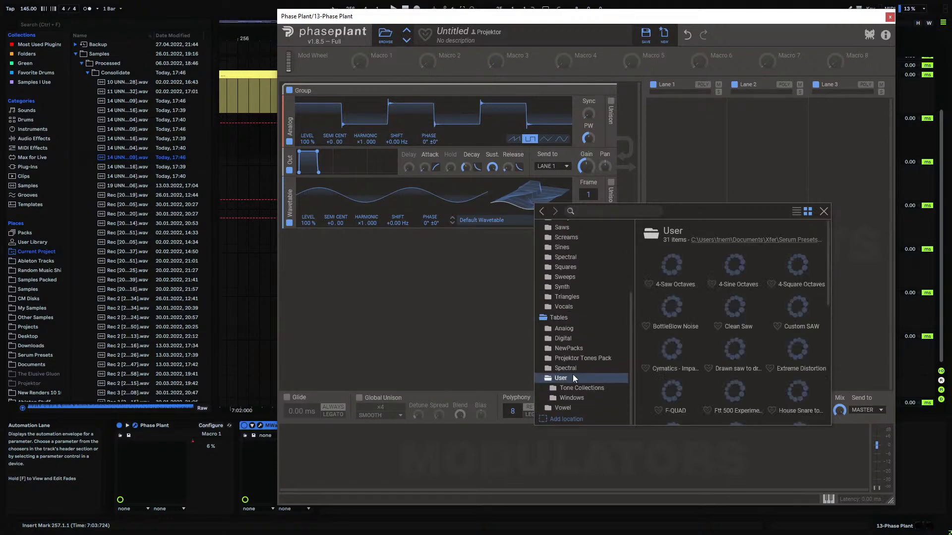
pyautogui.click(571, 397)
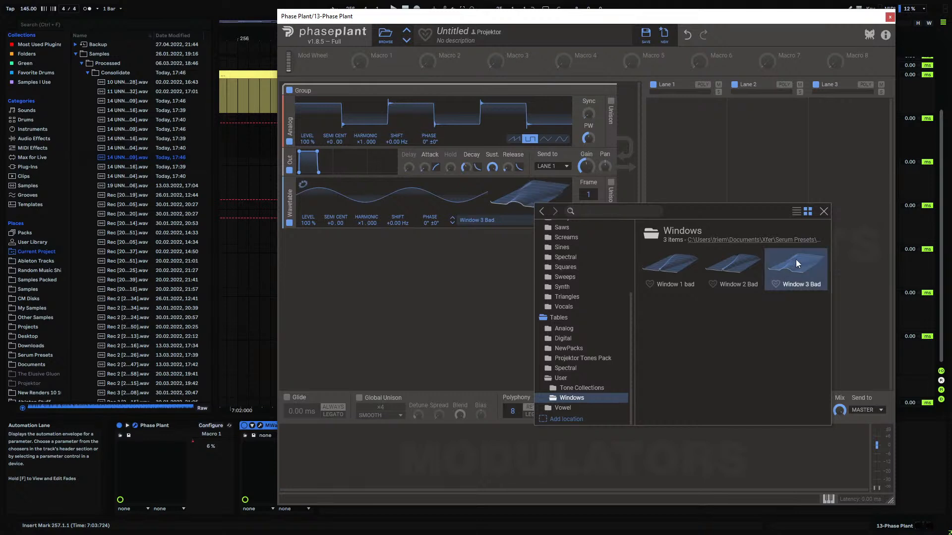
pyautogui.doubleClick(795, 260)
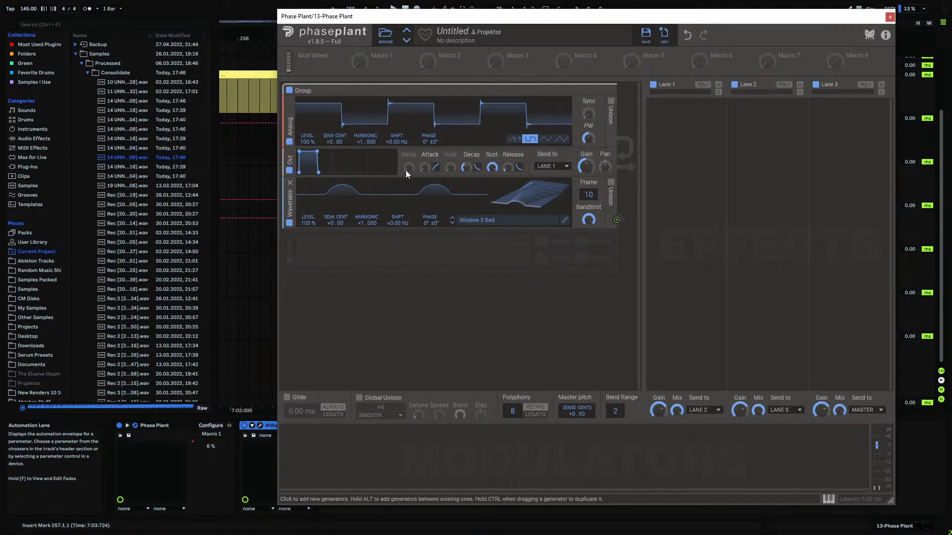
# - Modulate the Analog generator's level with the Wavetable generator and sweep through the Window 3 Bad frames, ending on frame 29
pyautogui.click(616, 220)
pyautogui.click(308, 148)
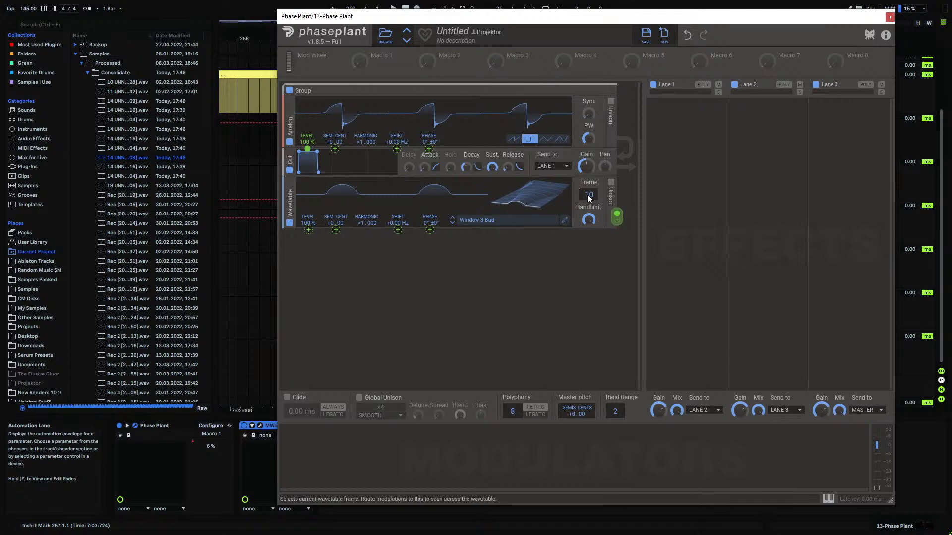
pyautogui.moveTo(590, 195)
pyautogui.mouseDown()
pyautogui.moveTo(590, 143)
pyautogui.moveTo(591, 184)
pyautogui.mouseUp()
pyautogui.moveTo(588, 194); pyautogui.dragTo(307, 142)
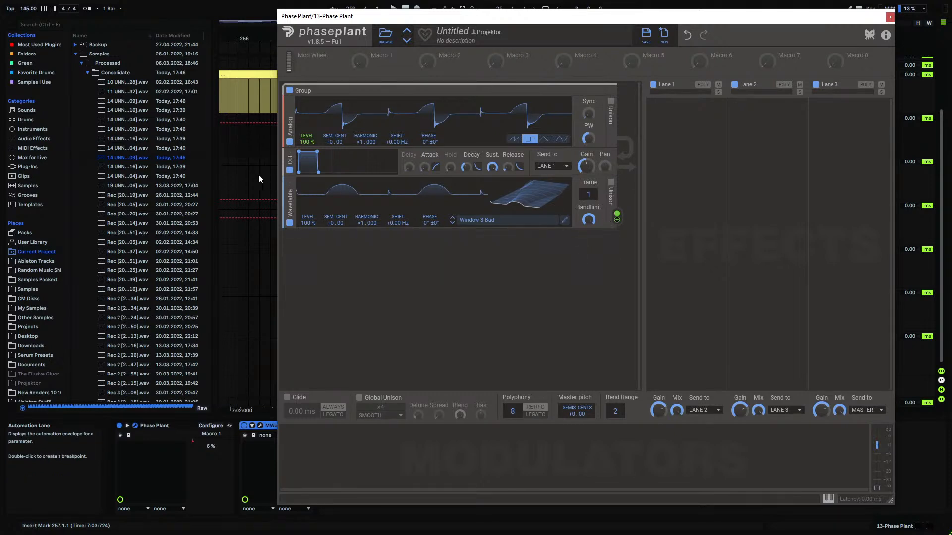
pyautogui.moveTo(590, 195)
pyautogui.mouseDown()
pyautogui.moveTo(590, 168)
pyautogui.moveTo(592, 195)
pyautogui.mouseUp()
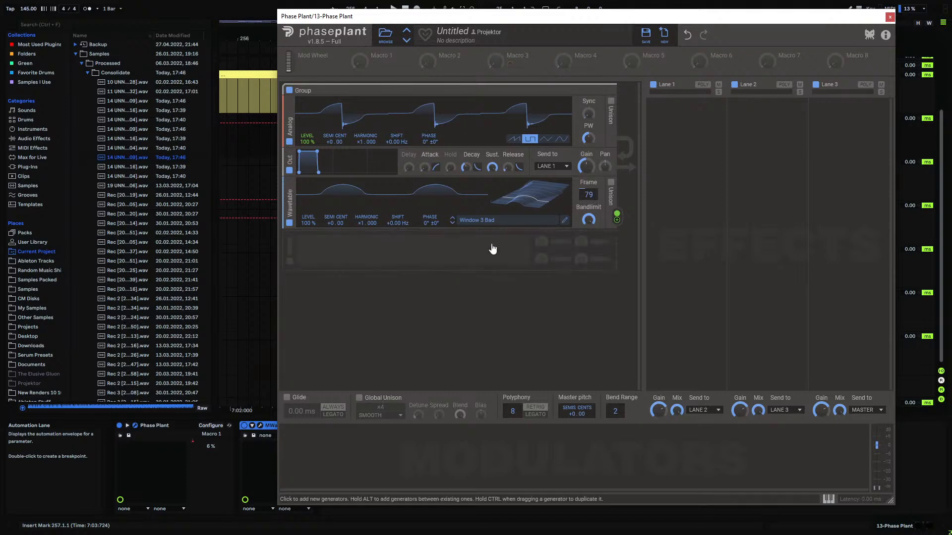
pyautogui.moveTo(585, 194); pyautogui.dragTo(585, 218)
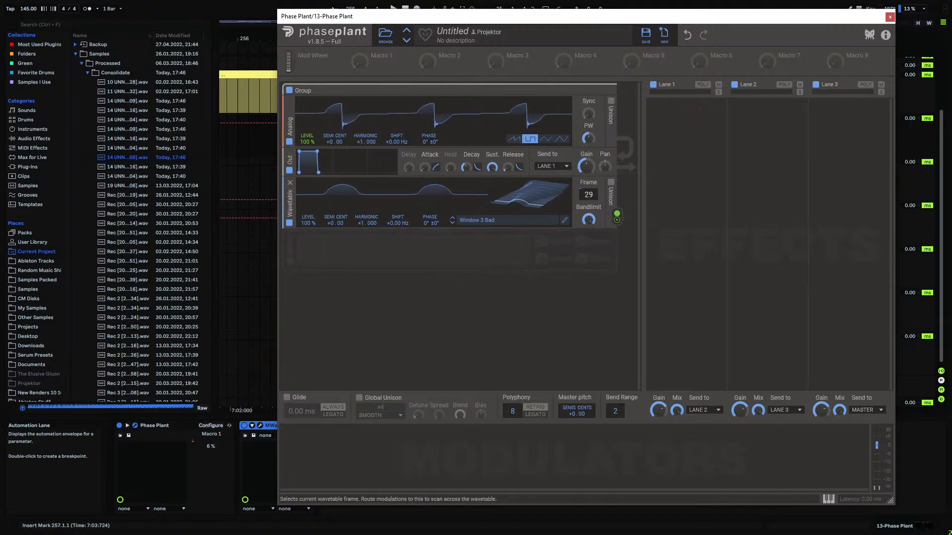
# - Load Window 2 Bad into the Wavetable generator and set its frame to 87
pyautogui.click(524, 221)
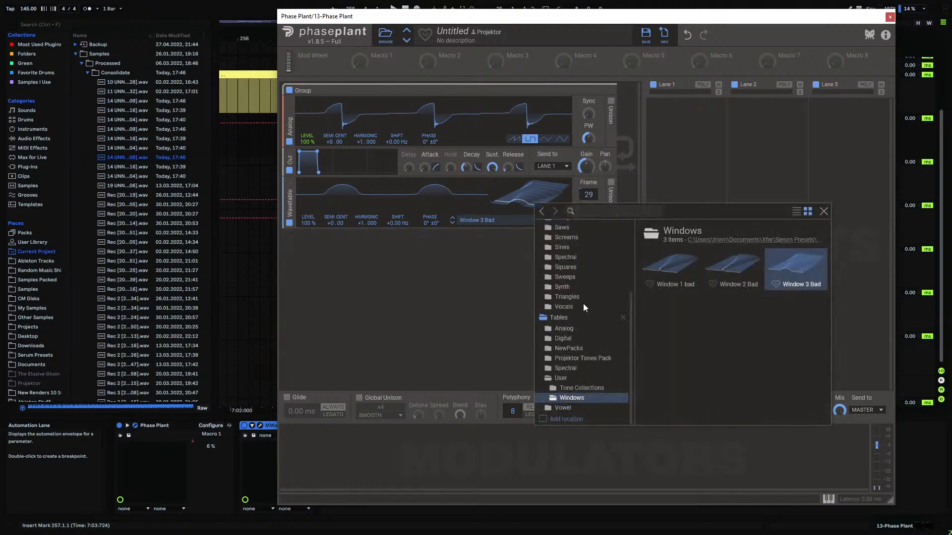
pyautogui.click(741, 270)
pyautogui.click(527, 279)
pyautogui.moveTo(588, 195); pyautogui.dragTo(588, 165)
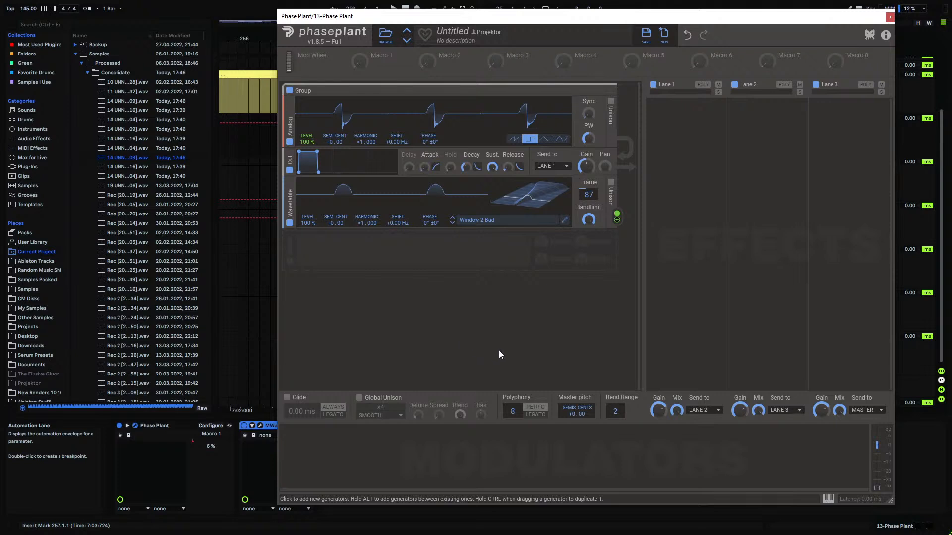
# - Move the Phase Plant window aside, arm only track 13 and sweep the Window 2 Bad wavetable down to frame 15
pyautogui.moveTo(793, 21); pyautogui.dragTo(606, 30)
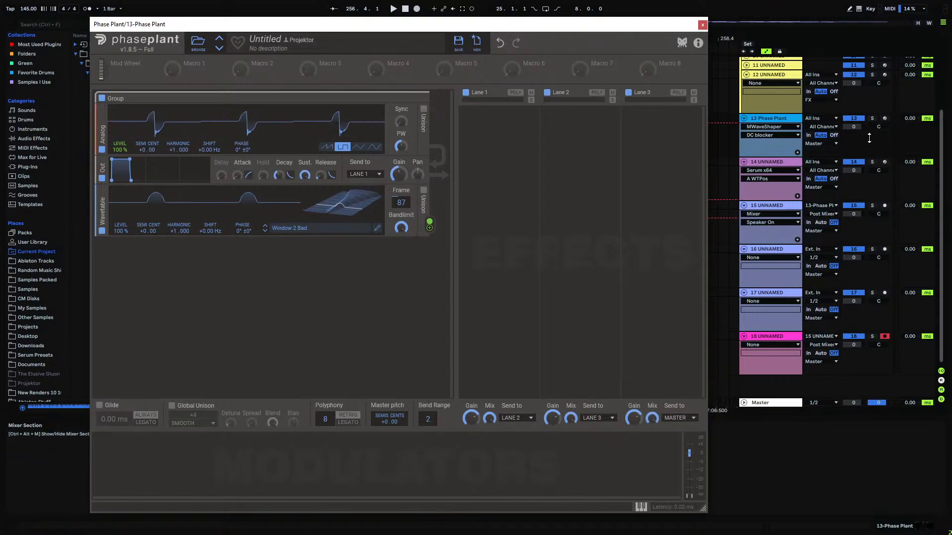
pyautogui.click(884, 205)
pyautogui.click(884, 162)
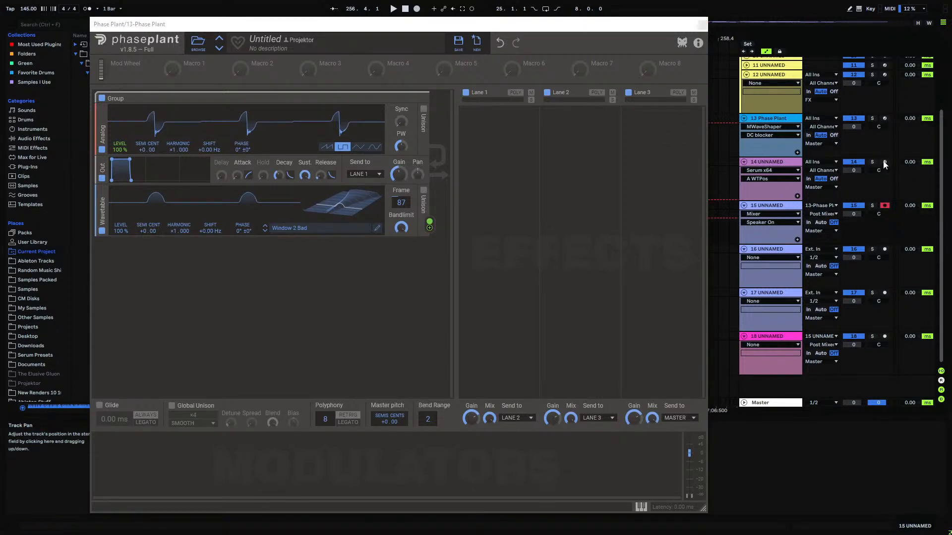
pyautogui.click(884, 118)
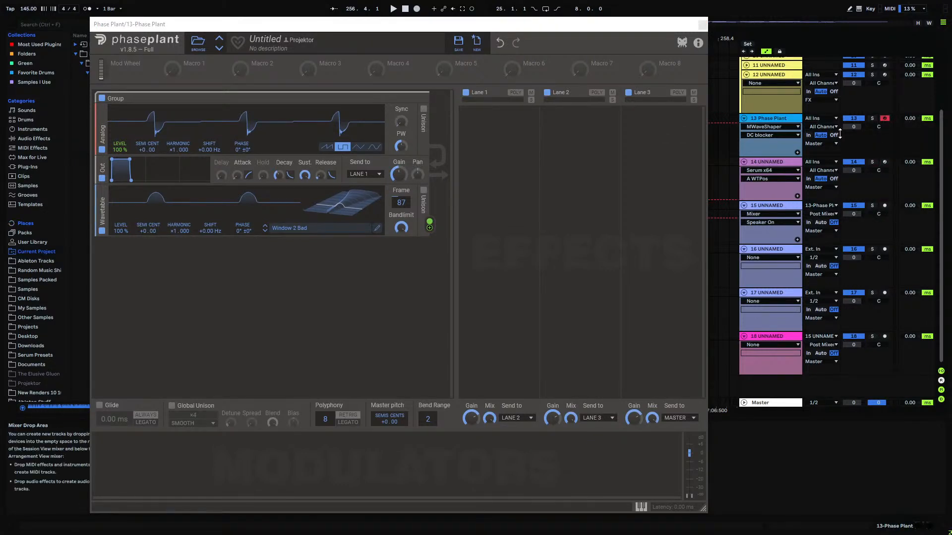
pyautogui.moveTo(409, 204)
pyautogui.mouseDown()
pyautogui.moveTo(409, 189)
pyautogui.moveTo(400, 222)
pyautogui.moveTo(401, 188)
pyautogui.mouseUp()
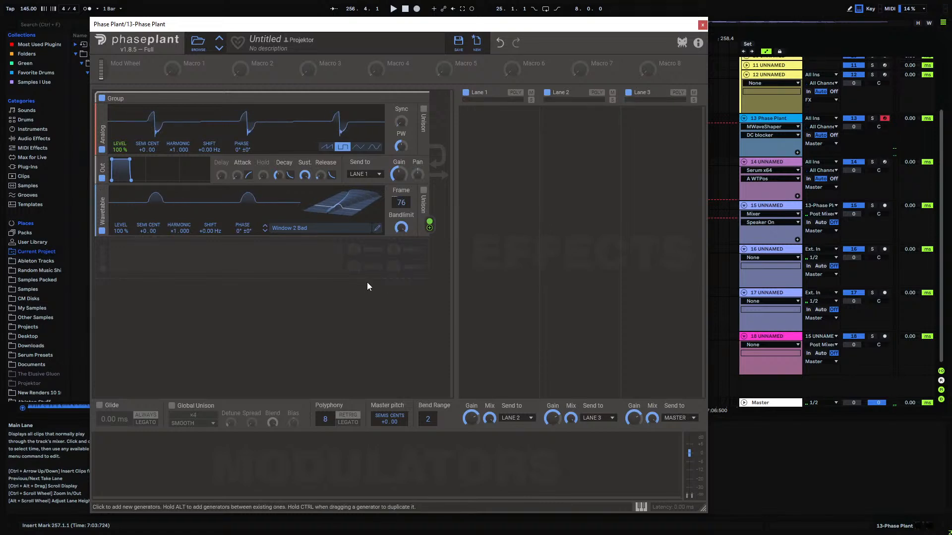
pyautogui.moveTo(401, 203)
pyautogui.mouseDown()
pyautogui.moveTo(401, 212)
pyautogui.moveTo(401, 187)
pyautogui.moveTo(401, 203)
pyautogui.mouseUp()
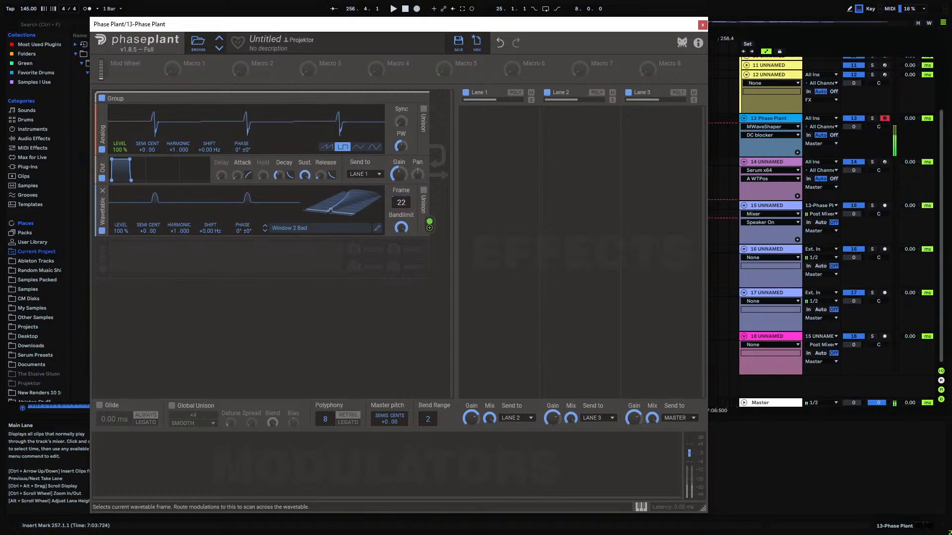
# - Compare the sawtooth and square waves on the Analog generator, raising the wavetable frame to 256 in between
pyautogui.click(326, 147)
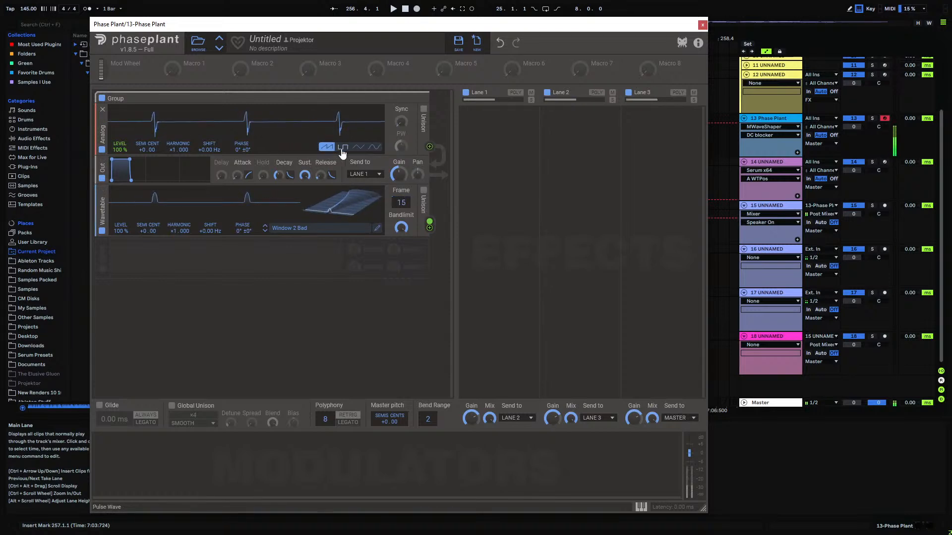
pyautogui.moveTo(402, 201)
pyautogui.mouseDown()
pyautogui.moveTo(401, 183)
pyautogui.moveTo(402, 195)
pyautogui.mouseUp()
pyautogui.click(342, 147)
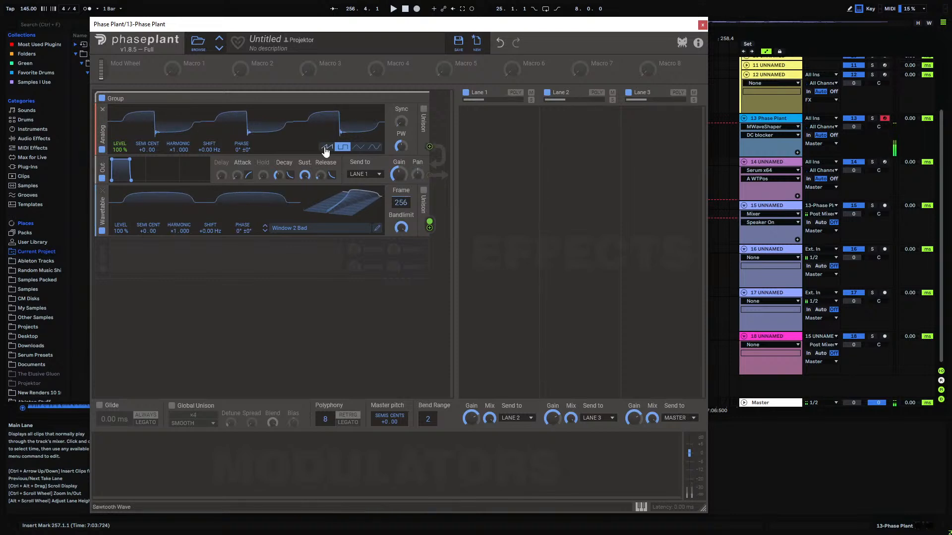
pyautogui.click(326, 147)
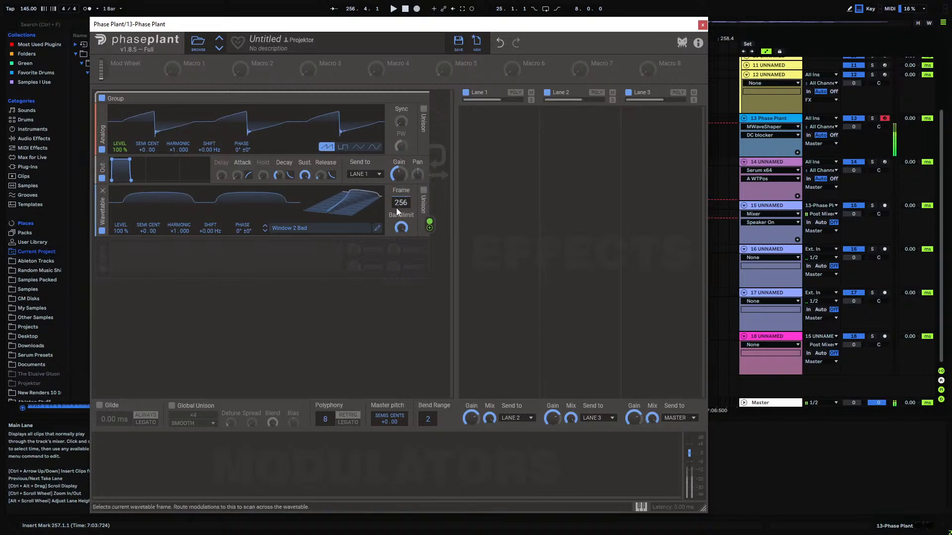
pyautogui.click(341, 147)
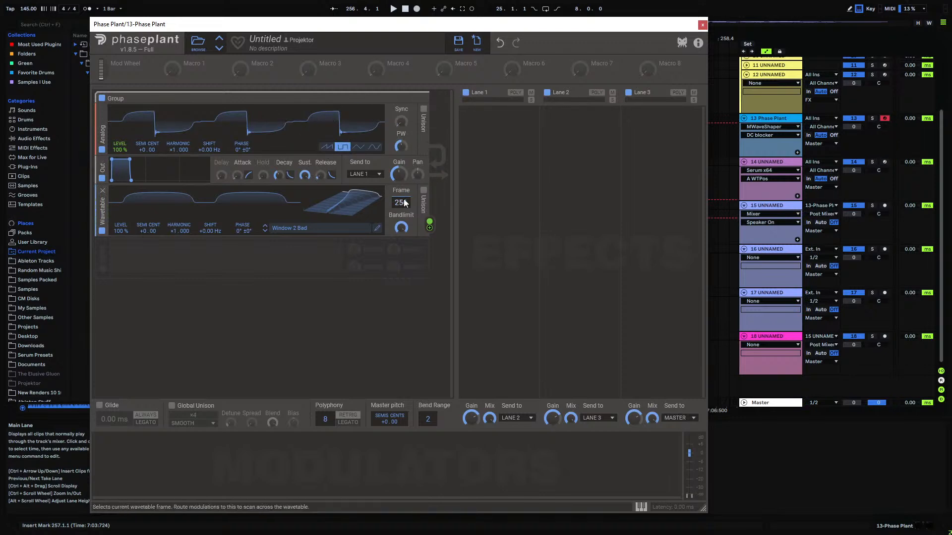
# - Set the Analog generator to a sawtooth wave and lower the Window 2 Bad frame to 107
pyautogui.click(326, 147)
pyautogui.moveTo(394, 200); pyautogui.dragTo(394, 224)
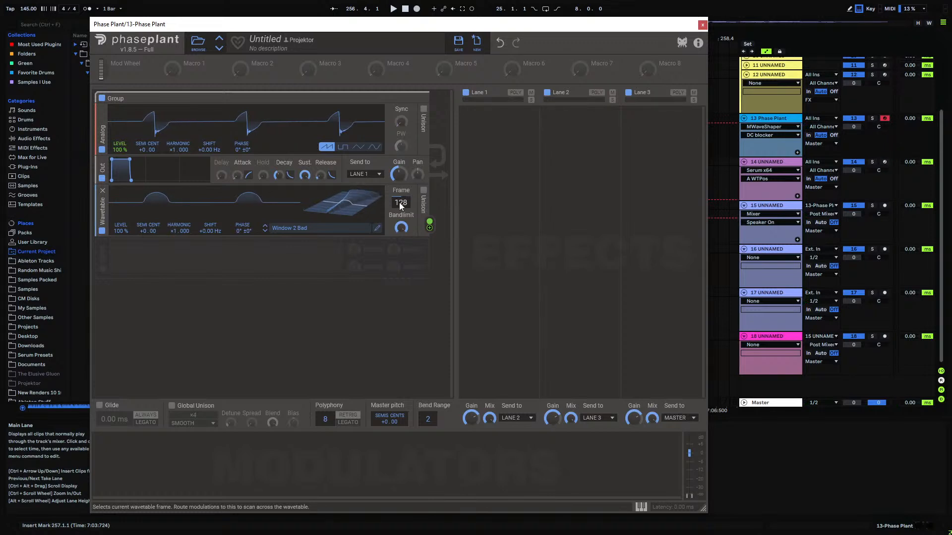
pyautogui.moveTo(400, 203); pyautogui.dragTo(400, 207)
# - Add a sine Analog generator below the wavetable, modulate the sawtooth generator's phase with it, and set the wavetable frame to 165
pyautogui.click(322, 273)
pyautogui.click(280, 281)
pyautogui.click(429, 280)
pyautogui.moveTo(242, 156); pyautogui.dragTo(242, 121)
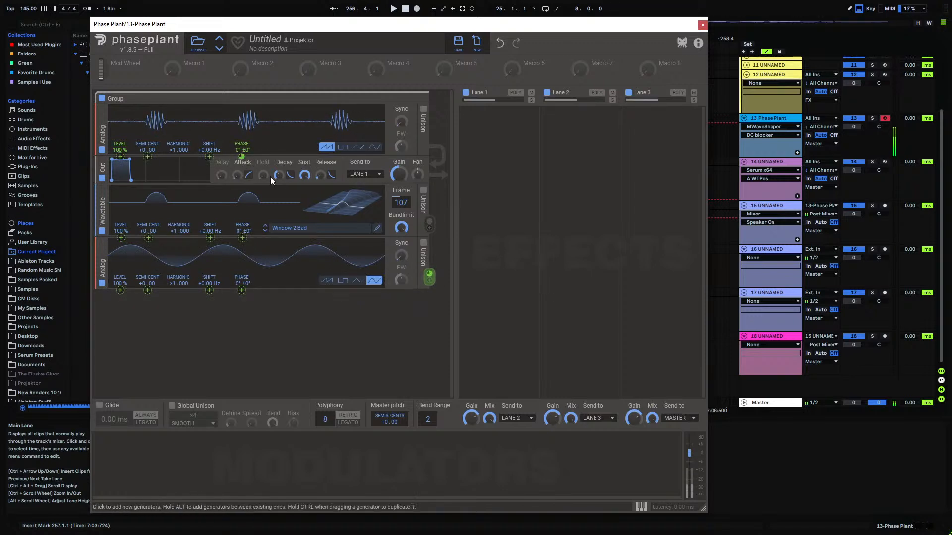
pyautogui.moveTo(404, 203); pyautogui.dragTo(405, 185)
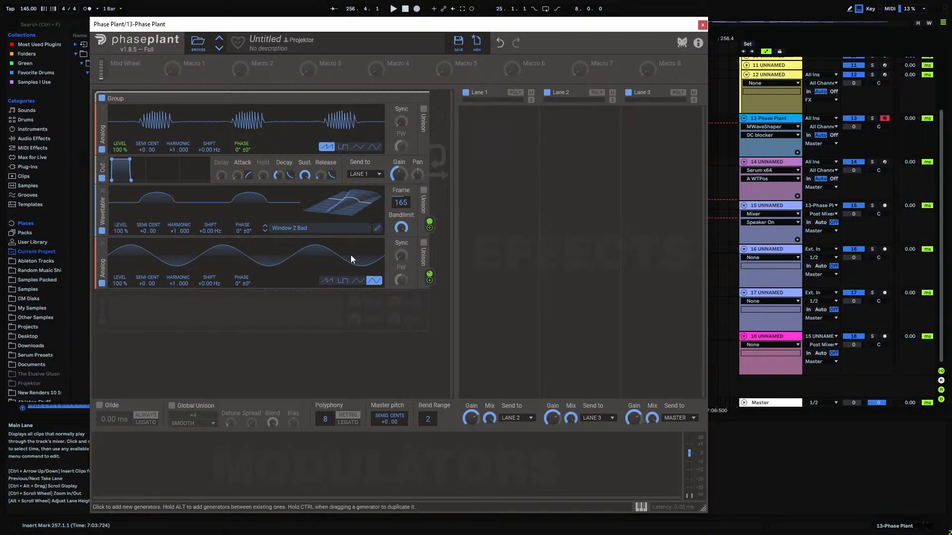
# - Add an Overdrive Distortion module and place it between the sawtooth Analog generator and the output
pyautogui.click(323, 314)
pyautogui.click(374, 345)
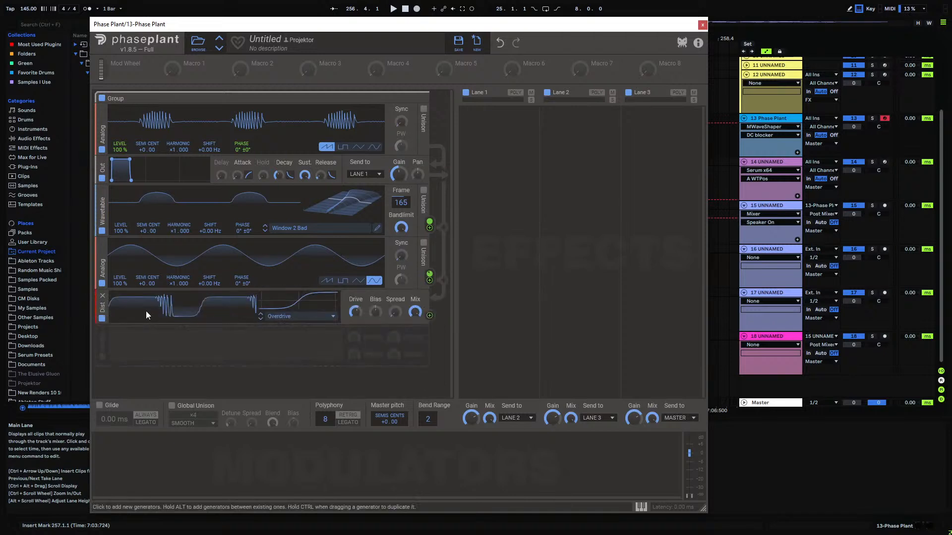
pyautogui.moveTo(104, 311); pyautogui.dragTo(103, 173)
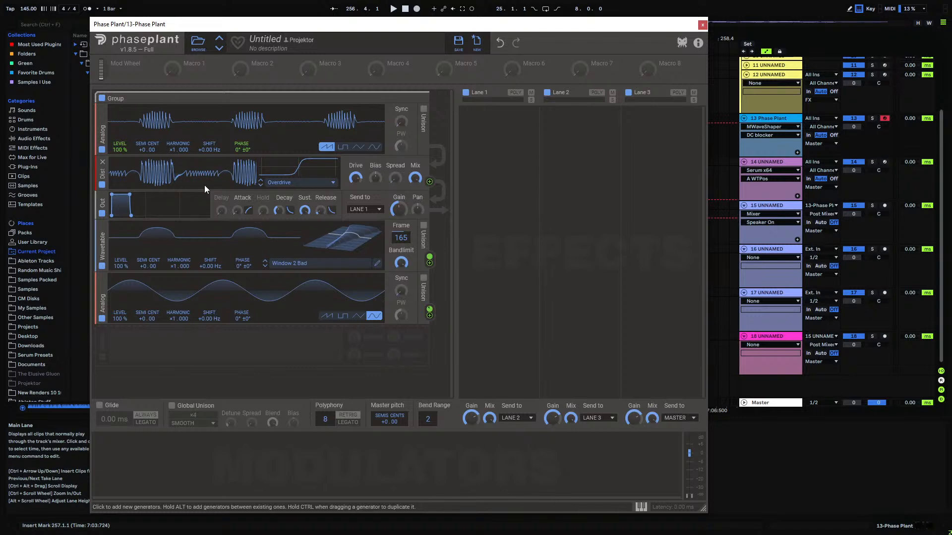
# - Sweep the Window 2 Bad frame up and down through the distortion, ending on frame 160
pyautogui.moveTo(402, 236)
pyautogui.mouseDown()
pyautogui.moveTo(401, 253)
pyautogui.moveTo(402, 209)
pyautogui.moveTo(401, 230)
pyautogui.mouseUp()
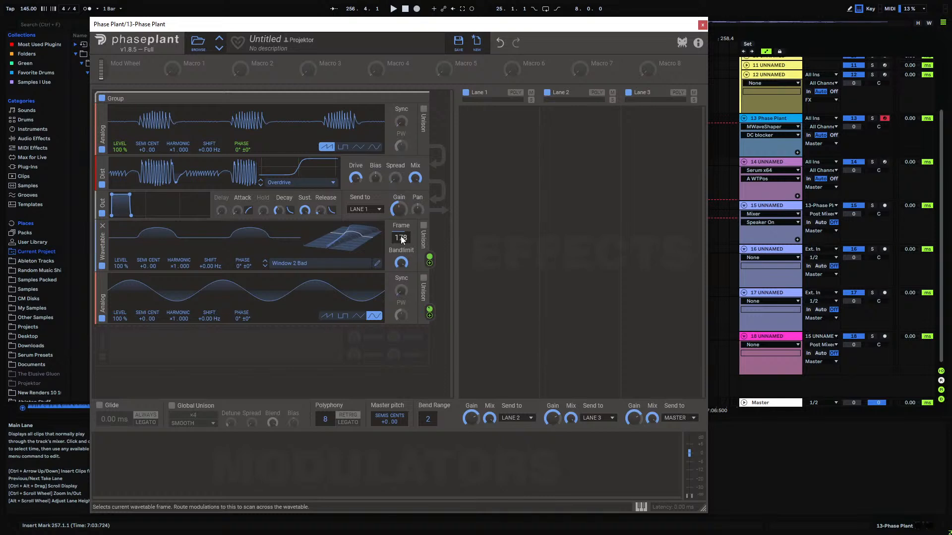
pyautogui.moveTo(400, 236); pyautogui.dragTo(400, 284)
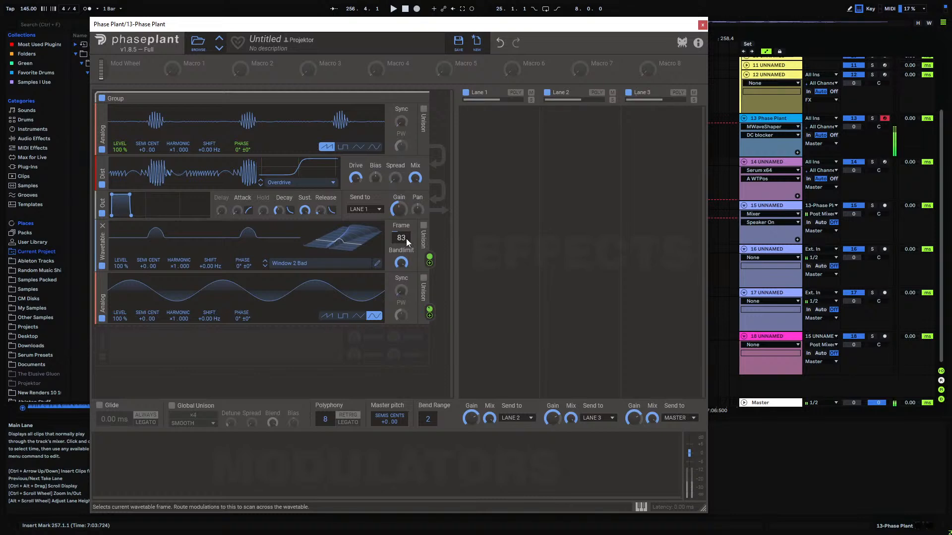
pyautogui.moveTo(403, 239); pyautogui.dragTo(403, 201)
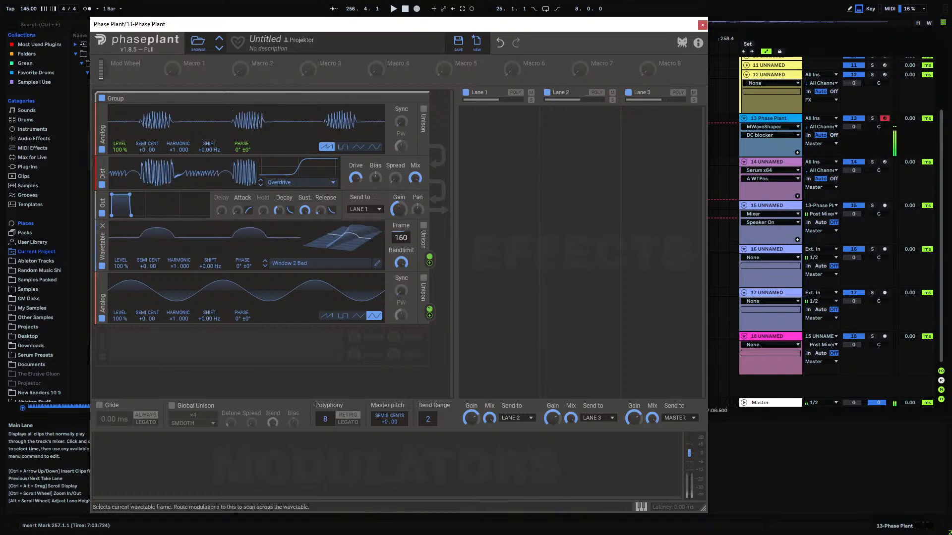
# - Close Phase Plant, turn off MWaveShaper on track 13 and move the Phase Plant device to track 12
pyautogui.click(701, 24)
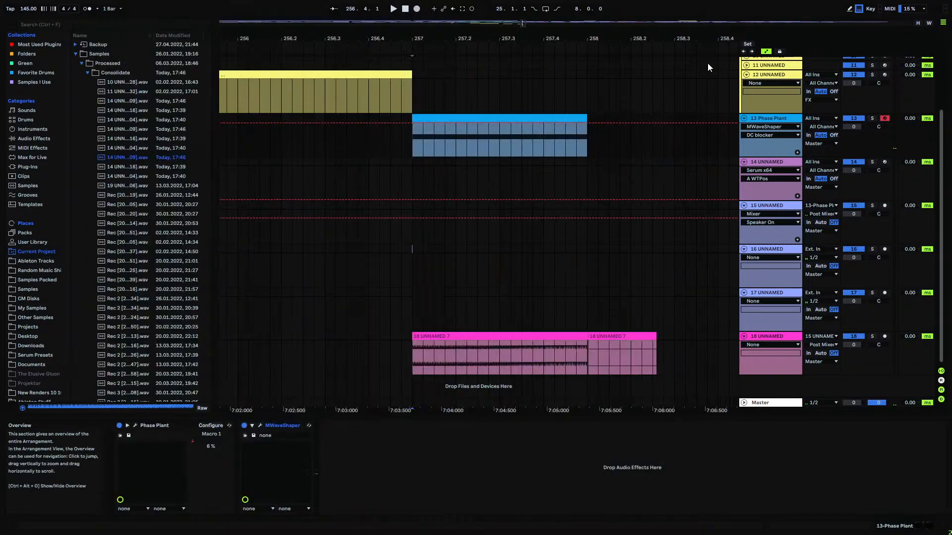
pyautogui.scroll(3, 610, 140)
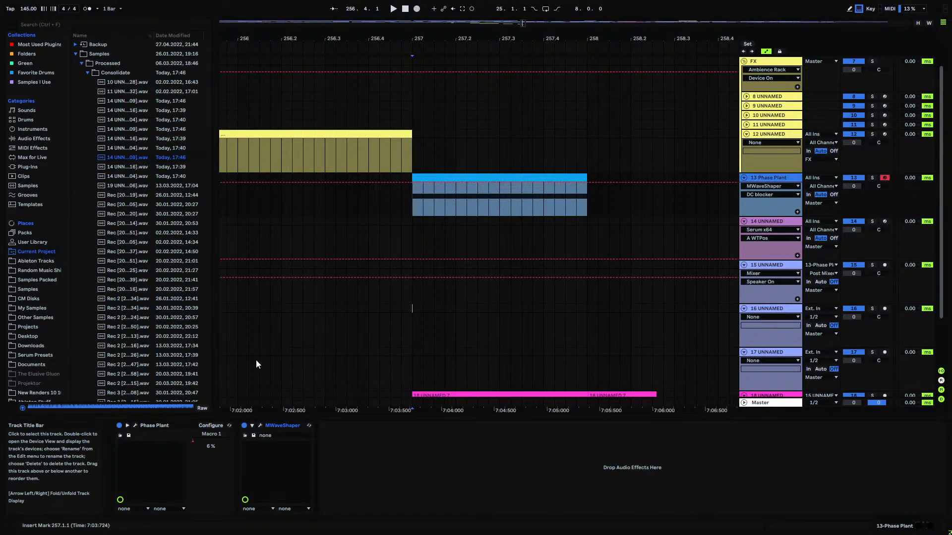
pyautogui.click(163, 427)
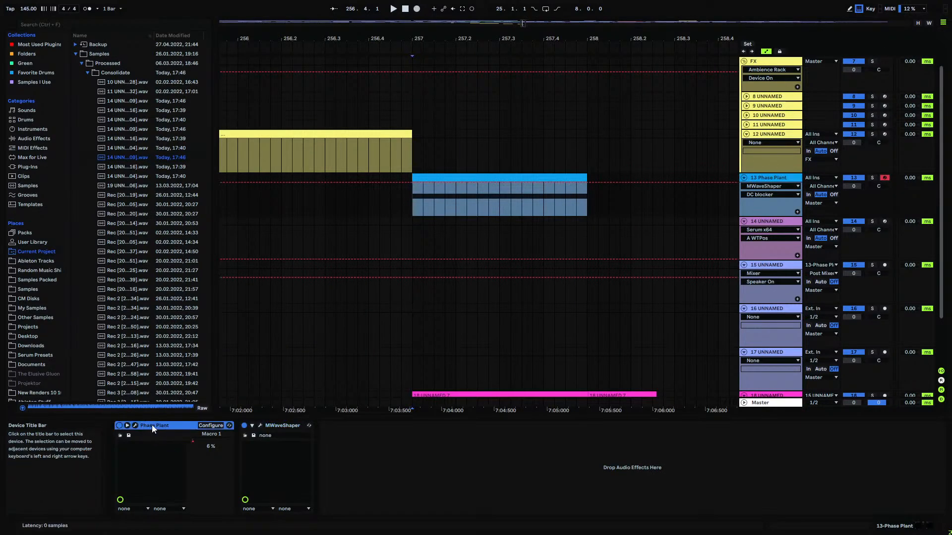
pyautogui.click(301, 429)
pyautogui.click(244, 425)
pyautogui.click(180, 427)
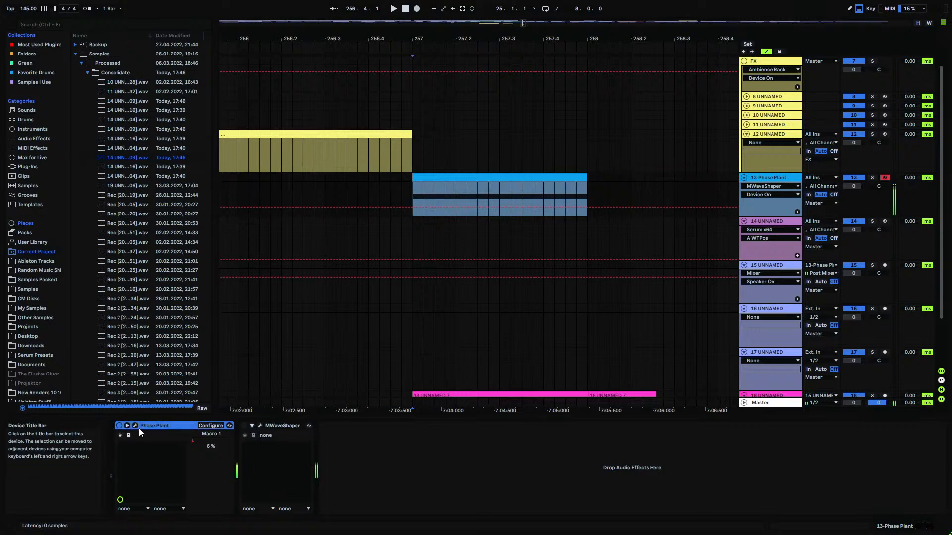
pyautogui.click(434, 152)
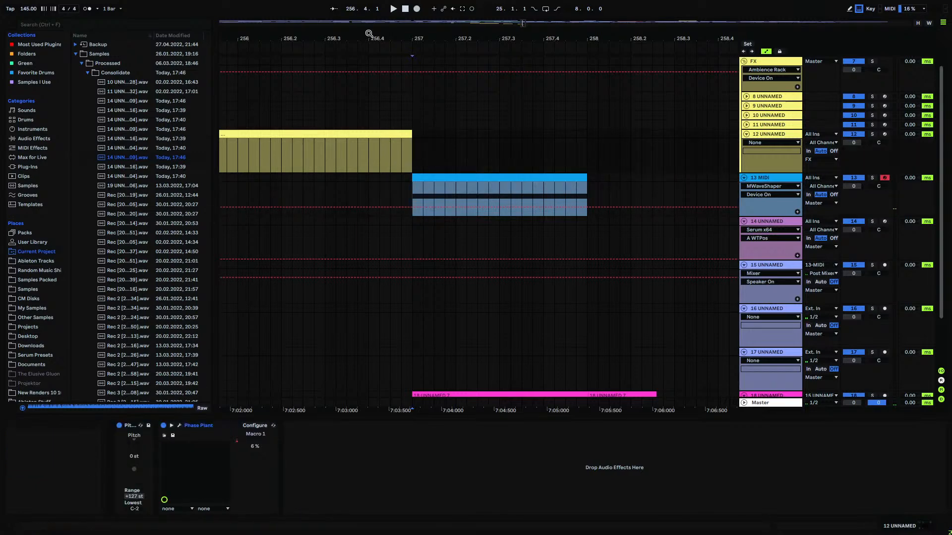
# - Draw a four-bar G0 note in track 12's MIDI clip from bar 253 to 257 and arm the track
pyautogui.moveTo(371, 39); pyautogui.dragTo(478, 40)
pyautogui.click(370, 127)
pyautogui.click(369, 130)
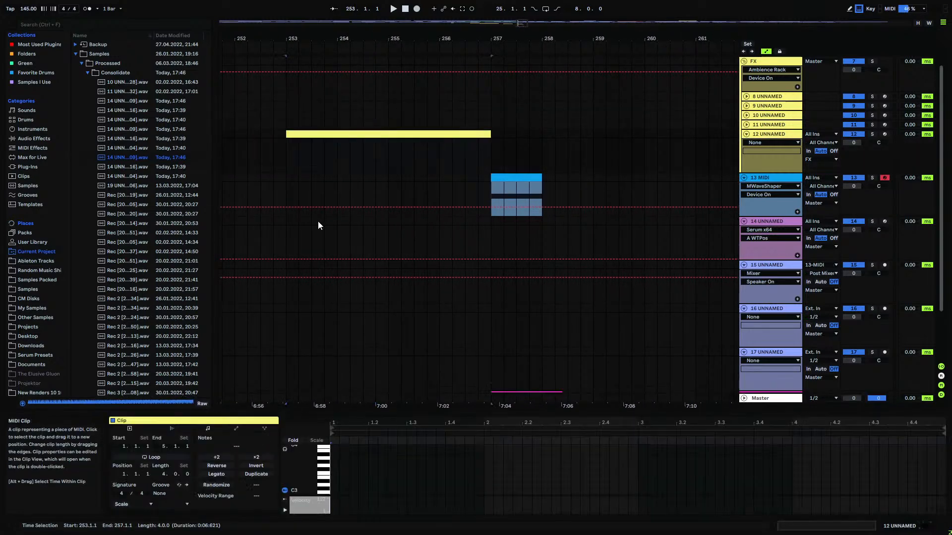
pyautogui.scroll(-3, 331, 478)
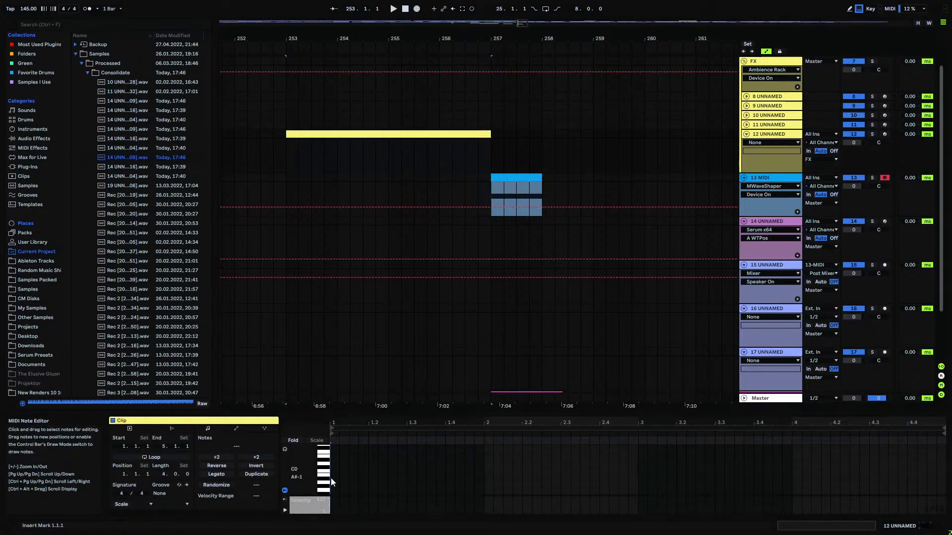
pyautogui.scroll(2, 331, 478)
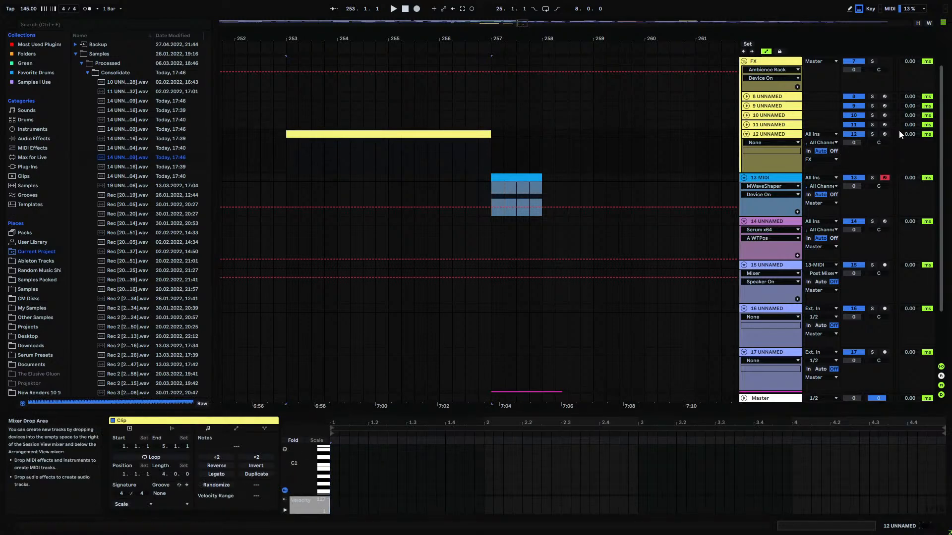
pyautogui.click(334, 489)
pyautogui.moveTo(333, 483); pyautogui.dragTo(947, 469)
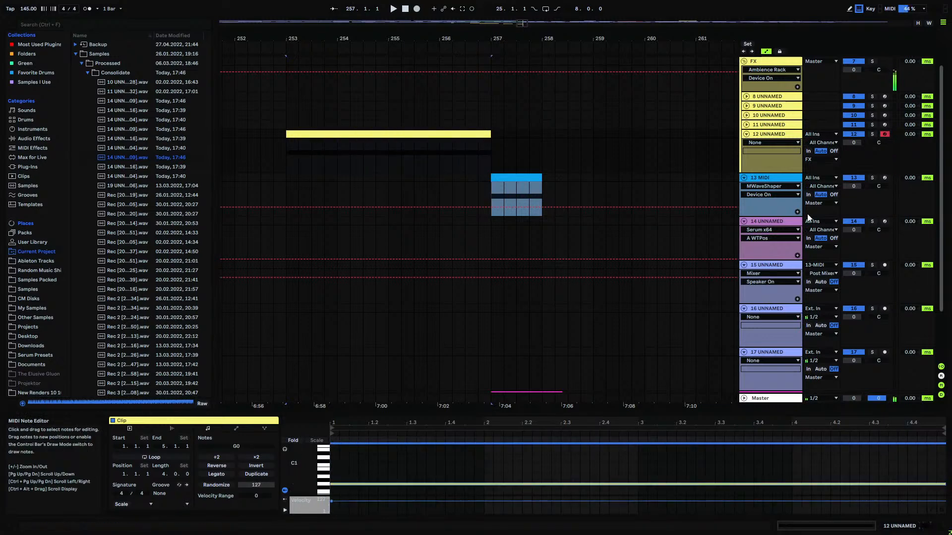
# - Reopen track 12's Phase Plant, set the wavetable frame to 4 and assign Macro 1 to modulate the frame
pyautogui.hotkey('shift', 'Tab')
pyautogui.click(179, 425)
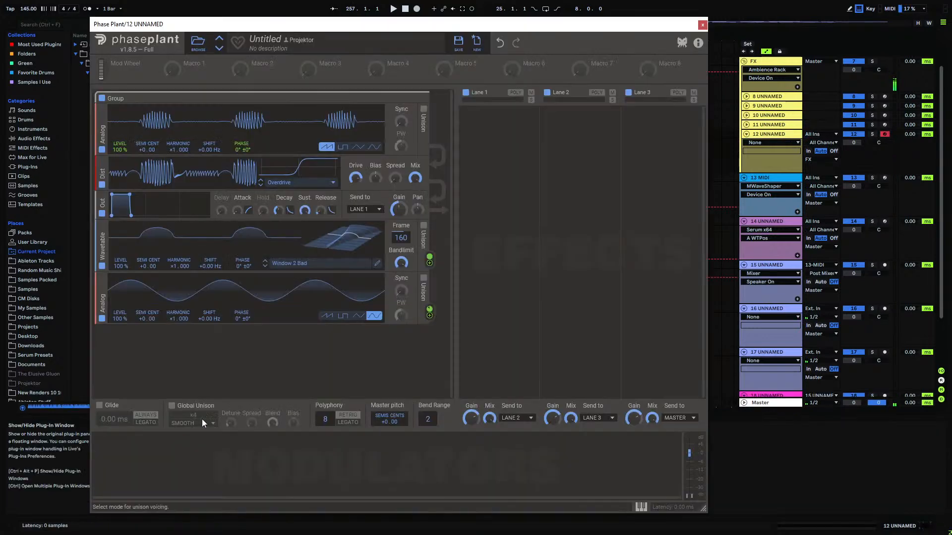
pyautogui.moveTo(401, 238)
pyautogui.mouseDown()
pyautogui.moveTo(401, 262)
pyautogui.moveTo(401, 157)
pyautogui.moveTo(401, 245)
pyautogui.mouseUp()
pyautogui.moveTo(187, 73); pyautogui.dragTo(401, 234)
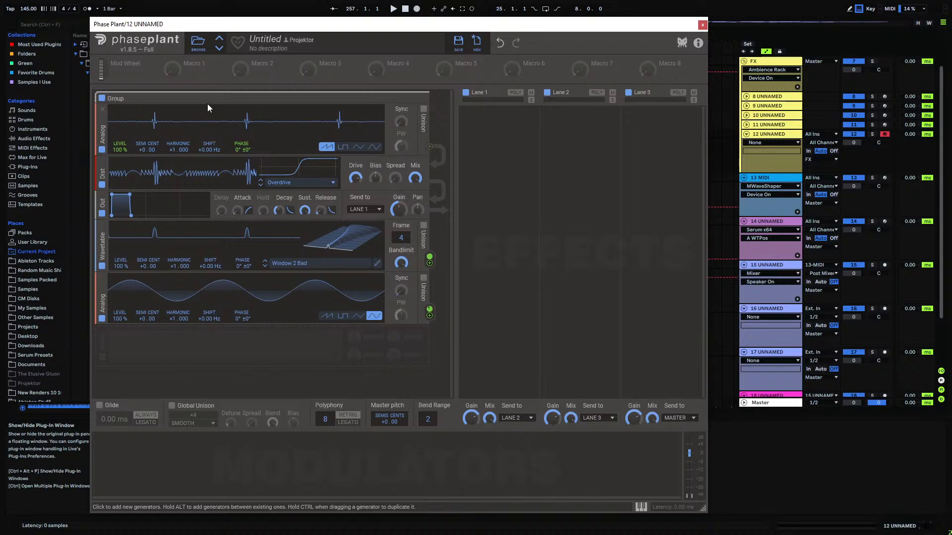
pyautogui.moveTo(187, 74); pyautogui.dragTo(401, 245)
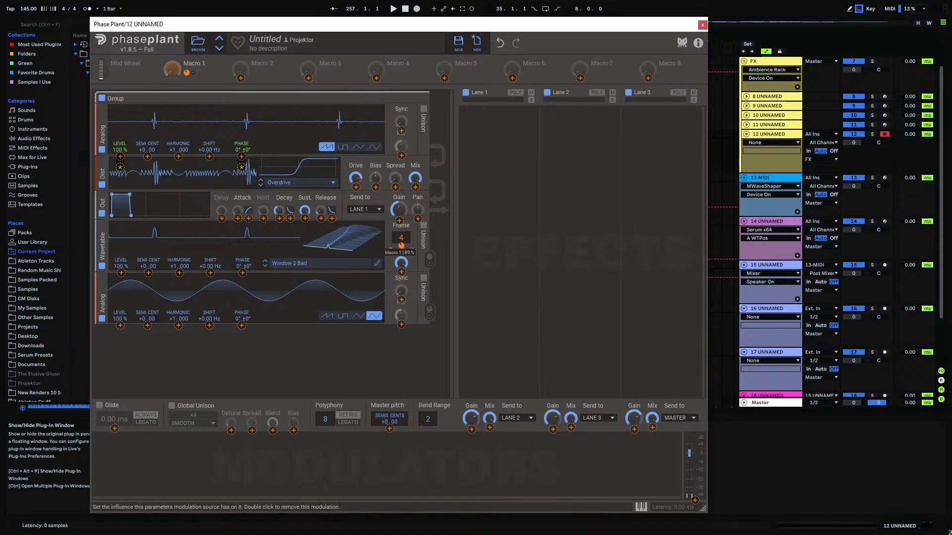
pyautogui.click(344, 341)
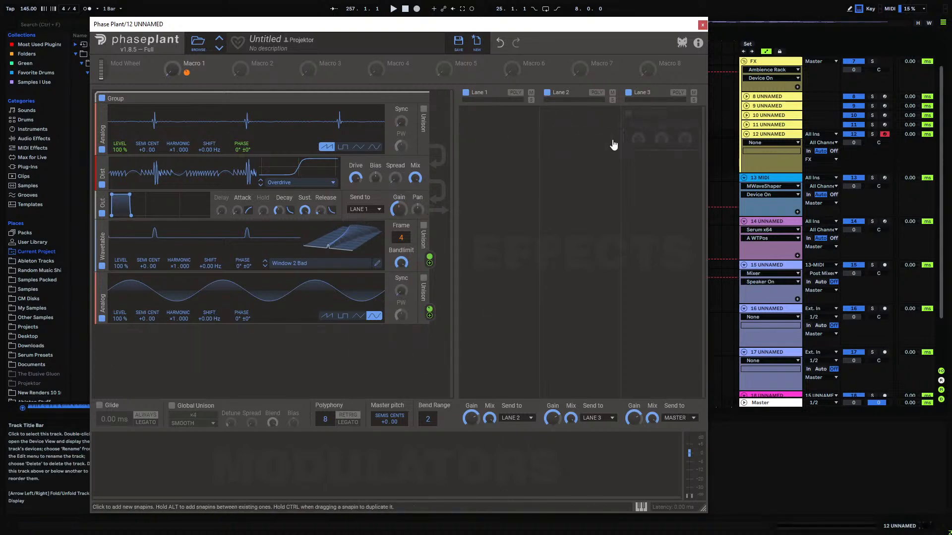
# - Close Phase Plant and look through the plug-in folders for the Serum and Vital instruments
pyautogui.click(701, 25)
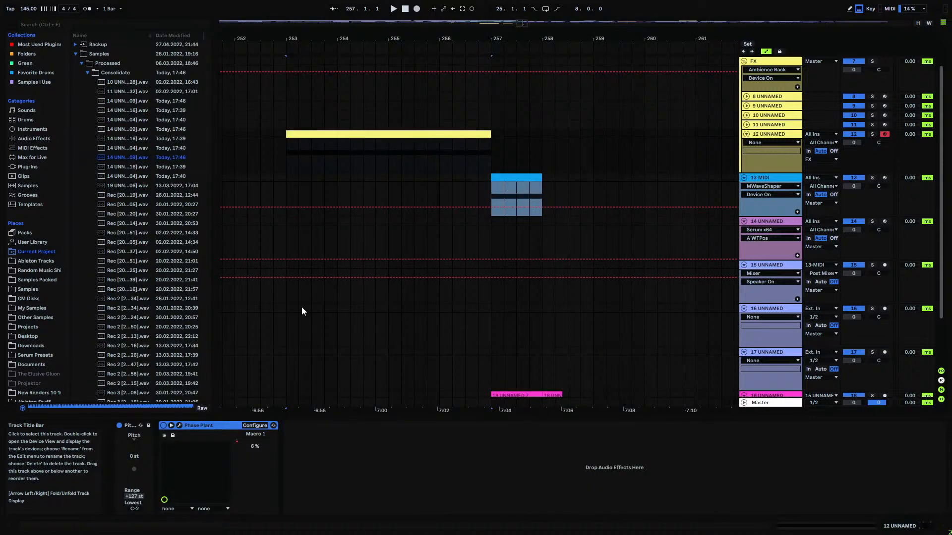
pyautogui.click(80, 57)
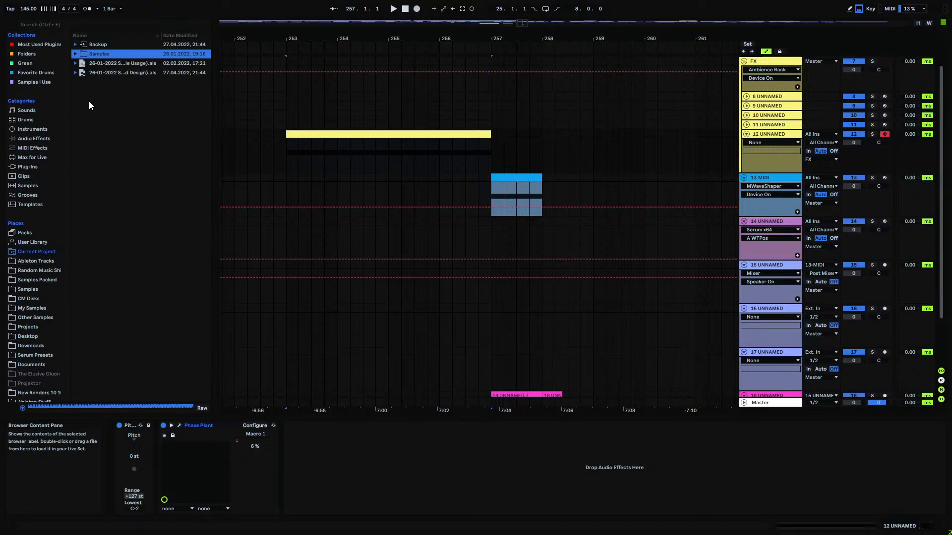
pyautogui.click(28, 166)
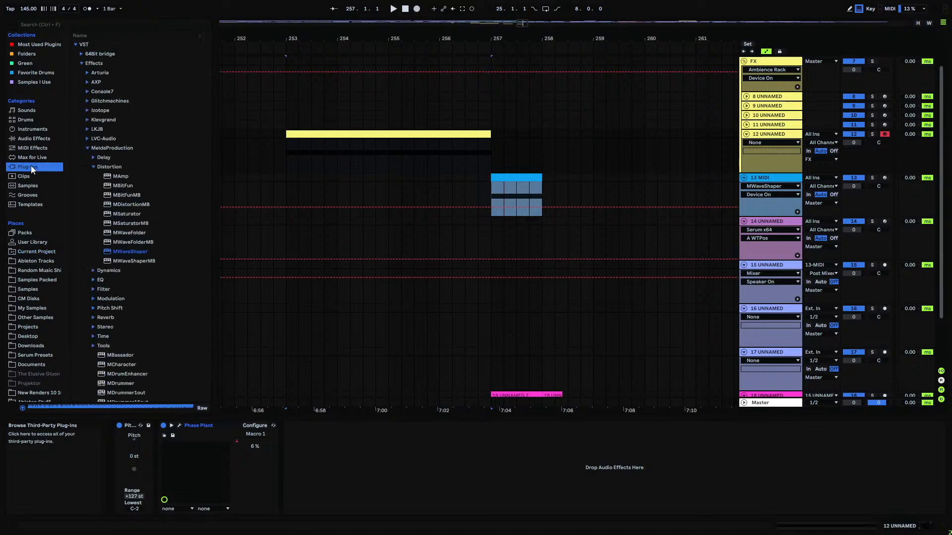
pyautogui.click(85, 148)
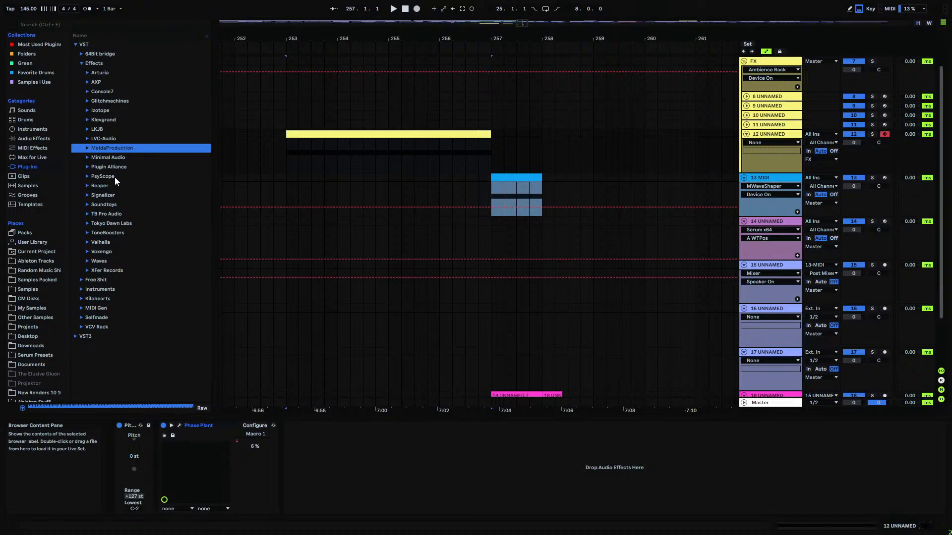
pyautogui.click(87, 270)
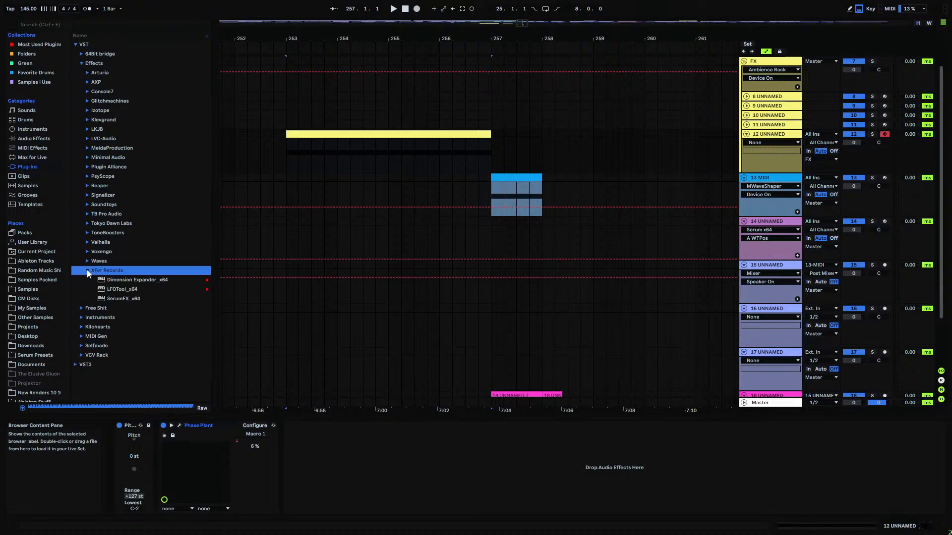
pyautogui.click(82, 318)
pyautogui.click(87, 167)
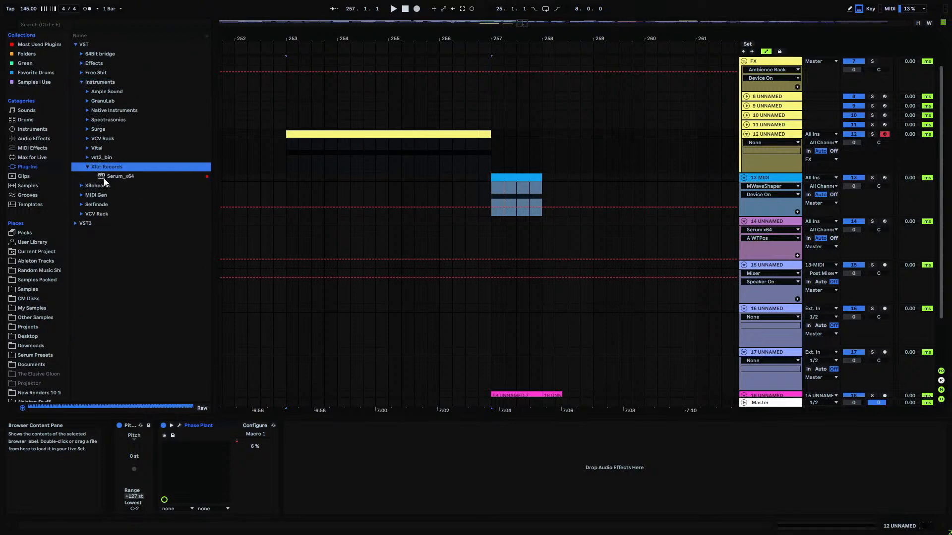
pyautogui.click(122, 177)
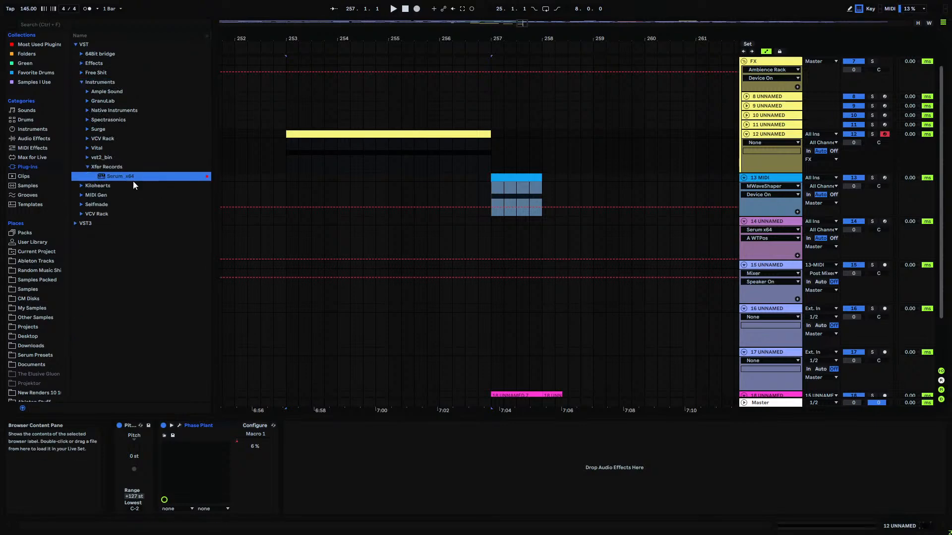
pyautogui.click(90, 149)
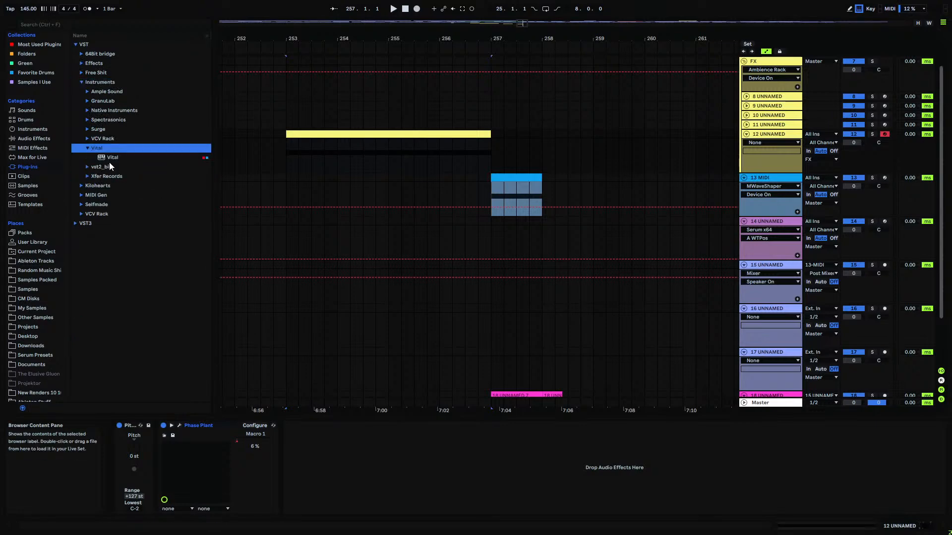
pyautogui.click(109, 158)
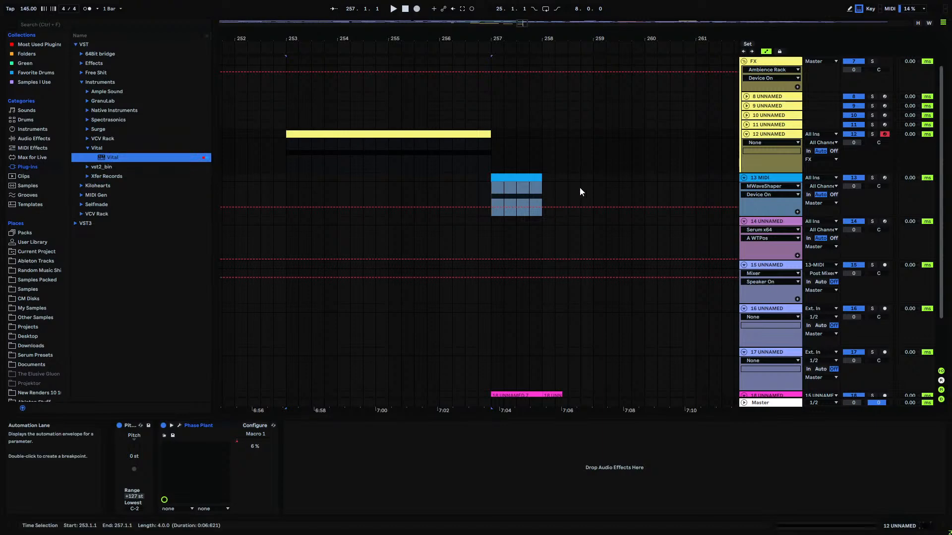
pyautogui.click(765, 134)
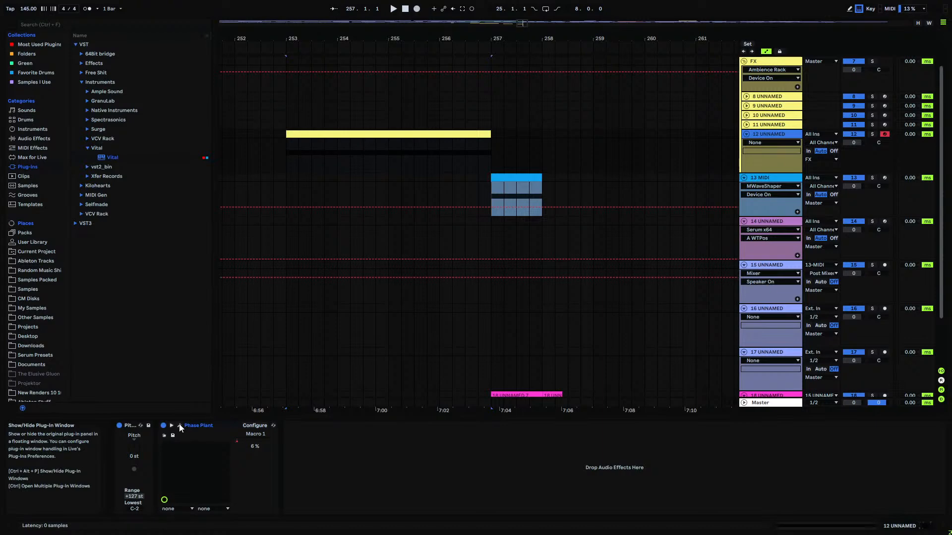
pyautogui.click(180, 426)
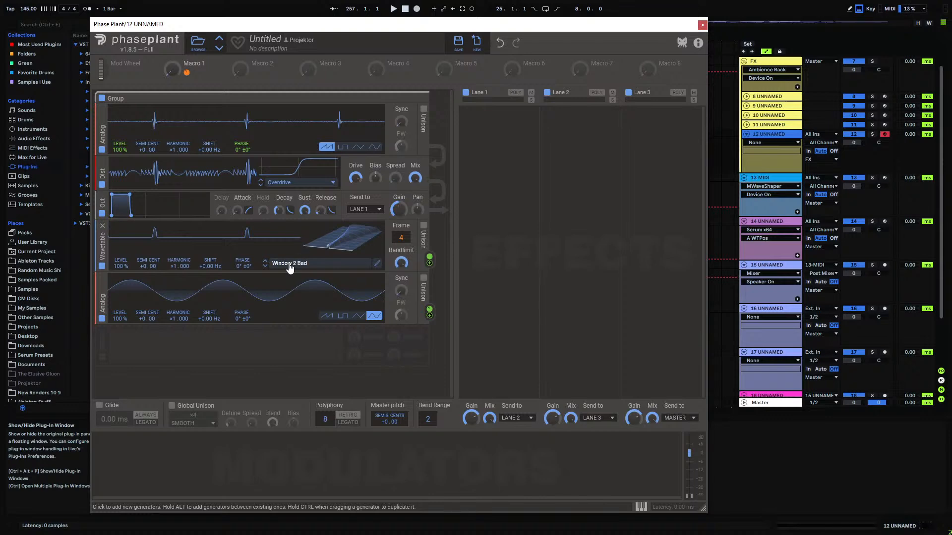
pyautogui.click(702, 25)
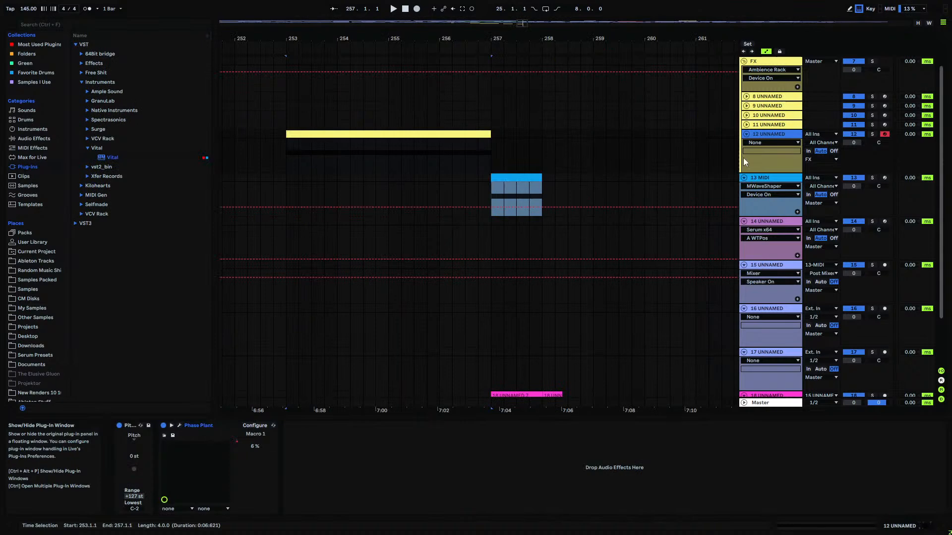
pyautogui.click(774, 180)
pyautogui.click(191, 426)
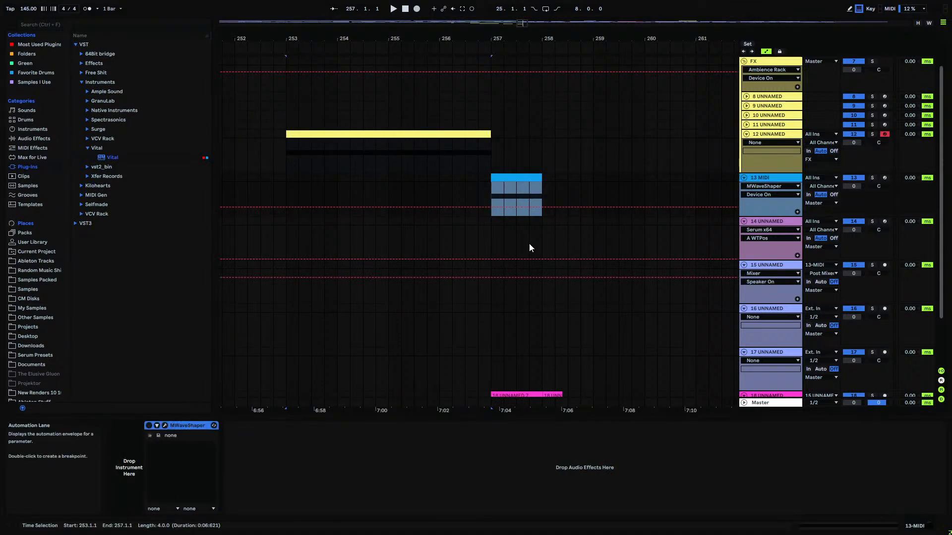
# - Stretch track 12's Macro 1 automation ramp across bars 253 to 257, starting at 0, and bend it into a slow-starting upward curve
pyautogui.click(292, 153)
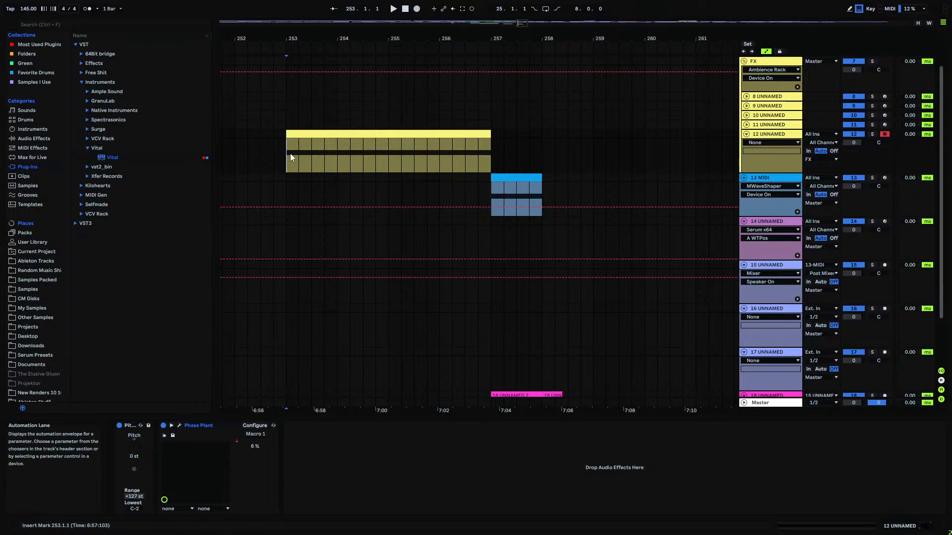
pyautogui.click(186, 426)
pyautogui.click(238, 441)
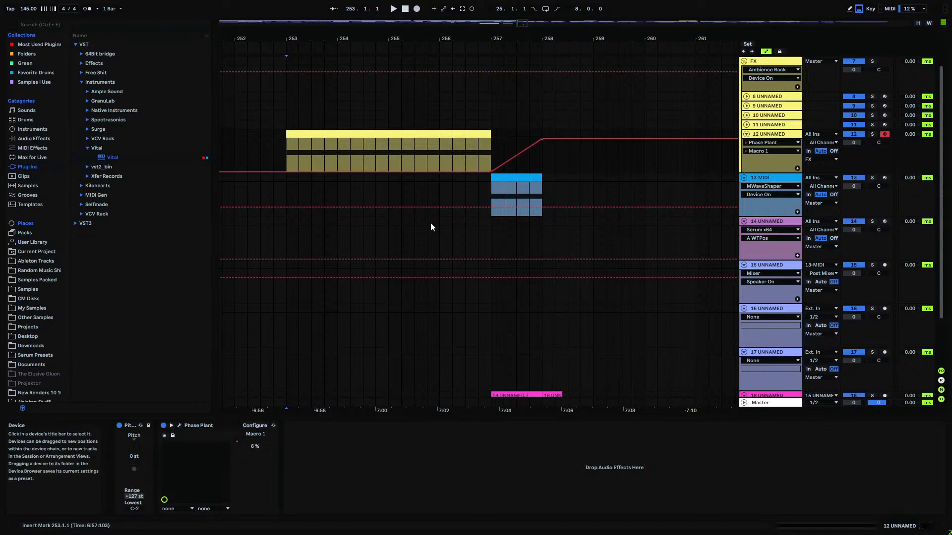
pyautogui.click(492, 173)
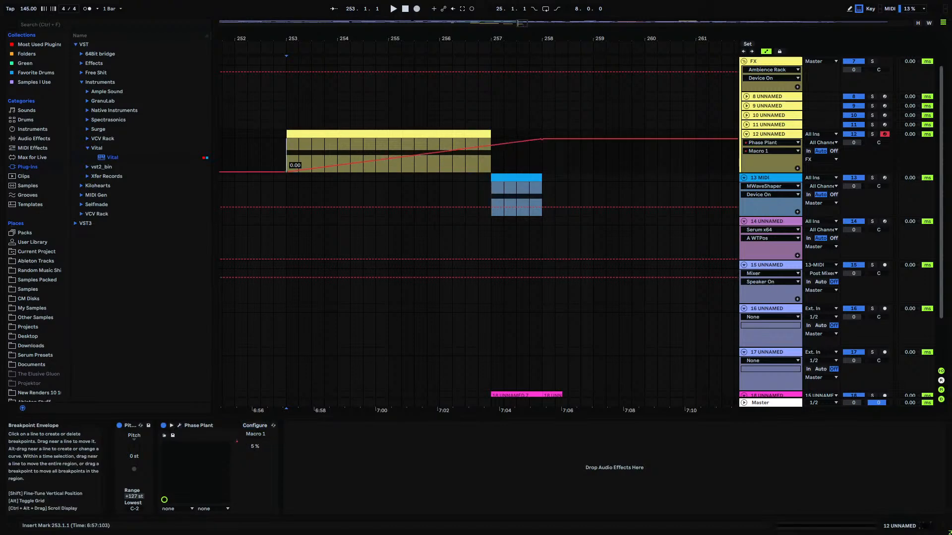
pyautogui.moveTo(542, 140); pyautogui.dragTo(490, 140)
pyautogui.click(179, 426)
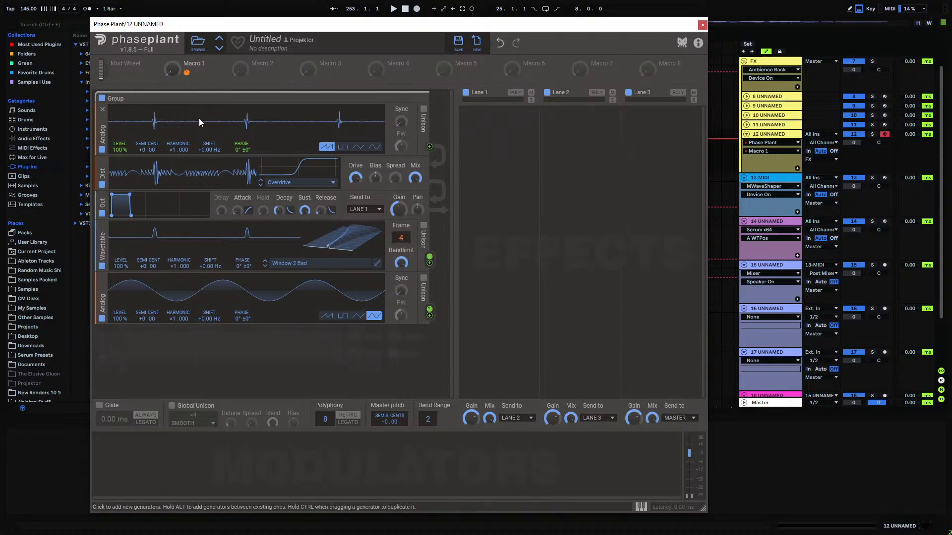
pyautogui.click(702, 25)
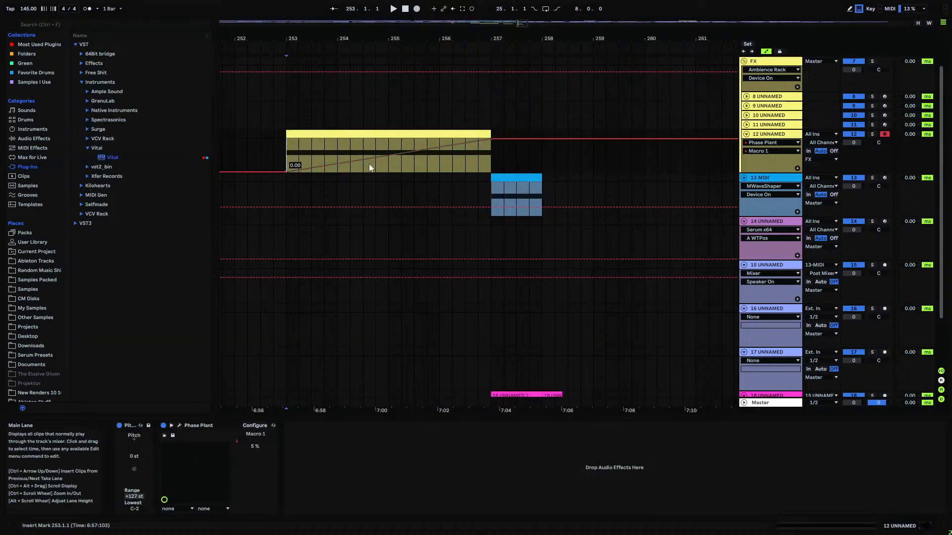
pyautogui.moveTo(382, 156); pyautogui.dragTo(383, 170)
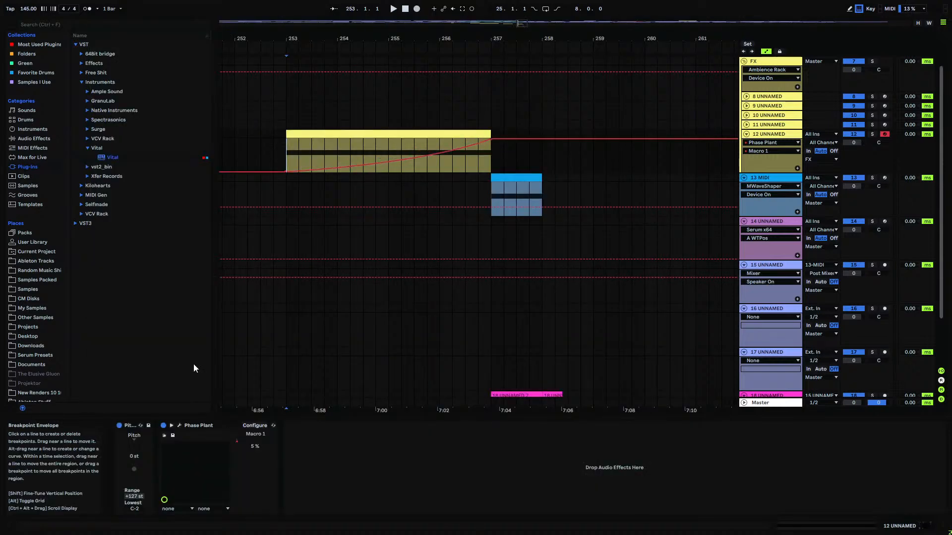
# - Add a Filter between Phase Plant's Overdrive distortion and output, with Q at about 1.4 and slope ×2
pyautogui.click(179, 426)
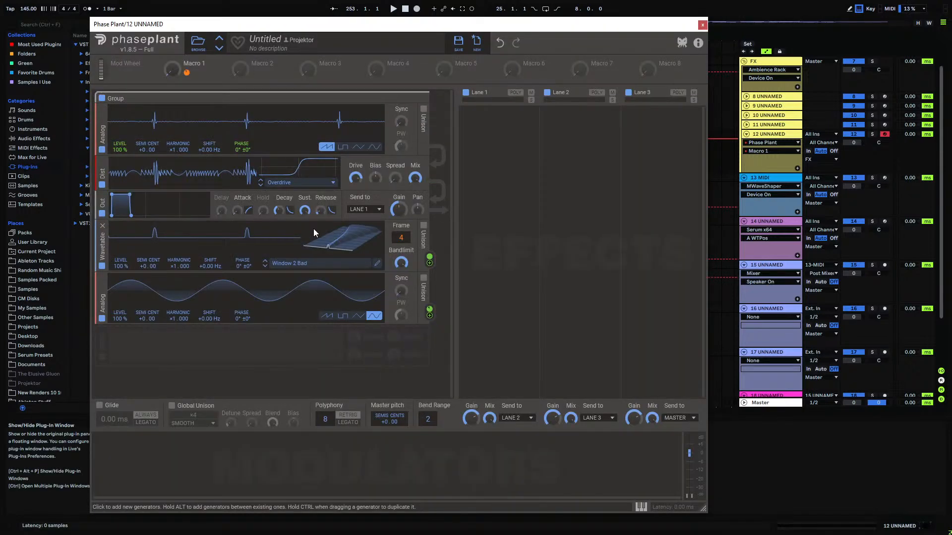
pyautogui.click(269, 343)
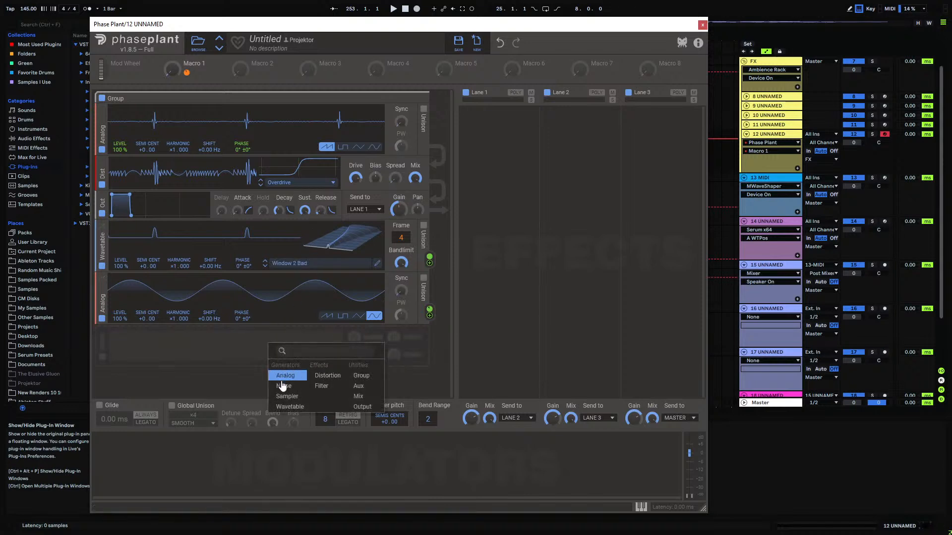
pyautogui.click(321, 386)
pyautogui.moveTo(109, 346); pyautogui.dragTo(105, 215)
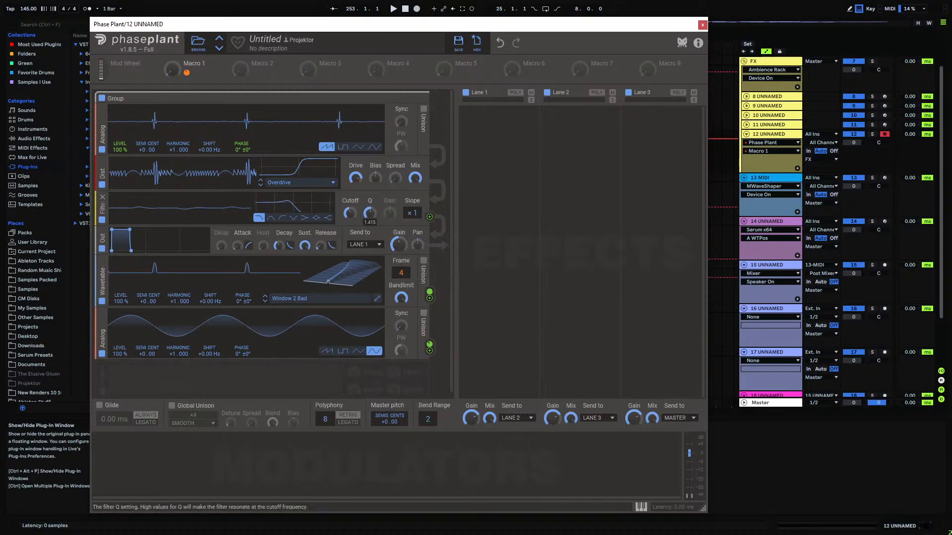
pyautogui.click(411, 213)
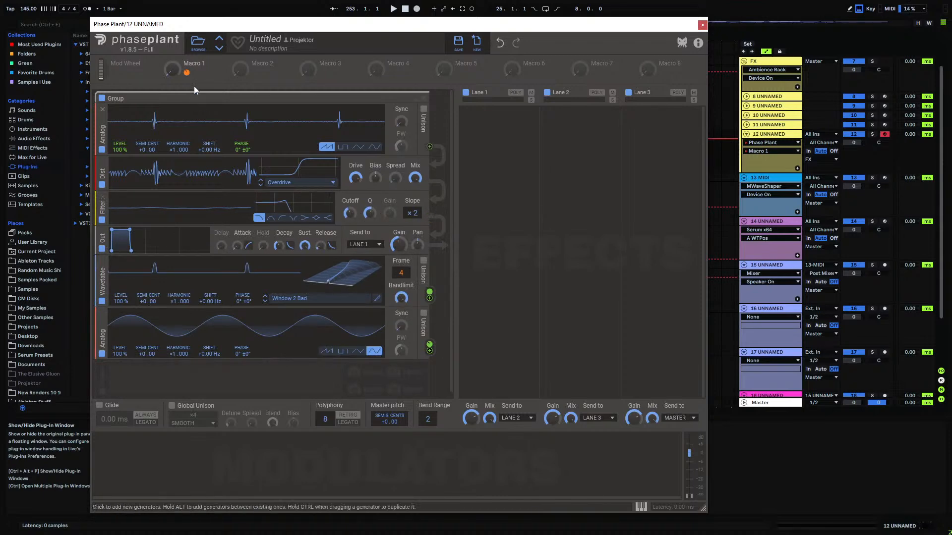
# - Assign Macro 1 to modulate the filter's Cutoff and turn Macro 1 up to 100%
pyautogui.moveTo(187, 72); pyautogui.dragTo(350, 214)
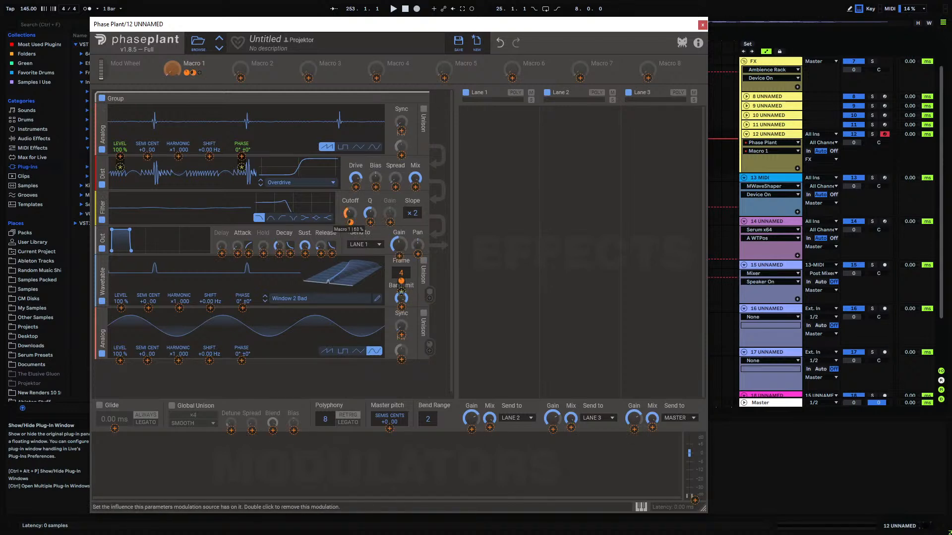
pyautogui.click(510, 243)
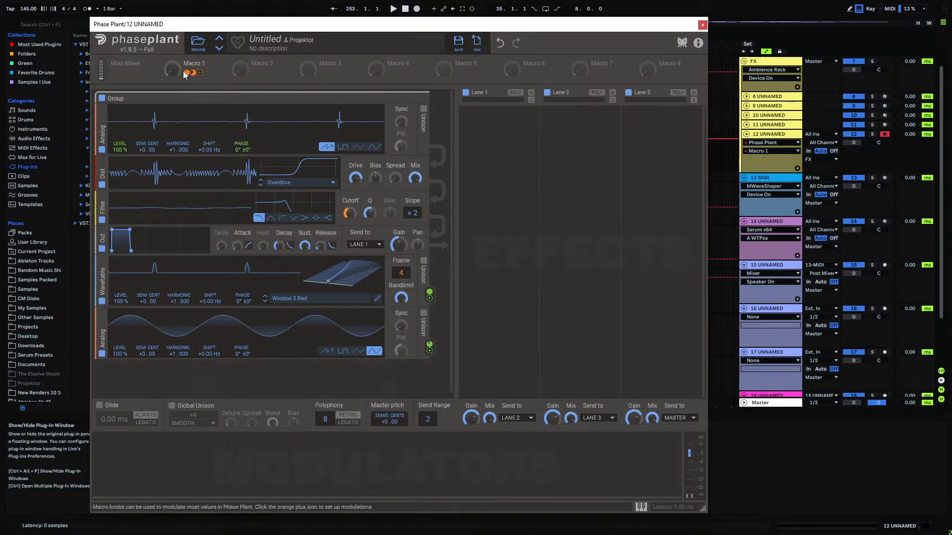
pyautogui.moveTo(177, 70); pyautogui.dragTo(177, 47)
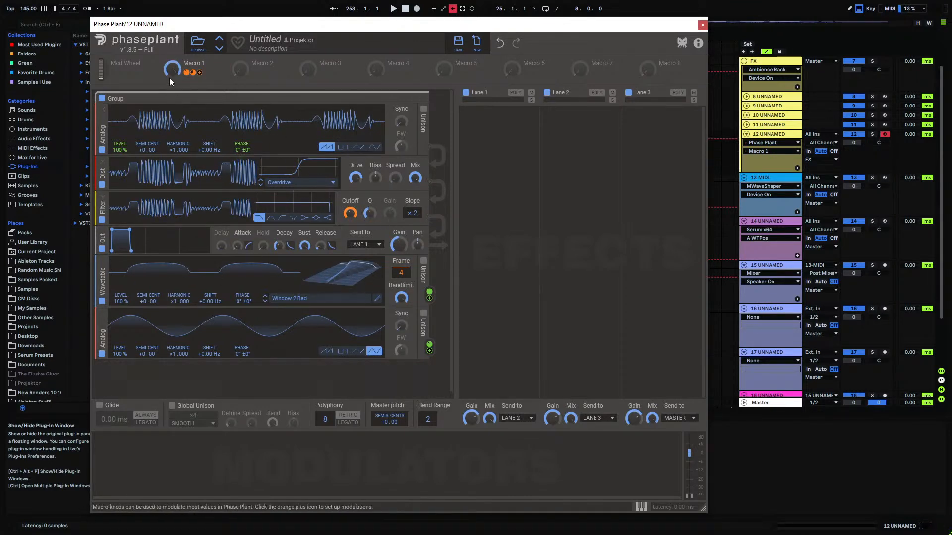
pyautogui.moveTo(193, 73); pyautogui.dragTo(194, 69)
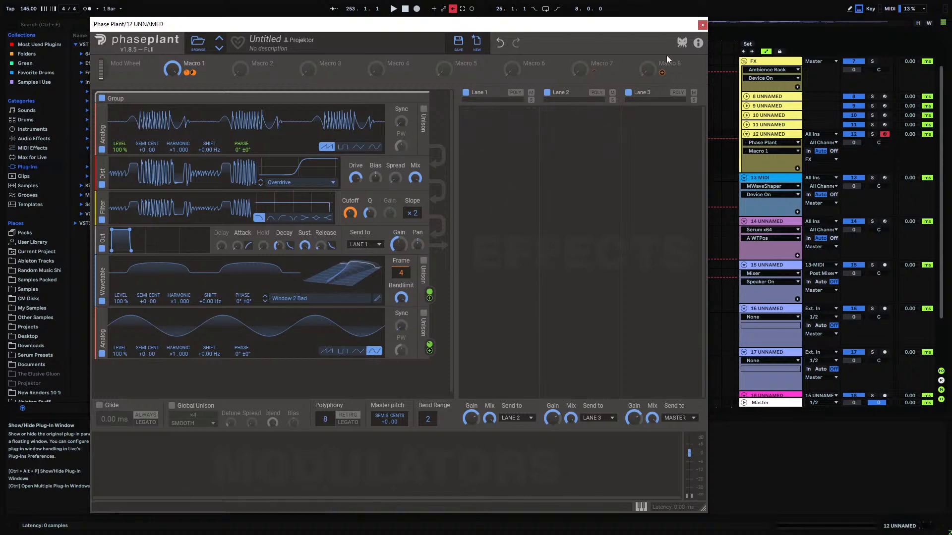
# - Close Phase Plant, re-enable the overridden automation and play track 12's clip from bar 253
pyautogui.click(701, 25)
pyautogui.click(453, 8)
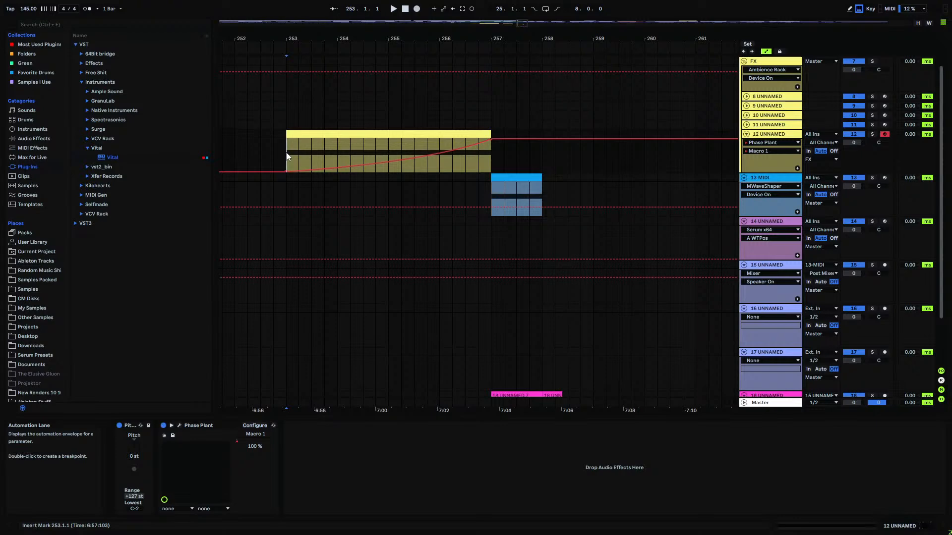
pyautogui.press('space')
pyautogui.scroll(1, 517, 186)
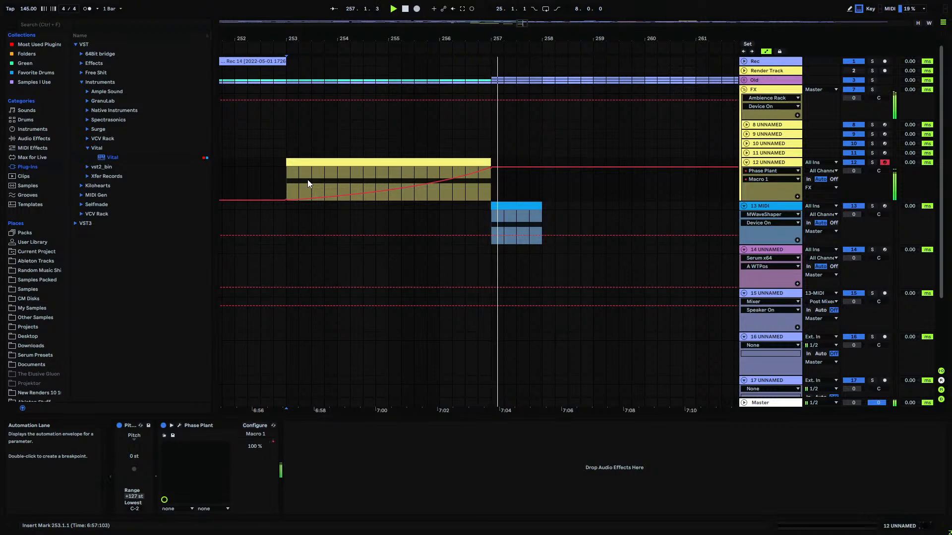
pyautogui.press('space')
# - Select tracks 13 to 18 and delete them
pyautogui.click(852, 206)
pyautogui.click(787, 206)
pyautogui.scroll(-3, 785, 218)
pyautogui.click(769, 338)
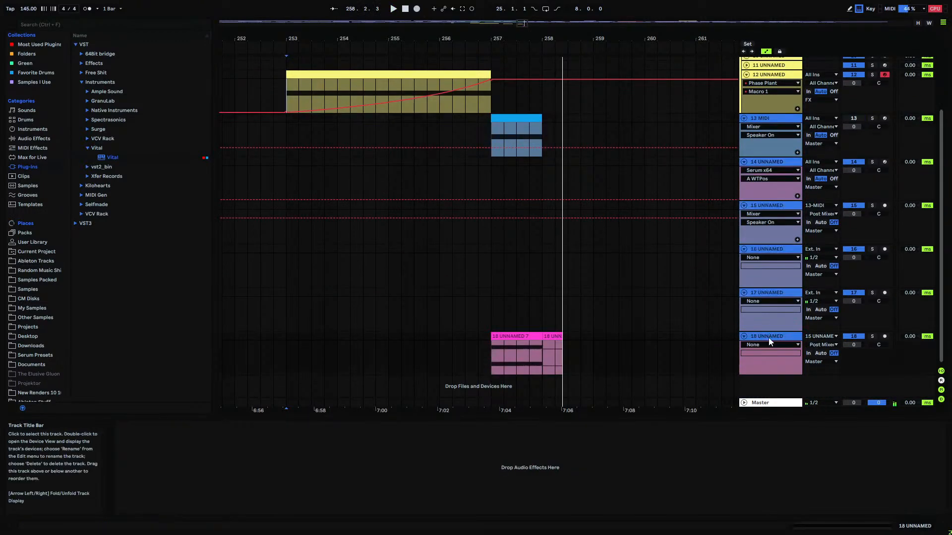
pyautogui.press('Delete')
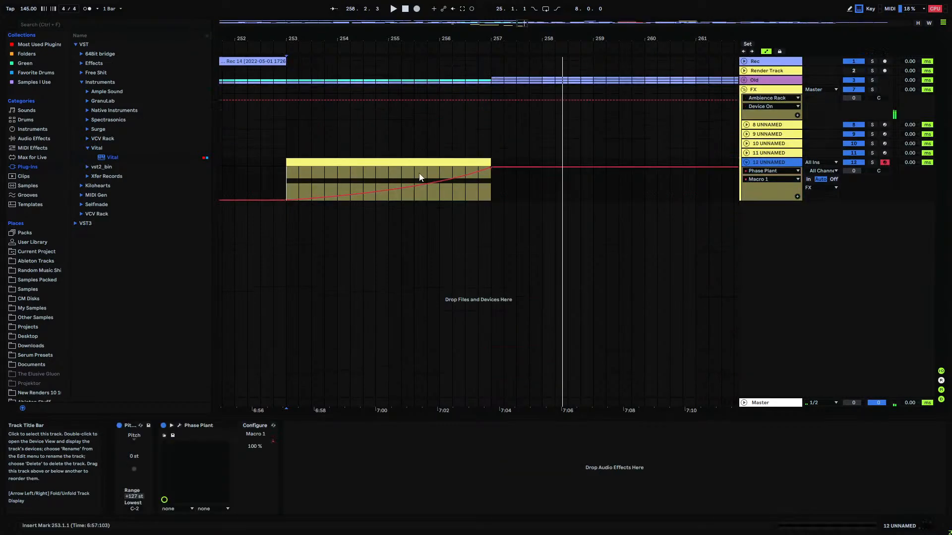
# - Unfold and arm the Rec track and record track 12's output from bar 253 to just past bar 262
pyautogui.click(284, 185)
pyautogui.click(317, 62)
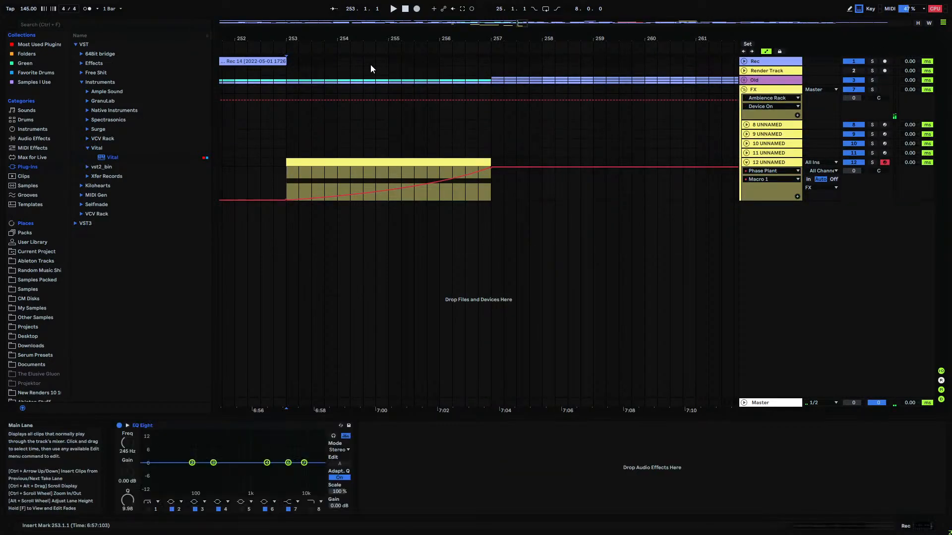
pyautogui.click(743, 61)
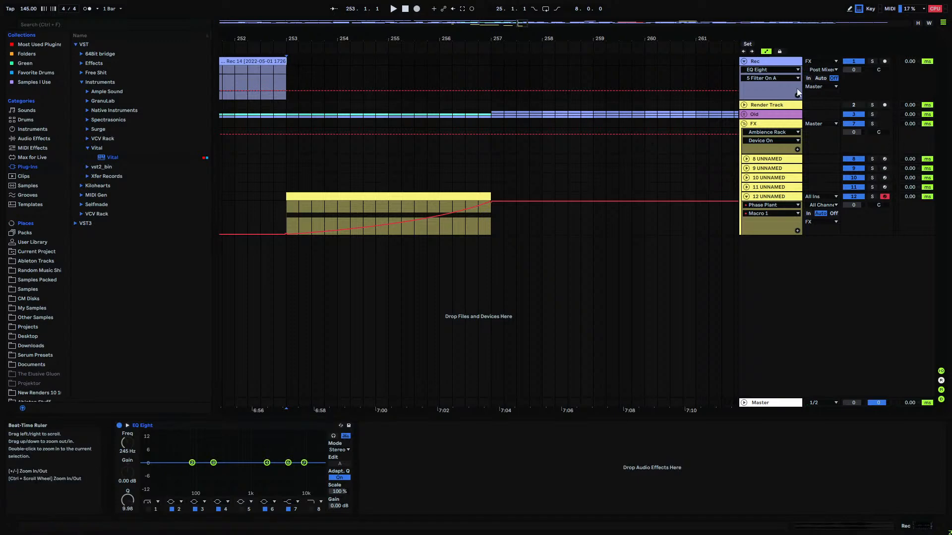
pyautogui.click(885, 61)
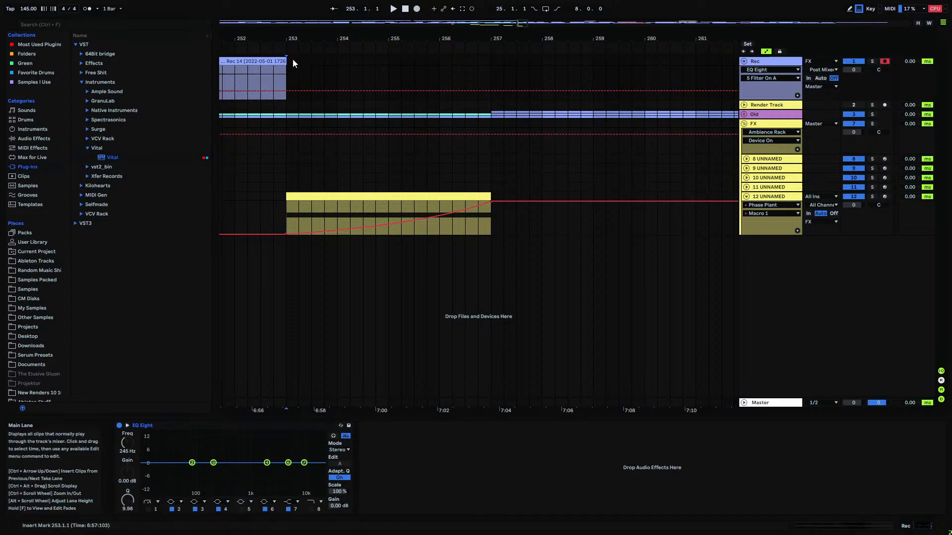
pyautogui.click(416, 9)
pyautogui.moveTo(290, 39)
pyautogui.mouseDown()
pyautogui.moveTo(286, 64)
pyautogui.moveTo(298, 39)
pyautogui.mouseUp()
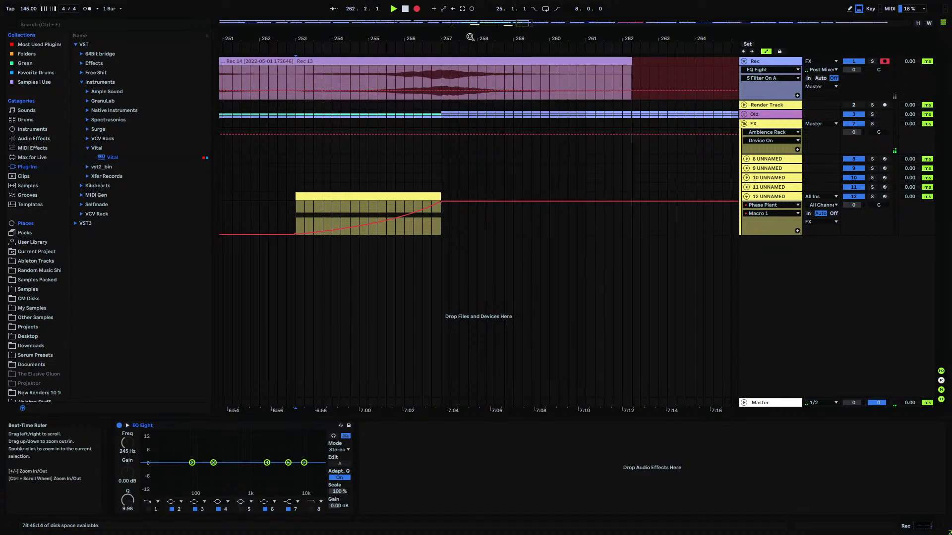
pyautogui.press('space')
# - Split the new Rec 13 clip at bar 261 and delete the piece after the split
pyautogui.click(585, 83)
pyautogui.hotkey('ctrl', 'e')
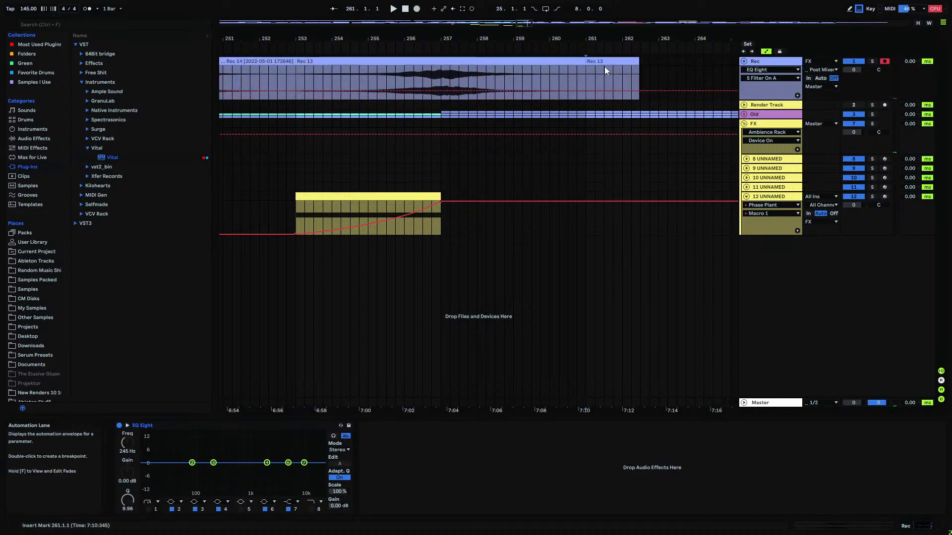
pyautogui.click(612, 60)
pyautogui.press('Delete')
pyautogui.click(568, 61)
pyautogui.press('Delete')
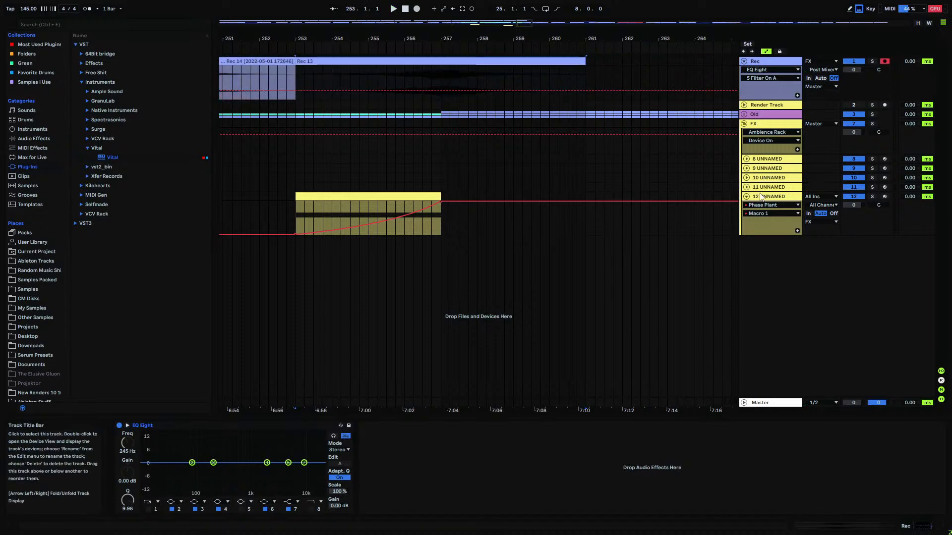
# - Add a fade-out about three bars long to the end of the Rec 13 clip and consolidate it
pyautogui.click(792, 194)
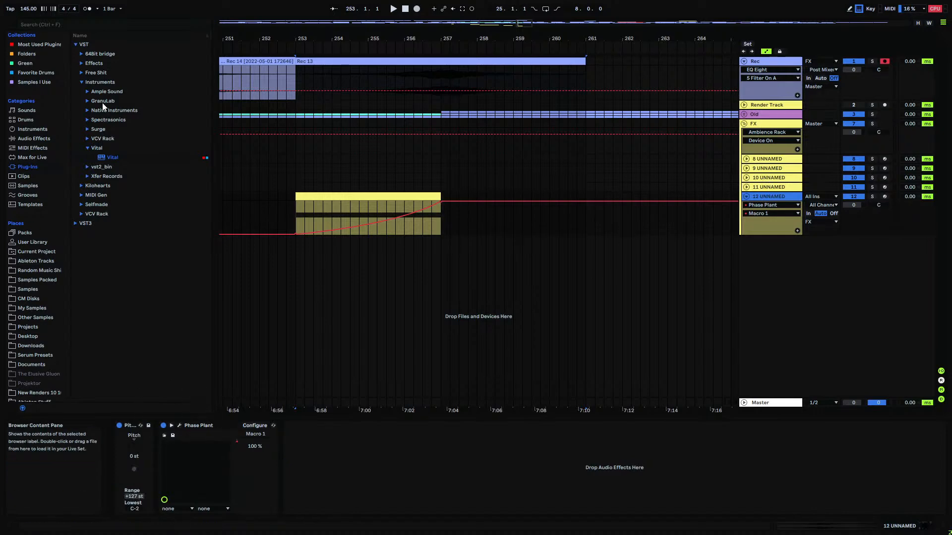
pyautogui.click(431, 62)
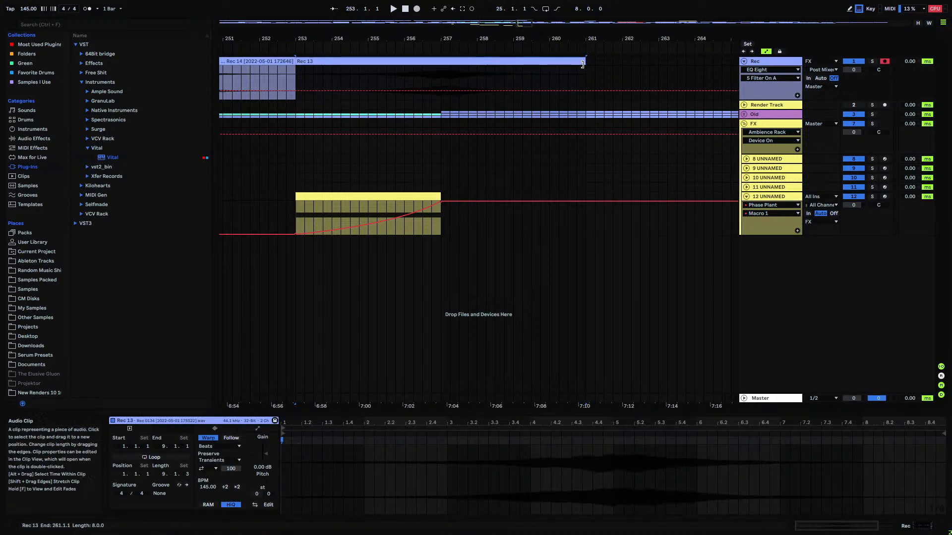
pyautogui.moveTo(584, 69); pyautogui.dragTo(526, 79)
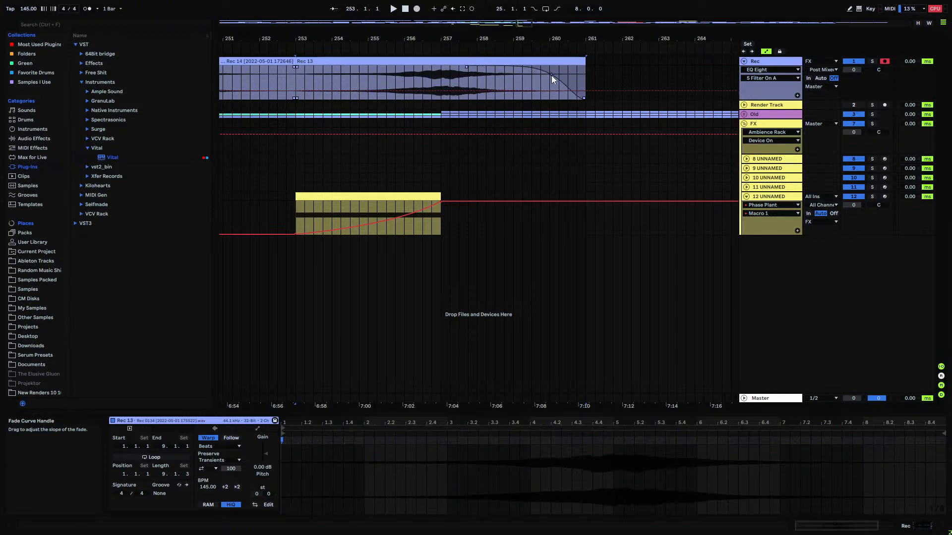
pyautogui.hotkey('ctrl', 'j')
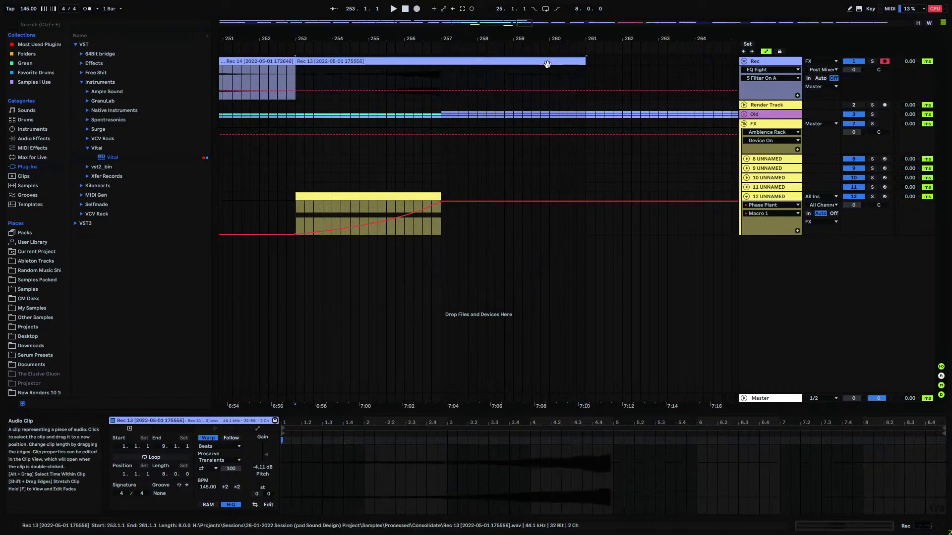
# - Save the consolidated clip into the G folder of Projektor Psychedelic Atmospheres in My Samples and expand its project down to the Consolidate folder
pyautogui.click(32, 308)
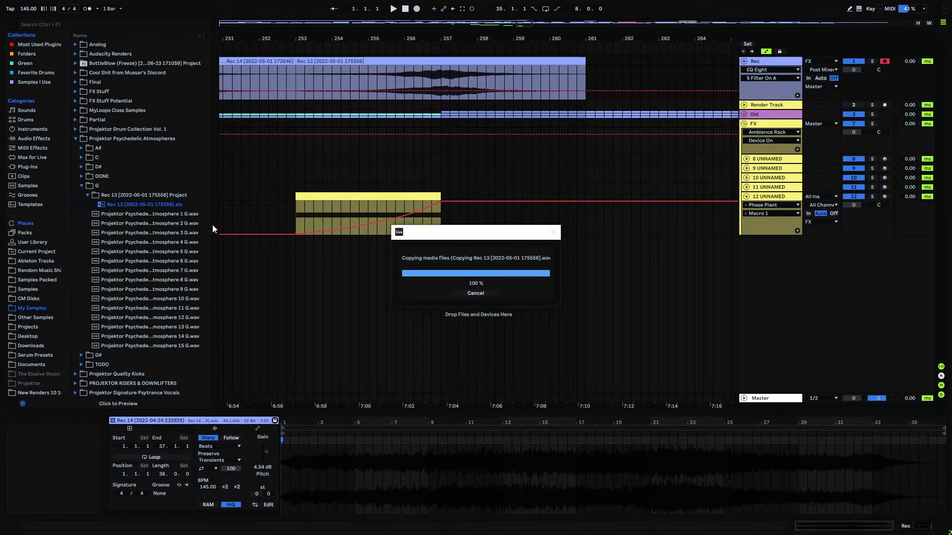
pyautogui.click(101, 205)
pyautogui.click(94, 204)
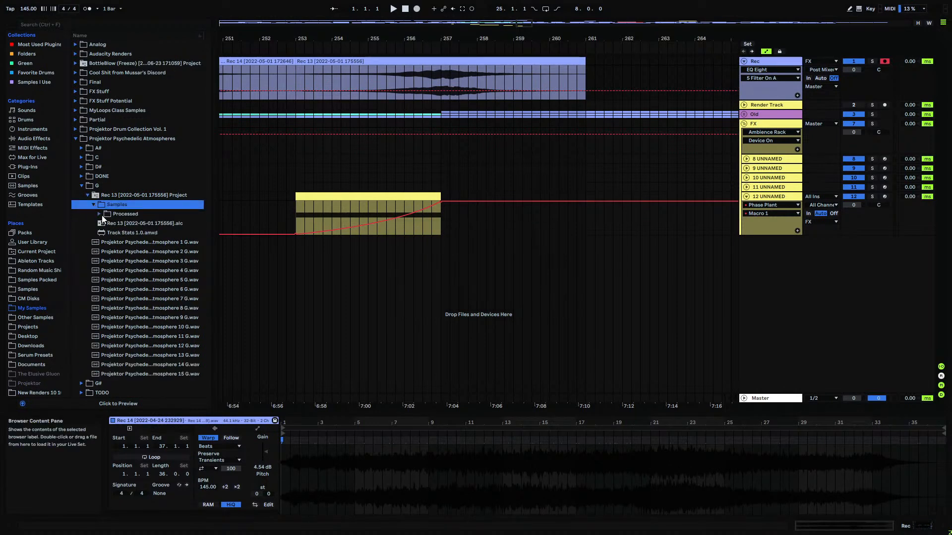
pyautogui.click(99, 214)
pyautogui.click(105, 223)
# - Rename the consolidated WAV file as "Projektor Psychedelic Atmosphere 16 G"
pyautogui.rightClick(139, 233)
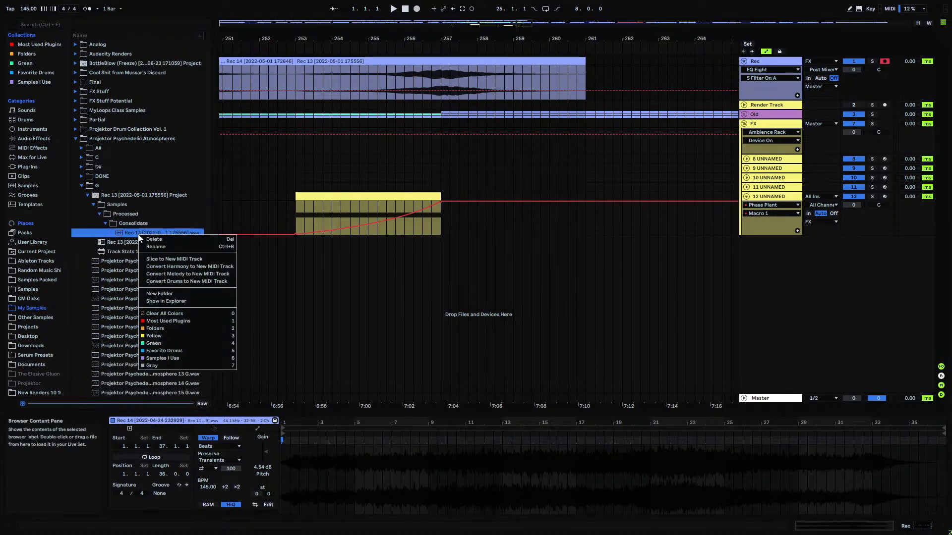
pyautogui.click(162, 248)
pyautogui.write('Projektor Psyched')
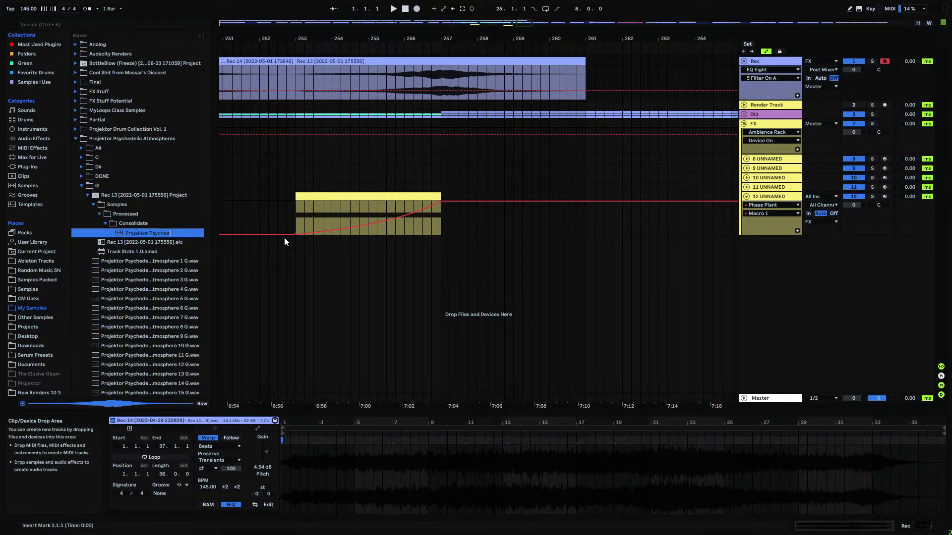
pyautogui.write('elic Atmosphere 17 G')
pyautogui.click(284, 237)
pyautogui.scroll(-1, 204, 287)
pyautogui.rightClick(186, 226)
pyautogui.click(203, 240)
pyautogui.press('End')
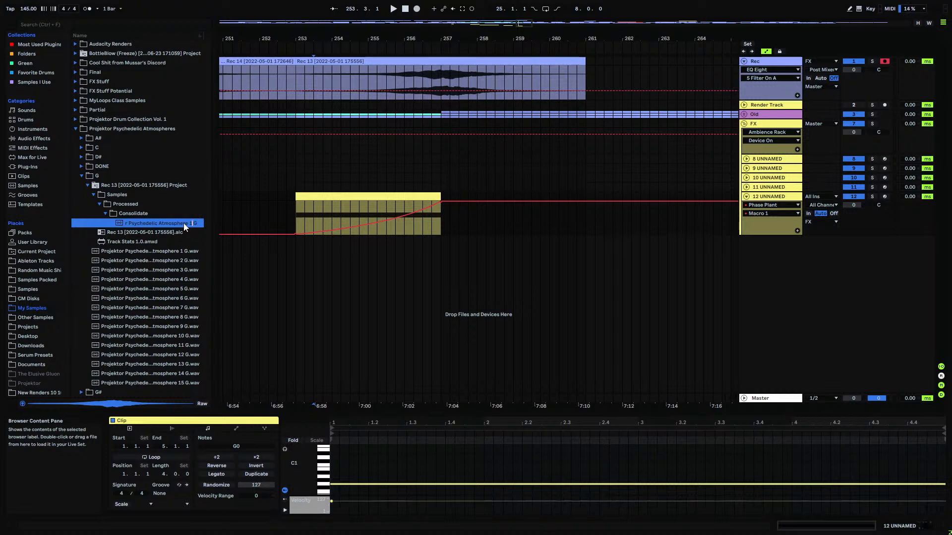
pyautogui.press('Return')
# - Move the renamed sample directly into the G folder and delete the leftover Rec 13 project folder
pyautogui.click(151, 186)
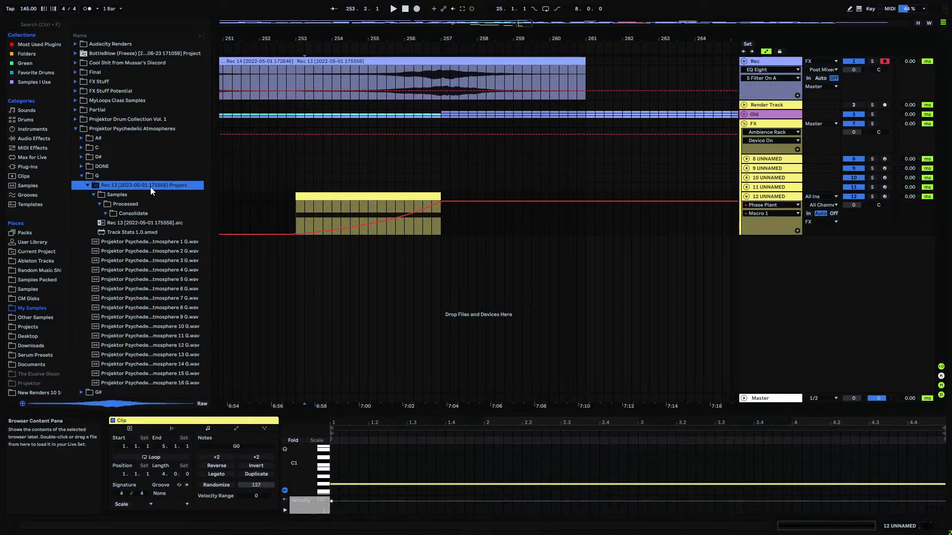
pyautogui.press('Delete')
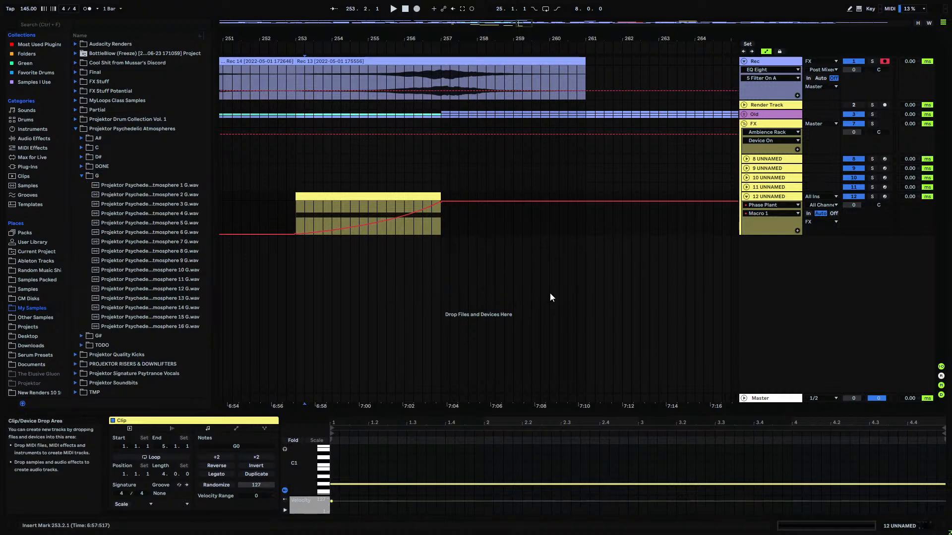
# - Fold track 12 and insert a new MIDI track below it
pyautogui.click(603, 198)
pyautogui.moveTo(605, 406); pyautogui.dragTo(588, 157)
pyautogui.click(744, 198)
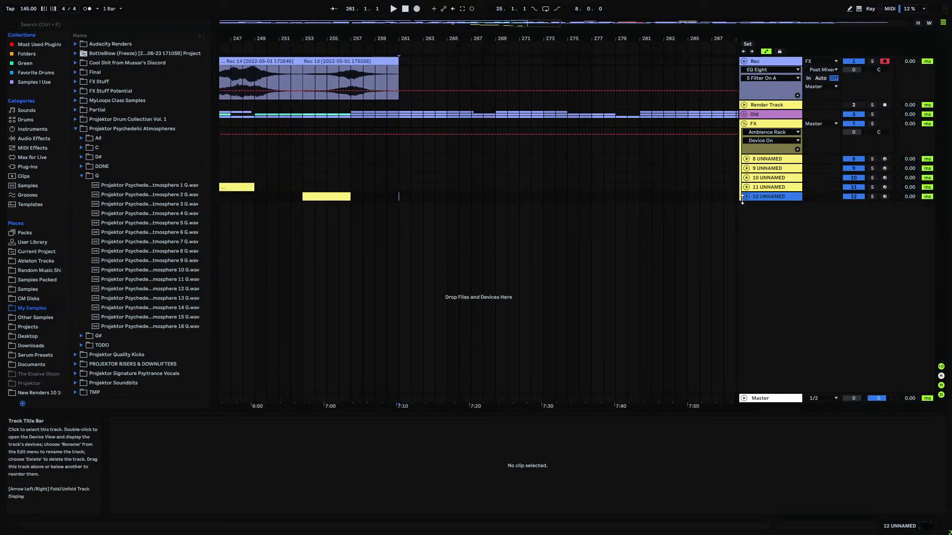
pyautogui.hotkey('ctrl', 'shift', 't')
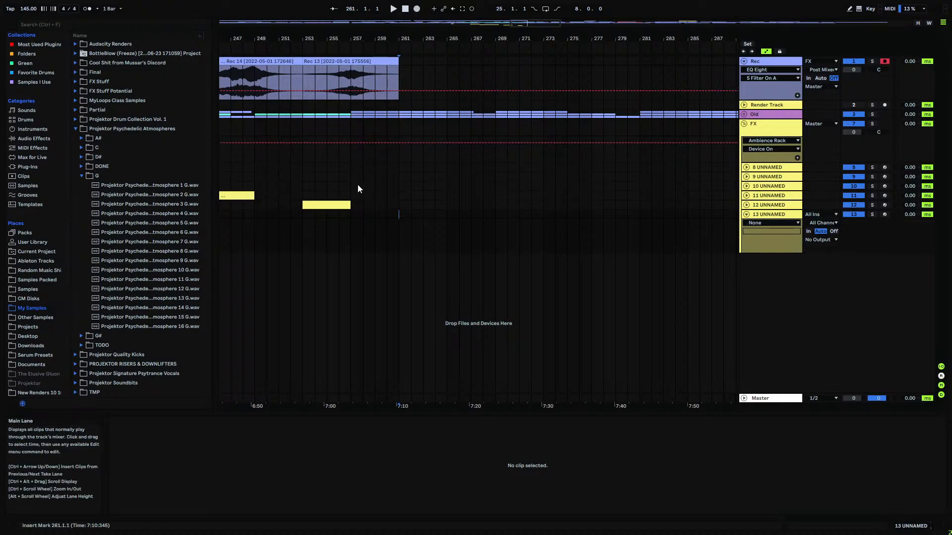
# - Load the Vital plug-in onto track 13 and close its window
pyautogui.click(35, 167)
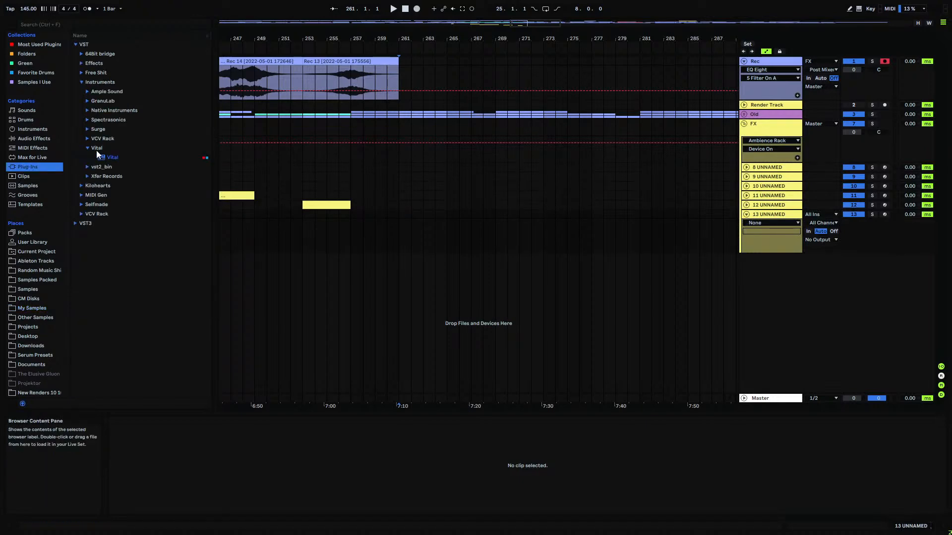
pyautogui.moveTo(117, 159); pyautogui.dragTo(456, 227)
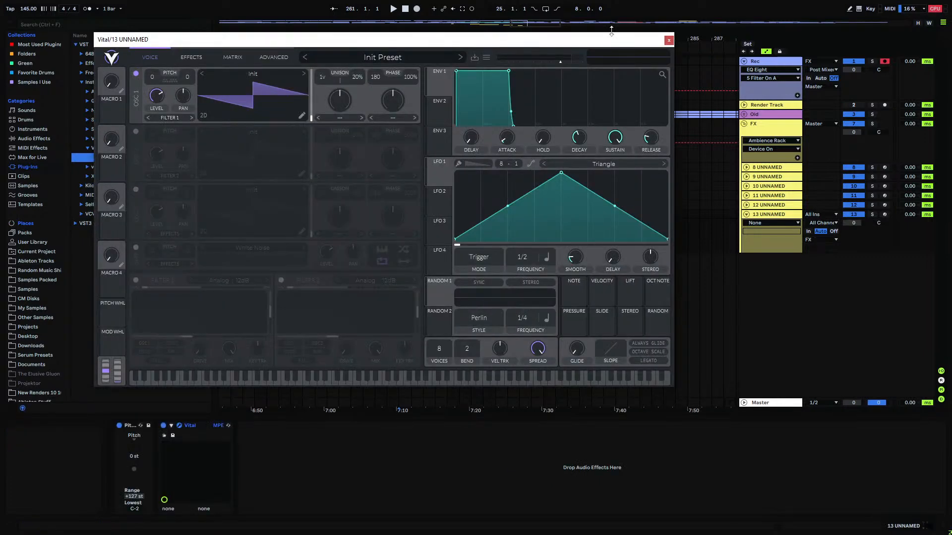
pyautogui.click(668, 41)
# - Insert an empty four-bar MIDI clip on track 13 from bar 261 to bar 265
pyautogui.moveTo(294, 41)
pyautogui.mouseDown()
pyautogui.moveTo(463, 42)
pyautogui.moveTo(378, 41)
pyautogui.mouseUp()
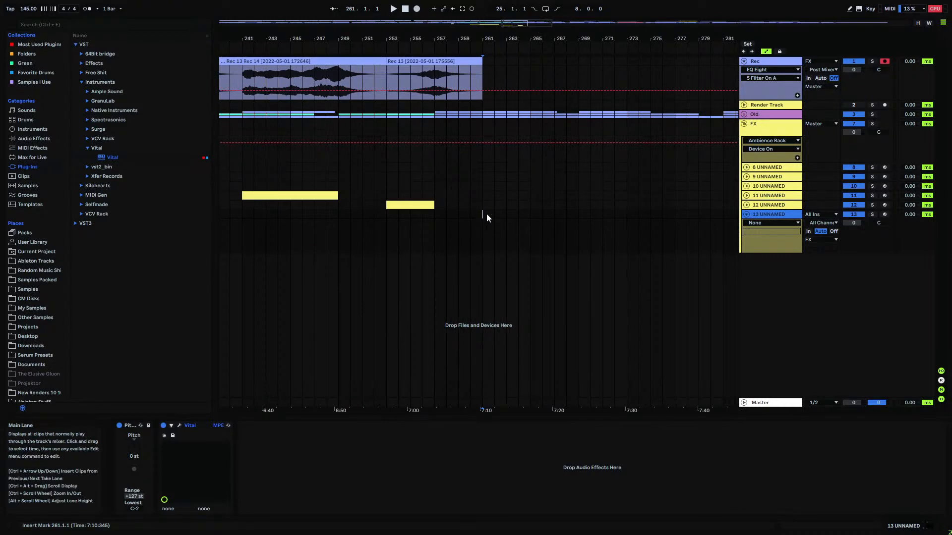
pyautogui.moveTo(487, 215); pyautogui.dragTo(536, 216)
pyautogui.hotkey('ctrl', 'shift', 'm')
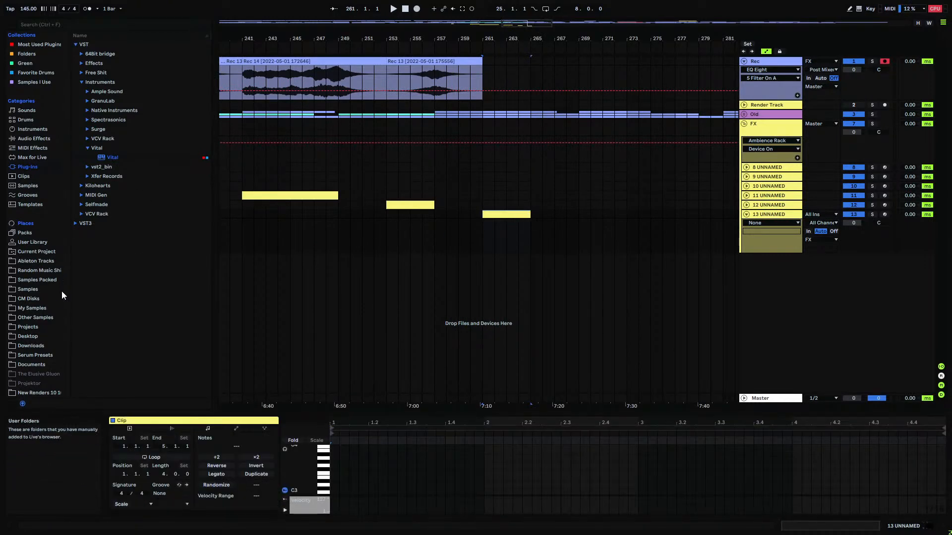
# - Open My Samples in the browser and show the Size column for its files
pyautogui.click(42, 308)
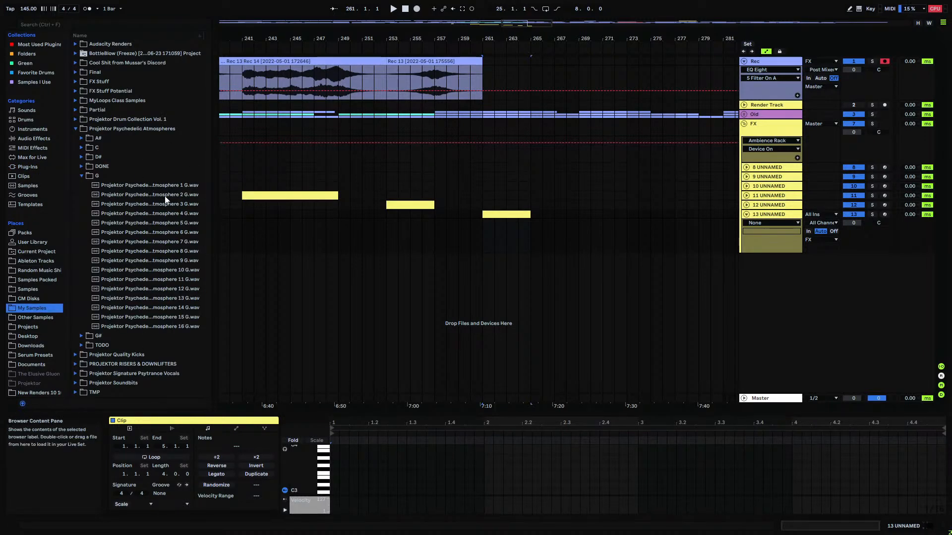
pyautogui.rightClick(167, 34)
pyautogui.click(195, 49)
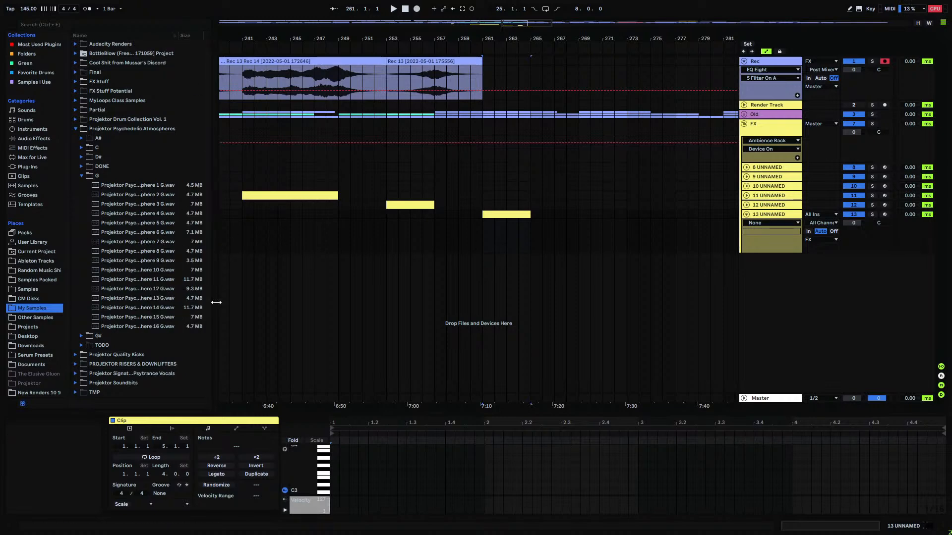
# - Preview G-folder atmosphere samples 16, 13, 4, 2, 1 and 11 and compare their file sizes
pyautogui.click(168, 326)
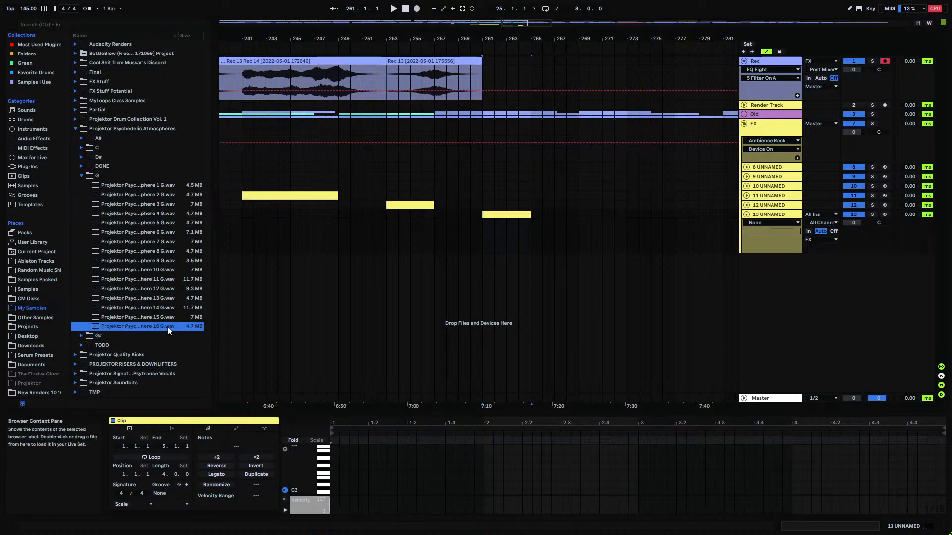
pyautogui.click(187, 299)
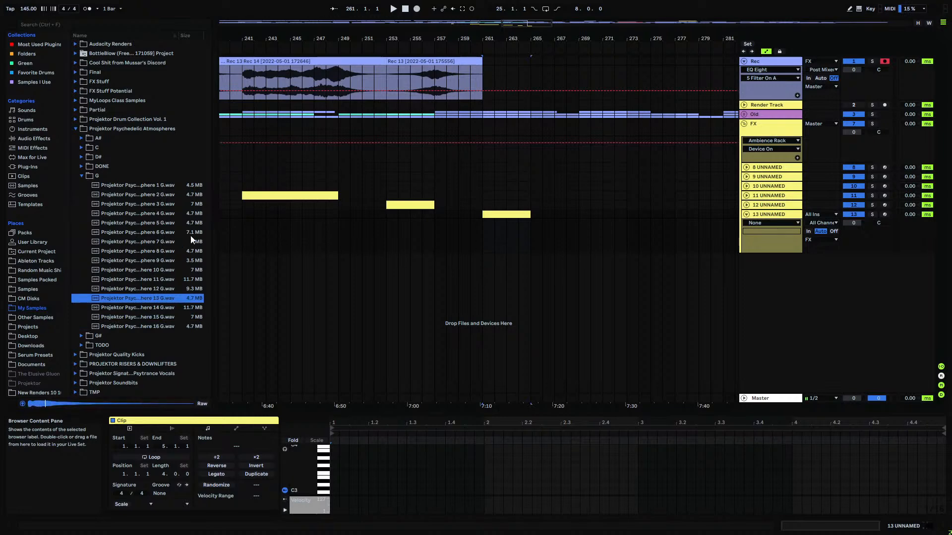
pyautogui.click(192, 215)
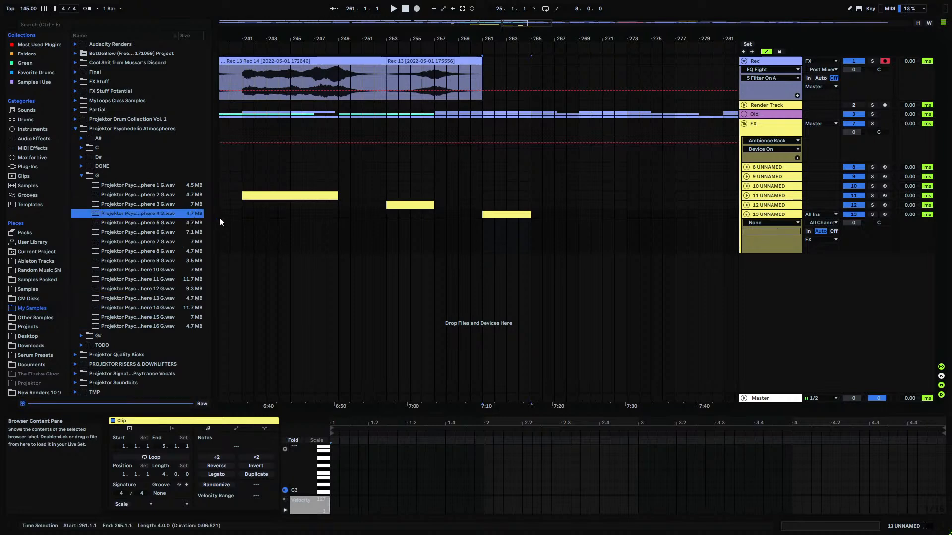
pyautogui.click(193, 196)
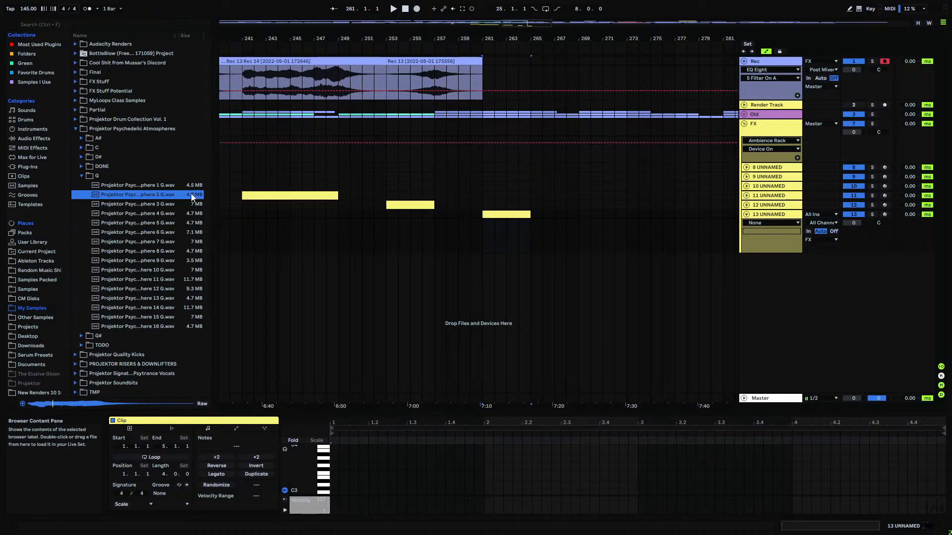
pyautogui.click(185, 185)
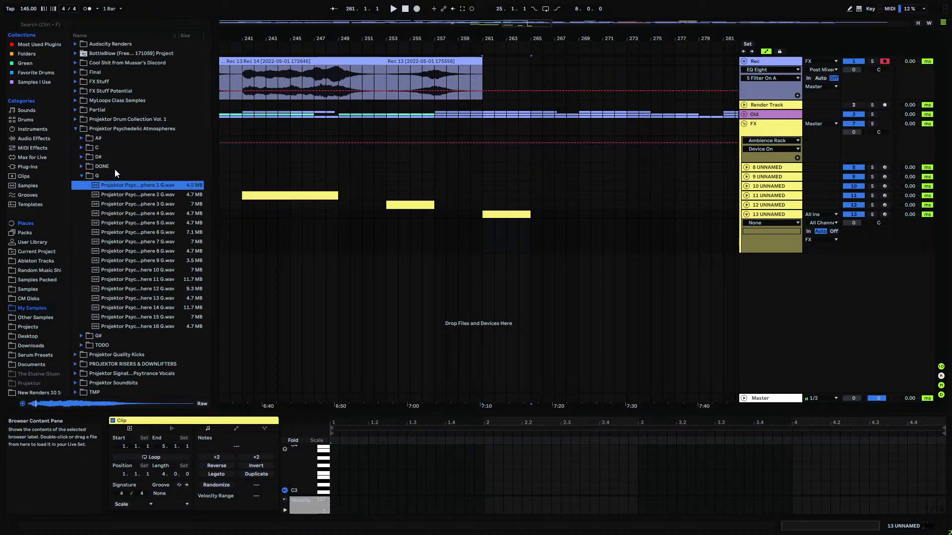
pyautogui.click(103, 177)
pyautogui.click(160, 327)
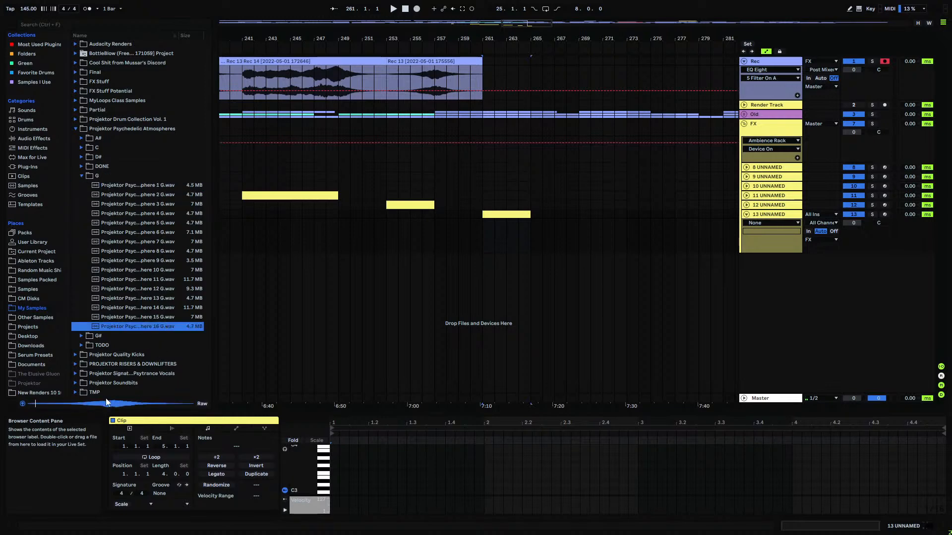
pyautogui.click(94, 176)
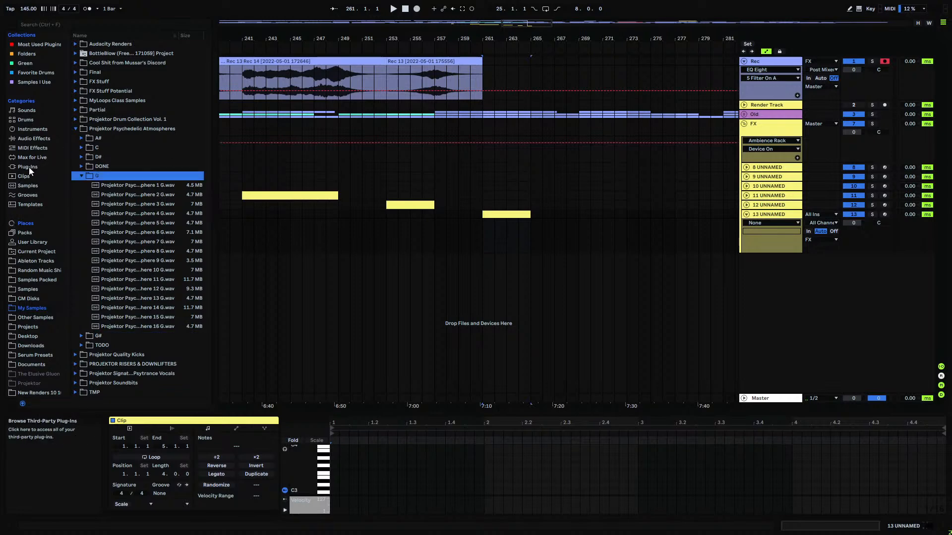
pyautogui.click(156, 279)
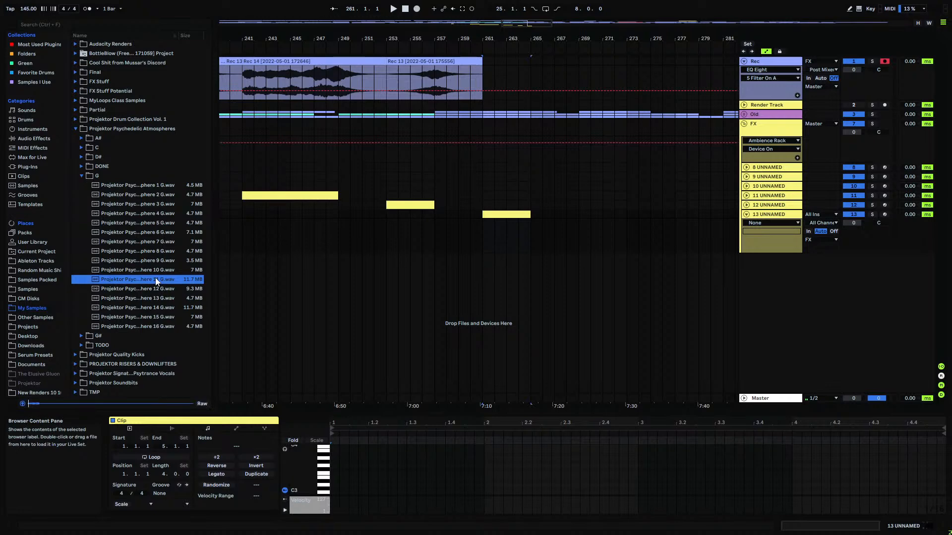
# - Expand the D# folder and look through its atmosphere samples and their file sizes
pyautogui.click(81, 157)
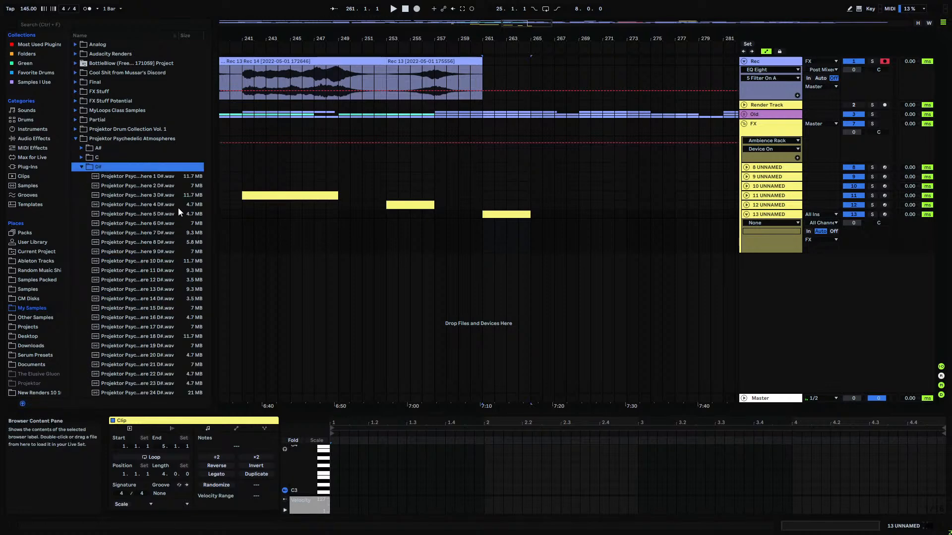
pyautogui.scroll(-2, 165, 216)
pyautogui.scroll(-3, 166, 228)
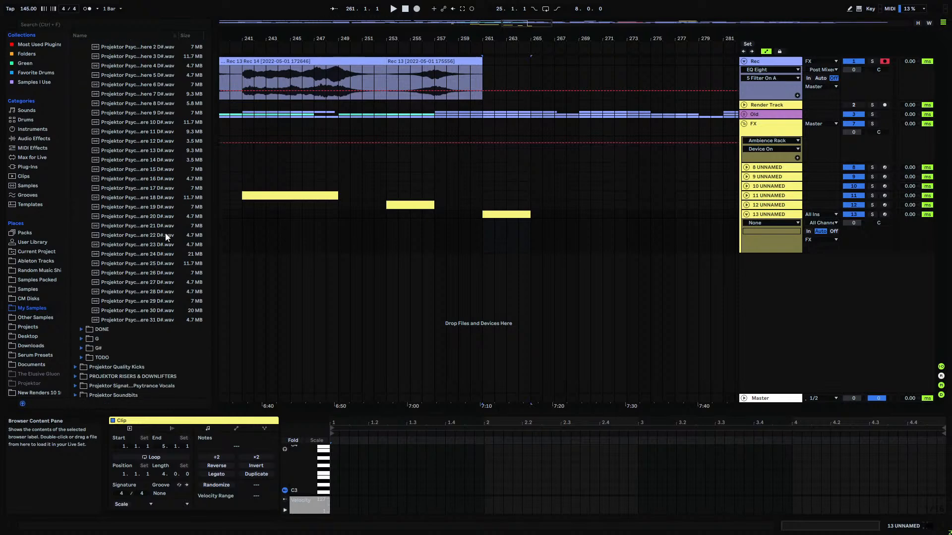
# - Preview atmosphere sample 30 in the D# folder
pyautogui.click(146, 312)
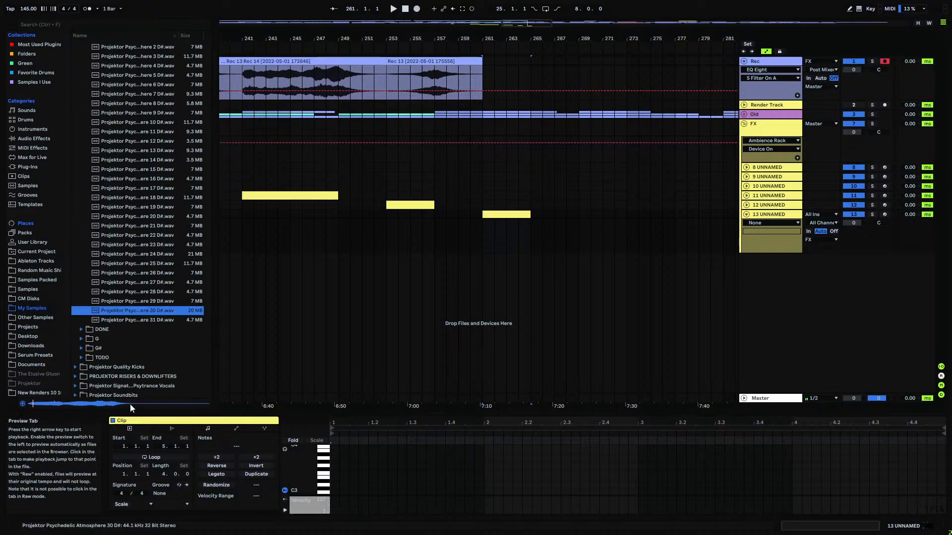
pyautogui.scroll(2, 151, 315)
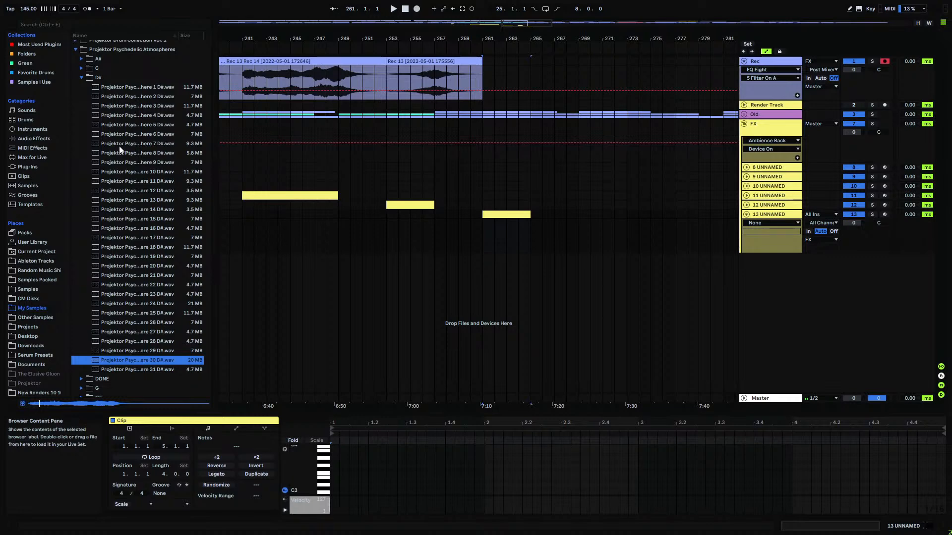
pyautogui.click(100, 77)
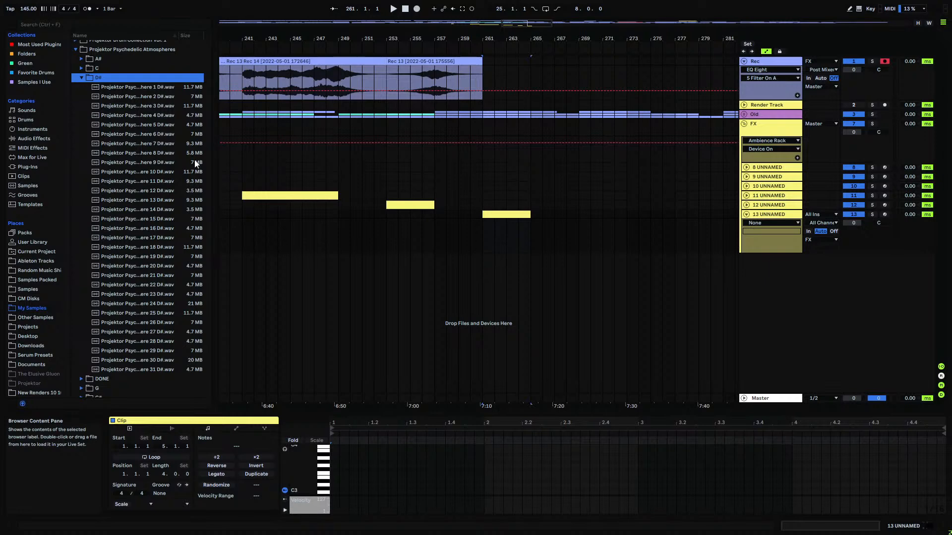
# - Look through the atmosphere samples and their file sizes in the C, G, G# and A# folders
pyautogui.click(82, 68)
pyautogui.scroll(-6, 174, 242)
pyautogui.scroll(-3, 174, 244)
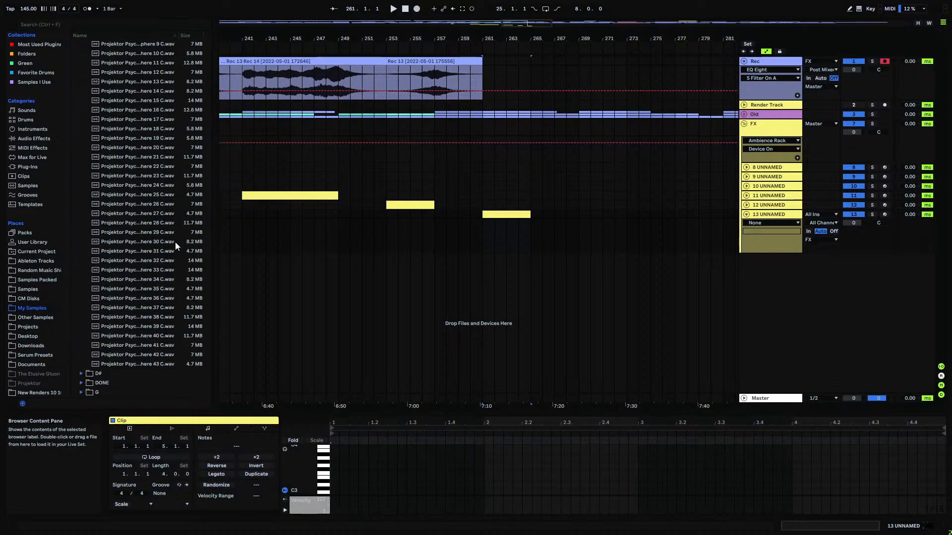
pyautogui.scroll(8, 149, 248)
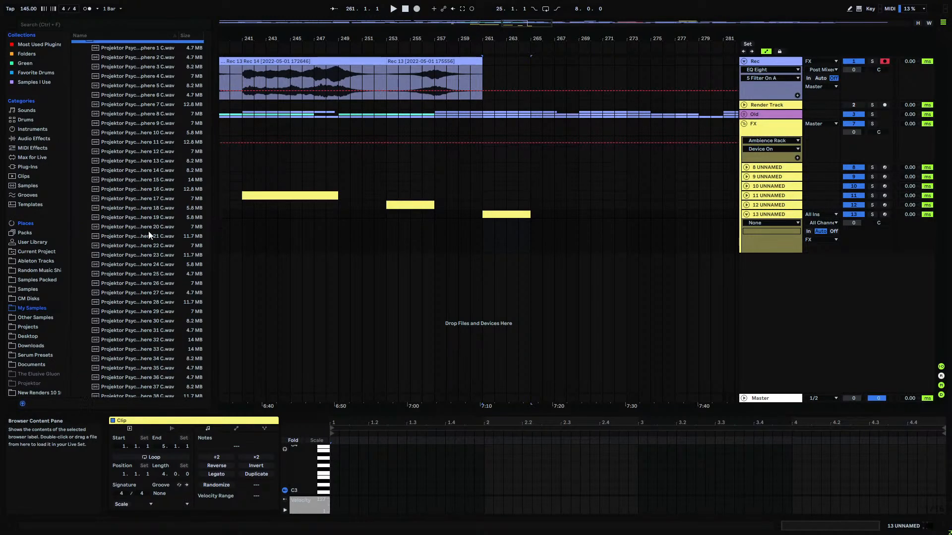
pyautogui.click(82, 112)
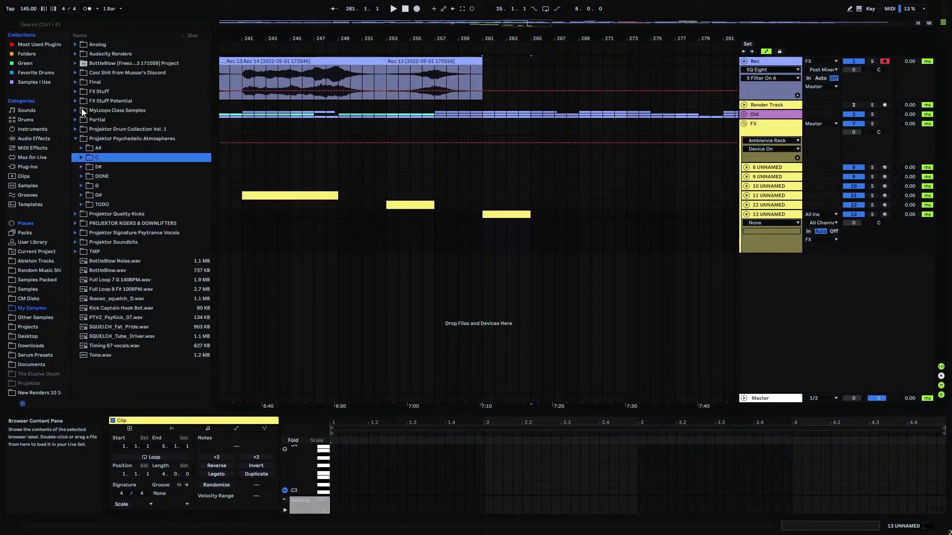
pyautogui.click(82, 186)
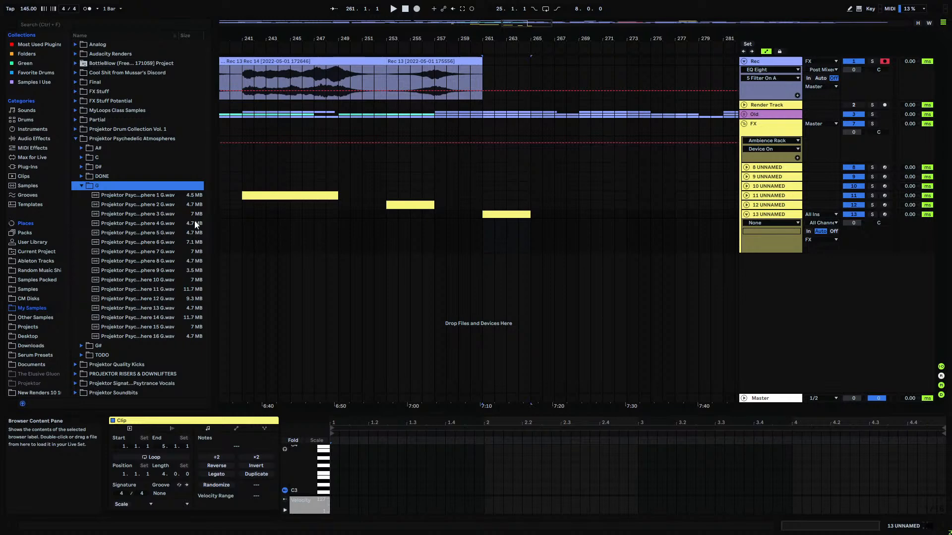
pyautogui.click(89, 347)
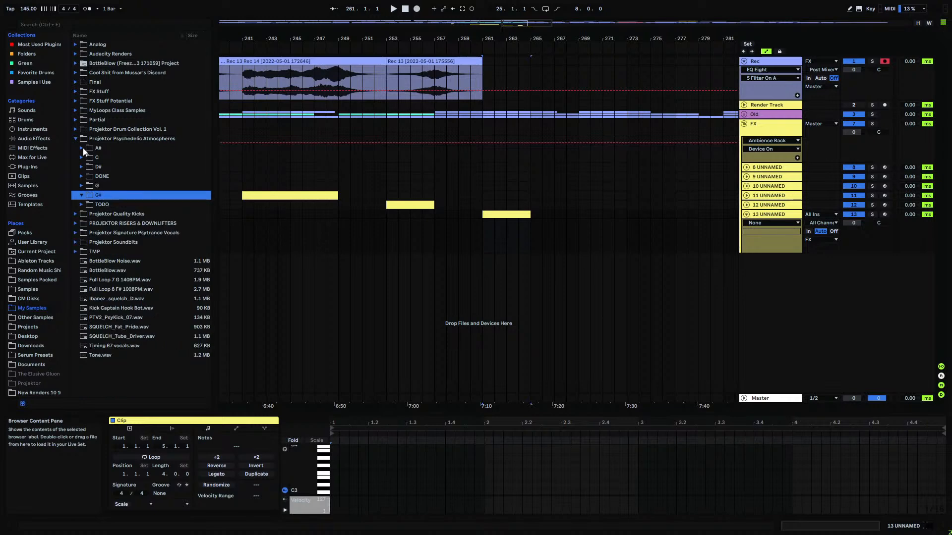
pyautogui.click(98, 148)
pyautogui.scroll(3, 114, 149)
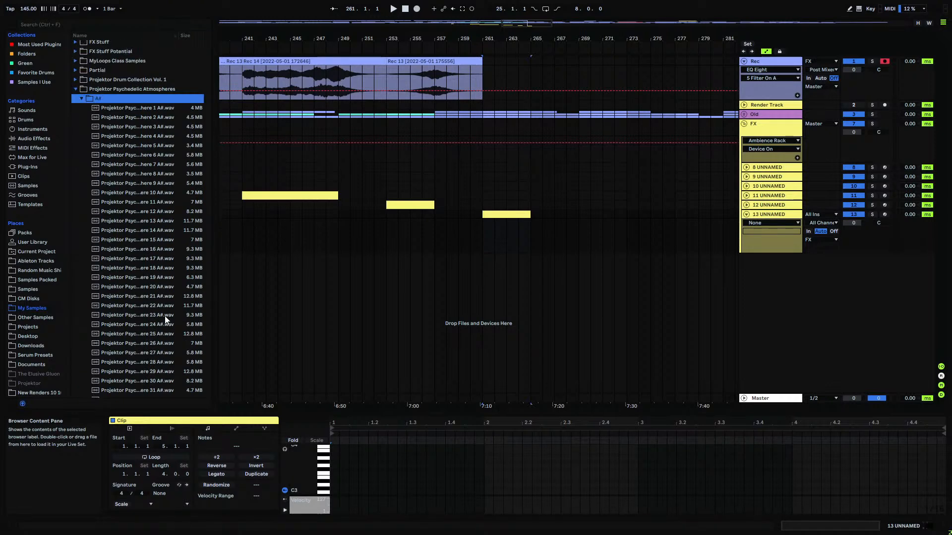
pyautogui.click(82, 100)
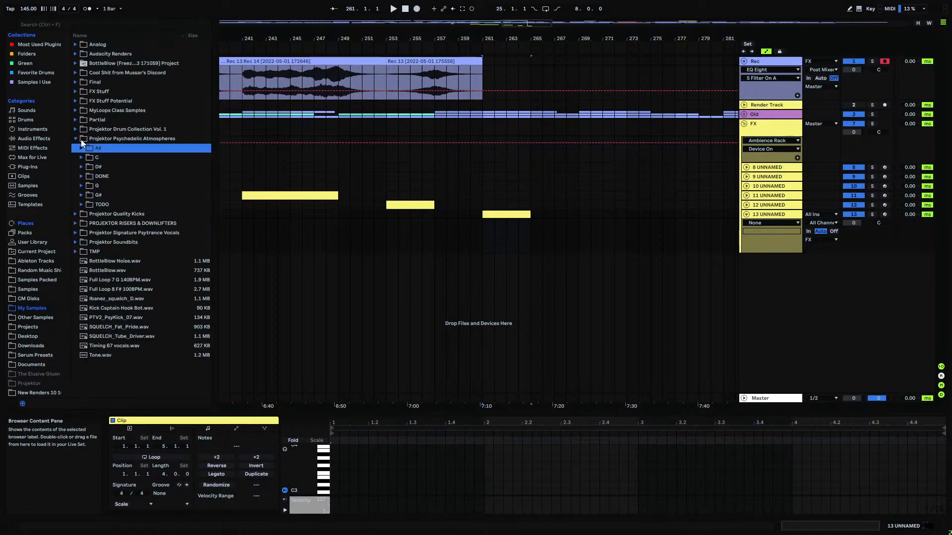
# - Place atmosphere sample 30 from the D# folder on the Rec track at bar 265
pyautogui.click(81, 167)
pyautogui.scroll(-5, 117, 250)
pyautogui.moveTo(160, 350); pyautogui.dragTo(530, 67)
pyautogui.moveTo(563, 38); pyautogui.dragTo(414, 40)
pyautogui.click(413, 78)
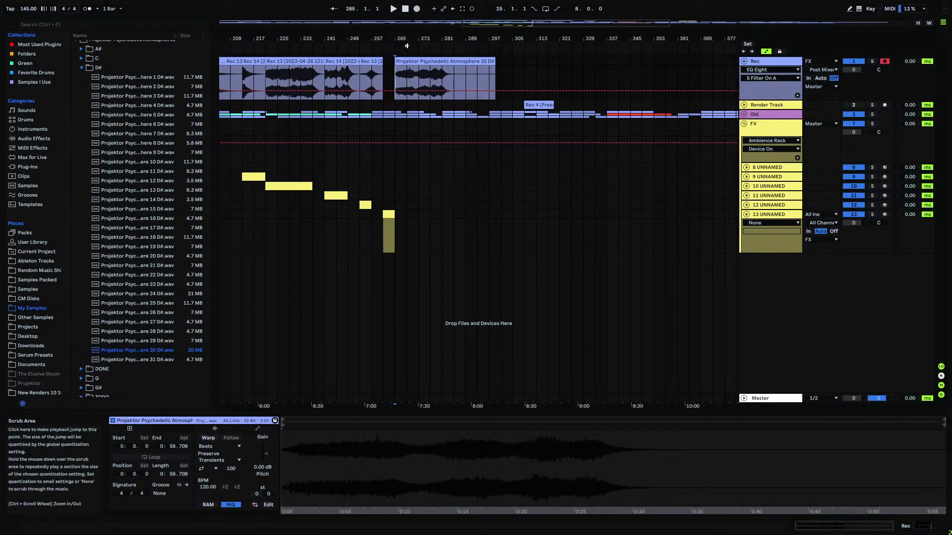
# - Fit the atmosphere 30 D# clip between bars 273 and 293 on the Rec track and consolidate it
pyautogui.moveTo(402, 37)
pyautogui.mouseDown()
pyautogui.moveTo(457, 59)
pyautogui.moveTo(449, 59)
pyautogui.mouseUp()
pyautogui.click(487, 72)
pyautogui.moveTo(595, 59); pyautogui.dragTo(528, 60)
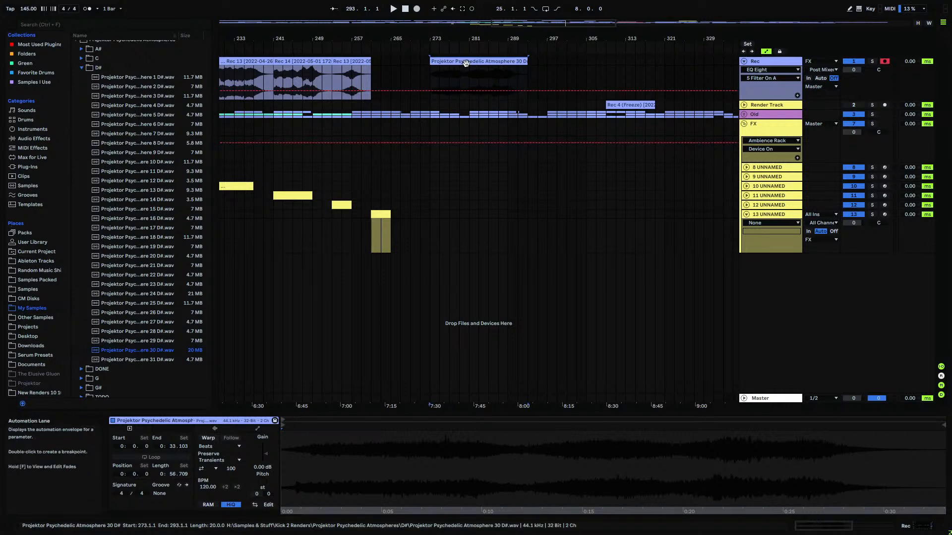
pyautogui.press('f')
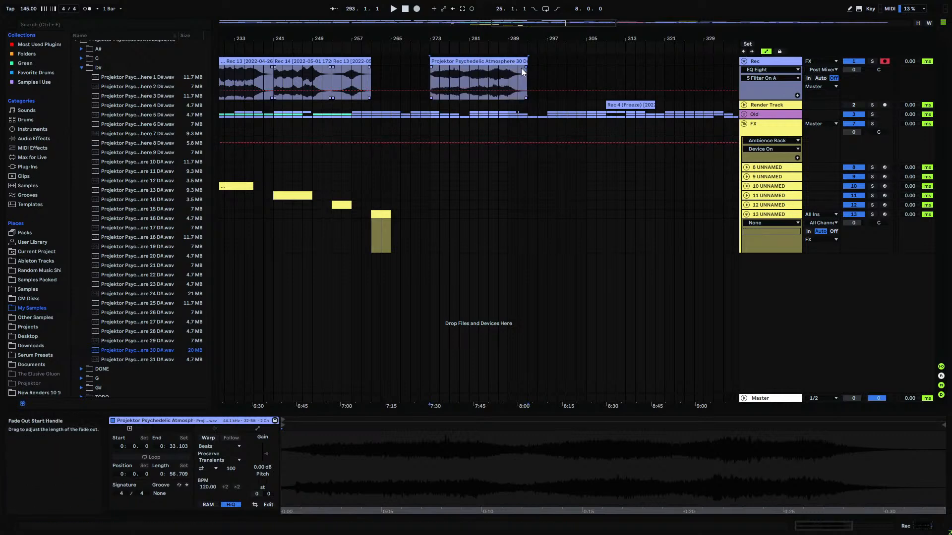
pyautogui.hotkey('ctrl', 'j')
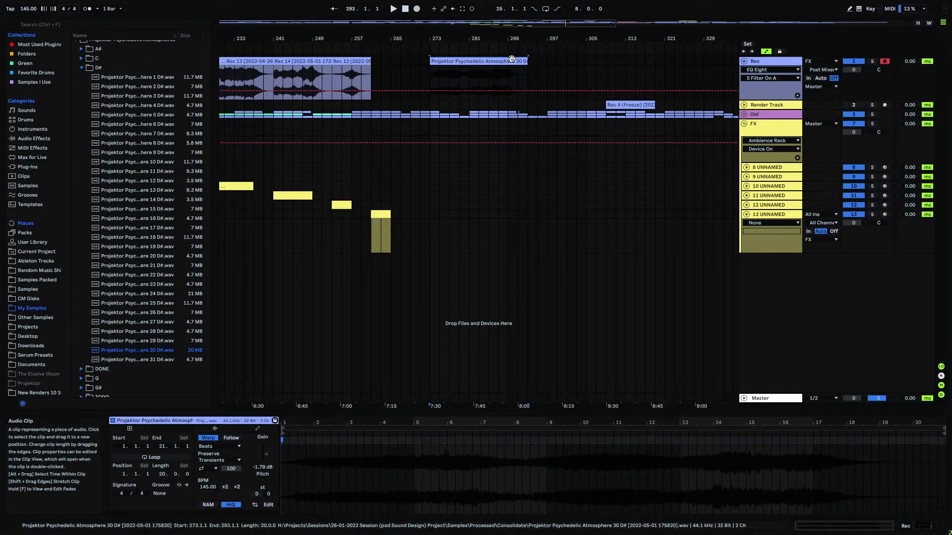
# - Replace the original atmosphere 30 file in the D# folder with the consolidated clip from the Rec track
pyautogui.click(167, 353)
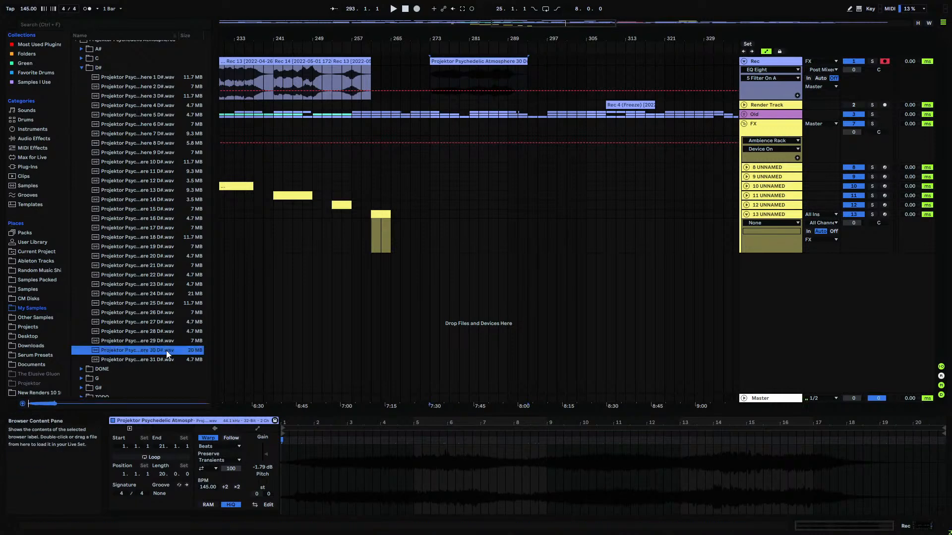
pyautogui.press('Delete')
pyautogui.press('Return')
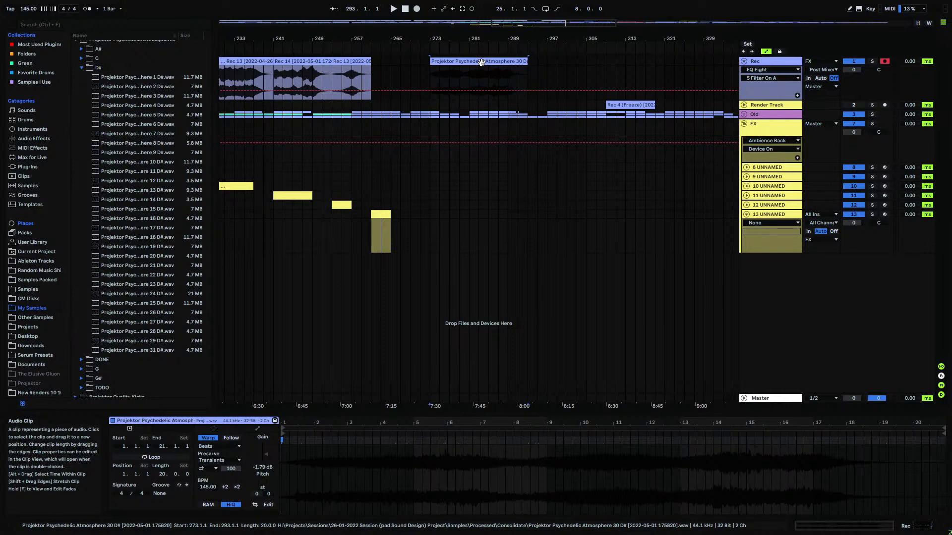
pyautogui.moveTo(481, 62); pyautogui.dragTo(176, 325)
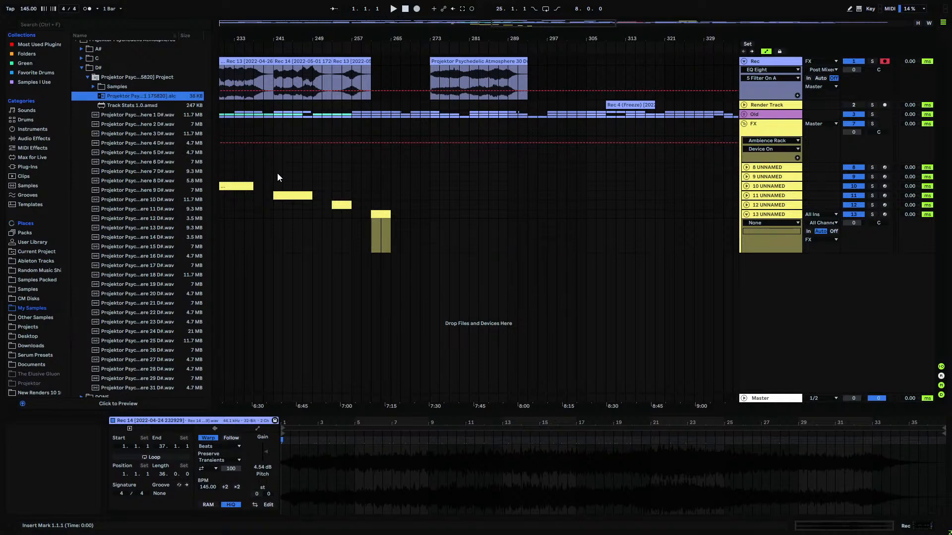
# - Rename the WAV in the new project's Samples/Processed/Consolidate folder so that its name ends in 30 D#
pyautogui.click(93, 87)
pyautogui.click(99, 96)
pyautogui.click(105, 106)
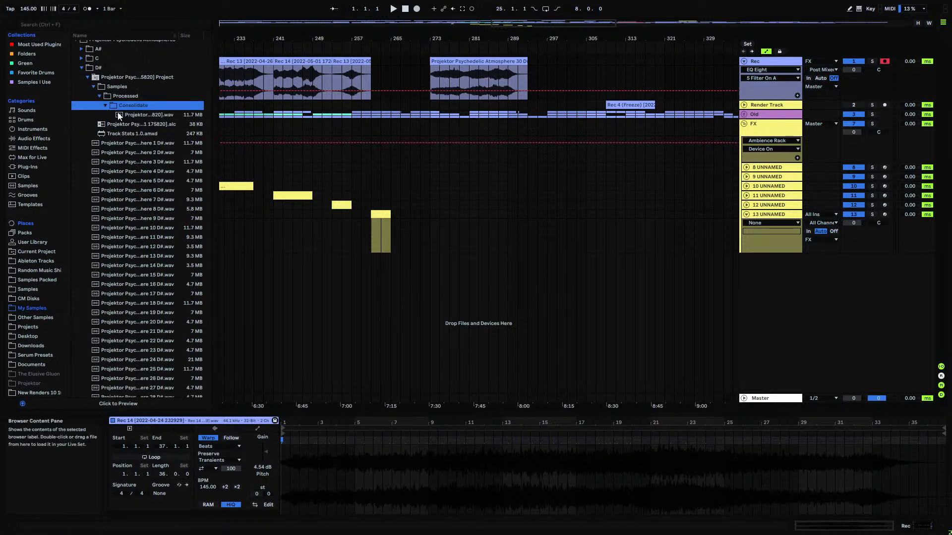
pyautogui.rightClick(158, 115)
pyautogui.click(170, 128)
pyautogui.press('End')
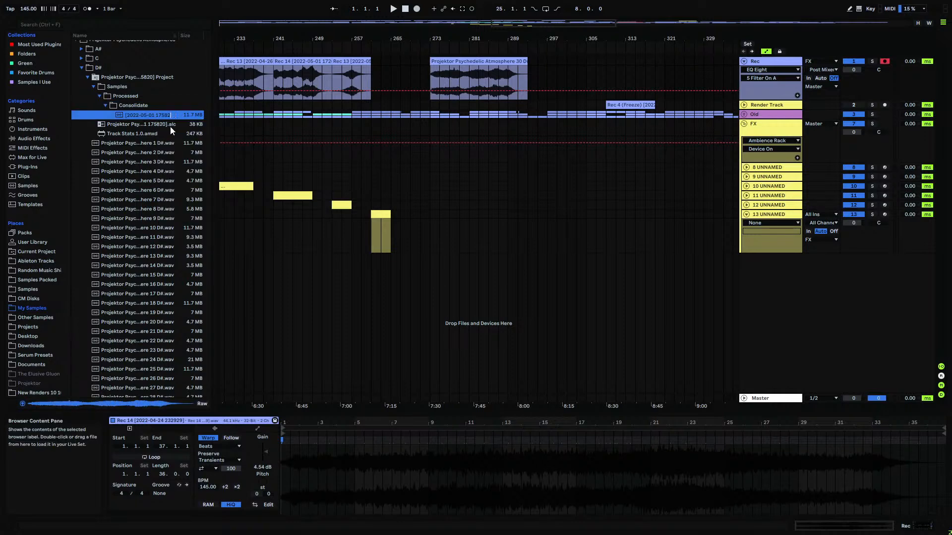
pyautogui.press('BackSpace')
pyautogui.press('BackSpace')
pyautogui.press('BackSpace')
pyautogui.press('BackSpace')
pyautogui.press('BackSpace')
pyautogui.write('30 D#')
pyautogui.click(320, 328)
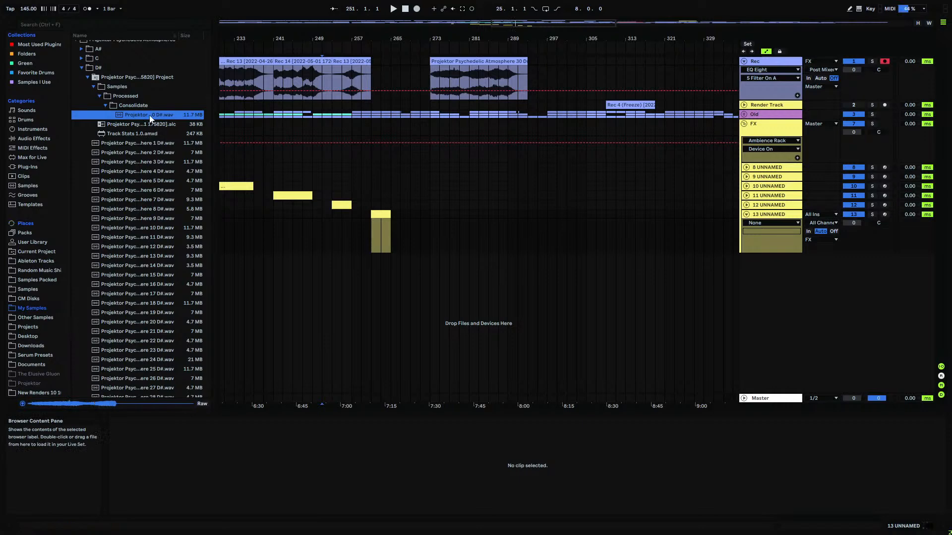
# - Move the renamed 30 D# sample into the D# folder and delete the leftover project folder
pyautogui.click(145, 77)
pyautogui.press('Delete')
pyautogui.press('Return')
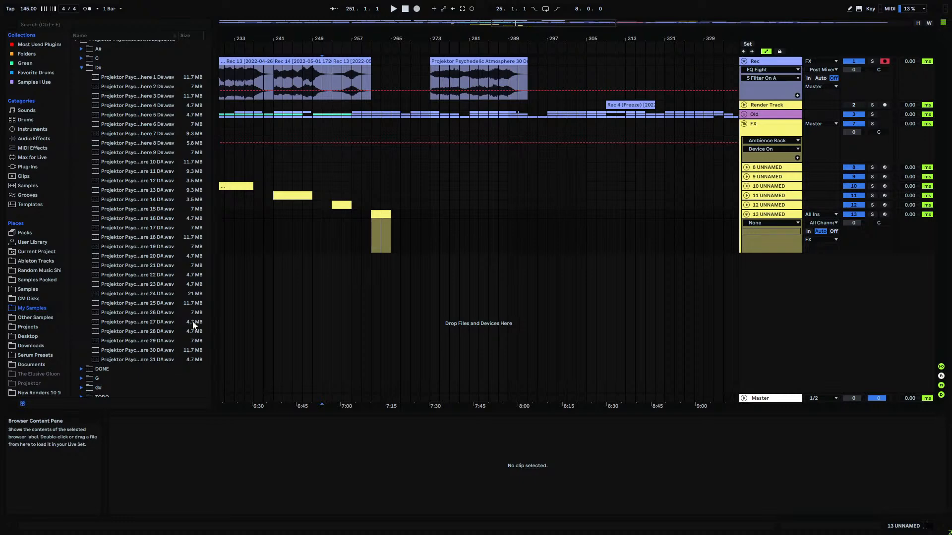
# - Try atmosphere sample 24 D# on the Rec track from bar 273 and delete the clip again
pyautogui.click(159, 294)
pyautogui.moveTo(138, 300); pyautogui.dragTo(603, 59)
pyautogui.press('Delete')
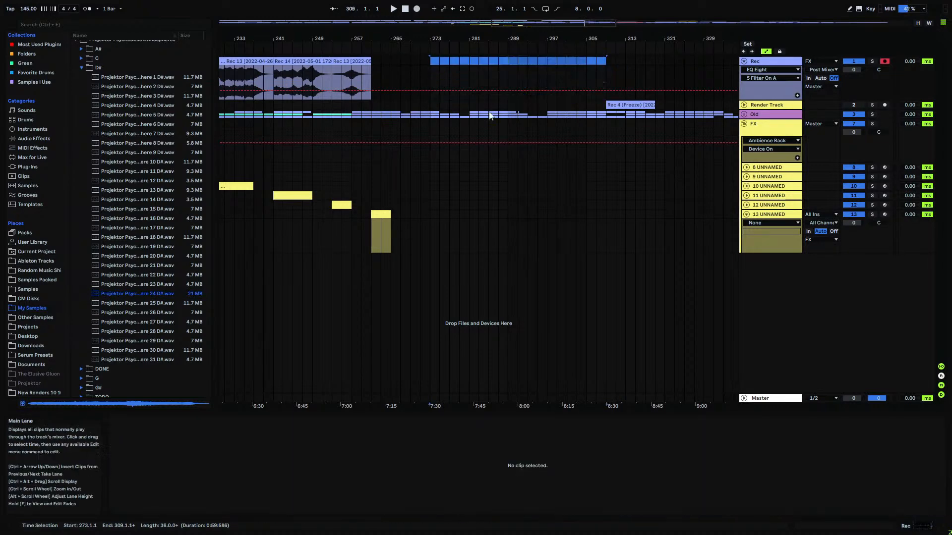
pyautogui.click(183, 294)
# - Show the samples of the G folder and set the insert marker at bar 261 on track 13
pyautogui.click(87, 71)
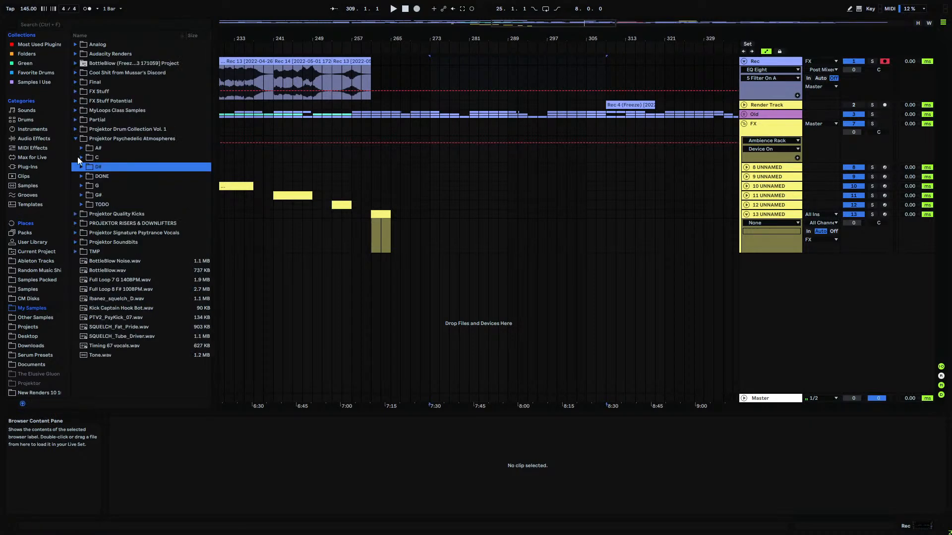
pyautogui.click(81, 185)
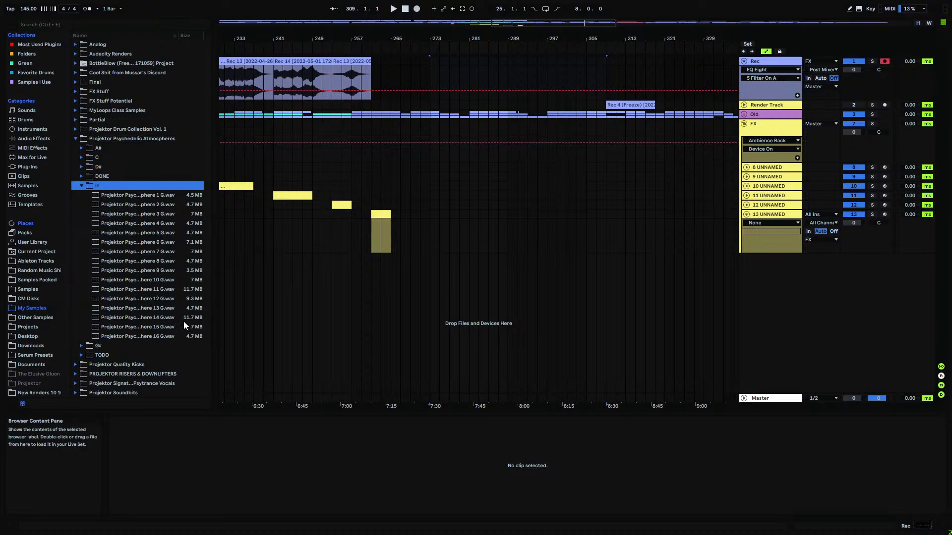
pyautogui.click(370, 230)
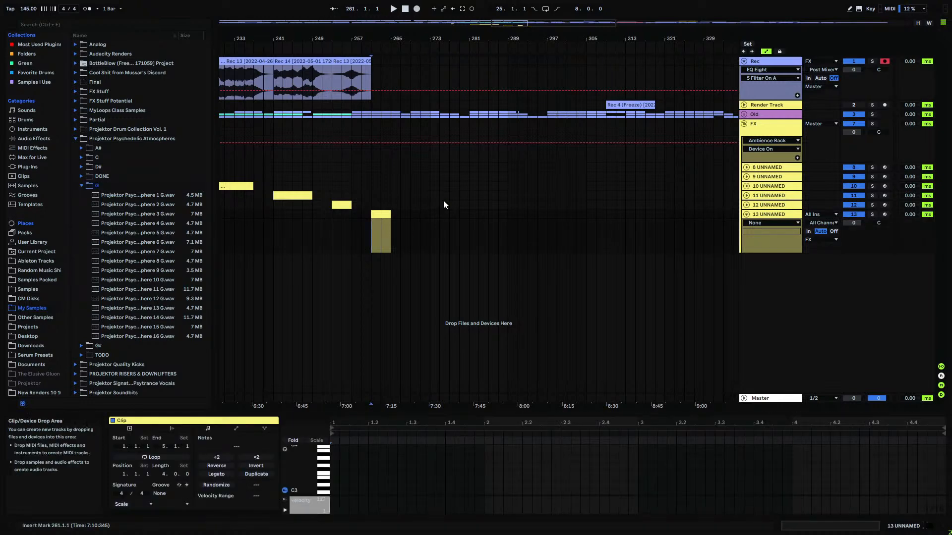
pyautogui.moveTo(375, 38); pyautogui.dragTo(375, 57)
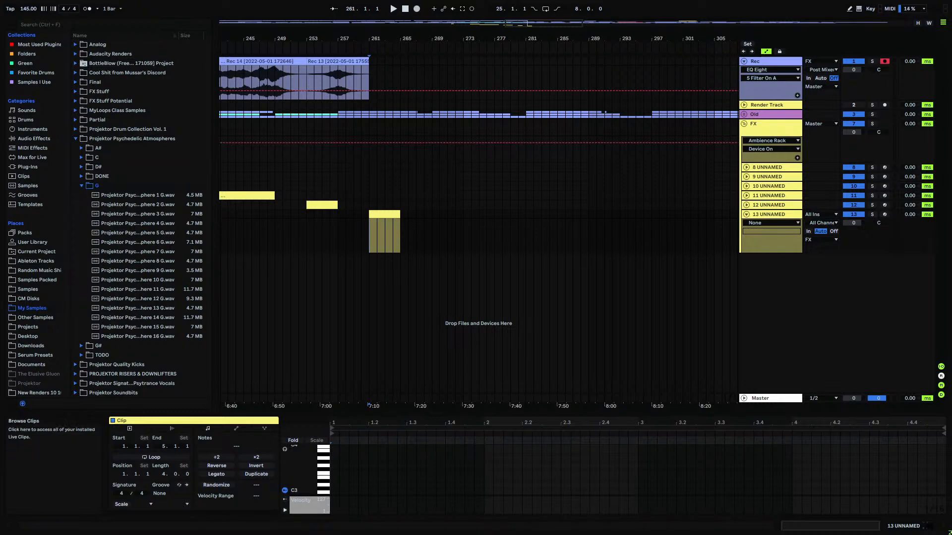
# - Switch to Chrome and open the YouTube video "The Key to WAIO's SUPER Tight Sound | Psytrance Production"
pyautogui.press('F11')
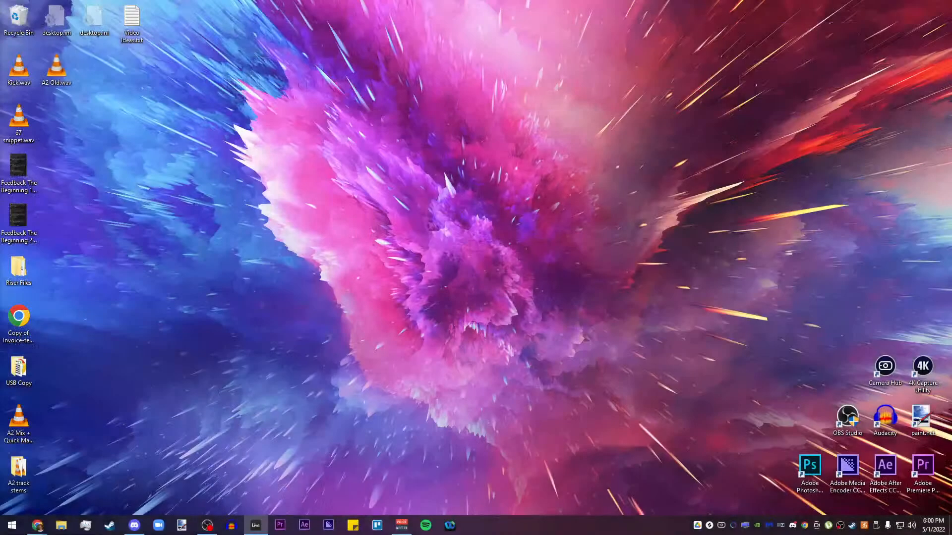
pyautogui.hotkey('alt', 'Tab')
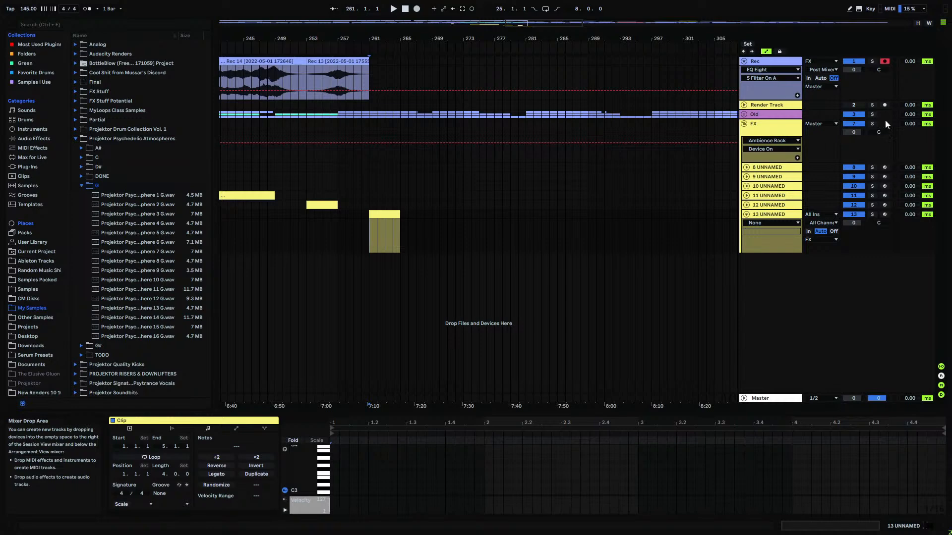
pyautogui.hotkey('alt', 'Tab')
pyautogui.moveTo(252, 45); pyautogui.dragTo(345, 59)
pyautogui.hotkey('alt', 'Tab')
pyautogui.hotkey('alt', 'Tab')
pyautogui.doubleClick(385, 81)
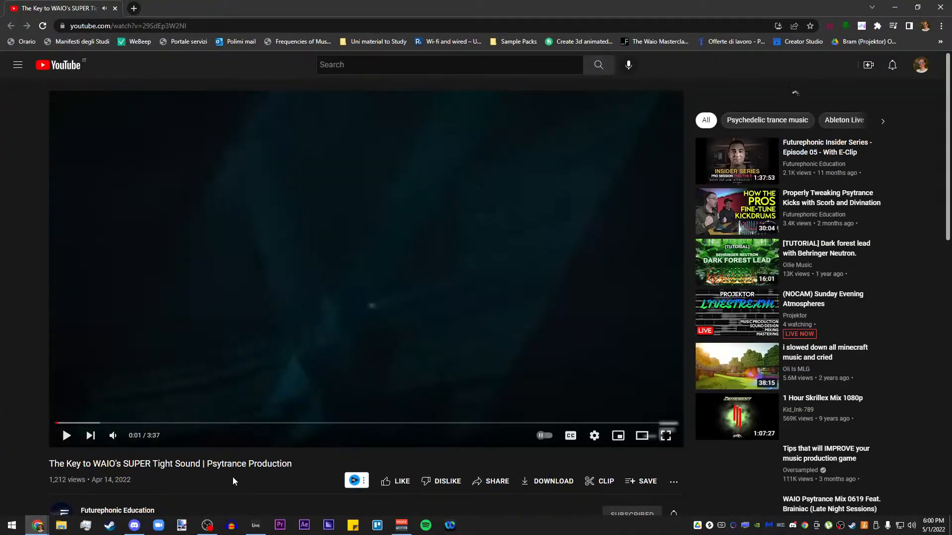
# - Highlight the word Psytrance in the video title and skip through the first half minute of the video
pyautogui.moveTo(207, 464); pyautogui.dragTo(304, 466)
pyautogui.click(302, 466)
pyautogui.doubleClick(232, 462)
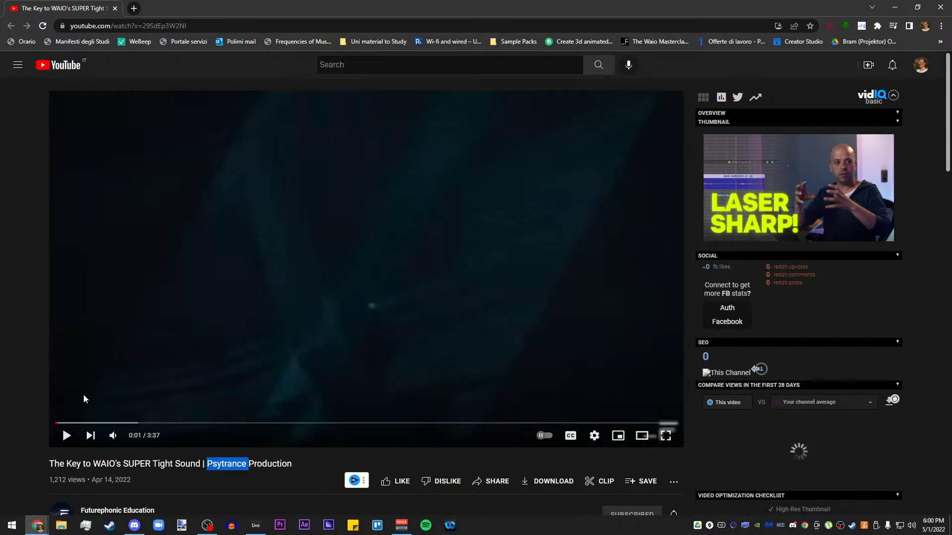
pyautogui.click(92, 422)
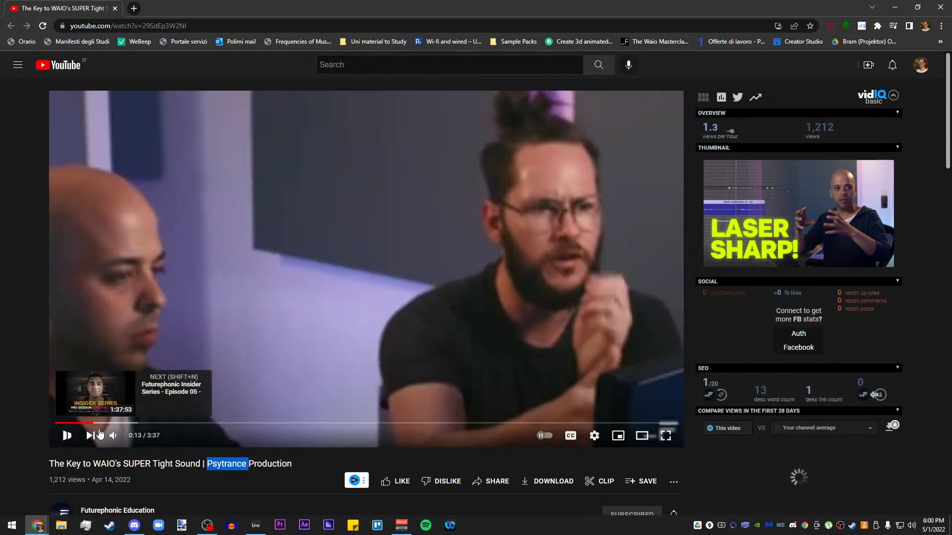
pyautogui.click(118, 423)
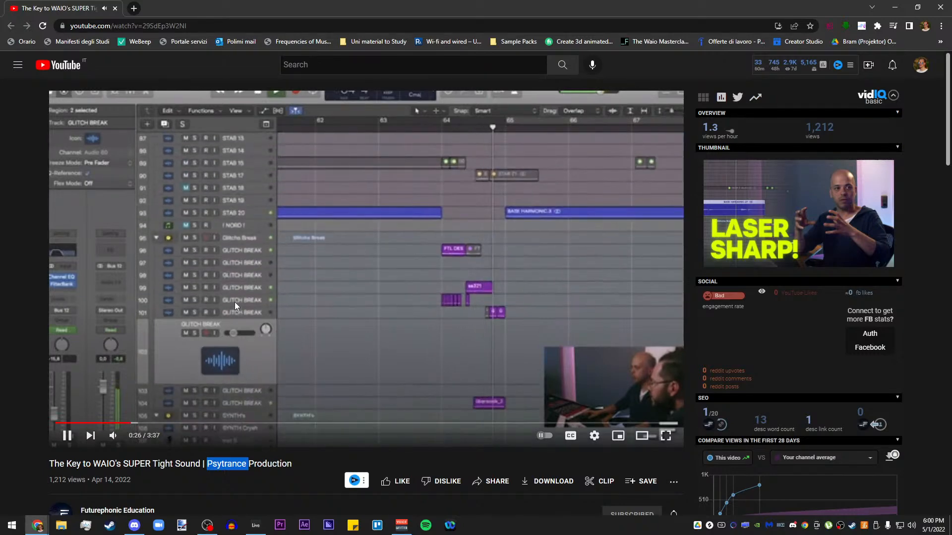
pyautogui.click(358, 246)
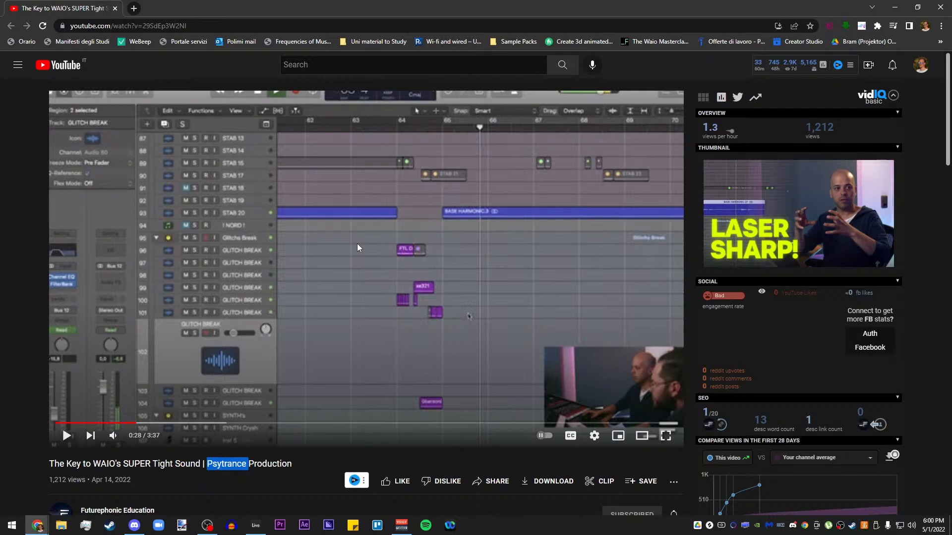
# - Leave the video, open File Explorer and bring up the Video Ideas.txt notes in Notepad
pyautogui.hotkey('alt', 'Tab')
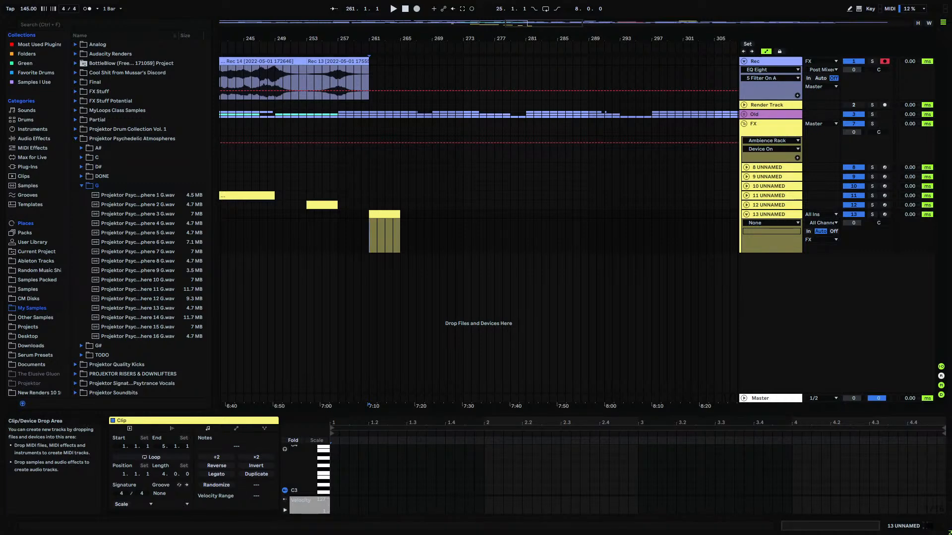
pyautogui.press('super+e')
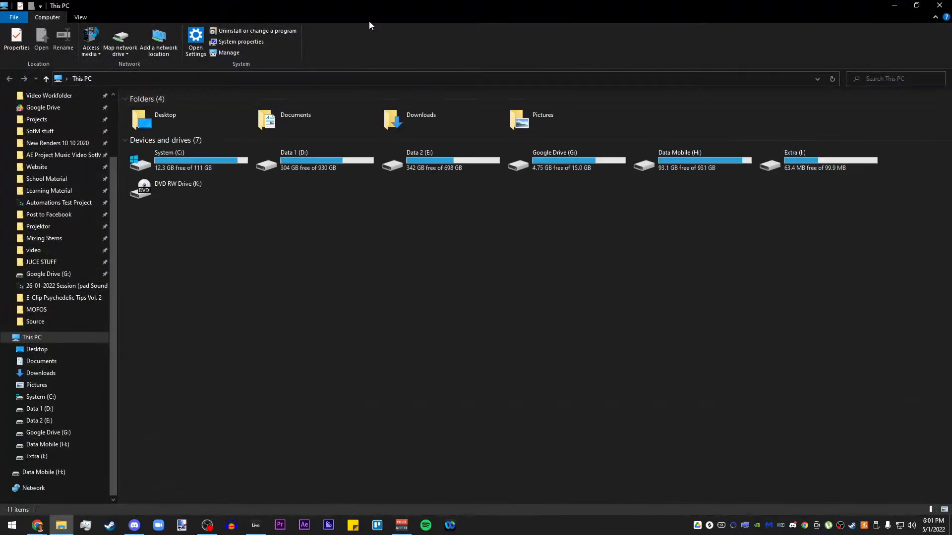
pyautogui.moveTo(626, 7); pyautogui.dragTo(951, 20)
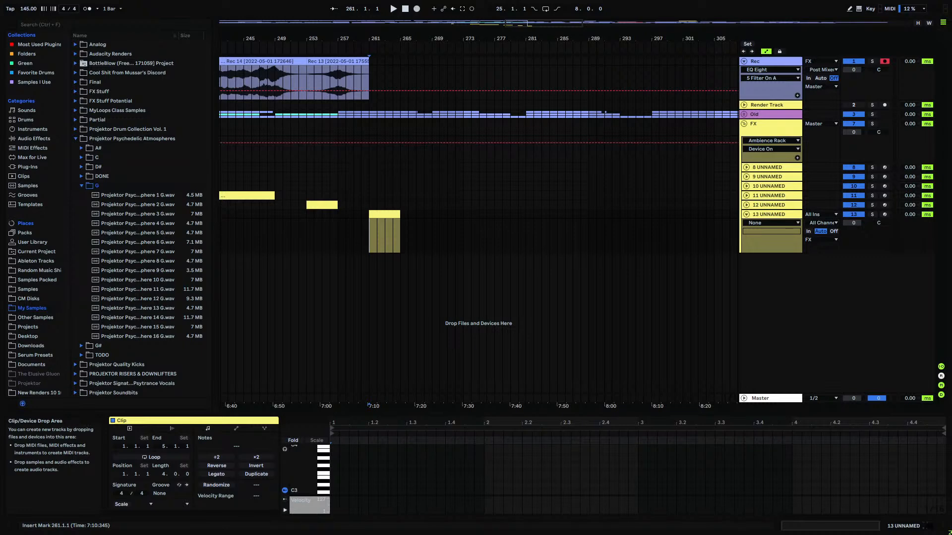
pyautogui.hotkey('alt', 'Tab')
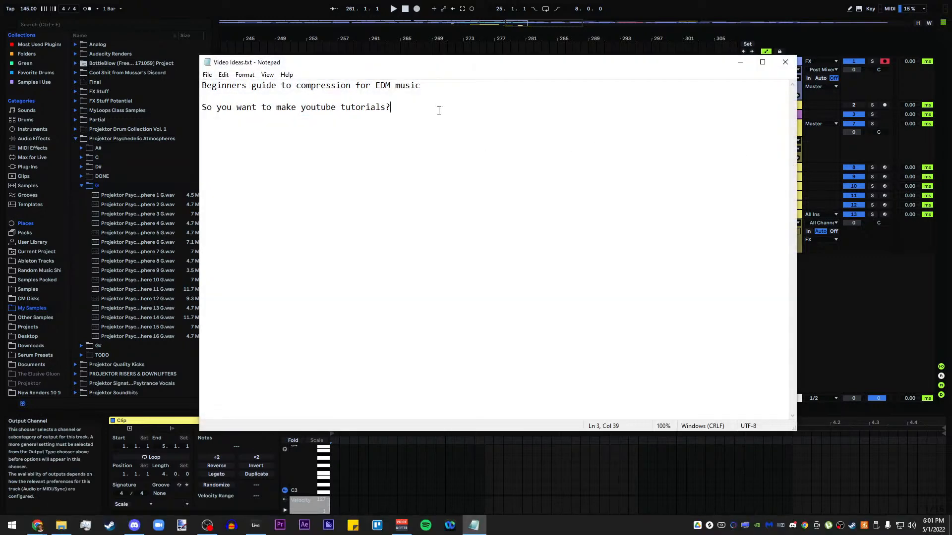
# - Add the line "Drum Fills" to Video Ideas.txt, save and close it, and return to the arrangement in Ableton Live
pyautogui.press('Return')
pyautogui.write('Drum Fills')
pyautogui.hotkey('ctrl', 's')
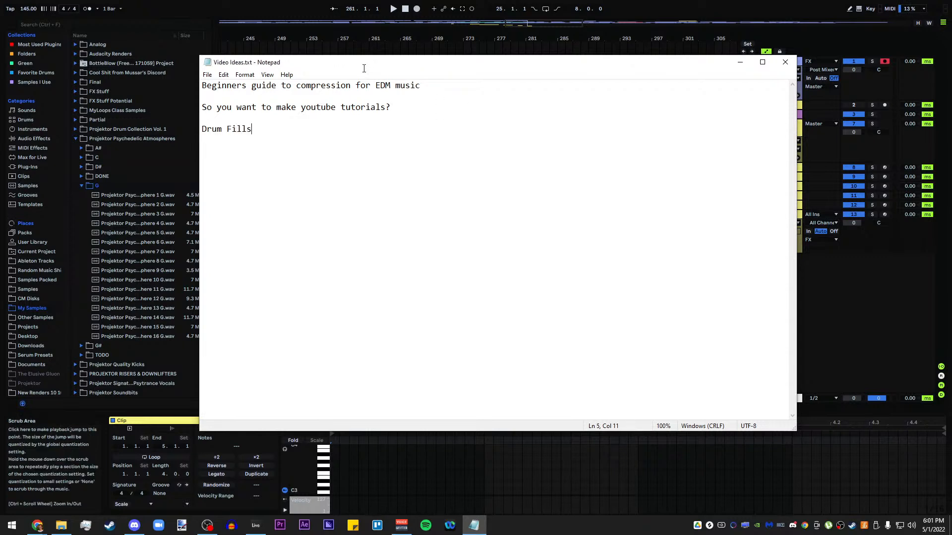
pyautogui.click(208, 75)
pyautogui.click(225, 118)
pyautogui.click(791, 63)
pyautogui.click(485, 200)
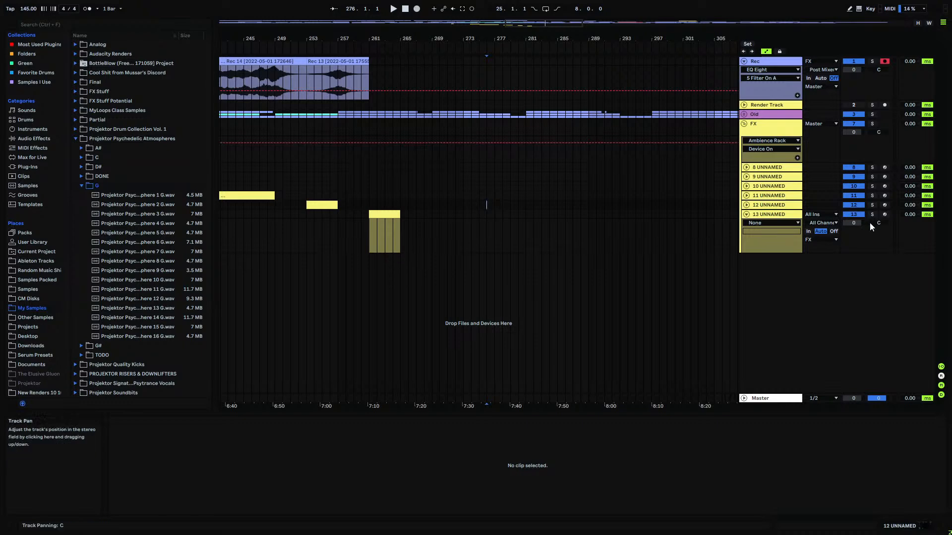
# - Show track 13's volume automation, and try track 8 at -10 dB in the Session View mixer before resetting it
pyautogui.click(855, 223)
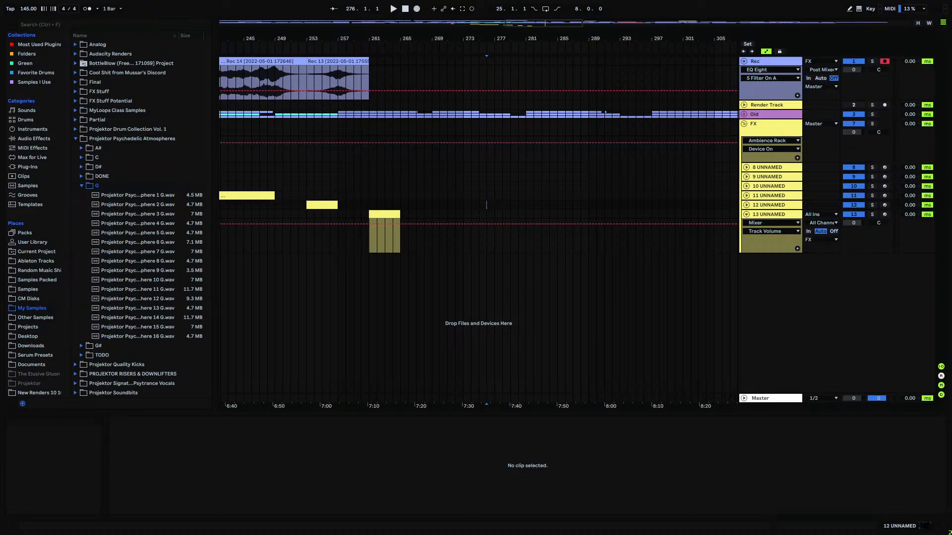
pyautogui.click(943, 34)
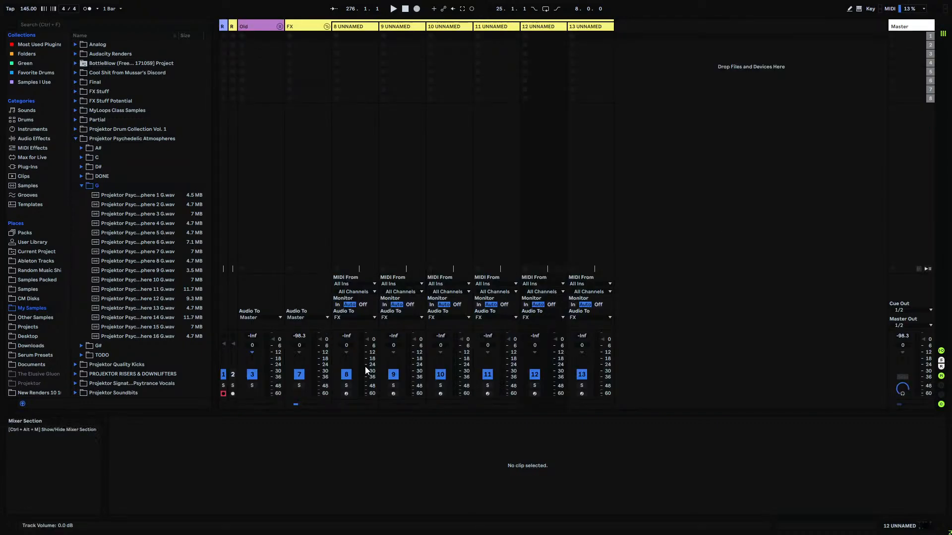
pyautogui.moveTo(368, 340)
pyautogui.mouseDown()
pyautogui.moveTo(368, 365)
pyautogui.moveTo(368, 354)
pyautogui.mouseUp()
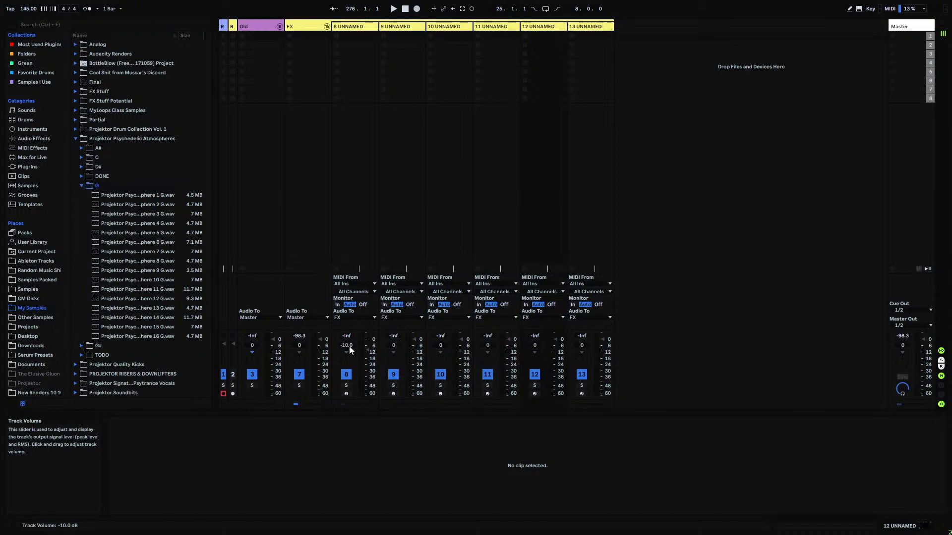
pyautogui.press('Delete')
pyautogui.click(942, 23)
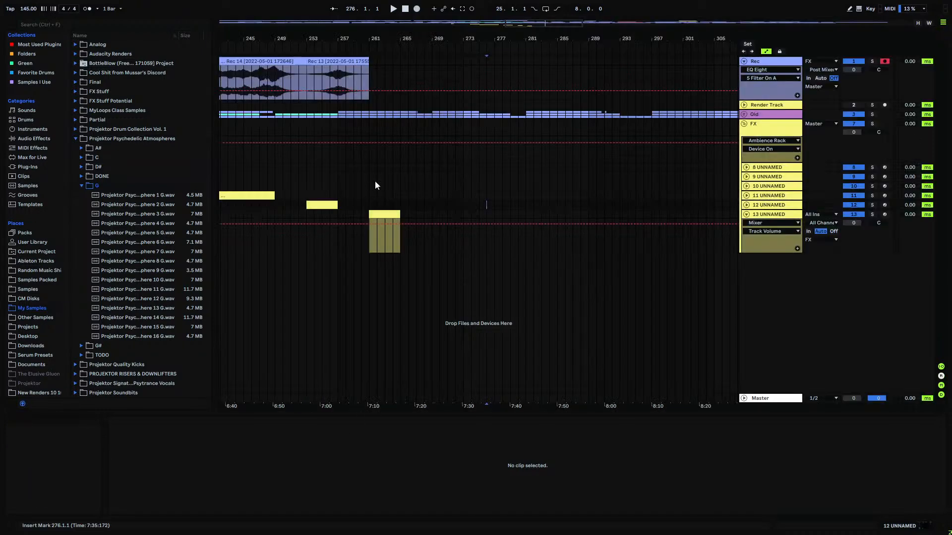
# - Draw a curved volume dip over the first beat of bar 264 on track 13 and repeat it on the other three beats
pyautogui.moveTo(385, 40); pyautogui.dragTo(395, 66)
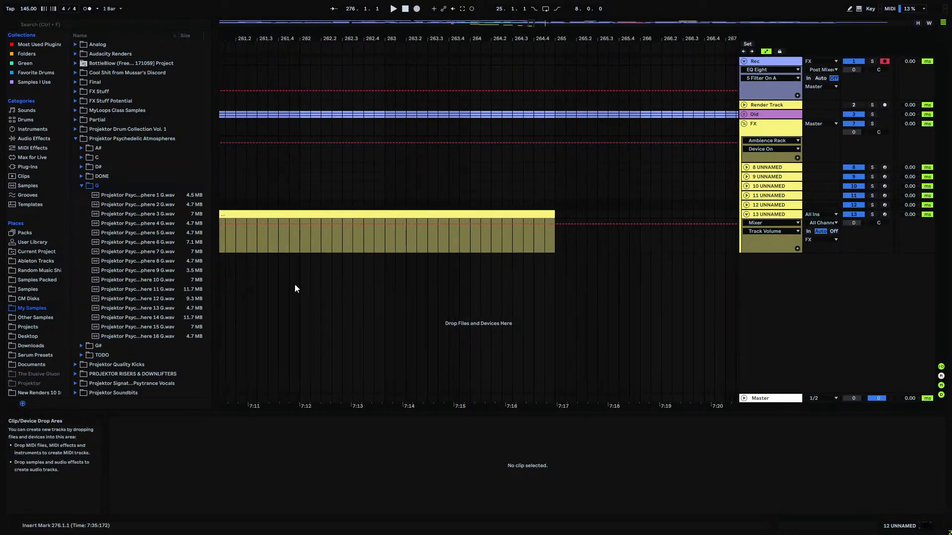
pyautogui.click(470, 223)
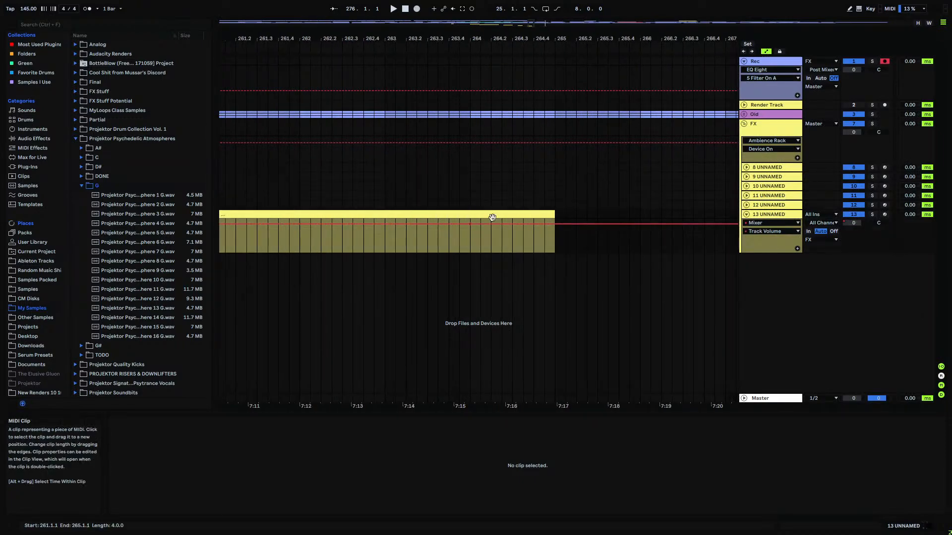
pyautogui.moveTo(476, 39); pyautogui.dragTo(476, 50)
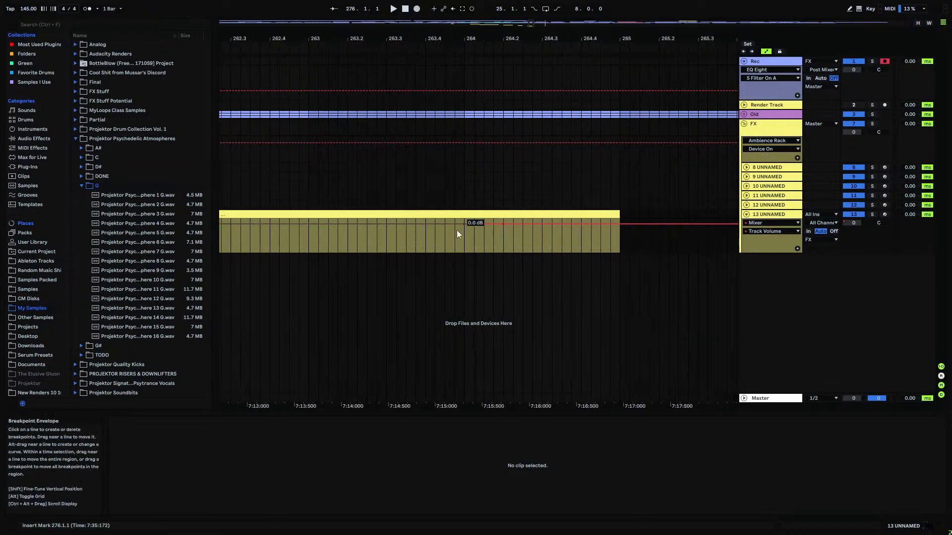
pyautogui.moveTo(470, 225); pyautogui.dragTo(470, 252)
pyautogui.moveTo(470, 251)
pyautogui.mouseDown()
pyautogui.moveTo(495, 222)
pyautogui.moveTo(504, 244)
pyautogui.moveTo(448, 239)
pyautogui.moveTo(465, 241)
pyautogui.mouseUp()
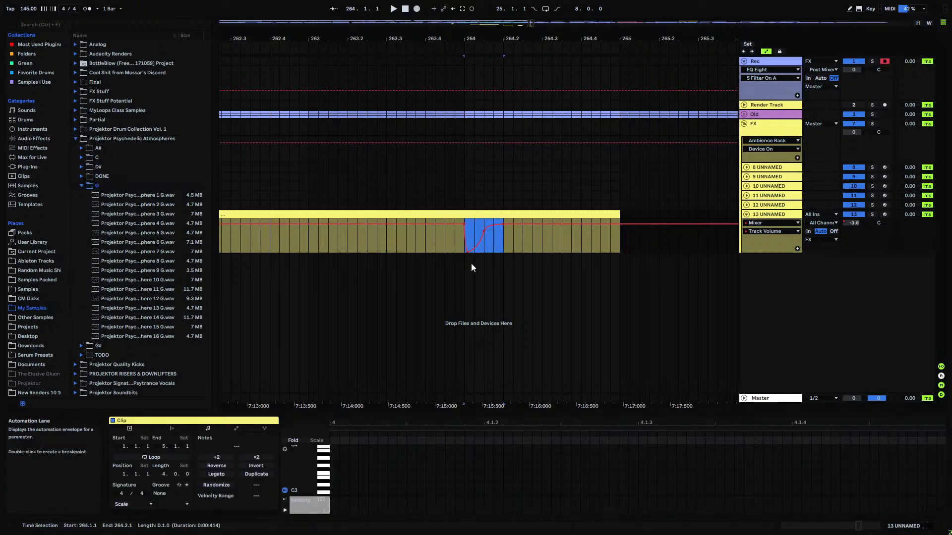
pyautogui.hotkey('ctrl', 'd')
pyautogui.hotkey('ctrl', 'd')
pyautogui.hotkey('ctrl', 'd')
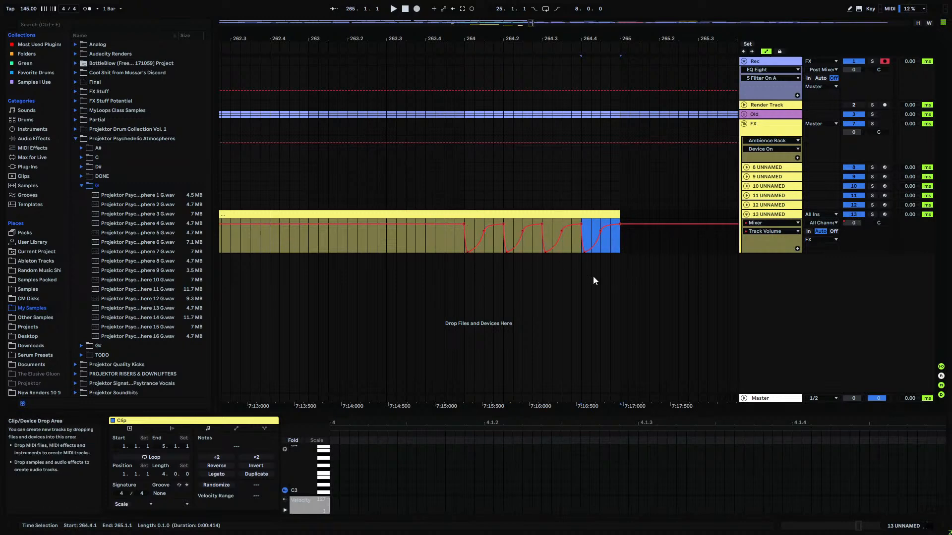
pyautogui.click(649, 240)
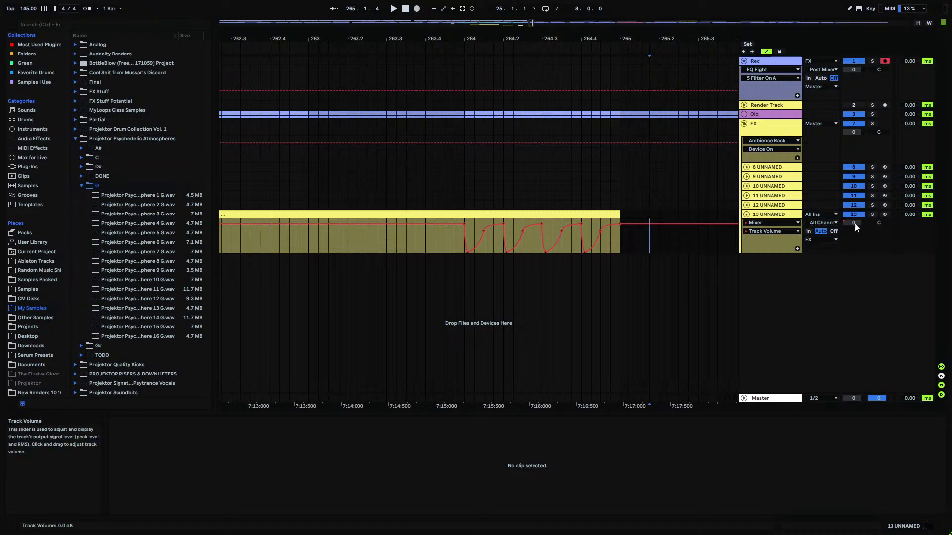
# - Delete the track 13 volume automation from 263.4.3 to 265.2.4 and select the first beat of bar 264
pyautogui.moveTo(445, 245); pyautogui.dragTo(691, 245)
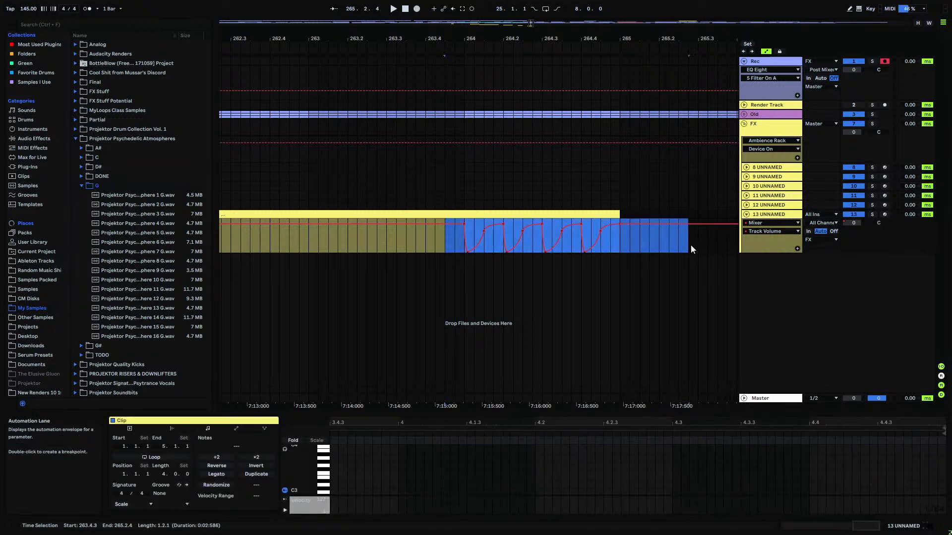
pyautogui.press('Delete')
pyautogui.click(468, 243)
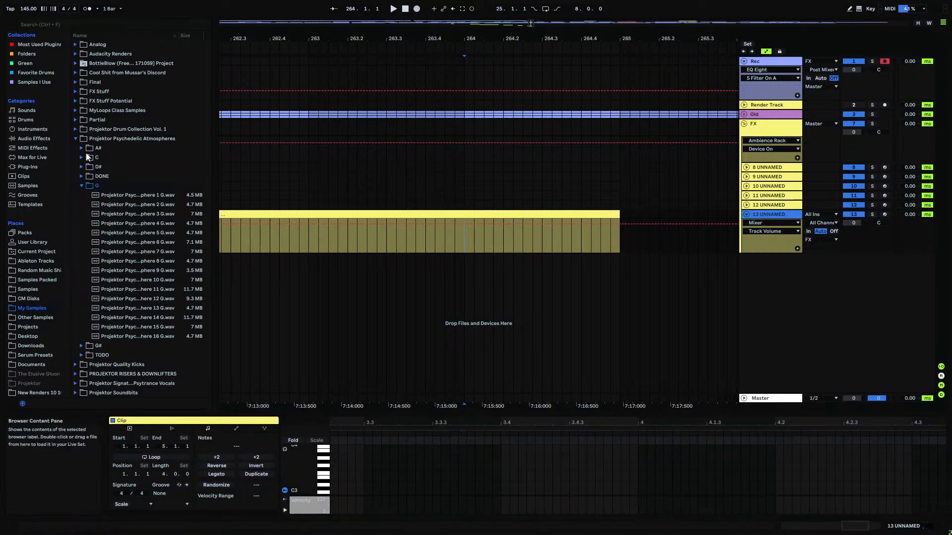
pyautogui.moveTo(464, 238); pyautogui.dragTo(506, 239)
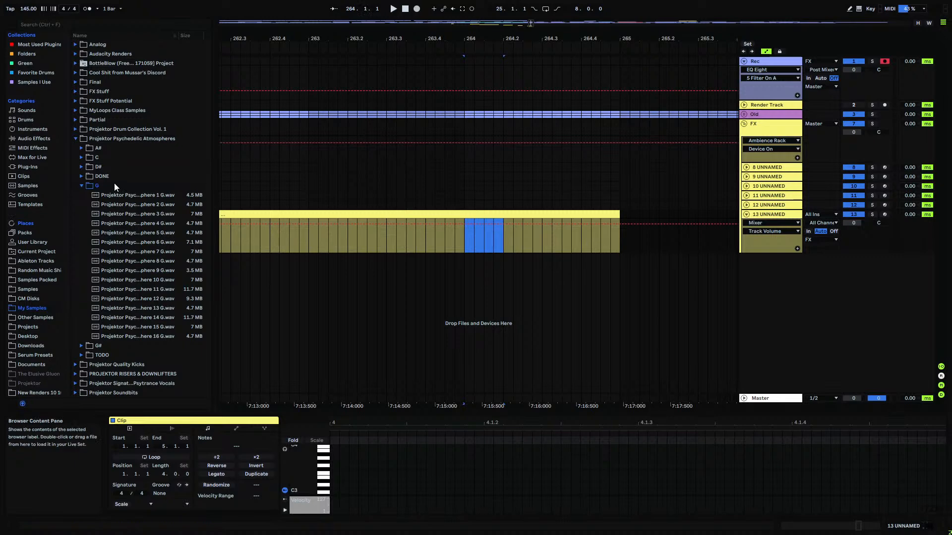
# - Collapse the atmospheres folder, add a Utility audio effect to track 13 and show its Gain automation
pyautogui.click(85, 140)
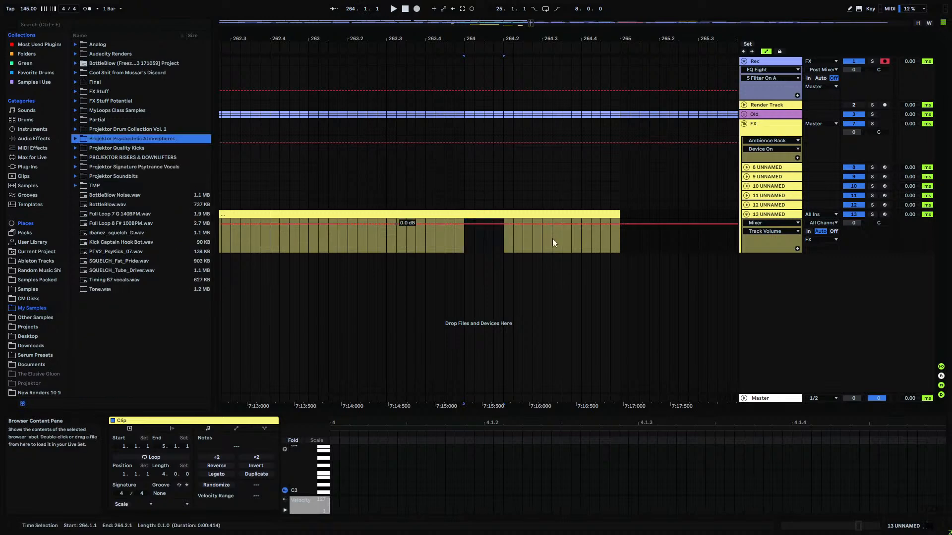
pyautogui.click(50, 140)
pyautogui.scroll(-8, 111, 272)
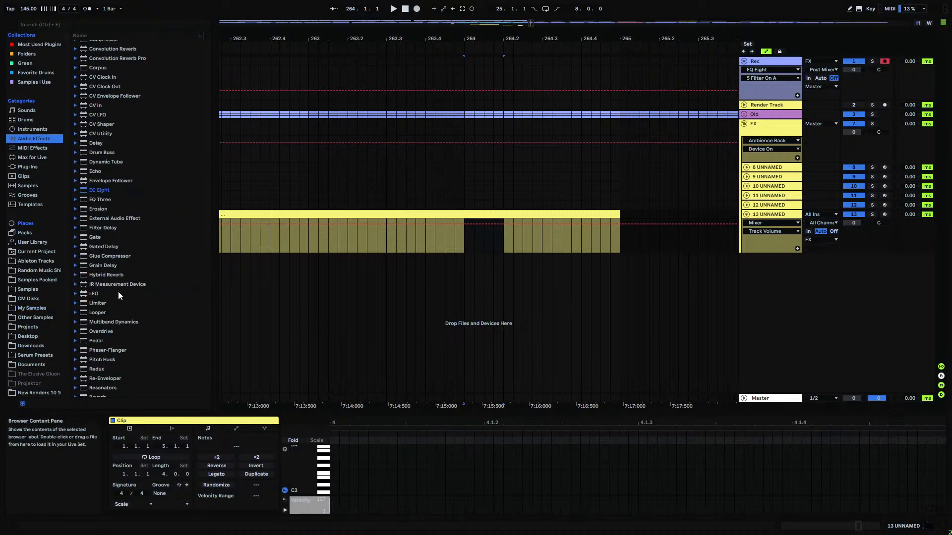
pyautogui.moveTo(95, 375); pyautogui.dragTo(458, 235)
pyautogui.click(289, 455)
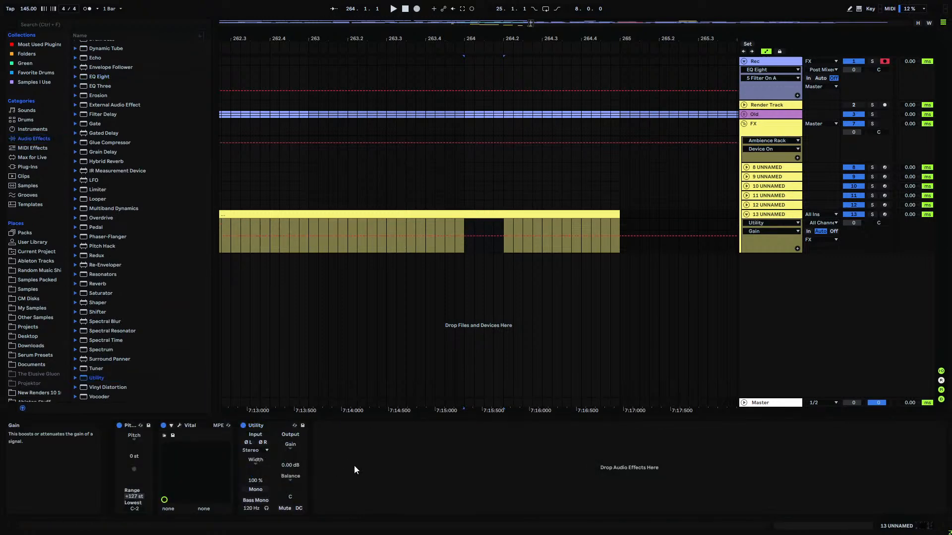
# - Sweep Utility's Gain up and down to -inf dB on track 13, and reset it to 0 dB
pyautogui.moveTo(287, 457); pyautogui.dragTo(287, 415)
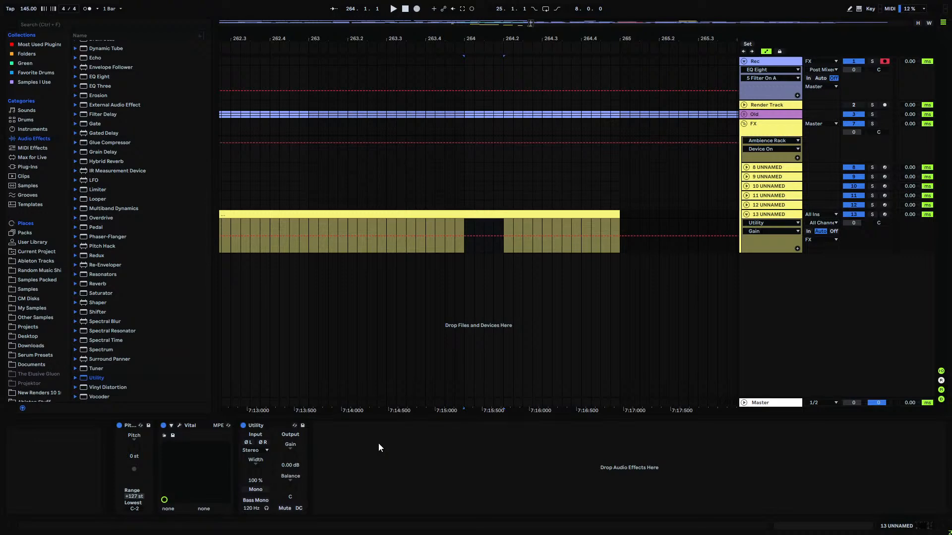
pyautogui.moveTo(305, 454); pyautogui.dragTo(306, 496)
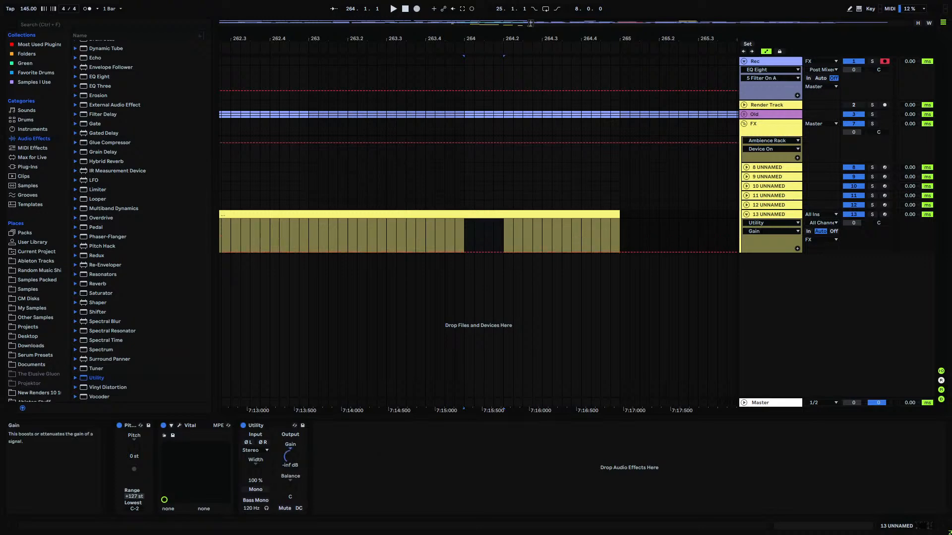
pyautogui.moveTo(286, 461); pyautogui.dragTo(286, 416)
pyautogui.moveTo(289, 450)
pyautogui.mouseDown()
pyautogui.moveTo(288, 436)
pyautogui.moveTo(289, 450)
pyautogui.mouseUp()
pyautogui.press('Return')
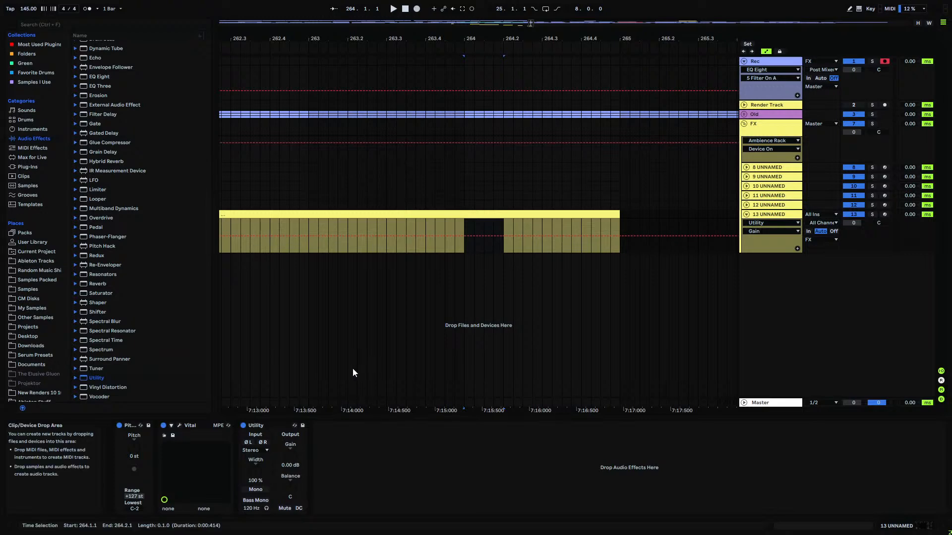
# - Set the insert marker at bar 261 on track 13, find Vital among the plug-ins and open the track's Vital window
pyautogui.moveTo(436, 38); pyautogui.dragTo(478, 16)
pyautogui.click(324, 247)
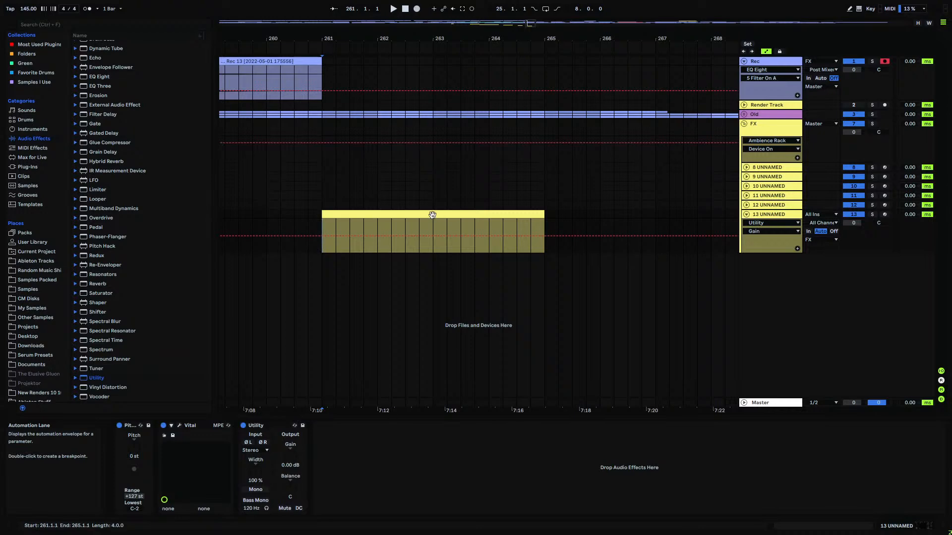
pyautogui.click(30, 168)
pyautogui.click(119, 159)
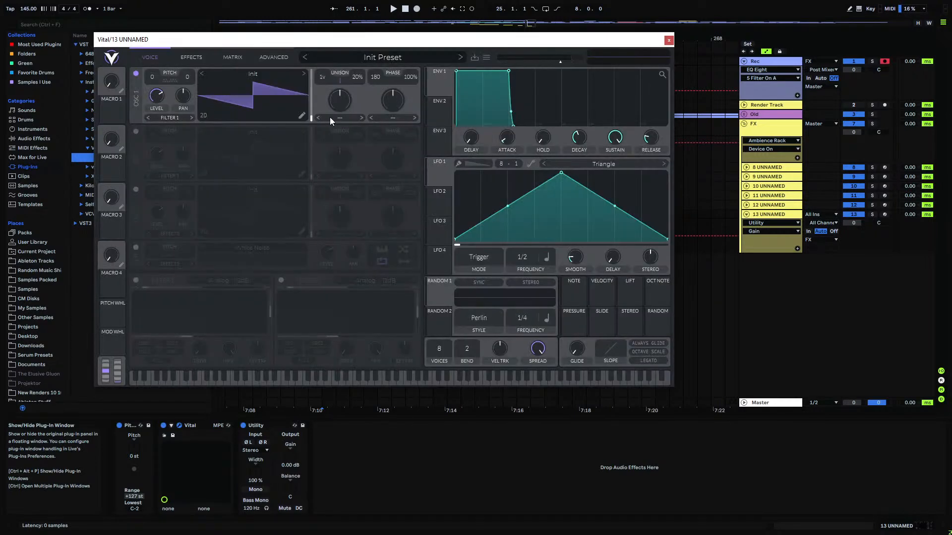
pyautogui.moveTo(299, 41); pyautogui.dragTo(449, 95)
# - Turn on oscillator 2 in Vital and look through the Tables folder in its wavetable browser
pyautogui.click(285, 185)
pyautogui.rightClick(391, 197)
pyautogui.click(391, 185)
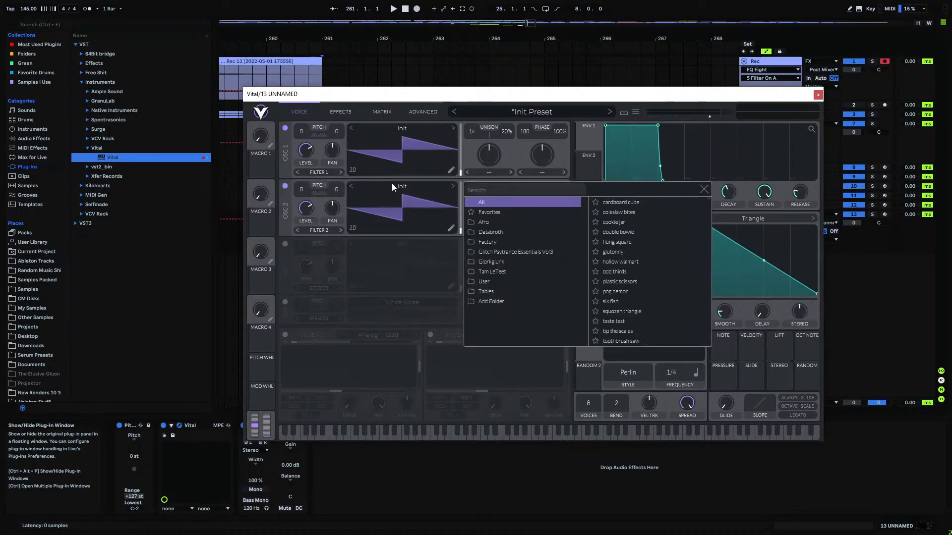
pyautogui.click(486, 293)
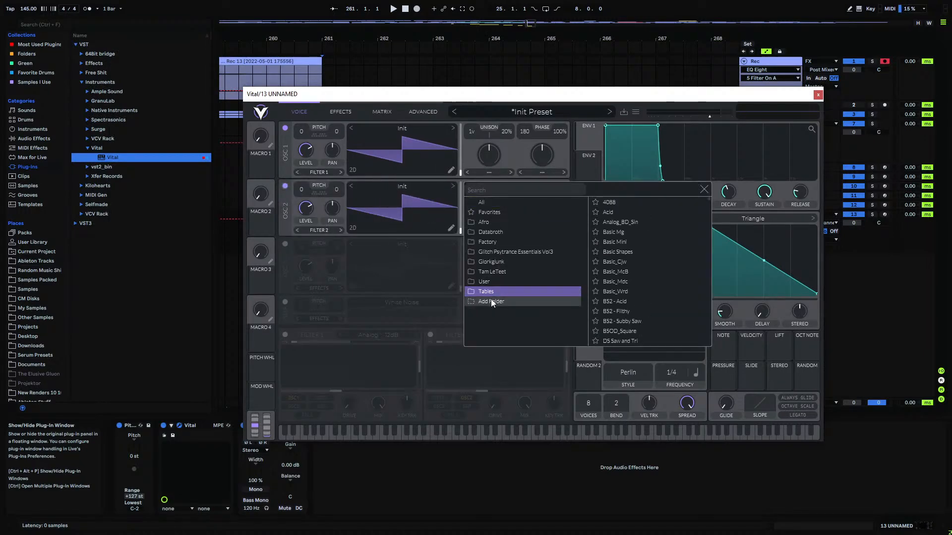
pyautogui.scroll(-10, 651, 281)
pyautogui.moveTo(707, 210); pyautogui.dragTo(712, 264)
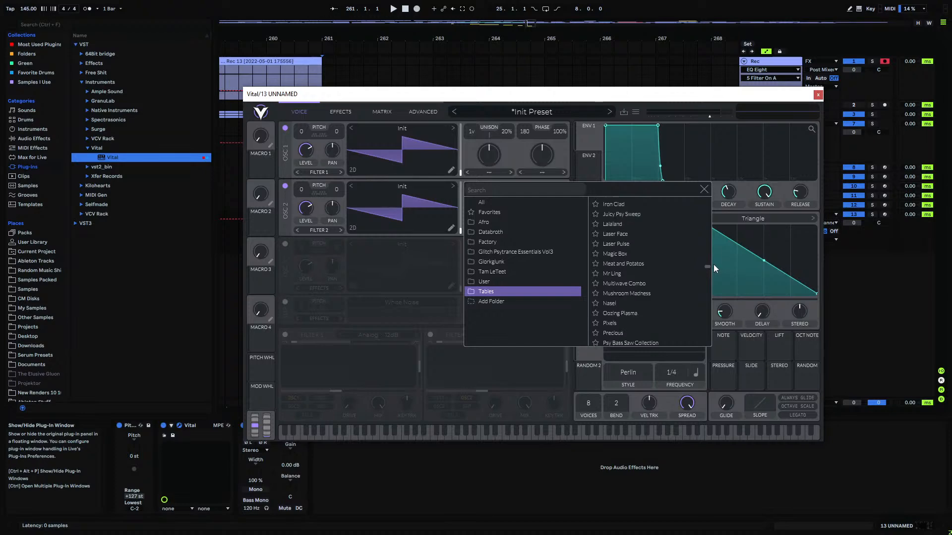
# - Add another User folder to Vital's wavetable browser and show its wavetables
pyautogui.click(492, 300)
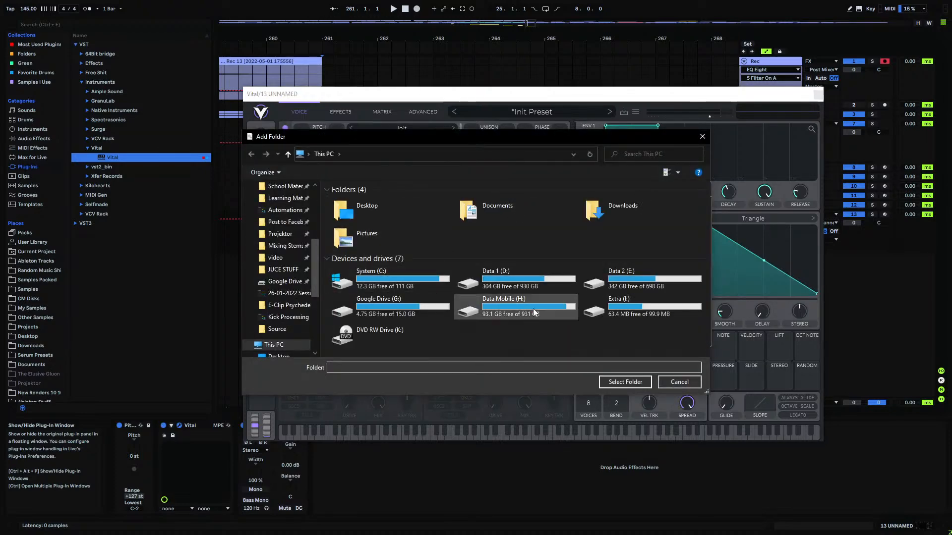
pyautogui.moveTo(466, 140); pyautogui.dragTo(951, 143)
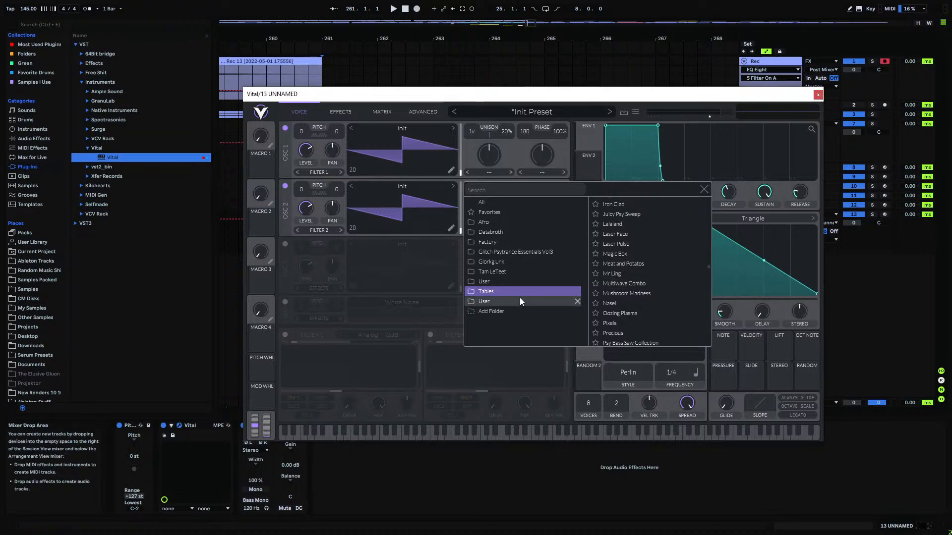
pyautogui.click(494, 300)
# - Load the Window 2 Bad wavetable into oscillator 2, close the browser and raise the wavetable position slightly
pyautogui.scroll(-10, 645, 222)
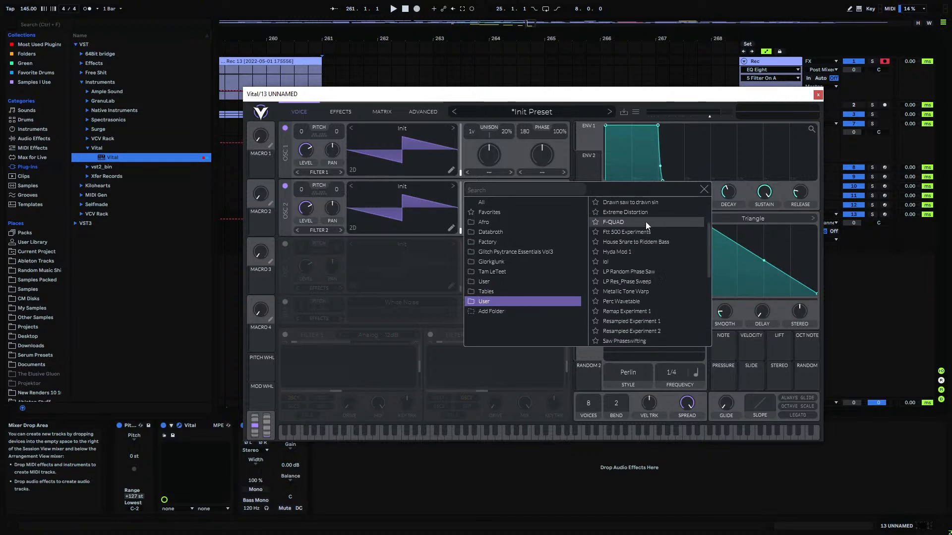
pyautogui.click(619, 331)
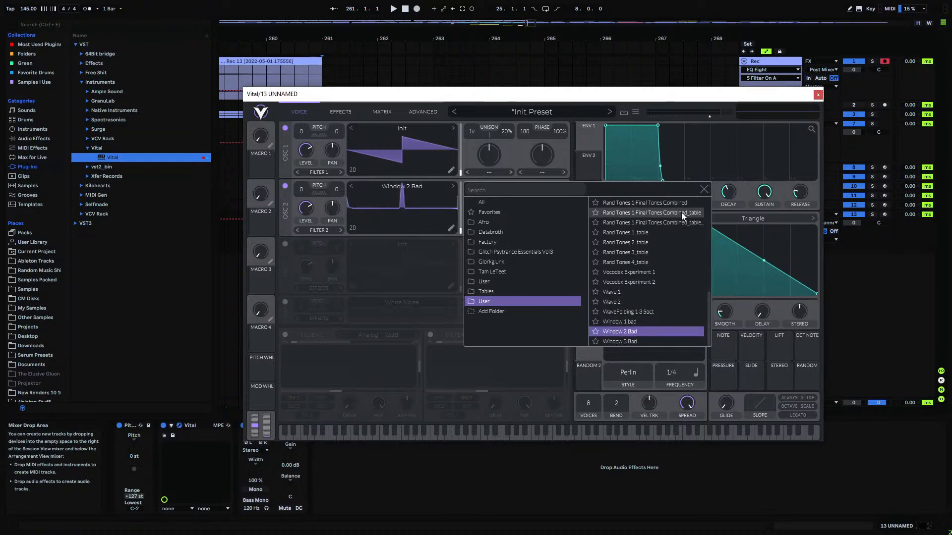
pyautogui.click(704, 190)
pyautogui.moveTo(461, 229)
pyautogui.mouseDown()
pyautogui.moveTo(471, 181)
pyautogui.moveTo(454, 242)
pyautogui.moveTo(475, 165)
pyautogui.moveTo(461, 221)
pyautogui.mouseUp()
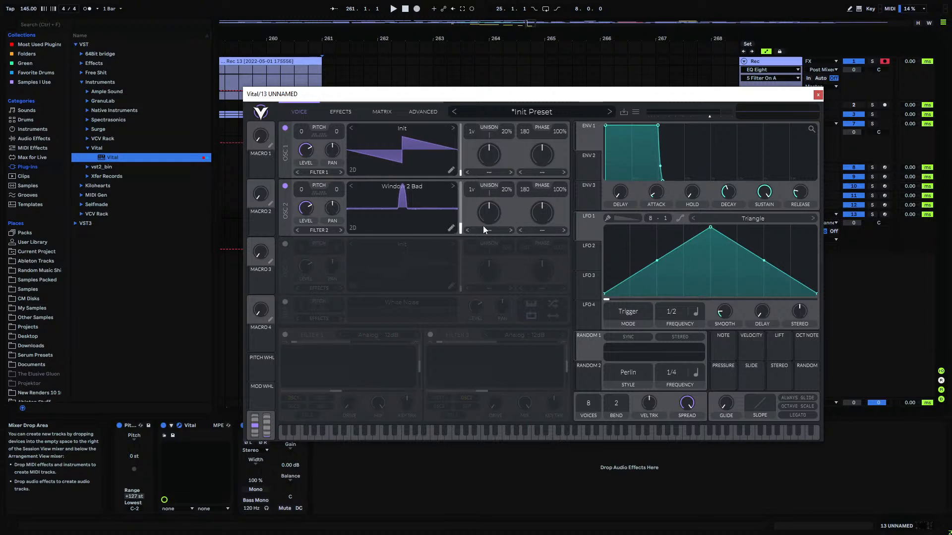
# - Raise oscillator 2's wavetable position to about frame 177 and shift the audio file source's position in its wavetable editor
pyautogui.moveTo(458, 224); pyautogui.dragTo(463, 192)
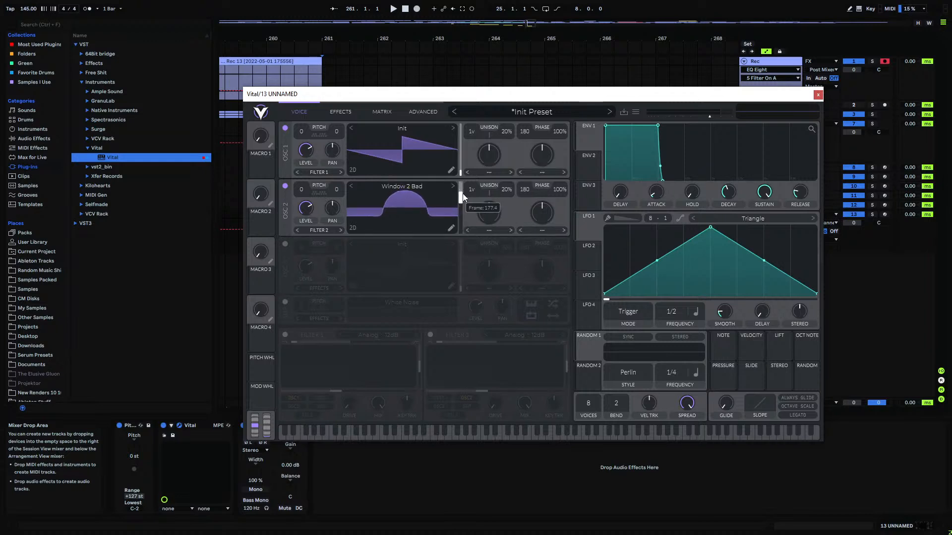
pyautogui.click(450, 228)
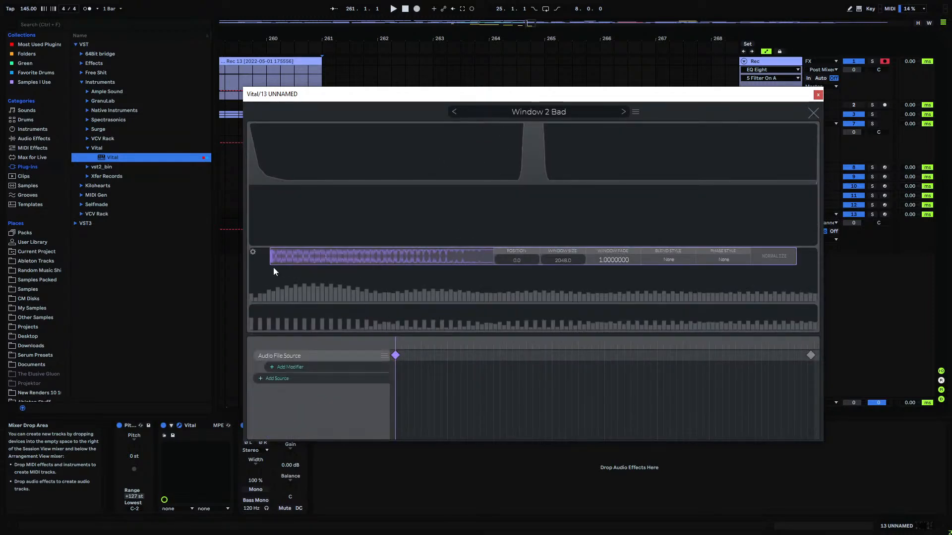
pyautogui.moveTo(283, 256); pyautogui.dragTo(325, 258)
pyautogui.moveTo(448, 255)
pyautogui.mouseDown()
pyautogui.moveTo(512, 256)
pyautogui.moveTo(377, 258)
pyautogui.mouseUp()
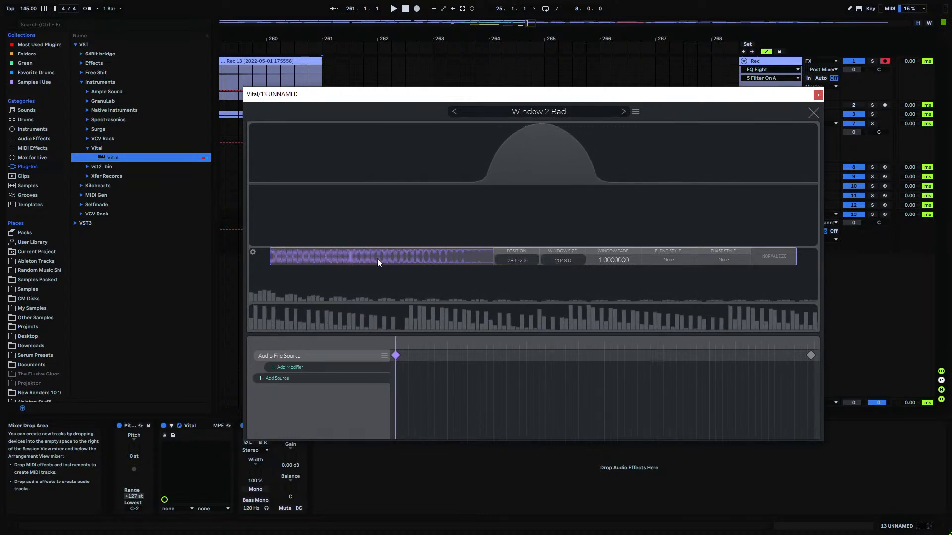
pyautogui.click(813, 113)
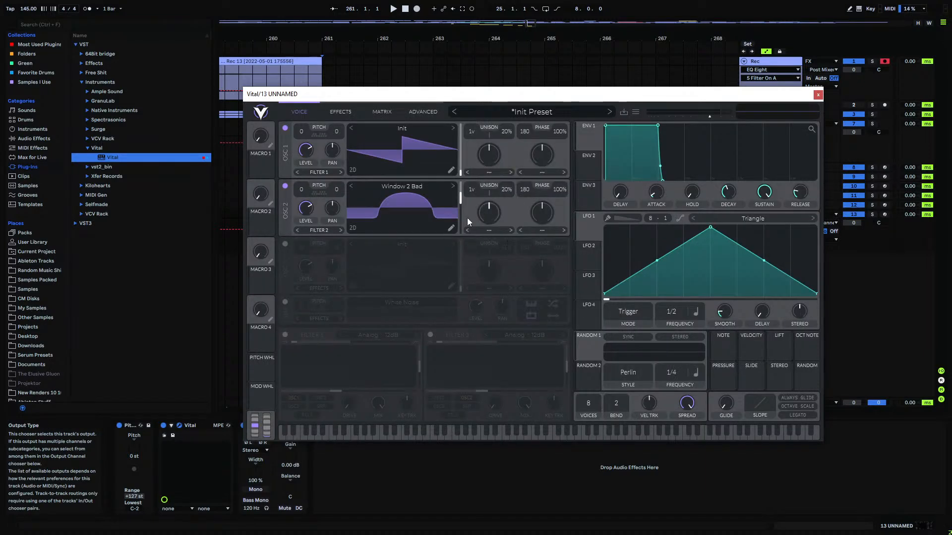
# - Return oscillator 2's wavetable position to frame 0 and reposition the audio file source in its wavetable editor
pyautogui.moveTo(460, 198); pyautogui.dragTo(456, 276)
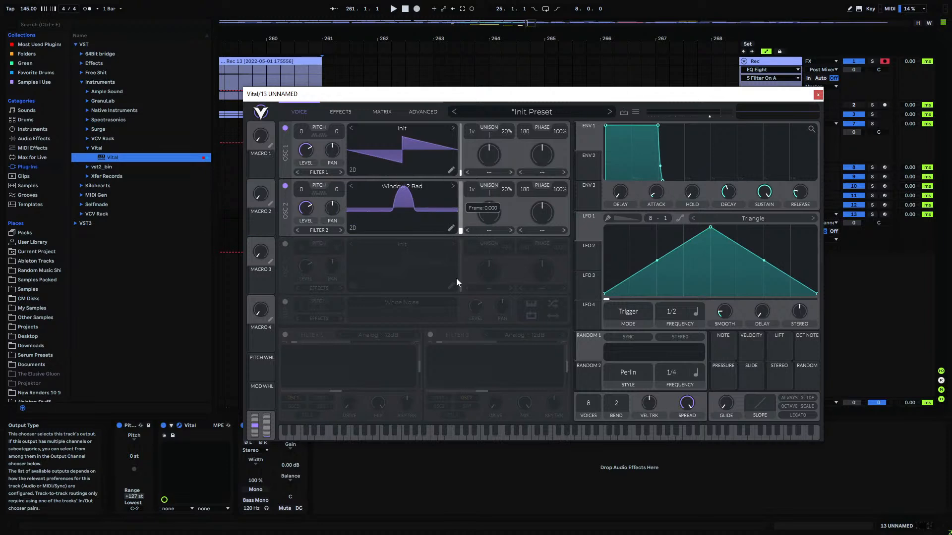
pyautogui.click(451, 228)
pyautogui.moveTo(439, 255); pyautogui.dragTo(351, 258)
pyautogui.click(812, 114)
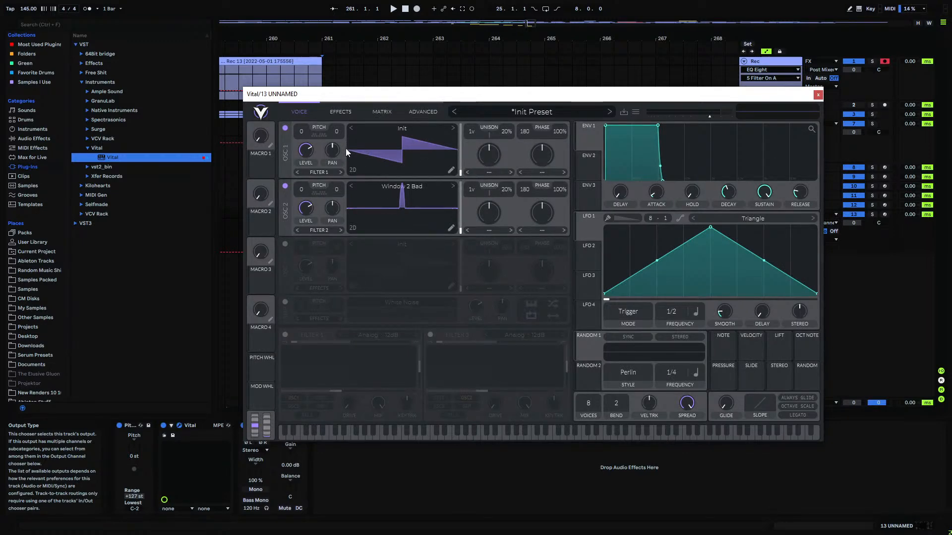
# - Set oscillator 1's wave morph to RM <- Osc 2 at full amount and move the Vital window clear of the track controls
pyautogui.click(541, 171)
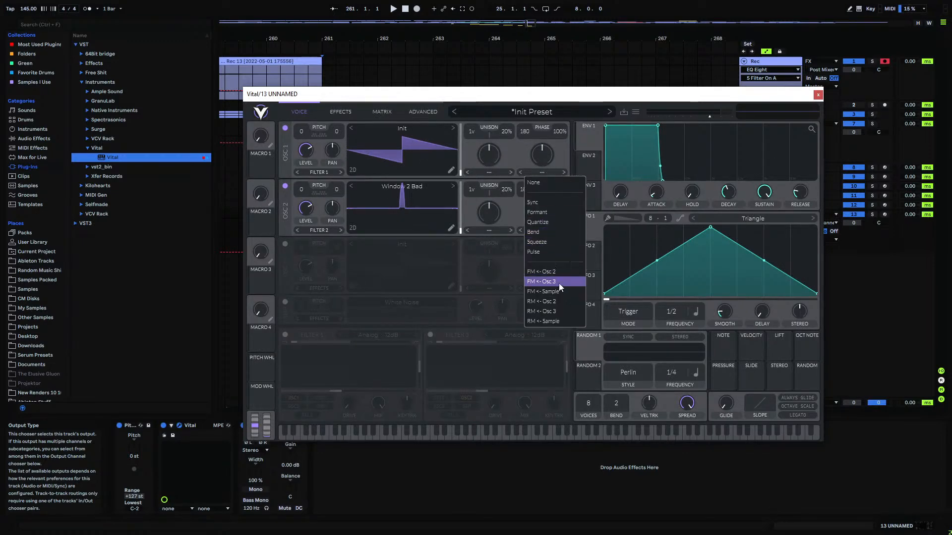
pyautogui.click(569, 302)
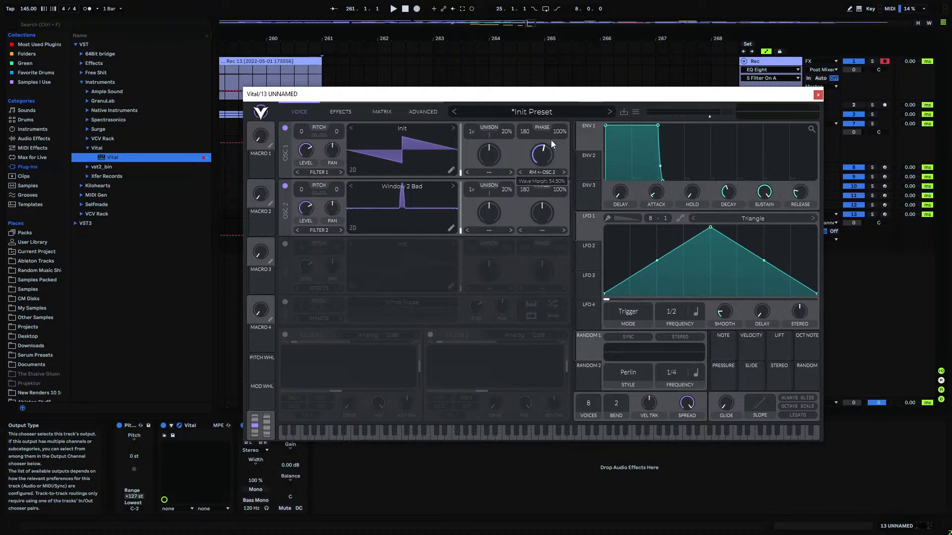
pyautogui.moveTo(773, 94); pyautogui.dragTo(701, 90)
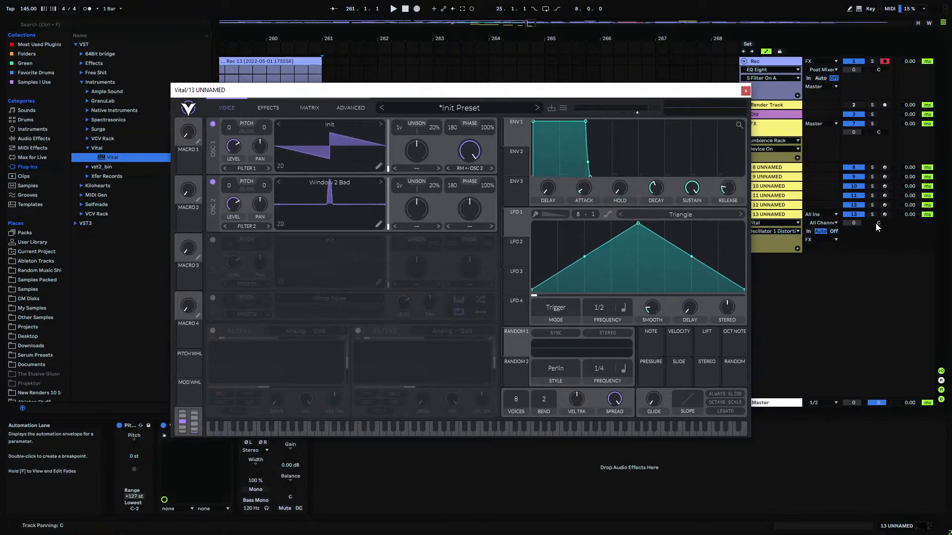
# - Arm track 13 for playing and set the phase randomisation of oscillators 1 and 2 to 0%
pyautogui.click(885, 214)
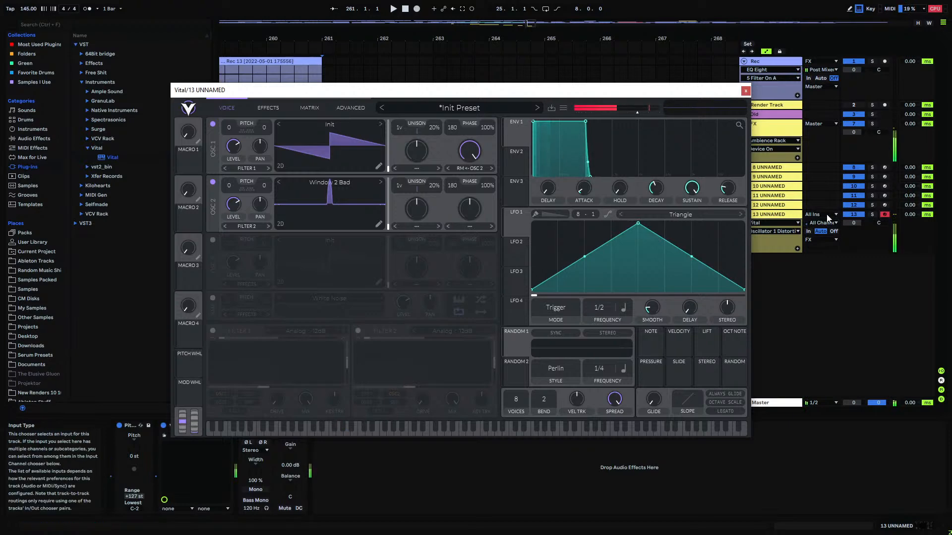
pyautogui.moveTo(488, 128); pyautogui.dragTo(496, 241)
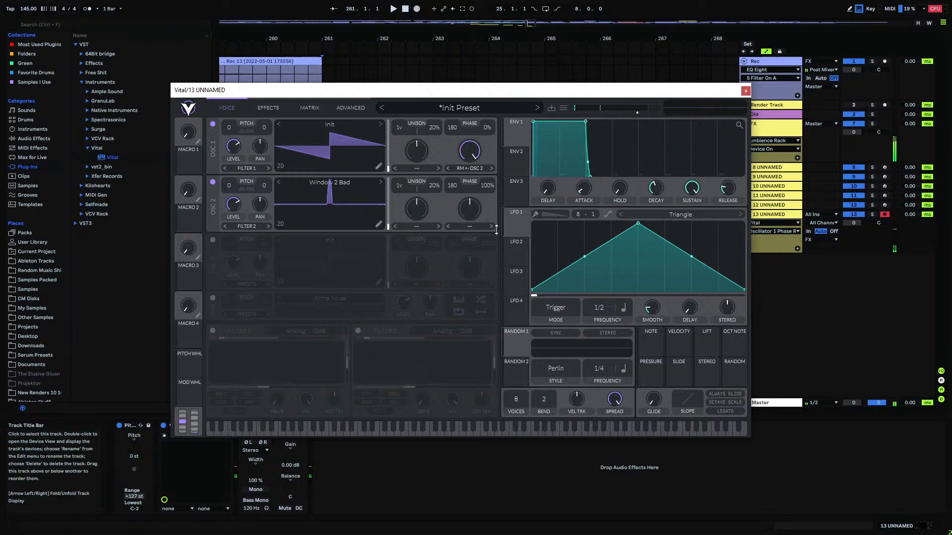
pyautogui.moveTo(489, 185); pyautogui.dragTo(475, 342)
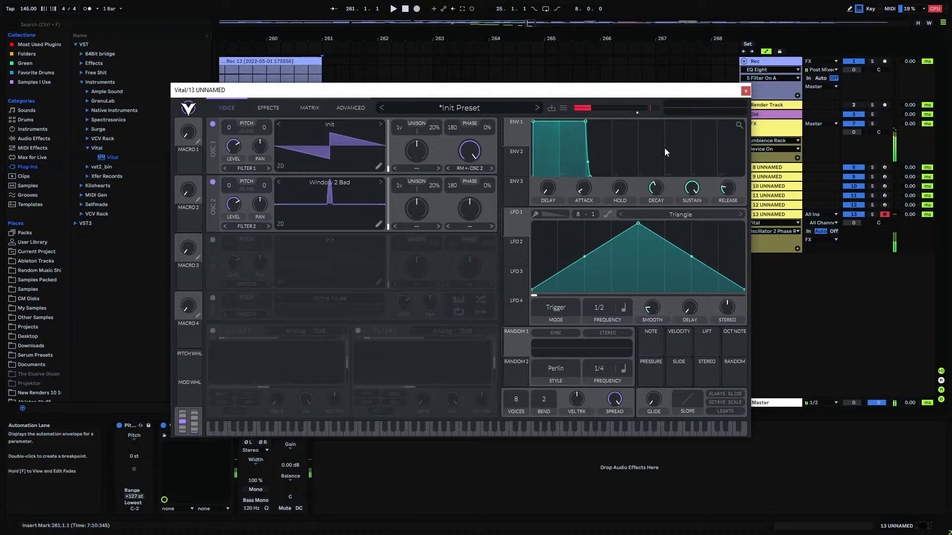
# - Raise oscillator 2's wavetable position and check oscillator 1's waveform in the wavetable editor
pyautogui.click(376, 167)
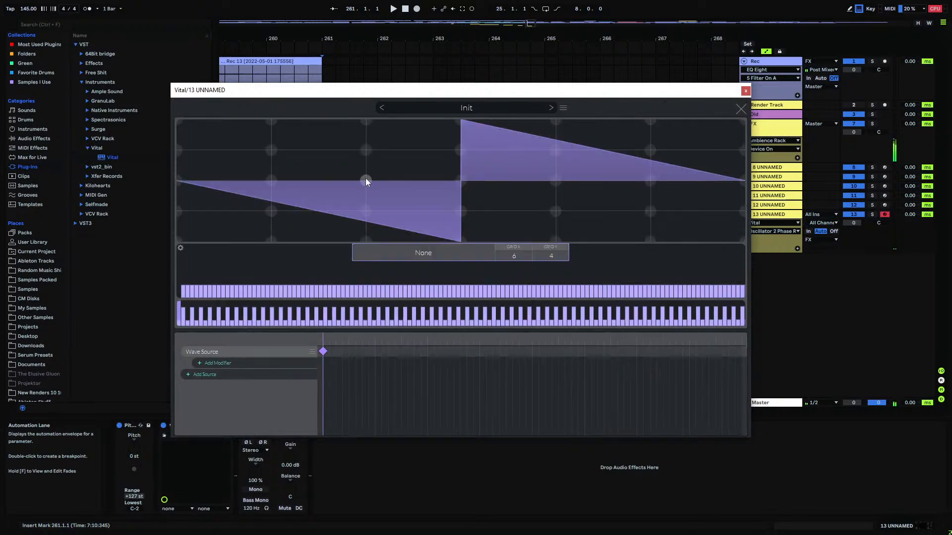
pyautogui.click(740, 110)
pyautogui.moveTo(389, 227); pyautogui.dragTo(416, 189)
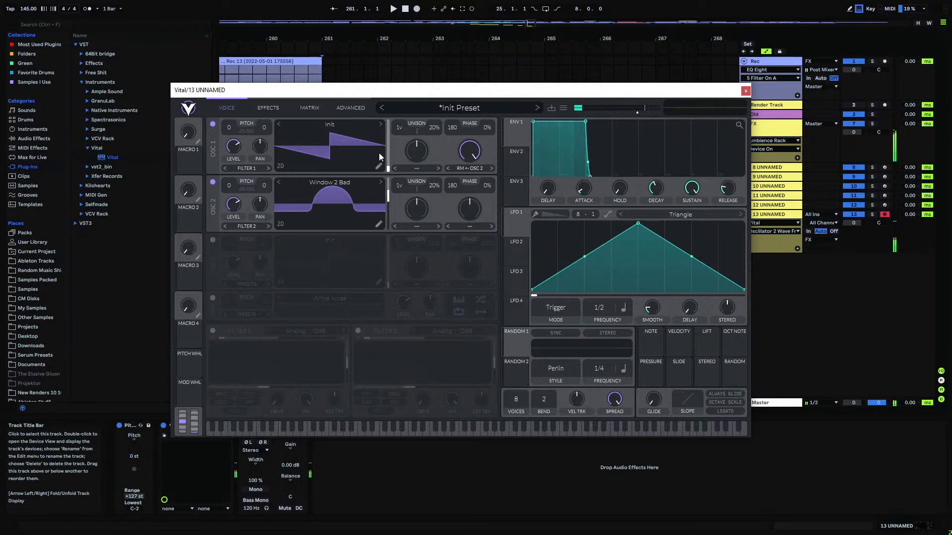
pyautogui.click(378, 167)
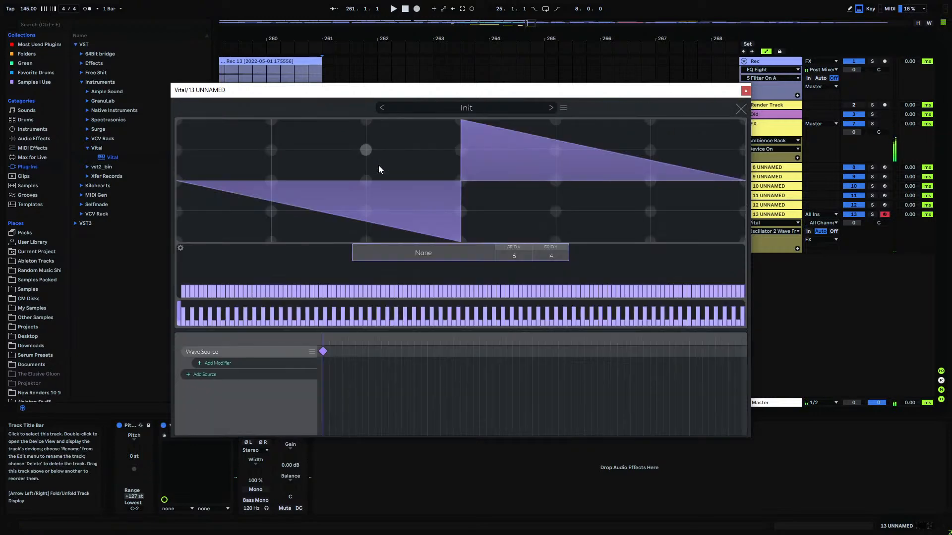
pyautogui.click(741, 109)
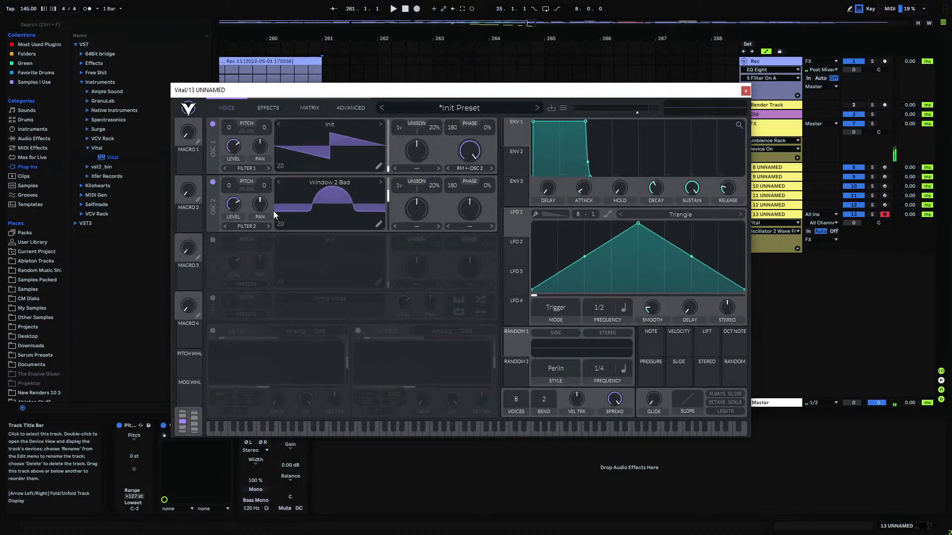
# - Show oscillator 2's wavetable in 3D, raise its position slightly and recheck oscillator 1's waveform editor
pyautogui.click(280, 224)
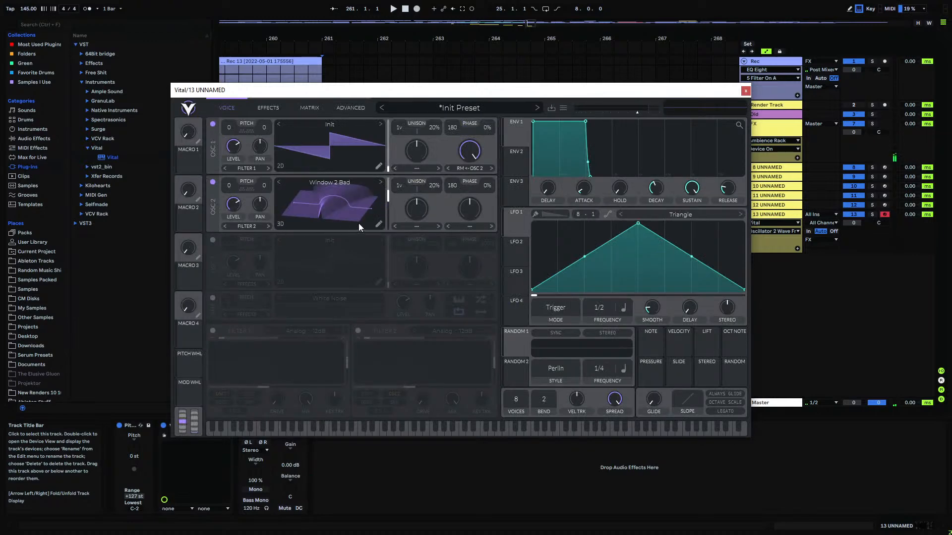
pyautogui.moveTo(388, 200); pyautogui.dragTo(391, 189)
pyautogui.click(378, 168)
pyautogui.click(735, 106)
# - Apply Phase Disperse to oscillator 1 with a spectral morph of 55% and lower oscillator 2's wavetable position
pyautogui.click(418, 167)
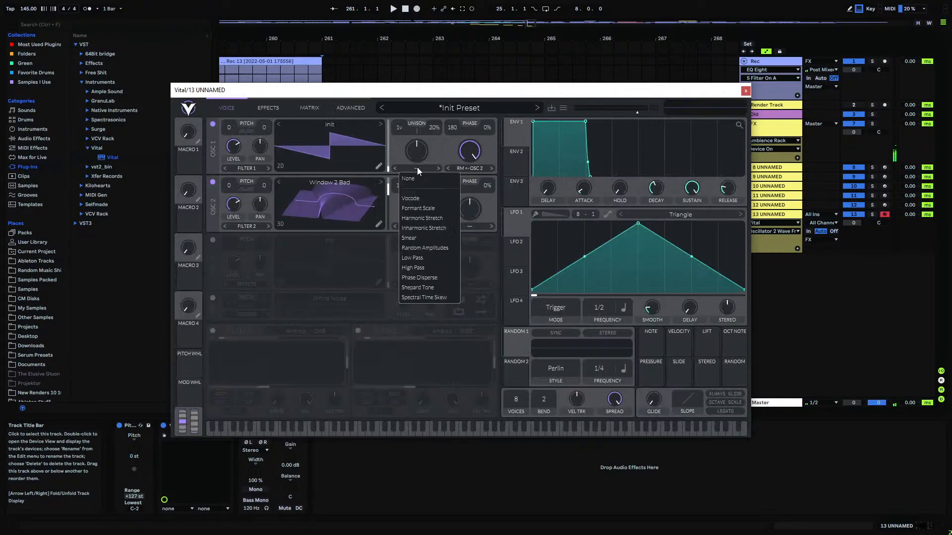
pyautogui.click(431, 274)
pyautogui.moveTo(420, 153)
pyautogui.mouseDown()
pyautogui.moveTo(439, 123)
pyautogui.moveTo(423, 150)
pyautogui.mouseUp()
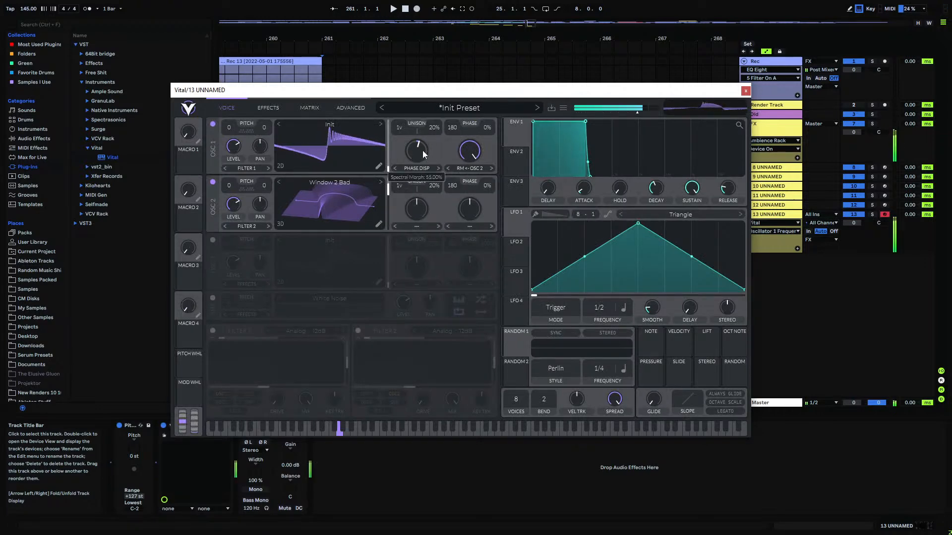
pyautogui.moveTo(391, 191); pyautogui.dragTo(388, 221)
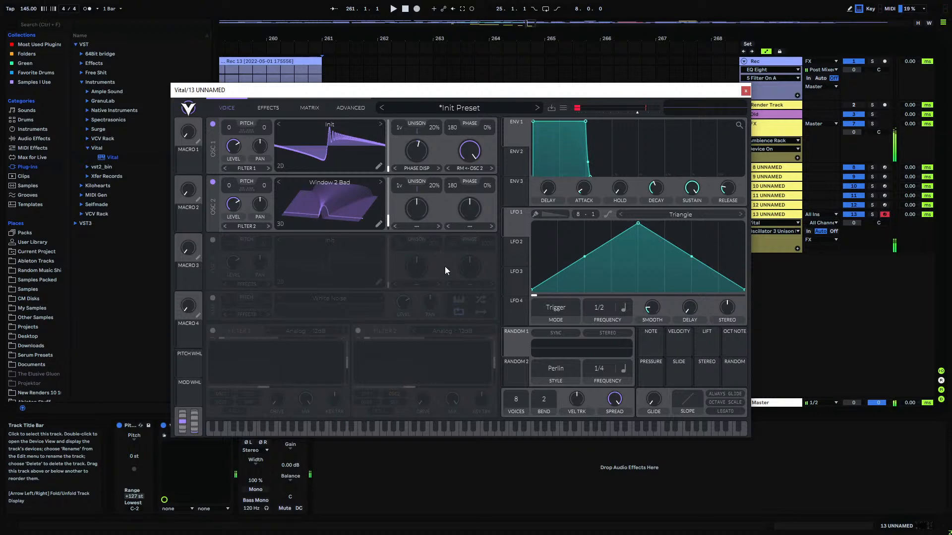
# - Turn on oscillator 3 with FM <- Osc 1 at full amount and bring the levels of oscillators 1 and 2 down to zero
pyautogui.click(213, 240)
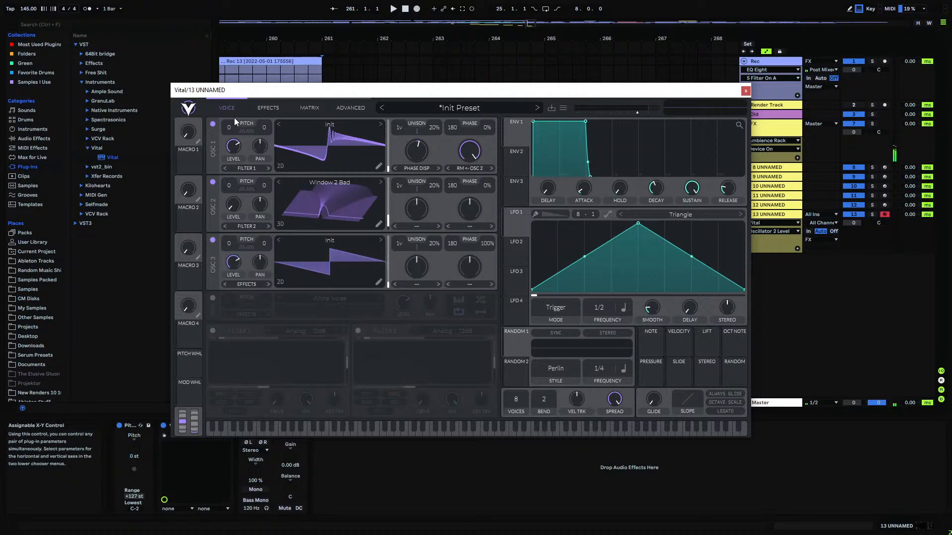
pyautogui.click(478, 284)
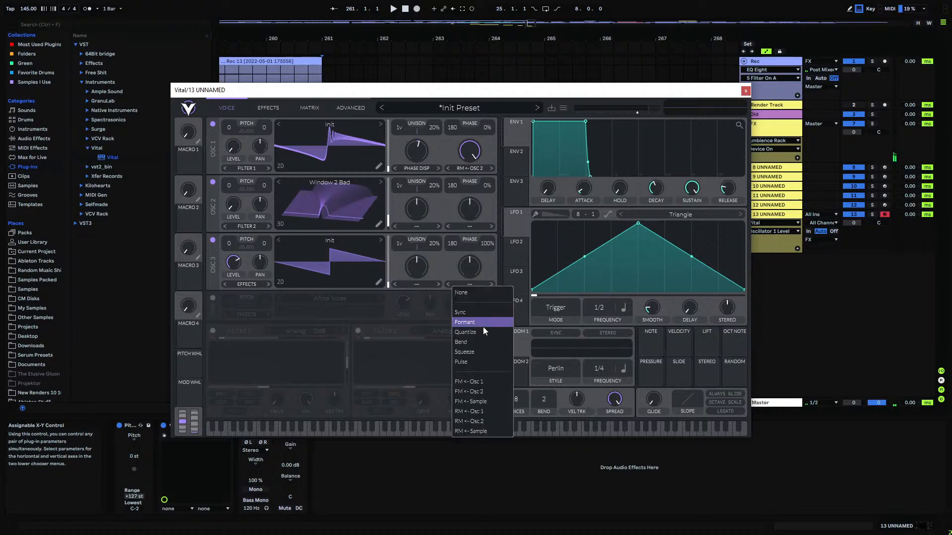
pyautogui.click(476, 382)
pyautogui.moveTo(477, 263); pyautogui.dragTo(449, 220)
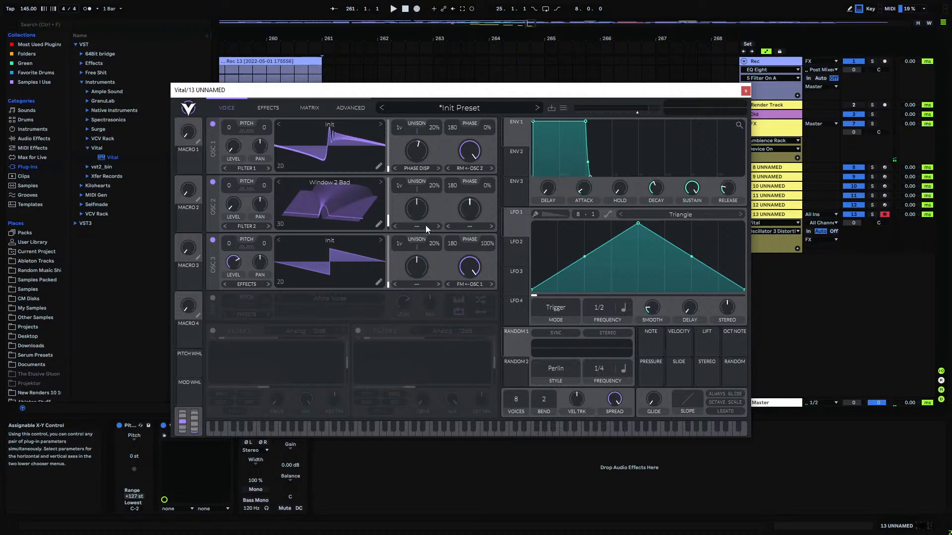
# - Load the Basic Shapes wavetable into oscillator 3, raise its position to the triangle shape and try the FM amount, leaving it at 100%
pyautogui.click(343, 240)
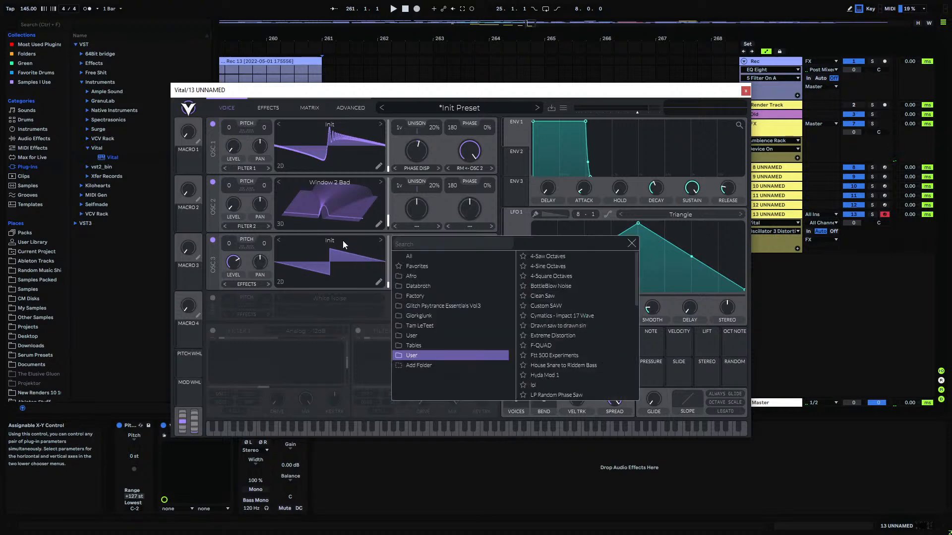
pyautogui.click(427, 257)
pyautogui.click(439, 266)
pyautogui.click(545, 256)
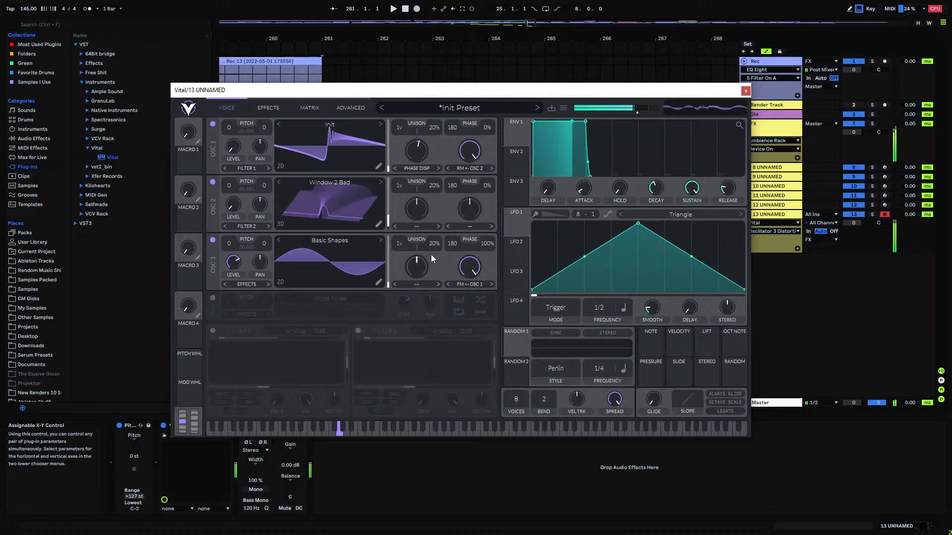
pyautogui.moveTo(391, 286); pyautogui.dragTo(393, 270)
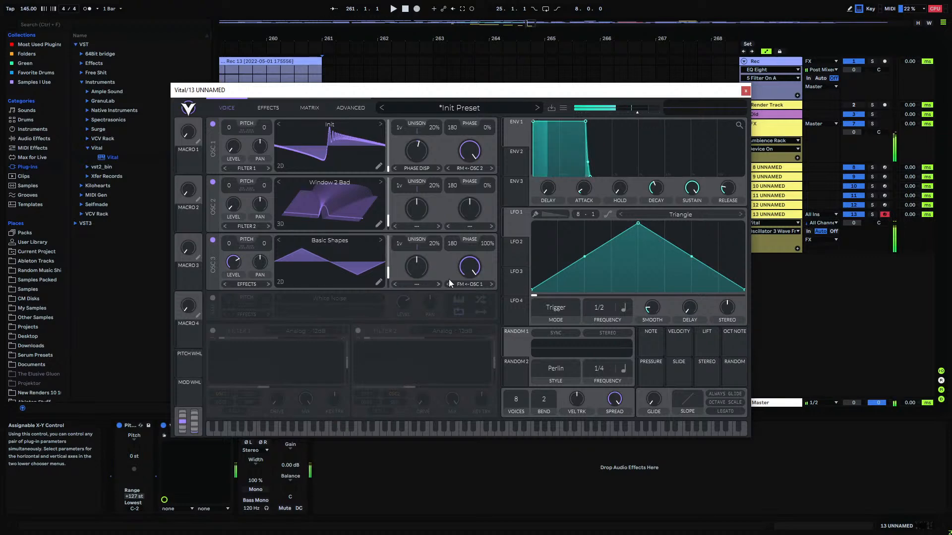
pyautogui.moveTo(466, 270)
pyautogui.mouseDown()
pyautogui.moveTo(450, 361)
pyautogui.moveTo(467, 284)
pyautogui.mouseUp()
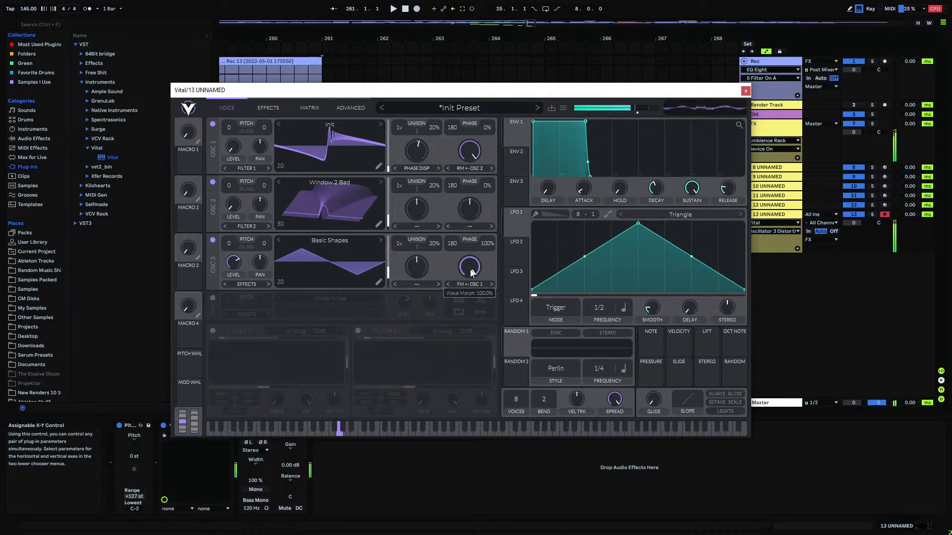
# - Set oscillator 3's spectral morph to Vocode and raise its amount
pyautogui.click(421, 286)
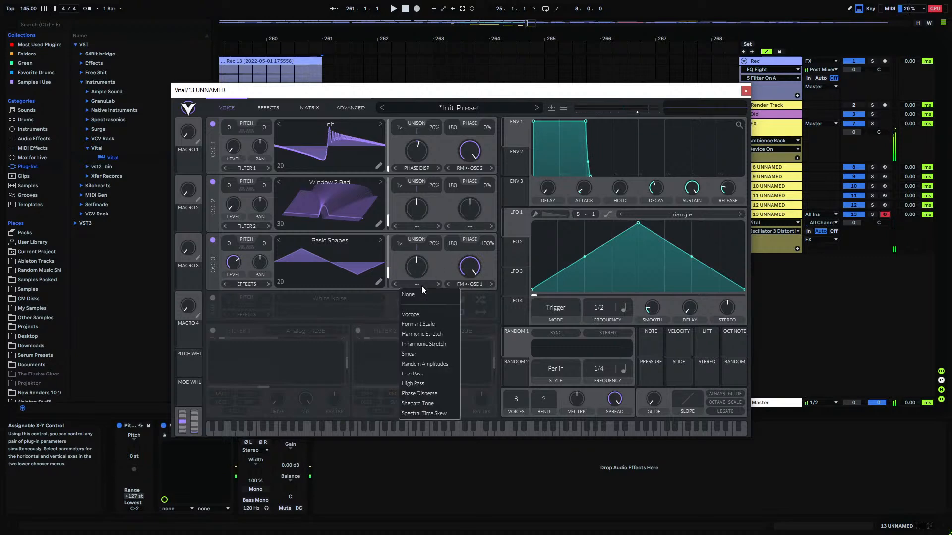
pyautogui.moveTo(418, 279); pyautogui.dragTo(425, 258)
pyautogui.click(421, 289)
pyautogui.click(420, 312)
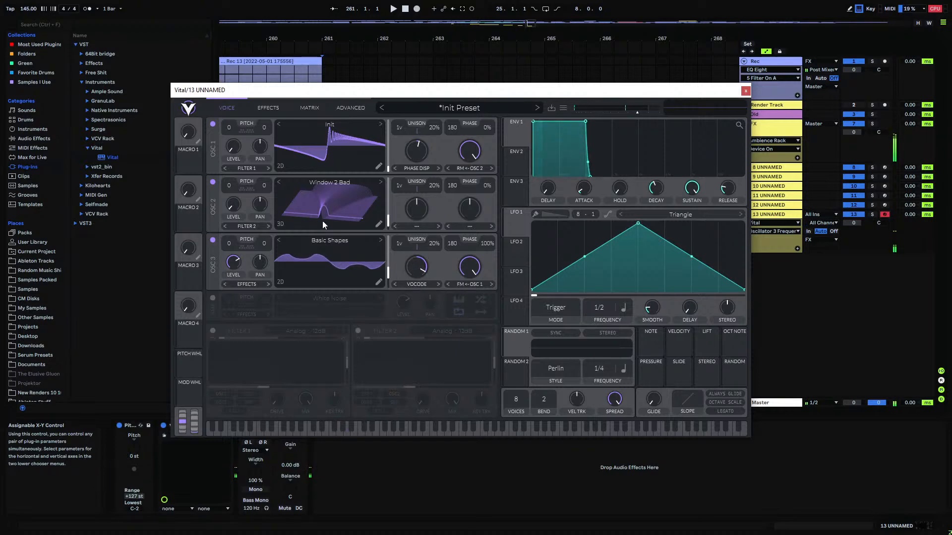
# - Set oscillator 2's wavetable position to frame 0 and automate it with a curved rise from bar 261 to bar 265
pyautogui.moveTo(390, 223)
pyautogui.mouseDown()
pyautogui.moveTo(401, 174)
pyautogui.moveTo(374, 246)
pyautogui.moveTo(389, 225)
pyautogui.mouseUp()
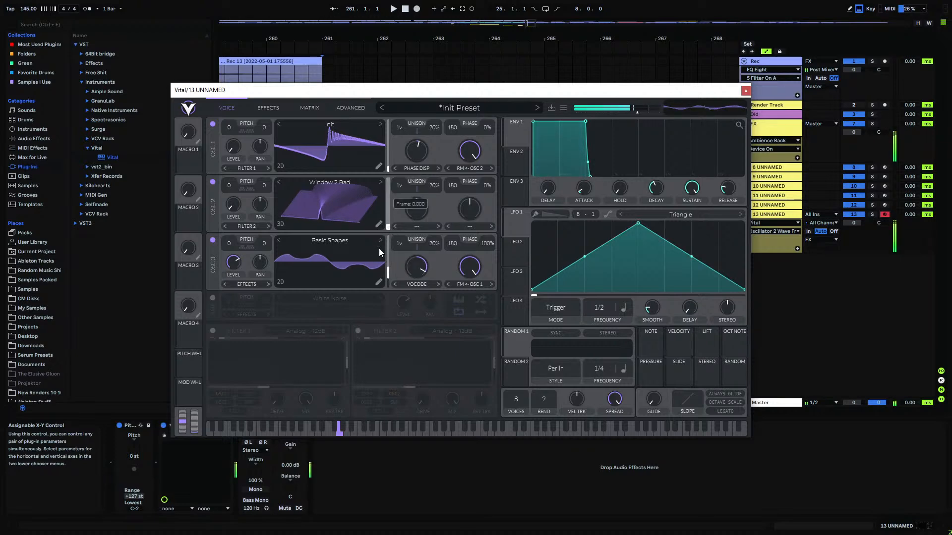
pyautogui.click(745, 90)
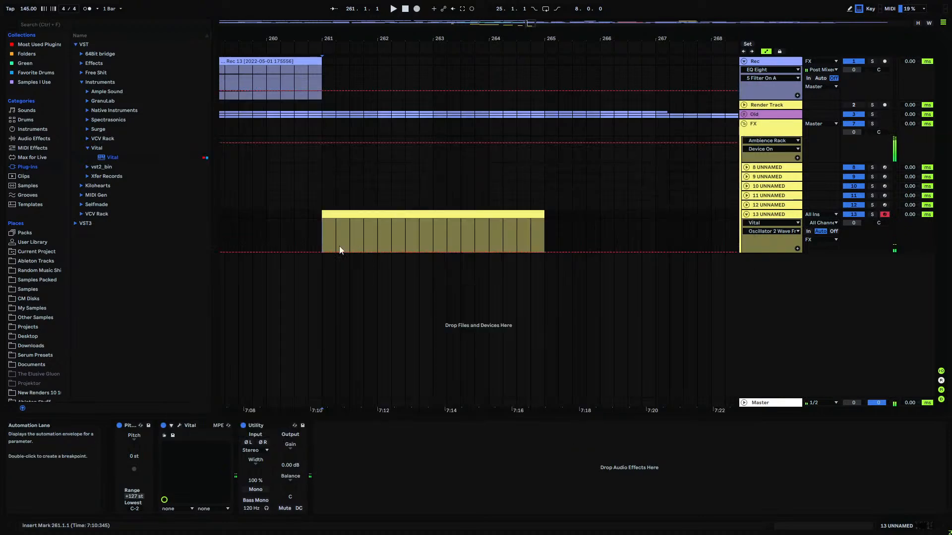
pyautogui.click(323, 252)
pyautogui.moveTo(543, 252); pyautogui.dragTo(544, 222)
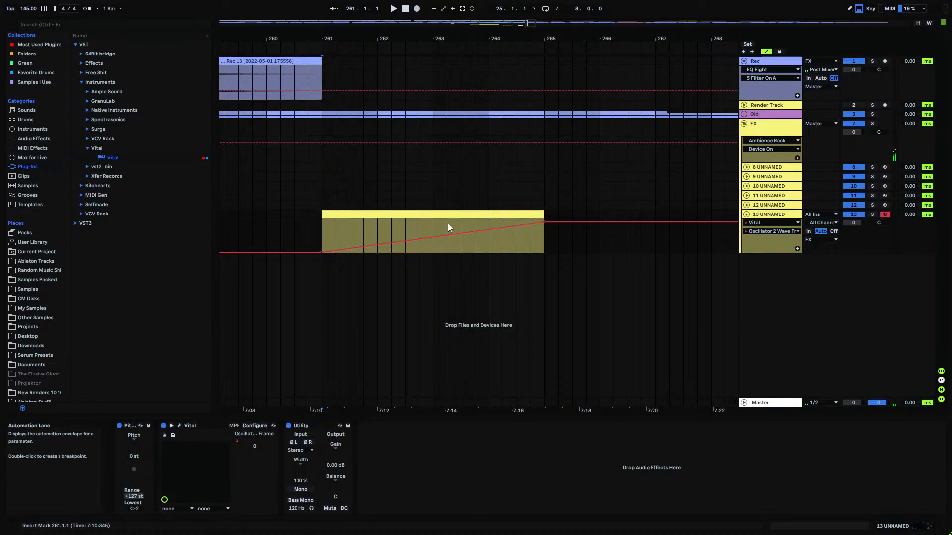
pyautogui.moveTo(425, 229); pyautogui.dragTo(425, 247)
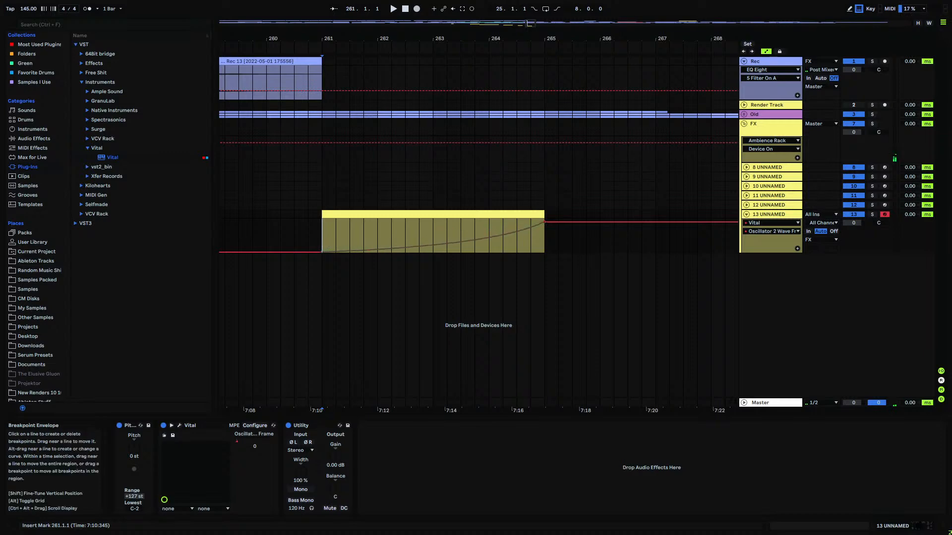
# - Open the MIDI clip on track 13 and add one note stretched across the clip's length
pyautogui.doubleClick(455, 217)
pyautogui.scroll(-5, 335, 477)
pyautogui.doubleClick(335, 473)
pyautogui.moveTo(337, 474); pyautogui.dragTo(943, 459)
# - Reopen track 13's Vital window and adjust oscillator 3's phase randomisation
pyautogui.doubleClick(761, 214)
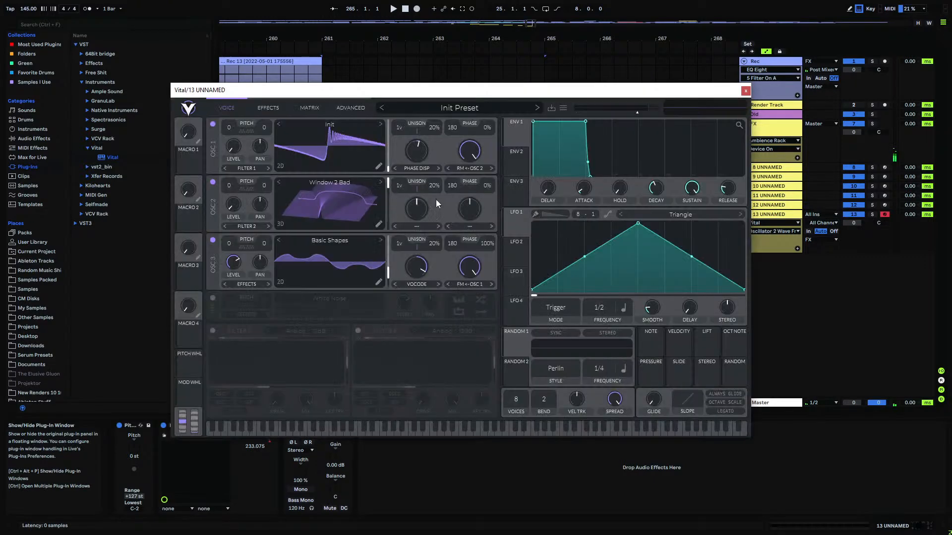
pyautogui.doubleClick(486, 246)
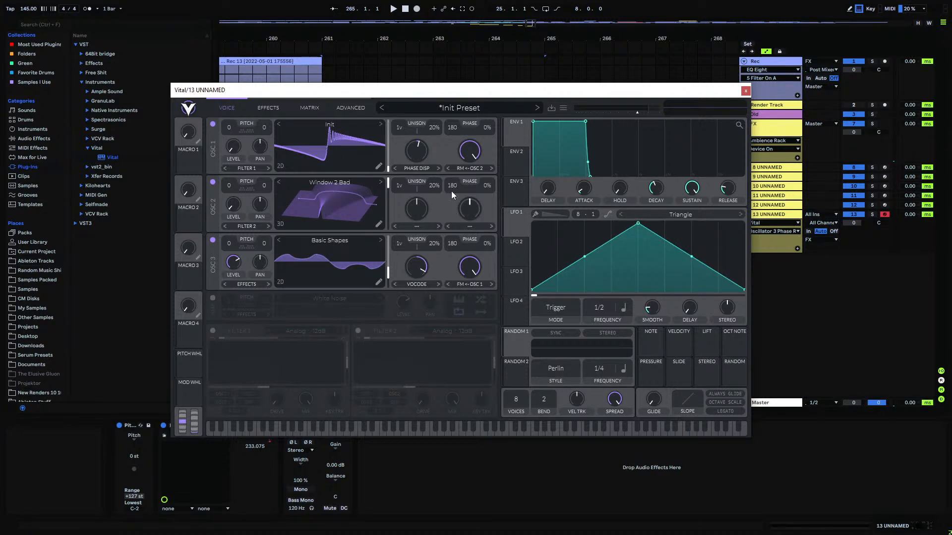
# - Move the Vital window clear of the arrangement and audition track 13 from bar 261
pyautogui.moveTo(423, 90); pyautogui.dragTo(422, 273)
pyautogui.click(327, 244)
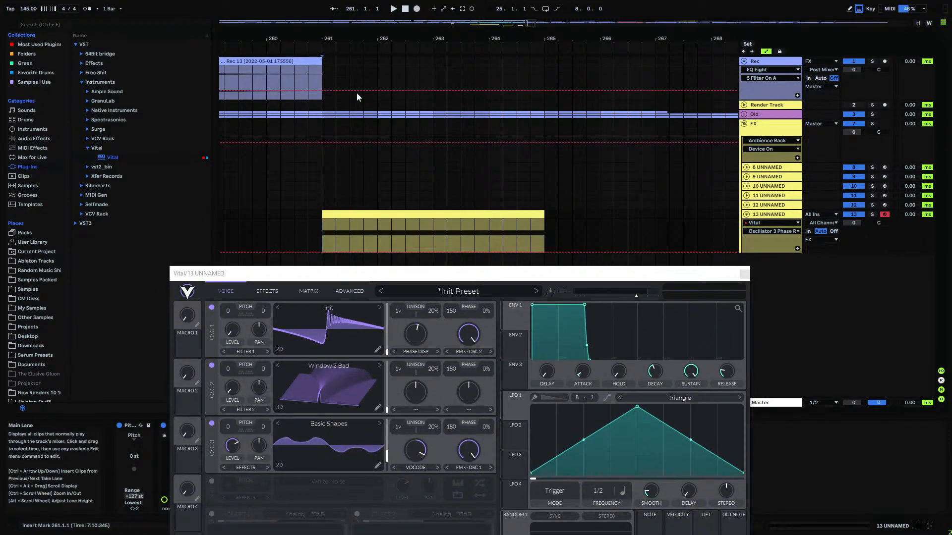
pyautogui.press('space')
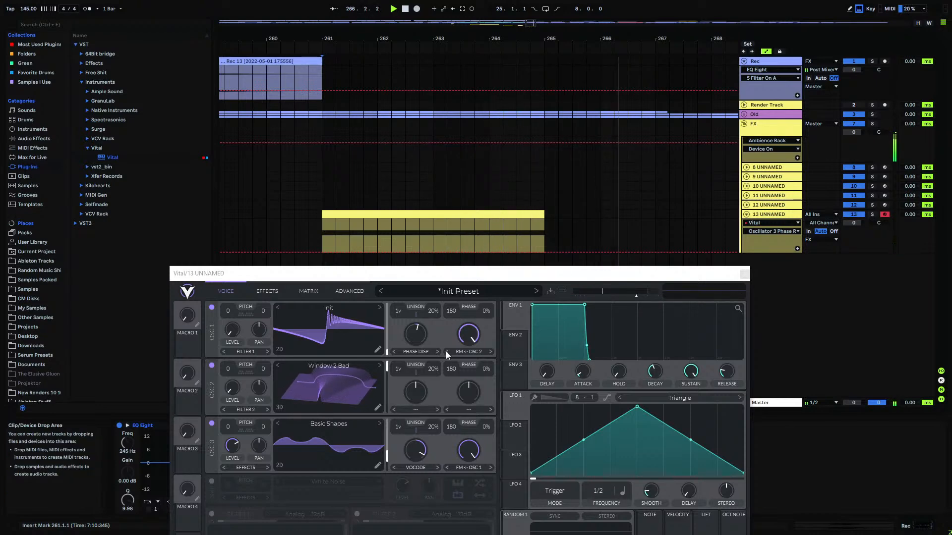
# - Raise the end point of oscillator 2's wave frame automation at bar 265 to 256 and replay the atmosphere
pyautogui.click(387, 367)
pyautogui.moveTo(545, 223); pyautogui.dragTo(545, 219)
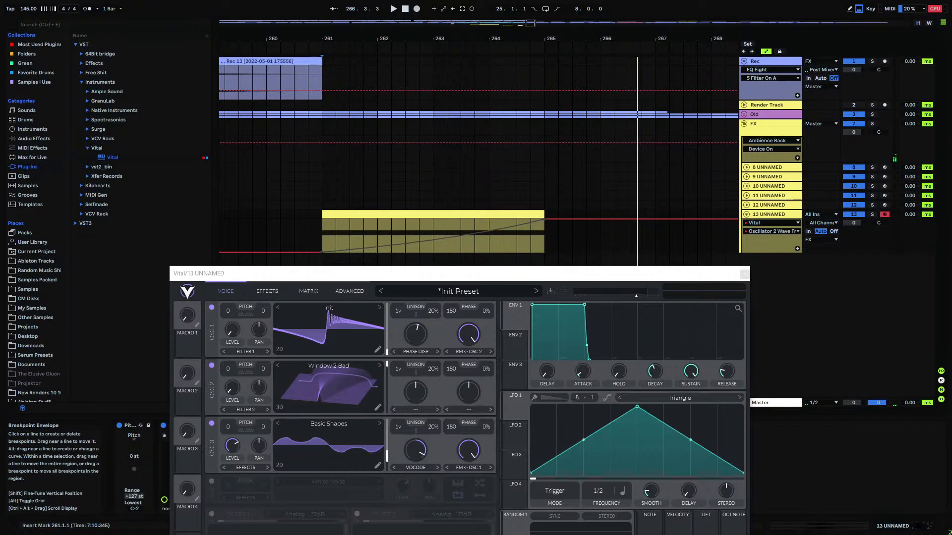
pyautogui.press('space')
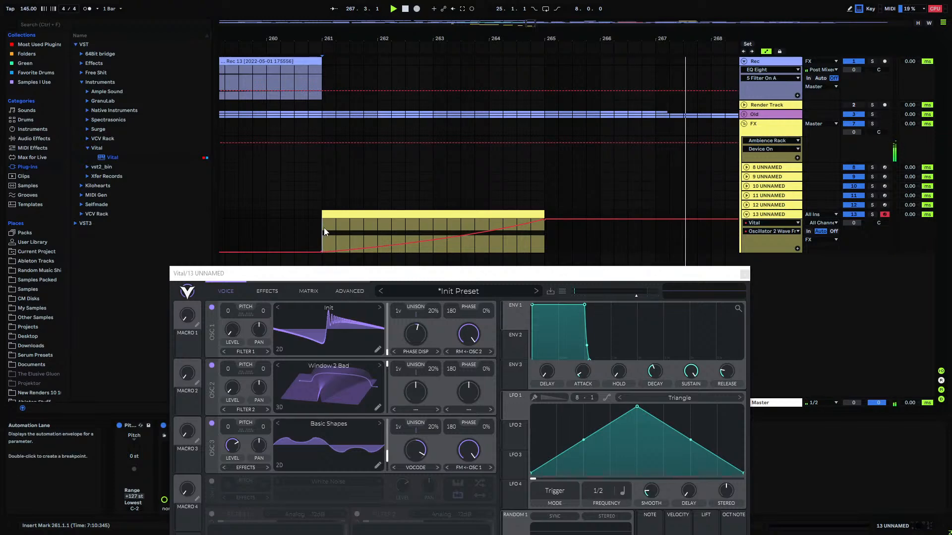
pyautogui.press('space')
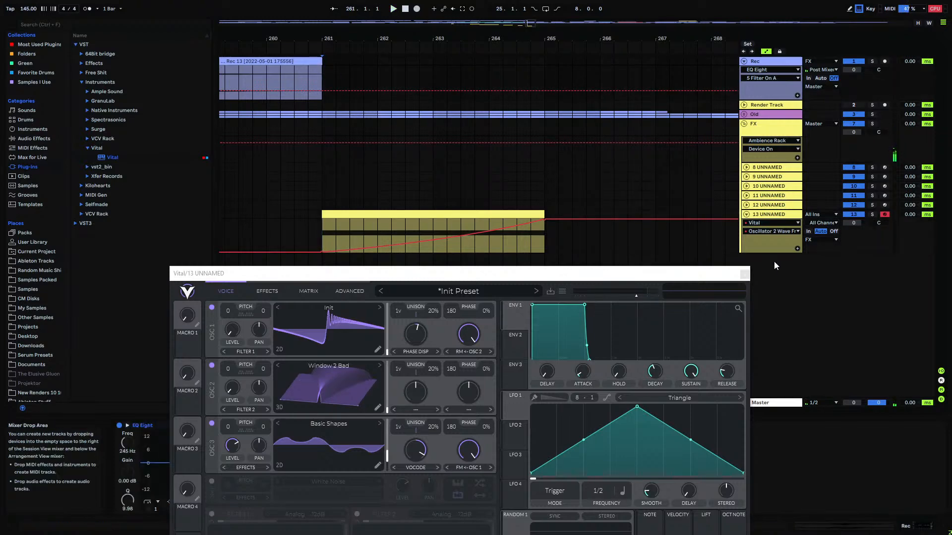
pyautogui.click(744, 275)
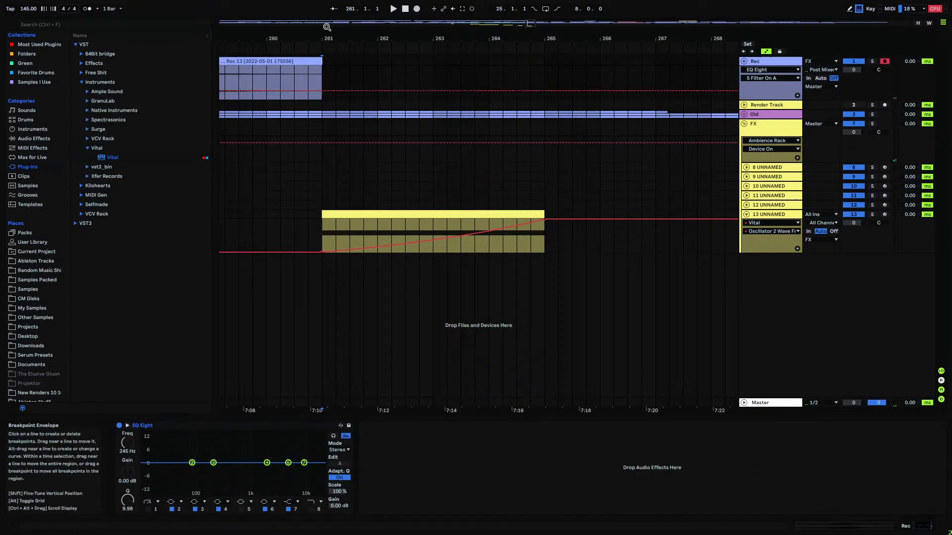
# - Record a first take of the atmosphere onto the Rec track from bar 261
pyautogui.moveTo(323, 39); pyautogui.dragTo(448, 34)
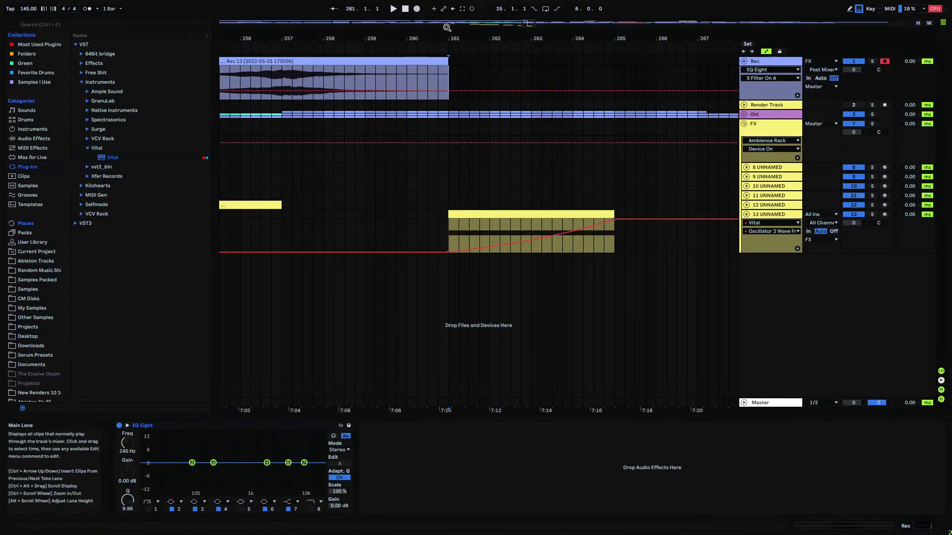
pyautogui.click(417, 9)
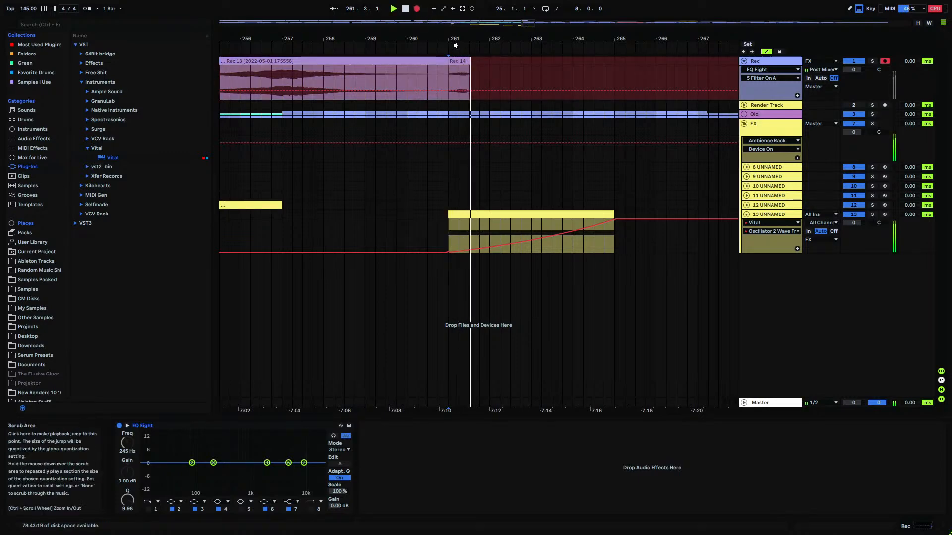
pyautogui.moveTo(480, 39)
pyautogui.mouseDown()
pyautogui.moveTo(482, 129)
pyautogui.moveTo(482, 40)
pyautogui.mouseUp()
pyautogui.moveTo(608, 35); pyautogui.dragTo(496, 6)
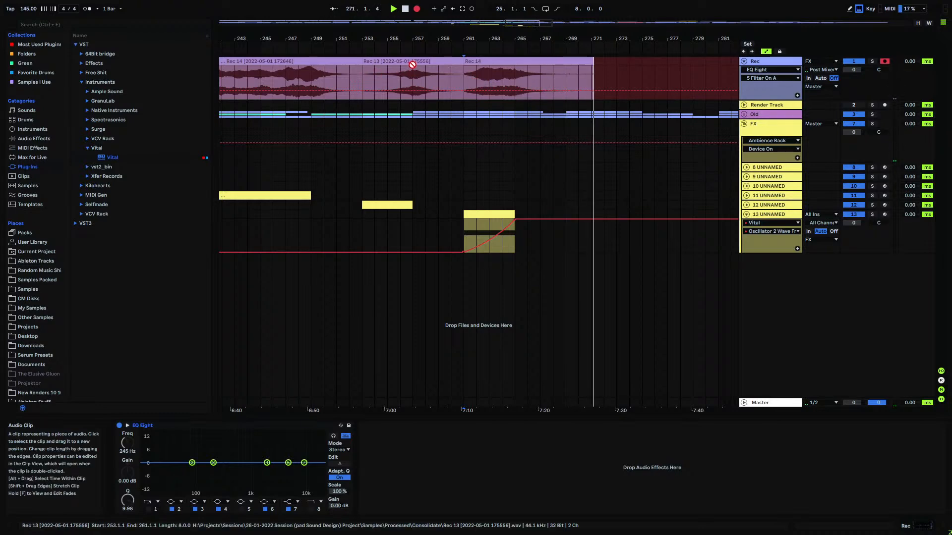
pyautogui.press('space')
# - Automate track 13's Utility gain to rise from -16.7 dB at bar 261 to 0 dB at bar 265
pyautogui.click(760, 216)
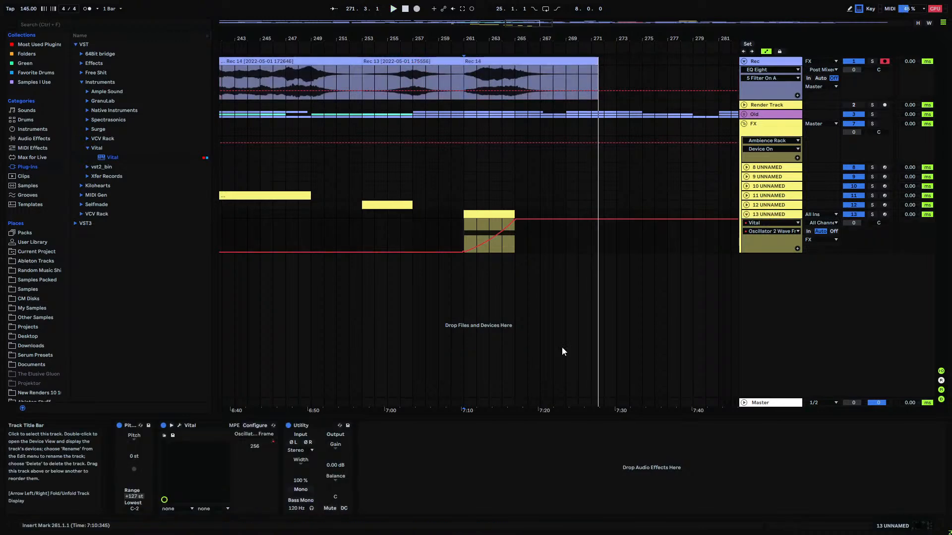
pyautogui.click(339, 456)
pyautogui.click(516, 236)
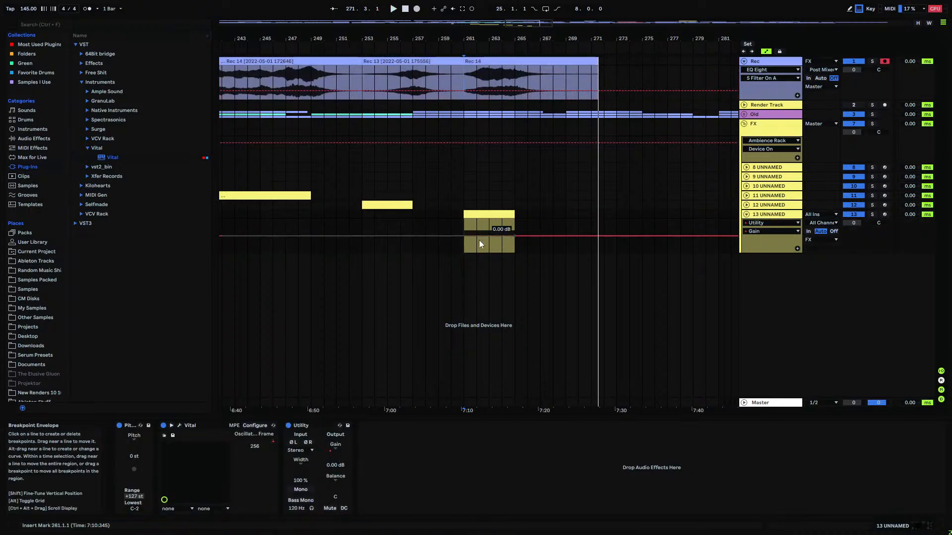
pyautogui.moveTo(463, 235); pyautogui.dragTo(464, 243)
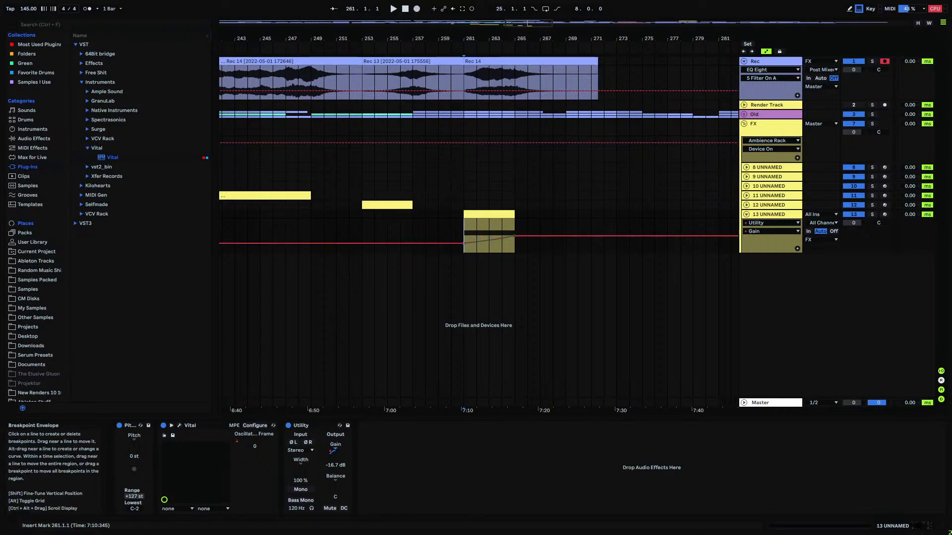
# - Record the atmosphere again onto the Rec track from bar 261 and delete the leftover audio after bar 269
pyautogui.click(469, 84)
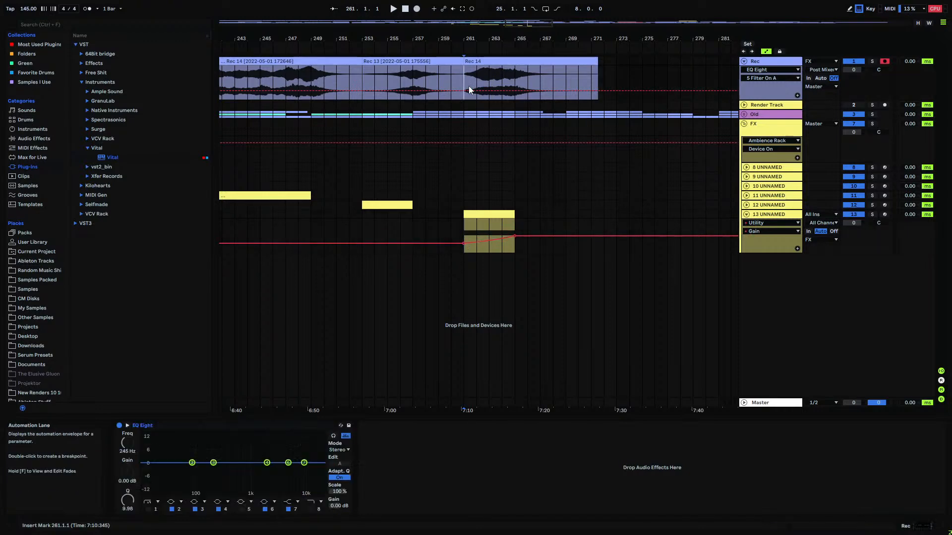
pyautogui.click(416, 9)
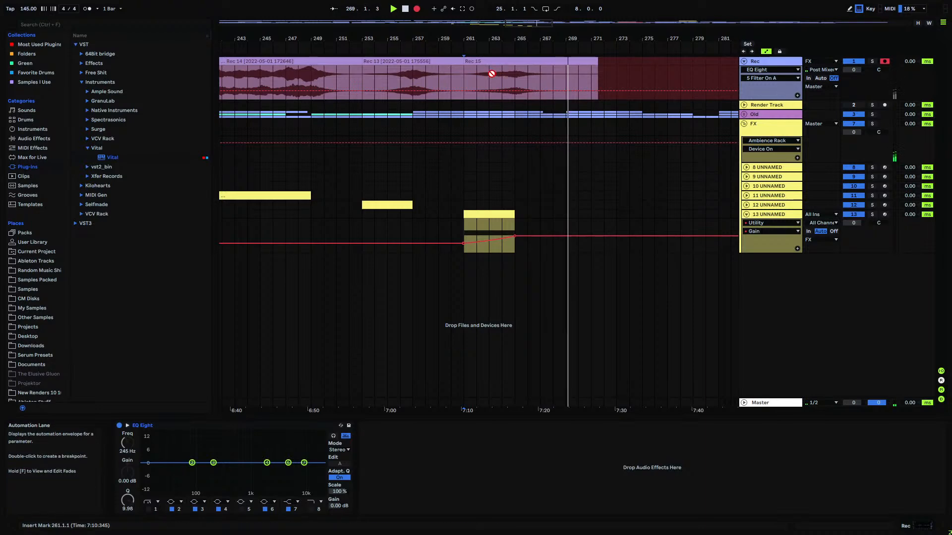
pyautogui.press('space')
pyautogui.click(567, 74)
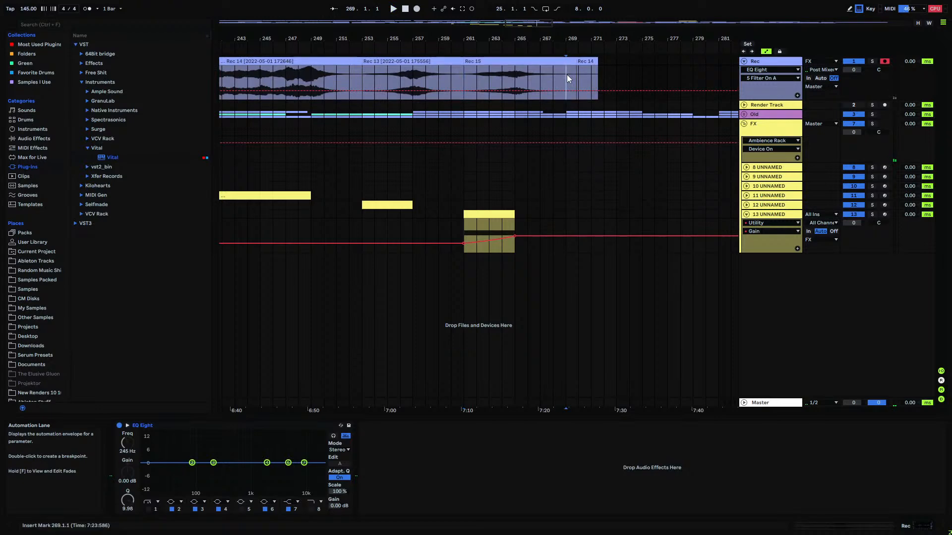
pyautogui.click(573, 63)
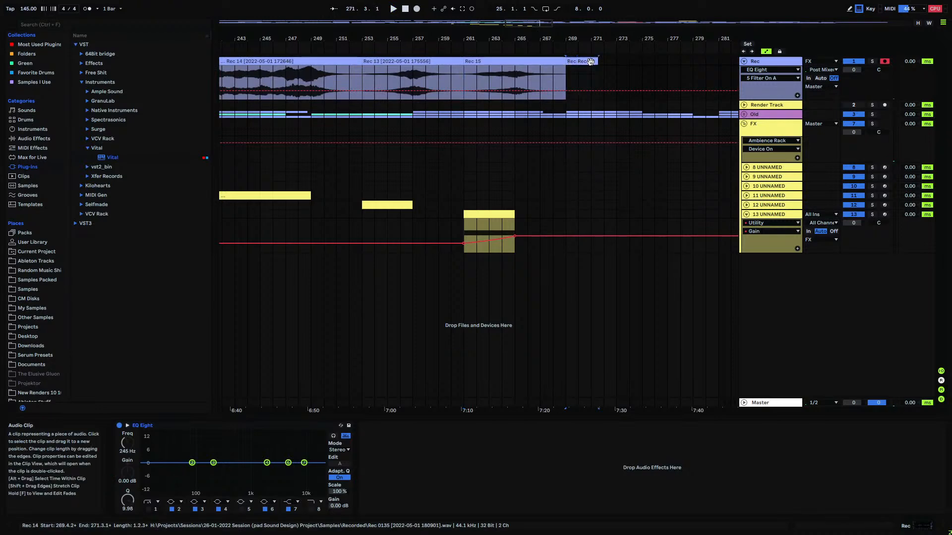
# - Add a curved fade-out to the end of the new Rec 15 clip and consolidate the clip
pyautogui.click(560, 60)
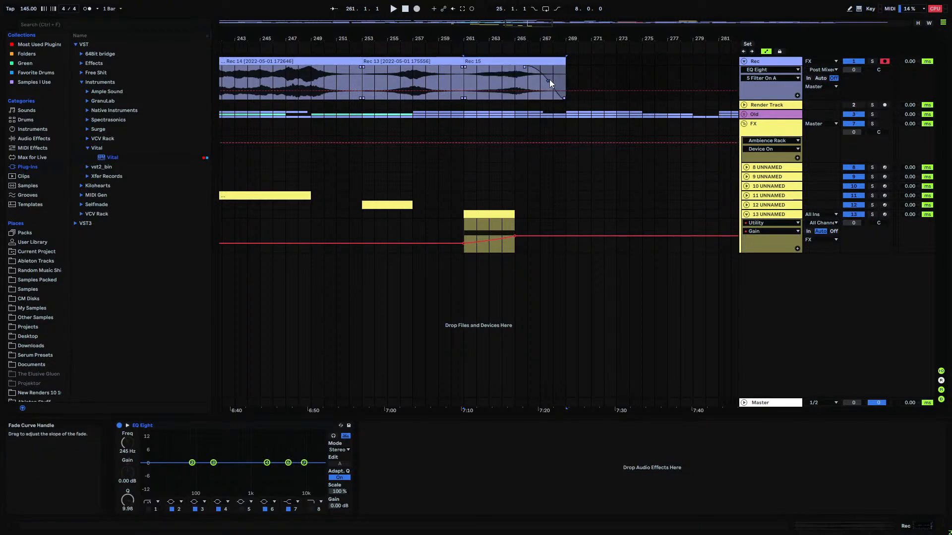
pyautogui.click(552, 64)
pyautogui.hotkey('ctrl', 'j')
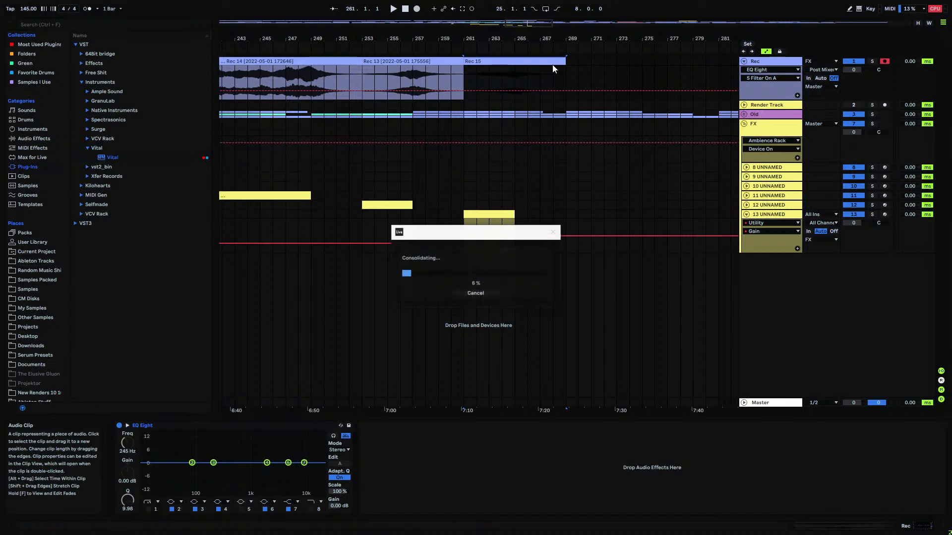
pyautogui.doubleClick(511, 60)
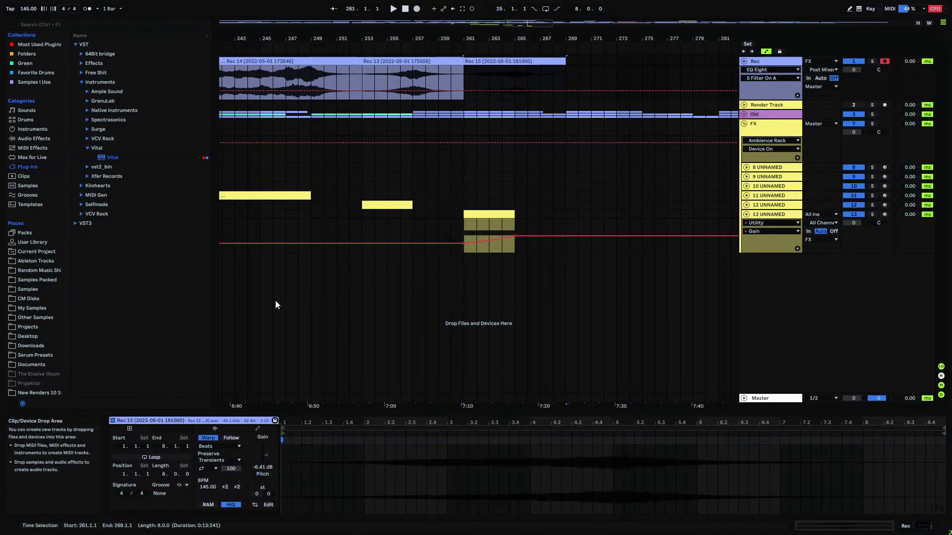
# - Export the consolidated Rec 15 clip into the G folder of Projektor Psychedelic Atmospheres in My Samples
pyautogui.click(35, 309)
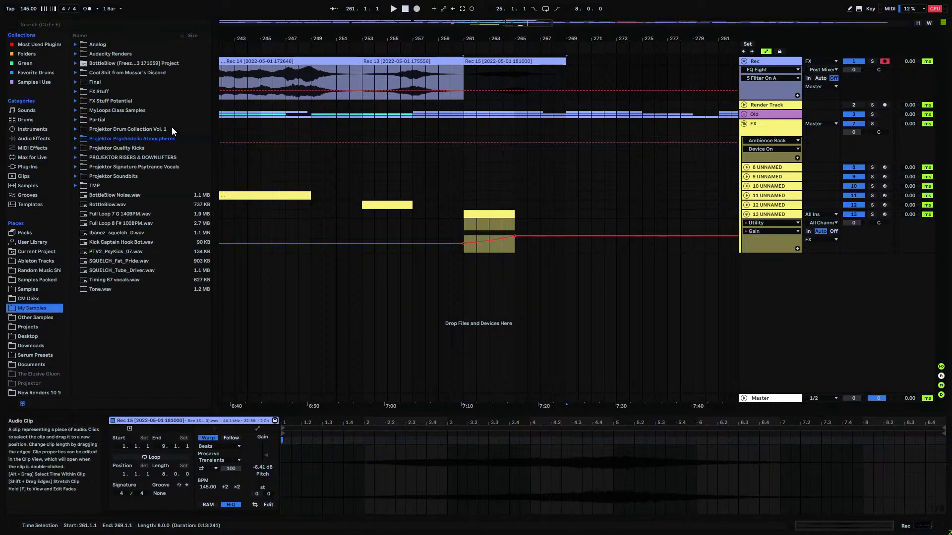
pyautogui.click(76, 141)
pyautogui.moveTo(514, 76); pyautogui.dragTo(180, 241)
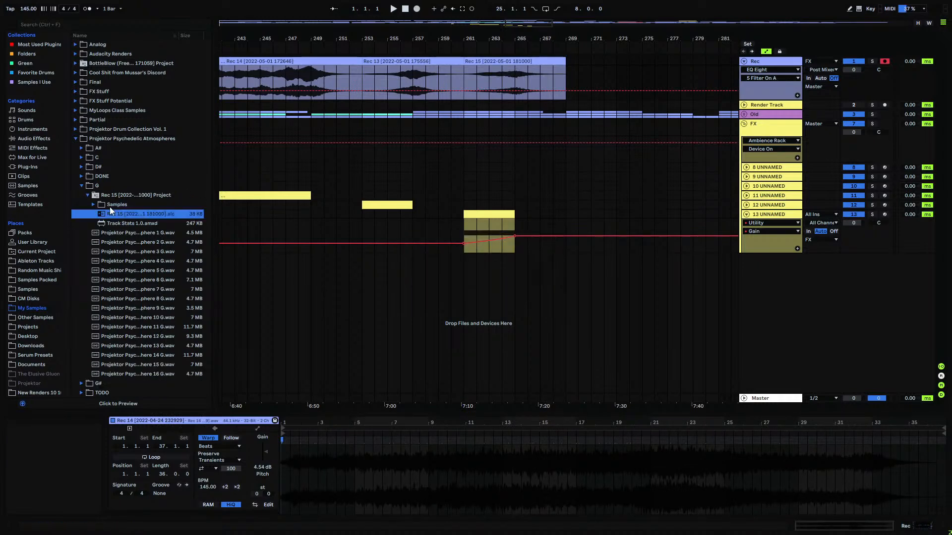
# - Rename the exported WAV inside the new project's Consolidate folder as "Projektor Psychedelic Atmosphere 17 G"
pyautogui.click(93, 204)
pyautogui.click(99, 213)
pyautogui.click(105, 223)
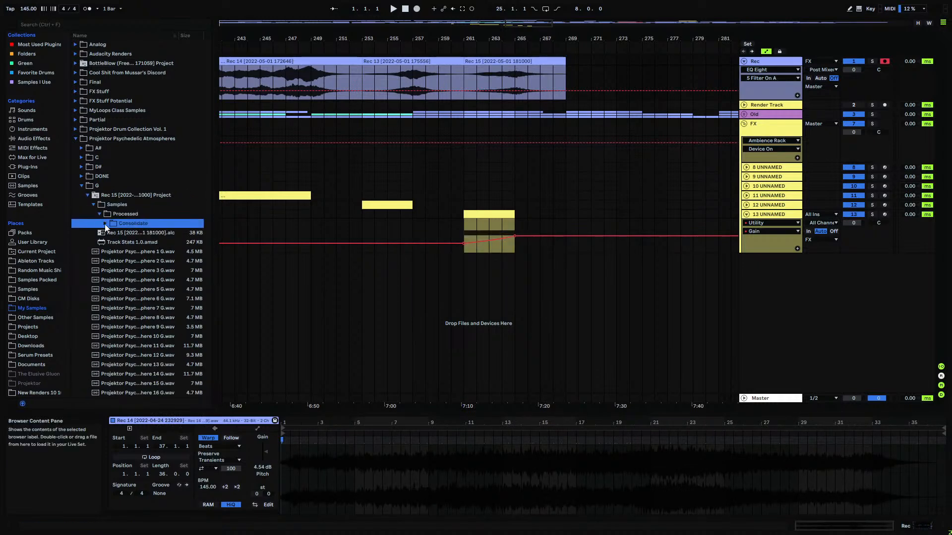
pyautogui.rightClick(146, 231)
pyautogui.click(175, 241)
pyautogui.write('Prejektor Psychedelic A')
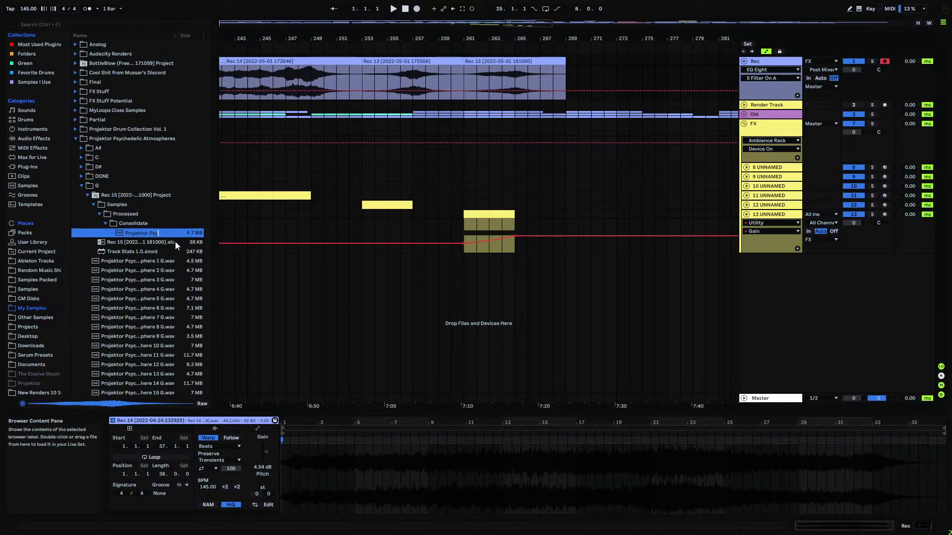
pyautogui.write('tmosphere 17 G')
# - Move the renamed WAV into the G folder and delete the leftover Rec 15 project folder
pyautogui.click(355, 314)
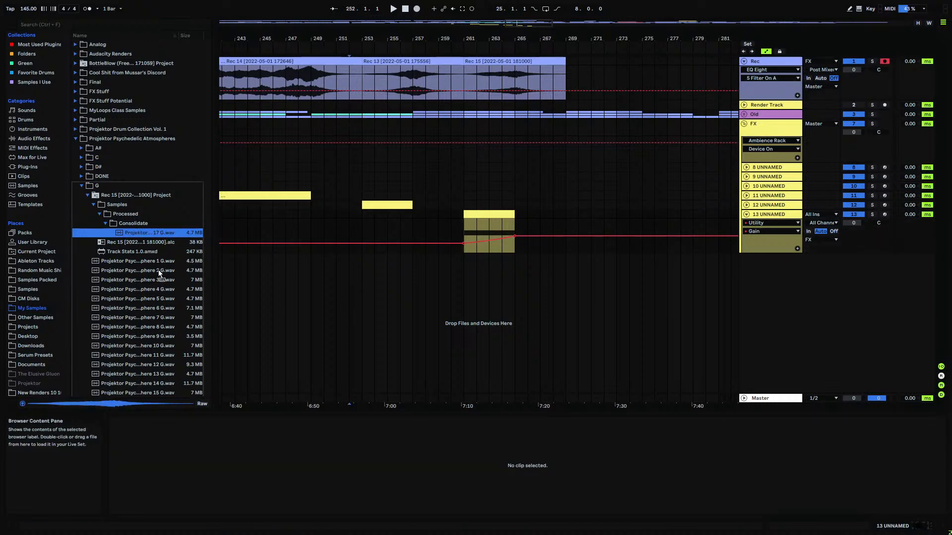
pyautogui.click(149, 196)
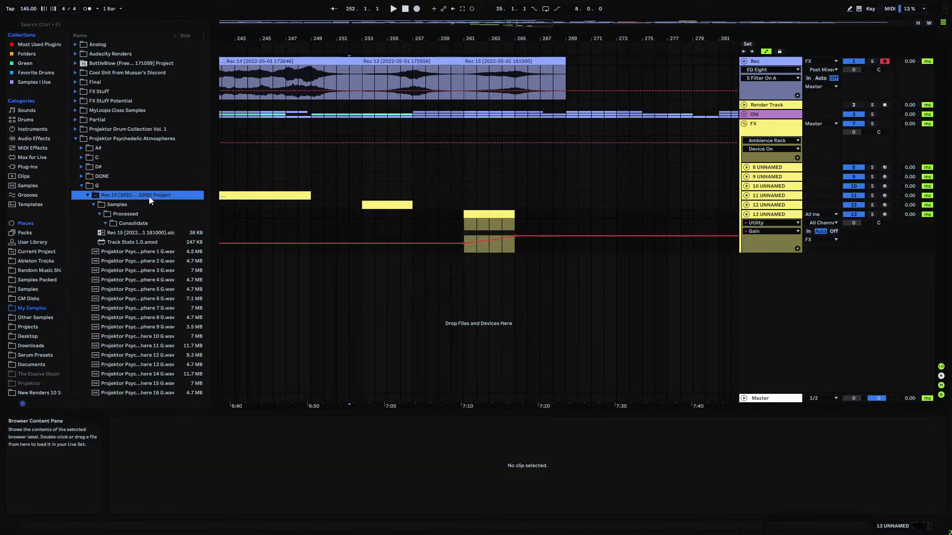
pyautogui.press('Delete')
pyautogui.scroll(-2, 147, 275)
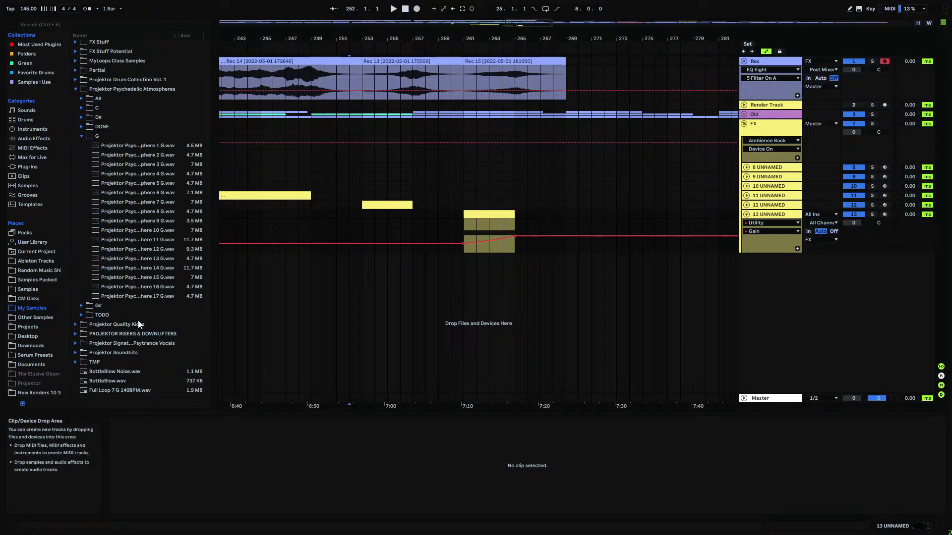
pyautogui.click(87, 306)
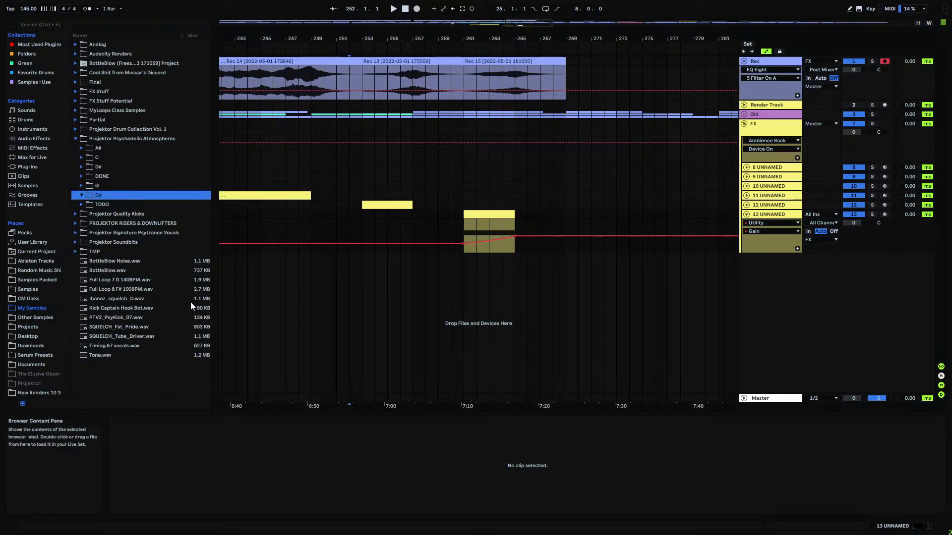
# - Set the insert position at bar 269, fold track 13 and add a new MIDI track below it
pyautogui.click(566, 60)
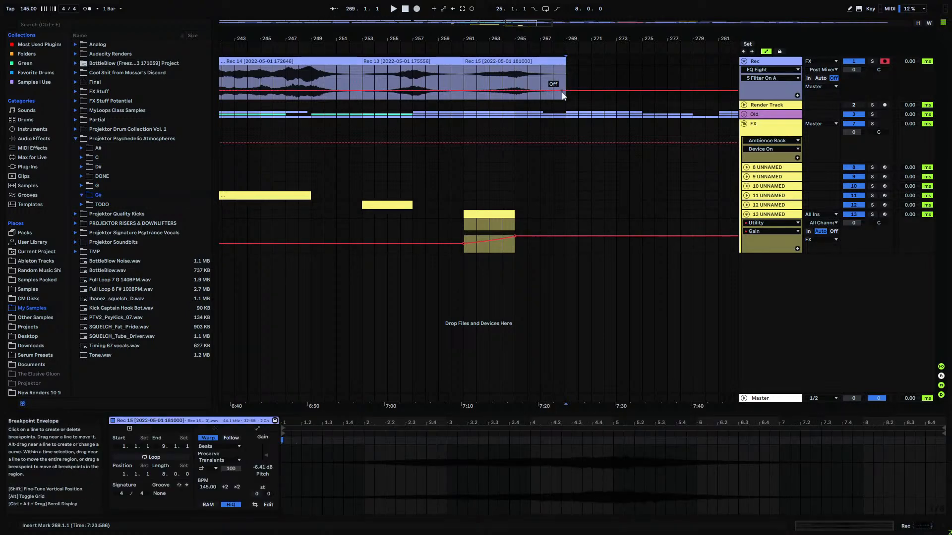
pyautogui.hscroll(5, 619, 158)
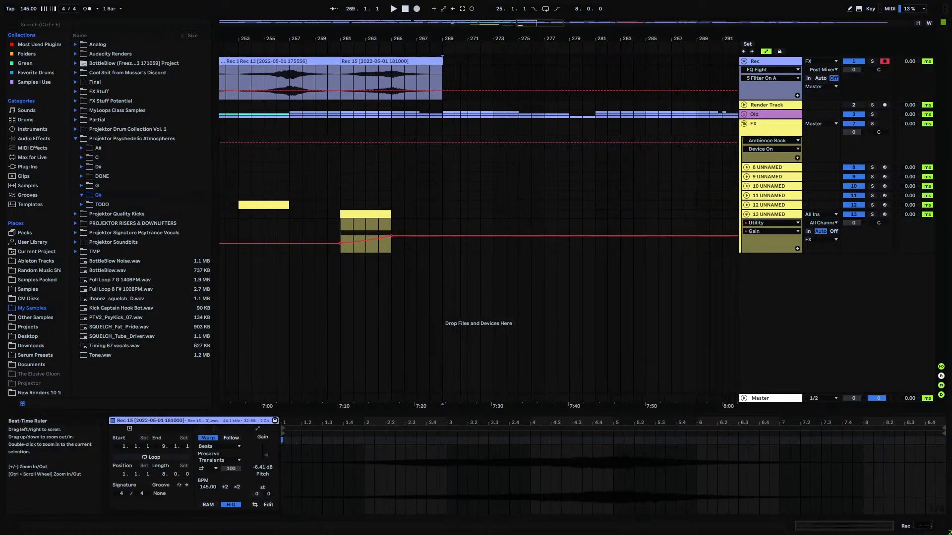
pyautogui.click(746, 214)
pyautogui.click(769, 215)
pyautogui.hotkey('ctrl', 'shift', 't')
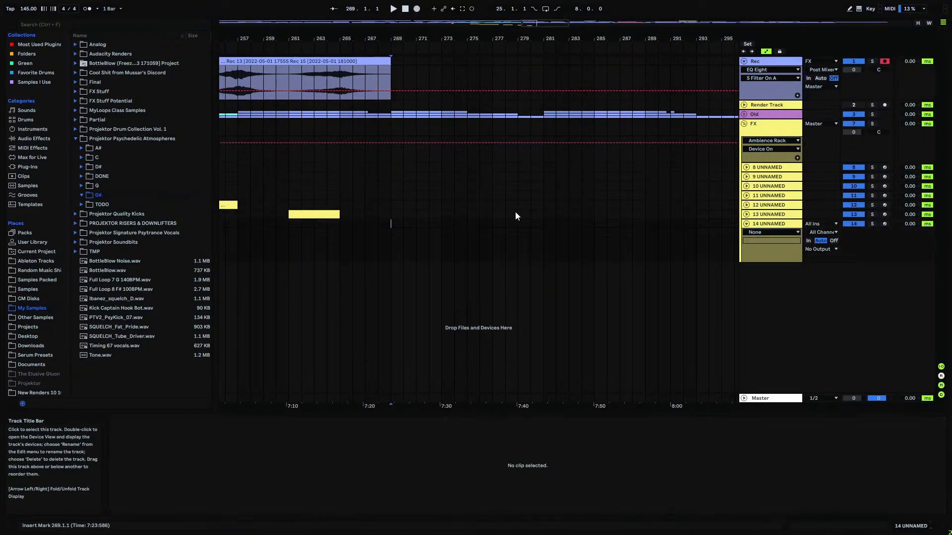
# - Load the Vital plug-in onto track 14 and close its window
pyautogui.click(16, 167)
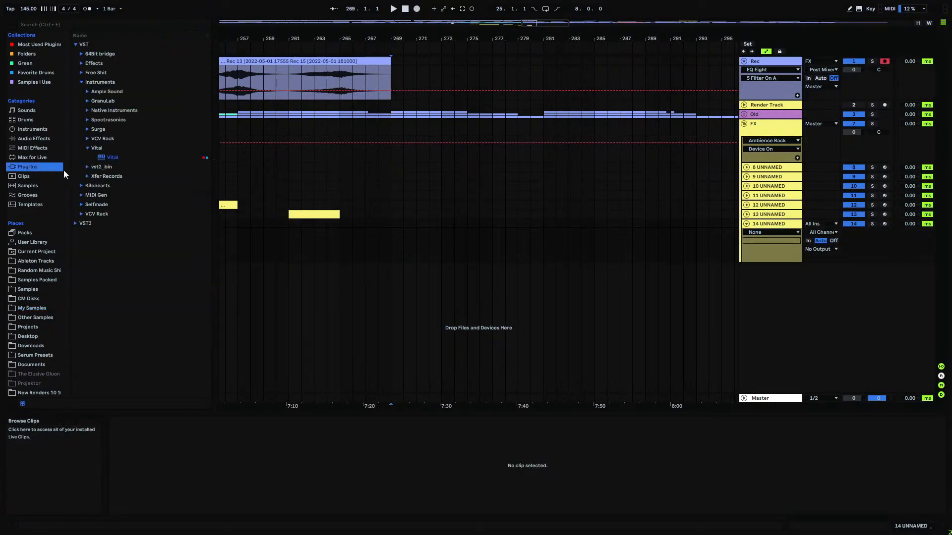
pyautogui.click(96, 148)
pyautogui.click(88, 148)
pyautogui.doubleClick(133, 157)
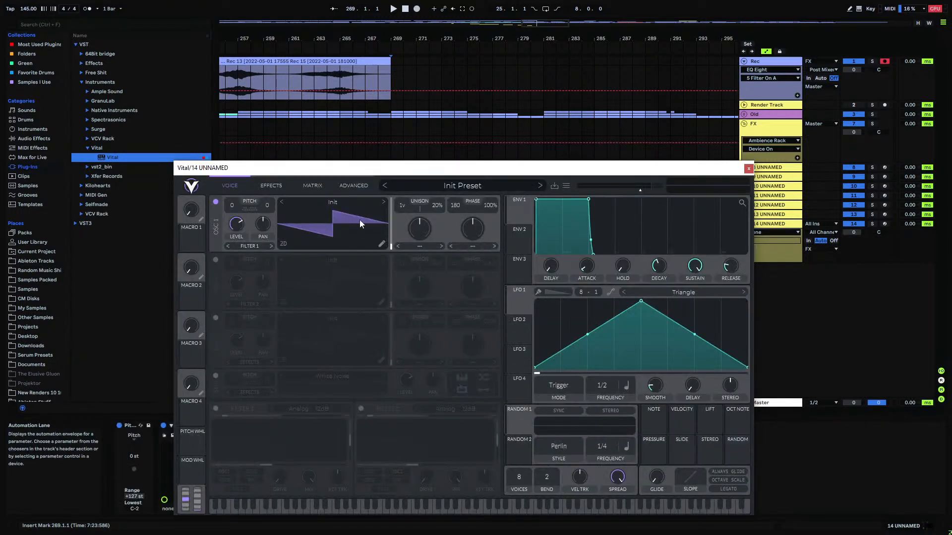
pyautogui.click(748, 169)
# - Create a four-bar MIDI clip on track 14 from bar 269 to bar 273 and reopen the track's Vital window
pyautogui.moveTo(391, 218); pyautogui.dragTo(427, 223)
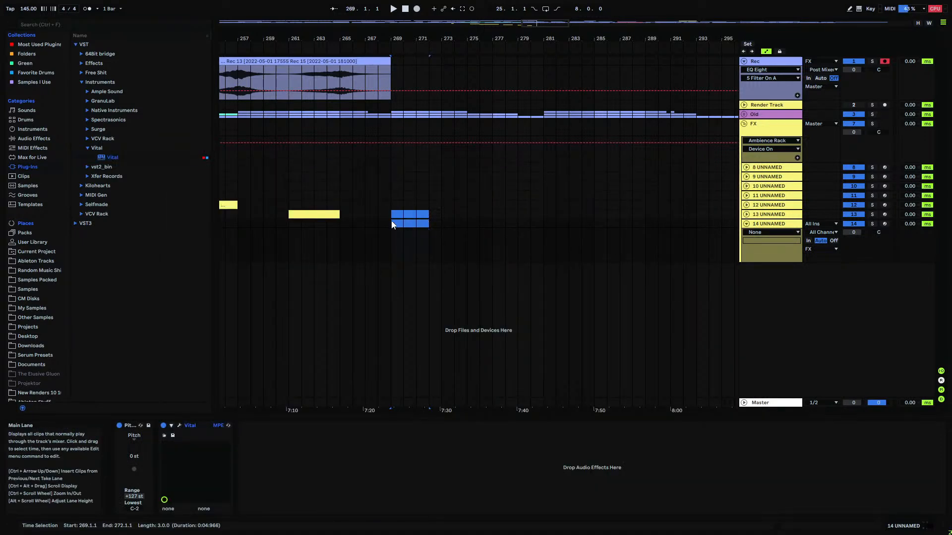
pyautogui.hotkey('ctrl', 'shift', 'm')
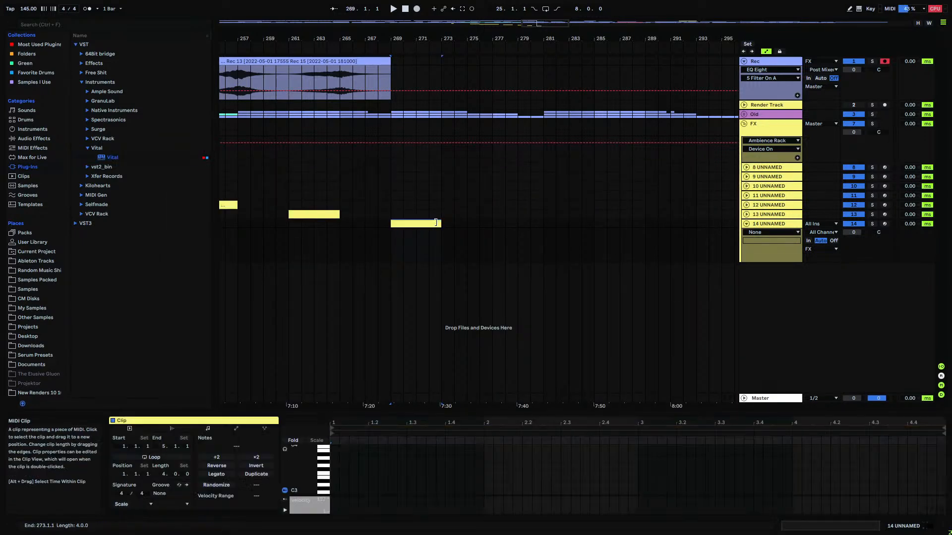
pyautogui.doubleClick(763, 225)
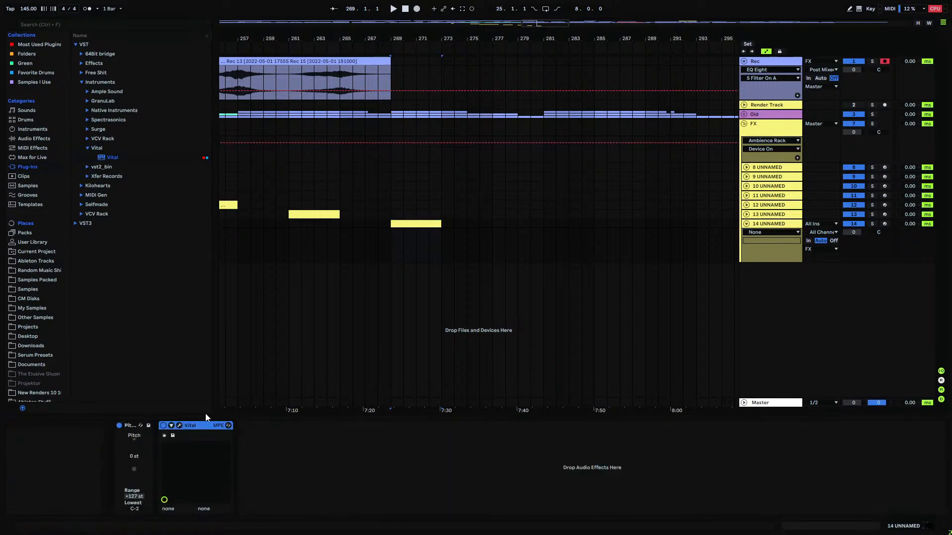
pyautogui.click(179, 426)
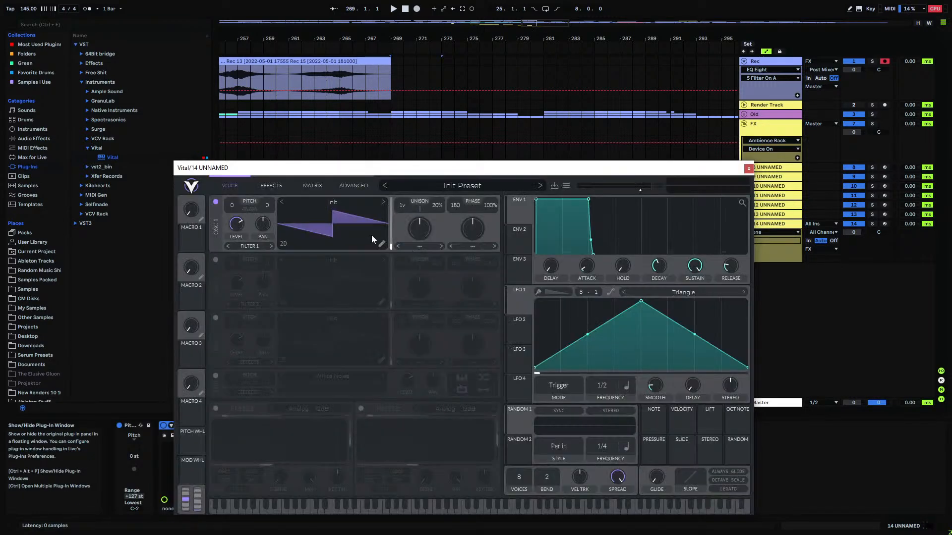
# - Open oscillator 1's wavetable for editing and add a Wave Folder modifier to its wave source
pyautogui.click(376, 239)
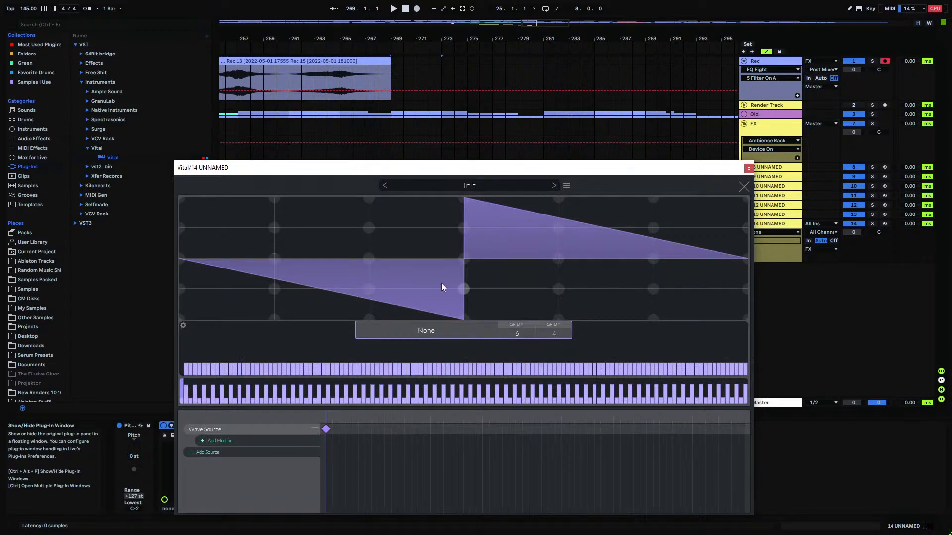
pyautogui.moveTo(362, 172); pyautogui.dragTo(374, 102)
pyautogui.click(230, 370)
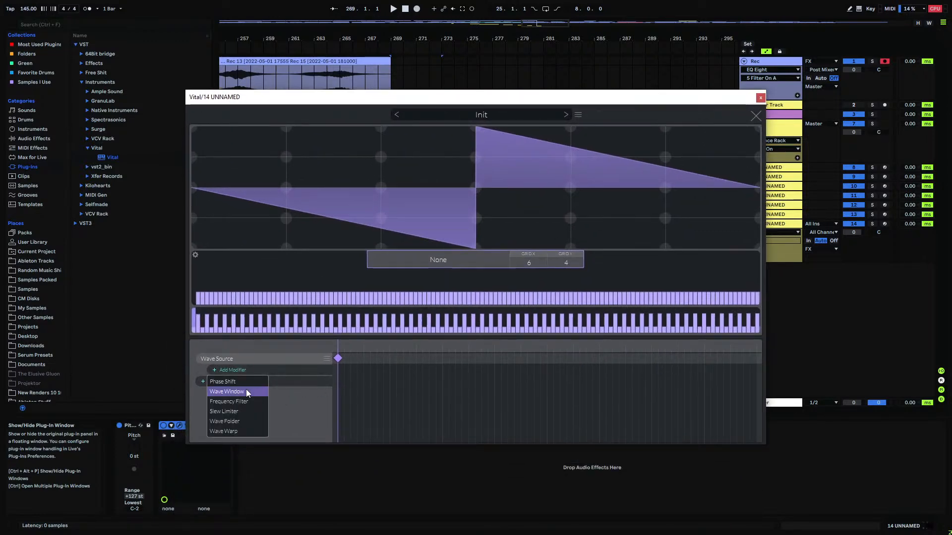
pyautogui.click(291, 422)
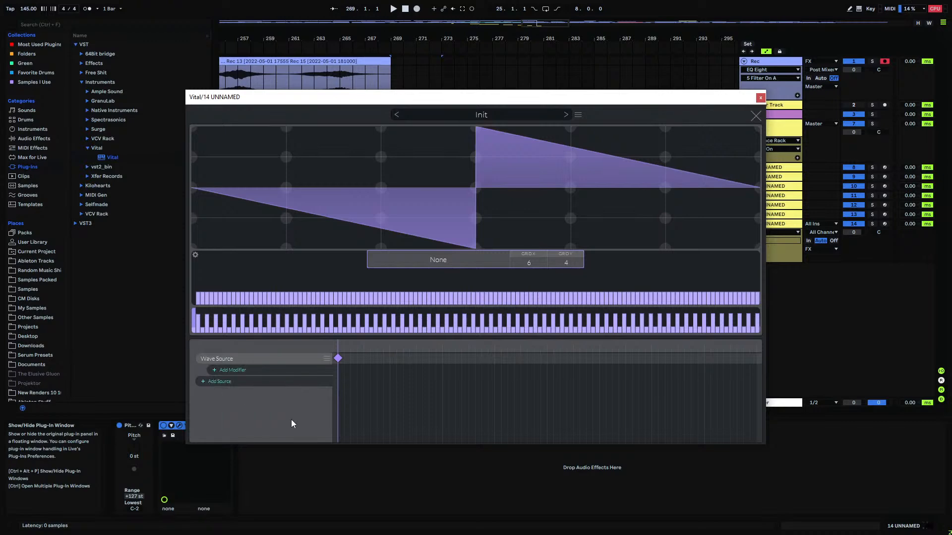
pyautogui.click(756, 117)
pyautogui.click(394, 173)
pyautogui.click(231, 370)
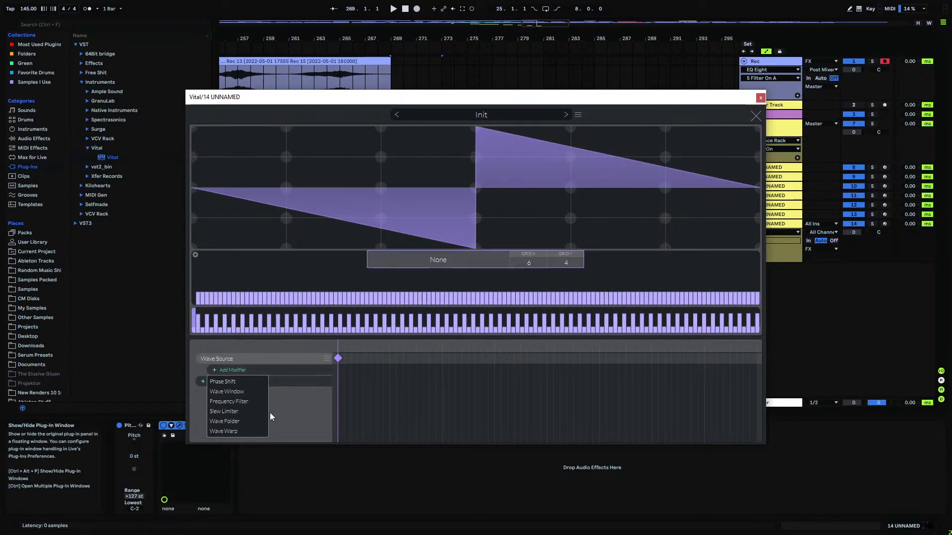
pyautogui.click(241, 421)
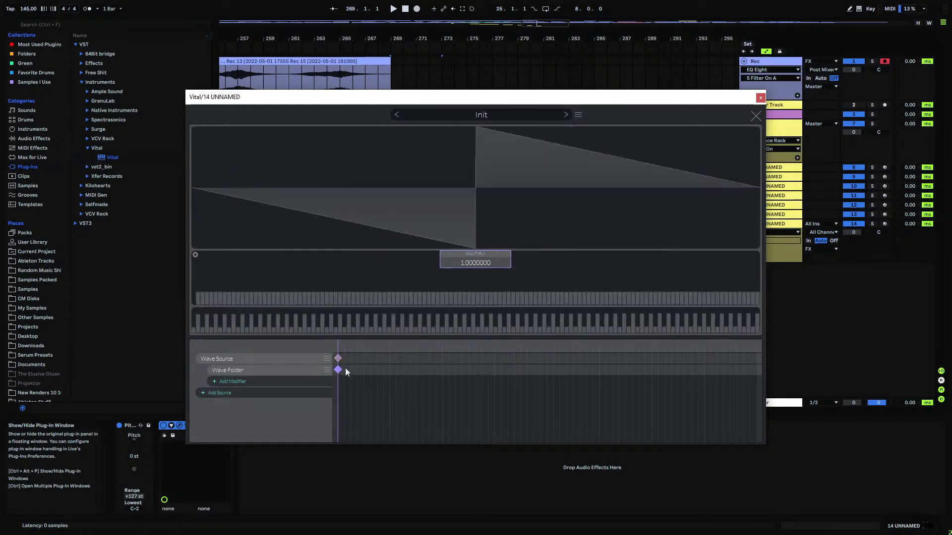
# - Add a Wave Folder keyframe at the wavetable's last frame and set its Multiply to 32
pyautogui.doubleClick(459, 370)
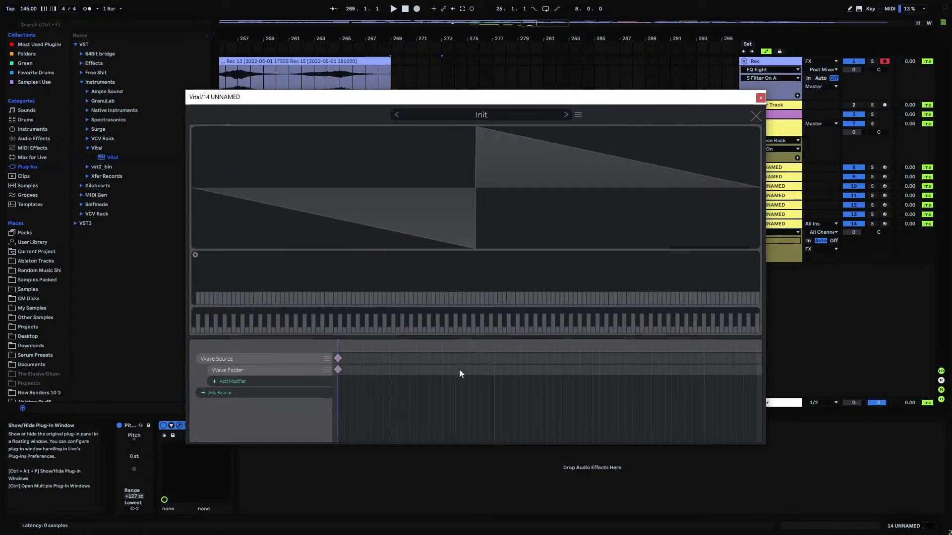
pyautogui.moveTo(468, 370); pyautogui.dragTo(785, 364)
pyautogui.moveTo(490, 267); pyautogui.dragTo(509, 187)
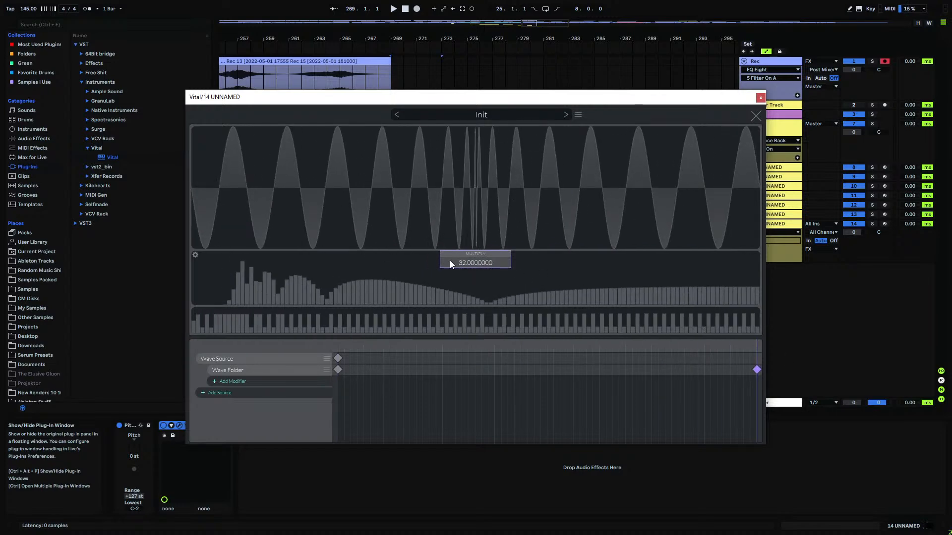
pyautogui.click(756, 117)
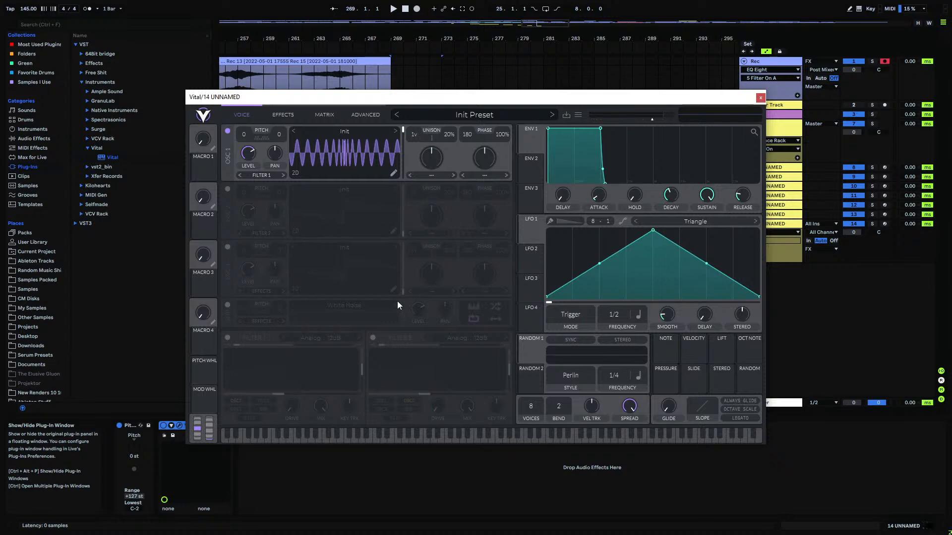
# - Add a second Wave Folder modifier to oscillator 1's wave source and place a keyframe for it at the last frame
pyautogui.click(393, 177)
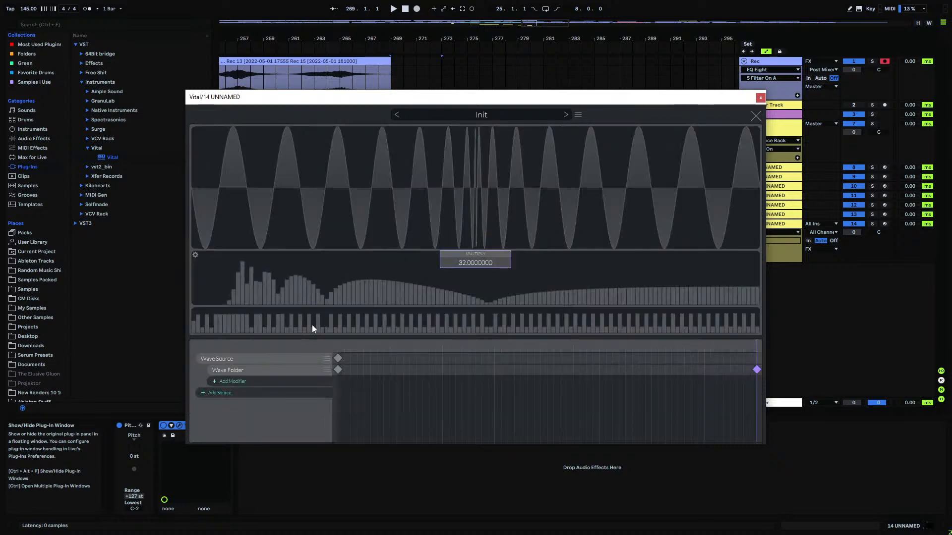
pyautogui.click(231, 382)
pyautogui.click(243, 429)
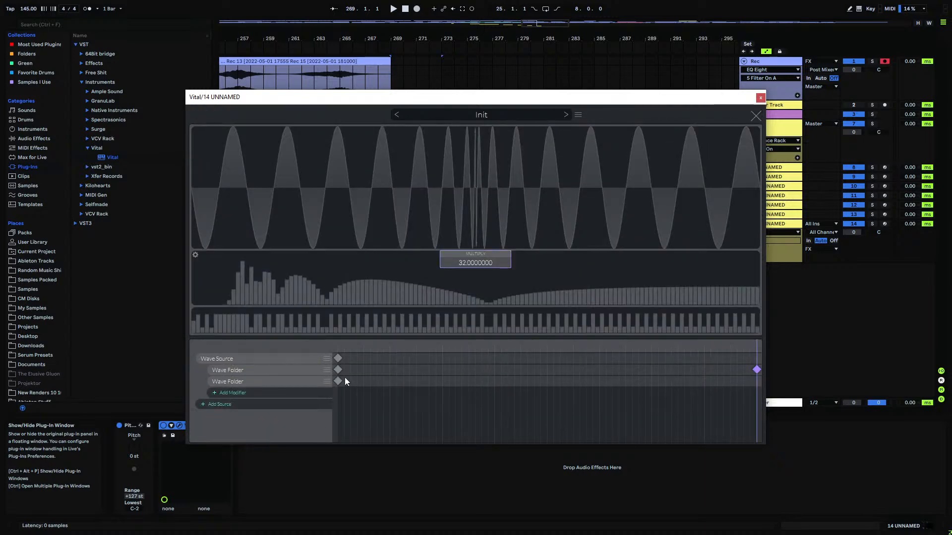
pyautogui.doubleClick(477, 382)
pyautogui.moveTo(477, 382); pyautogui.dragTo(761, 382)
pyautogui.doubleClick(669, 381)
# - Set the second Wave Folder's end keyframe Multiply to 5 and close the wavetable editor
pyautogui.moveTo(485, 265); pyautogui.dragTo(491, 258)
pyautogui.rightClick(484, 261)
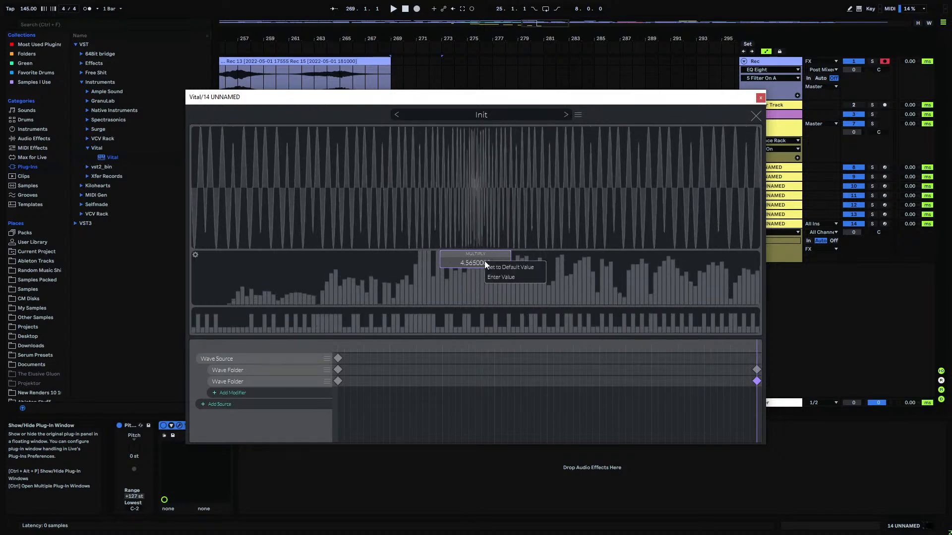
pyautogui.click(516, 275)
pyautogui.write('5')
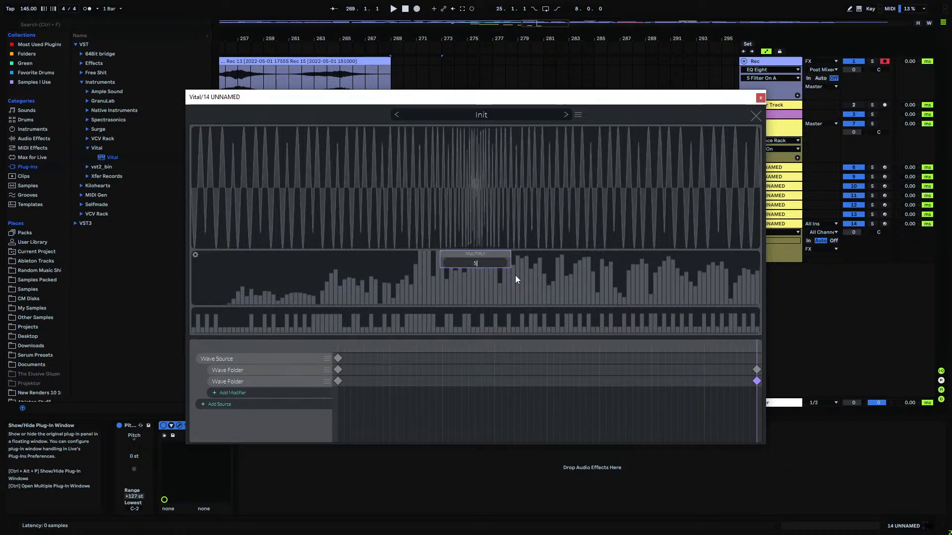
pyautogui.press('Return')
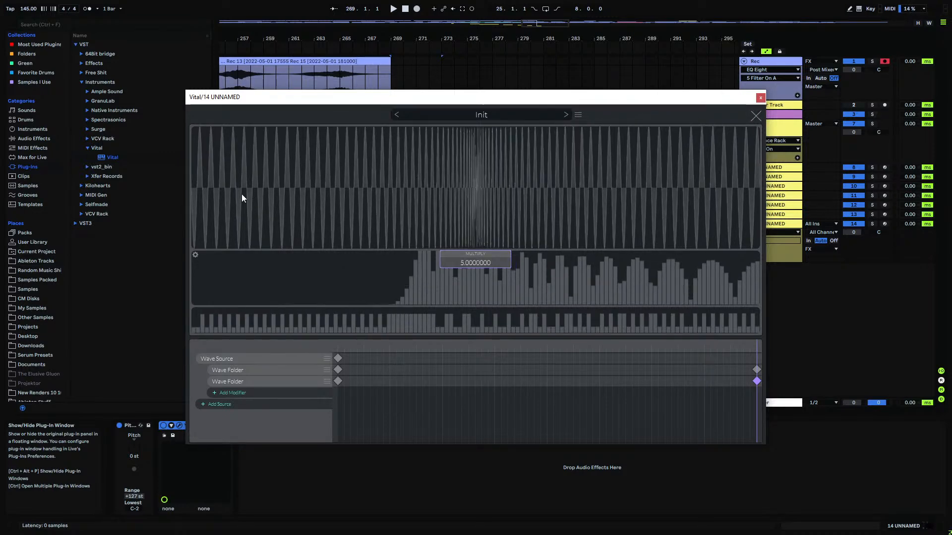
pyautogui.click(755, 116)
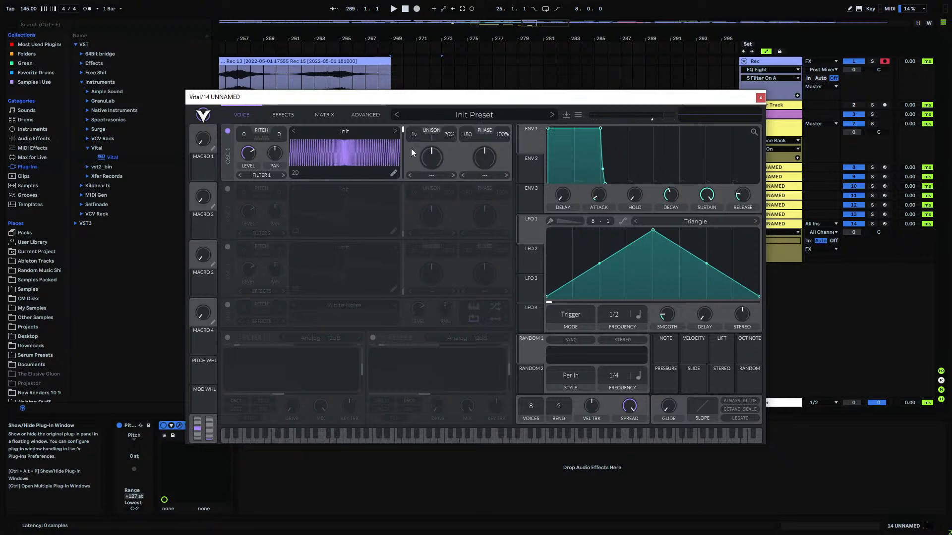
# - Arm track 14, enable the computer MIDI keyboard, and audition notes while sweeping oscillator 1's wavetable frame, ending at frame 0
pyautogui.moveTo(403, 129); pyautogui.dragTo(818, 230)
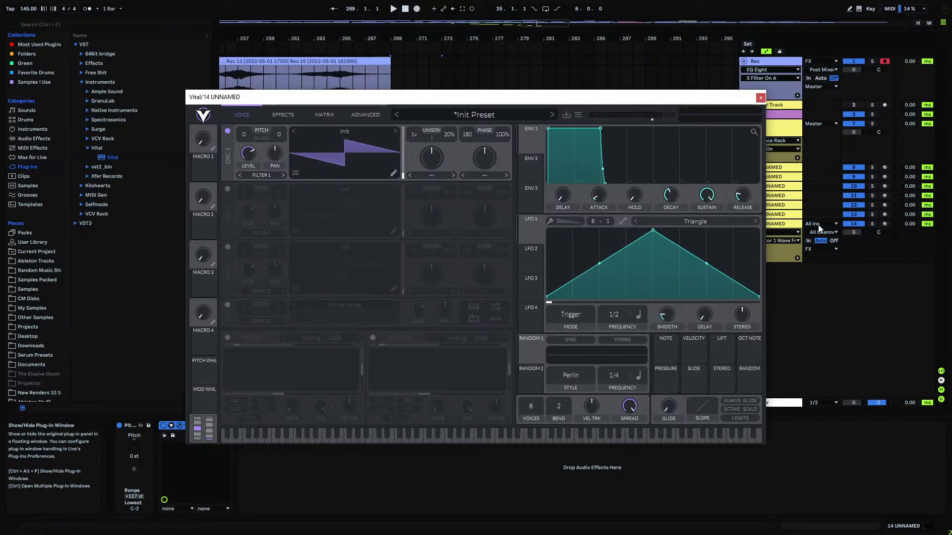
pyautogui.click(884, 224)
pyautogui.moveTo(403, 180); pyautogui.dragTo(407, 267)
pyautogui.press('m')
pyautogui.press('f')
pyautogui.press('g')
pyautogui.press('g')
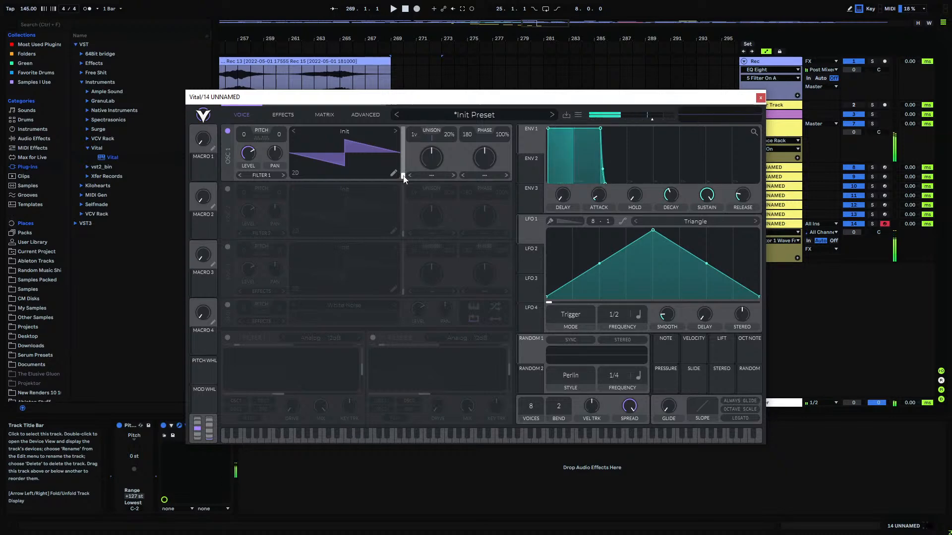
pyautogui.press('g')
pyautogui.moveTo(403, 176); pyautogui.dragTo(397, 194)
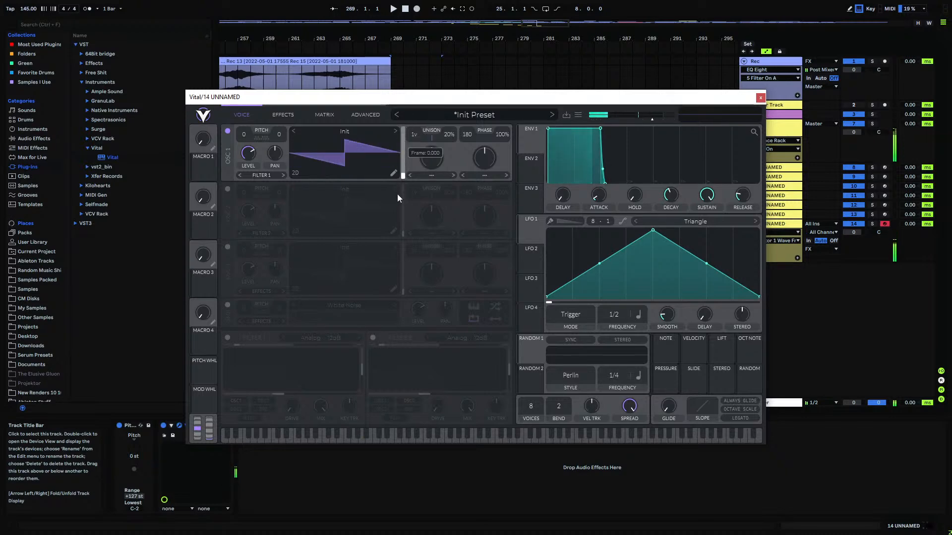
# - Save oscillator 1's wavetable under the name Extreme Wavefolder, filling in the author's name
pyautogui.click(394, 173)
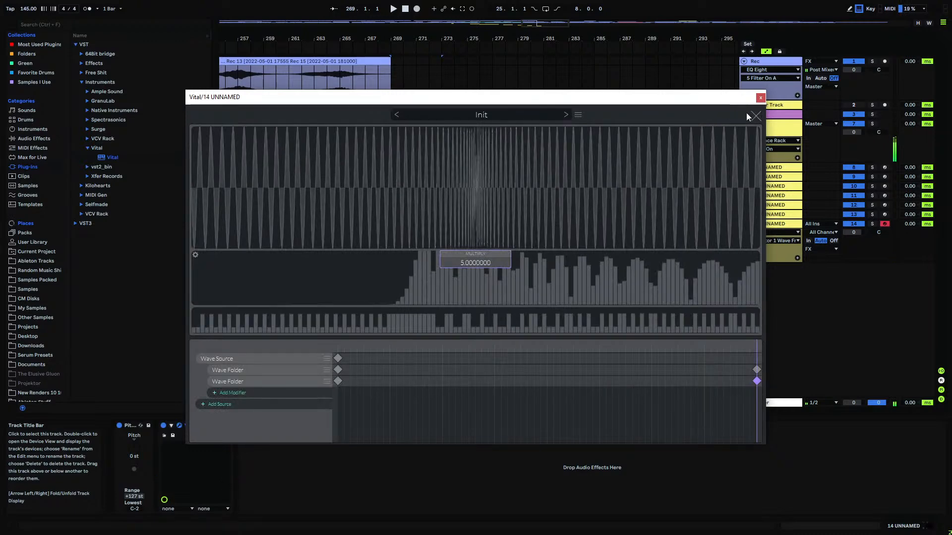
pyautogui.click(754, 116)
pyautogui.rightClick(349, 159)
pyautogui.click(388, 165)
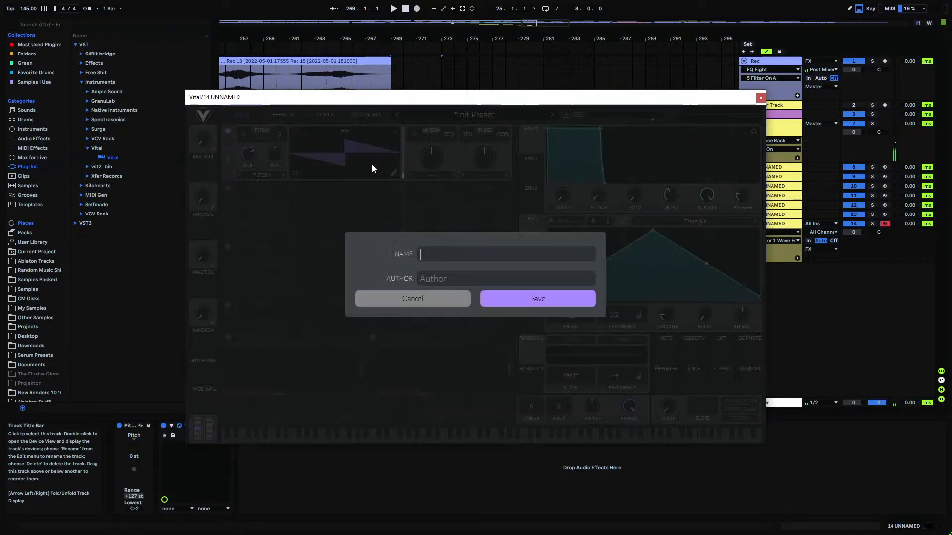
pyautogui.write('Extreme Wavefolder')
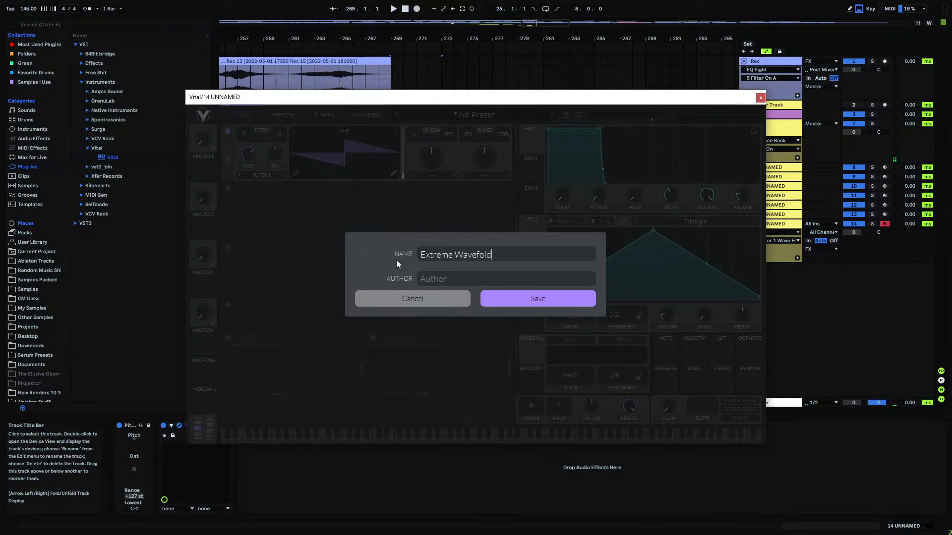
pyautogui.click(441, 278)
pyautogui.write('Projektor')
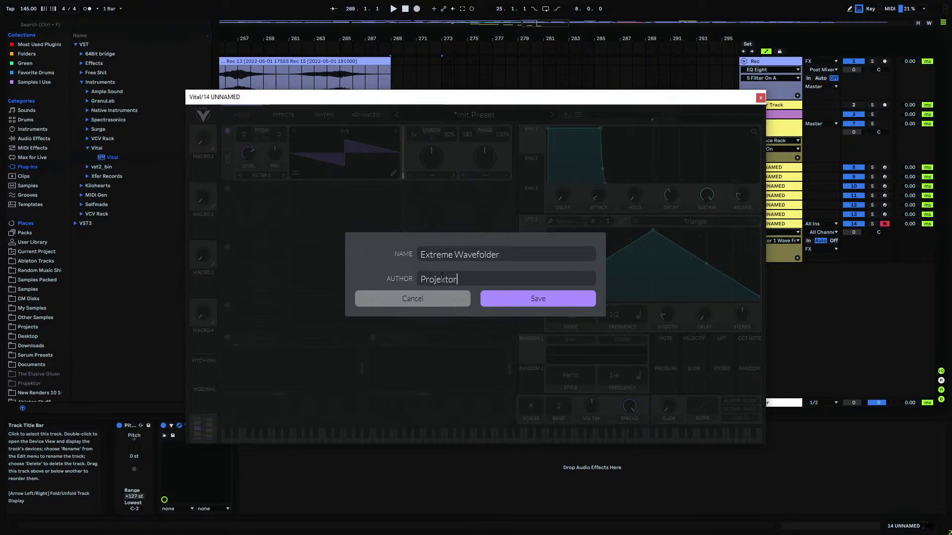
pyautogui.click(534, 303)
# - Play notes and raise oscillator 1's wavetable frame to a strongly folded position near the upper end
pyautogui.press('d')
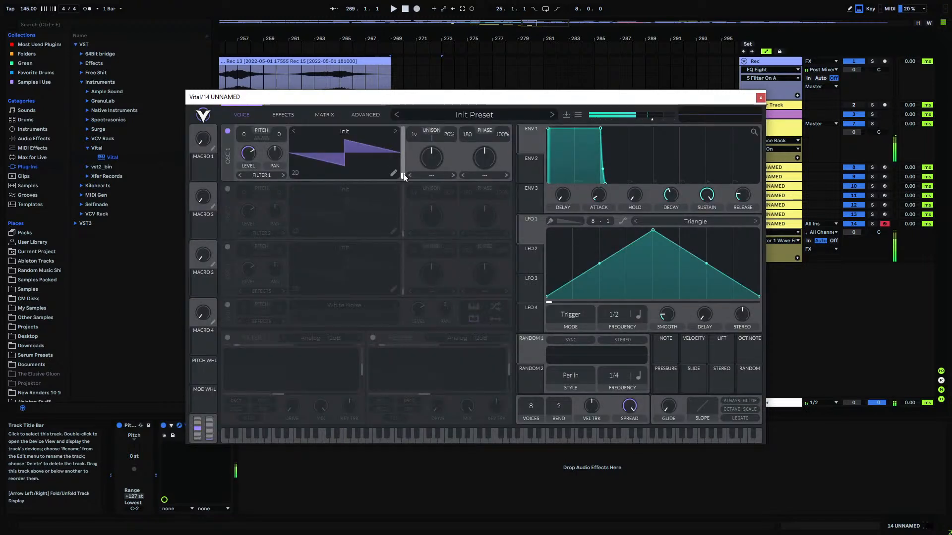
pyautogui.press('d')
pyautogui.moveTo(404, 179); pyautogui.dragTo(404, 142)
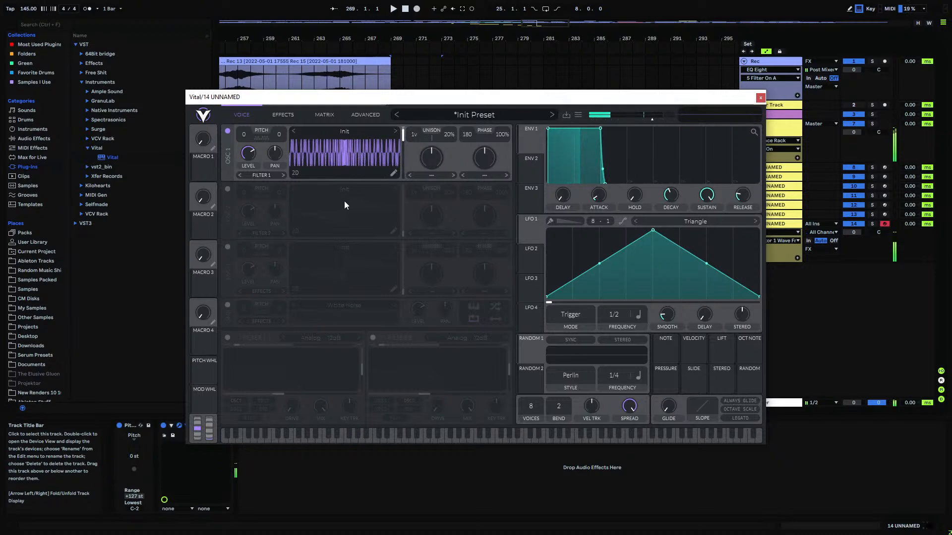
# - Enable oscillator 2, load the user wavetable Window 1 bad, and raise its frame until the window widens into a broad hump
pyautogui.click(228, 189)
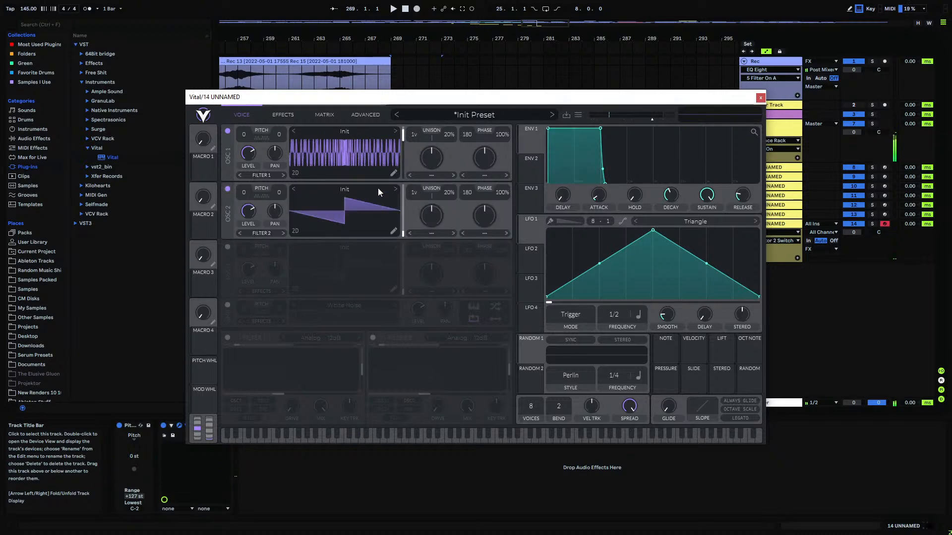
pyautogui.click(378, 189)
pyautogui.click(438, 304)
pyautogui.scroll(-5, 576, 337)
pyautogui.click(570, 324)
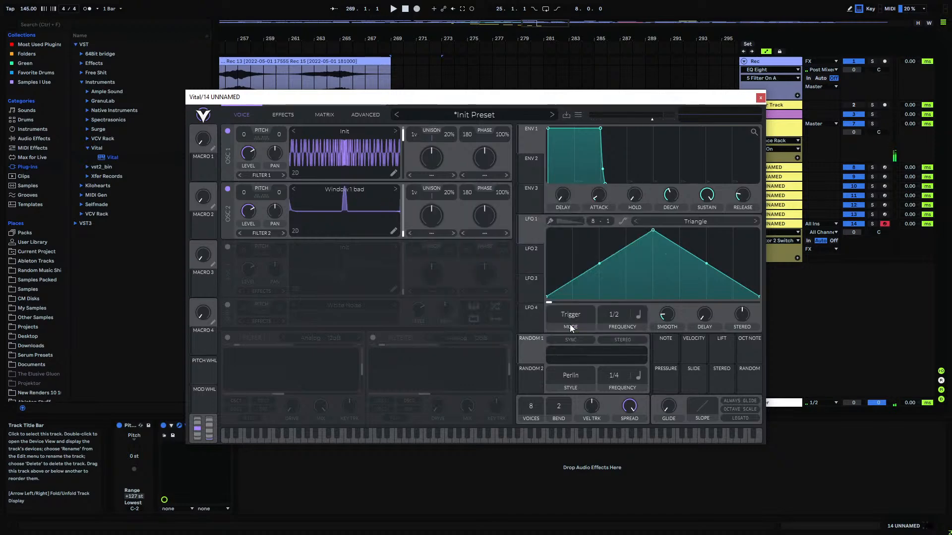
pyautogui.moveTo(402, 234)
pyautogui.mouseDown()
pyautogui.moveTo(412, 198)
pyautogui.moveTo(407, 240)
pyautogui.mouseUp()
pyautogui.moveTo(402, 232); pyautogui.dragTo(402, 217)
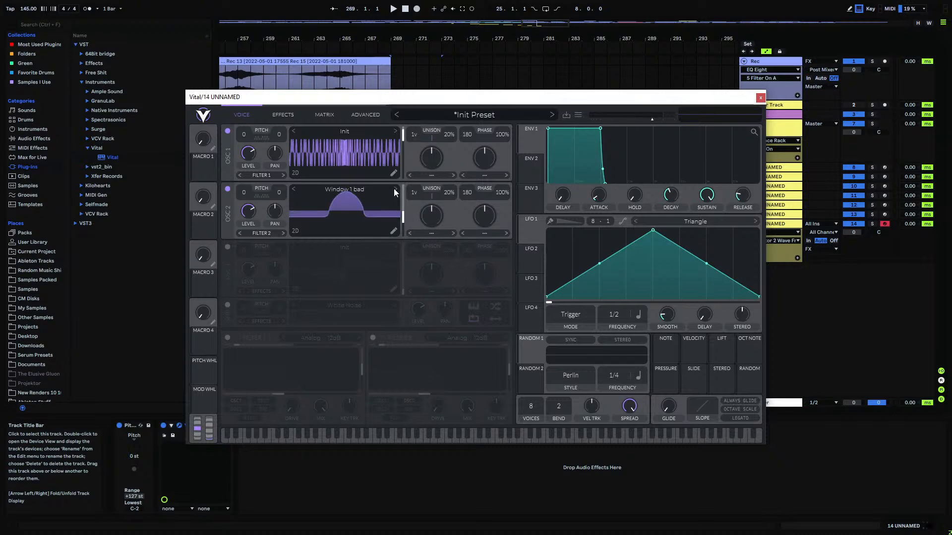
# - Try the Window 2 Bad and Window 3 Bad wavetables in oscillator 2 and reload Window 1 bad
pyautogui.click(371, 190)
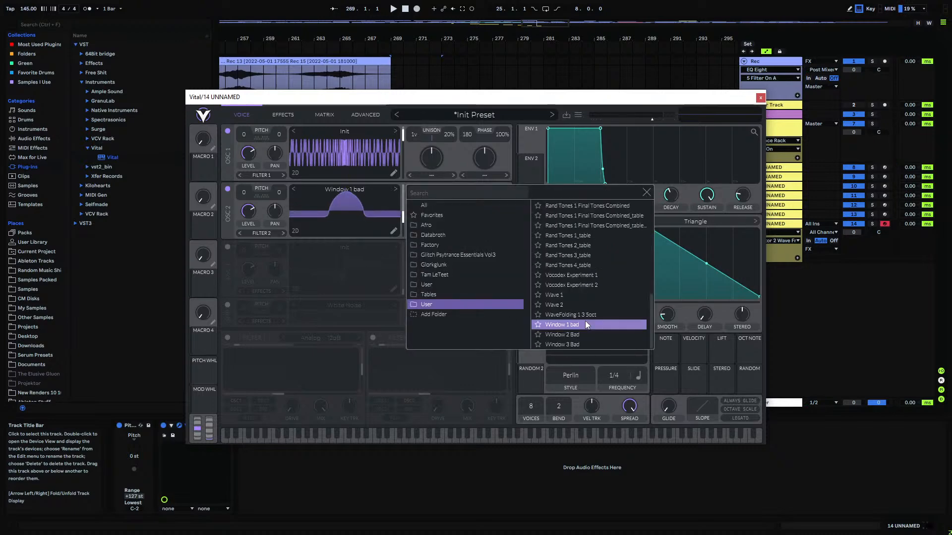
pyautogui.click(577, 332)
pyautogui.click(575, 346)
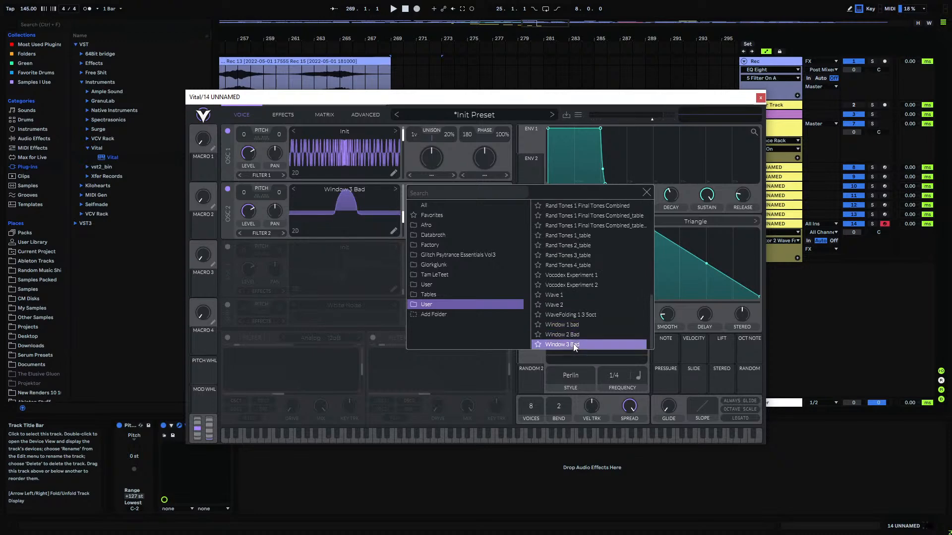
pyautogui.click(575, 333)
pyautogui.click(576, 328)
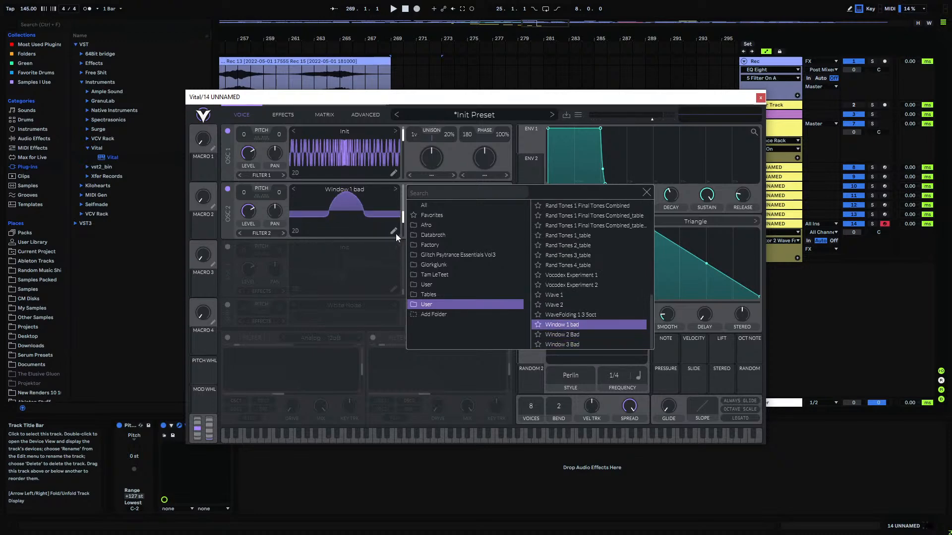
pyautogui.click(645, 192)
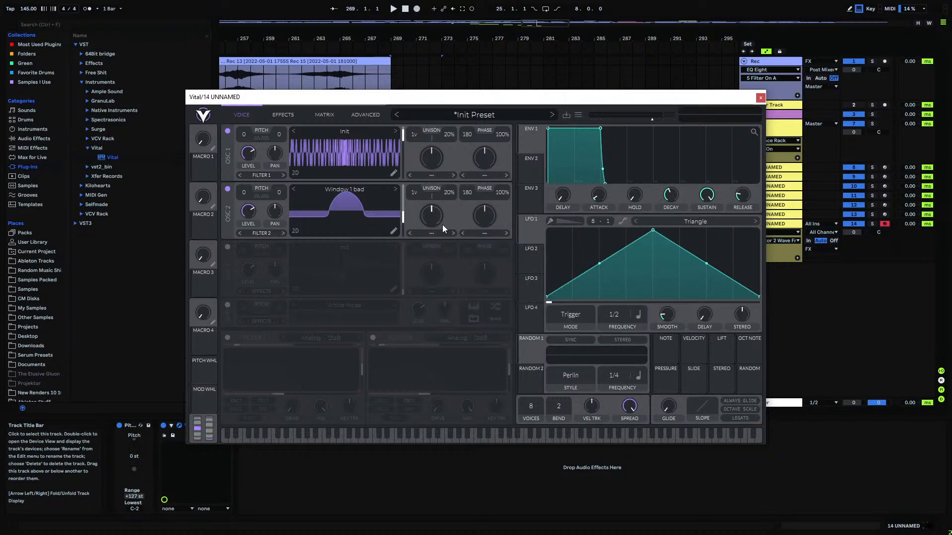
# - Set oscillator 1's phase distortion to RM <- Osc 2 and turn oscillator 2's level down to zero
pyautogui.click(489, 172)
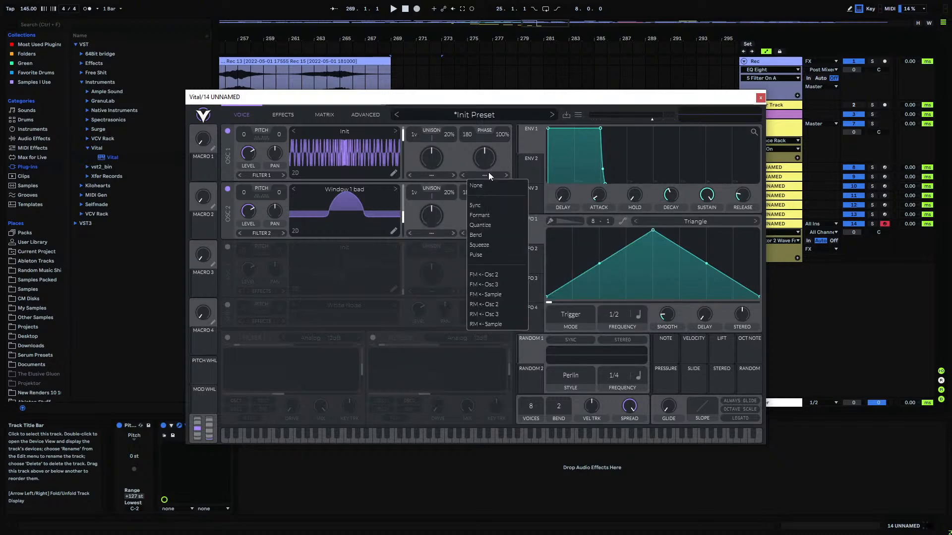
pyautogui.click(504, 305)
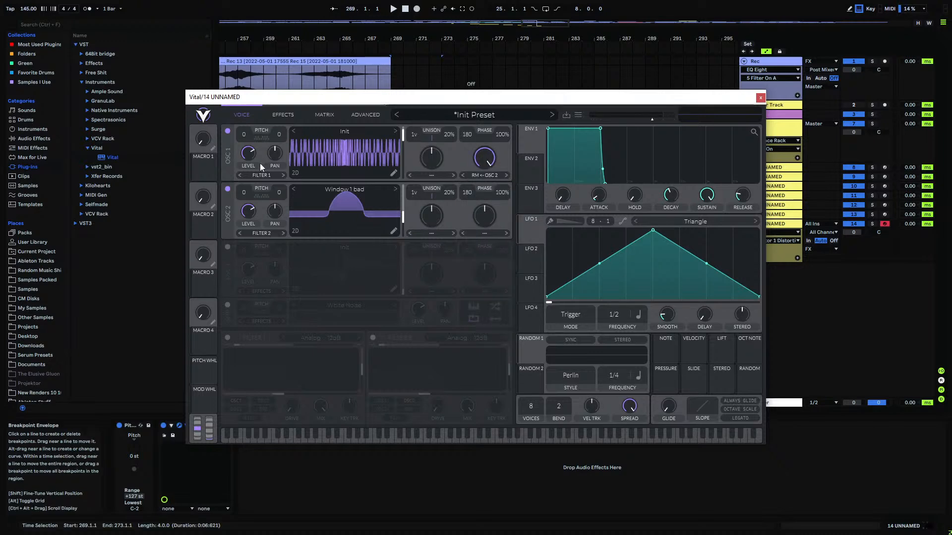
pyautogui.moveTo(248, 211); pyautogui.dragTo(248, 231)
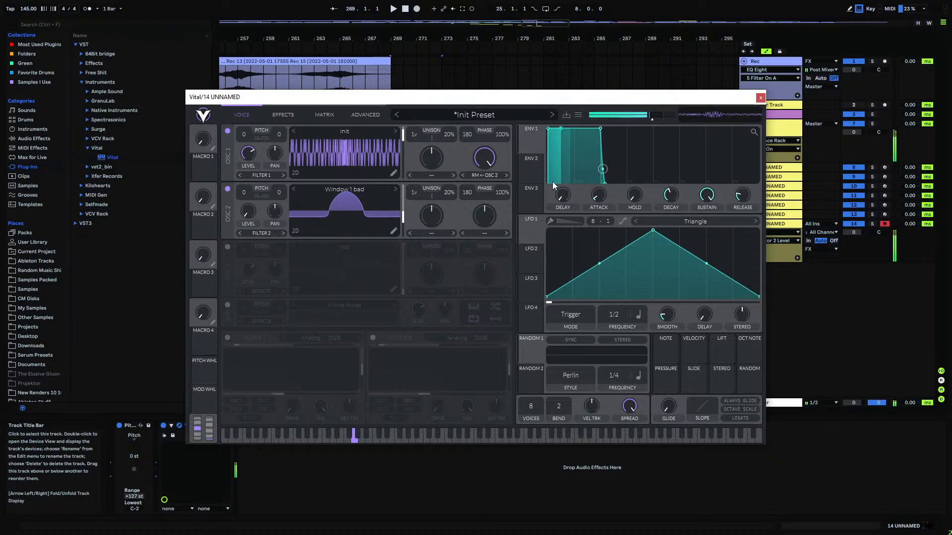
# - Set oscillator 2's wavetable frame to about 112 and lower oscillator 1's ring modulation amount to about 60%
pyautogui.moveTo(402, 216)
pyautogui.mouseDown()
pyautogui.moveTo(399, 242)
pyautogui.moveTo(418, 171)
pyautogui.moveTo(403, 241)
pyautogui.moveTo(411, 216)
pyautogui.mouseUp()
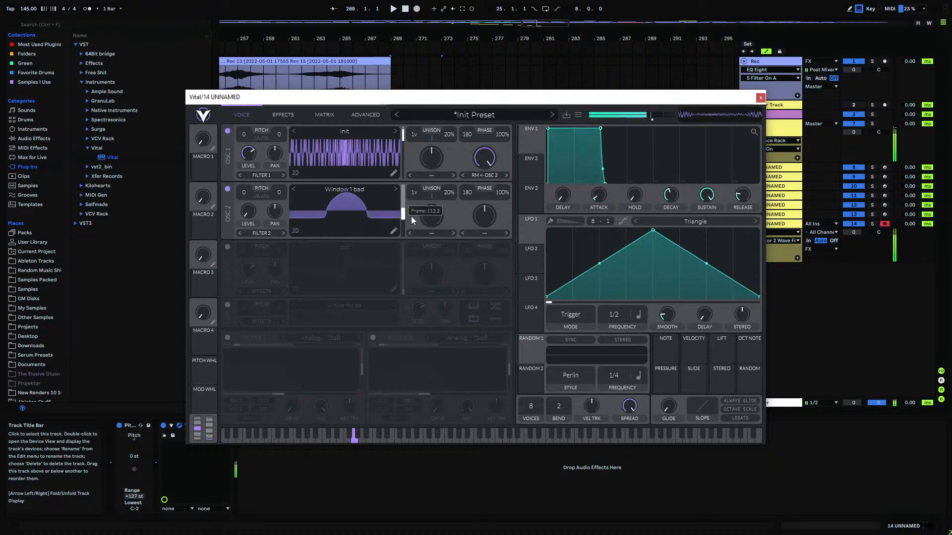
pyautogui.moveTo(481, 161); pyautogui.dragTo(474, 189)
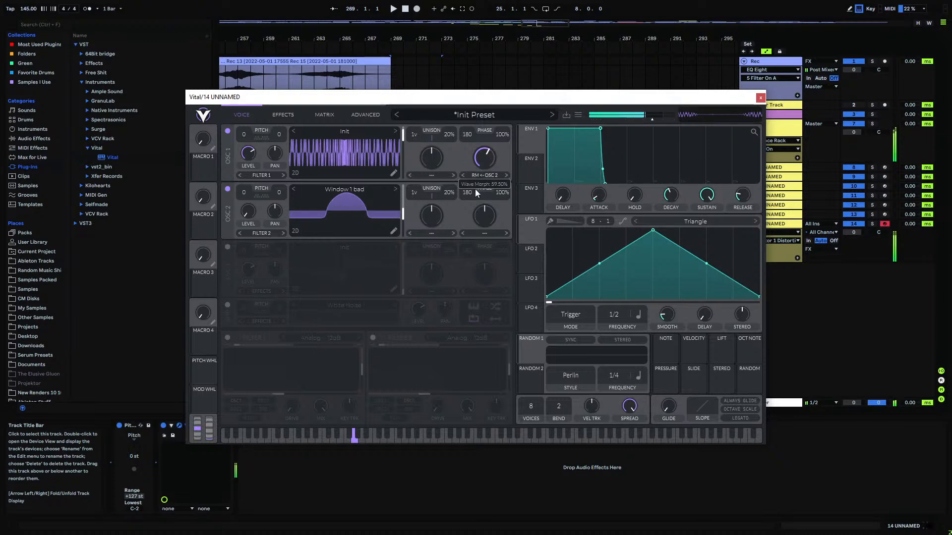
# - Lower oscillator 2's wavetable frame to about 76, then map Macro 1 to that frame and to oscillator 1's ring modulation amount
pyautogui.moveTo(403, 216); pyautogui.dragTo(407, 221)
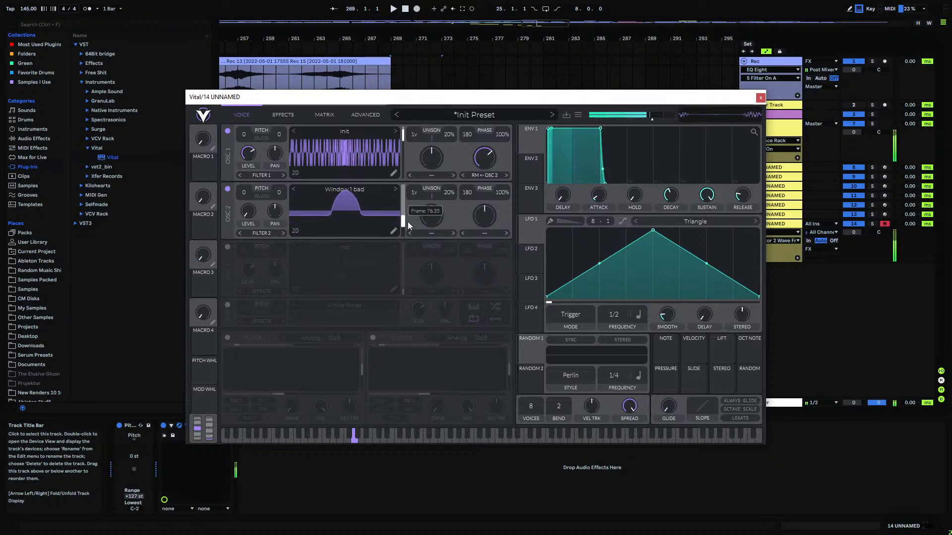
pyautogui.moveTo(202, 170); pyautogui.dragTo(405, 219)
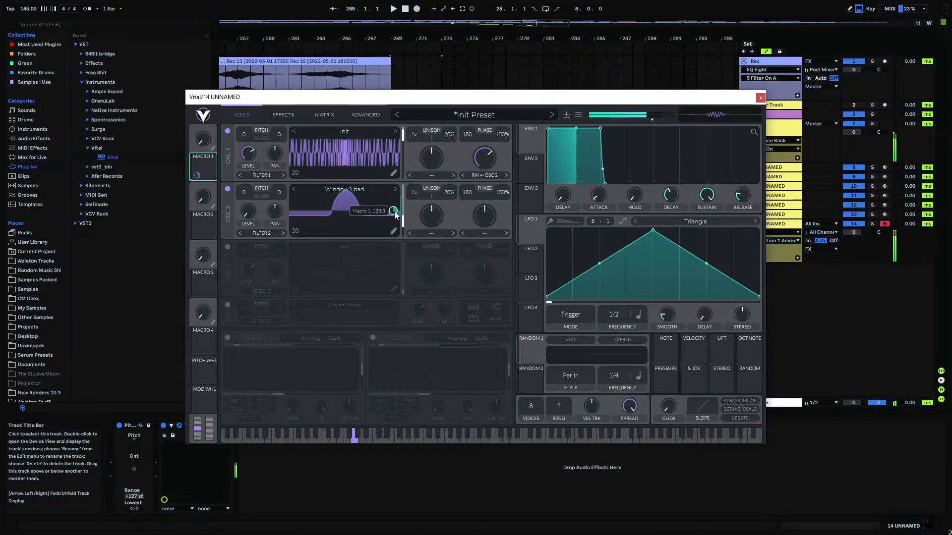
pyautogui.moveTo(203, 168); pyautogui.dragTo(486, 157)
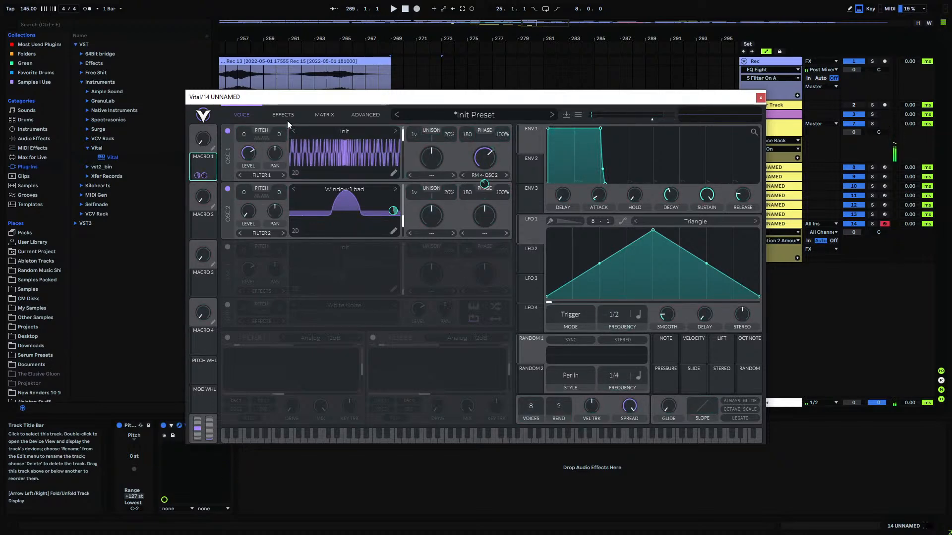
pyautogui.moveTo(203, 139); pyautogui.dragTo(242, 40)
pyautogui.moveTo(485, 182); pyautogui.dragTo(485, 184)
pyautogui.moveTo(204, 138); pyautogui.dragTo(224, 272)
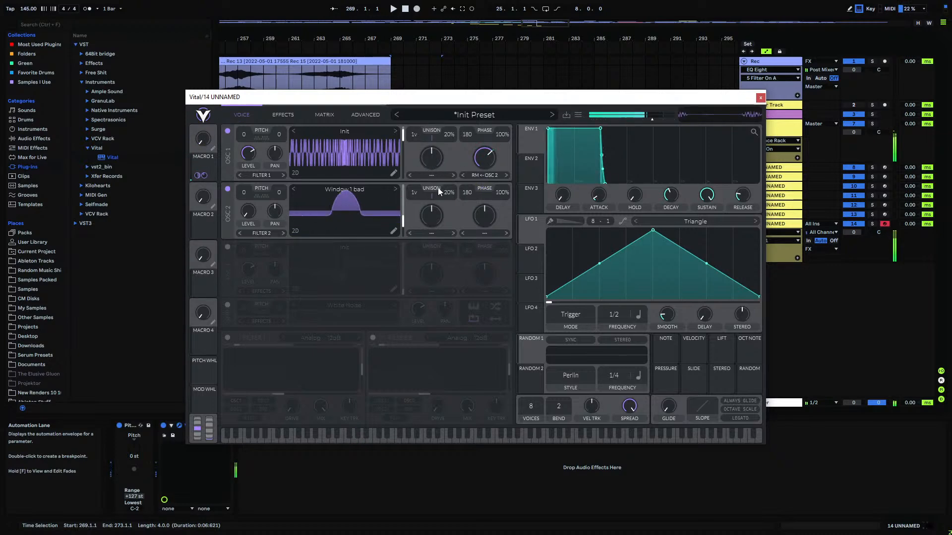
# - Set the phase randomization of oscillators 1 and 2 to 0% and audition the sound by sweeping Macro 1
pyautogui.moveTo(501, 134); pyautogui.dragTo(497, 193)
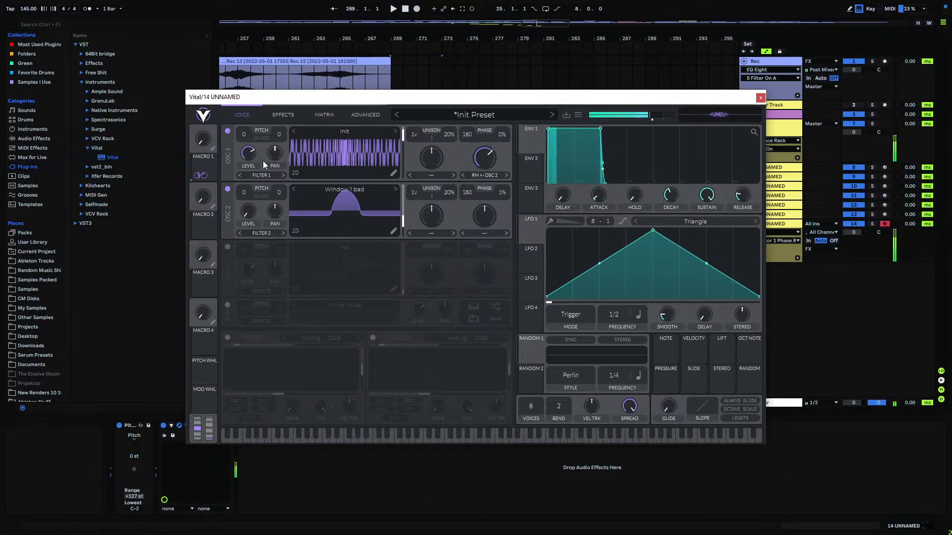
pyautogui.moveTo(204, 138); pyautogui.dragTo(227, 262)
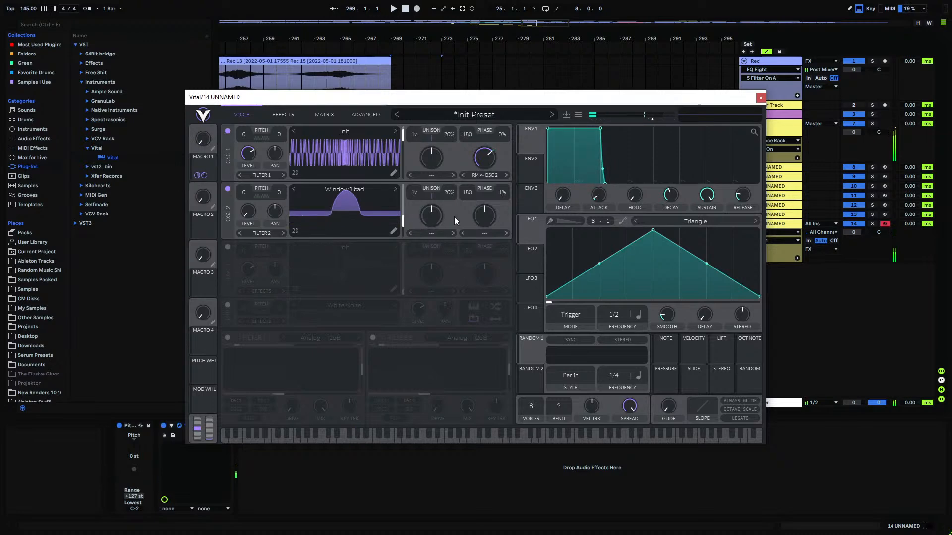
pyautogui.moveTo(498, 199); pyautogui.dragTo(496, 233)
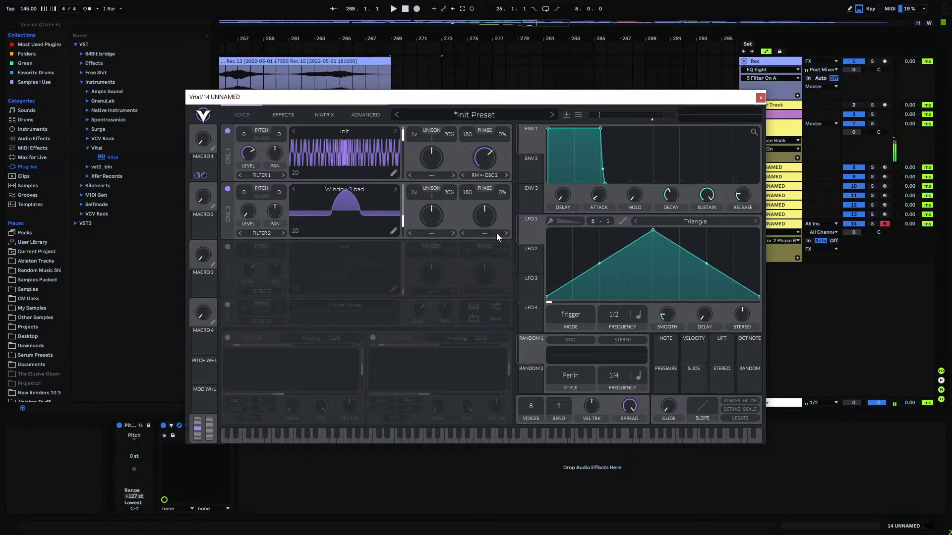
pyautogui.moveTo(202, 140); pyautogui.dragTo(236, 54)
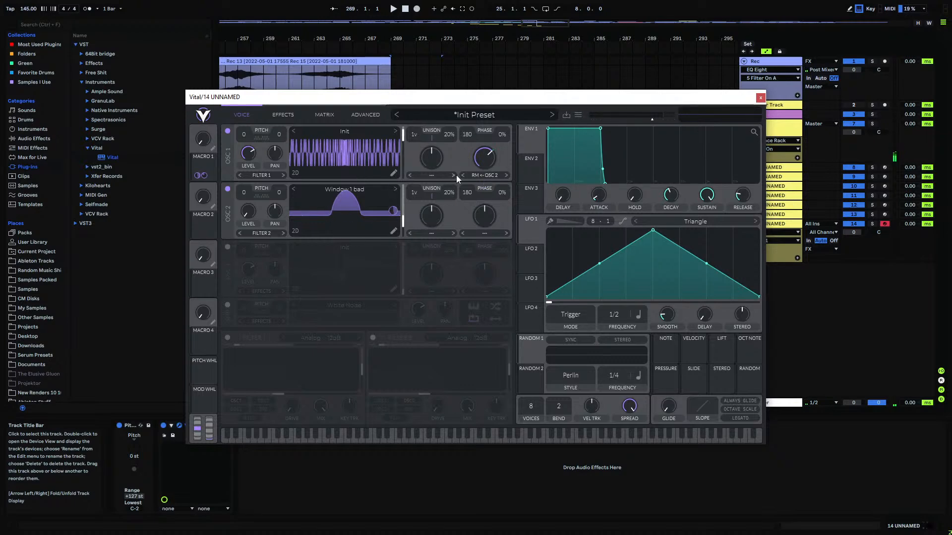
# - Set oscillator 1's phase to 0 and oscillator 2's phase to 92, sweeping Macro 1 to compare phase offsets
pyautogui.moveTo(463, 140); pyautogui.dragTo(454, 183)
pyautogui.moveTo(203, 141); pyautogui.dragTo(381, 186)
pyautogui.click(465, 133)
pyautogui.moveTo(463, 198); pyautogui.dragTo(465, 236)
pyautogui.moveTo(476, 191); pyautogui.dragTo(478, 189)
pyautogui.moveTo(205, 149); pyautogui.dragTo(216, 185)
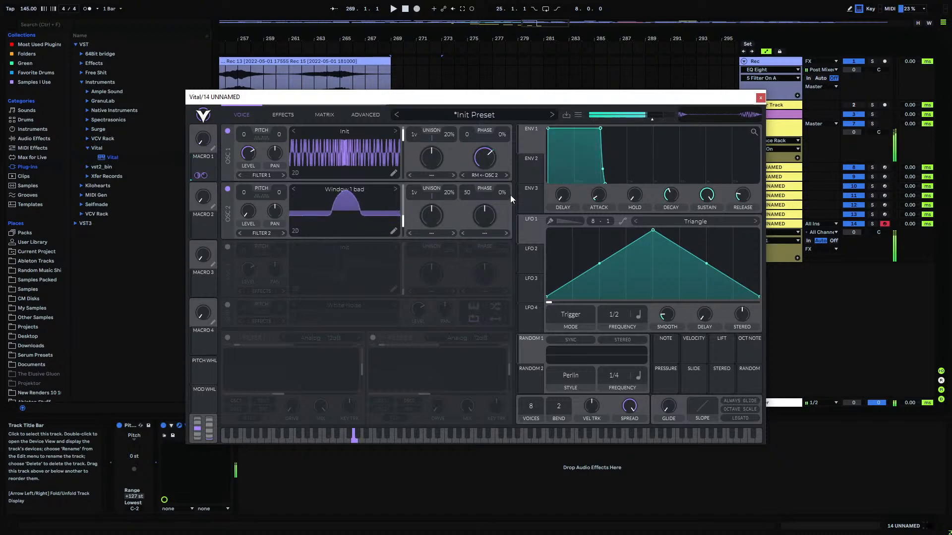
pyautogui.moveTo(468, 194); pyautogui.dragTo(474, 195)
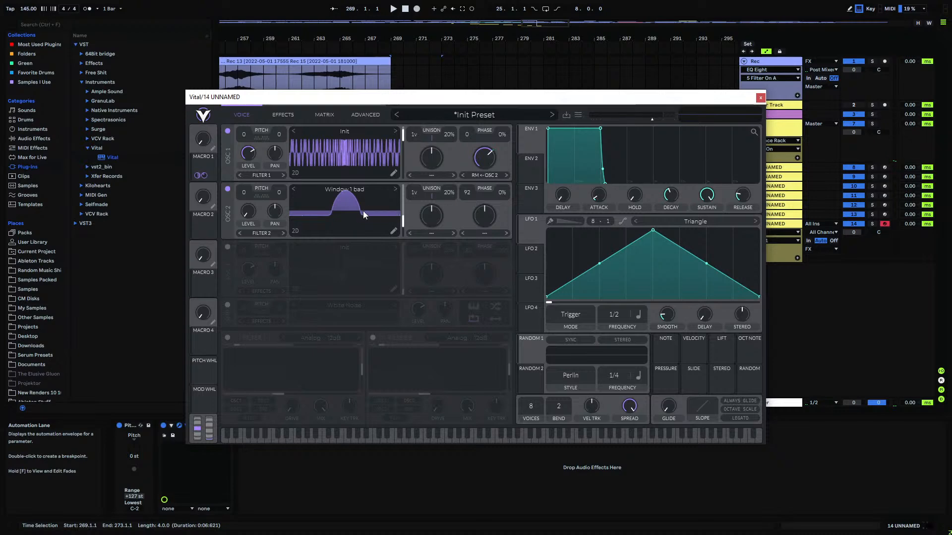
# - Automate Macro 1 on track 14 with a curved rise from zero at bar 269 to maximum at bar 273
pyautogui.click(760, 98)
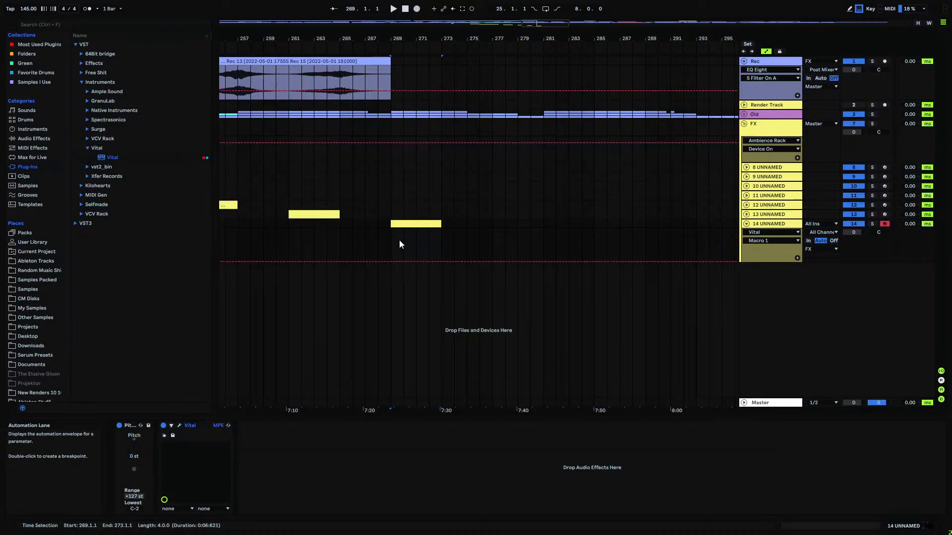
pyautogui.moveTo(439, 258); pyautogui.dragTo(419, 249)
# - Add a G0 note spanning all four bars of track 14's MIDI clip and play it back
pyautogui.doubleClick(414, 223)
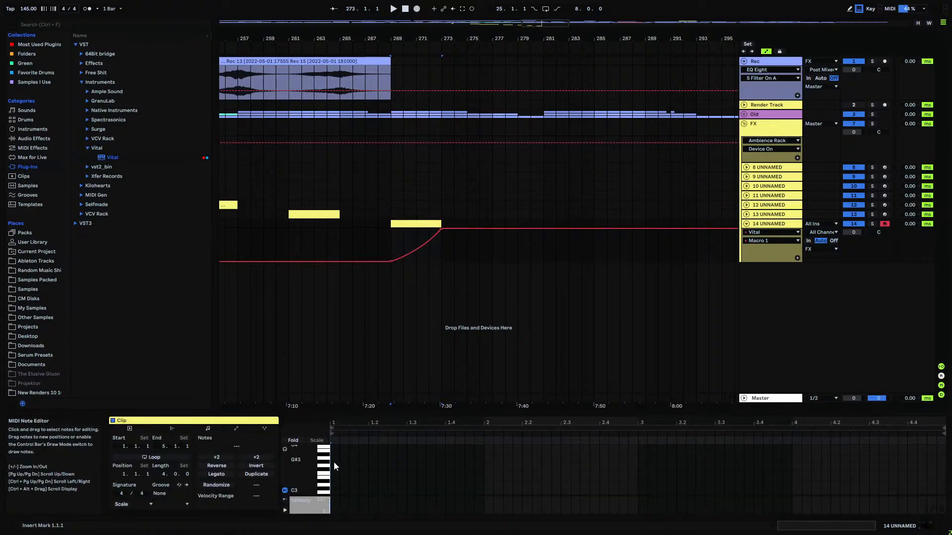
pyautogui.doubleClick(335, 467)
pyautogui.moveTo(338, 466); pyautogui.dragTo(943, 444)
pyautogui.hotkey('shift', 'Down')
pyautogui.hotkey('shift', 'Down')
pyautogui.hotkey('shift', 'Down')
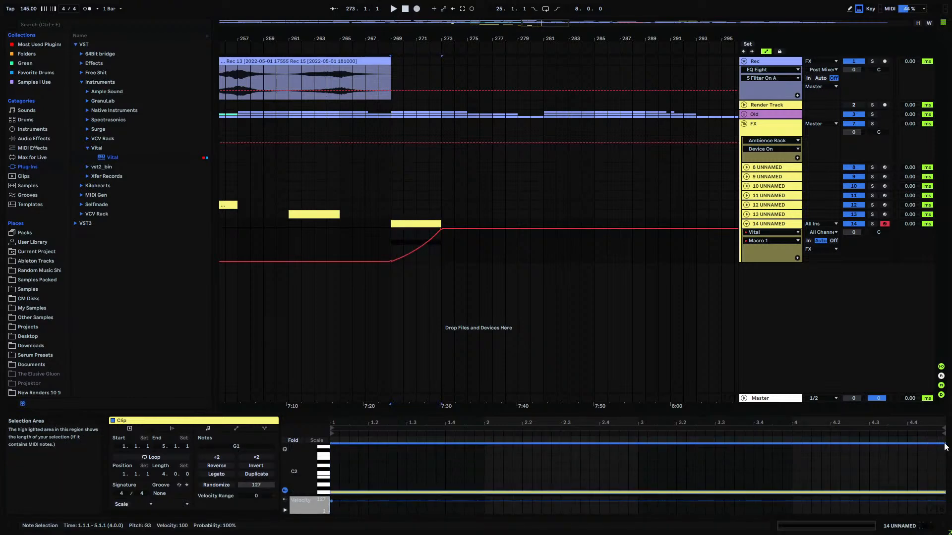
pyautogui.press('space')
# - Enable Vital's Distortion effect on track 14 and raise its Soft Clip drive to about 11.1 dB
pyautogui.doubleClick(777, 224)
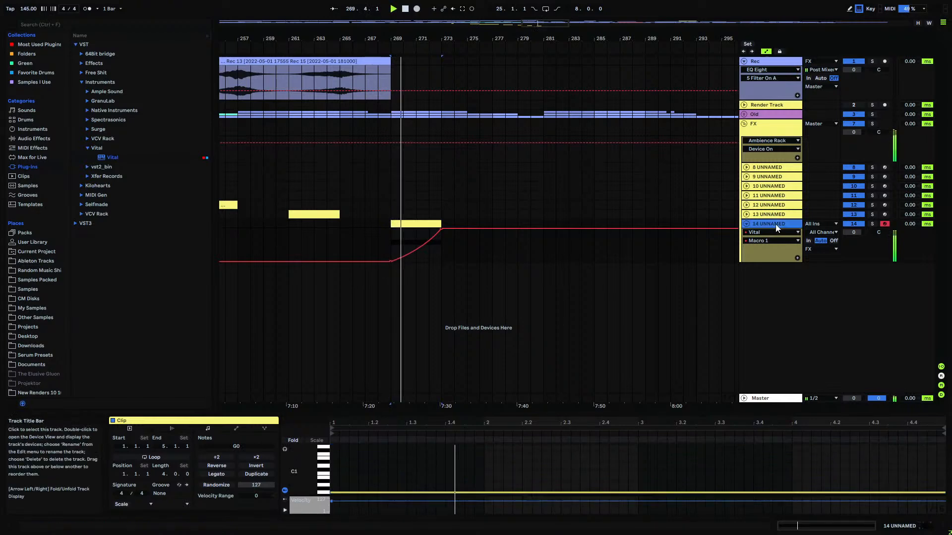
pyautogui.click(180, 427)
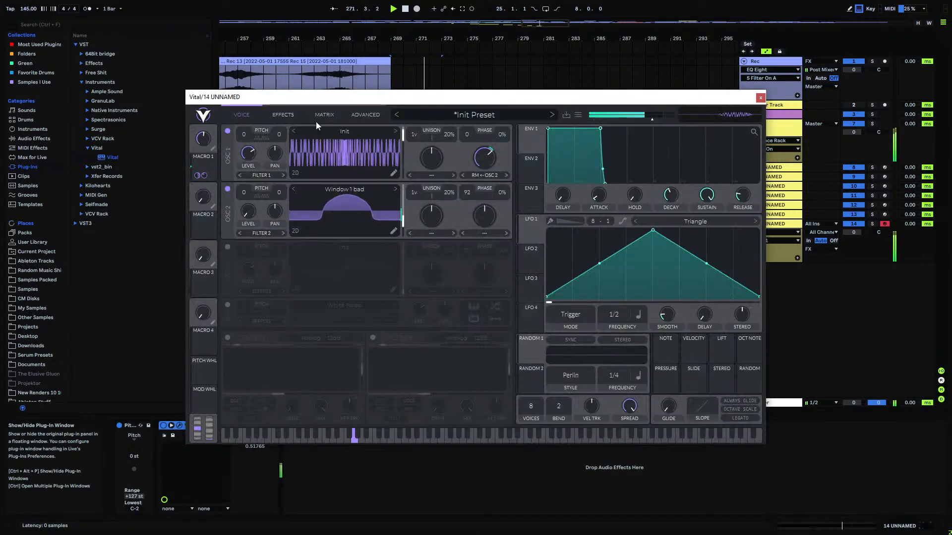
pyautogui.click(292, 117)
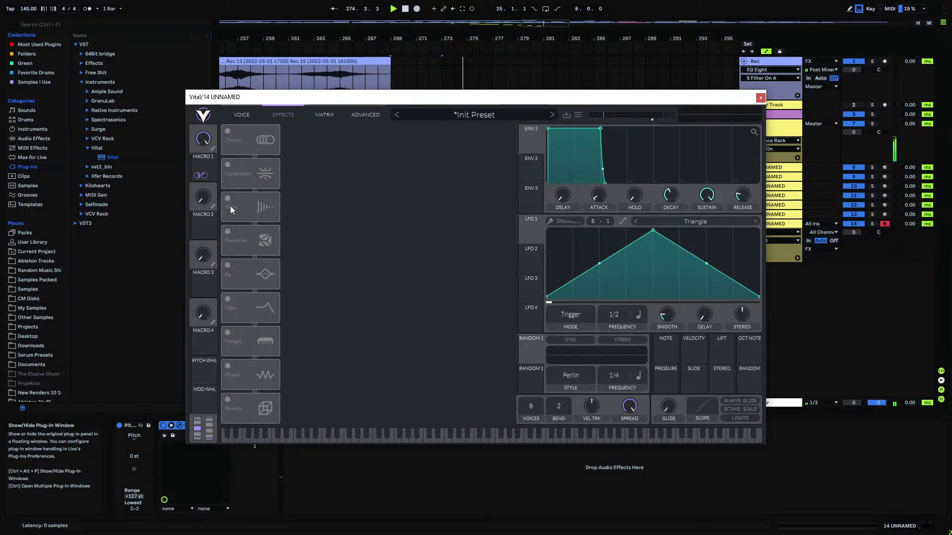
pyautogui.click(229, 231)
pyautogui.moveTo(432, 133); pyautogui.dragTo(443, 126)
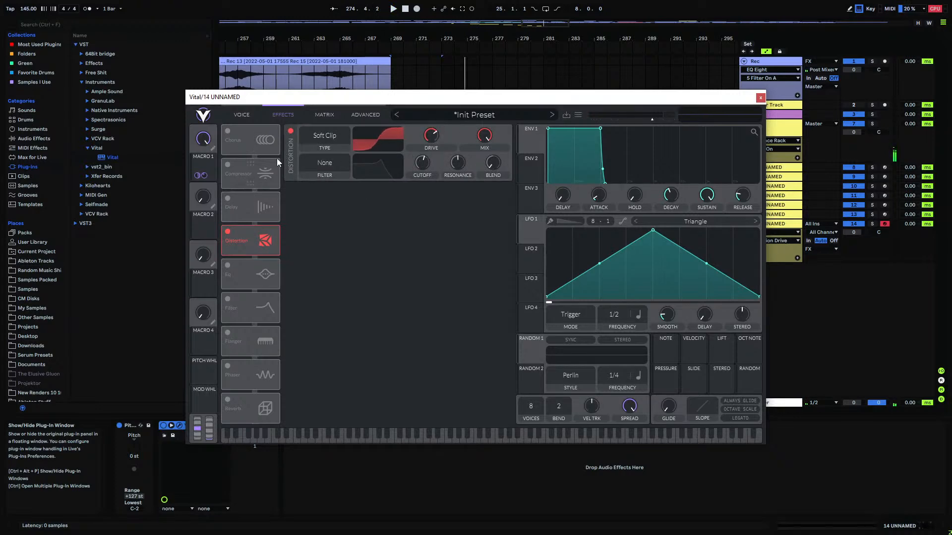
# - Automate Distortion Drive to rise from about -11.3 dB at bar 269 to 11.1 dB at bar 273, and audition it
pyautogui.click(760, 97)
pyautogui.click(441, 238)
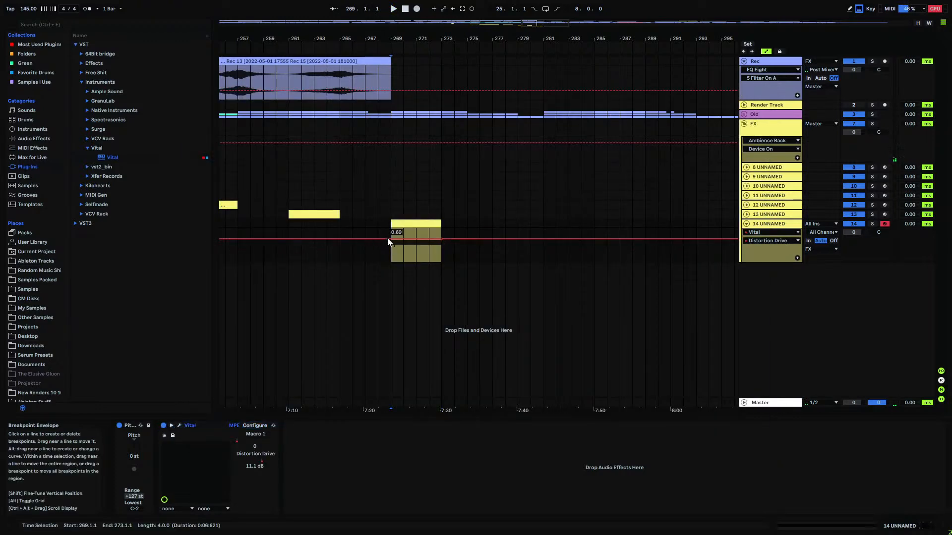
pyautogui.moveTo(388, 238); pyautogui.dragTo(388, 251)
pyautogui.press('space')
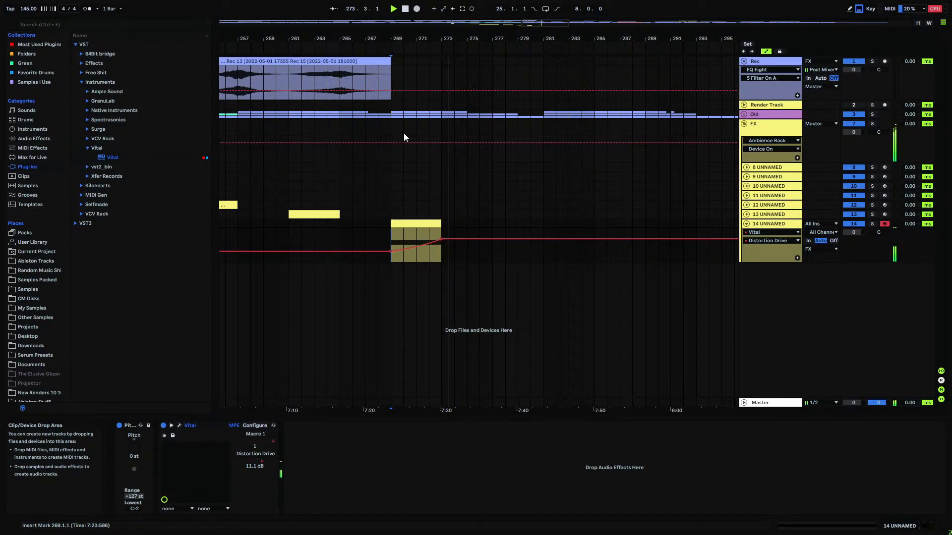
pyautogui.click(392, 62)
pyautogui.press('space')
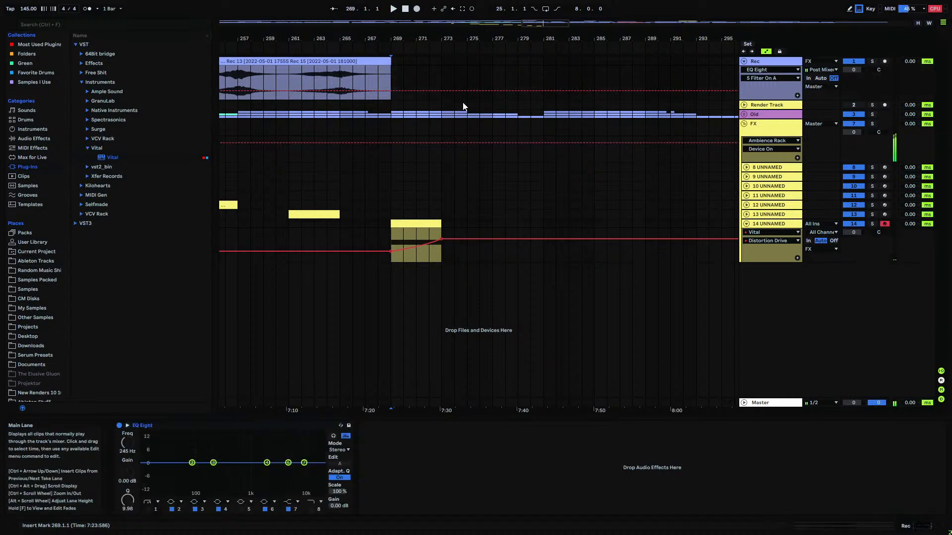
# - Enable Vital's Chorus effect on track 14, shorten its delay times, and lower its depth to about 22%
pyautogui.click(768, 224)
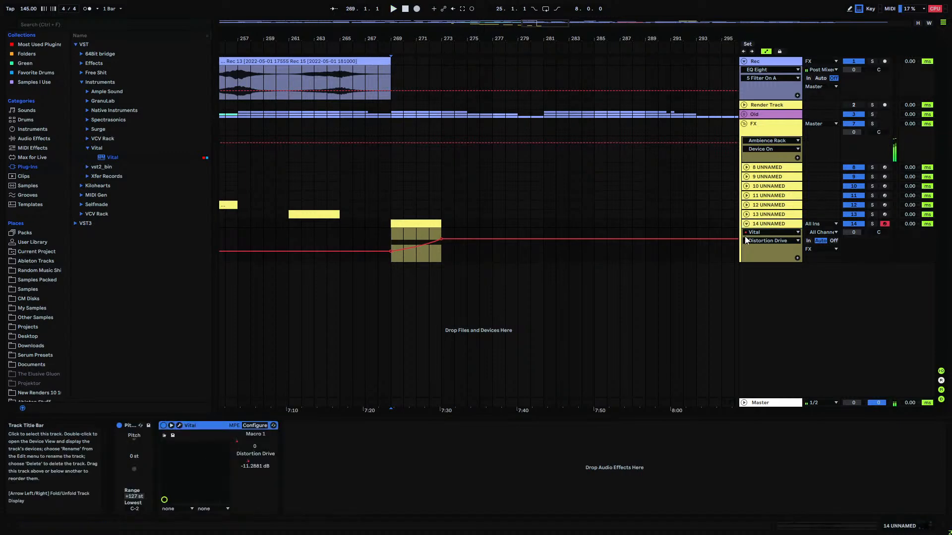
pyautogui.click(179, 425)
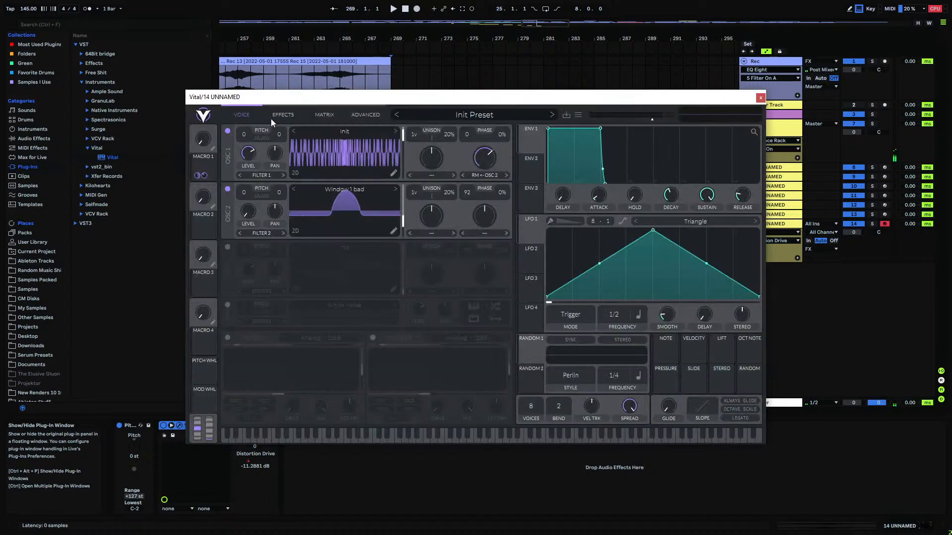
pyautogui.click(275, 115)
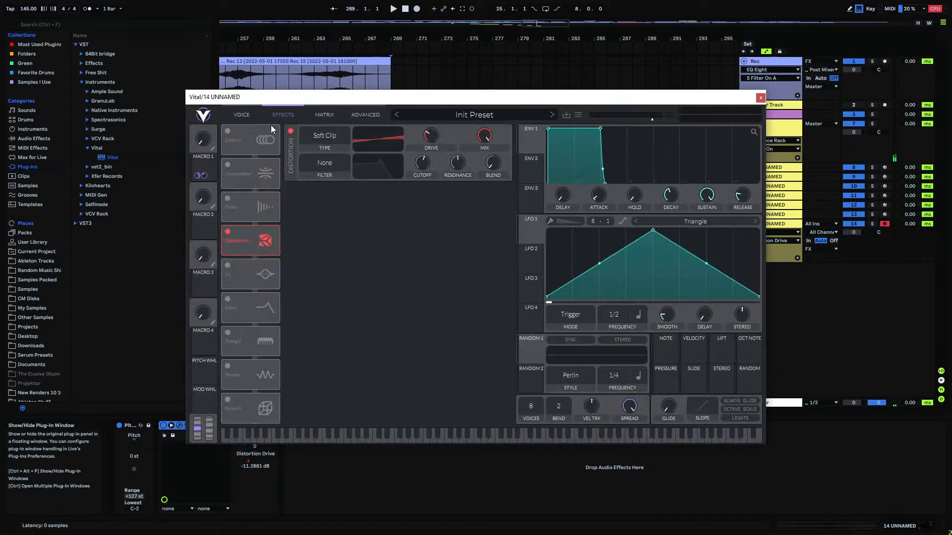
pyautogui.click(228, 132)
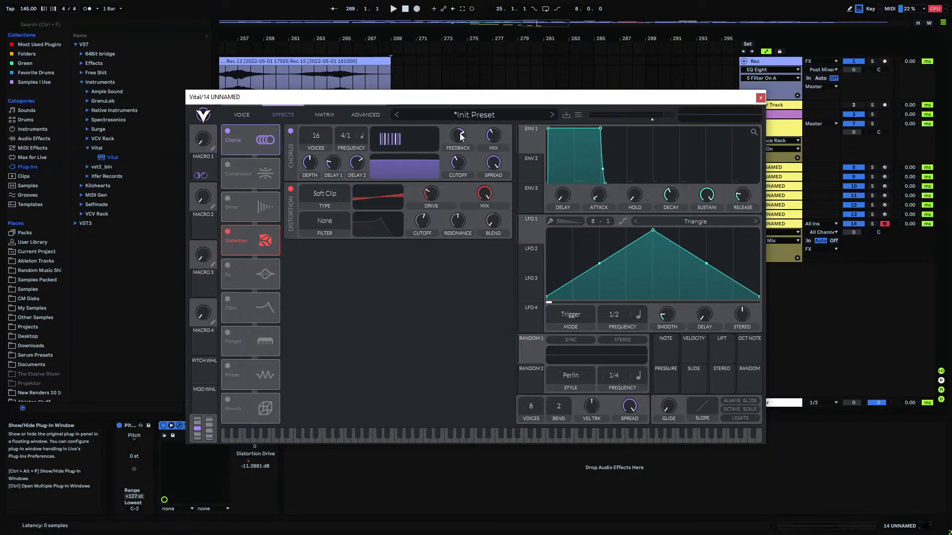
pyautogui.click(359, 163)
pyautogui.click(309, 164)
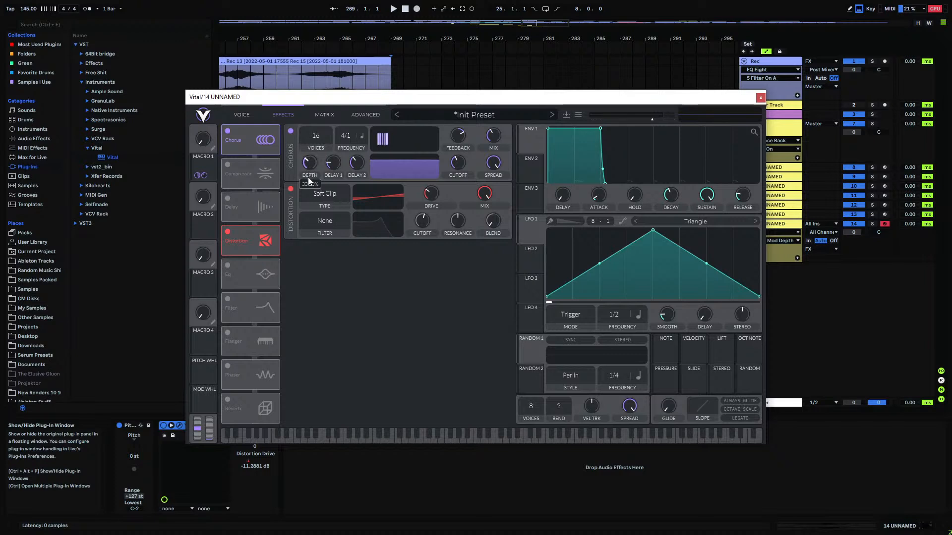
# - Adjust the chorus mix during playback and lower the chorus filter cutoff to roll off the highs
pyautogui.press('space')
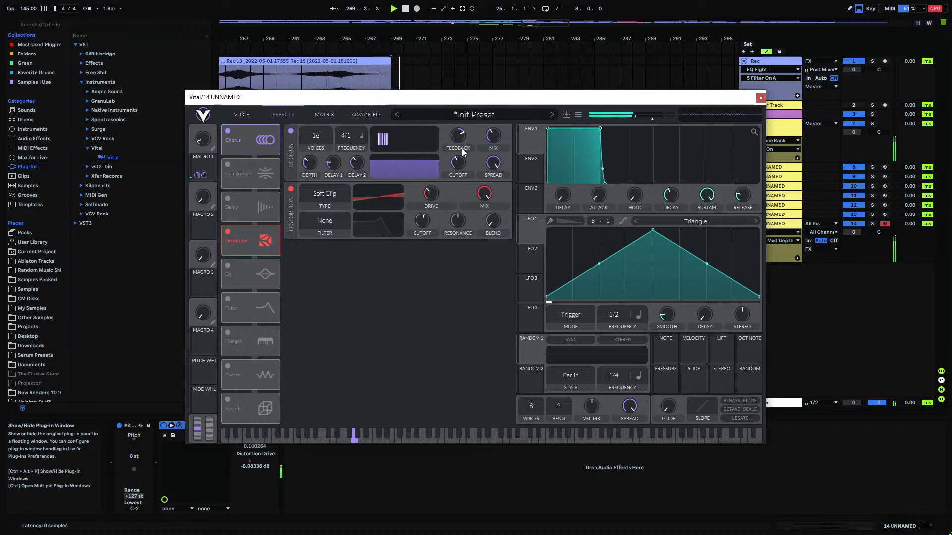
pyautogui.click(493, 141)
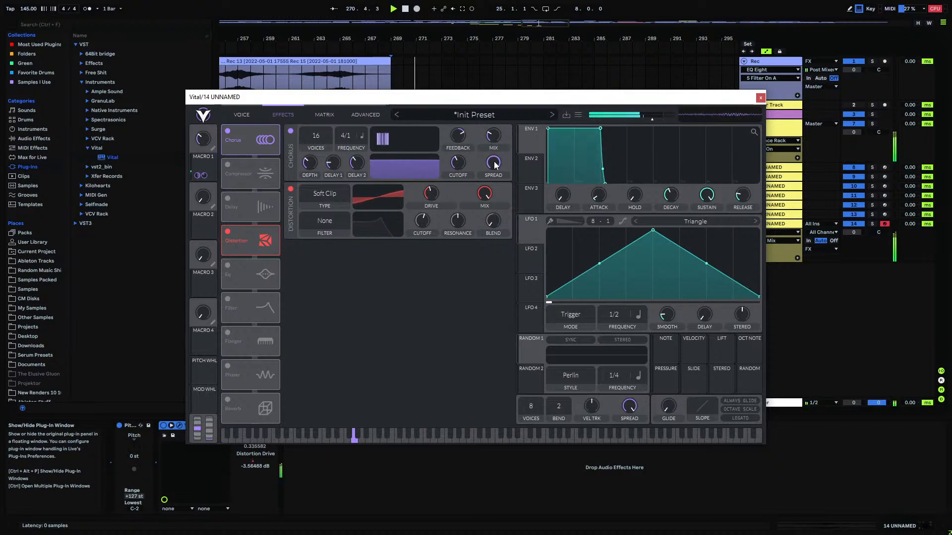
pyautogui.moveTo(459, 163); pyautogui.dragTo(457, 181)
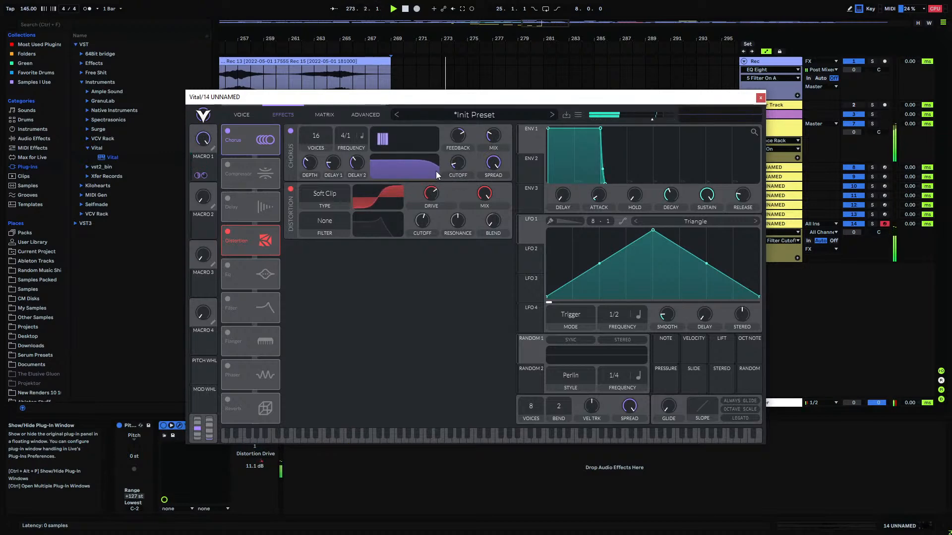
# - Arm the Rec track and record the Vital sound as audio from bar 269 to bar 277
pyautogui.click(760, 98)
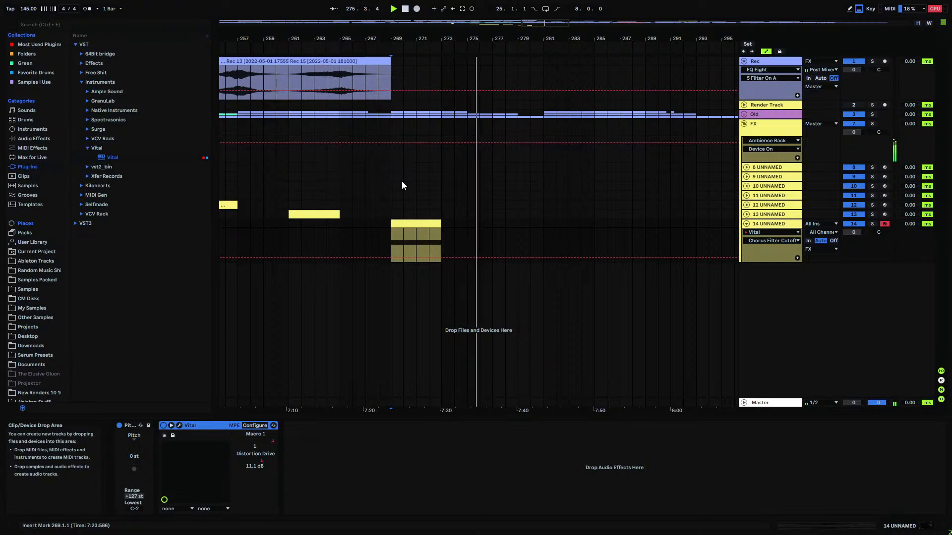
pyautogui.click(396, 61)
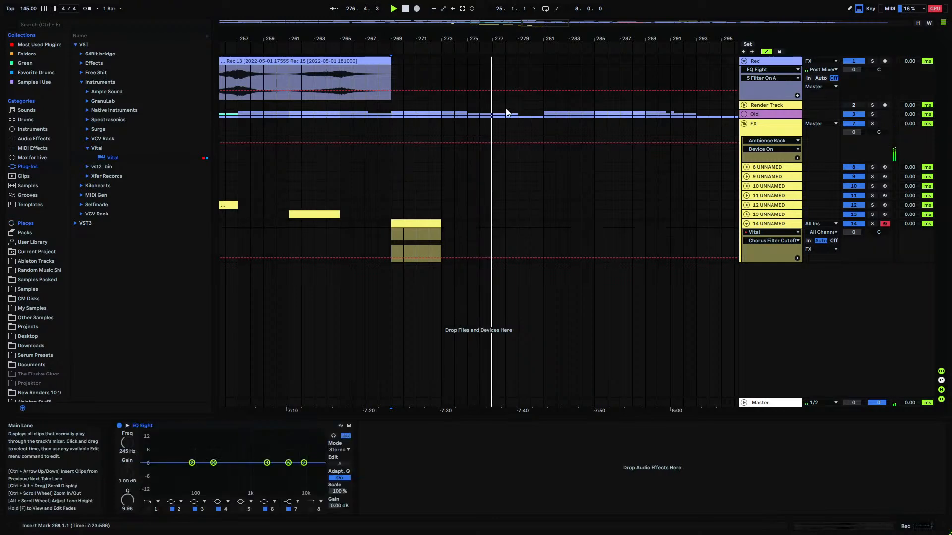
pyautogui.press('space')
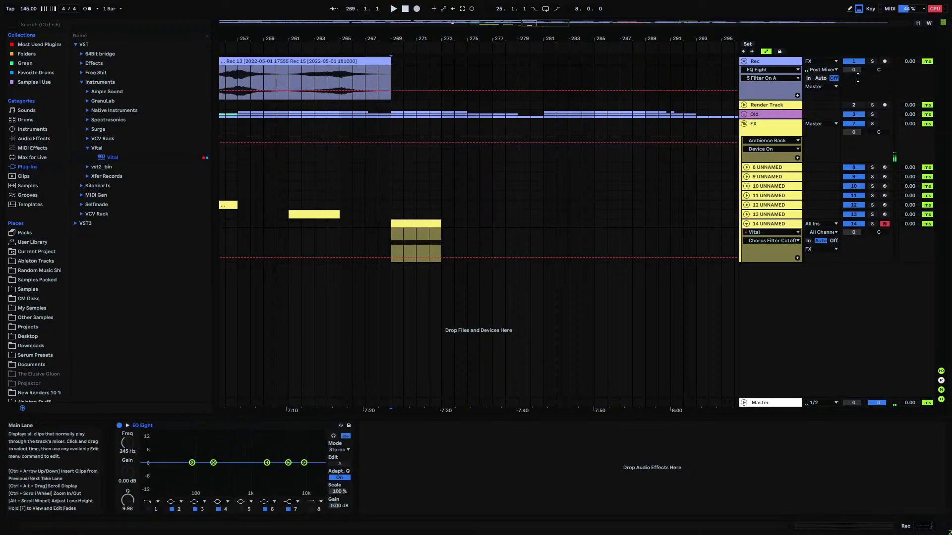
pyautogui.click(885, 61)
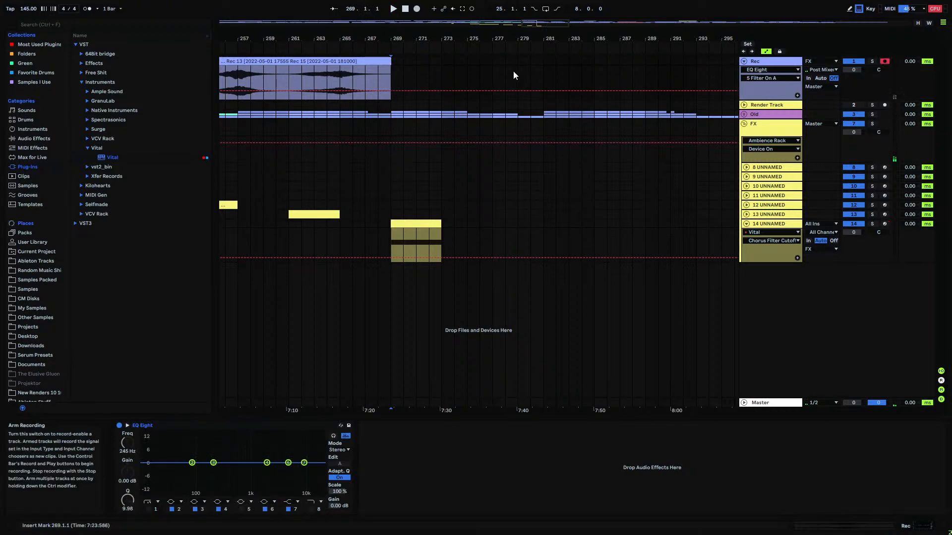
pyautogui.click(416, 9)
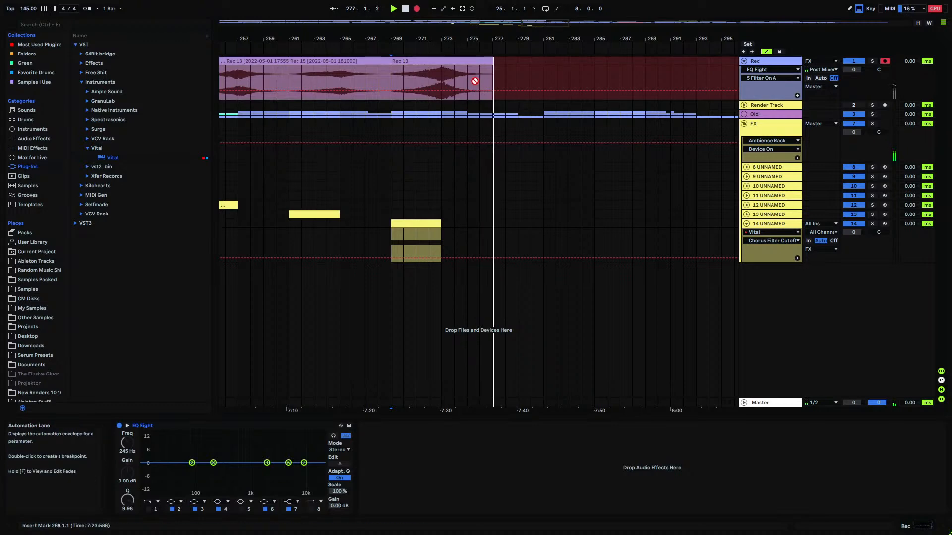
pyautogui.press('space')
# - Add a fade-out to the new recording from about bar 273 to its end at bar 277
pyautogui.click(490, 80)
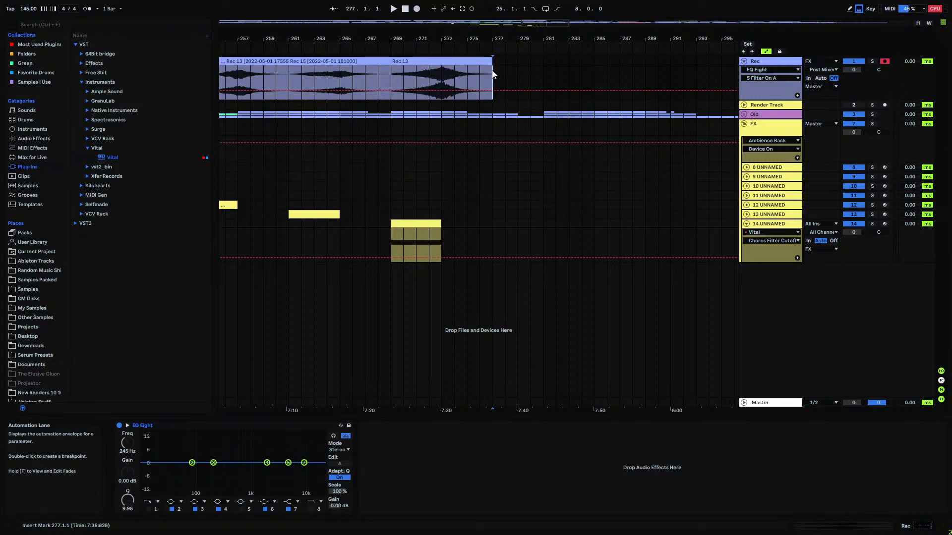
pyautogui.press('f')
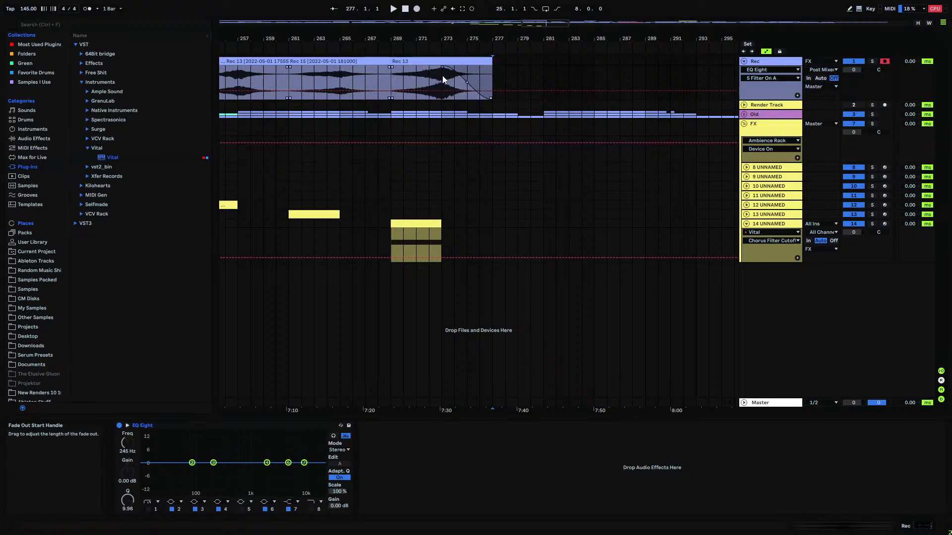
# - Consolidate the new recording between bars 269 and 277 on the Rec track and reset its clip gain to 0 dB
pyautogui.click(454, 63)
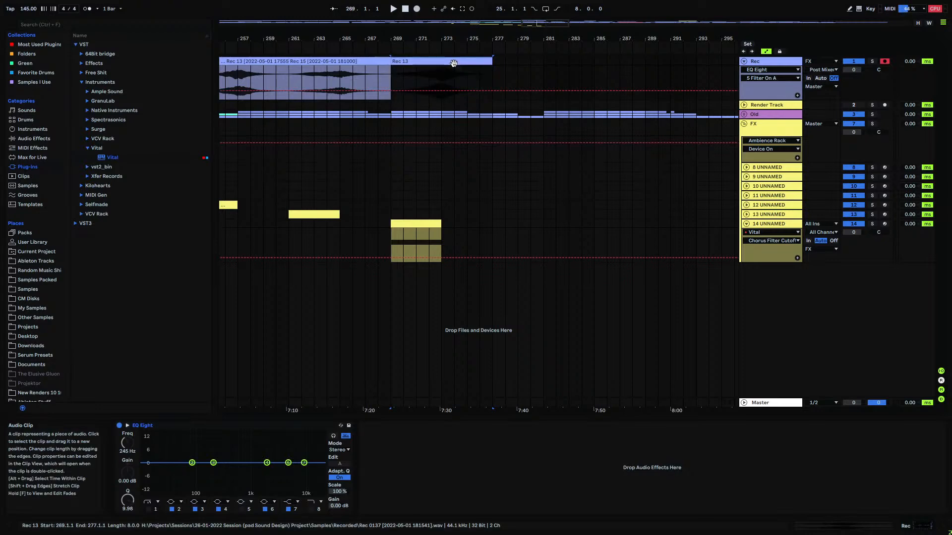
pyautogui.hotkey('ctrl', 'j')
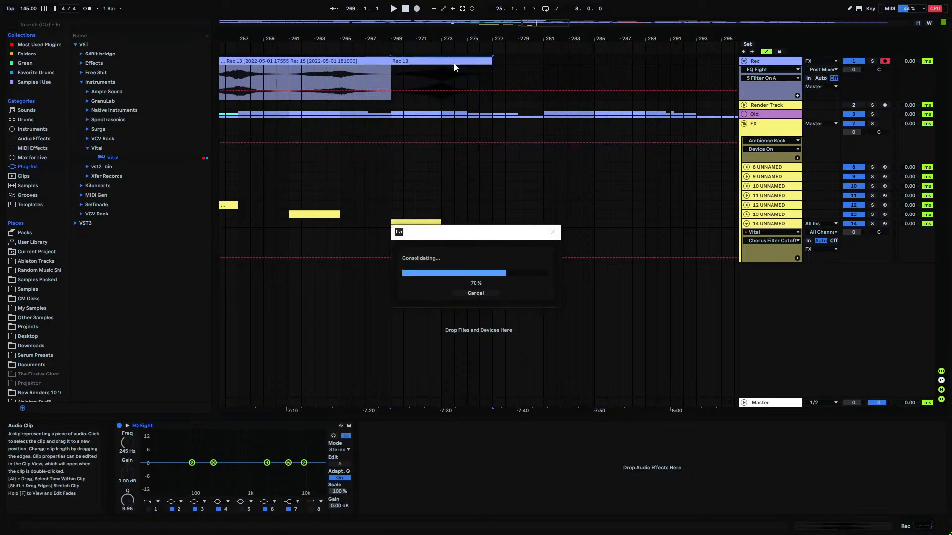
pyautogui.doubleClick(447, 62)
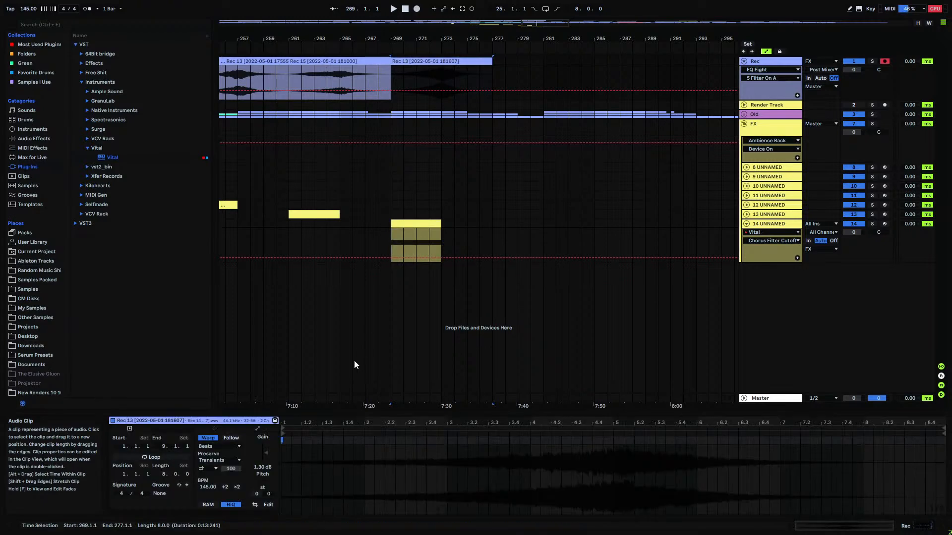
pyautogui.press('Delete')
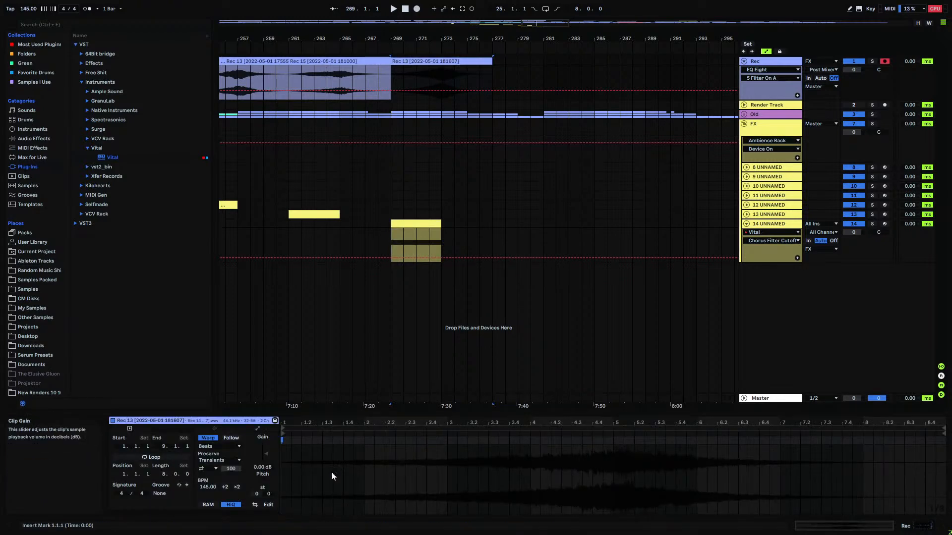
# - Solo the Rec track and audition the consolidated clip from bar 269
pyautogui.click(504, 65)
pyautogui.click(388, 70)
pyautogui.click(872, 62)
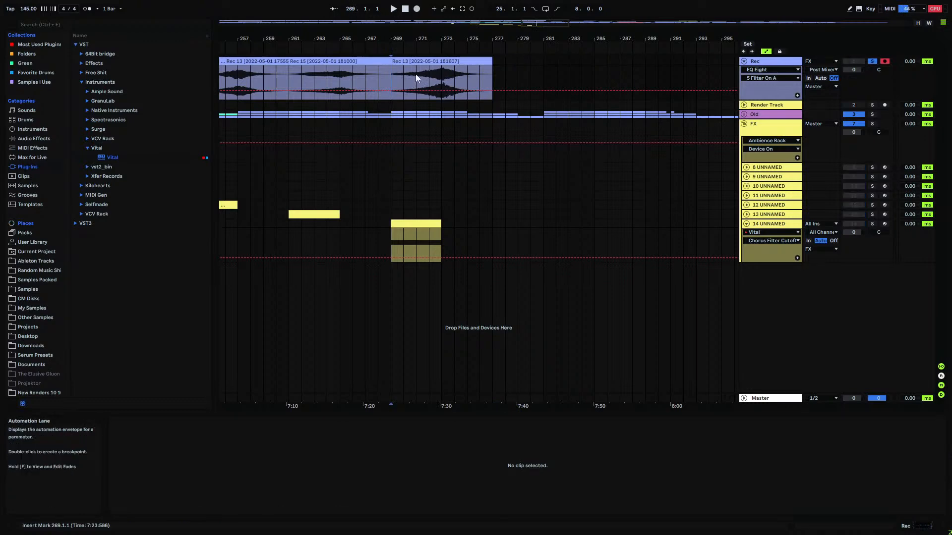
pyautogui.moveTo(393, 38)
pyautogui.mouseDown()
pyautogui.moveTo(387, 97)
pyautogui.moveTo(384, 20)
pyautogui.mouseUp()
pyautogui.click(374, 76)
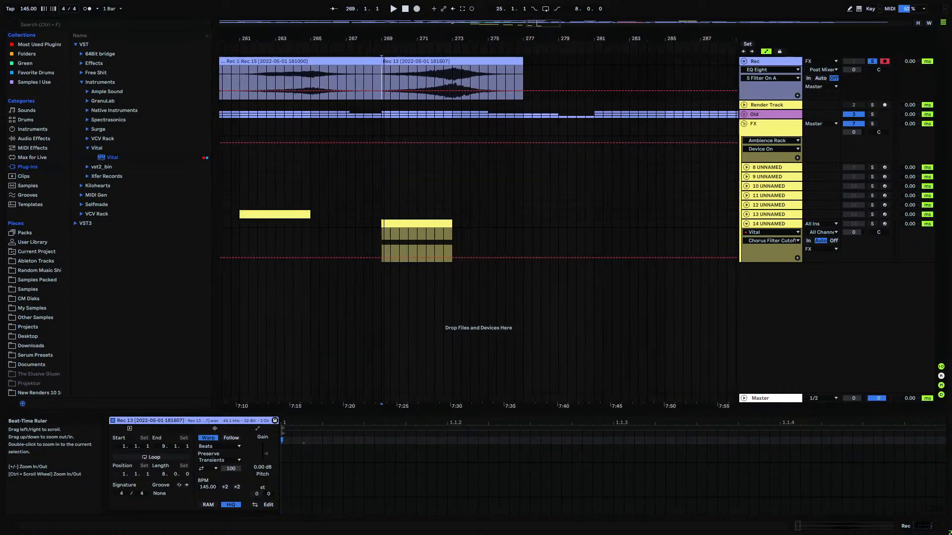
pyautogui.press('space')
pyautogui.press('space')
# - Add a very short fade-in at the start of the bar 269 clip, audition it, and consolidate the clip again
pyautogui.click(392, 62)
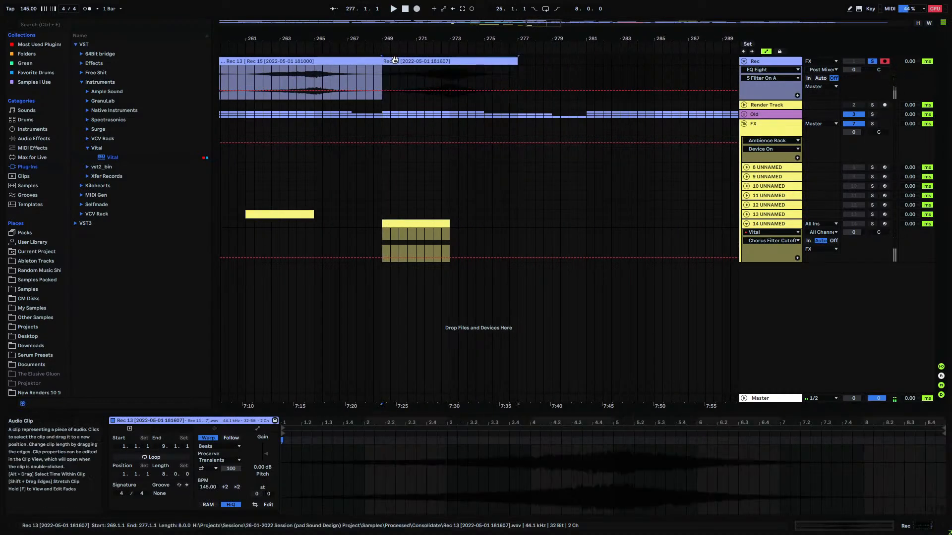
pyautogui.moveTo(385, 71)
pyautogui.mouseDown()
pyautogui.moveTo(448, 71)
pyautogui.moveTo(382, 73)
pyautogui.mouseUp()
pyautogui.moveTo(448, 66); pyautogui.dragTo(414, 69)
pyautogui.click(390, 62)
pyautogui.press('space')
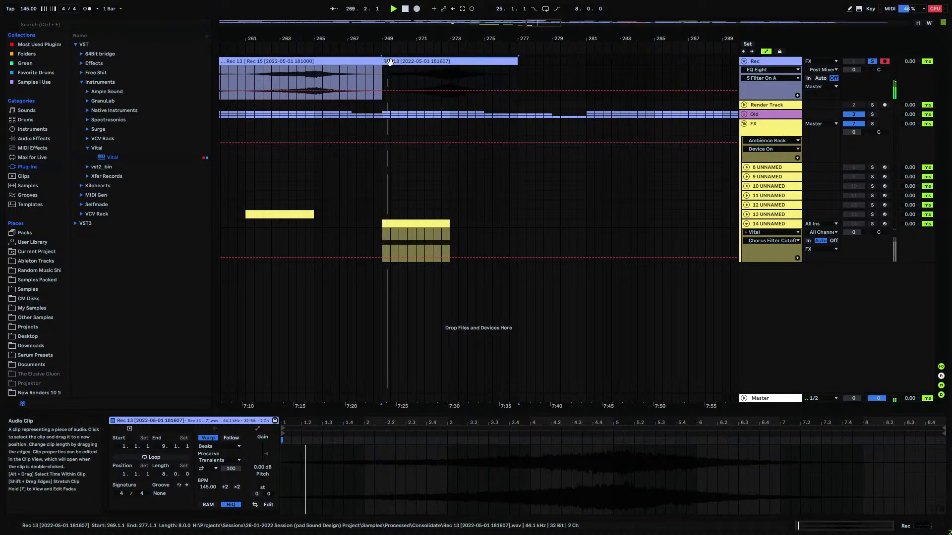
pyautogui.press('space')
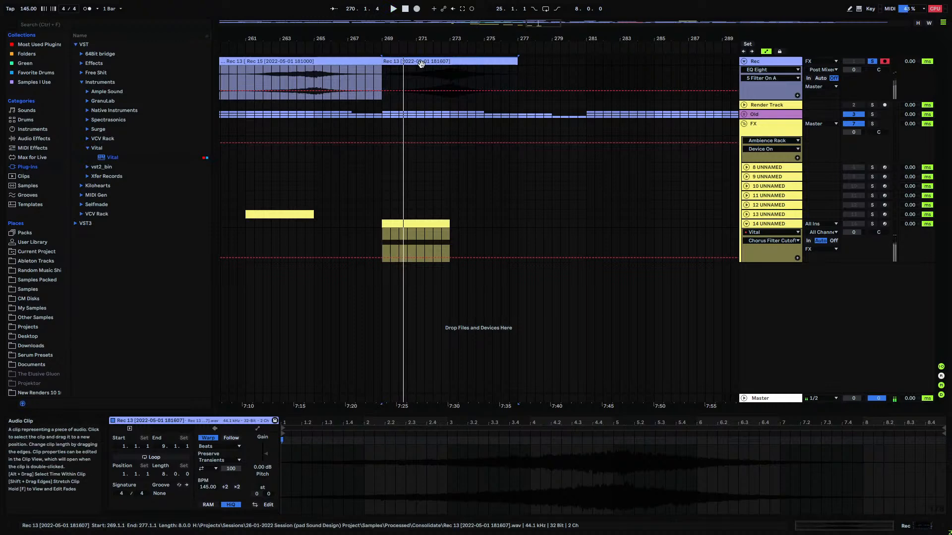
pyautogui.hotkey('ctrl', 'j')
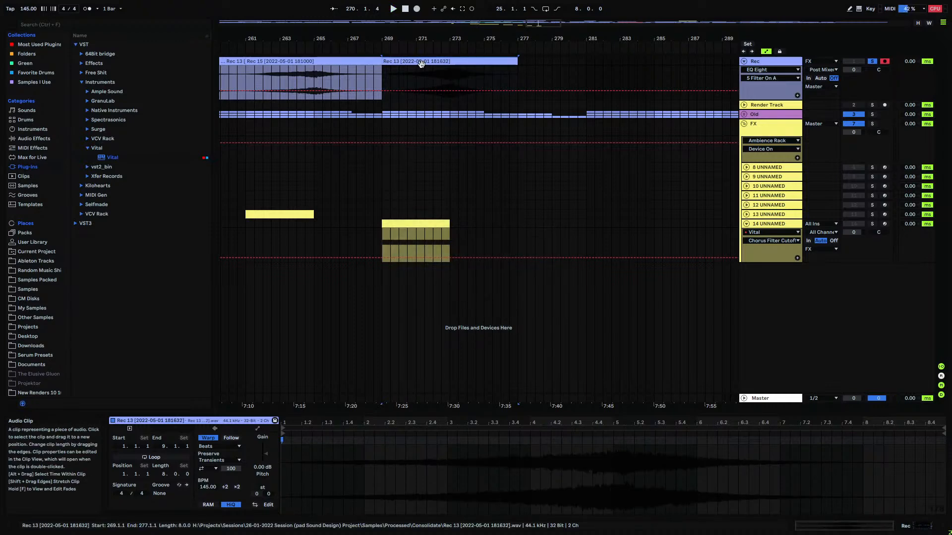
# - Save the consolidated clip from the Rec track into the G folder of Projektor Psychedelic Atmospheres in My Samples
pyautogui.click(31, 307)
pyautogui.click(83, 197)
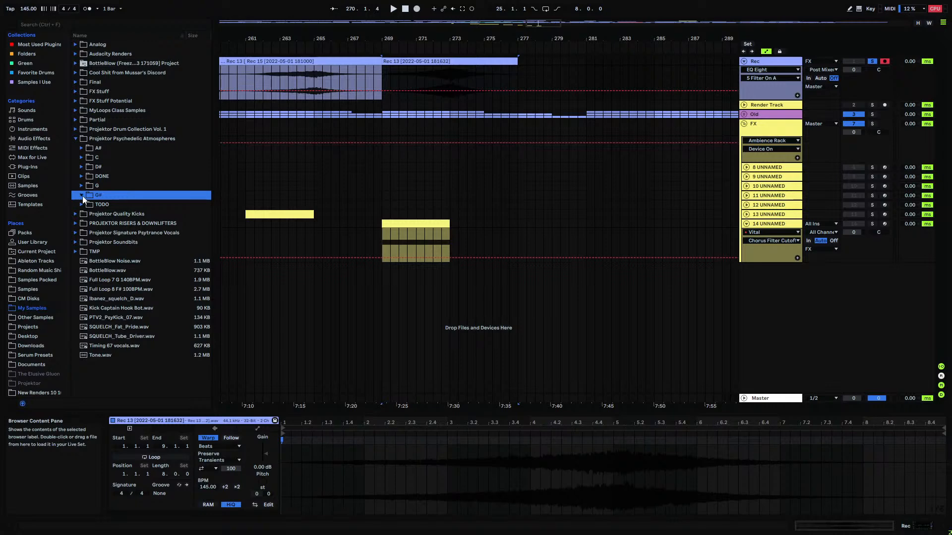
pyautogui.click(81, 186)
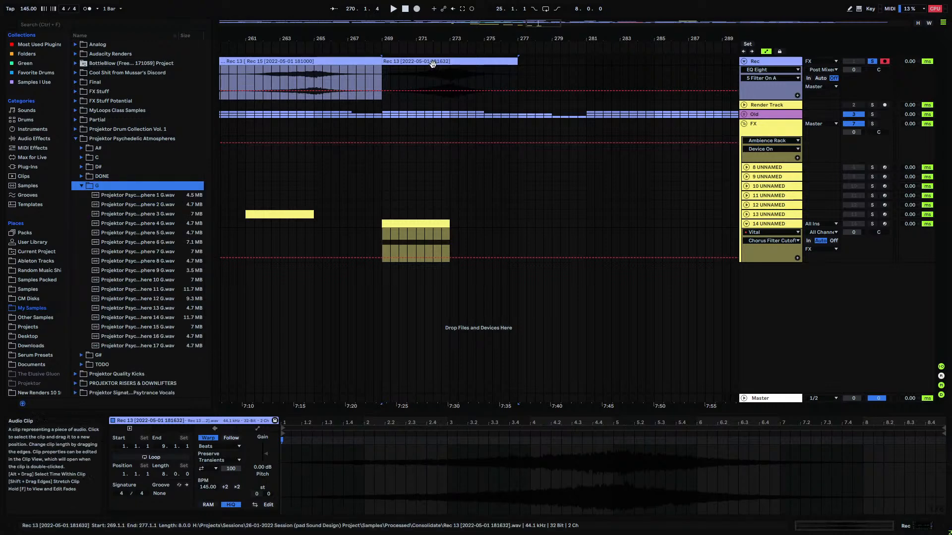
pyautogui.moveTo(95, 293); pyautogui.dragTo(97, 293)
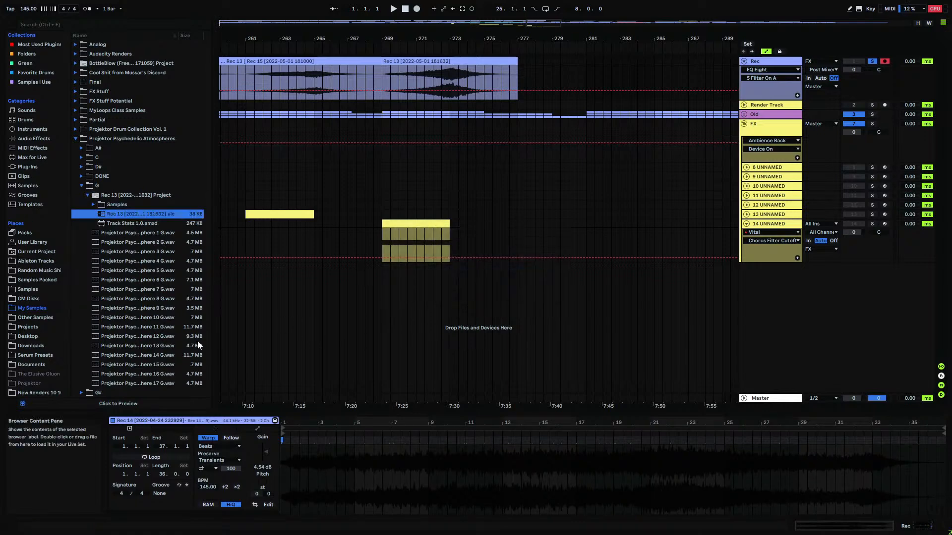
# - Rename the WAV in the saved project's Samples/Processed/Consolidate folder as Projektor Psychedelic Atmosphere 18 G
pyautogui.click(93, 204)
pyautogui.click(99, 214)
pyautogui.click(105, 224)
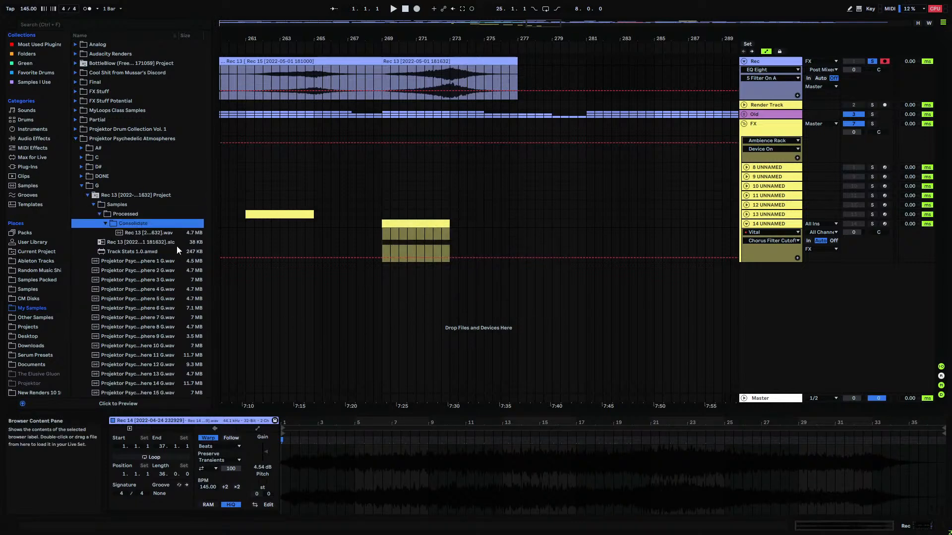
pyautogui.rightClick(148, 232)
pyautogui.click(160, 246)
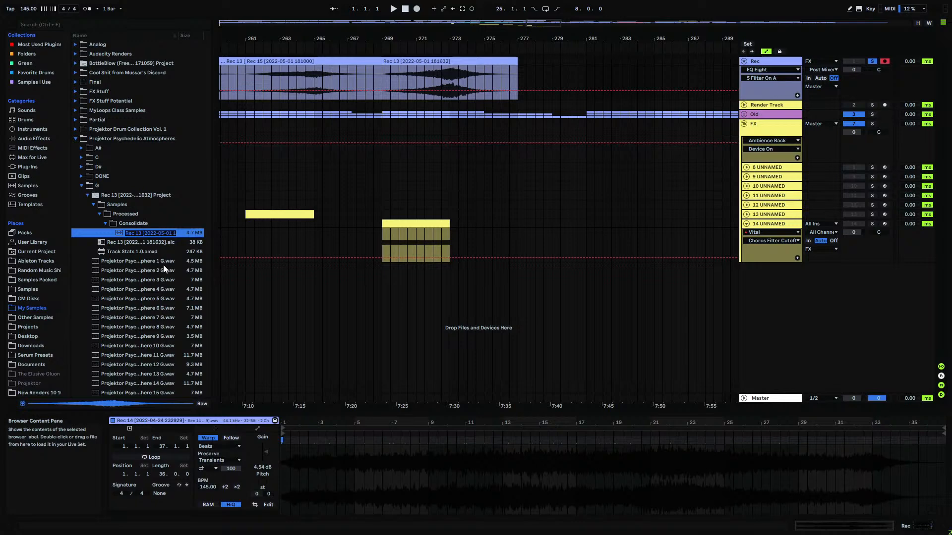
pyautogui.write('Pr')
pyautogui.write('ojektor Ps')
pyautogui.write('ychedelic Atmosphe')
pyautogui.write('re')
pyautogui.write(' 18 G')
pyautogui.click(304, 312)
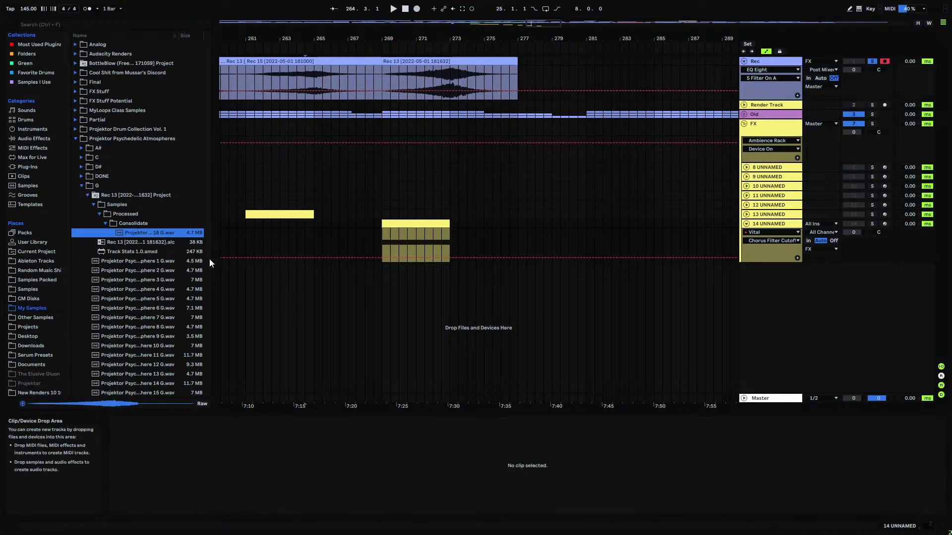
# - Move the renamed WAV directly into the G folder and delete the leftover Rec 13 project folder
pyautogui.click(140, 198)
pyautogui.press('Delete')
pyautogui.press('Return')
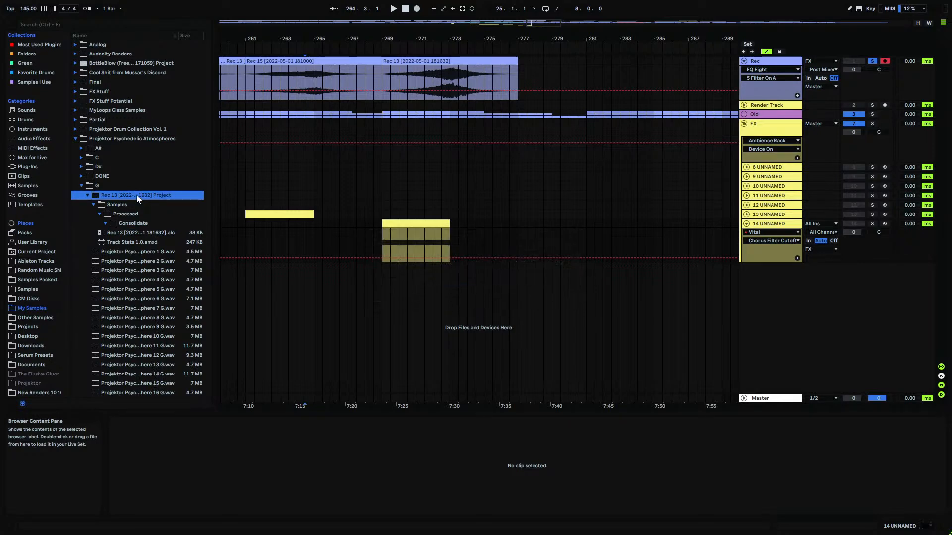
pyautogui.click(75, 138)
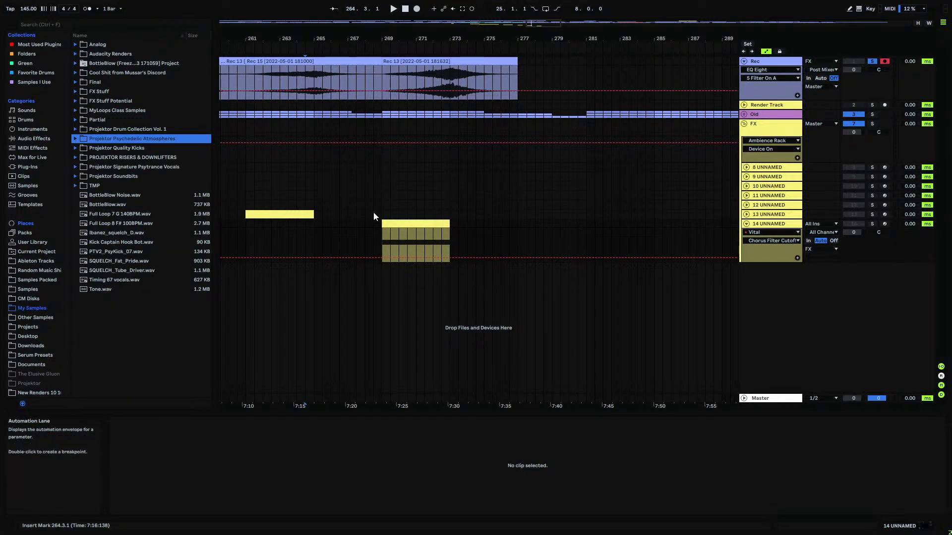
# - Select 61 project.wav in the Post SotM folder of the New Renders place and display the file size column
pyautogui.click(45, 393)
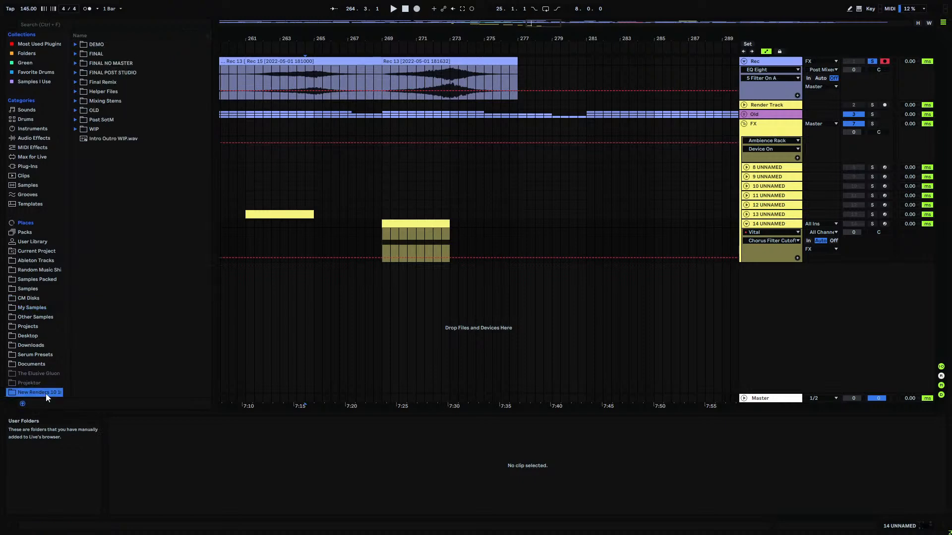
pyautogui.click(74, 119)
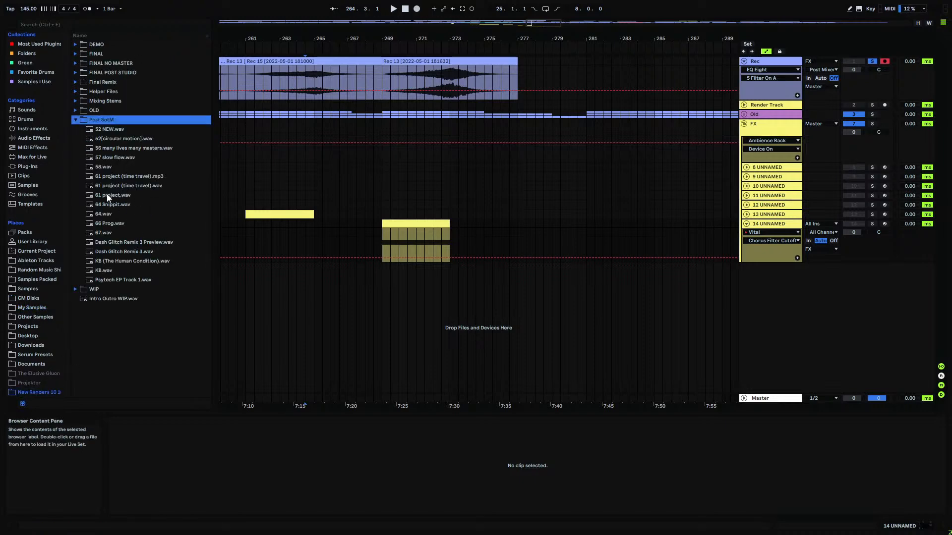
pyautogui.click(119, 195)
pyautogui.rightClick(143, 36)
pyautogui.click(162, 49)
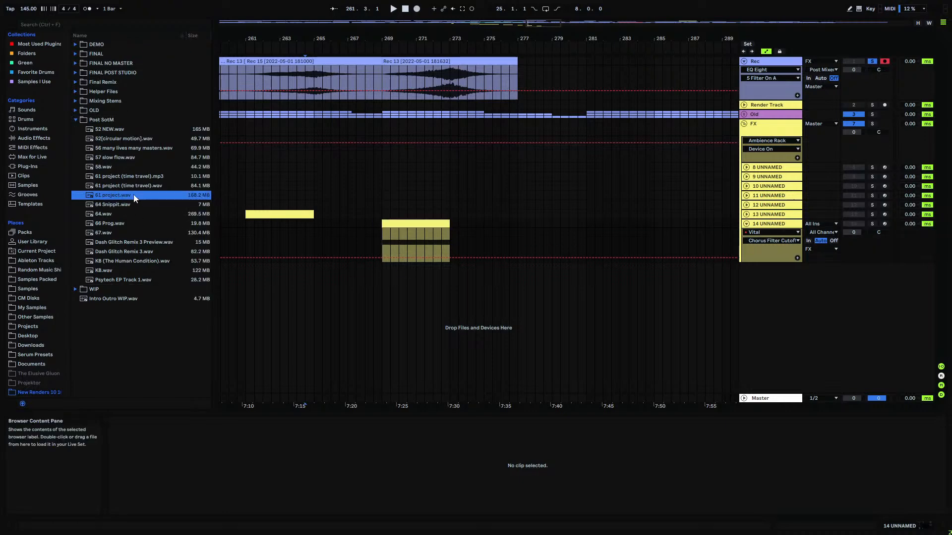
# - Place 61 project.wav on a new audio track at bar 281 and unfold the track within the full arrangement view
pyautogui.moveTo(119, 195); pyautogui.dragTo(590, 278)
pyautogui.press('w')
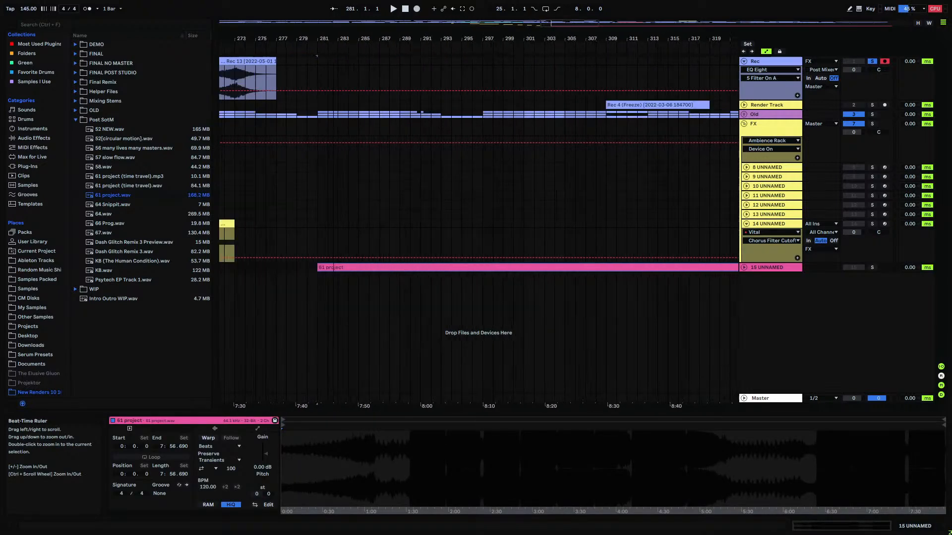
pyautogui.click(744, 268)
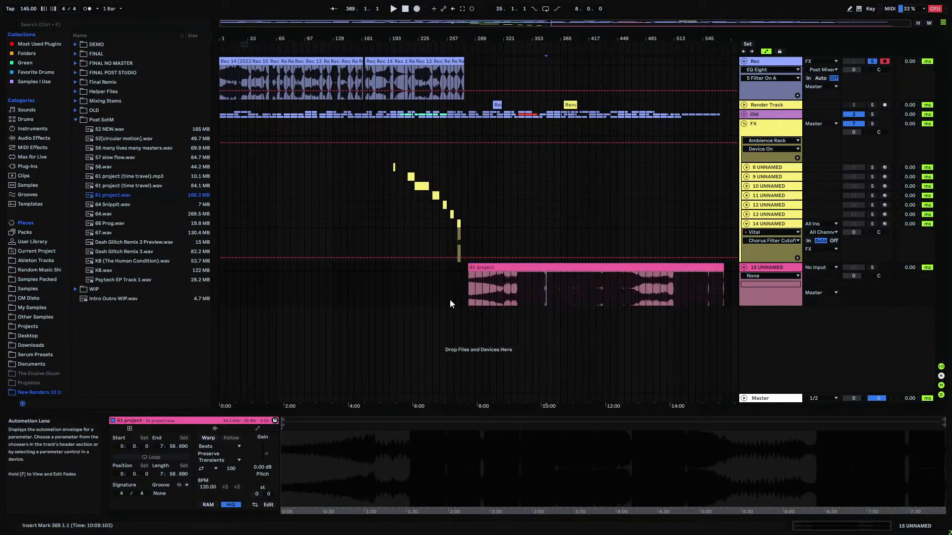
pyautogui.press('Right')
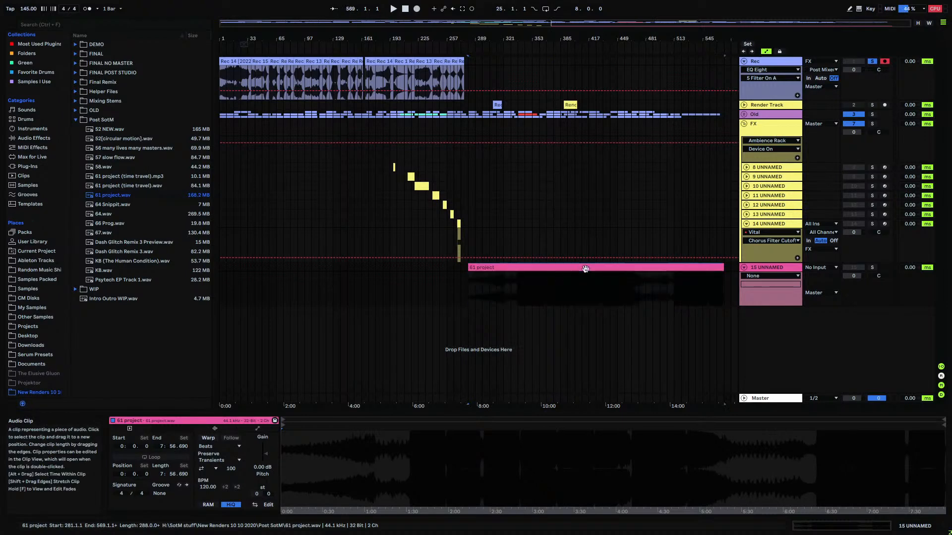
# - Solo the 61 project track and listen to it from bar 281 through to its end
pyautogui.click(871, 267)
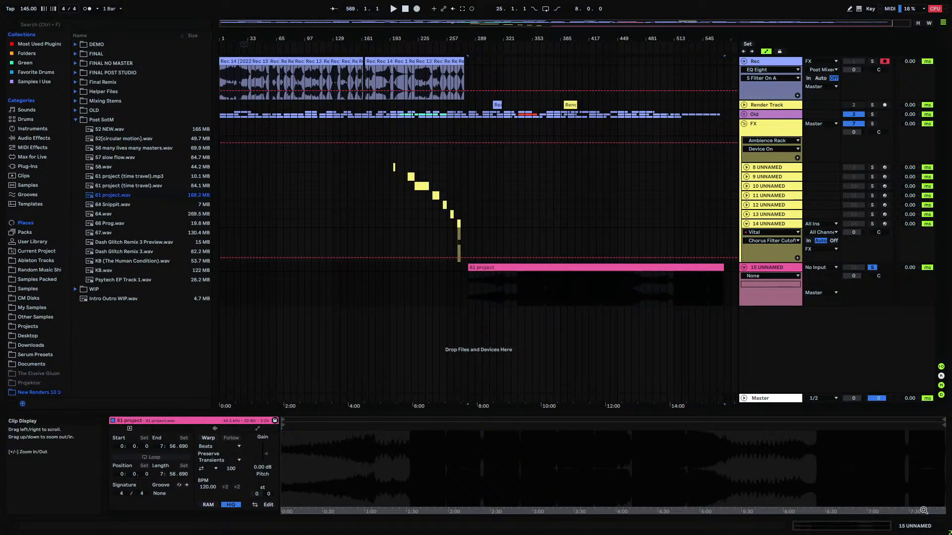
pyautogui.click(468, 285)
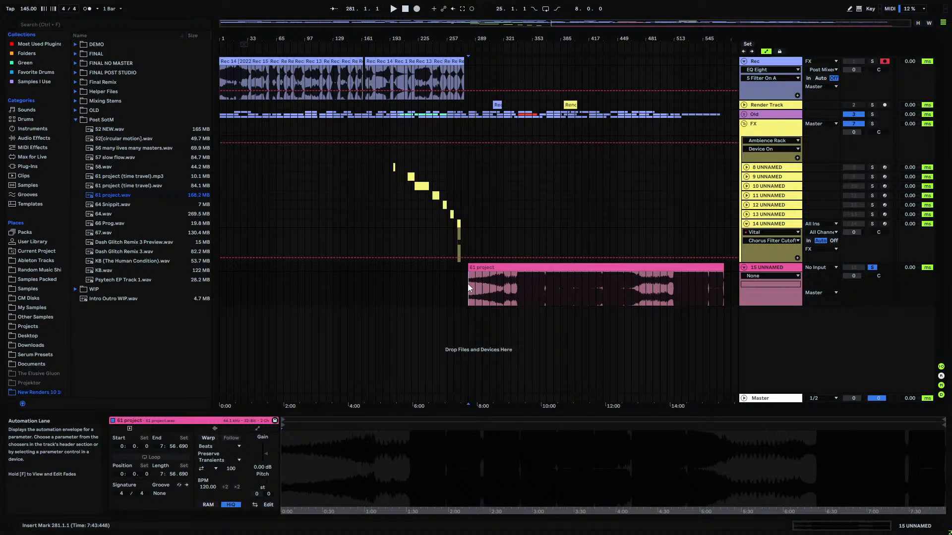
pyautogui.press('space')
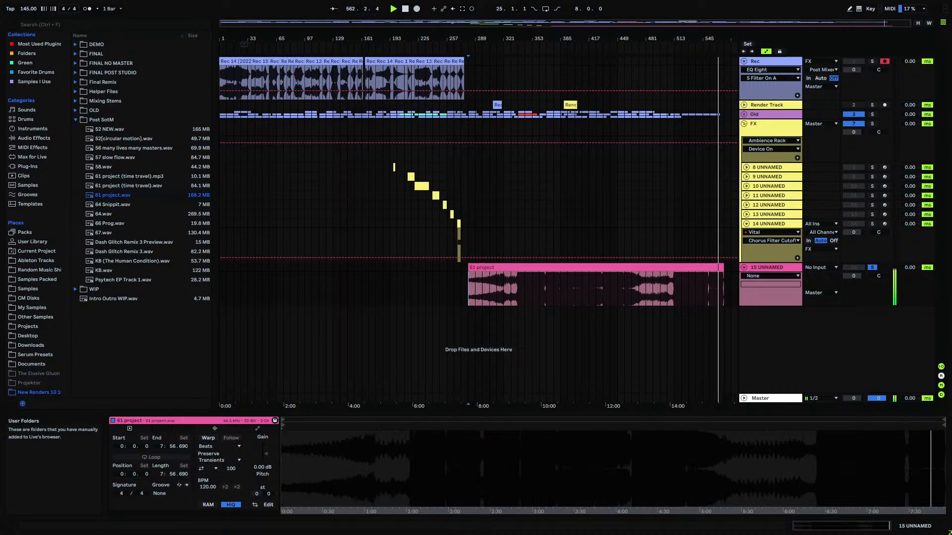
pyautogui.moveTo(699, 38)
pyautogui.mouseDown()
pyautogui.moveTo(699, 317)
pyautogui.moveTo(668, 367)
pyautogui.moveTo(682, 416)
pyautogui.moveTo(667, 411)
pyautogui.moveTo(674, 238)
pyautogui.moveTo(698, 39)
pyautogui.mouseUp()
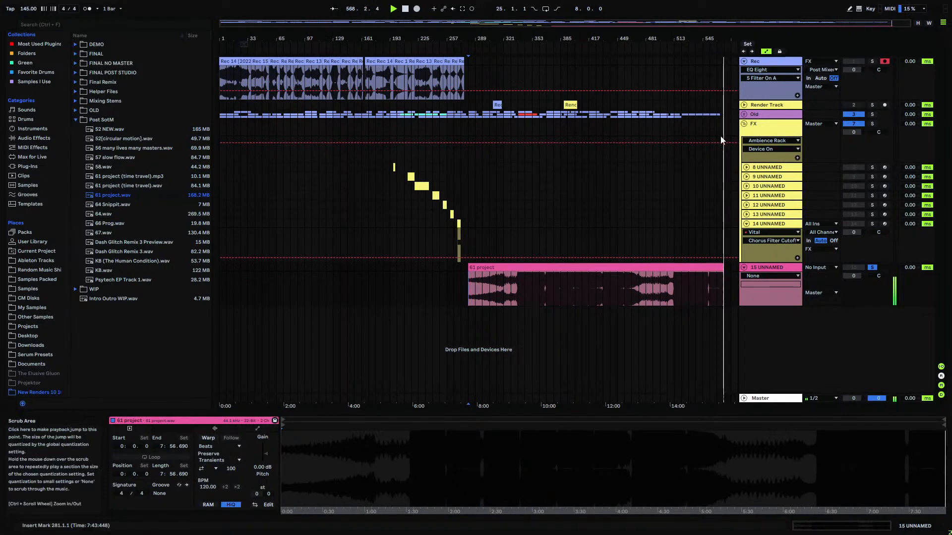
# - Delete the audio track holding the 61 project clip
pyautogui.click(769, 268)
pyautogui.press('Delete')
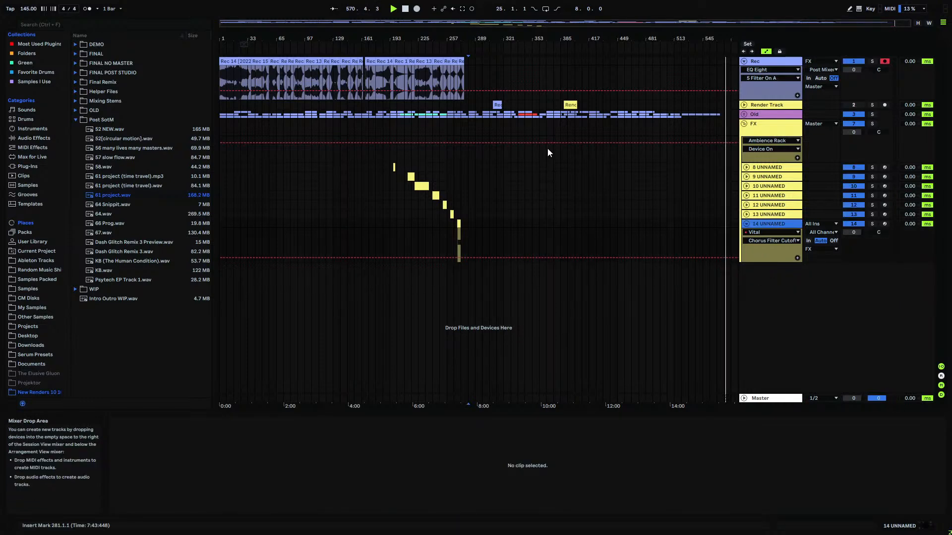
# - Insert a new MIDI track directly below track 14, with the insert marker at bar 277
pyautogui.click(466, 63)
pyautogui.moveTo(465, 43); pyautogui.dragTo(452, 64)
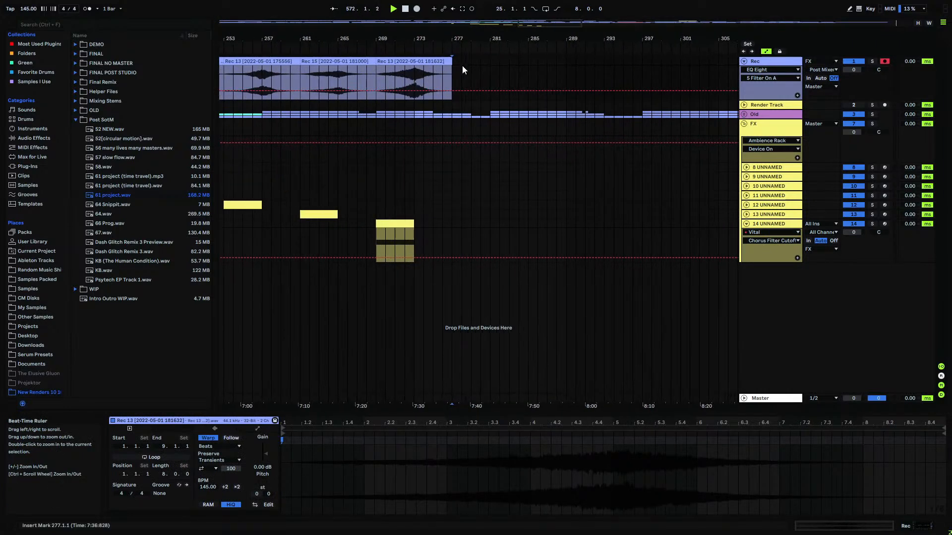
pyautogui.click(772, 224)
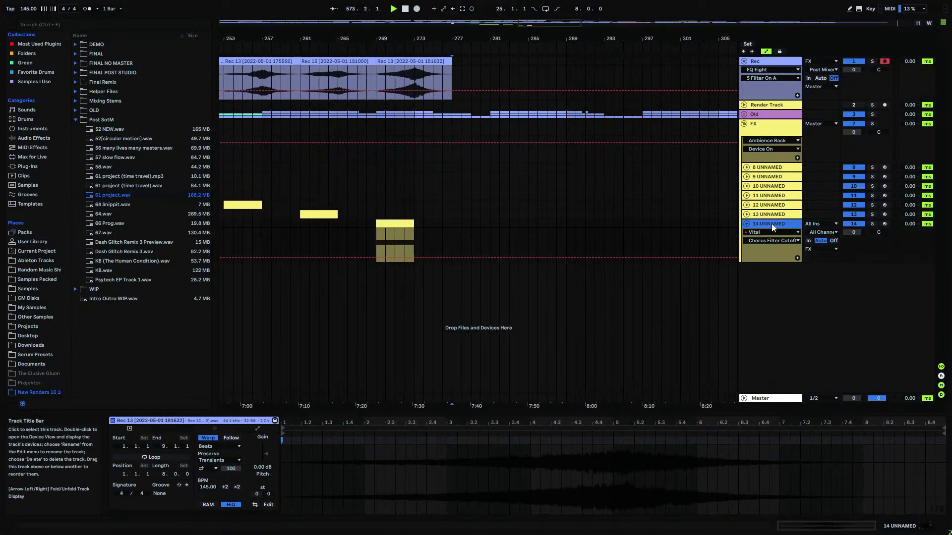
pyautogui.hotkey('ctrl', 'shift', 't')
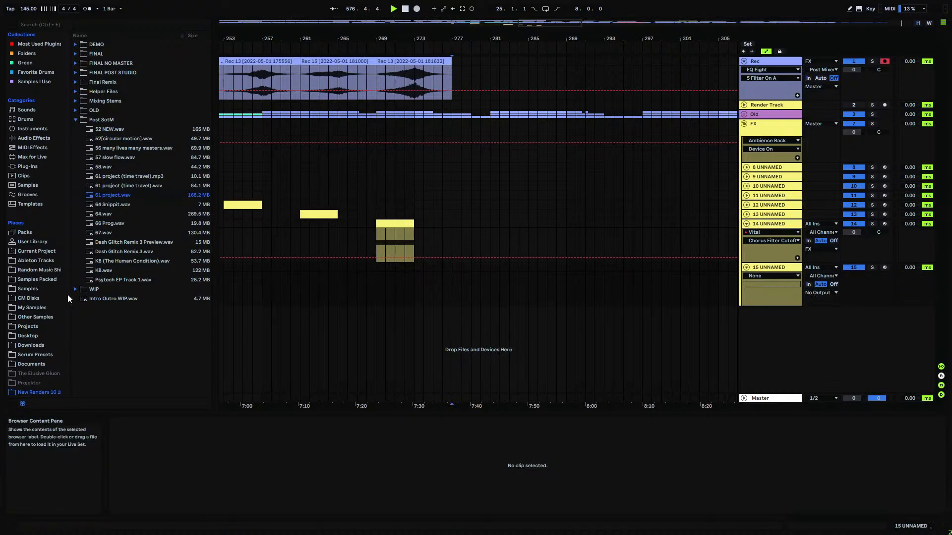
# - Review the samples in the Projektor Psychedelic Atmospheres G folder and place the insert marker at bar 277 on track 15
pyautogui.click(44, 307)
pyautogui.click(75, 138)
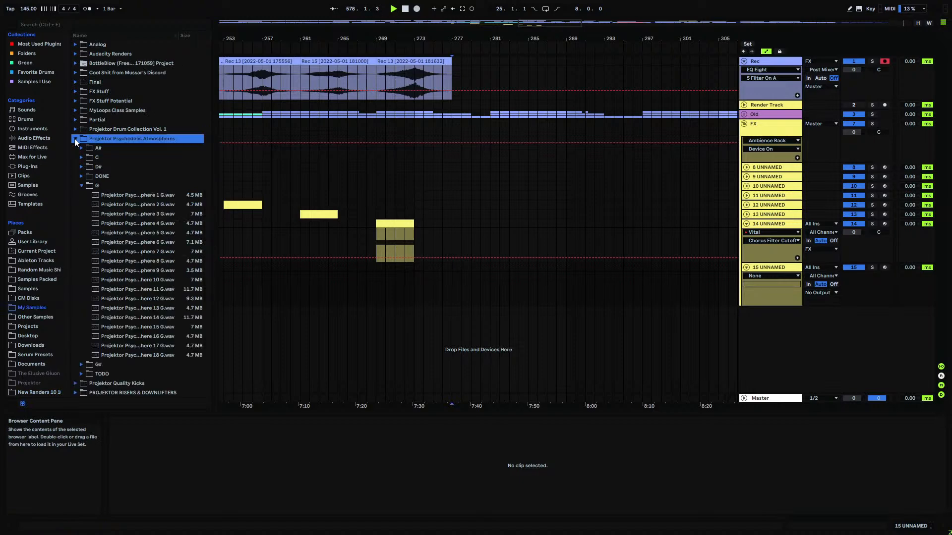
pyautogui.scroll(-3, 149, 296)
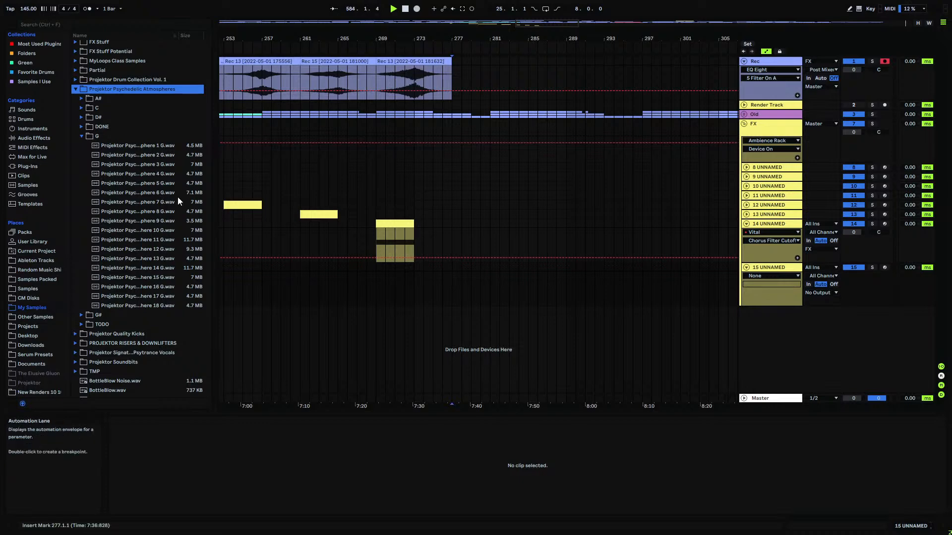
pyautogui.click(452, 270)
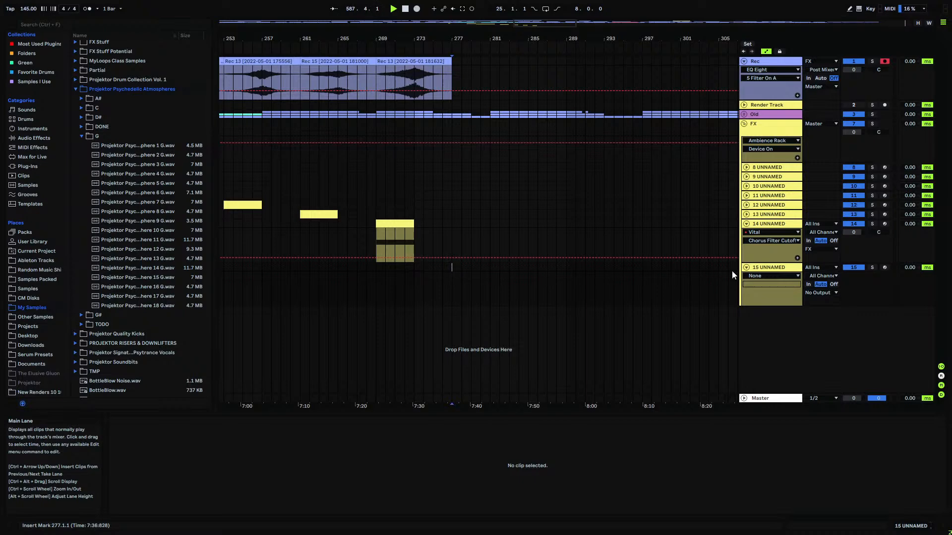
# - Load the Serum_x64 instrument from the Xfer Records plug-ins onto track 15 and close its window
pyautogui.click(30, 176)
pyautogui.click(34, 166)
pyautogui.click(91, 148)
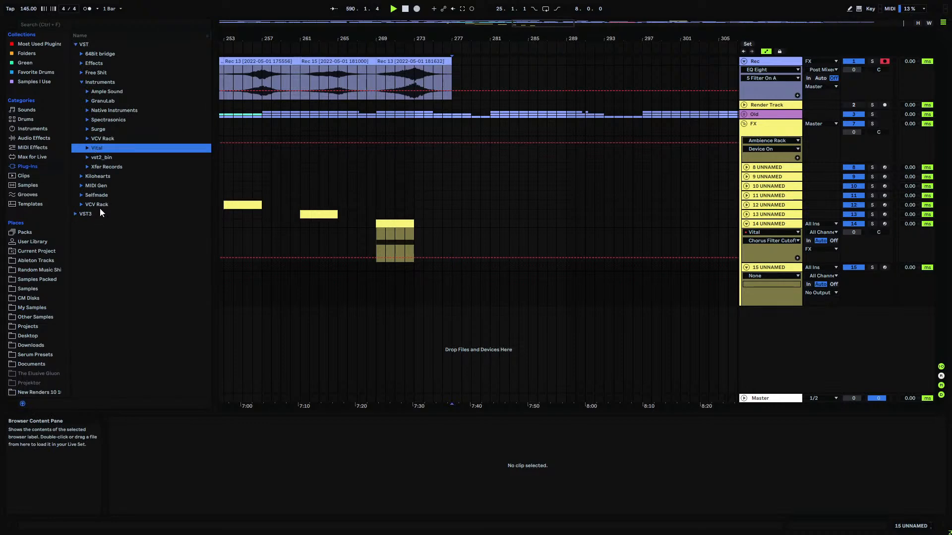
pyautogui.click(81, 176)
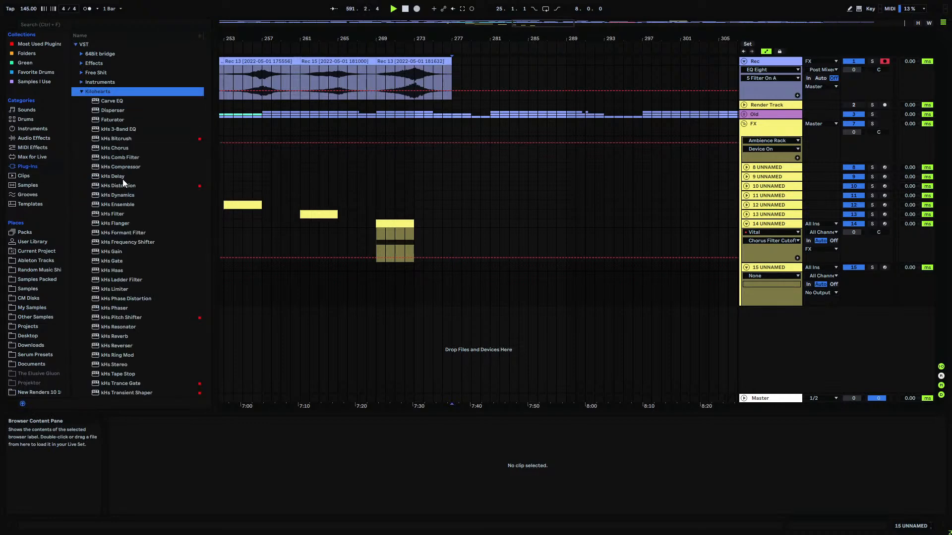
pyautogui.click(82, 94)
pyautogui.click(81, 83)
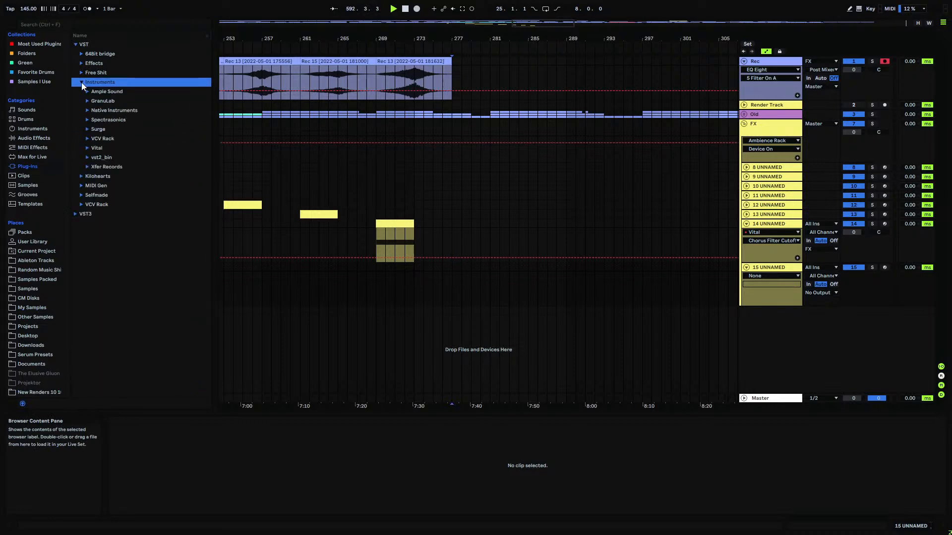
pyautogui.click(86, 165)
pyautogui.moveTo(106, 176); pyautogui.dragTo(468, 278)
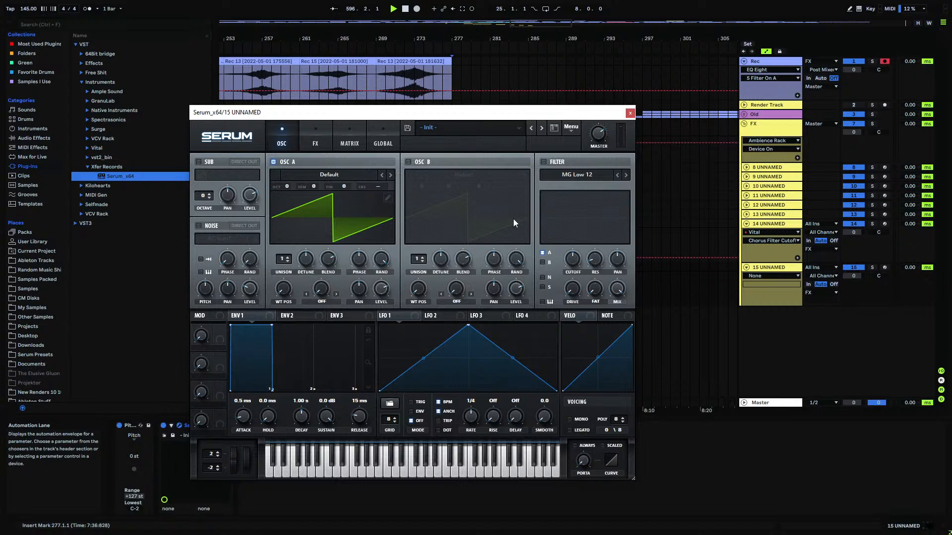
pyautogui.click(630, 113)
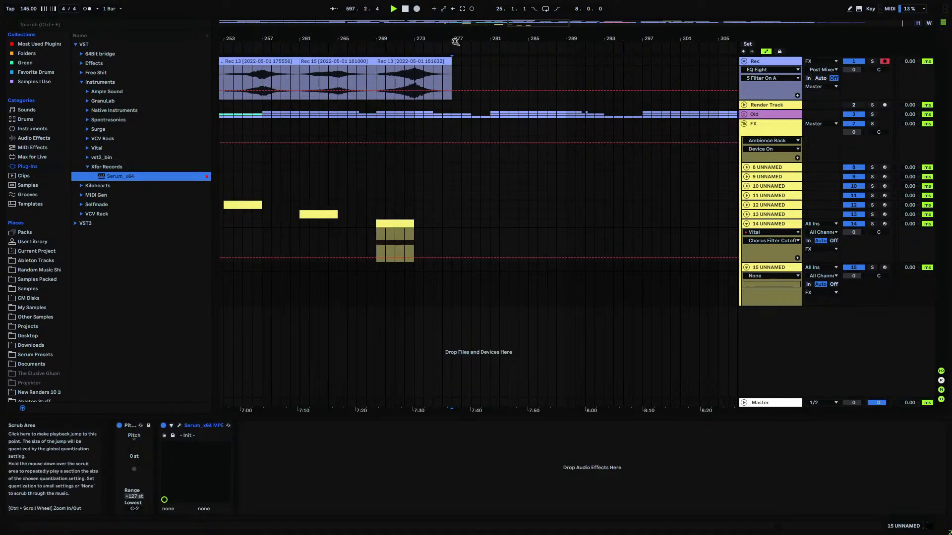
pyautogui.moveTo(454, 38); pyautogui.dragTo(453, 49)
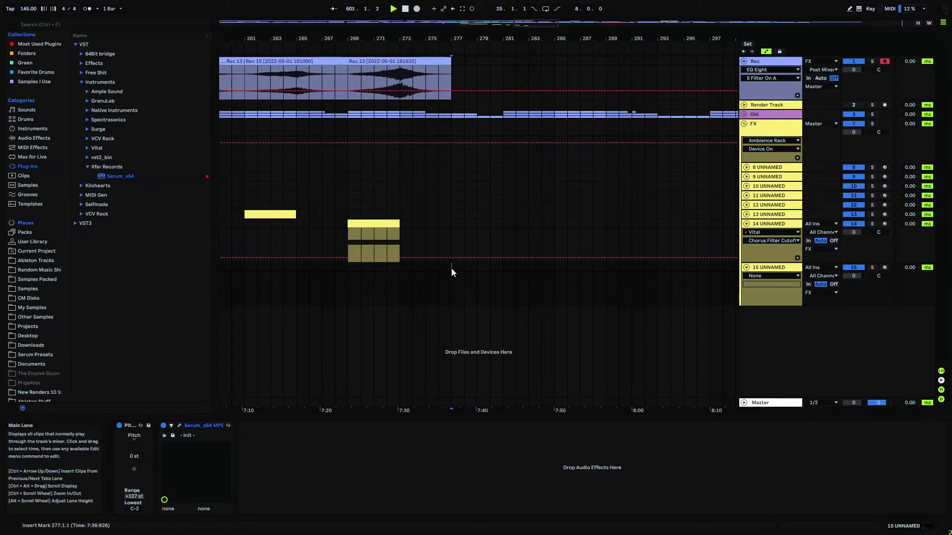
# - Preview 67.wav among the new renders, collapse the Post SotM folder and return to the Serum_x64 plug-in listing
pyautogui.click(37, 392)
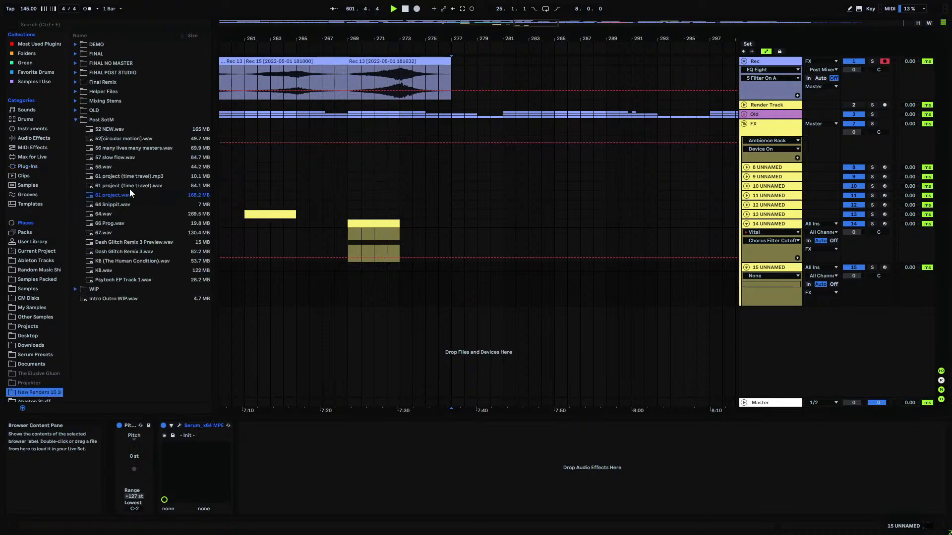
pyautogui.click(103, 233)
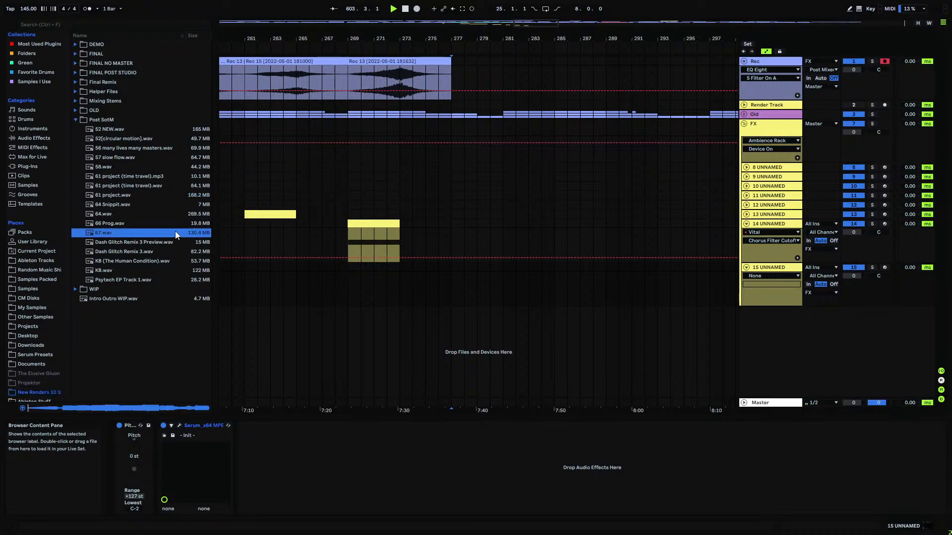
pyautogui.click(99, 120)
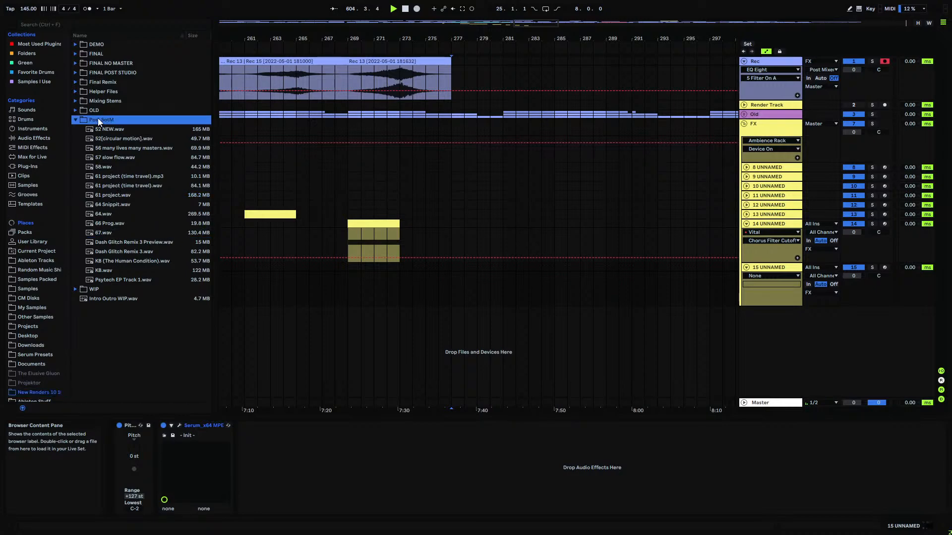
pyautogui.click(76, 120)
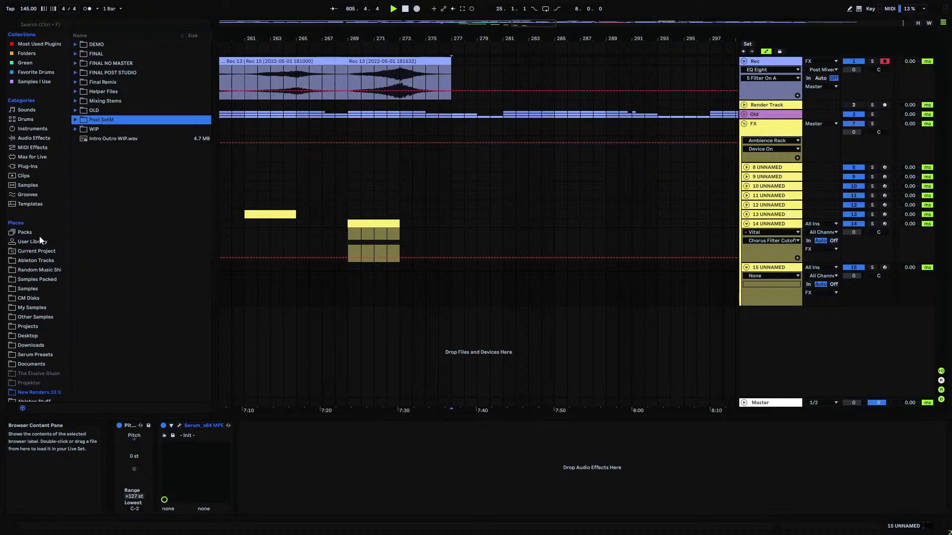
pyautogui.click(31, 166)
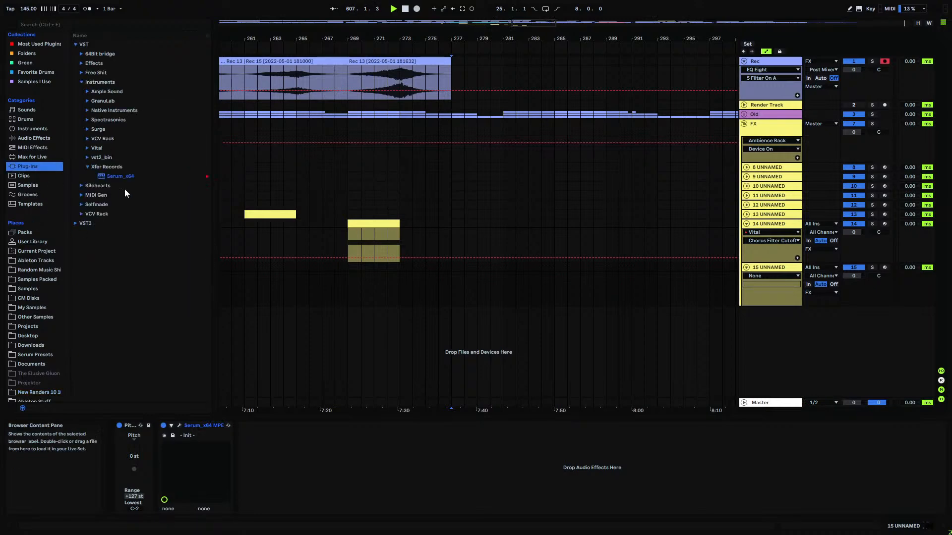
pyautogui.click(108, 177)
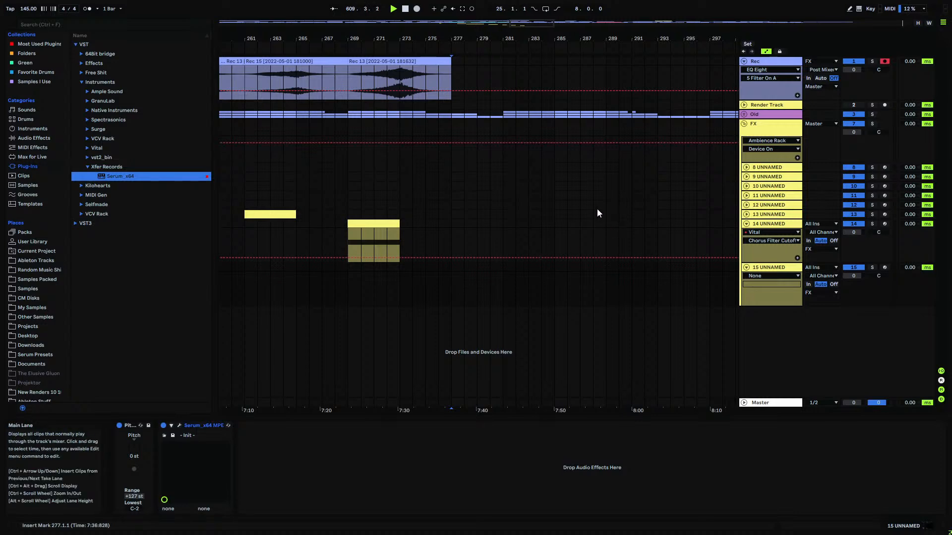
# - Insert an empty eight-bar MIDI clip on track 15 from bar 277 to bar 285 and reopen Serum
pyautogui.moveTo(451, 269); pyautogui.dragTo(553, 270)
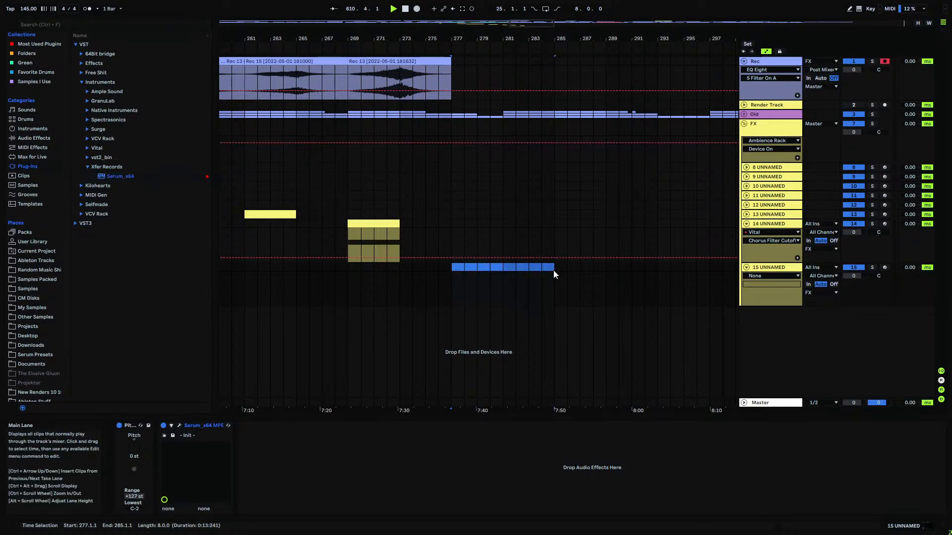
pyautogui.hotkey('ctrl', 'shift', 'm')
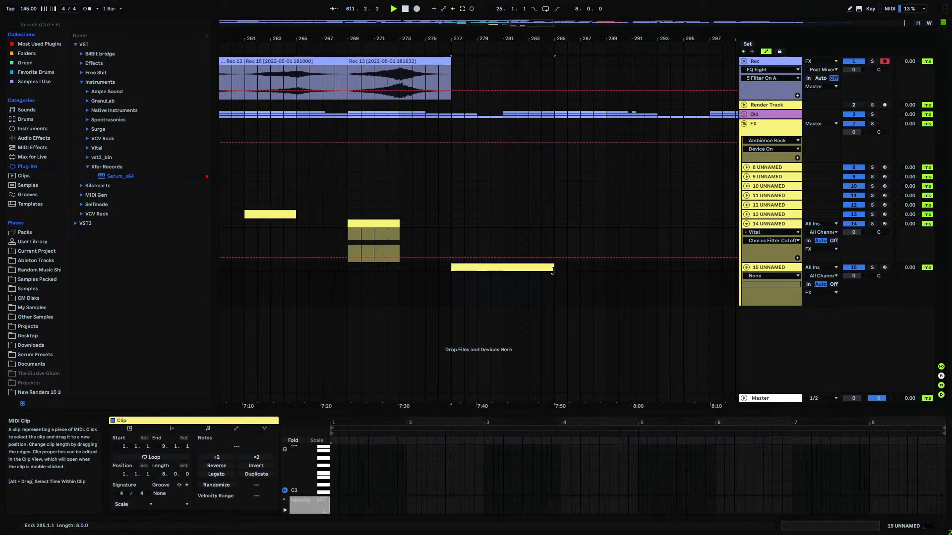
pyautogui.click(777, 268)
pyautogui.click(180, 423)
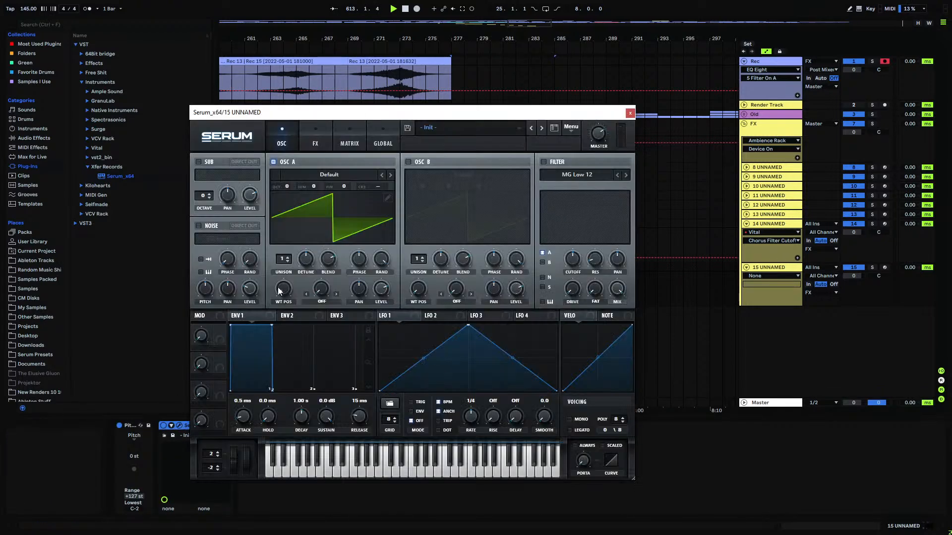
# - Load the Analog_BD_Sin wavetable into Osc A, and enable Osc B with the same wavetable
pyautogui.click(329, 174)
pyautogui.moveTo(328, 186)
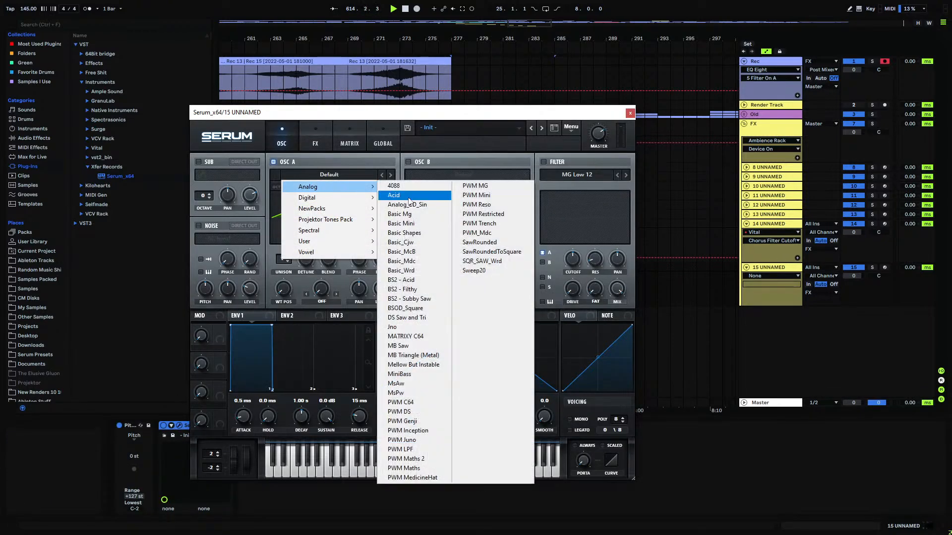
pyautogui.click(410, 204)
pyautogui.click(408, 163)
pyautogui.click(451, 174)
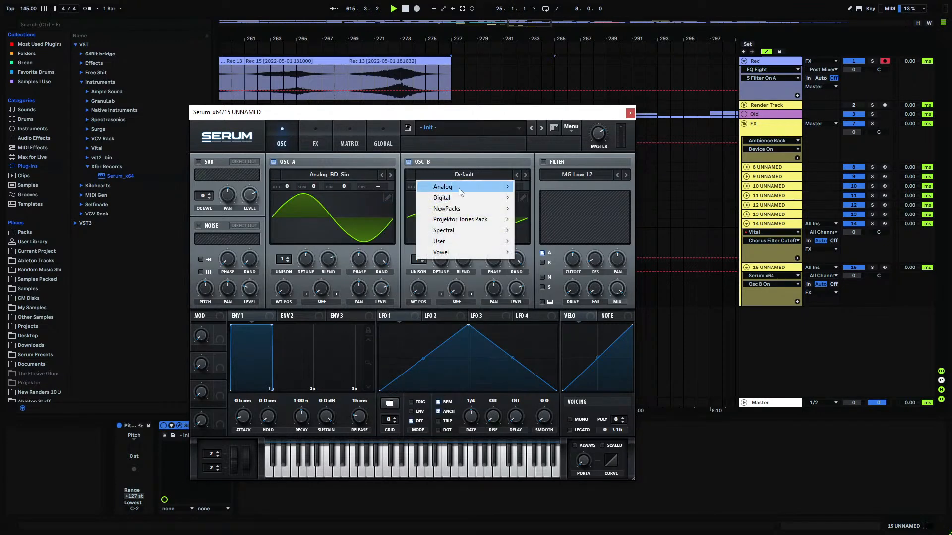
pyautogui.moveTo(492, 189)
pyautogui.click(543, 205)
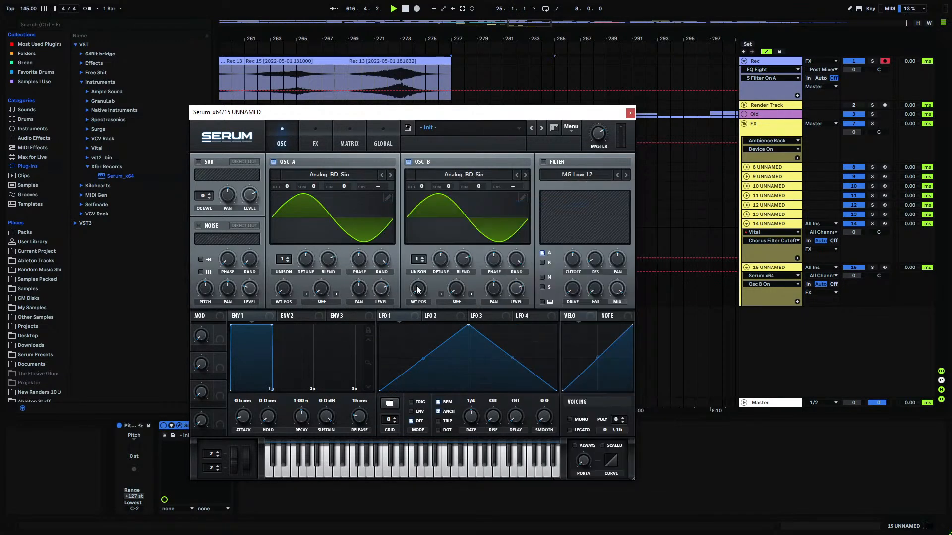
# - Switch Osc B to the Basic Shapes wavetable and set its wavetable position to the triangle shape
pyautogui.moveTo(417, 289); pyautogui.dragTo(423, 274)
pyautogui.click(525, 175)
pyautogui.click(525, 174)
pyautogui.moveTo(418, 288); pyautogui.dragTo(415, 320)
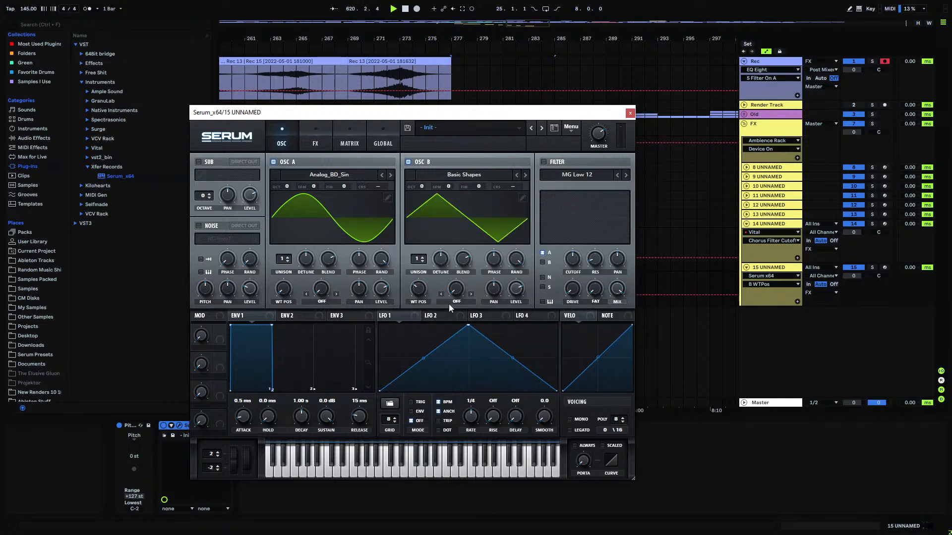
# - Set Osc A's warp mode to FM (from B) and raise Osc B's octave to +1
pyautogui.click(333, 301)
pyautogui.click(338, 261)
pyautogui.click(426, 183)
pyautogui.moveTo(427, 184); pyautogui.dragTo(426, 179)
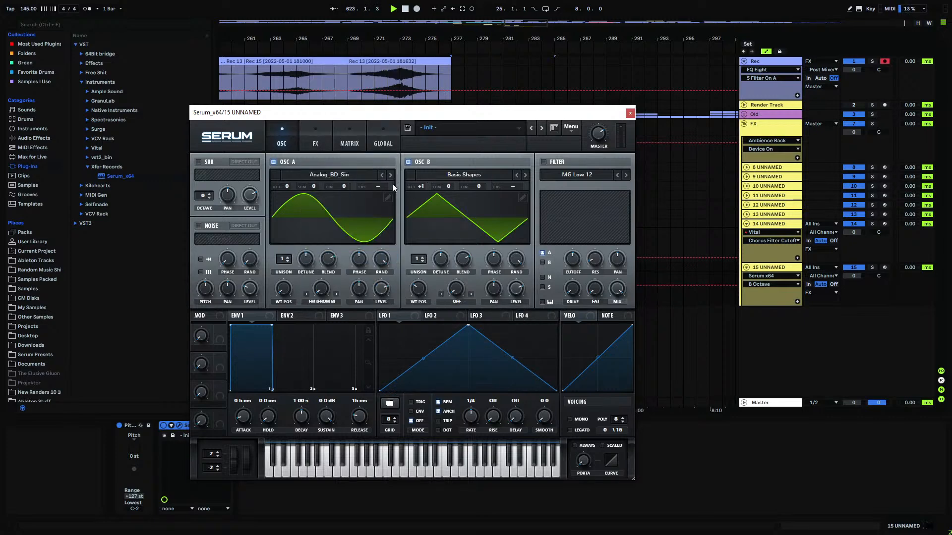
# - Change Osc A's wavetable to Basic Shapes from the Analog category
pyautogui.click(328, 175)
pyautogui.moveTo(308, 187)
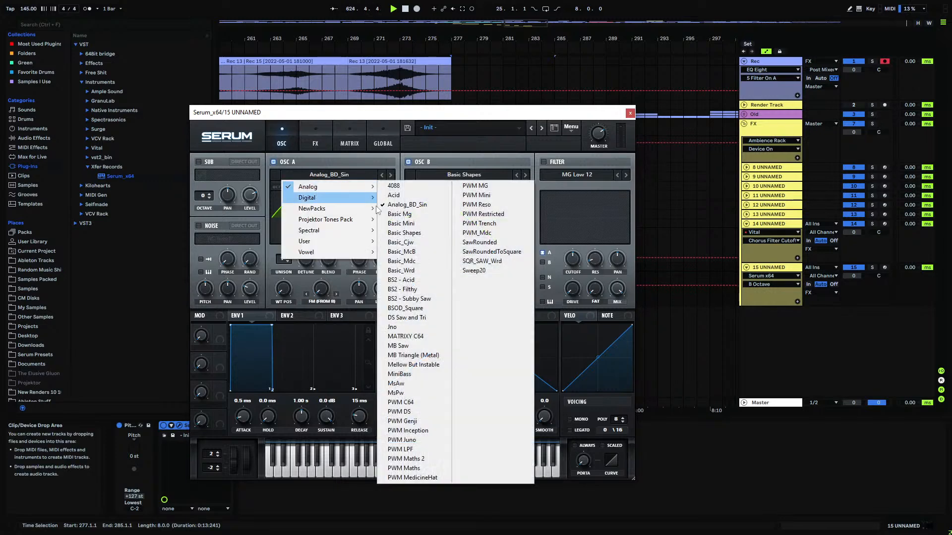
pyautogui.click(409, 233)
# - Arm track 15 for computer MIDI keyboard playing and adjust Osc A's random phase
pyautogui.click(885, 267)
pyautogui.click(381, 259)
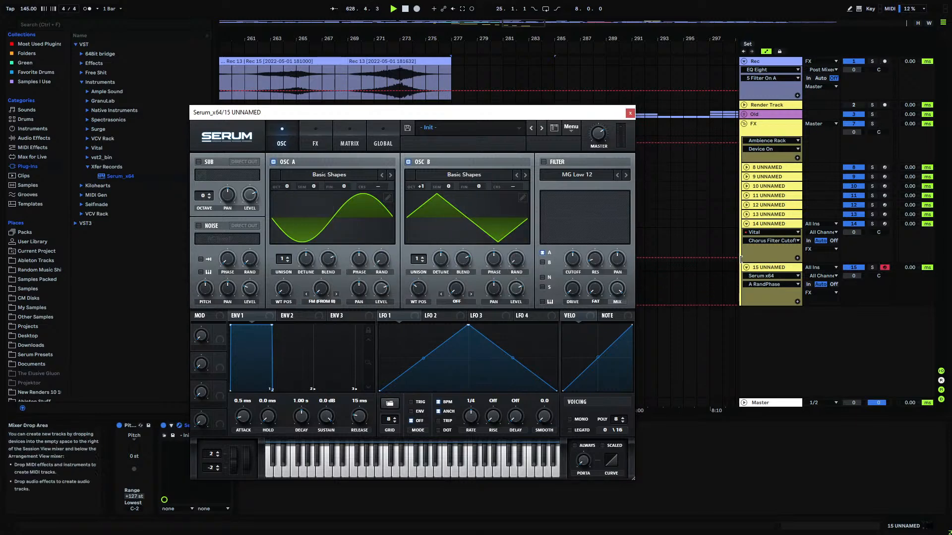
pyautogui.press('m')
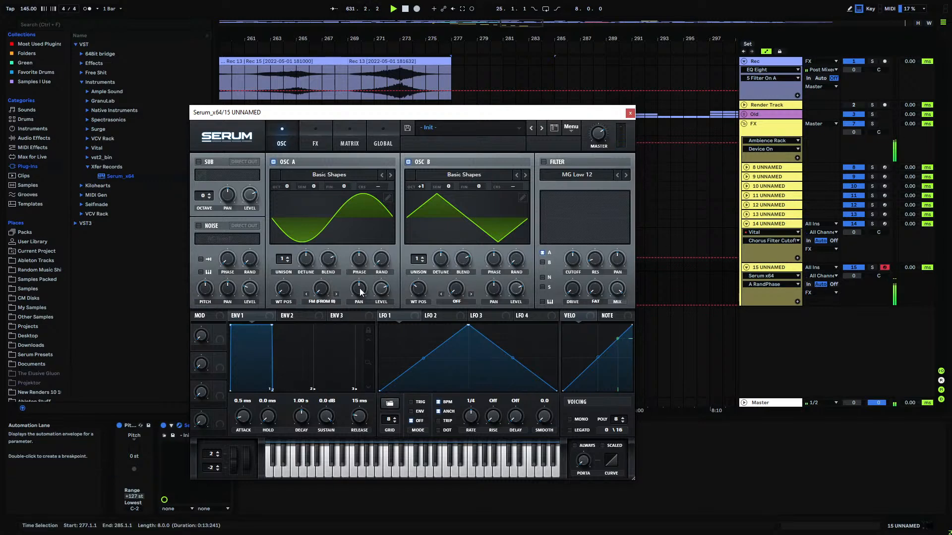
# - Turn down Osc B's level and assign Macro 1 to Osc A's FM warp amount
pyautogui.moveTo(321, 294); pyautogui.dragTo(325, 268)
pyautogui.moveTo(515, 289); pyautogui.dragTo(513, 327)
pyautogui.moveTo(322, 292)
pyautogui.mouseDown()
pyautogui.moveTo(336, 249)
pyautogui.moveTo(321, 291)
pyautogui.mouseUp()
pyautogui.moveTo(313, 280); pyautogui.dragTo(310, 301)
pyautogui.moveTo(201, 335); pyautogui.dragTo(224, 332)
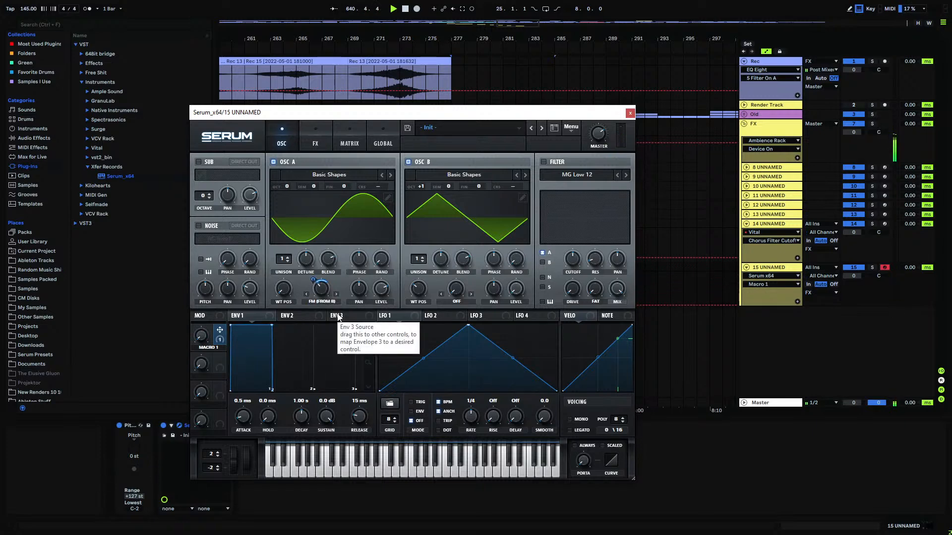
# - Set Osc B's warp mode to Remap 1, bending its remap curve downward and raising the warp amount
pyautogui.click(461, 301)
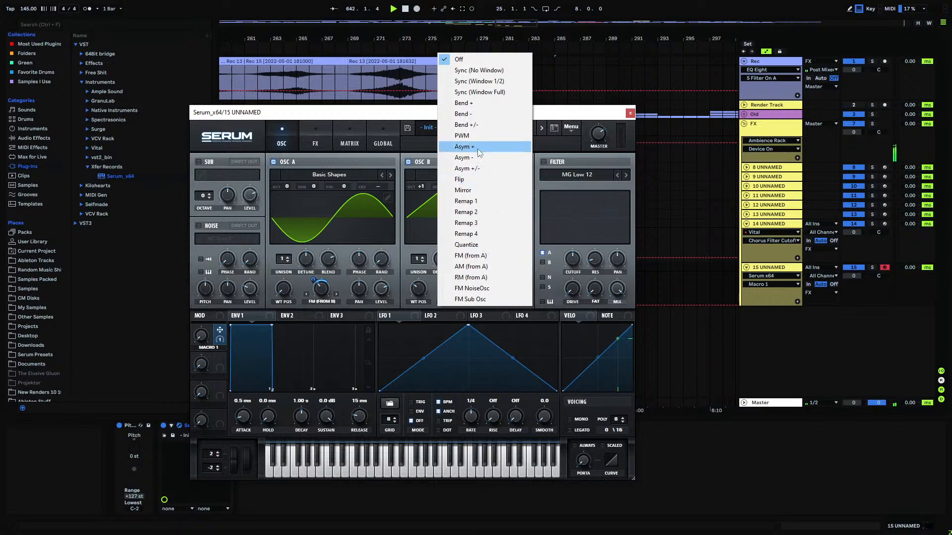
pyautogui.click(485, 201)
pyautogui.click(471, 284)
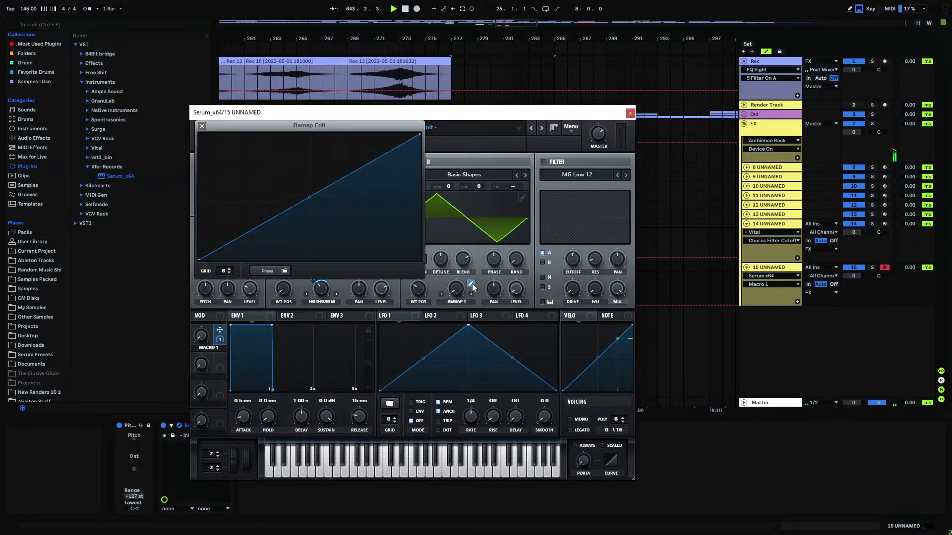
pyautogui.moveTo(308, 198); pyautogui.dragTo(307, 213)
pyautogui.moveTo(455, 289); pyautogui.dragTo(483, 212)
# - Rework Osc B's remap curve with points on the diagonal a quarter and three quarters of the way along
pyautogui.doubleClick(305, 212)
pyautogui.moveTo(305, 213); pyautogui.dragTo(310, 197)
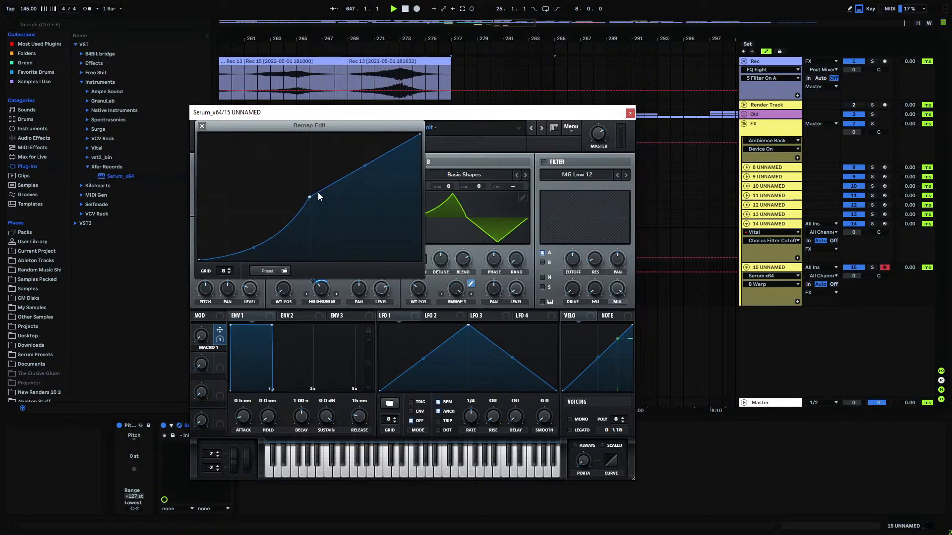
pyautogui.moveTo(364, 169)
pyautogui.mouseDown()
pyautogui.moveTo(365, 148)
pyautogui.moveTo(362, 198)
pyautogui.moveTo(370, 168)
pyautogui.mouseUp()
pyautogui.moveTo(308, 198); pyautogui.dragTo(253, 228)
pyautogui.doubleClick(364, 165)
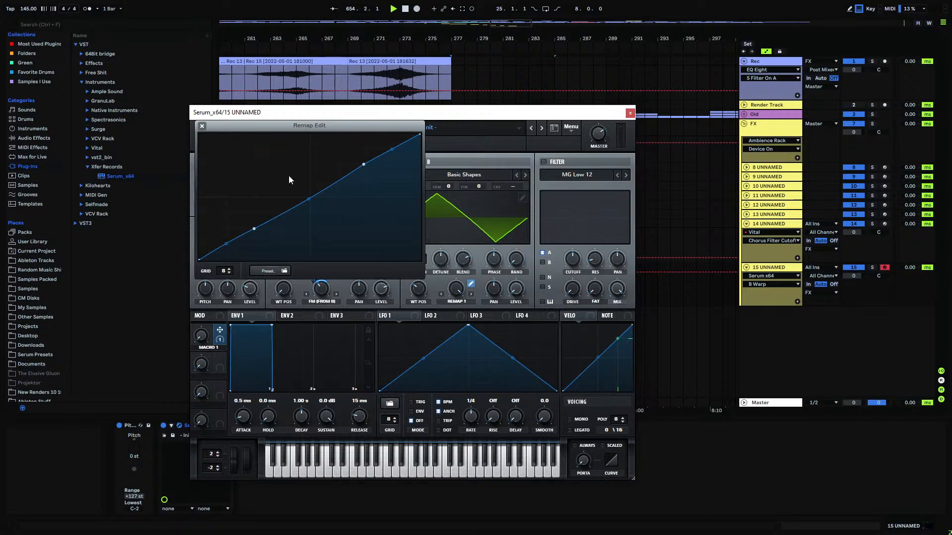
# - Add a centre point to the remap curve, bend its segments into a stepped double S-shape, and set Osc B's warp to 100%
pyautogui.doubleClick(308, 195)
pyautogui.moveTo(284, 214); pyautogui.dragTo(279, 242)
pyautogui.moveTo(391, 136); pyautogui.dragTo(392, 193)
pyautogui.moveTo(230, 255); pyautogui.dragTo(229, 196)
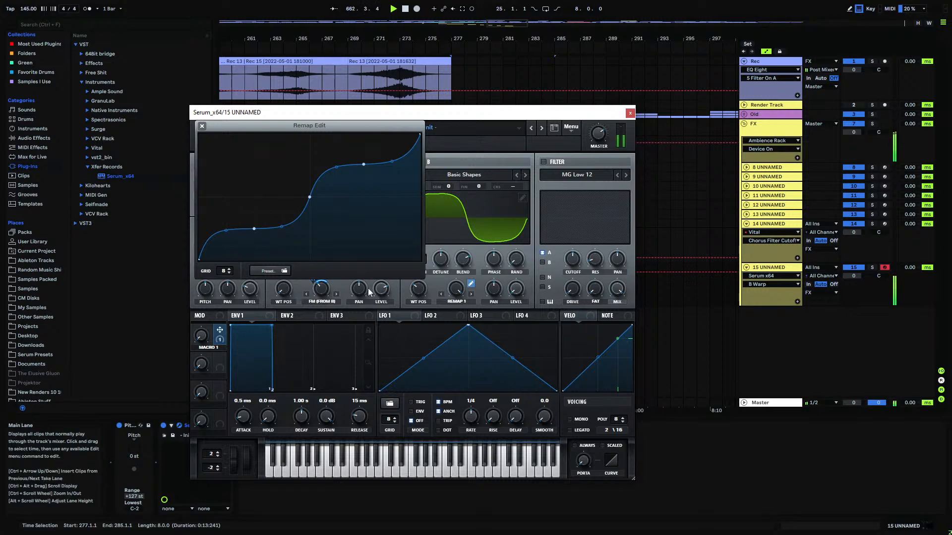
pyautogui.moveTo(456, 289); pyautogui.dragTo(478, 144)
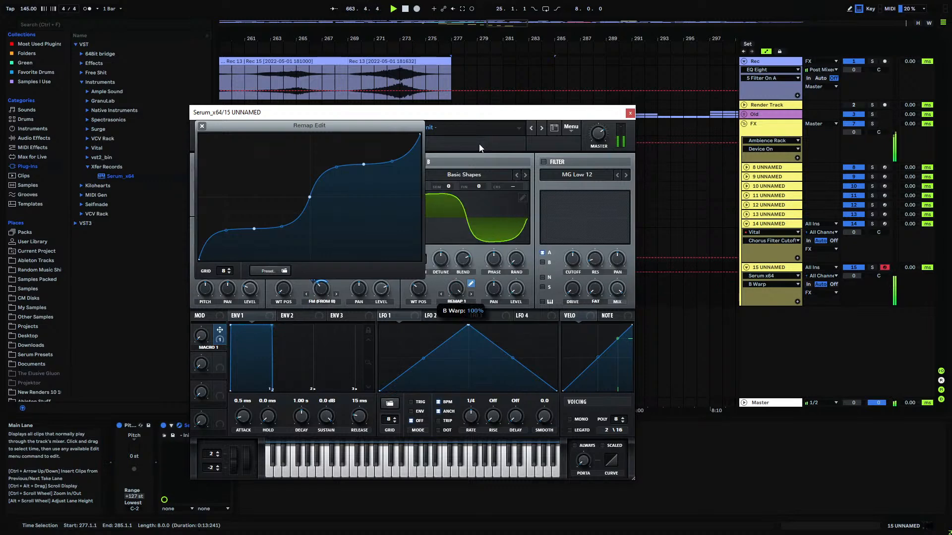
pyautogui.click(202, 125)
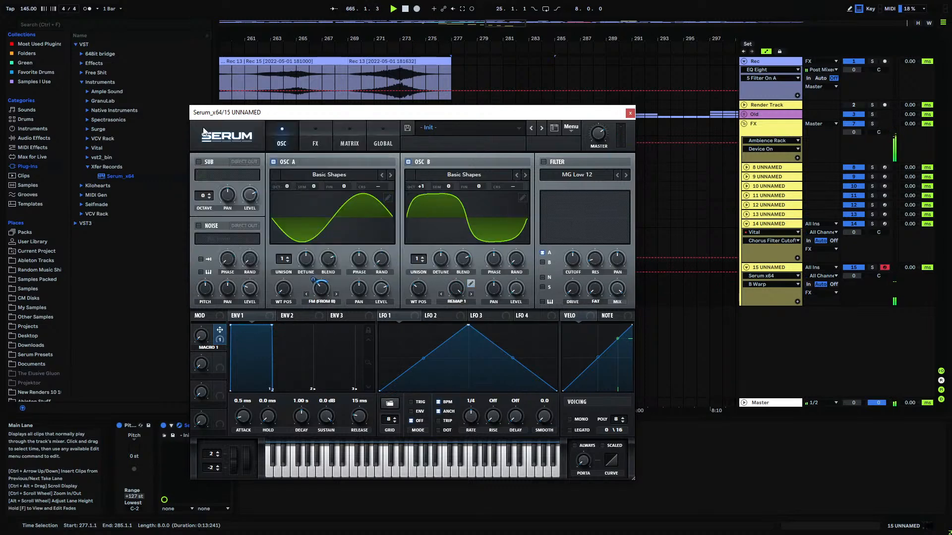
# - Lower Osc B's warp amount and assign Macro 2 to control it
pyautogui.click(201, 335)
pyautogui.moveTo(456, 289); pyautogui.dragTo(459, 315)
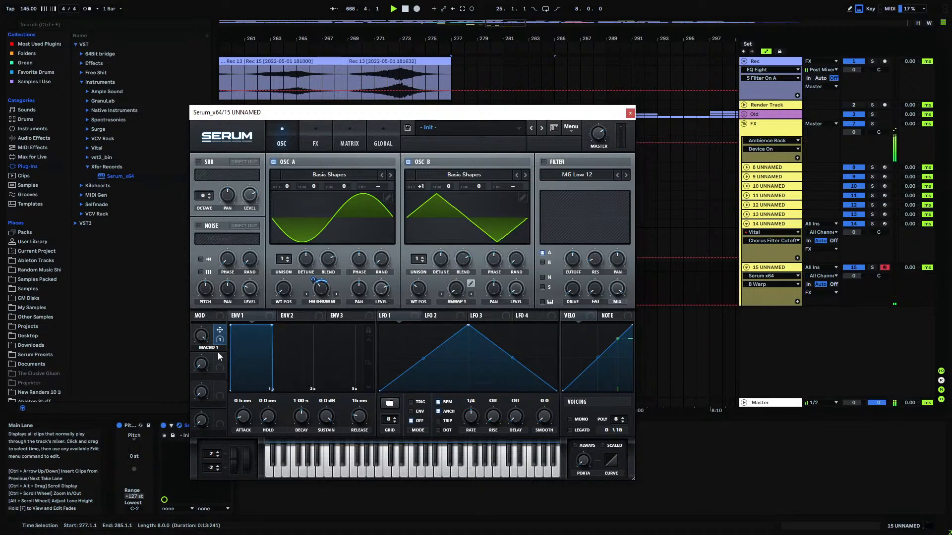
pyautogui.moveTo(402, 300); pyautogui.dragTo(456, 288)
pyautogui.click(630, 113)
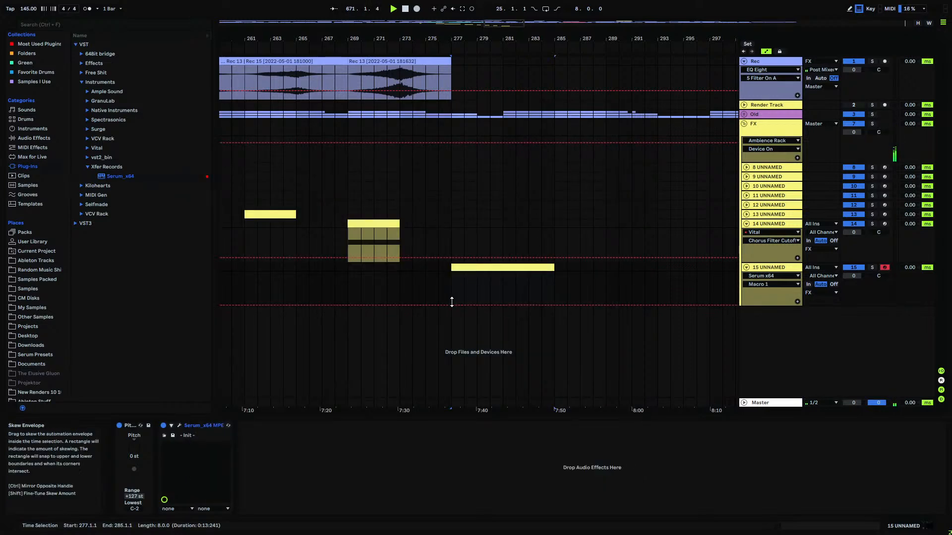
pyautogui.click(438, 295)
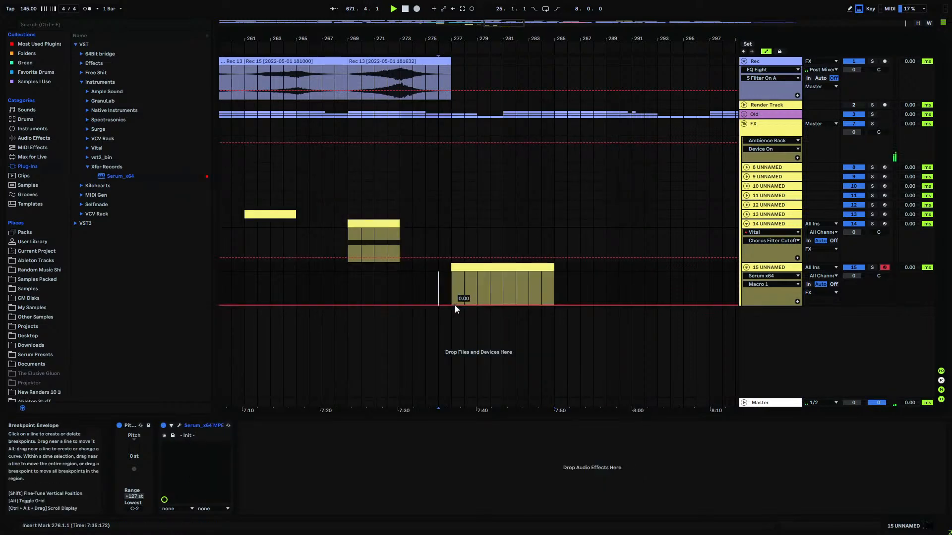
pyautogui.click(179, 426)
pyautogui.click(316, 138)
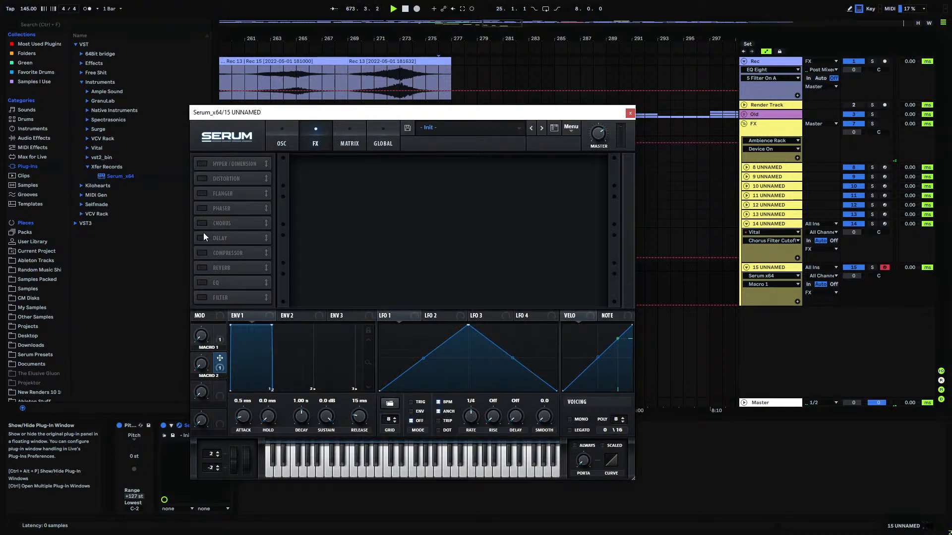
pyautogui.click(630, 114)
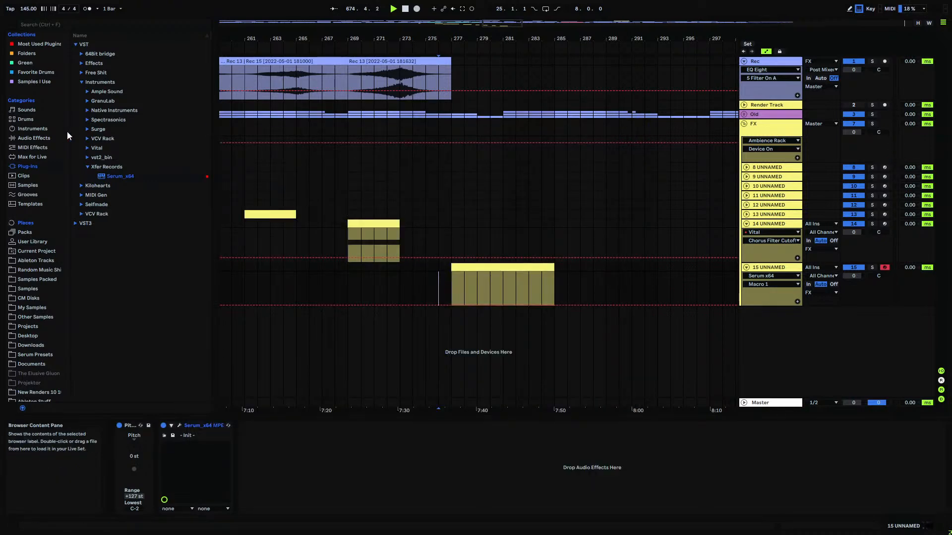
# - Add Live's Delay audio effect after Serum on track 15
pyautogui.click(40, 140)
pyautogui.scroll(5, 100, 114)
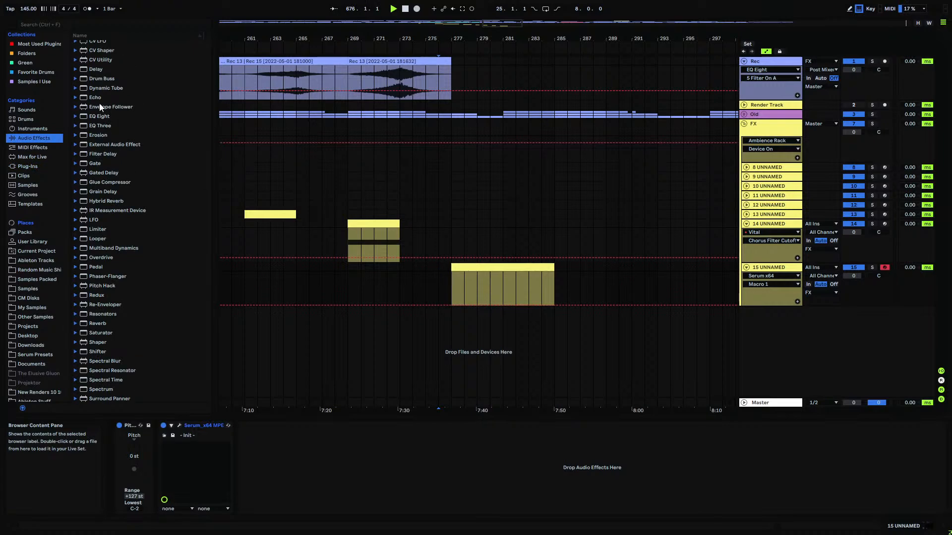
pyautogui.scroll(-1, 97, 95)
pyautogui.moveTo(99, 148); pyautogui.dragTo(275, 441)
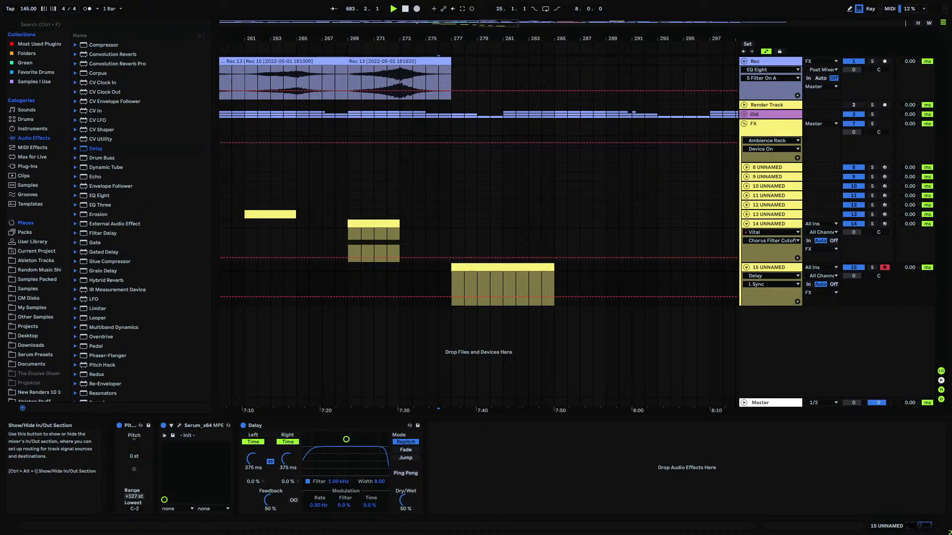
# - Switch to Chrome and look up the frequency of note G0 in the equal-tempered scale table
pyautogui.hotkey('alt', 'Tab')
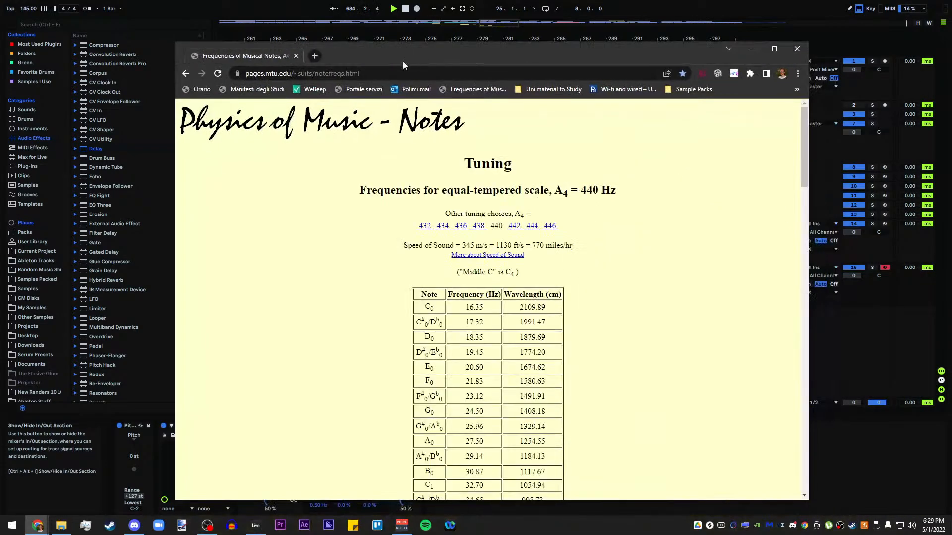
pyautogui.click(308, 55)
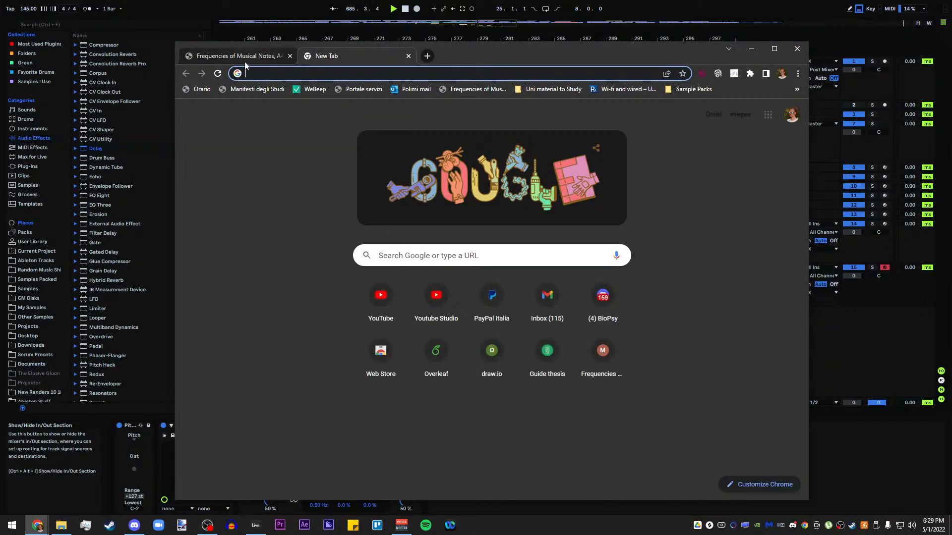
pyautogui.click(226, 55)
pyautogui.scroll(-2, 457, 151)
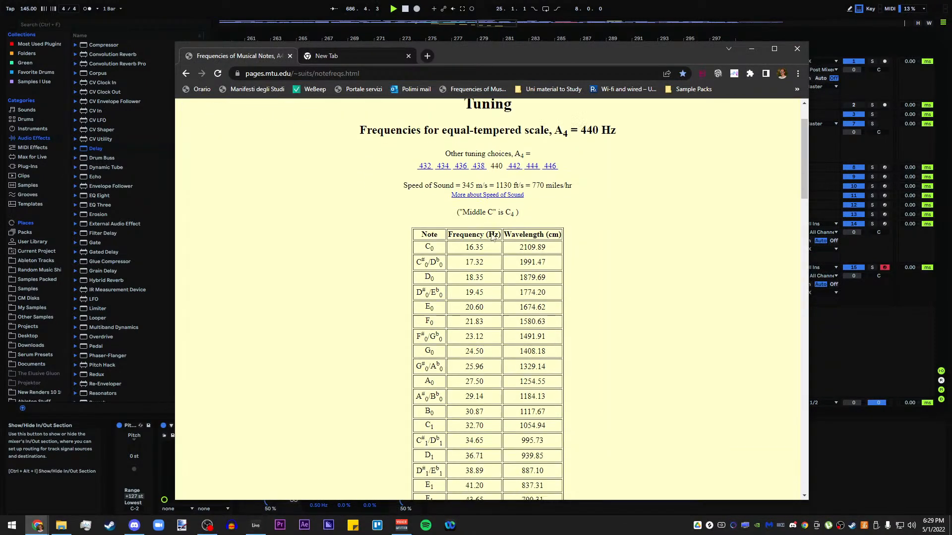
pyautogui.moveTo(458, 310); pyautogui.dragTo(501, 310)
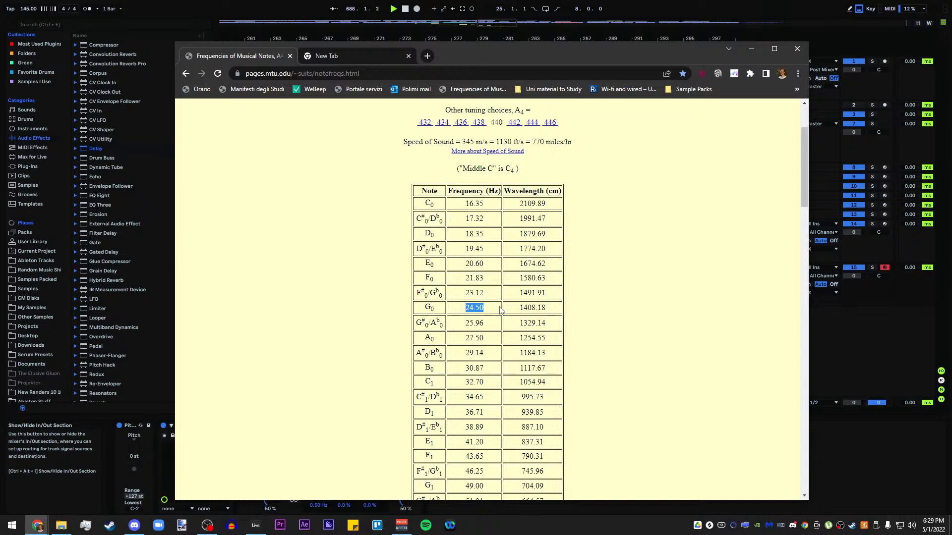
# - Calculate 1000 / 24.50 / 2 in a new browser tab to get a delay time tuned to G
pyautogui.click(309, 60)
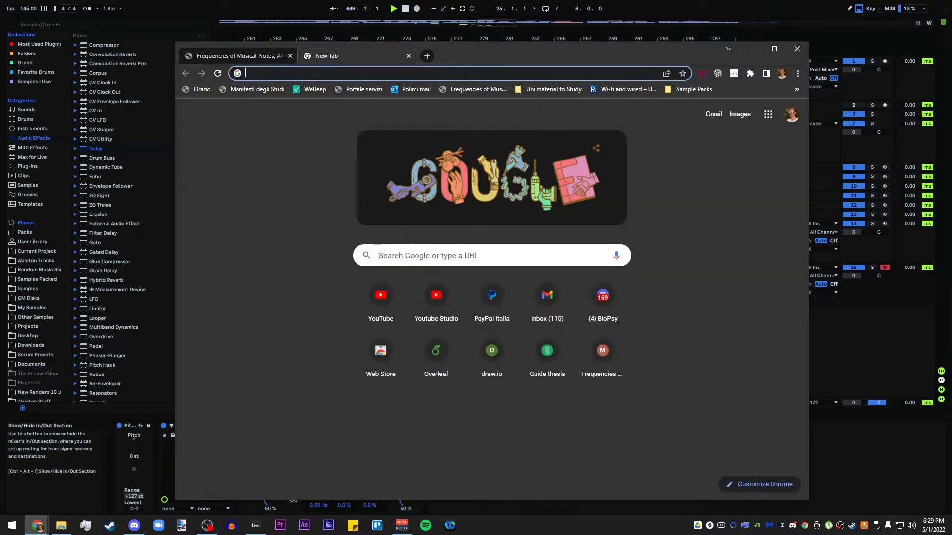
pyautogui.write('1000')
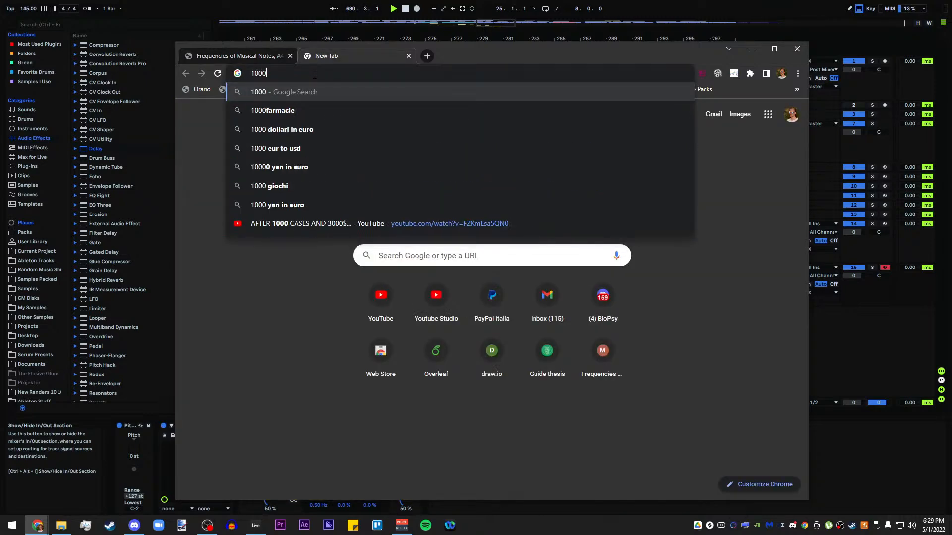
pyautogui.write(' / 24.50')
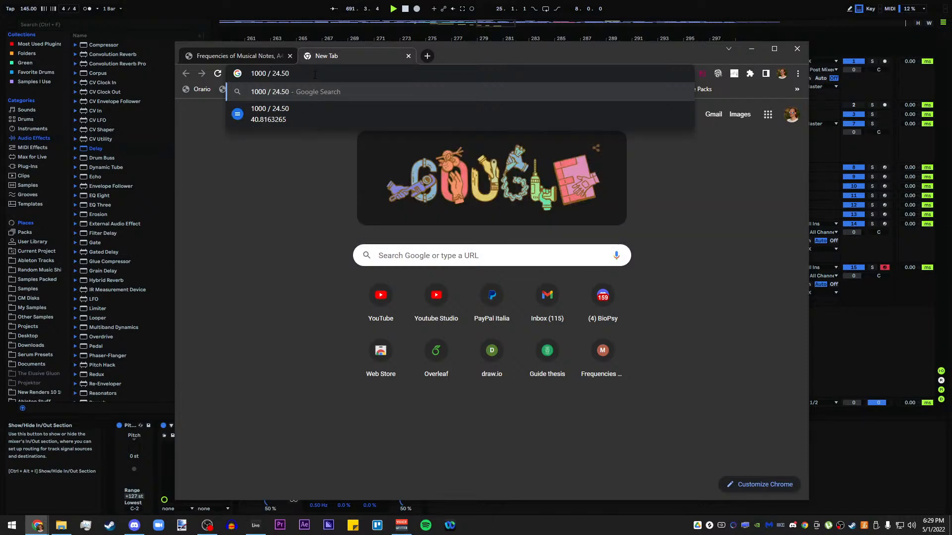
pyautogui.write(' / 2')
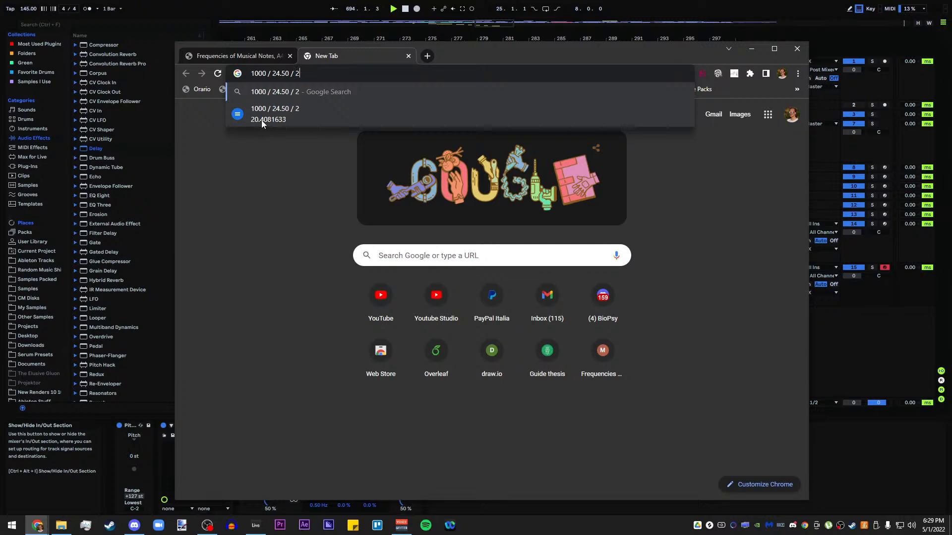
# - Return to Ableton Live and set the Delay's linked left and right times to 20.4 ms and its feedback to 73%
pyautogui.click(751, 49)
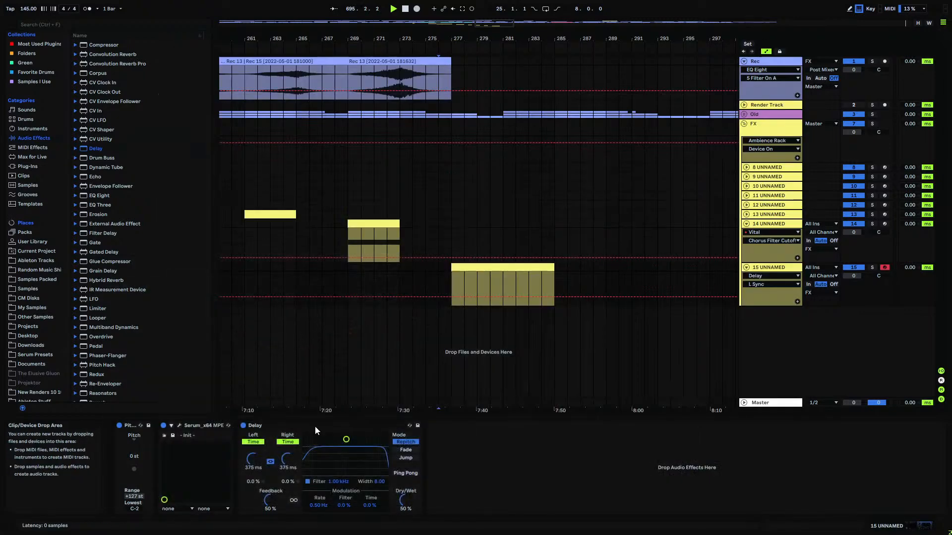
pyautogui.click(285, 459)
pyautogui.write('20.4')
pyautogui.press('Return')
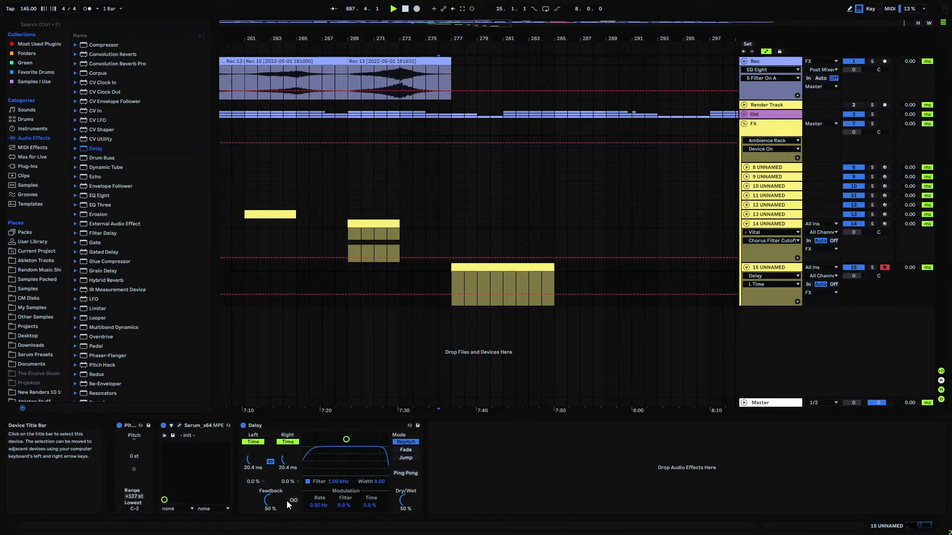
pyautogui.moveTo(274, 495); pyautogui.dragTo(275, 472)
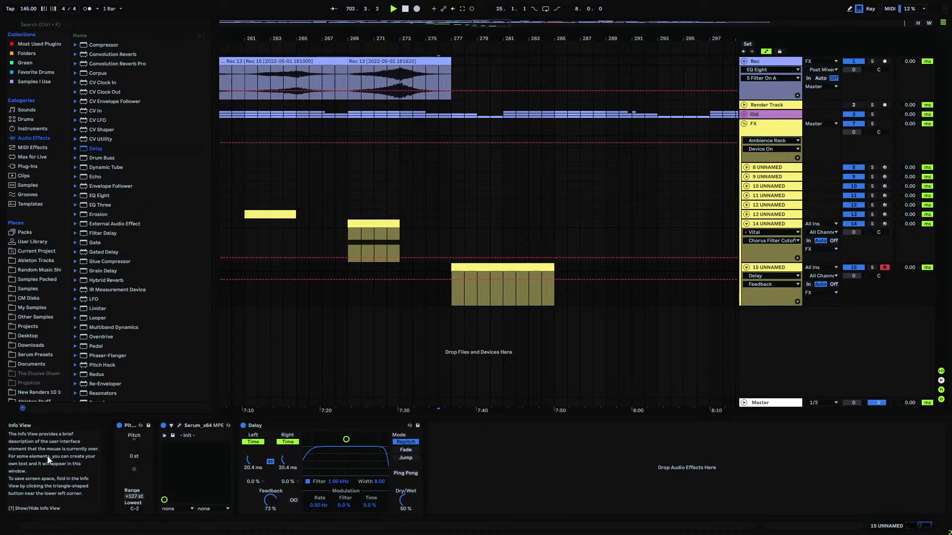
# - Raise the Delay's feedback to 87% and its dry/wet to 100%, and audition Serum's Macro 1 up to 100%
pyautogui.click(180, 426)
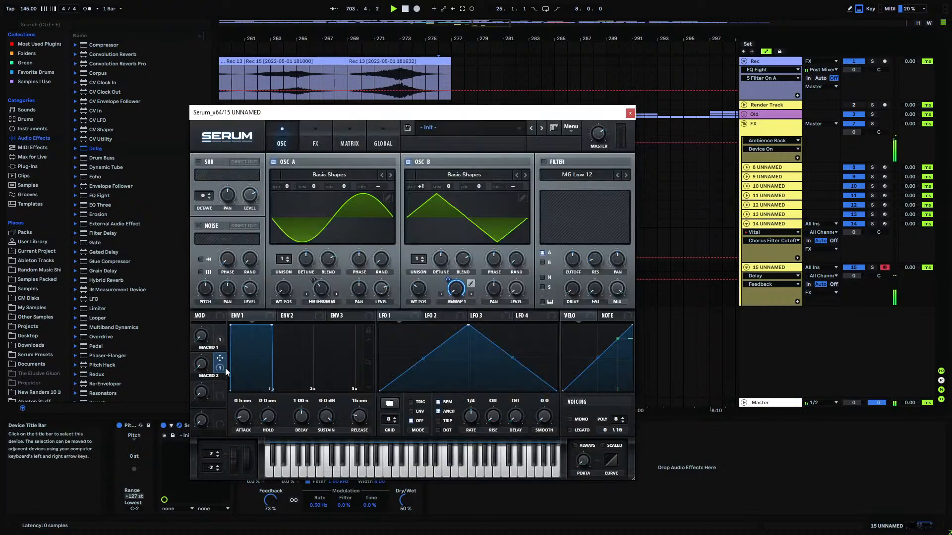
pyautogui.click(204, 348)
pyautogui.moveTo(204, 349)
pyautogui.mouseDown()
pyautogui.moveTo(220, 270)
pyautogui.moveTo(211, 360)
pyautogui.mouseUp()
pyautogui.moveTo(274, 509); pyautogui.dragTo(274, 500)
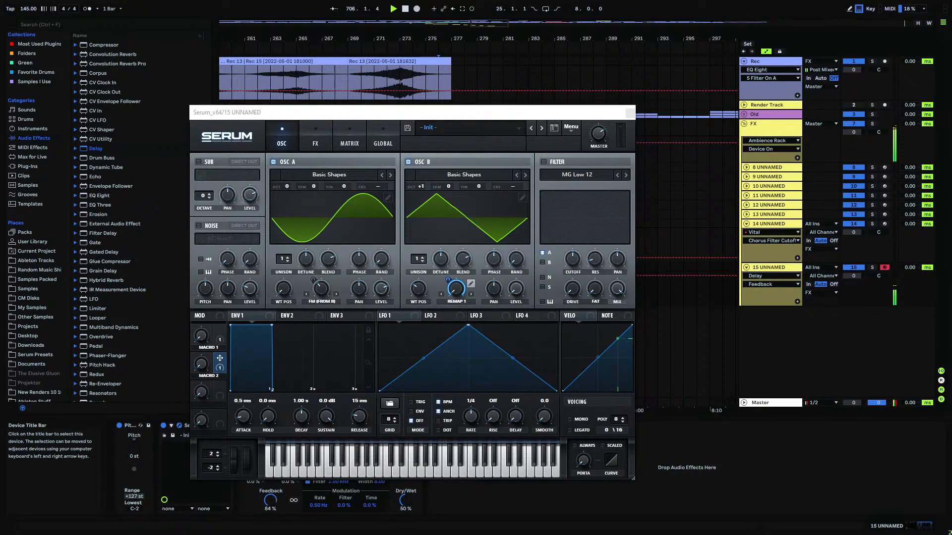
pyautogui.moveTo(405, 502); pyautogui.dragTo(406, 476)
pyautogui.moveTo(206, 337); pyautogui.dragTo(228, 241)
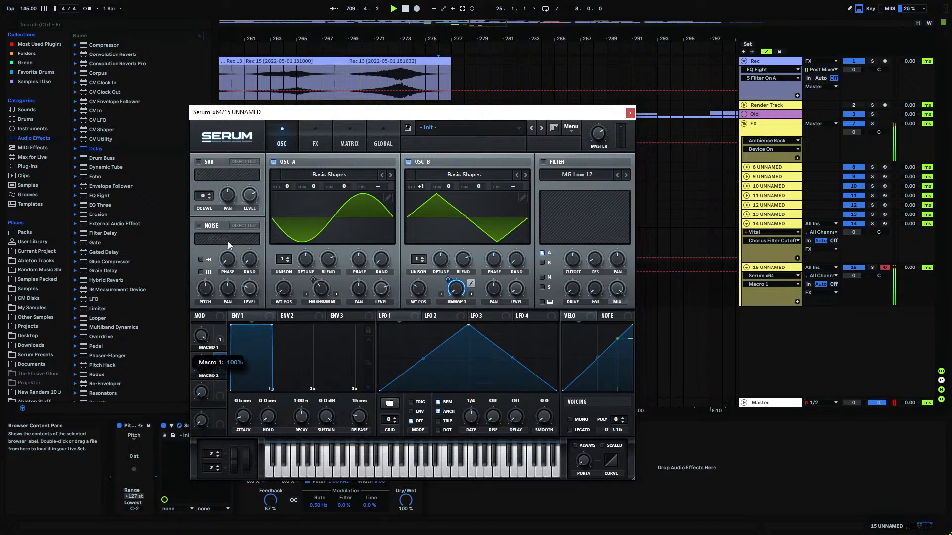
# - Set the Delay's linked times to 10.2 ms and its feedback to 95%, sweeping Serum's Macro 1 to audition the sound
pyautogui.click(630, 113)
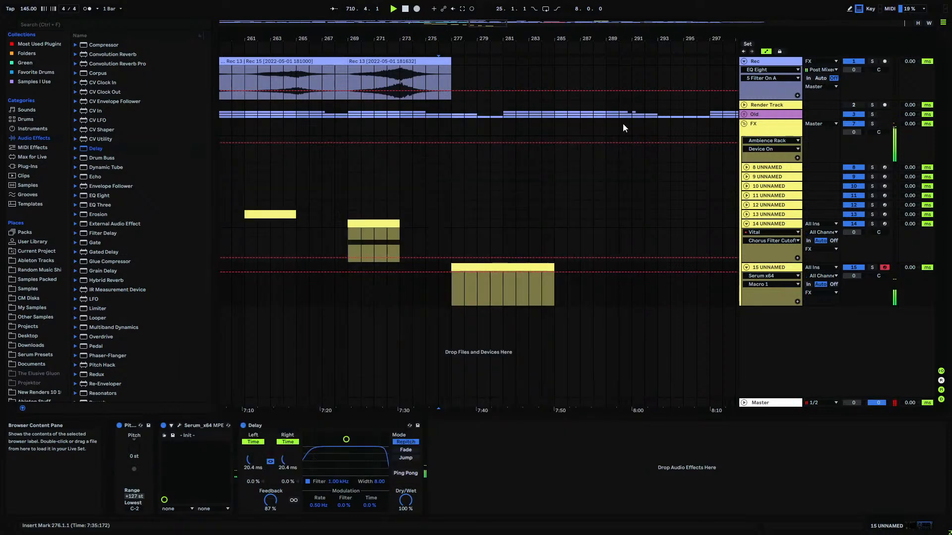
pyautogui.click(286, 468)
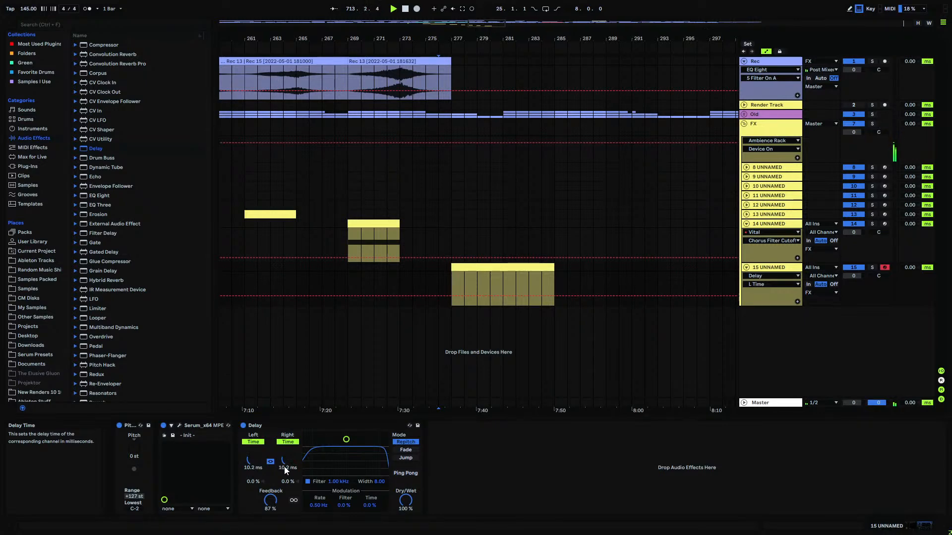
pyautogui.click(180, 425)
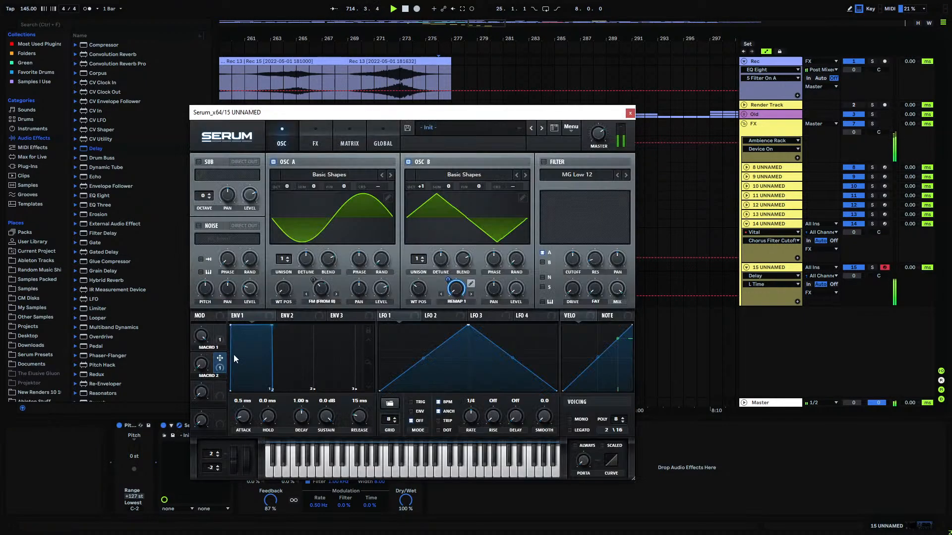
pyautogui.moveTo(205, 340); pyautogui.dragTo(206, 404)
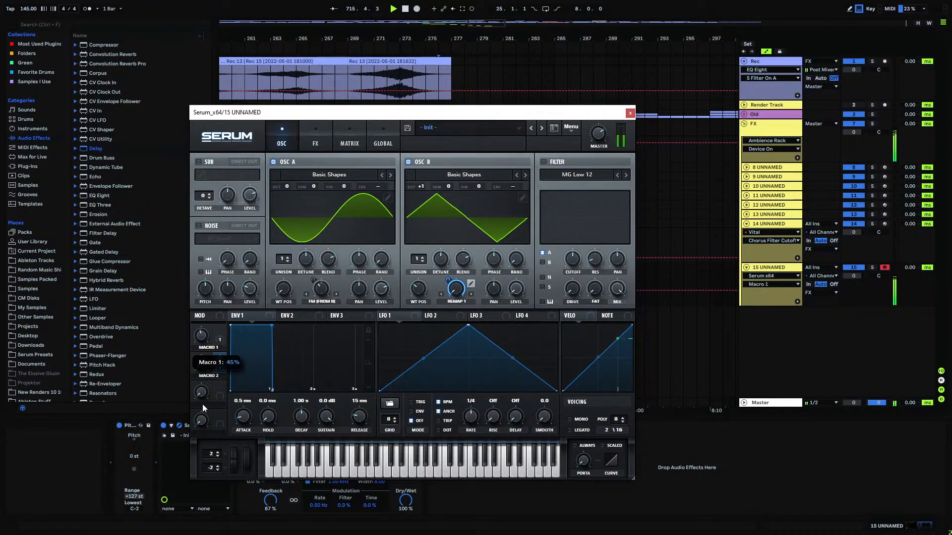
pyautogui.moveTo(268, 501); pyautogui.dragTo(268, 499)
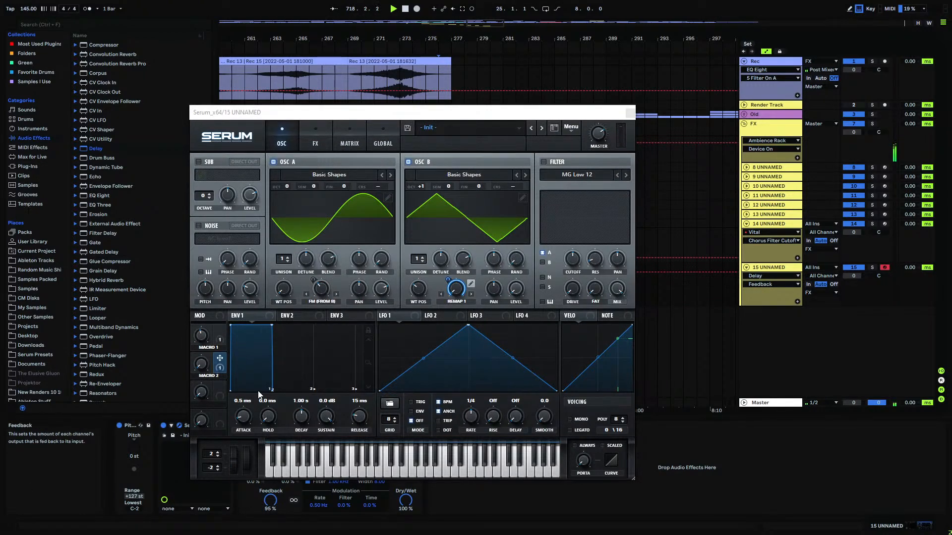
pyautogui.moveTo(207, 336); pyautogui.dragTo(222, 275)
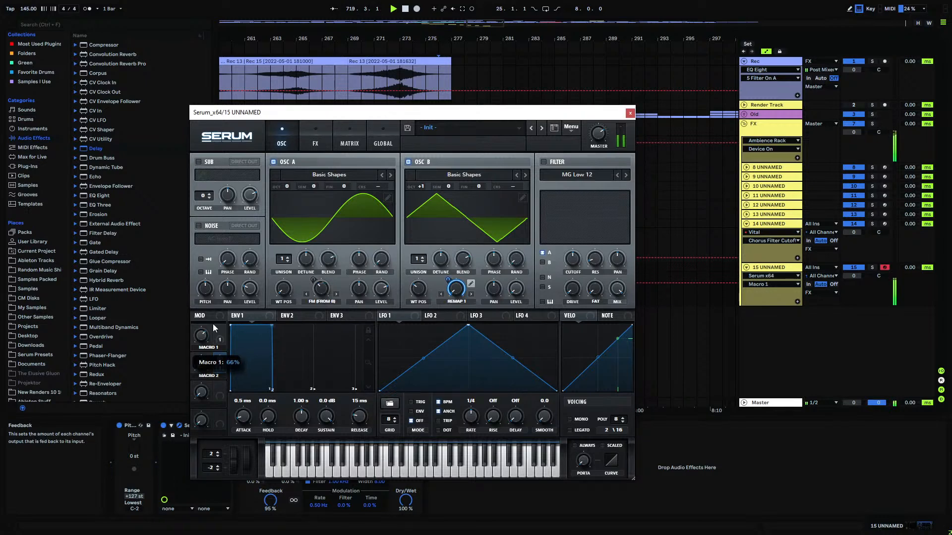
pyautogui.click(629, 113)
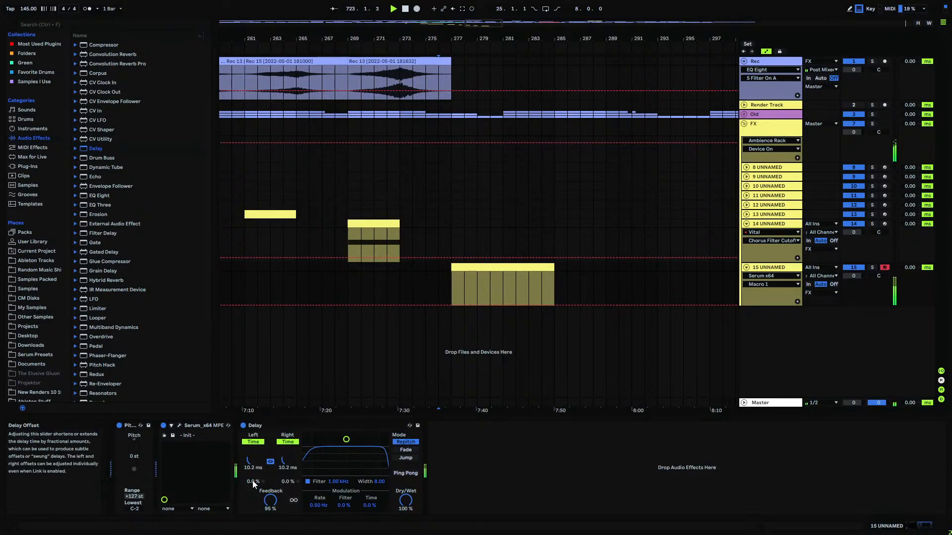
# - Insert the MeldaProduction MWaveShaper distortion between Serum and Delay on track 15
pyautogui.click(179, 426)
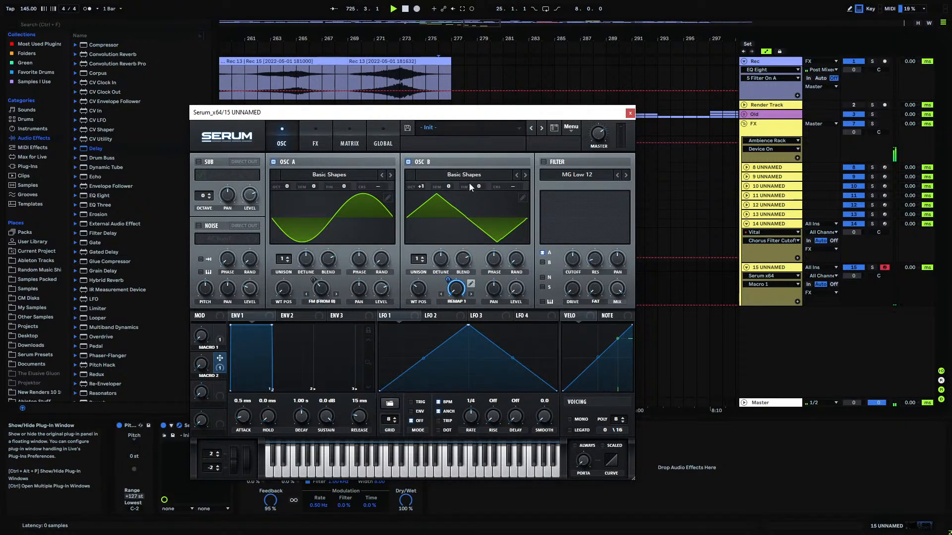
pyautogui.click(629, 113)
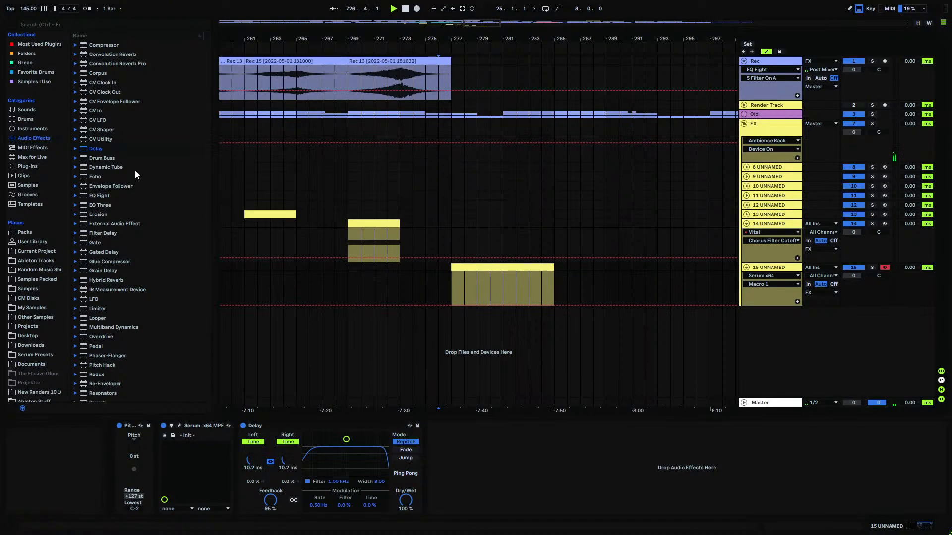
pyautogui.click(38, 166)
pyautogui.click(82, 63)
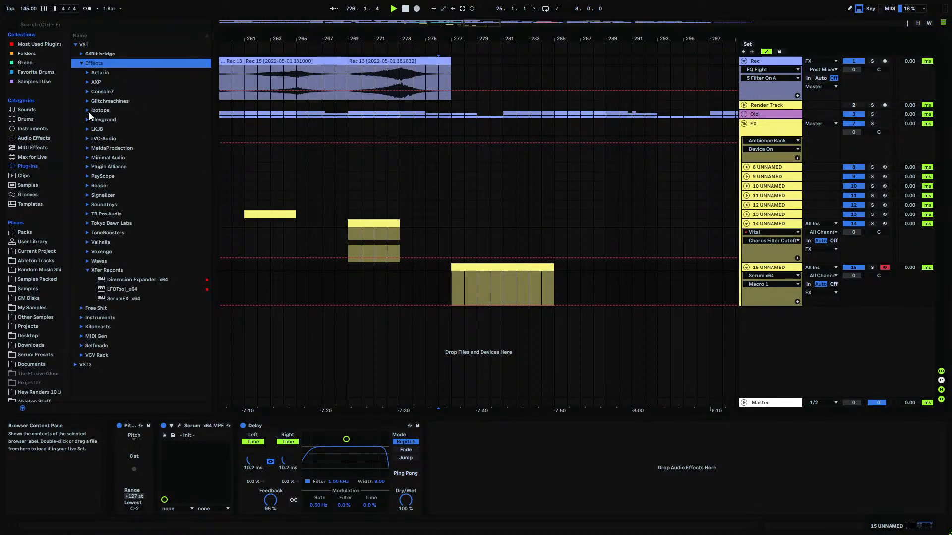
pyautogui.click(88, 148)
pyautogui.doubleClick(130, 252)
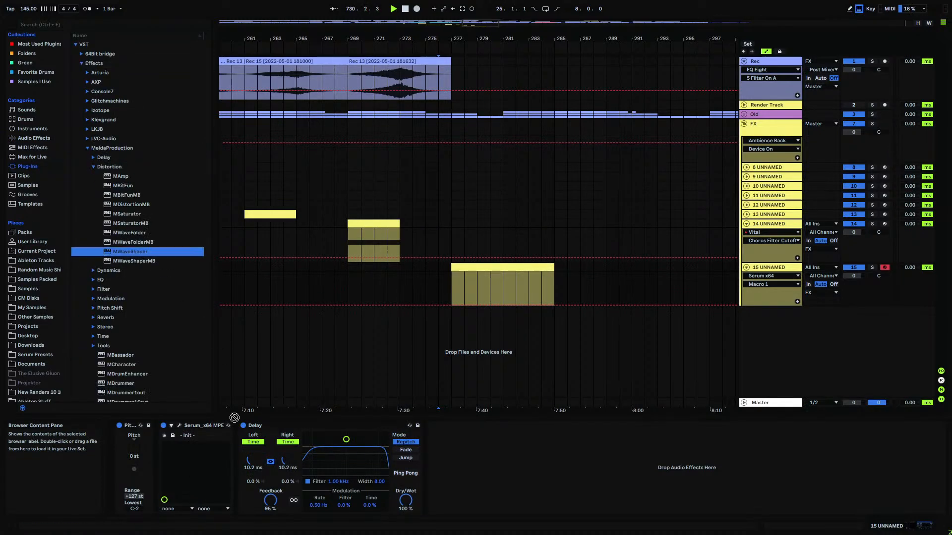
# - Bend both segments of MWaveShaper's transfer curve downward around the centre point at -12 dB, forming a double arc
pyautogui.moveTo(378, 280); pyautogui.dragTo(375, 283)
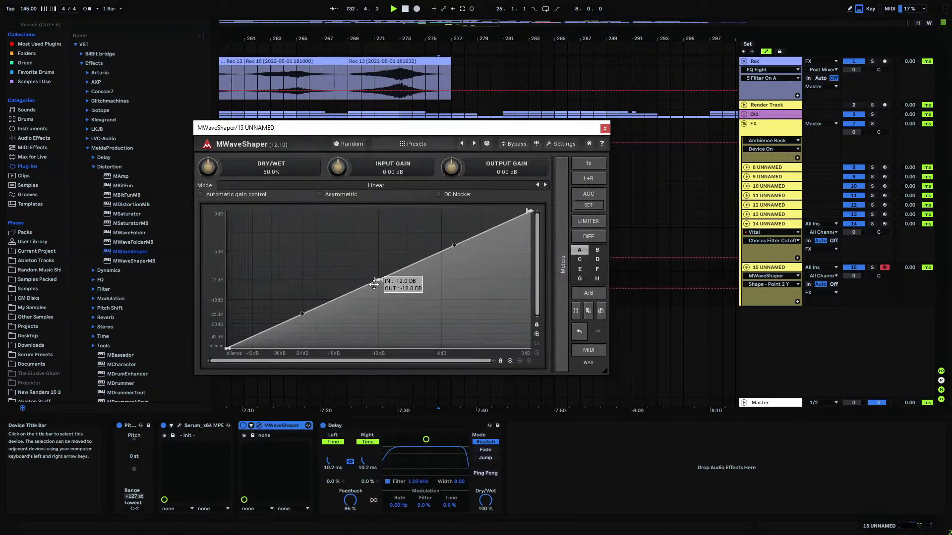
pyautogui.moveTo(304, 317); pyautogui.dragTo(301, 391)
pyautogui.moveTo(454, 251); pyautogui.dragTo(453, 327)
pyautogui.moveTo(303, 344); pyautogui.dragTo(303, 348)
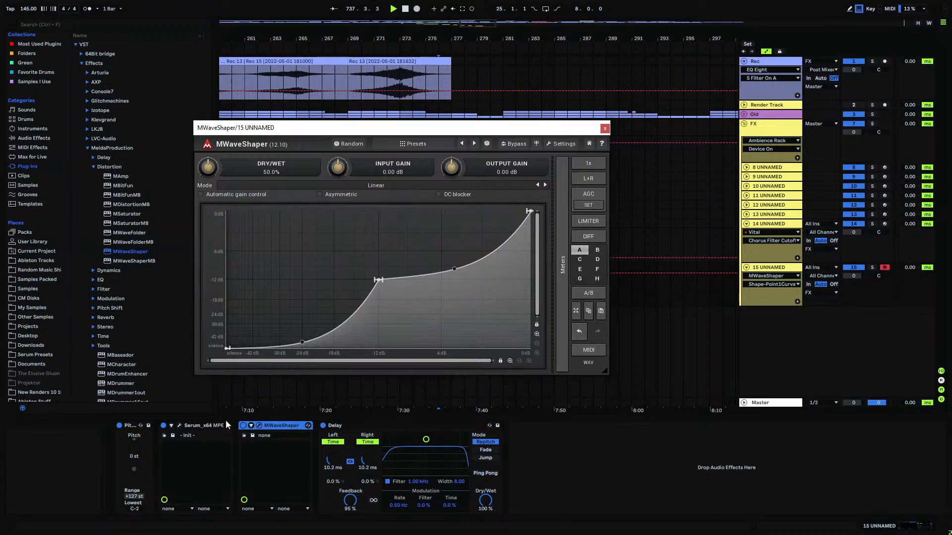
# - Set Serum's master volume to 100% and sweep Macro 1 and Macro 2 to audition the patch
pyautogui.click(180, 425)
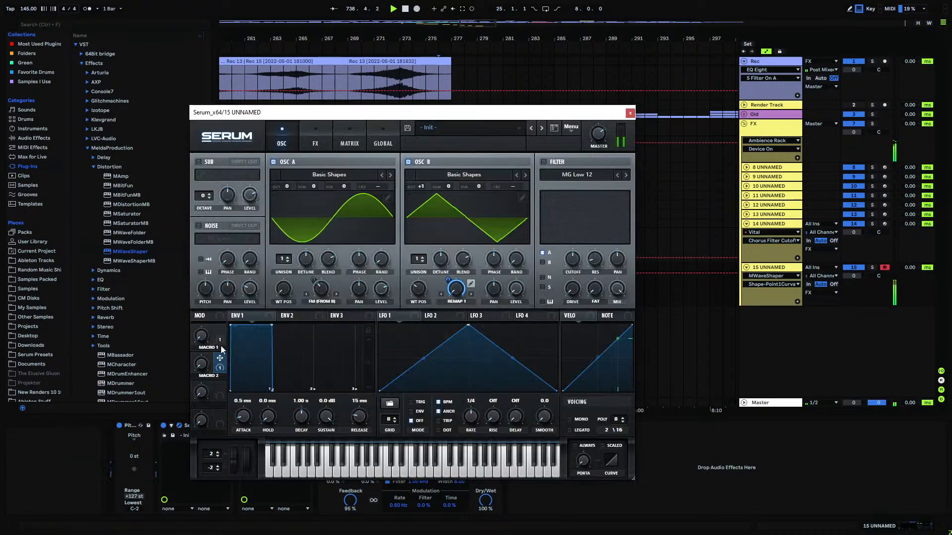
pyautogui.click(207, 328)
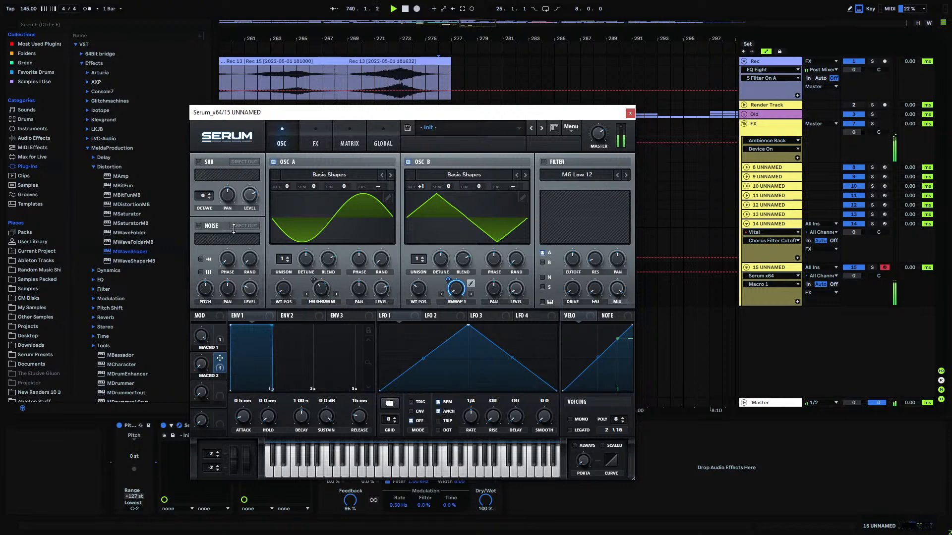
pyautogui.moveTo(598, 133); pyautogui.dragTo(626, 28)
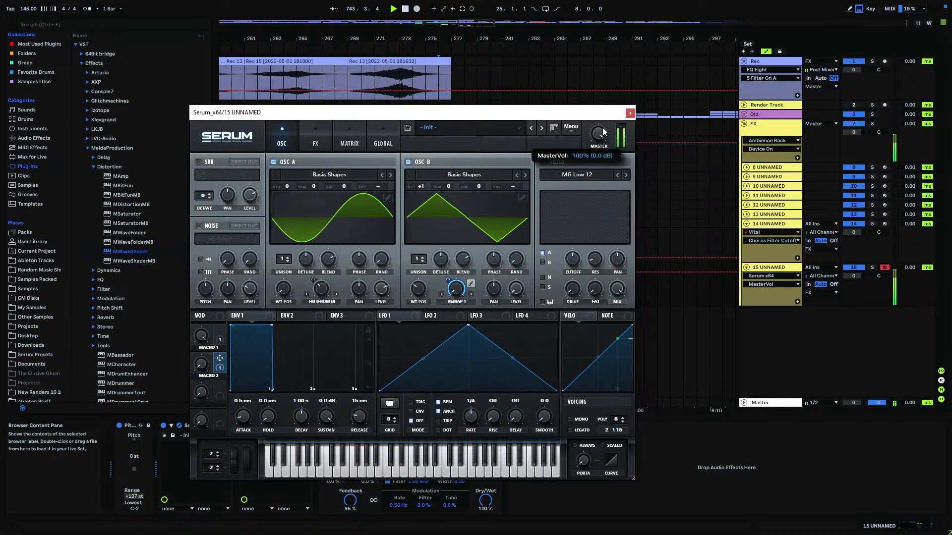
pyautogui.moveTo(206, 339); pyautogui.dragTo(203, 382)
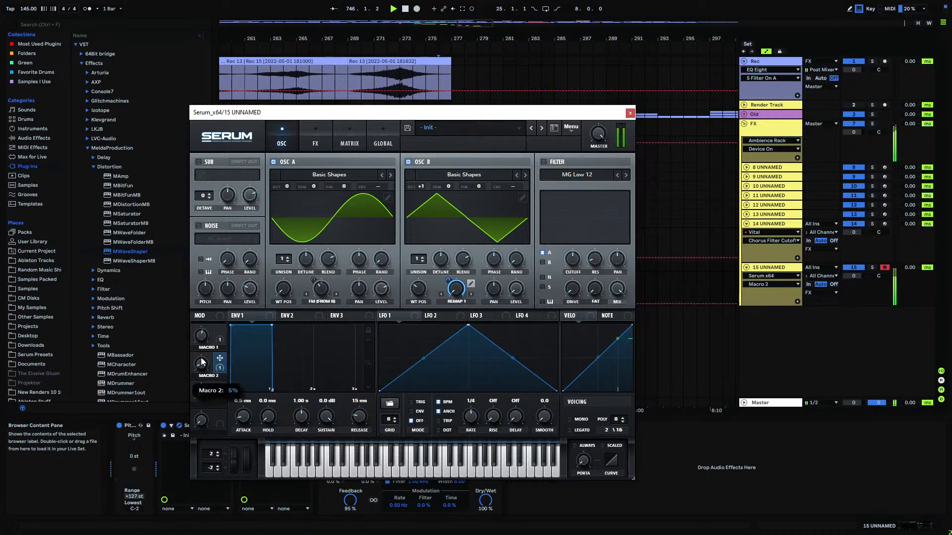
pyautogui.moveTo(202, 342); pyautogui.dragTo(198, 406)
pyautogui.moveTo(199, 365); pyautogui.dragTo(199, 364)
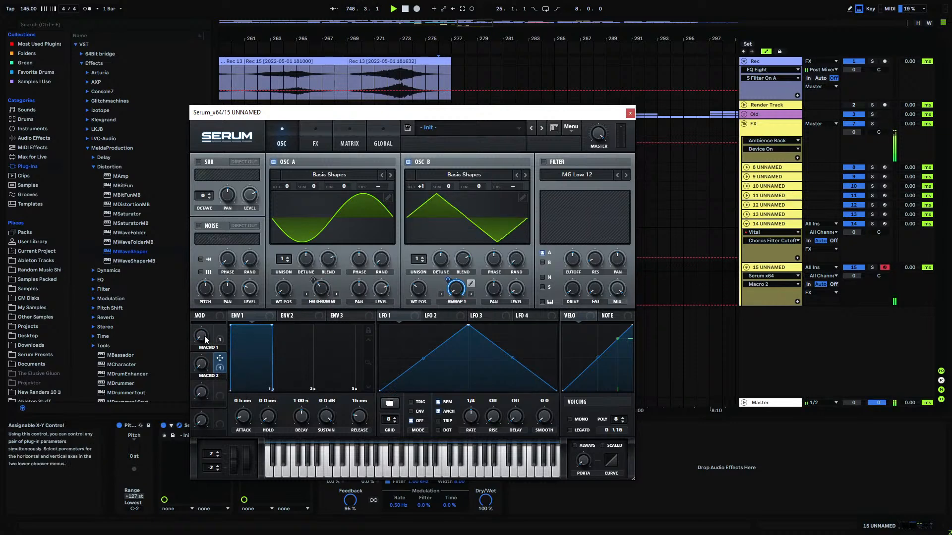
pyautogui.click(630, 114)
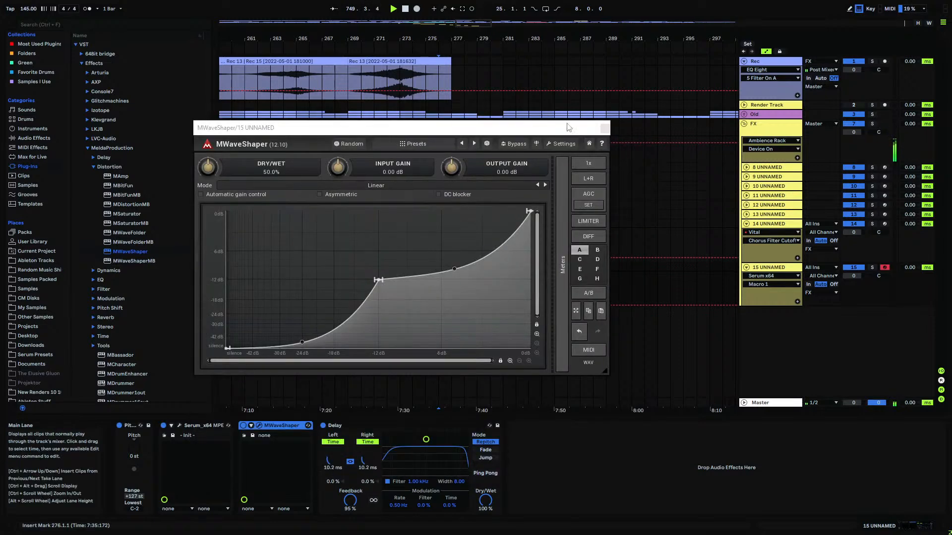
# - Bypass the Delay on track 15 briefly and reactivate it to compare the sound
pyautogui.click(605, 128)
pyautogui.click(322, 425)
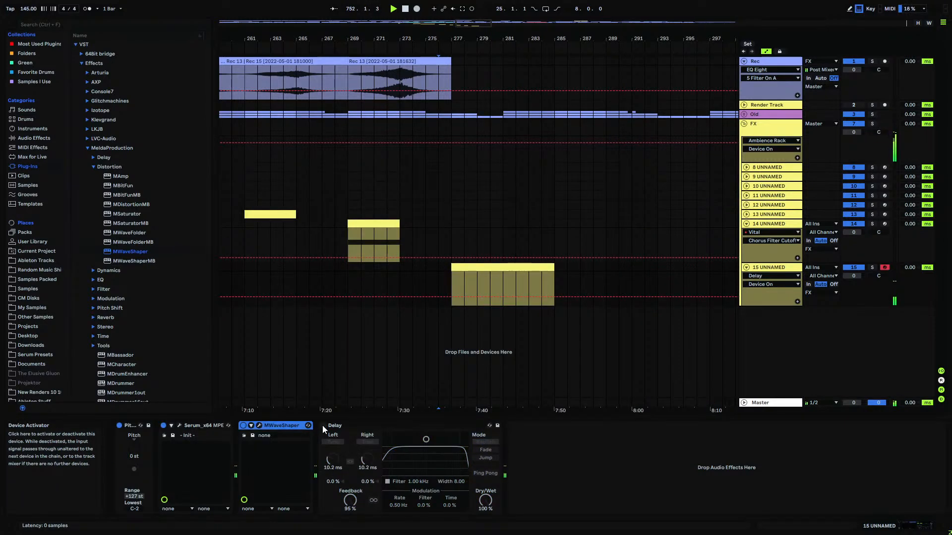
pyautogui.click(323, 425)
# - Automate Serum's Macro 1 to rise from 0% to 100% across track 15's clip, bars 277 to 285
pyautogui.click(179, 425)
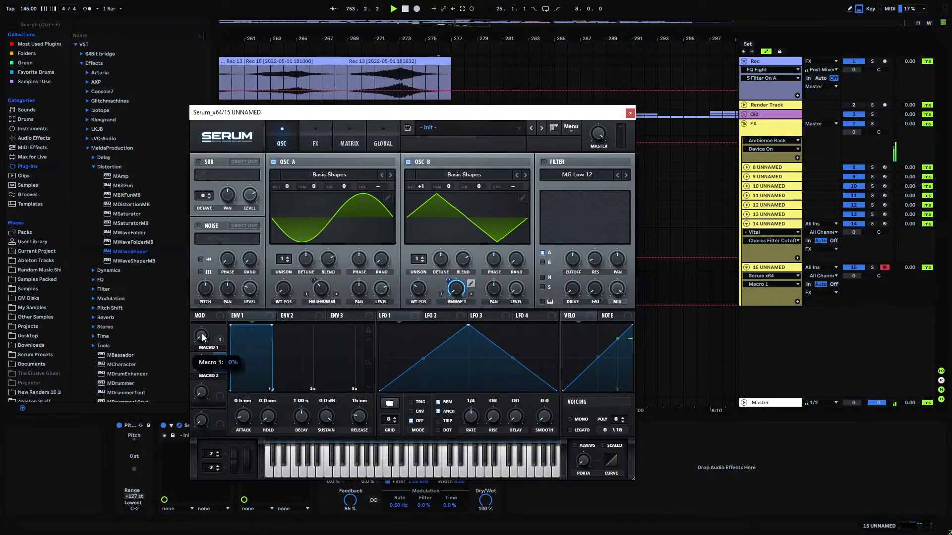
pyautogui.click(629, 114)
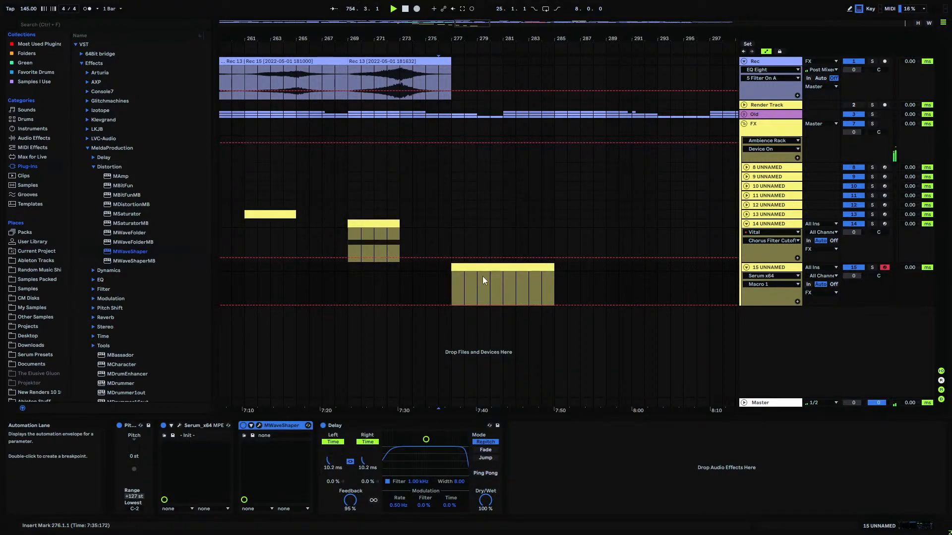
pyautogui.moveTo(481, 303); pyautogui.dragTo(555, 271)
# - Automate Serum's Macro 2 from 0% to 100% across track 15's clip, bending the ramp into an S-curve around a middle breakpoint
pyautogui.click(180, 426)
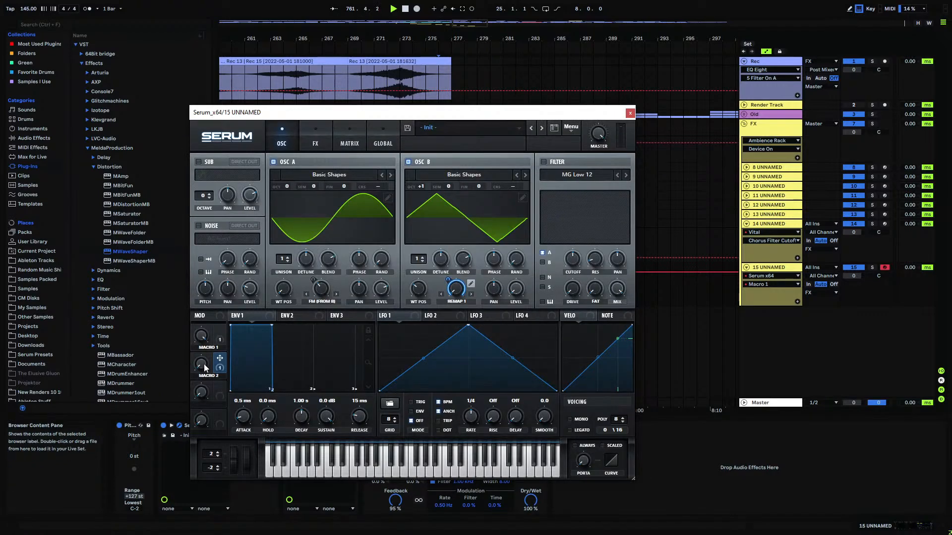
pyautogui.click(630, 113)
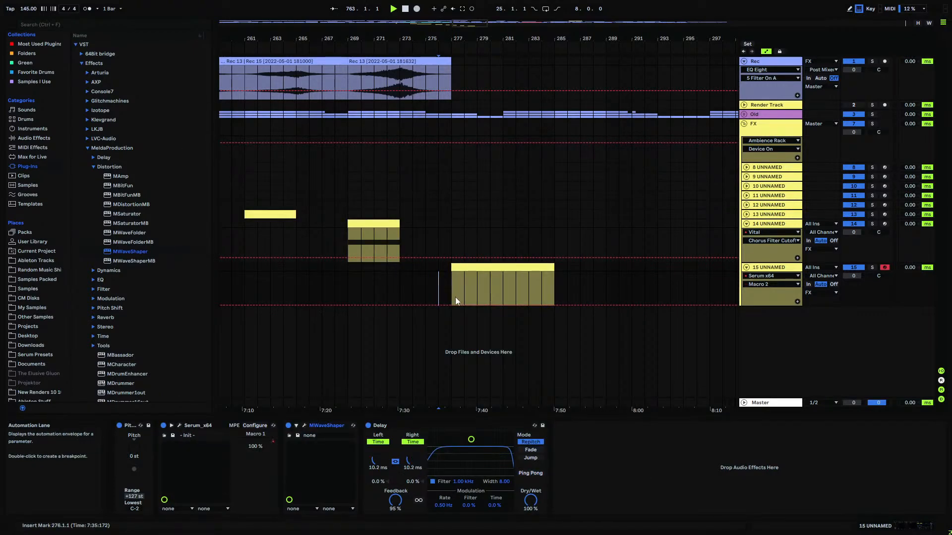
pyautogui.moveTo(554, 305); pyautogui.dragTo(555, 272)
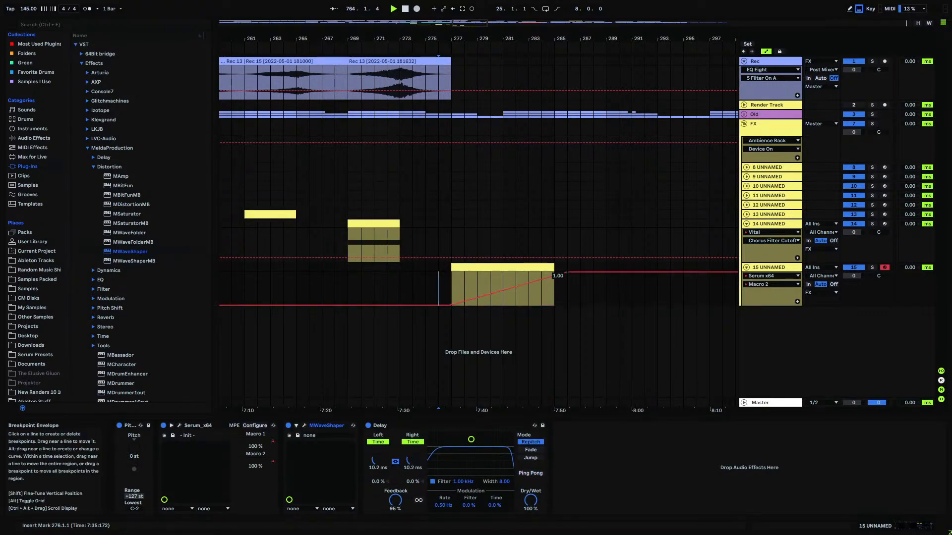
pyautogui.moveTo(568, 273)
pyautogui.mouseDown()
pyautogui.moveTo(558, 302)
pyautogui.moveTo(554, 272)
pyautogui.mouseUp()
pyautogui.click(501, 289)
pyautogui.moveTo(485, 294); pyautogui.dragTo(519, 276)
pyautogui.click(450, 287)
# - Add a note spanning all eight bars of track 15's MIDI clip and transpose it down by octaves to G1
pyautogui.doubleClick(467, 268)
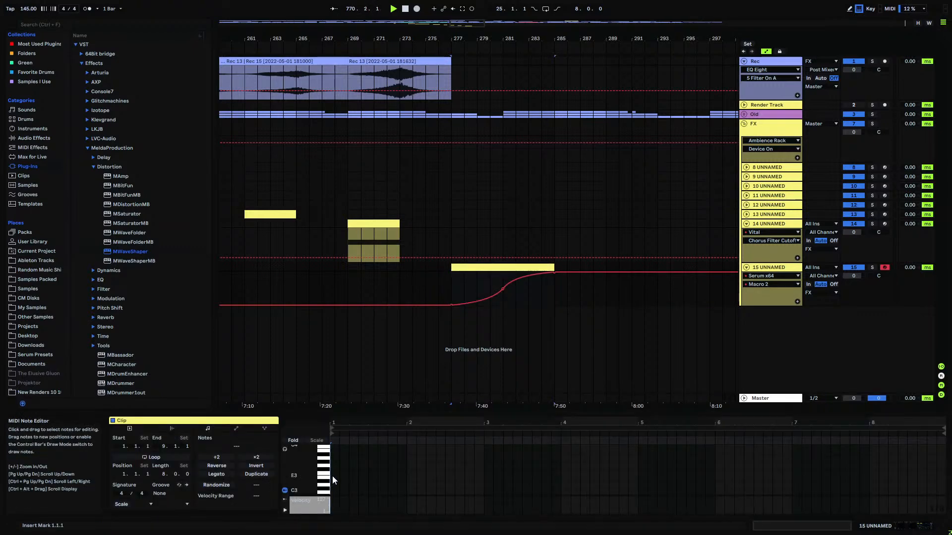
pyautogui.moveTo(334, 465); pyautogui.dragTo(945, 462)
pyautogui.hotkey('shift', 'Down')
pyautogui.hotkey('shift', 'Down')
pyautogui.hotkey('shift', 'Down')
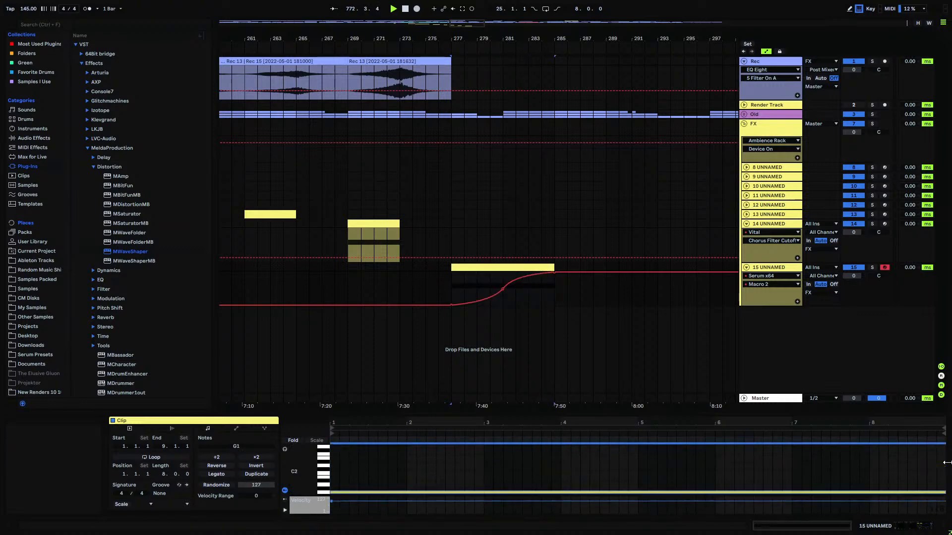
# - Play the arrangement from bar 277 to audition track 15's automated clip and check its Serum patch
pyautogui.press('space')
pyautogui.click(444, 284)
pyautogui.click(450, 284)
pyautogui.press('space')
pyautogui.doubleClick(773, 267)
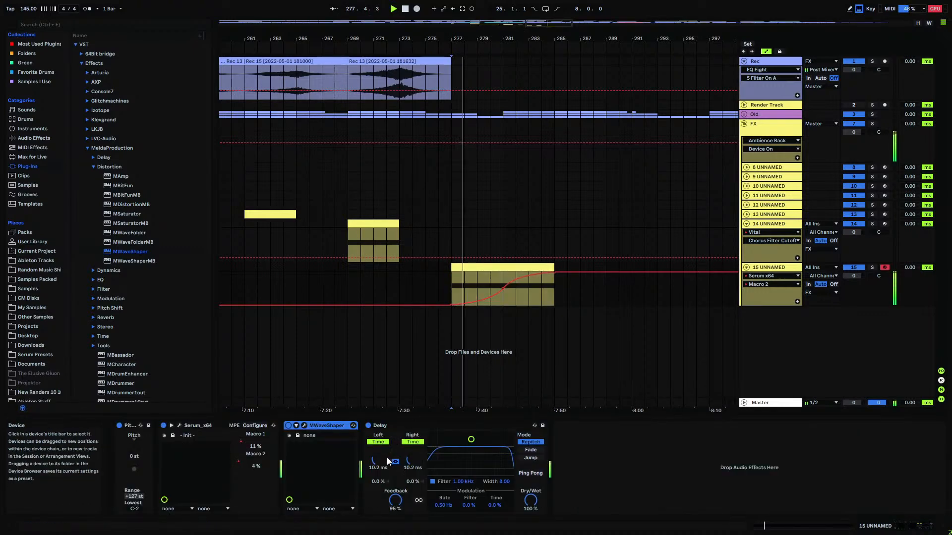
pyautogui.press('space')
pyautogui.press('space')
pyautogui.click(182, 426)
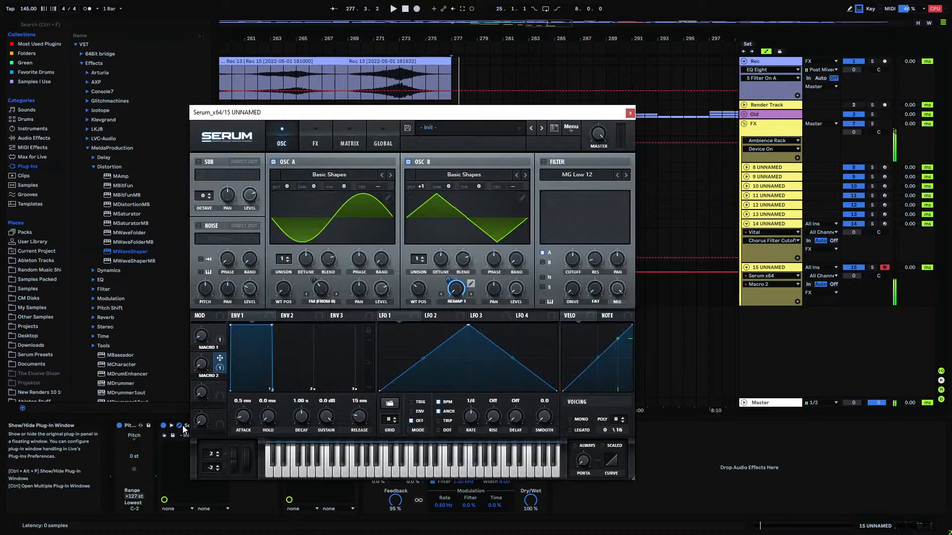
pyautogui.click(633, 117)
# - Automate the Delay's dry/wet from 0% to 100% across track 15's clip with a fast-rising curve, and start playback
pyautogui.click(530, 499)
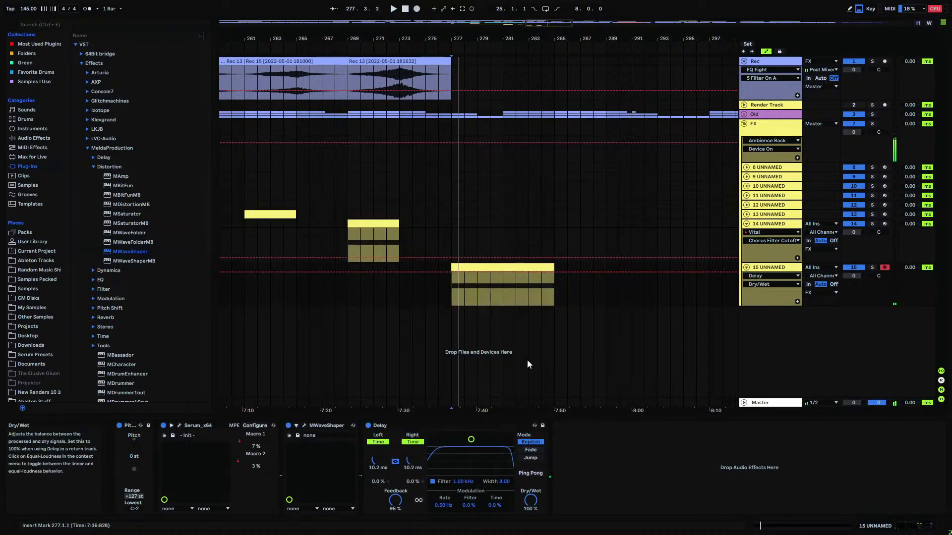
pyautogui.moveTo(462, 275); pyautogui.dragTo(455, 297)
pyautogui.press('space')
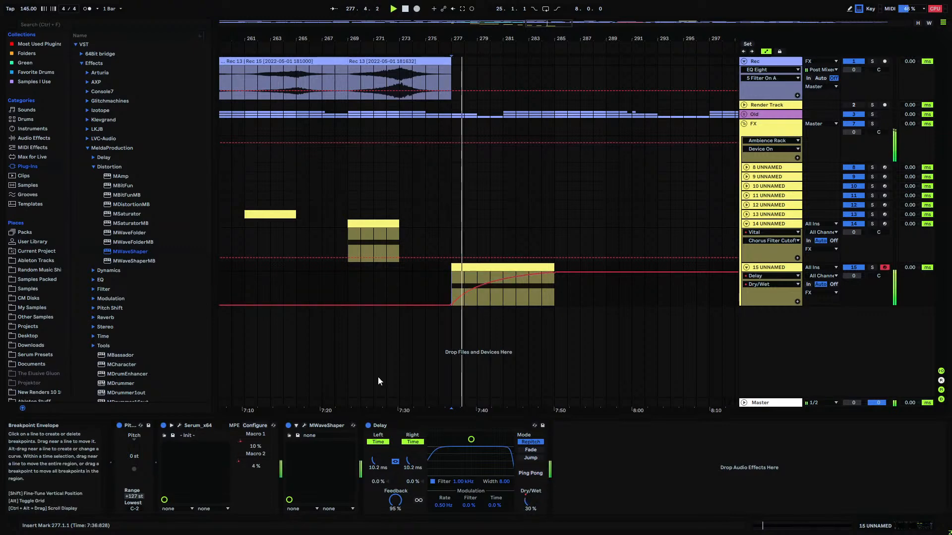
# - Set MWaveShaper's dry/wet to 100% and listen through the clip before stopping playback
pyautogui.click(305, 426)
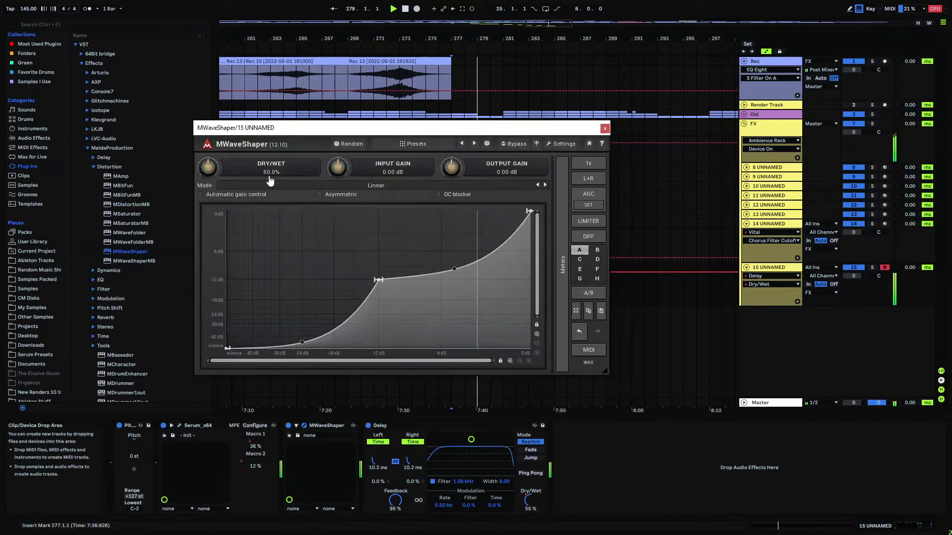
pyautogui.moveTo(213, 174); pyautogui.dragTo(213, 153)
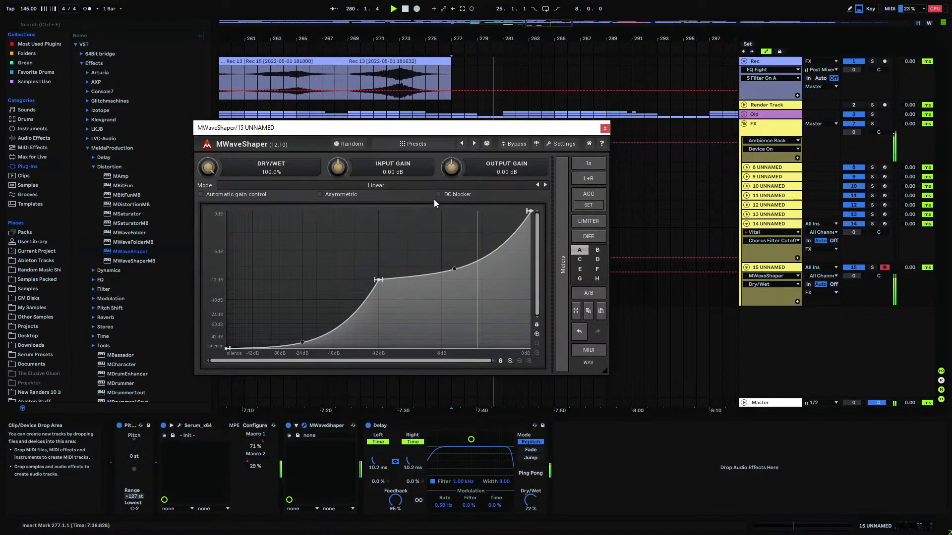
pyautogui.click(605, 129)
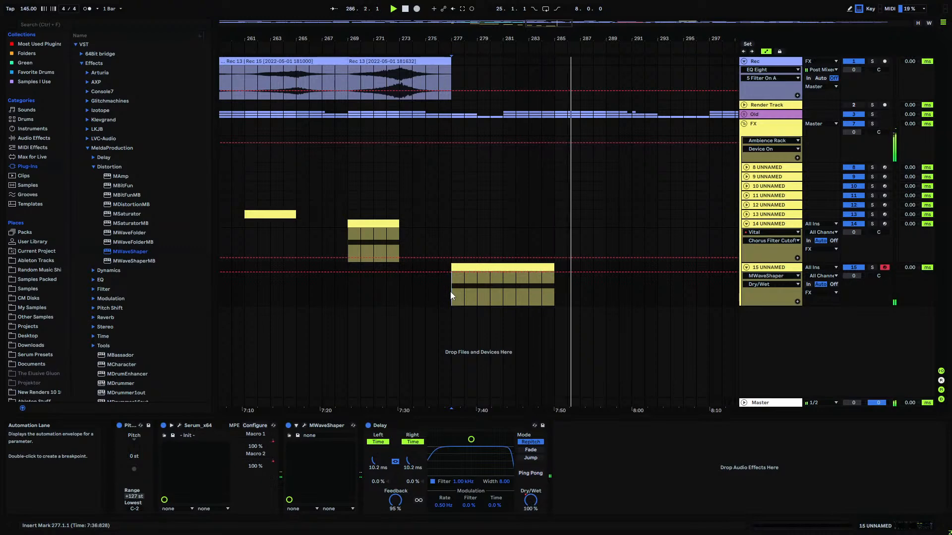
pyautogui.press('space')
# - Arm the Rec track and record the atmosphere from bar 277 to about bar 289
pyautogui.click(873, 68)
pyautogui.click(884, 61)
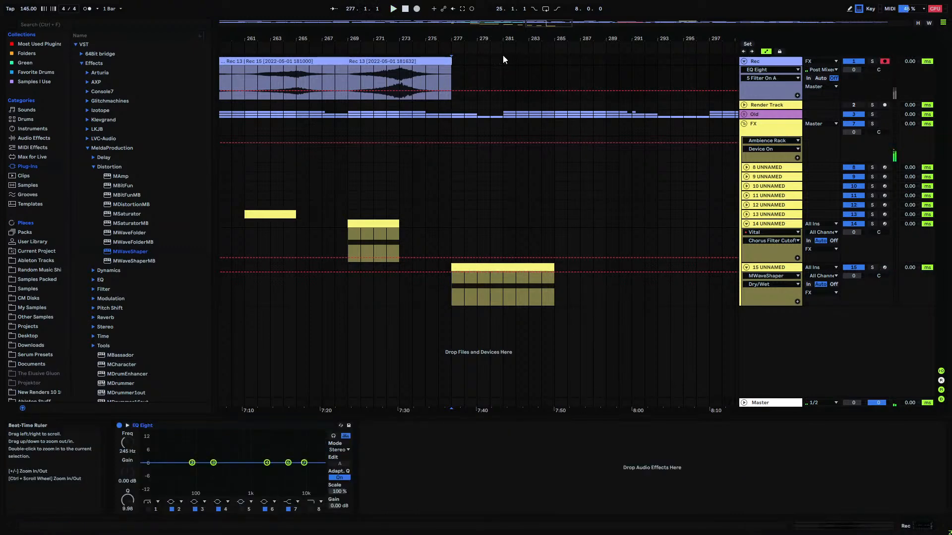
pyautogui.click(417, 9)
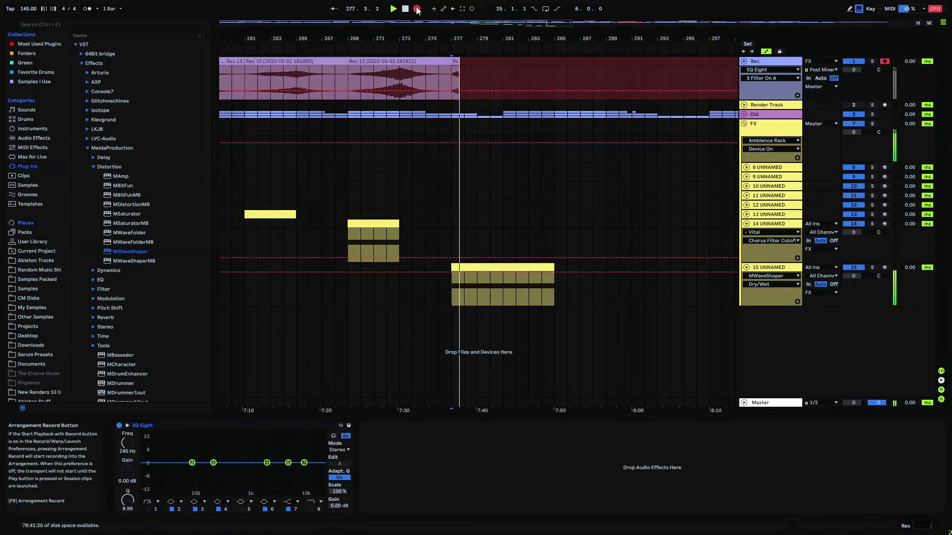
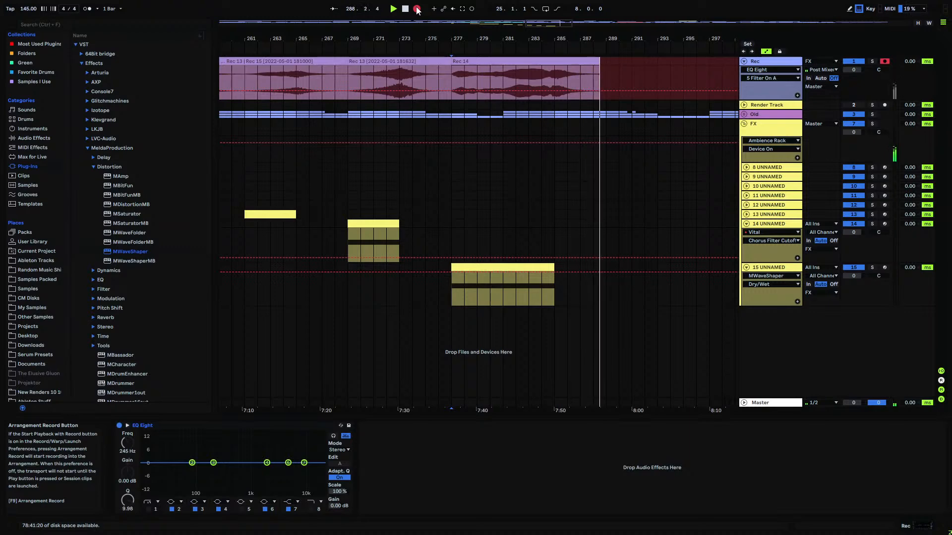
pyautogui.press('space')
# - Fade out the new Rec 14 recording from about bar 285 to its end at bar 289, and consolidate the clip
pyautogui.click(607, 74)
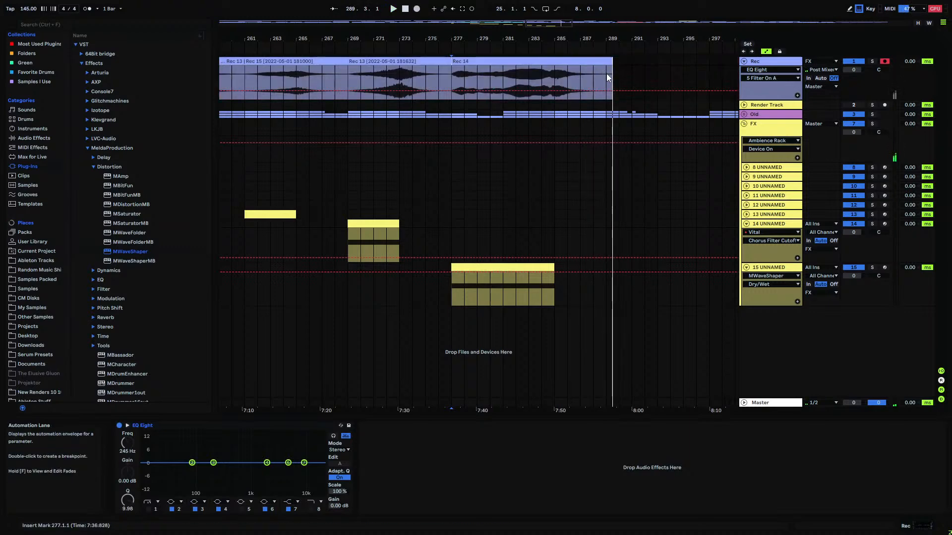
pyautogui.hotkey('ctrl', 'e')
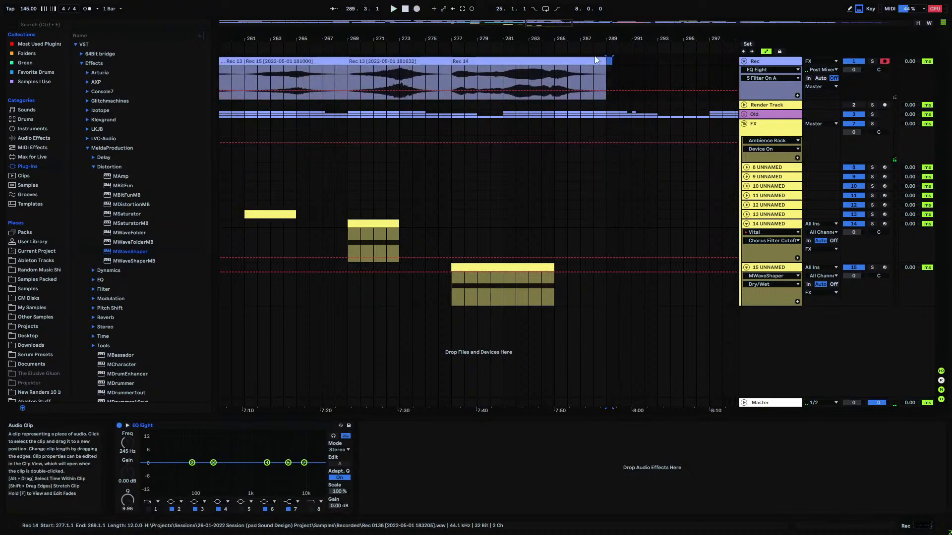
pyautogui.moveTo(557, 40); pyautogui.dragTo(918, 149)
pyautogui.moveTo(419, 39)
pyautogui.mouseDown()
pyautogui.moveTo(418, 94)
pyautogui.moveTo(418, 39)
pyautogui.moveTo(438, 73)
pyautogui.moveTo(438, 59)
pyautogui.moveTo(456, 61)
pyautogui.mouseUp()
pyautogui.click(438, 79)
pyautogui.click(454, 60)
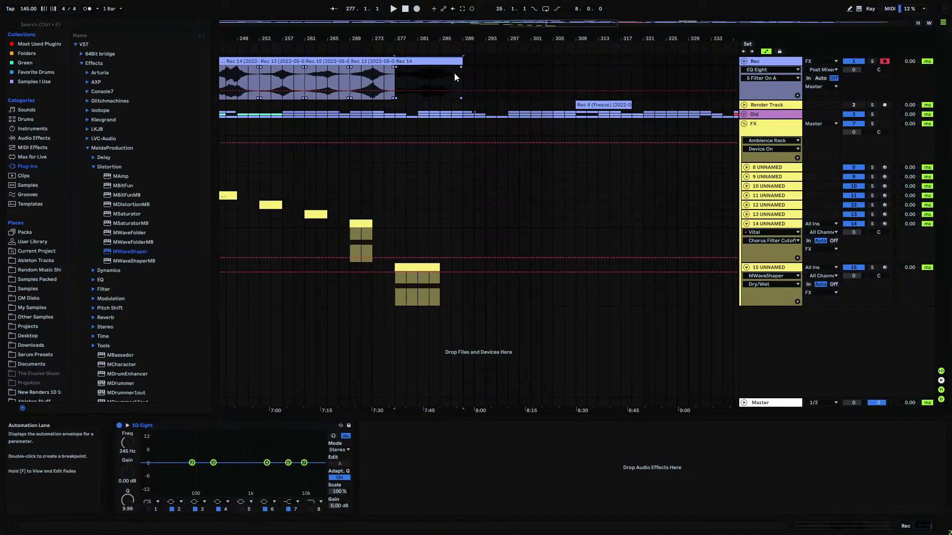
pyautogui.moveTo(462, 70); pyautogui.dragTo(439, 70)
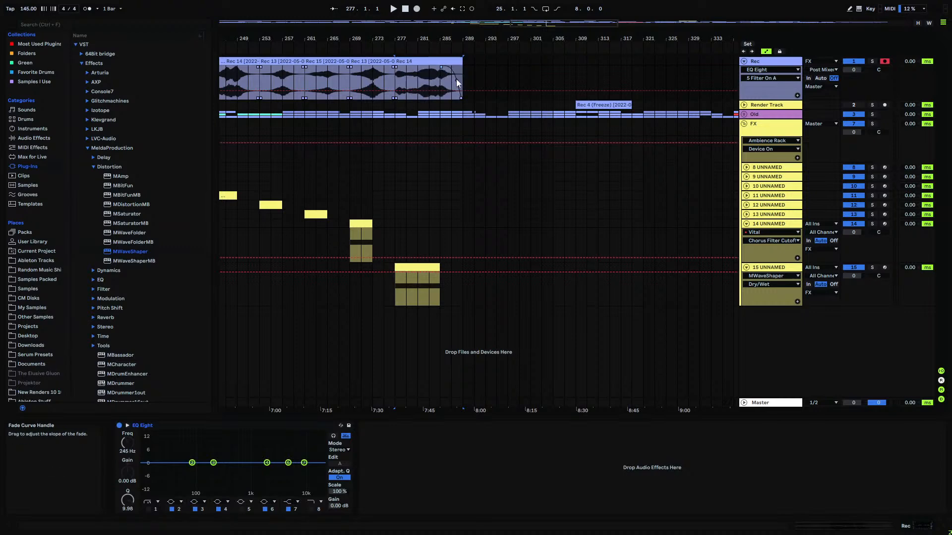
pyautogui.hotkey('ctrl', 'j')
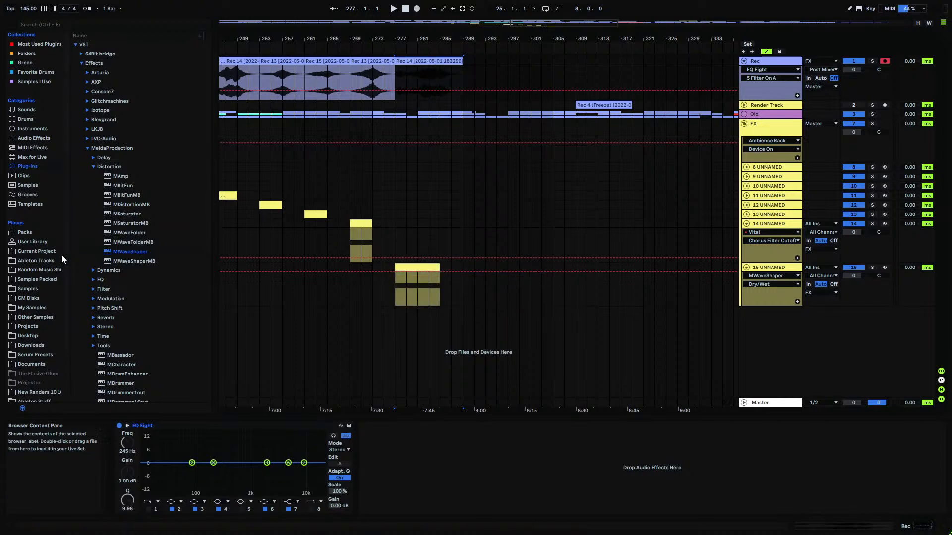
# - Copy the consolidated recording into the G folder of Projektor Psychedelic Atmospheres under My Samples
pyautogui.click(32, 307)
pyautogui.moveTo(427, 61); pyautogui.dragTo(180, 221)
pyautogui.press('Return')
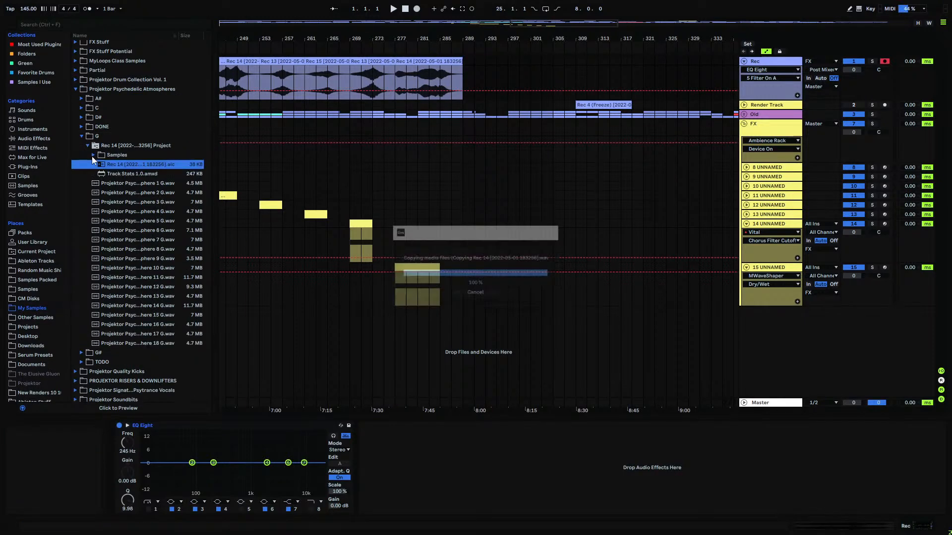
# - Rename the audio file in the exported project's Consolidate folder to Projektor Psychedelic Atmosphere 19 G
pyautogui.click(93, 155)
pyautogui.click(99, 164)
pyautogui.click(106, 174)
pyautogui.click(136, 183)
pyautogui.rightClick(136, 184)
pyautogui.click(146, 196)
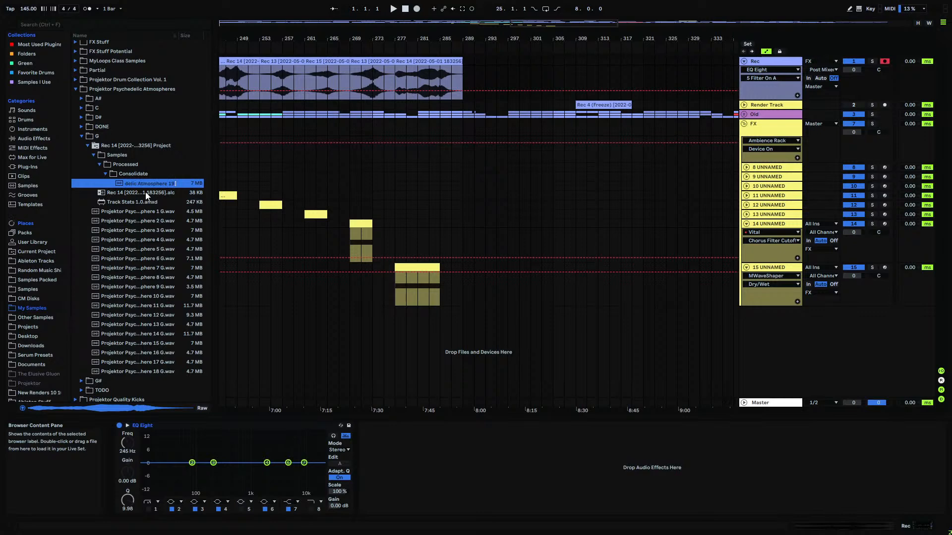
pyautogui.click(312, 304)
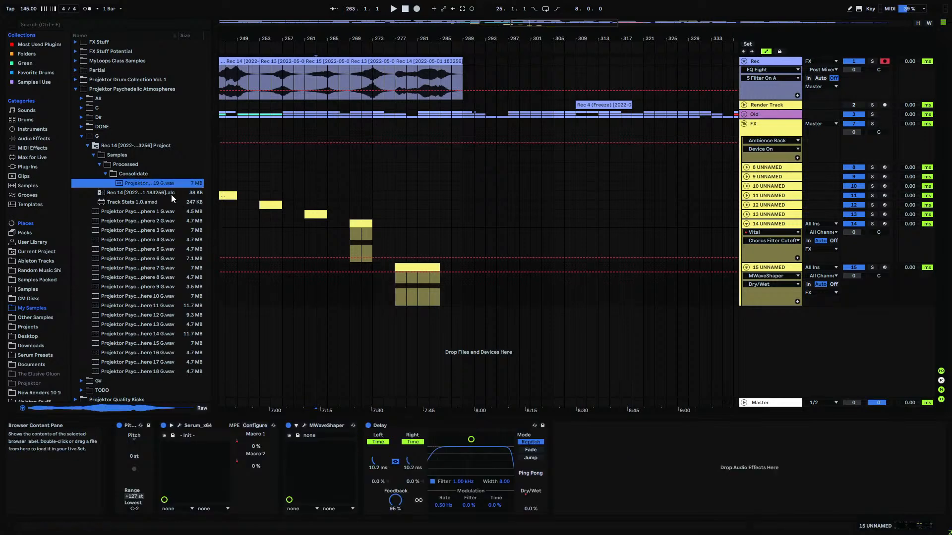
# - Move the renamed sample directly into the G folder and delete the leftover Rec 14 project folder
pyautogui.click(150, 143)
pyautogui.press('Delete')
pyautogui.press('Return')
# - Fold tracks 14 and 15 and insert a new MIDI track below track 15
pyautogui.click(465, 268)
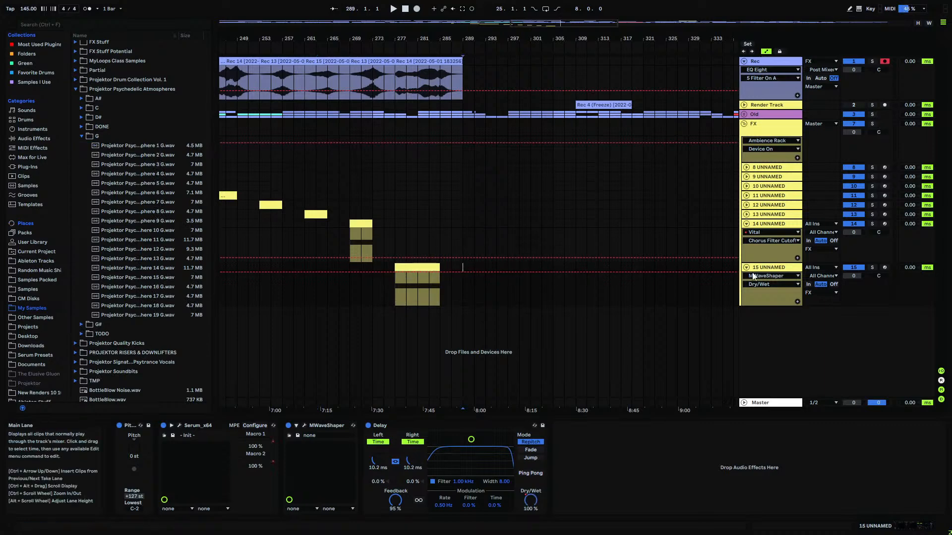
pyautogui.click(746, 223)
pyautogui.click(746, 233)
pyautogui.click(761, 236)
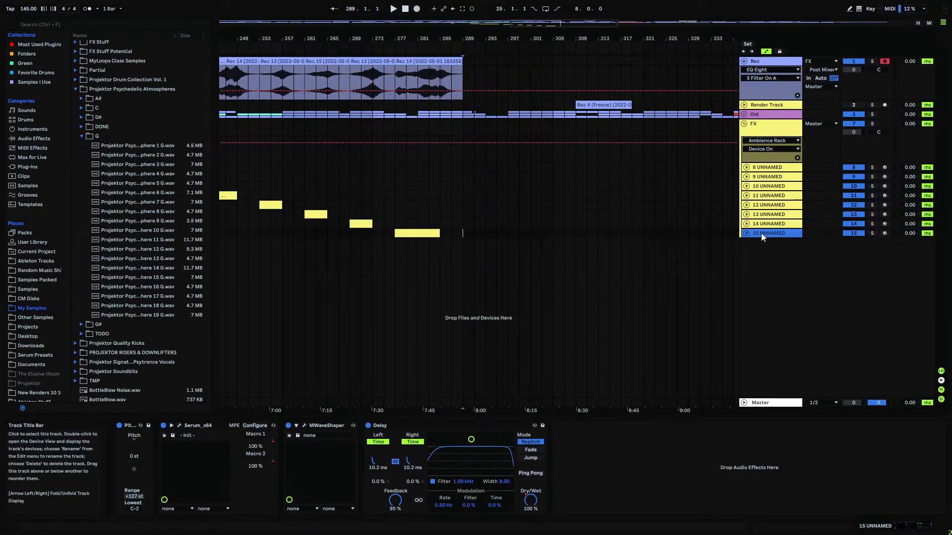
pyautogui.hotkey('ctrl', 'shift', 't')
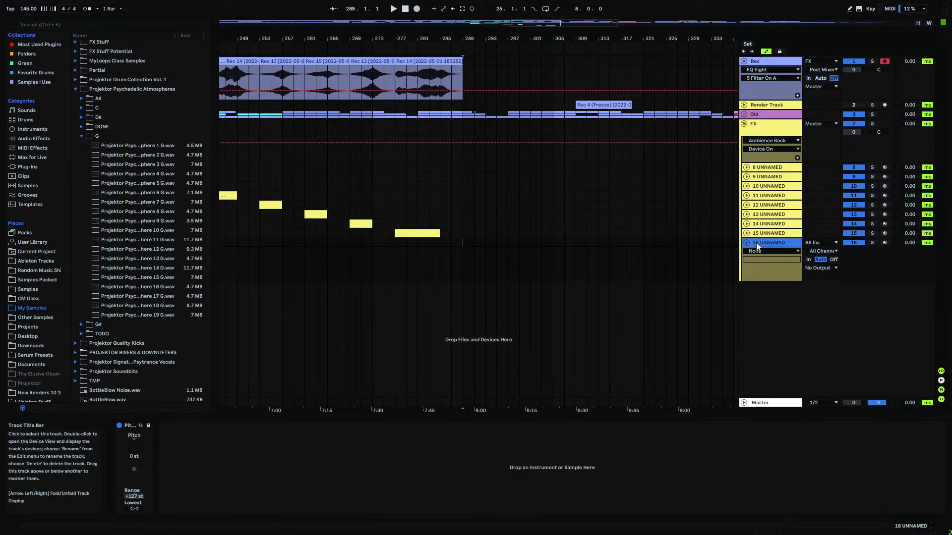
# - Insert a second MIDI track below track 16 and load Serum_x64 from the Xfer Records instruments onto track 16
pyautogui.hotkey('ctrl', 'shift', 't')
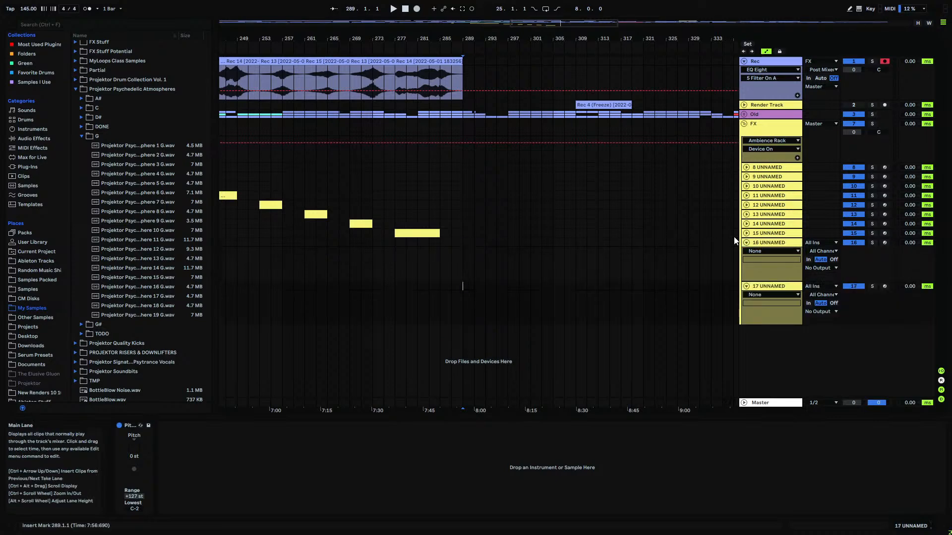
pyautogui.click(31, 167)
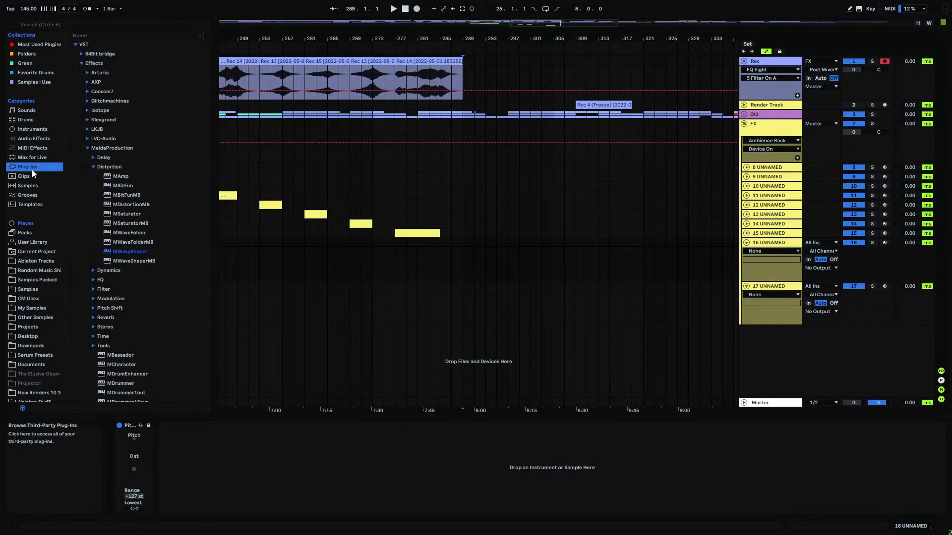
pyautogui.click(87, 148)
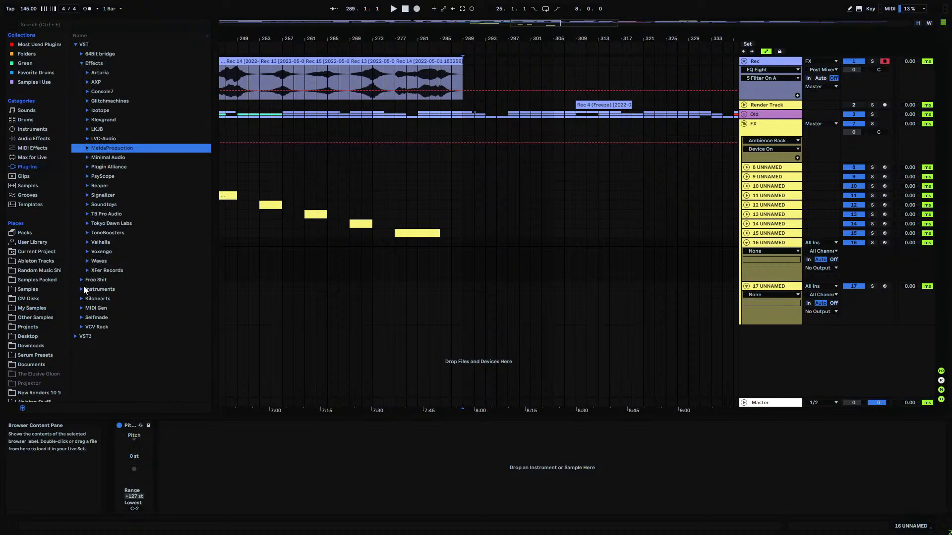
pyautogui.click(83, 288)
pyautogui.click(111, 176)
pyautogui.moveTo(471, 272); pyautogui.dragTo(473, 266)
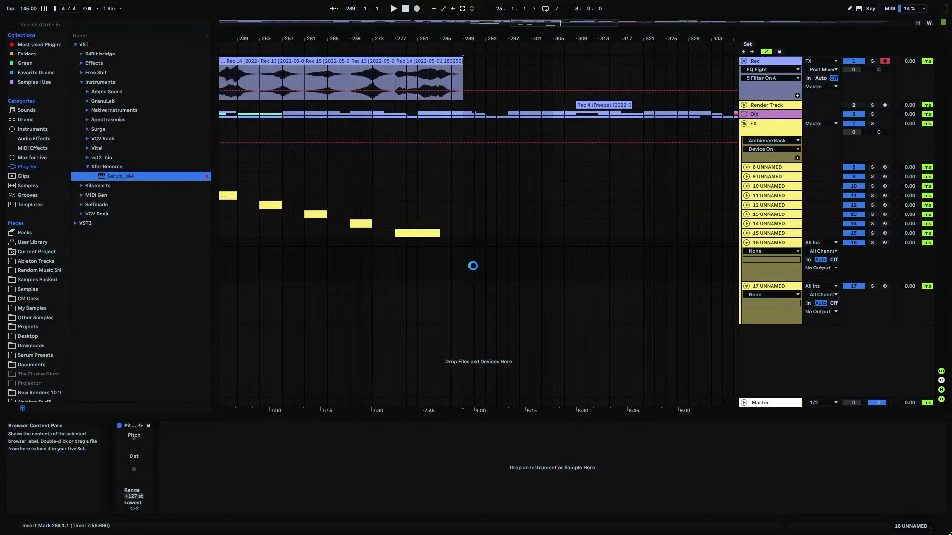
pyautogui.hotkey('ctrl', 'alt', 'p')
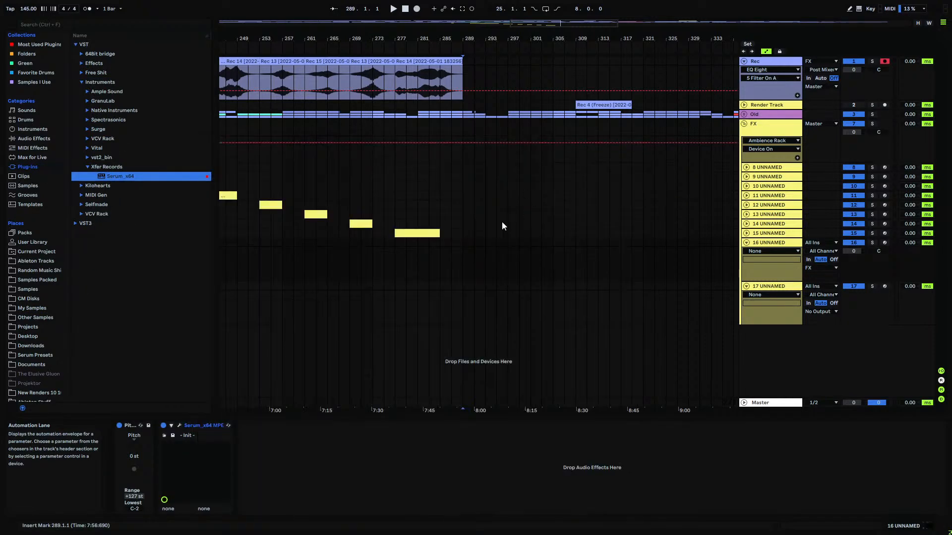
# - Create matching 16-bar MIDI clips starting at bar 289 on both new tracks and put the tracks in a group
pyautogui.moveTo(465, 246); pyautogui.dragTo(553, 245)
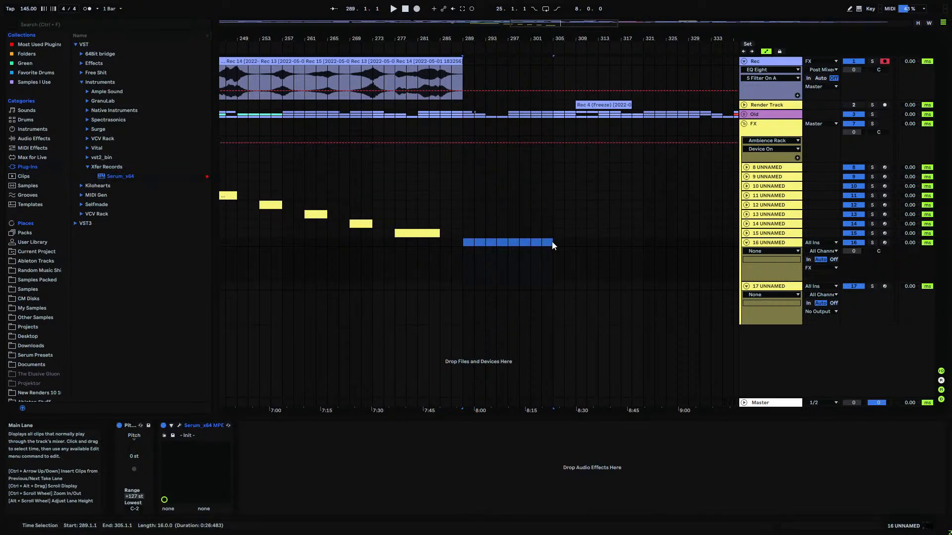
pyautogui.hotkey('ctrl', 'shift', 'm')
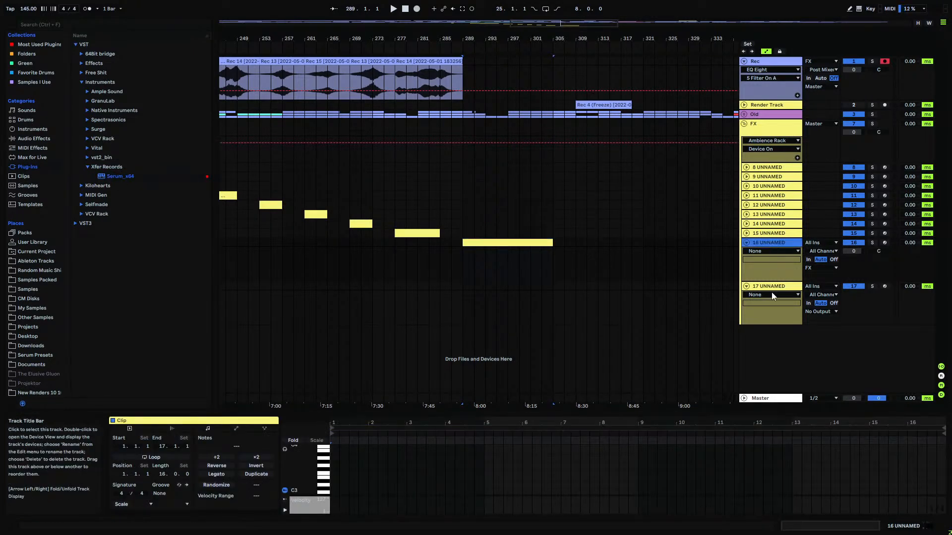
pyautogui.click(775, 288)
pyautogui.hotkey('ctrl', 'g')
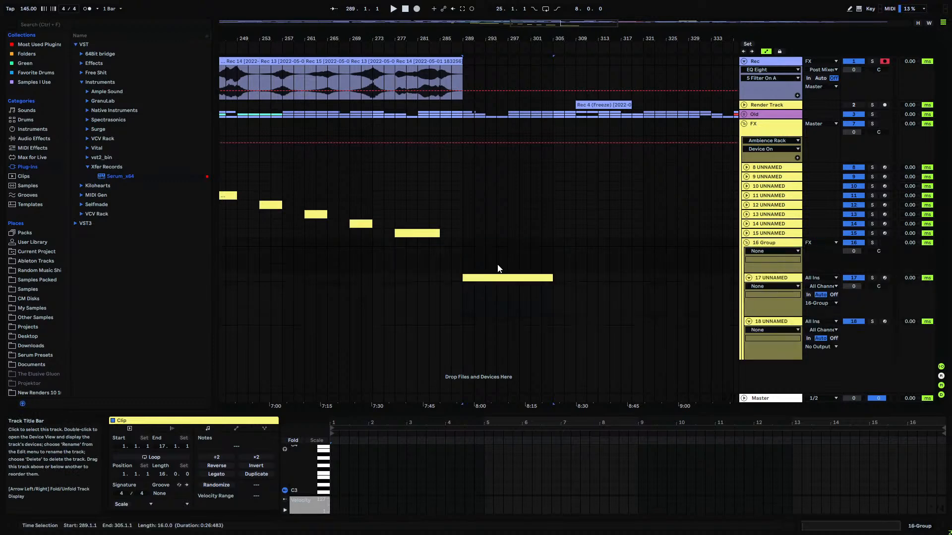
pyautogui.click(465, 316)
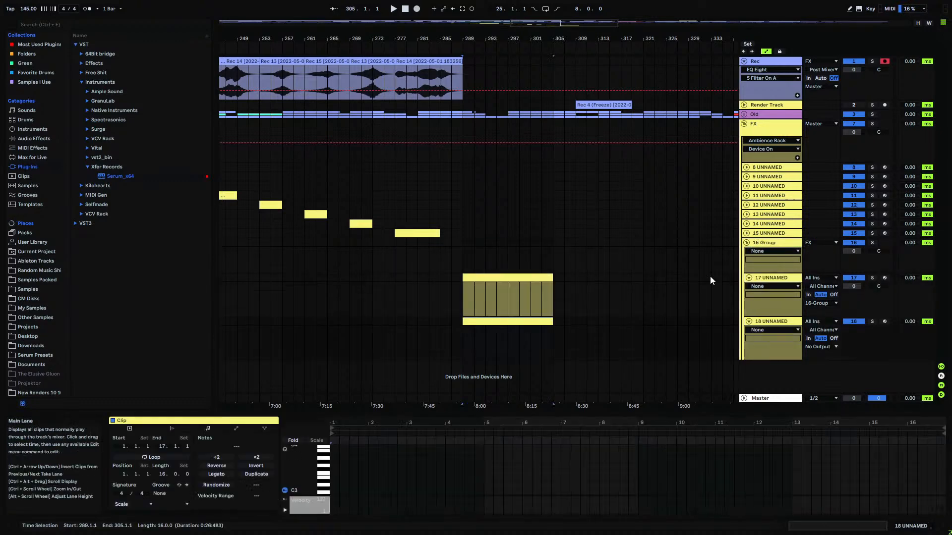
# - In track 17's Serum, enable oscillator B at octave +1 with 4 unison voices
pyautogui.moveTo(126, 176); pyautogui.dragTo(491, 292)
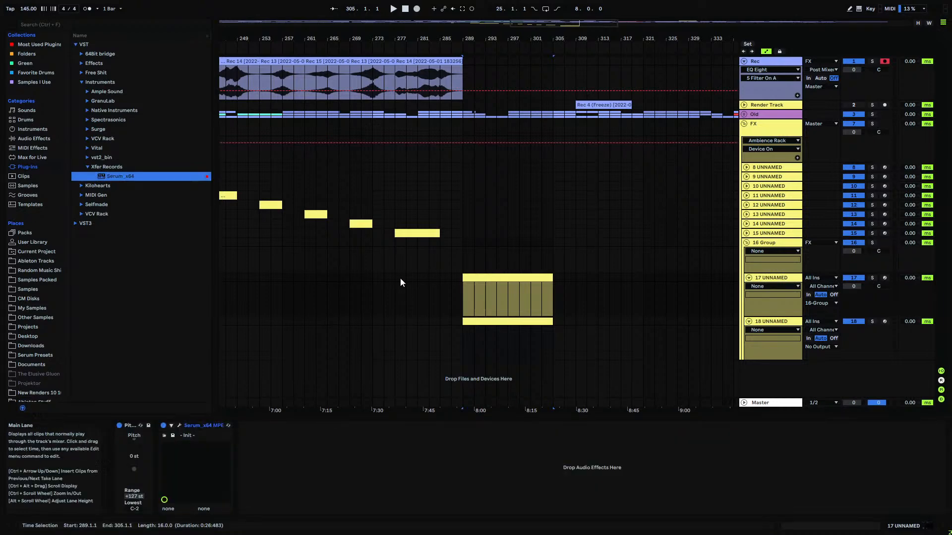
pyautogui.click(180, 425)
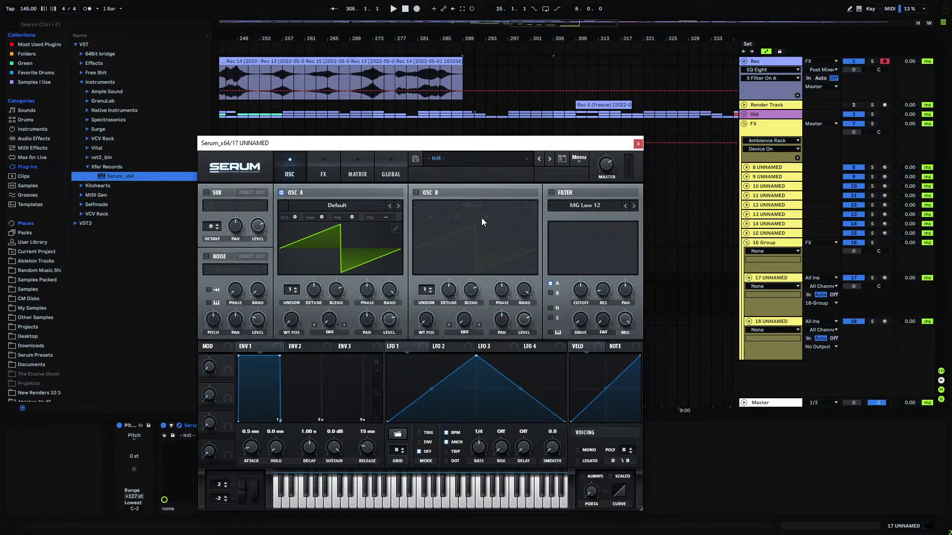
pyautogui.click(416, 192)
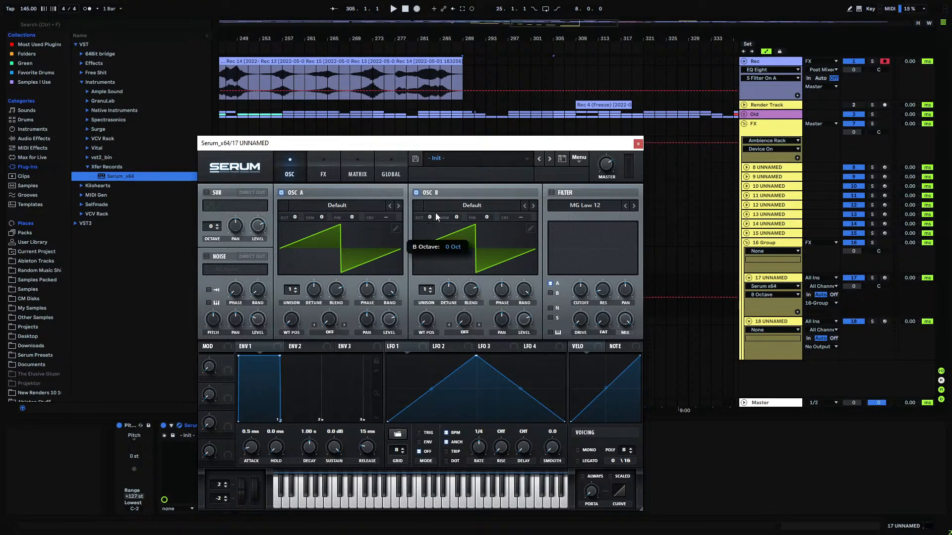
pyautogui.click(428, 286)
pyautogui.click(429, 287)
pyautogui.click(430, 288)
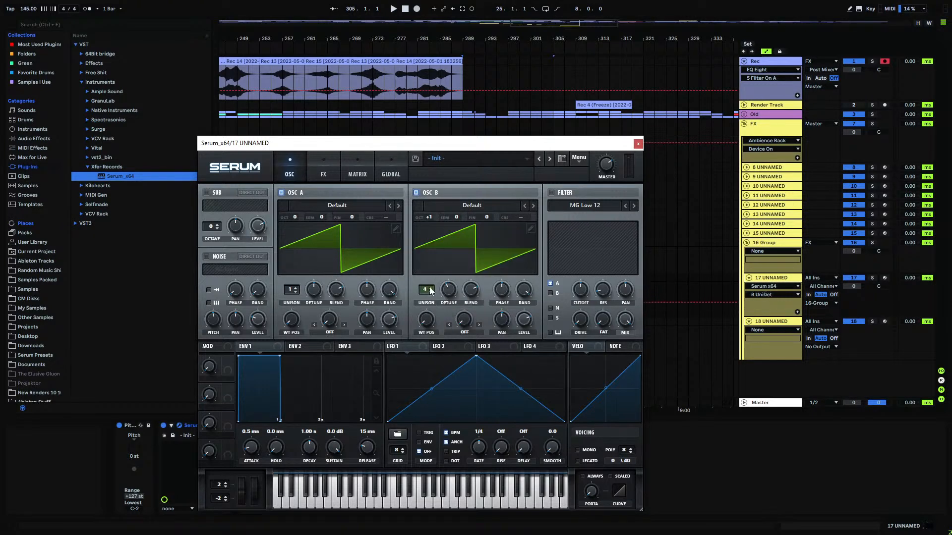
# - Enable the sub oscillator with a saw wave and give oscillator A 2 unison voices with 0.02 detune
pyautogui.click(206, 193)
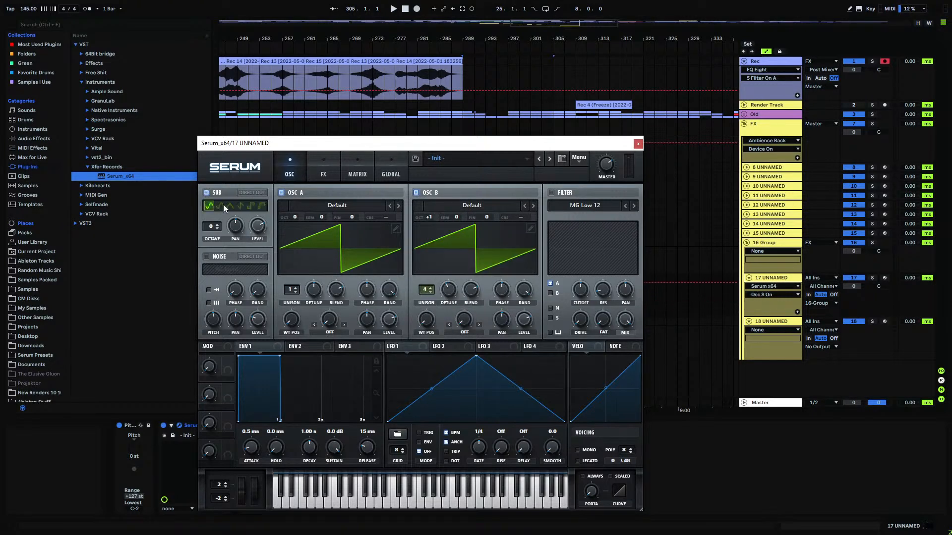
pyautogui.click(239, 205)
pyautogui.click(295, 288)
pyautogui.click(295, 288)
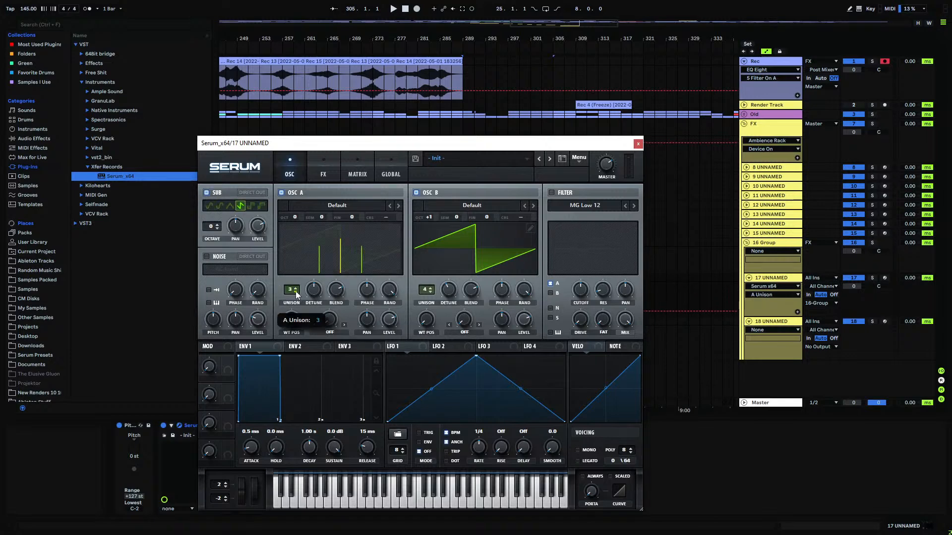
pyautogui.click(295, 292)
pyautogui.moveTo(313, 290); pyautogui.dragTo(311, 326)
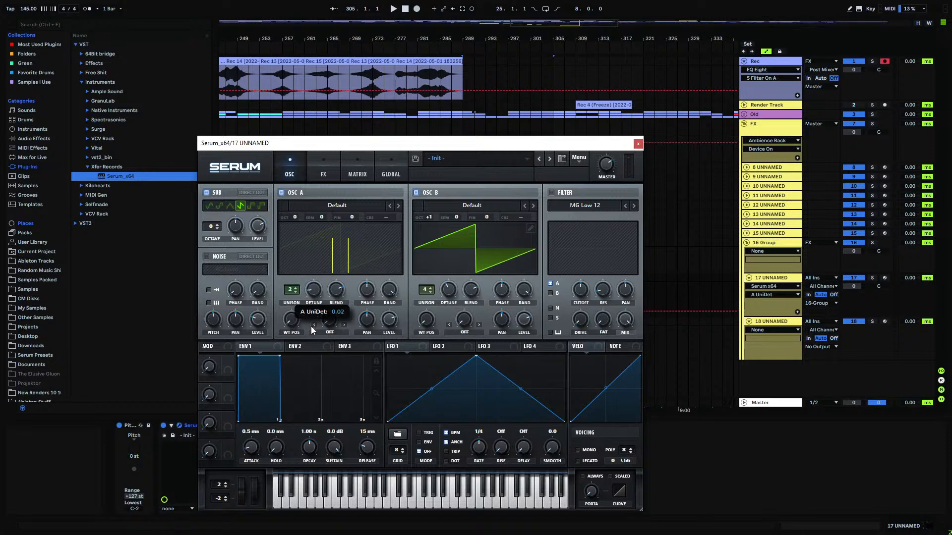
# - Enable Serum's filter and automate its cutoff with a curved eight-bar dip from bar 289, repeated over the clip's remaining eight bars
pyautogui.click(551, 192)
pyautogui.moveTo(577, 295)
pyautogui.mouseDown()
pyautogui.moveTo(577, 275)
pyautogui.moveTo(577, 289)
pyautogui.moveTo(590, 267)
pyautogui.moveTo(582, 308)
pyautogui.moveTo(584, 299)
pyautogui.mouseUp()
pyautogui.click(638, 144)
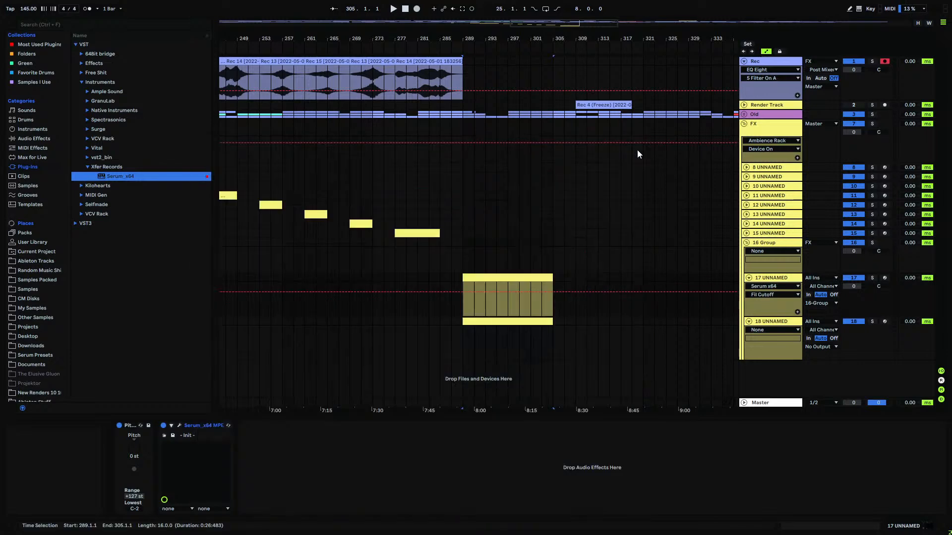
pyautogui.click(463, 293)
pyautogui.moveTo(462, 293); pyautogui.dragTo(510, 298)
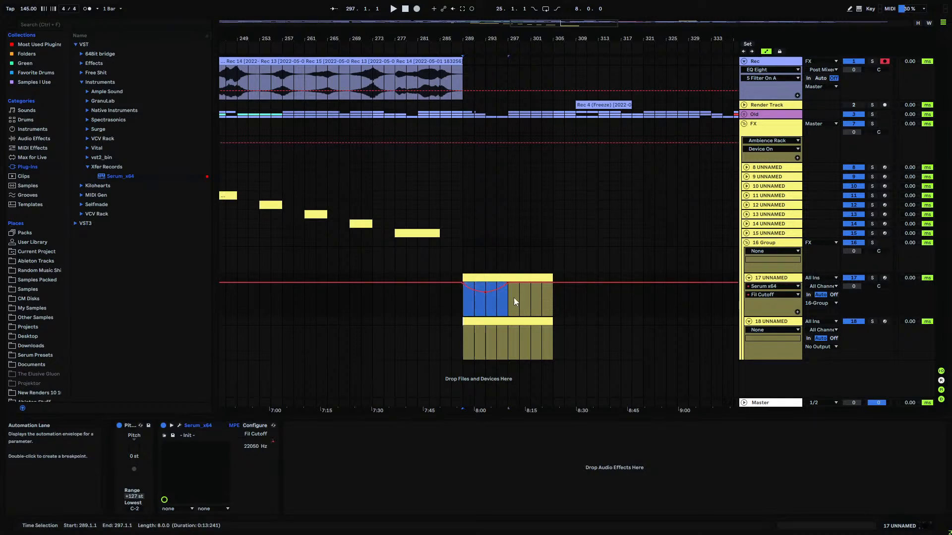
pyautogui.hotkey('ctrl', 'd')
# - Draw one sustained note across all 16 bars of track 17's clip and transpose it down three octaves to G0
pyautogui.click(465, 301)
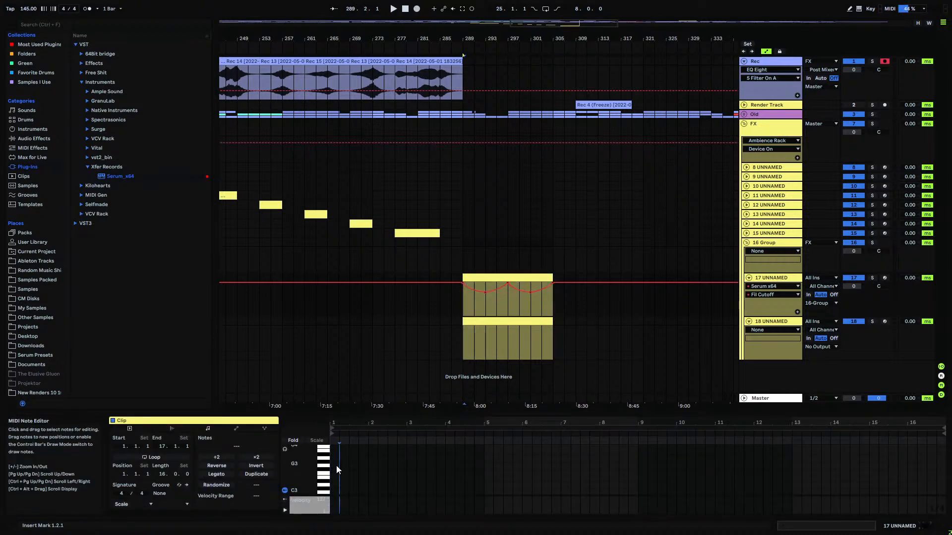
pyautogui.moveTo(336, 465); pyautogui.dragTo(934, 470)
pyautogui.hotkey('shift', 'Down')
pyautogui.hotkey('shift', 'Down')
pyautogui.hotkey('shift', 'Down')
# - Play back the sustained note from bar 289 with track 17 soloed
pyautogui.press('space')
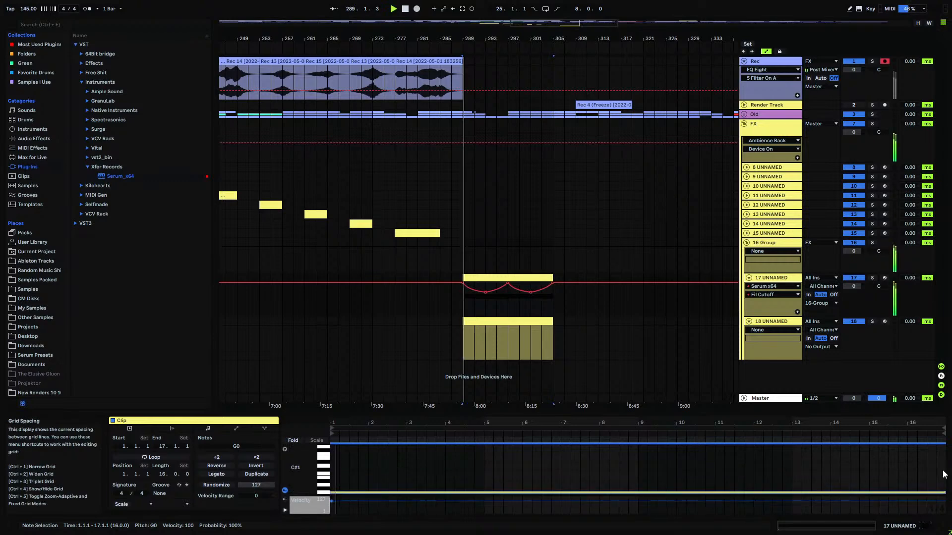
pyautogui.click(871, 277)
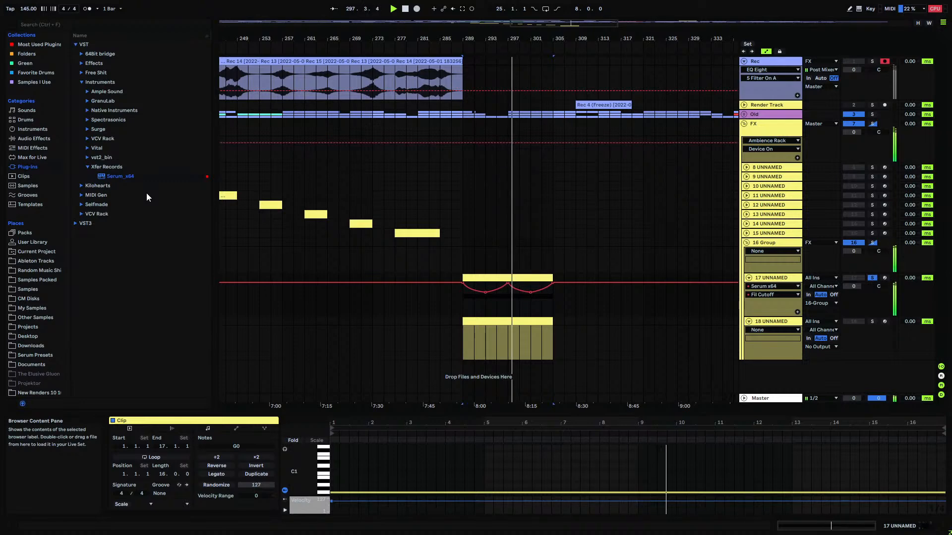
pyautogui.press('space')
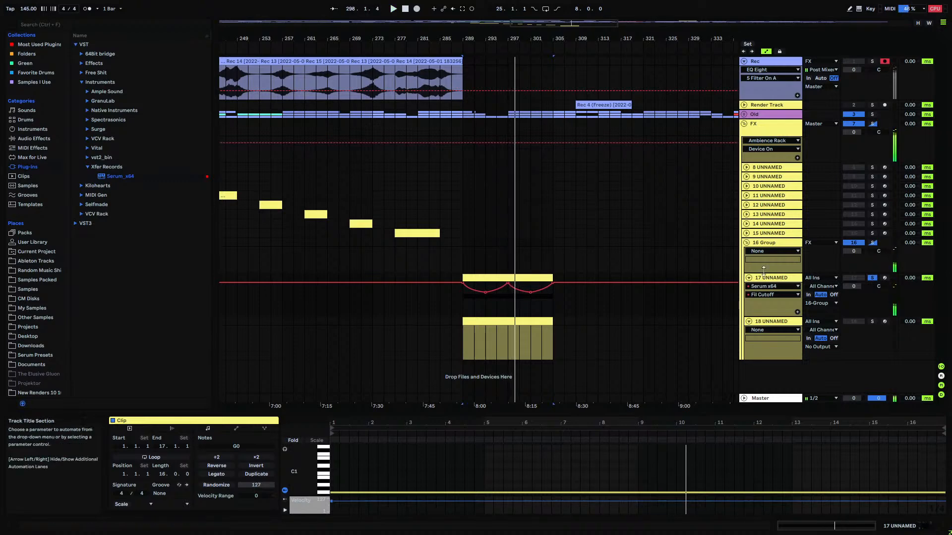
# - Add a Vocoder after Serum on track 17 and set its carrier to External
pyautogui.click(44, 141)
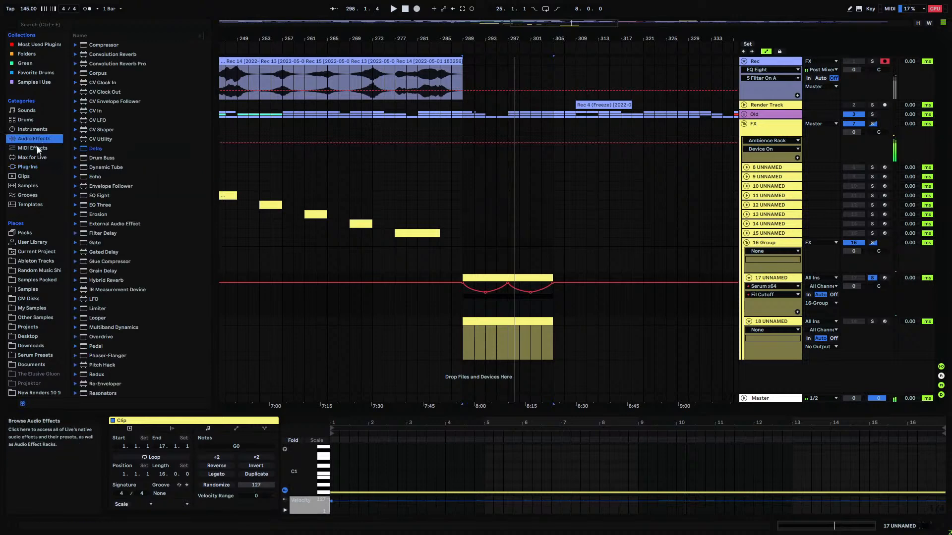
pyautogui.scroll(-5, 119, 293)
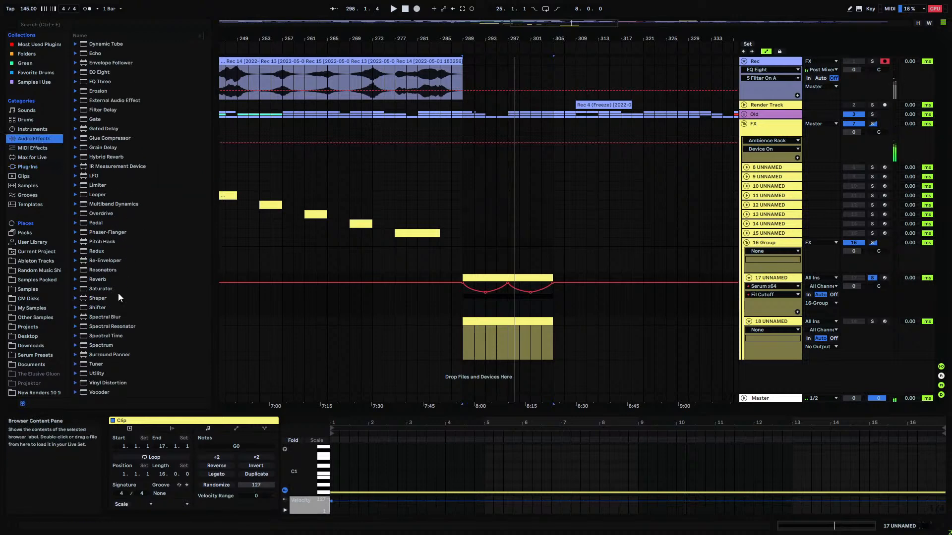
pyautogui.click(94, 392)
pyautogui.moveTo(509, 303); pyautogui.dragTo(510, 303)
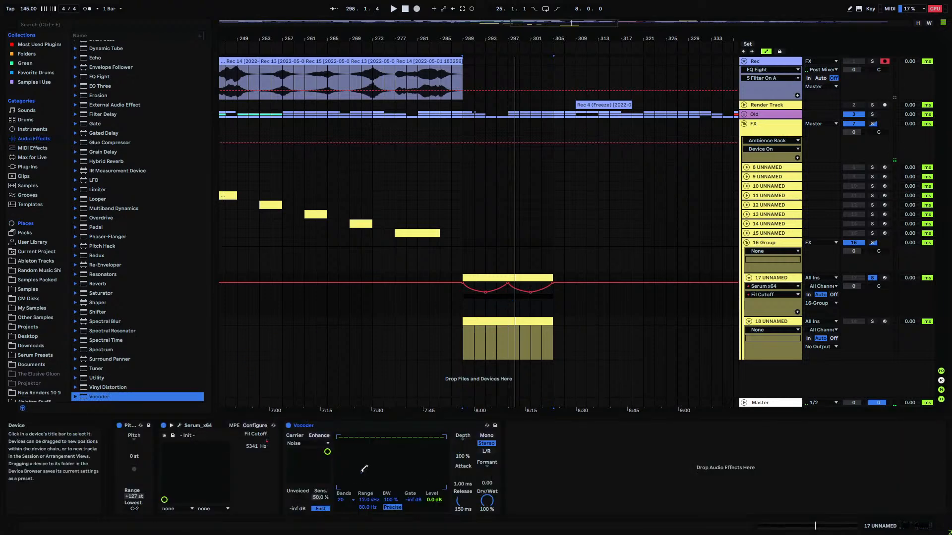
pyautogui.click(306, 443)
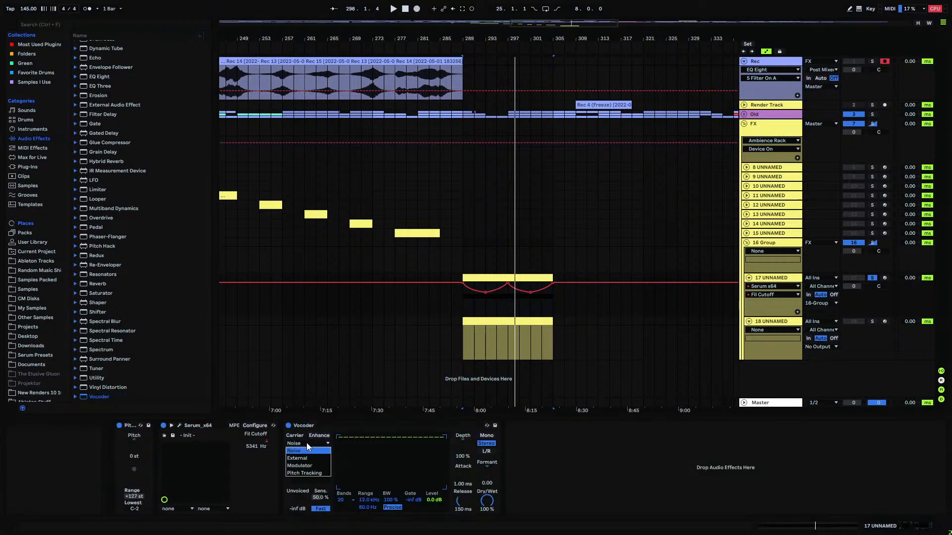
pyautogui.click(309, 458)
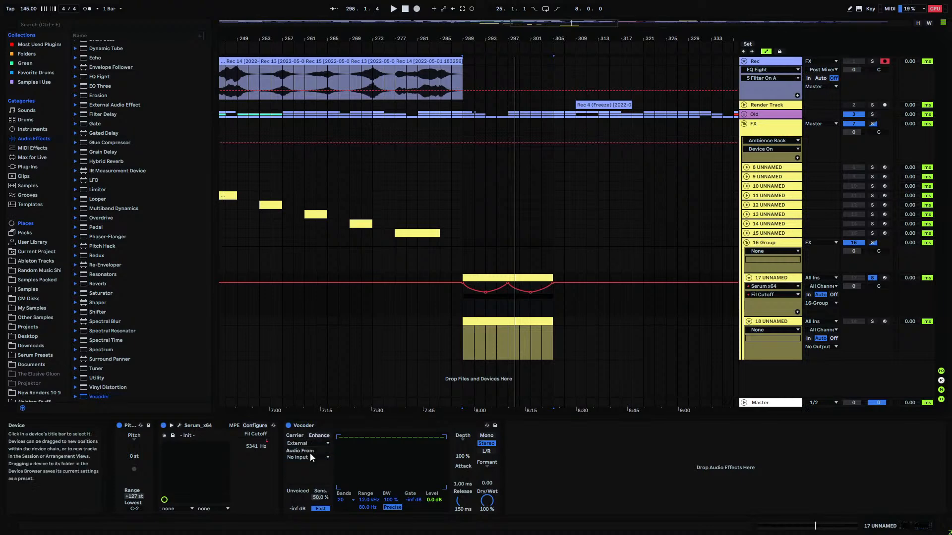
pyautogui.click(310, 454)
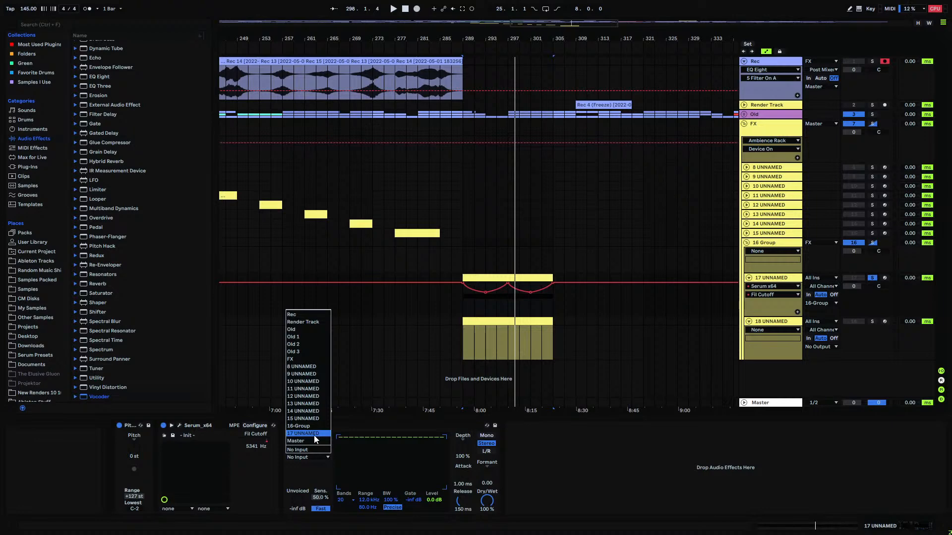
pyautogui.press('Escape')
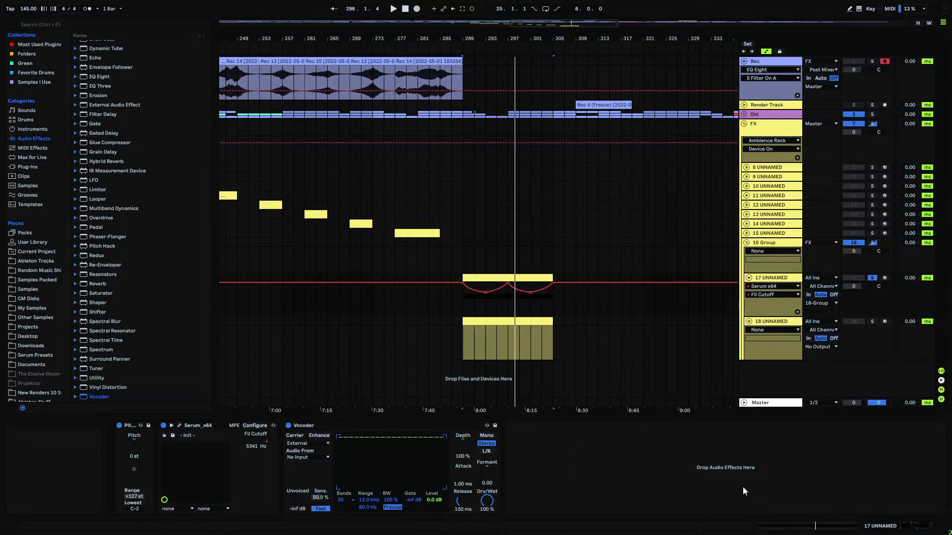
# - Load a fresh Serum_x64 instance onto track 18
pyautogui.click(774, 323)
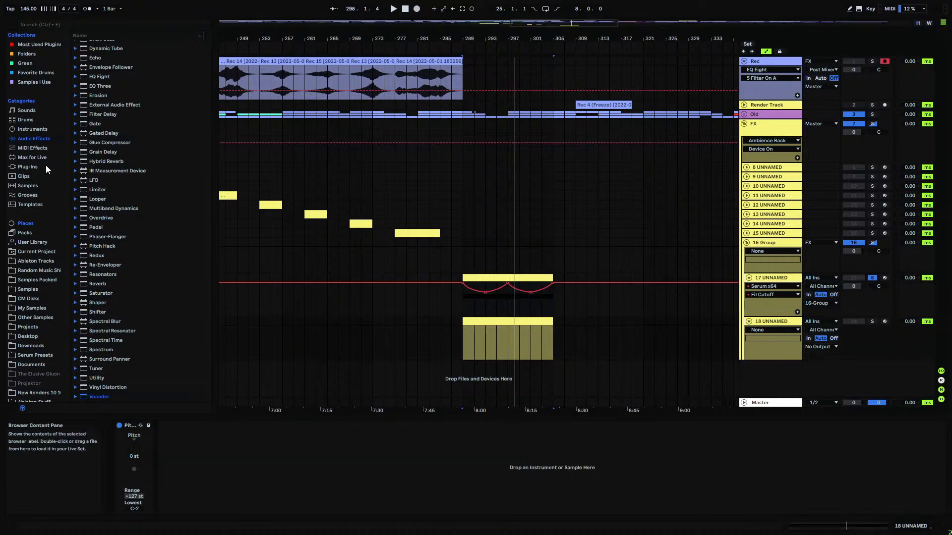
pyautogui.click(28, 167)
pyautogui.moveTo(120, 176); pyautogui.dragTo(493, 340)
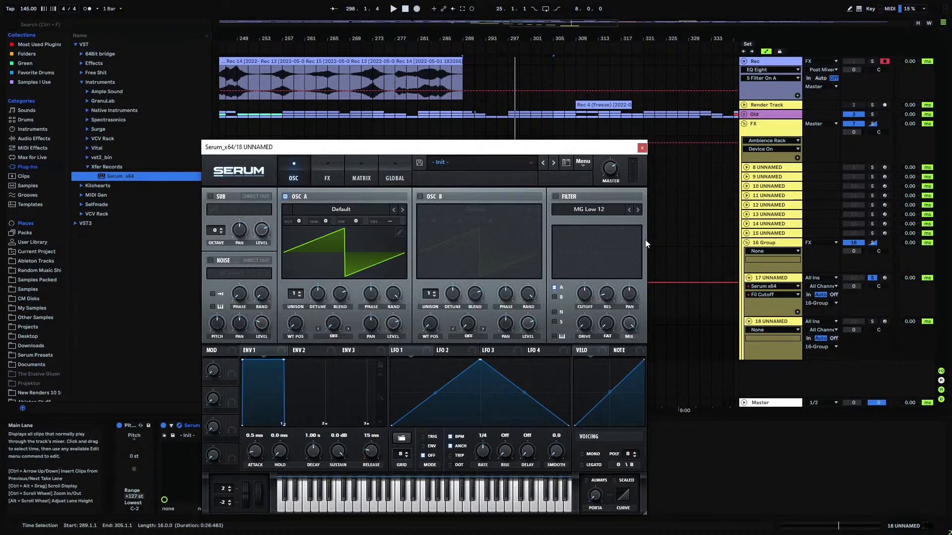
# - Set track 17's Vocoder to take its carrier audio from track 18 UNNAMED
pyautogui.click(764, 279)
pyautogui.click(642, 148)
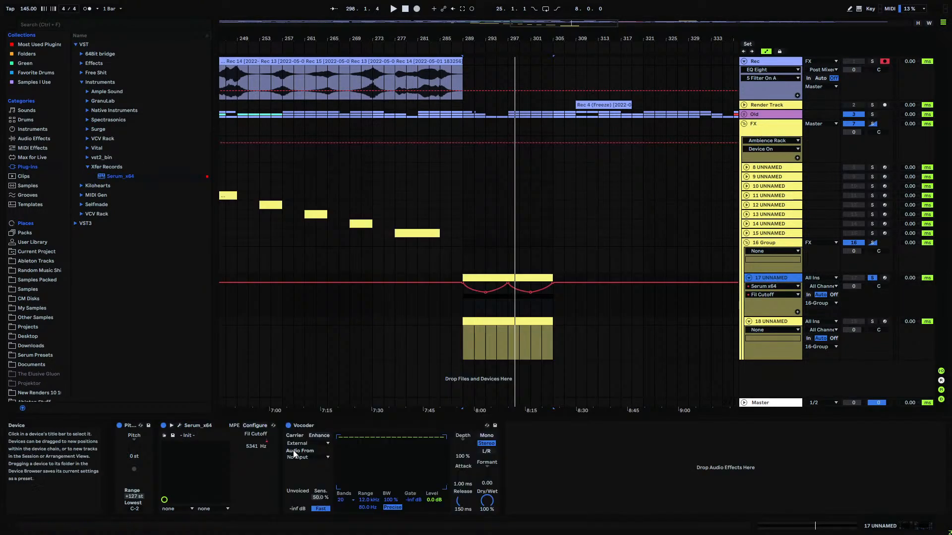
pyautogui.click(312, 452)
pyautogui.click(305, 433)
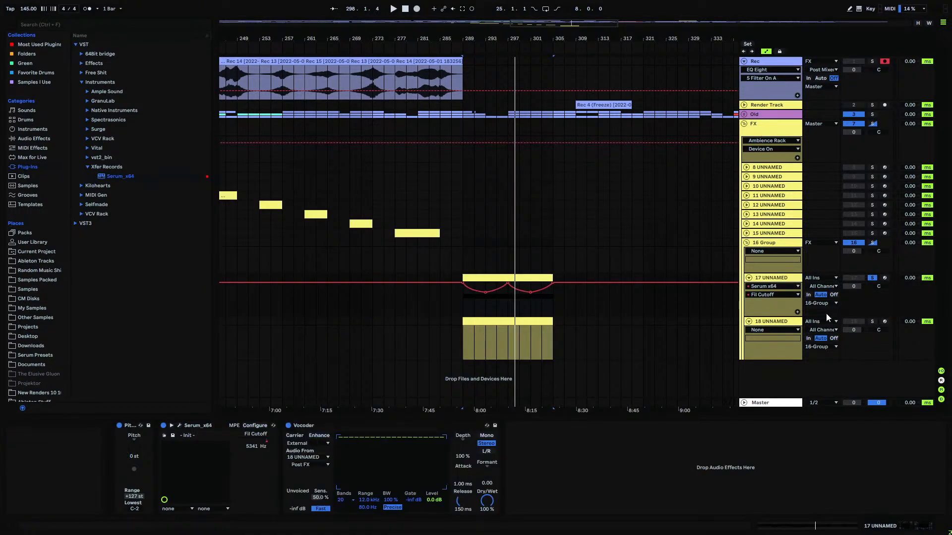
# - Enable the filter in track 18's Serum, set its type to Band 24 and adjust the filter knobs
pyautogui.click(786, 323)
pyautogui.click(179, 425)
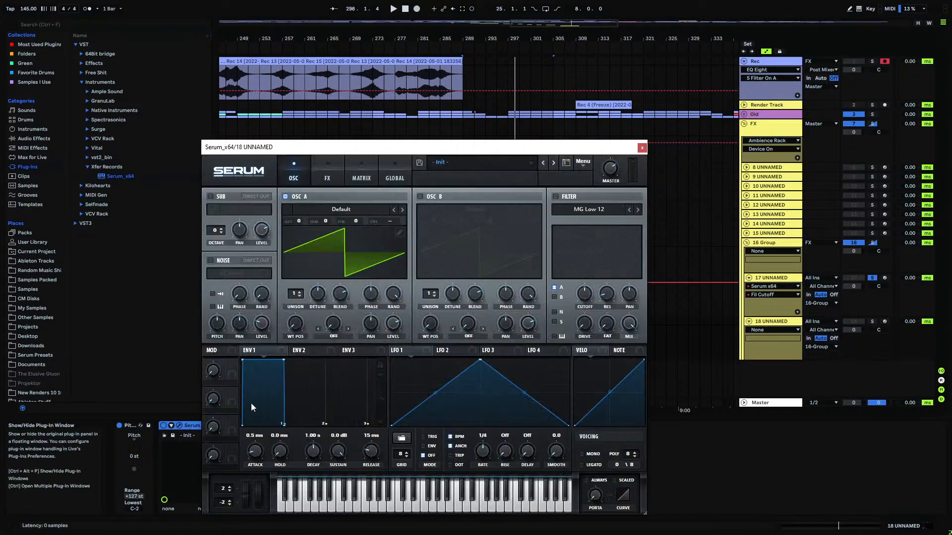
pyautogui.click(555, 197)
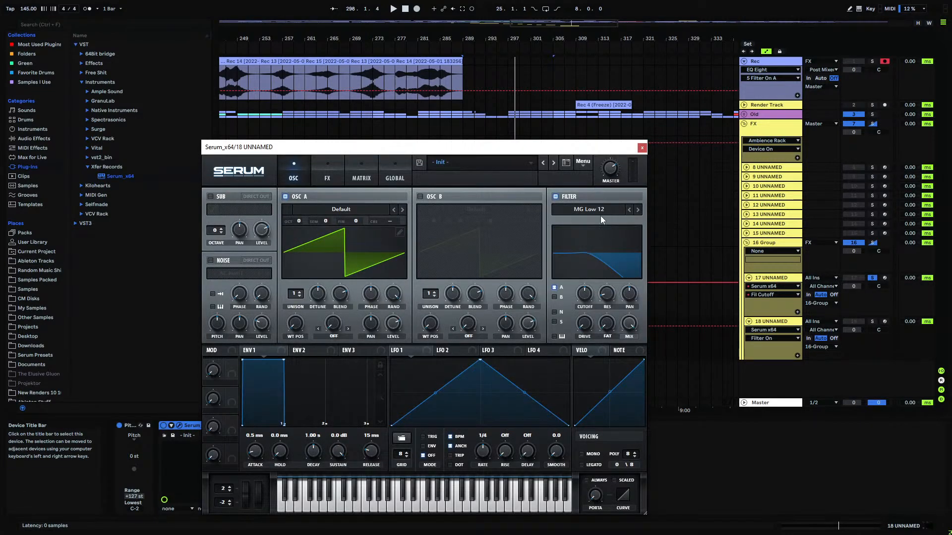
pyautogui.click(598, 214)
pyautogui.moveTo(593, 219)
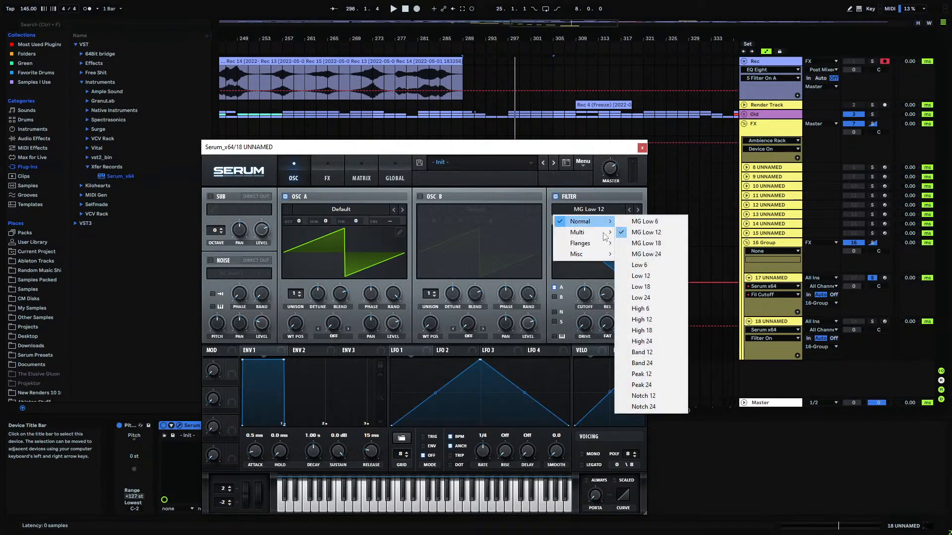
pyautogui.click(655, 367)
pyautogui.moveTo(607, 323); pyautogui.dragTo(581, 311)
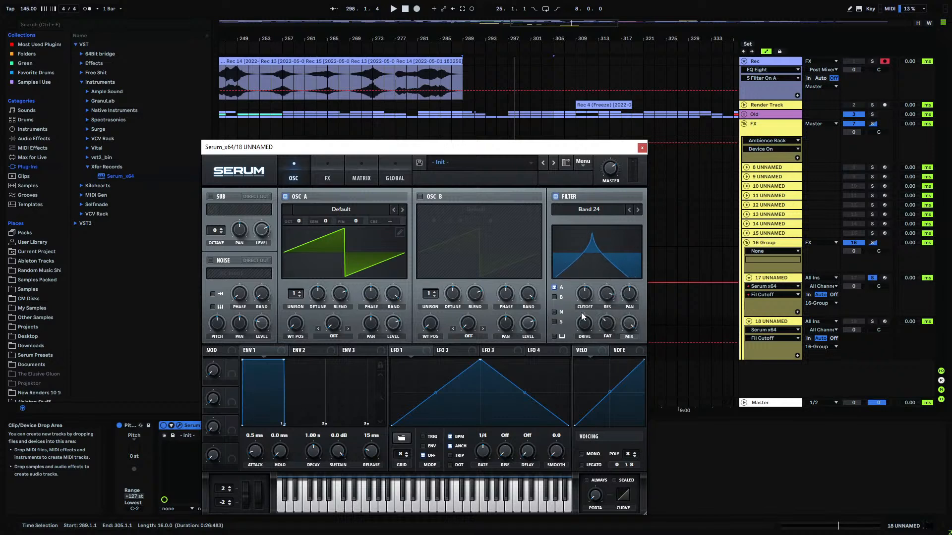
pyautogui.click(642, 149)
# - Add a run of short G3 notes filling the first beat of track 18's MIDI clip
pyautogui.doubleClick(468, 322)
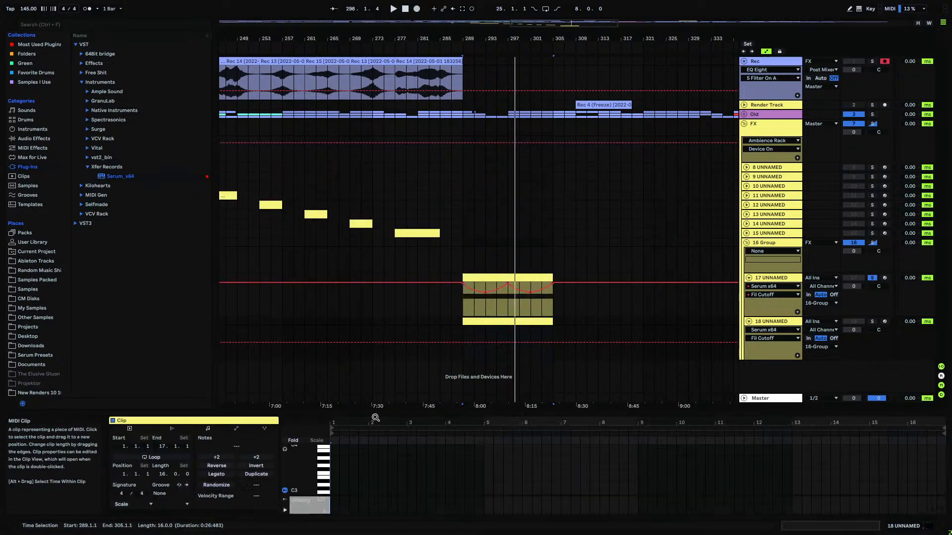
pyautogui.moveTo(347, 421); pyautogui.dragTo(353, 448)
pyautogui.doubleClick(332, 466)
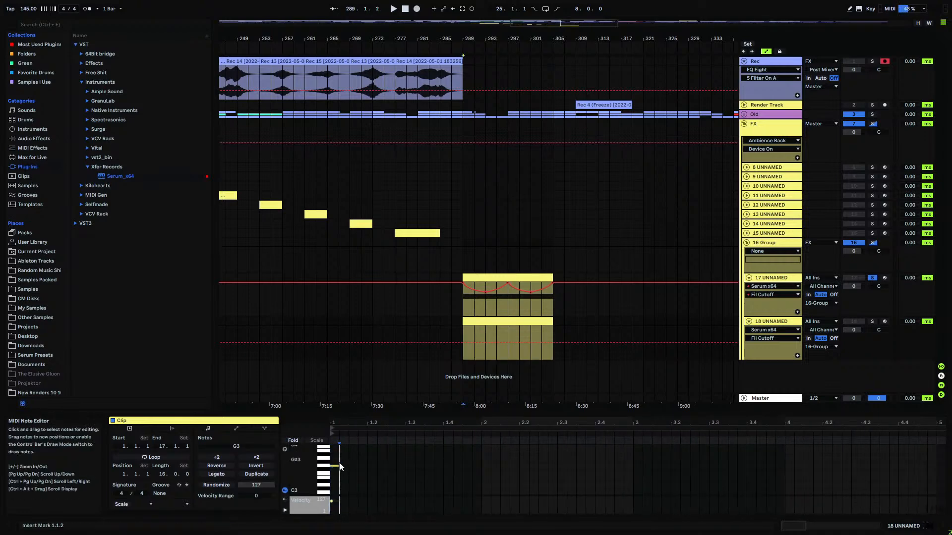
pyautogui.moveTo(368, 459); pyautogui.dragTo(329, 475)
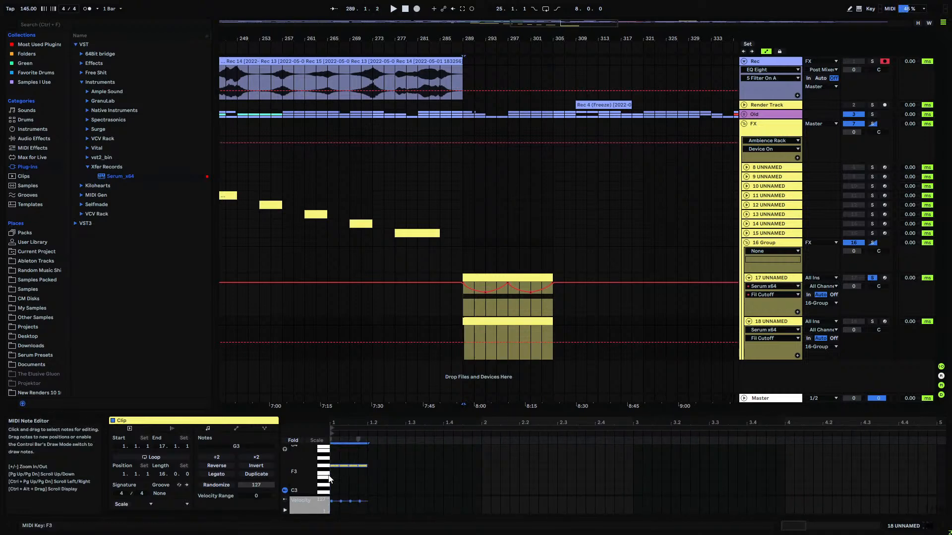
# - Transpose the G3 notes down three octaves to G0 and duplicate them to fill the 16-bar clip
pyautogui.hotkey('shift', 'Down')
pyautogui.hotkey('shift', 'Down')
pyautogui.hotkey('shift', 'Down')
pyautogui.hotkey('ctrl', 'd')
pyautogui.hotkey('ctrl', 'd')
pyautogui.hotkey('ctrl', 'd')
pyautogui.hotkey('ctrl', 'd')
pyautogui.hotkey('ctrl', 'd')
pyautogui.hotkey('ctrl', 'd')
pyautogui.hotkey('ctrl', 'd')
pyautogui.hotkey('ctrl', 'd')
pyautogui.hotkey('ctrl', 'd')
pyautogui.hotkey('ctrl', 'd')
pyautogui.hotkey('ctrl', 'd')
pyautogui.hotkey('ctrl', 'd')
pyautogui.hotkey('ctrl', 'd')
pyautogui.hotkey('ctrl', 'd')
pyautogui.hotkey('ctrl', 'd')
pyautogui.hotkey('ctrl', 'd')
pyautogui.hotkey('ctrl', 'd')
pyautogui.hotkey('ctrl', 'd')
pyautogui.hotkey('ctrl', 'd')
pyautogui.hotkey('ctrl', 'd')
pyautogui.hotkey('ctrl', 'd')
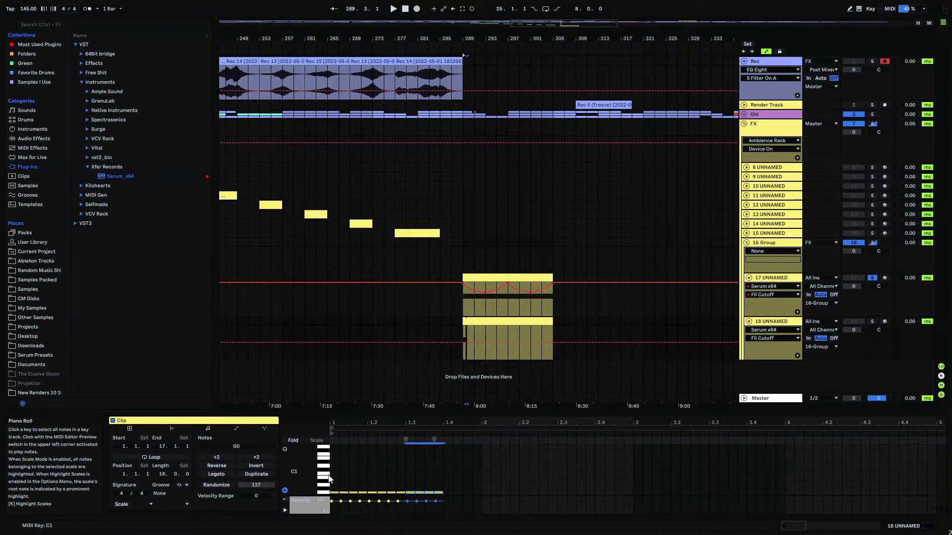
pyautogui.hotkey('ctrl', 'd')
pyautogui.hotkey('ctrl', 'd')
pyautogui.hotkey('ctrl', 'd')
pyautogui.hotkey('ctrl', 'd')
pyautogui.hotkey('ctrl', 'd')
pyautogui.hotkey('ctrl', 'd')
pyautogui.hotkey('ctrl', 'd')
pyautogui.hotkey('ctrl', 'd')
pyautogui.hotkey('ctrl', 'd')
pyautogui.hotkey('ctrl', 'd')
pyautogui.hotkey('ctrl', 'd')
pyautogui.hotkey('ctrl', 'd')
pyautogui.hotkey('ctrl', 'd')
pyautogui.hotkey('ctrl', 'd')
pyautogui.hotkey('ctrl', 'd')
pyautogui.hotkey('ctrl', 'd')
pyautogui.hotkey('ctrl', 'd')
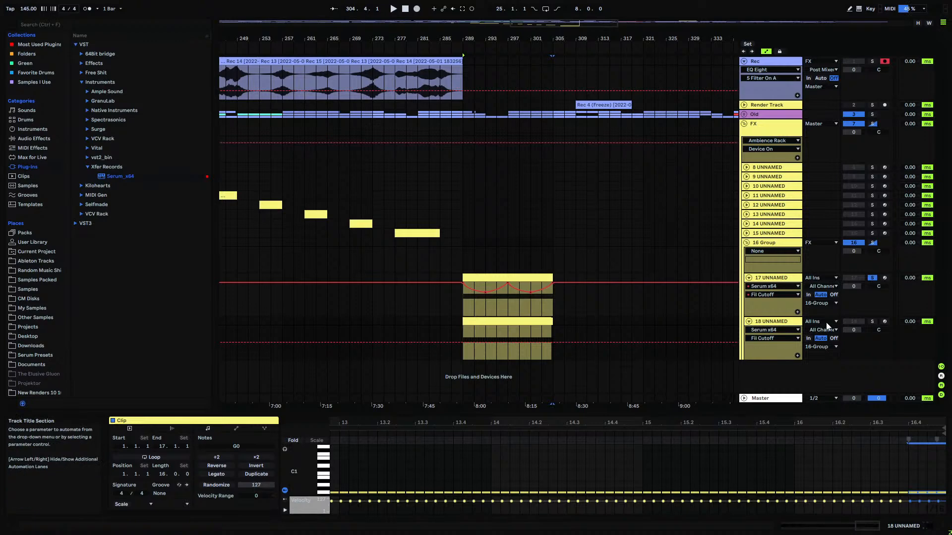
# - Solo track 18 and shape its Serum's Env 1 with 241 ms decay and -10.1 dB sustain
pyautogui.click(537, 320)
pyautogui.click(781, 320)
pyautogui.click(179, 426)
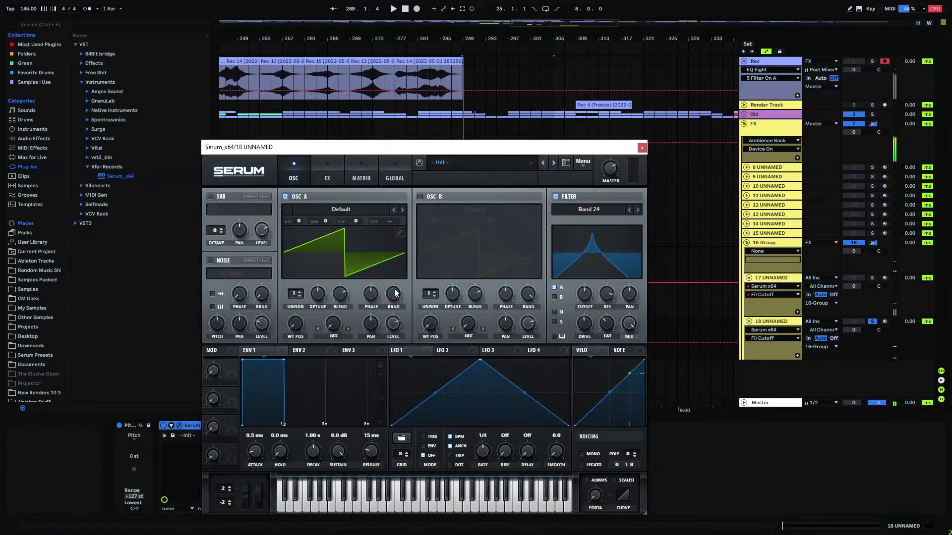
pyautogui.moveTo(284, 360); pyautogui.dragTo(240, 389)
pyautogui.press('space')
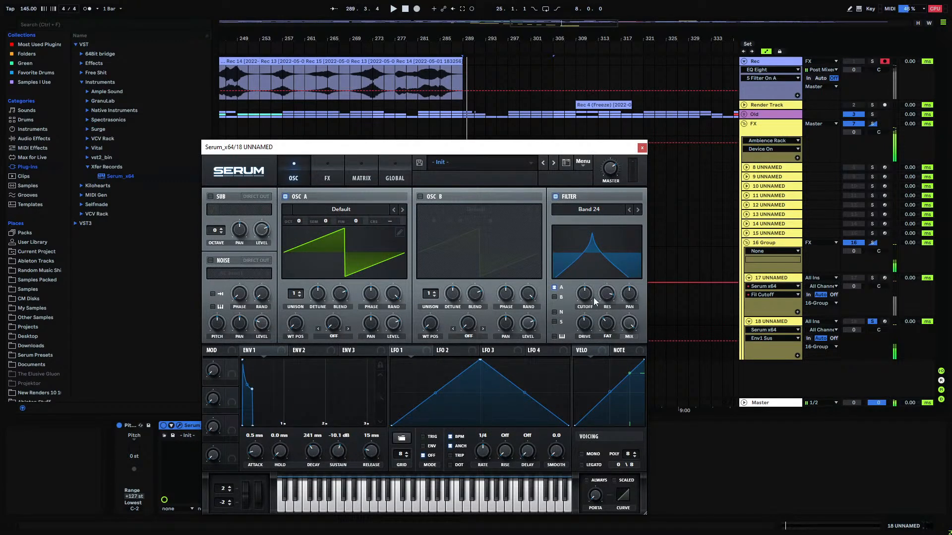
# - Assign a NoteOn Rand modulation source to the filter cutoff in track 18's Serum
pyautogui.rightClick(585, 287)
pyautogui.moveTo(626, 349)
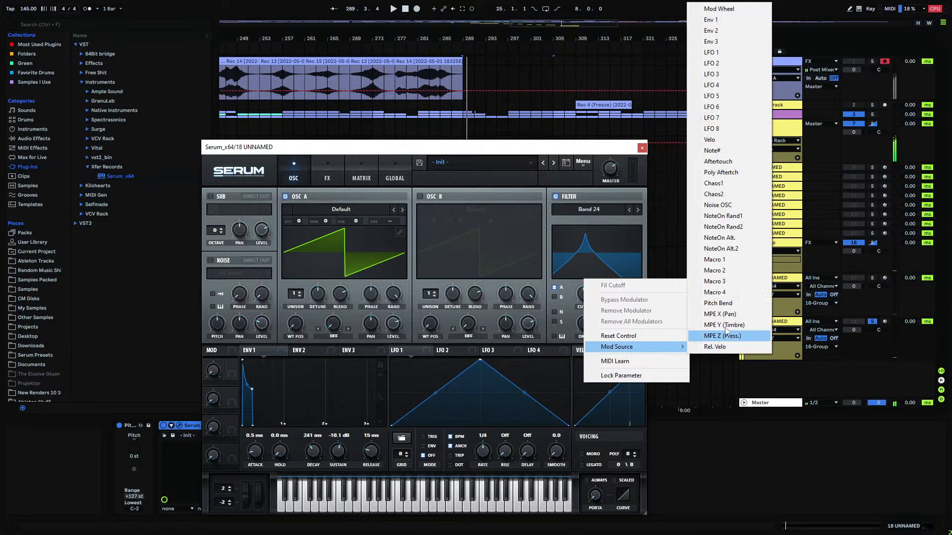
pyautogui.click(742, 221)
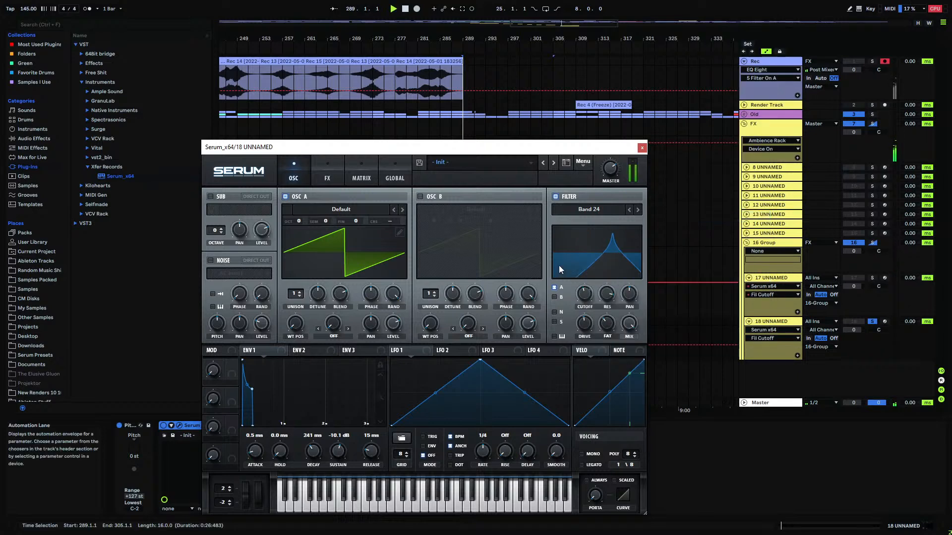
# - Enable the Phaser in track 18's Serum and adjust its rate, frequency and depth, with depth at 34%
pyautogui.click(330, 181)
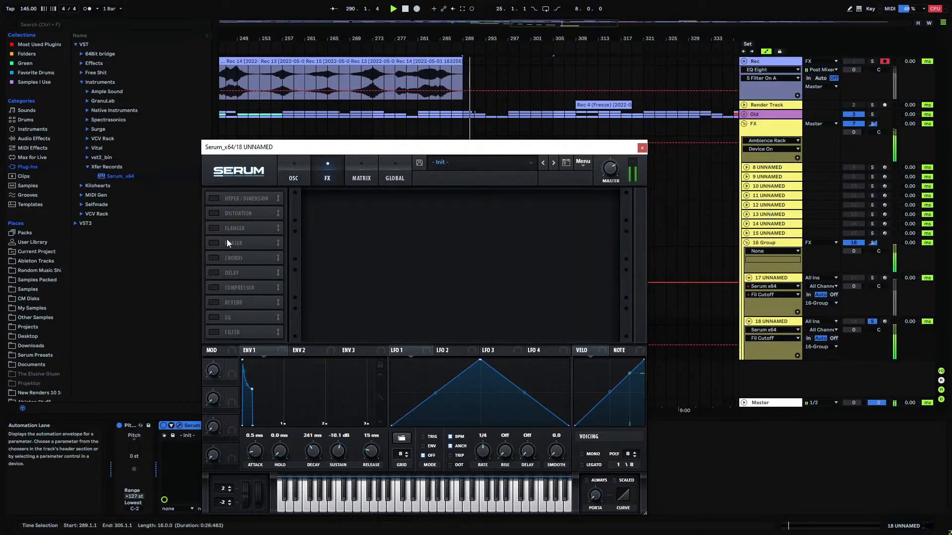
pyautogui.click(214, 243)
pyautogui.click(355, 203)
pyautogui.click(419, 219)
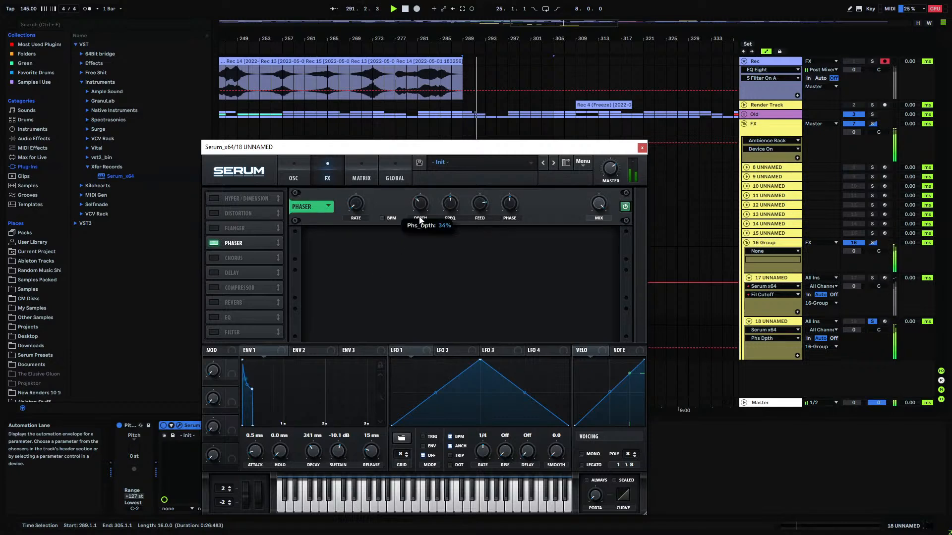
pyautogui.click(449, 204)
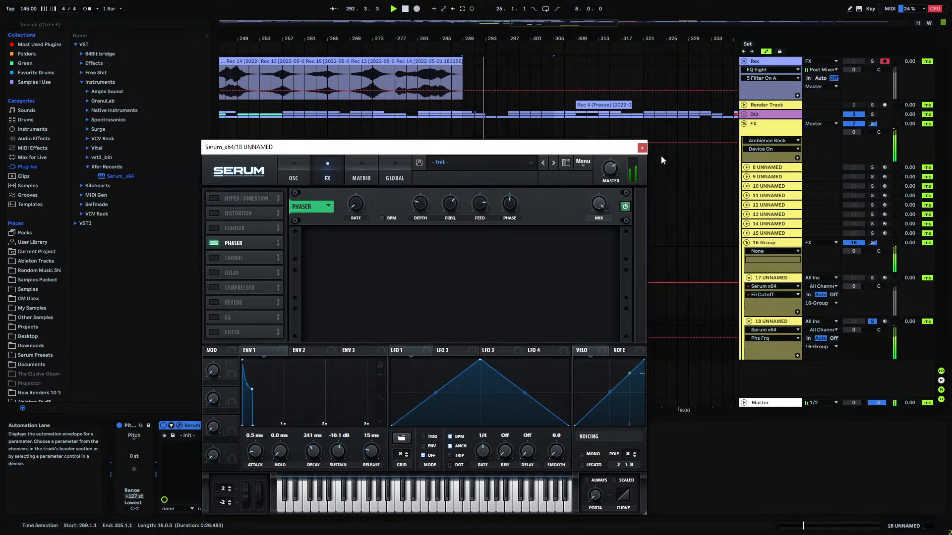
pyautogui.click(641, 147)
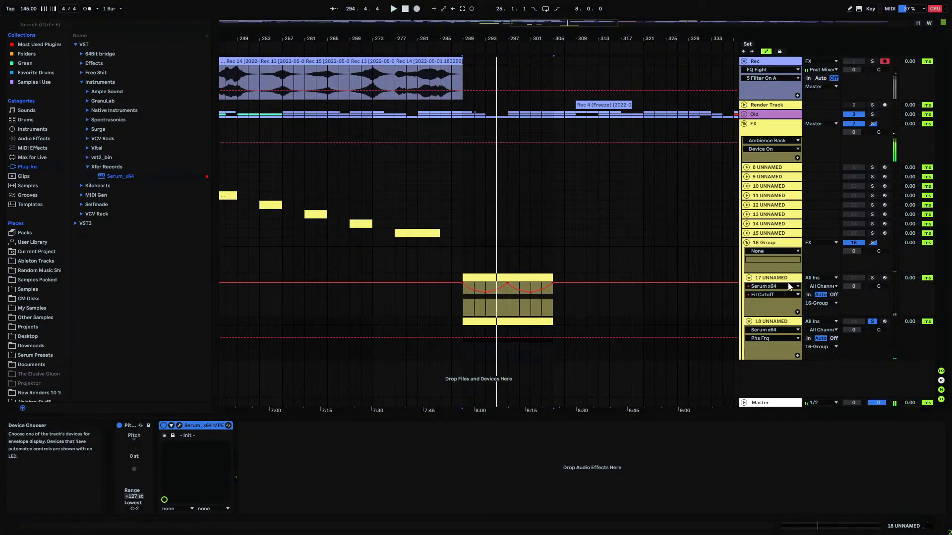
# - Solo track 17 and automate its Vocoder's Formant shift as a curve across the clip from bar 289
pyautogui.click(872, 277)
pyautogui.click(763, 278)
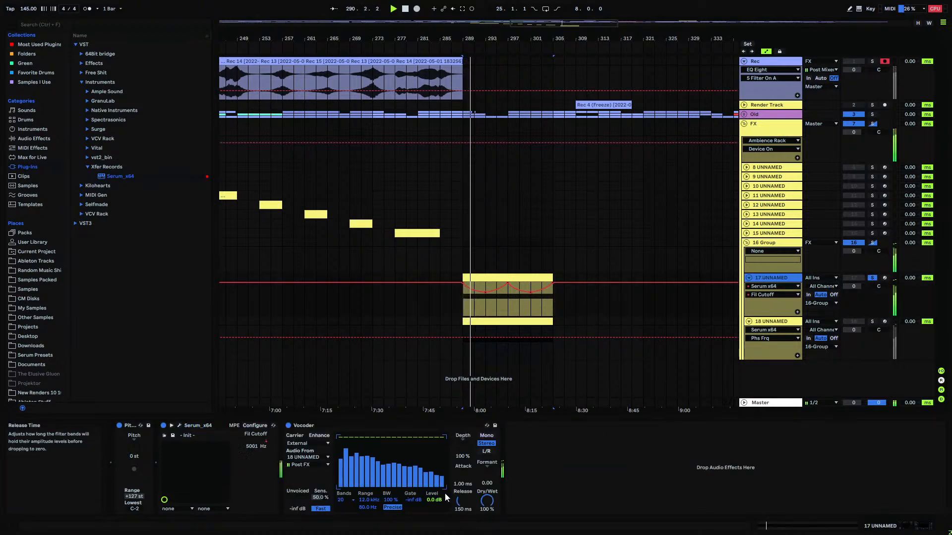
pyautogui.moveTo(489, 475); pyautogui.dragTo(489, 443)
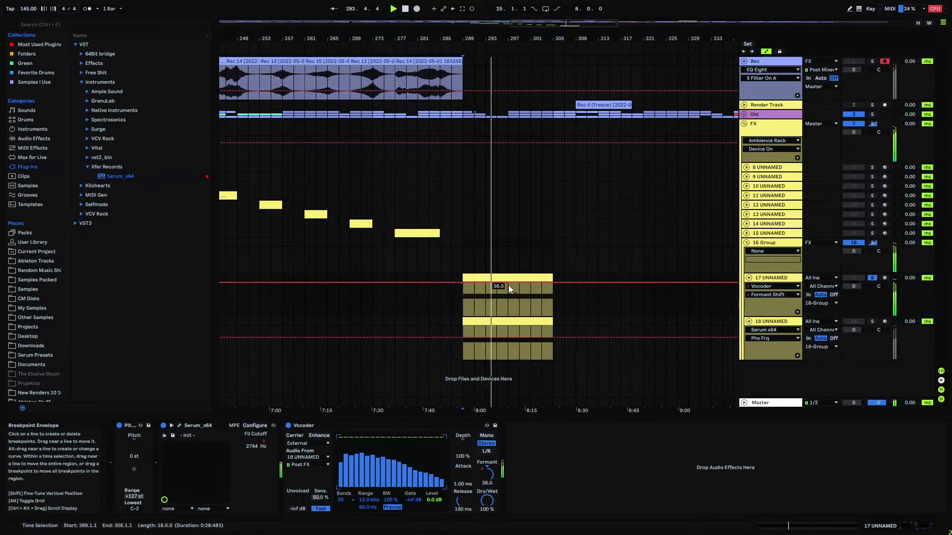
pyautogui.moveTo(507, 283); pyautogui.dragTo(543, 301)
# - Set the Vocoder's Dry/Wet to 37.5% and automate it as a dipping, then rising curve across the clip during playback
pyautogui.moveTo(486, 501); pyautogui.dragTo(486, 521)
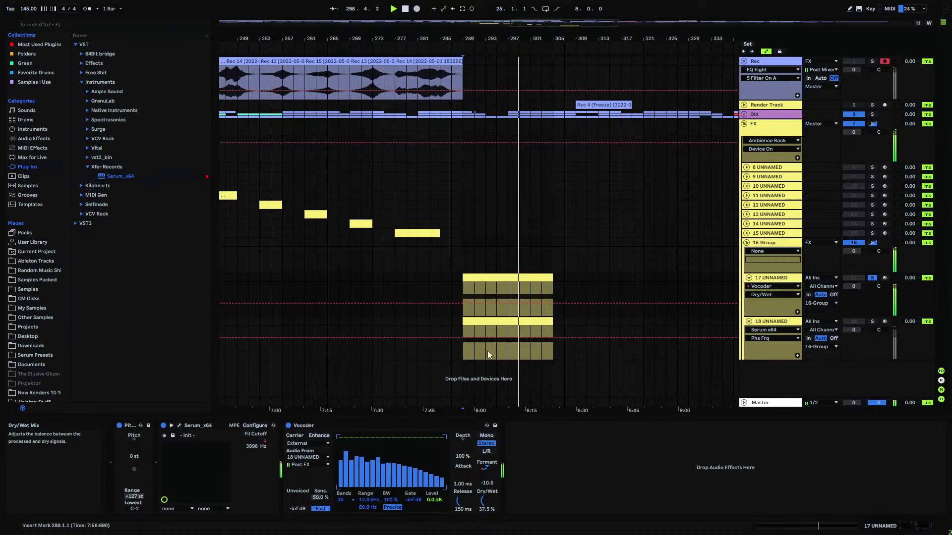
pyautogui.click(466, 293)
pyautogui.press('space')
pyautogui.press('space')
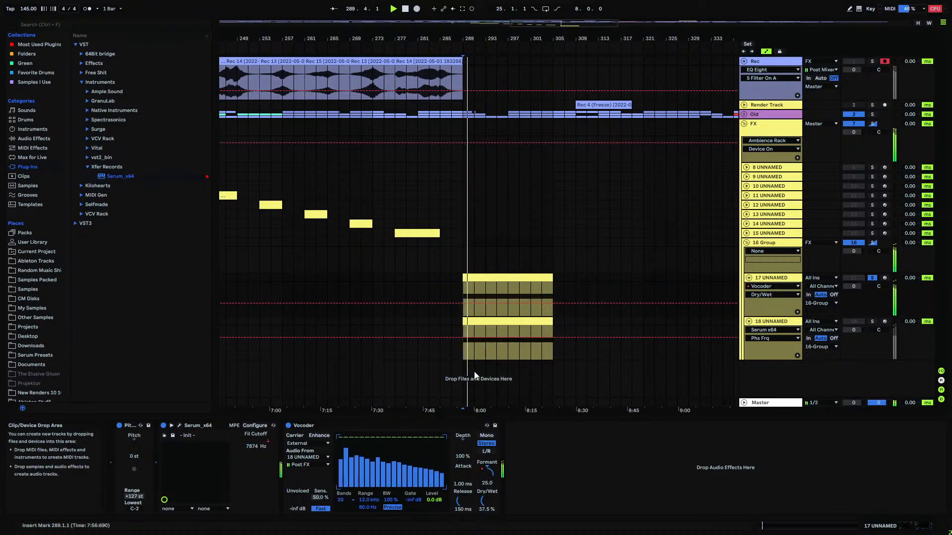
pyautogui.moveTo(505, 304)
pyautogui.mouseDown()
pyautogui.moveTo(554, 292)
pyautogui.moveTo(506, 311)
pyautogui.mouseUp()
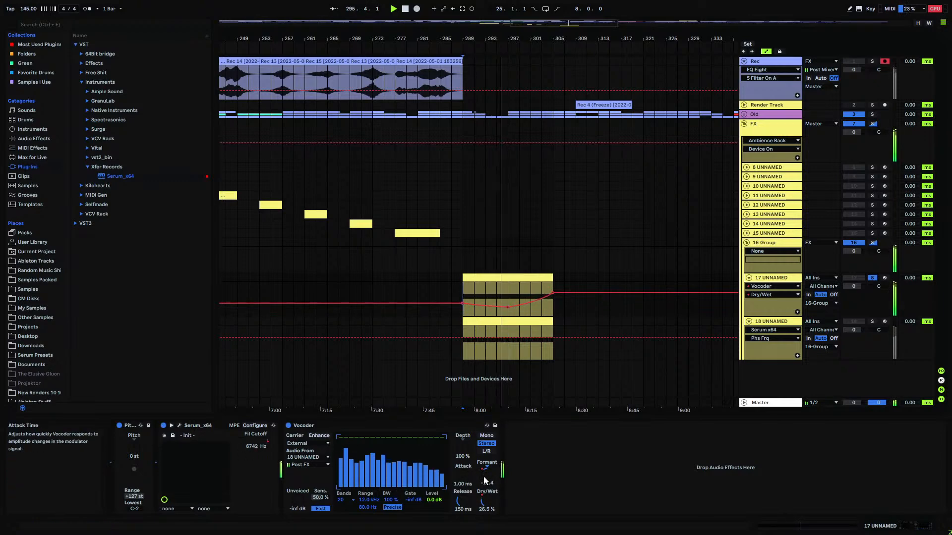
# - Enable Hyper/Dimension and Tube Distortion in track 17's Serum and adjust the hyper mix, dimension size and distortion drive
pyautogui.click(179, 425)
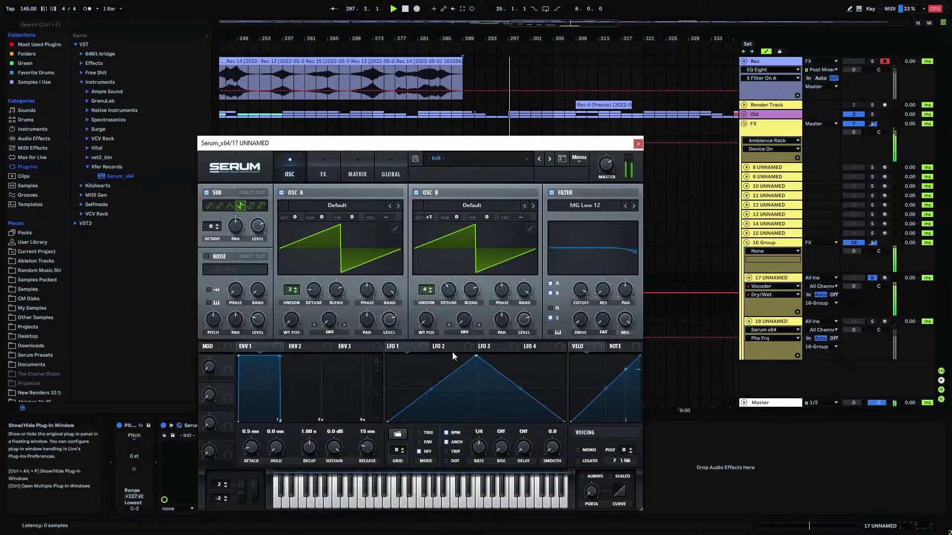
pyautogui.click(312, 171)
pyautogui.click(209, 195)
pyautogui.click(474, 206)
pyautogui.click(560, 200)
pyautogui.click(210, 209)
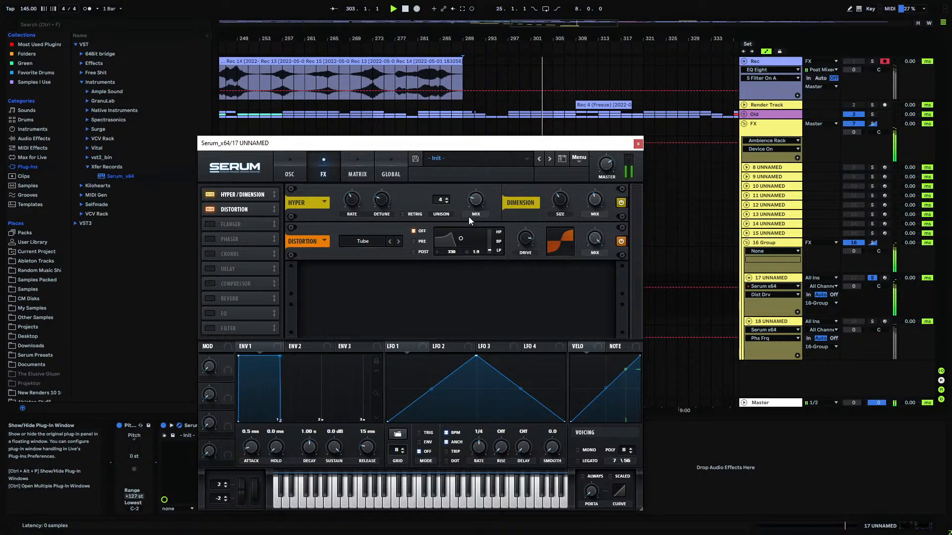
# - Enable the Compressor in track 17's Serum with Multiband on and its gain at 8.3 dB
pyautogui.click(210, 284)
pyautogui.click(500, 293)
pyautogui.moveTo(470, 278); pyautogui.dragTo(465, 256)
pyautogui.click(468, 278)
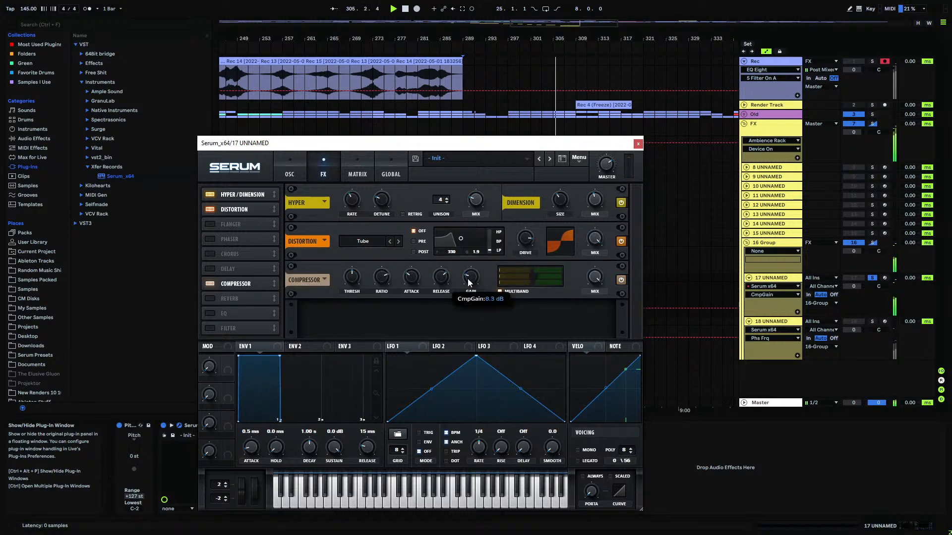
# - Enable the MG Low 6 filter effect in track 17's Serum and adjust its cutoff
pyautogui.click(210, 328)
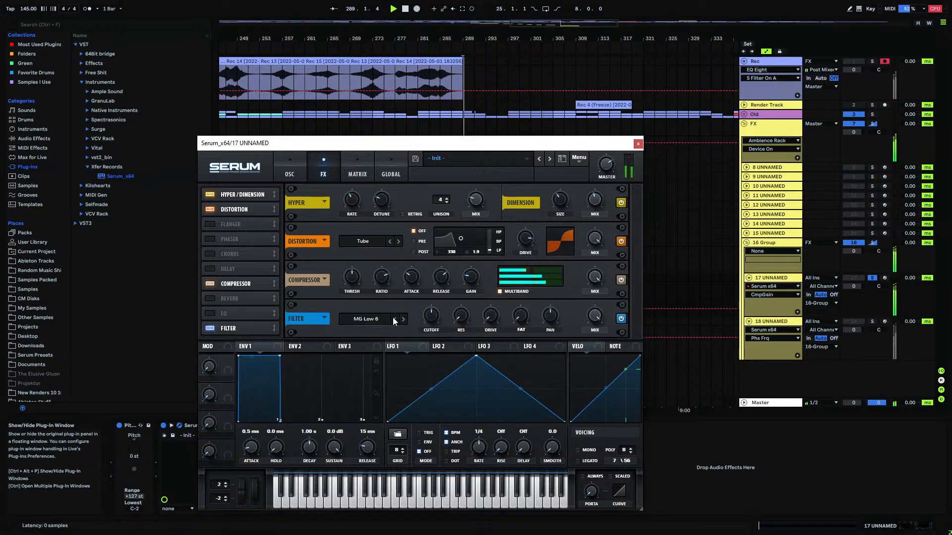
pyautogui.moveTo(436, 315); pyautogui.dragTo(439, 302)
pyautogui.click(289, 171)
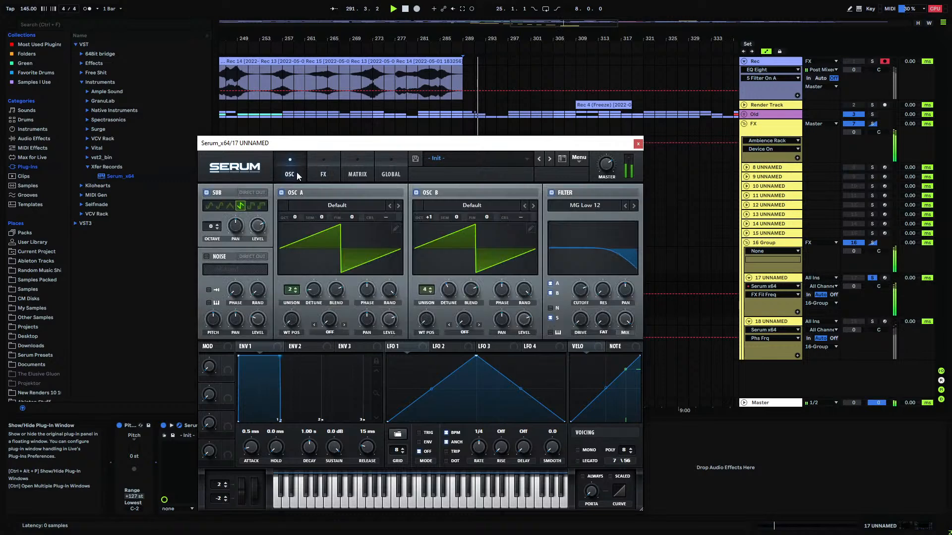
pyautogui.click(637, 145)
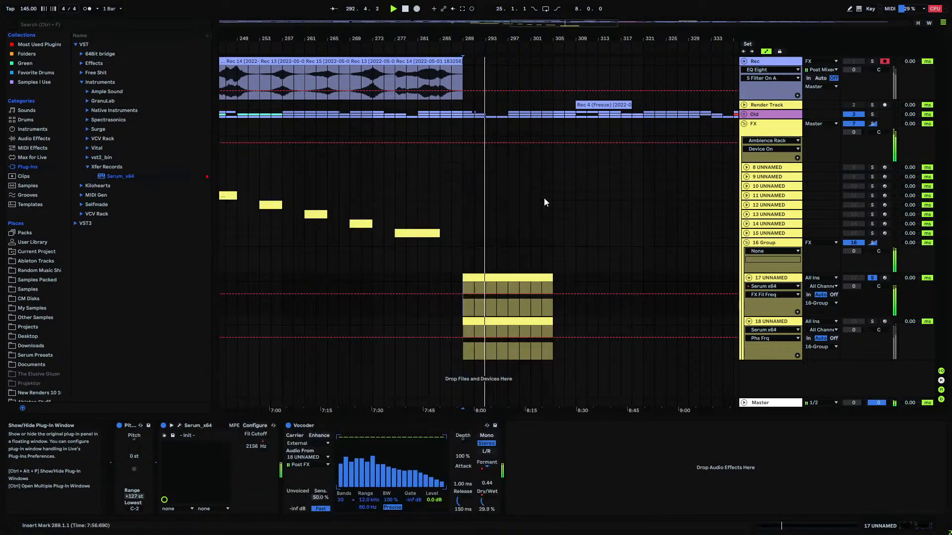
# - Reshape OSC A's wavetable by redrawing its harmonics in track 17's Serum, and adjust the oscillator and sub levels
pyautogui.click(180, 426)
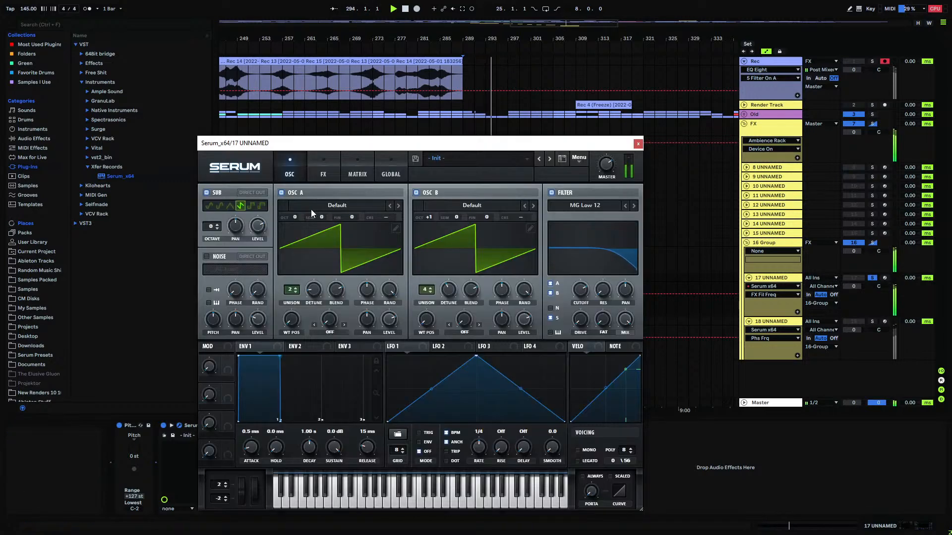
pyautogui.click(525, 320)
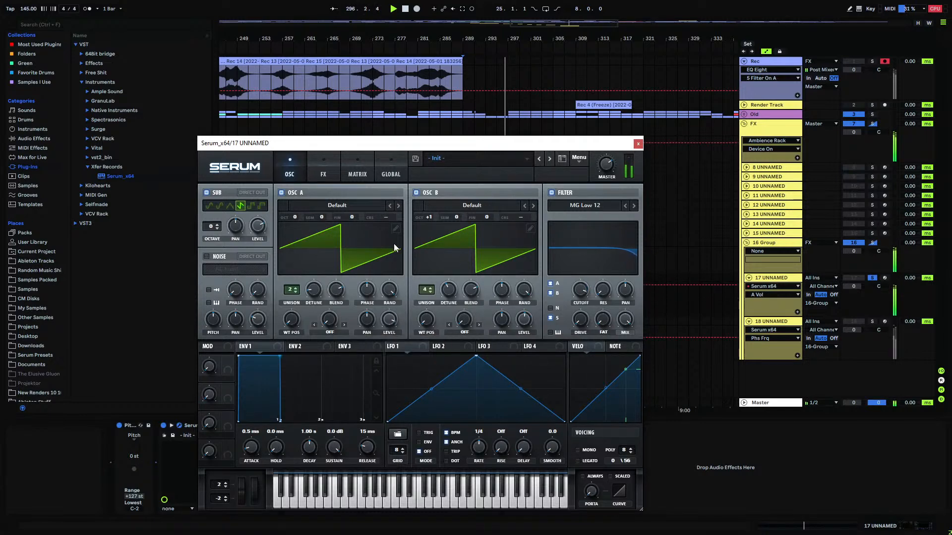
pyautogui.click(395, 228)
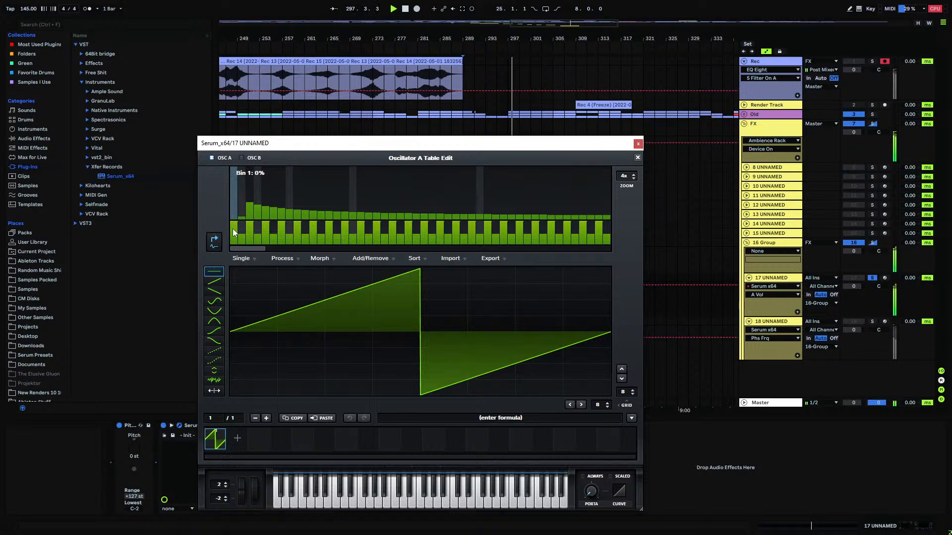
pyautogui.moveTo(233, 228); pyautogui.dragTo(575, 184)
pyautogui.click(638, 158)
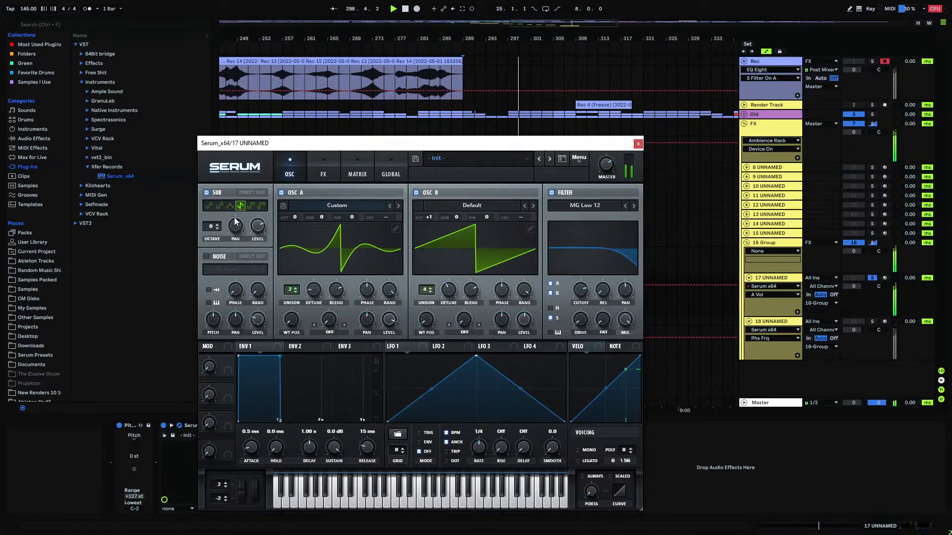
pyautogui.click(257, 226)
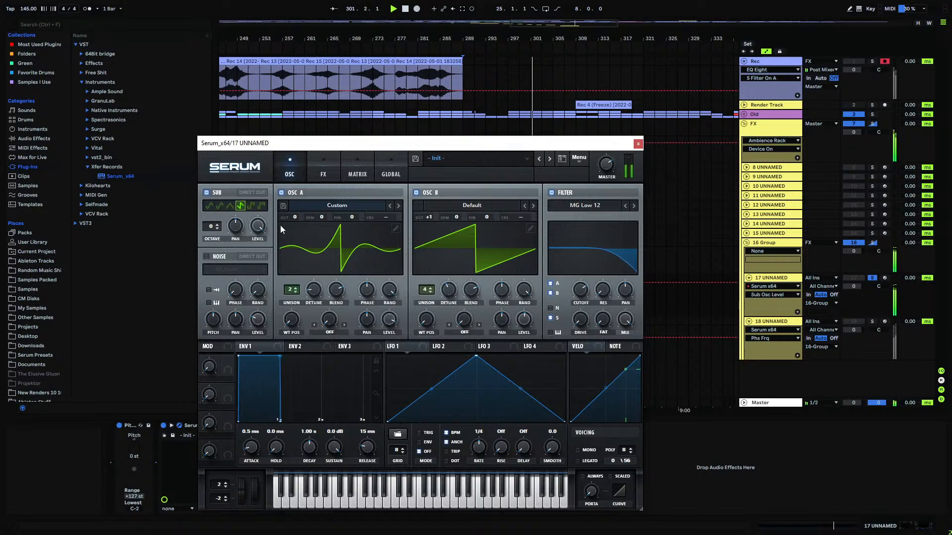
# - Enable the EQ effect in track 17's Serum and adjust its low band's gain and frequency
pyautogui.click(312, 170)
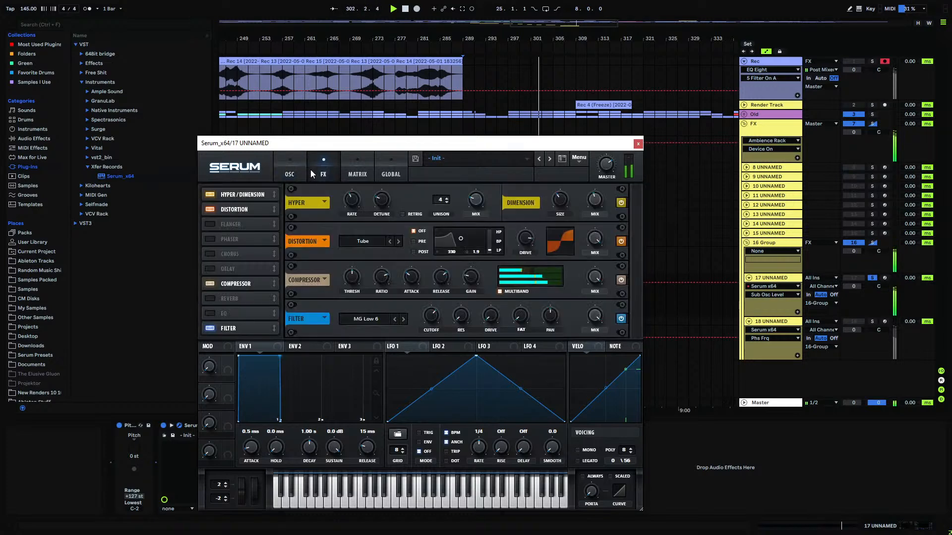
pyautogui.click(209, 314)
pyautogui.scroll(-2, 636, 271)
pyautogui.moveTo(401, 276); pyautogui.dragTo(357, 275)
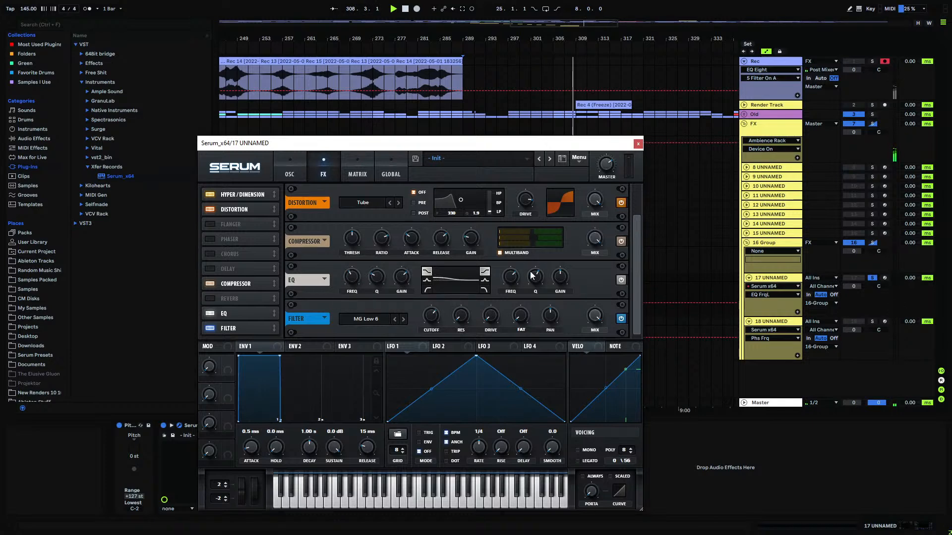
# - Set the EQ high band in track 17's Serum to low-pass with 60% Q and a frequency of 13146 Hz
pyautogui.click(484, 289)
pyautogui.moveTo(535, 278); pyautogui.dragTo(536, 281)
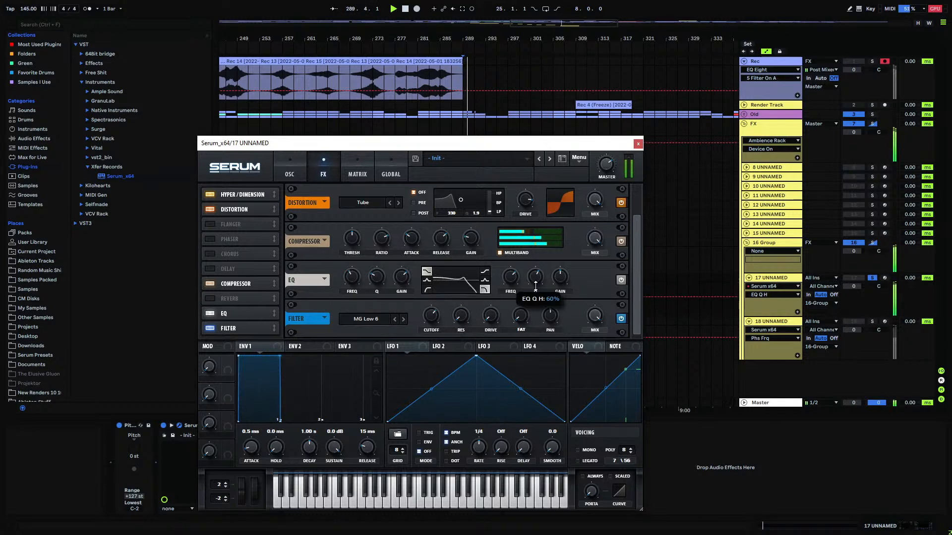
pyautogui.click(509, 275)
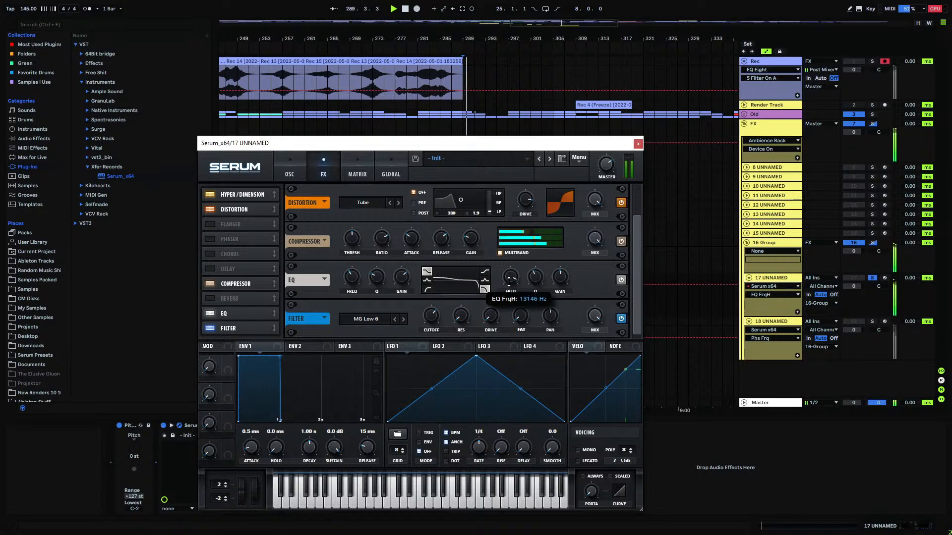
pyautogui.click(638, 144)
# - Record the vocoded sound onto the Rec track from bar 289 to just past bar 309, so the tail rings out
pyautogui.click(476, 101)
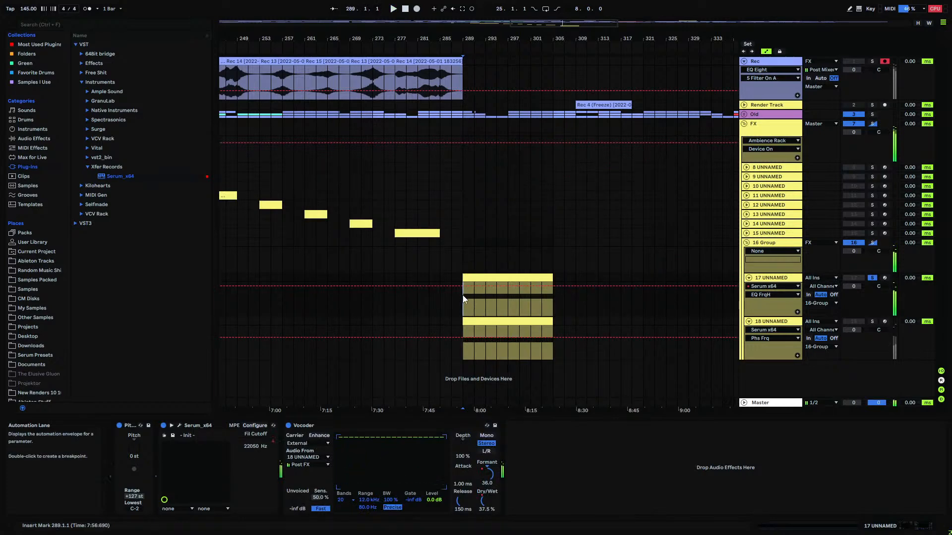
pyautogui.click(465, 63)
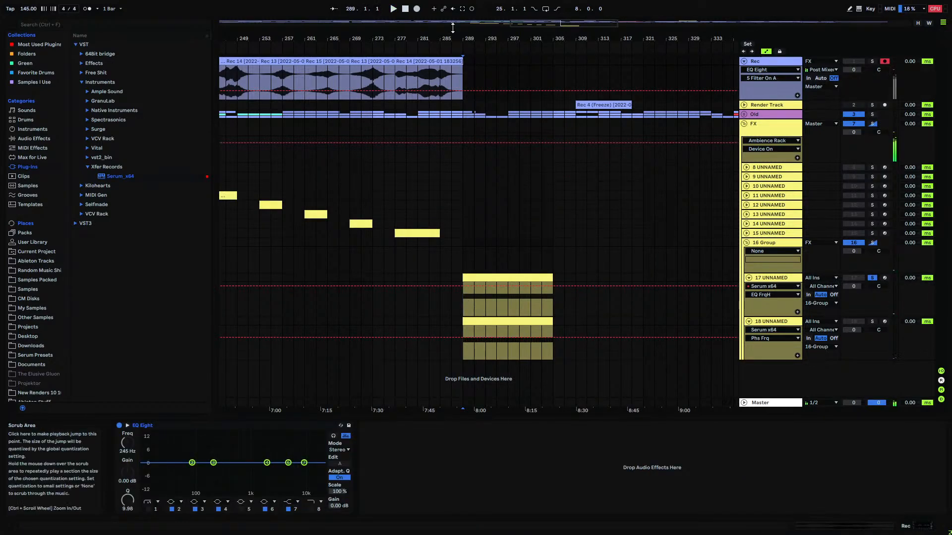
pyautogui.click(418, 10)
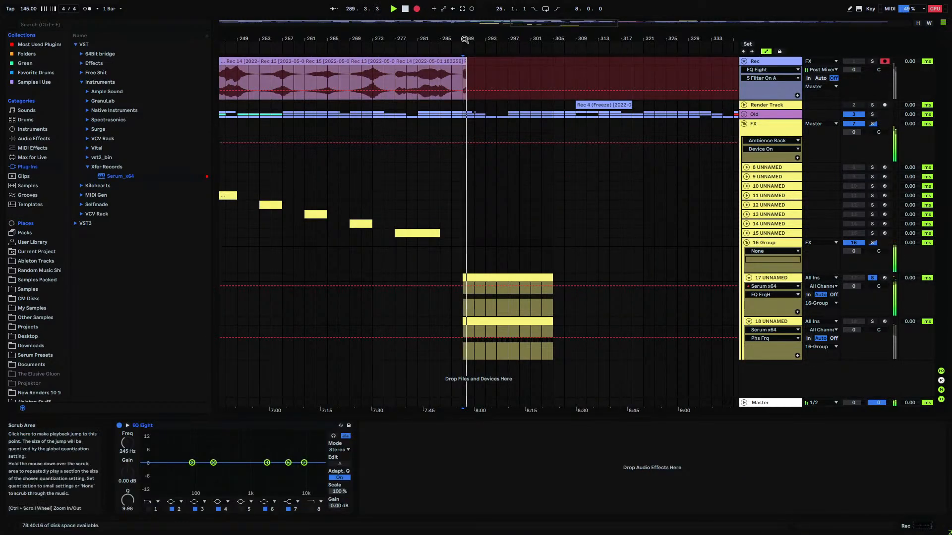
pyautogui.moveTo(468, 35)
pyautogui.mouseDown()
pyautogui.moveTo(468, 91)
pyautogui.moveTo(469, 53)
pyautogui.mouseUp()
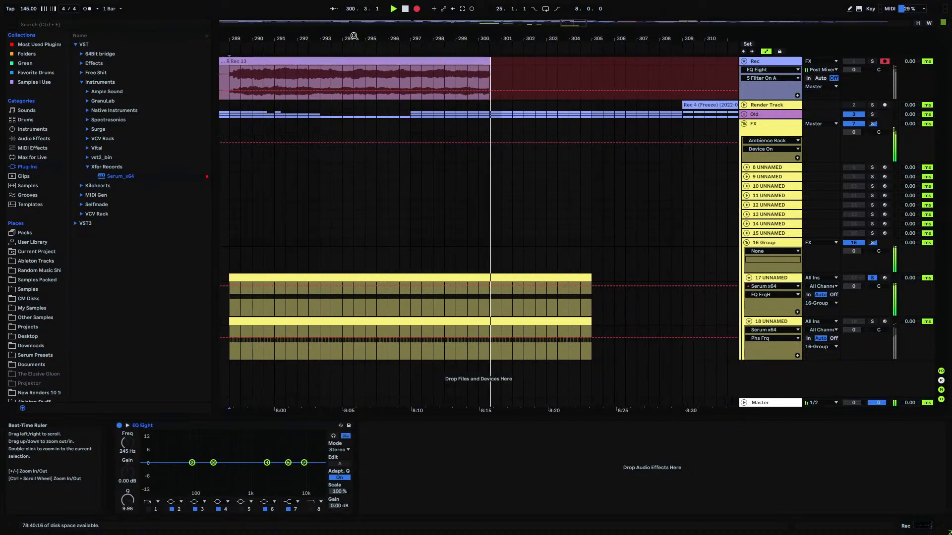
pyautogui.moveTo(485, 36)
pyautogui.mouseDown()
pyautogui.moveTo(485, 116)
pyautogui.moveTo(485, 22)
pyautogui.mouseUp()
pyautogui.doubleClick(465, 277)
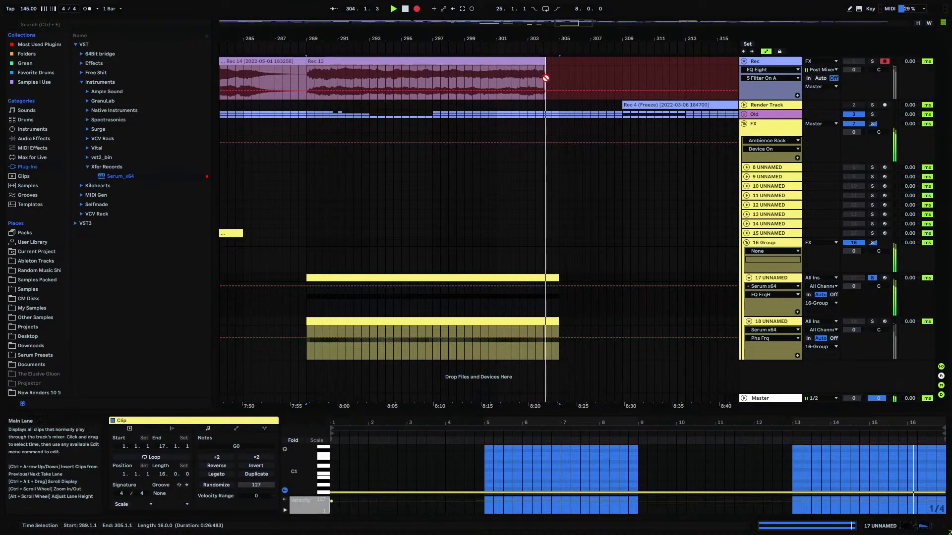
pyautogui.moveTo(544, 39)
pyautogui.mouseDown()
pyautogui.moveTo(544, 99)
pyautogui.moveTo(544, 10)
pyautogui.moveTo(543, 52)
pyautogui.moveTo(545, 40)
pyautogui.mouseUp()
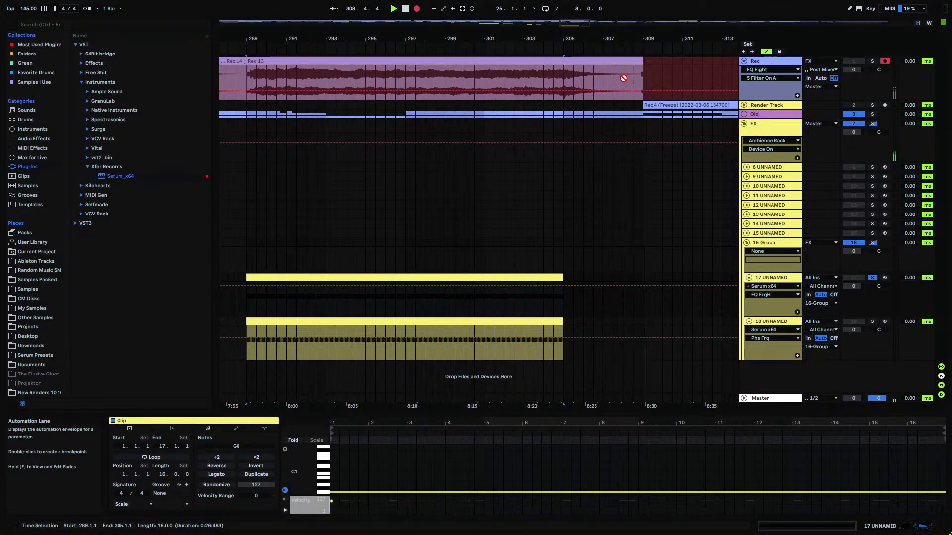
pyautogui.press('space')
# - Trim the new Rec 13 take to end at bar 309, fade out its tail and consolidate it
pyautogui.click(641, 79)
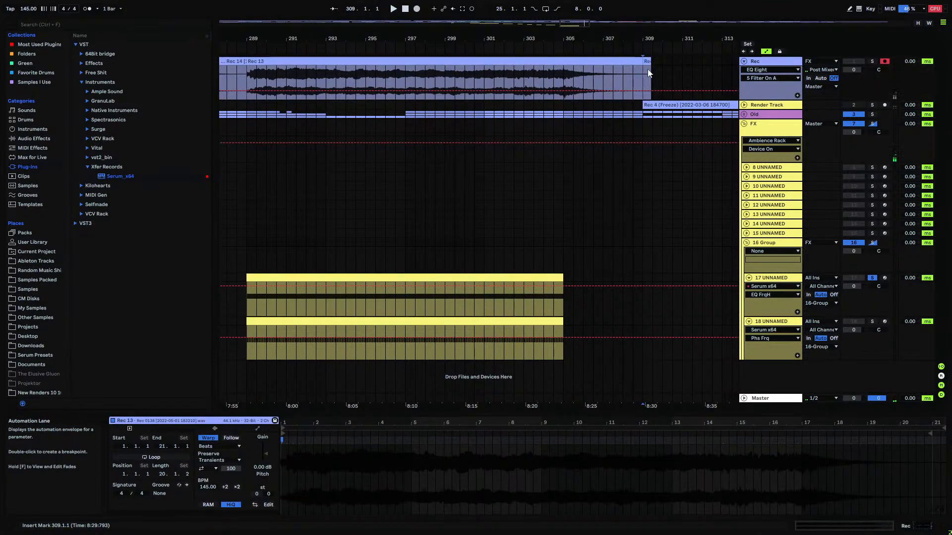
pyautogui.click(636, 60)
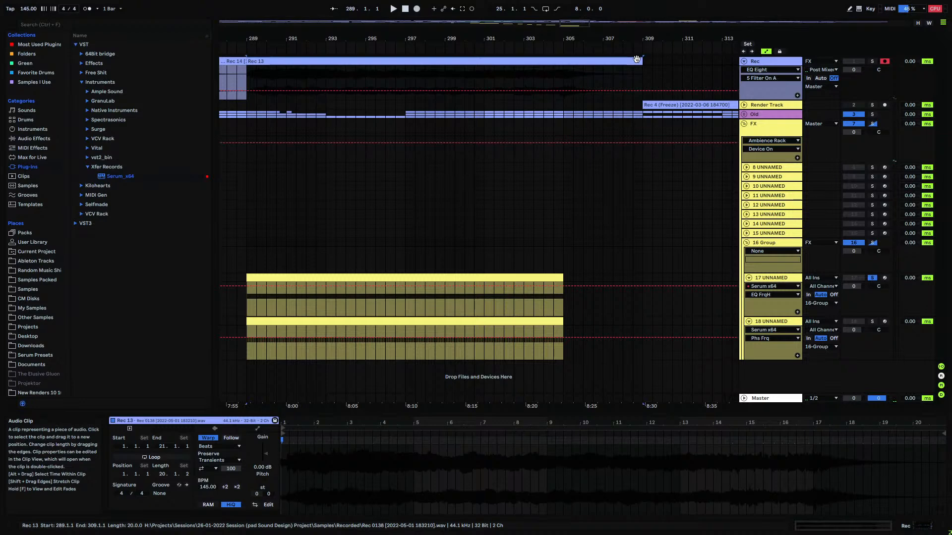
pyautogui.moveTo(639, 69); pyautogui.dragTo(609, 72)
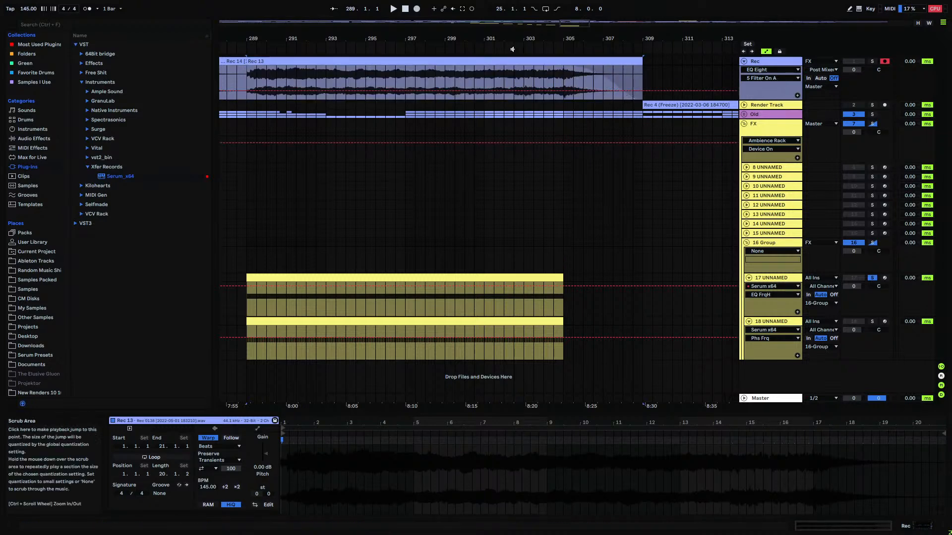
pyautogui.click(499, 57)
pyautogui.hotkey('ctrl', 'j')
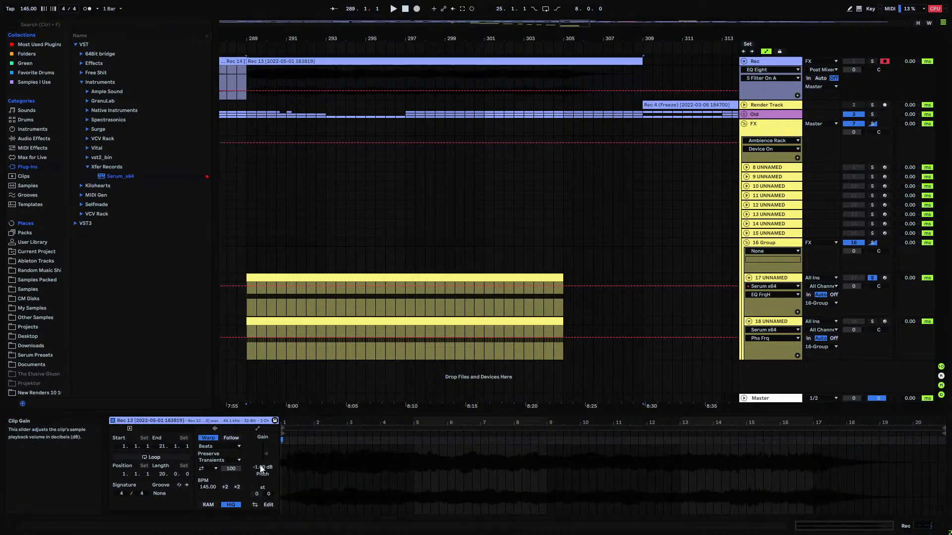
# - Solo the Rec track to audition the consolidated clip, and export it to My Samples' Projektor Psychedelic Atmospheres G folder
pyautogui.click(872, 61)
pyautogui.press('space')
pyautogui.click(42, 281)
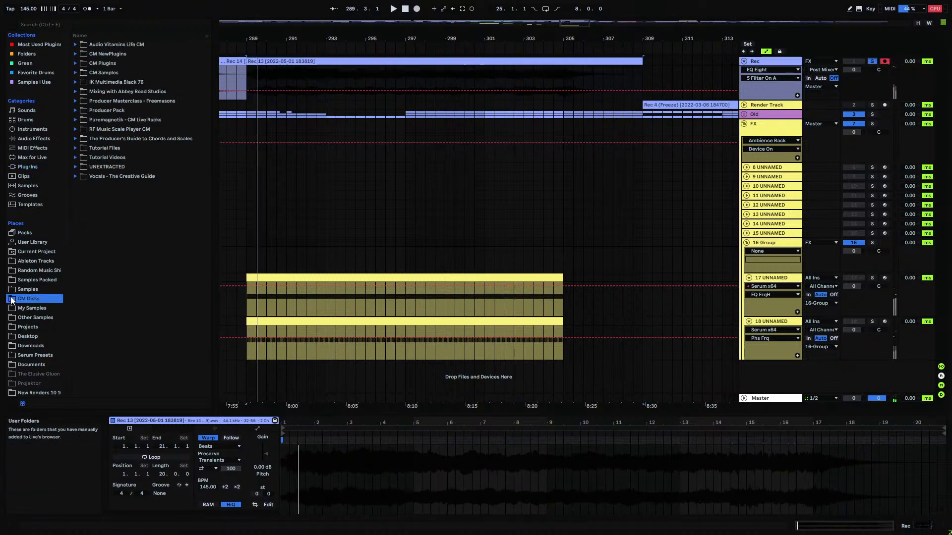
pyautogui.click(36, 308)
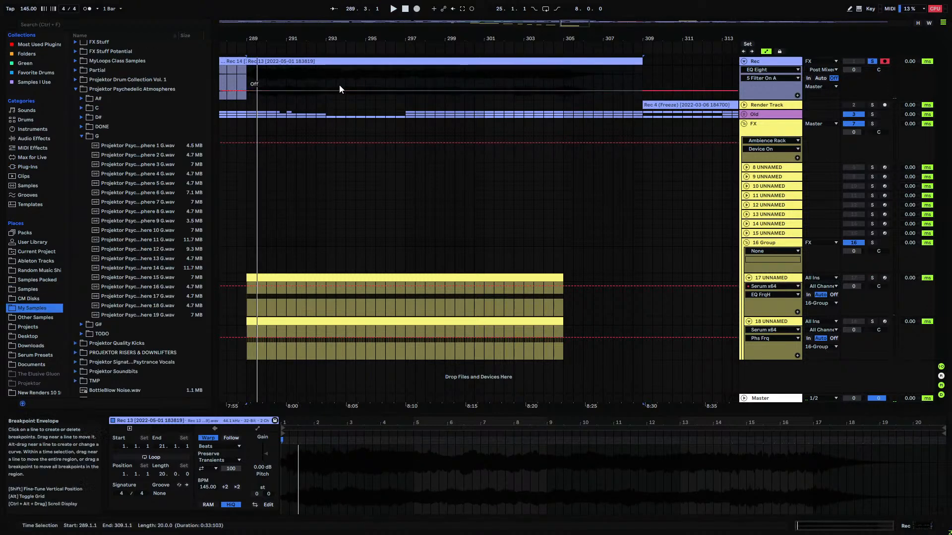
pyautogui.moveTo(338, 61); pyautogui.dragTo(187, 238)
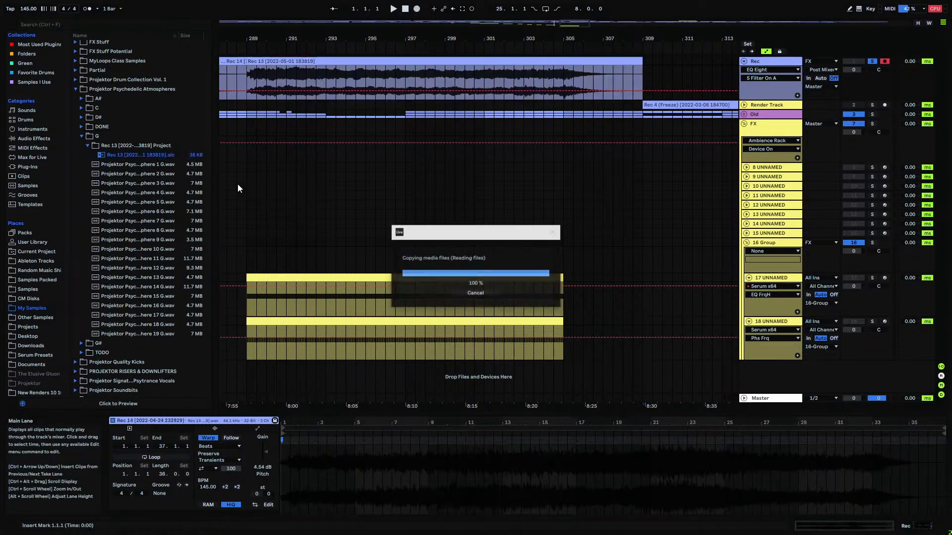
# - Rename the exported WAV in the Rec 13 project's Consolidate folder to Projektor Psychedelic Atmosphere 20 G
pyautogui.click(94, 154)
pyautogui.click(100, 165)
pyautogui.click(105, 174)
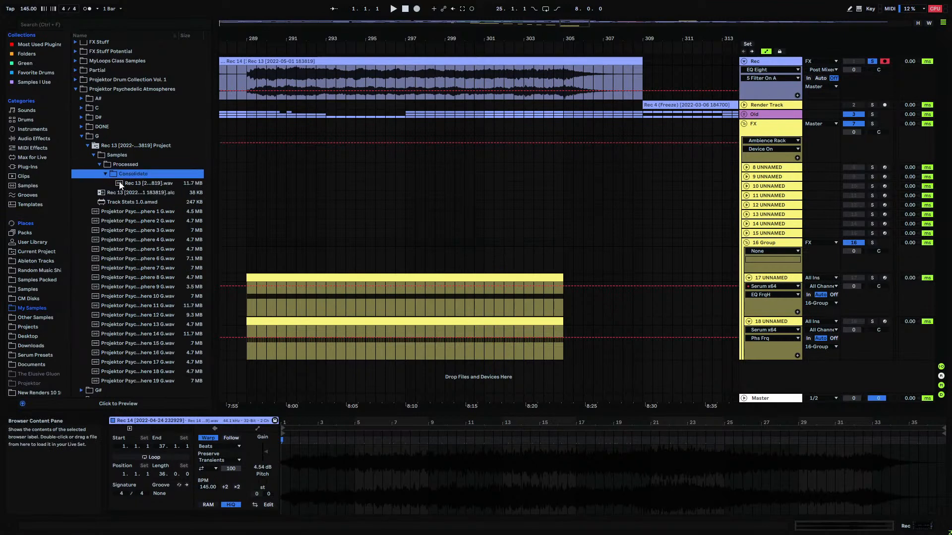
pyautogui.rightClick(119, 184)
pyautogui.click(146, 194)
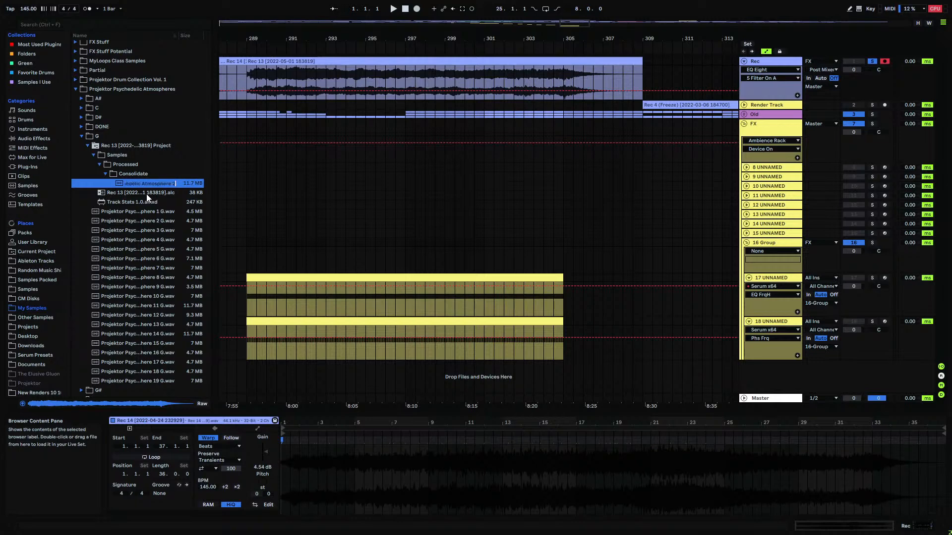
pyautogui.click(266, 195)
# - Move the renamed WAV into the G folder and delete the leftover Rec 13 project folder
pyautogui.moveTo(175, 182); pyautogui.dragTo(158, 261)
pyautogui.click(148, 147)
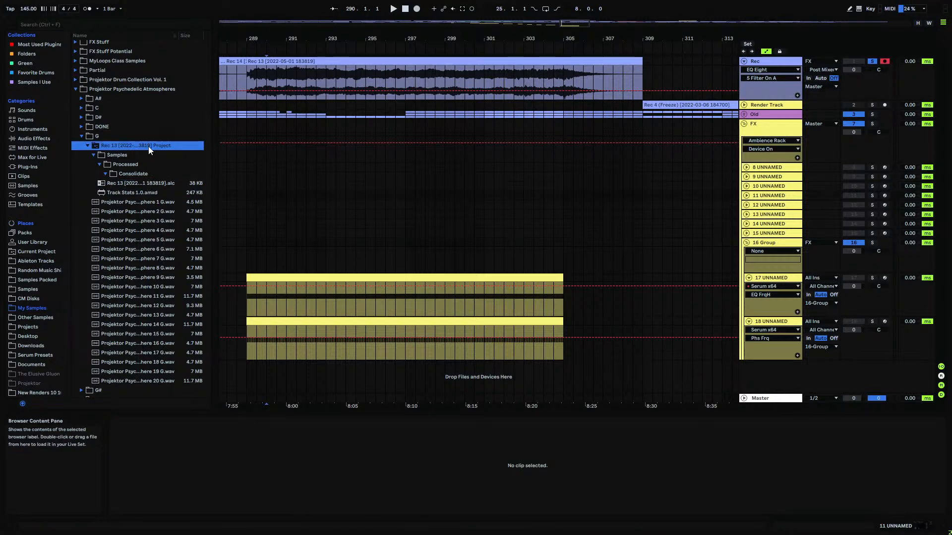
pyautogui.press('Delete')
# - Fold 16 Group, add a MIDI track below it and create an empty 8-bar clip from bar 309 to 317
pyautogui.moveTo(595, 47); pyautogui.dragTo(578, 153)
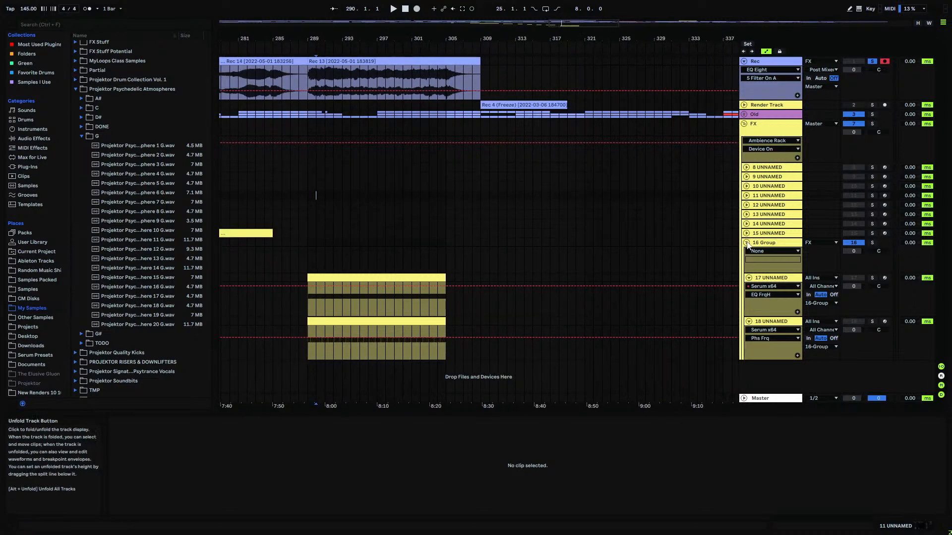
pyautogui.click(747, 243)
pyautogui.click(776, 243)
pyautogui.hotkey('ctrl', 'shift', 't')
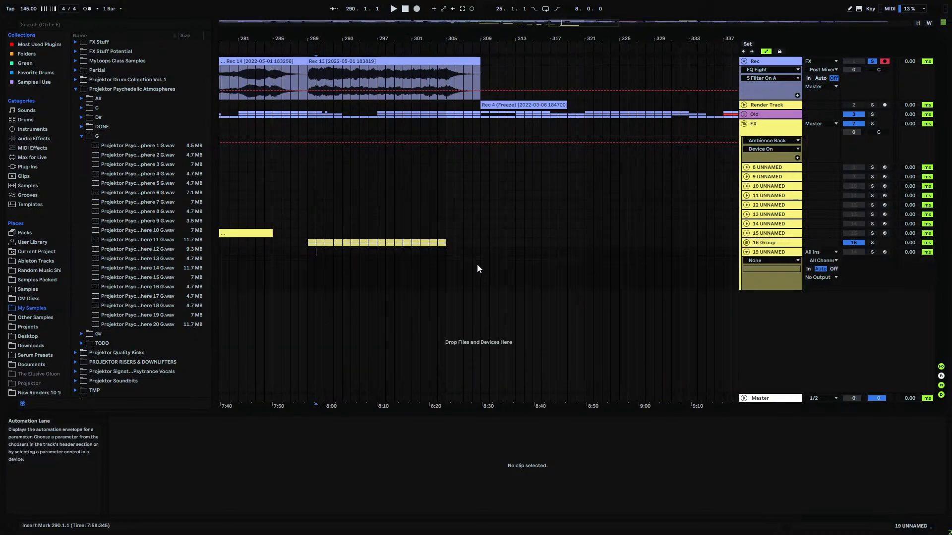
pyautogui.click(481, 253)
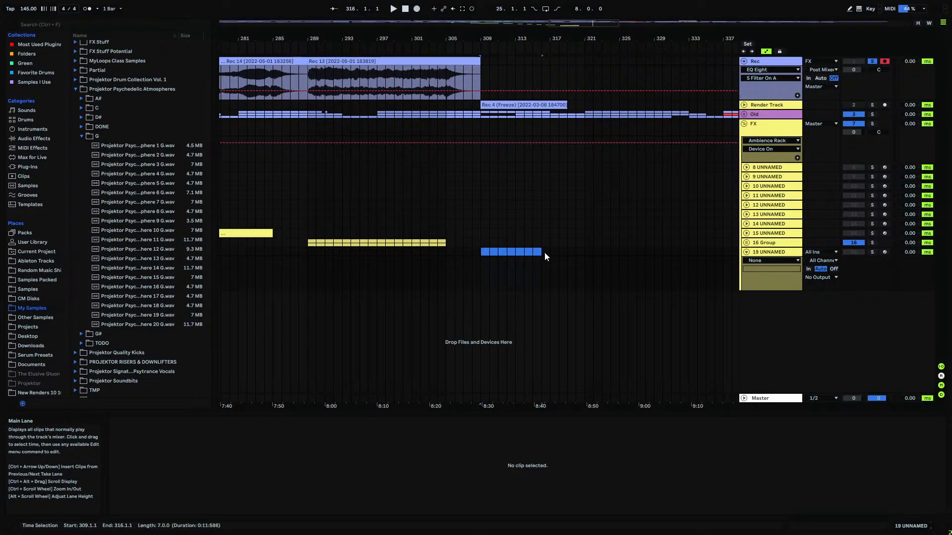
pyautogui.hotkey('ctrl', 'shift', 'm')
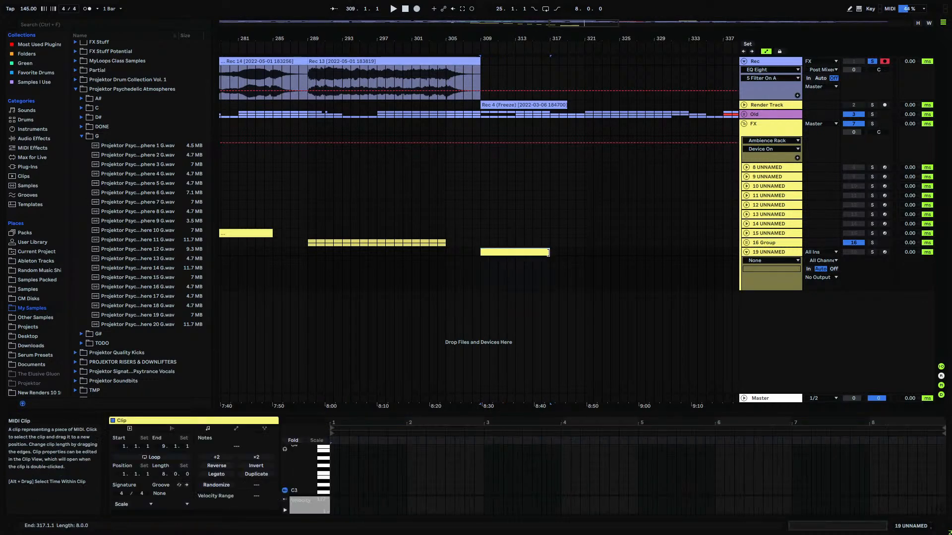
# - Load Serum_x64 onto track 19 and arm the track for recording
pyautogui.click(35, 166)
pyautogui.moveTo(103, 178); pyautogui.dragTo(498, 270)
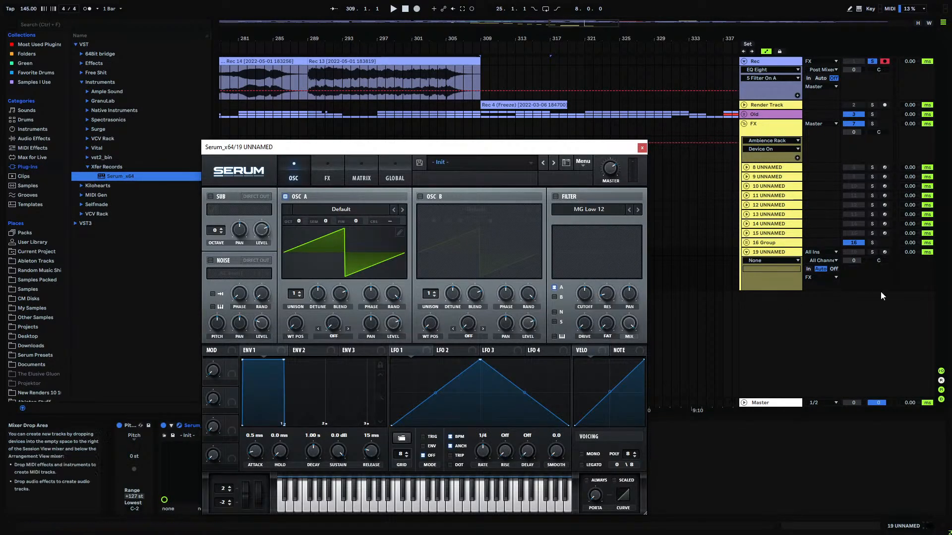
pyautogui.click(884, 252)
pyautogui.click(389, 212)
pyautogui.moveTo(354, 223)
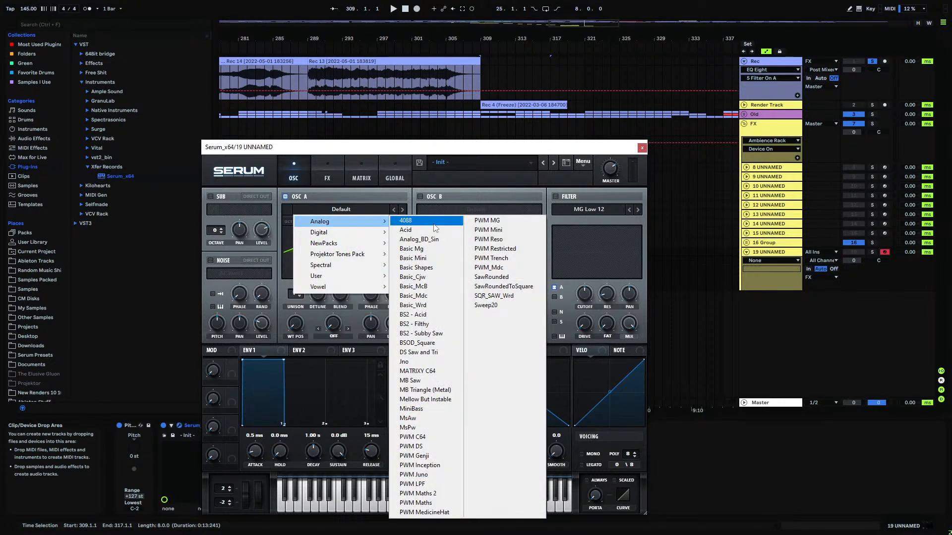
pyautogui.click(642, 148)
pyautogui.click(642, 148)
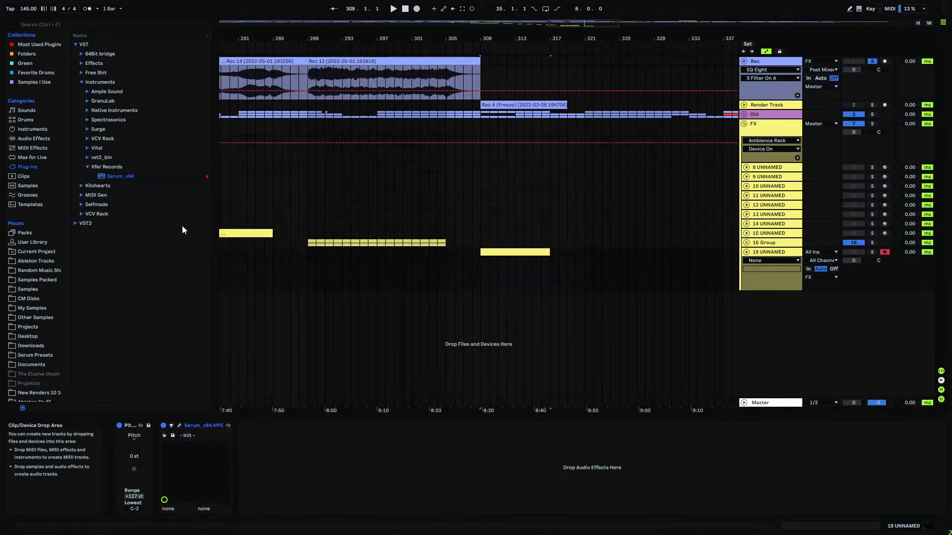
# - Replace Serum on track 19 with Kilohearts Phase Plant
pyautogui.click(84, 188)
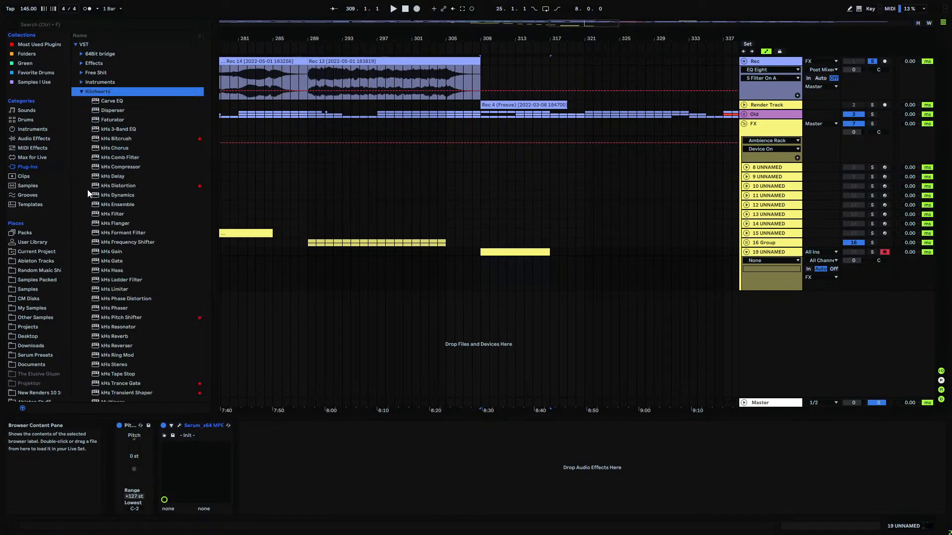
pyautogui.scroll(-3, 123, 323)
pyautogui.moveTo(115, 340); pyautogui.dragTo(213, 448)
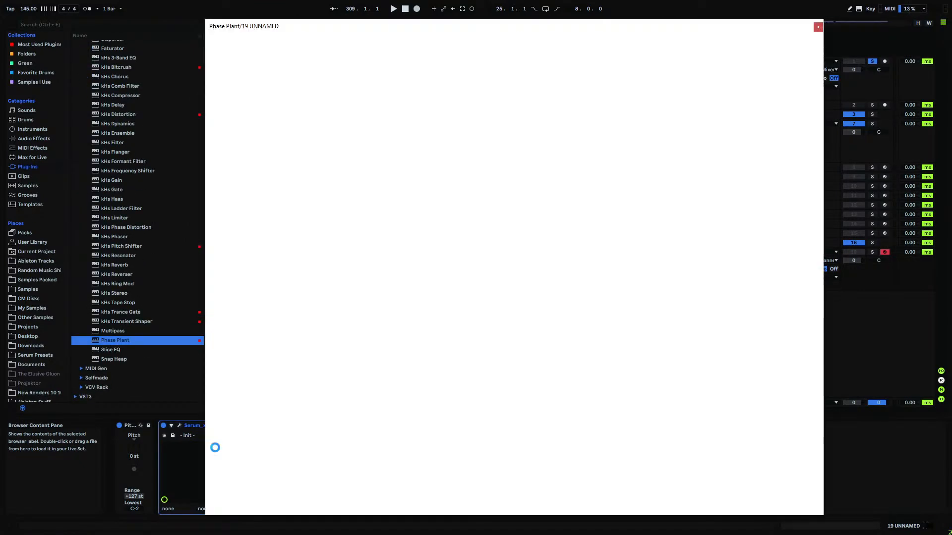
# - Add five Analog generators and an Output to the Phase Plant group, with the Output below the first Analog
pyautogui.click(383, 126)
pyautogui.click(394, 156)
pyautogui.click(306, 221)
pyautogui.click(321, 253)
pyautogui.click(284, 276)
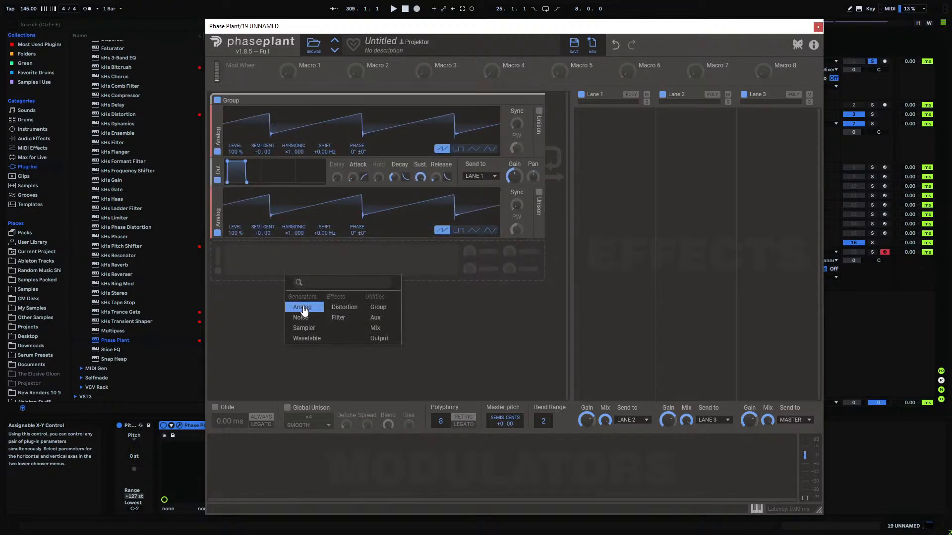
pyautogui.click(299, 306)
pyautogui.click(291, 307)
pyautogui.click(307, 337)
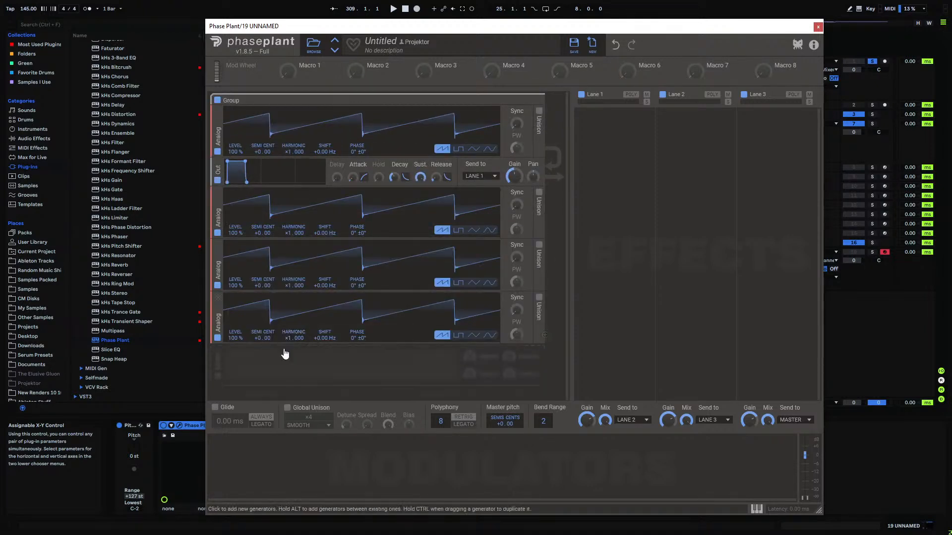
pyautogui.click(301, 374)
pyautogui.click(304, 382)
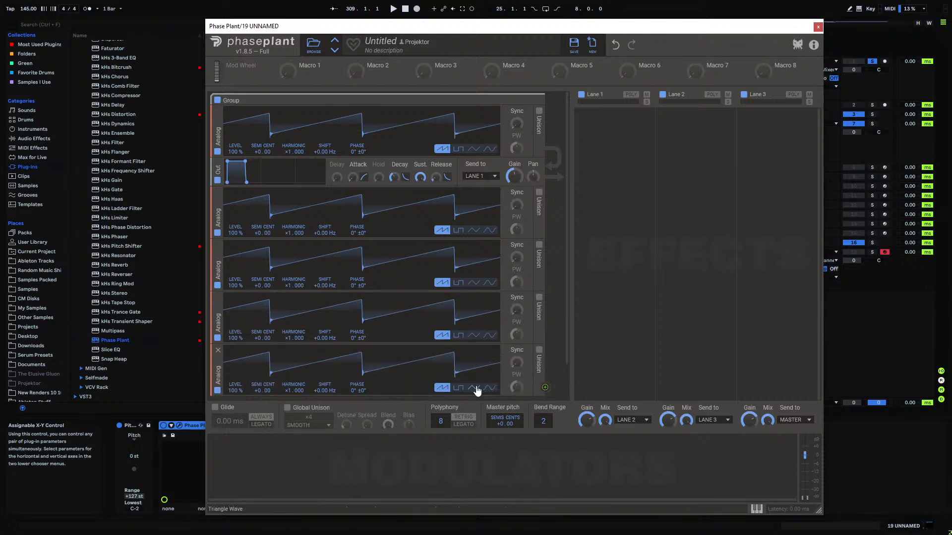
# - Set the five Analog waveforms, from first to fifth, to triangle, sine, sawtooth, sine and triangle
pyautogui.click(474, 388)
pyautogui.click(490, 335)
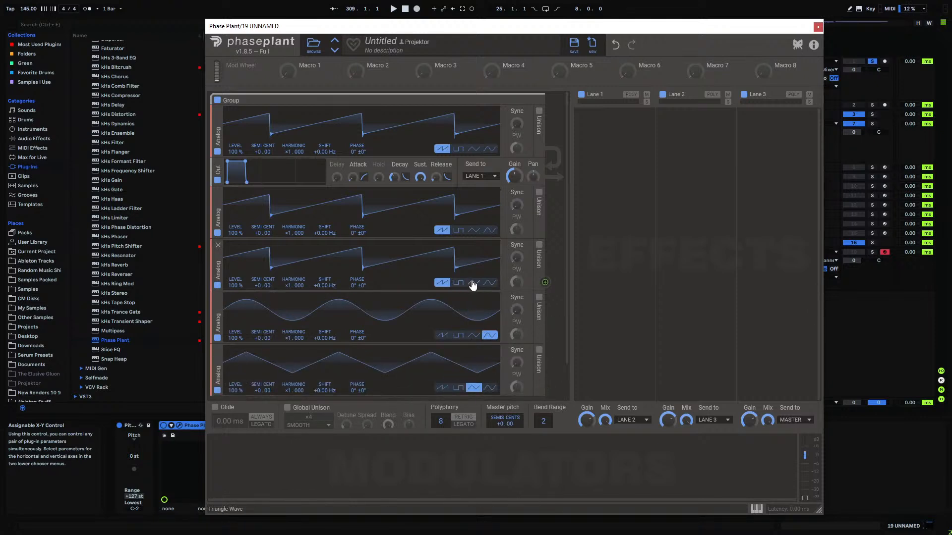
pyautogui.click(473, 282)
pyautogui.click(490, 230)
pyautogui.click(474, 149)
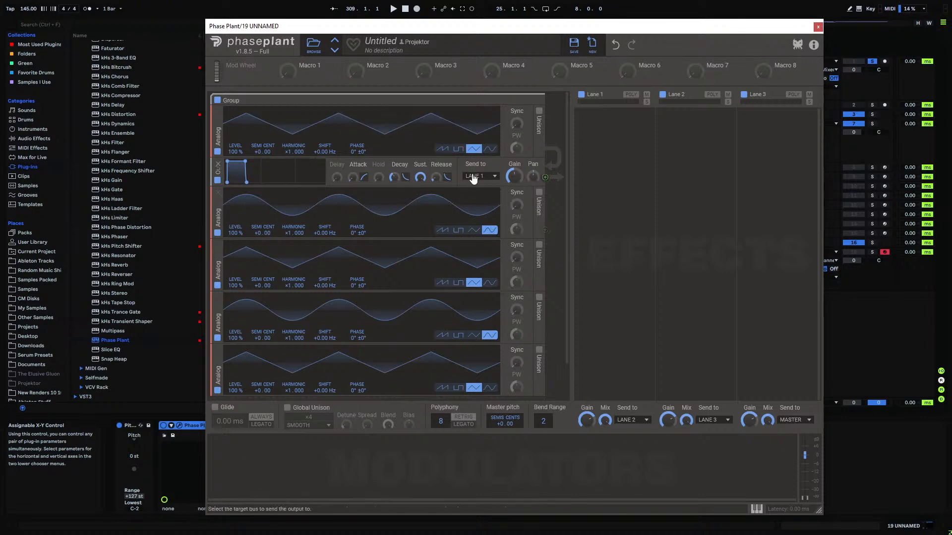
pyautogui.click(442, 283)
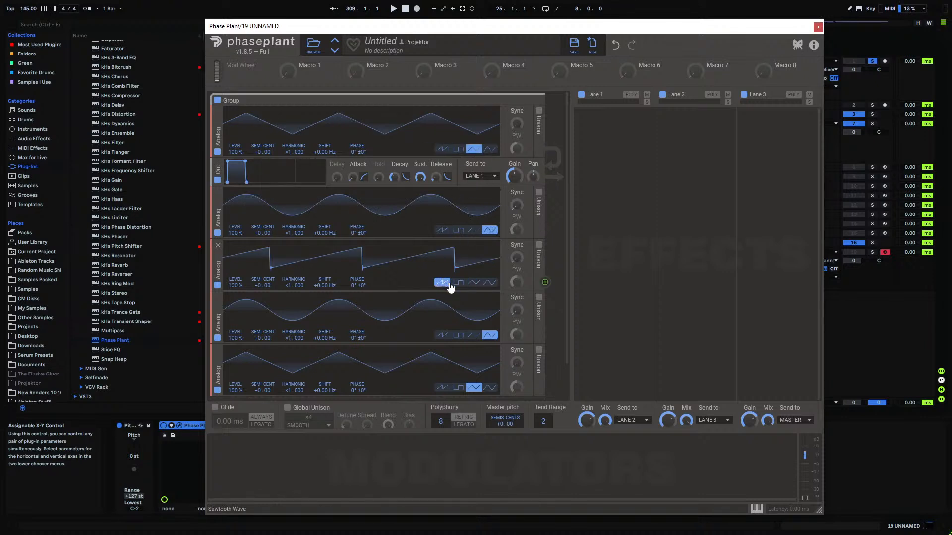
# - Modulate the fourth Analog's phase with the fifth Analog's output at about 18% influence
pyautogui.moveTo(544, 387); pyautogui.dragTo(357, 344)
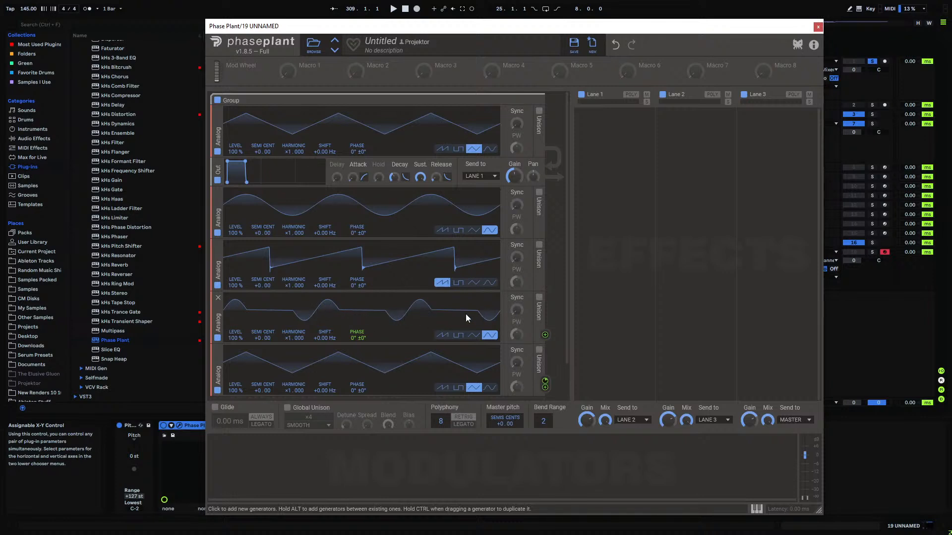
pyautogui.moveTo(545, 382)
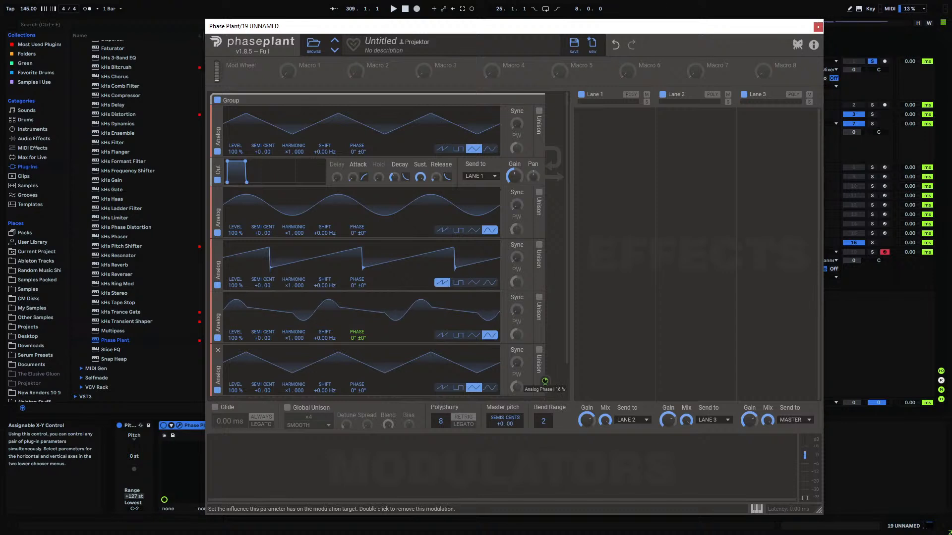
# - Set the fifth Analog's phase-modulation amount to 17.5%, and chain phase modulation upward from the fourth Analog through the third and second to the first
pyautogui.rightClick(548, 381)
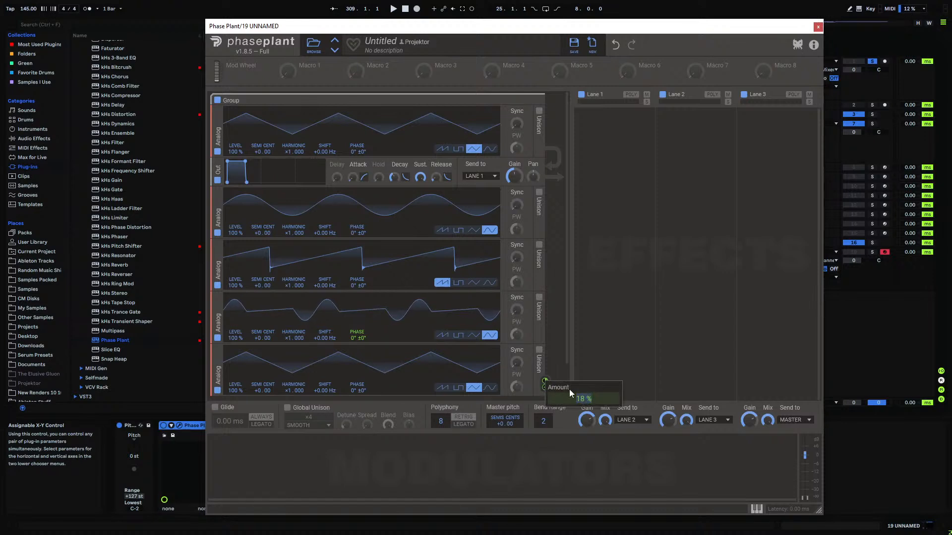
pyautogui.write('17.5')
pyautogui.press('Return')
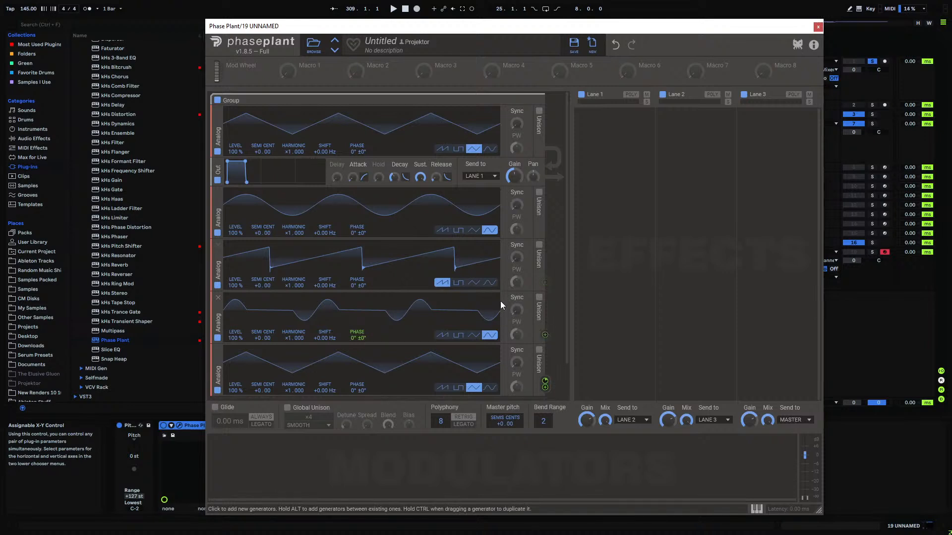
pyautogui.moveTo(547, 334); pyautogui.dragTo(357, 288)
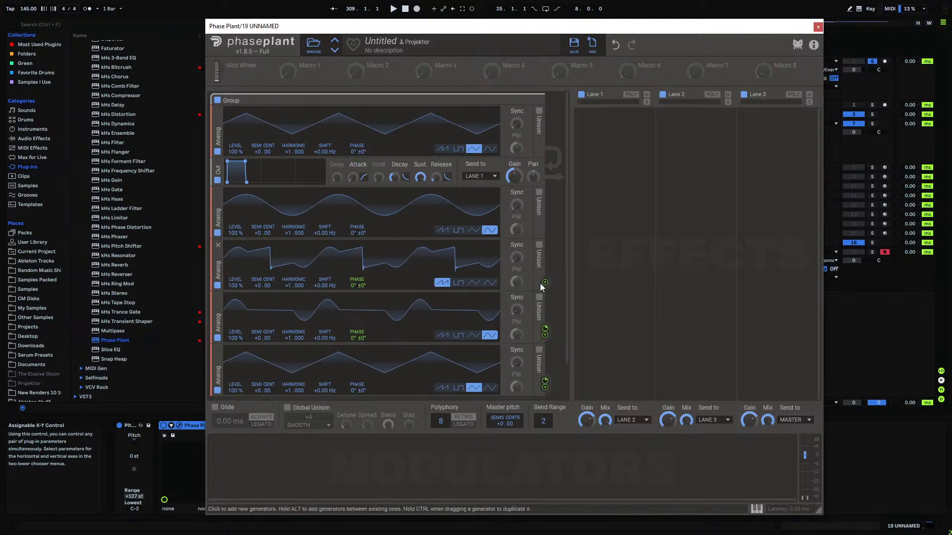
pyautogui.moveTo(545, 282); pyautogui.dragTo(357, 232)
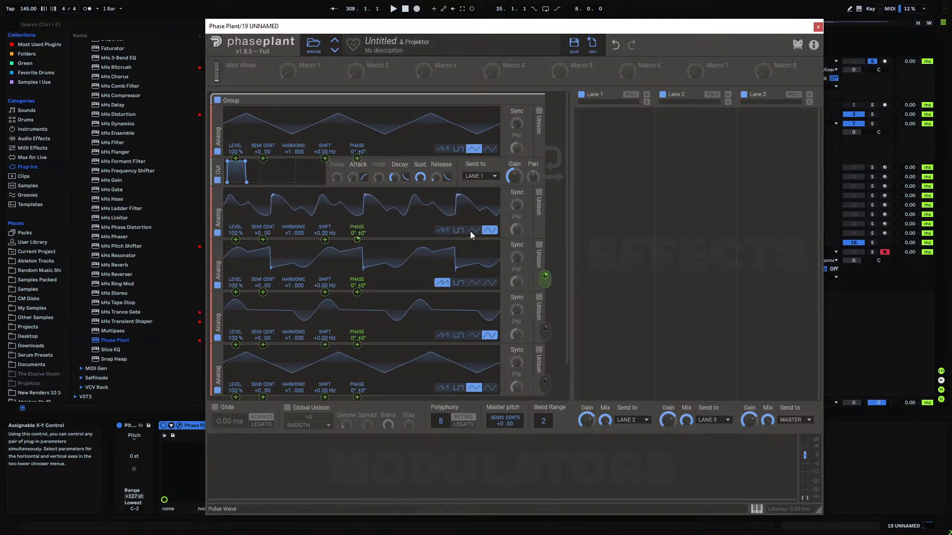
pyautogui.moveTo(545, 229); pyautogui.dragTo(357, 154)
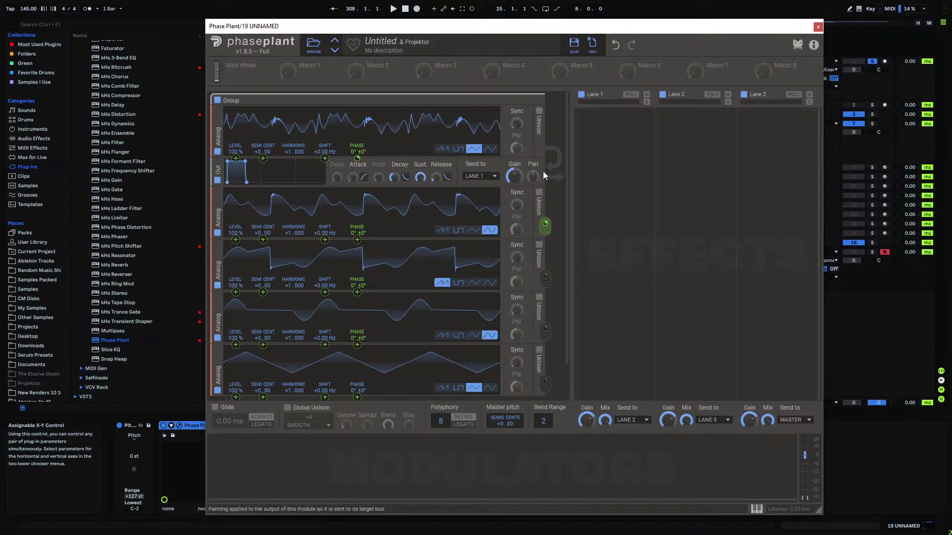
# - Assign Macro 1 to control how strongly the fifth Analog modulates the fourth Analog's phase
pyautogui.moveTo(305, 79); pyautogui.dragTo(367, 337)
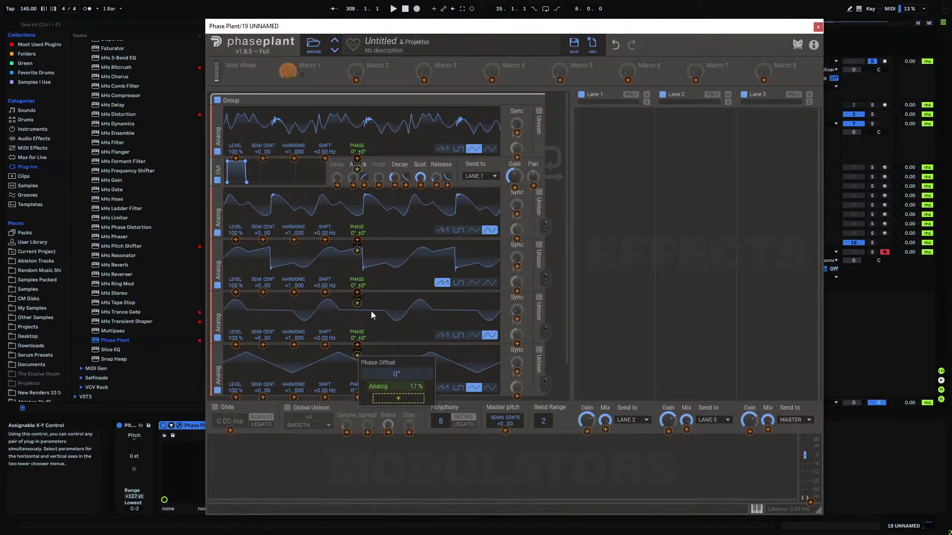
pyautogui.moveTo(396, 398); pyautogui.dragTo(396, 398)
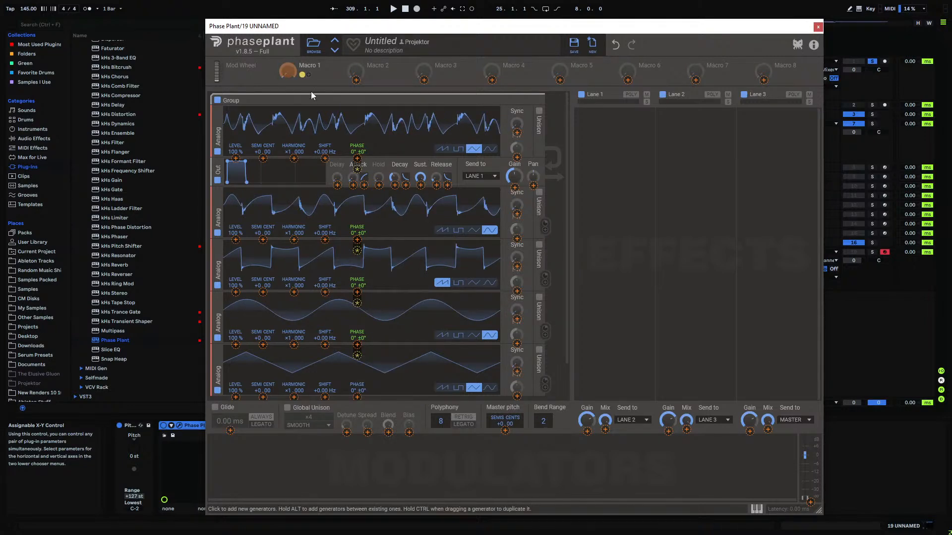
pyautogui.moveTo(288, 72)
pyautogui.mouseDown()
pyautogui.moveTo(288, 43)
pyautogui.moveTo(289, 72)
pyautogui.mouseUp()
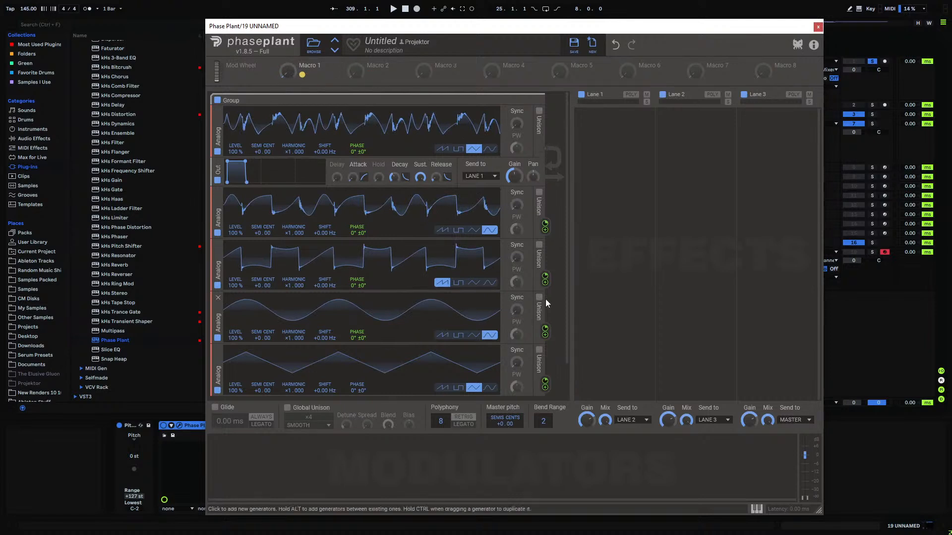
# - Modulate the first Analog's phase with the fourth Analog's output and assign Macro 2 to that modulation
pyautogui.moveTo(545, 331); pyautogui.dragTo(357, 180)
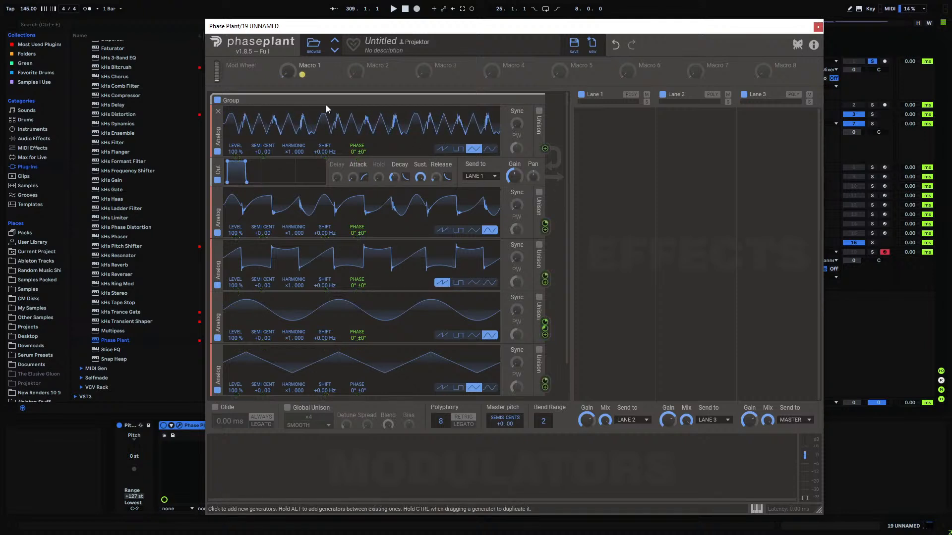
pyautogui.moveTo(359, 77); pyautogui.dragTo(356, 170)
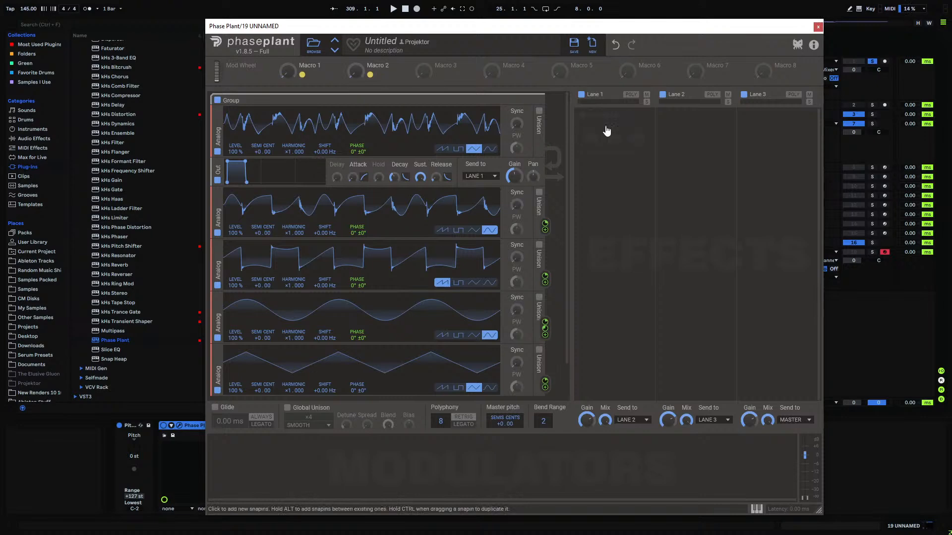
pyautogui.click(818, 28)
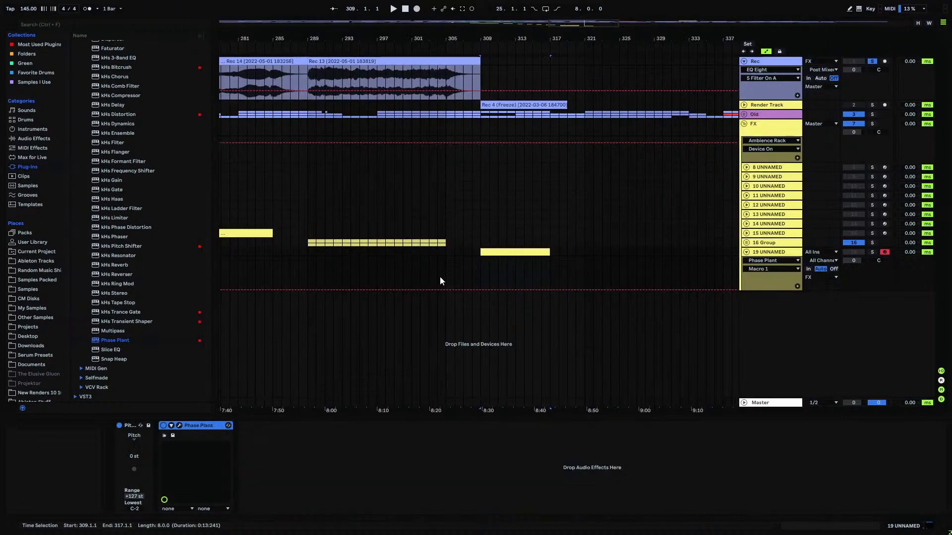
# - Draw one note across the full eight bars of track 19's clip and transpose it down three octaves to G0
pyautogui.doubleClick(502, 253)
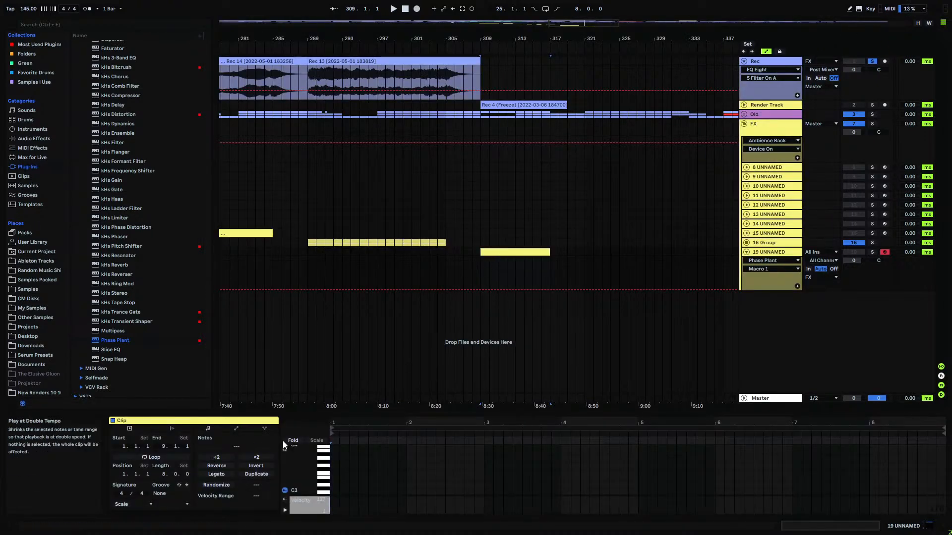
pyautogui.moveTo(332, 465); pyautogui.dragTo(945, 459)
pyautogui.hotkey('shift', 'Down')
pyautogui.hotkey('shift', 'Down')
pyautogui.hotkey('shift', 'Down')
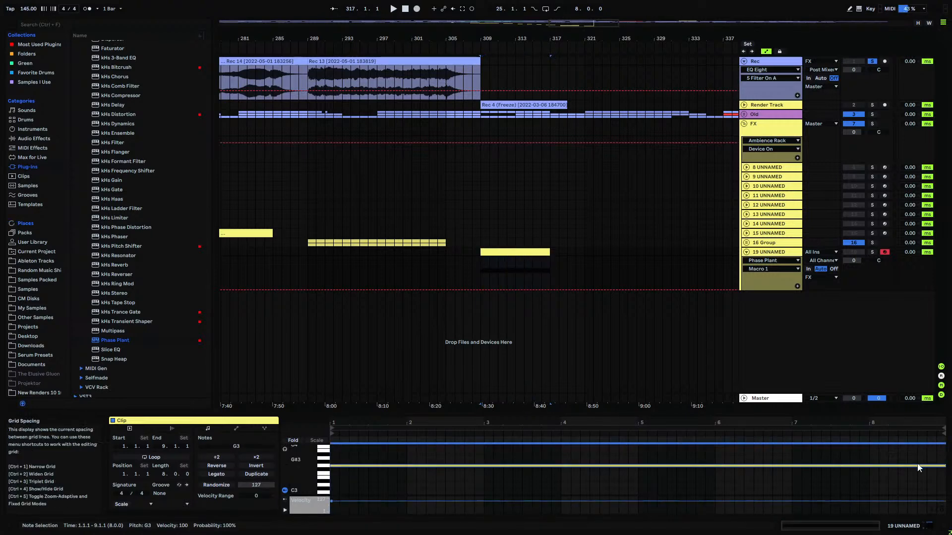
# - Solo track 19 and shape its Macro 1 automation into a curved dip and peak across the clip at bars 309 to 317
pyautogui.press('space')
pyautogui.click(872, 252)
pyautogui.press('space')
pyautogui.press('space')
pyautogui.press('space')
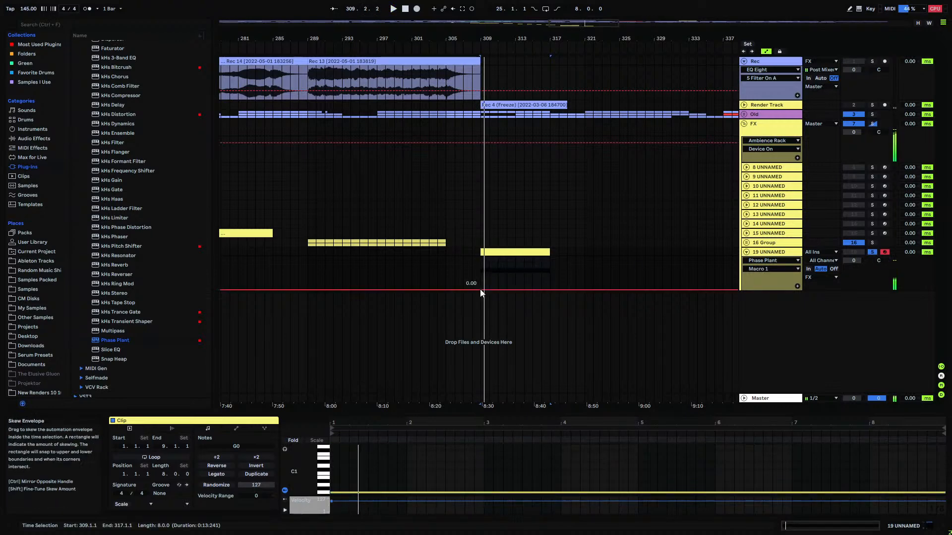
pyautogui.moveTo(481, 290); pyautogui.dragTo(548, 290)
pyautogui.press('space')
# - Set the FX group's Ambience Rack macros to Select Delay 99 and Select Reverb 46
pyautogui.click(773, 132)
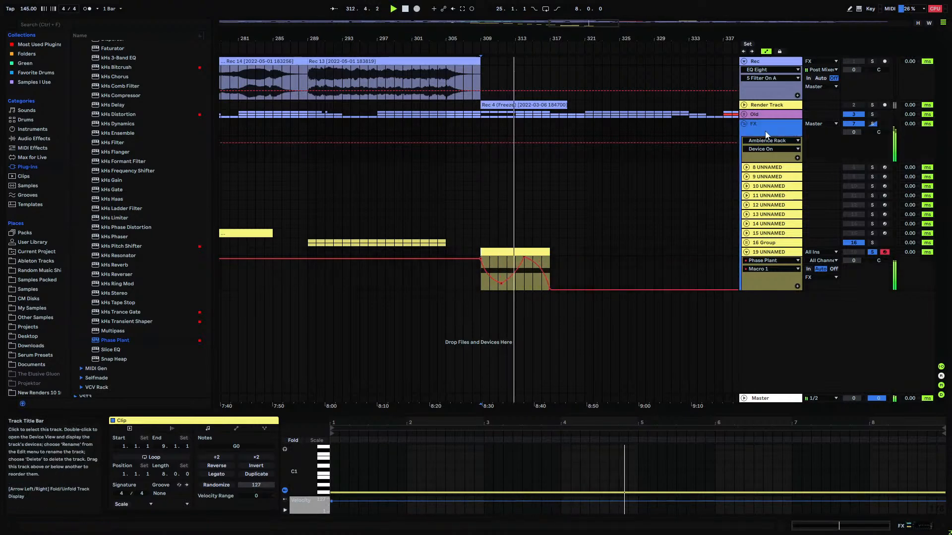
pyautogui.moveTo(157, 464); pyautogui.dragTo(157, 436)
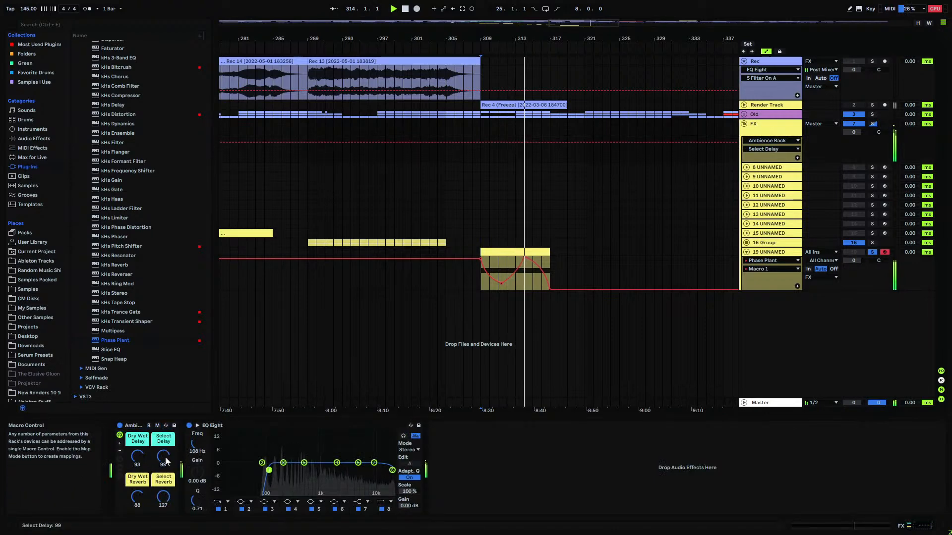
pyautogui.moveTo(163, 497); pyautogui.dragTo(163, 521)
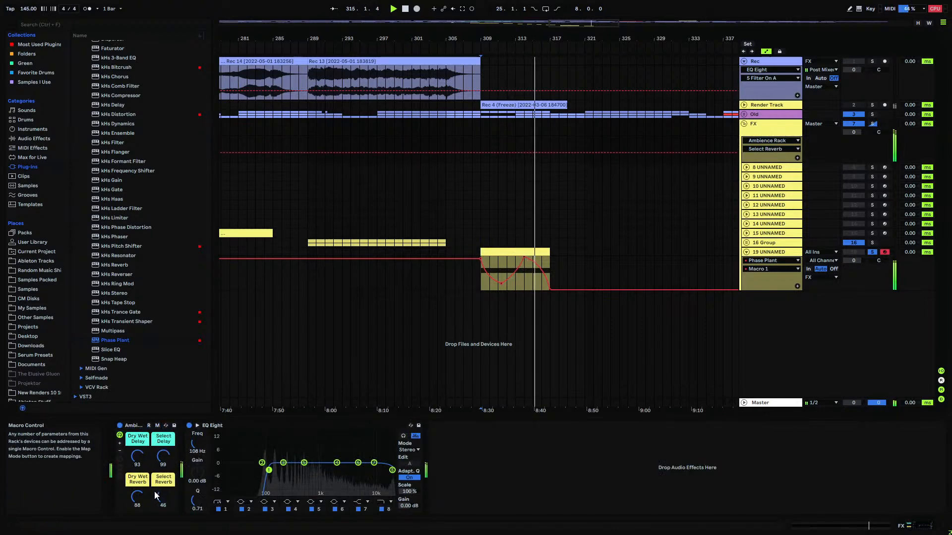
# - Play track 19 from bar 309 and raise Phase Plant's Macro 2 to 100%
pyautogui.click(479, 282)
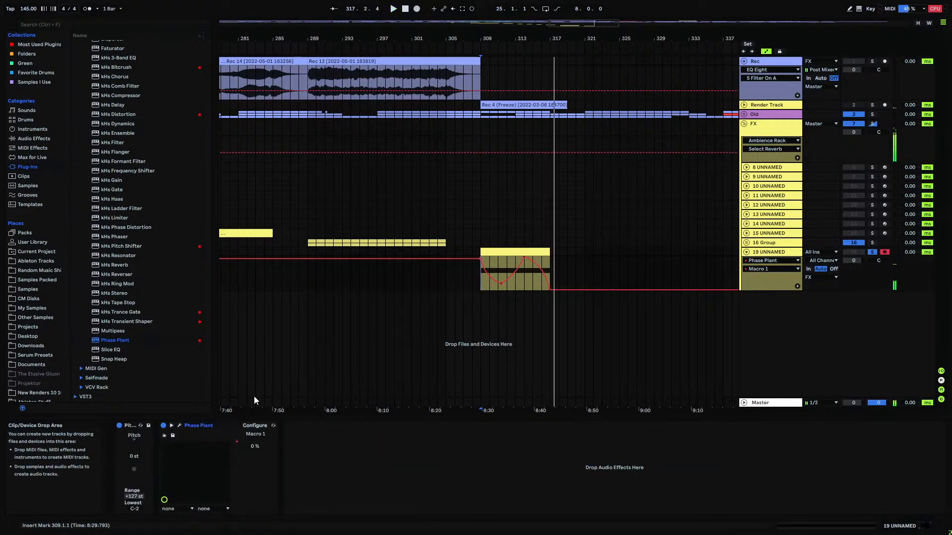
pyautogui.click(178, 426)
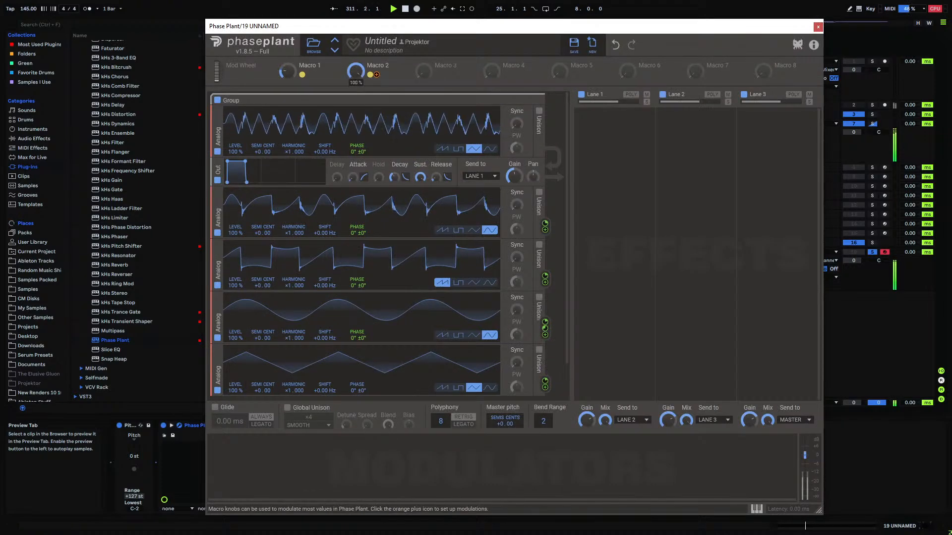
pyautogui.click(817, 27)
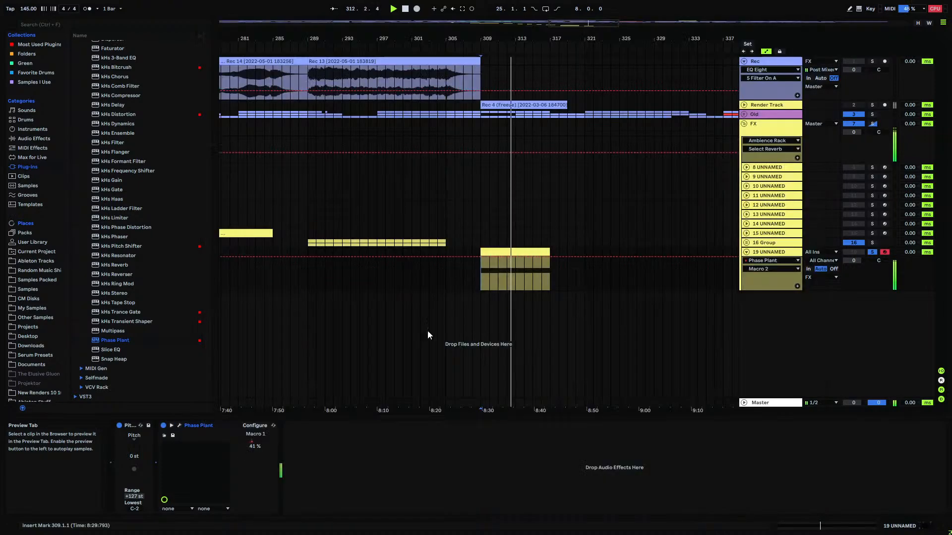
# - Draw Macro 2 automation curving from 0 up to 1.00, holding, and falling back to 0 at the clip's end, and play it
pyautogui.click(518, 257)
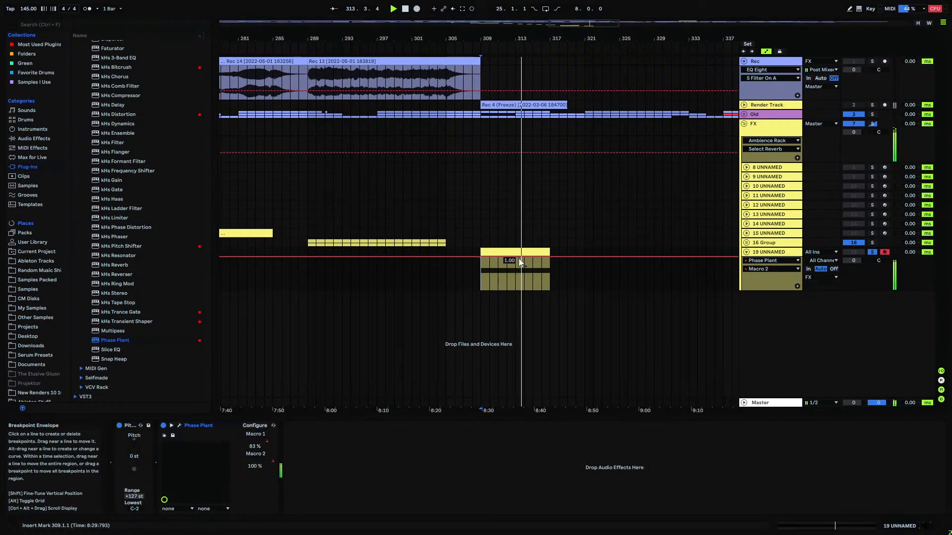
pyautogui.moveTo(479, 257); pyautogui.dragTo(502, 281)
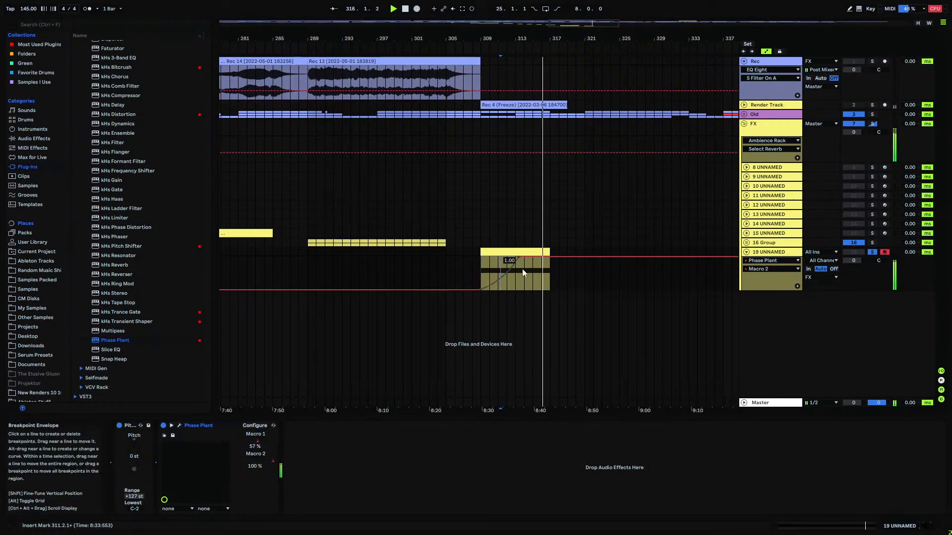
pyautogui.click(542, 257)
pyautogui.moveTo(549, 257); pyautogui.dragTo(548, 292)
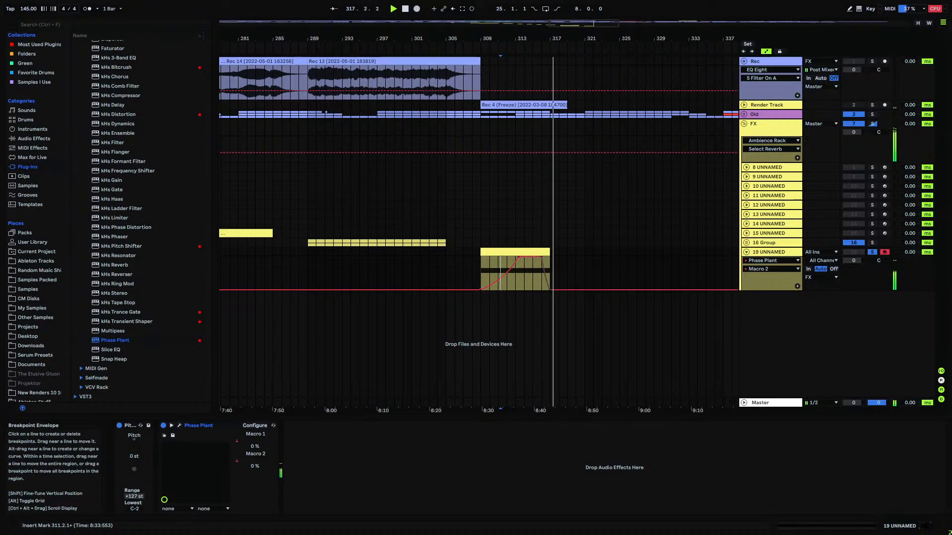
pyautogui.press('space')
pyautogui.press('space')
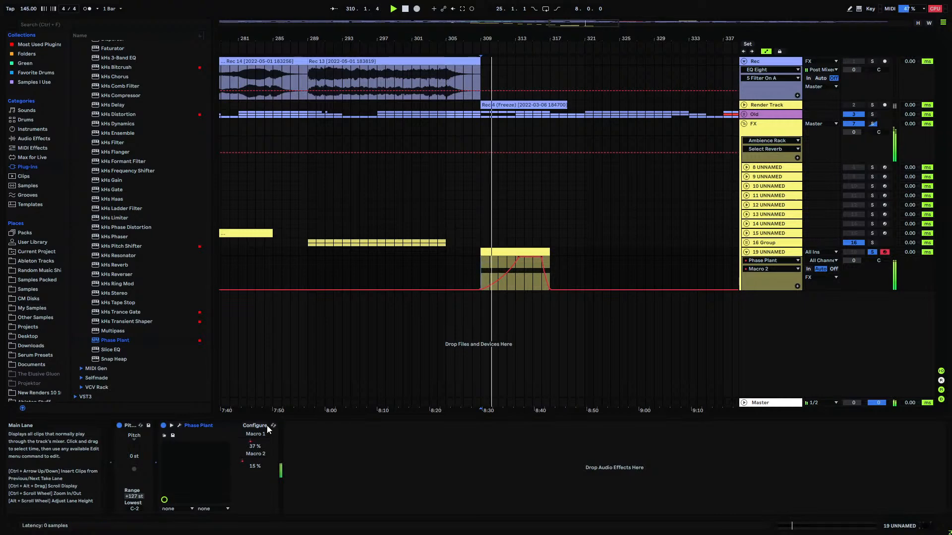
# - Add a second Output generator to the Phase Plant group and move it directly below the existing Output
pyautogui.click(180, 427)
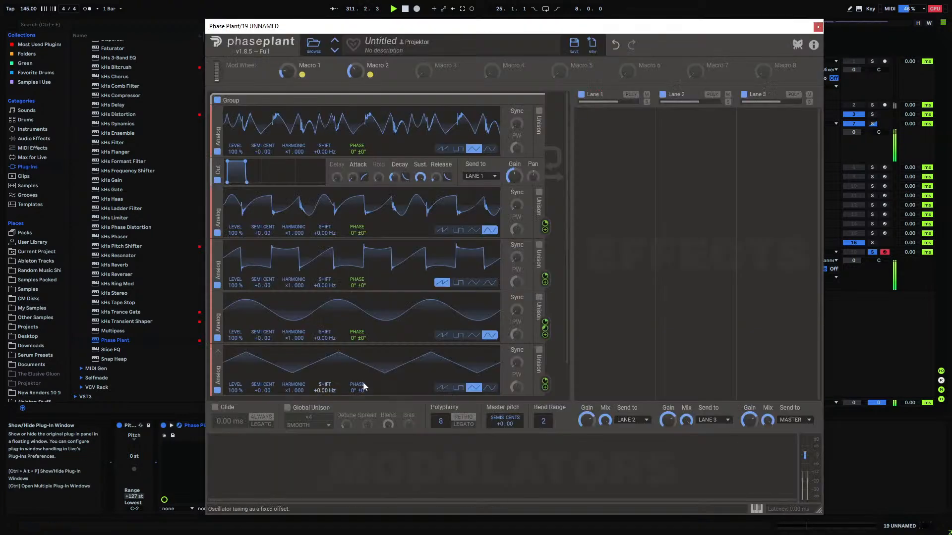
pyautogui.scroll(-1, 564, 225)
pyautogui.scroll(-1, 564, 225)
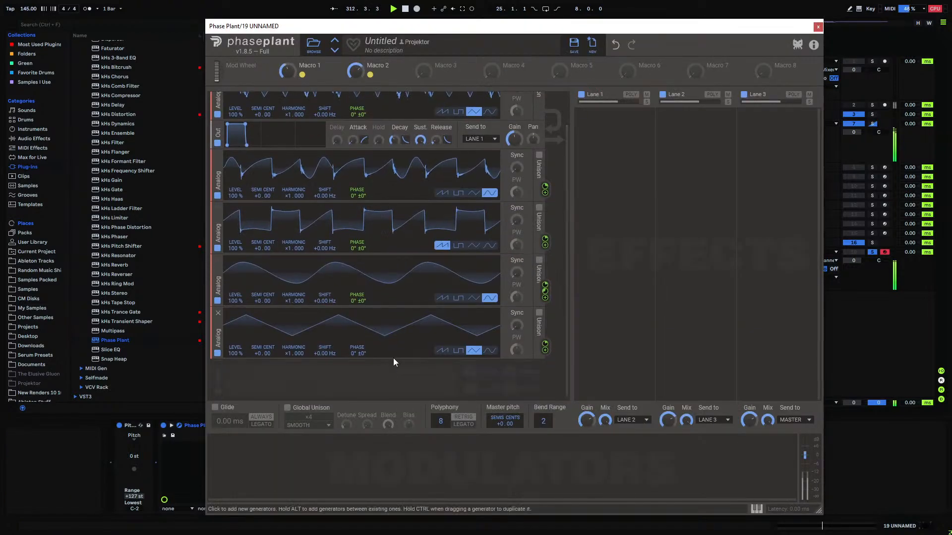
pyautogui.click(381, 379)
pyautogui.click(471, 442)
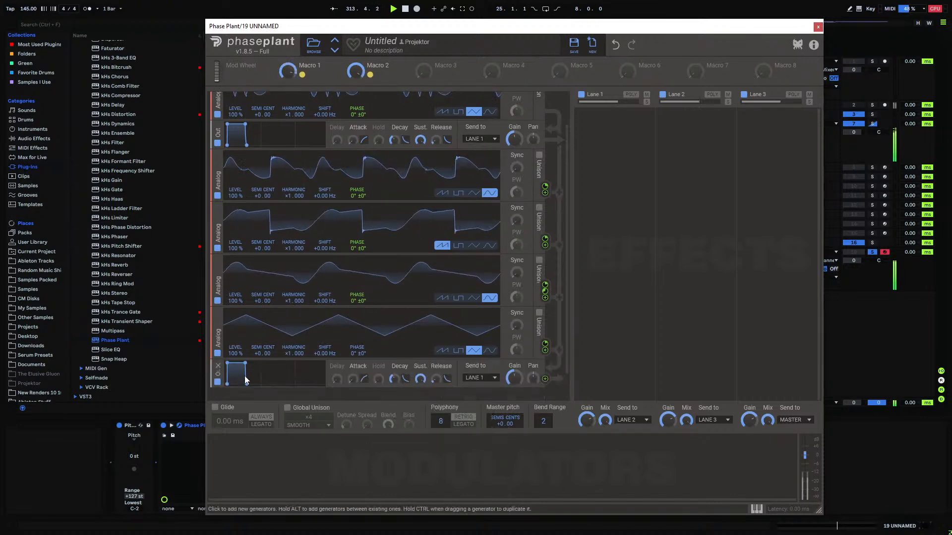
pyautogui.moveTo(219, 376); pyautogui.dragTo(218, 174)
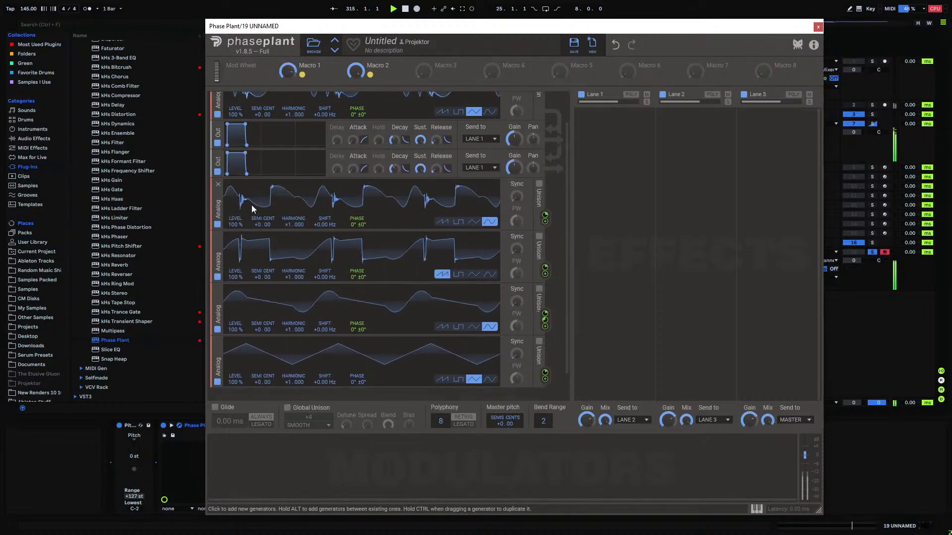
# - Add a low-pass Filter between the two Outputs and adjust its Q and cutoff
pyautogui.scroll(-1, 565, 237)
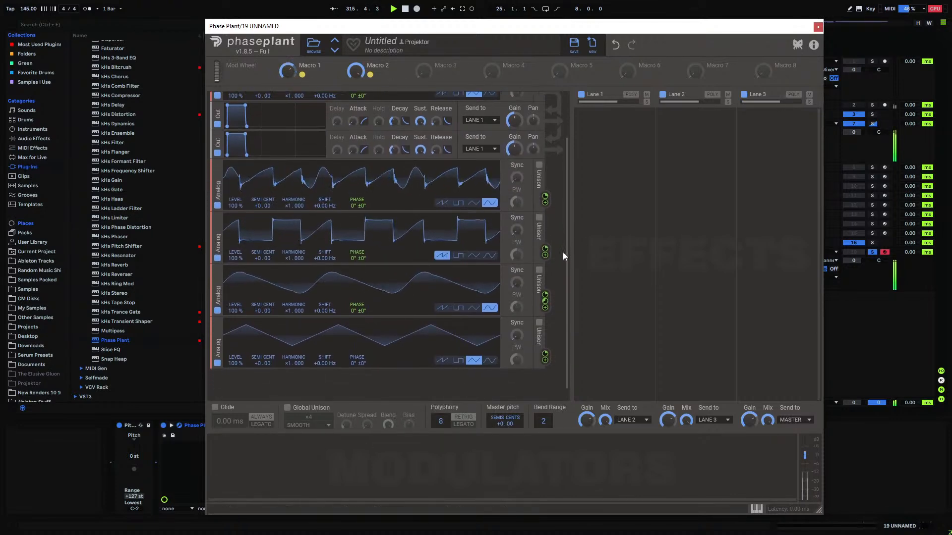
pyautogui.click(414, 384)
pyautogui.click(464, 422)
pyautogui.moveTo(209, 384); pyautogui.dragTo(220, 148)
pyautogui.moveTo(485, 147); pyautogui.dragTo(465, 154)
pyautogui.press('space')
pyautogui.press('space')
# - Assign Macro 3 to the Filter's cutoff and raise Macro 3 to its maximum
pyautogui.click(438, 74)
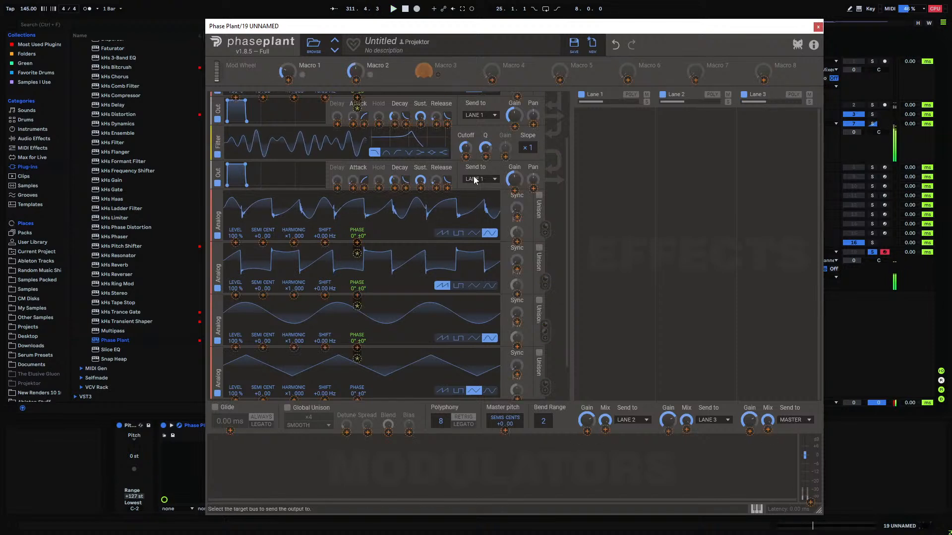
pyautogui.press('space')
pyautogui.click(437, 75)
pyautogui.moveTo(425, 73); pyautogui.dragTo(425, 30)
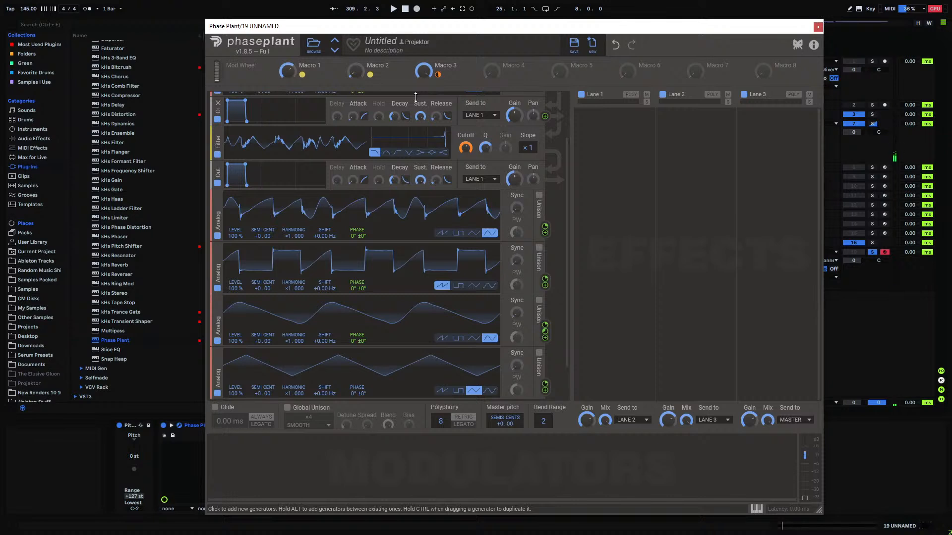
pyautogui.click(818, 27)
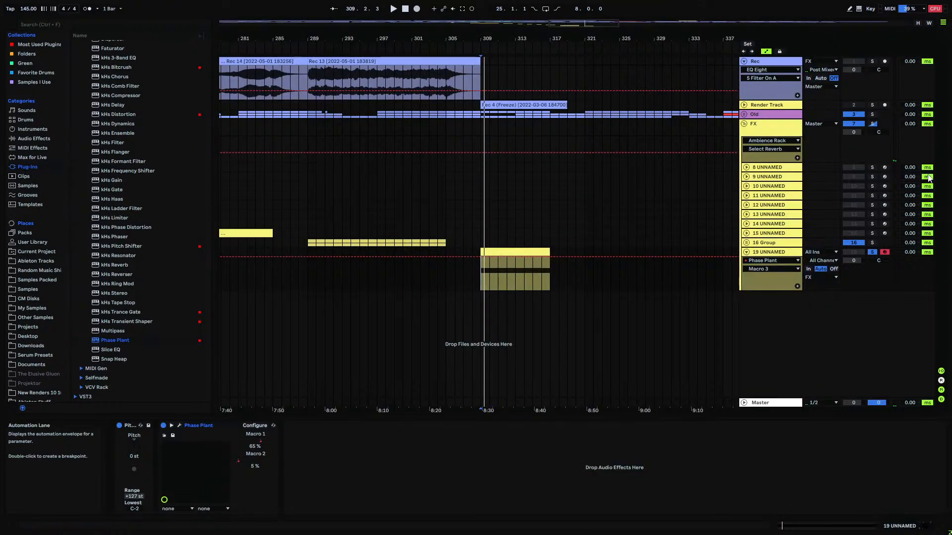
# - Look through the D# folder of the Projektor Psychedelic Atmospheres pack in My Samples
pyautogui.moveTo(481, 39); pyautogui.dragTo(494, 15)
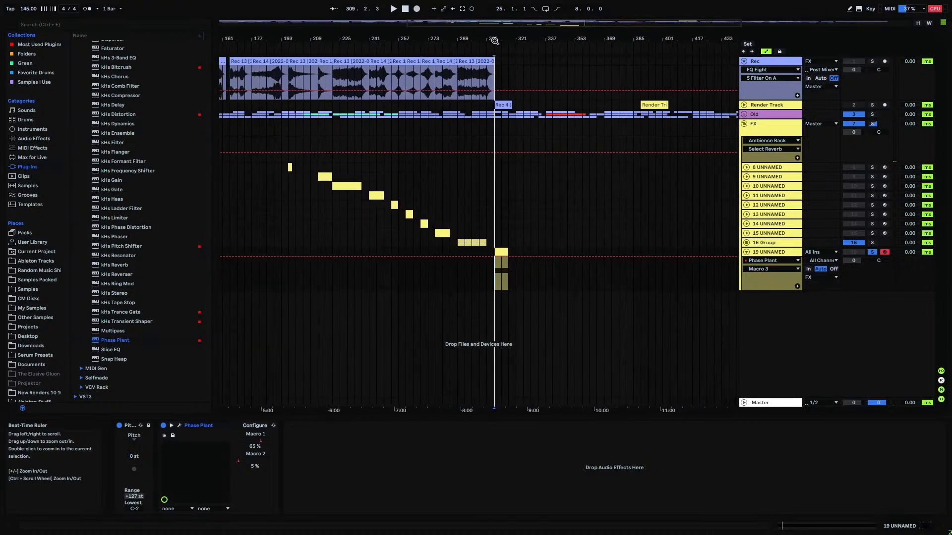
pyautogui.click(28, 308)
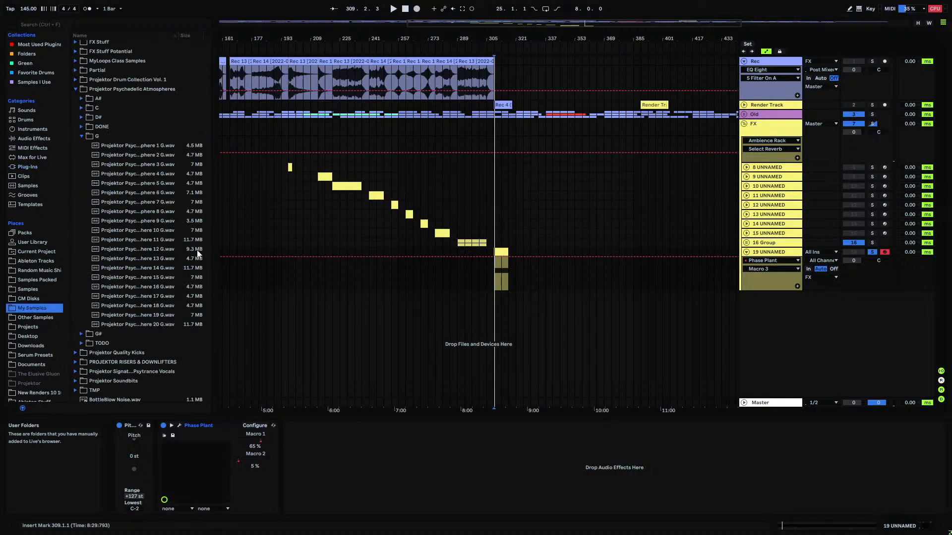
pyautogui.click(83, 119)
pyautogui.scroll(-3, 128, 260)
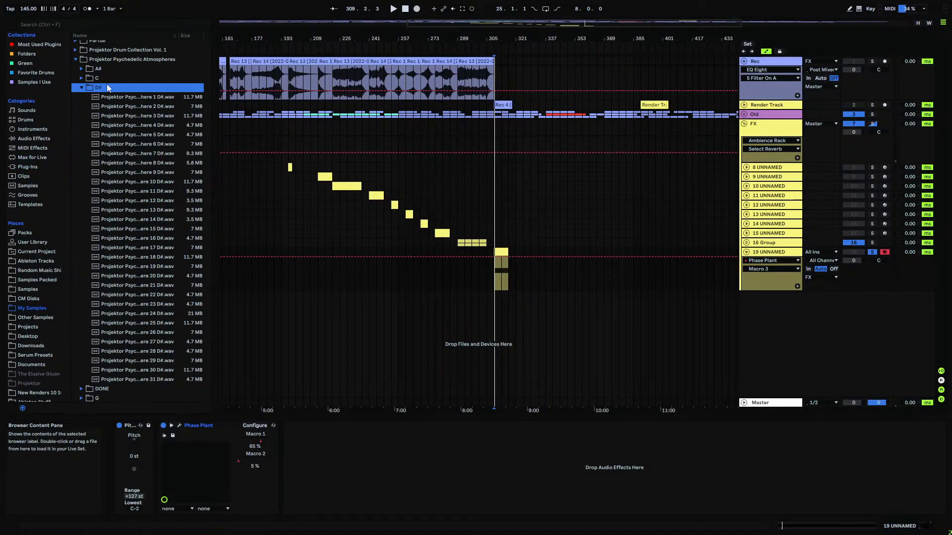
# - Look through the pack's C folder, and return the insert marker to bar 309, the start of track 19's clip
pyautogui.click(82, 78)
pyautogui.scroll(5, 127, 249)
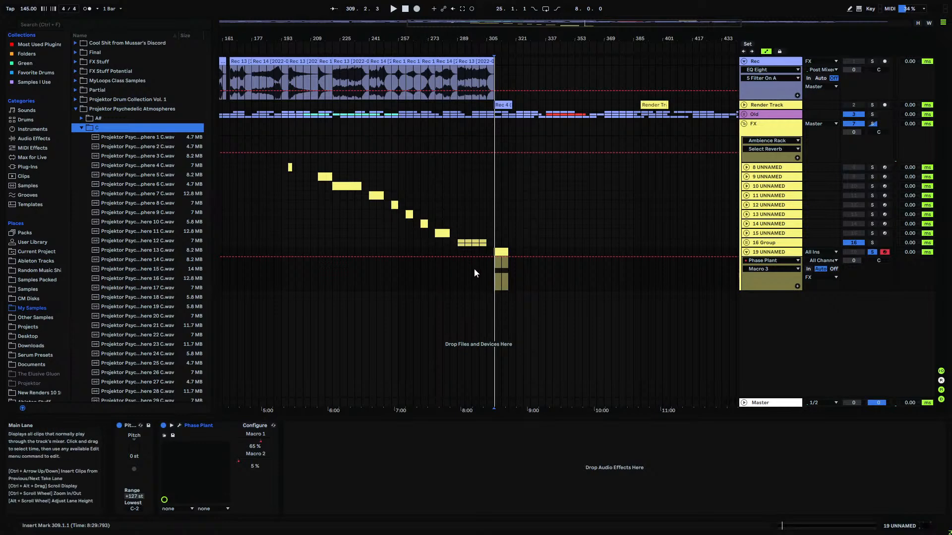
pyautogui.click(494, 277)
pyautogui.press('+')
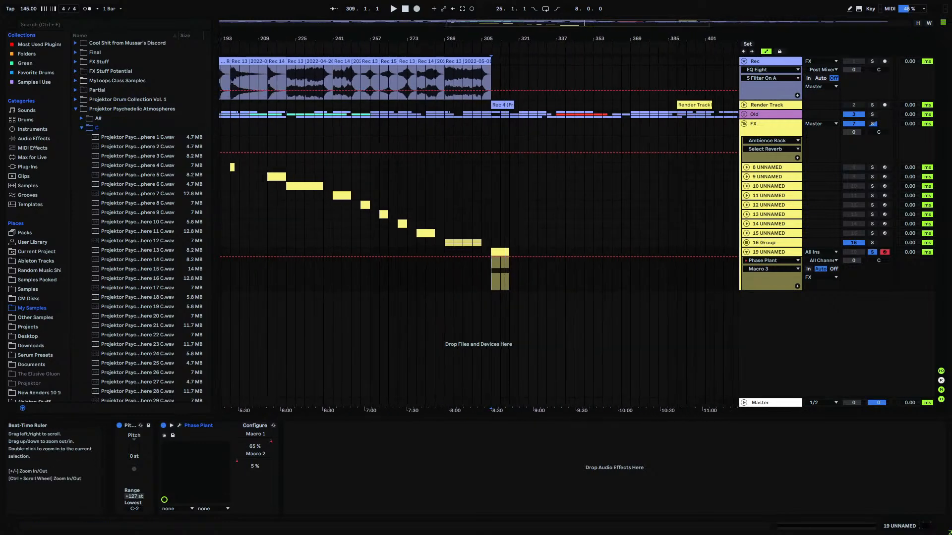
# - Reveal the devices inside the FX group's Ambience Rack and unfold both nested DryWet racks
pyautogui.click(770, 126)
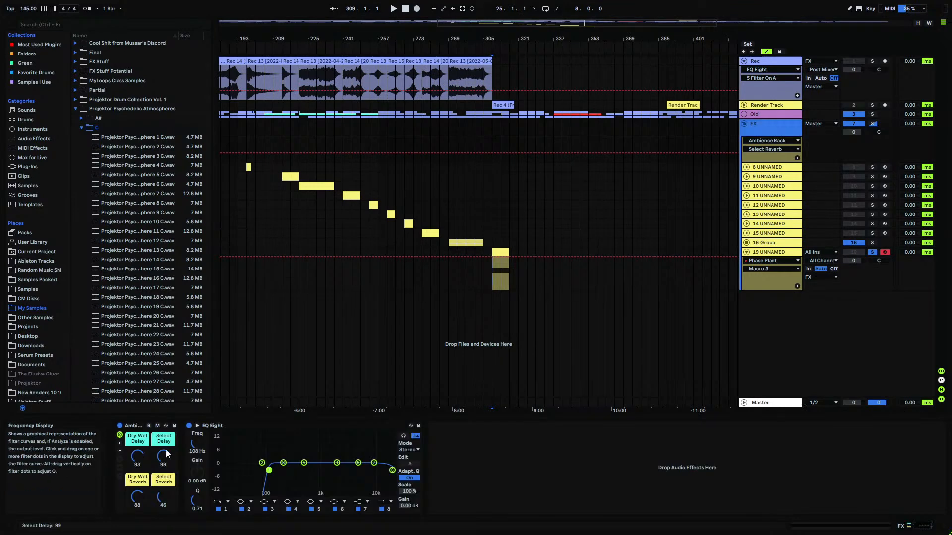
pyautogui.click(133, 426)
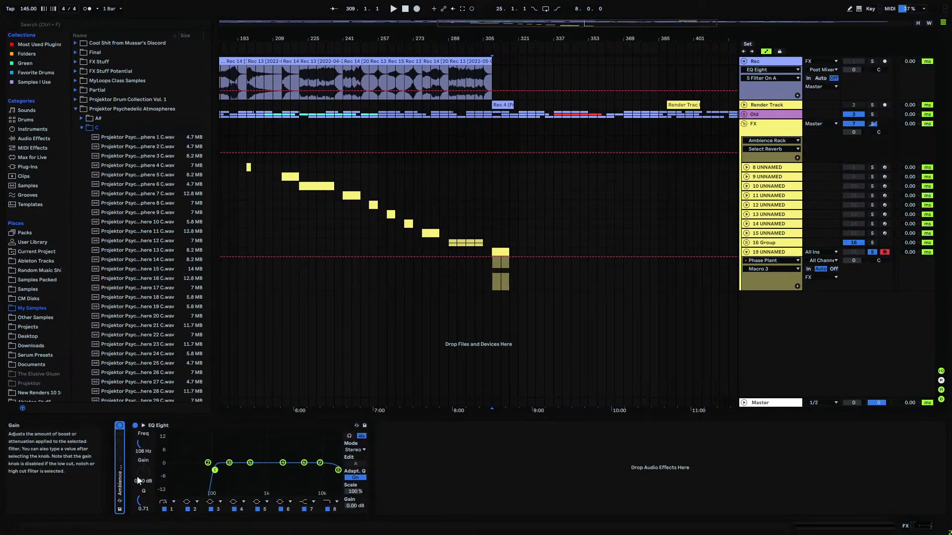
pyautogui.click(118, 477)
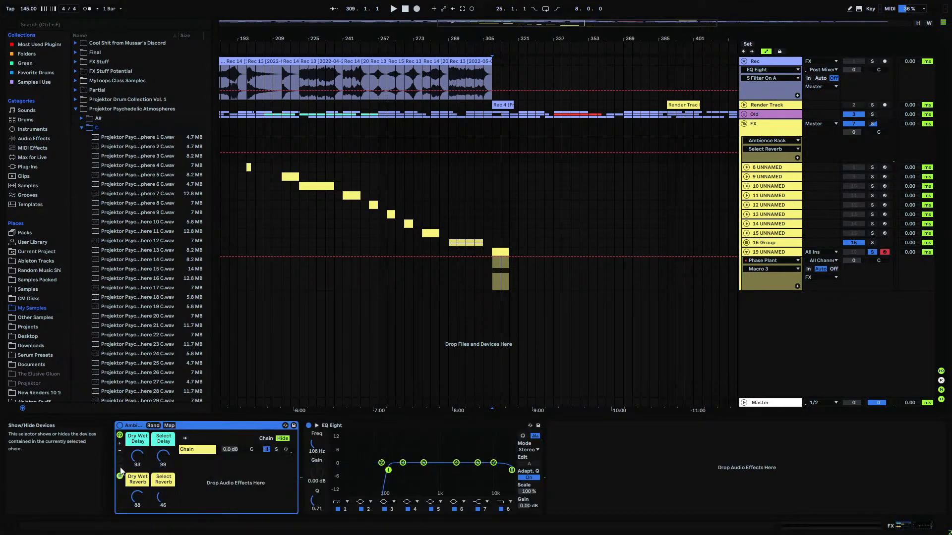
pyautogui.click(198, 450)
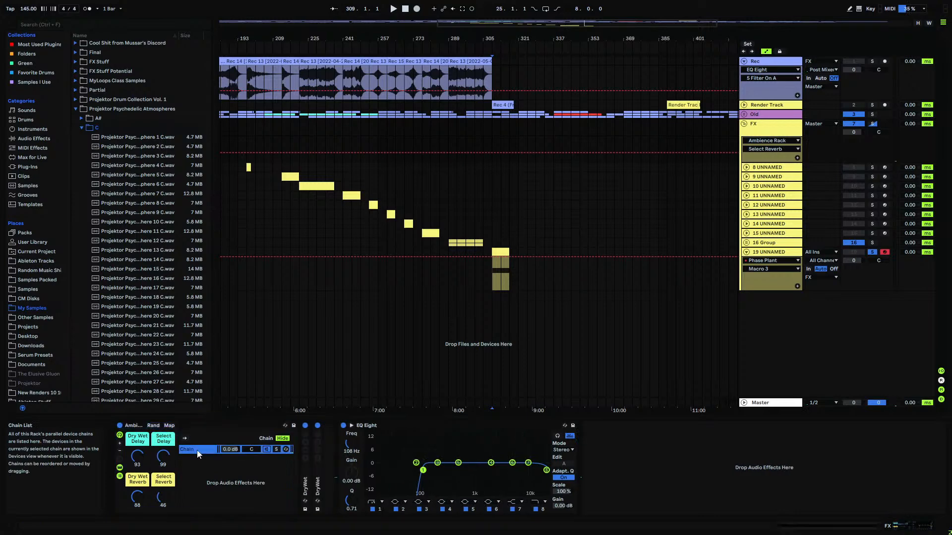
pyautogui.doubleClick(304, 485)
pyautogui.doubleClick(565, 483)
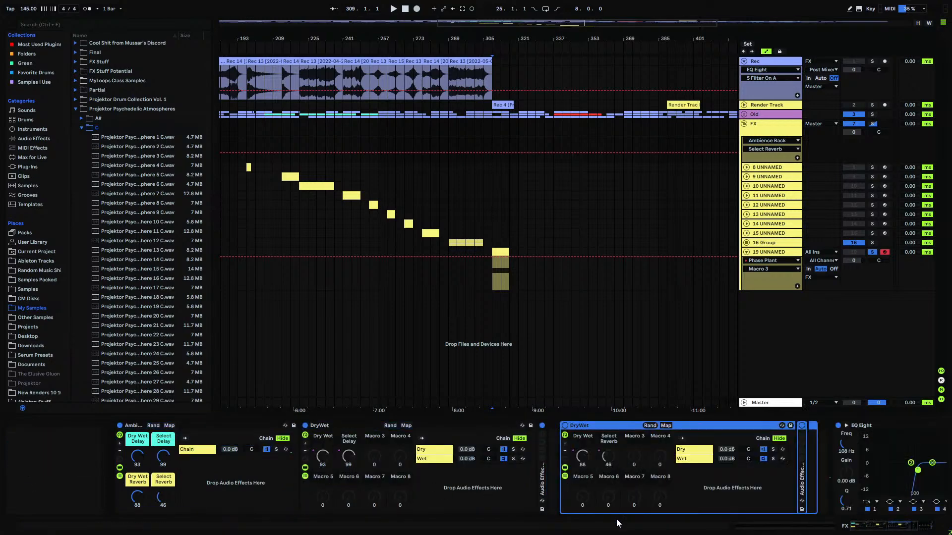
# - Examine the chains and chain selector zones of the delay rack nested in the first DryWet rack, then fold it
pyautogui.click(543, 483)
pyautogui.doubleClick(543, 481)
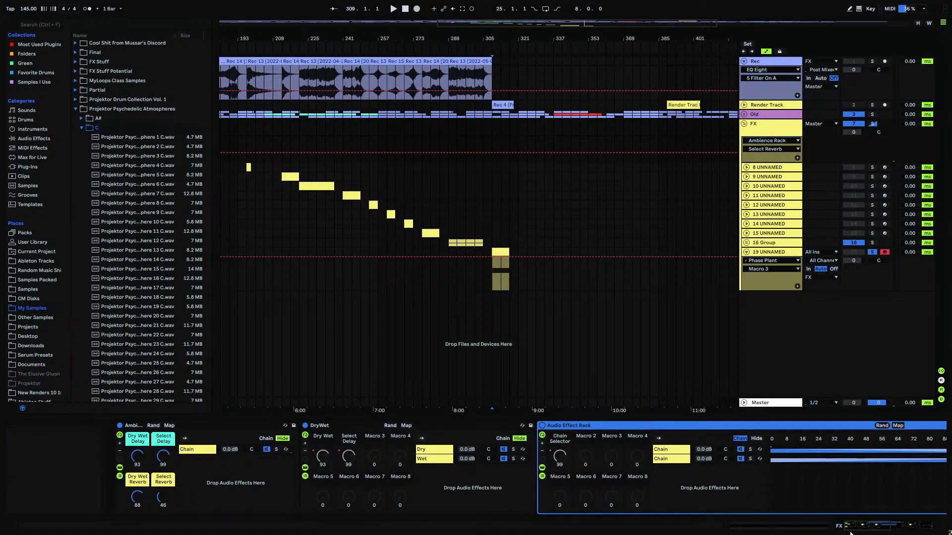
pyautogui.moveTo(864, 525)
pyautogui.mouseDown()
pyautogui.moveTo(899, 525)
pyautogui.moveTo(881, 526)
pyautogui.mouseUp()
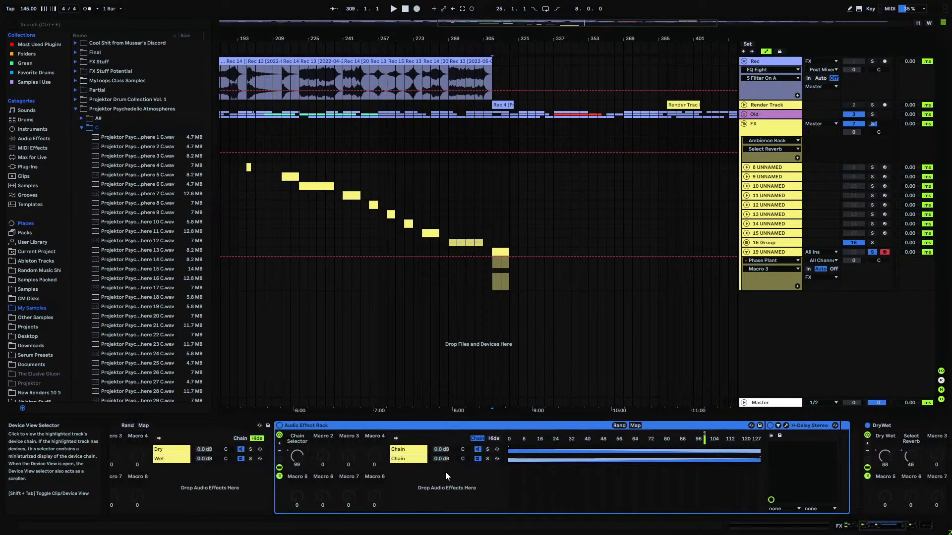
pyautogui.click(420, 451)
pyautogui.click(413, 458)
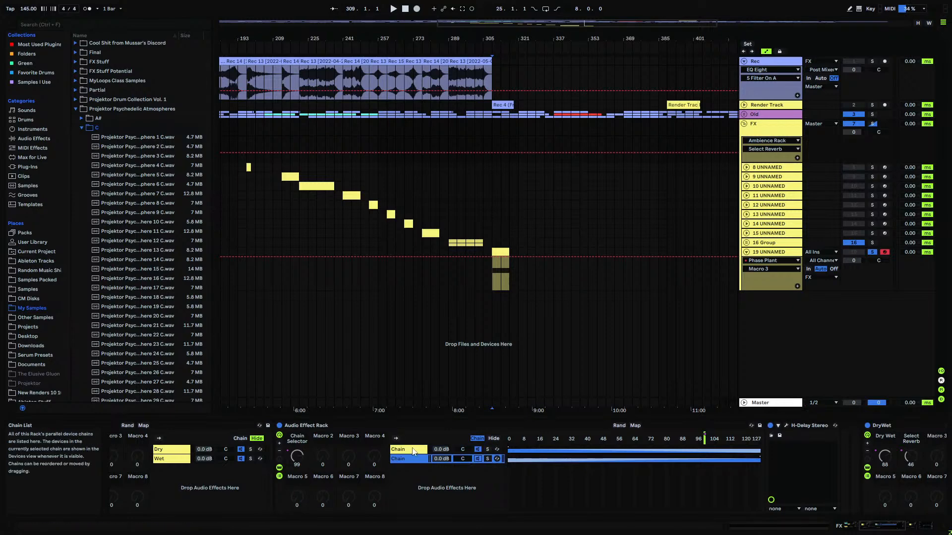
pyautogui.doubleClick(398, 425)
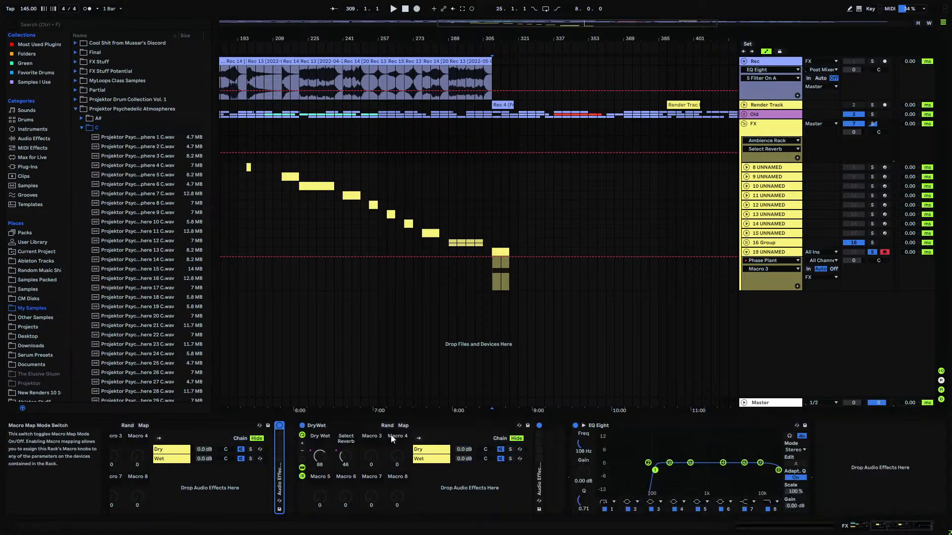
# - Examine the chain selector zones of the reverb rack nested in the second DryWet rack, then fold it
pyautogui.doubleClick(542, 484)
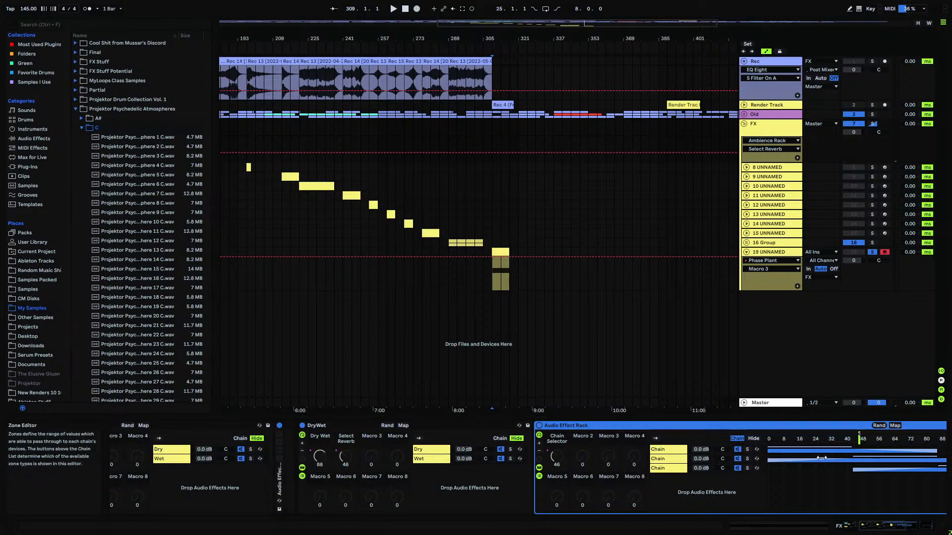
pyautogui.moveTo(880, 526); pyautogui.dragTo(903, 525)
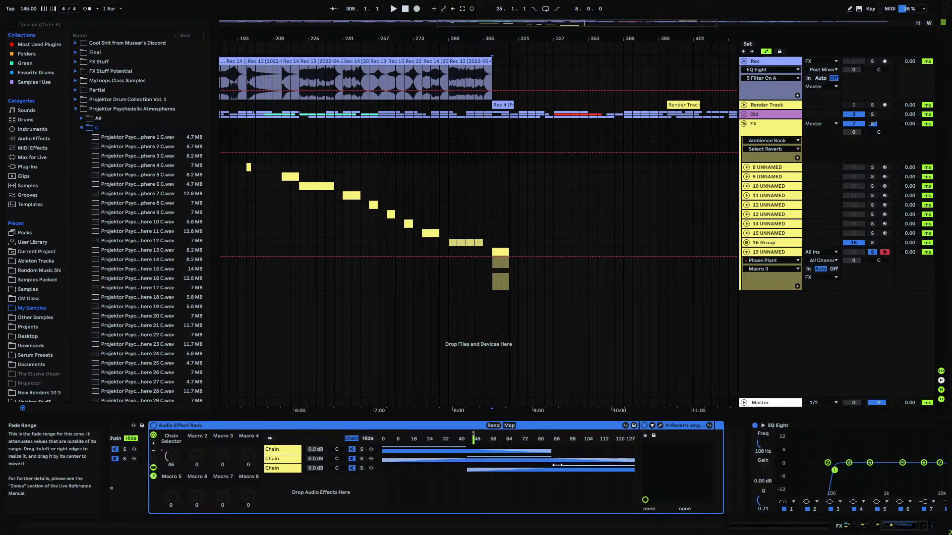
pyautogui.doubleClick(307, 425)
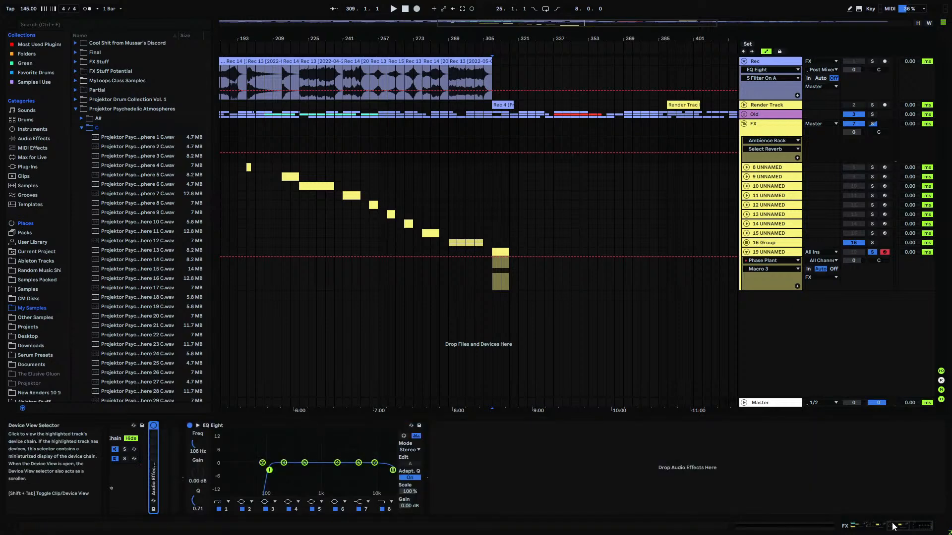
# - Fold both DryWet racks and hide the Ambience Rack's chains and devices, leaving only its macros on view
pyautogui.moveTo(890, 527); pyautogui.dragTo(819, 529)
pyautogui.doubleClick(346, 427)
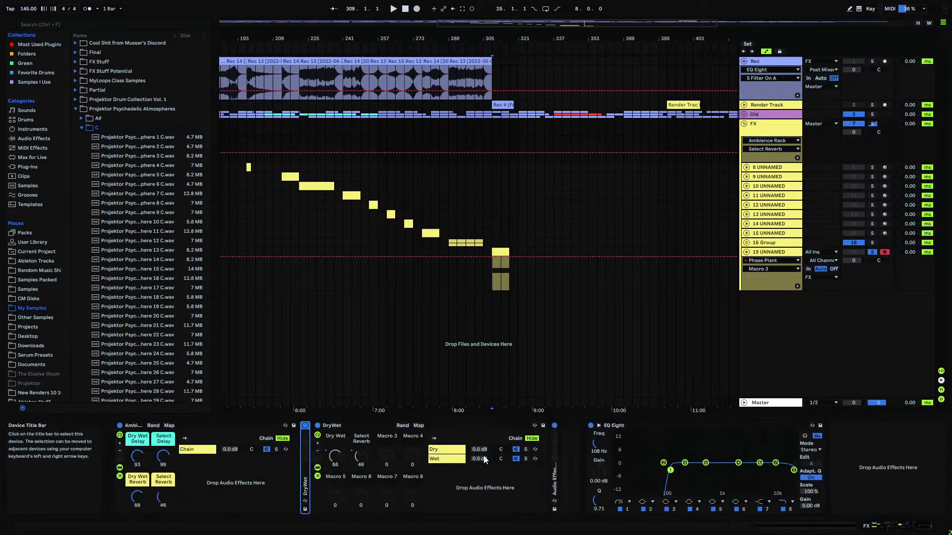
pyautogui.doubleClick(347, 425)
pyautogui.click(179, 427)
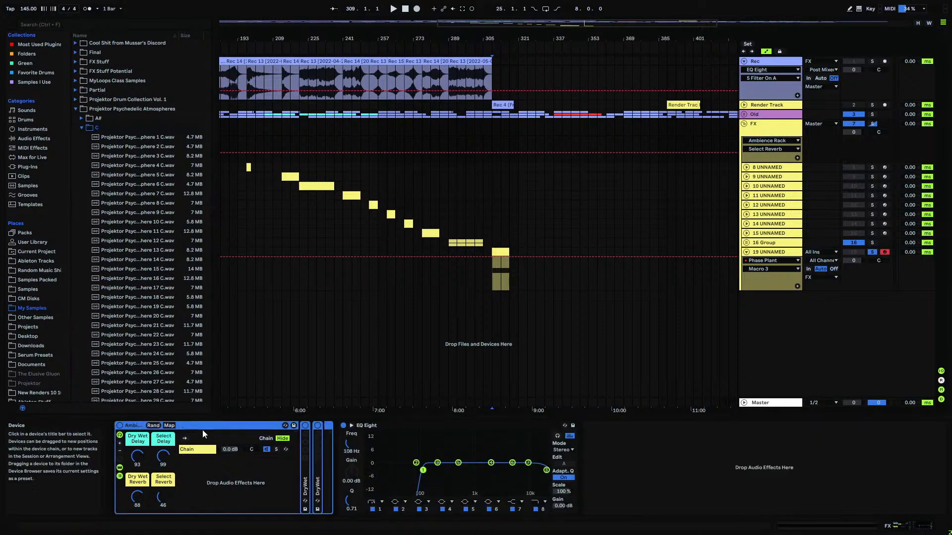
pyautogui.click(120, 467)
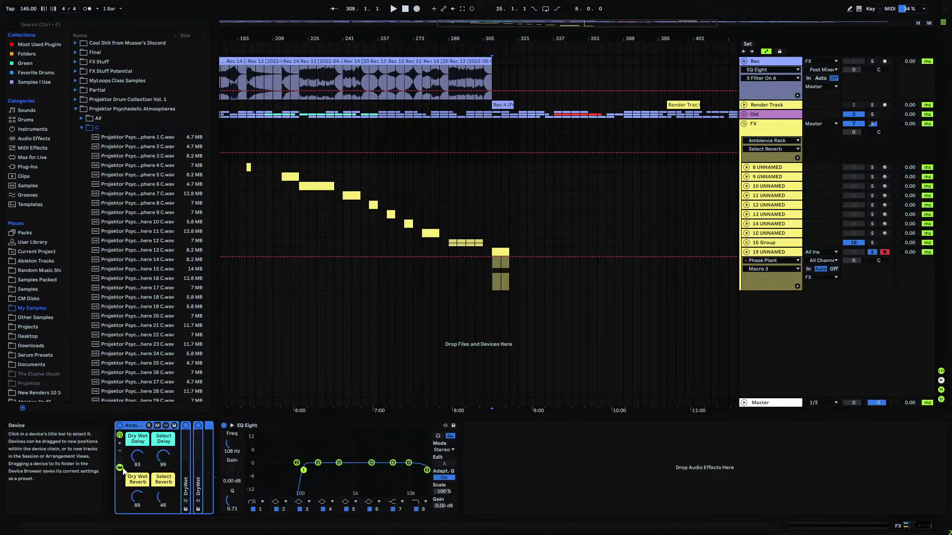
pyautogui.click(119, 468)
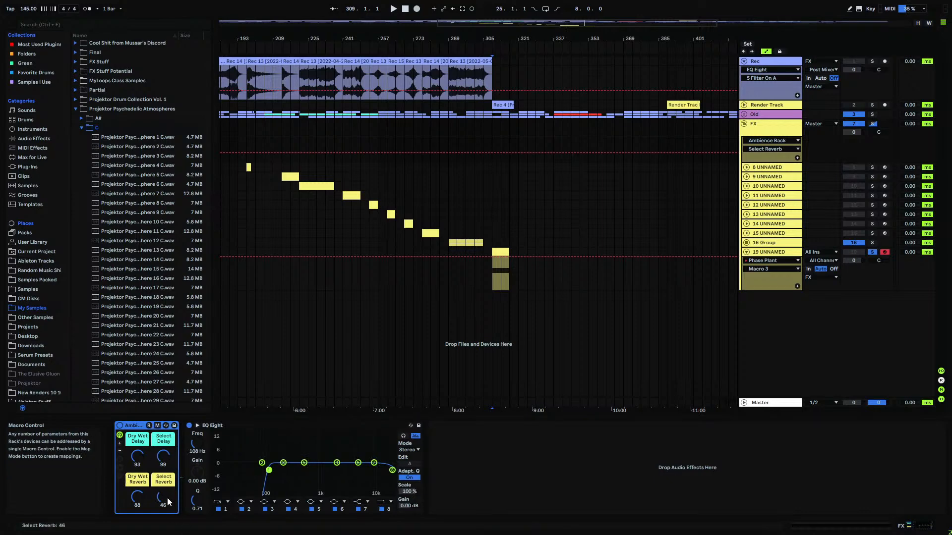
# - Set the Ambience Rack's Dry Wet Delay macro to 60 and its Dry Wet Reverb macro to 99
pyautogui.click(139, 457)
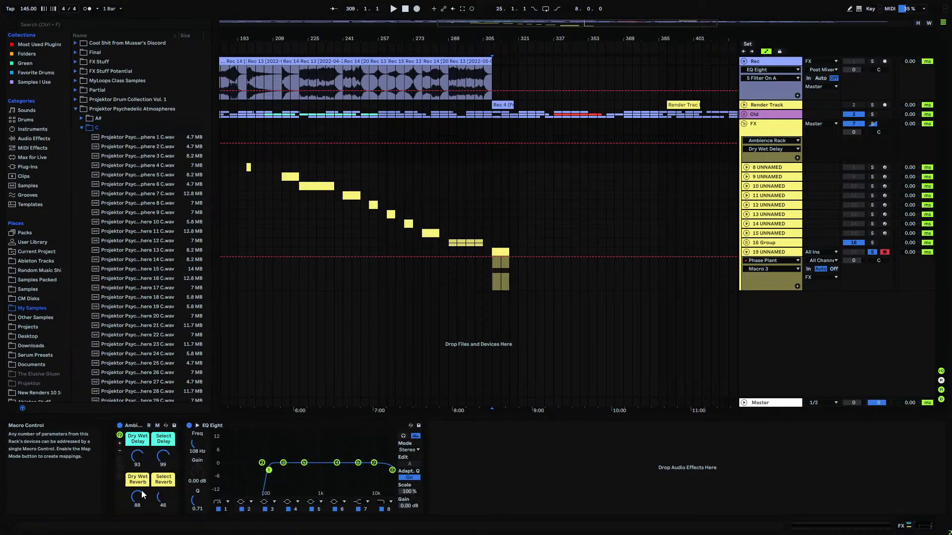
pyautogui.moveTo(138, 497); pyautogui.dragTo(138, 491)
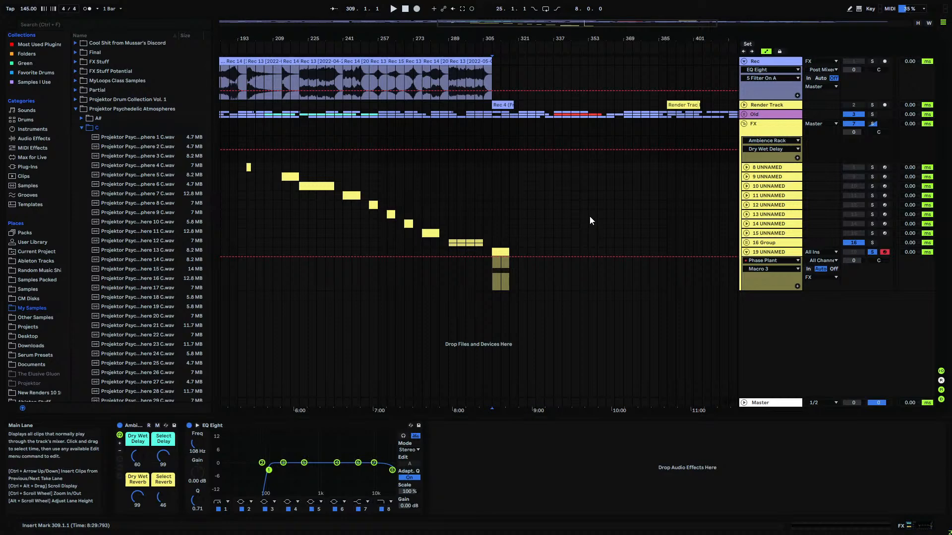
pyautogui.click(514, 273)
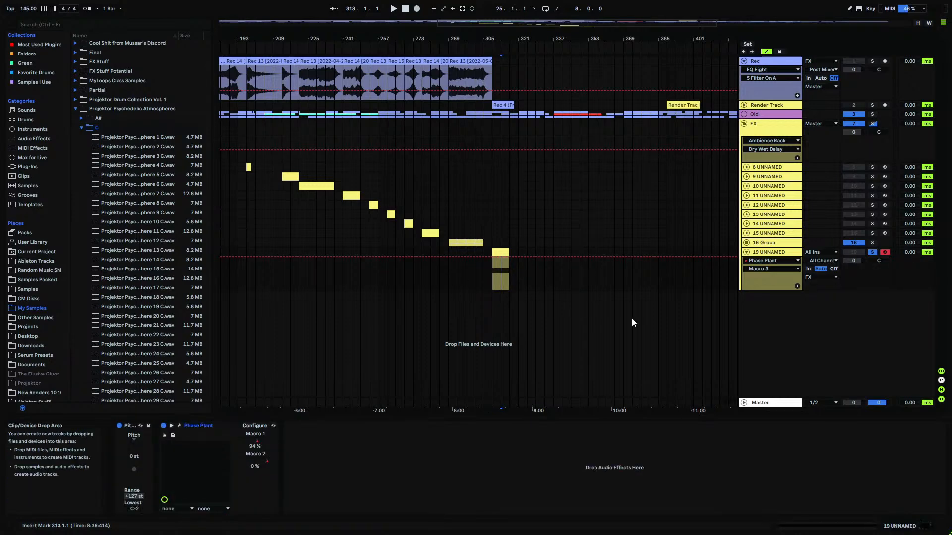
# - Play track 19's clip from bar 309 with the FX group's Ambience Rack switched off, and again with it switched on
pyautogui.click(773, 133)
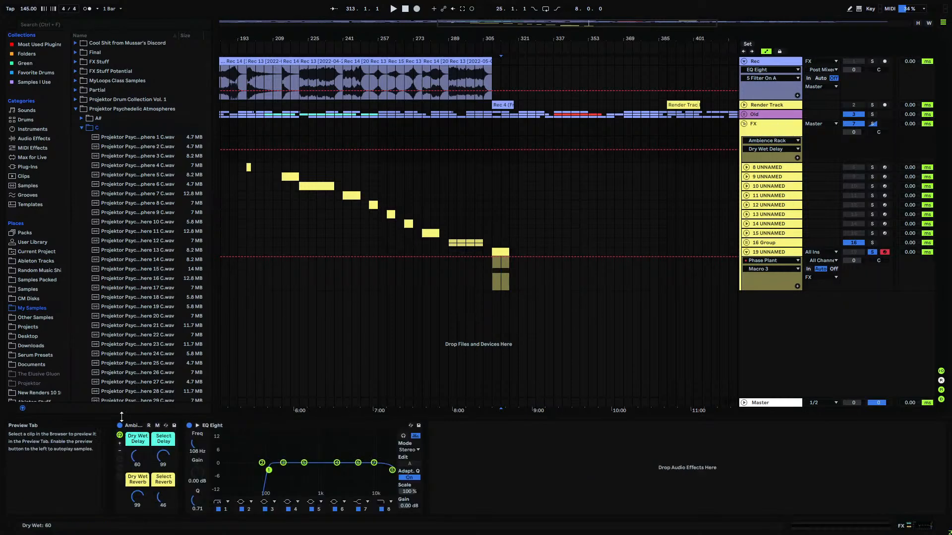
pyautogui.click(498, 286)
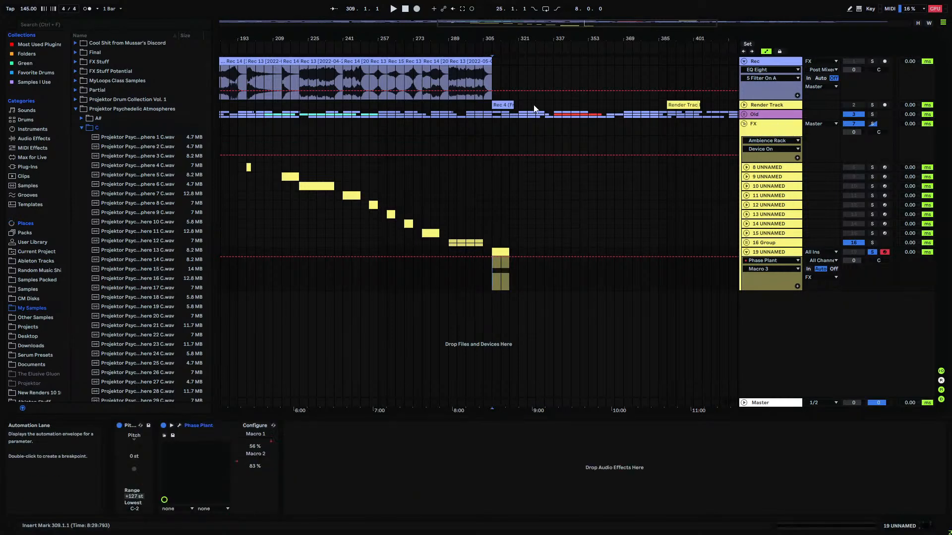
pyautogui.press('+')
pyautogui.press('+')
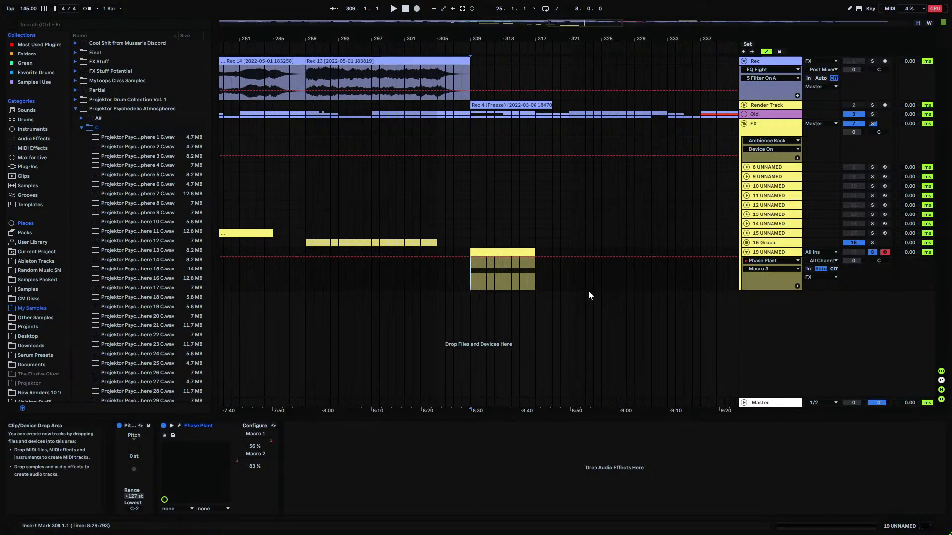
pyautogui.press('space')
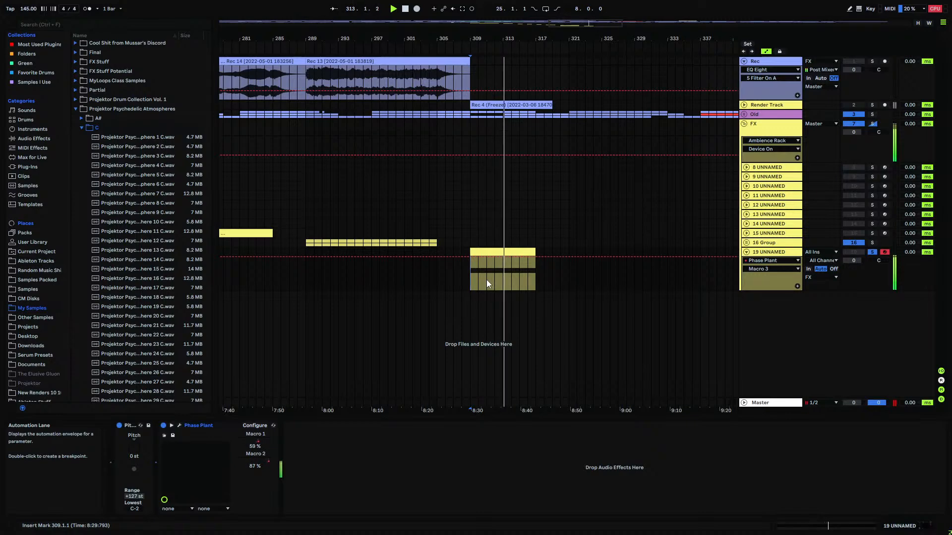
pyautogui.click(777, 135)
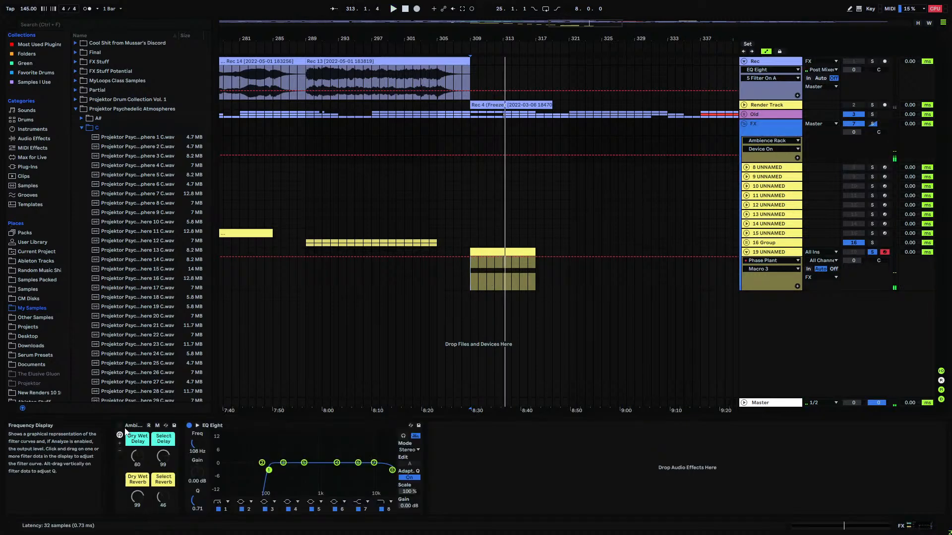
pyautogui.press('space')
pyautogui.click(472, 281)
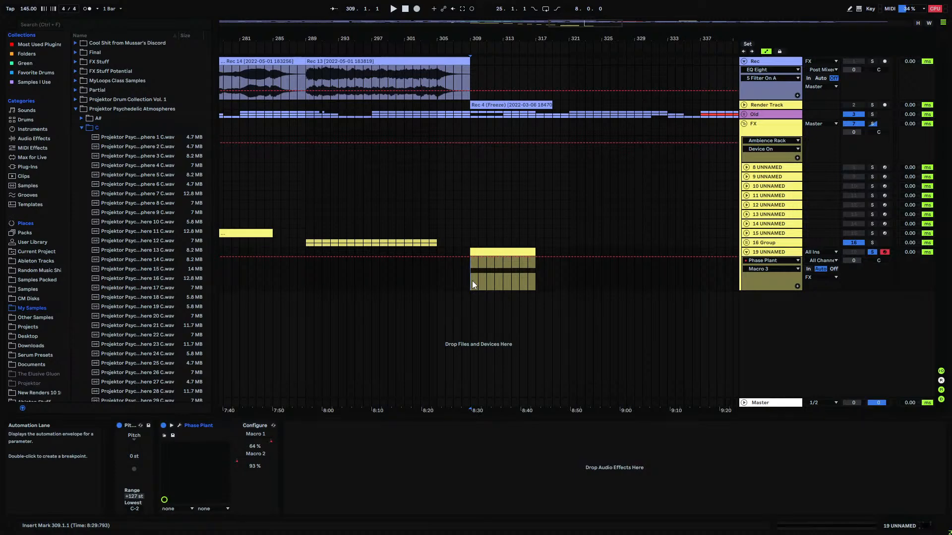
pyautogui.press('space')
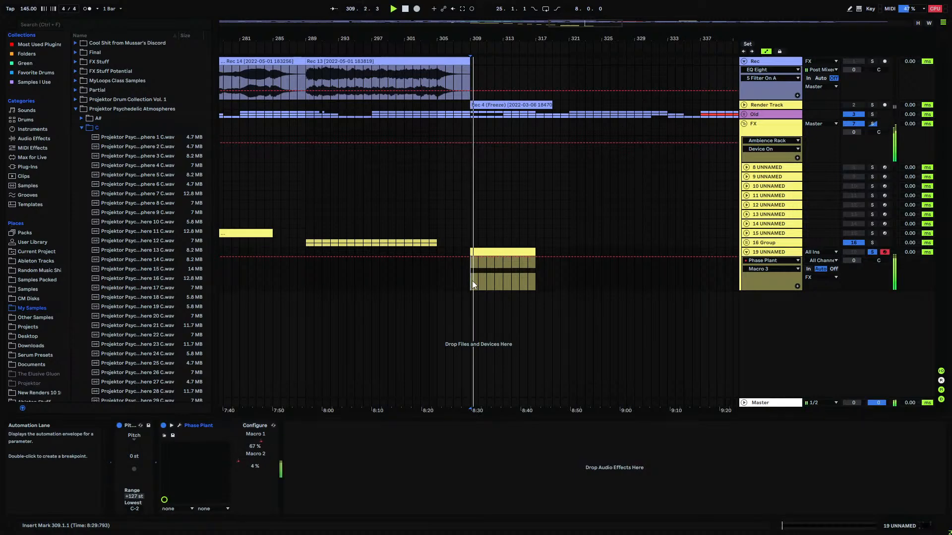
# - Open track 19's Phase Plant and turn Macro 3 down while the clip plays
pyautogui.click(180, 426)
pyautogui.moveTo(423, 71)
pyautogui.moveTo(423, 71); pyautogui.dragTo(423, 136)
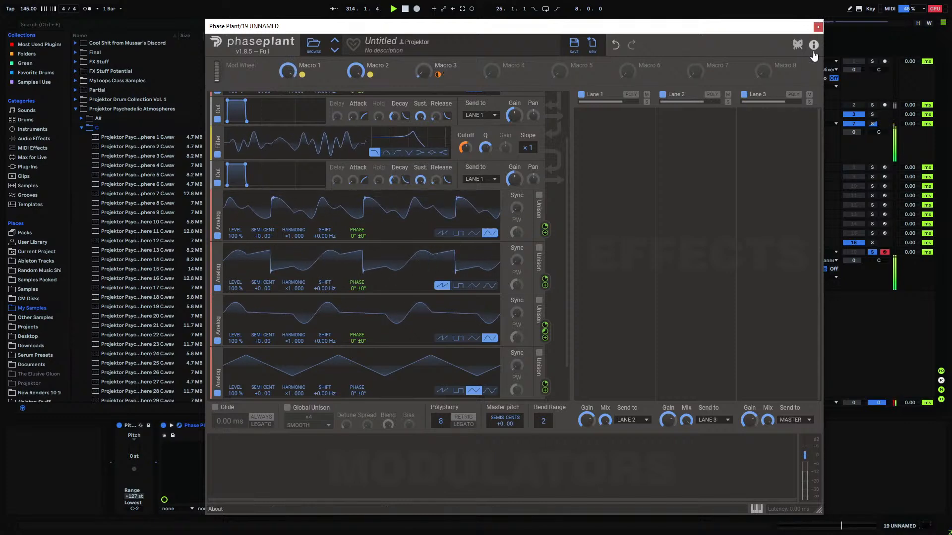
# - Lower the Macro 3 automation's starting breakpoint at bar 309 on track 19 and audition the clip
pyautogui.click(818, 27)
pyautogui.moveTo(469, 289); pyautogui.dragTo(523, 278)
pyautogui.press('space')
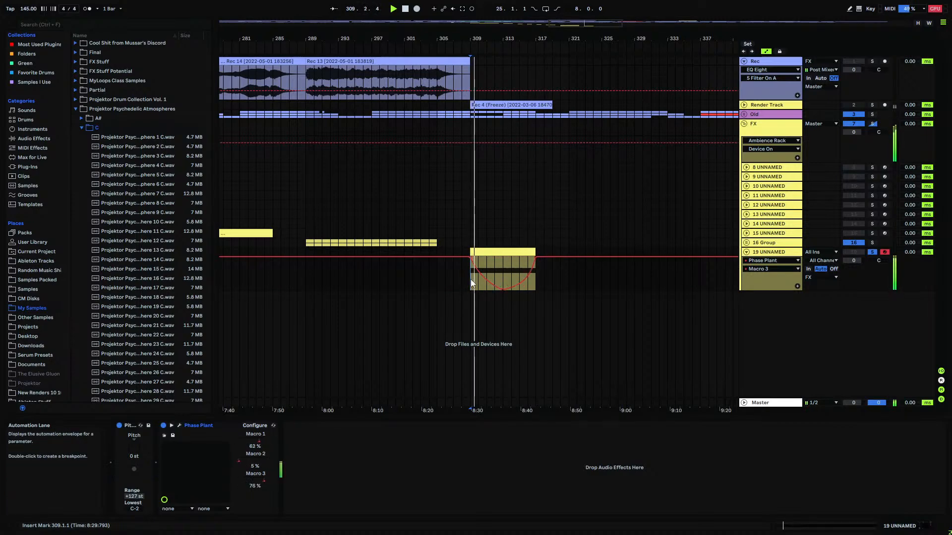
pyautogui.moveTo(471, 257); pyautogui.dragTo(471, 270)
pyautogui.press('space')
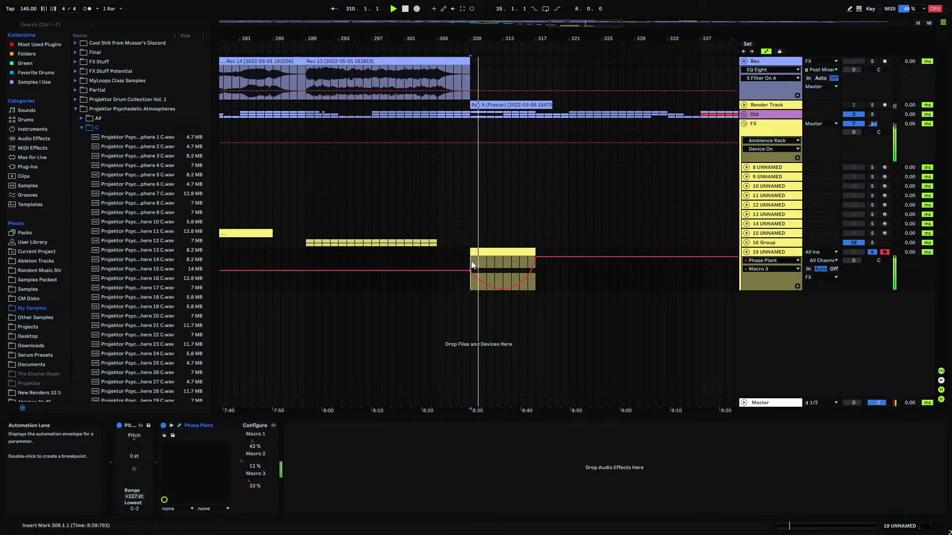
pyautogui.click(475, 64)
pyautogui.click(471, 66)
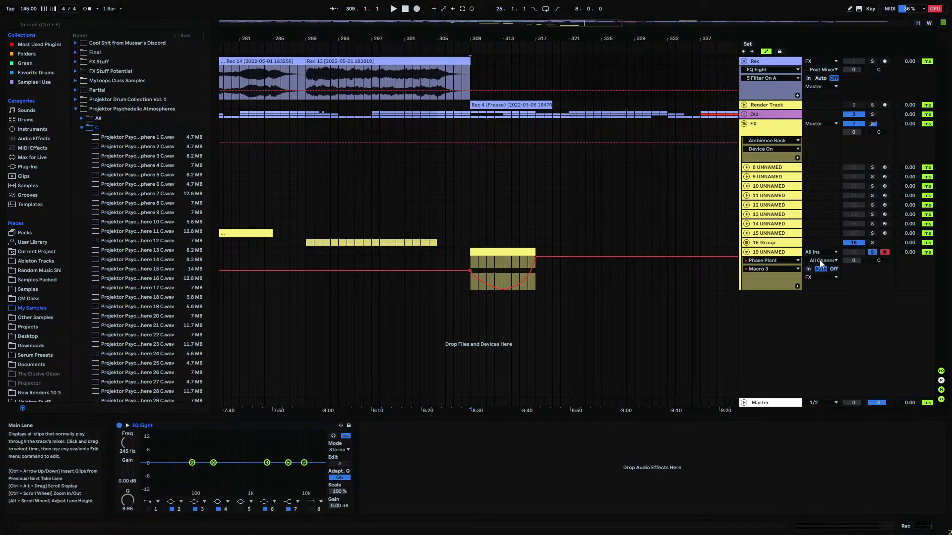
# - Reopen track 19's Phase Plant instrument and examine its stack of analog generators and filters
pyautogui.doubleClick(769, 253)
pyautogui.click(172, 425)
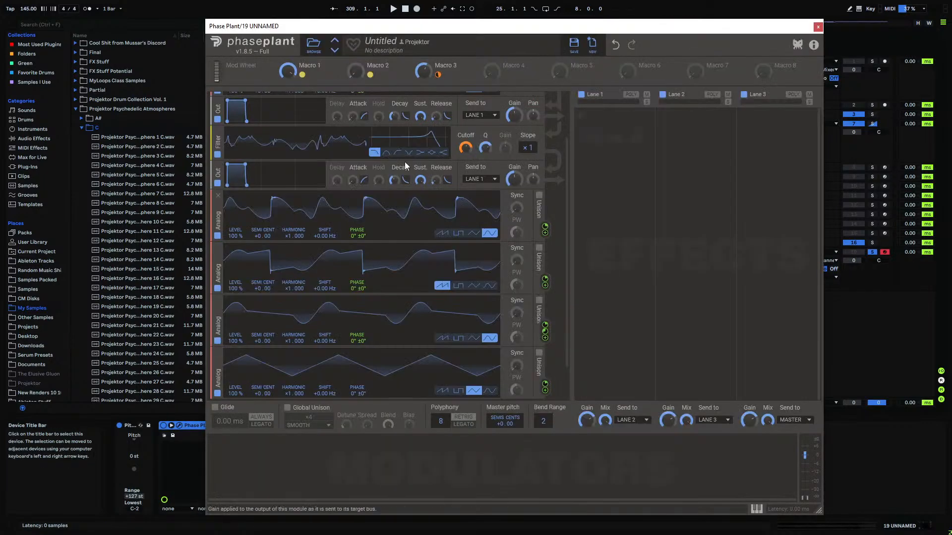
pyautogui.moveTo(566, 227); pyautogui.dragTo(574, 269)
pyautogui.click(819, 27)
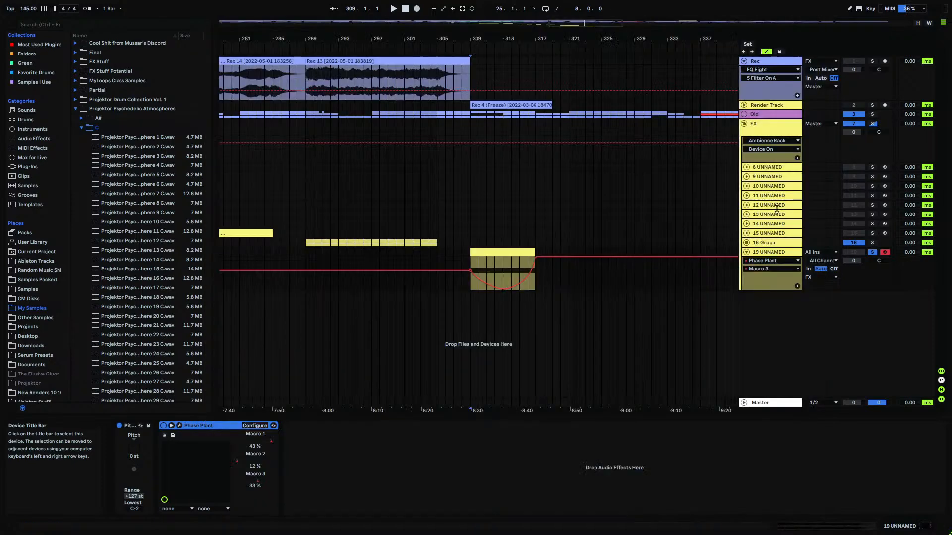
# - Examine the instruments and Vocoder on tracks 17 and 18 inside the 16 Group, including track 18's Serum patch
pyautogui.click(746, 244)
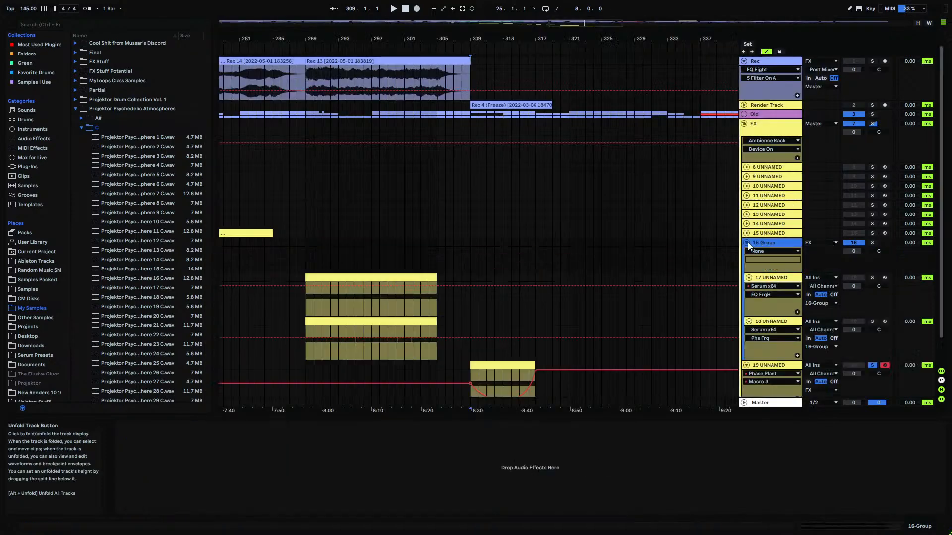
pyautogui.click(766, 277)
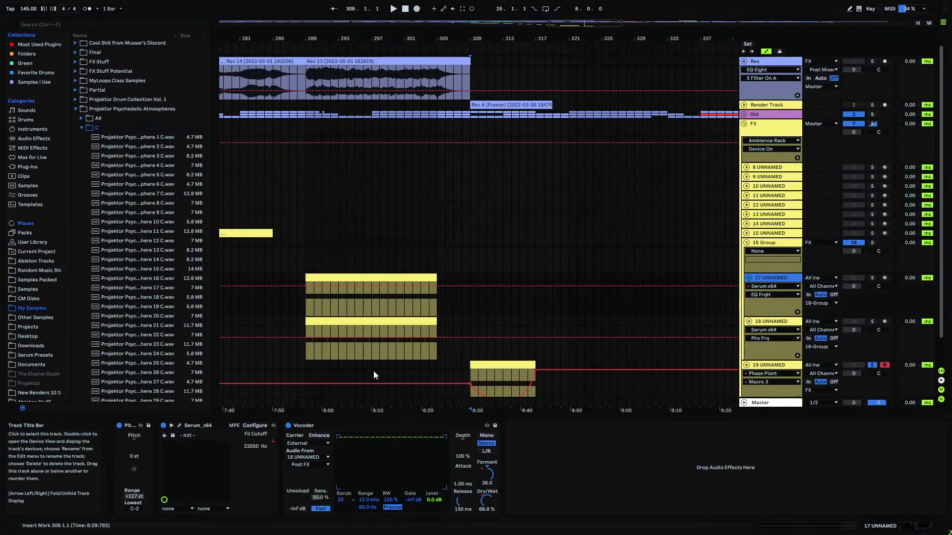
pyautogui.click(321, 426)
pyautogui.click(770, 321)
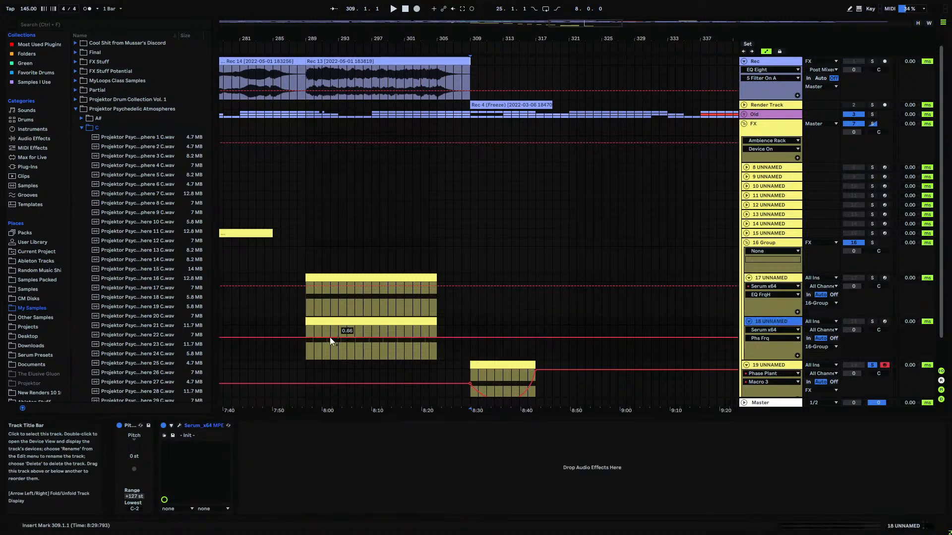
pyautogui.click(179, 425)
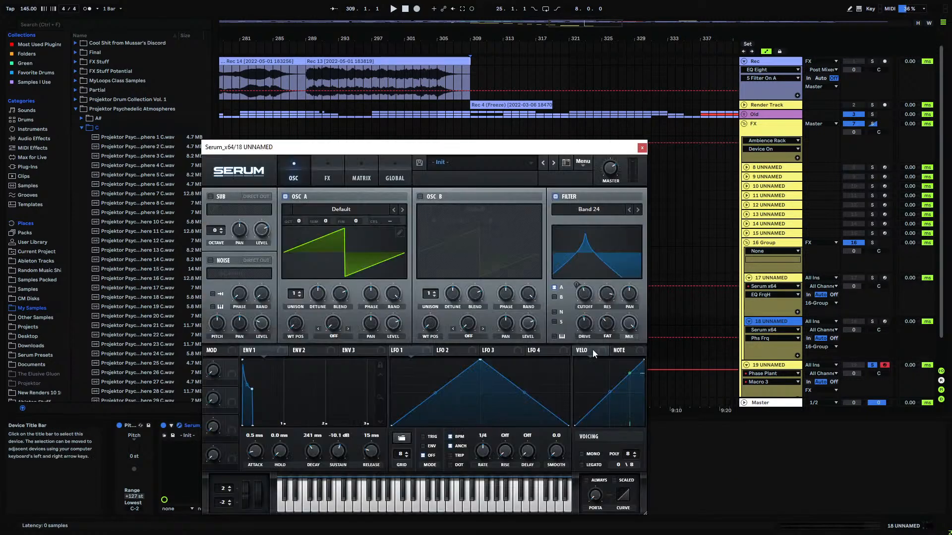
pyautogui.click(641, 148)
pyautogui.click(746, 243)
# - Examine track 15's Serum patch, including its macro assignments and oscillator B's Remap 1 curve
pyautogui.click(747, 235)
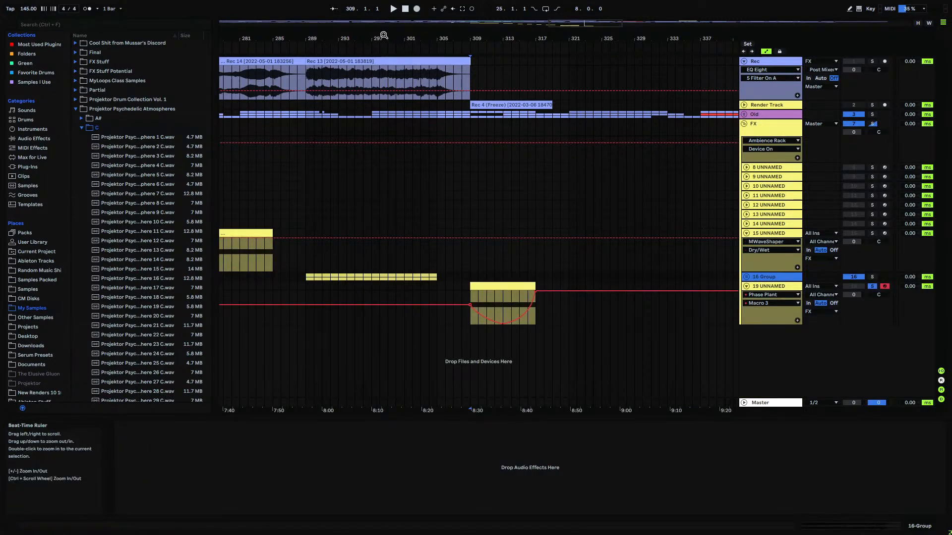
pyautogui.hscroll(-5, 436, 149)
pyautogui.click(746, 234)
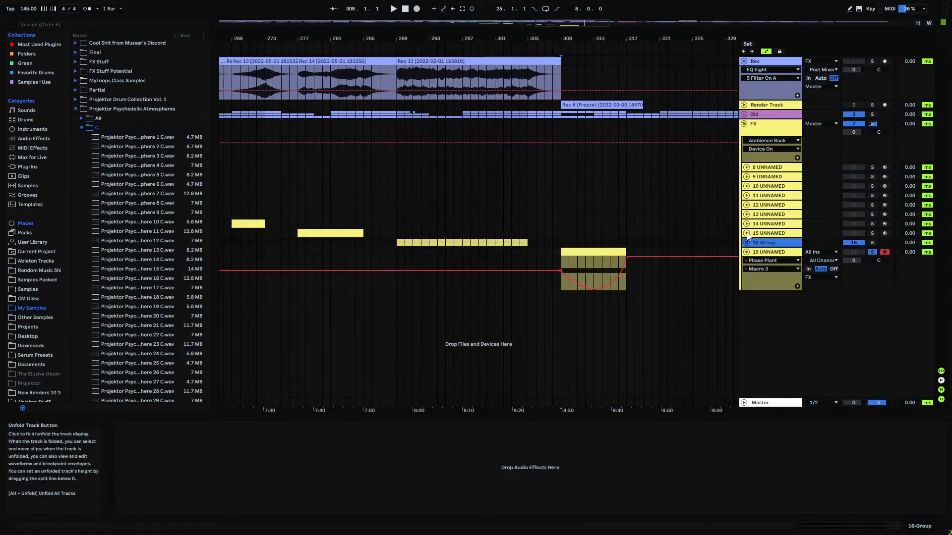
pyautogui.click(764, 234)
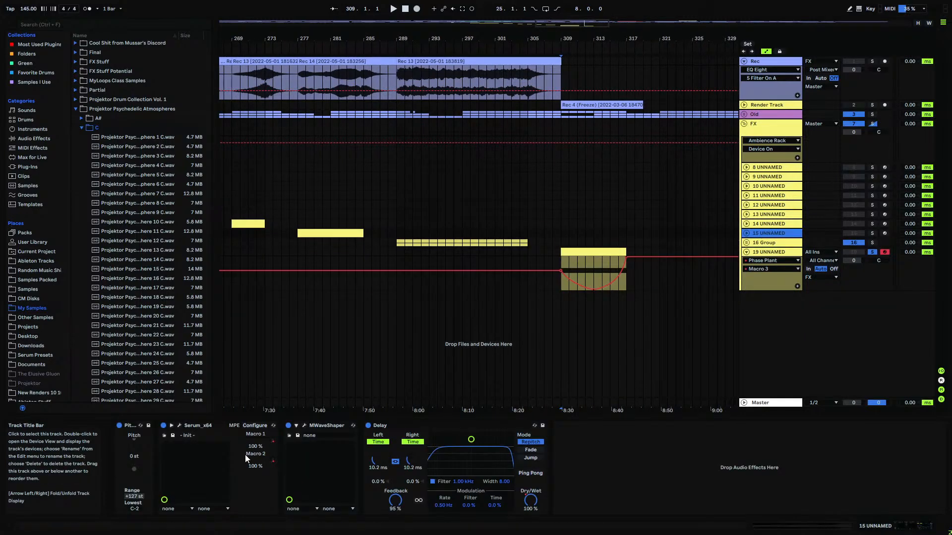
pyautogui.click(180, 425)
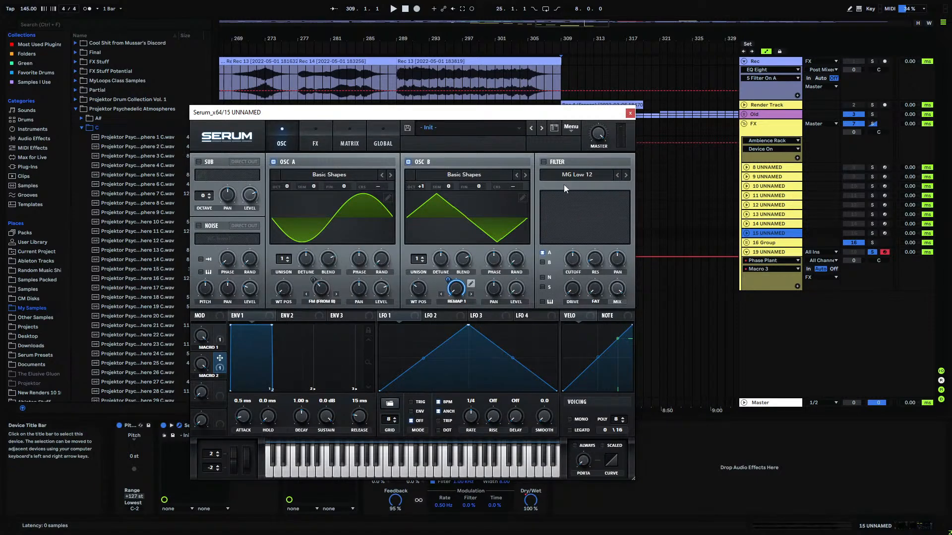
pyautogui.click(219, 338)
pyautogui.moveTo(202, 338); pyautogui.dragTo(236, 265)
pyautogui.click(203, 362)
pyautogui.click(473, 285)
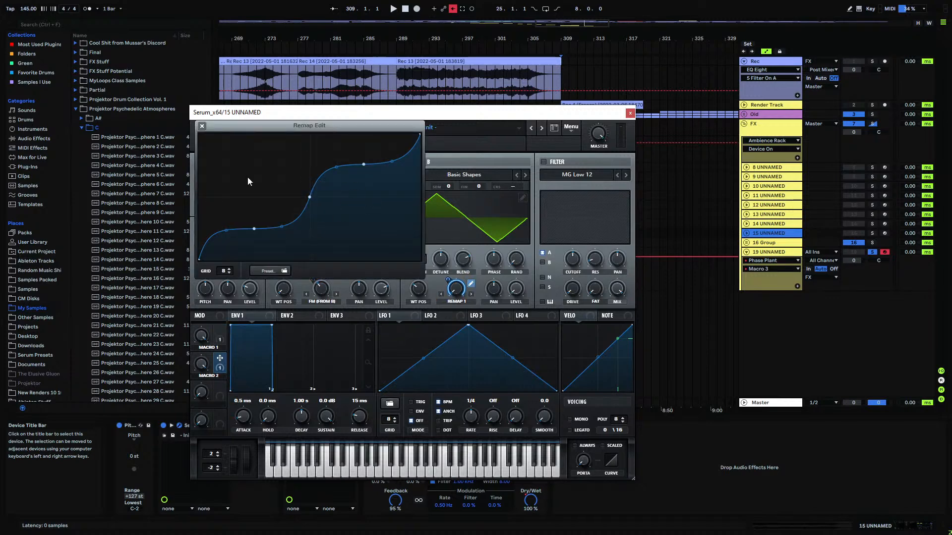
pyautogui.click(201, 125)
pyautogui.click(629, 113)
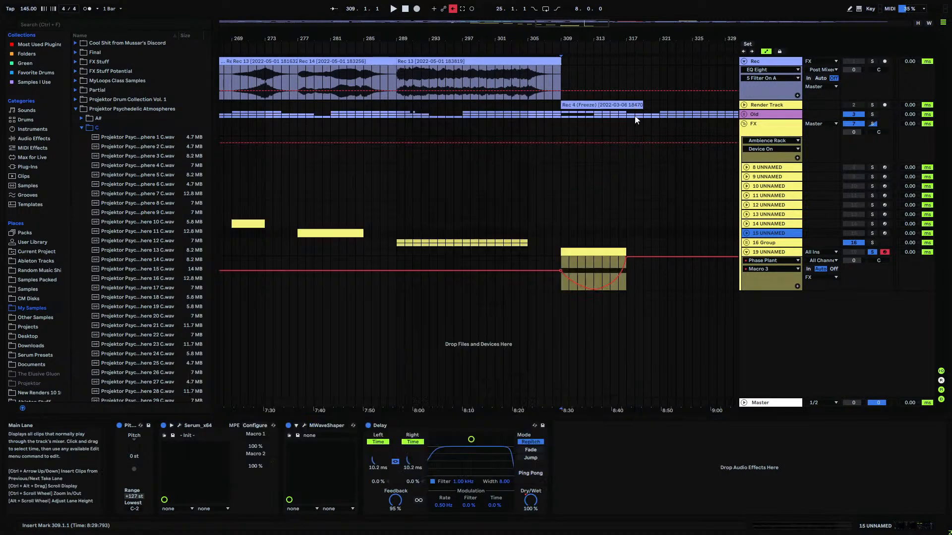
# - Examine track 13's Vital patch and the Window 2 Bad wavetable of its second oscillator
pyautogui.click(749, 214)
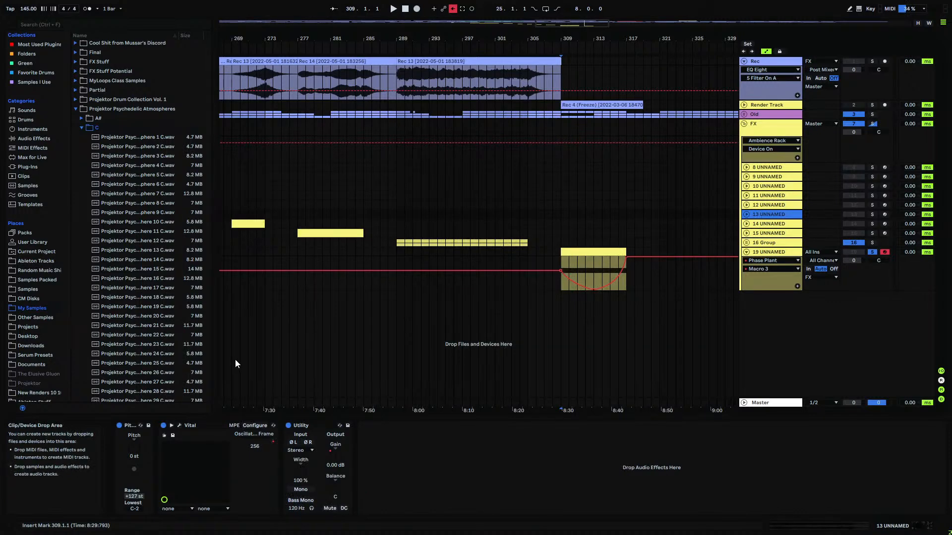
pyautogui.click(180, 425)
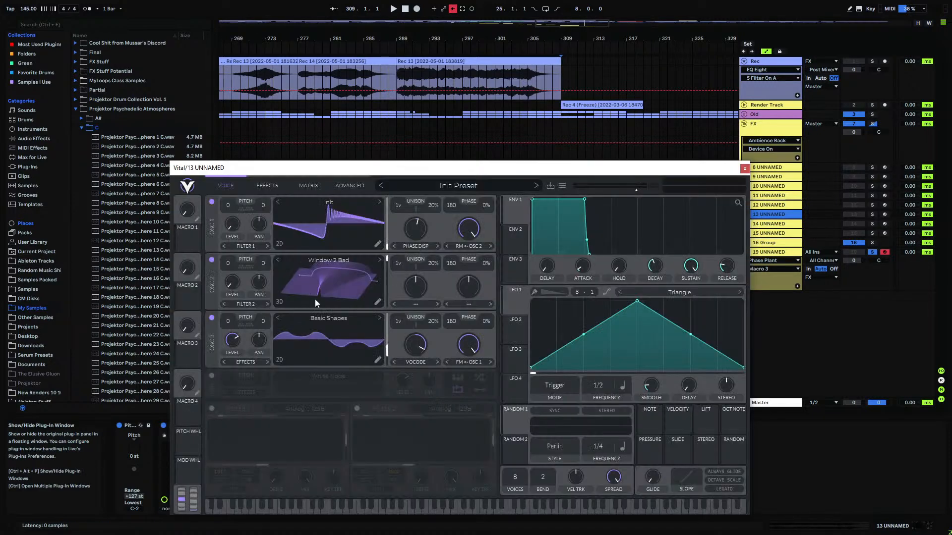
pyautogui.click(377, 301)
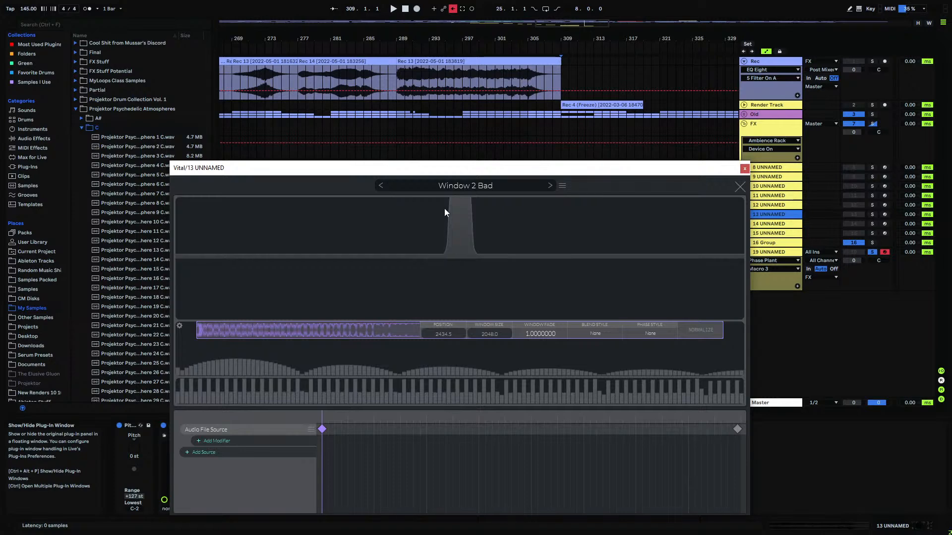
pyautogui.click(739, 186)
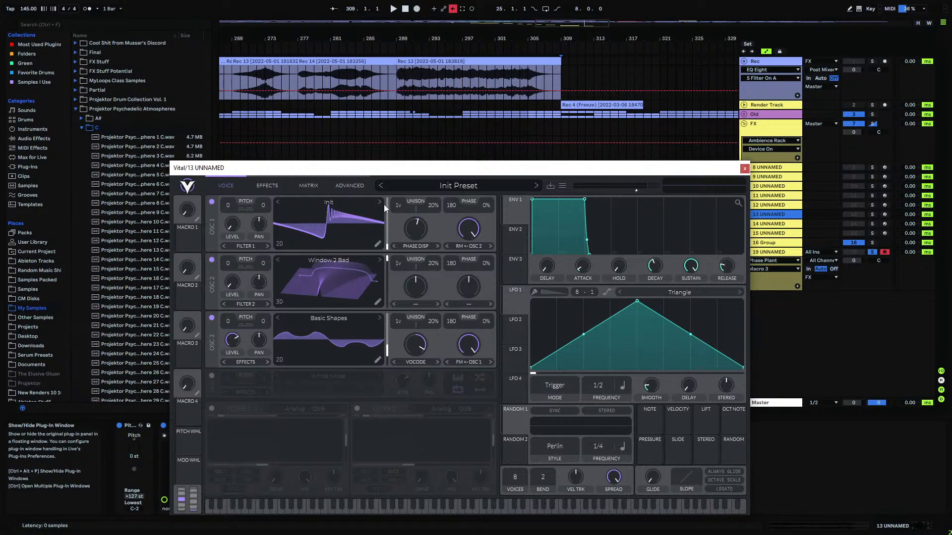
pyautogui.click(744, 169)
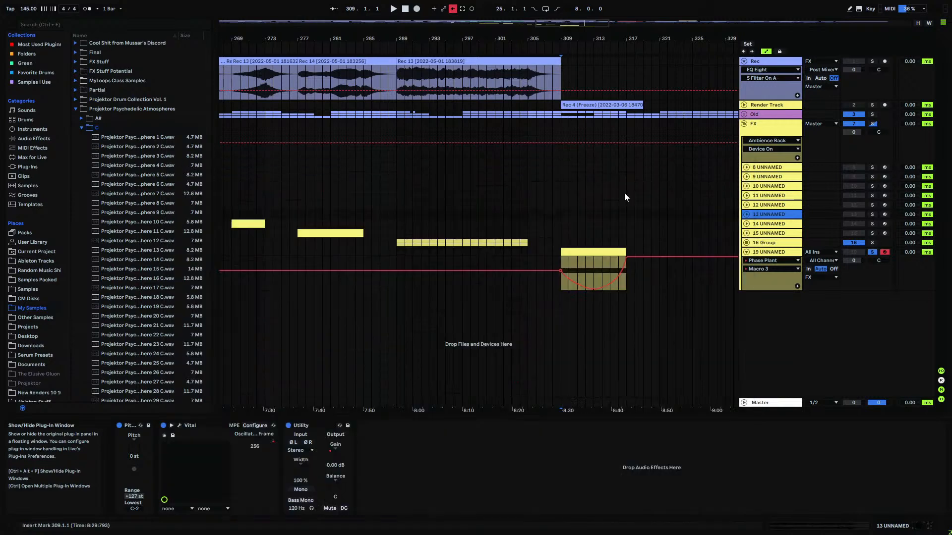
# - Arm the Rec track for recording and check the FX group's Ambience Rack and EQ Eight
pyautogui.click(563, 260)
pyautogui.click(884, 61)
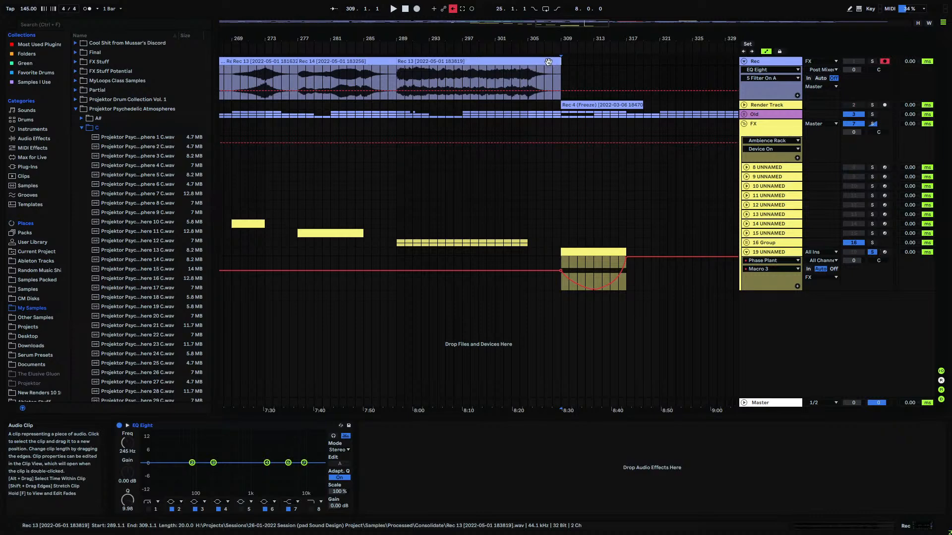
pyautogui.click(779, 130)
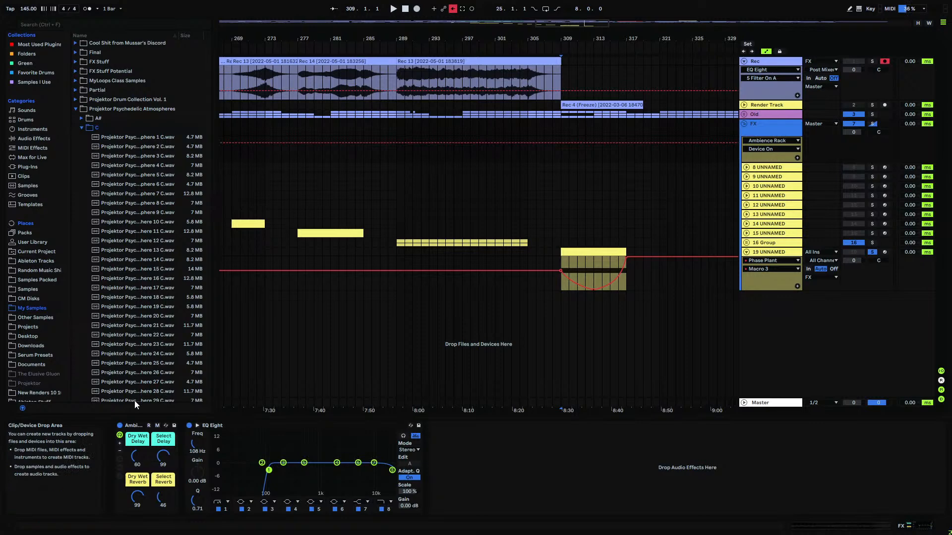
pyautogui.click(251, 428)
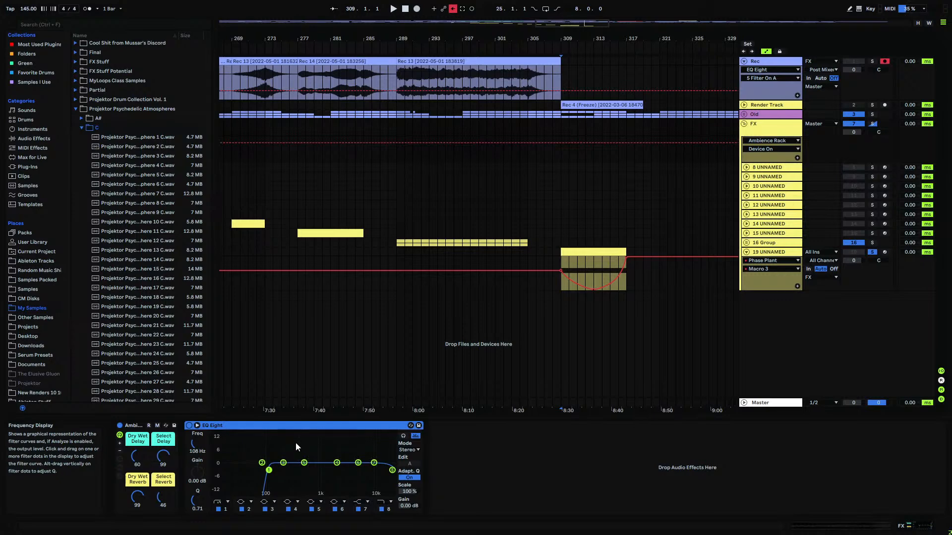
# - Record the FX output onto the Rec track from bar 309 until the sound's tail ends past bar 321
pyautogui.click(563, 62)
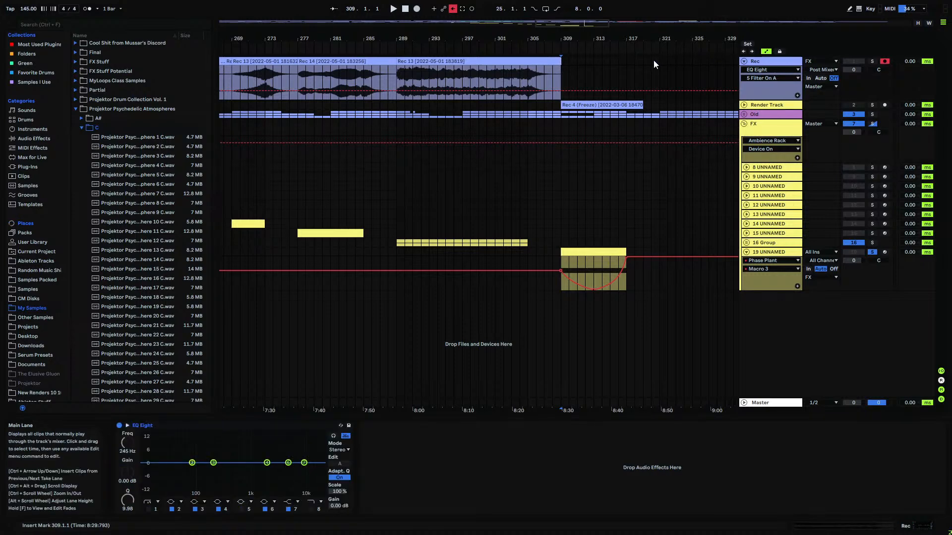
pyautogui.moveTo(561, 262); pyautogui.dragTo(626, 261)
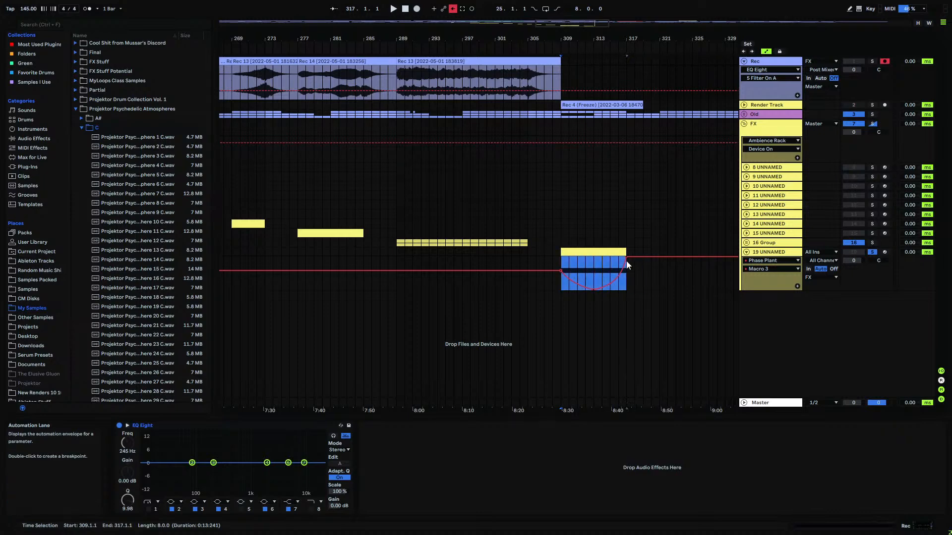
pyautogui.click(563, 57)
pyautogui.click(416, 9)
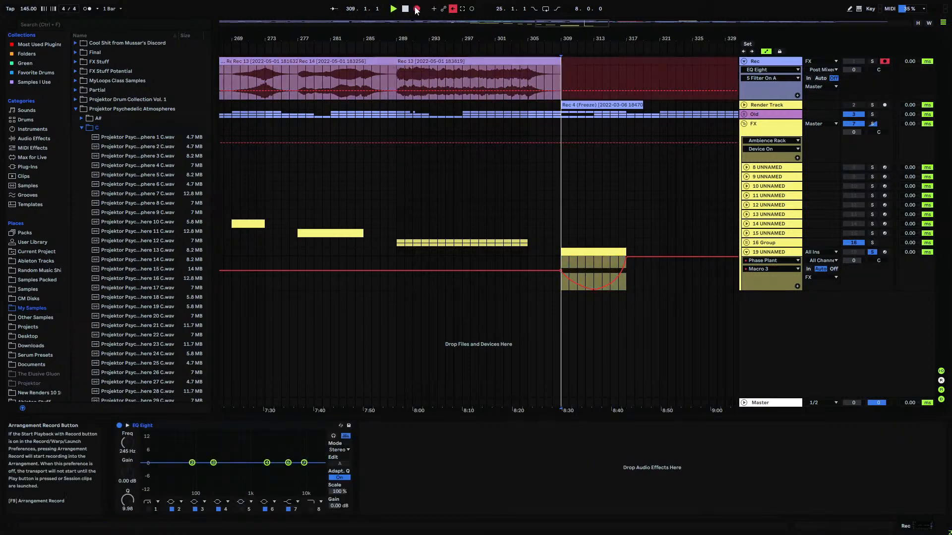
pyautogui.moveTo(580, 40); pyautogui.dragTo(579, 100)
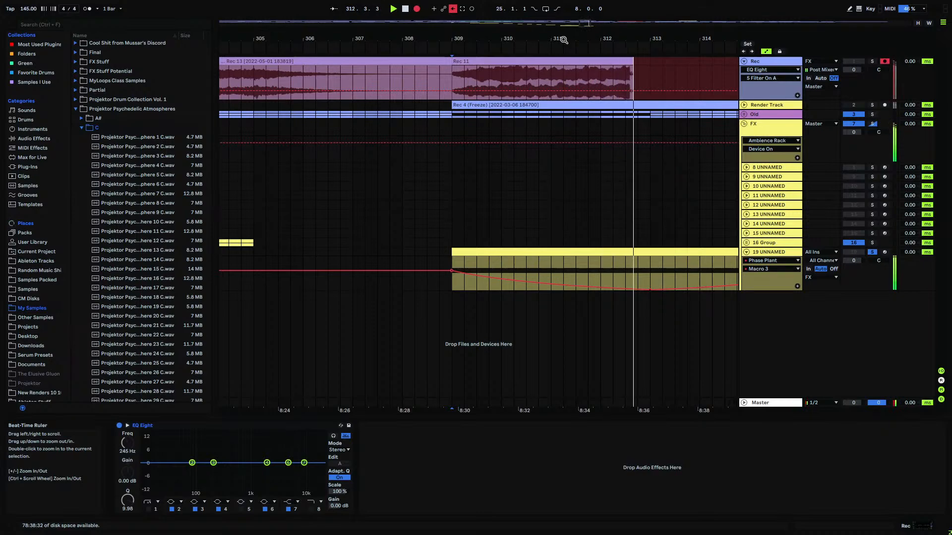
pyautogui.moveTo(564, 40)
pyautogui.mouseDown()
pyautogui.moveTo(476, 42)
pyautogui.moveTo(562, 54)
pyautogui.moveTo(557, 18)
pyautogui.moveTo(550, 84)
pyautogui.moveTo(564, 38)
pyautogui.mouseUp()
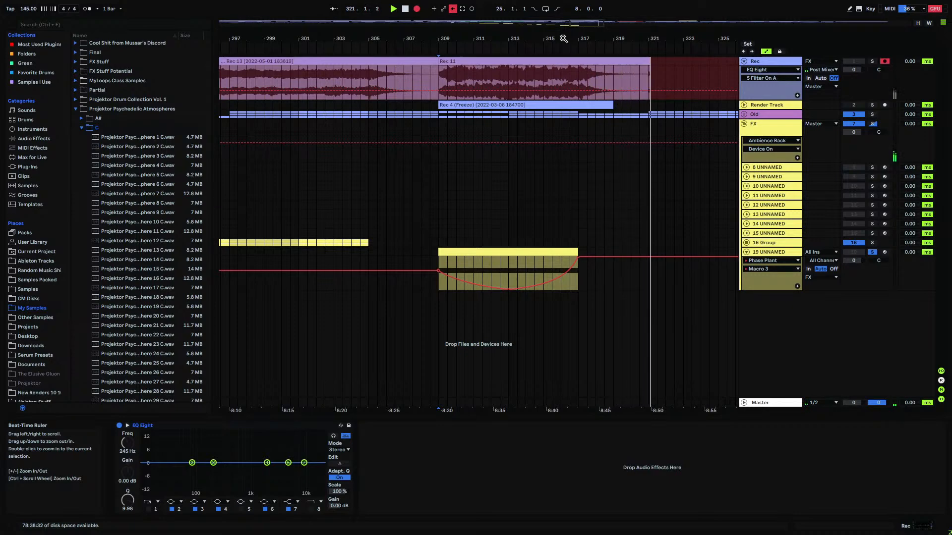
pyautogui.press('space')
# - Trim the new Rec clip to end at bar 321 and consolidate it
pyautogui.click(646, 77)
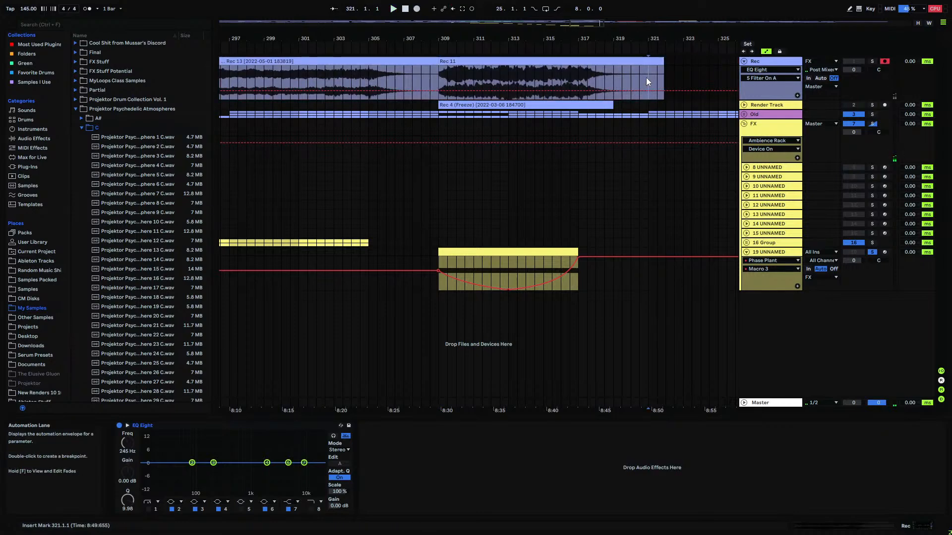
pyautogui.moveTo(664, 61); pyautogui.dragTo(647, 60)
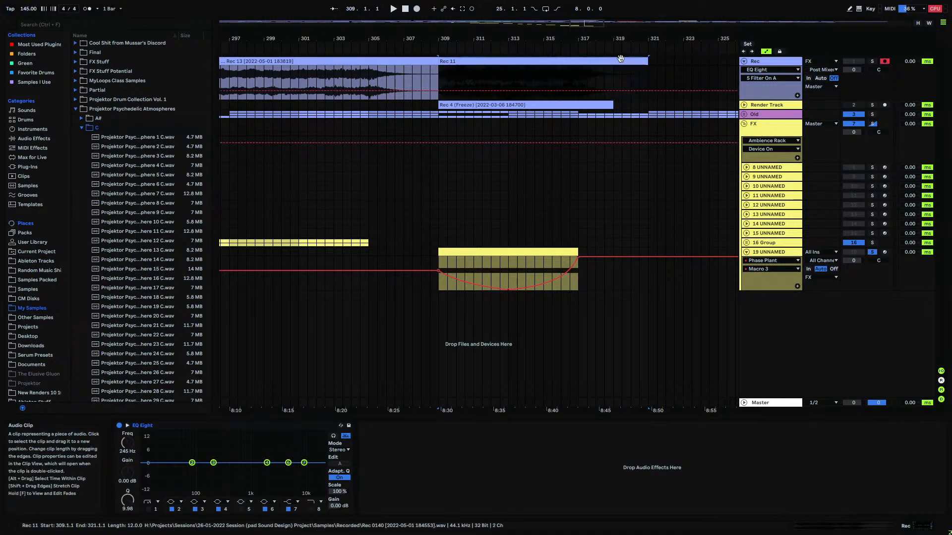
pyautogui.hotkey('ctrl', 'j')
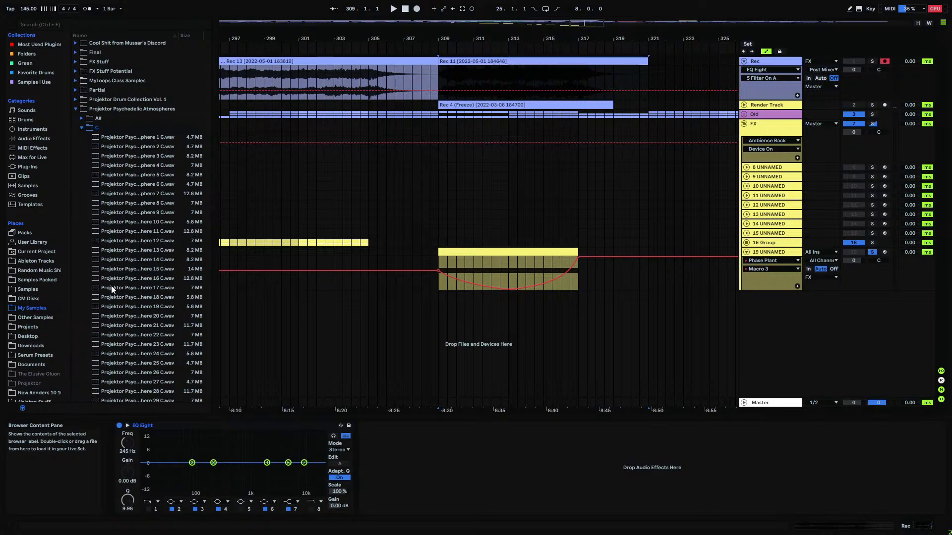
# - Open the A# folder in Projektor Psychedelic Atmospheres in place of C and preview atmosphere samples 5, 6 and 7
pyautogui.scroll(-5, 127, 238)
pyautogui.scroll(5, 127, 242)
pyautogui.scroll(-3, 120, 263)
pyautogui.scroll(3, 90, 70)
pyautogui.click(81, 86)
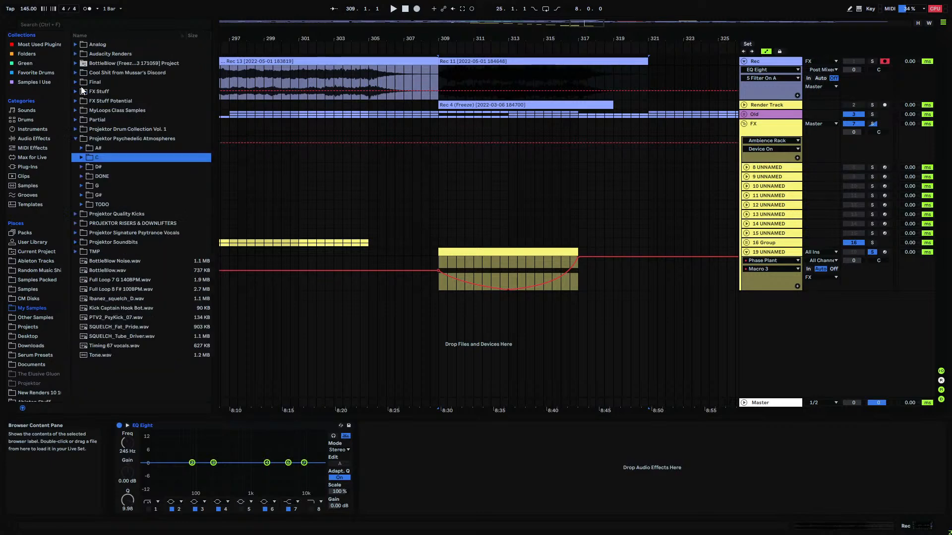
pyautogui.click(81, 148)
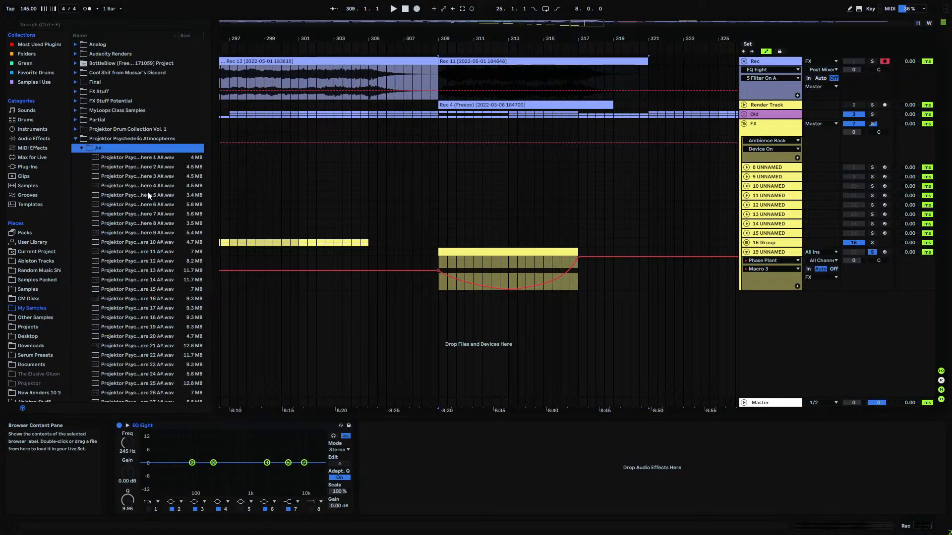
pyautogui.click(153, 197)
pyautogui.click(147, 204)
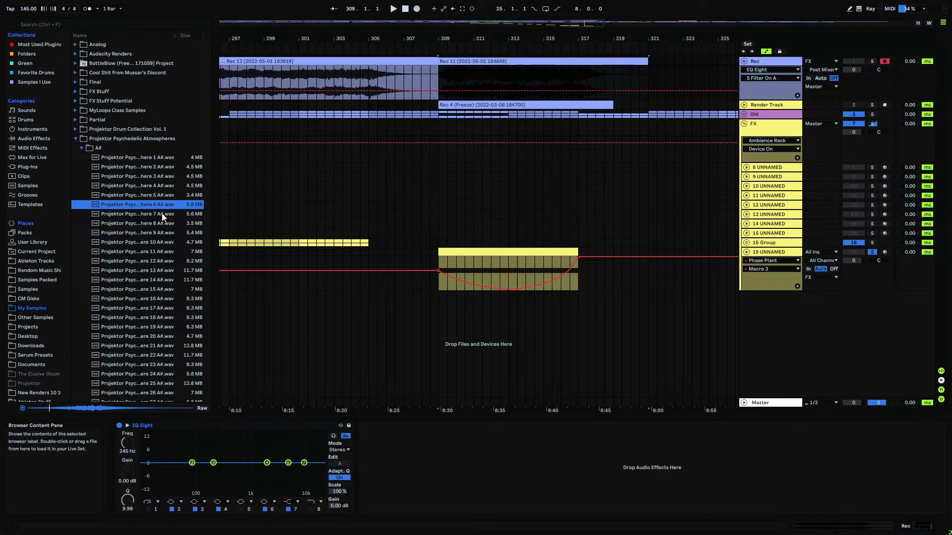
pyautogui.click(154, 216)
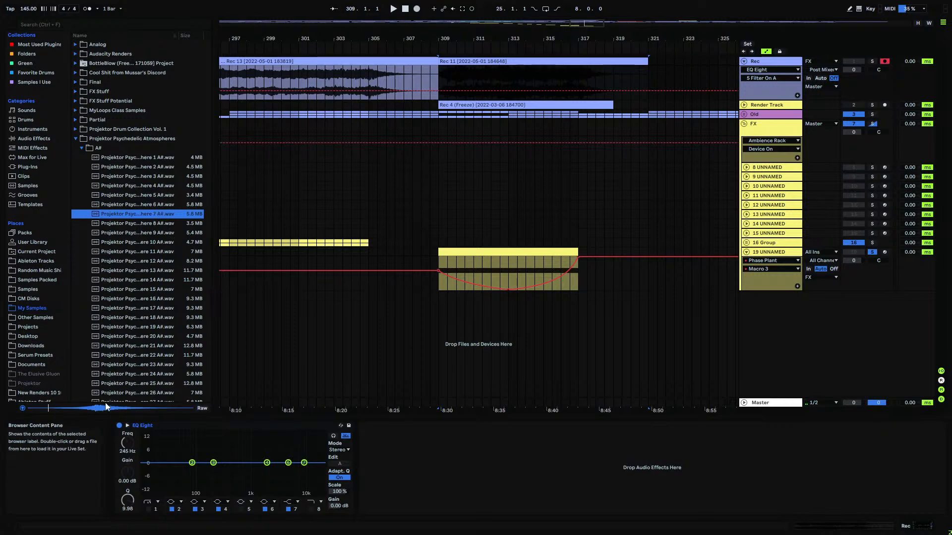
# - Preview atmosphere sample 8 in the A# folder and open the G folder in place of A#
pyautogui.click(149, 224)
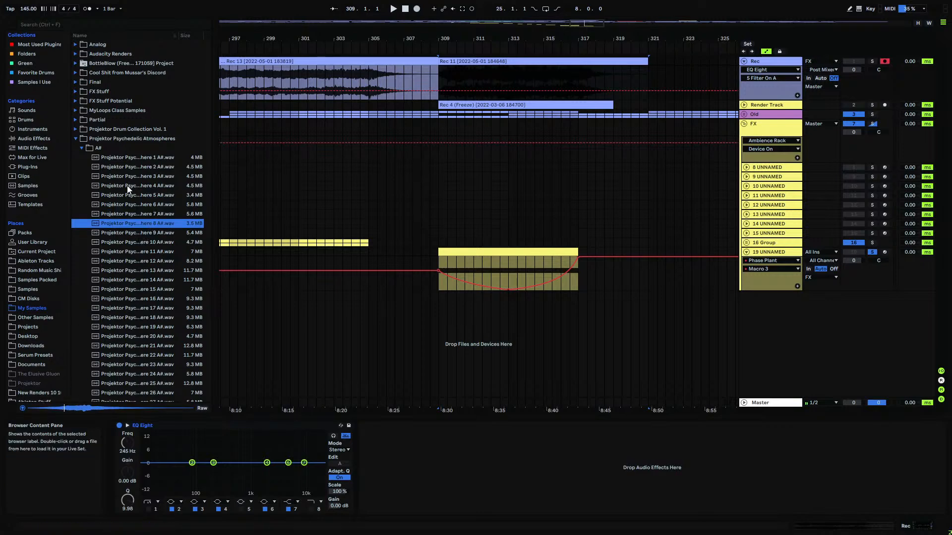
pyautogui.click(88, 148)
pyautogui.click(81, 148)
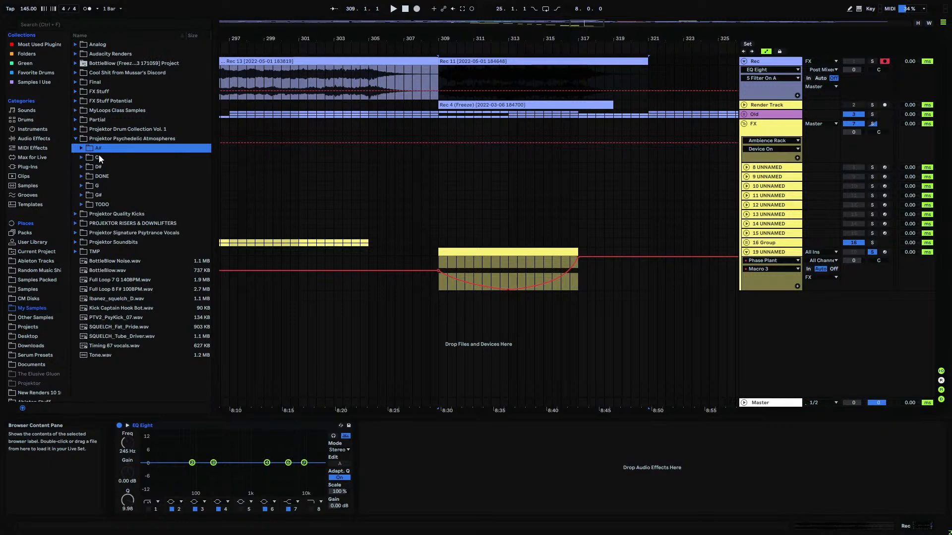
pyautogui.click(80, 187)
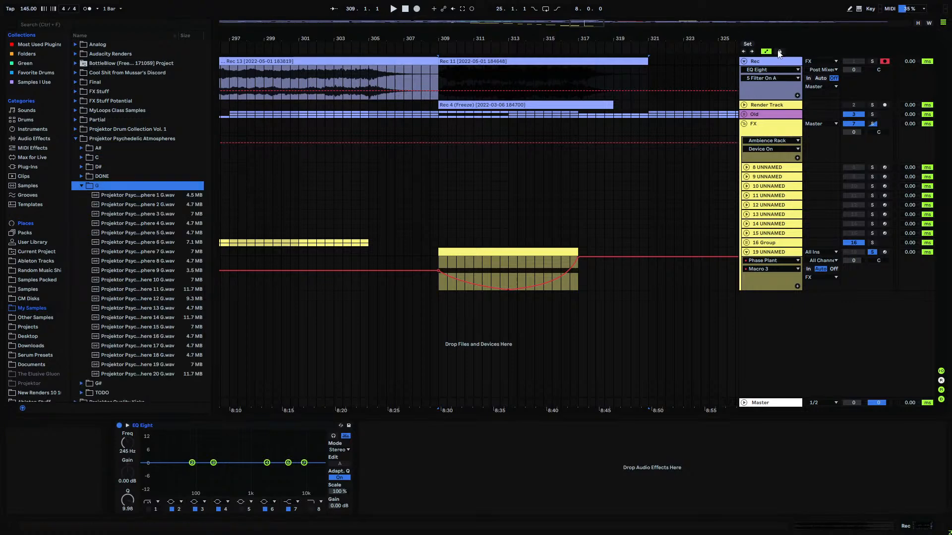
# - Reset the consolidated Rec 11 clip's gain to 0 dB and save the clip into the G folder
pyautogui.click(591, 61)
pyautogui.doubleClick(591, 61)
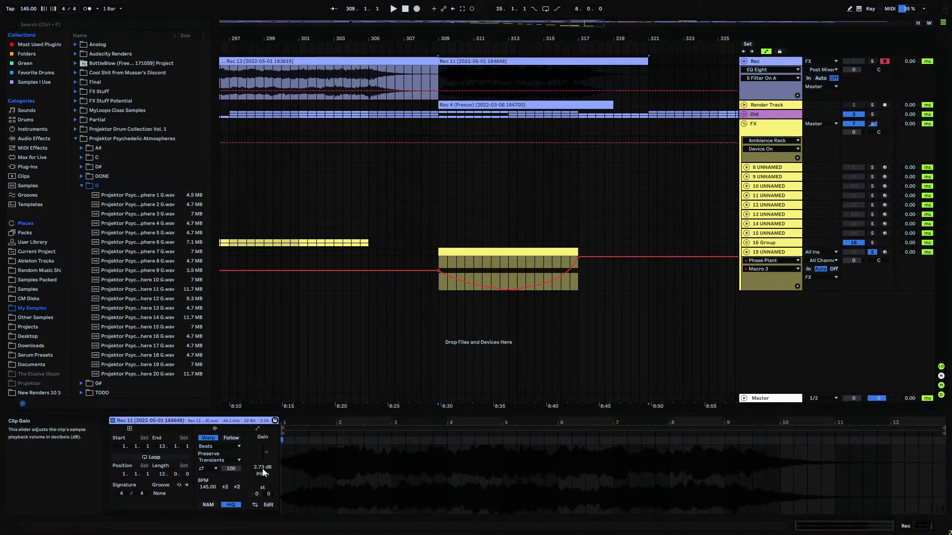
pyautogui.press('Return')
pyautogui.moveTo(533, 61); pyautogui.dragTo(193, 305)
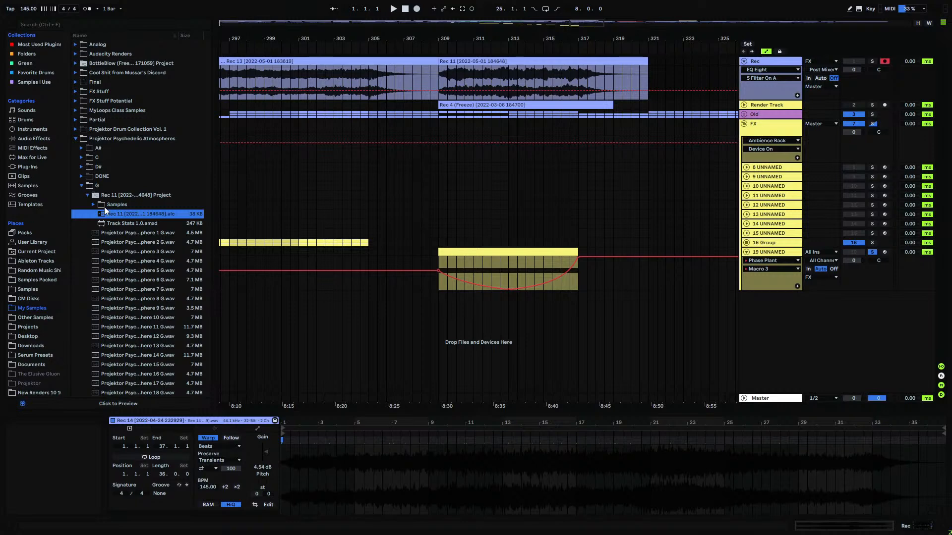
# - Rename the consolidated WAV inside the new Rec 11 project folder as Projektor Psychedelic Atmosphere 21 G
pyautogui.doubleClick(100, 206)
pyautogui.click(100, 213)
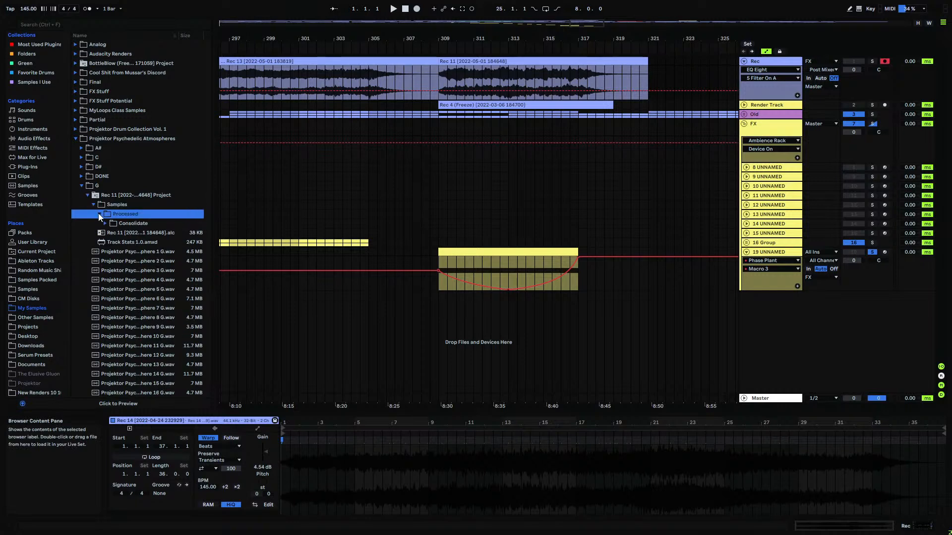
pyautogui.click(104, 223)
pyautogui.rightClick(131, 233)
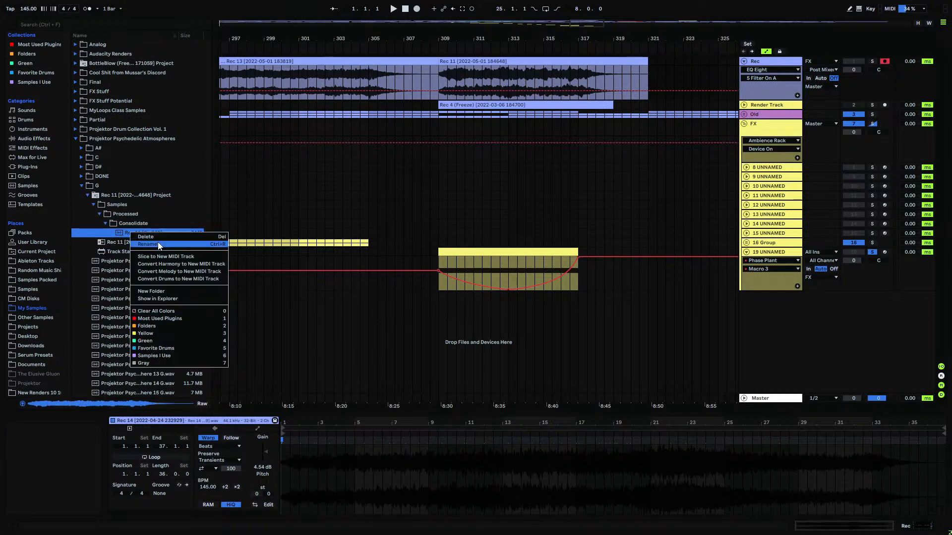
pyautogui.click(158, 242)
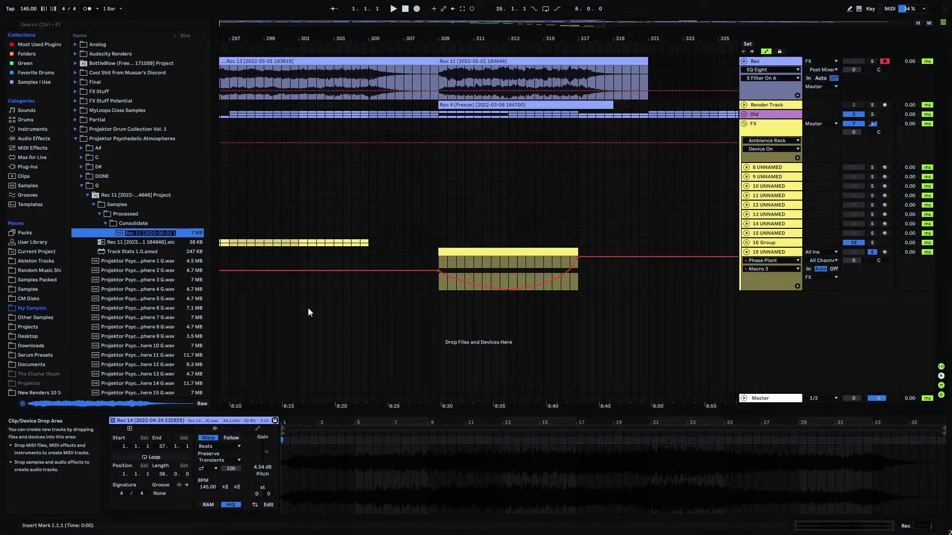
pyautogui.write('p')
pyautogui.press('BackSpace')
pyautogui.press('BackSpace')
pyautogui.press('BackSpace')
pyautogui.write('ych')
pyautogui.press('BackSpace')
pyautogui.write('chedelic Atmosphere')
pyautogui.click(308, 311)
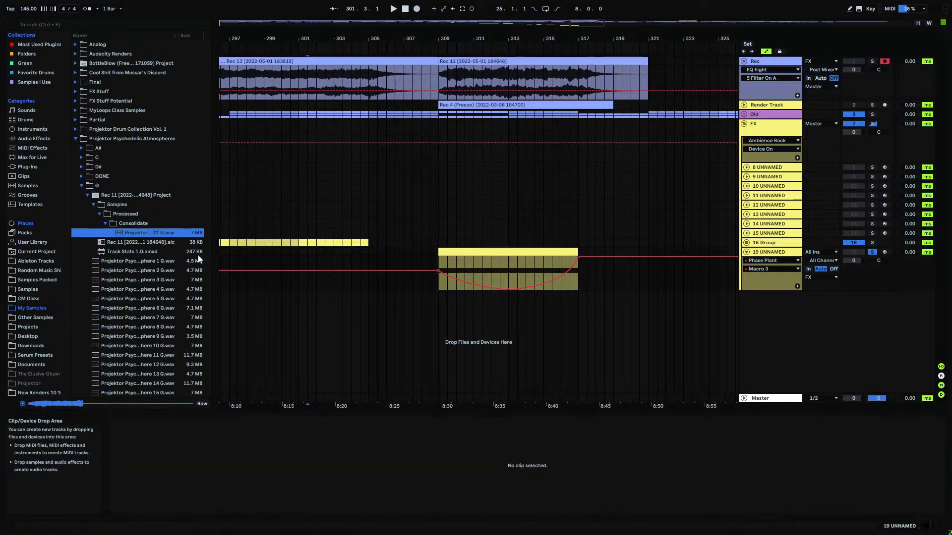
# - Move the renamed sample directly into the G folder and delete the leftover Rec 11 project folder
pyautogui.click(148, 194)
pyautogui.press('Delete')
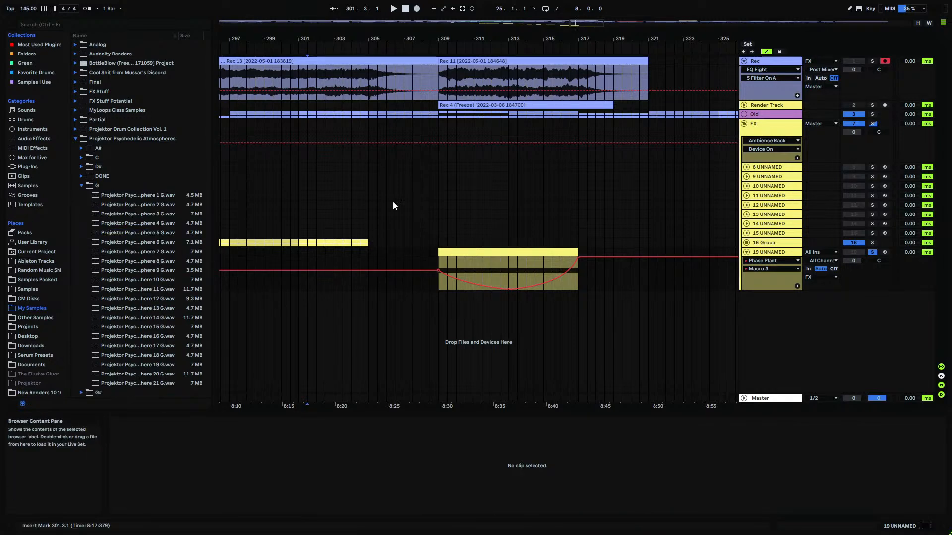
# - Inspect the Rec 11 clip, track 19's MIDI clip and devices, and the FX group's Ambience Rack and EQ Eight
pyautogui.click(652, 62)
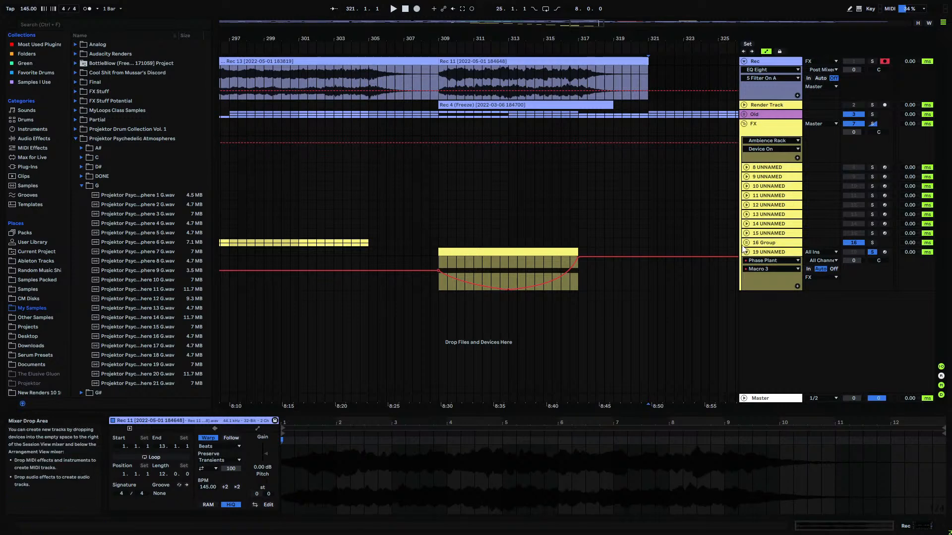
pyautogui.click(493, 253)
pyautogui.click(356, 486)
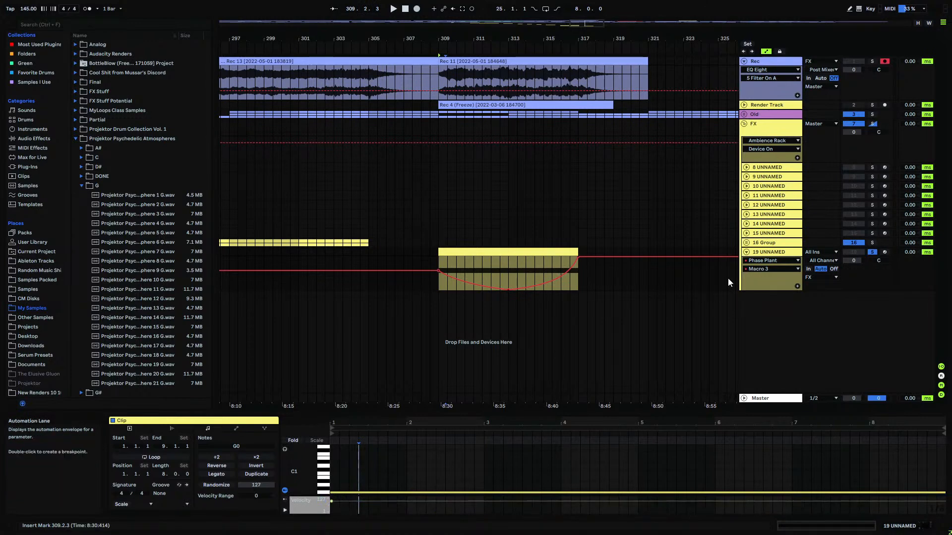
pyautogui.click(747, 150)
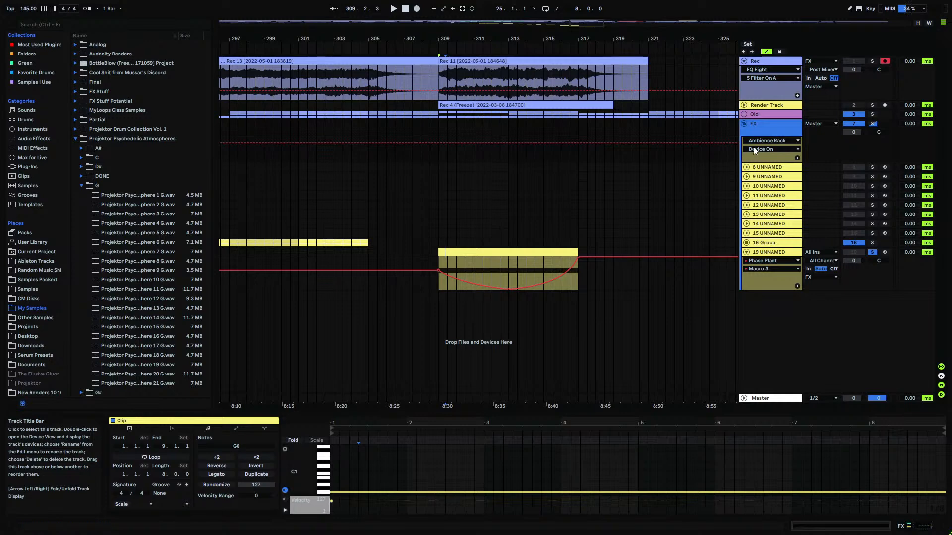
pyautogui.doubleClick(771, 123)
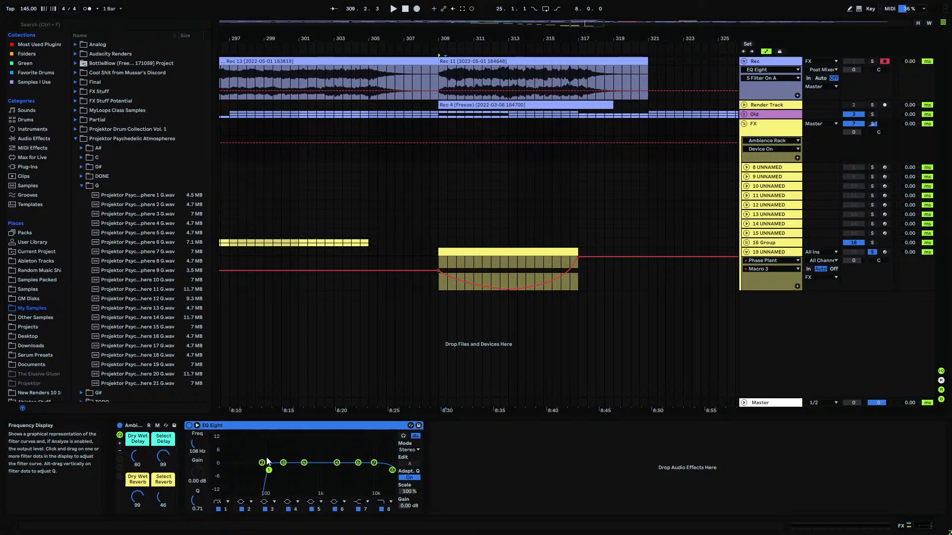
pyautogui.click(721, 264)
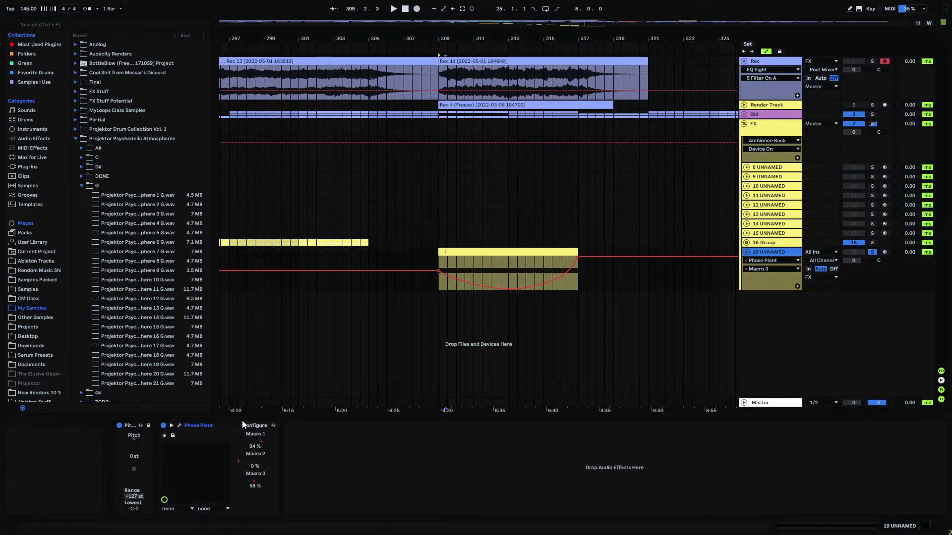
# - Try track 19's long note two octaves higher at G2 and play it from bar 309
pyautogui.click(505, 252)
pyautogui.moveTo(400, 463); pyautogui.dragTo(380, 494)
pyautogui.hotkey('shift', 'Up')
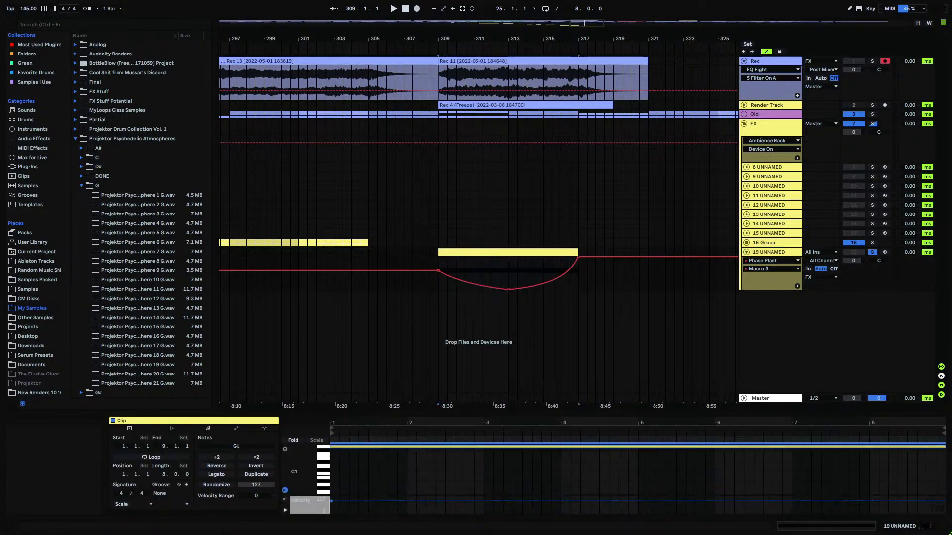
pyautogui.click(437, 265)
pyautogui.press('space')
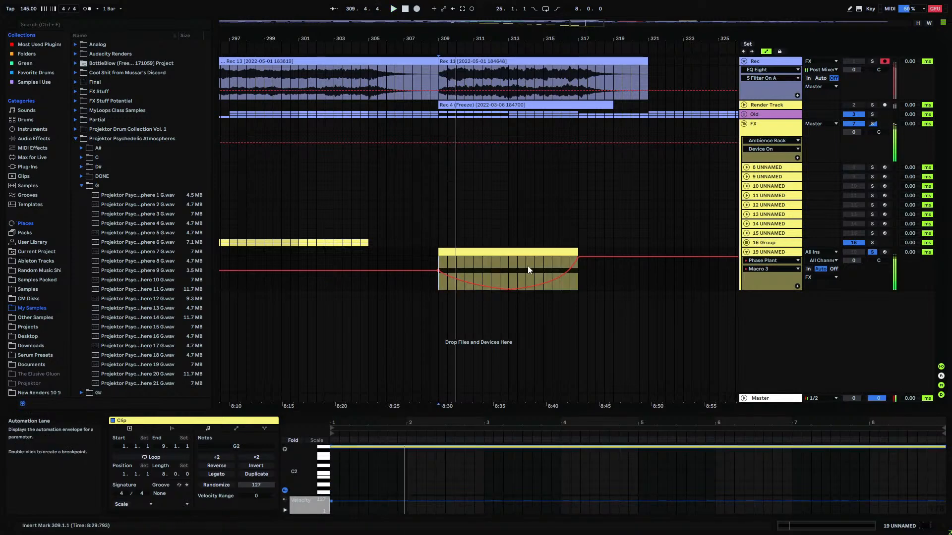
# - Stop playback and transpose track 19's note back down two octaves to G0
pyautogui.click(427, 499)
pyautogui.click(455, 476)
pyautogui.click(466, 447)
pyautogui.scroll(3, 406, 454)
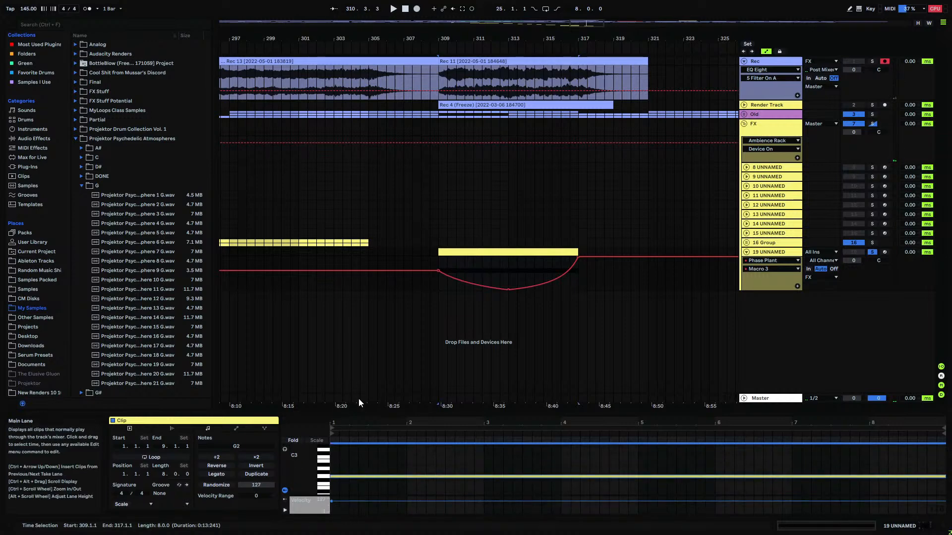
pyautogui.hotkey('shift', 'Down')
pyautogui.hotkey('shift', 'Down')
pyautogui.click(439, 236)
pyautogui.click(468, 250)
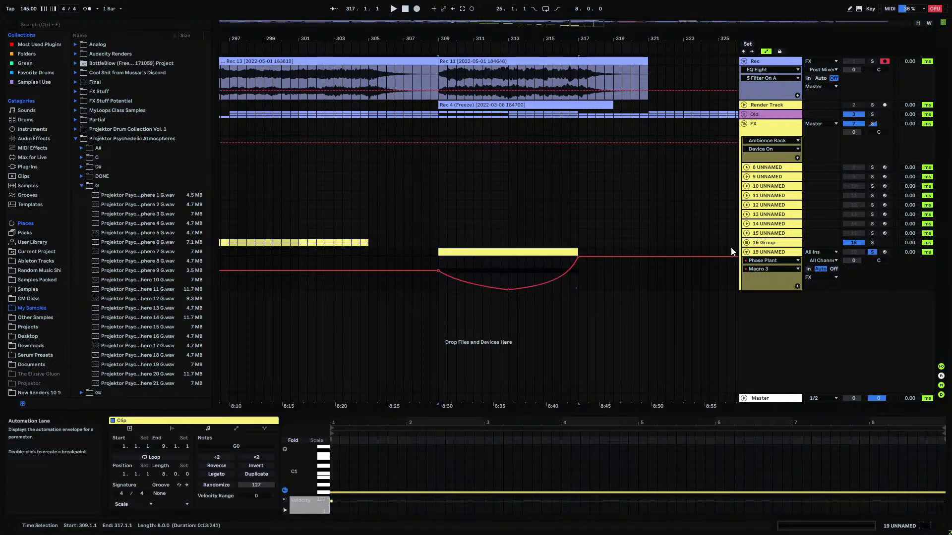
# - Insert a new MIDI track below track 19 and create an empty clip on it from bar 321 to 329
pyautogui.click(763, 253)
pyautogui.hotkey('ctrl', 'shift', 't')
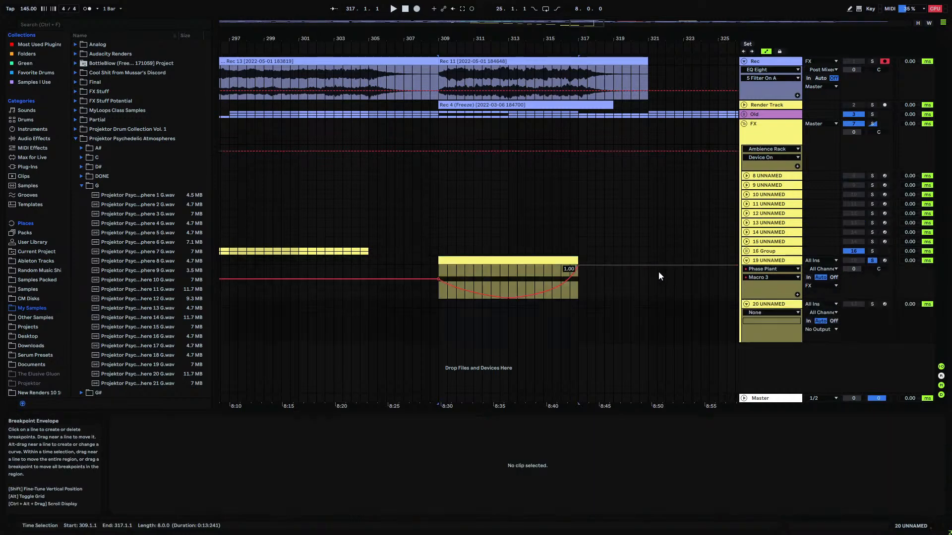
pyautogui.click(646, 301)
pyautogui.moveTo(696, 39); pyautogui.dragTo(404, 41)
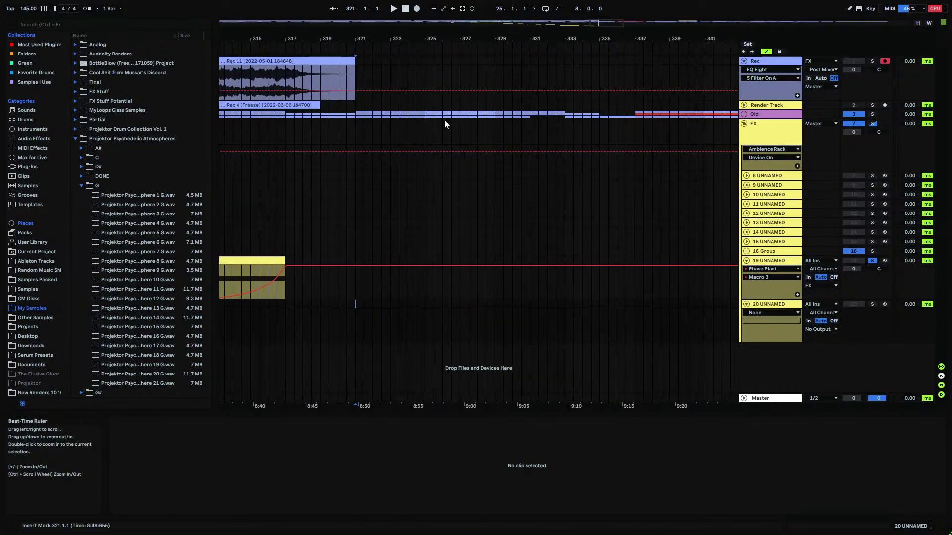
pyautogui.keyDown('shift'); pyautogui.click(494, 302); pyautogui.keyUp('shift')
pyautogui.hotkey('ctrl', 'shift', 'm')
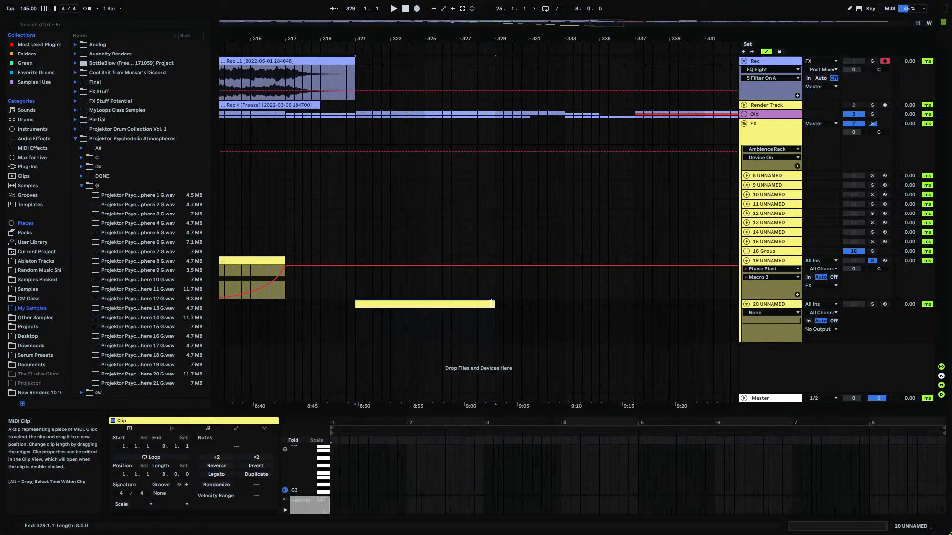
# - Load the Serum_x64 instrument from the Xfer Records plug-ins onto track 20
pyautogui.click(28, 169)
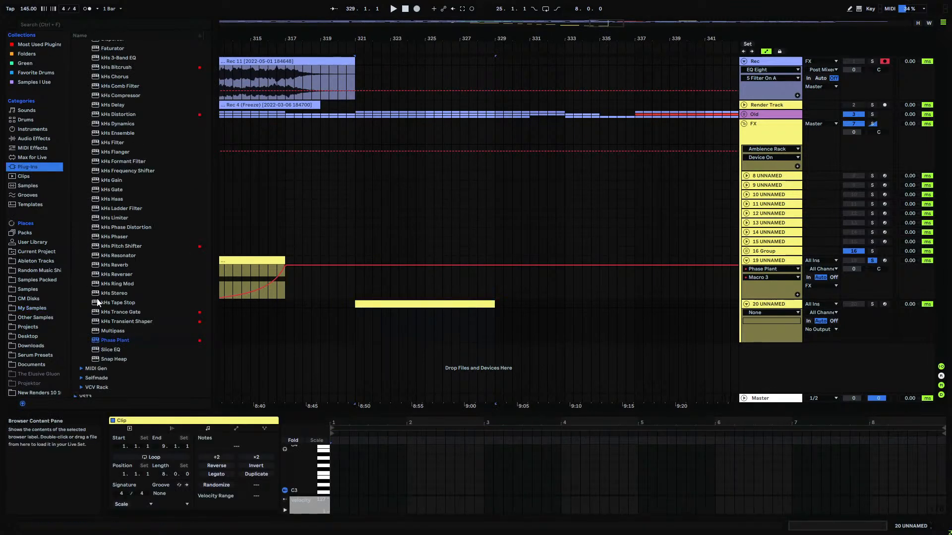
pyautogui.scroll(3, 114, 297)
pyautogui.click(82, 90)
pyautogui.click(82, 83)
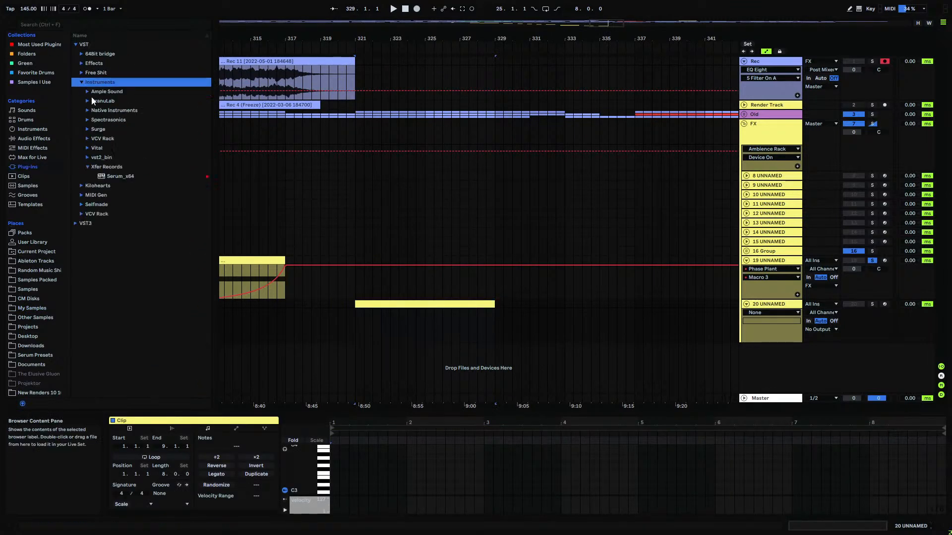
pyautogui.click(111, 177)
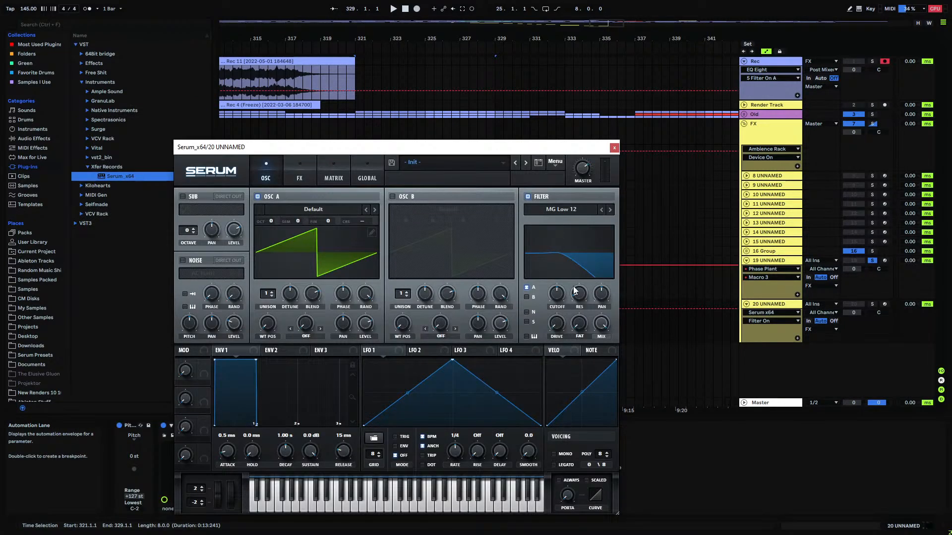
# - Raise the MG Low 12 filter's resonance and enable oscillator B with 2 unison voices and reduced detune, routed through the filter
pyautogui.moveTo(574, 290); pyautogui.dragTo(593, 247)
pyautogui.moveTo(579, 324); pyautogui.dragTo(553, 302)
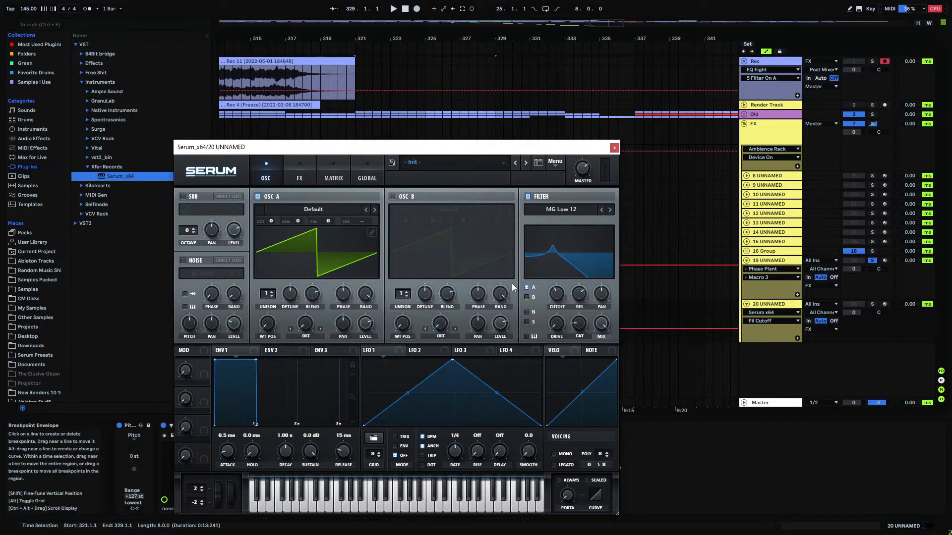
pyautogui.click(392, 197)
pyautogui.click(407, 292)
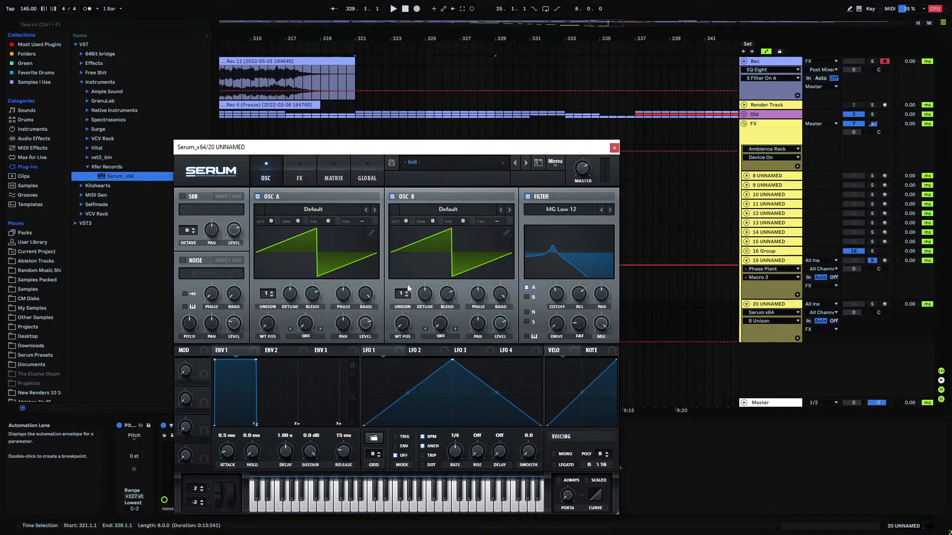
pyautogui.moveTo(424, 294); pyautogui.dragTo(419, 333)
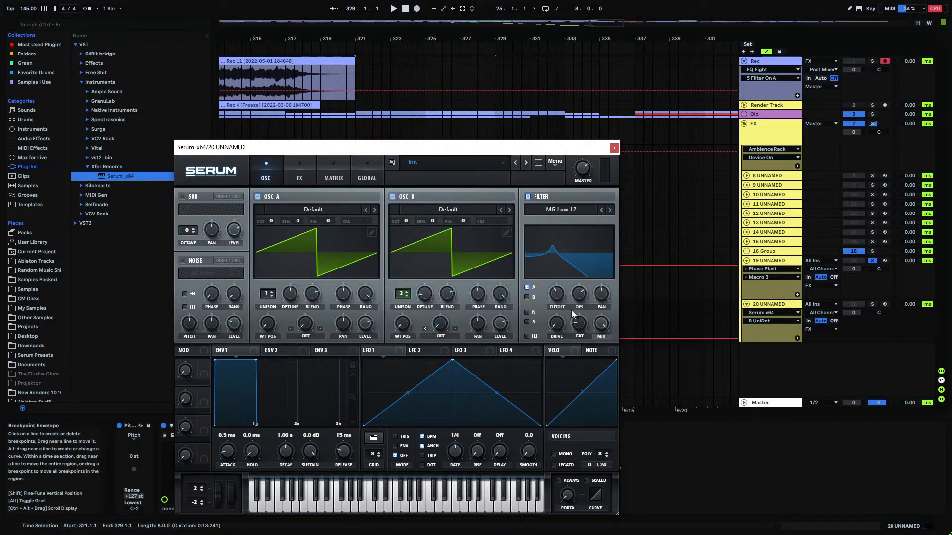
pyautogui.click(526, 297)
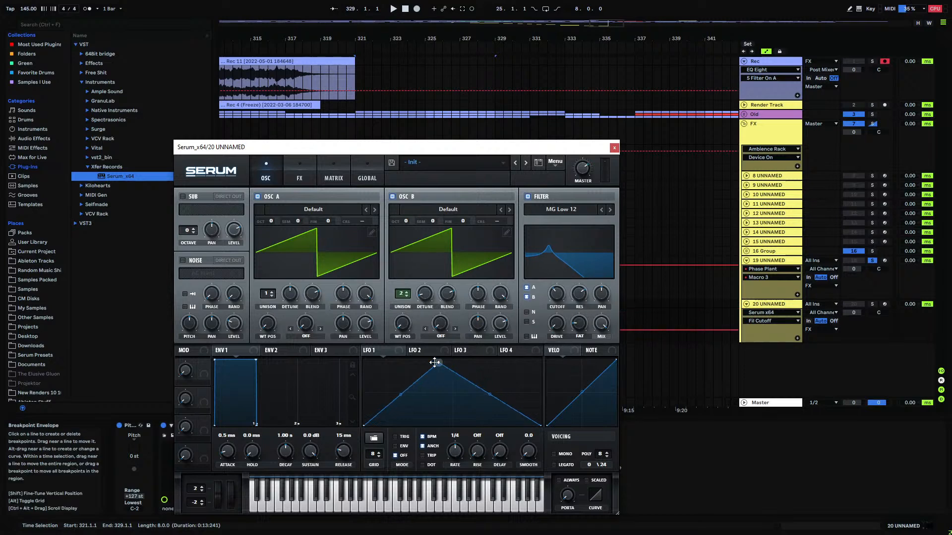
# - Reshape LFO 1 into a convex curve falling from full to half height and assign it to both oscillators' levels
pyautogui.moveTo(448, 363); pyautogui.dragTo(364, 359)
pyautogui.moveTo(538, 425); pyautogui.dragTo(546, 396)
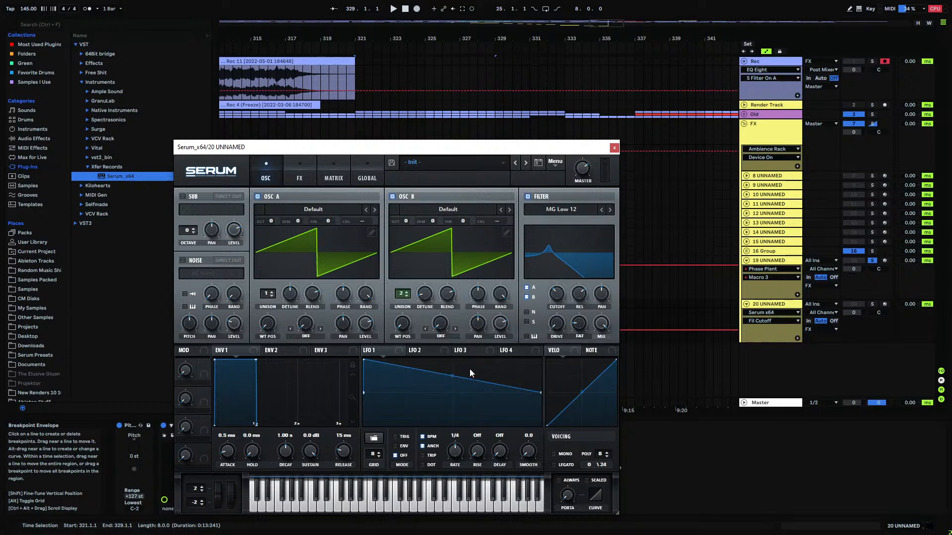
pyautogui.moveTo(452, 378); pyautogui.dragTo(465, 367)
pyautogui.moveTo(367, 337); pyautogui.dragTo(349, 430)
pyautogui.moveTo(466, 337); pyautogui.dragTo(490, 325)
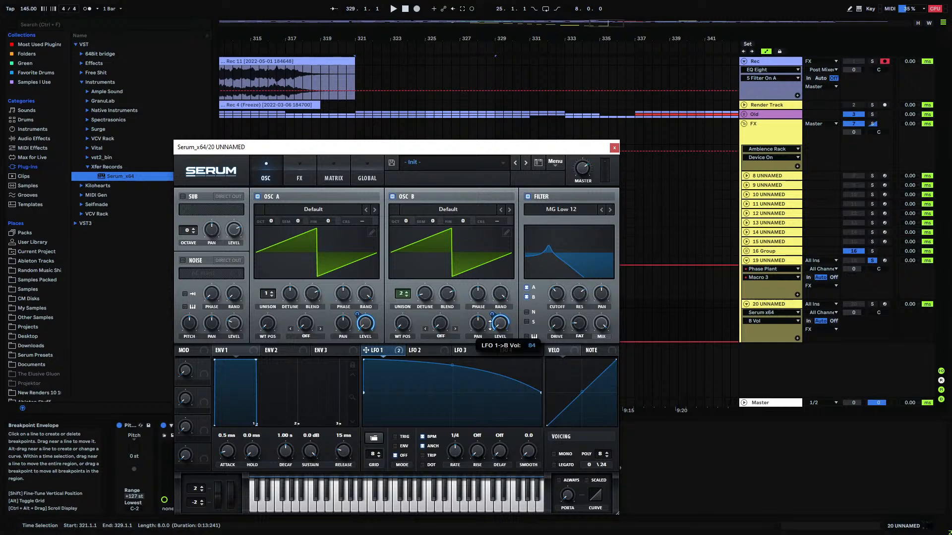
# - Arm and solo track 20, then play a note while setting LFO 1's rate to 1/16 and the filter cutoff to about 766 Hz
pyautogui.click(884, 304)
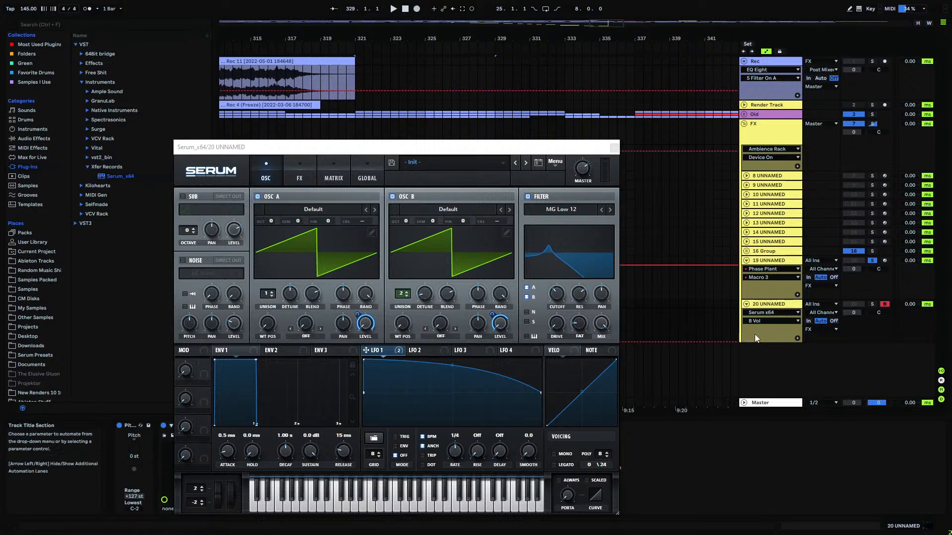
pyautogui.click(873, 305)
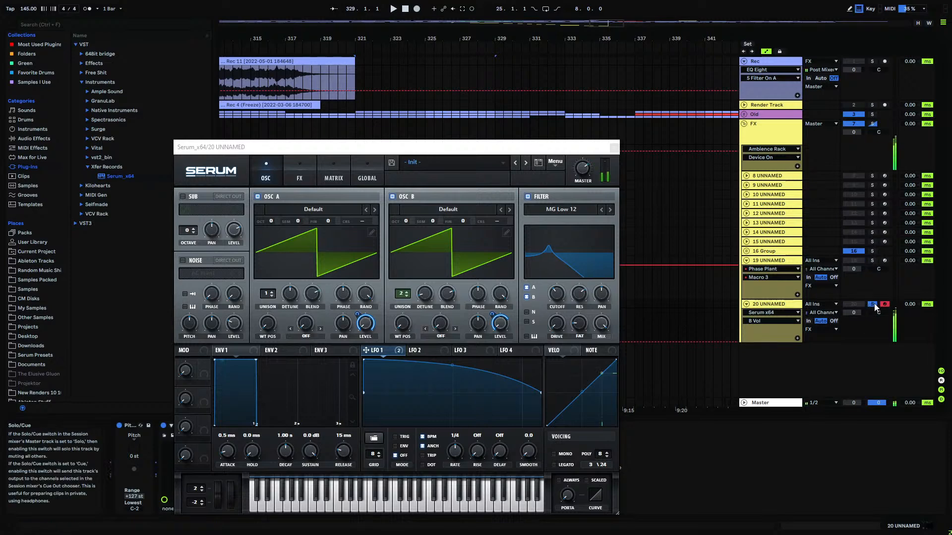
pyautogui.press('a')
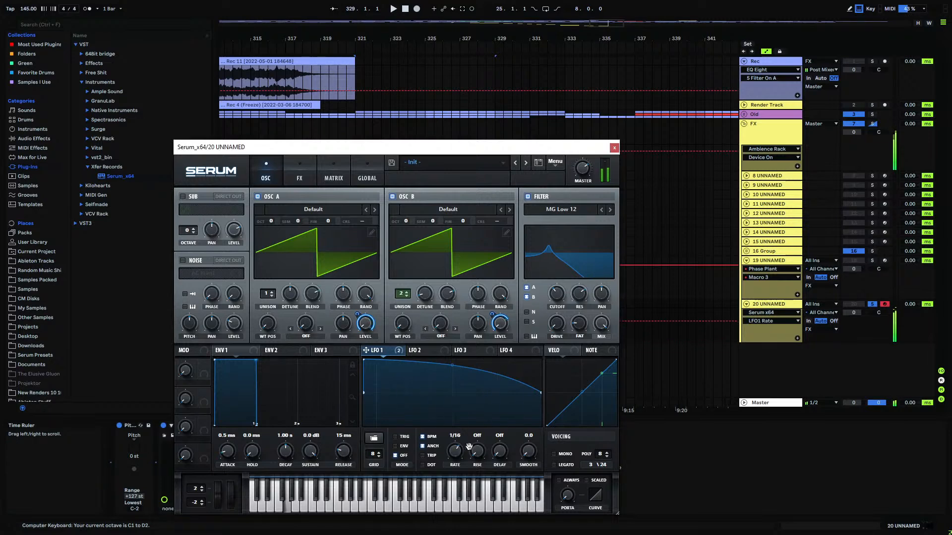
pyautogui.moveTo(560, 297); pyautogui.dragTo(565, 282)
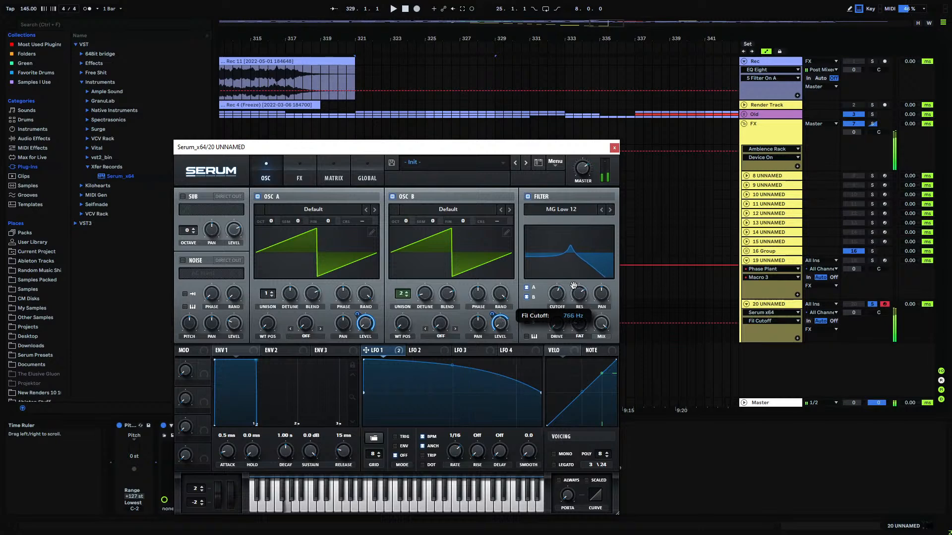
# - Fine-tune Serum's filter cutoff, close the plug-in window and draw a G1 note across the full 8-bar clip on track 20
pyautogui.moveTo(570, 296); pyautogui.dragTo(567, 304)
pyautogui.click(613, 148)
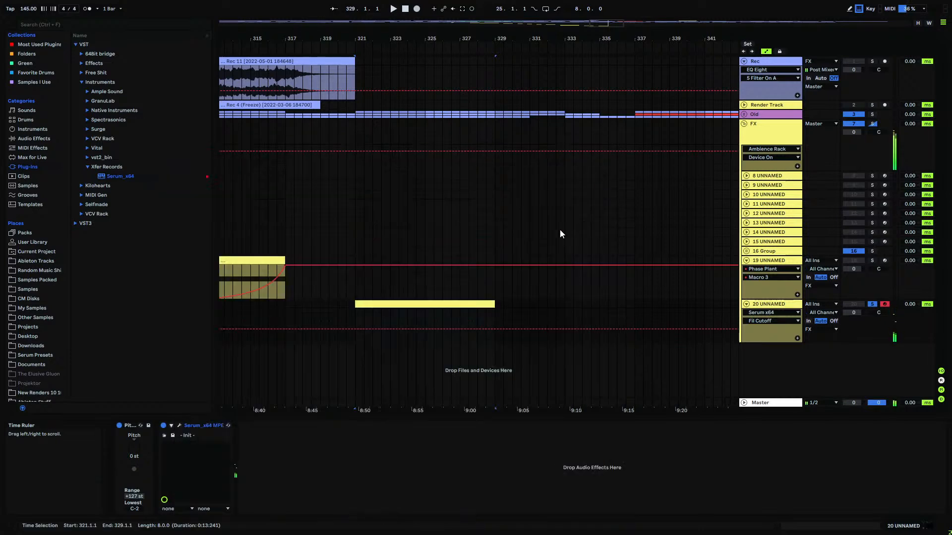
pyautogui.doubleClick(403, 304)
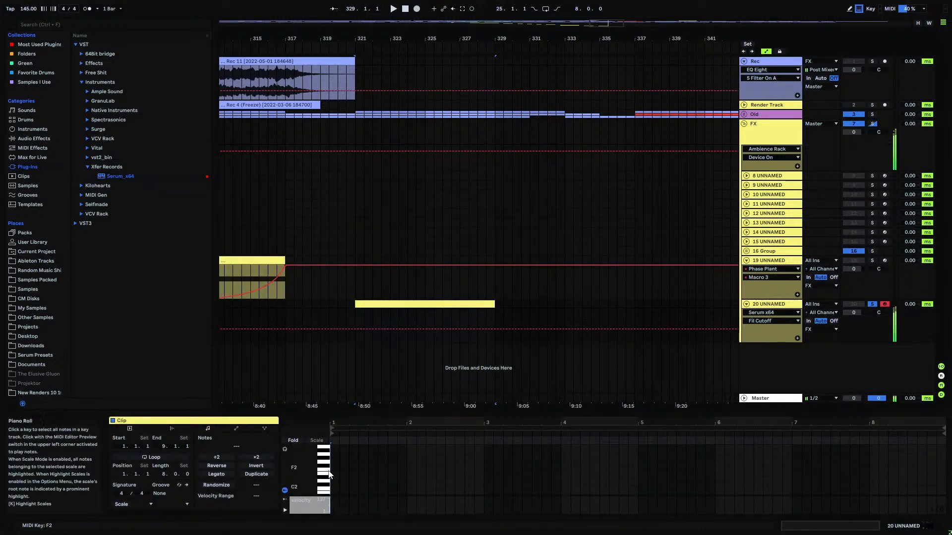
pyautogui.moveTo(333, 449); pyautogui.dragTo(949, 452)
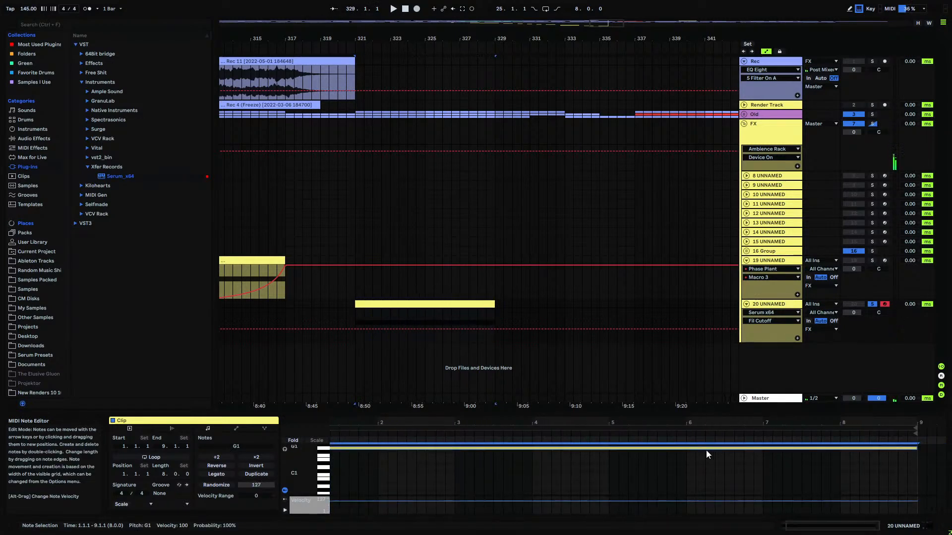
# - Automate track 20's Fil Cutoff with curves rising to 0.91 at bar 325, dipping at bar 327 and rising again to bar 329, and play it
pyautogui.click(356, 328)
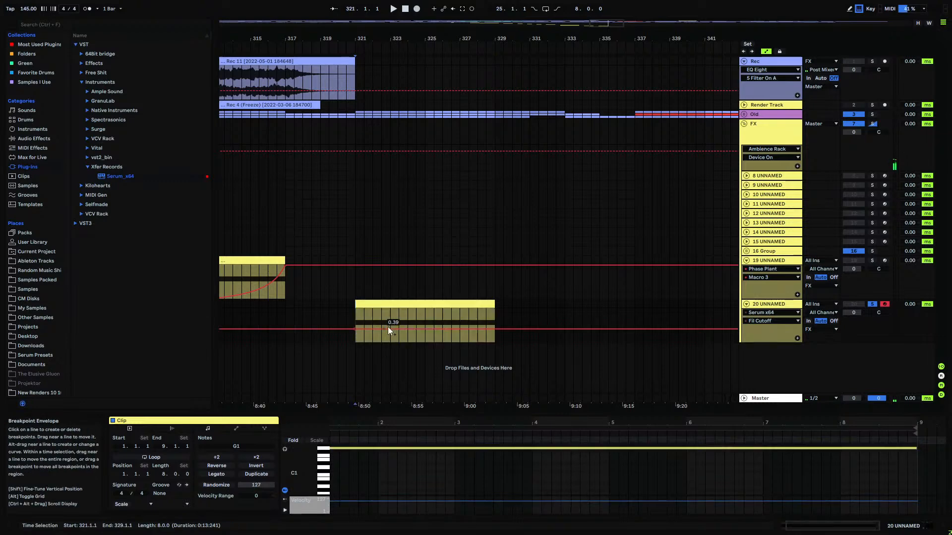
pyautogui.moveTo(415, 328); pyautogui.dragTo(425, 311)
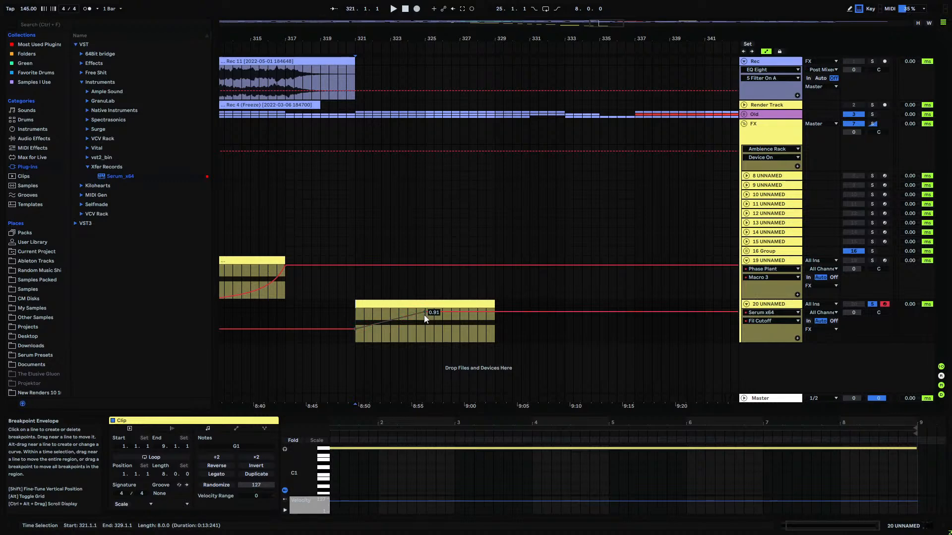
pyautogui.moveTo(424, 315); pyautogui.dragTo(459, 323)
pyautogui.click(355, 317)
pyautogui.press('space')
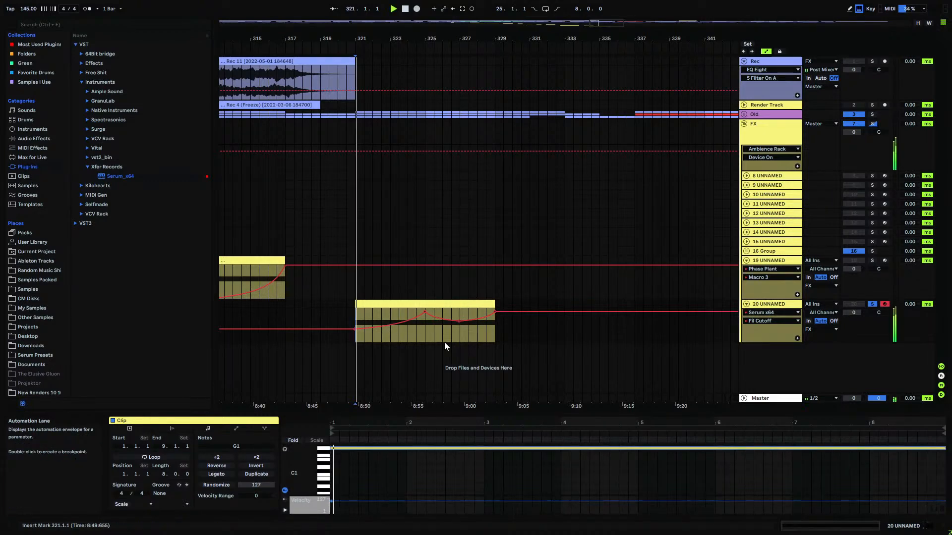
pyautogui.click(354, 329)
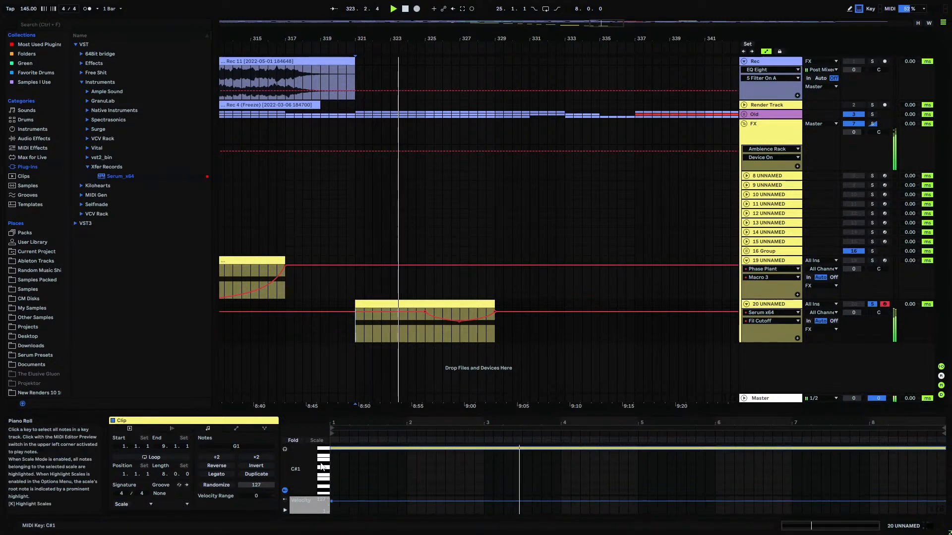
pyautogui.hotkey('ctrl', 'z')
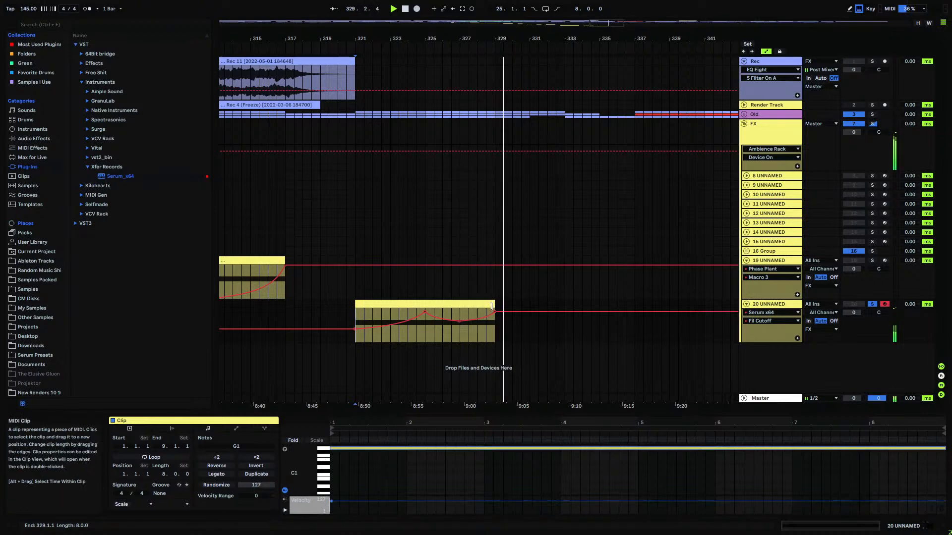
# - Arm the Rec track and record the Serum atmosphere through the FX group from bar 321 to just past bar 333
pyautogui.click(350, 70)
pyautogui.press('space')
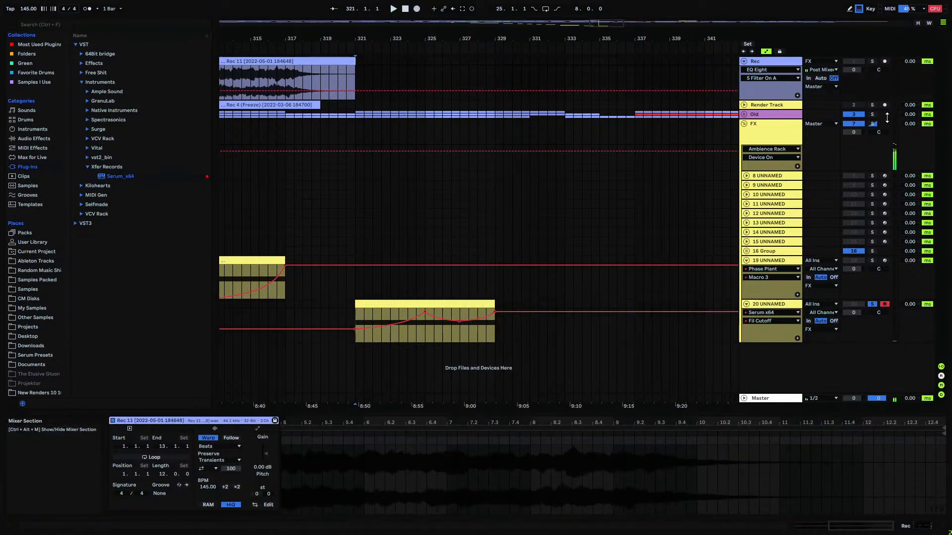
pyautogui.click(883, 62)
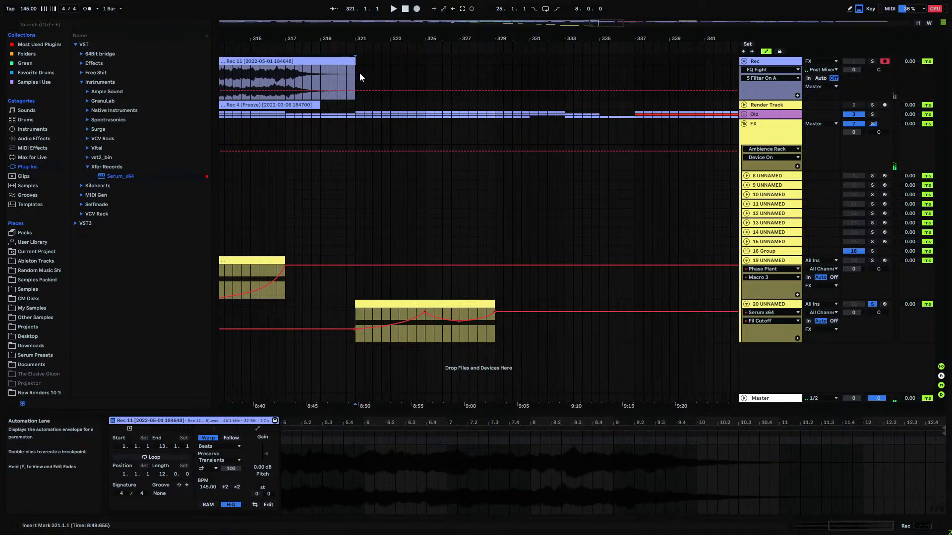
pyautogui.click(416, 9)
pyautogui.moveTo(363, 37); pyautogui.dragTo(363, 74)
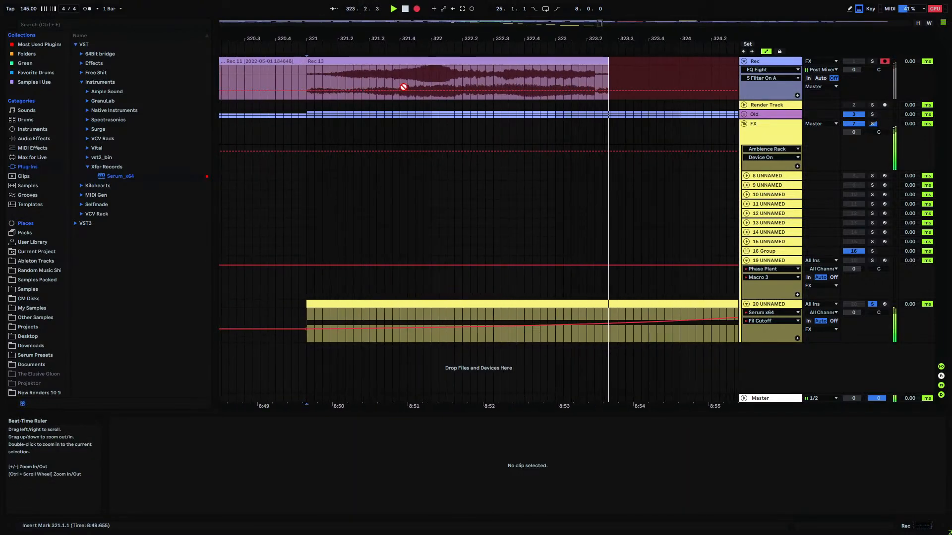
pyautogui.moveTo(483, 38); pyautogui.dragTo(482, 8)
pyautogui.moveTo(371, 40); pyautogui.dragTo(371, 25)
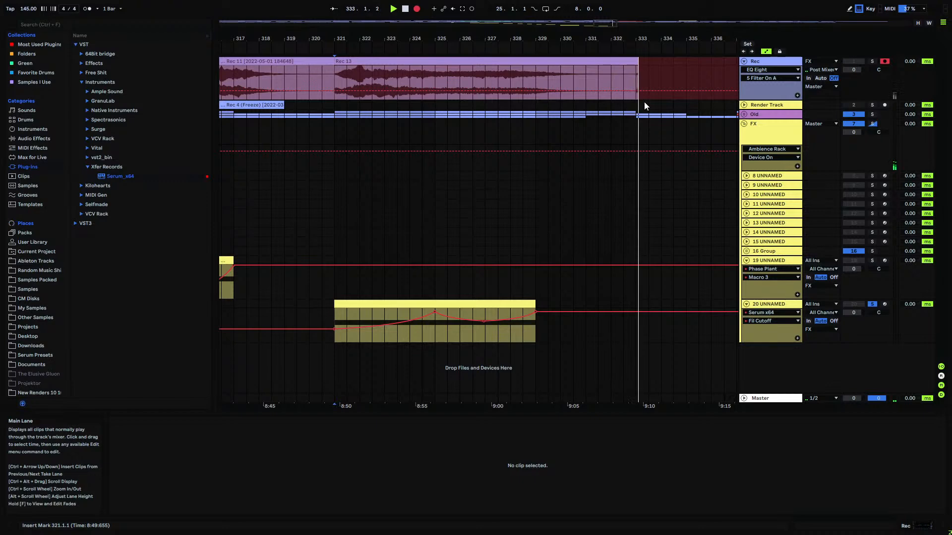
pyautogui.press('F9')
# - Split the new recording at bar 333 and delete the leftover tail
pyautogui.click(637, 83)
pyautogui.hotkey('ctrl', 'e')
pyautogui.click(639, 62)
pyautogui.press('Delete')
pyautogui.click(620, 61)
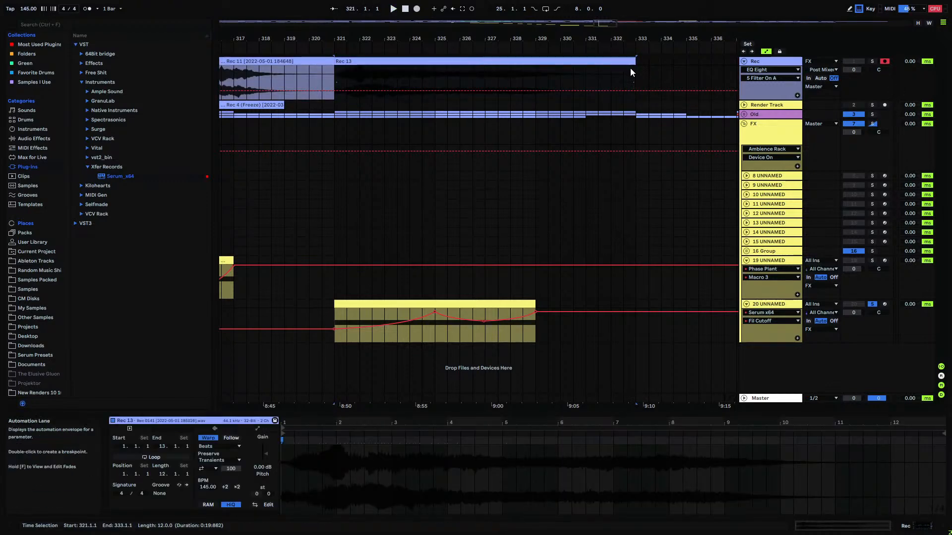
# - Add a long curved fade-out to the Rec 13 clip from about bar 323 to its end and consolidate the clip
pyautogui.moveTo(630, 65); pyautogui.dragTo(405, 91)
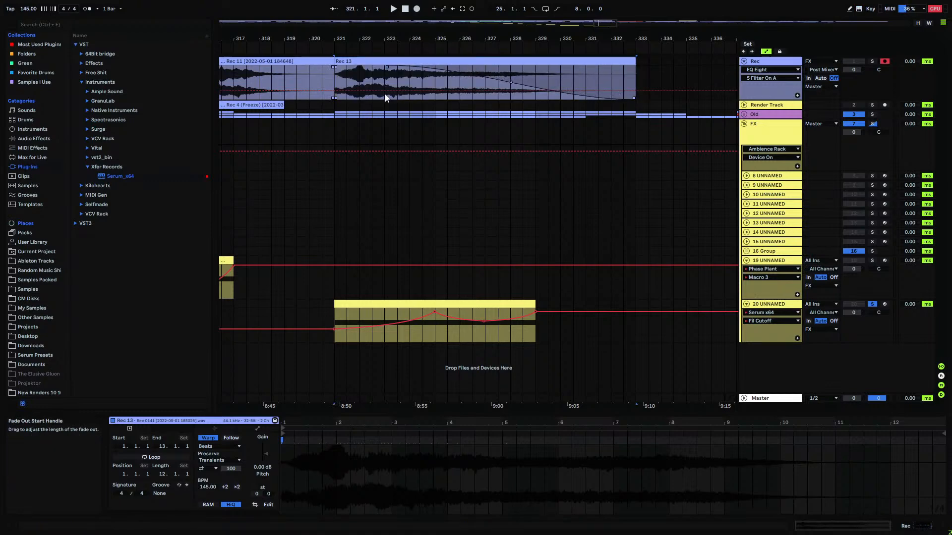
pyautogui.moveTo(513, 84); pyautogui.dragTo(469, 63)
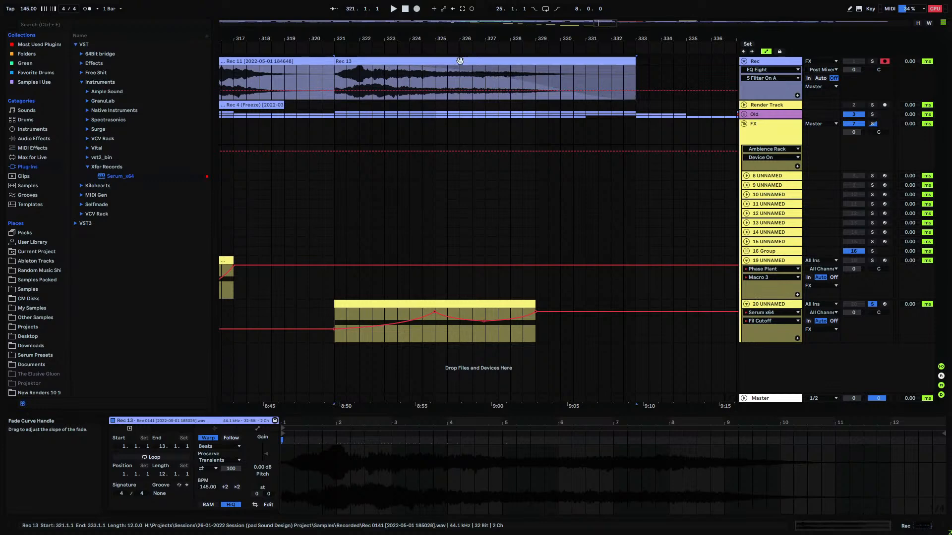
pyautogui.click(437, 61)
pyautogui.hotkey('ctrl', 'j')
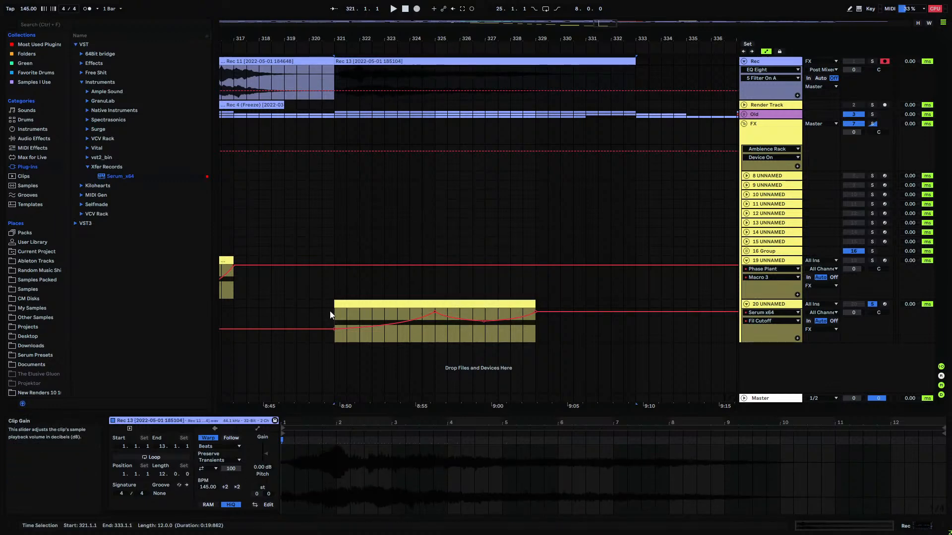
# - Solo the Rec track, give Rec 13 a fade-in of about one bar, consolidate it again and play it back
pyautogui.click(871, 62)
pyautogui.press('space')
pyautogui.moveTo(344, 37); pyautogui.dragTo(426, 75)
pyautogui.press('space')
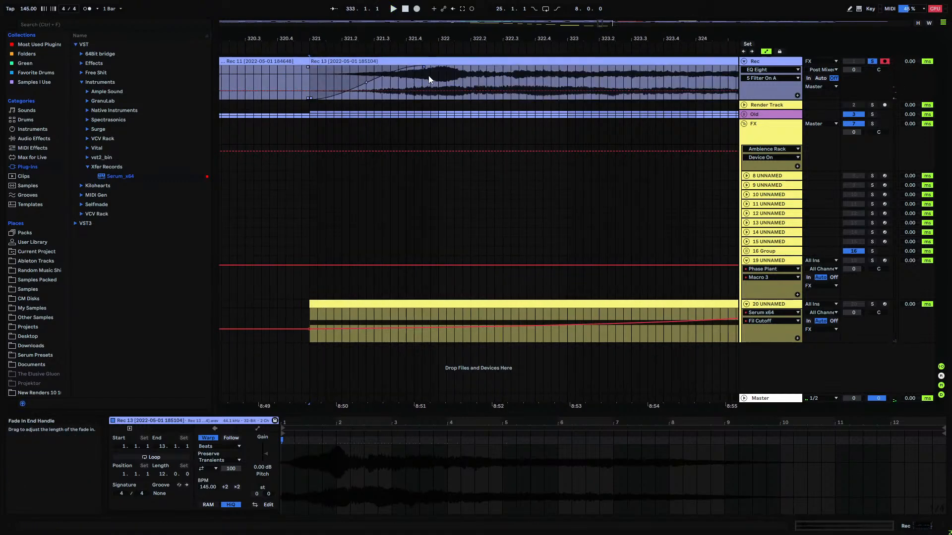
pyautogui.click(366, 63)
pyautogui.press('space')
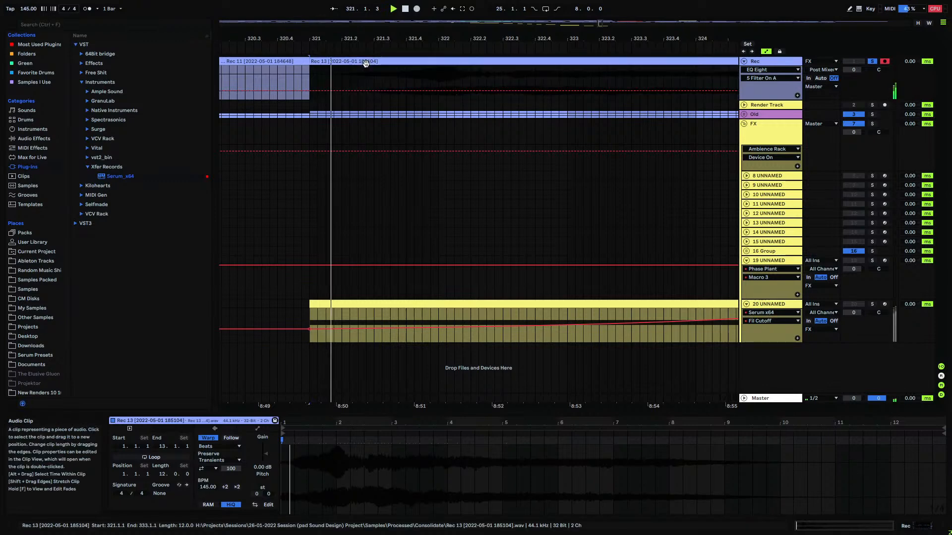
pyautogui.moveTo(411, 40); pyautogui.dragTo(412, 39)
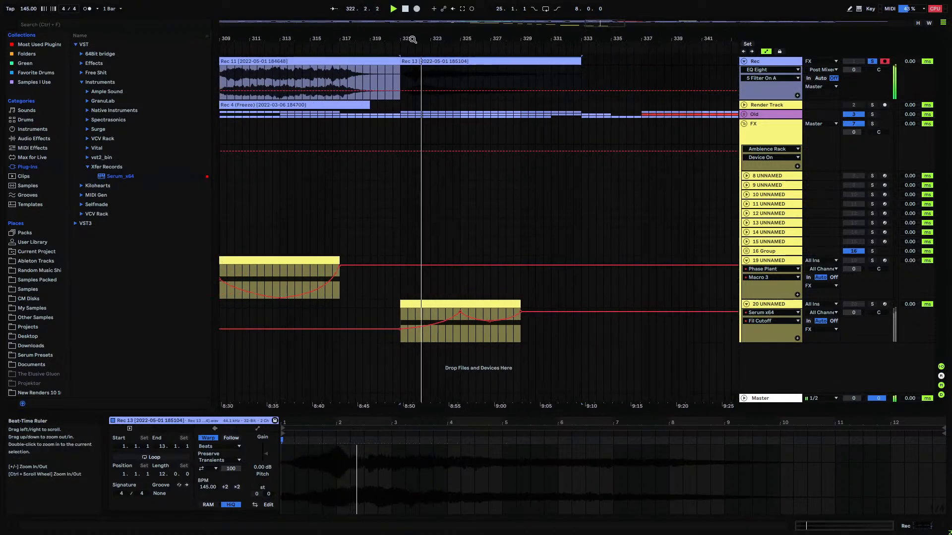
pyautogui.hotkey('ctrl', 'j')
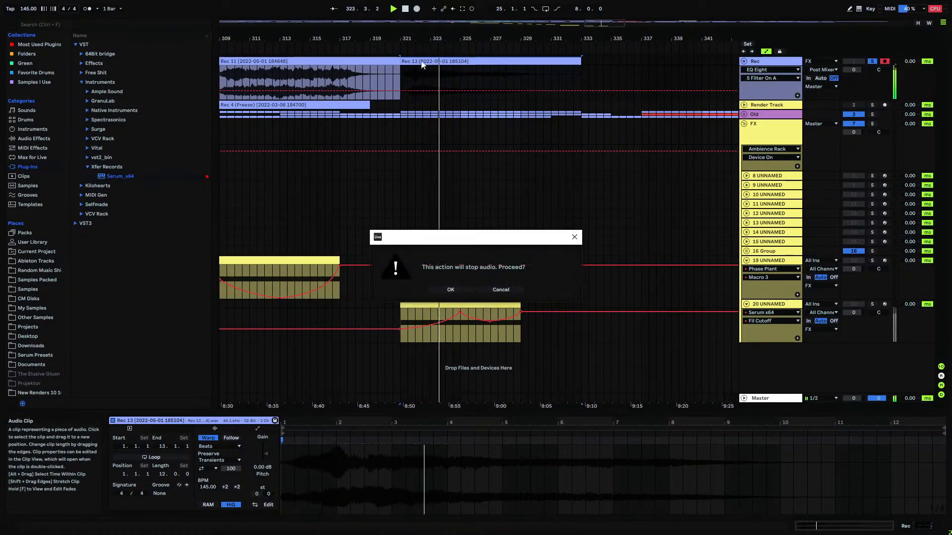
pyautogui.press('Return')
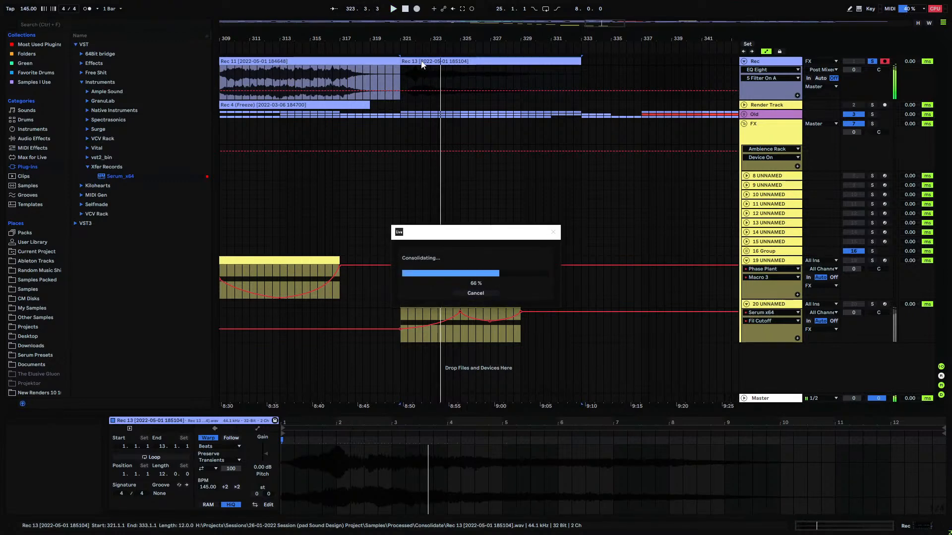
pyautogui.press('space')
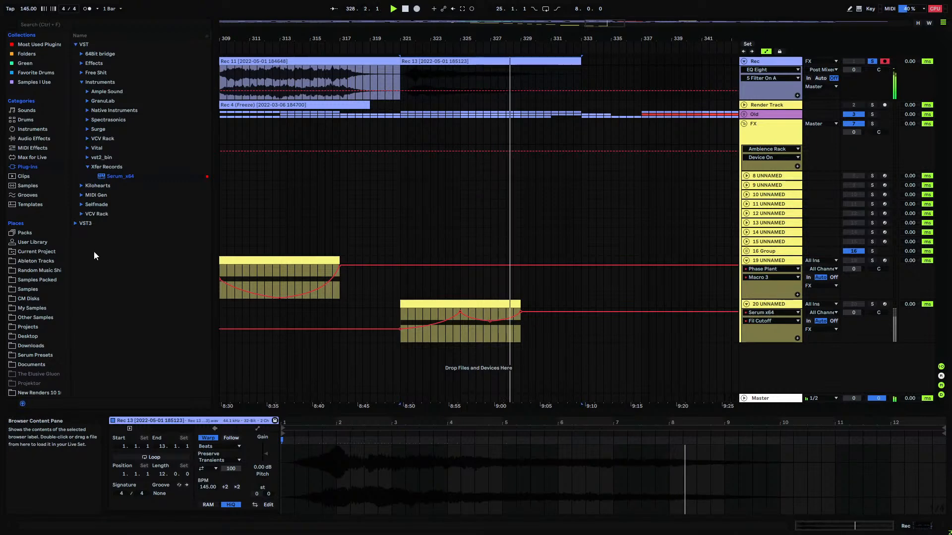
# - Check the source clip's note, then copy the Rec 13 clip into the G folder of Projektor Psychedelic Atmospheres in My Samples
pyautogui.click(439, 310)
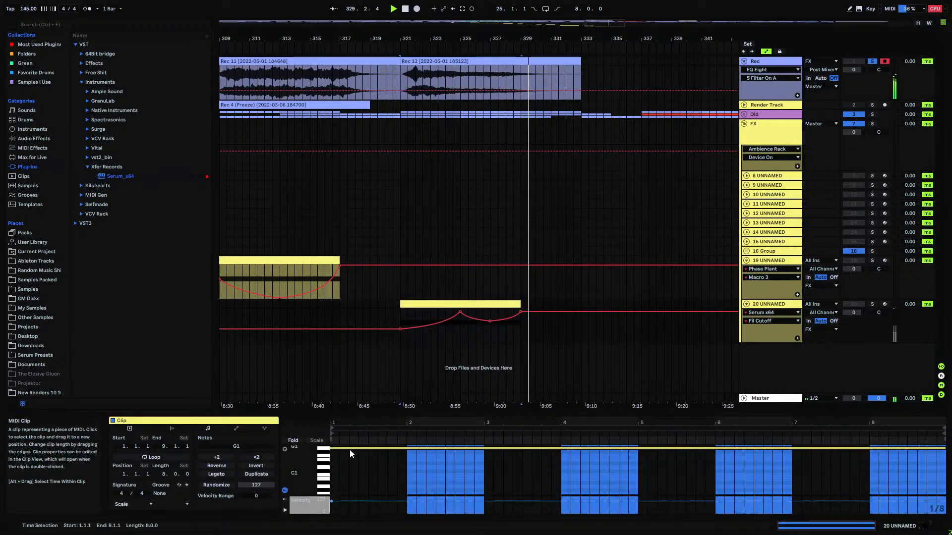
pyautogui.click(32, 308)
pyautogui.moveTo(413, 64); pyautogui.dragTo(169, 286)
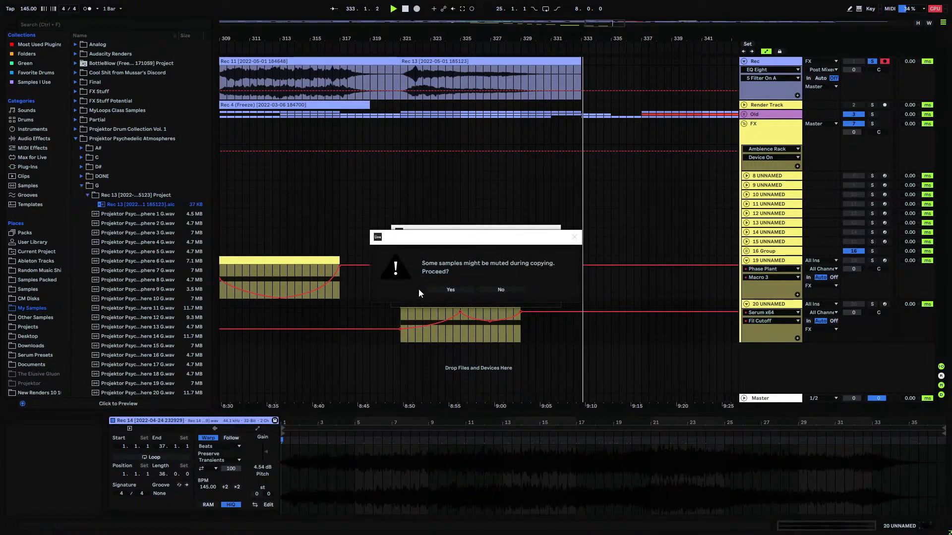
pyautogui.click(438, 288)
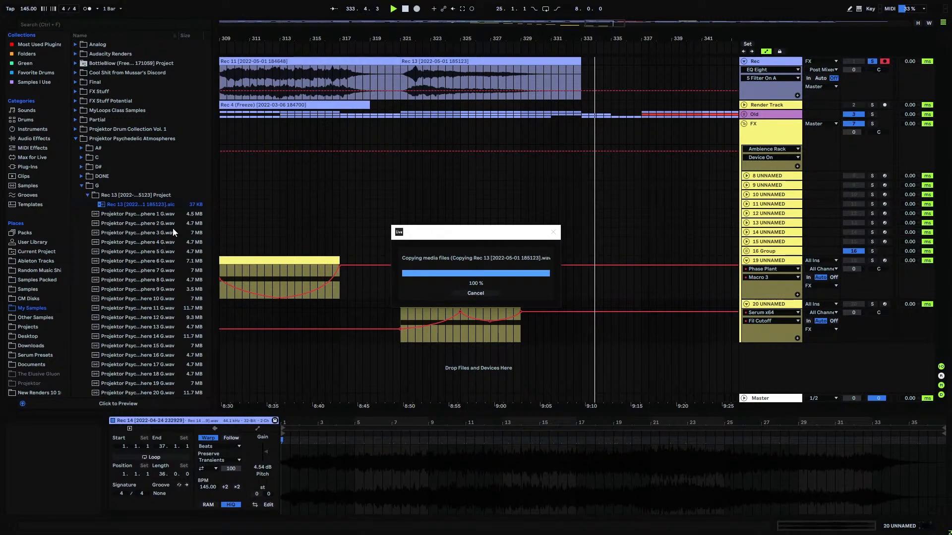
# - Expand the copied project's Samples, Processed and Consolidate folders and rename the audio file as Projektor Psychedelic Atmosphere 22 G
pyautogui.click(93, 205)
pyautogui.click(99, 215)
pyautogui.click(105, 222)
pyautogui.rightClick(129, 232)
pyautogui.click(161, 244)
pyautogui.write('Projektor P')
pyautogui.write('sychedeli')
pyautogui.write('c At')
pyautogui.write('mosphere 22 G')
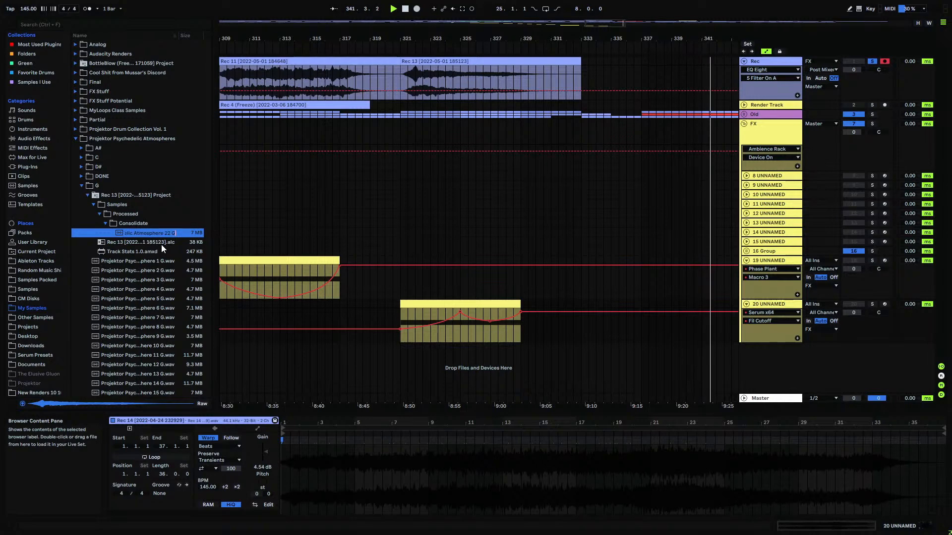
pyautogui.click(331, 213)
# - Move the renamed atmosphere file directly into the G folder and delete the leftover Rec 13 project folder
pyautogui.moveTo(159, 232); pyautogui.dragTo(150, 266)
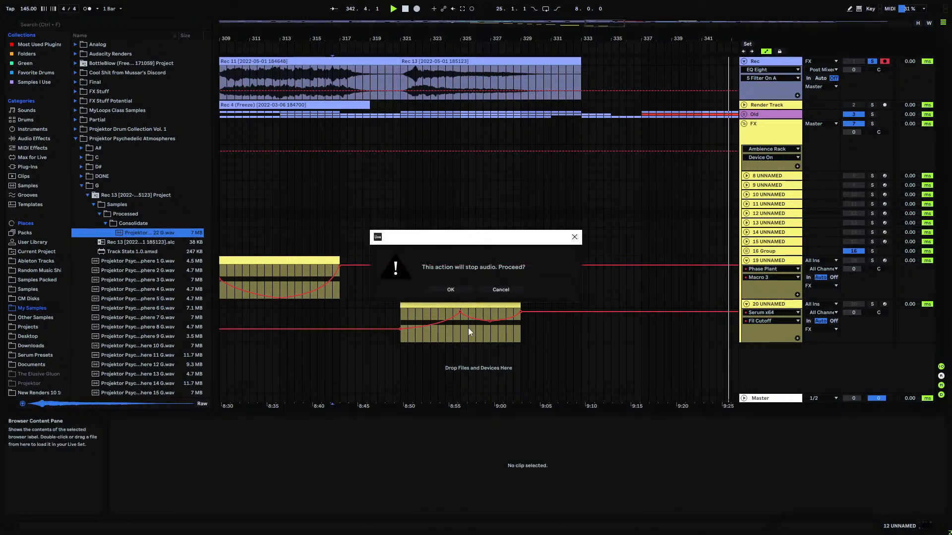
pyautogui.click(459, 288)
pyautogui.press('Delete')
pyautogui.press('Return')
pyautogui.scroll(-2, 144, 271)
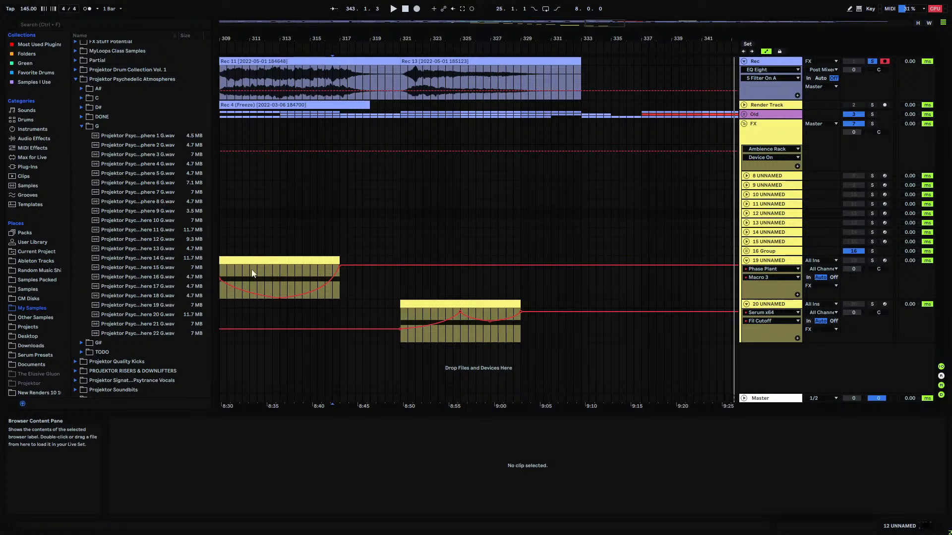
# - Place the insert marker at bar 333, fold track 19 and add a new MIDI track below track 20
pyautogui.click(579, 65)
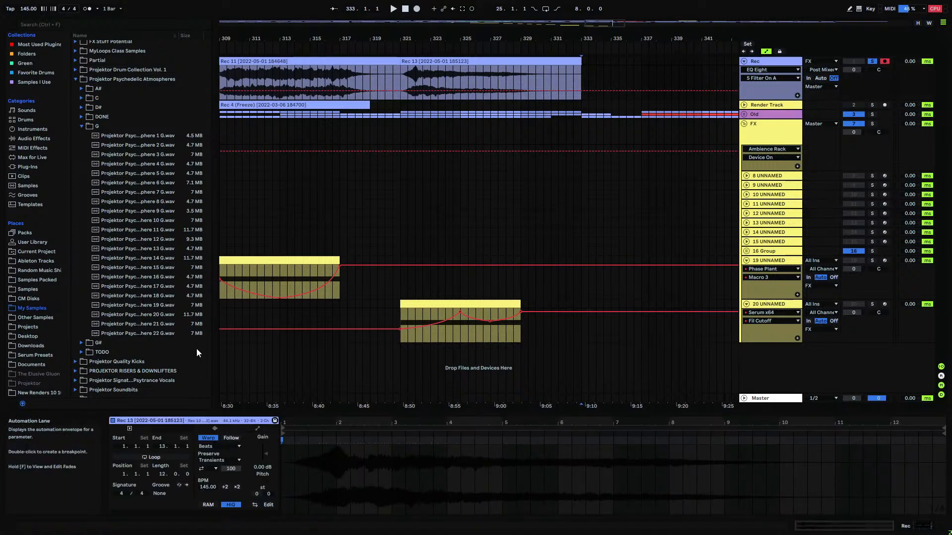
pyautogui.click(747, 260)
pyautogui.click(771, 271)
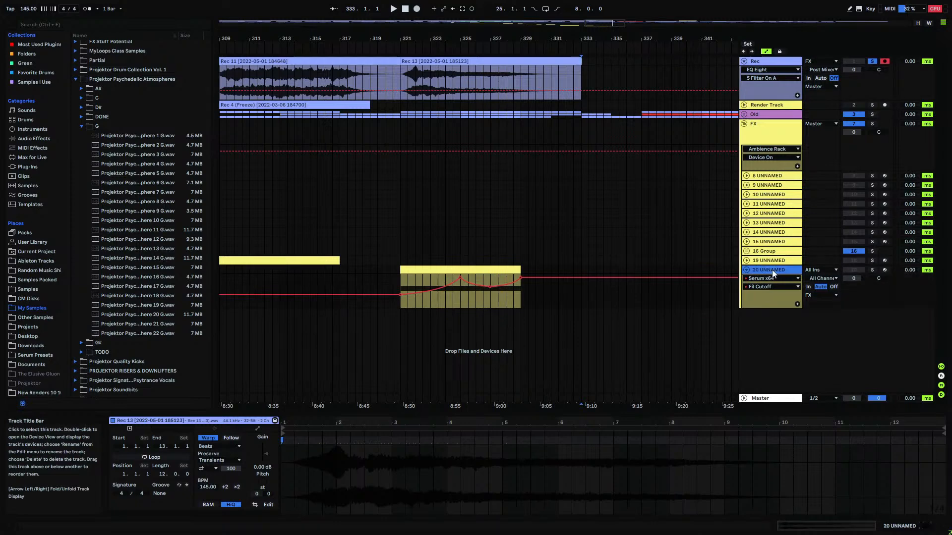
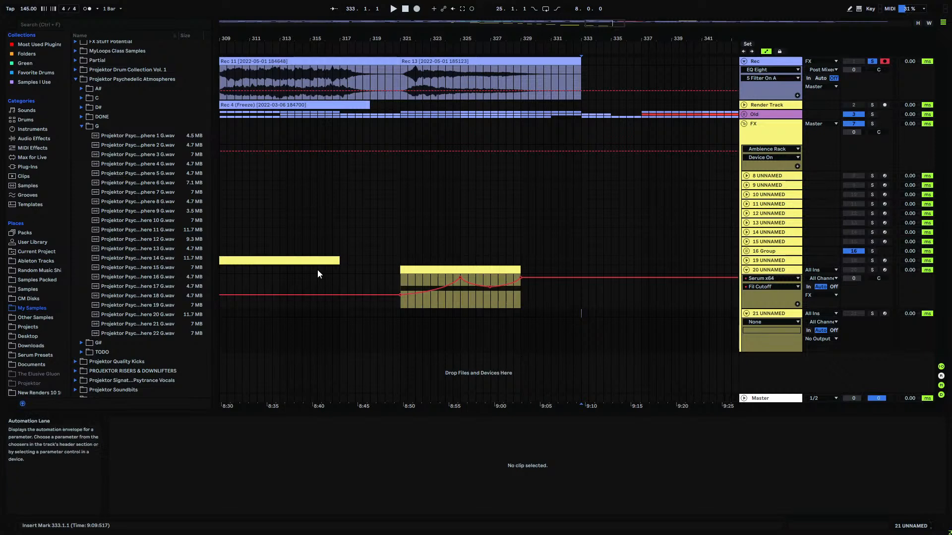
# - Load Serum_x64 from the Xfer Records plug-ins onto track 21, fold track 20 and close the plug-in window
pyautogui.click(27, 167)
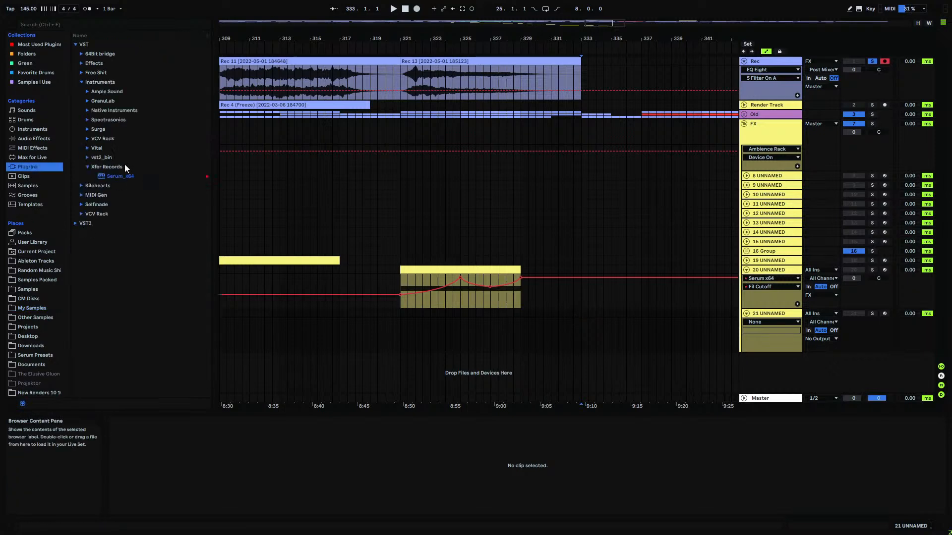
pyautogui.moveTo(117, 176); pyautogui.dragTo(567, 352)
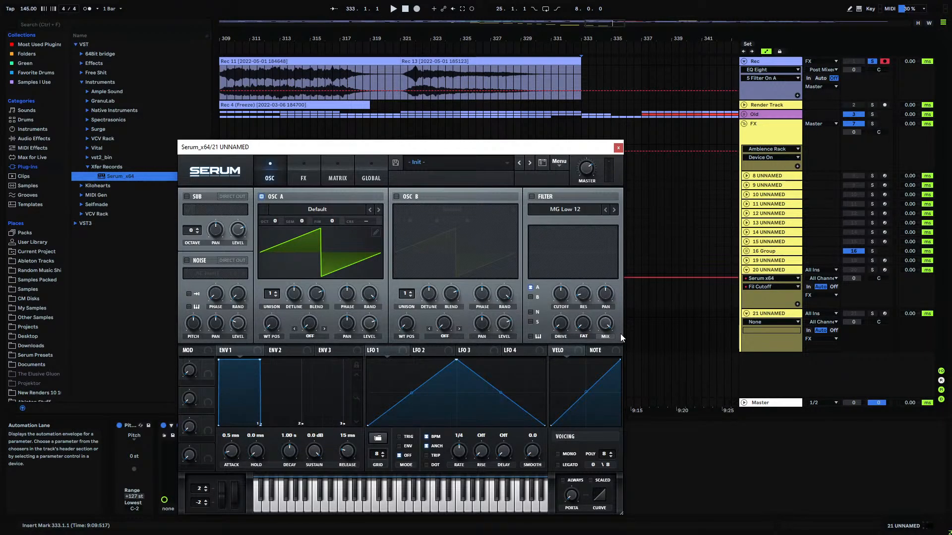
pyautogui.click(746, 270)
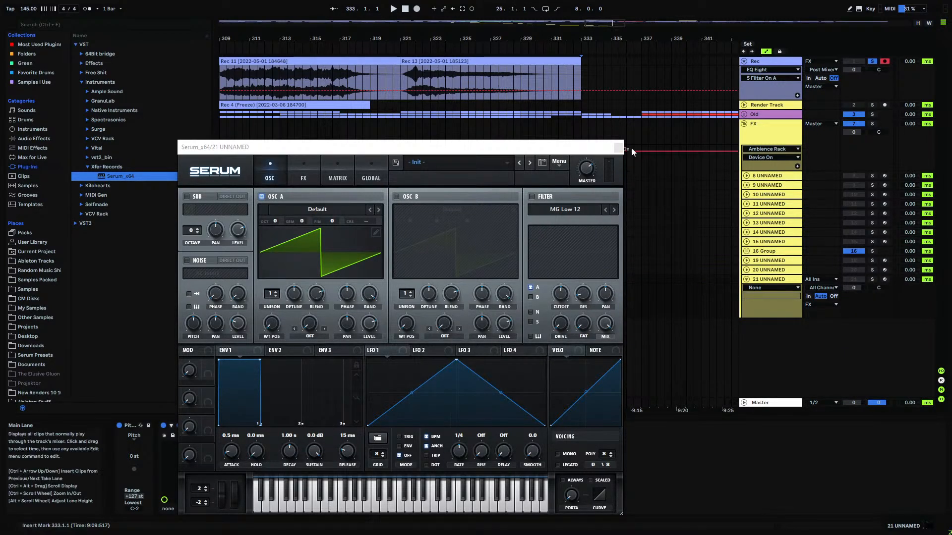
pyautogui.click(618, 147)
pyautogui.moveTo(495, 39); pyautogui.dragTo(408, 39)
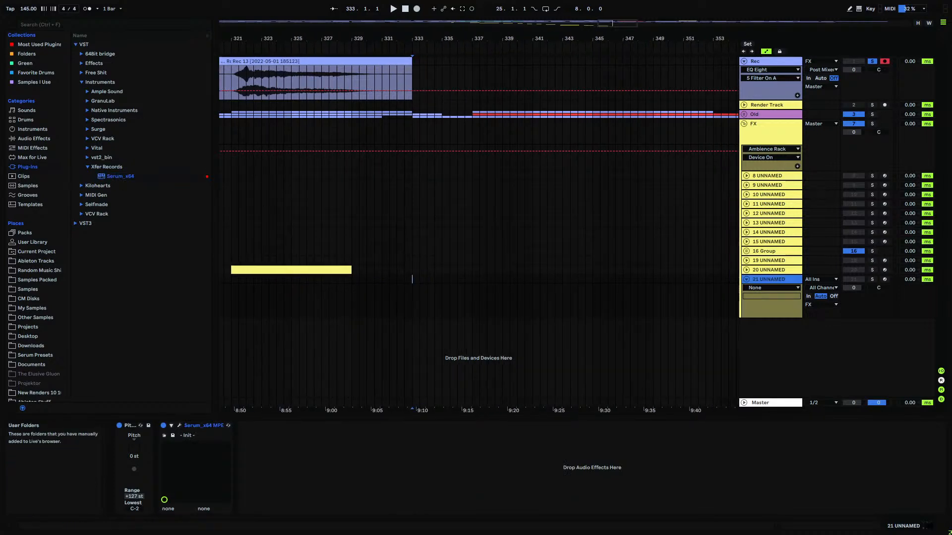
# - Create an empty 16-bar MIDI clip on track 21 from bar 333 to bar 349
pyautogui.click(31, 308)
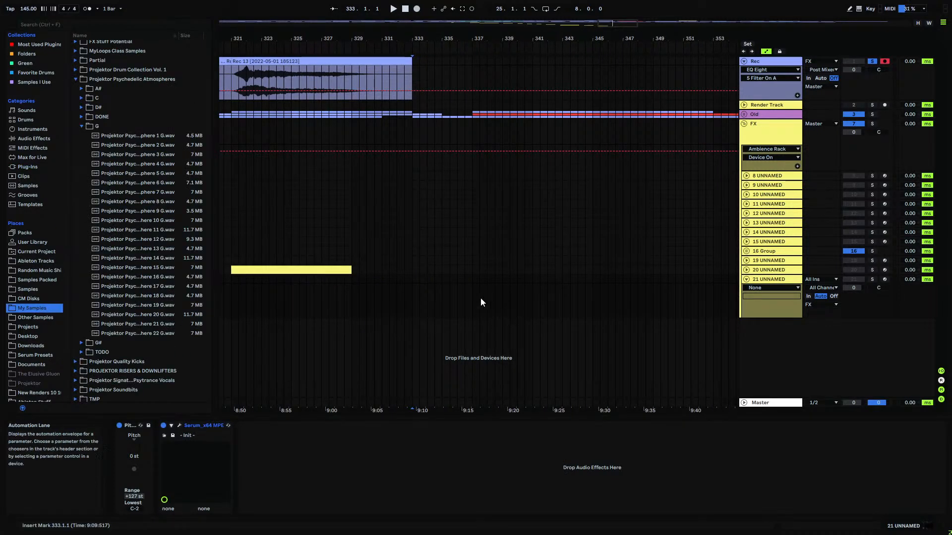
pyautogui.moveTo(414, 279); pyautogui.dragTo(498, 281)
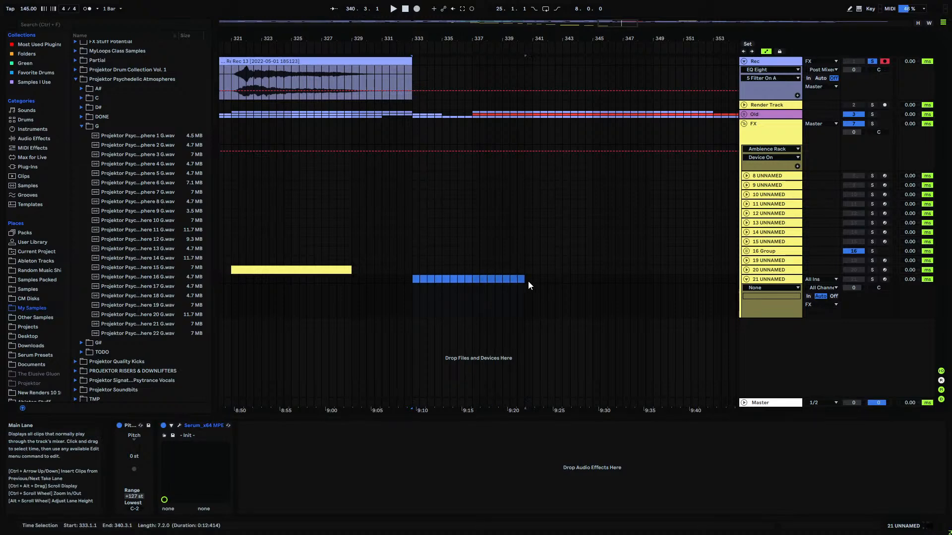
pyautogui.hotkey('ctrl', 'shift', 'm')
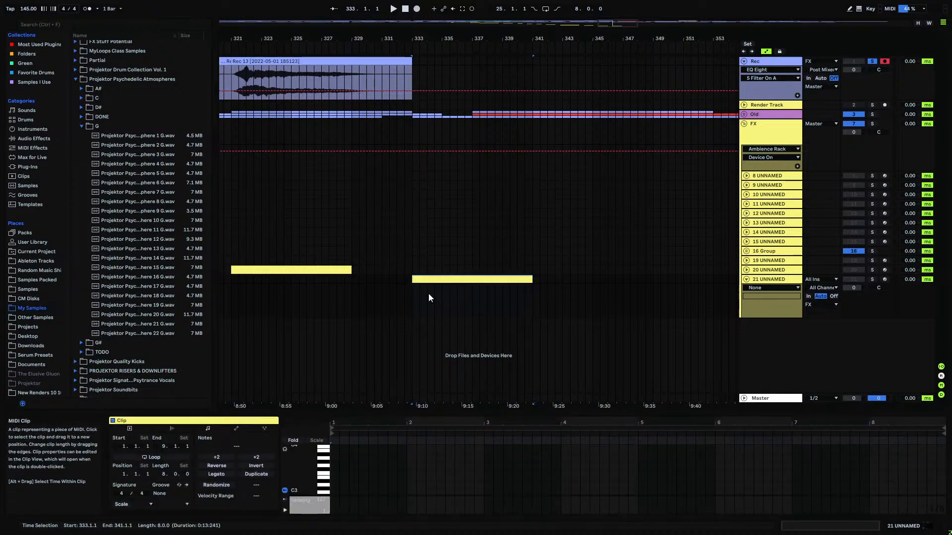
pyautogui.click(82, 343)
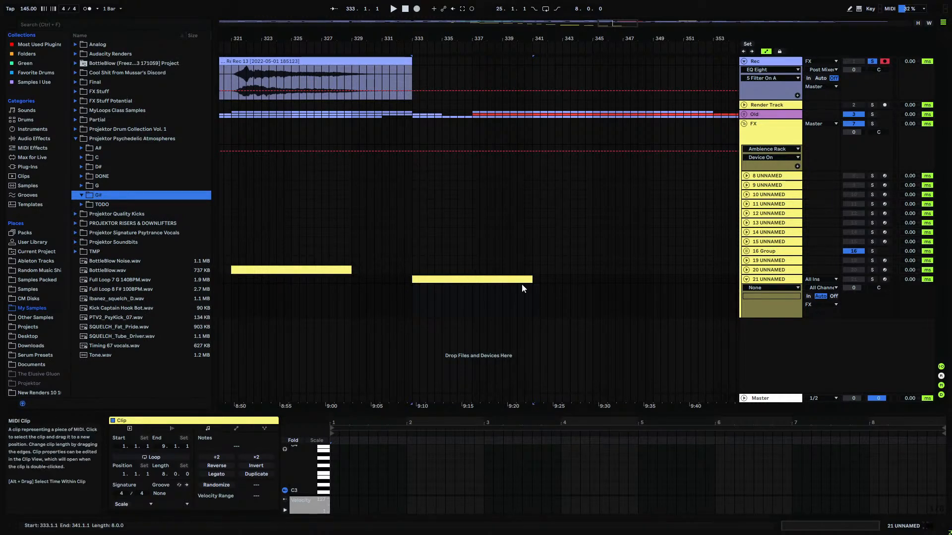
pyautogui.keyDown('shift'); pyautogui.click(653, 279); pyautogui.keyUp('shift')
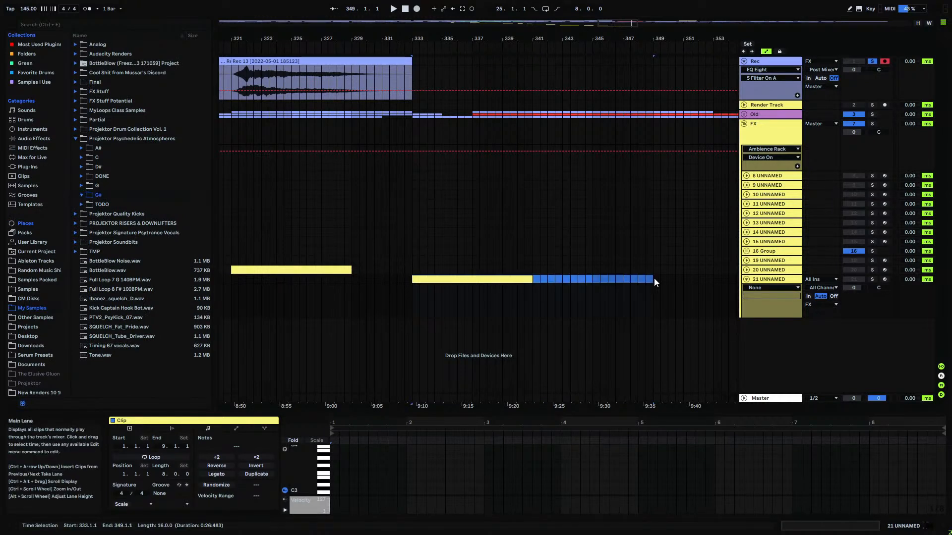
pyautogui.hotkey('ctrl', 'j')
pyautogui.moveTo(422, 39); pyautogui.dragTo(492, 5)
pyautogui.click(350, 232)
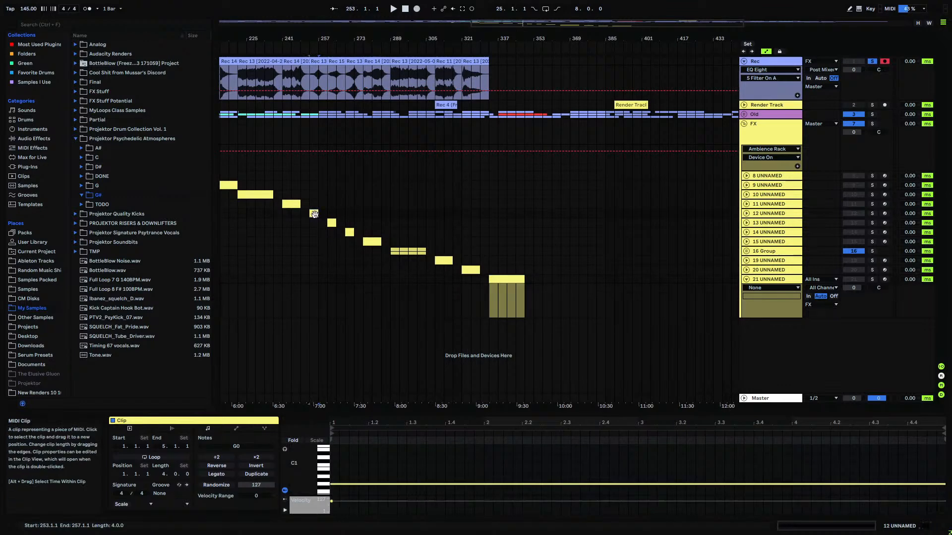
pyautogui.click(500, 290)
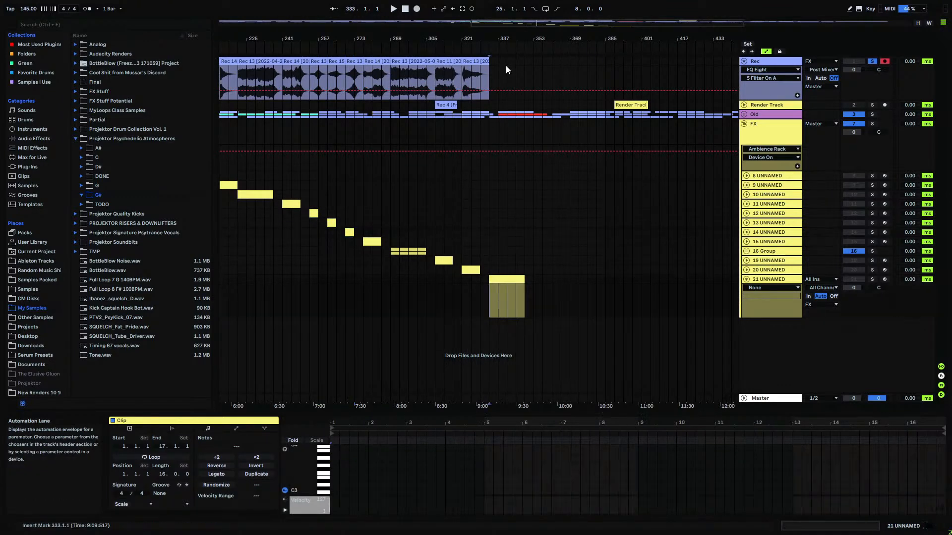
pyautogui.moveTo(497, 37); pyautogui.dragTo(432, 288)
# - Open Serum on track 21 and load the analog Acid wavetable into oscillator A
pyautogui.click(30, 167)
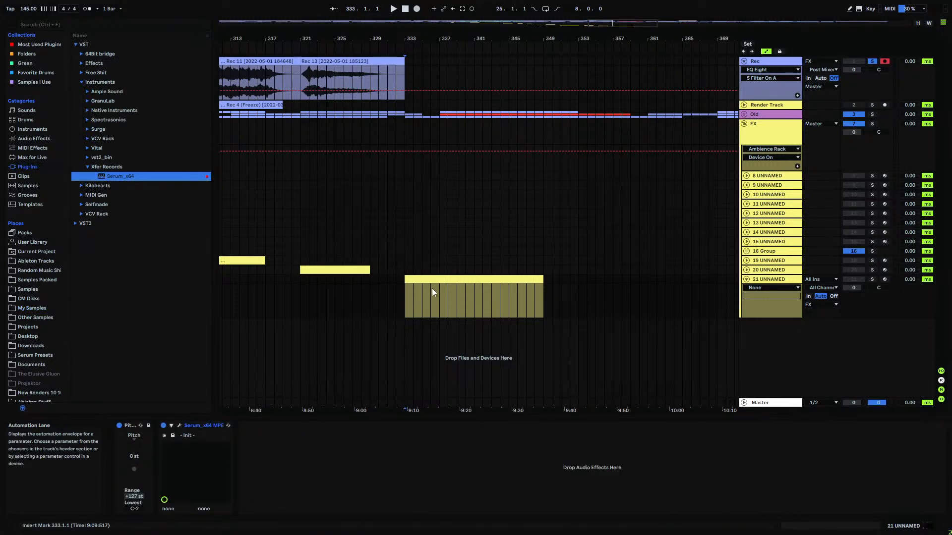
pyautogui.click(179, 425)
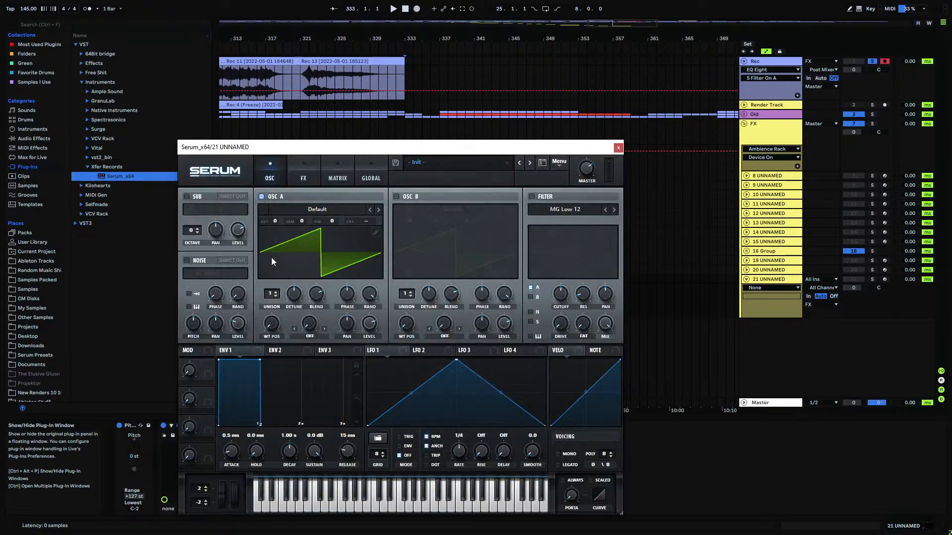
pyautogui.click(328, 207)
pyautogui.moveTo(347, 222)
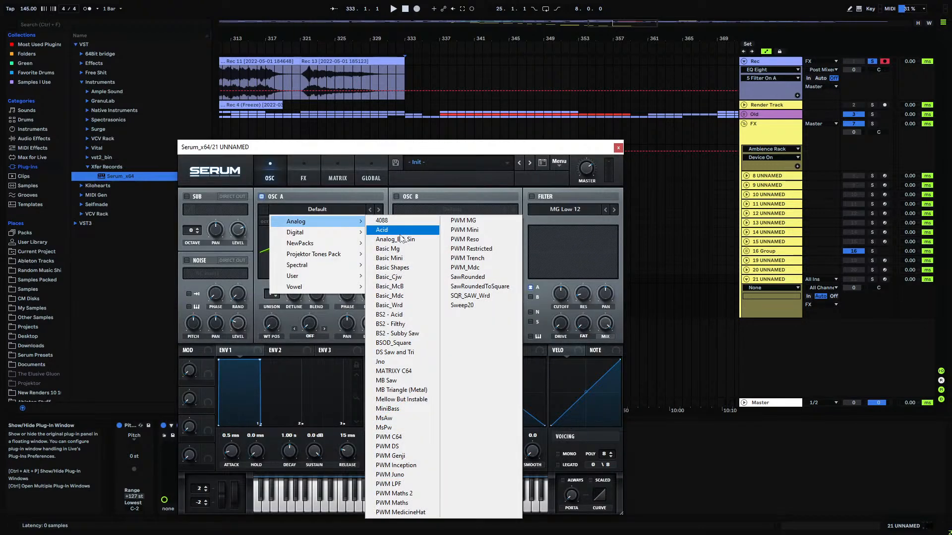
pyautogui.click(396, 230)
# - Enable oscillator B and load wavetable 190 from the second part of the Projektor Tones Pack
pyautogui.click(396, 196)
pyautogui.click(441, 209)
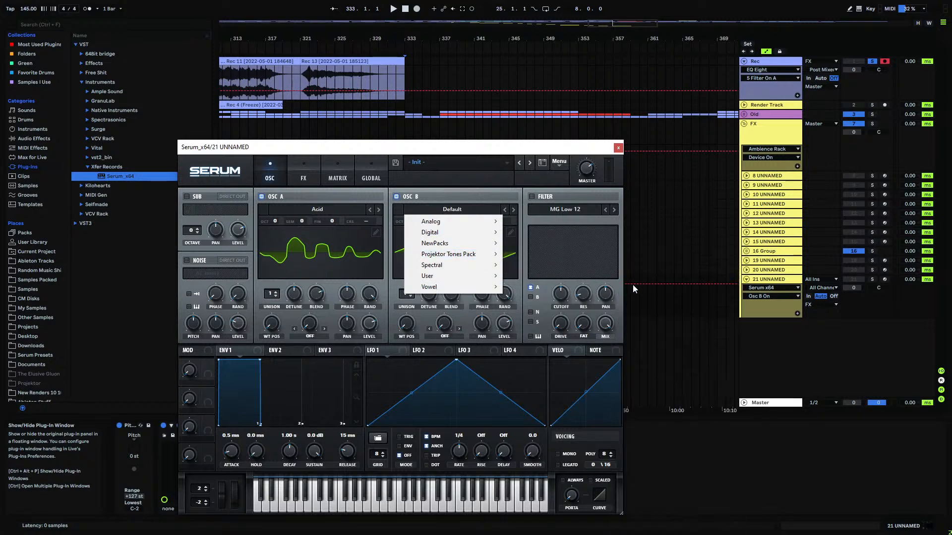
pyautogui.moveTo(488, 254)
pyautogui.moveTo(587, 266)
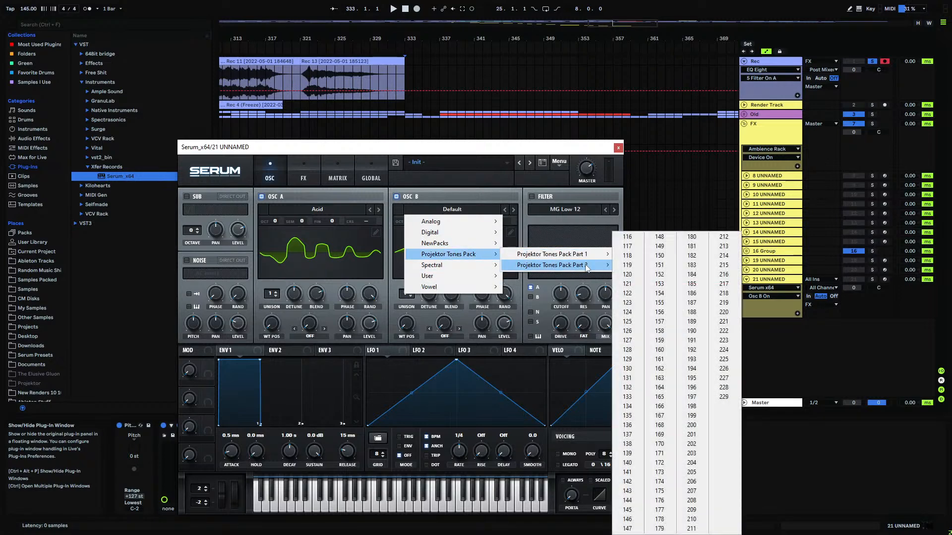
pyautogui.click(691, 284)
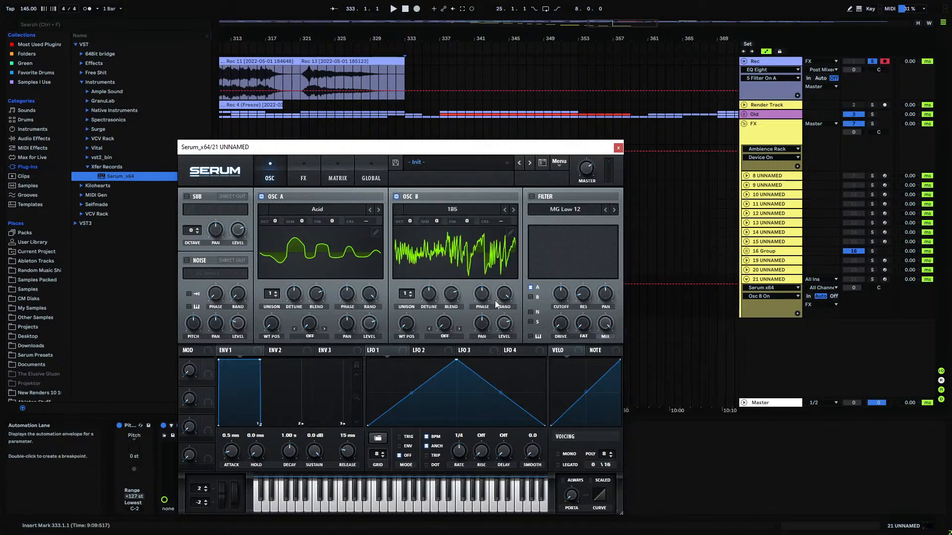
pyautogui.click(516, 210)
pyautogui.click(516, 210)
pyautogui.click(516, 210)
pyautogui.click(516, 210)
pyautogui.click(516, 210)
pyautogui.click(516, 210)
pyautogui.click(504, 210)
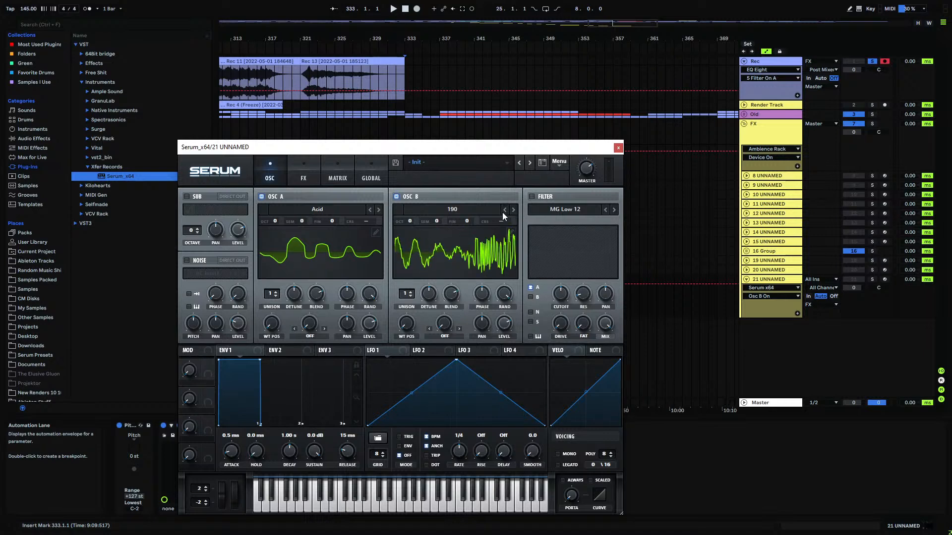
# - Set oscillator A's warp mode to FM (from B) and audition it on track 21, armed and soloed, while sweeping its wavetable position
pyautogui.click(307, 332)
pyautogui.click(337, 290)
pyautogui.click(884, 280)
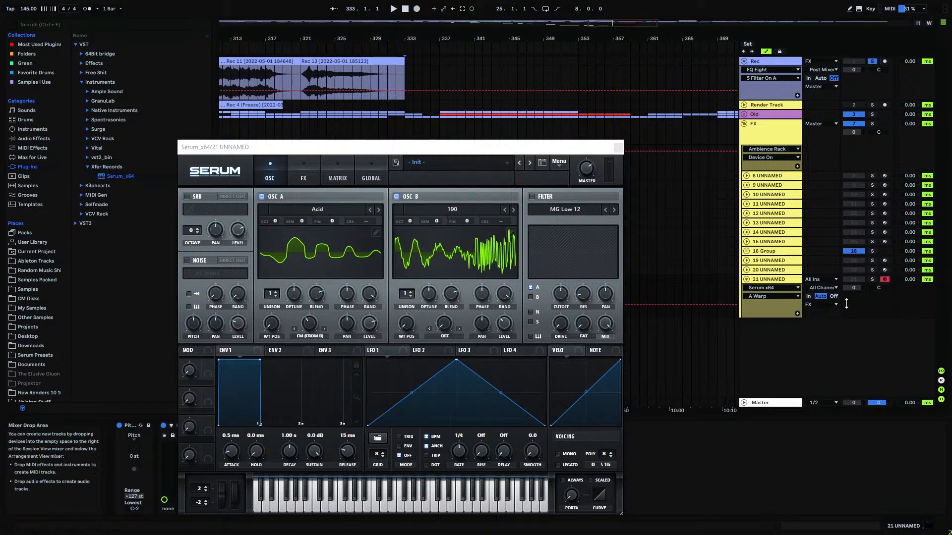
pyautogui.press('m')
pyautogui.press('g')
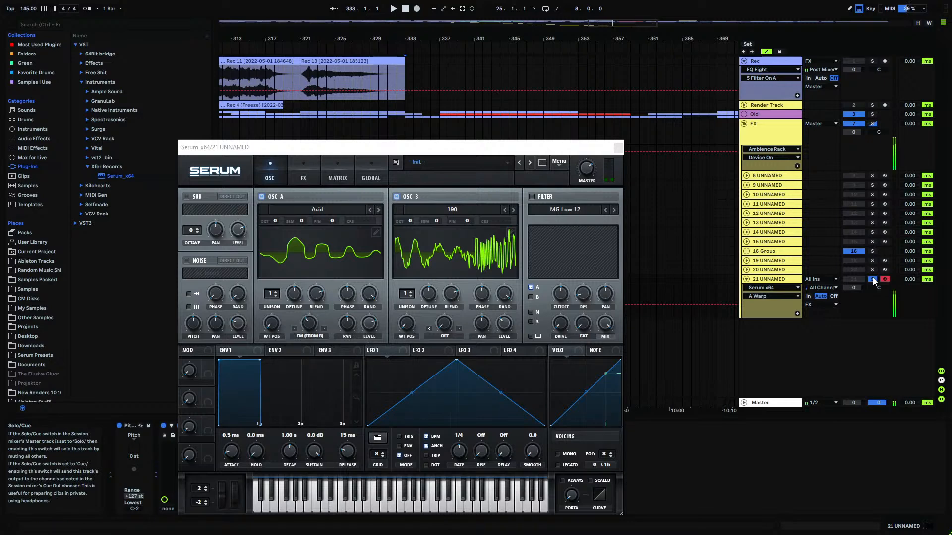
pyautogui.moveTo(271, 327); pyautogui.dragTo(303, 268)
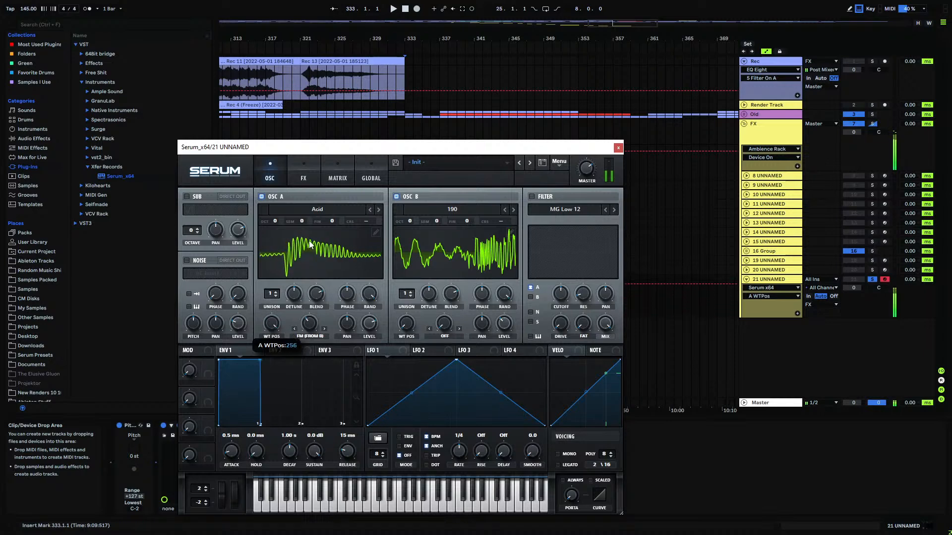
pyautogui.moveTo(303, 302); pyautogui.dragTo(294, 382)
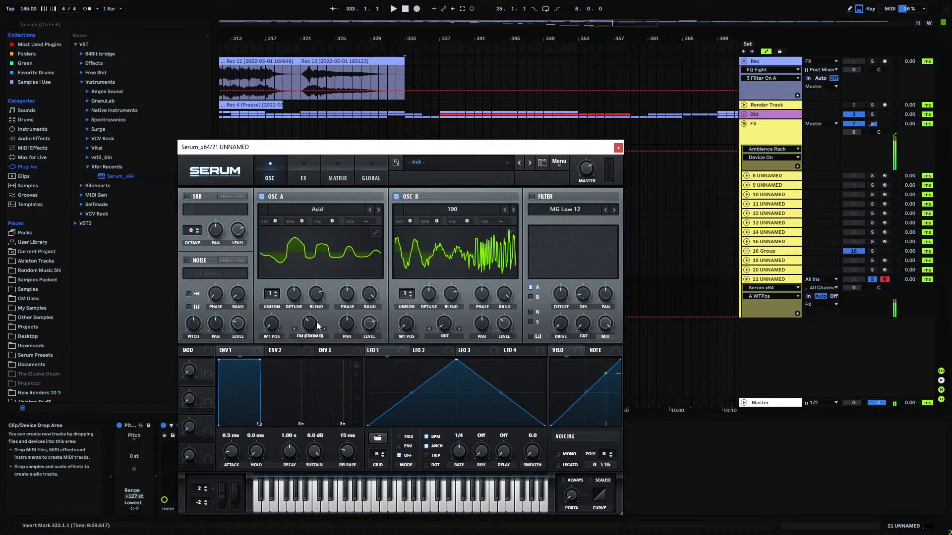
# - Enable Serum's filter for both oscillators, set its type to High 24 and raise the cutoff
pyautogui.click(531, 197)
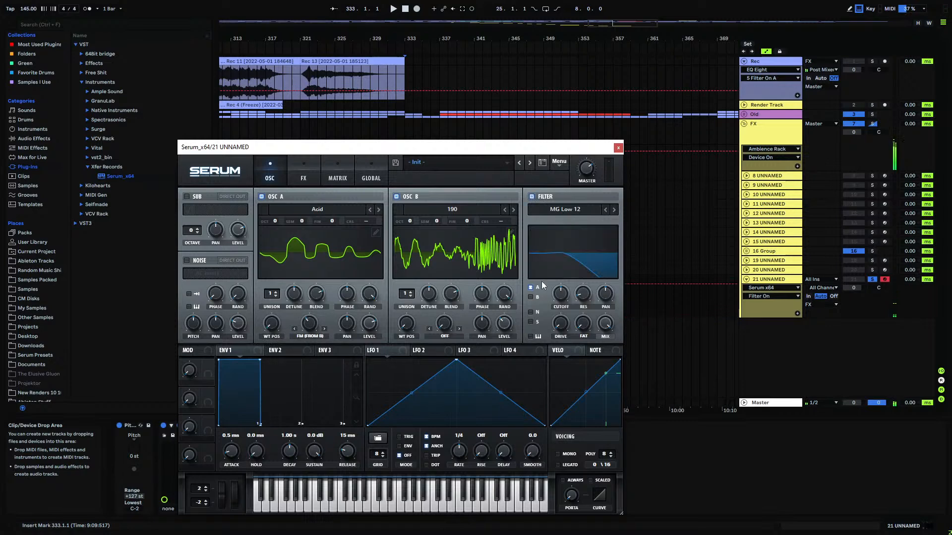
pyautogui.click(576, 210)
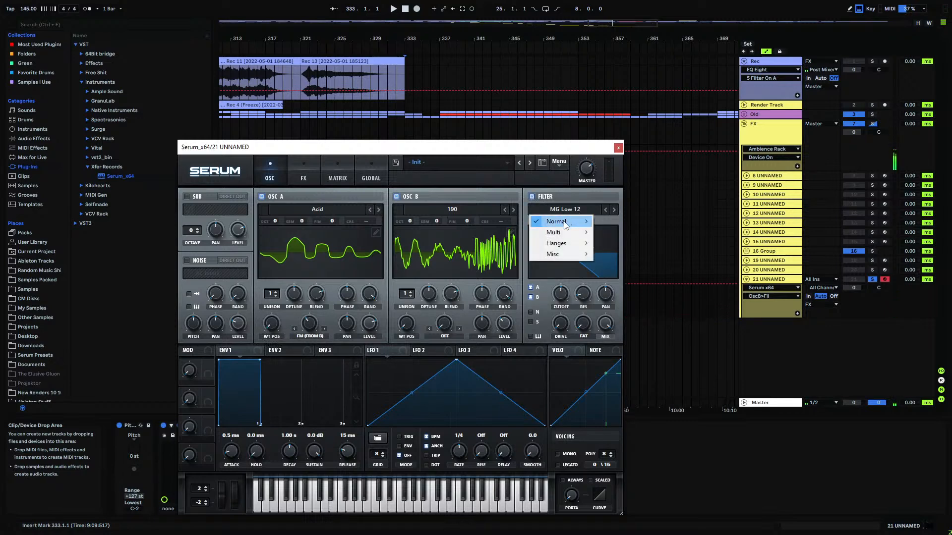
pyautogui.moveTo(556, 221)
pyautogui.click(635, 341)
pyautogui.click(565, 294)
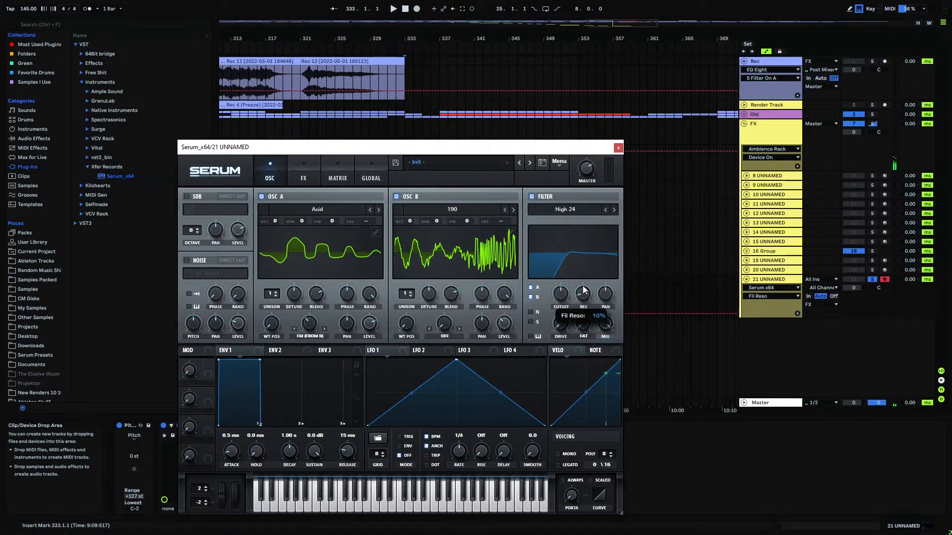
pyautogui.moveTo(567, 295)
pyautogui.mouseDown()
pyautogui.moveTo(558, 311)
pyautogui.moveTo(561, 299)
pyautogui.mouseUp()
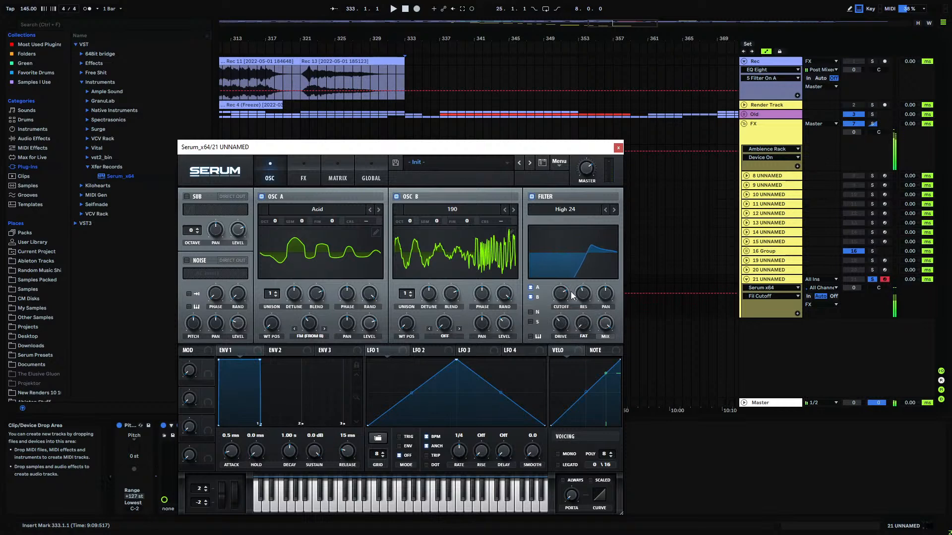
# - Close Serum and draw a curved filter cutoff dip in track 21's automation across the 16-bar clip
pyautogui.click(618, 148)
pyautogui.click(431, 278)
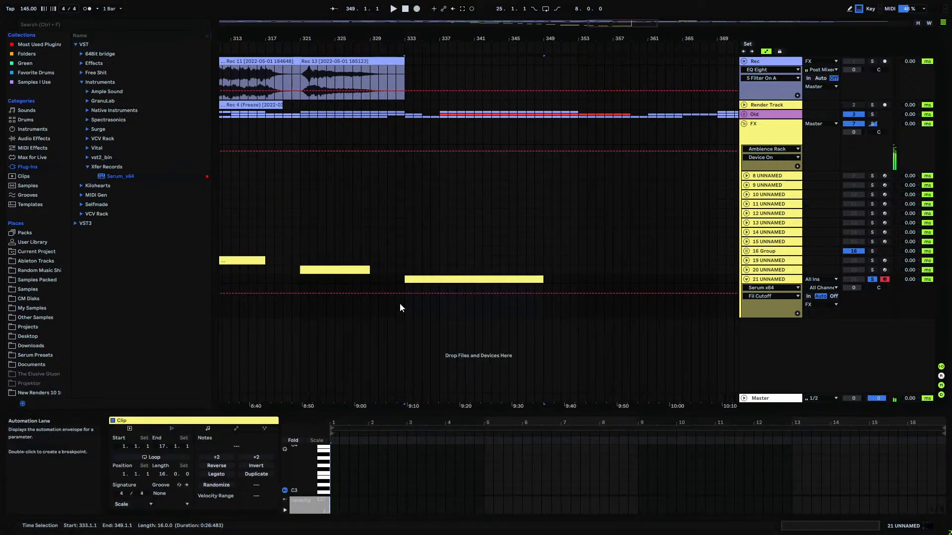
pyautogui.click(443, 294)
pyautogui.moveTo(475, 293); pyautogui.dragTo(475, 303)
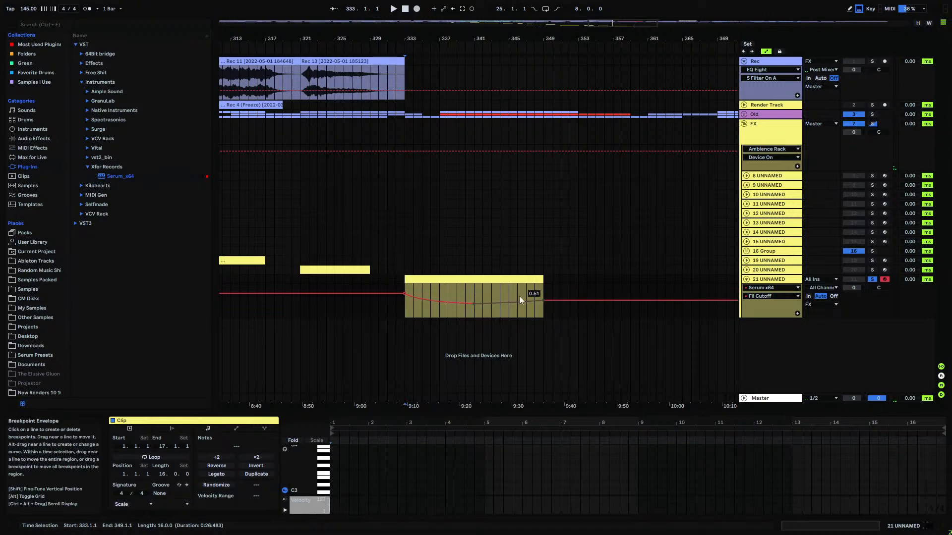
pyautogui.moveTo(529, 303); pyautogui.dragTo(526, 307)
# - Add a note spanning all 16 bars of the clip, transpose it down by octaves to G0 and play it back
pyautogui.doubleClick(335, 466)
pyautogui.moveTo(337, 469); pyautogui.dragTo(909, 480)
pyautogui.hotkey('shift', 'Down')
pyautogui.hotkey('shift', 'Down')
pyautogui.press('space')
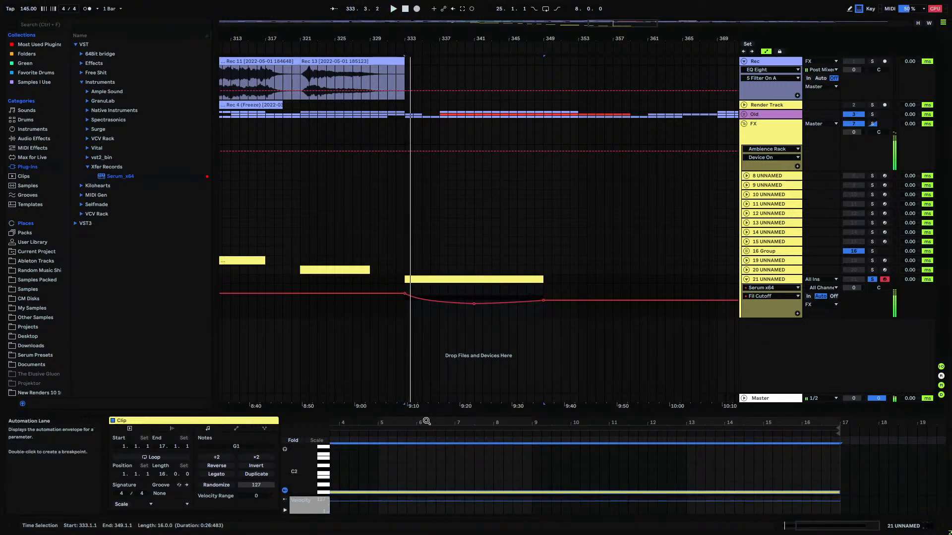
pyautogui.hotkey('shift', 'Down')
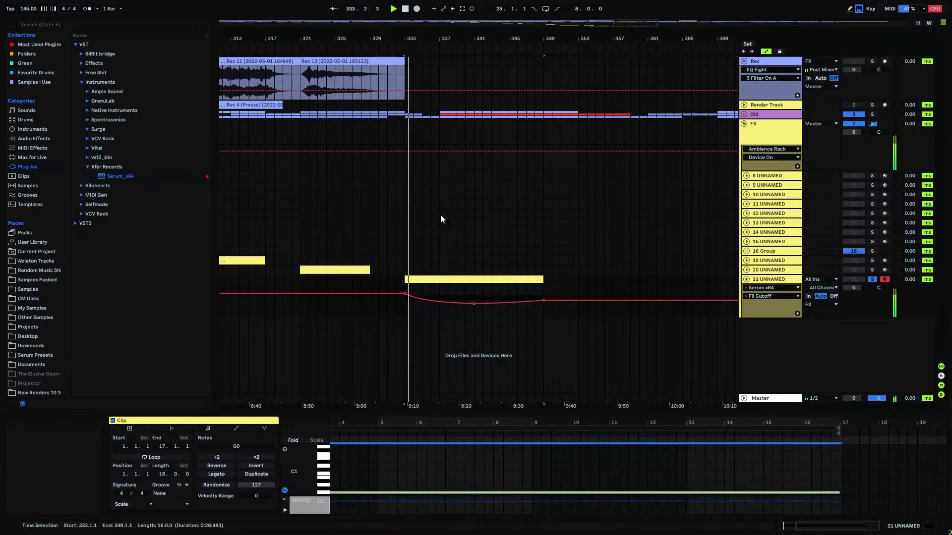
# - Automate oscillator A's wavetable position with a zigzag that rises from minimum to maximum across the clip
pyautogui.doubleClick(167, 420)
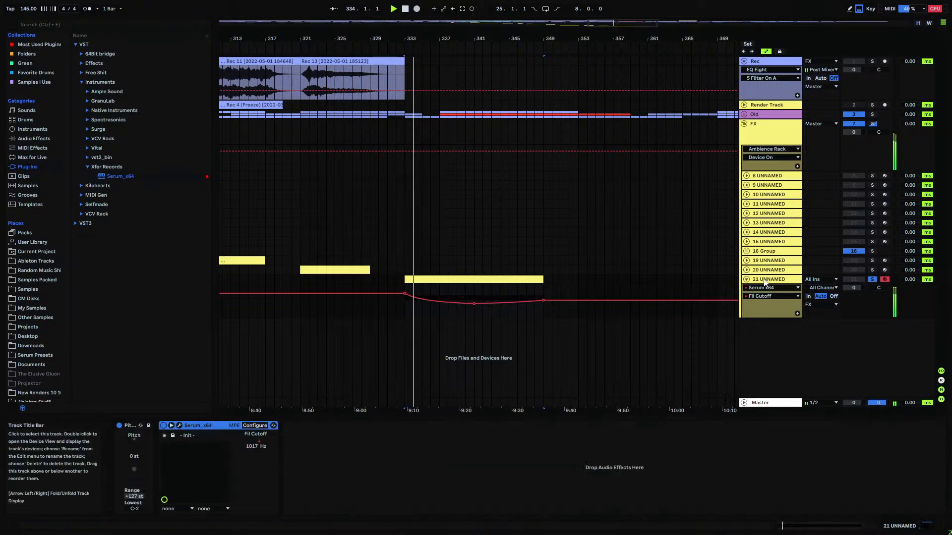
pyautogui.click(177, 425)
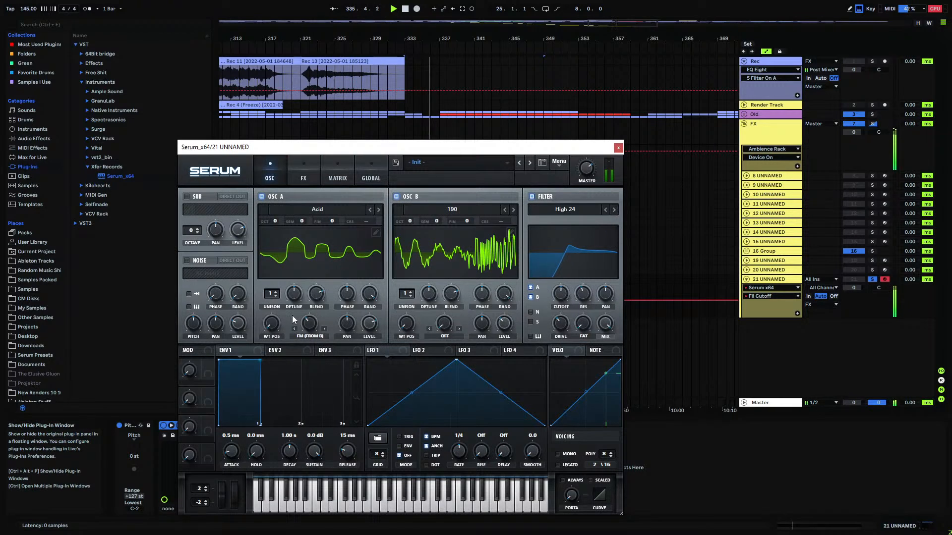
pyautogui.moveTo(276, 325); pyautogui.dragTo(314, 259)
pyautogui.click(618, 148)
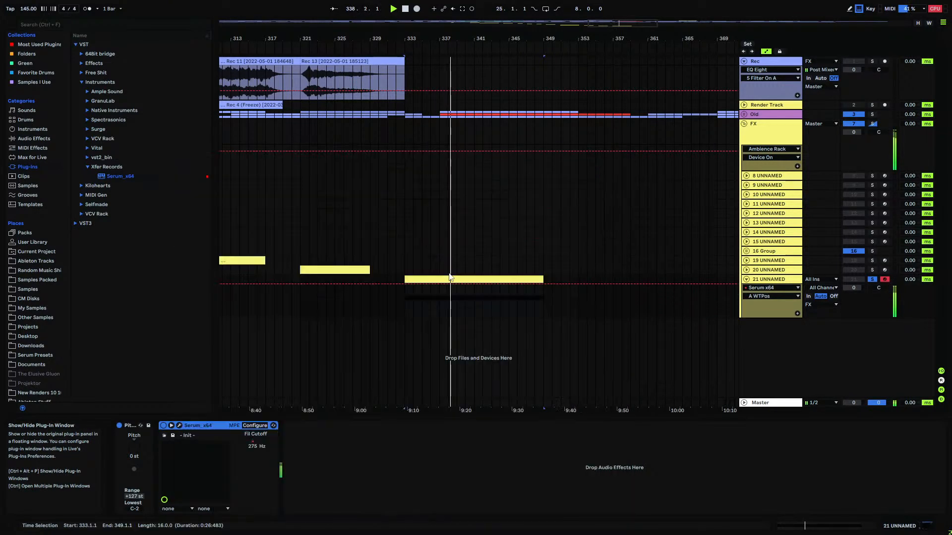
pyautogui.click(543, 284)
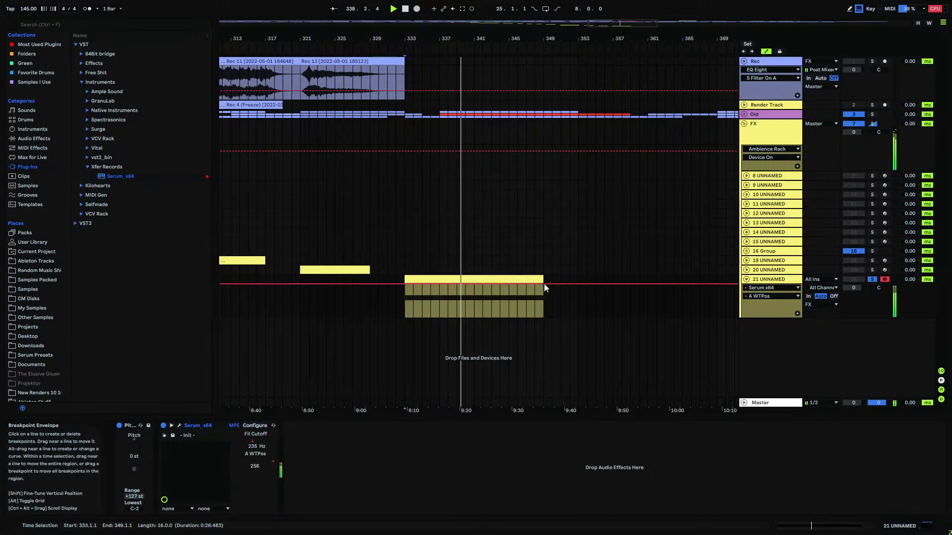
pyautogui.moveTo(496, 284); pyautogui.dragTo(378, 317)
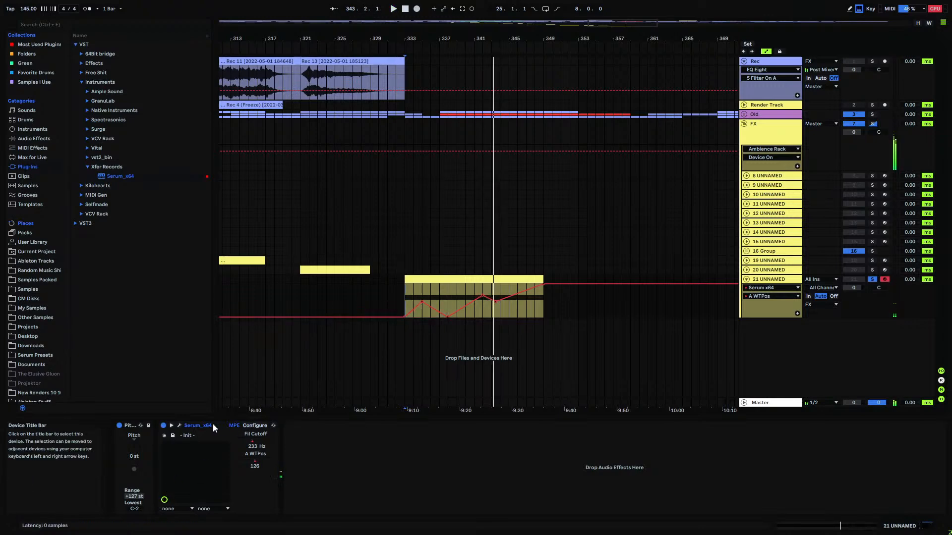
# - Set oscillator B's warp mode to Bend + and sweep its warp amount during playback, ending at 0%
pyautogui.press('space')
pyautogui.click(180, 425)
pyautogui.click(451, 338)
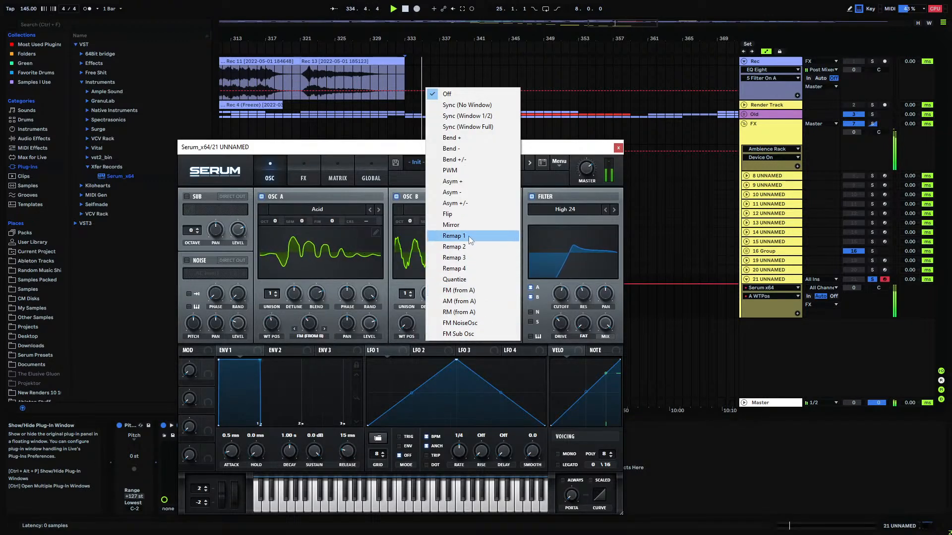
pyautogui.click(451, 138)
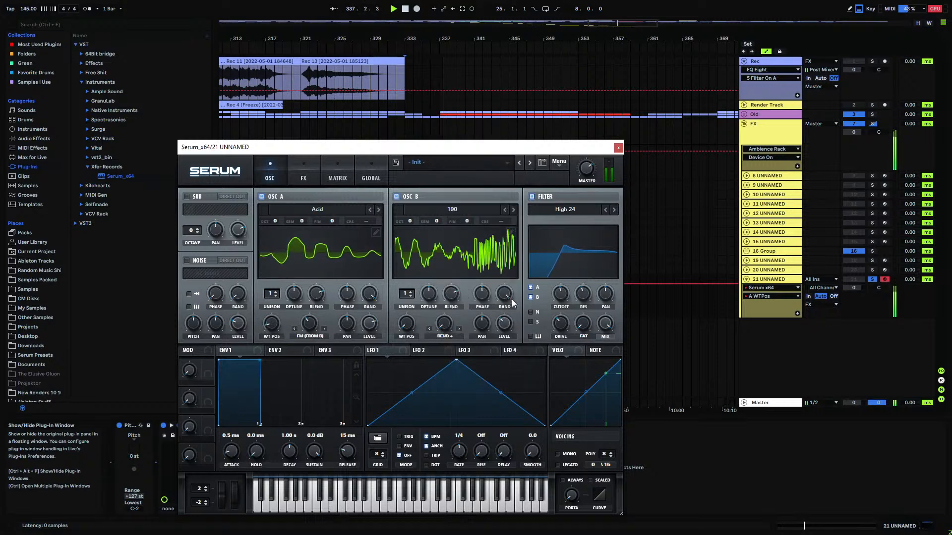
pyautogui.click(369, 323)
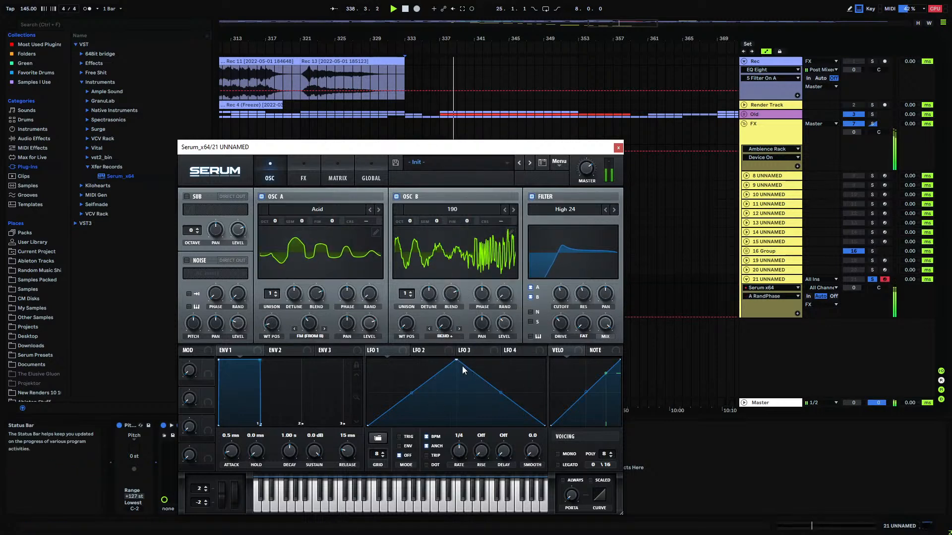
pyautogui.moveTo(444, 323); pyautogui.dragTo(458, 388)
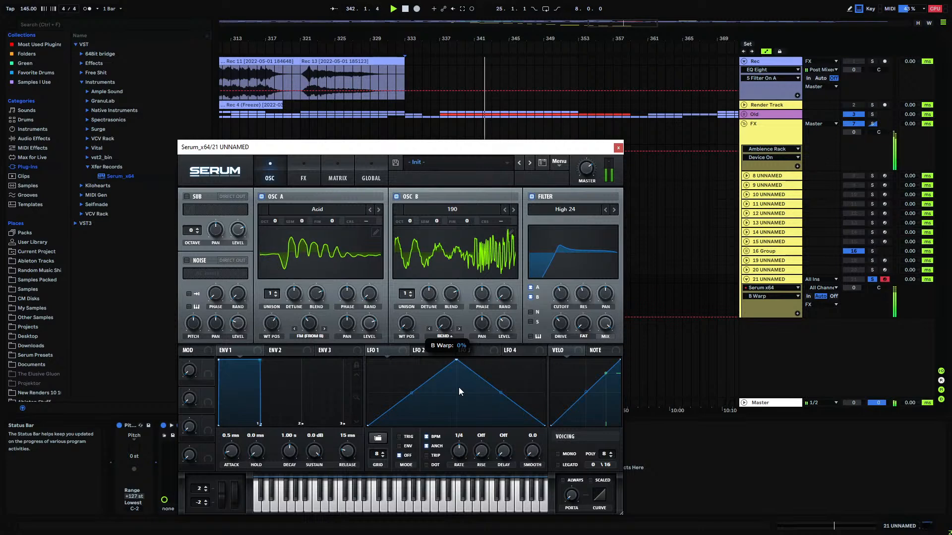
# - Switch oscillator B's warp mode to Remap 1 and open its remap curve editor
pyautogui.click(618, 148)
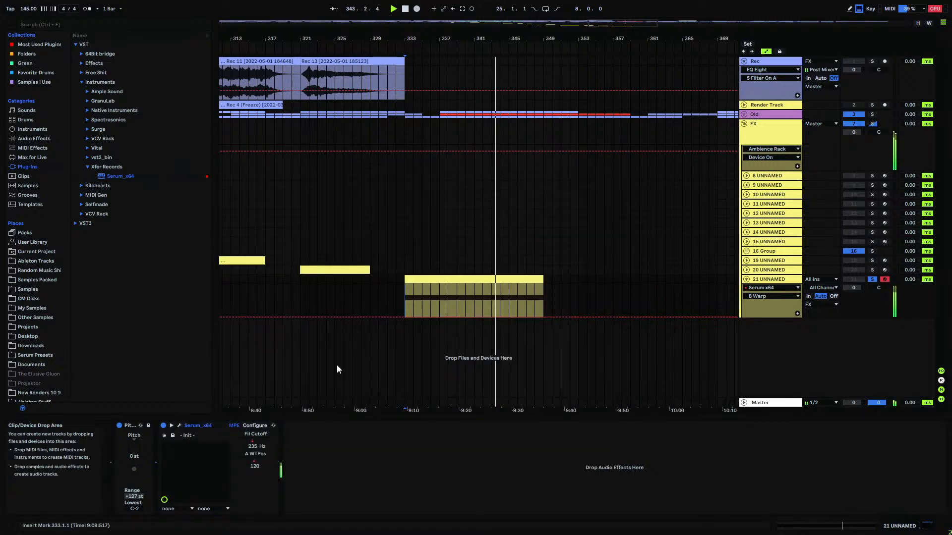
pyautogui.click(180, 425)
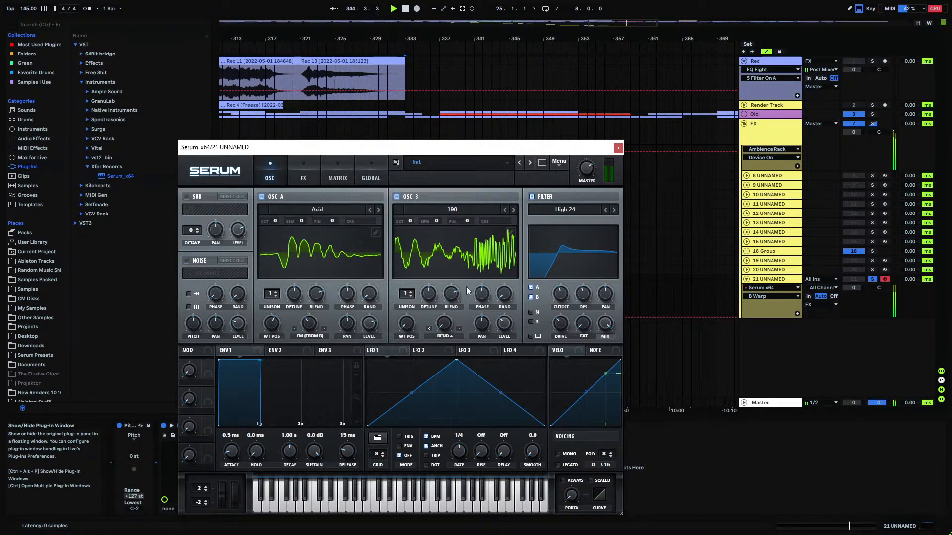
pyautogui.click(444, 336)
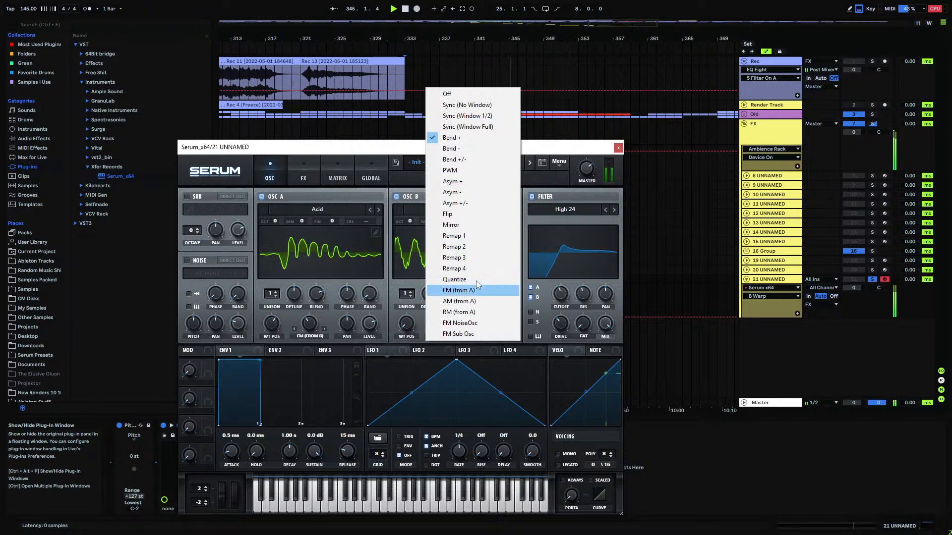
pyautogui.click(452, 236)
pyautogui.click(458, 318)
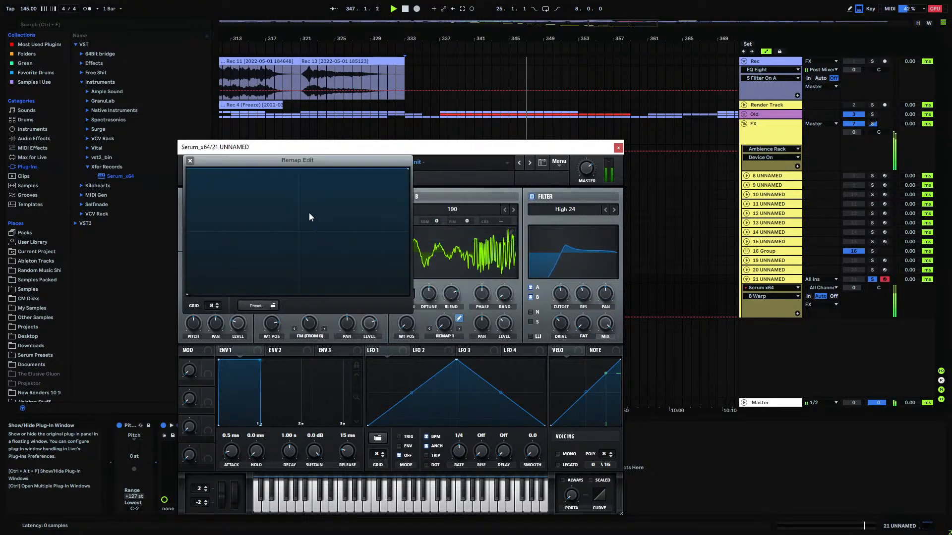
# - Shape oscillator B's remap graph during playback into an S-curve with a slow start and a midpoint moved toward the upper end
pyautogui.doubleClick(217, 191)
pyautogui.moveTo(218, 192); pyautogui.dragTo(298, 235)
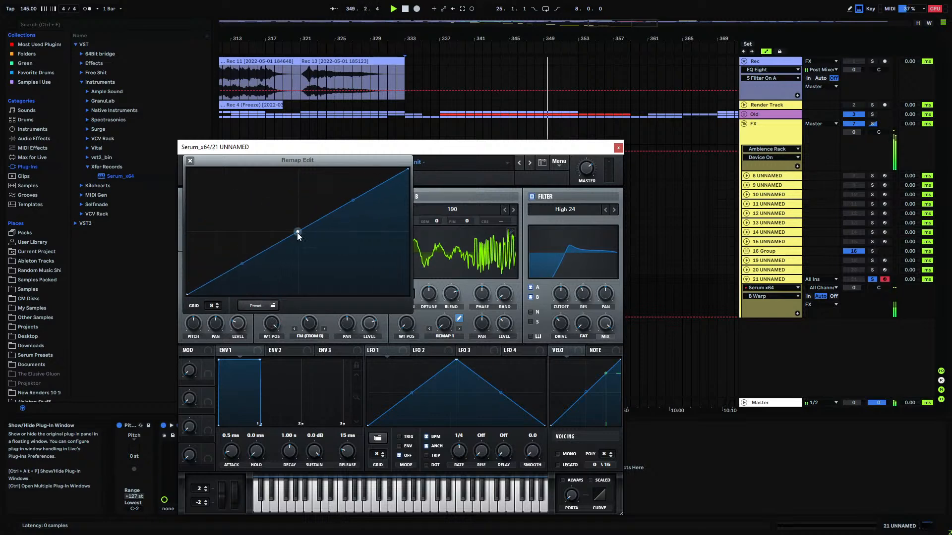
pyautogui.press('space')
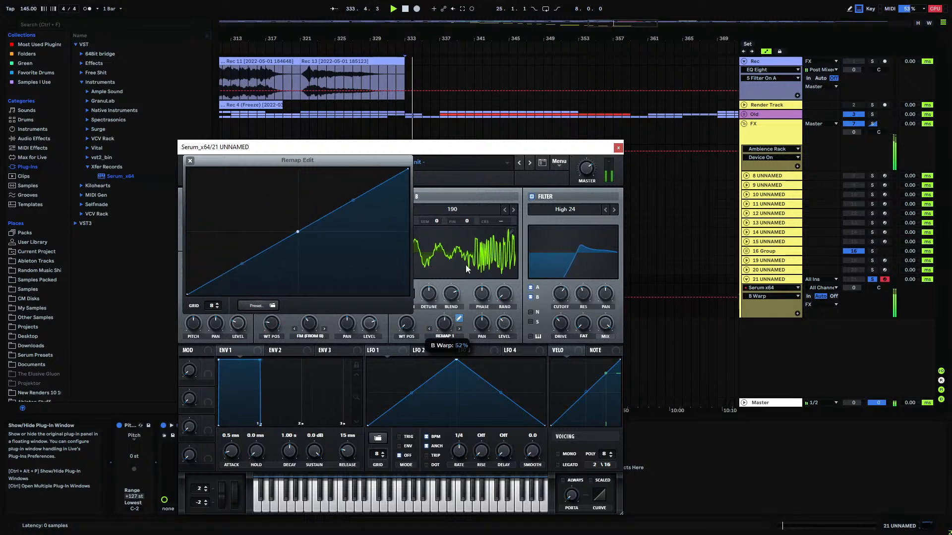
pyautogui.moveTo(351, 200)
pyautogui.mouseDown()
pyautogui.moveTo(347, 193)
pyautogui.moveTo(343, 206)
pyautogui.mouseUp()
pyautogui.moveTo(299, 233); pyautogui.dragTo(386, 165)
pyautogui.moveTo(274, 245); pyautogui.dragTo(269, 263)
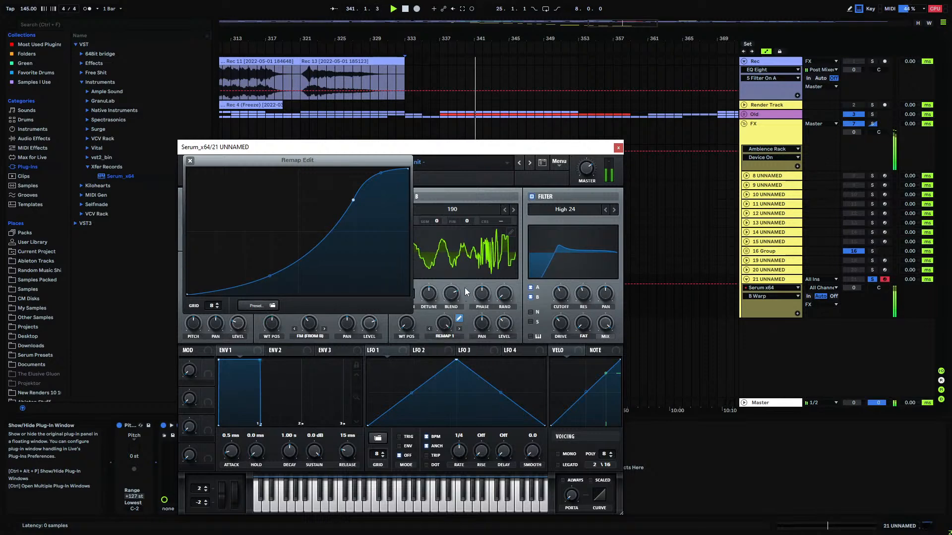
# - Automate oscillator B's warp amount with a curved fall to 0 early in the clip and a rounded peak around bar 346
pyautogui.click(190, 160)
pyautogui.moveTo(443, 324); pyautogui.dragTo(433, 392)
pyautogui.click(618, 148)
pyautogui.moveTo(404, 316); pyautogui.dragTo(427, 315)
pyautogui.press('space')
pyautogui.click(491, 317)
pyautogui.moveTo(508, 317); pyautogui.dragTo(533, 308)
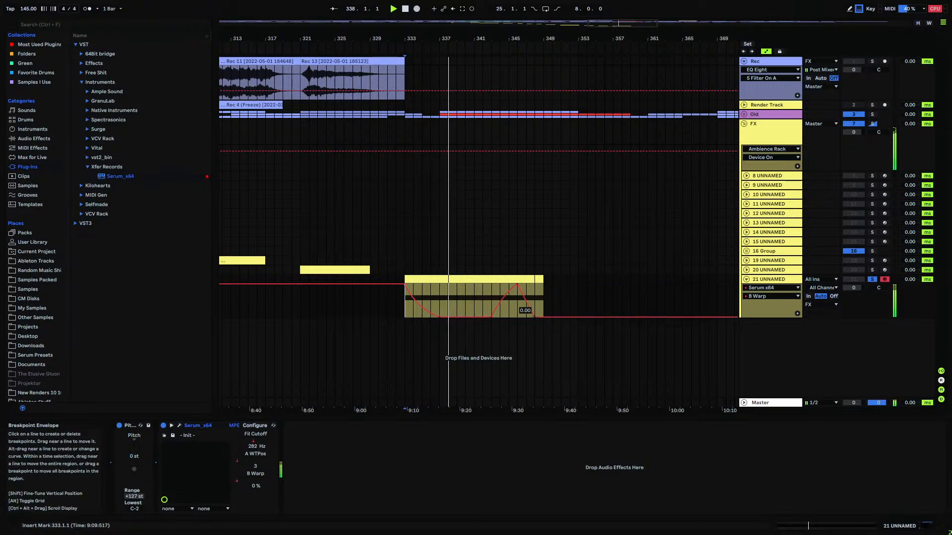
# - Automate oscillator B's volume across the clip with two curved dips around bars 337 and 347 and a rise between them
pyautogui.click(180, 425)
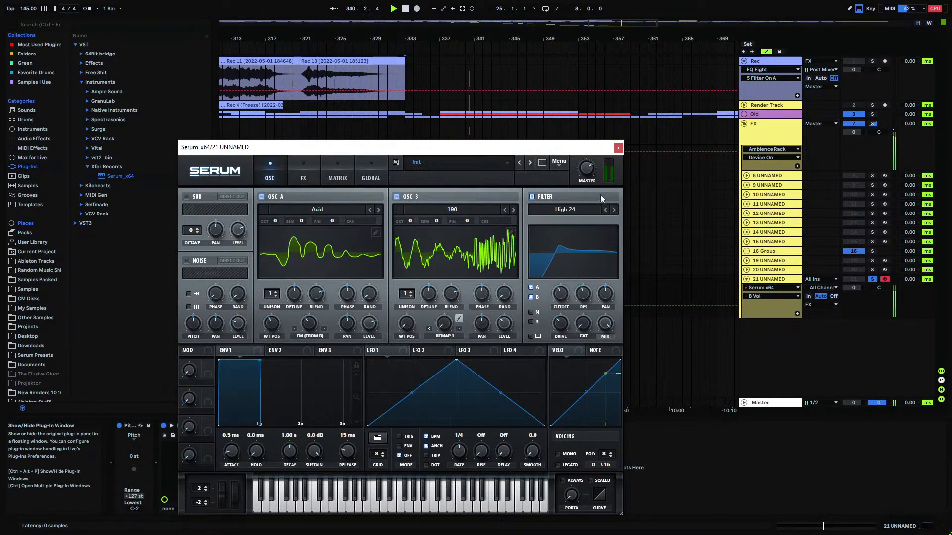
pyautogui.hotkey('ctrl', 'alt', 'p')
pyautogui.click(439, 305)
pyautogui.moveTo(482, 306); pyautogui.dragTo(534, 294)
pyautogui.moveTo(406, 306); pyautogui.dragTo(516, 299)
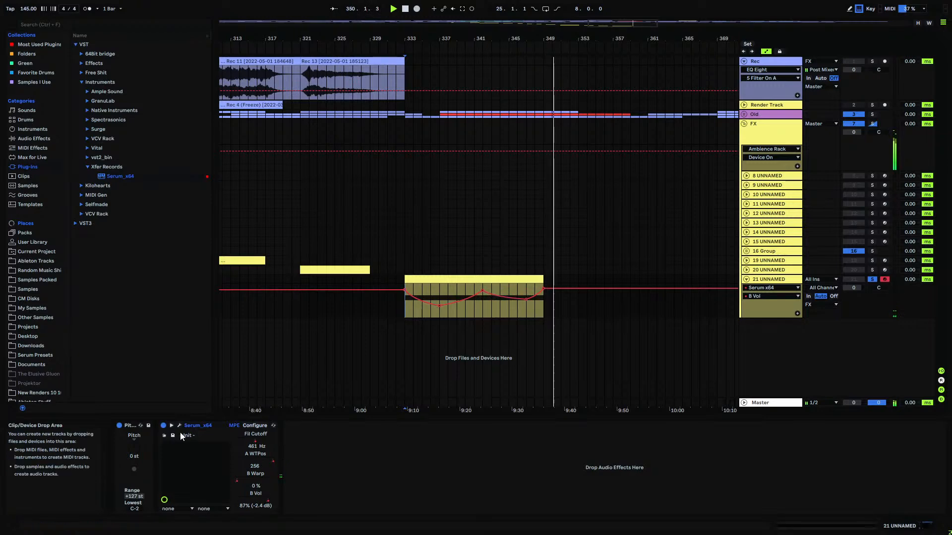
# - Arm the Rec track and record track 21's 16-bar sound from bar 333 to just past the clip's end
pyautogui.click(409, 64)
pyautogui.click(885, 61)
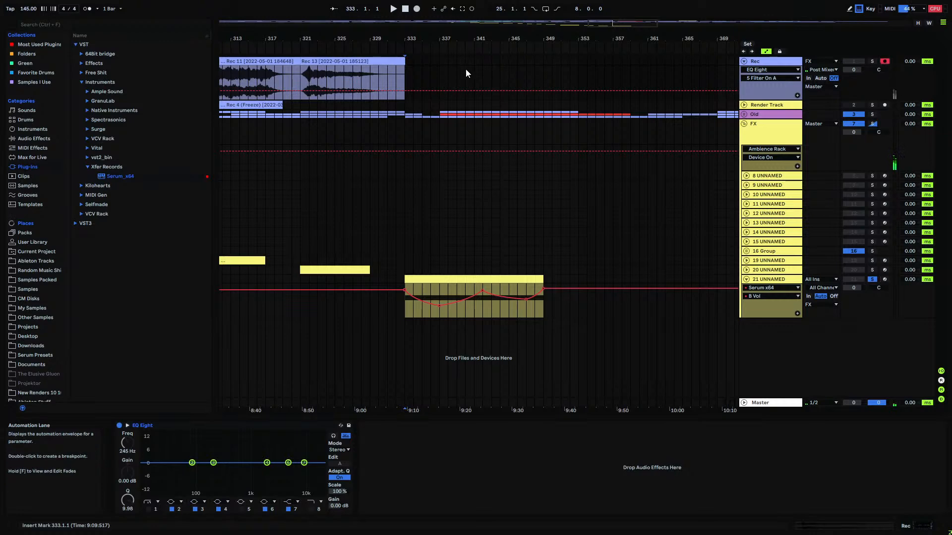
pyautogui.click(416, 9)
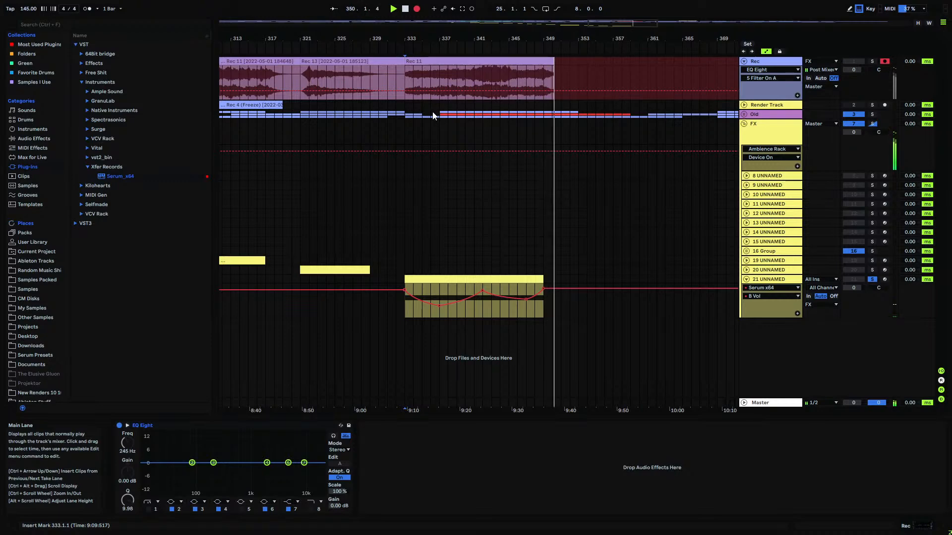
pyautogui.press('space')
# - Automate Serum's master volume on track 21 with a curved dip around bar 343 and a rise to about 0.88 at bar 349
pyautogui.click(768, 280)
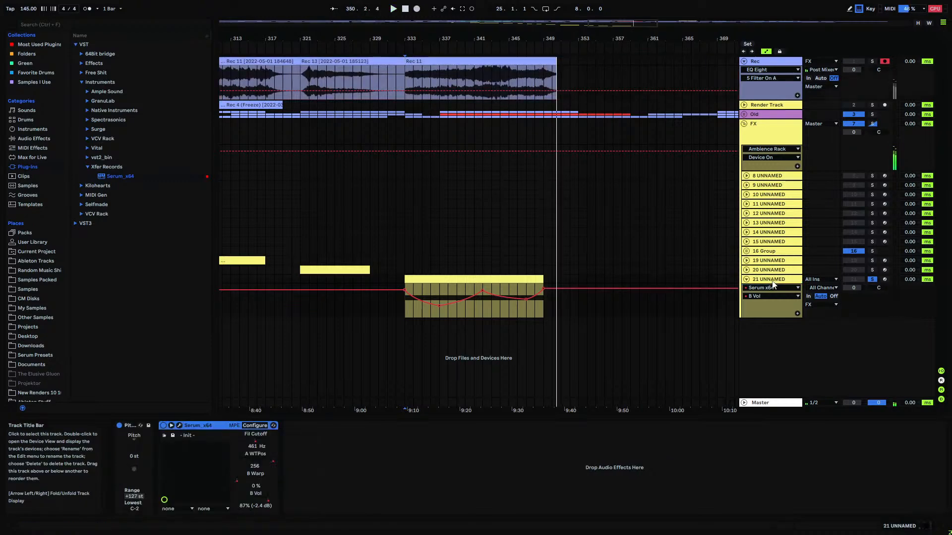
pyautogui.click(171, 425)
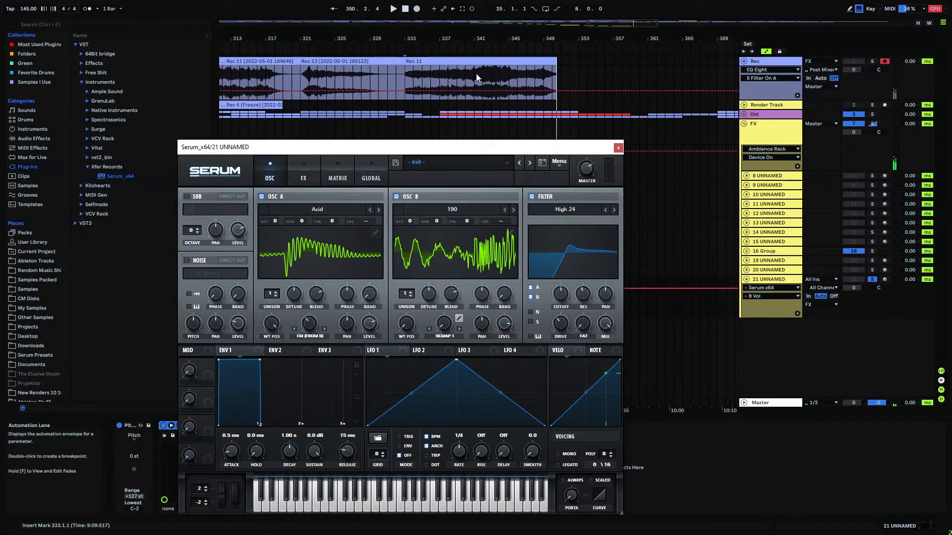
pyautogui.click(515, 75)
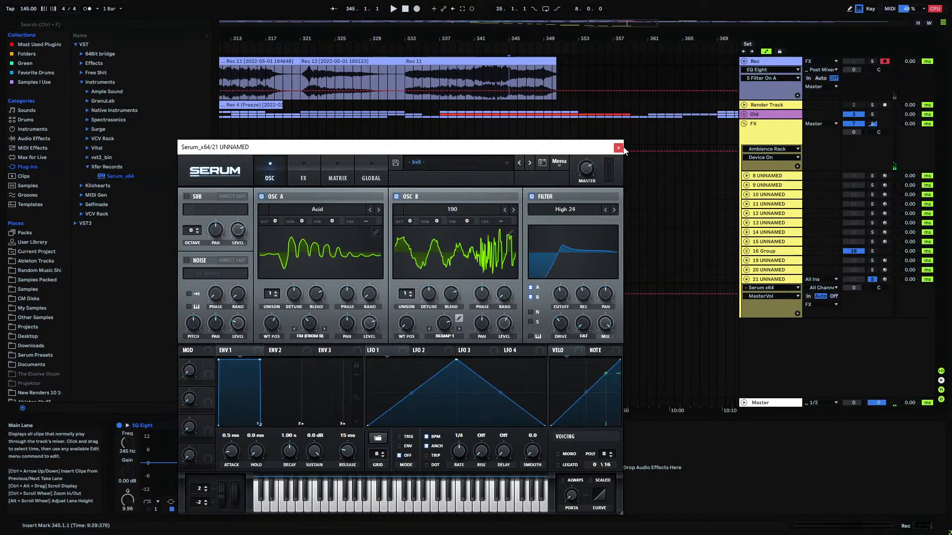
pyautogui.click(619, 147)
pyautogui.click(407, 296)
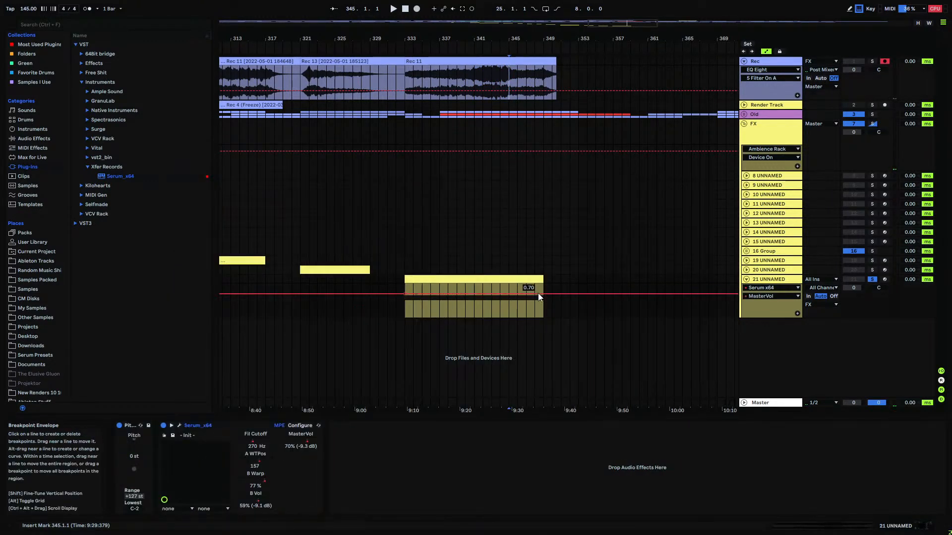
pyautogui.moveTo(540, 294); pyautogui.dragTo(540, 287)
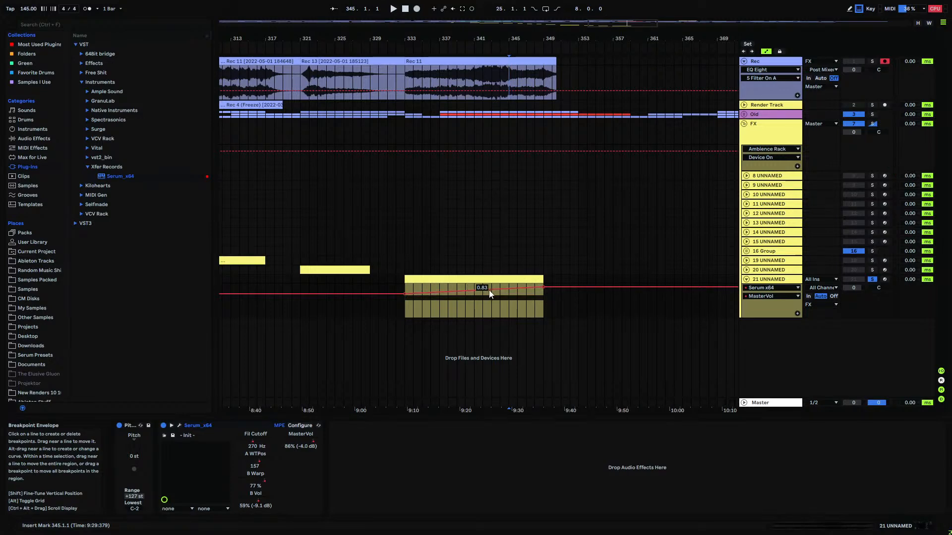
pyautogui.moveTo(488, 289); pyautogui.dragTo(490, 297)
pyautogui.click(492, 287)
pyautogui.moveTo(491, 298); pyautogui.dragTo(492, 301)
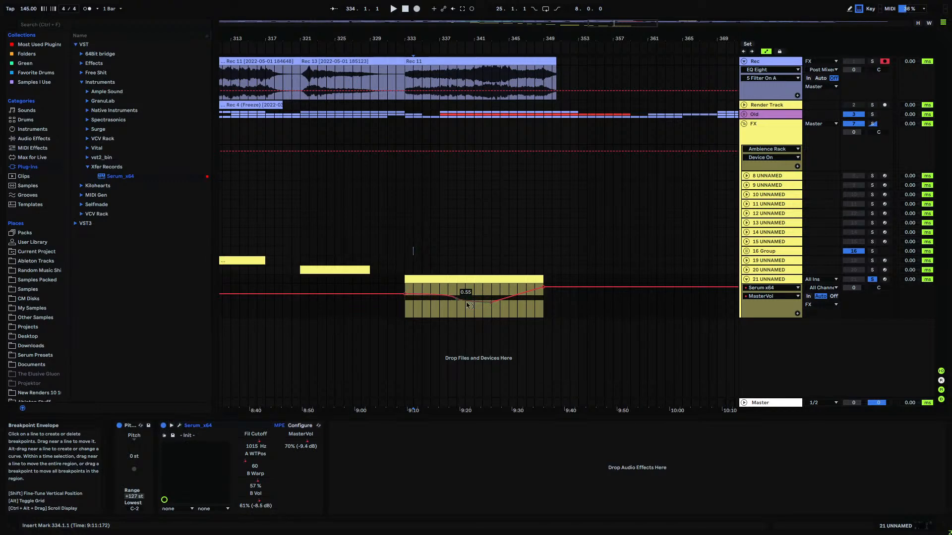
pyautogui.click(521, 294)
# - Record another take from bar 333 and raise the lowest point of the master volume automation to about 0.53
pyautogui.click(405, 79)
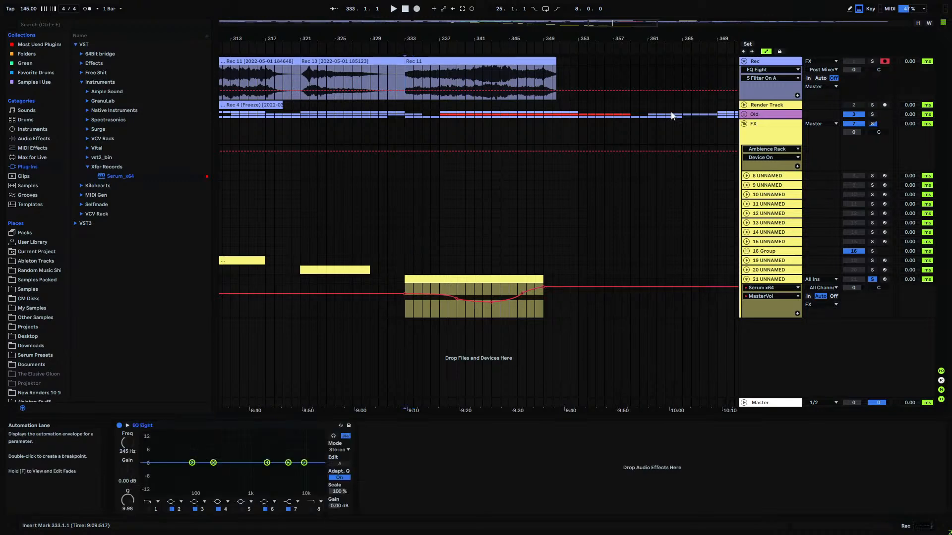
pyautogui.click(416, 9)
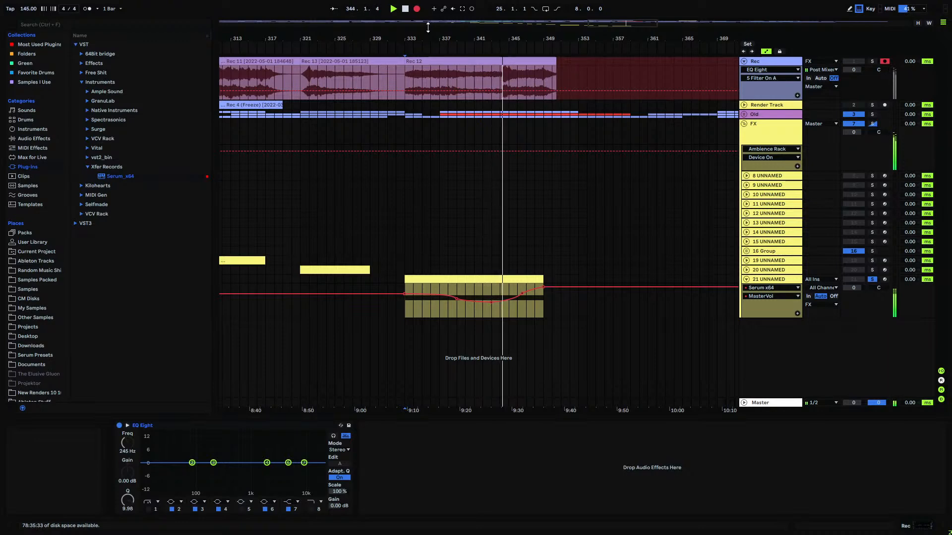
pyautogui.click(490, 302)
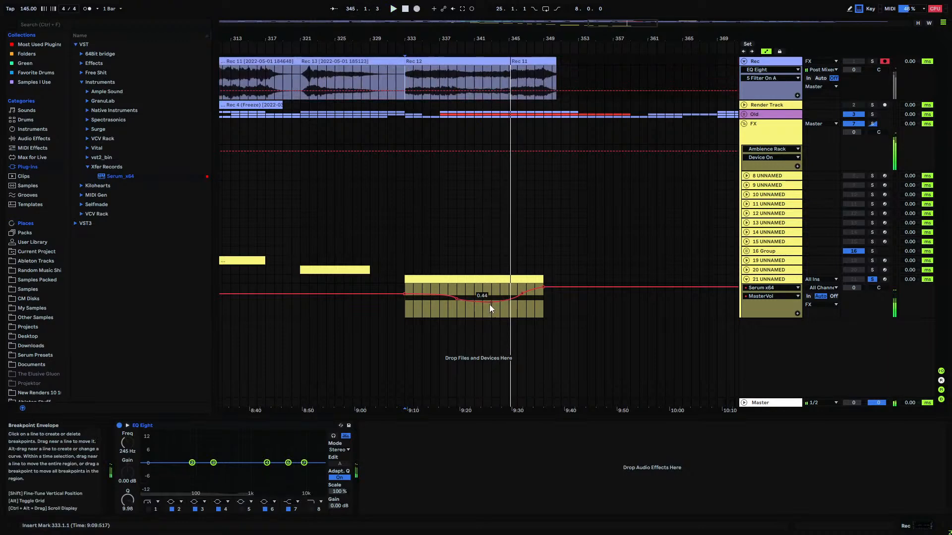
pyautogui.moveTo(491, 302); pyautogui.dragTo(491, 300)
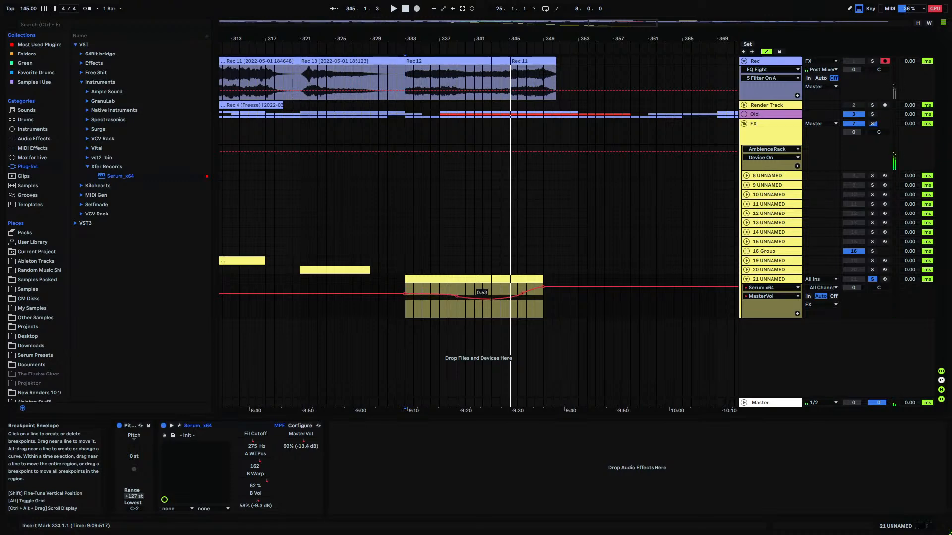
pyautogui.press('space')
# - Record a new take over bars 333 to 350 and lower the end of the master volume automation to about 0.79
pyautogui.click(405, 72)
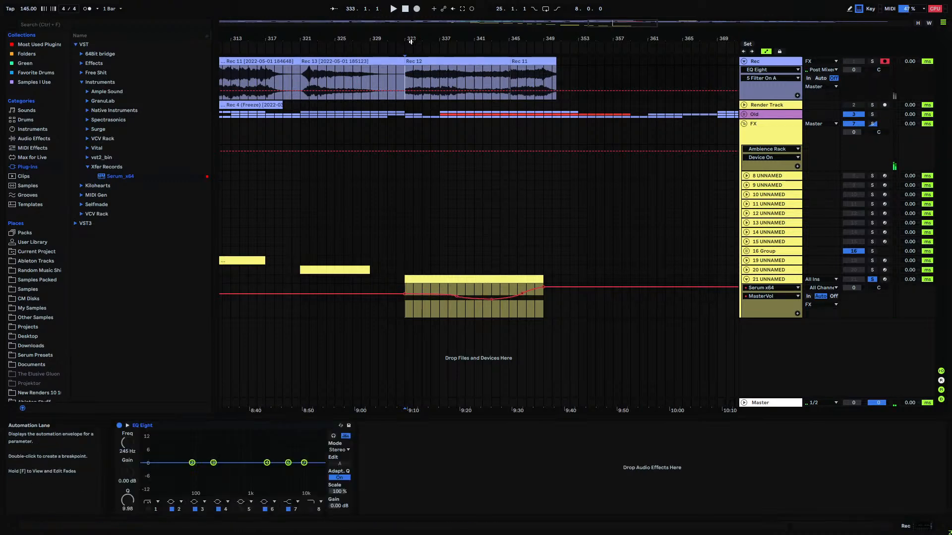
pyautogui.click(416, 9)
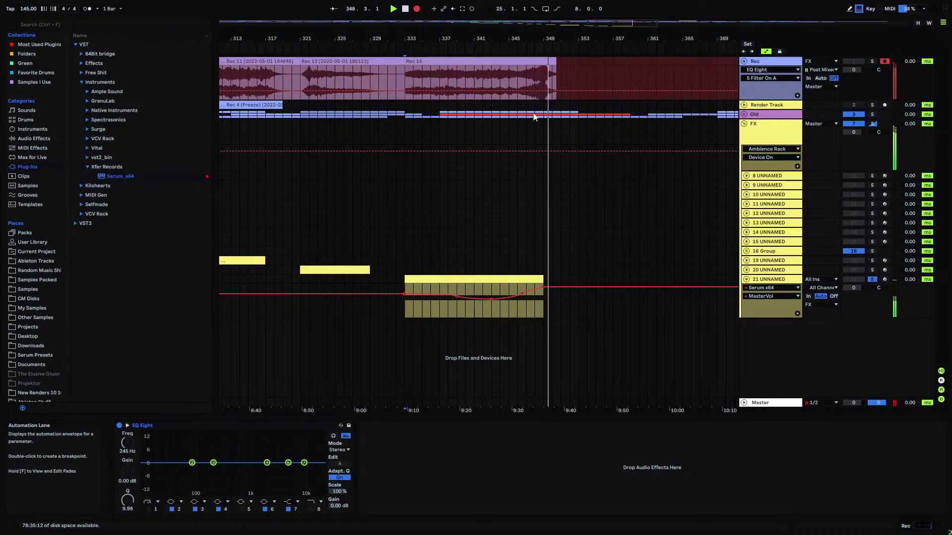
pyautogui.press('space')
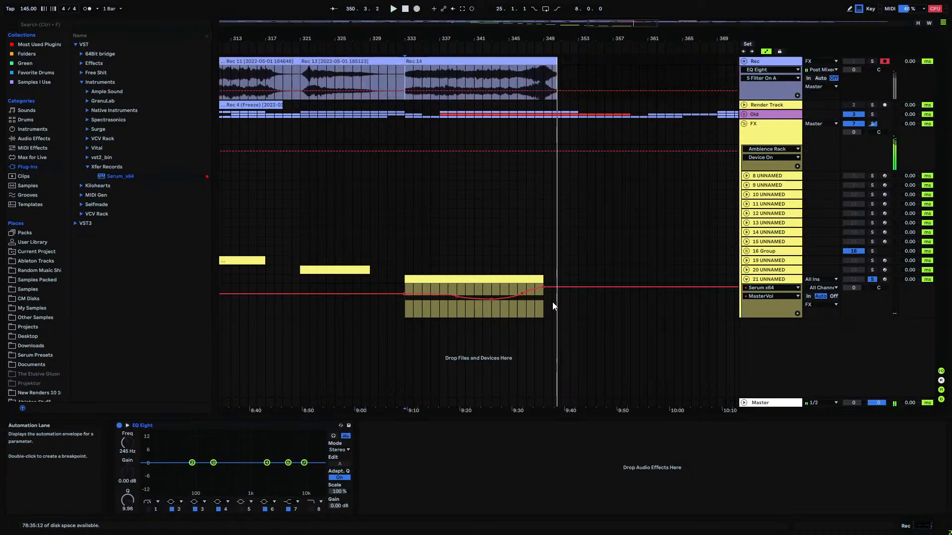
pyautogui.moveTo(521, 293); pyautogui.dragTo(545, 292)
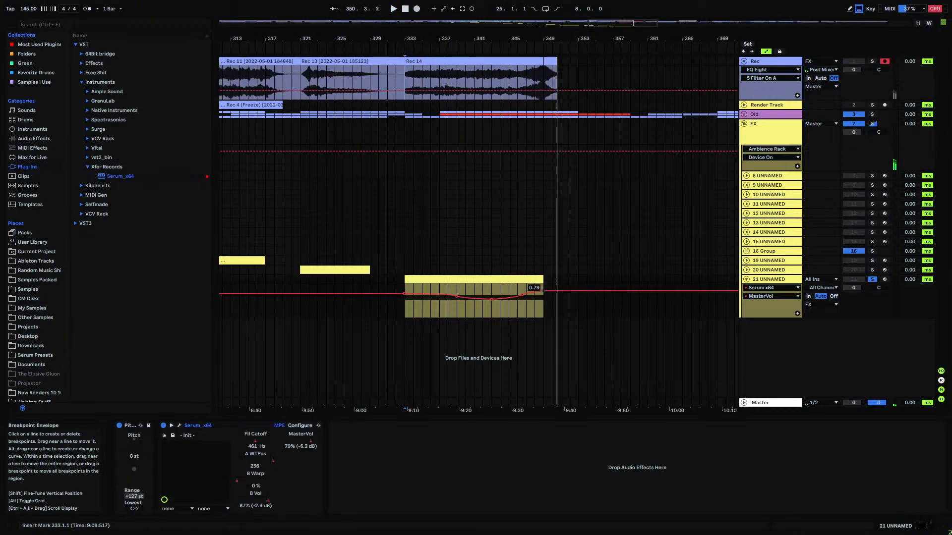
# - Record the sound again on the Rec track from bar 333, letting the reverb tail run past bar 353
pyautogui.click(407, 78)
pyautogui.click(417, 9)
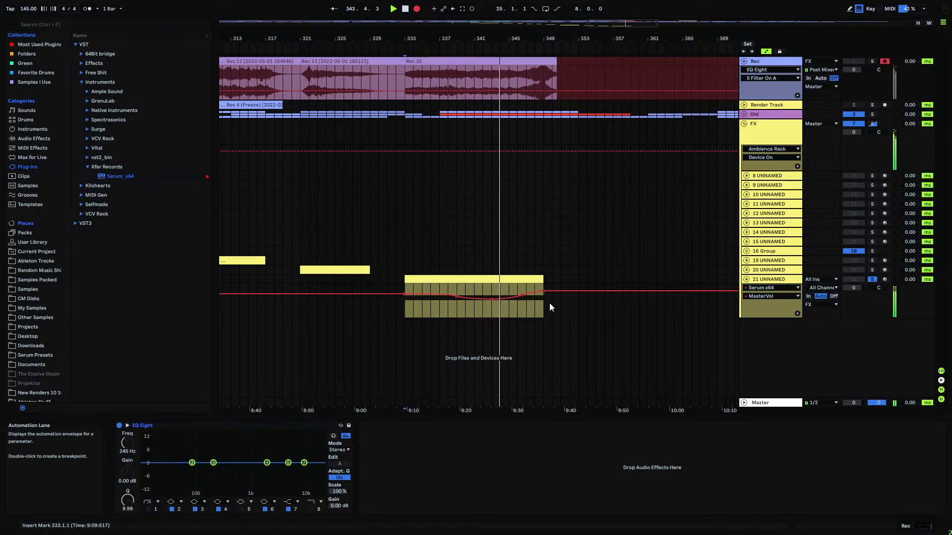
pyautogui.moveTo(517, 38)
pyautogui.mouseDown()
pyautogui.moveTo(517, 137)
pyautogui.moveTo(517, 39)
pyautogui.mouseUp()
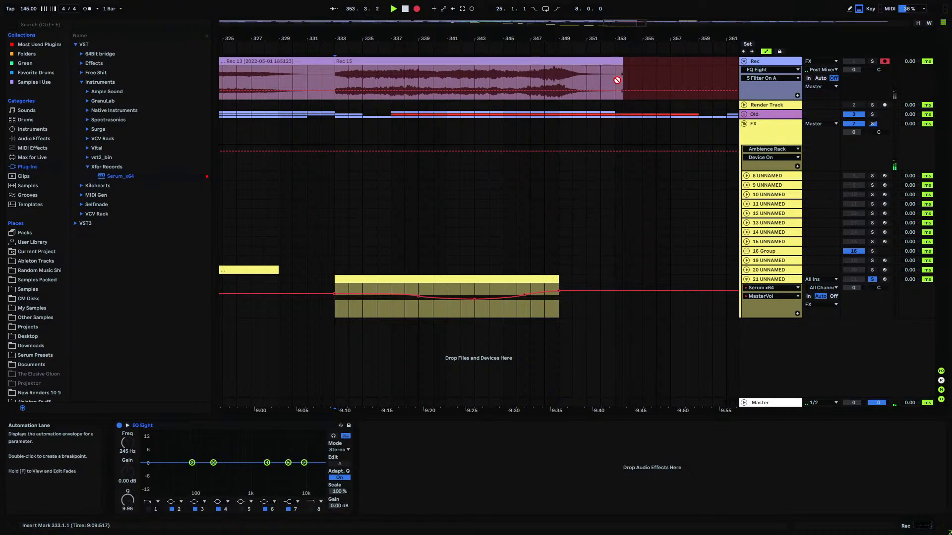
pyautogui.press('space')
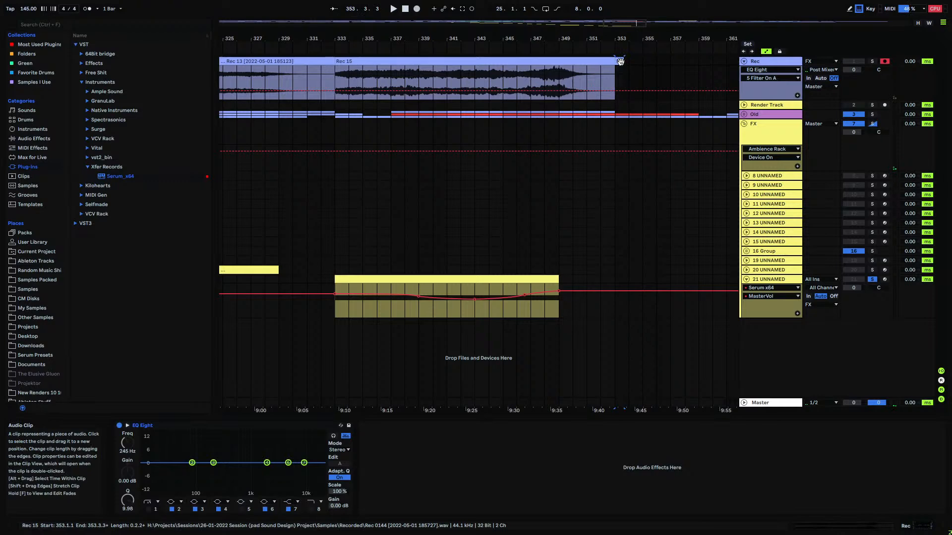
# - Fade out the new take's tail from about bar 349 to its end at bar 353 and consolidate the clip
pyautogui.click(606, 62)
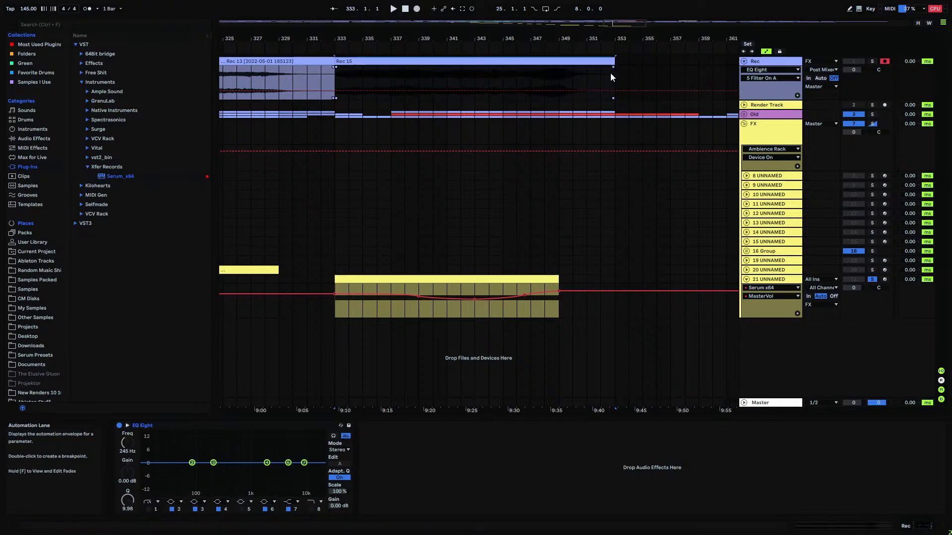
pyautogui.moveTo(613, 68); pyautogui.dragTo(578, 69)
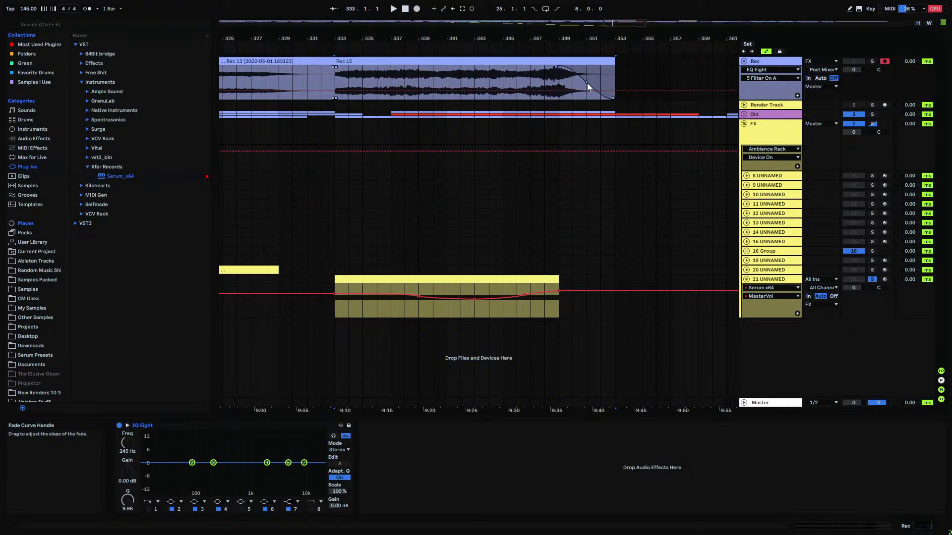
pyautogui.click(588, 62)
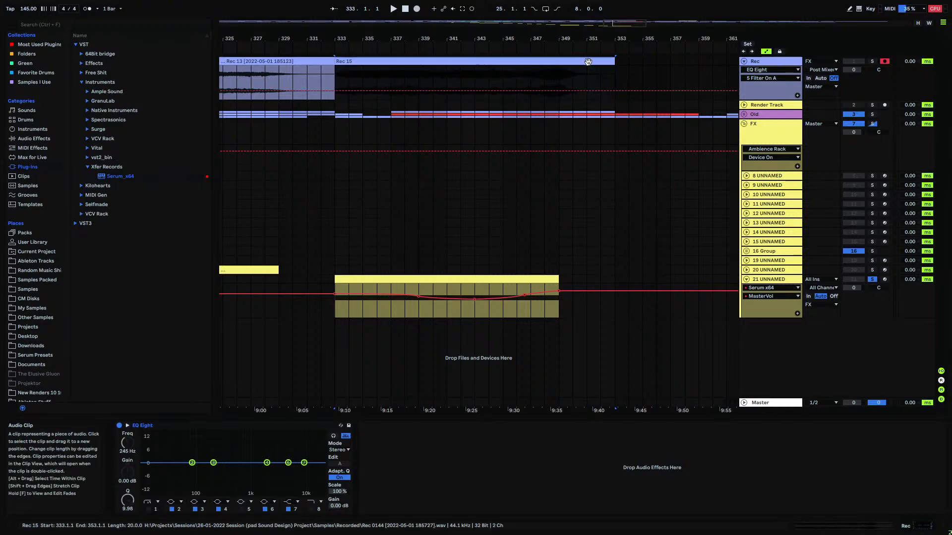
pyautogui.hotkey('ctrl', 'j')
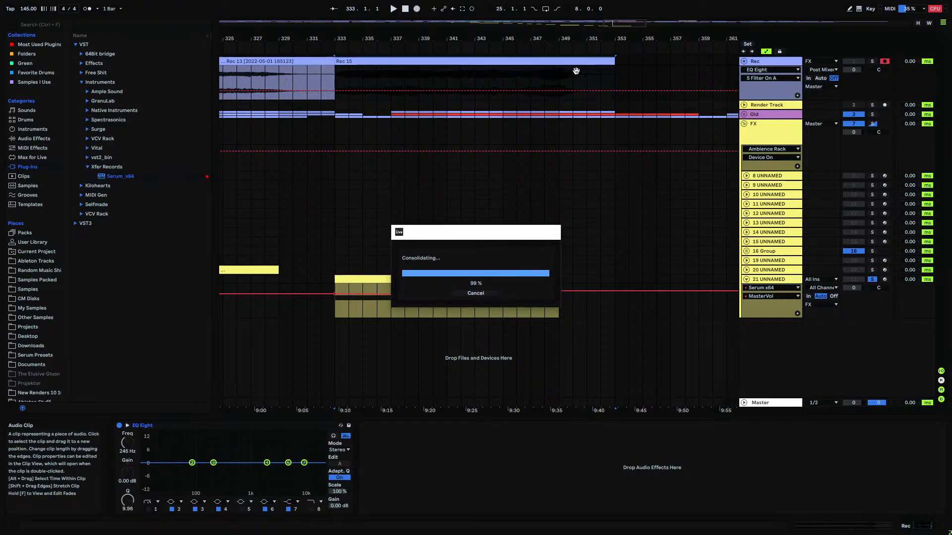
# - Place the insert marker at bar 349 of the consolidated take and solo the Rec track
pyautogui.click(563, 74)
pyautogui.click(872, 61)
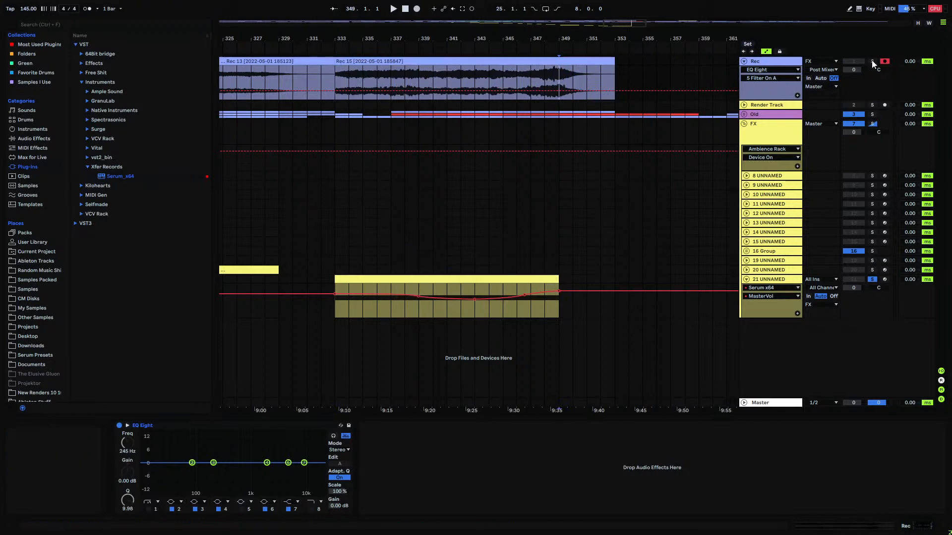
pyautogui.moveTo(436, 47); pyautogui.dragTo(434, 56)
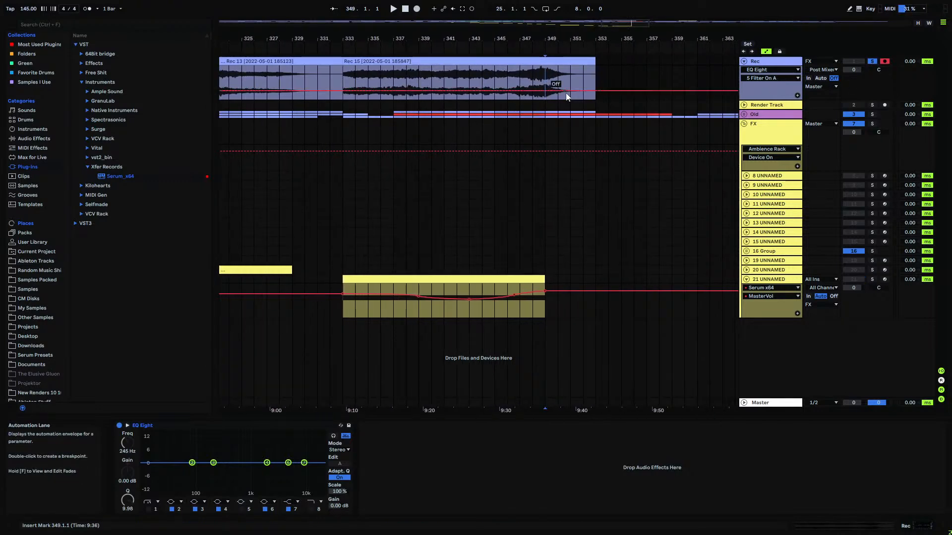
# - Play the ending of the new take from bar 349 and compare it with the endings of the takes around bars 317 and 305
pyautogui.press('space')
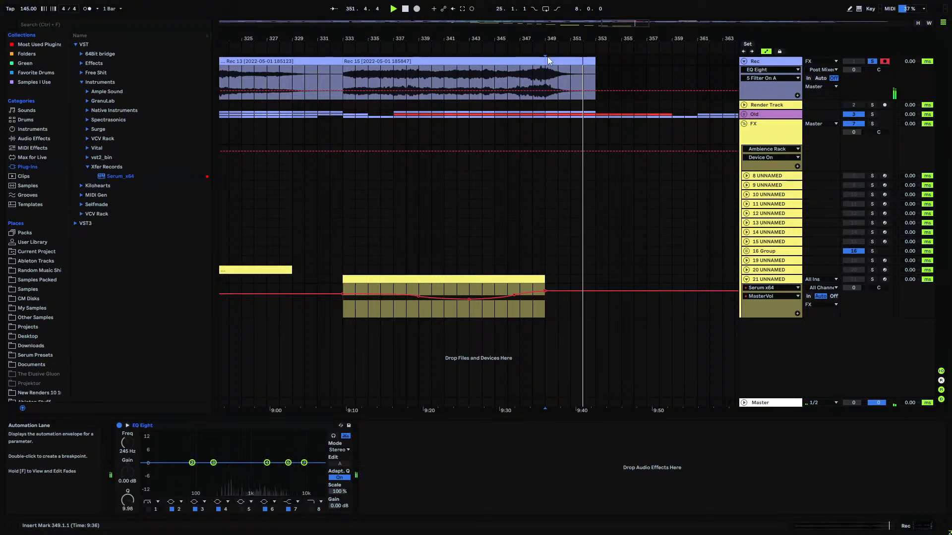
pyautogui.moveTo(547, 81); pyautogui.dragTo(611, 60)
pyautogui.click(547, 82)
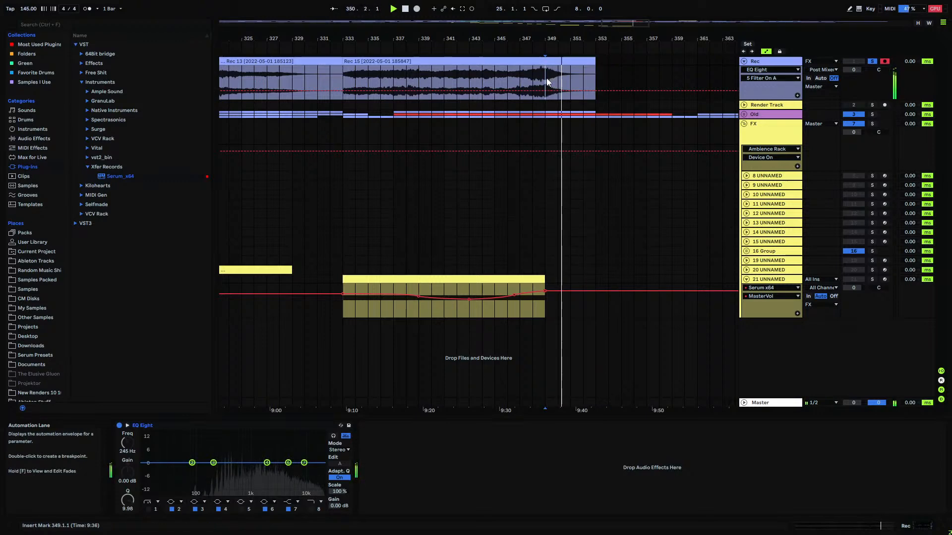
pyautogui.press('space')
pyautogui.moveTo(291, 43); pyautogui.dragTo(594, 58)
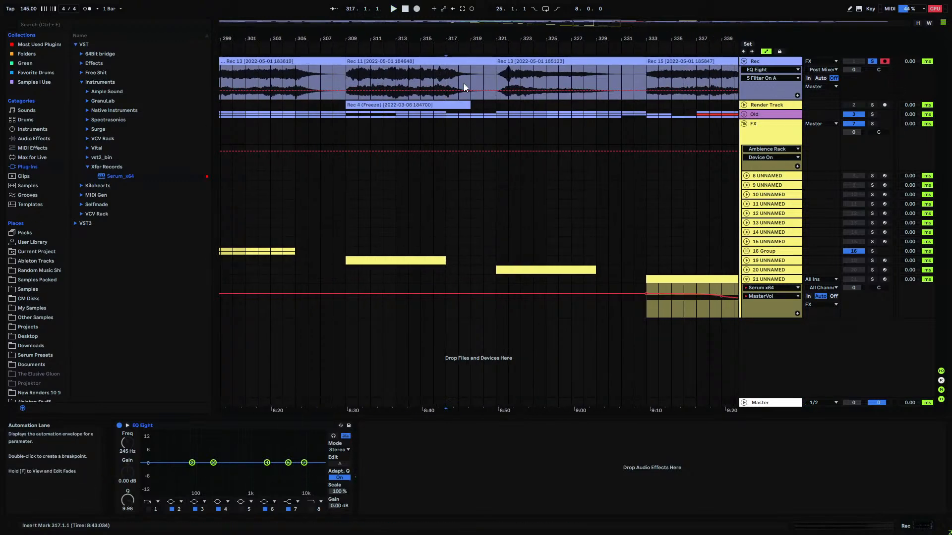
pyautogui.press('space')
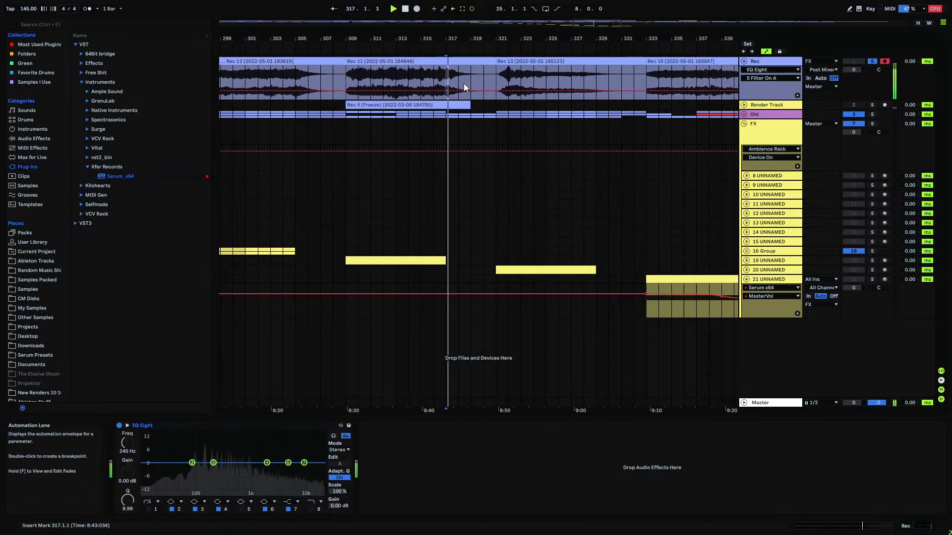
pyautogui.click(298, 87)
pyautogui.press('space')
pyautogui.press('space')
# - Audition the earlier recorded takes on the Rec track from bars 285, 273 and 265 to compare their endings
pyautogui.moveTo(301, 39); pyautogui.dragTo(574, 30)
pyautogui.click(380, 81)
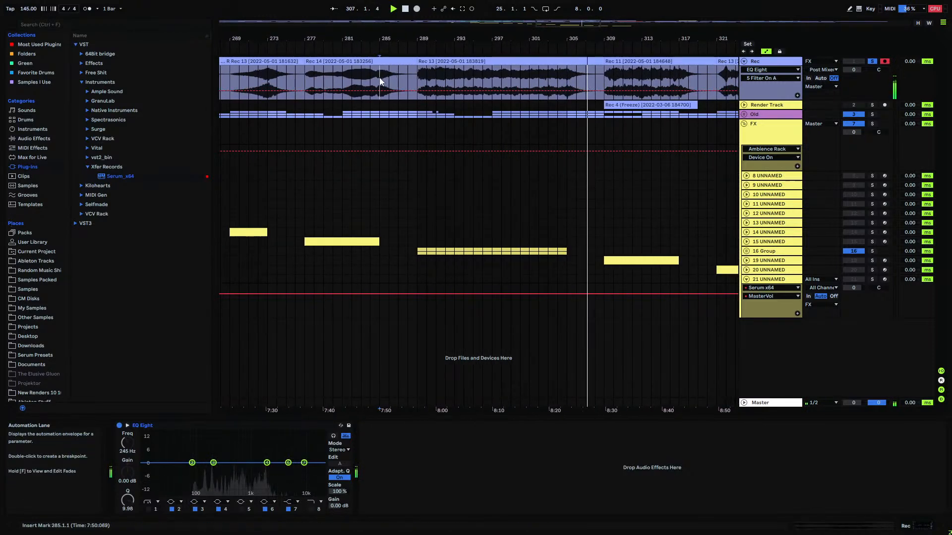
pyautogui.press('space')
pyautogui.press('space')
pyautogui.moveTo(382, 36); pyautogui.dragTo(608, 36)
pyautogui.click(496, 73)
pyautogui.press('space')
pyautogui.press('space')
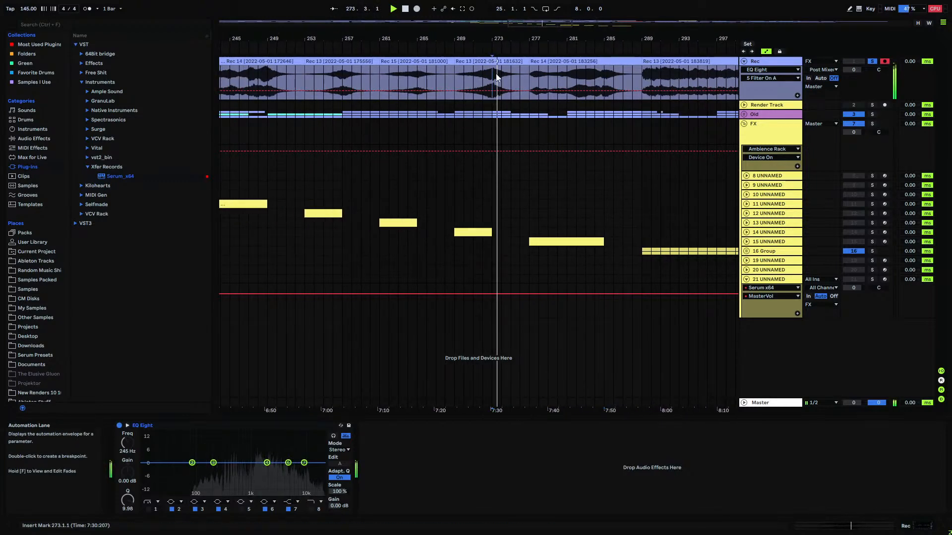
pyautogui.click(420, 79)
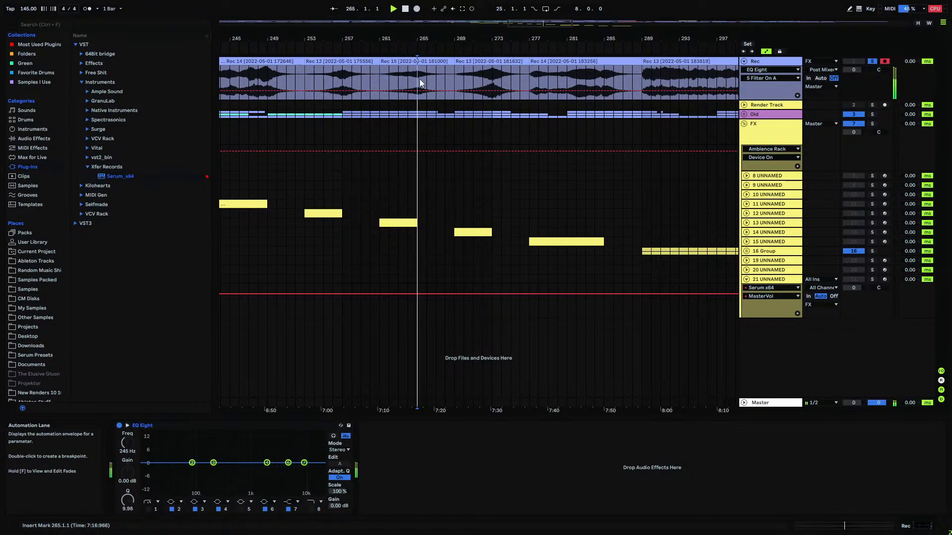
pyautogui.press('space')
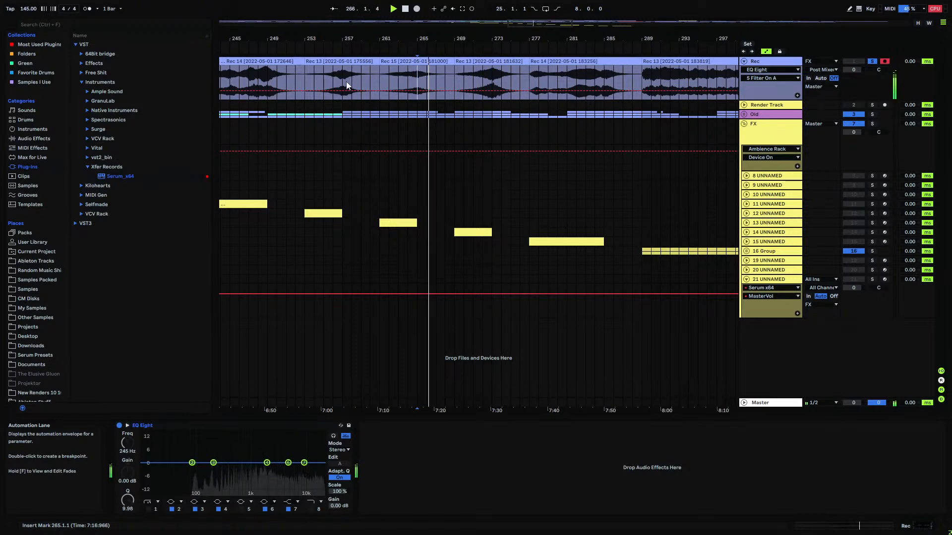
# - Audition the older takes between bars 141 and 177, including the ones at bars 160, 172 and 153
pyautogui.click(346, 81)
pyautogui.moveTo(347, 42); pyautogui.dragTo(763, 41)
pyautogui.click(414, 74)
pyautogui.press('space')
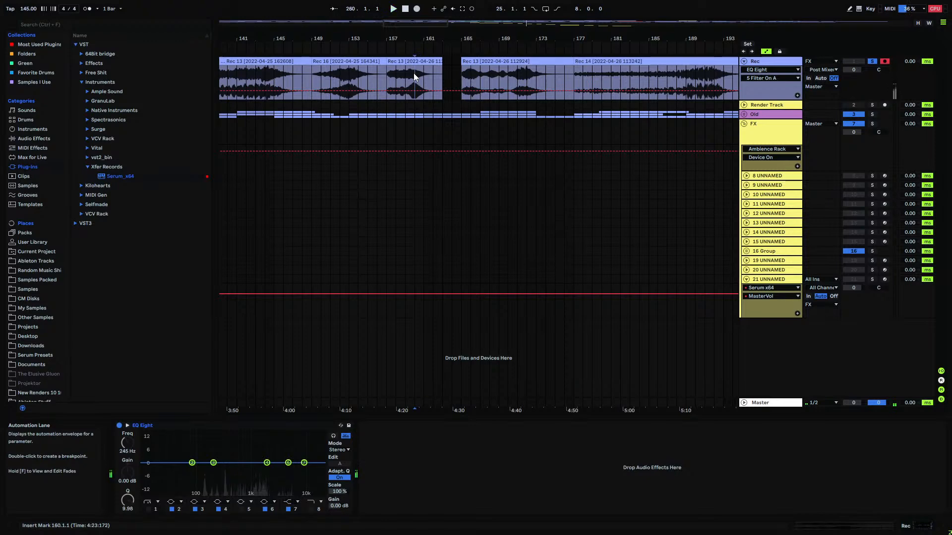
pyautogui.press('space')
pyautogui.click(532, 77)
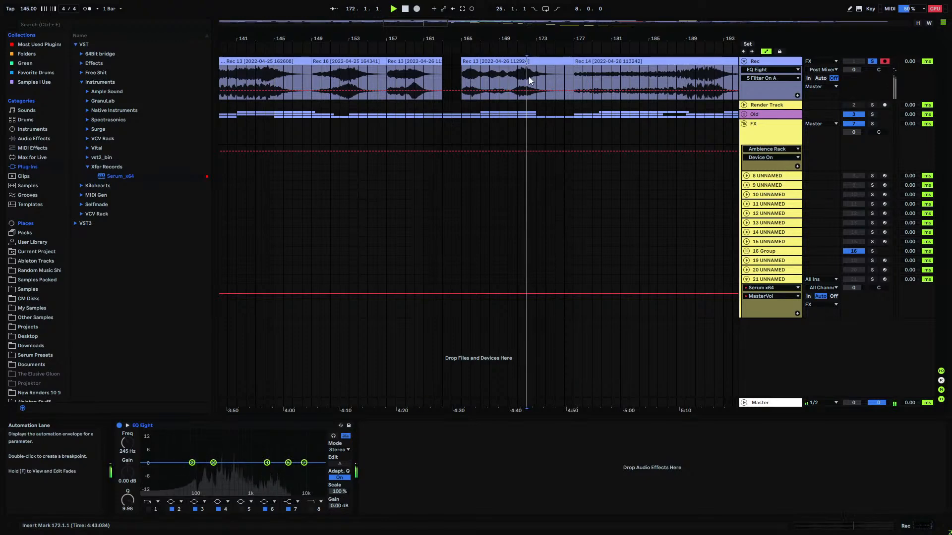
pyautogui.click(351, 79)
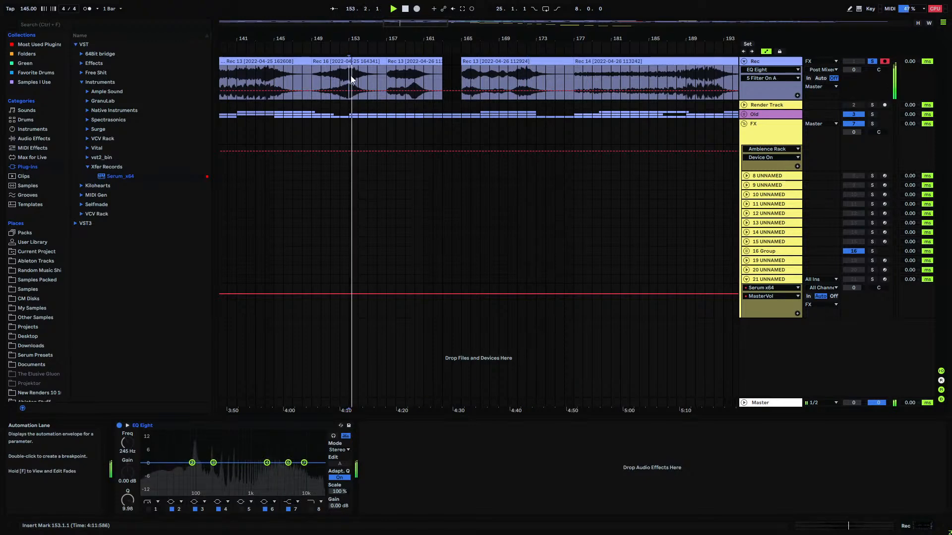
pyautogui.click(274, 78)
pyautogui.press('space')
pyautogui.press('space')
# - Audition the oldest takes on the Rec track from bar 121 back to about bar 89
pyautogui.moveTo(276, 43); pyautogui.dragTo(646, 43)
pyautogui.click(417, 76)
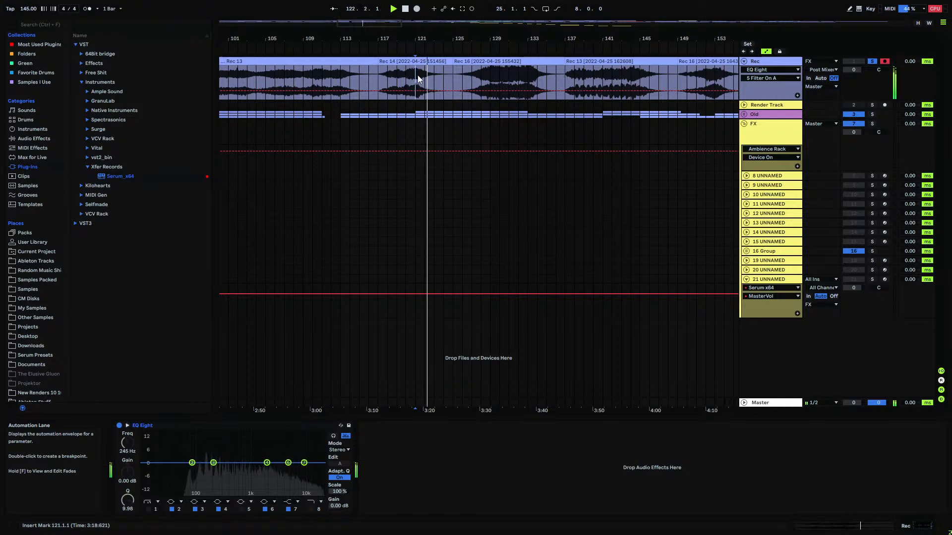
pyautogui.click(340, 72)
pyautogui.press('space')
pyautogui.press('space')
pyautogui.moveTo(343, 42); pyautogui.dragTo(389, 27)
pyautogui.click(364, 71)
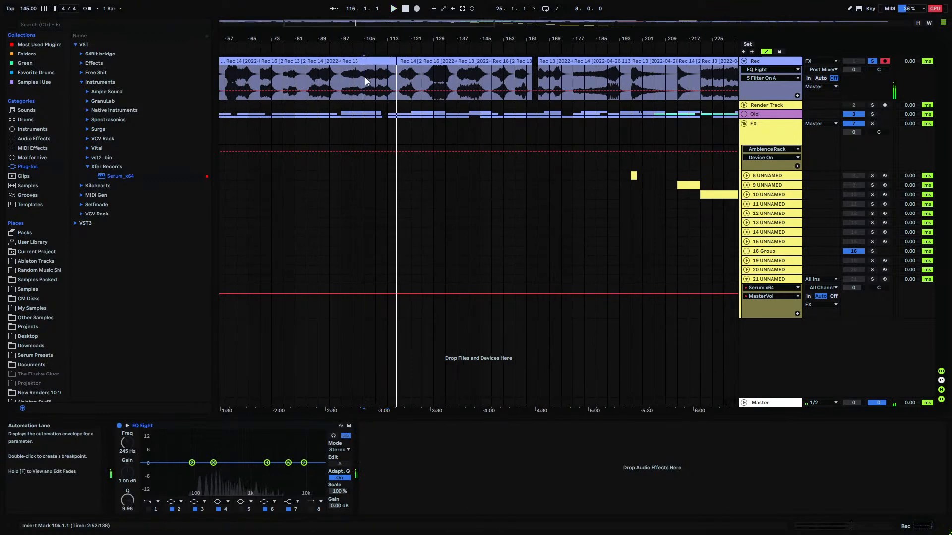
pyautogui.click(353, 78)
pyautogui.click(318, 78)
pyautogui.moveTo(318, 40); pyautogui.dragTo(299, 22)
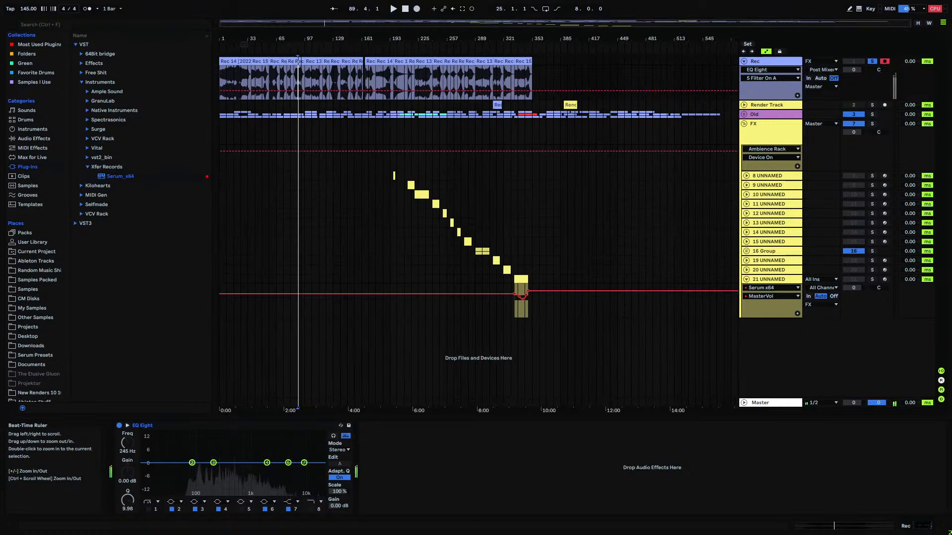
# - Copy the consolidated take at bars 333 to 353 into the G folder of Projektor Psychedelic Atmospheres in My Samples
pyautogui.moveTo(530, 38); pyautogui.dragTo(512, 62)
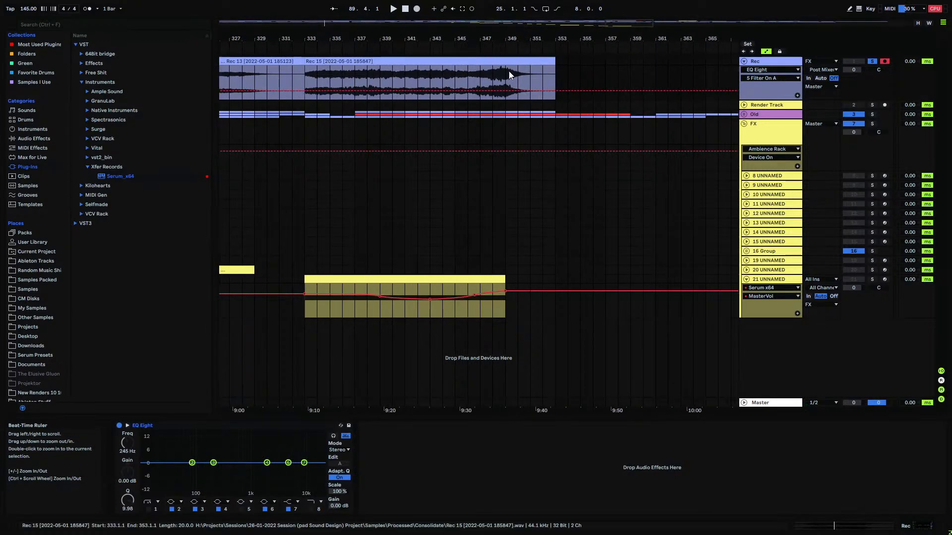
pyautogui.click(511, 77)
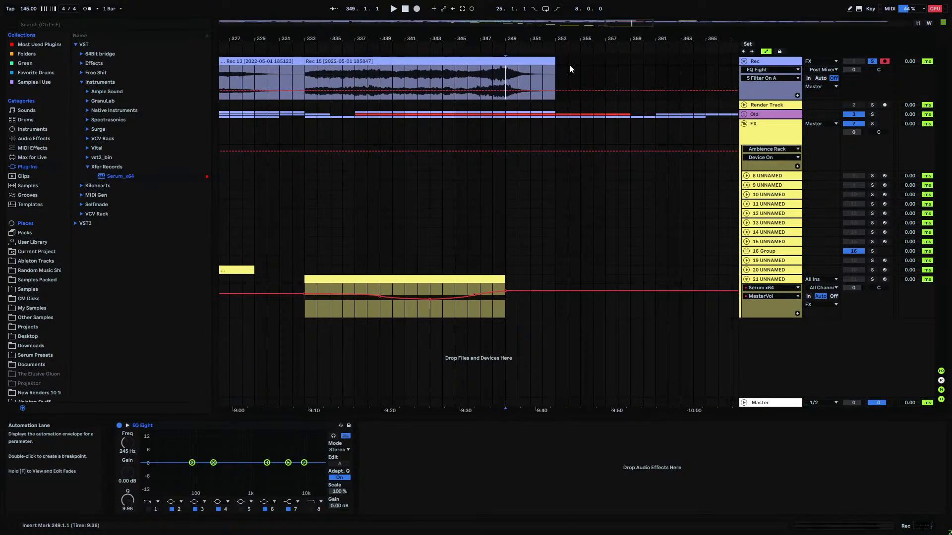
pyautogui.click(395, 65)
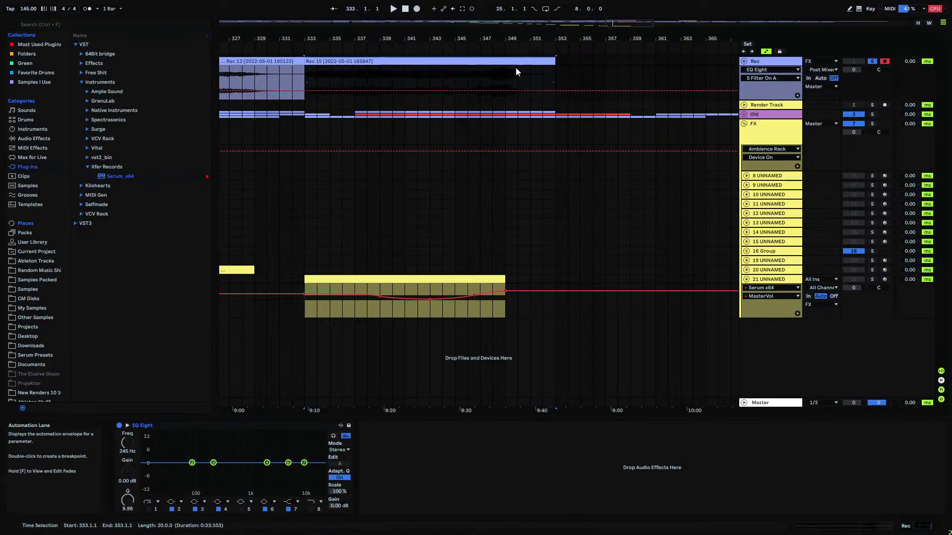
pyautogui.click(34, 299)
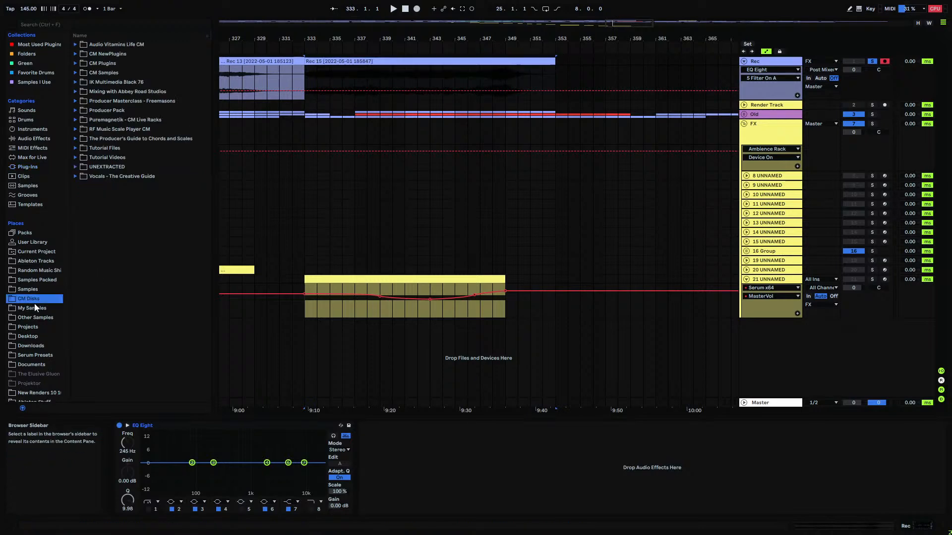
pyautogui.click(34, 304)
pyautogui.click(129, 185)
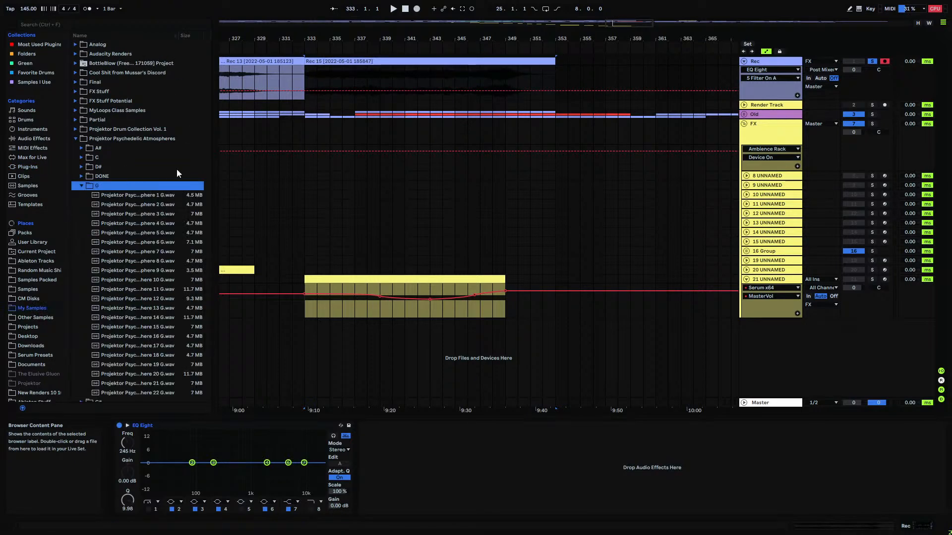
pyautogui.moveTo(410, 62); pyautogui.dragTo(125, 259)
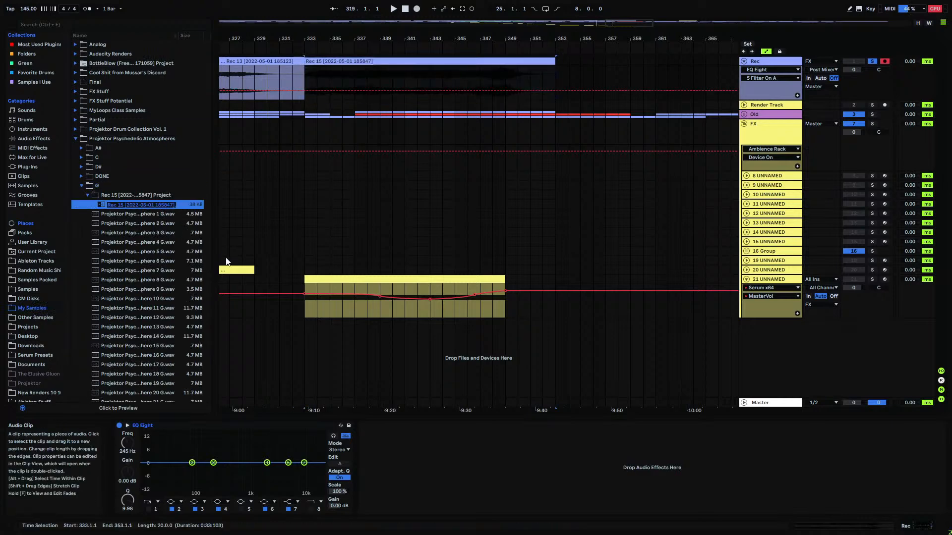
pyautogui.click(430, 243)
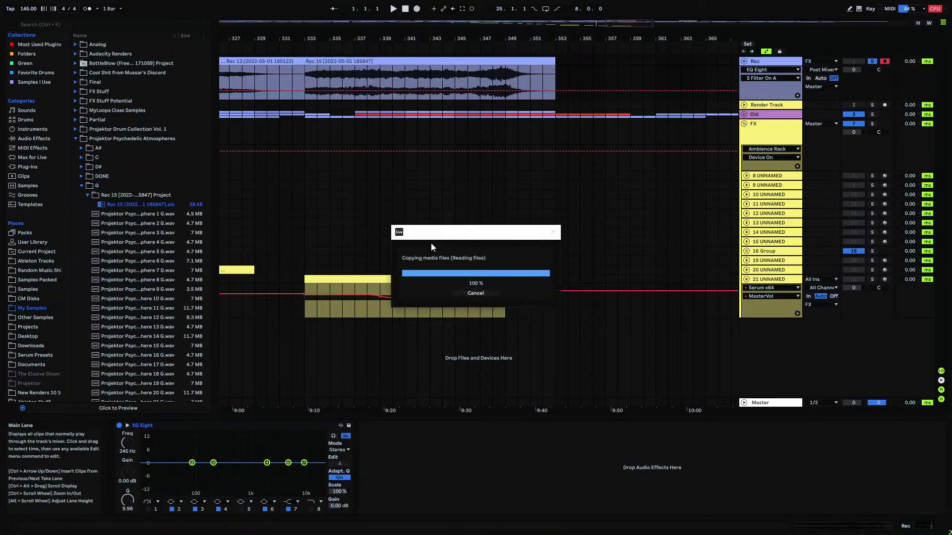
# - Rename the exported WAV inside the Samples/Processed/Consolidate subfolder as Projektor Psychedelic Atmosphere 23 G
pyautogui.click(94, 205)
pyautogui.click(99, 214)
pyautogui.click(106, 223)
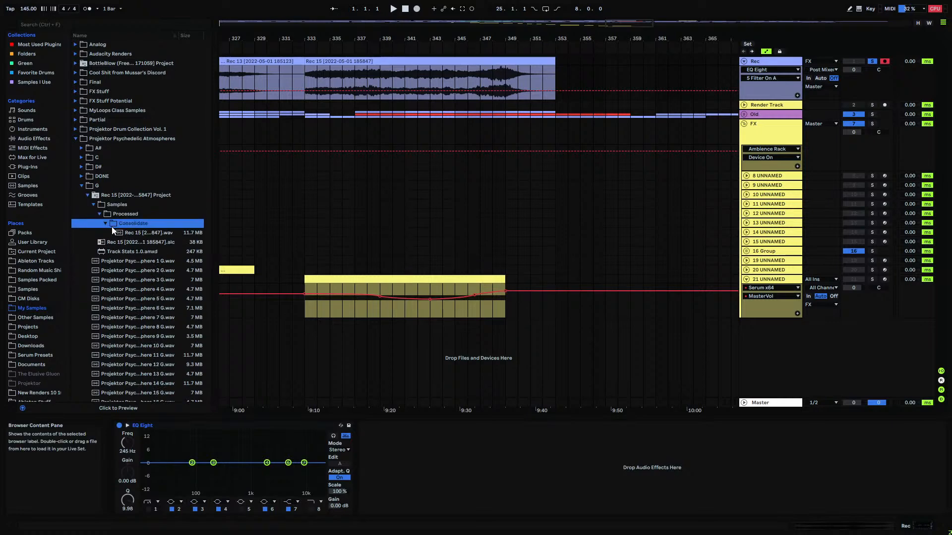
pyautogui.rightClick(131, 231)
pyautogui.click(148, 240)
pyautogui.write('p')
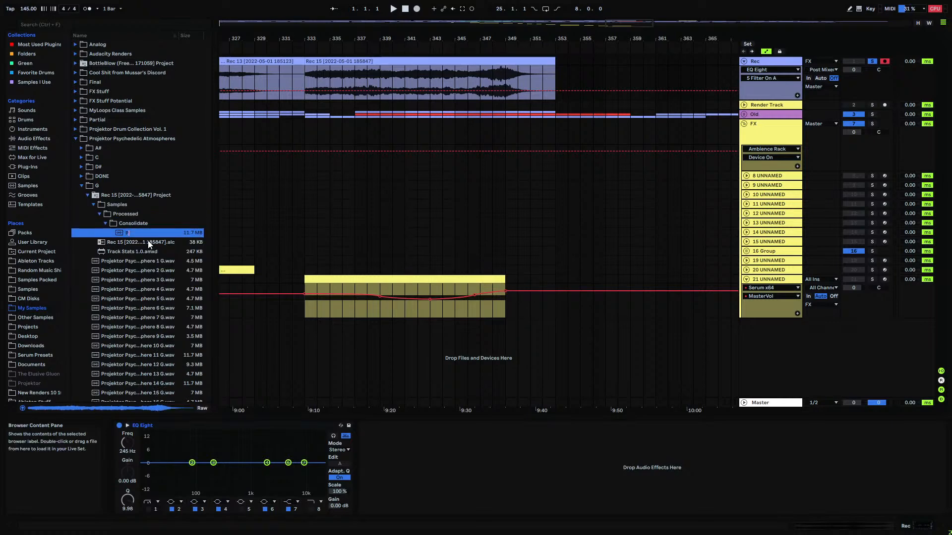
pyautogui.write('rojektor Psyche')
pyautogui.write('delic Am')
pyautogui.write('osphere 2')
pyautogui.write('3 G')
pyautogui.click(347, 212)
# - Move the renamed WAV directly into the G folder and delete the leftover Rec 15 project folder
pyautogui.scroll(-3, 171, 250)
pyautogui.moveTo(165, 167); pyautogui.dragTo(146, 126)
pyautogui.click(145, 125)
pyautogui.press('Delete')
pyautogui.press('Return')
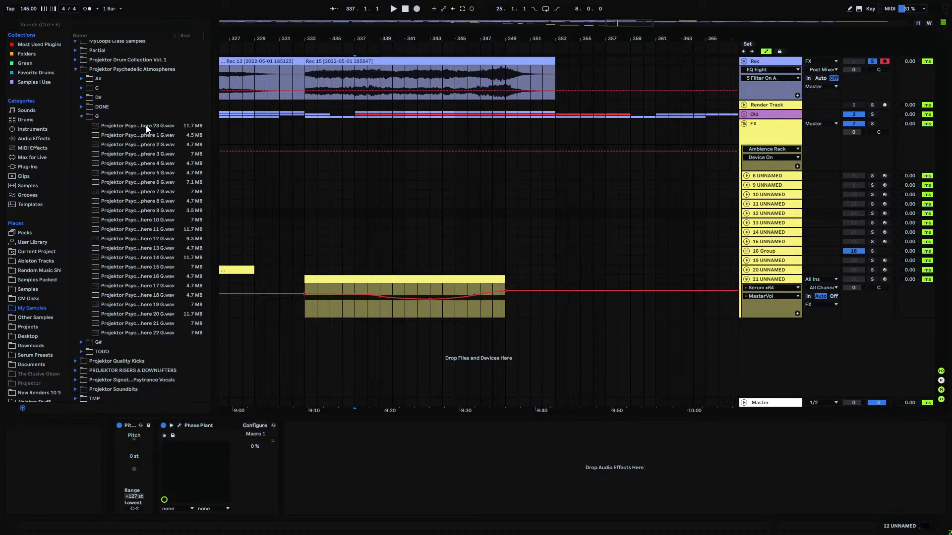
# - Add a new MIDI track below track 21 and create an empty four-bar clip on it from bar 353 to 357
pyautogui.click(557, 61)
pyautogui.moveTo(559, 38); pyautogui.dragTo(371, 39)
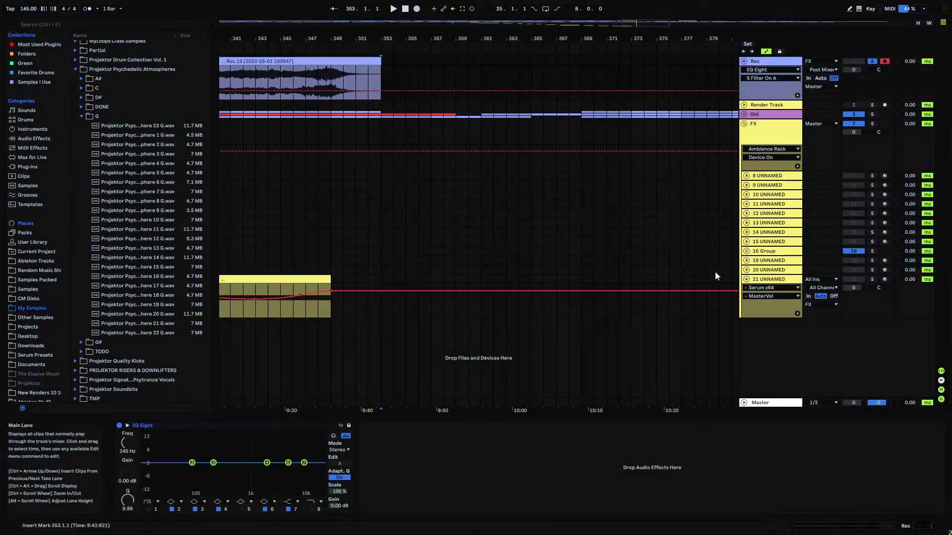
pyautogui.click(746, 280)
pyautogui.click(768, 280)
pyautogui.hotkey('ctrl', 'shift', 't')
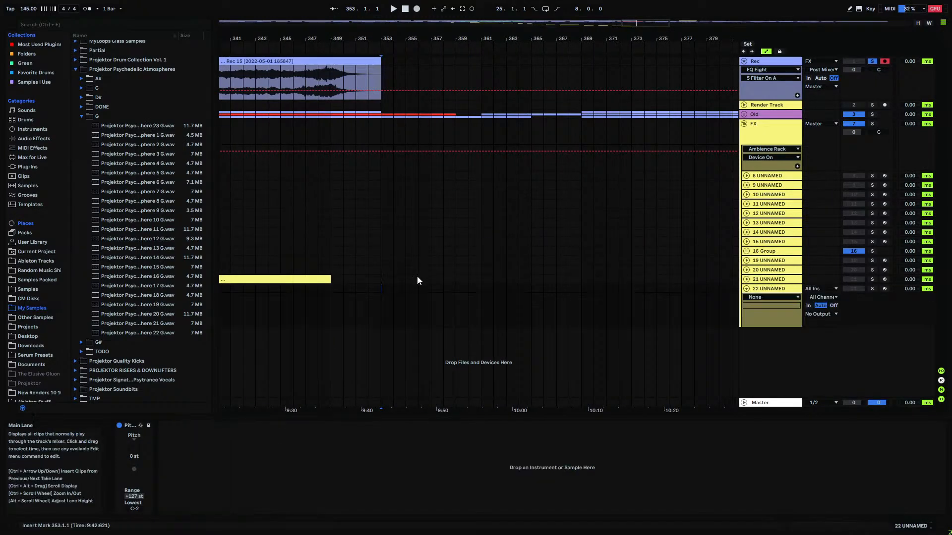
pyautogui.moveTo(383, 289); pyautogui.dragTo(426, 290)
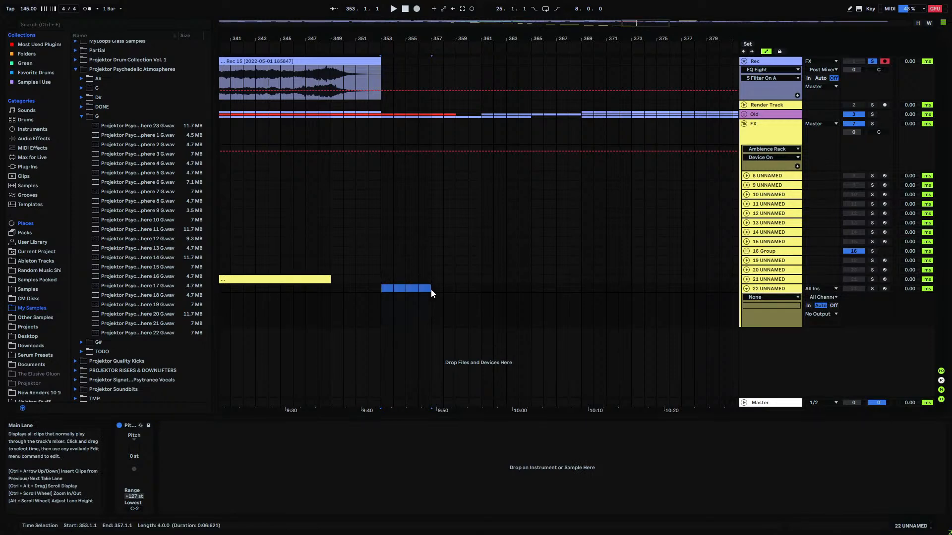
pyautogui.hotkey('ctrl', 'shift', 'm')
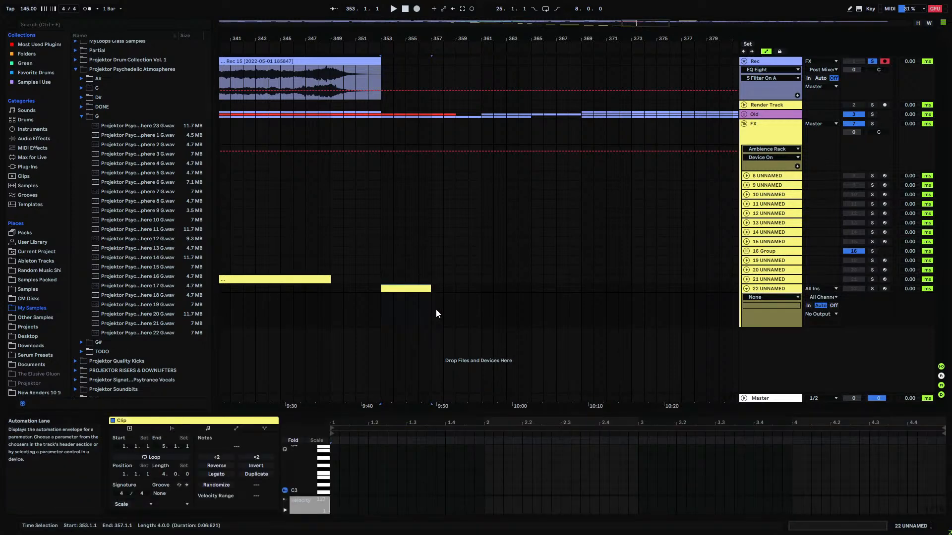
# - Try a Serum instance on the new MIDI track and remove it again
pyautogui.click(27, 166)
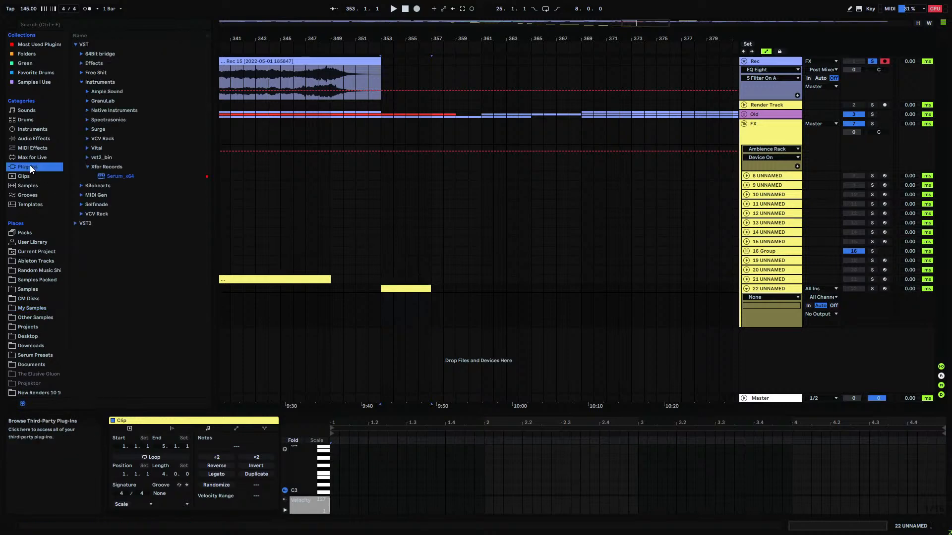
pyautogui.moveTo(114, 176); pyautogui.dragTo(449, 312)
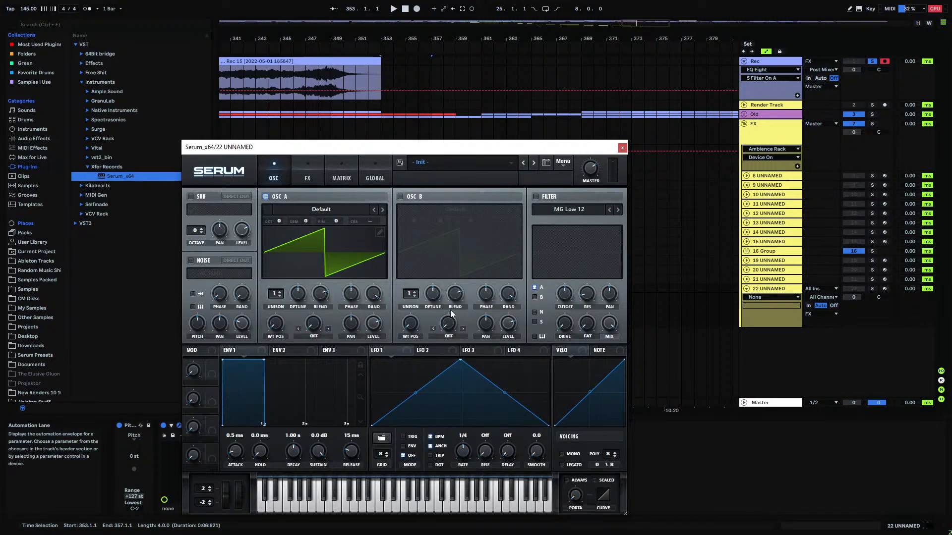
pyautogui.click(621, 147)
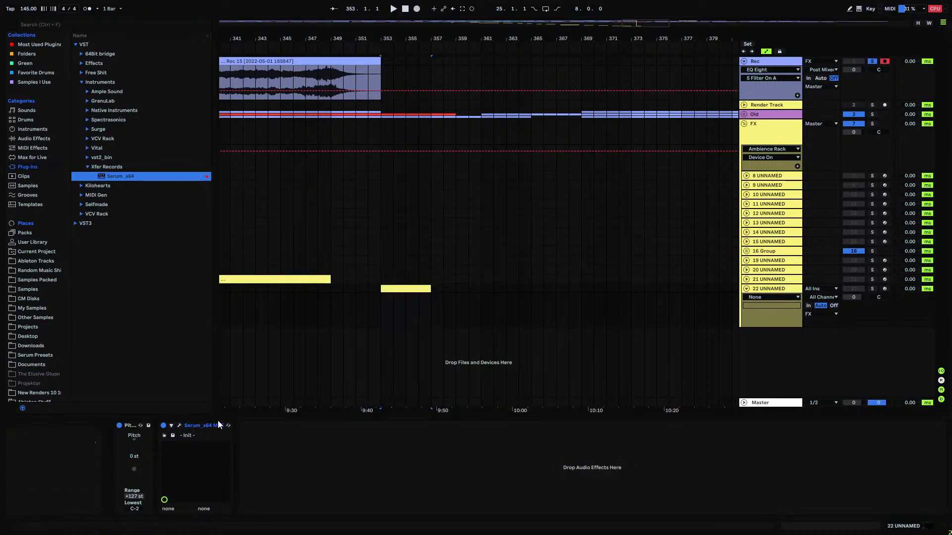
pyautogui.click(207, 426)
pyautogui.press('Delete')
pyautogui.moveTo(237, 87); pyautogui.dragTo(371, 76)
pyautogui.click(371, 75)
pyautogui.moveTo(240, 80); pyautogui.dragTo(376, 76)
pyautogui.click(376, 77)
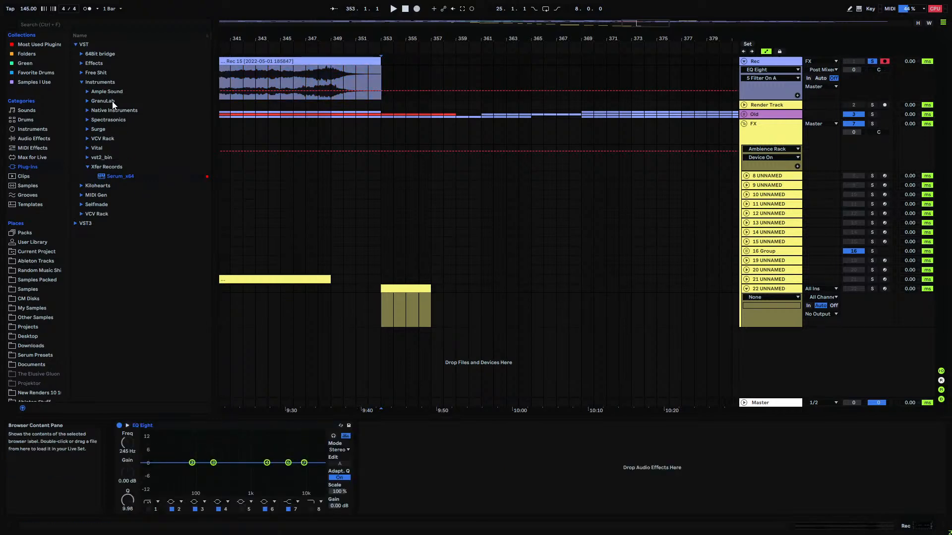
# - Load the Simpler instrument onto MIDI track 22
pyautogui.click(33, 139)
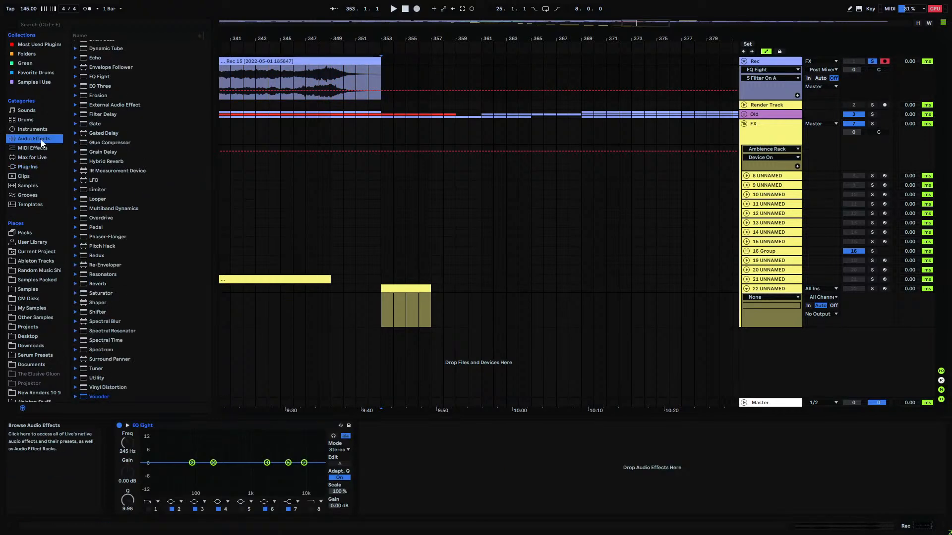
pyautogui.scroll(-3, 104, 180)
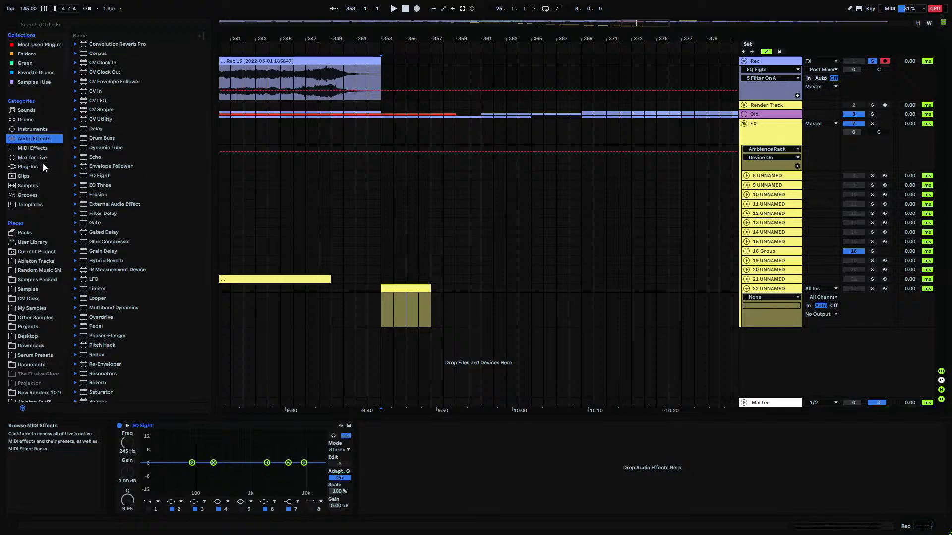
pyautogui.click(40, 129)
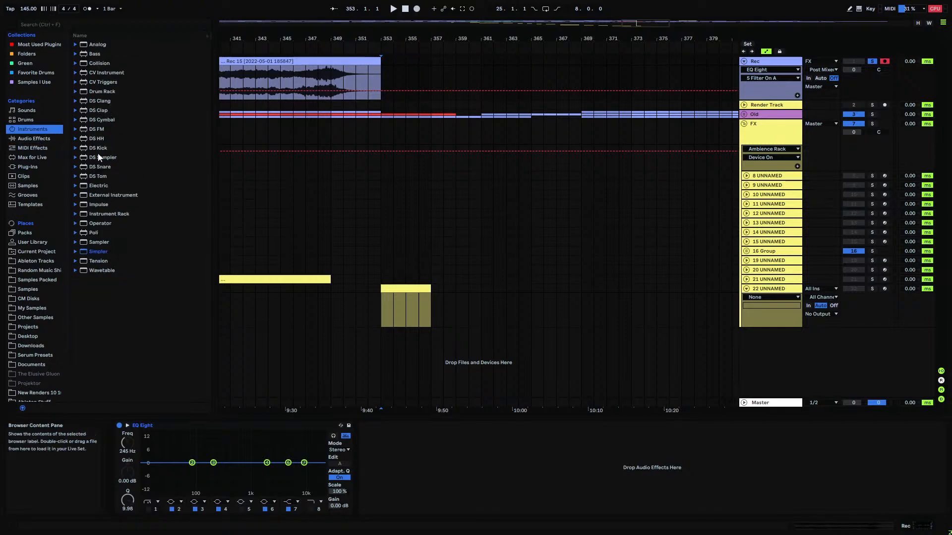
pyautogui.moveTo(102, 252); pyautogui.dragTo(418, 39)
pyautogui.click(357, 64)
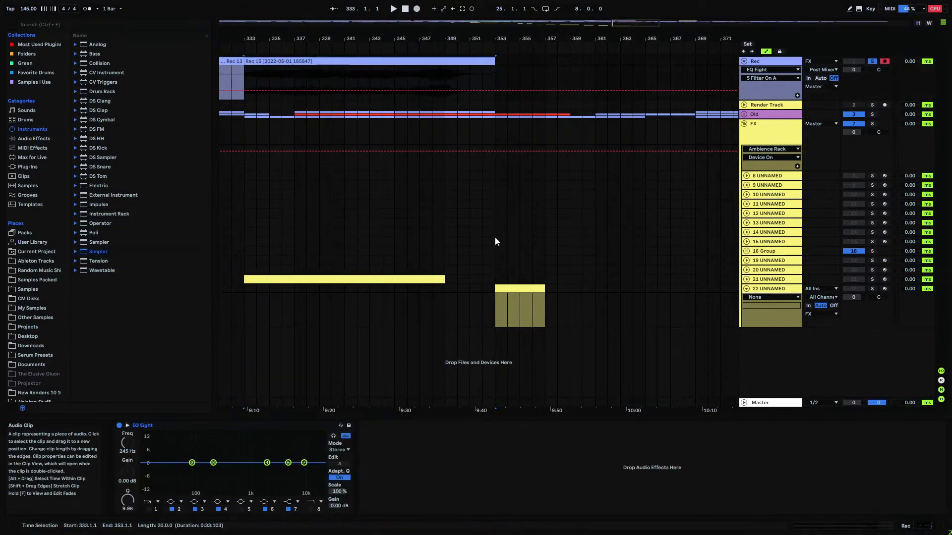
pyautogui.moveTo(496, 311); pyautogui.dragTo(546, 301)
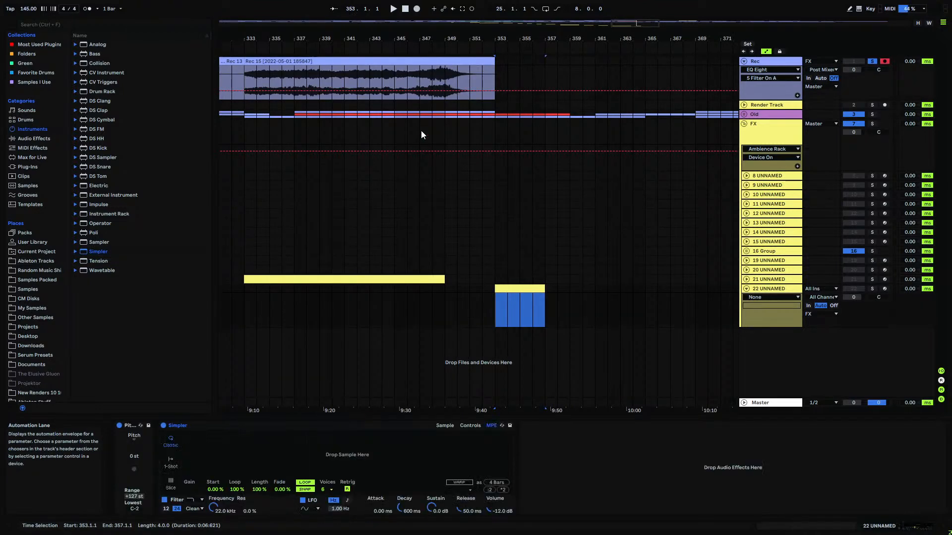
pyautogui.click(385, 63)
pyautogui.click(771, 289)
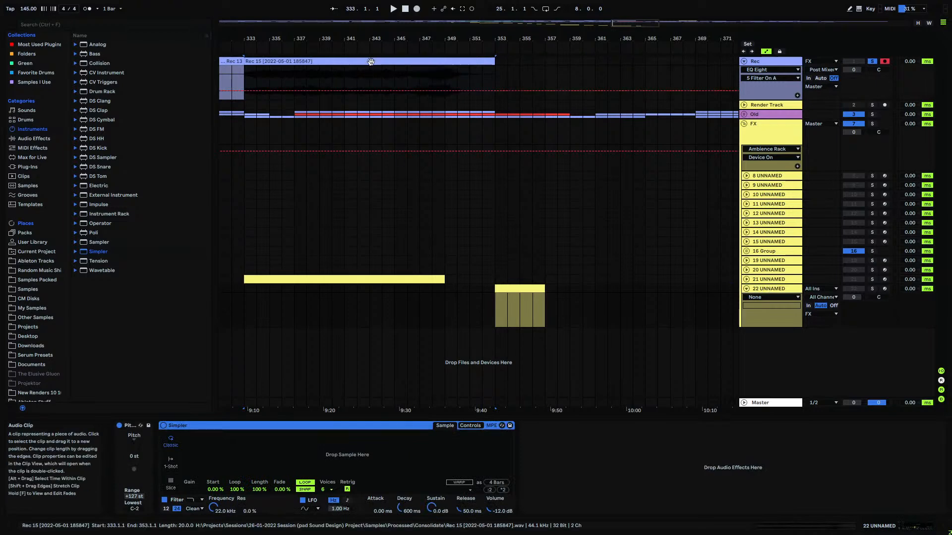
# - Convert the empty Simpler on track 22 to Sampler and load the Rec 15 audio clip into it
pyautogui.rightClick(329, 426)
pyautogui.click(389, 421)
pyautogui.moveTo(318, 59); pyautogui.dragTo(314, 454)
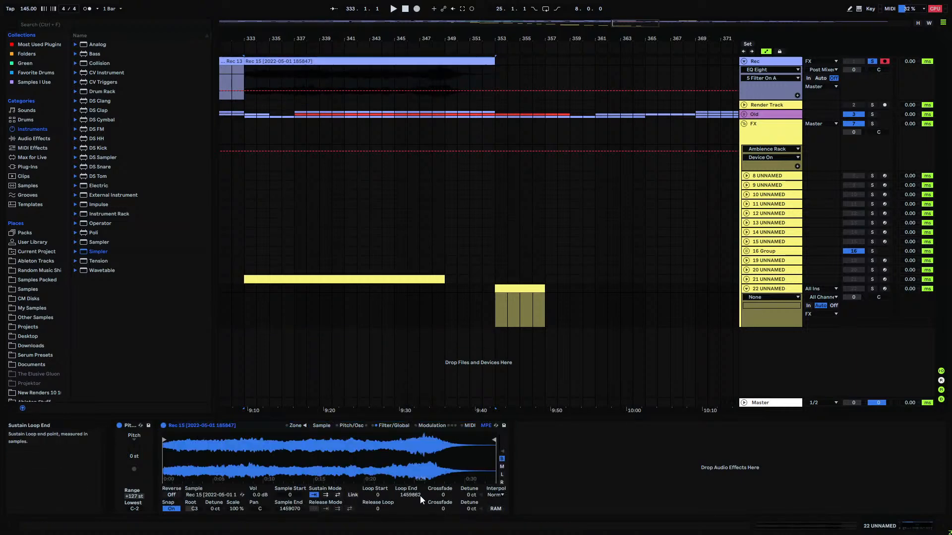
# - Set the Sampler's sustain loop end to 62950 with the loop start at 0
pyautogui.moveTo(384, 498); pyautogui.dragTo(410, 516)
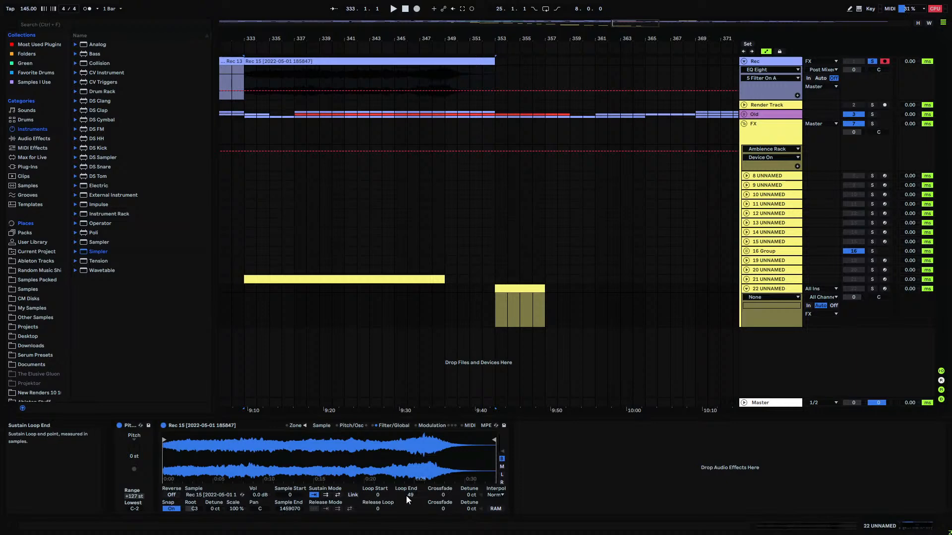
pyautogui.moveTo(377, 494); pyautogui.dragTo(378, 486)
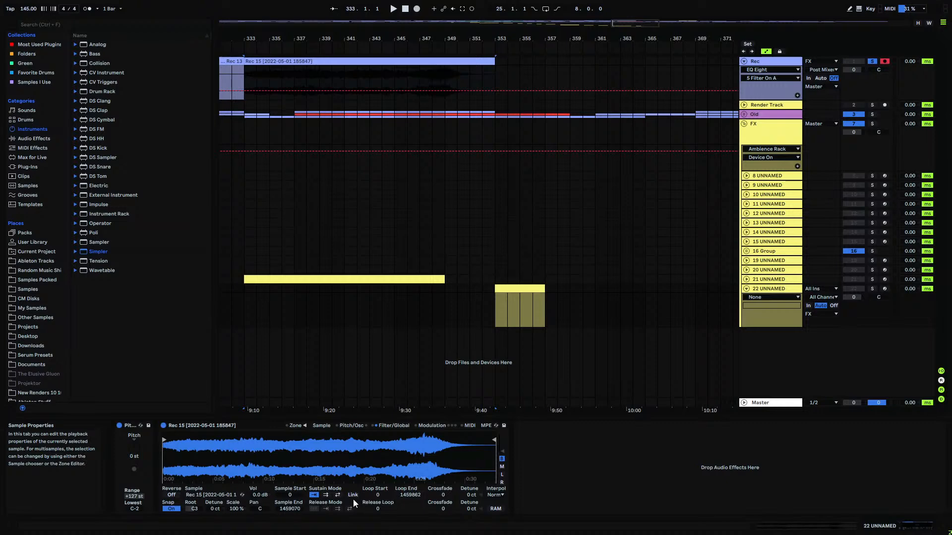
pyautogui.moveTo(409, 495); pyautogui.dragTo(409, 505)
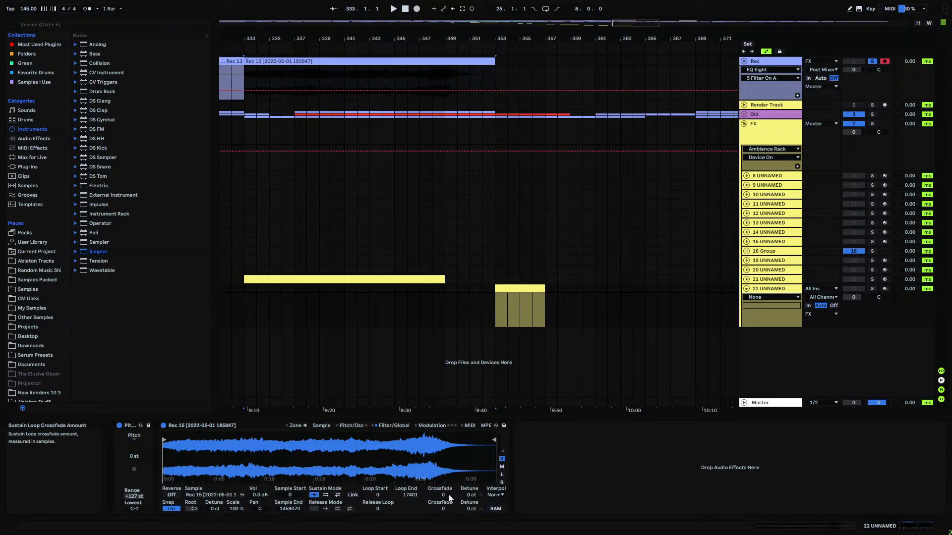
pyautogui.moveTo(412, 495); pyautogui.dragTo(412, 488)
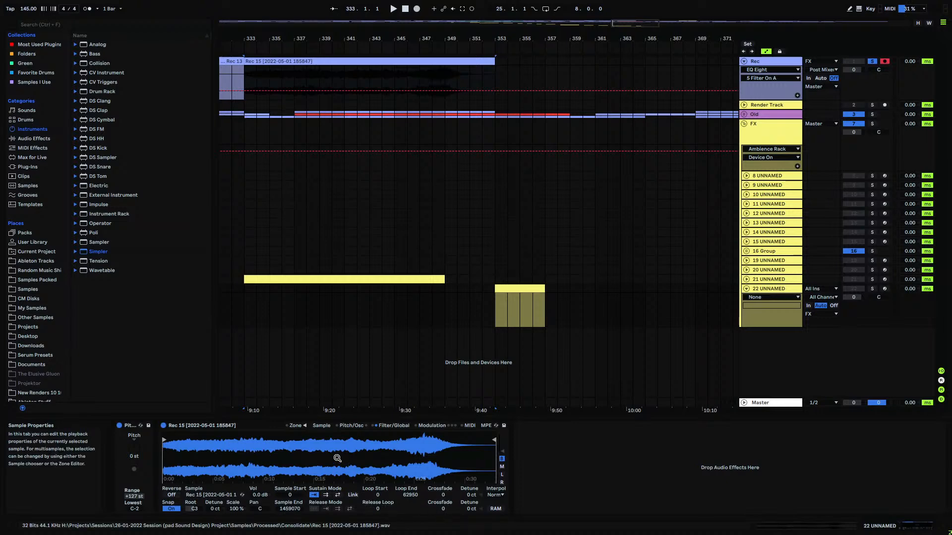
# - Try the Rec 15 instrument as a Simpler, check its controls and convert it back to Sampler
pyautogui.rightClick(266, 426)
pyautogui.click(278, 422)
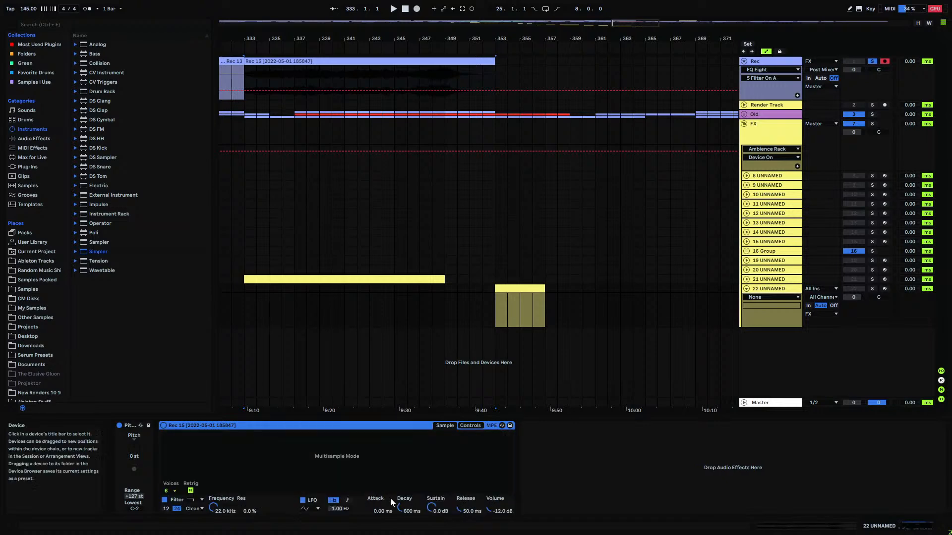
pyautogui.click(476, 427)
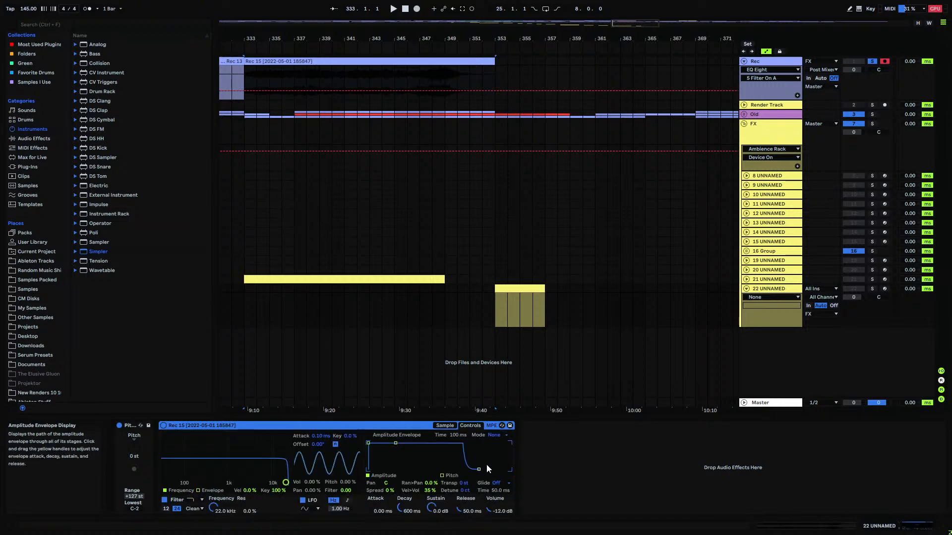
pyautogui.click(449, 427)
pyautogui.rightClick(401, 428)
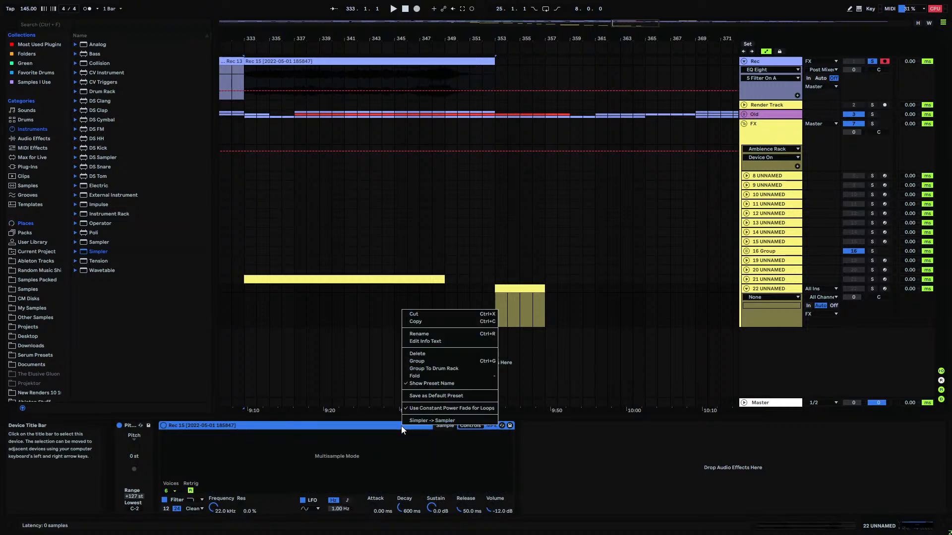
pyautogui.click(438, 421)
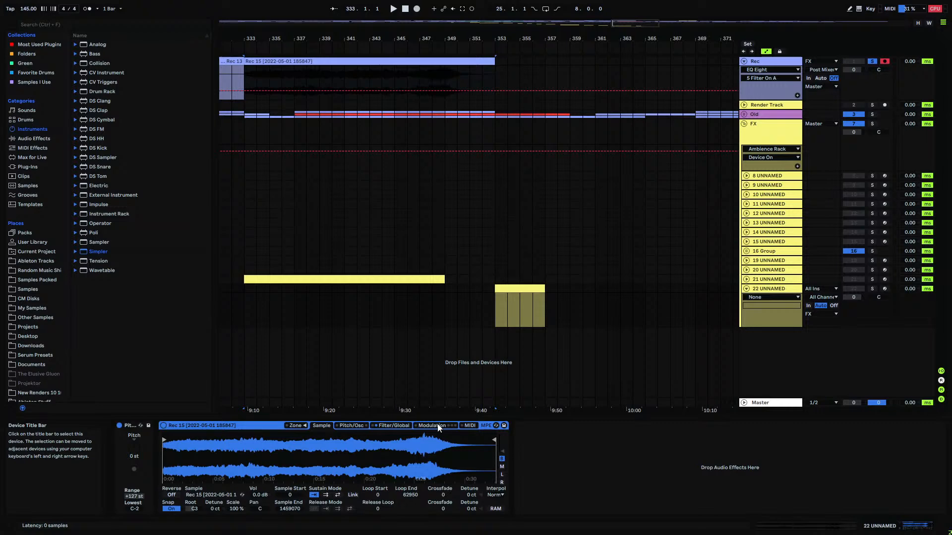
# - Toggle the Sampler's Shaper, enable its modulation oscillator and set the oscillator volume to -8.7 dB
pyautogui.click(351, 426)
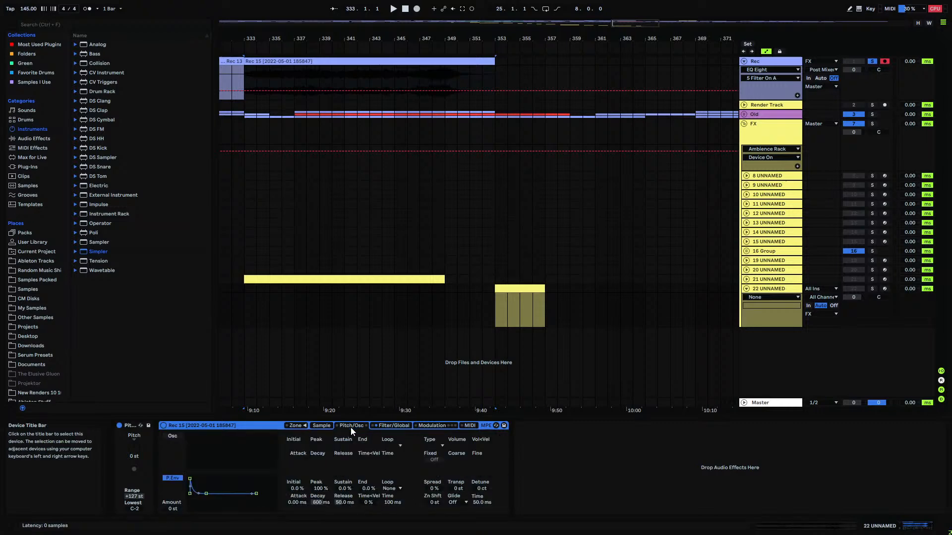
pyautogui.click(384, 426)
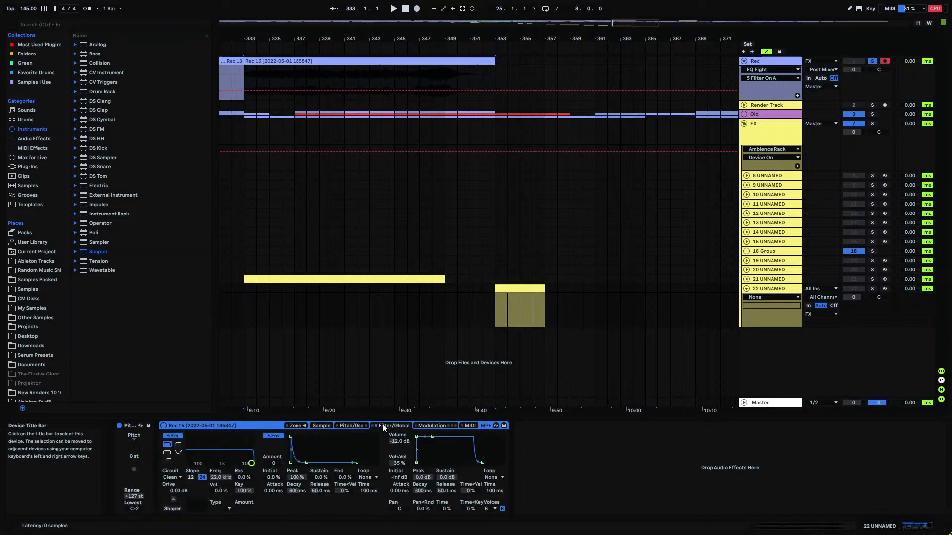
pyautogui.click(434, 427)
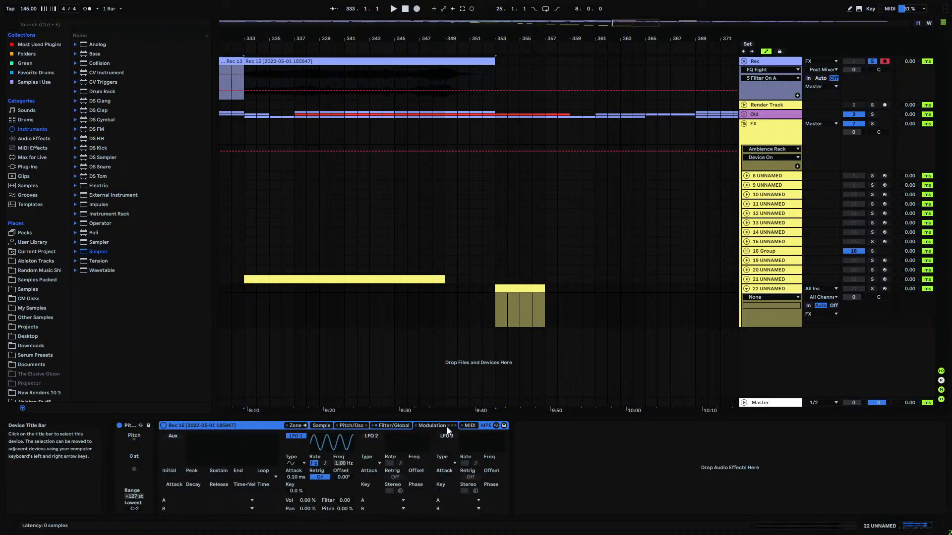
pyautogui.click(394, 426)
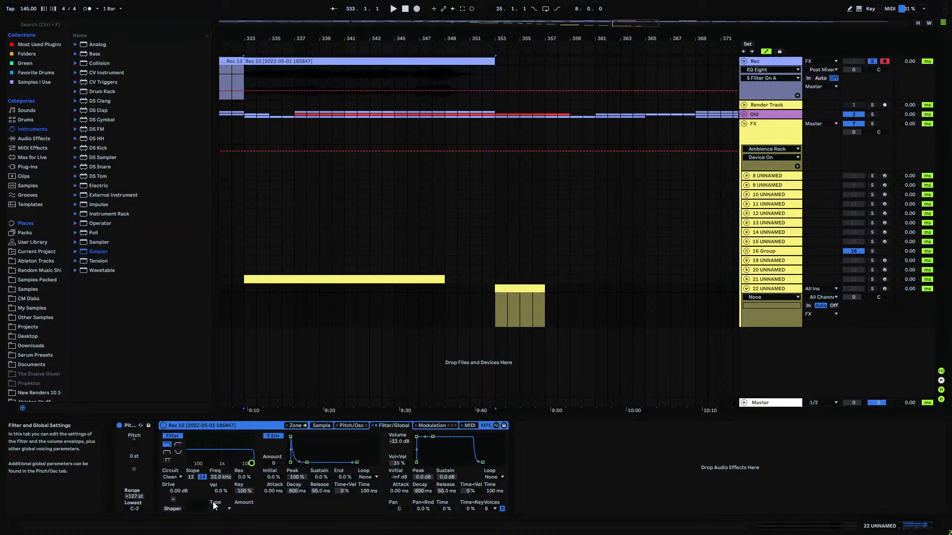
pyautogui.click(173, 509)
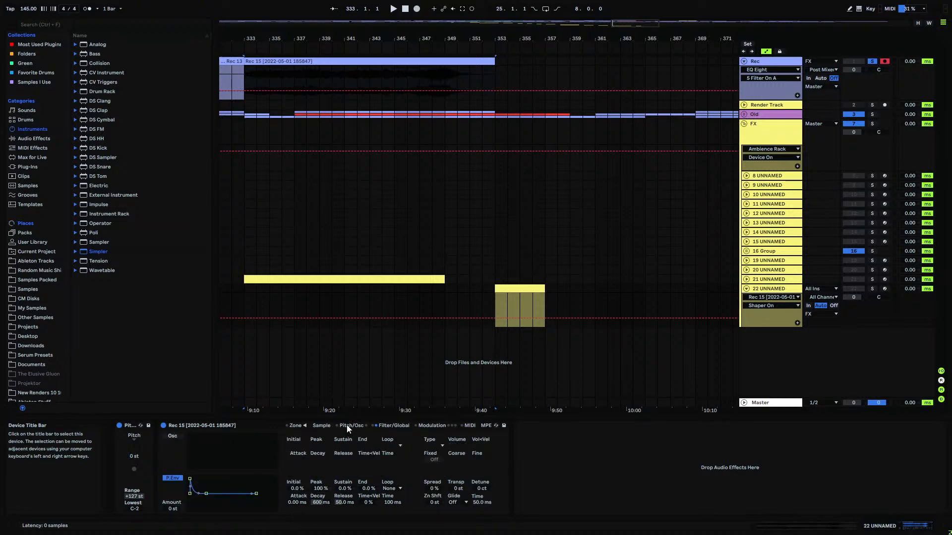
pyautogui.click(180, 438)
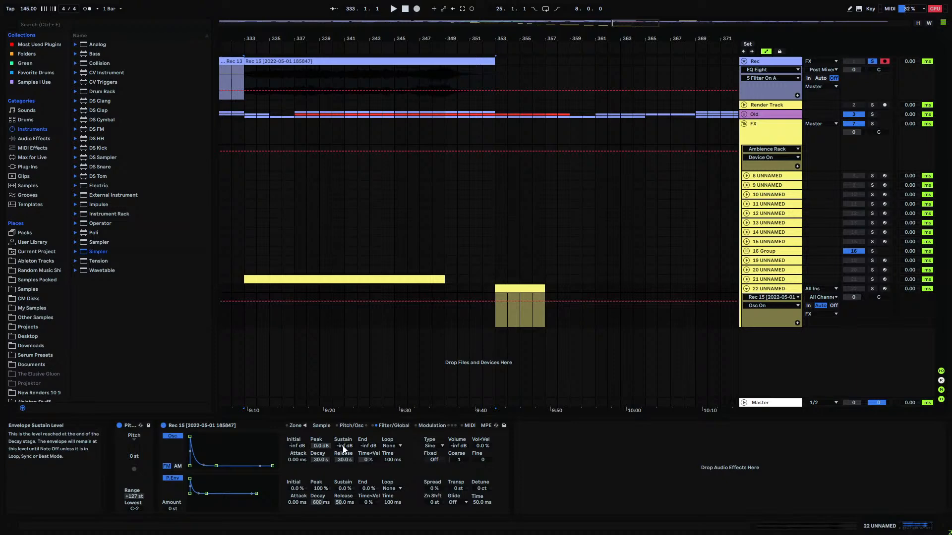
pyautogui.moveTo(461, 448); pyautogui.dragTo(461, 416)
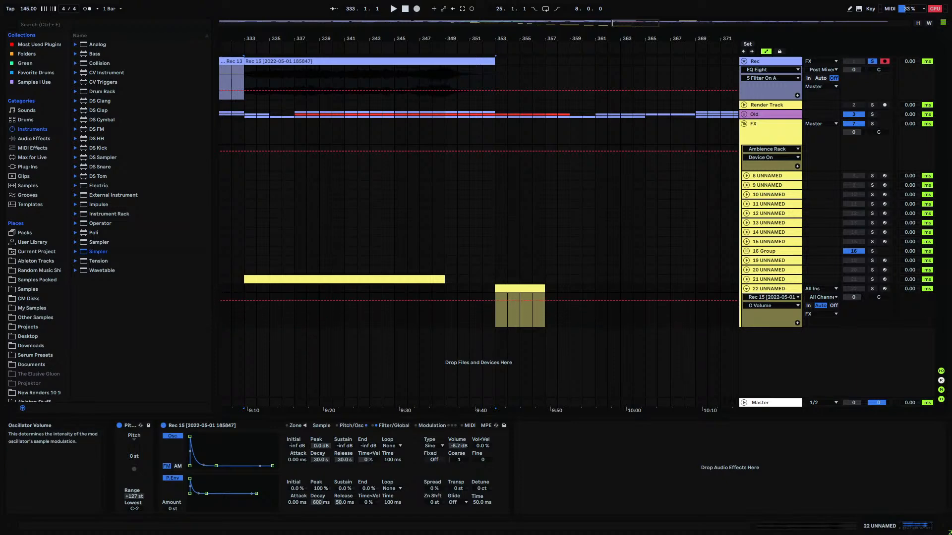
# - Arm and solo track 22 and enable the computer MIDI keyboard to audition the Sampler
pyautogui.click(884, 289)
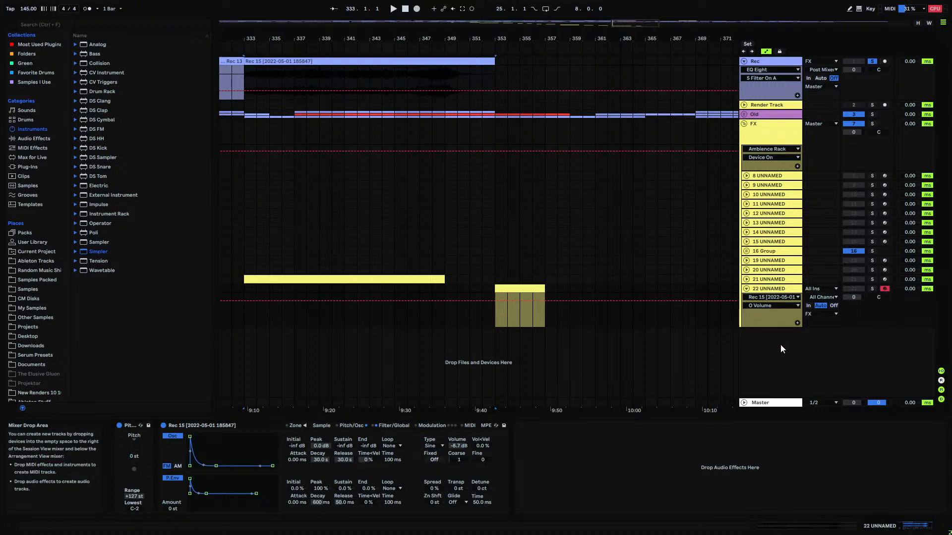
pyautogui.click(871, 289)
pyautogui.press('a')
pyautogui.press('m')
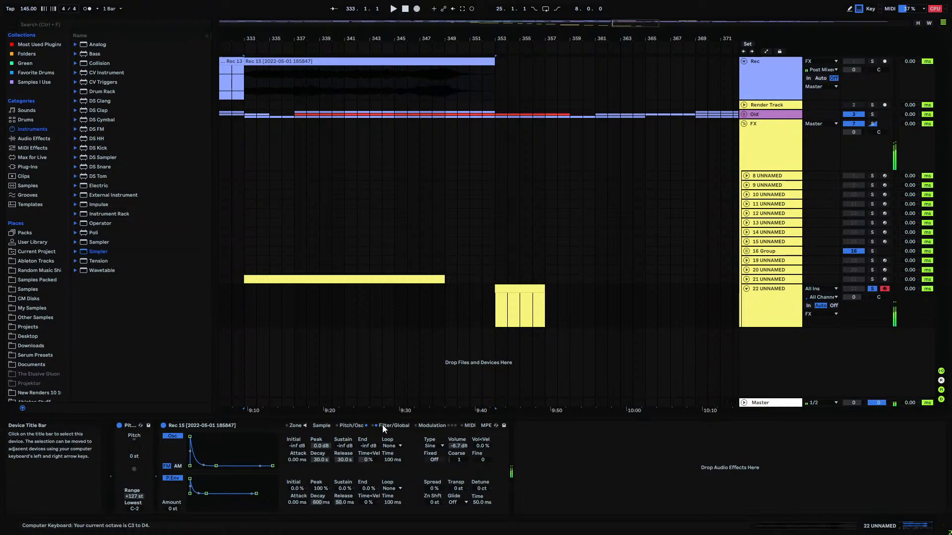
# - Set the Sampler oscillator's coarse tuning to 0.125 and its volume to about -22 dB while shifting the keyboard up in octaves
pyautogui.moveTo(456, 446); pyautogui.dragTo(461, 449)
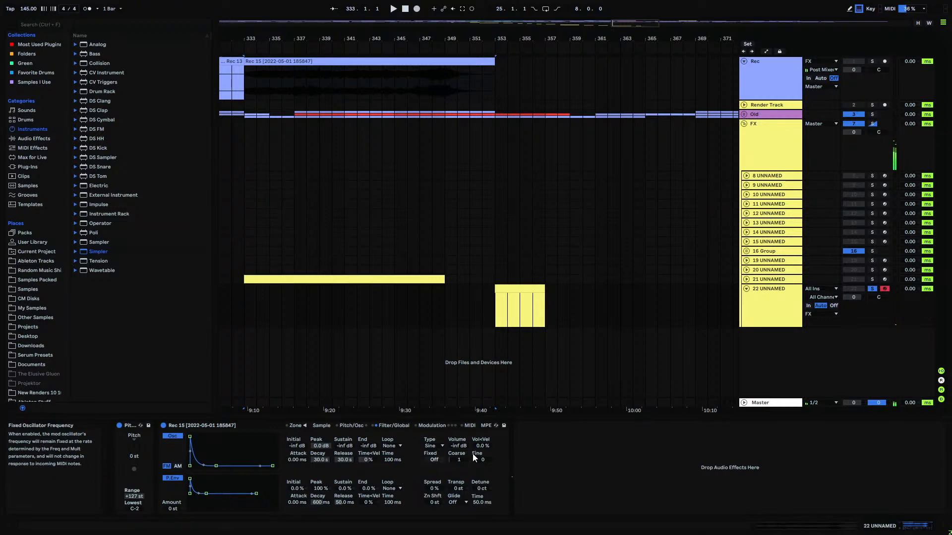
pyautogui.moveTo(458, 460); pyautogui.dragTo(456, 446)
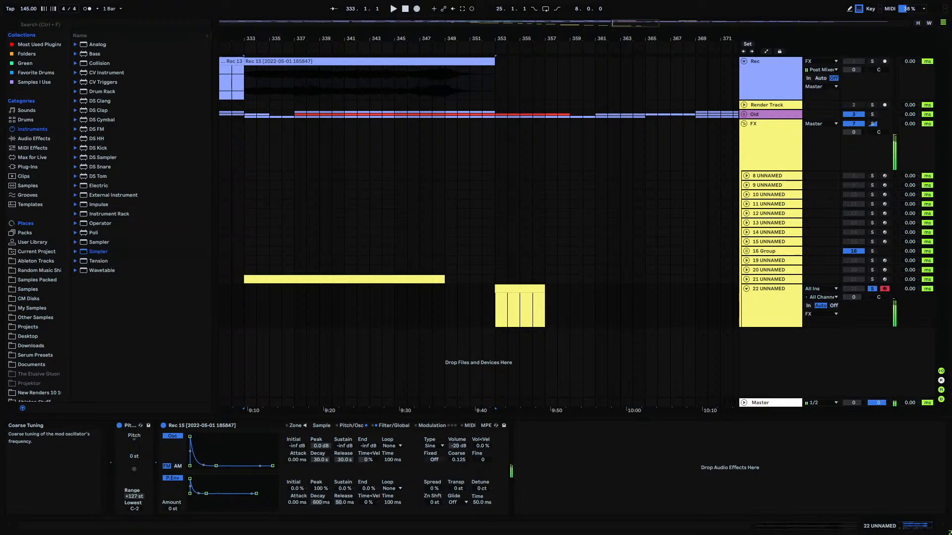
pyautogui.press('x')
pyautogui.press('x')
pyautogui.press('x')
pyautogui.moveTo(459, 460)
pyautogui.mouseDown()
pyautogui.moveTo(460, 468)
pyautogui.moveTo(457, 453)
pyautogui.mouseUp()
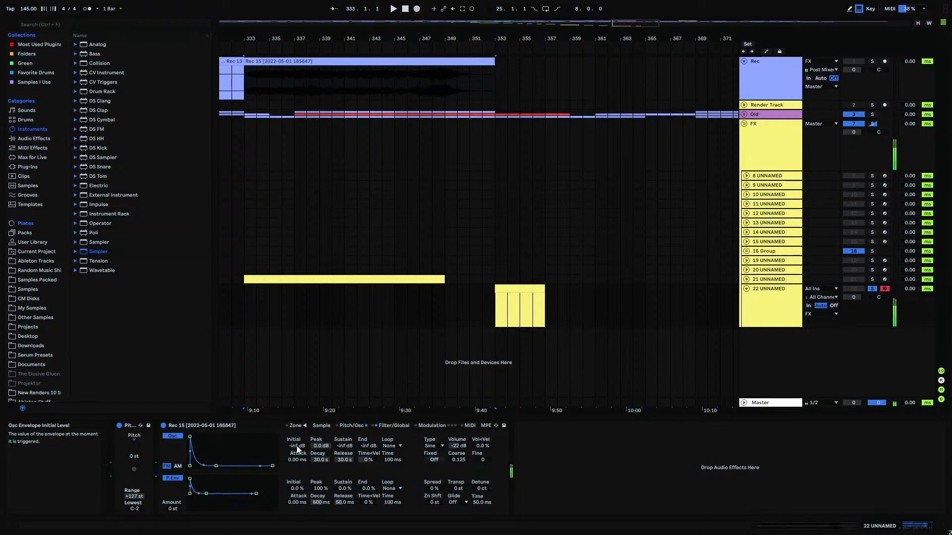
# - Convert the Rec 15 Sampler to Simpler and audition it with the computer keyboard in different octaves
pyautogui.click(321, 425)
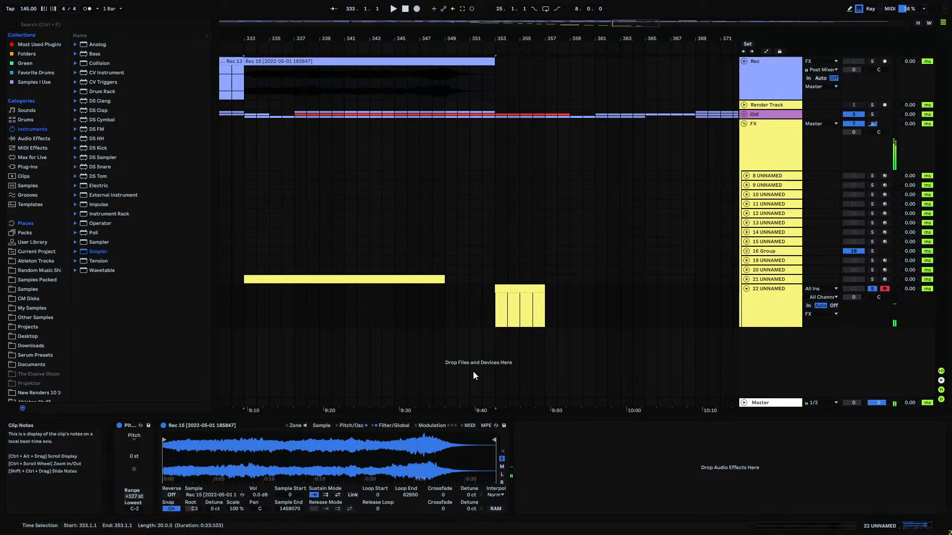
pyautogui.rightClick(250, 425)
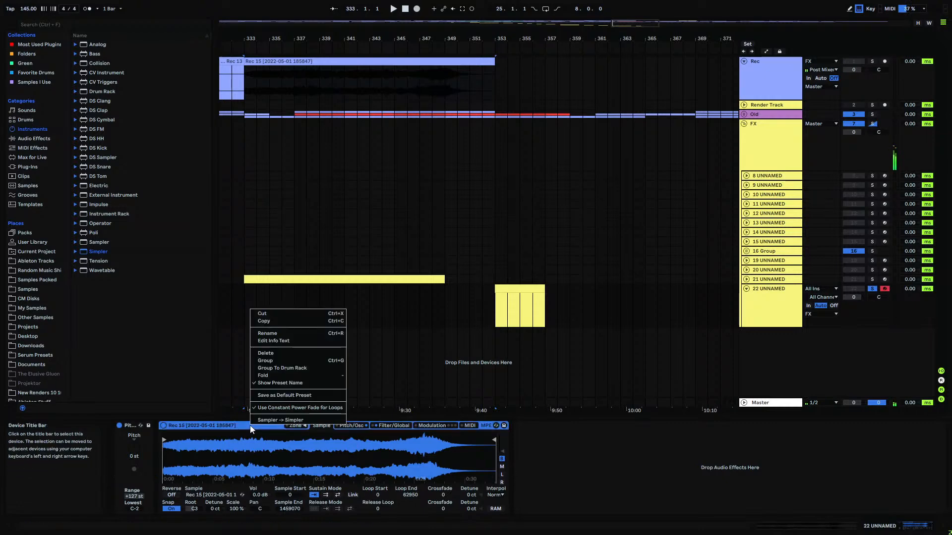
pyautogui.click(273, 421)
pyautogui.press('a')
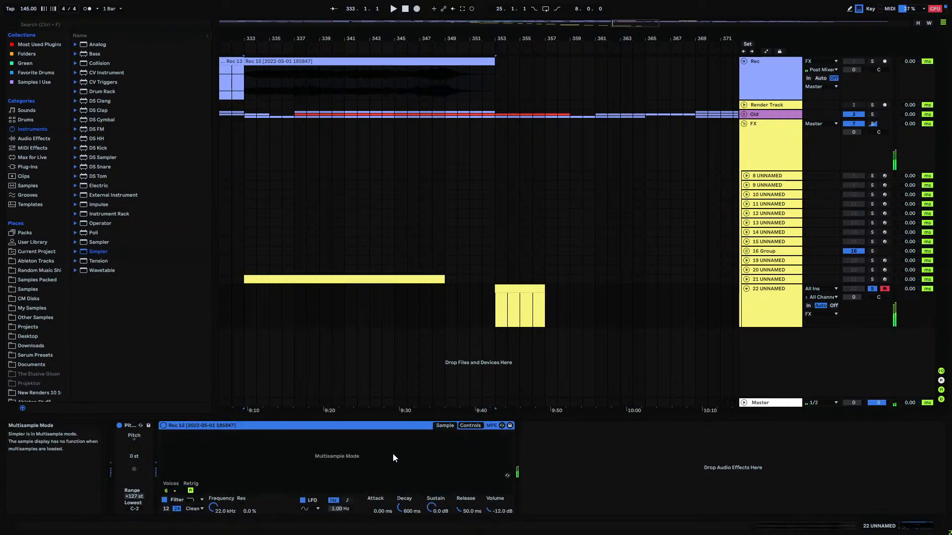
pyautogui.press('x')
pyautogui.press('z')
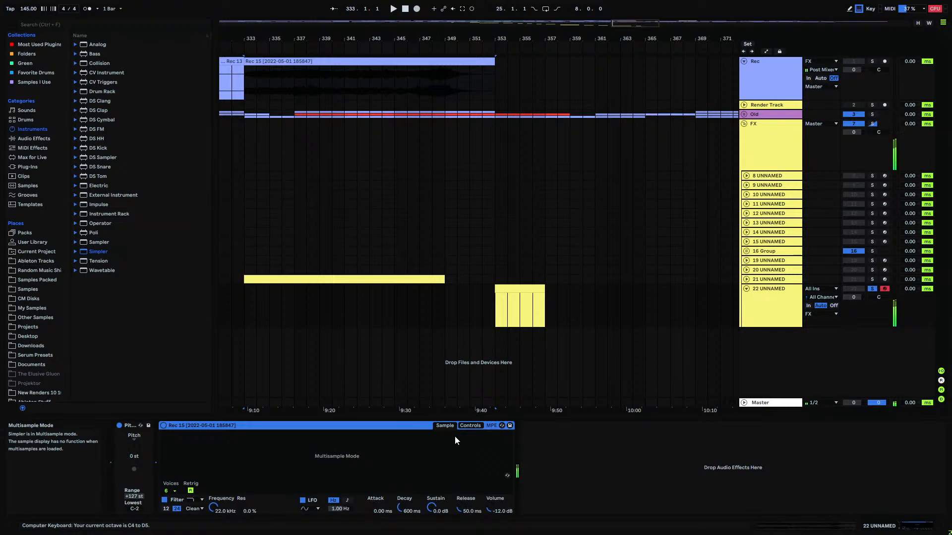
# - Examine the Simpler's pitch and amplitude envelope settings and return to its sample view
pyautogui.click(471, 425)
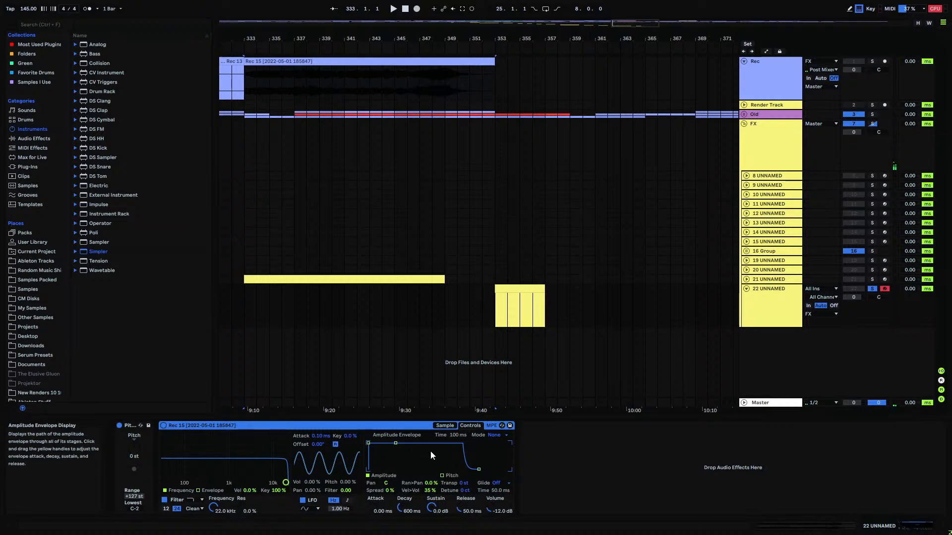
pyautogui.click(452, 477)
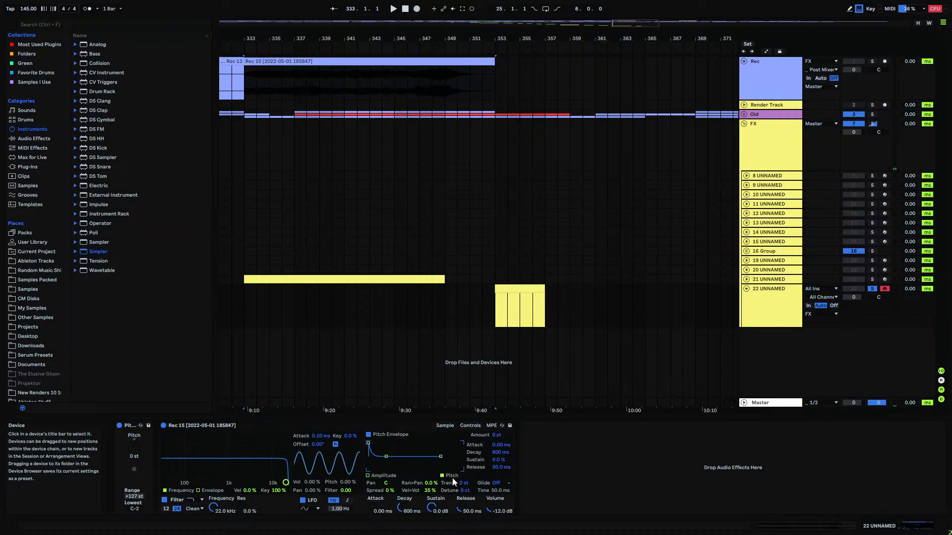
pyautogui.click(393, 476)
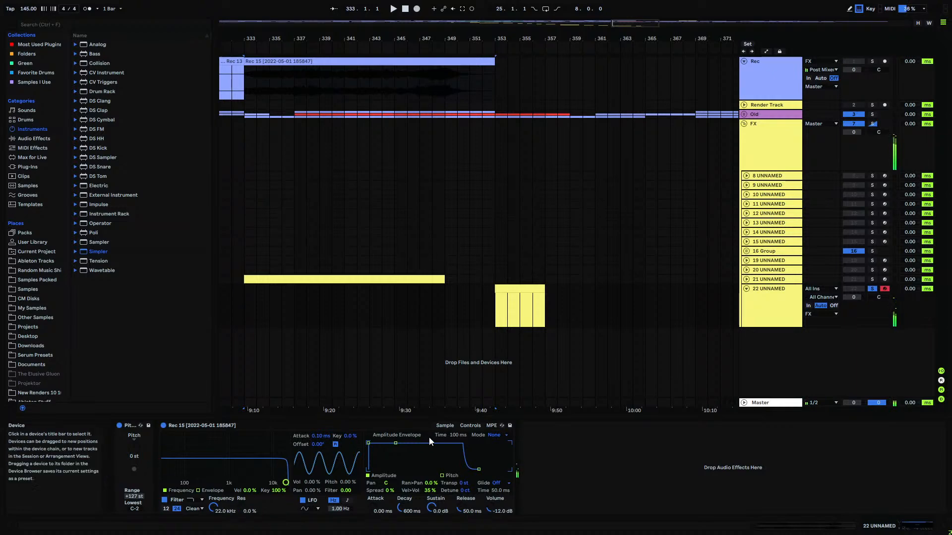
pyautogui.click(445, 426)
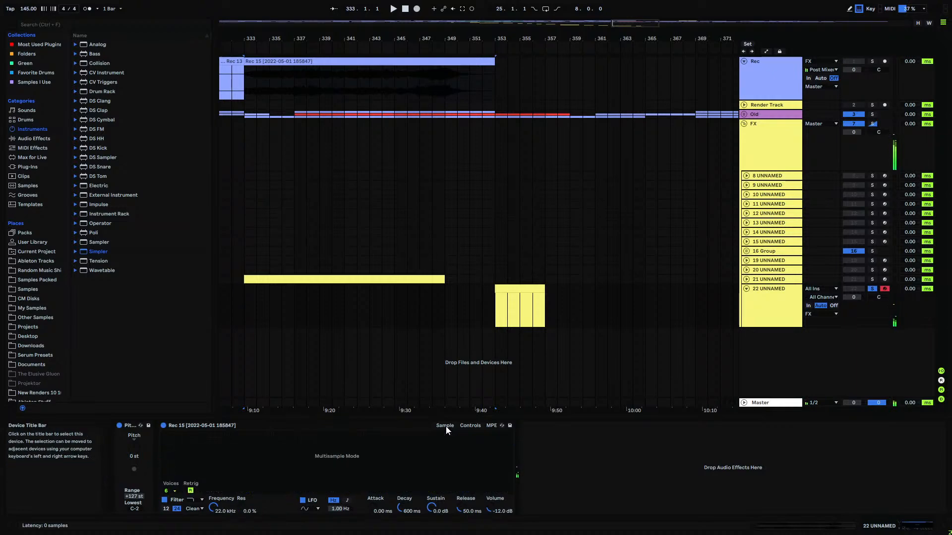
# - Load the Rec 15 recording into the Simpler as a single sample and play it from the computer keyboard an octave higher
pyautogui.rightClick(332, 460)
pyautogui.click(274, 444)
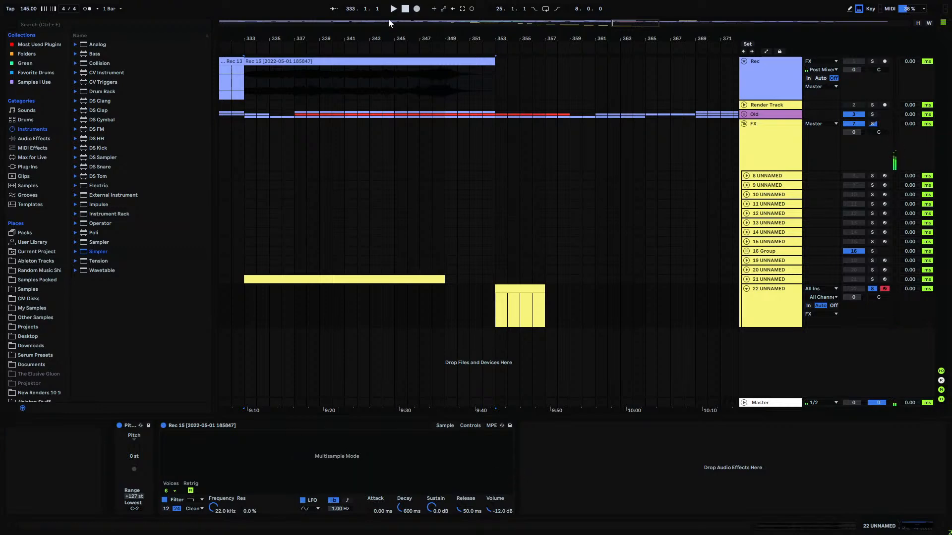
pyautogui.moveTo(367, 59); pyautogui.dragTo(398, 460)
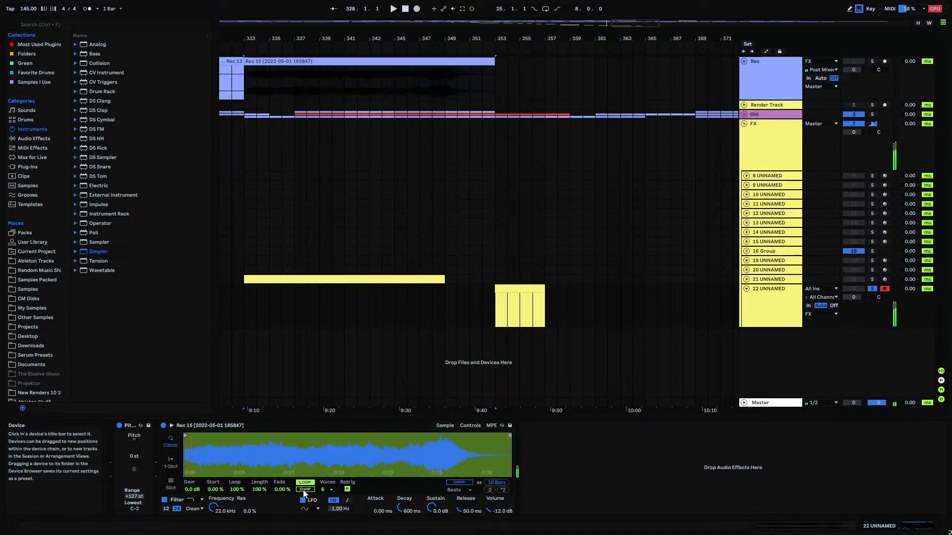
pyautogui.press('x')
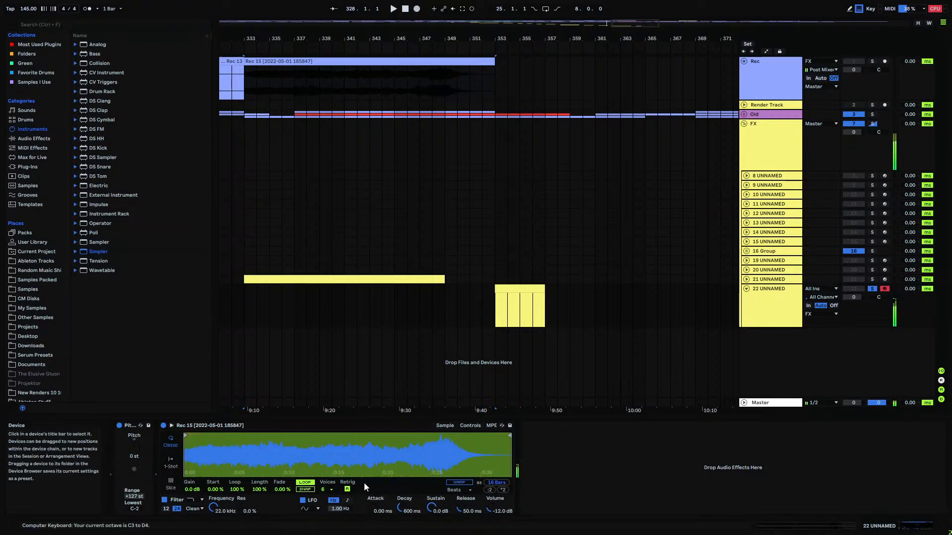
# - Shorten the Simpler's playback length to 0.12 % so that only a tiny slice of Rec 15 loops
pyautogui.moveTo(256, 491); pyautogui.dragTo(256, 531)
pyautogui.write('0.02')
pyautogui.press('Return')
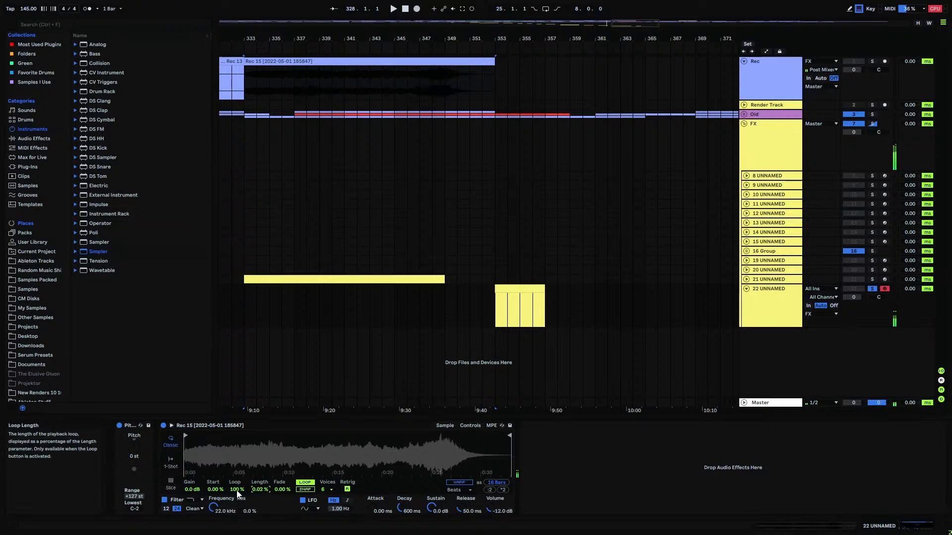
pyautogui.press('Up')
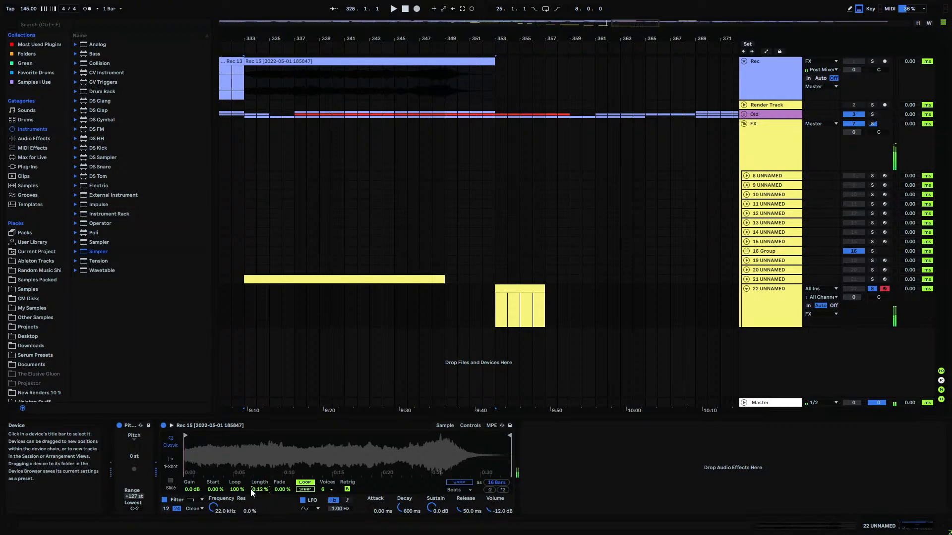
pyautogui.press('Down')
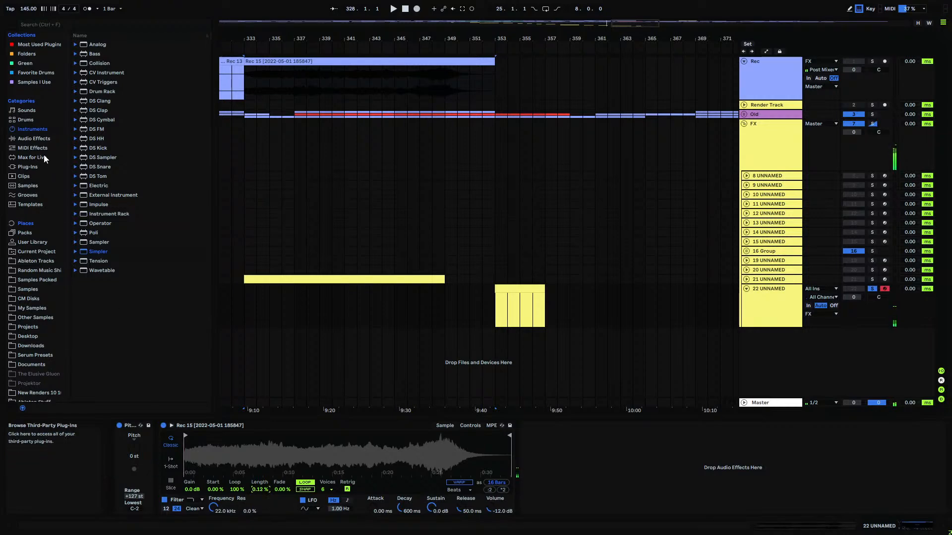
# - Add an EQ Eight after the Simpler on track 22 and expand its frequency display
pyautogui.click(33, 138)
pyautogui.click(89, 175)
pyautogui.moveTo(90, 176); pyautogui.dragTo(541, 468)
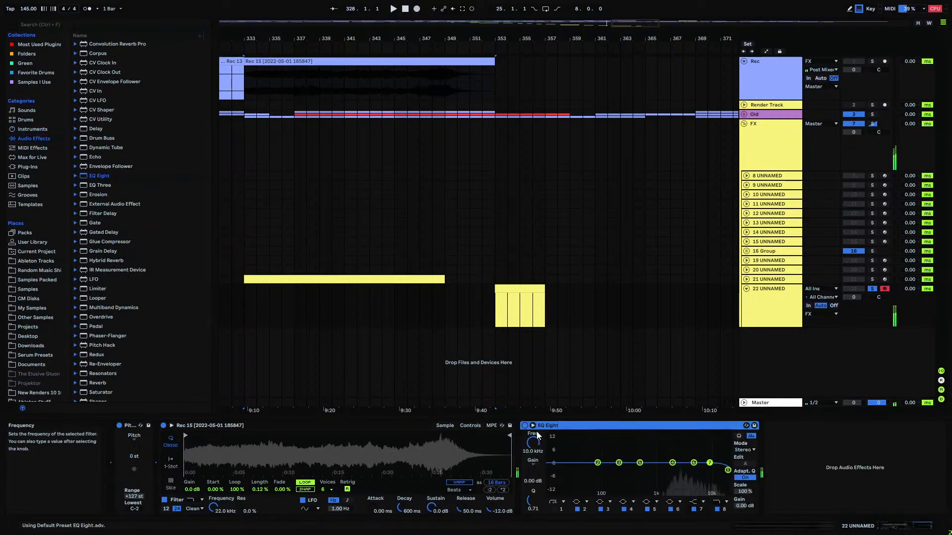
pyautogui.click(539, 437)
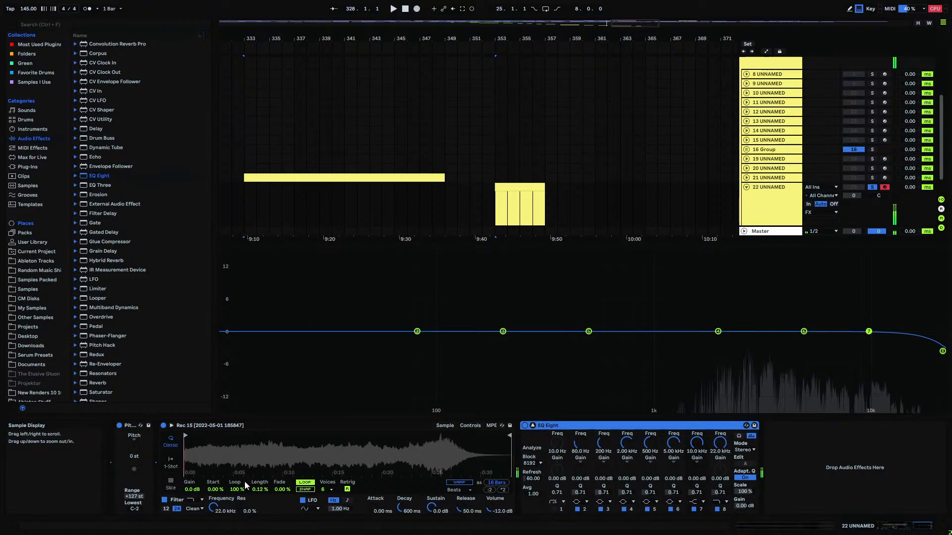
# - Scan the Simpler's sample start to 50.0 % and set the loop fade to 100 % while auditioning the tone
pyautogui.moveTo(215, 489); pyautogui.dragTo(215, 456)
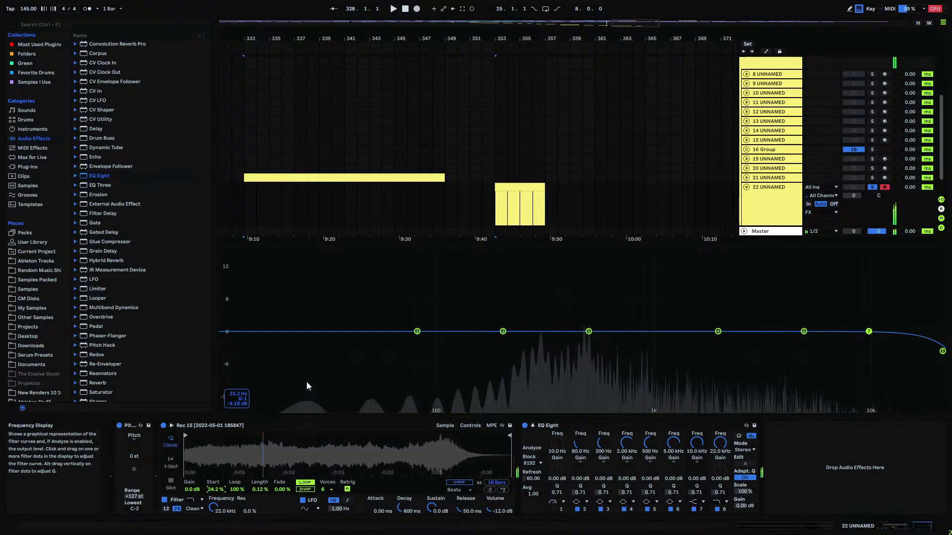
pyautogui.press('x')
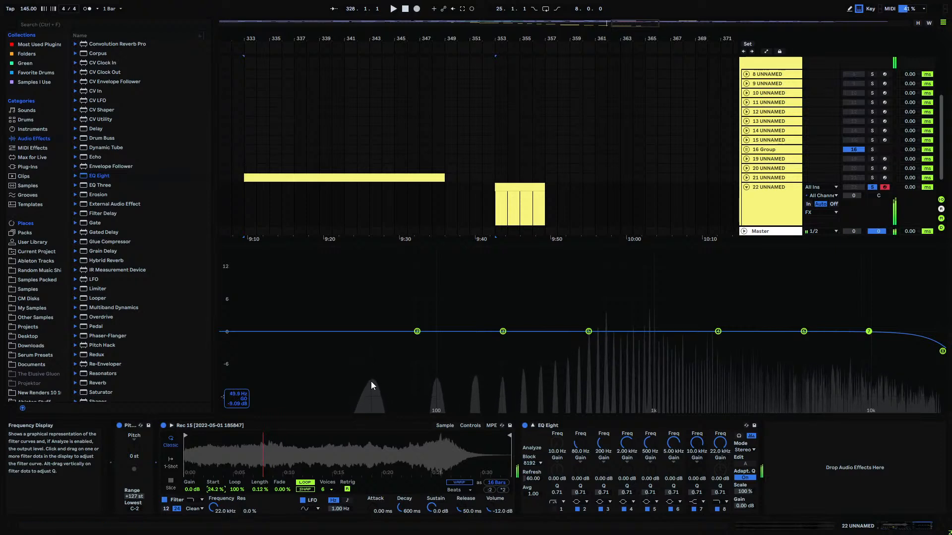
pyautogui.moveTo(210, 491)
pyautogui.mouseDown()
pyautogui.moveTo(210, 243)
pyautogui.moveTo(210, 349)
pyautogui.mouseUp()
pyautogui.moveTo(281, 489); pyautogui.dragTo(280, 391)
pyautogui.moveTo(212, 493)
pyautogui.mouseDown()
pyautogui.moveTo(212, 385)
pyautogui.moveTo(212, 508)
pyautogui.mouseUp()
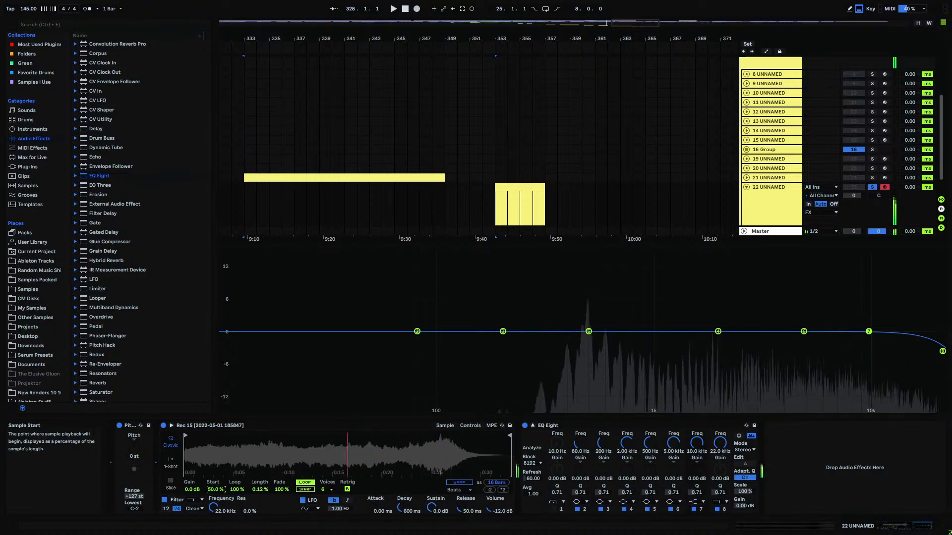
# - Draw one sustained note across all four bars of the MIDI clip on track 22
pyautogui.click(521, 200)
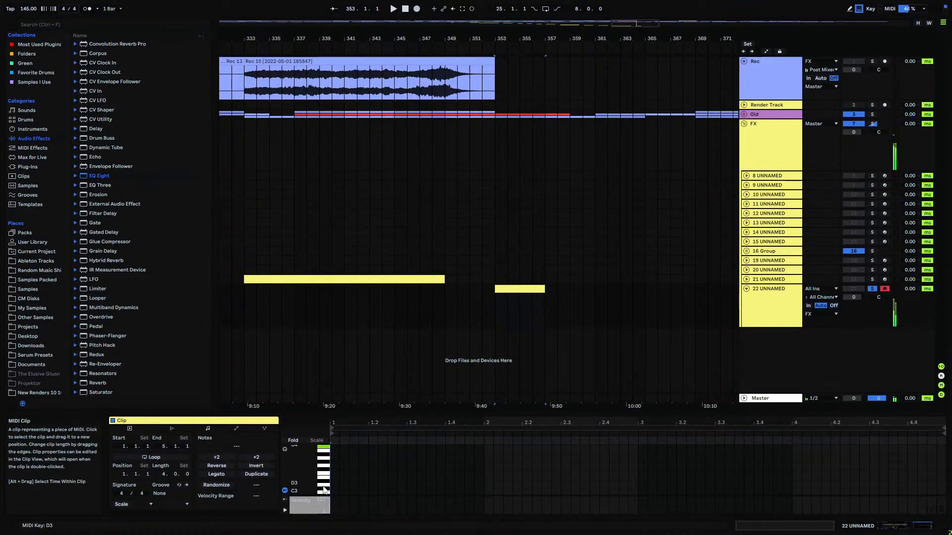
pyautogui.doubleClick(336, 447)
pyautogui.moveTo(339, 448); pyautogui.dragTo(946, 456)
pyautogui.click(787, 305)
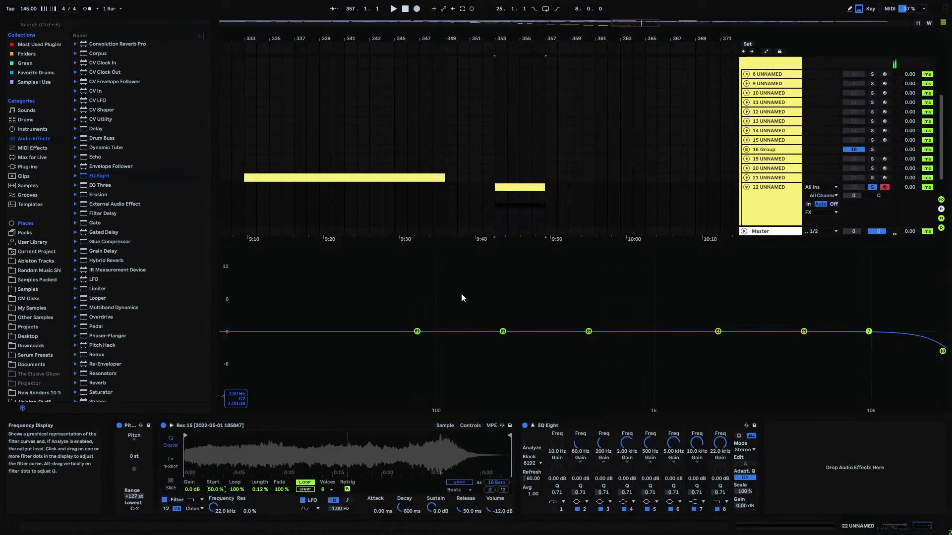
# - Turn off the computer MIDI keyboard, automate the Simpler's sample start in a rising curve from bar 353 to 357, and play it
pyautogui.press('m')
pyautogui.press('a')
pyautogui.moveTo(495, 212)
pyautogui.mouseDown()
pyautogui.moveTo(542, 209)
pyautogui.moveTo(544, 196)
pyautogui.moveTo(501, 217)
pyautogui.mouseUp()
pyautogui.click(497, 201)
pyautogui.press('space')
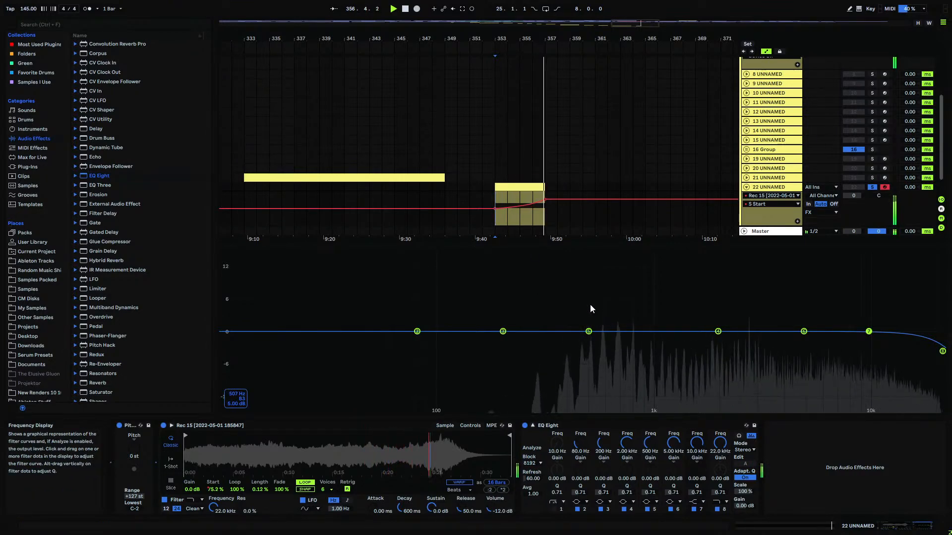
# - Boost EQ Eight band 5 on track 22 as a narrow peak at 508 Hz with 9.52 dB gain and a Q of 18
pyautogui.moveTo(588, 331); pyautogui.dragTo(588, 283)
pyautogui.moveTo(650, 493); pyautogui.dragTo(649, 446)
pyautogui.press('space')
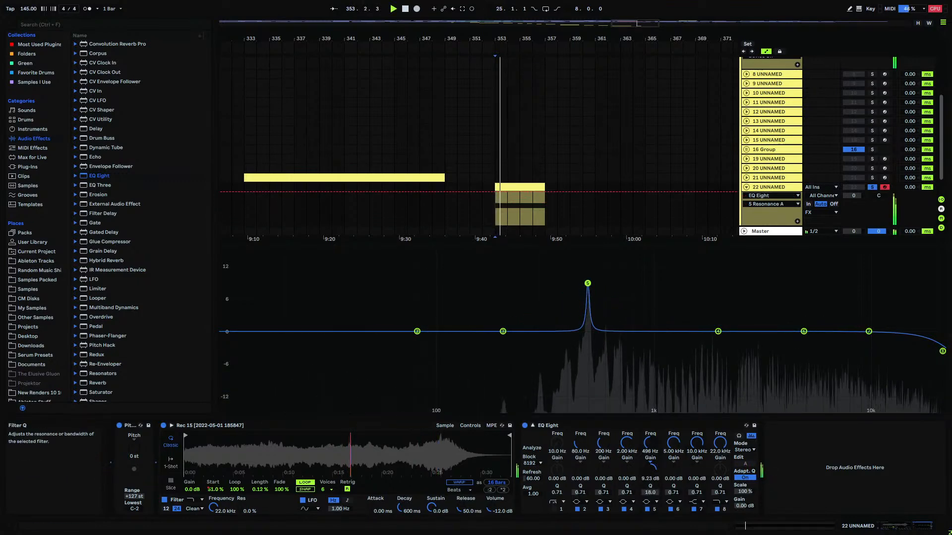
pyautogui.click(650, 448)
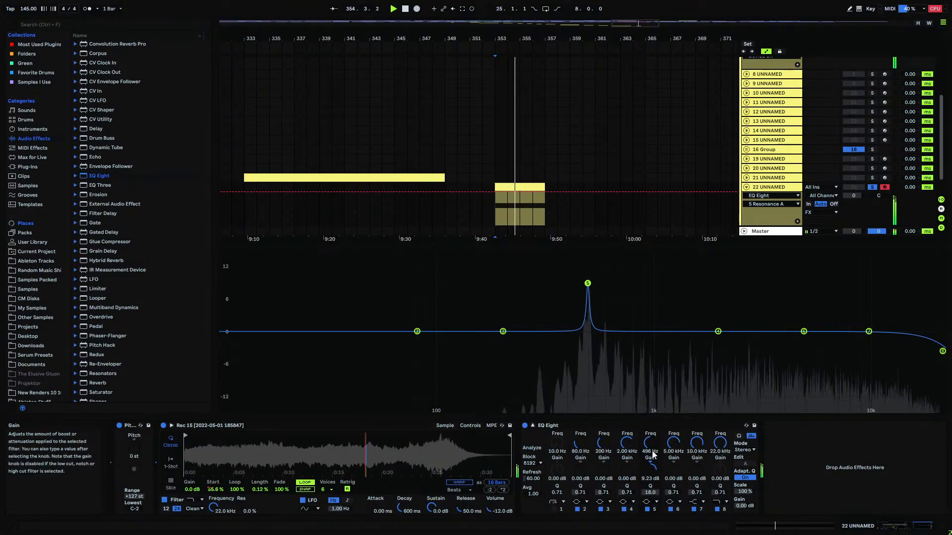
pyautogui.moveTo(652, 450); pyautogui.dragTo(648, 473)
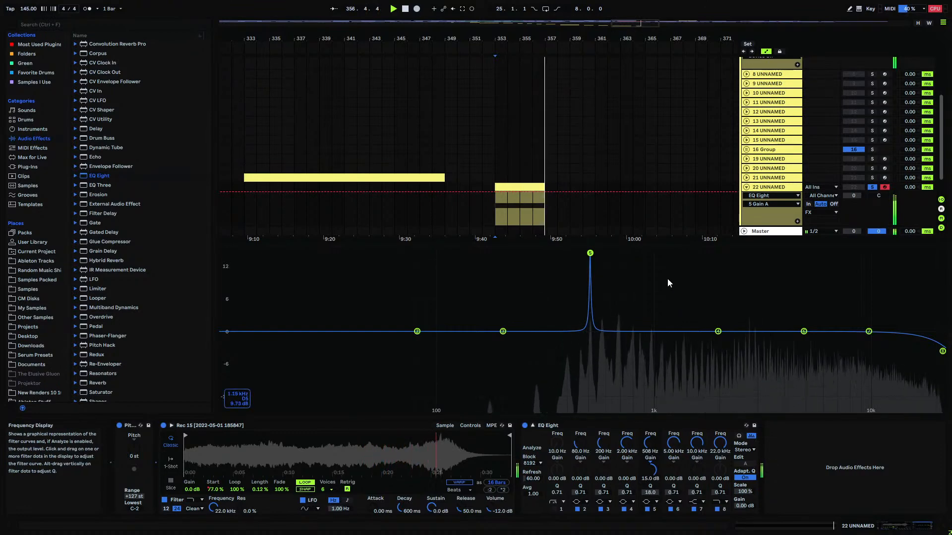
pyautogui.press('space')
pyautogui.moveTo(649, 469); pyautogui.dragTo(649, 488)
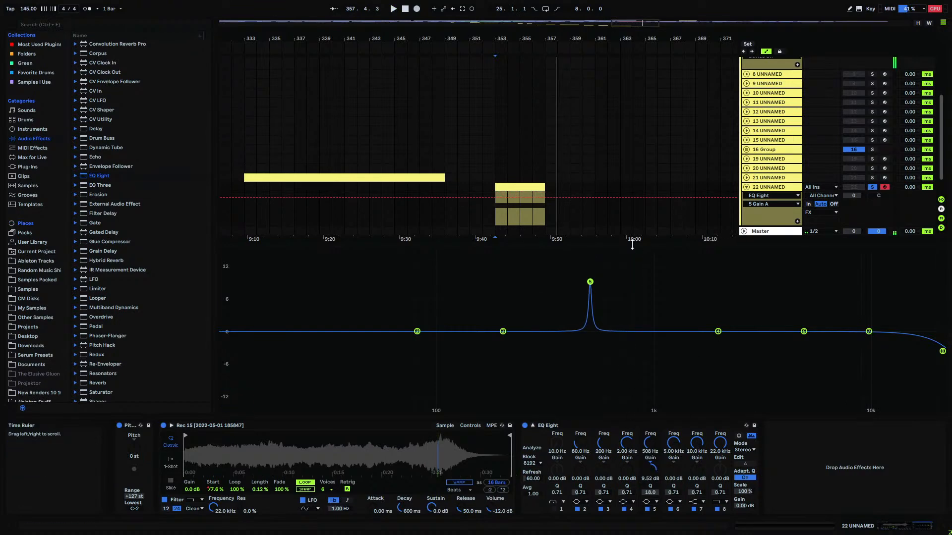
# - Freeze track 22 and flatten it to audio
pyautogui.rightClick(774, 193)
pyautogui.click(793, 257)
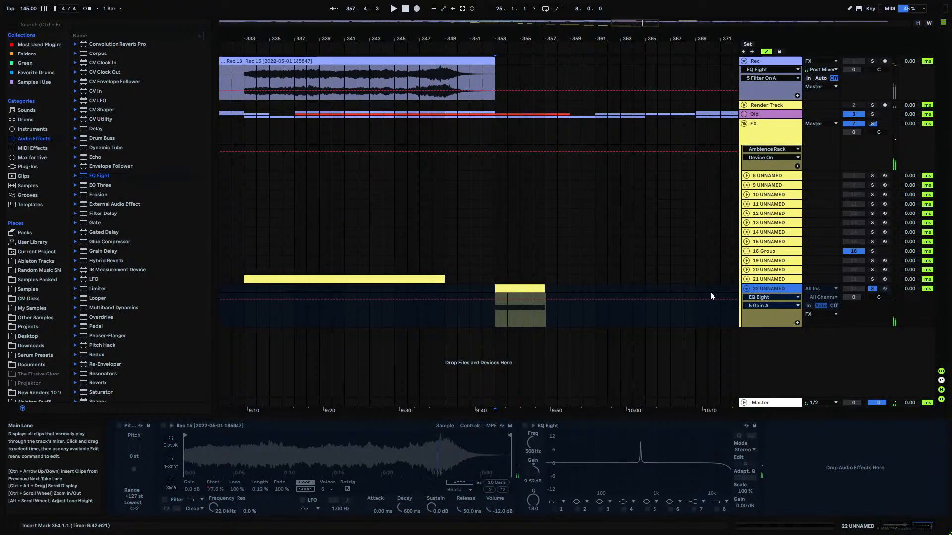
pyautogui.rightClick(762, 289)
pyautogui.click(797, 357)
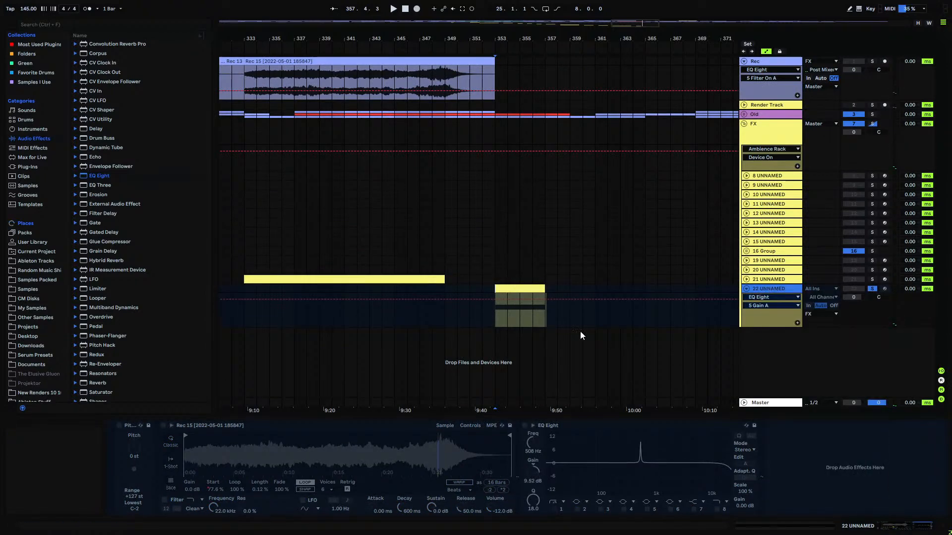
# - Add a long fade-in over about the first half of the frozen audio clip on track 22
pyautogui.moveTo(546, 314); pyautogui.dragTo(560, 296)
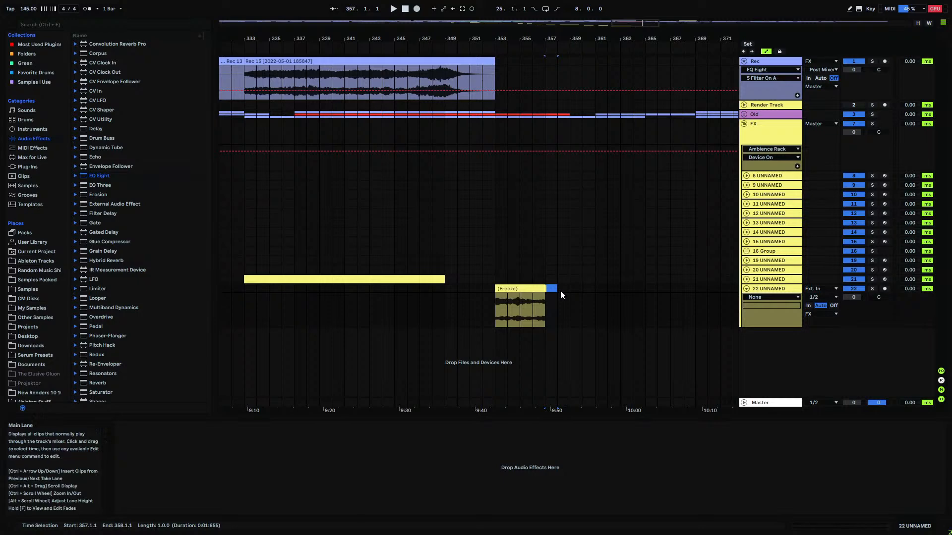
pyautogui.click(521, 290)
pyautogui.press('f')
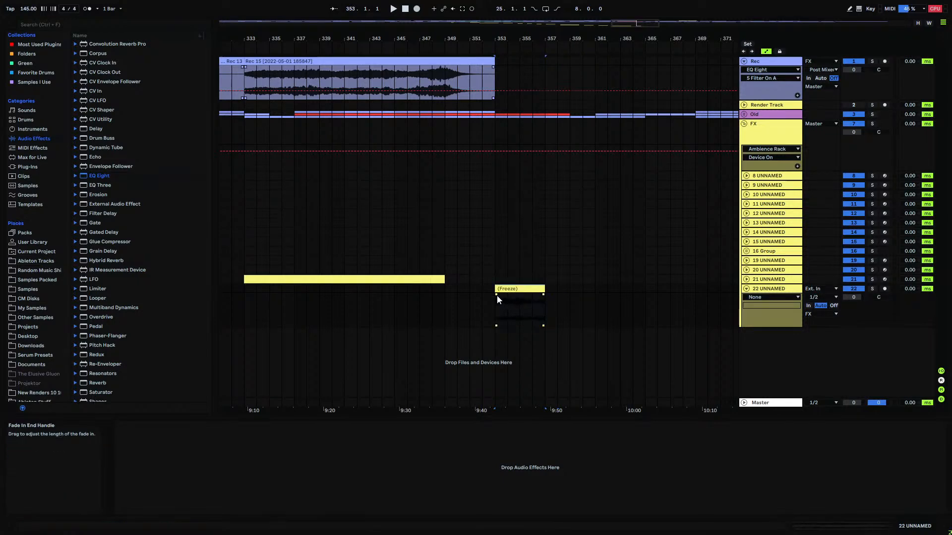
pyautogui.moveTo(497, 296); pyautogui.dragTo(526, 296)
# - Transpose the frozen clip by -4 semitones, set its warp mode to Complex Pro and play it
pyautogui.doubleClick(512, 308)
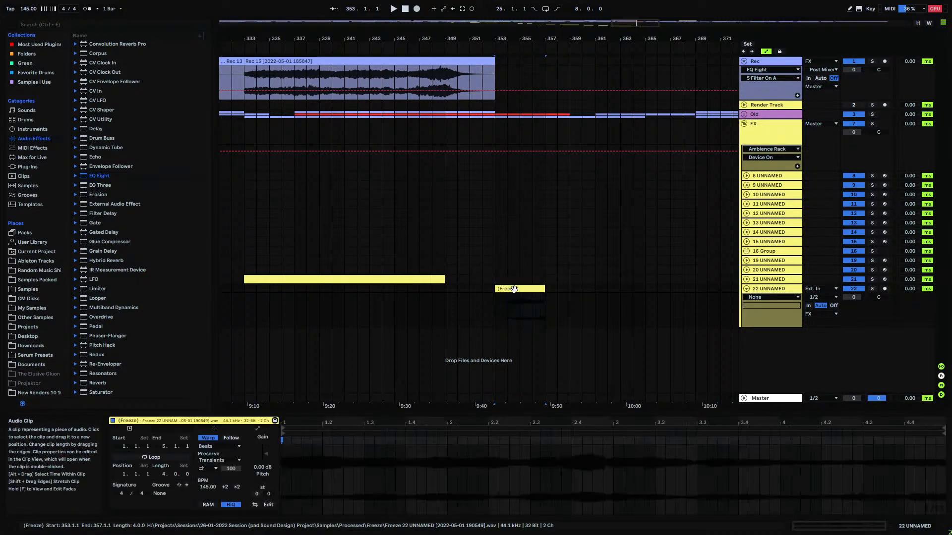
pyautogui.click(513, 288)
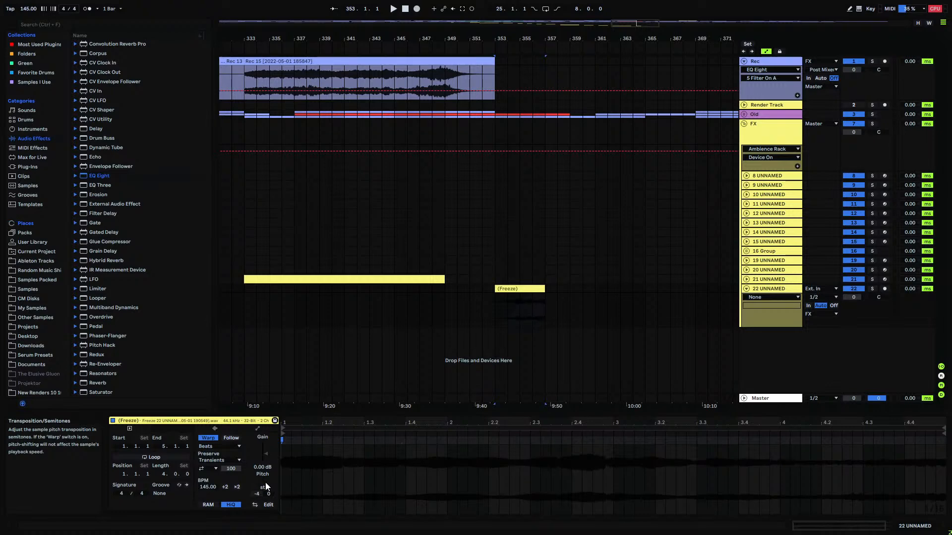
pyautogui.click(223, 446)
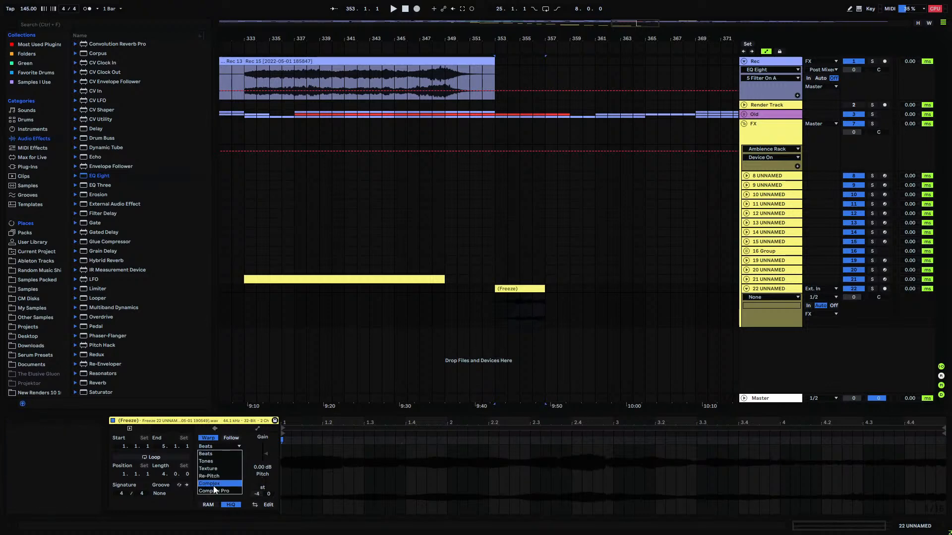
pyautogui.press('space')
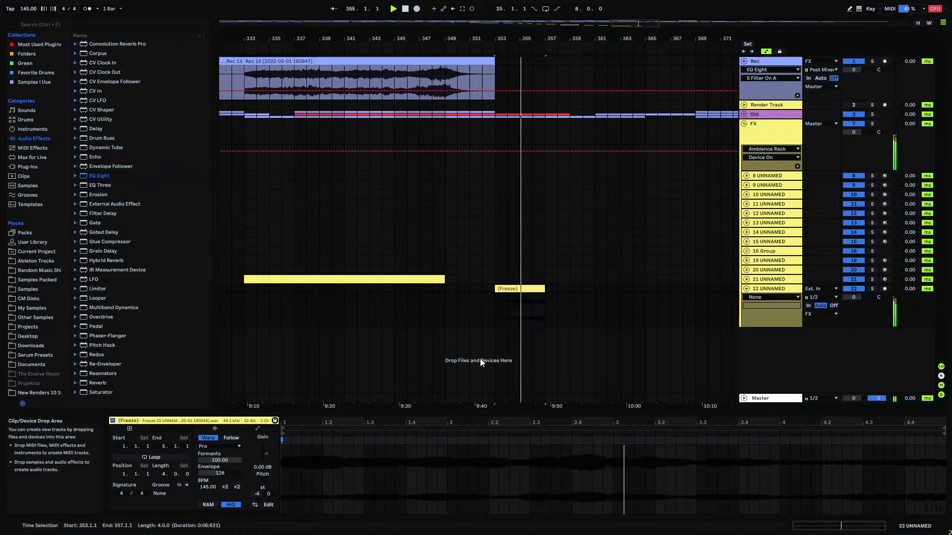
# - On the FX group's EQ Eight, raise the resonant low cut to about 388 Hz and dip band 5 by about 5.6 dB near 526 Hz
pyautogui.click(778, 289)
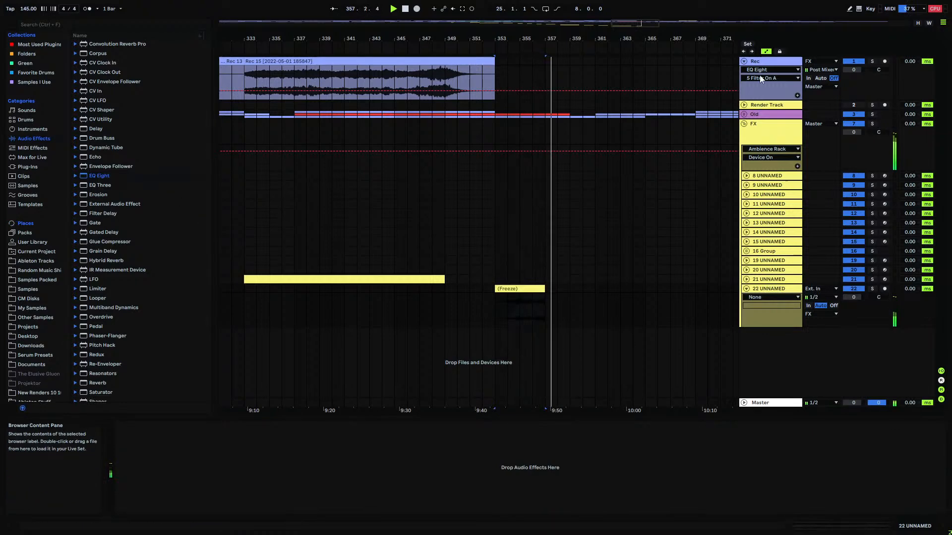
pyautogui.click(764, 127)
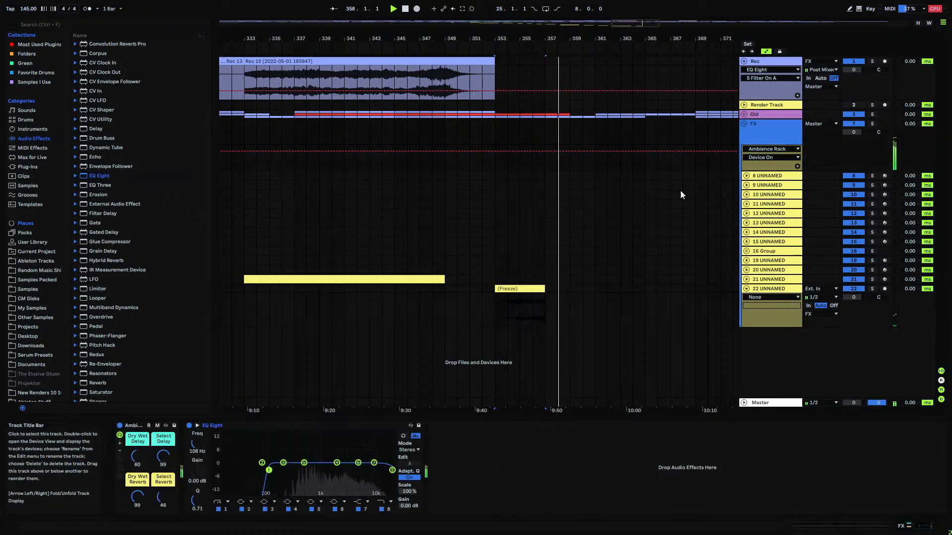
pyautogui.click(197, 426)
pyautogui.press('space')
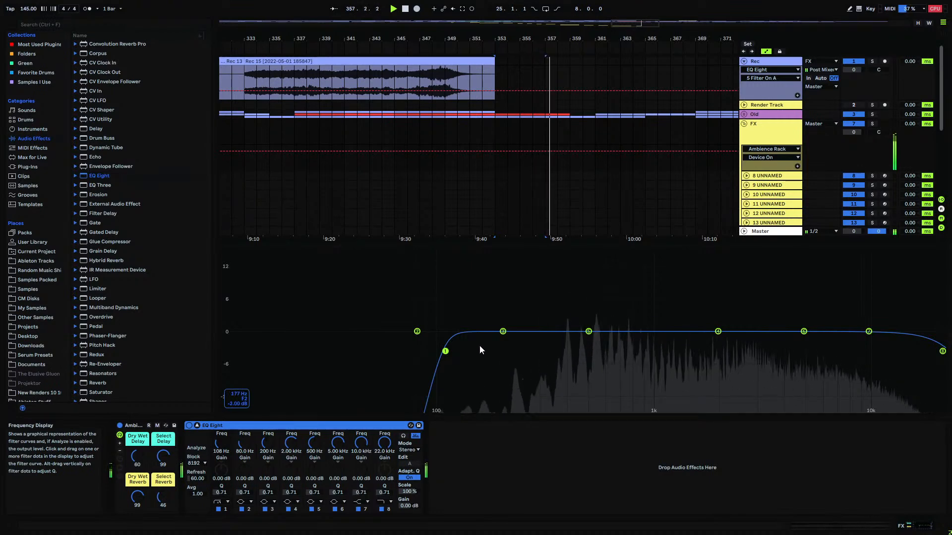
pyautogui.moveTo(446, 351); pyautogui.dragTo(594, 356)
pyautogui.moveTo(314, 493); pyautogui.dragTo(314, 483)
pyautogui.moveTo(586, 357); pyautogui.dragTo(593, 361)
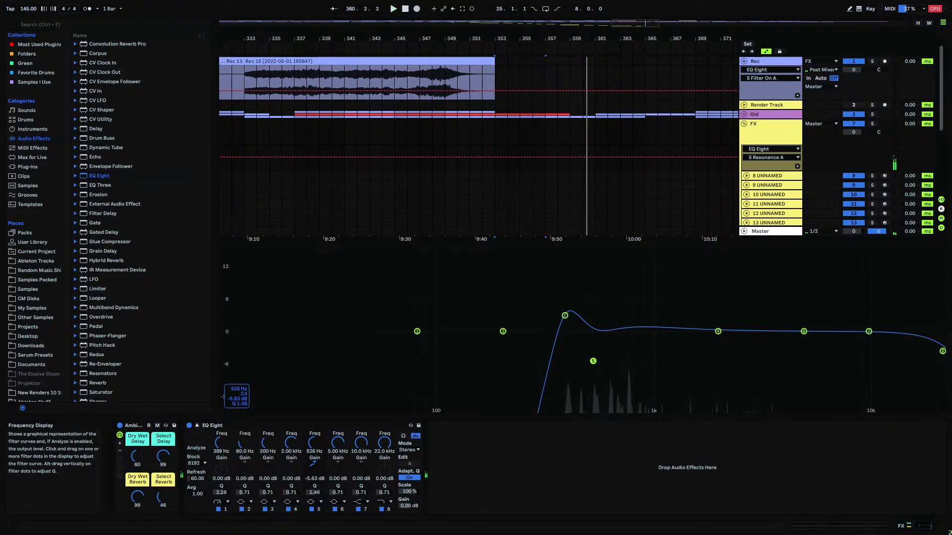
# - Refine the FX EQ: low cut 374 Hz with Q 4.70, band 5 at 537 Hz to -7.33 dB, band 4 at 807 Hz to -2.70 dB
pyautogui.moveTo(564, 315); pyautogui.dragTo(561, 307)
pyautogui.moveTo(593, 360); pyautogui.dragTo(595, 370)
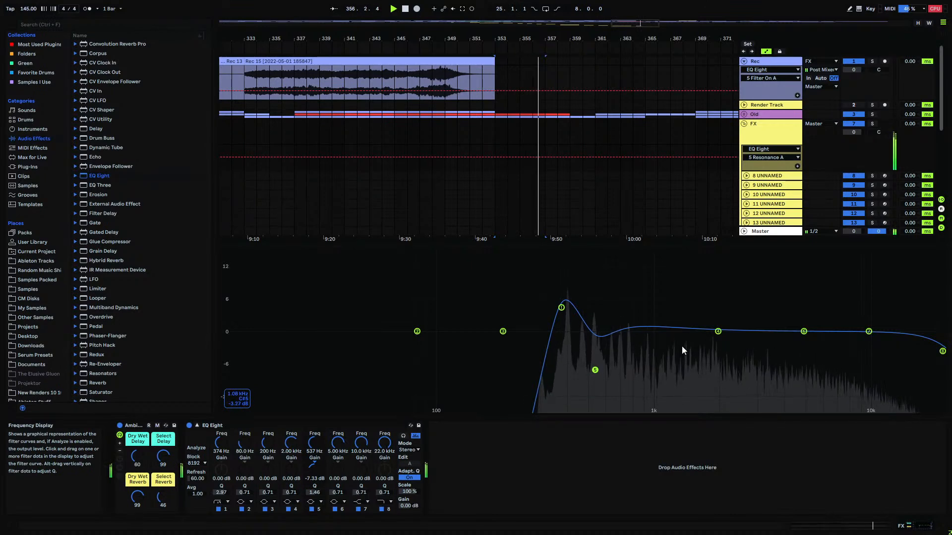
pyautogui.moveTo(717, 331); pyautogui.dragTo(633, 346)
pyautogui.moveTo(561, 307); pyautogui.dragTo(561, 294)
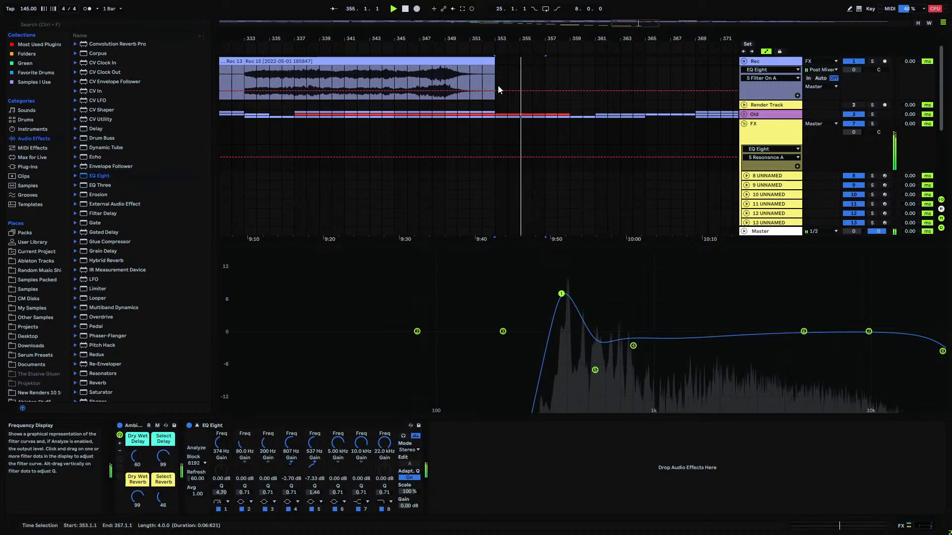
# - Arm the Rec track and record the FX group's output onto it from bar 353 to just past bar 361
pyautogui.click(498, 61)
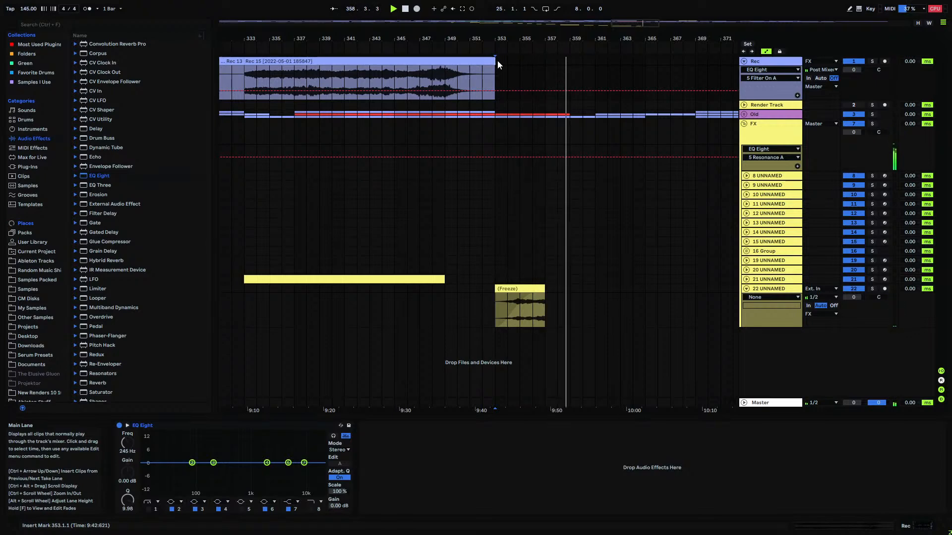
pyautogui.press('space')
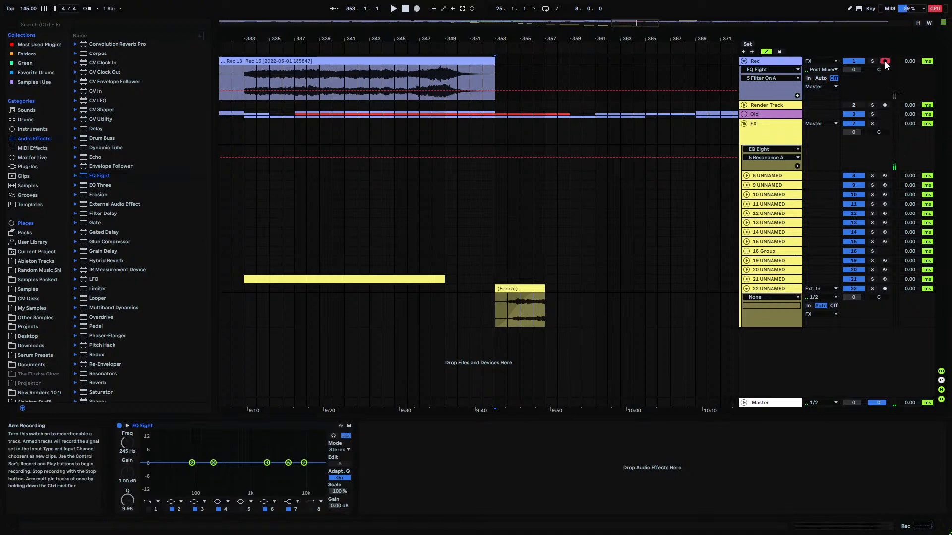
pyautogui.click(493, 61)
pyautogui.doubleClick(494, 61)
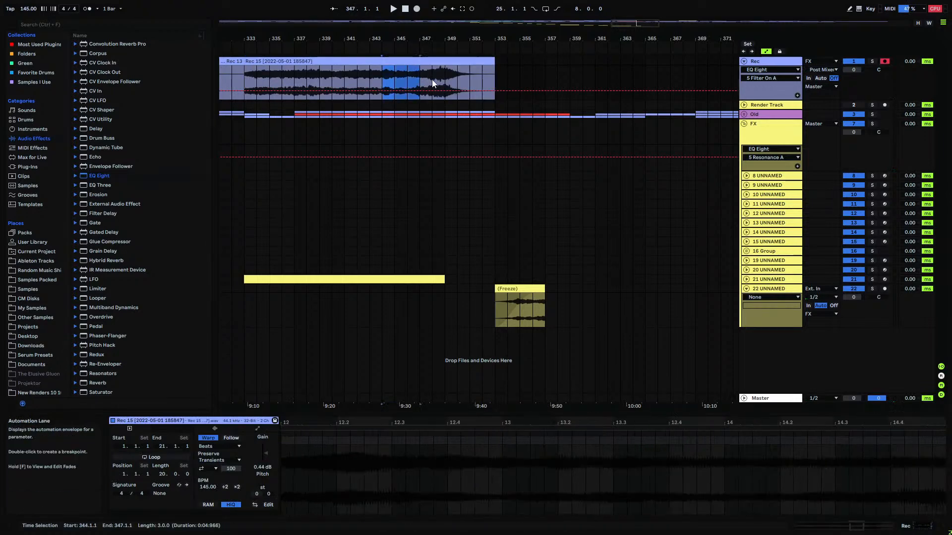
pyautogui.click(497, 65)
pyautogui.click(417, 9)
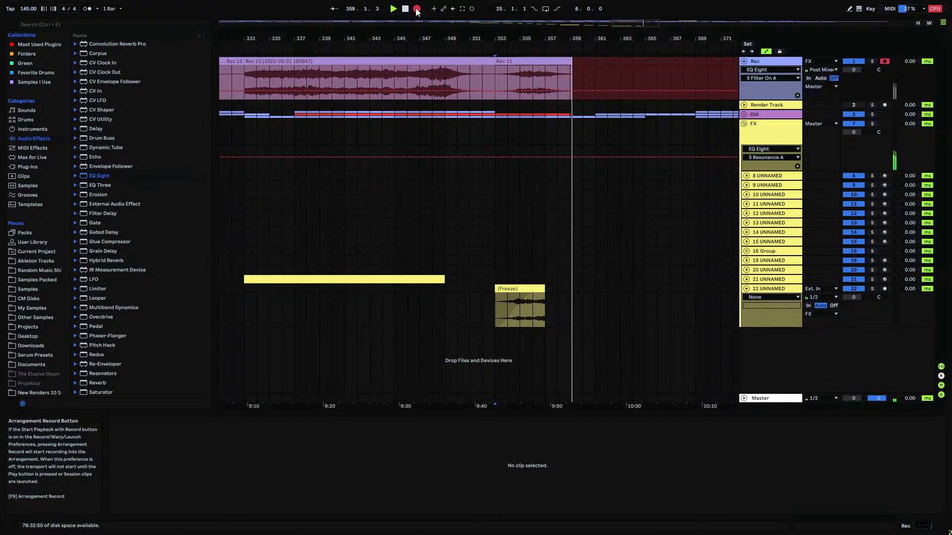
pyautogui.moveTo(563, 37); pyautogui.dragTo(498, 36)
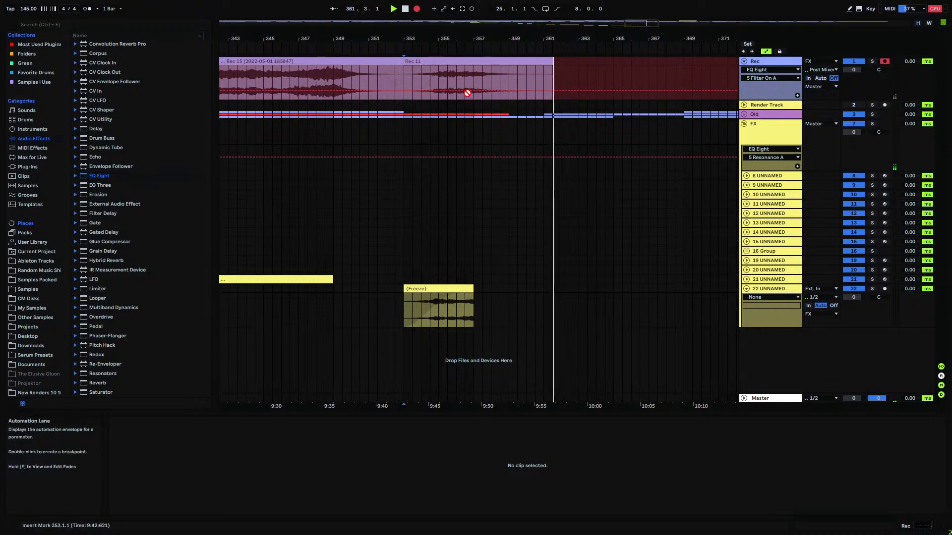
pyautogui.press('space')
# - Split the new recording at bar 361, delete the tail and consolidate the remaining eight bars
pyautogui.click(548, 73)
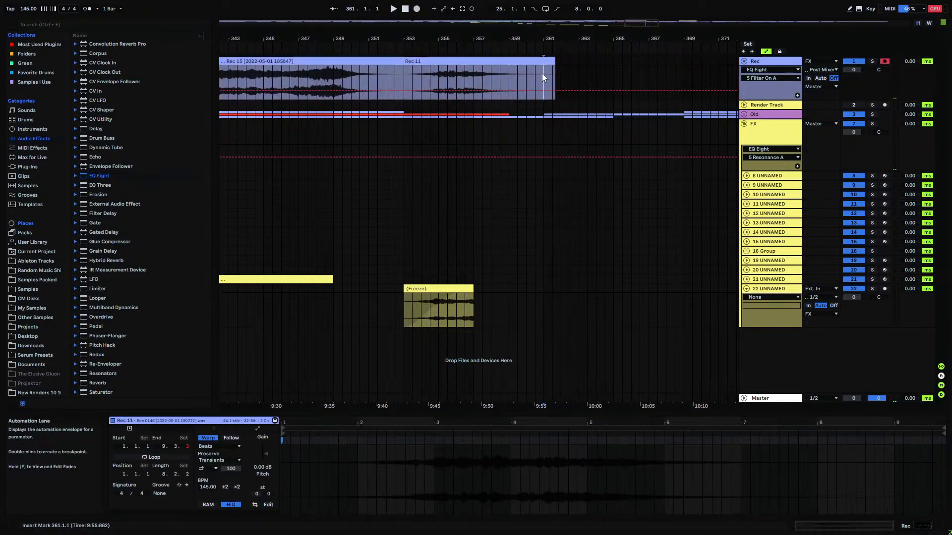
pyautogui.click(549, 61)
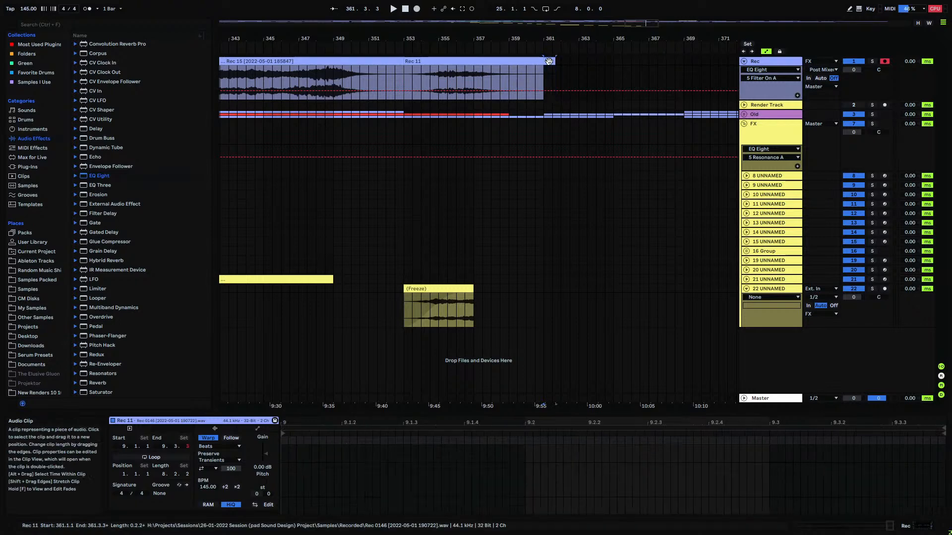
pyautogui.click(524, 61)
pyautogui.hotkey('ctrl', 'j')
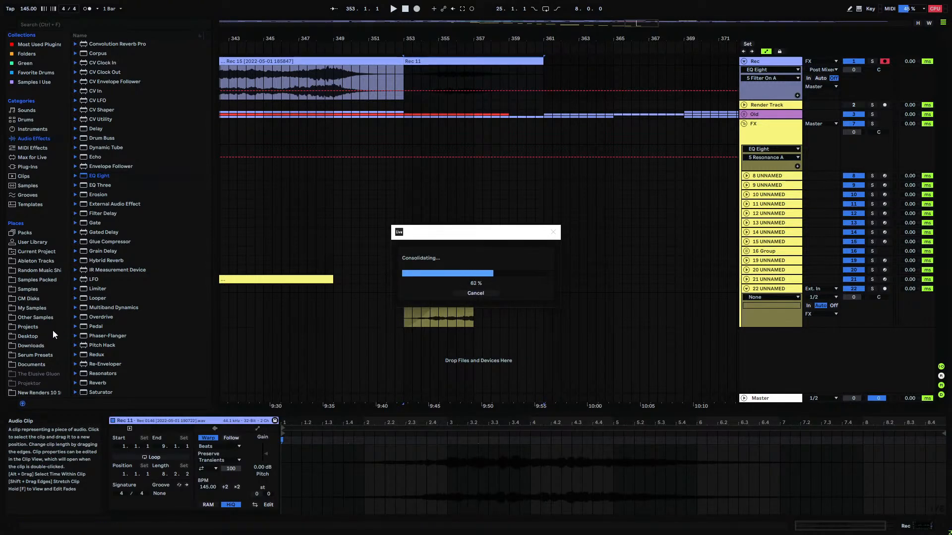
# - Export the consolidated clip into the G folder of Projektor Psychedelic Atmospheres in My Samples
pyautogui.click(40, 308)
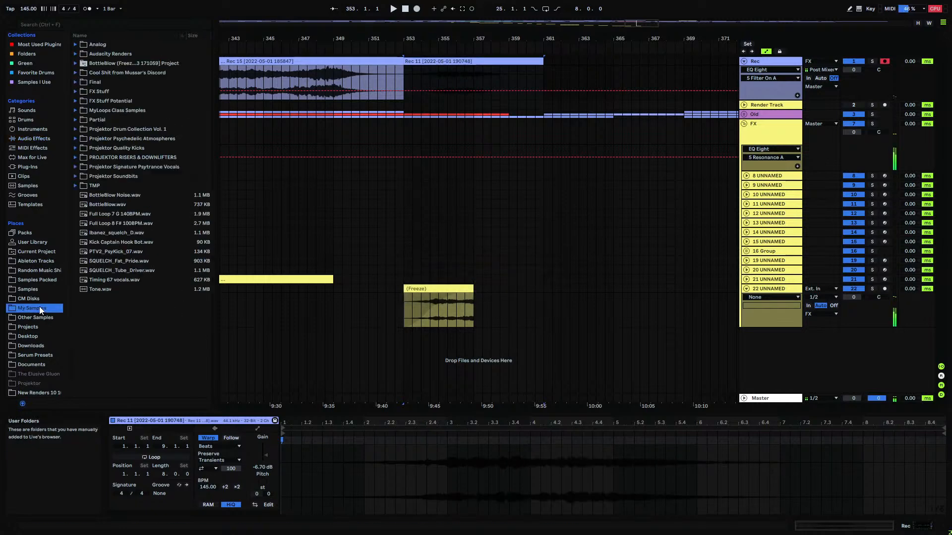
pyautogui.click(75, 139)
pyautogui.click(81, 185)
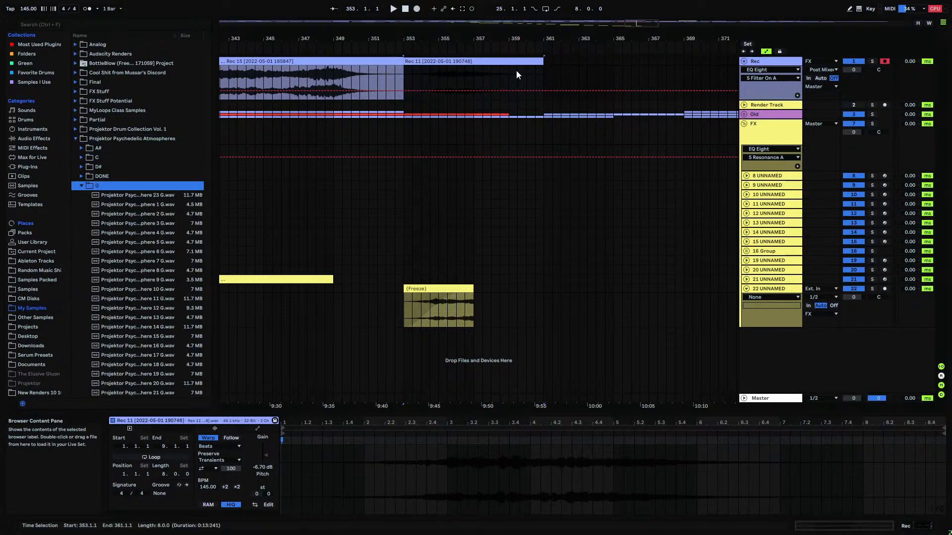
pyautogui.scroll(-3, 144, 247)
pyautogui.scroll(2, 134, 255)
pyautogui.moveTo(432, 61); pyautogui.dragTo(174, 276)
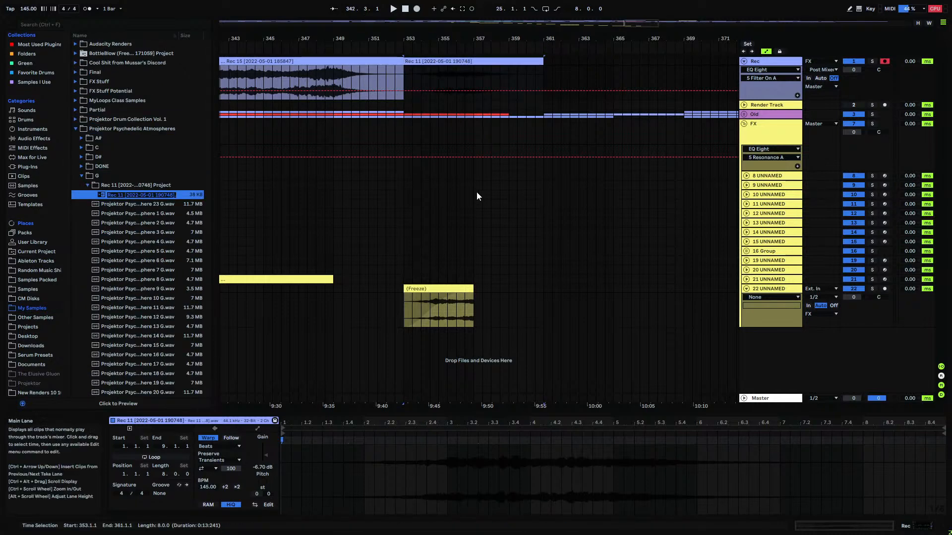
pyautogui.press('Return')
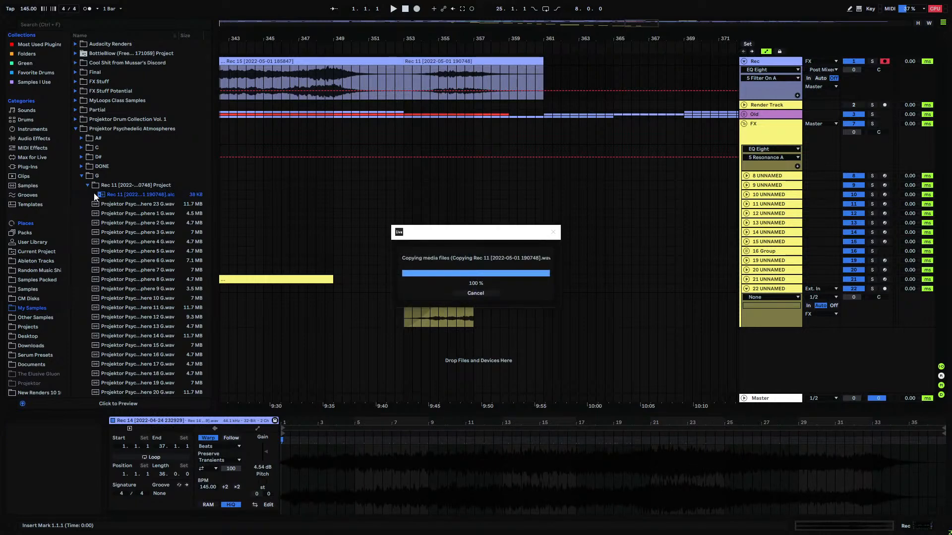
# - Rename the WAV in the exported project's Consolidate folder as "Projektor Psychedelic Atmosphere 24 G"
pyautogui.click(94, 194)
pyautogui.click(100, 204)
pyautogui.click(105, 214)
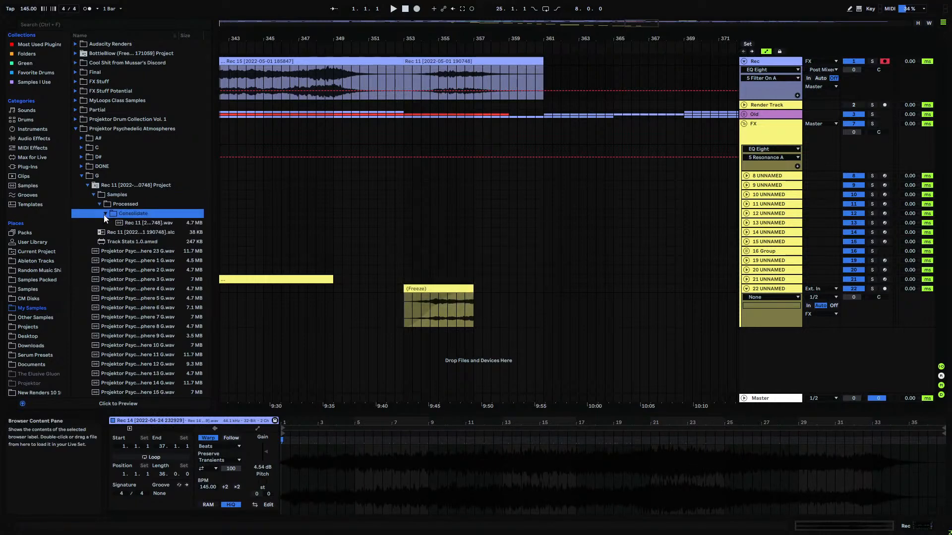
pyautogui.rightClick(136, 223)
pyautogui.click(175, 233)
pyautogui.write('Projektor P')
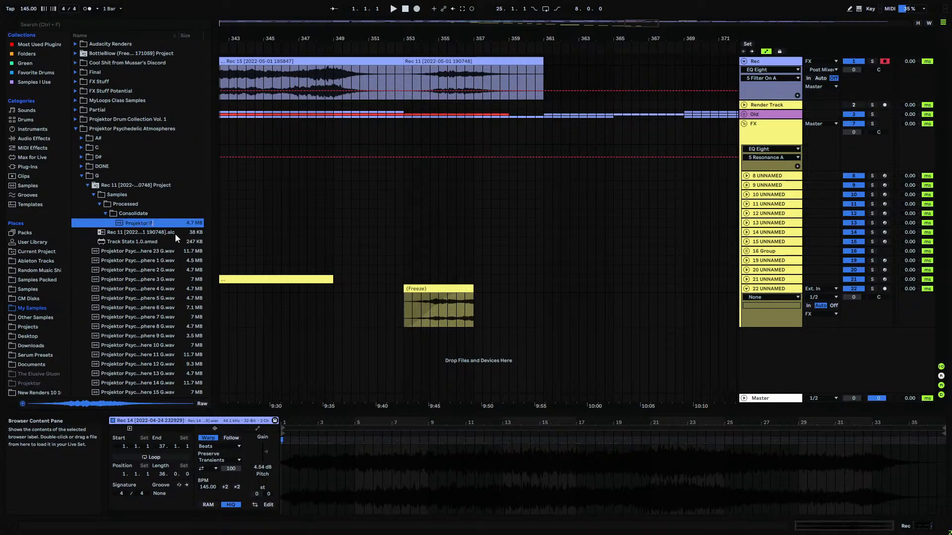
pyautogui.write('syched')
pyautogui.write('elic Atmo')
pyautogui.write('sphere')
pyautogui.write(' 24 G')
# - Move the renamed sample into the G folder and delete the leftover Rec 11 project folder
pyautogui.click(339, 220)
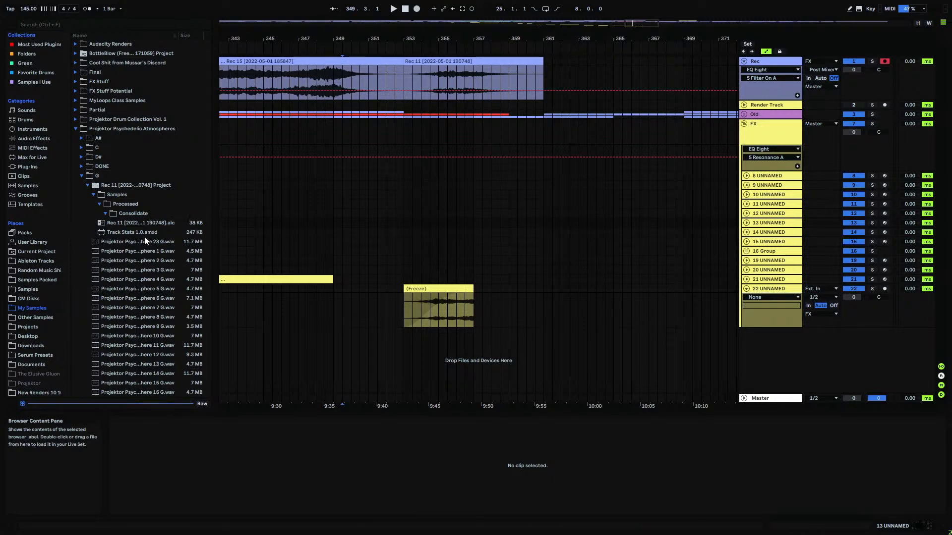
pyautogui.click(133, 185)
pyautogui.press('Delete')
pyautogui.press('Return')
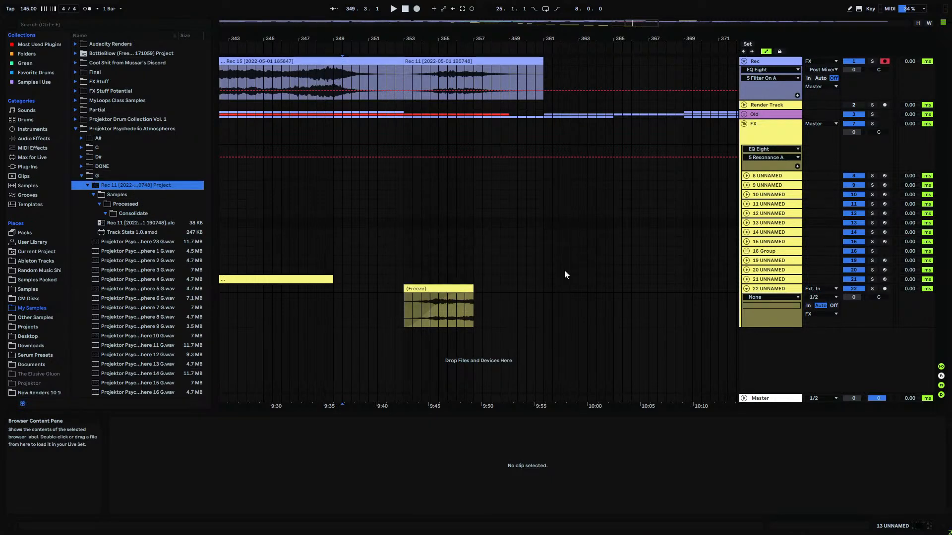
# - Add a MIDI track with Serum_x64 below track 22 and create an empty 4-bar MIDI clip on it from bar 361
pyautogui.moveTo(580, 39); pyautogui.dragTo(454, 44)
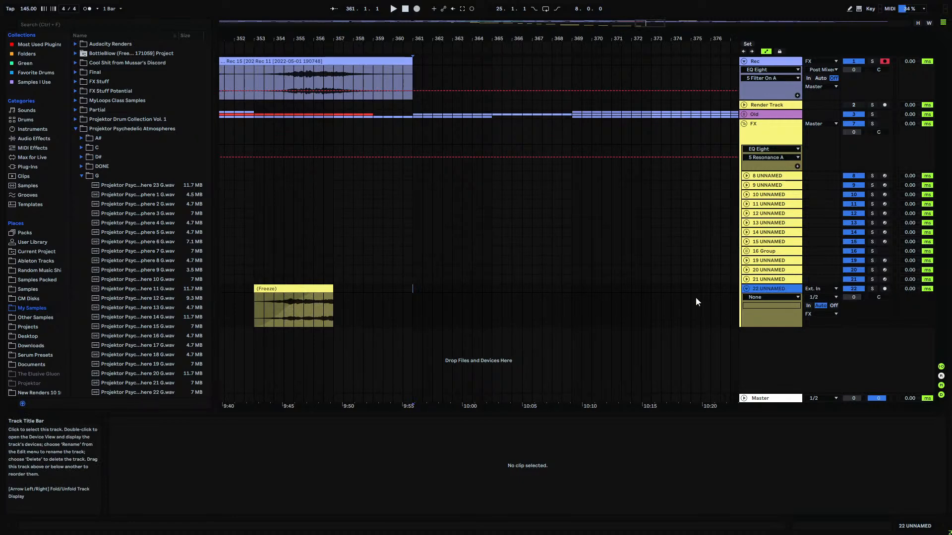
pyautogui.hotkey('ctrl', 'shift', 't')
pyautogui.click(28, 167)
pyautogui.moveTo(117, 175); pyautogui.dragTo(451, 347)
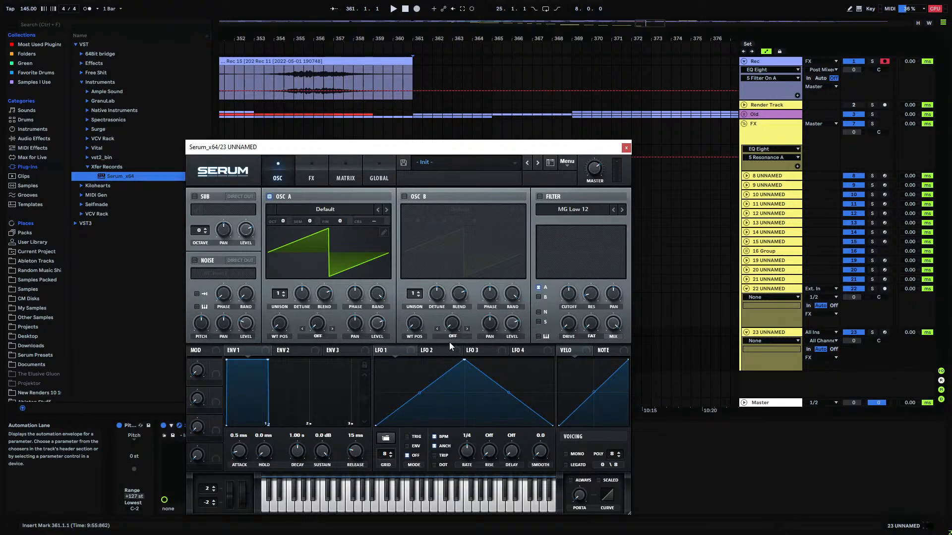
pyautogui.click(626, 148)
pyautogui.moveTo(414, 330); pyautogui.dragTo(488, 336)
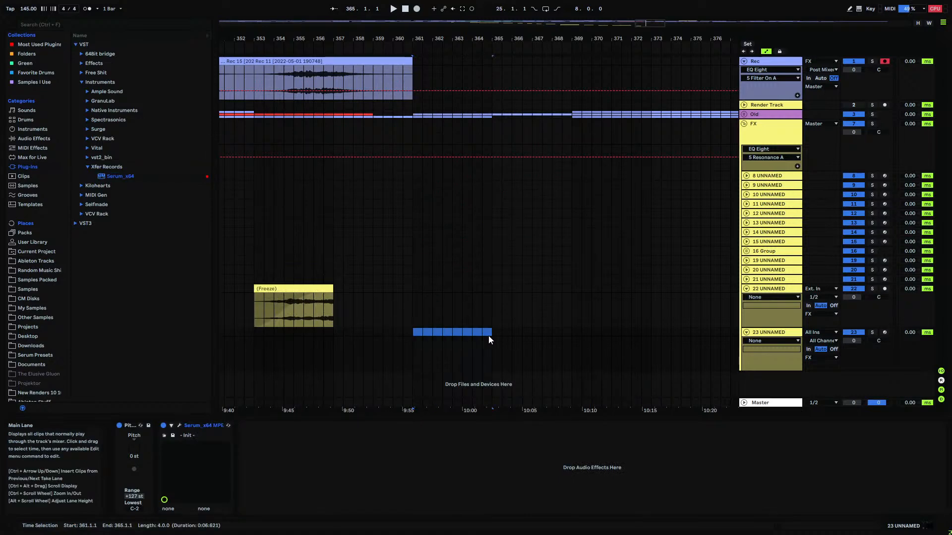
pyautogui.hotkey('ctrl', 'shift', 'm')
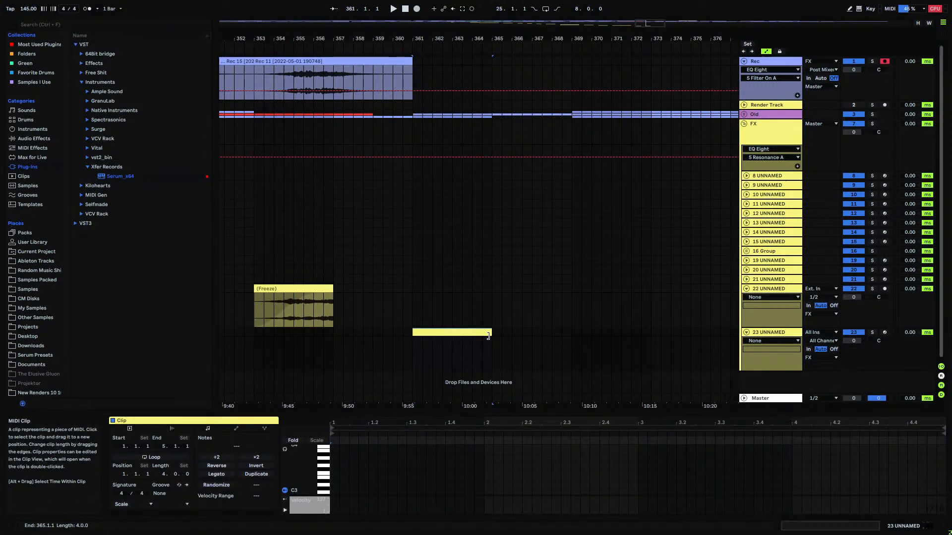
# - Turn on the filter in track 23's Serum and set its type to Band 24
pyautogui.click(775, 337)
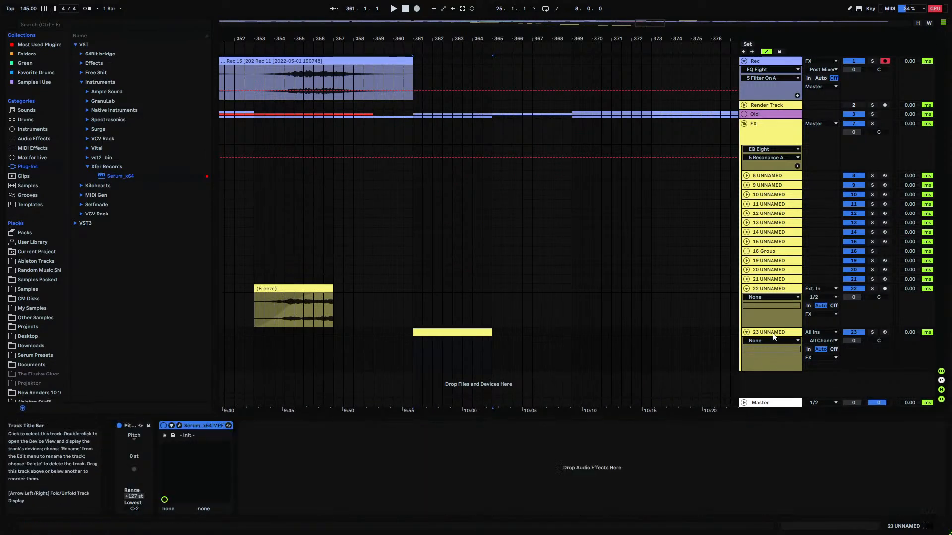
pyautogui.click(180, 425)
pyautogui.click(539, 196)
pyautogui.click(623, 210)
pyautogui.click(623, 210)
pyautogui.click(623, 210)
pyautogui.click(577, 210)
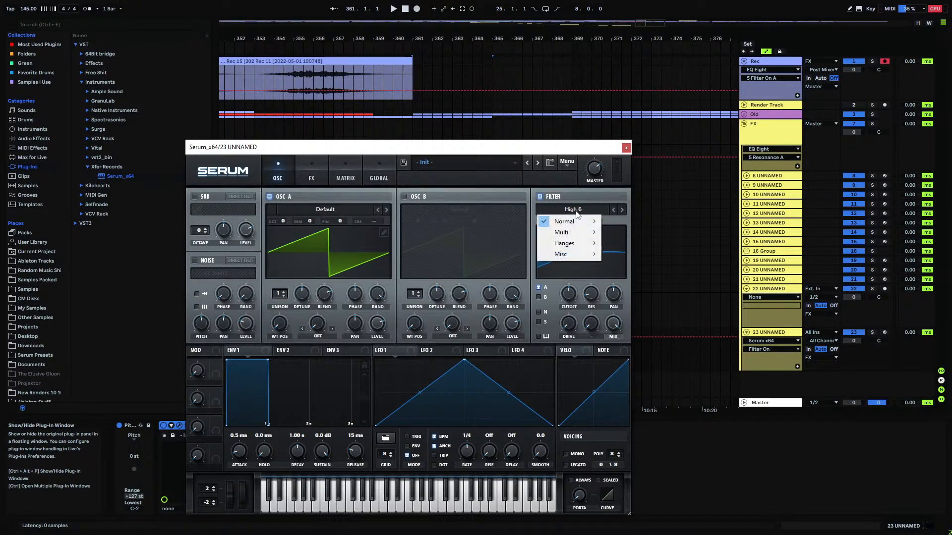
pyautogui.moveTo(569, 221)
pyautogui.click(642, 364)
# - Adjust the Band 24 filter's resonance and cutoff, and assign Macro 1 to modulate the cutoff
pyautogui.moveTo(589, 292); pyautogui.dragTo(604, 252)
pyautogui.moveTo(566, 295); pyautogui.dragTo(564, 310)
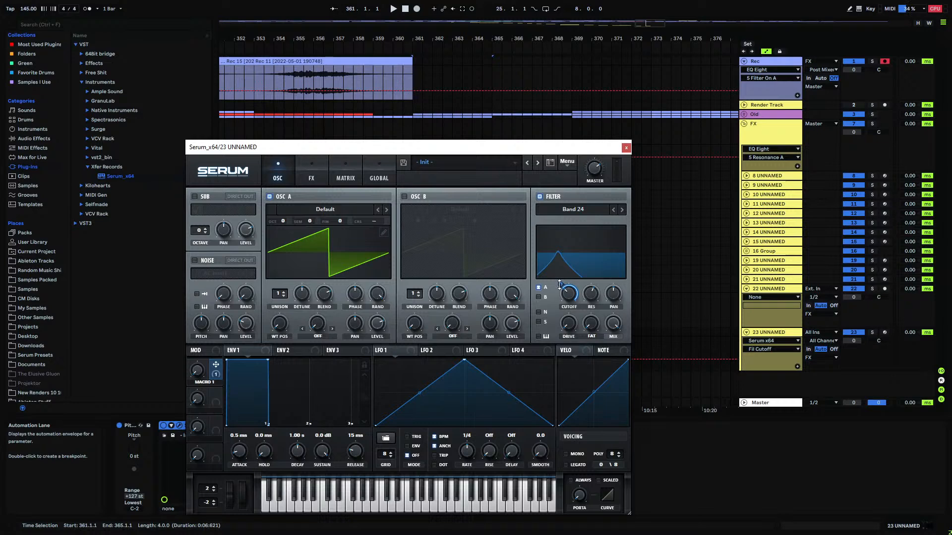
pyautogui.moveTo(560, 285); pyautogui.dragTo(558, 299)
# - Enable Serum's Phaser, place it first in the effects chain and assign Macro 1 to its depth and frequency
pyautogui.click(311, 171)
pyautogui.click(198, 243)
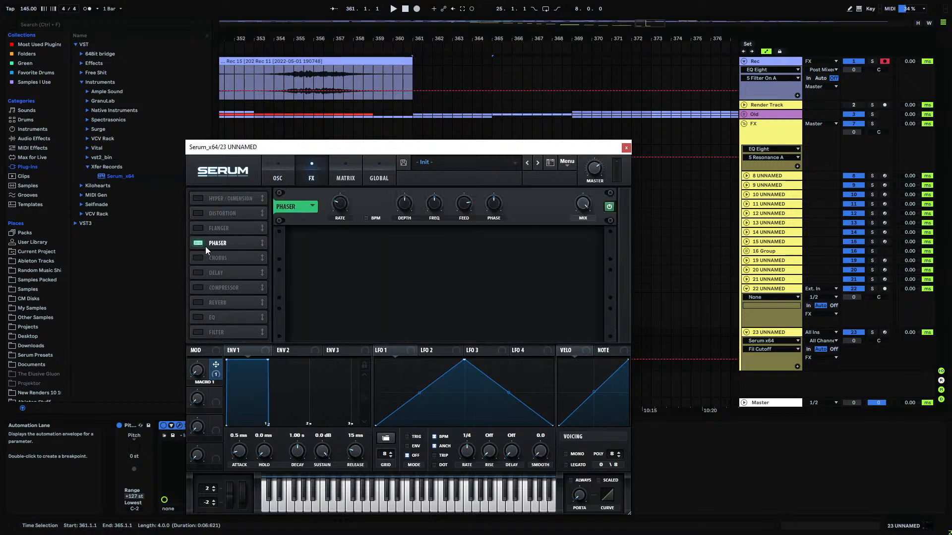
pyautogui.moveTo(346, 201); pyautogui.dragTo(417, 243)
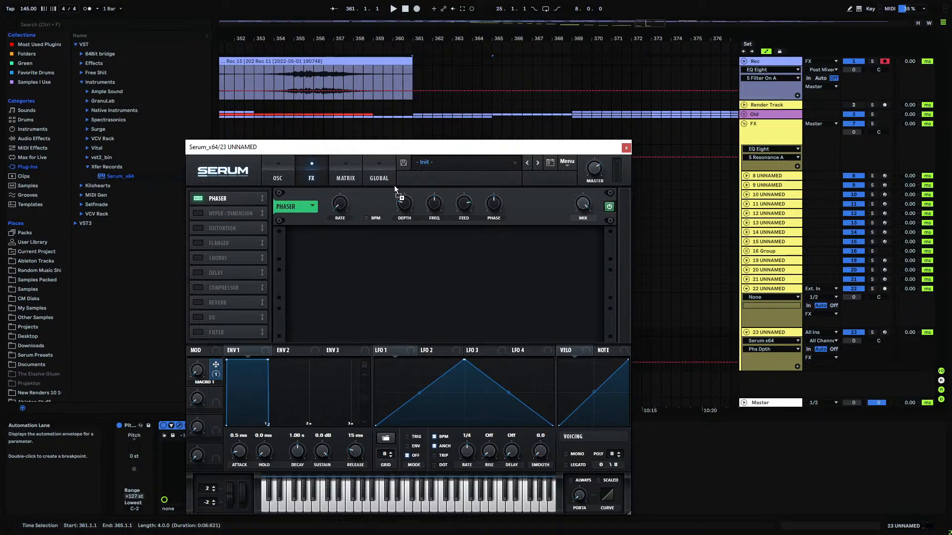
pyautogui.moveTo(434, 203); pyautogui.dragTo(417, 212)
pyautogui.click(277, 173)
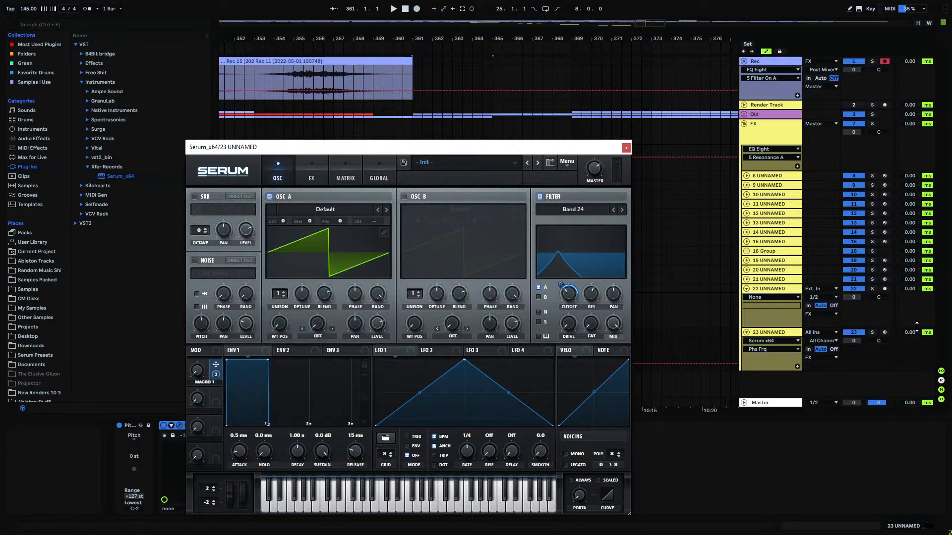
# - Arm track 23 and audition the Serum patch while sweeping Macro 1 and raising the filter drive
pyautogui.click(884, 332)
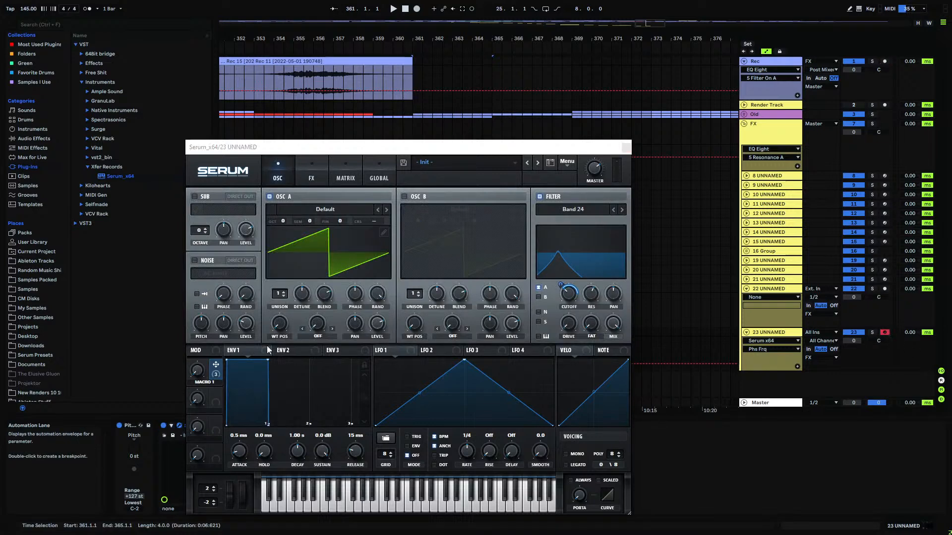
pyautogui.click(199, 376)
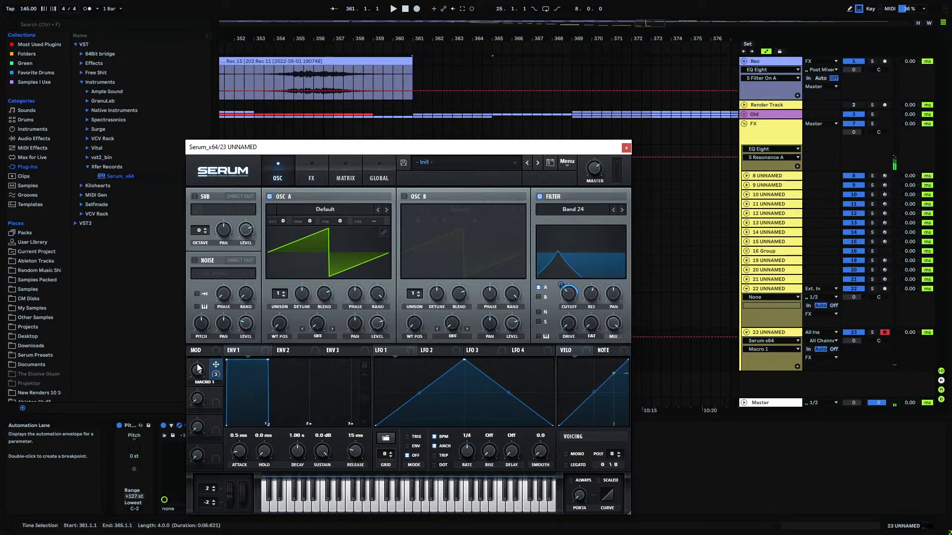
pyautogui.moveTo(571, 328); pyautogui.dragTo(595, 297)
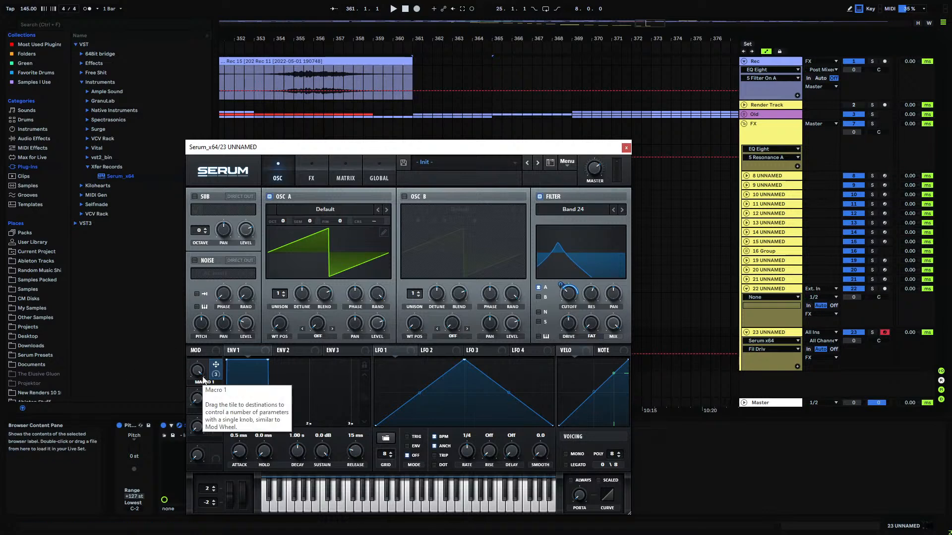
pyautogui.moveTo(200, 374); pyautogui.dragTo(186, 461)
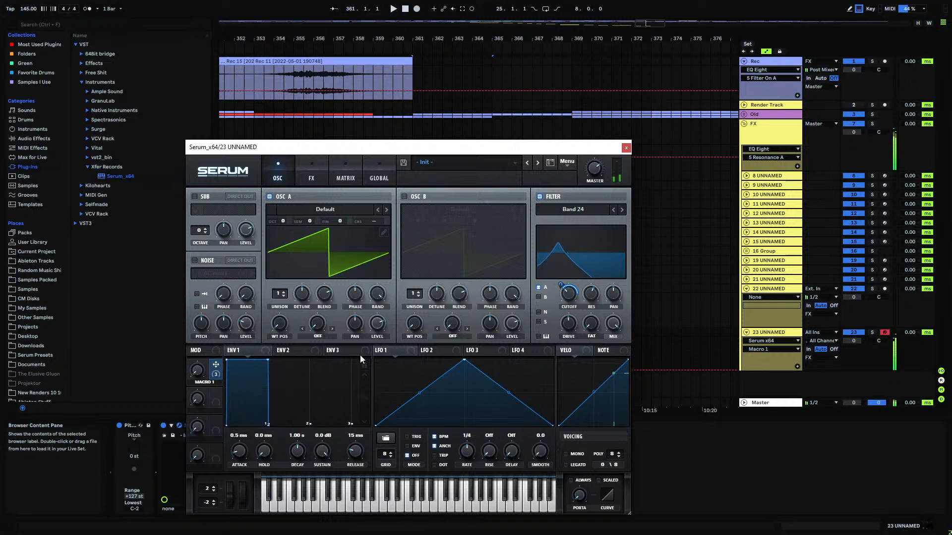
pyautogui.click(626, 148)
# - Write a G1 note across the 4-bar clip and automate Macro 1 to curve from 100% down to its minimum mid-clip and back
pyautogui.doubleClick(453, 332)
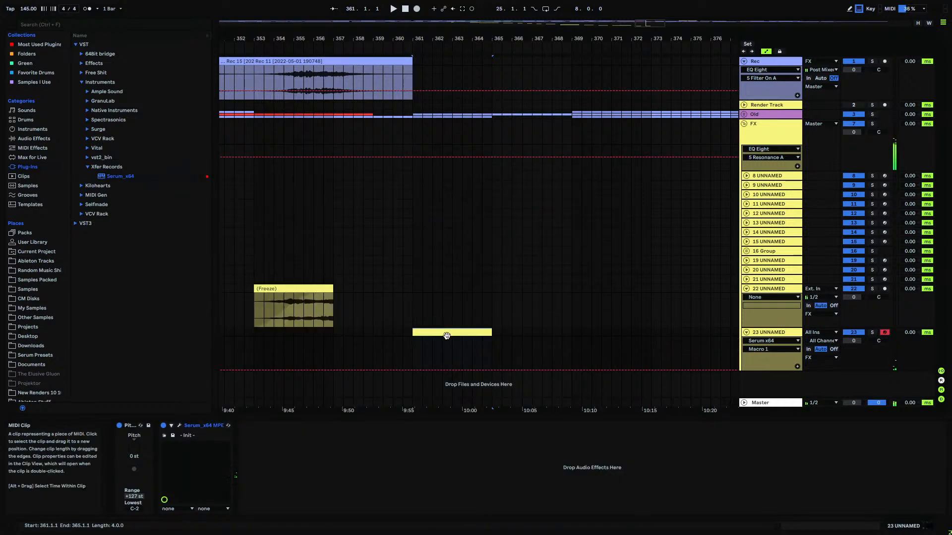
pyautogui.scroll(-3, 336, 477)
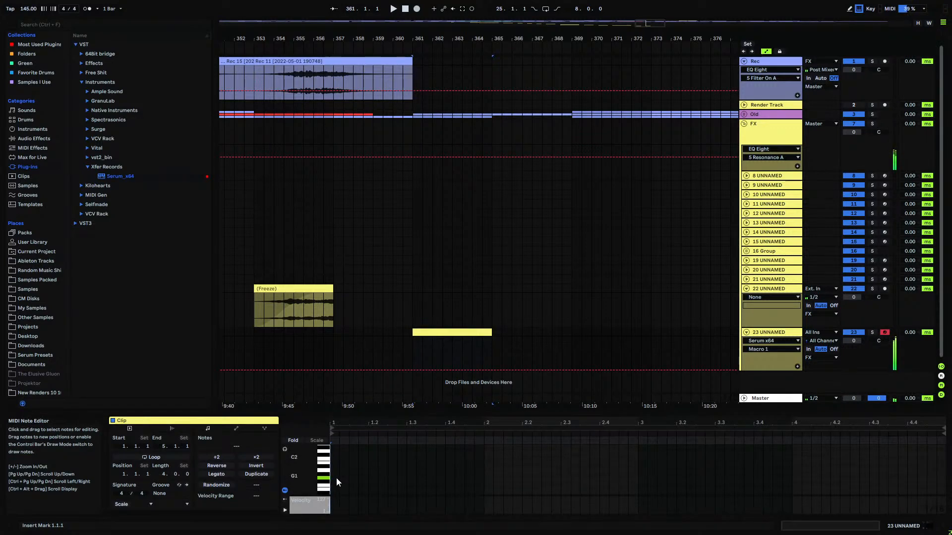
pyautogui.doubleClick(336, 478)
pyautogui.moveTo(337, 479); pyautogui.dragTo(947, 467)
pyautogui.moveTo(411, 370); pyautogui.dragTo(464, 371)
# - Show Serum's oscillator A pan automation on track 23 and draw a ramp from left to right across the clip
pyautogui.doubleClick(769, 333)
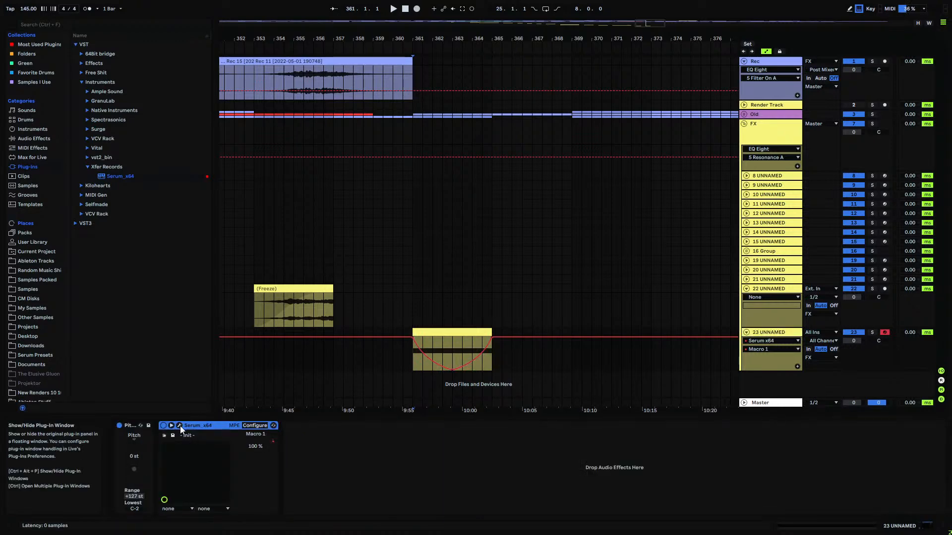
pyautogui.click(178, 425)
pyautogui.click(354, 323)
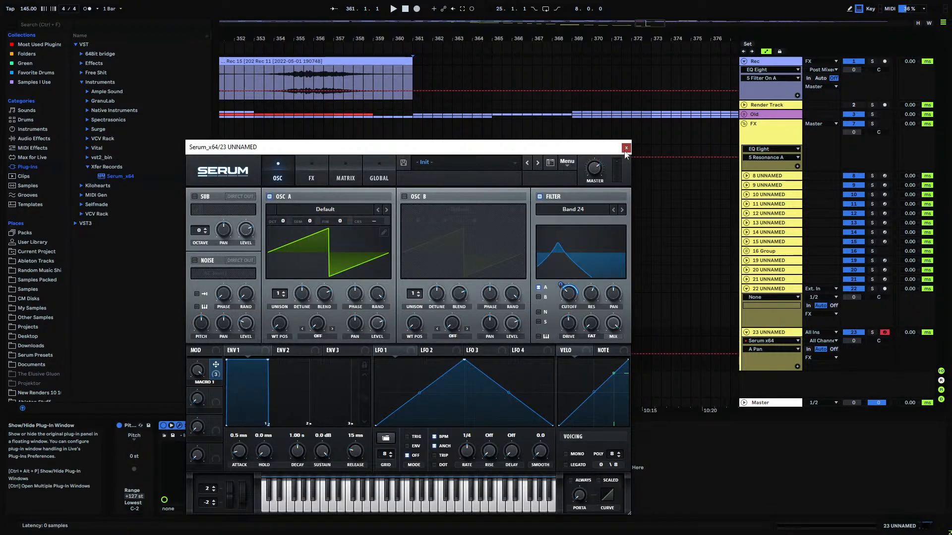
pyautogui.click(626, 148)
pyautogui.moveTo(451, 355); pyautogui.dragTo(482, 347)
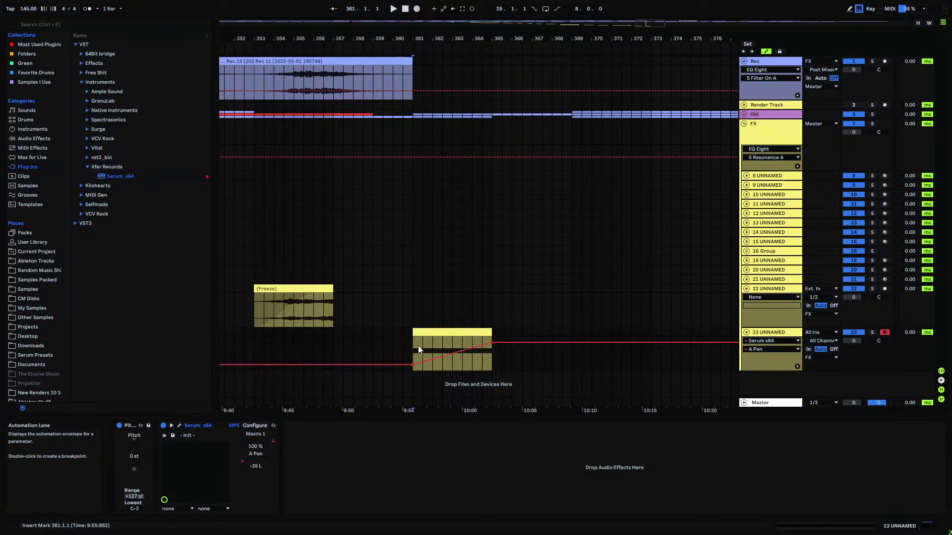
# - Audition track 23's clip and raise its pan ramp's end point to 0.86, with the Rec track armed
pyautogui.press('space')
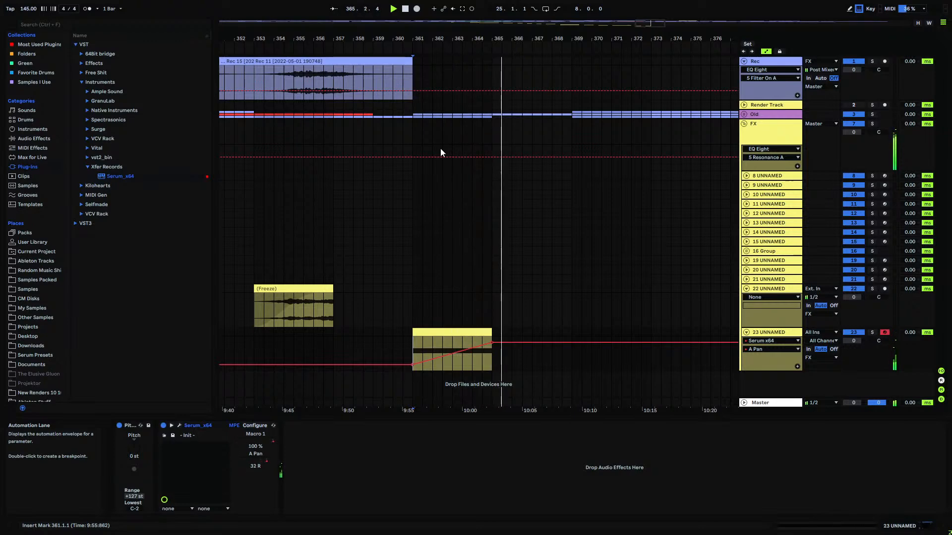
pyautogui.press('space')
pyautogui.click(419, 62)
pyautogui.click(884, 61)
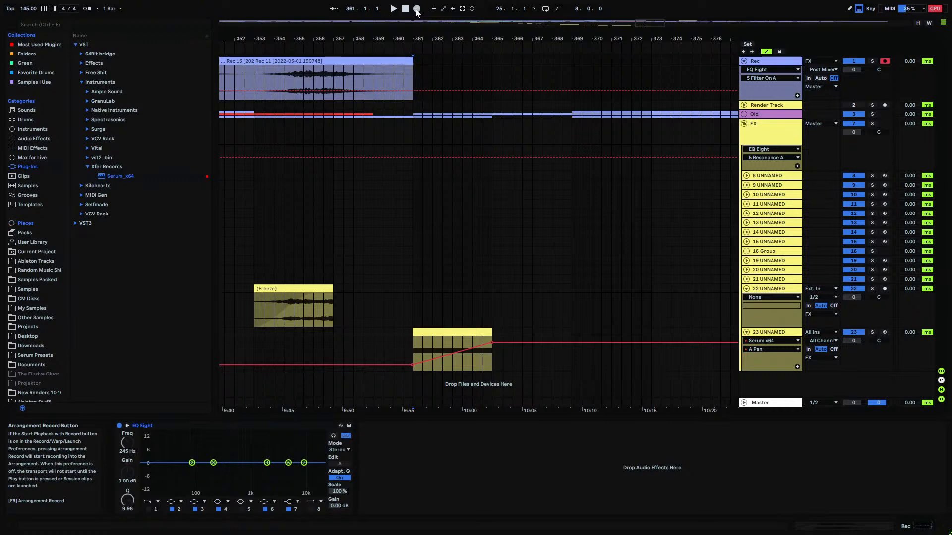
pyautogui.click(492, 343)
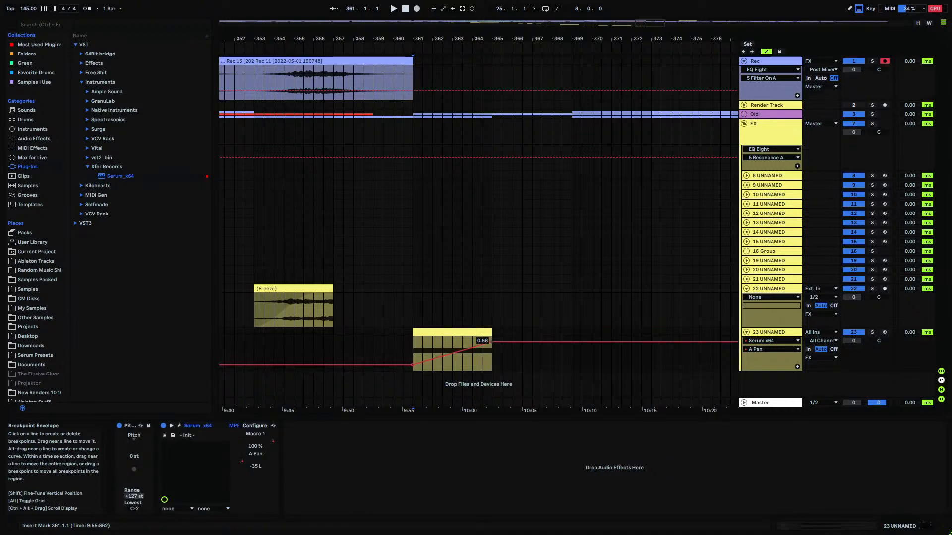
# - Record the FX group's output onto the Rec track from bar 361 until just past bar 369
pyautogui.click(412, 59)
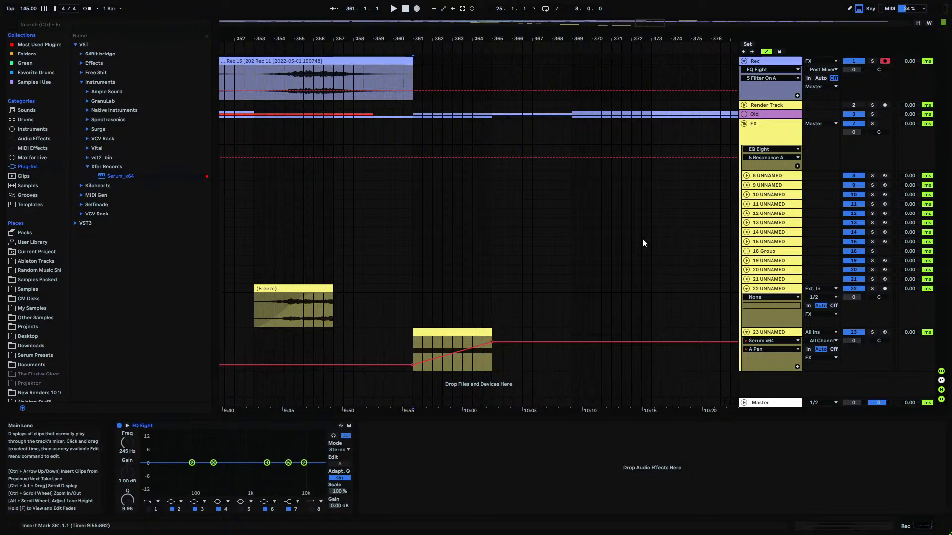
pyautogui.click(417, 9)
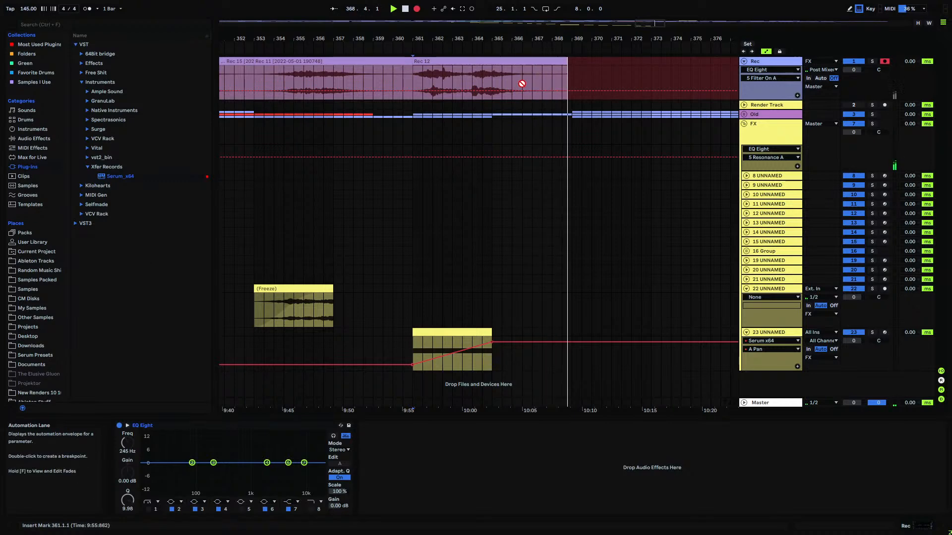
pyautogui.press('space')
# - Trim the Rec 12 clip to end at bar 369, fade it out from bar 365 and consolidate it
pyautogui.click(572, 81)
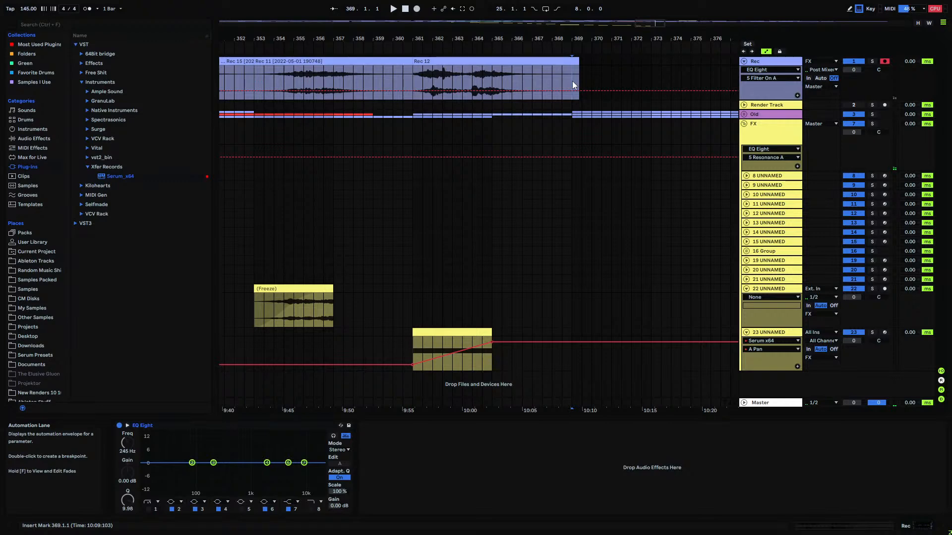
pyautogui.click(562, 61)
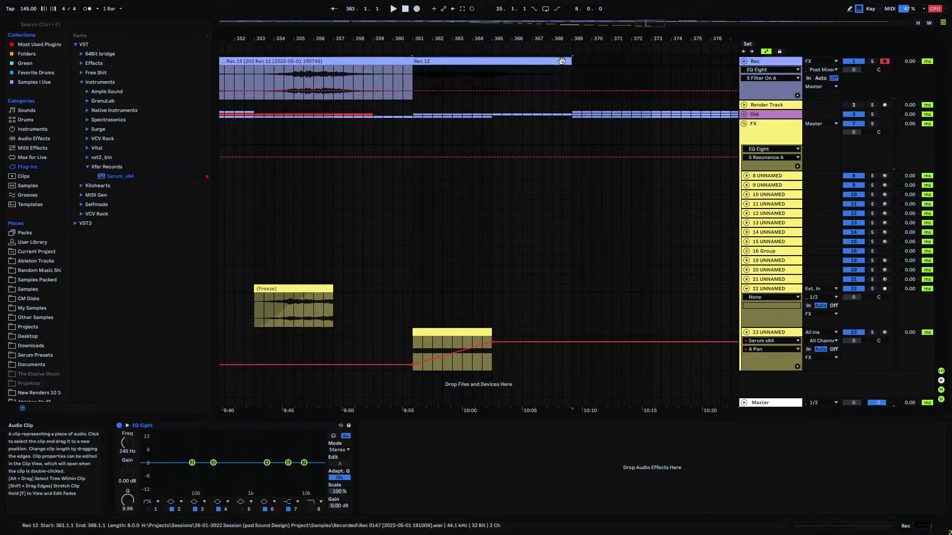
pyautogui.click(570, 68)
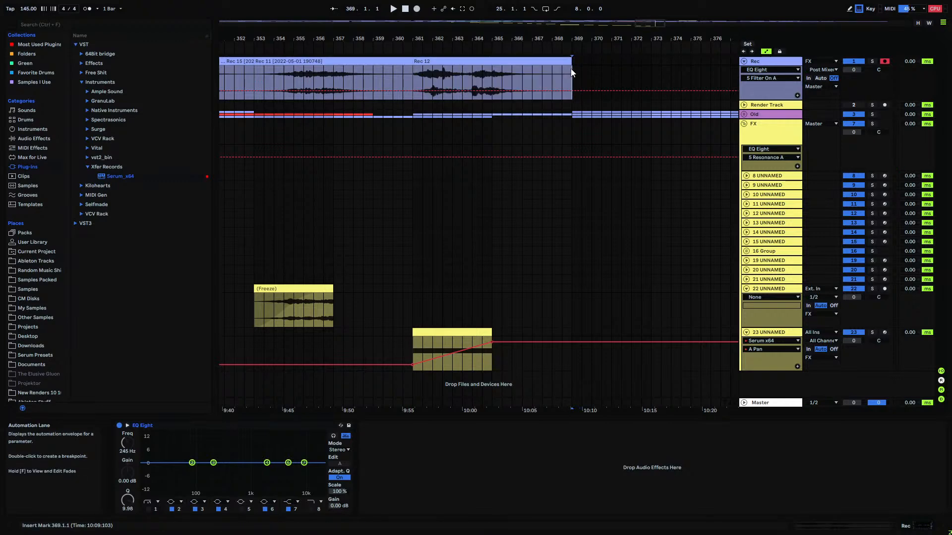
pyautogui.moveTo(571, 72); pyautogui.dragTo(491, 74)
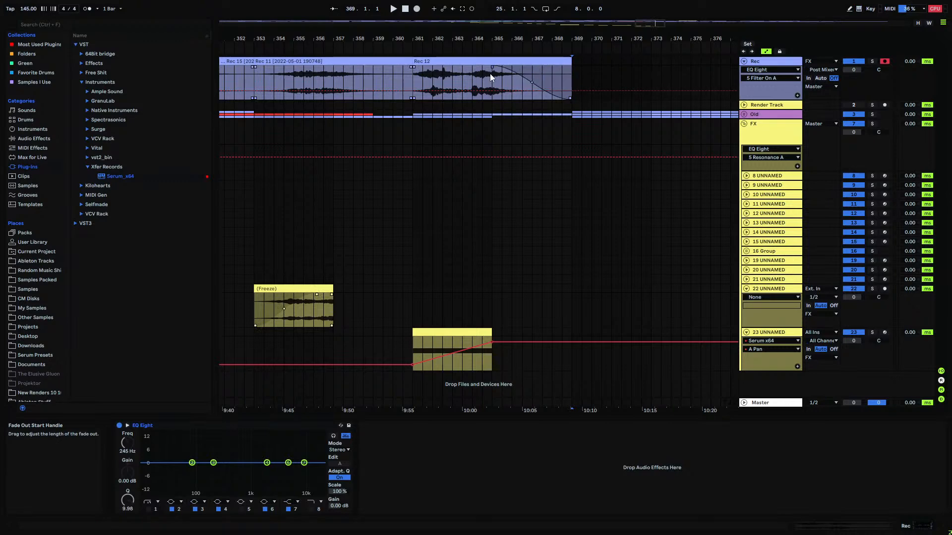
pyautogui.click(531, 59)
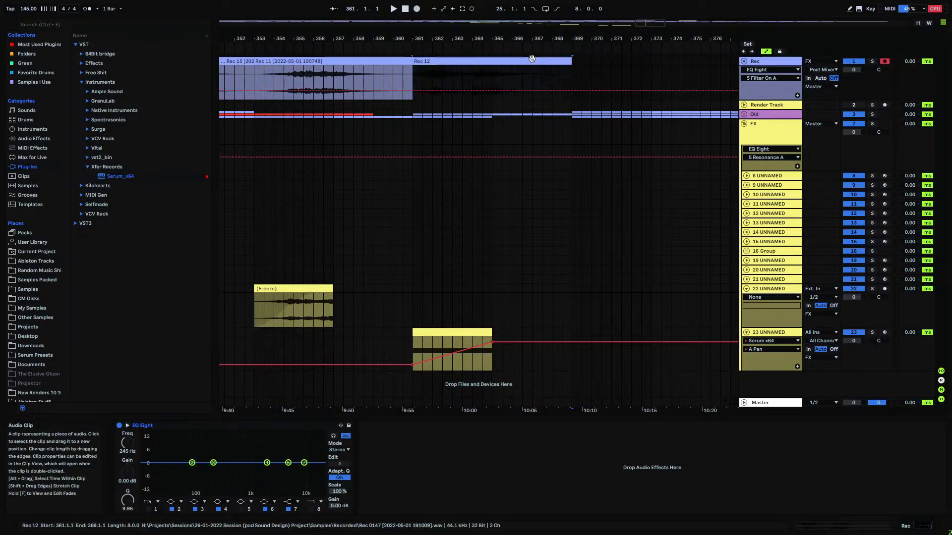
pyautogui.hotkey('ctrl', 'j')
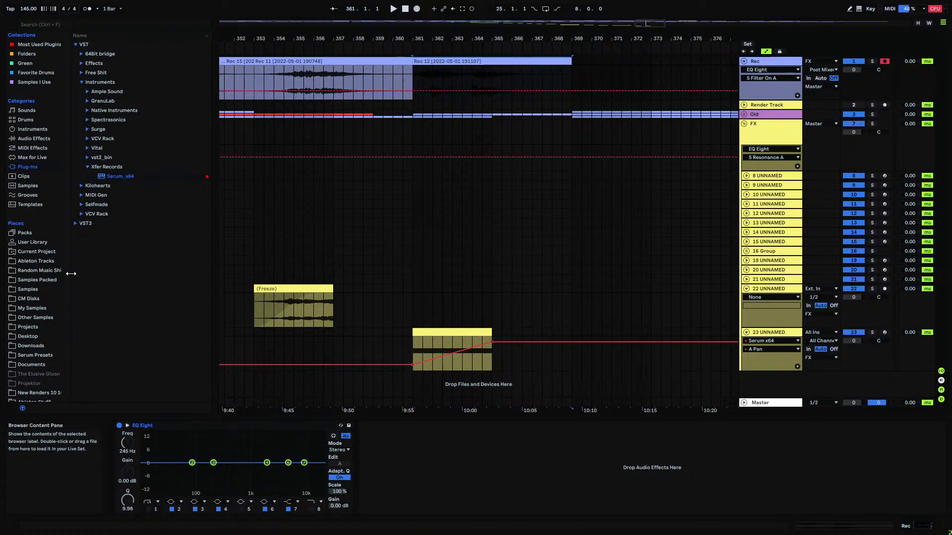
# - Export the consolidated Rec 12 clip into the G folder of Projektor Psychedelic Atmospheres in My Samples
pyautogui.click(42, 308)
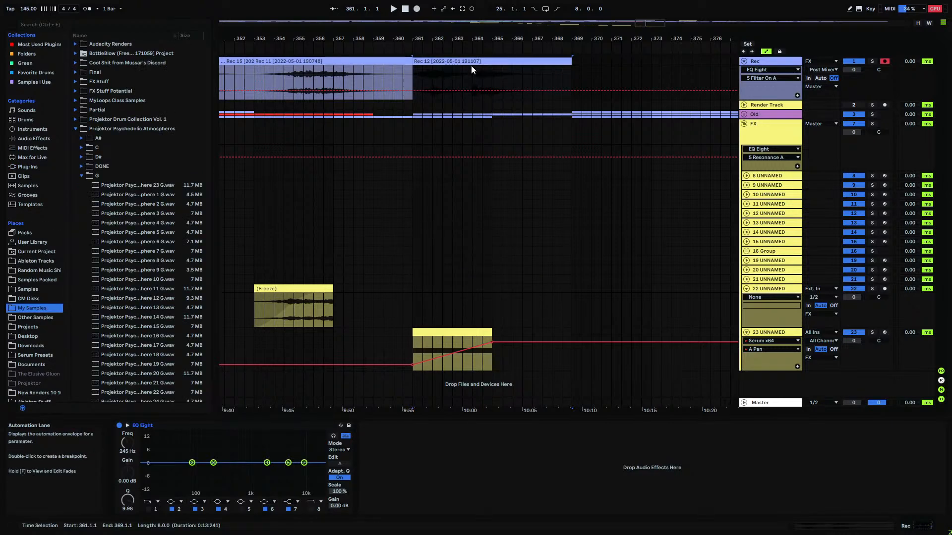
pyautogui.moveTo(168, 292); pyautogui.dragTo(169, 292)
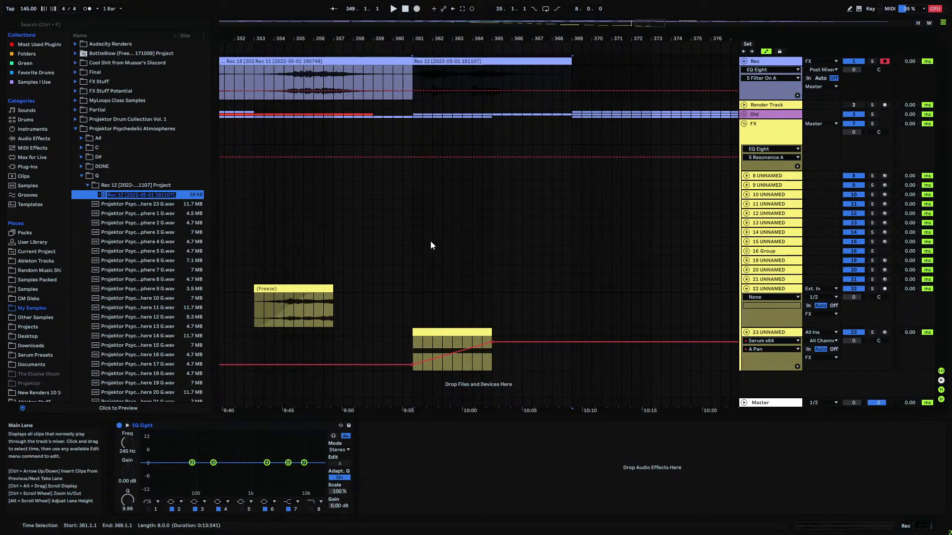
pyautogui.press('Return')
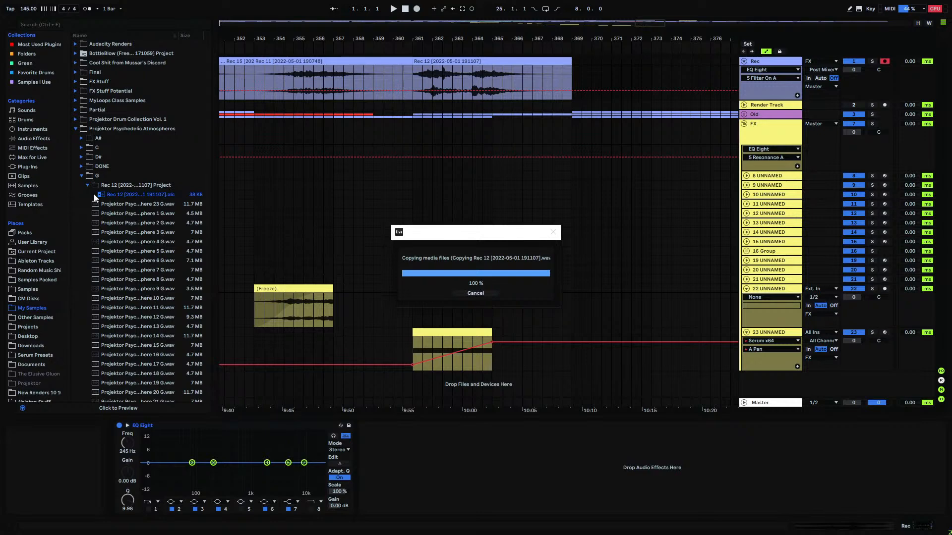
# - Expand the exported project down to its Consolidate folder and rename the wav with the pack's naming scheme as number 25 G
pyautogui.click(94, 195)
pyautogui.click(100, 205)
pyautogui.click(106, 213)
pyautogui.rightClick(133, 225)
pyautogui.click(152, 237)
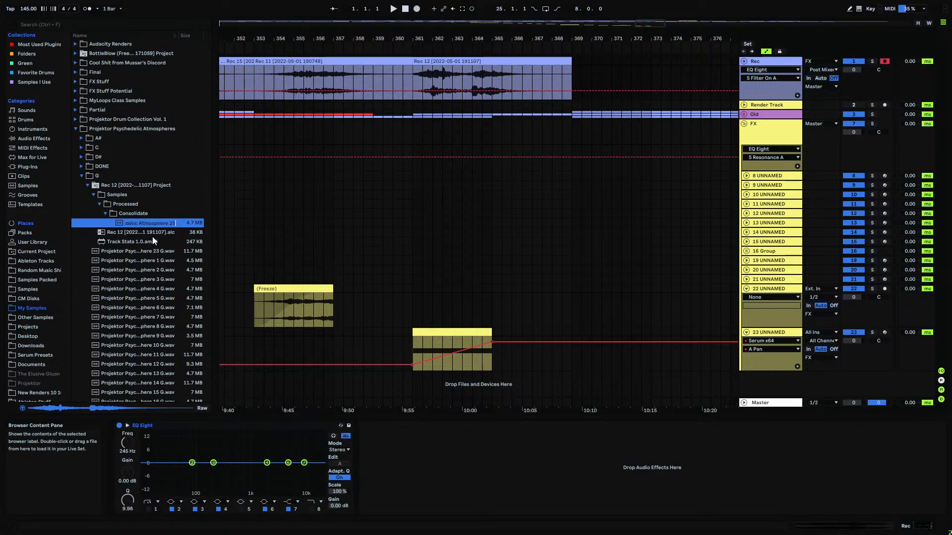
pyautogui.click(437, 245)
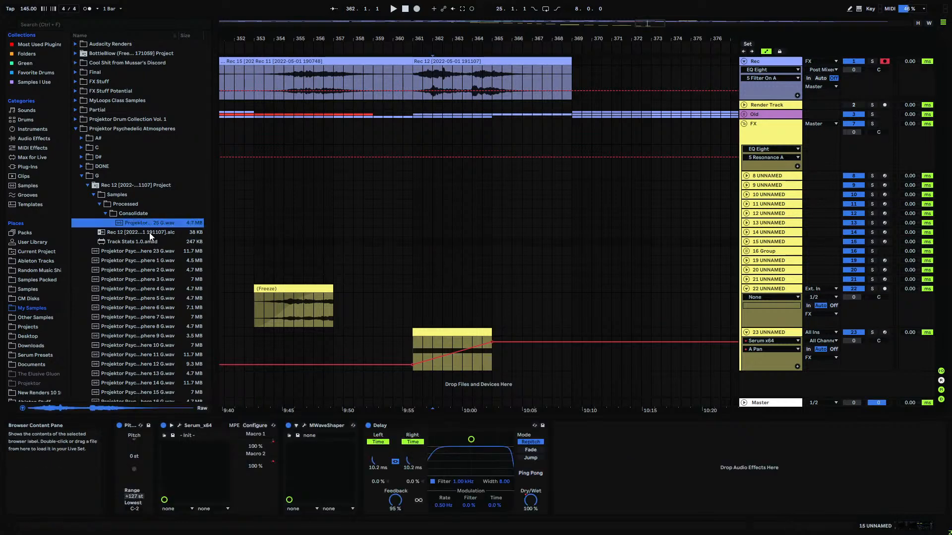
# - Move the renamed wav into the G folder and delete the leftover Rec 12 project folder
pyautogui.moveTo(147, 278); pyautogui.dragTo(148, 276)
pyautogui.click(148, 186)
pyautogui.press('Delete')
pyautogui.press('Return')
pyautogui.scroll(-4, 166, 273)
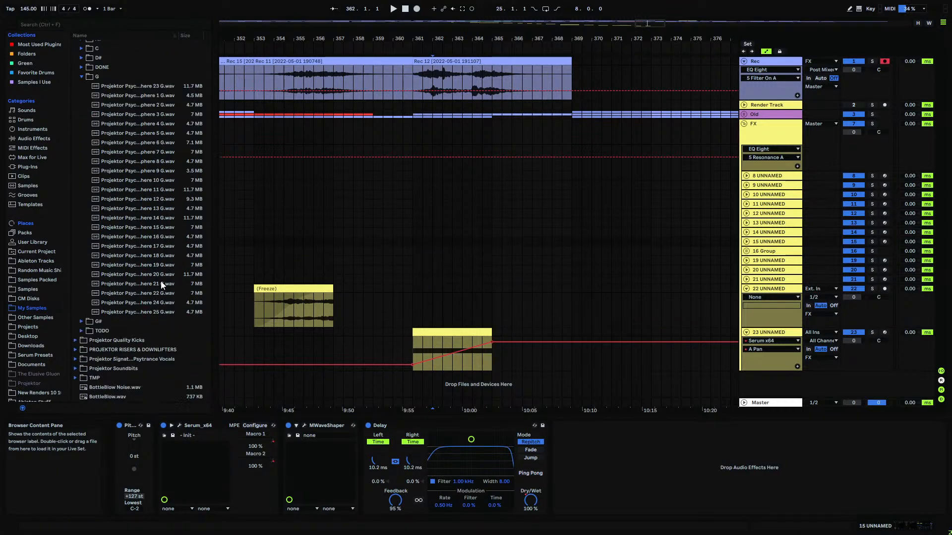
# - Collapse the G sample folder and expand the G# folder
pyautogui.click(94, 78)
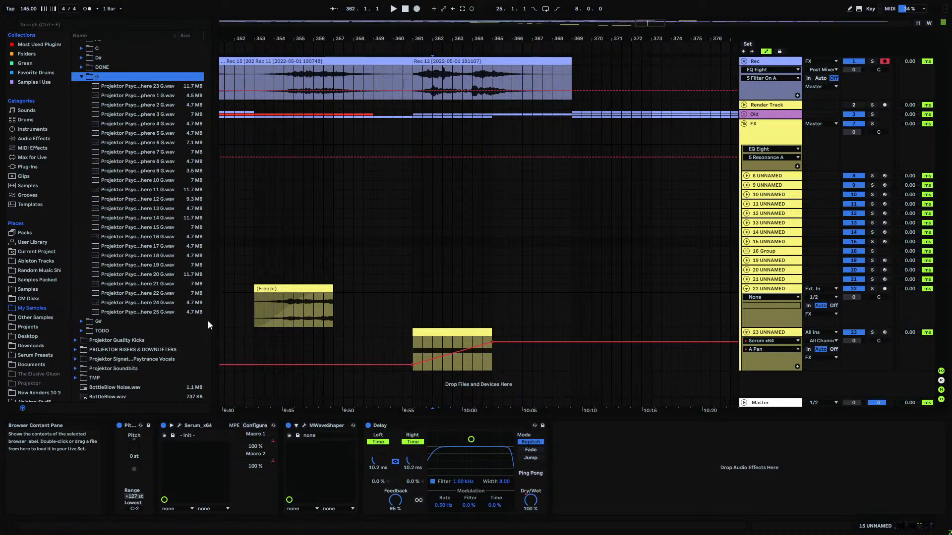
pyautogui.scroll(4, 142, 315)
pyautogui.scroll(-3, 97, 350)
pyautogui.click(82, 332)
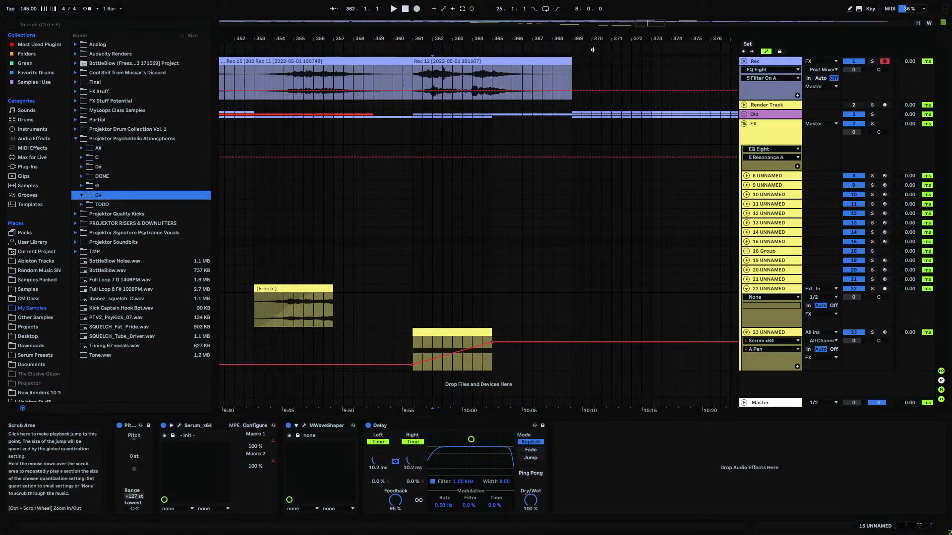
# - Fold the Rec track and tracks 22 and 23 in the arrangement
pyautogui.click(572, 61)
pyautogui.moveTo(587, 38); pyautogui.dragTo(452, 70)
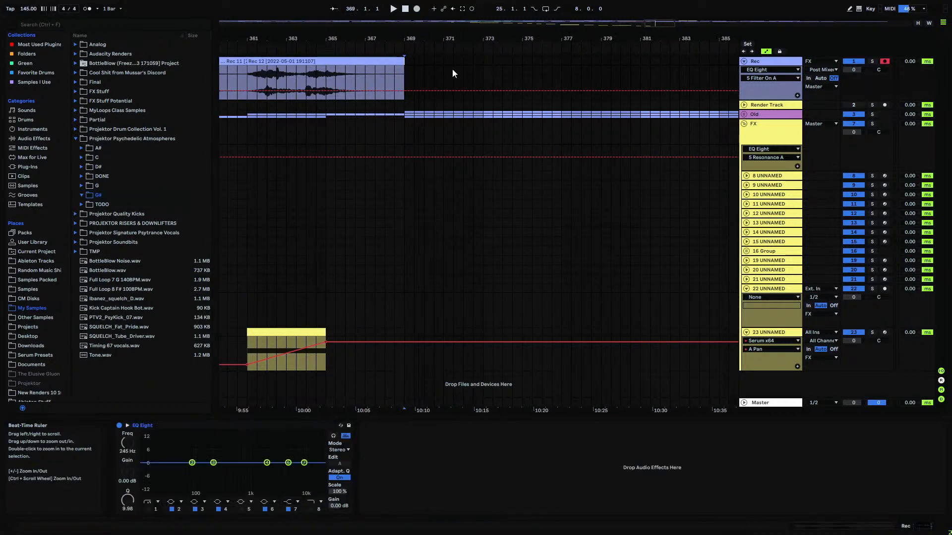
pyautogui.click(743, 61)
pyautogui.click(746, 254)
pyautogui.click(746, 264)
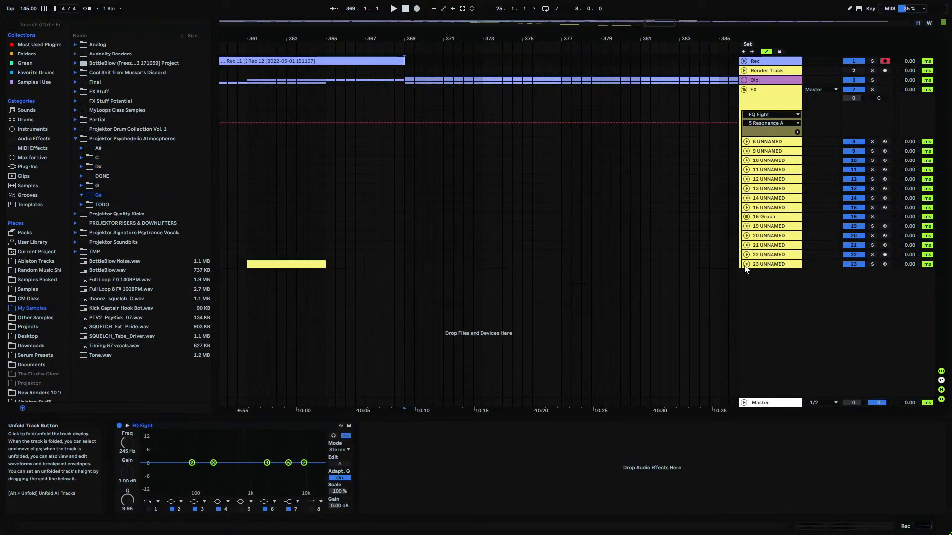
pyautogui.moveTo(412, 38); pyautogui.dragTo(537, 75)
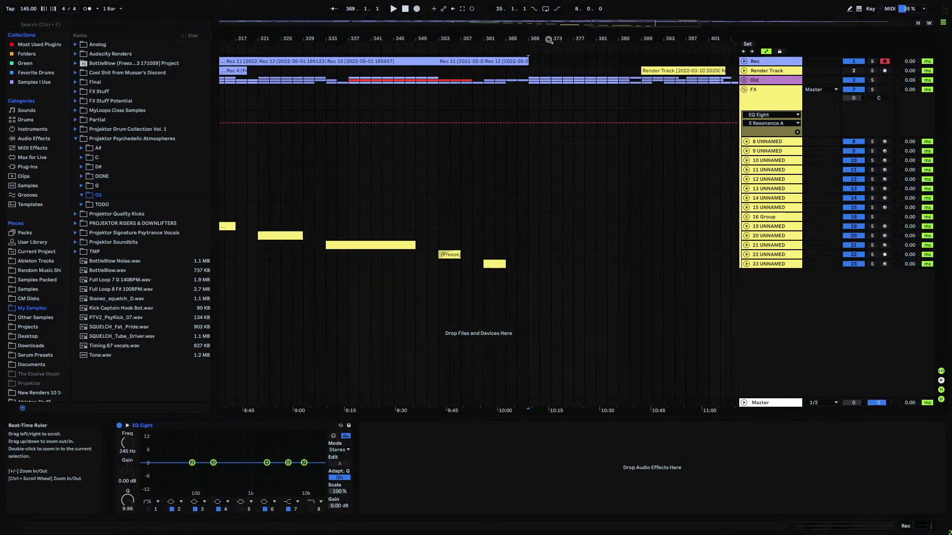
# - Add a new MIDI track below track 23 and load the Vital synth on it
pyautogui.click(33, 168)
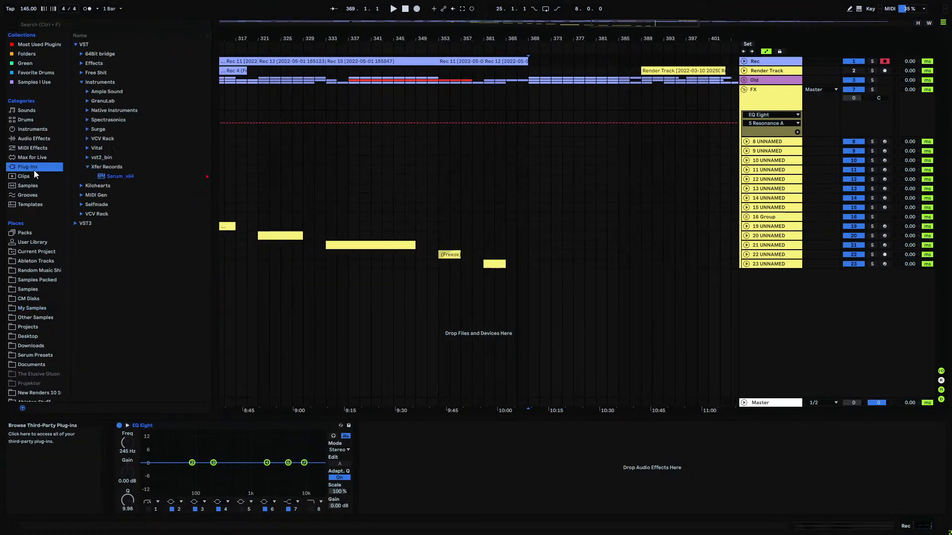
pyautogui.click(776, 264)
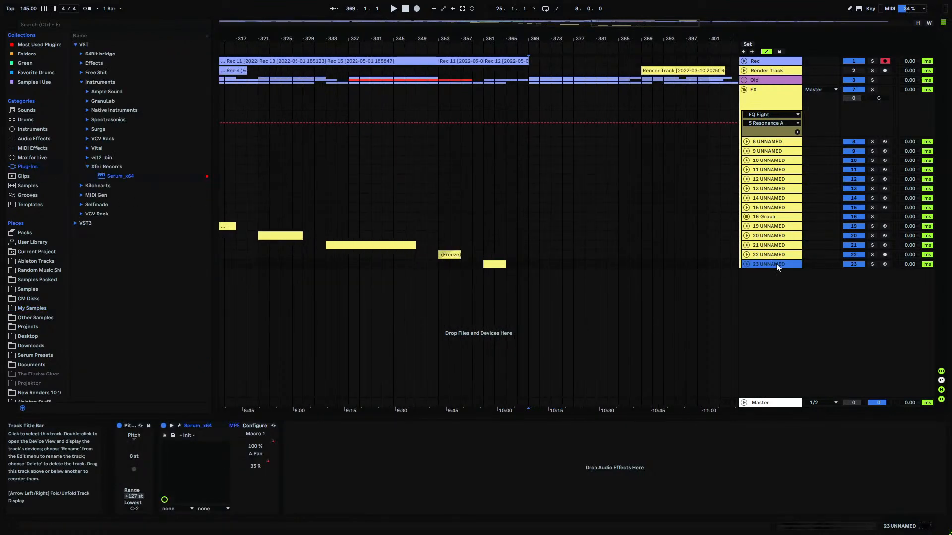
pyautogui.hotkey('ctrl', 'shift', 't')
pyautogui.click(87, 147)
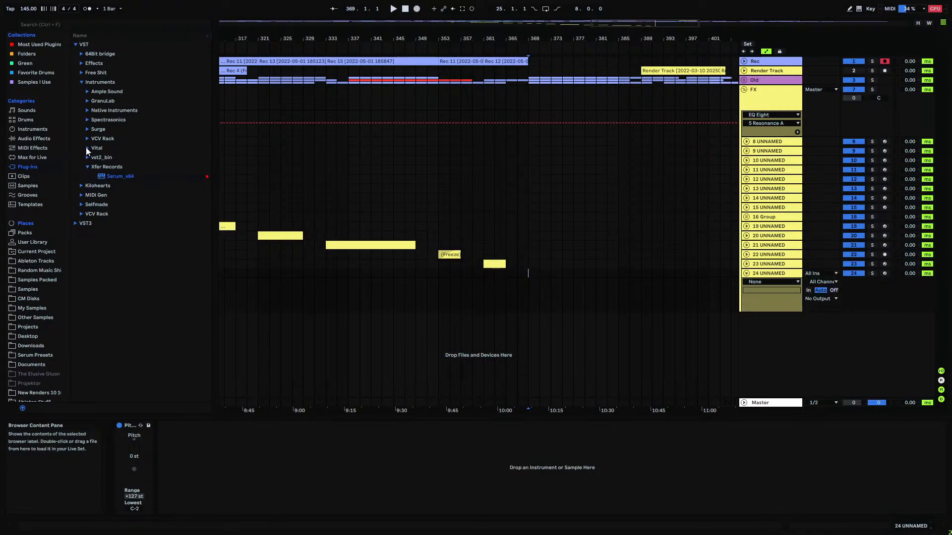
pyautogui.doubleClick(112, 157)
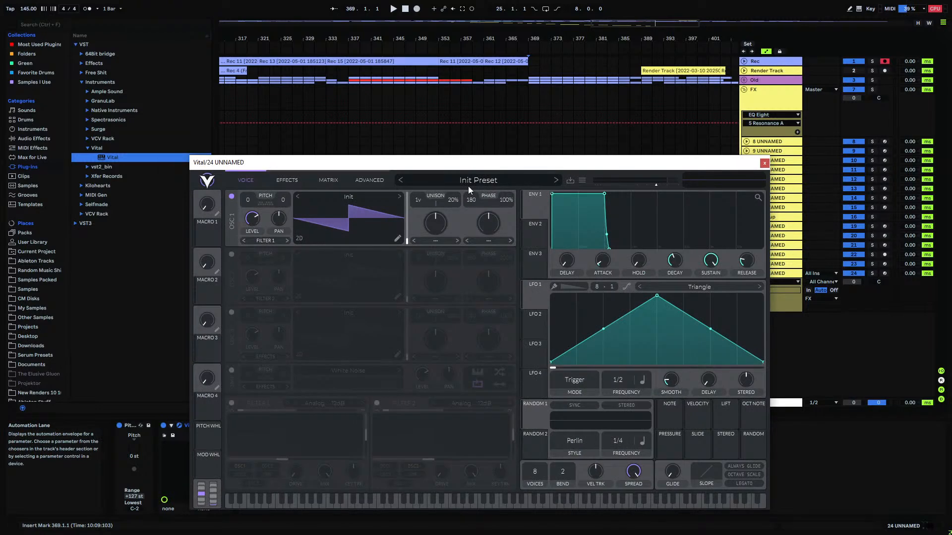
# - Look through the Glitch Psytrance Essentials Vol3 presets in Vital's preset browser and close the plug-in window
pyautogui.click(494, 181)
pyautogui.click(287, 472)
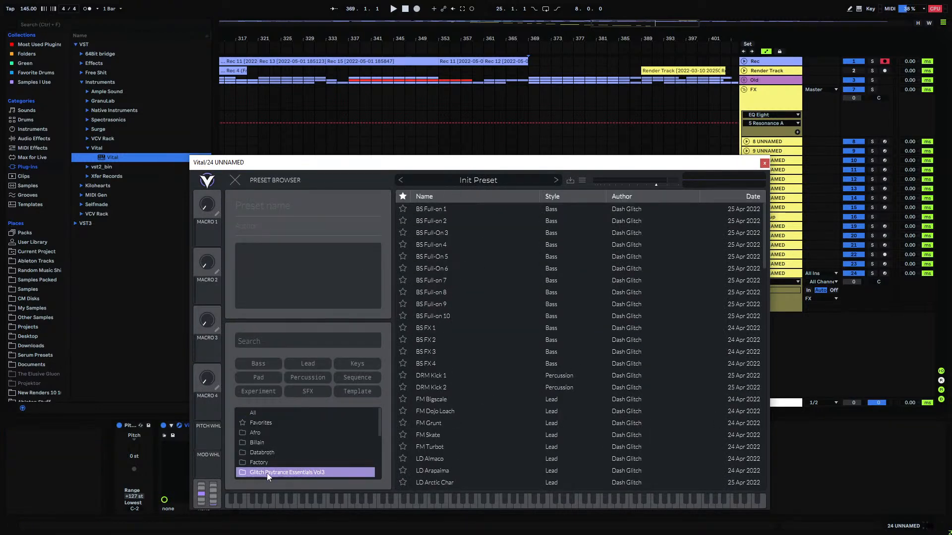
pyautogui.scroll(-10, 438, 338)
pyautogui.scroll(-15, 431, 379)
pyautogui.scroll(20, 503, 387)
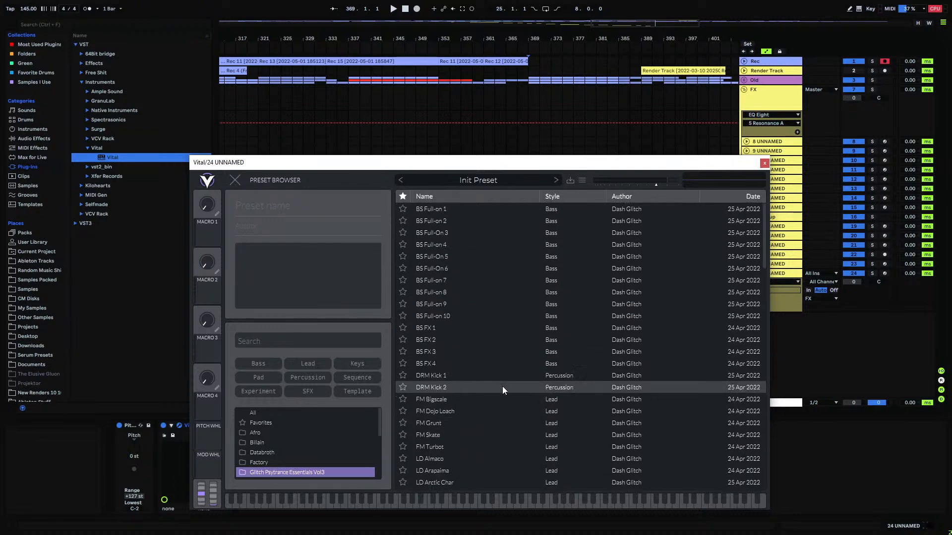
pyautogui.scroll(-20, 549, 389)
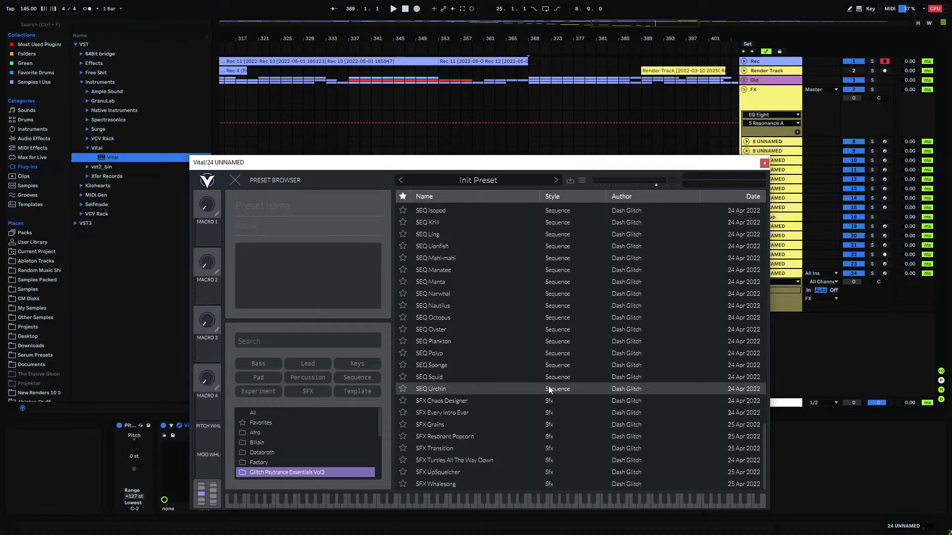
pyautogui.click(765, 163)
# - Fold track 24 and collapse the FX group's tracks and automation lane
pyautogui.click(528, 265)
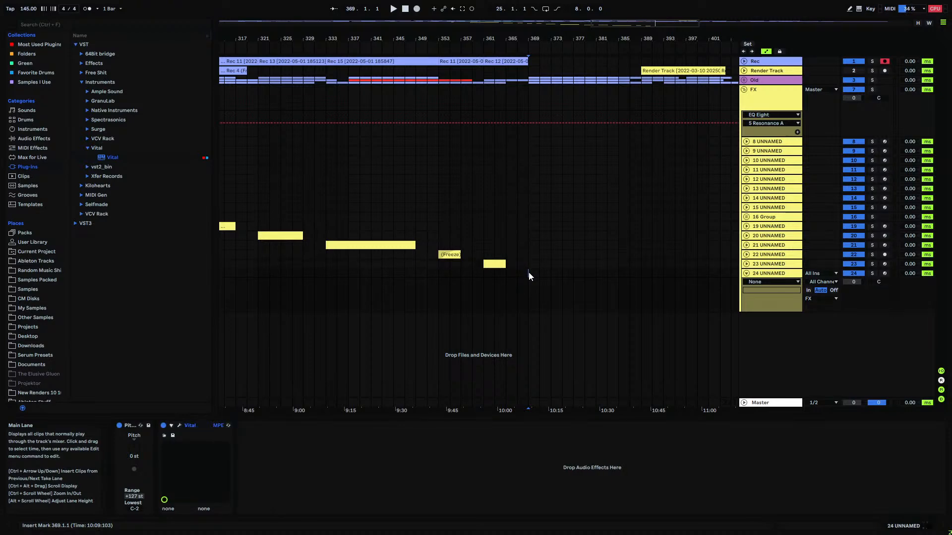
pyautogui.click(528, 273)
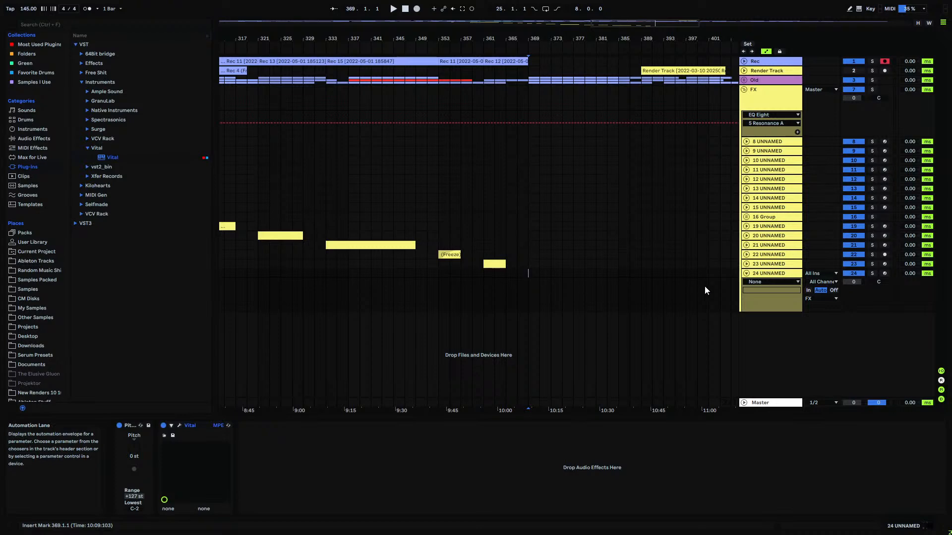
pyautogui.click(746, 274)
pyautogui.click(744, 90)
pyautogui.click(774, 97)
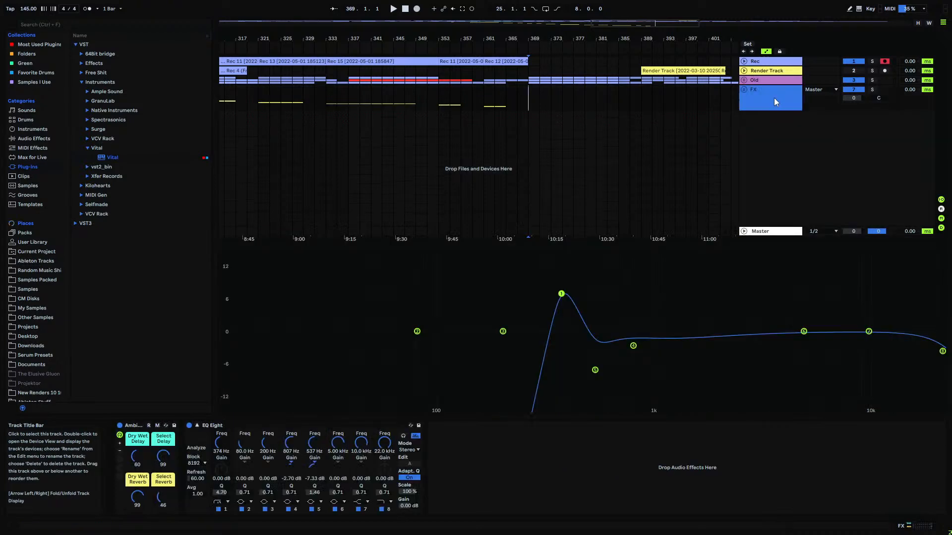
# - Place the insert marker at bar 369 on the FX group and collapse the Vital and Instruments plug-in folders
pyautogui.moveTo(521, 41); pyautogui.dragTo(491, 36)
pyautogui.click(442, 101)
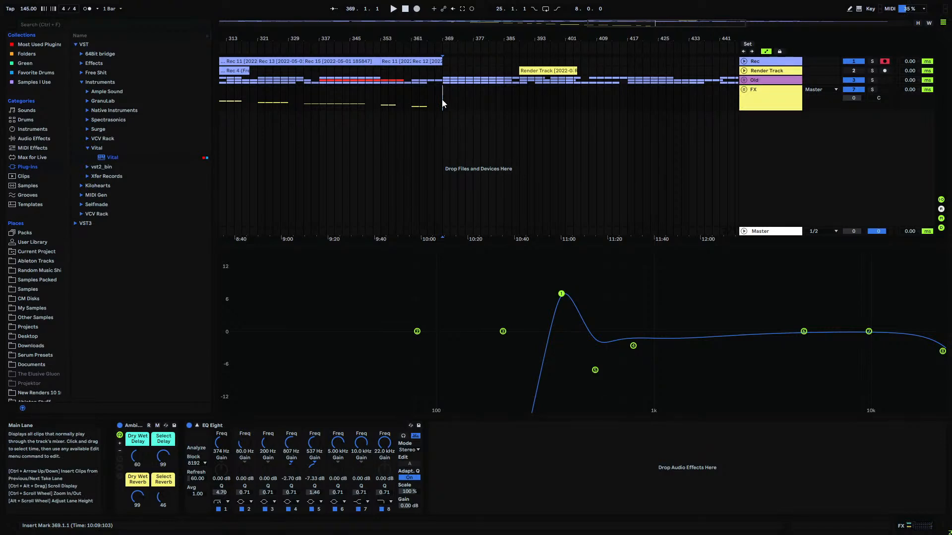
pyautogui.click(89, 147)
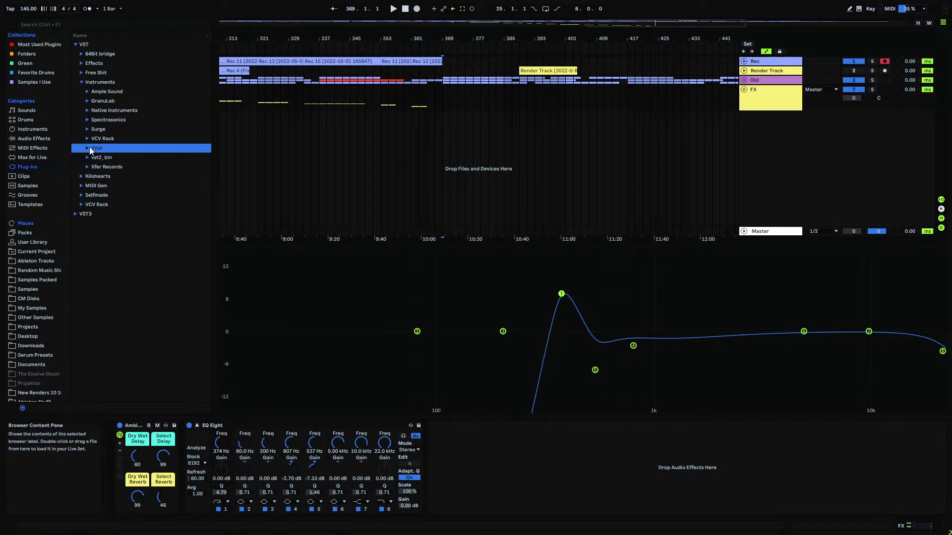
pyautogui.click(82, 82)
pyautogui.click(438, 93)
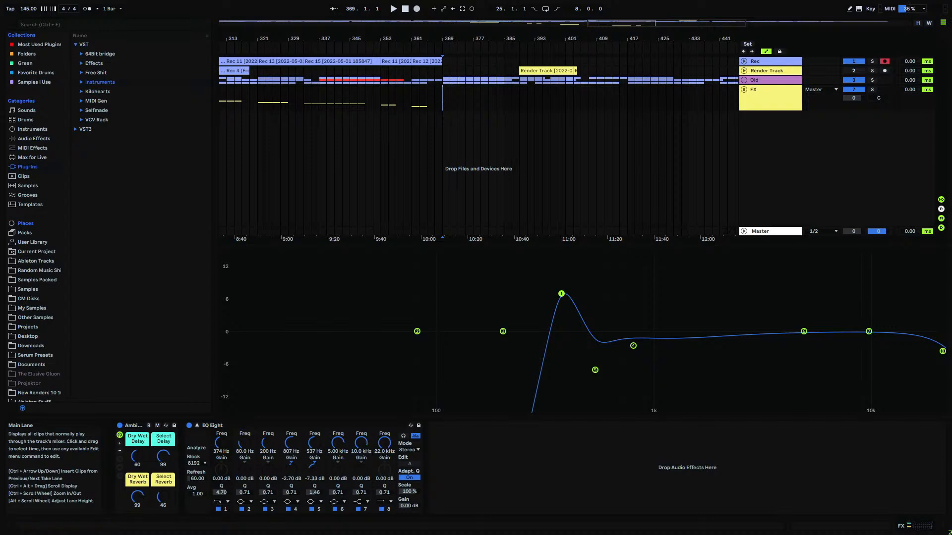
# - Insert an audio track below the FX group and place 67.wav from the Post SotM renders folder on it at bar 369
pyautogui.rightClick(760, 142)
pyautogui.click(780, 147)
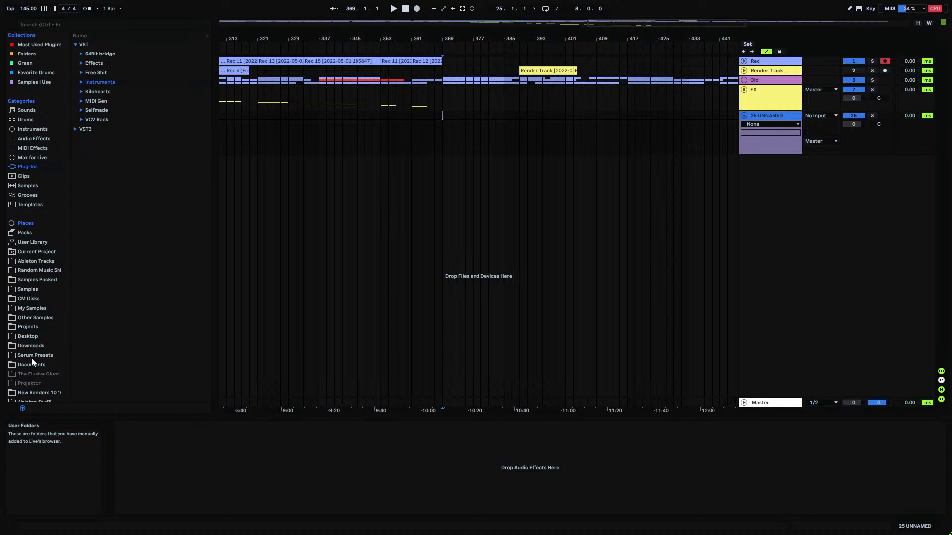
pyautogui.click(38, 392)
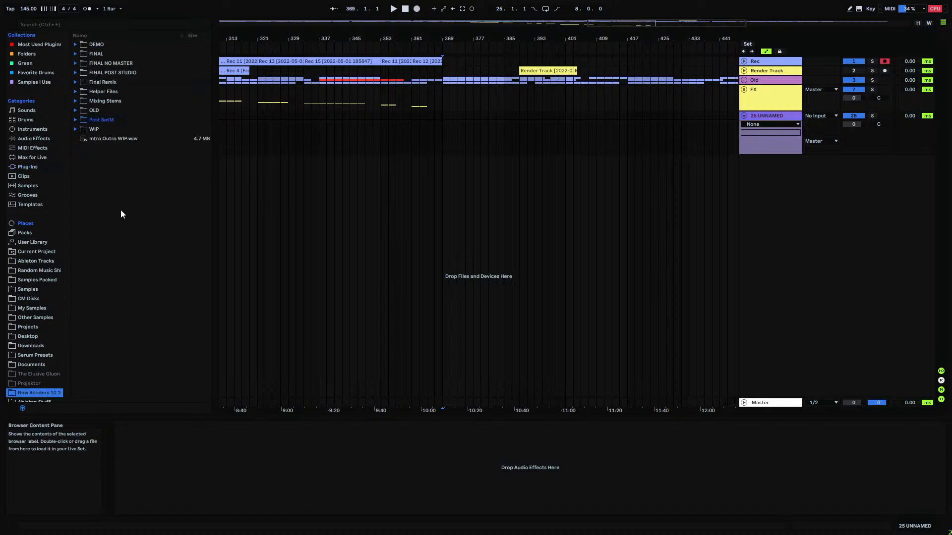
pyautogui.click(76, 120)
pyautogui.moveTo(104, 233); pyautogui.dragTo(439, 128)
# - Loop the full length of the 67 clip, collapse the Post SotM folder and place the insert marker at bar 369
pyautogui.moveTo(500, 37)
pyautogui.mouseDown()
pyautogui.moveTo(379, 43)
pyautogui.moveTo(417, 26)
pyautogui.moveTo(491, 24)
pyautogui.moveTo(491, 38)
pyautogui.mouseUp()
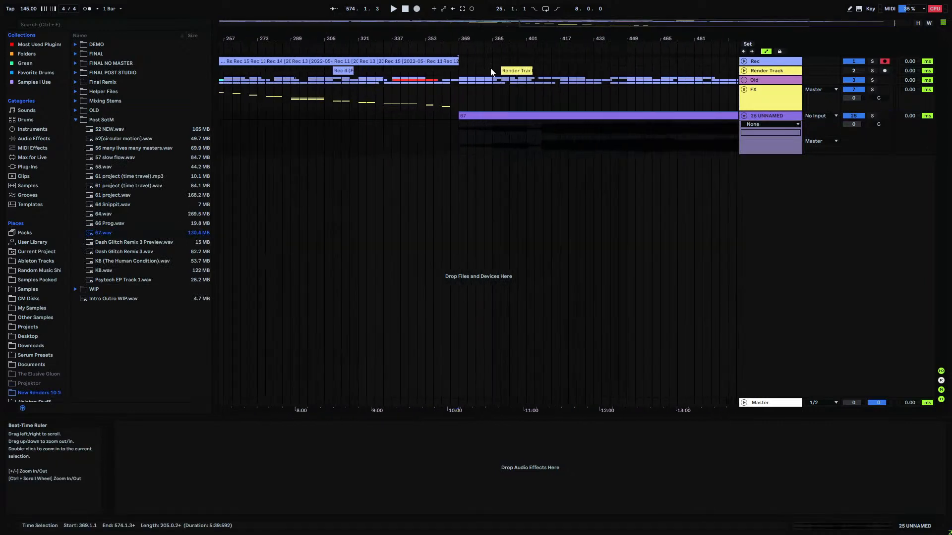
pyautogui.hotkey('ctrl', 'l')
pyautogui.moveTo(492, 38); pyautogui.dragTo(495, 19)
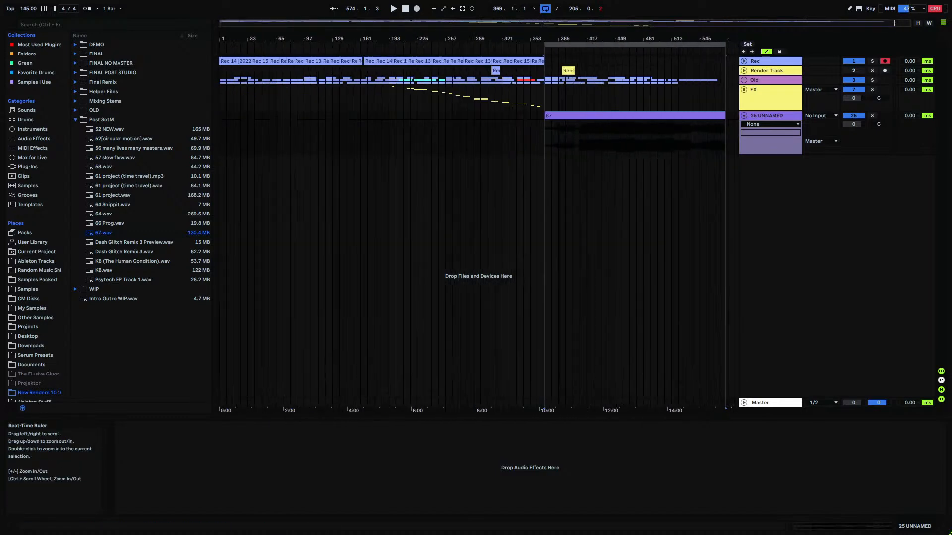
pyautogui.click(544, 132)
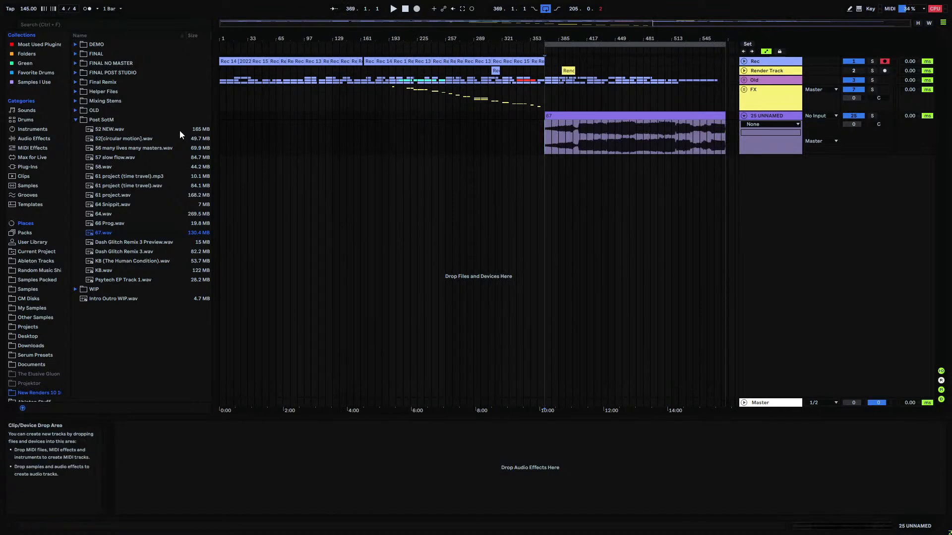
pyautogui.click(82, 120)
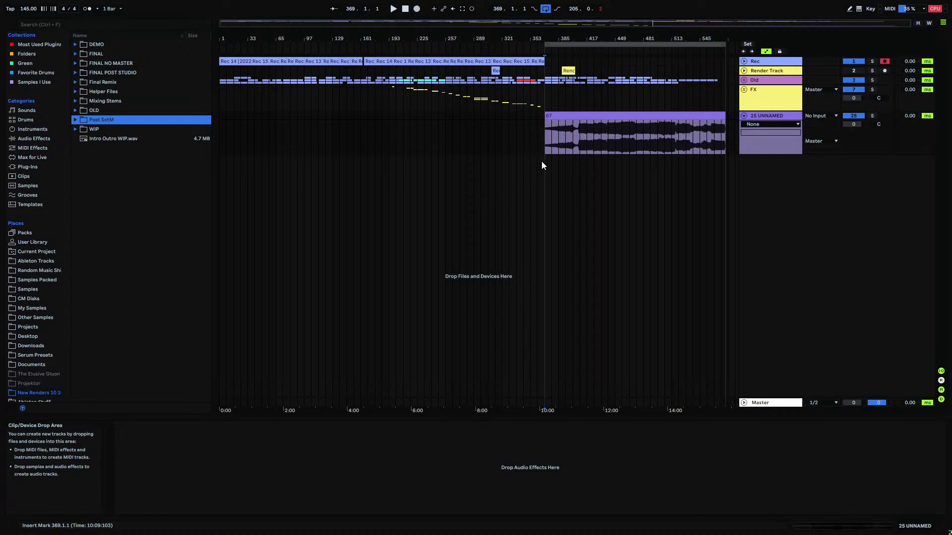
pyautogui.click(546, 135)
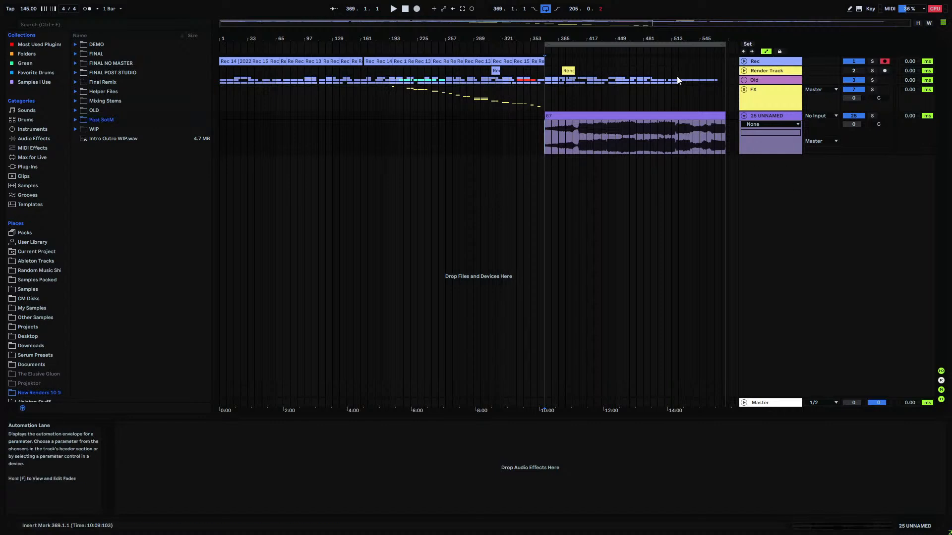
# - Look over the sections of the 67 clip after bar 401 and play the track from bar 369
pyautogui.moveTo(634, 39); pyautogui.dragTo(571, 39)
pyautogui.moveTo(468, 138); pyautogui.dragTo(718, 136)
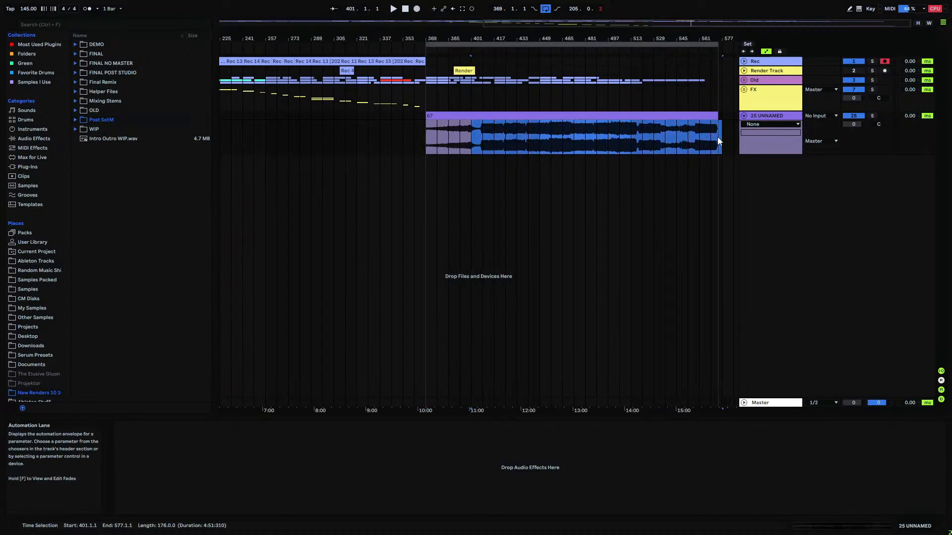
pyautogui.click(430, 137)
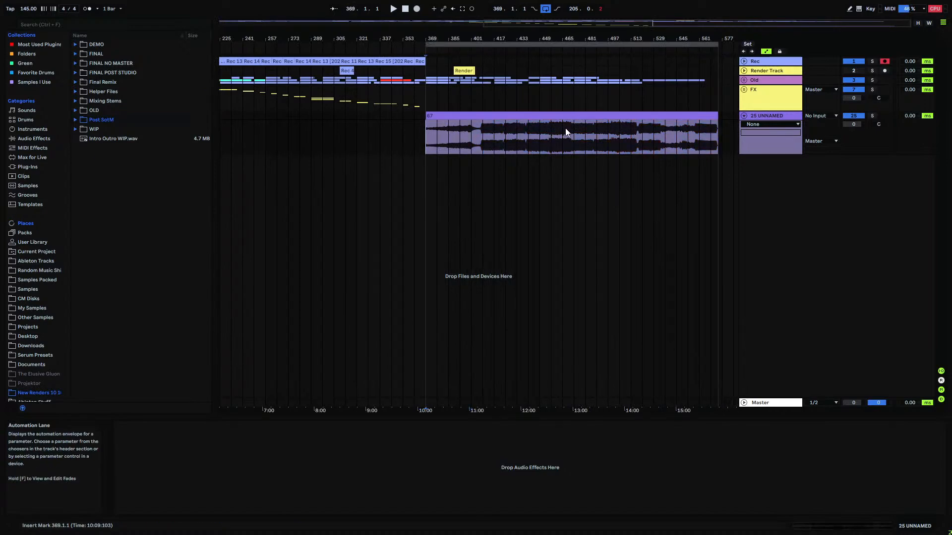
pyautogui.moveTo(481, 136); pyautogui.dragTo(566, 135)
pyautogui.click(577, 133)
pyautogui.click(428, 132)
pyautogui.click(426, 139)
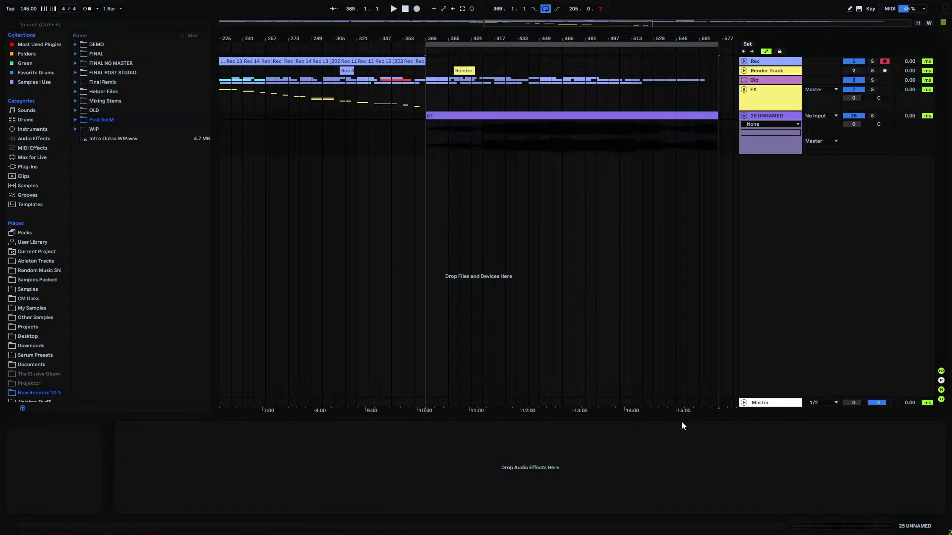
pyautogui.click(428, 134)
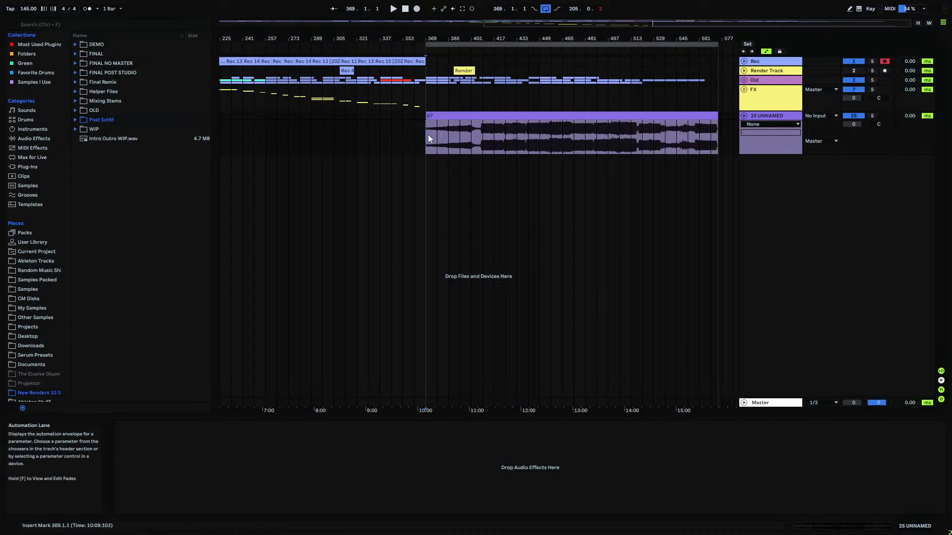
pyautogui.press('space')
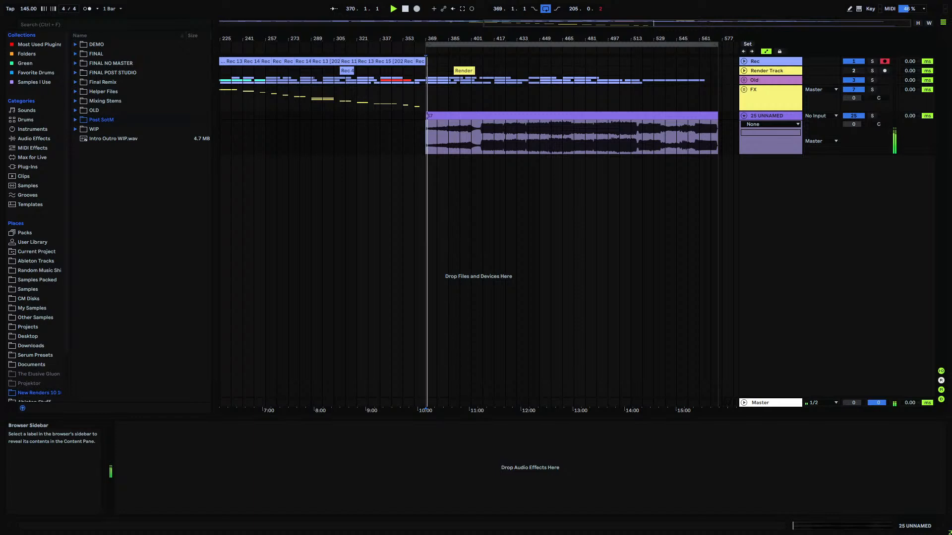
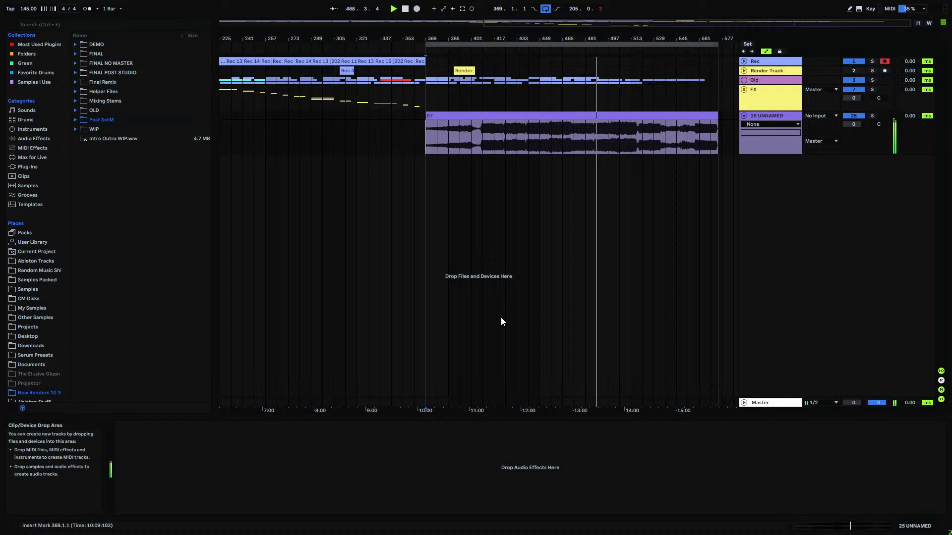
# - Compare the 67 clip's section from bar 409 to 441 with the Old group's clips around bar 489 during playback
pyautogui.moveTo(483, 141); pyautogui.dragTo(526, 144)
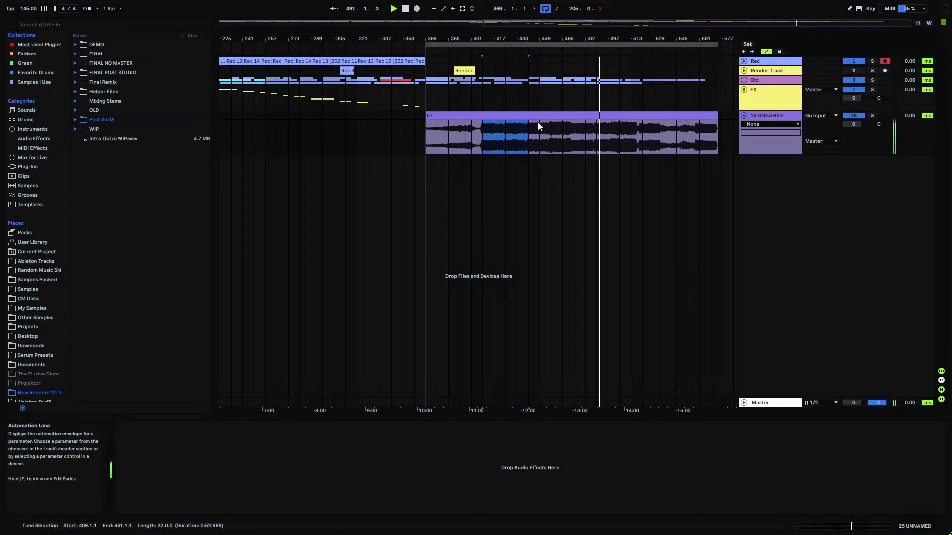
pyautogui.click(265, 83)
pyautogui.click(595, 82)
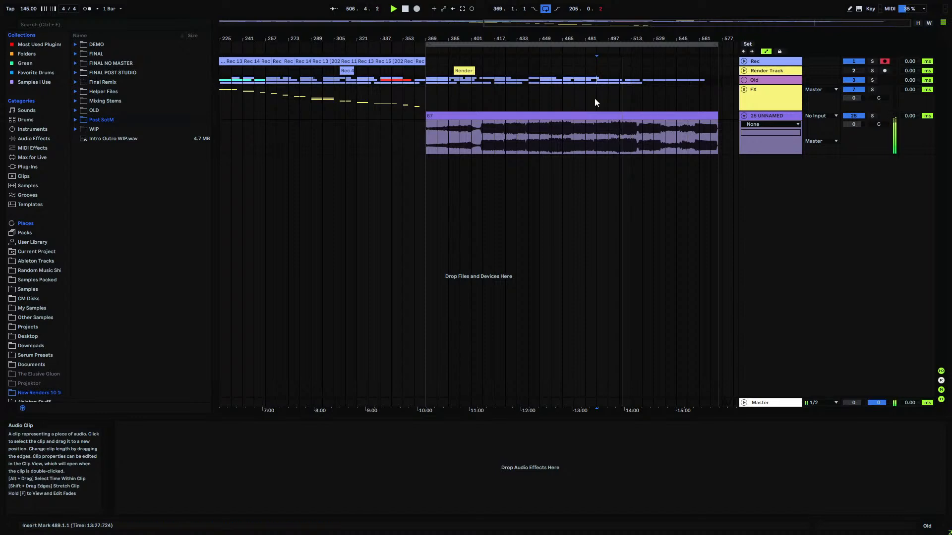
pyautogui.moveTo(631, 38); pyautogui.dragTo(526, 37)
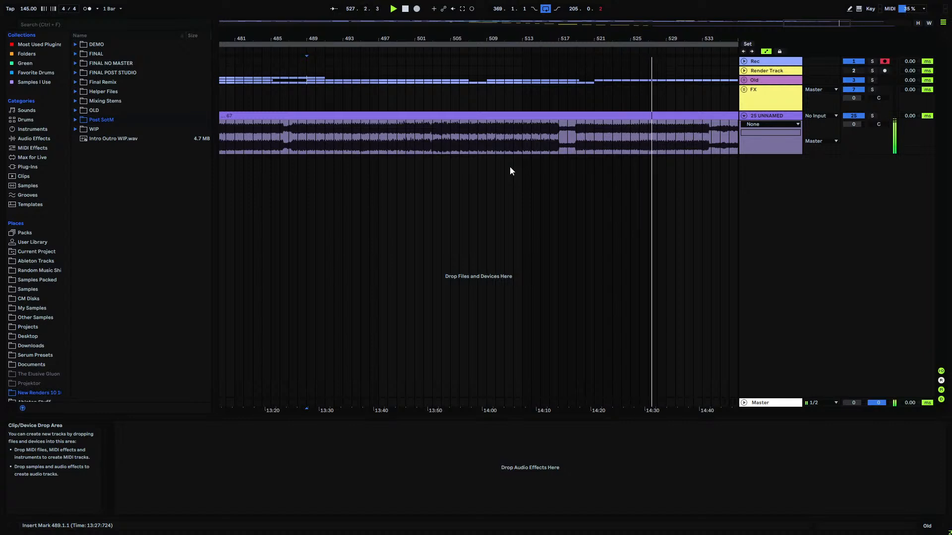
pyautogui.moveTo(619, 37); pyautogui.dragTo(397, 36)
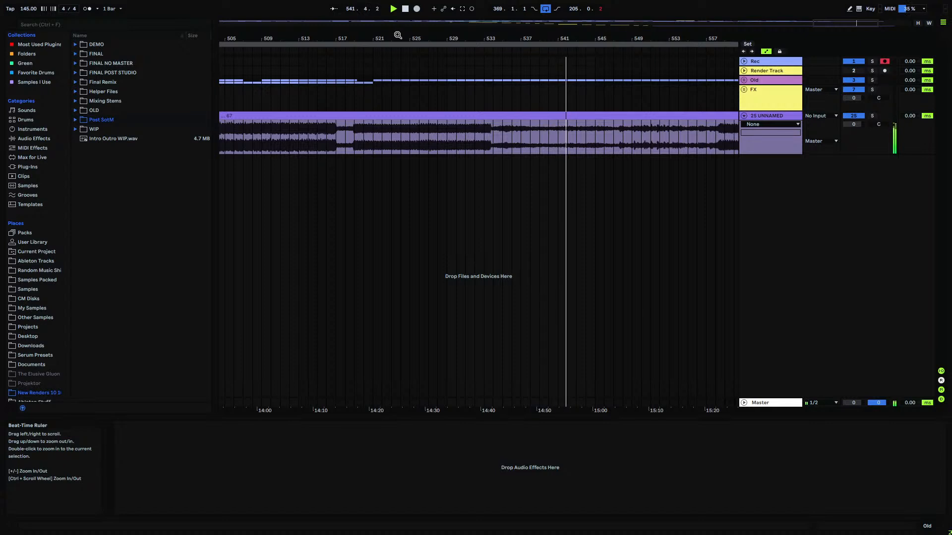
# - Examine the 67 clip's section from about bar 533 to 557 alongside the Old group's clips while the track plays
pyautogui.moveTo(491, 133); pyautogui.dragTo(709, 133)
pyautogui.click(710, 132)
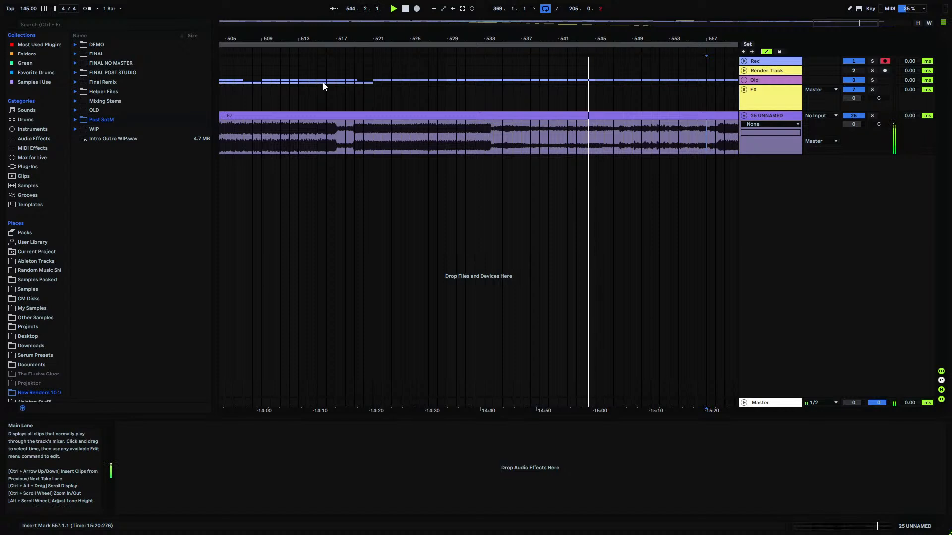
pyautogui.moveTo(321, 80); pyautogui.dragTo(529, 81)
pyautogui.click(558, 80)
pyautogui.moveTo(580, 39); pyautogui.dragTo(501, 75)
pyautogui.moveTo(639, 145); pyautogui.dragTo(671, 137)
pyautogui.click(670, 138)
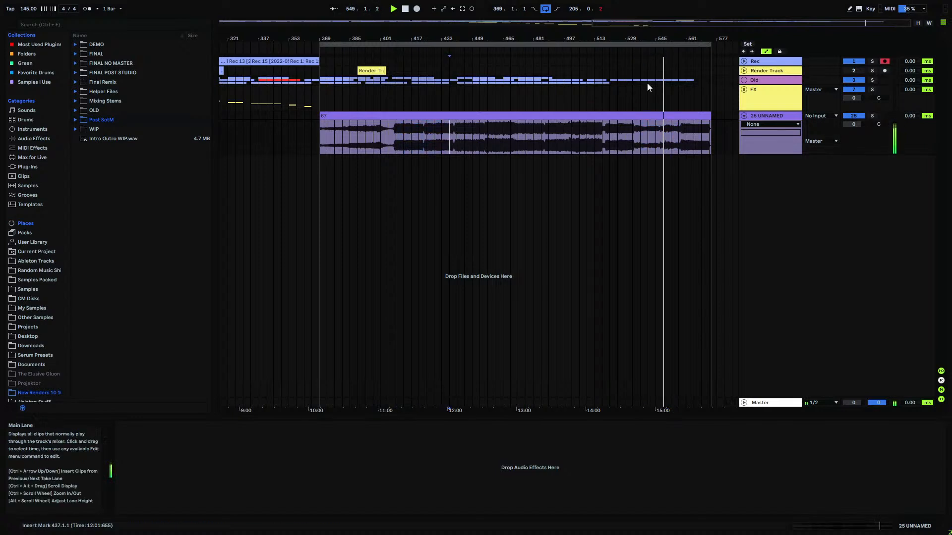
# - Follow the playback through the last bars of the 67 clip and stop it at the clip's end
pyautogui.moveTo(672, 38); pyautogui.dragTo(578, 93)
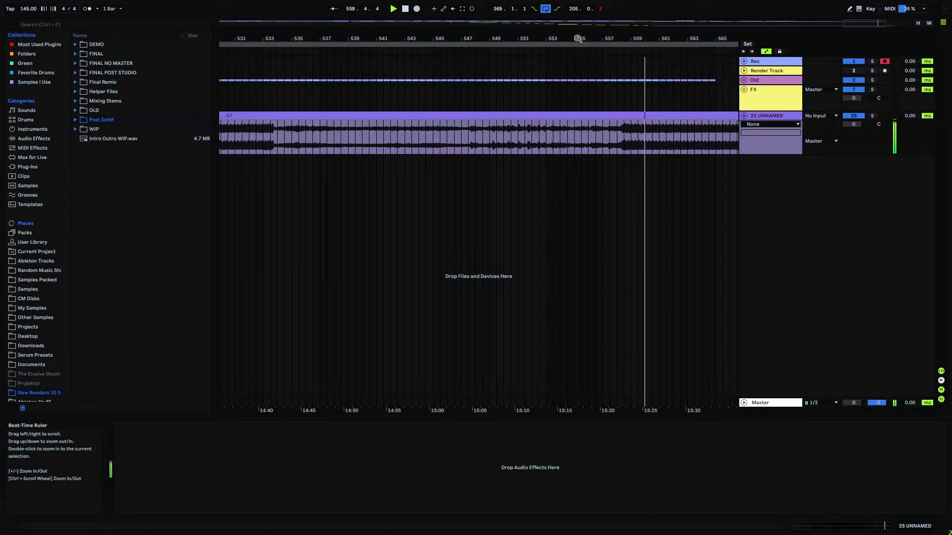
pyautogui.moveTo(578, 38); pyautogui.dragTo(403, 39)
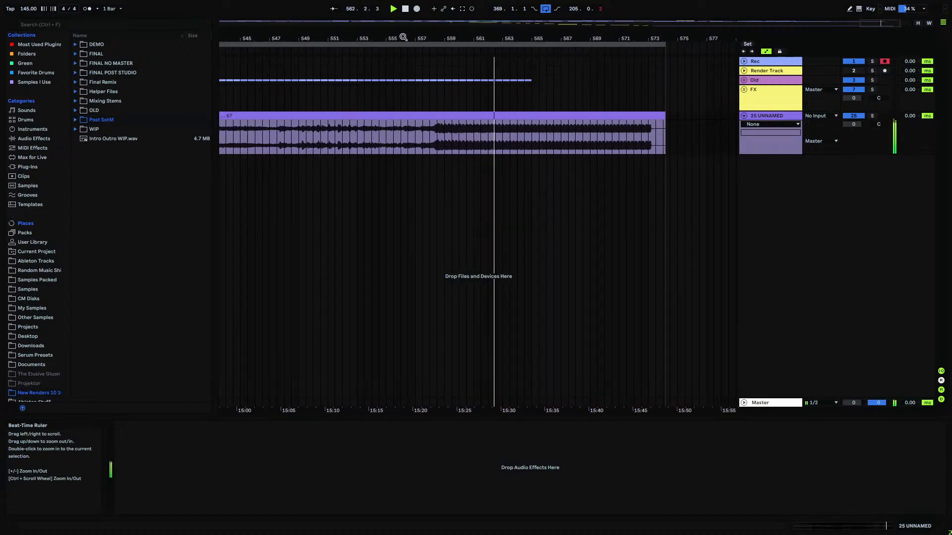
pyautogui.moveTo(544, 39)
pyautogui.mouseDown()
pyautogui.moveTo(545, 124)
pyautogui.moveTo(545, 45)
pyautogui.mouseUp()
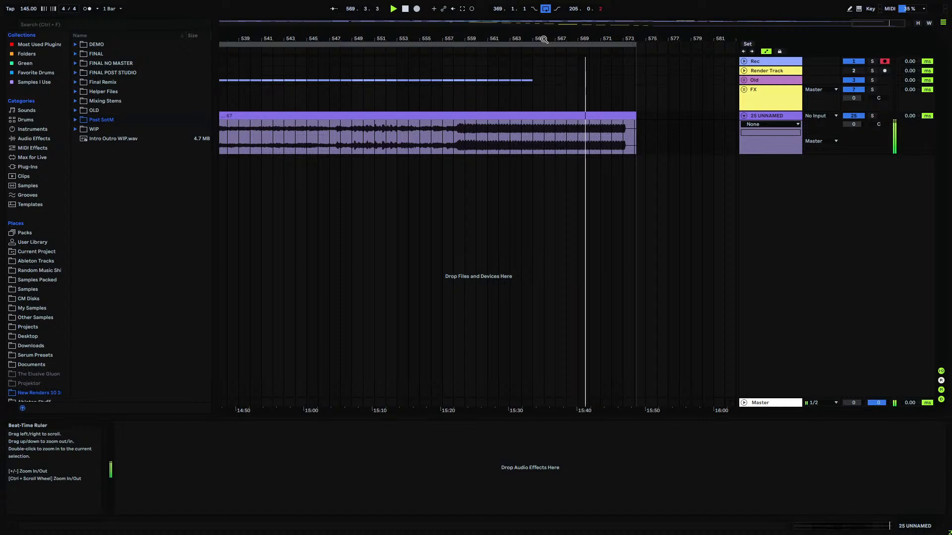
pyautogui.moveTo(544, 39); pyautogui.dragTo(675, 40)
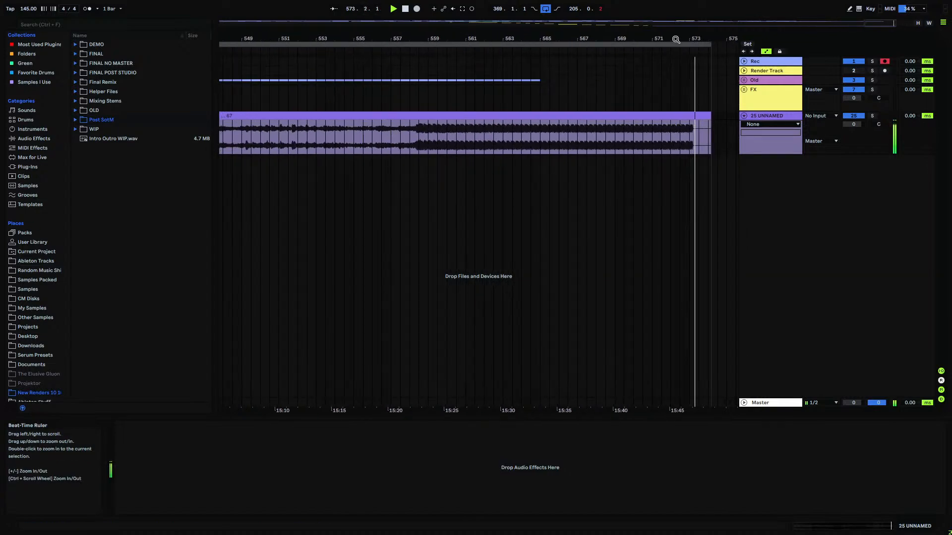
pyautogui.press('space')
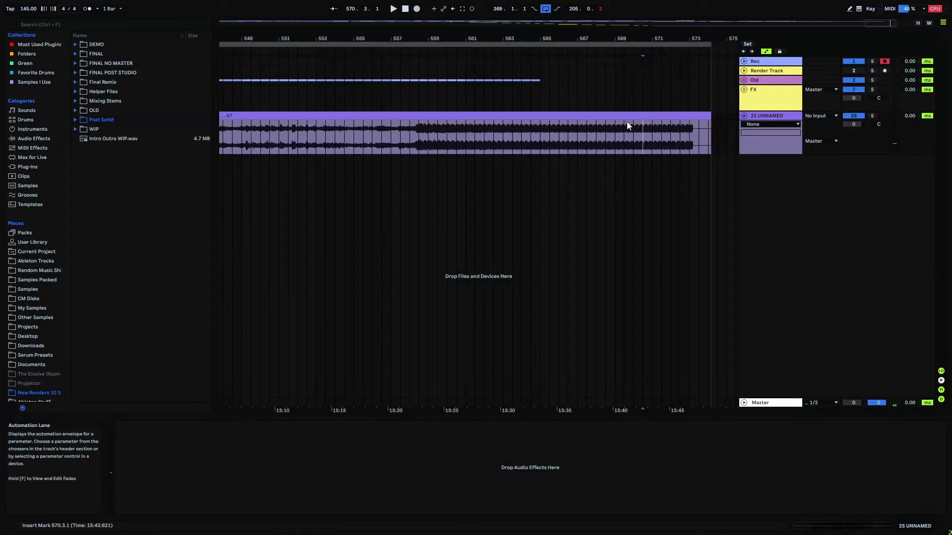
# - Select the one-bar range from bar 569 to 570 in the 67 clip and inspect its waveform closely
pyautogui.moveTo(487, 39); pyautogui.dragTo(287, 39)
pyautogui.moveTo(563, 130); pyautogui.dragTo(637, 131)
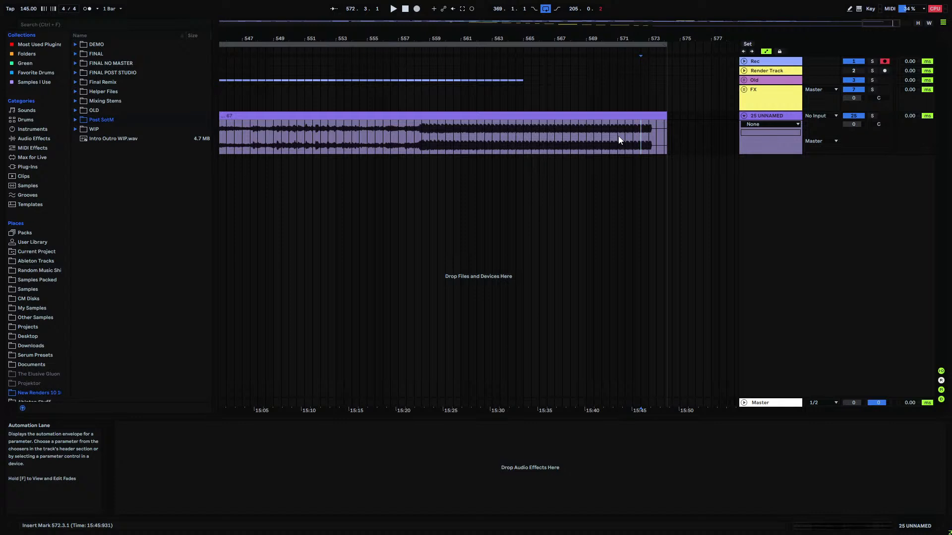
pyautogui.moveTo(541, 38); pyautogui.dragTo(541, 13)
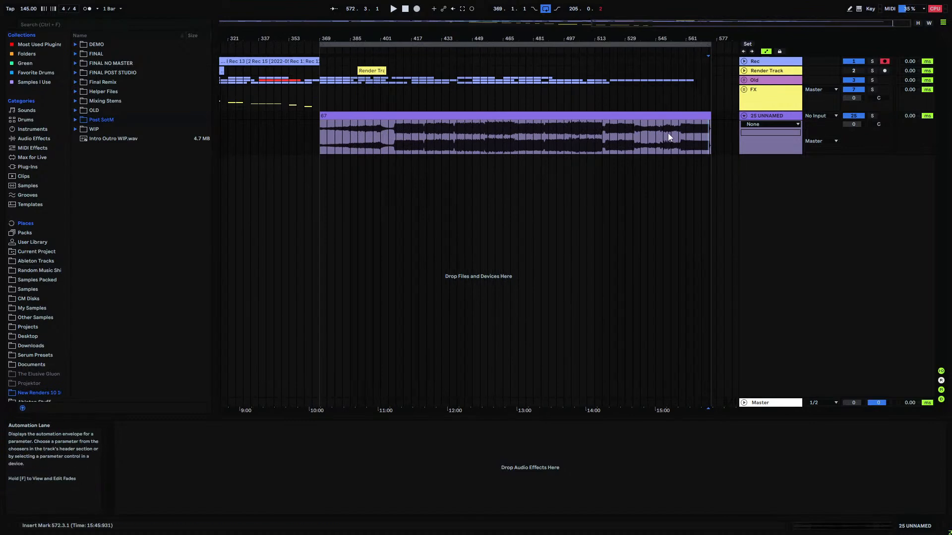
pyautogui.moveTo(704, 39); pyautogui.dragTo(596, 39)
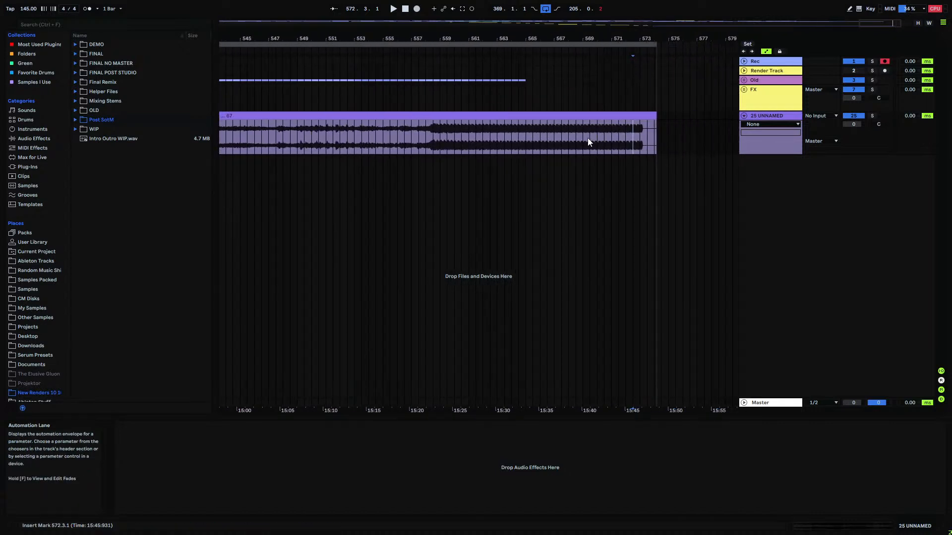
pyautogui.click(620, 135)
pyautogui.click(581, 134)
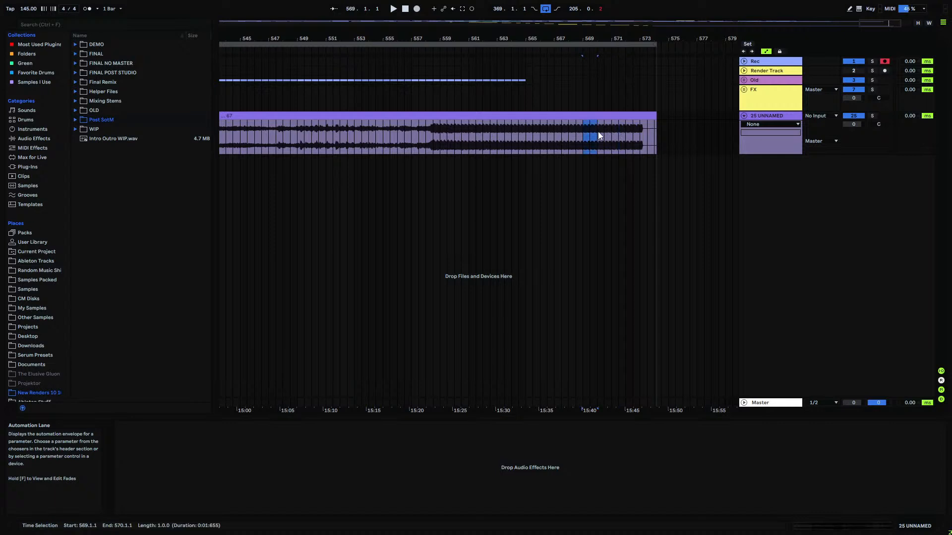
pyautogui.doubleClick(599, 39)
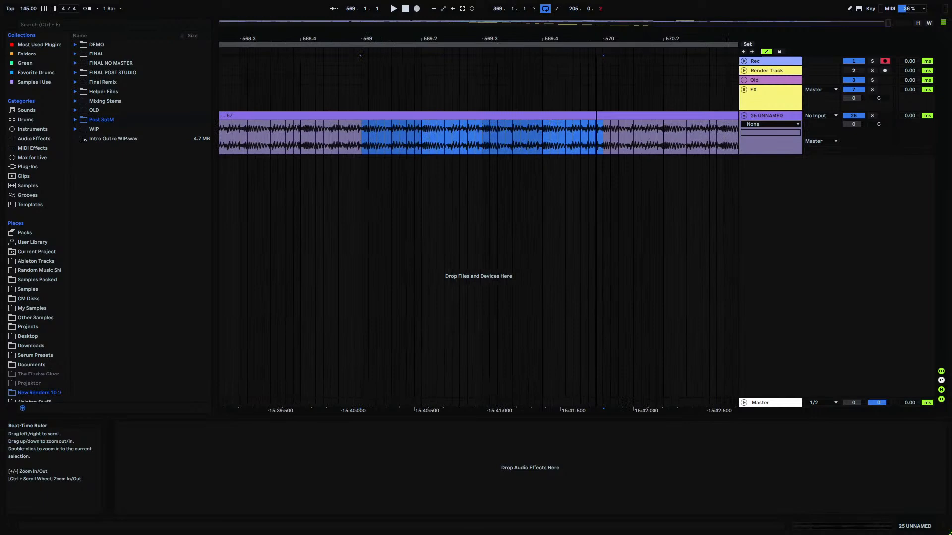
# - Examine the waveform of the long clip on track 25 UNNAMED around bar 569, and select the whole clip
pyautogui.moveTo(599, 40)
pyautogui.mouseDown()
pyautogui.moveTo(596, 4)
pyautogui.moveTo(593, 47)
pyautogui.mouseUp()
pyautogui.click(366, 130)
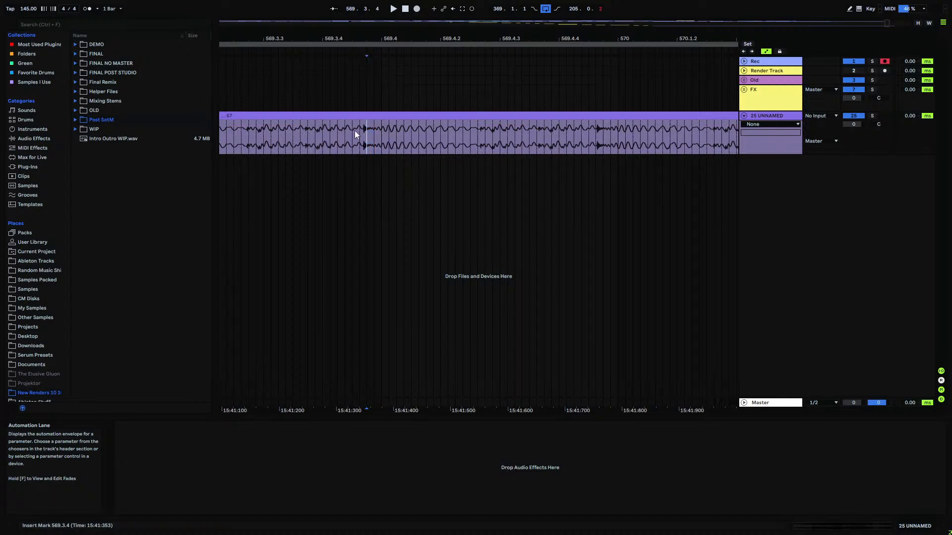
pyautogui.moveTo(471, 132); pyautogui.dragTo(489, 133)
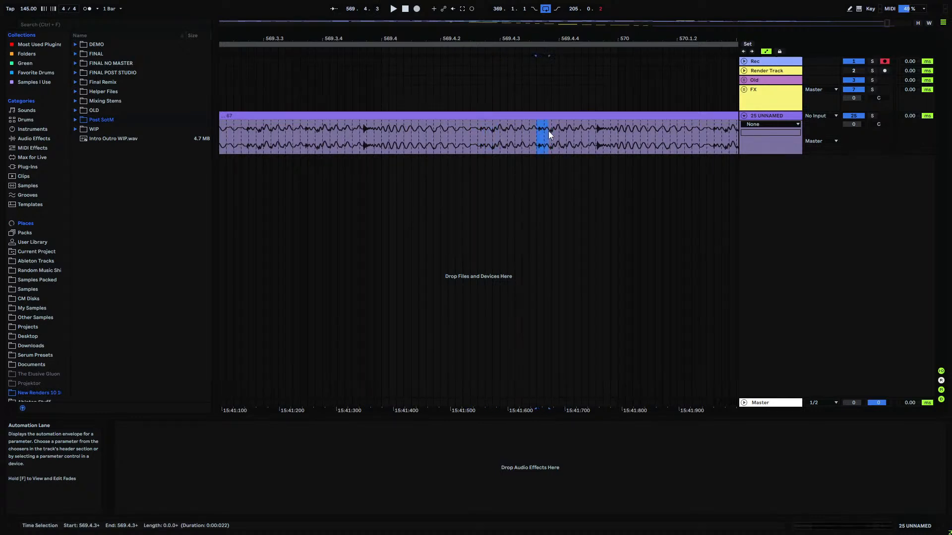
pyautogui.click(489, 132)
pyautogui.moveTo(538, 39)
pyautogui.mouseDown()
pyautogui.moveTo(535, 12)
pyautogui.moveTo(495, 10)
pyautogui.moveTo(694, 1)
pyautogui.moveTo(701, 85)
pyautogui.mouseUp()
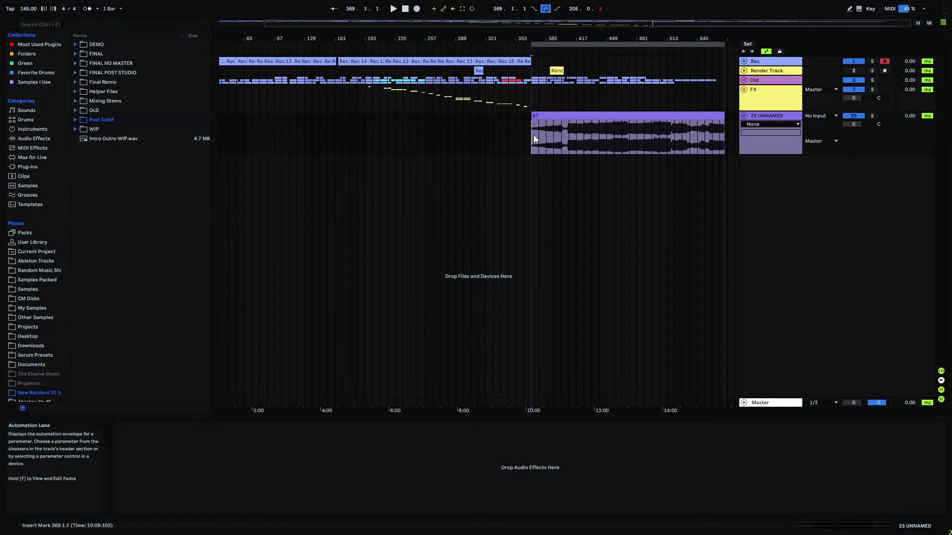
pyautogui.click(638, 121)
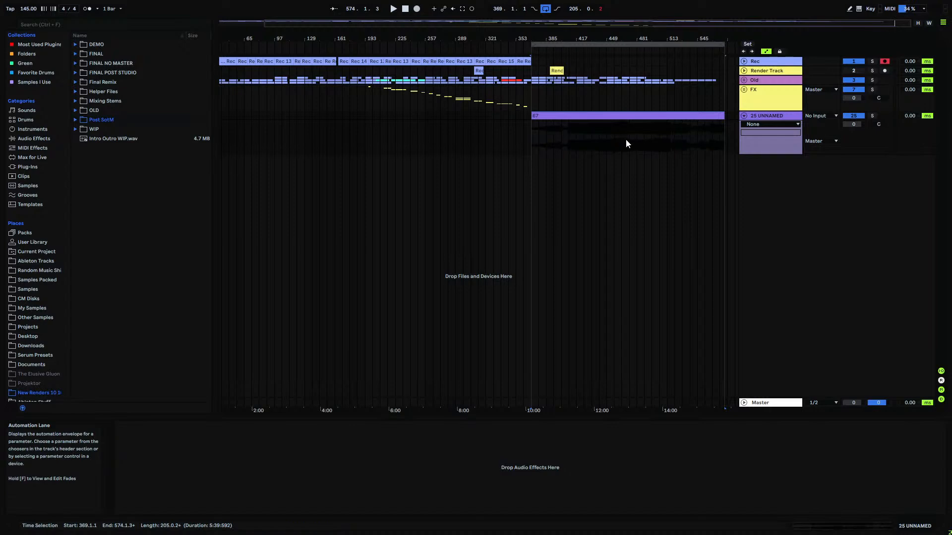
# - Open the Live Set from the "61 project Project" folder in Psytrance Stuff, saving the changes to the current set
pyautogui.hotkey('ctrl', 'o')
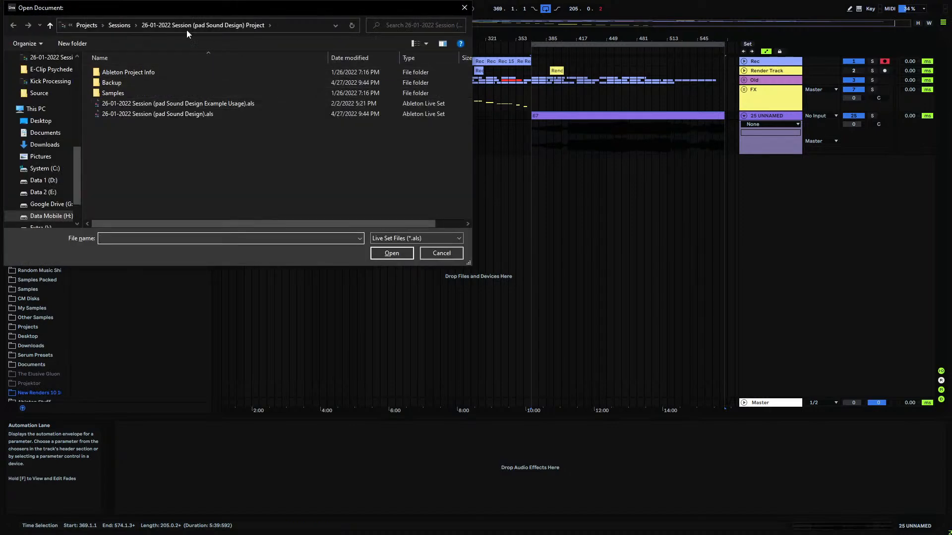
pyautogui.click(87, 25)
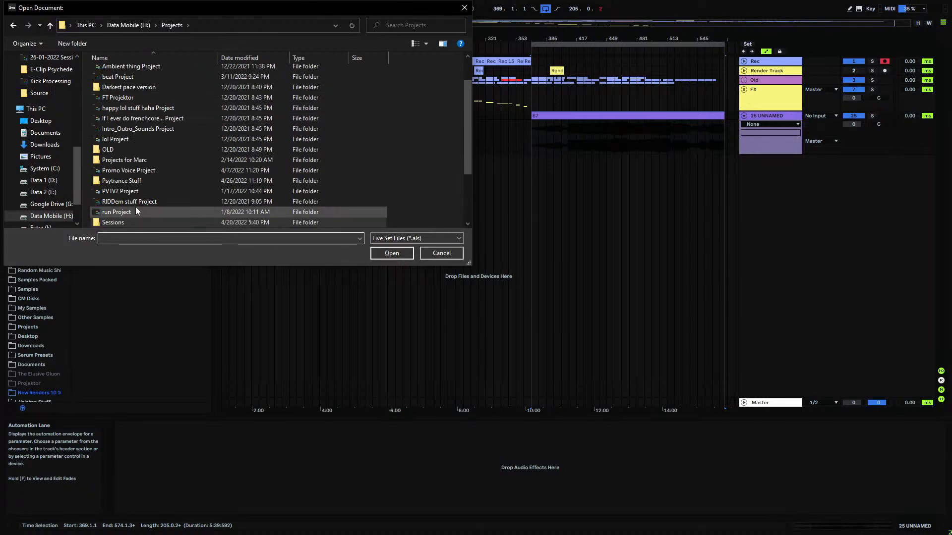
pyautogui.doubleClick(122, 181)
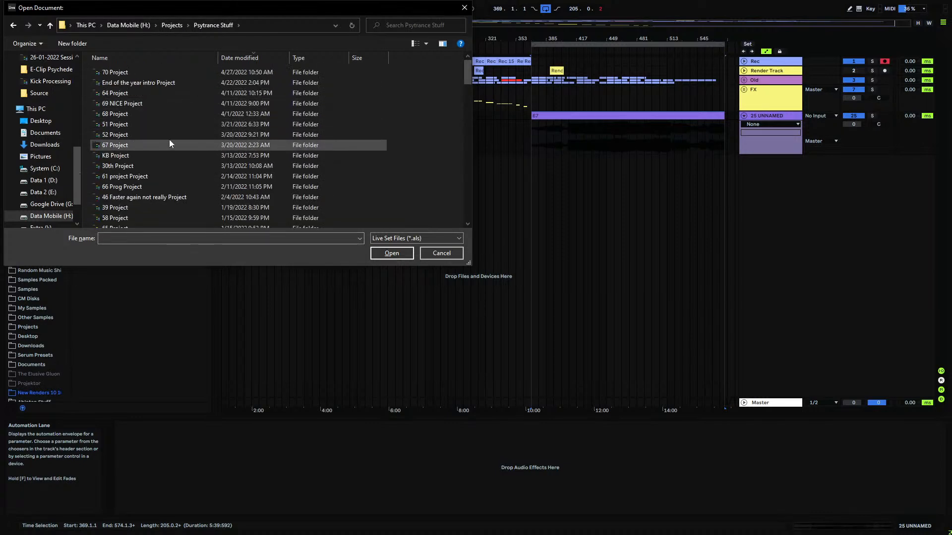
pyautogui.doubleClick(137, 155)
pyautogui.click(213, 25)
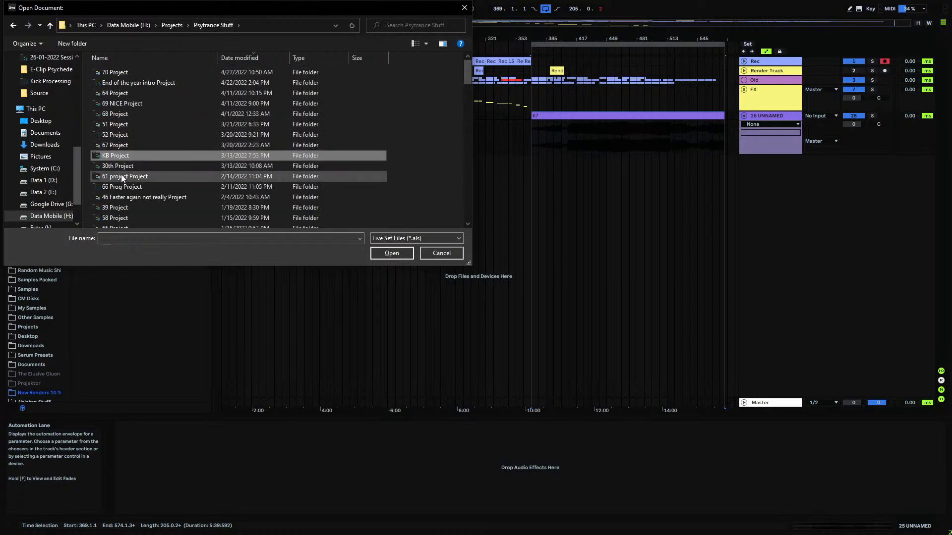
pyautogui.doubleClick(123, 177)
pyautogui.doubleClick(132, 106)
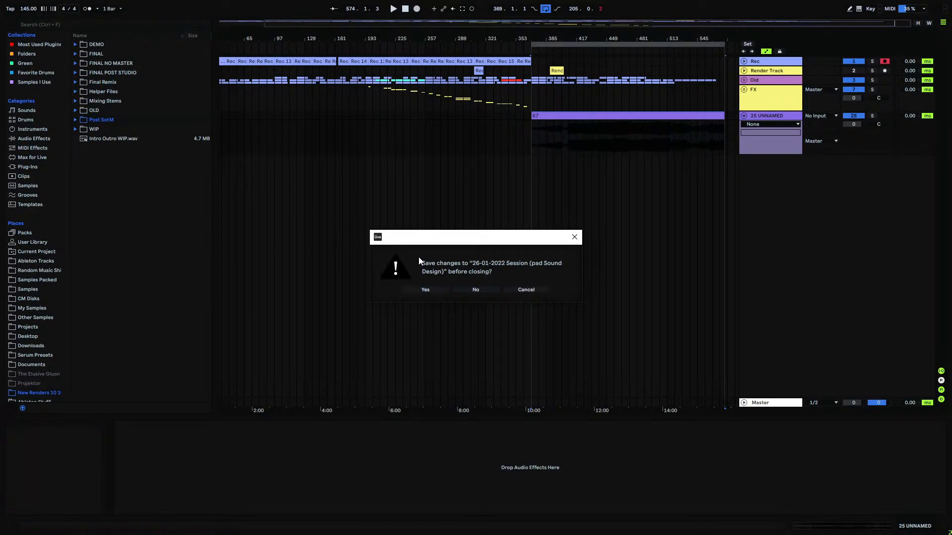
pyautogui.click(439, 289)
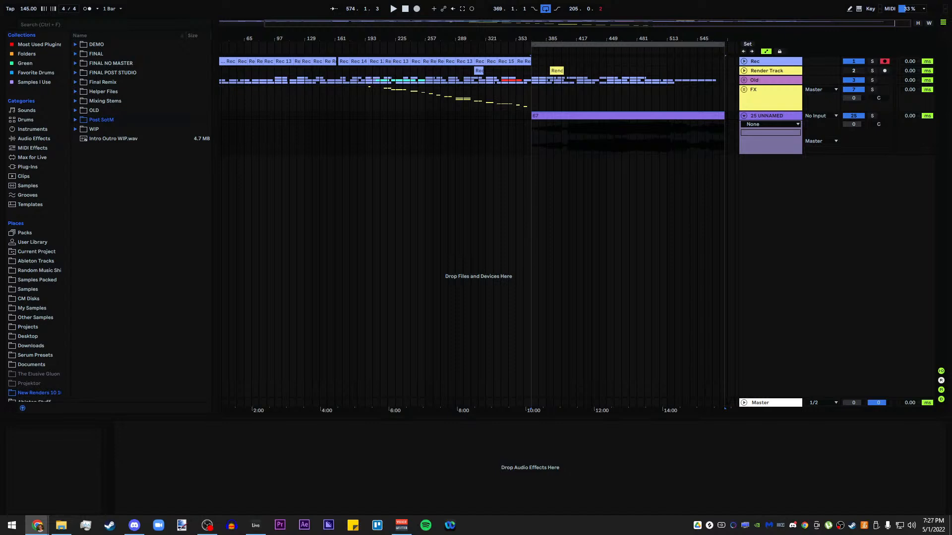
# - Switch to YouTube Studio in the browser and look through the channel's list of past live streams
pyautogui.hotkey('alt', 'Tab')
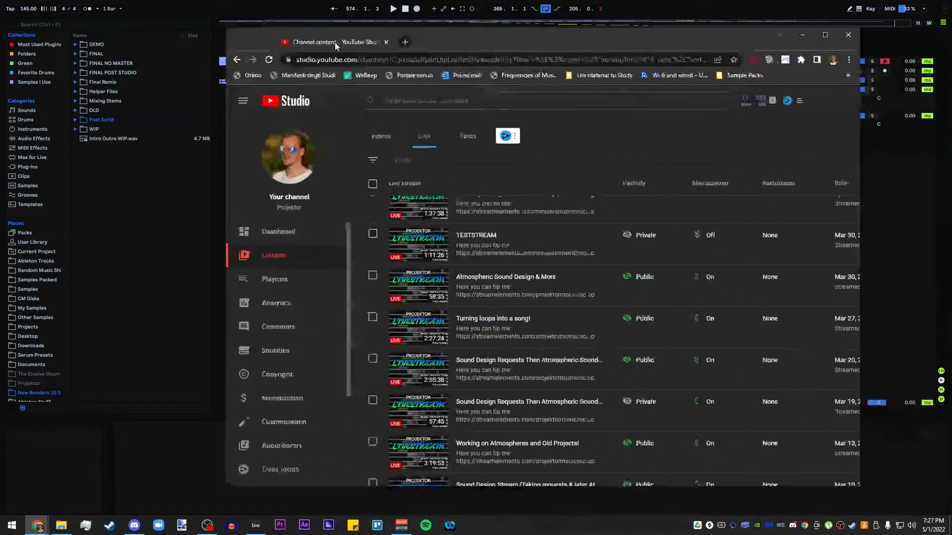
pyautogui.doubleClick(435, 41)
pyautogui.scroll(3, 315, 241)
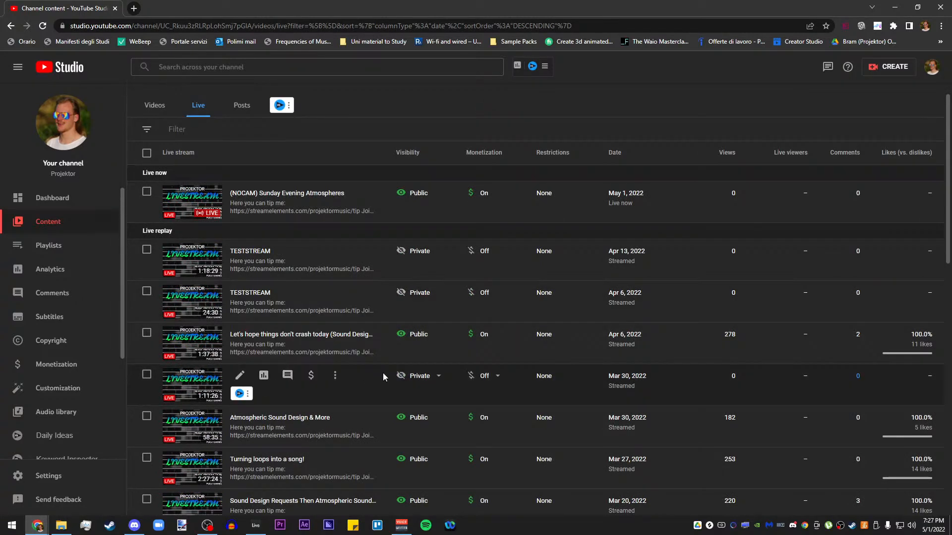
pyautogui.scroll(-2, 382, 367)
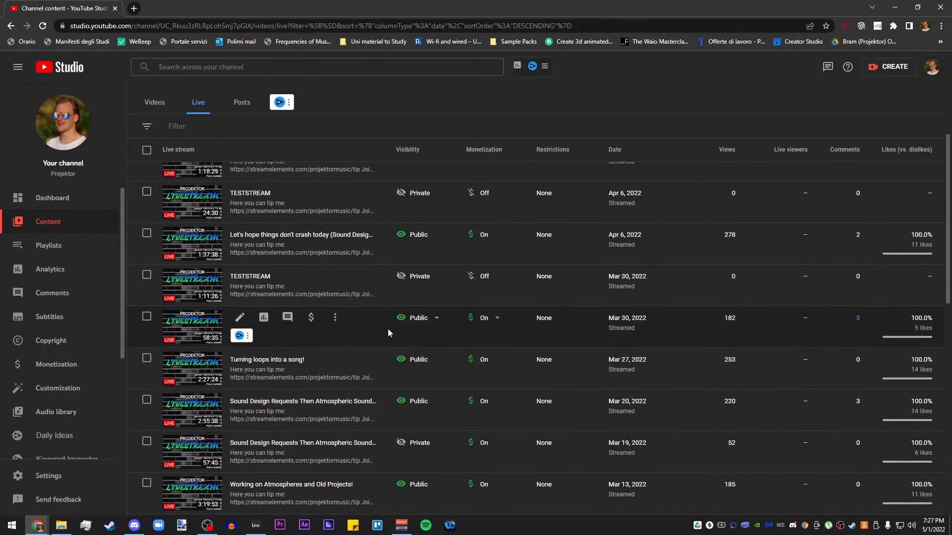
pyautogui.scroll(-2, 390, 329)
pyautogui.scroll(-1, 426, 329)
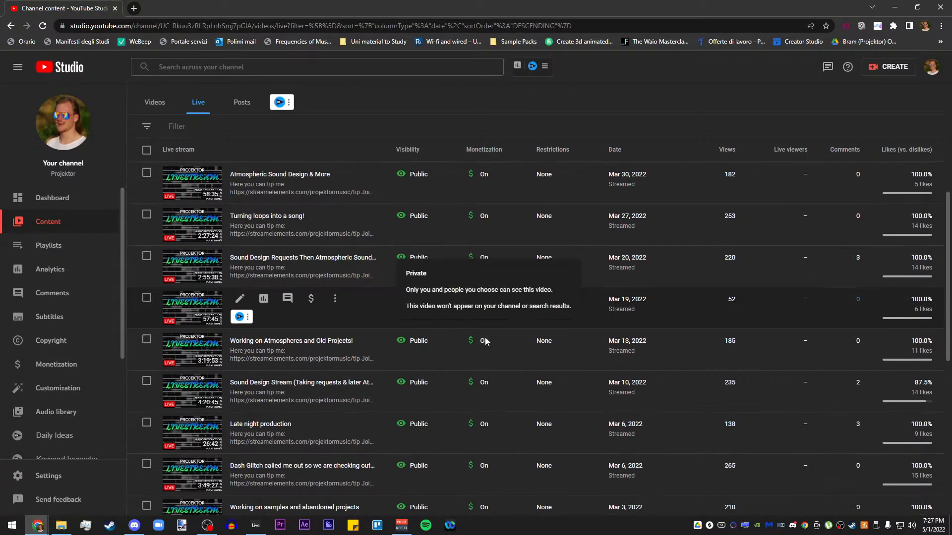
pyautogui.scroll(-6, 375, 342)
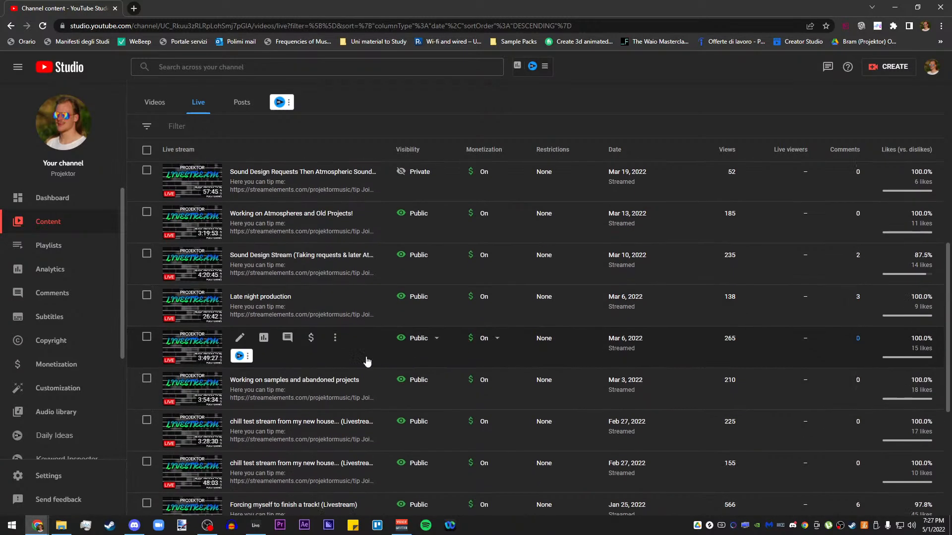
pyautogui.scroll(12, 376, 328)
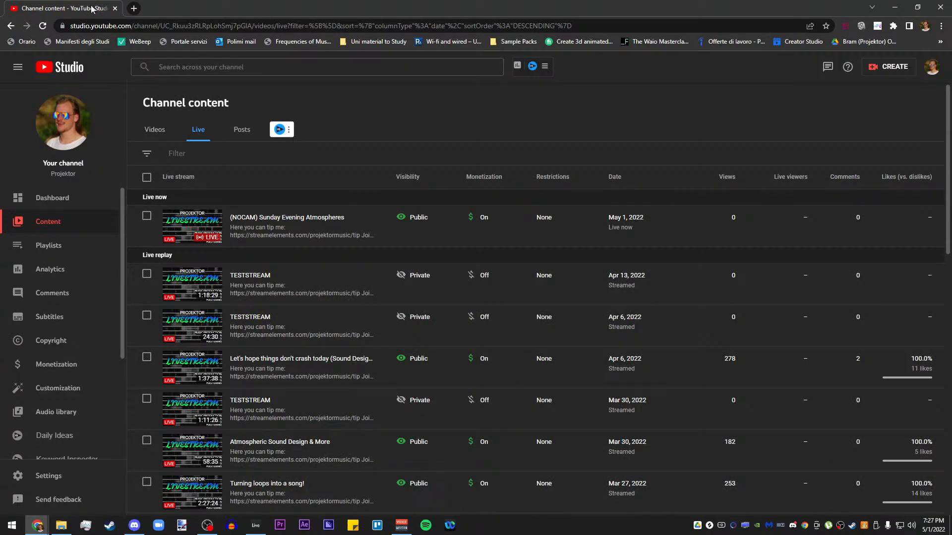
pyautogui.moveTo(92, 7); pyautogui.dragTo(951, 78)
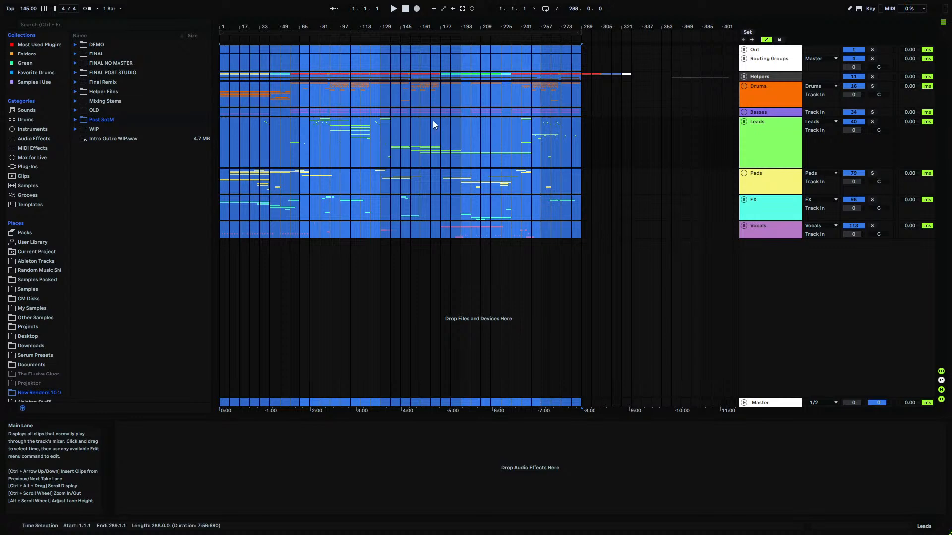
# - Set the insert marker on the Leads group at bar 225 and play the arrangement from there
pyautogui.click(377, 124)
pyautogui.click(369, 124)
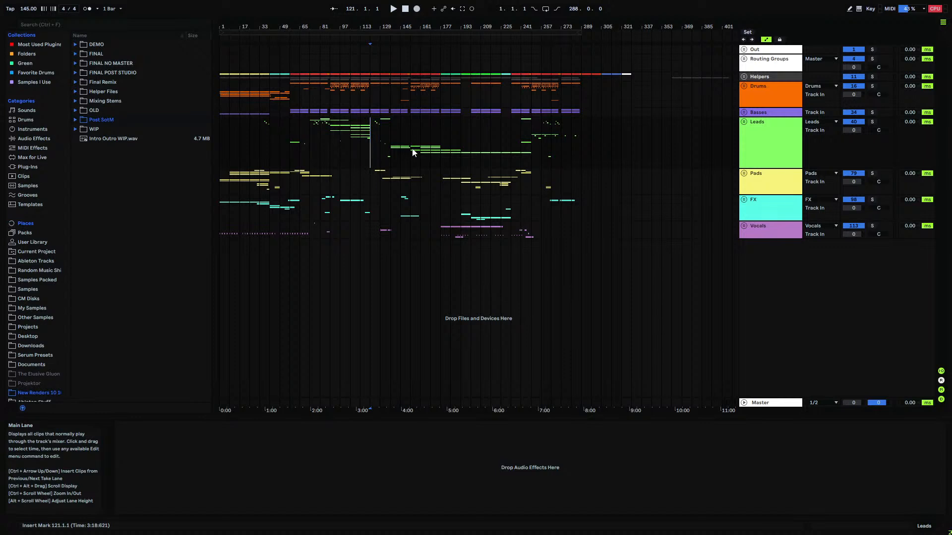
pyautogui.click(530, 136)
pyautogui.moveTo(529, 136); pyautogui.dragTo(579, 119)
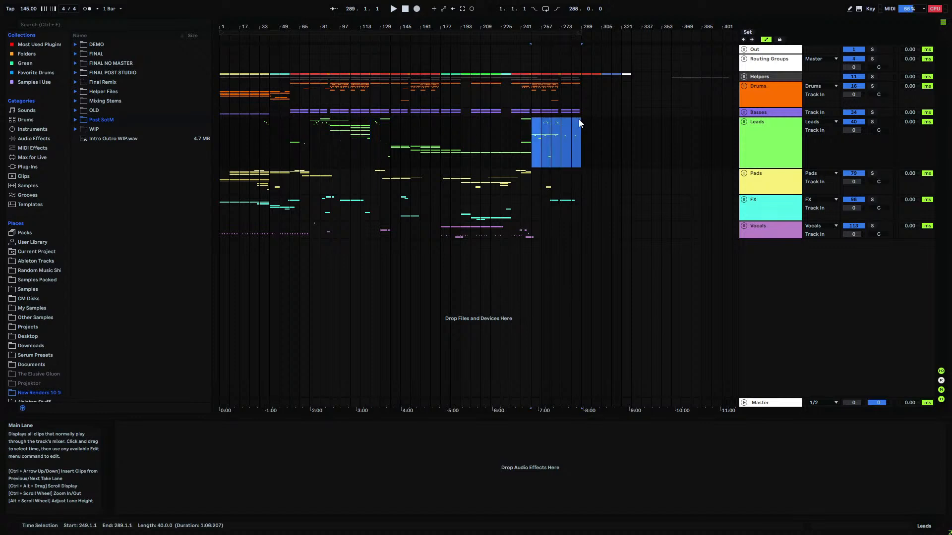
pyautogui.click(535, 126)
pyautogui.click(501, 126)
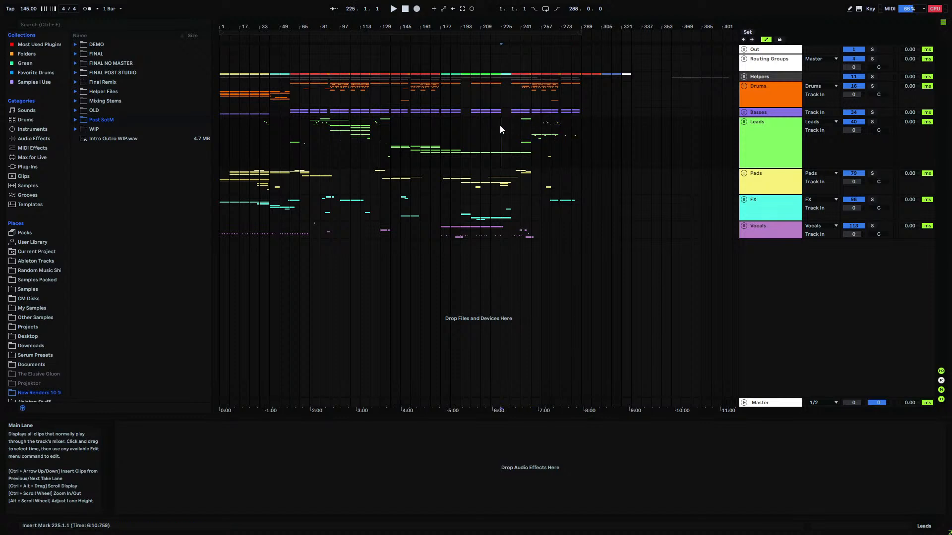
pyautogui.moveTo(507, 26); pyautogui.dragTo(467, 25)
pyautogui.press('space')
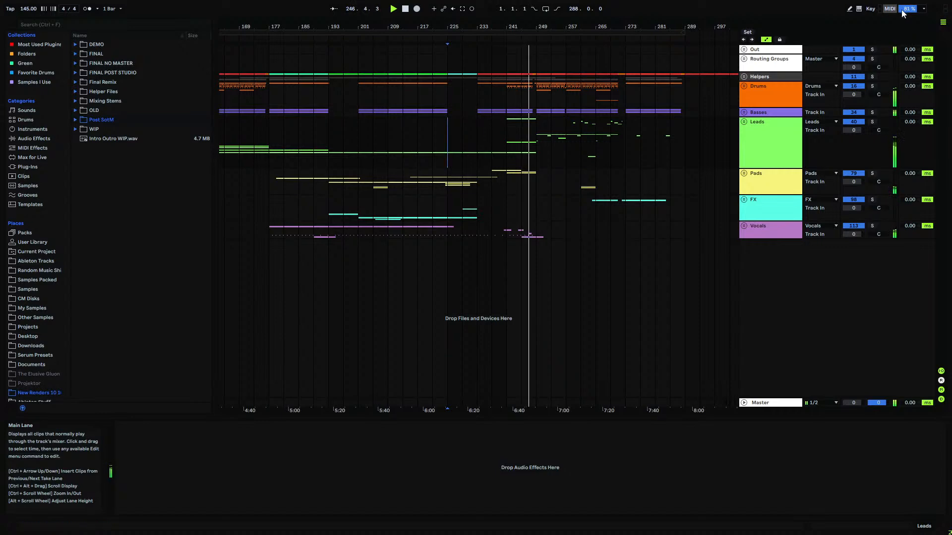
# - Unfold the Leads group, place the insert marker at bar 249 and stop playback
pyautogui.moveTo(528, 25); pyautogui.dragTo(497, 96)
pyautogui.moveTo(525, 27)
pyautogui.mouseDown()
pyautogui.moveTo(525, 48)
pyautogui.moveTo(526, 27)
pyautogui.mouseUp()
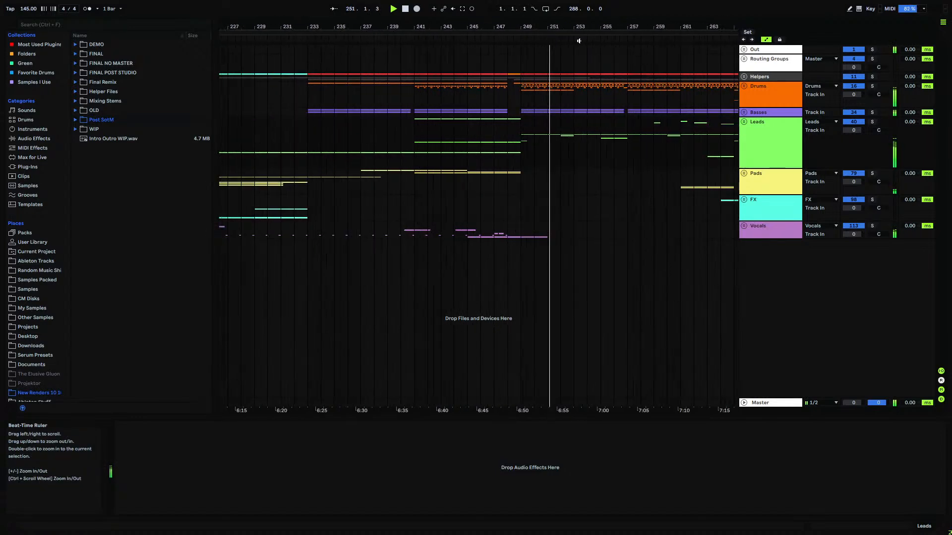
pyautogui.click(743, 121)
pyautogui.moveTo(561, 27); pyautogui.dragTo(484, 29)
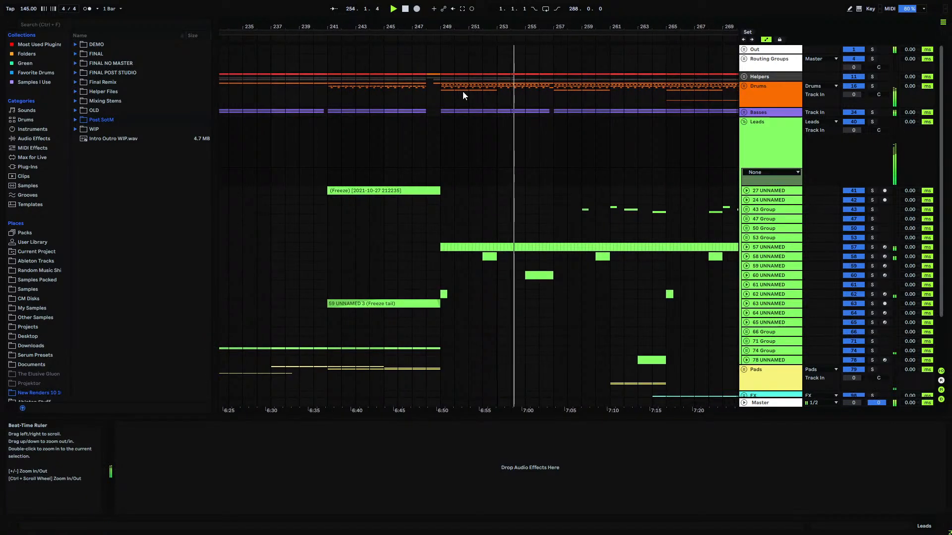
pyautogui.click(441, 118)
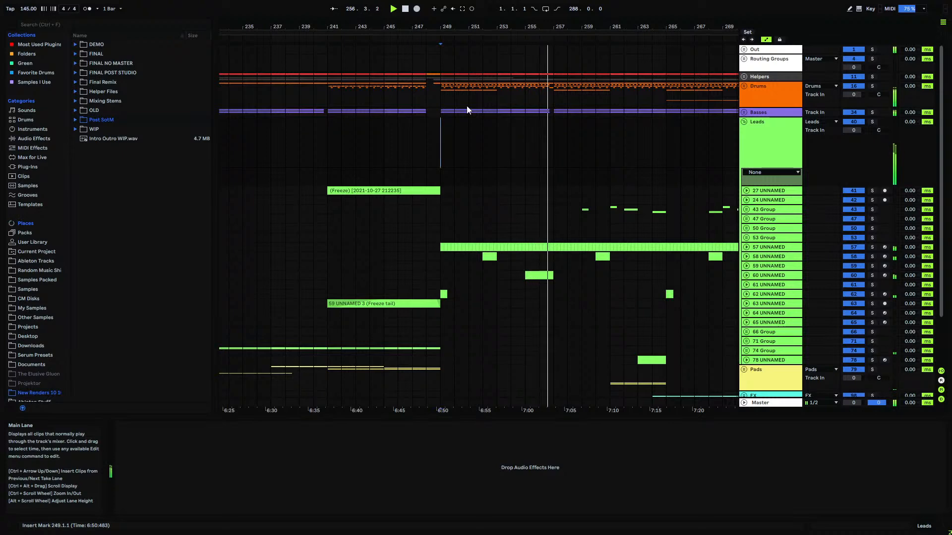
pyautogui.moveTo(556, 28); pyautogui.dragTo(443, 28)
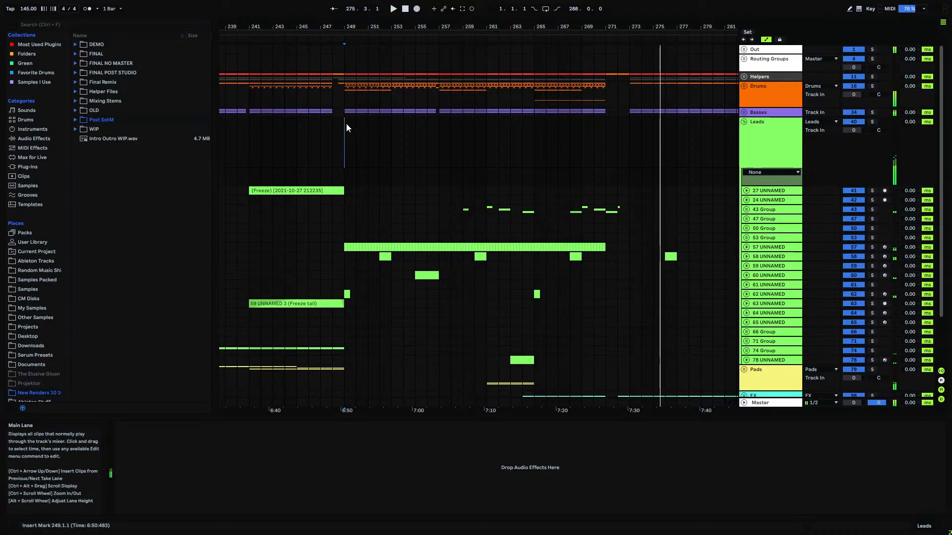
pyautogui.press('space')
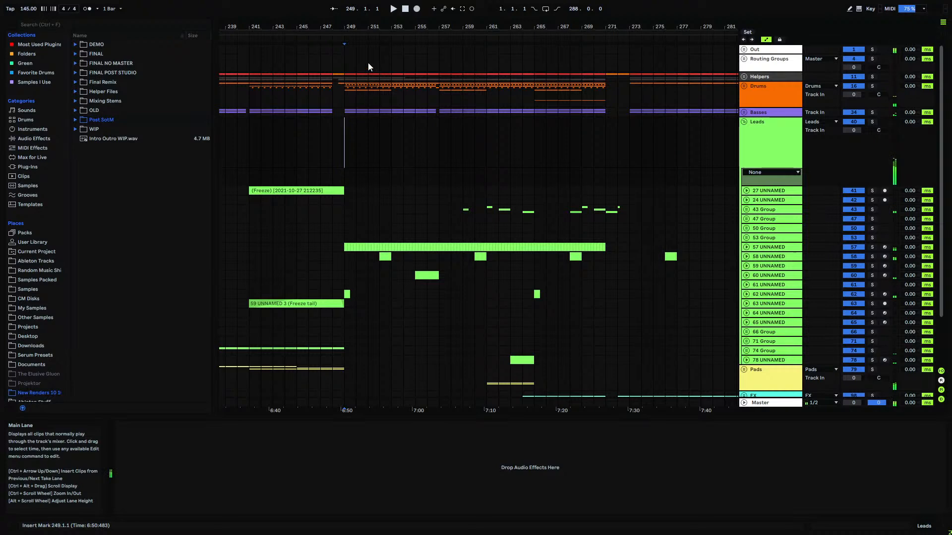
# - Solo tracks 62 UNNAMED and 63 UNNAMED together and audition them from bar 247
pyautogui.moveTo(358, 29); pyautogui.dragTo(358, 60)
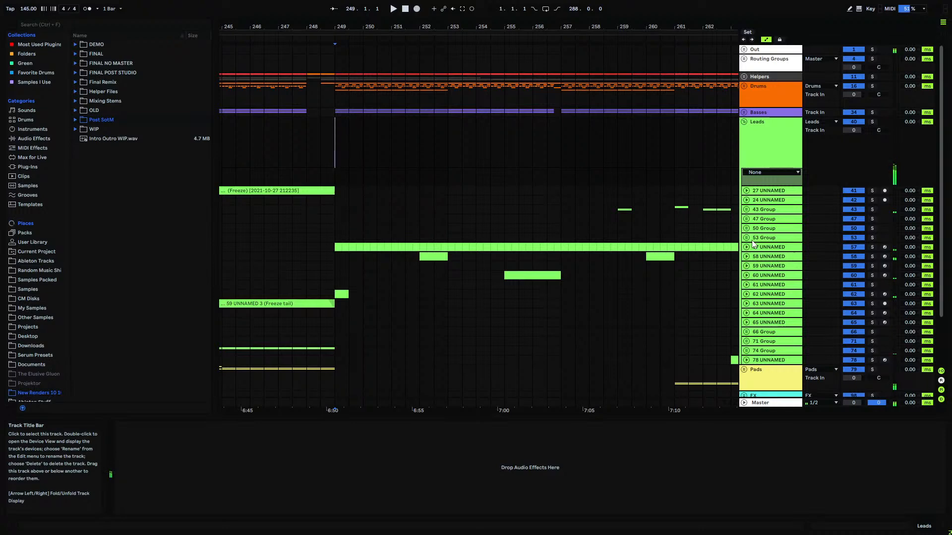
pyautogui.moveTo(377, 29); pyautogui.dragTo(377, 10)
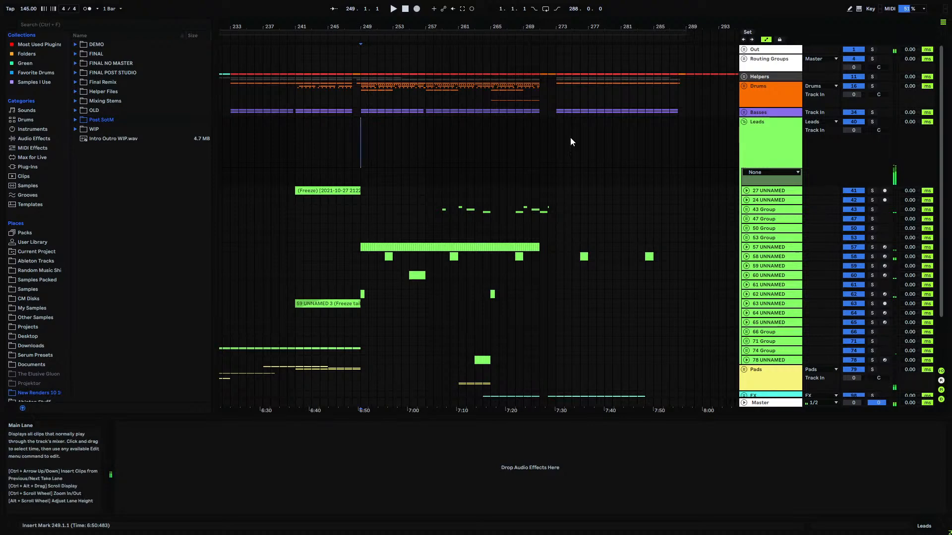
pyautogui.click(337, 295)
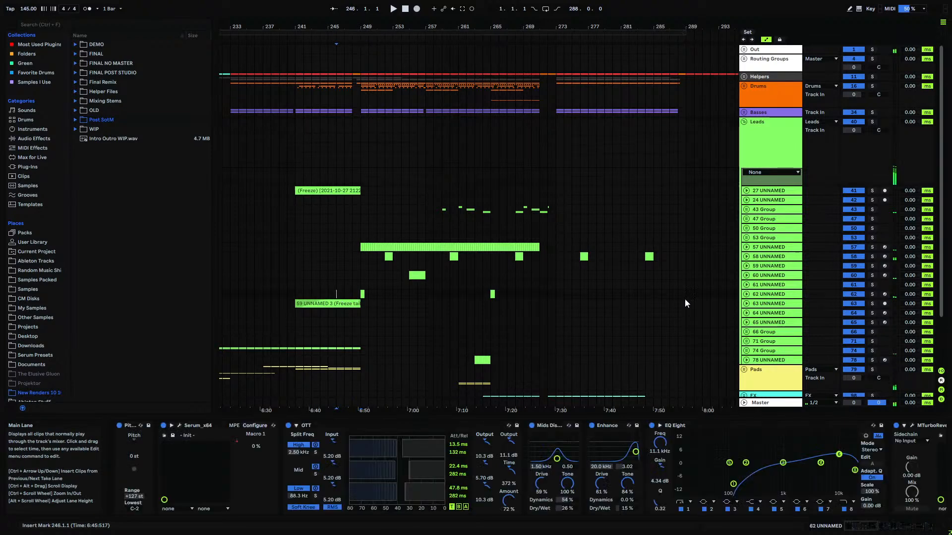
pyautogui.click(753, 297)
pyautogui.click(753, 303)
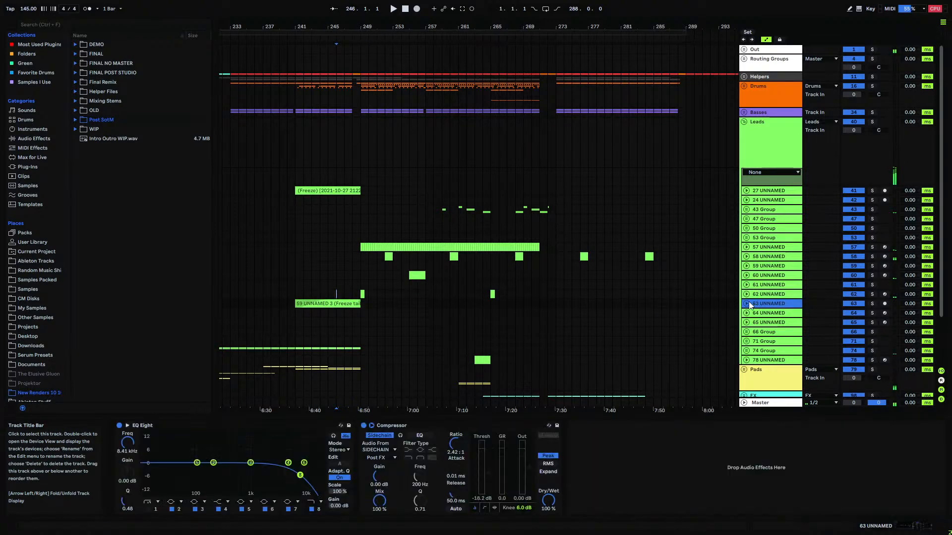
pyautogui.click(746, 303)
pyautogui.click(872, 303)
pyautogui.keyDown('ctrl'); pyautogui.click(872, 294); pyautogui.keyUp('ctrl')
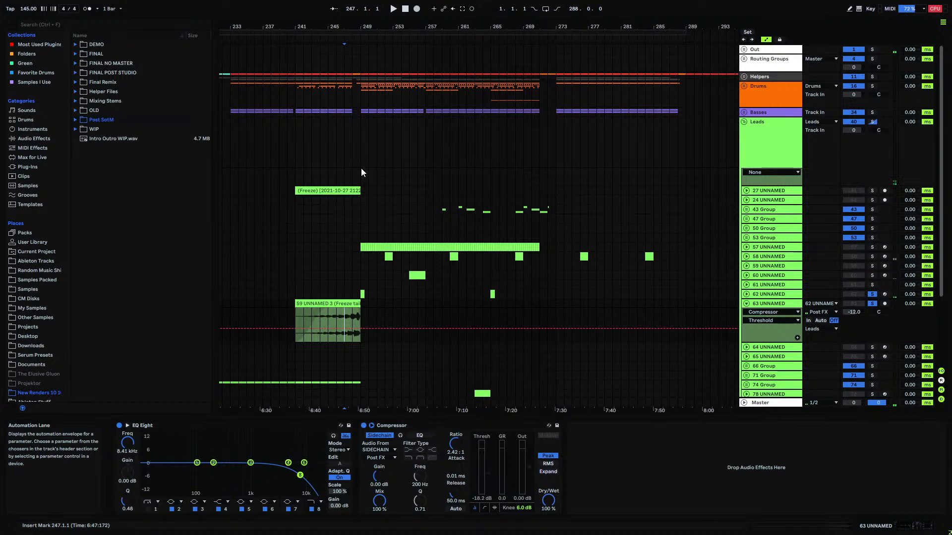
pyautogui.press('space')
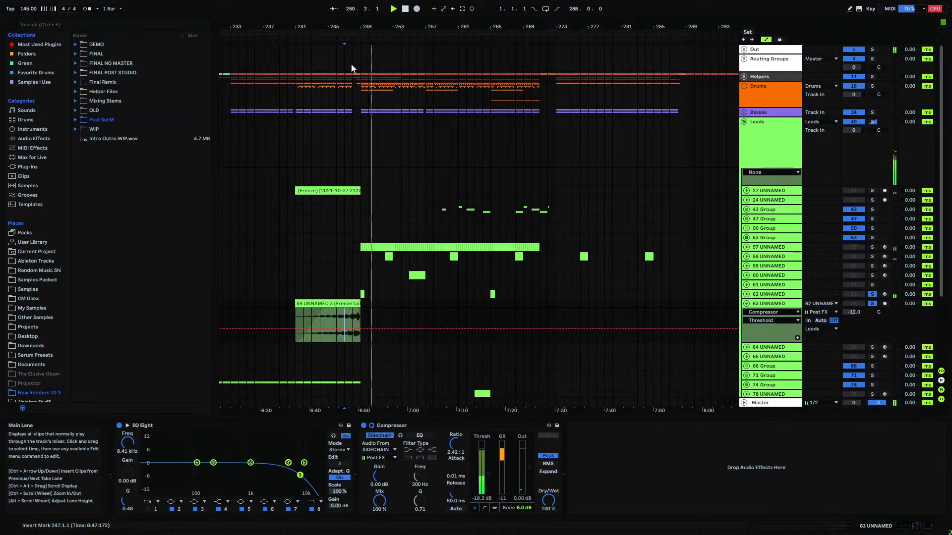
pyautogui.press('space')
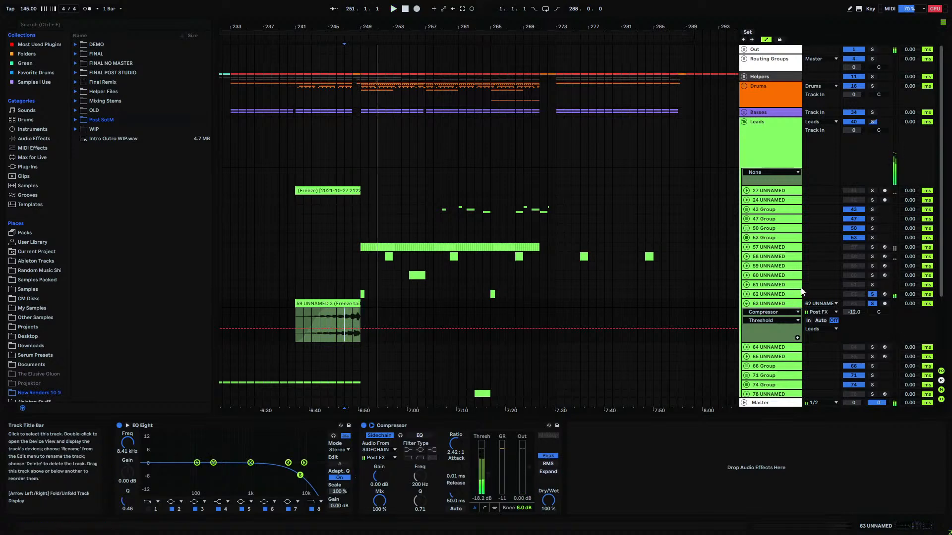
# - Clear the solos, fold track 63 UNNAMED, and inspect the device chains of tracks 62 UNNAMED and 60 UNNAMED
pyautogui.click(871, 304)
pyautogui.click(746, 304)
pyautogui.click(767, 295)
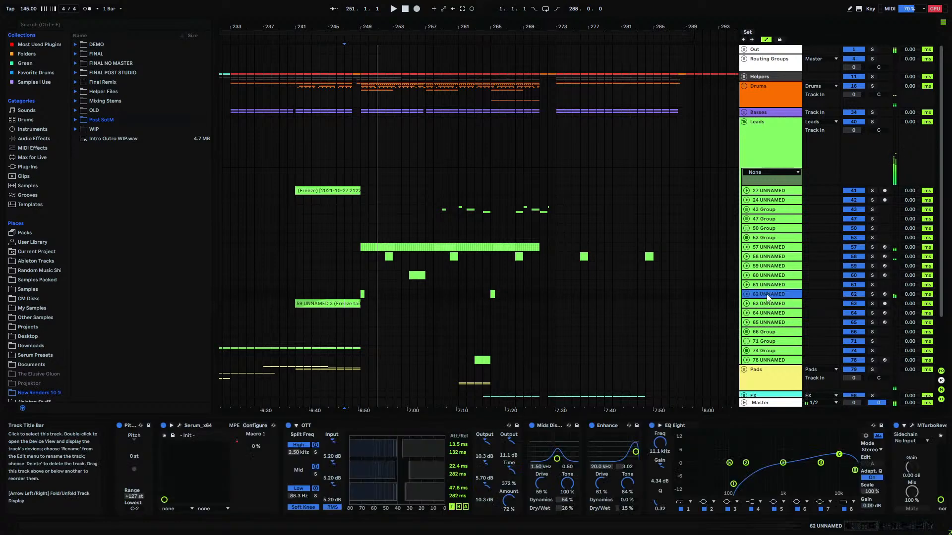
pyautogui.moveTo(863, 527)
pyautogui.mouseDown()
pyautogui.moveTo(880, 529)
pyautogui.moveTo(866, 529)
pyautogui.mouseUp()
pyautogui.click(361, 275)
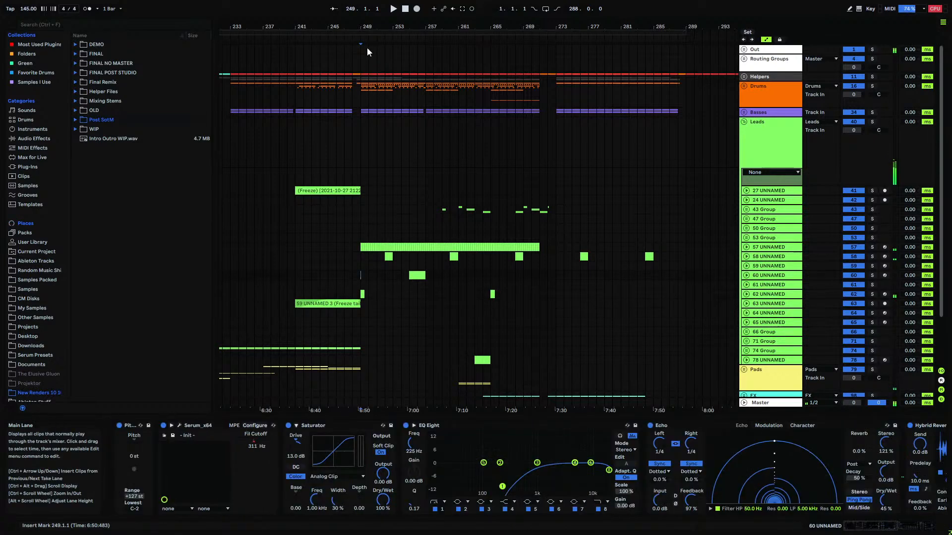
# - Solo track 57 UNNAMED and audition its clip from around bar 251
pyautogui.moveTo(365, 26); pyautogui.dragTo(365, 66)
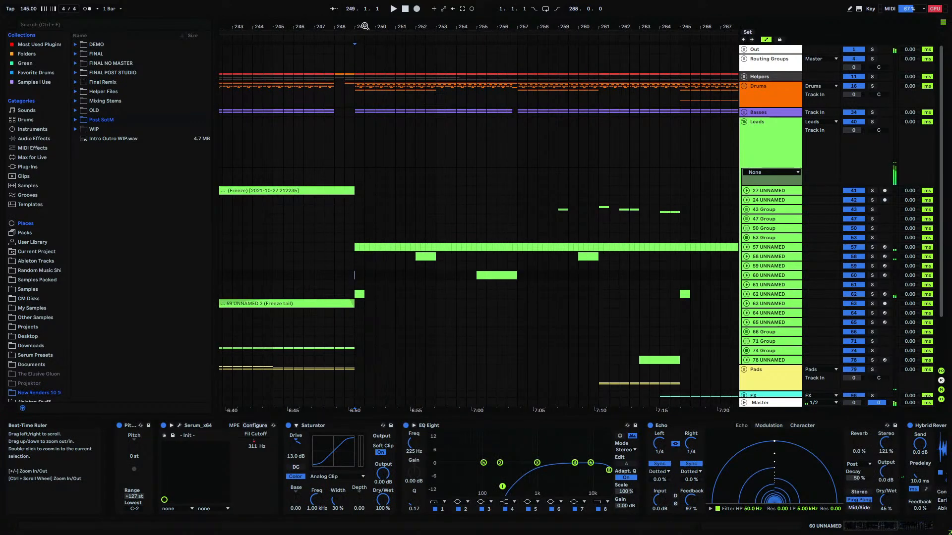
pyautogui.click(872, 247)
pyautogui.click(398, 247)
pyautogui.press('space')
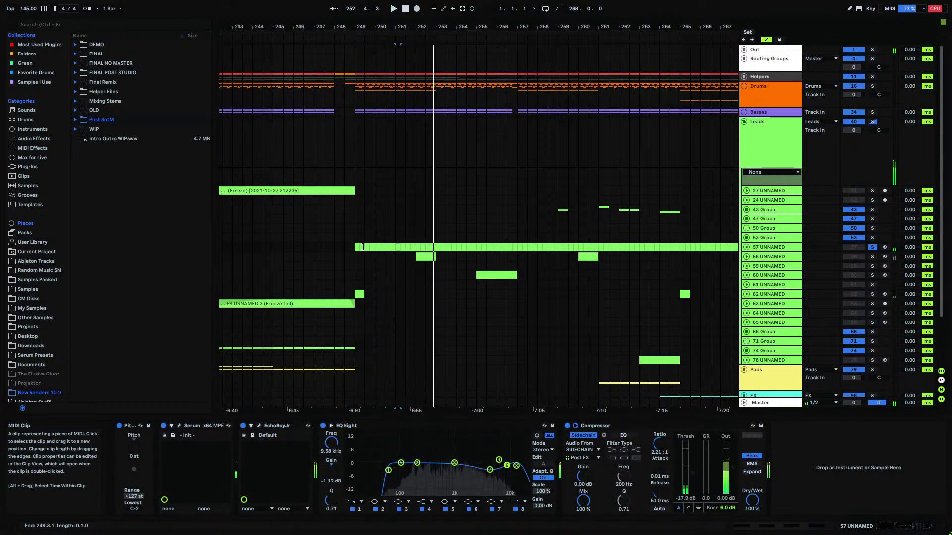
# - Inspect the device chains of tracks 58 UNNAMED, 60 UNNAMED and 57 UNNAMED, and clear the solo on 57 UNNAMED
pyautogui.click(355, 255)
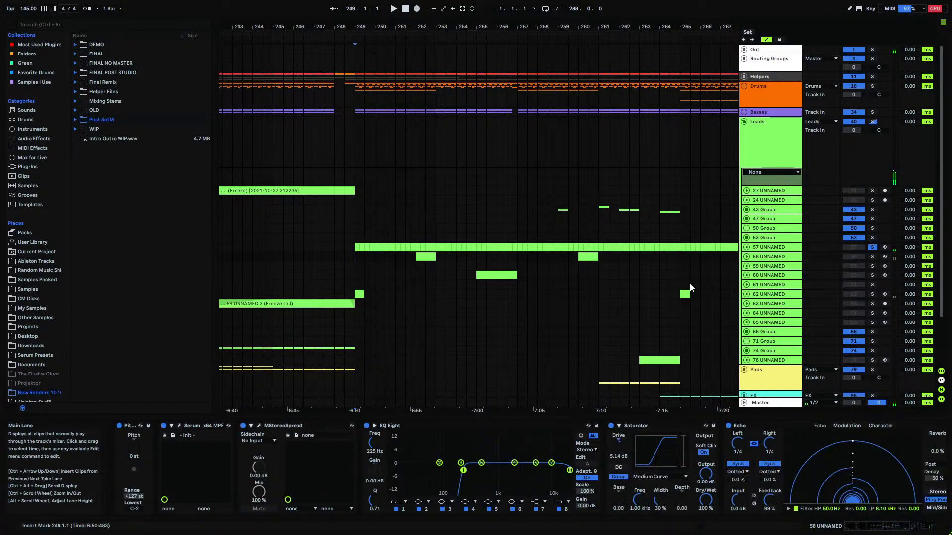
pyautogui.click(427, 256)
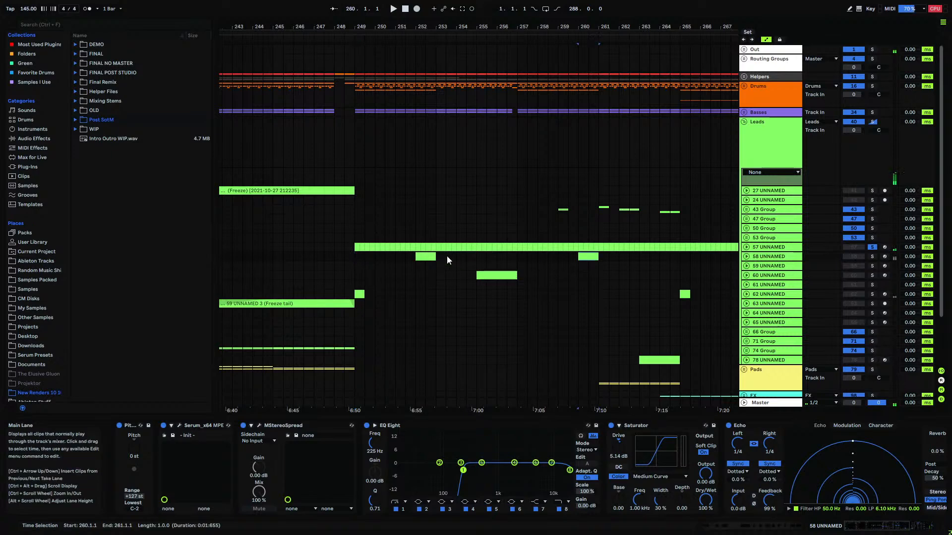
pyautogui.click(499, 276)
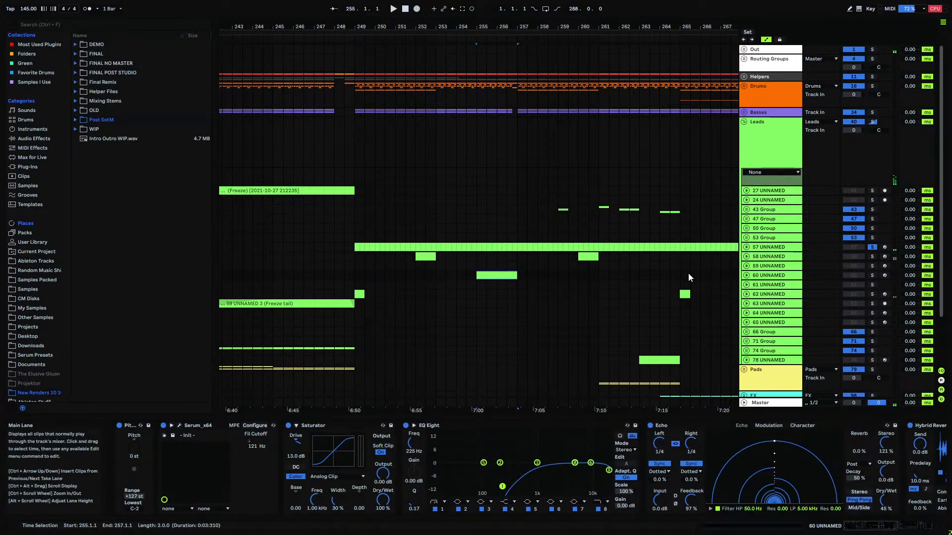
pyautogui.click(764, 248)
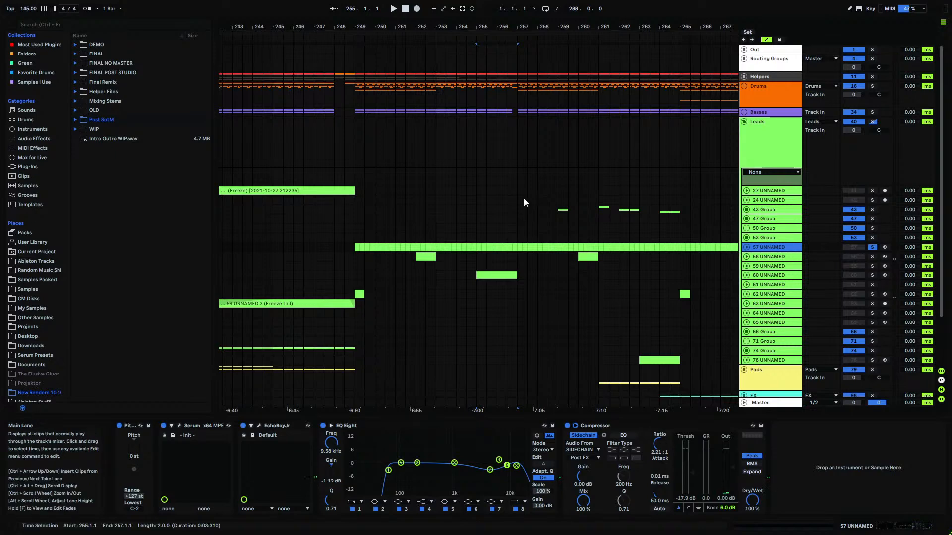
pyautogui.click(871, 247)
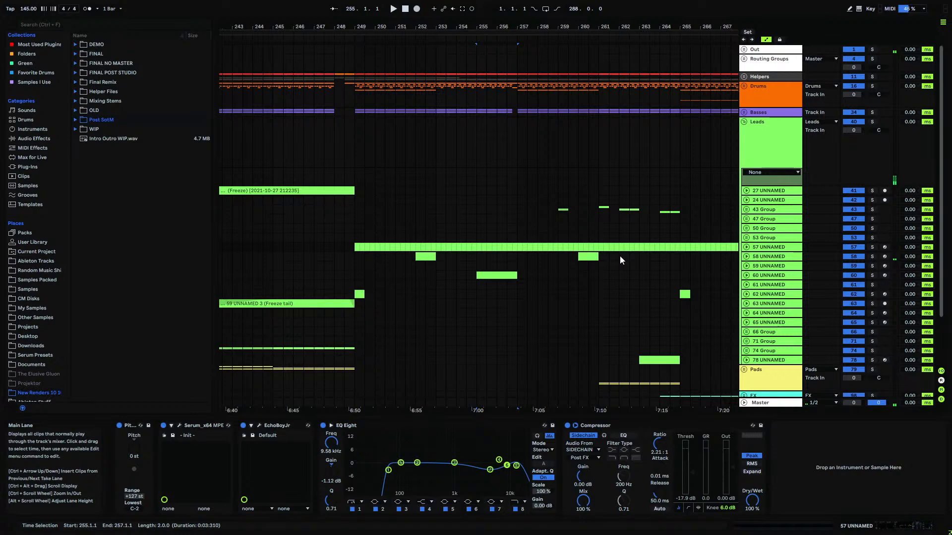
# - Insert a new MIDI track below 57 UNNAMED and load the Vital VST instrument onto it
pyautogui.click(29, 166)
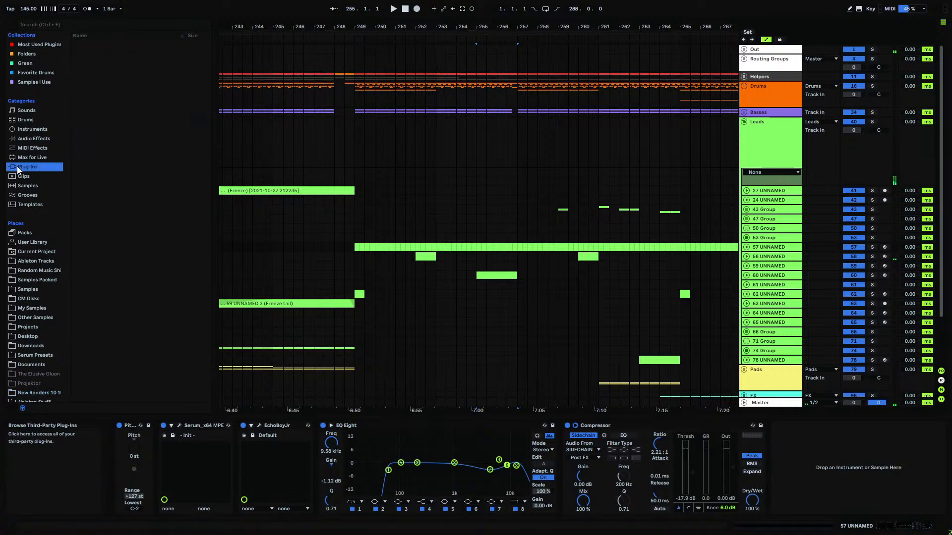
pyautogui.click(748, 246)
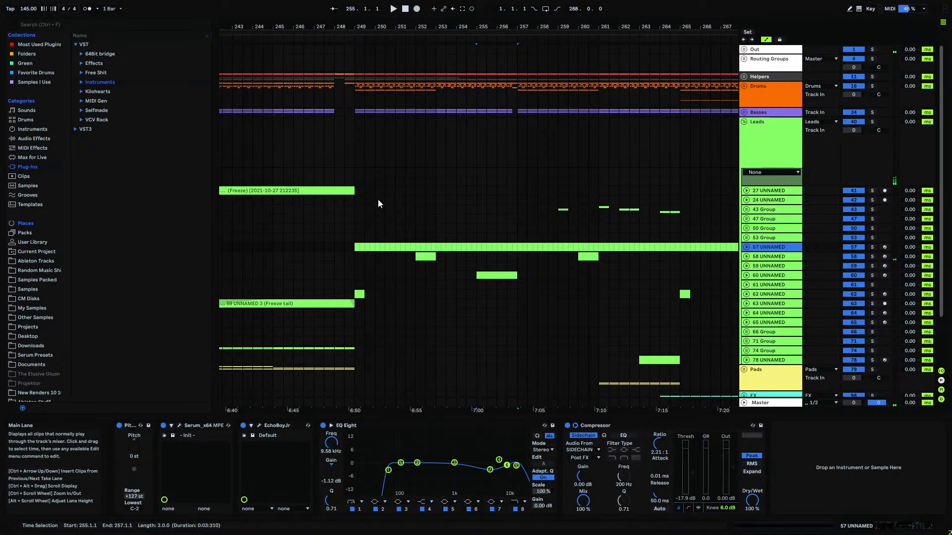
pyautogui.hotkey('ctrl', 'shift', 't')
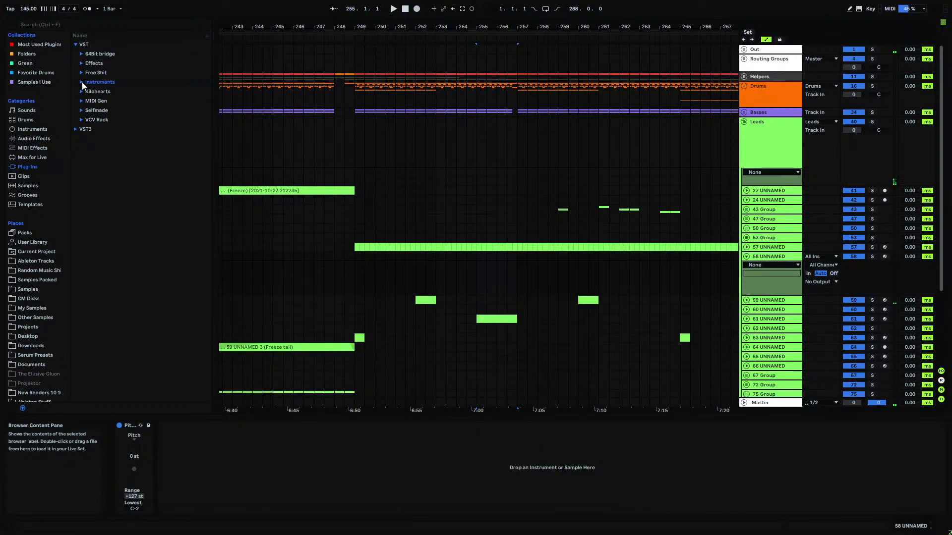
pyautogui.click(82, 82)
pyautogui.click(89, 148)
pyautogui.moveTo(103, 158); pyautogui.dragTo(384, 269)
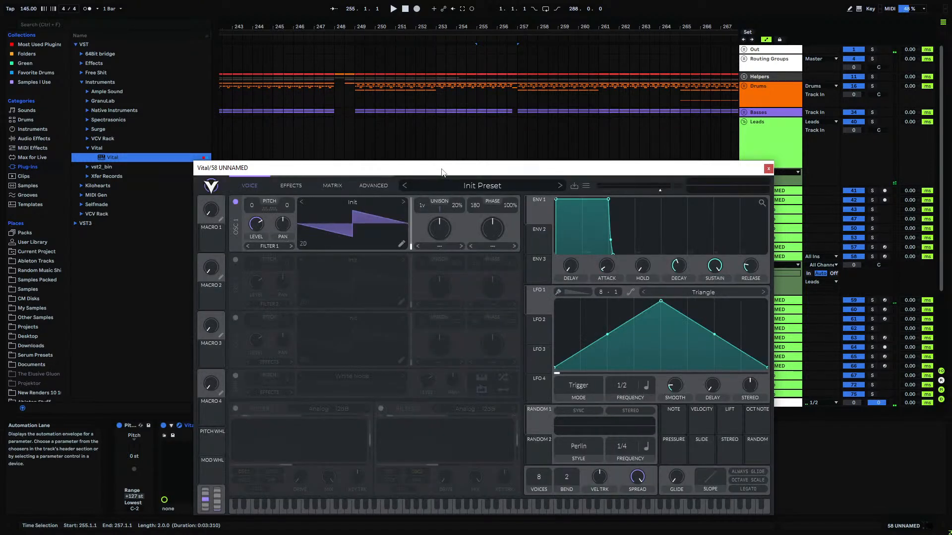
# - Load the User wavetable Extreme Wavefolder into Vital's oscillator 1 and raise its wave frame close to the maximum
pyautogui.moveTo(453, 167); pyautogui.dragTo(445, 129)
pyautogui.click(404, 202)
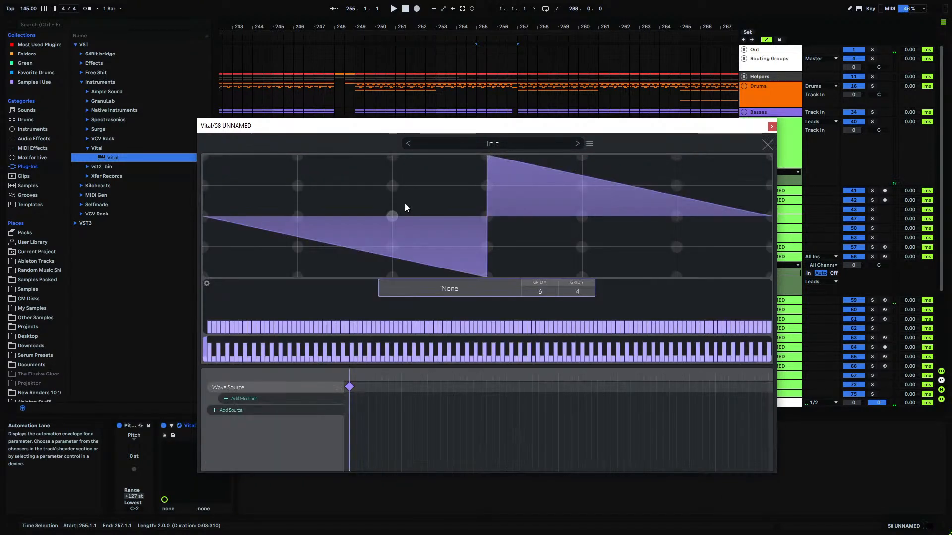
pyautogui.click(769, 147)
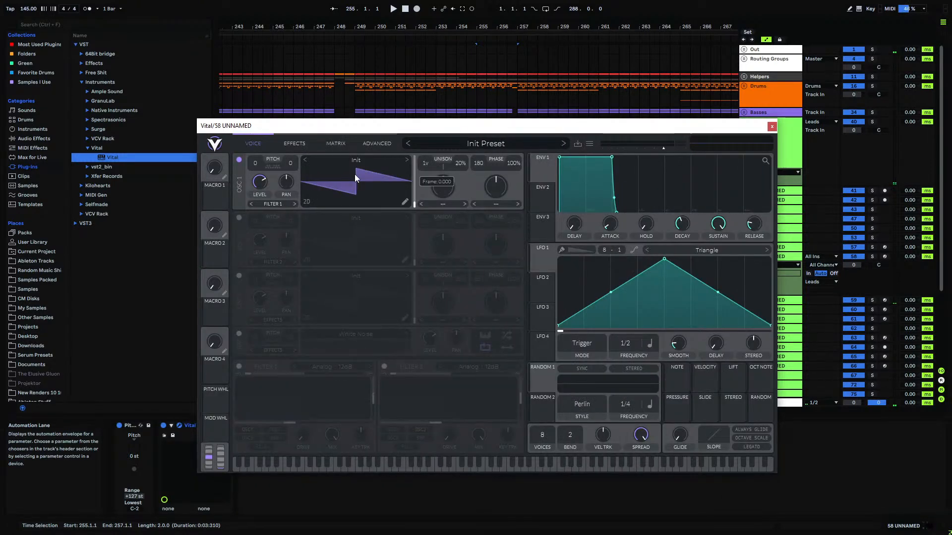
pyautogui.click(355, 162)
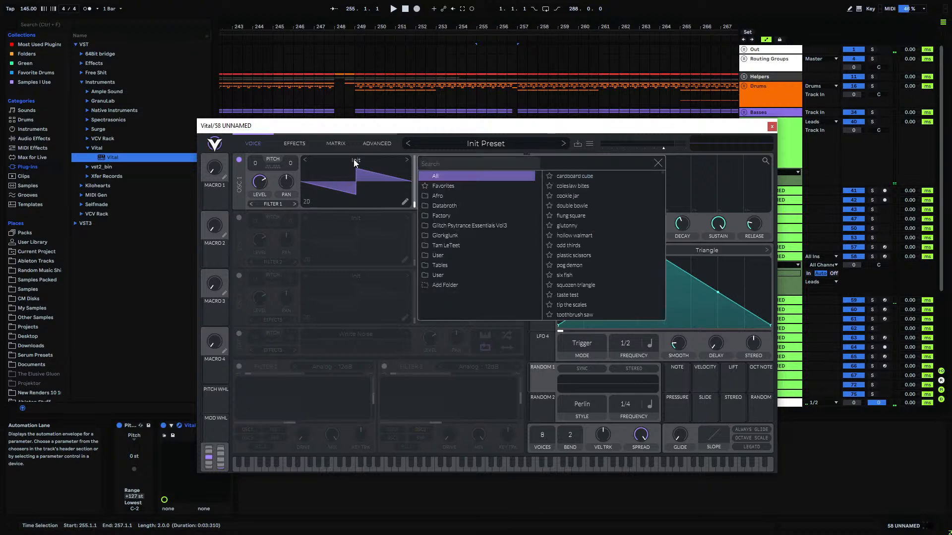
pyautogui.click(440, 256)
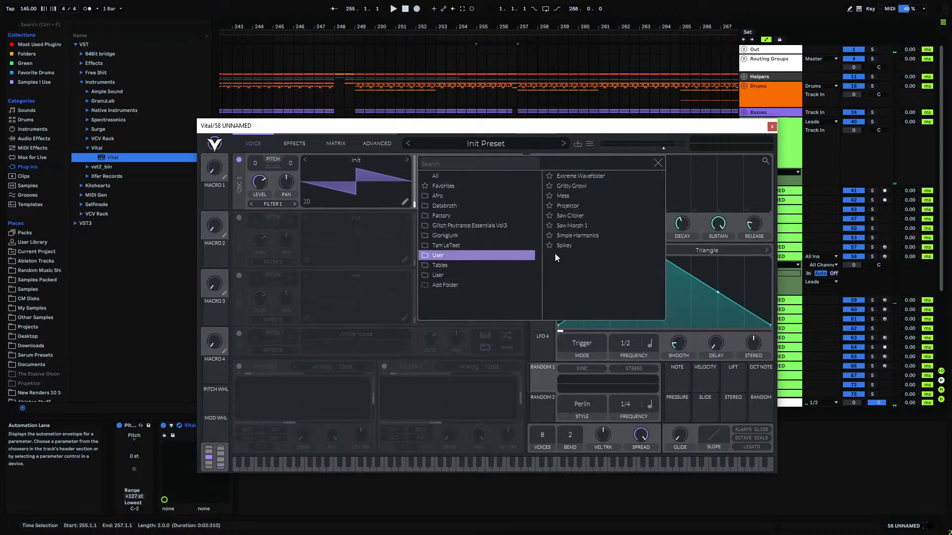
pyautogui.click(598, 177)
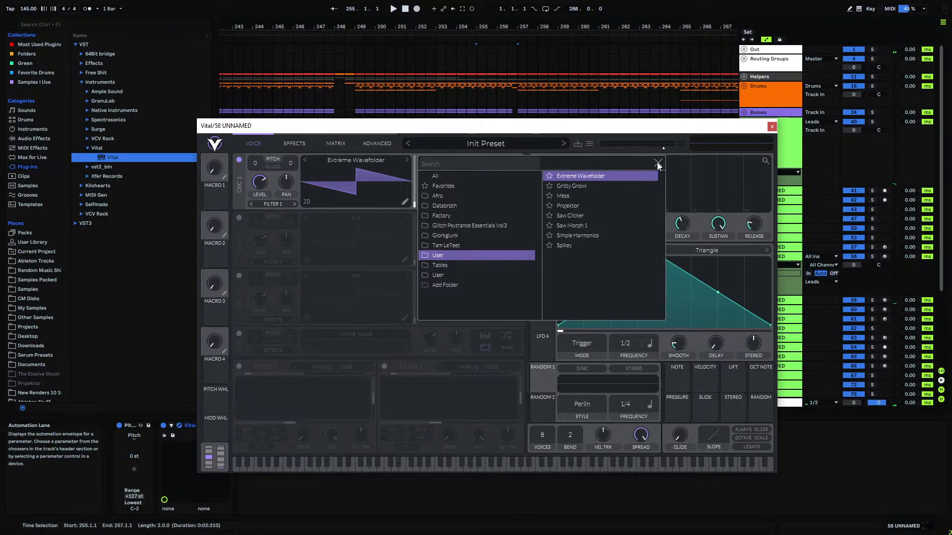
pyautogui.click(658, 164)
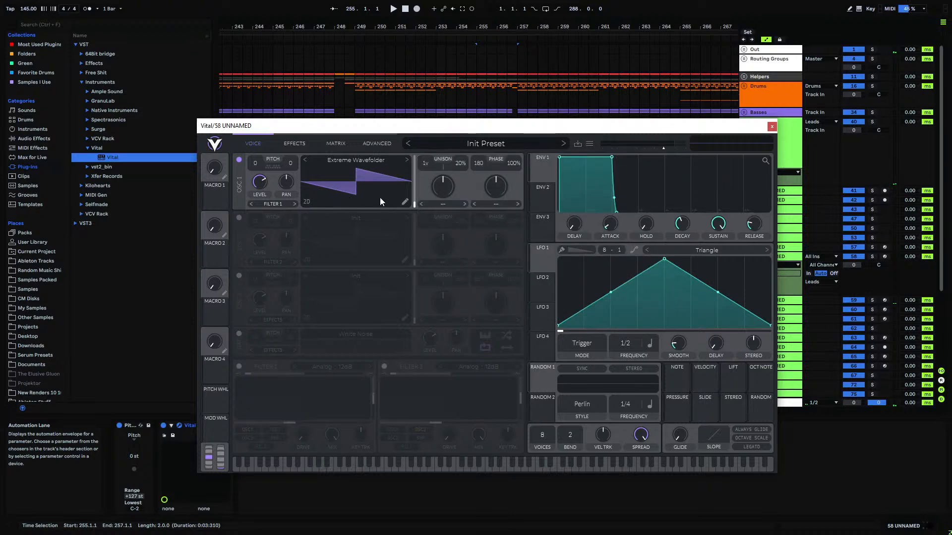
pyautogui.moveTo(415, 207); pyautogui.dragTo(419, 170)
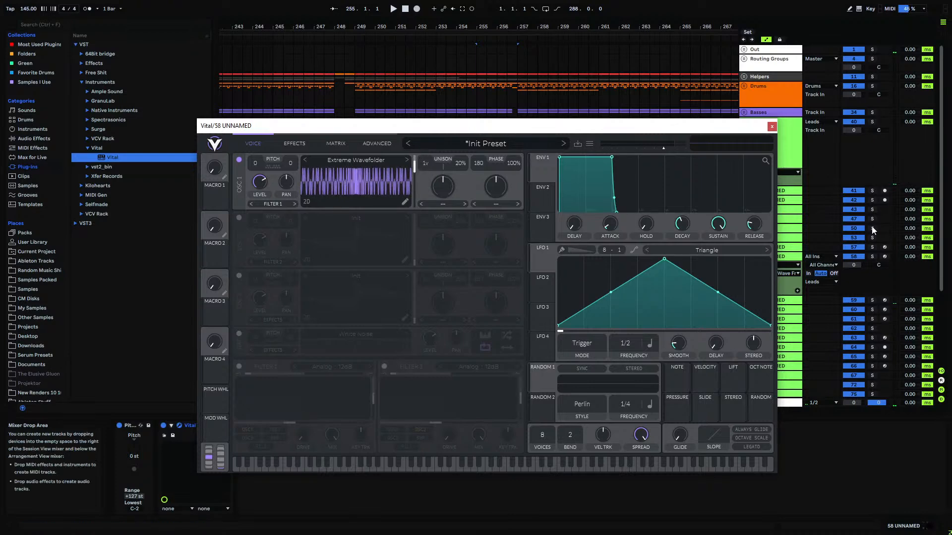
# - Arm the new track 58 UNNAMED for recording and examine the notes of the bass clip on track 36 UNNAMED
pyautogui.click(885, 257)
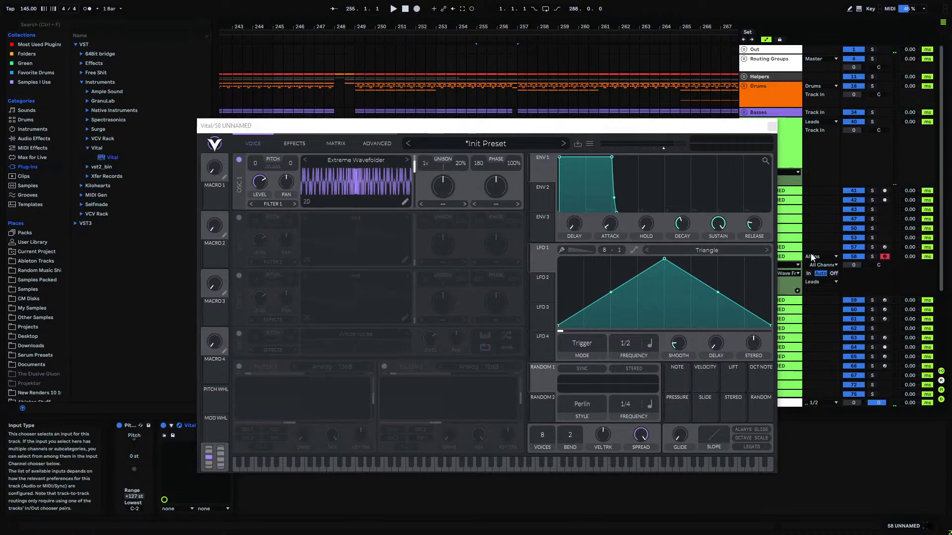
pyautogui.click(772, 127)
pyautogui.click(744, 112)
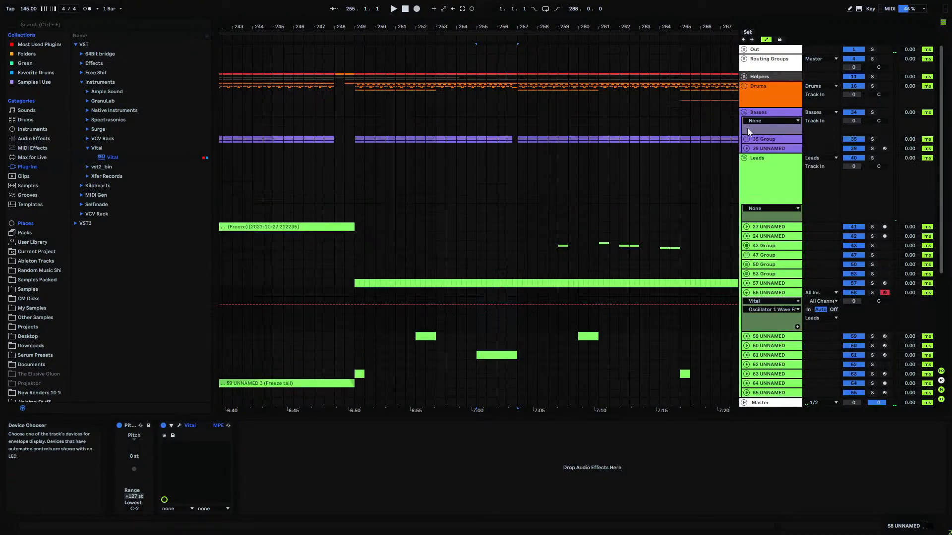
pyautogui.click(746, 139)
pyautogui.click(391, 225)
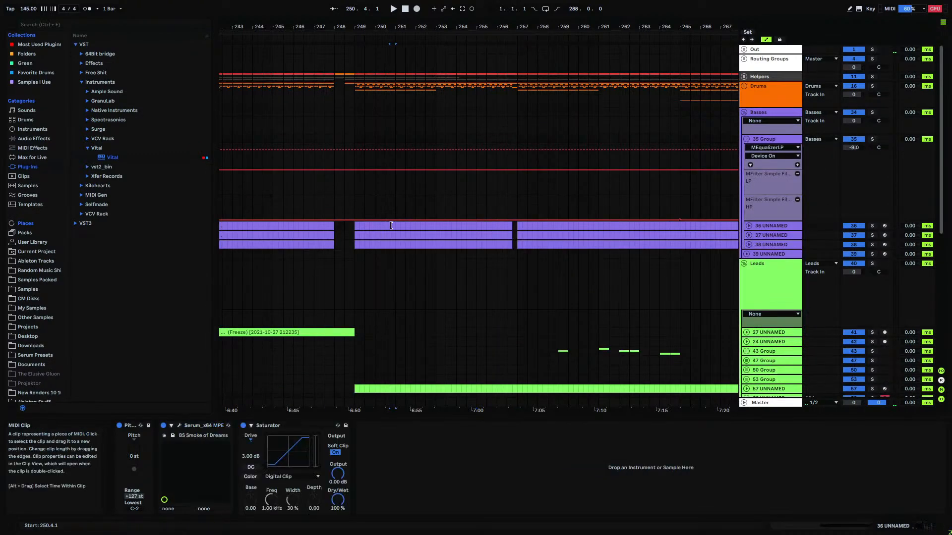
pyautogui.hotkey('shift', 'Tab')
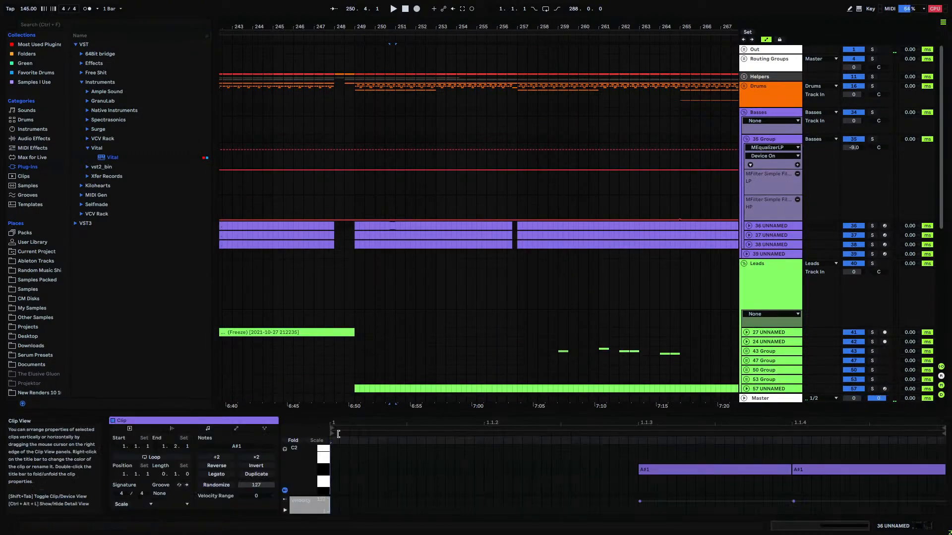
pyautogui.click(747, 141)
# - Enable the computer MIDI keyboard, set its octave to C0 to D1, and play test notes through Vital on track 58 UNNAMED
pyautogui.click(356, 294)
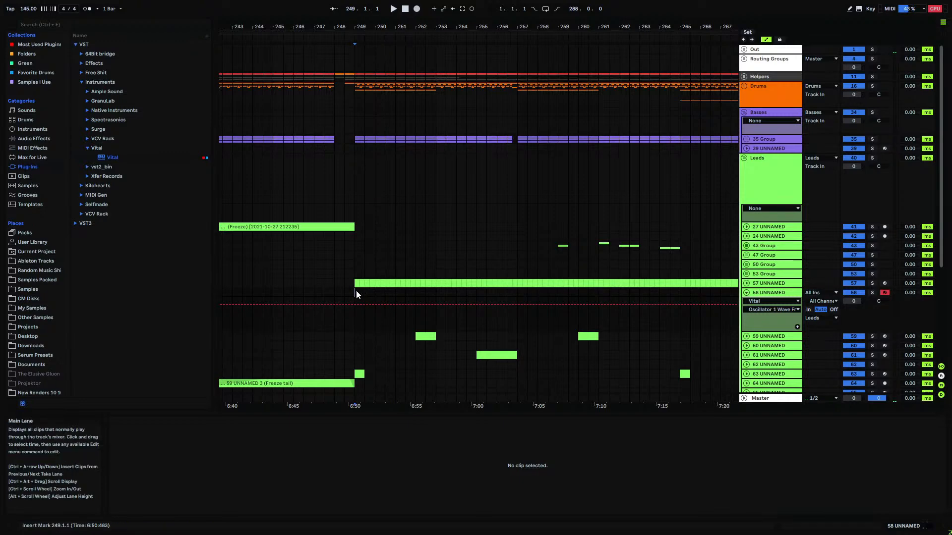
pyautogui.press('u')
pyautogui.press('m')
pyautogui.press('a')
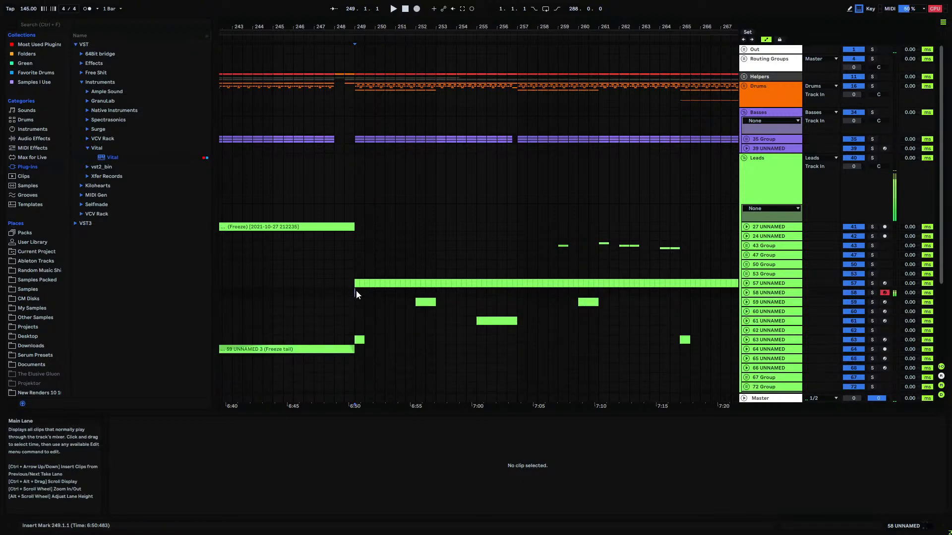
pyautogui.click(745, 292)
pyautogui.doubleClick(758, 293)
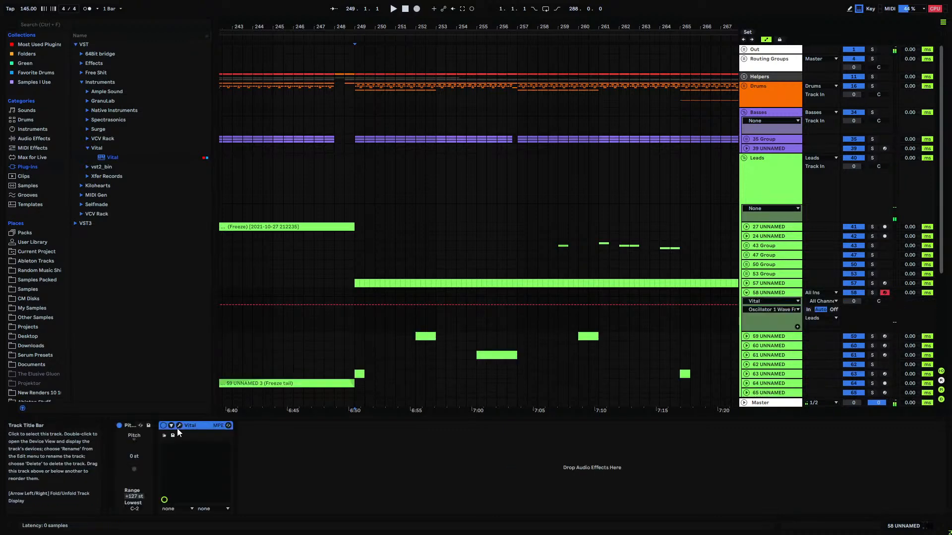
pyautogui.press('z')
pyautogui.press('z')
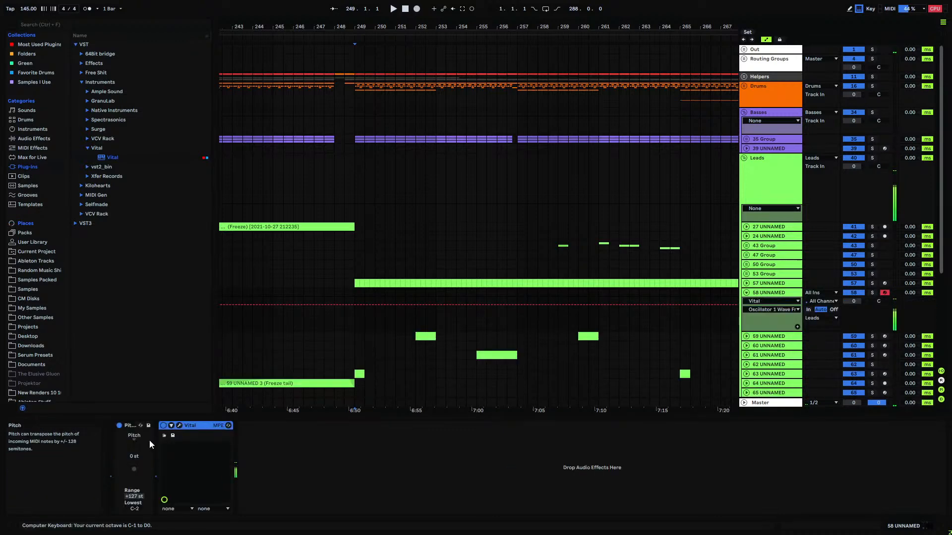
pyautogui.click(180, 426)
pyautogui.press('x')
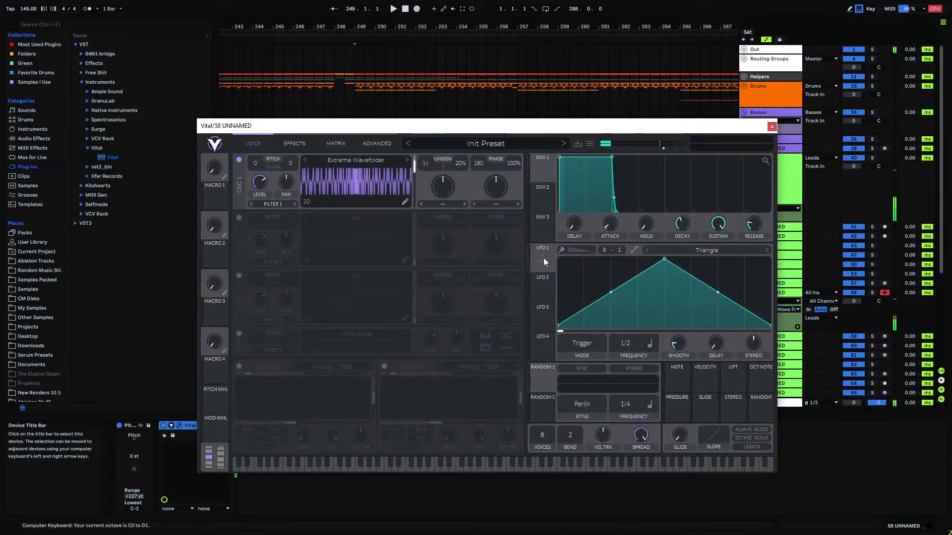
pyautogui.press('a')
# - Lower oscillator 1's wave frame to about the middle of its range and audition it with a few notes
pyautogui.moveTo(414, 168); pyautogui.dragTo(415, 190)
pyautogui.press('j')
pyautogui.press('j')
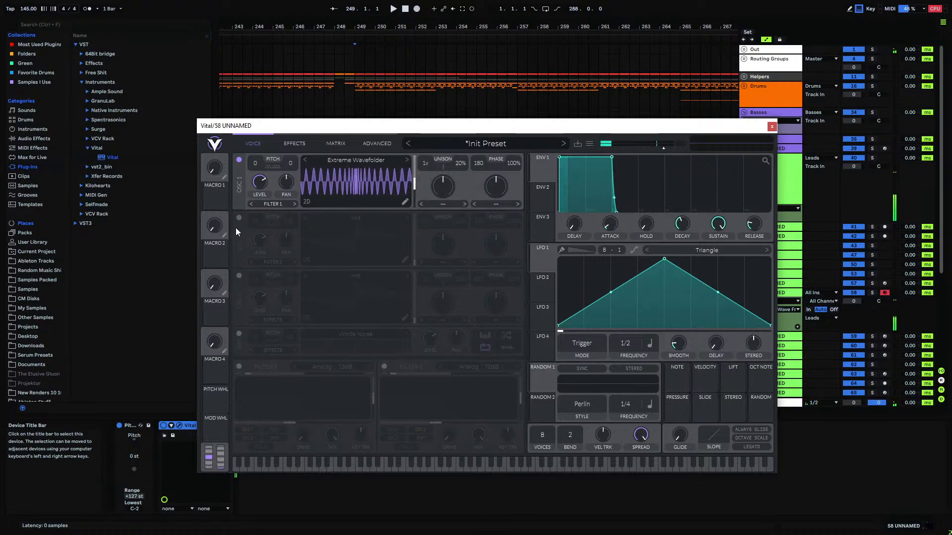
# - Modulate oscillator 1's wave frame with Random 1, using the Sample & Hold style at a 1/16 frequency
pyautogui.moveTo(540, 384); pyautogui.dragTo(415, 188)
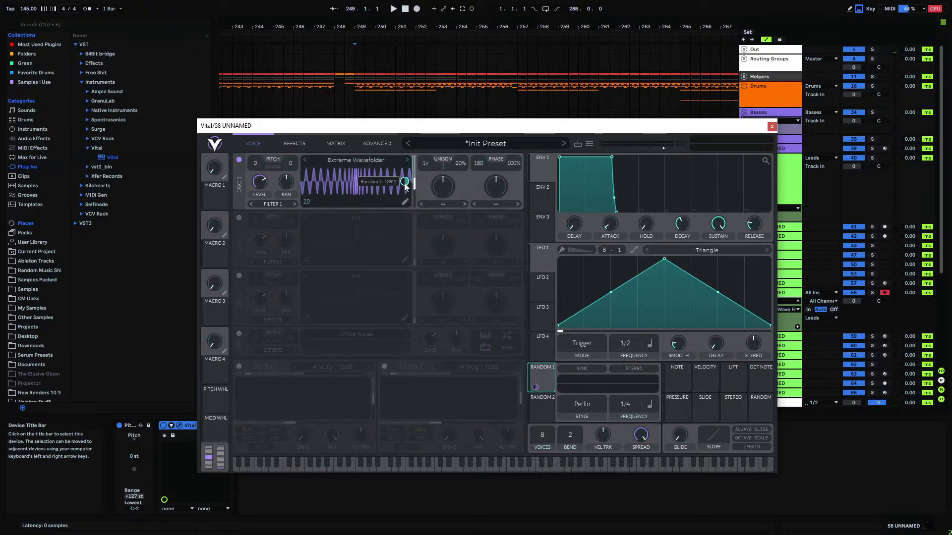
pyautogui.click(584, 403)
pyautogui.click(600, 435)
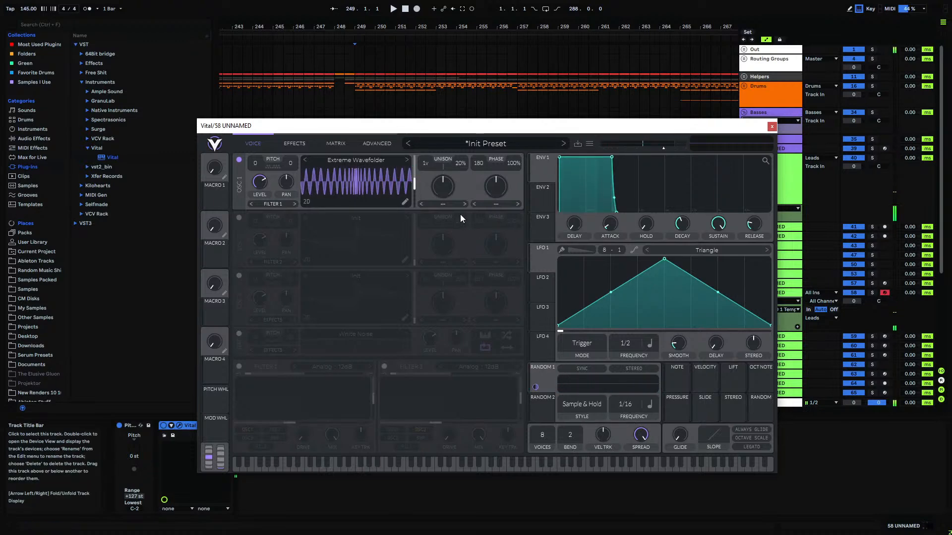
# - Enable oscillator 2 and apply FM from Osc 1 to it at about 64%
pyautogui.click(239, 217)
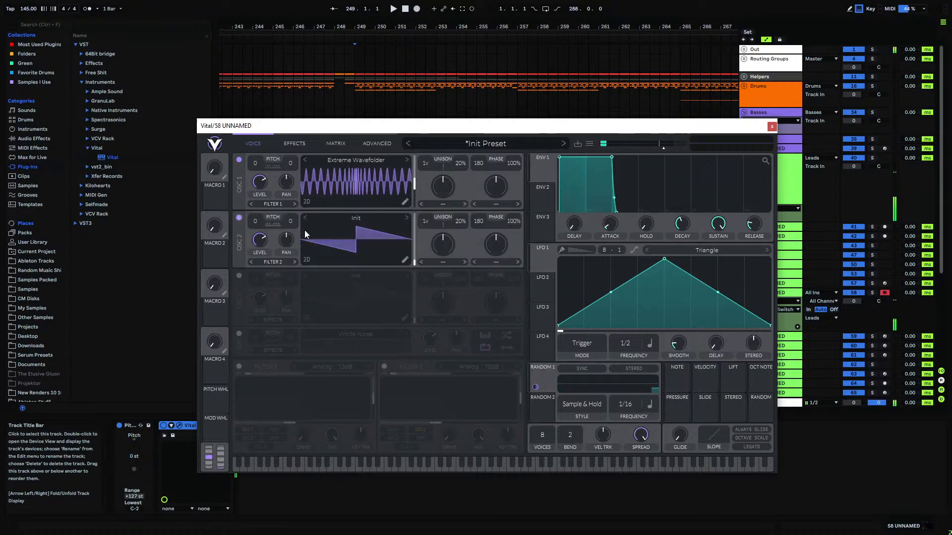
pyautogui.click(486, 263)
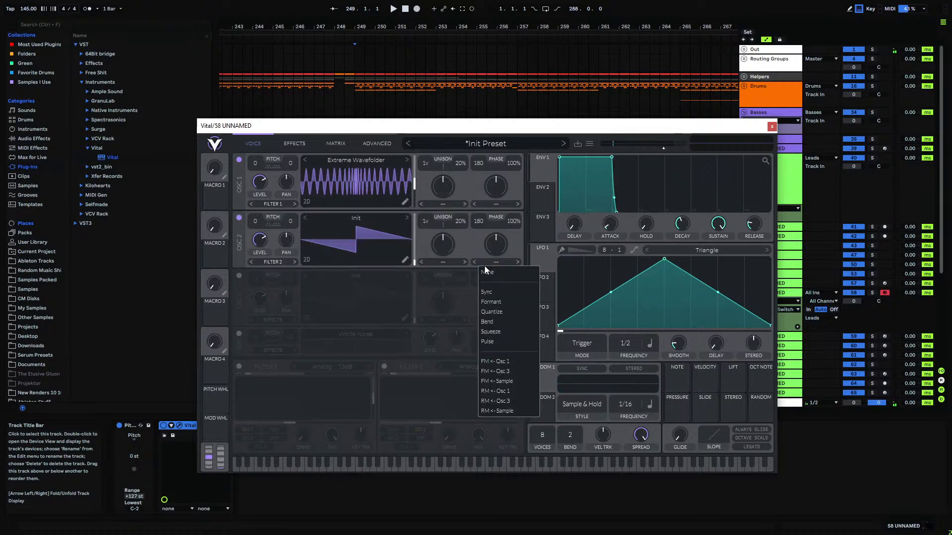
pyautogui.click(508, 362)
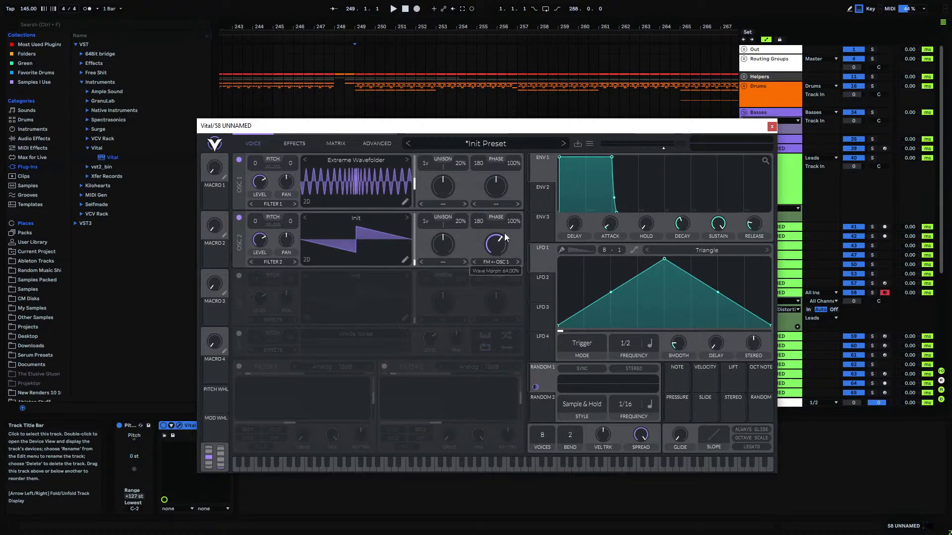
# - Load the Basic Shapes wavetable from the favorites into oscillator 2
pyautogui.click(376, 221)
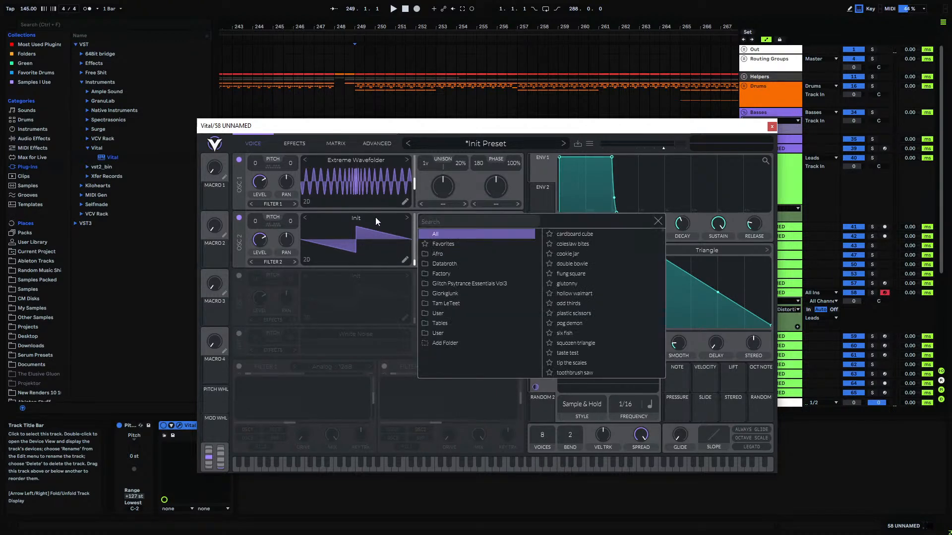
pyautogui.click(442, 245)
pyautogui.click(583, 238)
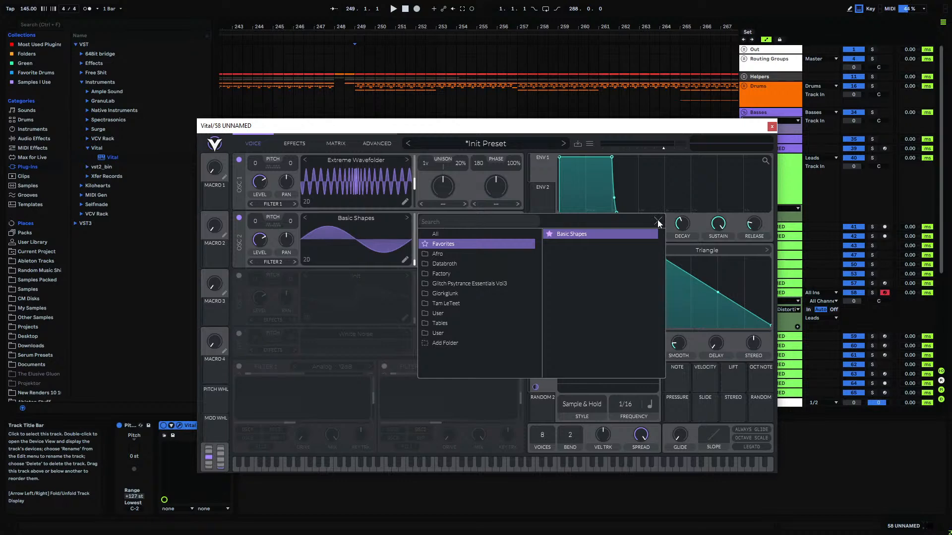
# - Turn oscillator 1's level down to zero and lower the amount of FM from Osc 1 on oscillator 2
pyautogui.click(657, 220)
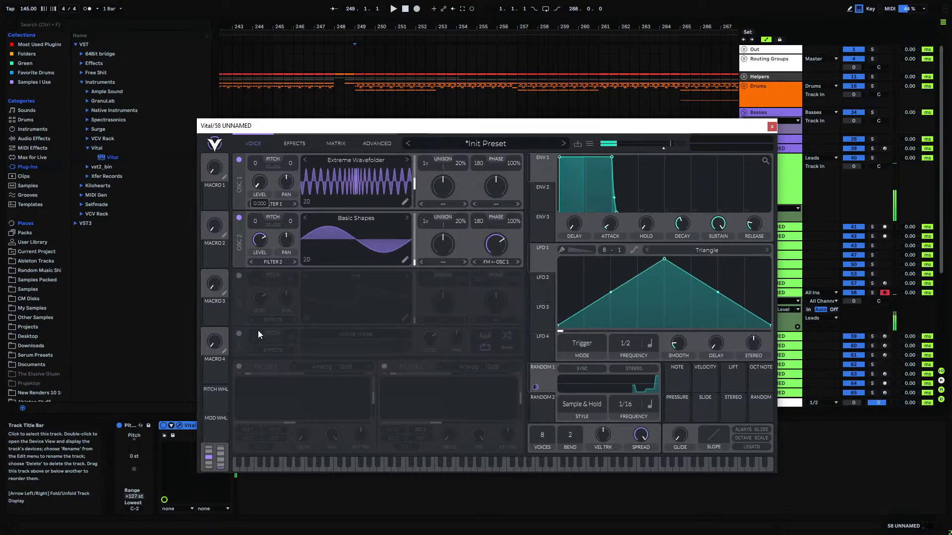
pyautogui.moveTo(494, 247)
pyautogui.mouseDown()
pyautogui.moveTo(492, 285)
pyautogui.moveTo(495, 243)
pyautogui.moveTo(496, 251)
pyautogui.mouseUp()
pyautogui.rightClick(494, 247)
pyautogui.click(492, 247)
# - Modulate oscillator 2's FM amount with Random 2, using the Sample & Hold style at a 1/16 frequency
pyautogui.moveTo(544, 402); pyautogui.dragTo(496, 271)
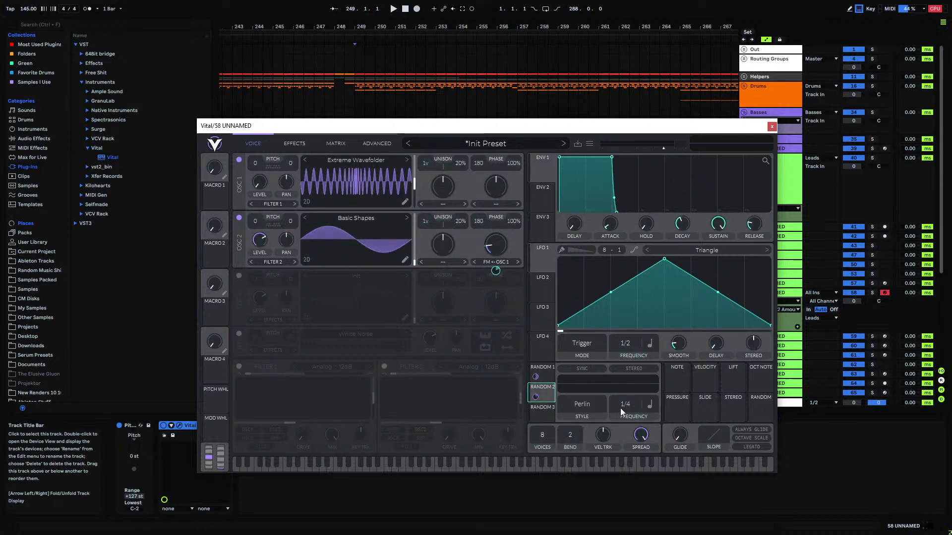
pyautogui.click(593, 406)
pyautogui.click(589, 434)
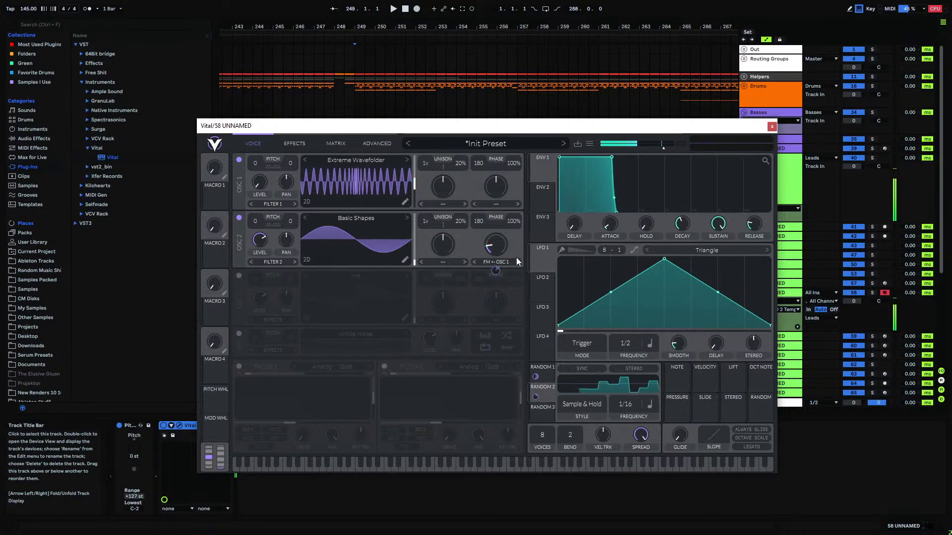
# - Route both oscillators through Filter 1 with its cutoff at about 1683 Hz, modulated by Random 3 using Sample & Hold at 1/16
pyautogui.click(238, 366)
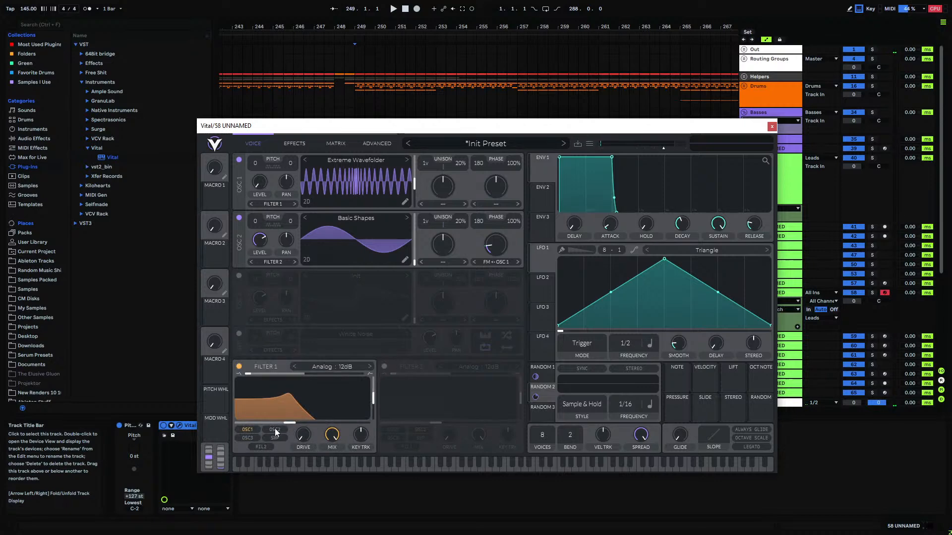
pyautogui.moveTo(291, 427); pyautogui.dragTo(333, 426)
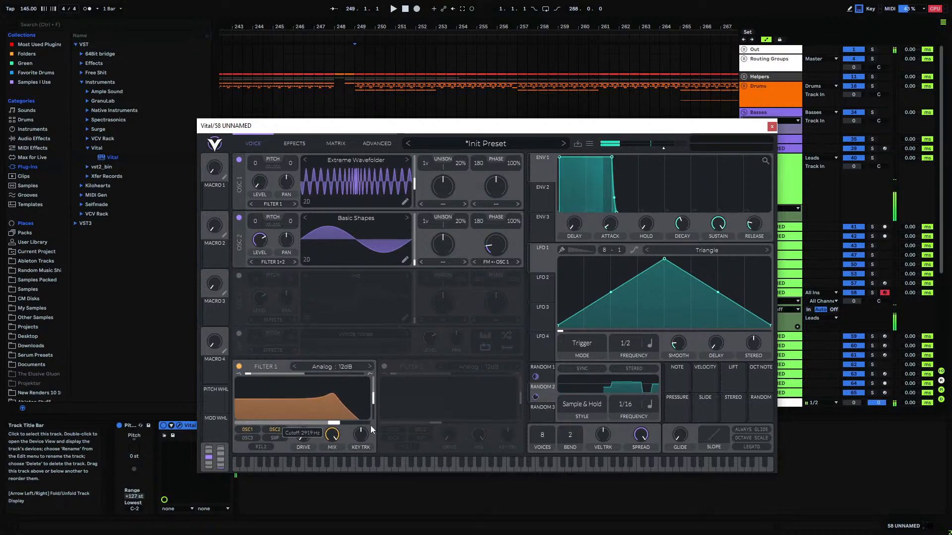
pyautogui.moveTo(508, 414); pyautogui.dragTo(301, 421)
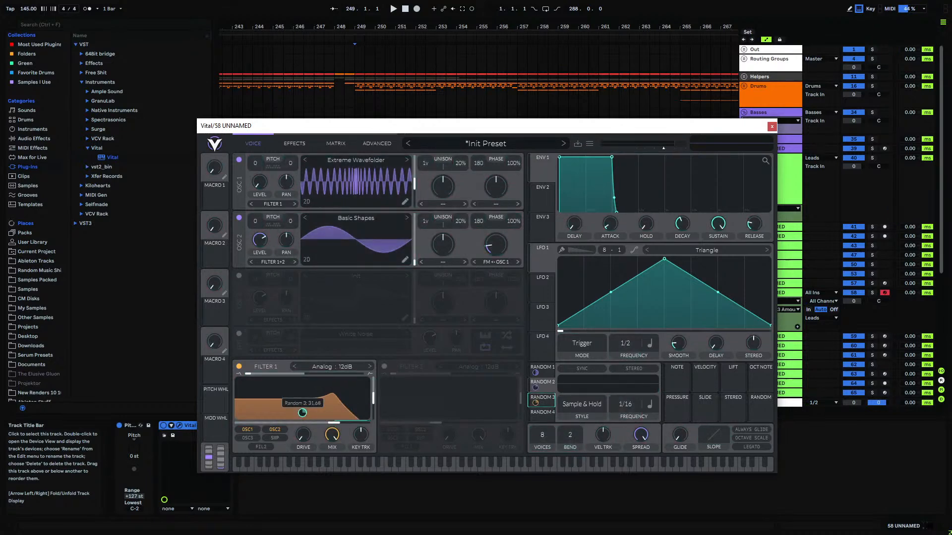
pyautogui.click(544, 401)
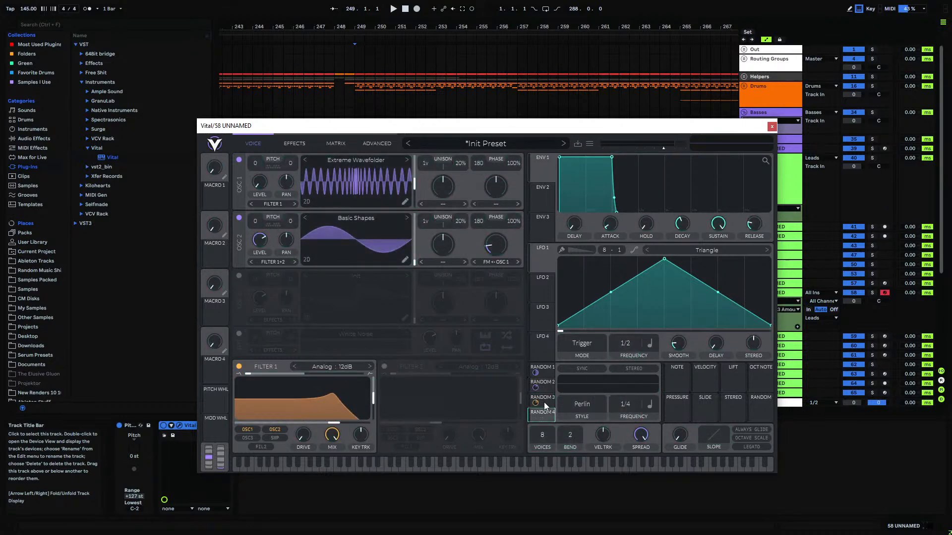
pyautogui.click(586, 411)
pyautogui.click(599, 425)
pyautogui.moveTo(632, 385); pyautogui.dragTo(638, 367)
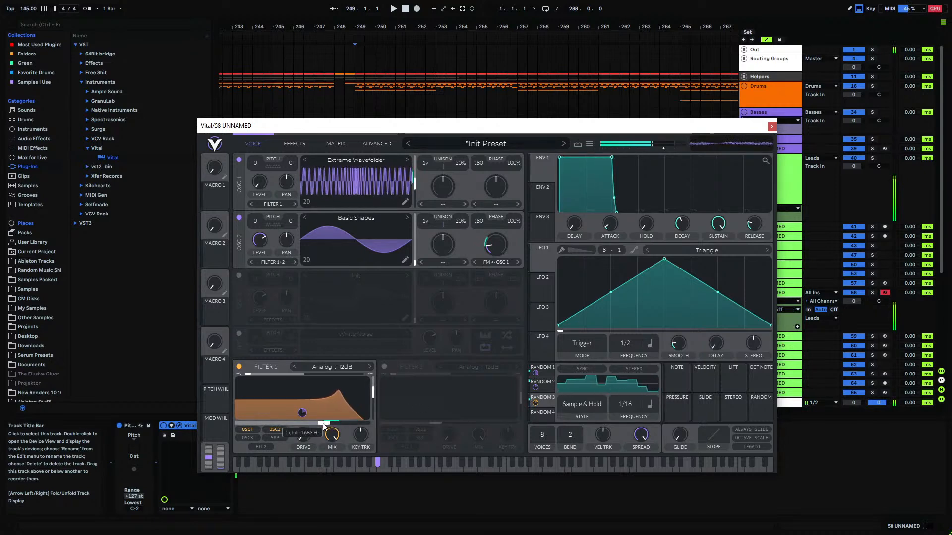
# - Enable the Delay effect in Ping Pong mode and raise its mix to about the middle of its range
pyautogui.click(284, 147)
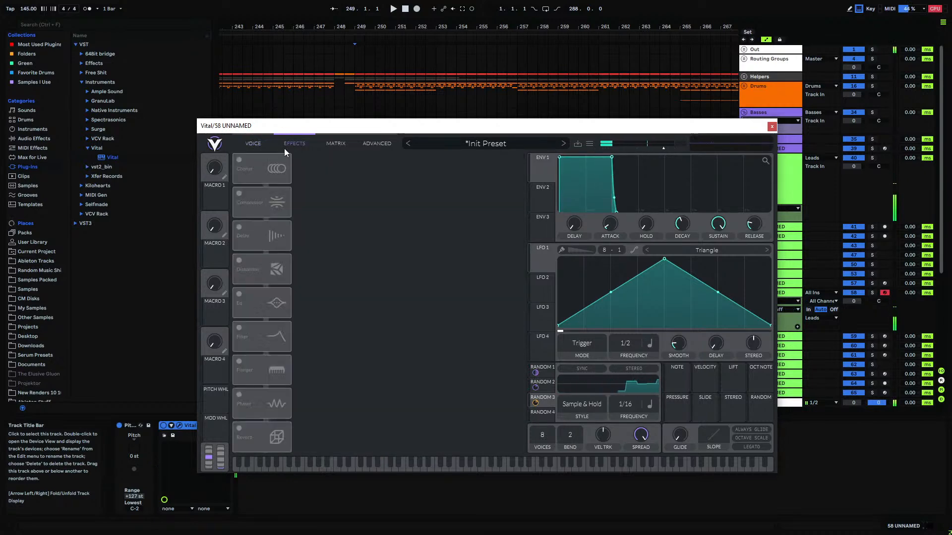
pyautogui.click(239, 227)
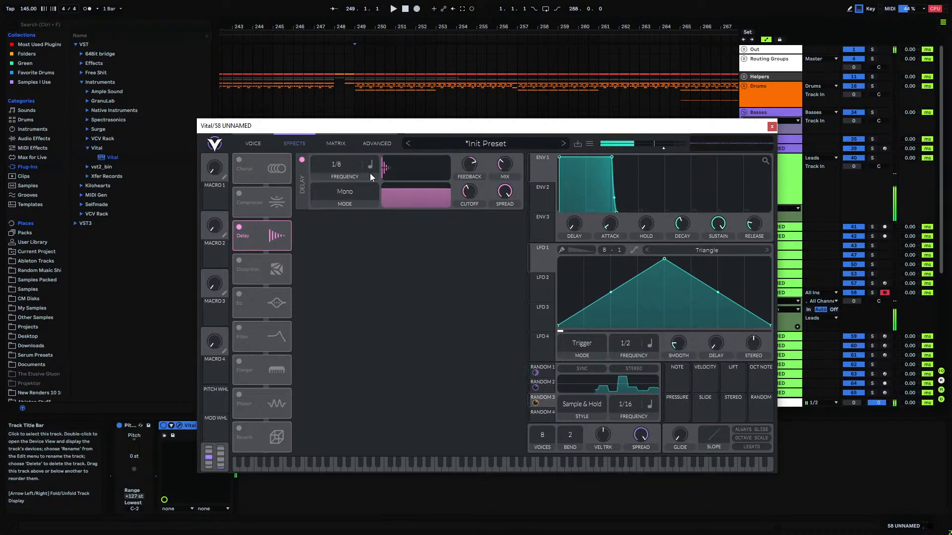
pyautogui.click(339, 194)
pyautogui.click(336, 233)
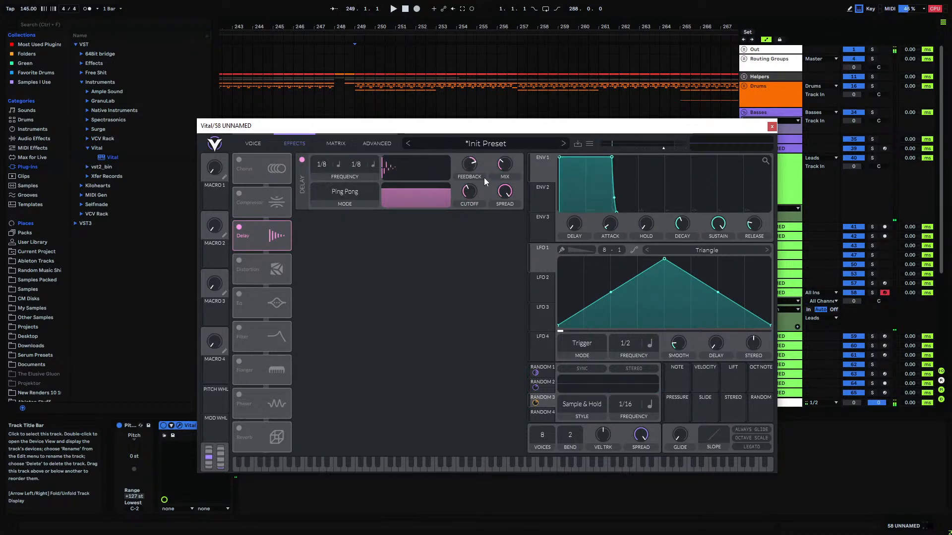
pyautogui.moveTo(358, 164); pyautogui.dragTo(352, 163)
# - Set both delay frequencies to dotted tempo at 1/8 and increase the delay feedback
pyautogui.click(372, 166)
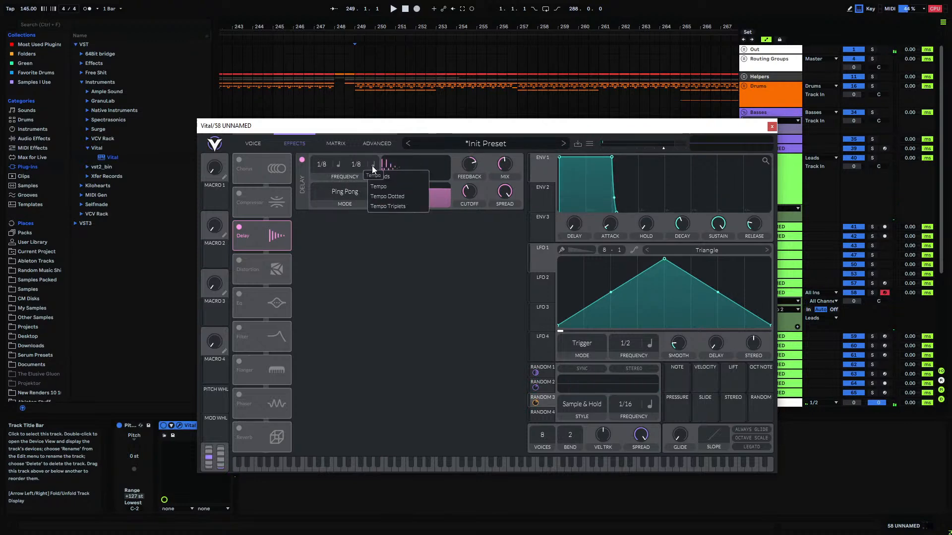
pyautogui.click(375, 179)
pyautogui.click(334, 163)
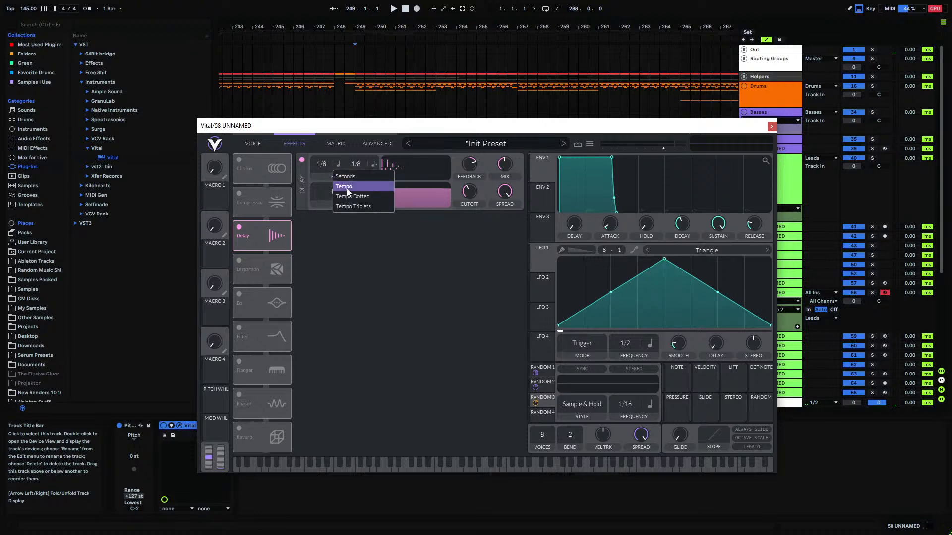
pyautogui.click(355, 195)
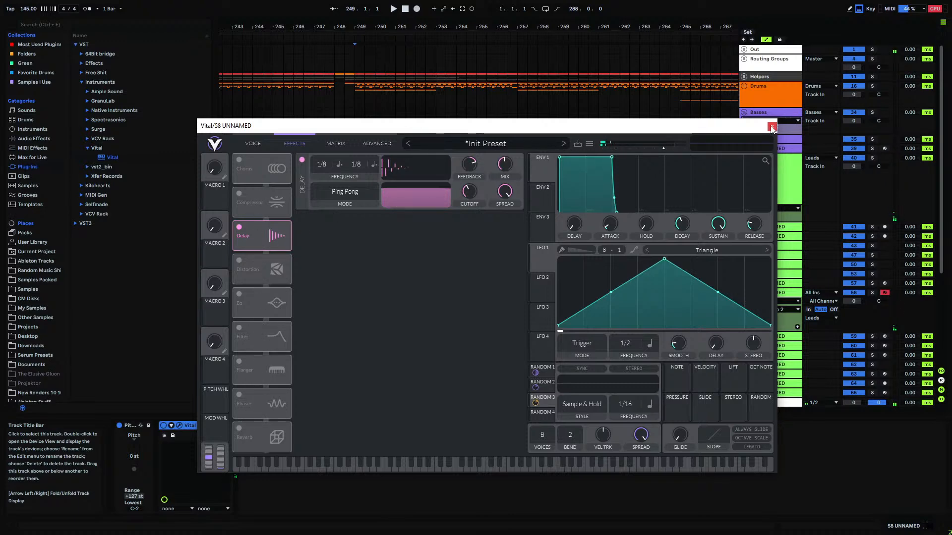
pyautogui.moveTo(478, 161)
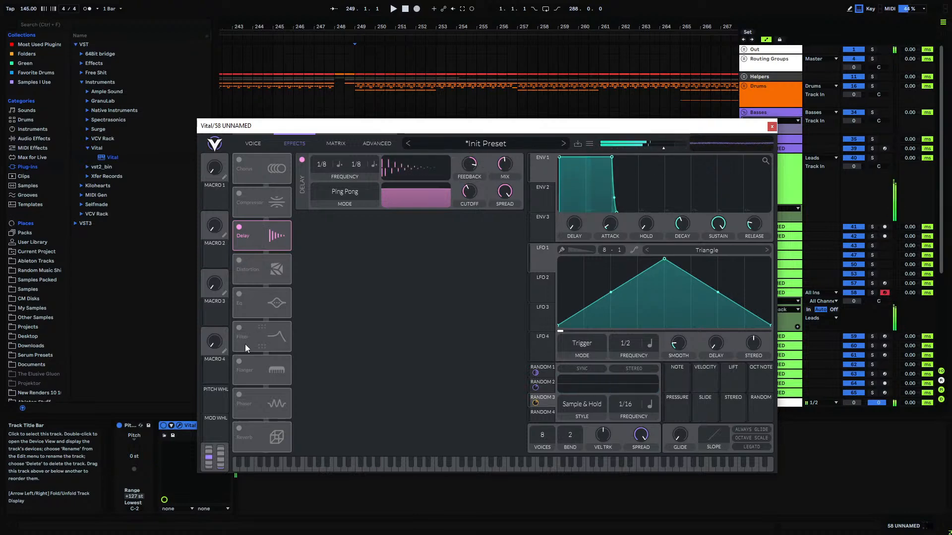
# - Add an Analog 24dB Filter effect blended fully to high-pass, with its cutoff at about 101.5 Hz, and close the plug-in window
pyautogui.click(242, 327)
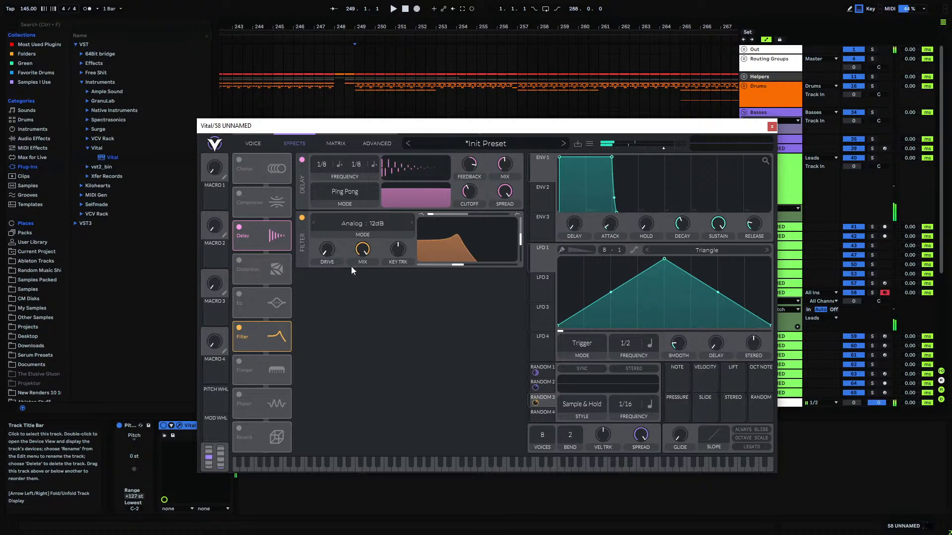
pyautogui.click(347, 238)
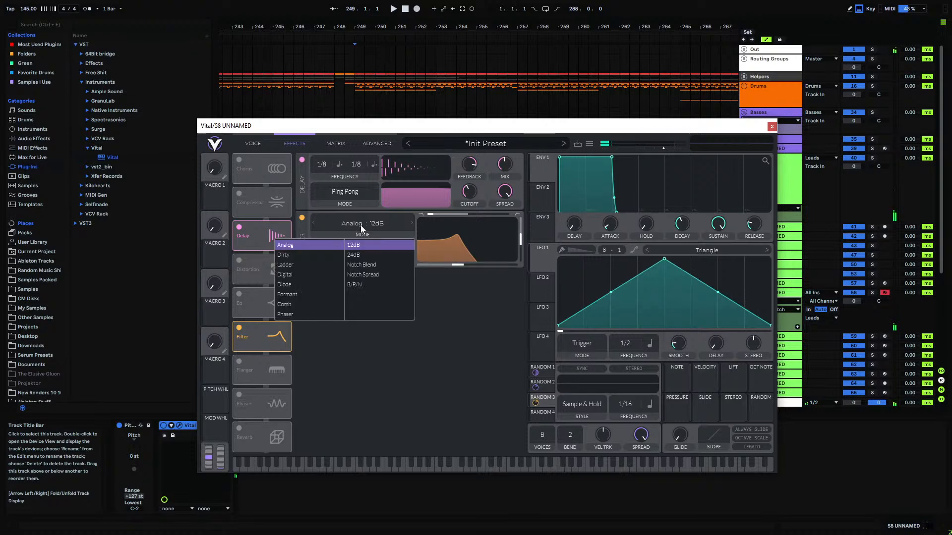
pyautogui.click(359, 254)
pyautogui.click(453, 218)
pyautogui.moveTo(454, 216); pyautogui.dragTo(556, 219)
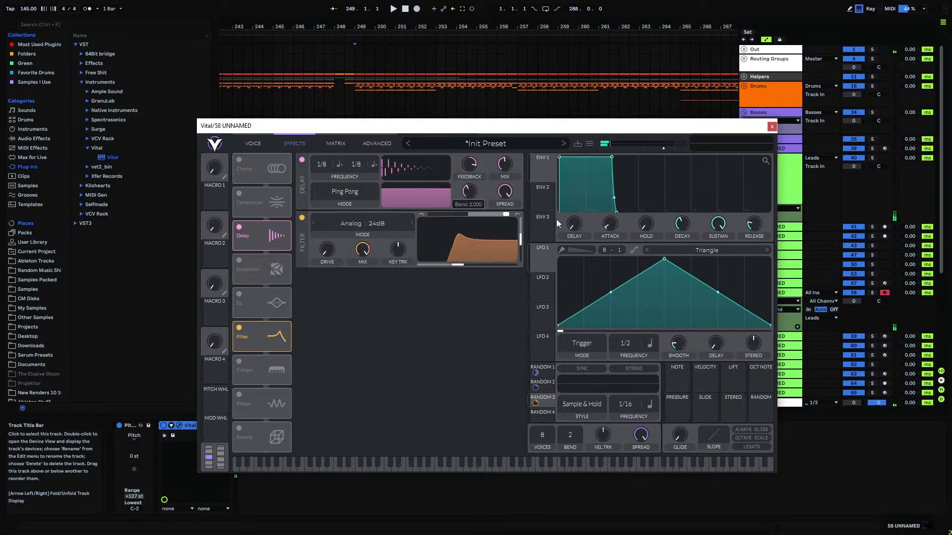
pyautogui.moveTo(451, 268); pyautogui.dragTo(446, 268)
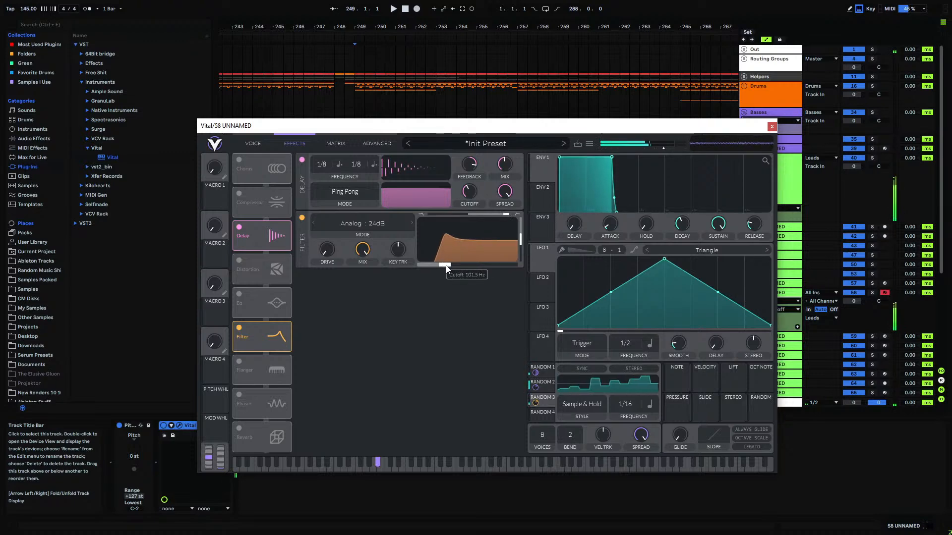
pyautogui.click(772, 127)
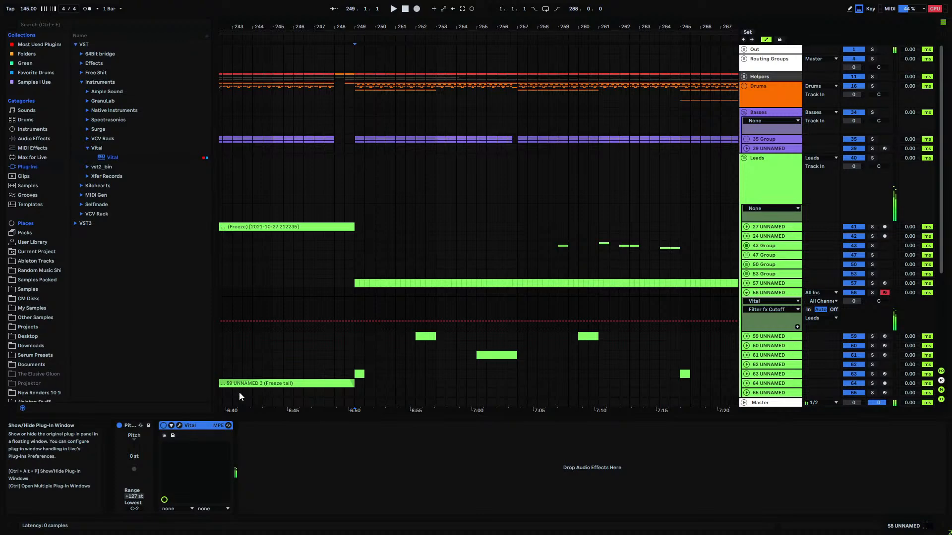
# - Reopen Vital and reshape LFO 1 into a short curved attack, a long, gently falling plateau and a drop at the end
pyautogui.click(179, 425)
pyautogui.moveTo(664, 259); pyautogui.dragTo(568, 259)
pyautogui.moveTo(567, 297); pyautogui.dragTo(565, 282)
pyautogui.doubleClick(715, 280)
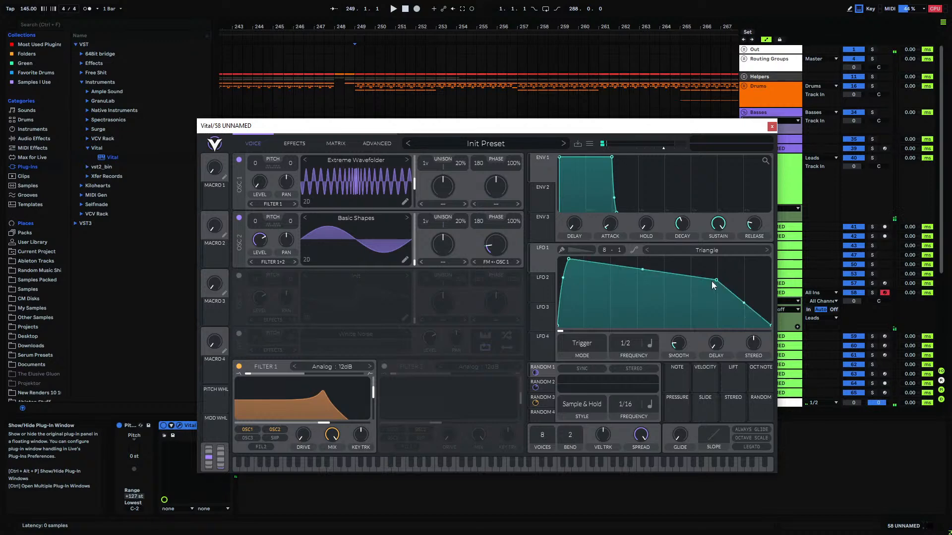
pyautogui.moveTo(716, 280); pyautogui.dragTo(718, 272)
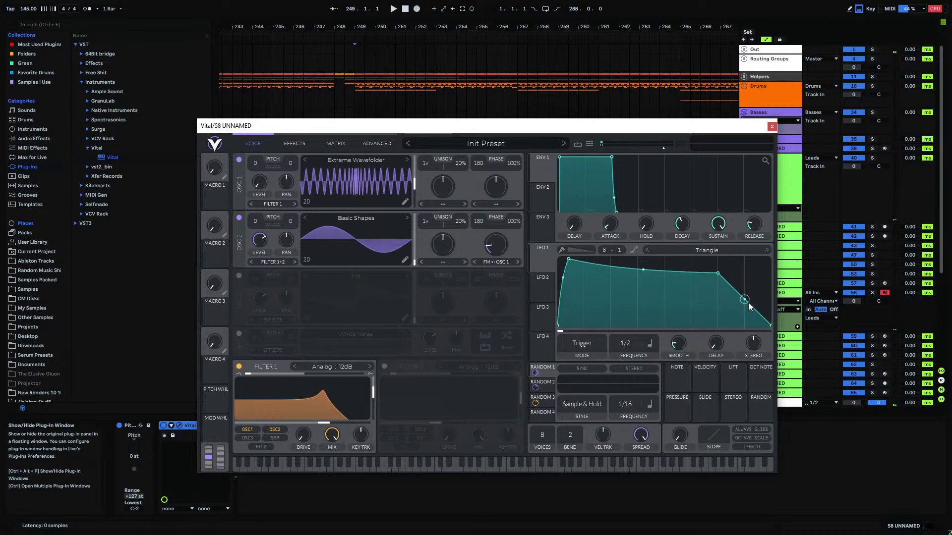
# - Set LFO 1's frequency to 1/16 and modulate oscillator 2's level from zero with LFO 1 by about 0.730
pyautogui.moveTo(623, 343); pyautogui.dragTo(638, 307)
pyautogui.moveTo(263, 241); pyautogui.dragTo(267, 290)
pyautogui.moveTo(538, 268); pyautogui.dragTo(263, 245)
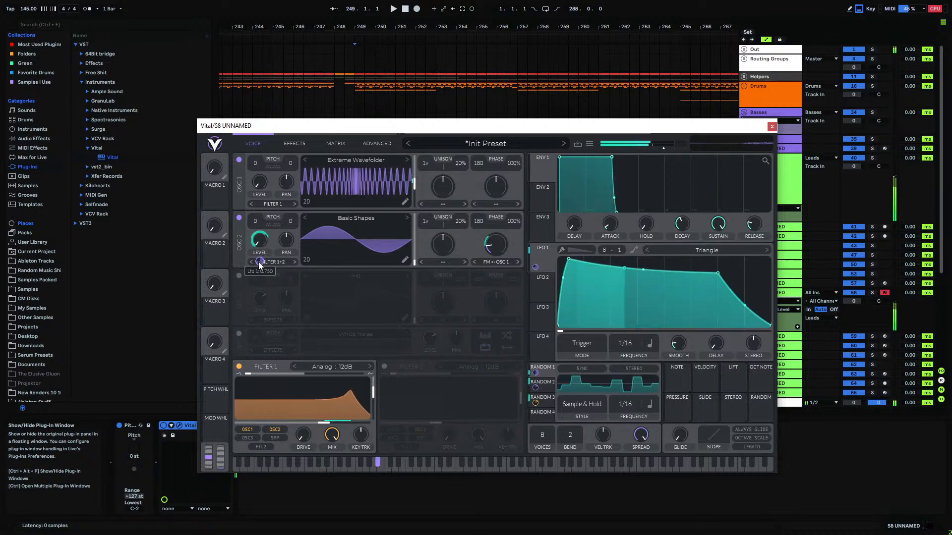
# - Raise the end of LFO 1's plateau slightly, try an instant attack, restore the short ramp, and close the plug-in window
pyautogui.moveTo(720, 277); pyautogui.dragTo(720, 272)
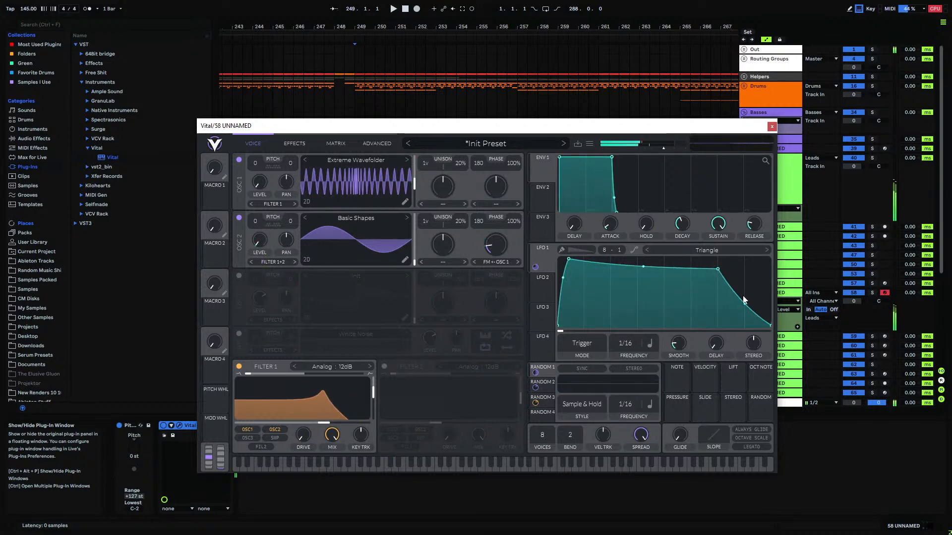
pyautogui.moveTo(568, 259); pyautogui.dragTo(561, 255)
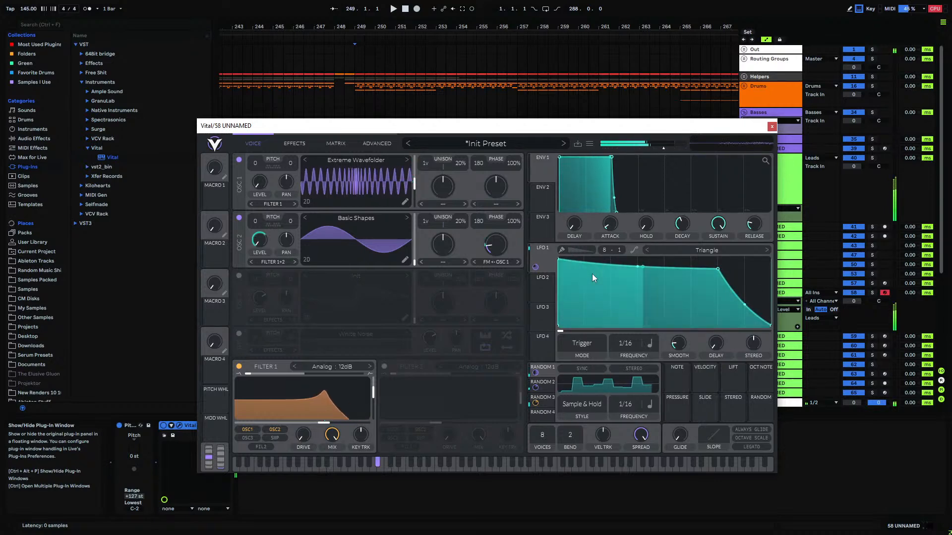
pyautogui.moveTo(561, 258); pyautogui.dragTo(568, 256)
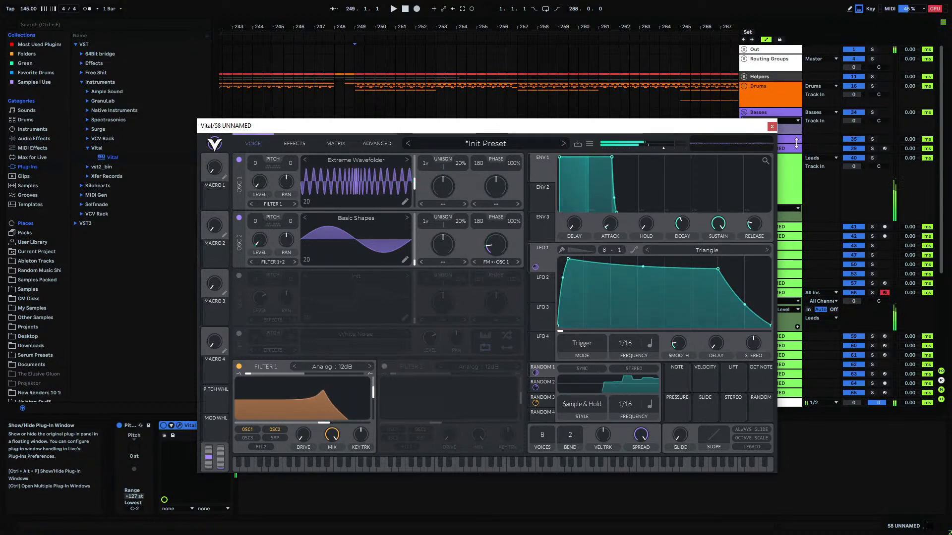
pyautogui.click(772, 127)
# - Add EQ Eight after Vital, enable band 1 as a low cut, and boost band 4 by 4.09 dB at 2.06 kHz
pyautogui.click(35, 139)
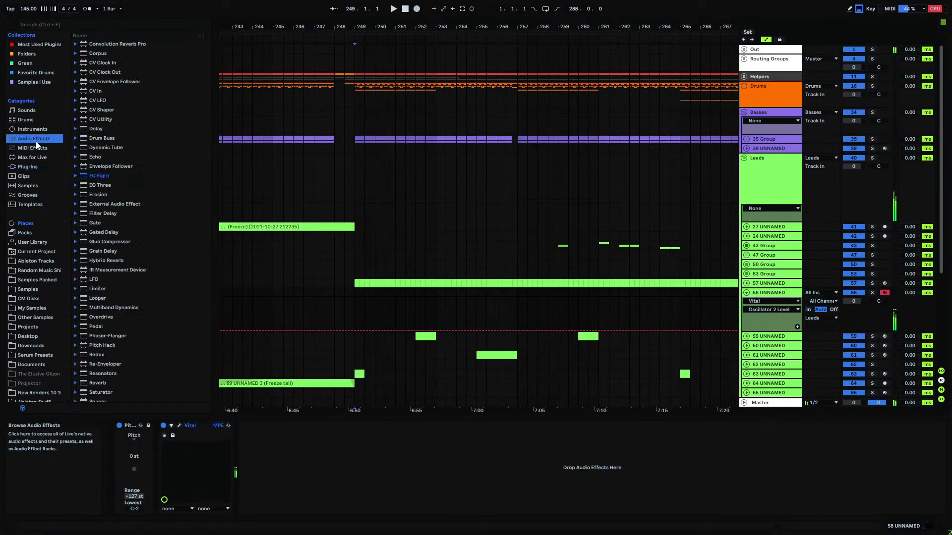
pyautogui.moveTo(99, 181); pyautogui.dragTo(307, 516)
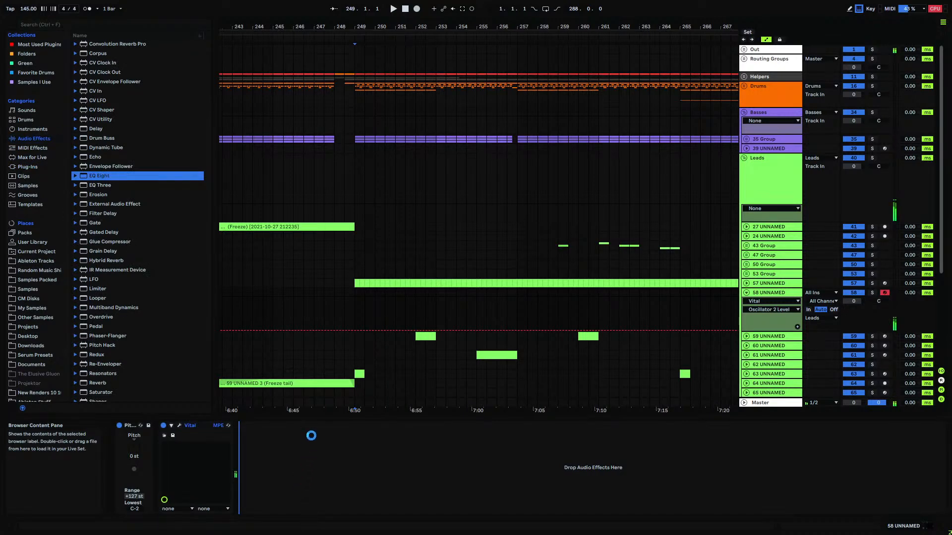
pyautogui.moveTo(281, 466); pyautogui.dragTo(273, 489)
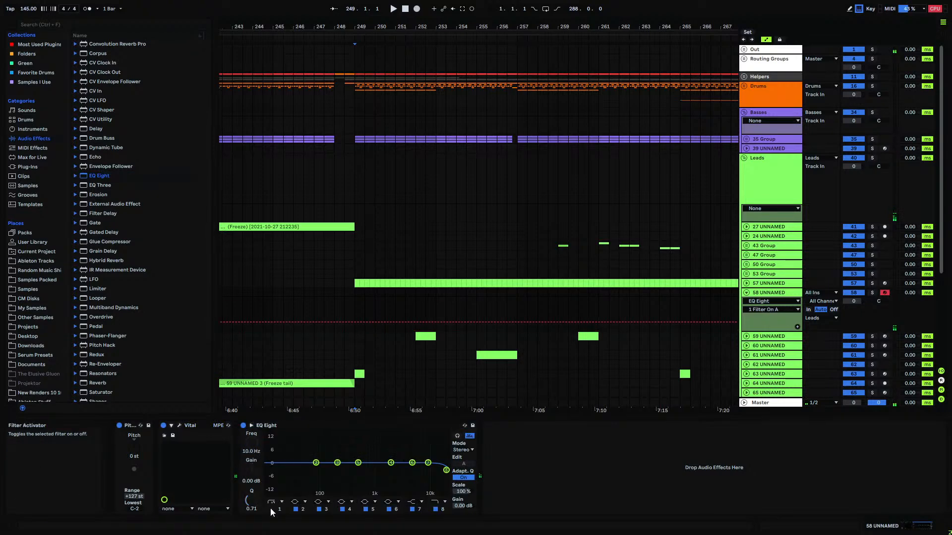
pyautogui.moveTo(251, 444); pyautogui.dragTo(251, 425)
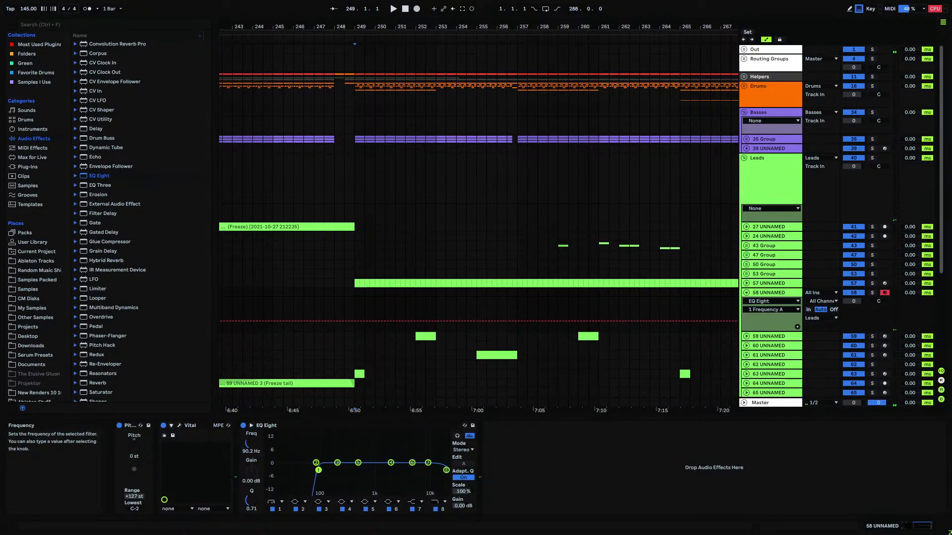
pyautogui.moveTo(318, 473); pyautogui.dragTo(394, 458)
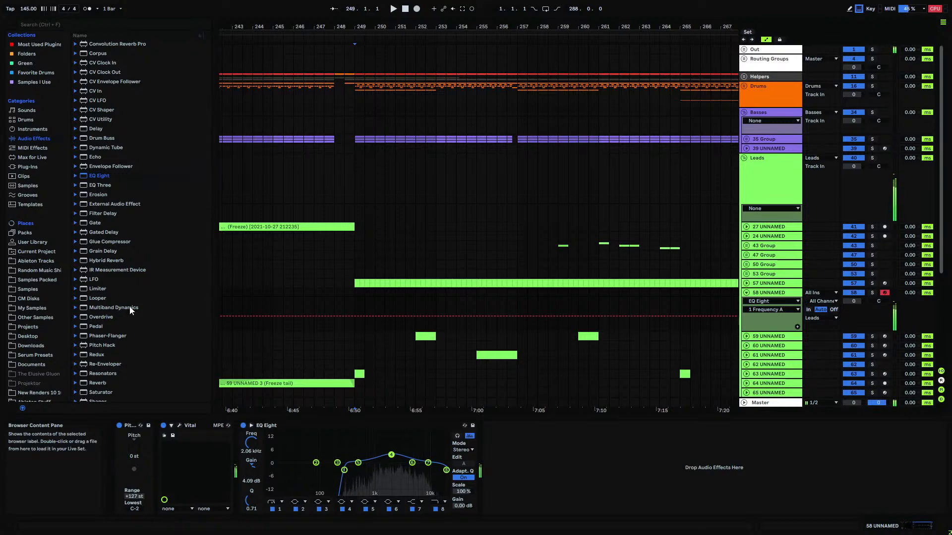
# - Add Multiband Dynamics with the OTT preset after EQ Eight
pyautogui.moveTo(132, 309); pyautogui.dragTo(555, 509)
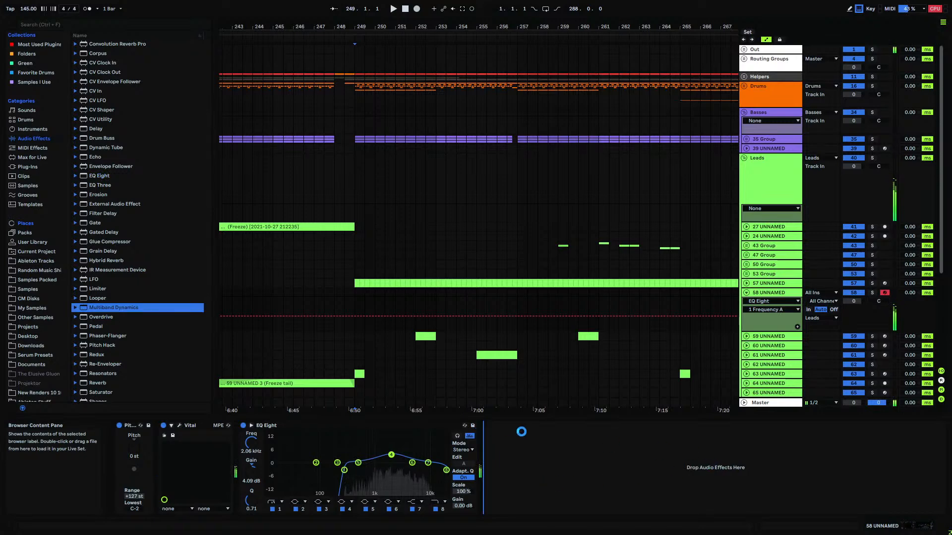
pyautogui.moveTo(525, 446); pyautogui.dragTo(525, 446)
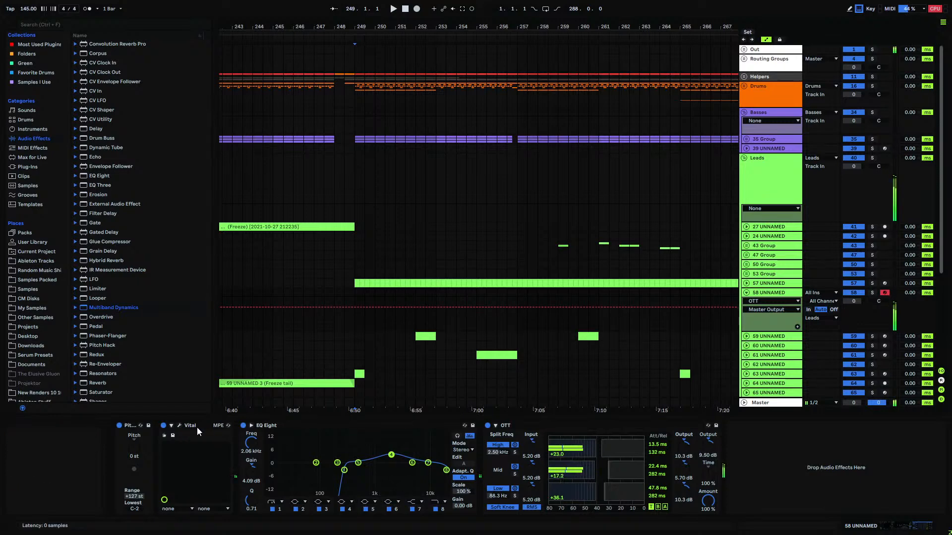
# - Reopen Vital and switch off its Delay effect
pyautogui.hotkey('ctrl', 'alt', 'p')
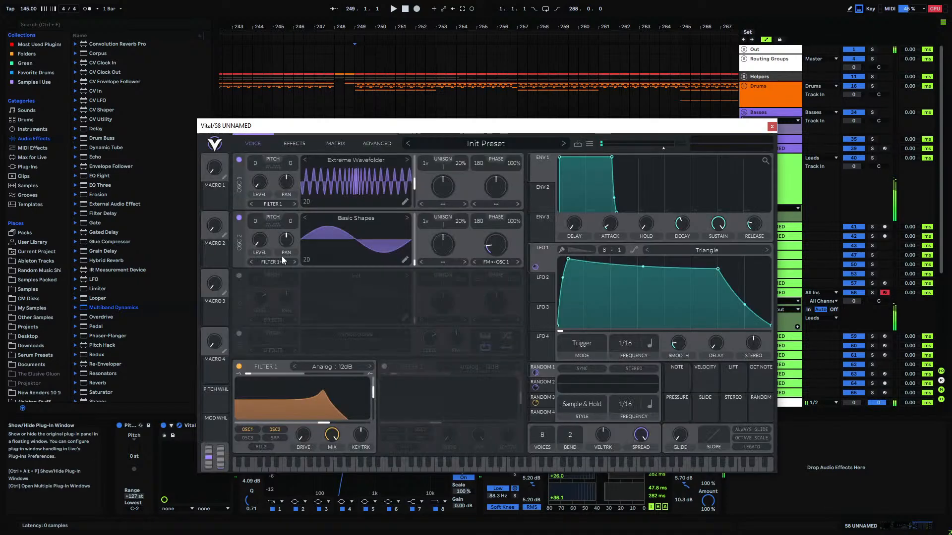
pyautogui.click(292, 143)
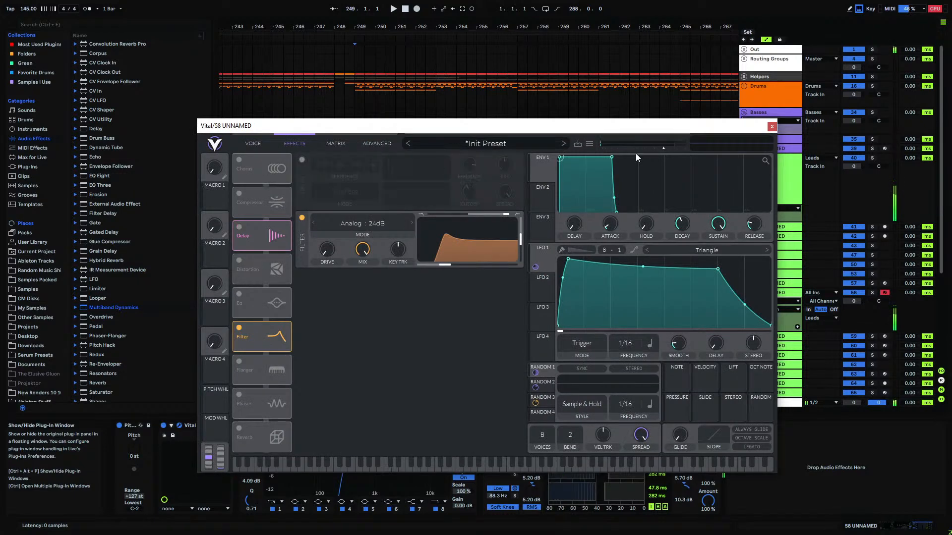
# - Close Vital and add the Soundtoys EchoBoyJr effect after OTT at the end of the device chain
pyautogui.click(772, 127)
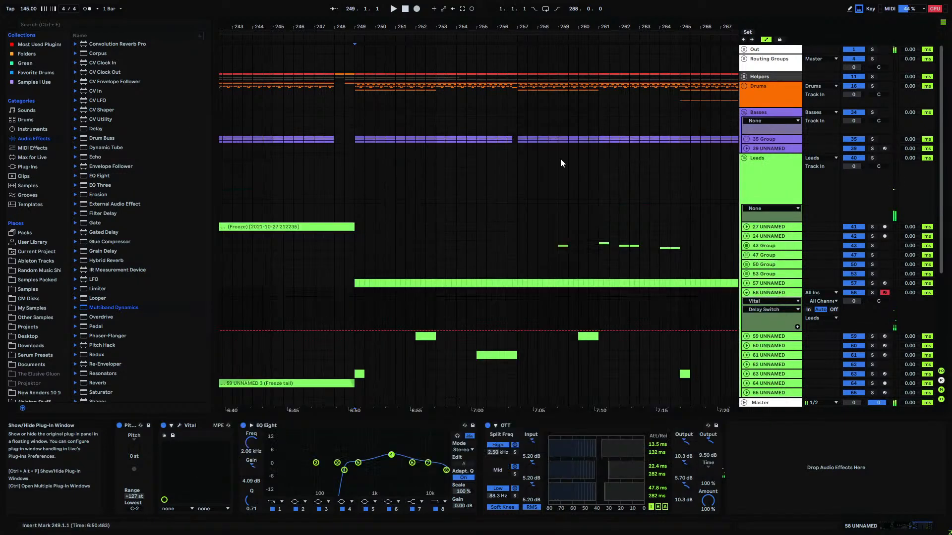
pyautogui.click(27, 167)
pyautogui.click(81, 64)
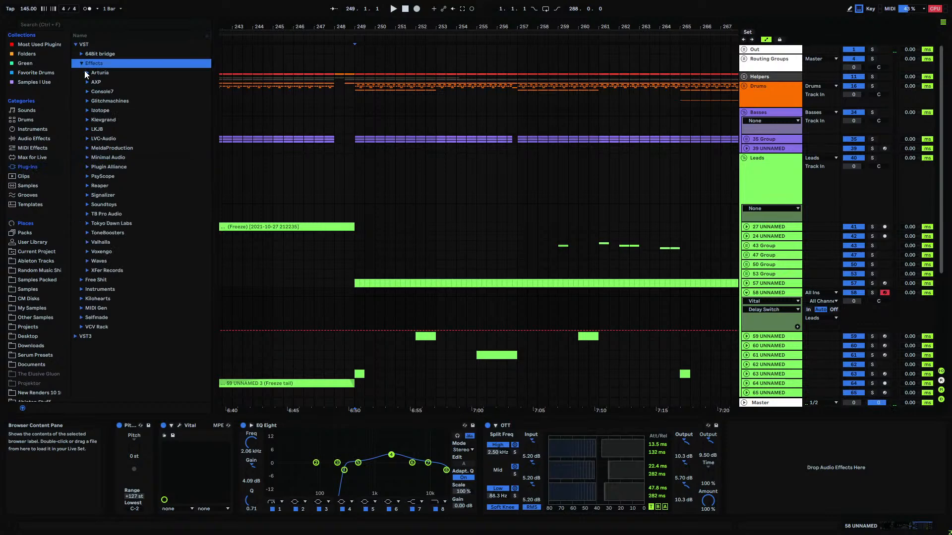
pyautogui.click(88, 204)
pyautogui.moveTo(119, 214); pyautogui.dragTo(768, 478)
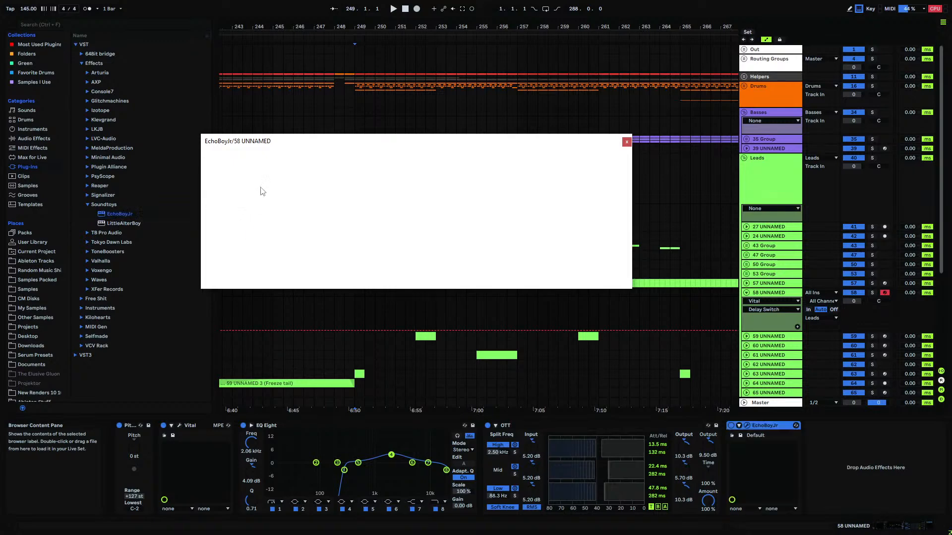
# - Raise EchoBoy Jr.'s feedback, set a dotted 1/8 echo time and Ping-Pong mode, and close its window
pyautogui.moveTo(370, 207); pyautogui.dragTo(396, 188)
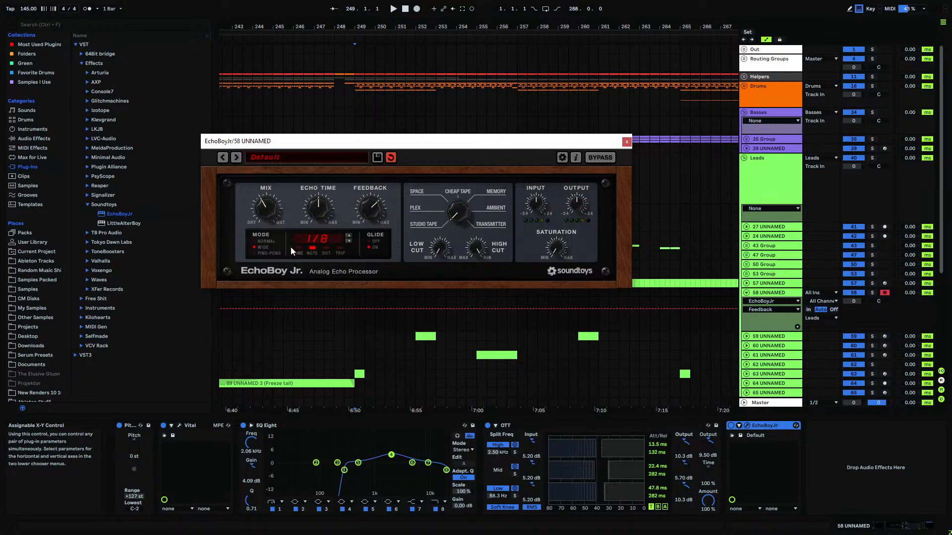
pyautogui.click(326, 247)
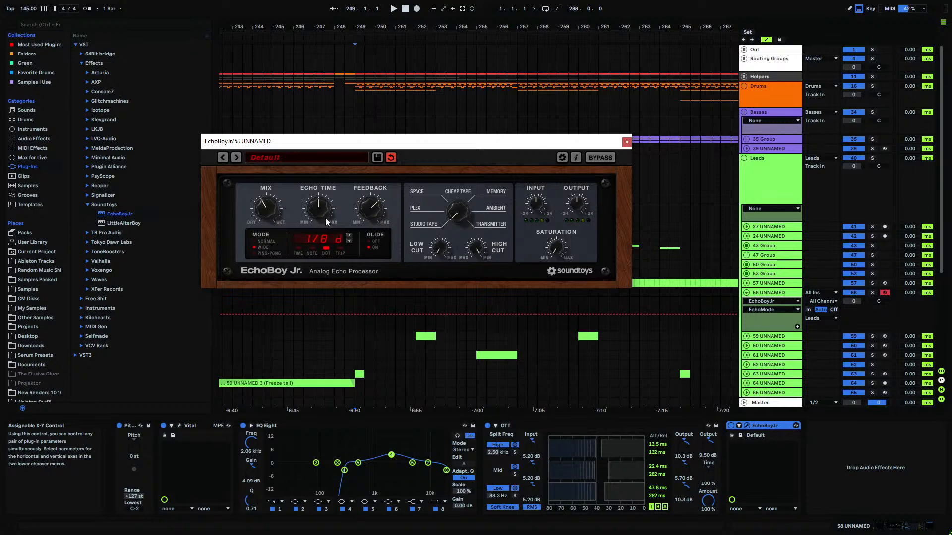
pyautogui.click(326, 208)
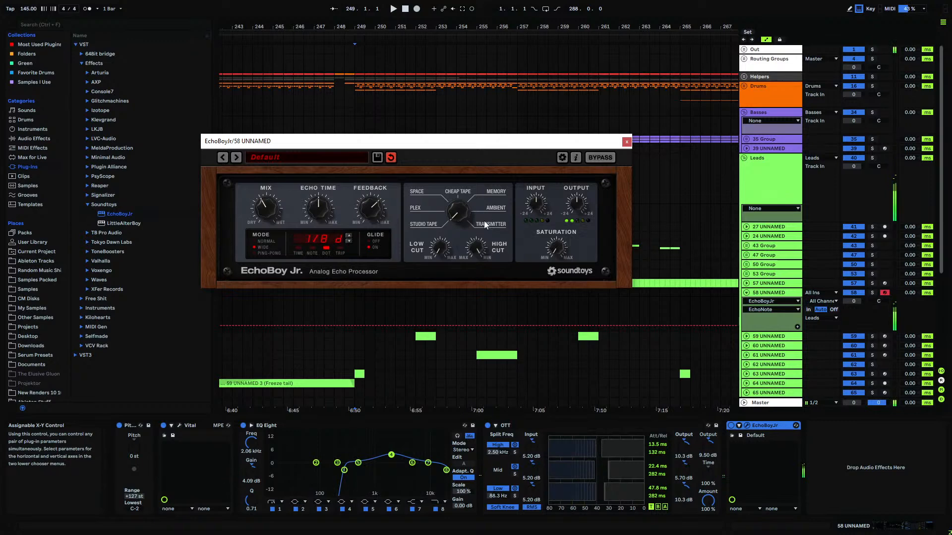
pyautogui.click(265, 253)
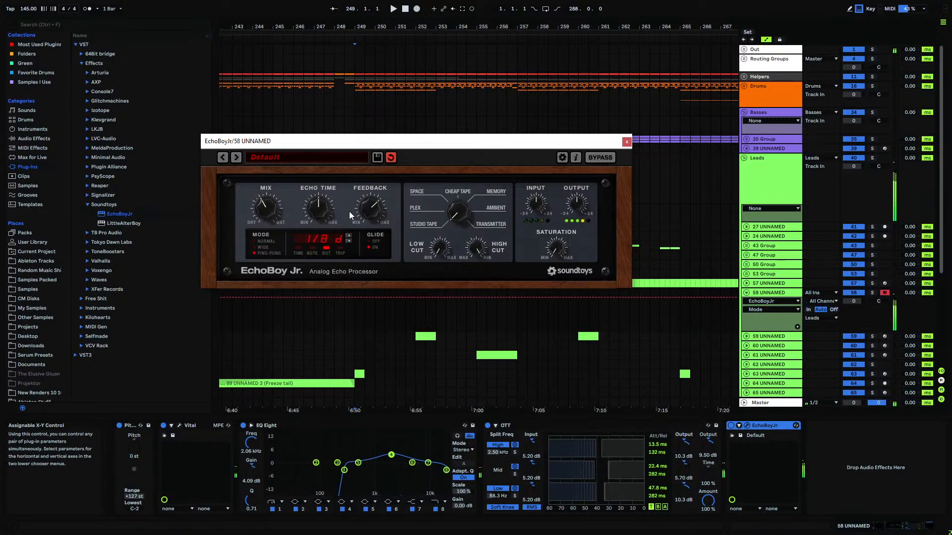
pyautogui.click(627, 141)
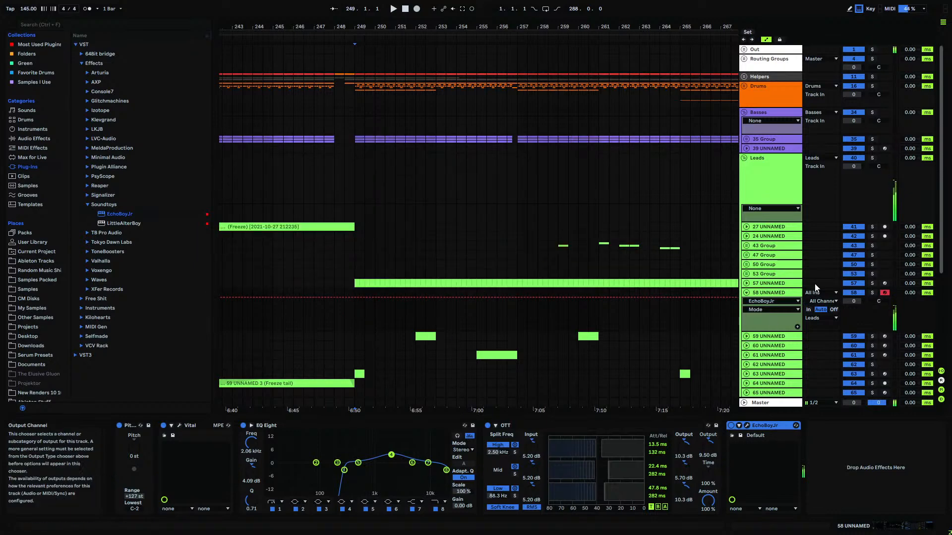
# - Add Saturator between OTT and EchoBoyJr, enable Soft Clip, and set its drive to 3.69 dB
pyautogui.click(36, 140)
pyautogui.scroll(-5, 114, 240)
pyautogui.moveTo(106, 291); pyautogui.dragTo(707, 491)
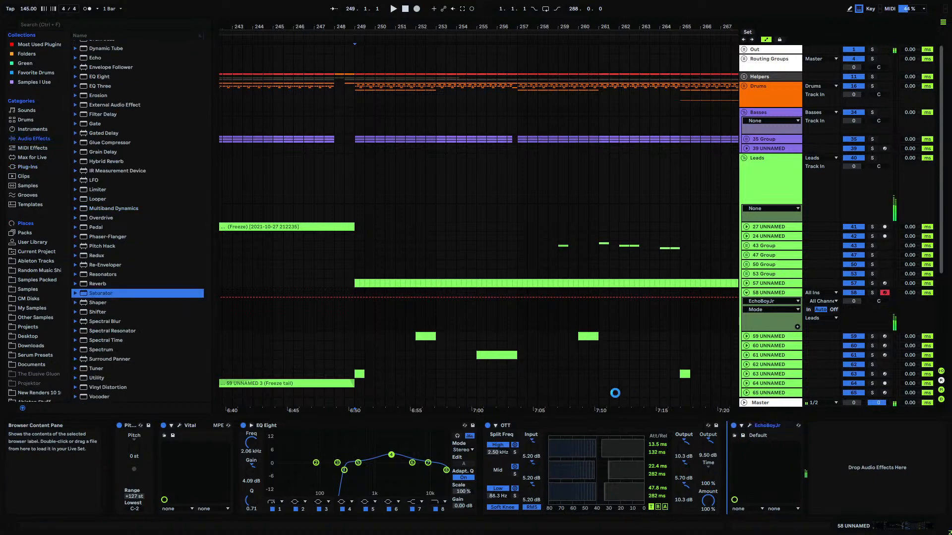
pyautogui.moveTo(707, 490); pyautogui.dragTo(723, 475)
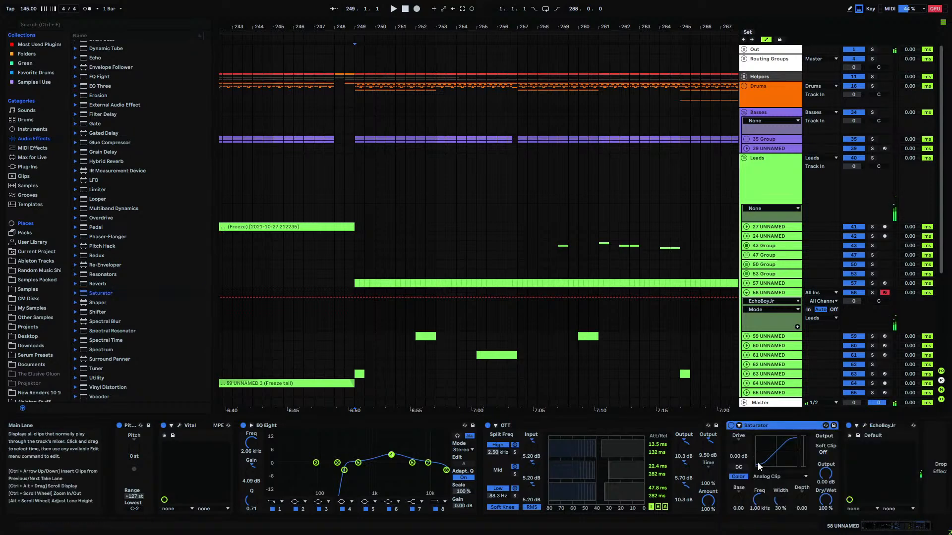
pyautogui.click(822, 452)
pyautogui.moveTo(742, 456); pyautogui.dragTo(745, 453)
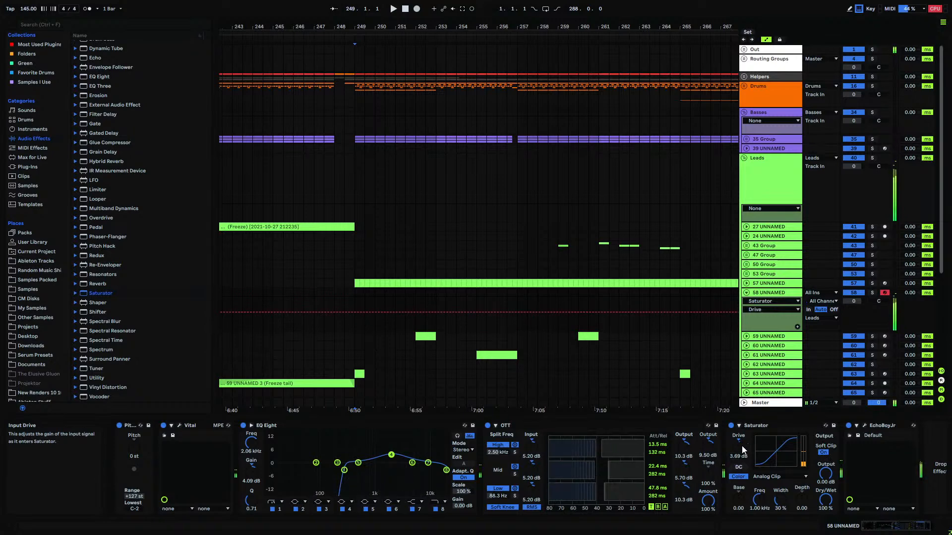
# - Set the volume of track 58 to -15 dB
pyautogui.click(853, 301)
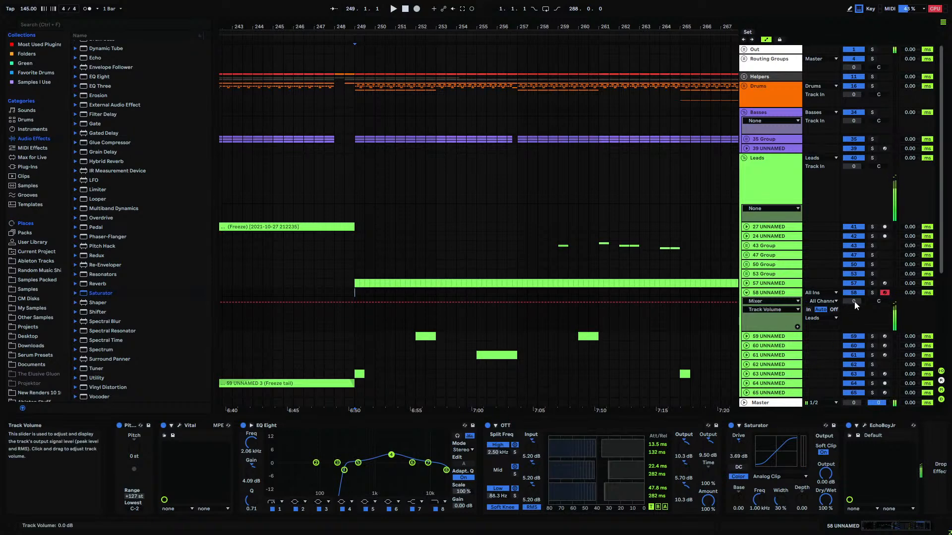
pyautogui.write('-15')
pyautogui.press('Return')
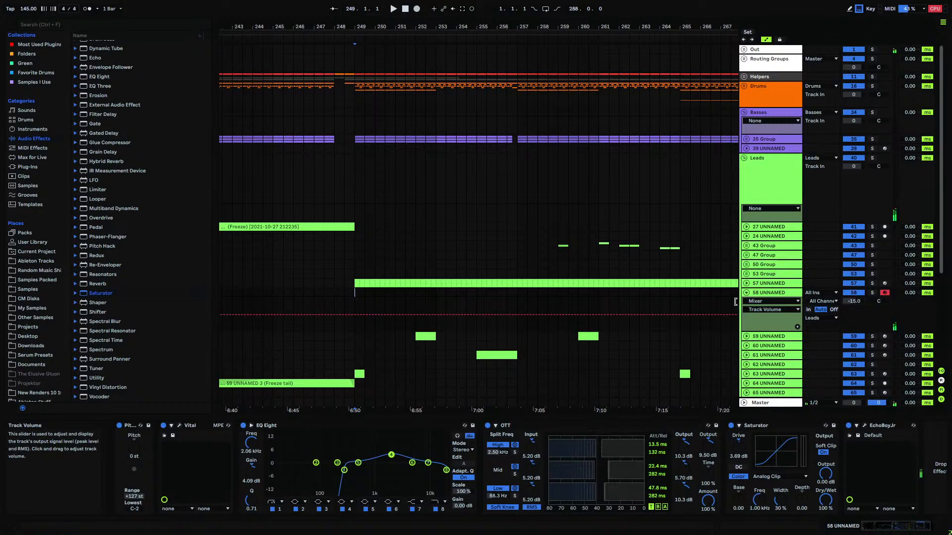
# - Reopen EchoBoy Jr. to review its delay settings, and close it
pyautogui.click(864, 425)
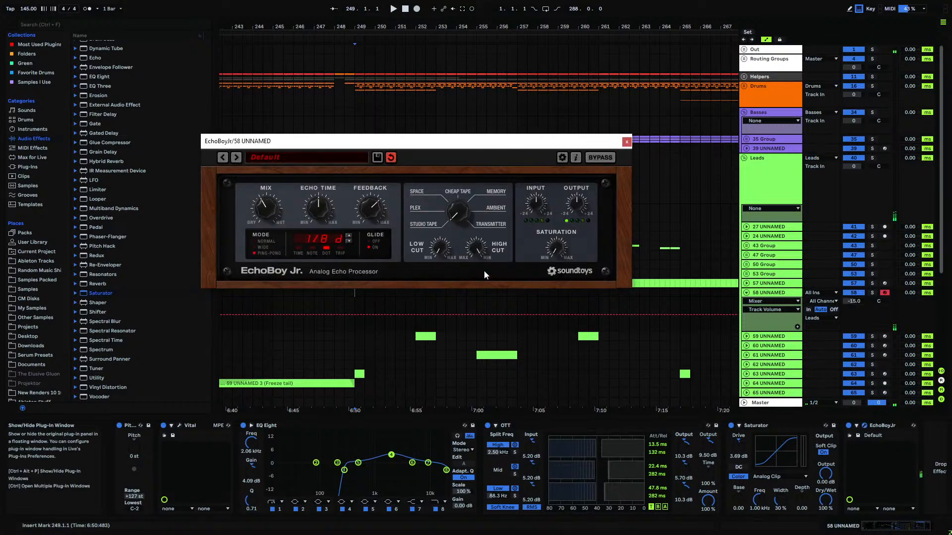
pyautogui.moveTo(406, 141); pyautogui.dragTo(426, 153)
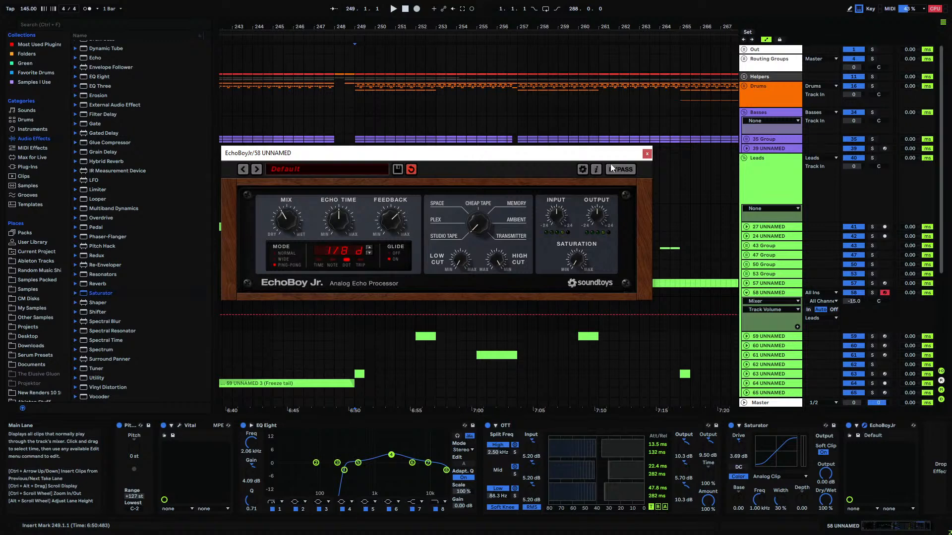
pyautogui.click(647, 154)
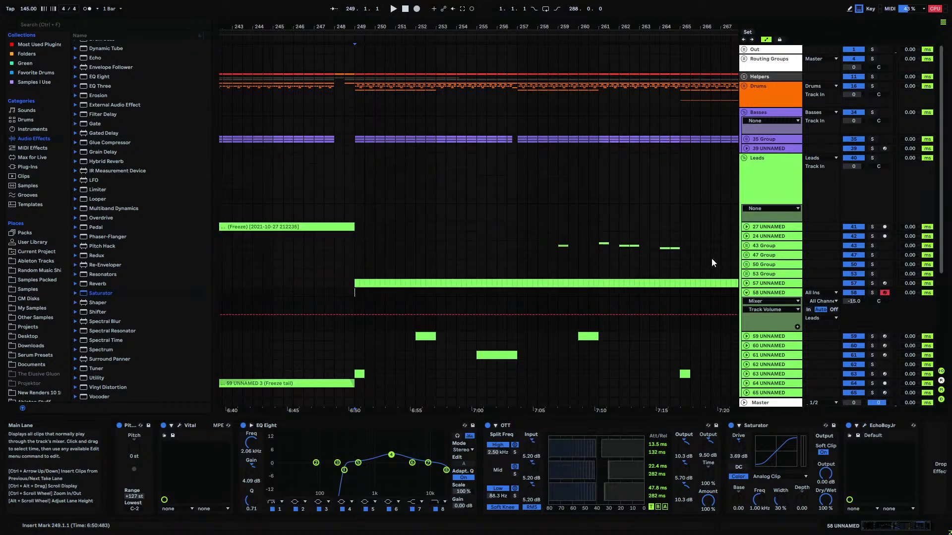
# - Reopen Vital and examine the start and end keyframes of both Wave Folder modifiers in OSC 1's wavetable, leaving the editor at the end
pyautogui.click(768, 295)
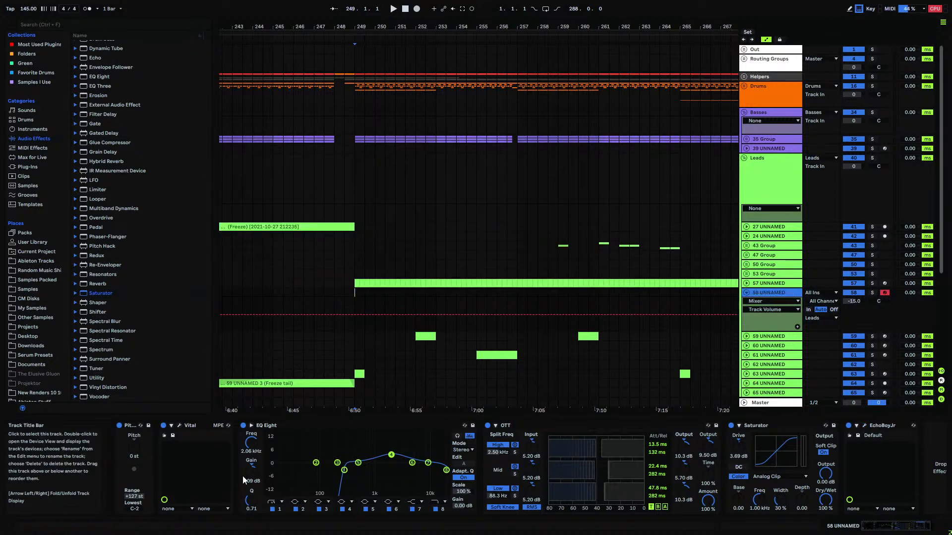
pyautogui.click(179, 426)
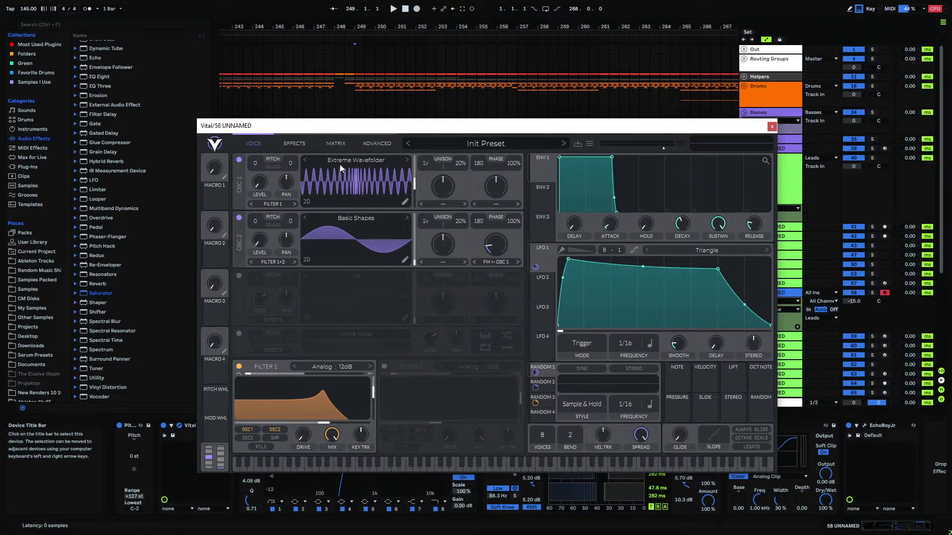
pyautogui.click(406, 201)
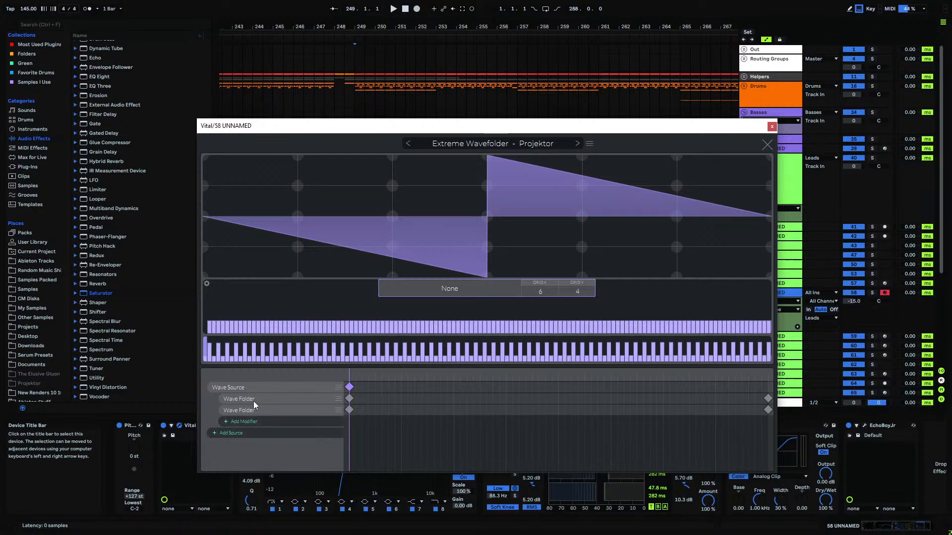
pyautogui.click(350, 399)
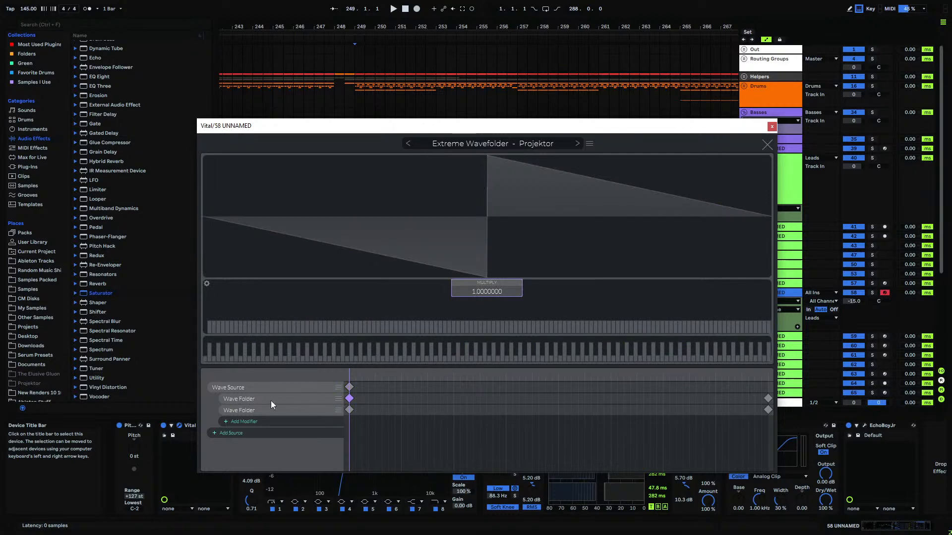
pyautogui.click(768, 398)
pyautogui.click(349, 409)
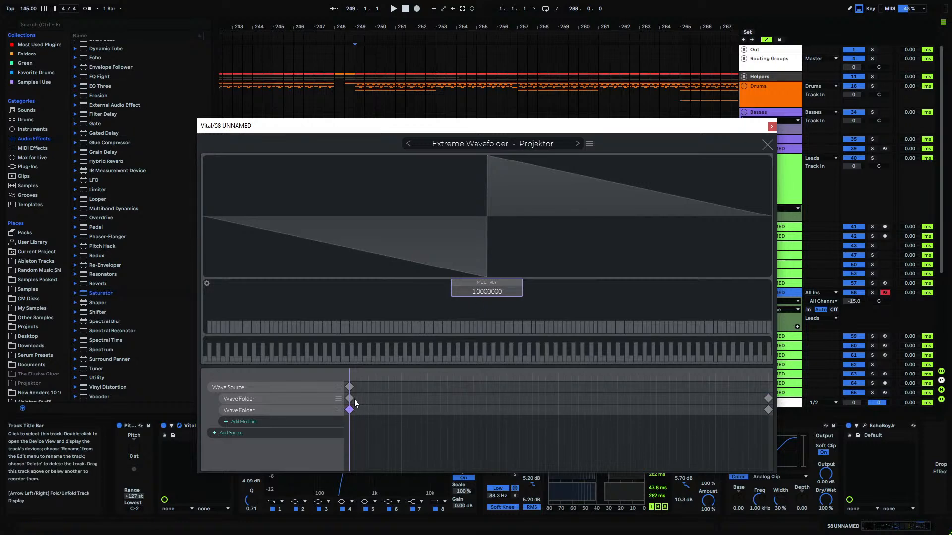
pyautogui.click(350, 398)
pyautogui.click(767, 398)
pyautogui.click(768, 410)
pyautogui.click(766, 145)
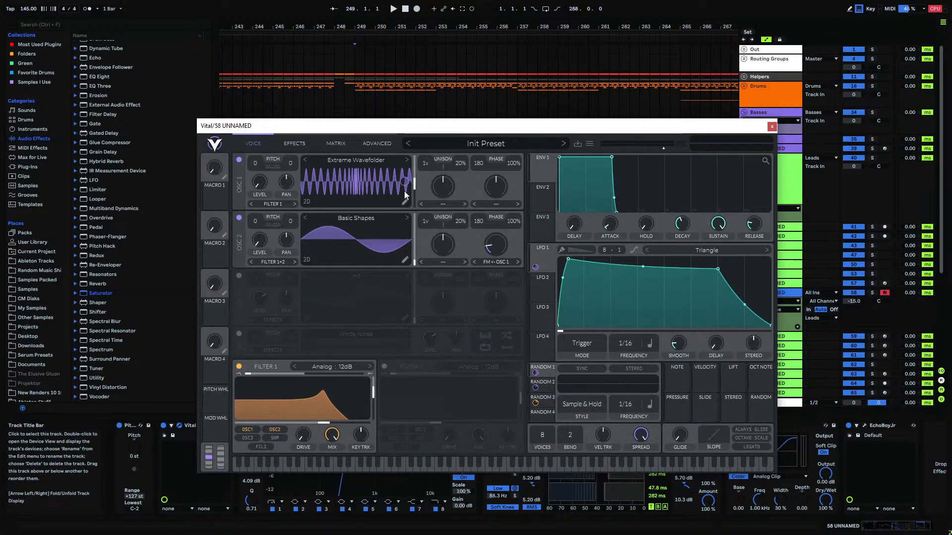
# - Enable OSC 3, load the Extreme Wavefolder wavetable into it, and toggle the oscillator off and on again
pyautogui.click(315, 282)
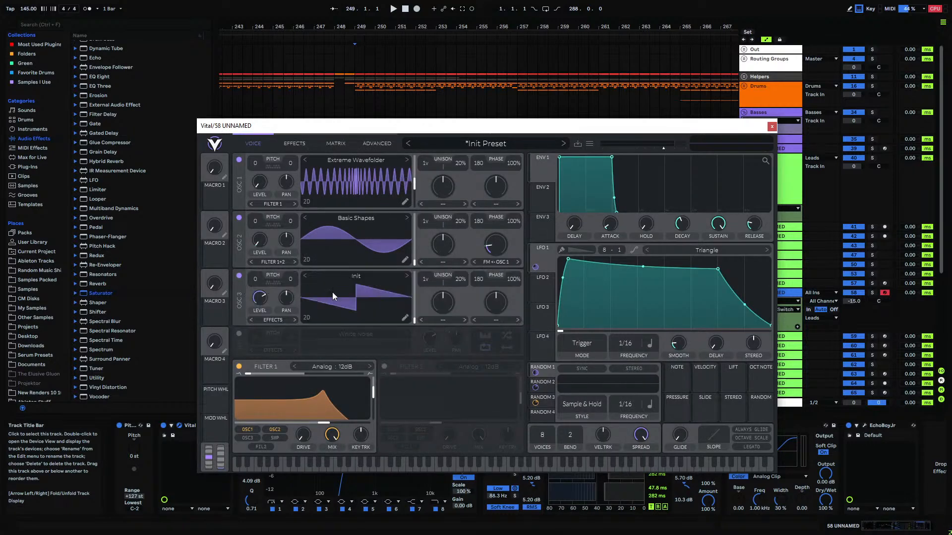
pyautogui.click(359, 277)
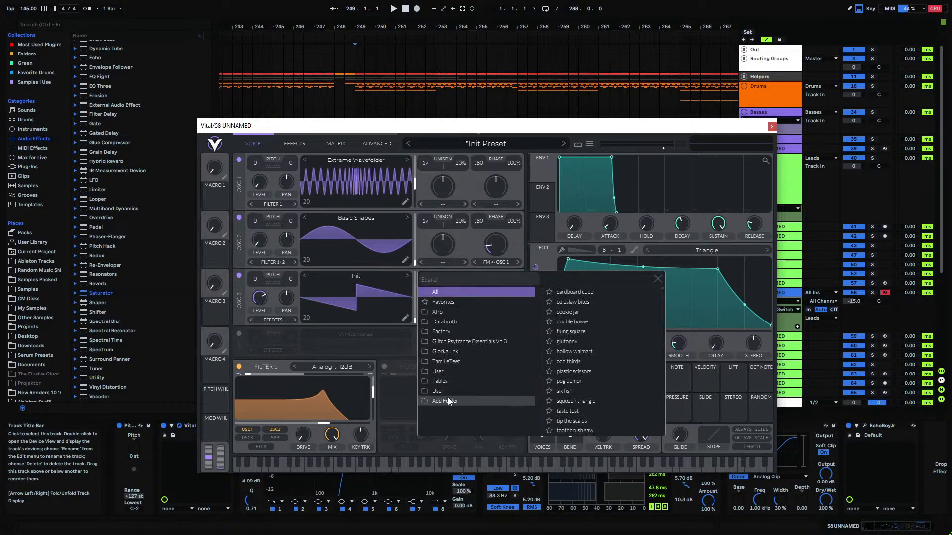
pyautogui.click(451, 371)
pyautogui.click(601, 293)
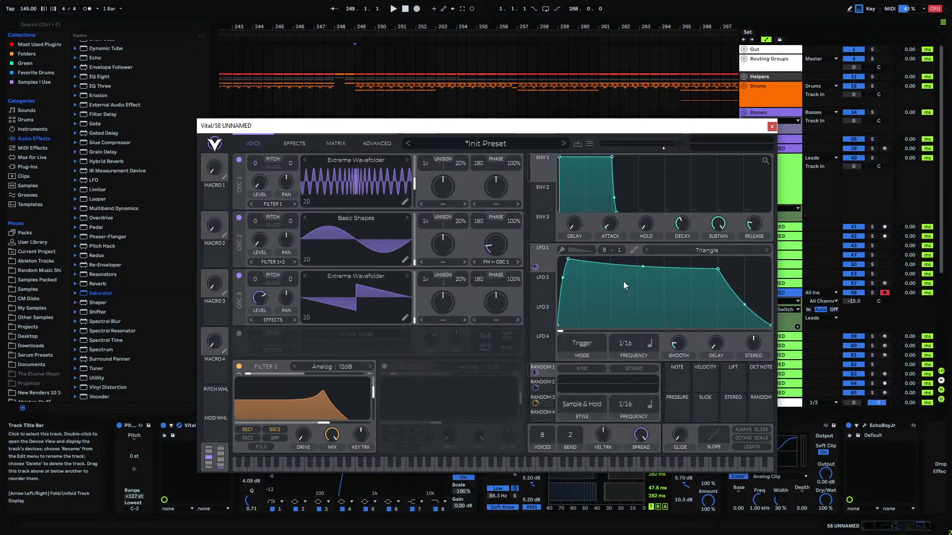
pyautogui.moveTo(410, 323); pyautogui.dragTo(429, 379)
pyautogui.click(238, 276)
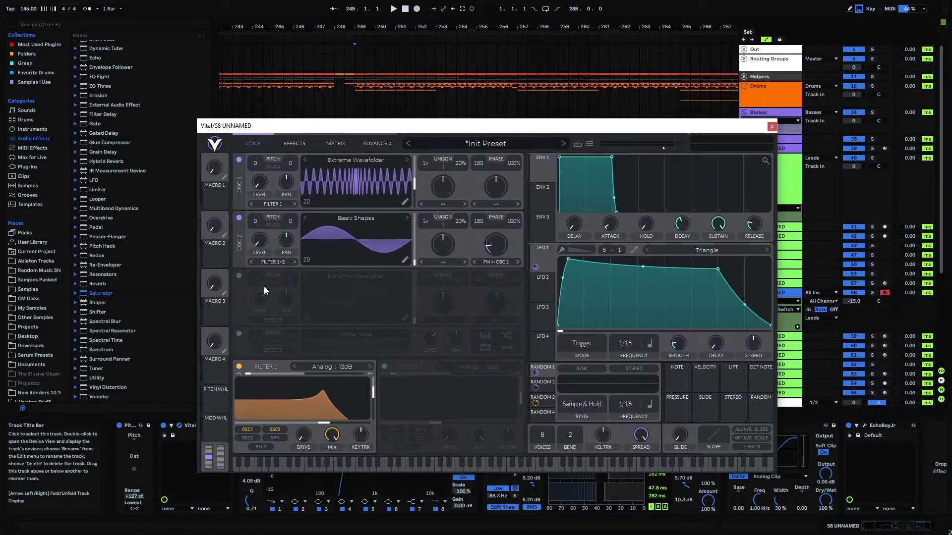
pyautogui.click(238, 276)
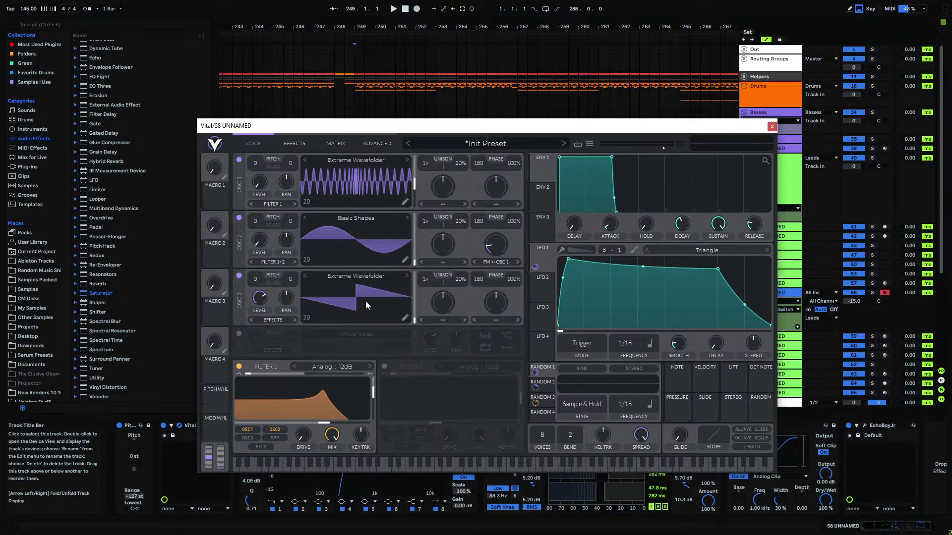
# - Open OSC 3's wavetable editor, examine the multiply values at both Wave Folders' start and end keyframes, and close it
pyautogui.click(404, 318)
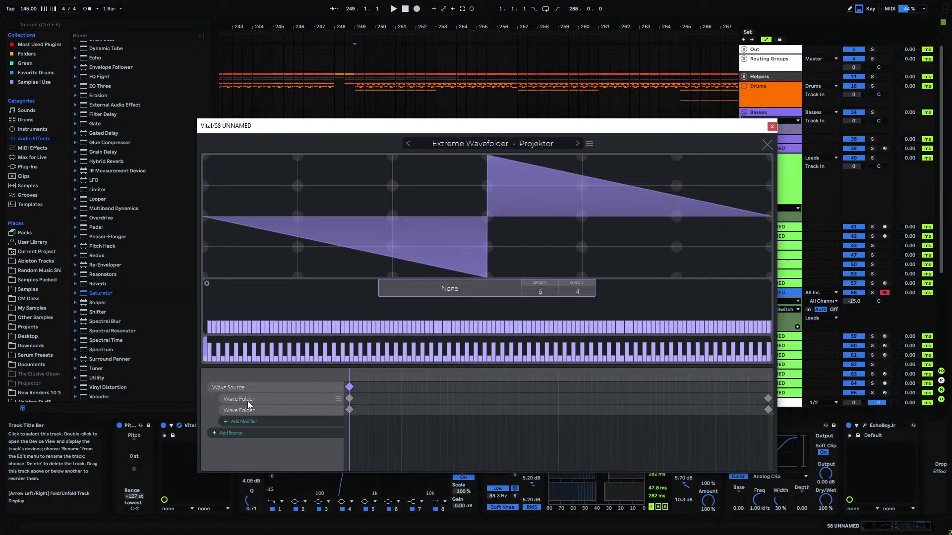
pyautogui.click(349, 398)
pyautogui.click(767, 398)
pyautogui.click(349, 409)
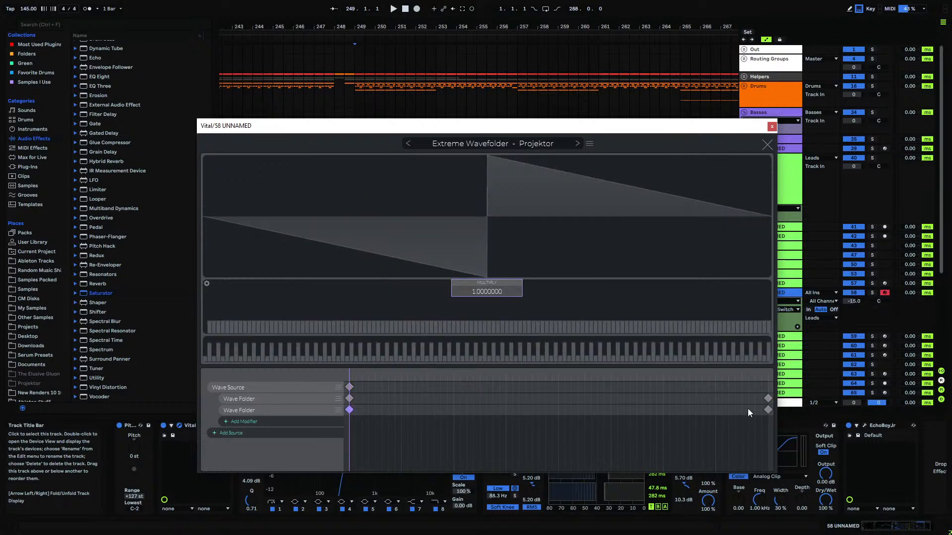
pyautogui.click(767, 409)
pyautogui.click(768, 145)
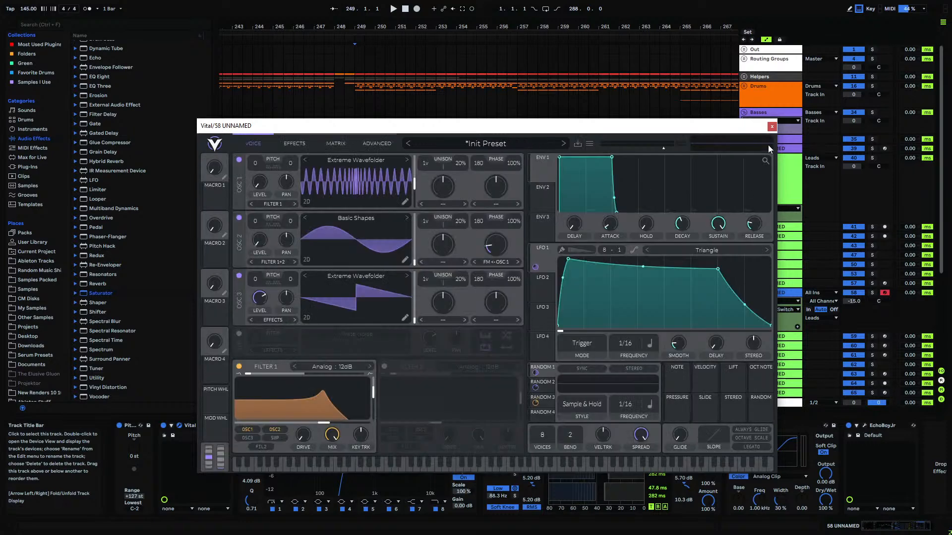
# - In OSC 3's wavetable, set the second Wave Folder's end keyframe multiply to 7, and select the first Wave Folder's start keyframe
pyautogui.click(404, 317)
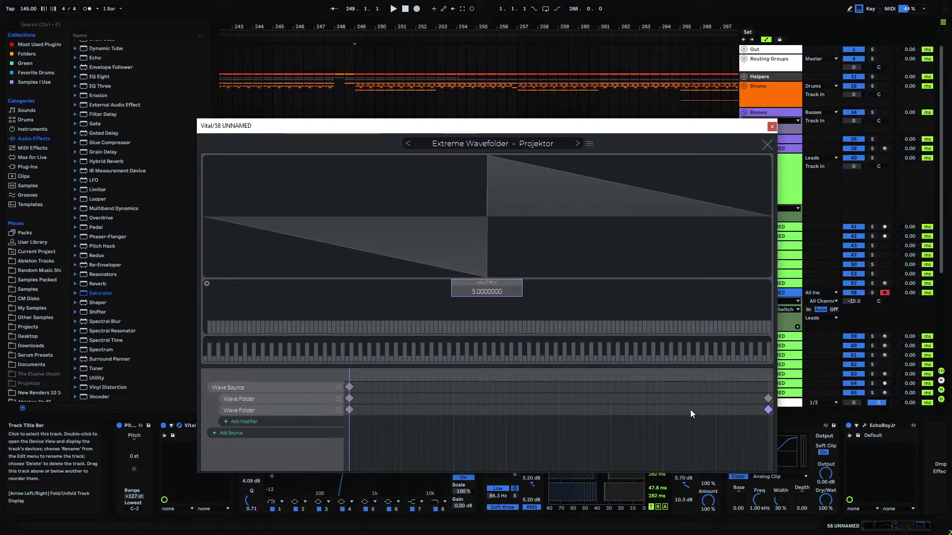
pyautogui.click(769, 372)
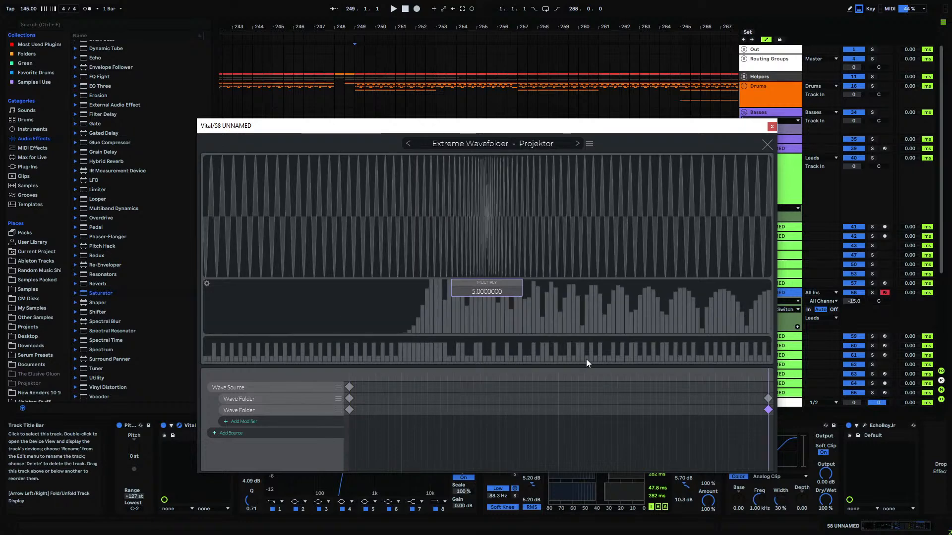
pyautogui.moveTo(487, 291); pyautogui.dragTo(495, 293)
pyautogui.rightClick(496, 293)
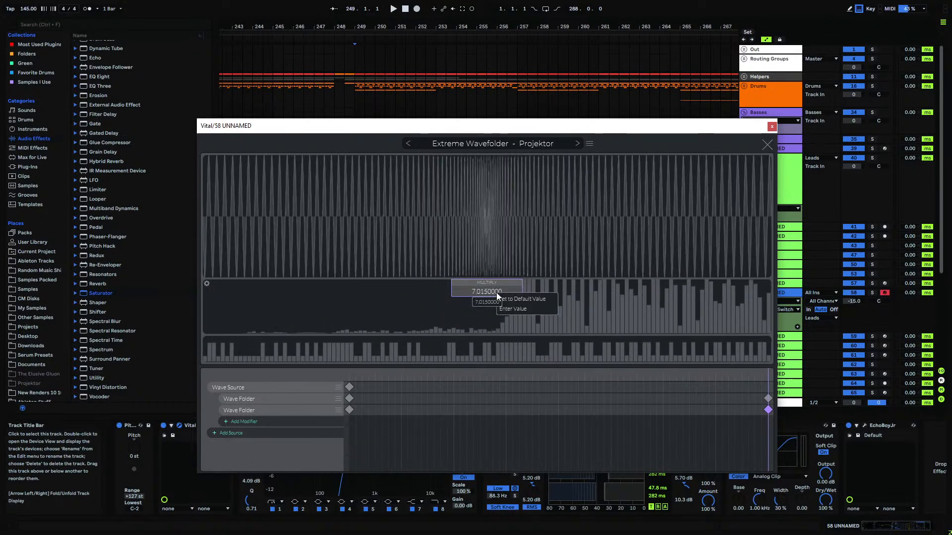
pyautogui.click(513, 310)
pyautogui.write('7')
pyautogui.press('Return')
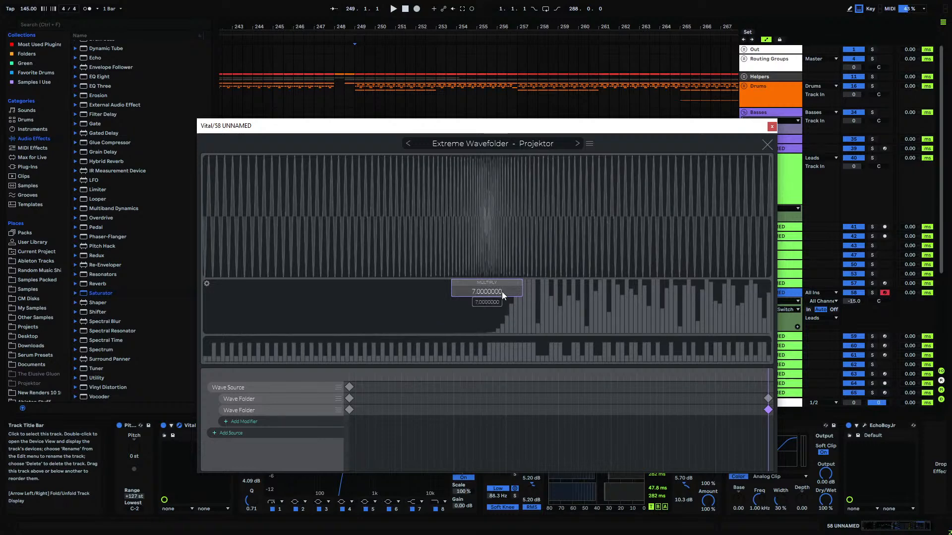
pyautogui.rightClick(501, 292)
pyautogui.click(242, 404)
pyautogui.click(349, 400)
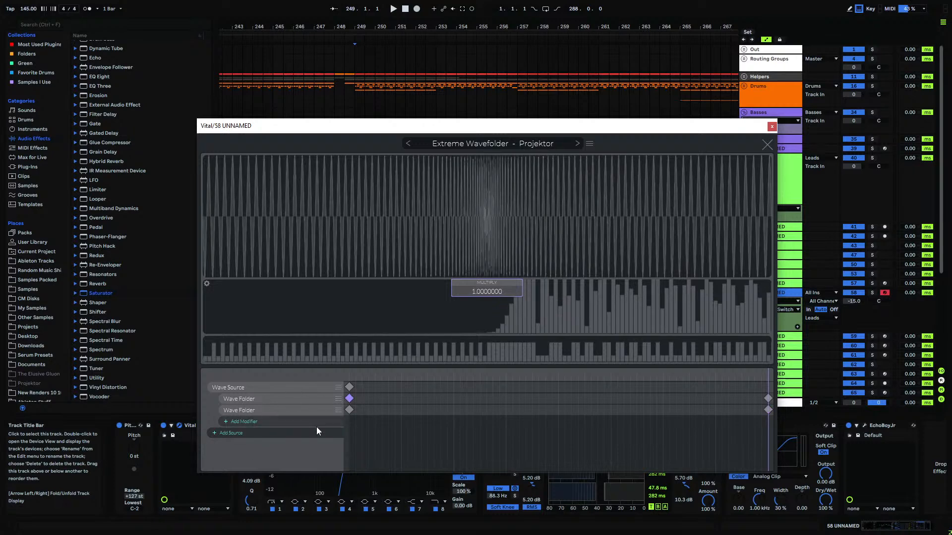
# - Look through the modifiers that can be added to OSC 3's wavetable, and check the second Wave Folder's start and end keyframes
pyautogui.click(240, 423)
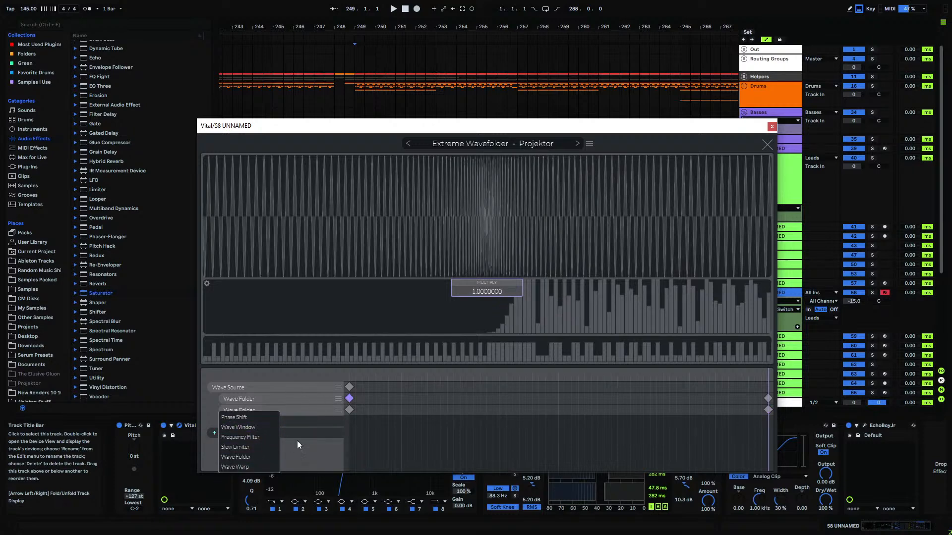
pyautogui.click(316, 453)
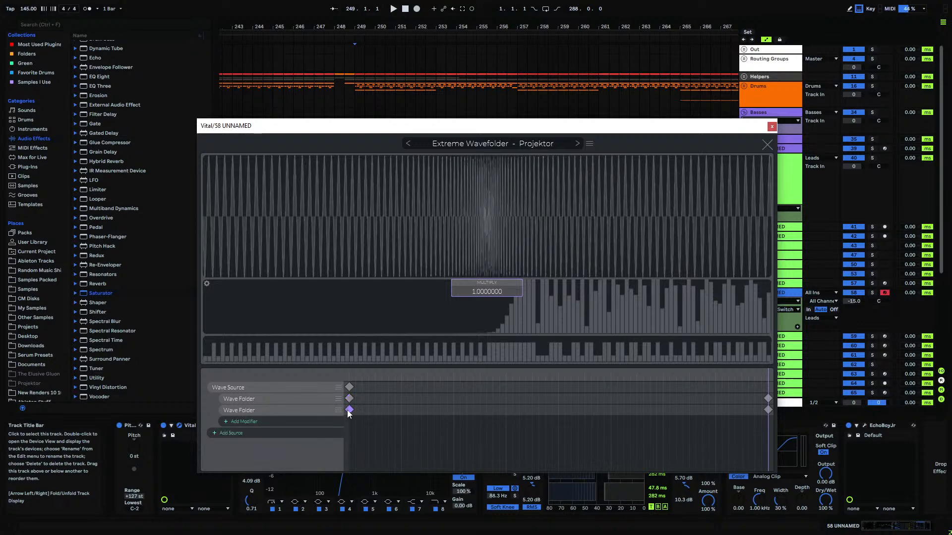
pyautogui.click(768, 410)
pyautogui.click(518, 410)
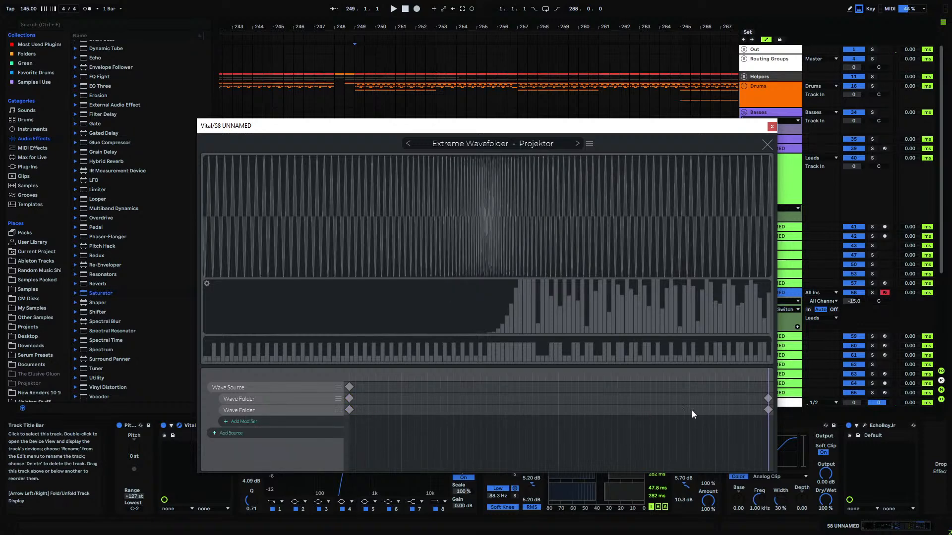
# - Set the second Wave Folder's end keyframe multiply to 5 and close OSC 3's wavetable editor
pyautogui.click(767, 410)
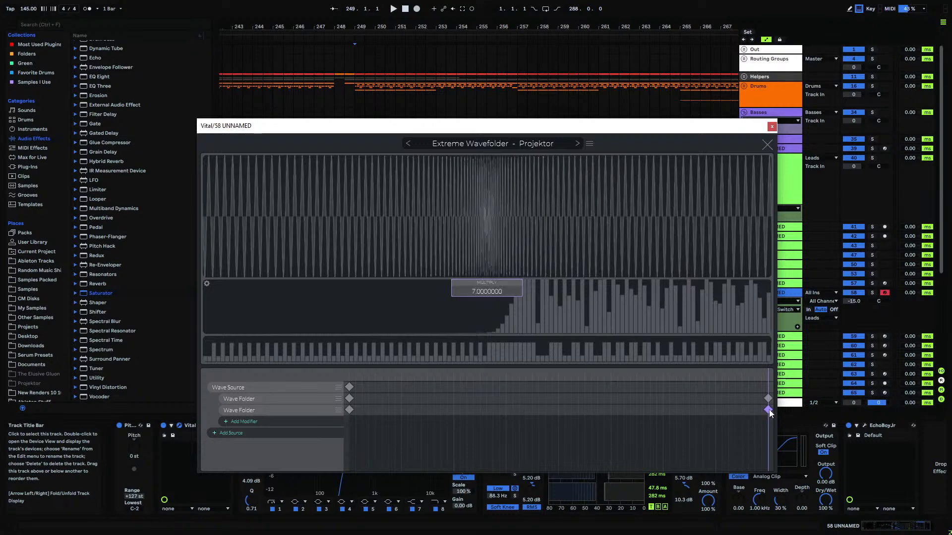
pyautogui.doubleClick(489, 293)
pyautogui.rightClick(489, 293)
pyautogui.click(513, 312)
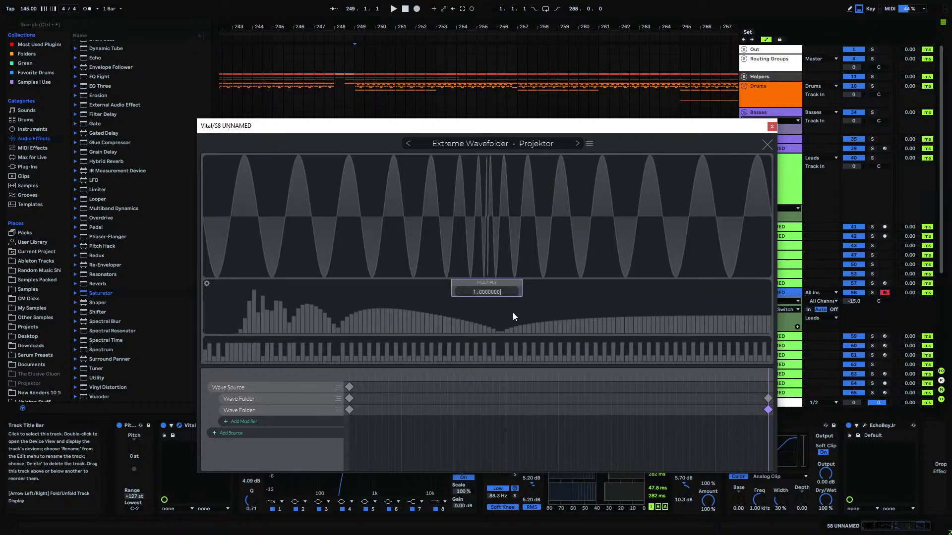
pyautogui.write('5')
pyautogui.press('Return')
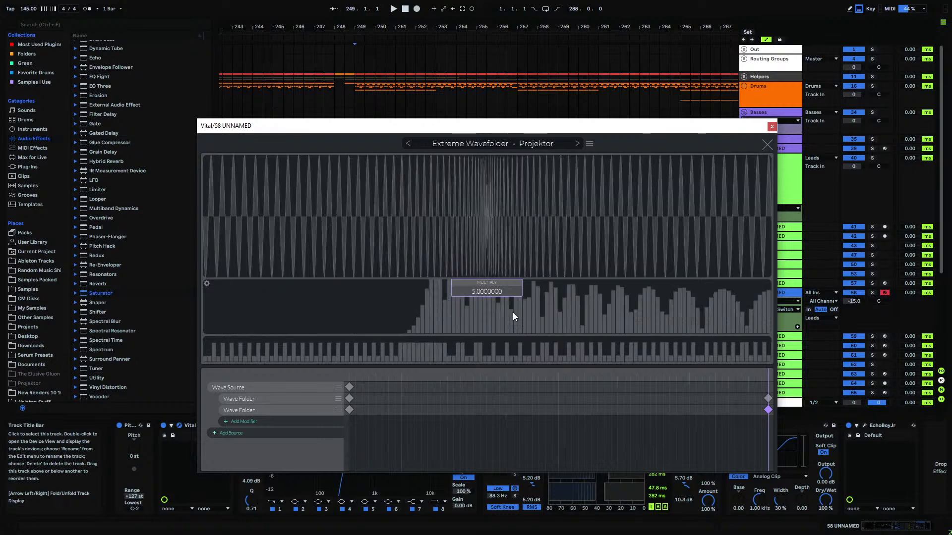
pyautogui.click(767, 145)
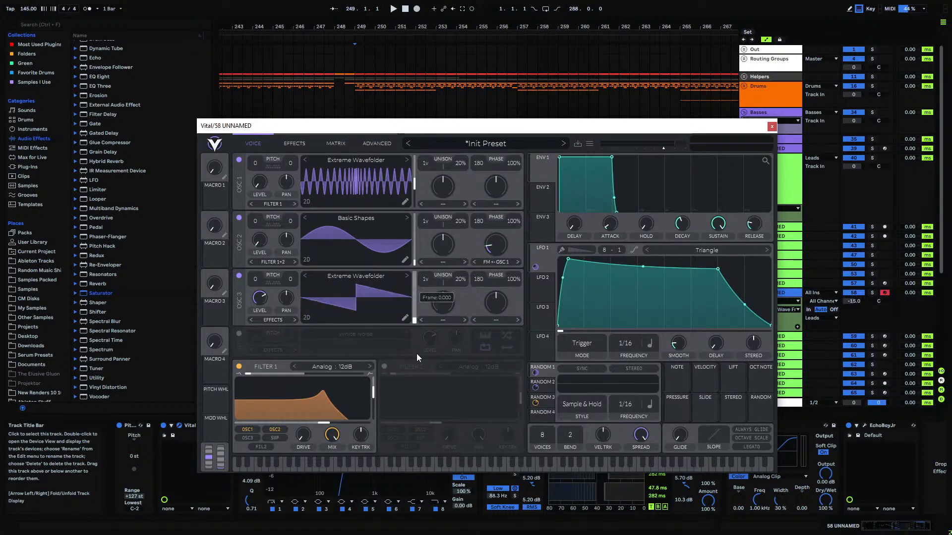
# - Move OSC 3's wavetable frame to the last position, switch OSC 3 off, and close the Vital window
pyautogui.moveTo(414, 321); pyautogui.dragTo(424, 210)
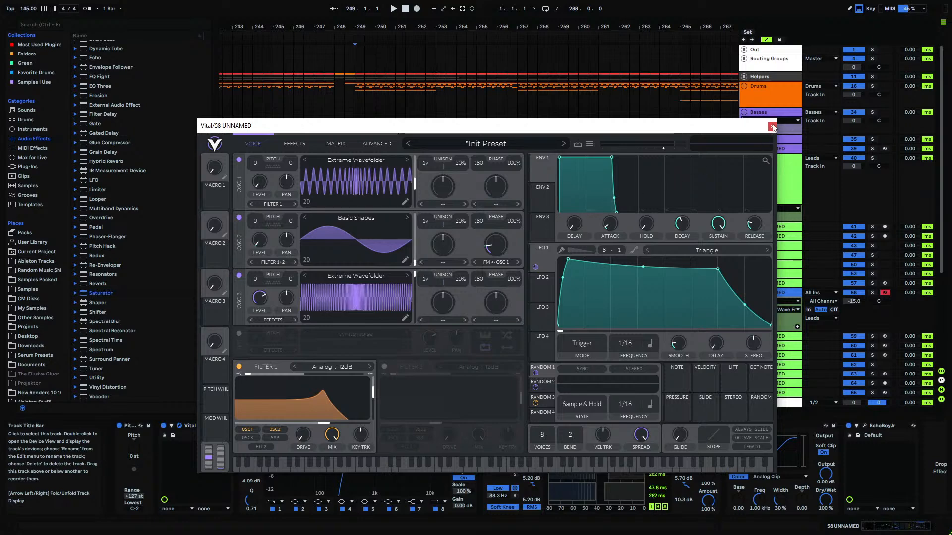
pyautogui.click(239, 276)
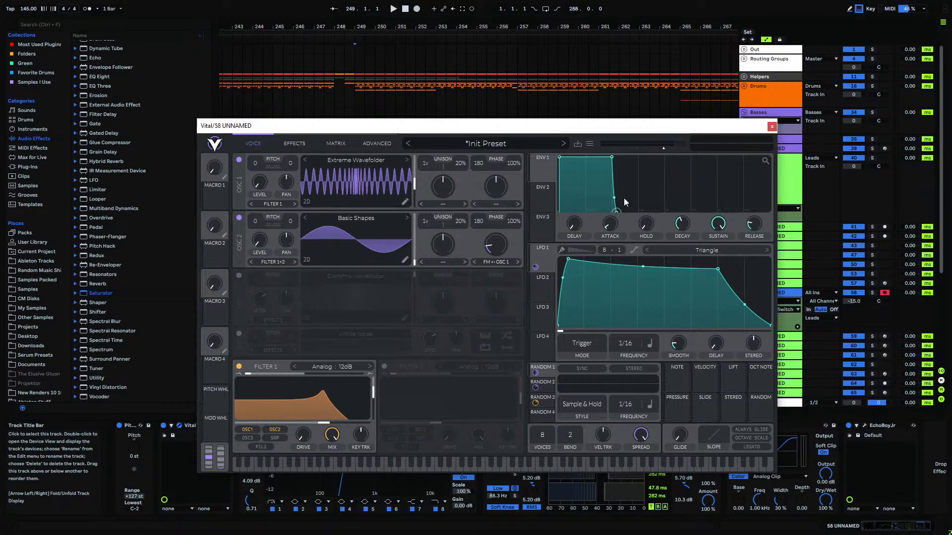
pyautogui.click(772, 126)
# - Play back the arrangement from bar 248 and stop it
pyautogui.click(336, 294)
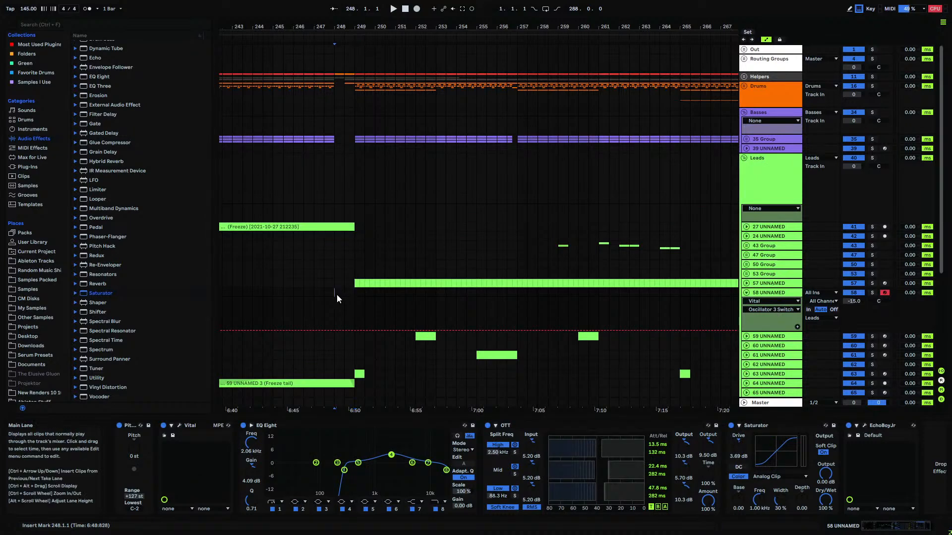
pyautogui.press('space')
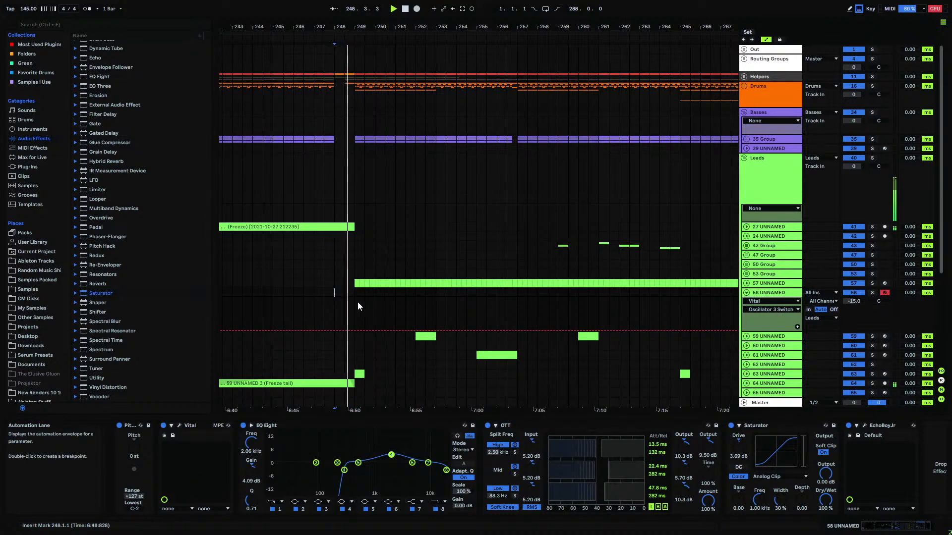
pyautogui.click(394, 292)
pyautogui.press('space')
# - Insert a two-beat MIDI clip at bar 251 on track 58 and fill it with one full-length A#0 note
pyautogui.moveTo(395, 293); pyautogui.dragTo(411, 294)
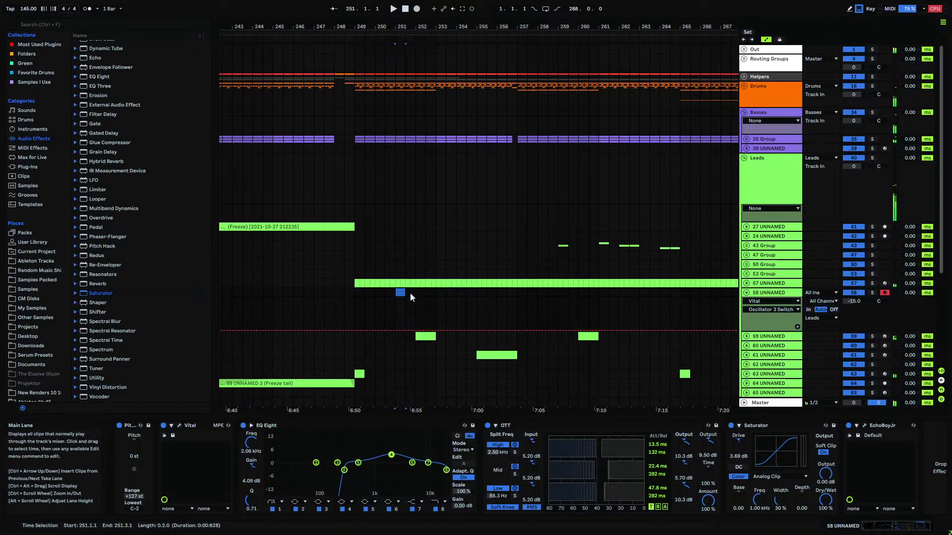
pyautogui.hotkey('ctrl', 'shift', 'm')
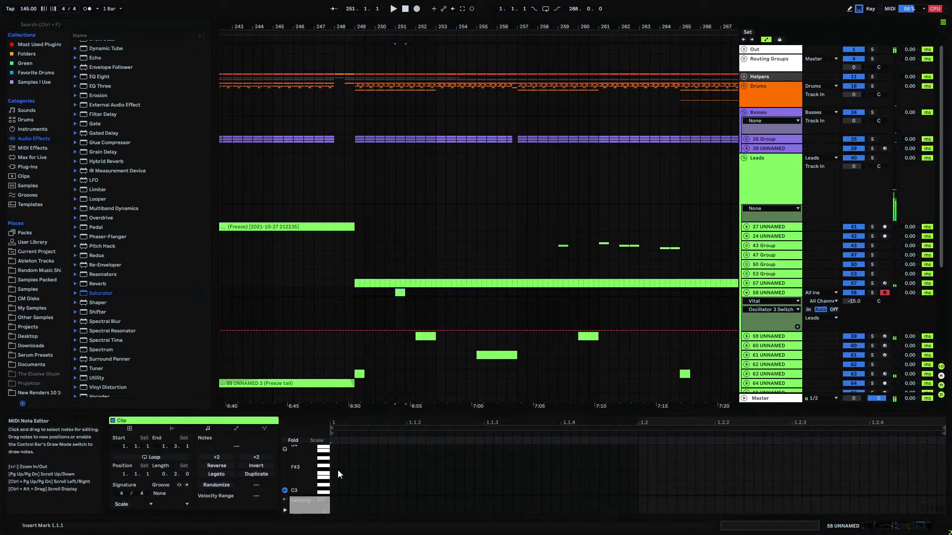
pyautogui.click(334, 456)
pyautogui.moveTo(334, 456)
pyautogui.mouseDown()
pyautogui.moveTo(944, 458)
pyautogui.moveTo(942, 469)
pyautogui.mouseUp()
pyautogui.hotkey('shift', 'Down')
pyautogui.hotkey('shift', 'Down')
pyautogui.hotkey('shift', 'Down')
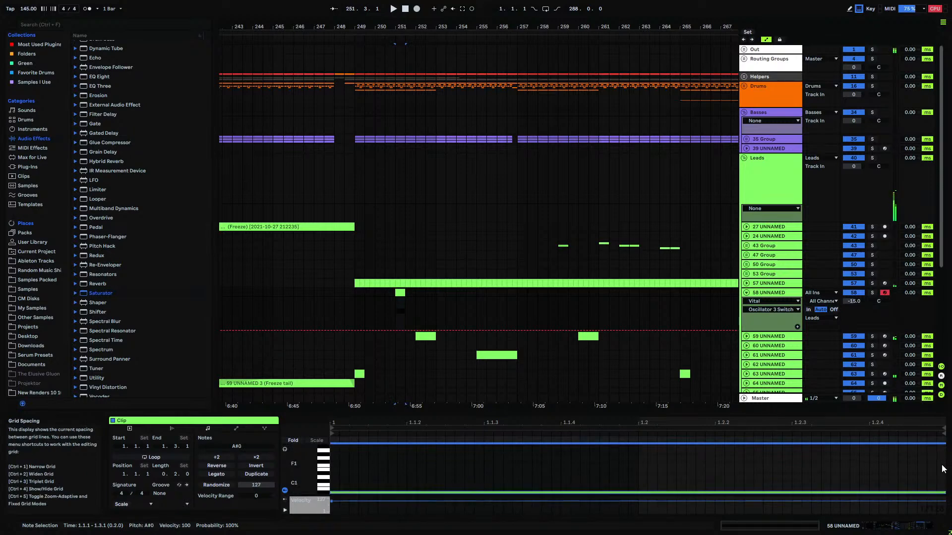
# - Play from bar 248, lower track 58's volume to -18 dB, and fold the track
pyautogui.click(334, 295)
pyautogui.press('space')
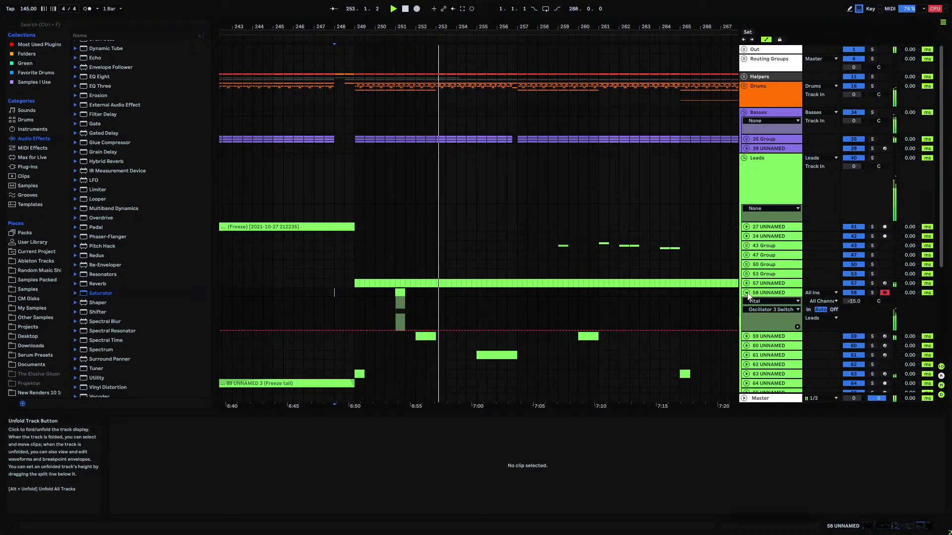
pyautogui.click(852, 300)
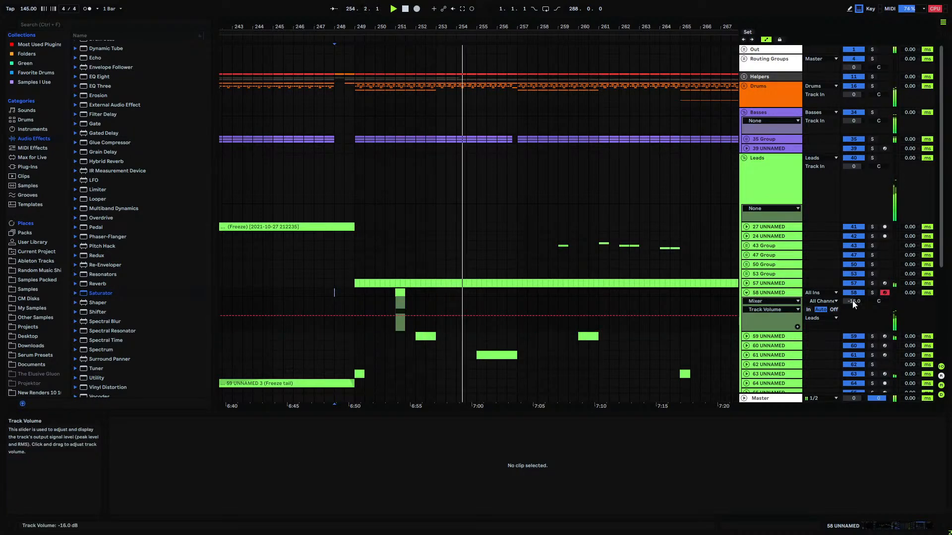
pyautogui.click(772, 301)
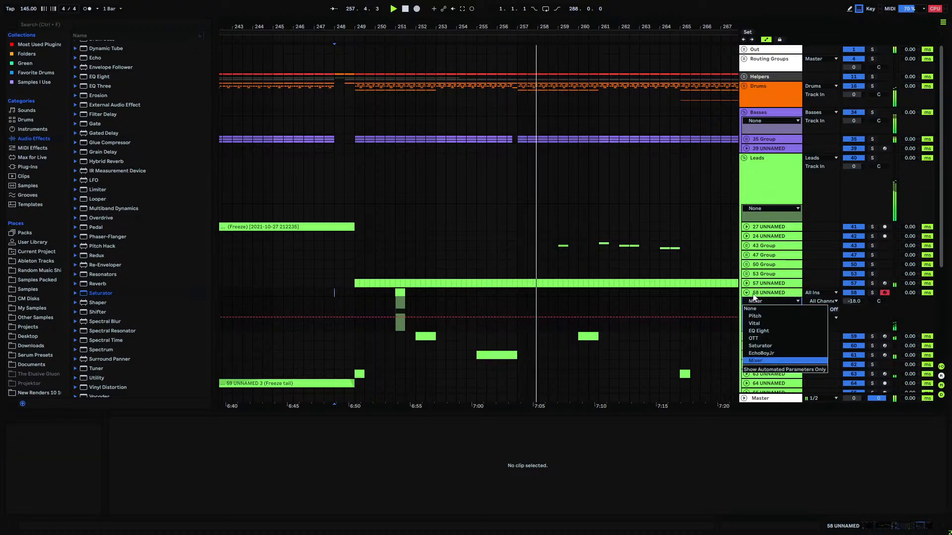
pyautogui.click(749, 295)
pyautogui.click(747, 293)
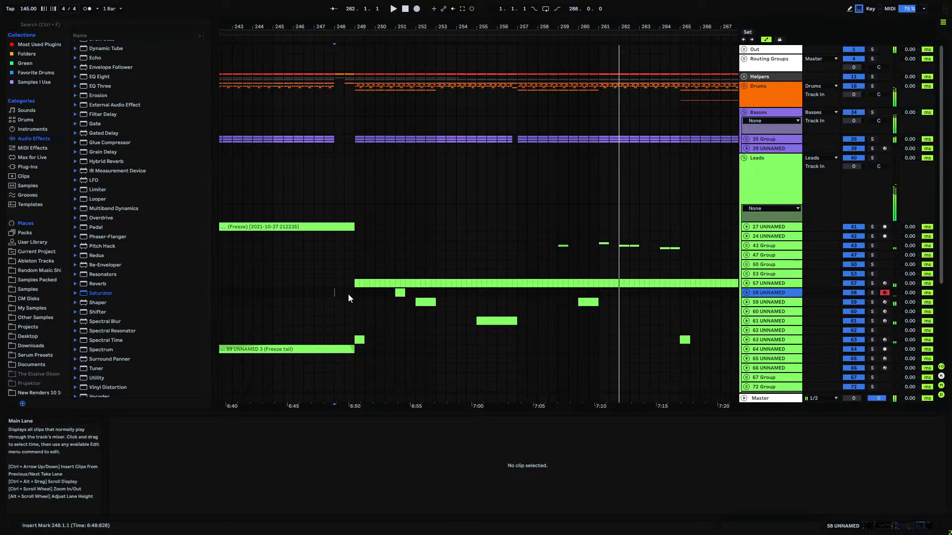
# - Unfold track 59 and load the Serum_x64 instrument from the Xfer Records plug-ins onto it
pyautogui.click(359, 292)
pyautogui.click(769, 292)
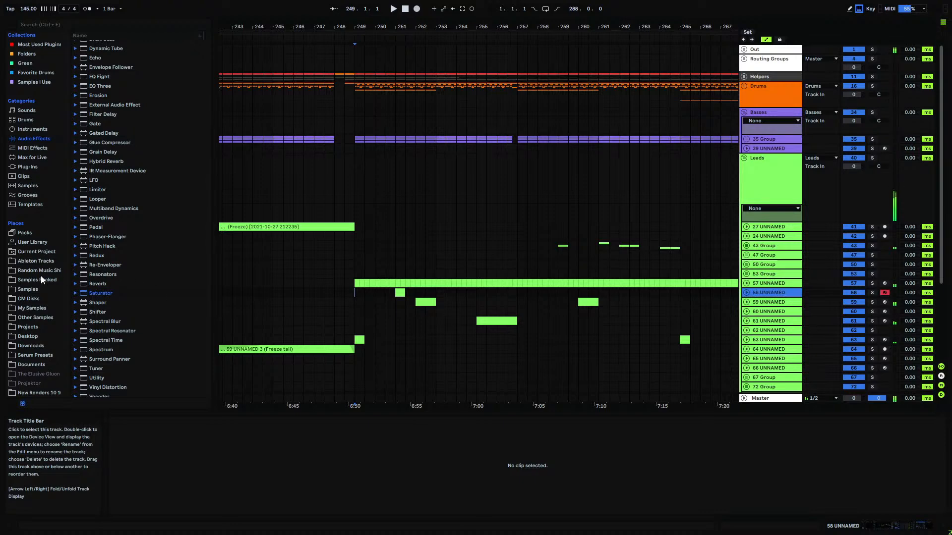
pyautogui.press('Down')
pyautogui.press('Right')
pyautogui.click(34, 167)
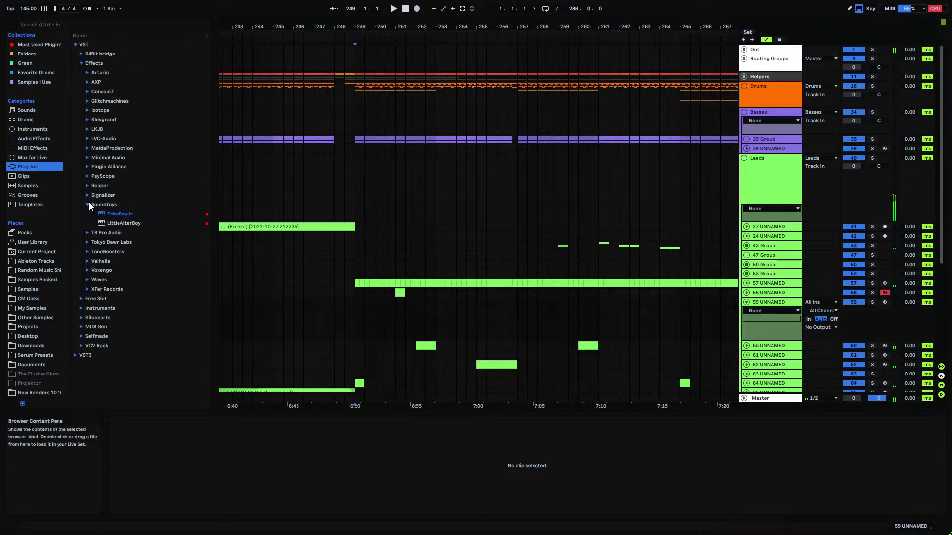
pyautogui.click(88, 203)
pyautogui.click(87, 271)
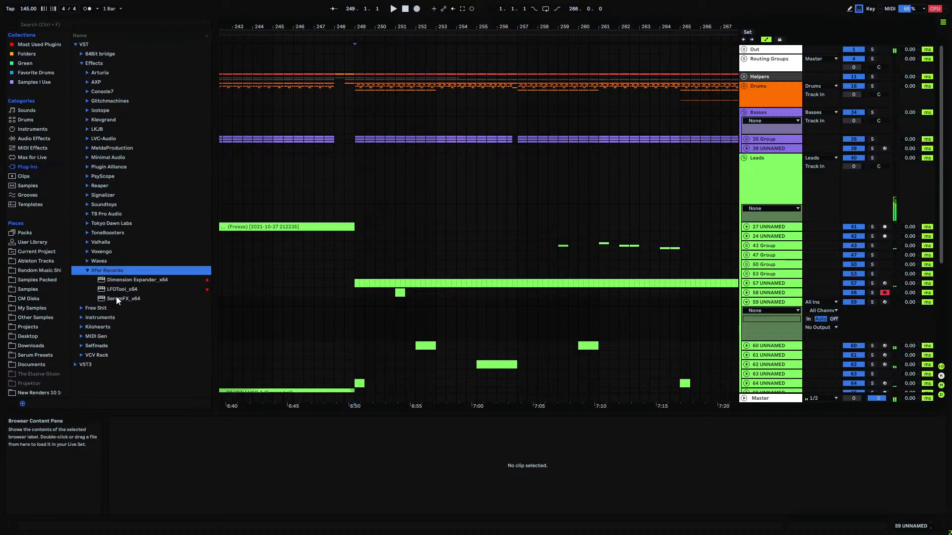
pyautogui.click(85, 318)
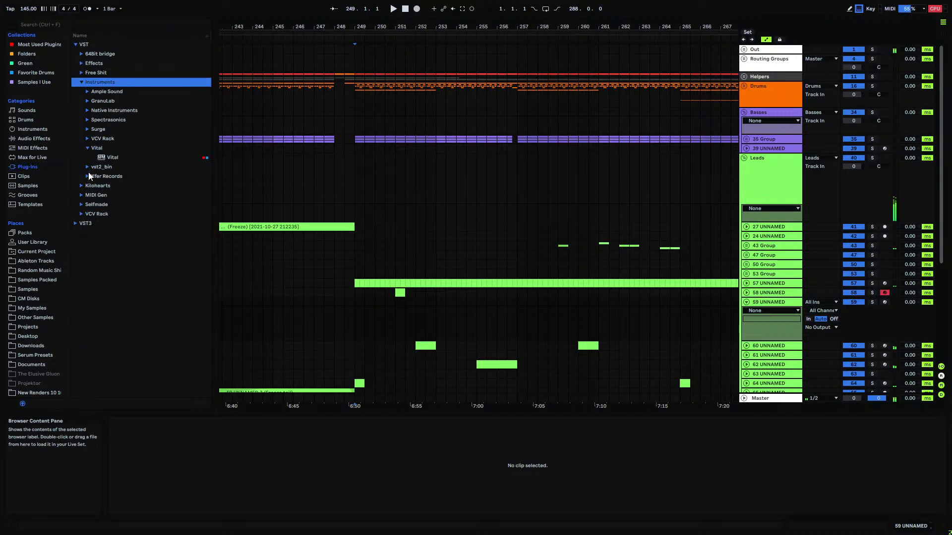
pyautogui.click(94, 176)
pyautogui.moveTo(117, 177); pyautogui.dragTo(460, 317)
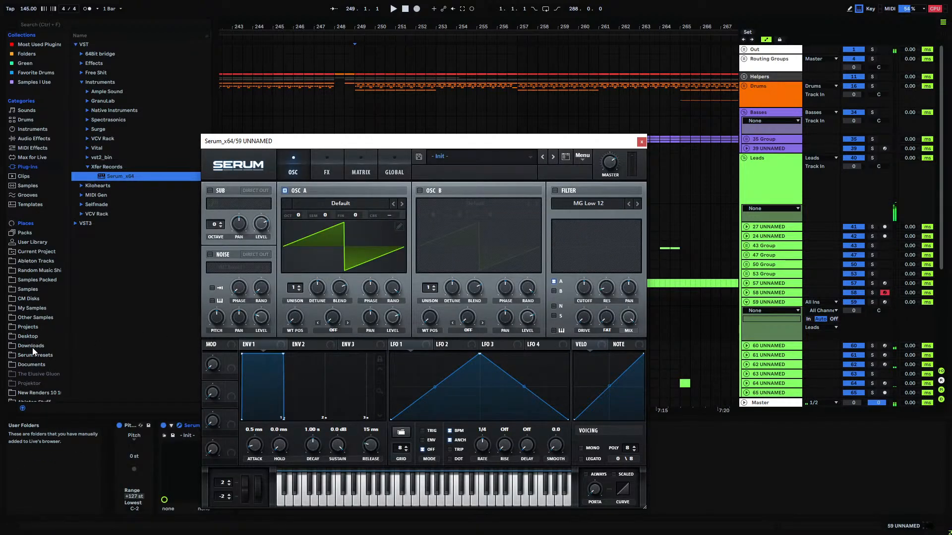
# - Browse the Documents folder to Xfer, Serum Presets, Tables, Projektor Tones Pack, and open the Projektor Tones Pack Part 1 folder
pyautogui.click(31, 365)
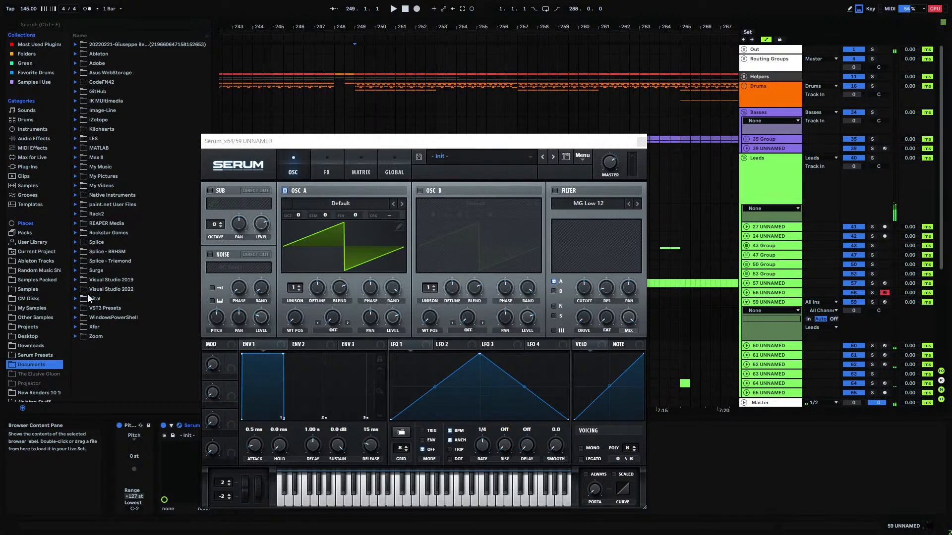
pyautogui.click(78, 329)
pyautogui.click(83, 357)
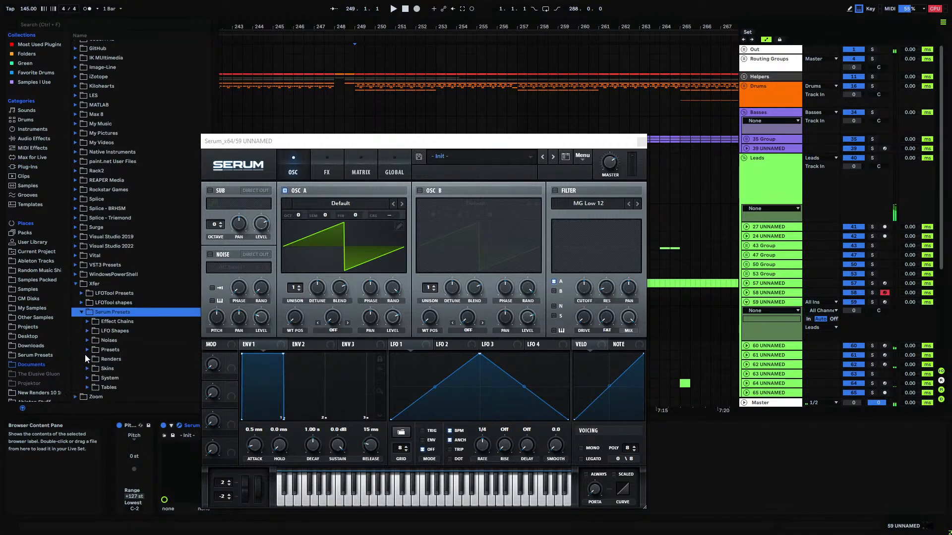
pyautogui.click(91, 385)
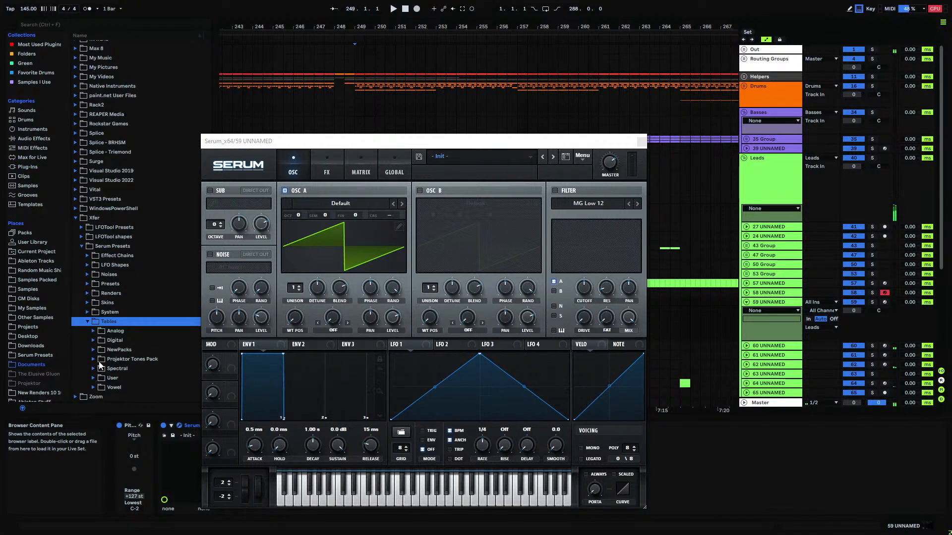
pyautogui.click(98, 361)
pyautogui.click(102, 359)
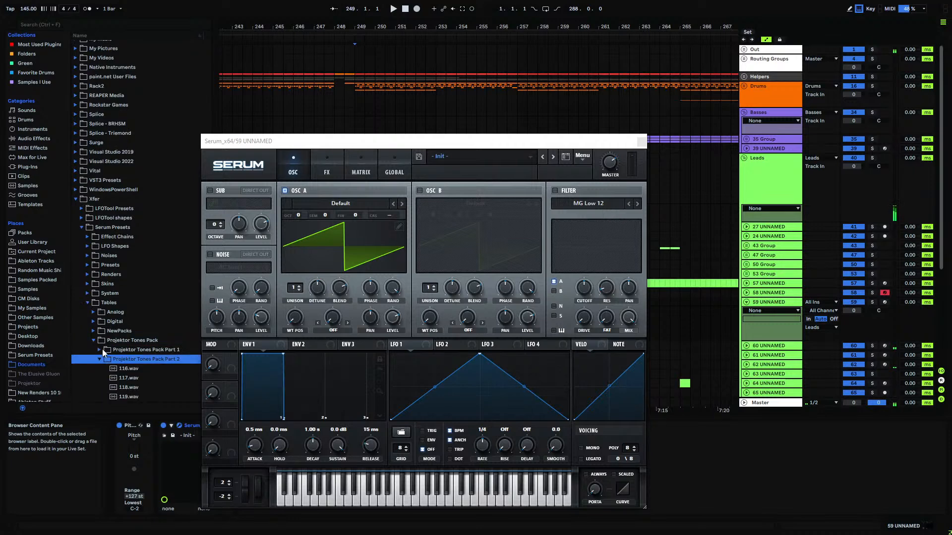
pyautogui.scroll(-10, 114, 347)
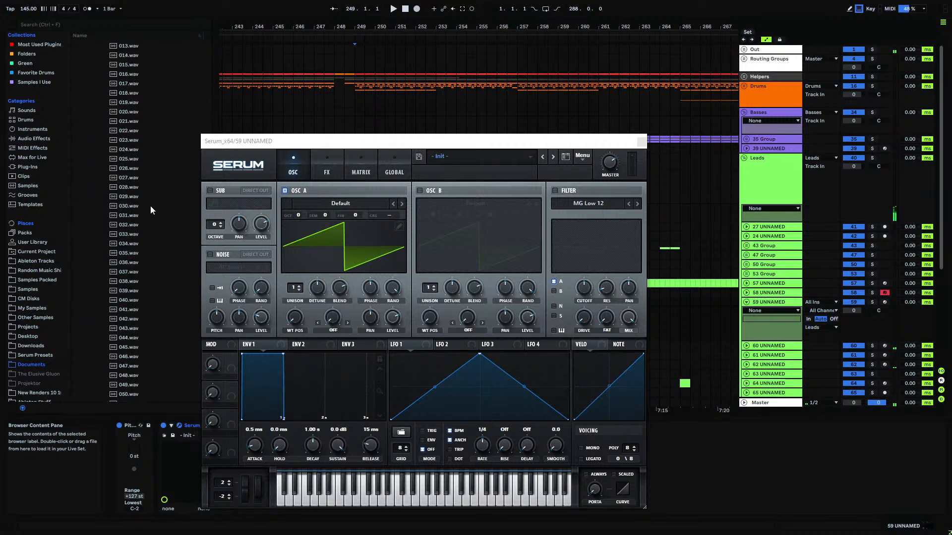
# - Select 028, 049, 074, 077, 094, 106 and 111.wav together and import them as a wavetable into Serum's OSC A
pyautogui.click(130, 187)
pyautogui.scroll(-3, 132, 303)
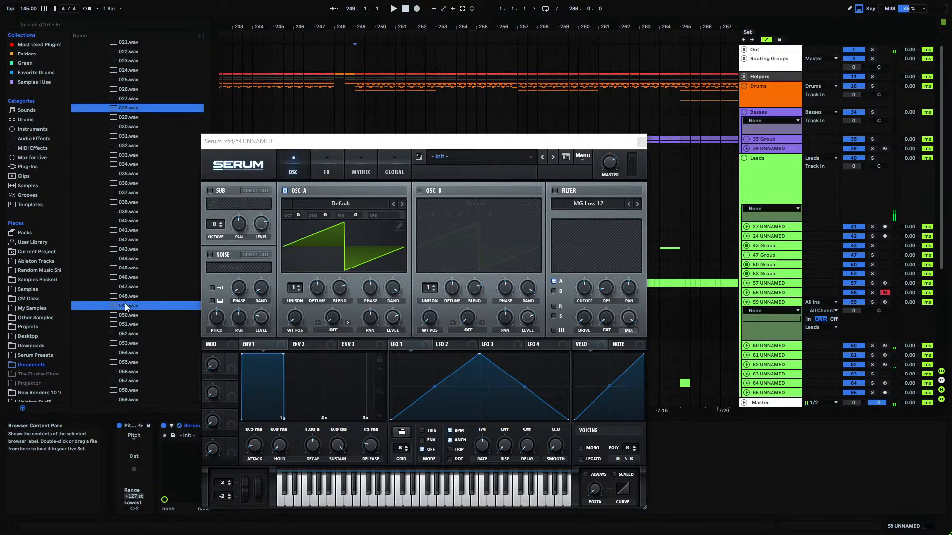
pyautogui.click(125, 303)
pyautogui.scroll(-8, 125, 304)
pyautogui.click(120, 322)
pyautogui.scroll(-3, 123, 310)
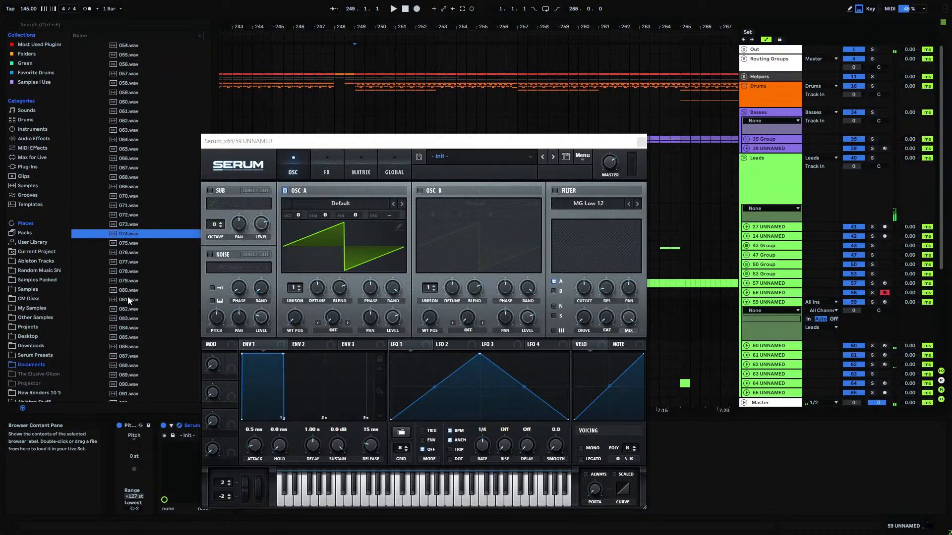
pyautogui.click(120, 265)
pyautogui.scroll(-5, 119, 296)
pyautogui.click(119, 296)
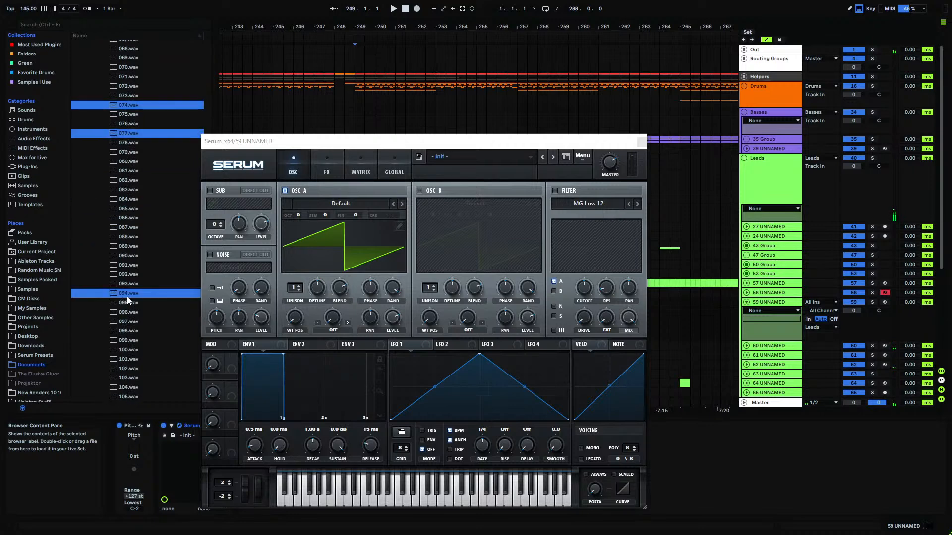
pyautogui.scroll(-4, 127, 297)
pyautogui.click(127, 296)
pyautogui.scroll(-1, 128, 329)
pyautogui.keyDown('ctrl'); pyautogui.click(126, 311); pyautogui.keyUp('ctrl')
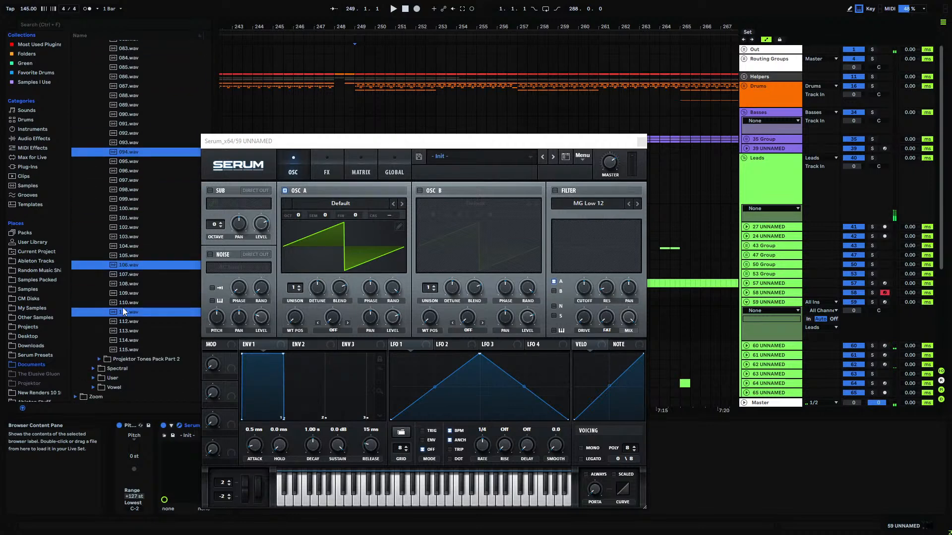
pyautogui.moveTo(126, 311); pyautogui.dragTo(351, 241)
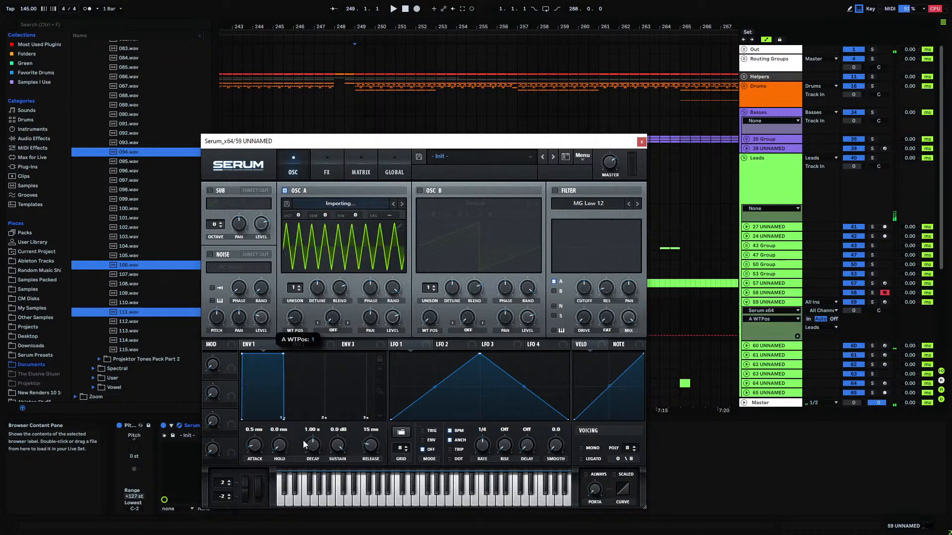
# - Try to assign a modulation source to OSC A's wavetable position
pyautogui.rightClick(298, 322)
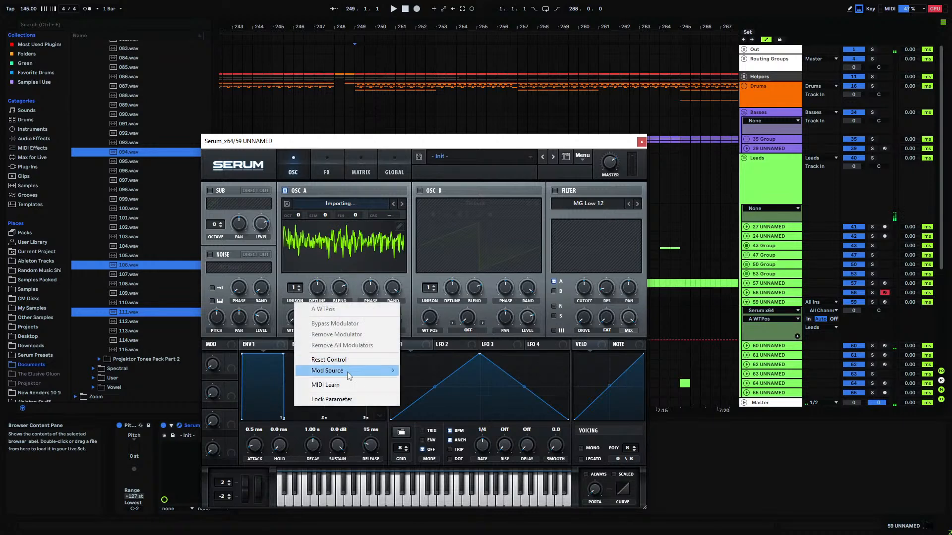
pyautogui.moveTo(347, 372)
pyautogui.click(431, 240)
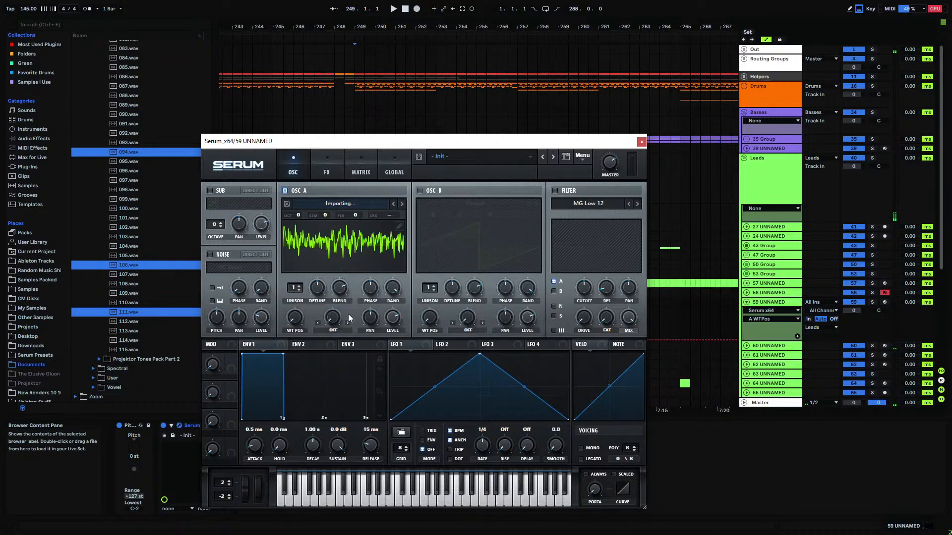
# - Arm track 59, enable Serum's Distortion effect in Tube mode and raise its drive
pyautogui.click(884, 302)
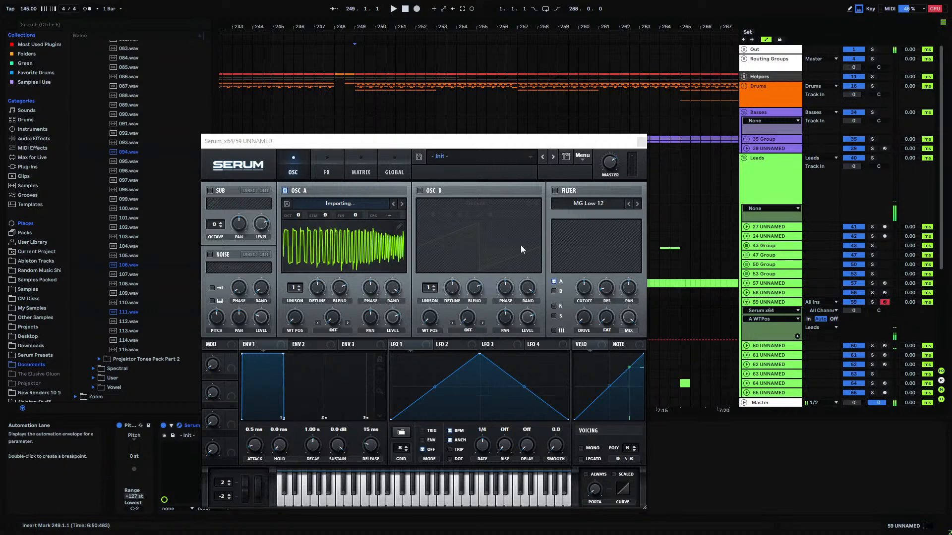
pyautogui.click(329, 171)
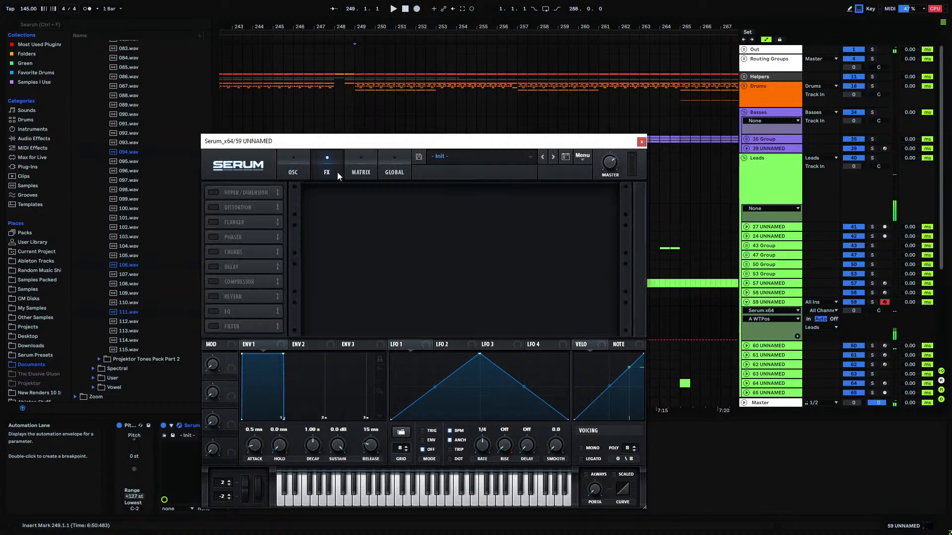
pyautogui.click(297, 176)
pyautogui.click(327, 171)
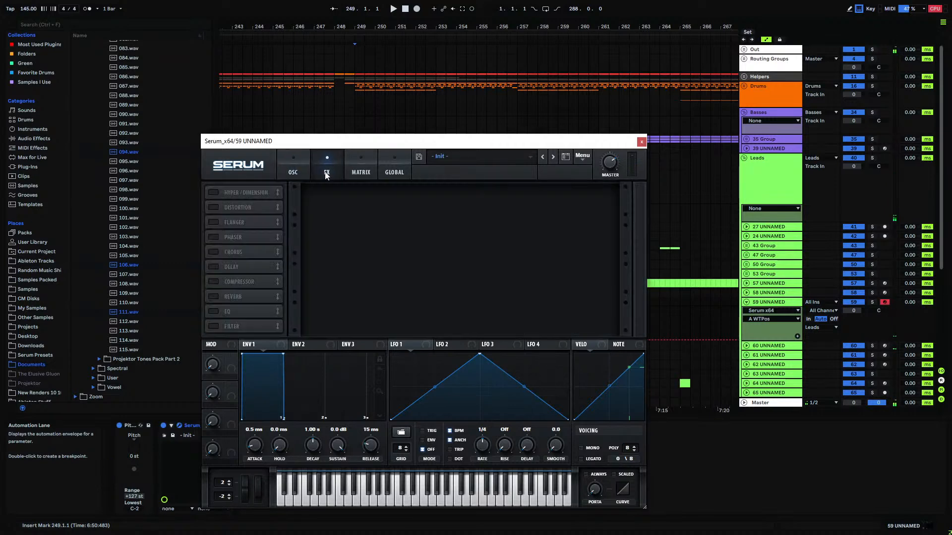
pyautogui.click(213, 207)
pyautogui.moveTo(529, 198); pyautogui.dragTo(561, 171)
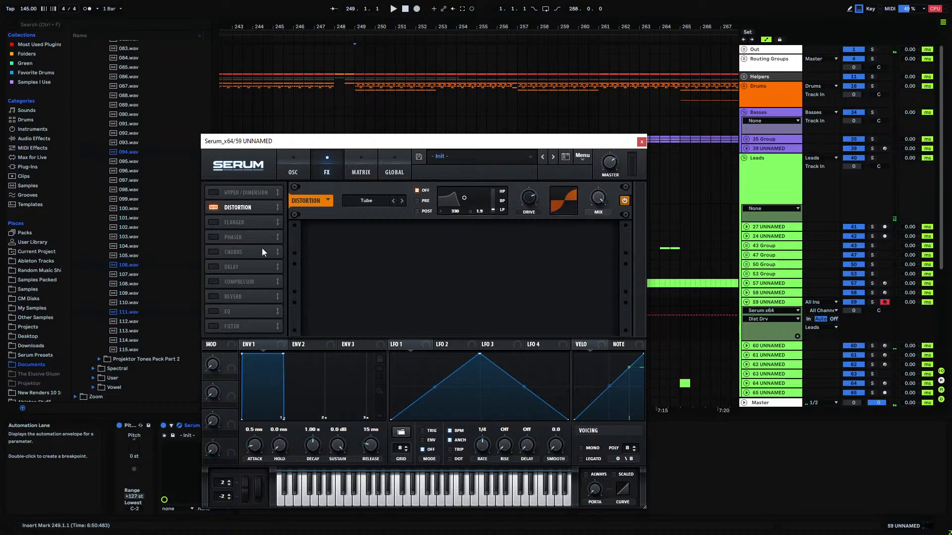
# - Enable Serum's Compressor in multiband mode with 6.7 dB gain, set the master volume to 78% and close the plug-in window
pyautogui.click(213, 282)
pyautogui.click(503, 251)
pyautogui.moveTo(474, 237); pyautogui.dragTo(473, 218)
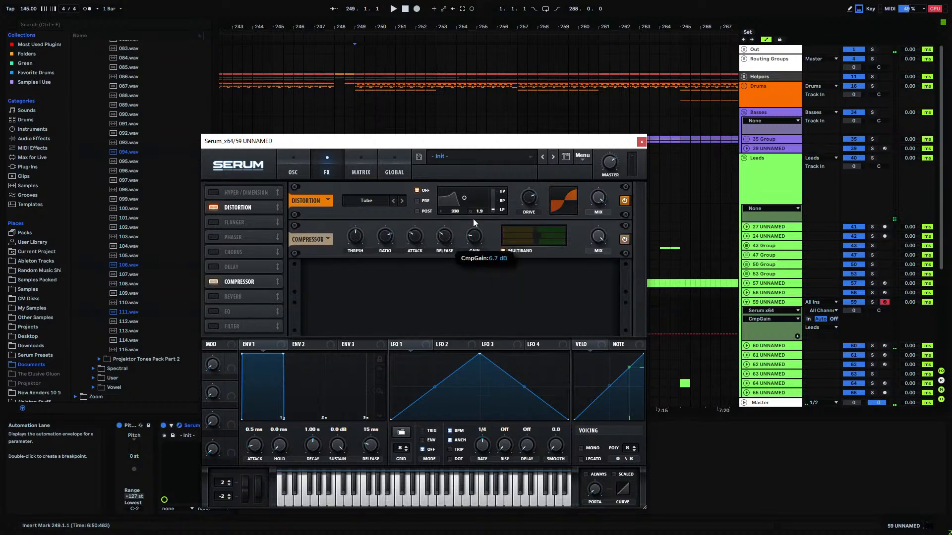
pyautogui.click(617, 159)
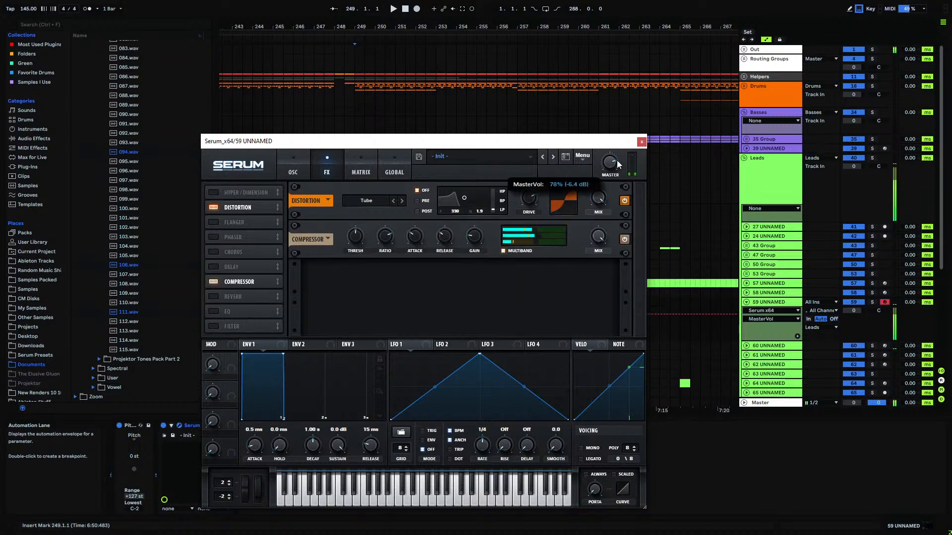
pyautogui.click(641, 142)
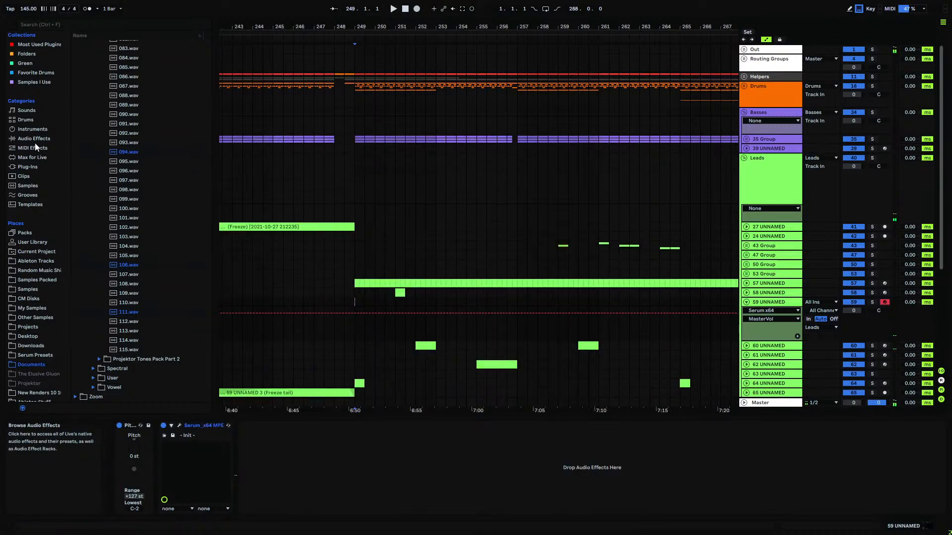
# - Extend the tone selection with more files, including 007, 012, 031, 038, 055, 087, 098 and 101.wav, and import it into Serum's OSC A
pyautogui.click(179, 425)
pyautogui.keyDown('ctrl'); pyautogui.click(124, 191); pyautogui.keyUp('ctrl')
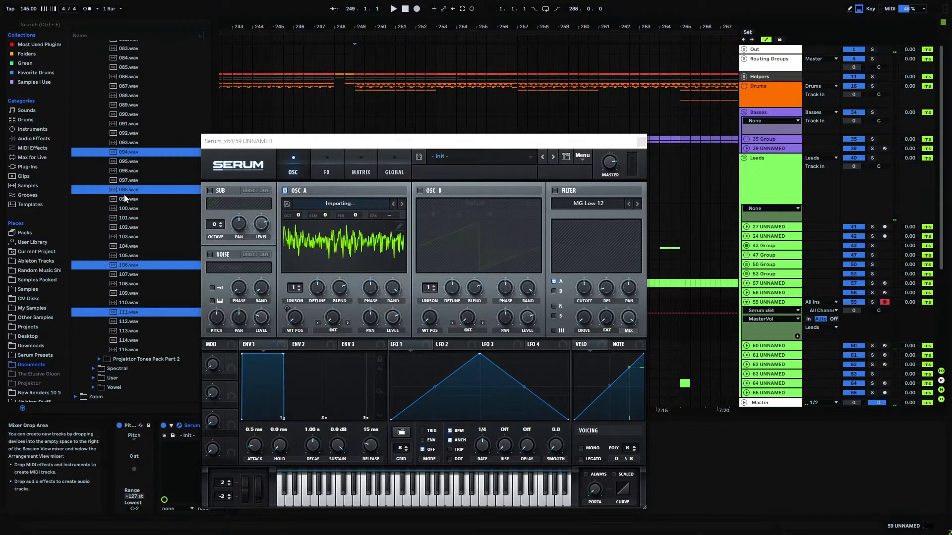
pyautogui.keyDown('ctrl'); pyautogui.click(129, 219); pyautogui.keyUp('ctrl')
pyautogui.keyDown('ctrl'); pyautogui.click(135, 87); pyautogui.keyUp('ctrl')
pyautogui.scroll(10, 131, 148)
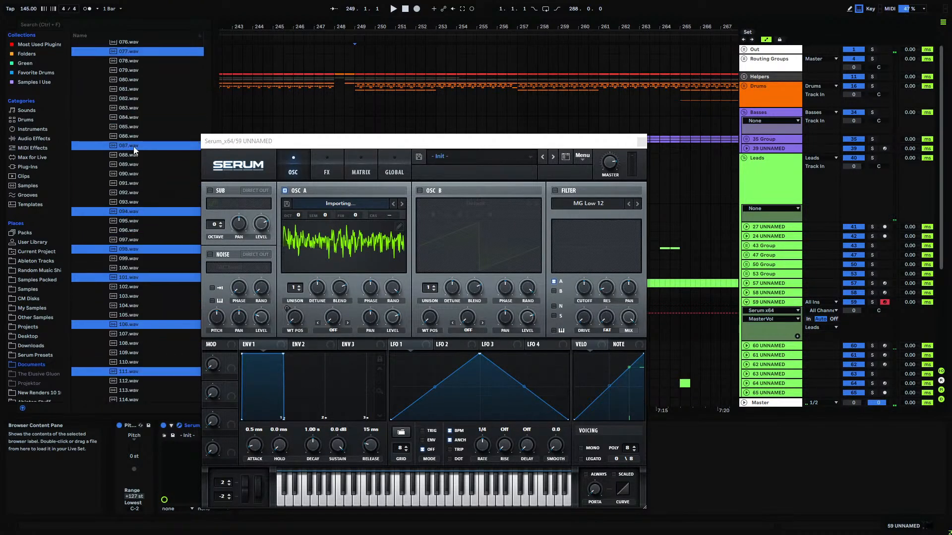
pyautogui.keyDown('ctrl'); pyautogui.click(128, 157); pyautogui.keyUp('ctrl')
pyautogui.keyDown('ctrl'); pyautogui.click(127, 65); pyautogui.keyUp('ctrl')
pyautogui.scroll(4, 130, 126)
pyautogui.keyDown('ctrl'); pyautogui.click(129, 127); pyautogui.keyUp('ctrl')
pyautogui.scroll(3, 129, 127)
pyautogui.keyDown('ctrl'); pyautogui.click(130, 100); pyautogui.keyUp('ctrl')
pyautogui.scroll(5, 132, 124)
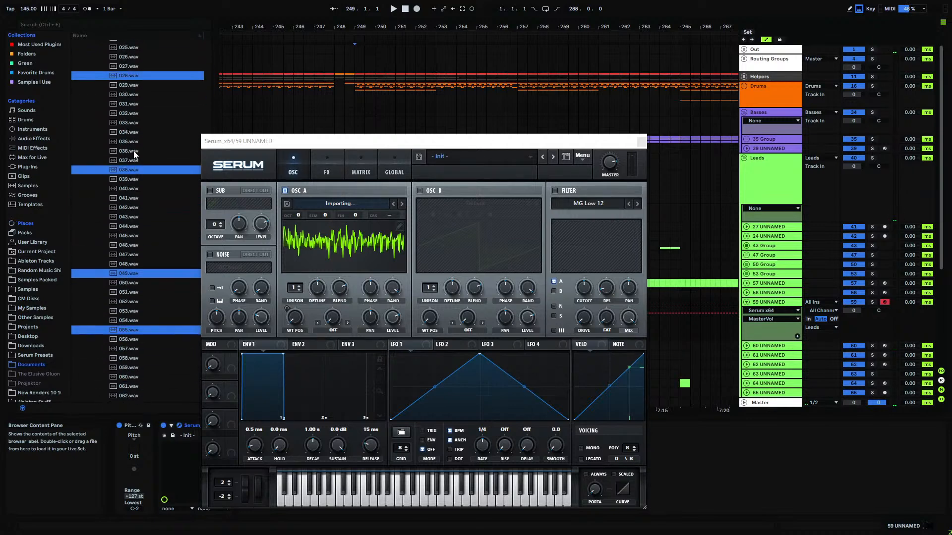
pyautogui.keyDown('ctrl'); pyautogui.click(133, 145); pyautogui.keyUp('ctrl')
pyautogui.keyDown('ctrl'); pyautogui.click(132, 173); pyautogui.keyUp('ctrl')
pyautogui.scroll(3, 140, 127)
pyautogui.keyDown('ctrl'); pyautogui.click(130, 74); pyautogui.keyUp('ctrl')
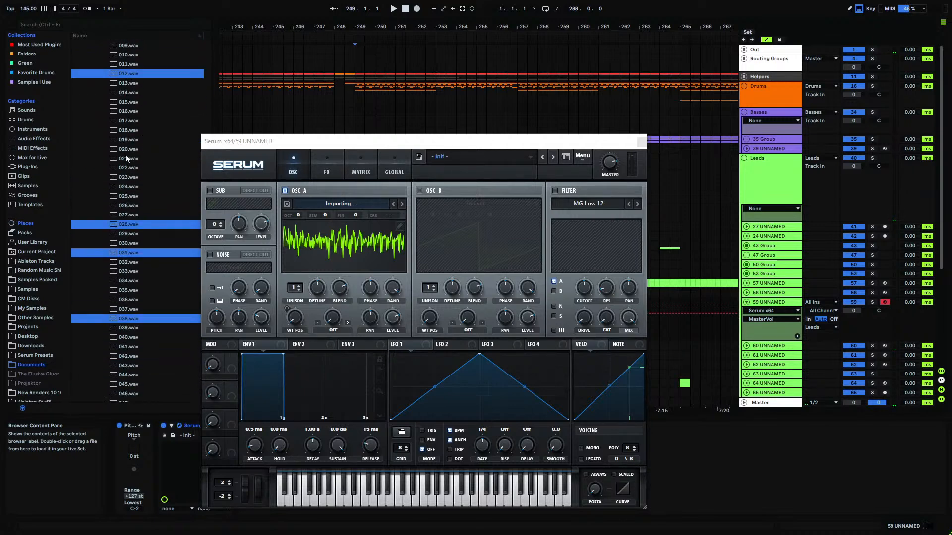
pyautogui.scroll(2, 128, 84)
pyautogui.keyDown('ctrl'); pyautogui.click(126, 97); pyautogui.keyUp('ctrl')
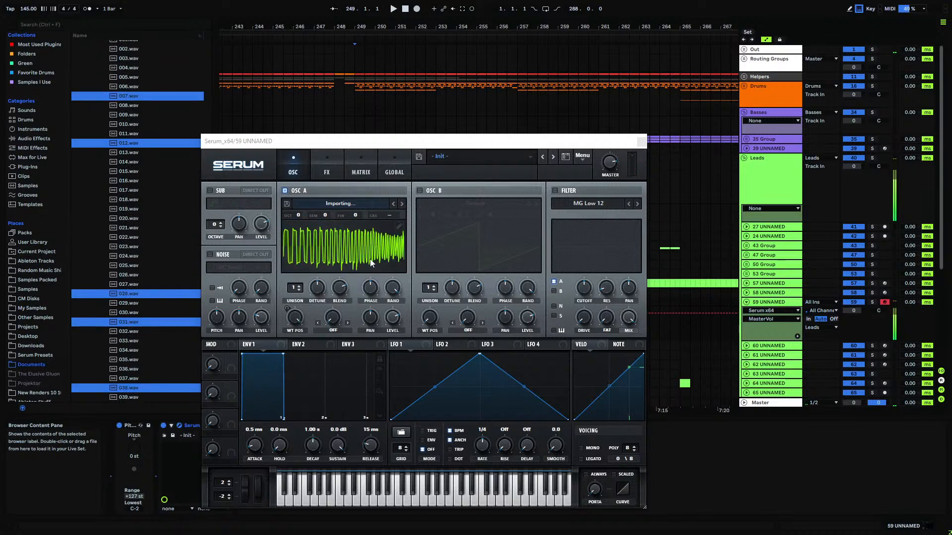
# - Sweep OSC A's wavetable position, inspect the imported frames in the table editor and close Serum
pyautogui.moveTo(294, 318); pyautogui.dragTo(326, 342)
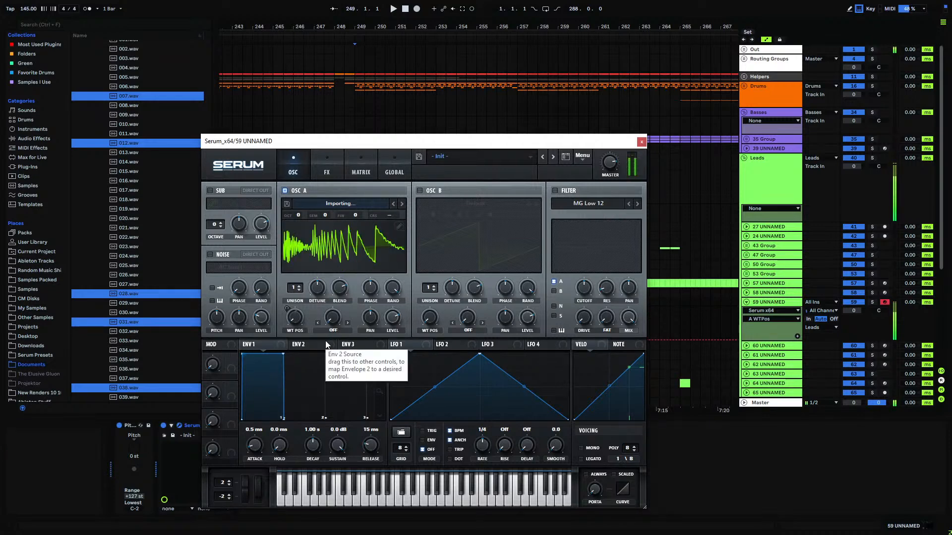
pyautogui.click(399, 226)
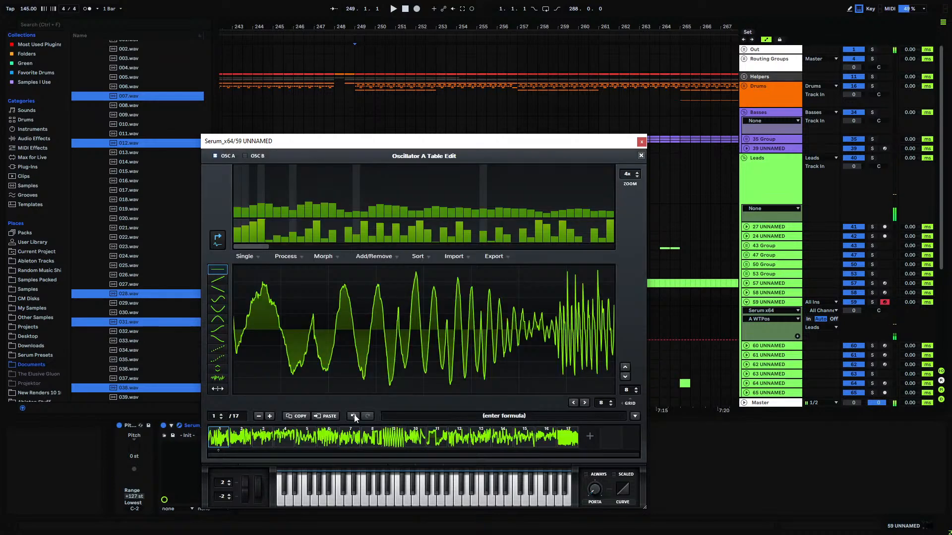
pyautogui.click(641, 156)
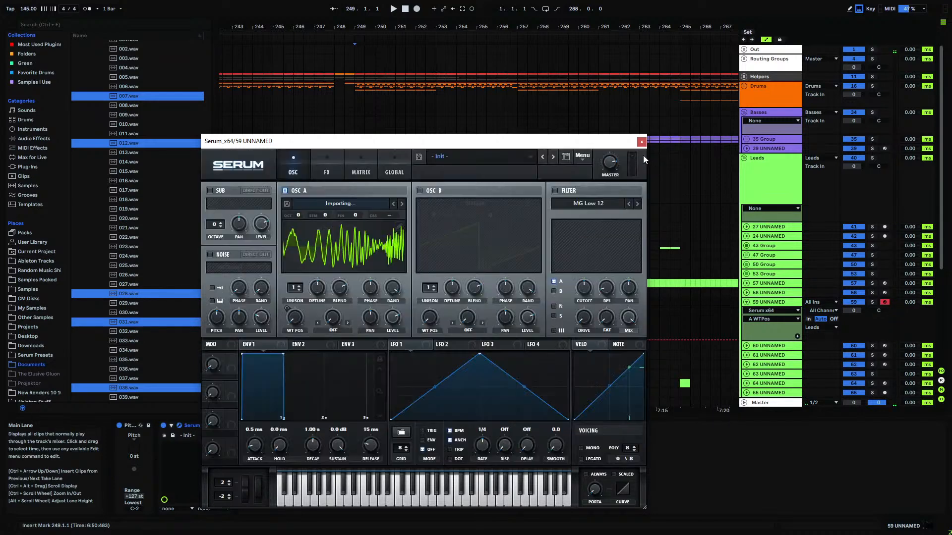
pyautogui.click(641, 142)
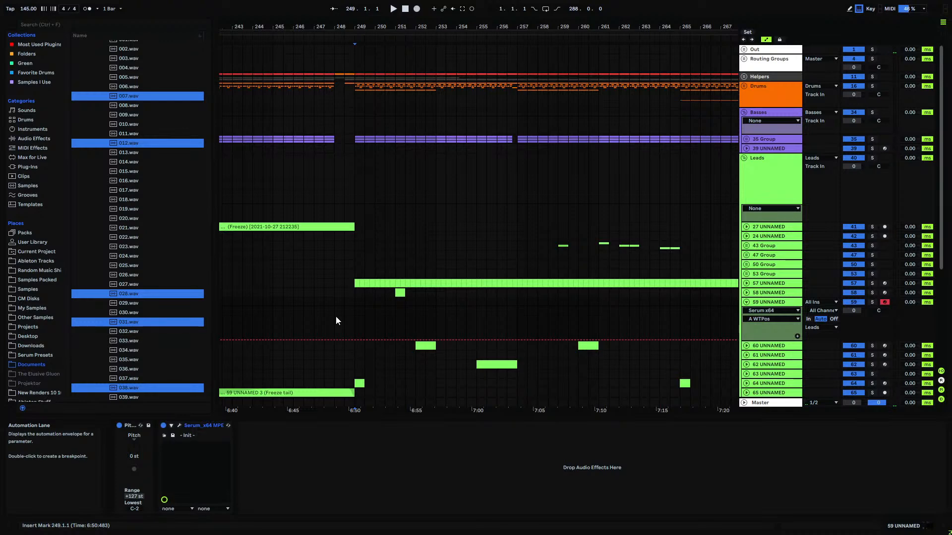
# - Examine the waveform preview of 001.wav in the Projektor Tones Pack Part 1 folder and compare it with Serum's OSC A
pyautogui.scroll(5, 136, 168)
pyautogui.click(136, 169)
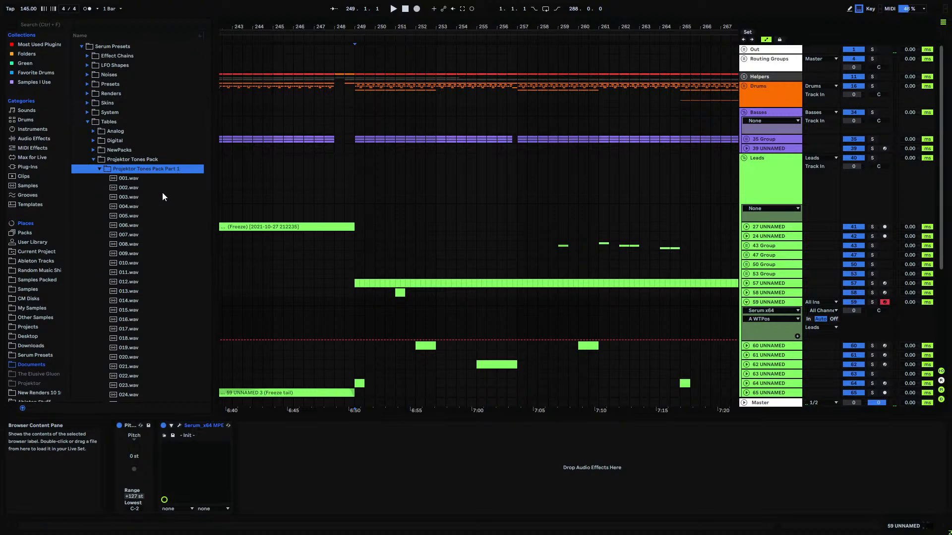
pyautogui.click(135, 177)
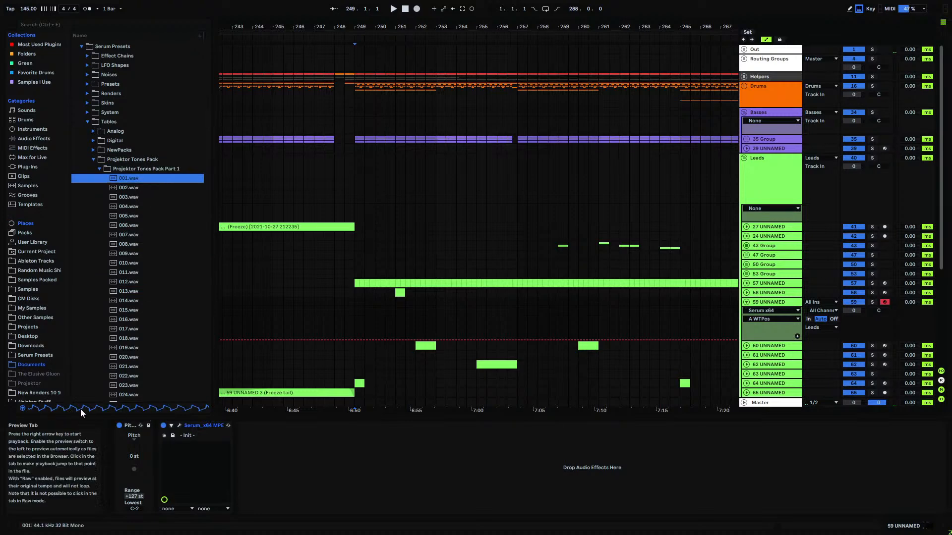
pyautogui.click(179, 425)
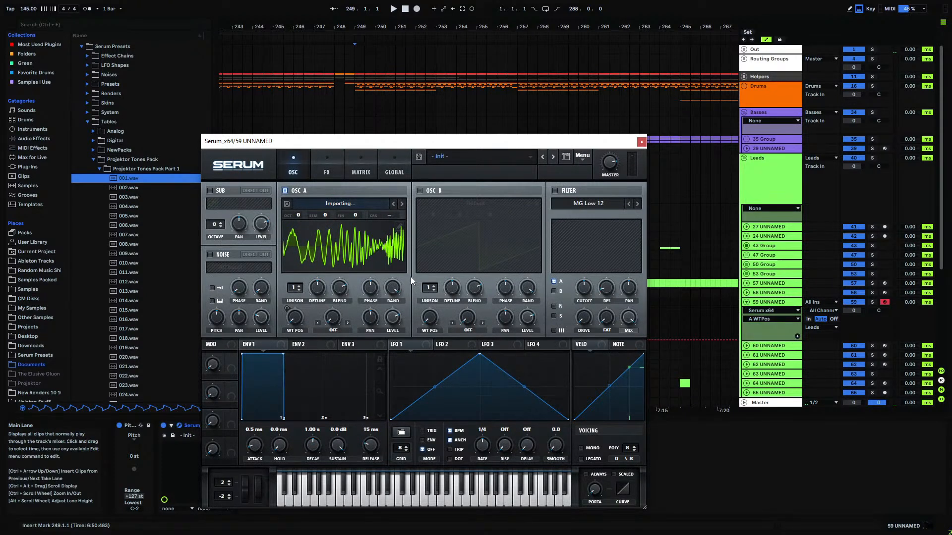
pyautogui.click(641, 141)
# - Collapse the Projektor Tones Pack Part 1 folder and expand Projektor Tones Pack Part 2 to browse its tones
pyautogui.click(100, 172)
pyautogui.click(99, 170)
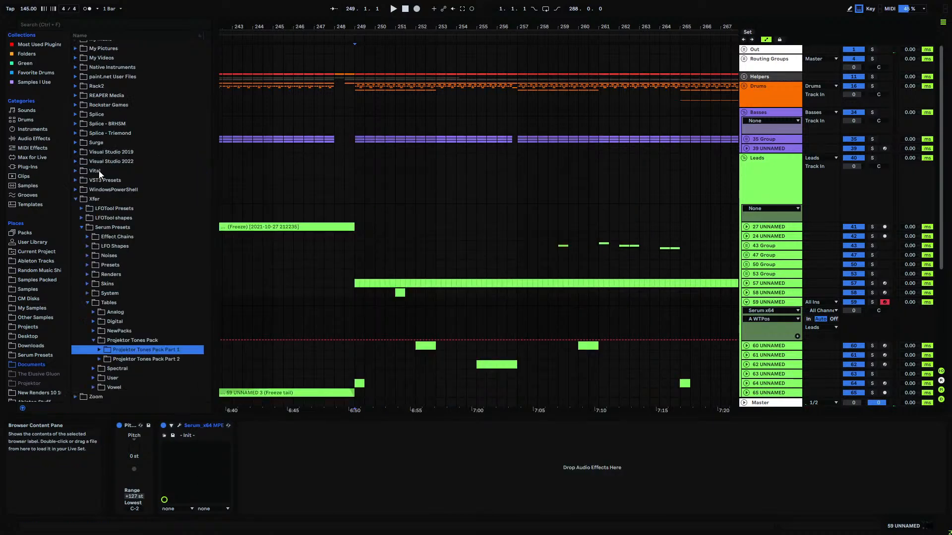
pyautogui.click(99, 359)
pyautogui.scroll(-8, 132, 299)
pyautogui.scroll(3, 138, 197)
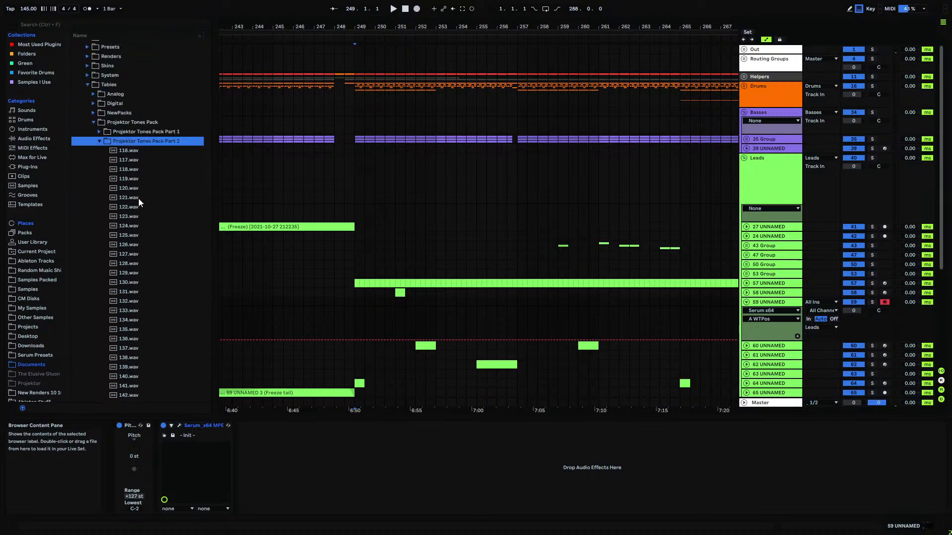
pyautogui.scroll(-3, 138, 198)
pyautogui.scroll(3, 139, 156)
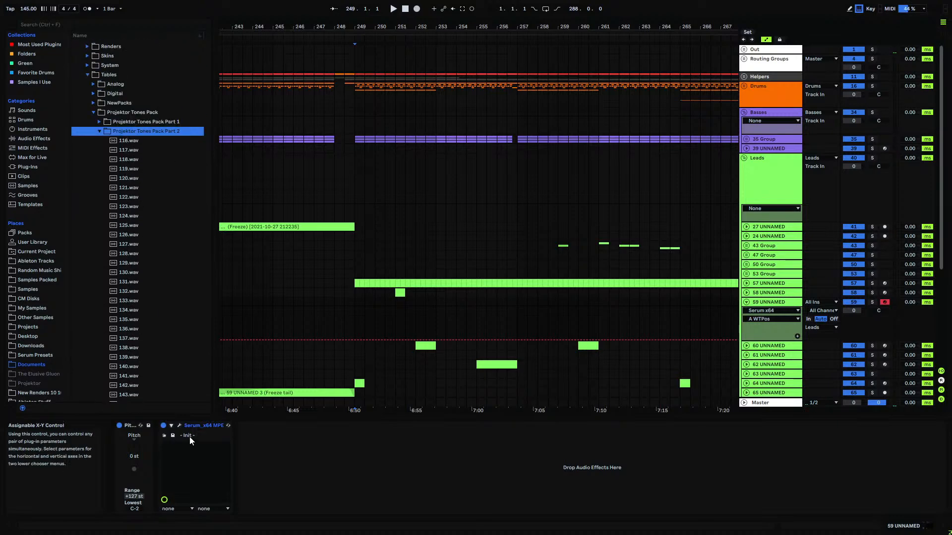
# - Reopen Serum, load 116.wav from the Part 2 folder into OSC B and turn that oscillator on
pyautogui.click(179, 425)
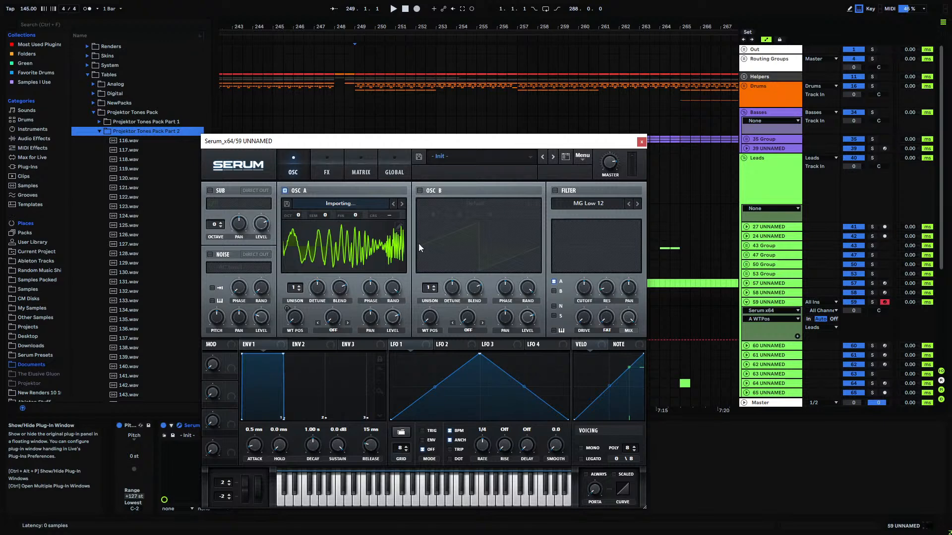
pyautogui.moveTo(123, 140); pyautogui.dragTo(493, 242)
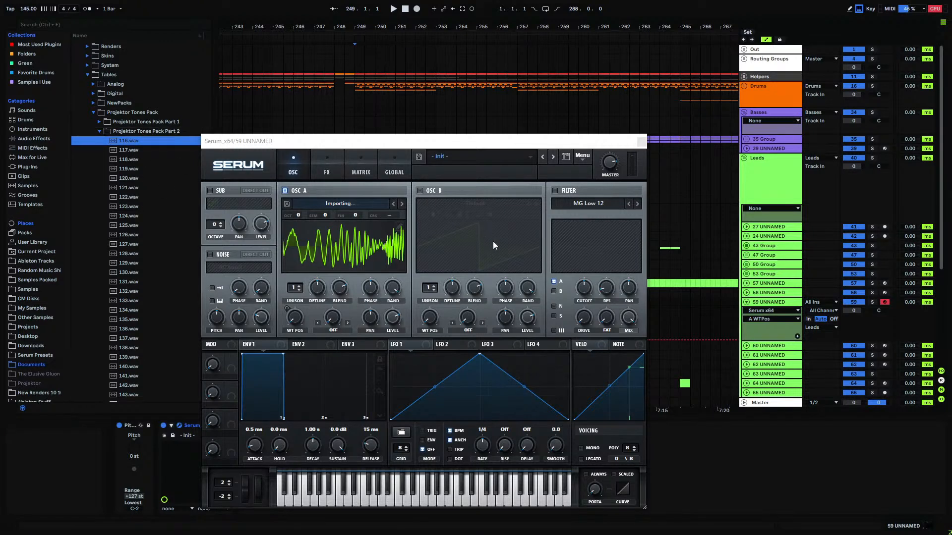
pyautogui.click(421, 190)
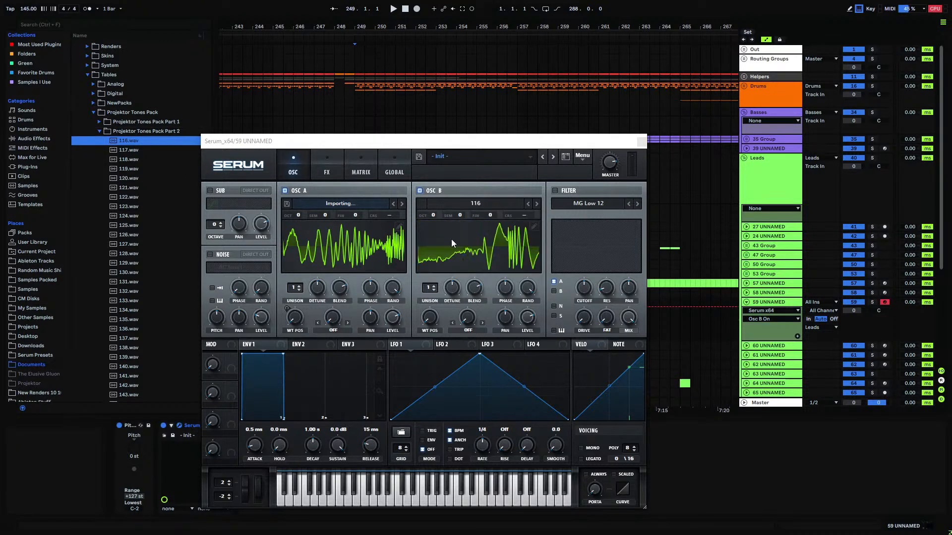
pyautogui.click(430, 319)
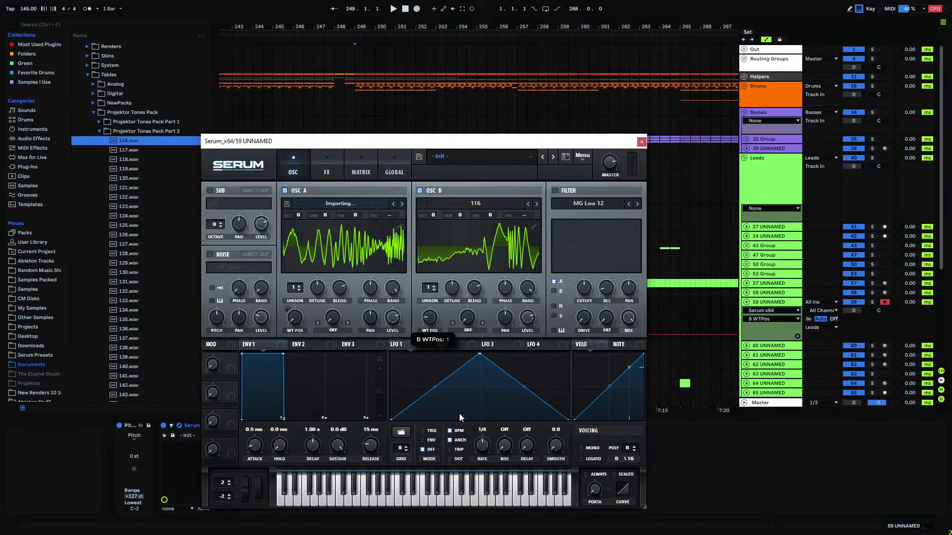
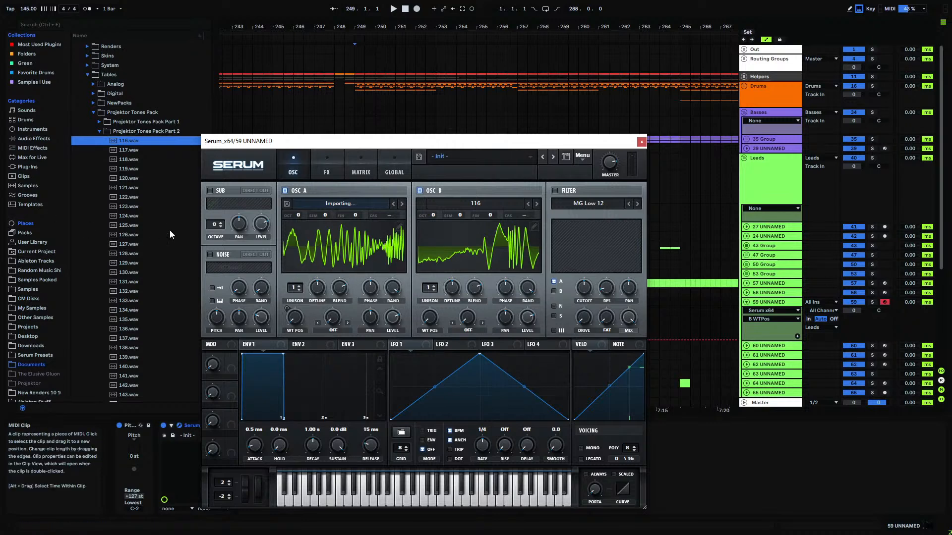
# - Examine the waveforms of 174, 165, 190 and 121.wav in the Part 2 folder, collapse it and select the Part 1 folder
pyautogui.scroll(-15, 138, 232)
pyautogui.scroll(-15, 139, 287)
pyautogui.scroll(14, 129, 227)
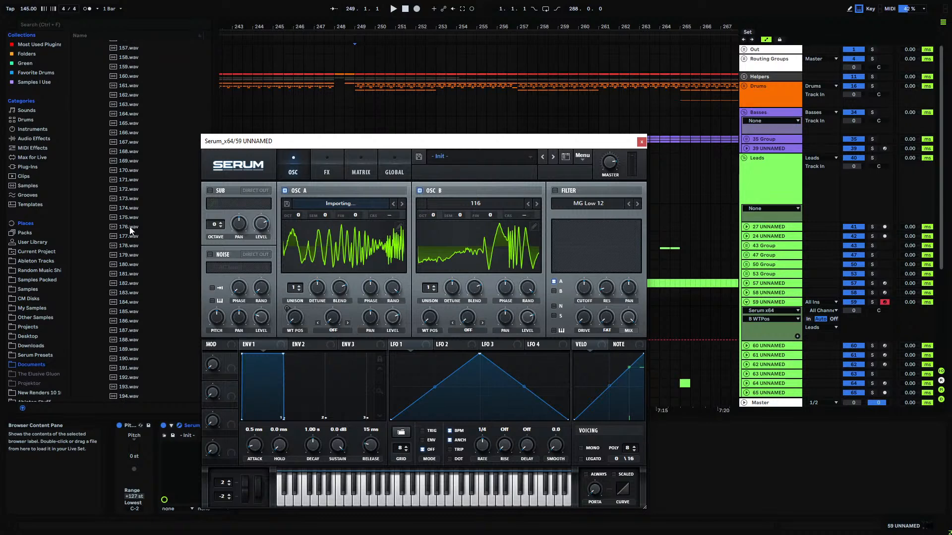
pyautogui.click(137, 207)
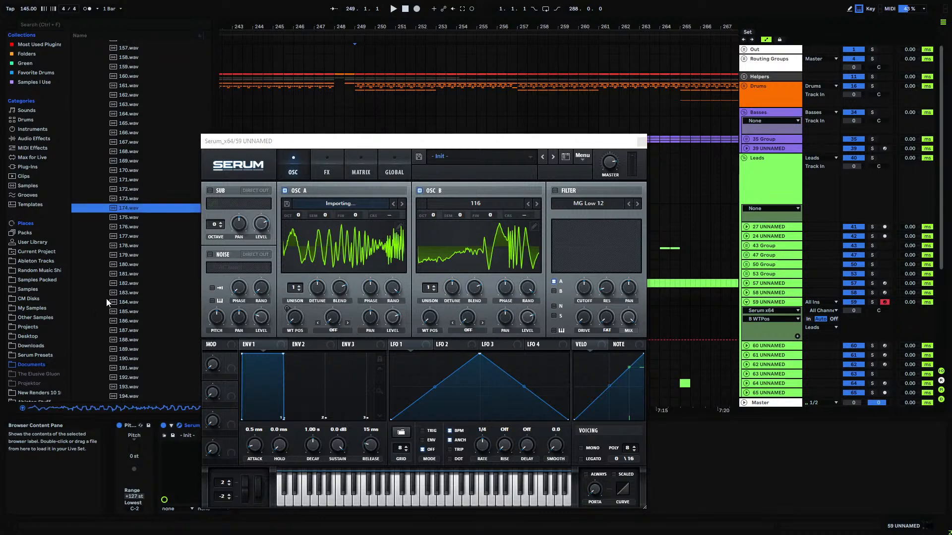
pyautogui.click(152, 124)
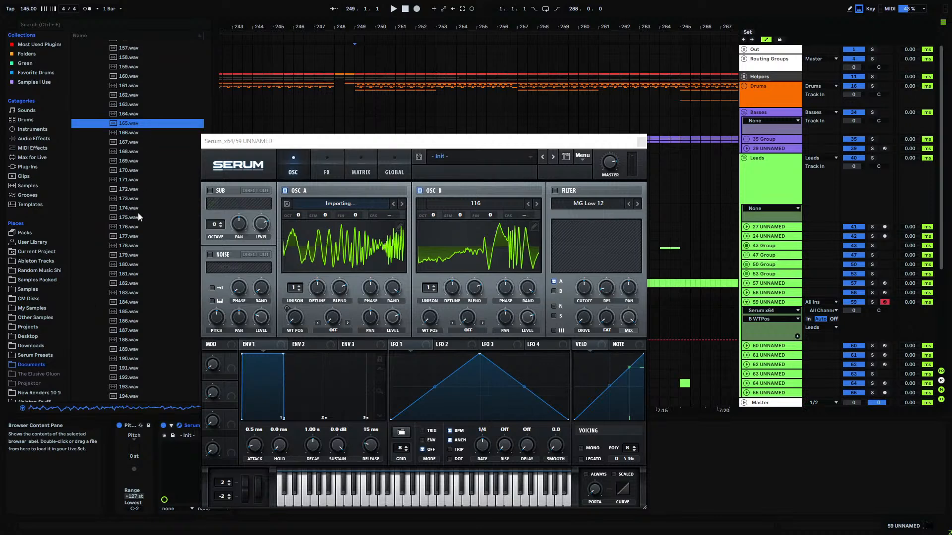
pyautogui.click(133, 359)
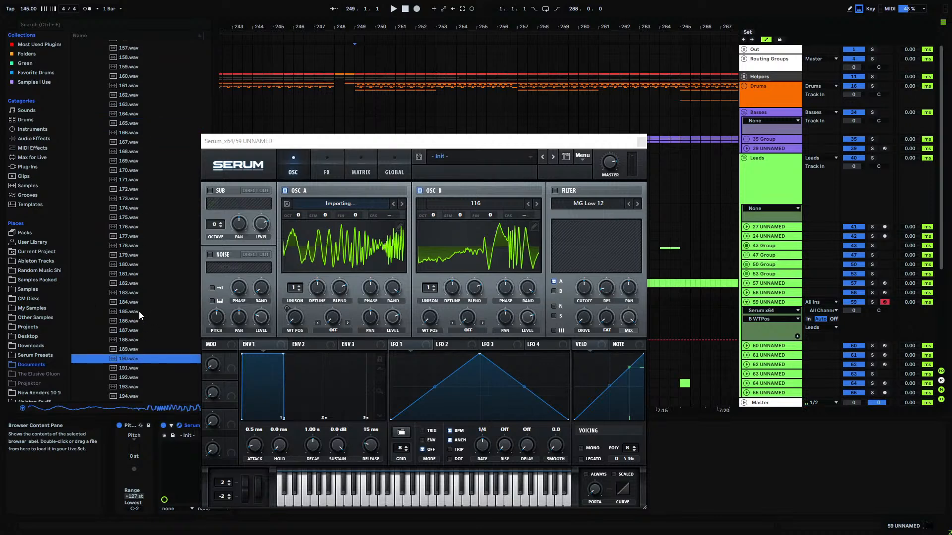
pyautogui.scroll(8, 139, 312)
pyautogui.scroll(8, 147, 213)
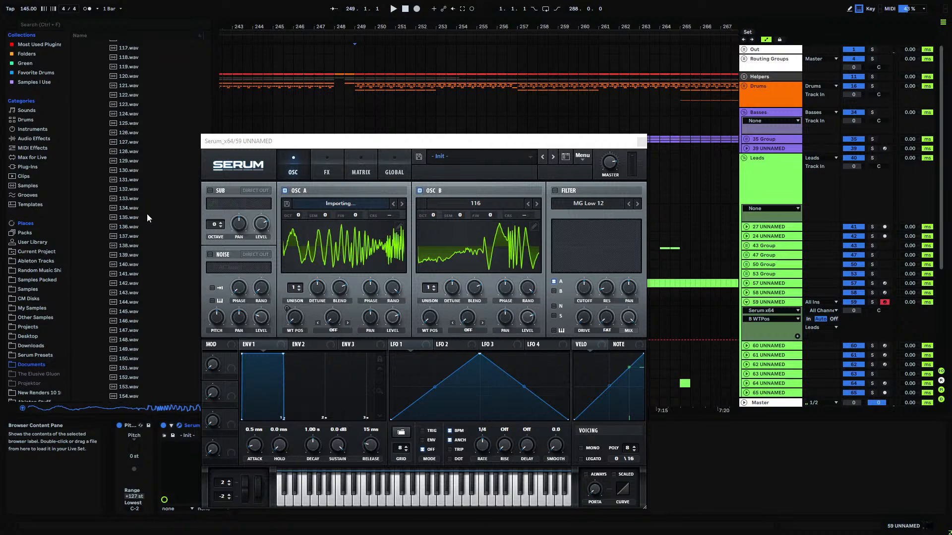
pyautogui.click(141, 157)
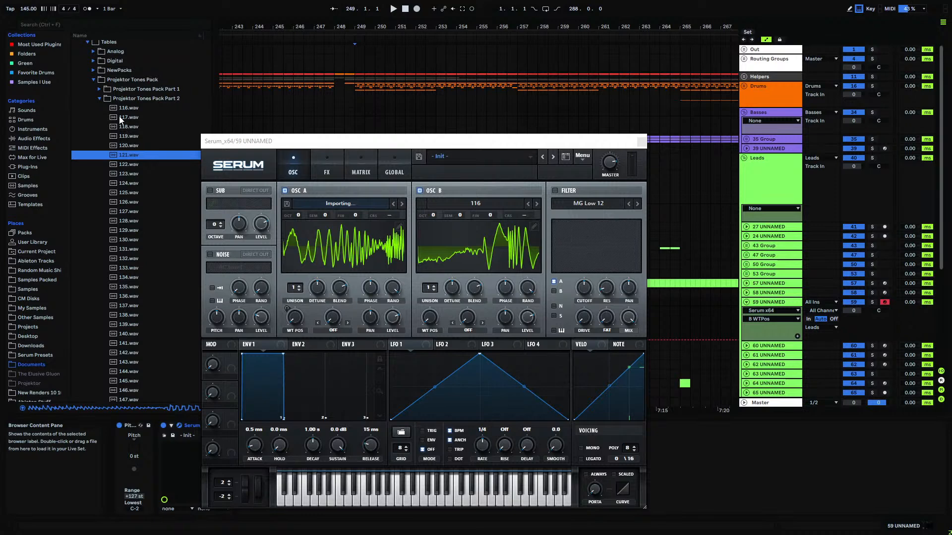
pyautogui.click(100, 97)
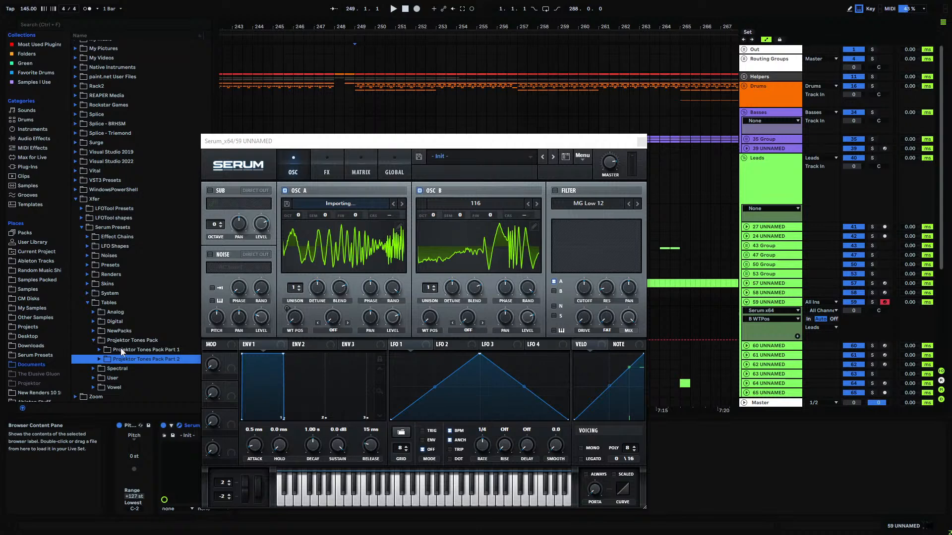
pyautogui.click(120, 350)
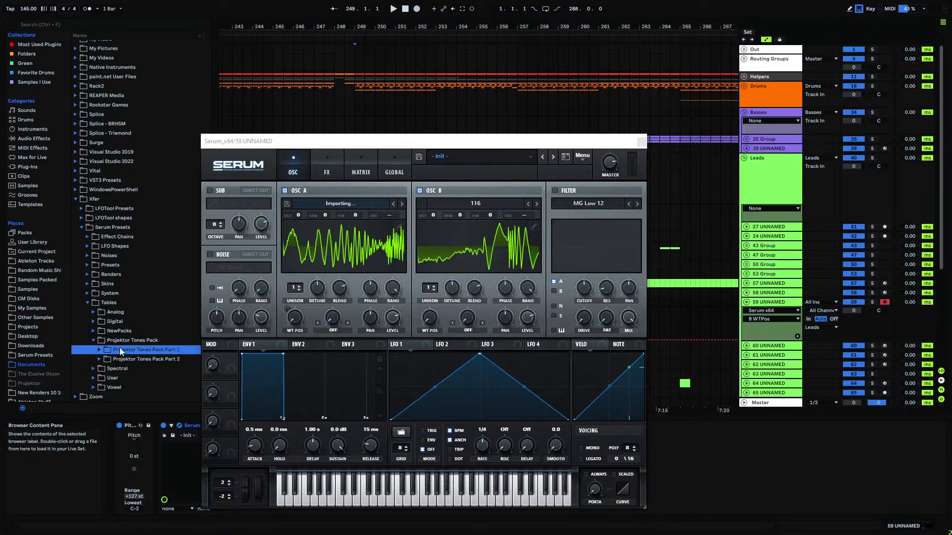
# - Turn off OSC B in Serum and close the plug-in window
pyautogui.click(419, 191)
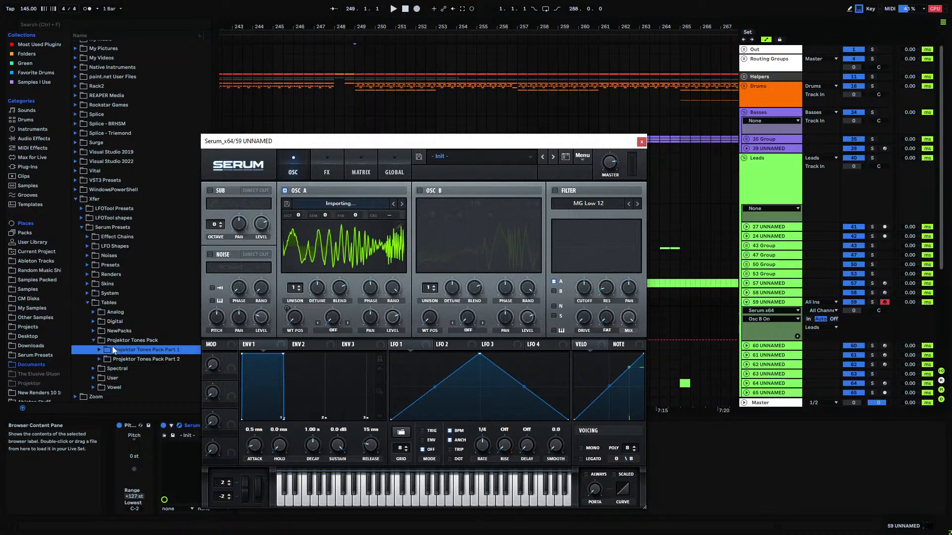
pyautogui.click(102, 349)
pyautogui.click(641, 141)
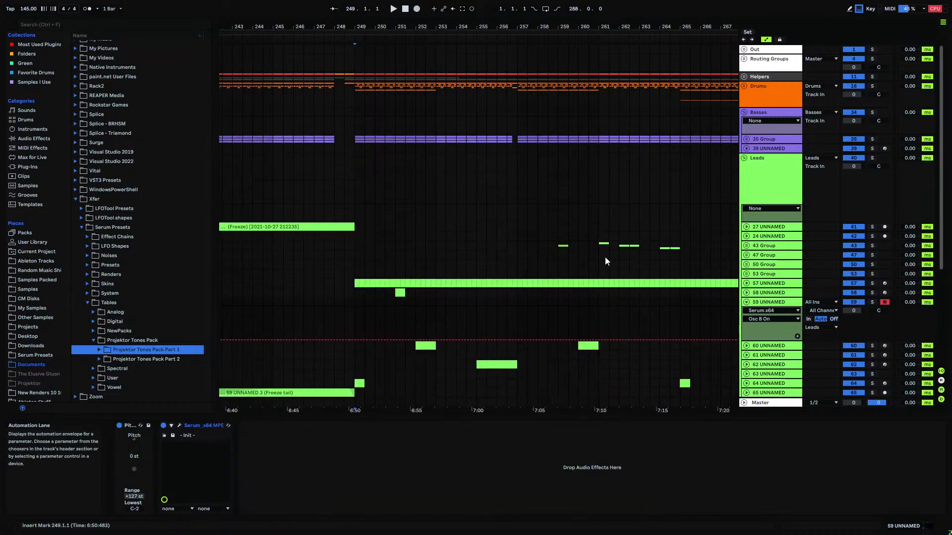
# - Create an empty four-bar MIDI clip at bar 249 on track 59 and add an Arpeggiator before Serum with its rate at 1/16
pyautogui.click(363, 302)
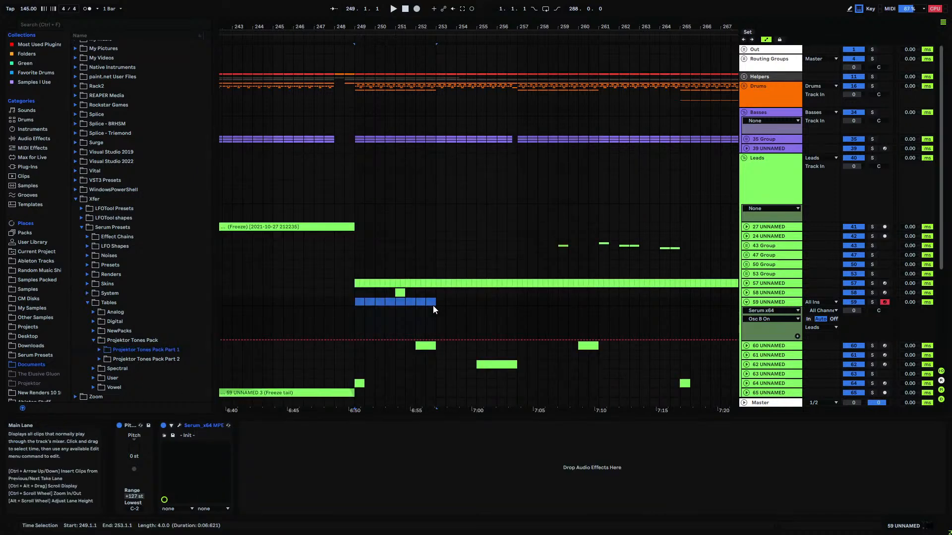
pyautogui.hotkey('ctrl', 'shift', 'm')
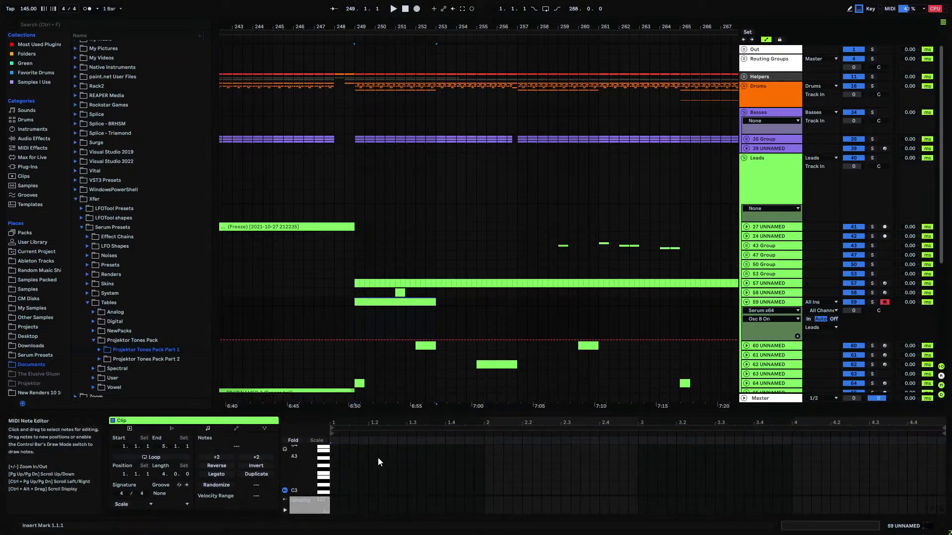
pyautogui.click(35, 148)
pyautogui.click(110, 45)
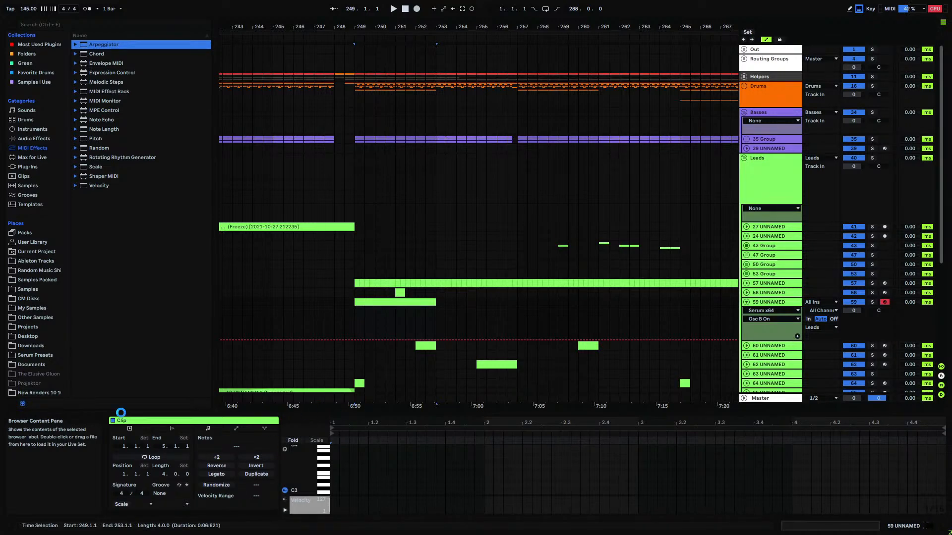
pyautogui.moveTo(197, 472); pyautogui.dragTo(198, 466)
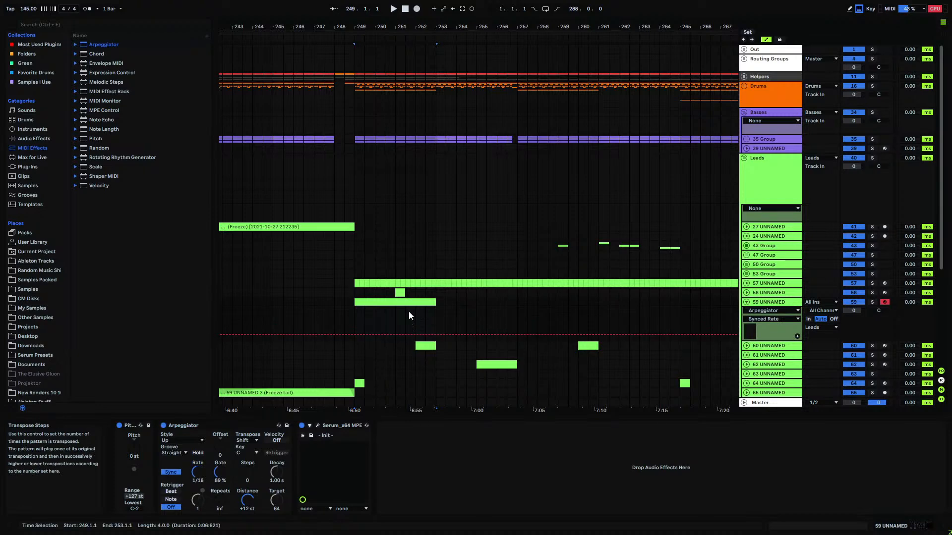
# - Draw a two-beat A#3 note in the track 59 clip and move it to start at 2.2
pyautogui.doubleClick(391, 302)
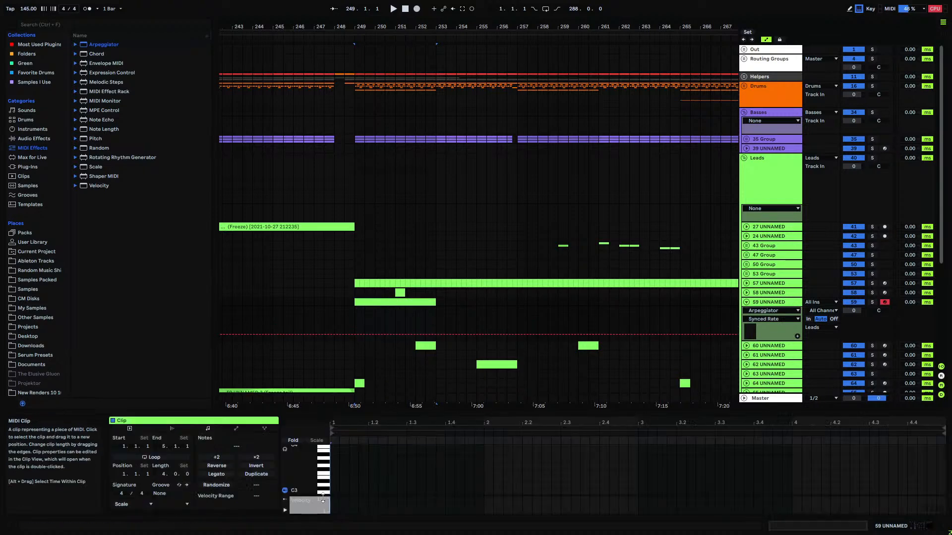
pyautogui.doubleClick(334, 454)
pyautogui.moveTo(342, 454); pyautogui.dragTo(357, 454)
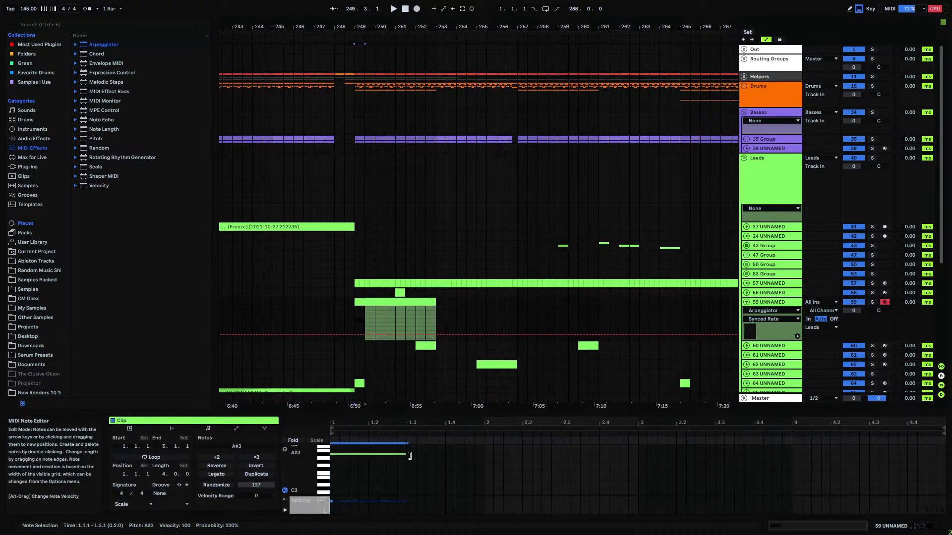
pyautogui.press('Right')
pyautogui.press('Right')
pyautogui.press('Right')
pyautogui.press('Right')
pyautogui.press('Right')
pyautogui.press('Right')
pyautogui.press('Right')
pyautogui.press('Right')
pyautogui.press('Right')
pyautogui.press('Right')
pyautogui.press('Right')
pyautogui.press('Right')
pyautogui.press('Right')
pyautogui.press('Right')
pyautogui.press('Right')
pyautogui.press('Right')
pyautogui.press('Right')
pyautogui.press('Right')
pyautogui.press('Right')
pyautogui.press('Right')
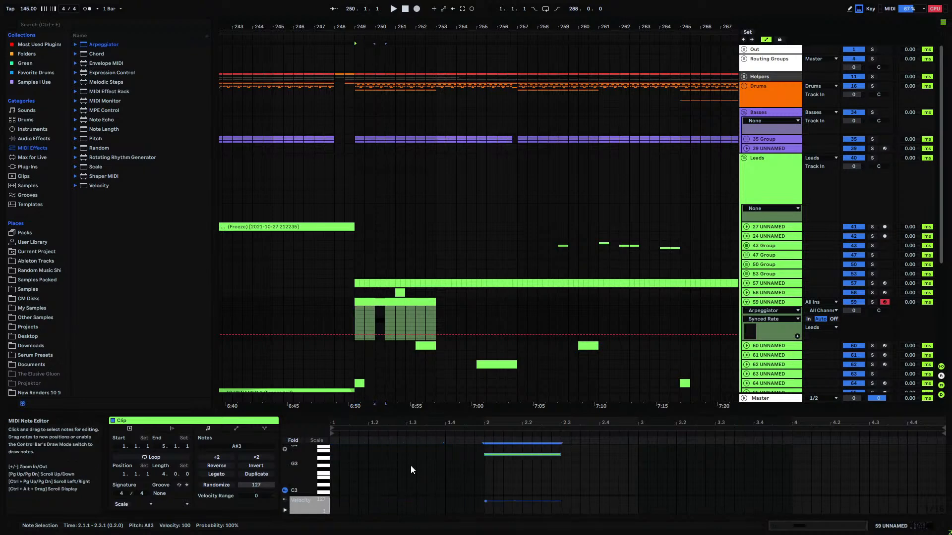
pyautogui.press('Left')
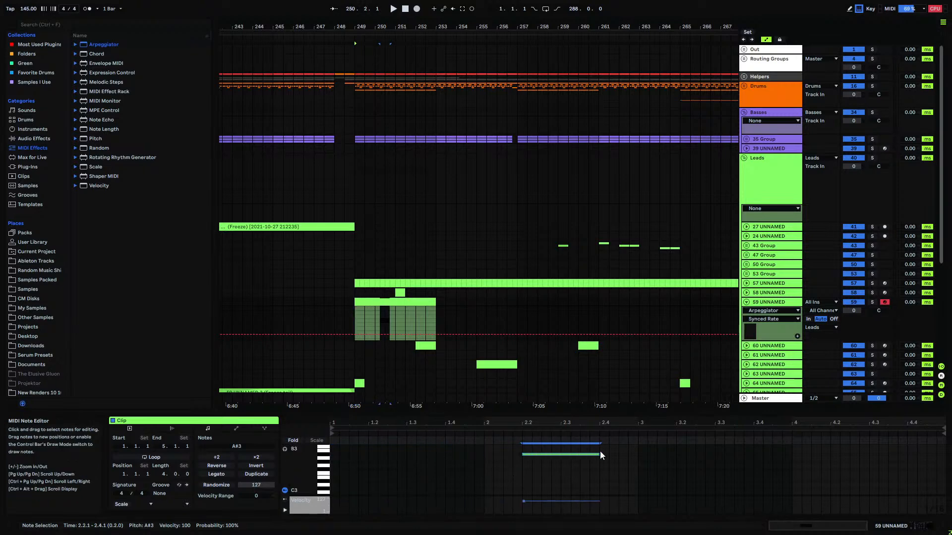
# - Shorten the A#3 note slightly and duplicate it to 3.3 and 4.3 in the clip
pyautogui.keyDown('shift'); pyautogui.click(712, 452); pyautogui.keyUp('shift')
pyautogui.hotkey('ctrl', 'd')
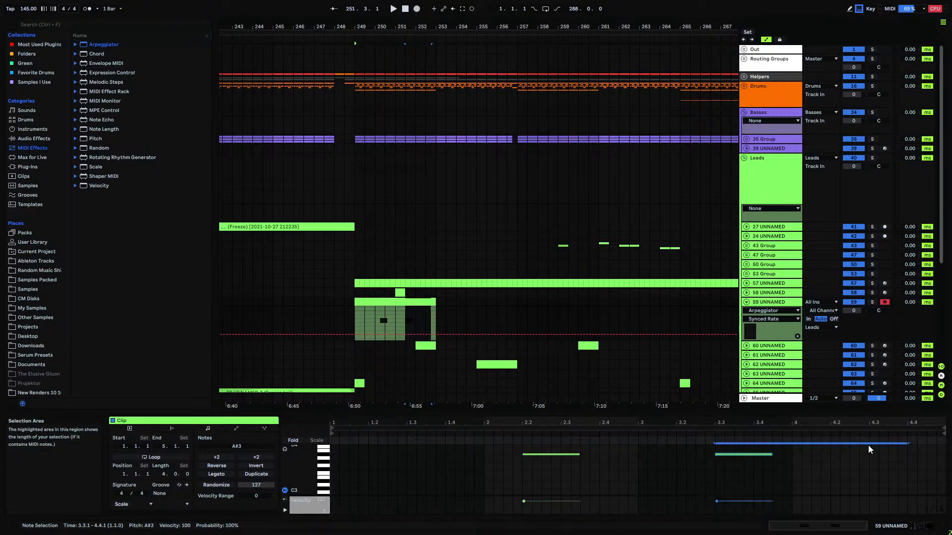
pyautogui.hotkey('ctrl', 'd')
# - Duplicate the four-bar clip on track 59 five times so the pattern runs to bar 273
pyautogui.click(405, 301)
pyautogui.hotkey('ctrl', 'd')
pyautogui.hotkey('ctrl', 'd')
pyautogui.hotkey('ctrl', 'd')
pyautogui.hotkey('ctrl', 'd')
pyautogui.hotkey('ctrl', 'd')
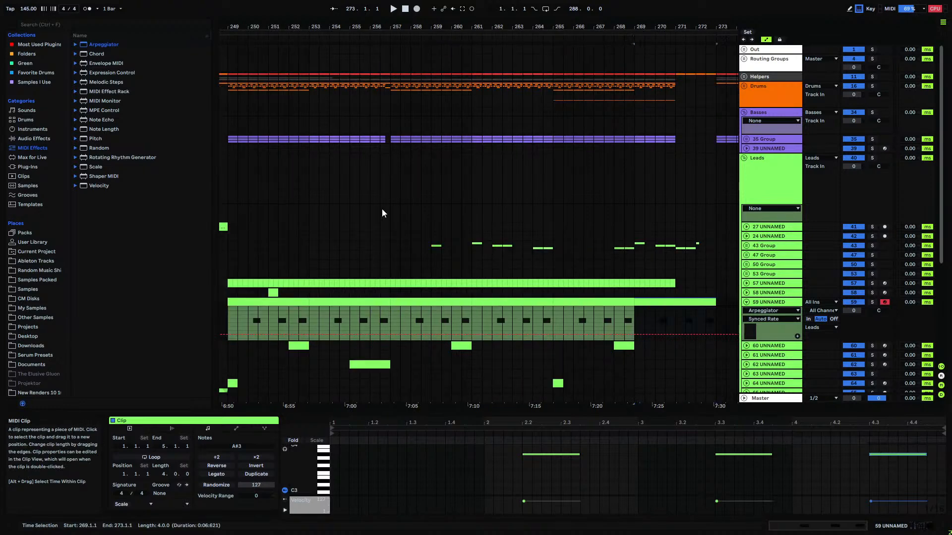
# - Solo track 59 and play its arpeggiated pattern from bar 249
pyautogui.moveTo(343, 27); pyautogui.dragTo(344, 6)
pyautogui.click(270, 327)
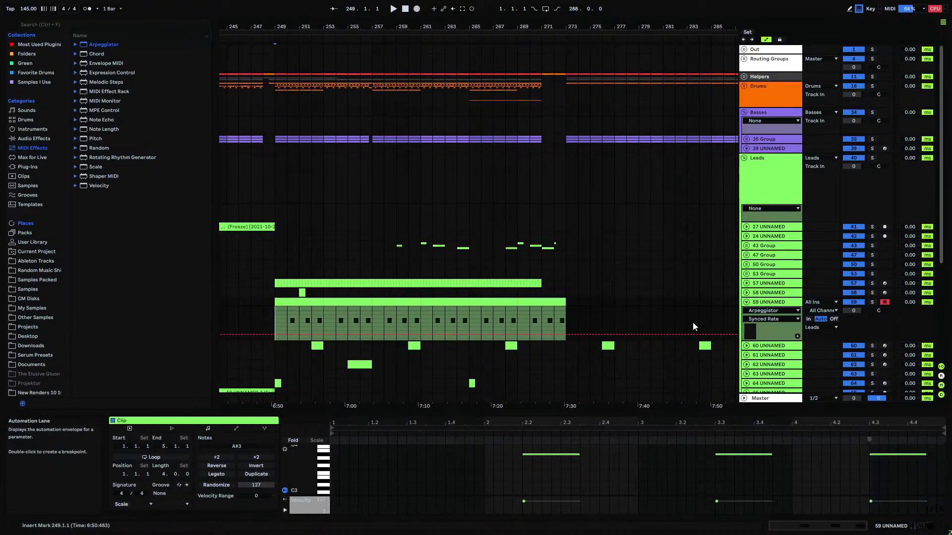
pyautogui.click(872, 302)
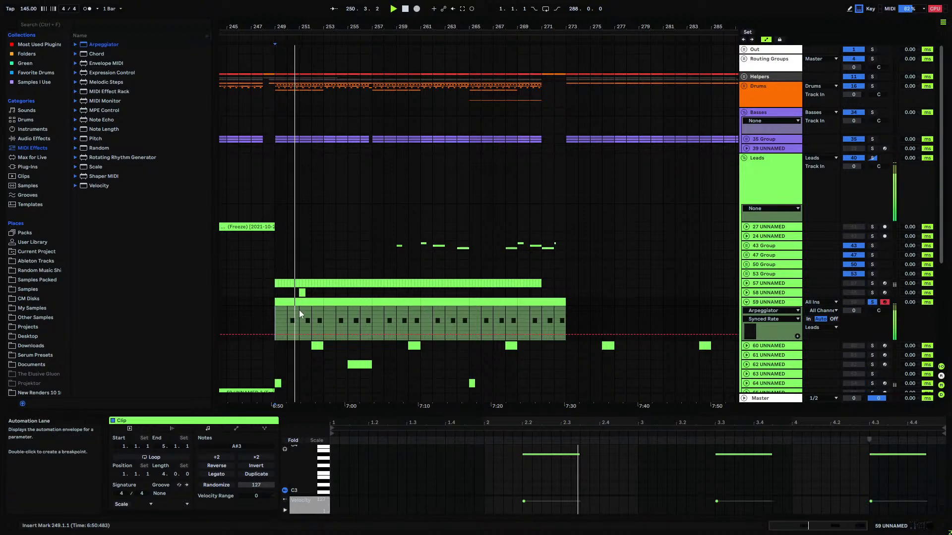
# - Transpose all notes in the first track 59 clip down three octaves to A#0
pyautogui.click(522, 473)
pyautogui.hotkey('ctrl', 'a')
pyautogui.hotkey('shift', 'Down')
pyautogui.hotkey('shift', 'Down')
pyautogui.hotkey('shift', 'Down')
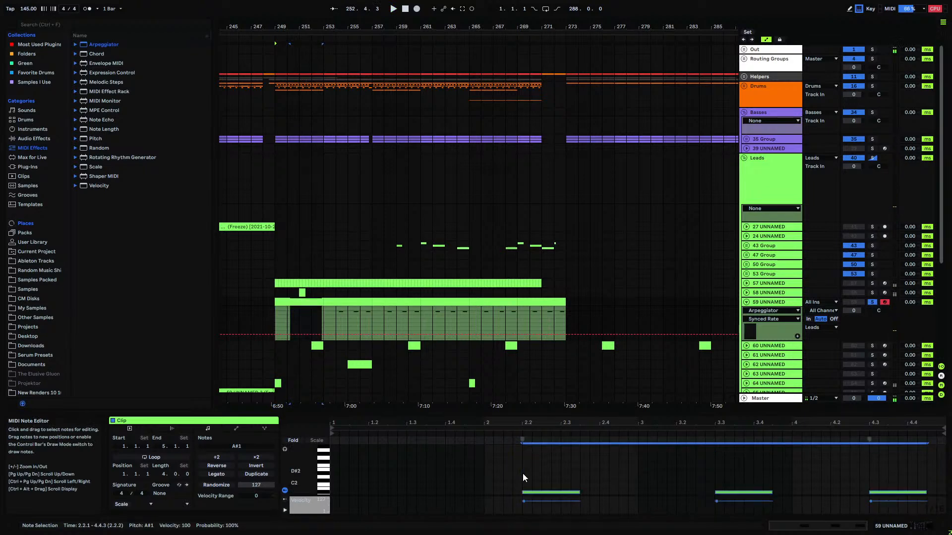
# - Duplicate the transposed clip over the old copies up to bar 273 and play from bar 250
pyautogui.click(296, 301)
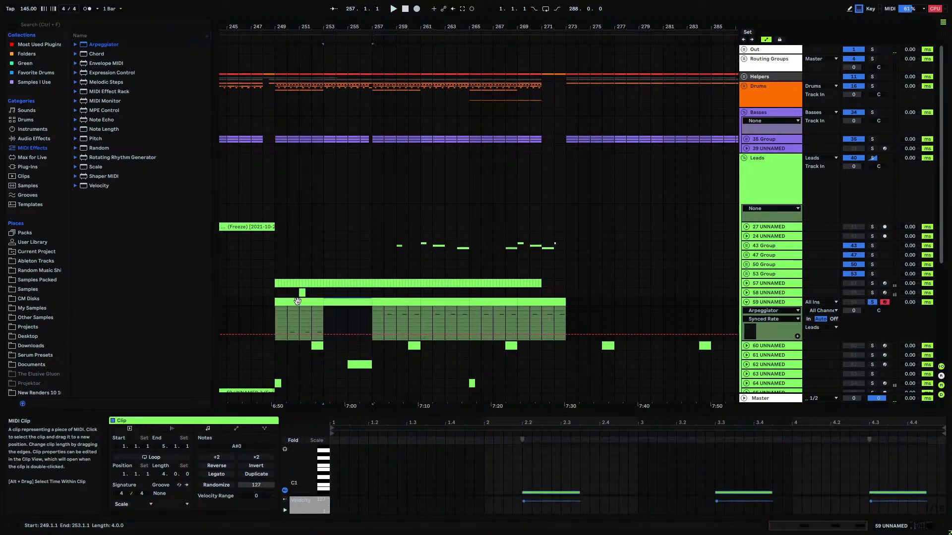
pyautogui.click(284, 322)
pyautogui.press('space')
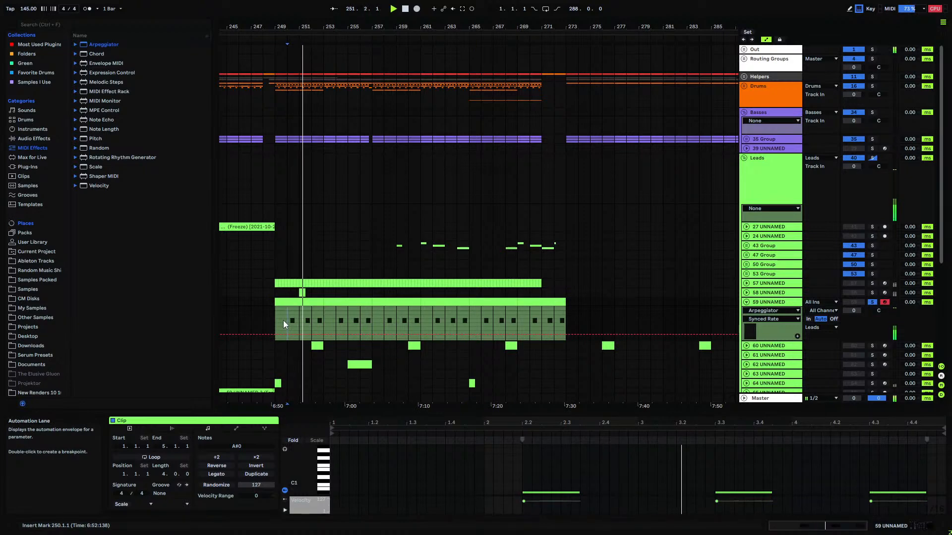
# - Add Echo after Serum on track 59 and set it to Ping Pong, 40% dry/wet and 85% feedback
pyautogui.click(40, 139)
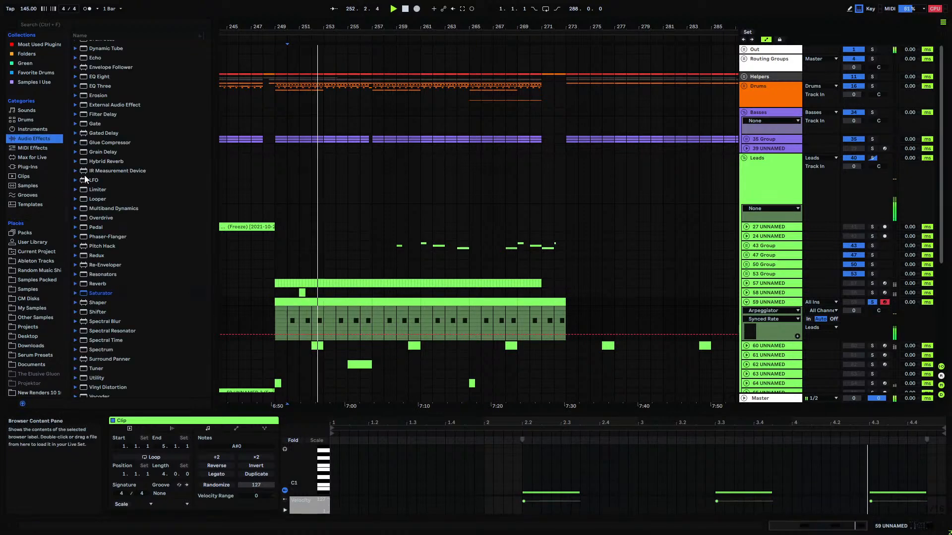
pyautogui.scroll(-5, 103, 121)
pyautogui.moveTo(100, 114); pyautogui.dragTo(244, 247)
pyautogui.moveTo(311, 321); pyautogui.dragTo(296, 335)
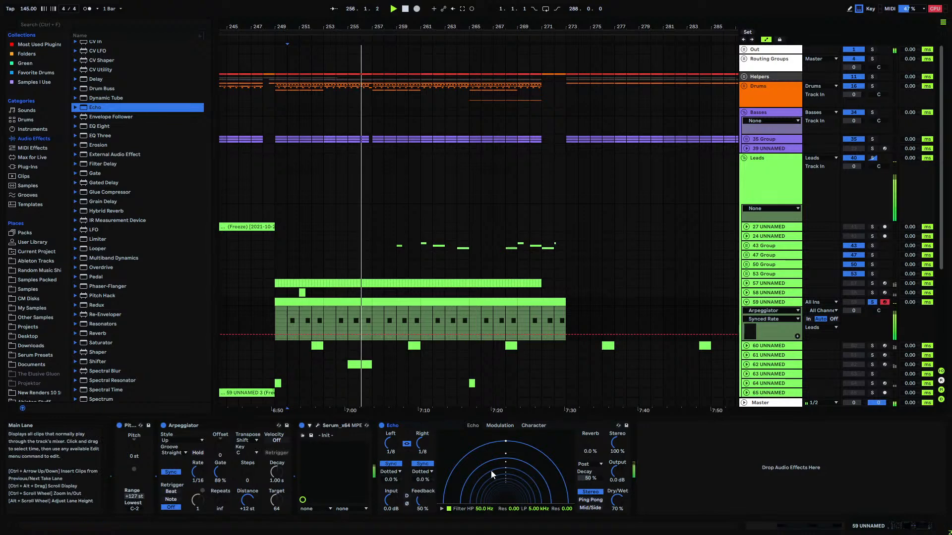
pyautogui.click(612, 503)
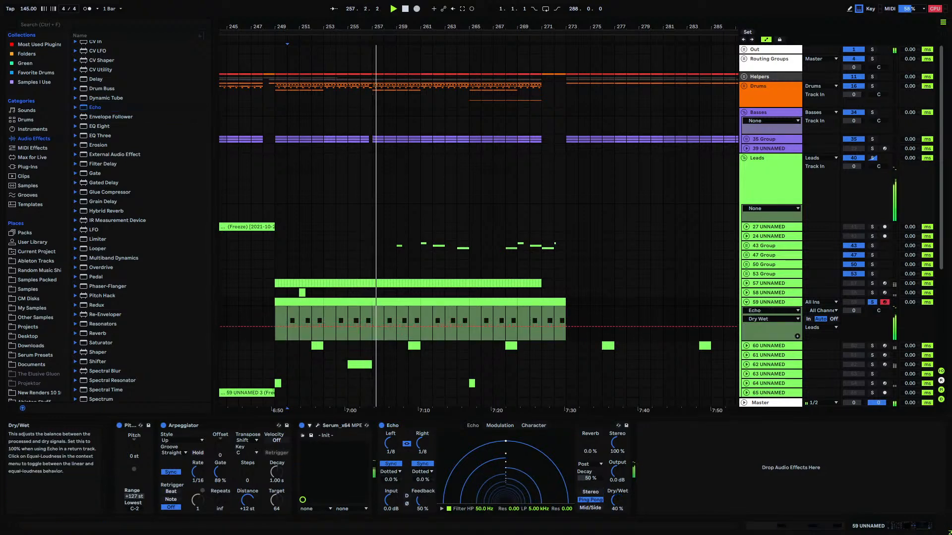
pyautogui.moveTo(421, 501); pyautogui.dragTo(424, 506)
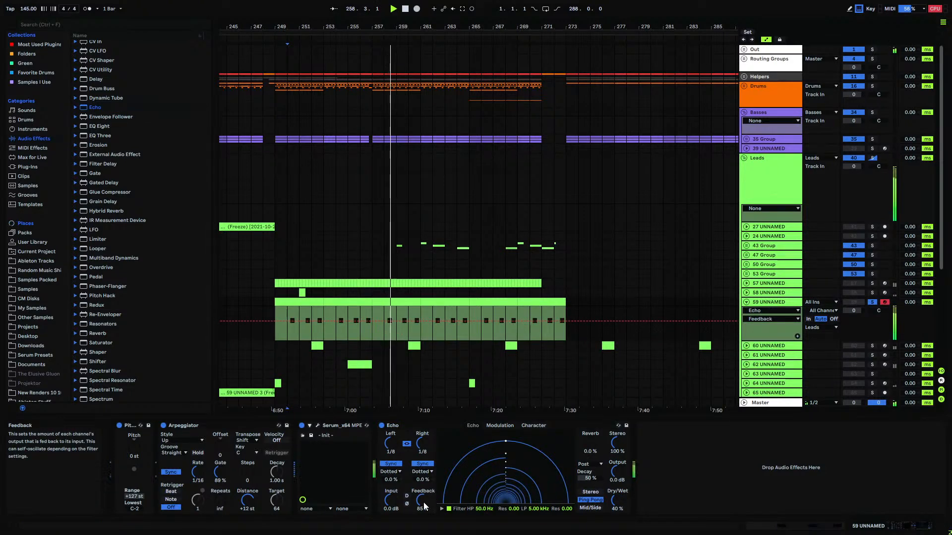
# - Add EQ Eight after Echo, cut the lows below 108 Hz and raise its output gain to 4 dB
pyautogui.moveTo(99, 126); pyautogui.dragTo(658, 457)
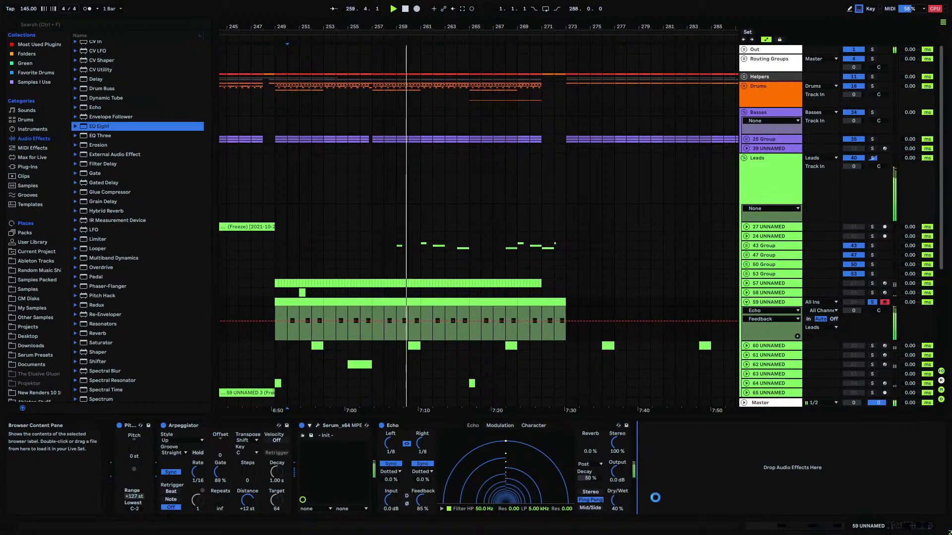
pyautogui.moveTo(648, 507); pyautogui.dragTo(659, 507)
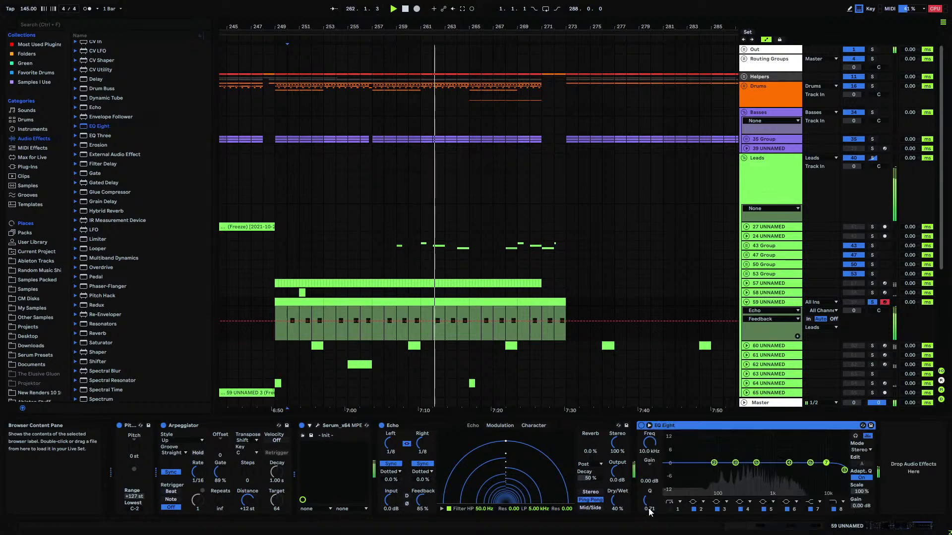
pyautogui.moveTo(655, 447); pyautogui.dragTo(656, 423)
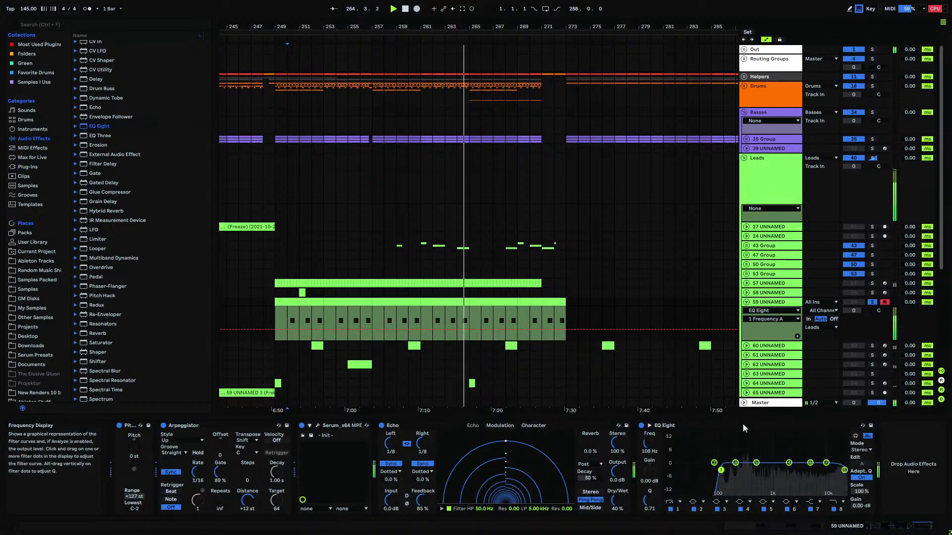
pyautogui.moveTo(857, 505); pyautogui.dragTo(856, 490)
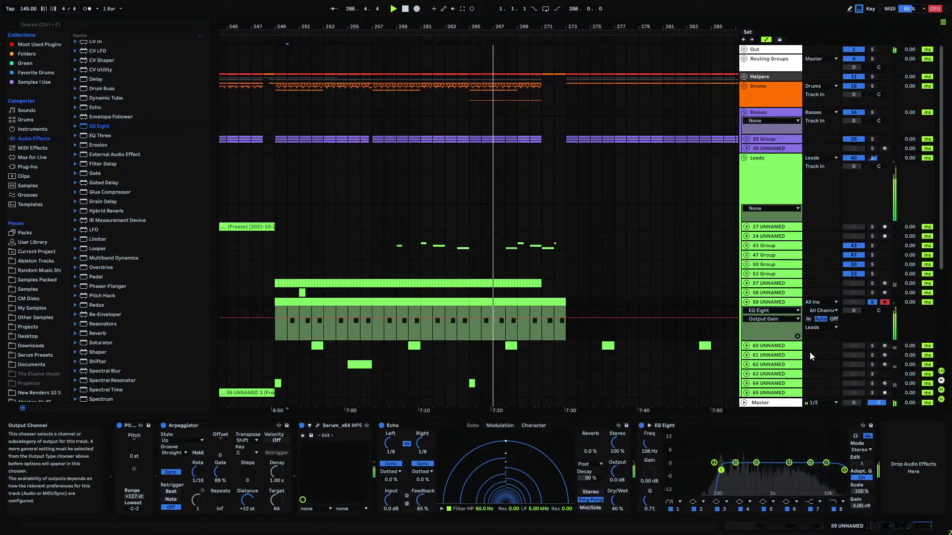
# - Set the volume of track 59 to -18 dB
pyautogui.click(860, 311)
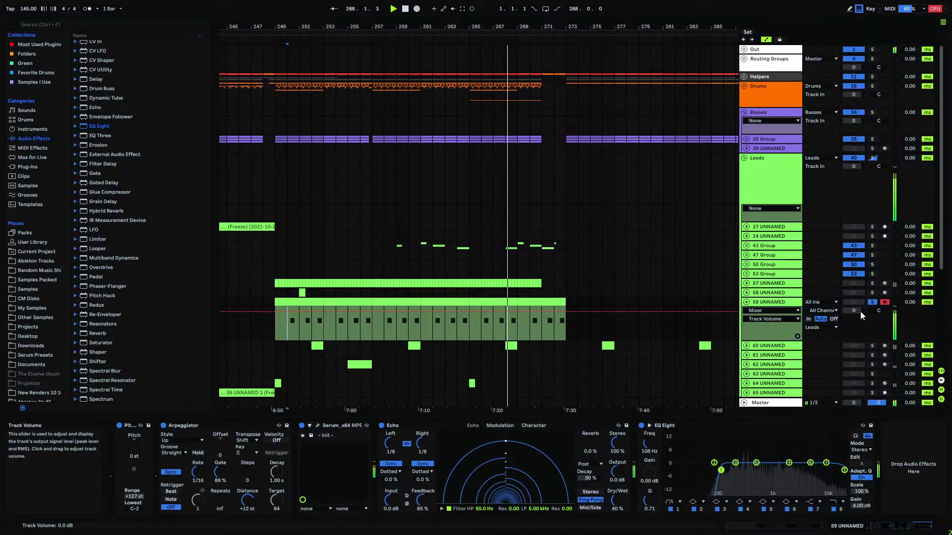
pyautogui.write('-18')
pyautogui.press('Return')
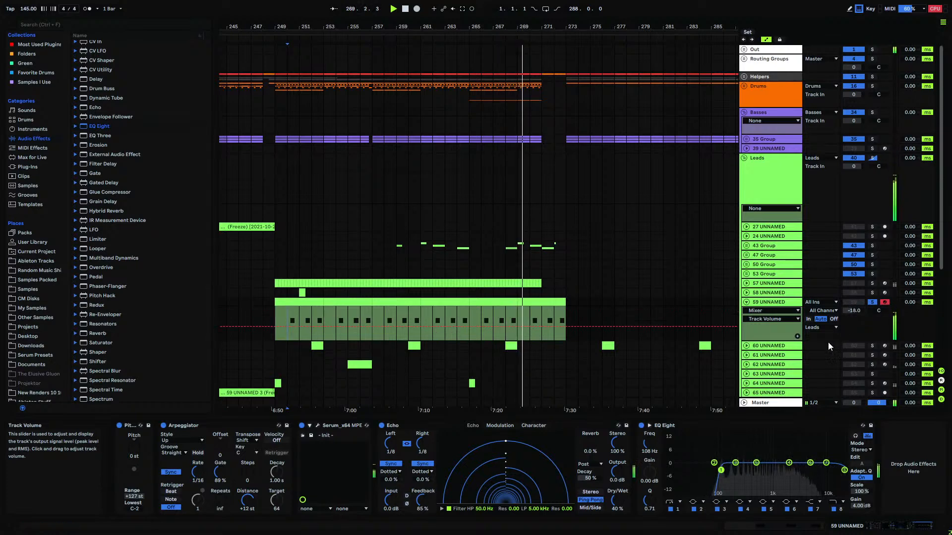
# - Pull an EQ Eight band down about 2.85 dB at 206 Hz, unsolo track 59 and play the full mix from bar 249
pyautogui.moveTo(734, 472); pyautogui.dragTo(734, 477)
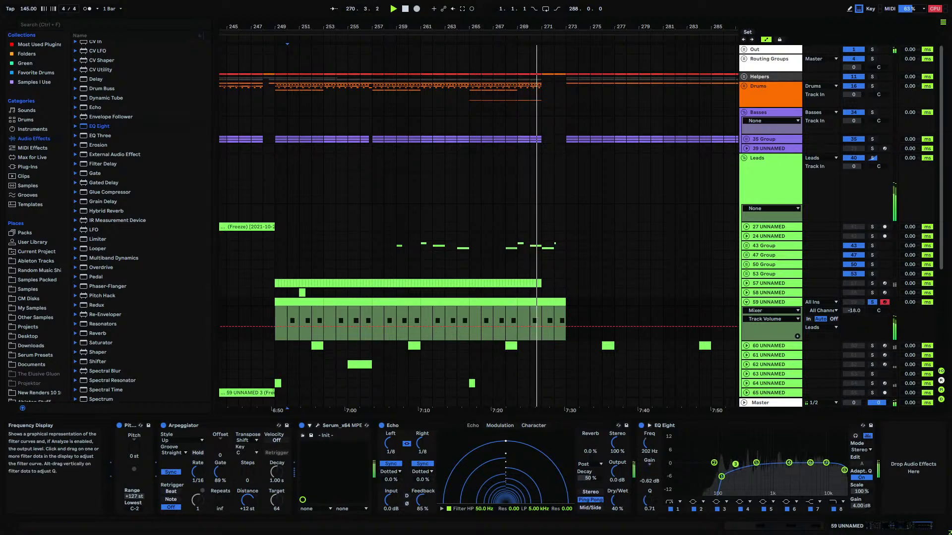
pyautogui.click(872, 303)
pyautogui.click(271, 320)
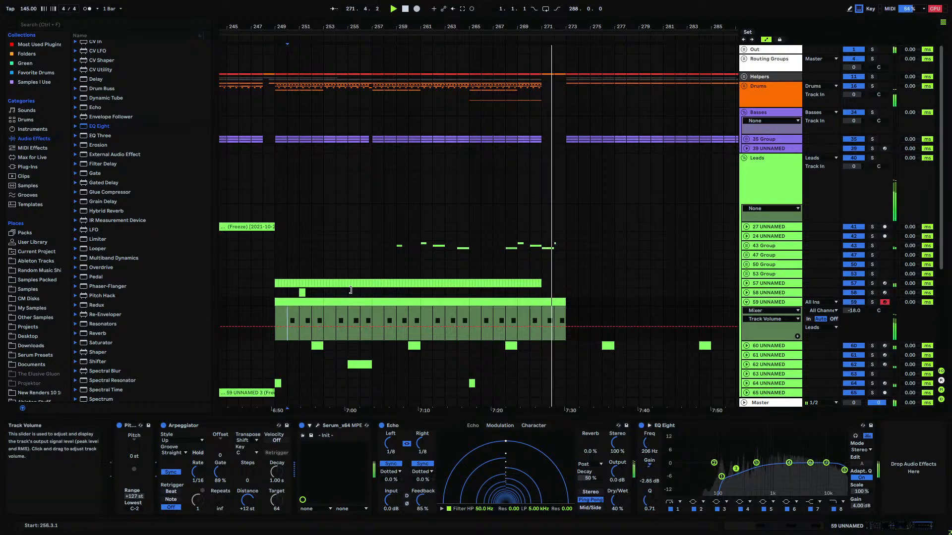
pyautogui.press('space')
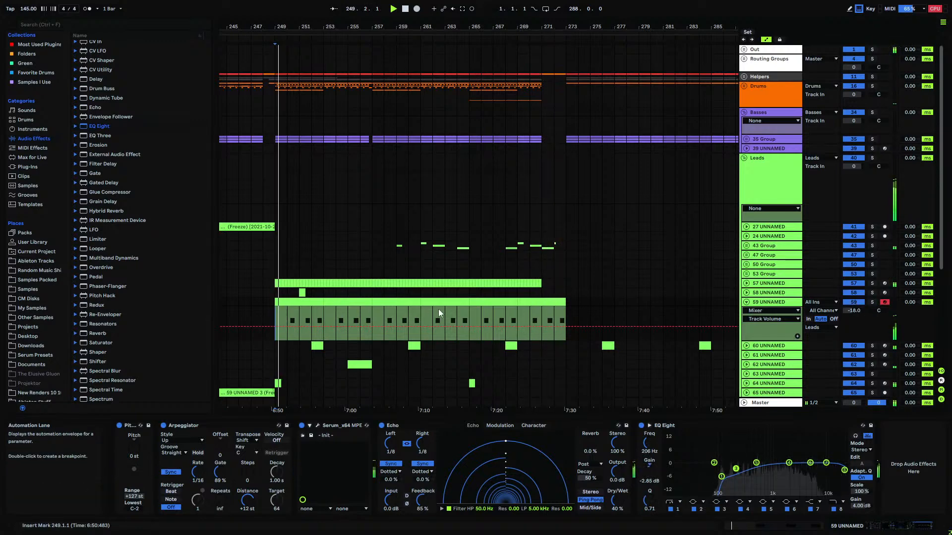
# - Duplicate the bar 249 to 257 section of track 58 twice so it repeats up to bar 273
pyautogui.moveTo(281, 296); pyautogui.dragTo(372, 295)
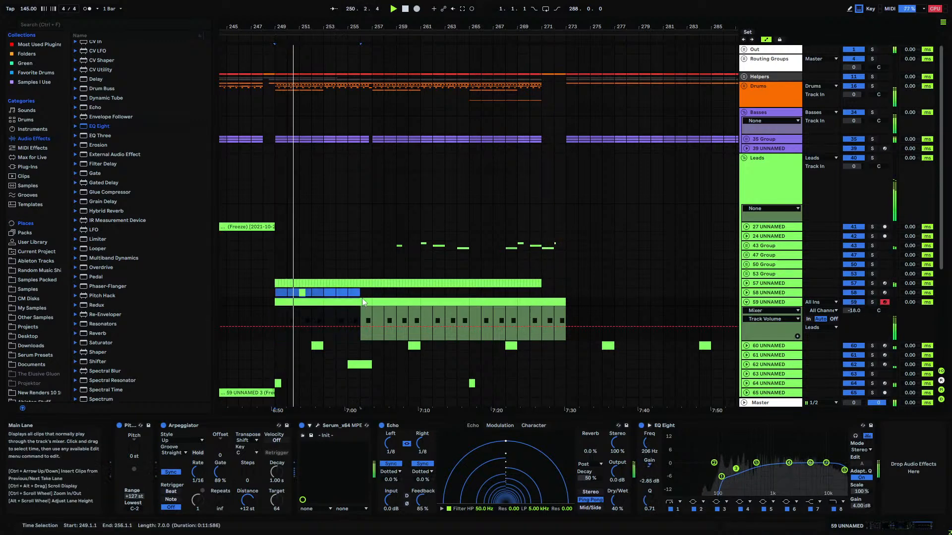
pyautogui.hotkey('ctrl', 'd')
pyautogui.hotkey('ctrl', 'd')
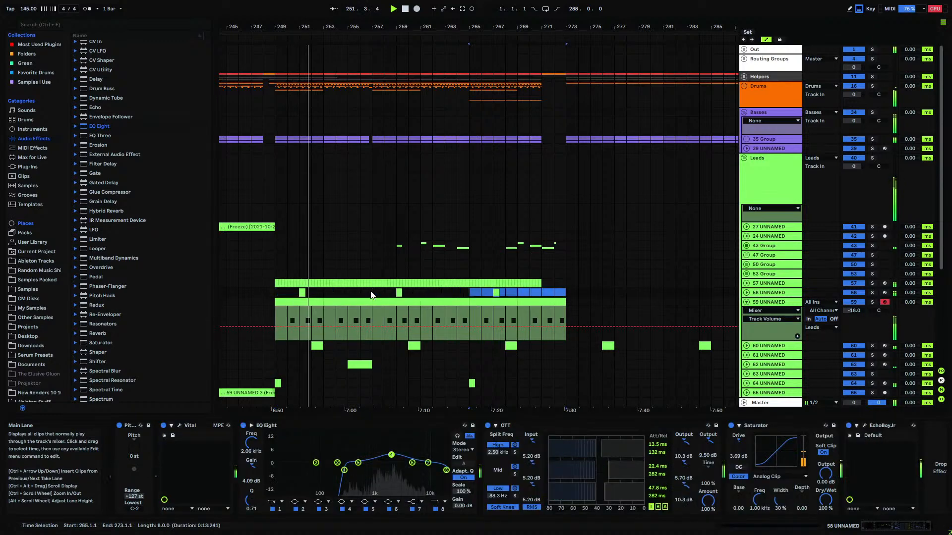
# - Fold tracks 58 and 59 so that their automation lanes are hidden
pyautogui.click(746, 293)
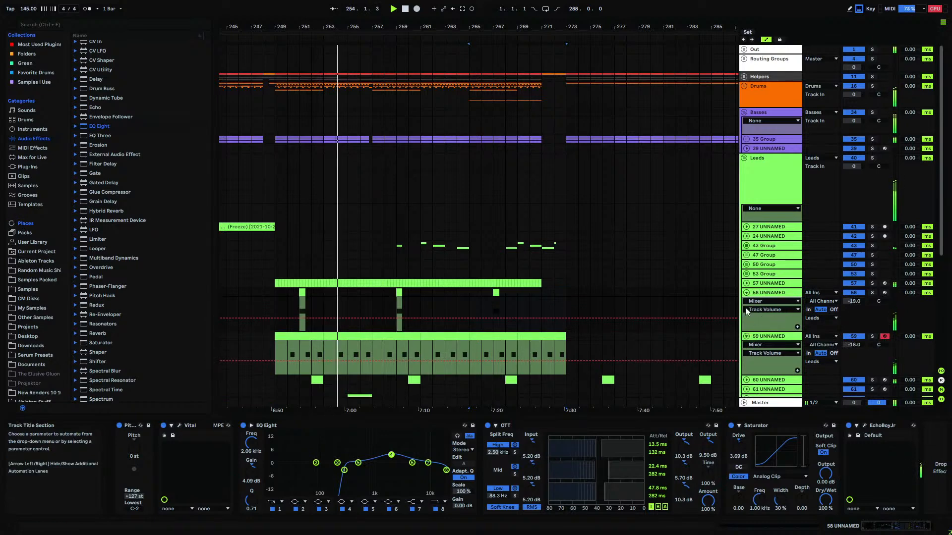
pyautogui.click(746, 336)
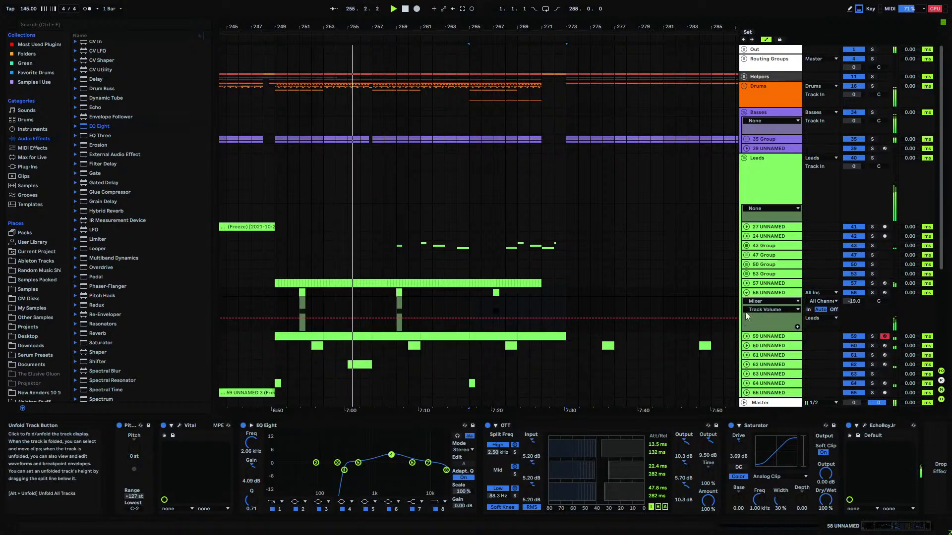
pyautogui.click(746, 293)
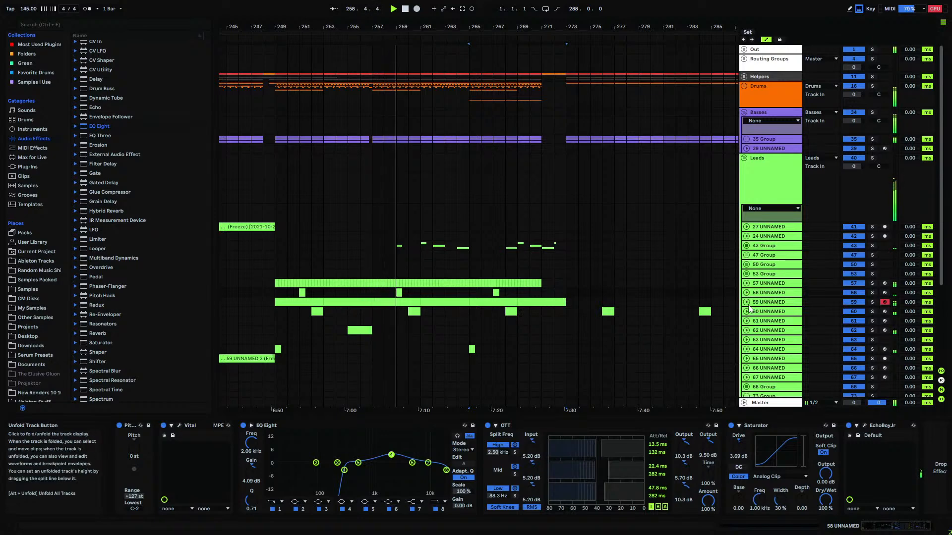
# - Check the volume levels of lead tracks 59, 60 and 64 during playback, unfolding each one and folding it again
pyautogui.click(746, 302)
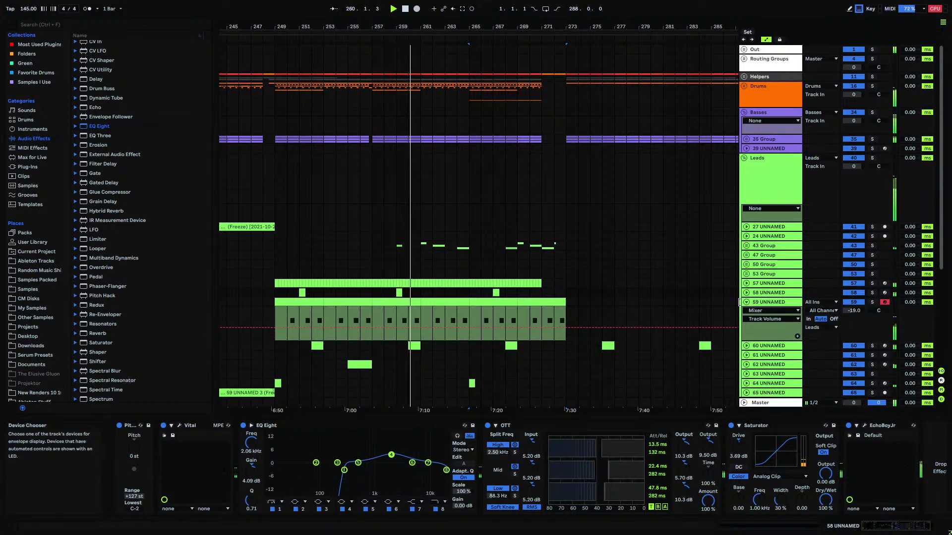
pyautogui.click(772, 302)
pyautogui.press('Left')
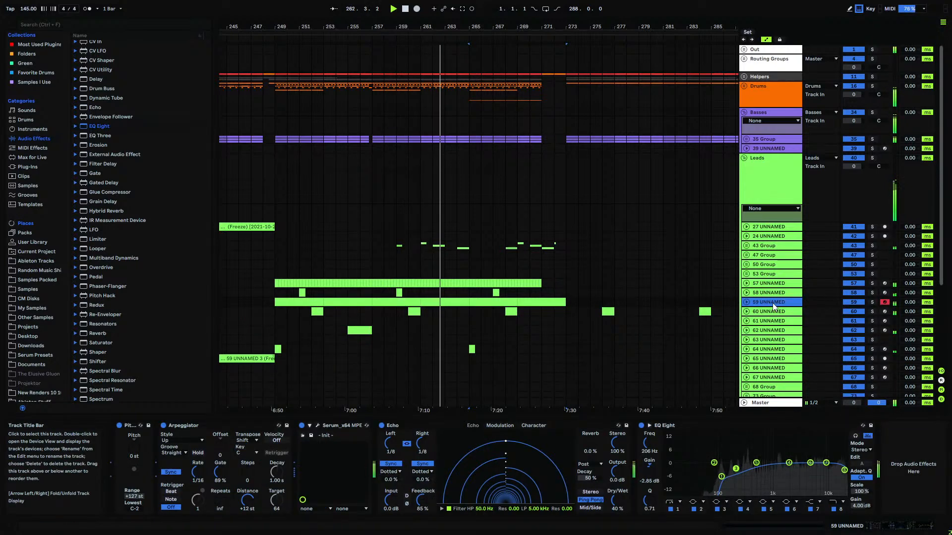
pyautogui.click(747, 314)
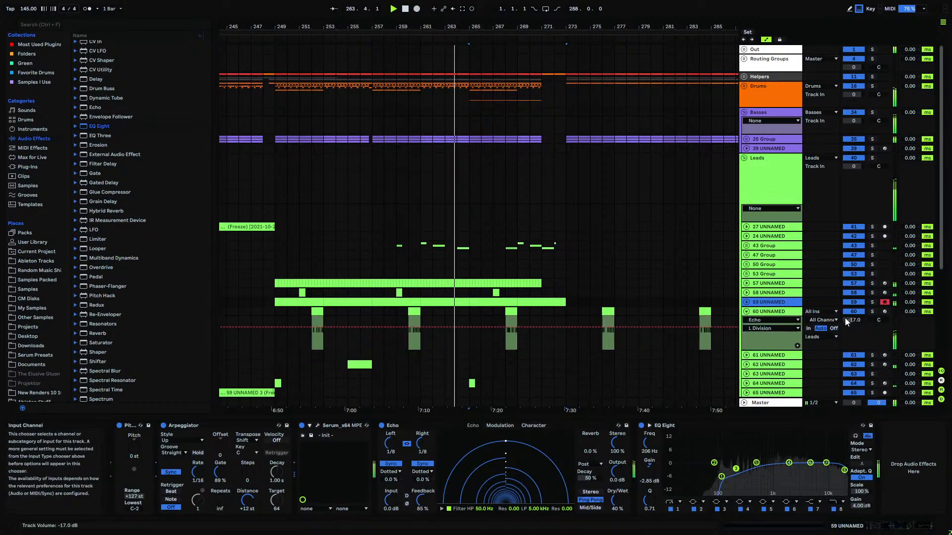
pyautogui.click(747, 313)
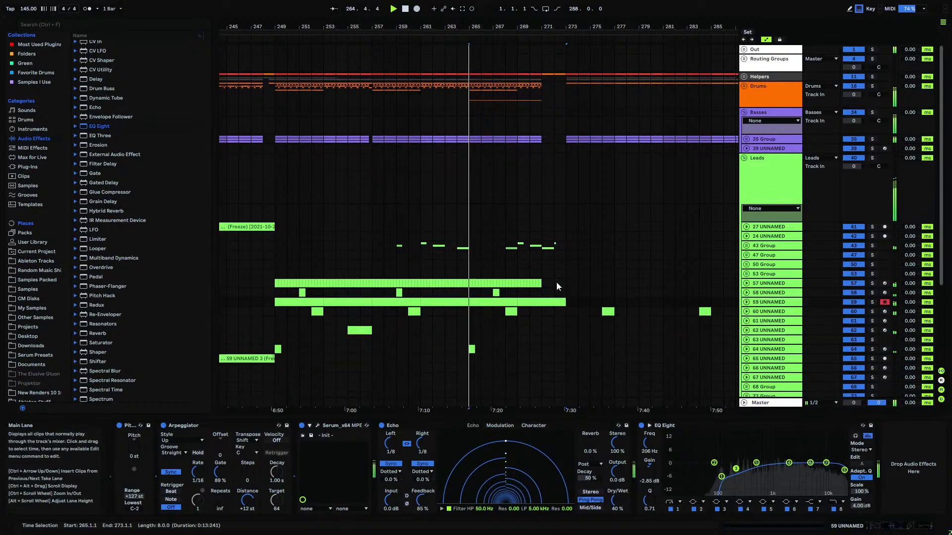
pyautogui.scroll(-5, 451, 248)
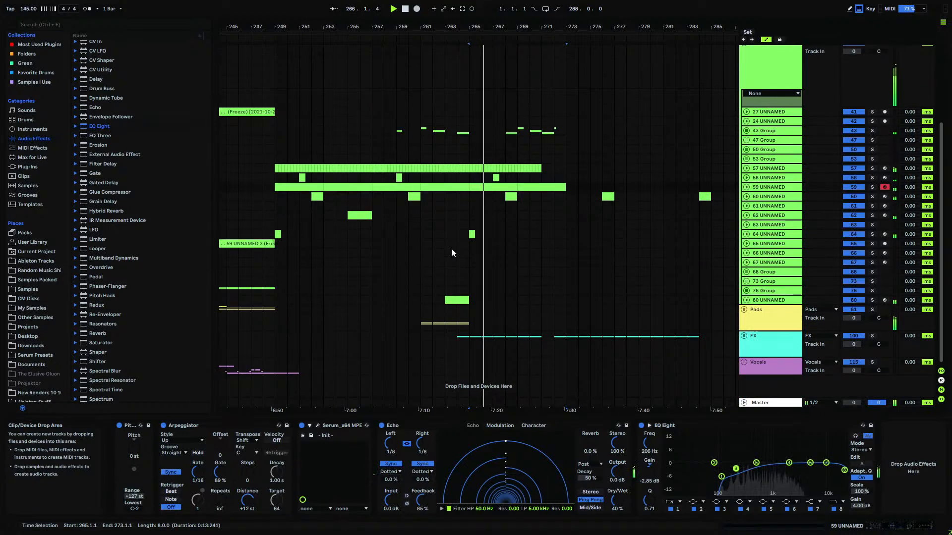
pyautogui.click(746, 234)
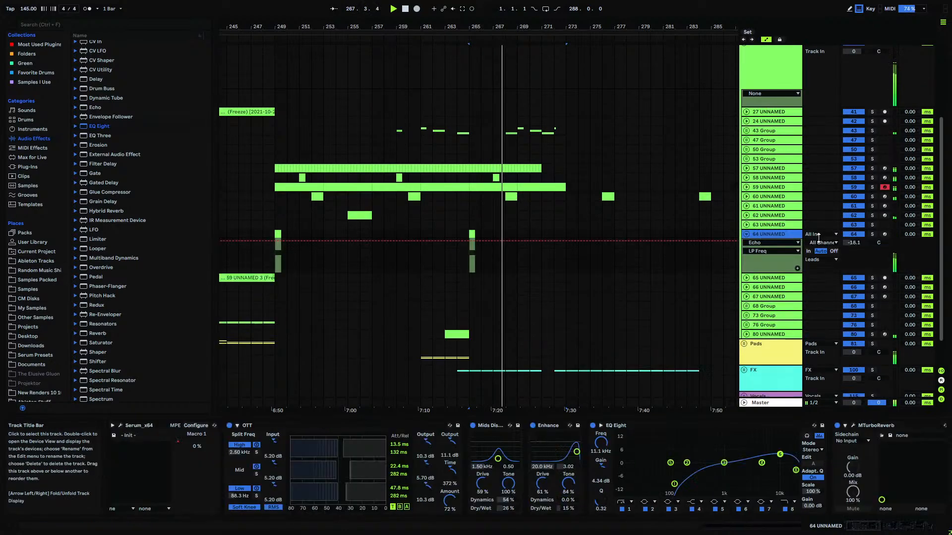
pyautogui.click(746, 234)
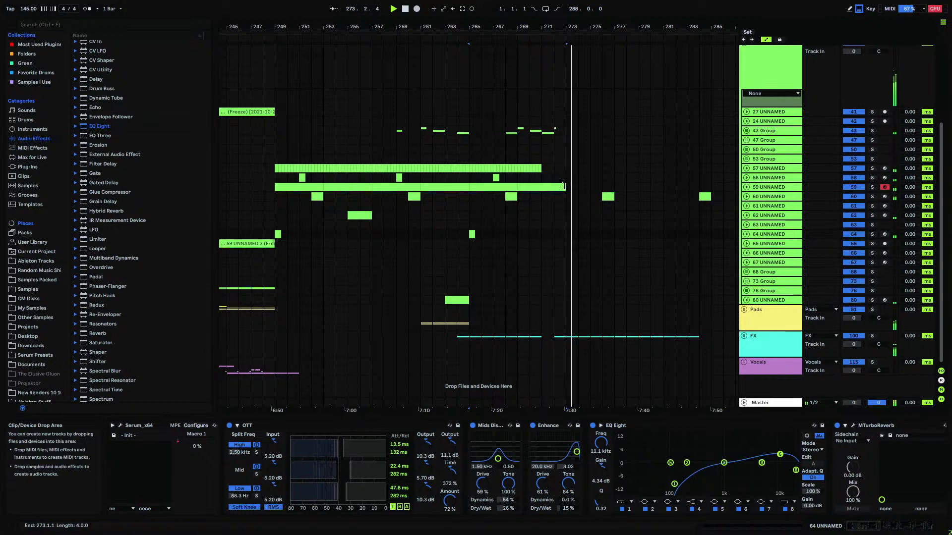
# - Shorten the arpeggiated clip on track 59 so that it ends at bar 271
pyautogui.moveTo(566, 186); pyautogui.dragTo(543, 187)
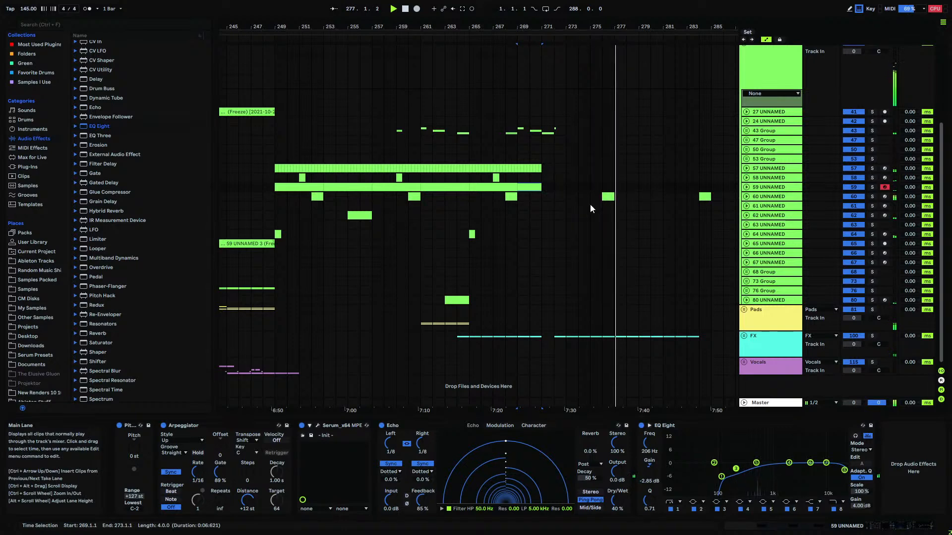
# - Unfold the Vocals group and select the vocal clips on track 118 starting at bar 177
pyautogui.moveTo(622, 23); pyautogui.dragTo(501, 2)
pyautogui.click(355, 368)
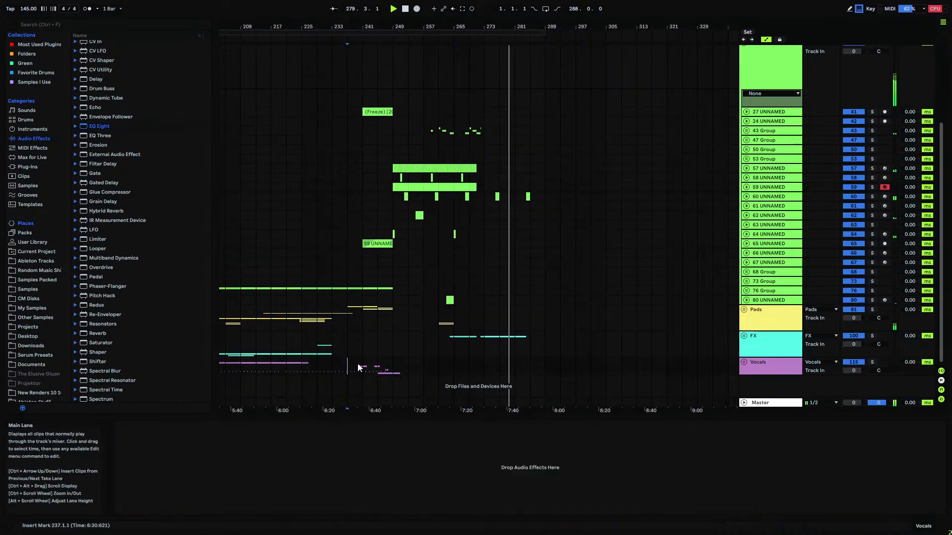
pyautogui.moveTo(370, 27); pyautogui.dragTo(644, 13)
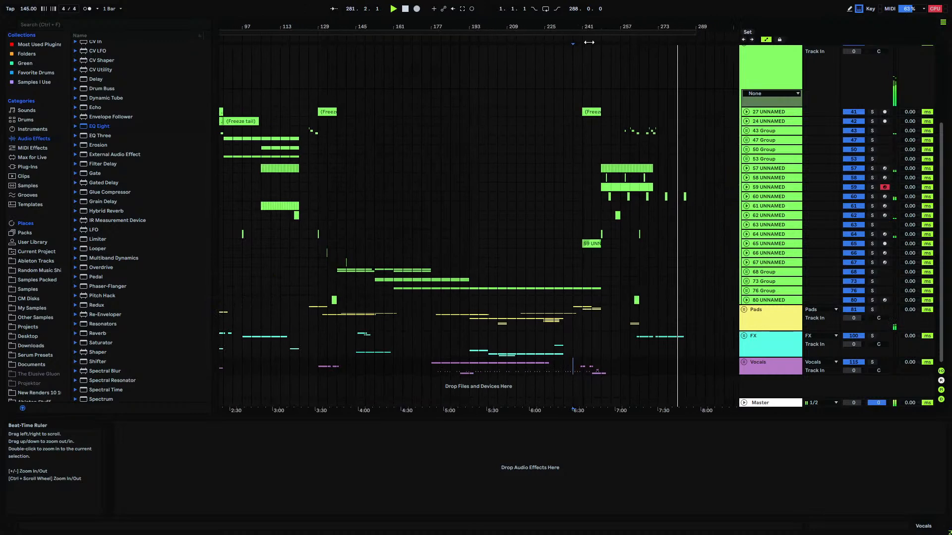
pyautogui.click(744, 362)
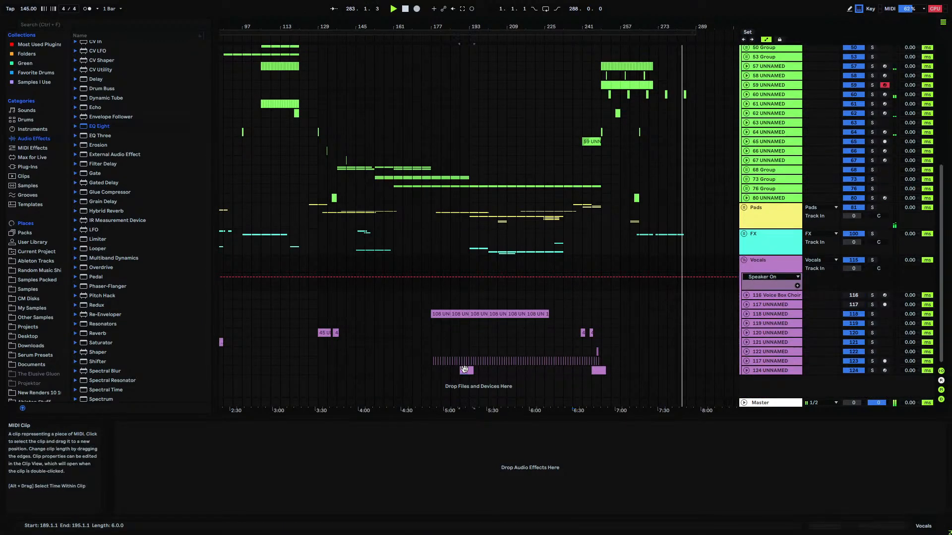
pyautogui.click(464, 369)
pyautogui.click(456, 314)
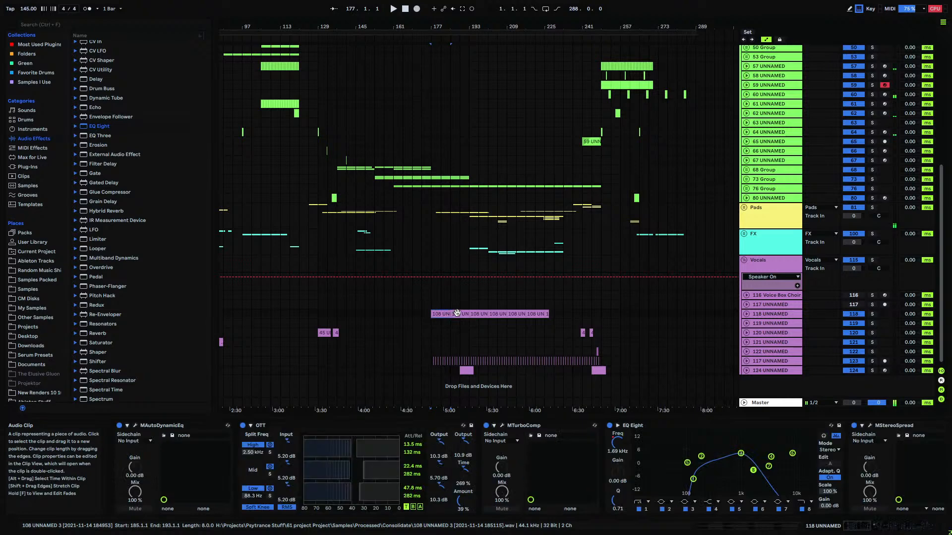
# - Paste a 16-bar copy of the vocal clips onto track 118 at bar 273 and play from there
pyautogui.click(648, 314)
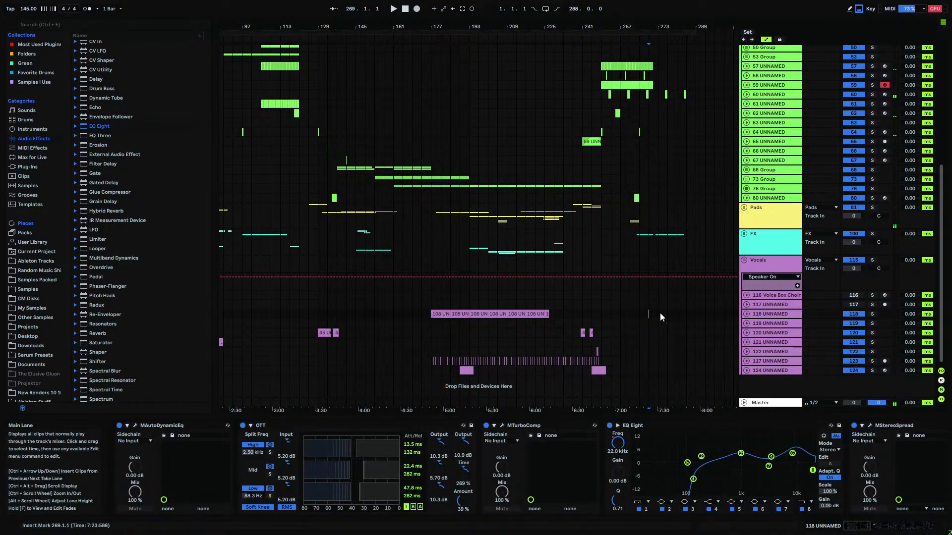
pyautogui.click(659, 307)
pyautogui.hotkey('ctrl', 'v')
pyautogui.press('space')
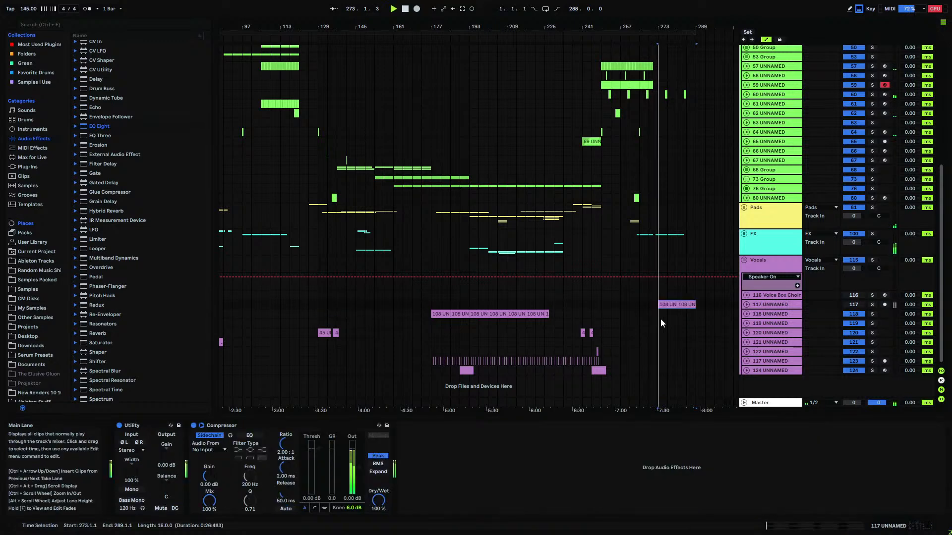
pyautogui.moveTo(662, 304); pyautogui.dragTo(665, 313)
pyautogui.press('space')
pyautogui.press('space')
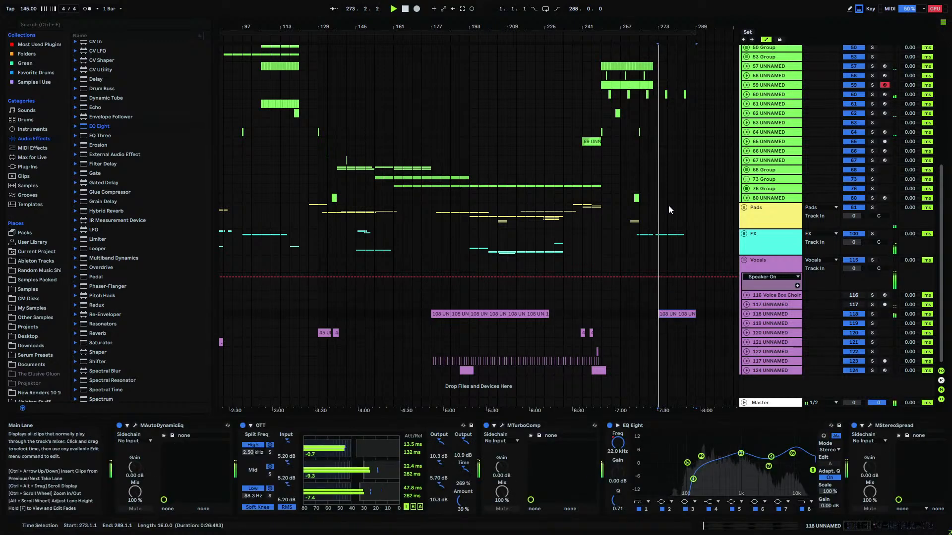
# - Unfold track 118 and automate its second Echo's Dry/Wet down to 0% just before the vocals at bar 273
pyautogui.moveTo(672, 27); pyautogui.dragTo(492, 245)
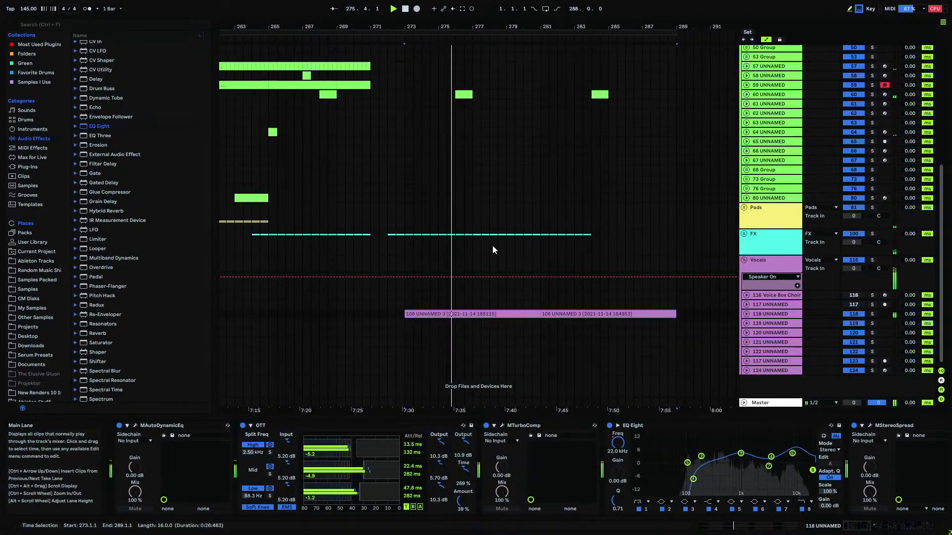
pyautogui.moveTo(475, 30); pyautogui.dragTo(477, 5)
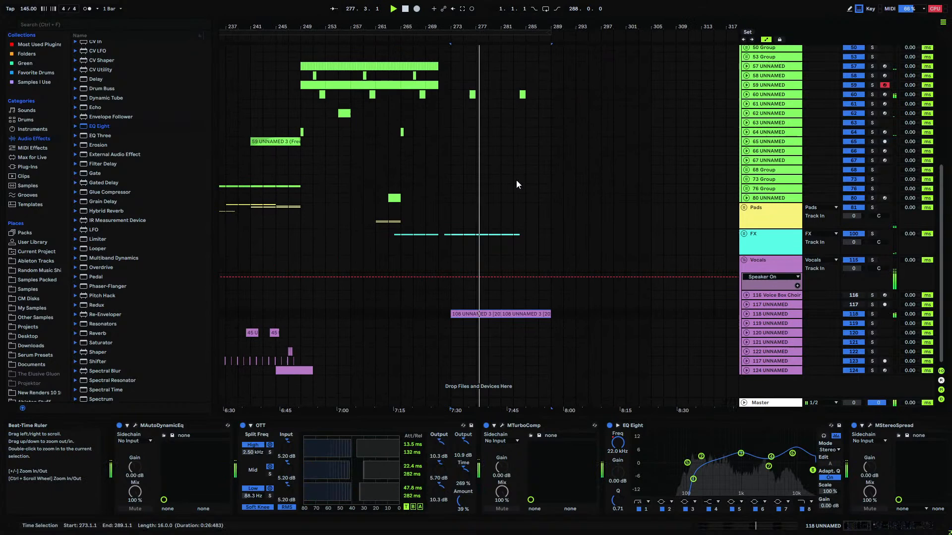
pyautogui.click(746, 313)
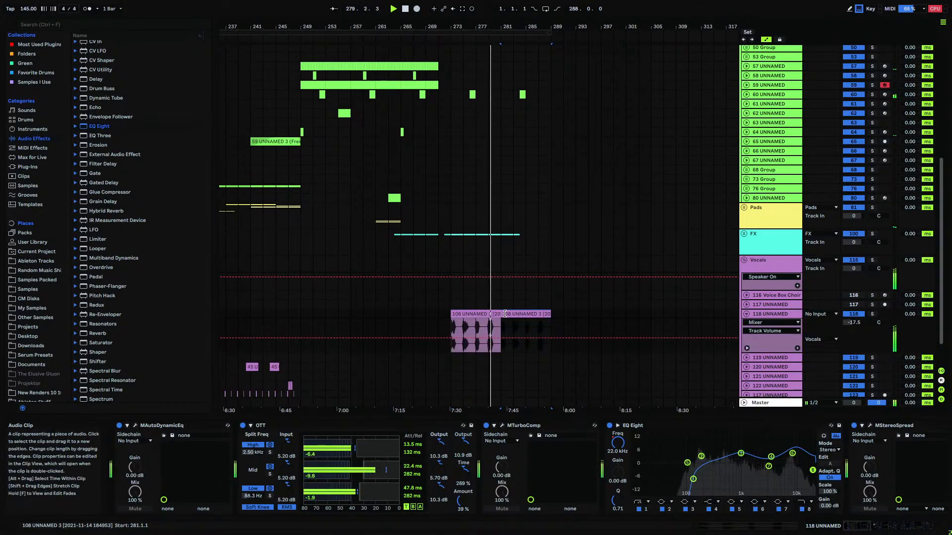
pyautogui.click(872, 528)
pyautogui.moveTo(872, 529); pyautogui.dragTo(901, 527)
pyautogui.click(672, 502)
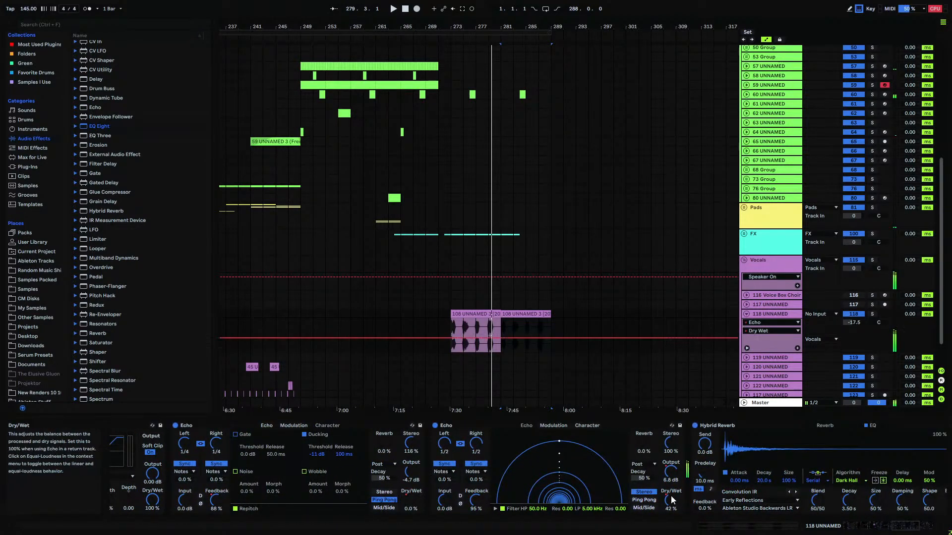
pyautogui.moveTo(443, 27); pyautogui.dragTo(442, 7)
pyautogui.moveTo(542, 338); pyautogui.dragTo(543, 352)
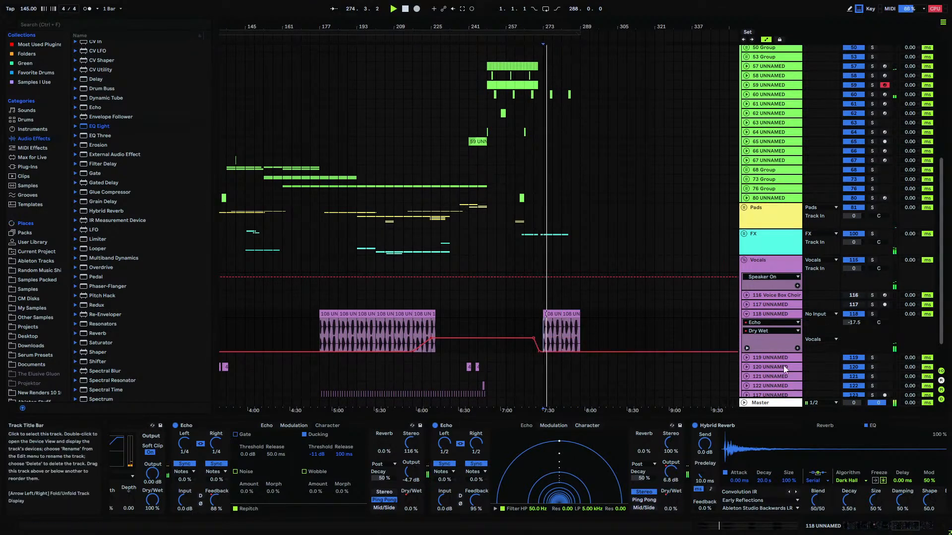
# - Show all automation lanes of track 118 and raise the second Echo's Dry/Wet to 19% just before bar 273
pyautogui.scroll(-6, 558, 338)
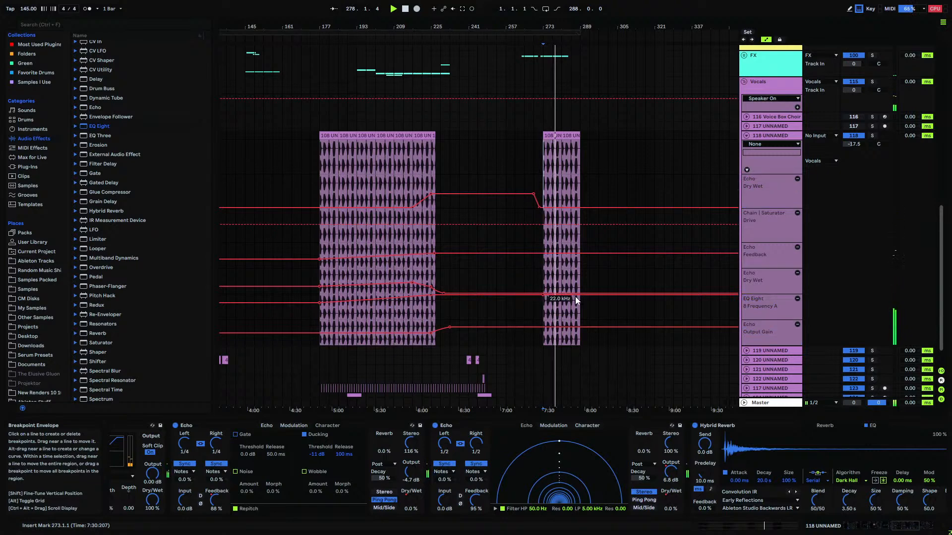
pyautogui.moveTo(548, 25); pyautogui.dragTo(336, 143)
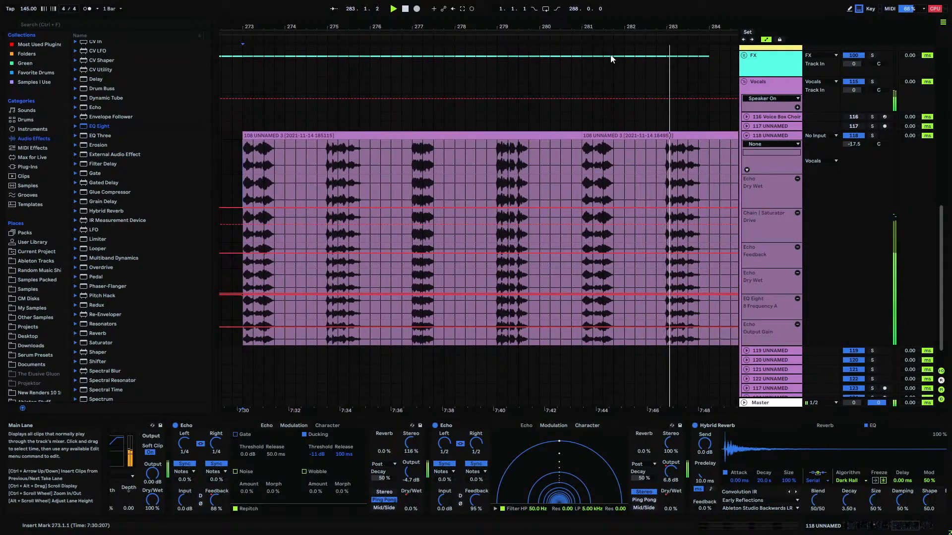
pyautogui.moveTo(609, 43); pyautogui.dragTo(524, 19)
pyautogui.scroll(8, 543, 150)
pyautogui.scroll(-10, 543, 150)
pyautogui.click(668, 507)
pyautogui.moveTo(341, 192); pyautogui.dragTo(341, 188)
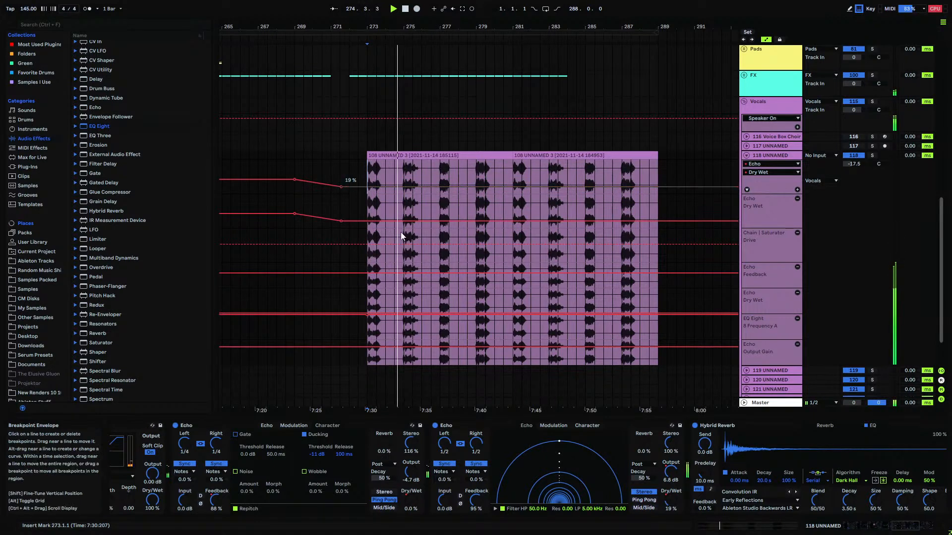
# - Automate the second Echo's Output Gain down to 0 dB just before bar 273 and fold track 118
pyautogui.click(670, 477)
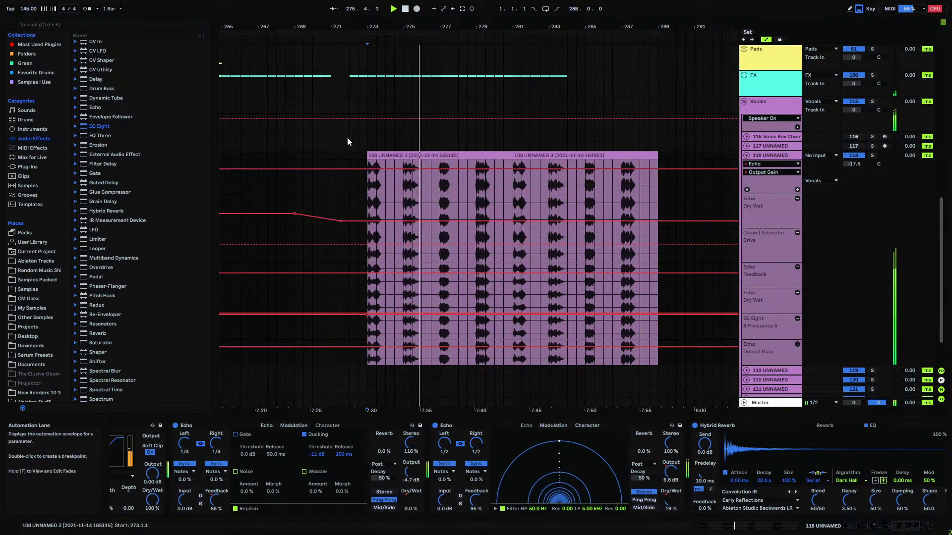
pyautogui.moveTo(361, 168); pyautogui.dragTo(364, 180)
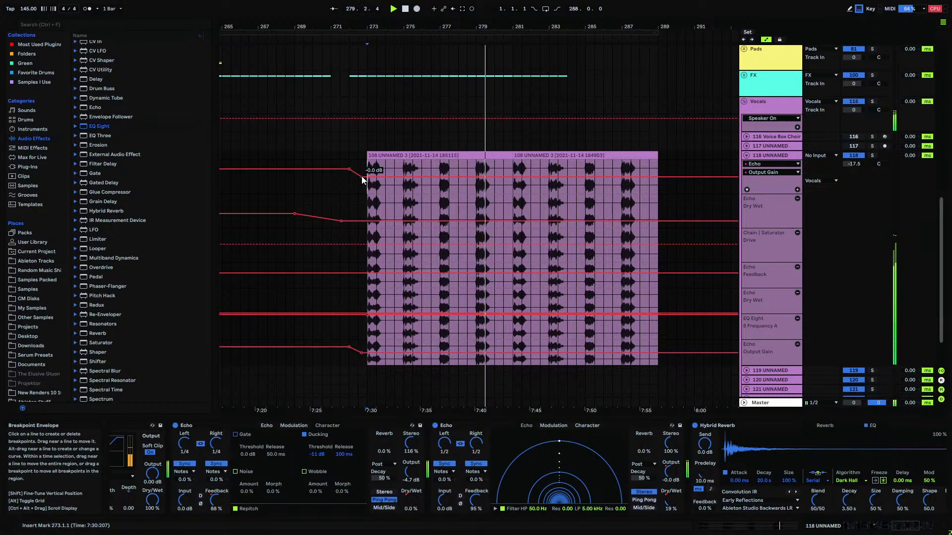
pyautogui.click(746, 156)
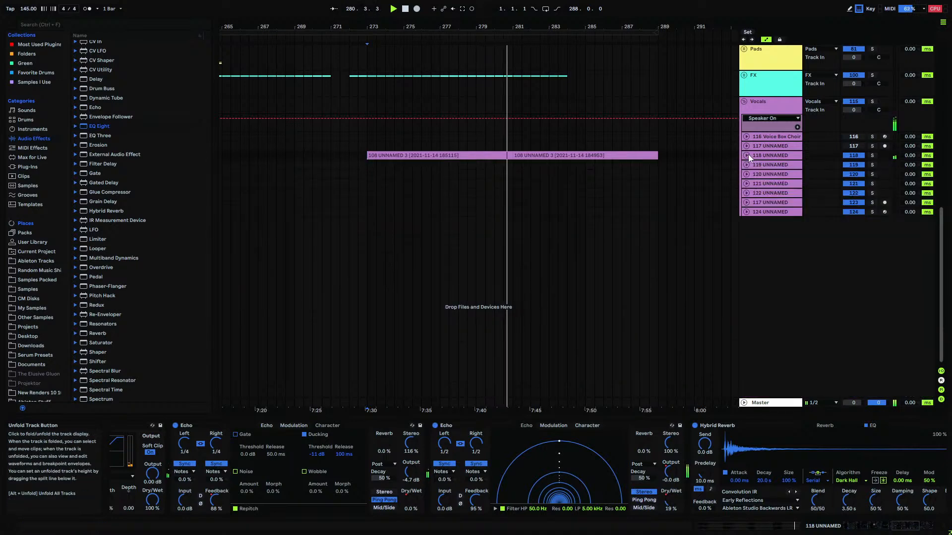
# - Review the arrangement from the drums to the leads and unfold the Helpers group to examine the section markers up to bar 329
pyautogui.moveTo(523, 25); pyautogui.dragTo(447, 10)
pyautogui.scroll(2, 465, 123)
pyautogui.scroll(10, 465, 123)
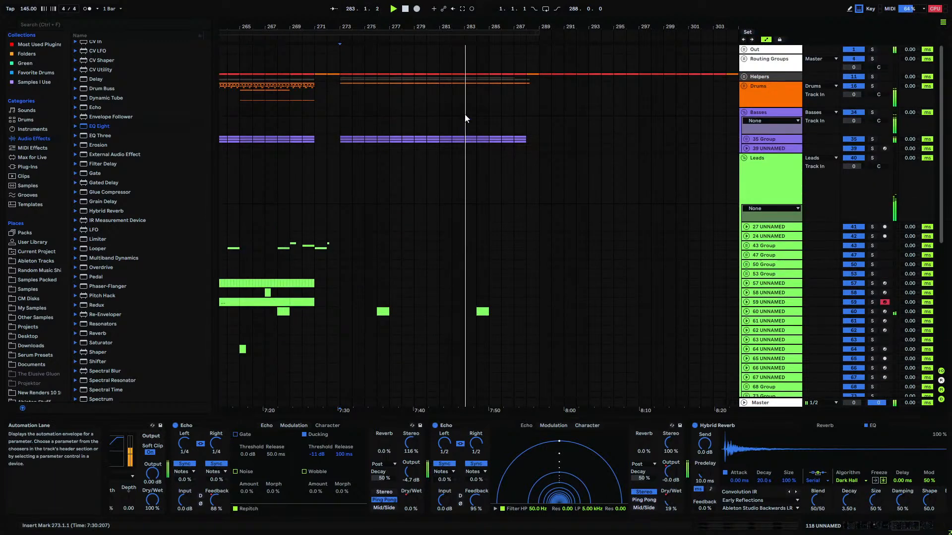
pyautogui.moveTo(449, 26); pyautogui.dragTo(551, 59)
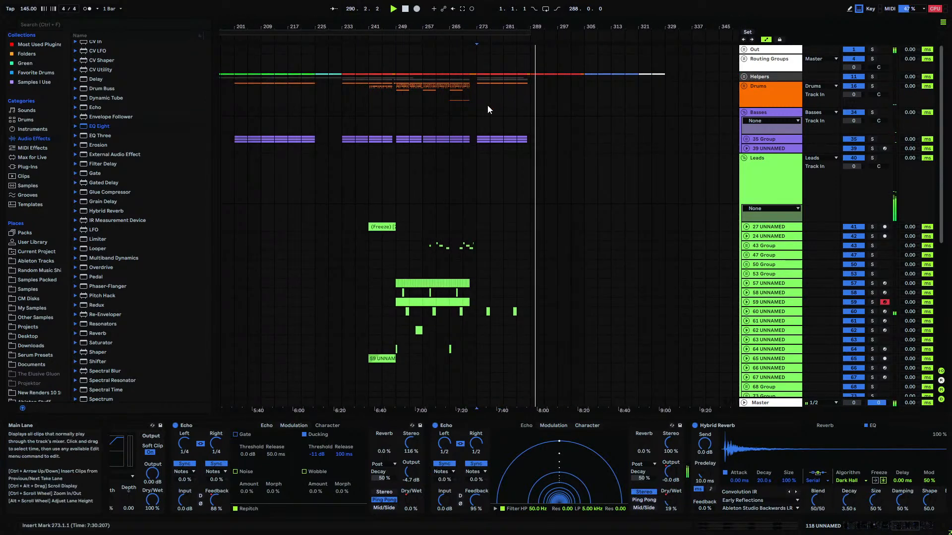
pyautogui.click(475, 112)
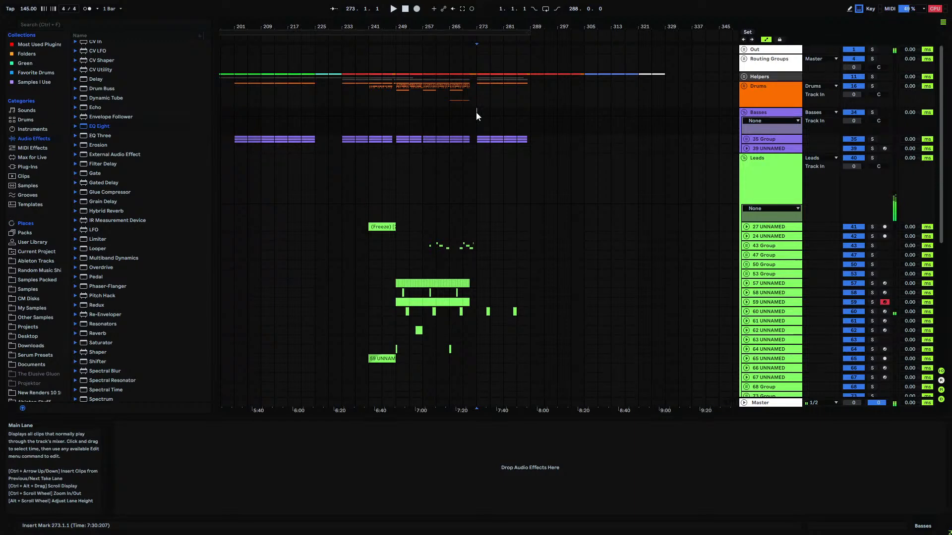
pyautogui.click(666, 75)
pyautogui.click(744, 77)
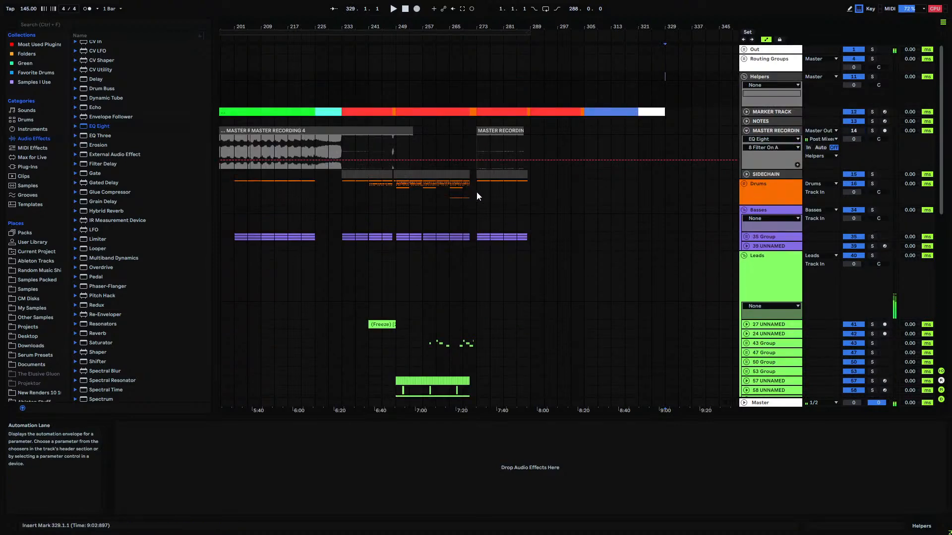
# - Examine the drum and bass sections from bar 273 to 289 and the Drums lane from bar 305 to 321
pyautogui.scroll(-10, 476, 193)
pyautogui.click(421, 194)
pyautogui.click(434, 220)
pyautogui.scroll(7, 435, 226)
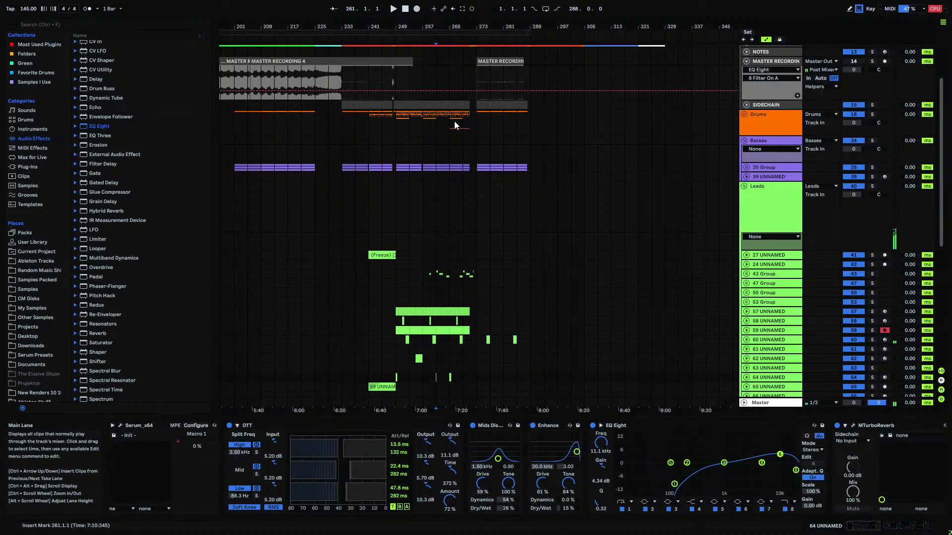
pyautogui.click(476, 124)
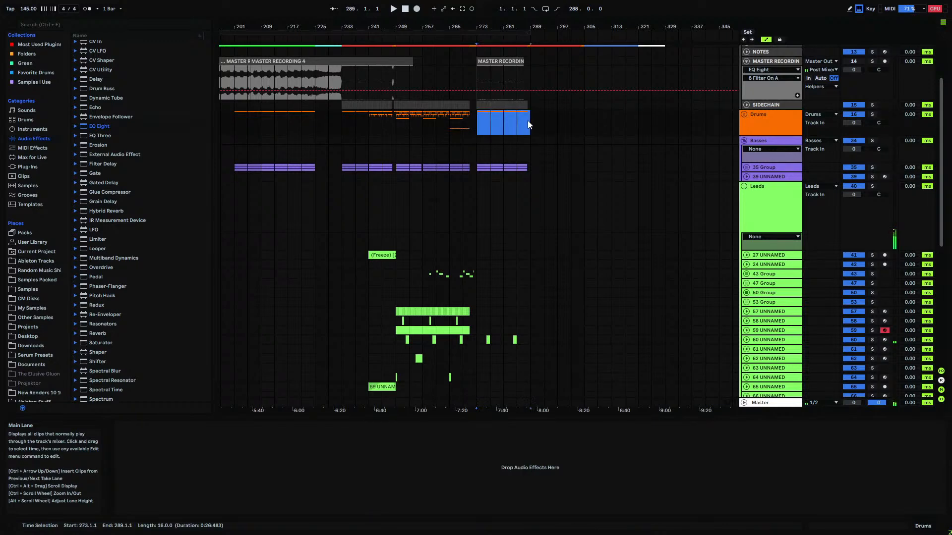
pyautogui.click(486, 168)
pyautogui.click(526, 170)
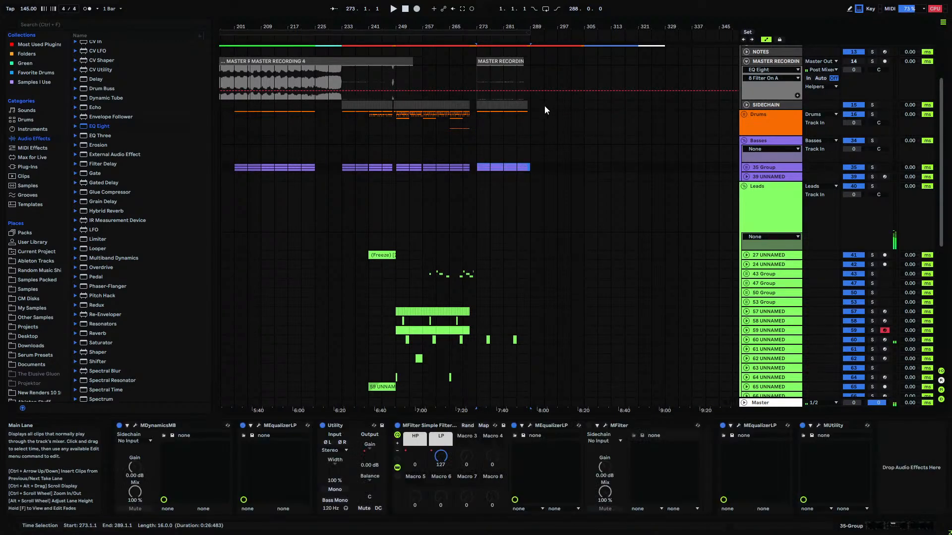
pyautogui.moveTo(586, 122); pyautogui.dragTo(629, 122)
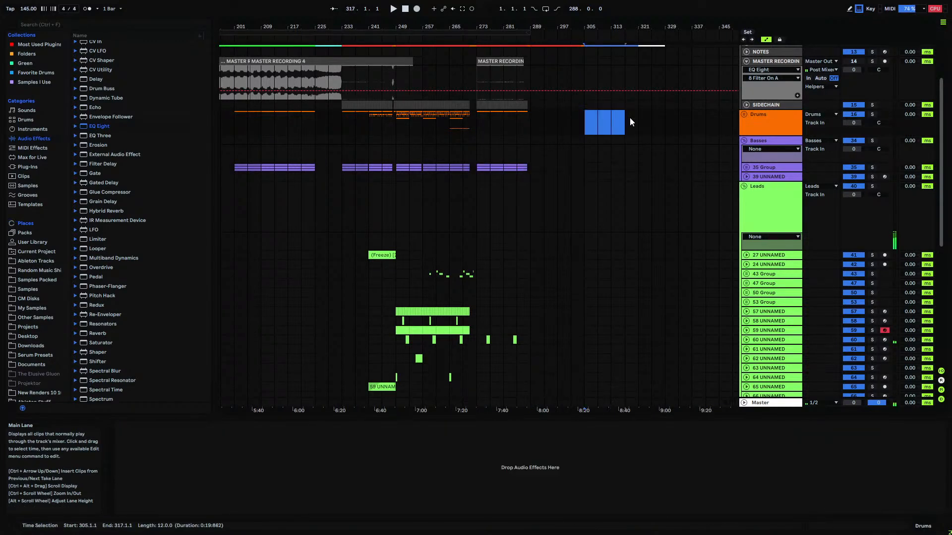
pyautogui.click(638, 122)
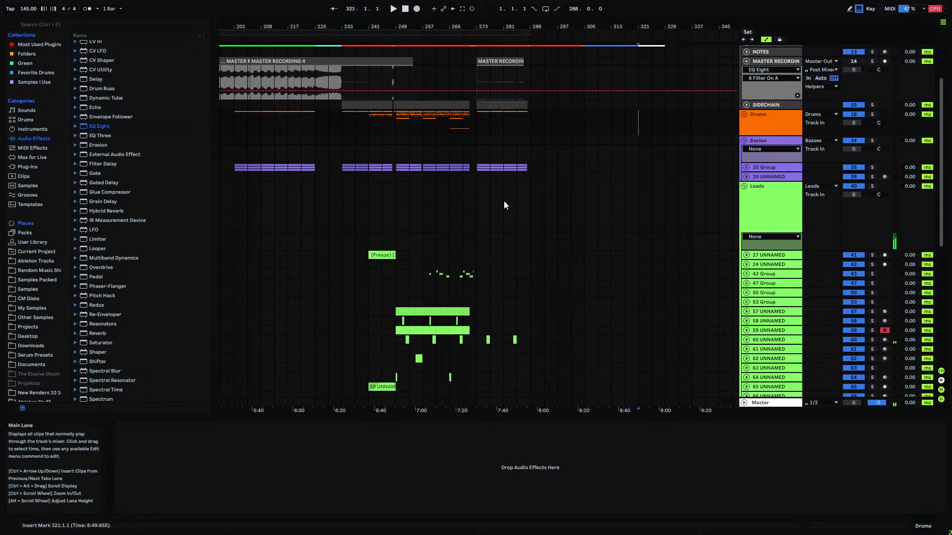
# - Delete the reused vocal clips on track 118 from bar 273 to 289
pyautogui.scroll(-10, 507, 288)
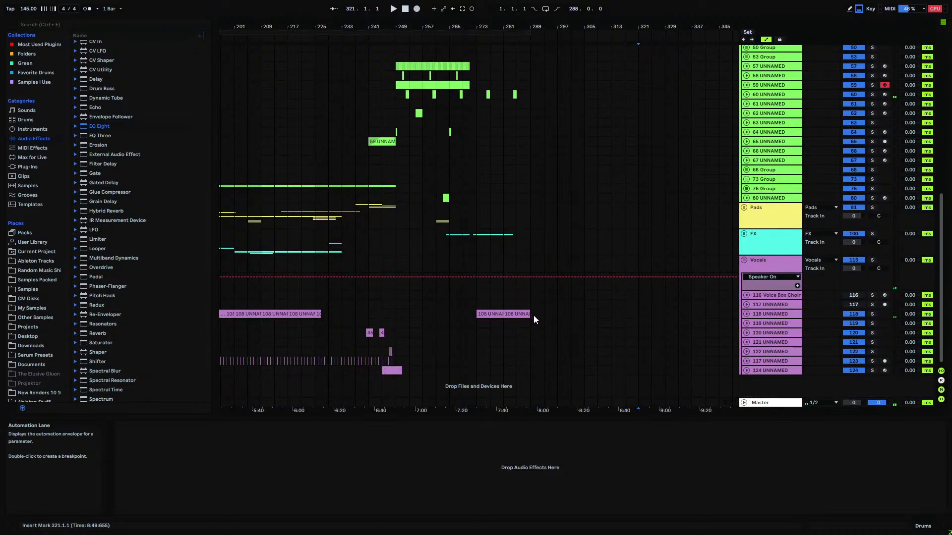
pyautogui.scroll(11, 533, 310)
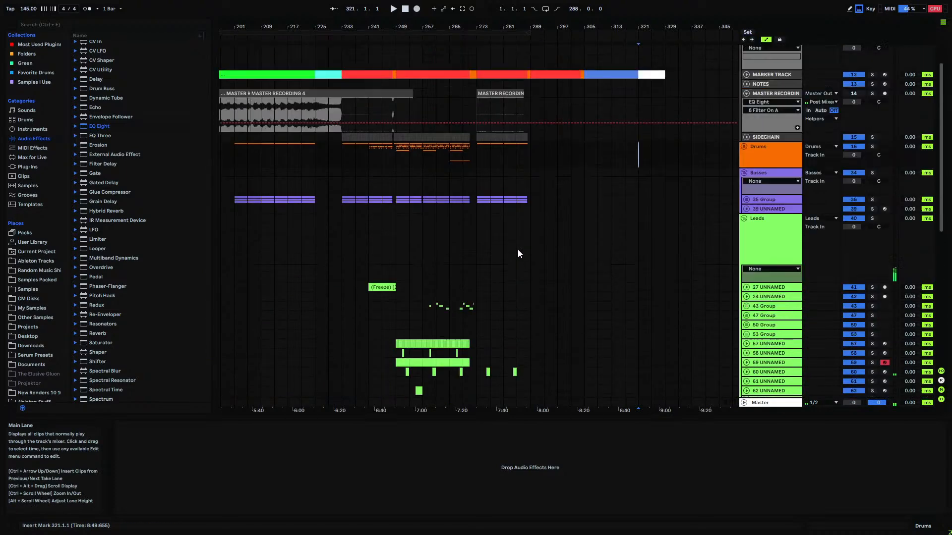
pyautogui.scroll(2, 518, 251)
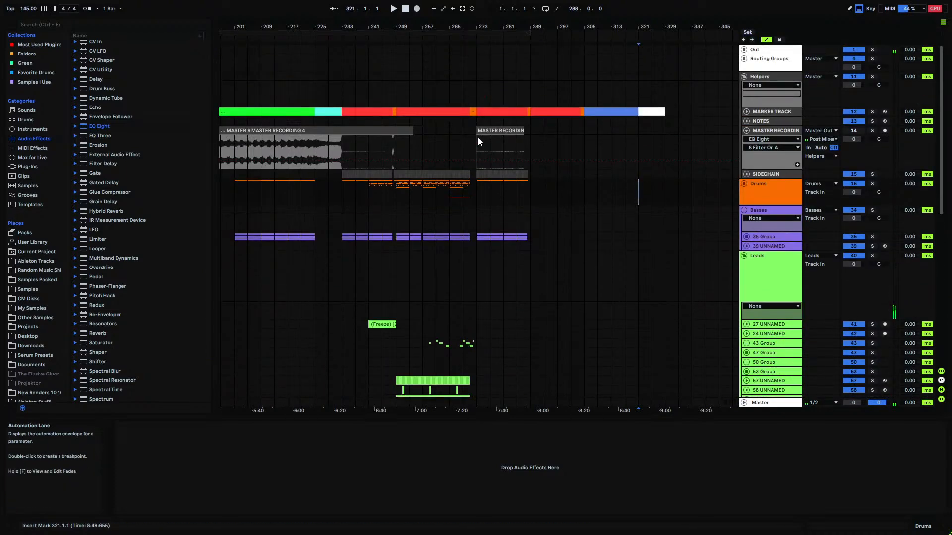
pyautogui.click(480, 195)
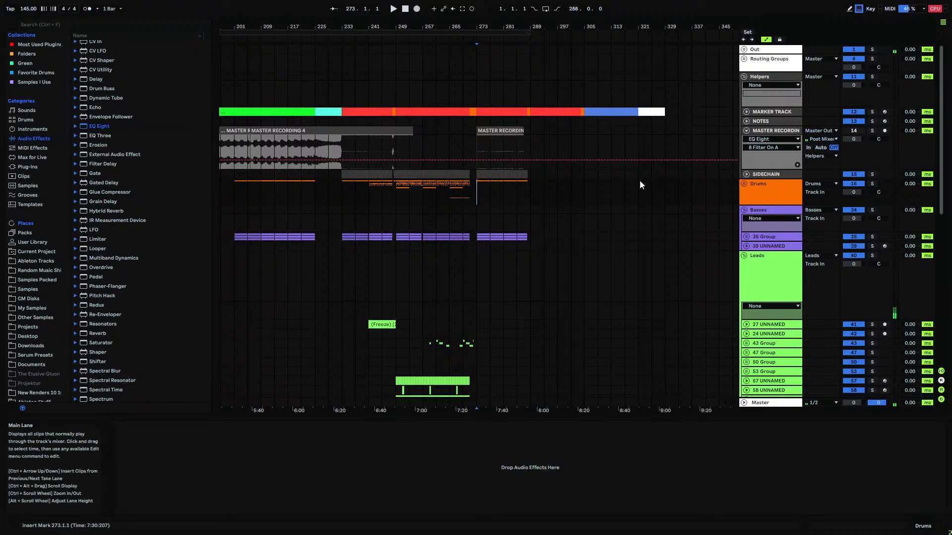
pyautogui.moveTo(484, 28); pyautogui.dragTo(384, 62)
pyautogui.scroll(-5, 385, 140)
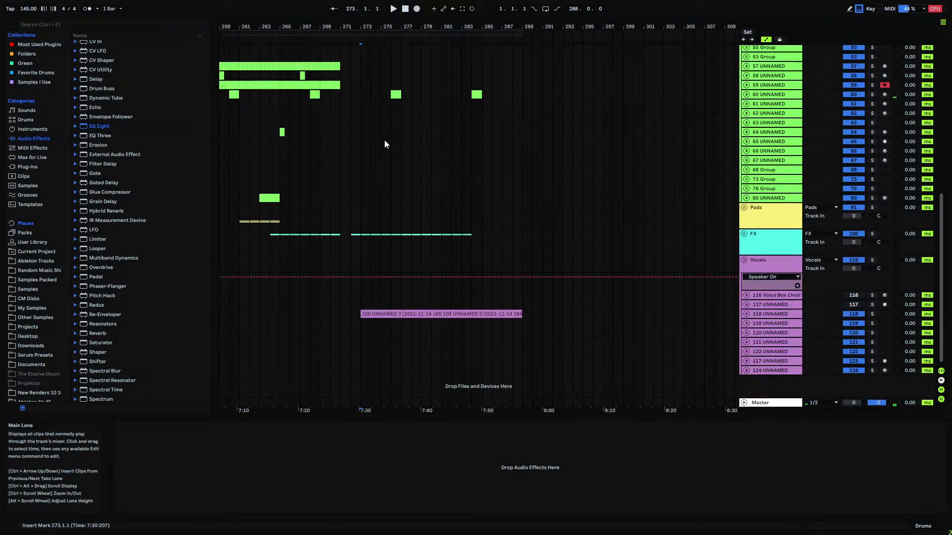
pyautogui.click(380, 315)
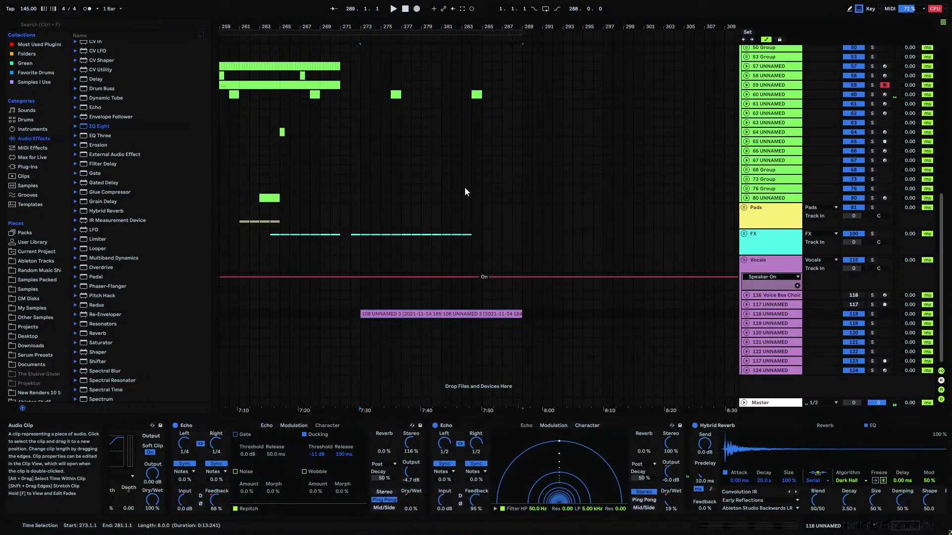
pyautogui.moveTo(570, 28); pyautogui.dragTo(617, 5)
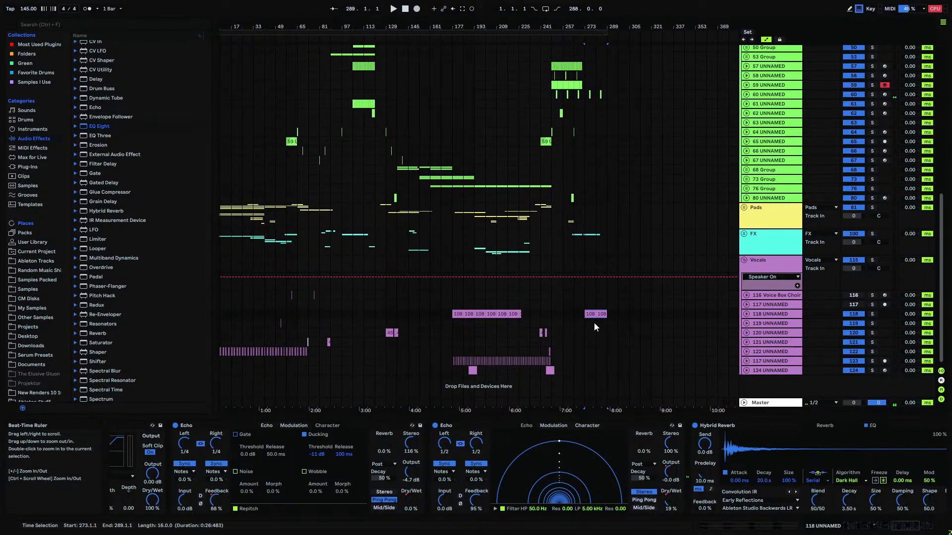
pyautogui.press('Delete')
# - Solo track 120 and audition its vocal from bar 129, and select its clips from bar 241 to 249
pyautogui.click(390, 333)
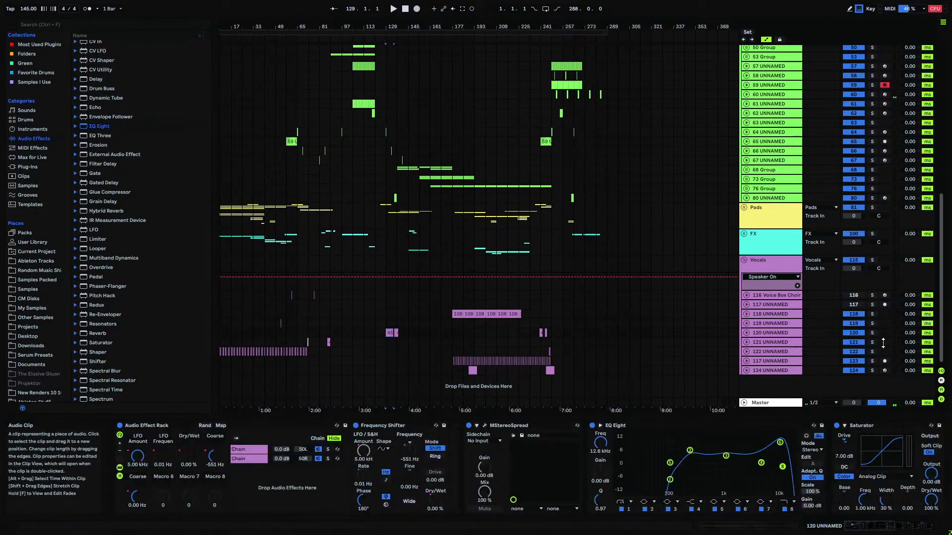
pyautogui.click(872, 333)
pyautogui.press('space')
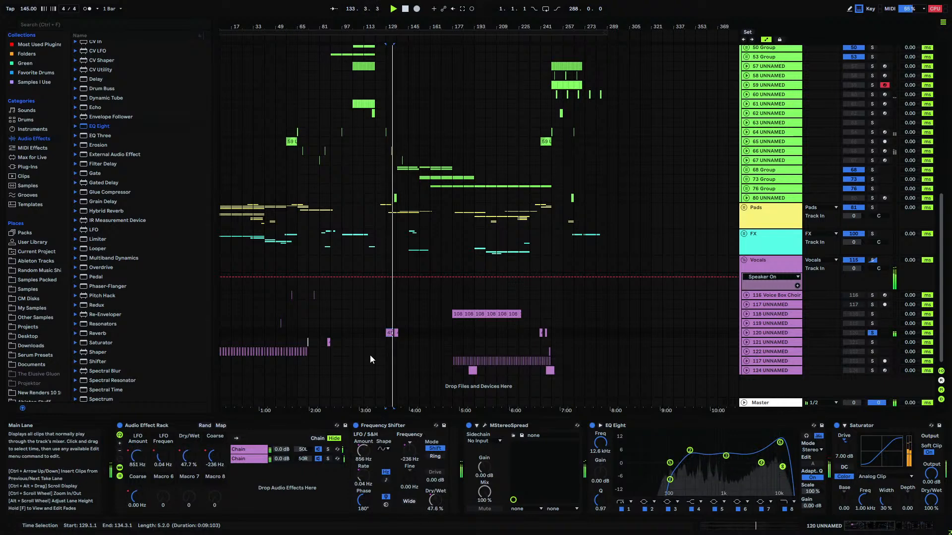
pyautogui.click(545, 332)
pyautogui.press('space')
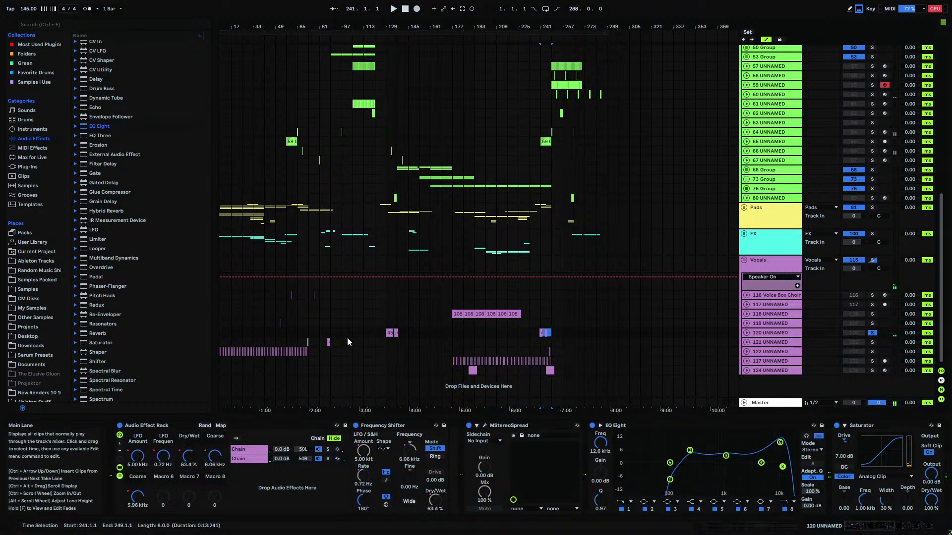
# - Solo track 121 and audition its vocal clip just before bar 89
pyautogui.click(330, 343)
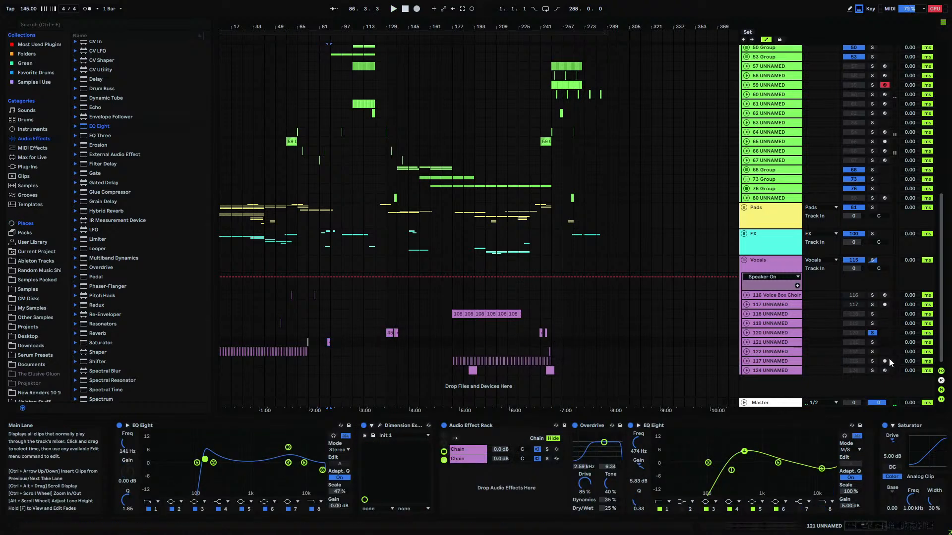
pyautogui.click(872, 352)
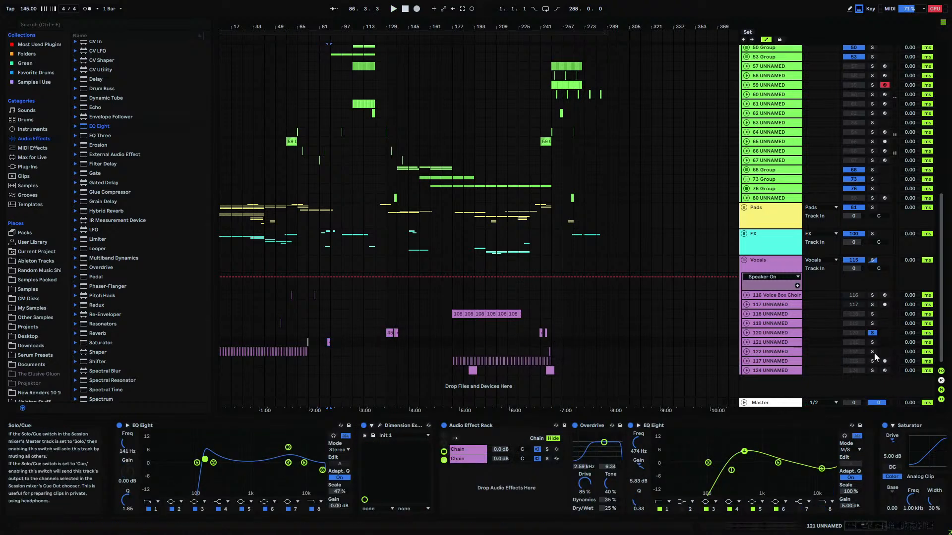
pyautogui.click(327, 345)
pyautogui.press('space')
pyautogui.click(327, 346)
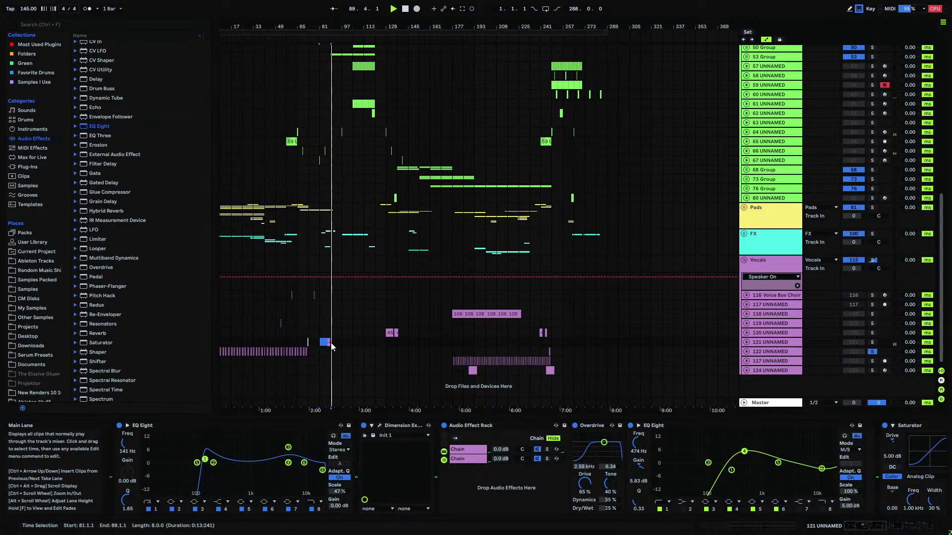
pyautogui.press('space')
pyautogui.click(745, 342)
pyautogui.click(746, 341)
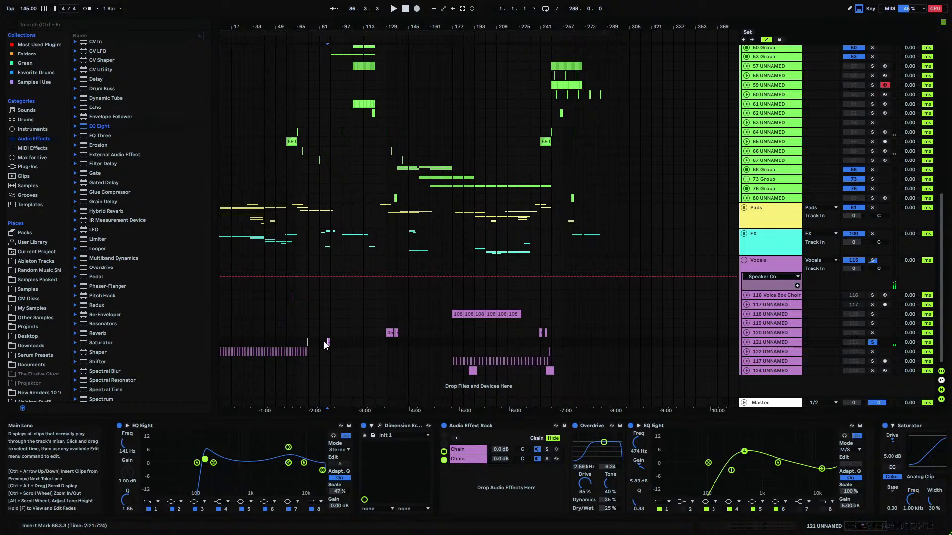
pyautogui.press('space')
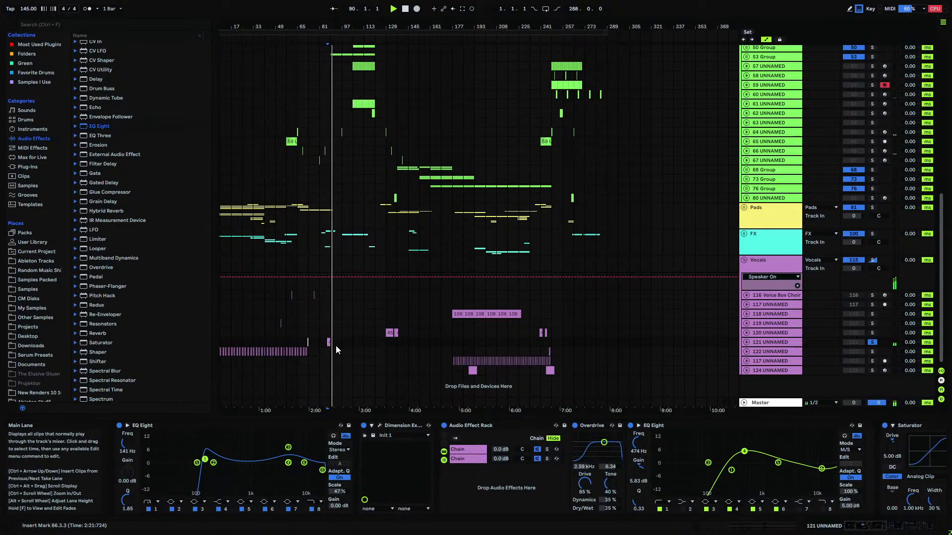
# - Copy bars 81 to 89 of track 121 to bars 281 to 289 on the same track
pyautogui.click(330, 343)
pyautogui.press('space')
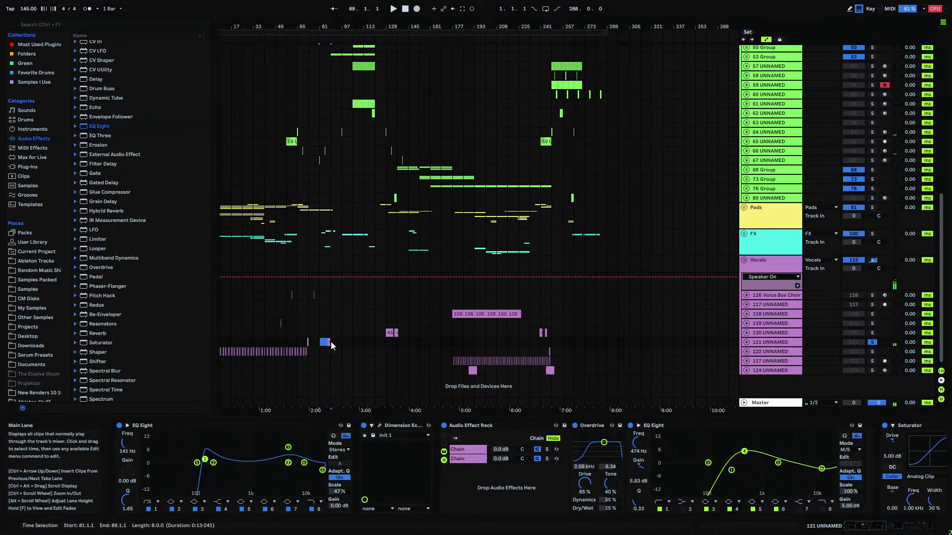
pyautogui.click(597, 341)
# - Examine the leads and vocals around bars 77 to 123 and unfold track 24 to show its clips and Gain automation
pyautogui.scroll(15, 397, 309)
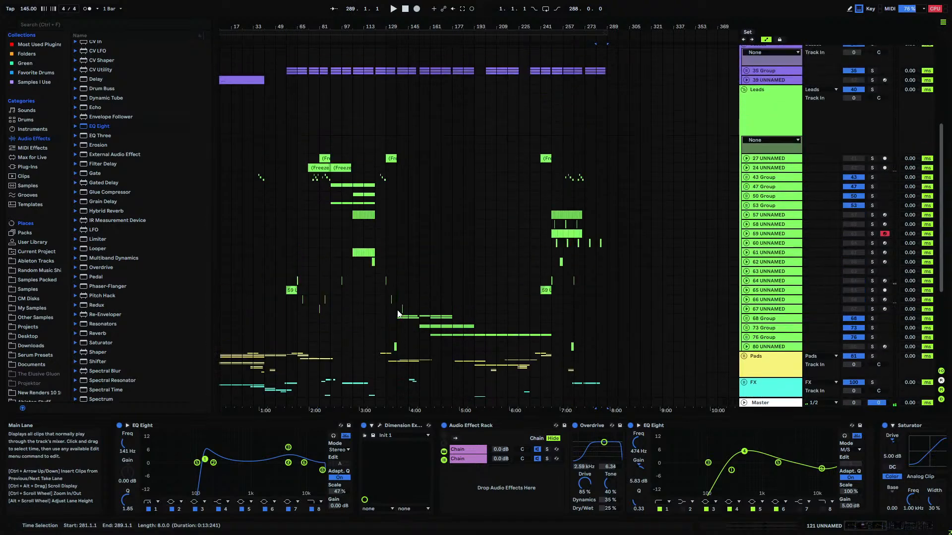
pyautogui.scroll(-8, 397, 309)
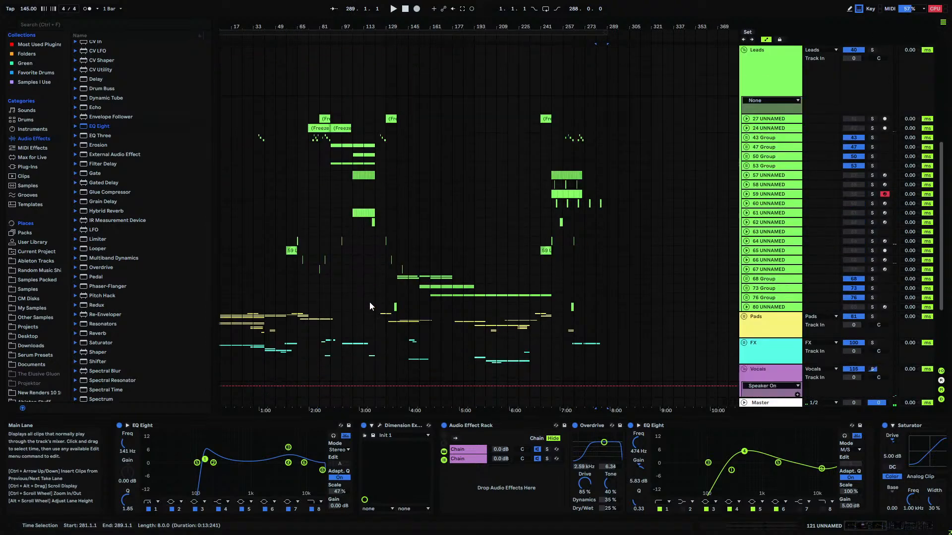
pyautogui.scroll(-5, 370, 302)
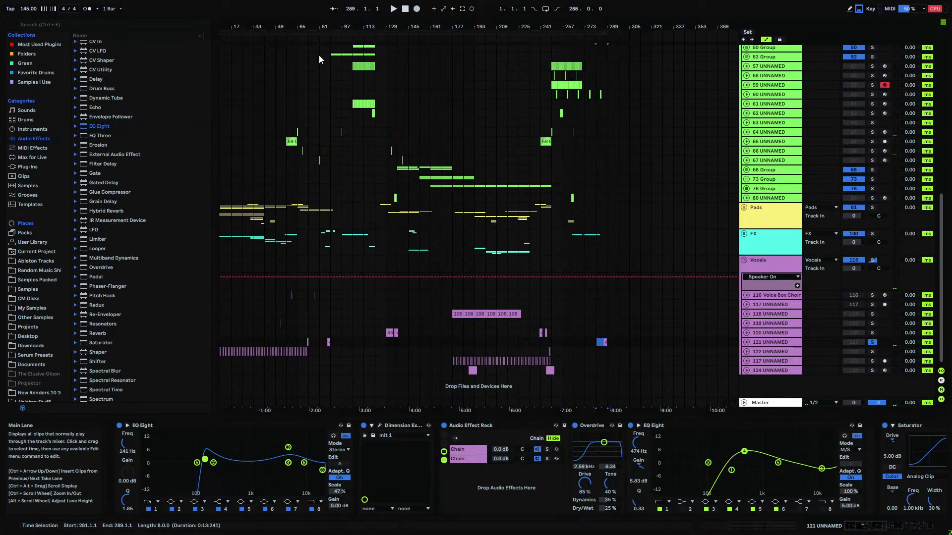
pyautogui.moveTo(326, 28); pyautogui.dragTo(326, 99)
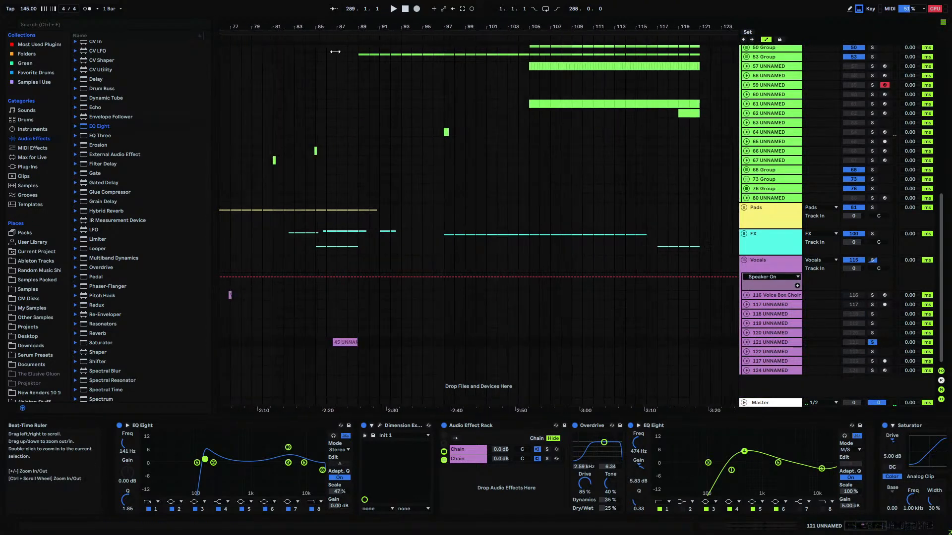
pyautogui.scroll(3, 352, 105)
pyautogui.scroll(3, 356, 119)
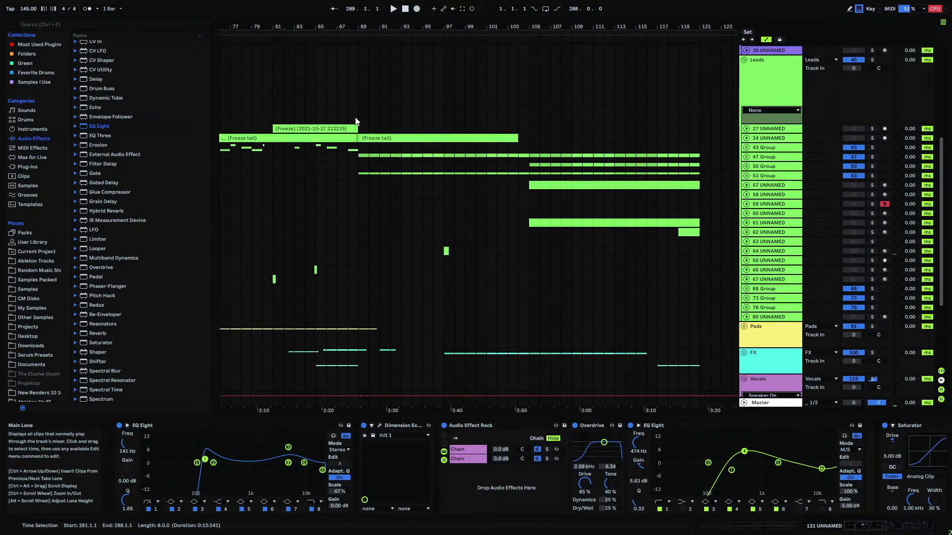
pyautogui.click(745, 138)
# - Copy track 24's frozen lead and automation around bars 89 to 104 to bar 288, and play it soloed
pyautogui.click(391, 150)
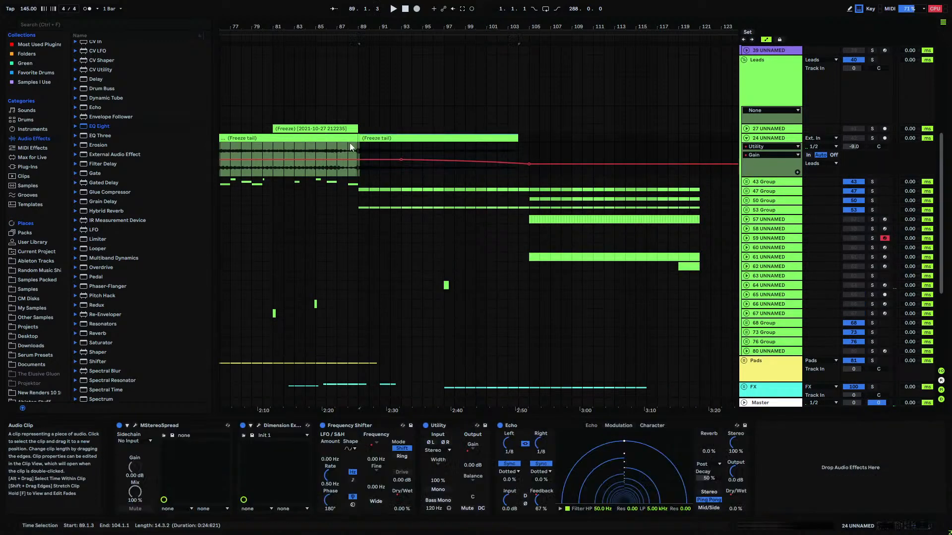
pyautogui.moveTo(384, 27); pyautogui.dragTo(738, 27)
pyautogui.scroll(-3, 603, 238)
pyautogui.scroll(-2, 603, 238)
pyautogui.scroll(6, 603, 149)
pyautogui.hscroll(10, 603, 97)
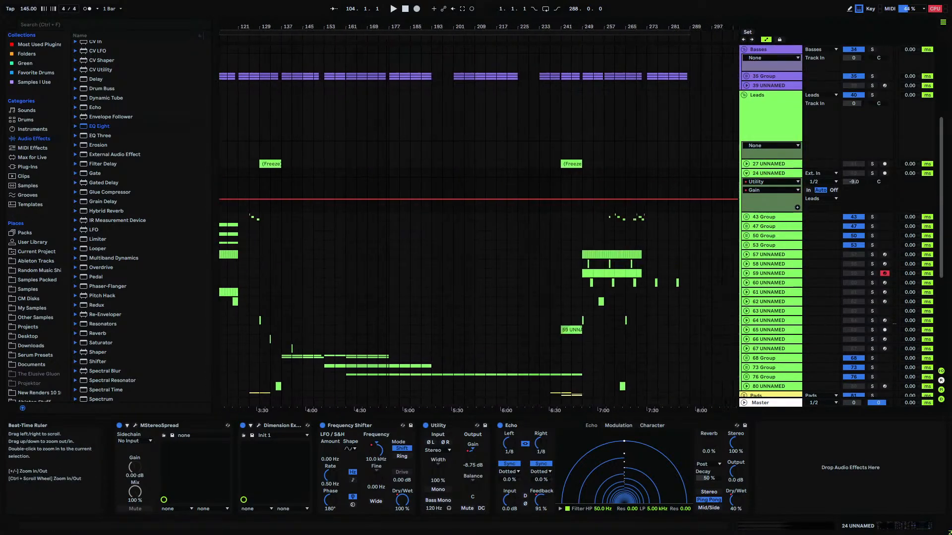
pyautogui.scroll(5, 570, 175)
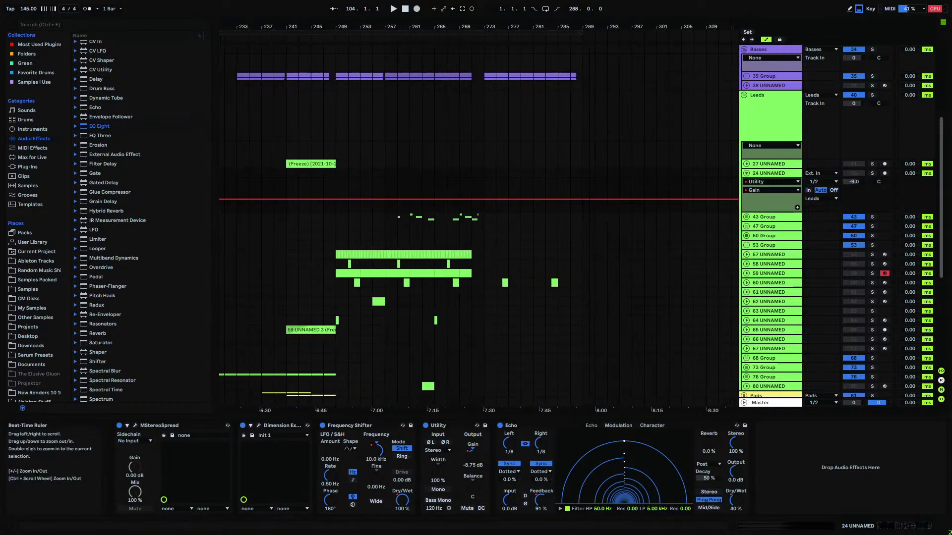
pyautogui.click(570, 173)
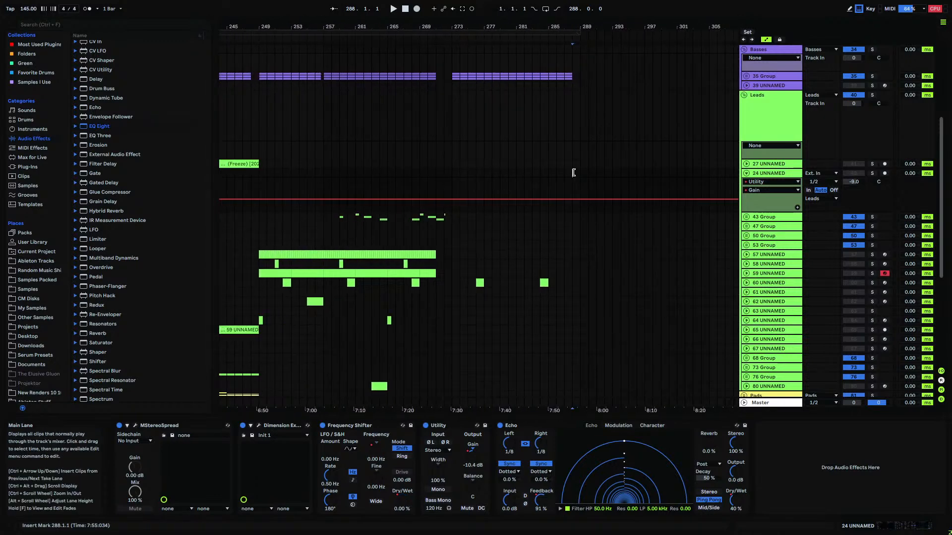
pyautogui.press('space')
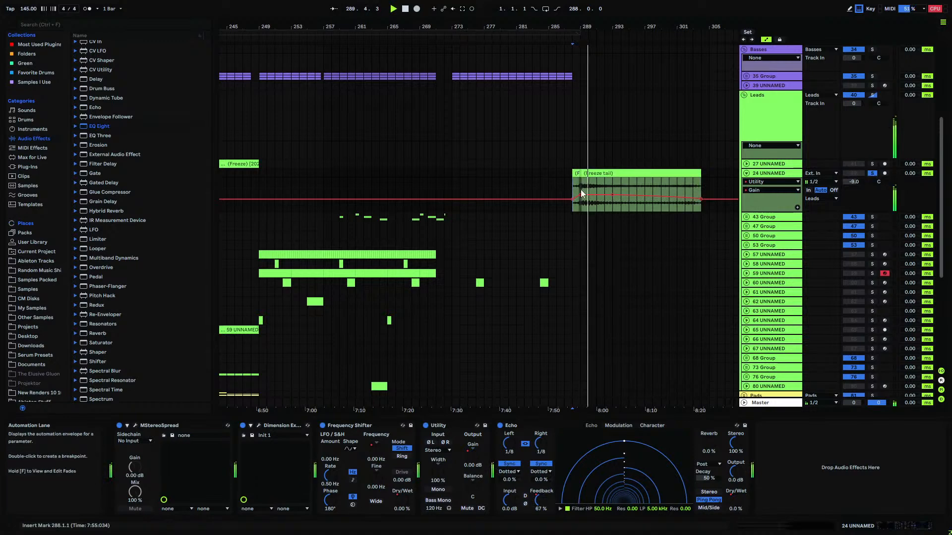
# - Adjust the fade-in of the frozen lead clip on track 24 at bar 288 and play it again
pyautogui.click(575, 173)
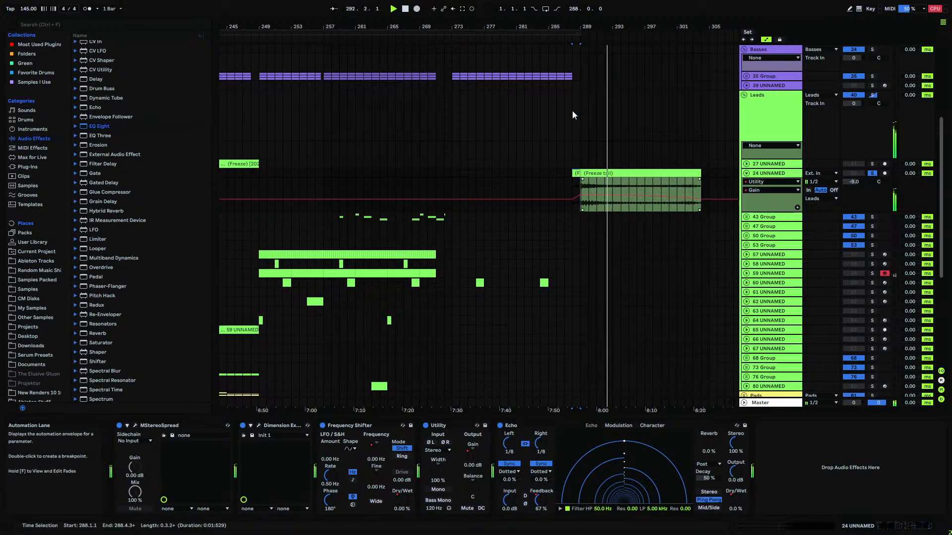
pyautogui.moveTo(582, 30); pyautogui.dragTo(582, 37)
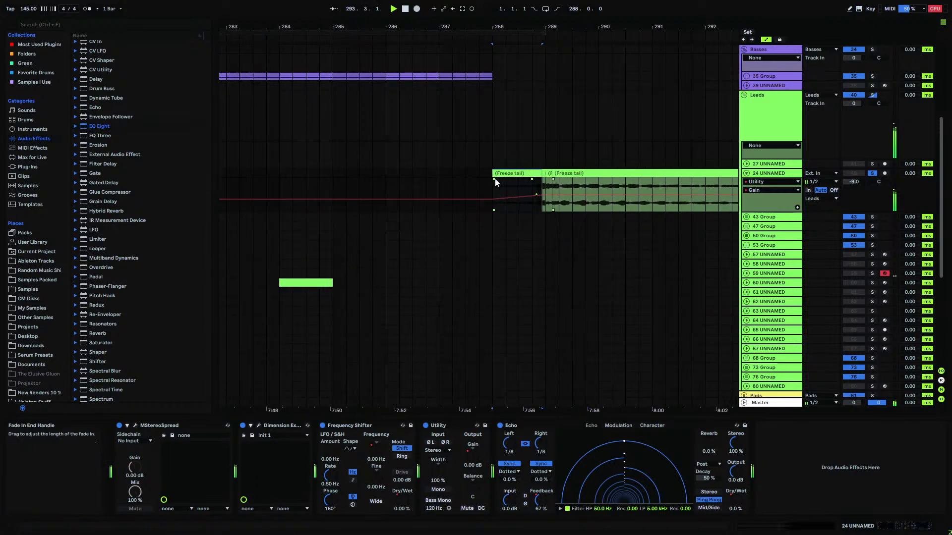
pyautogui.moveTo(538, 186); pyautogui.dragTo(493, 185)
pyautogui.press('space')
# - Audition the 47 Group leads from bar 89 and copy bars 89 to 105 of that group to bar 305
pyautogui.moveTo(506, 30); pyautogui.dragTo(506, 8)
pyautogui.scroll(8, 493, 148)
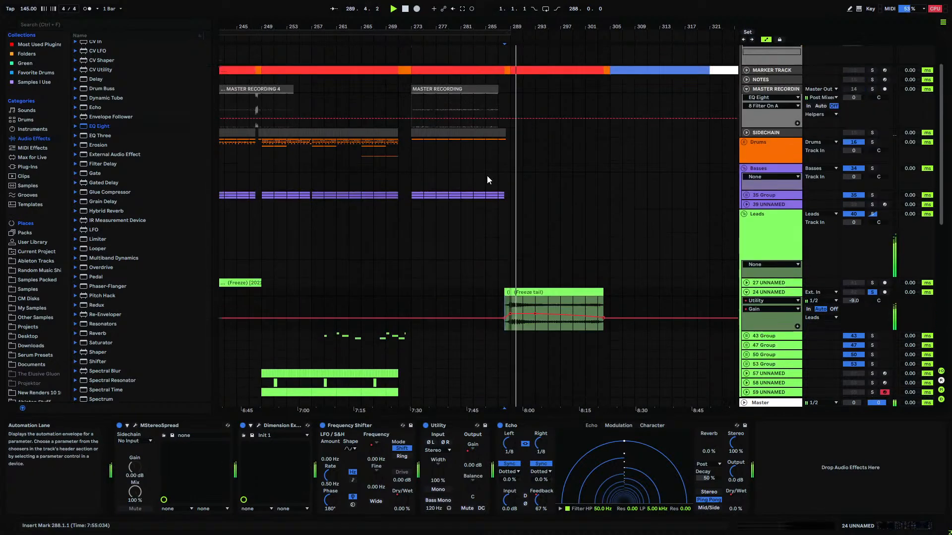
pyautogui.scroll(-4, 487, 176)
pyautogui.scroll(-15, 487, 175)
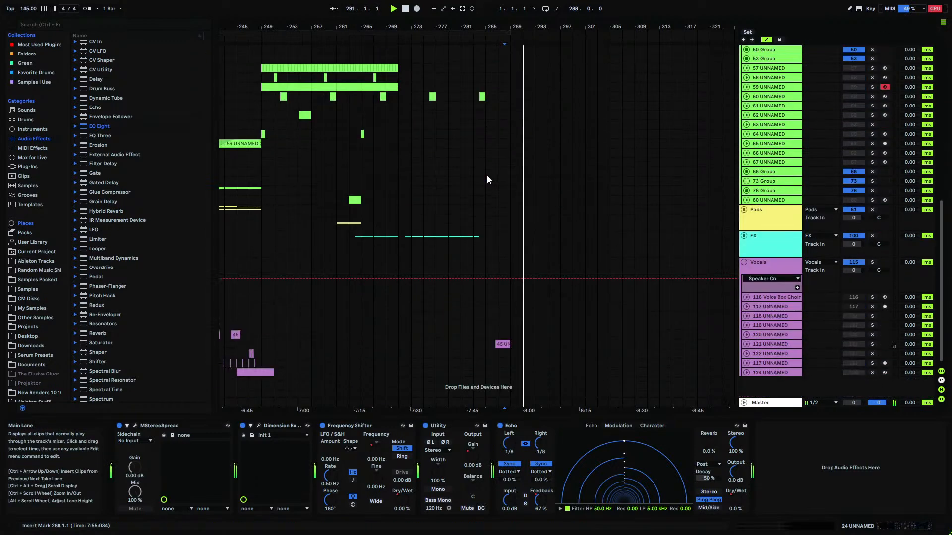
pyautogui.scroll(7, 545, 173)
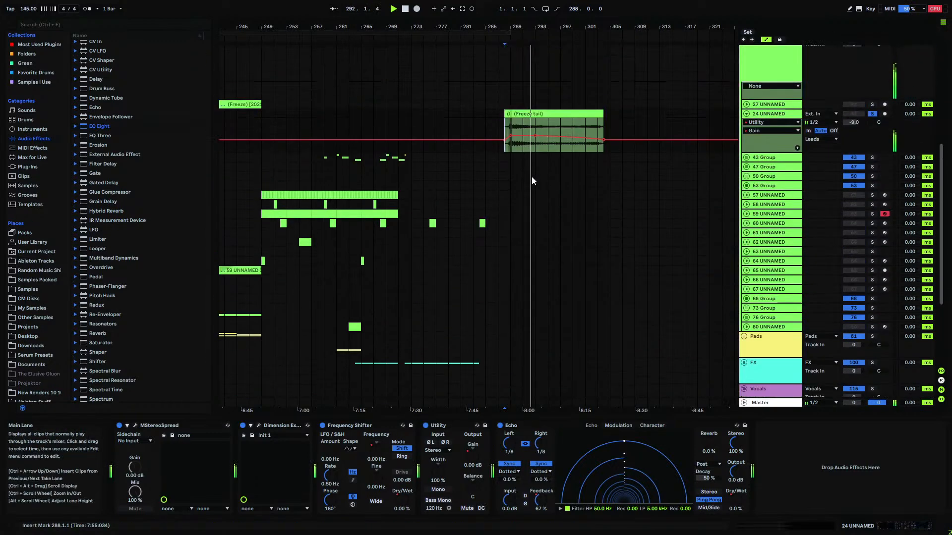
pyautogui.moveTo(545, 27); pyautogui.dragTo(588, 4)
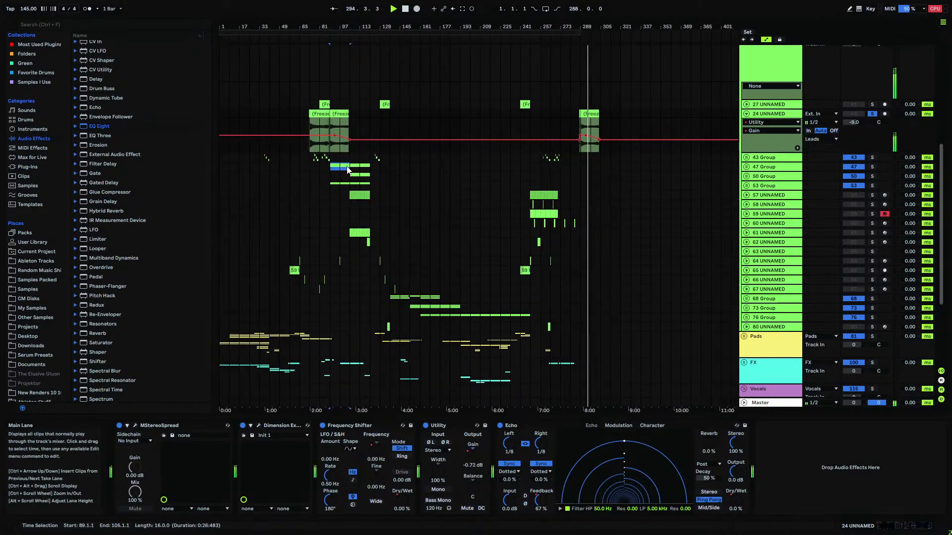
pyautogui.click(347, 170)
pyautogui.click(328, 168)
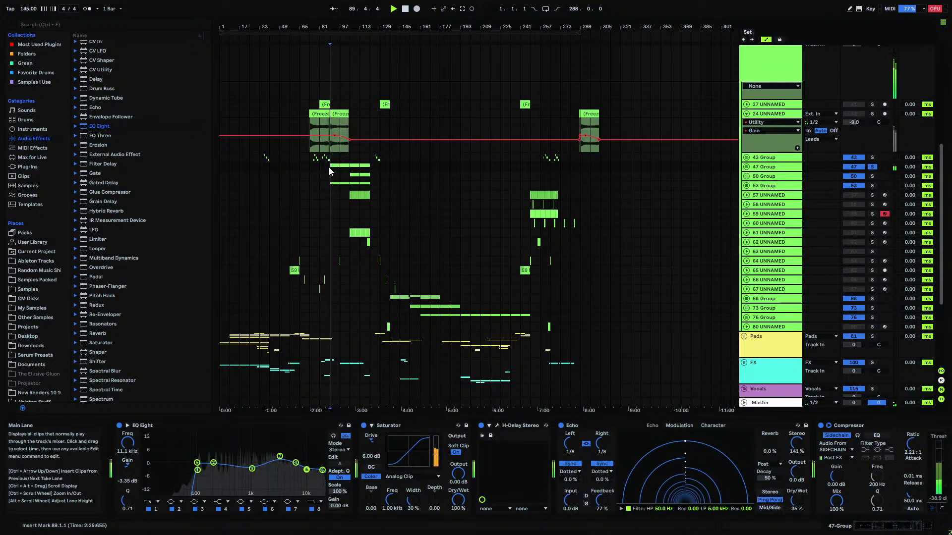
pyautogui.click(331, 169)
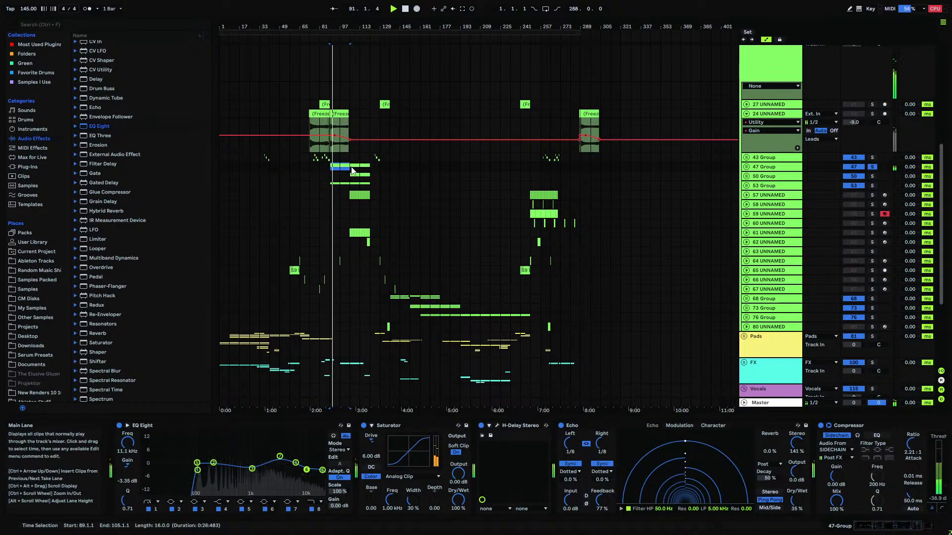
pyautogui.click(601, 166)
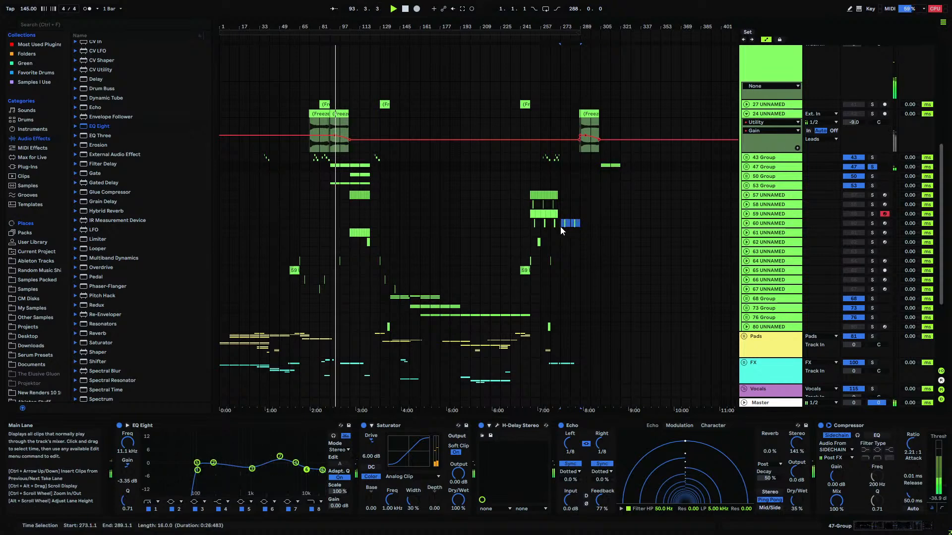
# - Move the copied 47 Group leads from bar 305 to bar 289
pyautogui.click(560, 227)
pyautogui.hotkey('ctrl', 'x')
pyautogui.click(582, 166)
pyautogui.hotkey('ctrl', 'v')
# - Duplicate track 60's clips from bars 273–289 to bar 289, unsolo the 47 Group, and play from bar 265
pyautogui.click(562, 223)
pyautogui.moveTo(562, 222); pyautogui.dragTo(581, 221)
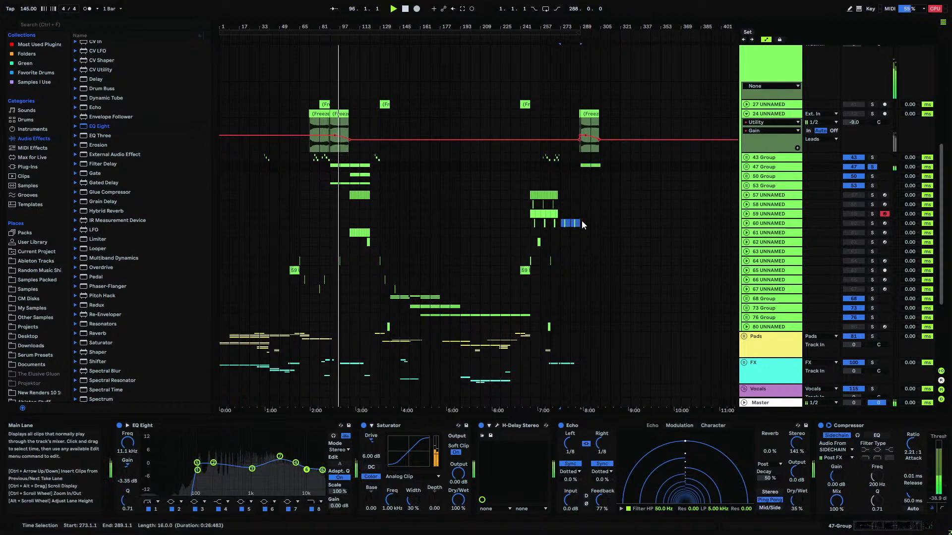
pyautogui.hotkey('ctrl', 'd')
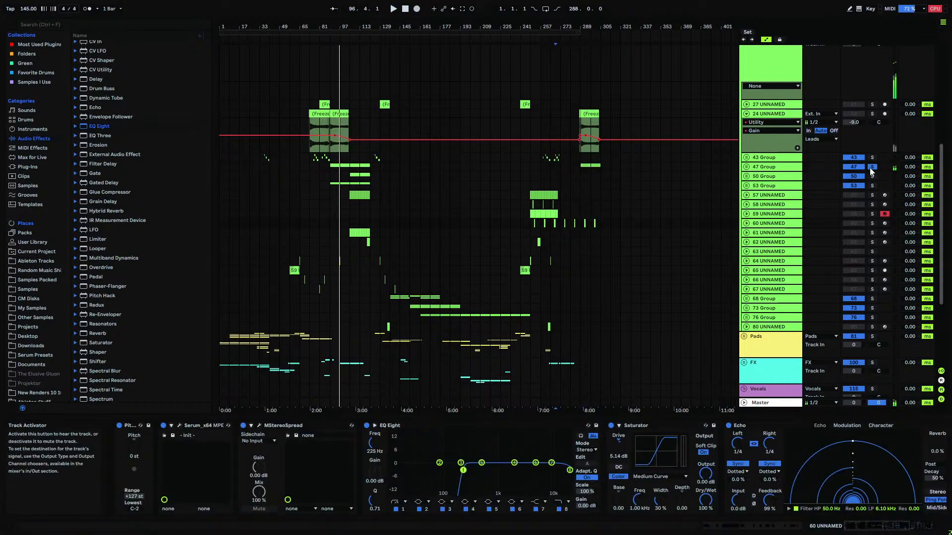
pyautogui.click(561, 225)
pyautogui.click(552, 233)
pyautogui.press('space')
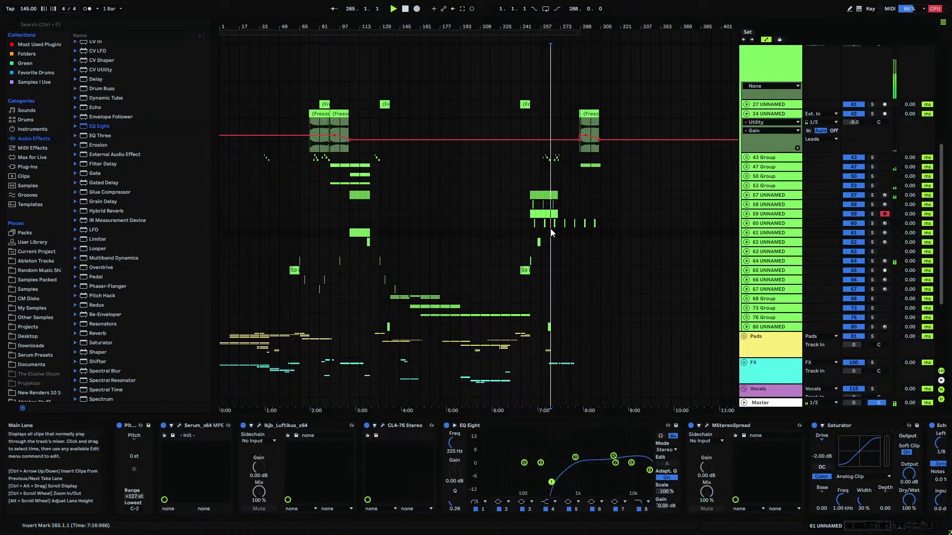
# - Duplicate the 43 Group's clips from bars 257–273 to bar 273
pyautogui.scroll(3, 552, 233)
pyautogui.moveTo(569, 26); pyautogui.dragTo(531, 149)
pyautogui.moveTo(506, 218); pyautogui.dragTo(384, 219)
pyautogui.hotkey('ctrl', 'd')
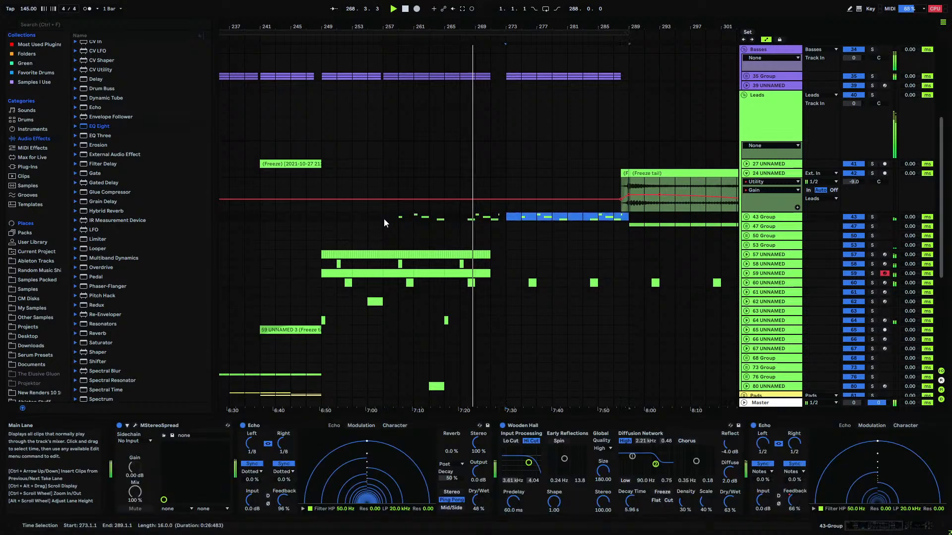
# - Examine track 59's lead at bars 249 to 271 against the surrounding drums, basses and leads during playback
pyautogui.scroll(-6, 508, 224)
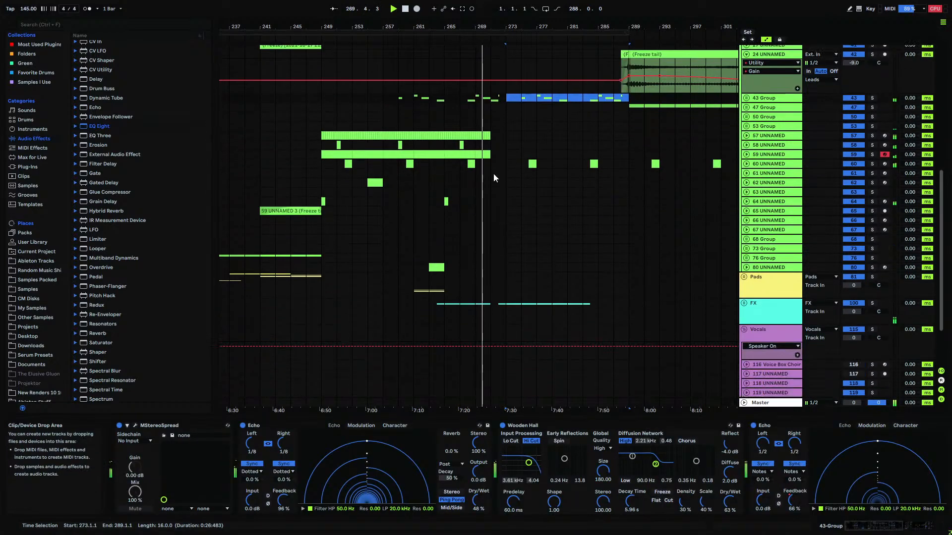
pyautogui.moveTo(504, 154); pyautogui.dragTo(313, 158)
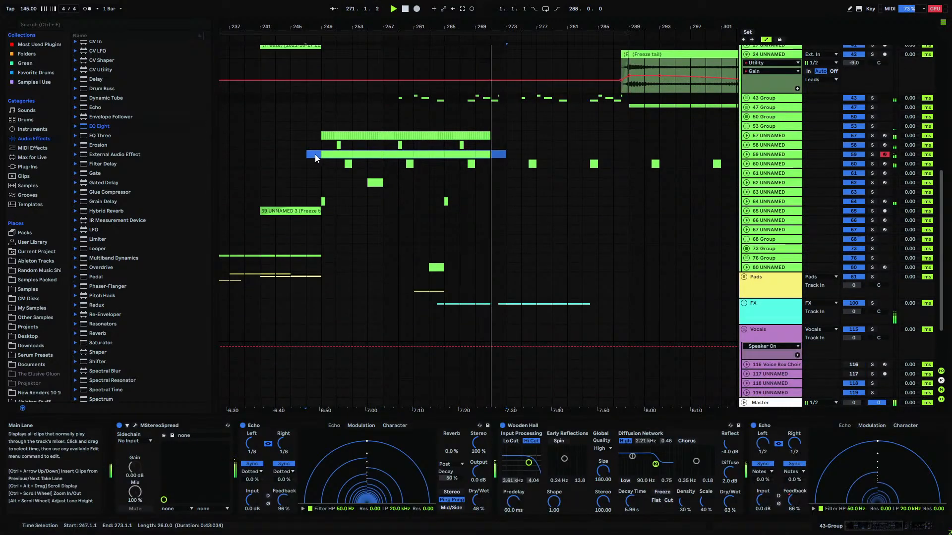
pyautogui.click(321, 157)
pyautogui.keyDown('shift'); pyautogui.click(491, 156); pyautogui.keyUp('shift')
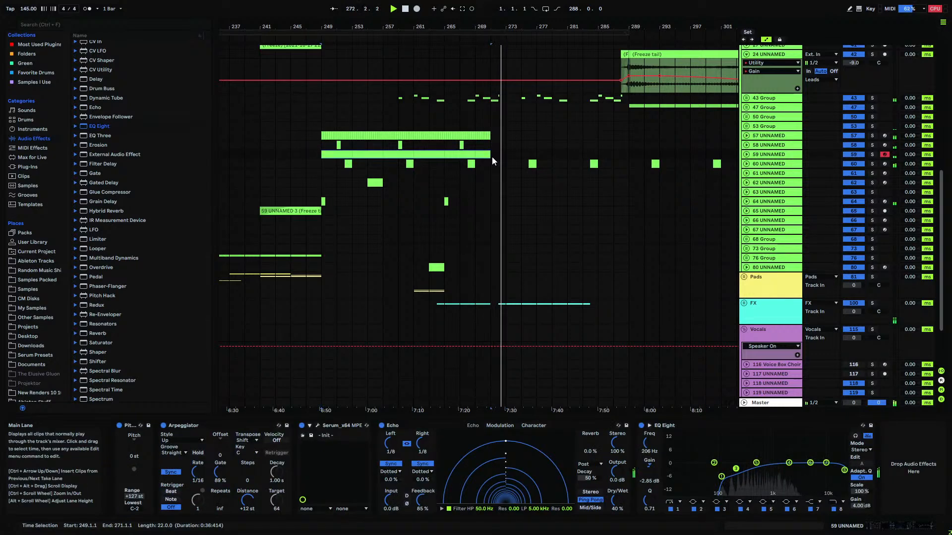
pyautogui.scroll(12, 495, 207)
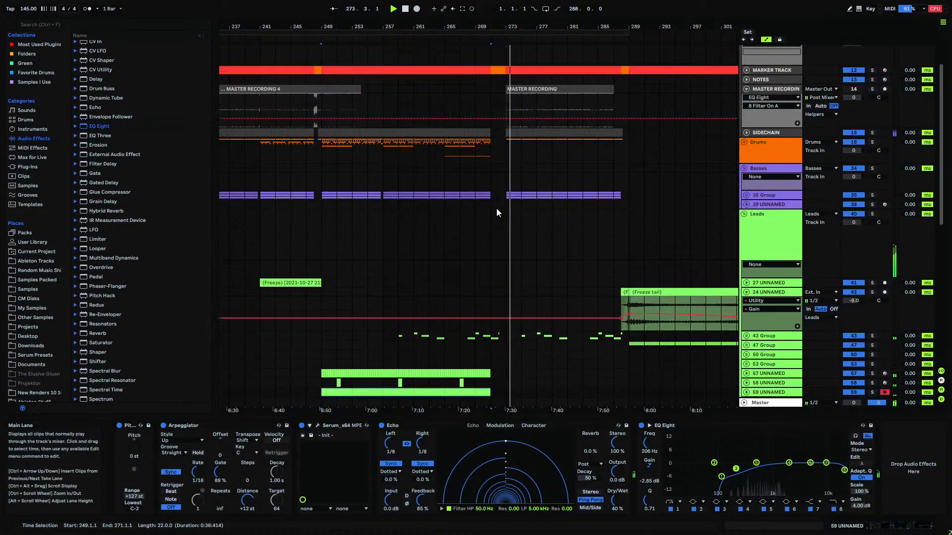
pyautogui.scroll(-12, 497, 212)
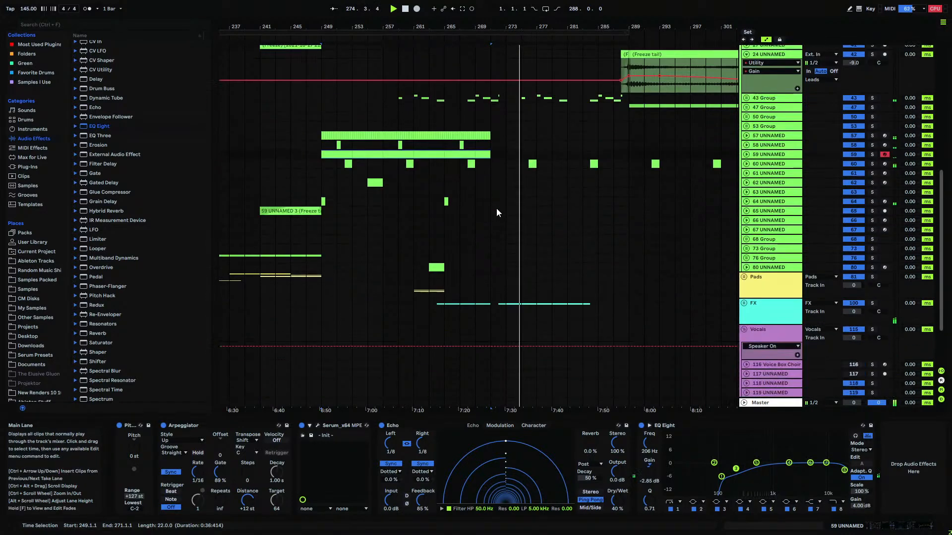
pyautogui.scroll(3, 498, 212)
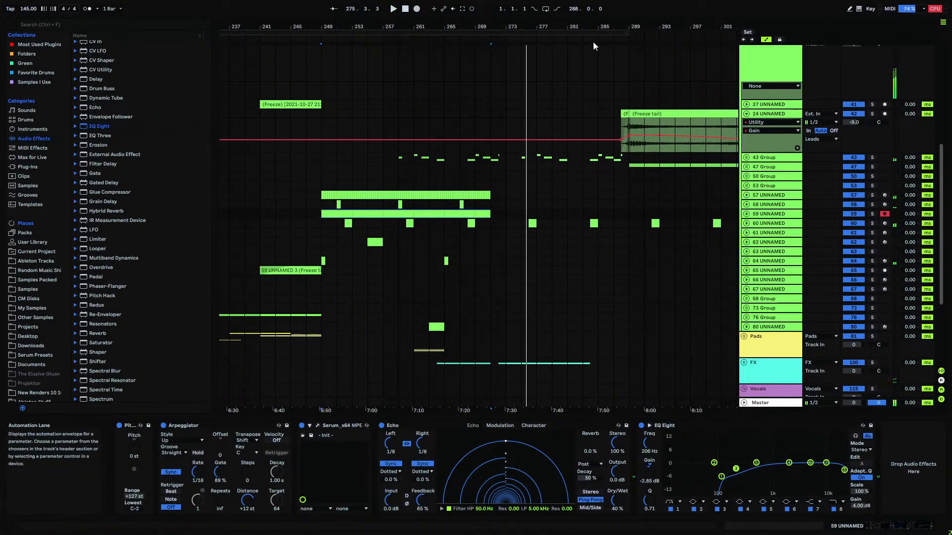
# - Move track 24's frozen lead and its Gain automation from bar 288 to bar 272
pyautogui.hscroll(5, 545, 79)
pyautogui.click(492, 114)
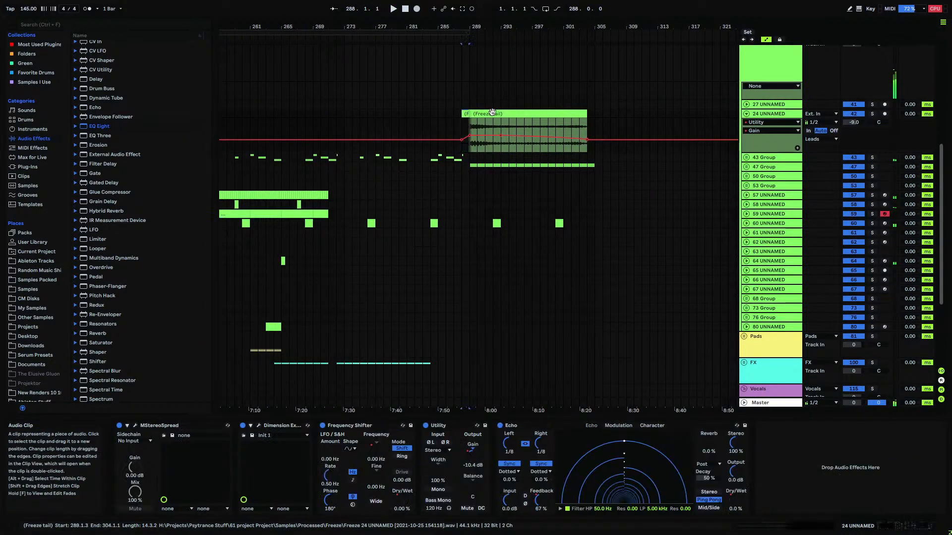
pyautogui.moveTo(492, 112); pyautogui.dragTo(383, 116)
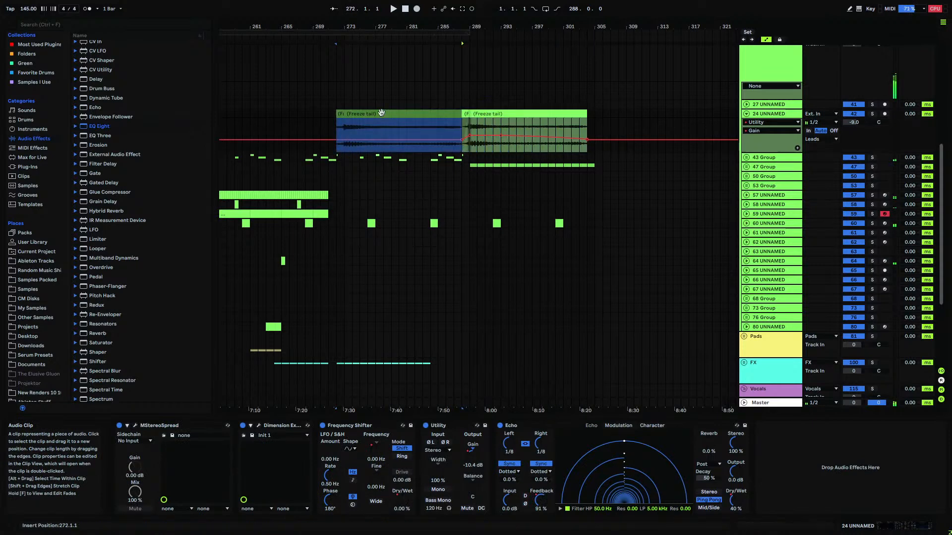
# - Move the 47 Group leads from bar 289 to bar 273 and delete track 60's clips from bars 289 to 305
pyautogui.scroll(-3, 338, 110)
pyautogui.moveTo(471, 100); pyautogui.dragTo(594, 102)
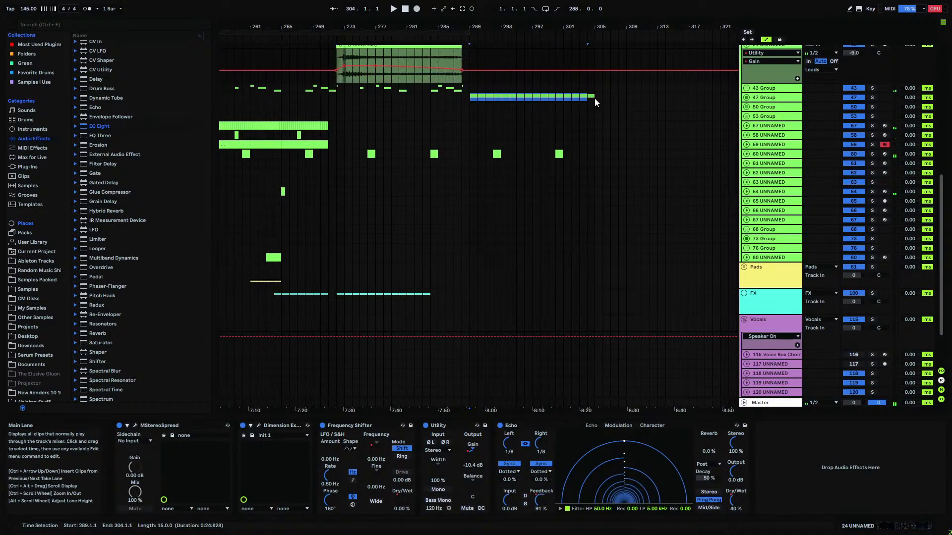
pyautogui.moveTo(350, 101); pyautogui.dragTo(469, 101)
pyautogui.scroll(5, 478, 102)
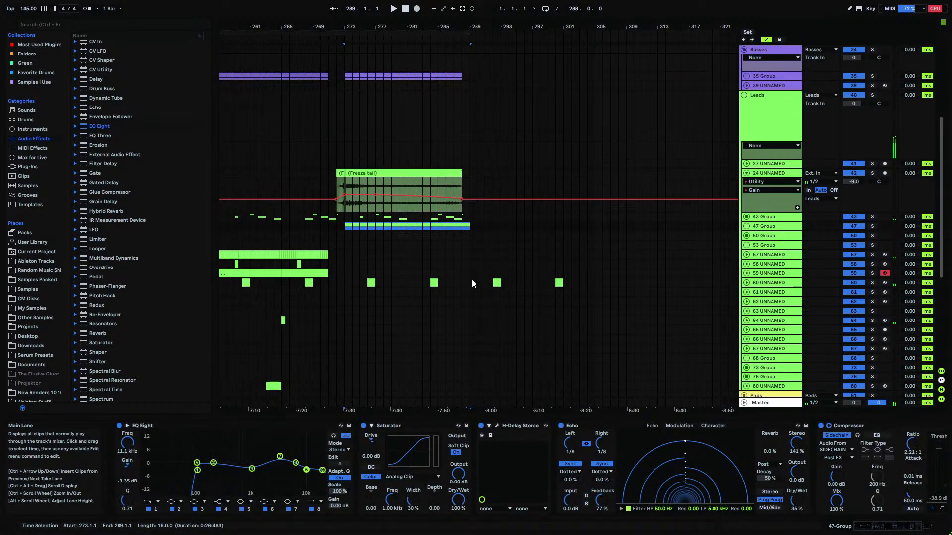
pyautogui.moveTo(473, 282); pyautogui.dragTo(567, 286)
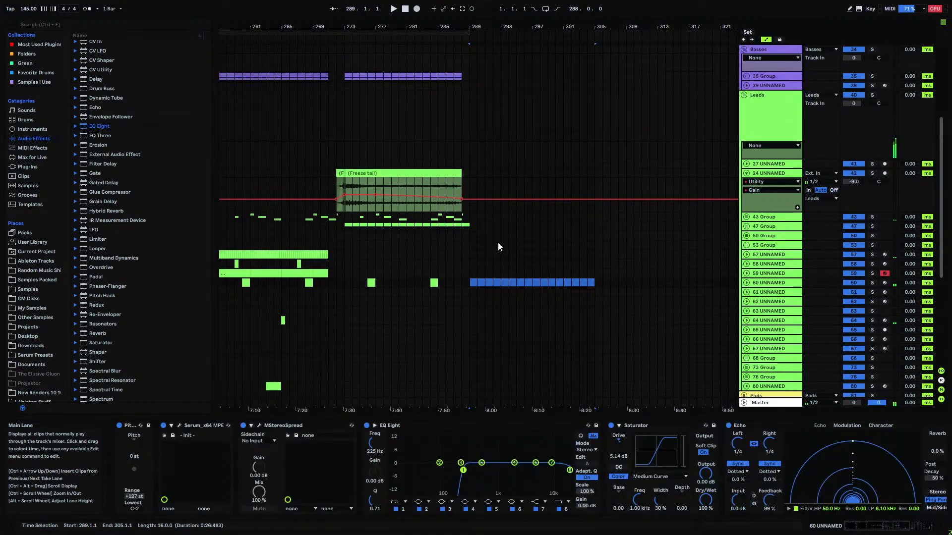
# - Move the vocal clip on track 121 back to bar 270.3.3 and play the section from bar 263
pyautogui.scroll(-7, 405, 234)
pyautogui.moveTo(456, 342); pyautogui.dragTo(335, 340)
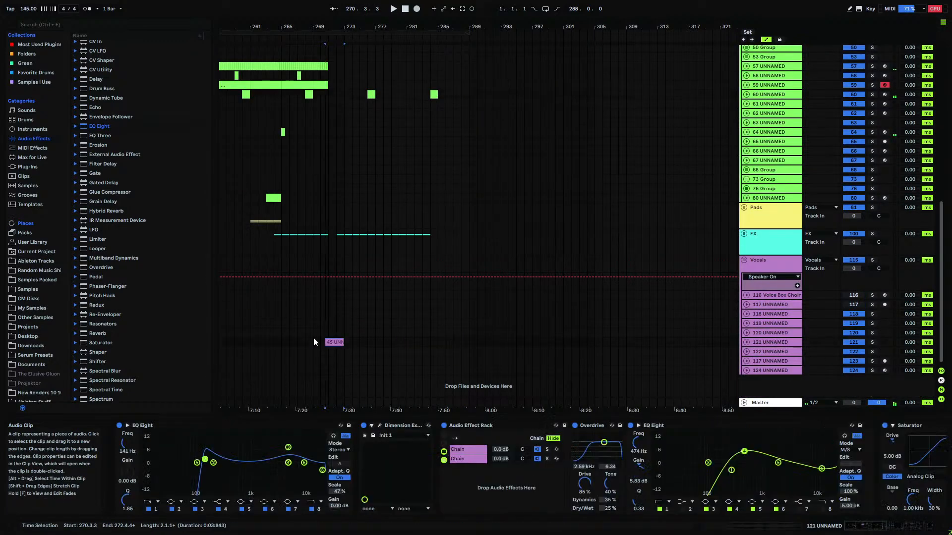
pyautogui.click(266, 337)
pyautogui.press('space')
pyautogui.scroll(2, 311, 246)
pyautogui.scroll(6, 311, 245)
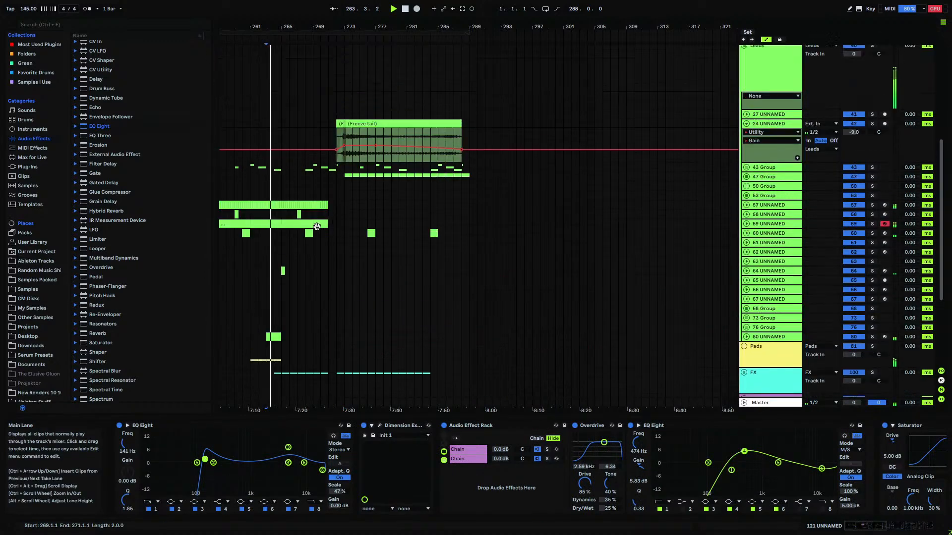
pyautogui.moveTo(285, 21); pyautogui.dragTo(415, 12)
pyautogui.scroll(-3, 411, 222)
pyautogui.scroll(-3, 410, 222)
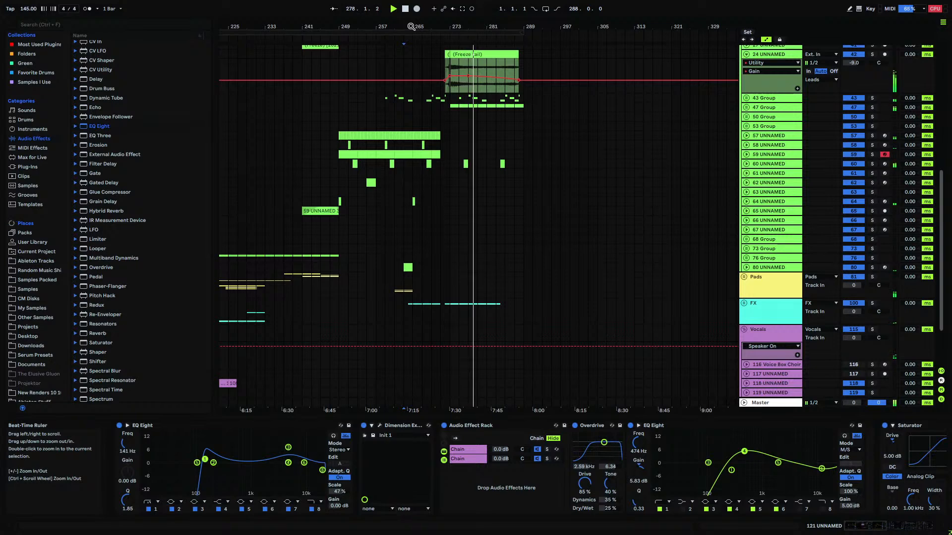
# - Unfold track 60 to check its volume setting, and fold it again
pyautogui.moveTo(481, 27); pyautogui.dragTo(481, 47)
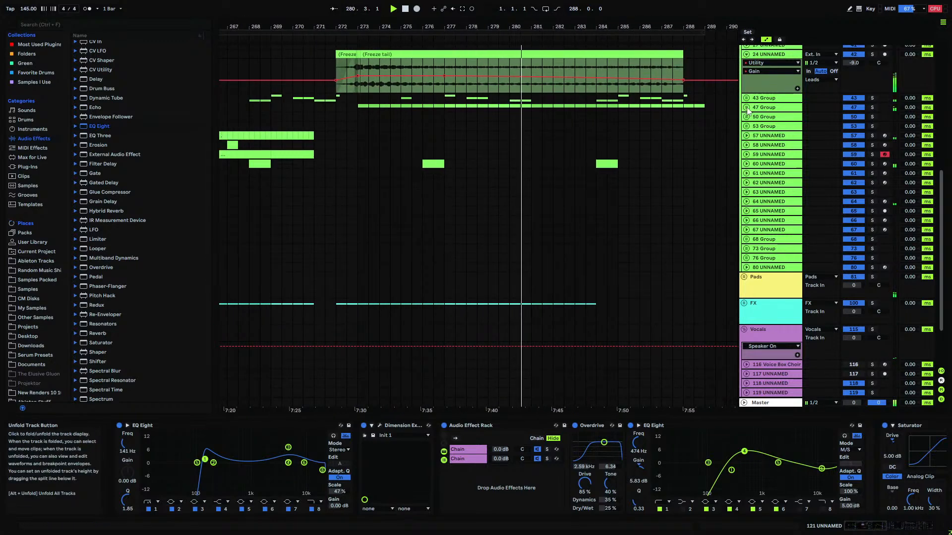
pyautogui.click(746, 163)
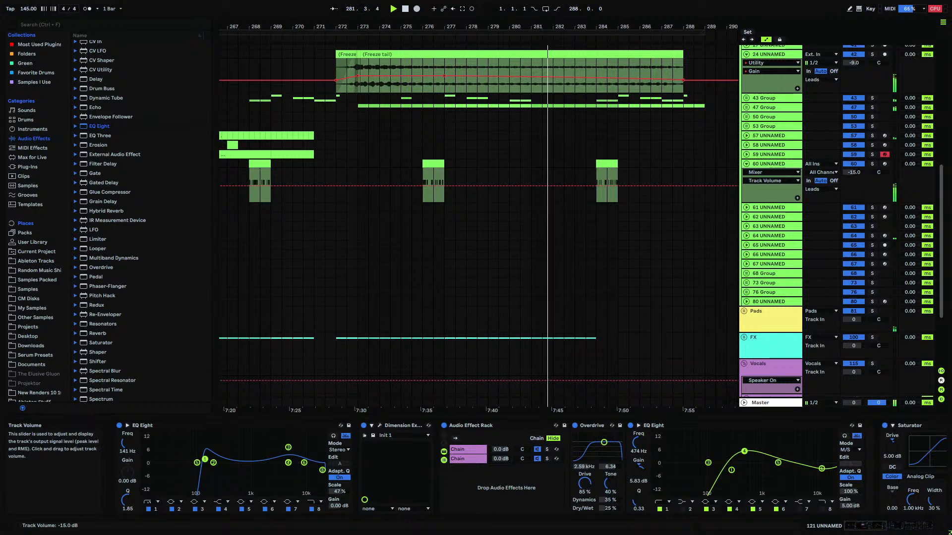
pyautogui.click(746, 164)
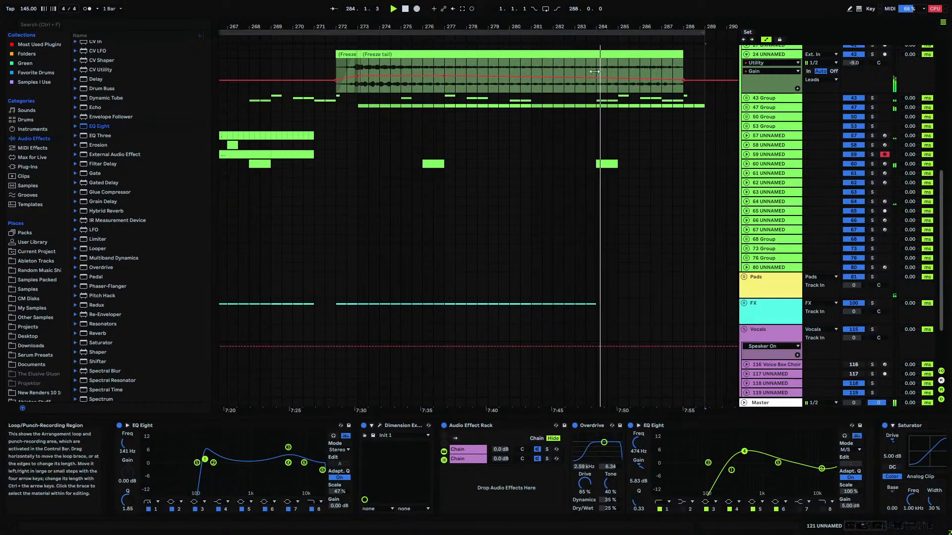
# - Extend the end of the arrangement loop region to bar 329
pyautogui.moveTo(614, 26); pyautogui.dragTo(640, 0)
pyautogui.moveTo(485, 33); pyautogui.dragTo(566, 33)
pyautogui.moveTo(628, 50); pyautogui.dragTo(647, 33)
pyautogui.scroll(8, 602, 142)
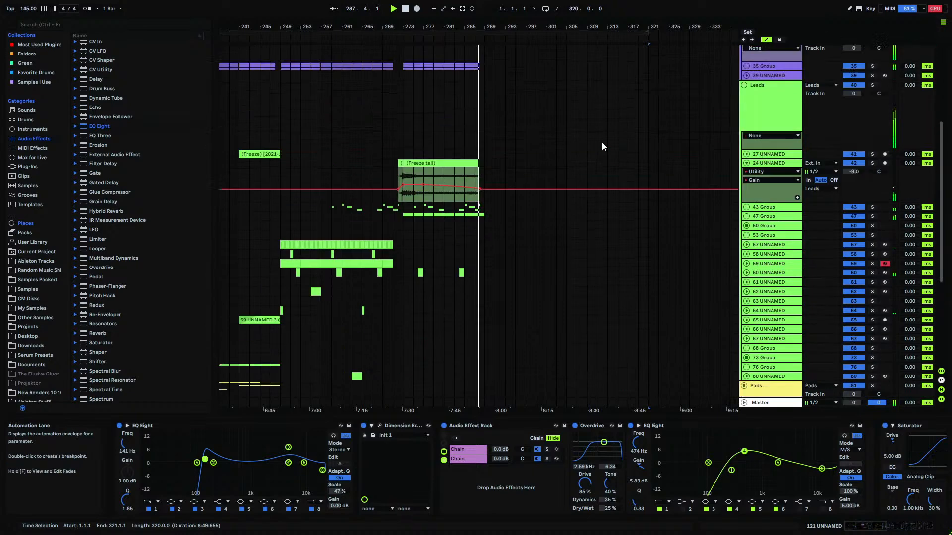
pyautogui.scroll(3, 602, 143)
pyautogui.moveTo(647, 33); pyautogui.dragTo(689, 38)
# - Copy bars 105 to 121 of the 47, 50 and 53 Groups and track 57 to bar 289
pyautogui.moveTo(449, 28); pyautogui.dragTo(422, 246)
pyautogui.scroll(-9, 421, 247)
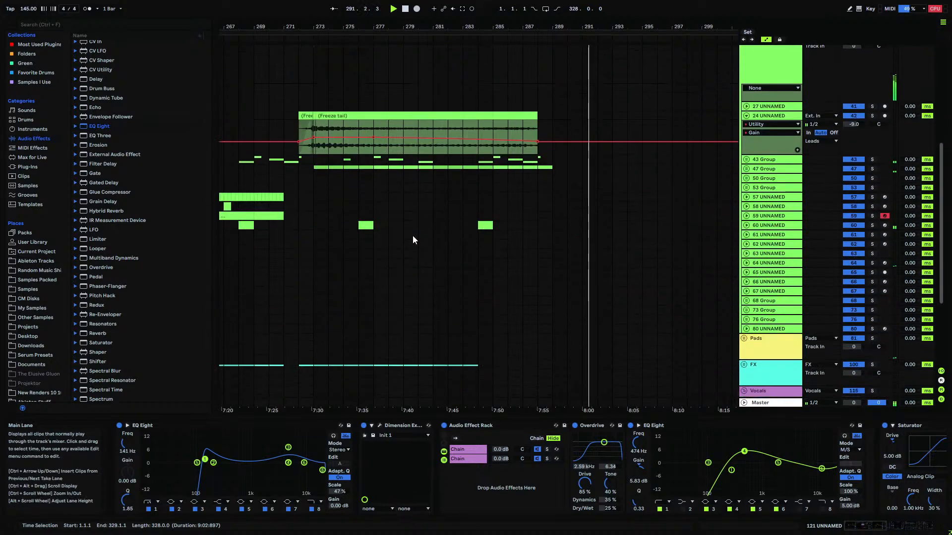
pyautogui.moveTo(402, 27); pyautogui.dragTo(421, 1)
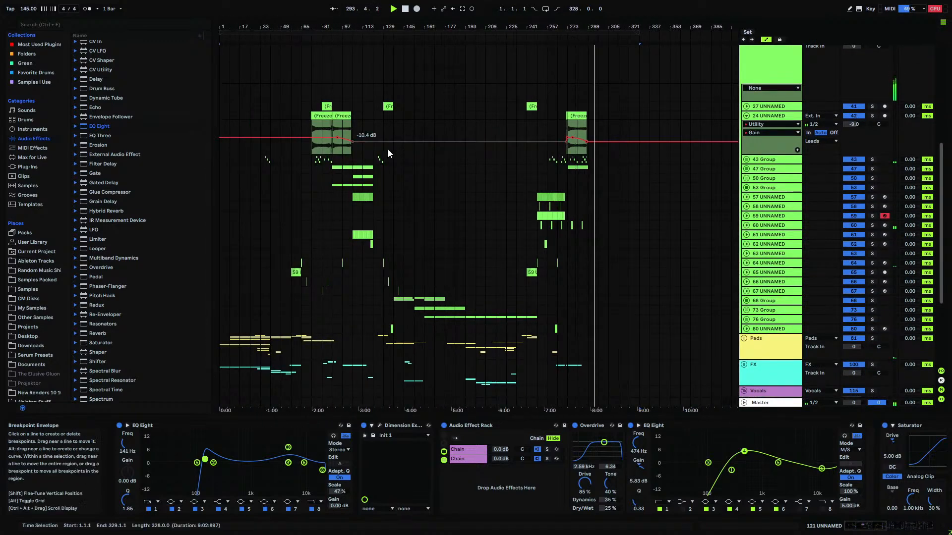
pyautogui.moveTo(353, 169); pyautogui.dragTo(371, 198)
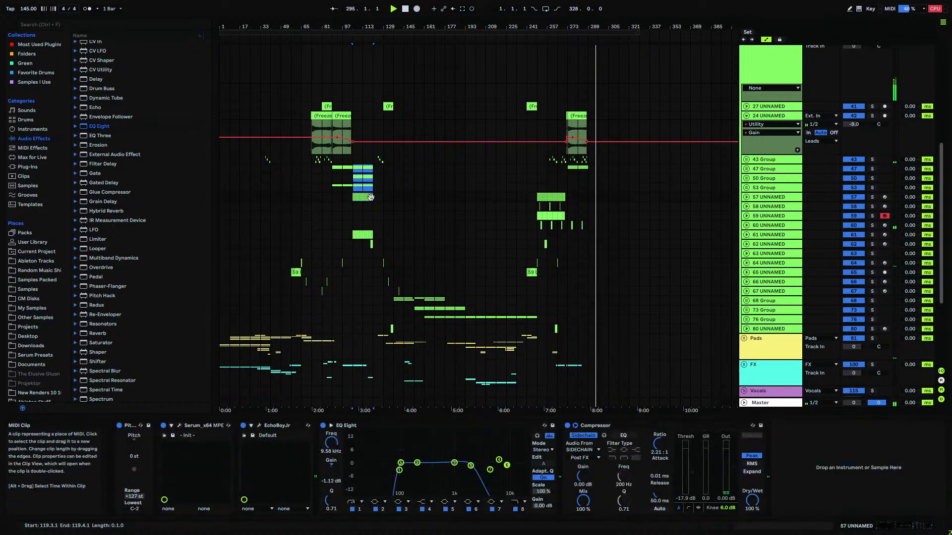
pyautogui.click(589, 168)
pyautogui.hotkey('ctrl', 'v')
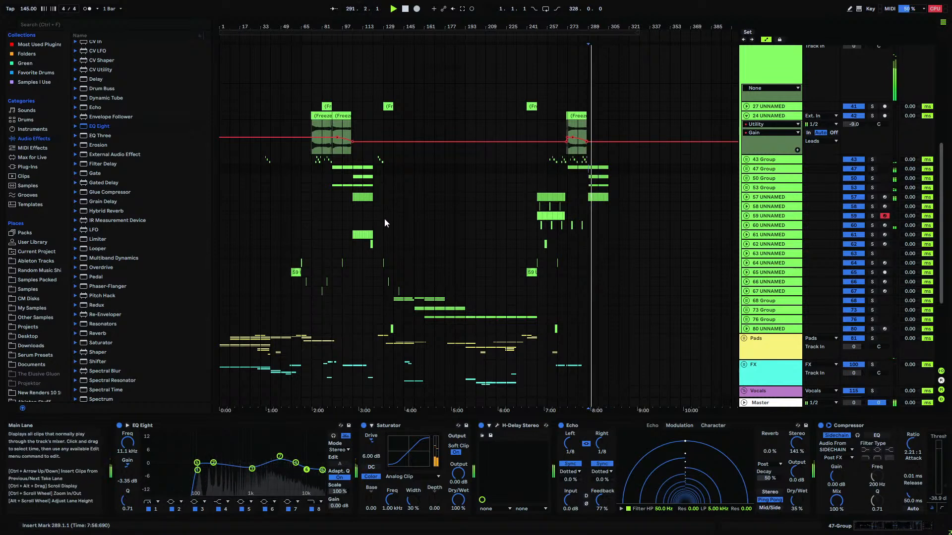
# - Copy track 64's short clip from bar 265 to bar 289 and play from there
pyautogui.press('space')
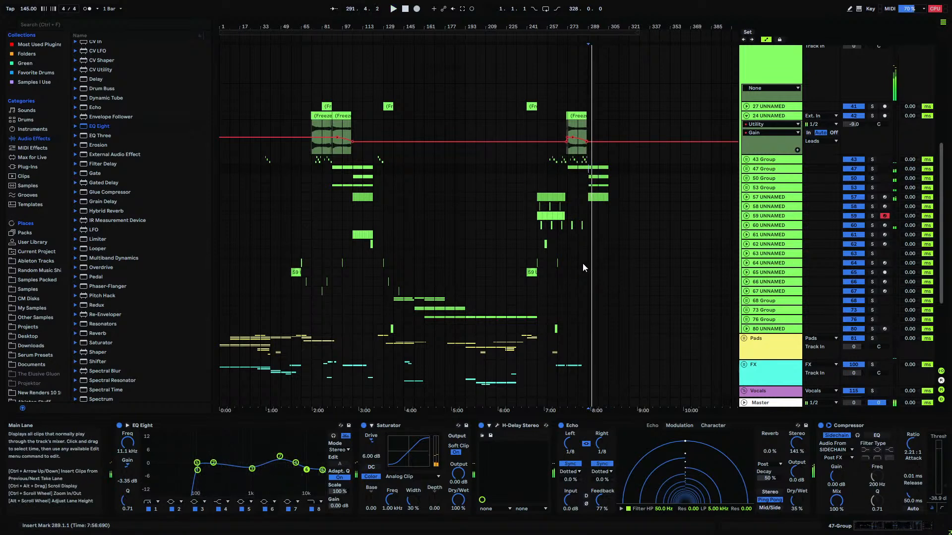
pyautogui.moveTo(584, 263); pyautogui.dragTo(559, 267)
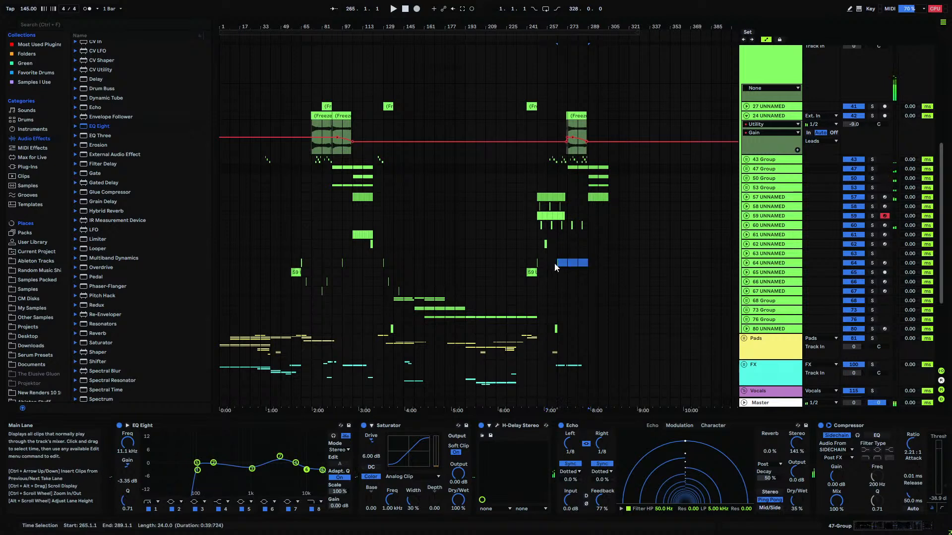
pyautogui.click(587, 263)
pyautogui.press('space')
# - Copy bars 105 to 121 of the sidechain, drums and basses to bar 289
pyautogui.scroll(3, 585, 267)
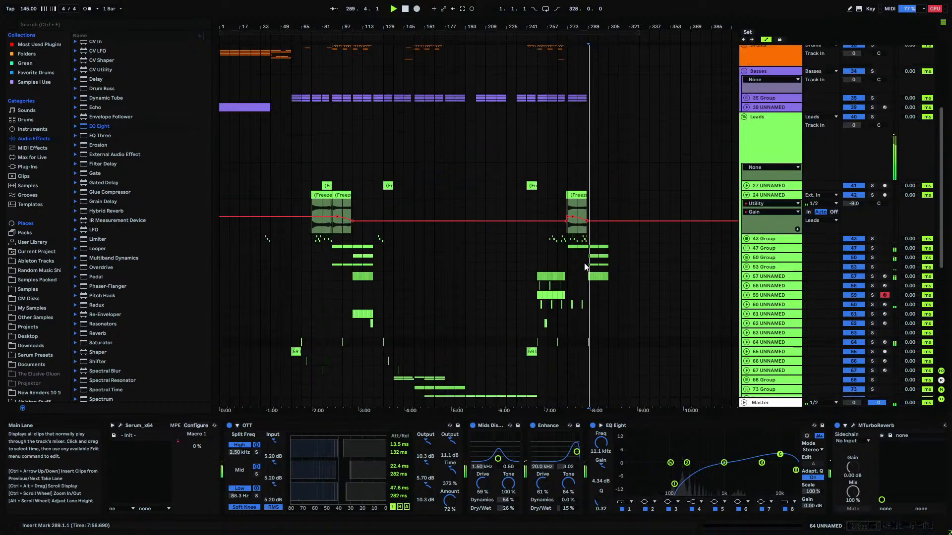
pyautogui.scroll(4, 585, 267)
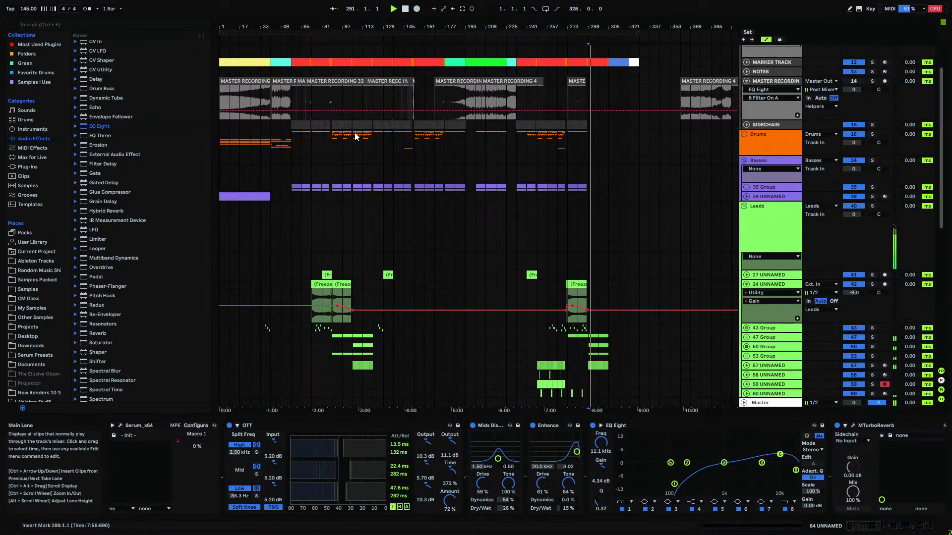
pyautogui.moveTo(352, 124); pyautogui.dragTo(372, 188)
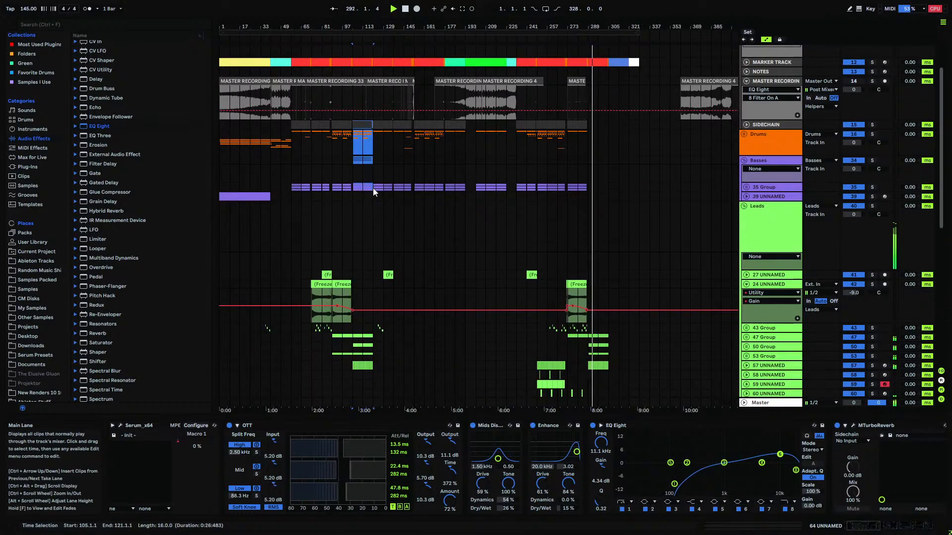
pyautogui.click(589, 125)
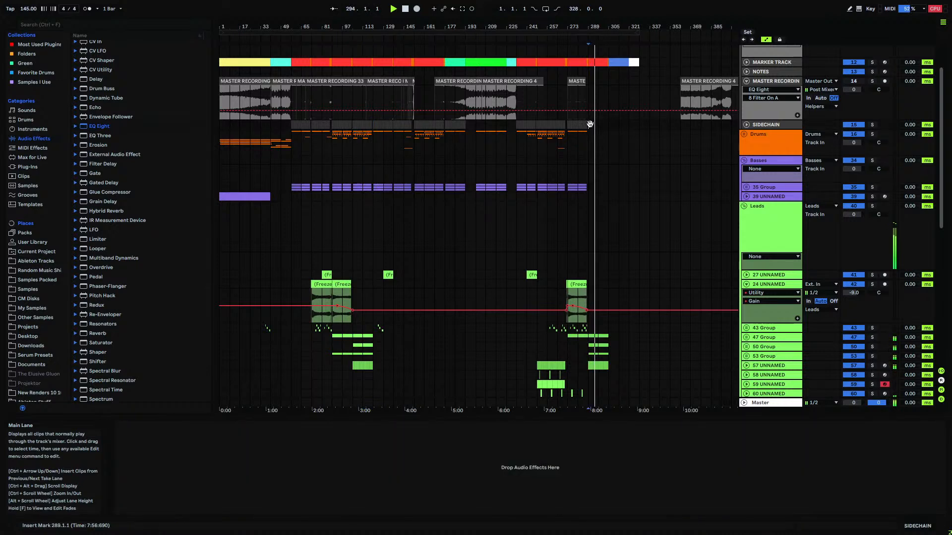
pyautogui.moveTo(590, 124); pyautogui.dragTo(601, 198)
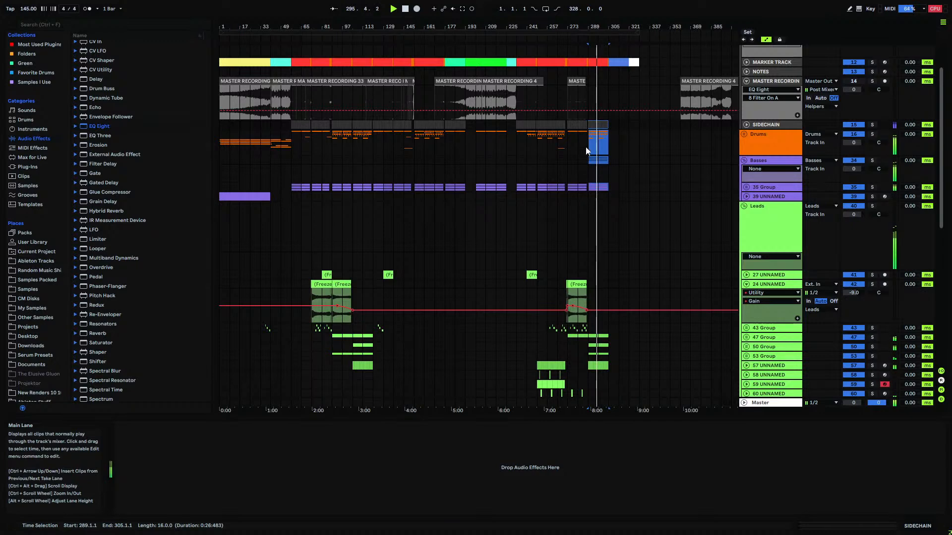
# - Copy track 65's frozen clip from bar 241 to bar 281 so it leads into bar 289
pyautogui.click(578, 141)
pyautogui.moveTo(578, 26); pyautogui.dragTo(550, 99)
pyautogui.scroll(-6, 540, 177)
pyautogui.scroll(-4, 541, 176)
pyautogui.moveTo(375, 27); pyautogui.dragTo(375, 17)
pyautogui.click(243, 181)
pyautogui.click(435, 183)
pyautogui.hotkey('ctrl', 'v')
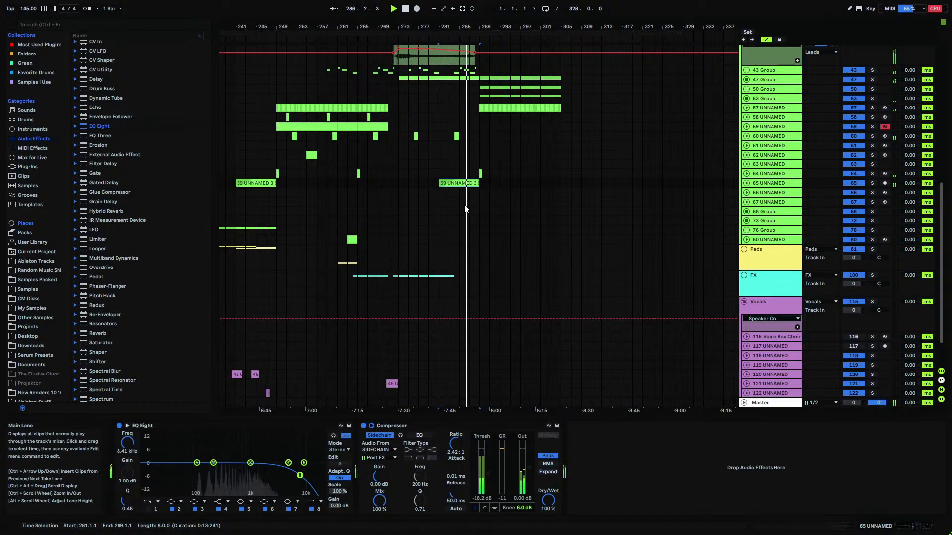
pyautogui.moveTo(475, 28)
pyautogui.mouseDown()
pyautogui.moveTo(475, 59)
pyautogui.moveTo(469, 26)
pyautogui.mouseUp()
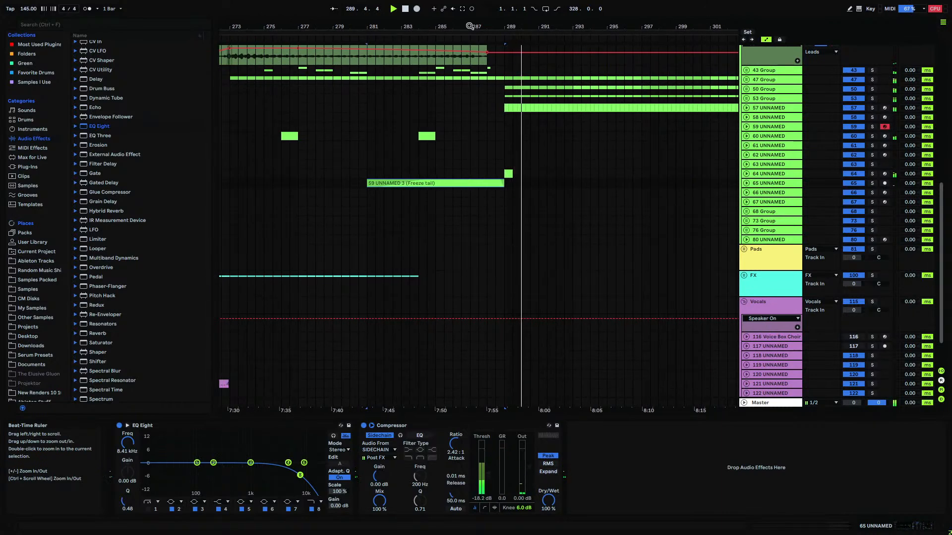
# - Duplicate track 64's short clip at bar 289 in eight-bar intervals to bars 297 and 305
pyautogui.scroll(5, 501, 165)
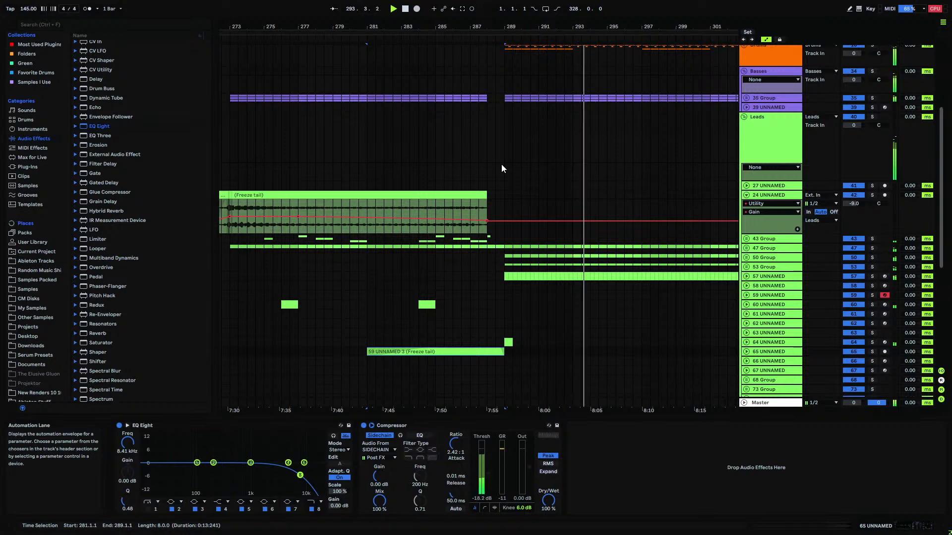
pyautogui.moveTo(503, 30); pyautogui.dragTo(504, 24)
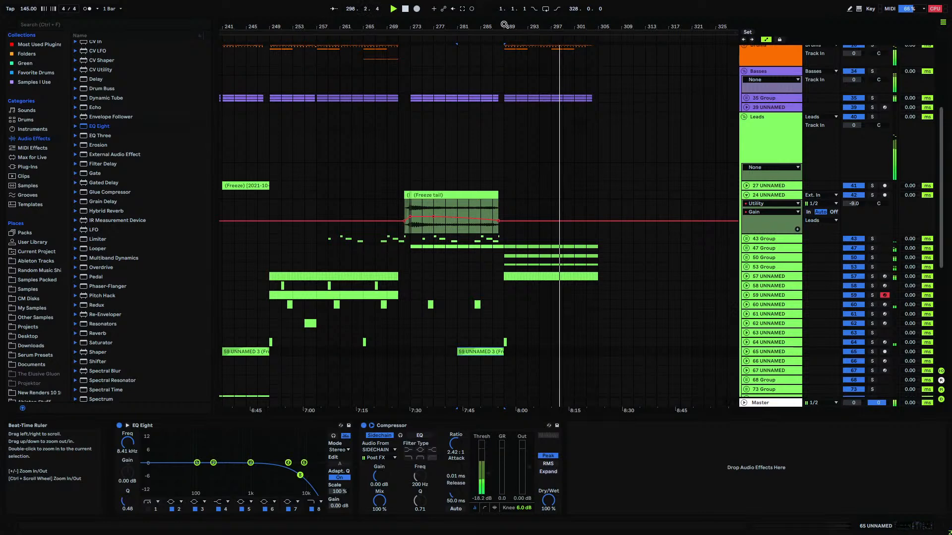
pyautogui.click(505, 342)
pyautogui.keyDown('shift'); pyautogui.click(551, 340); pyautogui.keyUp('shift')
pyautogui.hotkey('ctrl', 'd')
pyautogui.hotkey('ctrl', 'd')
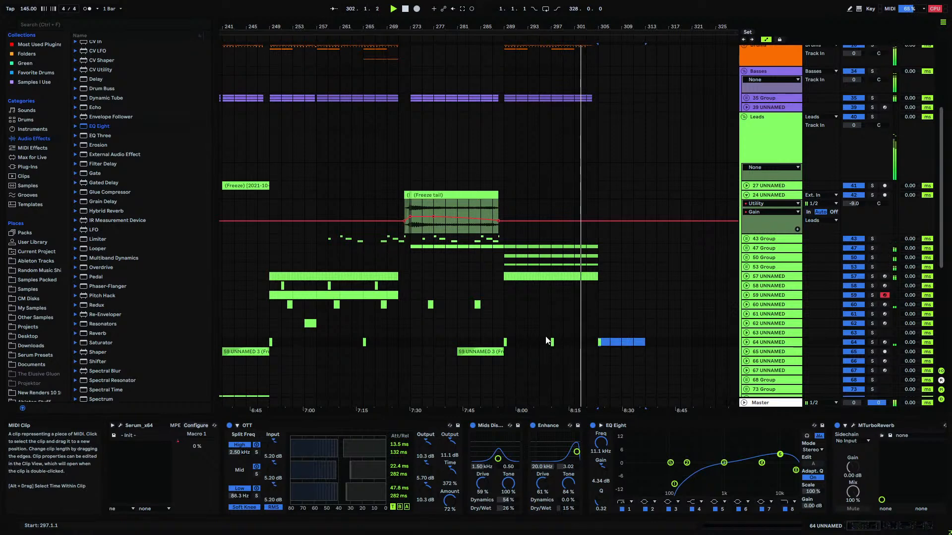
# - Copy bars 273 to 289 of the sidechain, drums and basses to bar 305
pyautogui.moveTo(502, 305); pyautogui.dragTo(416, 305)
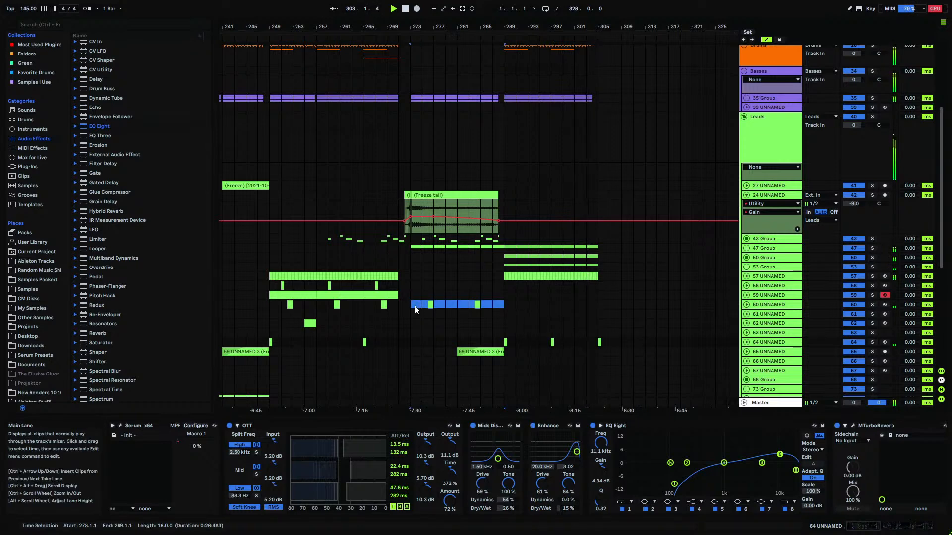
pyautogui.scroll(5, 530, 317)
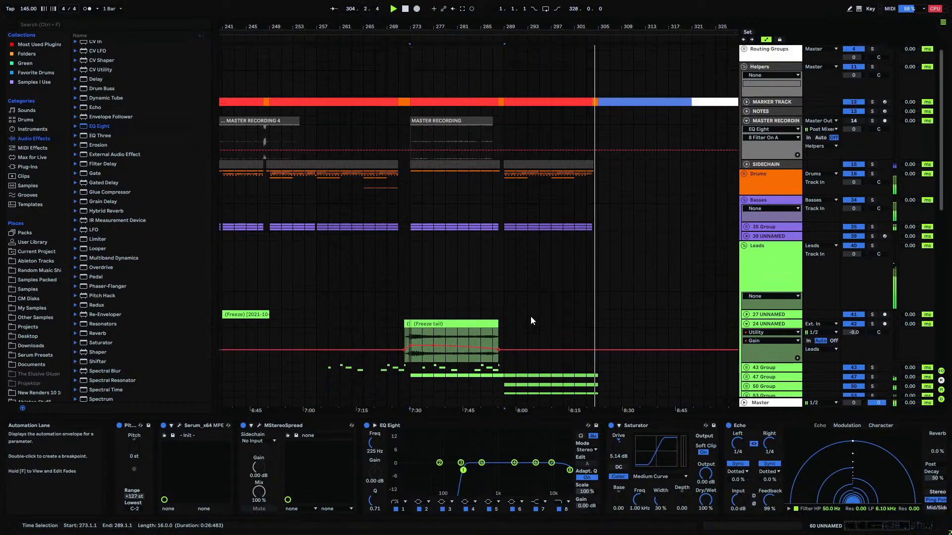
pyautogui.scroll(-3, 530, 319)
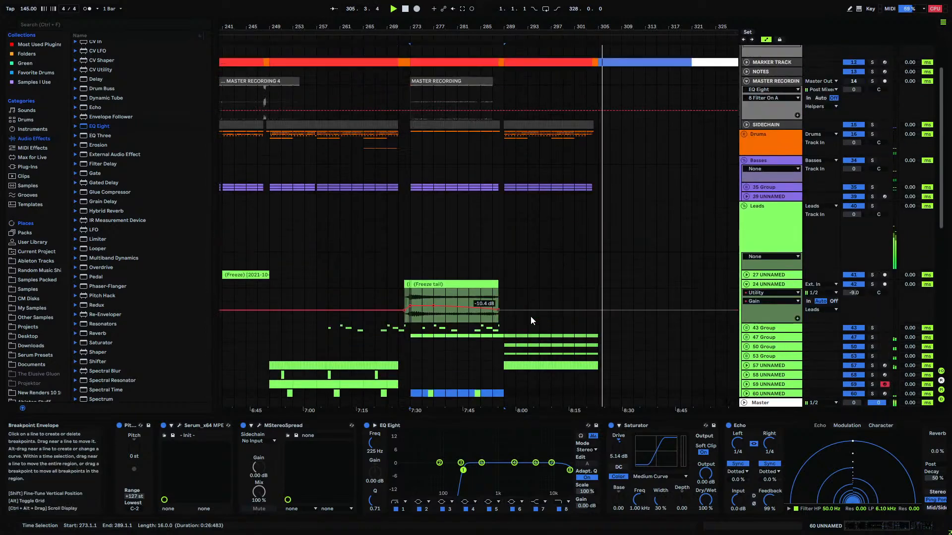
pyautogui.scroll(4, 530, 321)
pyautogui.moveTo(411, 182); pyautogui.dragTo(505, 236)
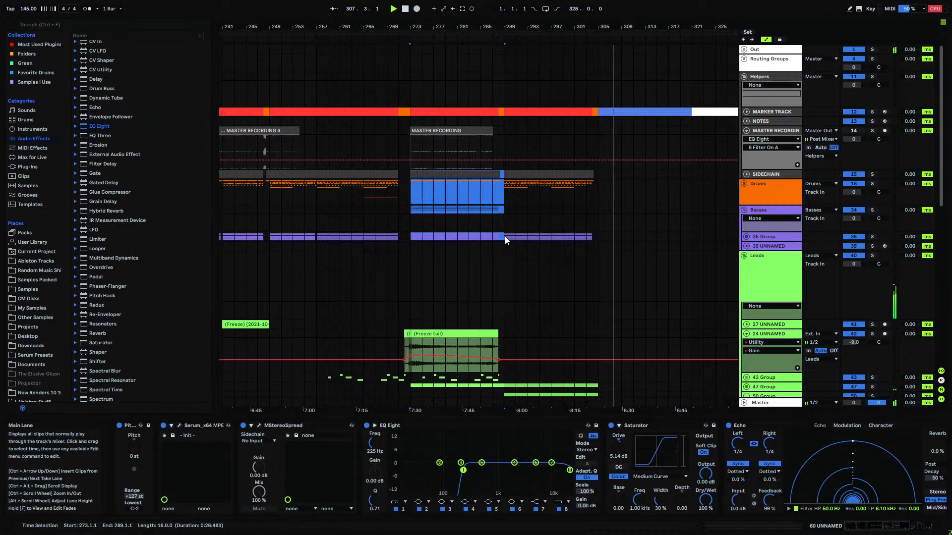
pyautogui.click(590, 177)
pyautogui.hotkey('ctrl', 'v')
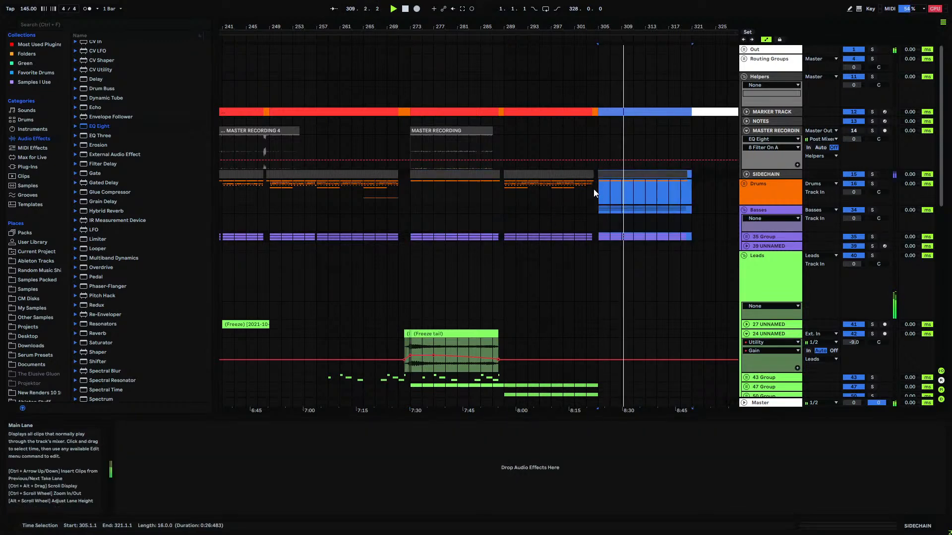
# - Play from bar 301 through the transition at bar 305 while looking over the leads, FX and vocals
pyautogui.click(573, 194)
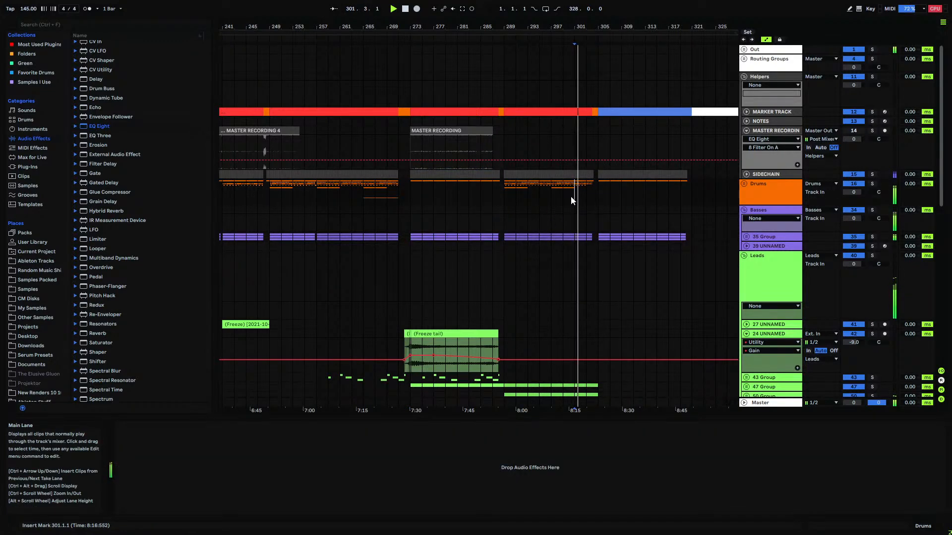
pyautogui.scroll(-5, 567, 212)
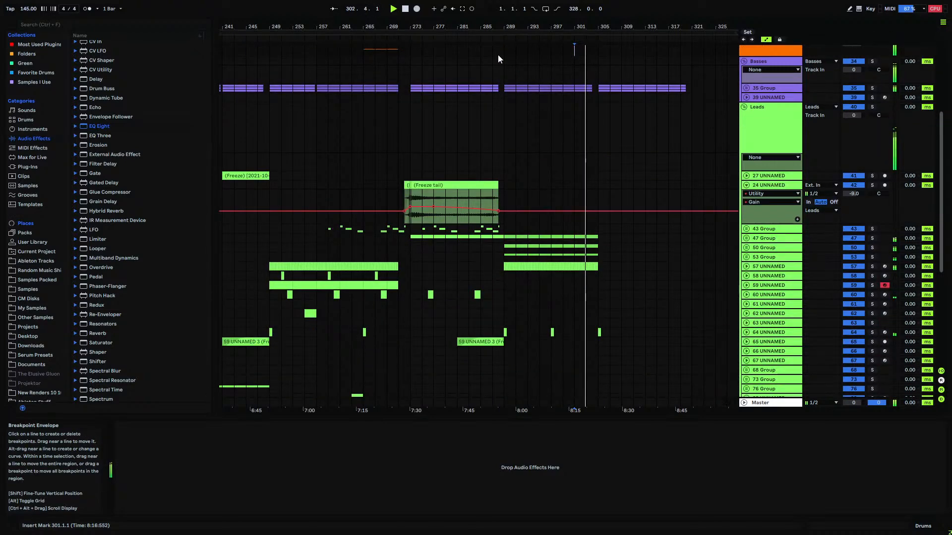
pyautogui.moveTo(503, 36); pyautogui.dragTo(504, 6)
pyautogui.scroll(-6, 513, 275)
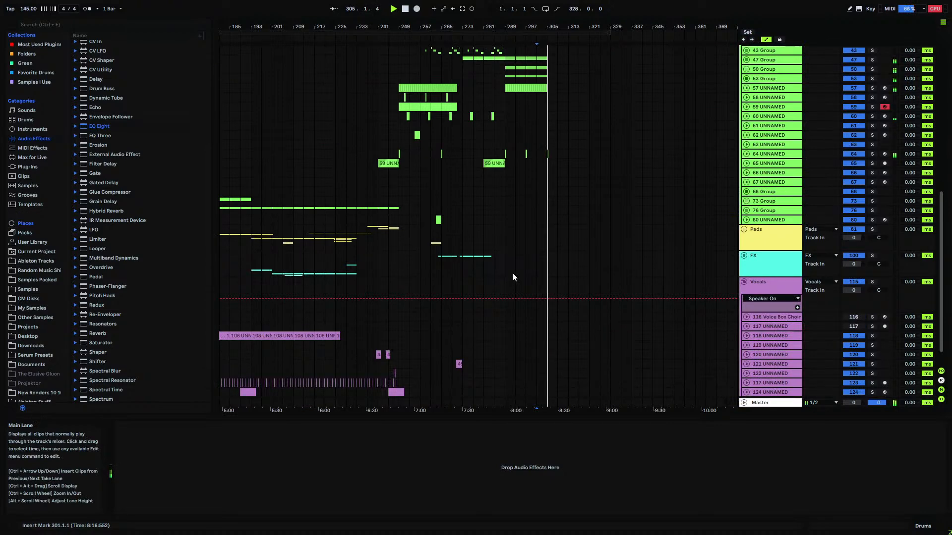
pyautogui.scroll(6, 512, 273)
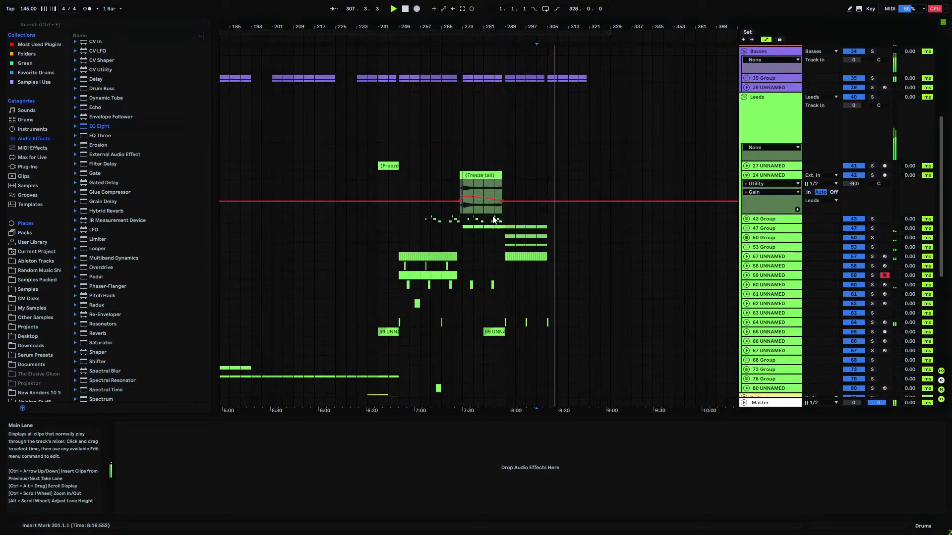
# - Play from bar 257 and copy bars 65 to 89 of track 24 with its frozen clips to bar 249
pyautogui.click(417, 172)
pyautogui.press('space')
pyautogui.press('space')
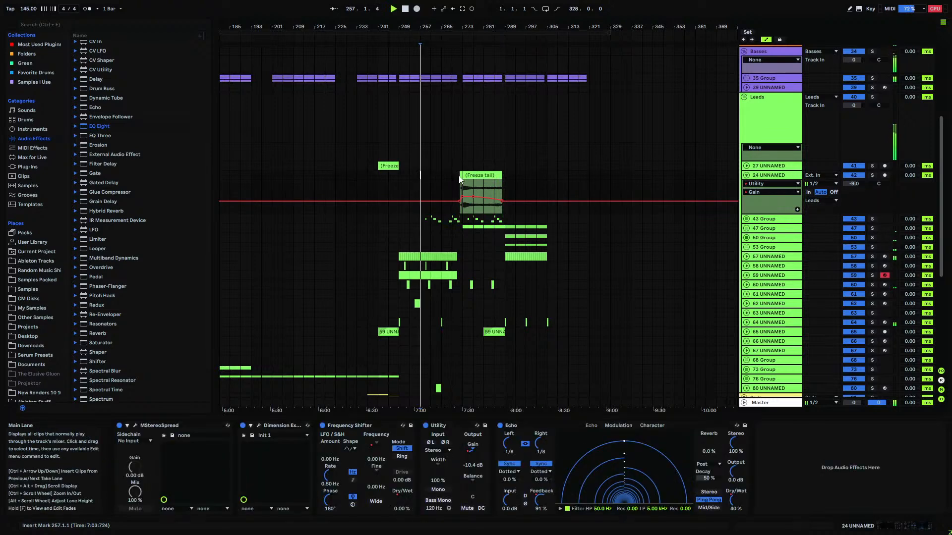
pyautogui.moveTo(421, 28); pyautogui.dragTo(541, 11)
pyautogui.click(303, 174)
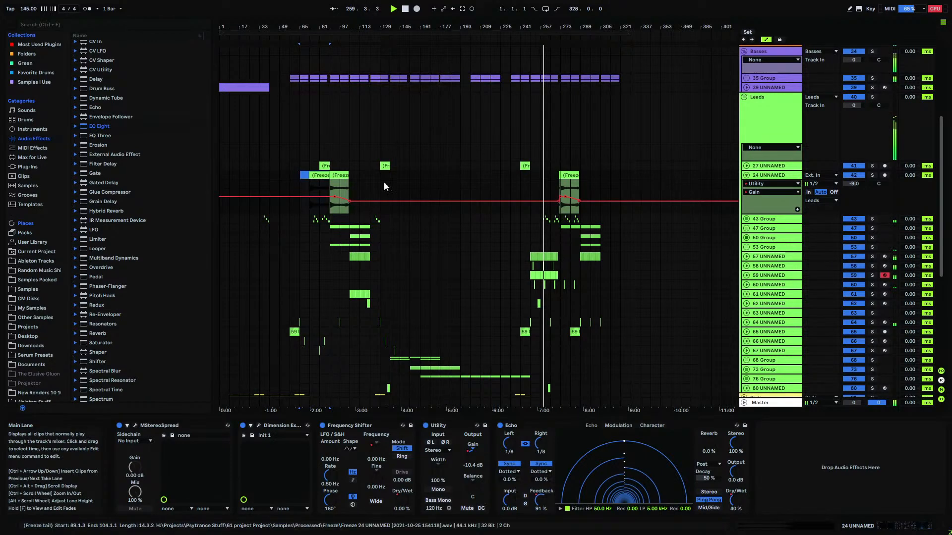
pyautogui.click(532, 174)
pyautogui.hotkey('ctrl', 'v')
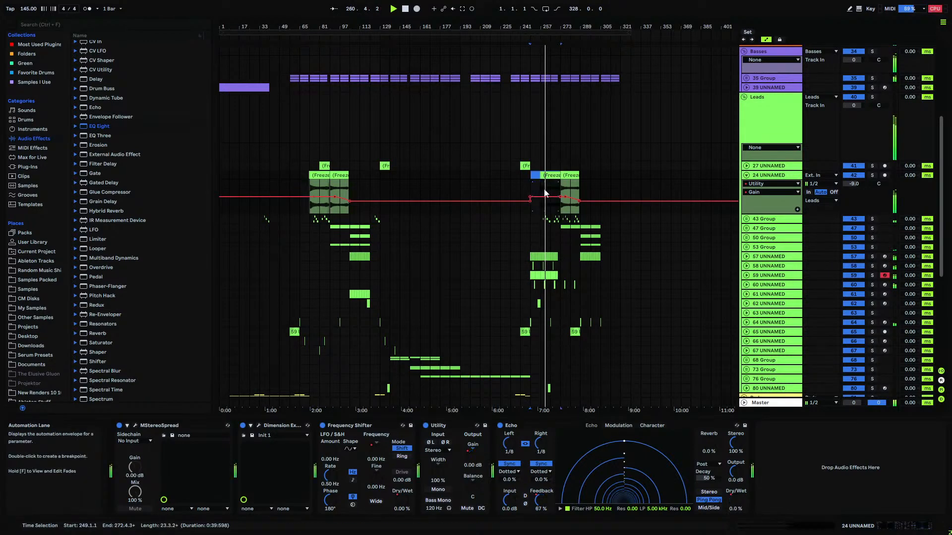
# - Play the copied track 24 section from bar 249 and lower that track's volume to -12 dB
pyautogui.moveTo(547, 28); pyautogui.dragTo(547, 87)
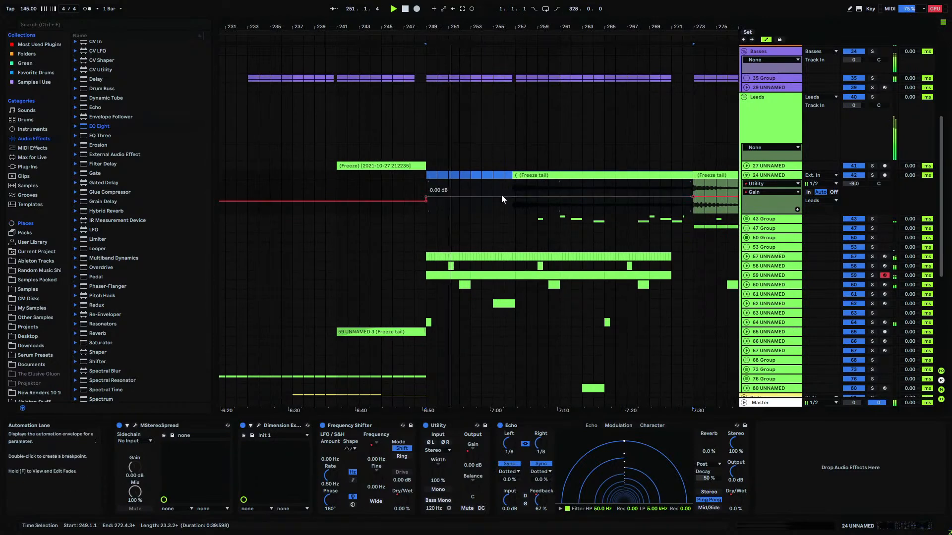
pyautogui.moveTo(694, 23); pyautogui.dragTo(588, 159)
pyautogui.click(589, 158)
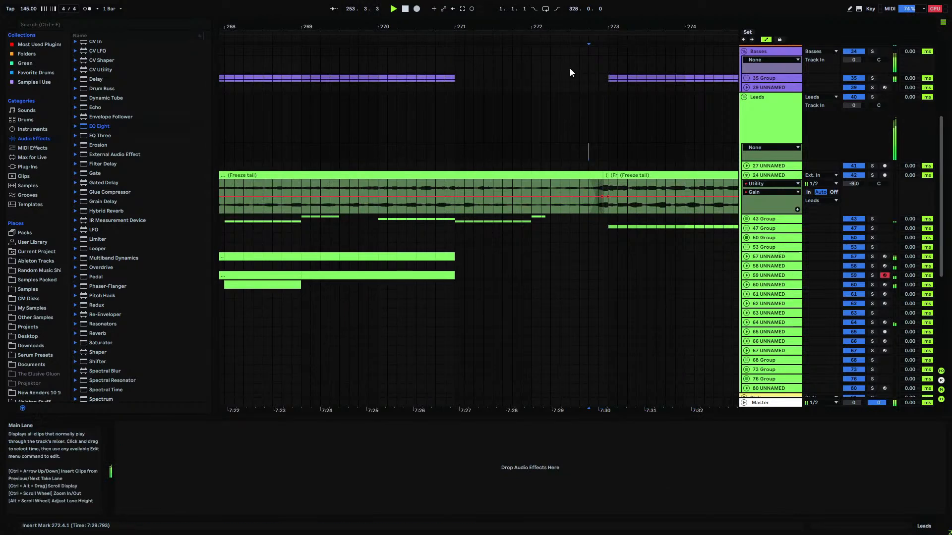
pyautogui.moveTo(570, 29)
pyautogui.mouseDown()
pyautogui.moveTo(570, 18)
pyautogui.moveTo(570, 29)
pyautogui.mouseUp()
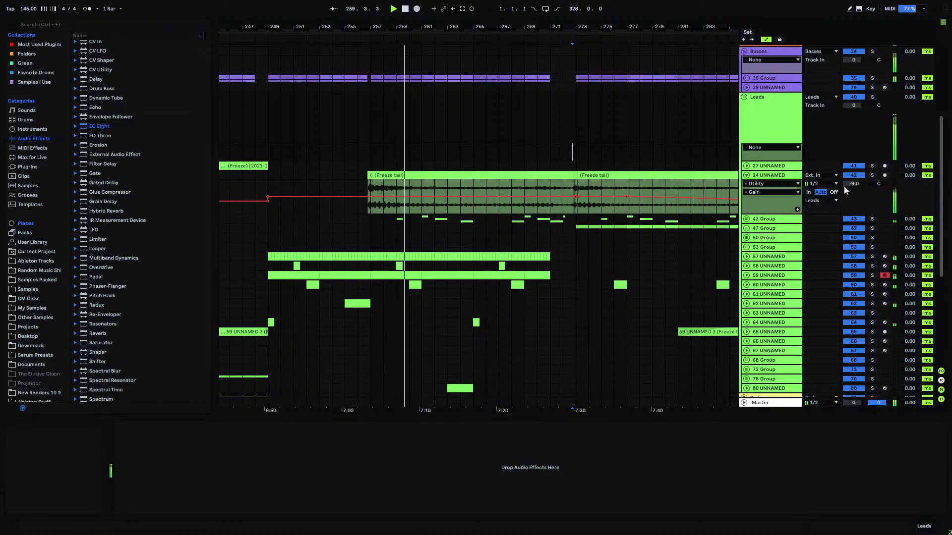
pyautogui.moveTo(851, 185); pyautogui.dragTo(847, 191)
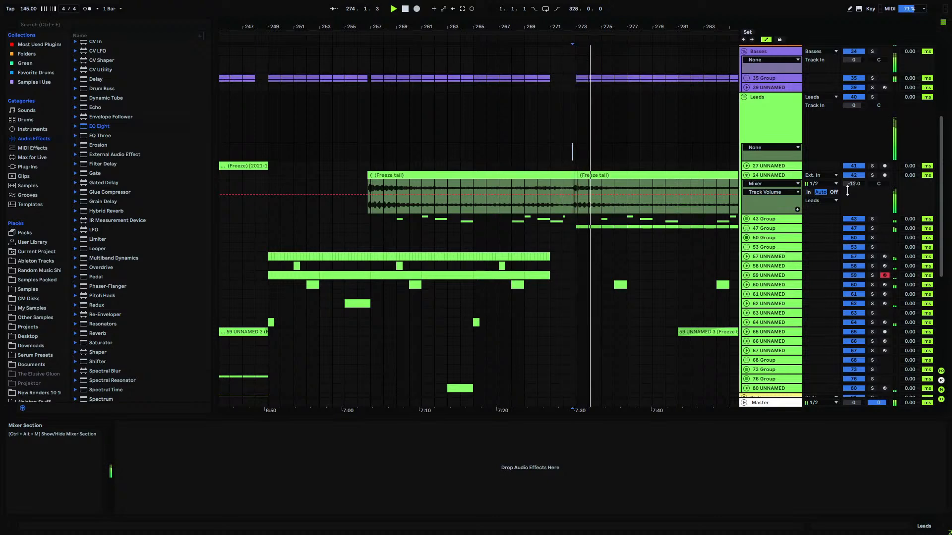
# - Play the vocal clip just before bar 273 on track 121 and unfold that track
pyautogui.scroll(-5, 594, 322)
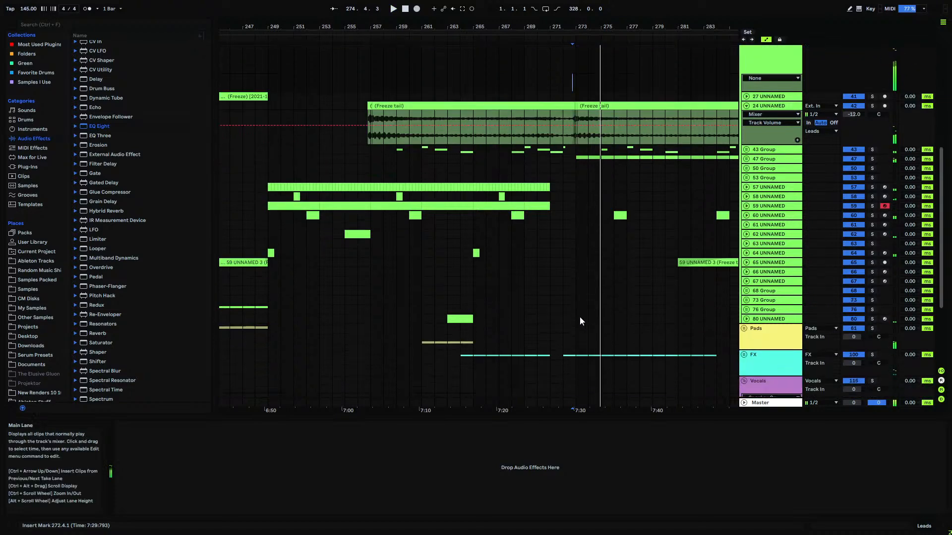
pyautogui.click(560, 341)
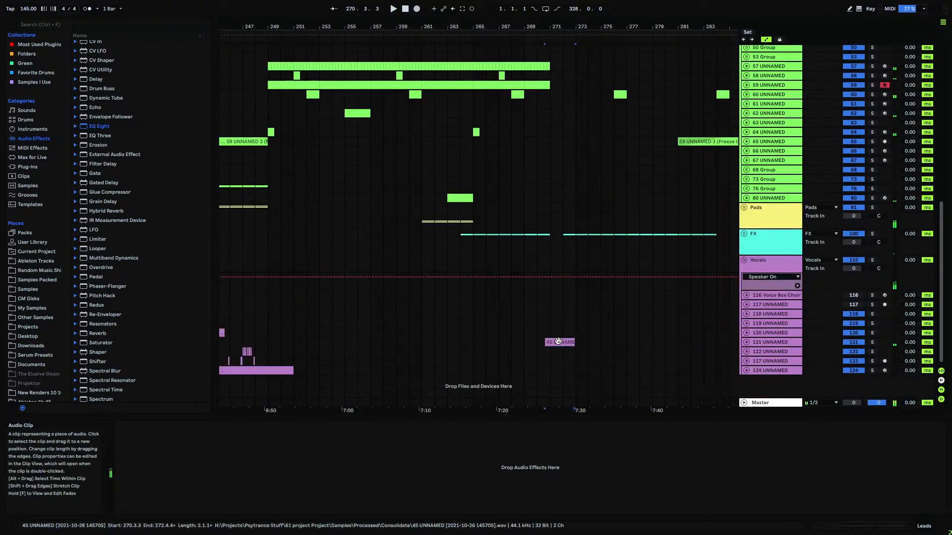
pyautogui.click(746, 342)
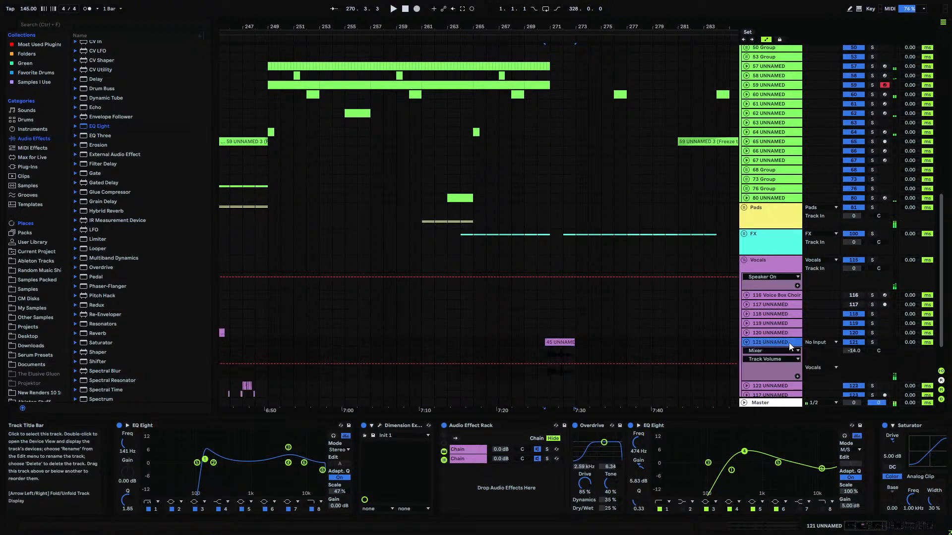
# - Split the vocal clip on track 121 at 272.2.1, raise its ending segment's gain to 4.25 dB, and play it back
pyautogui.click(545, 352)
pyautogui.press('space')
pyautogui.moveTo(565, 29); pyautogui.dragTo(563, 70)
pyautogui.click(570, 360)
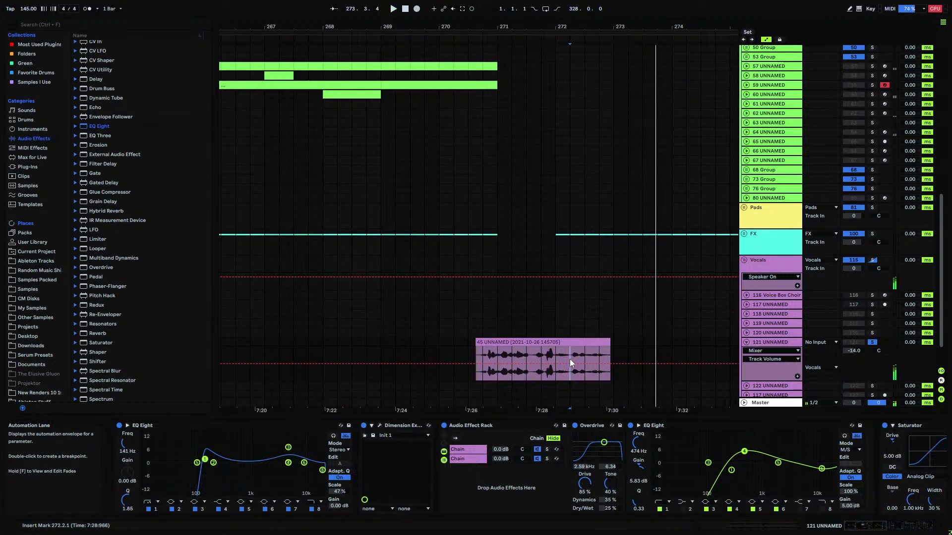
pyautogui.hotkey('ctrl', 'e')
pyautogui.moveTo(271, 454); pyautogui.dragTo(271, 448)
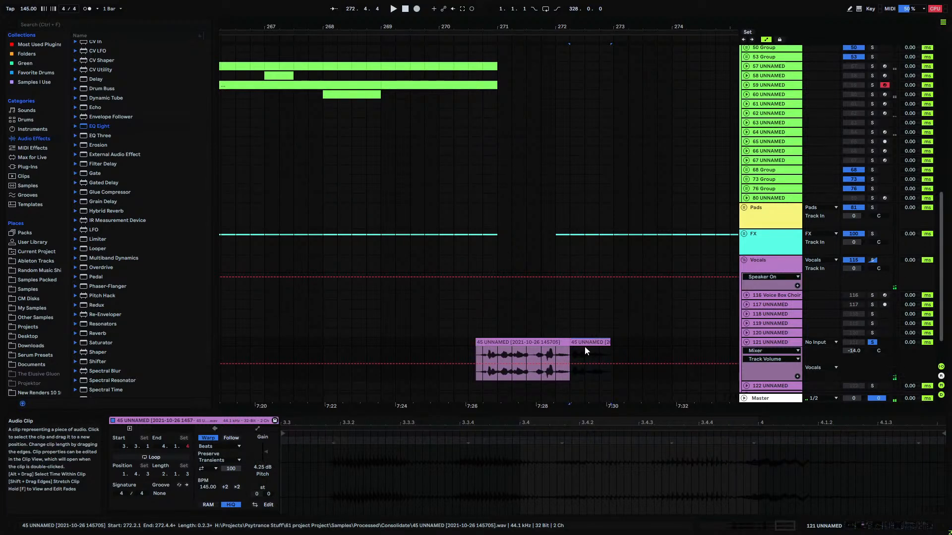
pyautogui.click(478, 353)
pyautogui.press('space')
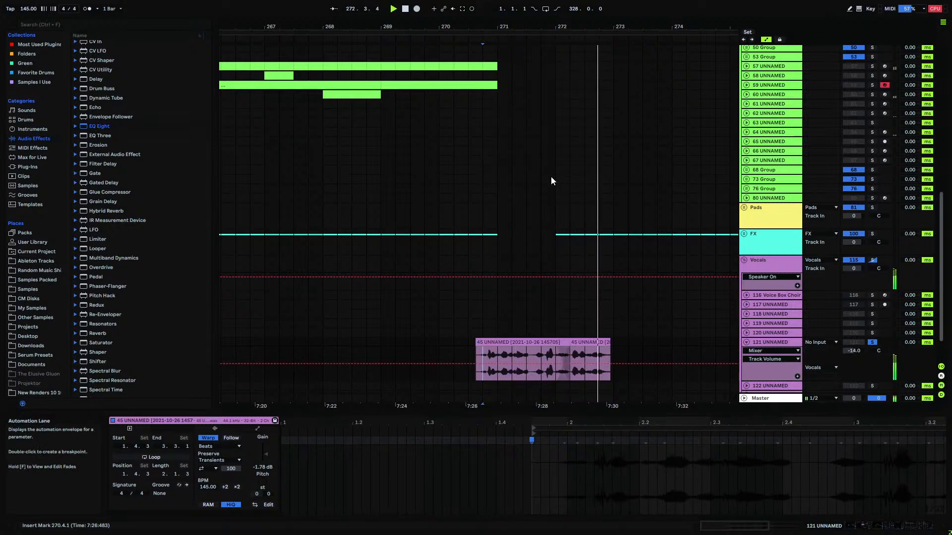
# - Split out the sixteenth-note slice from 271.3.2 to 271.3.3 in the vocal clip on track 121
pyautogui.moveTo(545, 27); pyautogui.dragTo(545, 59)
pyautogui.press('space')
pyautogui.click(495, 342)
pyautogui.moveTo(497, 357); pyautogui.dragTo(507, 347)
pyautogui.press('Delete')
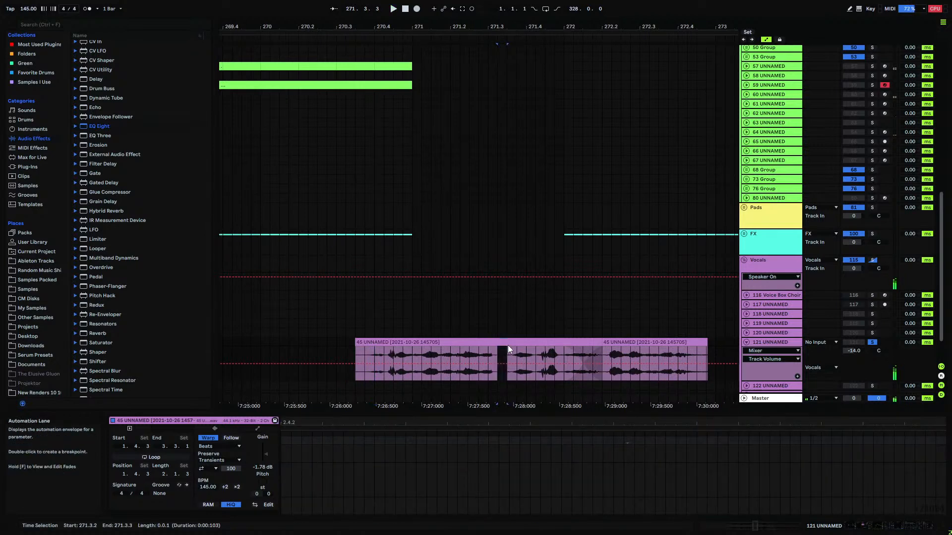
pyautogui.hotkey('ctrl', 'e')
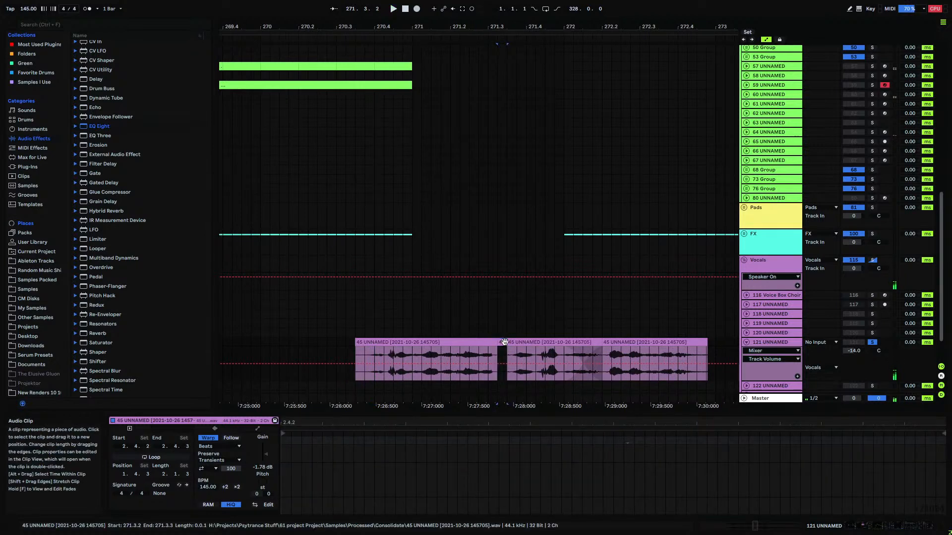
# - Move the first vocal segment one sixteenth later over the short slice and consolidate the three segments into one clip
pyautogui.click(470, 341)
pyautogui.moveTo(453, 341); pyautogui.dragTo(462, 341)
pyautogui.keyDown('shift'); pyautogui.click(666, 340); pyautogui.keyUp('shift')
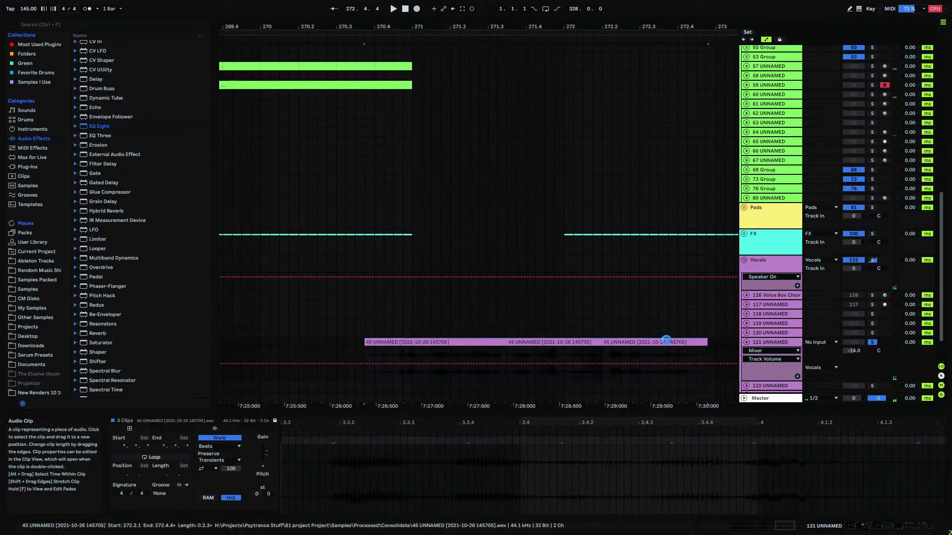
pyautogui.hotkey('ctrl', 'j')
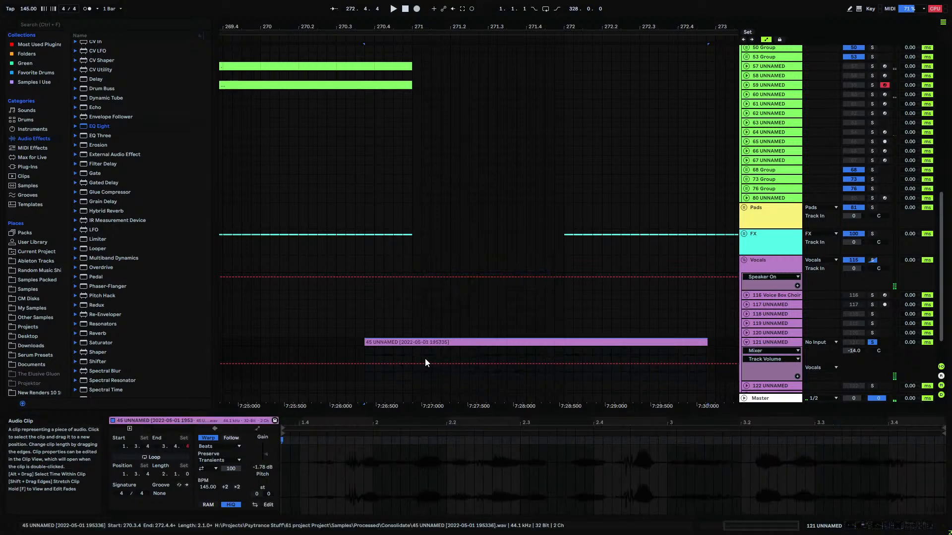
# - Warp the consolidated vocal clip by moving its late transient to 3.4.1 and its early transient to about 2.1.1
pyautogui.click(413, 353)
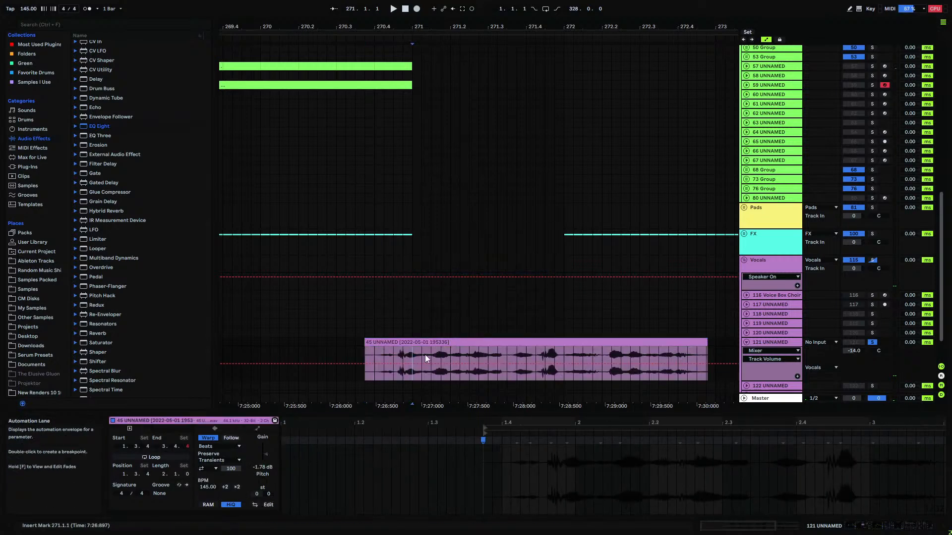
pyautogui.doubleClick(518, 342)
pyautogui.doubleClick(886, 441)
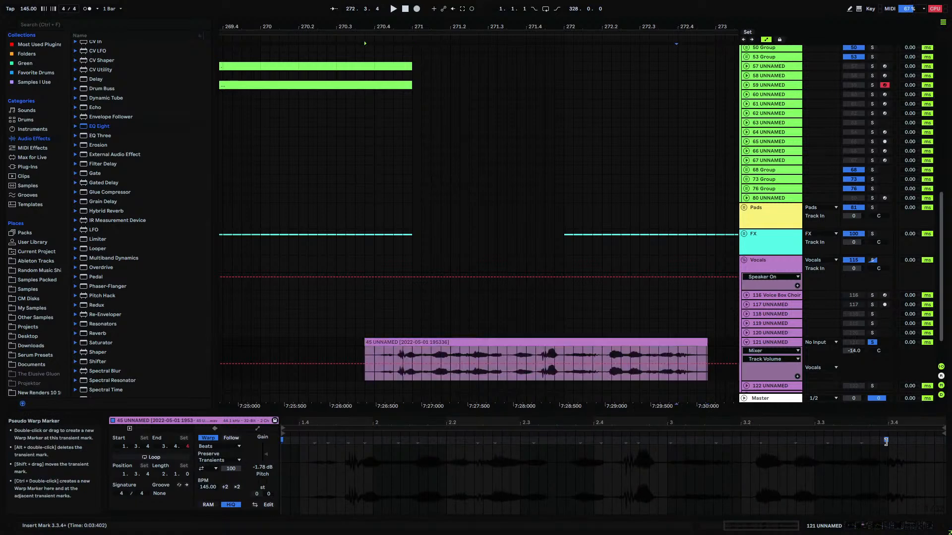
pyautogui.moveTo(886, 440); pyautogui.dragTo(889, 442)
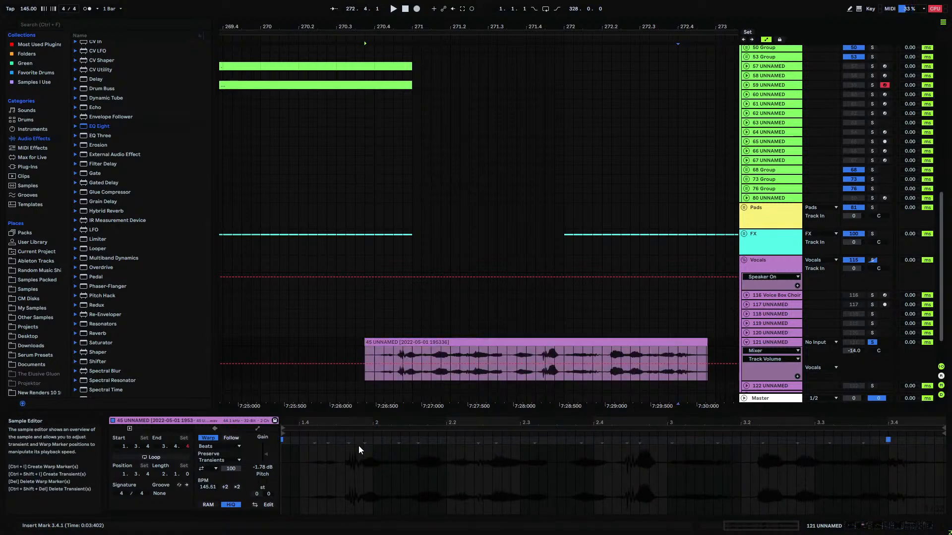
pyautogui.moveTo(364, 441); pyautogui.dragTo(377, 440)
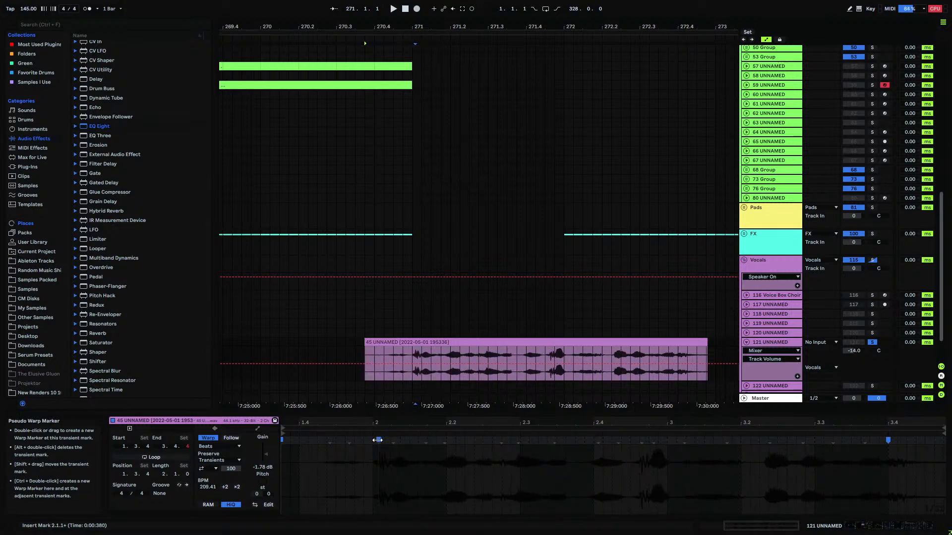
# - Play the warped vocal clip in solo, and in the full mix from 270.3.1
pyautogui.click(368, 355)
pyautogui.press('space')
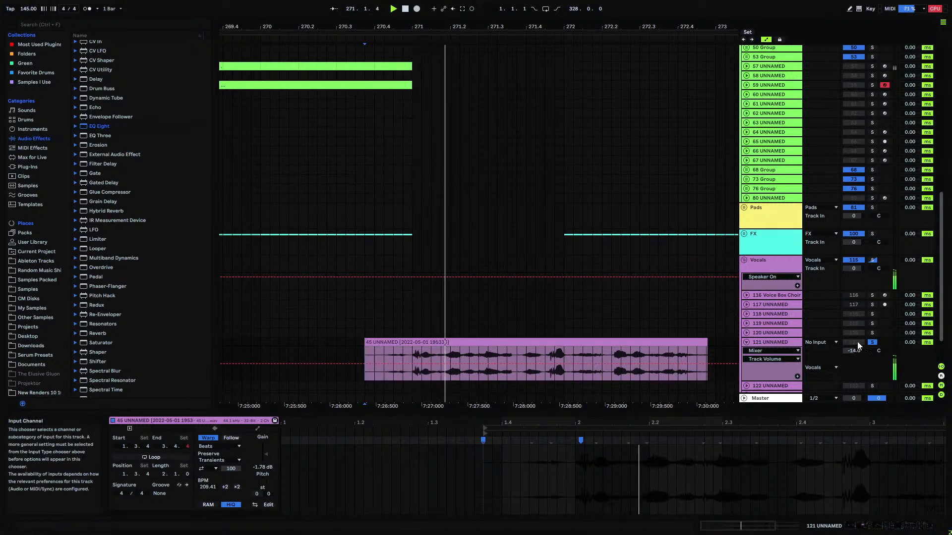
pyautogui.click(340, 351)
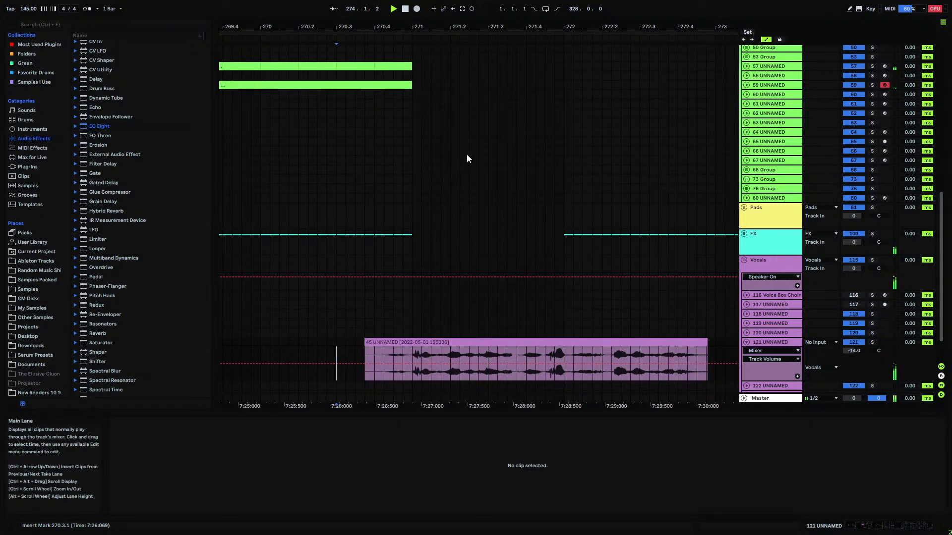
pyautogui.moveTo(512, 24); pyautogui.dragTo(512, 0)
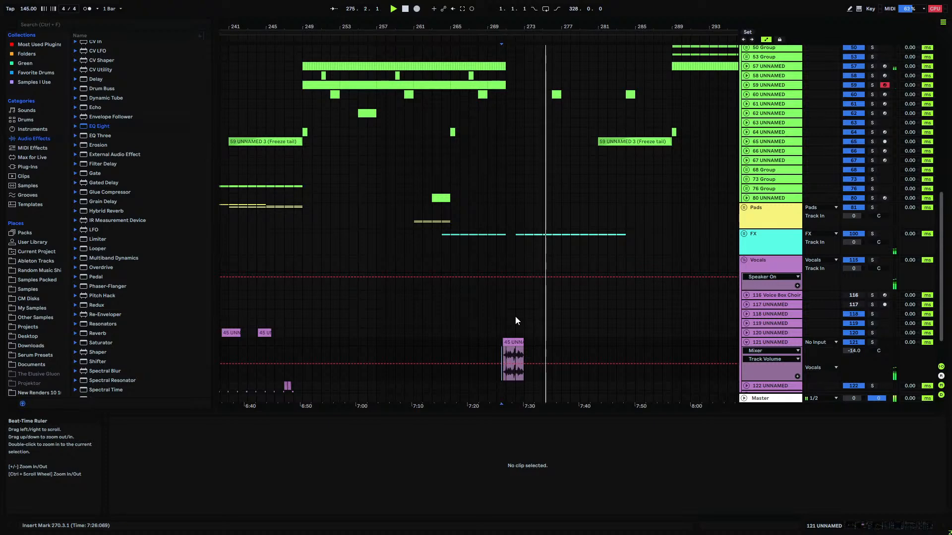
# - Select bars 257 to 273 on track 121 and compare them with the earlier vocal passage, playing from bars 73 and 85
pyautogui.click(525, 340)
pyautogui.press('space')
pyautogui.moveTo(506, 346); pyautogui.dragTo(376, 346)
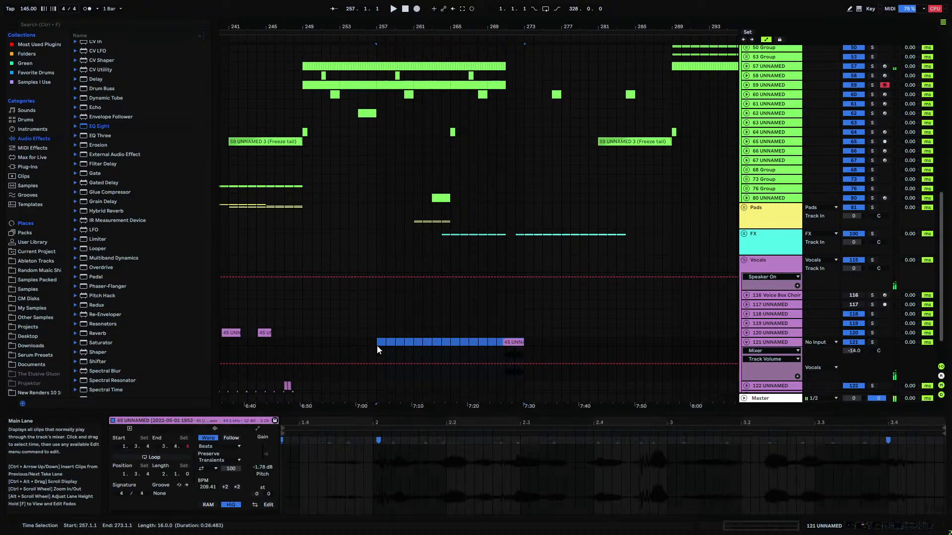
pyautogui.moveTo(359, 25); pyautogui.dragTo(738, 24)
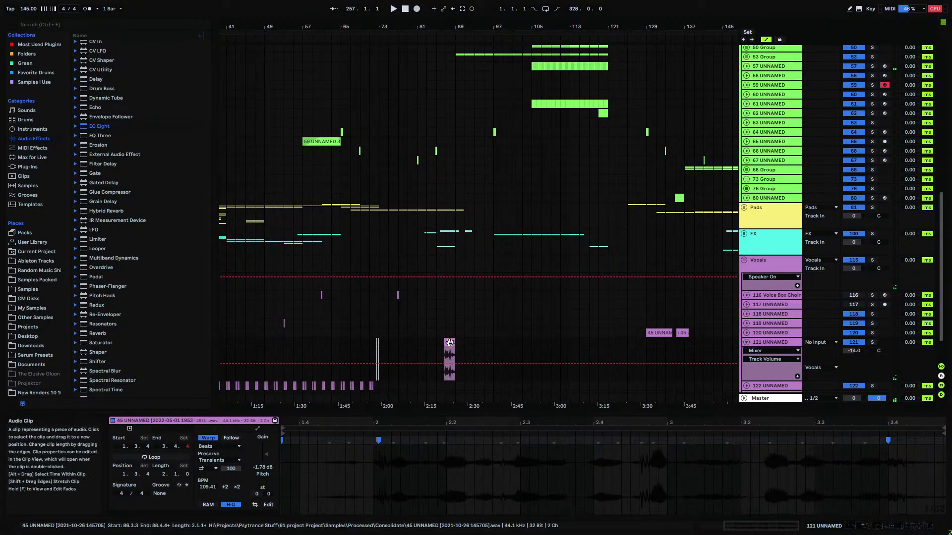
pyautogui.moveTo(450, 342); pyautogui.dragTo(382, 340)
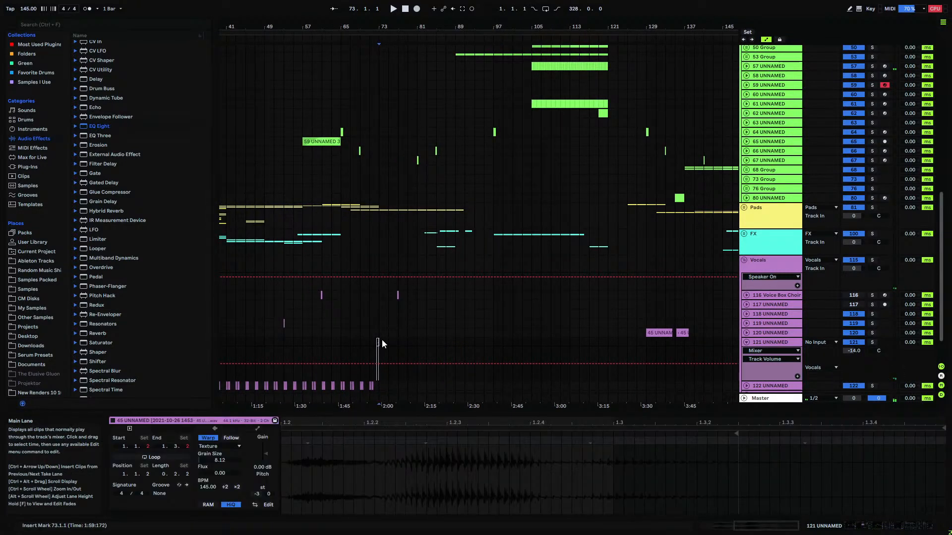
pyautogui.click(382, 342)
pyautogui.press('space')
pyautogui.click(435, 339)
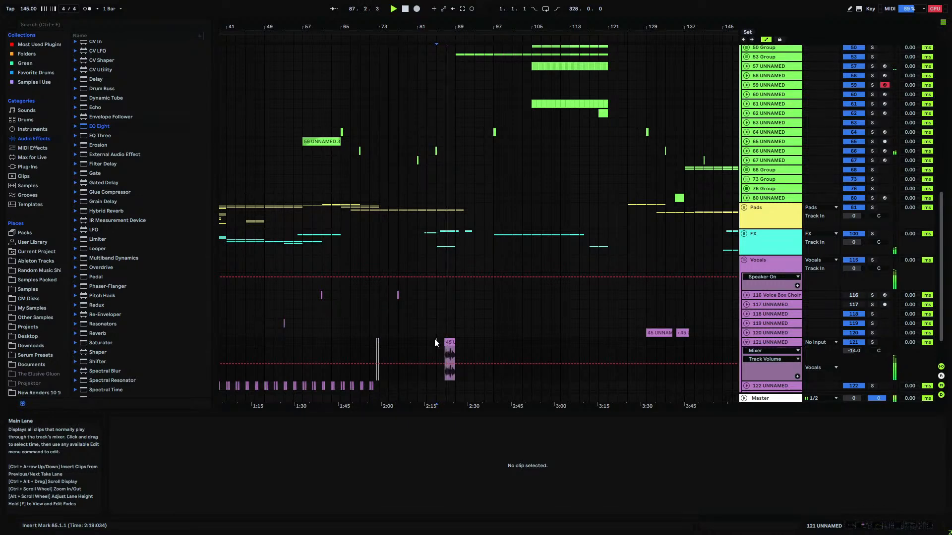
pyautogui.scroll(3, 477, 317)
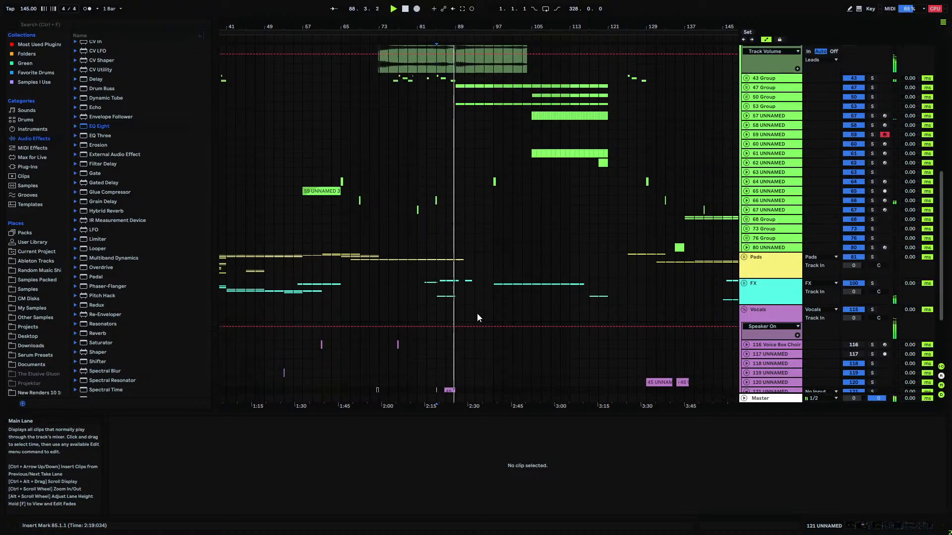
# - Copy the clips in bars 79 to 87 of tracks 66 and 67 and paste them at bar 289
pyautogui.moveTo(434, 212)
pyautogui.mouseDown()
pyautogui.moveTo(419, 202)
pyautogui.moveTo(445, 211)
pyautogui.mouseUp()
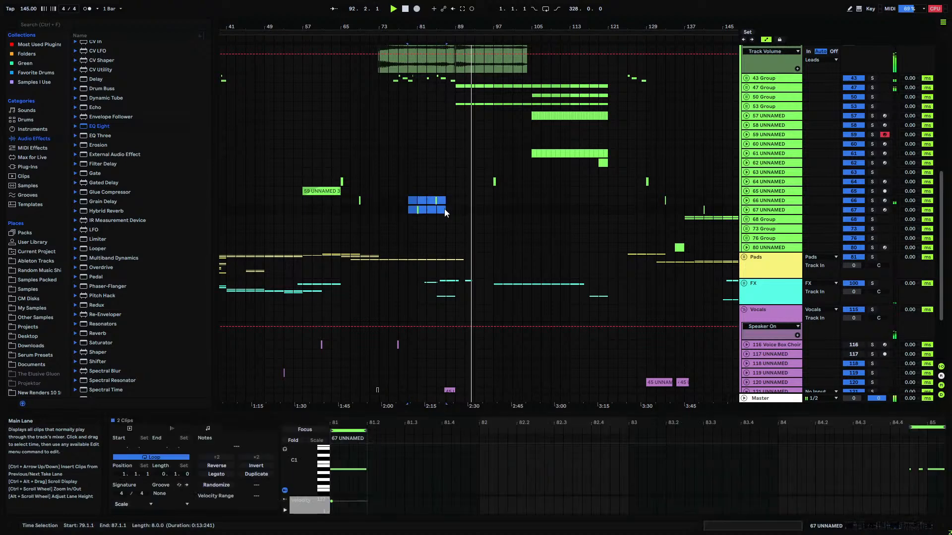
pyautogui.moveTo(525, 29); pyautogui.dragTo(0, 29)
pyautogui.click(565, 215)
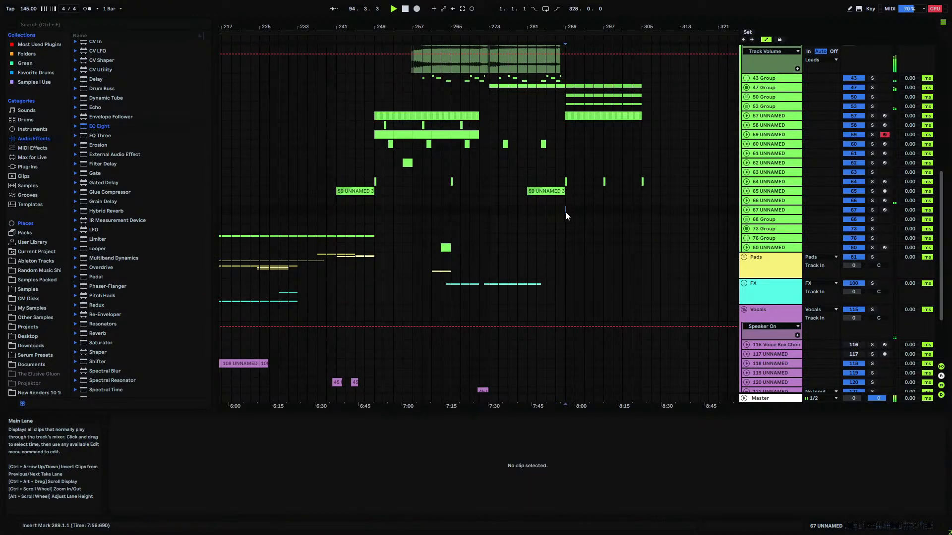
pyautogui.hotkey('ctrl', 'v')
pyautogui.click(565, 212)
pyautogui.hotkey('ctrl', 'v')
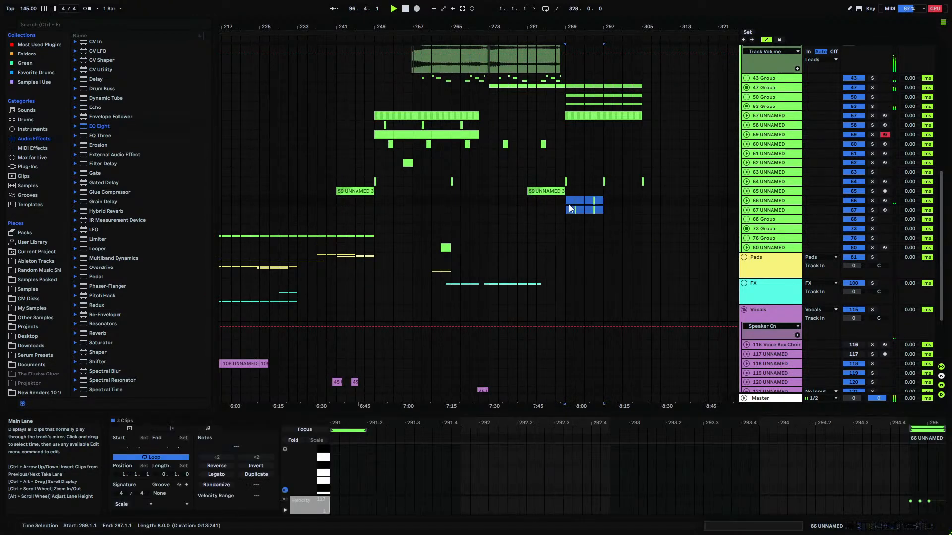
# - Delete the extra clip on track 67 between bars 293 and 295
pyautogui.click(593, 212)
pyautogui.hotkey('ctrl', 'v')
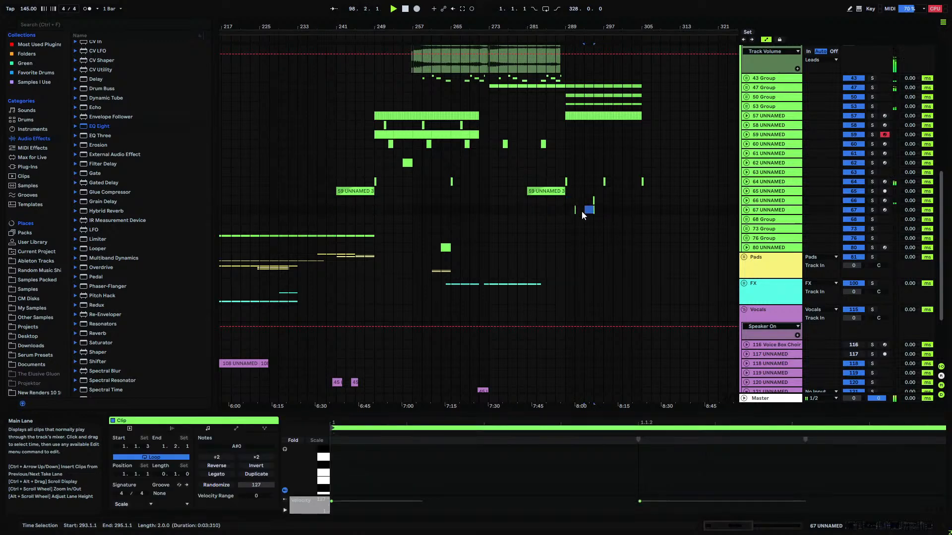
pyautogui.hotkey('ctrl', 'v')
pyautogui.press('Delete')
pyautogui.click(588, 210)
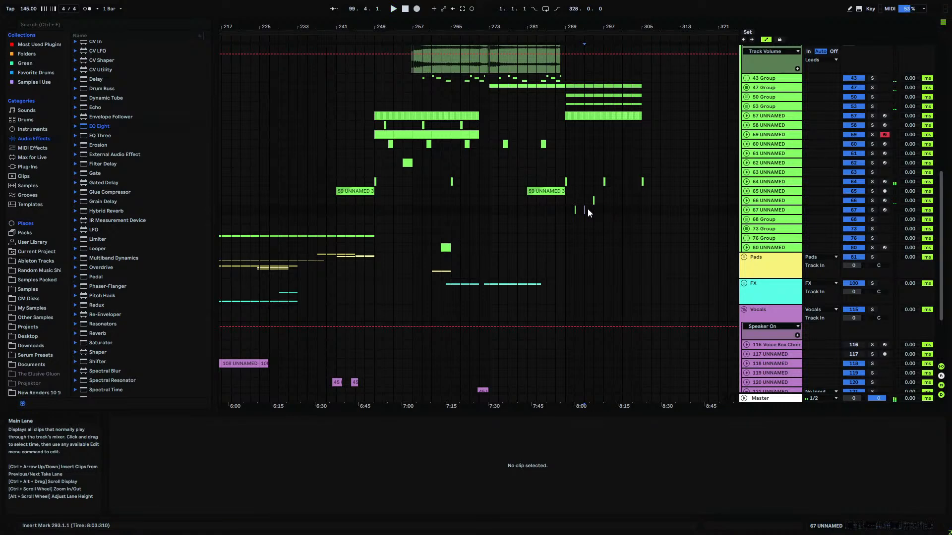
# - Browse the VST effects plug-ins and select Fracture from the Glitchmachines folder
pyautogui.click(28, 167)
pyautogui.click(82, 53)
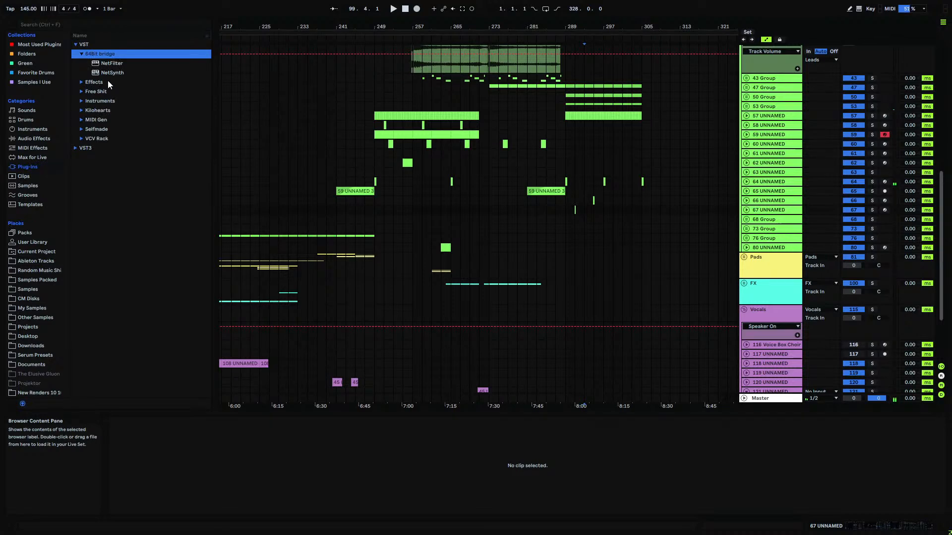
pyautogui.click(79, 81)
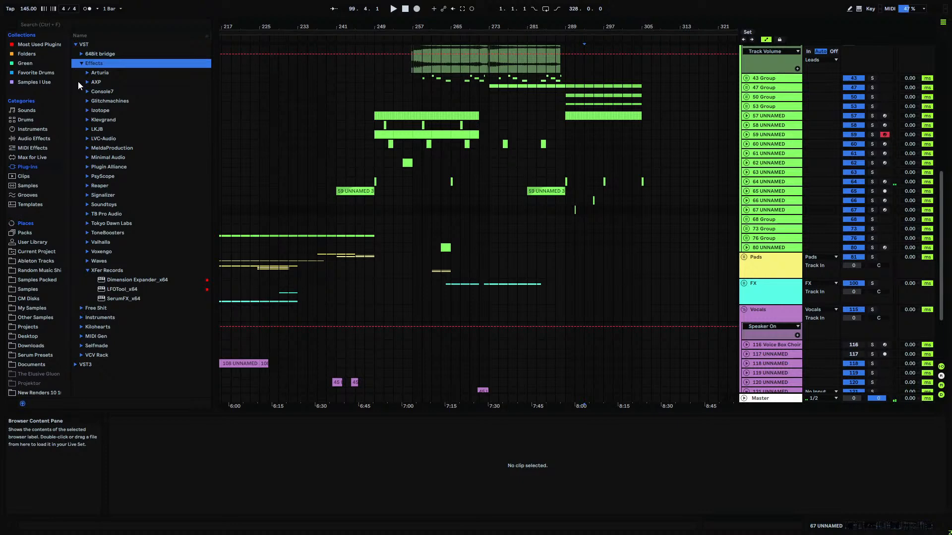
pyautogui.click(88, 100)
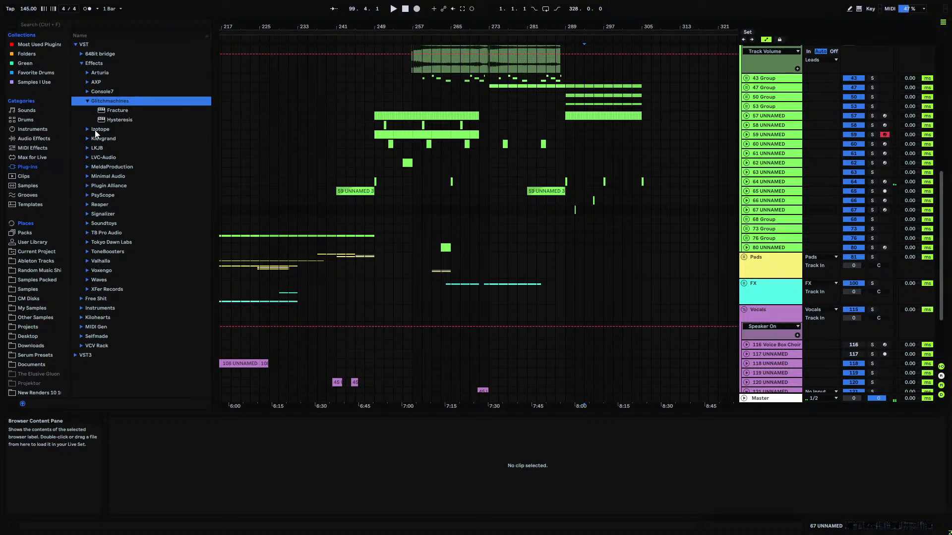
pyautogui.click(115, 111)
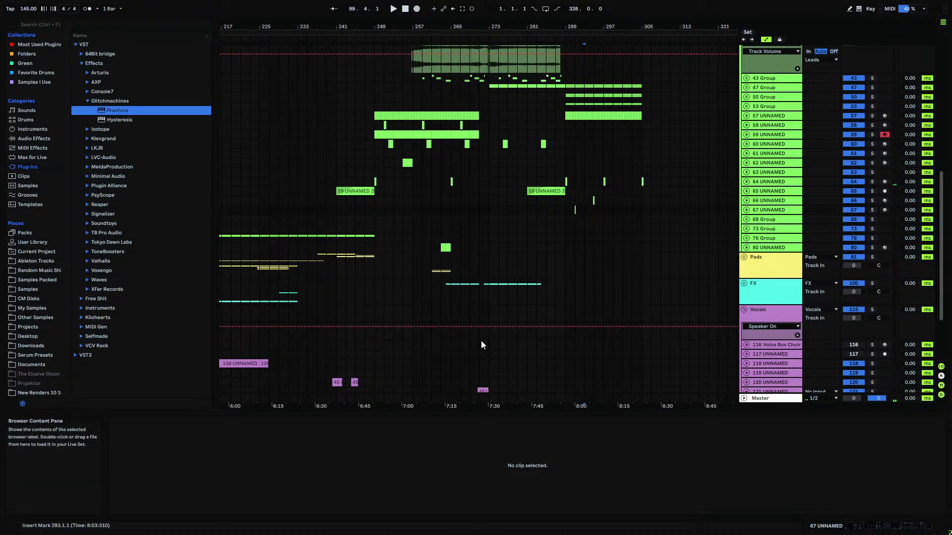
# - Set the insert marker at 270.1.1 on track 121 and examine the arrangement around the vocal clip
pyautogui.scroll(-5, 499, 311)
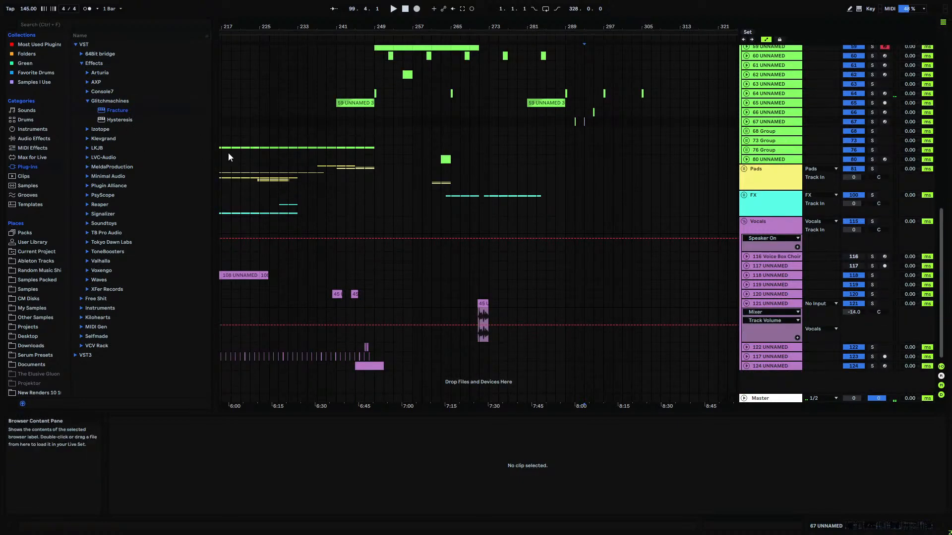
pyautogui.click(476, 304)
pyautogui.moveTo(482, 32); pyautogui.dragTo(480, 79)
pyautogui.click(450, 310)
pyautogui.scroll(8, 450, 305)
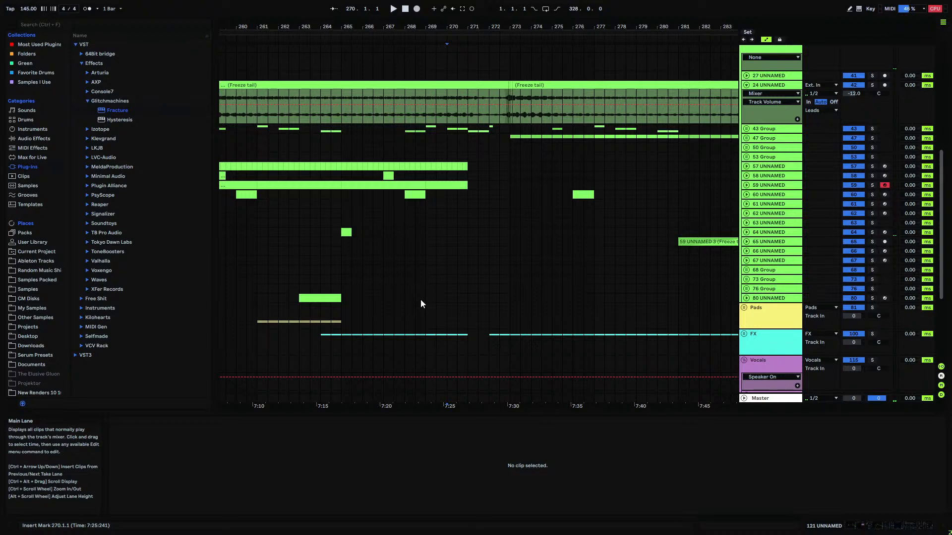
pyautogui.moveTo(488, 26); pyautogui.dragTo(488, 8)
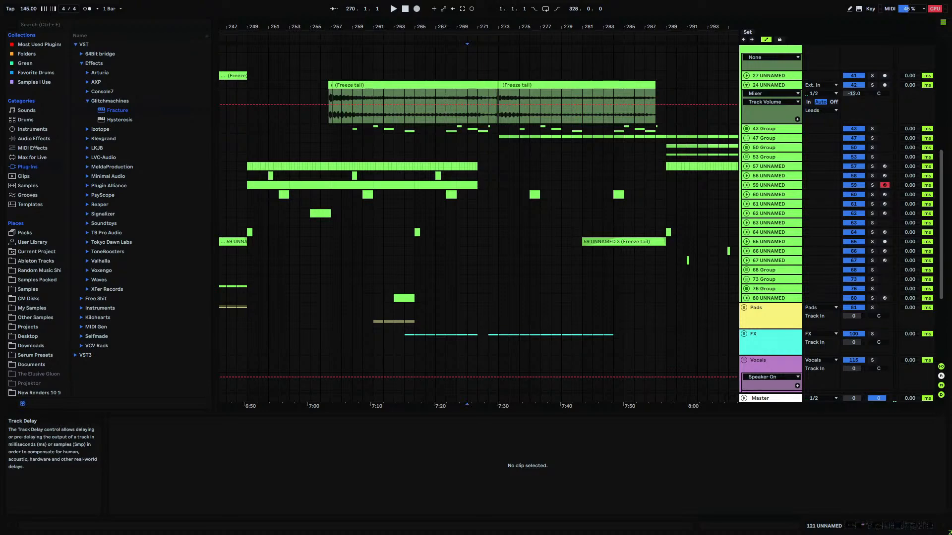
# - Switch to the Chrome browser and read the KVR product page for the DFX Buffer Override plug-in
pyautogui.hotkey('alt', 'Tab')
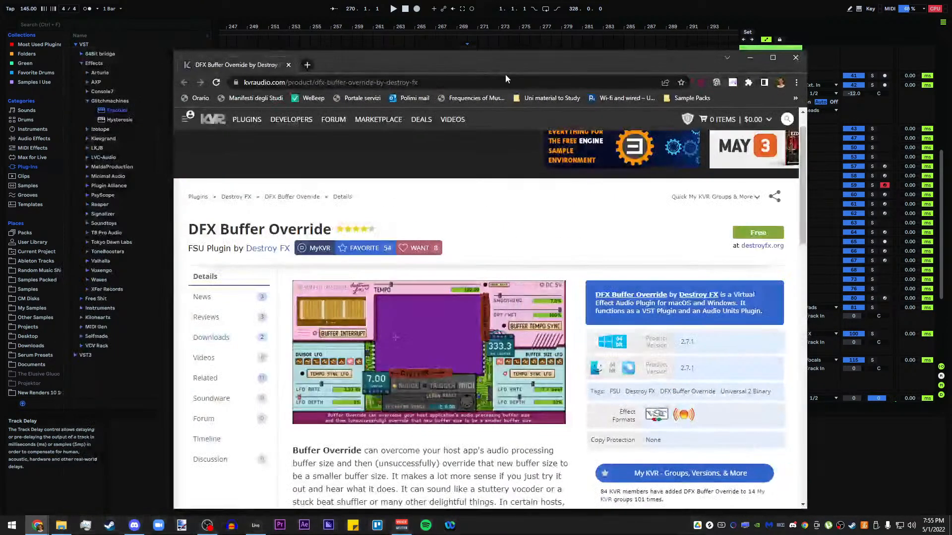
pyautogui.scroll(-1, 504, 215)
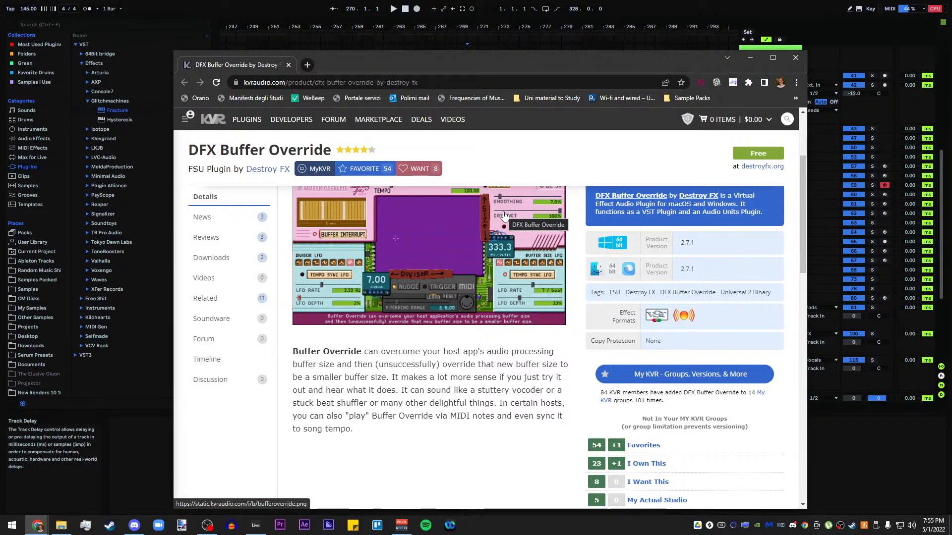
pyautogui.scroll(-1, 644, 325)
pyautogui.scroll(-1, 644, 324)
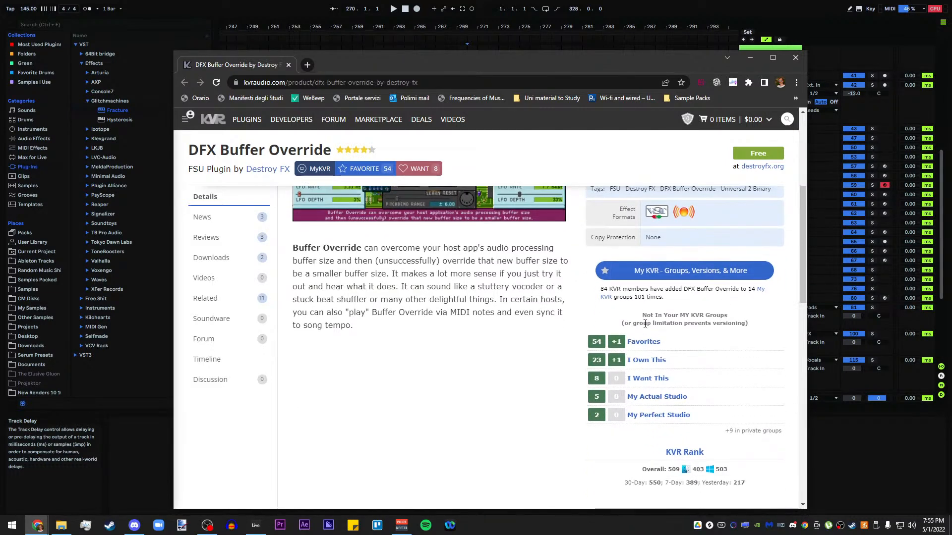
pyautogui.scroll(3, 492, 321)
pyautogui.scroll(1, 492, 321)
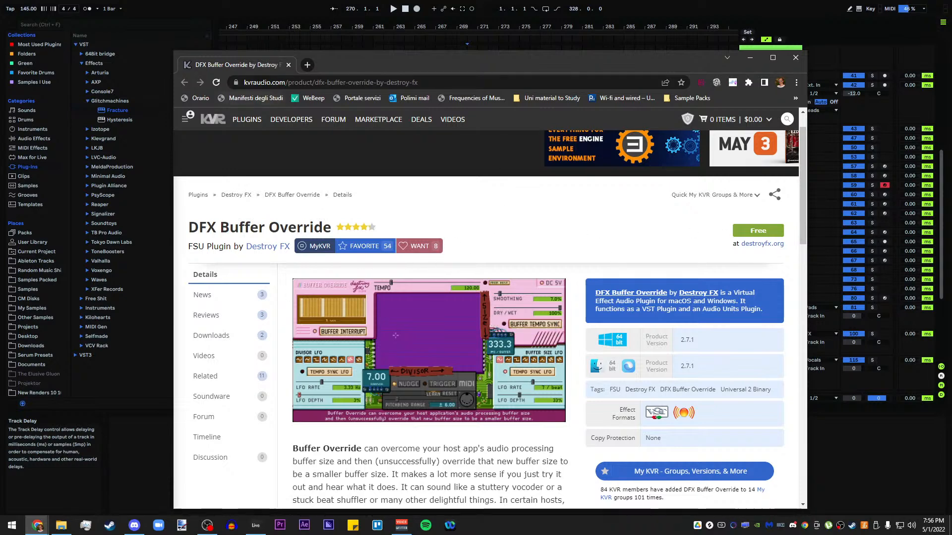
# - Switch back to Ableton Live and select the time from 271.1.1 to 273.1.1 over the vocal clip on track 121
pyautogui.hotkey('alt', 'Tab')
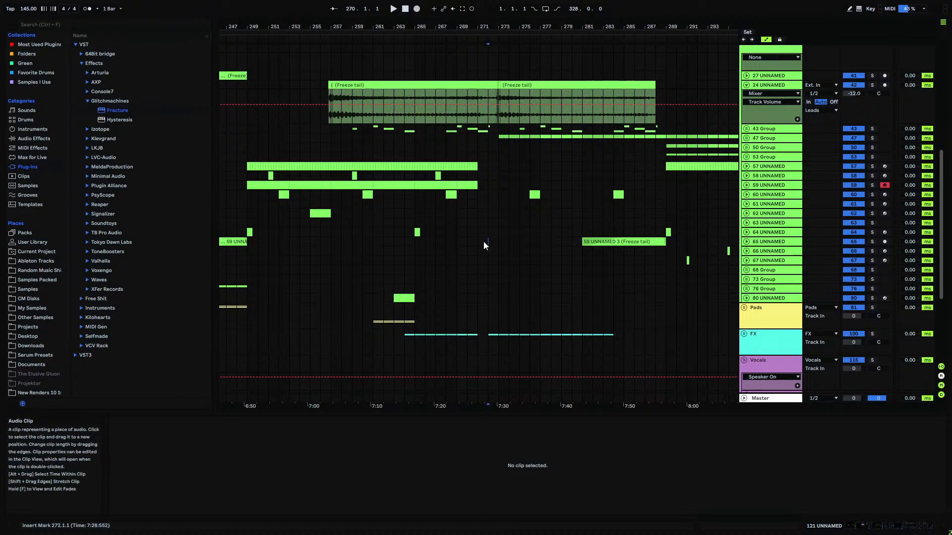
pyautogui.scroll(-6, 483, 242)
pyautogui.click(476, 317)
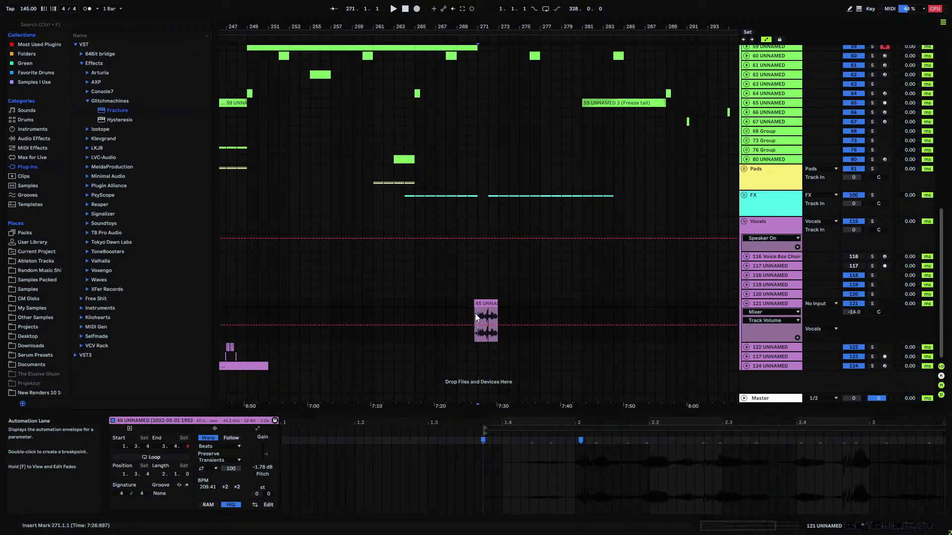
pyautogui.moveTo(482, 27); pyautogui.dragTo(482, 64)
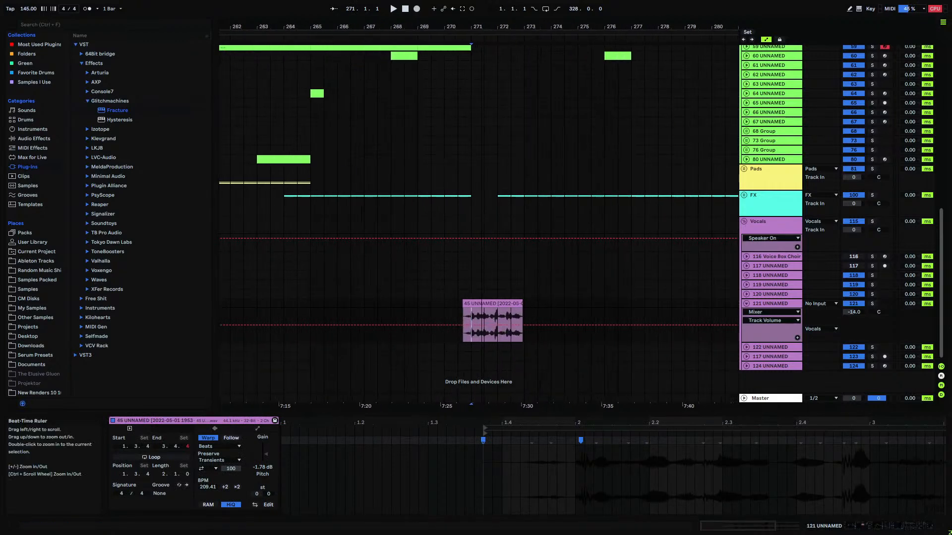
pyautogui.click(454, 303)
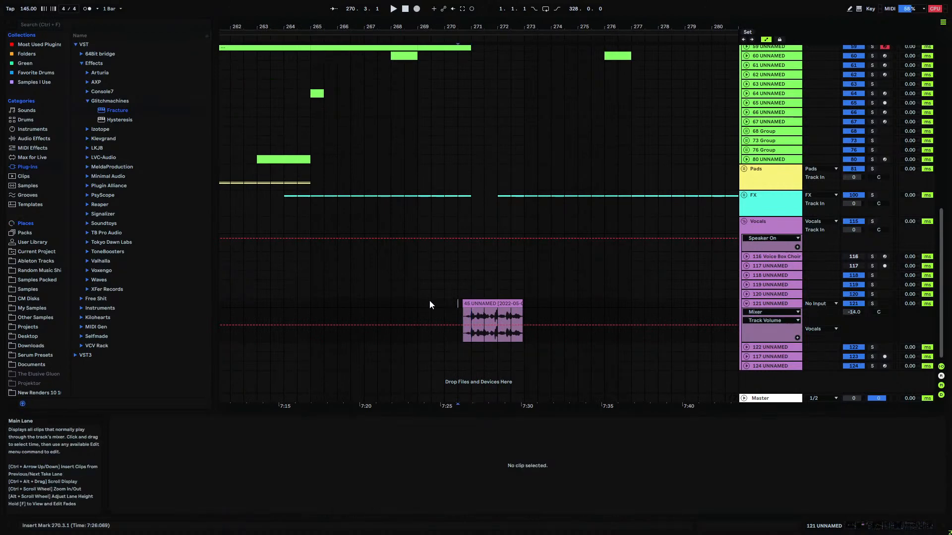
pyautogui.scroll(2, 446, 283)
pyautogui.scroll(-2, 446, 282)
pyautogui.scroll(4, 461, 242)
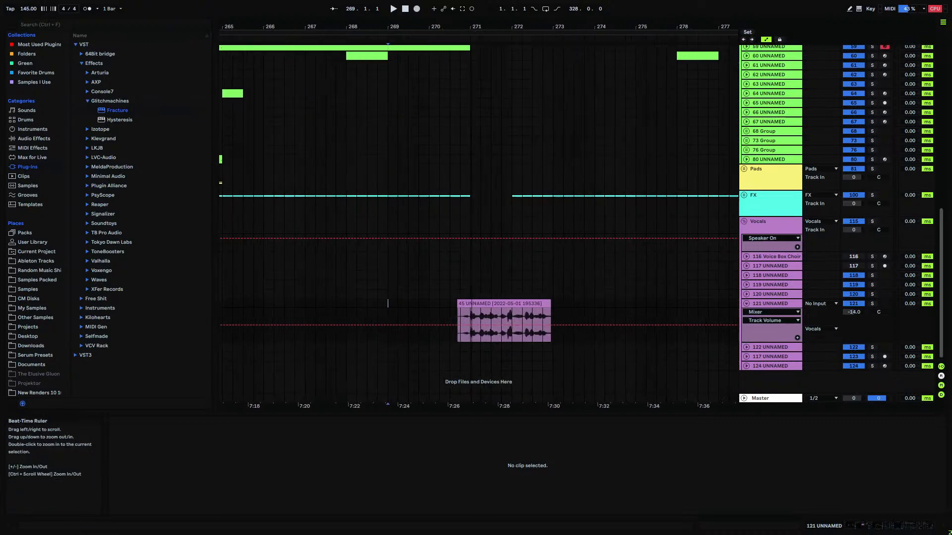
pyautogui.scroll(3, 458, 278)
pyautogui.scroll(-2, 456, 314)
pyautogui.moveTo(460, 317); pyautogui.dragTo(565, 311)
# - Duplicate the last PC2 clip before the gap on track 17 in the Drums group so the copy starts at bar 271
pyautogui.scroll(15, 460, 105)
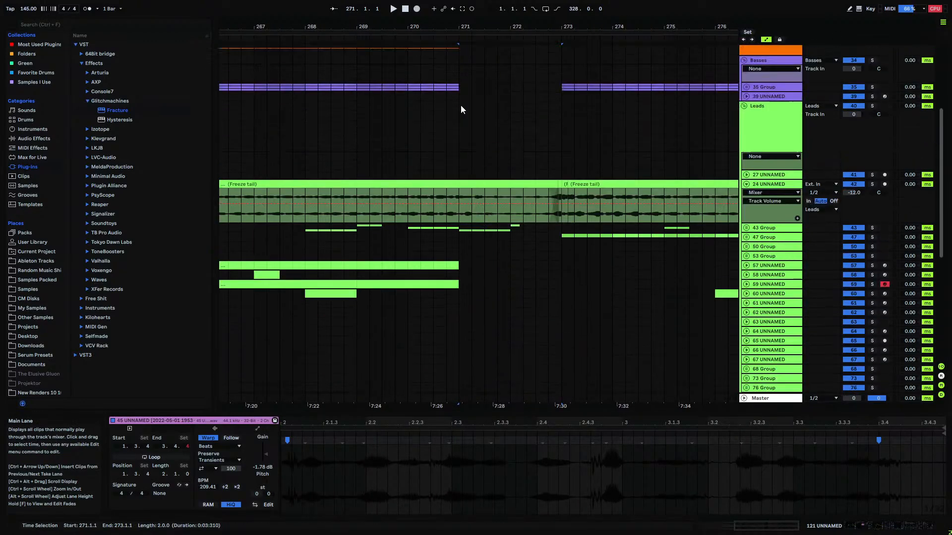
pyautogui.scroll(-5, 460, 105)
pyautogui.scroll(3, 460, 105)
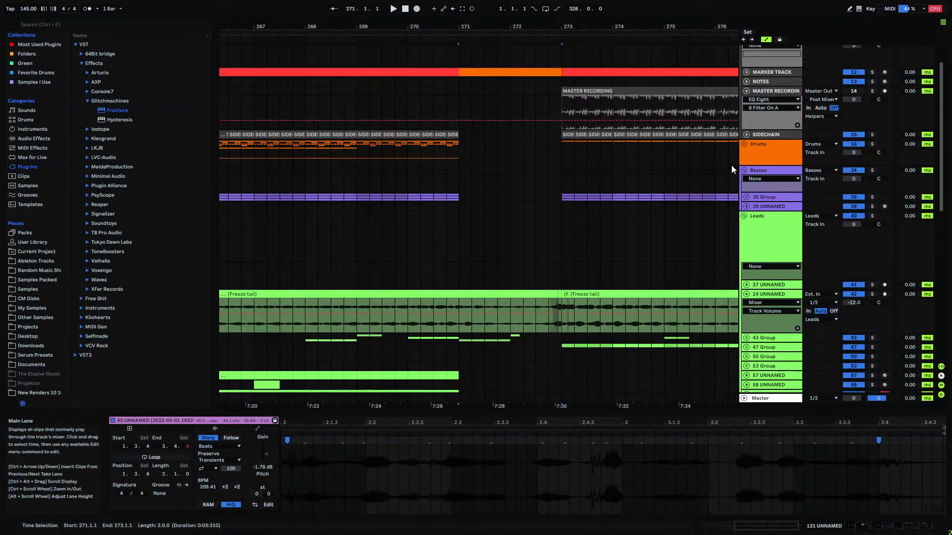
pyautogui.scroll(-3, 535, 146)
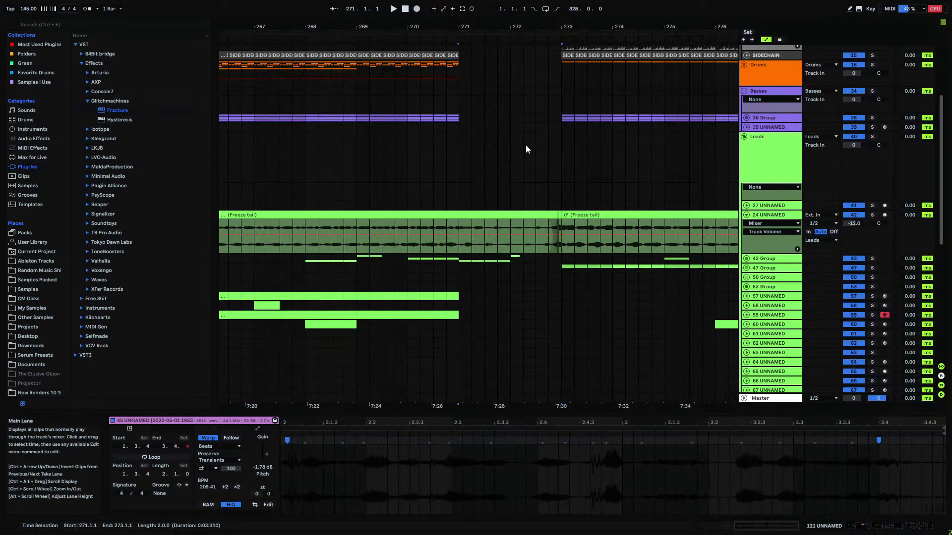
pyautogui.click(744, 65)
pyautogui.click(453, 108)
pyautogui.hotkey('ctrl', 'd')
pyautogui.click(433, 127)
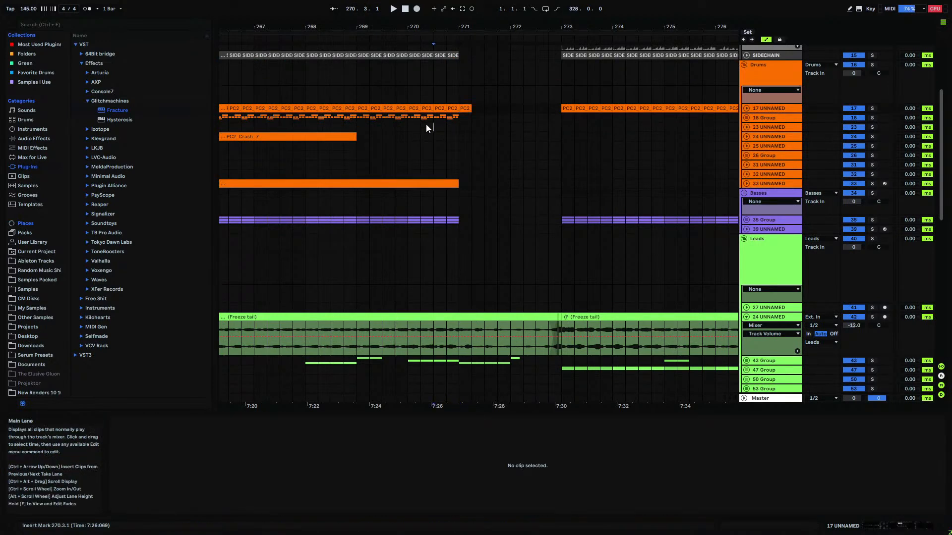
pyautogui.click(744, 65)
# - Examine the bass, lead and vocal clips around bar 271 and select 271.1.1 to 272.3.1 on track 121
pyautogui.scroll(-3, 467, 118)
pyautogui.scroll(4, 467, 118)
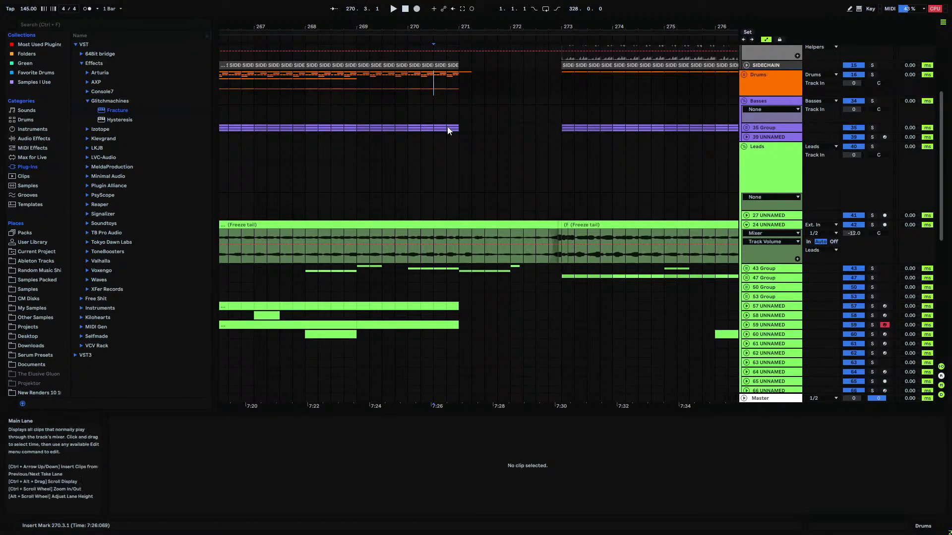
pyautogui.click(456, 145)
pyautogui.scroll(-5, 457, 146)
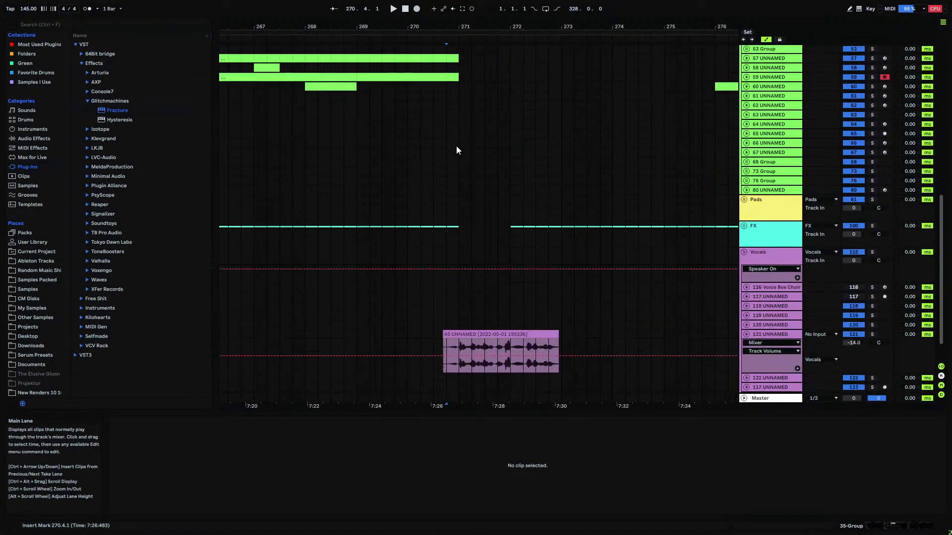
pyautogui.scroll(-2, 457, 146)
pyautogui.scroll(5, 419, 160)
pyautogui.scroll(4, 377, 141)
pyautogui.scroll(-2, 377, 142)
pyautogui.scroll(-7, 377, 144)
pyautogui.moveTo(458, 340); pyautogui.dragTo(543, 335)
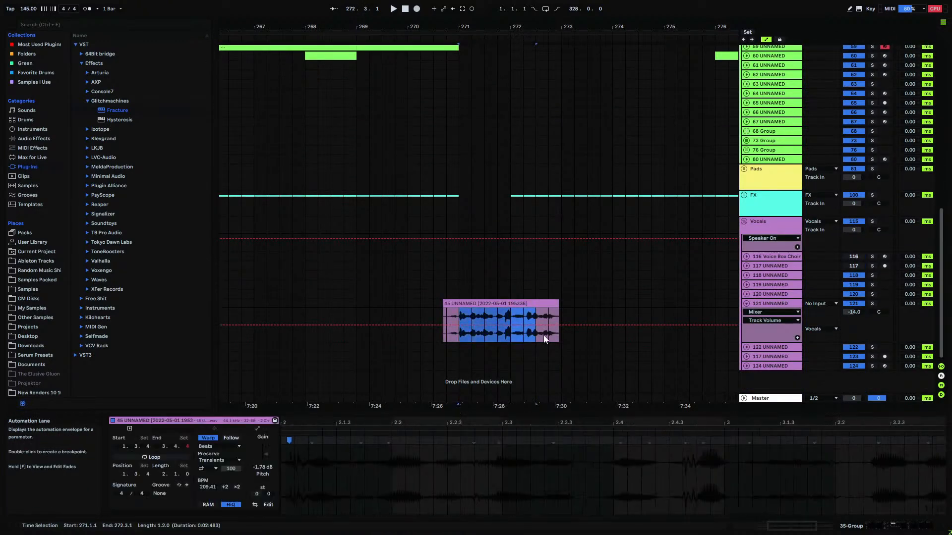
pyautogui.click(561, 327)
# - Play the arrangement from 265.1.1 and listen to the transition into the vocal clip
pyautogui.moveTo(313, 28); pyautogui.dragTo(439, 20)
pyautogui.click(343, 64)
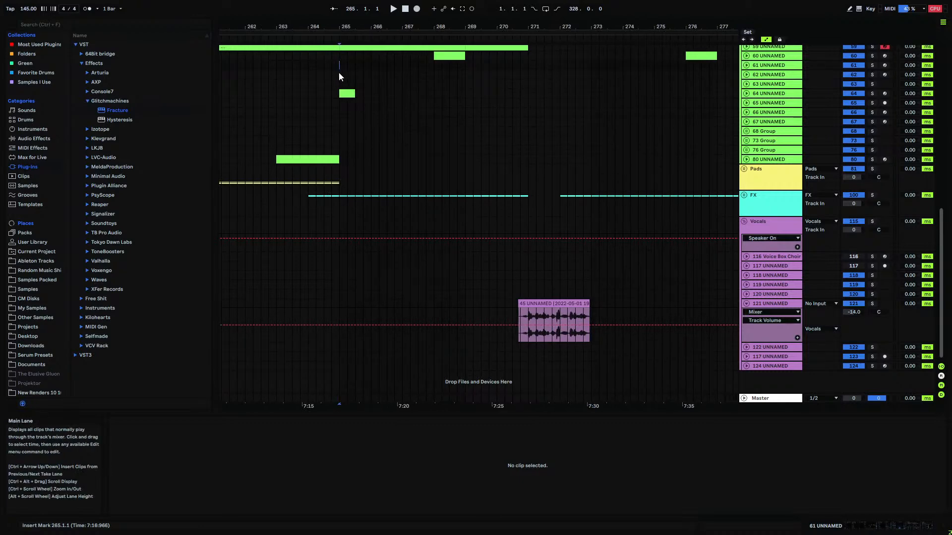
pyautogui.press('space')
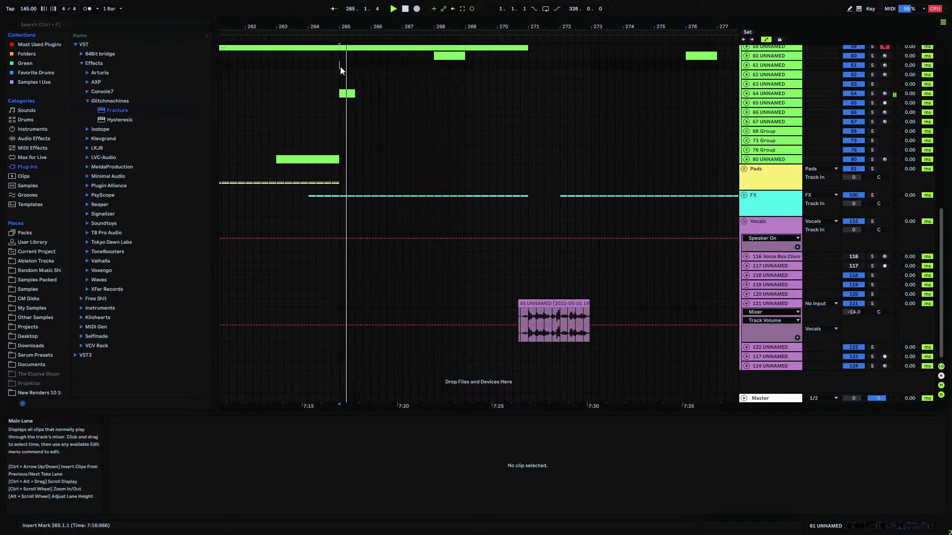
pyautogui.scroll(6, 480, 117)
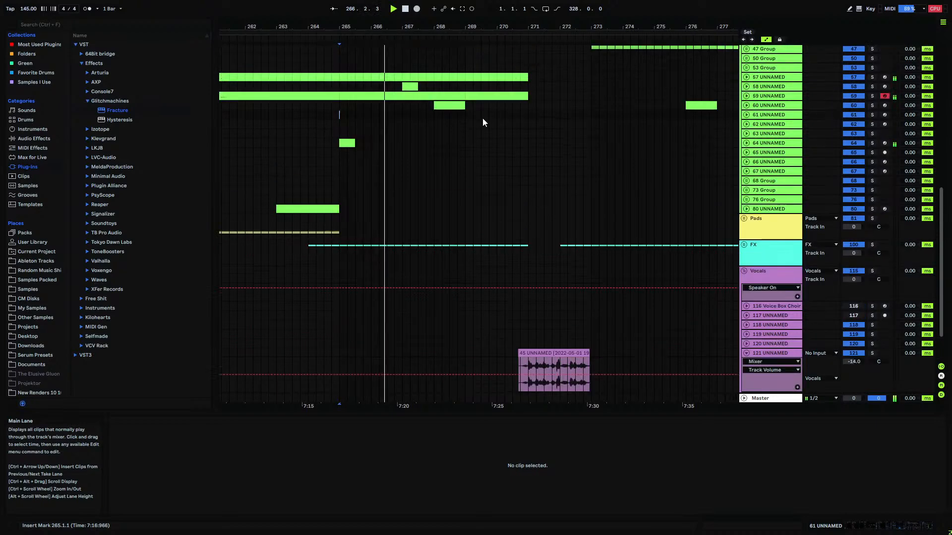
pyautogui.scroll(2, 465, 135)
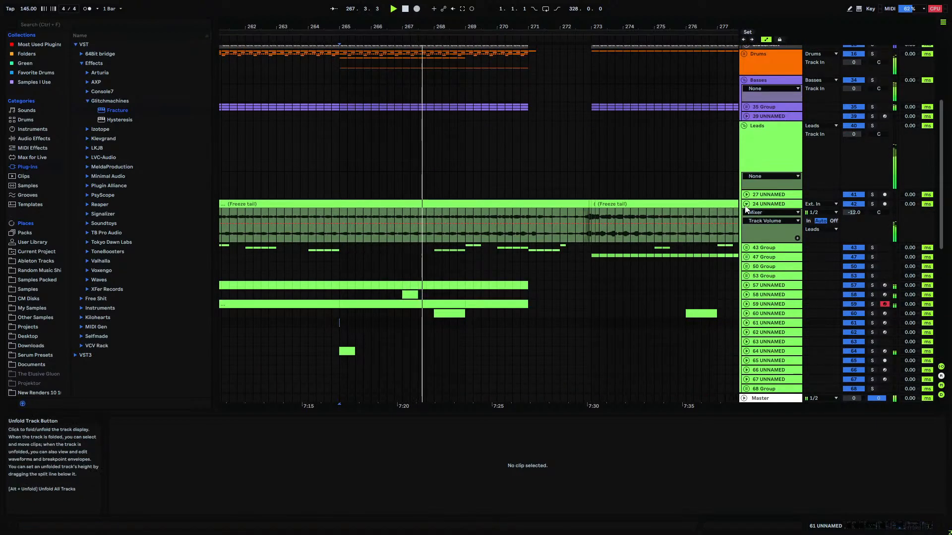
# - Fold track 24 in the Leads group and try adjusting the volume of vocal track 121
pyautogui.click(746, 204)
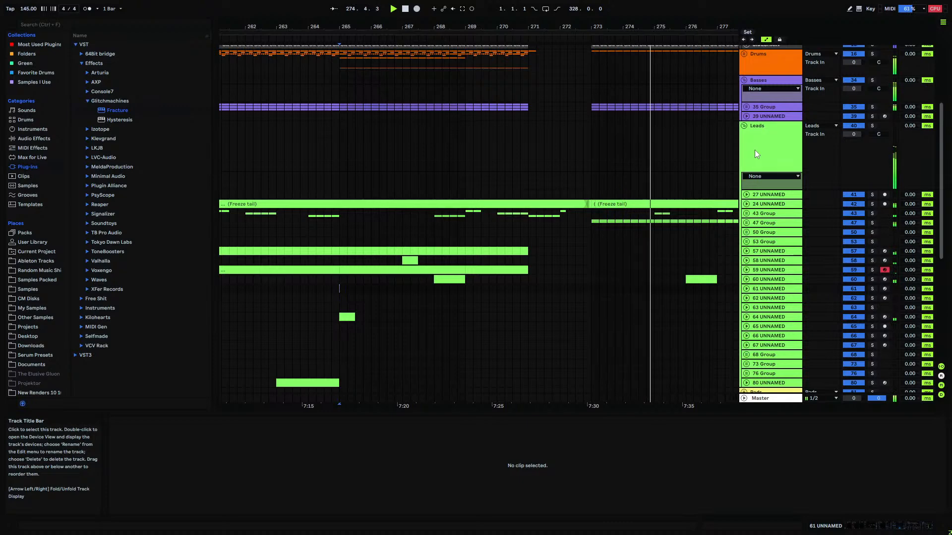
pyautogui.scroll(-6, 545, 194)
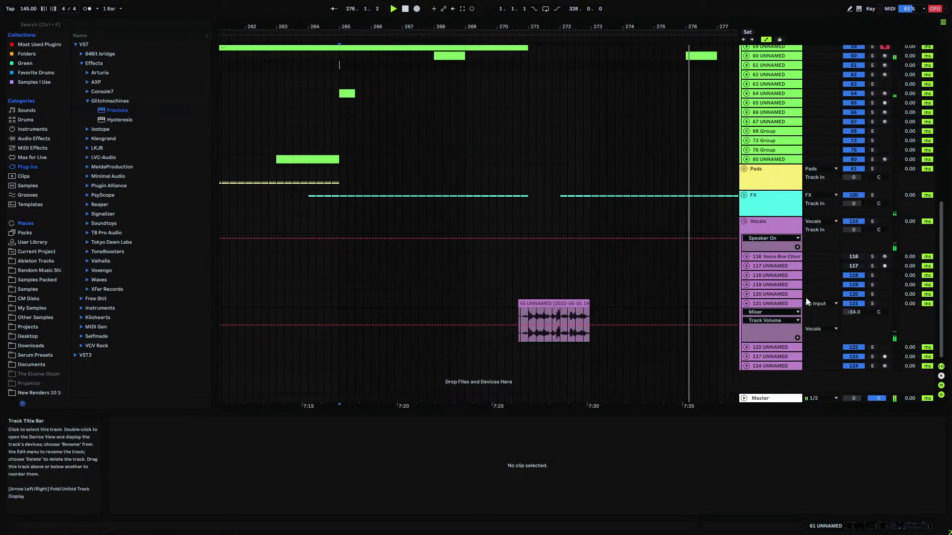
pyautogui.moveTo(855, 313); pyautogui.dragTo(855, 309)
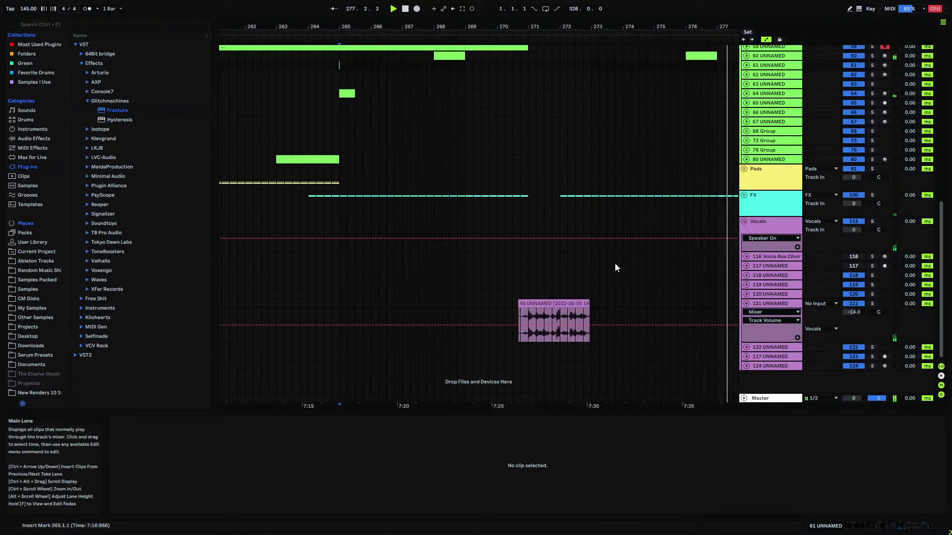
# - Cut the time range from 294.1.1 to 296.1.1 containing the short MIDI clip on track 66
pyautogui.moveTo(676, 30); pyautogui.dragTo(430, 12)
pyautogui.scroll(3, 419, 133)
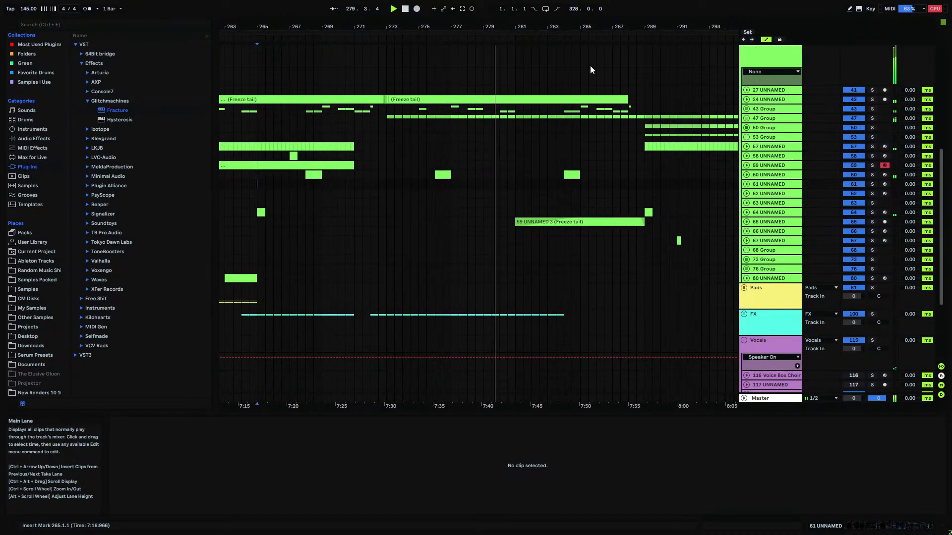
pyautogui.moveTo(621, 27); pyautogui.dragTo(521, 22)
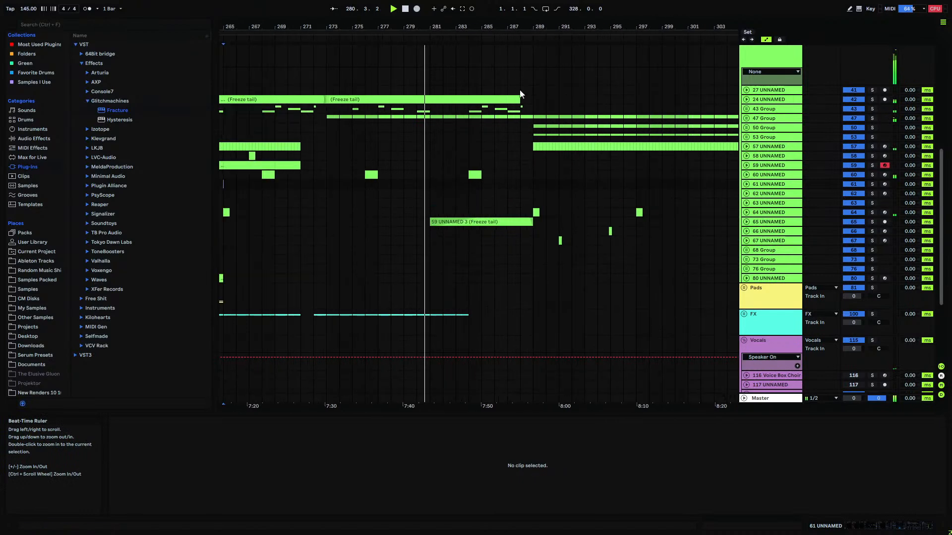
pyautogui.click(561, 240)
pyautogui.click(610, 231)
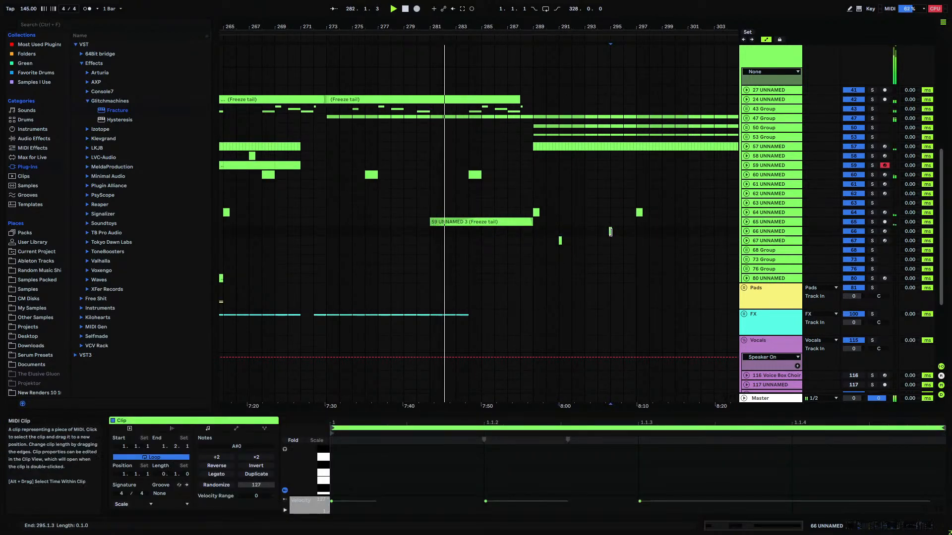
pyautogui.moveTo(602, 232); pyautogui.dragTo(618, 231)
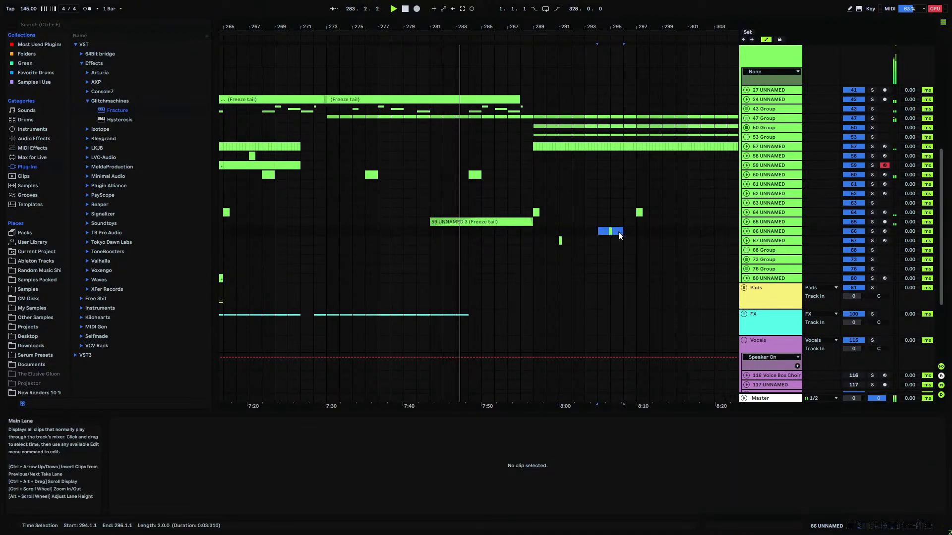
pyautogui.click(456, 230)
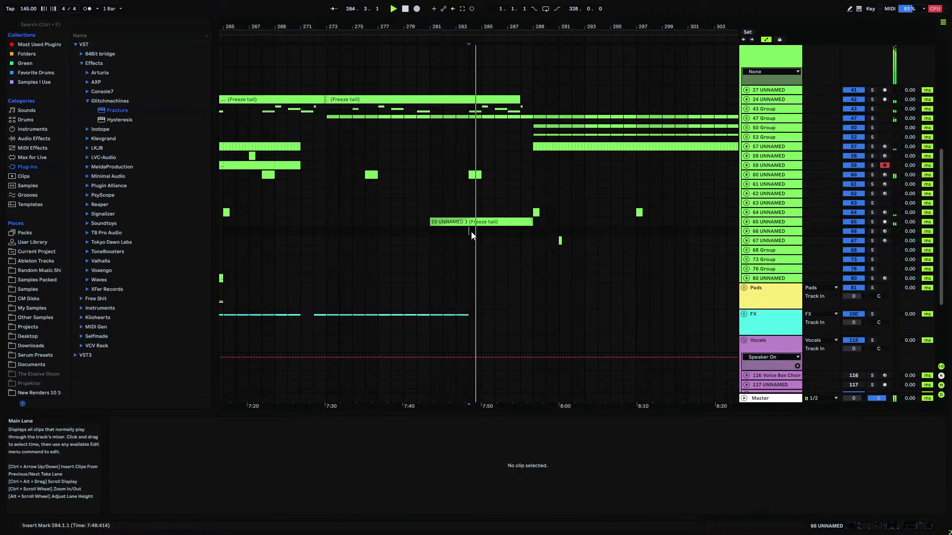
pyautogui.click(460, 231)
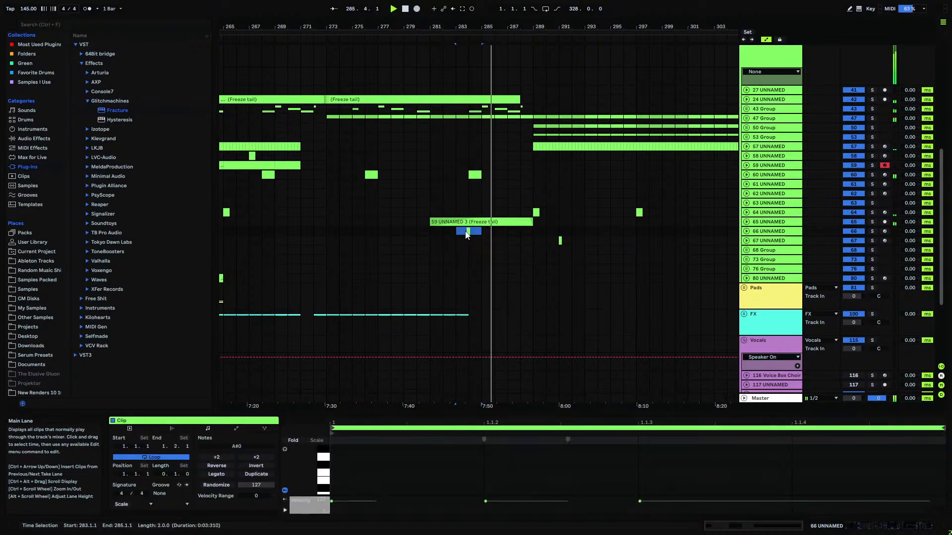
pyautogui.click(471, 230)
pyautogui.click(471, 230)
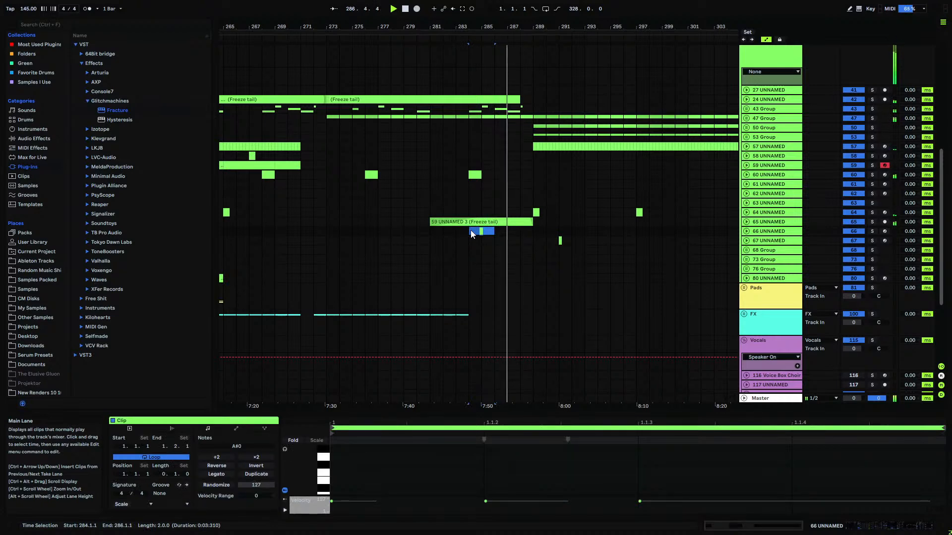
pyautogui.hotkey('ctrl', 'z')
pyautogui.click(442, 230)
pyautogui.hotkey('ctrl', 'v')
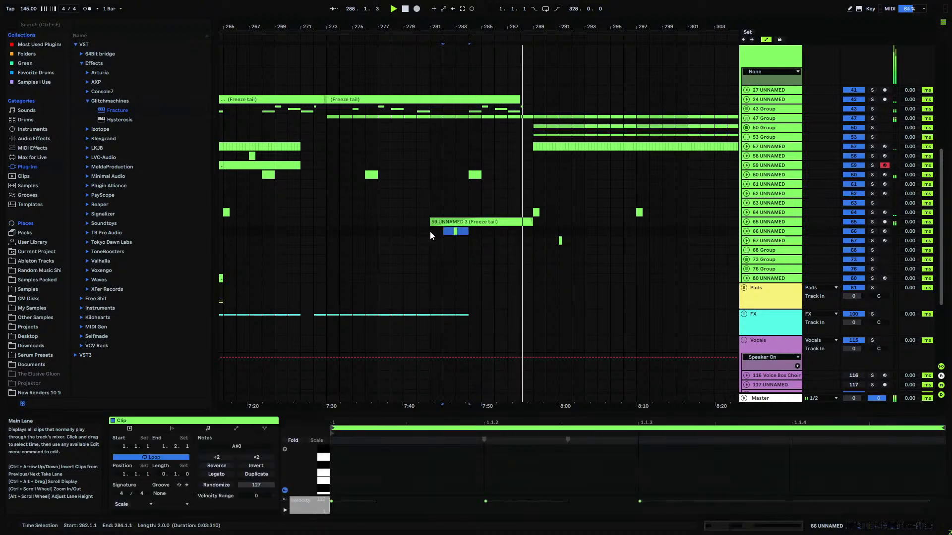
pyautogui.press('Delete')
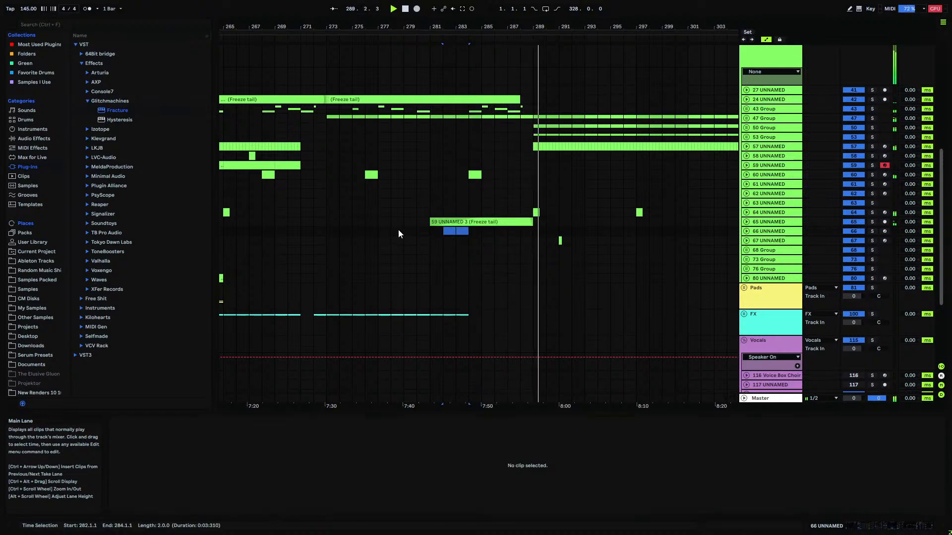
# - Paste the cut clip range twice on track 66, placing the short clips at about bars 279 and 287
pyautogui.click(393, 231)
pyautogui.hotkey('ctrl', 'v')
pyautogui.click(498, 233)
pyautogui.hotkey('ctrl', 'v')
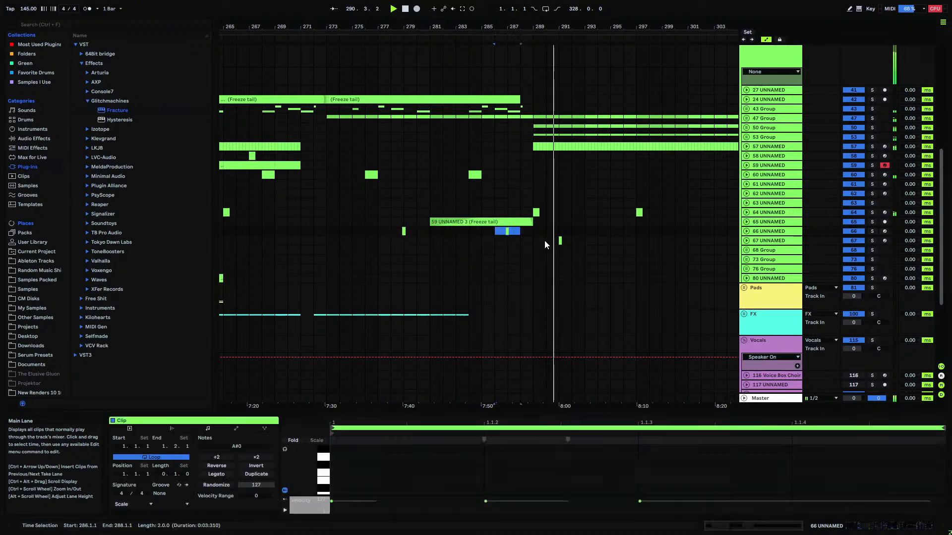
# - Move the short MIDI clip on track 67 from bar 291 to 281.1.1
pyautogui.click(560, 242)
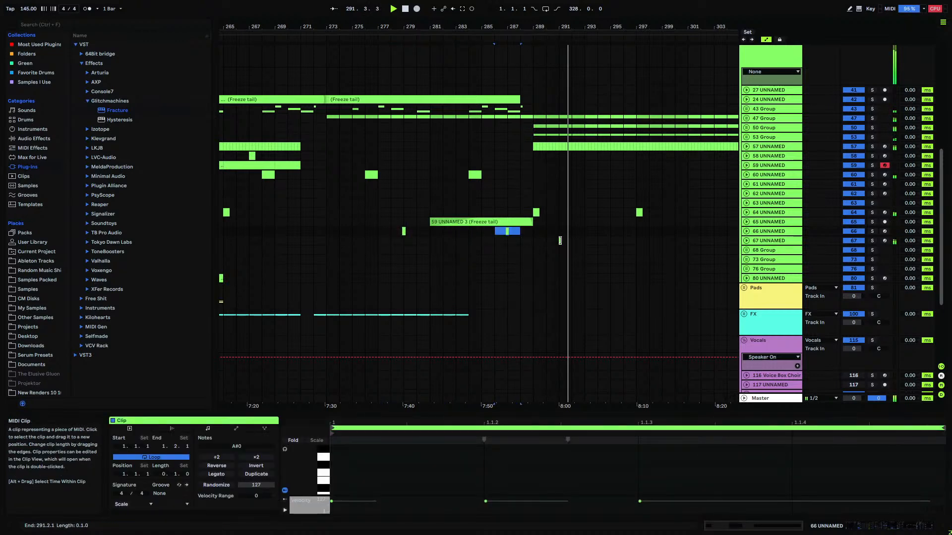
pyautogui.moveTo(572, 242); pyautogui.dragTo(562, 242)
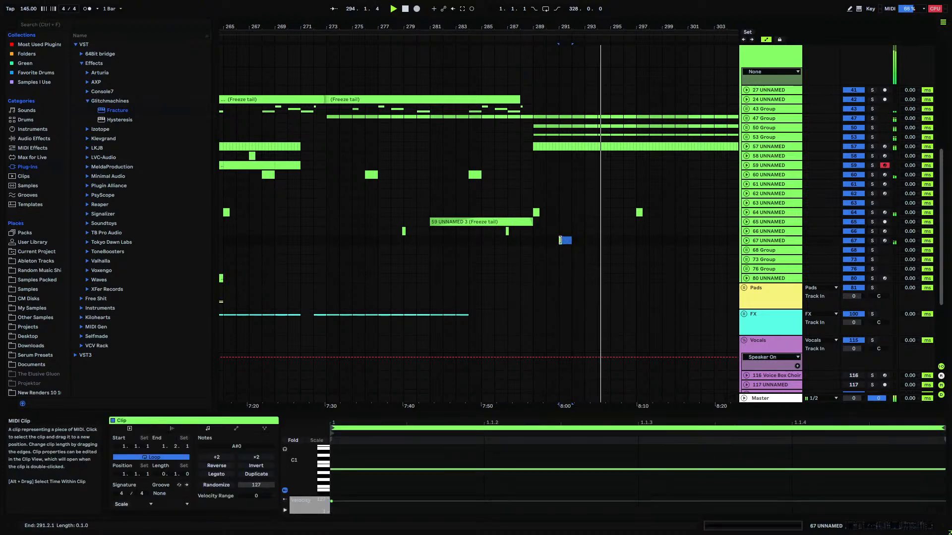
pyautogui.moveTo(559, 241); pyautogui.dragTo(431, 240)
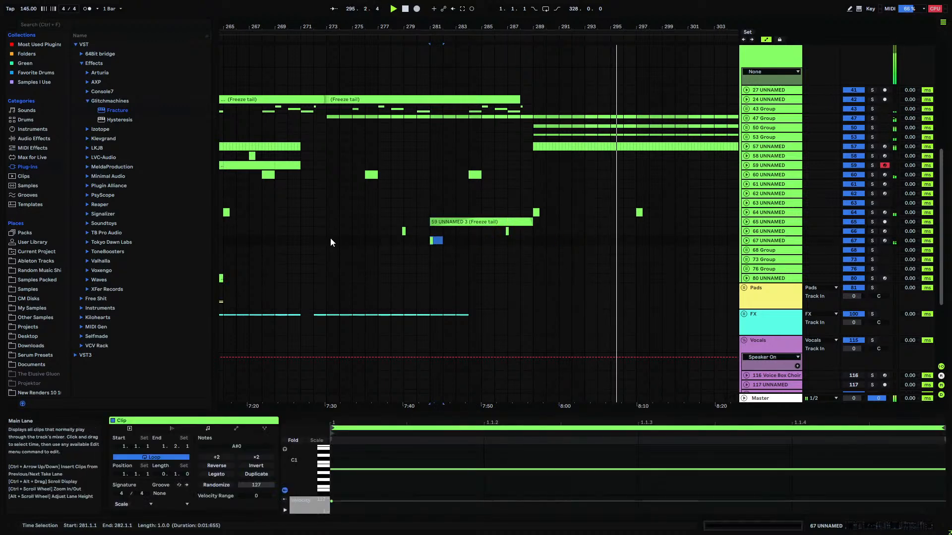
# - Play the arrangement from 272.1.1 to hear the moved clips, and unfold track 24 in the Leads group
pyautogui.click(326, 242)
pyautogui.click(314, 242)
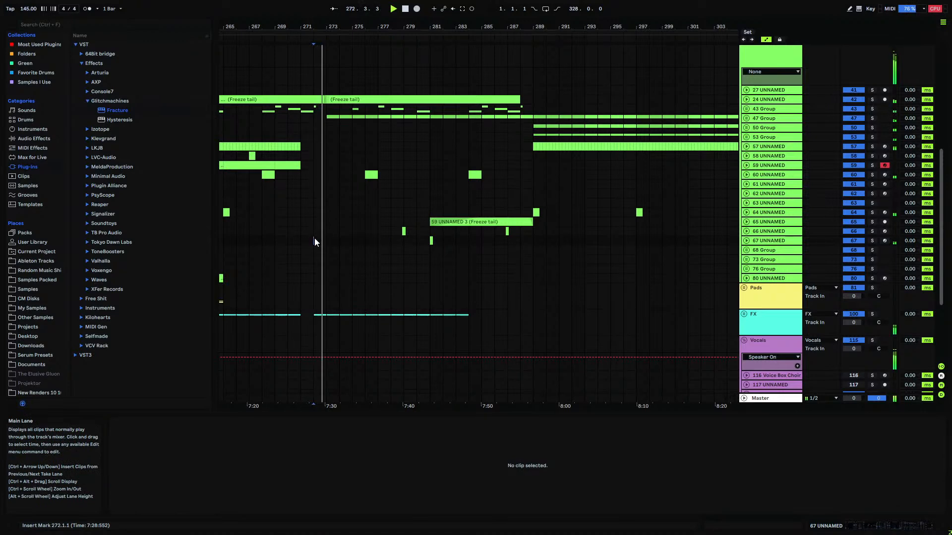
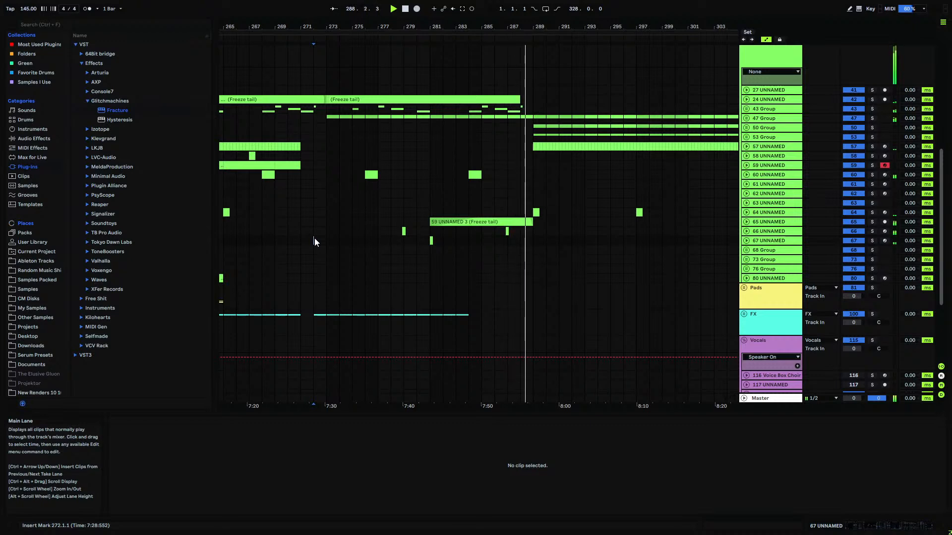
pyautogui.click(746, 99)
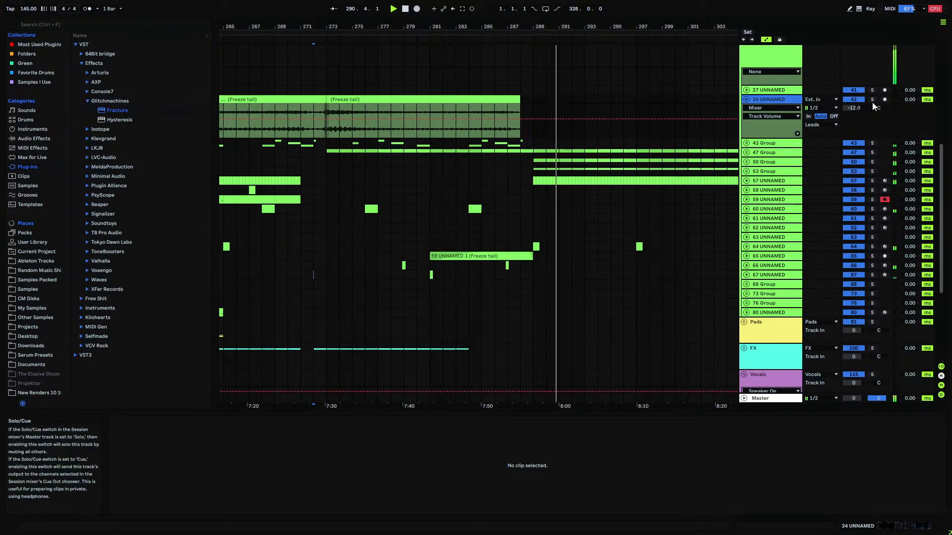
# - Solo track 24 in the Leads group and play its frozen clips from 272.1.1
pyautogui.click(872, 100)
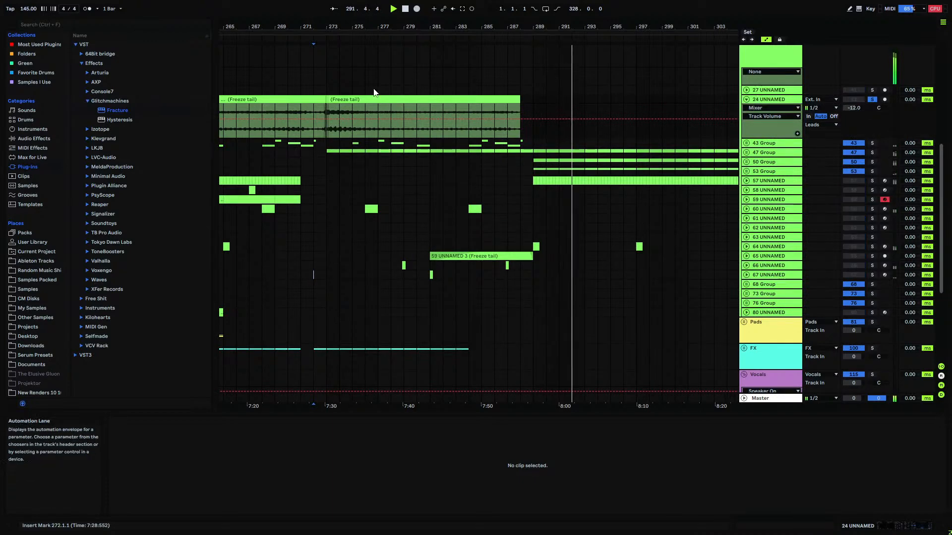
pyautogui.click(321, 107)
pyautogui.press('space')
pyautogui.press('space')
pyautogui.moveTo(326, 27); pyautogui.dragTo(319, 45)
pyautogui.click(308, 112)
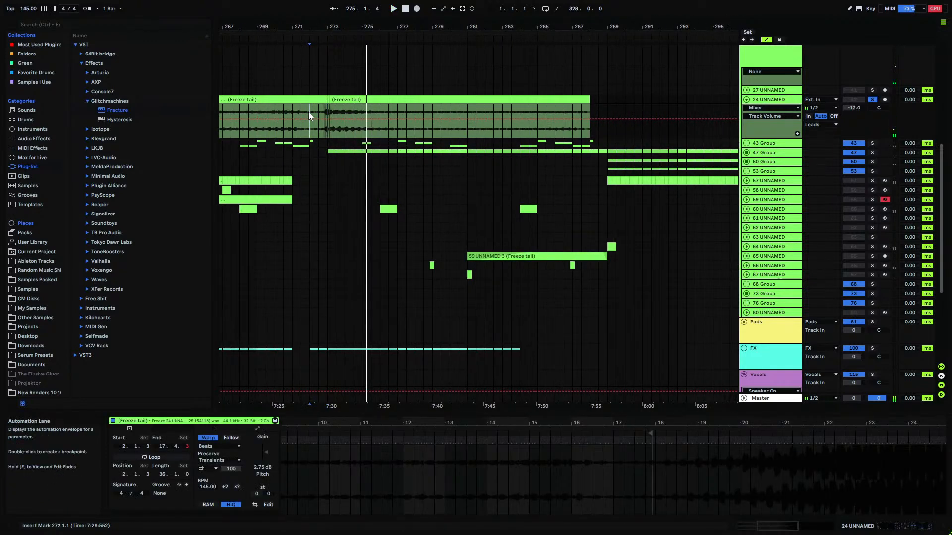
pyautogui.press('space')
# - Unsolo and fold track 24, and play the arrangement from 71.1.1 to hear the first drop
pyautogui.moveTo(328, 26); pyautogui.dragTo(569, 6)
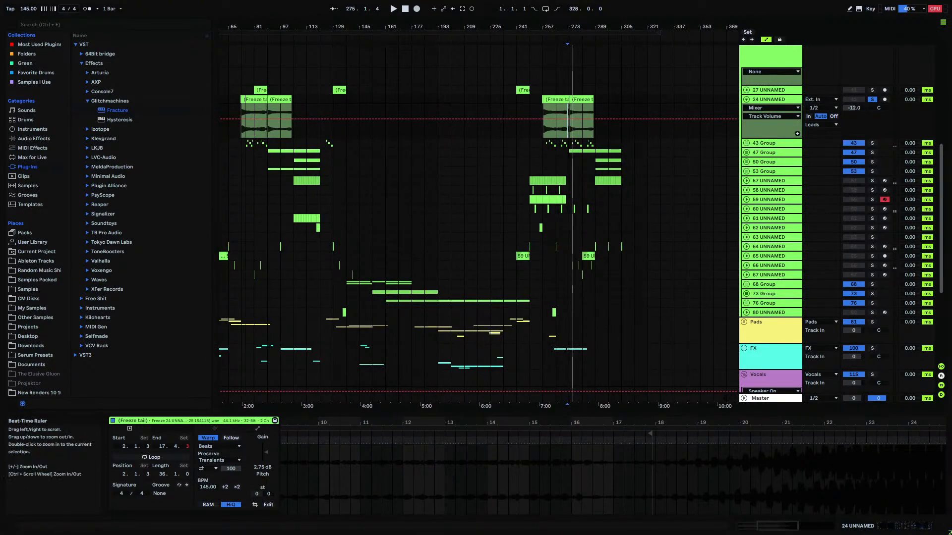
pyautogui.moveTo(242, 26); pyautogui.dragTo(344, 46)
pyautogui.click(872, 100)
pyautogui.press('u')
pyautogui.press('space')
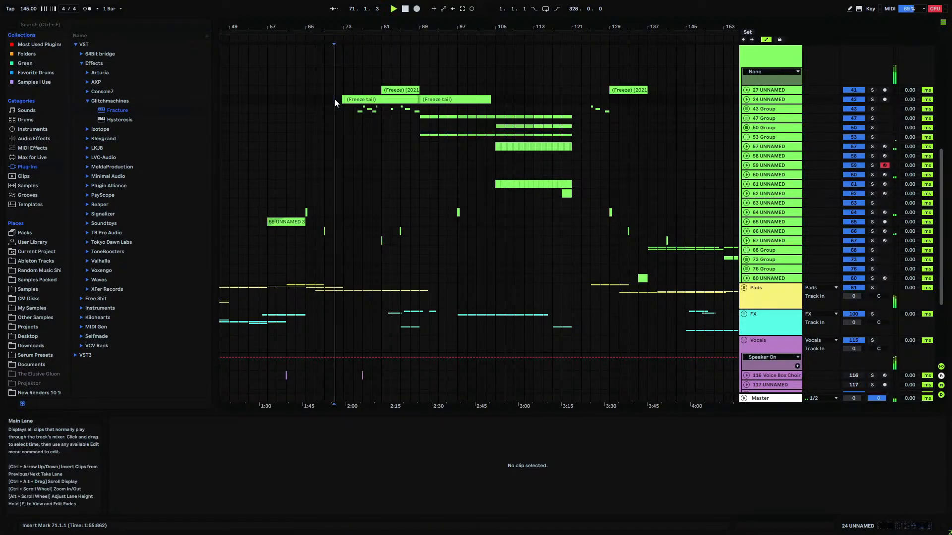
pyautogui.scroll(8, 318, 141)
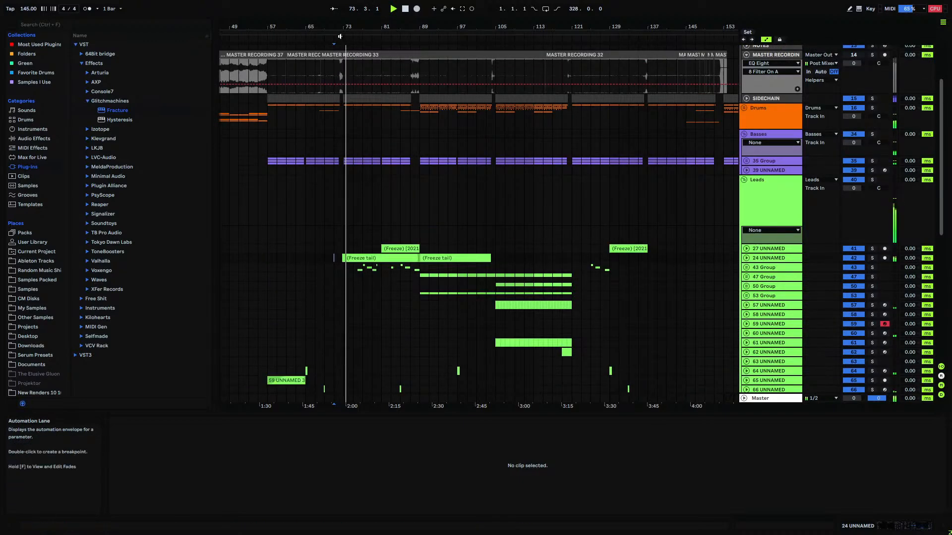
# - Unfold track 24 and set its volume to -13.0 dB
pyautogui.moveTo(342, 28); pyautogui.dragTo(342, 89)
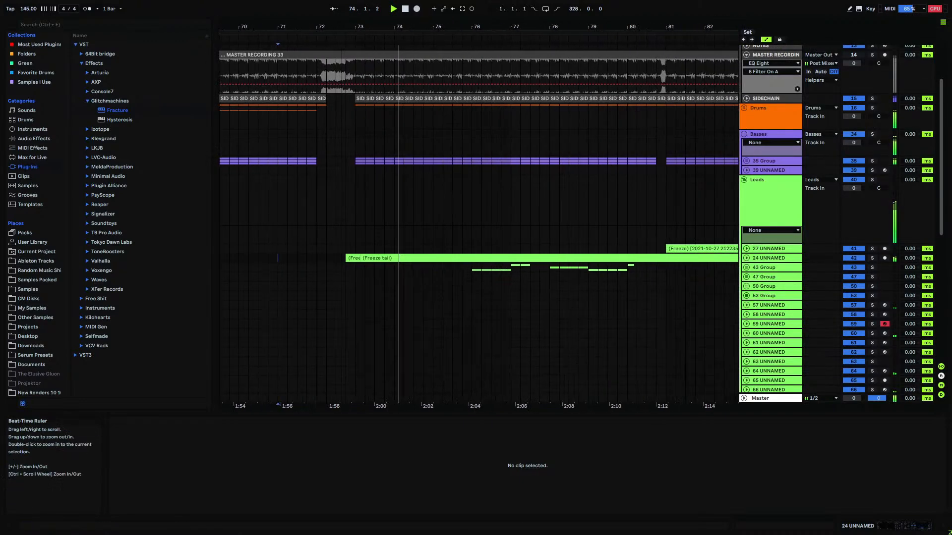
pyautogui.click(746, 257)
pyautogui.moveTo(854, 267); pyautogui.dragTo(853, 271)
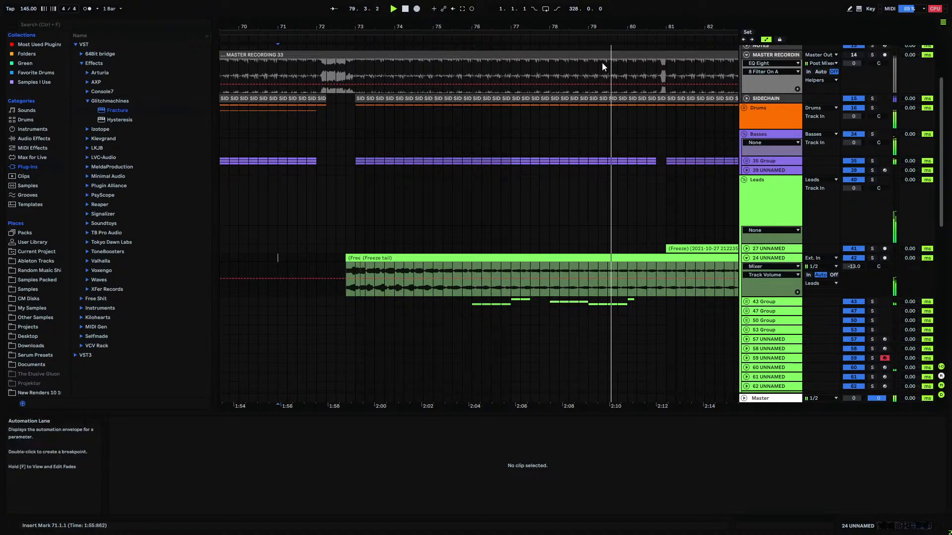
# - Examine the frozen clip on track 27 from bar 81 to 89 during playback, and fold tracks 27 and 24
pyautogui.moveTo(601, 27); pyautogui.dragTo(438, 2)
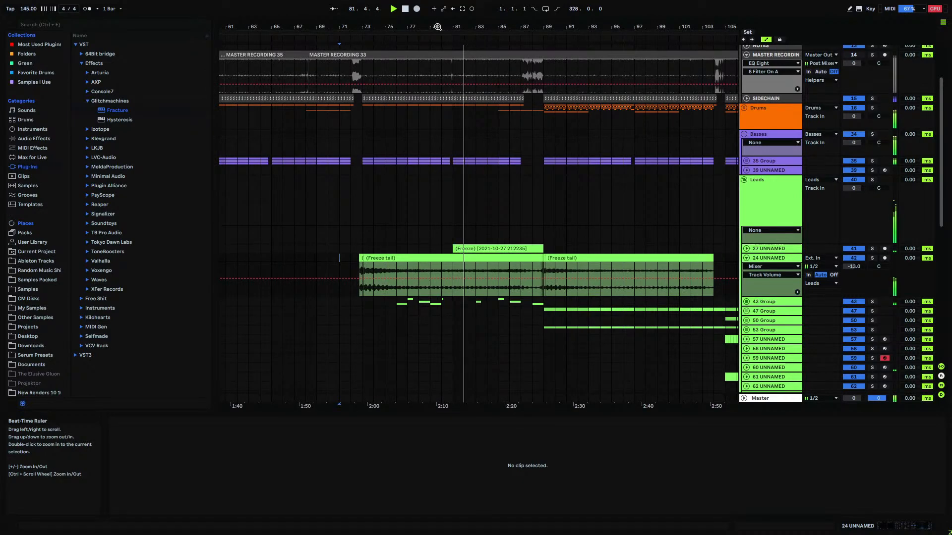
pyautogui.scroll(-4, 436, 227)
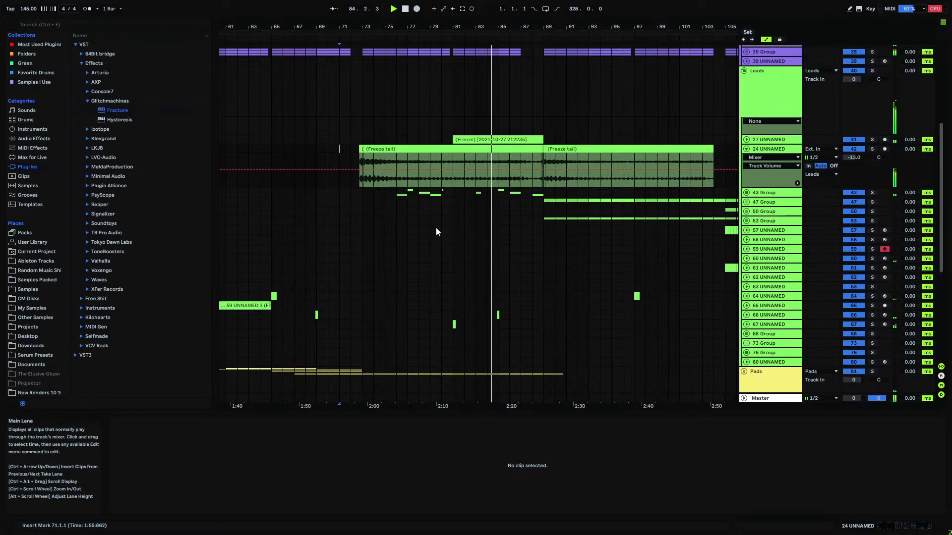
pyautogui.click(746, 140)
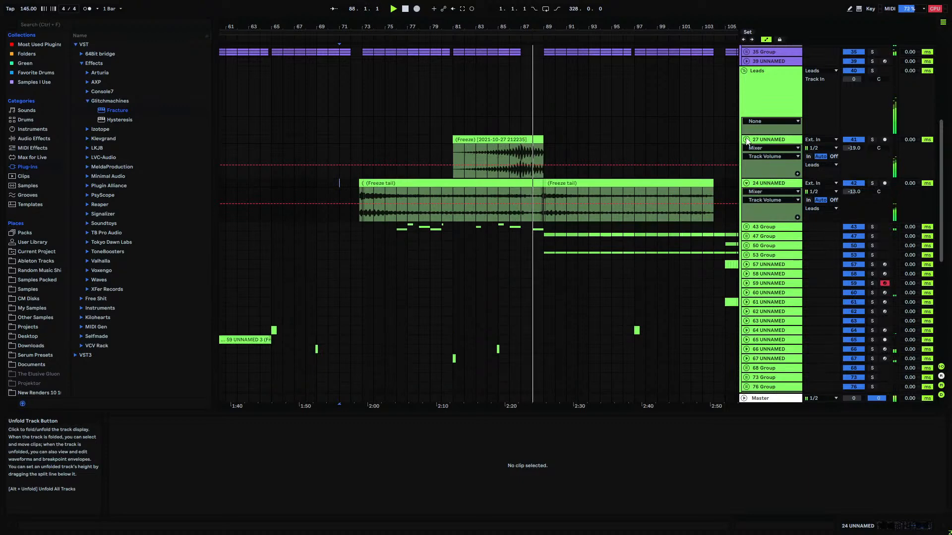
pyautogui.click(536, 151)
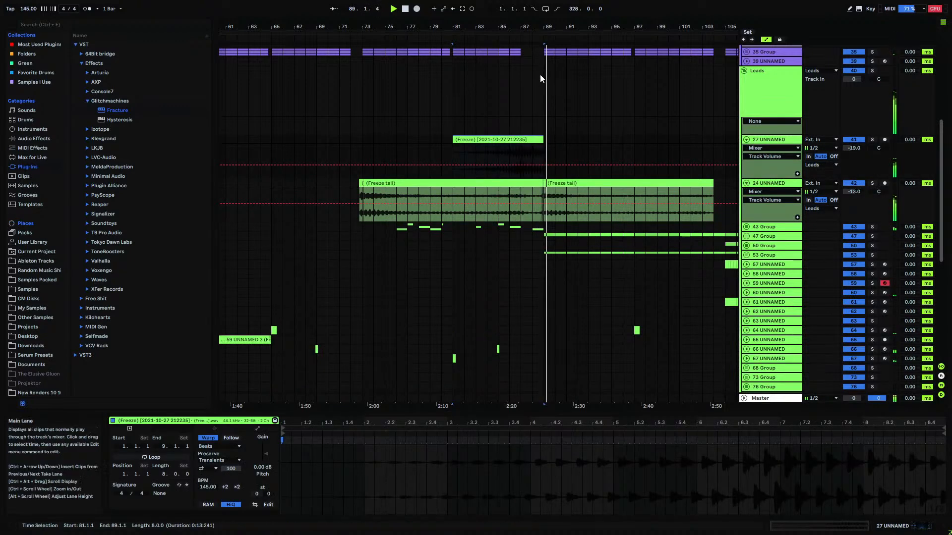
pyautogui.moveTo(538, 27); pyautogui.dragTo(405, 2)
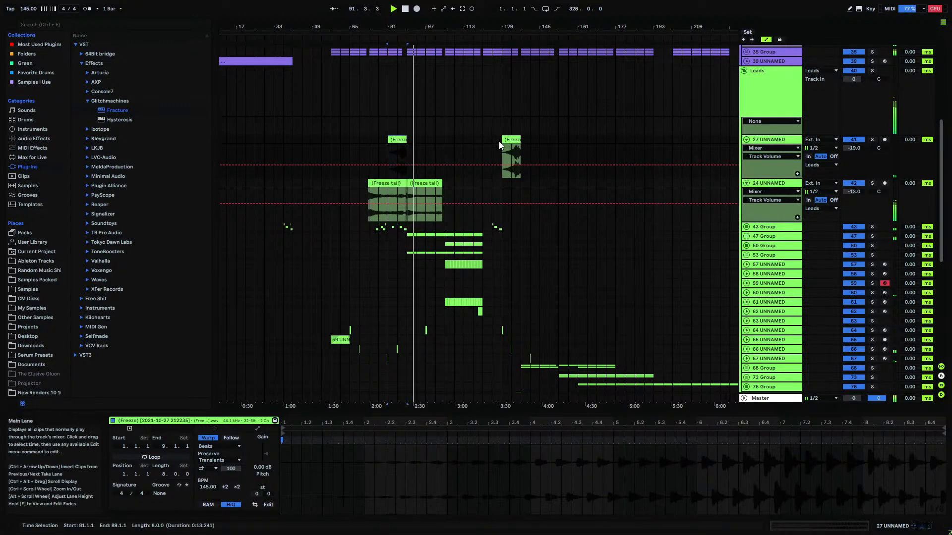
pyautogui.click(746, 140)
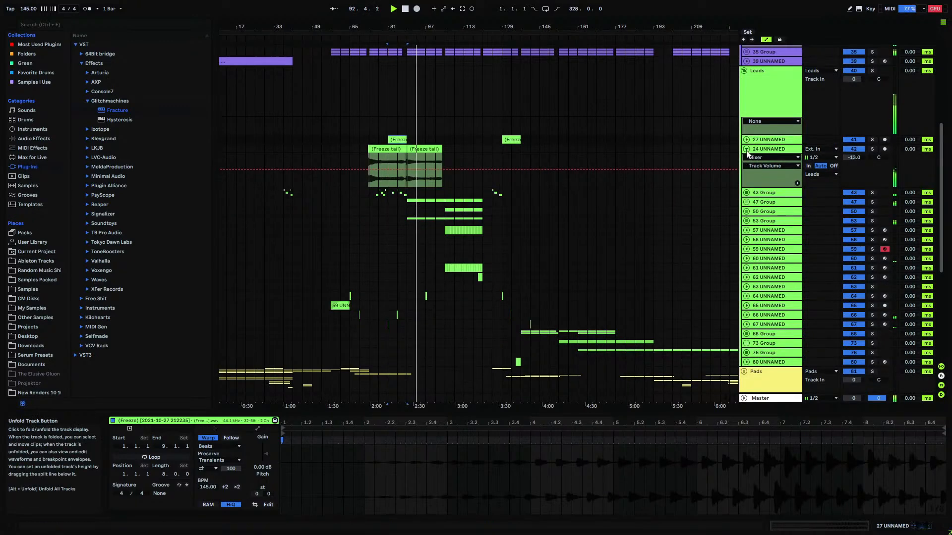
pyautogui.click(747, 150)
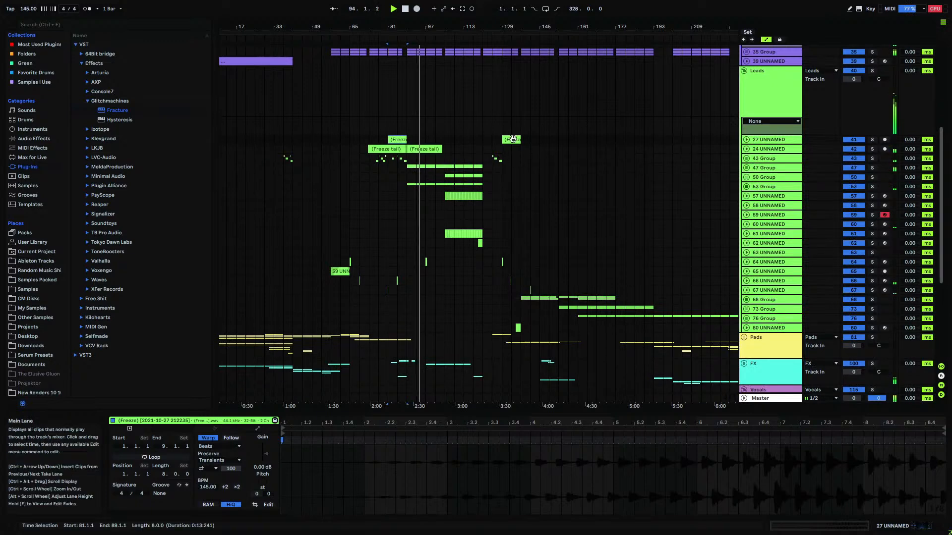
# - Duplicate the 81.1.1 to 89.1.1 range with the short MIDI clip on track 66 twice
pyautogui.moveTo(432, 28)
pyautogui.mouseDown()
pyautogui.moveTo(432, 94)
pyautogui.moveTo(427, 26)
pyautogui.mouseUp()
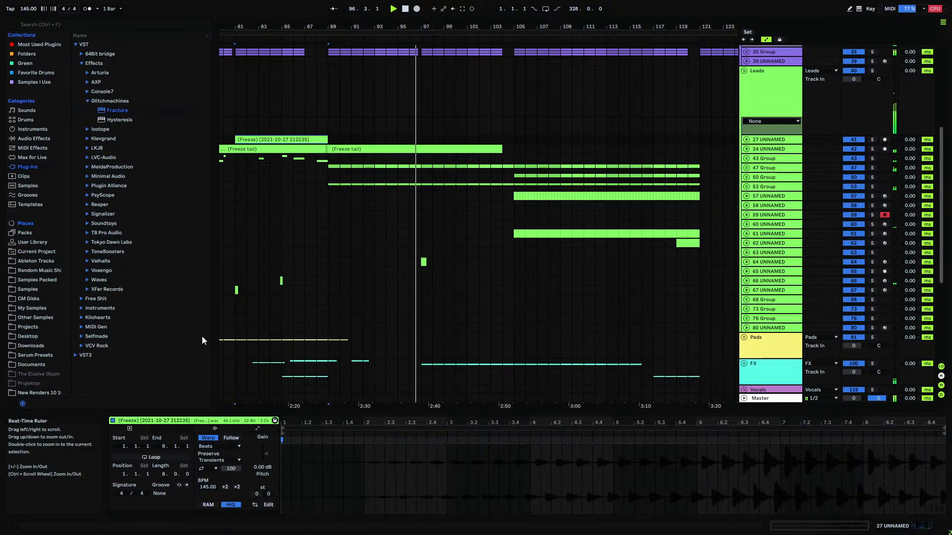
pyautogui.moveTo(236, 285); pyautogui.dragTo(325, 282)
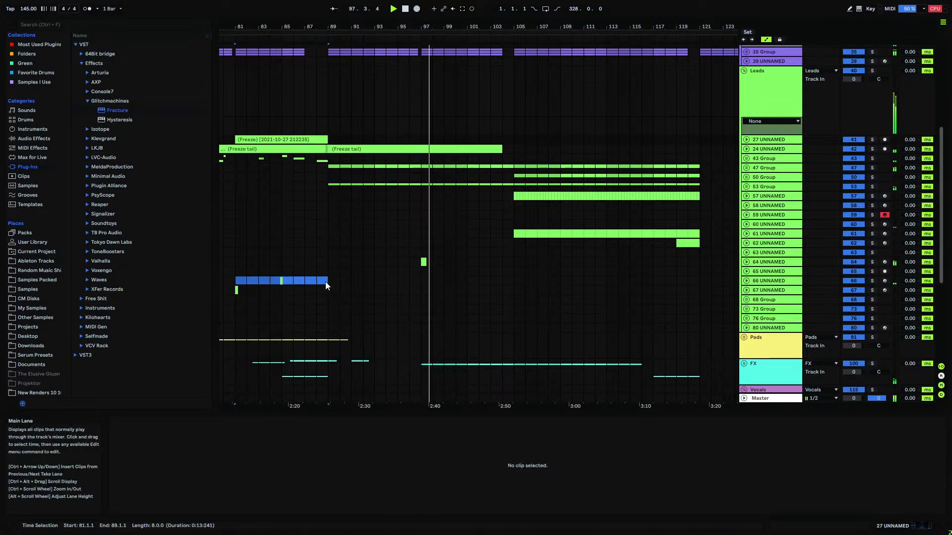
pyautogui.hotkey('ctrl', 'd')
pyautogui.hotkey('ctrl', 'd')
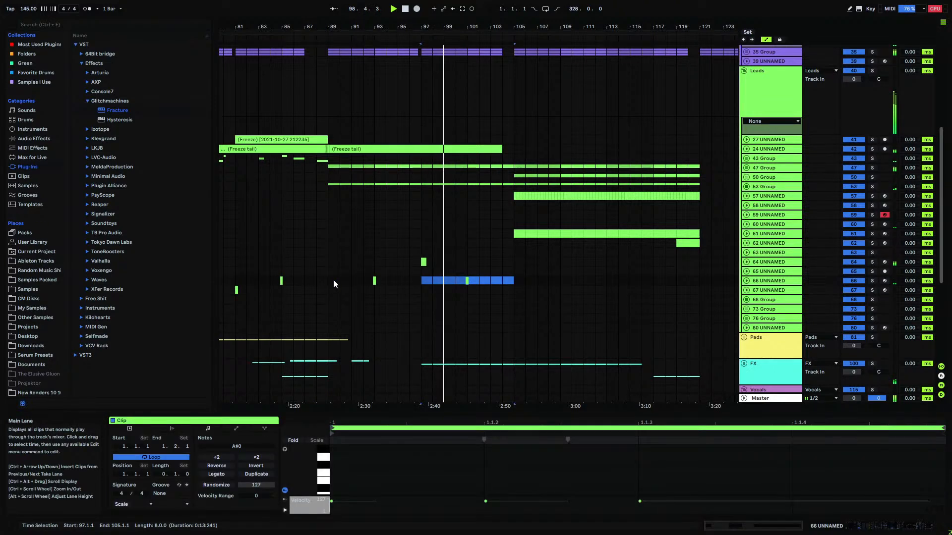
pyautogui.click(330, 280)
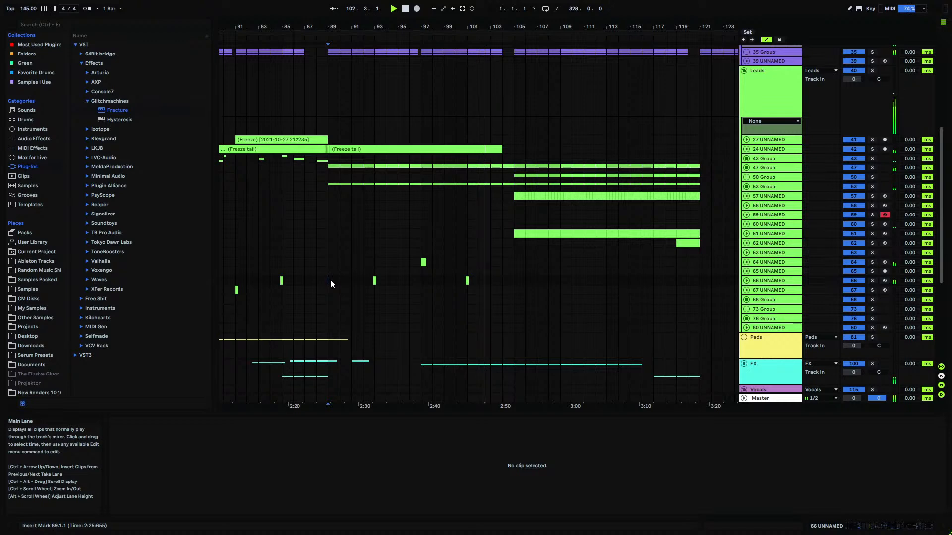
# - Unfold and solo track 24, play it from about bar 75 and show its device chain
pyautogui.scroll(-3, 364, 277)
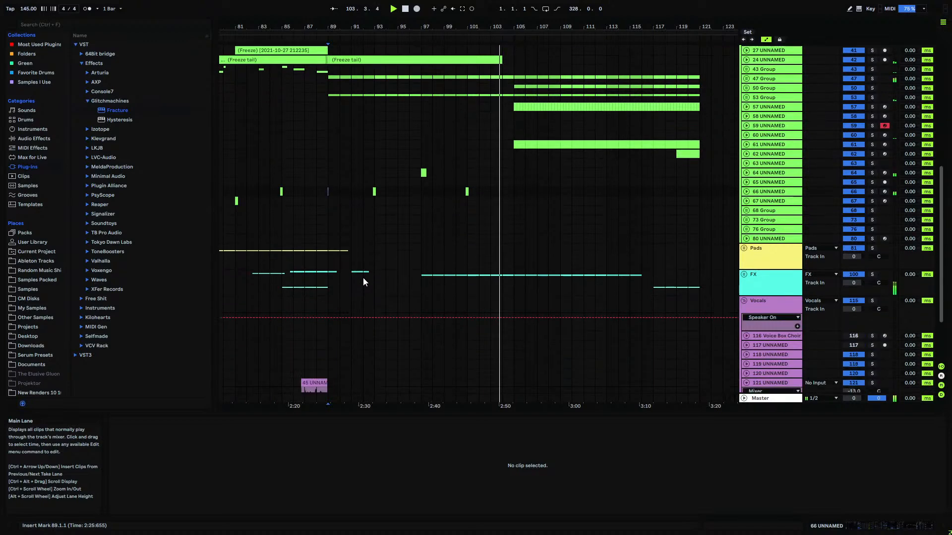
pyautogui.scroll(-2, 363, 281)
pyautogui.scroll(4, 363, 281)
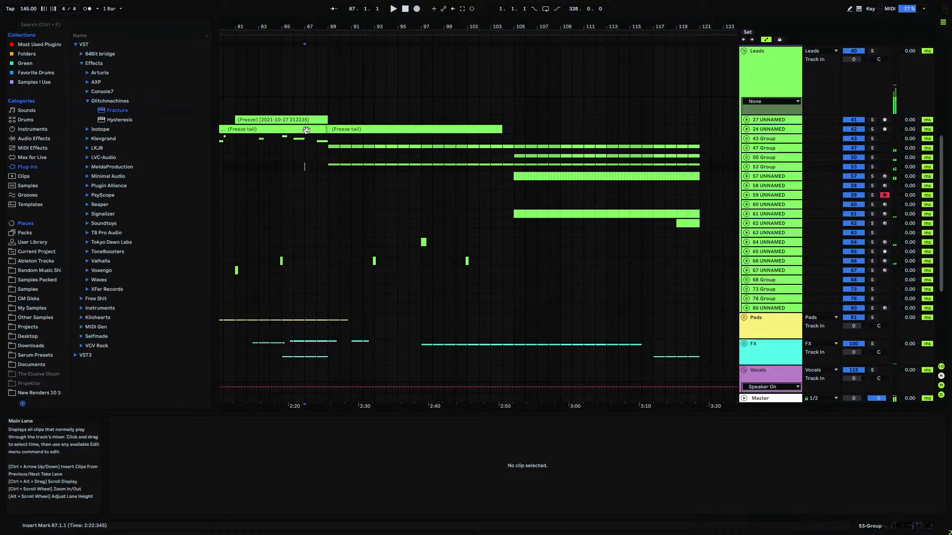
pyautogui.moveTo(318, 28); pyautogui.dragTo(569, 28)
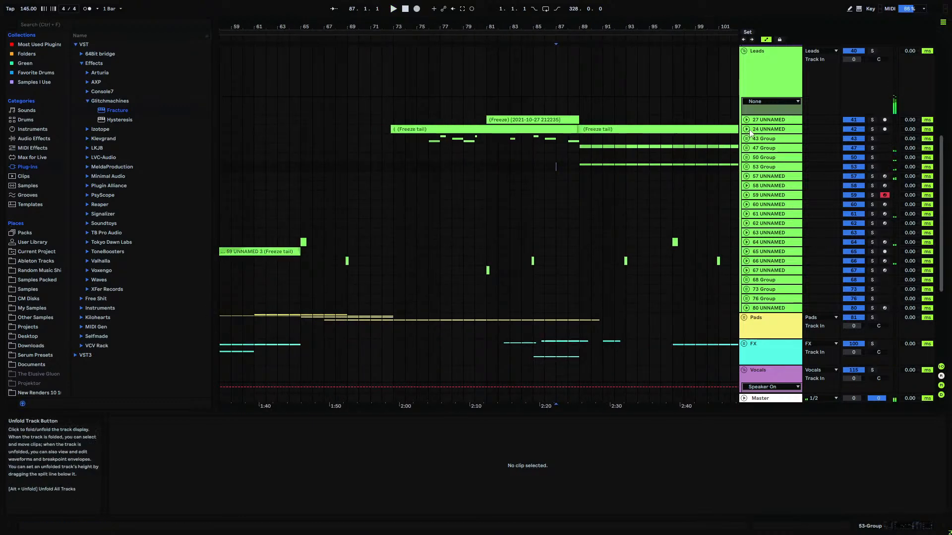
pyautogui.click(746, 129)
pyautogui.click(772, 129)
pyautogui.click(415, 138)
pyautogui.press('space')
pyautogui.click(758, 128)
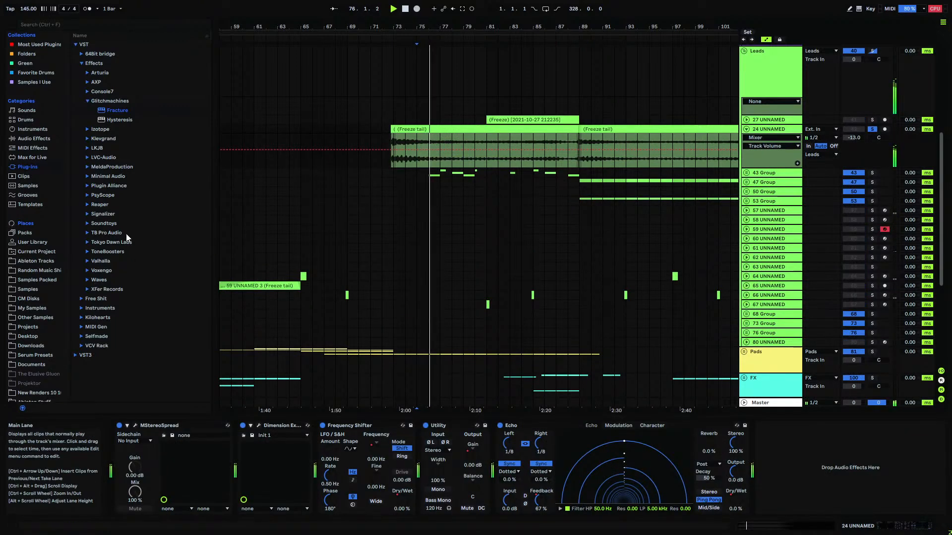
# - Add an EQ Eight audio effect at the end of track 24's device chain
pyautogui.click(34, 138)
pyautogui.scroll(-5, 115, 144)
pyautogui.moveTo(104, 126); pyautogui.dragTo(790, 490)
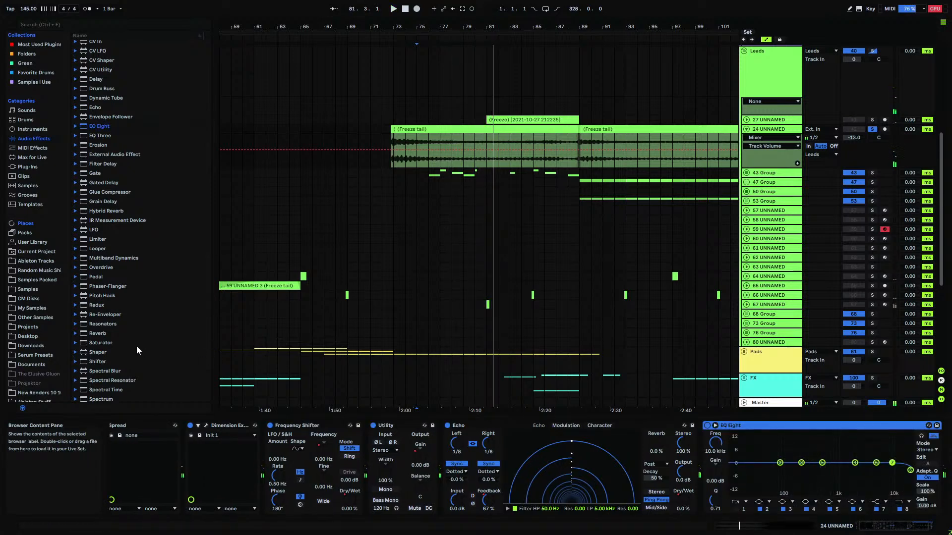
# - Insert Erosion between Echo and EQ Eight on track 24, with frequency 11.9 kHz and amount 36.4
pyautogui.scroll(-5, 131, 344)
pyautogui.scroll(6, 92, 199)
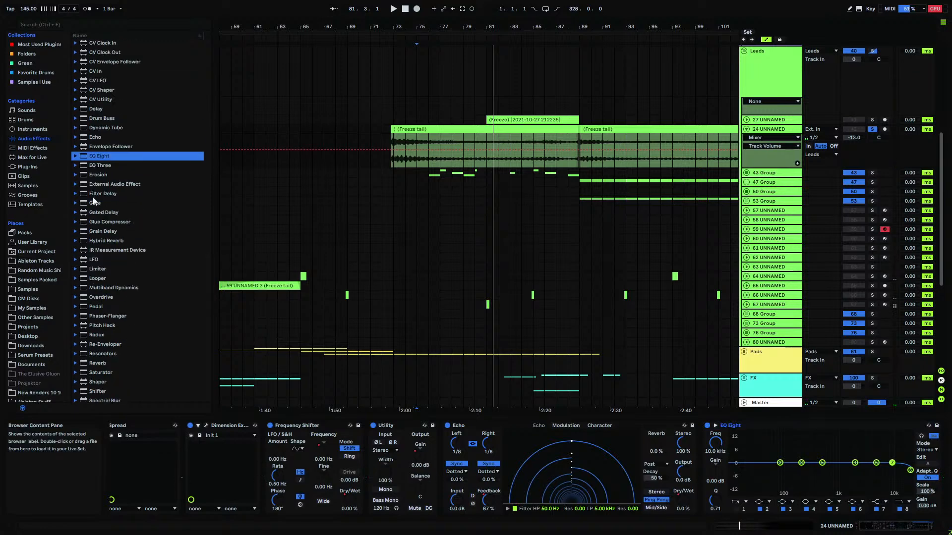
pyautogui.scroll(6, 93, 198)
pyautogui.moveTo(97, 218); pyautogui.dragTo(687, 437)
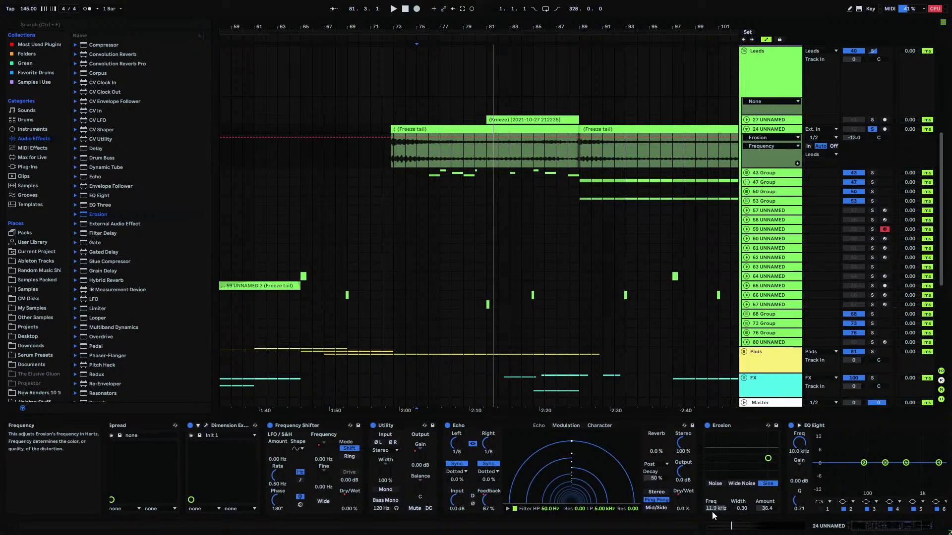
# - While playing from 73.1.1, set track 24's Erosion frequency to 9.81 kHz and its amount to 43.9
pyautogui.press('space')
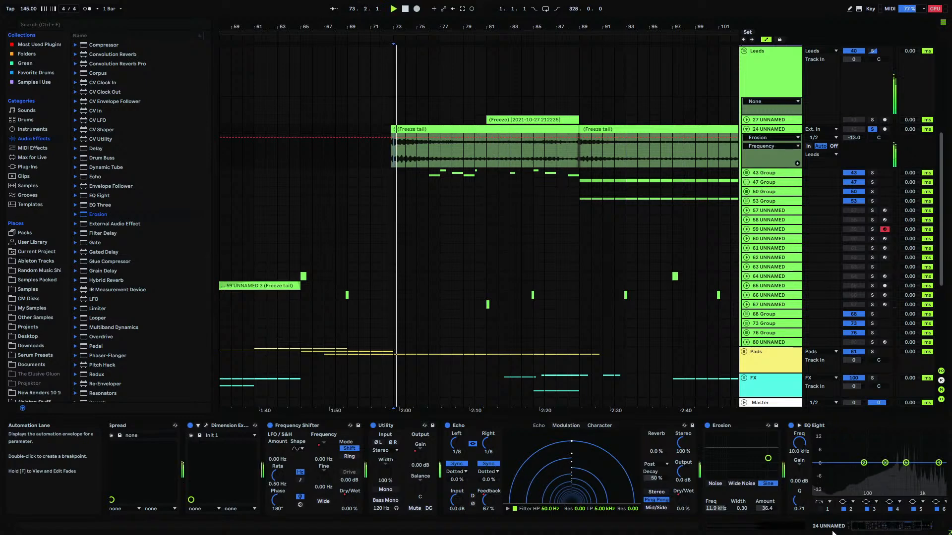
pyautogui.click(920, 525)
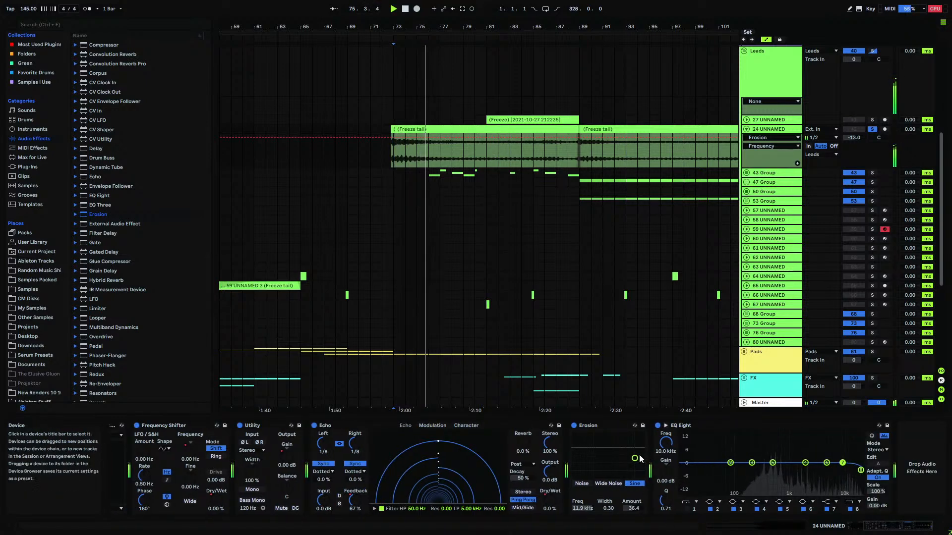
pyautogui.moveTo(634, 458); pyautogui.dragTo(632, 440)
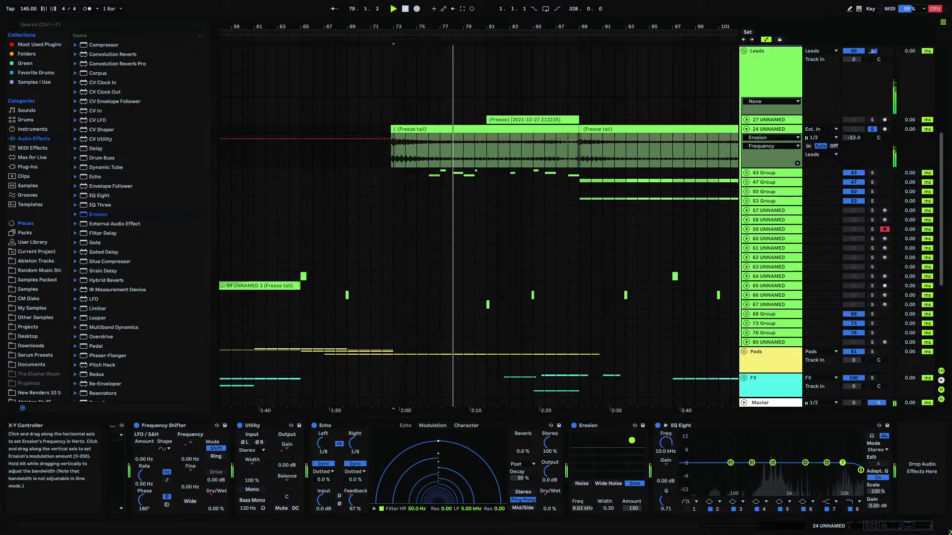
pyautogui.moveTo(639, 509)
pyautogui.mouseDown()
pyautogui.moveTo(639, 533)
pyautogui.moveTo(633, 505)
pyautogui.mouseUp()
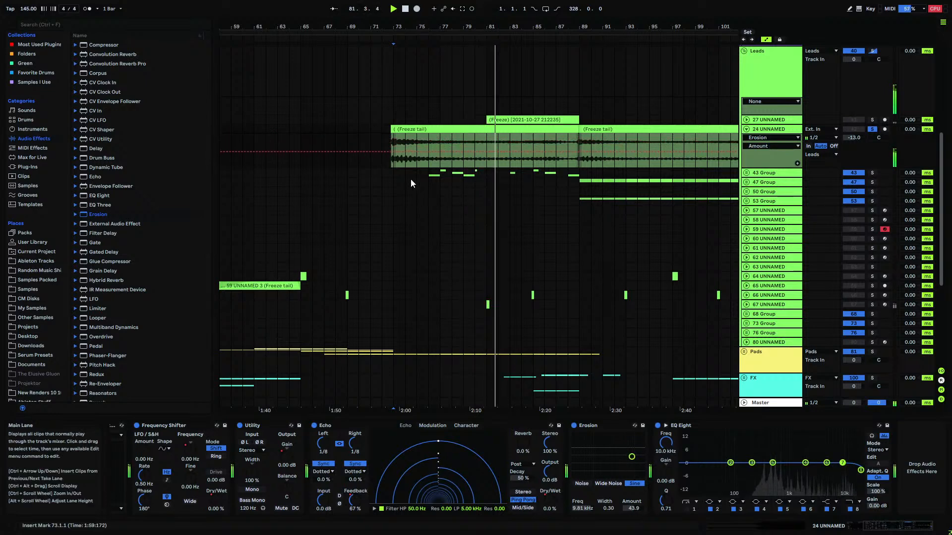
# - Automate track 24's Erosion amount with a curved rise from minimum near bar 73 to 43.9 near bar 81, and replay it from 72.1.1
pyautogui.click(386, 135)
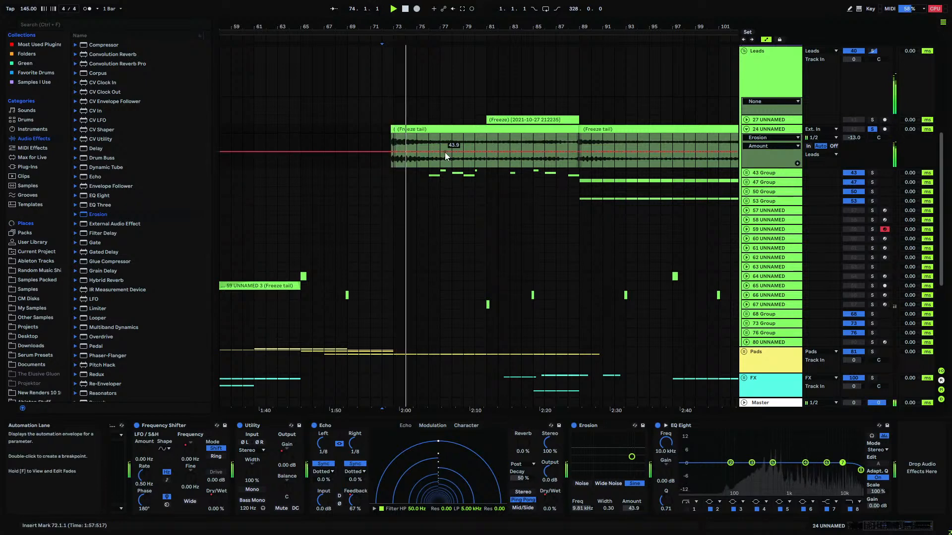
pyautogui.moveTo(392, 28); pyautogui.dragTo(392, 52)
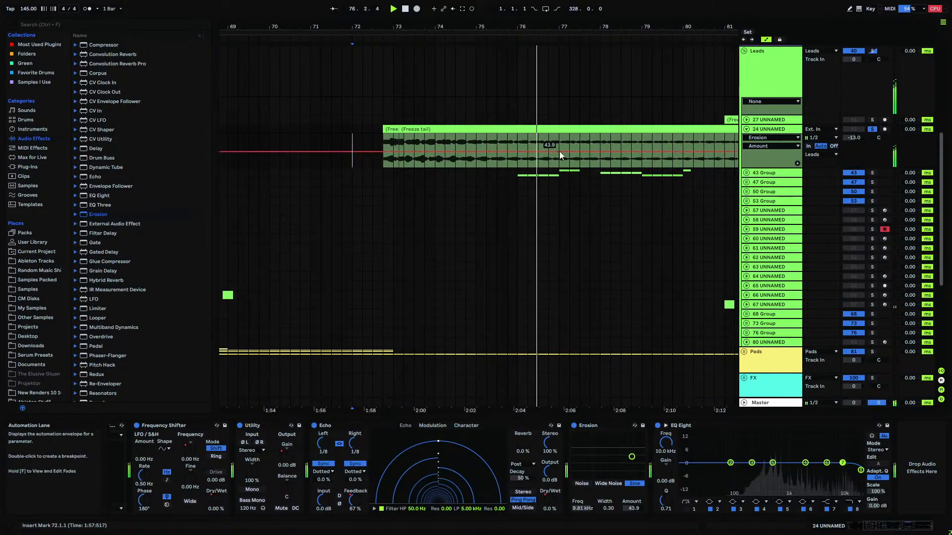
pyautogui.moveTo(607, 25); pyautogui.dragTo(483, 16)
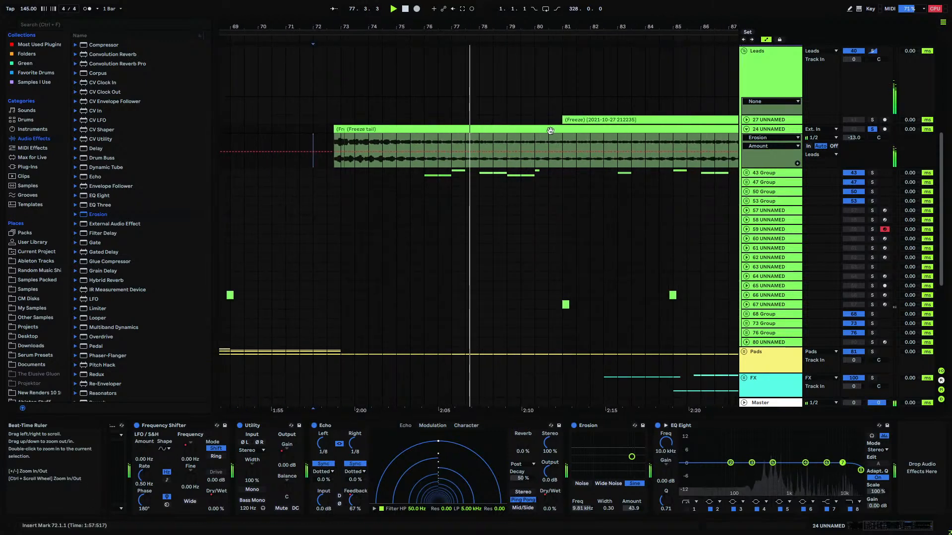
pyautogui.moveTo(340, 155); pyautogui.dragTo(372, 158)
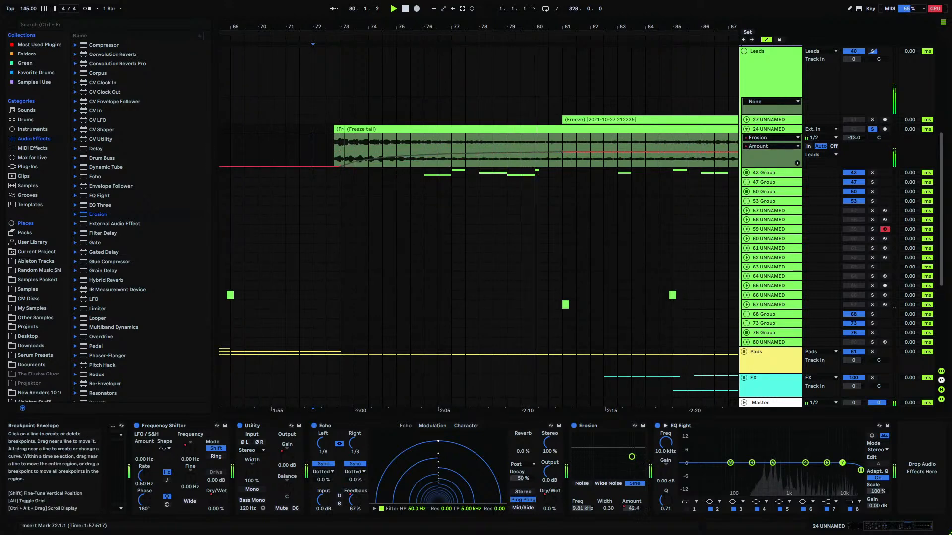
pyautogui.press('space')
pyautogui.press('space')
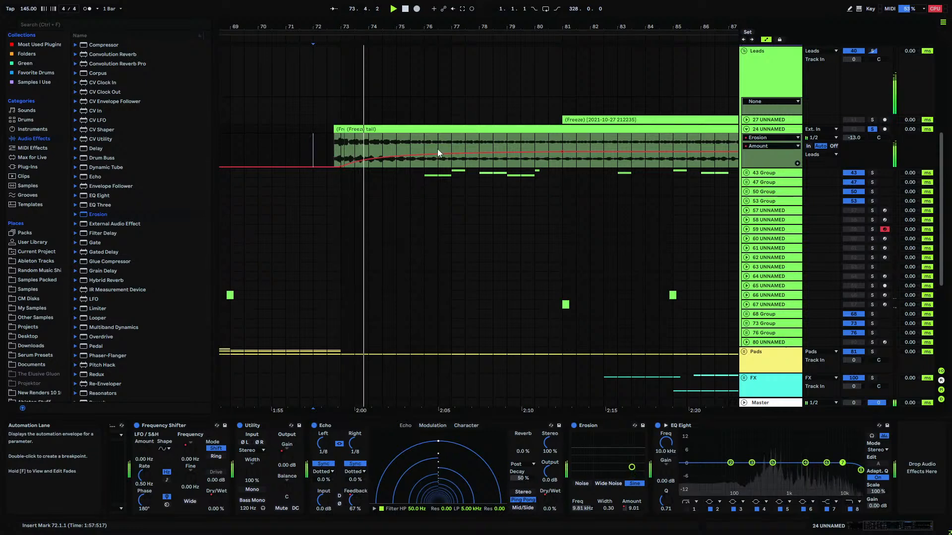
pyautogui.moveTo(580, 42); pyautogui.dragTo(512, 30)
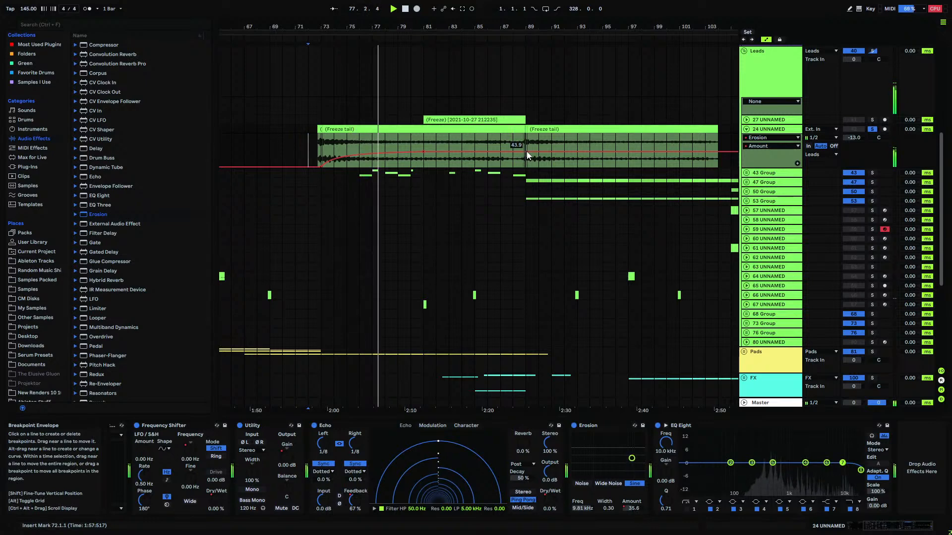
# - Drop track 24's Erosion amount to minimum before bar 89, duplicate bars 73–89 to bar 89, and remove the closing drop at bar 105
pyautogui.moveTo(336, 141); pyautogui.dragTo(427, 150)
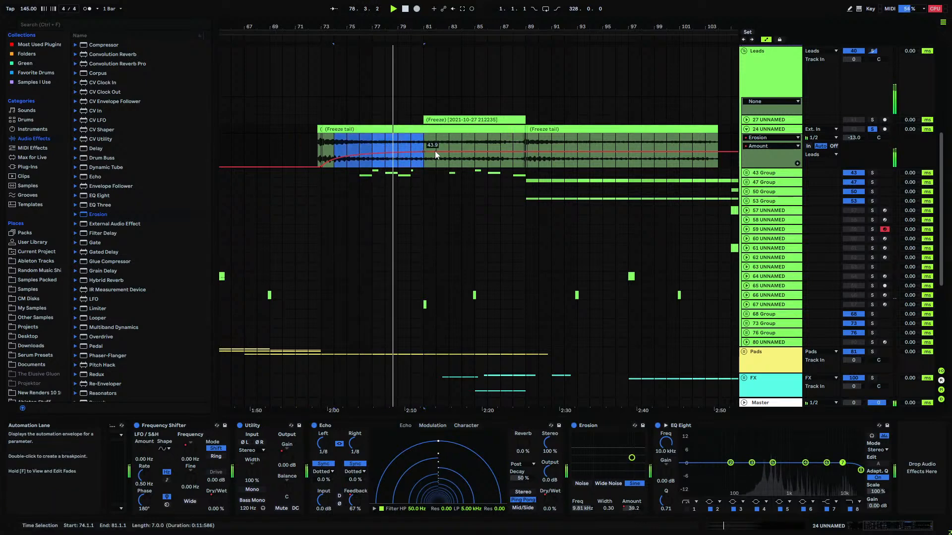
pyautogui.click(513, 152)
pyautogui.click(500, 152)
pyautogui.moveTo(525, 152); pyautogui.dragTo(319, 146)
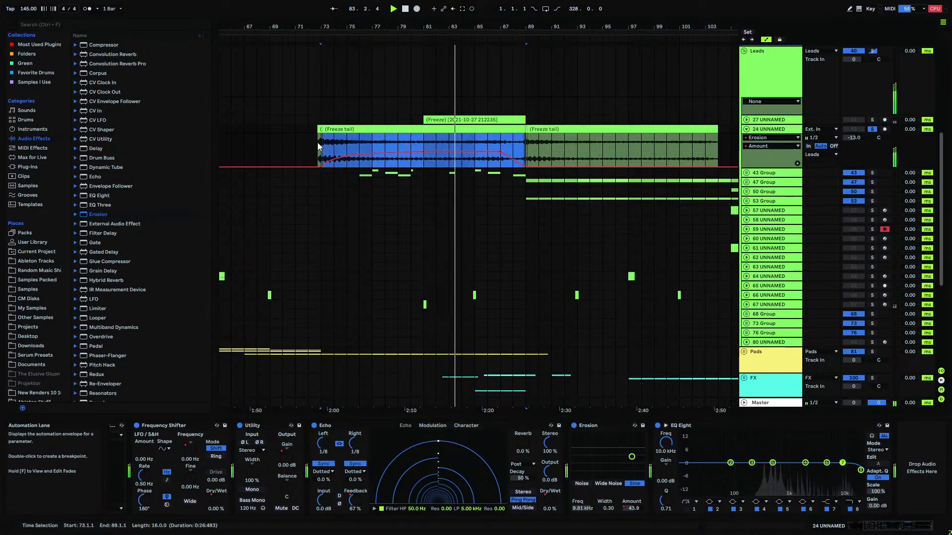
pyautogui.hotkey('ctrl', 'd')
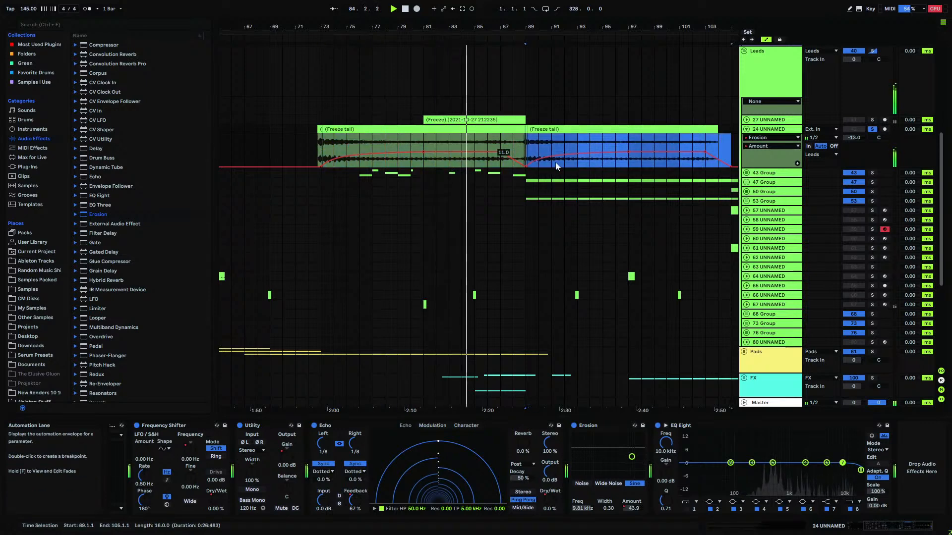
pyautogui.click(732, 167)
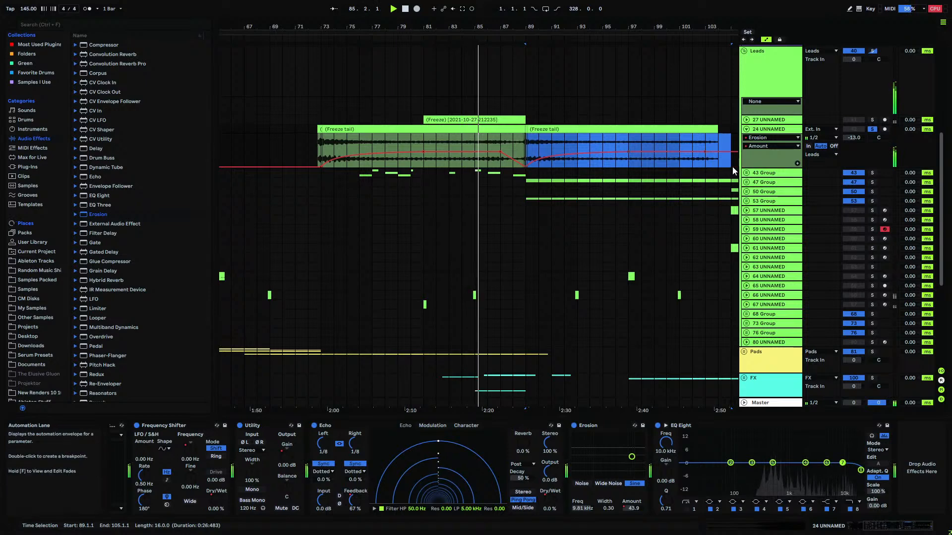
# - Unsolo track 24, replay from 72.1.1 and lower the track's volume to -15.0 dB
pyautogui.click(872, 129)
pyautogui.click(871, 130)
pyautogui.click(312, 145)
pyautogui.press('space')
pyautogui.press('space')
pyautogui.moveTo(852, 138); pyautogui.dragTo(852, 141)
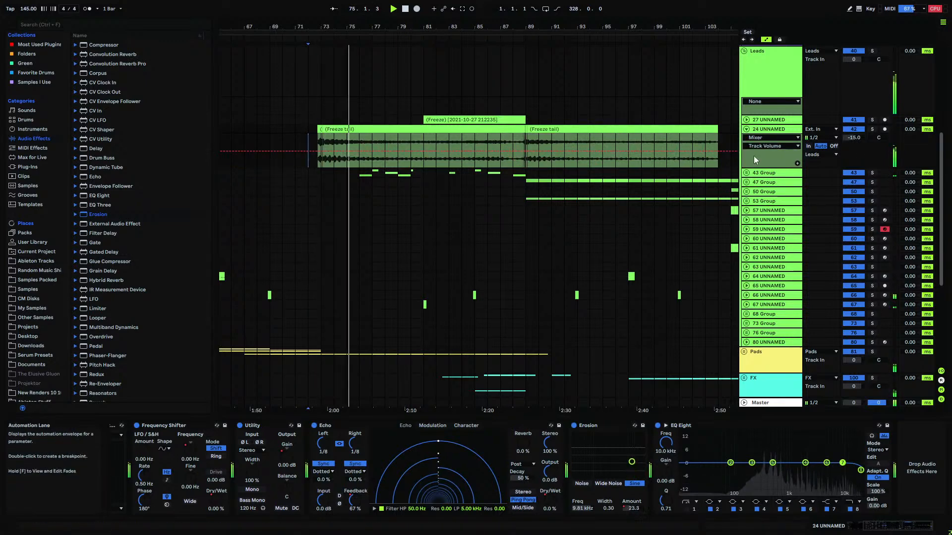
# - Copy track 24's Erosion amount automation from 73.1.1 to 104.1.1 and paste it at 257.1.1
pyautogui.click(640, 499)
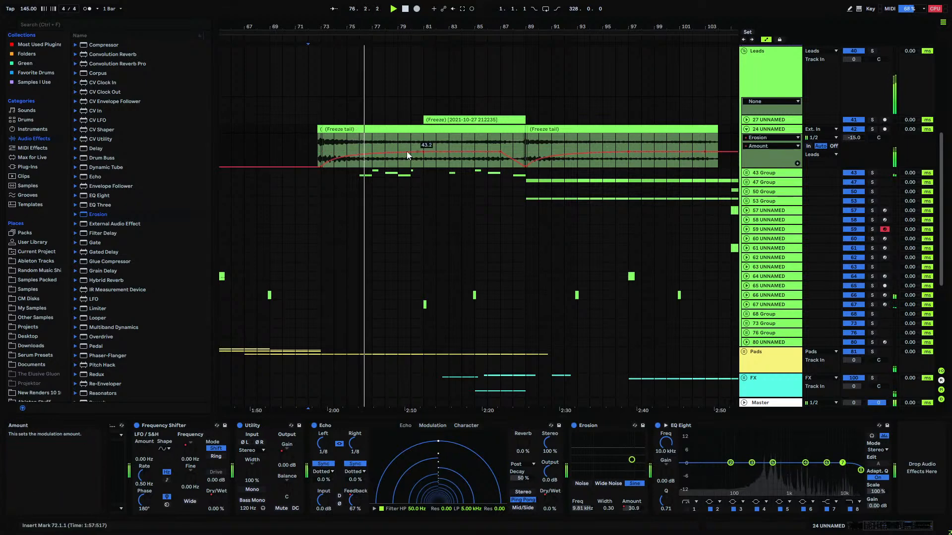
pyautogui.moveTo(320, 143); pyautogui.dragTo(706, 151)
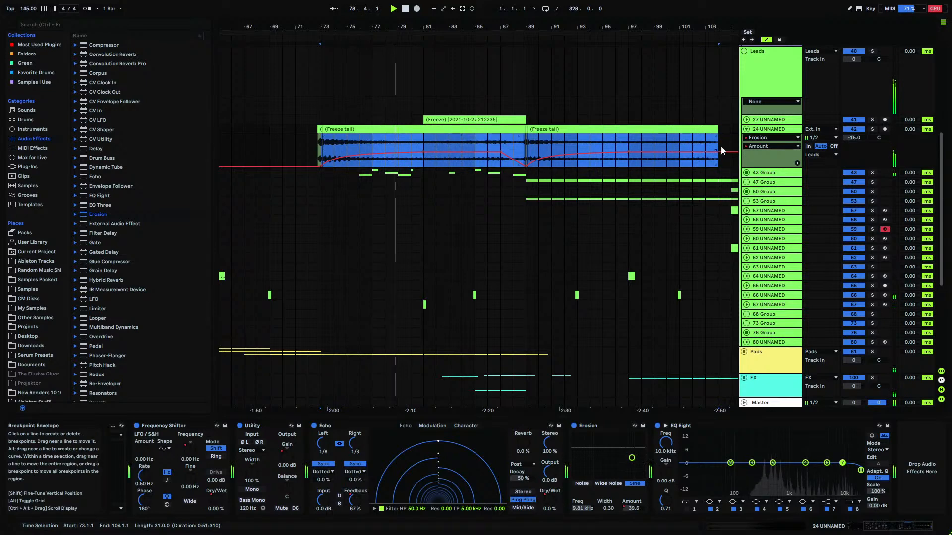
pyautogui.hscroll(15, 564, 38)
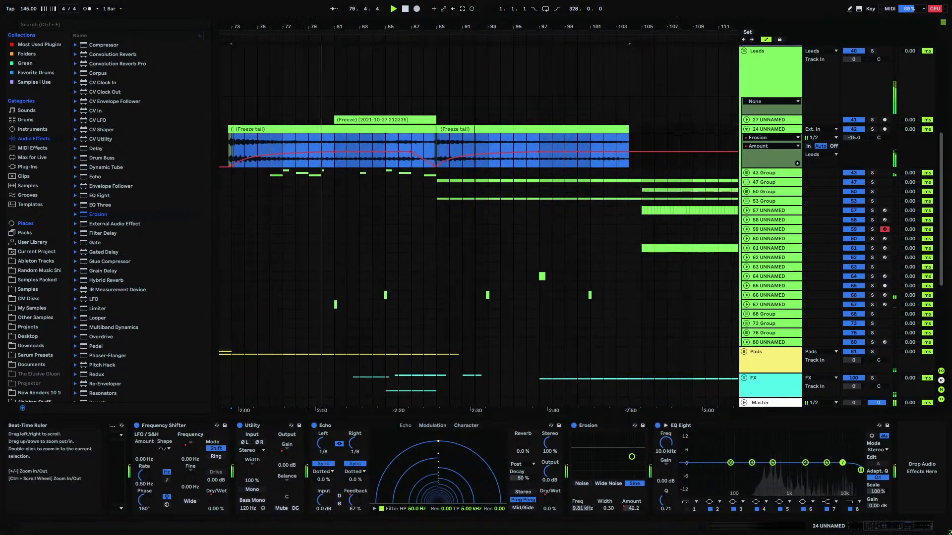
pyautogui.moveTo(574, 26); pyautogui.dragTo(230, 25)
pyautogui.click(519, 140)
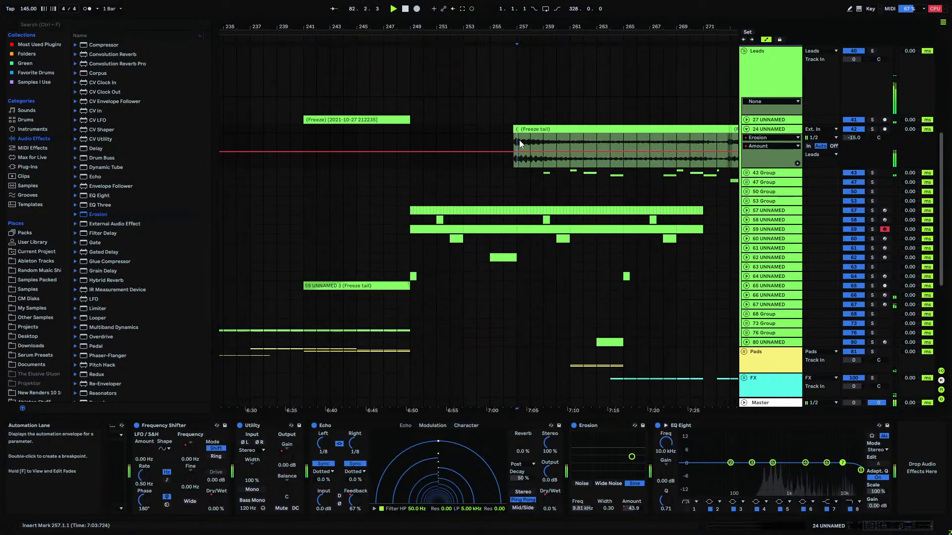
pyautogui.click(519, 140)
# - Shape the Erosion amount to fall to minimum between bars 255 and 256, and fold track 24
pyautogui.click(505, 153)
pyautogui.moveTo(509, 159); pyautogui.dragTo(503, 167)
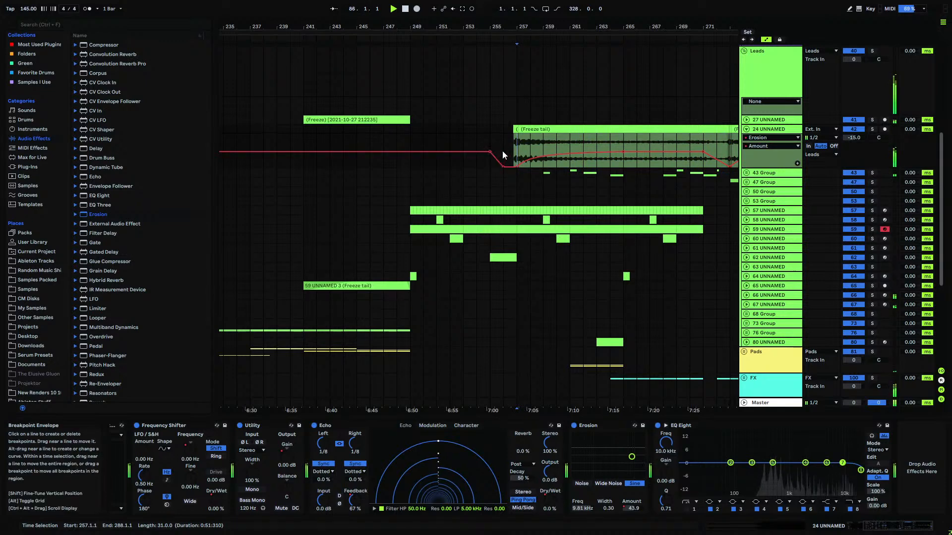
pyautogui.moveTo(545, 23)
pyautogui.mouseDown()
pyautogui.moveTo(321, 23)
pyautogui.moveTo(326, 13)
pyautogui.moveTo(641, 10)
pyautogui.moveTo(562, 26)
pyautogui.mouseUp()
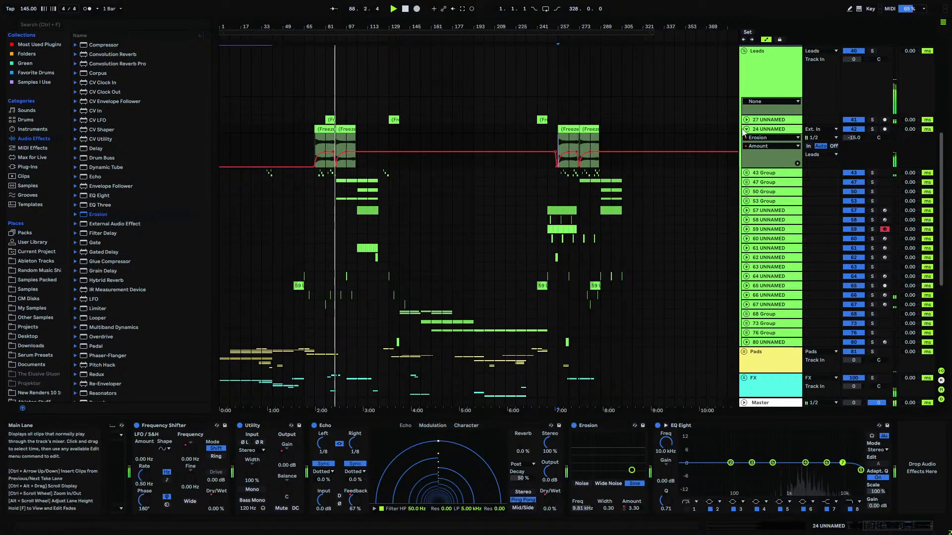
pyautogui.click(745, 129)
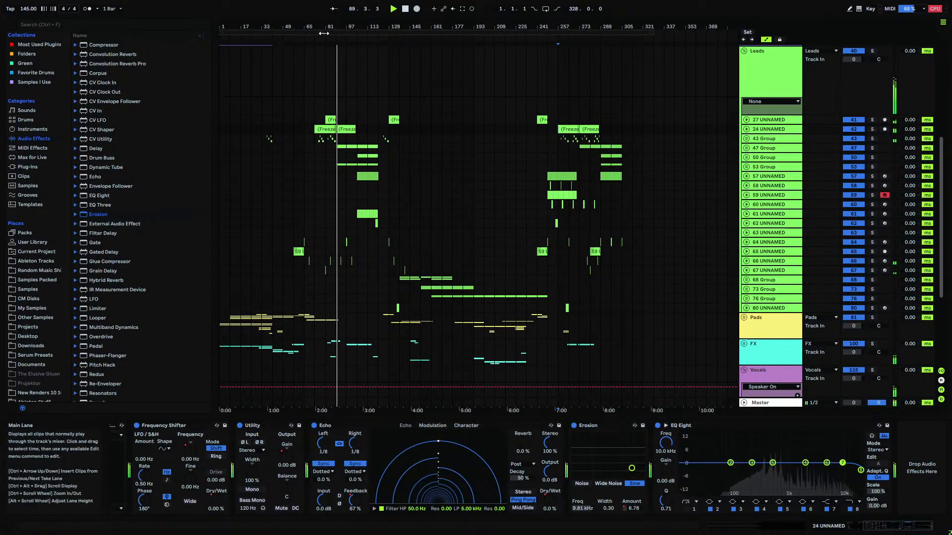
# - Raise the clip gain of track 24's frozen clips to 3.88 dB at bar 89 and 2.75 dB at bar 73, replaying from 88.1.1
pyautogui.moveTo(329, 26); pyautogui.dragTo(334, 35)
pyautogui.doubleClick(433, 128)
pyautogui.moveTo(268, 462); pyautogui.dragTo(267, 446)
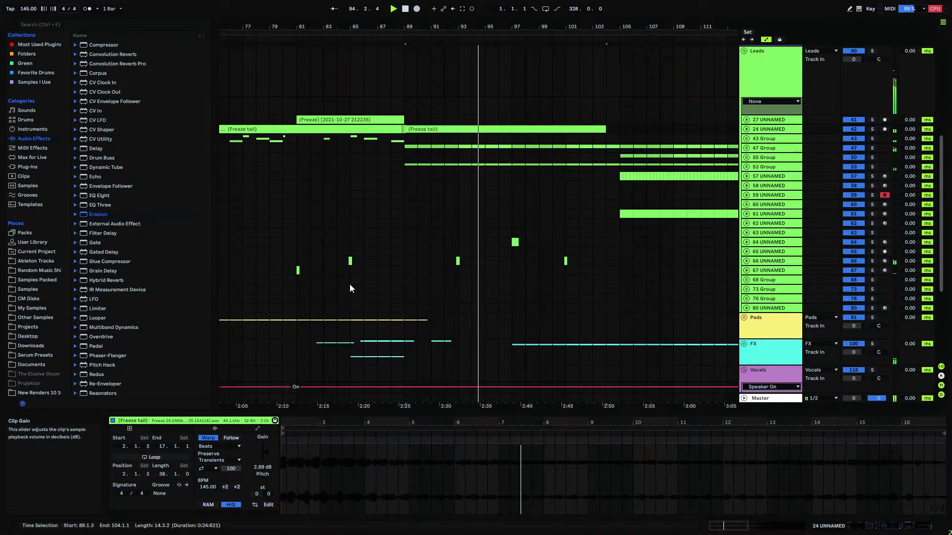
pyautogui.click(386, 105)
pyautogui.click(747, 130)
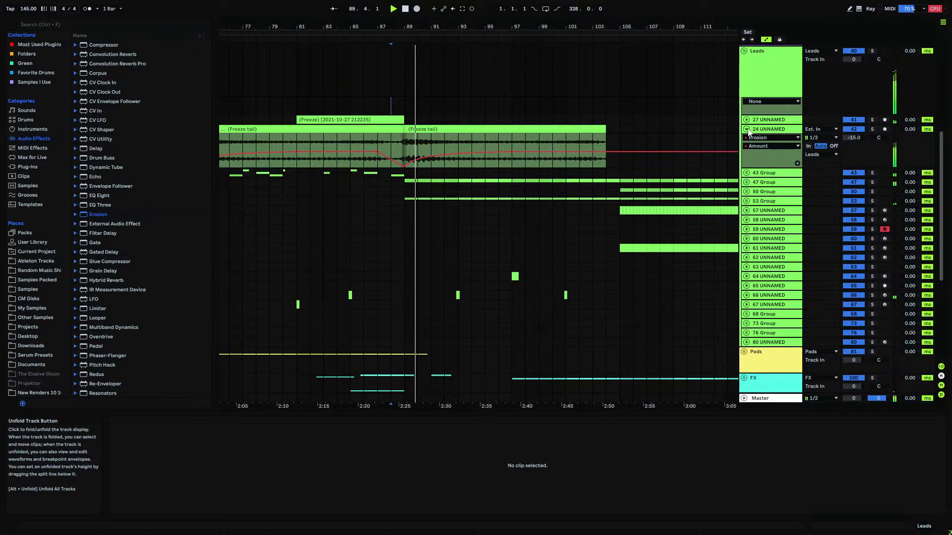
pyautogui.click(472, 129)
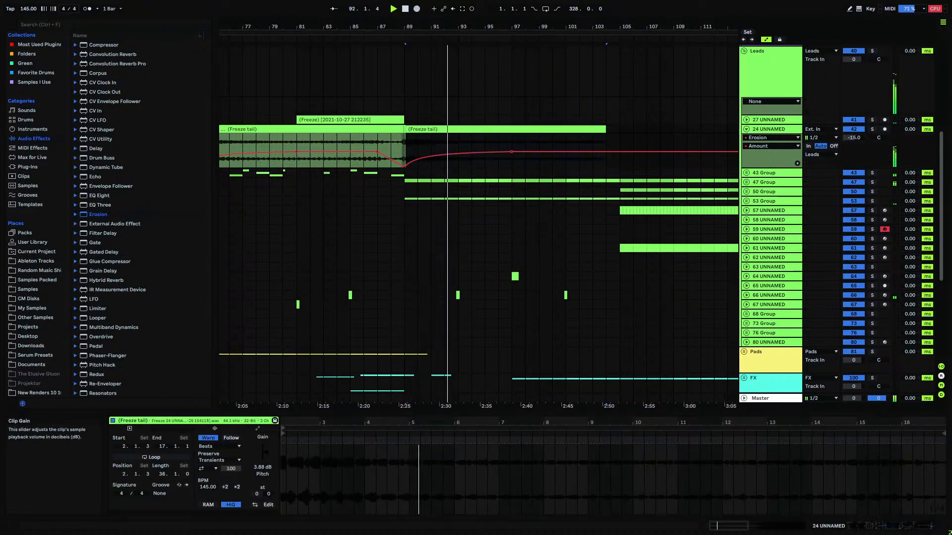
pyautogui.click(388, 138)
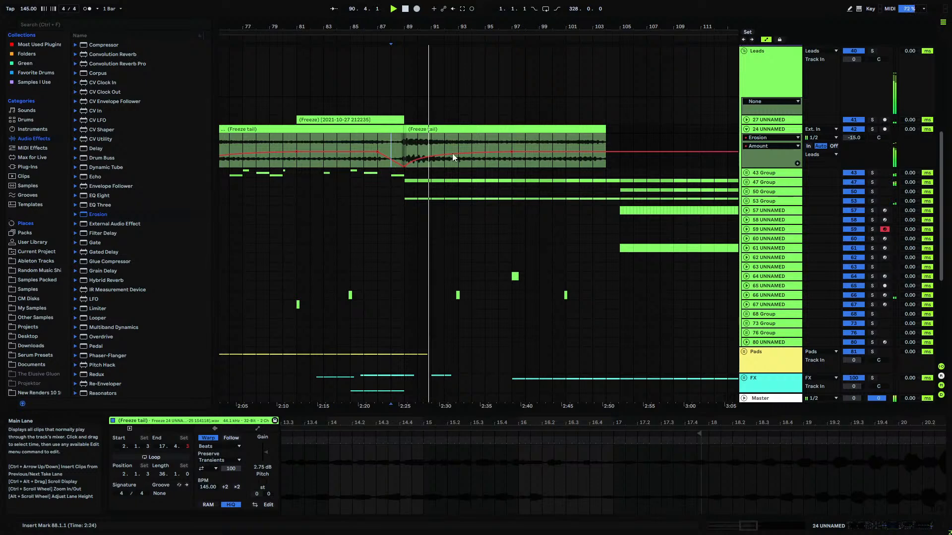
pyautogui.click(747, 130)
# - Copy the 59 UNNAMED 3 (Freeze tail) clip from 57.1.1 on track 65 to 97.1.1
pyautogui.moveTo(428, 27); pyautogui.dragTo(423, 14)
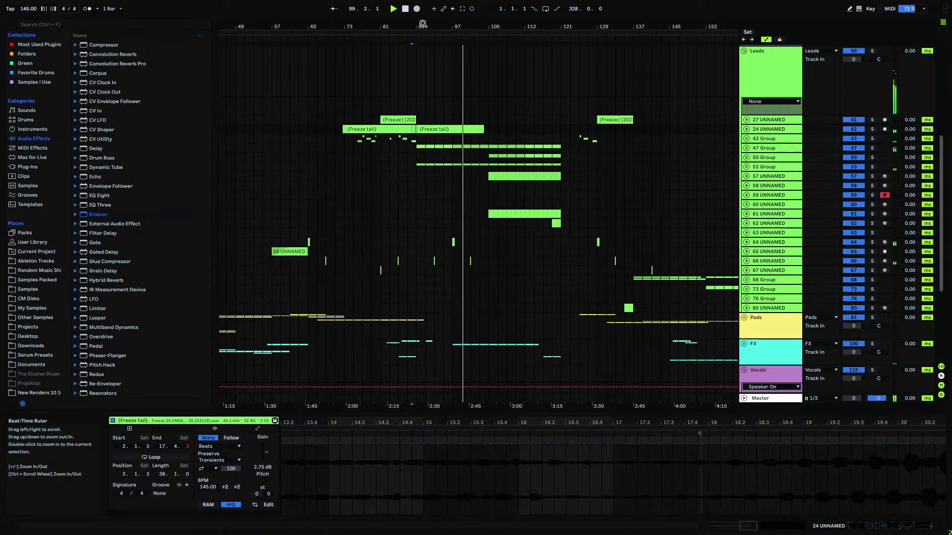
pyautogui.click(291, 251)
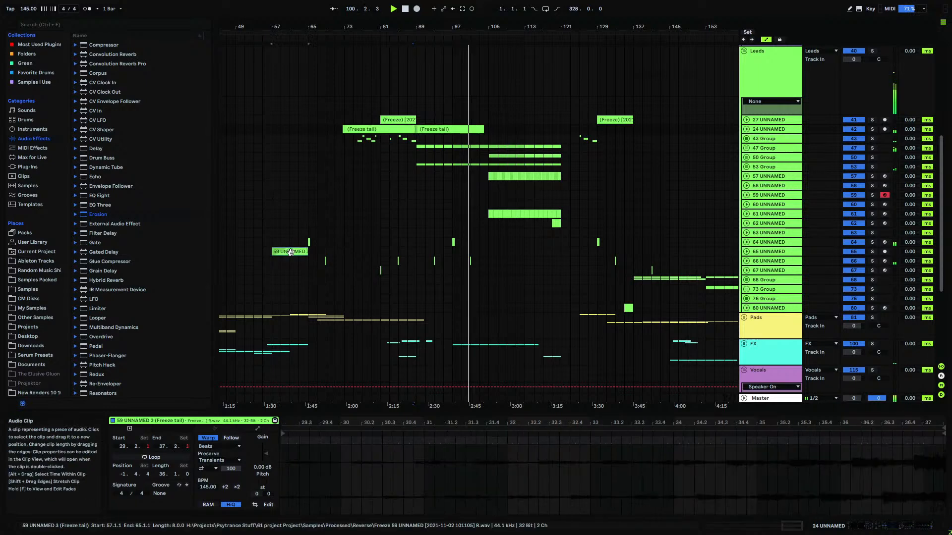
pyautogui.click(452, 252)
pyautogui.hotkey('ctrl', 'v')
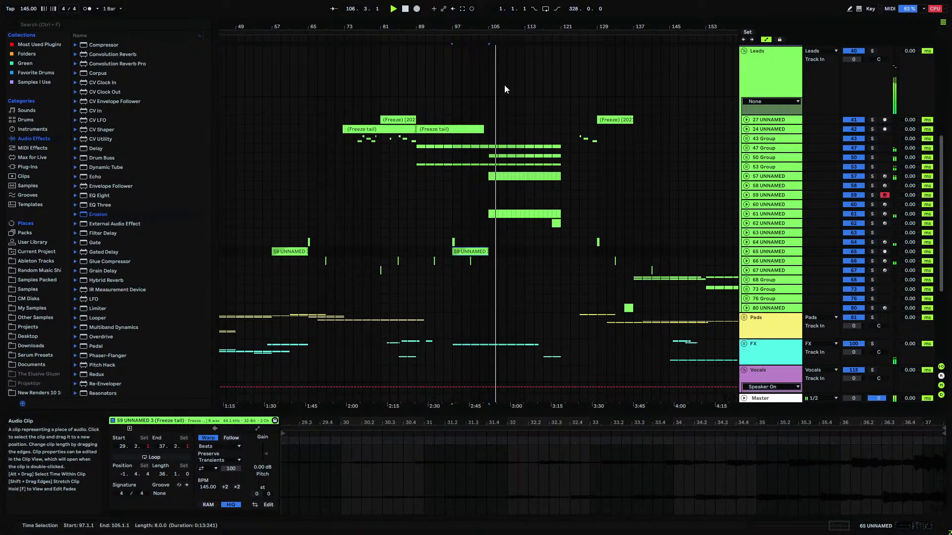
pyautogui.moveTo(489, 28); pyautogui.dragTo(490, 66)
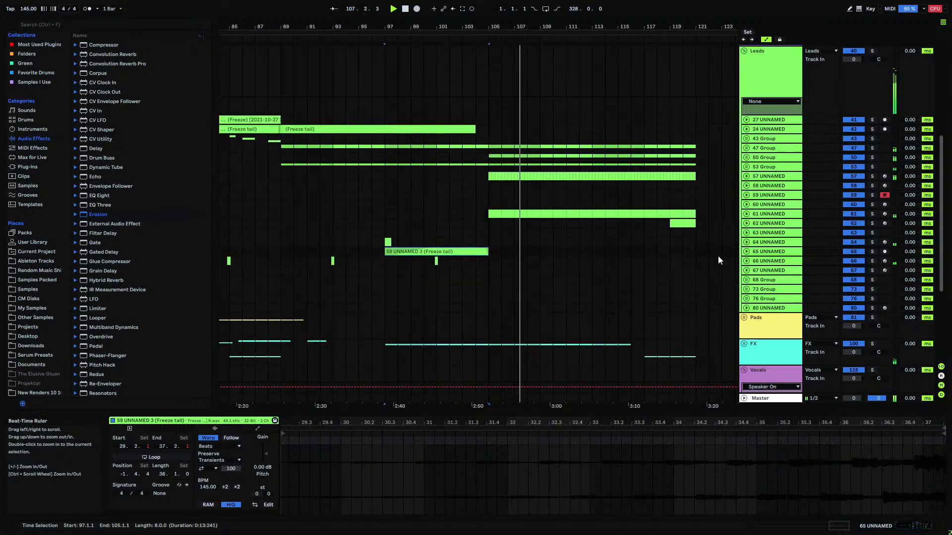
# - Play the end of track 65's copied clip from 104.1.1 and show the track's EQ Eight output gain automation
pyautogui.click(746, 252)
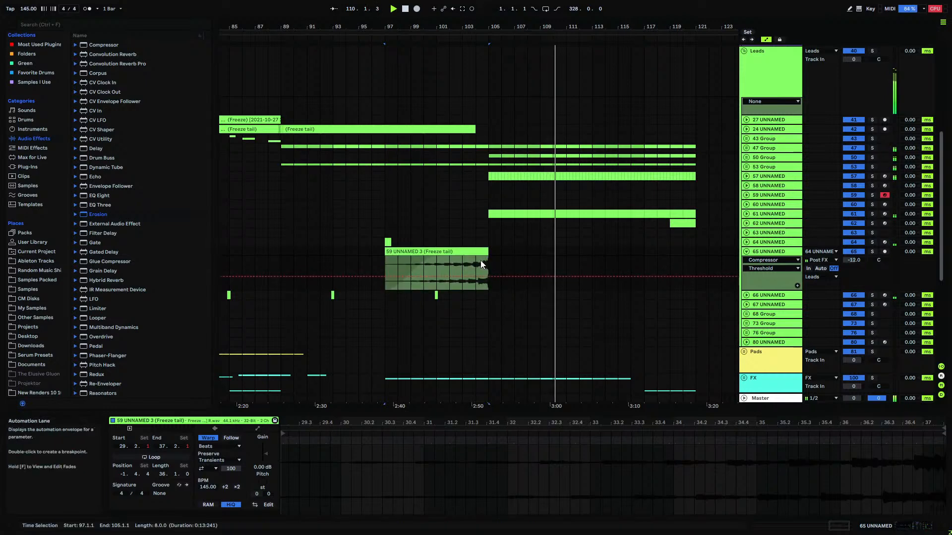
pyautogui.click(472, 260)
pyautogui.click(774, 252)
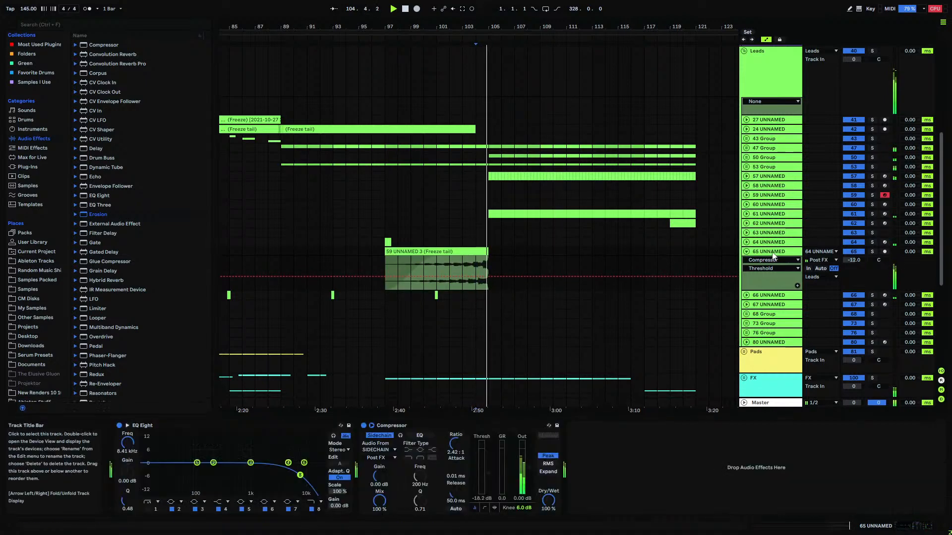
pyautogui.click(343, 498)
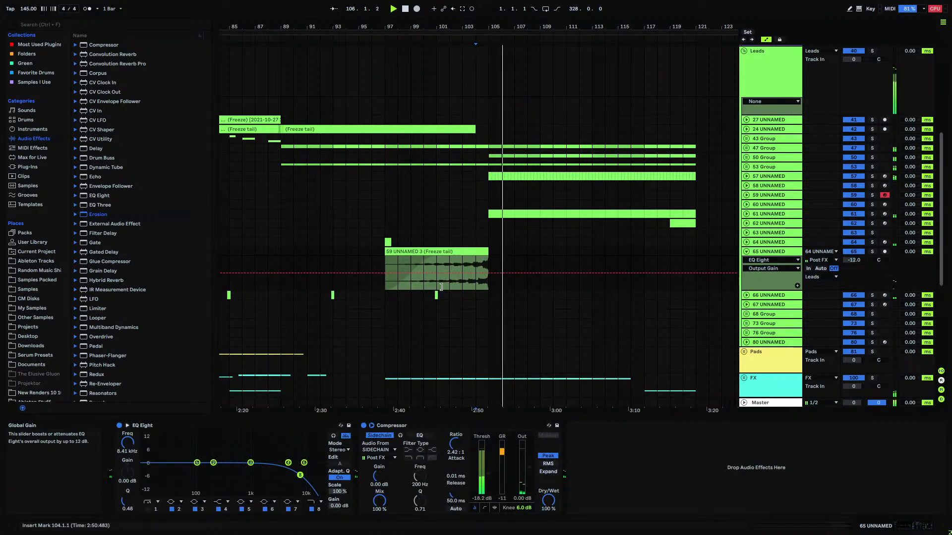
pyautogui.click(480, 252)
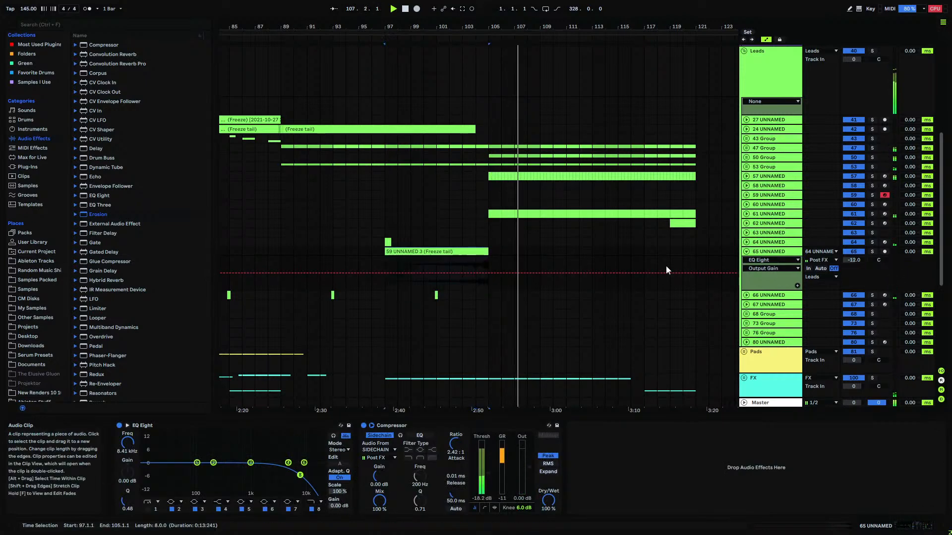
pyautogui.click(344, 505)
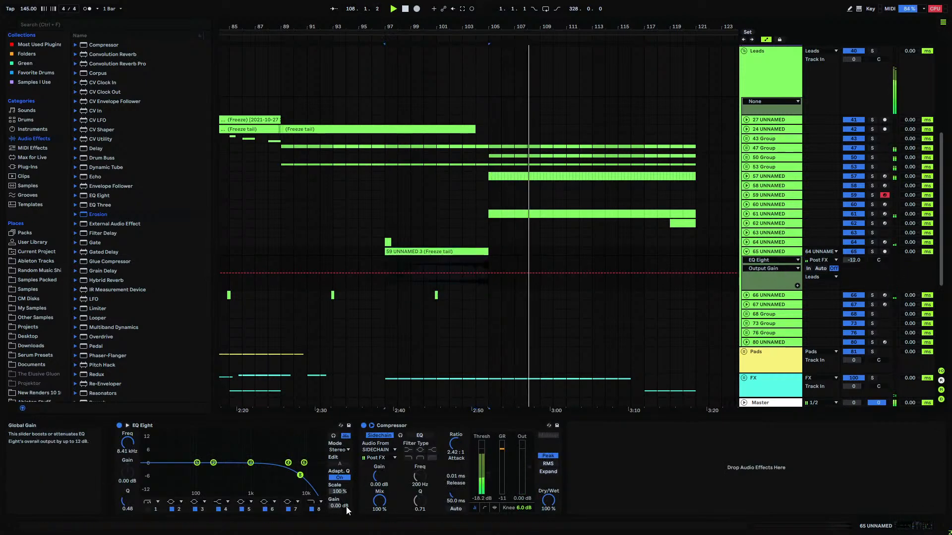
# - Automate a dip in track 65's EQ Eight output gain at bar 105, between bars 101 and 107, replay it, and fold the track
pyautogui.click(439, 276)
pyautogui.click(514, 274)
pyautogui.moveTo(488, 274); pyautogui.dragTo(488, 283)
pyautogui.click(437, 263)
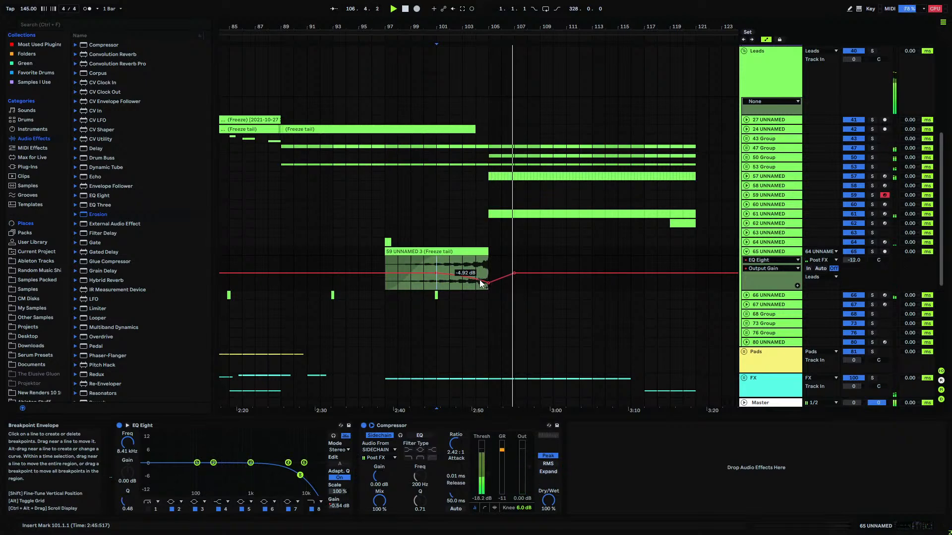
pyautogui.press('space')
pyautogui.click(746, 252)
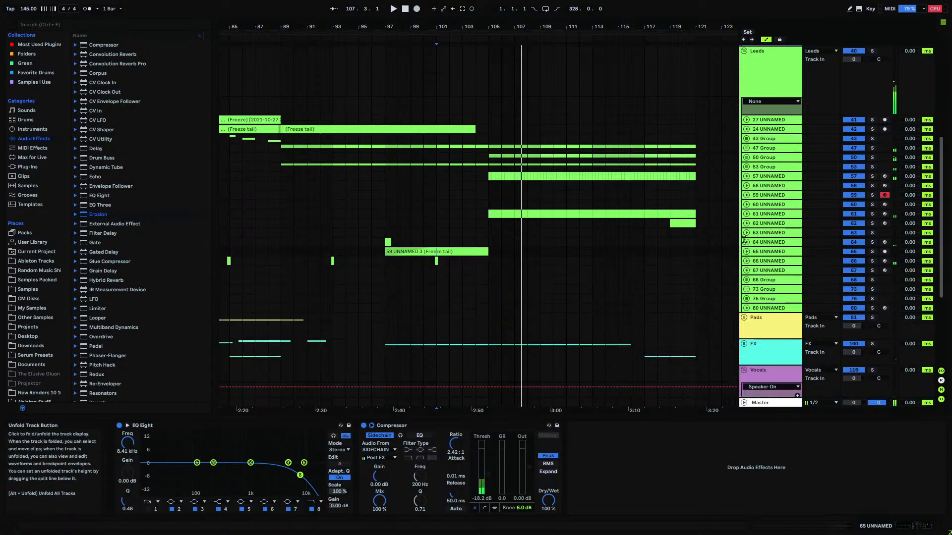
# - Unfold track 27 and add a Redux audio effect after its Echo
pyautogui.click(488, 115)
pyautogui.scroll(3, 677, 127)
pyautogui.click(746, 169)
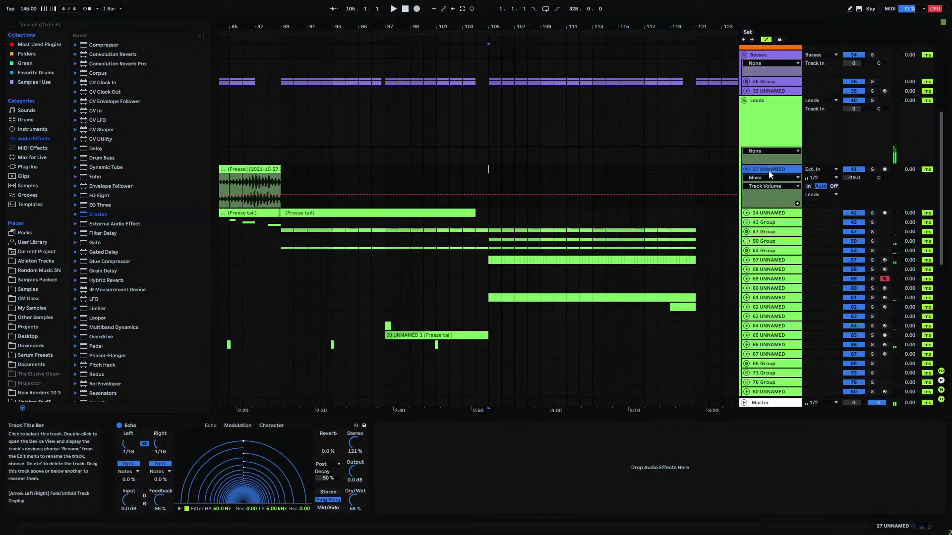
pyautogui.click(747, 169)
pyautogui.click(747, 170)
pyautogui.moveTo(246, 27); pyautogui.dragTo(247, 97)
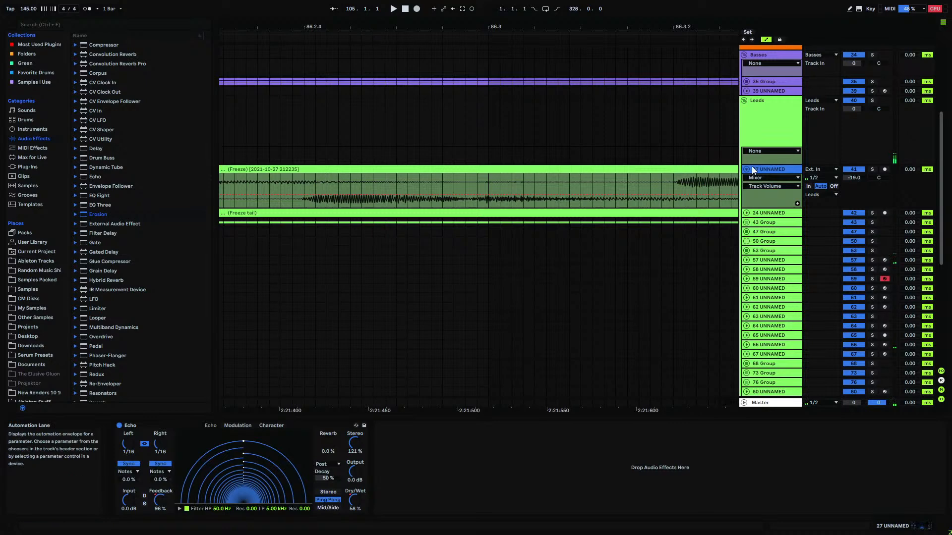
pyautogui.scroll(-5, 124, 272)
pyautogui.scroll(-2, 124, 273)
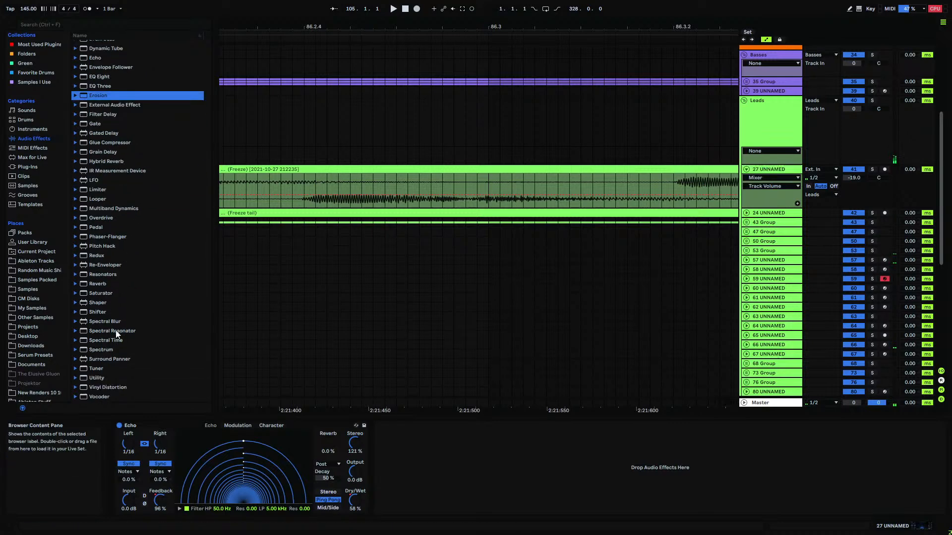
pyautogui.moveTo(102, 254); pyautogui.dragTo(452, 498)
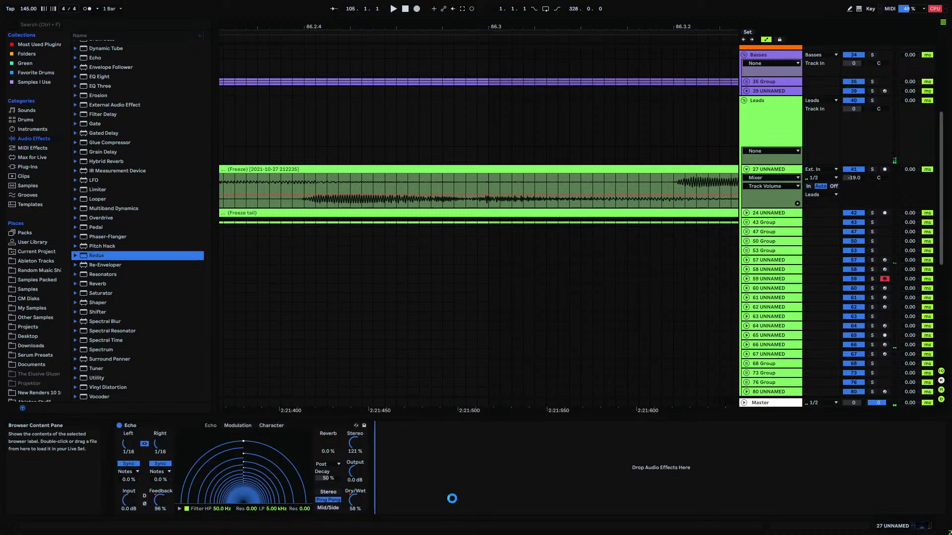
# - Examine the frozen clip's waveform on track 27 up close near 86.2.4 alongside Redux's bit depth and sample rate
pyautogui.moveTo(450, 490); pyautogui.dragTo(450, 489)
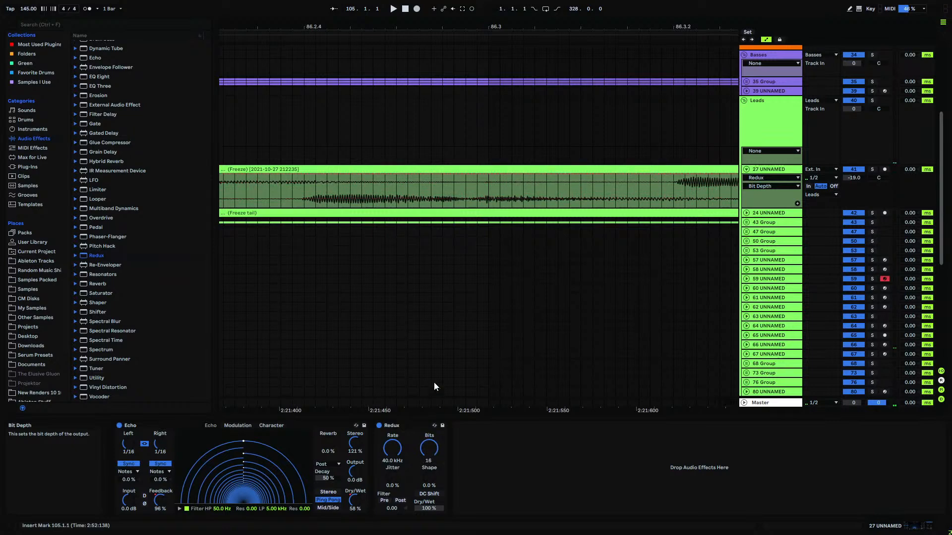
pyautogui.moveTo(326, 27); pyautogui.dragTo(326, 129)
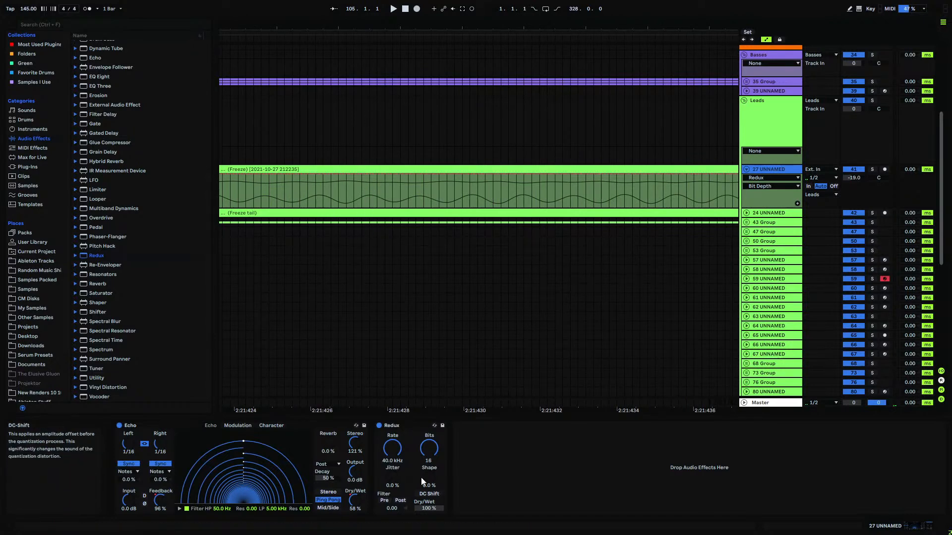
pyautogui.moveTo(392, 449); pyautogui.dragTo(392, 475)
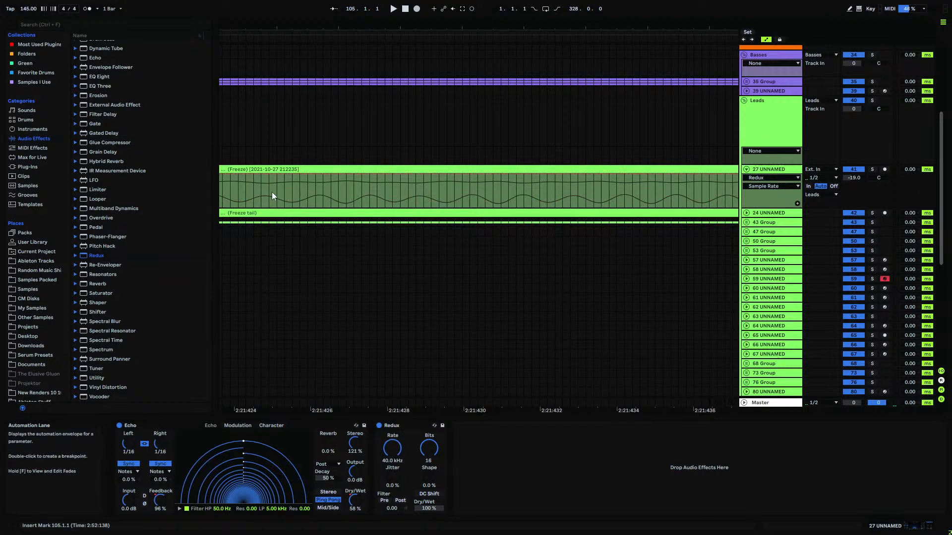
pyautogui.moveTo(270, 194); pyautogui.dragTo(424, 198)
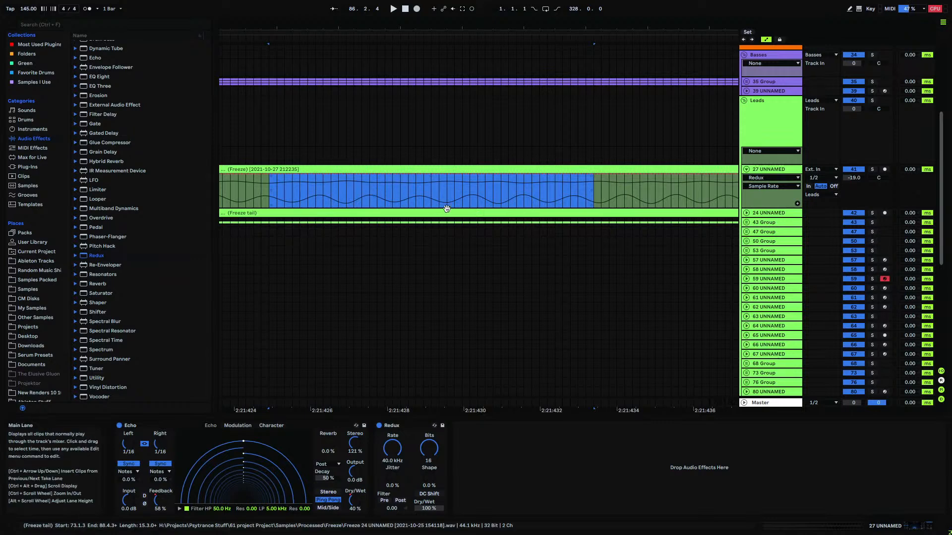
# - Inspect the individual samples of track 27's frozen clip beneath Redux's Bit Depth automation lane
pyautogui.moveTo(428, 449)
pyautogui.mouseDown()
pyautogui.moveTo(428, 461)
pyautogui.moveTo(428, 449)
pyautogui.mouseUp()
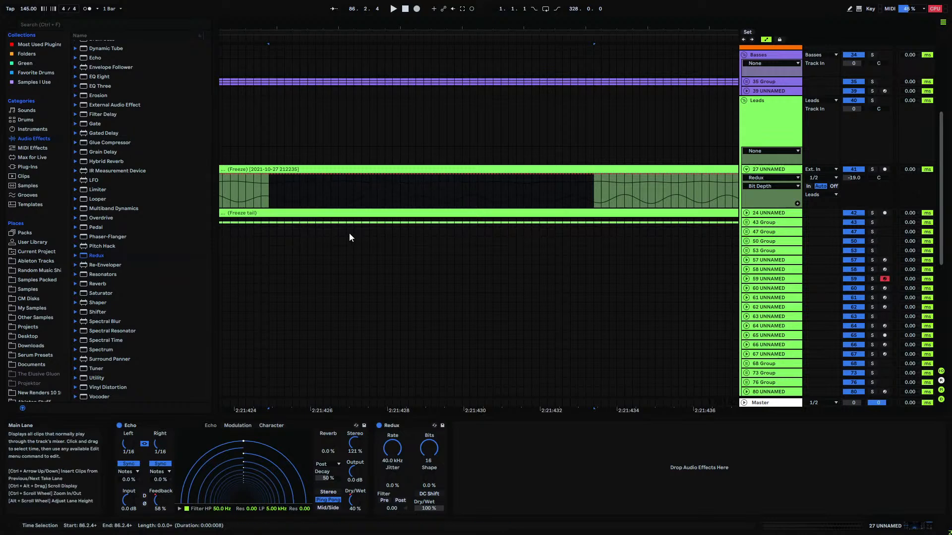
pyautogui.click(276, 181)
pyautogui.moveTo(280, 198); pyautogui.dragTo(281, 199)
pyautogui.click(280, 197)
pyautogui.moveTo(274, 28); pyautogui.dragTo(312, 208)
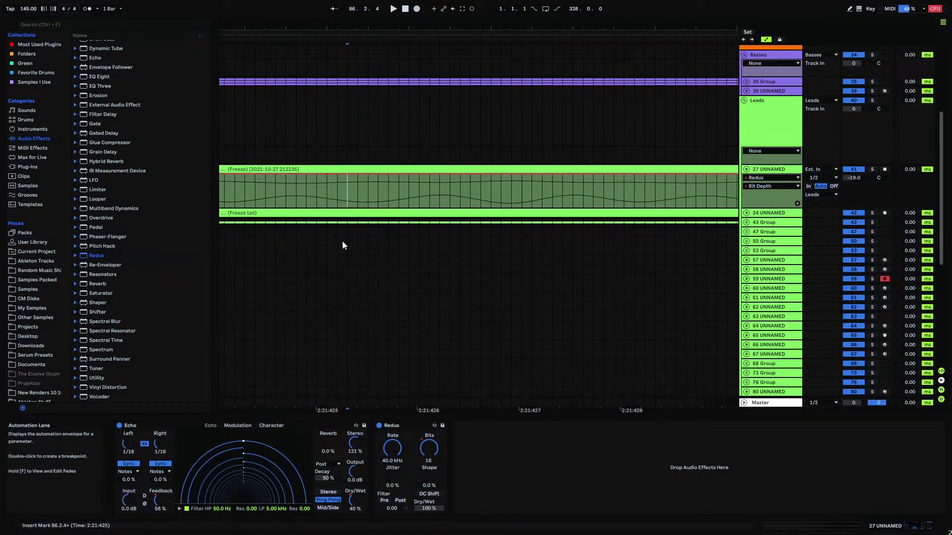
# - Try a different bit depth in Redux on track 27, undo it, and delete the Redux device
pyautogui.moveTo(436, 448); pyautogui.dragTo(435, 469)
pyautogui.hotkey('ctrl', 'z')
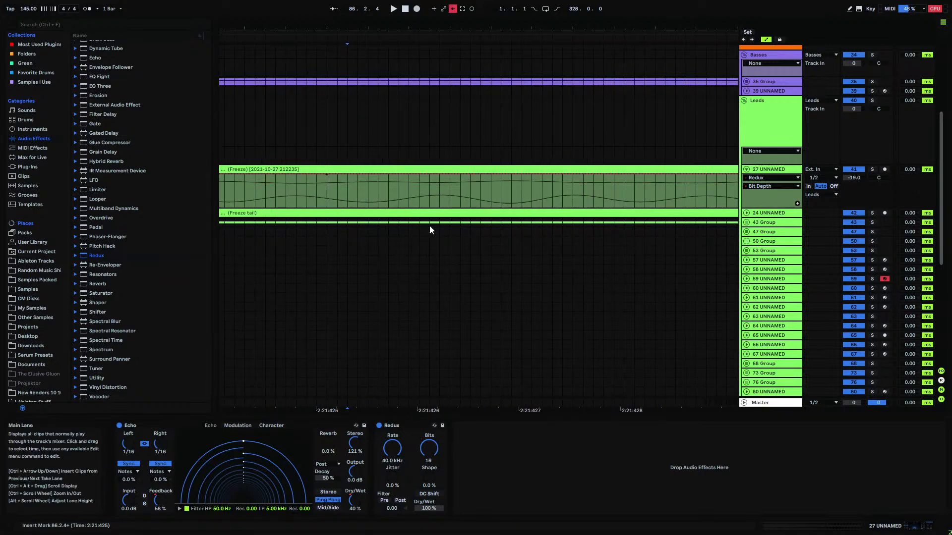
pyautogui.click(400, 427)
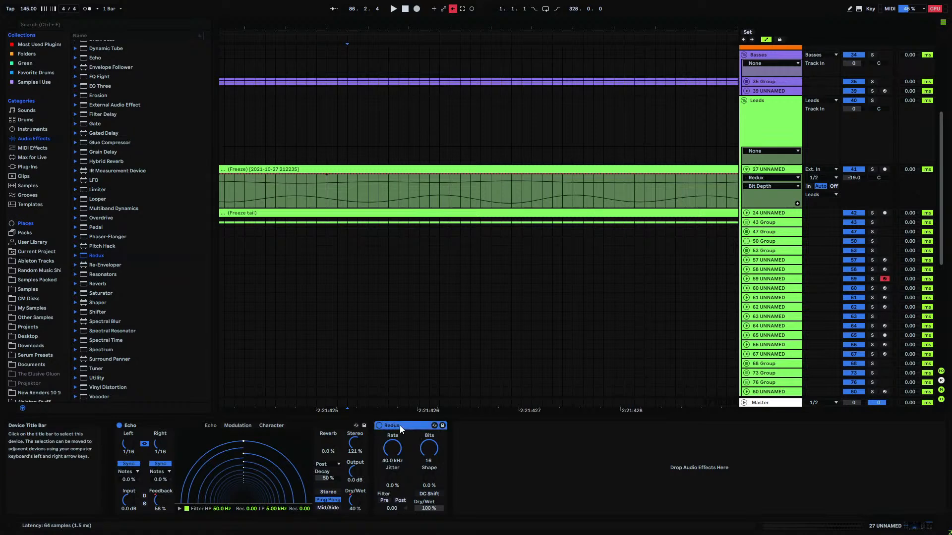
pyautogui.press('Delete')
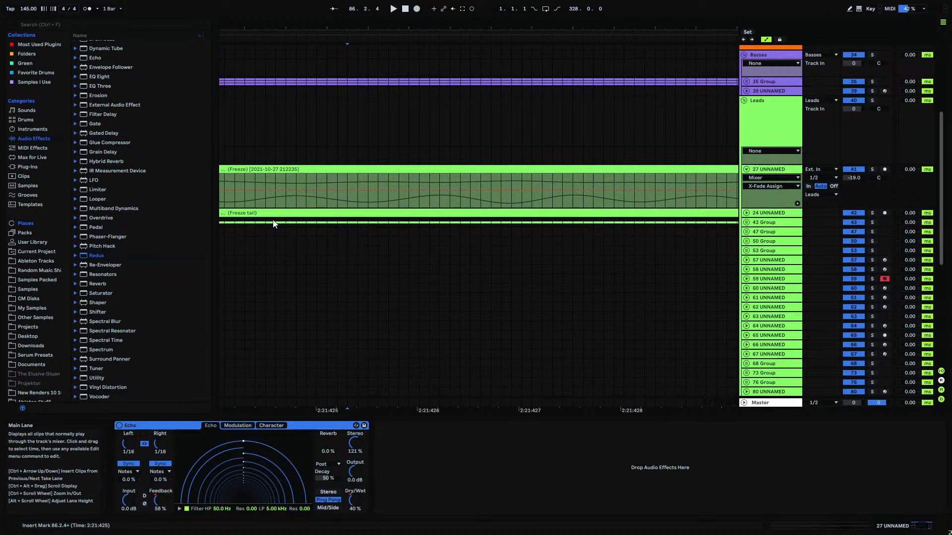
# - Try MeldaProduction's MDistortionMB on track 27 and browse its Hard and Sick & crazy preset folders
pyautogui.click(29, 166)
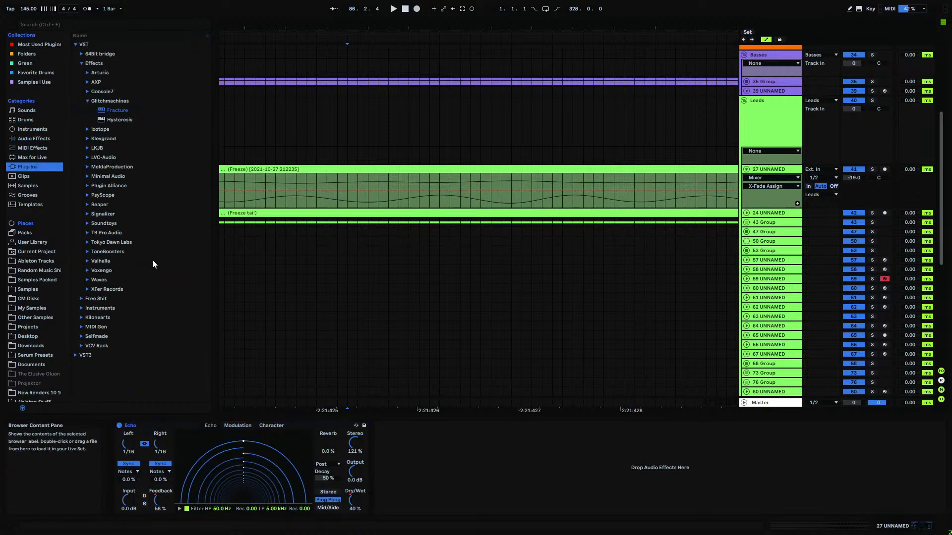
pyautogui.click(88, 102)
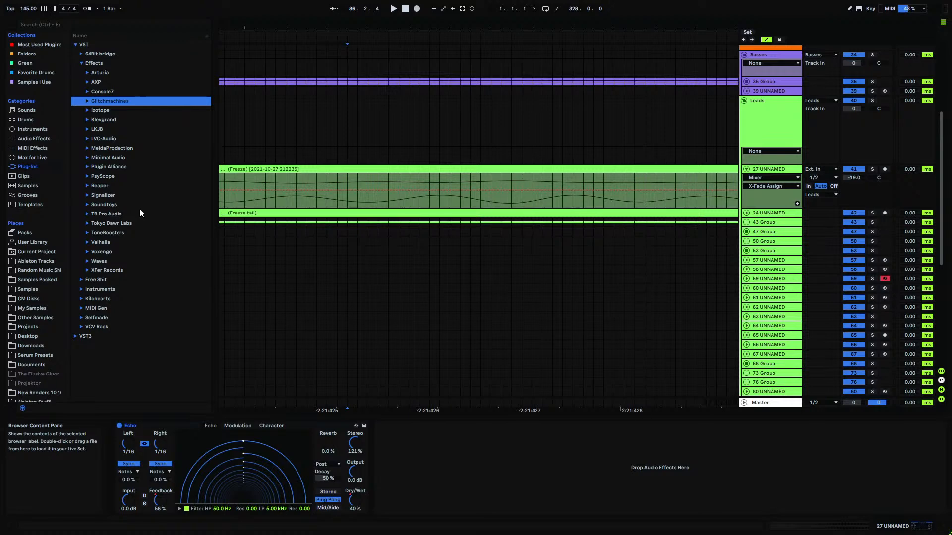
pyautogui.click(88, 148)
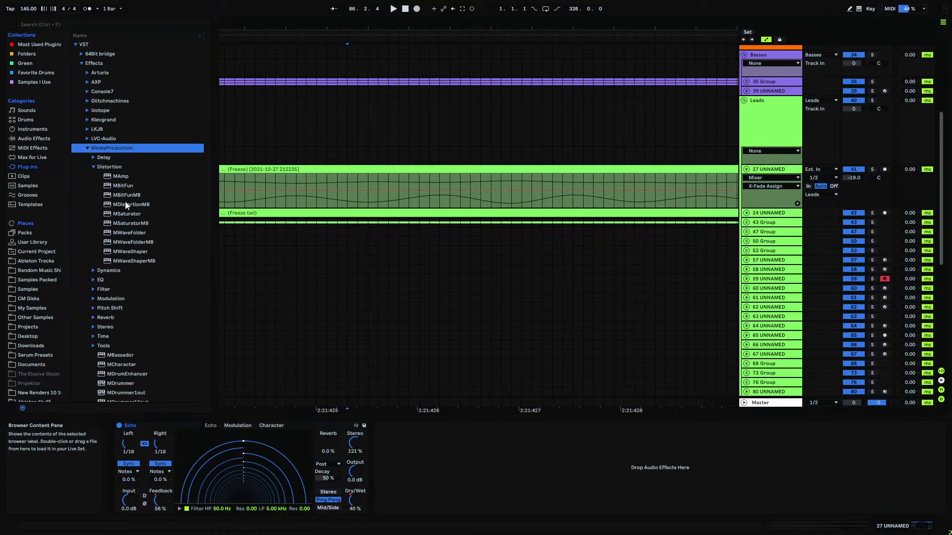
pyautogui.moveTo(126, 205); pyautogui.dragTo(329, 218)
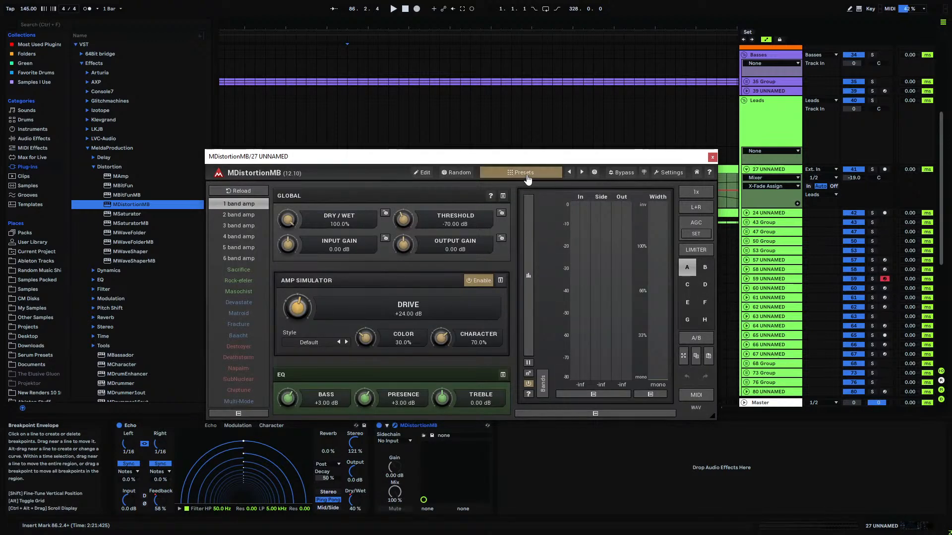
pyautogui.click(526, 173)
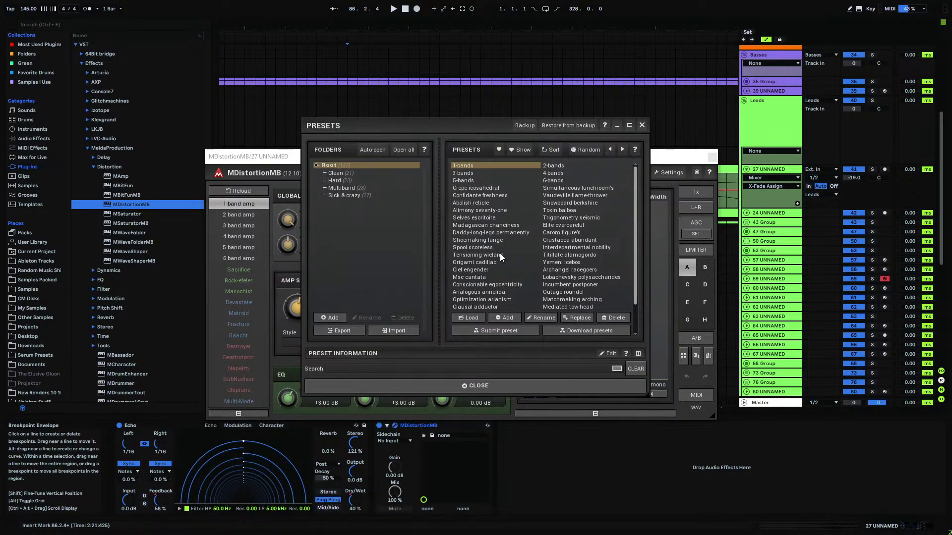
pyautogui.click(334, 181)
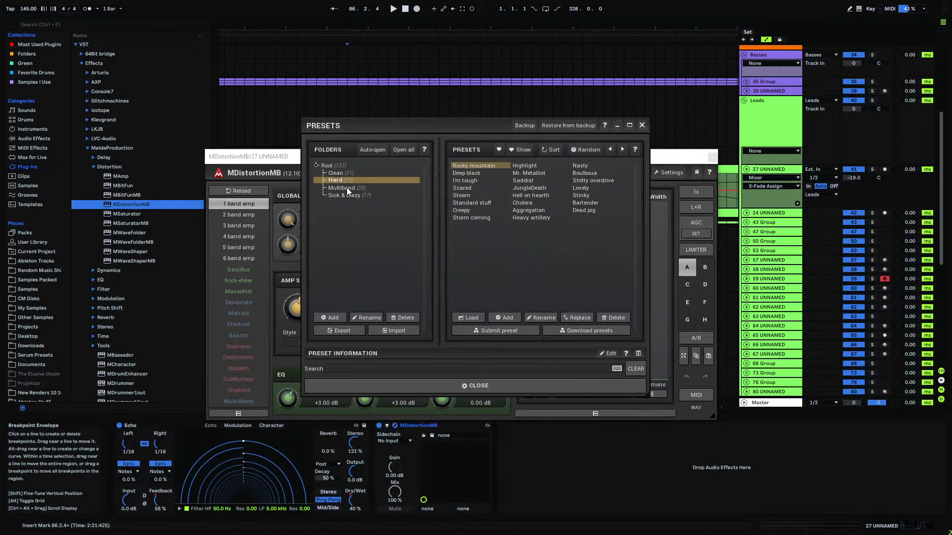
pyautogui.click(375, 196)
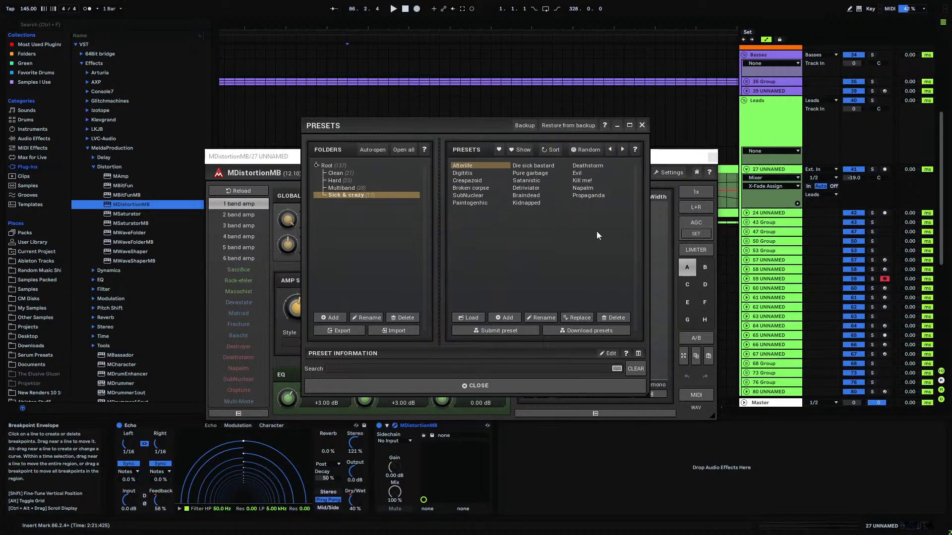
pyautogui.click(642, 125)
pyautogui.click(712, 157)
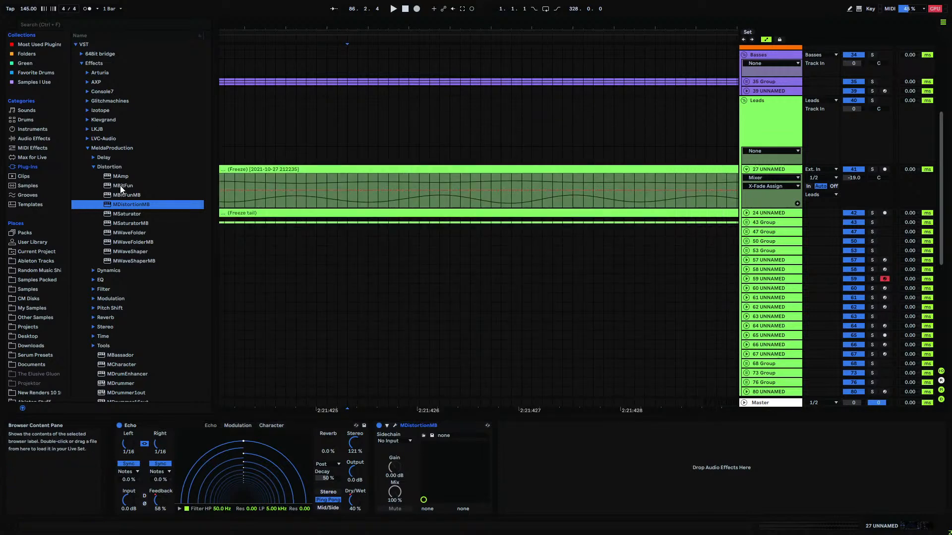
# - Try MBitFun on track 27, look over its presets, and delete it together with MDistortionMB
pyautogui.doubleClick(120, 185)
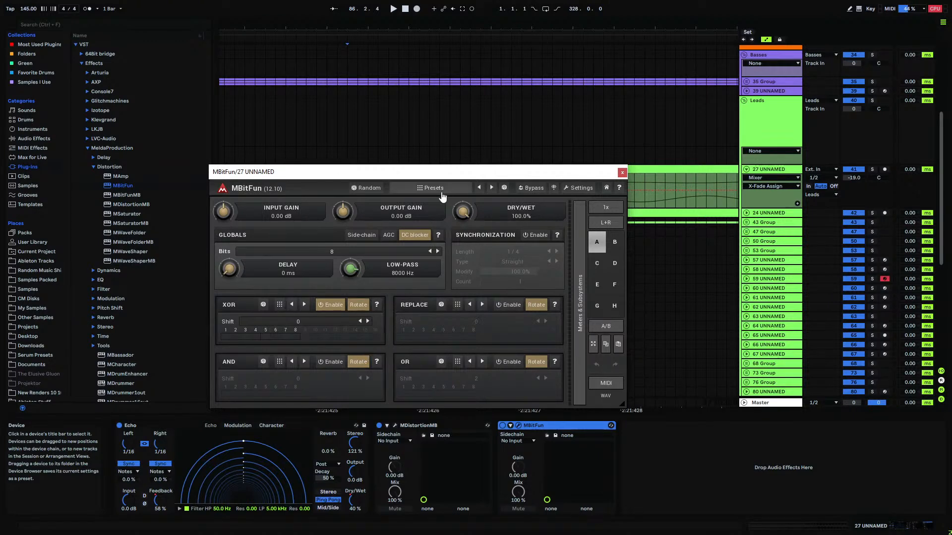
pyautogui.click(440, 189)
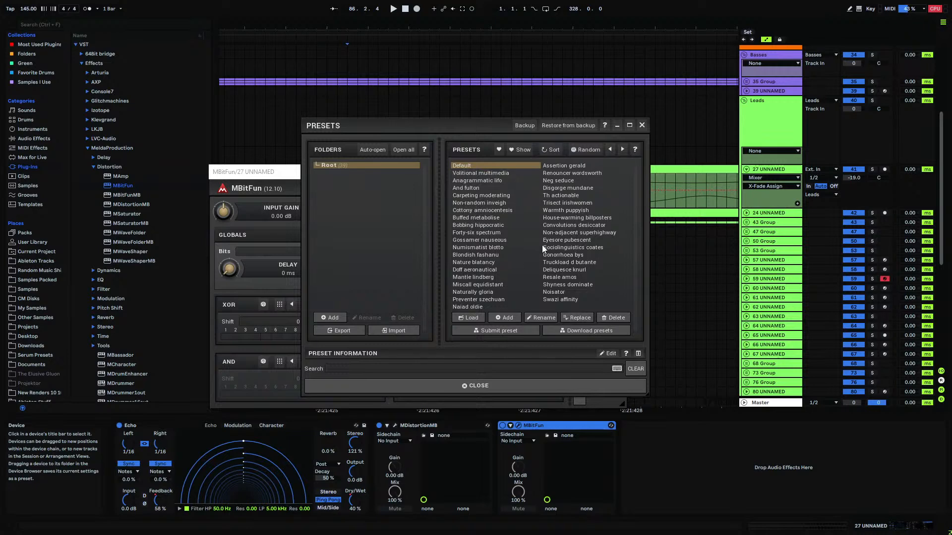
pyautogui.click(642, 125)
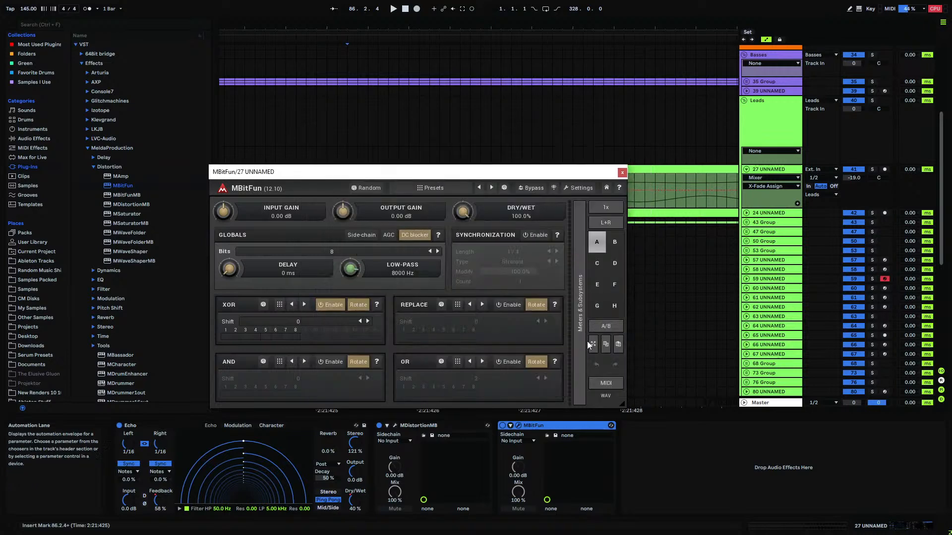
pyautogui.click(619, 172)
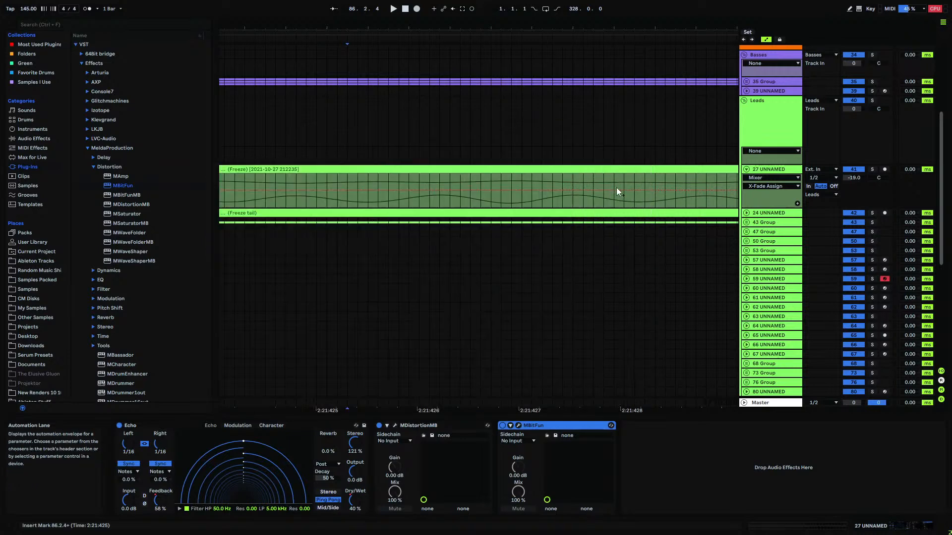
pyautogui.keyDown('shift'); pyautogui.click(445, 426); pyautogui.keyUp('shift')
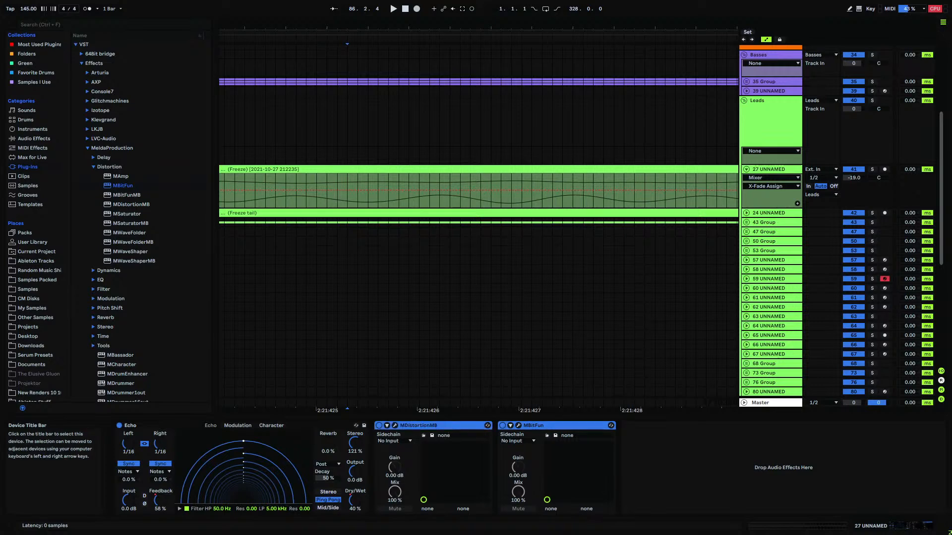
pyautogui.press('Delete')
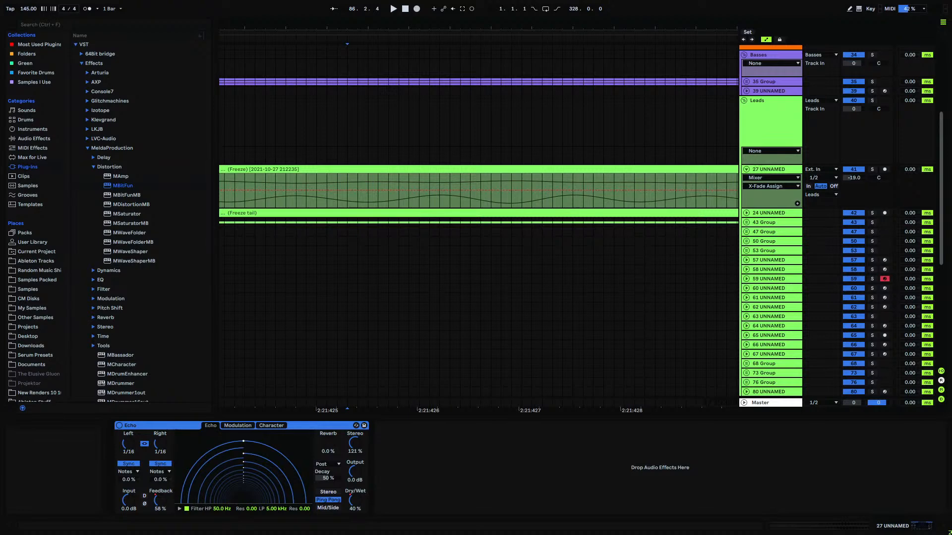
# - Switch to Chrome, search Google for "decimate distortion", and open the Wikipedia article Downsampling (signal processing)
pyautogui.moveTo(307, 534); pyautogui.dragTo(429, 90)
pyautogui.click(147, 240)
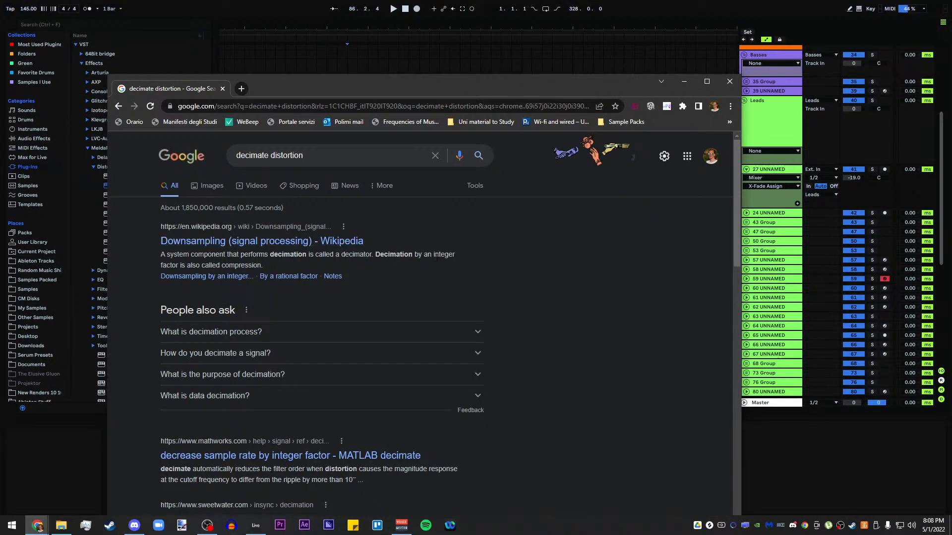
pyautogui.moveTo(379, 254); pyautogui.dragTo(452, 254)
pyautogui.click(275, 264)
pyautogui.moveTo(174, 255); pyautogui.dragTo(304, 254)
pyautogui.click(280, 242)
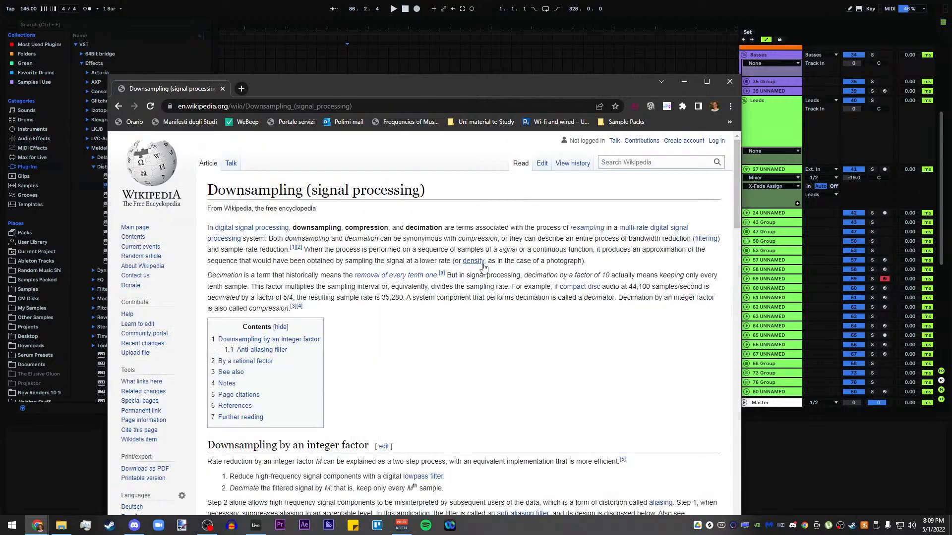
# - Read the Wikipedia article's introduction on how downsampling, compression and decimation relate to bandwidth and sample-rate reduction
pyautogui.moveTo(311, 229); pyautogui.dragTo(381, 229)
pyautogui.click(347, 230)
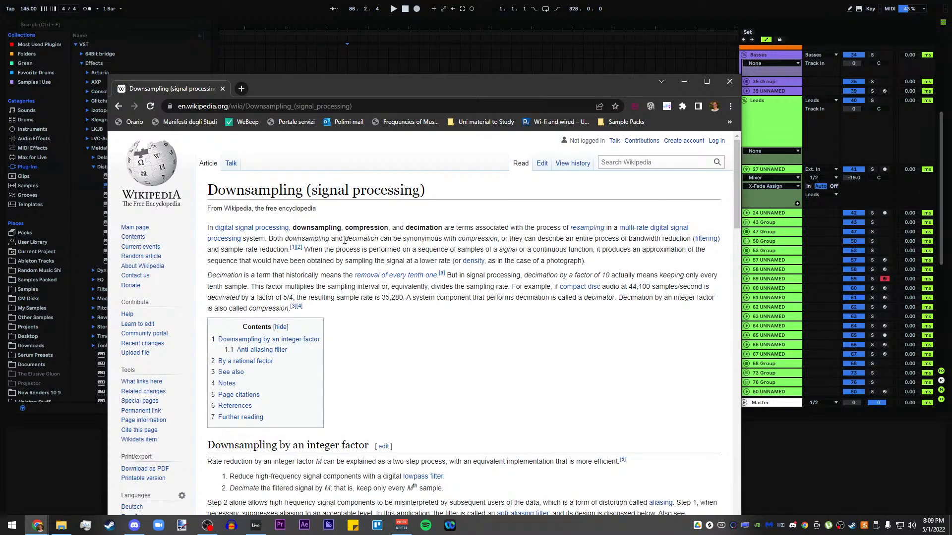
pyautogui.moveTo(295, 229); pyautogui.dragTo(265, 240)
pyautogui.moveTo(273, 238); pyautogui.dragTo(498, 240)
pyautogui.moveTo(500, 240); pyautogui.dragTo(690, 241)
pyautogui.click(669, 243)
pyautogui.moveTo(211, 248); pyautogui.dragTo(289, 250)
pyautogui.click(289, 250)
pyautogui.doubleClick(410, 227)
pyautogui.doubleClick(320, 229)
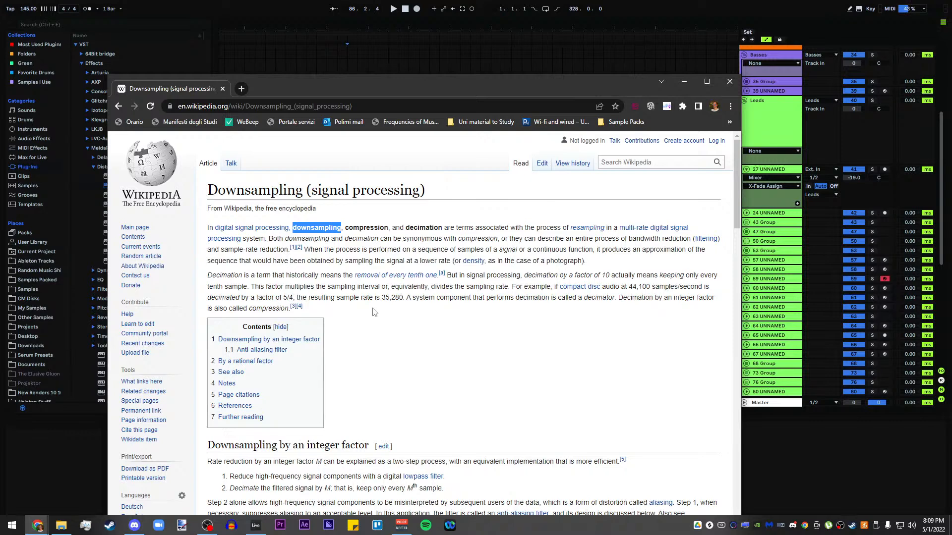
# - Switch back to Ableton Live and collapse the MeldaProduction plug-in folder, briefly checking the Xfer Records folder
pyautogui.hotkey('alt', 'Tab')
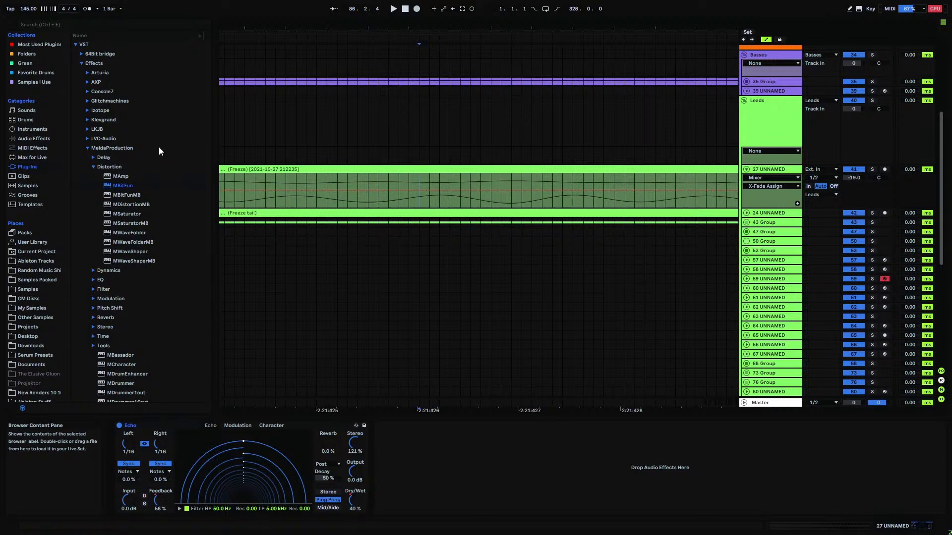
pyautogui.click(87, 148)
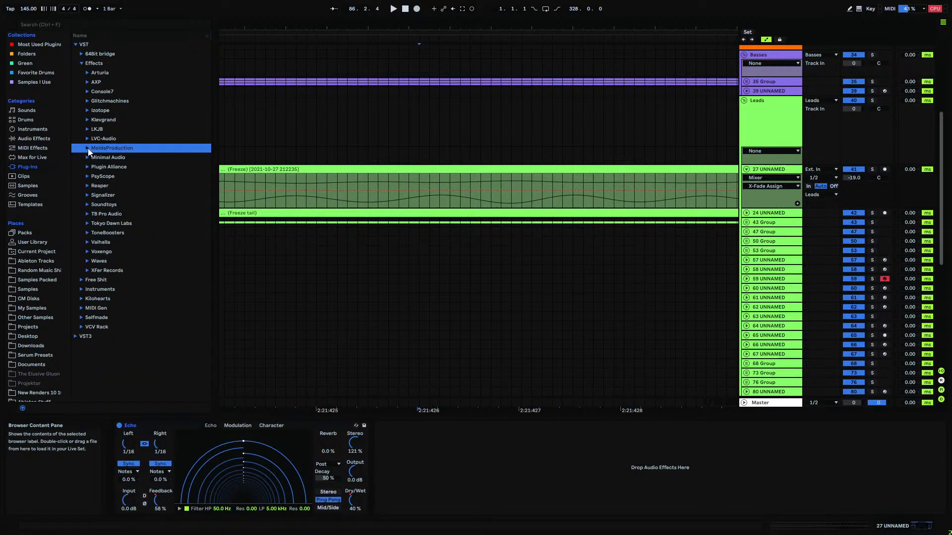
pyautogui.click(88, 270)
pyautogui.click(88, 270)
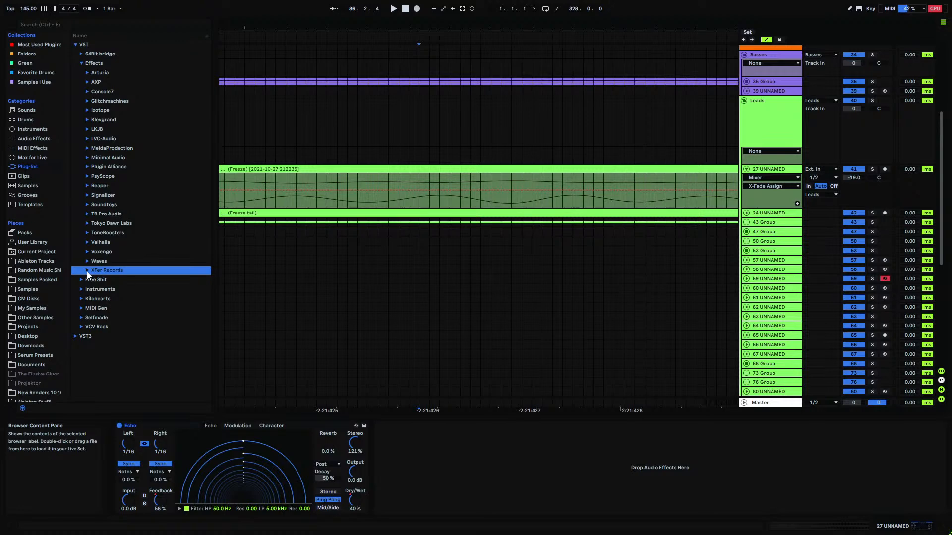
# - Fold track 27 in the arrangement
pyautogui.moveTo(466, 26); pyautogui.dragTo(466, 4)
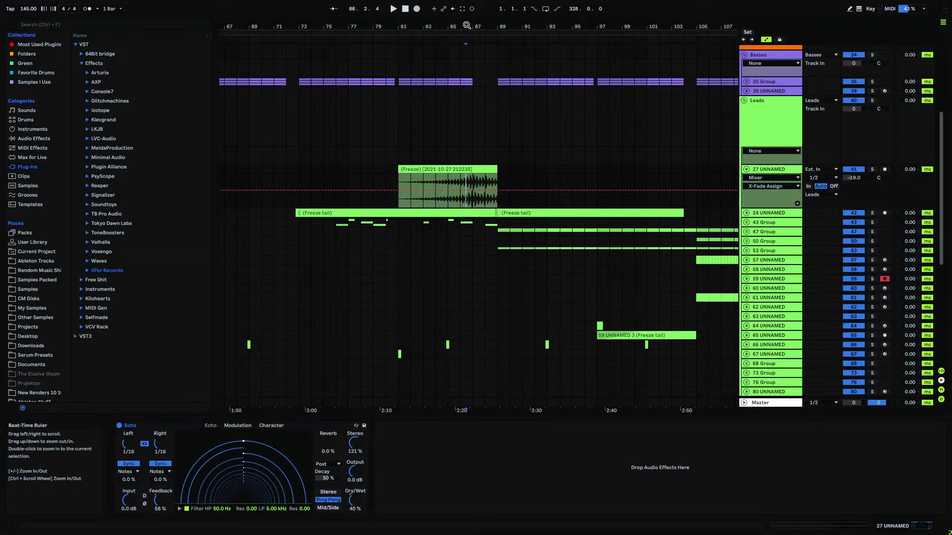
pyautogui.press('-')
pyautogui.press('-')
pyautogui.click(747, 170)
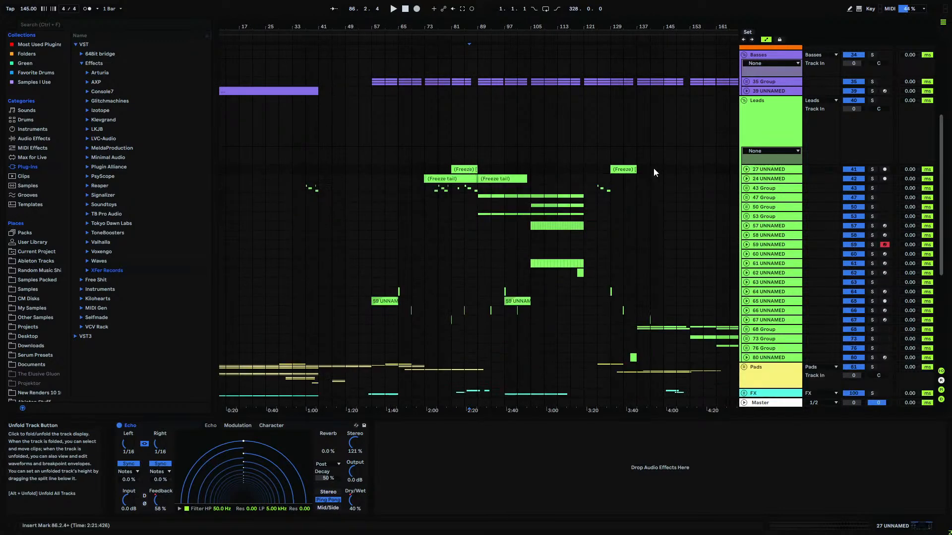
# - Set the insert mark at 129.1.1 on the Leads group and examine how the lead clips are spread across the arrangement
pyautogui.moveTo(600, 27); pyautogui.dragTo(519, 173)
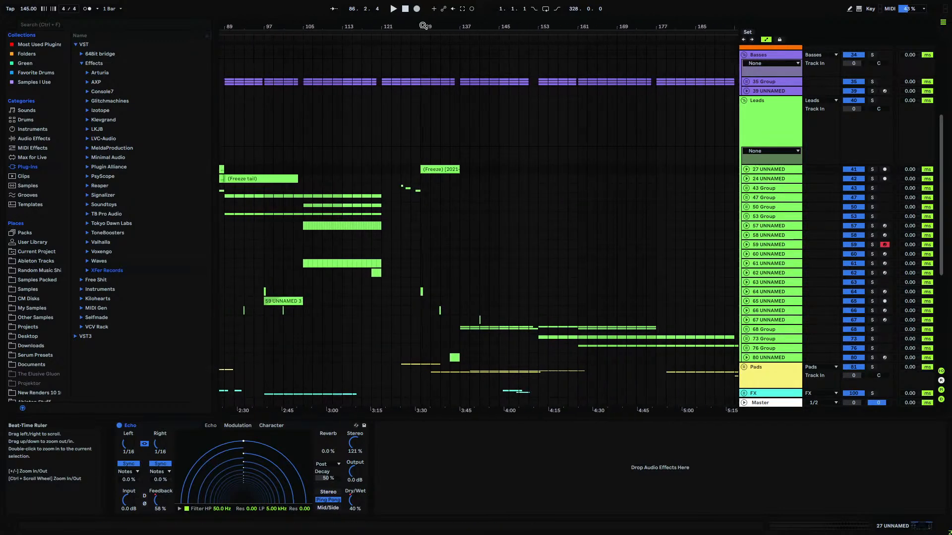
pyautogui.click(426, 145)
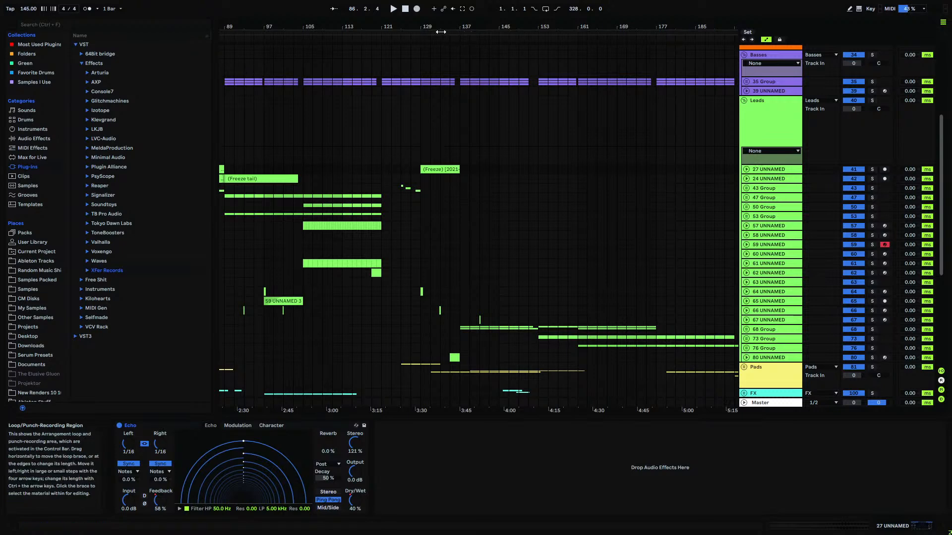
pyautogui.scroll(3, 417, 144)
pyautogui.click(407, 148)
pyautogui.scroll(-2, 549, 143)
pyautogui.scroll(2, 549, 143)
pyautogui.scroll(-2, 590, 133)
pyautogui.scroll(5, 590, 149)
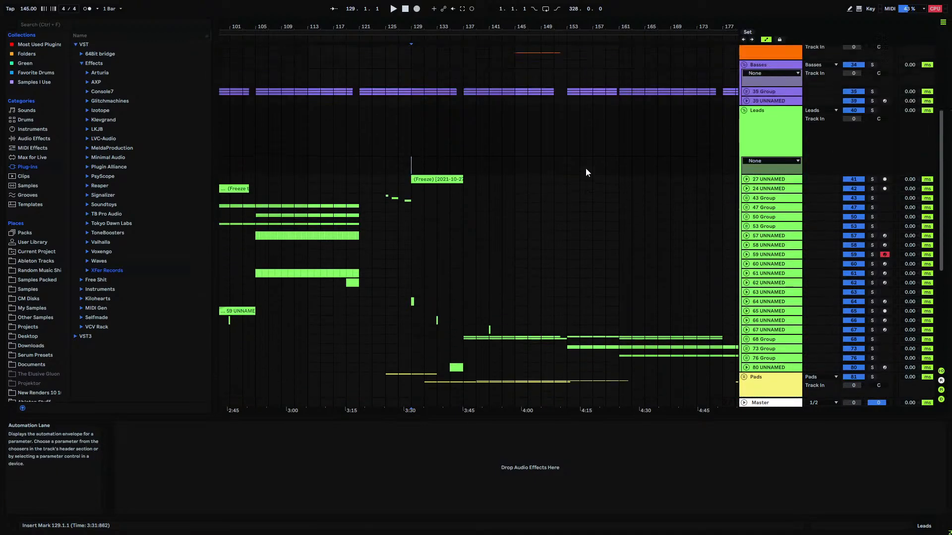
pyautogui.moveTo(412, 27); pyautogui.dragTo(376, 2)
pyautogui.scroll(-5, 539, 258)
pyautogui.scroll(2, 536, 236)
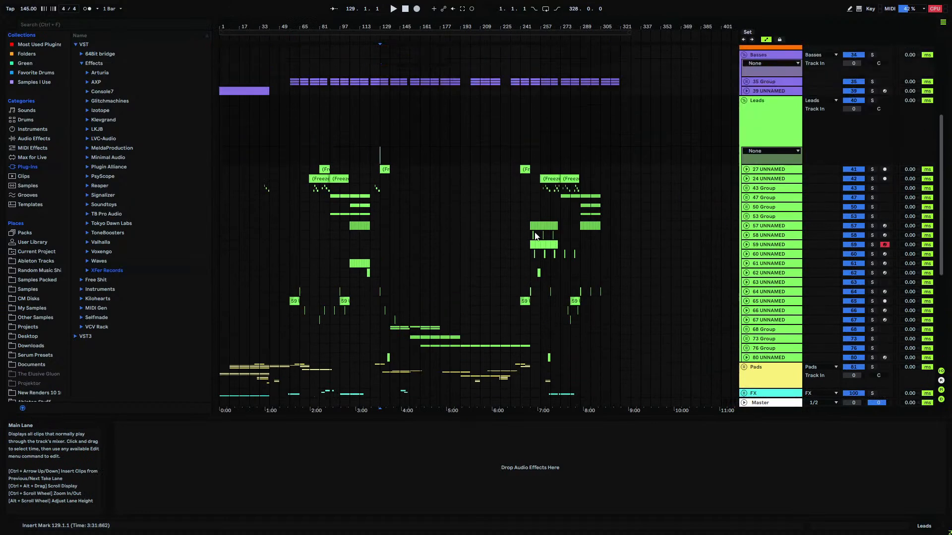
# - Fold the Leads, Basses and Vocals groups and set the insert mark at 273.1.1
pyautogui.click(744, 100)
pyautogui.click(743, 54)
pyautogui.click(743, 178)
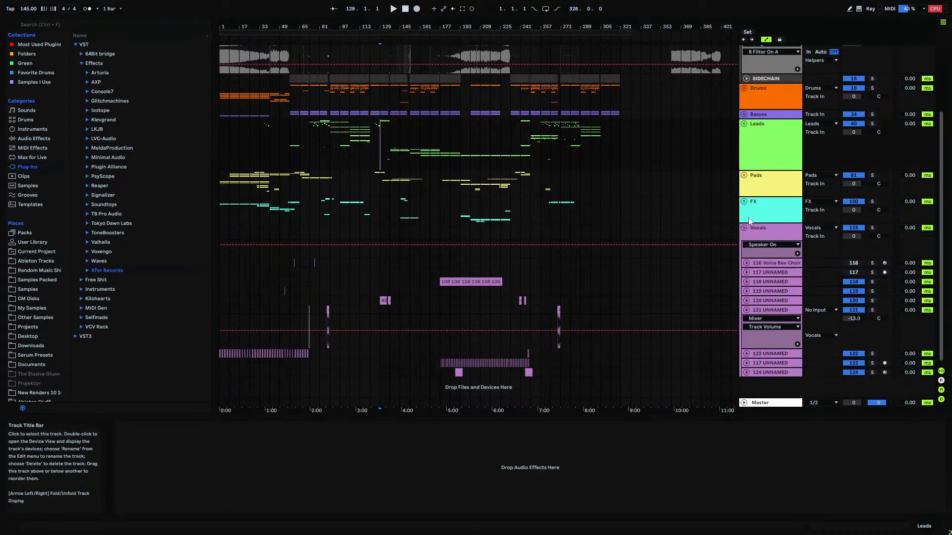
pyautogui.scroll(3, 746, 230)
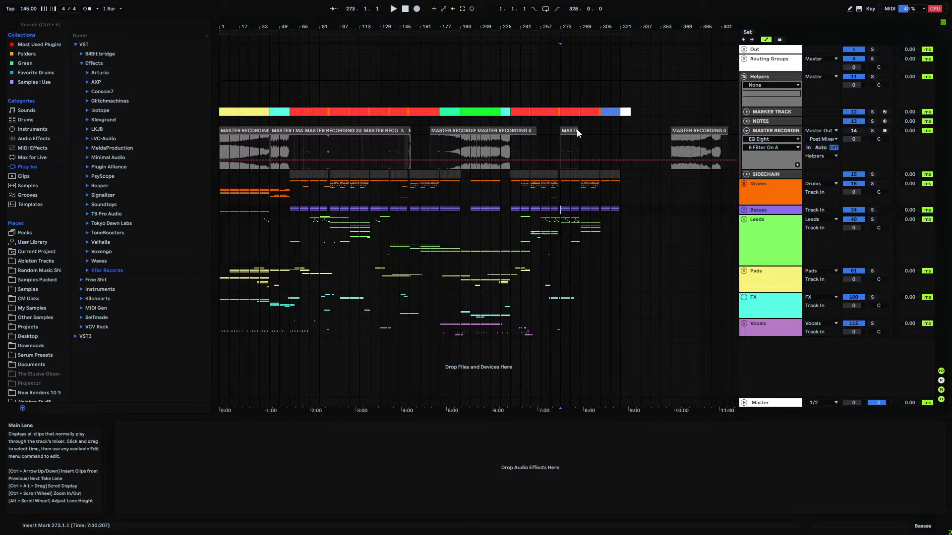
pyautogui.moveTo(563, 27); pyautogui.dragTo(562, 45)
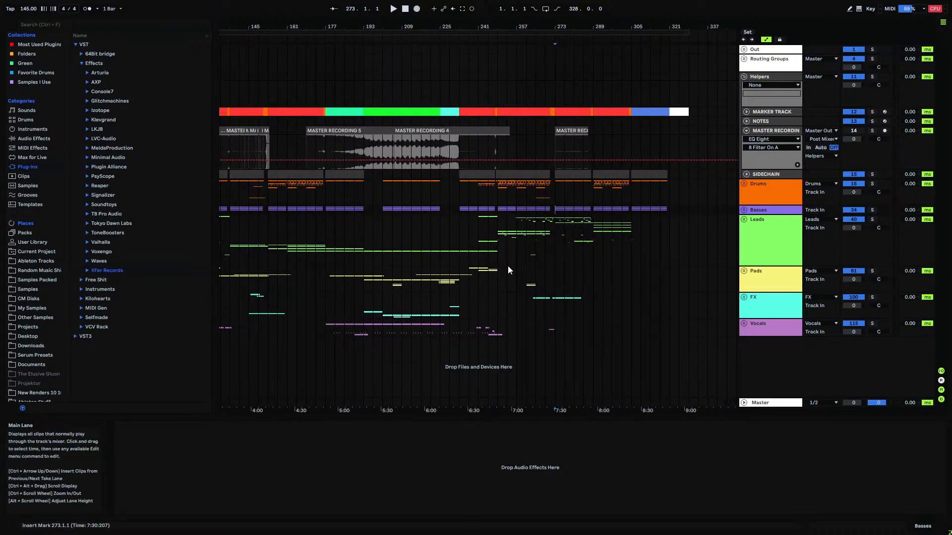
# - Play the arrangement from 265.1.1 and look closely at the drop around it
pyautogui.click(535, 223)
pyautogui.press('space')
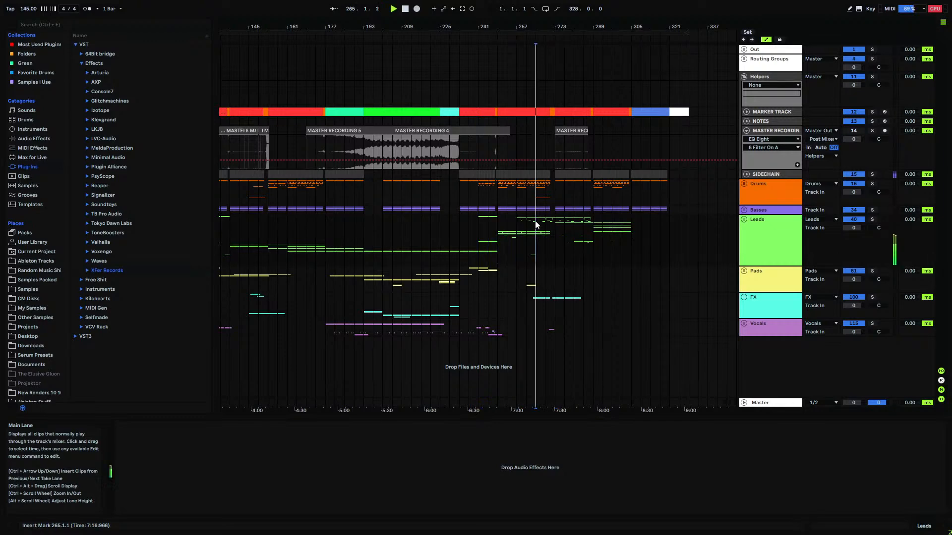
pyautogui.moveTo(557, 27); pyautogui.dragTo(557, 94)
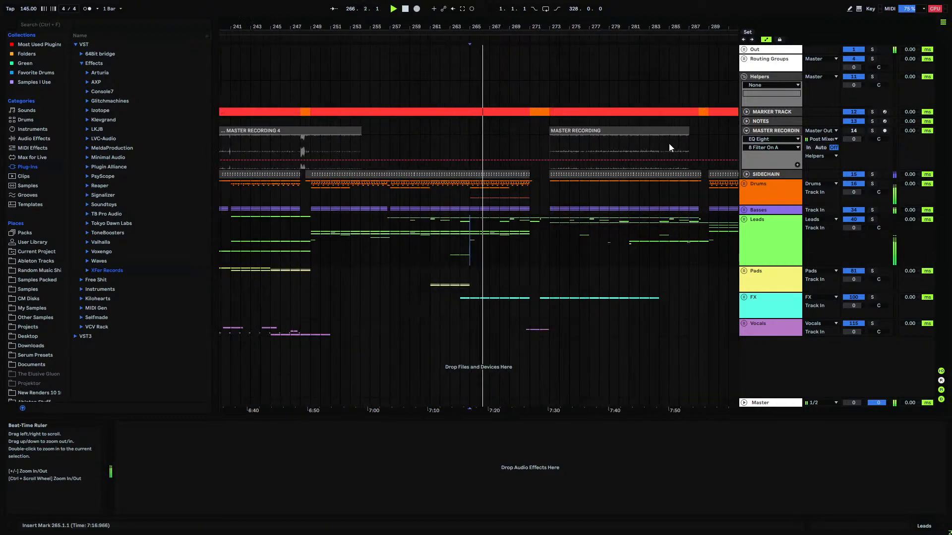
# - Unfold the Leads group and track 24, and play the arrangement from 256.1.1
pyautogui.click(744, 219)
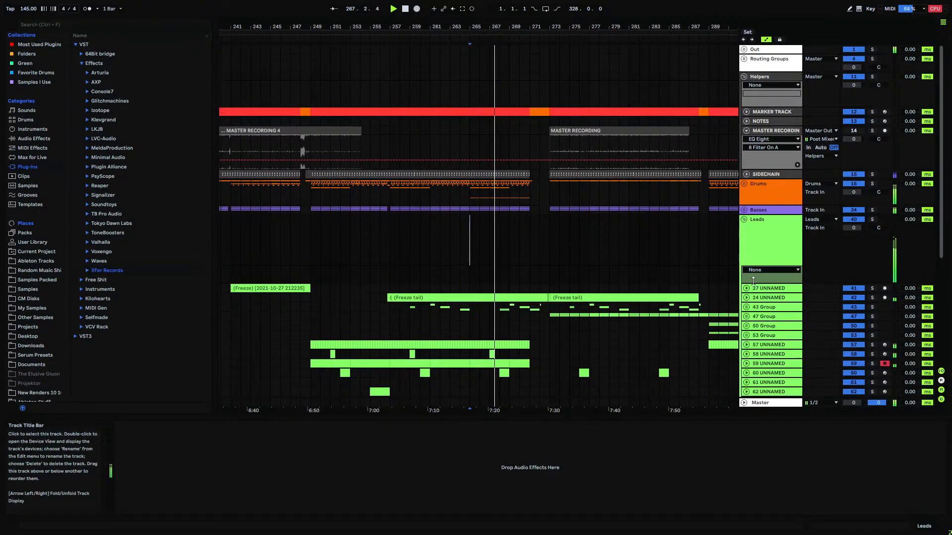
pyautogui.click(746, 299)
pyautogui.click(379, 298)
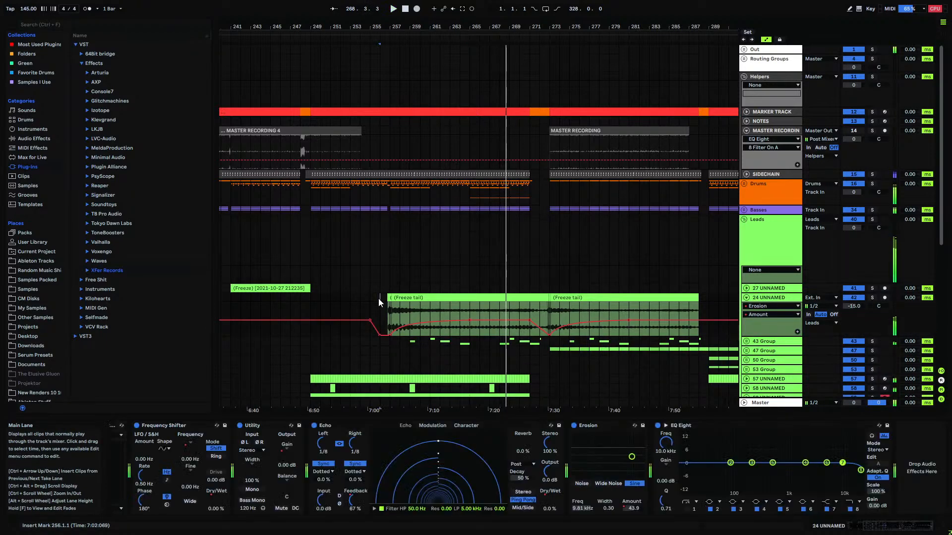
pyautogui.press('space')
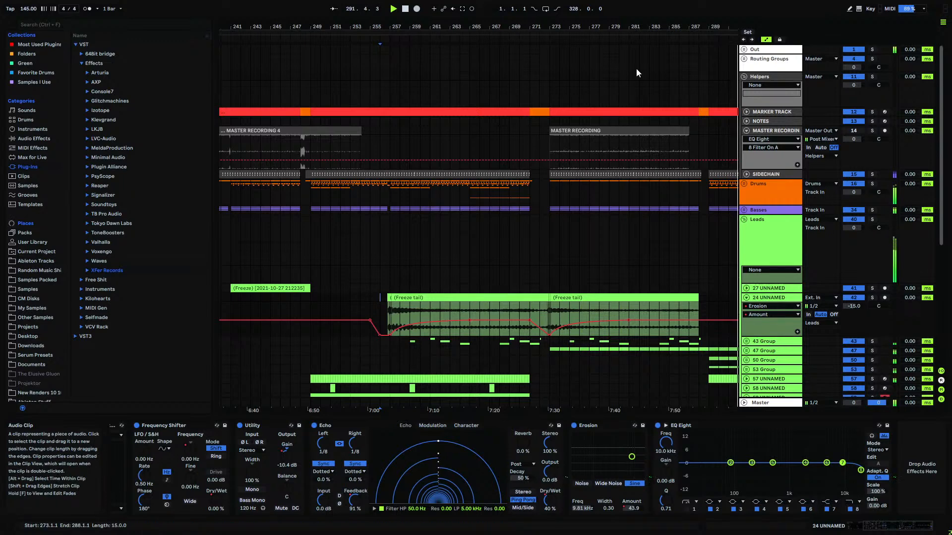
# - Enlarge track 24 and examine its frozen clip's waveform at sample level around bar 278, selecting short ranges of it
pyautogui.moveTo(641, 27); pyautogui.dragTo(490, 101)
pyautogui.press('space')
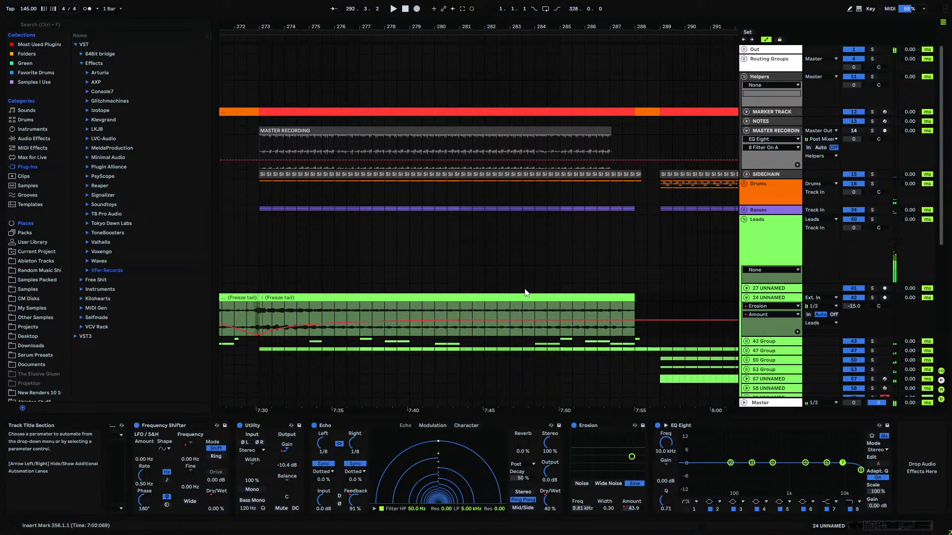
pyautogui.moveTo(407, 26); pyautogui.dragTo(406, 475)
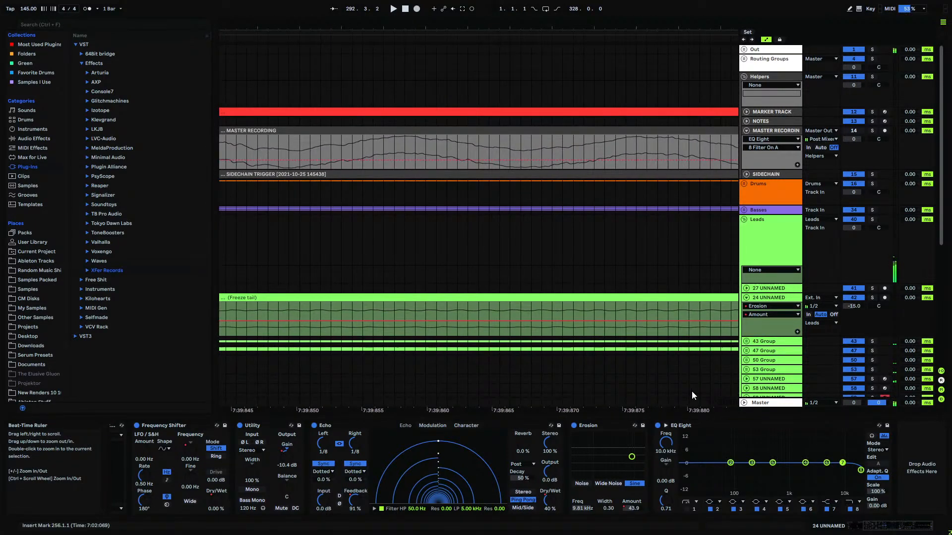
pyautogui.moveTo(756, 336); pyautogui.dragTo(756, 471)
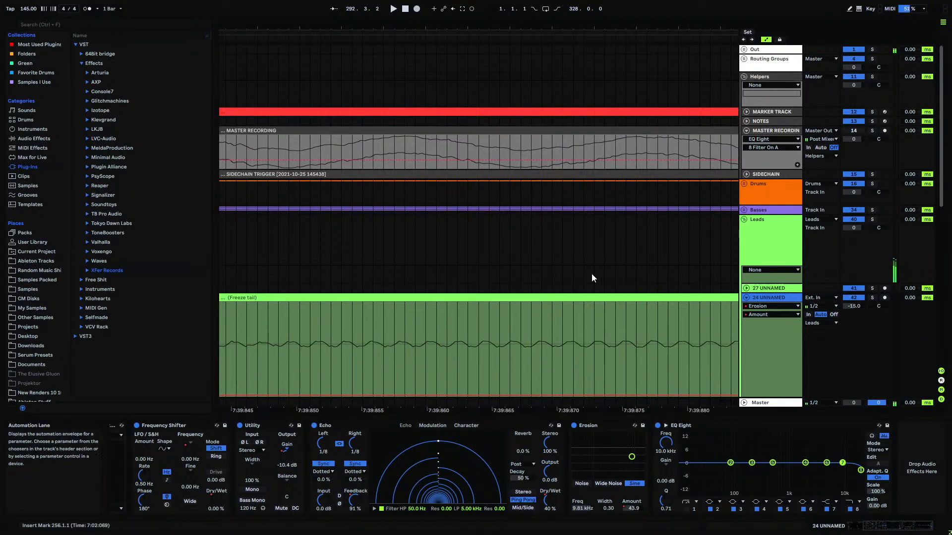
pyautogui.scroll(-2, 585, 272)
pyautogui.scroll(-1, 575, 271)
pyautogui.moveTo(484, 27); pyautogui.dragTo(485, 141)
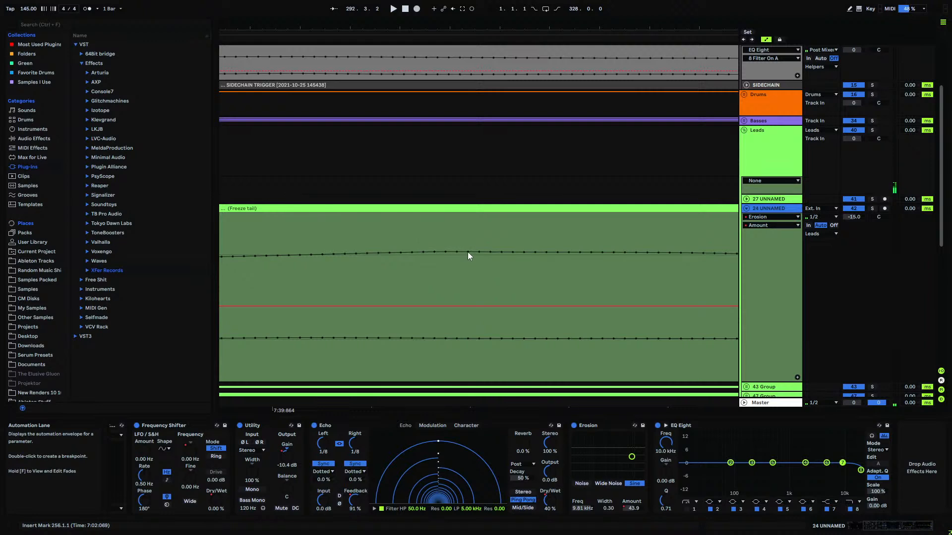
pyautogui.moveTo(463, 241); pyautogui.dragTo(331, 246)
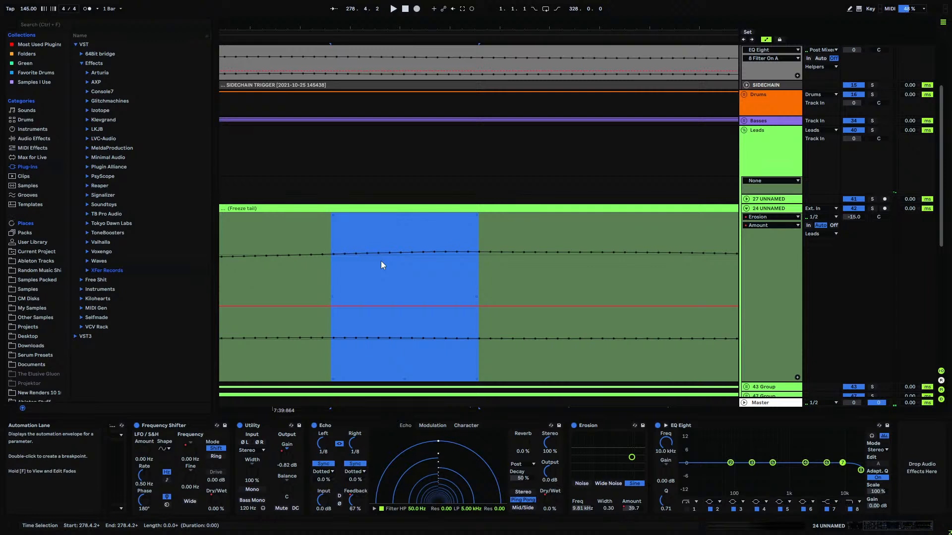
pyautogui.moveTo(335, 241); pyautogui.dragTo(607, 248)
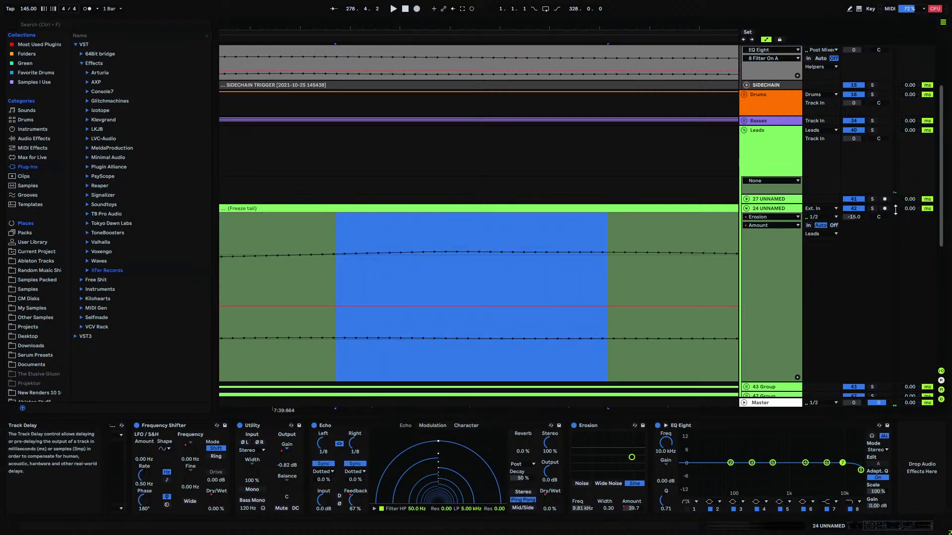
# - Play the drop from around bar 283 on track 27 and fold track 24
pyautogui.moveTo(586, 24)
pyautogui.mouseDown()
pyautogui.moveTo(585, 12)
pyautogui.moveTo(464, 4)
pyautogui.mouseUp()
pyautogui.click(483, 198)
pyautogui.press('space')
pyautogui.click(746, 209)
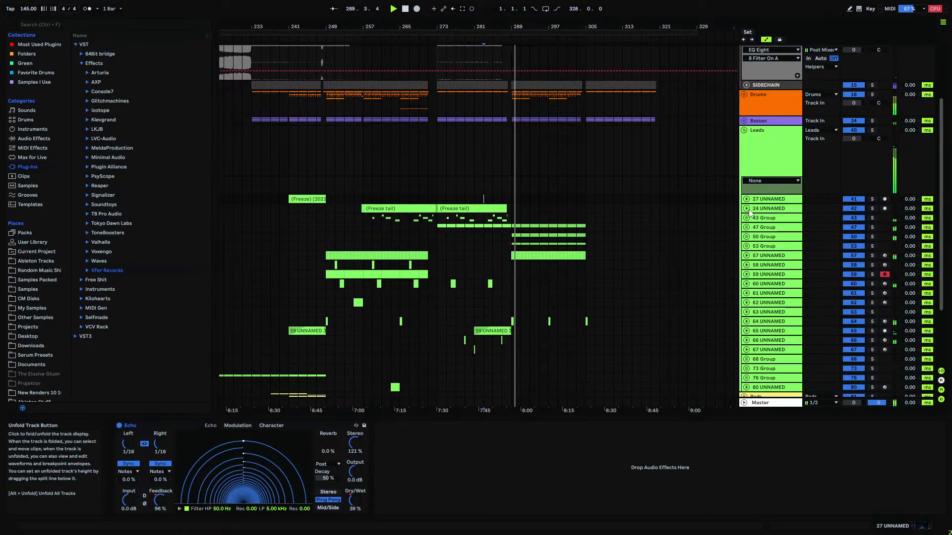
# - Audition the lead layers by soloing groups 50, 47 and 53 in turn, briefly unfolding track 57
pyautogui.click(871, 256)
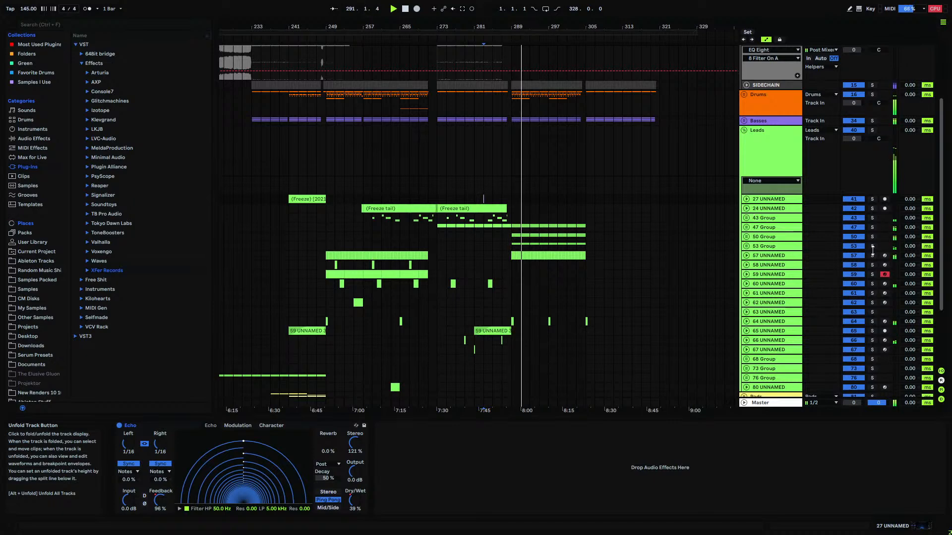
pyautogui.click(746, 256)
pyautogui.click(872, 237)
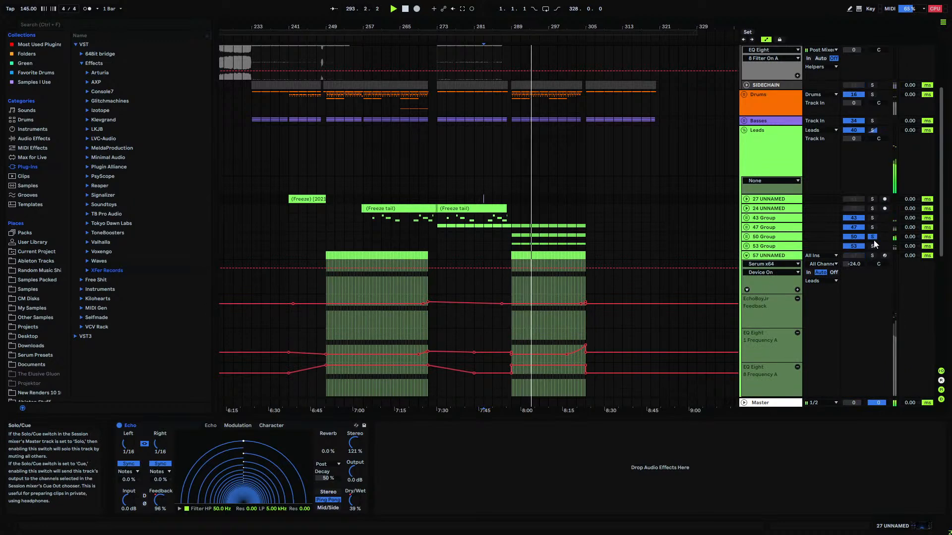
pyautogui.click(873, 228)
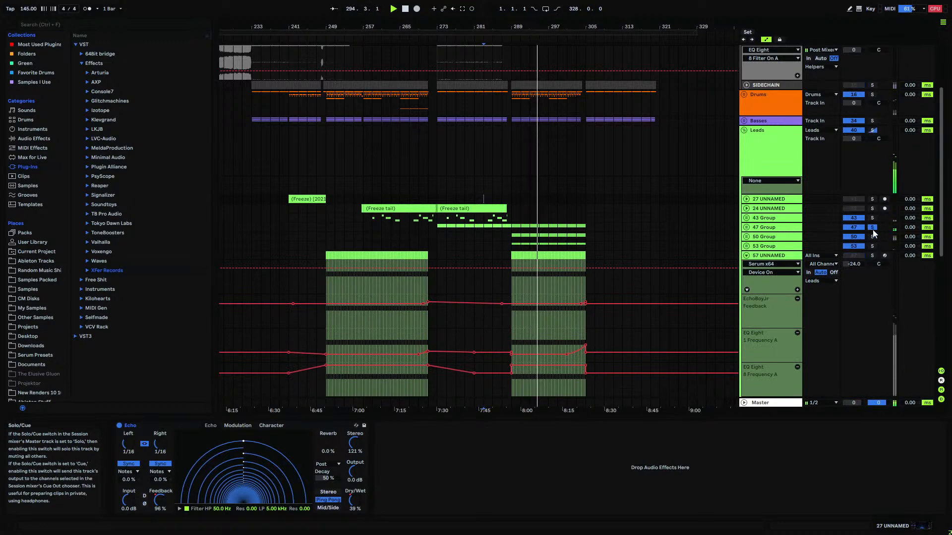
pyautogui.click(872, 246)
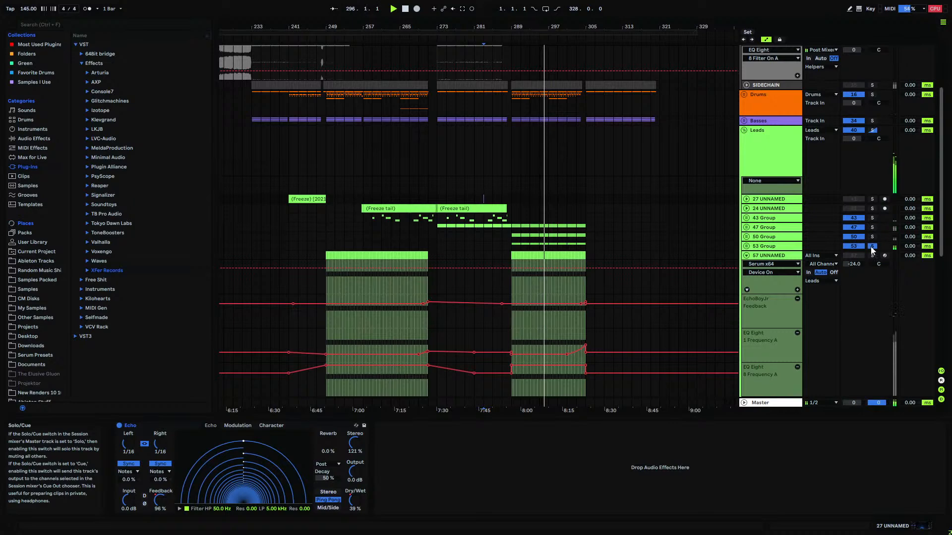
pyautogui.click(754, 248)
pyautogui.click(753, 248)
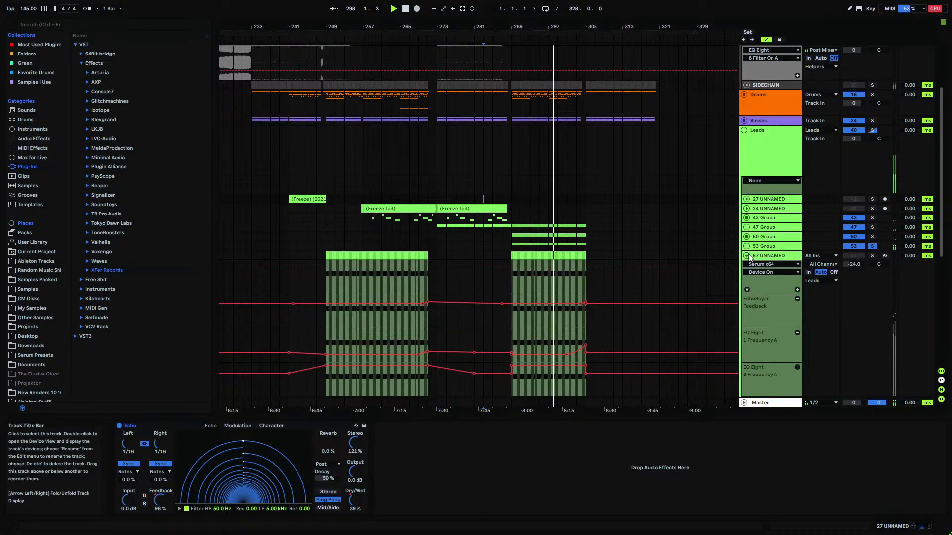
pyautogui.press('u')
# - Listen to the track 61 lead section from 109.1.1 and again from 105.1.1
pyautogui.moveTo(365, 32); pyautogui.dragTo(501, 155)
pyautogui.click(350, 293)
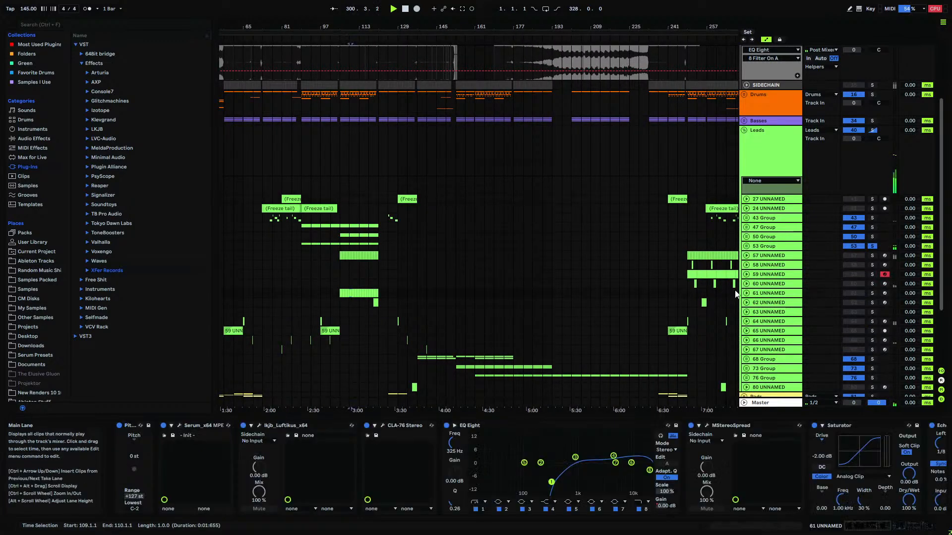
pyautogui.press('space')
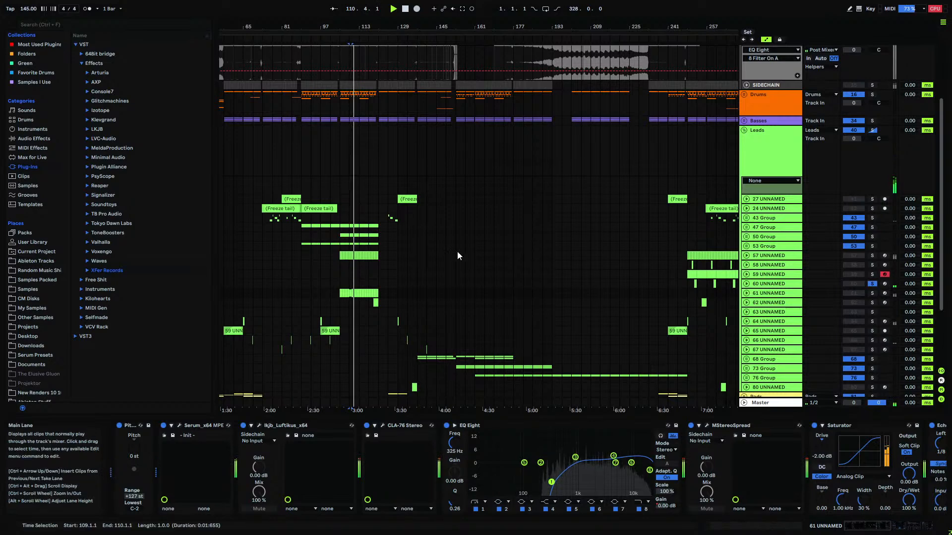
pyautogui.scroll(-3, 350, 260)
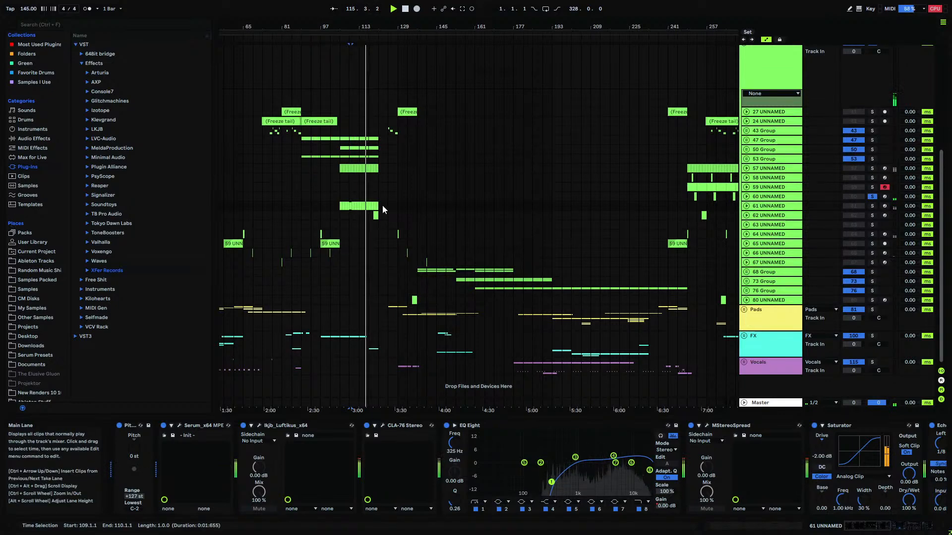
pyautogui.click(341, 206)
pyautogui.press('space')
pyautogui.press('space')
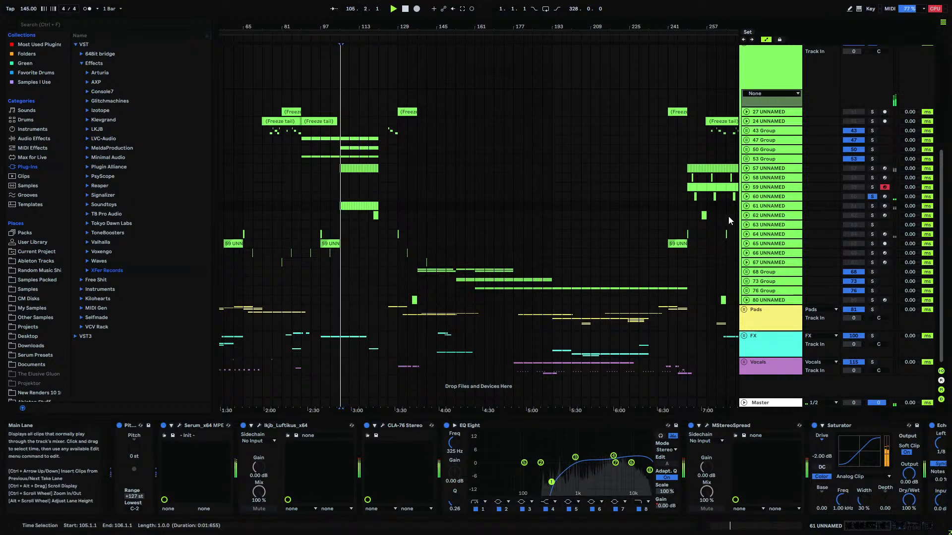
# - Unfold and solo track 61 to check its notes from bar 105, then fold it and switch its solo off
pyautogui.click(746, 206)
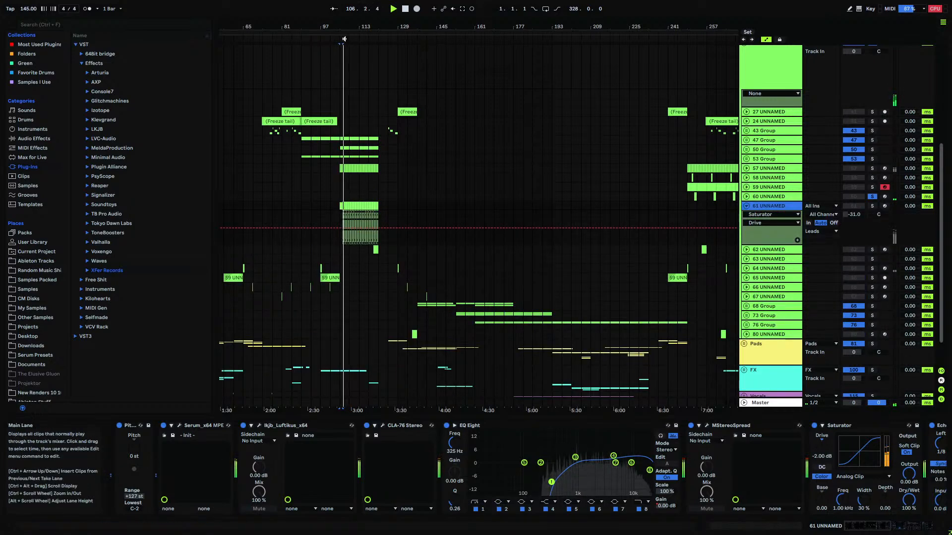
pyautogui.moveTo(346, 38); pyautogui.dragTo(347, 123)
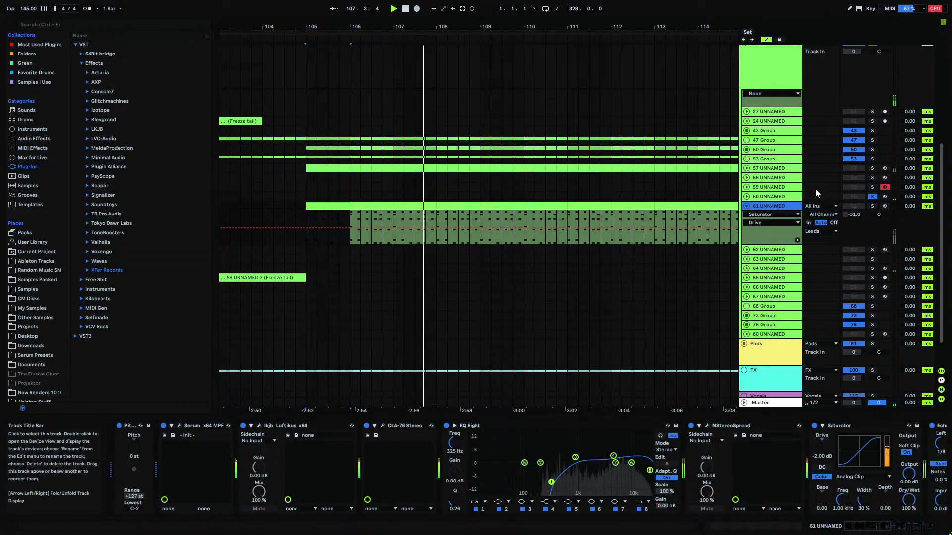
pyautogui.click(871, 206)
pyautogui.moveTo(353, 39); pyautogui.dragTo(354, 2)
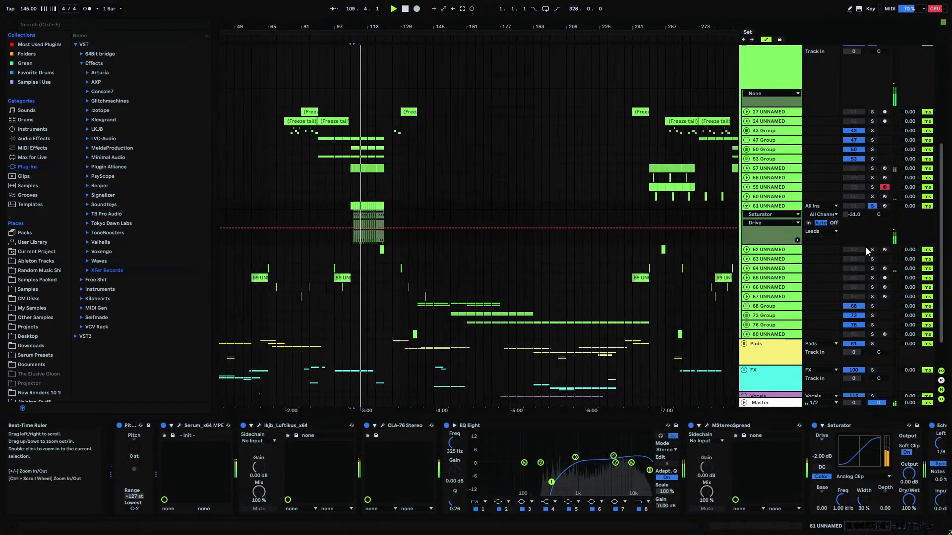
pyautogui.click(747, 206)
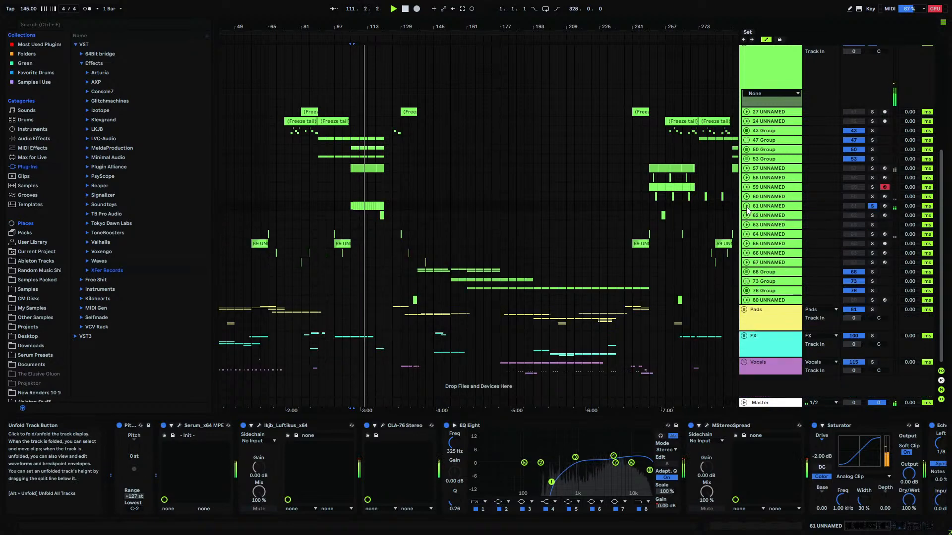
pyautogui.click(871, 206)
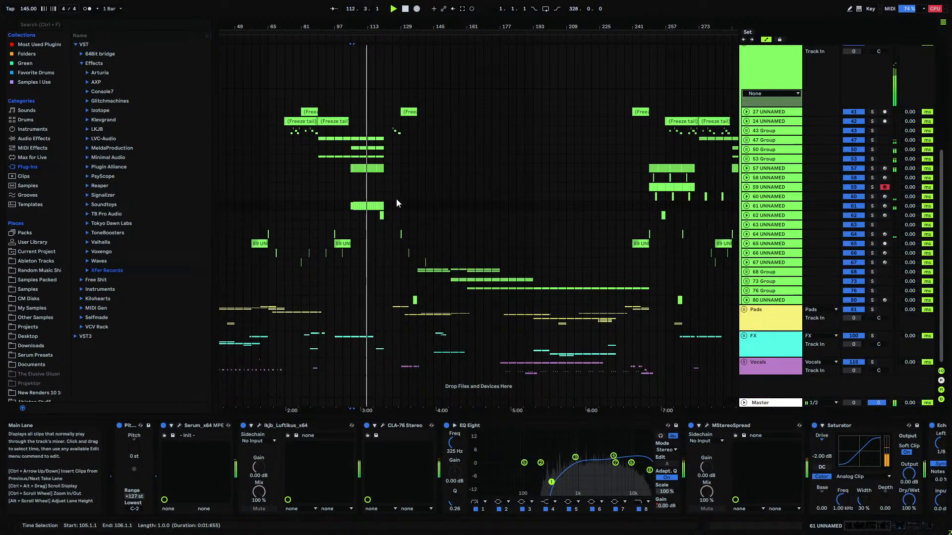
# - Copy the track 61 lead clips spanning 105.1.1 to 121.1.1 and paste them at 305.1.1
pyautogui.click(346, 206)
pyautogui.click(352, 207)
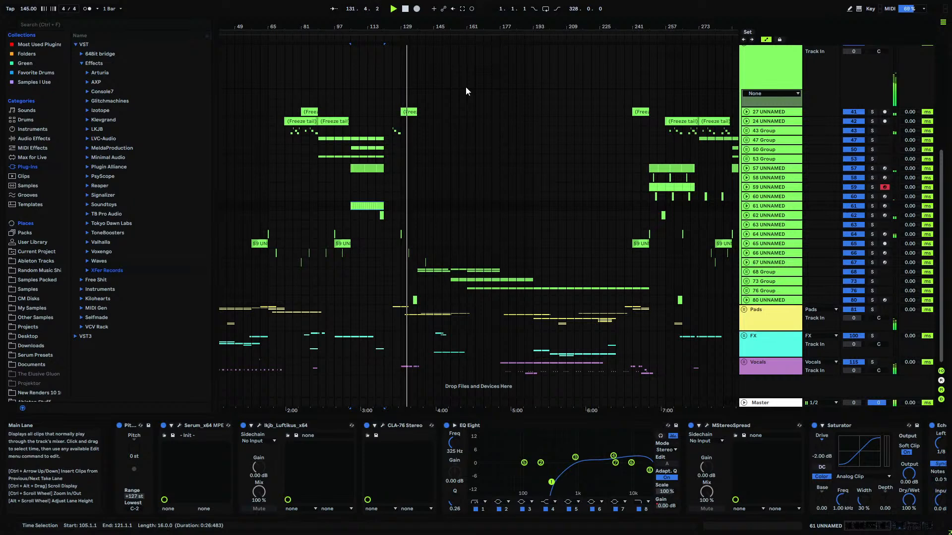
pyautogui.moveTo(458, 29); pyautogui.dragTo(246, 30)
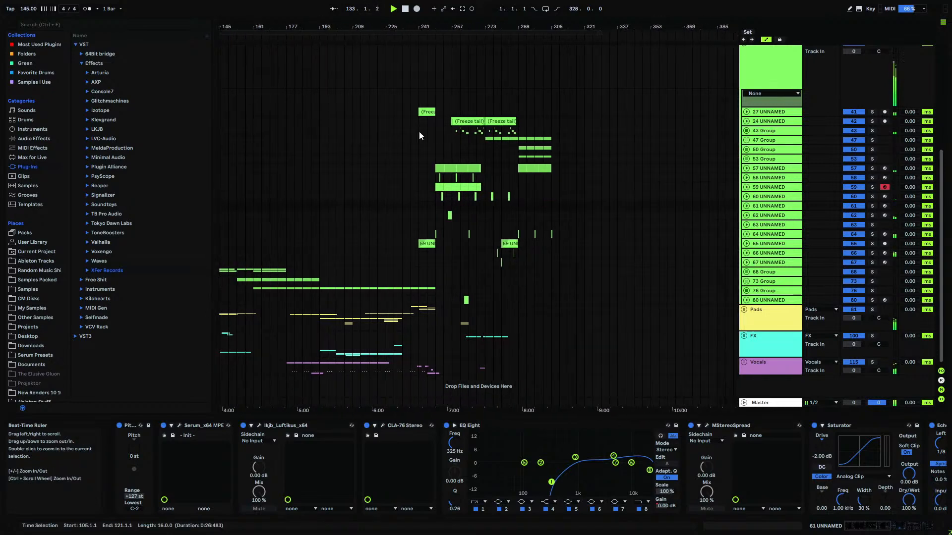
pyautogui.click(551, 205)
pyautogui.hotkey('ctrl', 'v')
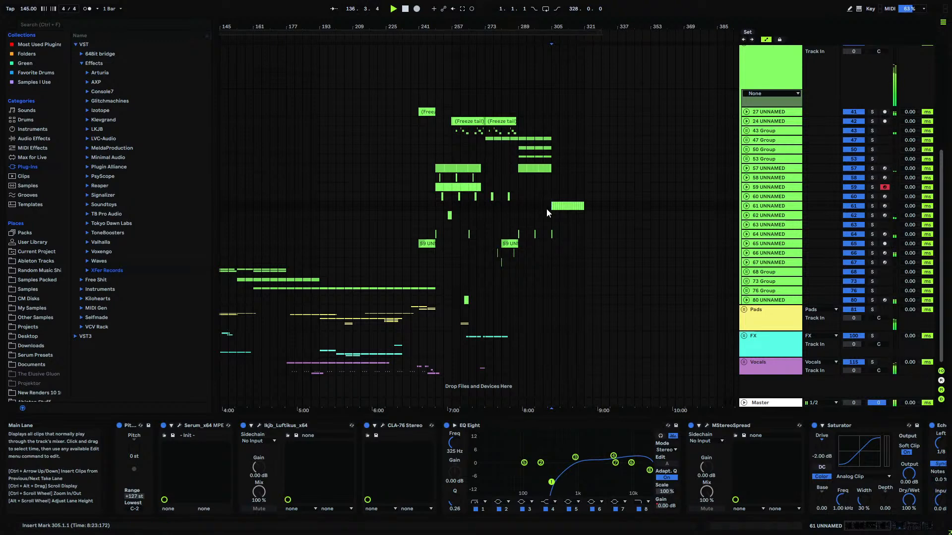
# - Review the device chains of track 27 and groups 43, 47, 50 and 53, then select the Leads group
pyautogui.scroll(3, 546, 208)
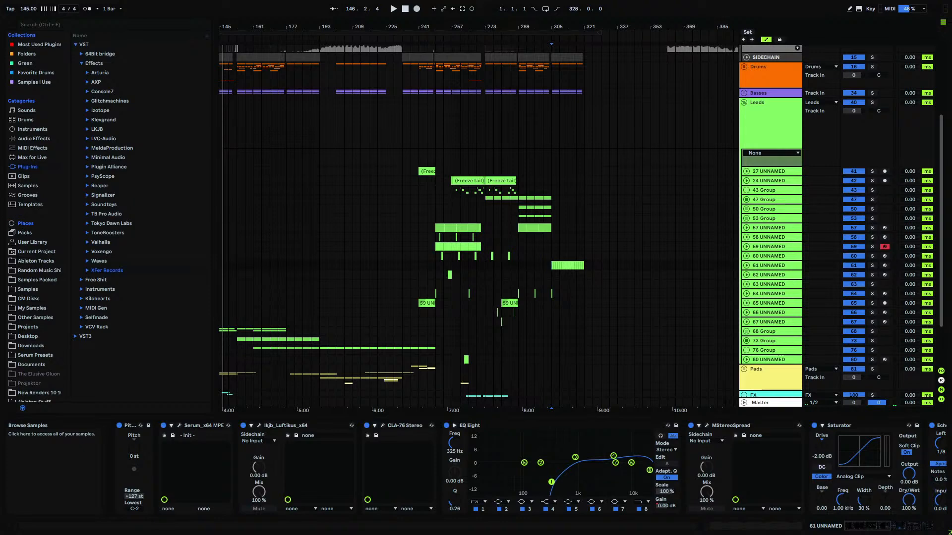
pyautogui.click(559, 266)
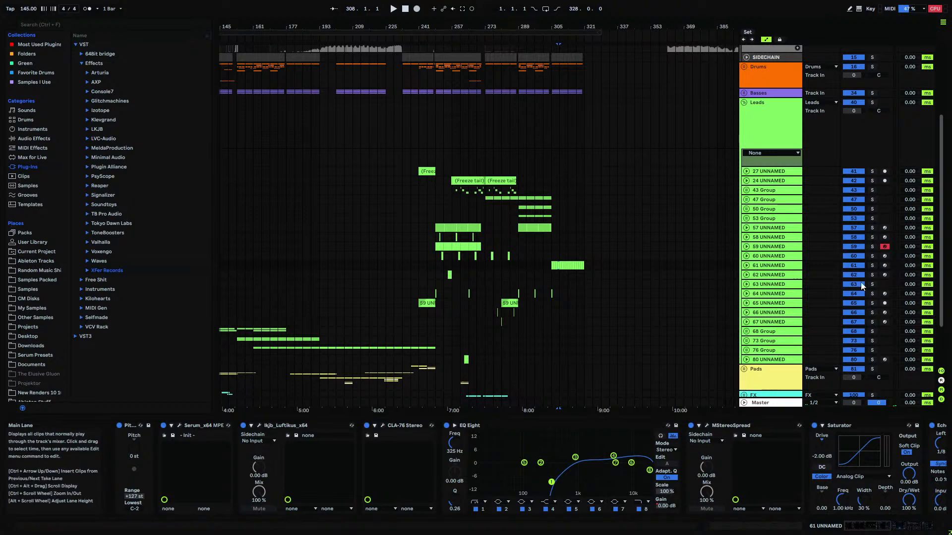
pyautogui.click(776, 175)
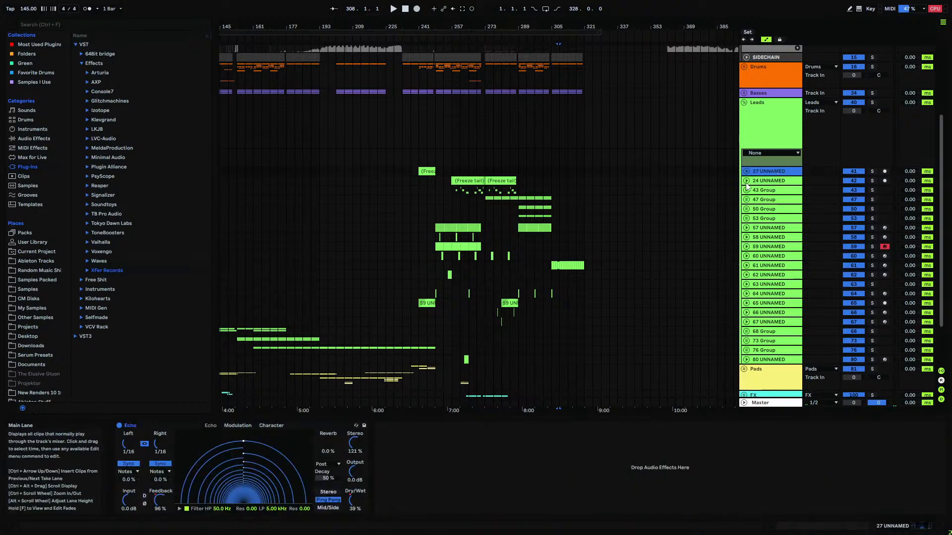
pyautogui.click(770, 196)
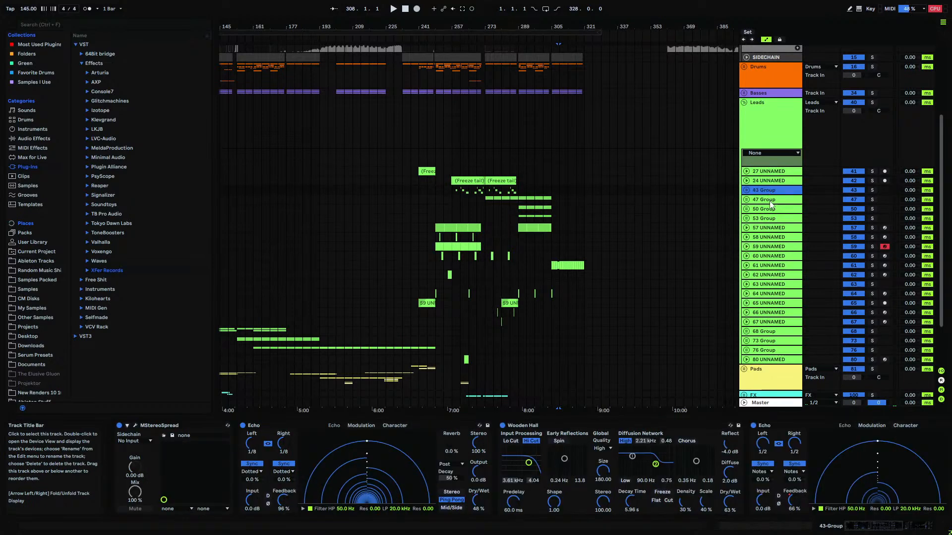
pyautogui.click(771, 200)
pyautogui.click(773, 209)
pyautogui.click(772, 227)
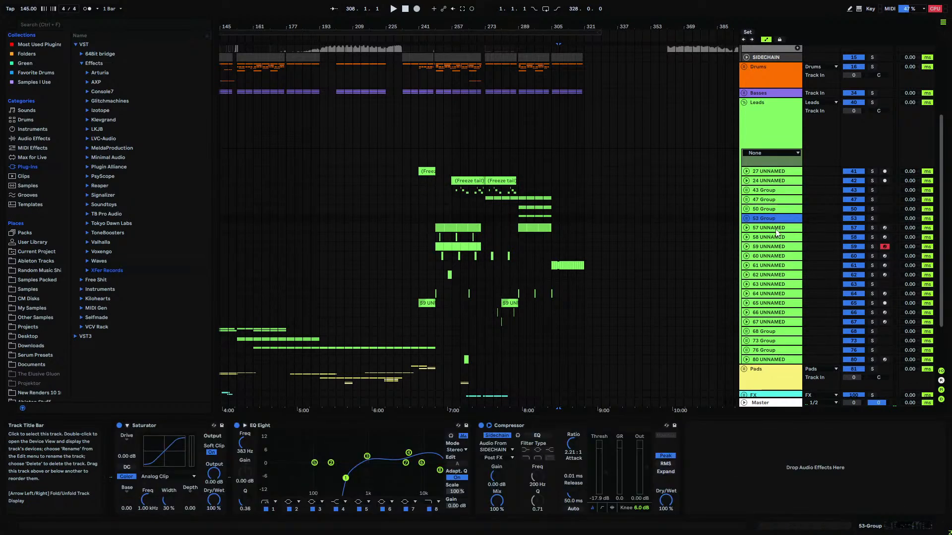
pyautogui.click(766, 109)
pyautogui.scroll(3, 765, 126)
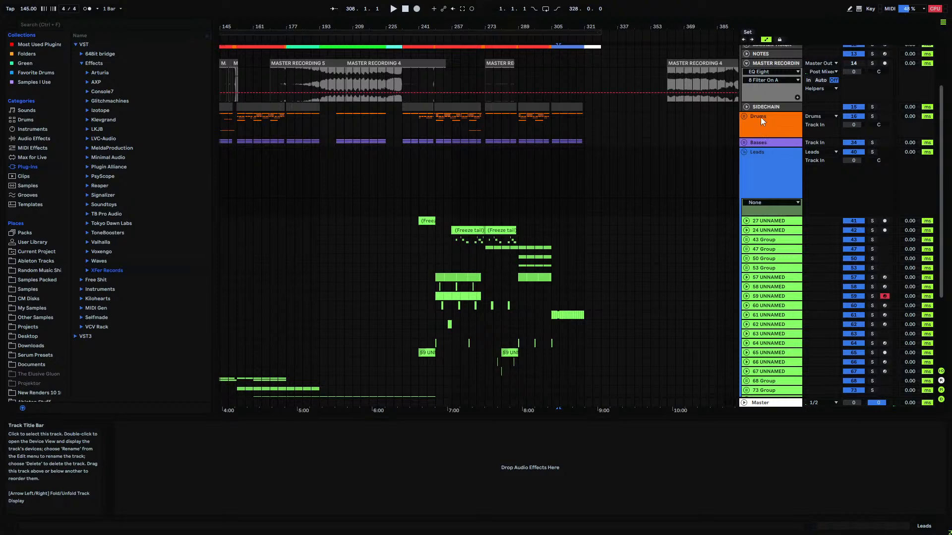
# - Look over the SIDECHAIN track and the Routing Groups, Drums and Leads groups across the arrangement
pyautogui.click(761, 107)
pyautogui.scroll(3, 756, 119)
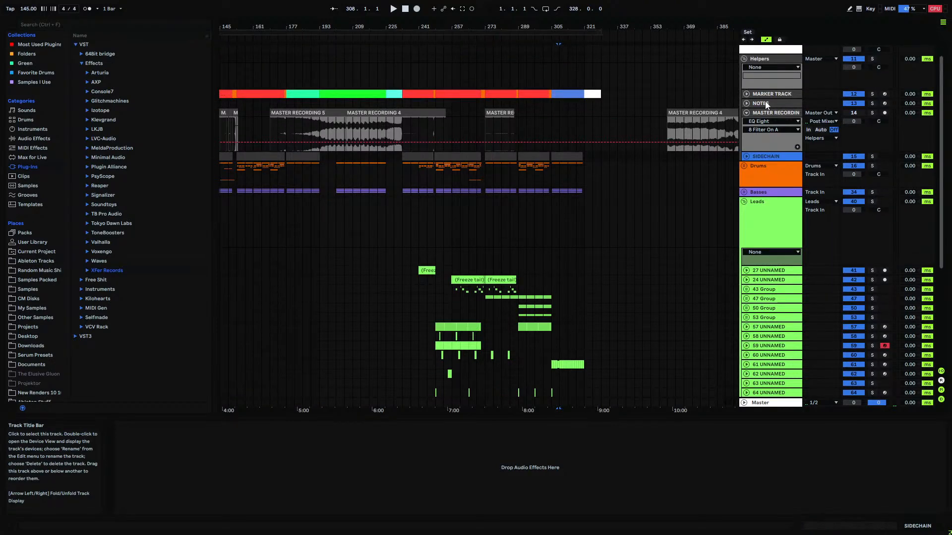
pyautogui.scroll(-2, 768, 104)
pyautogui.scroll(3, 767, 124)
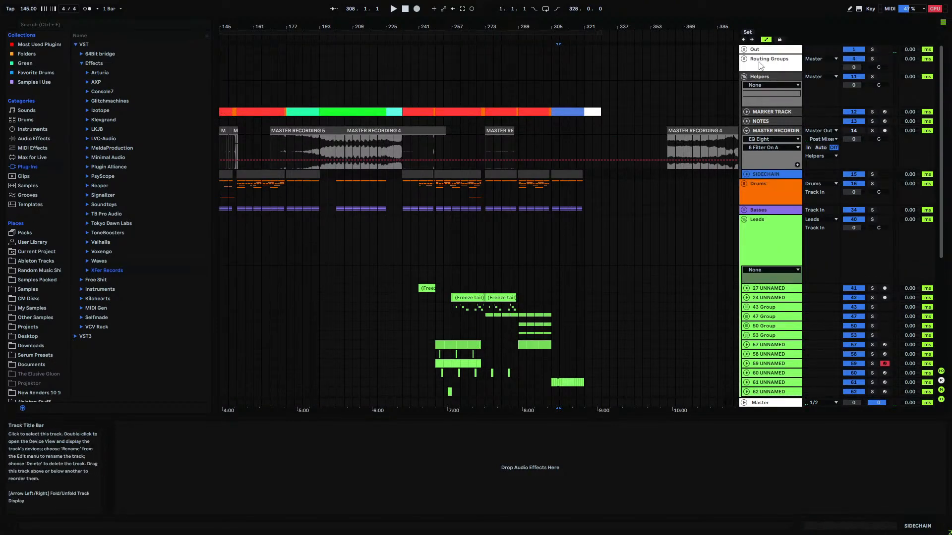
pyautogui.scroll(-2, 770, 118)
pyautogui.scroll(2, 769, 118)
pyautogui.click(763, 57)
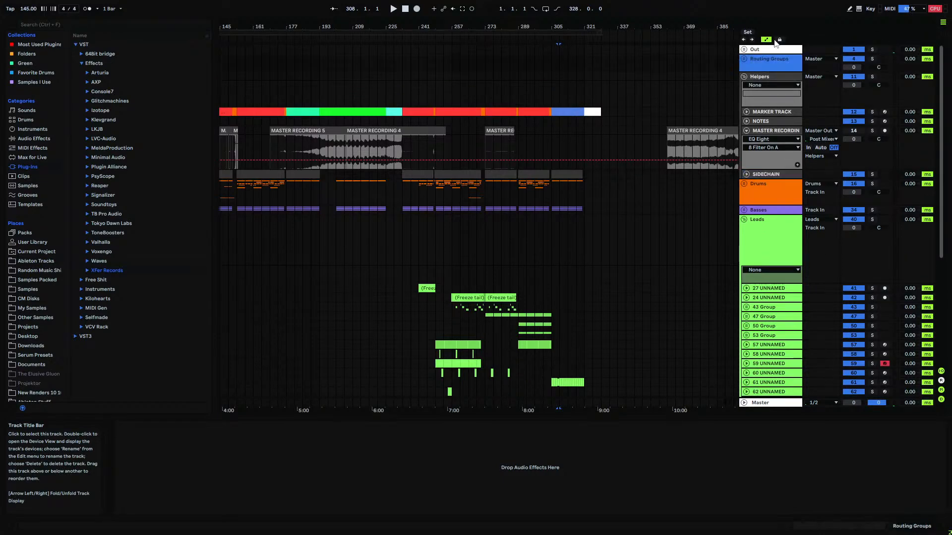
pyautogui.scroll(-2, 766, 136)
pyautogui.click(766, 137)
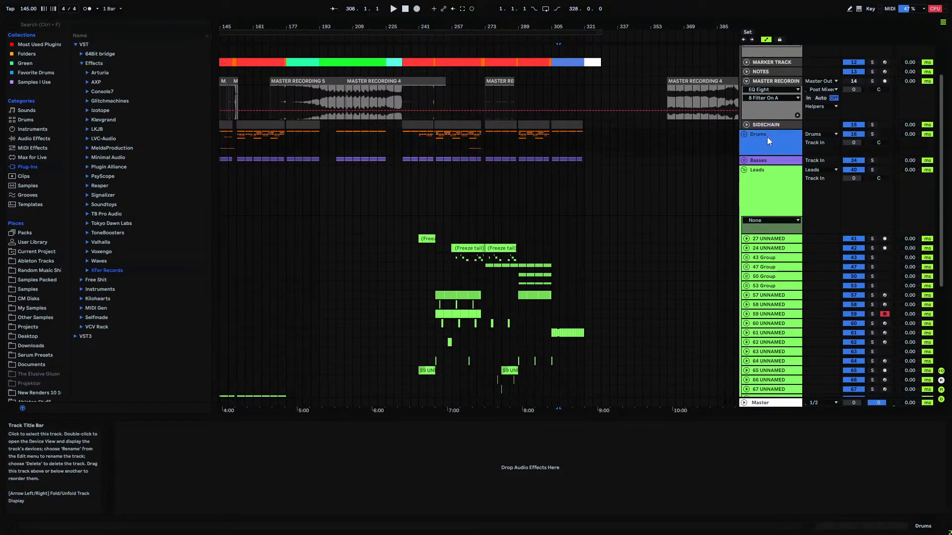
pyautogui.scroll(-2, 758, 140)
pyautogui.scroll(-2, 753, 138)
pyautogui.click(757, 105)
pyautogui.scroll(-2, 757, 94)
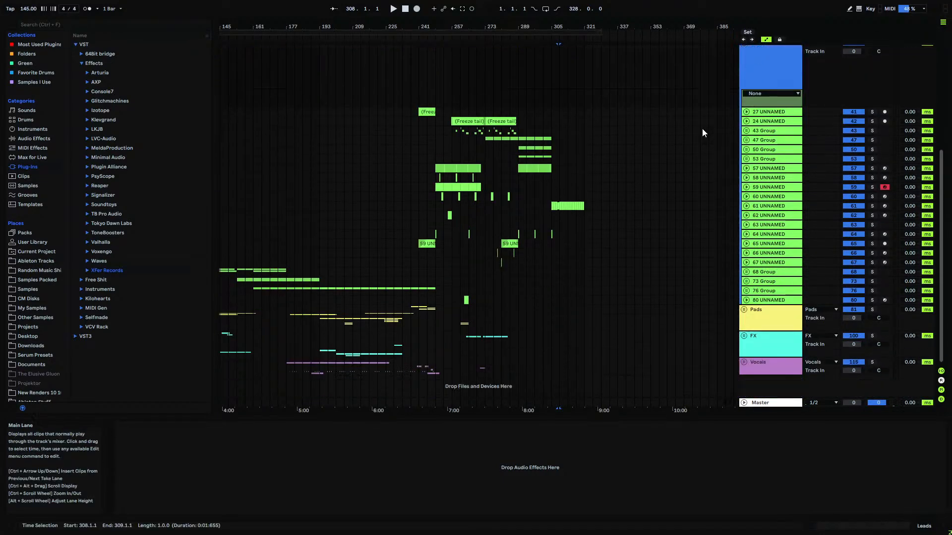
# - Check track 65's device chain and examine the lead clips in the final sections around 289.1.1 and 305.1.1
pyautogui.click(767, 243)
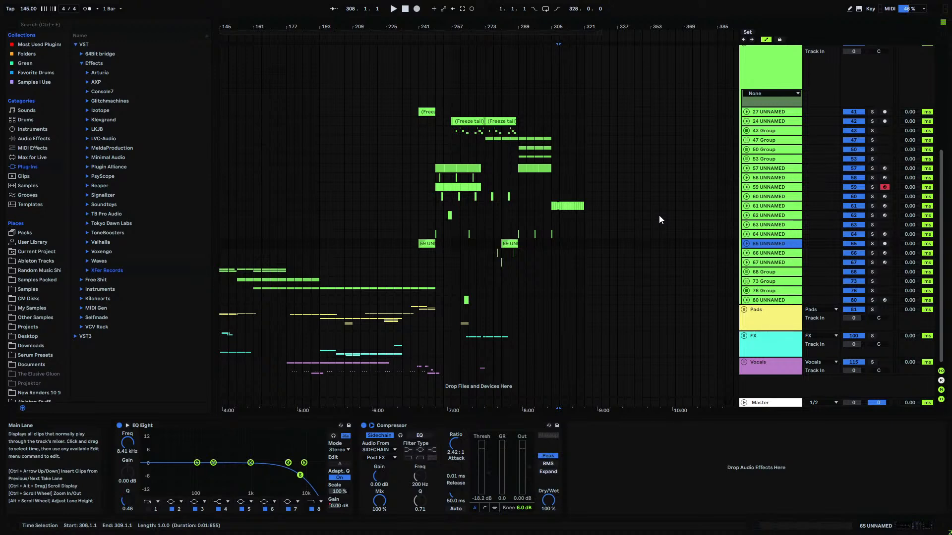
pyautogui.click(555, 196)
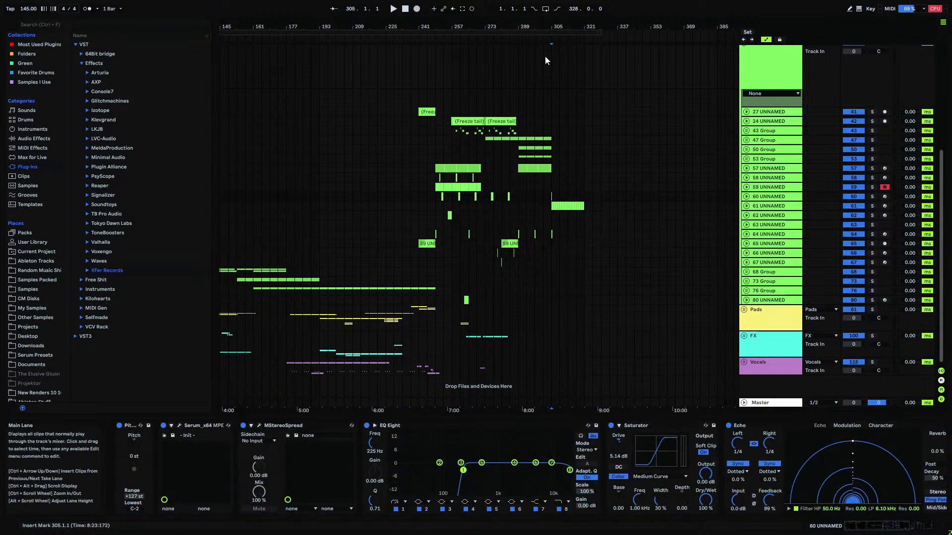
pyautogui.moveTo(576, 26); pyautogui.dragTo(577, 55)
pyautogui.scroll(6, 515, 165)
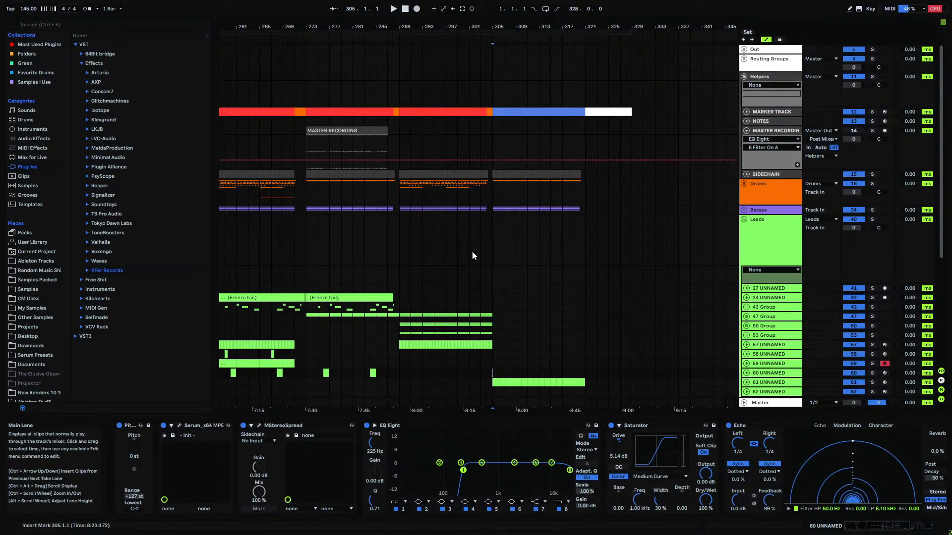
pyautogui.scroll(-3, 434, 248)
pyautogui.click(435, 313)
pyautogui.click(400, 312)
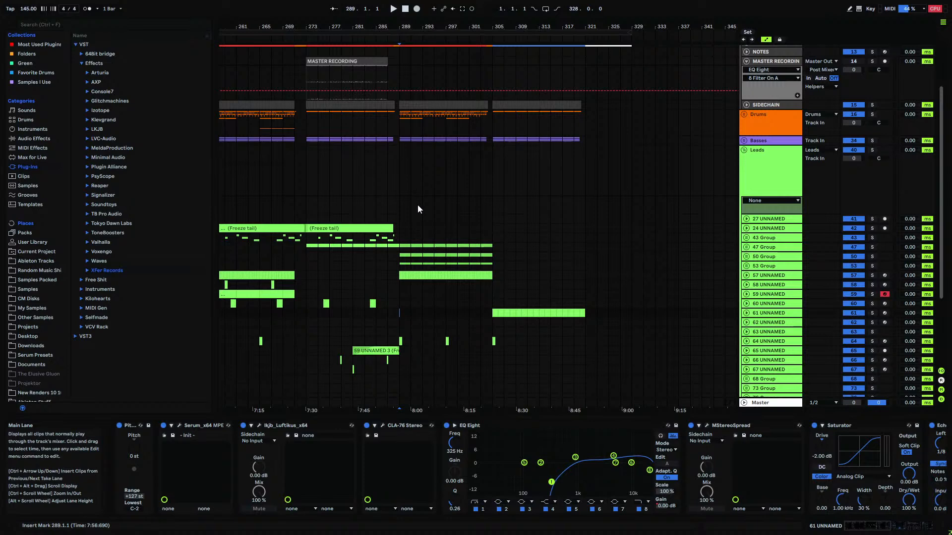
# - Review the Look/Feel preferences and the available themes, keeping ARFAL Dark+, and close the preferences
pyautogui.hotkey('ctrl', ',')
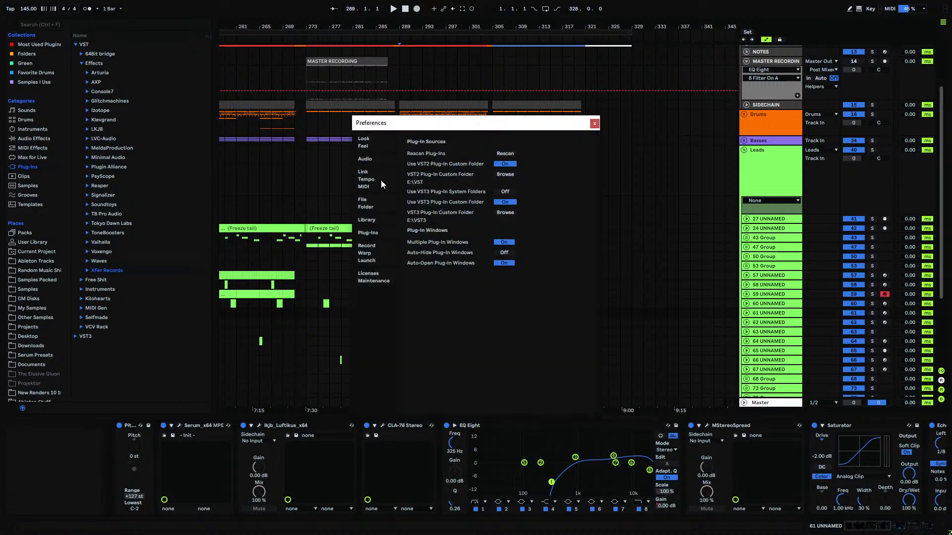
pyautogui.click(375, 142)
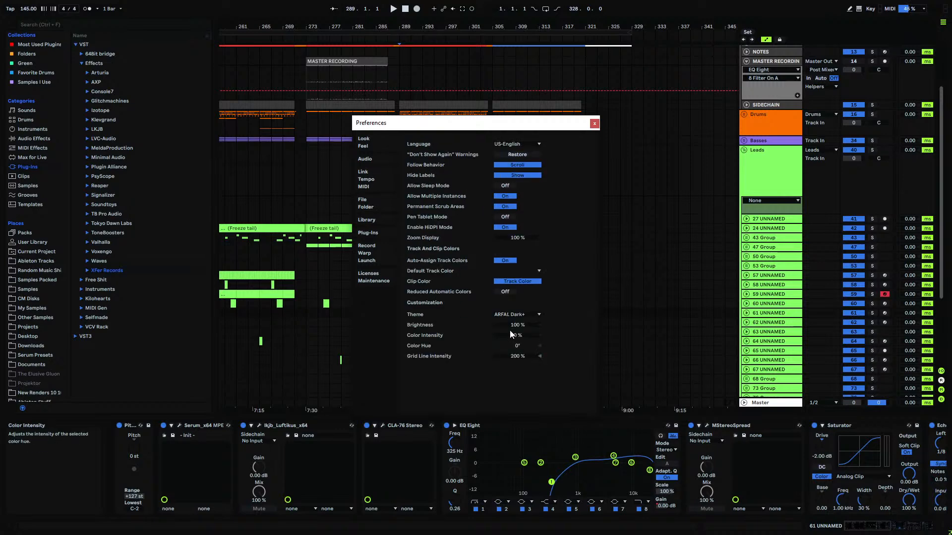
pyautogui.click(516, 316)
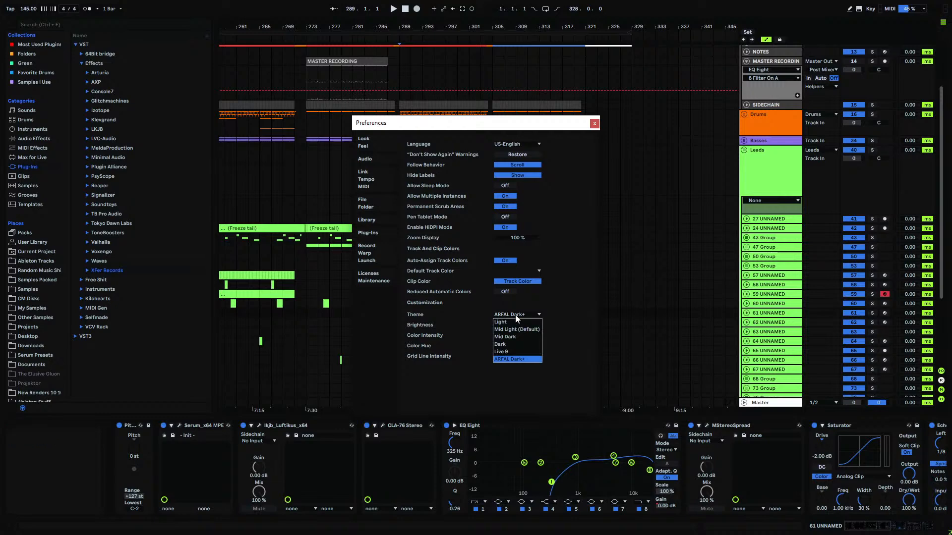
pyautogui.click(510, 317)
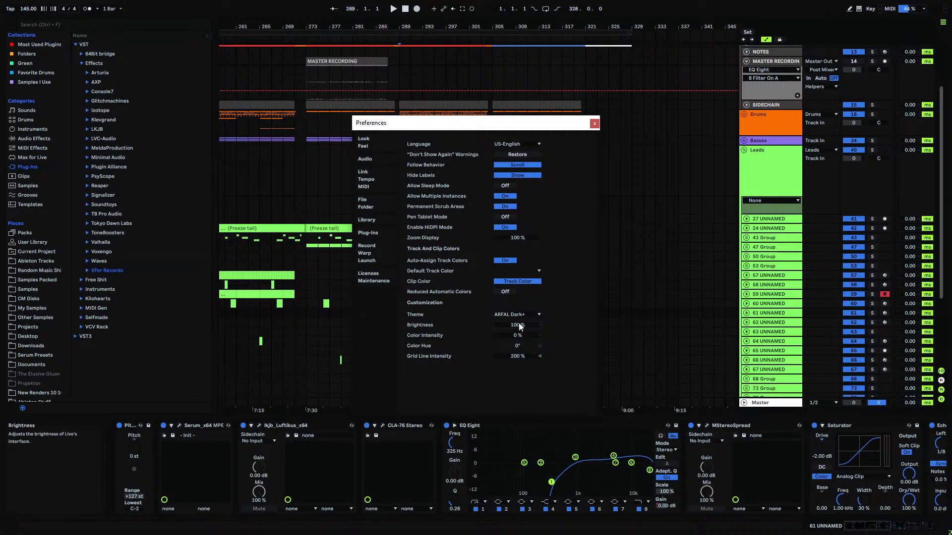
pyautogui.press('Return')
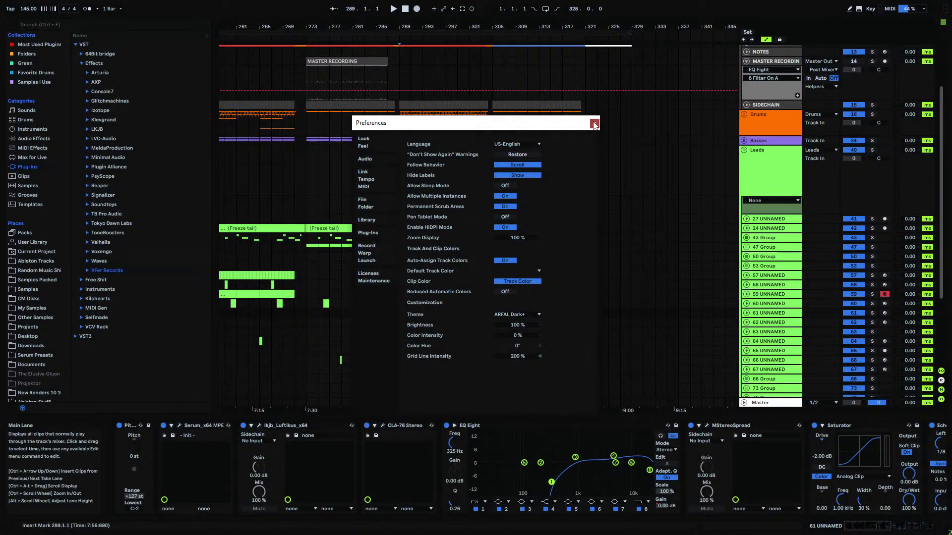
pyautogui.press('Escape')
# - Listen to the final drop from 289.1.1
pyautogui.click(401, 285)
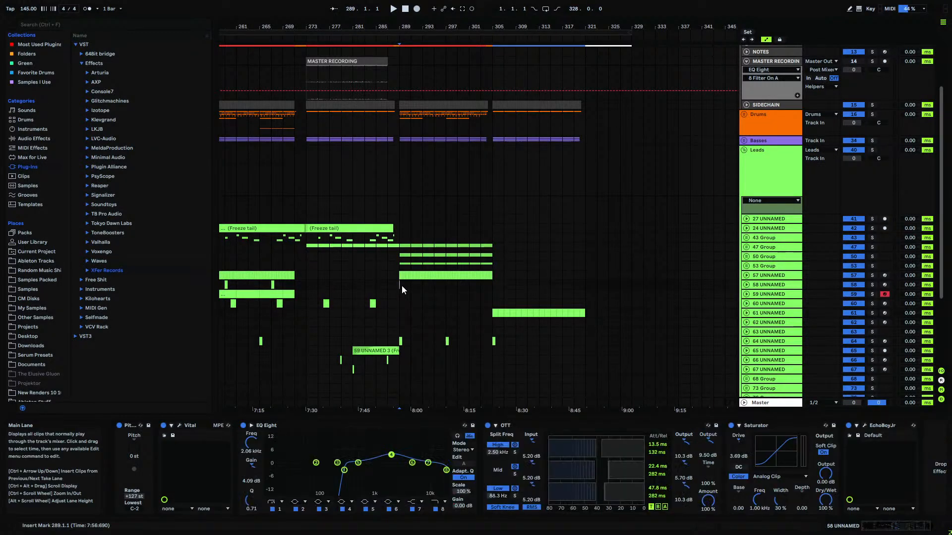
pyautogui.scroll(-3, 401, 285)
pyautogui.scroll(-3, 402, 289)
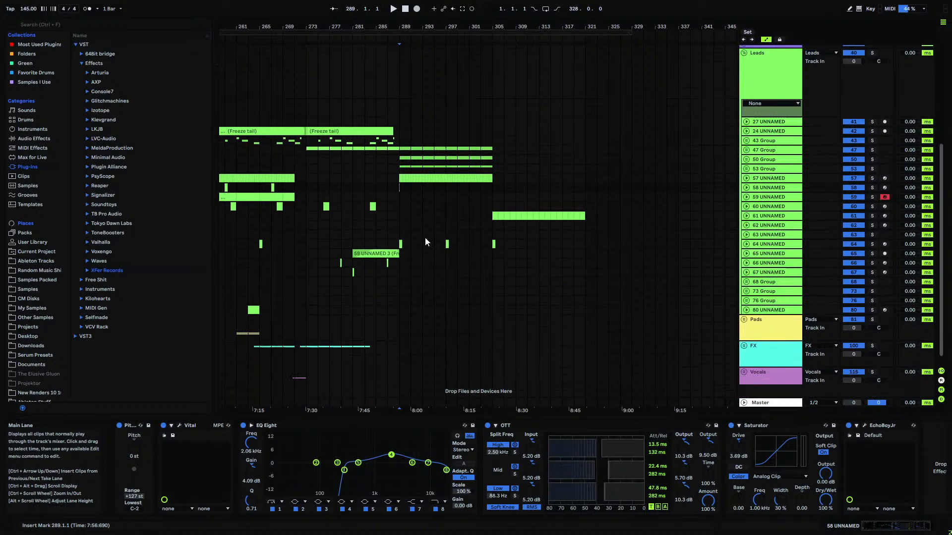
pyautogui.click(398, 204)
pyautogui.press('space')
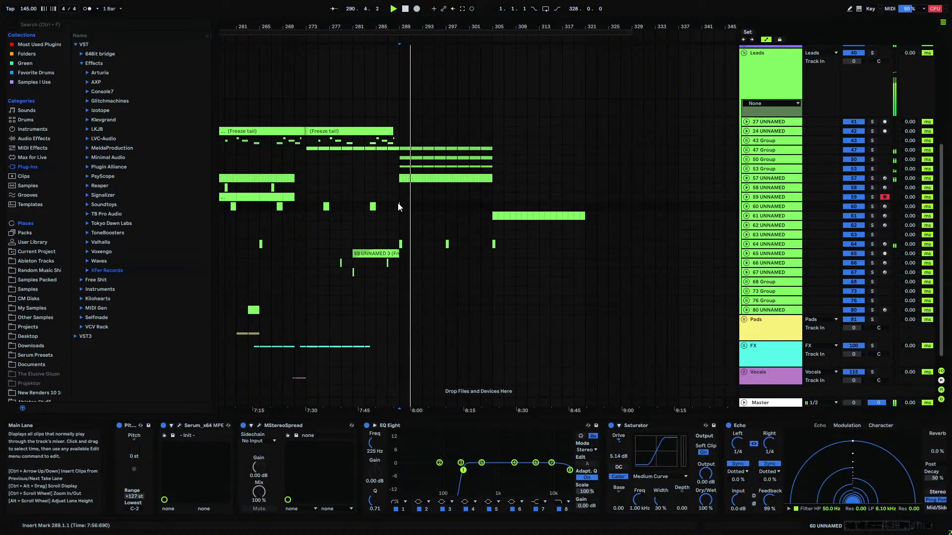
# - Copy track 61's 16-bar lead from 305.1.1 to 289.1.1 and duplicate the 53 Group clips from 289.1.1 to 305.1.1
pyautogui.click(581, 217)
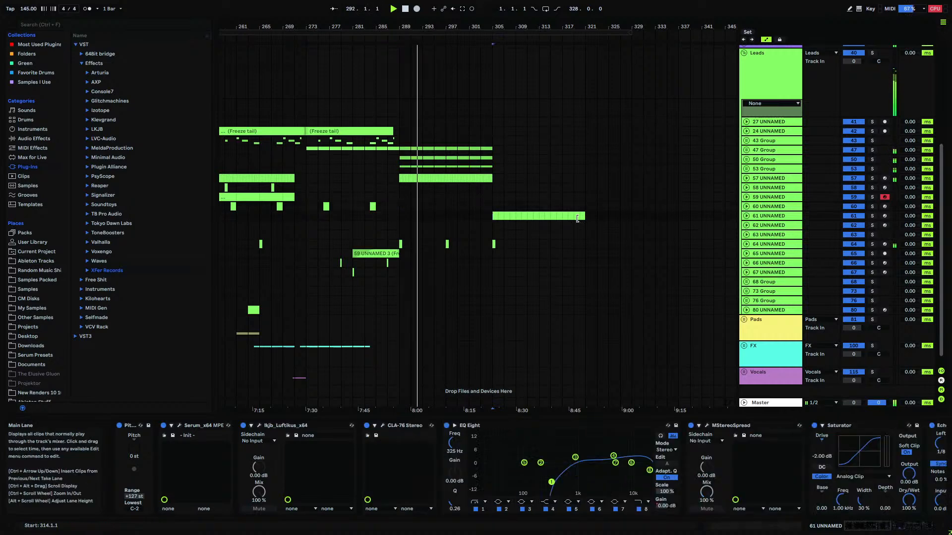
pyautogui.click(399, 217)
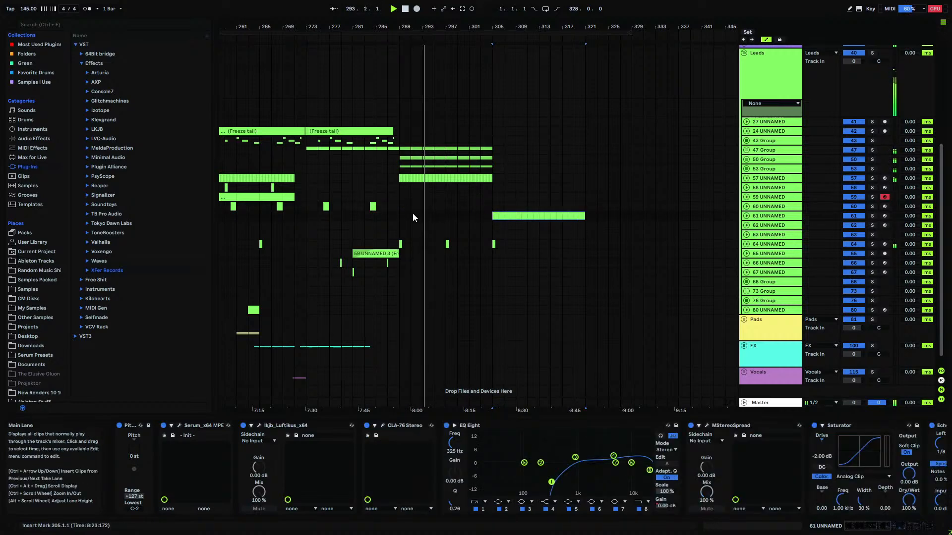
pyautogui.doubleClick(399, 217)
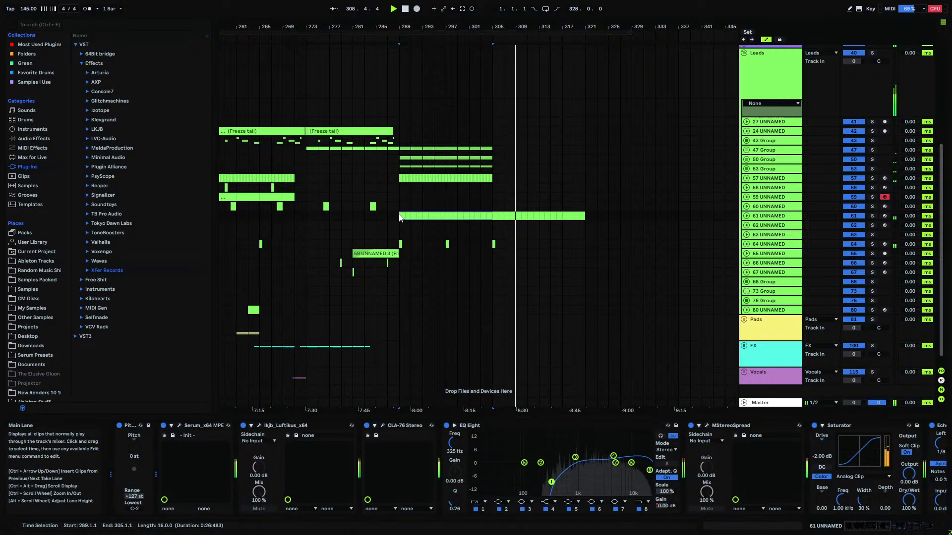
pyautogui.moveTo(399, 168); pyautogui.dragTo(492, 173)
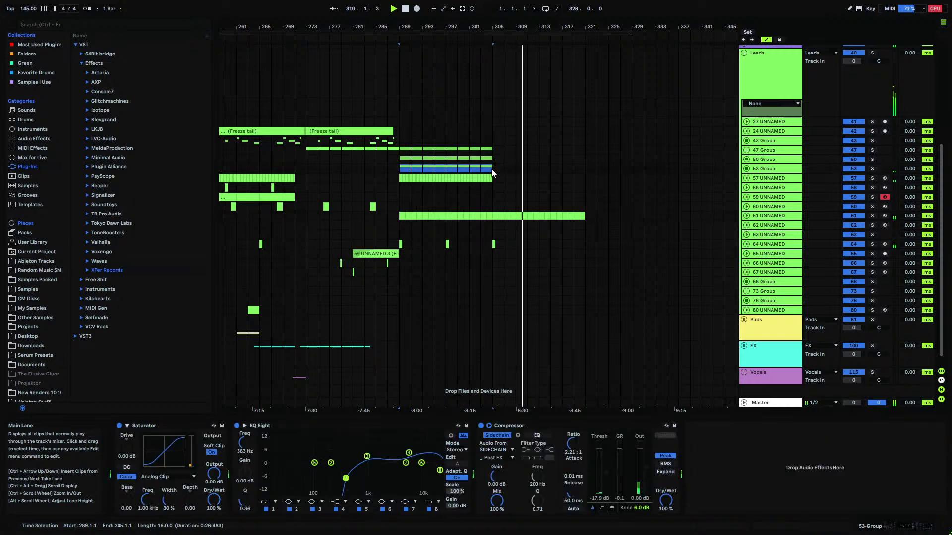
pyautogui.hotkey('ctrl', 'd')
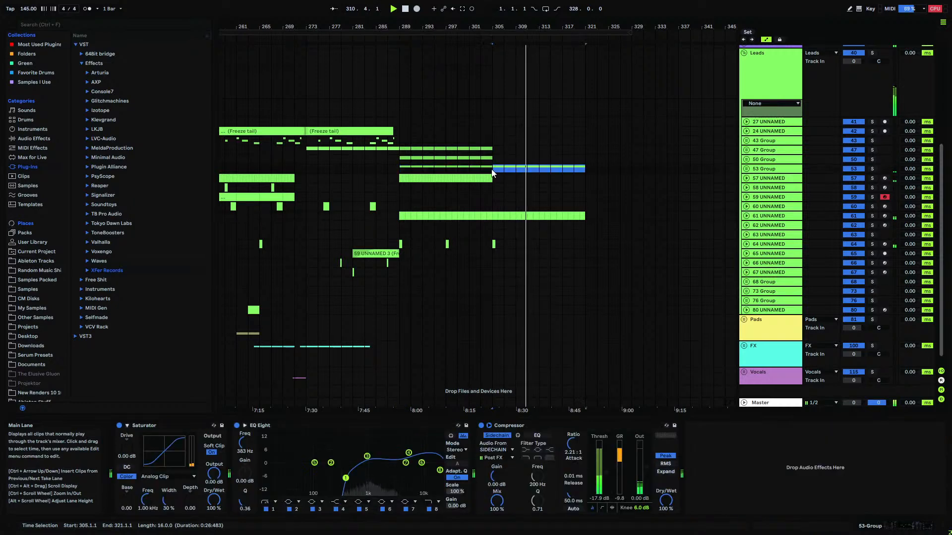
# - Automate track 61's EQ Eight band 8 frequency to curve down from 22.0 kHz at 305.1.1 to 882 Hz at 321.1.1
pyautogui.click(761, 218)
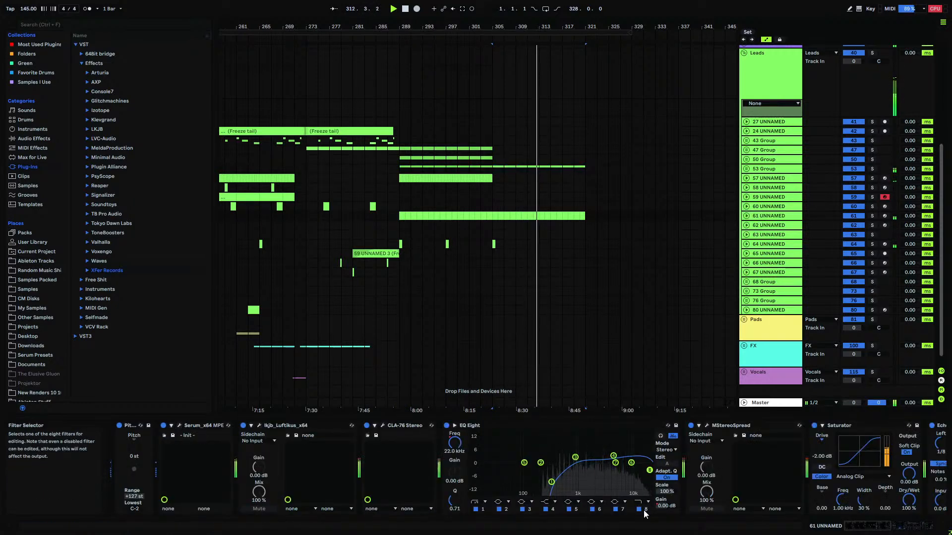
pyautogui.click(455, 443)
pyautogui.click(746, 216)
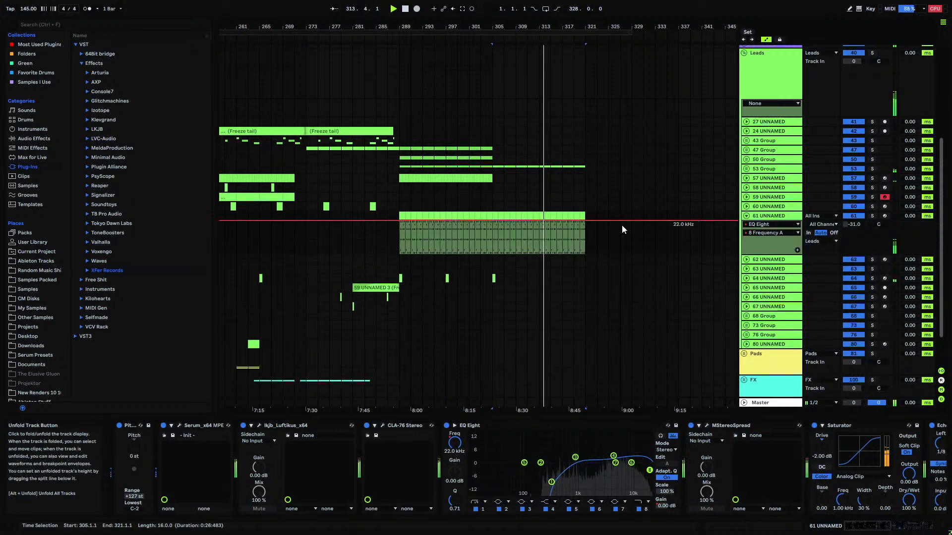
pyautogui.click(492, 222)
pyautogui.moveTo(585, 221); pyautogui.dragTo(564, 242)
pyautogui.click(493, 243)
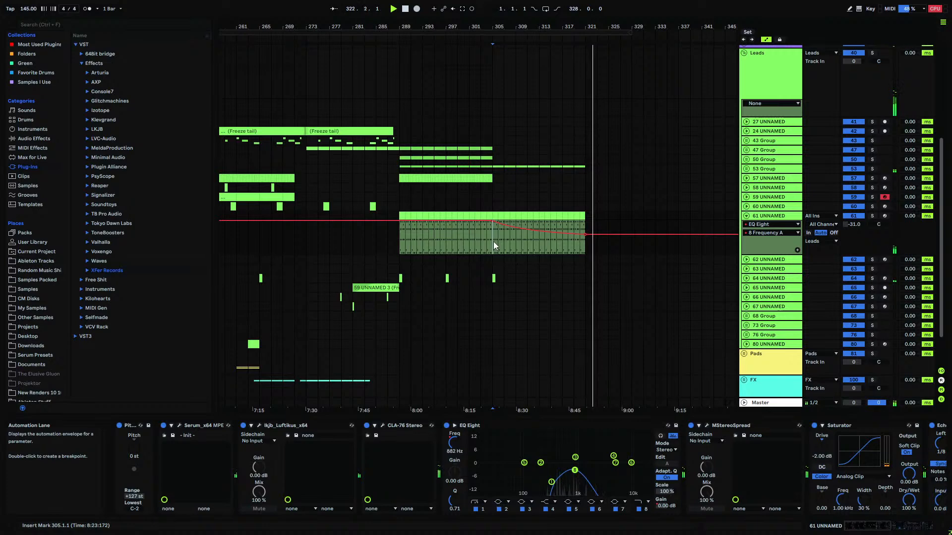
# - Unfold the Vocals group and copy 16 bars of track 118's vocal clips to 305.1.1
pyautogui.scroll(6, 493, 242)
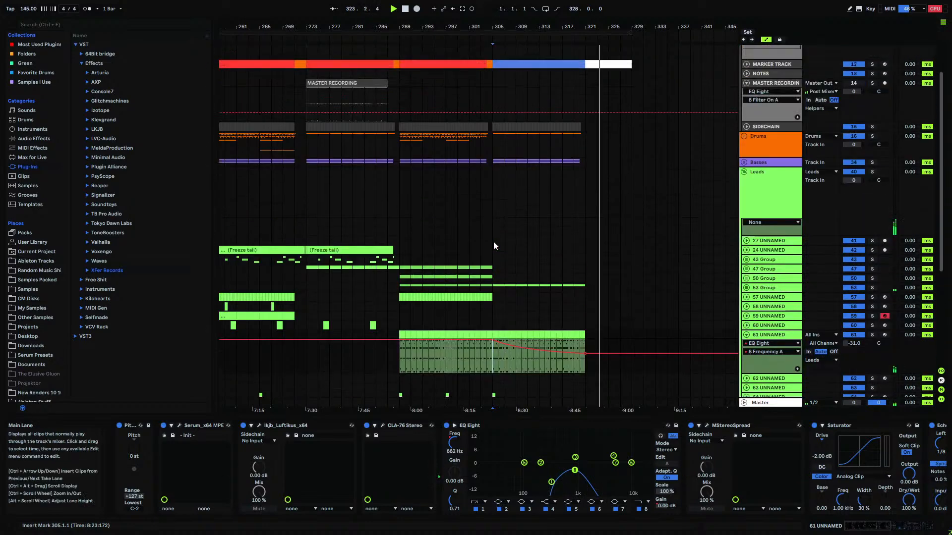
pyautogui.scroll(-7, 493, 245)
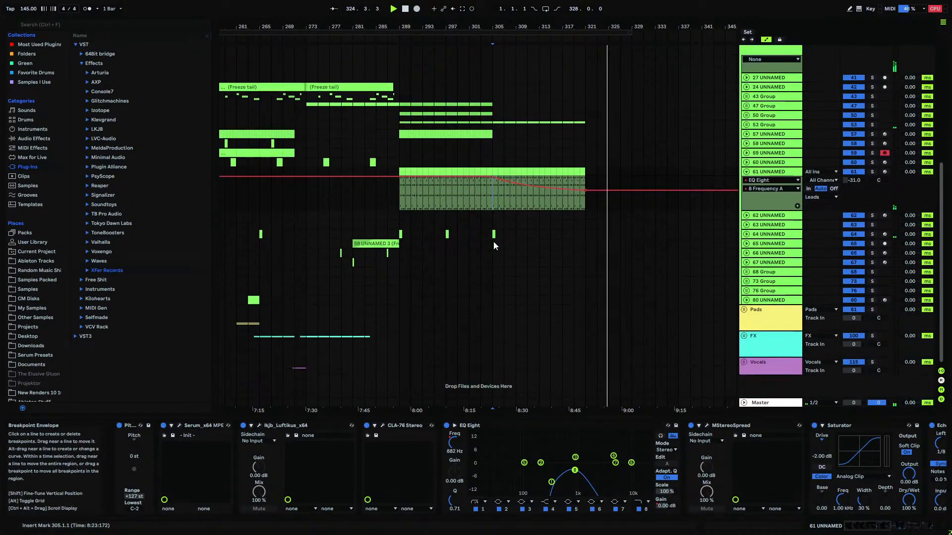
pyautogui.moveTo(383, 27); pyautogui.dragTo(678, 7)
pyautogui.click(744, 363)
pyautogui.scroll(-5, 647, 358)
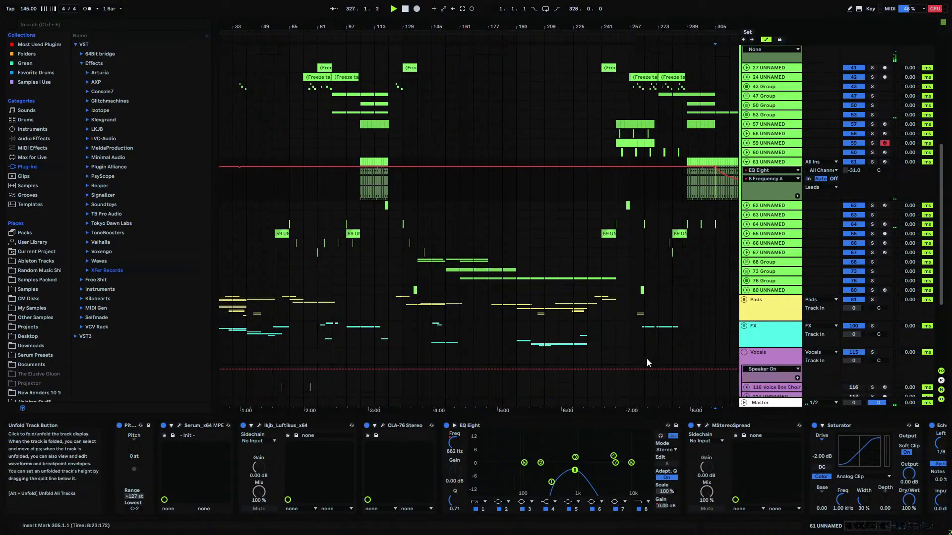
pyautogui.click(533, 280)
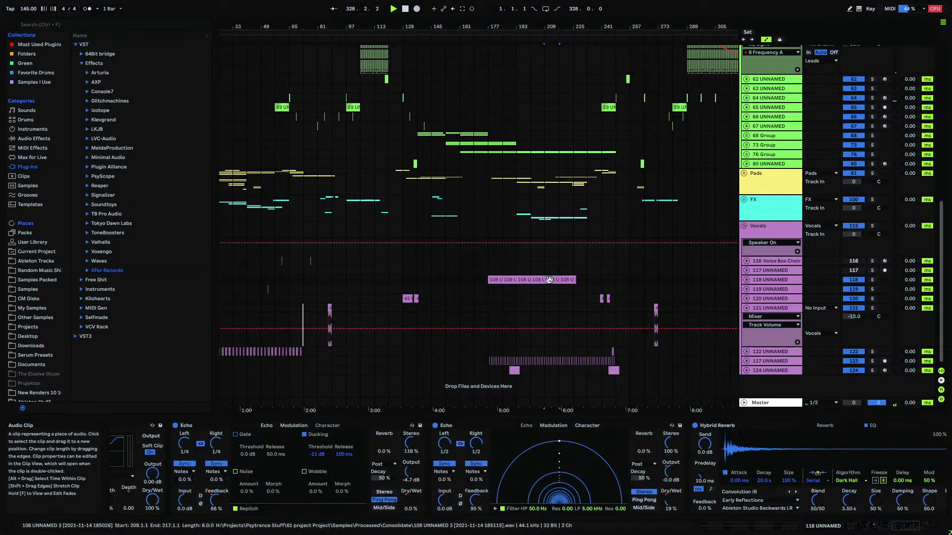
pyautogui.moveTo(657, 27); pyautogui.dragTo(486, 29)
pyautogui.click(575, 281)
pyautogui.hotkey('ctrl', 'v')
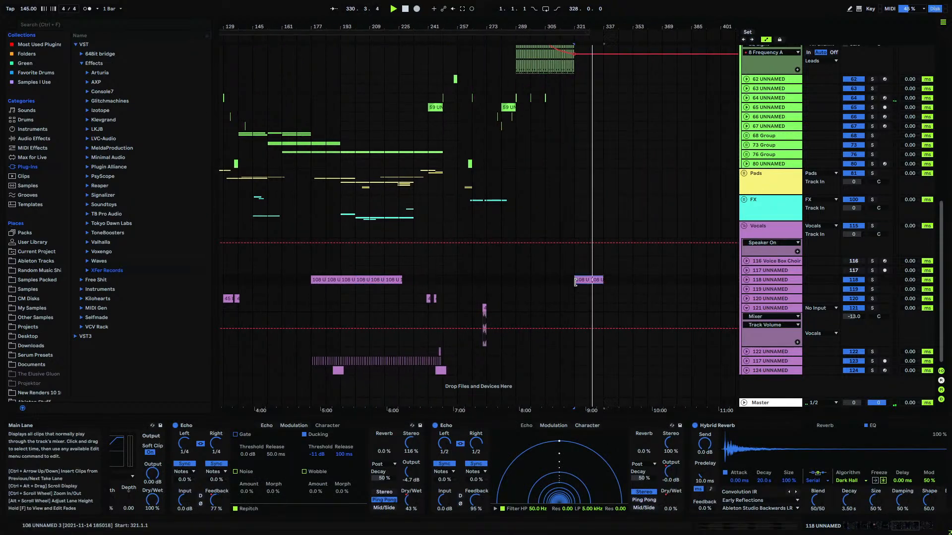
pyautogui.moveTo(574, 282); pyautogui.dragTo(547, 279)
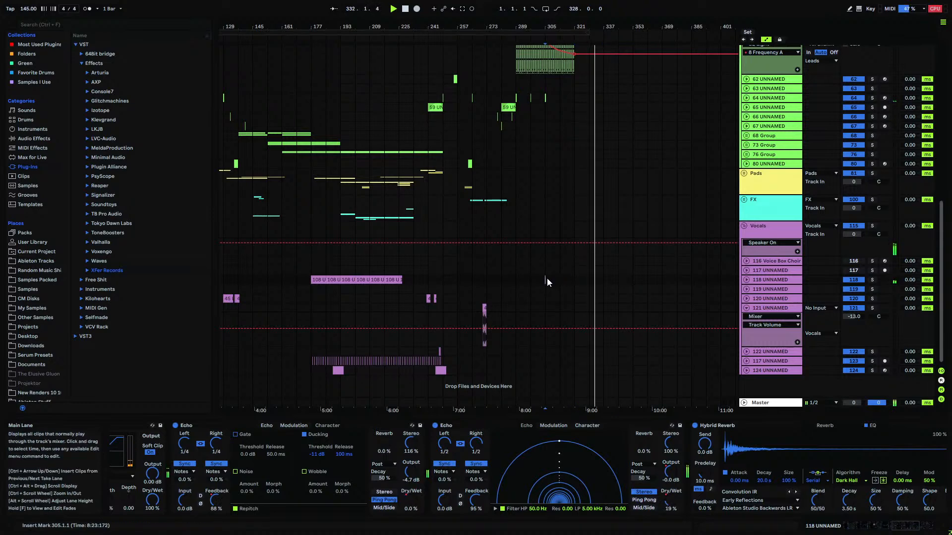
# - Unfold vocal track 118 and reshape its Echo Dry/Wet automation to rise gradually from 305.1.1 to 321.1.1
pyautogui.click(747, 280)
pyautogui.click(746, 280)
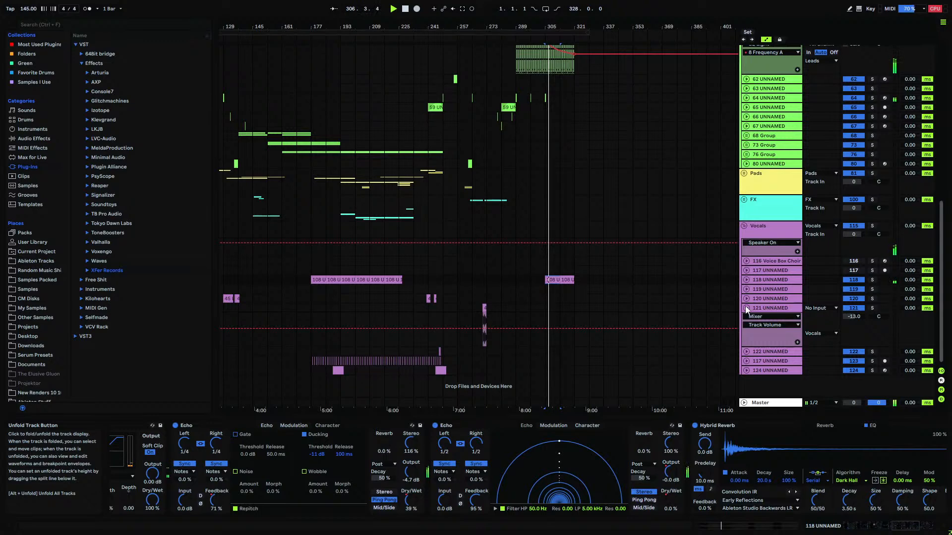
pyautogui.click(746, 280)
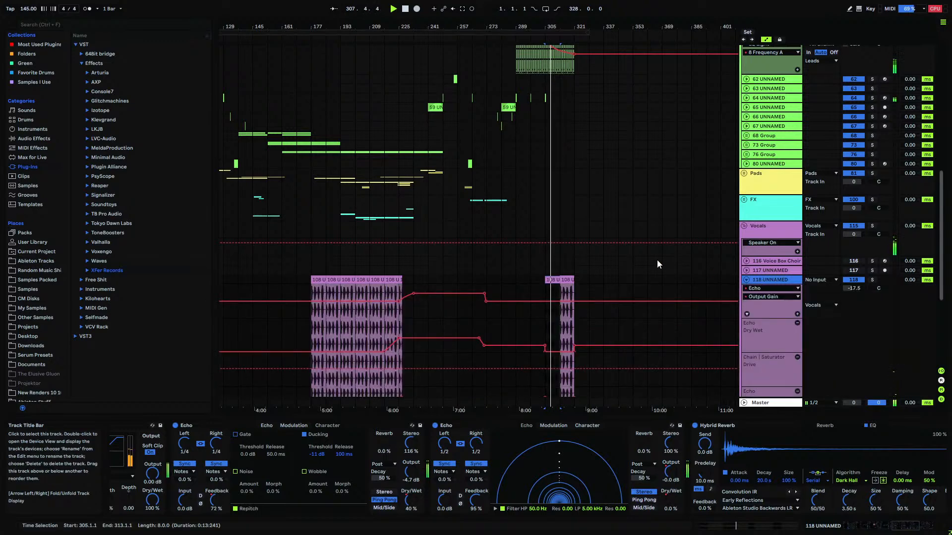
pyautogui.click(567, 306)
pyautogui.hotkey('ctrl', 'z')
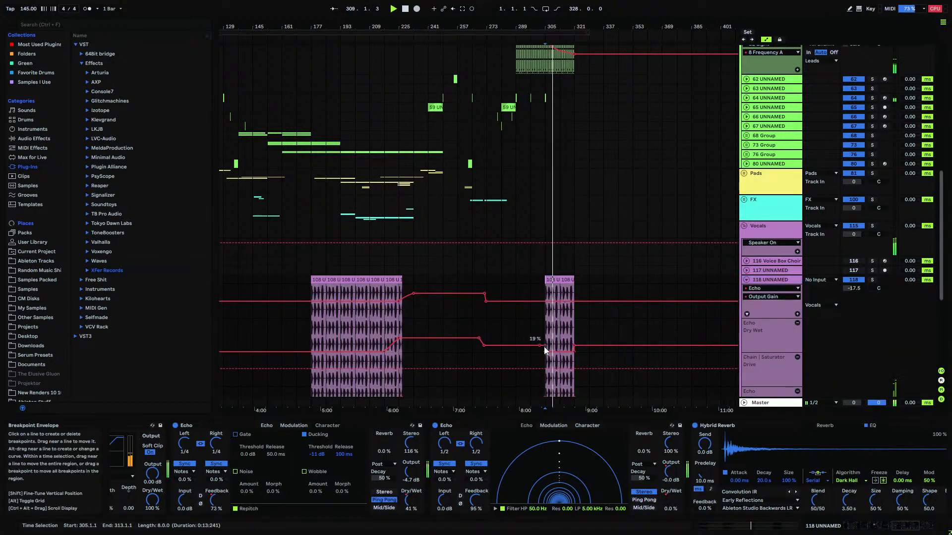
pyautogui.scroll(-3, 538, 326)
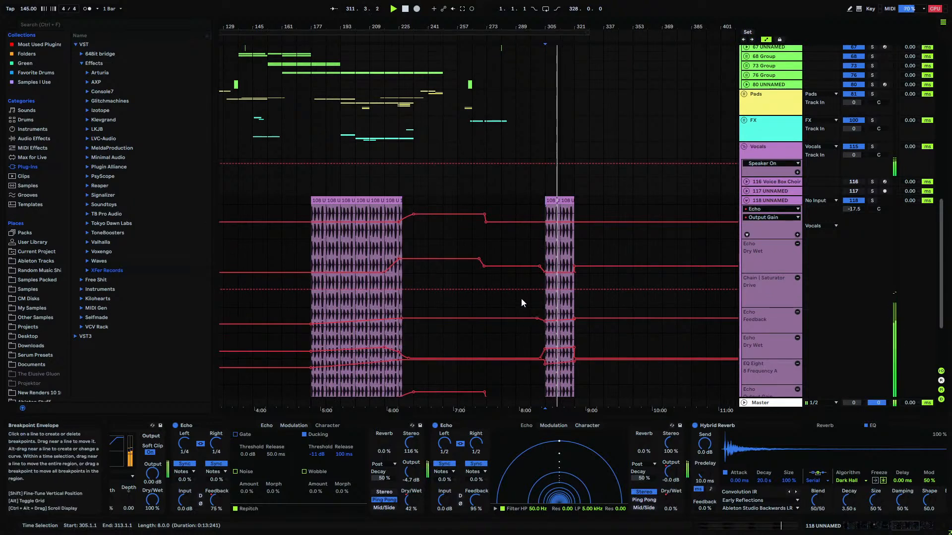
pyautogui.scroll(-2, 573, 290)
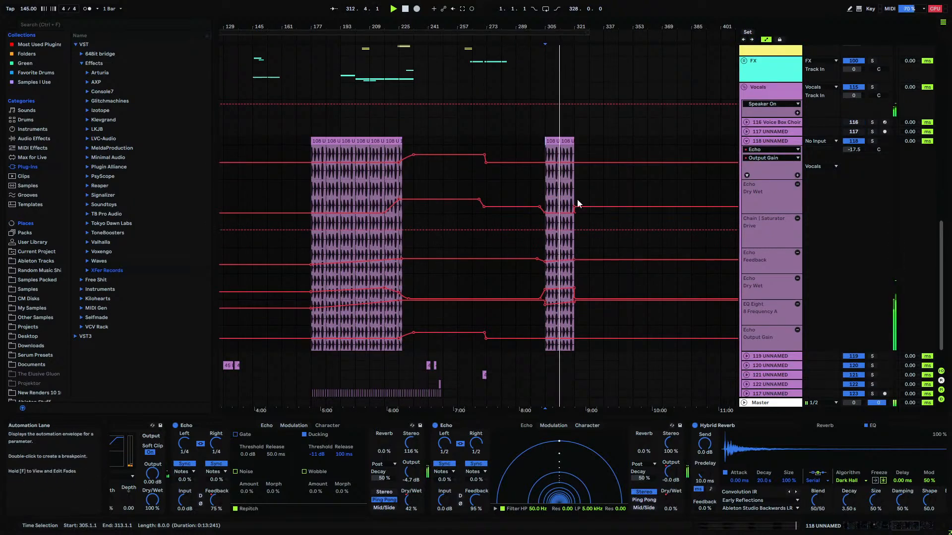
pyautogui.moveTo(575, 210); pyautogui.dragTo(575, 203)
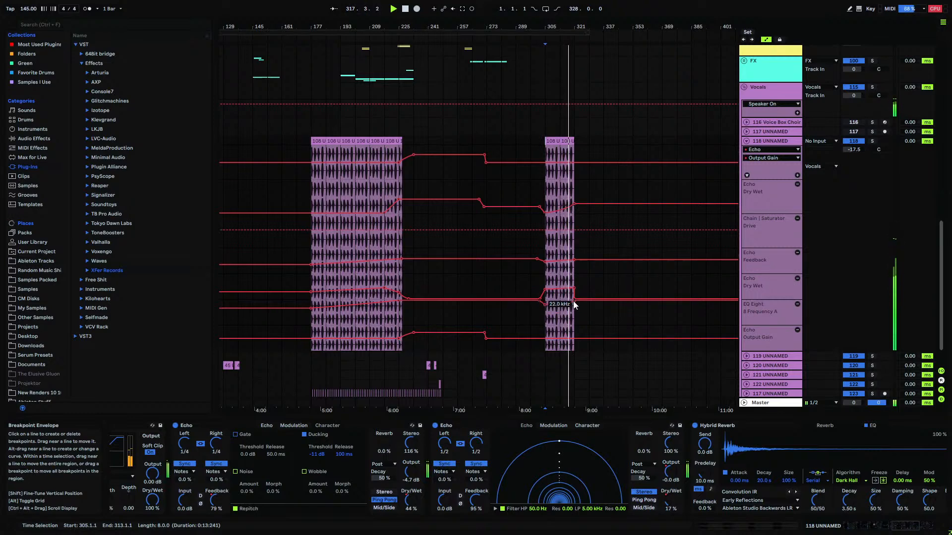
# - Reshape track 118's EQ Eight band 8 frequency automation to fall gradually between 305.1.1 and 321.1.1
pyautogui.moveTo(573, 304); pyautogui.dragTo(548, 308)
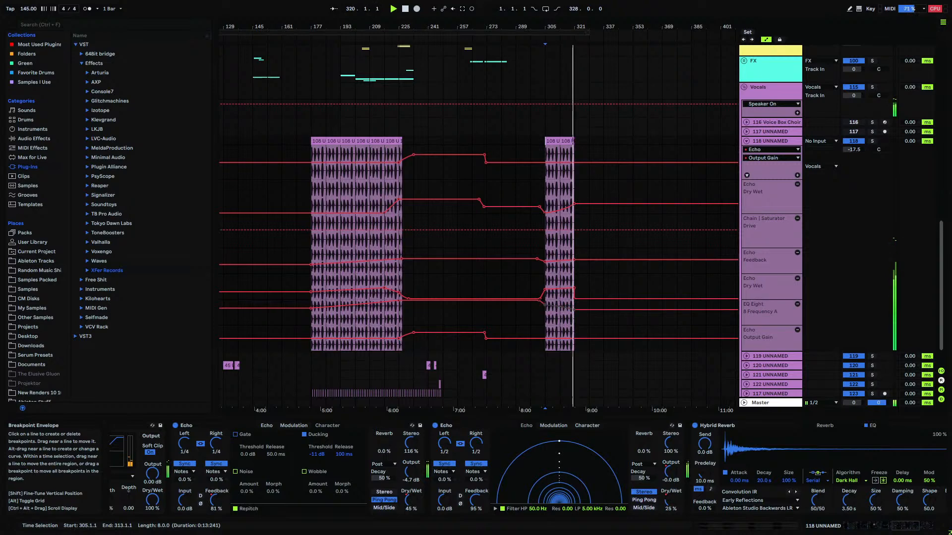
pyautogui.moveTo(575, 314); pyautogui.dragTo(575, 313)
pyautogui.click(545, 317)
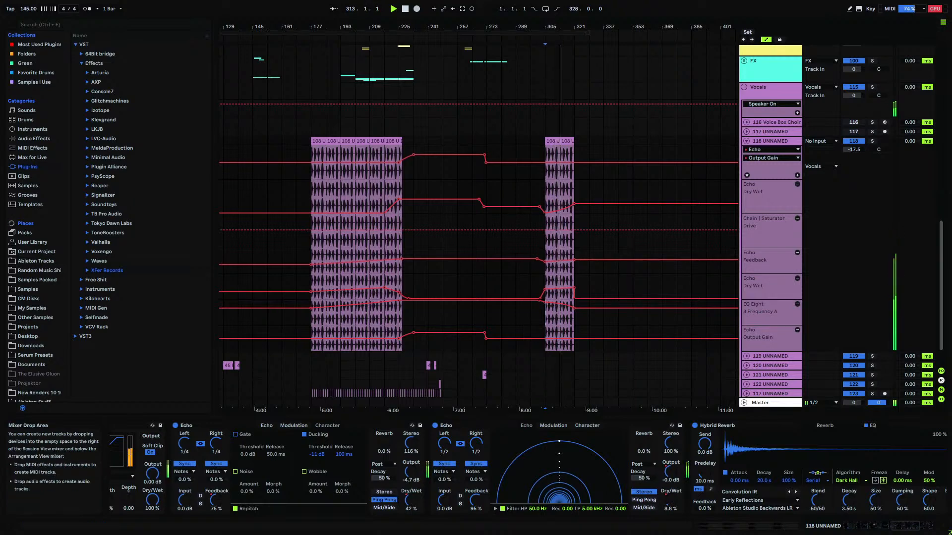
# - Fold the master recording track and lead track 61 to compact the arrangement
pyautogui.scroll(3, 565, 174)
pyautogui.scroll(10, 565, 171)
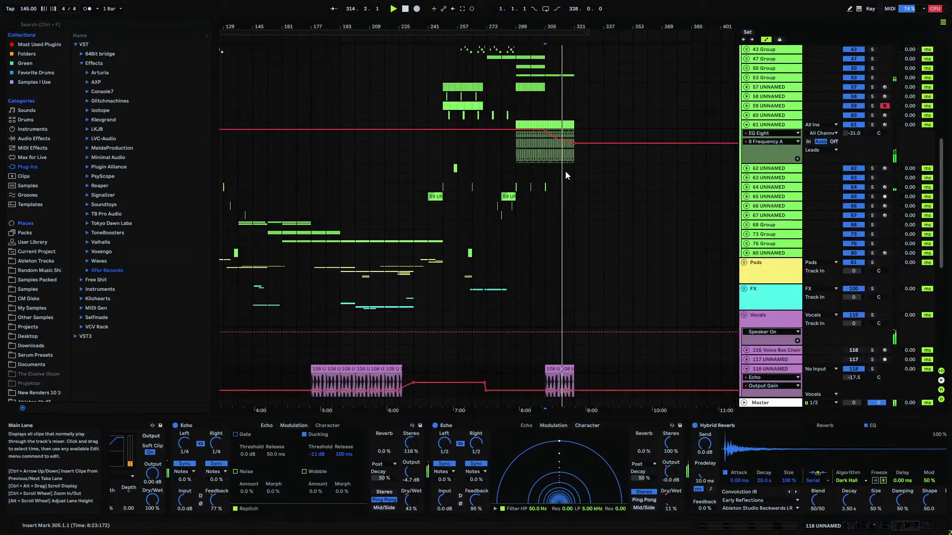
pyautogui.scroll(5, 565, 171)
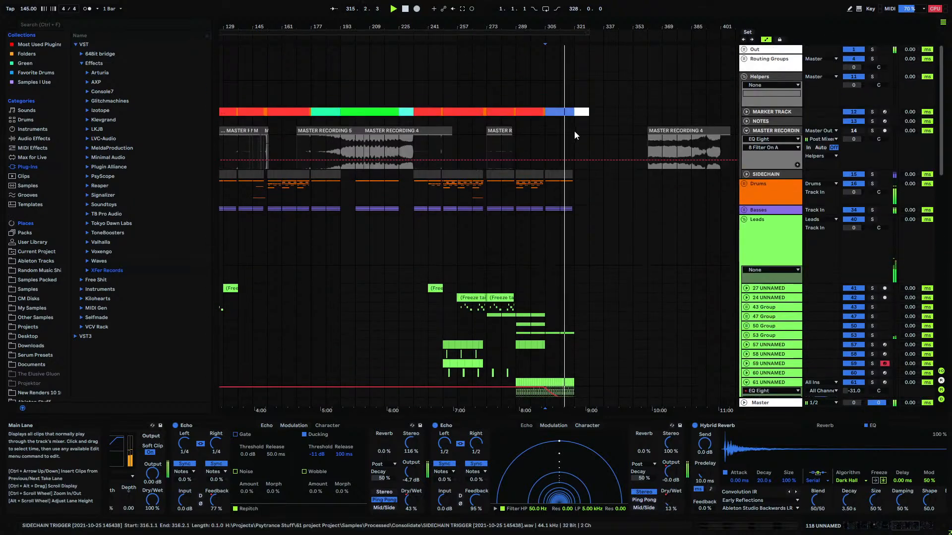
pyautogui.scroll(-2, 584, 74)
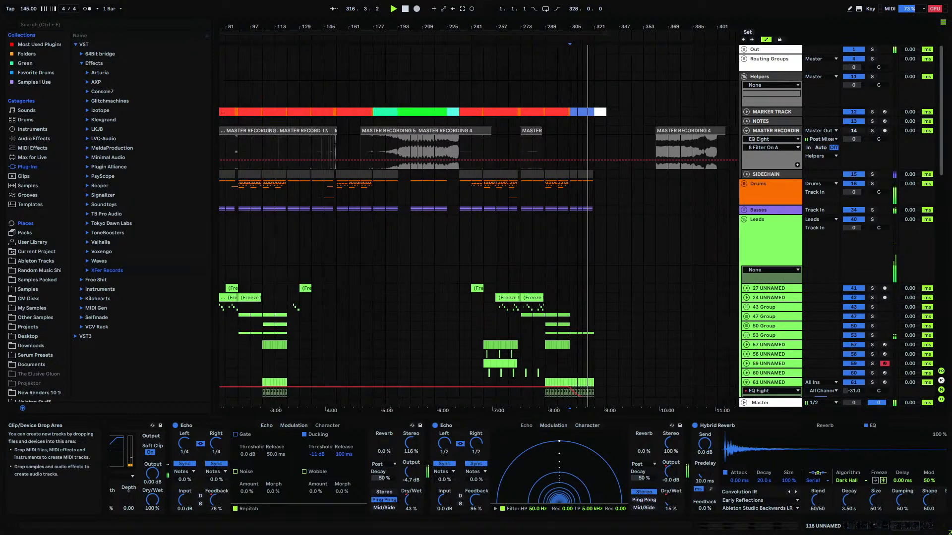
pyautogui.click(746, 131)
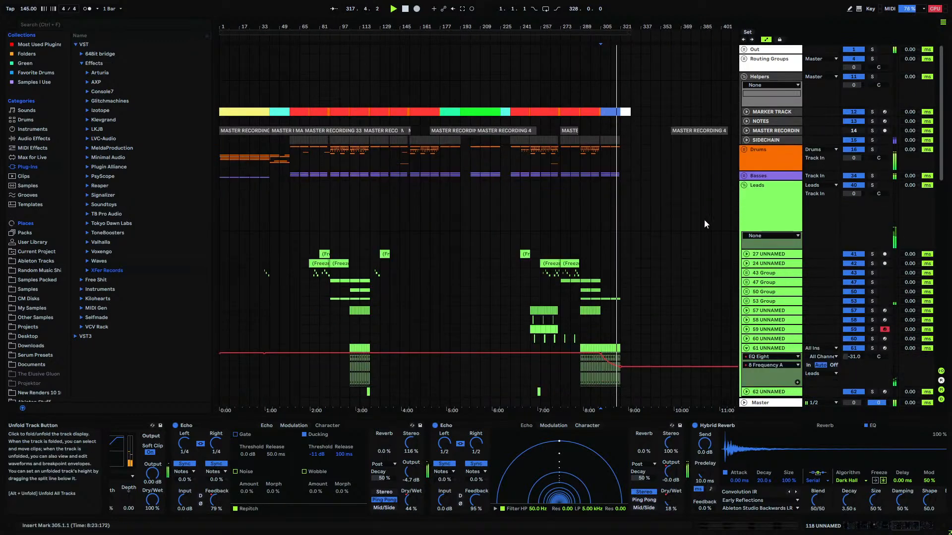
pyautogui.click(745, 348)
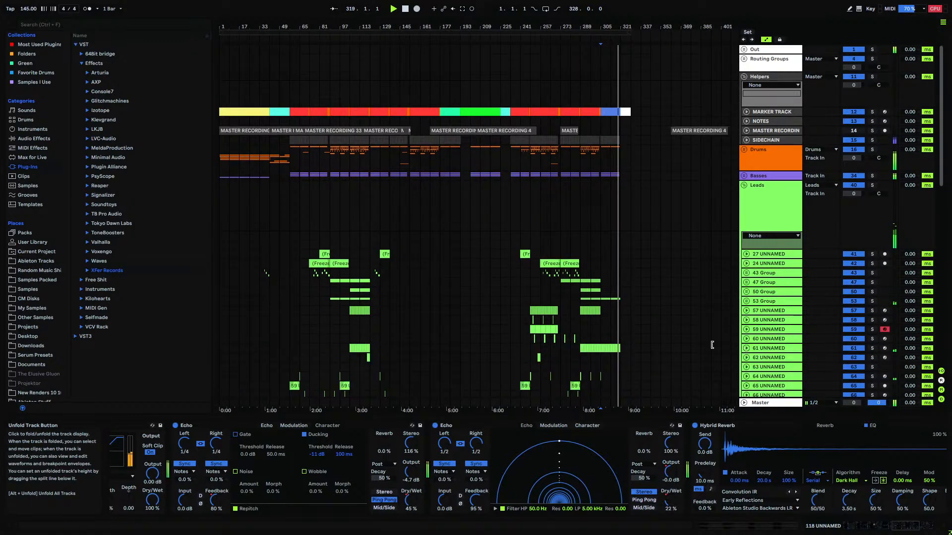
pyautogui.scroll(-3, 662, 311)
pyautogui.scroll(3, 661, 310)
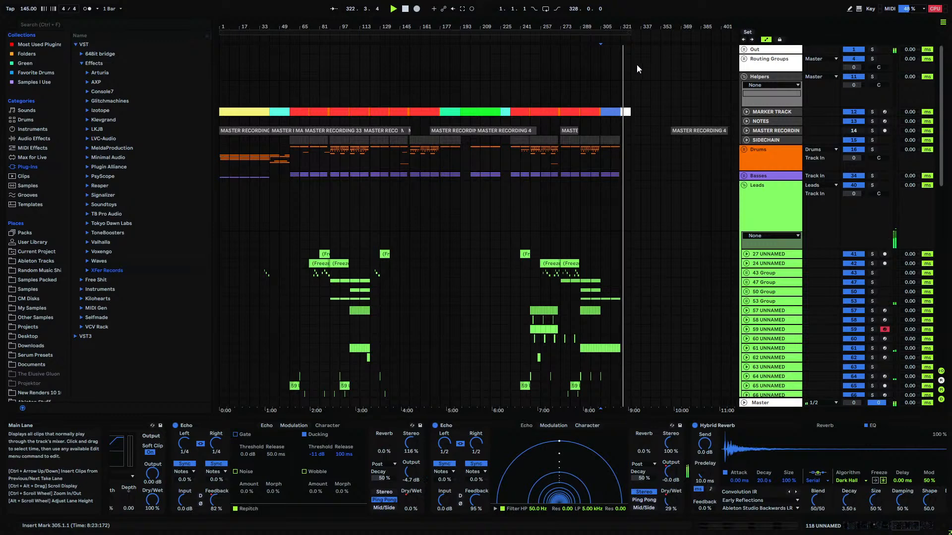
# - Trim the end of track 54's last clip in the 53 Group by half a bar before 321.1.1, and fold the group again
pyautogui.scroll(5, 664, 193)
pyautogui.click(742, 302)
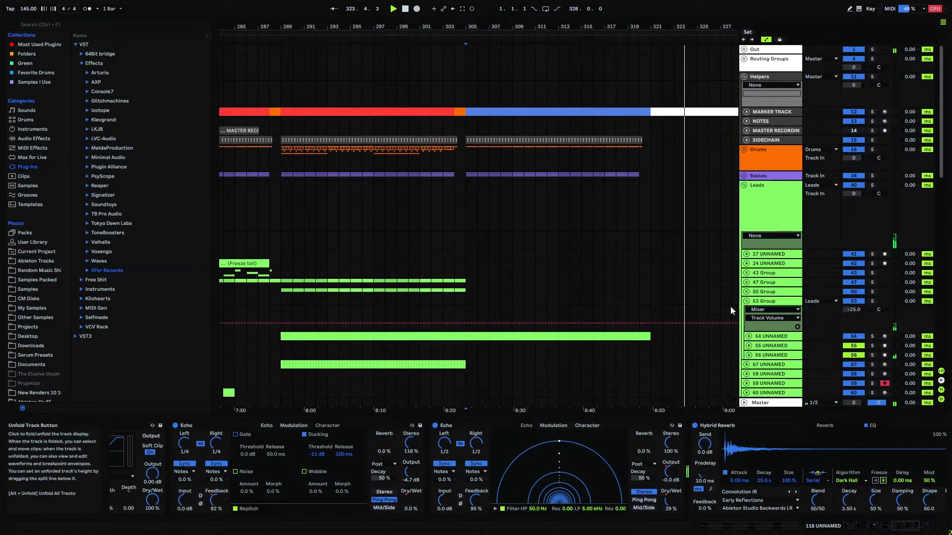
pyautogui.click(749, 336)
pyautogui.scroll(-2, 644, 162)
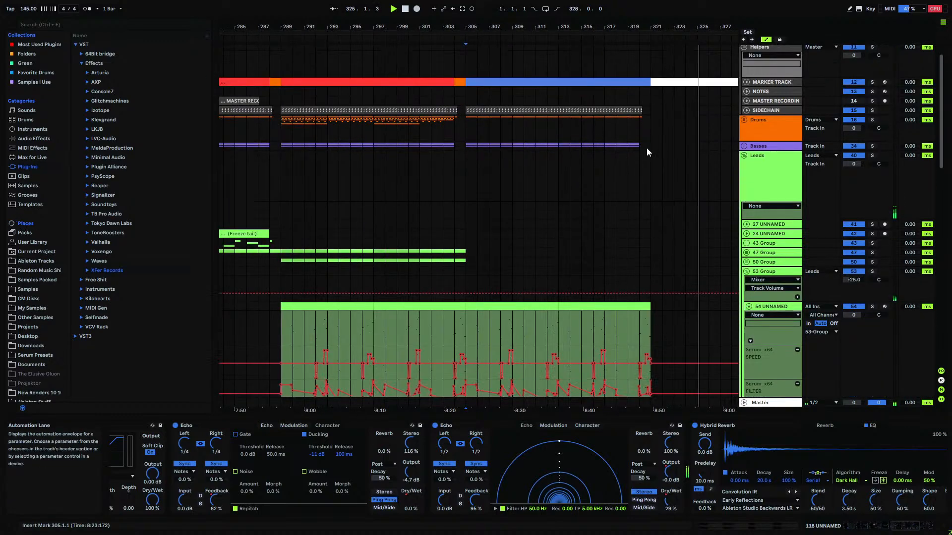
pyautogui.scroll(4, 644, 198)
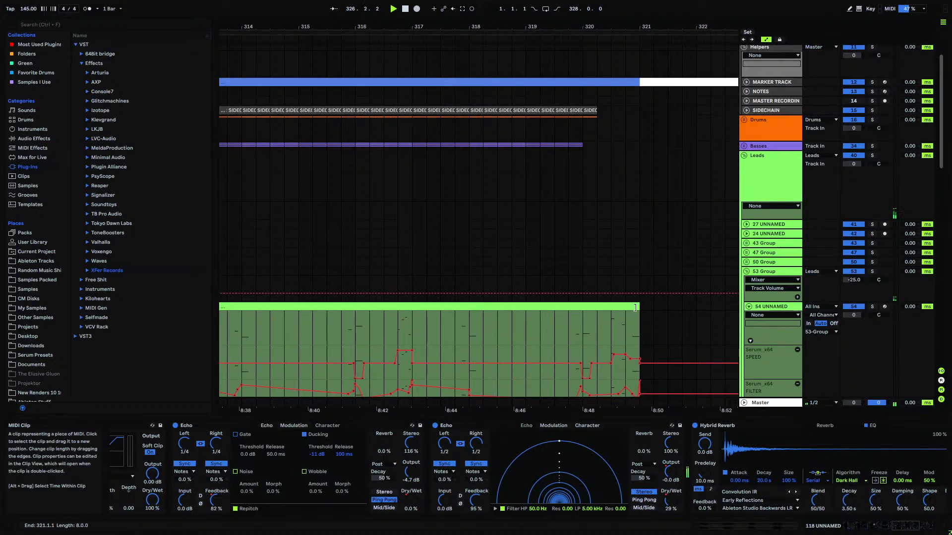
pyautogui.moveTo(635, 307); pyautogui.dragTo(610, 308)
pyautogui.click(749, 307)
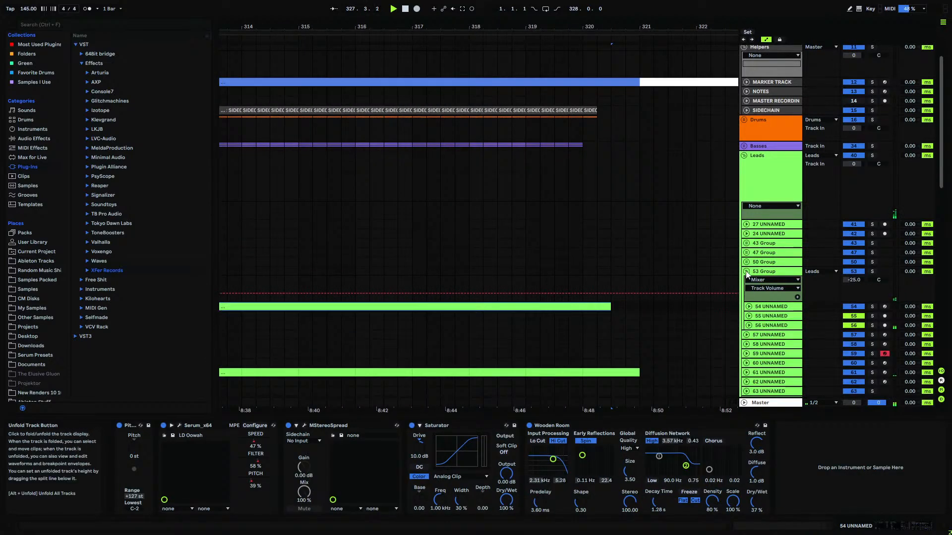
pyautogui.click(746, 272)
# - Play back the ending from 317.1.1 and fold the Leads, Helpers and Vocals groups
pyautogui.scroll(-6, 582, 129)
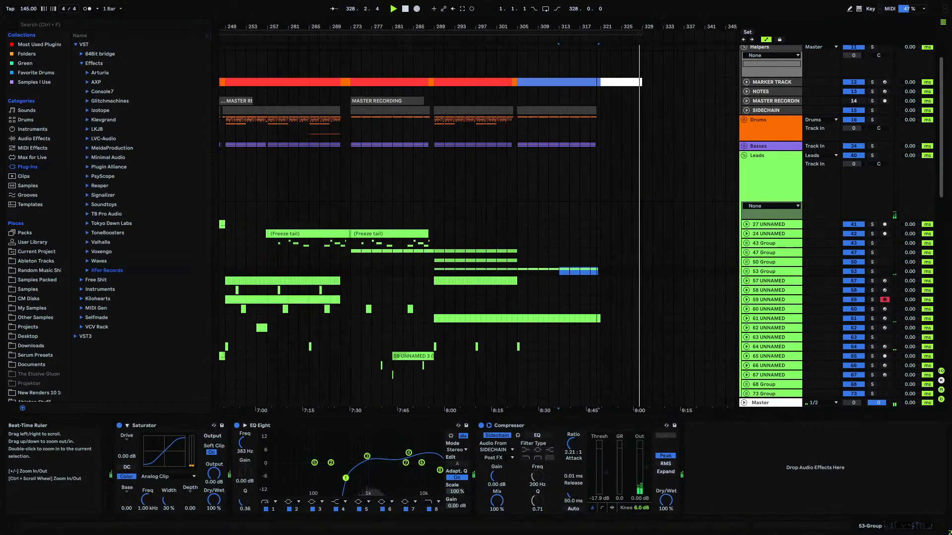
pyautogui.click(586, 143)
pyautogui.moveTo(599, 26)
pyautogui.mouseDown()
pyautogui.moveTo(599, 64)
pyautogui.moveTo(598, 22)
pyautogui.mouseUp()
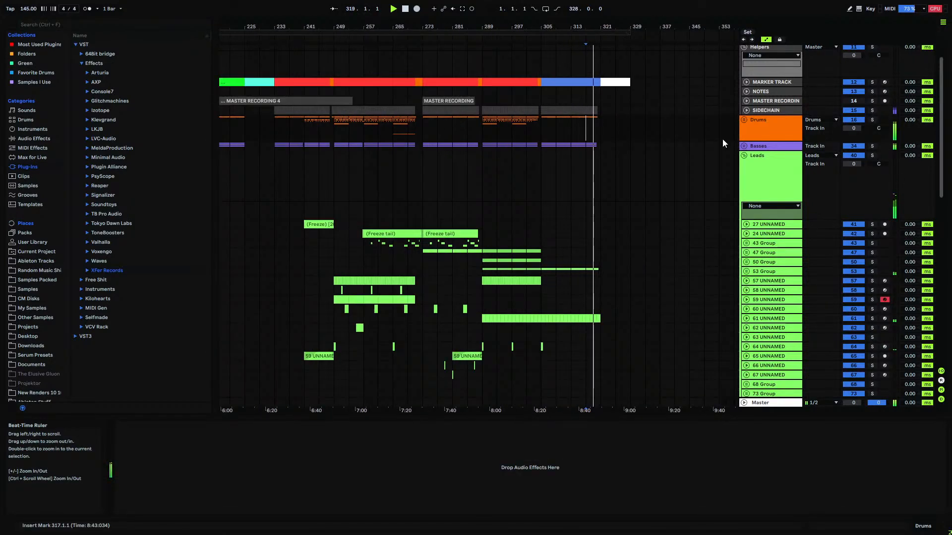
pyautogui.click(744, 154)
pyautogui.scroll(1, 731, 108)
pyautogui.click(743, 77)
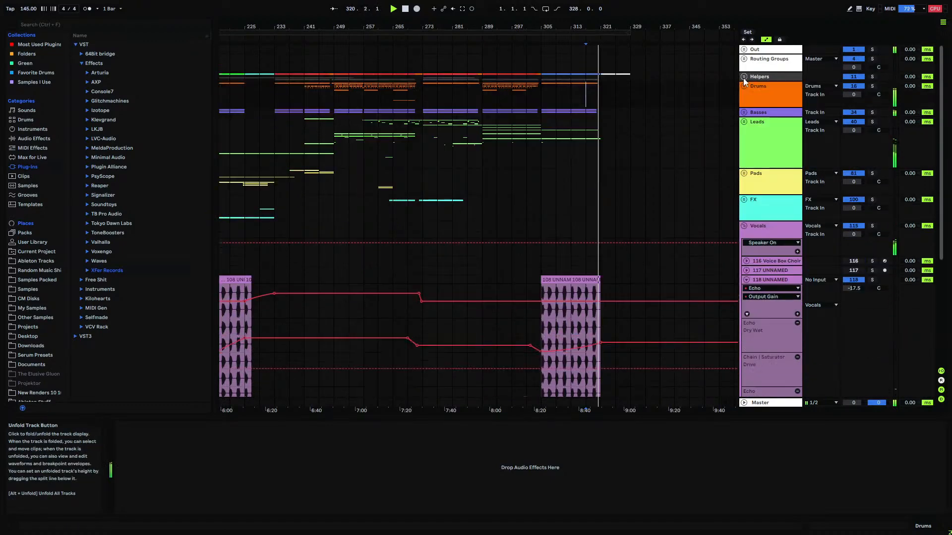
pyautogui.click(743, 226)
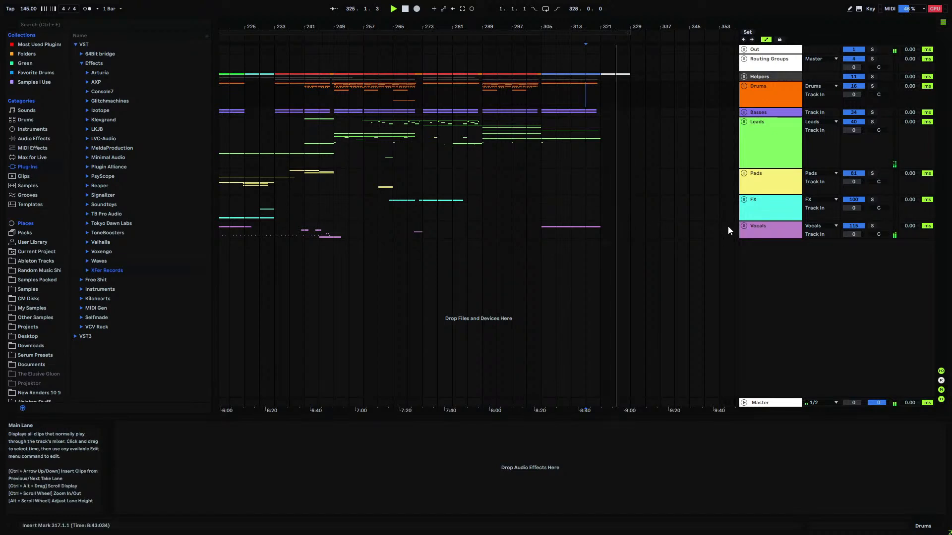
# - Unfold the Vocals group and ramp track 118's Echo Dry/Wet automation down from 321.1.1 to 0.0 % at 329.1.1
pyautogui.click(744, 226)
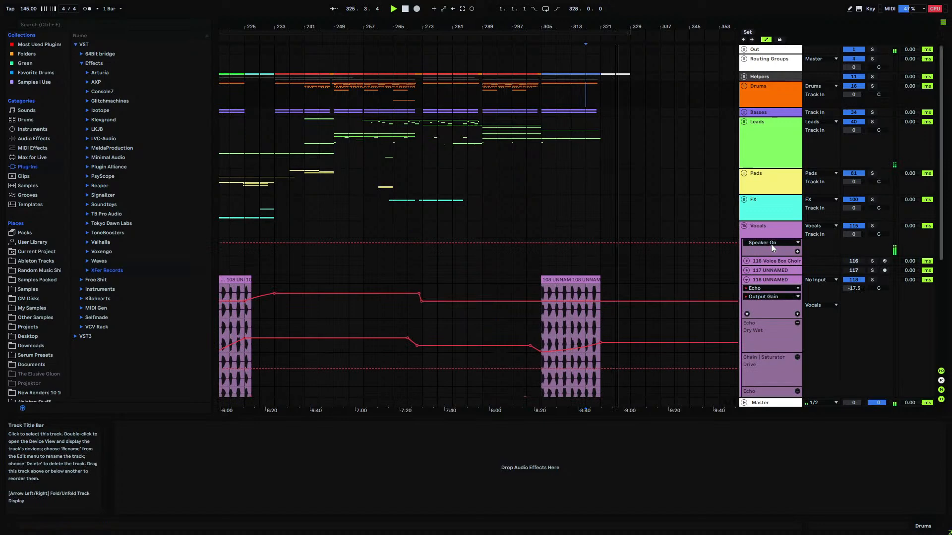
pyautogui.click(760, 279)
pyautogui.scroll(-2, 629, 314)
pyautogui.moveTo(629, 314); pyautogui.dragTo(629, 322)
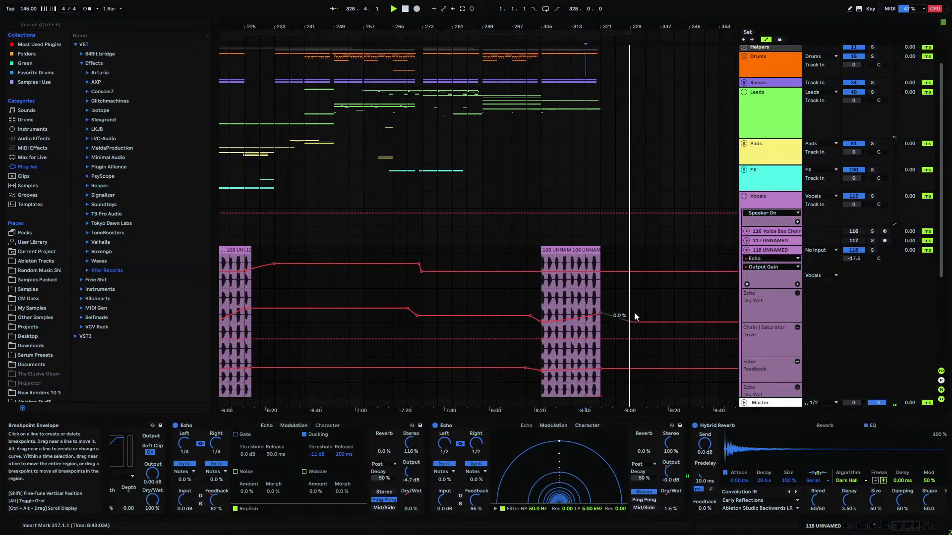
pyautogui.click(745, 250)
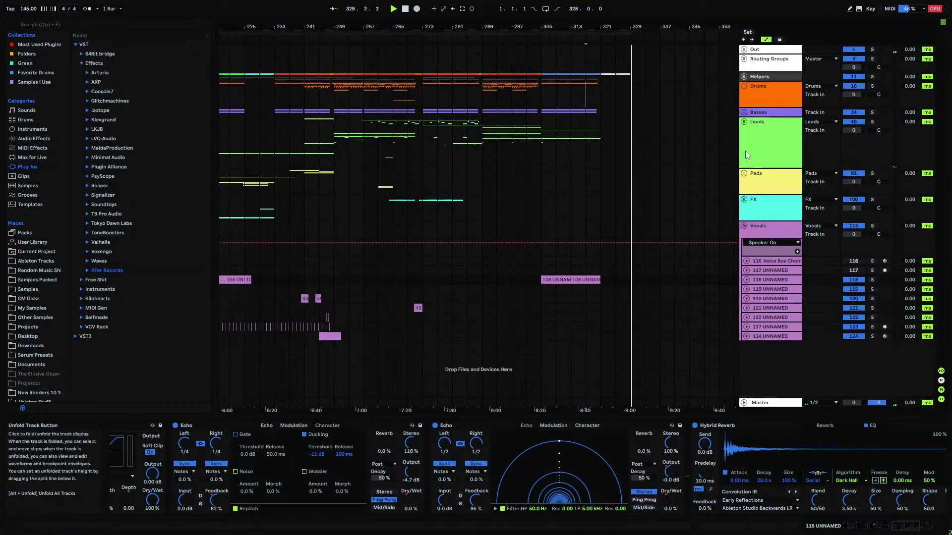
# - Unfold track 56 in the Leads' 53 Group and show the automation lane for its H-Delay Mix
pyautogui.click(745, 123)
pyautogui.click(757, 239)
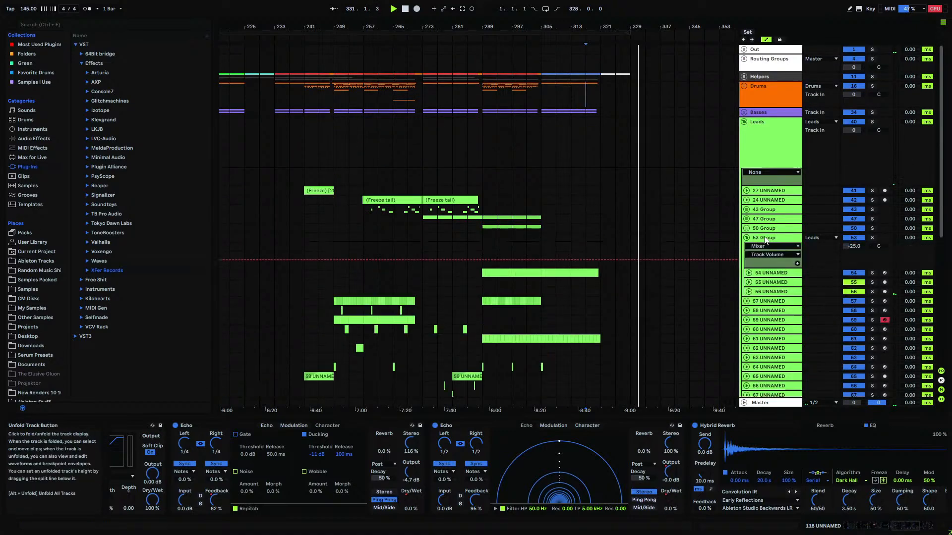
pyautogui.click(749, 291)
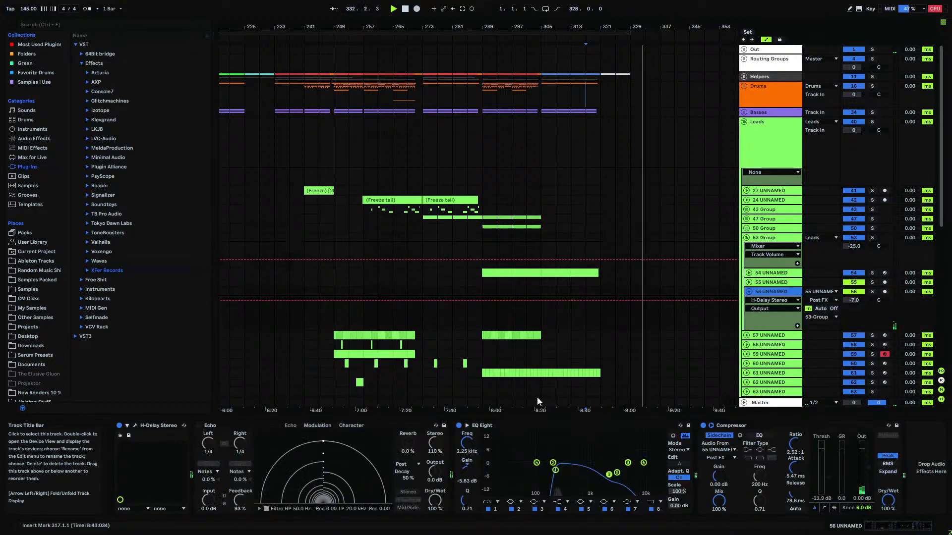
pyautogui.click(137, 426)
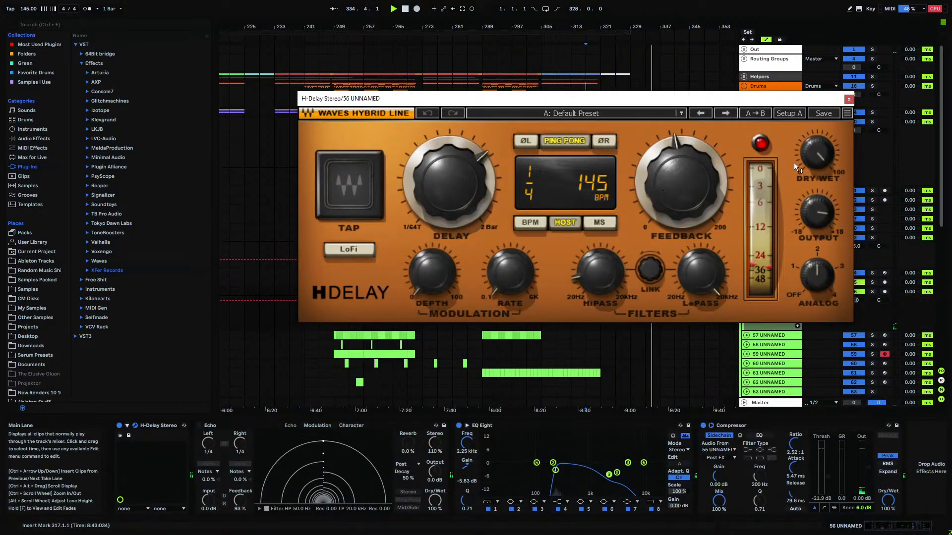
pyautogui.click(849, 98)
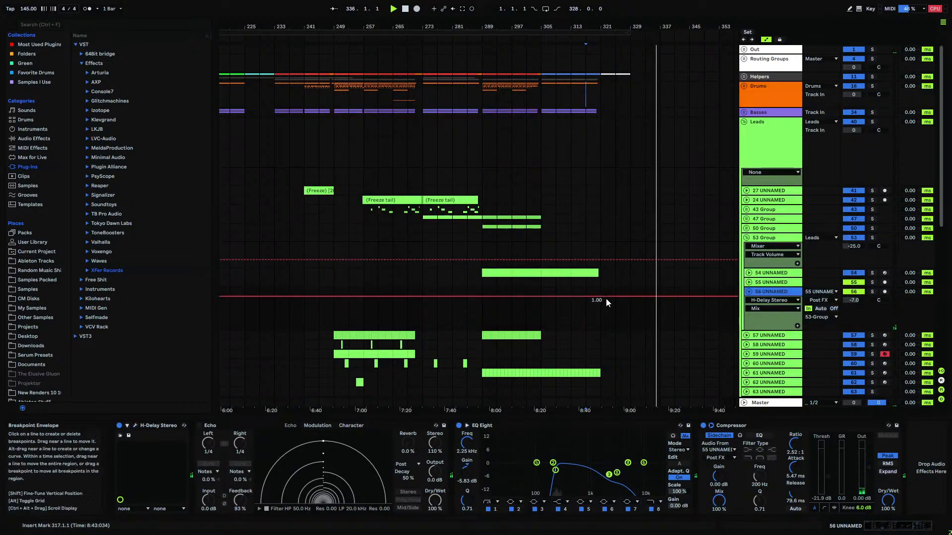
# - Shape track 56's H-Delay Mix automation after 321.1.1, play back from 317.1.1, and fold the 53 Group
pyautogui.click(600, 297)
pyautogui.moveTo(623, 297)
pyautogui.mouseDown()
pyautogui.moveTo(630, 331)
pyautogui.moveTo(621, 296)
pyautogui.mouseUp()
pyautogui.click(587, 317)
pyautogui.press('space')
pyautogui.click(745, 292)
pyautogui.click(746, 237)
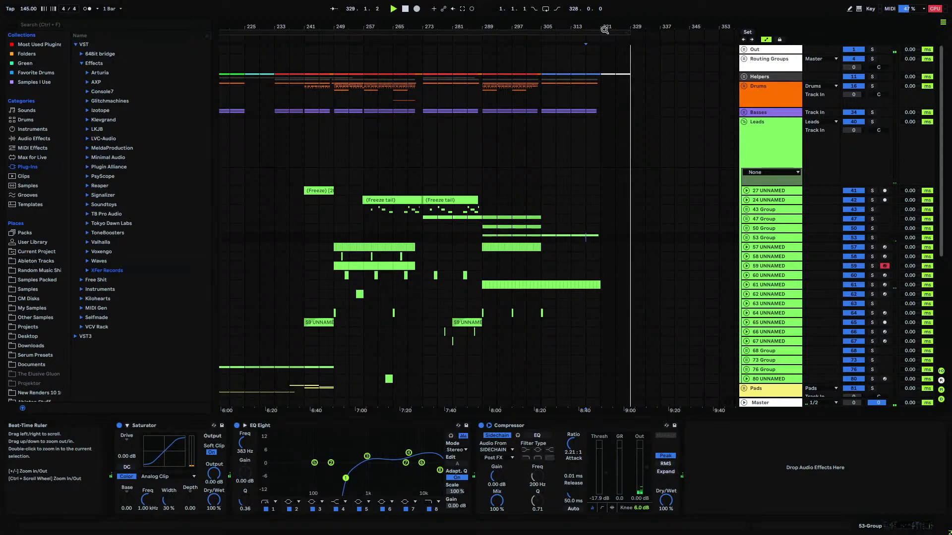
# - Automate track 61's Echo Dry/Wet to curve down from 321.1.1 to 0.0 % at 329.1.1
pyautogui.moveTo(604, 30); pyautogui.dragTo(600, 74)
pyautogui.scroll(-7, 643, 203)
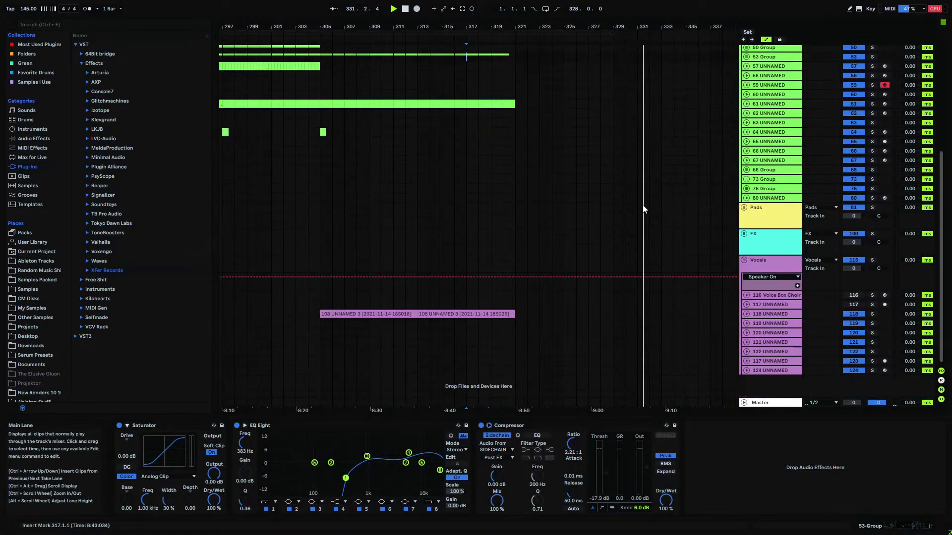
pyautogui.scroll(5, 645, 206)
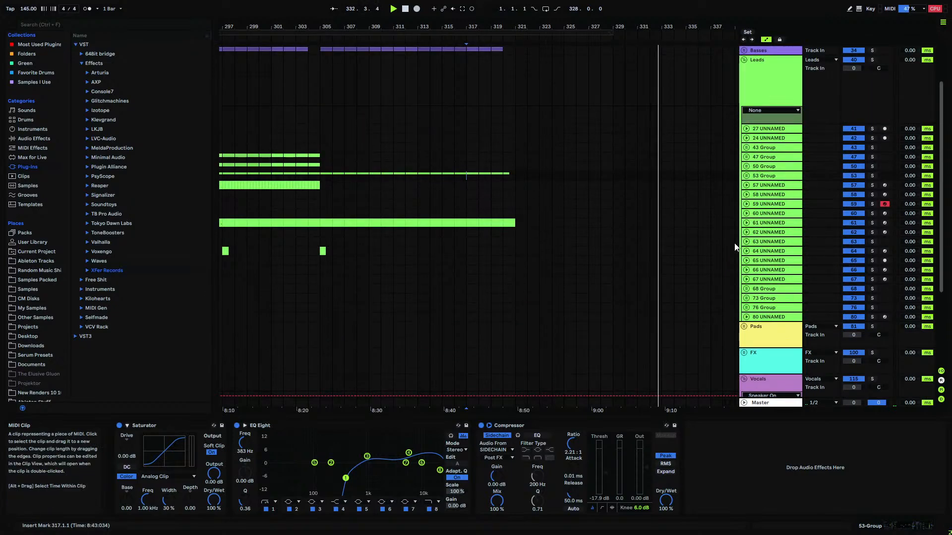
pyautogui.click(749, 223)
pyautogui.click(746, 222)
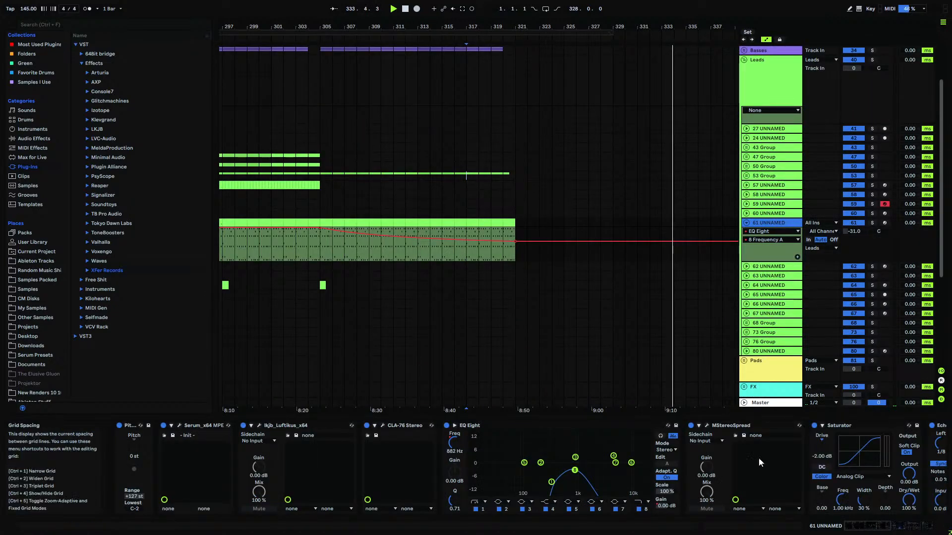
pyautogui.hscroll(6, 719, 476)
pyautogui.click(678, 506)
pyautogui.click(516, 242)
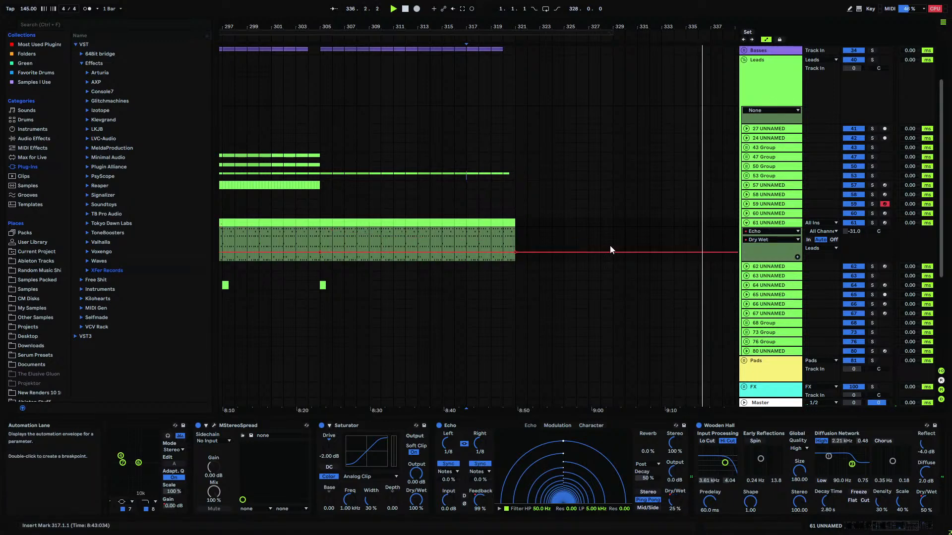
pyautogui.moveTo(612, 253); pyautogui.dragTo(580, 256)
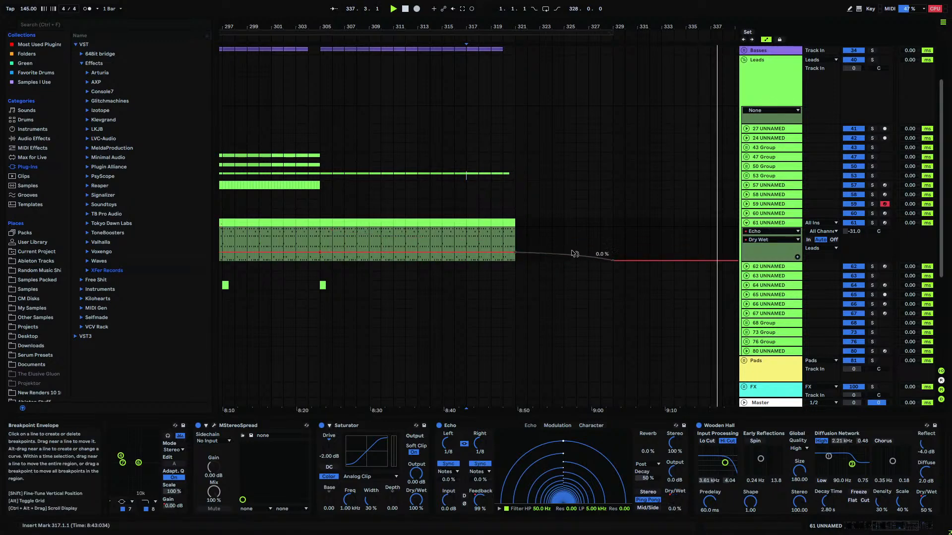
# - Smooth track 56's H-Delay Mix automation in the 53 Group into a gradual downward curve between 321.1.1 and 329.1.1
pyautogui.click(478, 238)
pyautogui.click(746, 175)
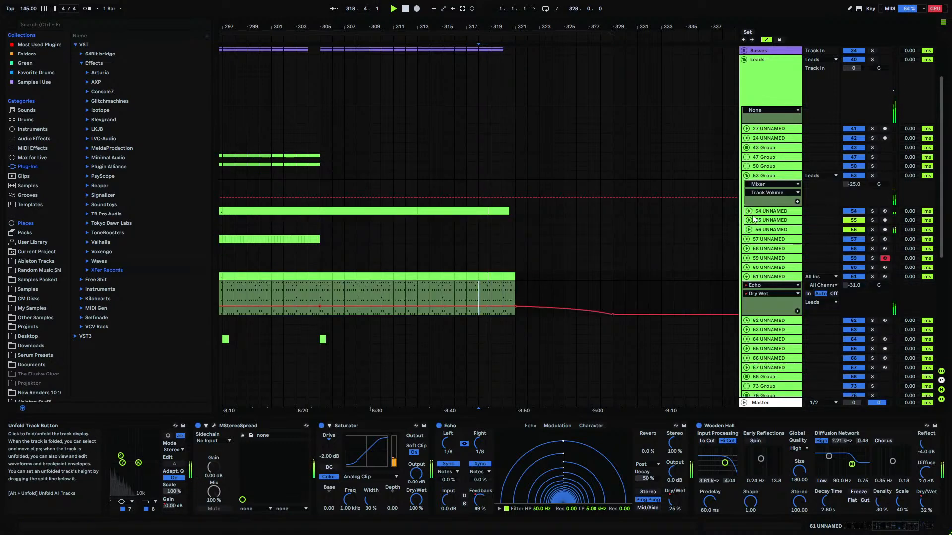
pyautogui.click(771, 230)
pyautogui.click(749, 230)
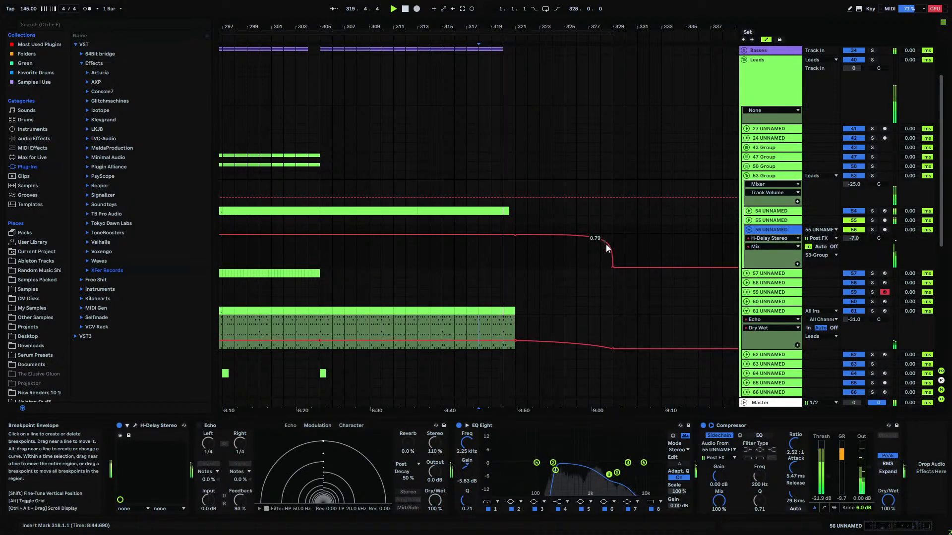
pyautogui.moveTo(613, 266)
pyautogui.mouseDown()
pyautogui.moveTo(600, 267)
pyautogui.moveTo(613, 267)
pyautogui.moveTo(599, 251)
pyautogui.moveTo(599, 258)
pyautogui.mouseUp()
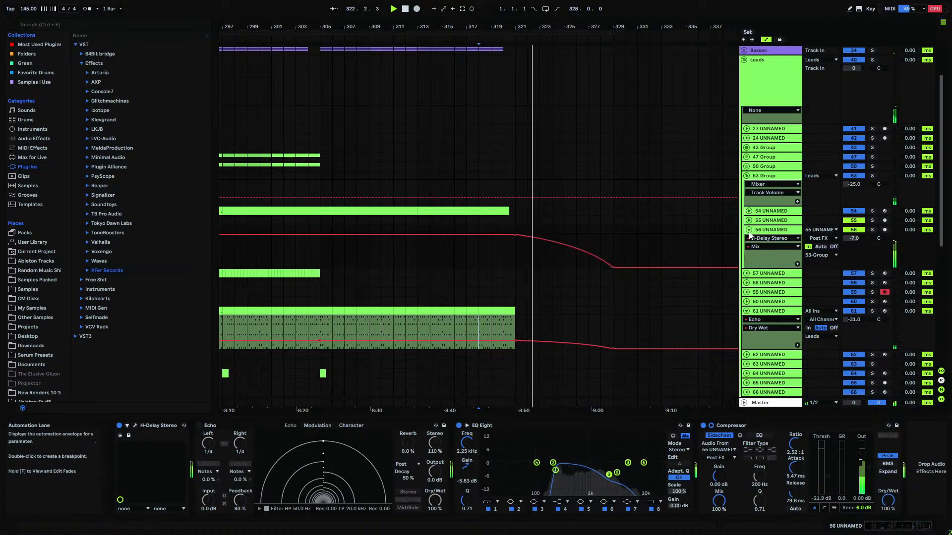
pyautogui.click(748, 230)
pyautogui.click(746, 176)
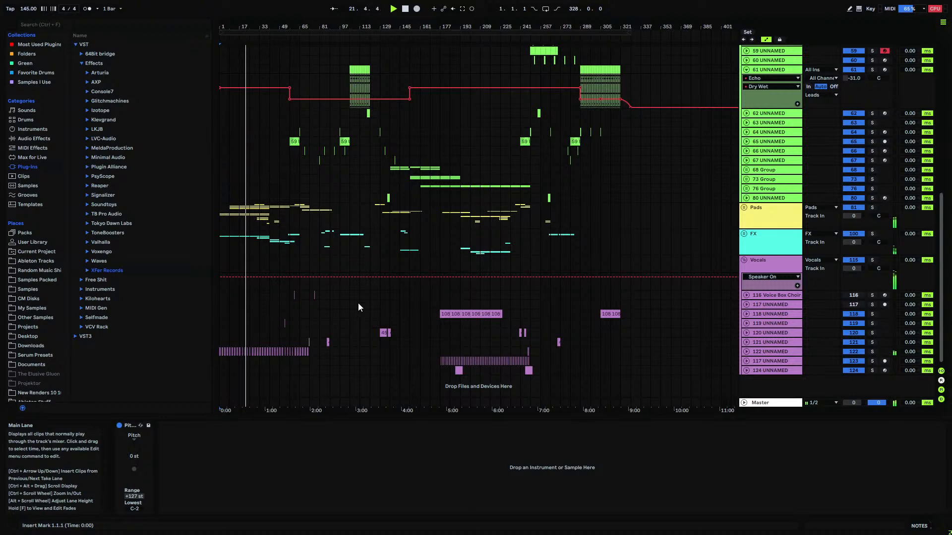
# - Fold track 61 and the Vocals and Leads groups to give a compact overview of the whole arrangement
pyautogui.click(745, 71)
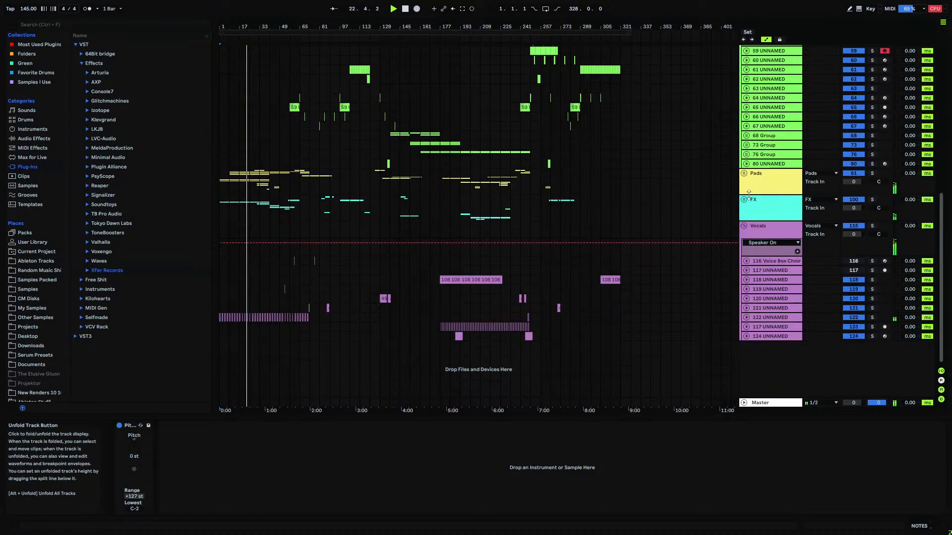
pyautogui.click(744, 225)
pyautogui.scroll(3, 744, 218)
pyautogui.scroll(3, 757, 77)
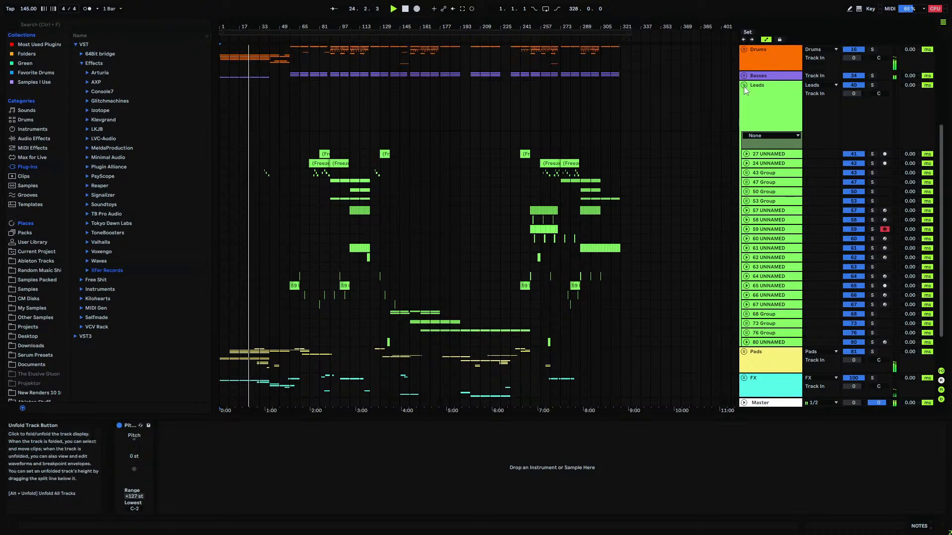
pyautogui.click(743, 86)
pyautogui.moveTo(252, 21); pyautogui.dragTo(271, 24)
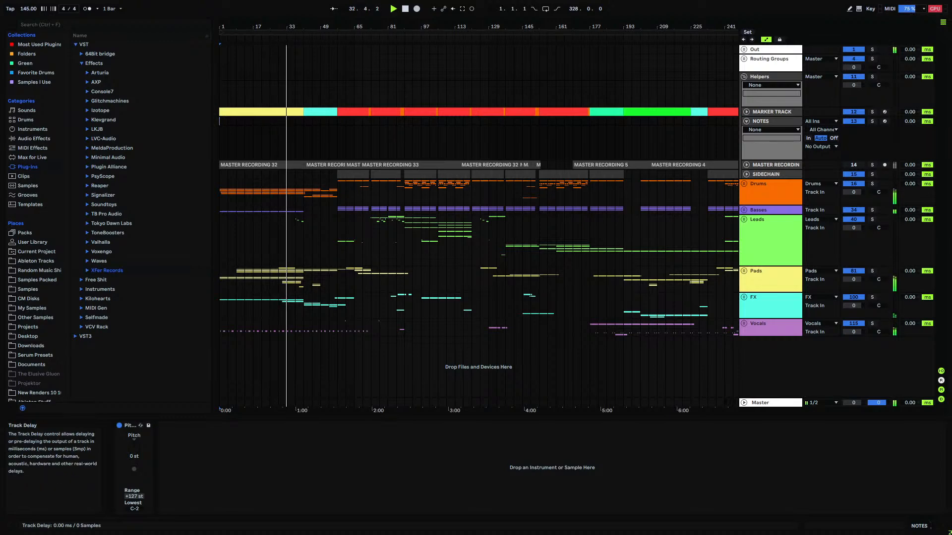
# - Open Task Manager and move its window away from the arrangement
pyautogui.hotkey('ctrl', 'shift', 'Escape')
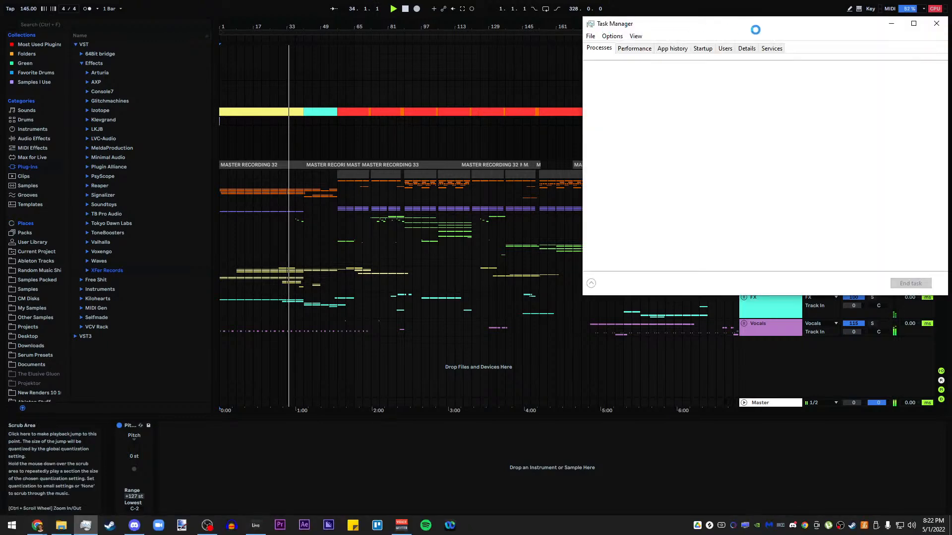
pyautogui.moveTo(637, 22); pyautogui.dragTo(949, 39)
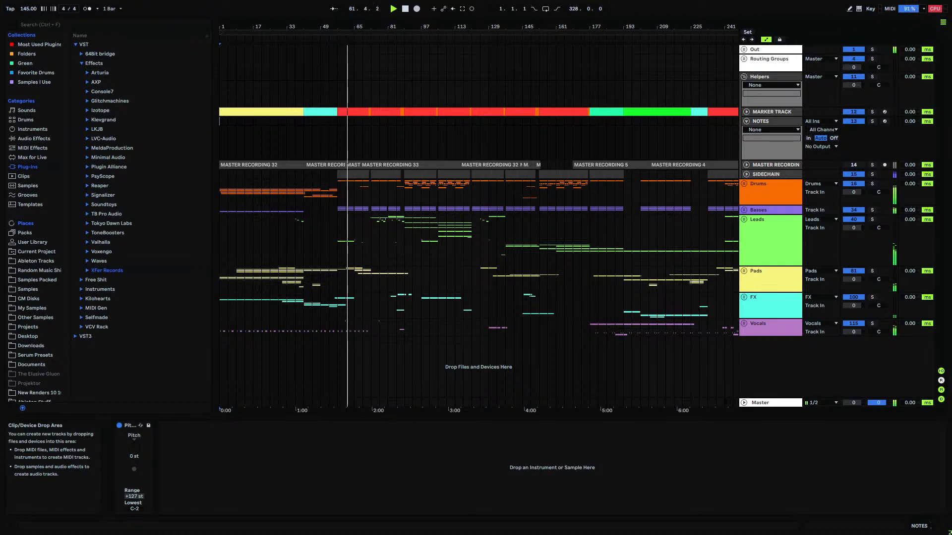
# - Insert a clip on the NOTES track from 53.1.1 to 61.1.1 and name it "Maybe move time vocal somewhere else"
pyautogui.moveTo(331, 120); pyautogui.dragTo(346, 122)
pyautogui.hotkey('ctrl', 'shift', 'm')
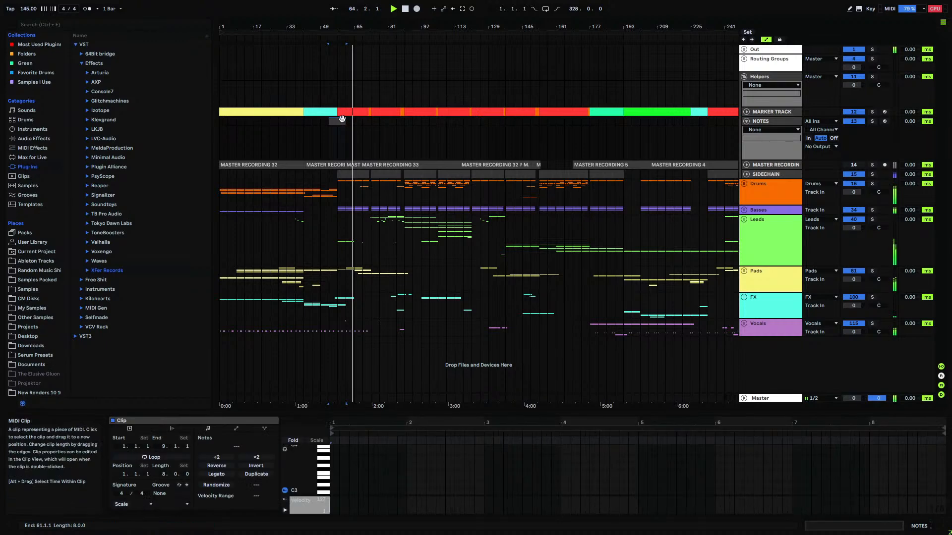
pyautogui.rightClick(340, 120)
pyautogui.click(370, 180)
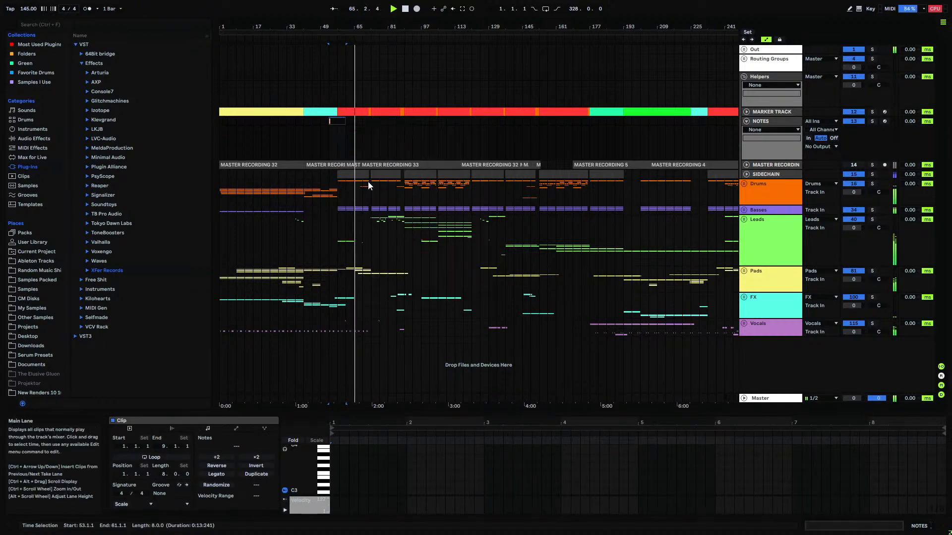
pyautogui.write('Maybe move time')
pyautogui.write(' voca')
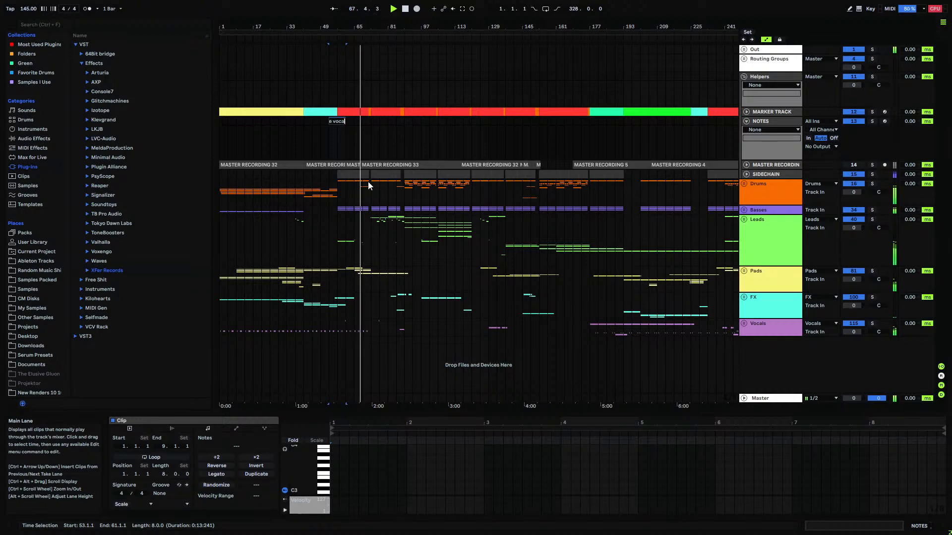
pyautogui.write('ls somewhere else')
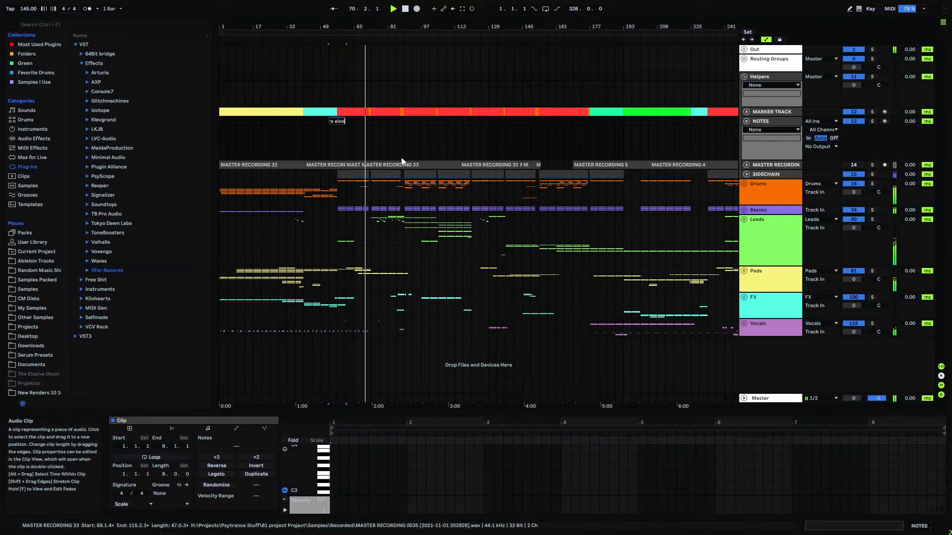
pyautogui.click(355, 131)
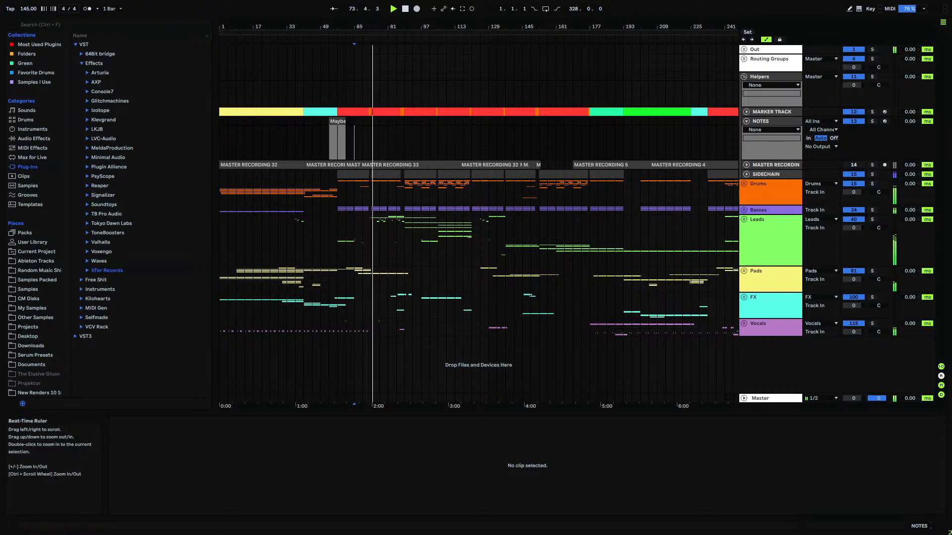
# - Create an empty three-bar clip on the NOTES track spanning 69.1.1 to 72.1.1
pyautogui.press('+')
pyautogui.press('+')
pyautogui.press('+')
pyautogui.moveTo(414, 122); pyautogui.dragTo(444, 122)
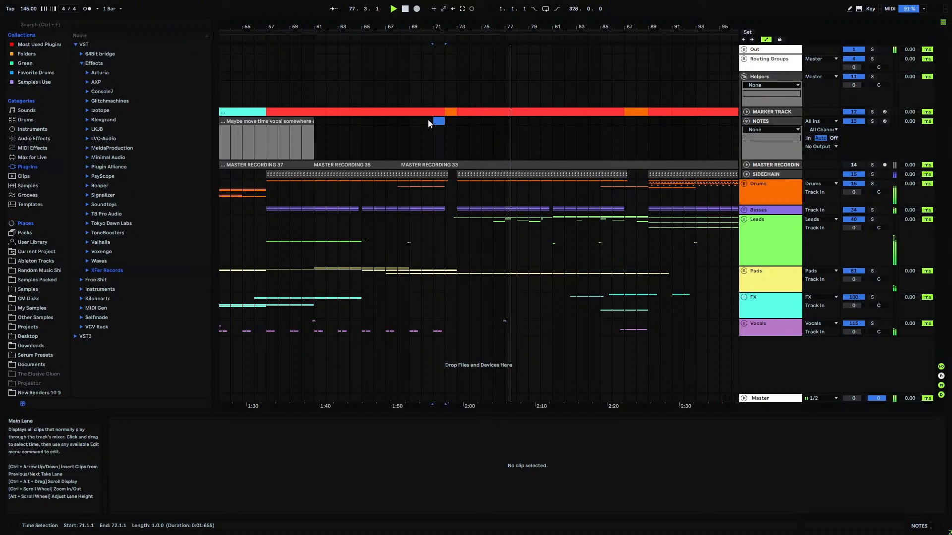
pyautogui.hotkey('ctrl', 'shift', 'm')
pyautogui.rightClick(436, 122)
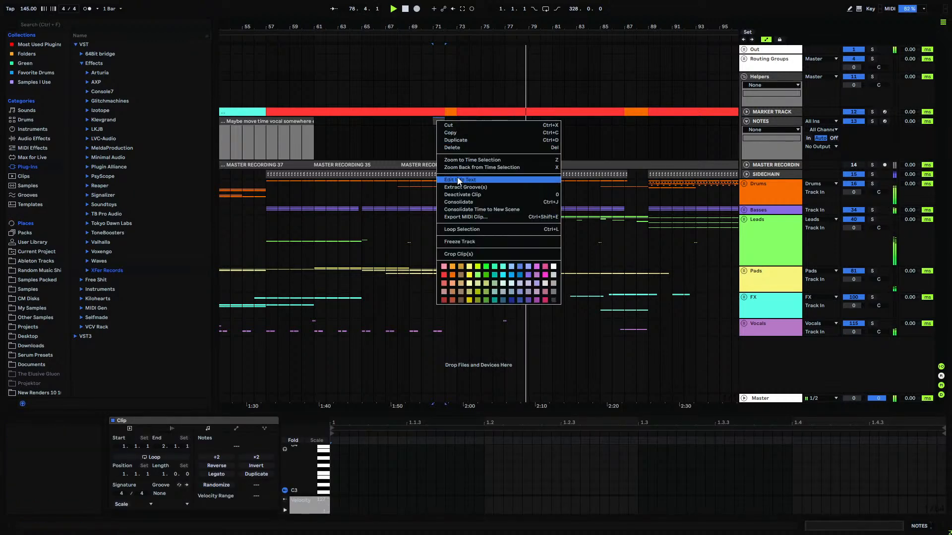
pyautogui.click(420, 129)
pyautogui.moveTo(432, 122); pyautogui.dragTo(413, 122)
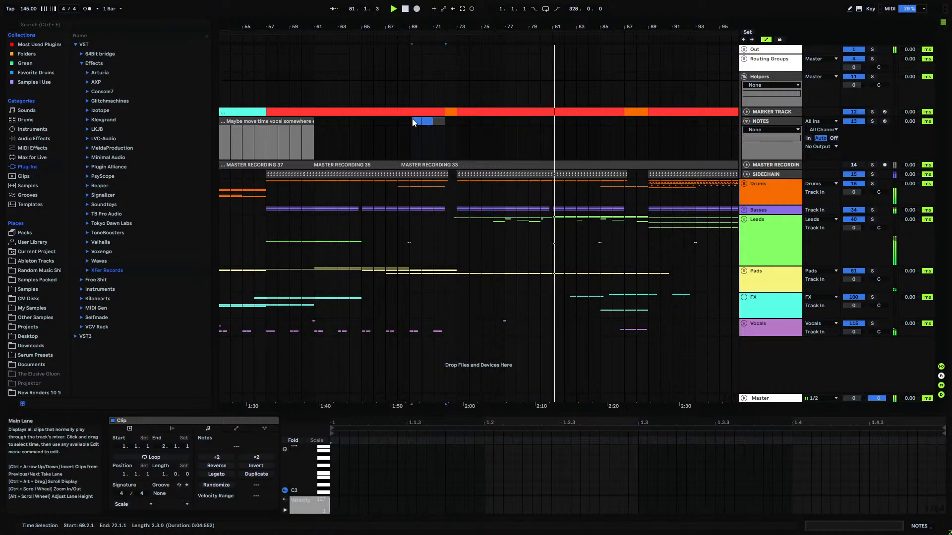
pyautogui.hotkey('ctrl', 'j')
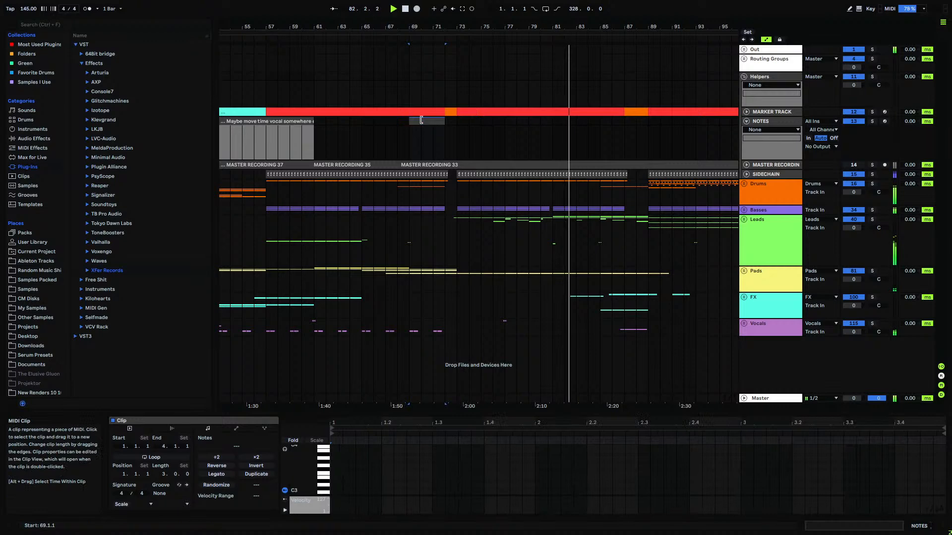
# - Rename the three-bar NOTES clip at 69.1.1 to "Bright effect here"
pyautogui.rightClick(425, 120)
pyautogui.click(434, 210)
pyautogui.write('Bright effect here')
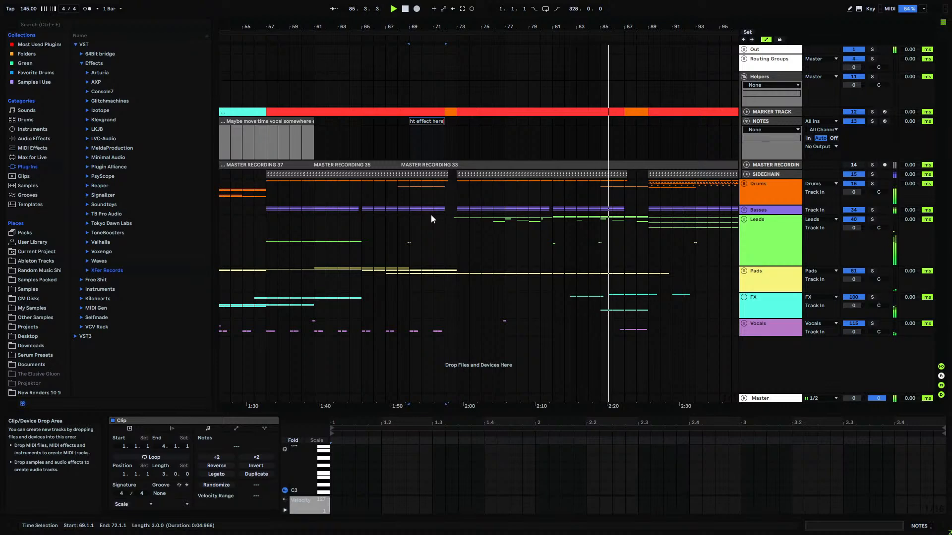
pyautogui.click(468, 129)
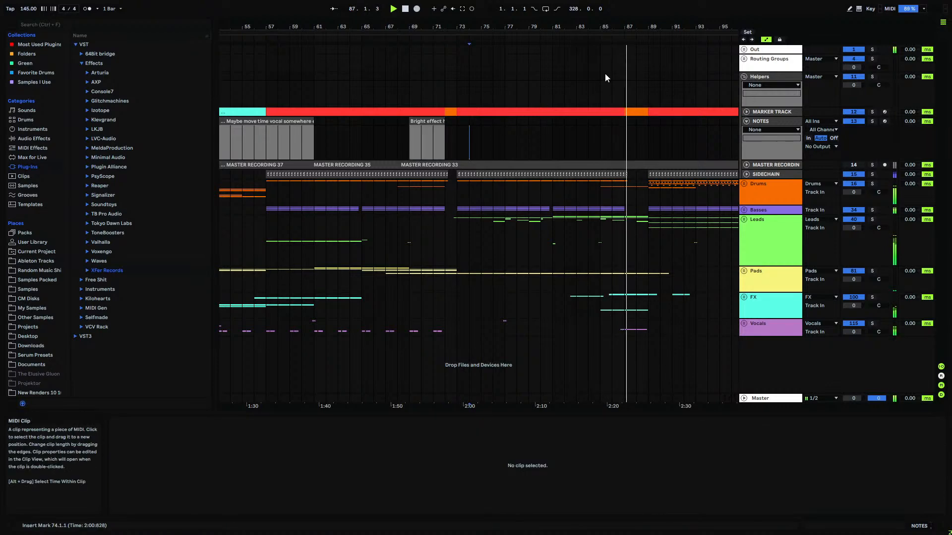
# - Inspect the Leads group's tracks around 89.1.1 to 97.1.1 during playback, and fold the group again
pyautogui.moveTo(639, 27); pyautogui.dragTo(526, 25)
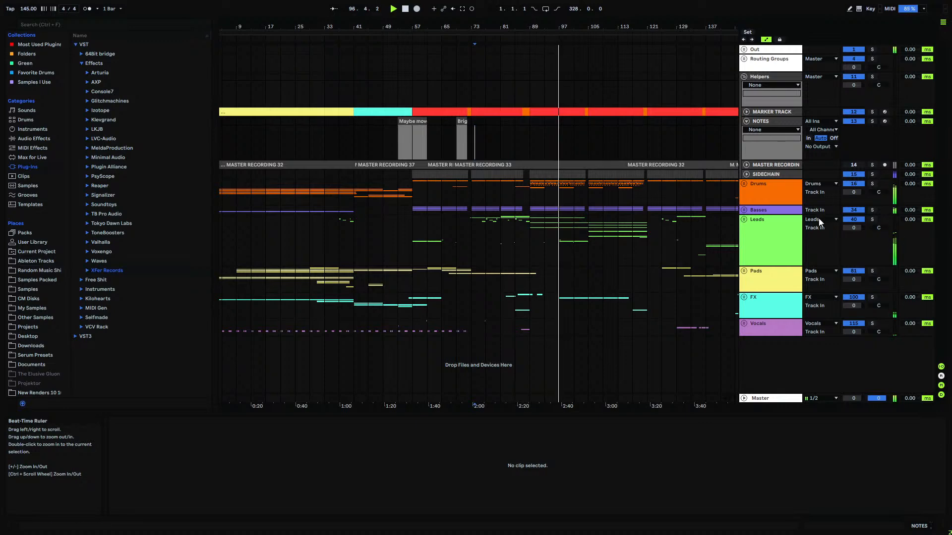
pyautogui.scroll(-5, 560, 317)
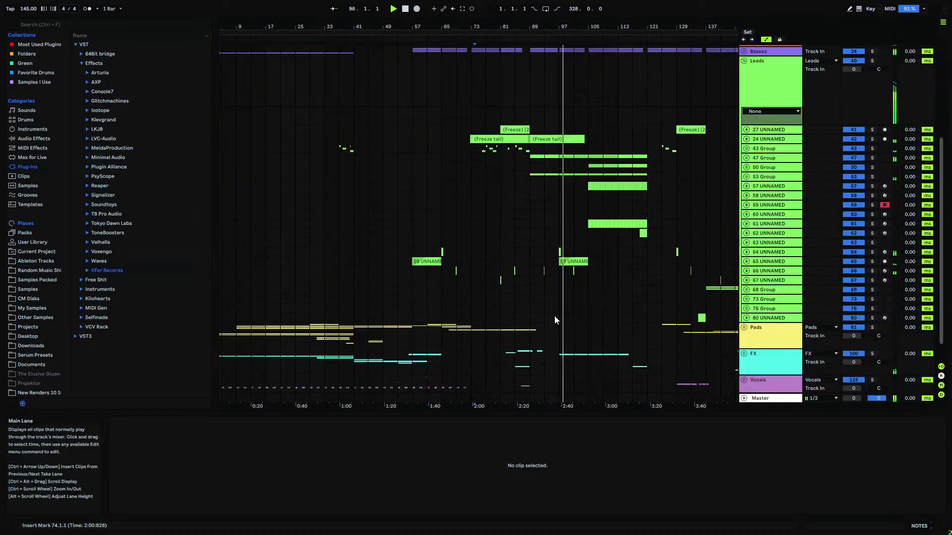
pyautogui.moveTo(538, 271); pyautogui.dragTo(556, 269)
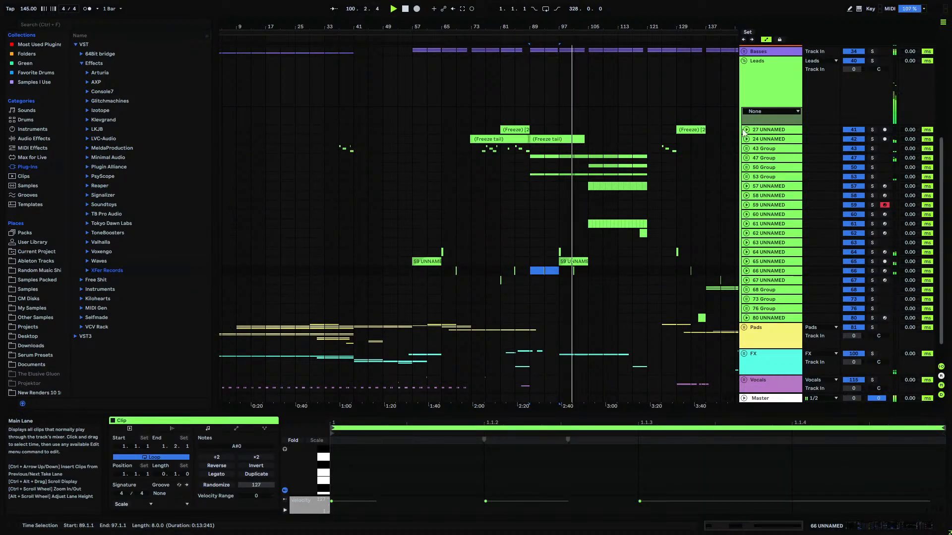
pyautogui.click(744, 61)
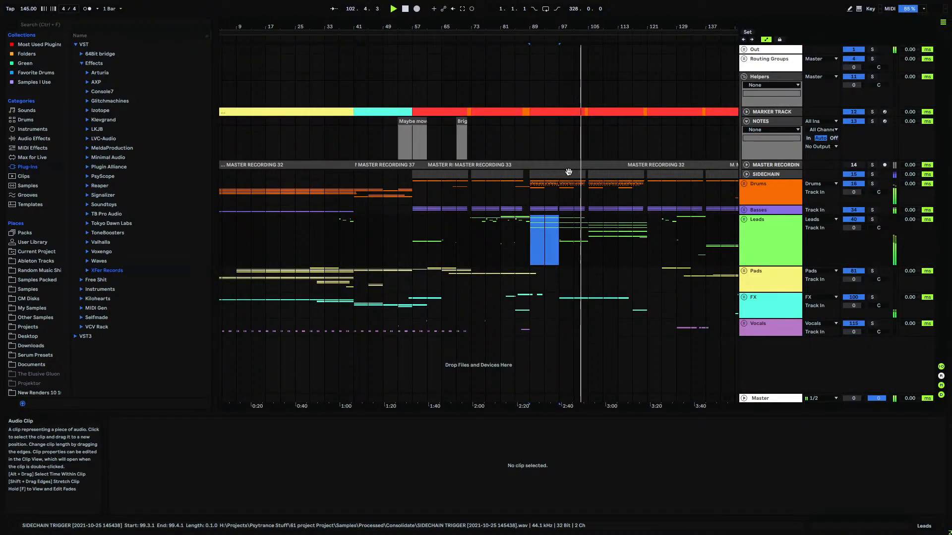
pyautogui.click(531, 230)
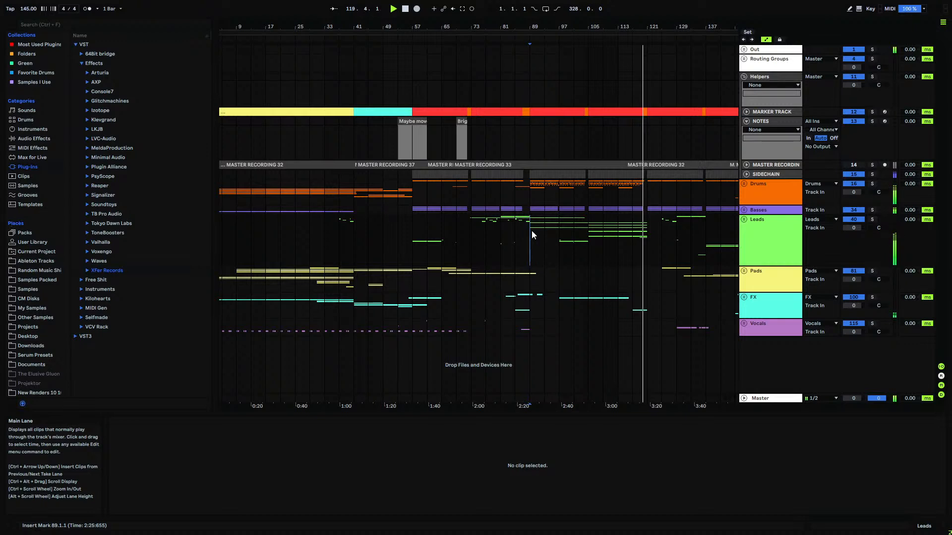
# - Insert a clip on the NOTES track from 89.1.1 to 121.1.1 and name it "Risers & Downlifters"
pyautogui.moveTo(534, 126); pyautogui.dragTo(644, 123)
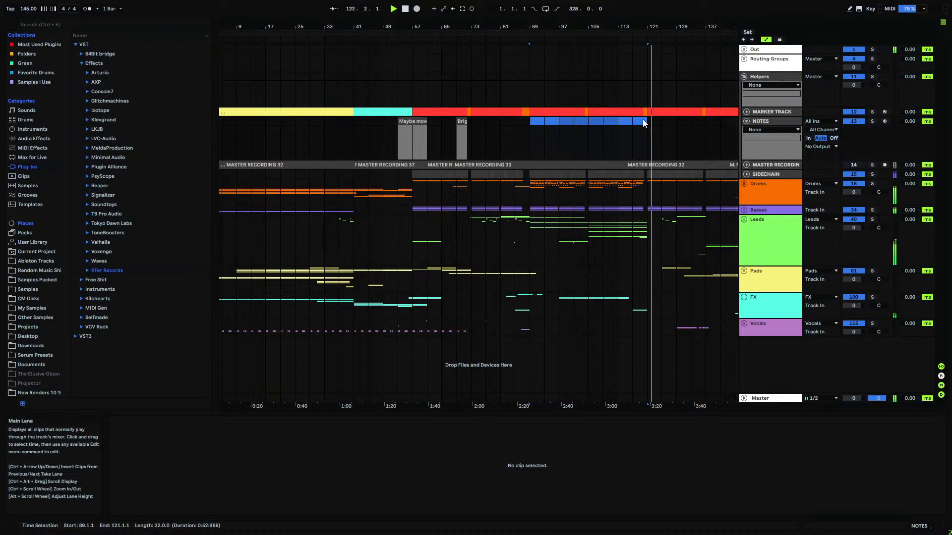
pyautogui.hotkey('ctrl', 'shift', 'm')
pyautogui.rightClick(633, 120)
pyautogui.click(653, 182)
pyautogui.write('Risers')
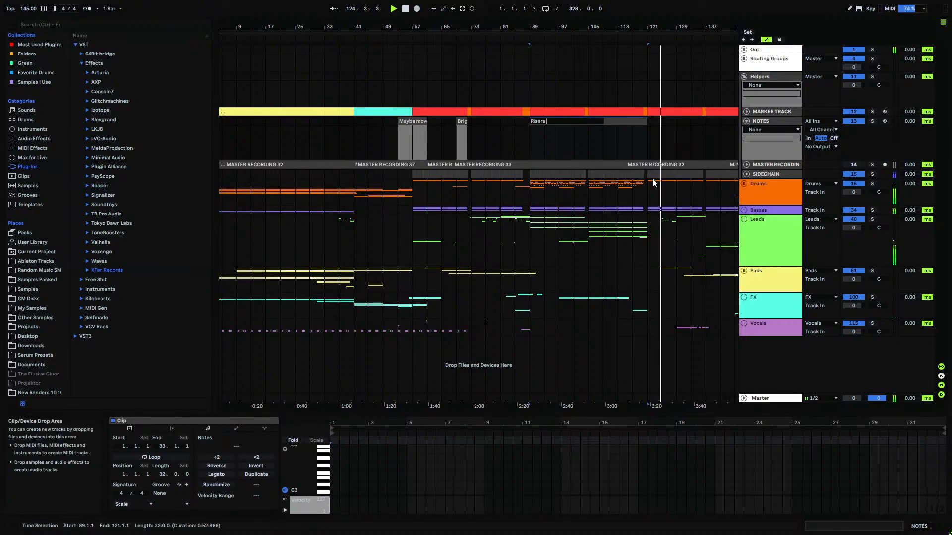
pyautogui.write(' & Downlifters')
pyautogui.press('Return')
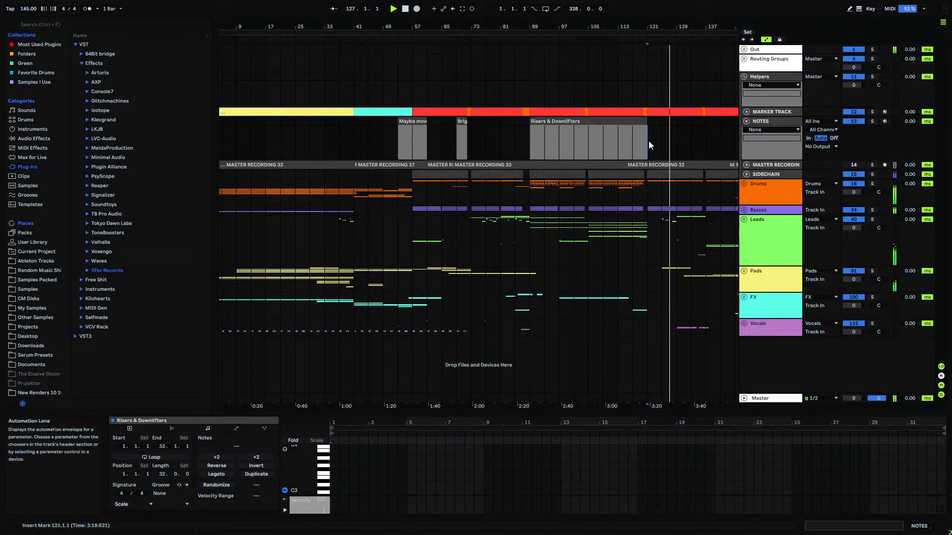
# - Add a clip on the NOTES track from 137.1.1 to 145.1.1 with a name beginning "Synth too l"
pyautogui.moveTo(669, 27); pyautogui.dragTo(468, 26)
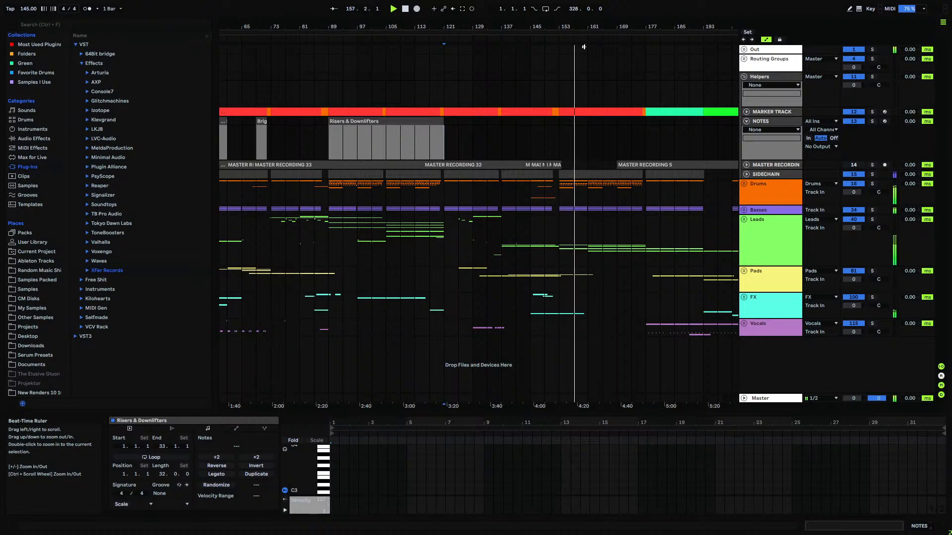
pyautogui.moveTo(506, 122); pyautogui.dragTo(557, 122)
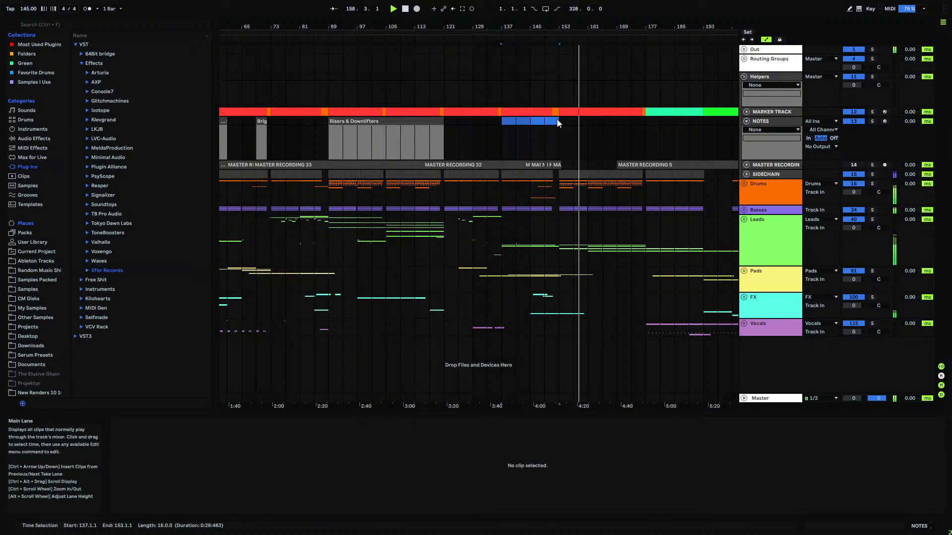
pyautogui.hotkey('ctrl', 'shift', 'm')
pyautogui.rightClick(544, 122)
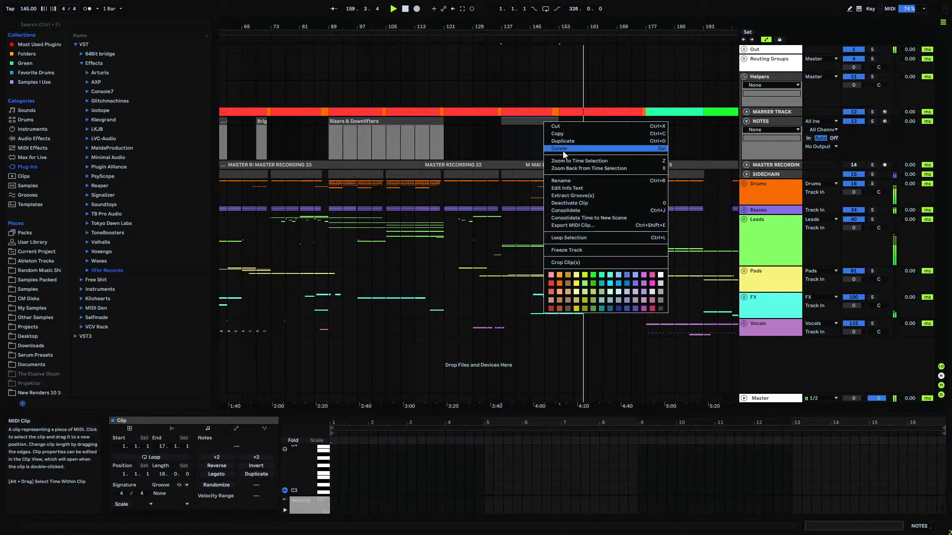
pyautogui.click(564, 180)
pyautogui.write('Synth too l')
pyautogui.press('Return')
# - Insert a clip on the NOTES track at 153.1.1, name it "Synth stays too bright here" and extend its end to 169.1.1
pyautogui.moveTo(558, 128); pyautogui.dragTo(586, 122)
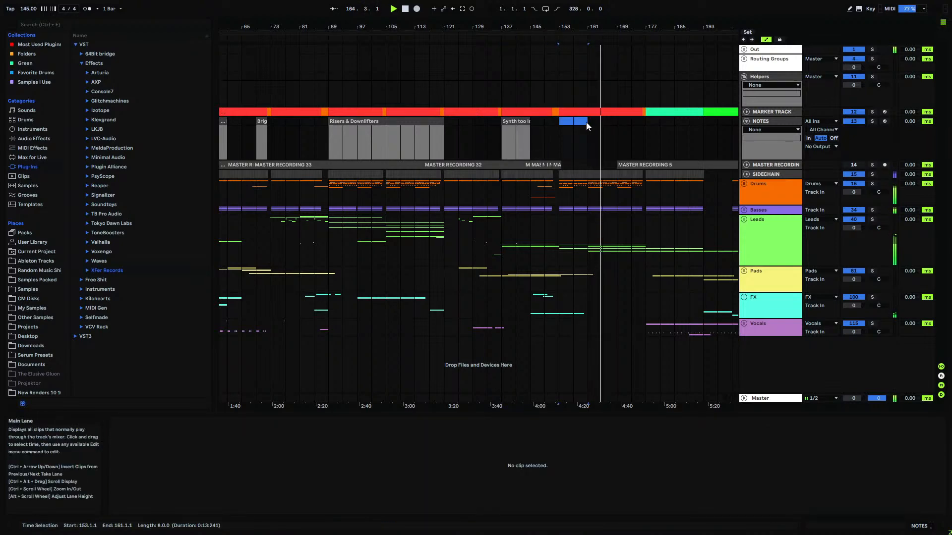
pyautogui.hotkey('ctrl', 'shift', 'm')
pyautogui.rightClick(573, 124)
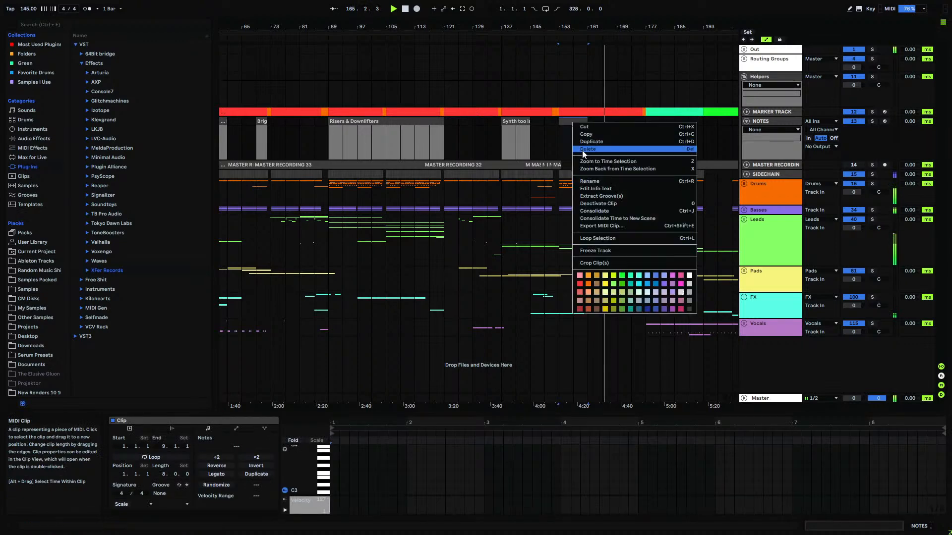
pyautogui.click(593, 181)
pyautogui.write('Synt')
pyautogui.write('h stays to')
pyautogui.write('o br')
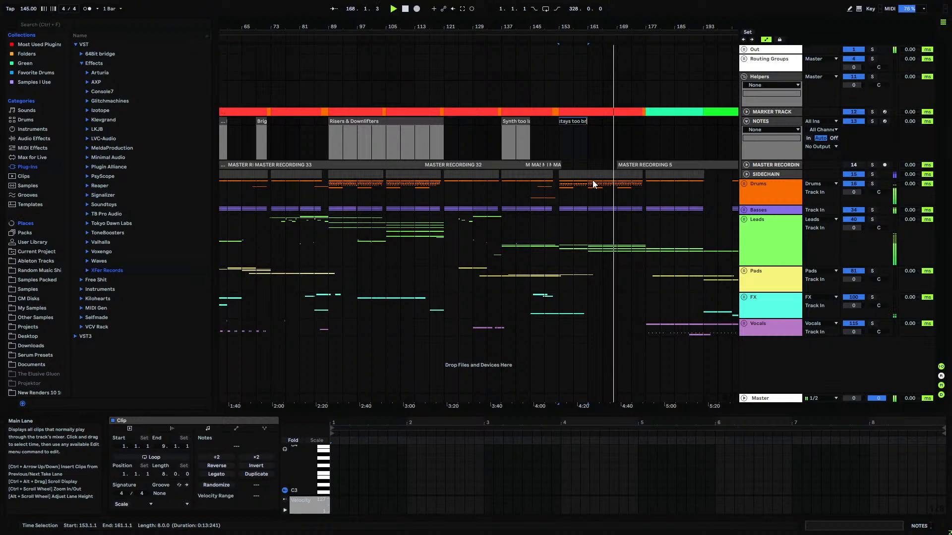
pyautogui.write('ight fere')
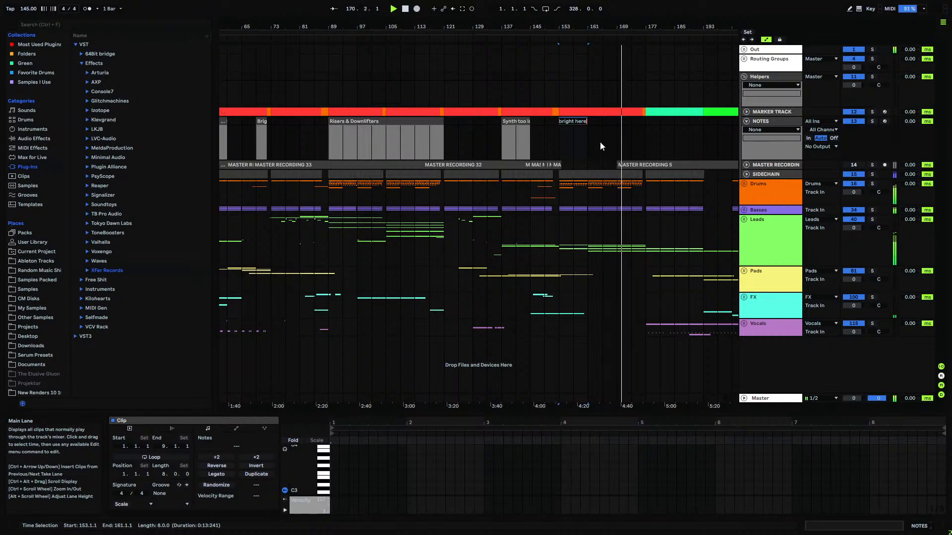
pyautogui.click(598, 133)
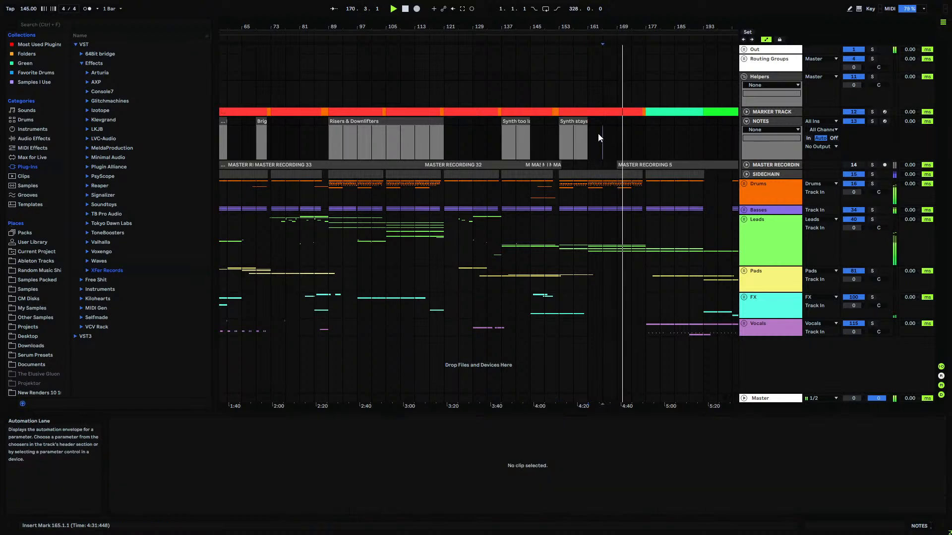
pyautogui.click(592, 122)
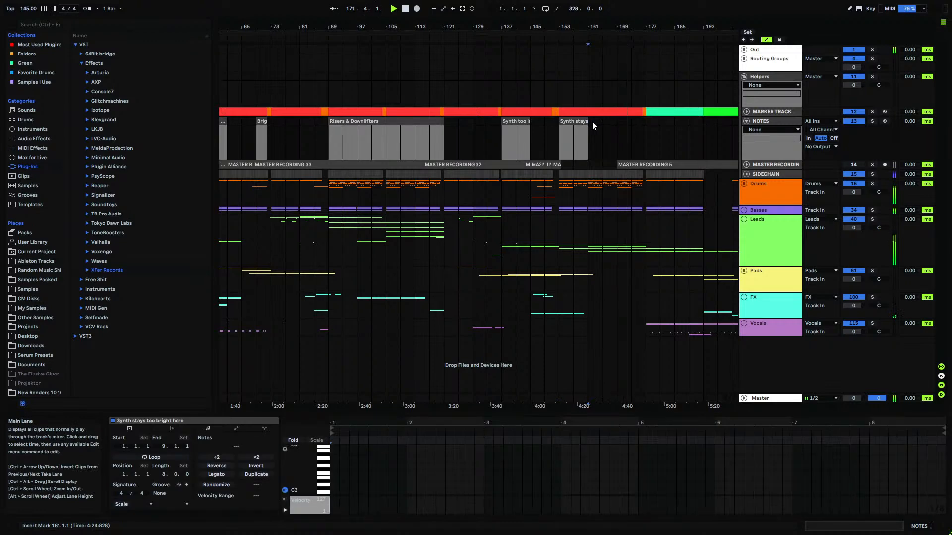
pyautogui.moveTo(587, 120); pyautogui.dragTo(617, 121)
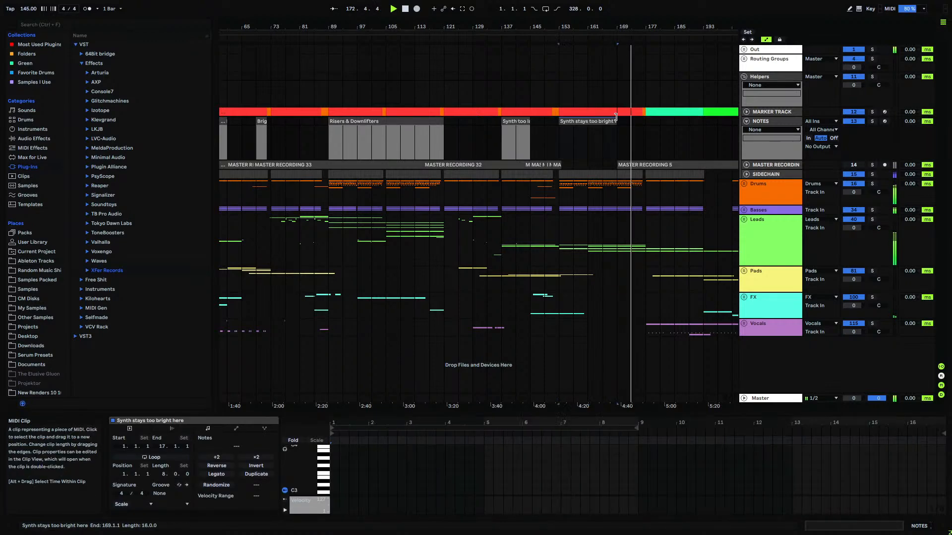
# - Insert a clip on the NOTES track from 177.1.1 to 193.1.1 and name it "vocal vol in more"
pyautogui.moveTo(639, 27); pyautogui.dragTo(480, 28)
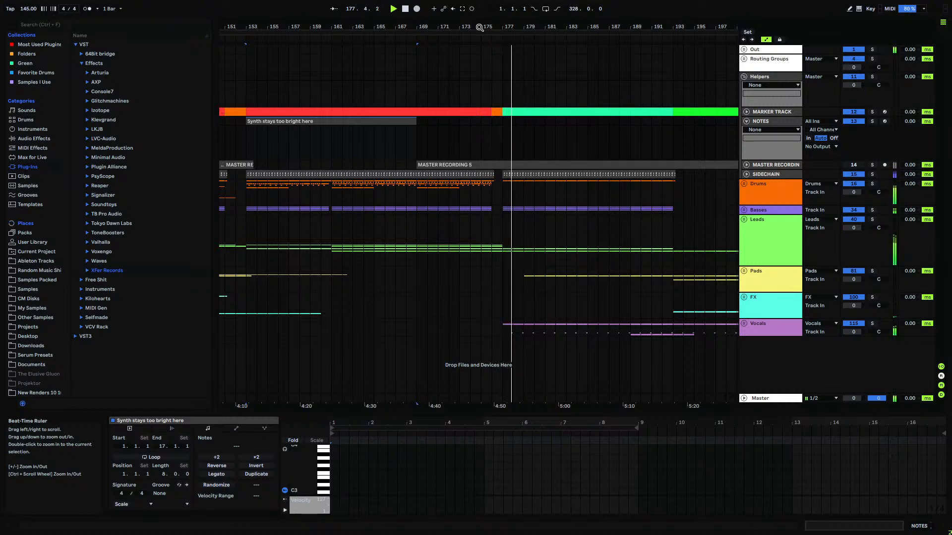
pyautogui.moveTo(479, 27); pyautogui.dragTo(479, 20)
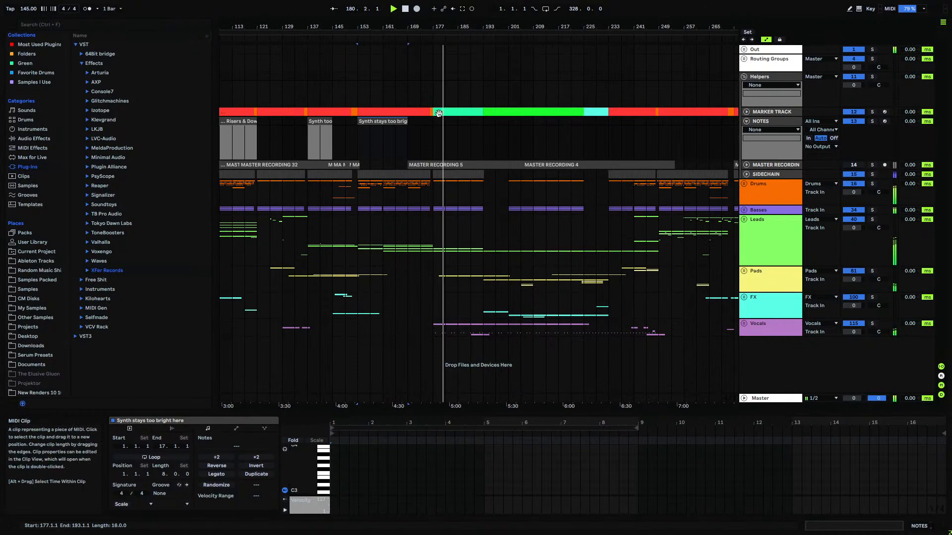
pyautogui.moveTo(434, 123); pyautogui.dragTo(472, 123)
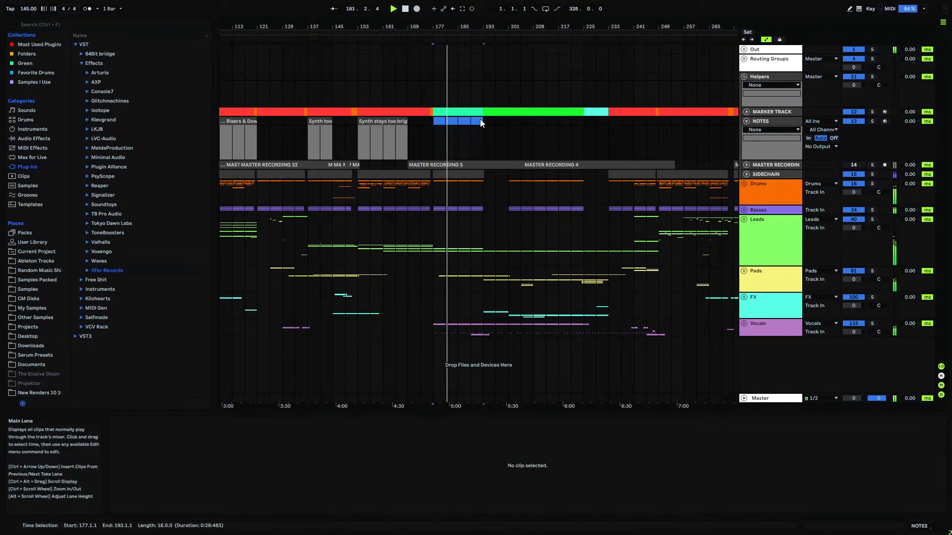
pyautogui.hotkey('ctrl', 'shift', 'm')
pyautogui.rightClick(458, 119)
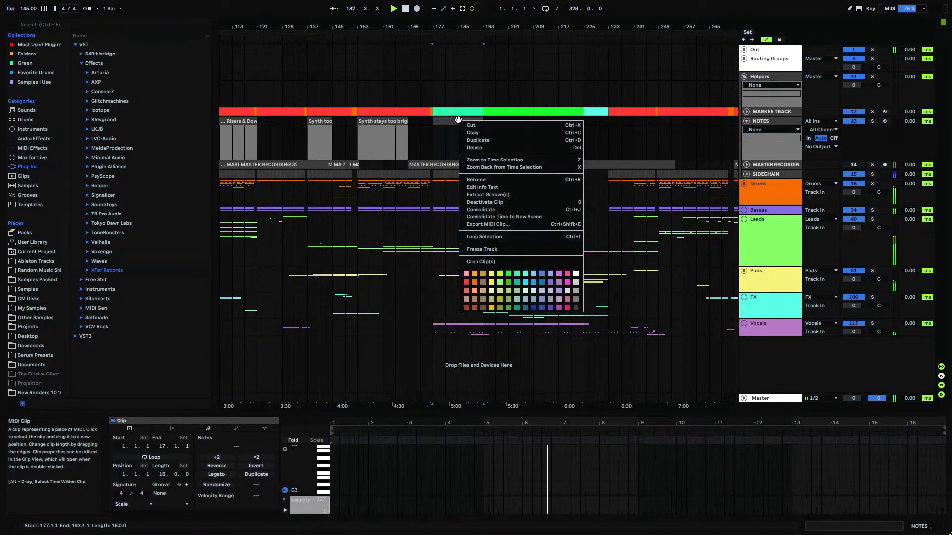
pyautogui.click(480, 177)
pyautogui.write('vocal vol in more')
pyautogui.click(495, 130)
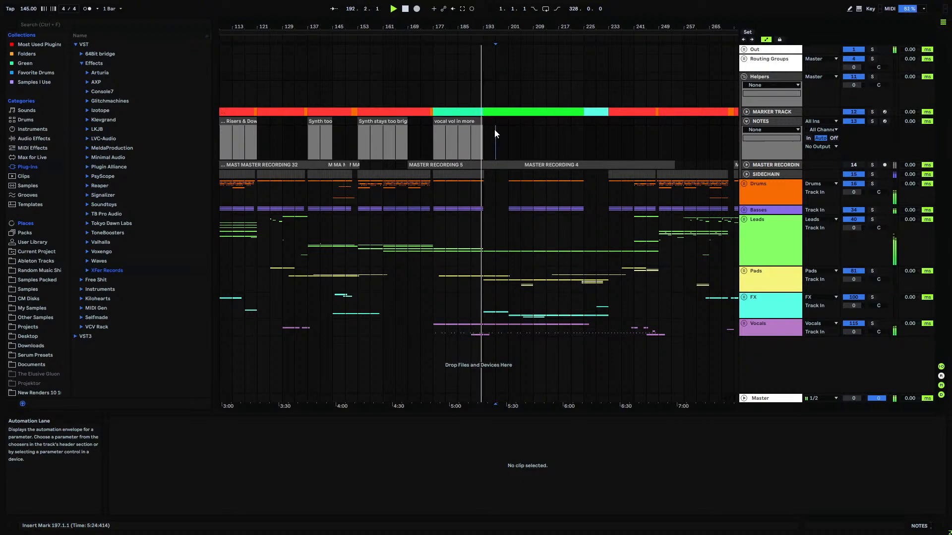
# - Insert a NOTES clip from 193.1.1 to 196.1.1 and name it "Use that vocal pad more throughout the track maybe"
pyautogui.moveTo(488, 27); pyautogui.dragTo(488, 88)
pyautogui.moveTo(477, 123); pyautogui.dragTo(506, 123)
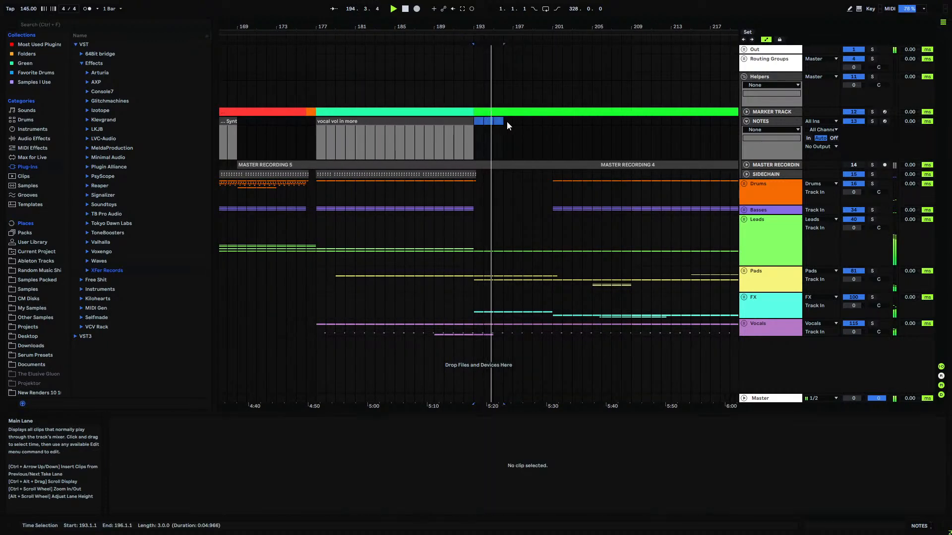
pyautogui.hotkey('ctrl', 'shift', 'm')
pyautogui.rightClick(489, 123)
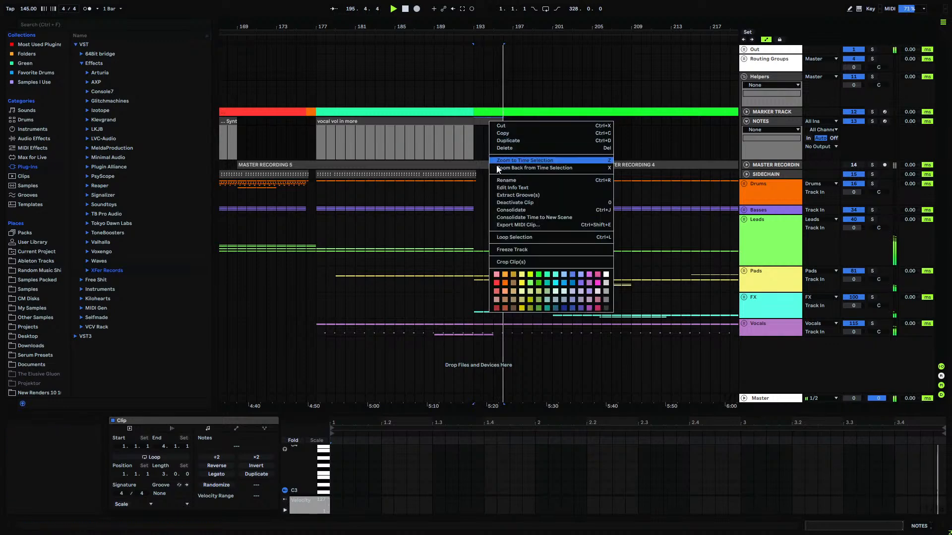
pyautogui.click(502, 181)
pyautogui.write('Use ')
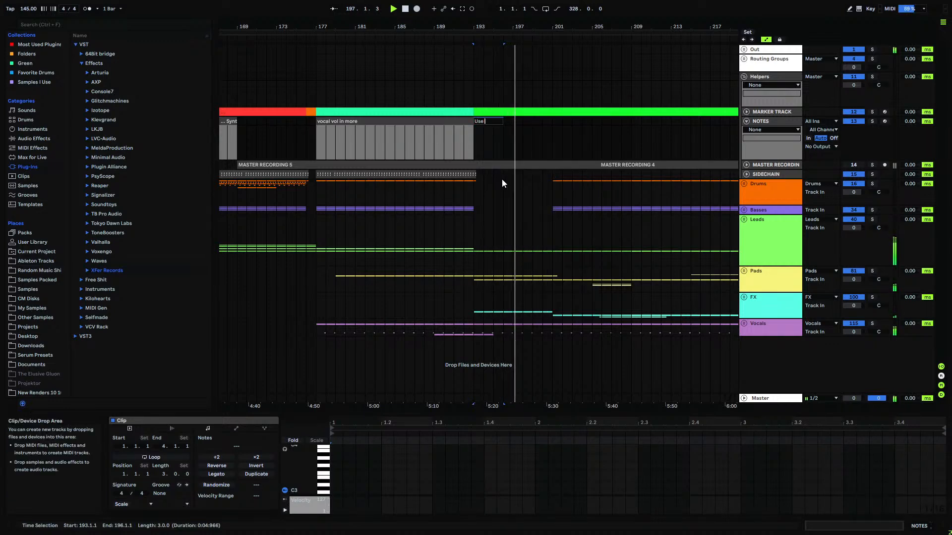
pyautogui.write('that vocal pad')
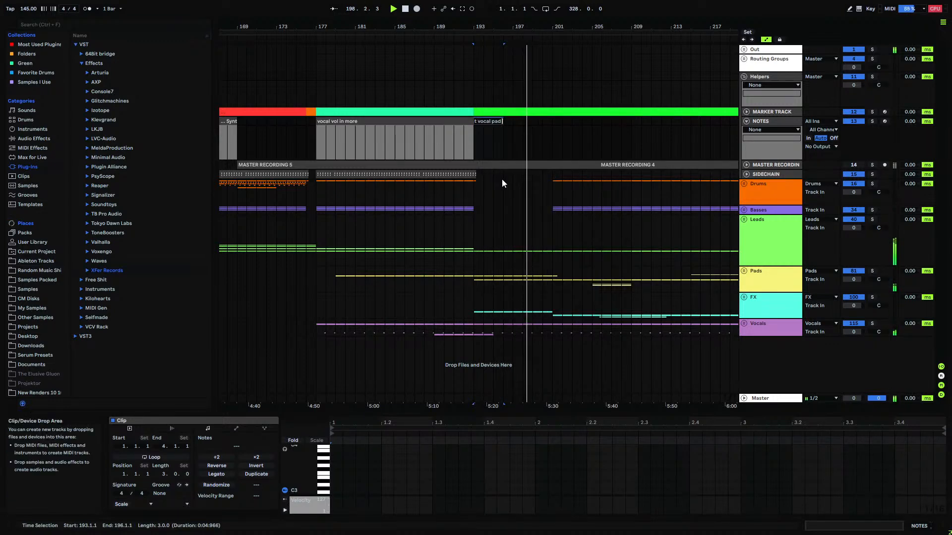
pyautogui.write(' more througho')
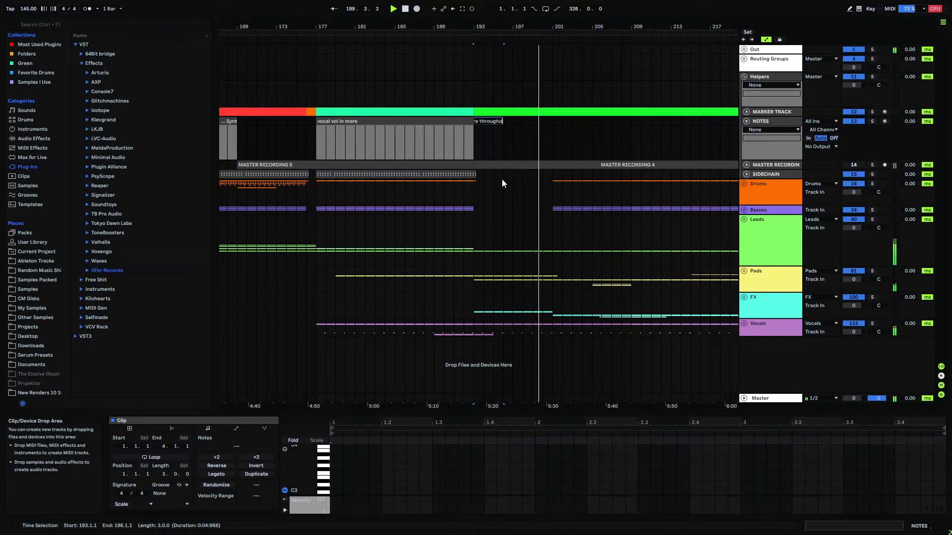
pyautogui.write('ut the track mayb')
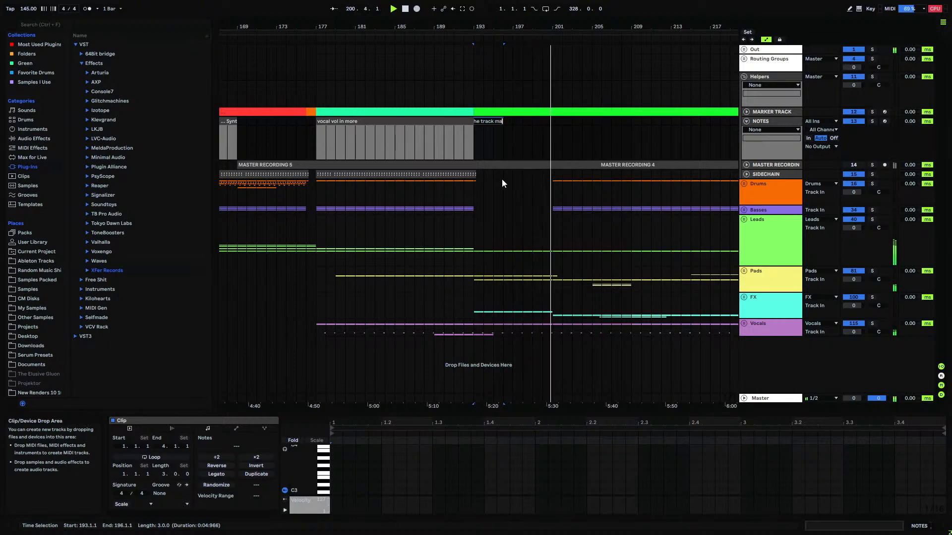
pyautogui.write('e')
pyautogui.press('Return')
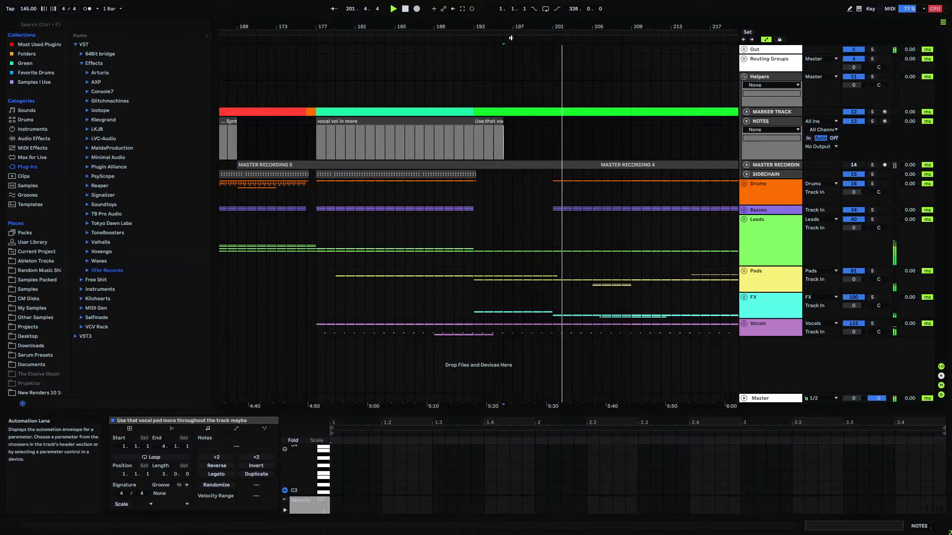
# - Insert a clip on the NOTES track from 196.1.1 to 225.1.1 and name it "Main vocal clicks and pops"
pyautogui.moveTo(506, 26); pyautogui.dragTo(278, 26)
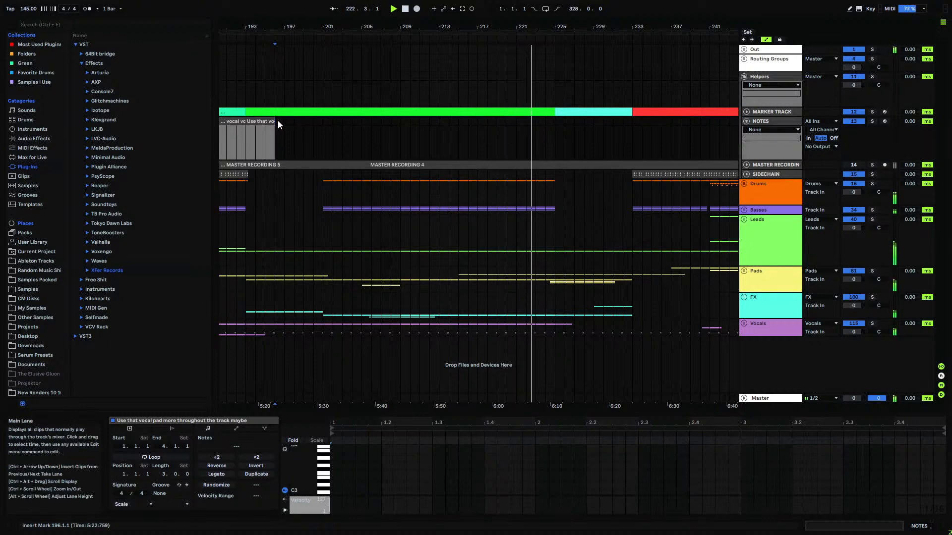
pyautogui.moveTo(278, 120); pyautogui.dragTo(552, 123)
pyautogui.doubleClick(552, 123)
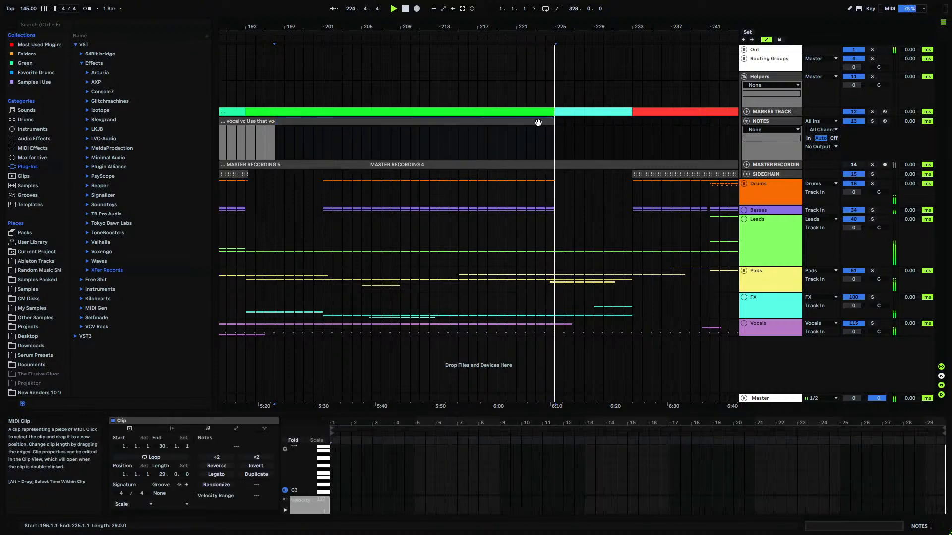
pyautogui.rightClick(540, 123)
pyautogui.click(572, 183)
pyautogui.write('M')
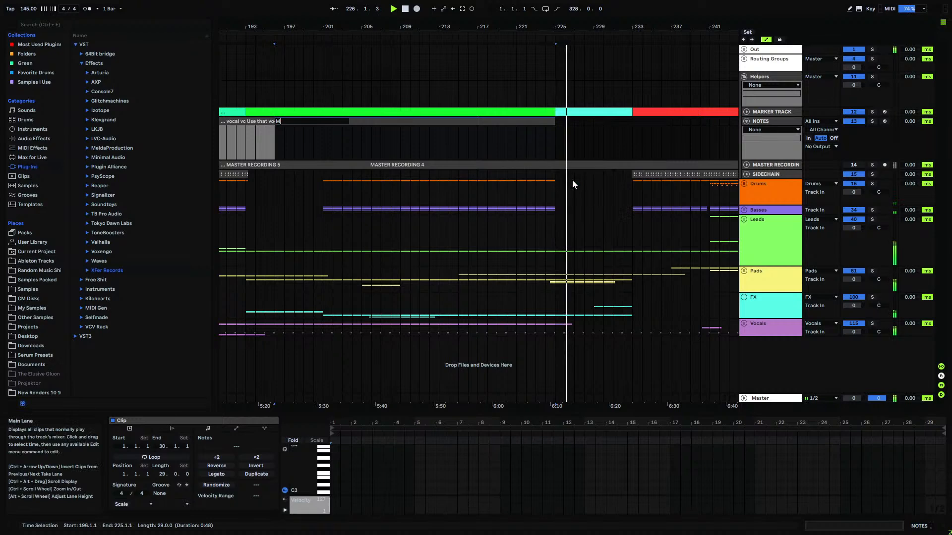
pyautogui.write('ain vocal ')
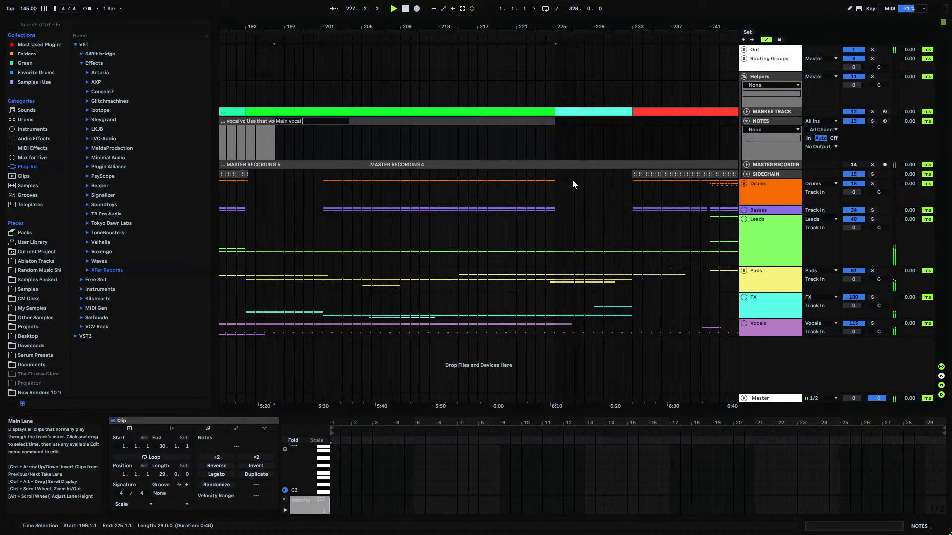
pyautogui.write('clicks and po')
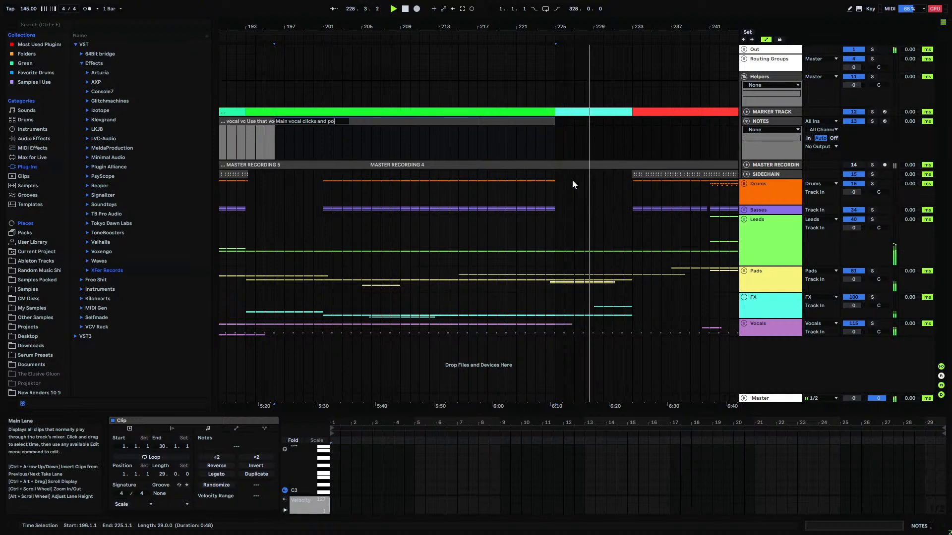
pyautogui.write('ss')
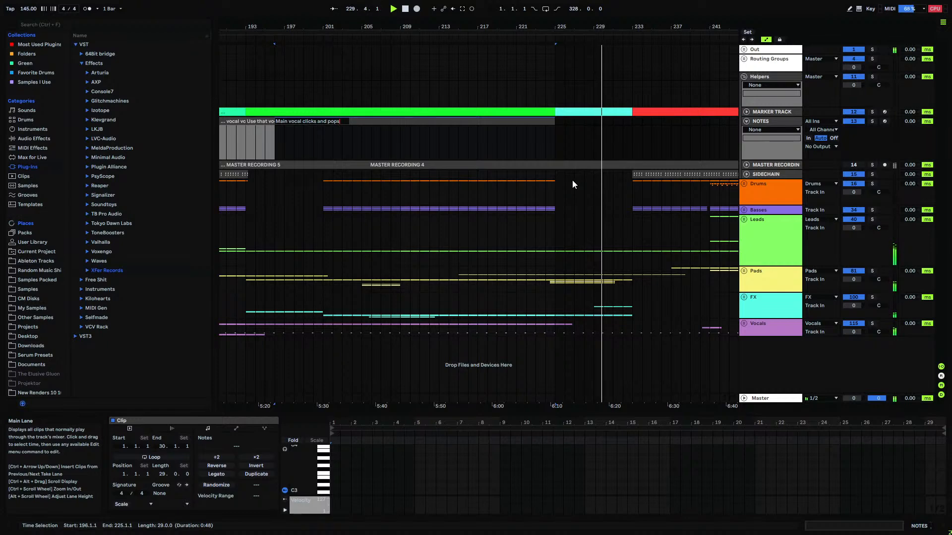
pyautogui.click(558, 130)
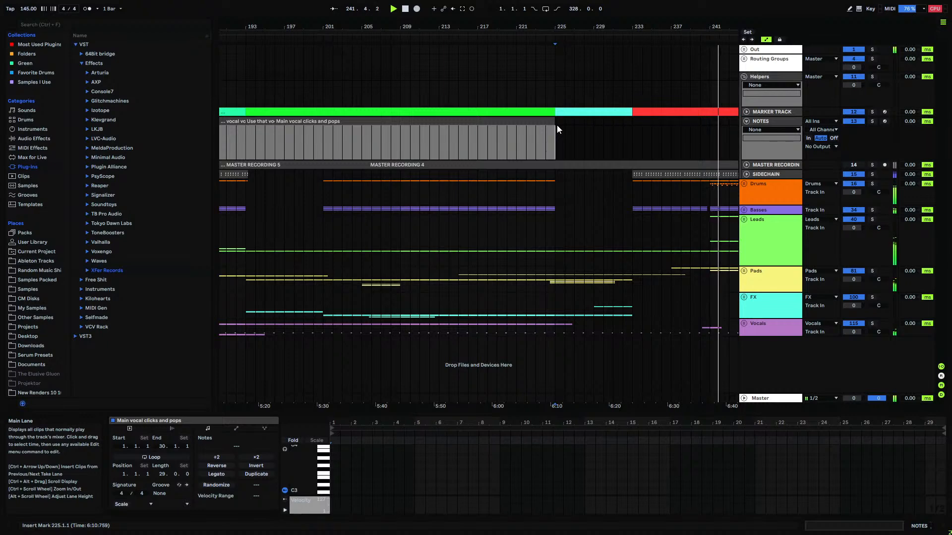
# - Insert a clip on the NOTES track from 247.1.1 to 249.1.1 and name it "Use this main vocal more"
pyautogui.moveTo(599, 26); pyautogui.dragTo(391, 25)
pyautogui.moveTo(476, 25); pyautogui.dragTo(318, 39)
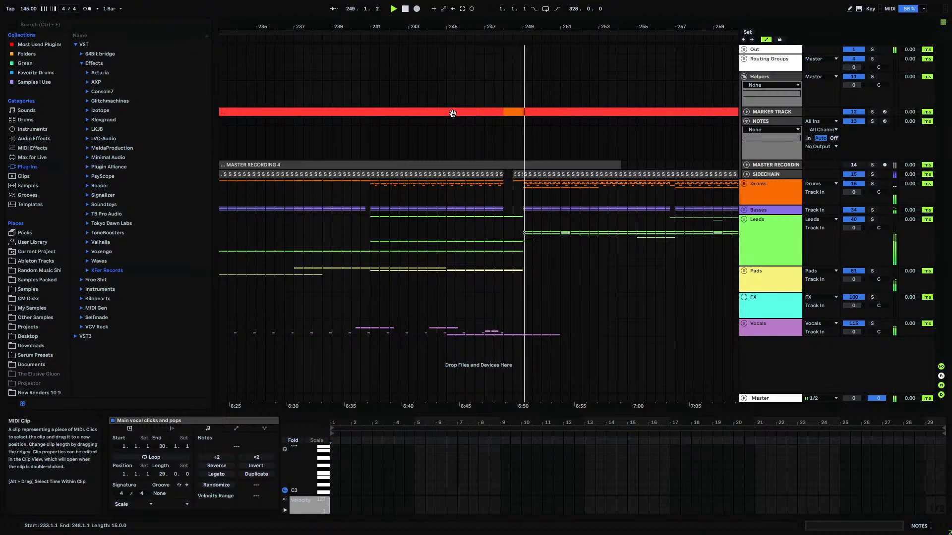
pyautogui.moveTo(485, 121); pyautogui.dragTo(494, 121)
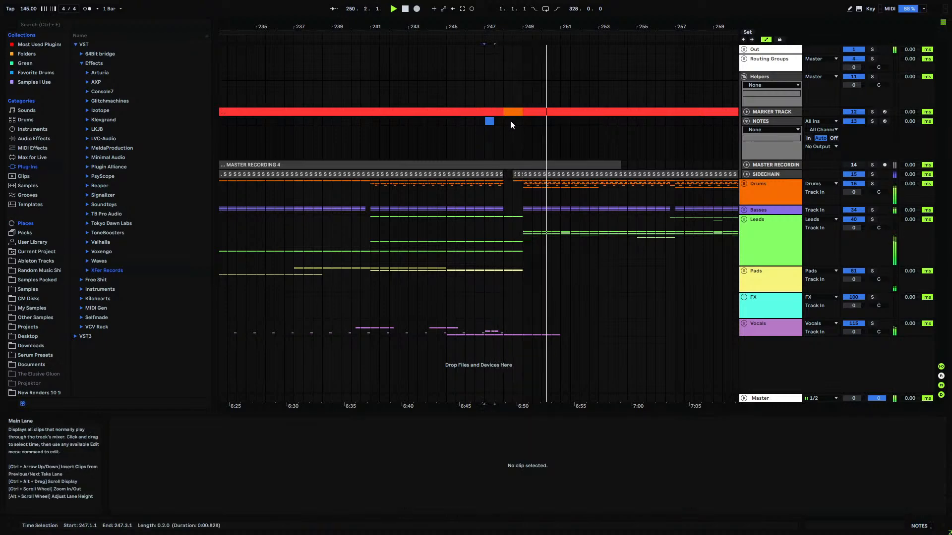
pyautogui.click(506, 122)
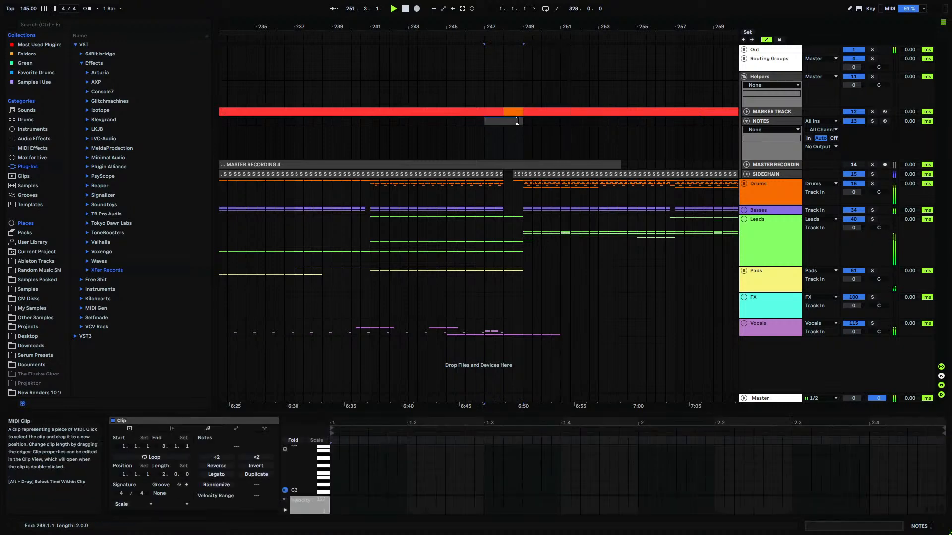
pyautogui.rightClick(506, 122)
pyautogui.click(526, 182)
pyautogui.write('Use this main ')
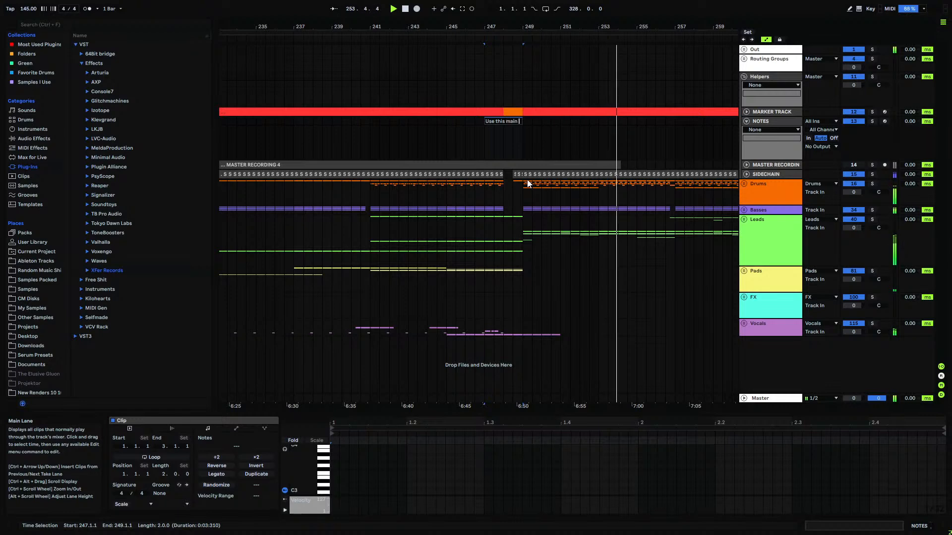
pyautogui.write('vocal more')
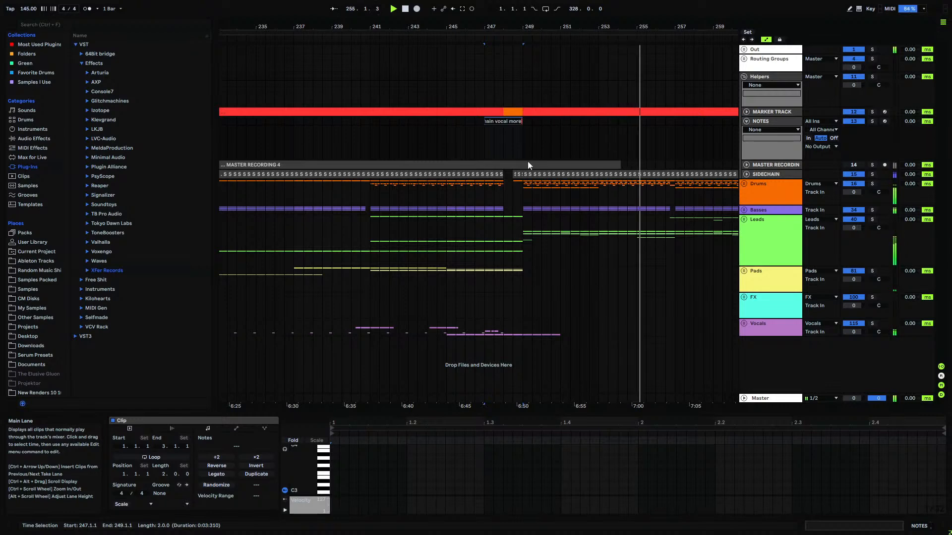
pyautogui.press('Return')
# - Lower the volume of the "58 UNNAMED" track in the Leads group to -23.0 dB, and fold the track and group again
pyautogui.click(743, 219)
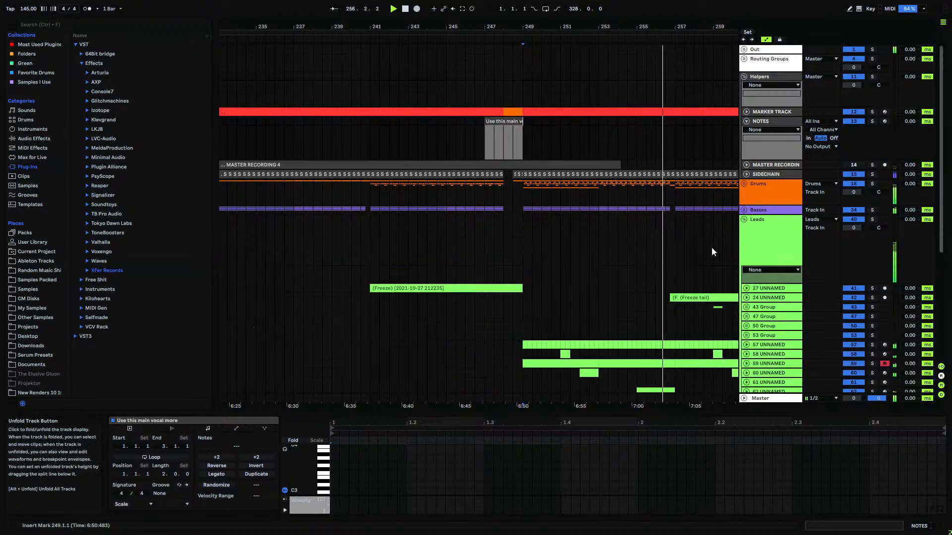
pyautogui.click(745, 354)
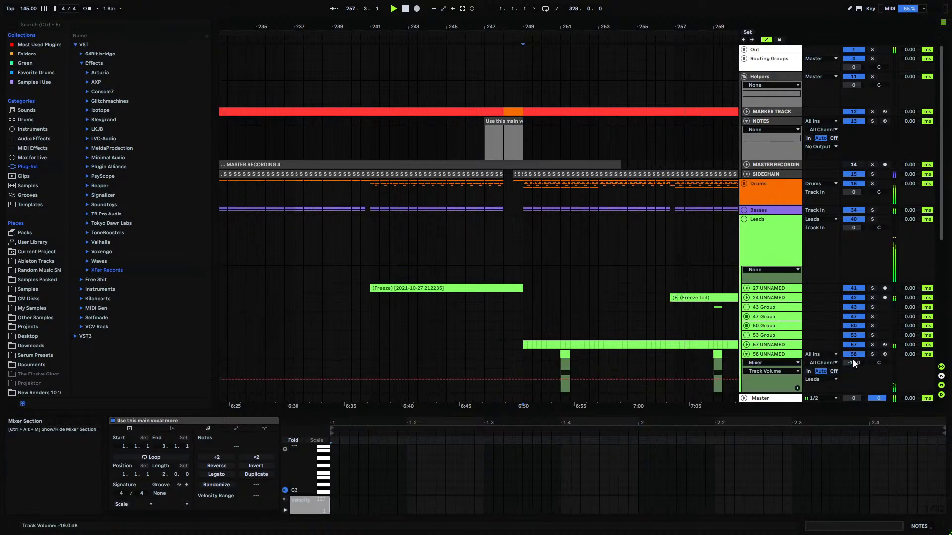
pyautogui.moveTo(853, 361); pyautogui.dragTo(853, 366)
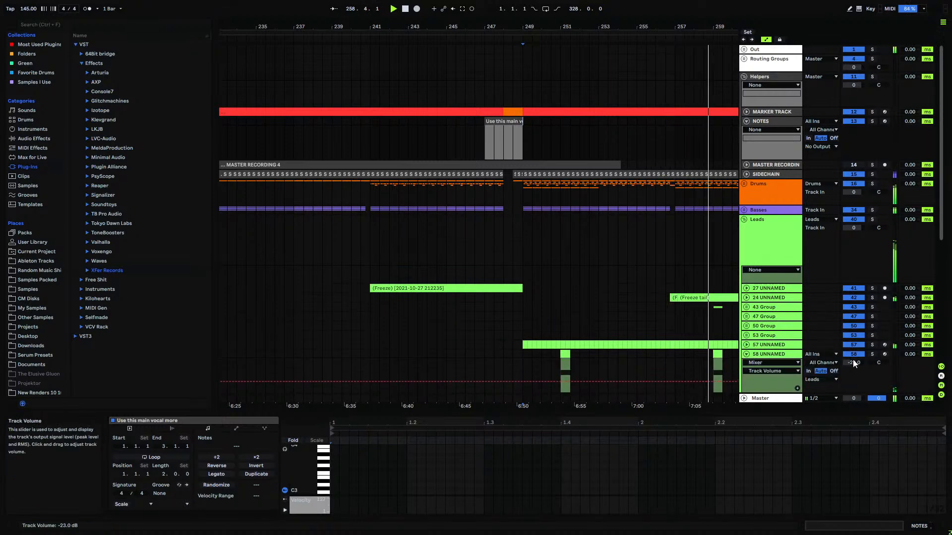
pyautogui.click(747, 354)
pyautogui.click(745, 219)
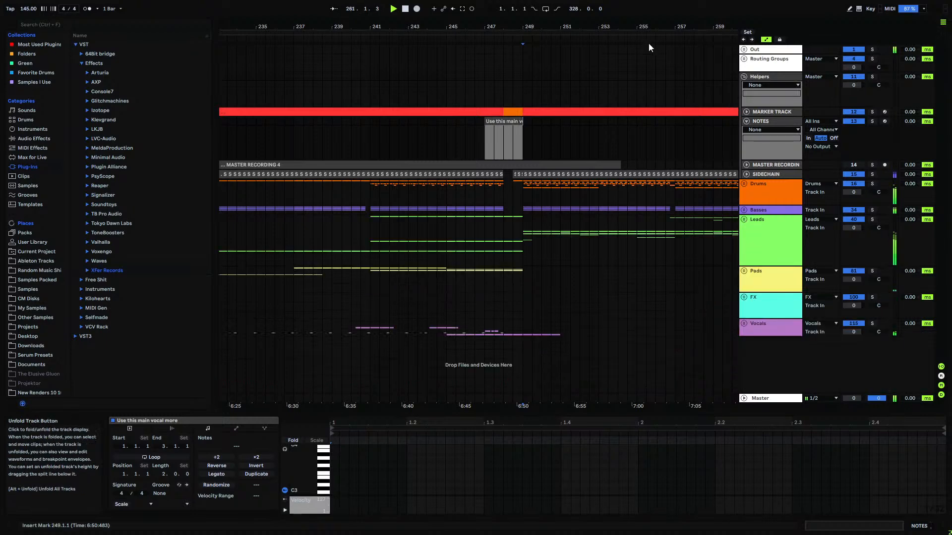
# - Insert a clip on the NOTES track from 305.1.1 to 307.1.1 and name it "Maybe no impact synth"
pyautogui.moveTo(628, 30); pyautogui.dragTo(336, 27)
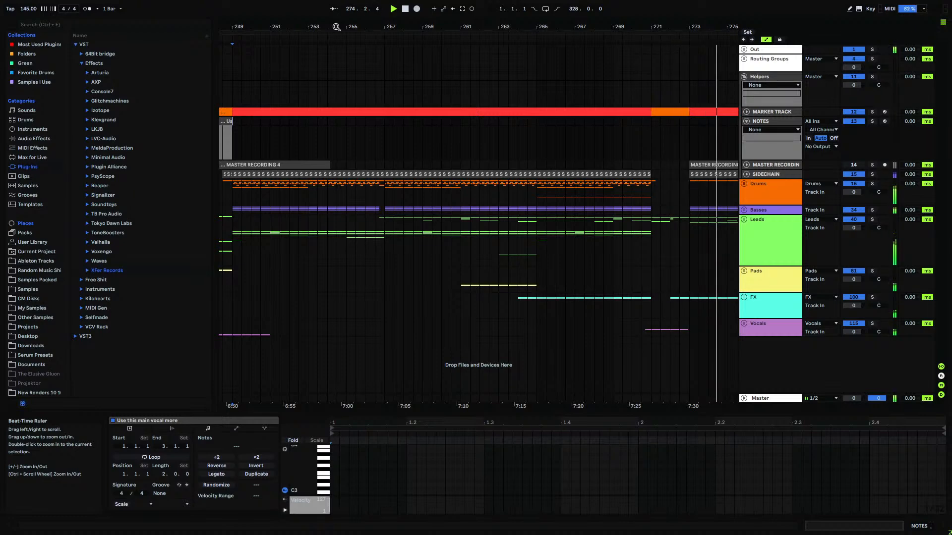
pyautogui.moveTo(336, 27); pyautogui.dragTo(302, 27)
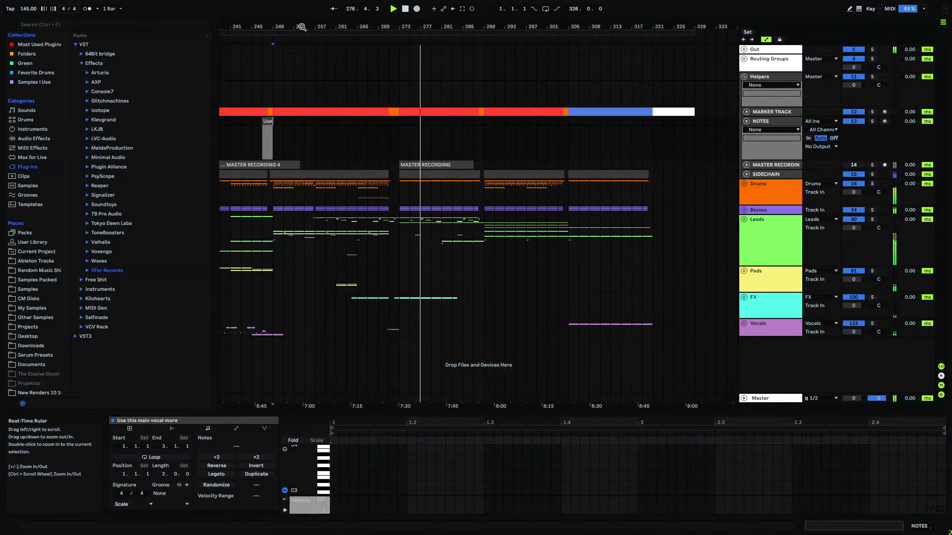
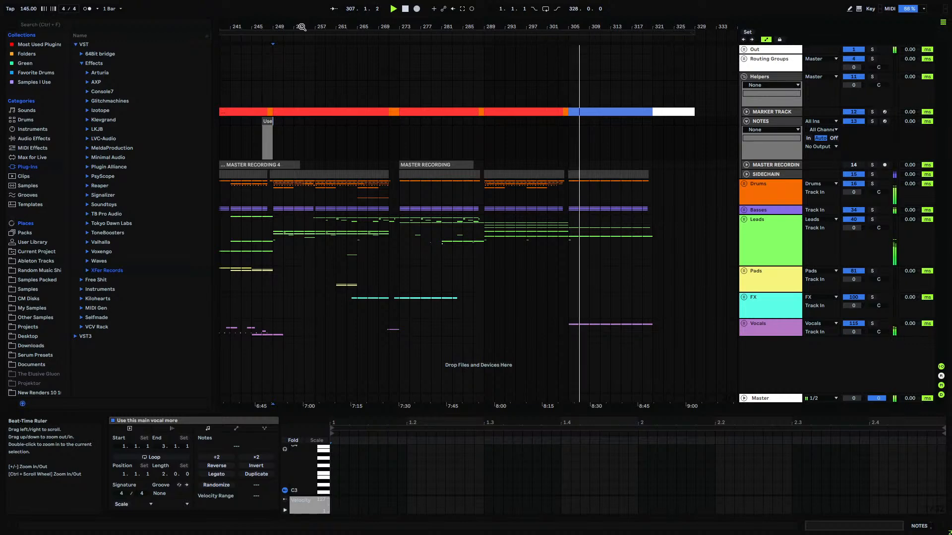
pyautogui.click(568, 118)
pyautogui.click(574, 122)
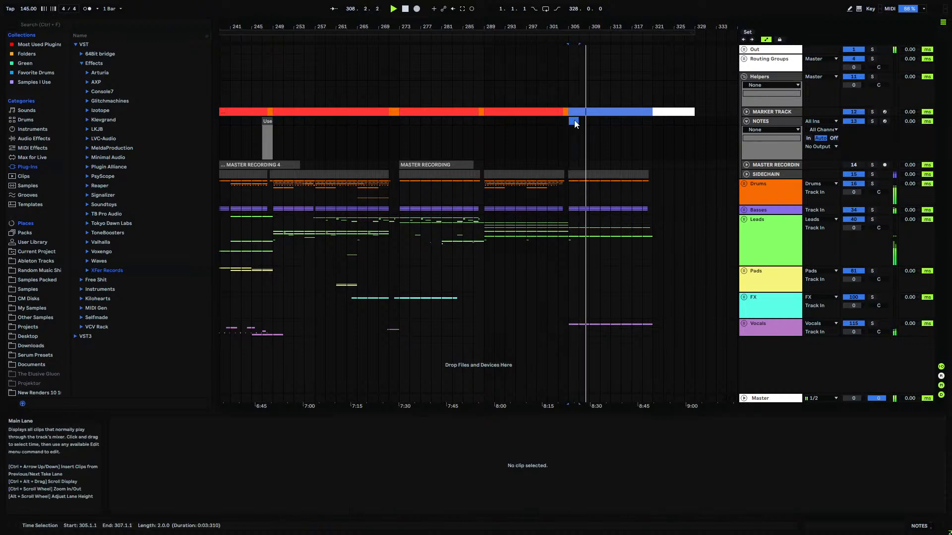
pyautogui.rightClick(574, 121)
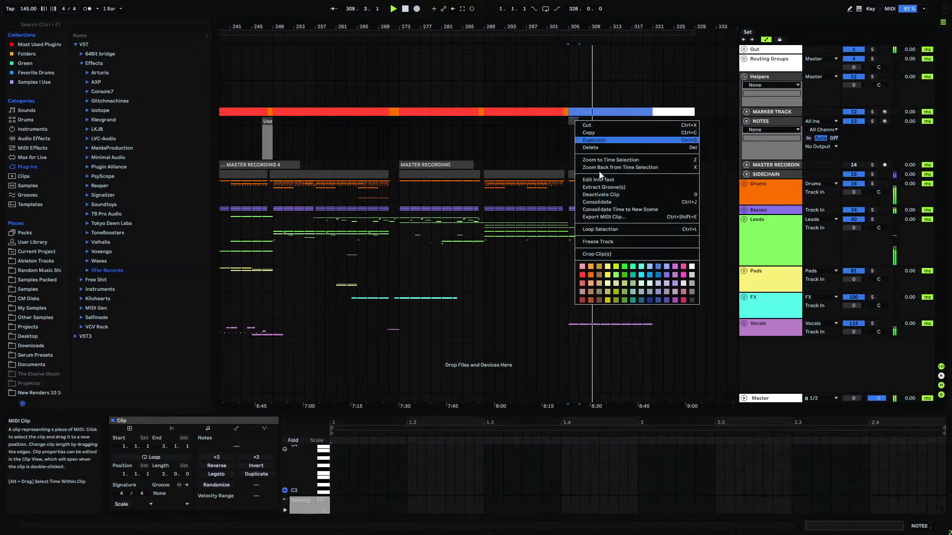
pyautogui.click(584, 30)
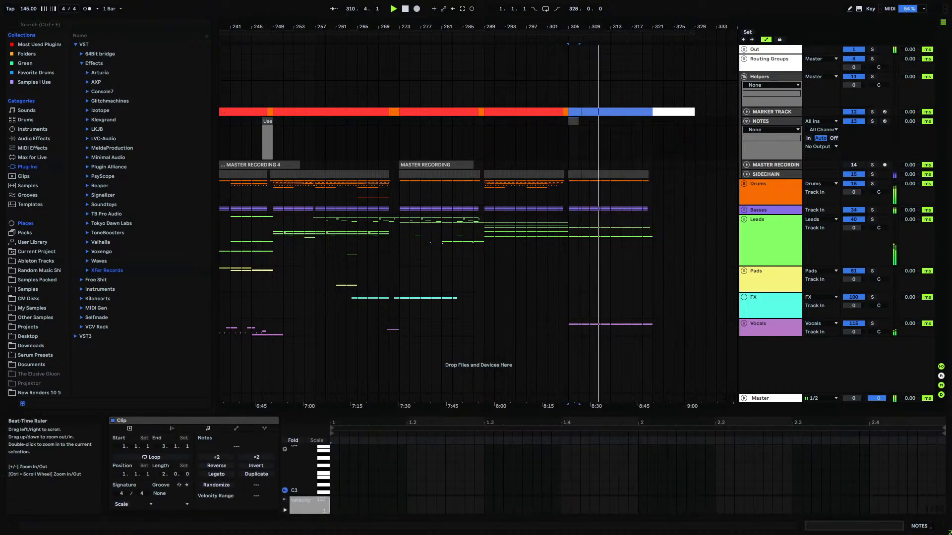
pyautogui.moveTo(584, 31); pyautogui.dragTo(584, 65)
pyautogui.rightClick(554, 124)
pyautogui.click(575, 191)
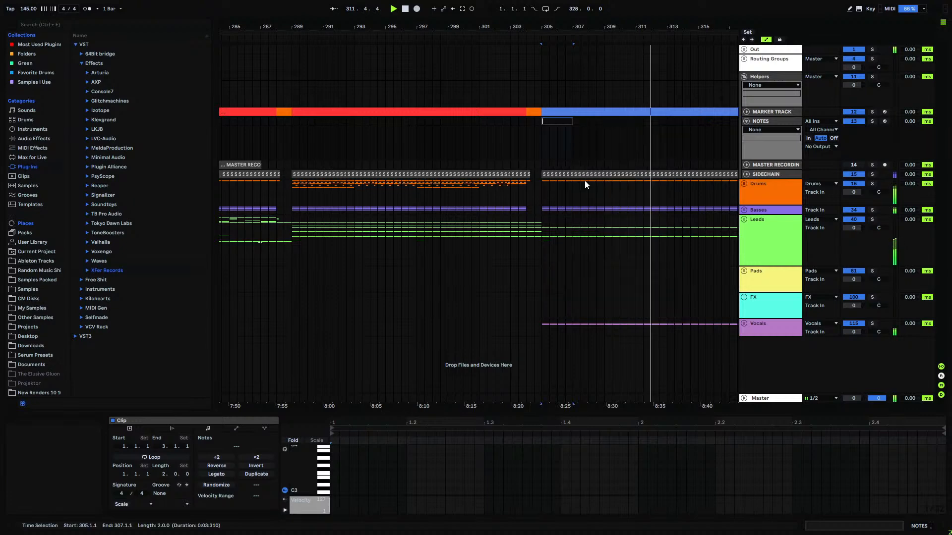
pyautogui.write('Maybe no impact s')
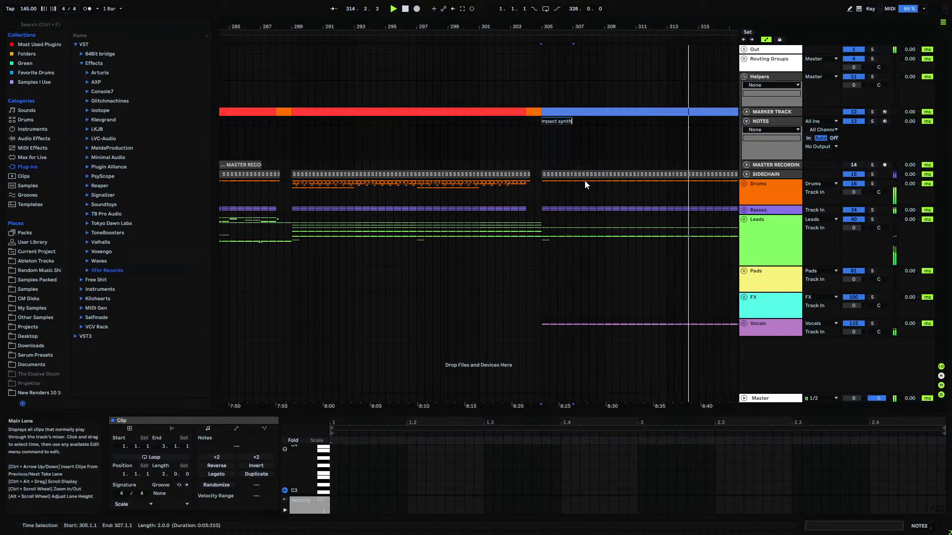
pyautogui.click(606, 142)
# - Insert a clip on the NOTES track from 321.1.1 to 323.1.1 and name it "Time to explore one more time"
pyautogui.moveTo(592, 25); pyautogui.dragTo(397, 4)
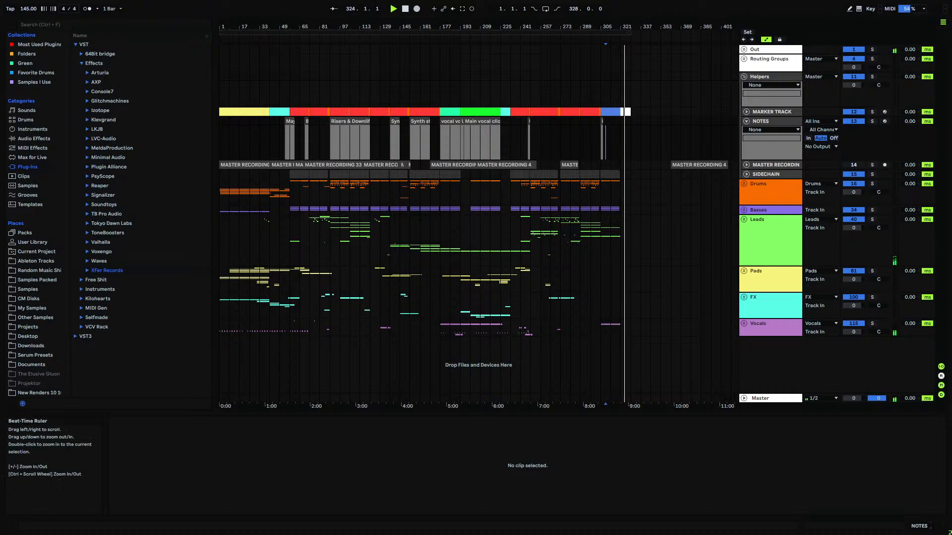
pyautogui.moveTo(630, 30); pyautogui.dragTo(612, 66)
pyautogui.moveTo(612, 126); pyautogui.dragTo(622, 128)
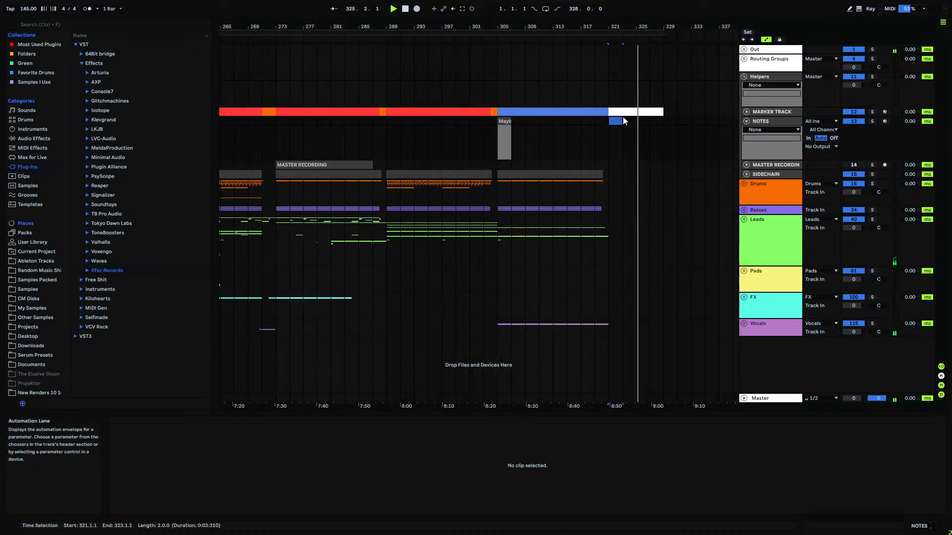
pyautogui.hotkey('ctrl', 'shift', 'm')
pyautogui.rightClick(611, 121)
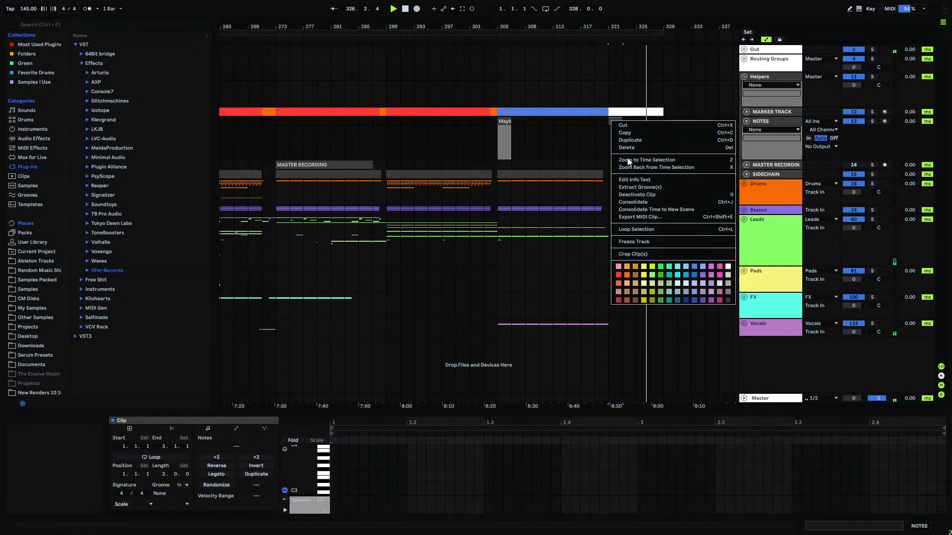
pyautogui.click(585, 122)
pyautogui.moveTo(620, 28); pyautogui.dragTo(619, 45)
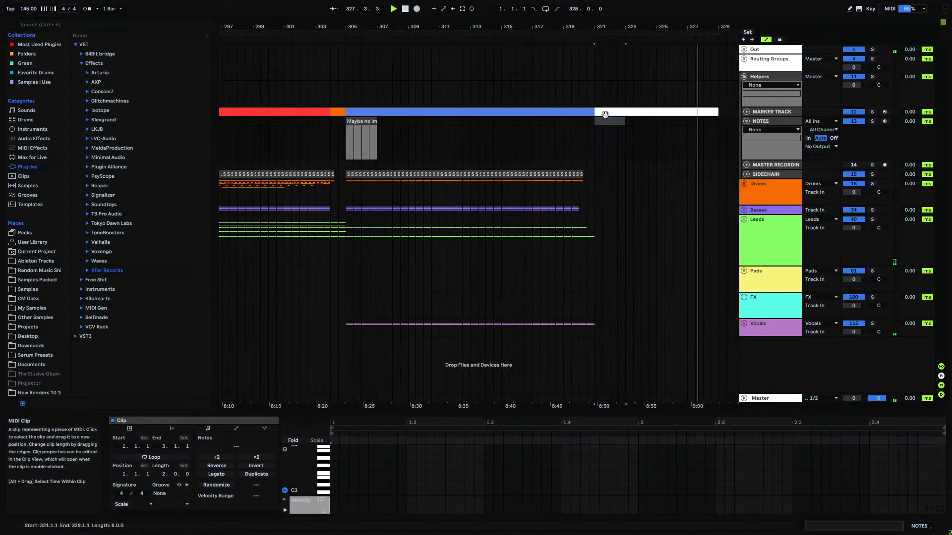
pyautogui.rightClick(604, 122)
pyautogui.click(632, 179)
pyautogui.write('Time to ex')
pyautogui.write('plore m')
pyautogui.press('BackSpace')
pyautogui.write('on')
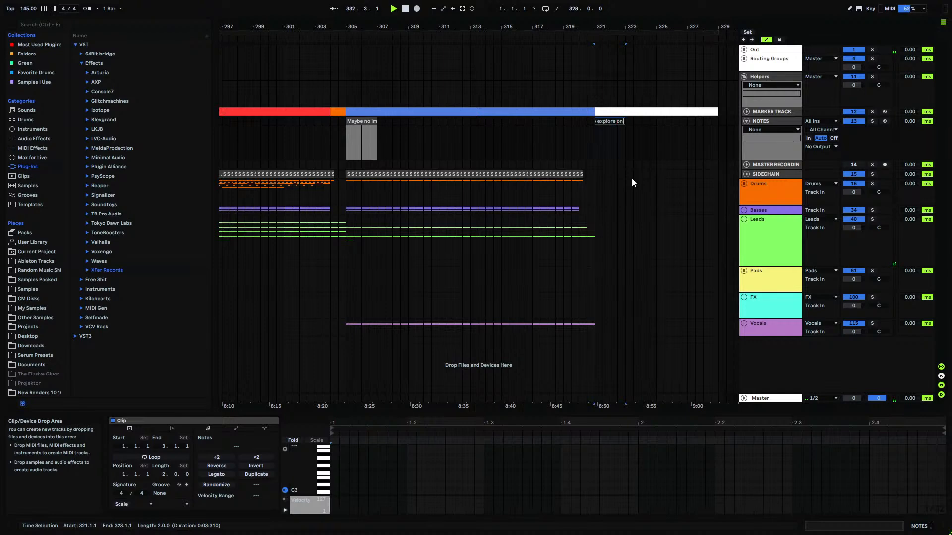
pyautogui.write('e more time m')
pyautogui.press('Return')
pyautogui.click(640, 147)
# - Return the insert mark to 1.1.1, fold the NOTES track and the Helpers group, and stop playback
pyautogui.moveTo(574, 28); pyautogui.dragTo(620, 28)
pyautogui.click(221, 121)
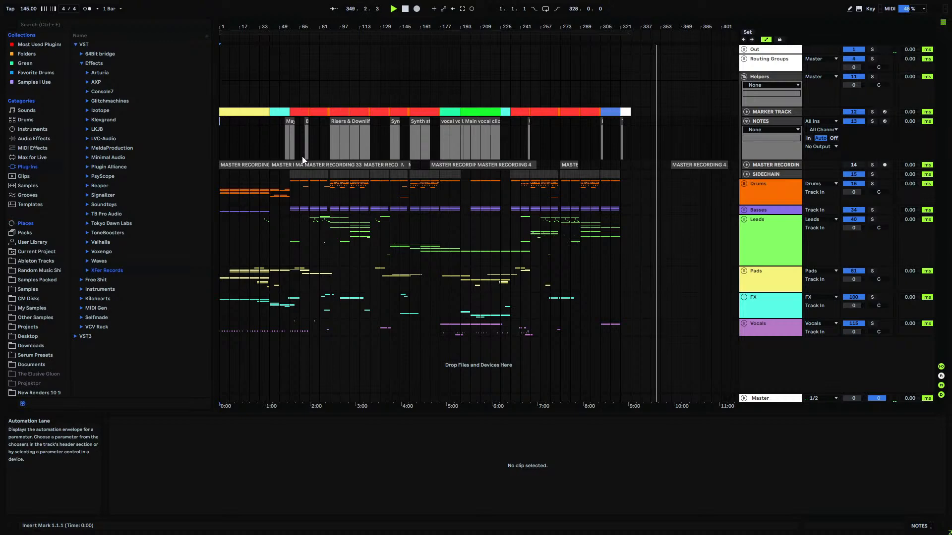
pyautogui.click(746, 121)
pyautogui.click(743, 76)
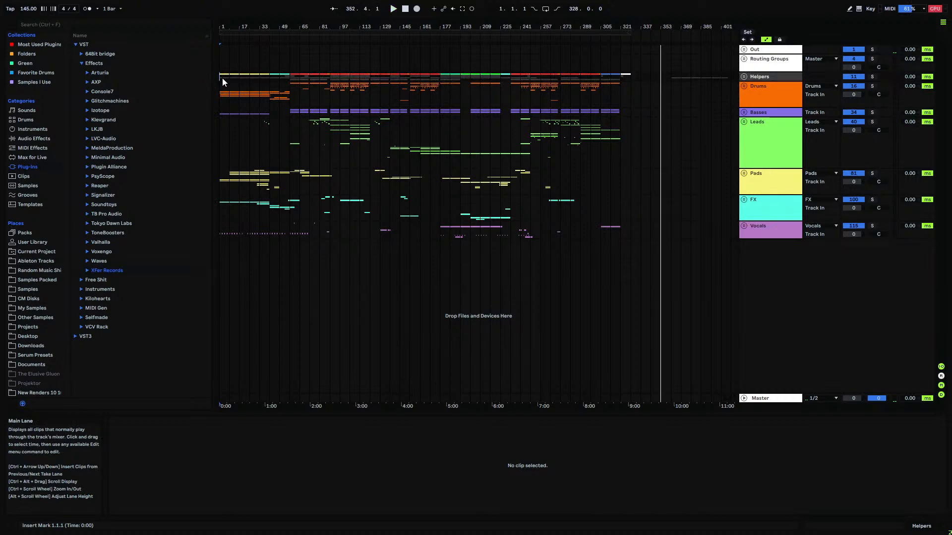
# - Add KB.wav from the Post SotM renders folder to a new audio track at 329.1.1
pyautogui.click(45, 391)
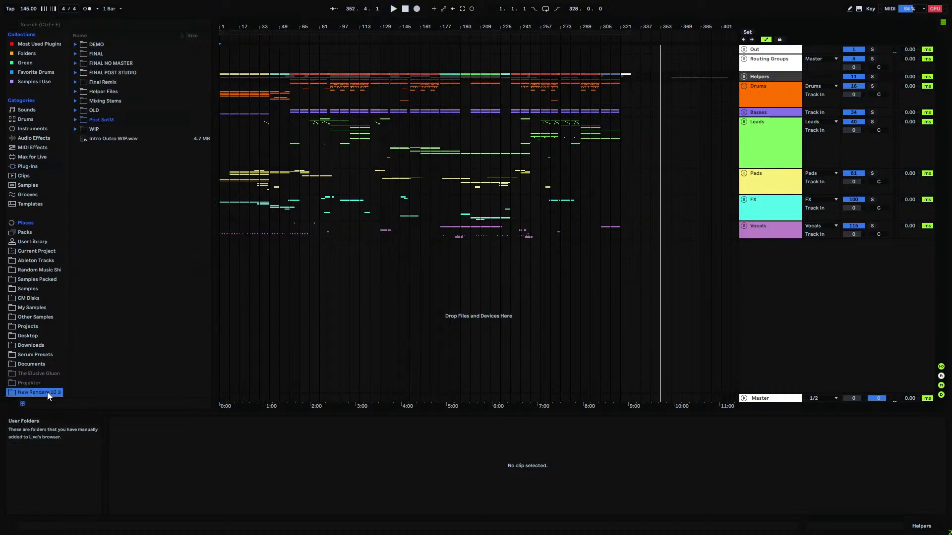
pyautogui.click(75, 120)
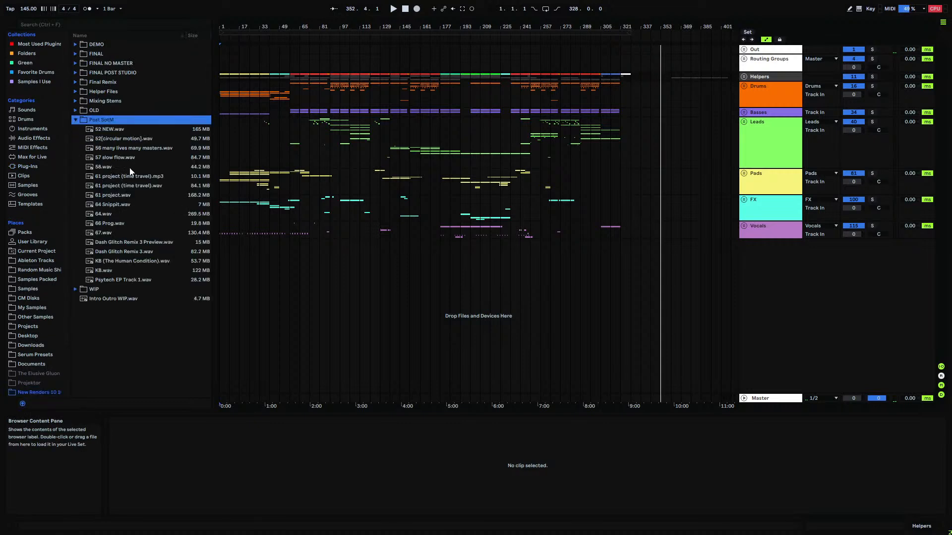
pyautogui.click(119, 270)
pyautogui.moveTo(639, 265); pyautogui.dragTo(632, 259)
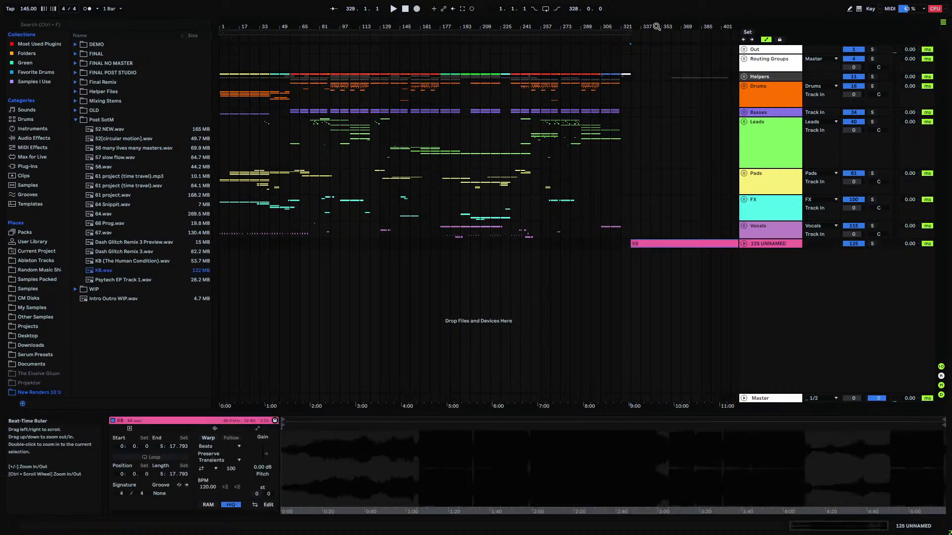
# - Unfold the new audio track and loop the full length of the KB clip
pyautogui.click(744, 243)
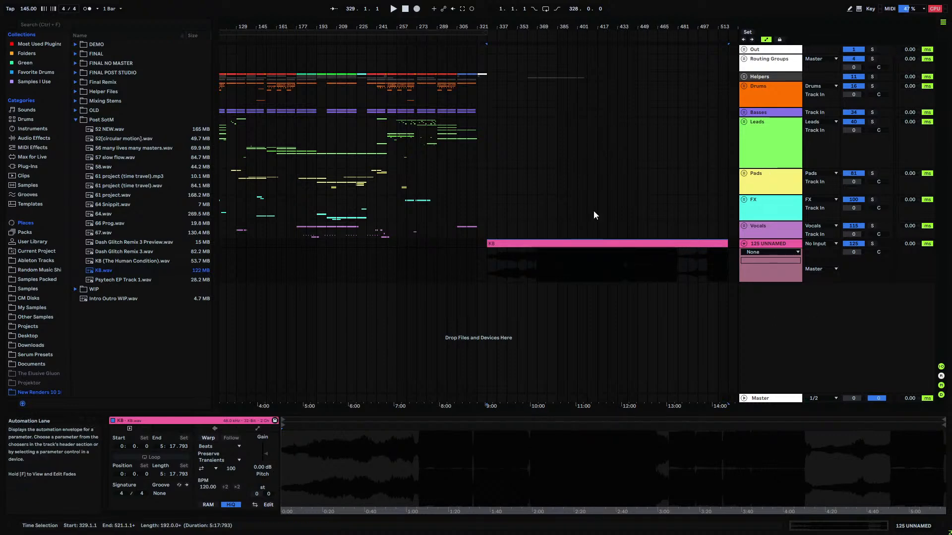
pyautogui.moveTo(710, 258); pyautogui.dragTo(726, 257)
pyautogui.click(525, 255)
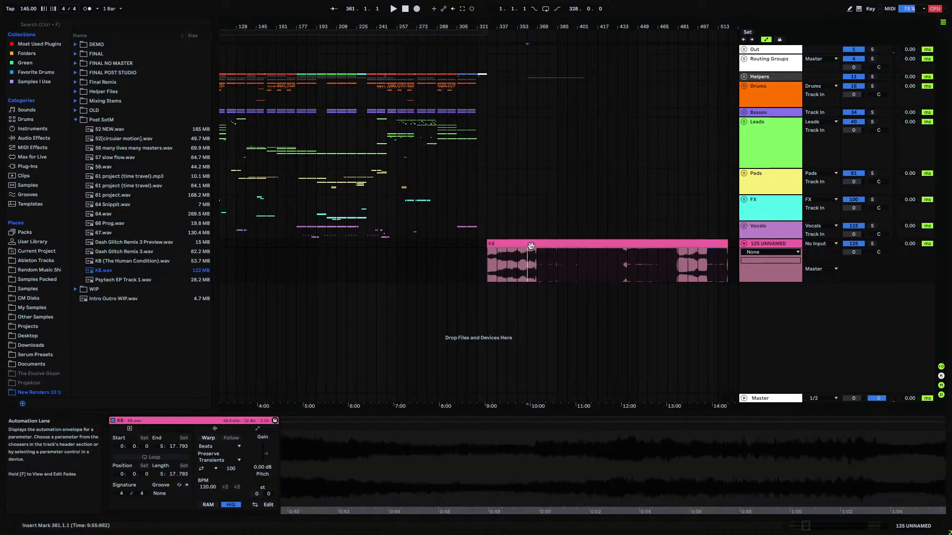
pyautogui.click(531, 244)
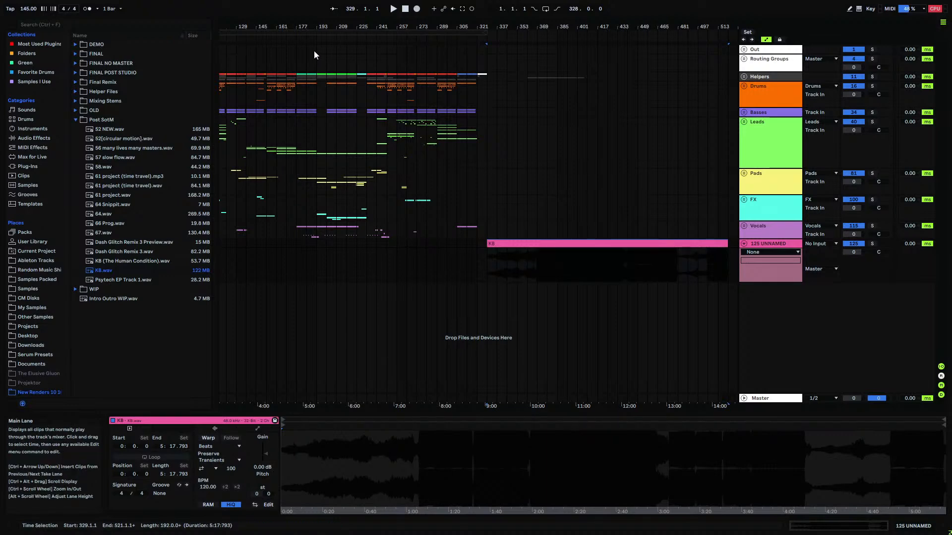
pyautogui.hscroll(-5, 522, 123)
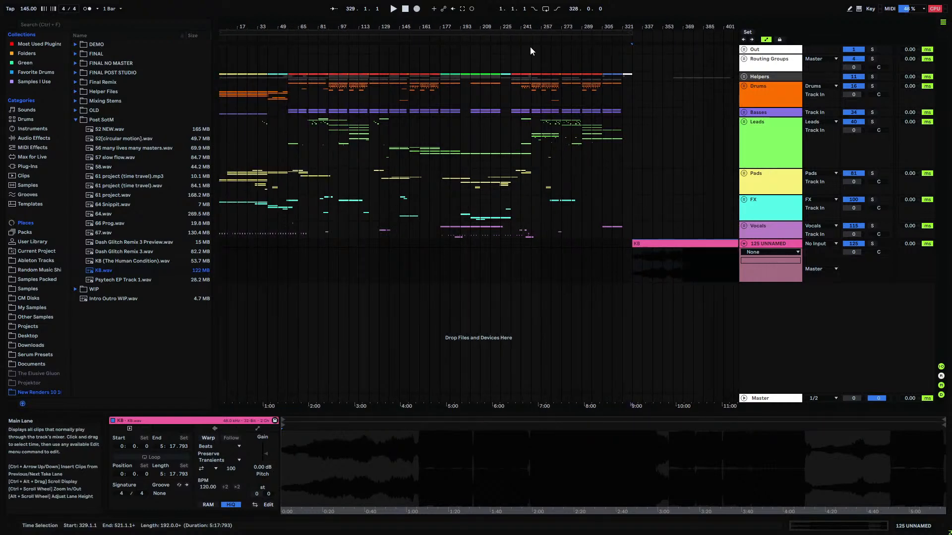
pyautogui.moveTo(531, 27); pyautogui.dragTo(534, 11)
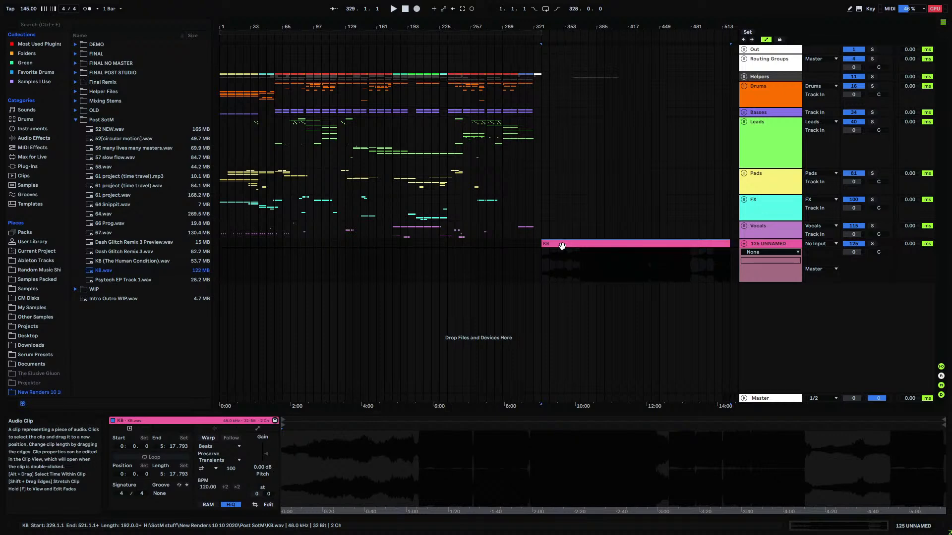
pyautogui.hotkey('ctrl', 'l')
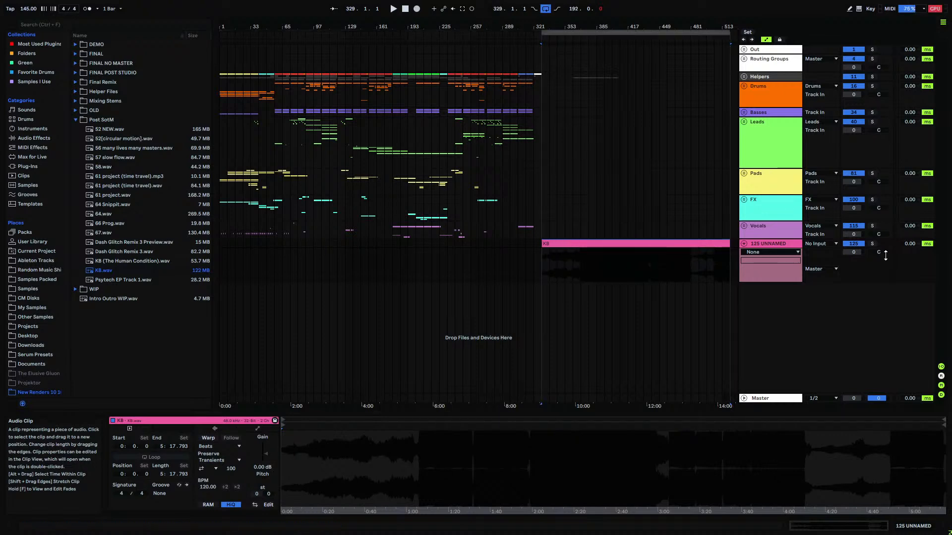
# - Solo the KB track, play the clip from its start as a listening check, and take the track out of solo
pyautogui.click(872, 244)
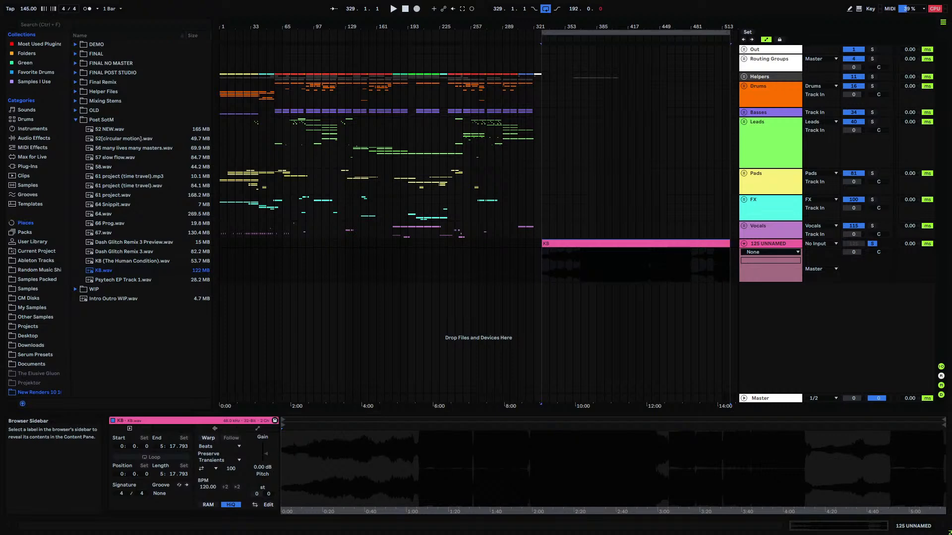
pyautogui.click(542, 260)
pyautogui.press('space')
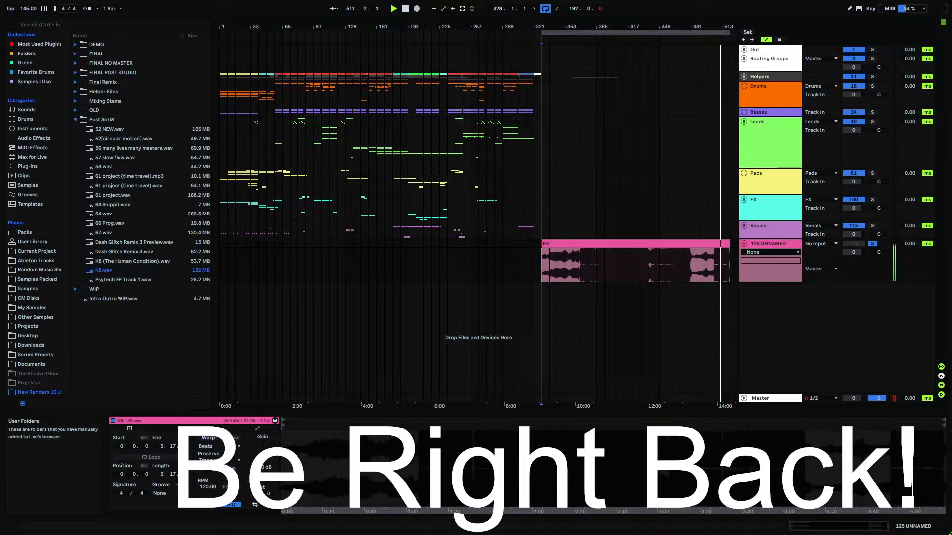
pyautogui.click(873, 245)
pyautogui.click(853, 244)
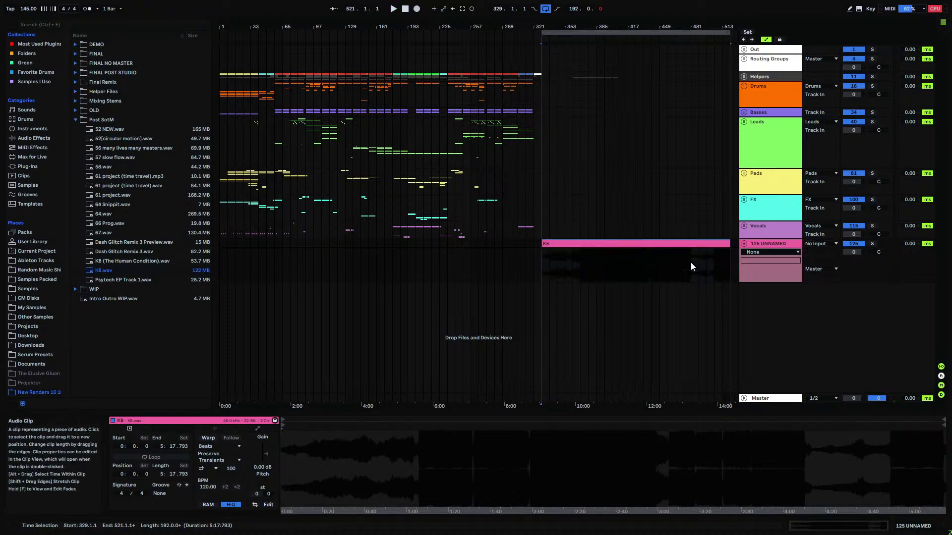
# - Delete the KB audio track and set the loop to start at 1.1.1 with a length of 328 bars
pyautogui.click(770, 246)
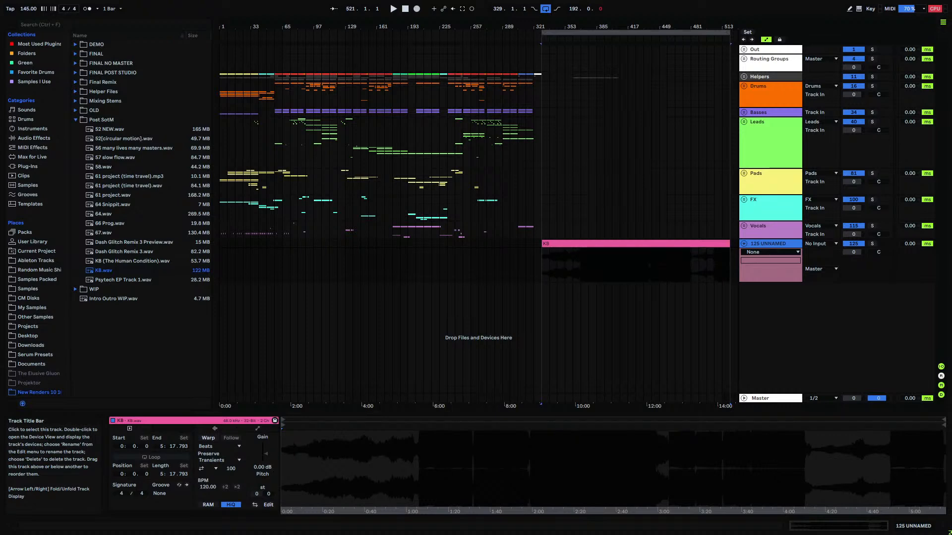
pyautogui.press('Delete')
pyautogui.click(550, 231)
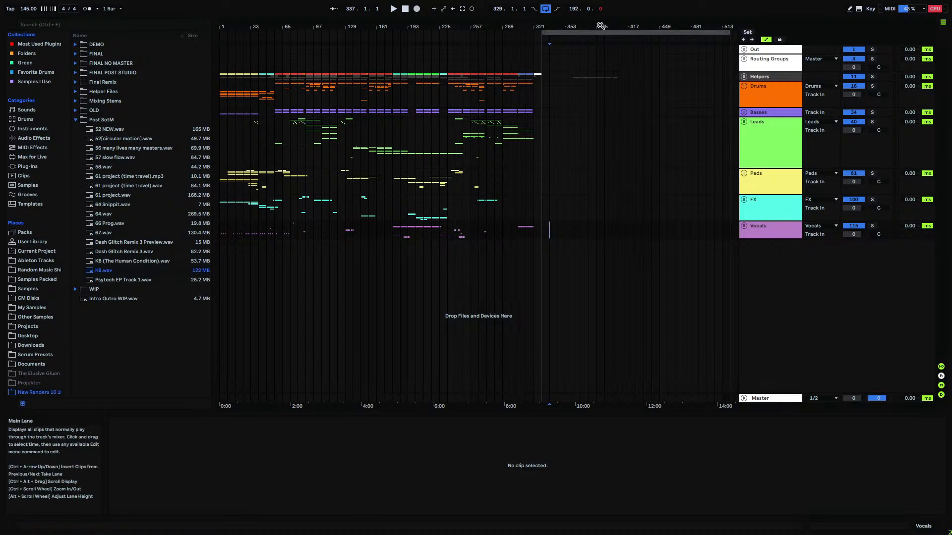
pyautogui.moveTo(593, 32); pyautogui.dragTo(271, 32)
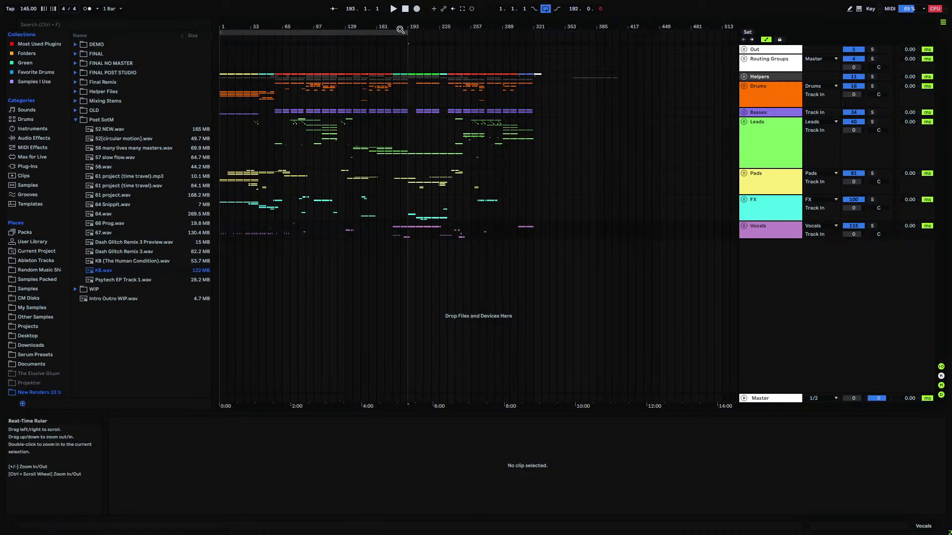
pyautogui.moveTo(450, 40); pyautogui.dragTo(541, 35)
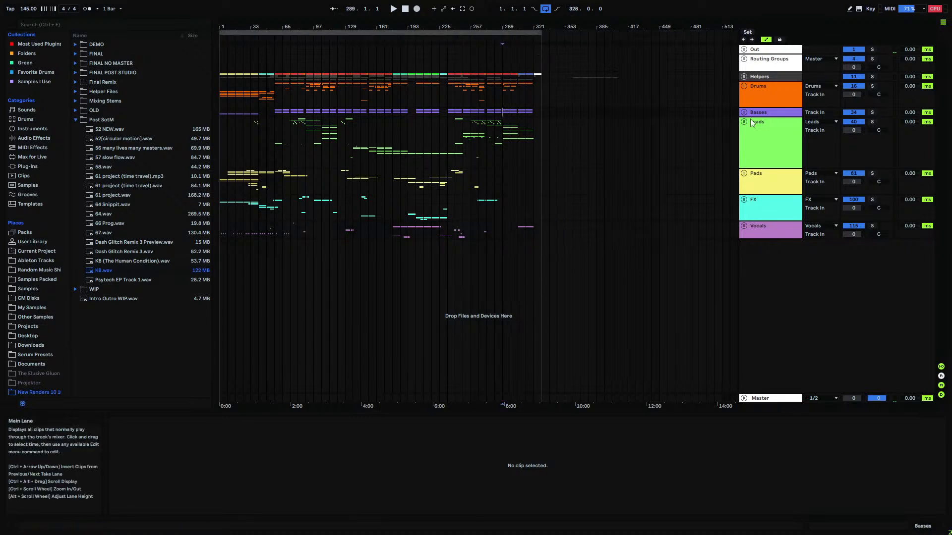
# - Unfold the Helpers group and its NOTES track, and select the note clip "Main vocal clicks and pops" at bar 196
pyautogui.click(744, 76)
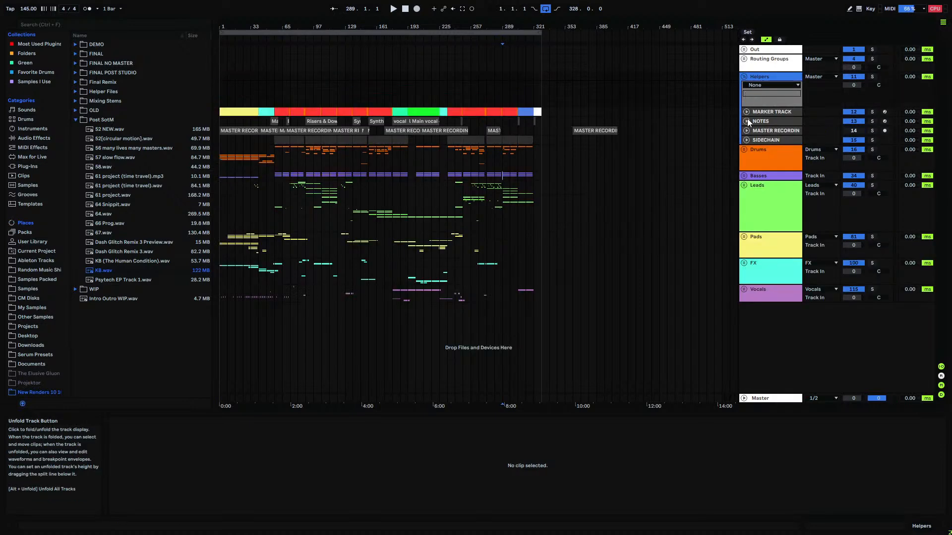
pyautogui.click(746, 121)
pyautogui.moveTo(264, 26); pyautogui.dragTo(1, 124)
pyautogui.moveTo(325, 26)
pyautogui.mouseDown()
pyautogui.moveTo(317, 26)
pyautogui.moveTo(537, 26)
pyautogui.moveTo(408, 26)
pyautogui.moveTo(464, 80)
pyautogui.moveTo(445, 65)
pyautogui.moveTo(356, 65)
pyautogui.mouseUp()
pyautogui.click(374, 122)
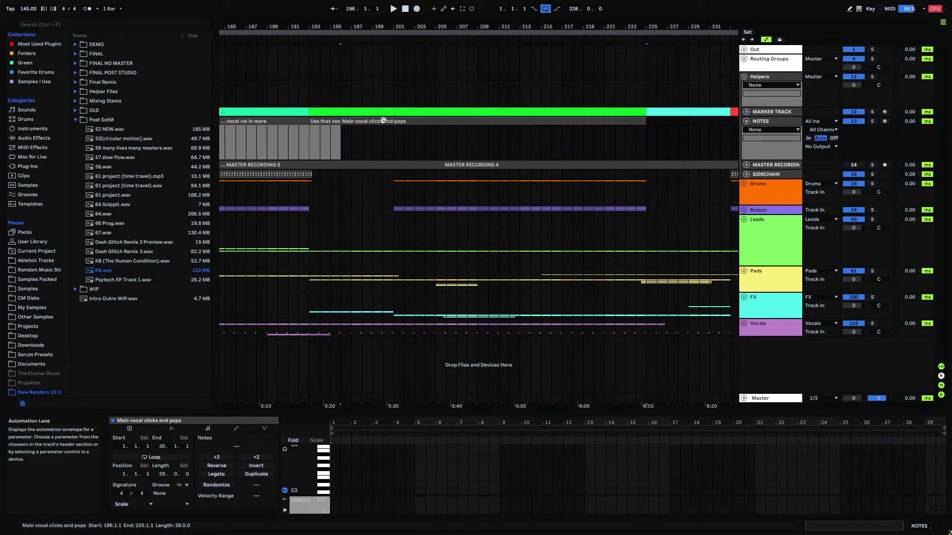
# - Unfold the Vocals group, inspect the clips on track 118, and insert an empty audio track directly below it
pyautogui.click(743, 323)
pyautogui.scroll(-4, 550, 260)
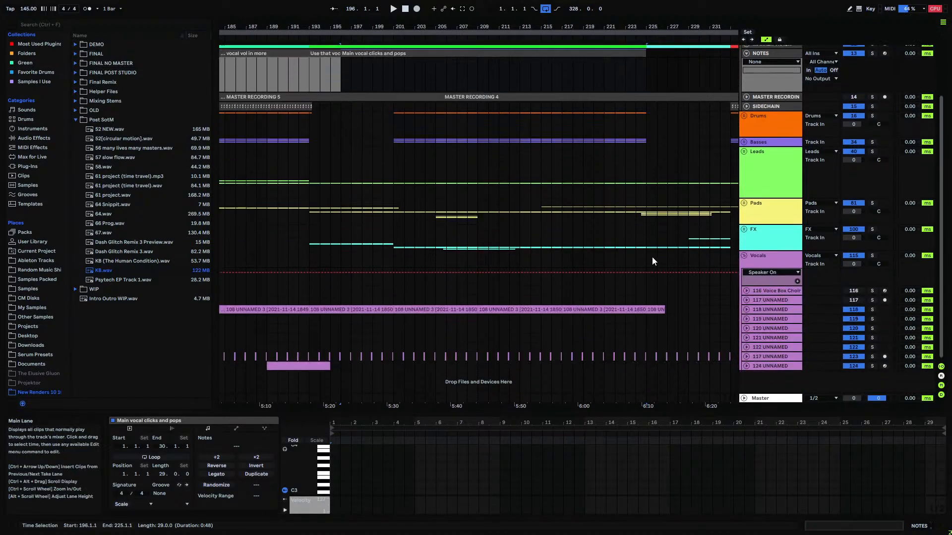
pyautogui.click(746, 310)
pyautogui.scroll(-3, 474, 272)
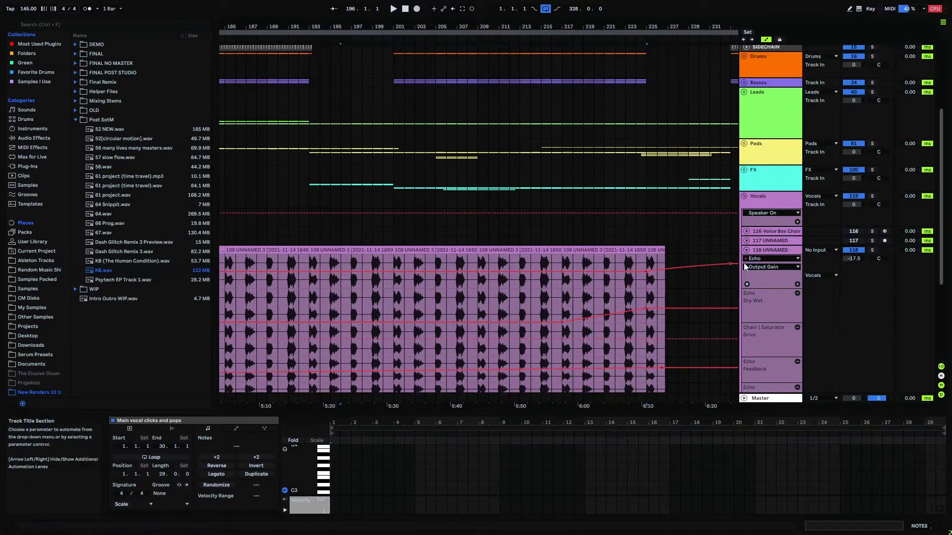
pyautogui.click(746, 250)
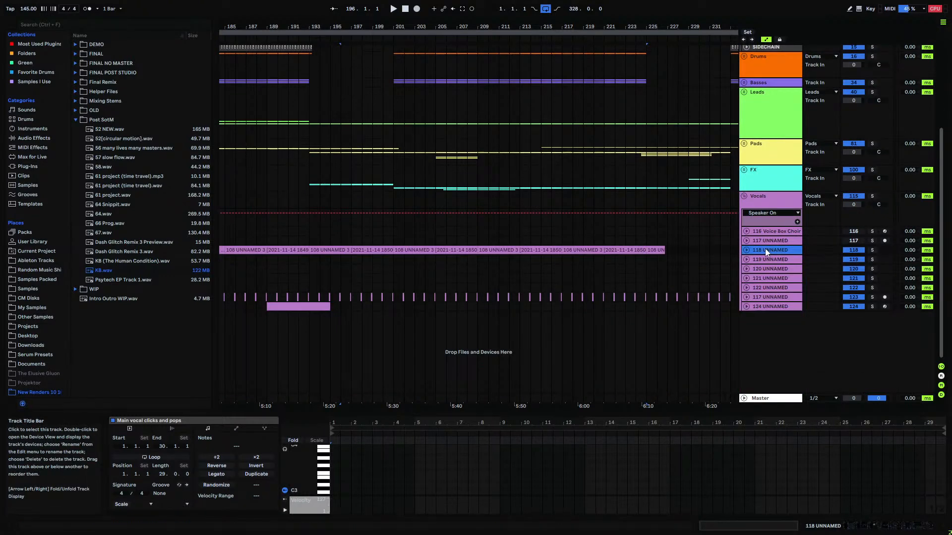
pyautogui.hotkey('ctrl', 'd')
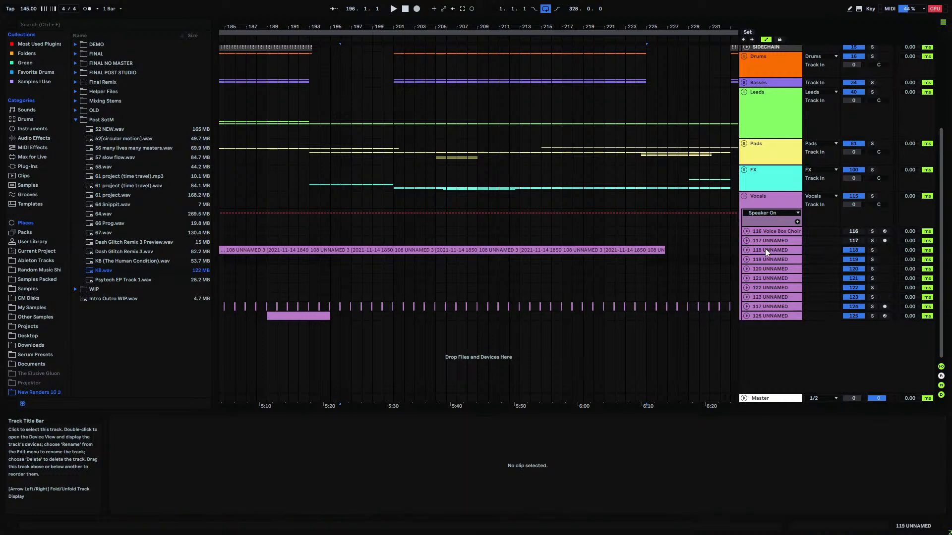
# - Copy the vocal clip spanning bars 201 to 209 on track 118 to the same position on the new track 119
pyautogui.click(746, 250)
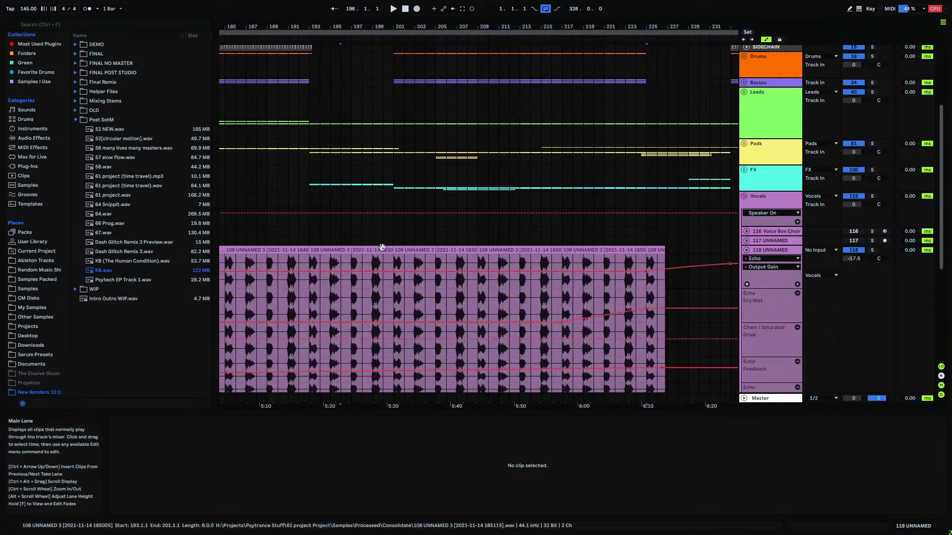
pyautogui.click(399, 249)
pyautogui.scroll(-5, 402, 194)
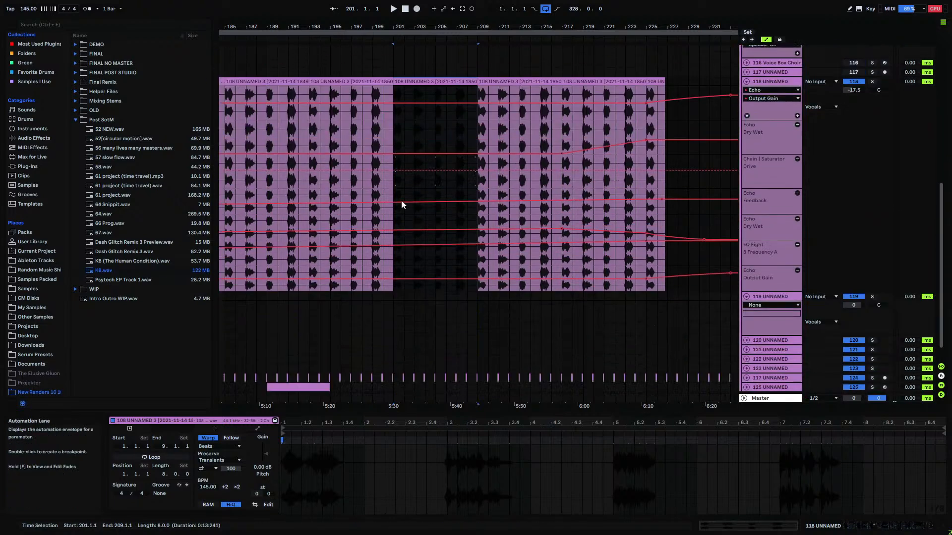
pyautogui.click(396, 296)
pyautogui.hotkey('ctrl', 'v')
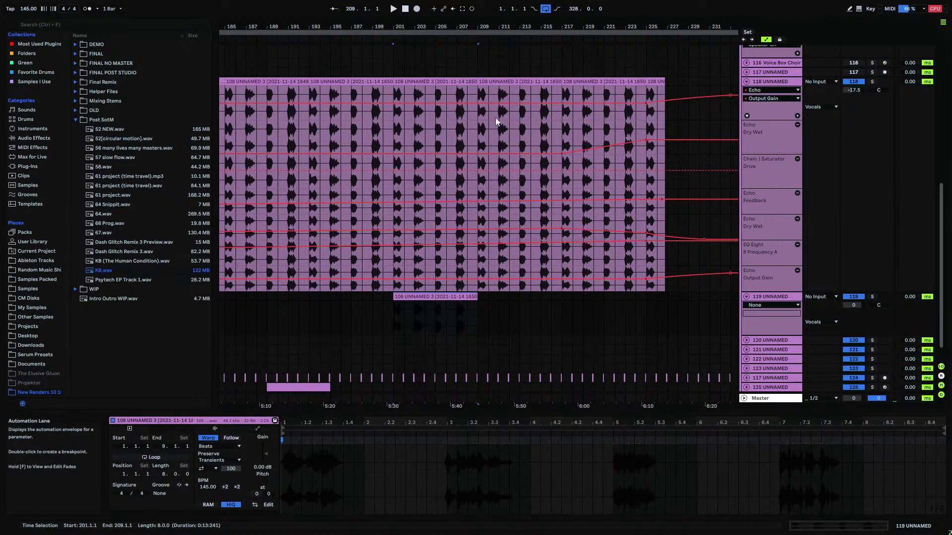
# - Fold track 118 and place the insert marker at the start of the copied clip at bar 201 on track 119
pyautogui.click(746, 81)
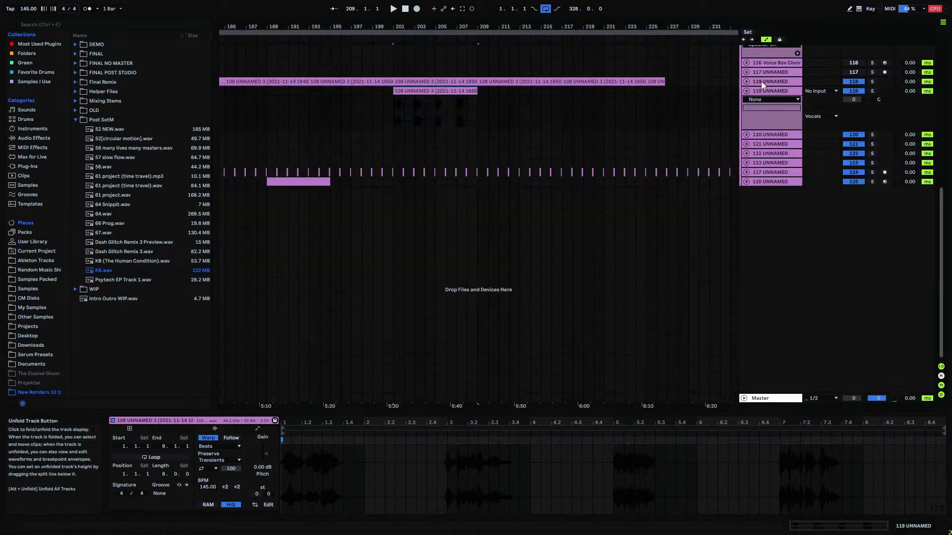
pyautogui.click(775, 81)
pyautogui.click(765, 92)
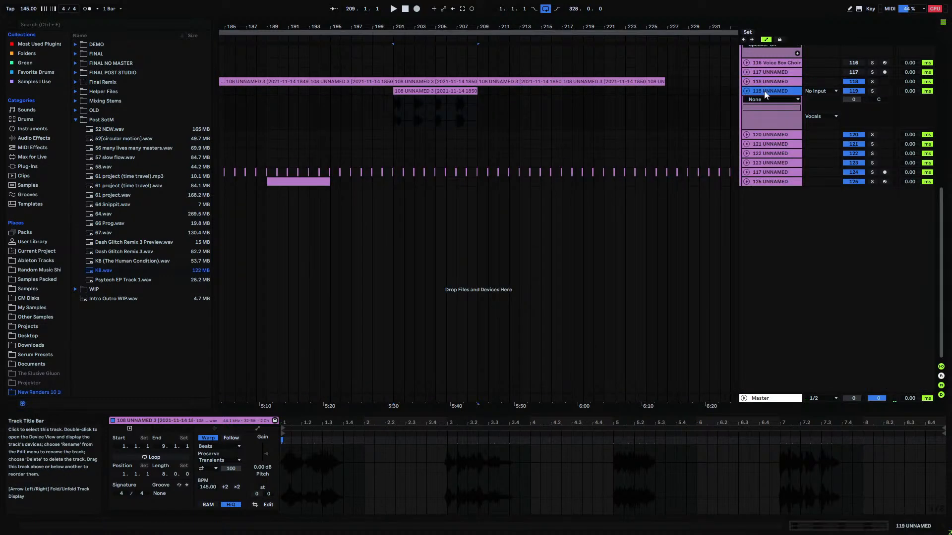
pyautogui.click(400, 108)
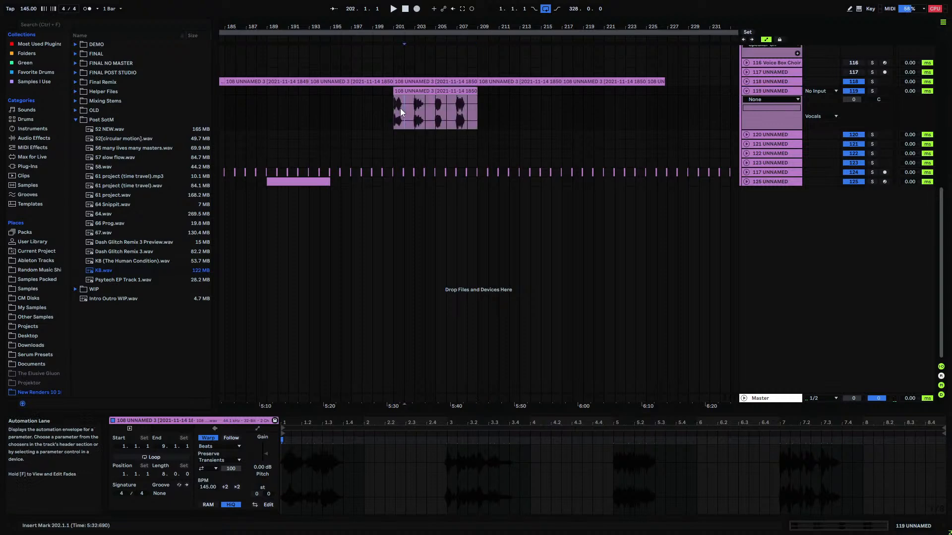
pyautogui.moveTo(395, 23); pyautogui.dragTo(399, 87)
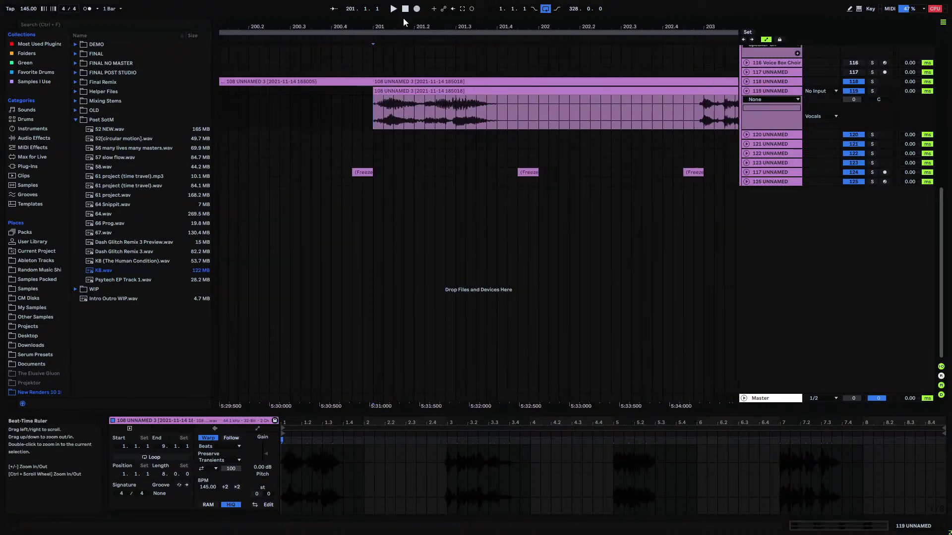
# - Solo track 119 and play the copied vocal clip from bar 201
pyautogui.click(872, 92)
pyautogui.press('space')
pyautogui.moveTo(421, 26); pyautogui.dragTo(253, 18)
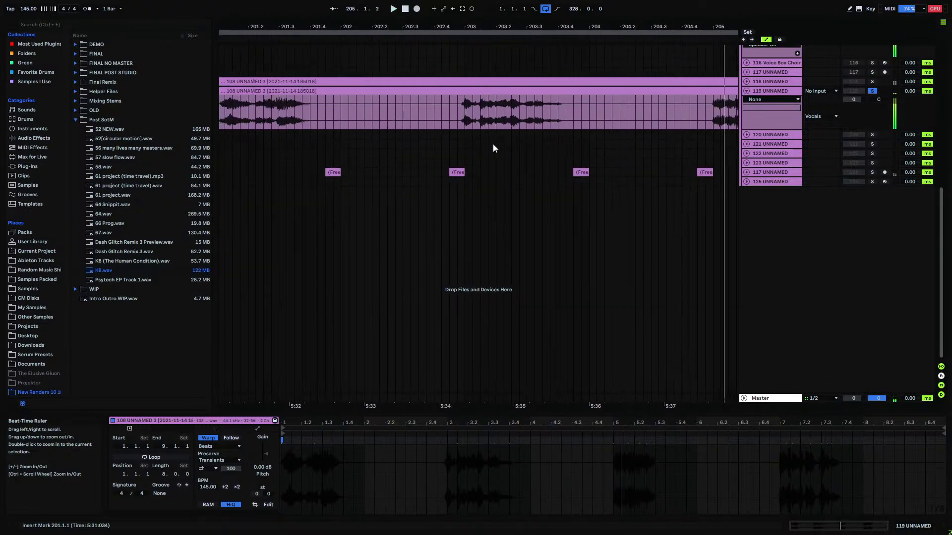
pyautogui.press('space')
# - Split the track 119 clip at 201.4.1 and give the first part a short fade-in and fade-out
pyautogui.moveTo(305, 27)
pyautogui.mouseDown()
pyautogui.moveTo(418, 27)
pyautogui.moveTo(485, 42)
pyautogui.mouseUp()
pyautogui.click(496, 104)
pyautogui.hotkey('ctrl', 'e')
pyautogui.click(495, 97)
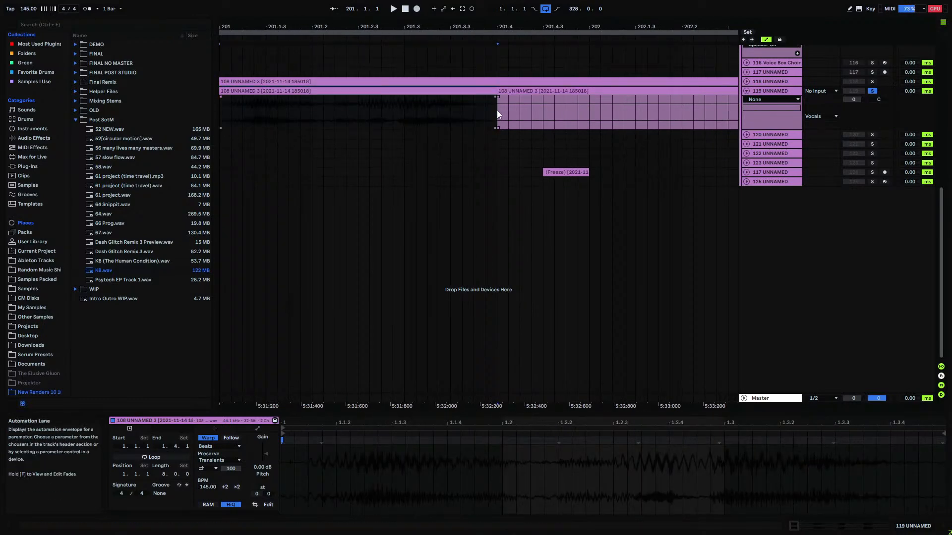
pyautogui.moveTo(494, 97); pyautogui.dragTo(438, 97)
pyautogui.moveTo(264, 28); pyautogui.dragTo(384, 27)
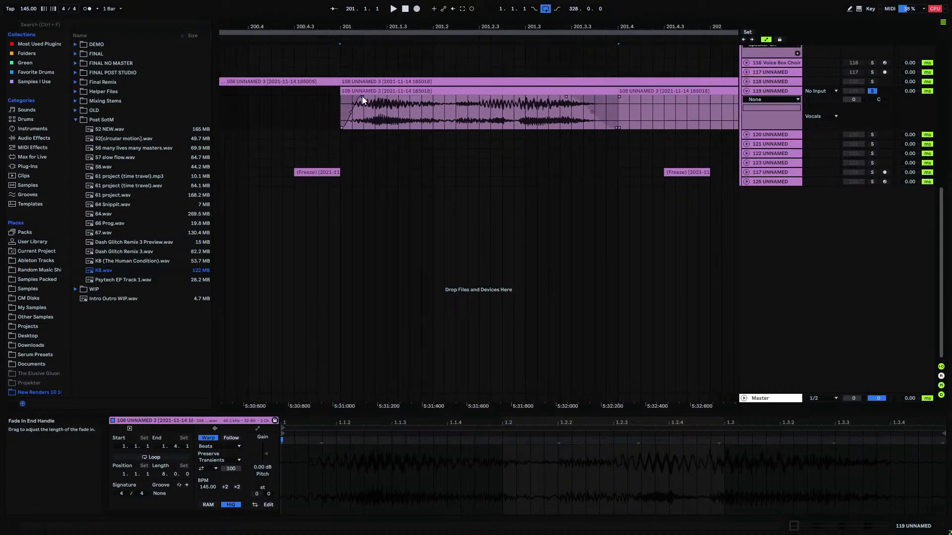
# - Play the faded first vocal phrase from bar 201 and listen for clicks around the split at 201.4.1
pyautogui.click(356, 91)
pyautogui.press('space')
pyautogui.moveTo(405, 28); pyautogui.dragTo(408, 6)
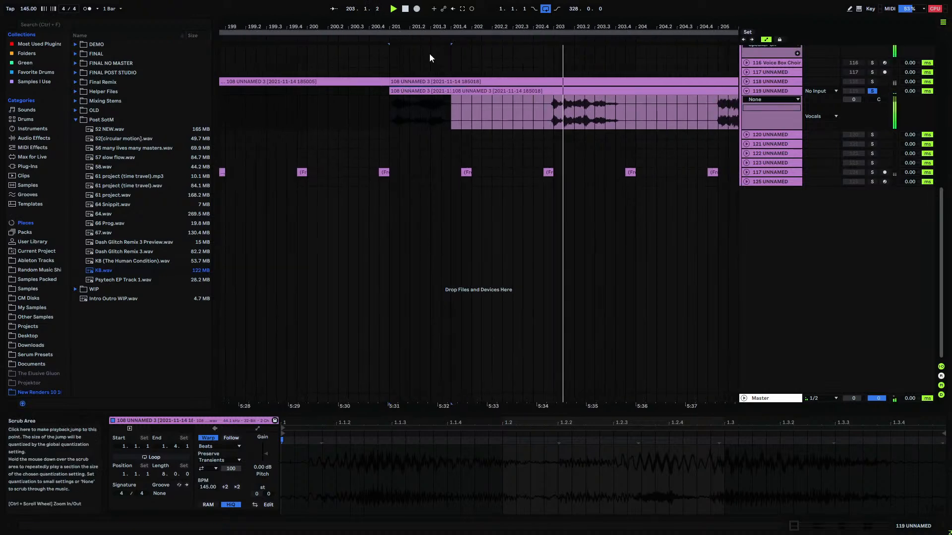
pyautogui.click(432, 34)
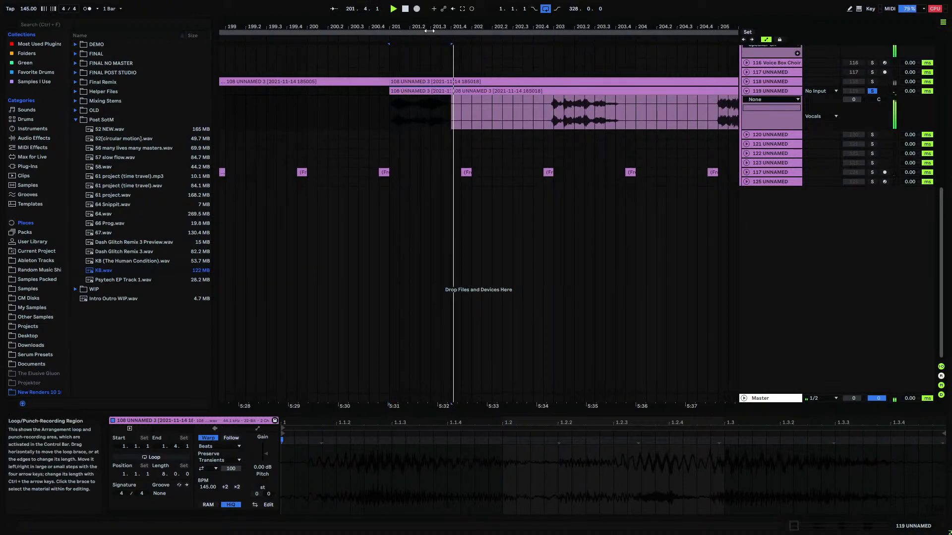
pyautogui.press('space')
# - Lengthen the fade-in of the second clip part from 201.4.1 to just past bar 202
pyautogui.click(453, 92)
pyautogui.press('f')
pyautogui.moveTo(452, 97); pyautogui.dragTo(493, 101)
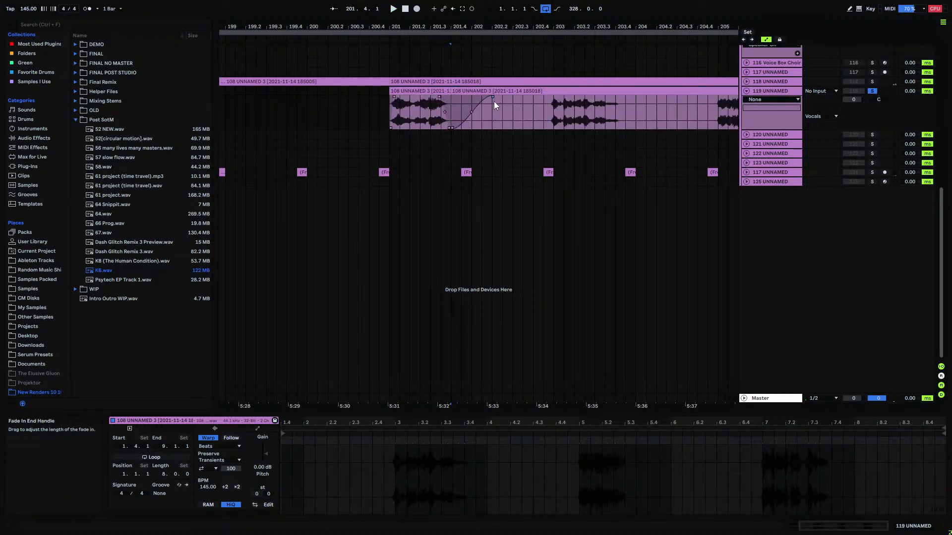
# - Play track 119 from bar 201 to check the longer fade-in
pyautogui.click(419, 91)
pyautogui.press('space')
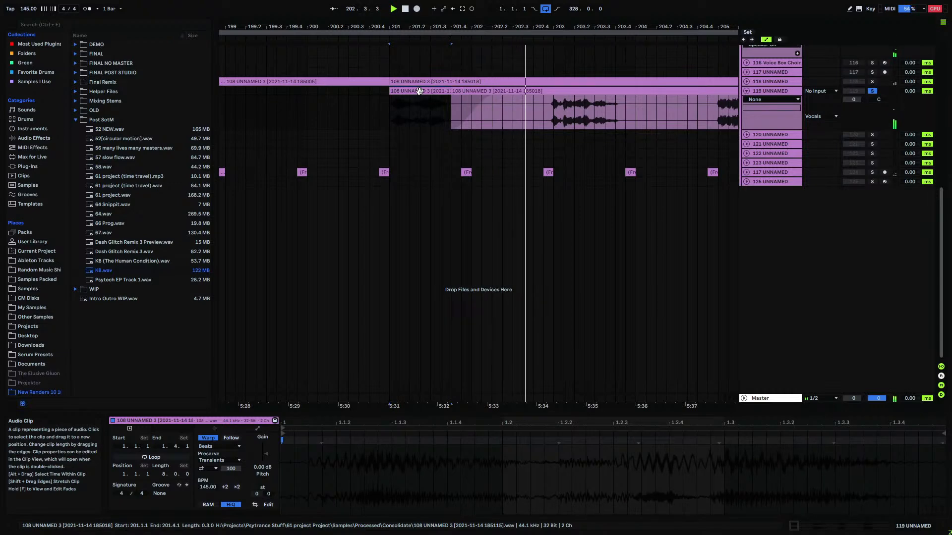
pyautogui.moveTo(607, 27); pyautogui.dragTo(555, 61)
pyautogui.press('space')
# - Play the vocal phrase starting at bar 205 on track 119 to check it for clicks
pyautogui.moveTo(547, 27); pyautogui.dragTo(354, 10)
pyautogui.click(388, 110)
pyautogui.press('space')
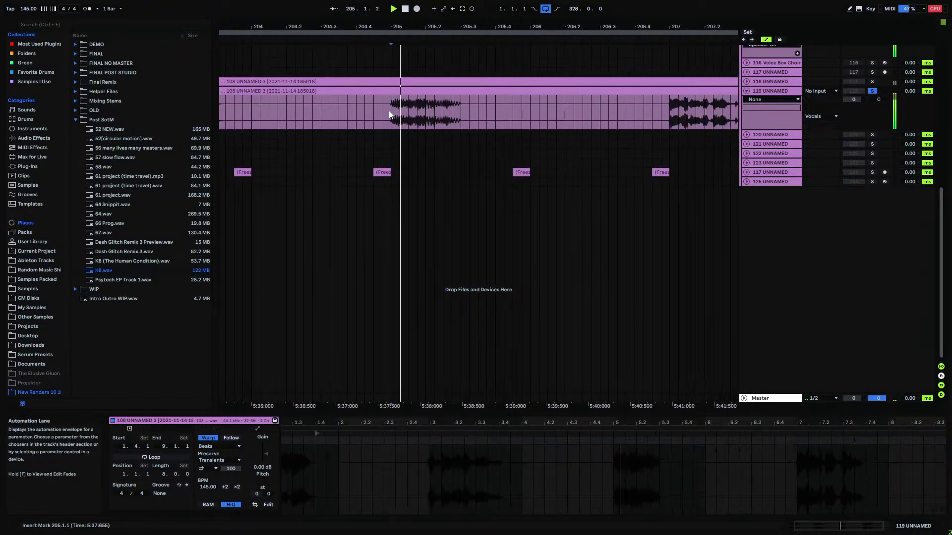
pyautogui.moveTo(456, 27); pyautogui.dragTo(540, 56)
pyautogui.press('space')
# - Split the track 119 clip at 205.3.1 and add a short crossfade at the end of the vocal phrase
pyautogui.click(563, 115)
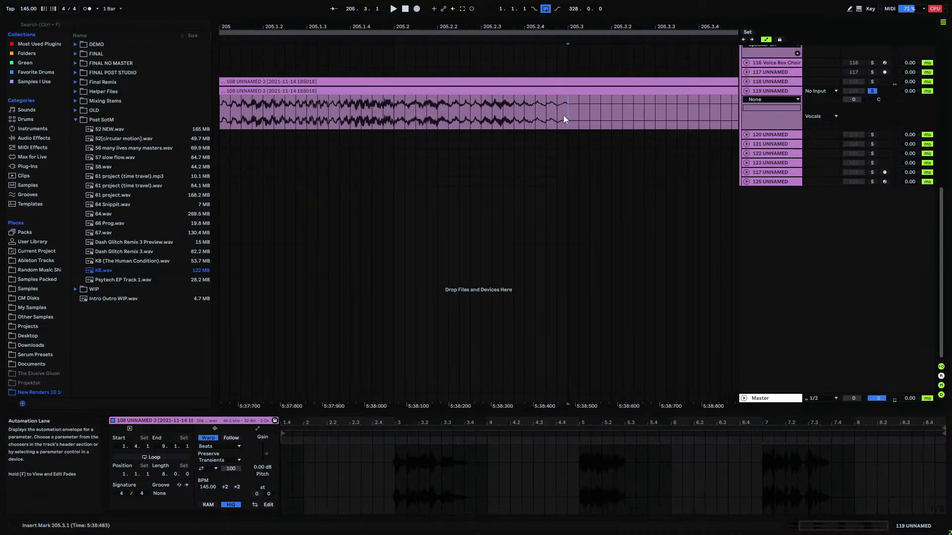
pyautogui.hotkey('ctrl', 'e')
pyautogui.click(574, 89)
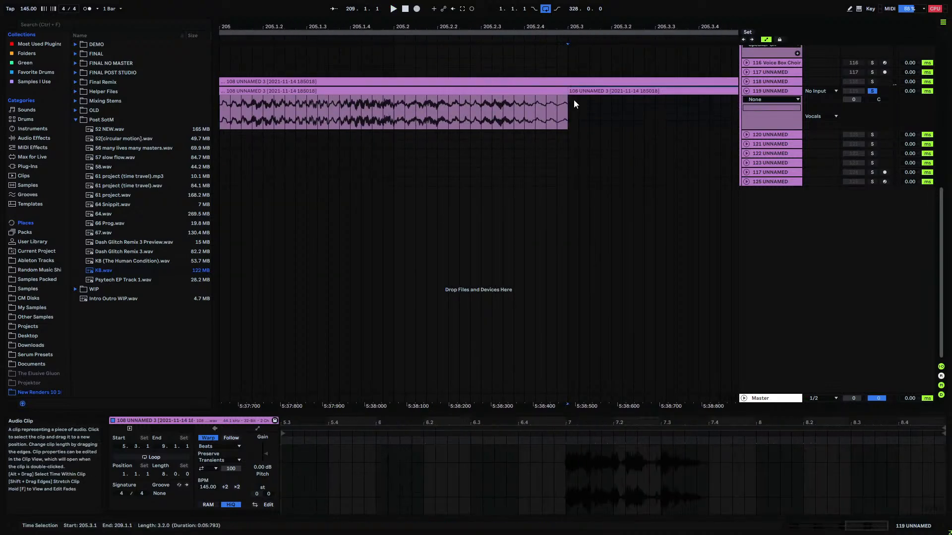
pyautogui.moveTo(570, 97)
pyautogui.mouseDown()
pyautogui.moveTo(533, 100)
pyautogui.moveTo(556, 105)
pyautogui.mouseUp()
# - Split the track 119 clip at 205.1.1 and add a short crossfade at the start of the vocal phrase
pyautogui.moveTo(523, 26); pyautogui.dragTo(552, 19)
pyautogui.click(349, 108)
pyautogui.hotkey('ctrl', 'e')
pyautogui.click(350, 97)
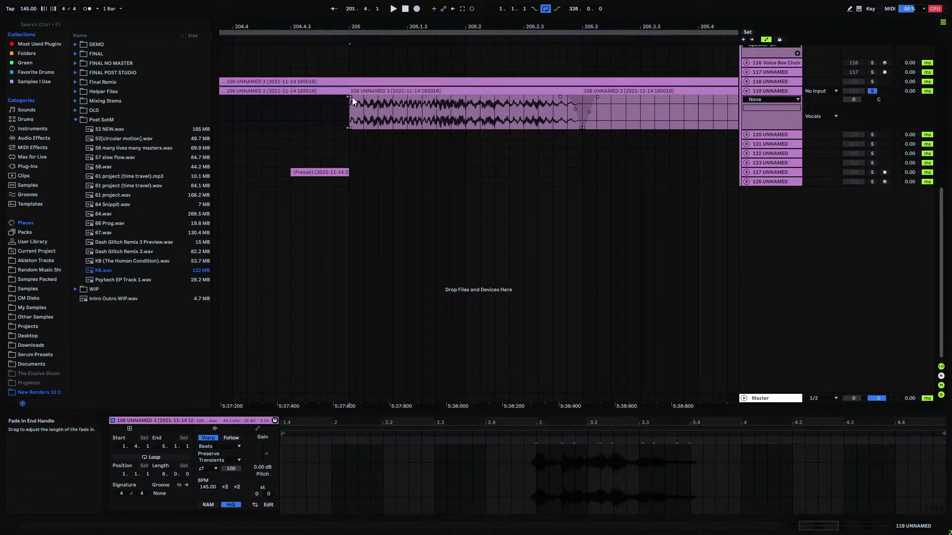
pyautogui.moveTo(352, 97); pyautogui.dragTo(355, 97)
# - Split the track 119 clip at 207.1.1 with a short fade into the last vocal phrase
pyautogui.click(312, 113)
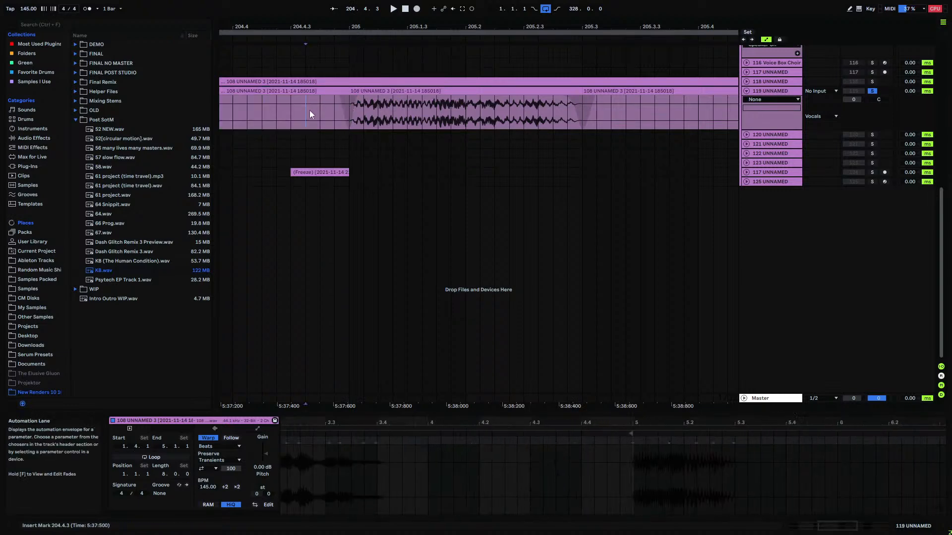
pyautogui.moveTo(372, 30); pyautogui.dragTo(1, 26)
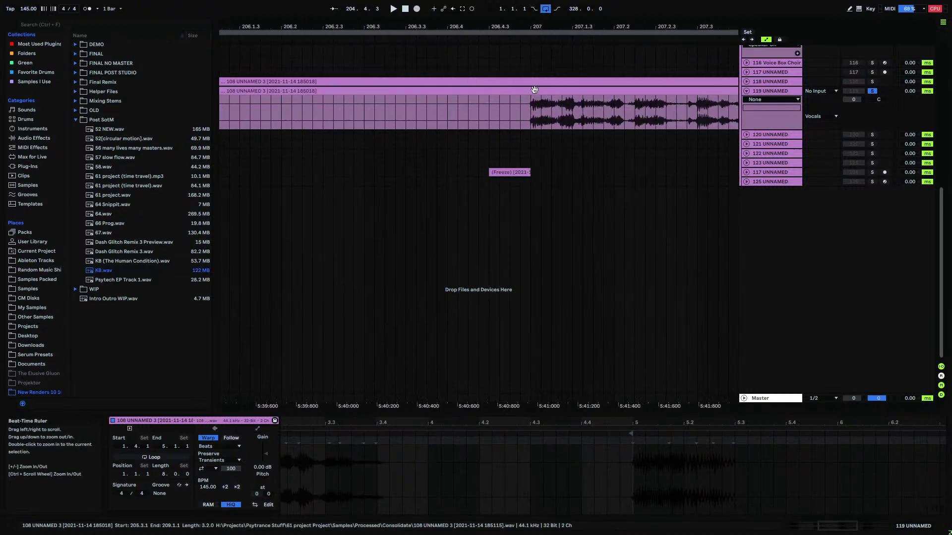
pyautogui.click(531, 108)
pyautogui.hotkey('ctrl', 'e')
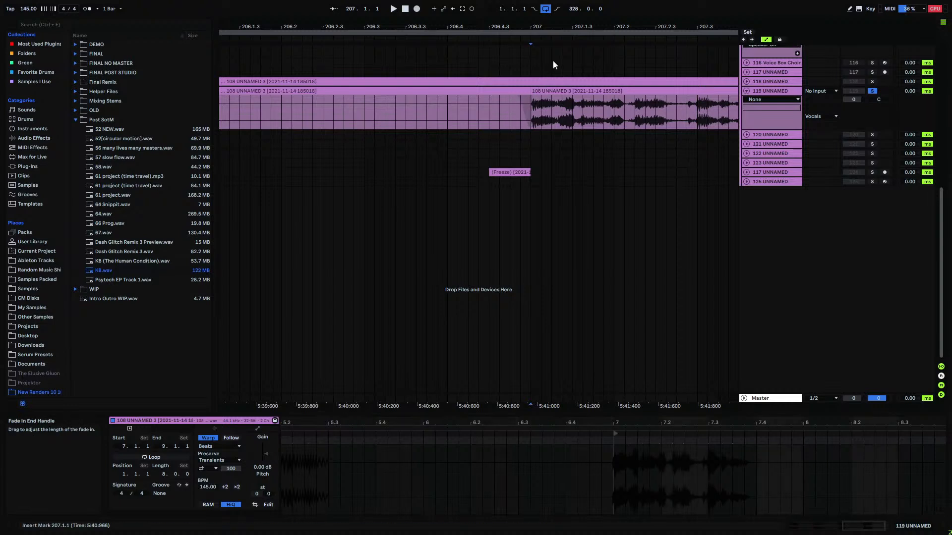
# - Split the track 119 clip at 207.4.1 and add a short crossfade after the last vocal phrase
pyautogui.moveTo(570, 28); pyautogui.dragTo(439, 28)
pyautogui.click(652, 107)
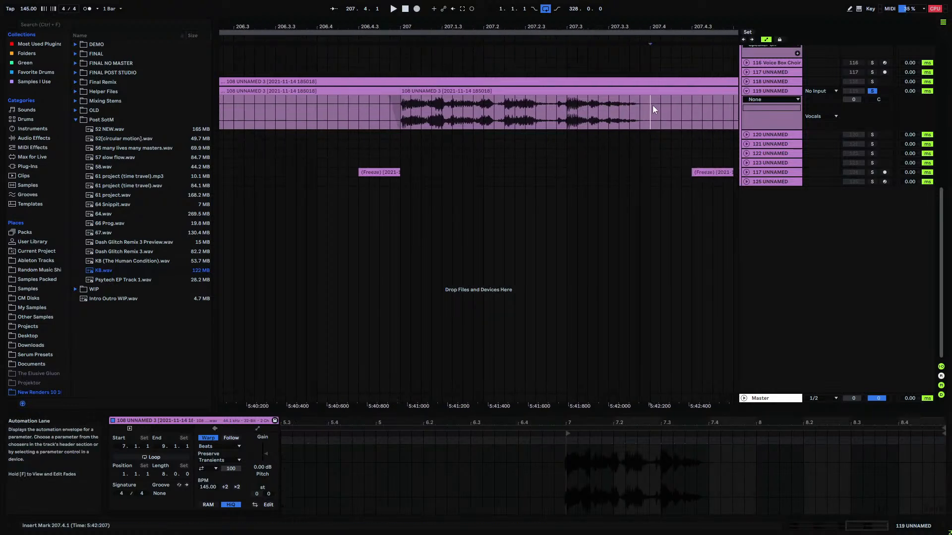
pyautogui.hotkey('ctrl', 'e')
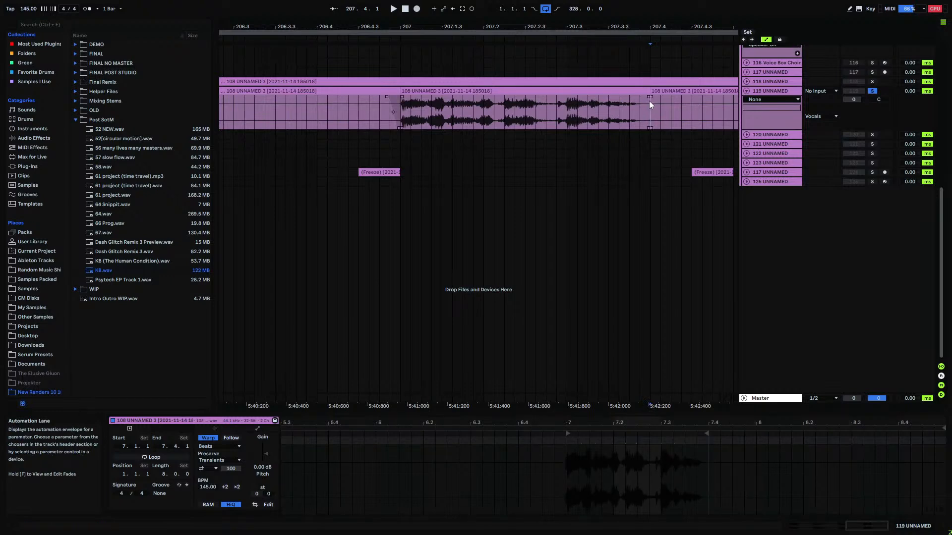
pyautogui.moveTo(651, 97); pyautogui.dragTo(662, 97)
# - Select all the split clips from bar 201 to 209 on track 119 and consolidate them into one clip
pyautogui.moveTo(616, 28); pyautogui.dragTo(500, 1)
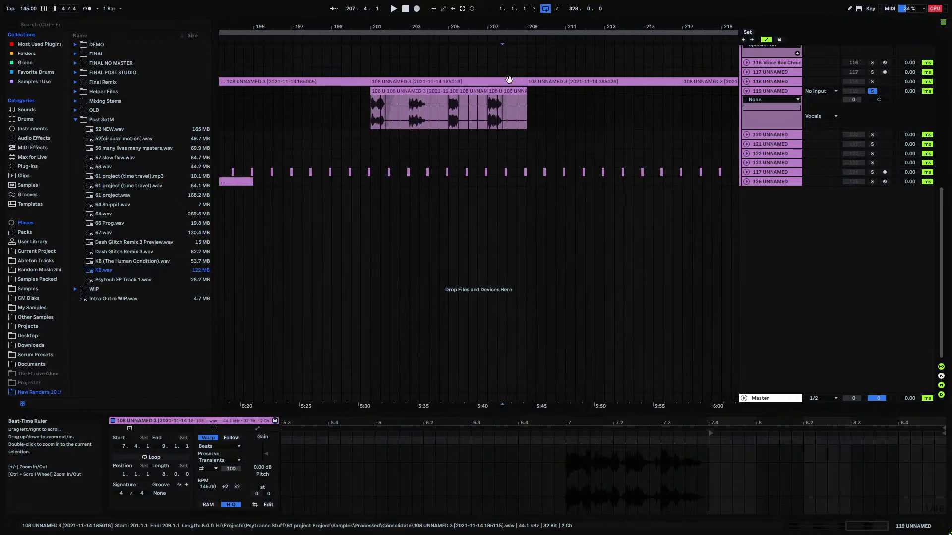
pyautogui.click(516, 90)
pyautogui.keyDown('shift'); pyautogui.click(377, 91); pyautogui.keyUp('shift')
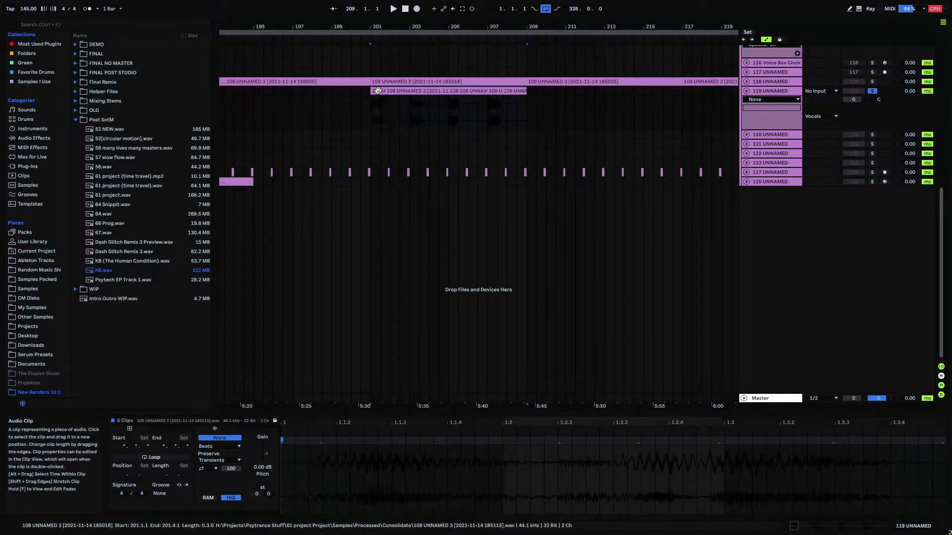
pyautogui.hotkey('ctrl', 'j')
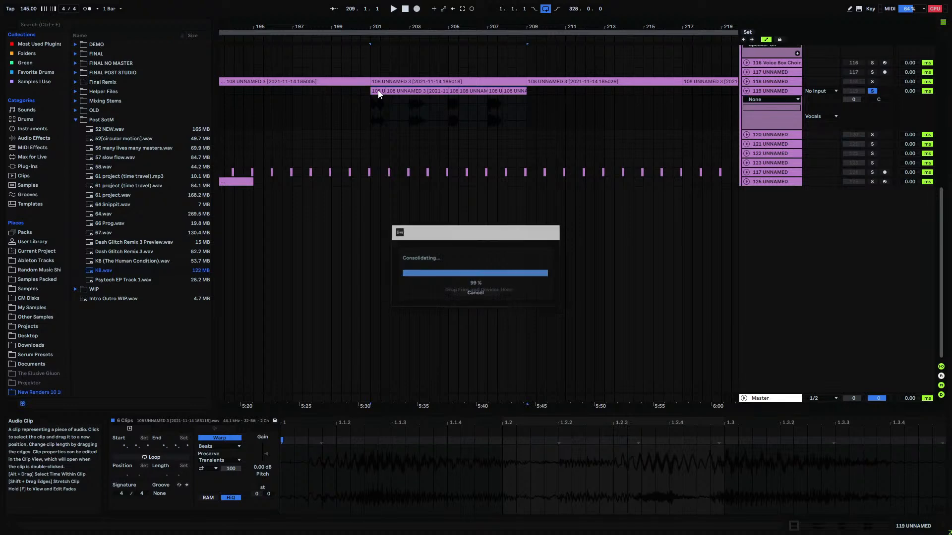
pyautogui.click(376, 99)
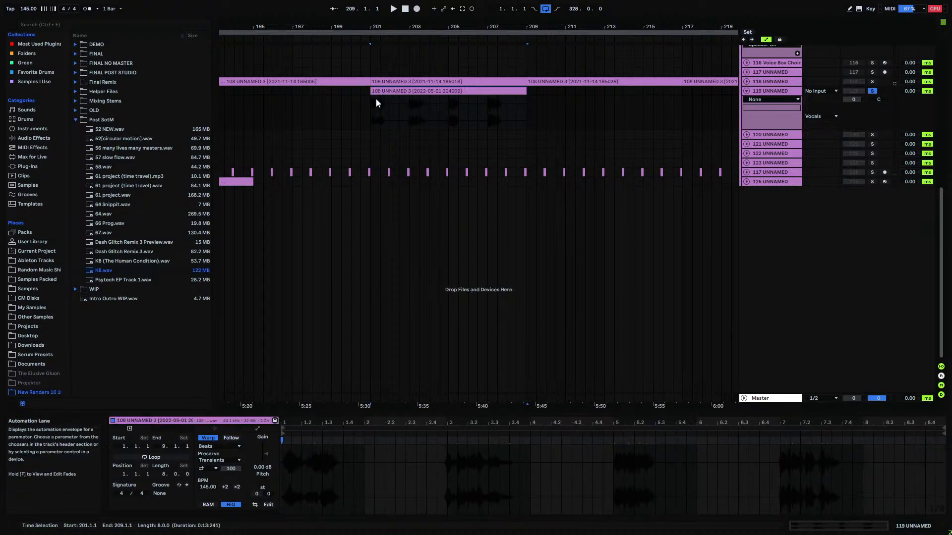
pyautogui.click(408, 99)
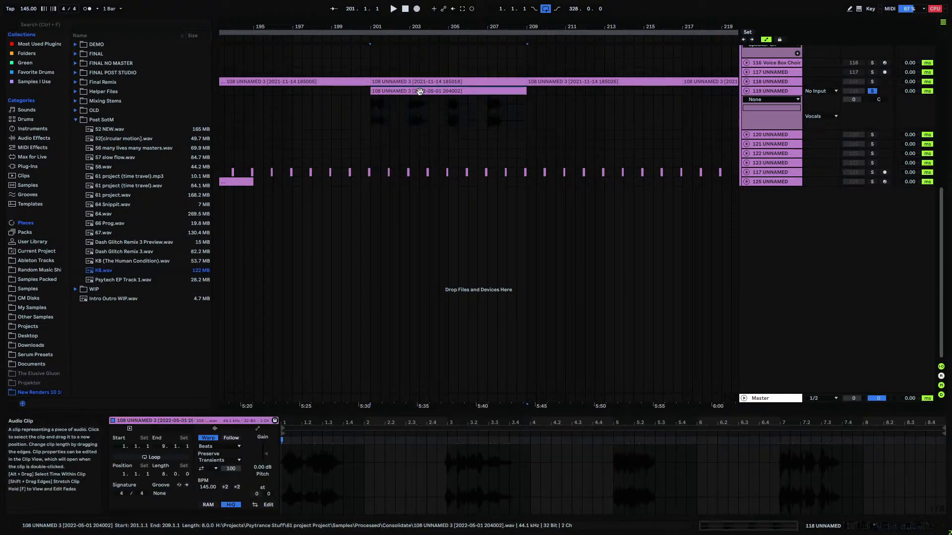
pyautogui.rightClick(400, 82)
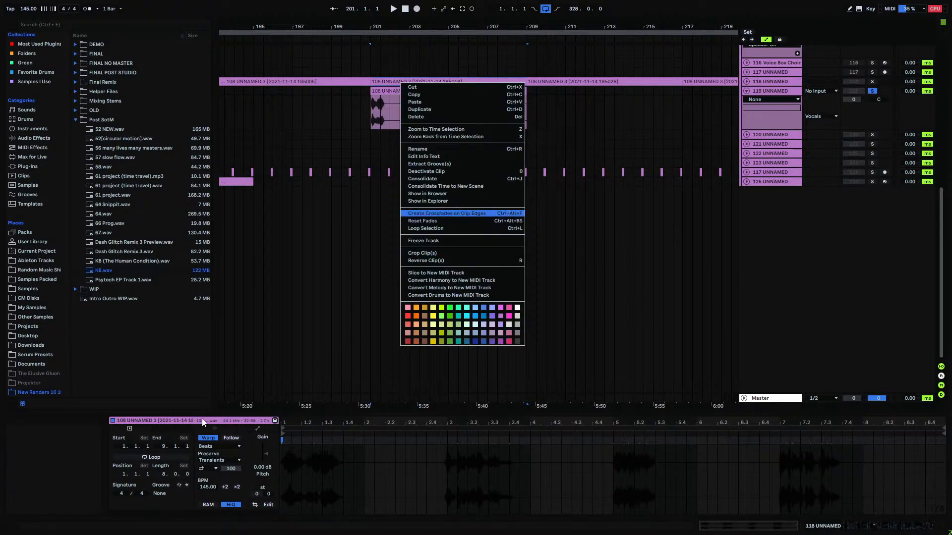
pyautogui.rightClick(174, 423)
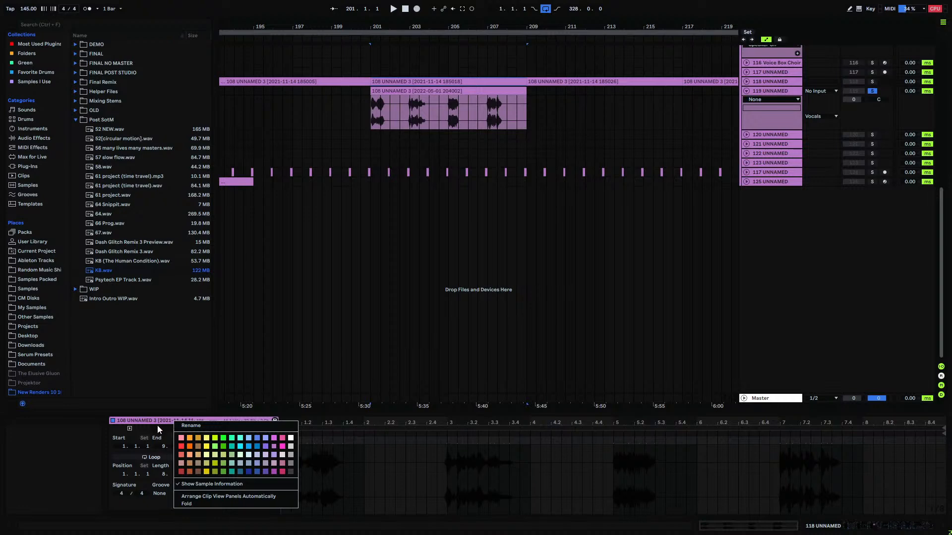
pyautogui.click(159, 427)
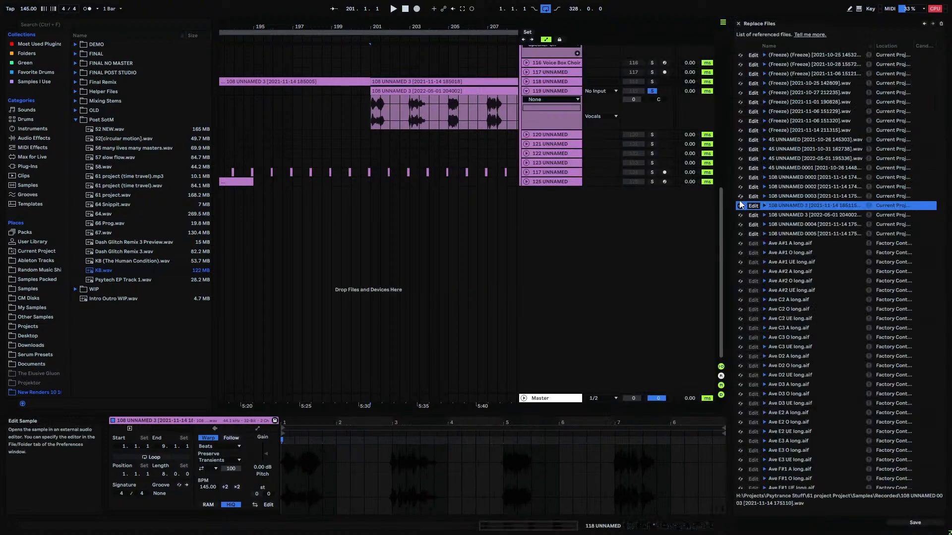
pyautogui.click(740, 205)
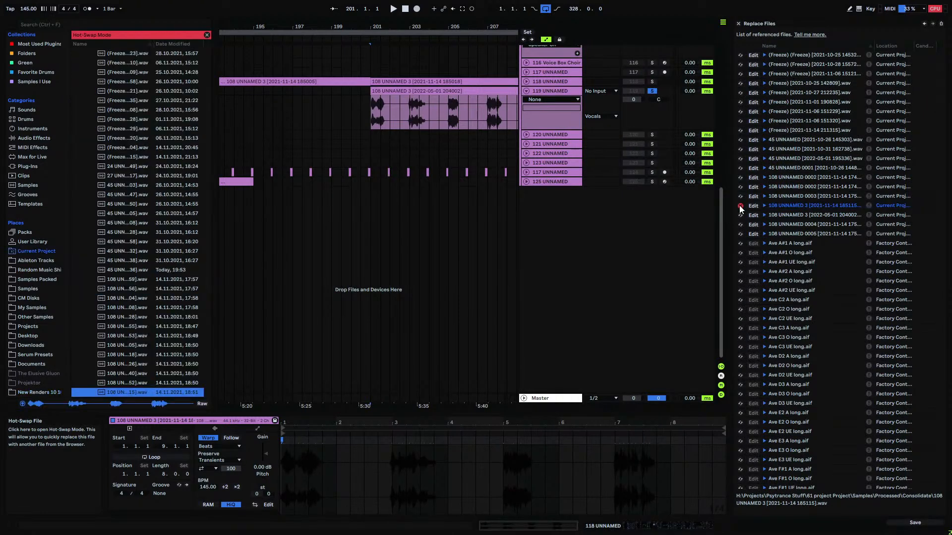
pyautogui.scroll(-5, 131, 253)
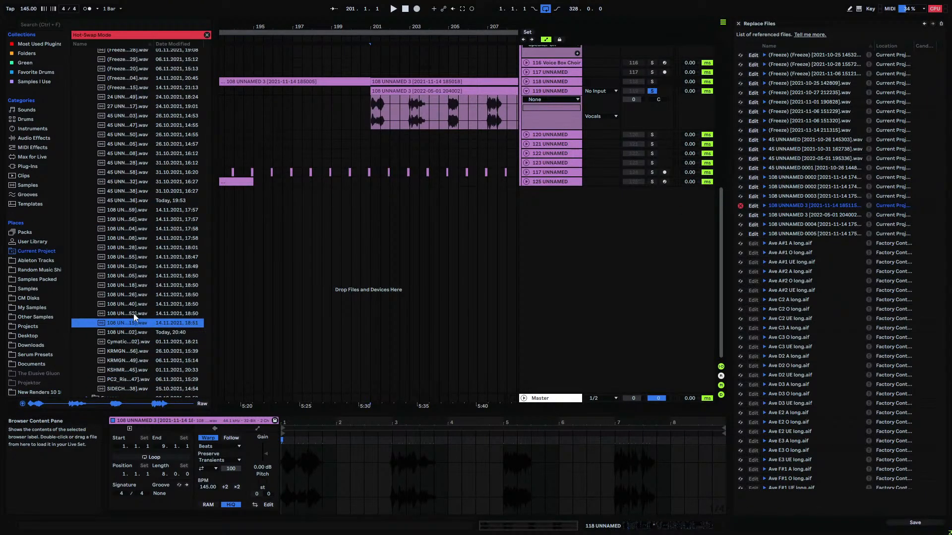
pyautogui.click(129, 332)
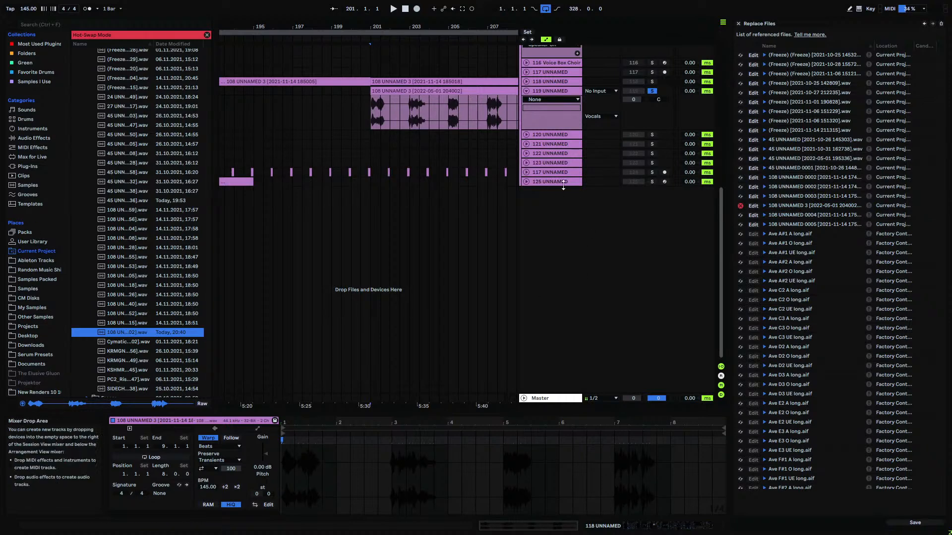
# - Unfold track 118 and check which sample file the vocal clip at bar 177 references
pyautogui.moveTo(402, 28); pyautogui.dragTo(437, 9)
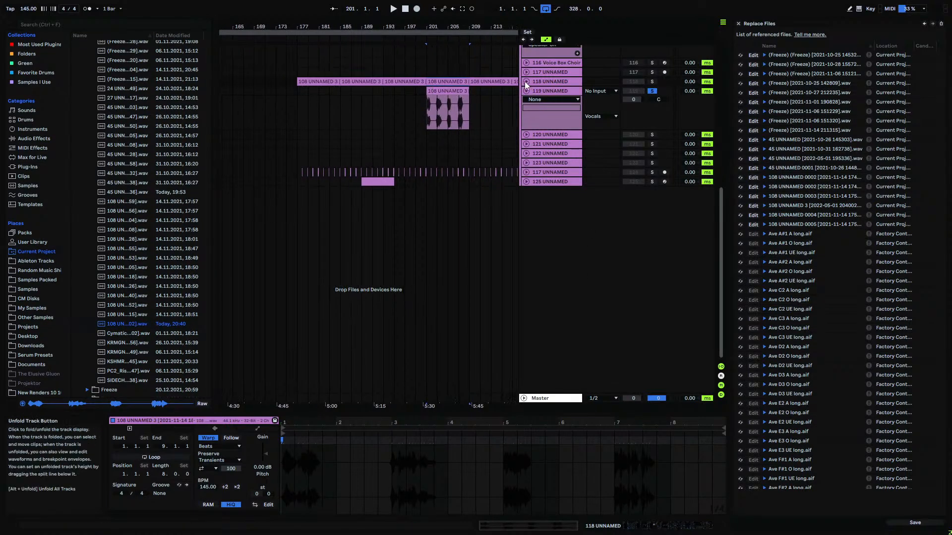
pyautogui.click(526, 81)
pyautogui.click(298, 91)
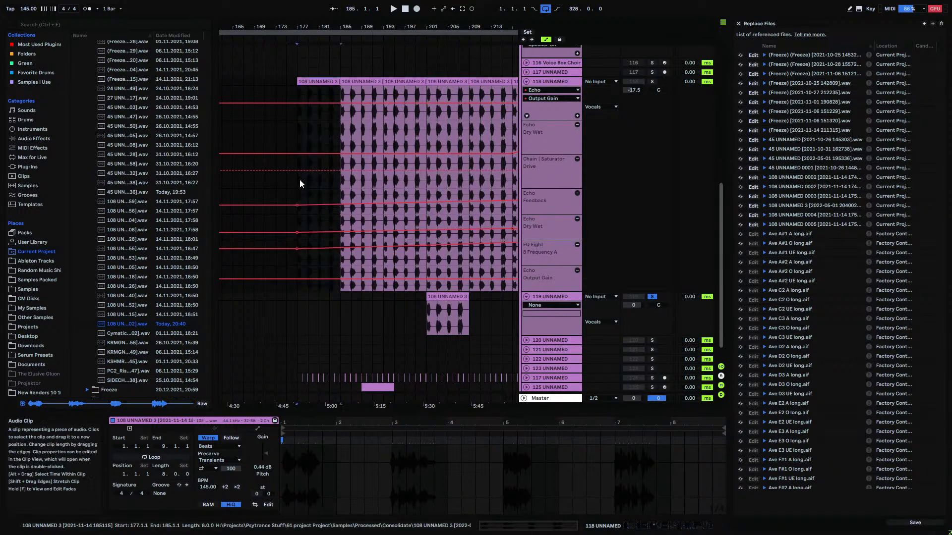
pyautogui.rightClick(205, 422)
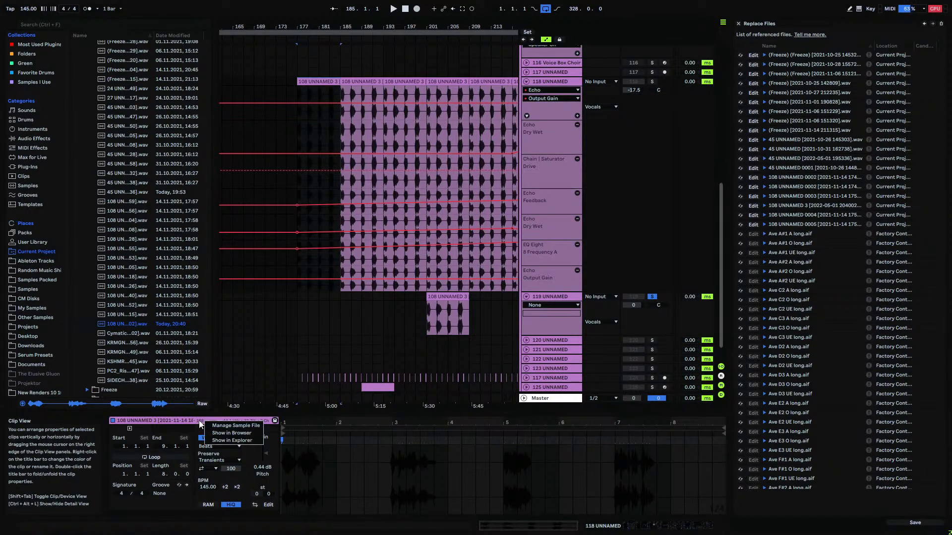
pyautogui.click(201, 422)
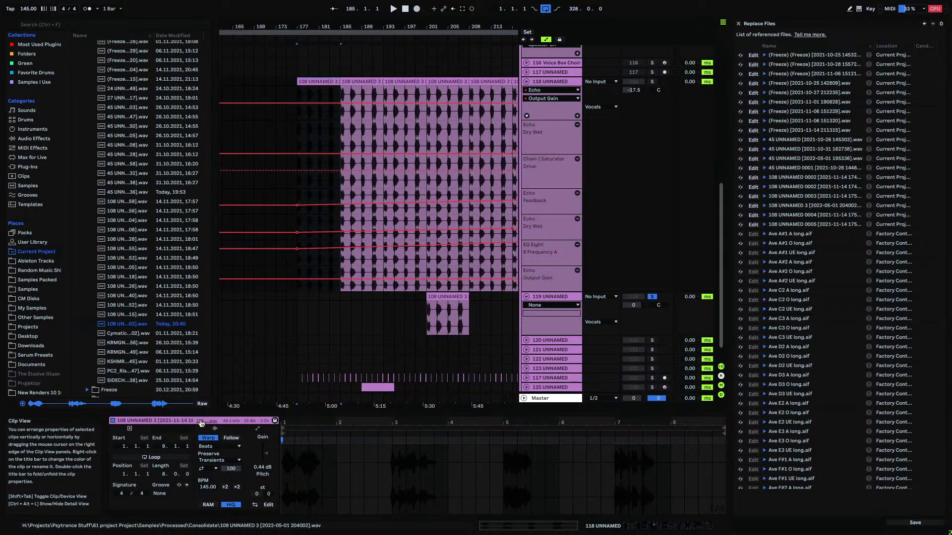
pyautogui.rightClick(201, 423)
pyautogui.click(242, 430)
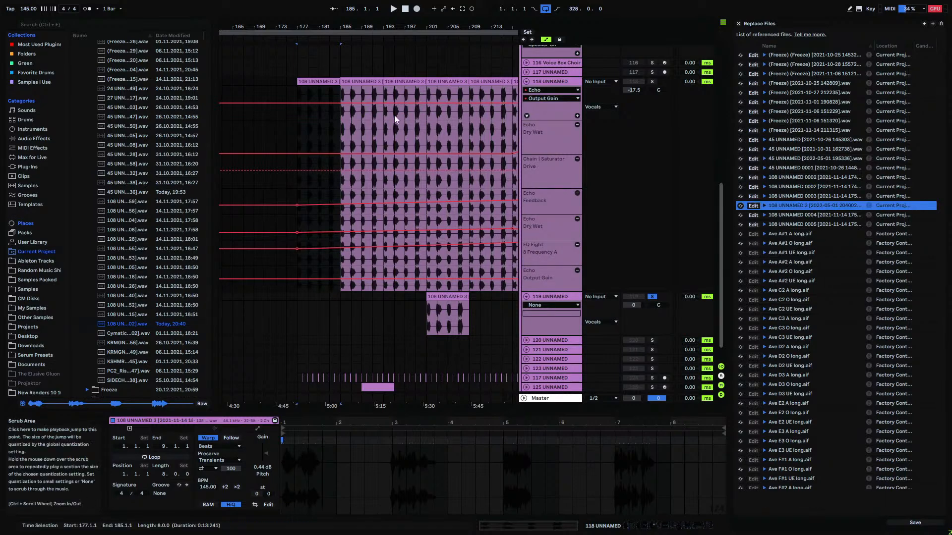
# - Check the referenced sample files of the track 118 clips at bars 185 and 193
pyautogui.click(356, 82)
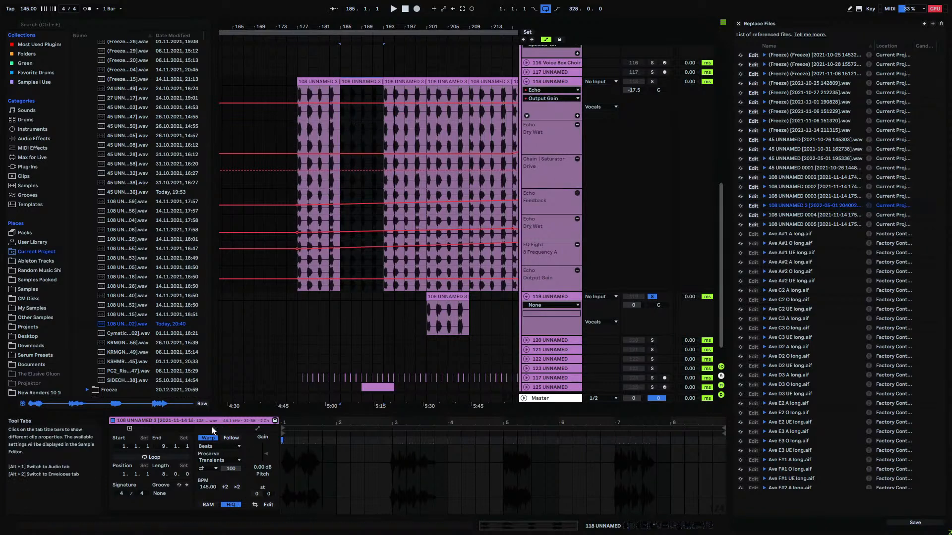
pyautogui.rightClick(207, 421)
pyautogui.click(227, 427)
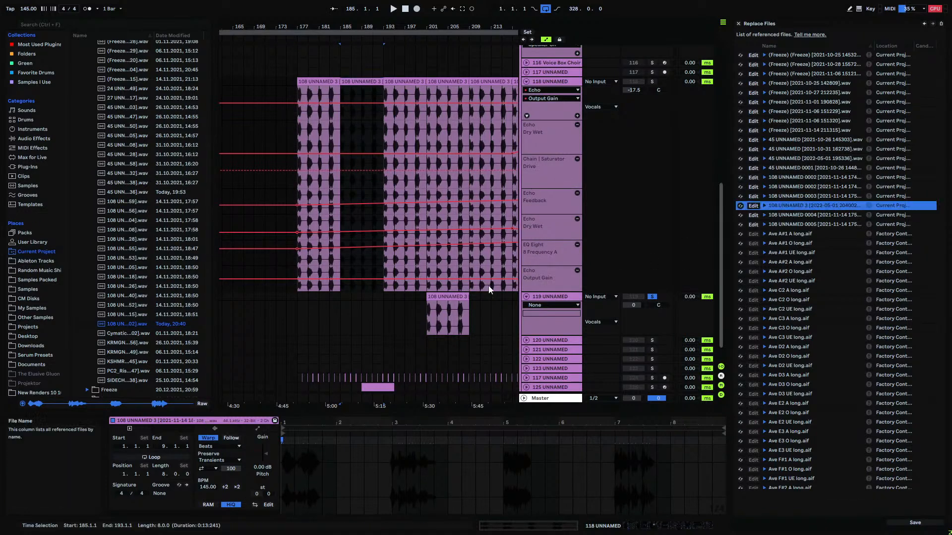
pyautogui.click(403, 82)
pyautogui.rightClick(209, 421)
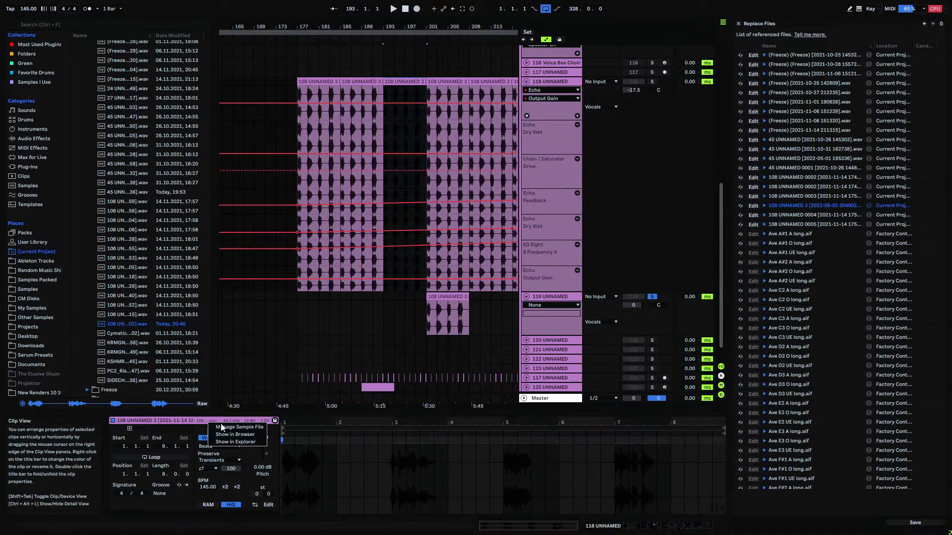
pyautogui.click(218, 427)
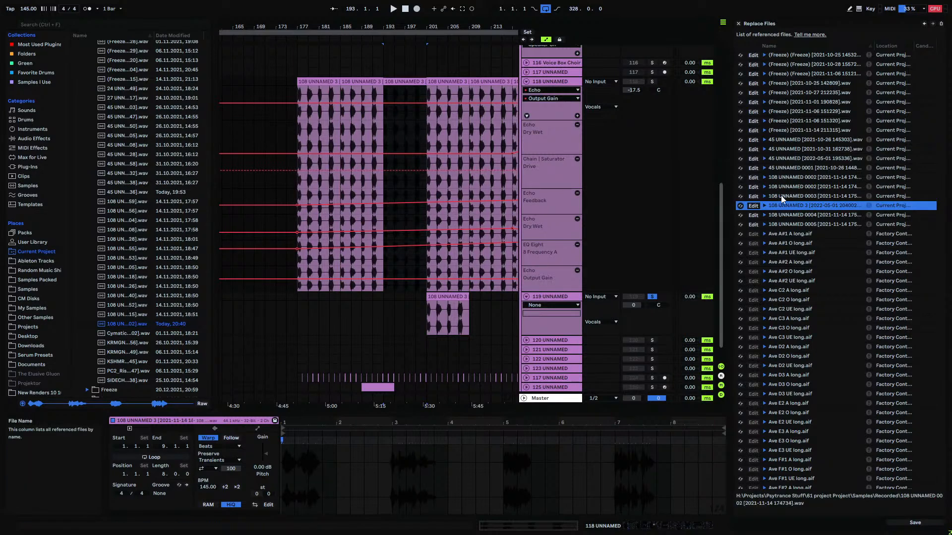
# - Check the referenced sample files of the track 118 clips at bars 201 and 209
pyautogui.click(451, 114)
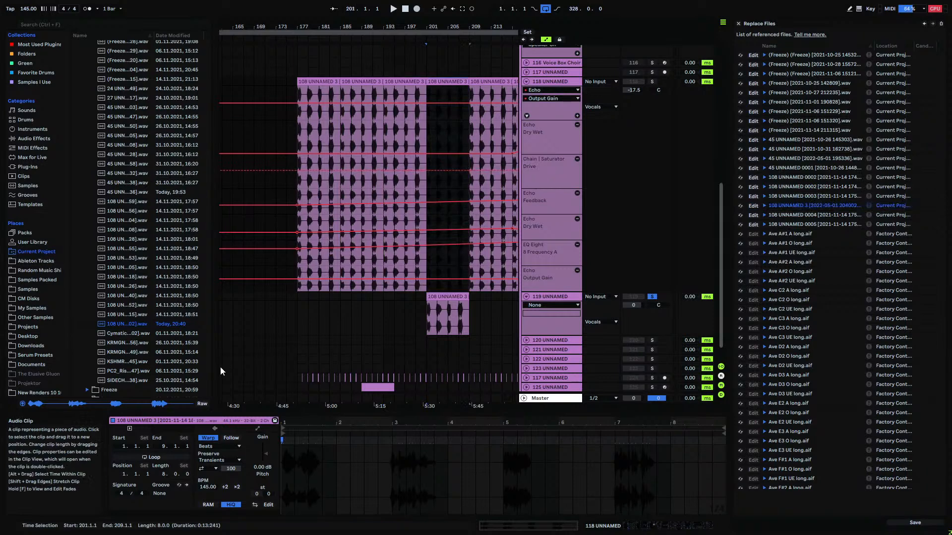
pyautogui.rightClick(209, 422)
pyautogui.click(218, 427)
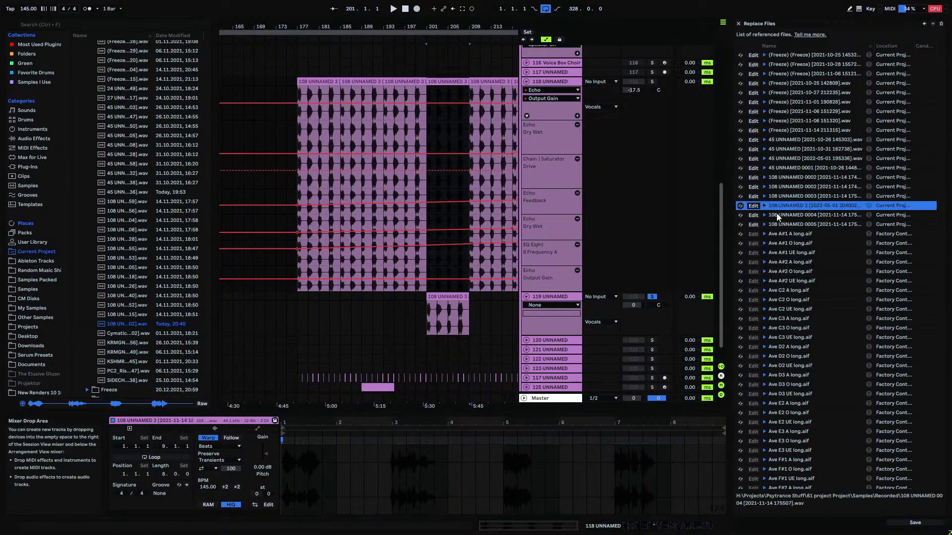
pyautogui.click(467, 21)
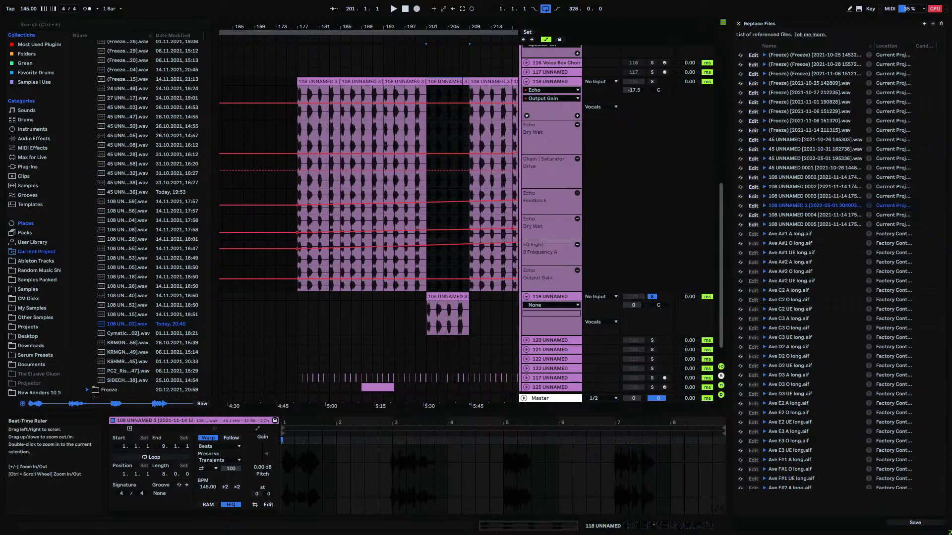
pyautogui.moveTo(466, 19); pyautogui.dragTo(273, 20)
pyautogui.click(297, 80)
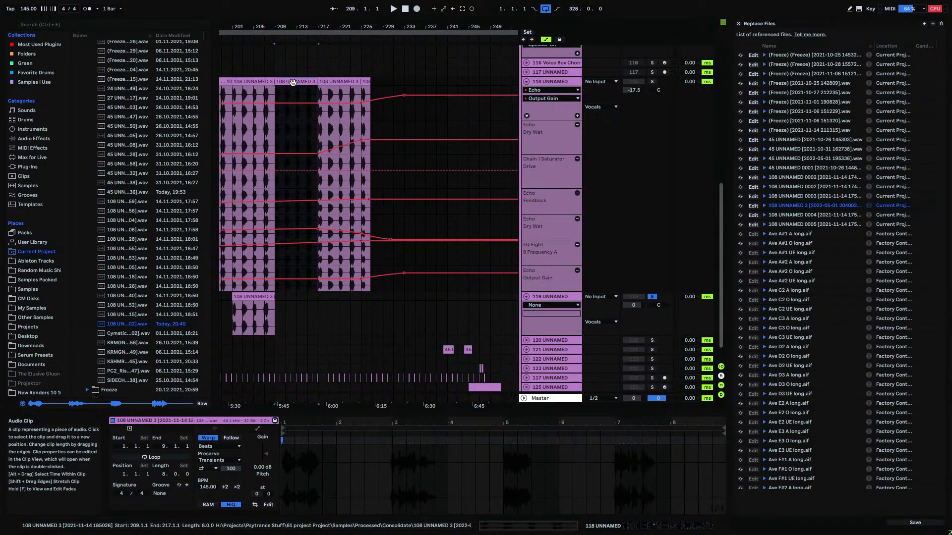
pyautogui.rightClick(292, 82)
pyautogui.rightClick(196, 428)
pyautogui.rightClick(205, 424)
pyautogui.click(229, 427)
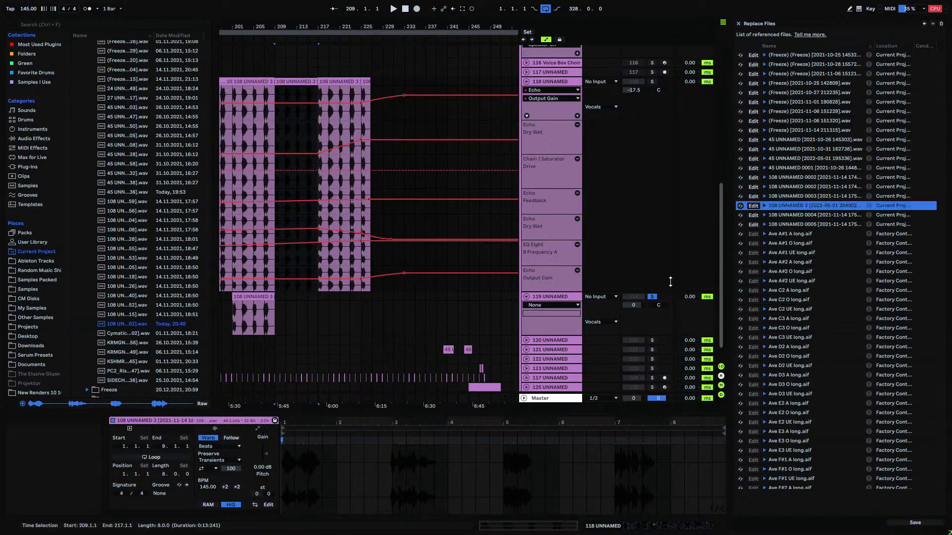
# - Check the referenced sample files of the track 118 clips at bars 217 and 225
pyautogui.rightClick(345, 87)
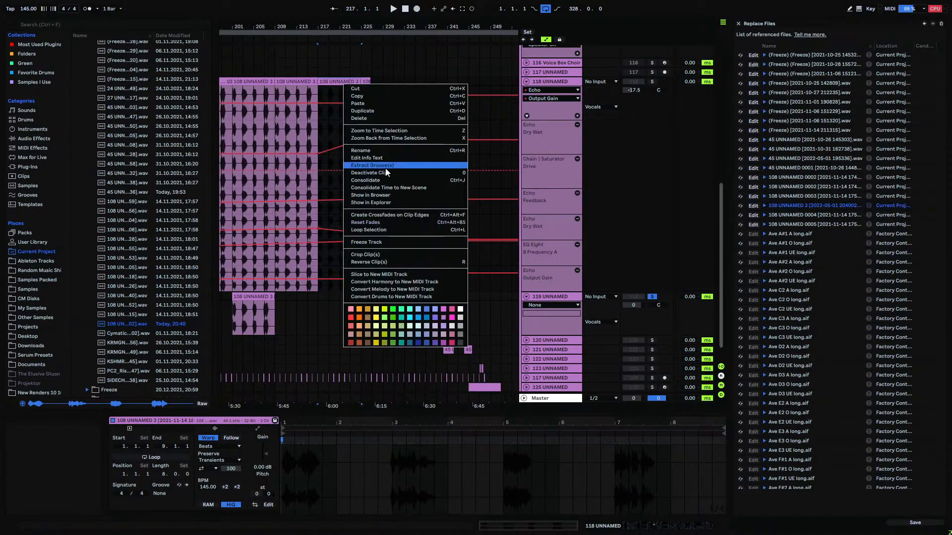
pyautogui.rightClick(201, 424)
pyautogui.click(220, 425)
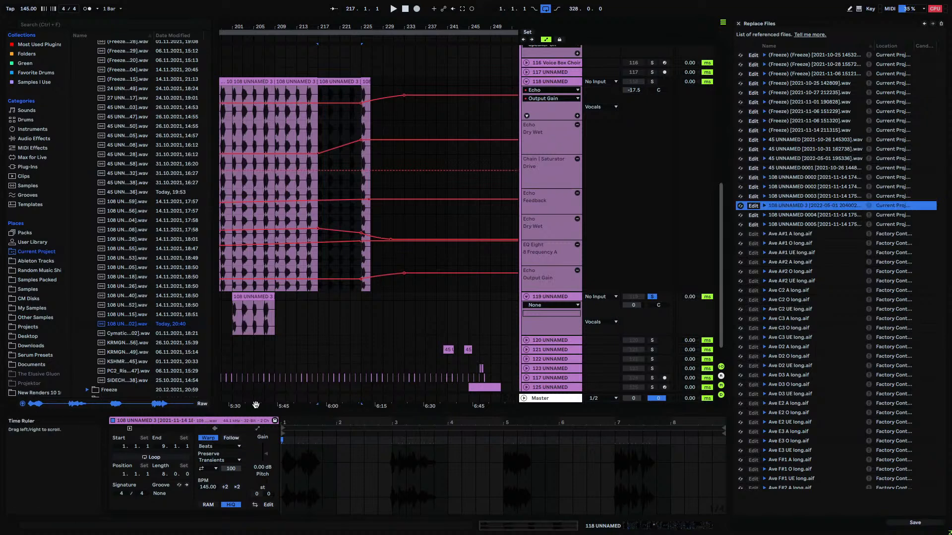
pyautogui.press('Right')
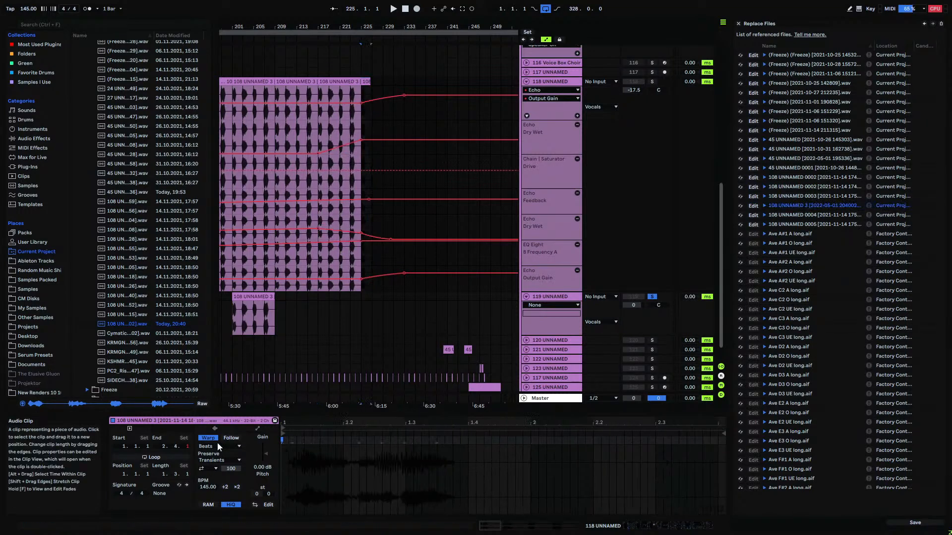
pyautogui.rightClick(210, 423)
pyautogui.click(238, 425)
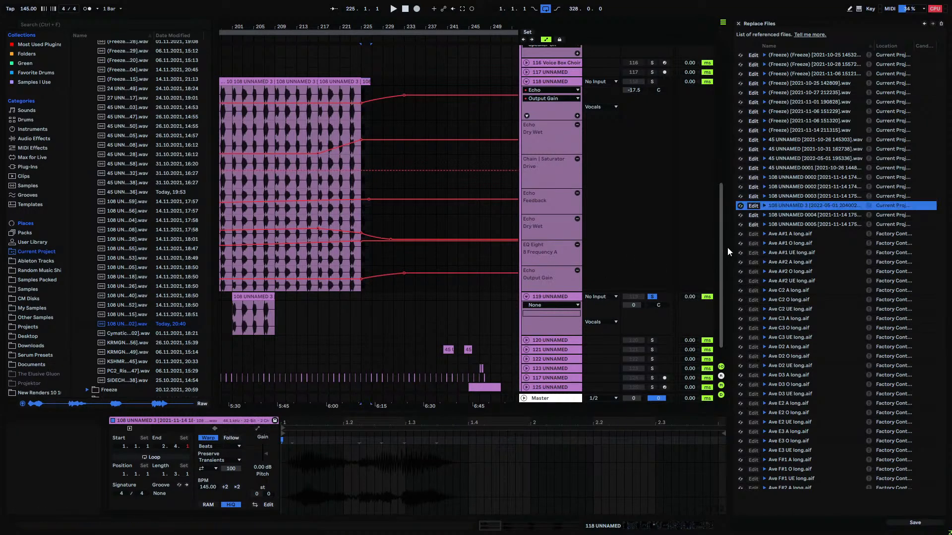
# - Copy the short vocal clip at 225.1.1 on track 118 and paste it at 321.1.1
pyautogui.moveTo(361, 29); pyautogui.dragTo(364, 81)
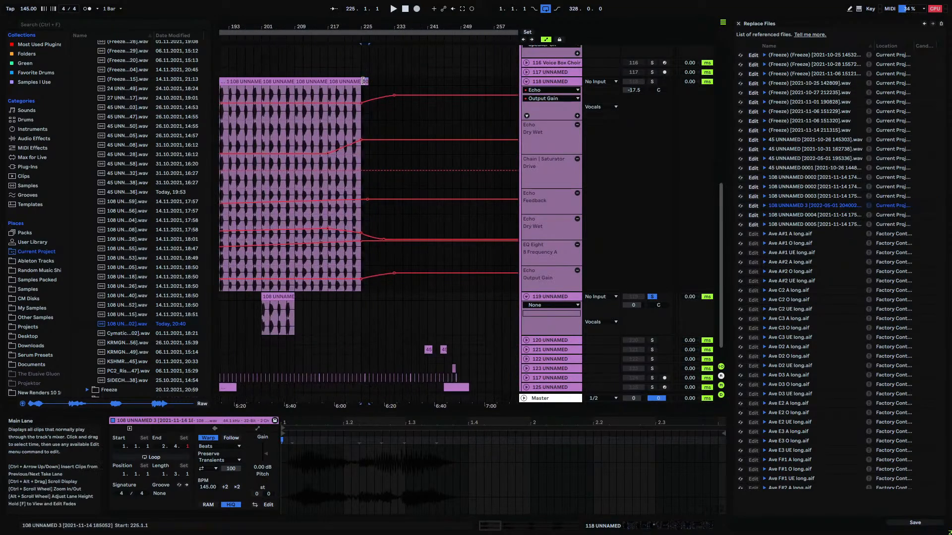
pyautogui.moveTo(366, 29); pyautogui.dragTo(180, 30)
pyautogui.click(360, 80)
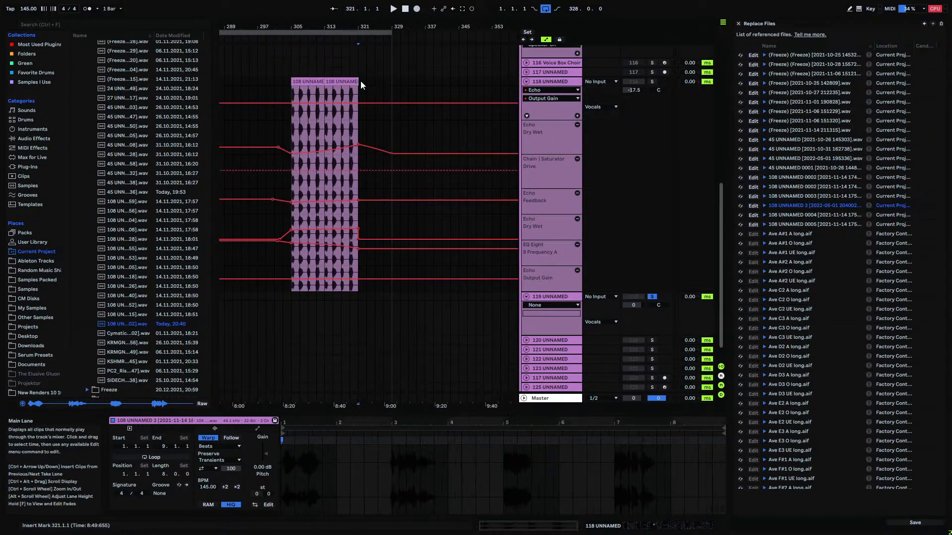
pyautogui.hotkey('ctrl', 'v')
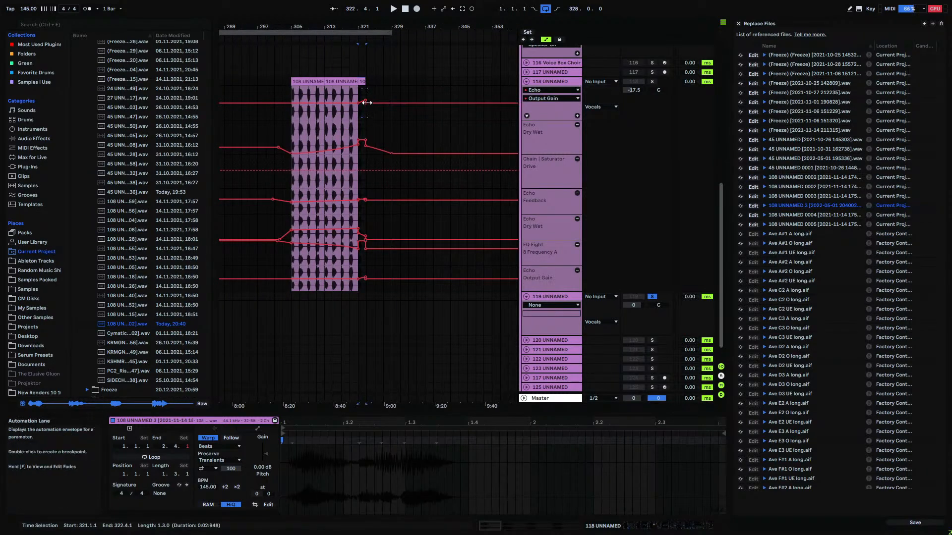
# - Clean up the pasted automation breakpoints on track 118 around the short clip at bar 321 so the envelopes run smoothly
pyautogui.click(376, 115)
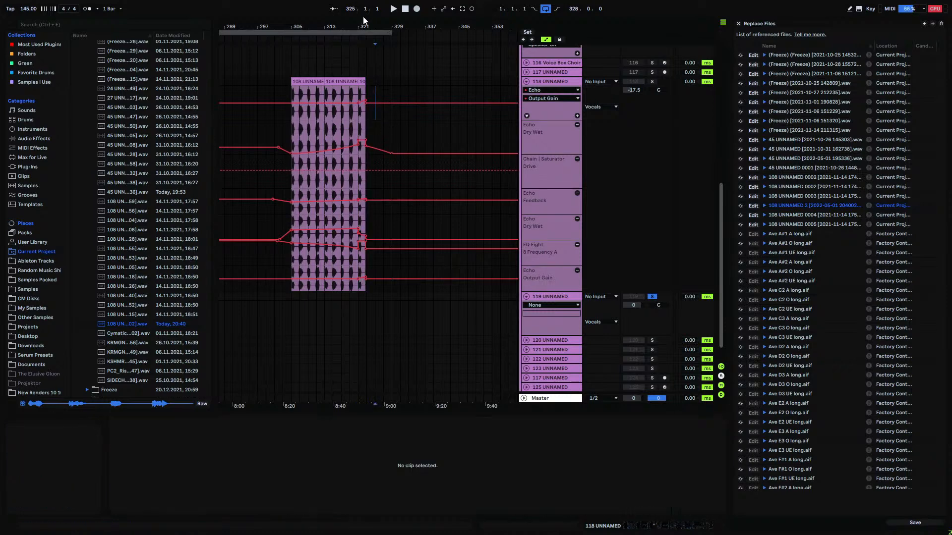
pyautogui.moveTo(362, 27); pyautogui.dragTo(383, 192)
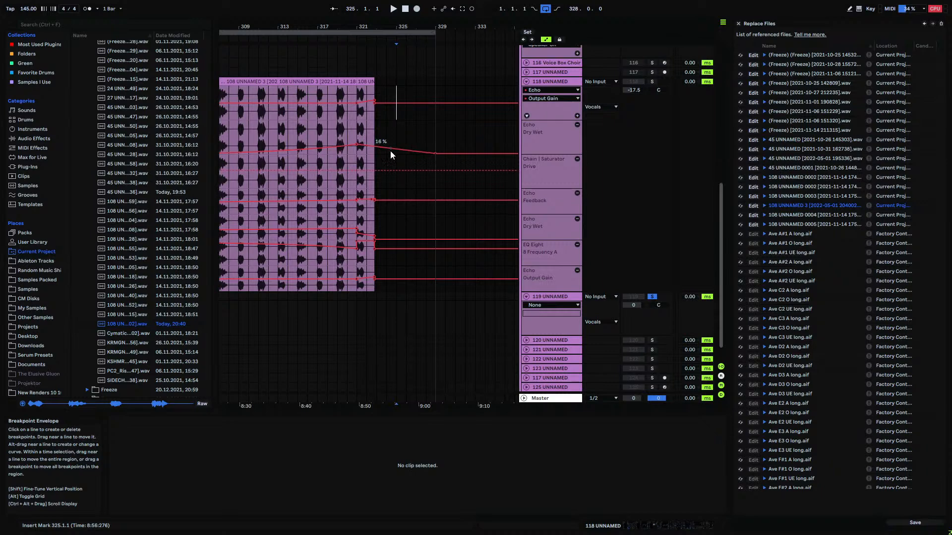
pyautogui.moveTo(390, 150); pyautogui.dragTo(391, 145)
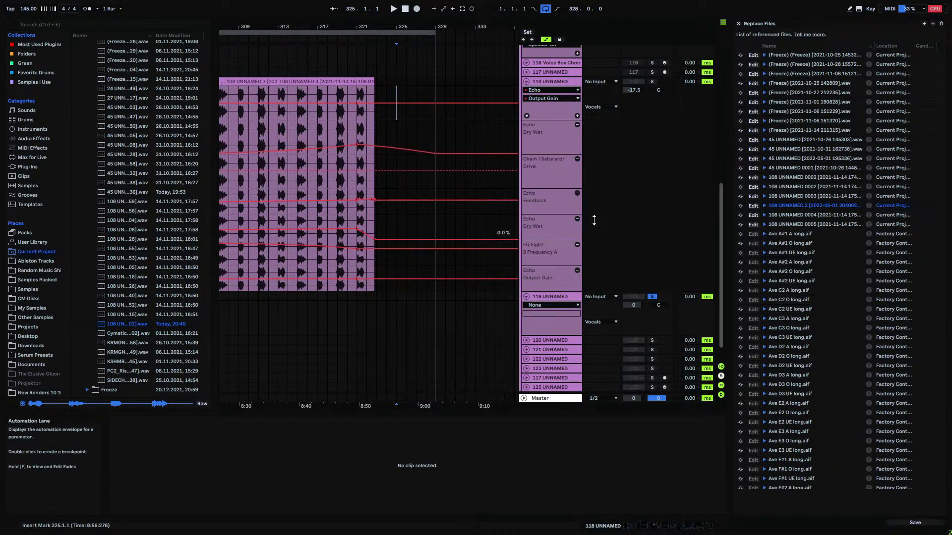
# - Close the Replace Files view and delete the temporary track 119
pyautogui.click(738, 23)
pyautogui.moveTo(539, 28); pyautogui.dragTo(539, 25)
pyautogui.click(776, 297)
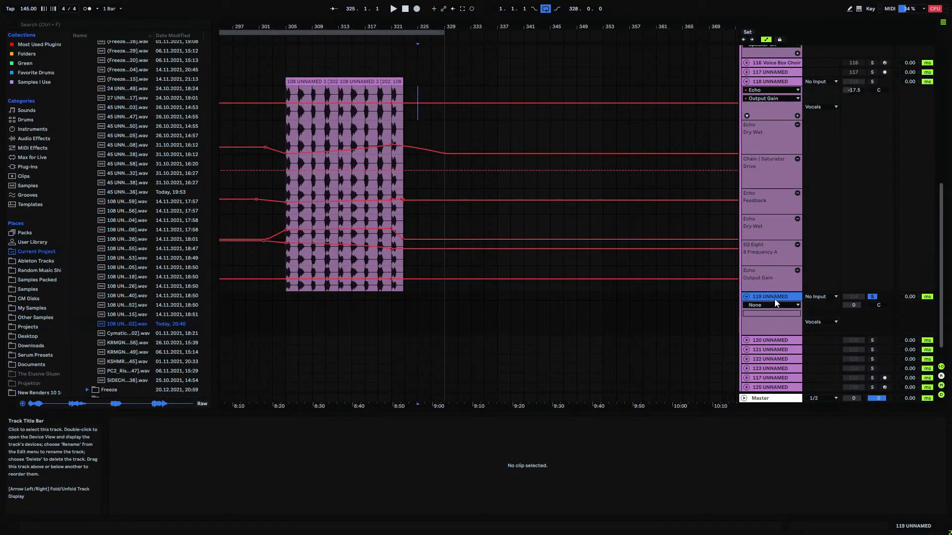
# - Fold track 118 and play the arrangement from 305.1.1 to hear the replaced vocal
pyautogui.click(288, 97)
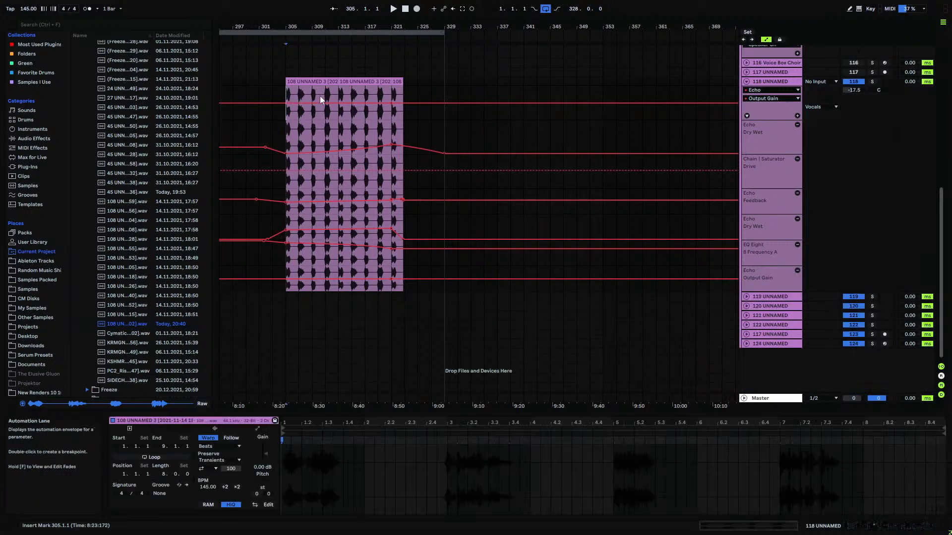
pyautogui.click(745, 81)
pyautogui.press('space')
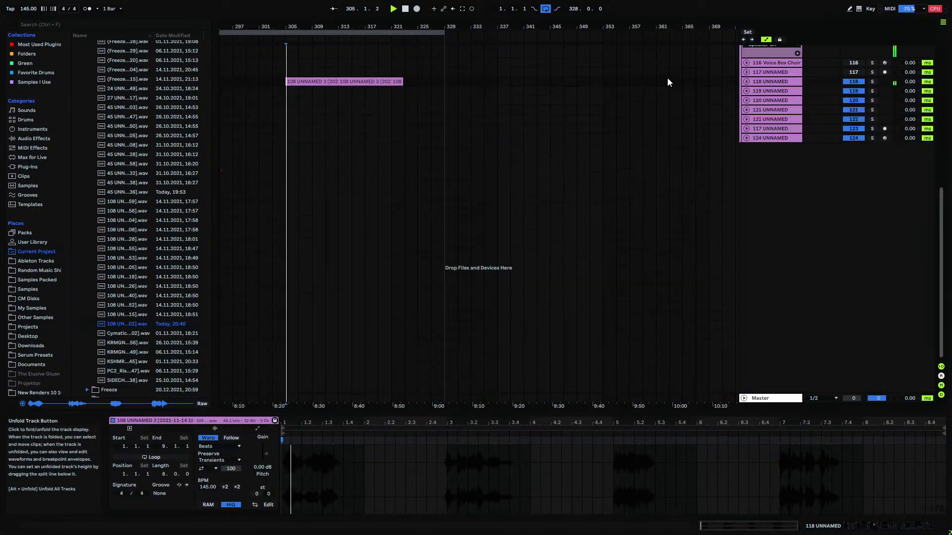
# - Play the arrangement from 177.1.1 to check the replaced vocal on track 118, and show the Samples folder in the browser
pyautogui.moveTo(322, 21); pyautogui.dragTo(663, 5)
pyautogui.click(320, 82)
pyautogui.press('space')
pyautogui.press('space')
pyautogui.click(326, 82)
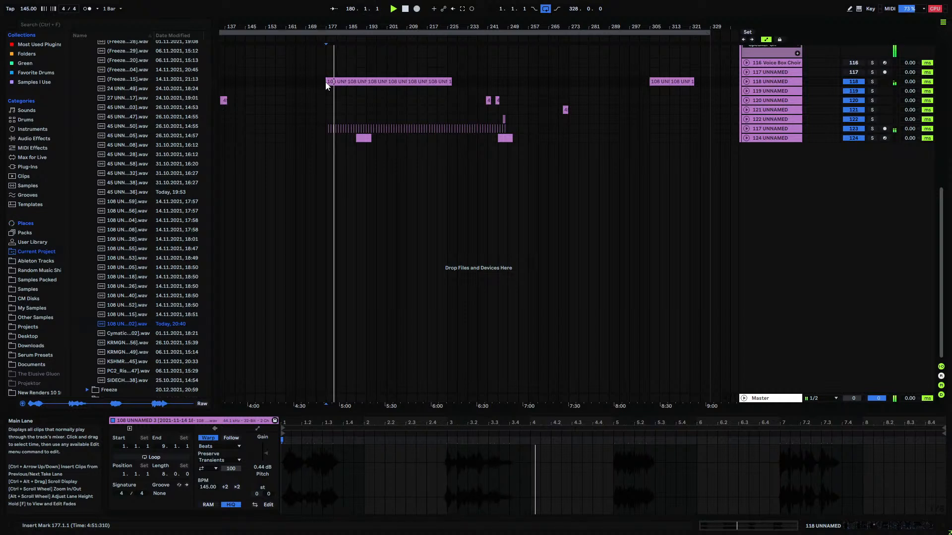
pyautogui.click(28, 290)
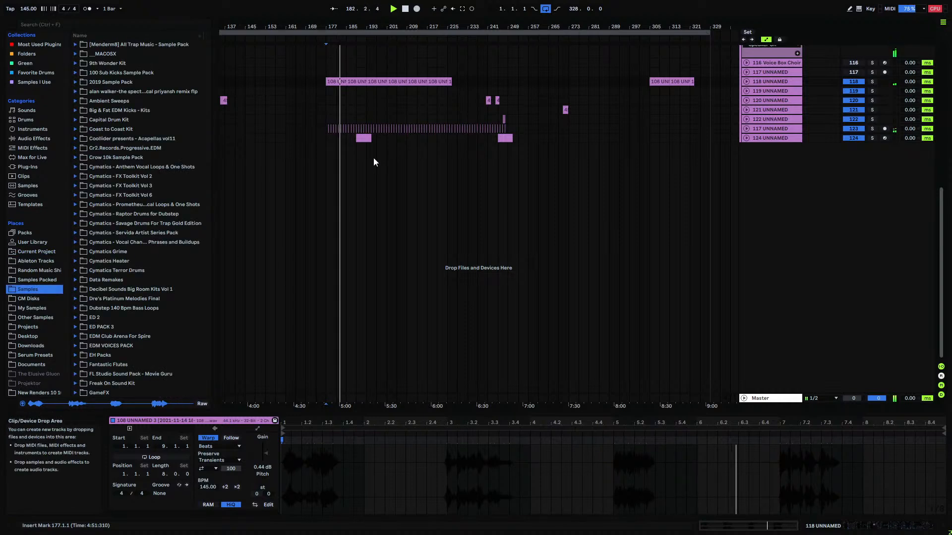
# - Colour the "Main vocal clicks and pops" and "Time to explore one more time" clips on the NOTES track green
pyautogui.scroll(5, 373, 157)
pyautogui.scroll(1, 375, 160)
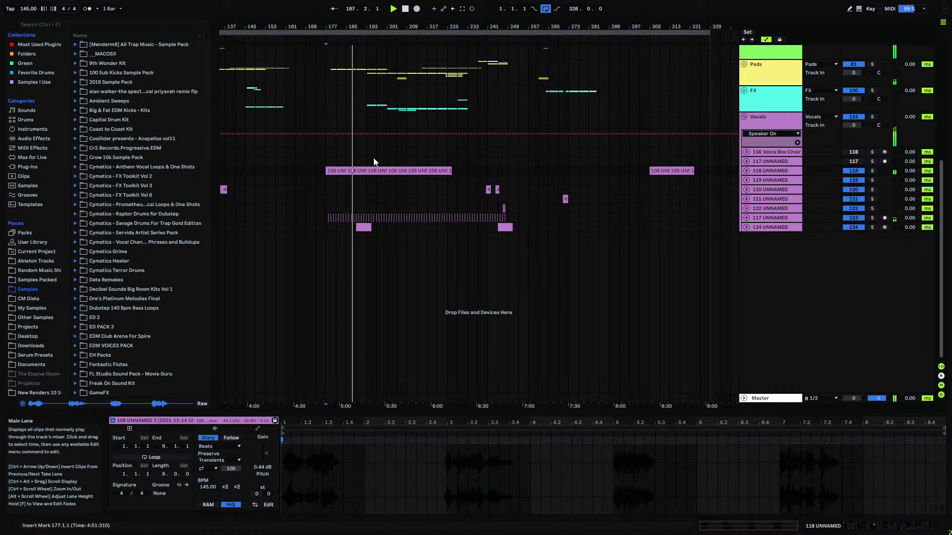
pyautogui.scroll(8, 375, 162)
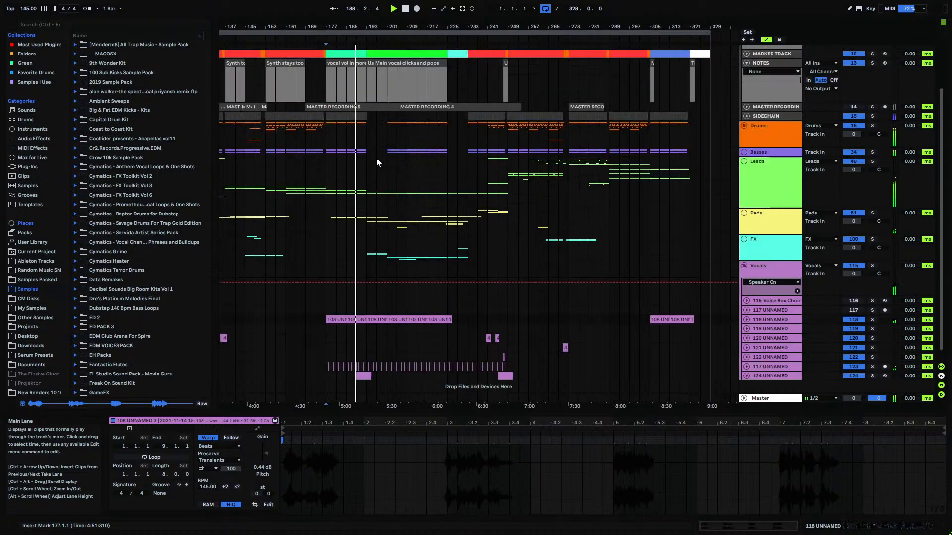
pyautogui.click(391, 122)
pyautogui.rightClick(405, 122)
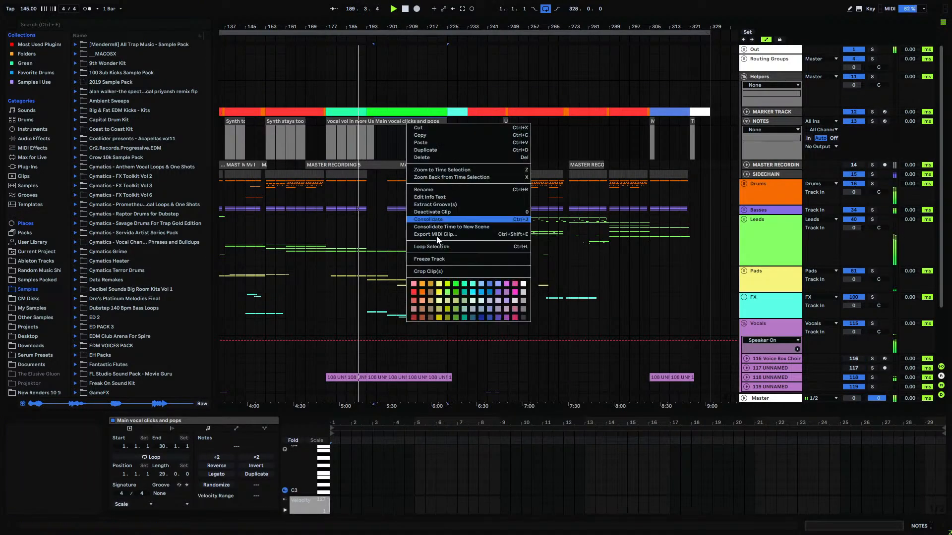
pyautogui.click(468, 281)
pyautogui.click(691, 125)
pyautogui.rightClick(692, 125)
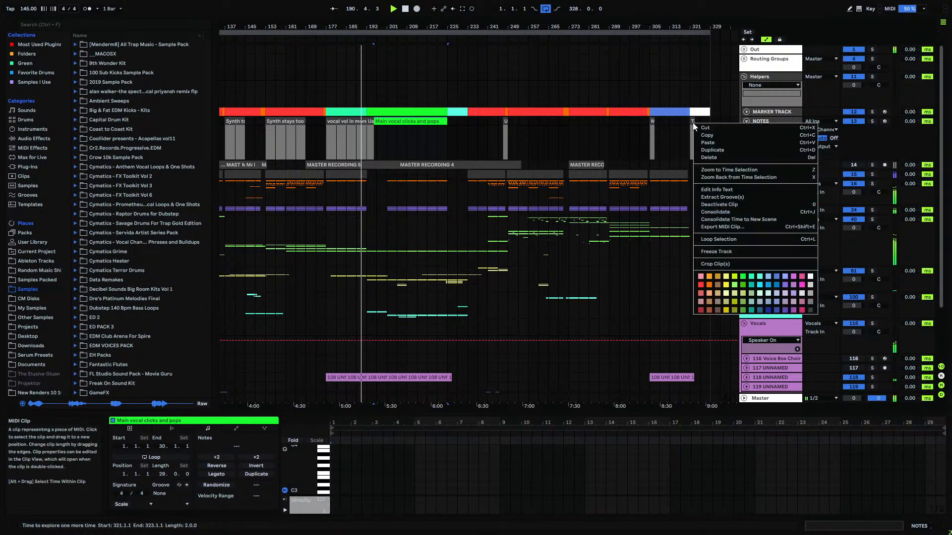
pyautogui.click(743, 280)
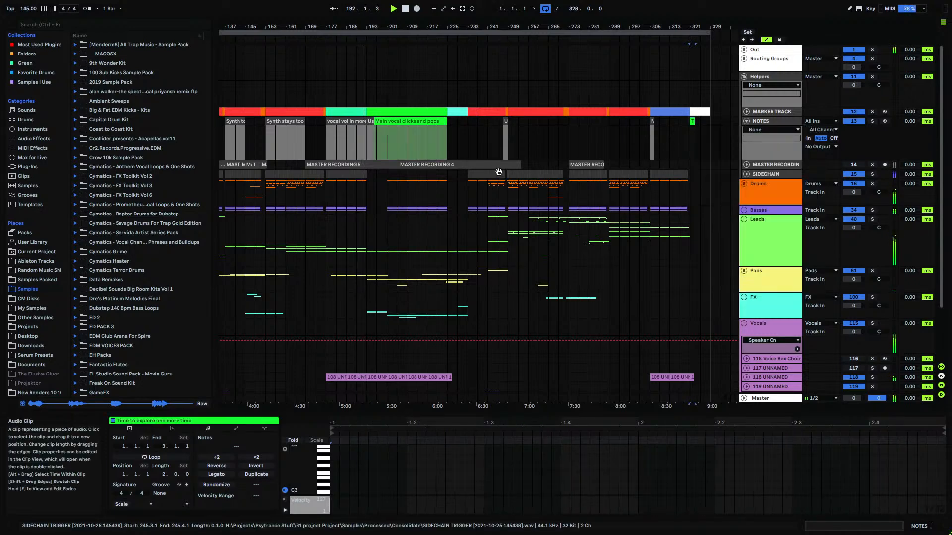
# - Unfold track 124, solo it and listen to its MIDI clip from 189.1.1
pyautogui.moveTo(367, 30); pyautogui.dragTo(367, 61)
pyautogui.scroll(-3, 341, 239)
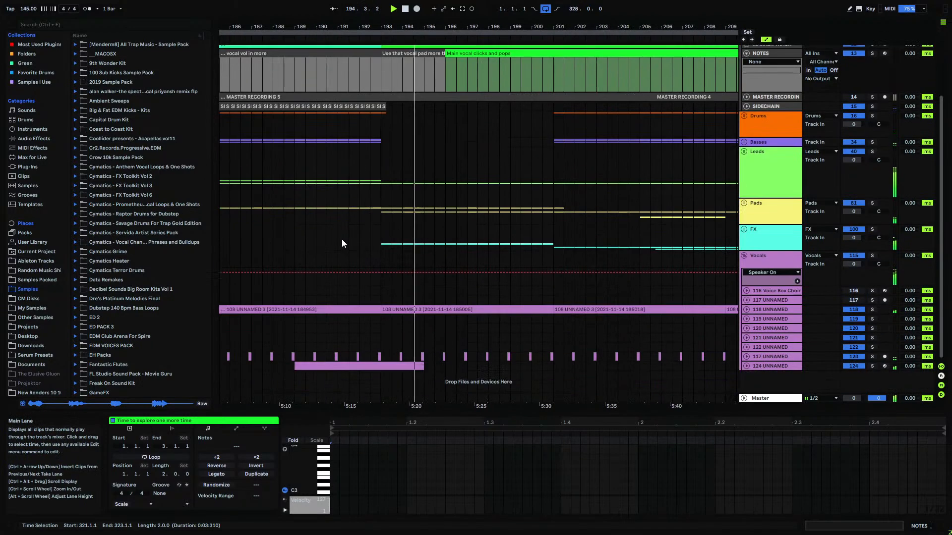
pyautogui.click(744, 366)
pyautogui.scroll(-2, 412, 305)
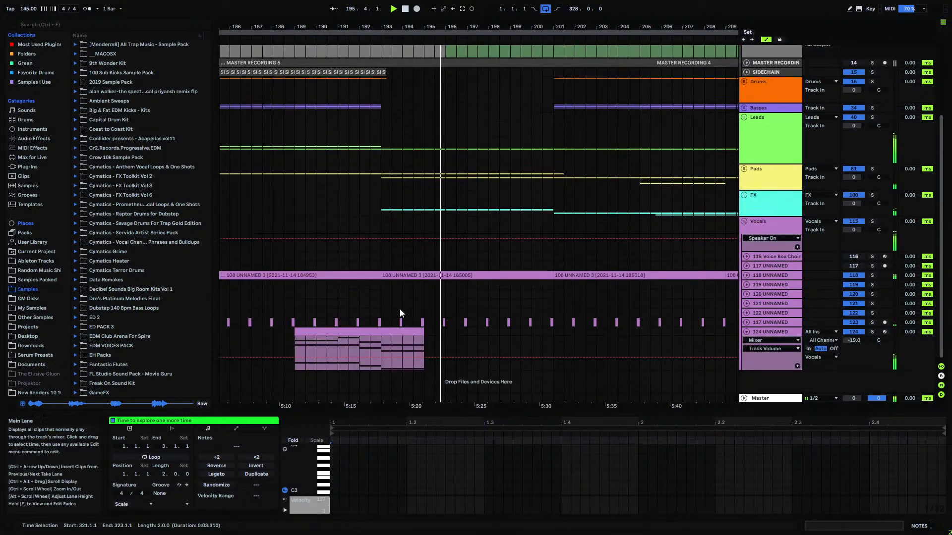
pyautogui.click(366, 331)
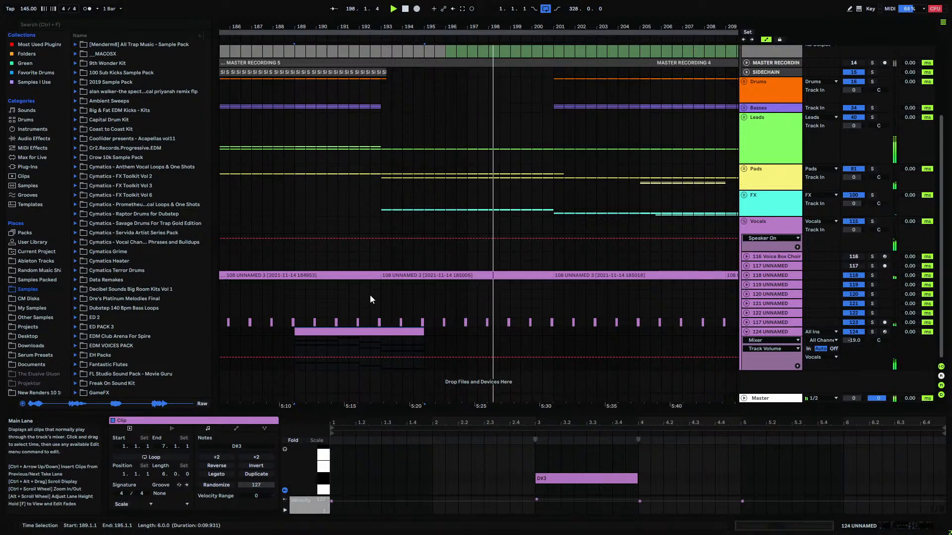
pyautogui.click(296, 341)
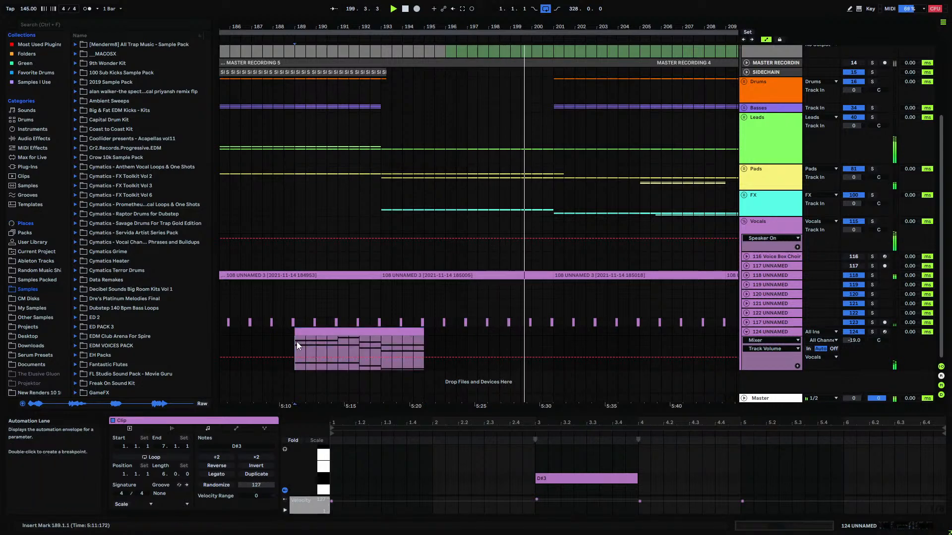
pyautogui.click(873, 331)
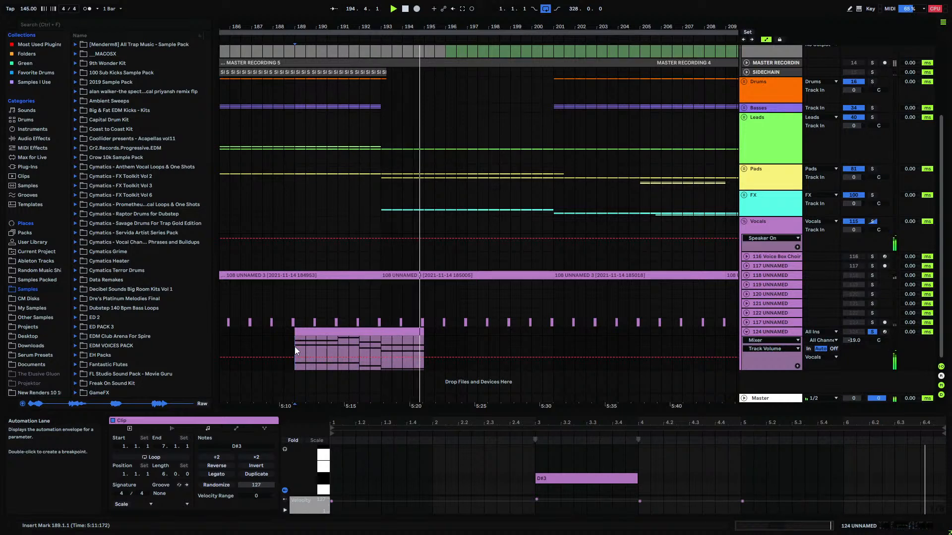
pyautogui.press('space')
# - Draw a two-bar C#3 note at 5.1.1 in the track 124 clip with velocity 82, and play it from 189.1.1
pyautogui.doubleClick(374, 331)
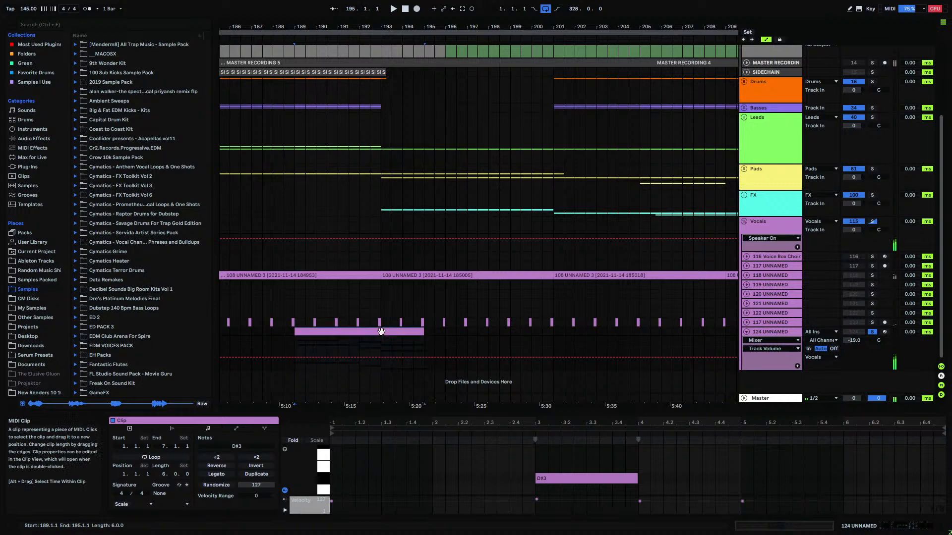
pyautogui.scroll(-3, 737, 462)
pyautogui.scroll(2, 739, 463)
pyautogui.scroll(-2, 739, 464)
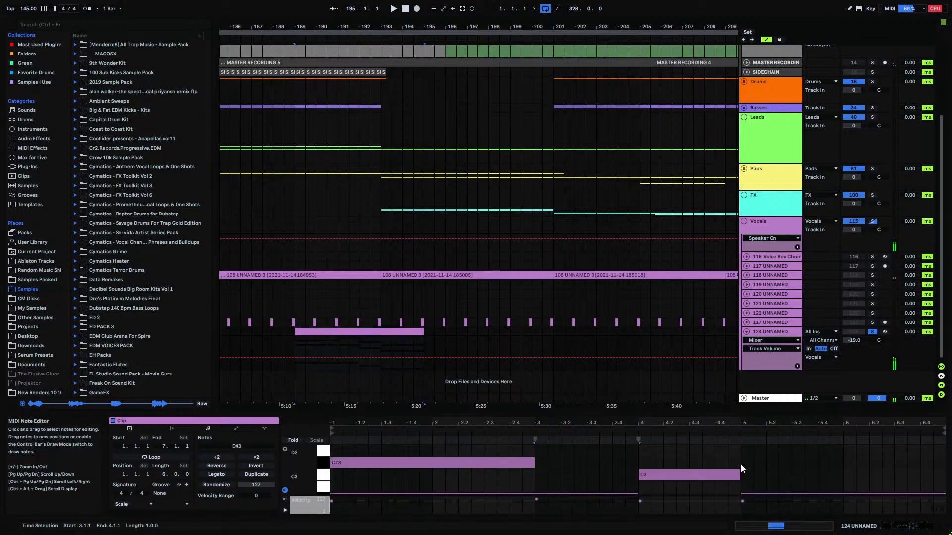
pyautogui.doubleClick(744, 465)
pyautogui.moveTo(756, 464); pyautogui.dragTo(948, 469)
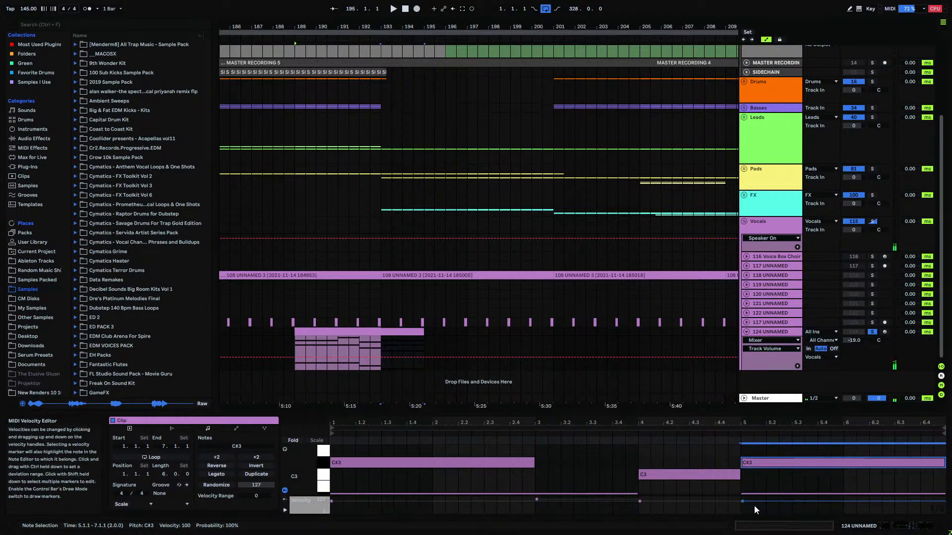
pyautogui.moveTo(753, 504); pyautogui.dragTo(753, 508)
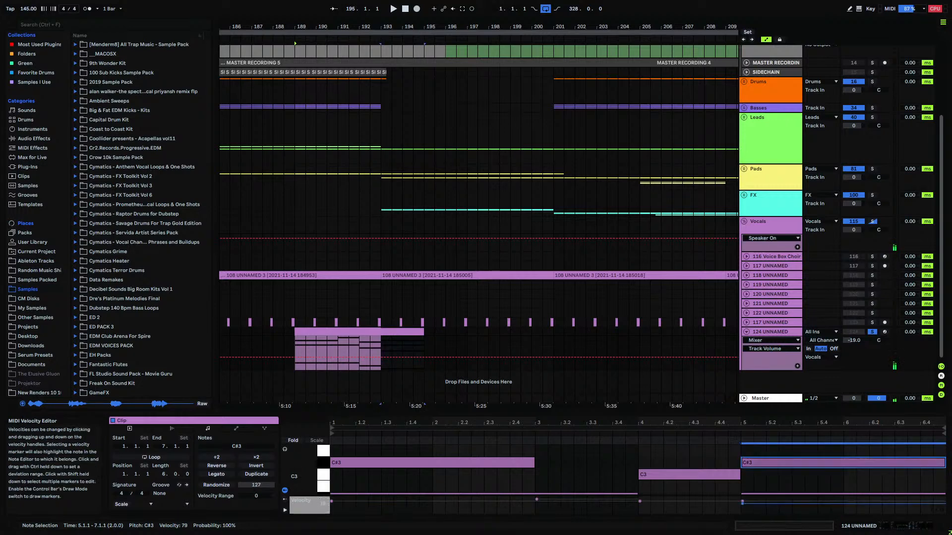
pyautogui.click(297, 347)
pyautogui.press('space')
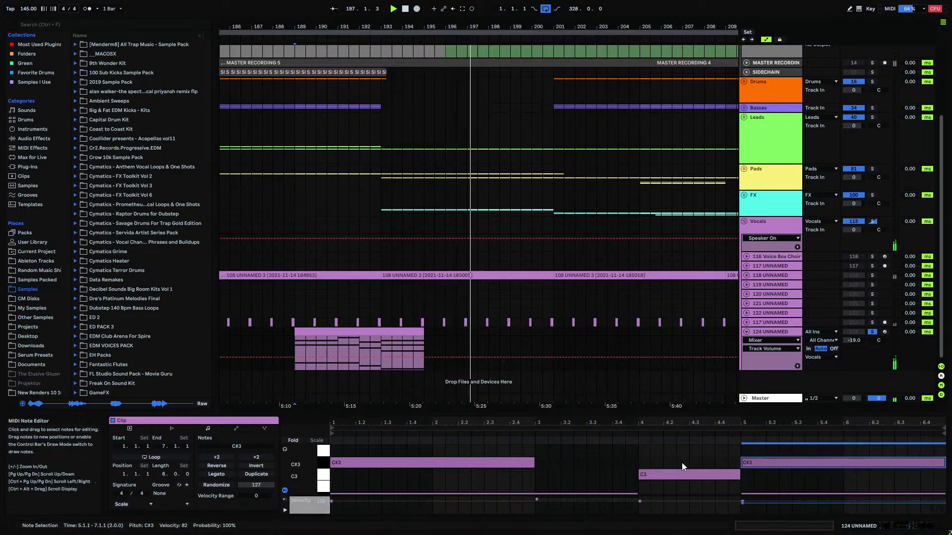
# - Raise the F#1 note at 5.1.1 in the track 124 clip to A#1 and play from 191.3.1
pyautogui.scroll(-3, 671, 456)
pyautogui.scroll(-5, 691, 466)
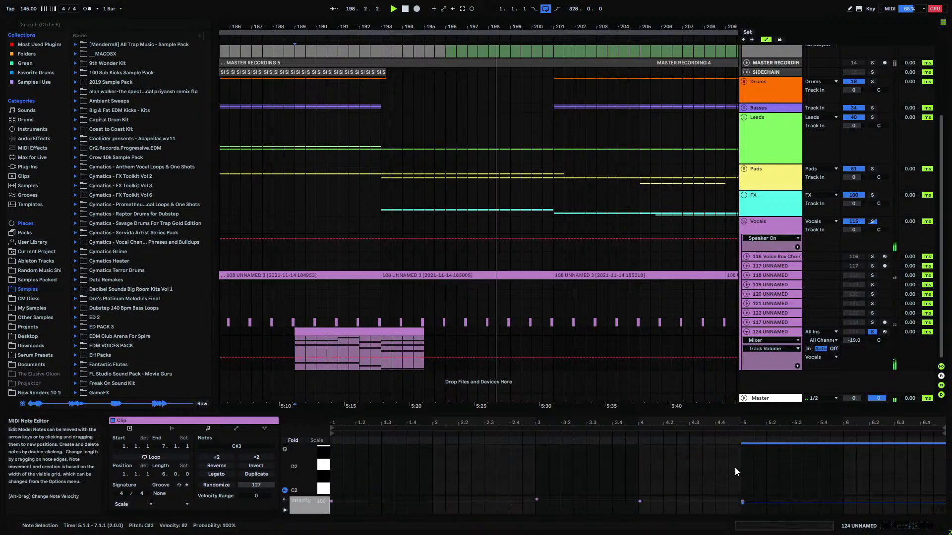
pyautogui.click(774, 462)
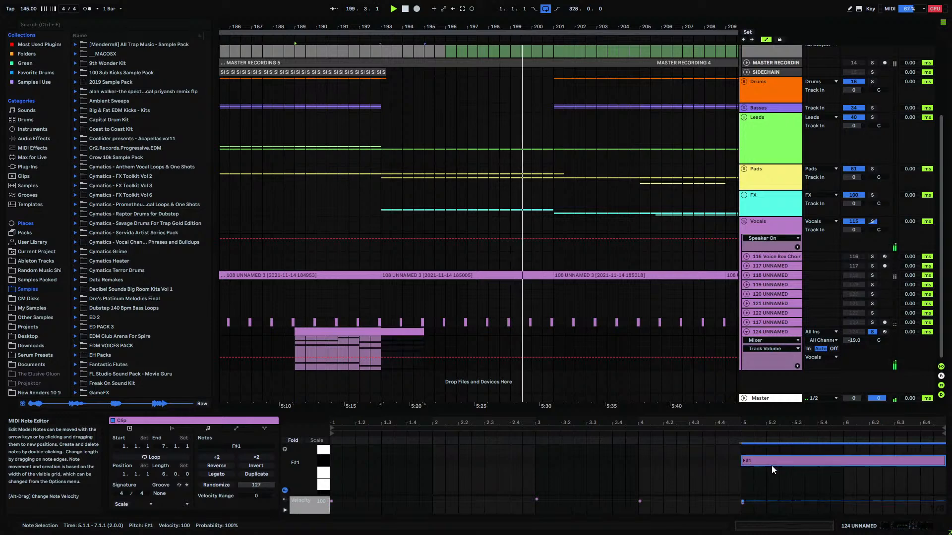
pyautogui.press('Up')
pyautogui.press('Up')
pyautogui.press('Up')
pyautogui.press('Up')
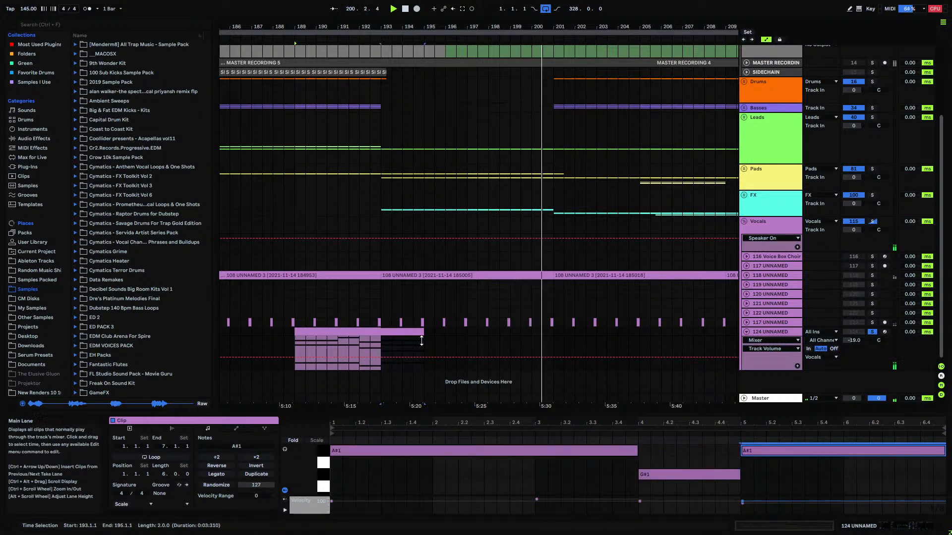
pyautogui.click(346, 344)
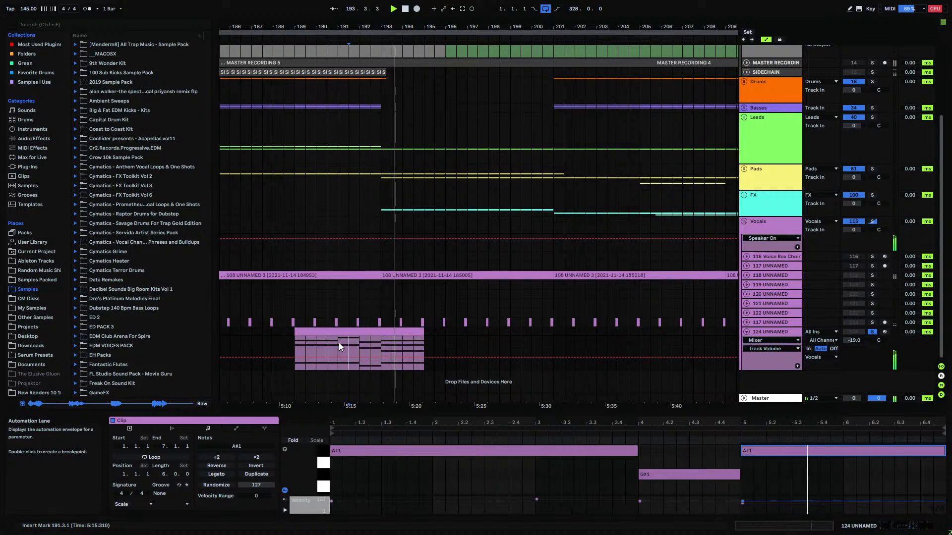
# - Raise the F#2 note at 5.1.1 in the track 124 clip to A#2
pyautogui.scroll(5, 736, 446)
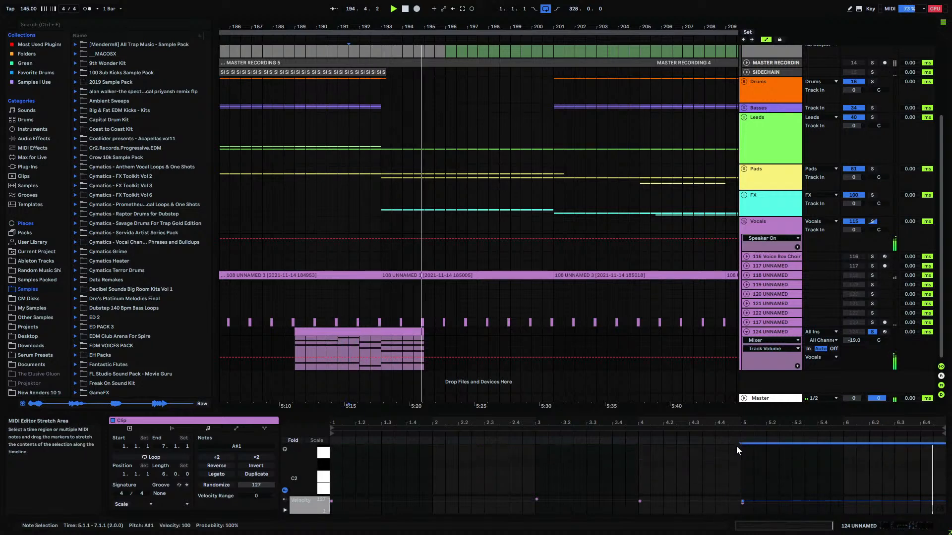
pyautogui.click(760, 484)
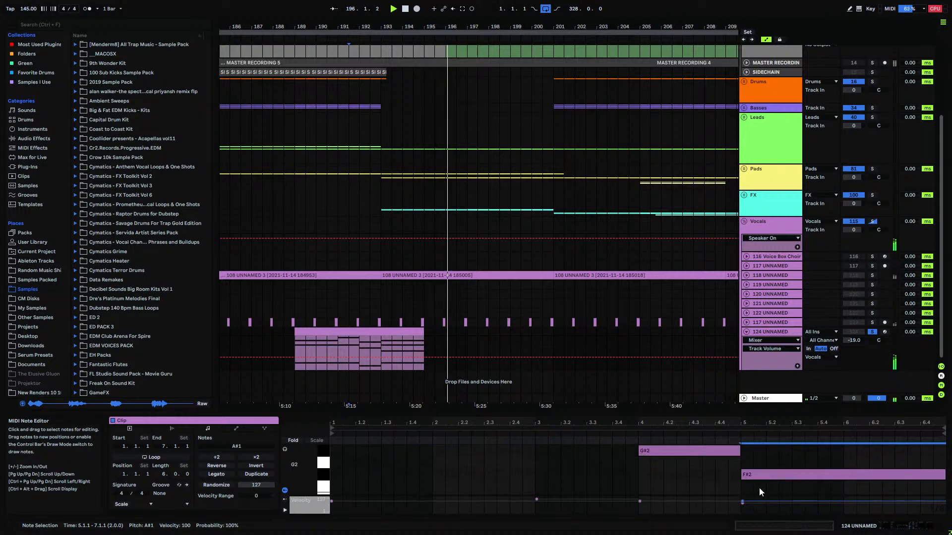
pyautogui.scroll(1, 753, 471)
pyautogui.scroll(3, 753, 471)
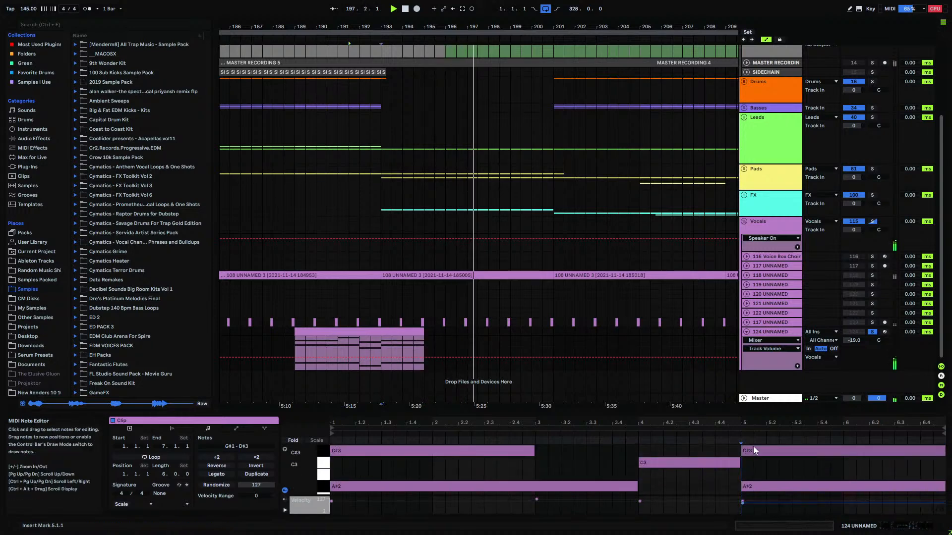
# - Replace the C#3 note at 5.1.1 with a copy of the C#3 note at 1.1.1, and listen soloed and in the full mix
pyautogui.click(460, 449)
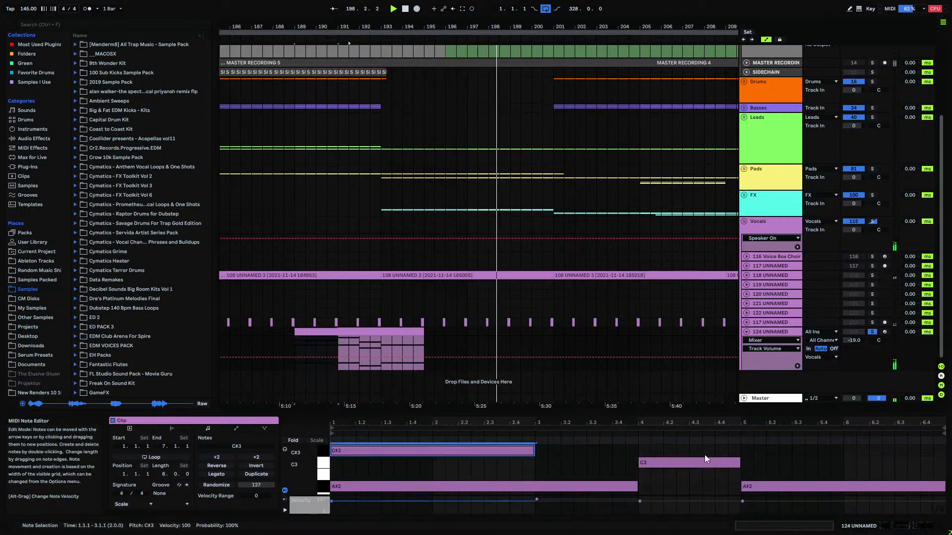
pyautogui.click(744, 451)
pyautogui.hotkey('ctrl', 'v')
pyautogui.click(337, 343)
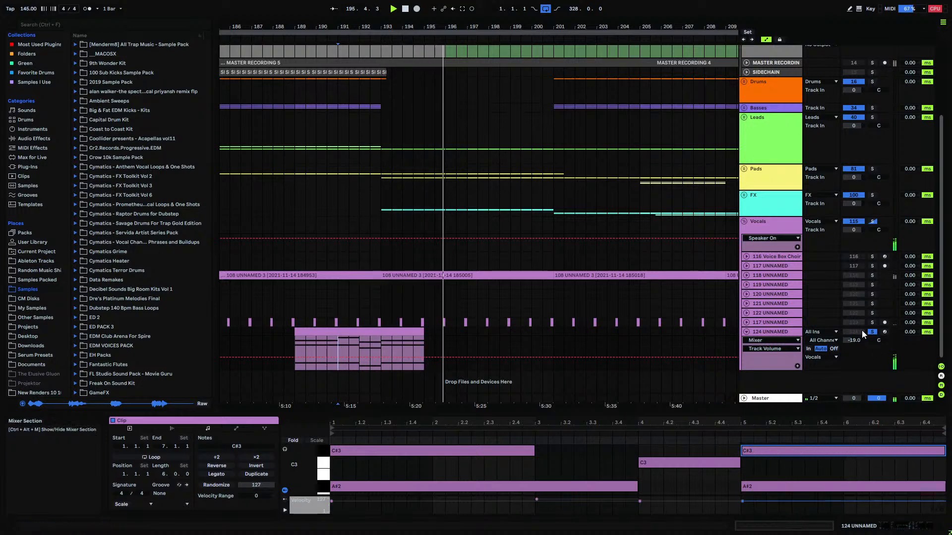
pyautogui.click(295, 345)
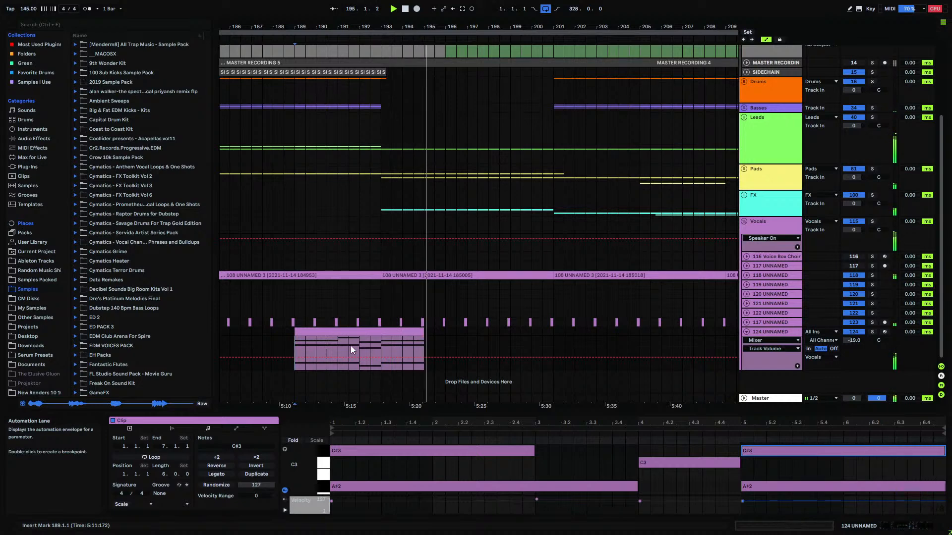
# - Copy the six-bar clip at 189.1.1 on track 124 and paste it at 205.1.1
pyautogui.click(363, 331)
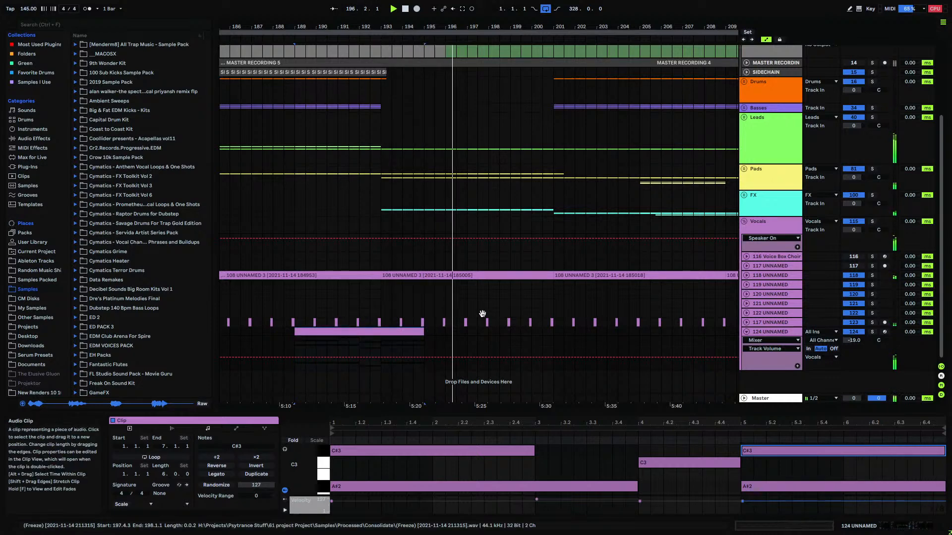
pyautogui.moveTo(488, 26); pyautogui.dragTo(445, 17)
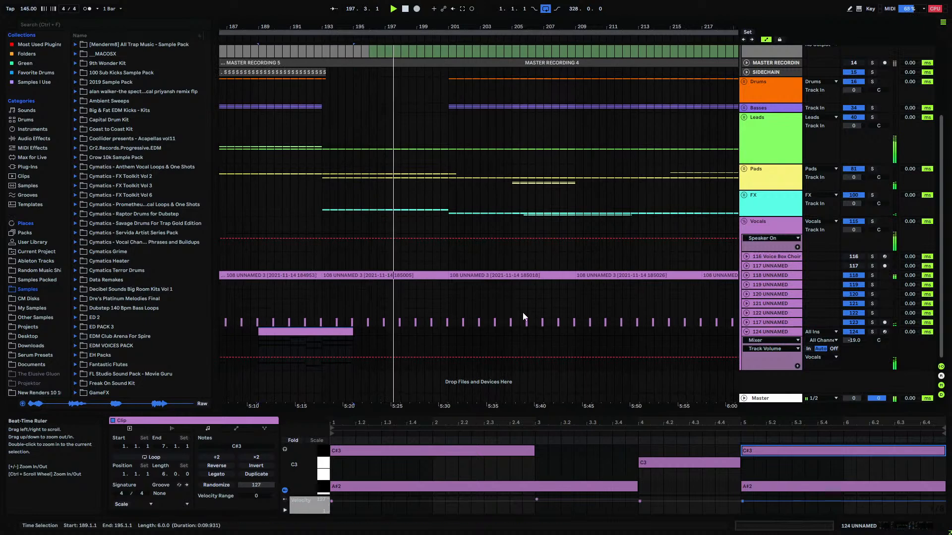
pyautogui.hotkey('ctrl', 'c')
pyautogui.click(513, 332)
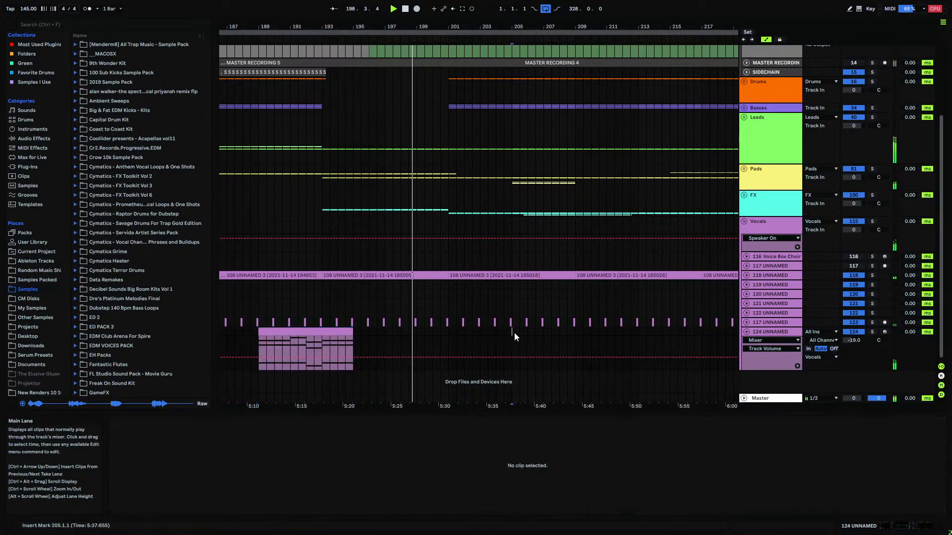
pyautogui.hotkey('ctrl', 'v')
# - Try different pitches for the long notes at 5.1.1 in the pasted track 124 clip while the arrangement plays
pyautogui.scroll(2, 768, 471)
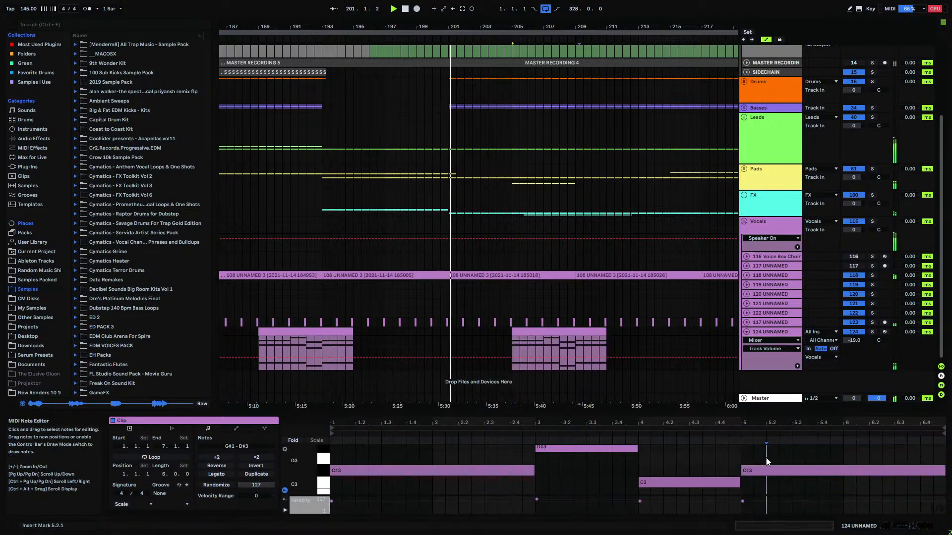
pyautogui.press('Down')
pyautogui.press('Down')
pyautogui.press('Down')
pyautogui.press('Down')
pyautogui.press('Down')
pyautogui.press('Down')
pyautogui.press('Down')
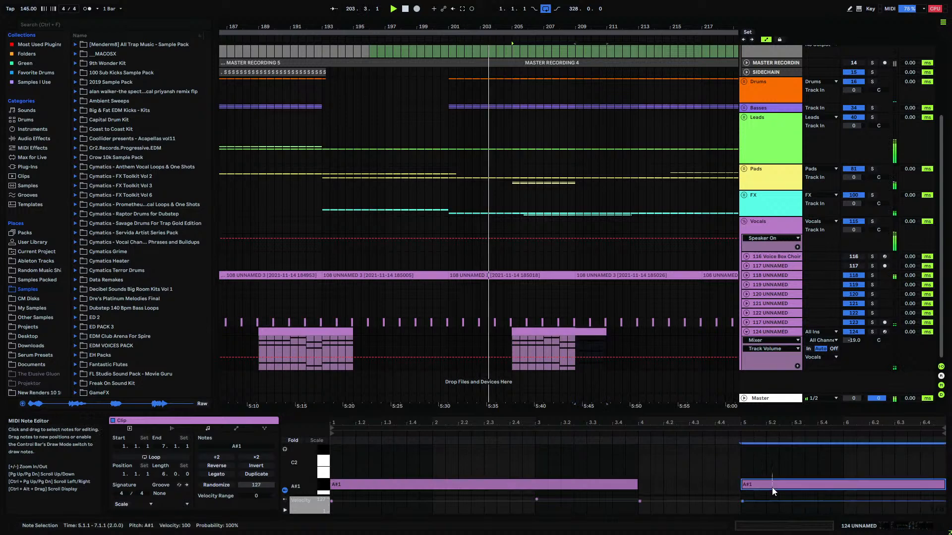
pyautogui.hotkey('shift', 'Down')
pyautogui.hotkey('shift', 'Up')
pyautogui.press('Up')
pyautogui.press('Up')
pyautogui.press('Up')
pyautogui.press('Up')
pyautogui.press('Up')
pyautogui.press('Up')
pyautogui.press('Up')
pyautogui.press('Down')
pyautogui.press('Down')
pyautogui.press('Down')
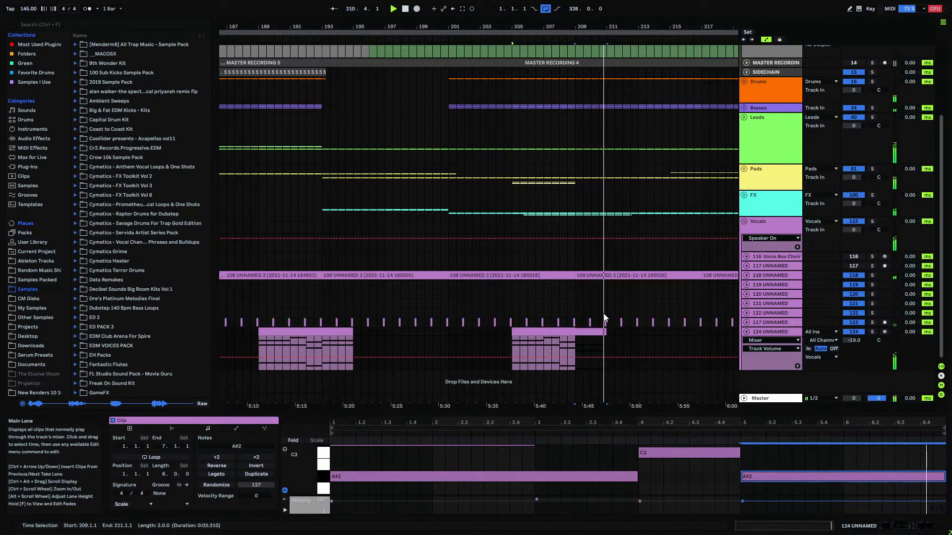
# - Show the EQ Eight Output Gain automation on track 124 and lower it from the start of the clip at 205.1.1
pyautogui.moveTo(570, 27); pyautogui.dragTo(570, 15)
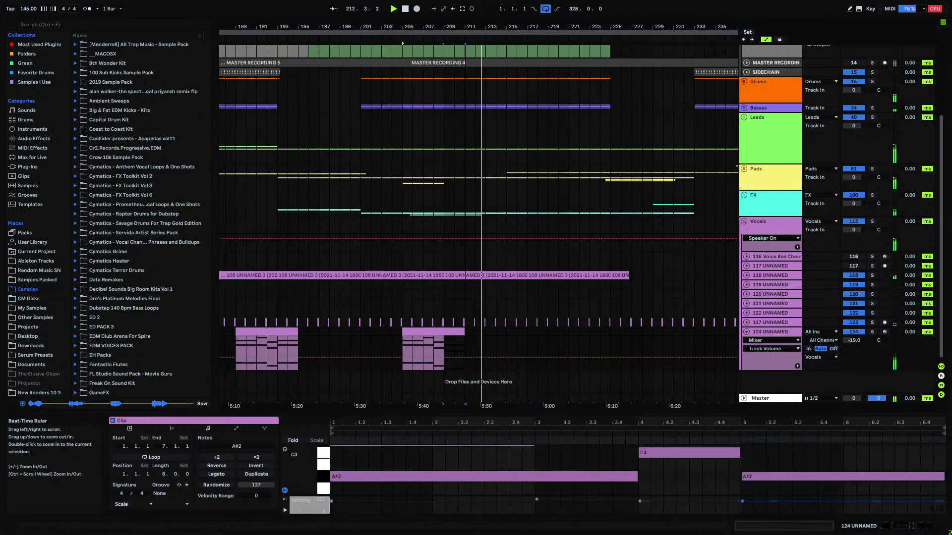
pyautogui.click(760, 329)
pyautogui.click(465, 506)
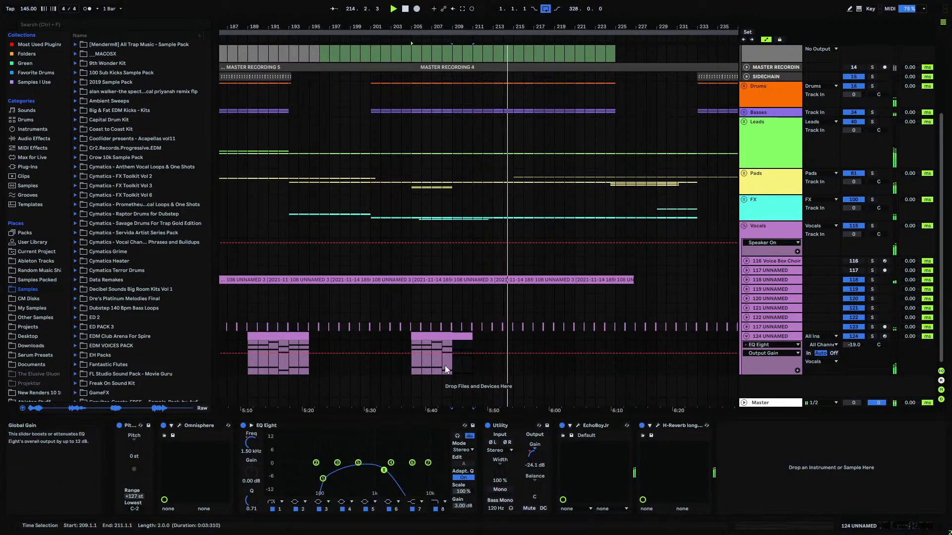
pyautogui.moveTo(407, 355); pyautogui.dragTo(406, 358)
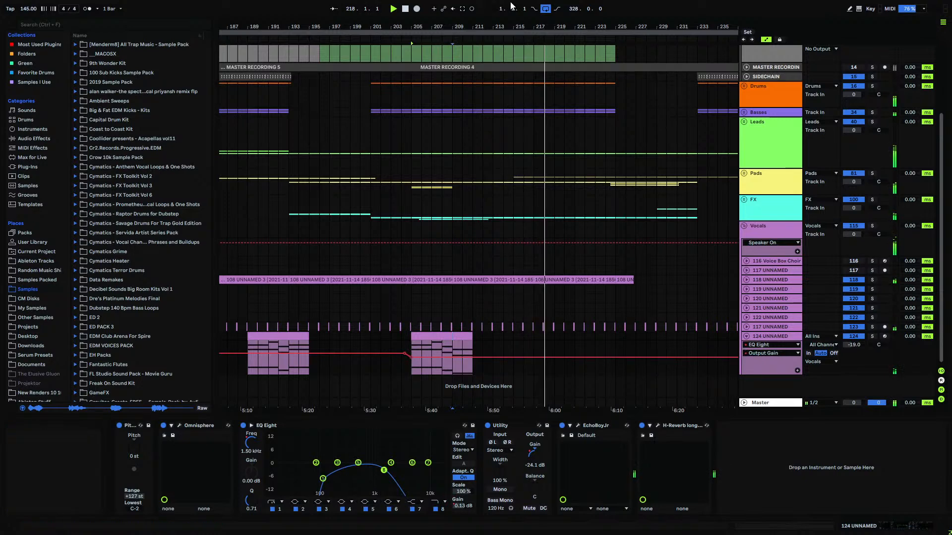
# - Ramp track 124's Output Gain automation back up to its earlier level after the clip at 205.1.1
pyautogui.moveTo(476, 27)
pyautogui.mouseDown()
pyautogui.moveTo(477, 12)
pyautogui.moveTo(485, 23)
pyautogui.mouseUp()
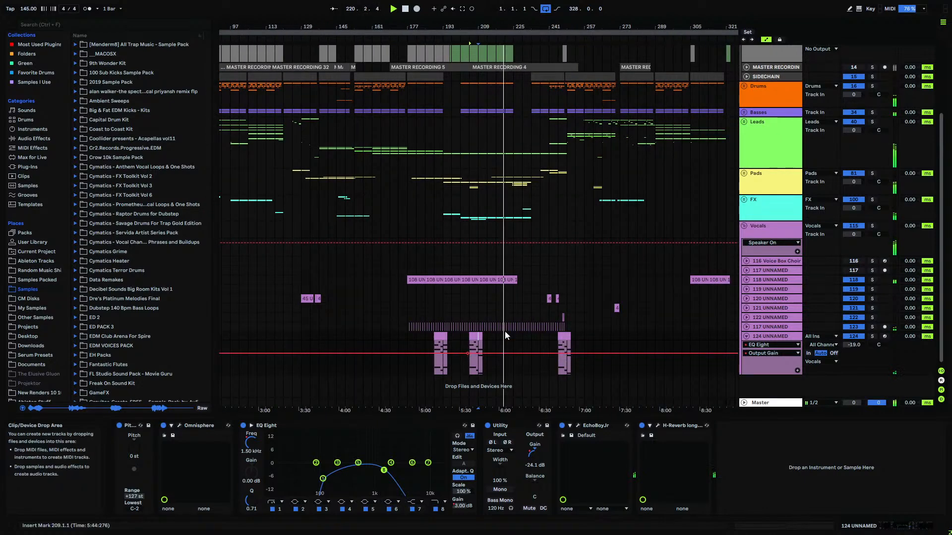
pyautogui.click(499, 355)
pyautogui.moveTo(487, 354); pyautogui.dragTo(469, 353)
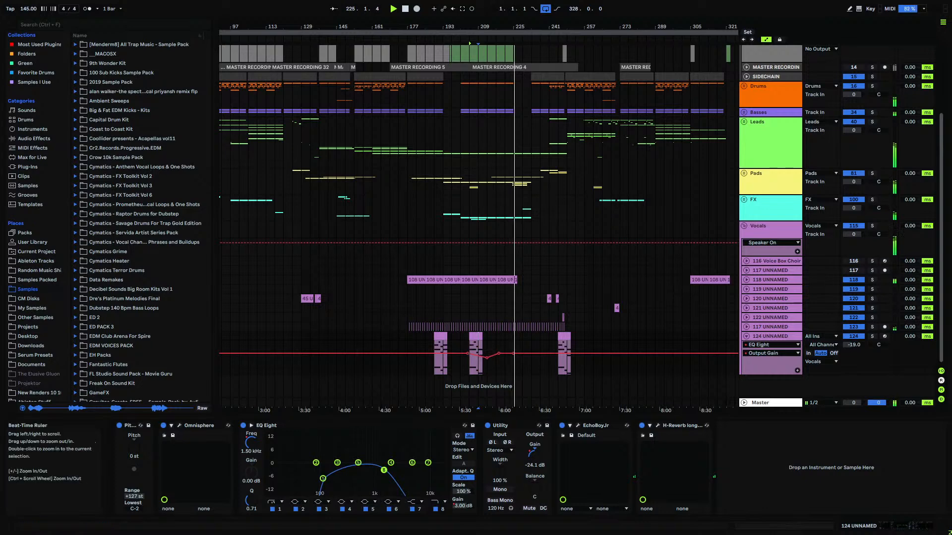
pyautogui.moveTo(475, 27); pyautogui.dragTo(465, 130)
pyautogui.moveTo(423, 354); pyautogui.dragTo(425, 356)
pyautogui.moveTo(371, 30); pyautogui.dragTo(371, 24)
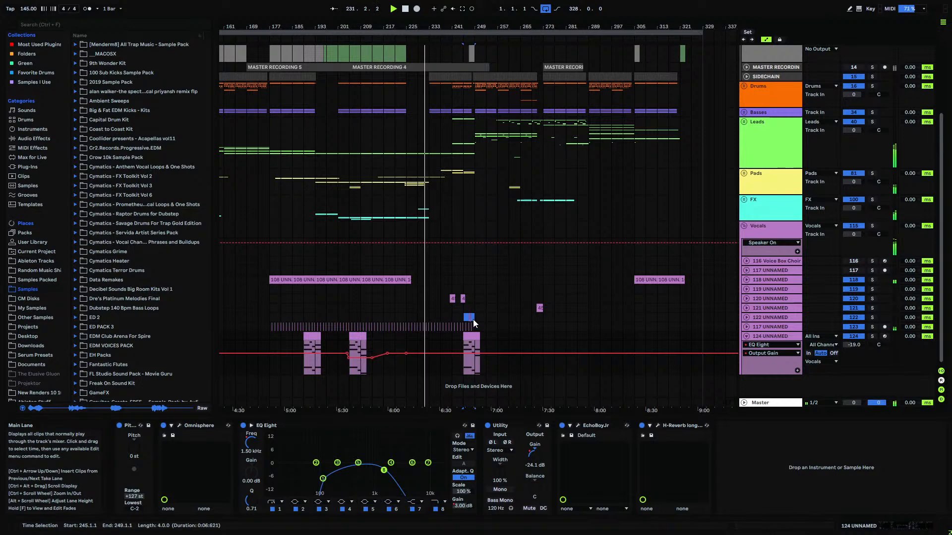
# - Copy the range from 201.1.1 to 211.1.1 on track 124 and paste it at 17.1.1
pyautogui.click(473, 319)
pyautogui.moveTo(350, 27); pyautogui.dragTo(526, 4)
pyautogui.moveTo(497, 336); pyautogui.dragTo(542, 341)
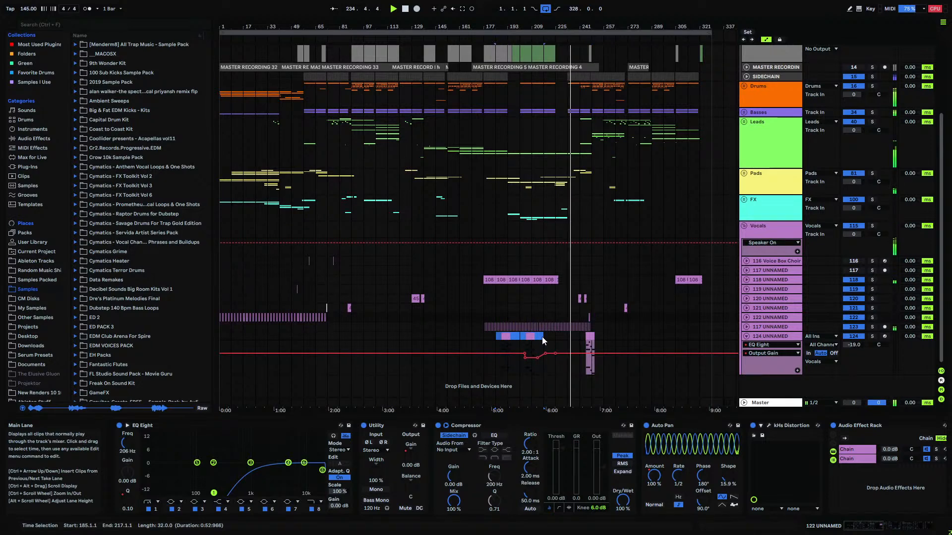
pyautogui.click(530, 336)
pyautogui.keyDown('shift'); pyautogui.click(520, 337); pyautogui.keyUp('shift')
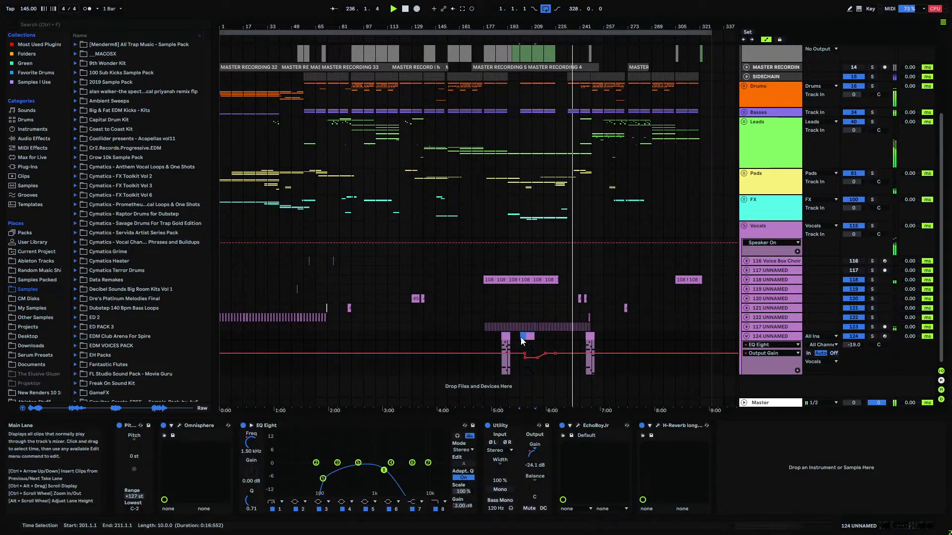
pyautogui.click(255, 336)
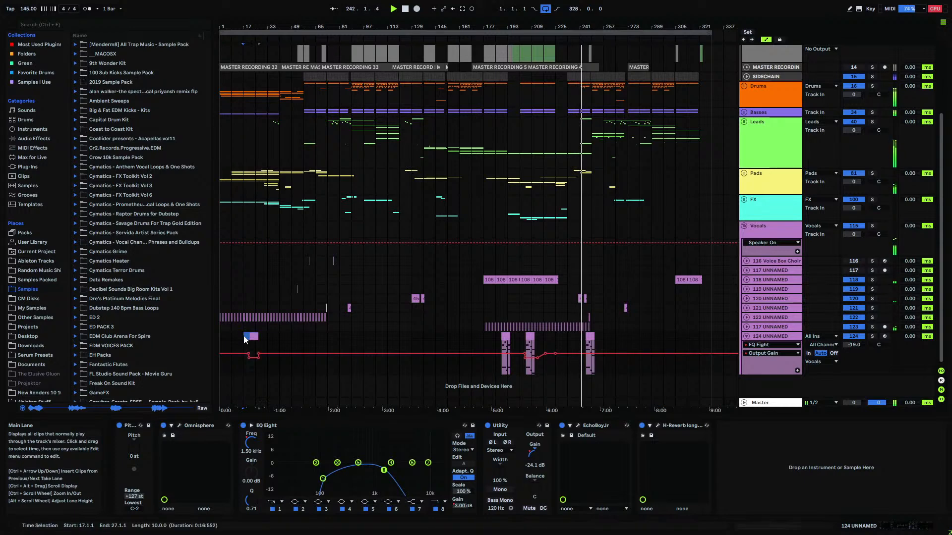
# - Copy the range from 185.1.1 to 195.1.1 on track 124 and paste it at 33.1.1
pyautogui.moveTo(512, 334); pyautogui.dragTo(493, 336)
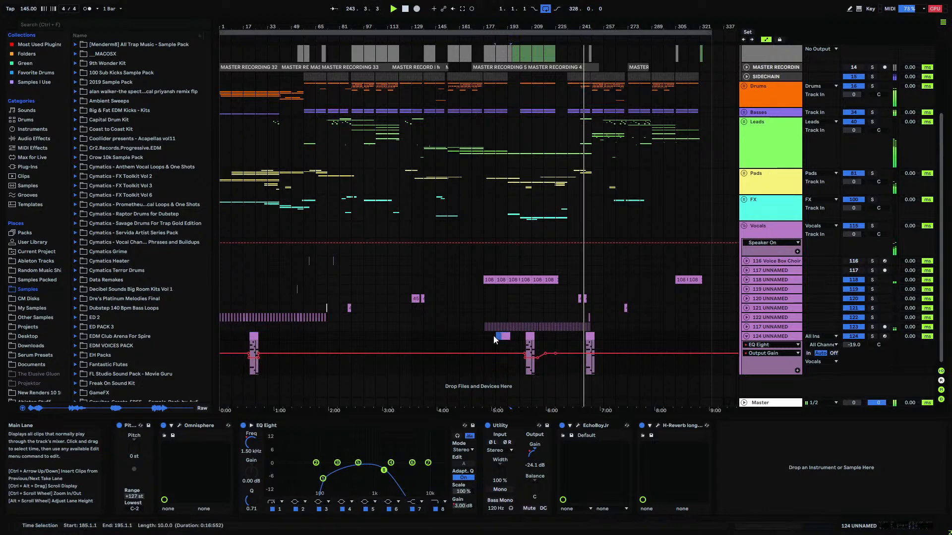
pyautogui.click(269, 335)
pyautogui.hotkey('ctrl', 'v')
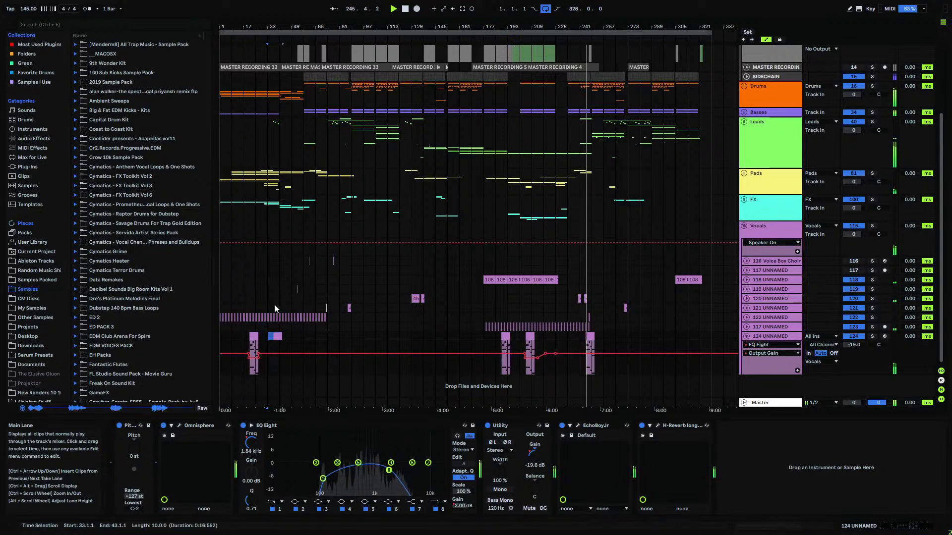
# - Reshape track 124's Output Gain automation into a gradual curved rise from the end of the first pasted clip to 33.1.1
pyautogui.moveTo(265, 27); pyautogui.dragTo(387, 112)
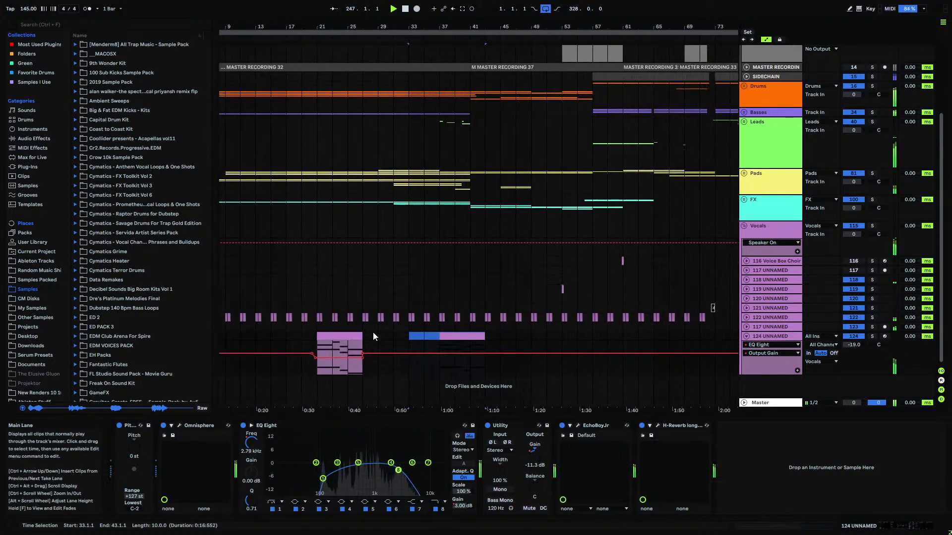
pyautogui.click(409, 354)
pyautogui.click(362, 354)
pyautogui.moveTo(386, 357); pyautogui.dragTo(387, 363)
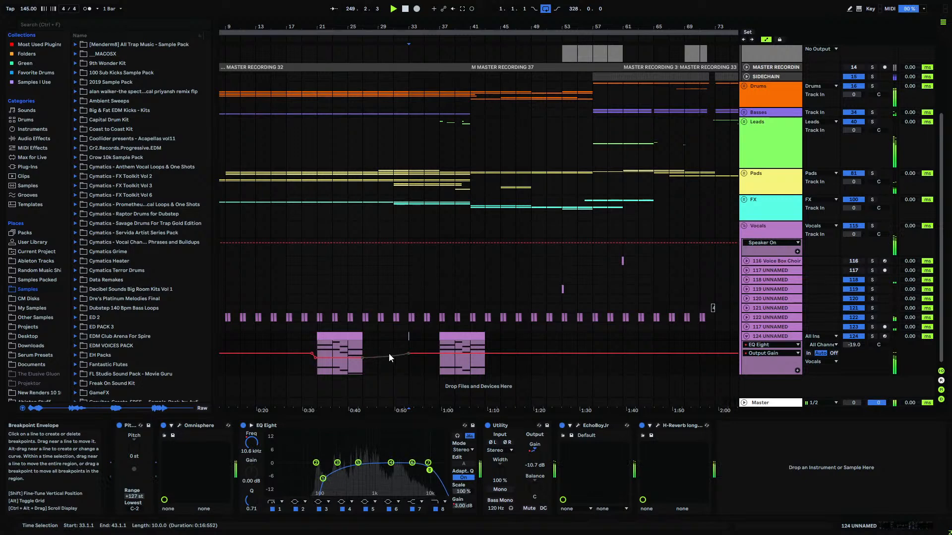
pyautogui.moveTo(402, 27); pyautogui.dragTo(402, 10)
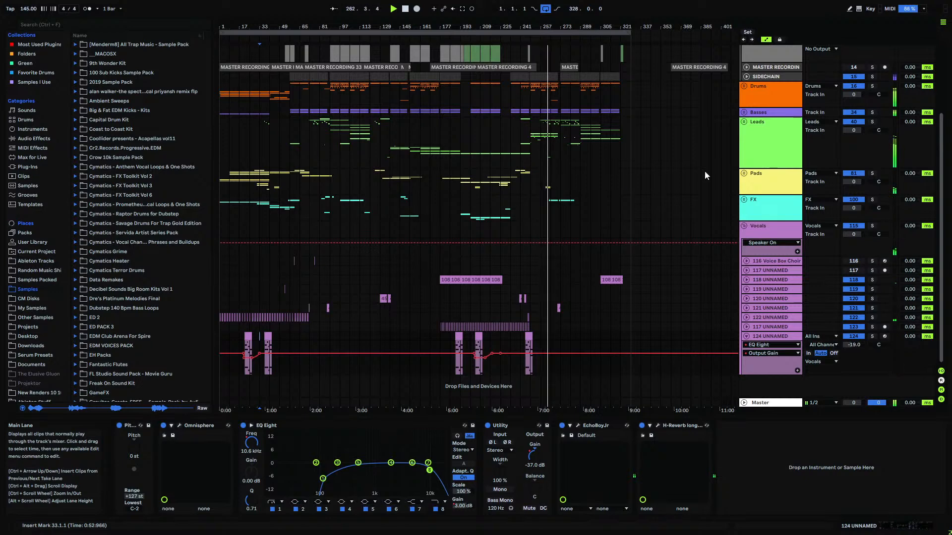
# - Insert MeldaProduction's MStereoSpread plug-in after Serum on track 59 in the Leads group
pyautogui.click(743, 122)
pyautogui.click(745, 123)
pyautogui.click(745, 123)
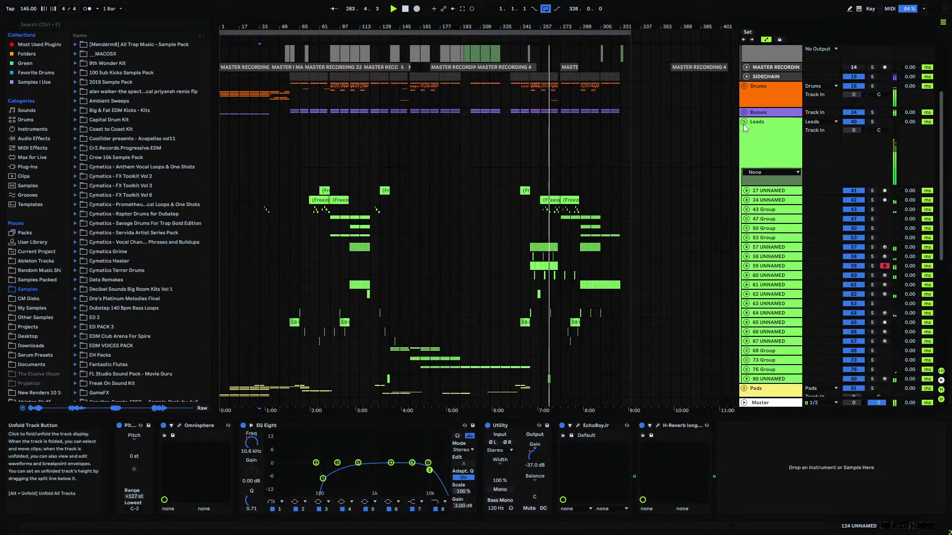
pyautogui.click(749, 266)
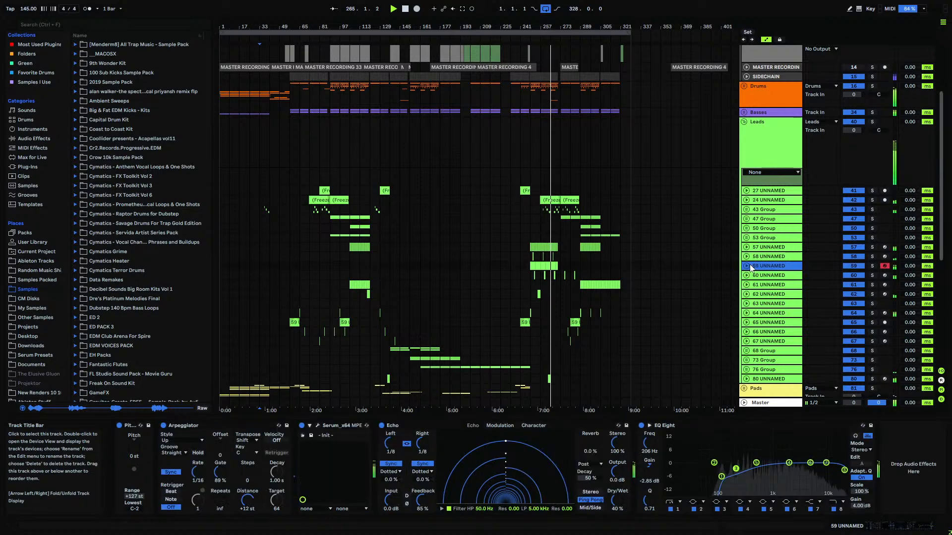
pyautogui.click(747, 266)
pyautogui.click(28, 166)
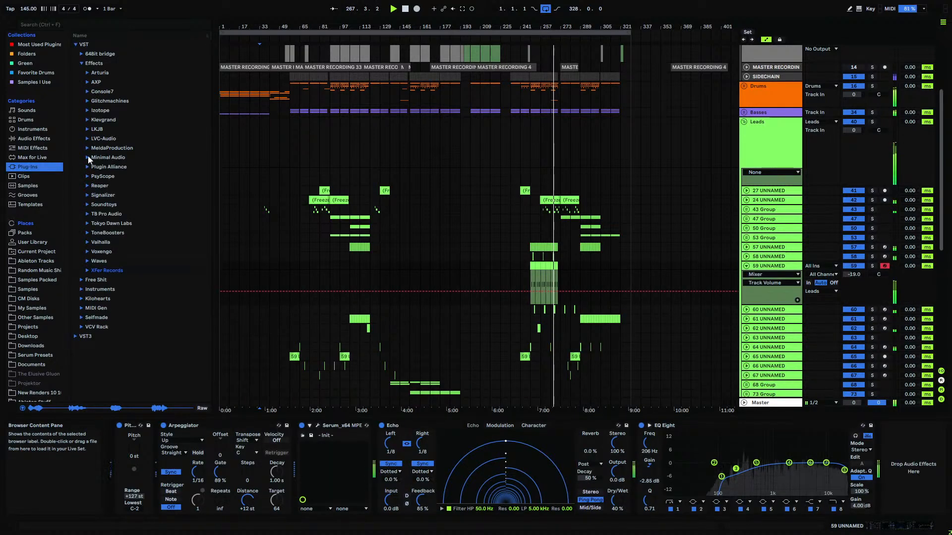
pyautogui.click(87, 148)
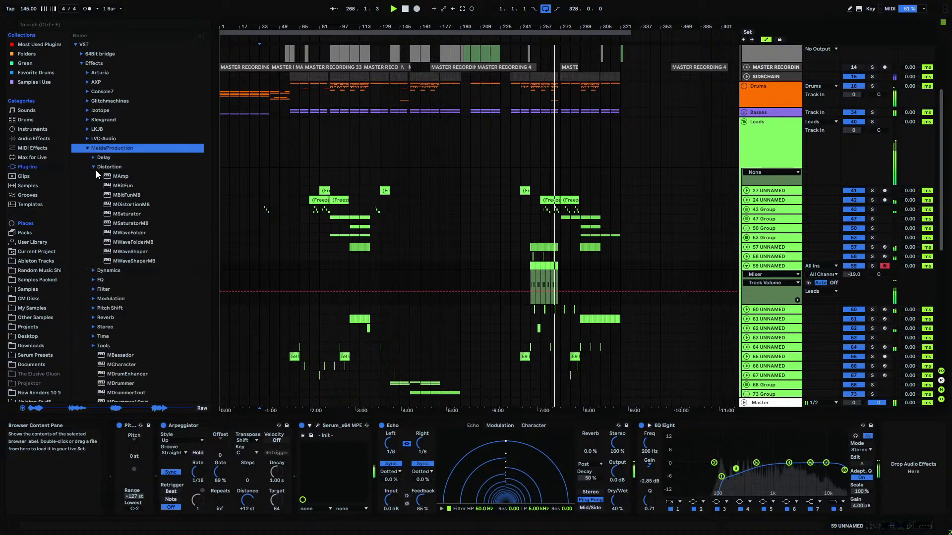
pyautogui.click(94, 327)
pyautogui.scroll(-2, 119, 278)
pyautogui.click(136, 240)
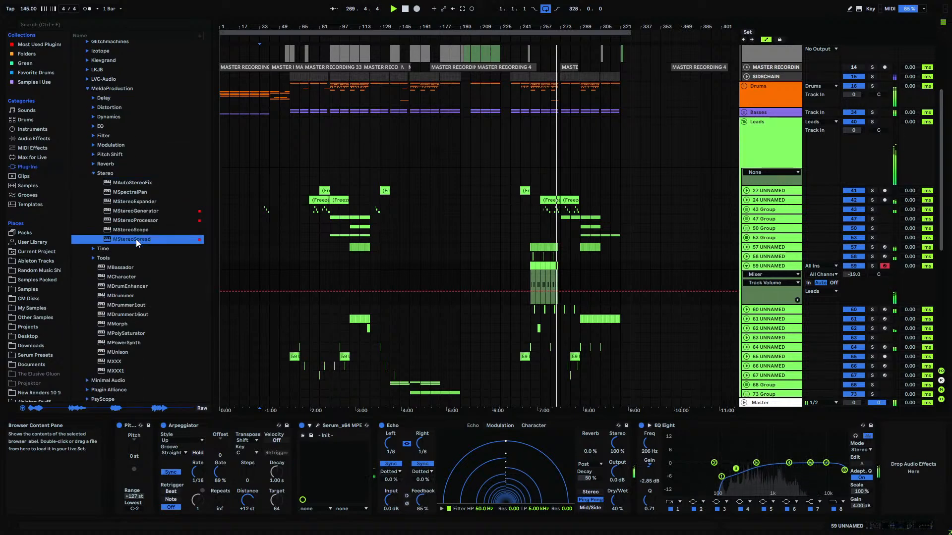
pyautogui.moveTo(367, 444); pyautogui.dragTo(368, 444)
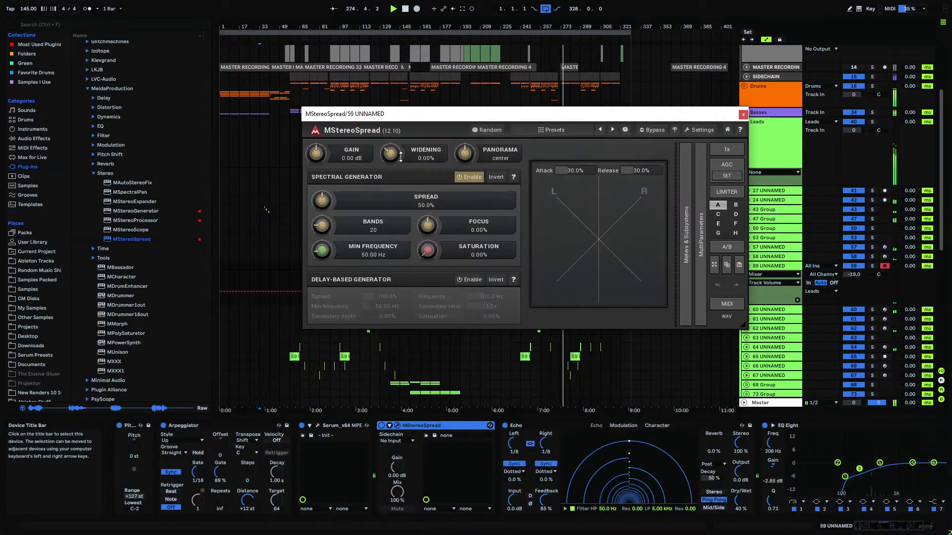
pyautogui.click(743, 114)
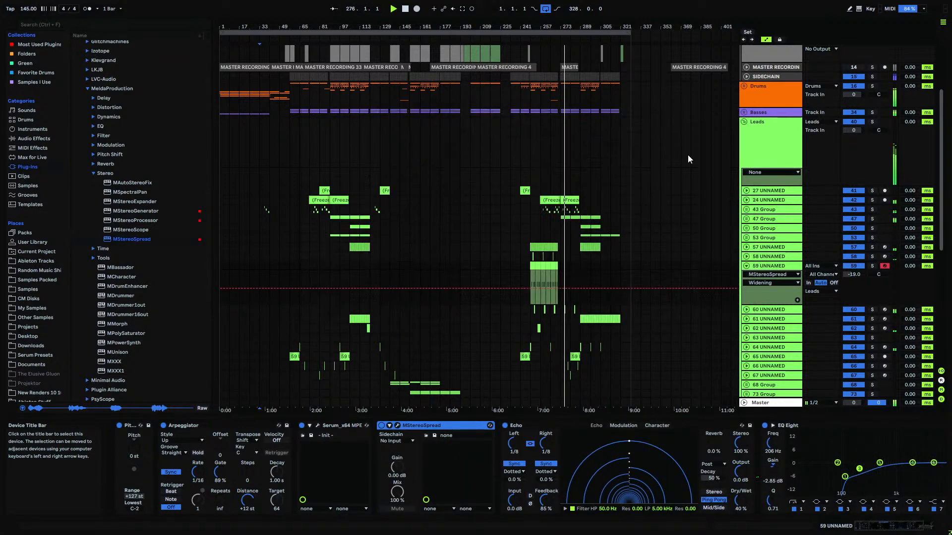
# - Listen to track 59 from around 249.1.1, lower its volume to -21.0 dB, and fold the Leads group
pyautogui.click(532, 265)
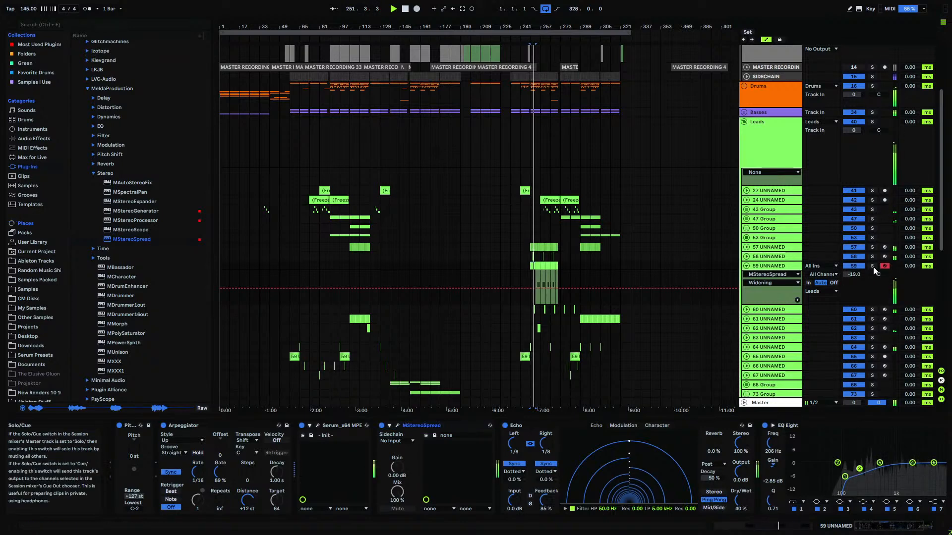
pyautogui.click(746, 267)
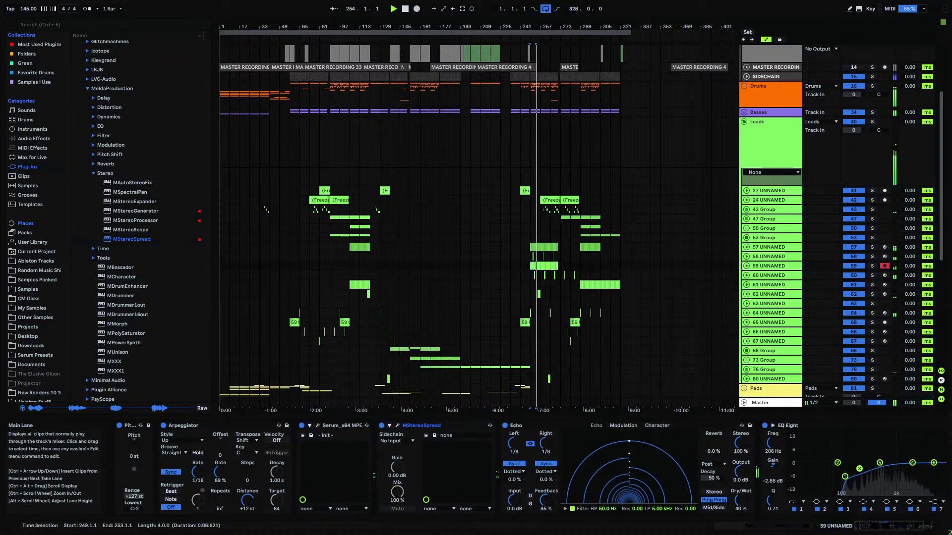
pyautogui.click(745, 268)
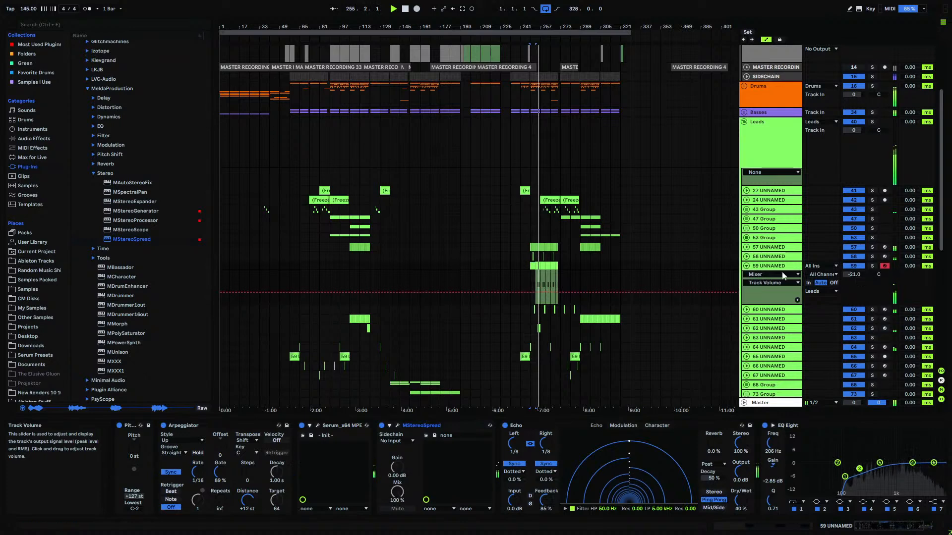
pyautogui.click(746, 267)
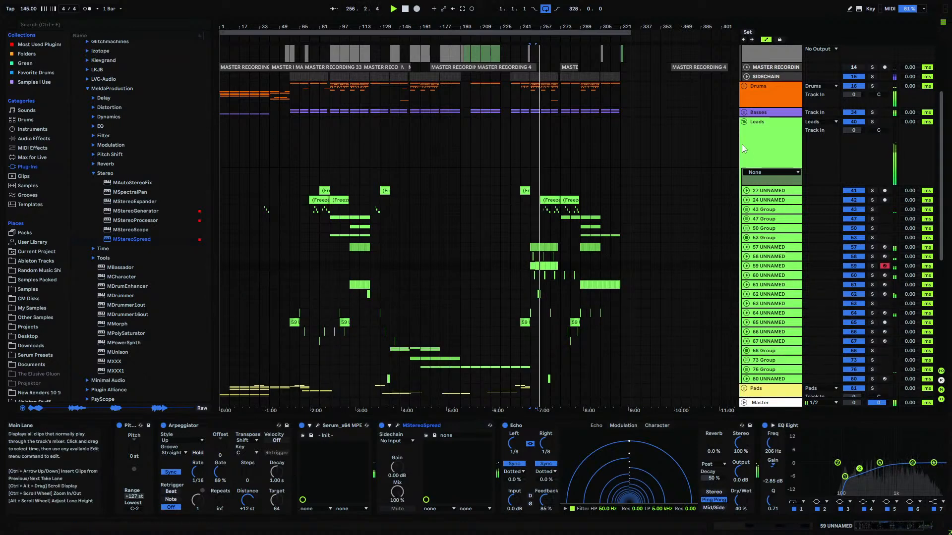
pyautogui.click(743, 122)
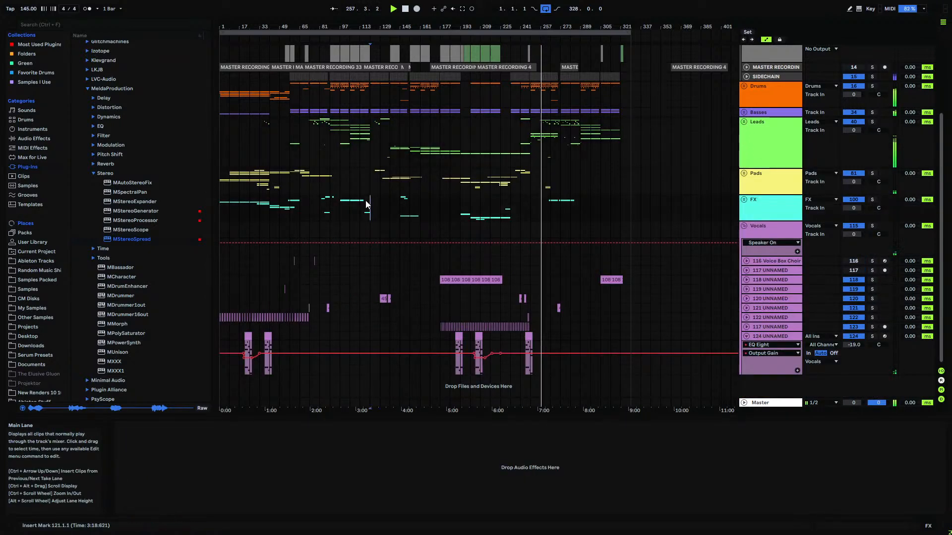
# - Colour the note clip "Use that vocal pad more throughout the track maybe" green to mark it as done
pyautogui.scroll(3, 310, 187)
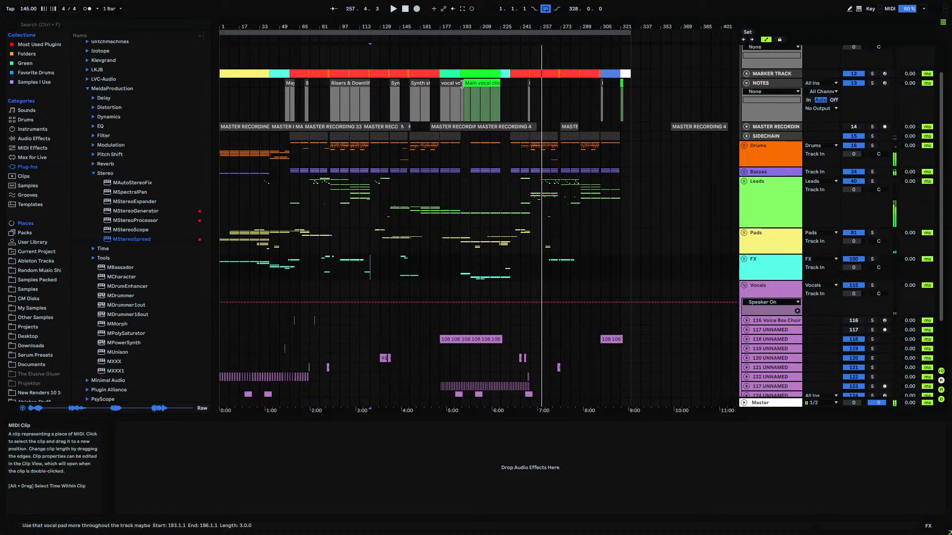
pyautogui.click(461, 84)
pyautogui.doubleClick(459, 28)
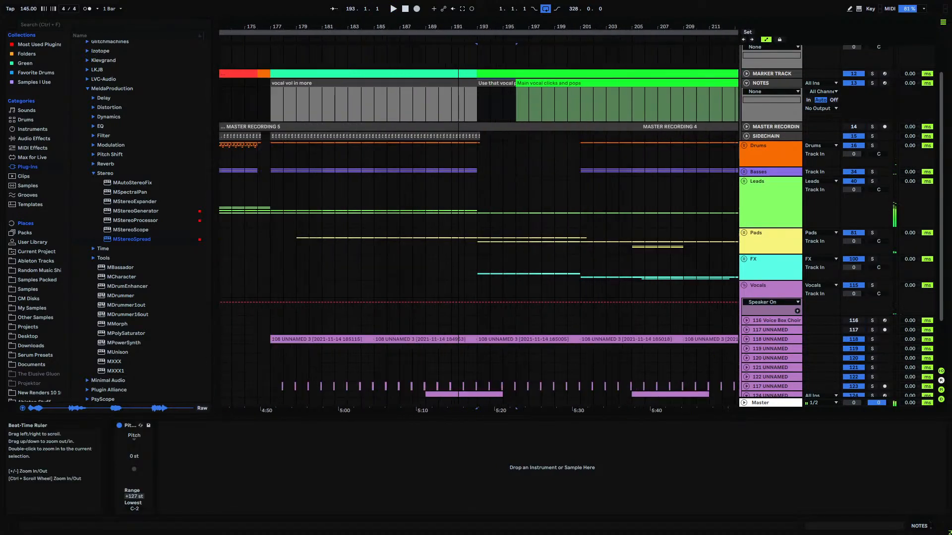
pyautogui.rightClick(492, 83)
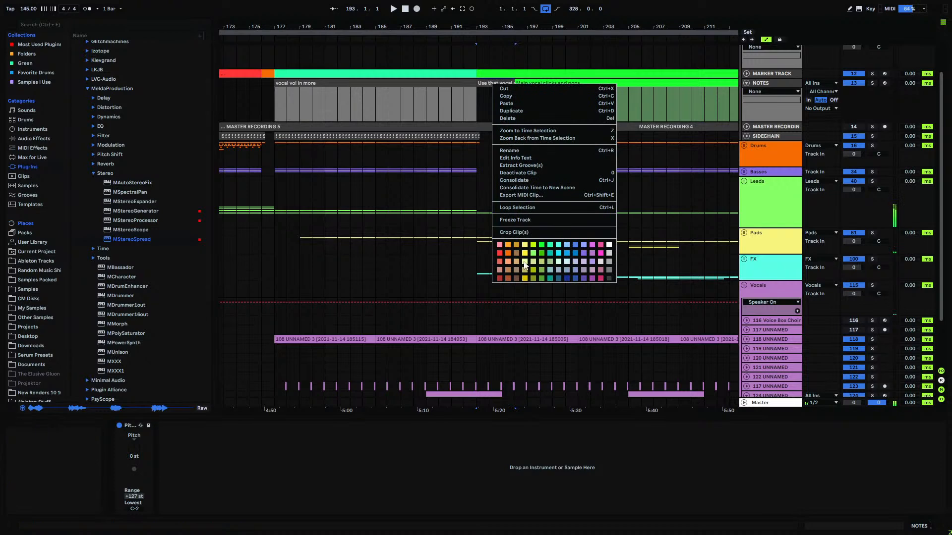
pyautogui.click(540, 245)
# - Play the arrangement from 17.1.1 to check the copied vocal pad clips in the intro
pyautogui.moveTo(423, 31); pyautogui.dragTo(460, 10)
pyautogui.scroll(-3, 297, 369)
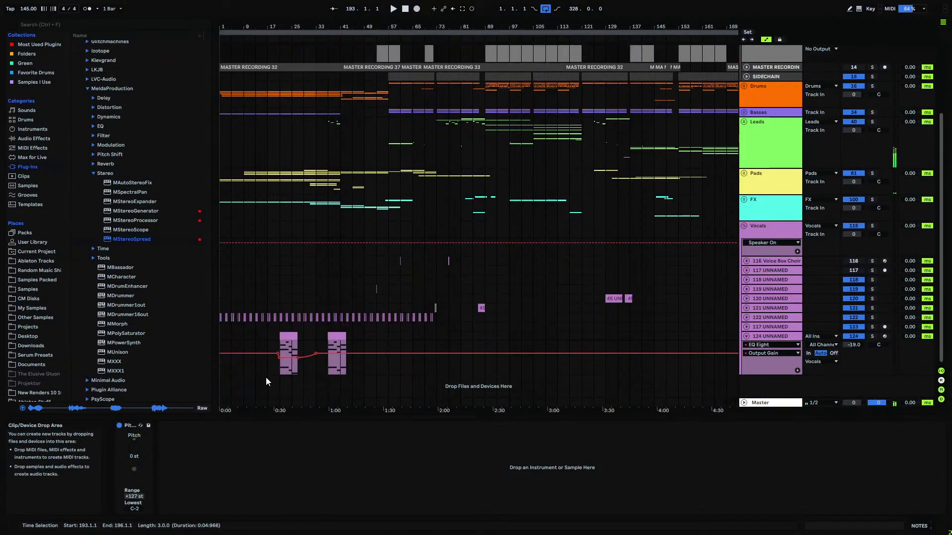
pyautogui.click(268, 336)
pyautogui.press('space')
pyautogui.scroll(1, 267, 337)
pyautogui.scroll(2, 267, 340)
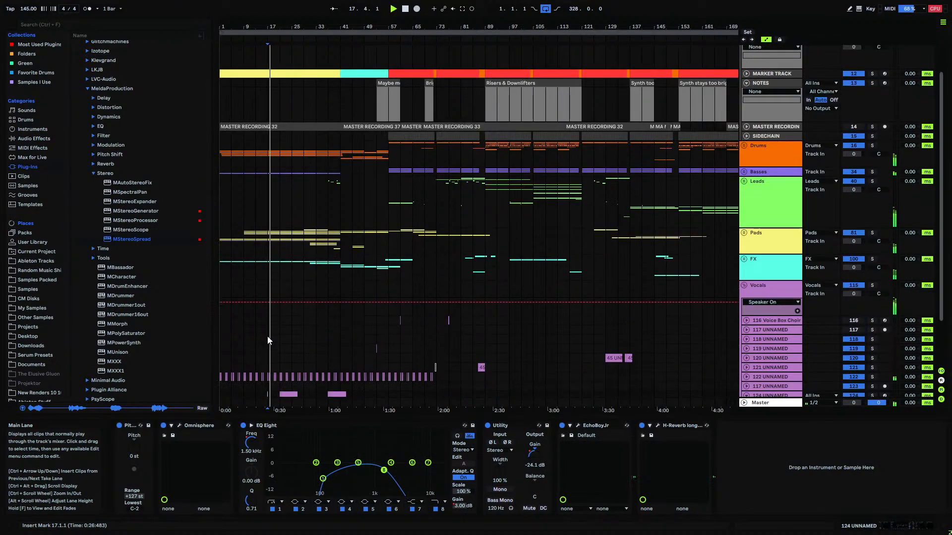
pyautogui.scroll(-2, 267, 340)
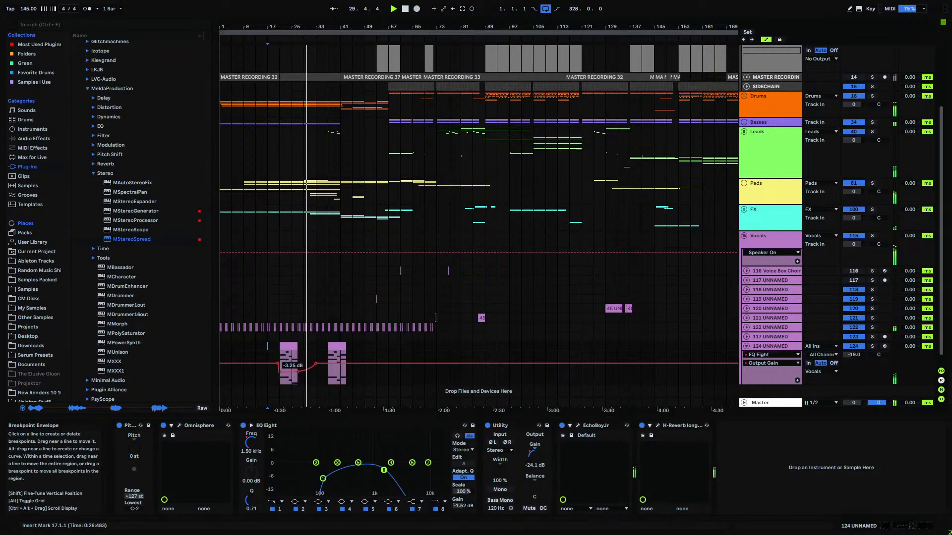
# - Keep track 124's Output Gain low from the start of the song and stretch its rise to about bar 65
pyautogui.click(278, 363)
pyautogui.moveTo(316, 364); pyautogui.dragTo(412, 363)
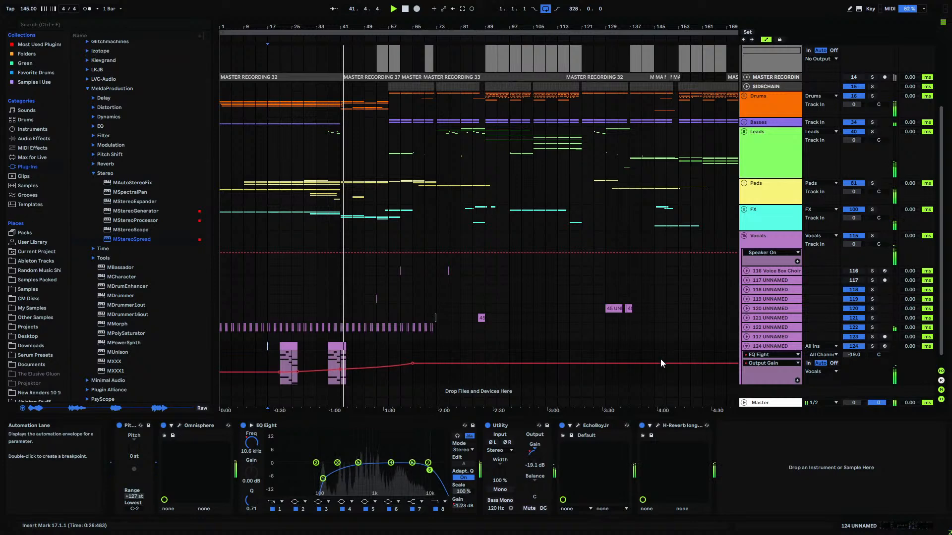
pyautogui.click(746, 346)
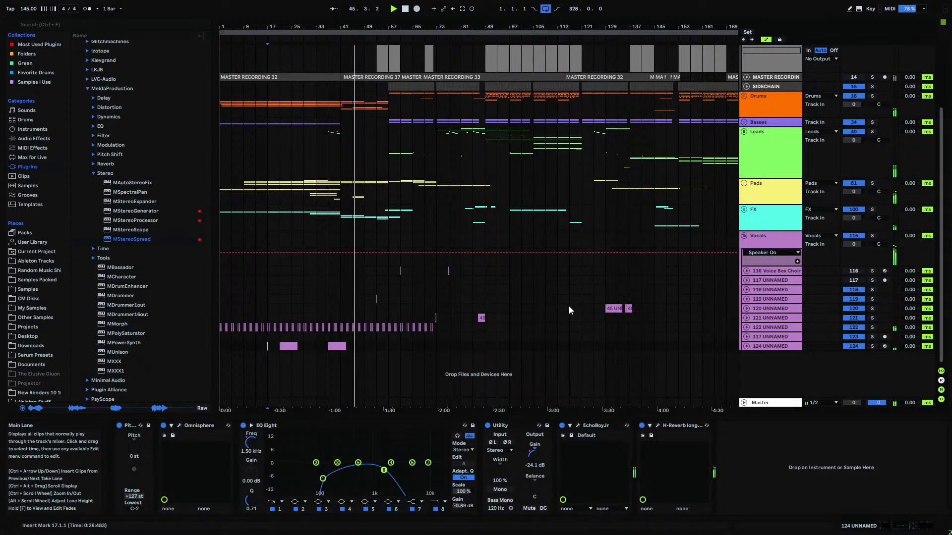
pyautogui.scroll(2, 346, 224)
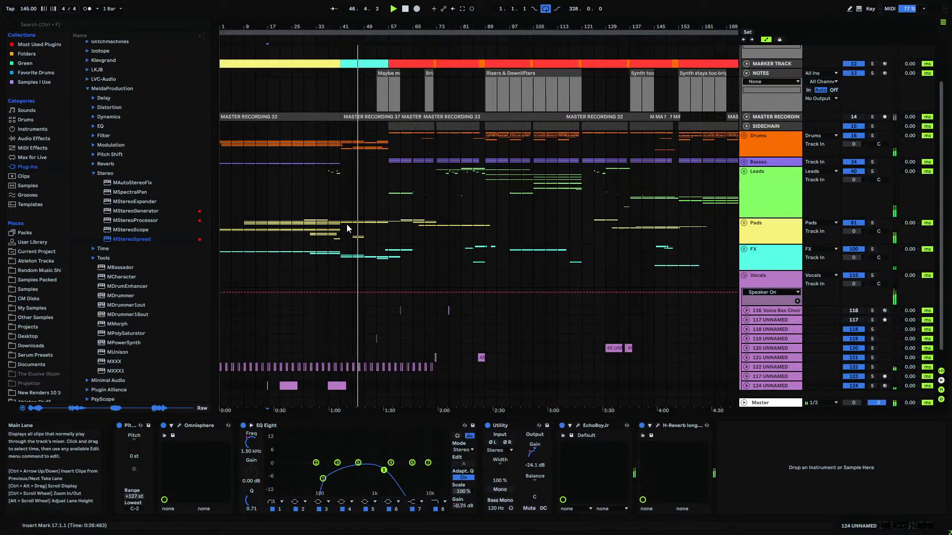
# - Unfold vocal track 119 and show each of its automated Echo and EQ Eight parameters in its own lane
pyautogui.moveTo(385, 27)
pyautogui.mouseDown()
pyautogui.moveTo(385, 74)
pyautogui.moveTo(385, 64)
pyautogui.mouseUp()
pyautogui.scroll(-1, 391, 298)
pyautogui.scroll(-2, 391, 295)
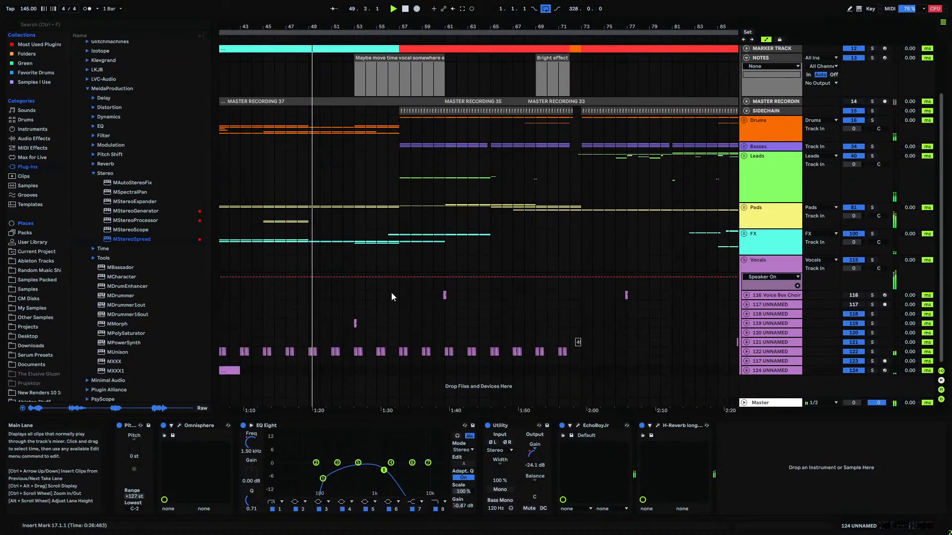
pyautogui.click(355, 323)
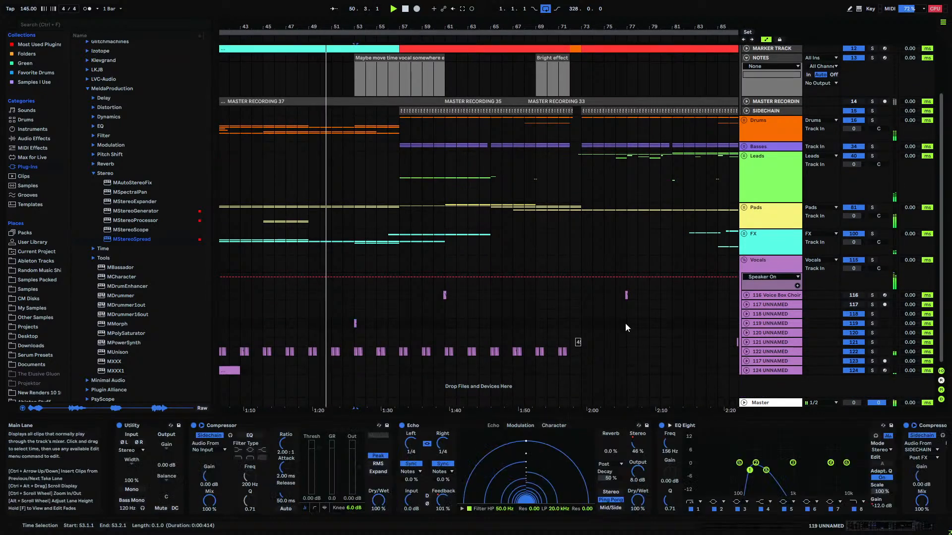
pyautogui.click(746, 323)
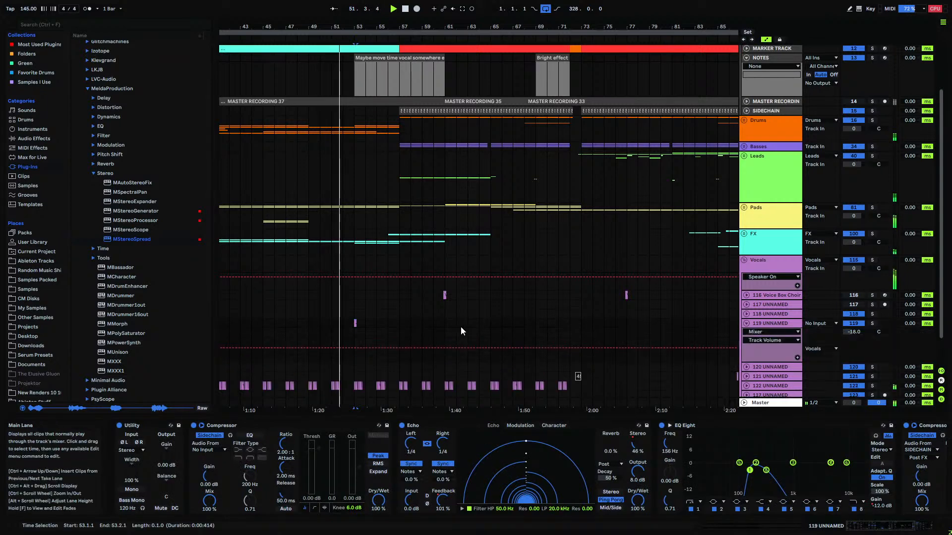
pyautogui.keyDown('shift'); pyautogui.click(581, 322); pyautogui.keyUp('shift')
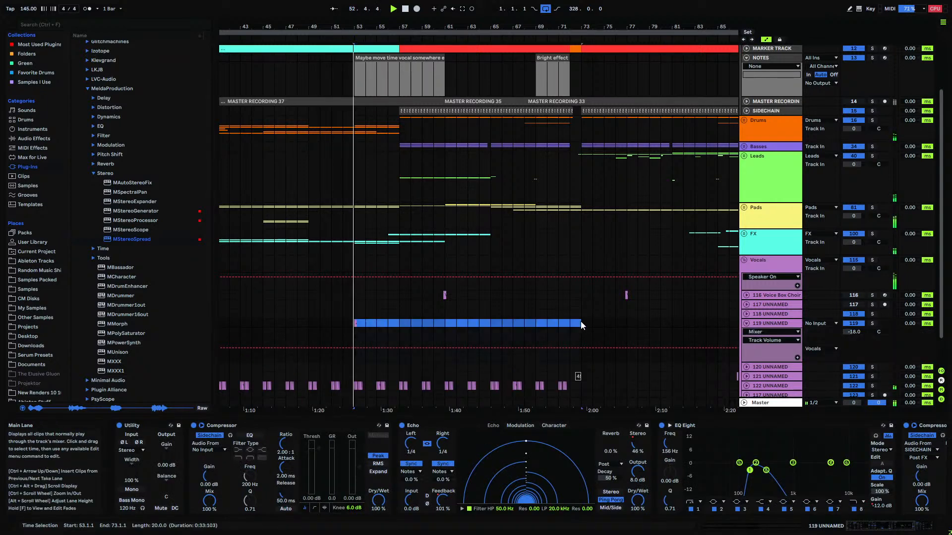
pyautogui.click(774, 332)
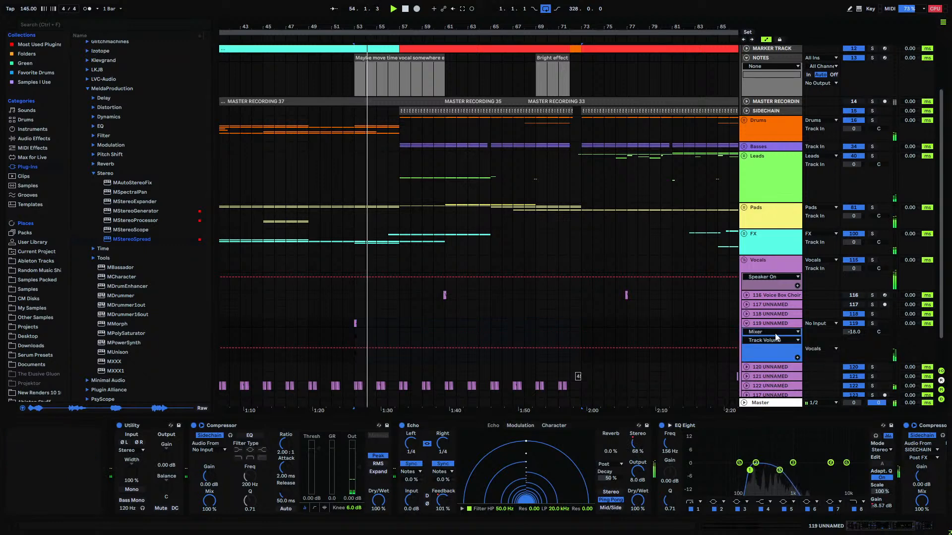
pyautogui.click(767, 362)
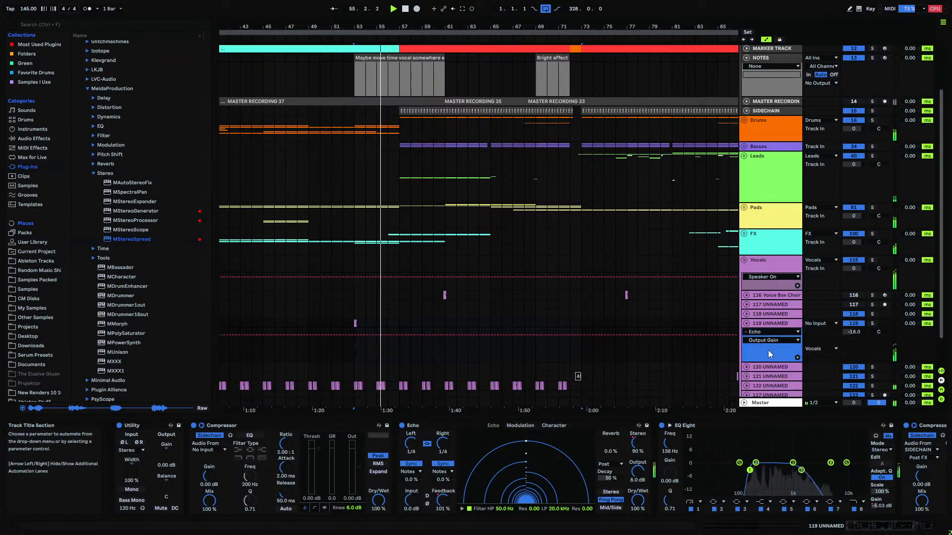
pyautogui.keyDown('alt'); pyautogui.click(797, 357); pyautogui.keyUp('alt')
pyautogui.scroll(-4, 594, 323)
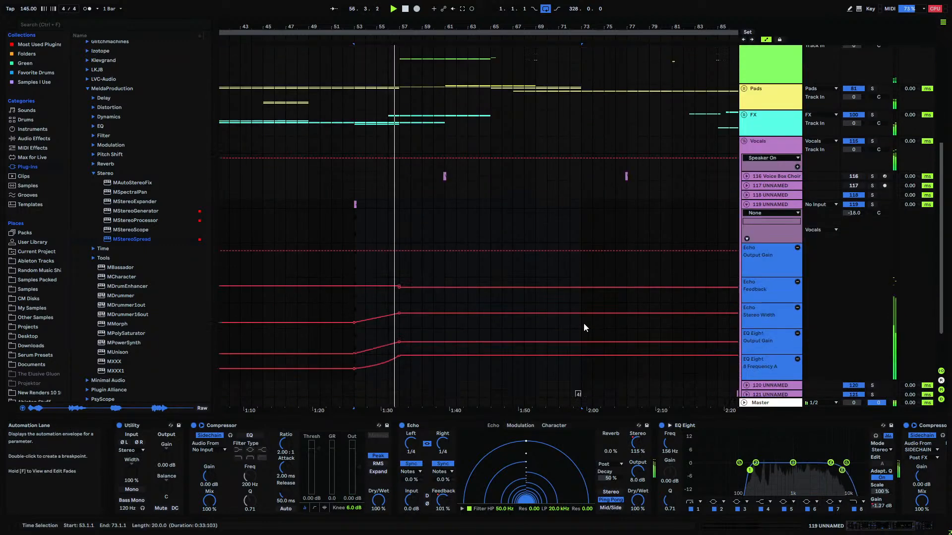
pyautogui.scroll(-2, 363, 208)
# - Move track 119's vocal clip and its automation from 53.1.1–61.1.1 to 69.1.1
pyautogui.click(358, 201)
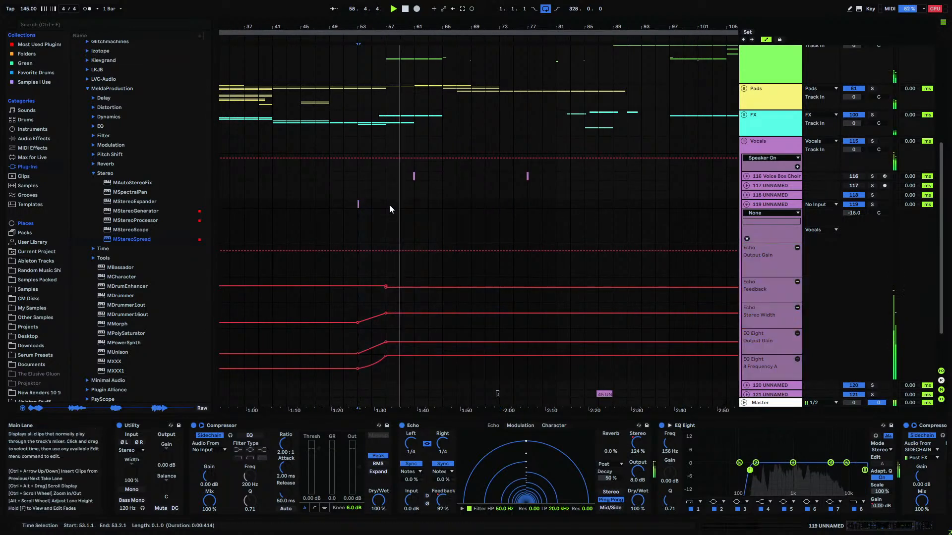
pyautogui.keyDown('shift'); pyautogui.click(411, 204); pyautogui.keyUp('shift')
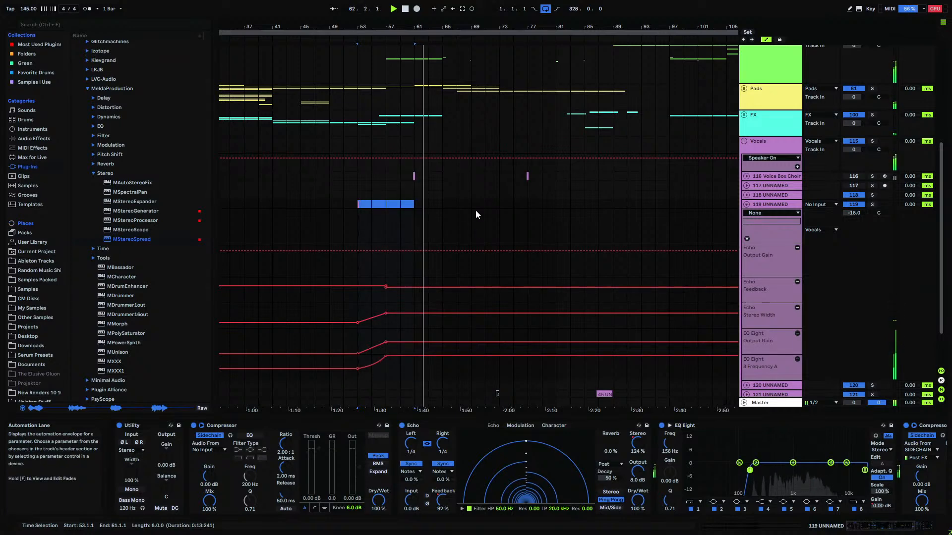
pyautogui.scroll(5, 474, 212)
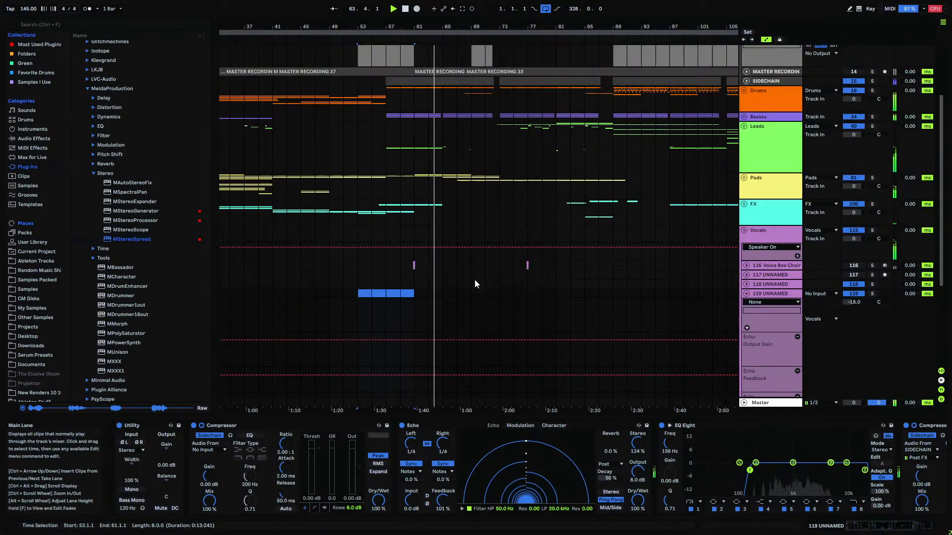
pyautogui.click(471, 294)
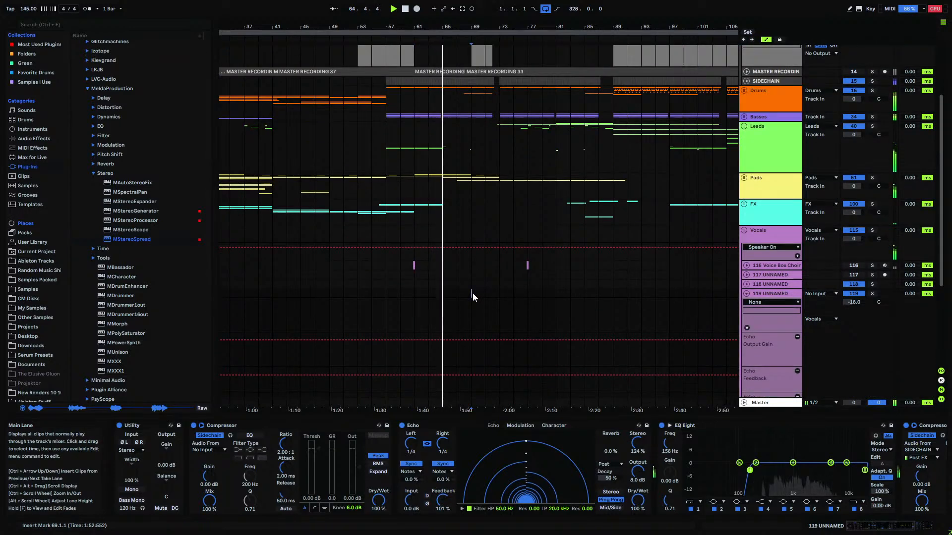
pyautogui.hotkey('ctrl', 'z')
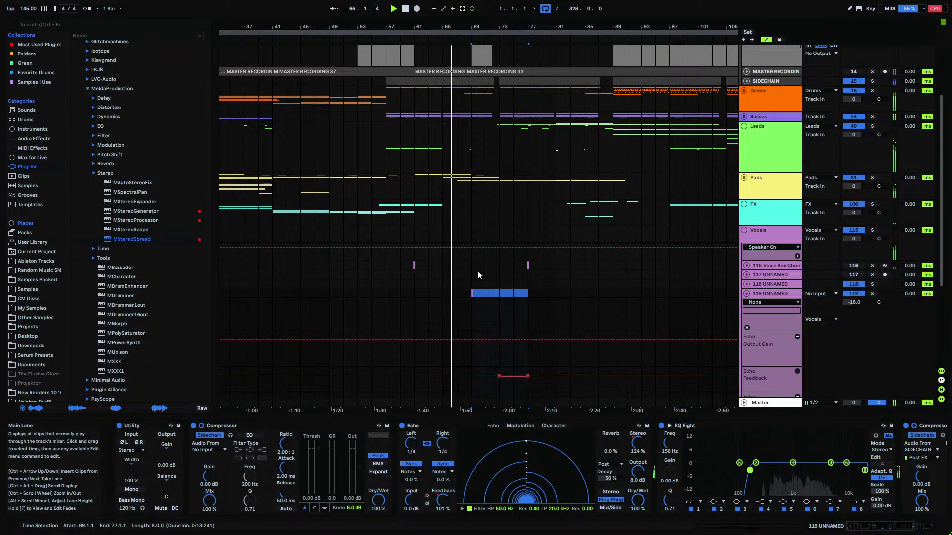
pyautogui.scroll(-3, 478, 269)
pyautogui.scroll(-3, 477, 270)
# - Remove the breakpoints from track 119's Echo Feedback automation and set Echo's Feedback to 93%
pyautogui.click(541, 264)
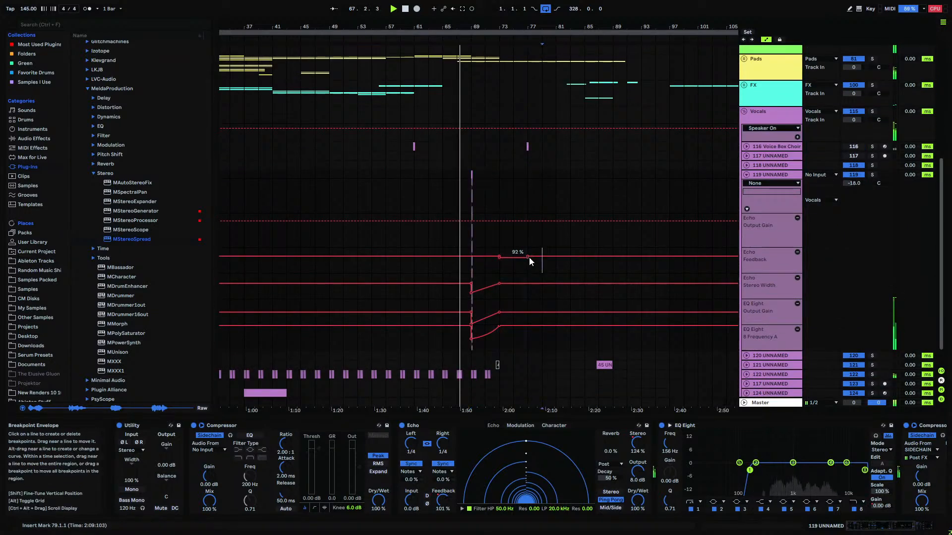
pyautogui.moveTo(500, 254); pyautogui.dragTo(500, 257)
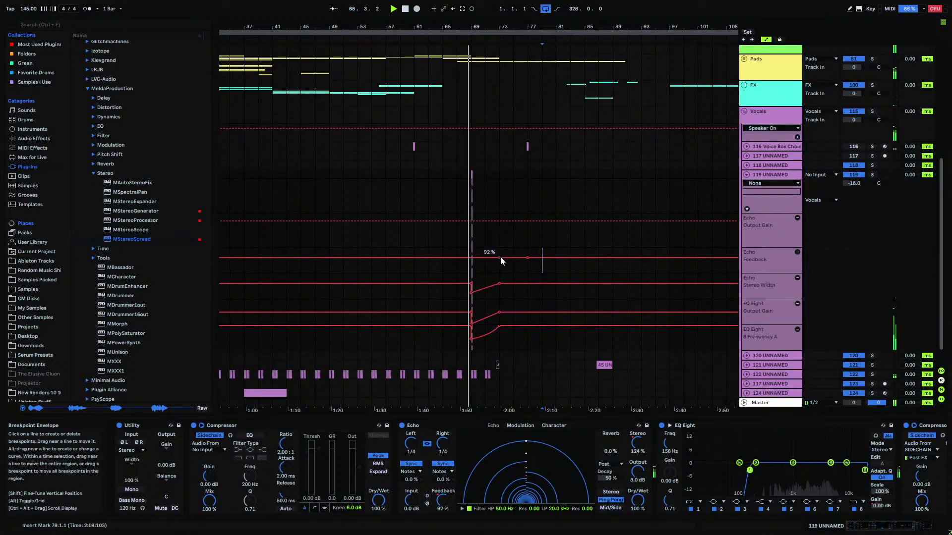
pyautogui.click(528, 258)
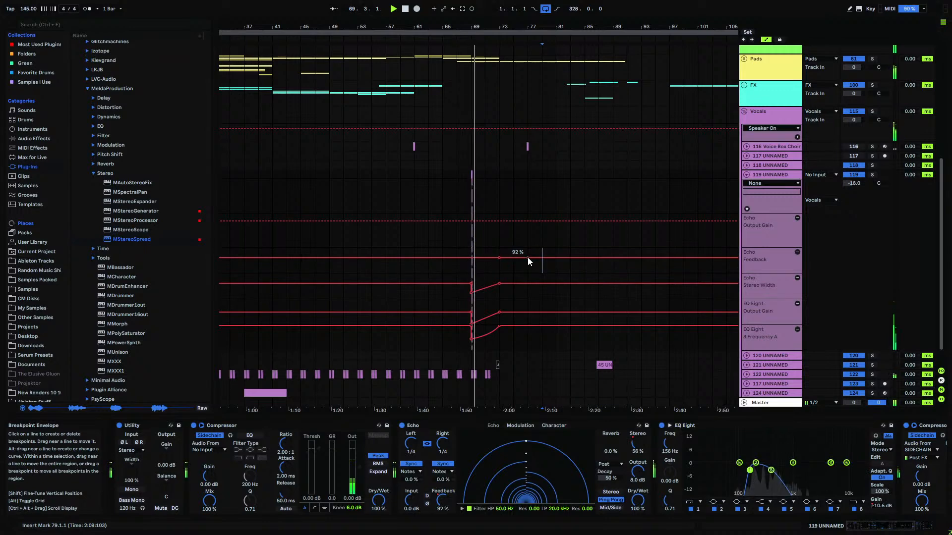
pyautogui.click(500, 258)
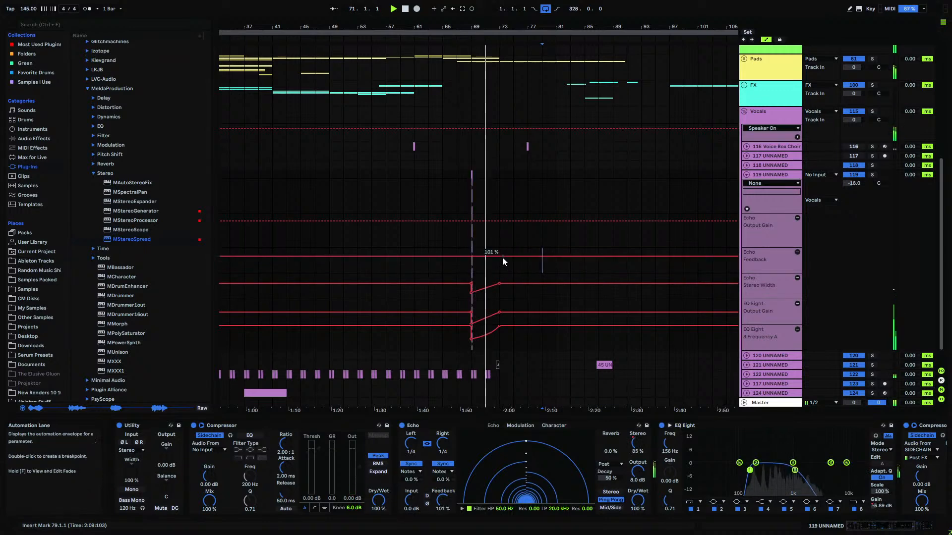
pyautogui.moveTo(442, 500); pyautogui.dragTo(443, 505)
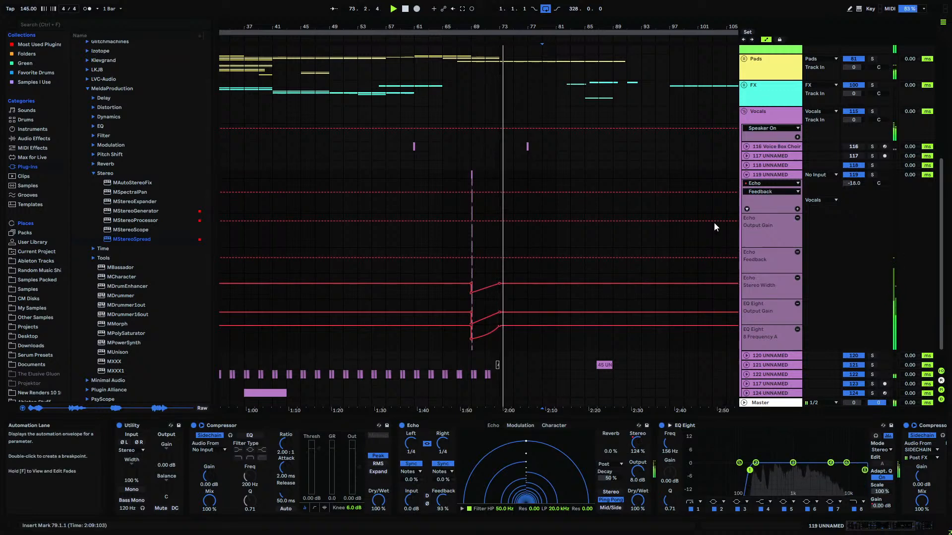
# - Automate track 119's Echo Output Gain from 8.0 dB at bar 73 down to about 3.5 dB at bar 81, and set the track volume to -16.0 dB
pyautogui.click(745, 174)
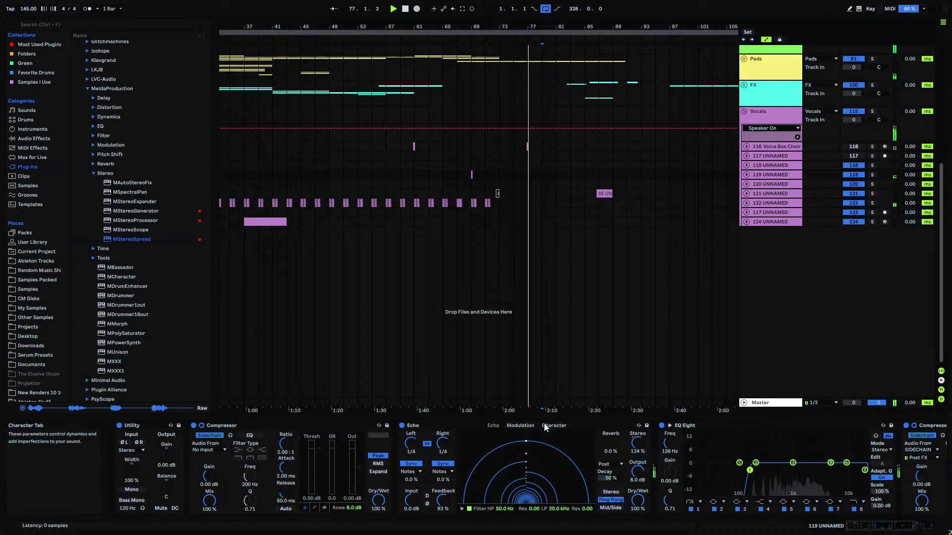
pyautogui.click(746, 174)
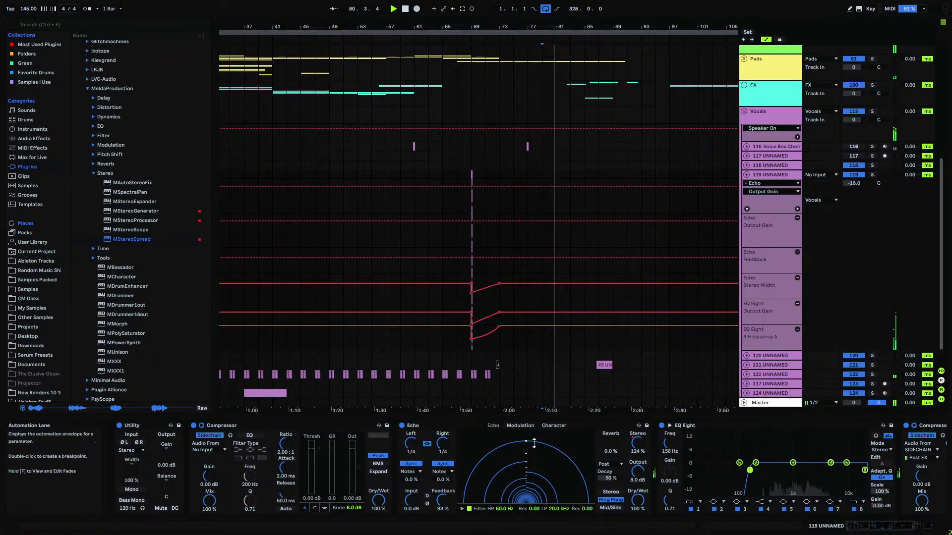
pyautogui.click(498, 187)
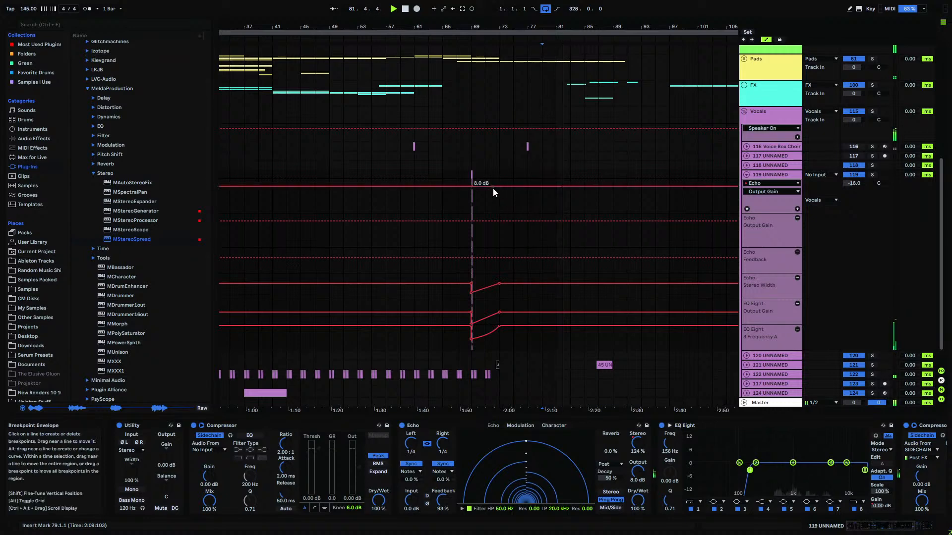
pyautogui.click(499, 187)
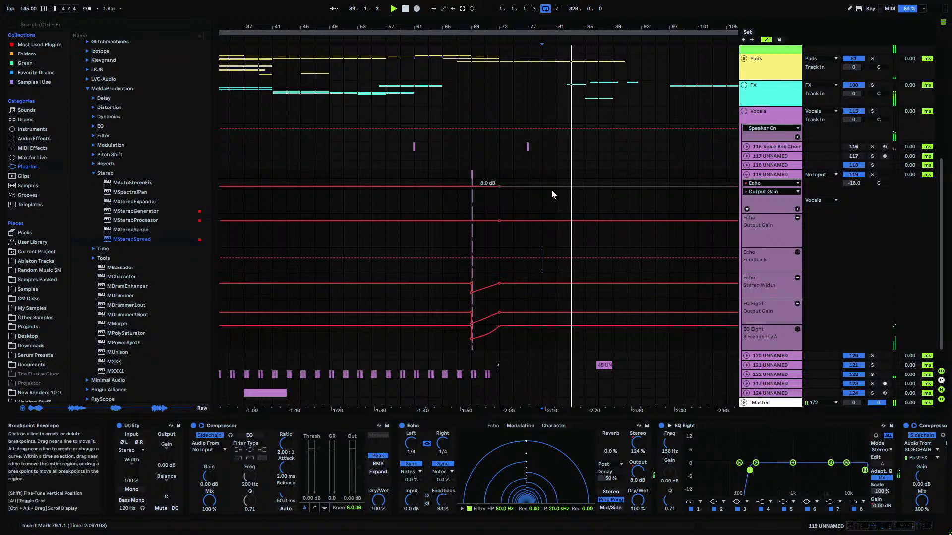
pyautogui.moveTo(555, 188); pyautogui.dragTo(555, 192)
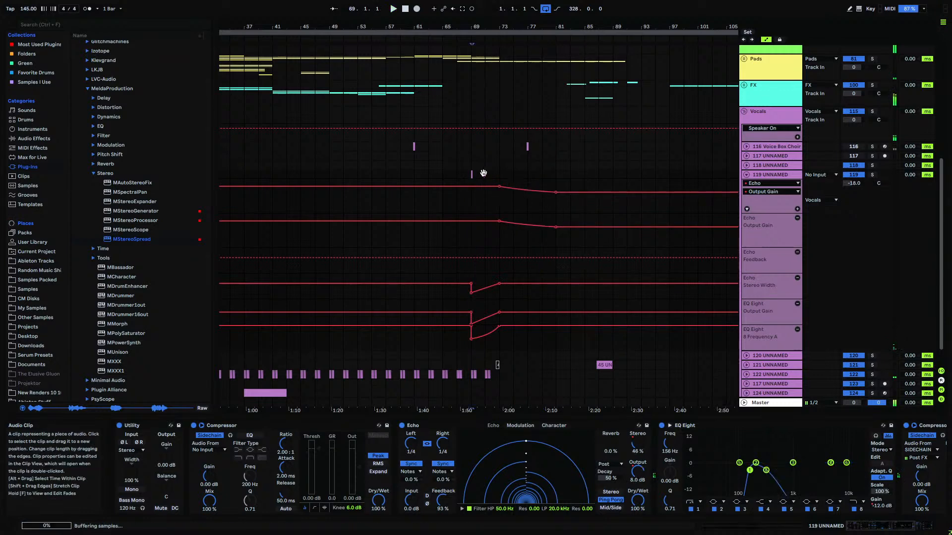
pyautogui.moveTo(849, 188); pyautogui.dragTo(853, 183)
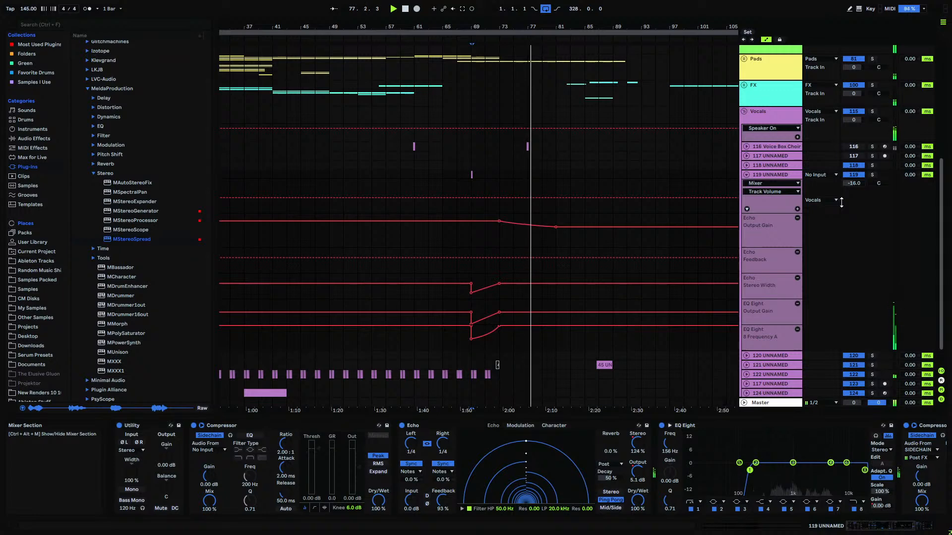
# - Move track 119's vocal clip and automation from 69.1.1–81.1.1 to 77.1.1 and play it back
pyautogui.click(471, 174)
pyautogui.moveTo(473, 175); pyautogui.dragTo(559, 183)
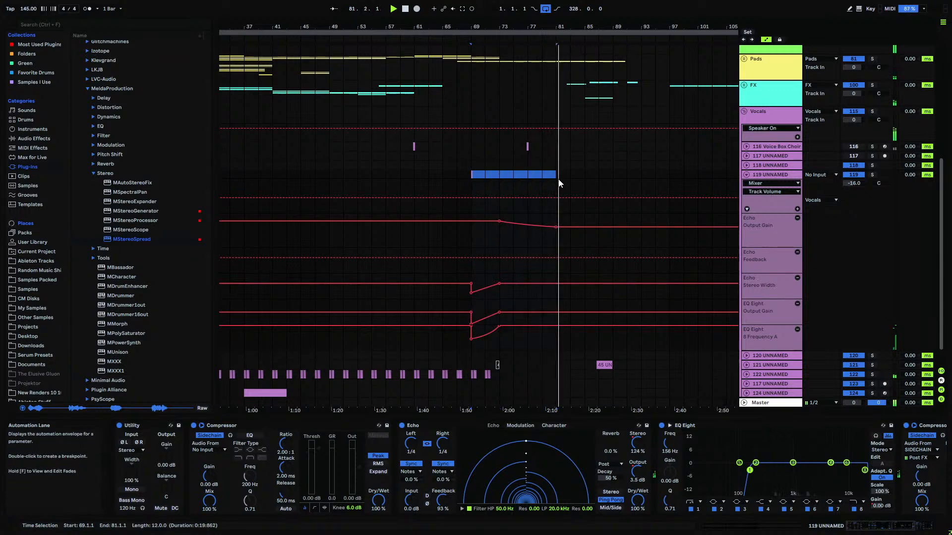
pyautogui.press('Delete')
pyautogui.click(527, 173)
pyautogui.hotkey('ctrl', 'v')
pyautogui.press('space')
pyautogui.press('space')
# - Delete the upper Echo Output Gain breakpoint at bar 89 to keep the gain low, and fold track 119
pyautogui.moveTo(853, 183); pyautogui.dragTo(853, 182)
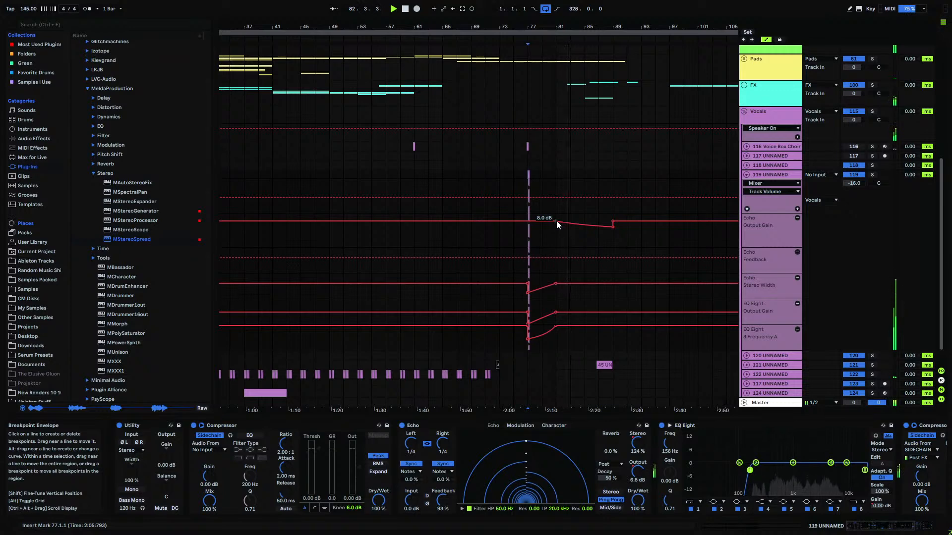
pyautogui.click(613, 221)
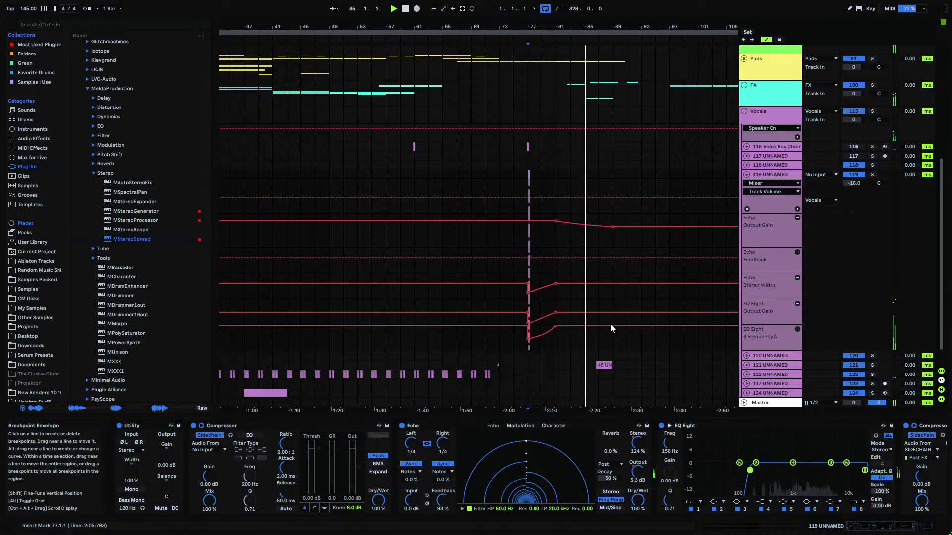
pyautogui.click(746, 174)
# - Colour the note clip "Maybe move time vocal somewhere else" green to mark it as done
pyautogui.moveTo(593, 27); pyautogui.dragTo(325, 27)
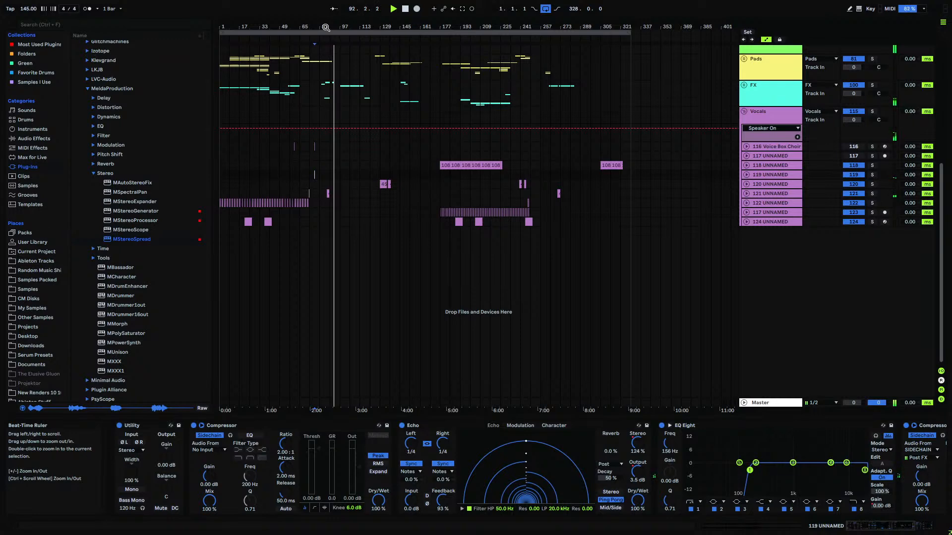
pyautogui.scroll(10, 350, 187)
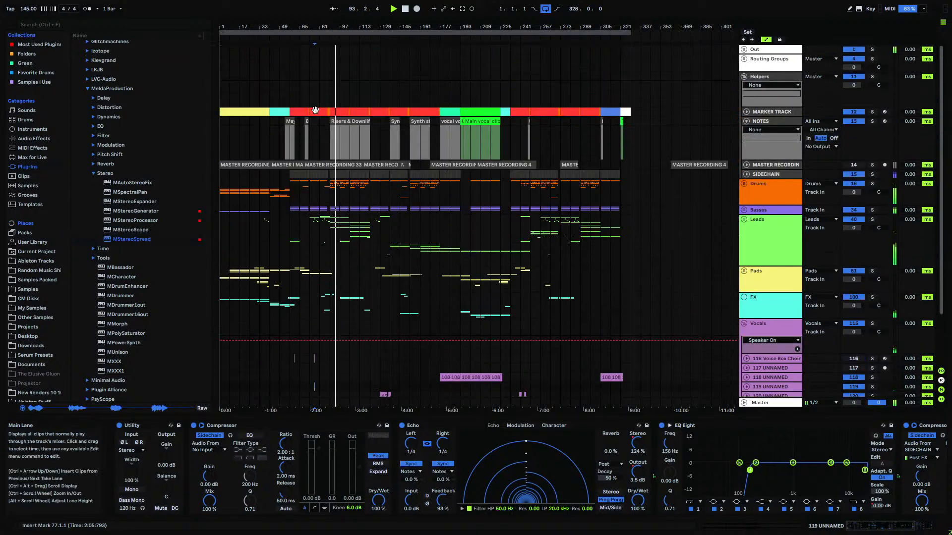
pyautogui.moveTo(297, 34); pyautogui.dragTo(385, 105)
pyautogui.rightClick(372, 122)
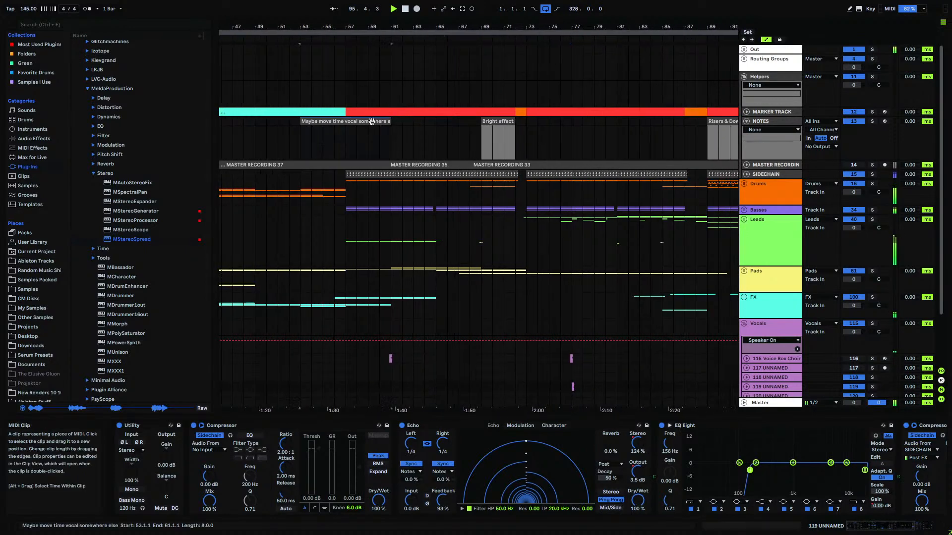
pyautogui.click(422, 284)
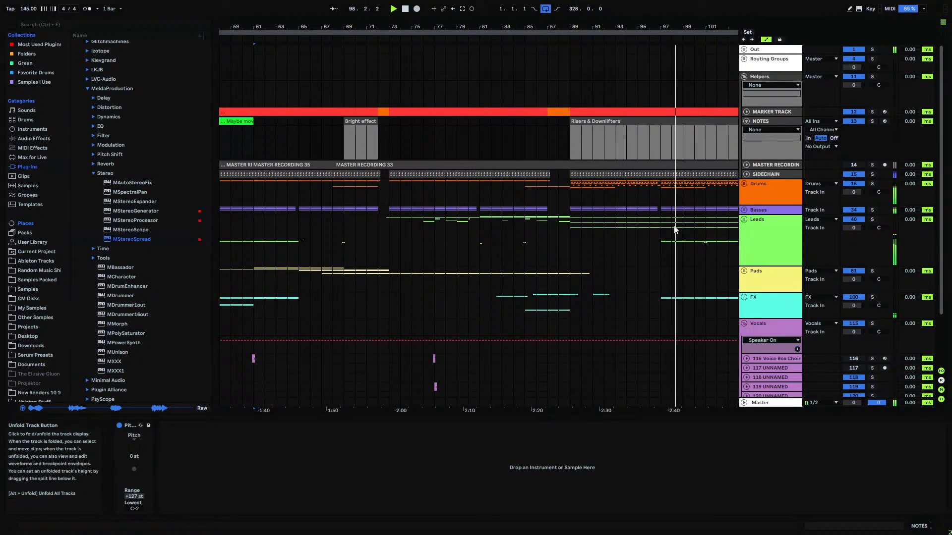
# - Unfold the Leads group and copy the 43 Group phrase at 77.1.1–79.1.1 to bar 70
pyautogui.click(743, 220)
pyautogui.scroll(-2, 484, 238)
pyautogui.moveTo(438, 260); pyautogui.dragTo(454, 258)
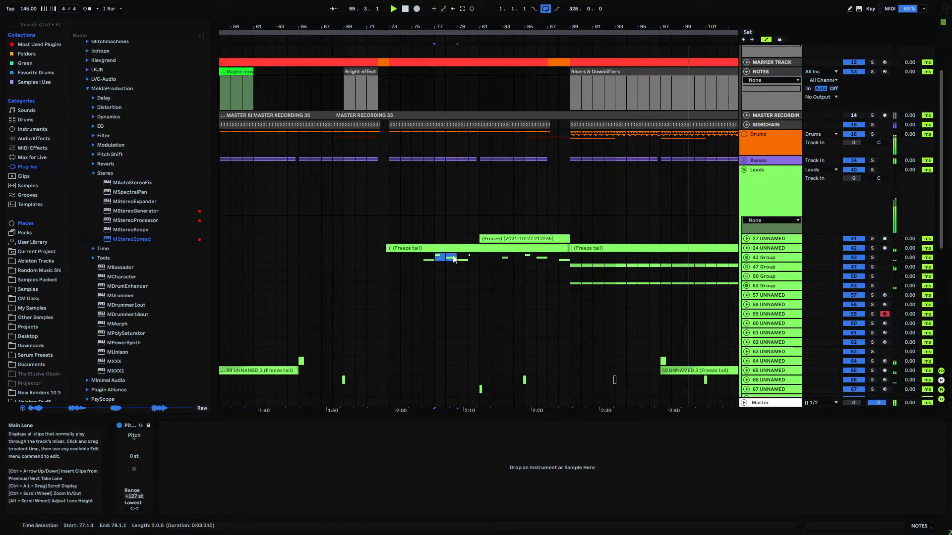
pyautogui.hotkey('shift', 'Tab')
pyautogui.click(332, 257)
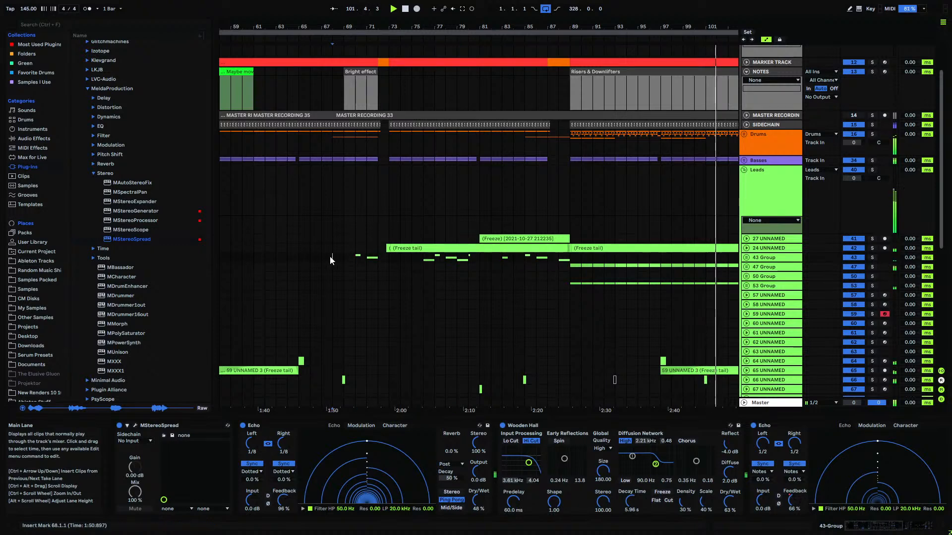
# - Colour the "Bright effect" note clip green to mark it as done
pyautogui.rightClick(362, 70)
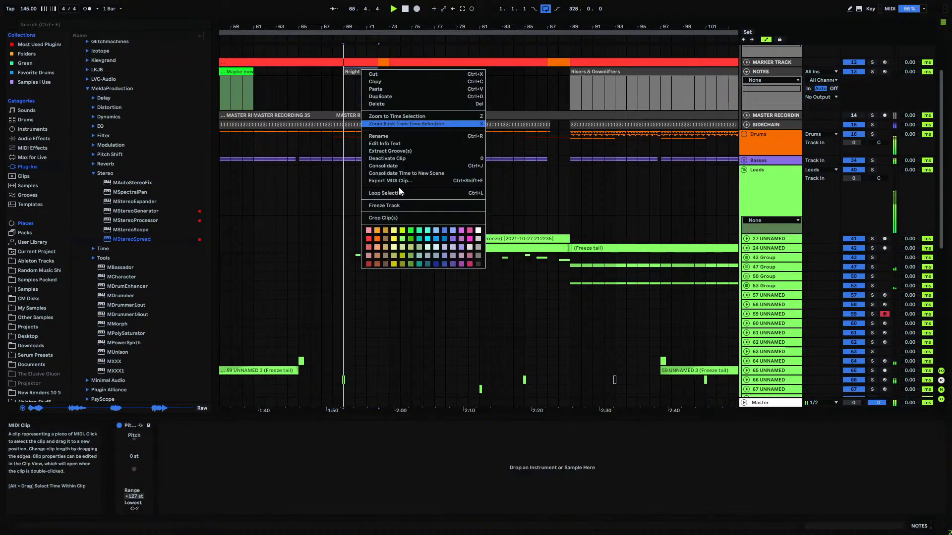
pyautogui.click(408, 230)
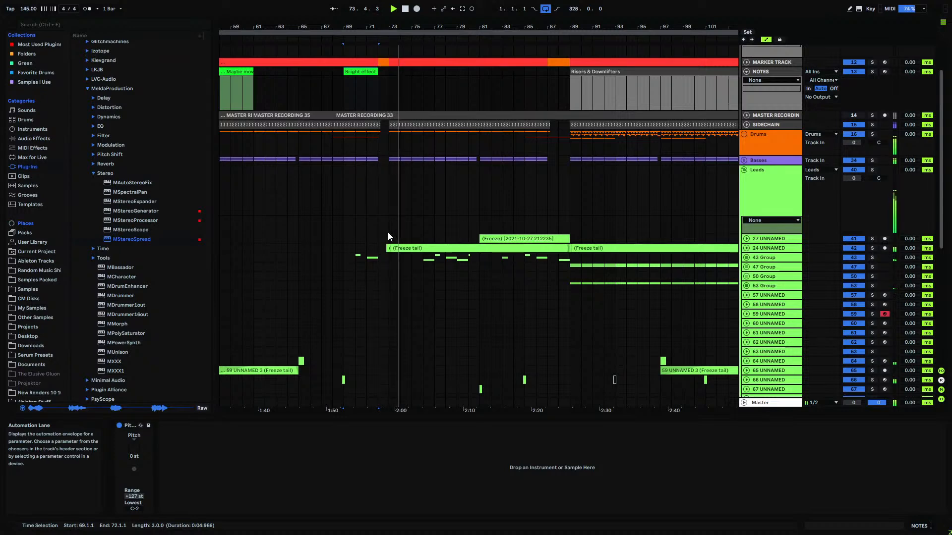
pyautogui.scroll(-9, 388, 197)
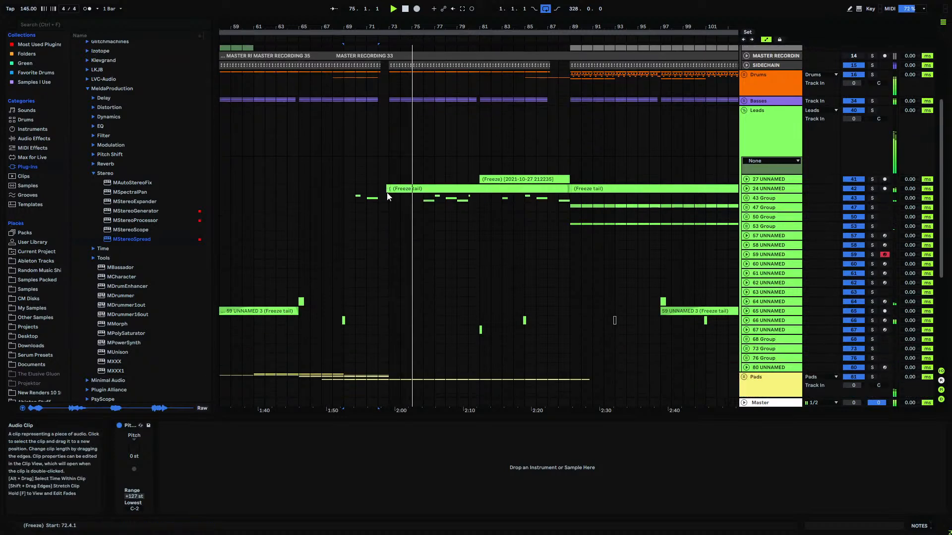
# - Fold the NOTES track and the Helpers group to clear space in the arrangement
pyautogui.scroll(9, 387, 197)
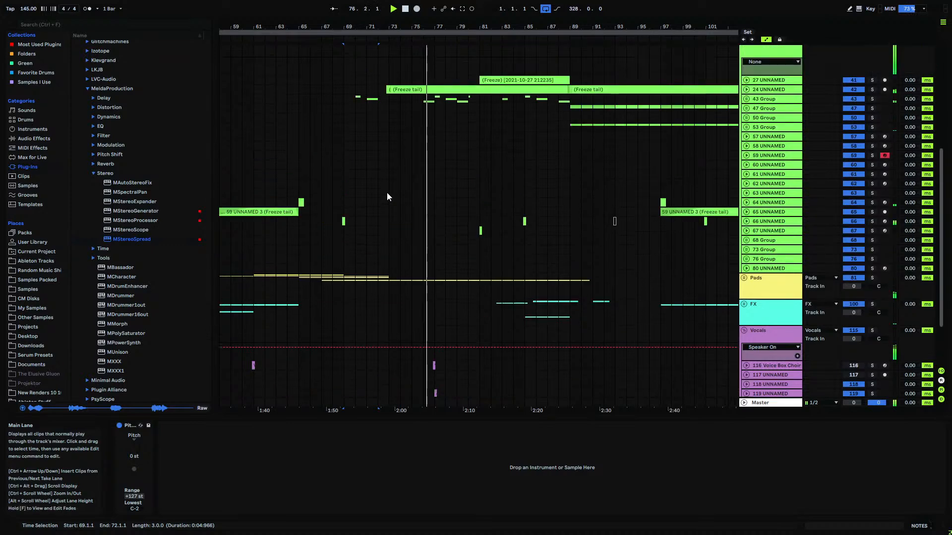
pyautogui.moveTo(429, 30); pyautogui.dragTo(428, 1)
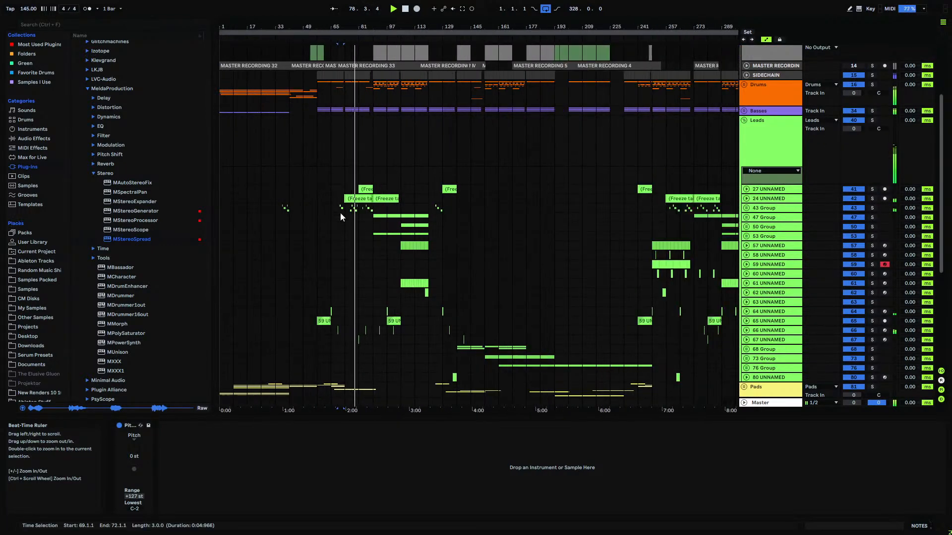
pyautogui.scroll(-4, 340, 213)
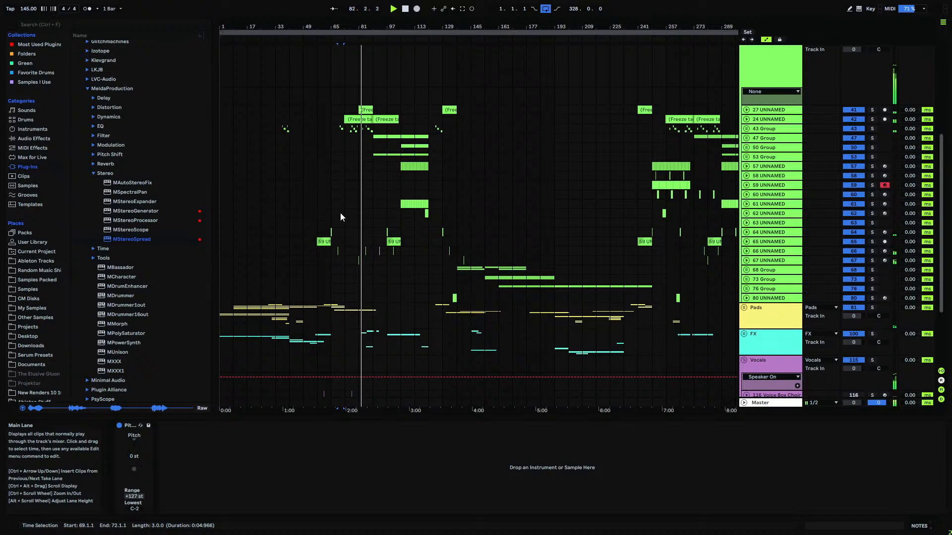
pyautogui.scroll(5, 340, 217)
pyautogui.scroll(3, 341, 217)
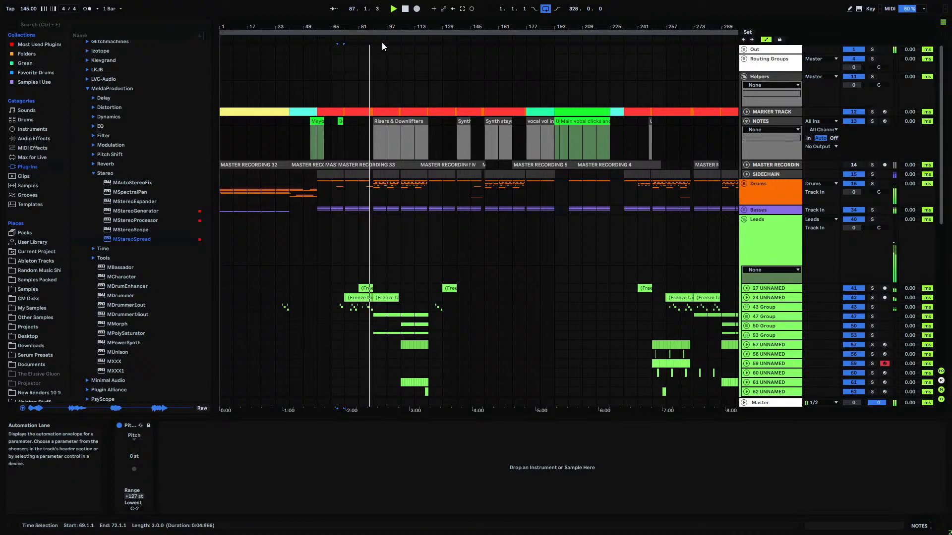
pyautogui.moveTo(376, 27)
pyautogui.mouseDown()
pyautogui.moveTo(376, 77)
pyautogui.moveTo(376, 20)
pyautogui.mouseUp()
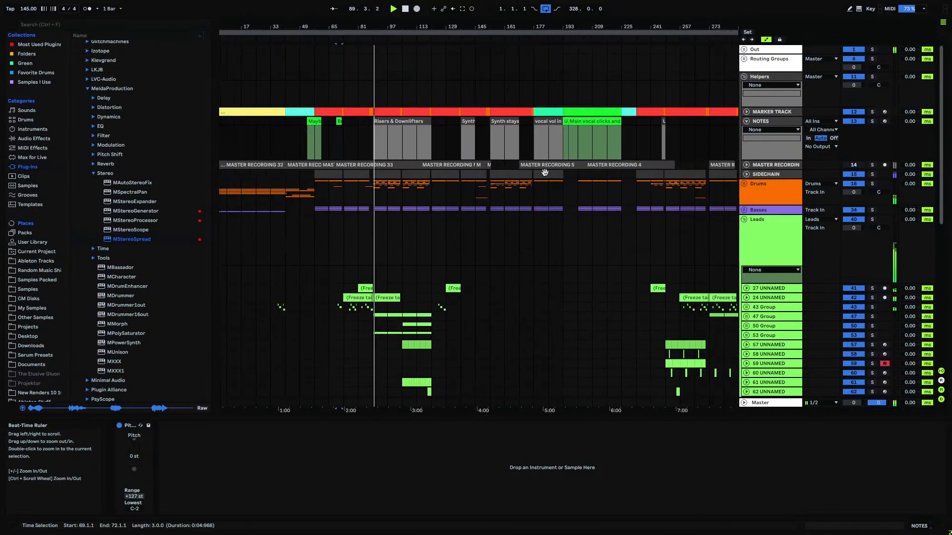
pyautogui.click(746, 121)
pyautogui.click(743, 78)
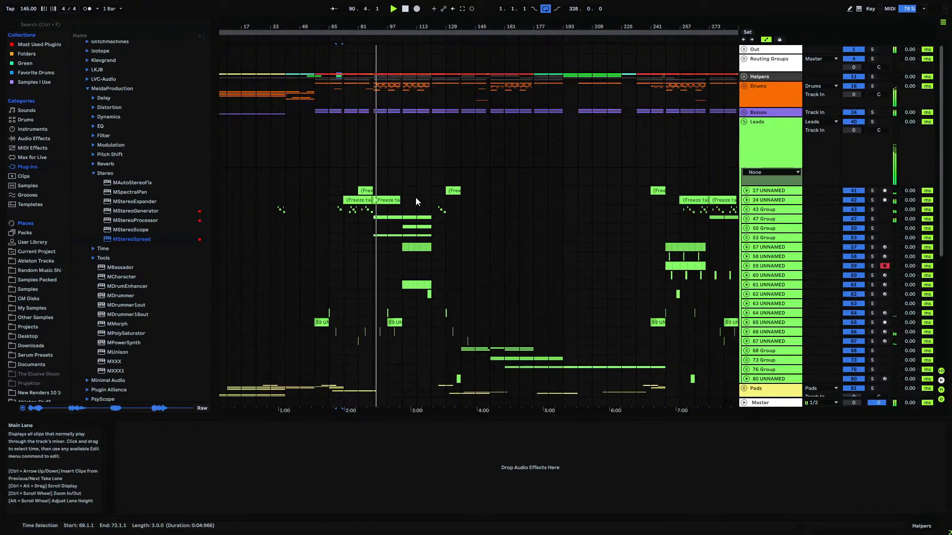
# - Unfold the FX group and select its last track, 114
pyautogui.scroll(-8, 392, 218)
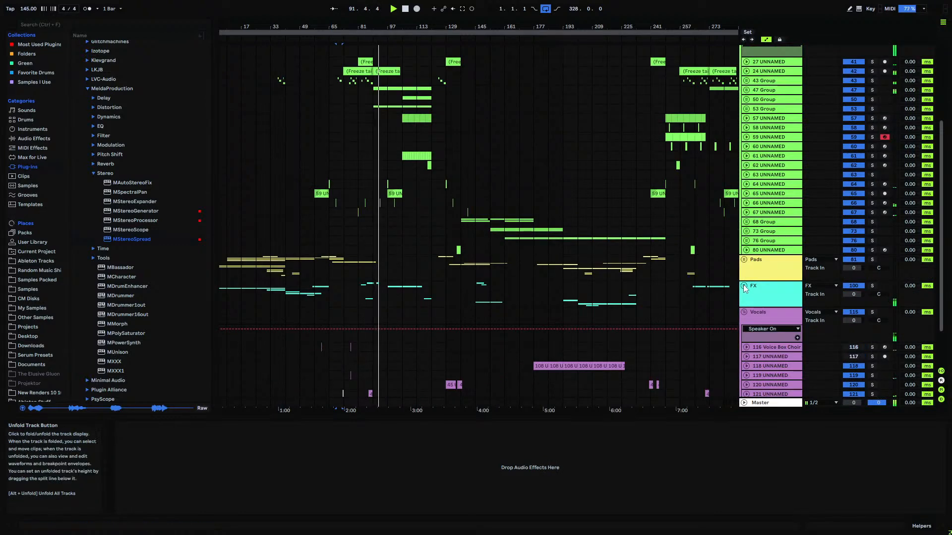
pyautogui.click(743, 286)
pyautogui.scroll(-5, 515, 264)
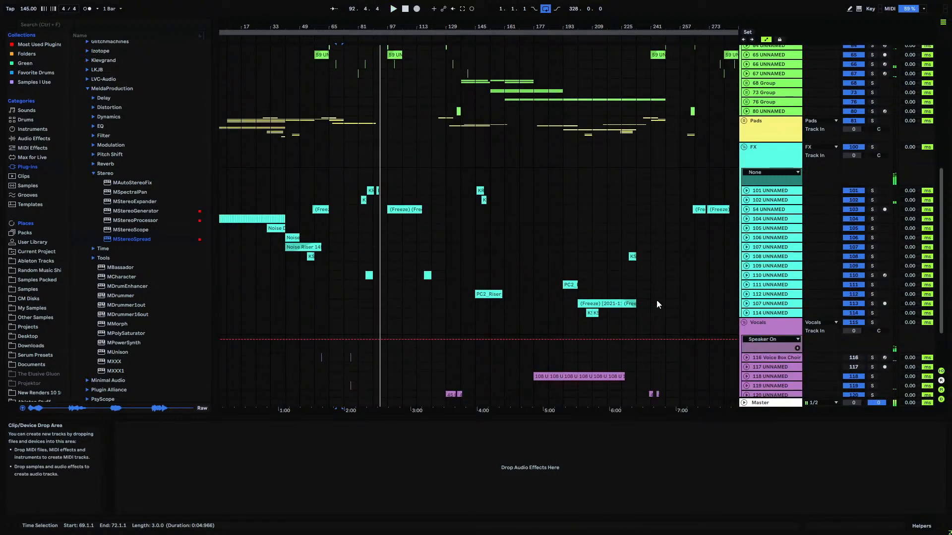
pyautogui.click(769, 313)
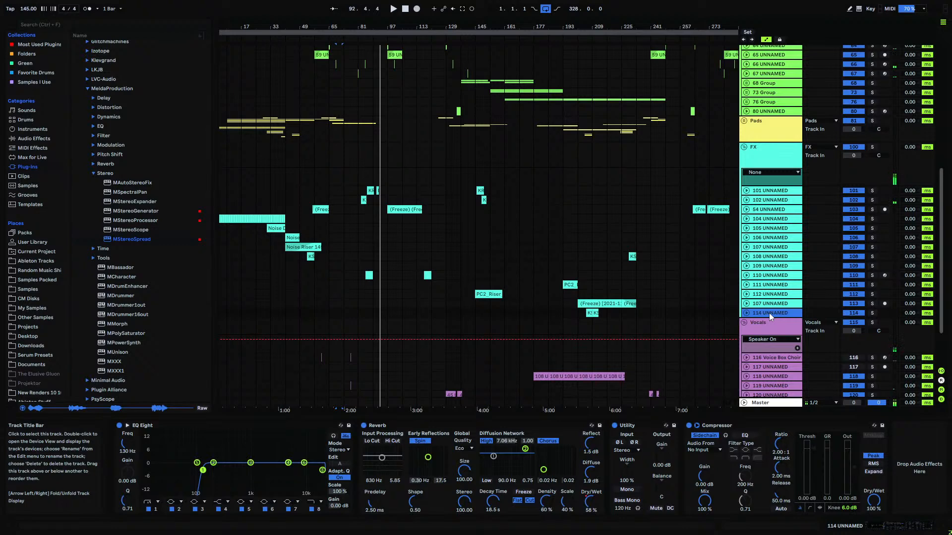
# - Examine the effects around bars 81–141 and mark bars 89–121 across the Drums and Basses groups as the section to work on
pyautogui.moveTo(396, 27); pyautogui.dragTo(397, 102)
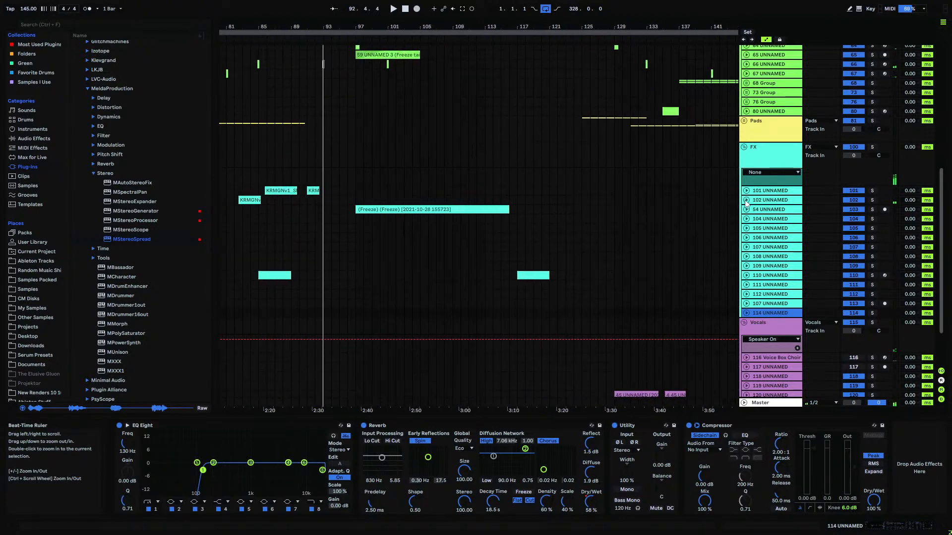
pyautogui.click(746, 209)
pyautogui.click(746, 210)
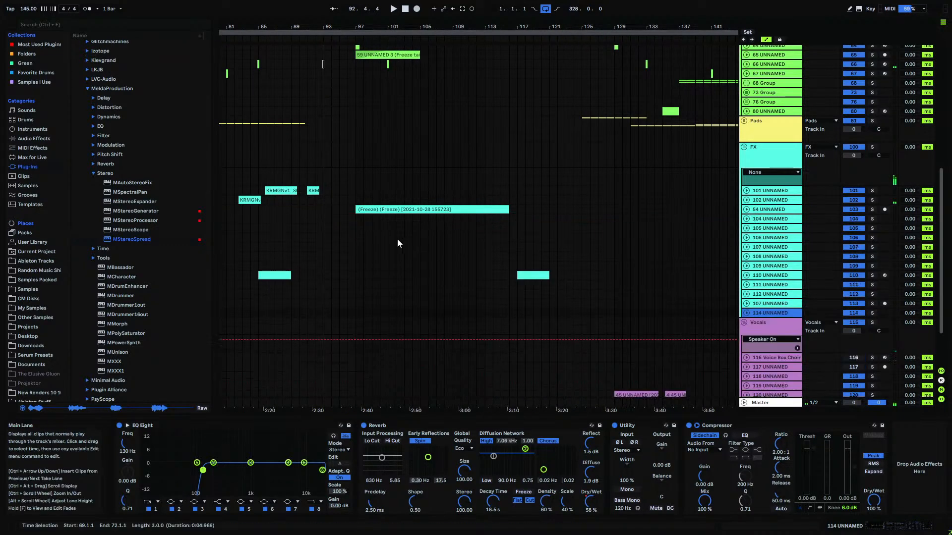
pyautogui.scroll(10, 394, 236)
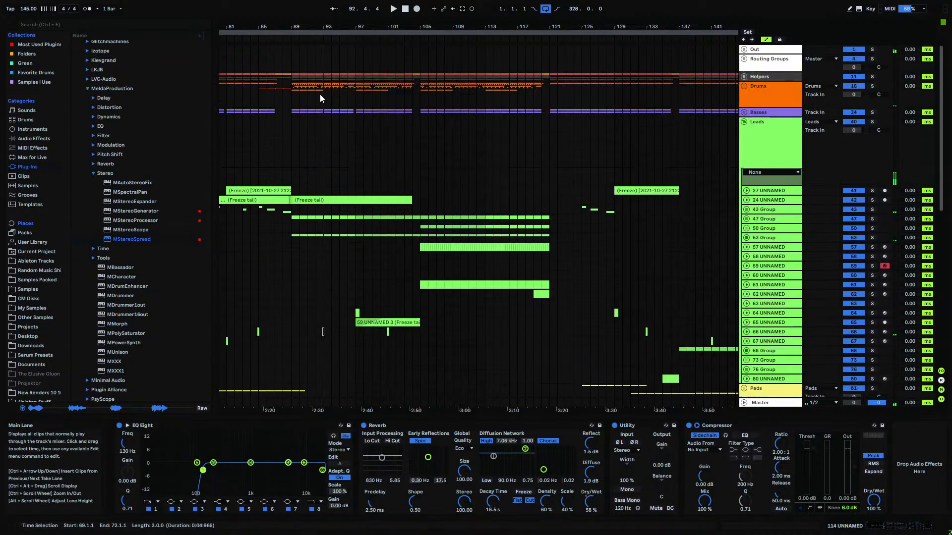
pyautogui.moveTo(294, 94); pyautogui.dragTo(548, 111)
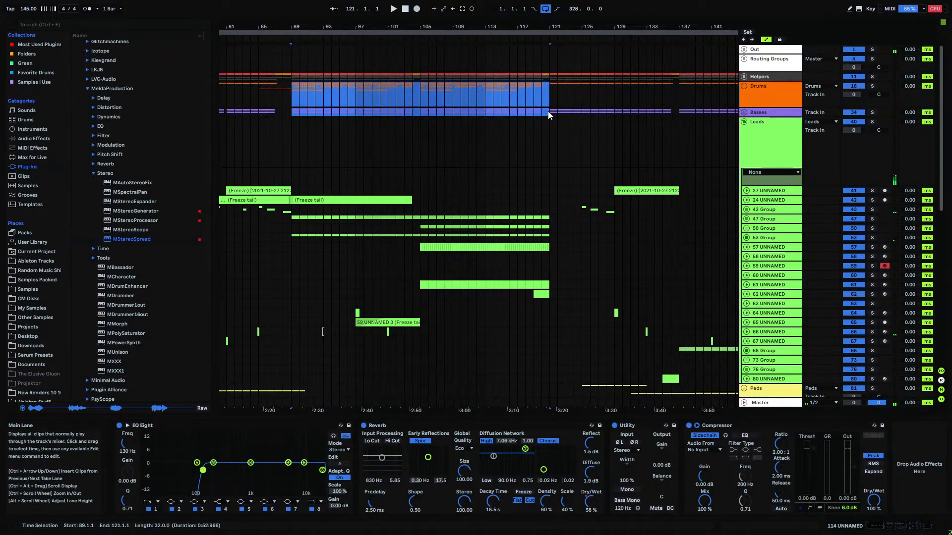
# - Insert a new audio track below track 114 at the end of the FX group
pyautogui.scroll(-9, 397, 168)
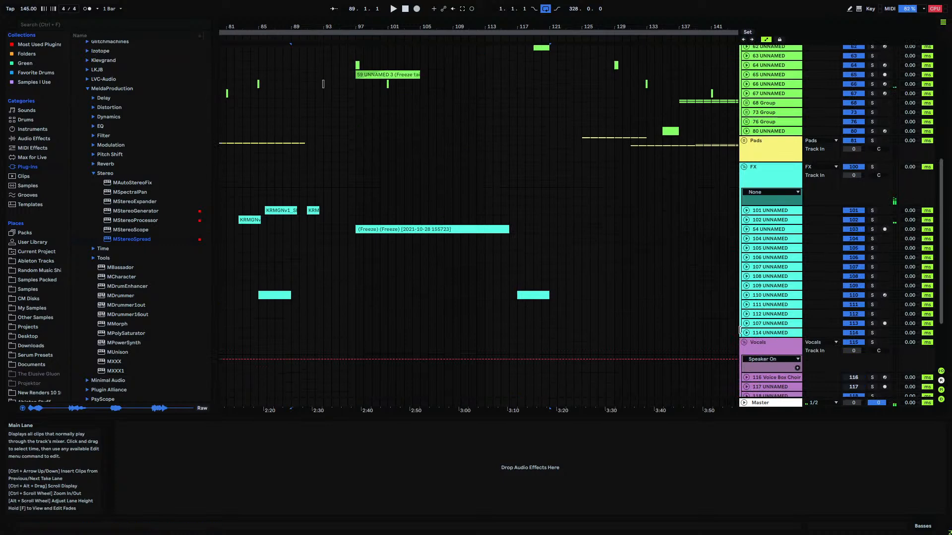
pyautogui.click(768, 332)
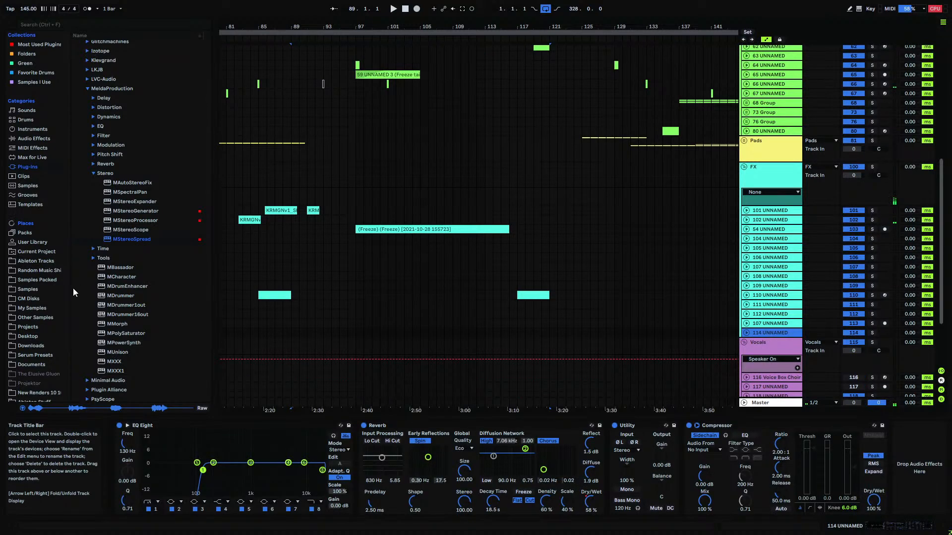
pyautogui.hotkey('ctrl', 't')
# - Browse My Samples to the Downers in the 150BPM folder of PROJEKTOR RISERS & DOWNLIFTERS
pyautogui.click(32, 309)
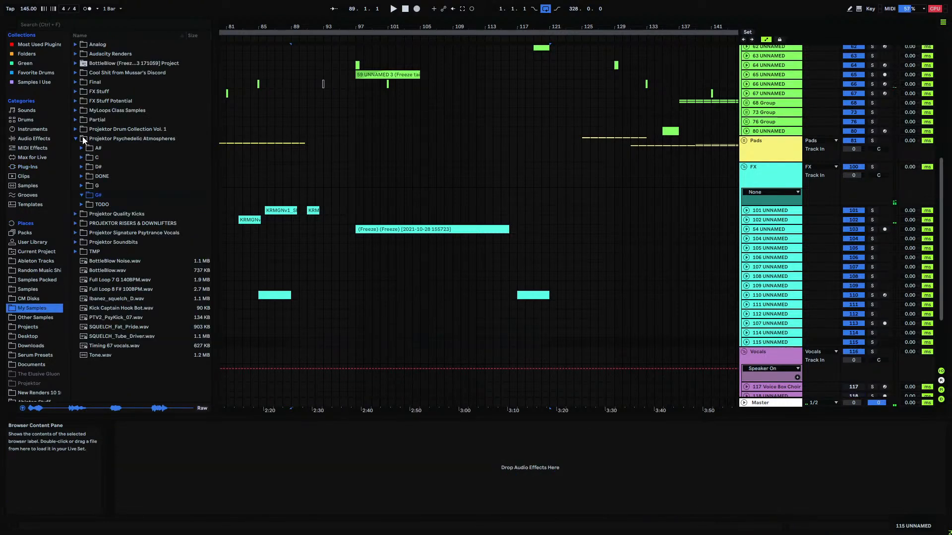
pyautogui.click(76, 224)
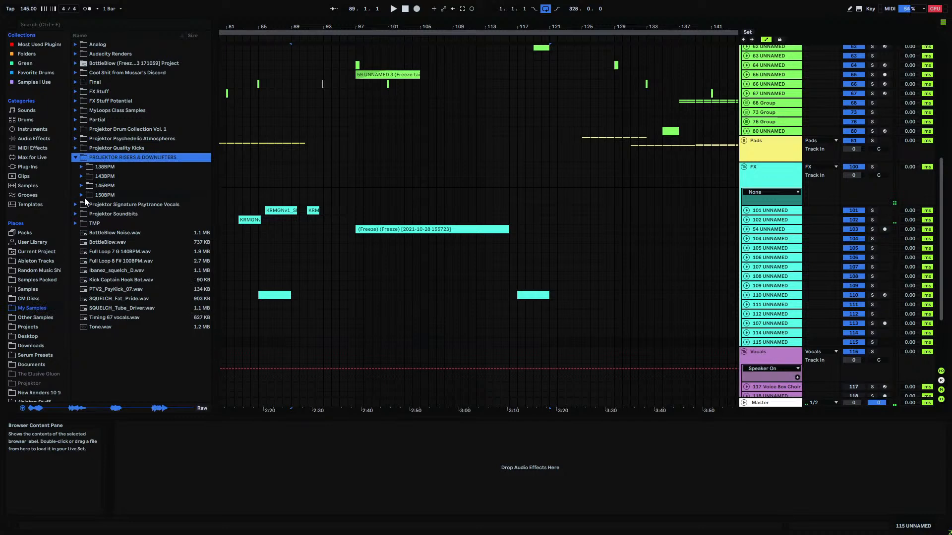
pyautogui.click(85, 198)
pyautogui.scroll(-5, 122, 254)
pyautogui.scroll(-5, 122, 254)
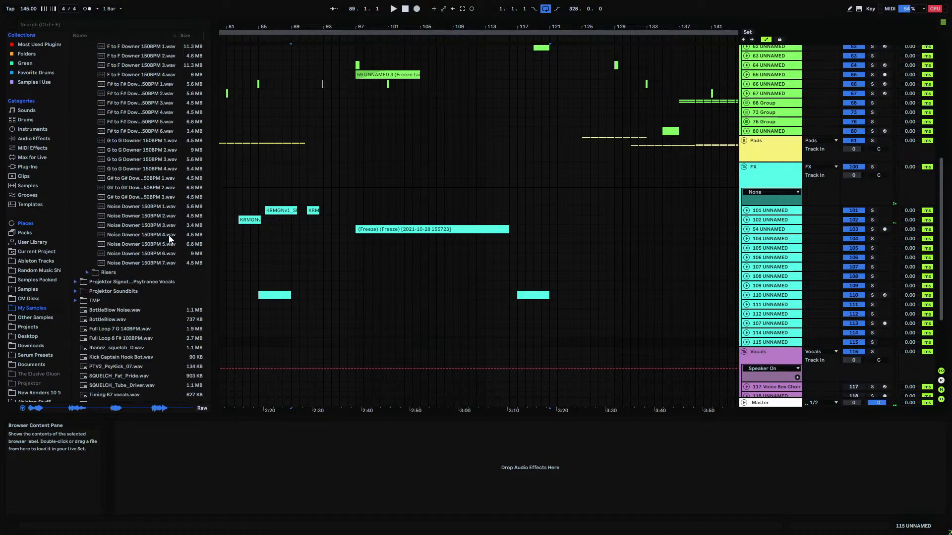
# - Audition the Noise Downer 150BPM samples 1 to 7 to choose a downlifter
pyautogui.click(158, 234)
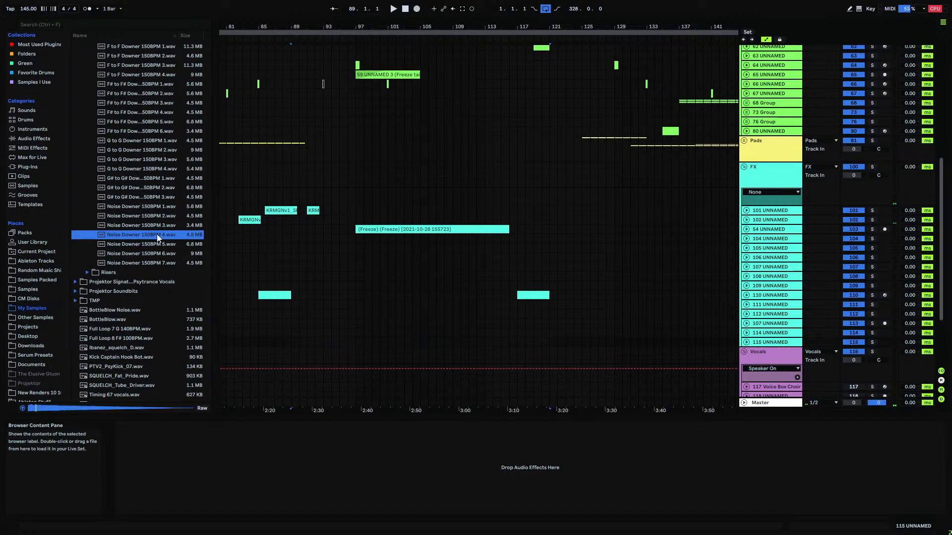
pyautogui.click(148, 226)
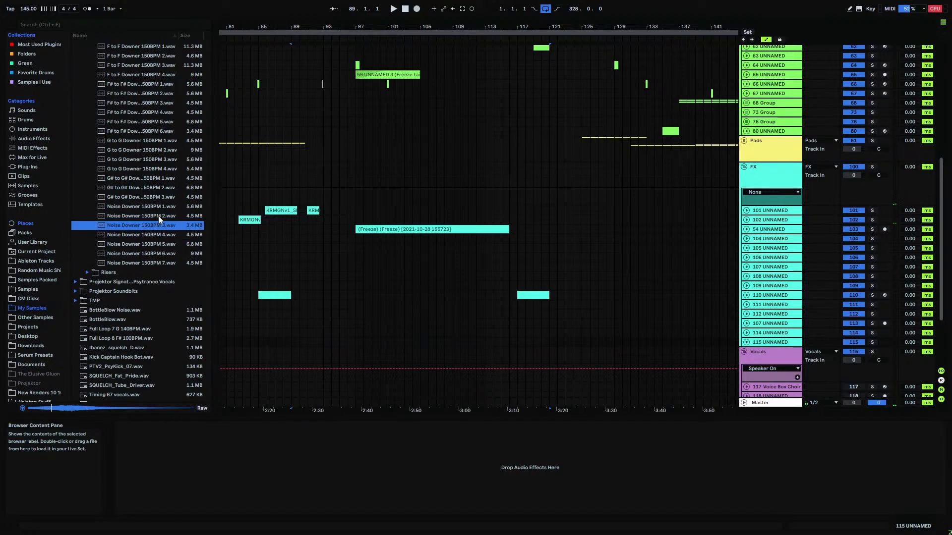
pyautogui.click(153, 216)
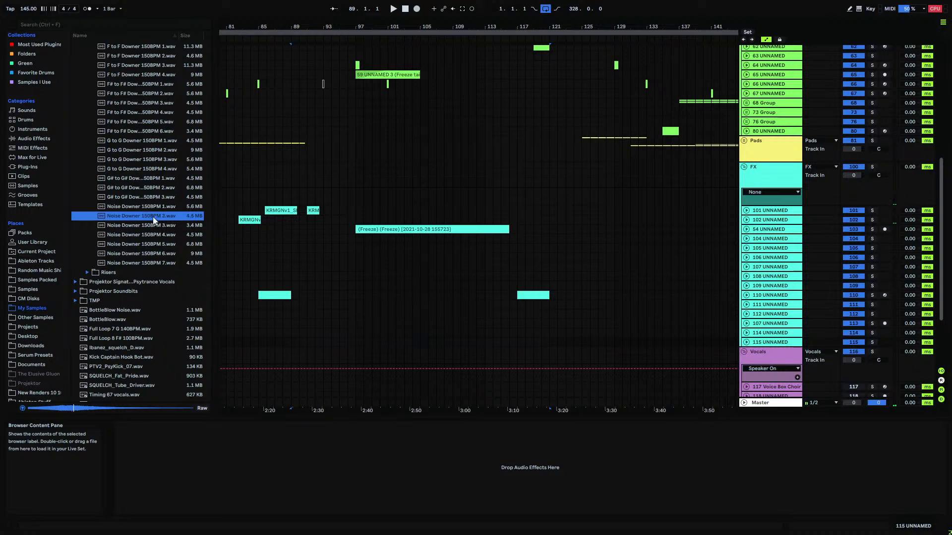
pyautogui.click(158, 207)
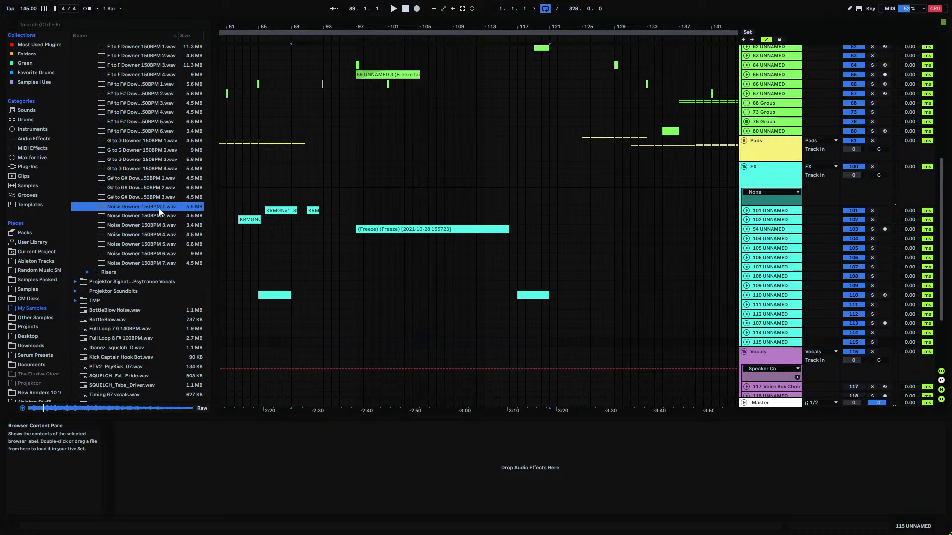
pyautogui.click(153, 254)
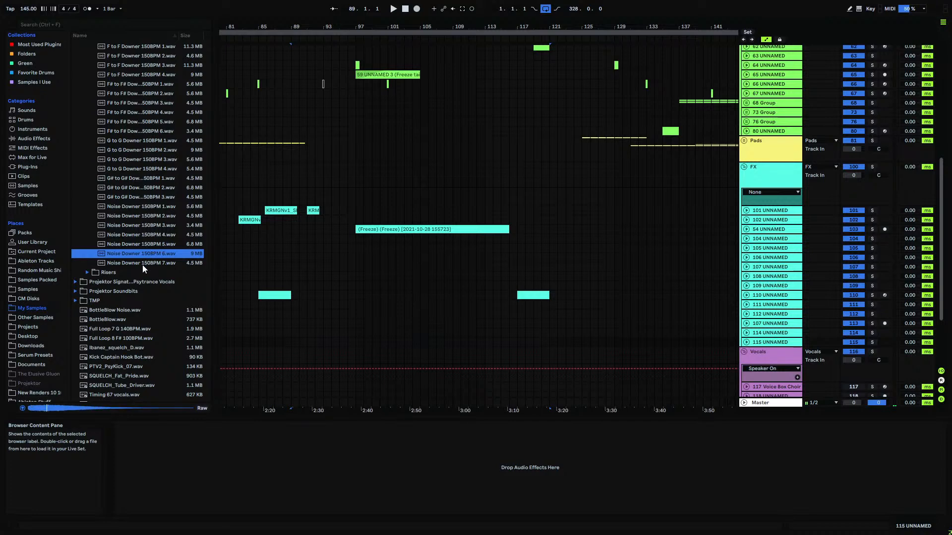
pyautogui.click(143, 263)
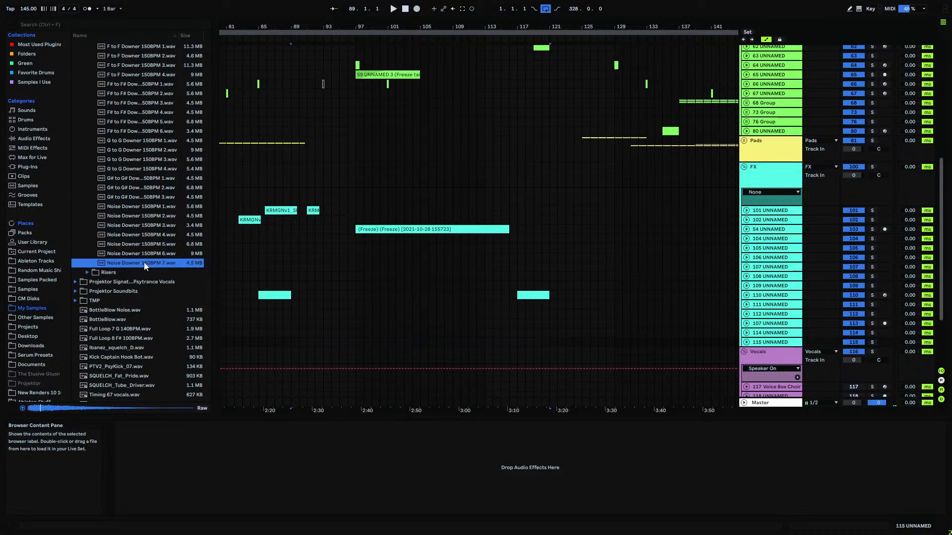
pyautogui.click(156, 244)
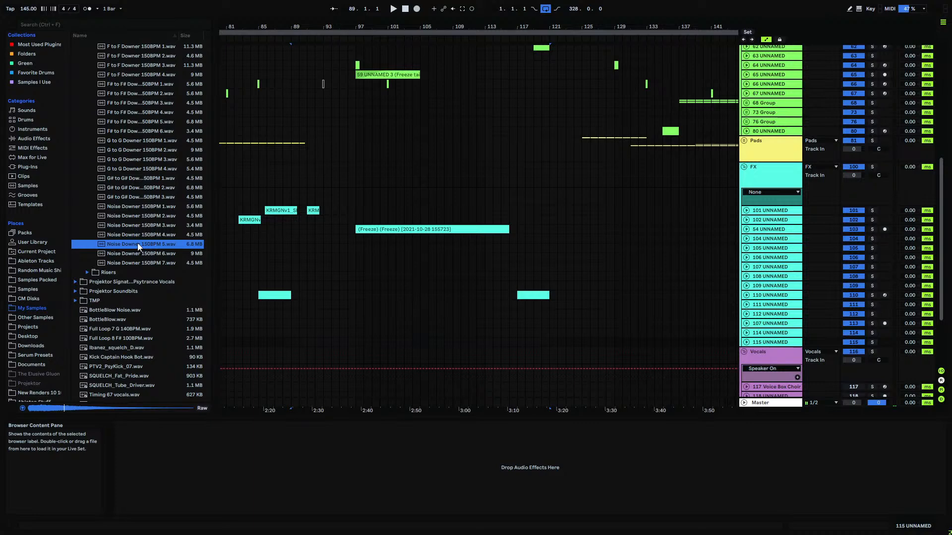
# - Place Noise Downer 150BPM 5.wav at bar 97 on track 115, unfold the track, and set its volume to -28 dB
pyautogui.moveTo(137, 243); pyautogui.dragTo(380, 342)
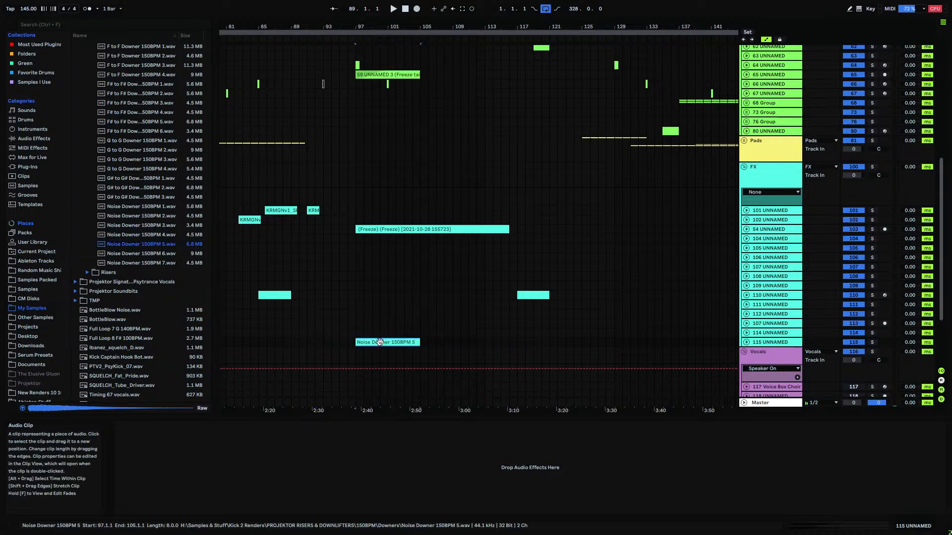
pyautogui.click(746, 342)
pyautogui.click(851, 351)
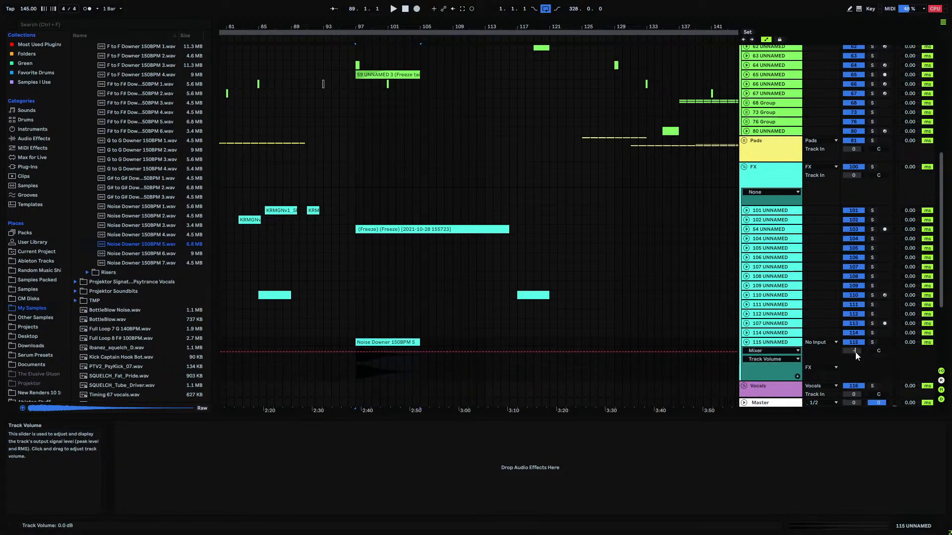
pyautogui.write('-28')
pyautogui.press('Return')
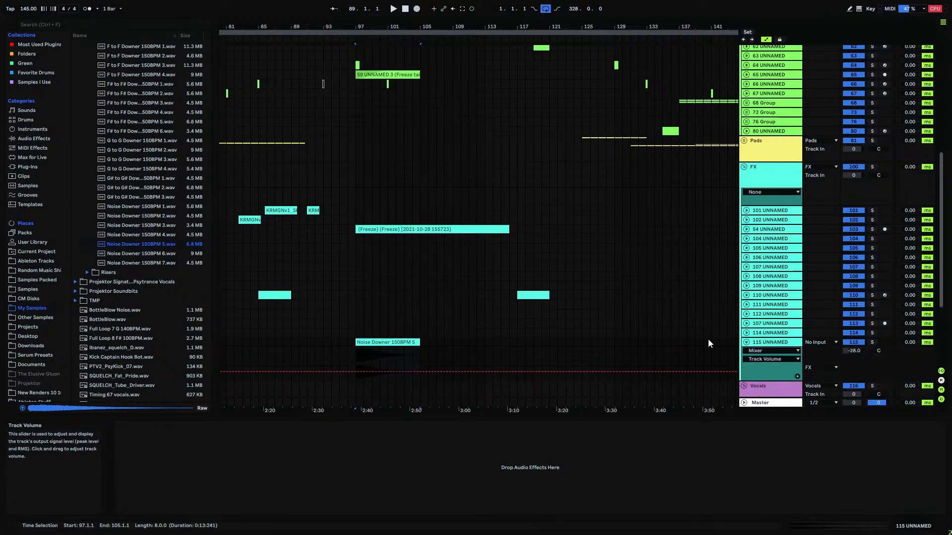
# - Play the downlifter from bar 96 and lower track 115's volume to -31 dB
pyautogui.click(344, 343)
pyautogui.press('space')
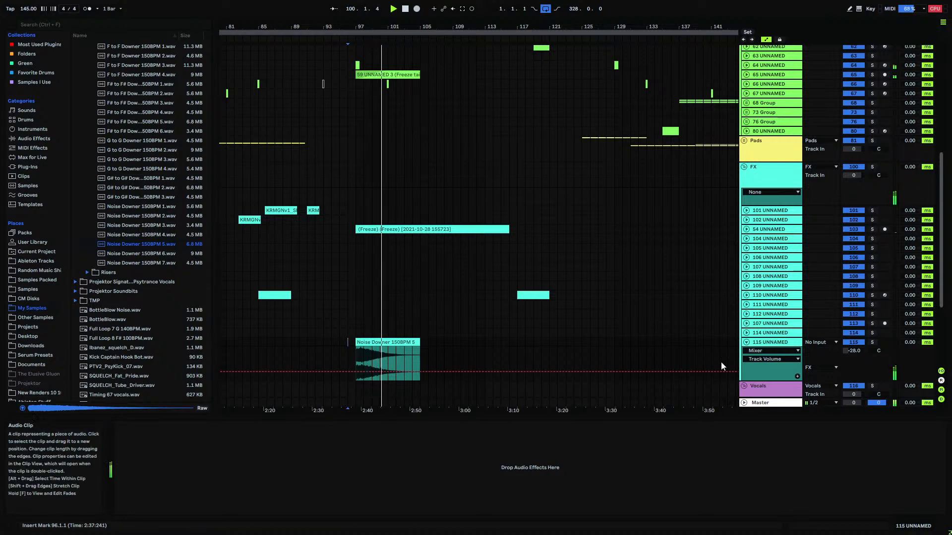
pyautogui.press('Down')
pyautogui.press('Down')
# - Duplicate the bars 97–113 span of track 115 so the noise downer repeats at bar 113
pyautogui.click(410, 342)
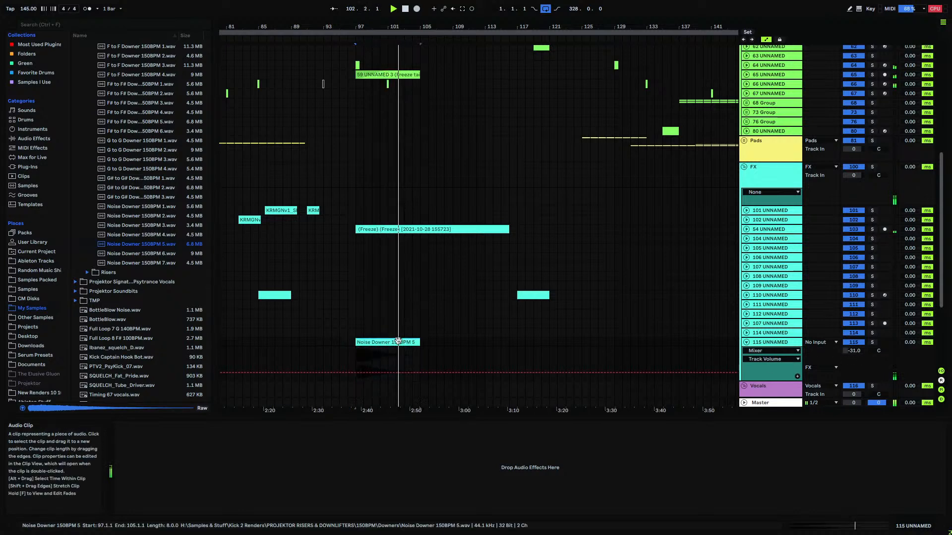
pyautogui.keyDown('shift'); pyautogui.click(485, 340); pyautogui.keyUp('shift')
pyautogui.hotkey('ctrl', 'd')
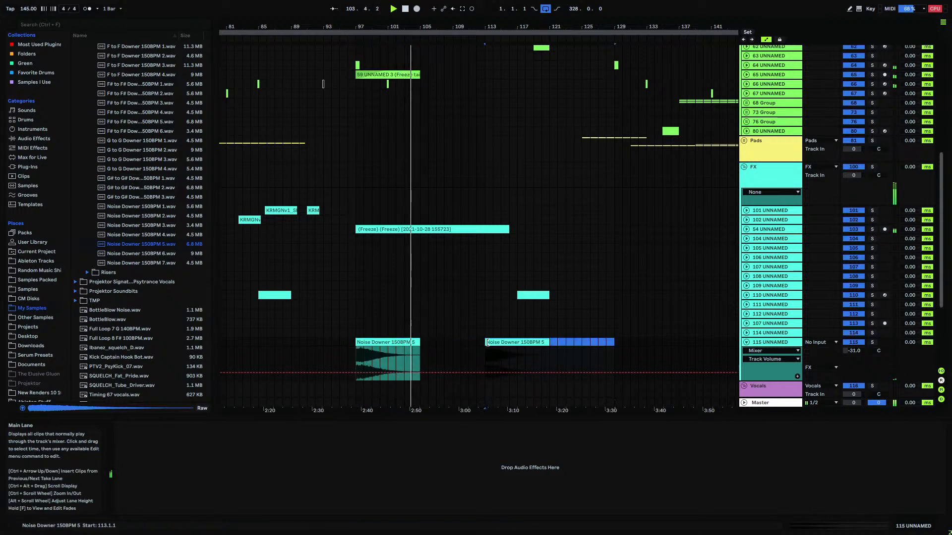
# - Collapse the Downers folder and open the Risers folder of the 150BPM samples
pyautogui.scroll(9, 170, 176)
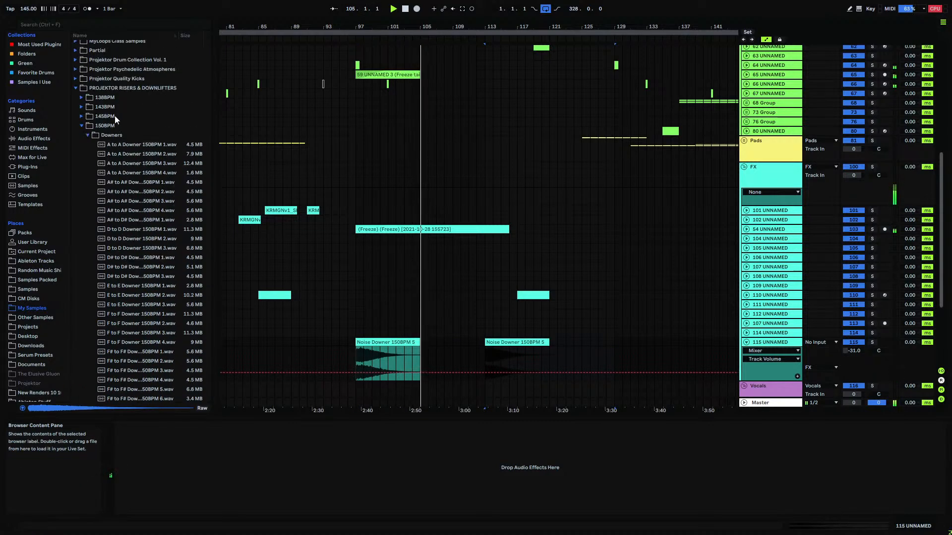
pyautogui.click(88, 135)
pyautogui.click(87, 214)
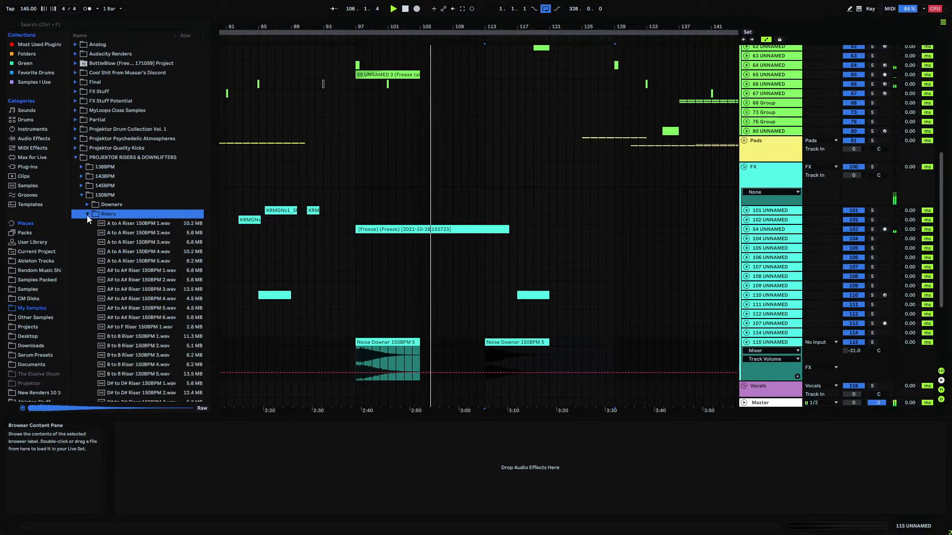
pyautogui.scroll(3, 353, 299)
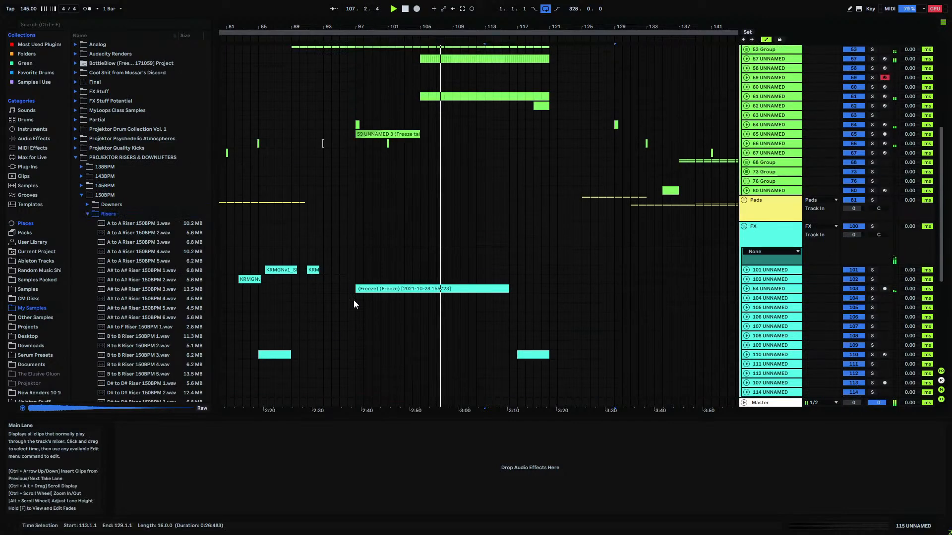
pyautogui.scroll(-6, 352, 300)
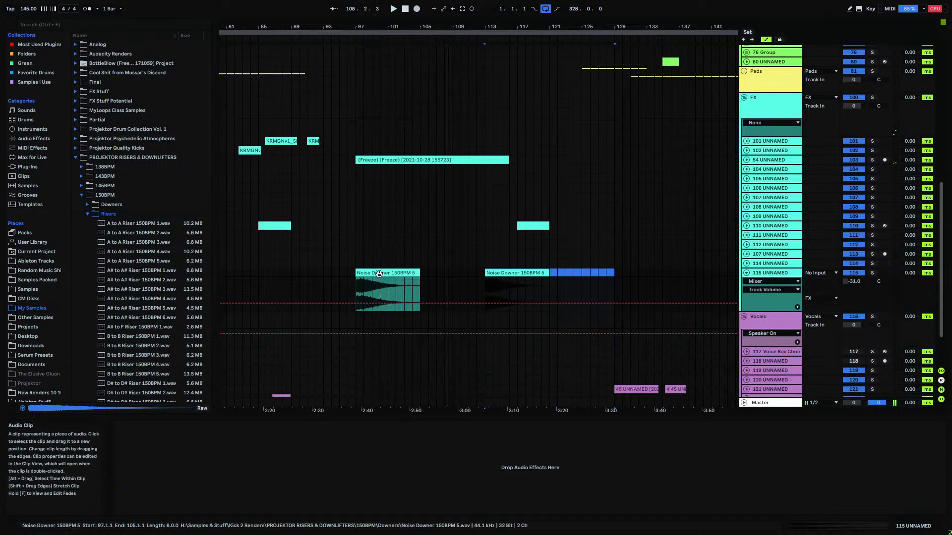
# - Rearrange the Noise Downer clips on track 115 so they start at bars 89 and 105, and play from bar 87
pyautogui.click(378, 273)
pyautogui.moveTo(315, 275); pyautogui.dragTo(314, 275)
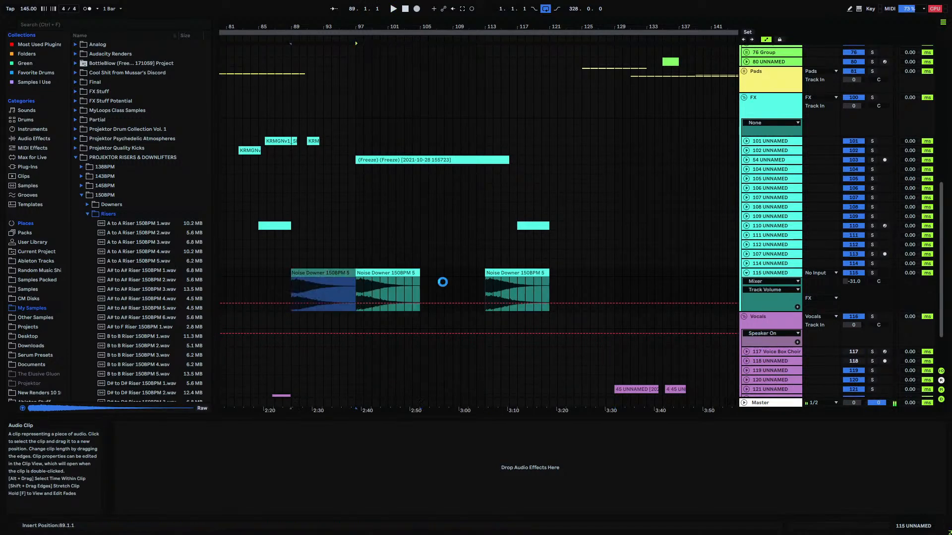
pyautogui.moveTo(507, 272); pyautogui.dragTo(442, 273)
pyautogui.click(274, 272)
pyautogui.press('space')
# - Browse down to the noise risers, fold track 115, and add an empty, unfolded audio track 116 below it
pyautogui.scroll(-10, 127, 248)
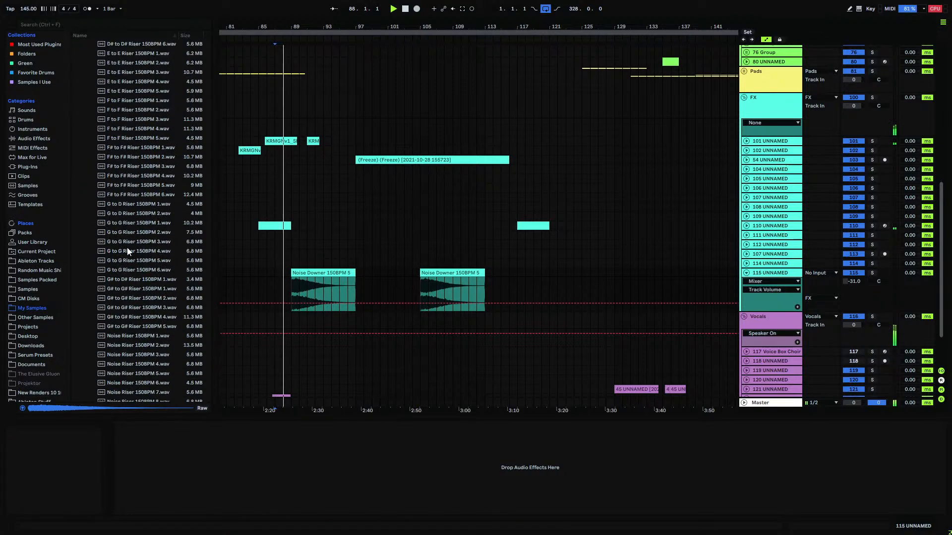
pyautogui.scroll(-3, 127, 248)
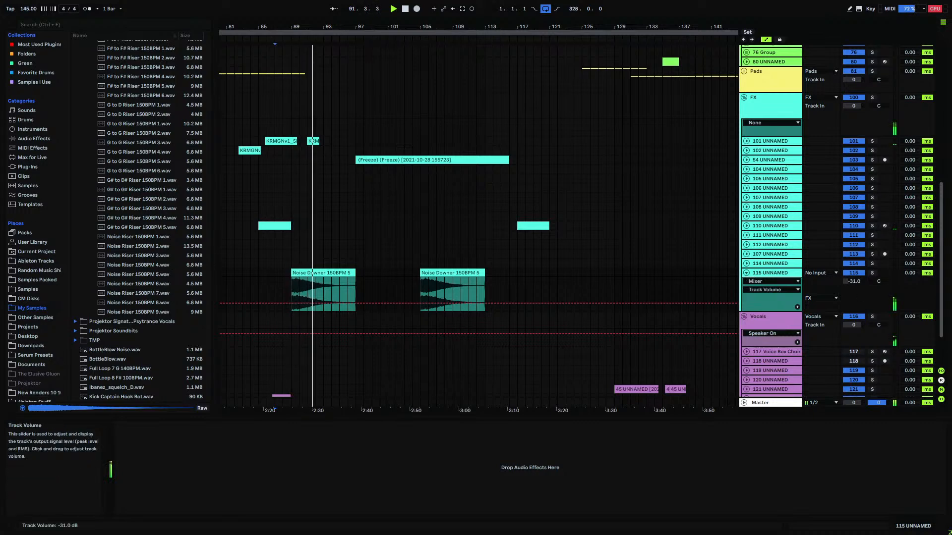
pyautogui.click(761, 275)
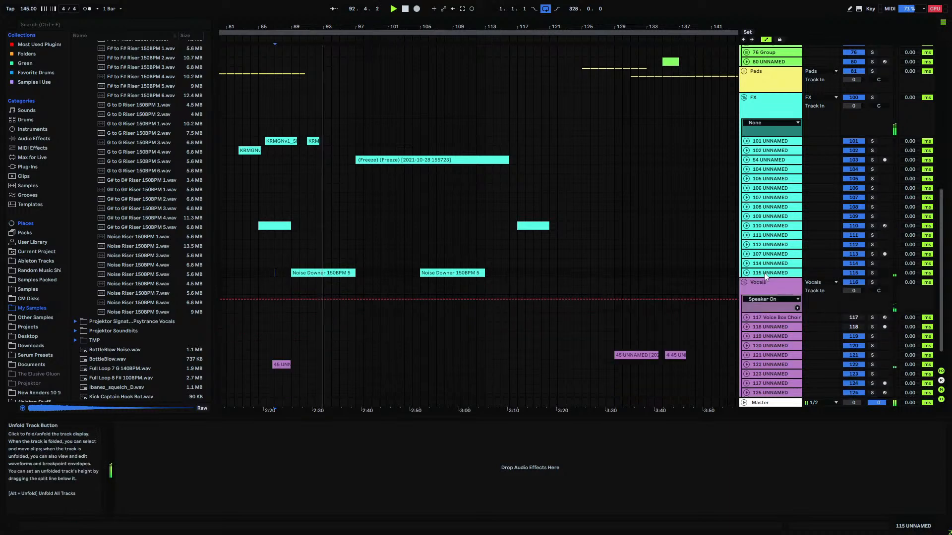
pyautogui.click(765, 273)
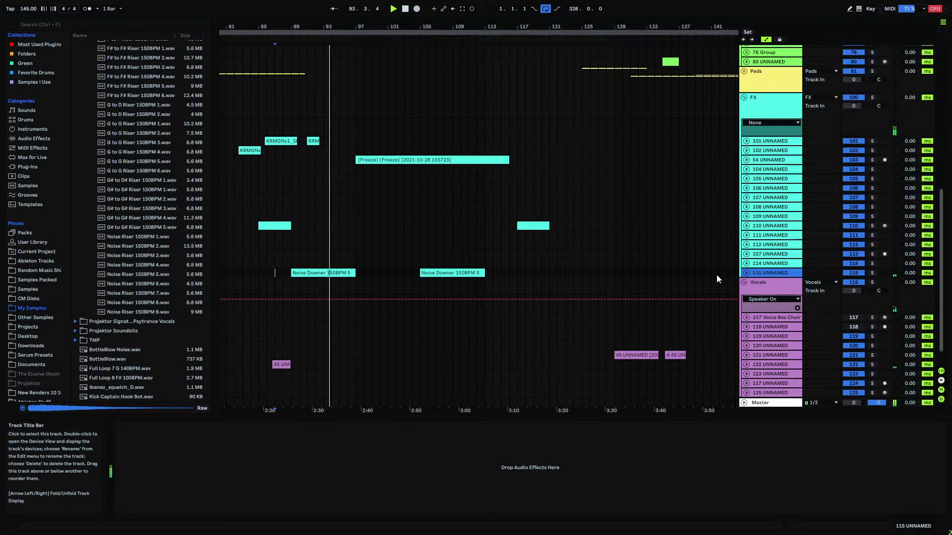
pyautogui.hotkey('ctrl', 'd')
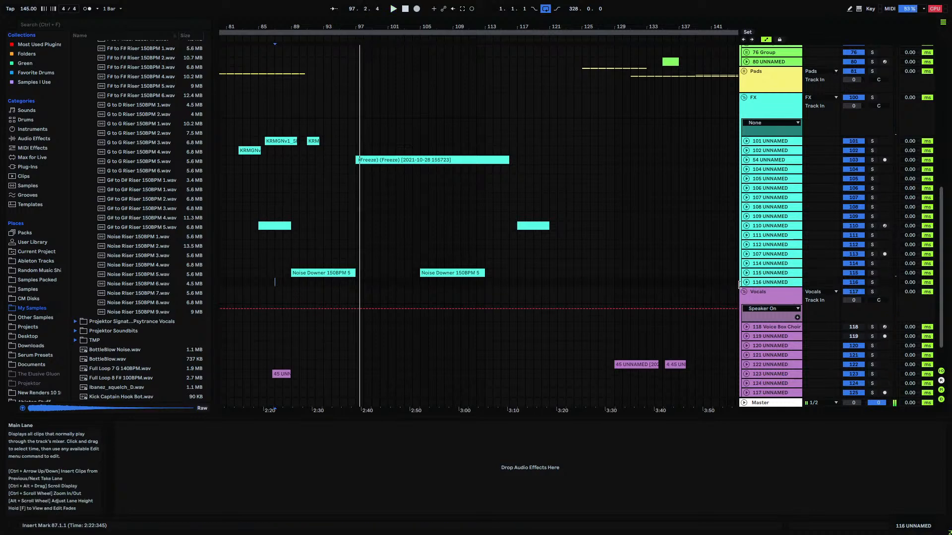
pyautogui.click(760, 281)
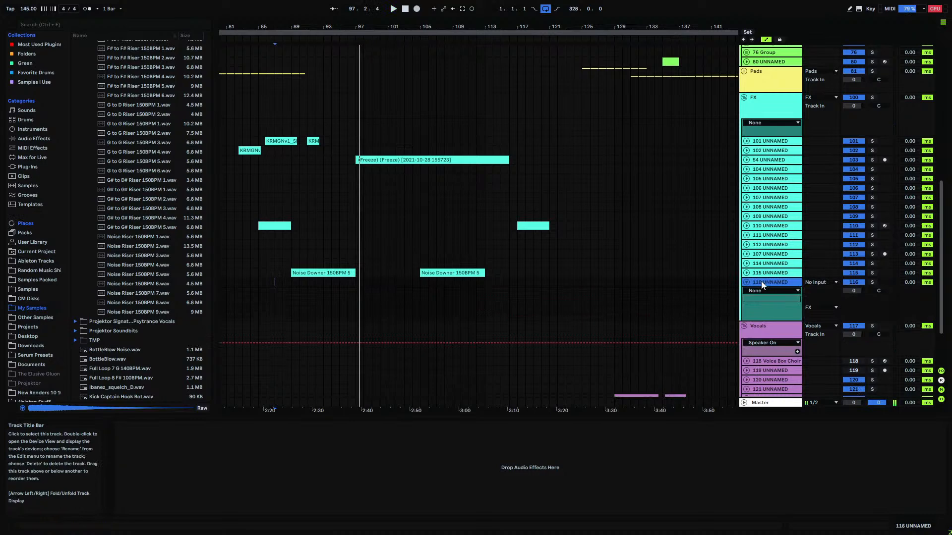
# - Audition noise risers 5 and 6, place Noise Riser 150BPM 6.wav at bar 97 on track 116, and set the track's volume to -28 dB
pyautogui.click(159, 278)
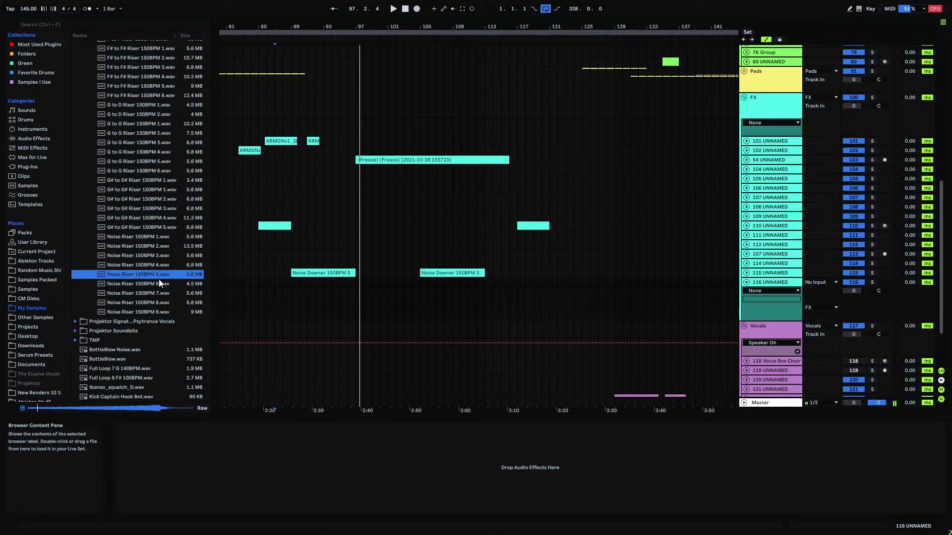
pyautogui.click(159, 281)
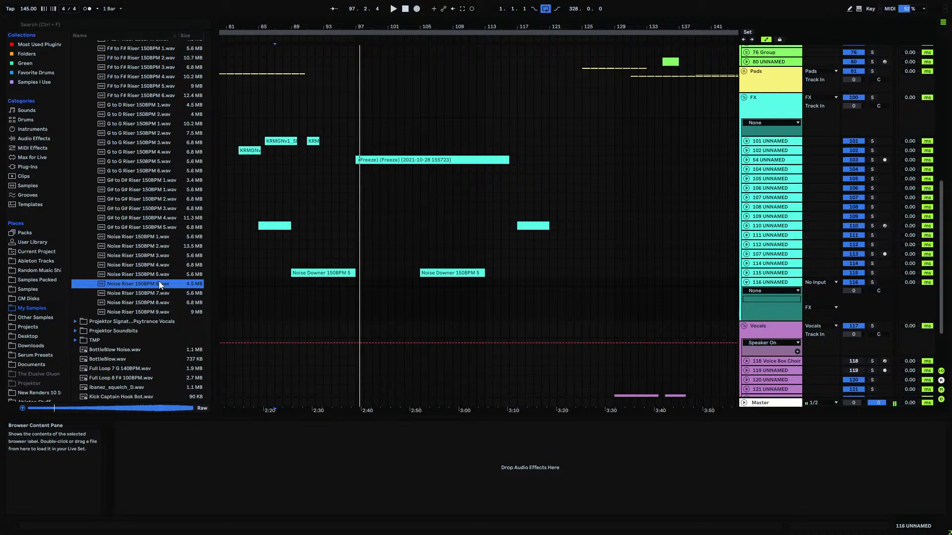
pyautogui.moveTo(159, 281); pyautogui.dragTo(385, 284)
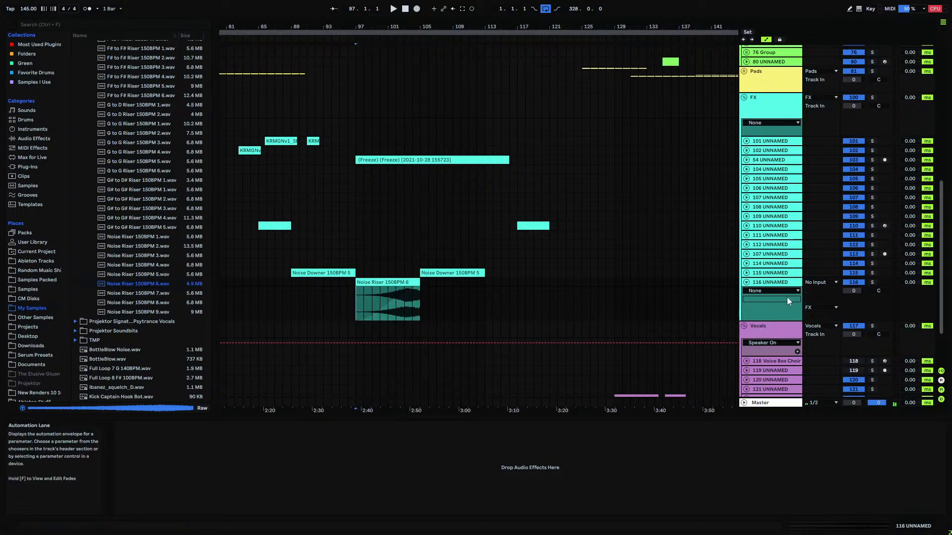
pyautogui.click(854, 292)
pyautogui.write('-28')
pyautogui.press('Return')
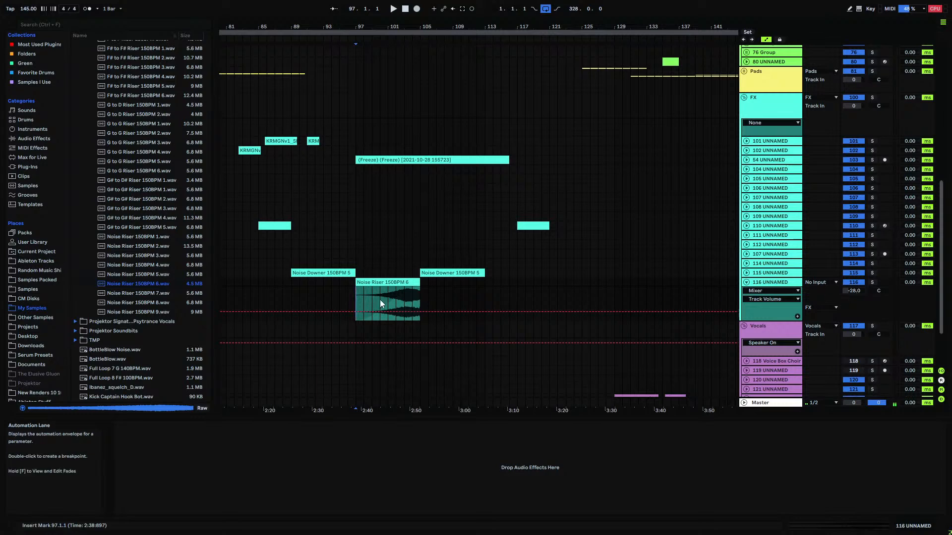
# - Play the riser from bar 97 and duplicate the bars 89–105 span of track 116 so the riser repeats at bar 113
pyautogui.press('space')
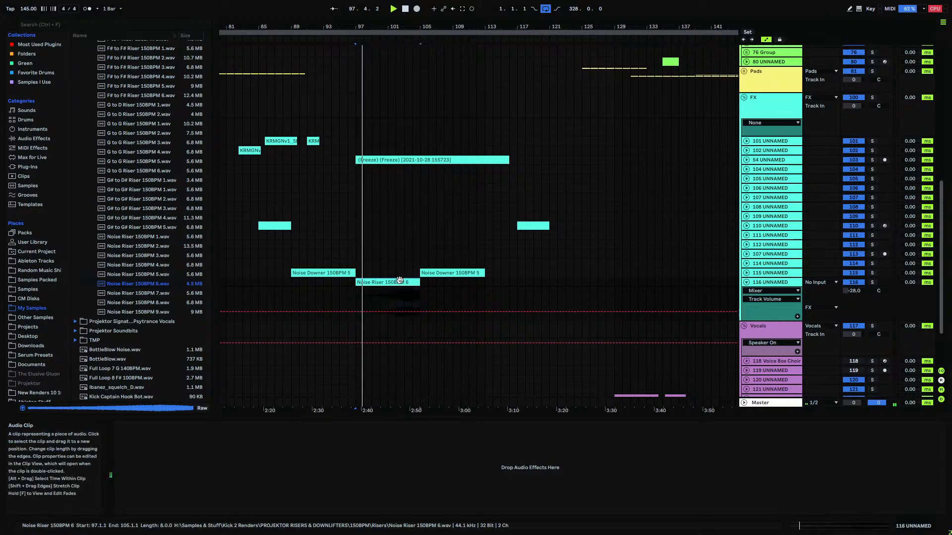
pyautogui.keyDown('shift'); pyautogui.click(291, 284); pyautogui.keyUp('shift')
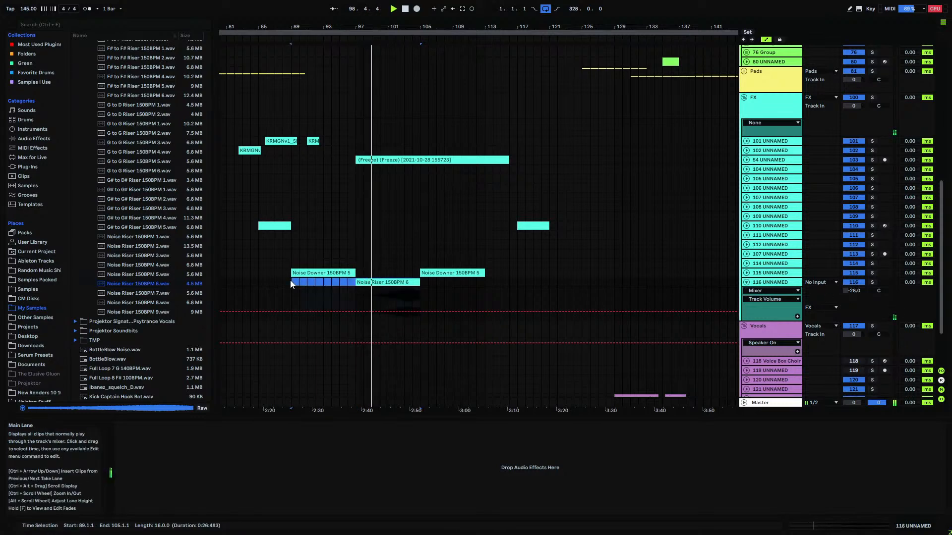
pyautogui.hotkey('ctrl', 'd')
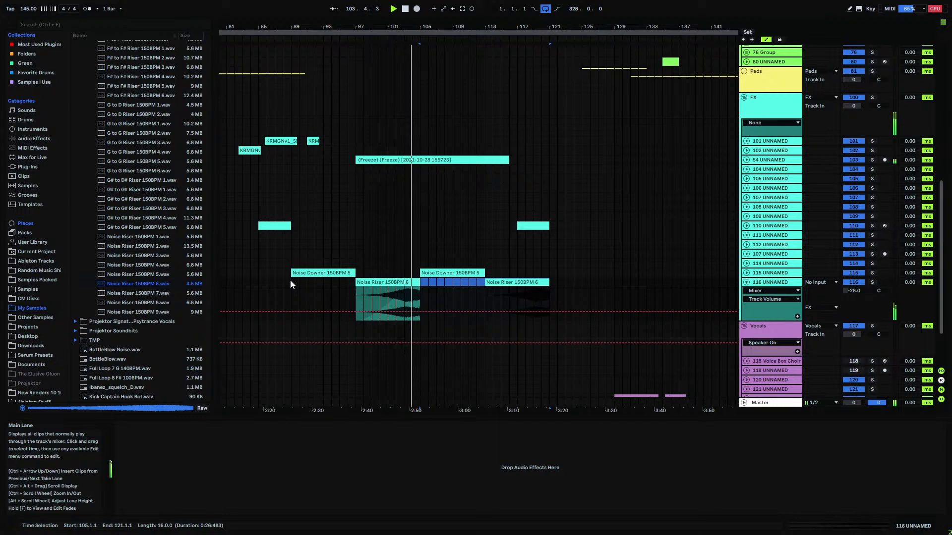
# - Look over the whole arrangement, checking the drum sections at bars 153–177 and 289–305 for places that need risers and downlifters
pyautogui.moveTo(430, 26); pyautogui.dragTo(401, 27)
pyautogui.scroll(10, 424, 153)
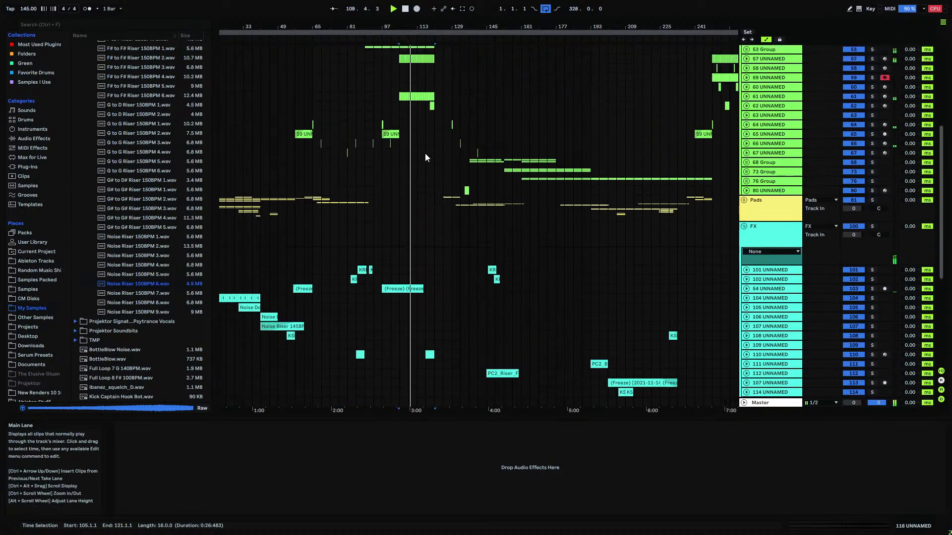
pyautogui.scroll(2, 425, 155)
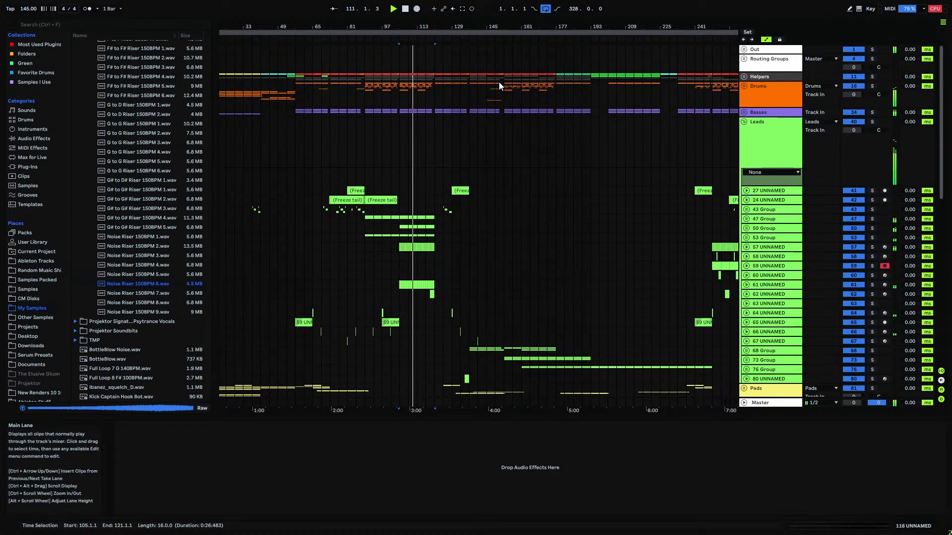
pyautogui.moveTo(500, 84); pyautogui.dragTo(557, 91)
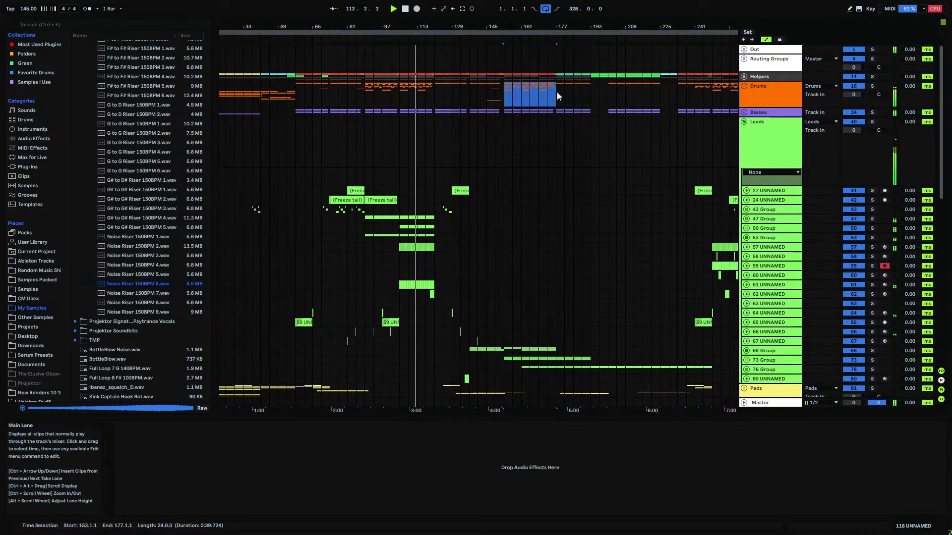
pyautogui.moveTo(645, 27); pyautogui.dragTo(428, 27)
pyautogui.moveTo(491, 86); pyautogui.dragTo(615, 96)
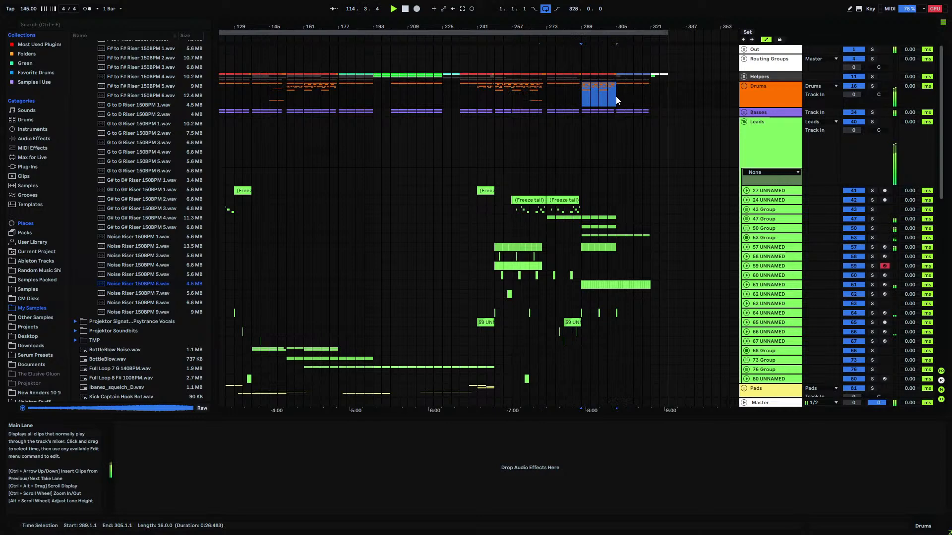
pyautogui.moveTo(615, 27); pyautogui.dragTo(351, 28)
pyautogui.scroll(-10, 504, 171)
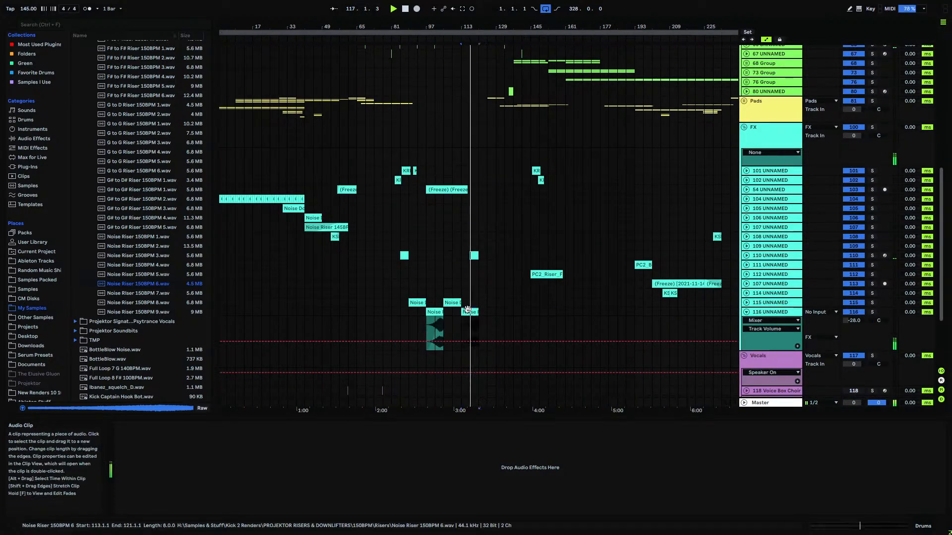
# - Copy bars 105–121 of tracks 115 and 116 to bar 153 and move the pasted noise riser to bar 169
pyautogui.moveTo(478, 303); pyautogui.dragTo(444, 312)
pyautogui.scroll(15, 584, 301)
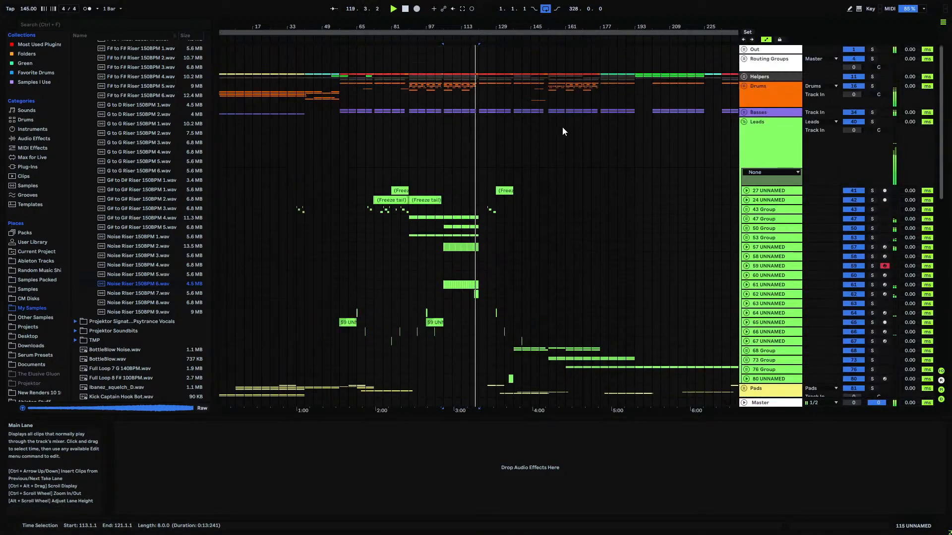
pyautogui.scroll(-15, 549, 218)
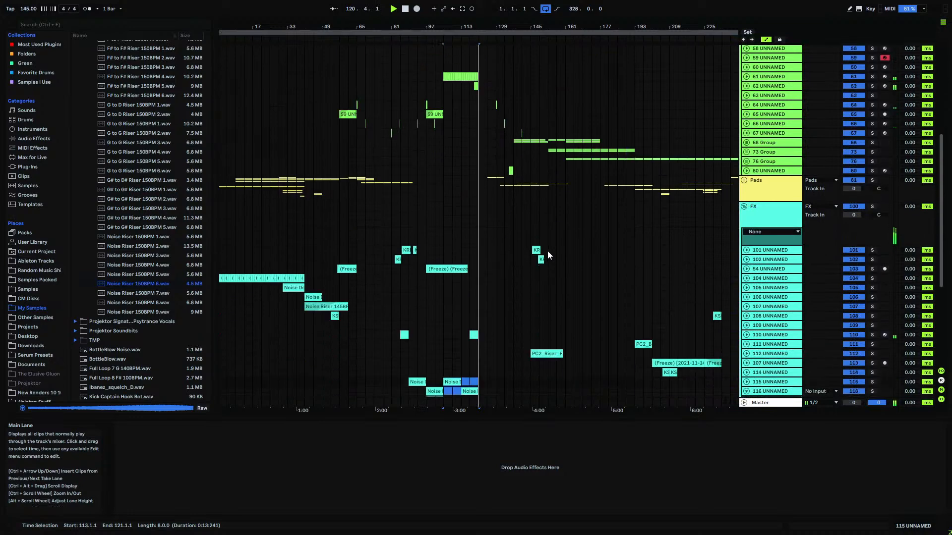
pyautogui.click(542, 323)
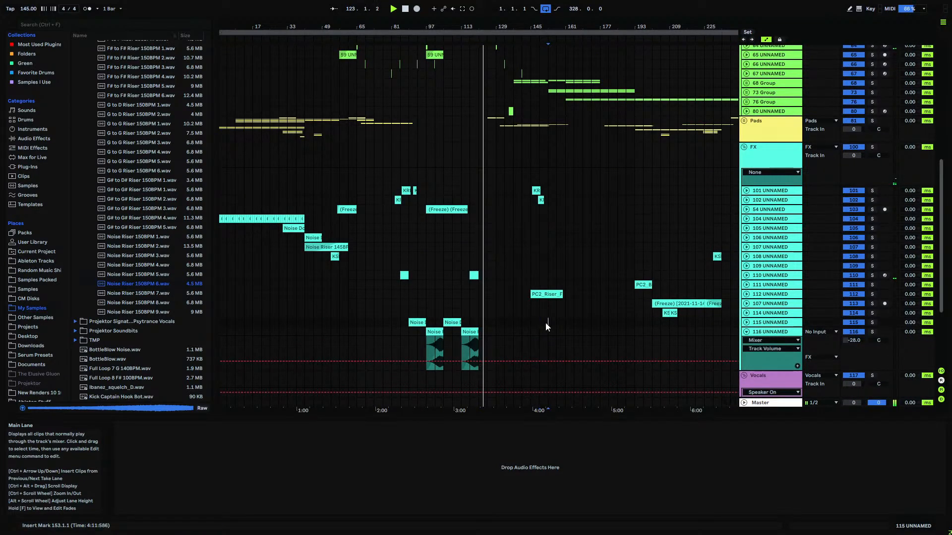
pyautogui.hotkey('ctrl', 'v')
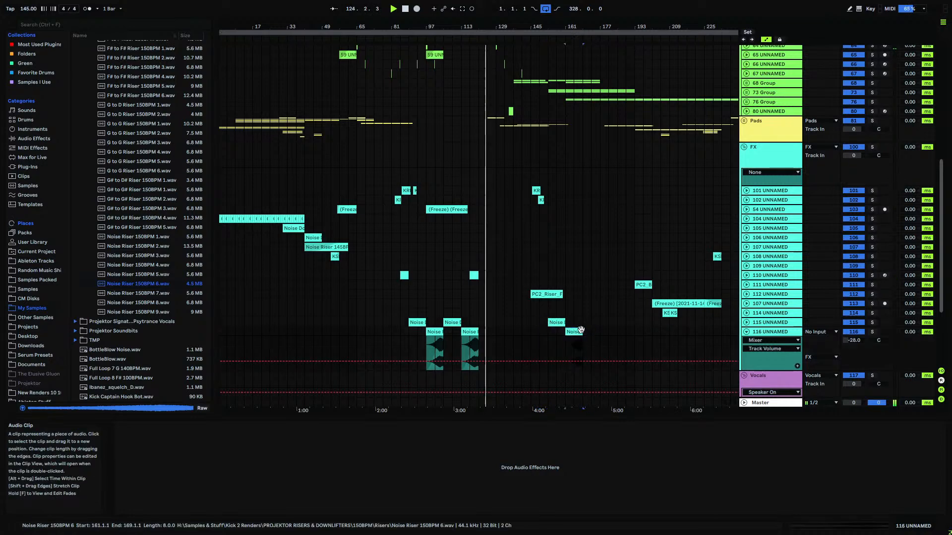
pyautogui.moveTo(590, 329); pyautogui.dragTo(593, 330)
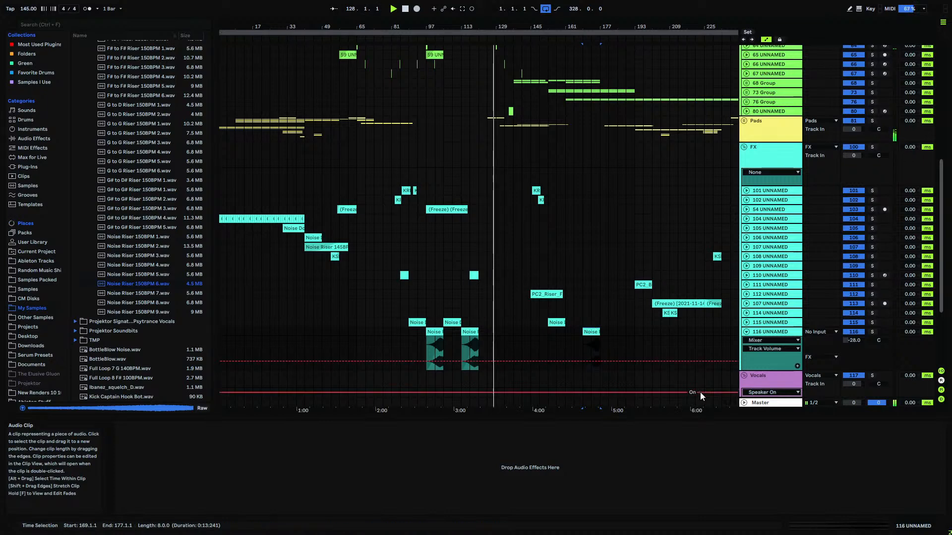
# - Fold track 116, play from bar 153, and copy the bar 169 noise riser to bar 145
pyautogui.click(746, 332)
pyautogui.click(547, 325)
pyautogui.moveTo(586, 28); pyautogui.dragTo(585, 144)
pyautogui.click(603, 333)
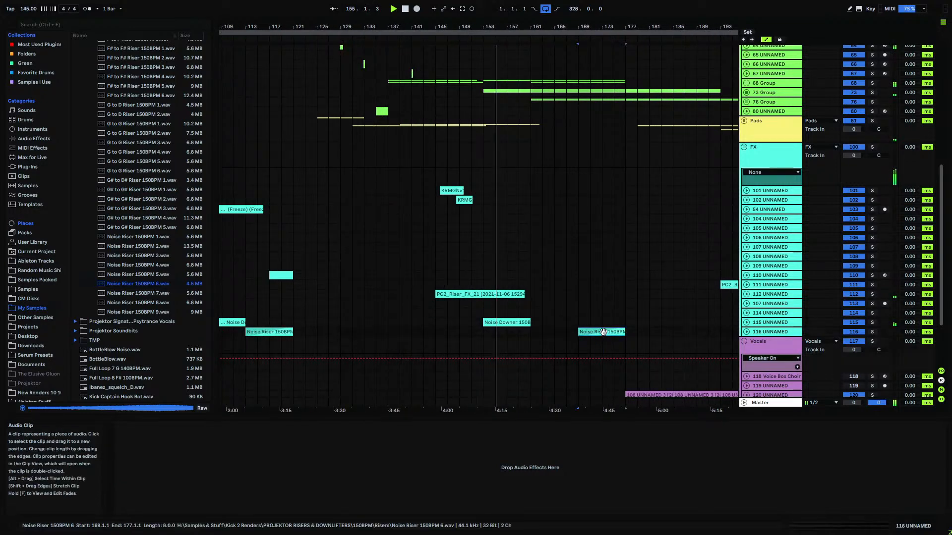
pyautogui.moveTo(452, 332); pyautogui.dragTo(437, 333)
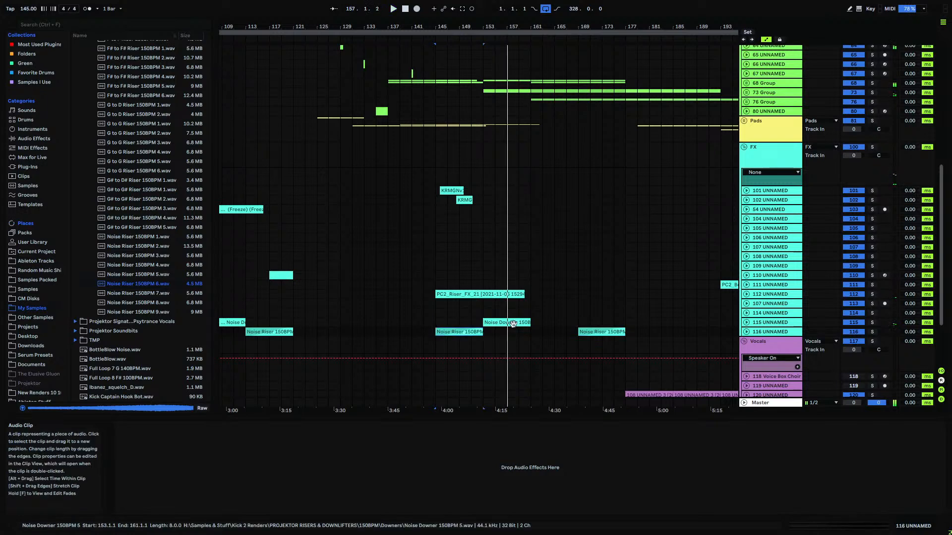
# - Unfold 68 Group and examine the devices and automation of 69 Group and tracks 70 and 71
pyautogui.click(746, 83)
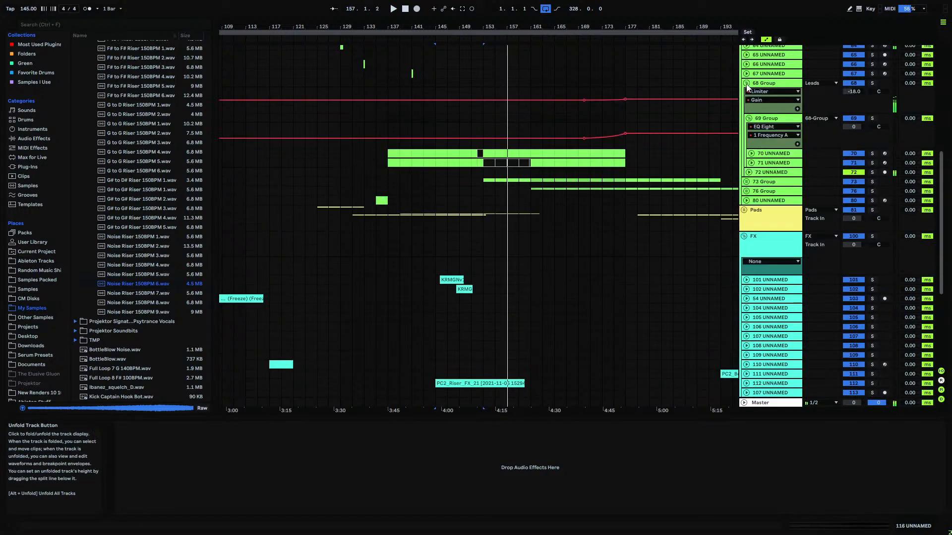
pyautogui.click(768, 118)
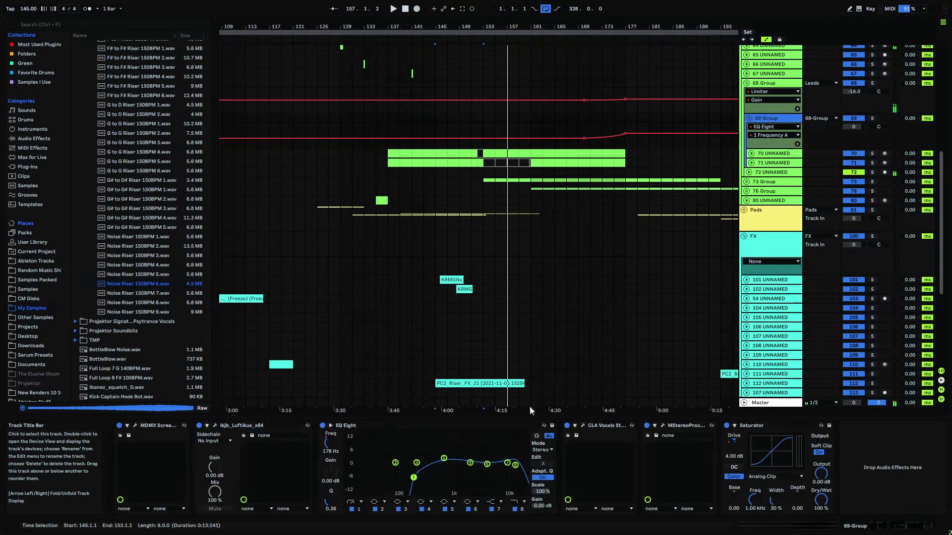
pyautogui.click(752, 153)
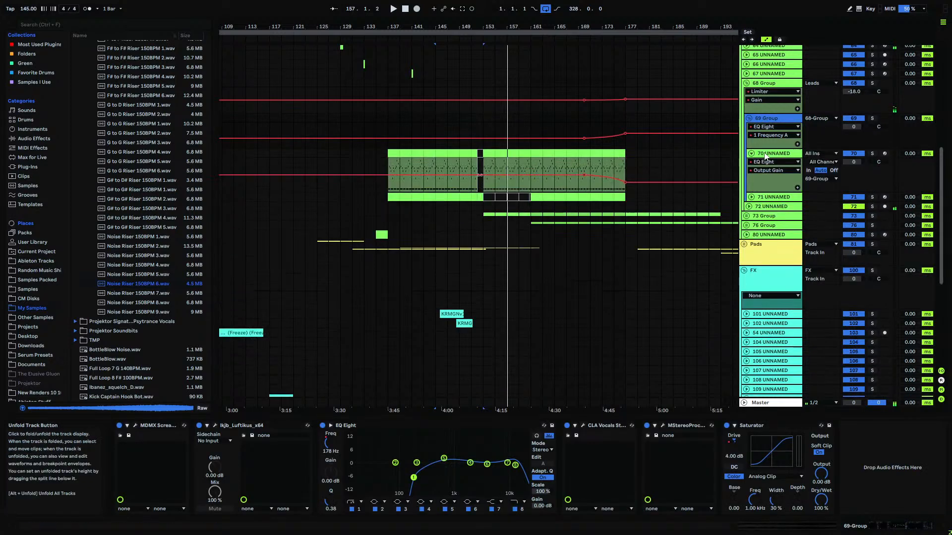
pyautogui.click(764, 162)
pyautogui.click(763, 191)
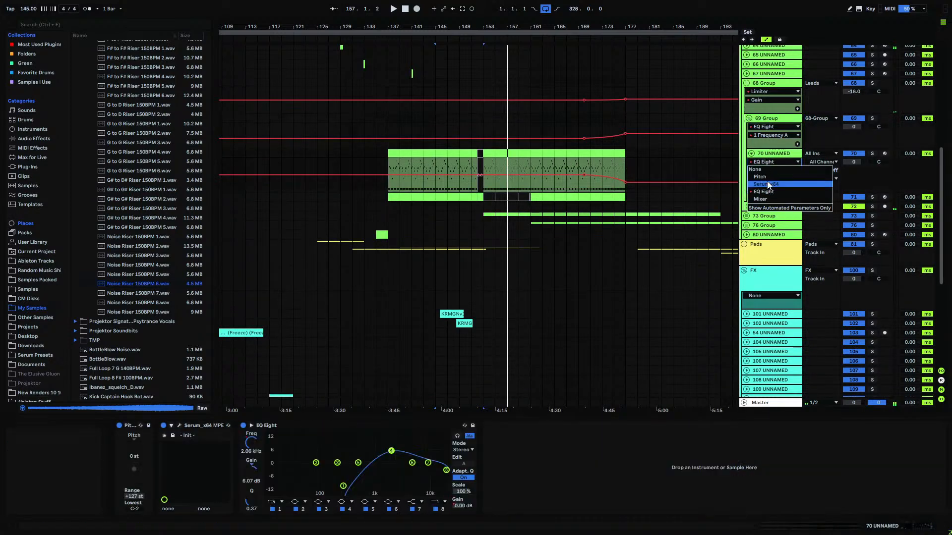
pyautogui.click(750, 196)
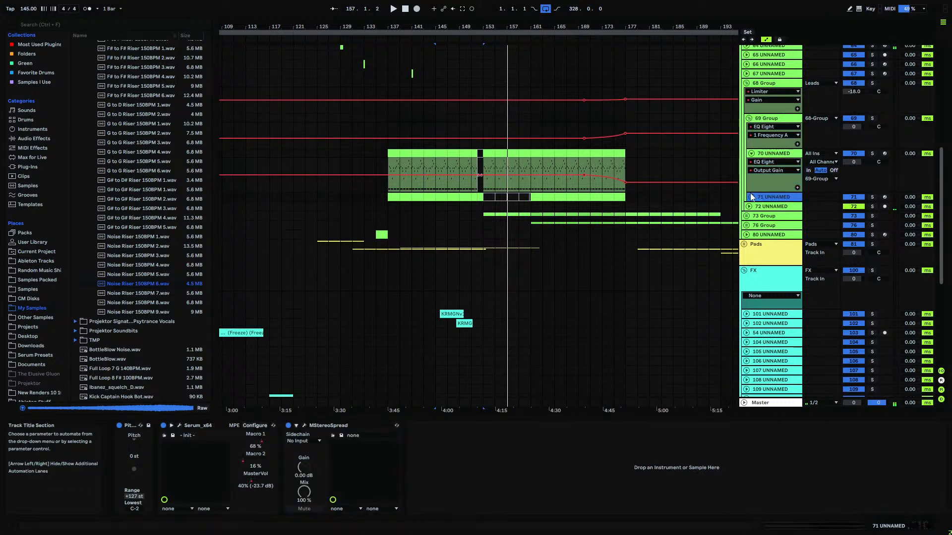
pyautogui.click(753, 154)
# - Automate 8 Frequency A of 69 Group's EQ Eight with breakpoints at bars 153, 161 and 177, dipping at bar 161, and play it back
pyautogui.click(766, 121)
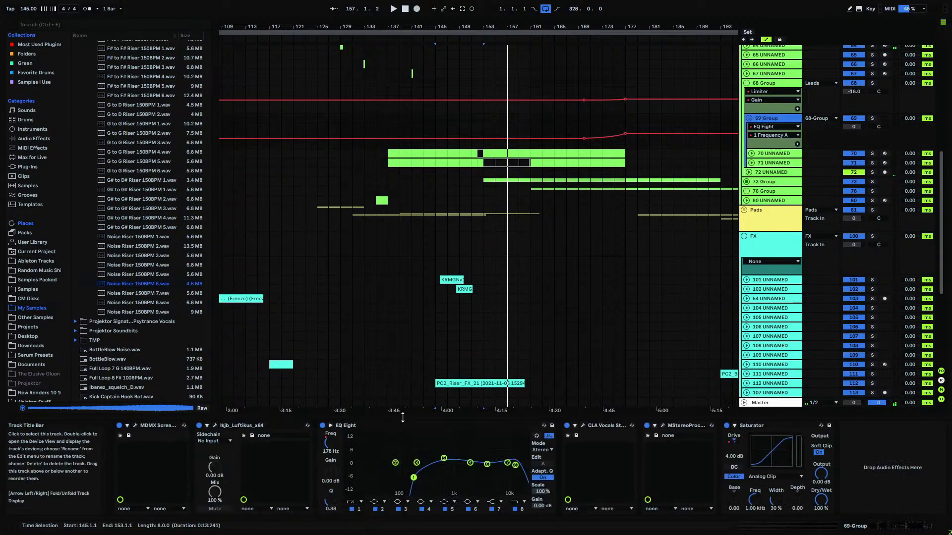
pyautogui.click(514, 502)
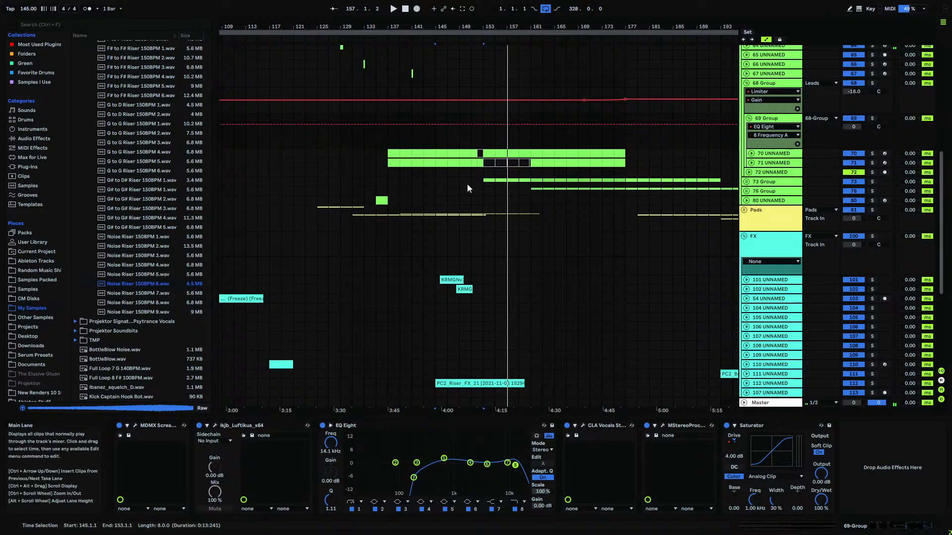
pyautogui.press('space')
pyautogui.click(625, 125)
pyautogui.moveTo(529, 124); pyautogui.dragTo(530, 128)
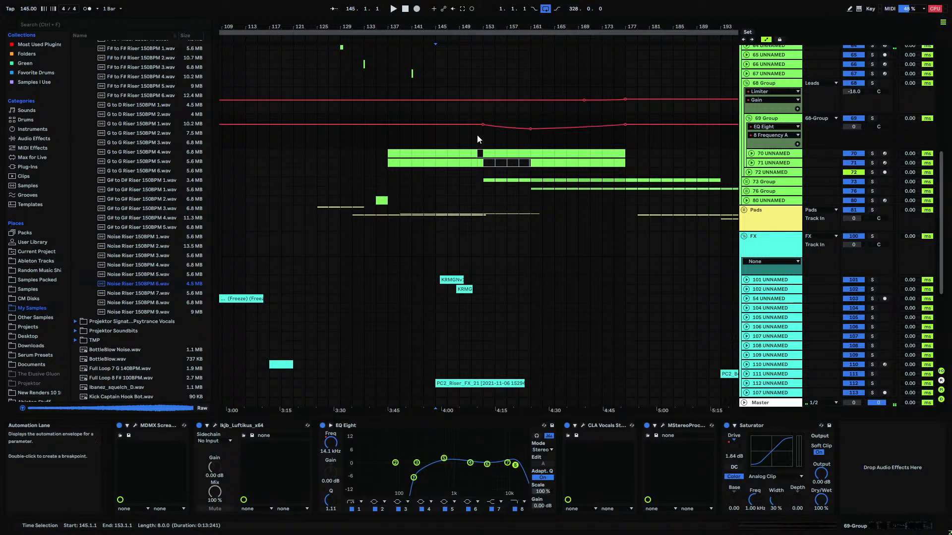
pyautogui.press('space')
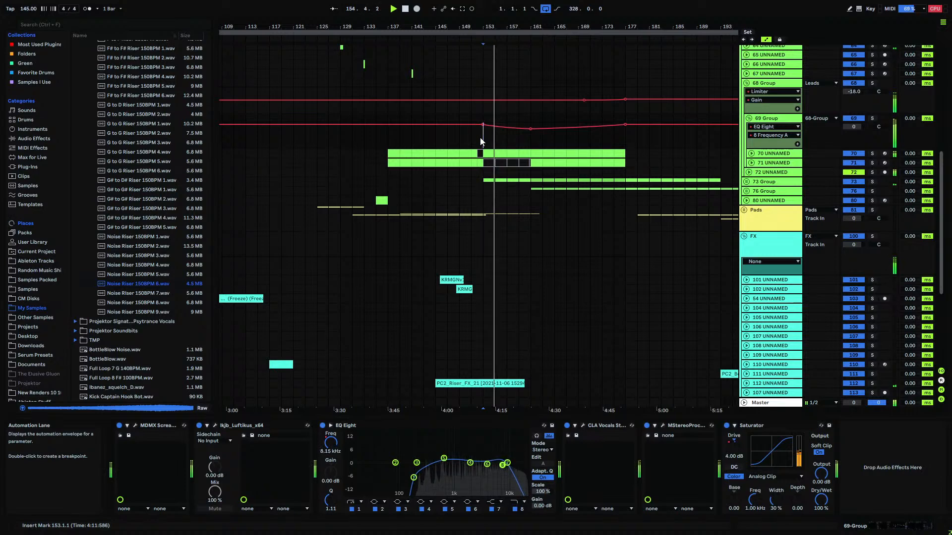
# - Lower the bar 161 breakpoint of 69 Group's 8 Frequency A automation to about 1.90 kHz and fold both lead groups
pyautogui.moveTo(531, 129); pyautogui.dragTo(531, 132)
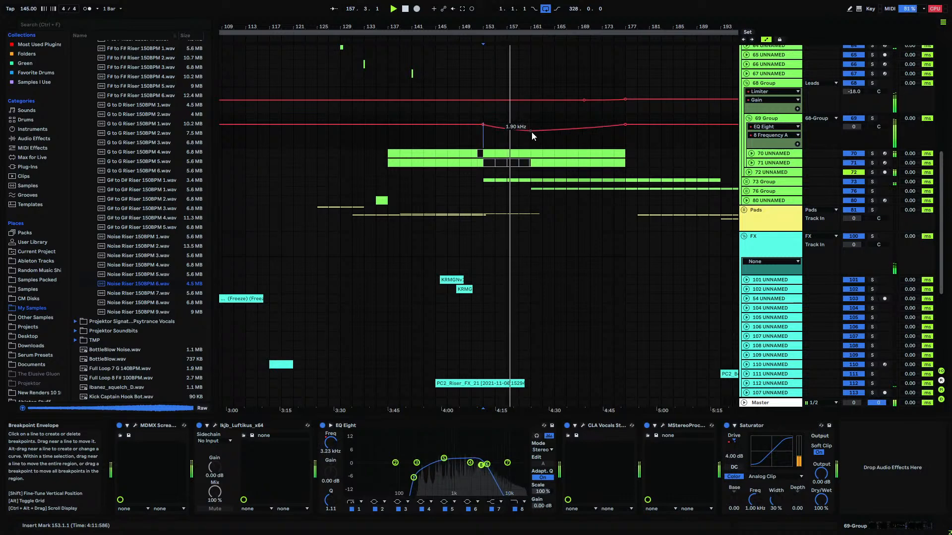
pyautogui.click(748, 118)
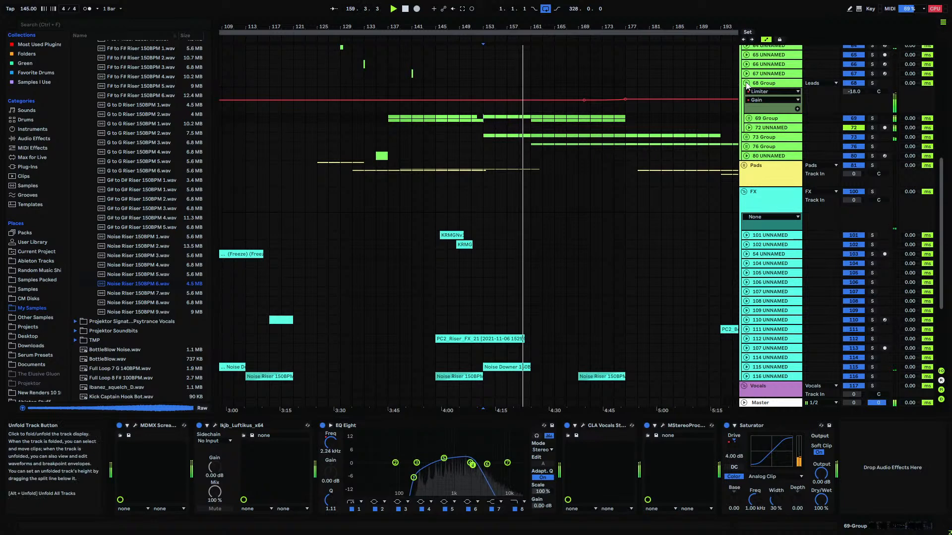
pyautogui.click(747, 84)
pyautogui.scroll(3, 540, 144)
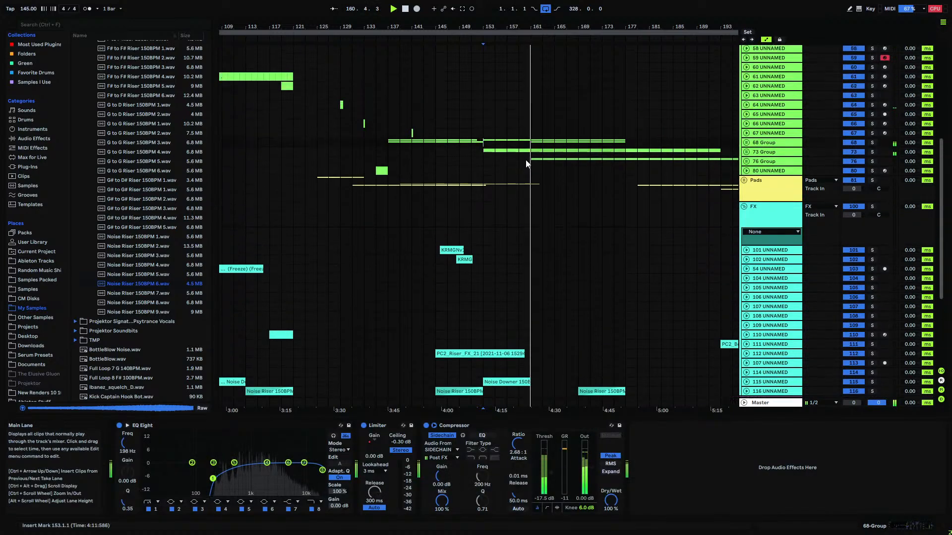
# - Unfold both lead groups, play from bar 137 and raise the bar 137 breakpoint of 68 Group's EQ Eight 8 Frequency A automation
pyautogui.click(746, 143)
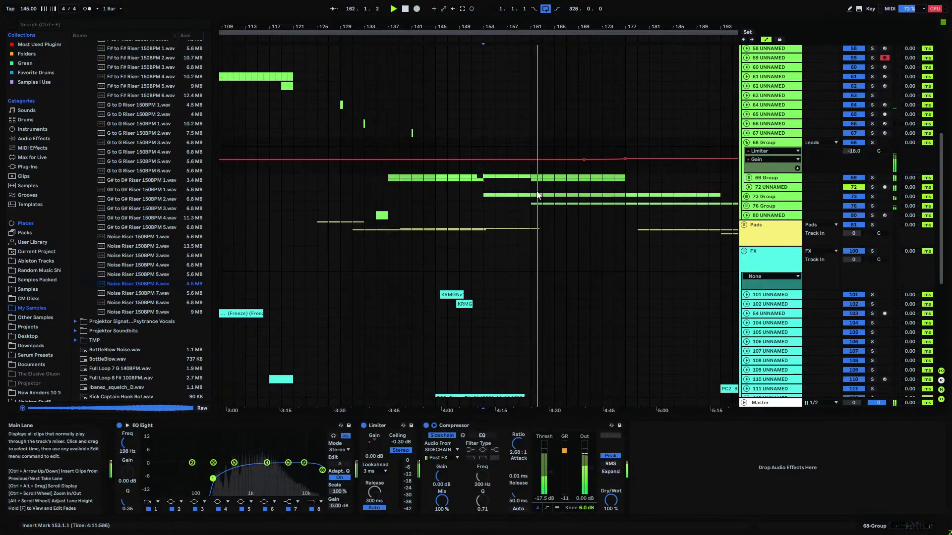
pyautogui.click(749, 177)
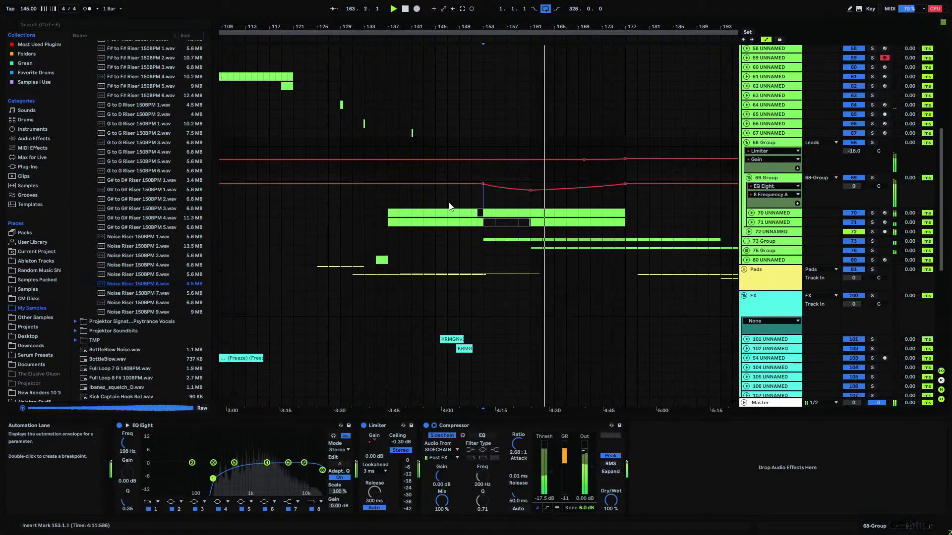
pyautogui.click(389, 207)
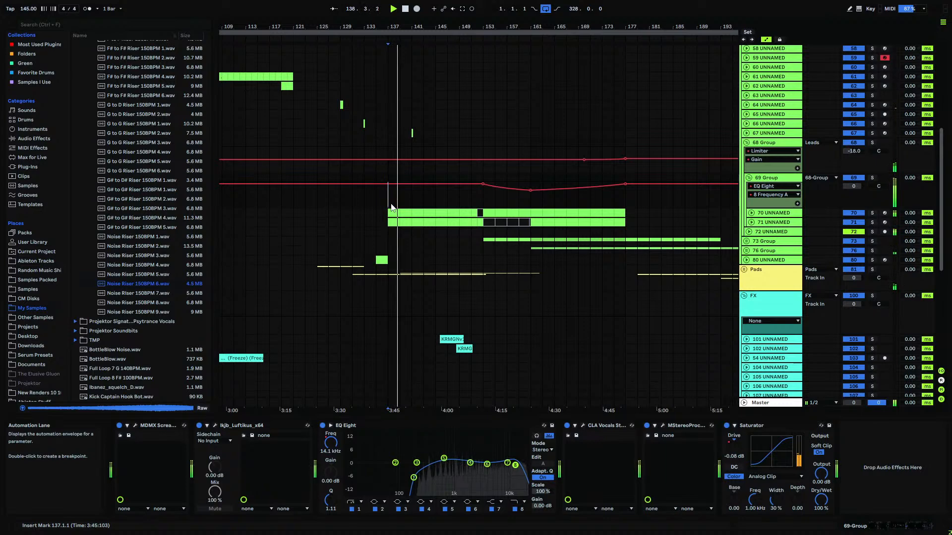
pyautogui.press('Up')
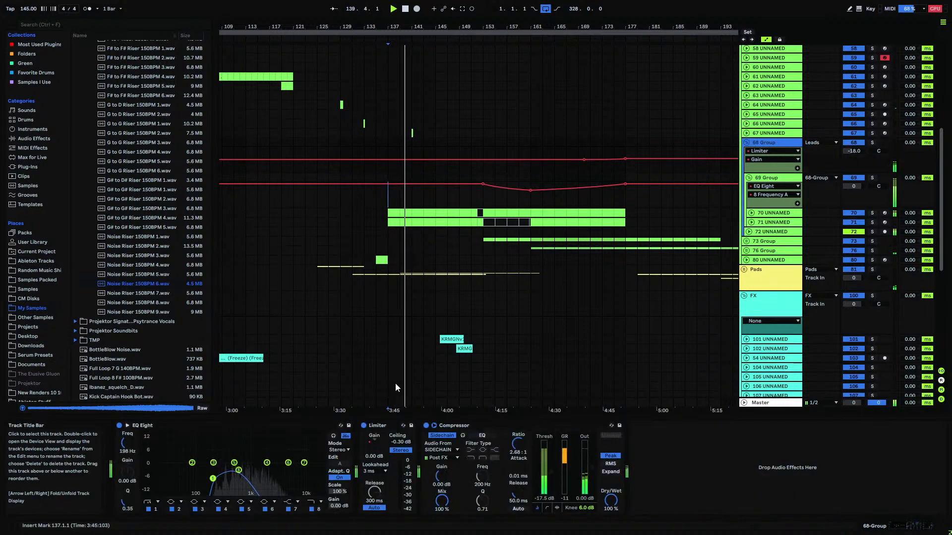
pyautogui.click(135, 451)
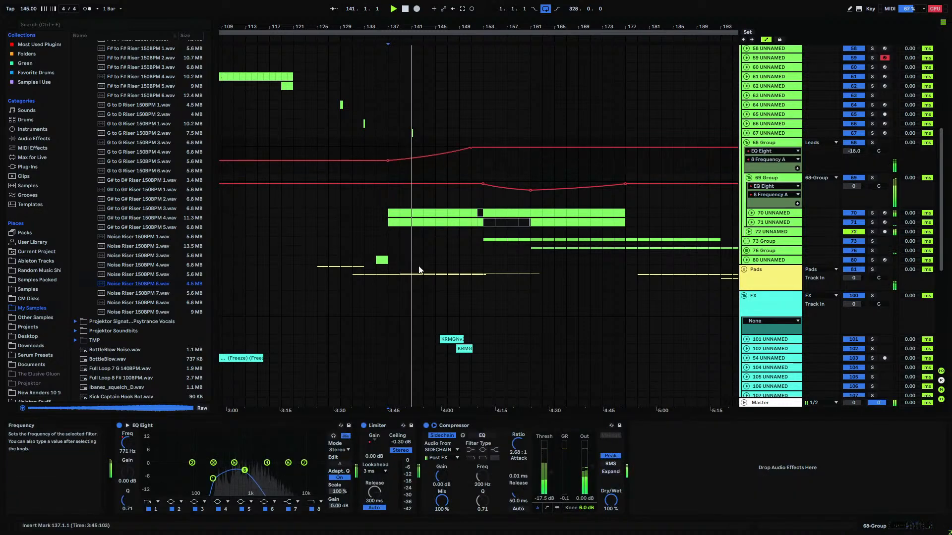
pyautogui.moveTo(388, 161); pyautogui.dragTo(388, 157)
pyautogui.press('space')
pyautogui.press('space')
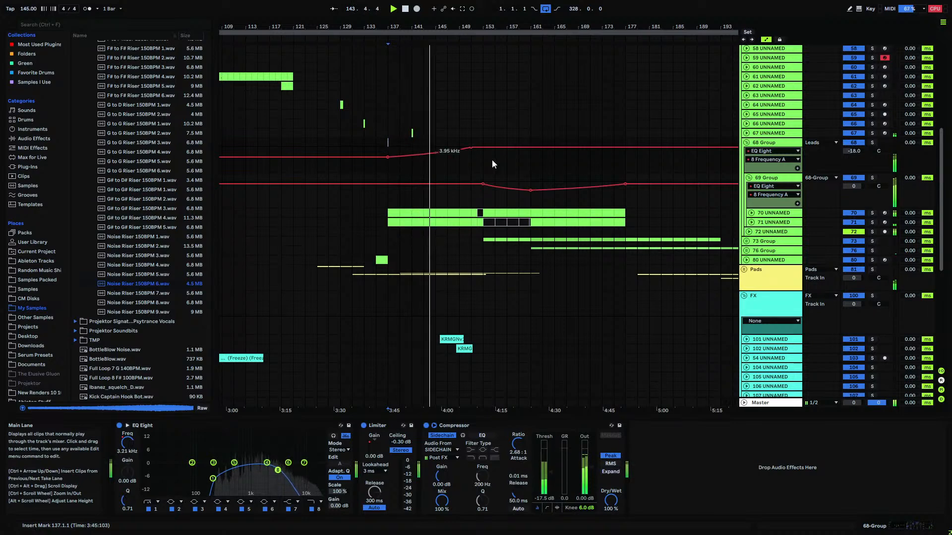
# - Set 68 Group's track volume to -19.0 dB and fold the group
pyautogui.moveTo(862, 149); pyautogui.dragTo(862, 151)
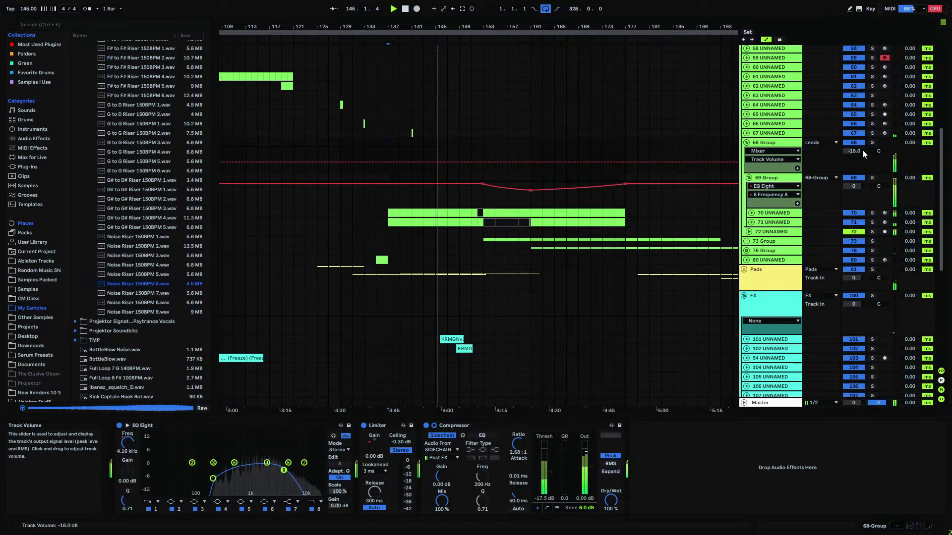
pyautogui.click(746, 143)
pyautogui.click(746, 144)
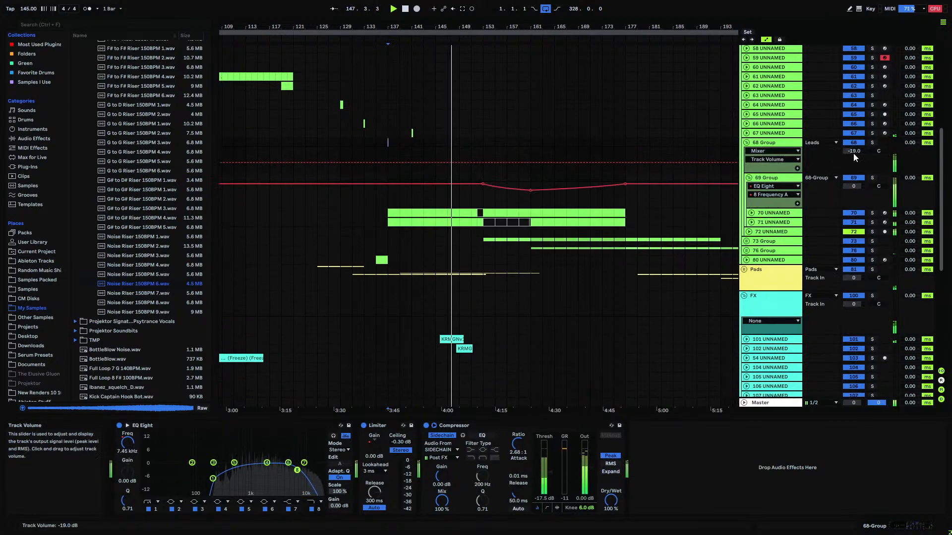
pyautogui.click(746, 144)
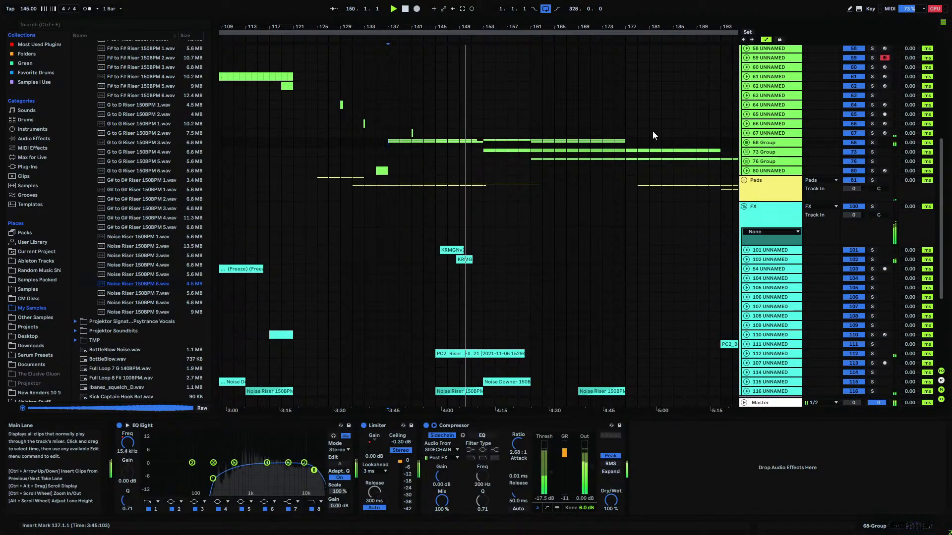
# - Shorten the Noise Riser 150BPM 6 clip on track 116 to end at bar 152 and play the transition
pyautogui.scroll(-5, 540, 178)
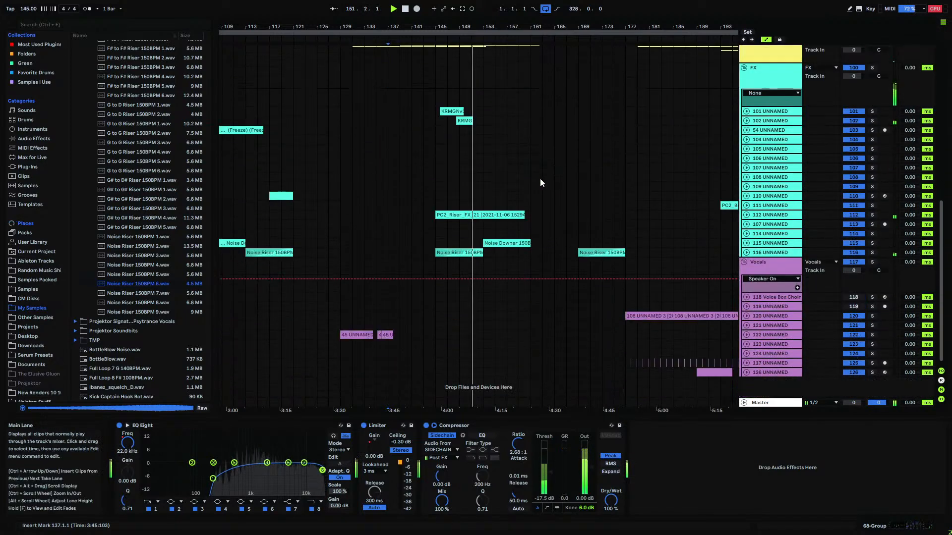
pyautogui.moveTo(495, 28); pyautogui.dragTo(494, 119)
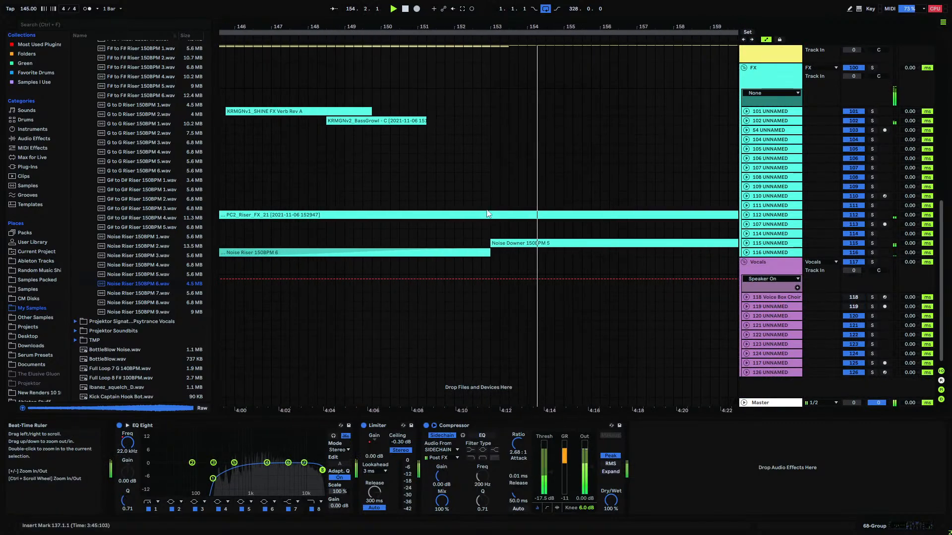
pyautogui.click(748, 252)
pyautogui.scroll(3, 478, 187)
pyautogui.moveTo(490, 293); pyautogui.dragTo(456, 294)
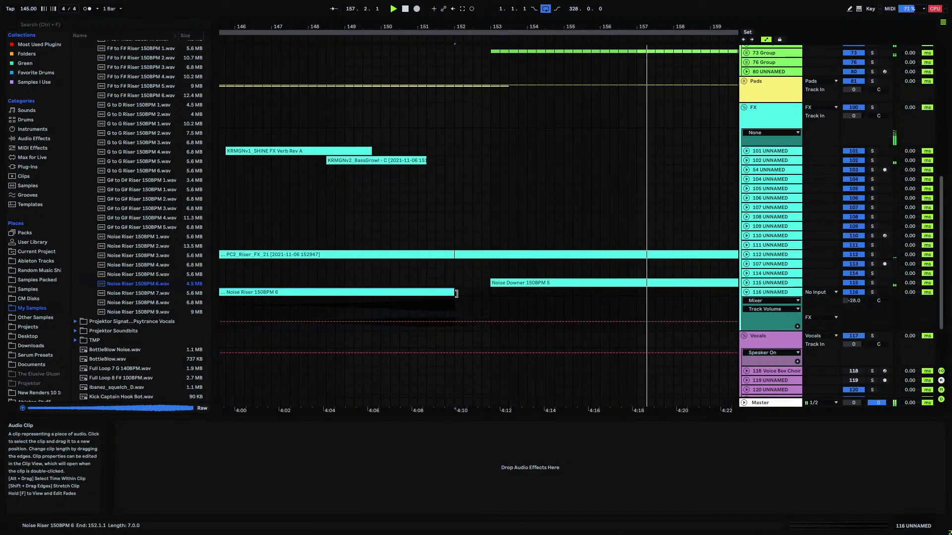
pyautogui.click(372, 282)
pyautogui.press('space')
pyautogui.click(746, 292)
# - Unfold 68 Group, check its clips at bar 152, and add a Utility after the Compressor in its device chain
pyautogui.scroll(10, 442, 194)
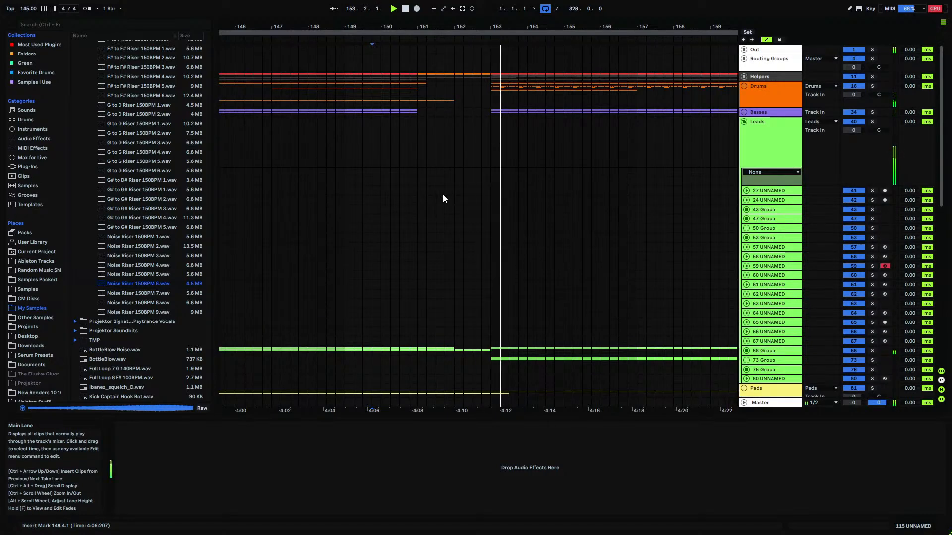
pyautogui.click(747, 351)
pyautogui.scroll(-4, 510, 263)
pyautogui.click(472, 290)
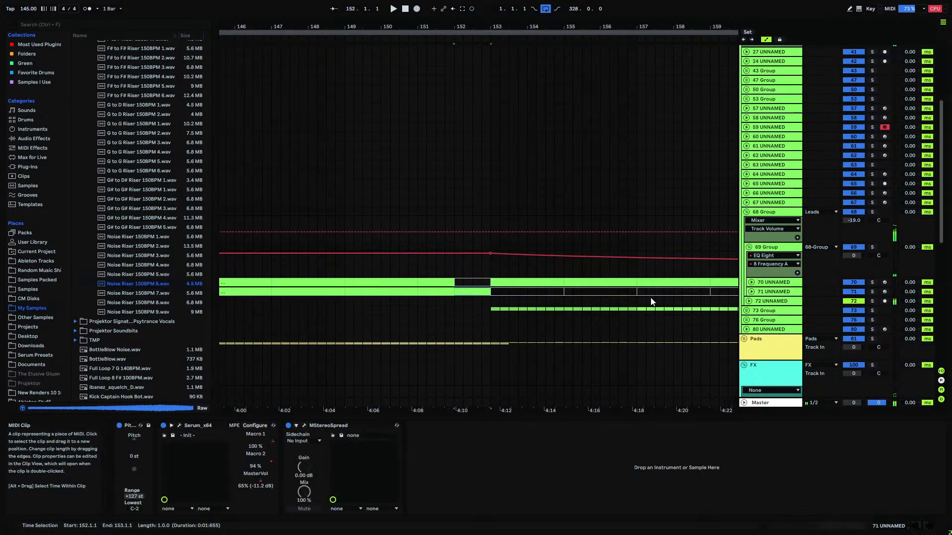
pyautogui.click(765, 213)
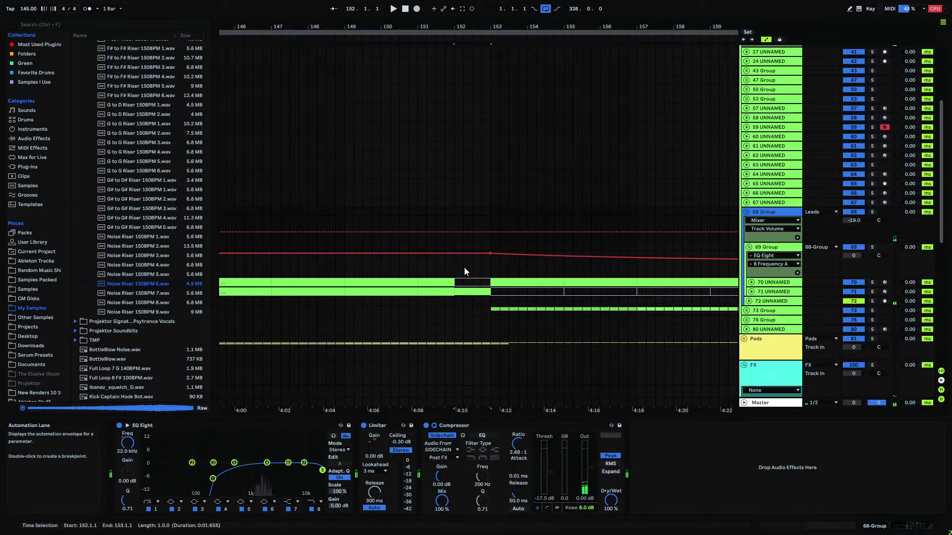
pyautogui.click(480, 203)
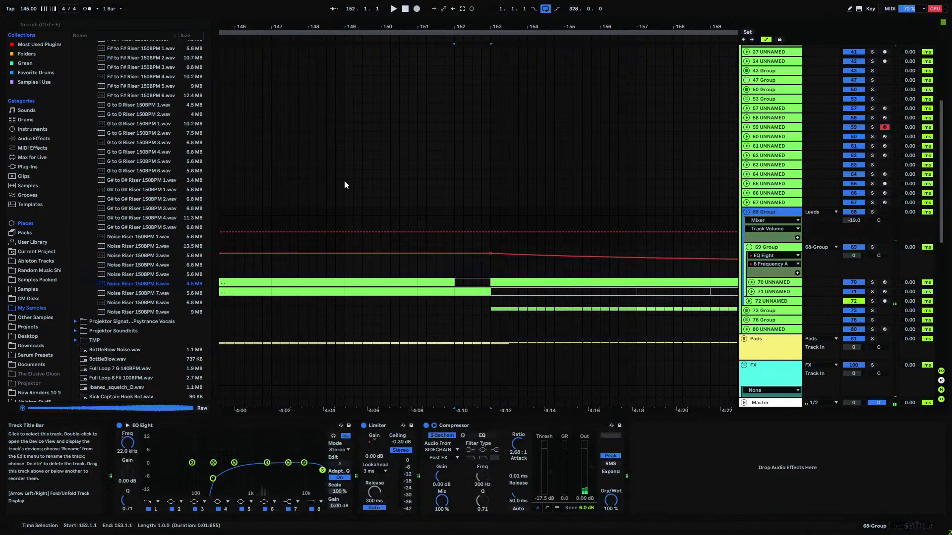
pyautogui.click(40, 138)
pyautogui.moveTo(98, 378); pyautogui.dragTo(639, 471)
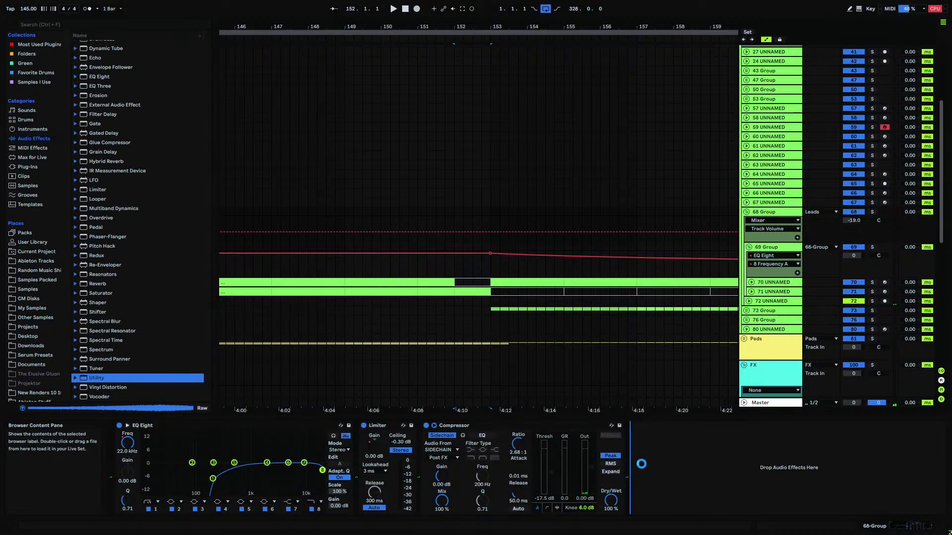
# - Automate the Utility's Stereo Width on 68 Group with a dip from bar 152 to 153, then play from bar 149
pyautogui.moveTo(642, 465); pyautogui.dragTo(642, 465)
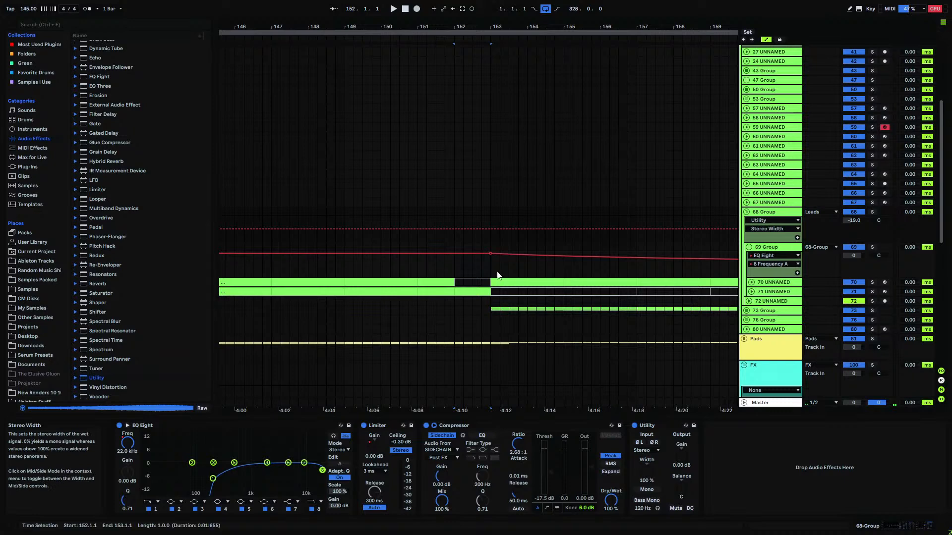
pyautogui.click(454, 229)
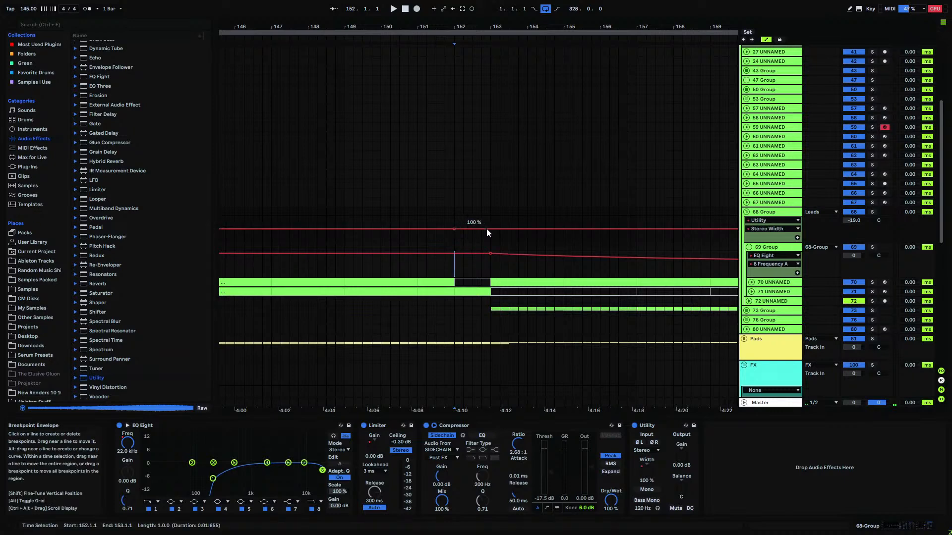
pyautogui.moveTo(485, 229); pyautogui.dragTo(457, 240)
pyautogui.click(343, 207)
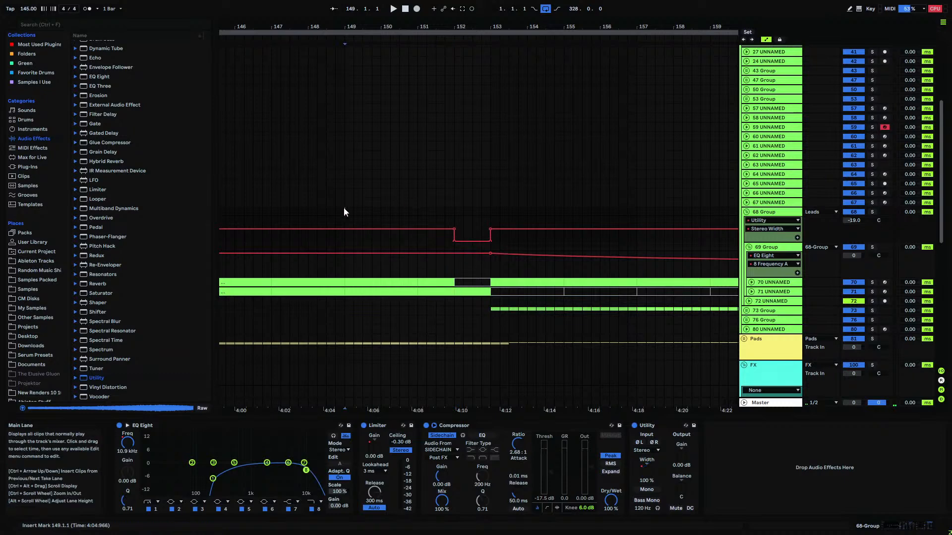
pyautogui.press('space')
pyautogui.click(746, 212)
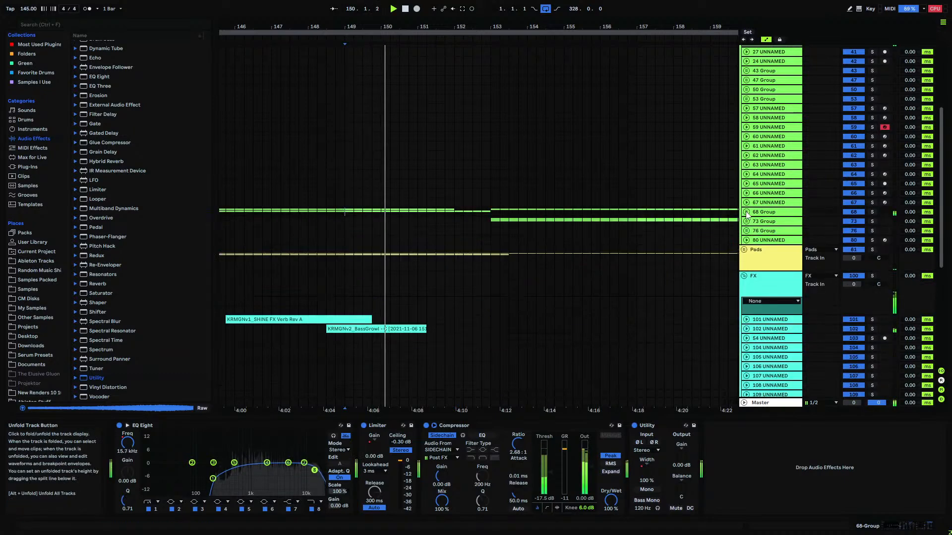
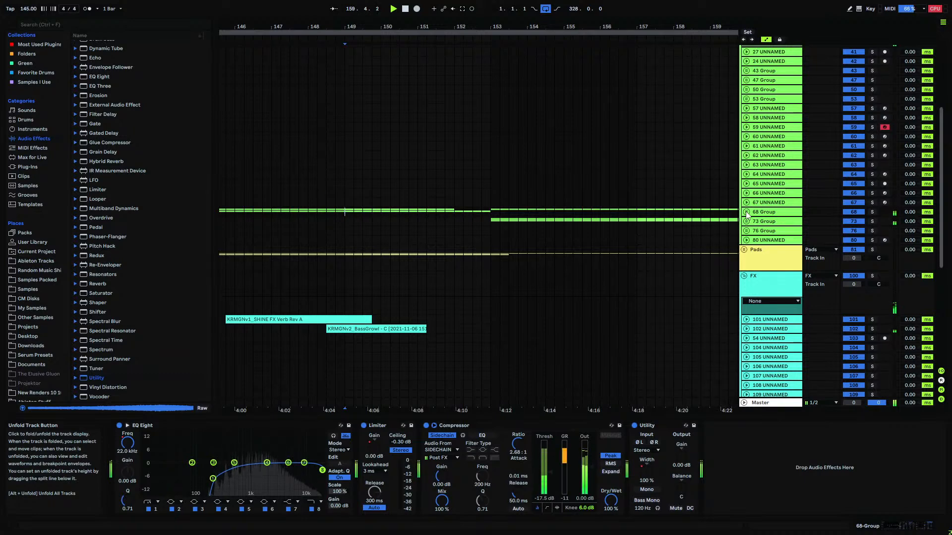
# - Copy the Noise Downer 150BPM 5 clip from bar 153 of track 115 to bar 249 on the same track
pyautogui.moveTo(566, 27); pyautogui.dragTo(418, 2)
pyautogui.scroll(-3, 417, 253)
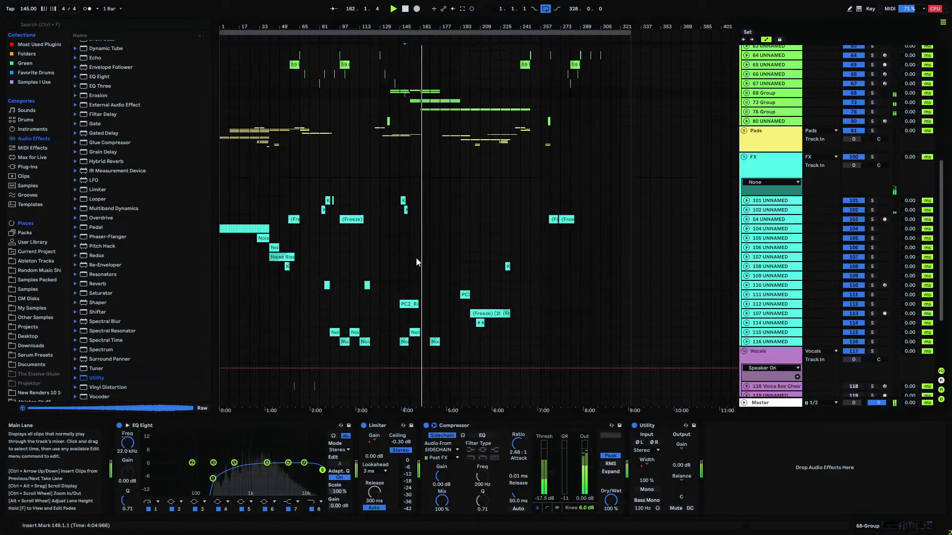
pyautogui.scroll(-2, 416, 263)
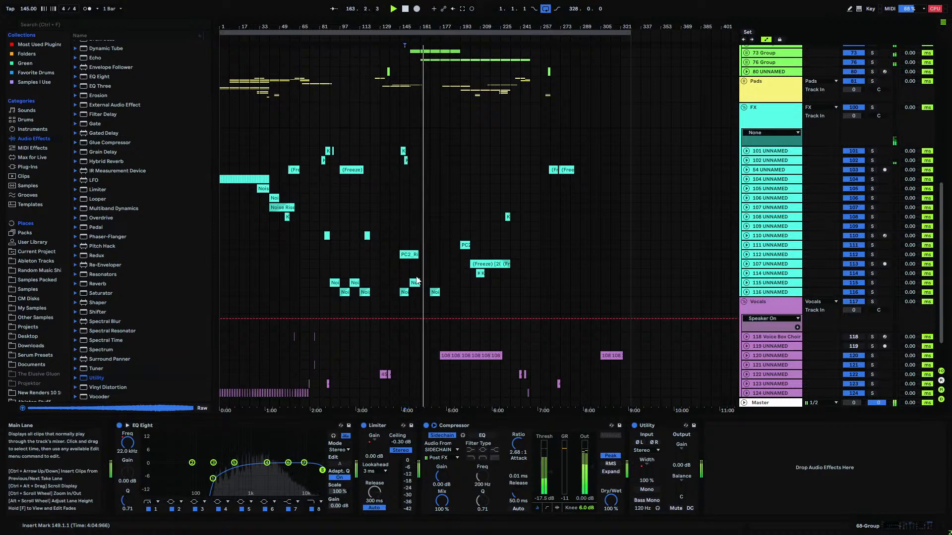
pyautogui.click(415, 282)
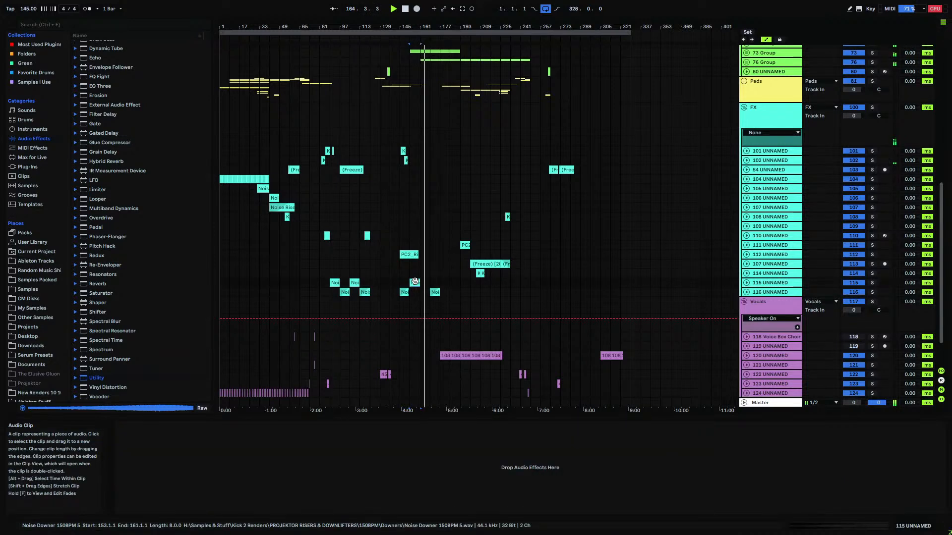
pyautogui.click(442, 284)
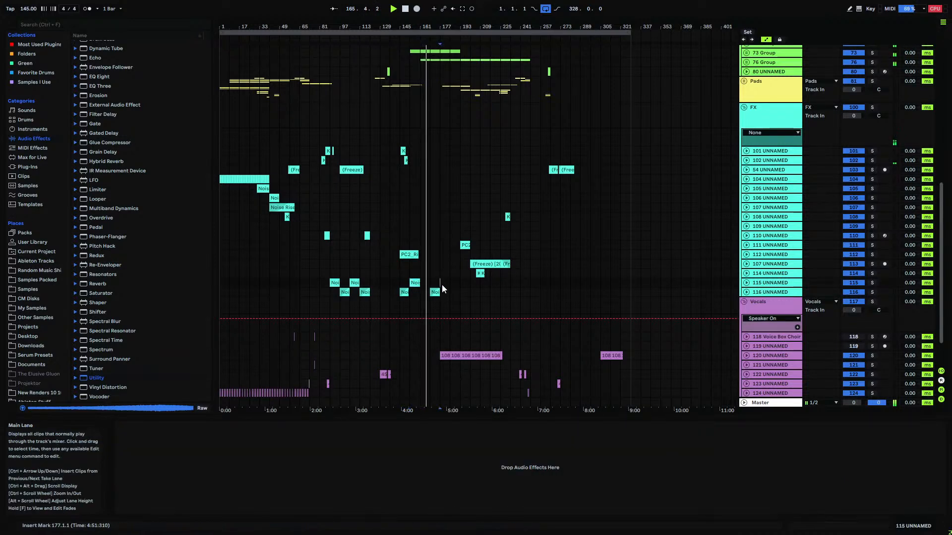
pyautogui.click(516, 279)
pyautogui.click(516, 278)
pyautogui.scroll(10, 517, 280)
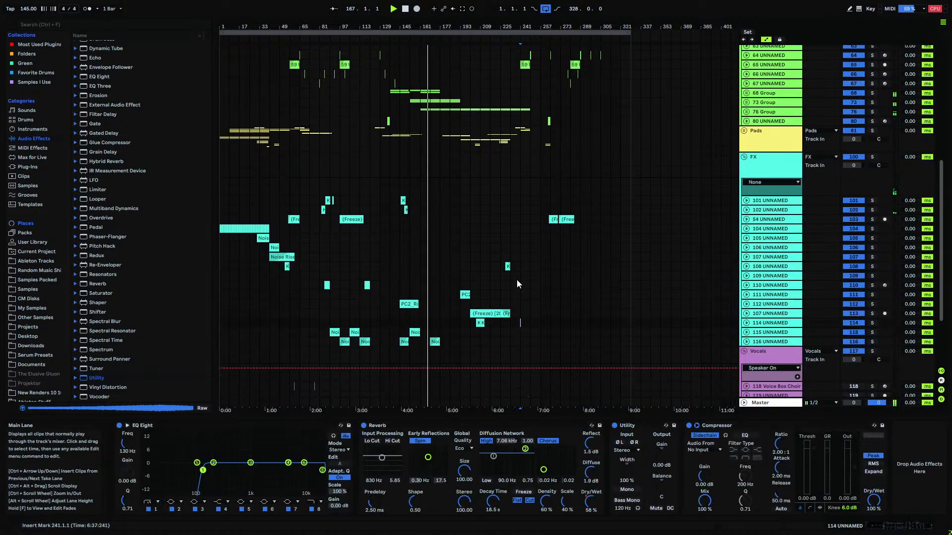
pyautogui.scroll(-3, 517, 280)
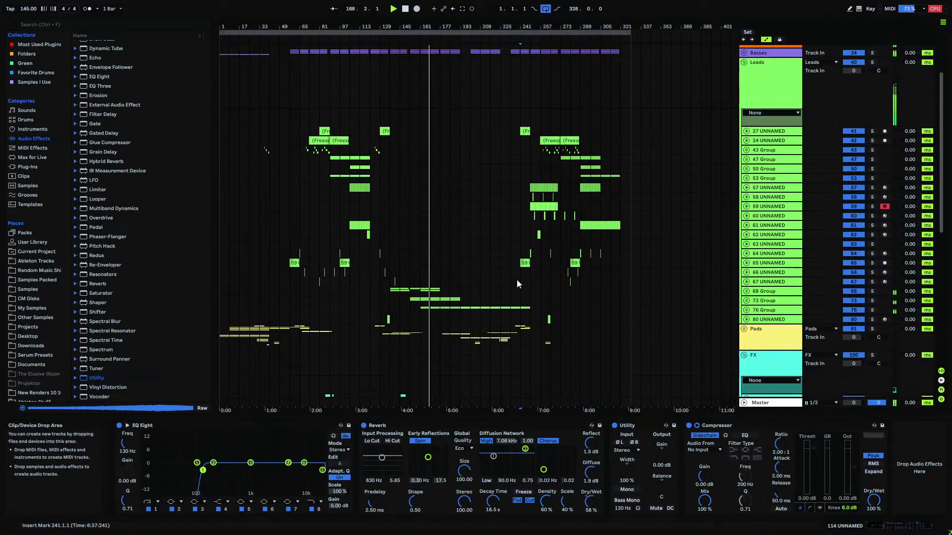
pyautogui.scroll(3, 517, 280)
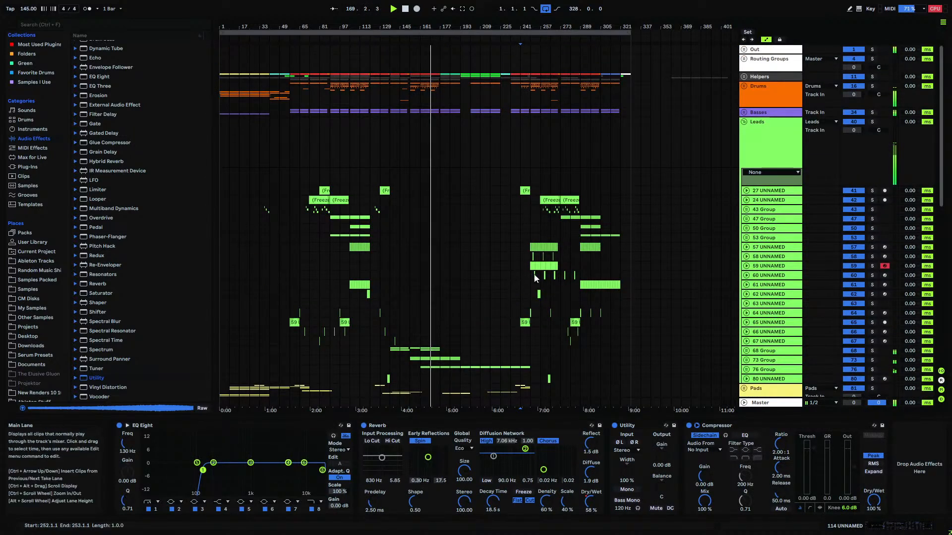
pyautogui.scroll(-8, 533, 274)
pyautogui.scroll(-3, 534, 274)
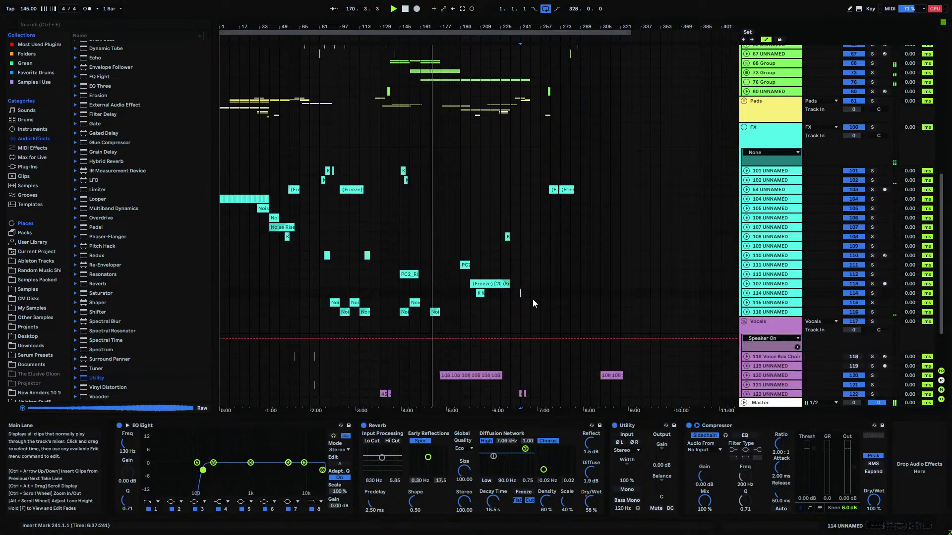
pyautogui.click(530, 302)
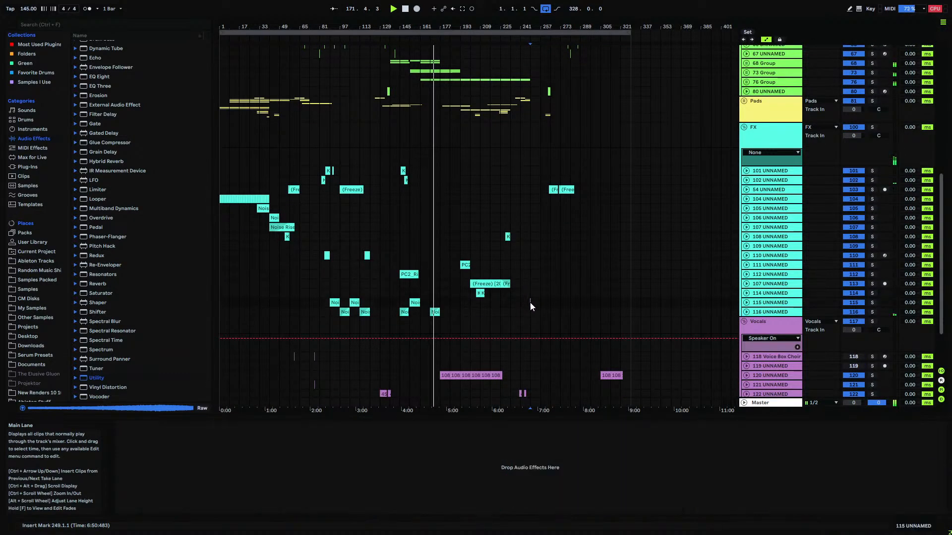
pyautogui.hotkey('ctrl', 'v')
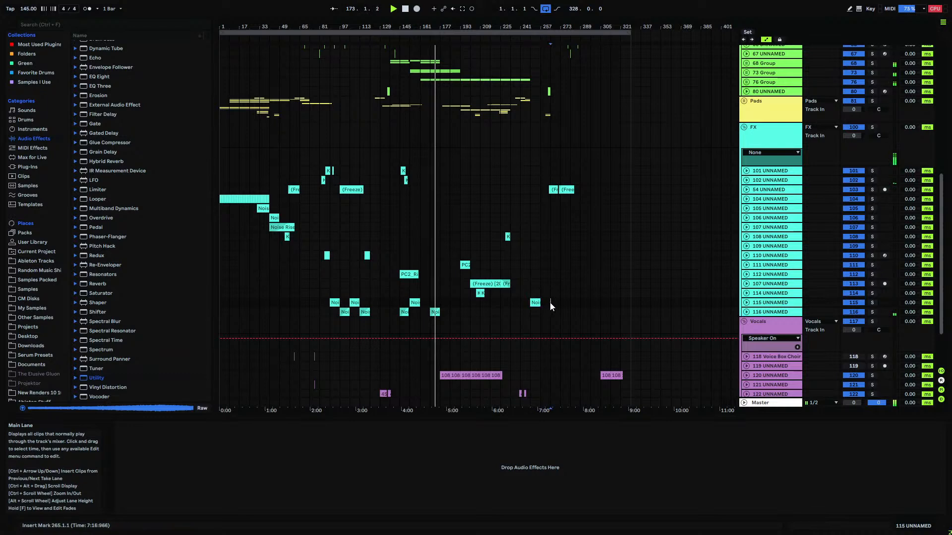
# - Paste the copied Noise Downer 150BPM 5 clip at bar 273 on track 115
pyautogui.scroll(10, 550, 303)
pyautogui.scroll(-10, 549, 303)
pyautogui.click(561, 303)
pyautogui.hotkey('ctrl', 'v')
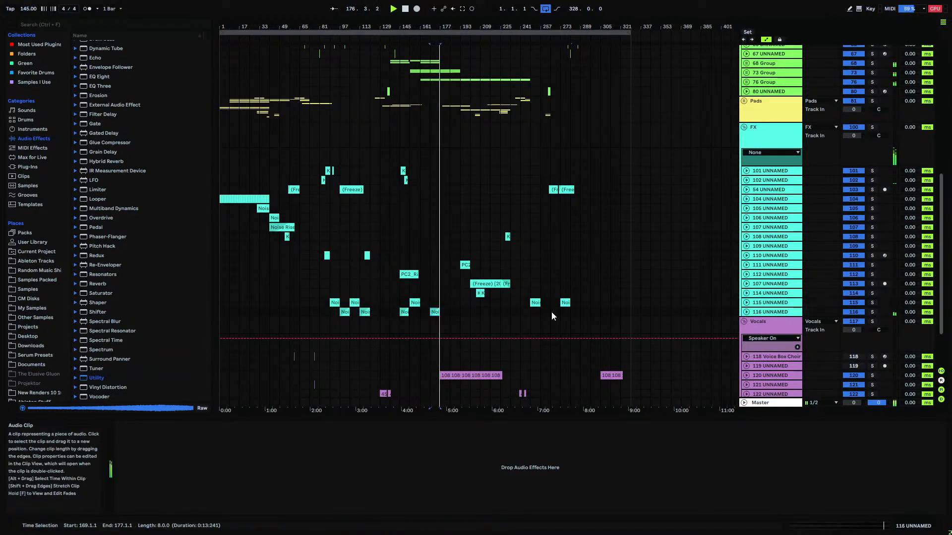
# - Copy the noise riser at bar 169 of track 116 to bars 241, 265 and 297, and move track 115's bar 273 downlifter to bar 289
pyautogui.click(520, 315)
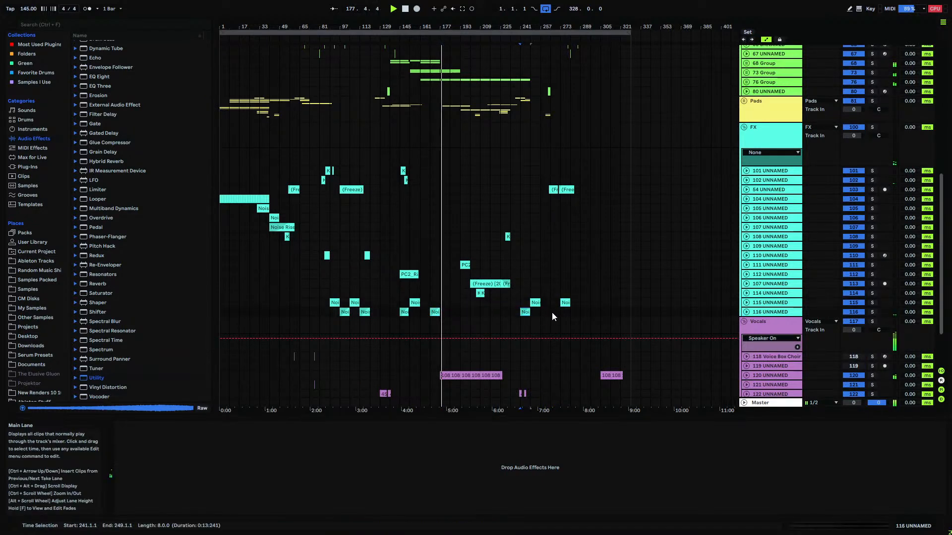
pyautogui.hotkey('ctrl', 'v')
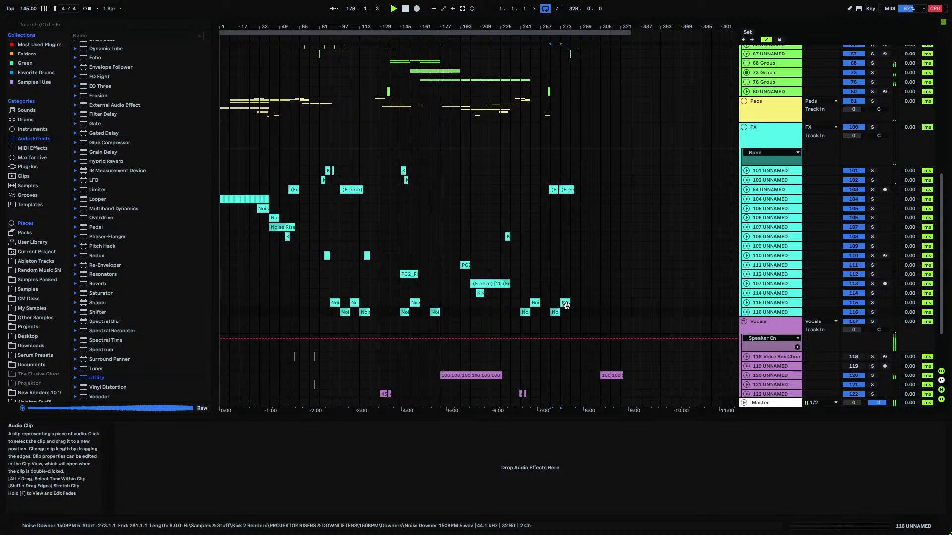
pyautogui.moveTo(564, 303); pyautogui.dragTo(585, 303)
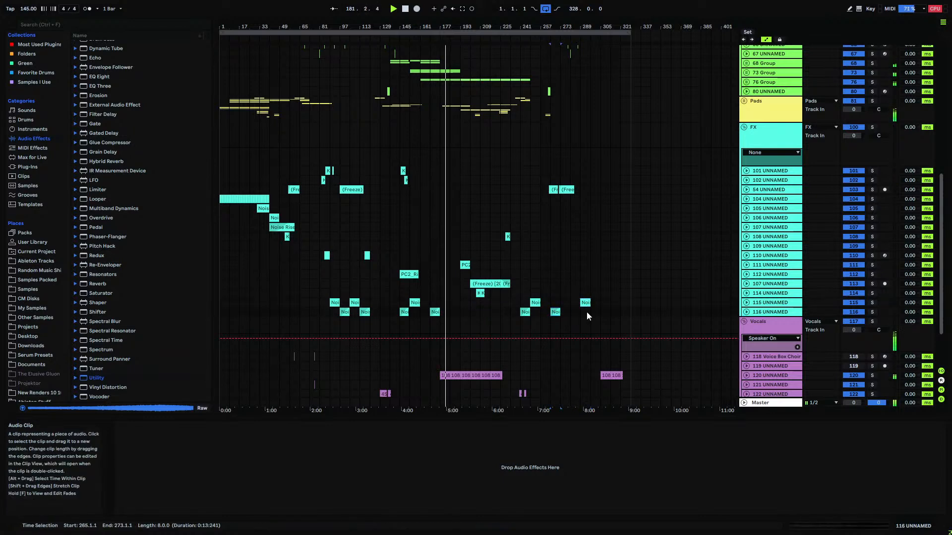
pyautogui.hotkey('ctrl', 'v')
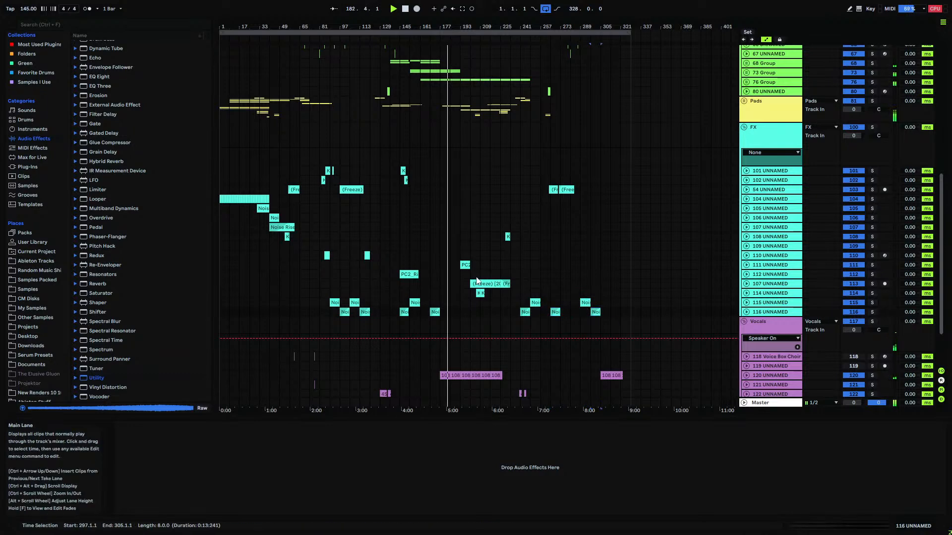
# - Unfold the Helpers group to show the notes, and unfold vocal track 120 with its device chain open
pyautogui.scroll(3, 477, 277)
pyautogui.scroll(5, 476, 276)
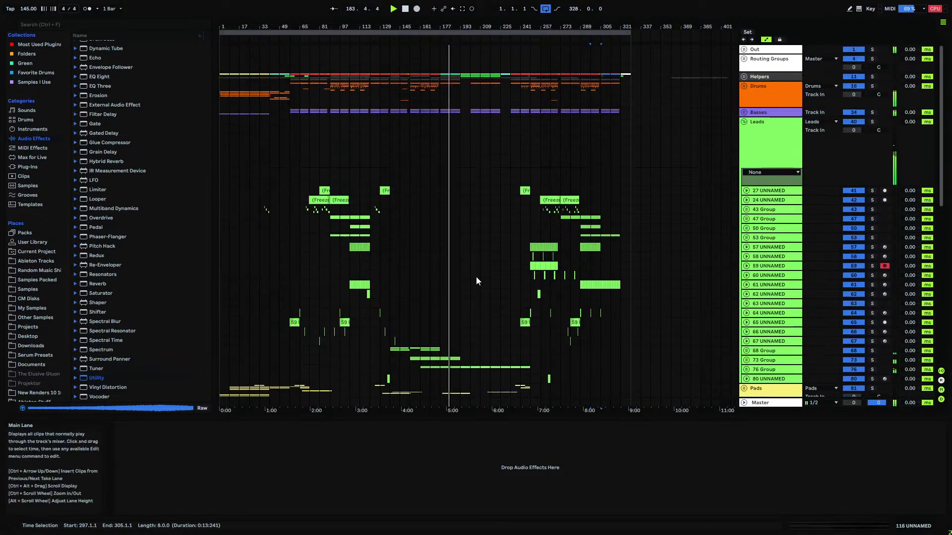
pyautogui.click(744, 77)
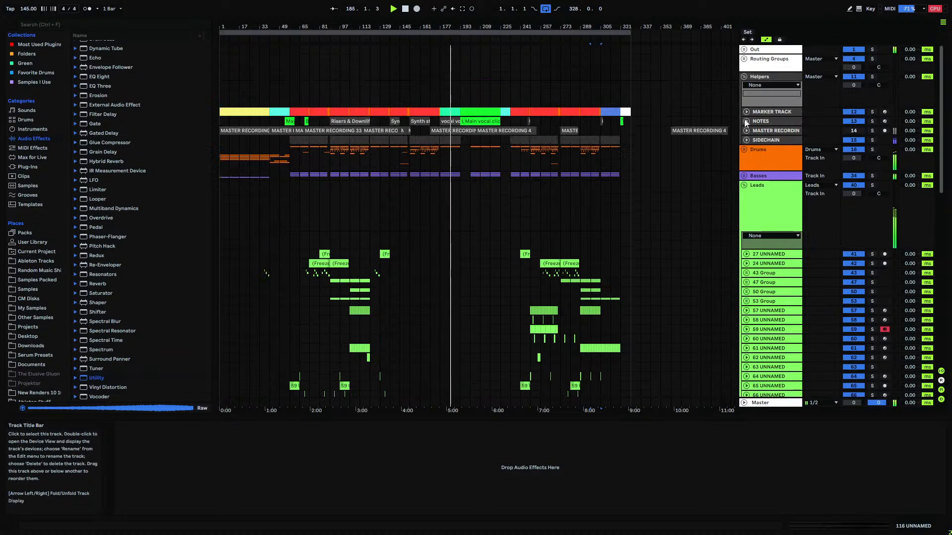
pyautogui.scroll(-1, 443, 236)
pyautogui.scroll(-15, 442, 237)
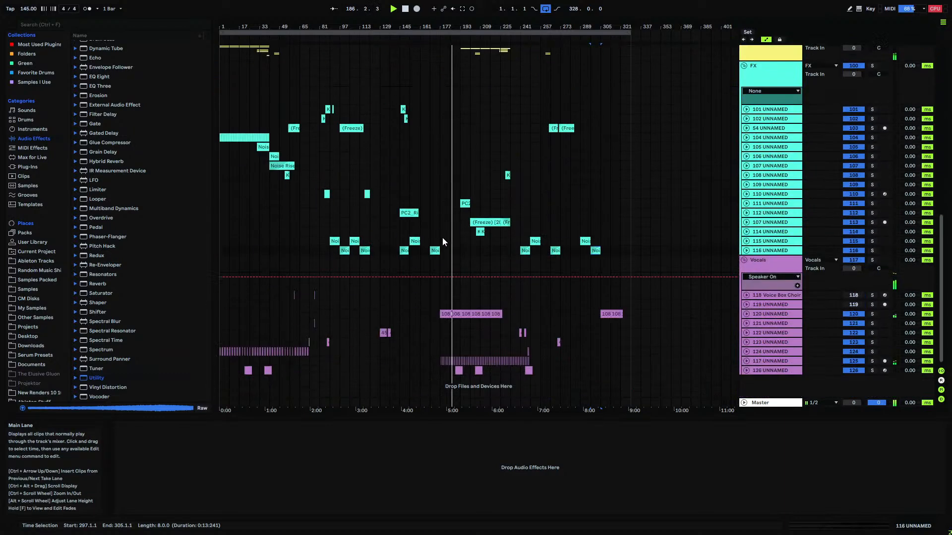
pyautogui.click(754, 315)
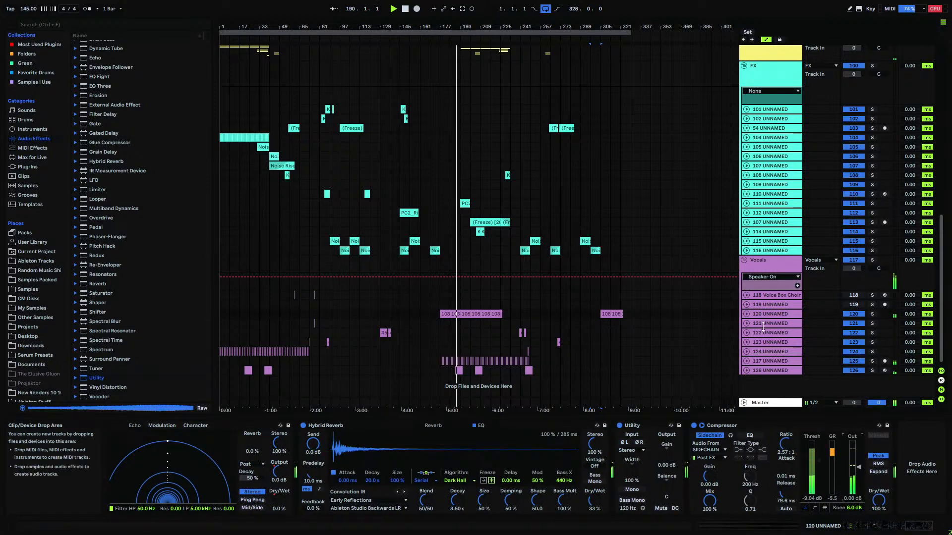
pyautogui.click(746, 313)
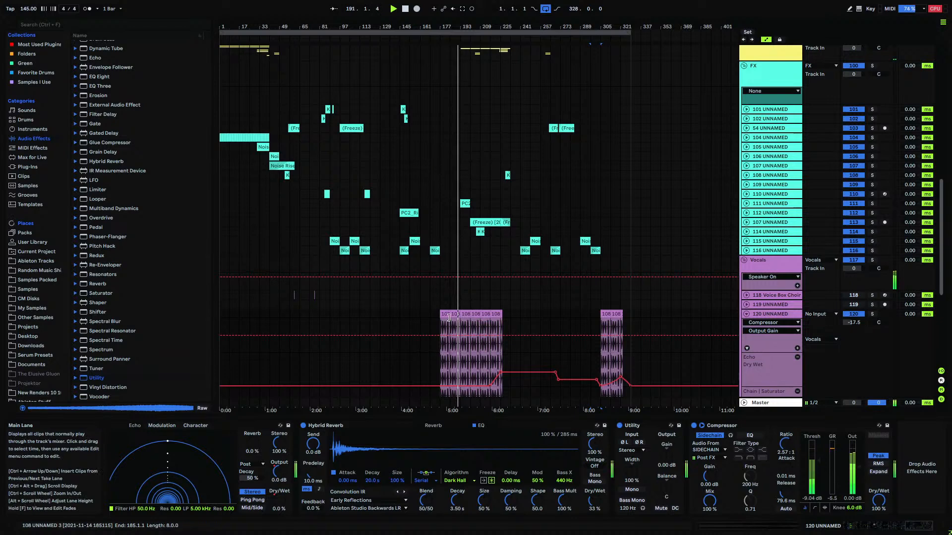
# - Automate the Compressor's Output Gain on track 120 to start lower at bar 177 and ramp up, and play the transition from bar 169
pyautogui.click(457, 336)
pyautogui.moveTo(440, 336); pyautogui.dragTo(440, 341)
pyautogui.click(440, 331)
pyautogui.press('space')
pyautogui.press('space')
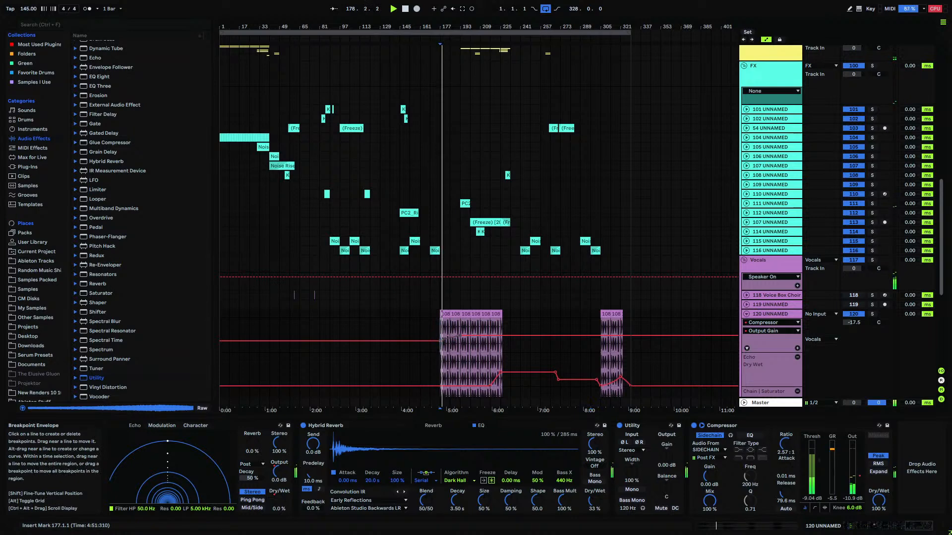
pyautogui.click(433, 315)
pyautogui.press('space')
pyautogui.press('space')
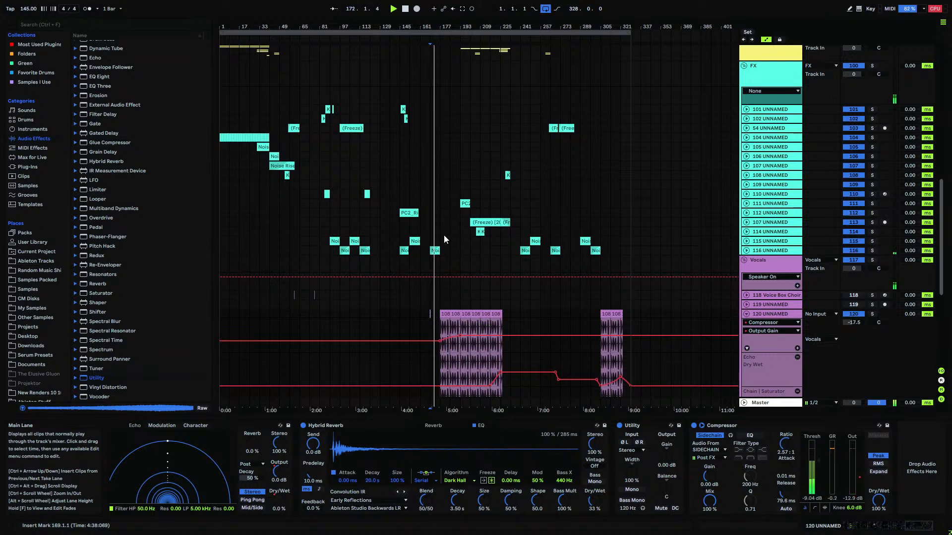
# - Colour the risers and downlifters note, the vocal volume note and the synth notes at bars 137 and 153 green
pyautogui.scroll(15, 443, 241)
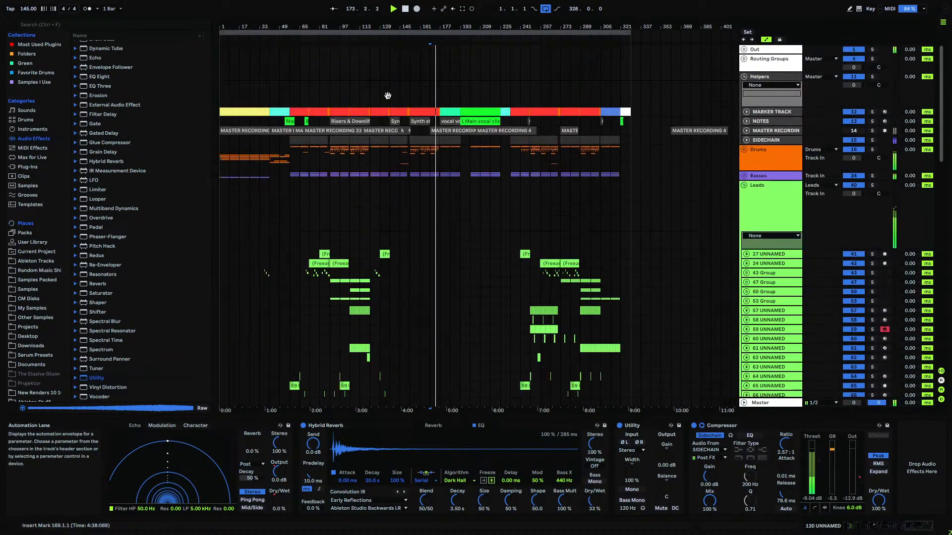
pyautogui.rightClick(350, 121)
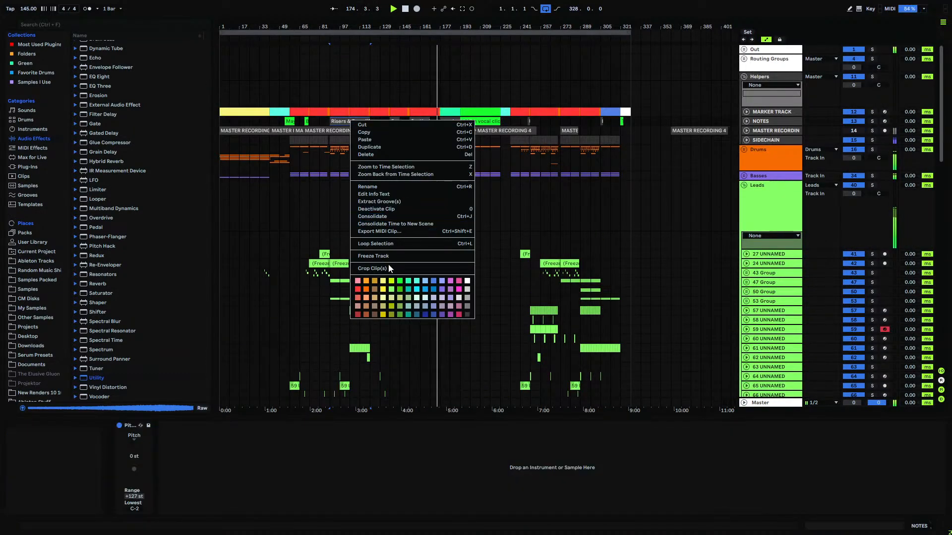
pyautogui.click(400, 281)
pyautogui.rightClick(453, 124)
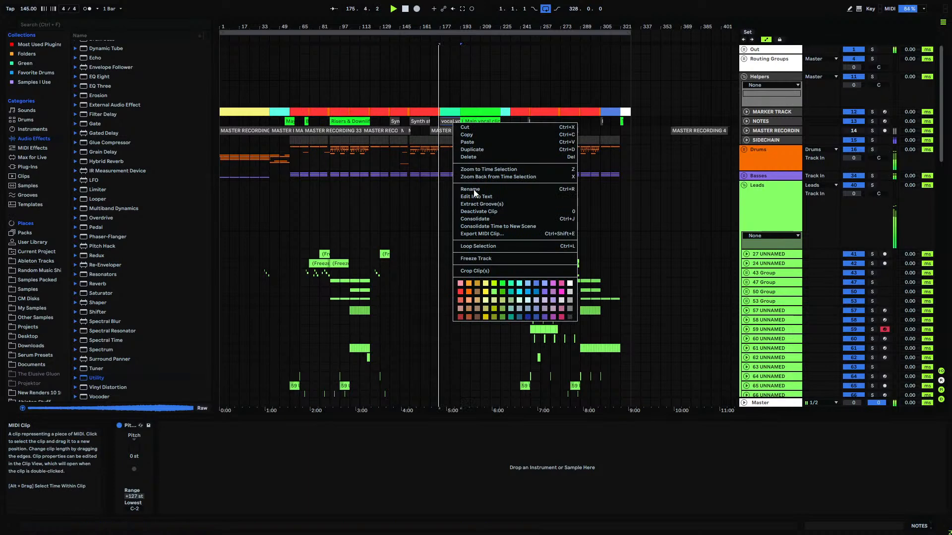
pyautogui.click(504, 286)
pyautogui.rightClick(419, 123)
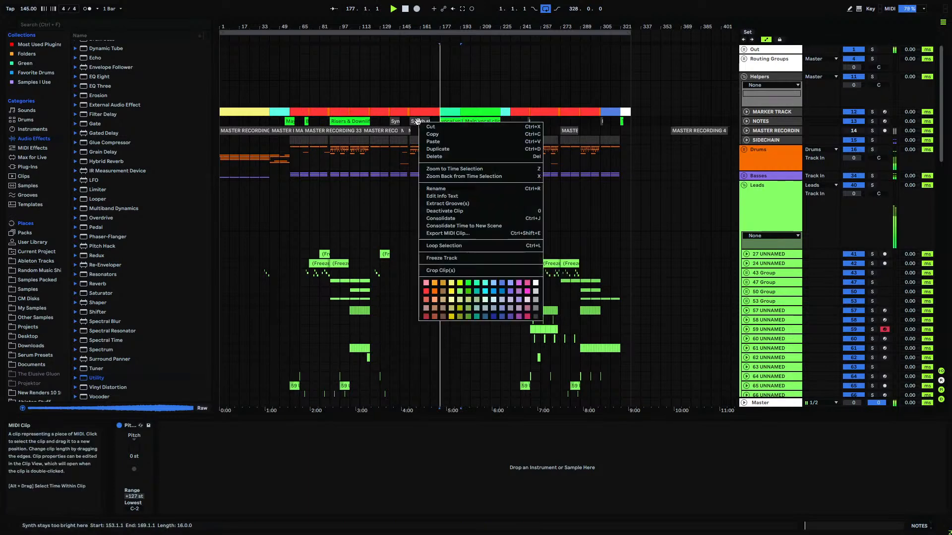
pyautogui.click(467, 283)
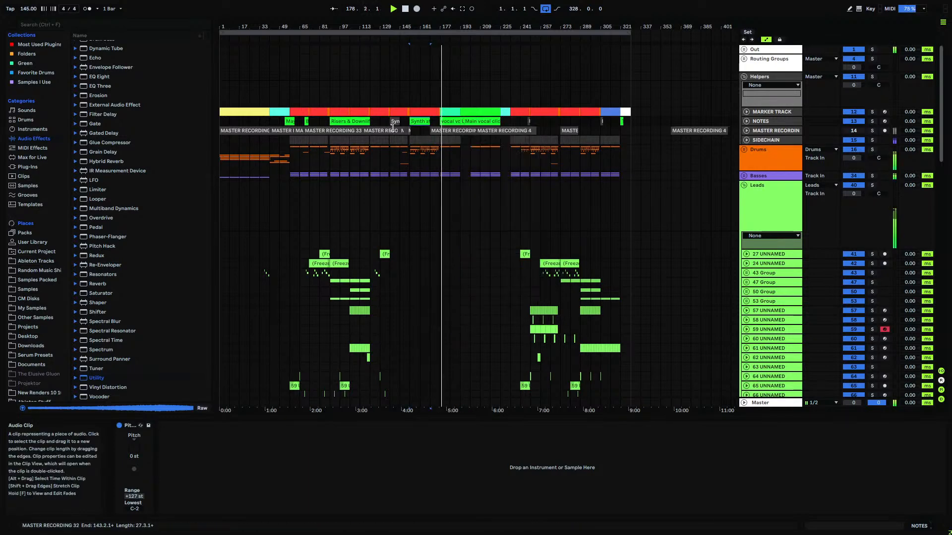
pyautogui.rightClick(396, 124)
pyautogui.click(445, 275)
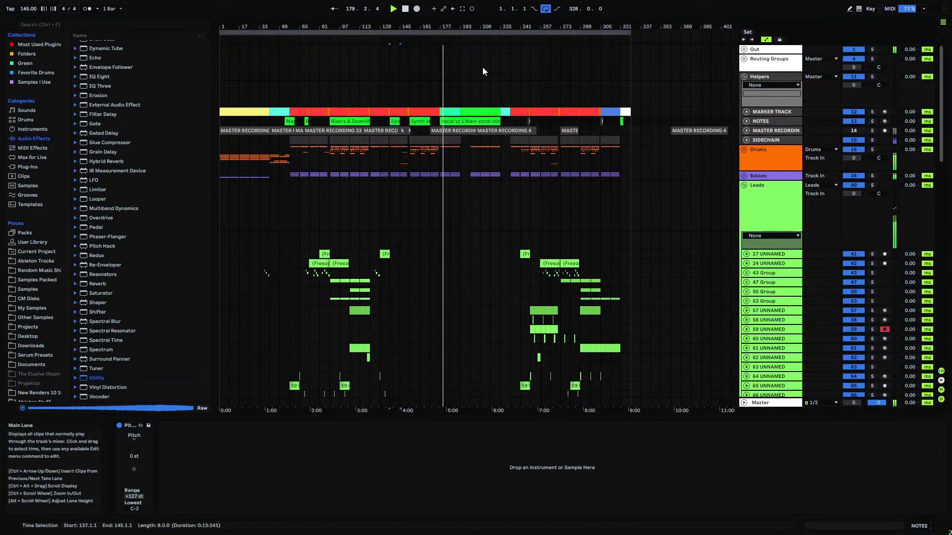
# - On track 120, lower the 8 Frequency A automation of the EQ Eight before MStereoSpread to about 339 Hz at bar 177 and play from there
pyautogui.moveTo(459, 27); pyautogui.dragTo(459, 48)
pyautogui.scroll(-6, 422, 158)
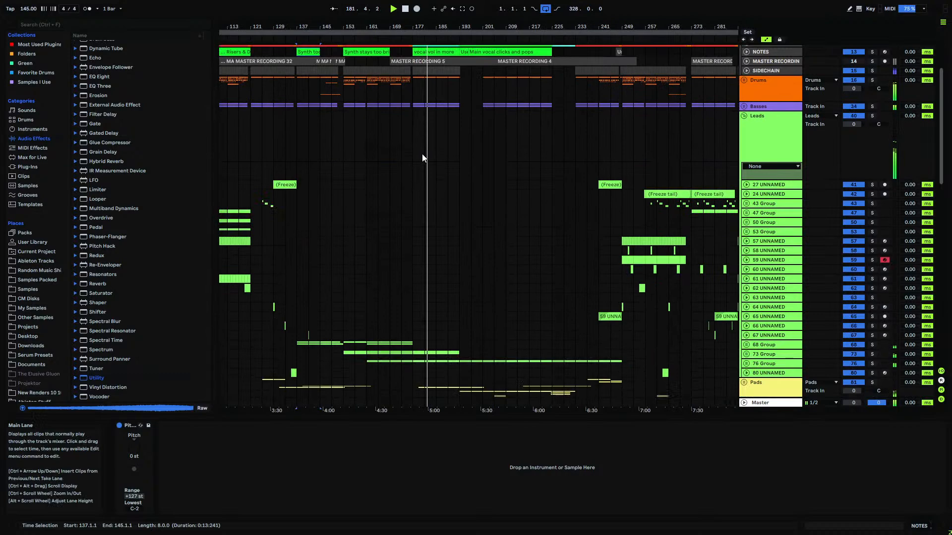
pyautogui.scroll(-5, 422, 158)
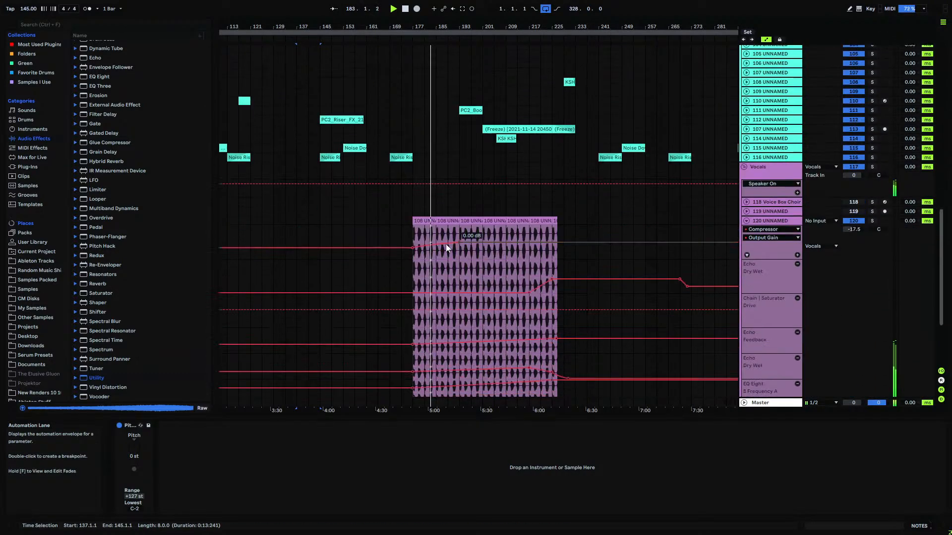
pyautogui.scroll(-1, 440, 246)
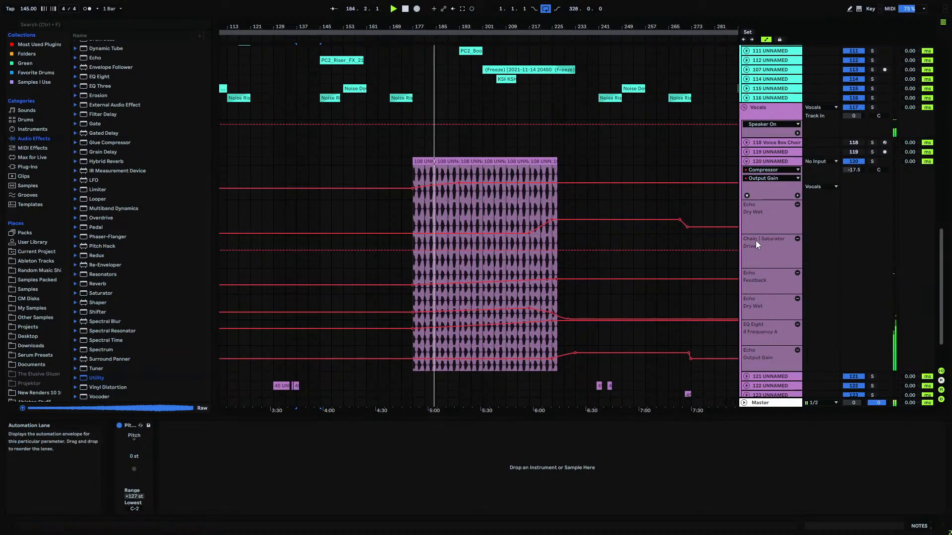
pyautogui.click(762, 162)
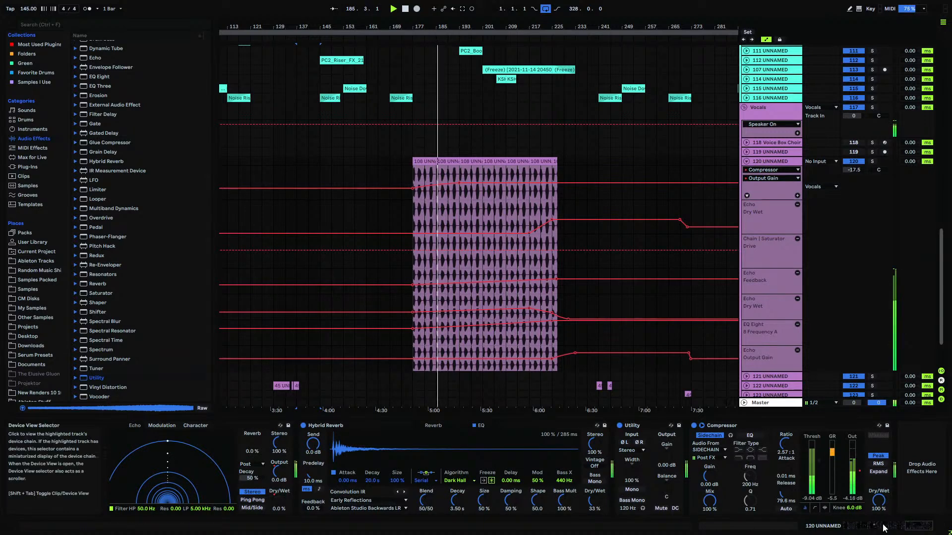
pyautogui.moveTo(898, 529); pyautogui.dragTo(877, 529)
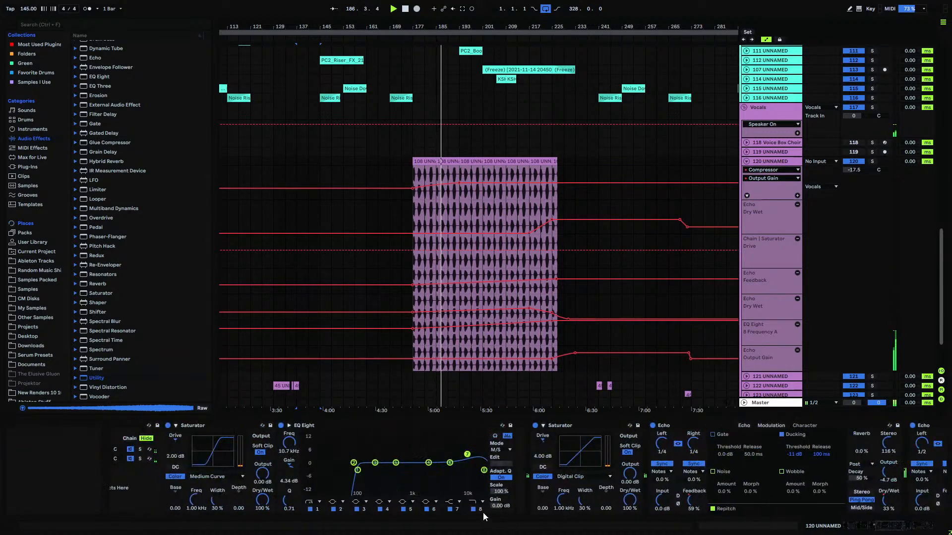
pyautogui.click(484, 470)
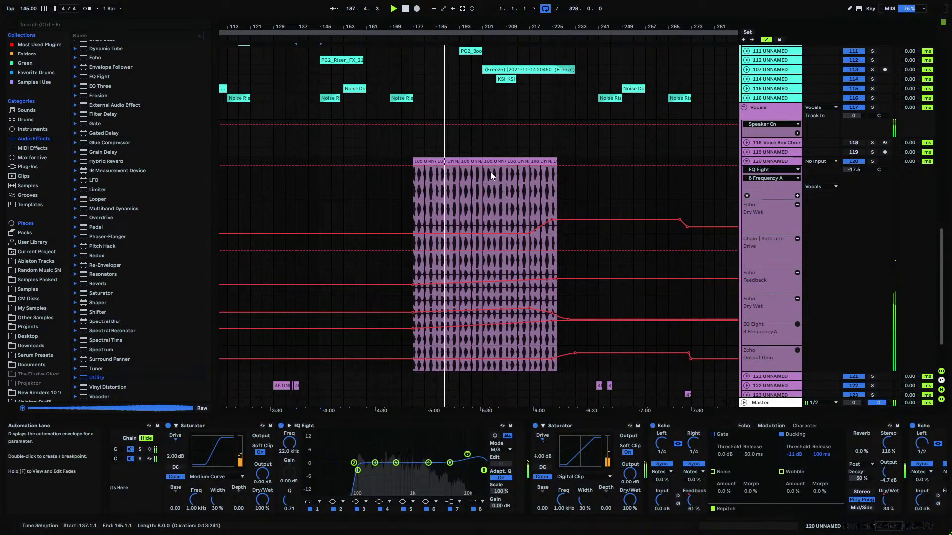
pyautogui.moveTo(872, 530); pyautogui.dragTo(855, 529)
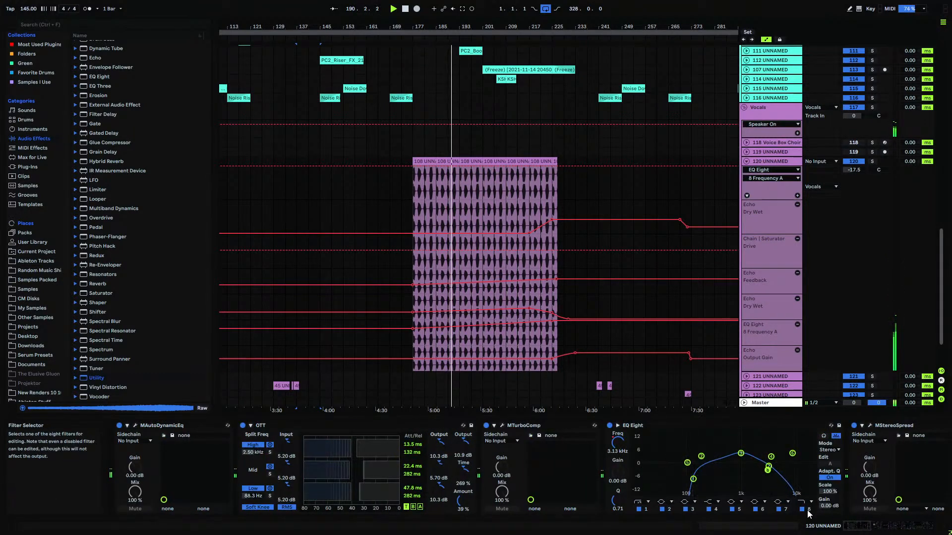
pyautogui.click(620, 443)
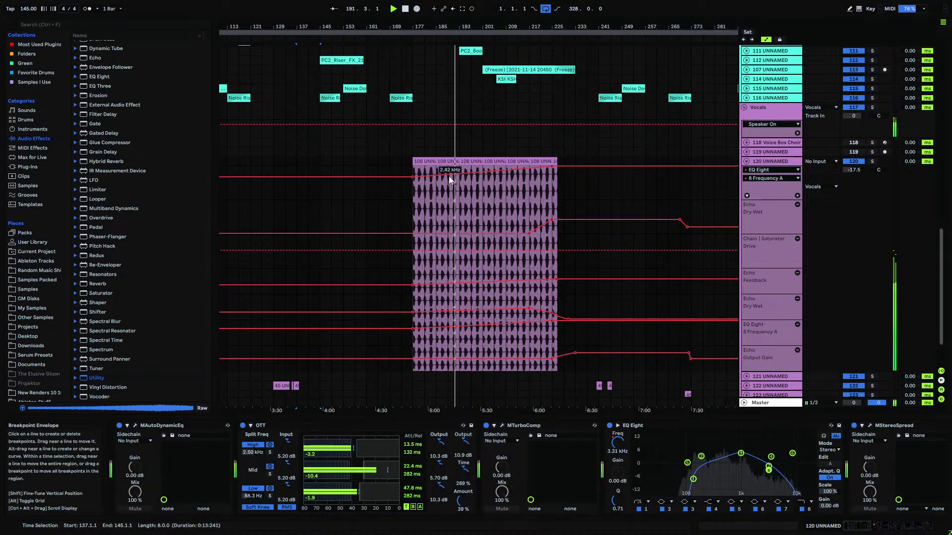
pyautogui.moveTo(415, 176); pyautogui.dragTo(415, 183)
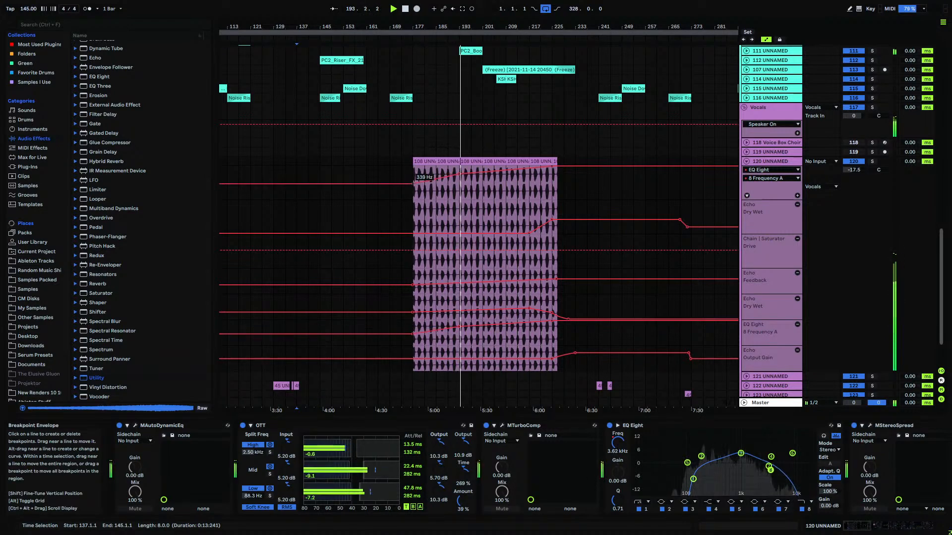
pyautogui.click(412, 171)
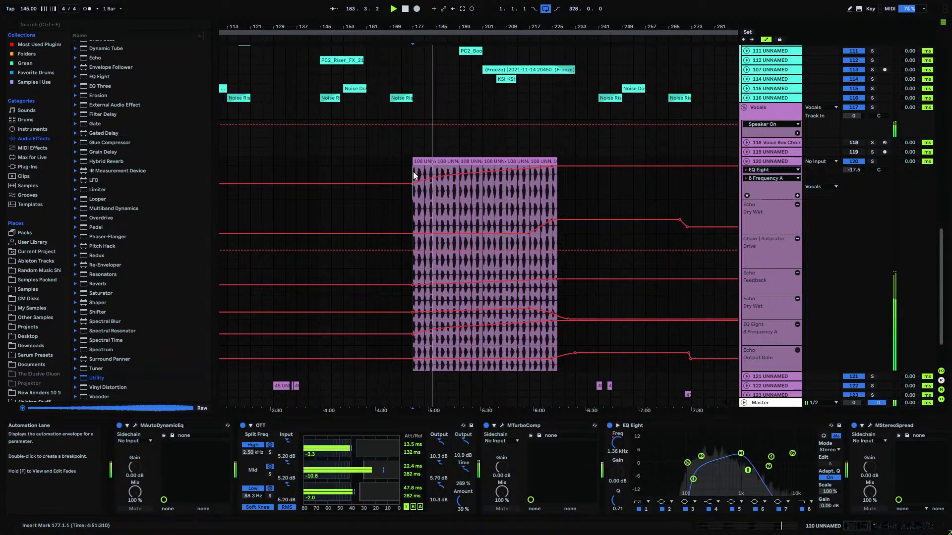
# - Raise the second Echo's Dry Wet automation on track 120 at bar 177 so it slopes down through the section, and play it
pyautogui.click(900, 528)
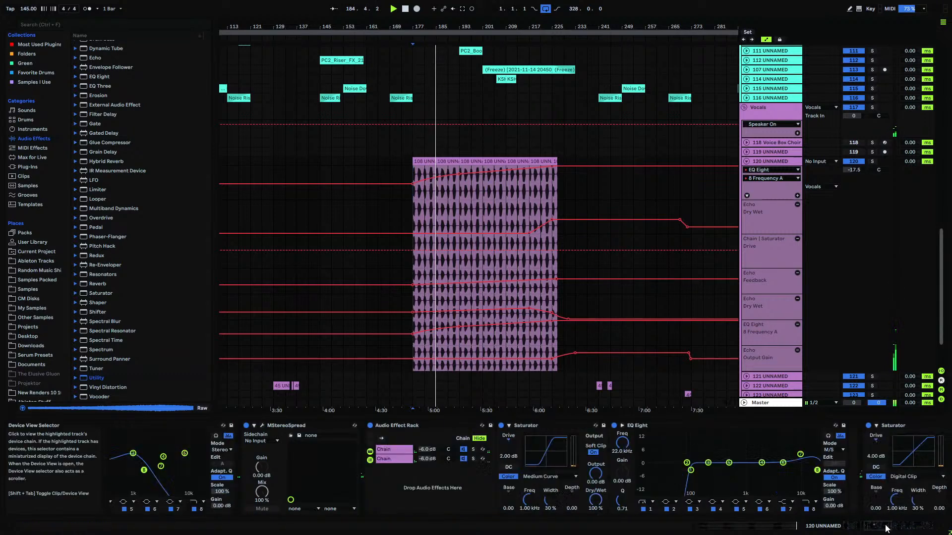
pyautogui.moveTo(901, 528); pyautogui.dragTo(904, 528)
pyautogui.click(779, 498)
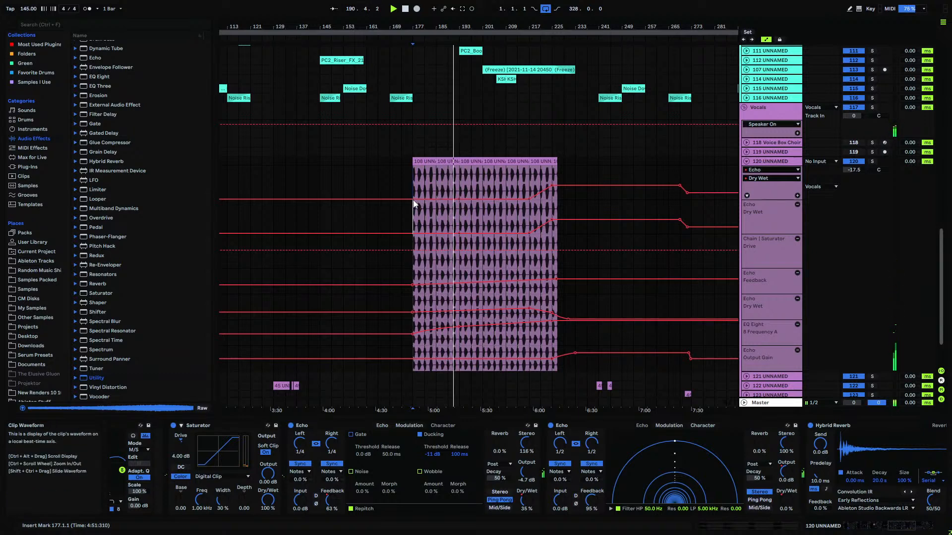
pyautogui.moveTo(414, 198); pyautogui.dragTo(414, 182)
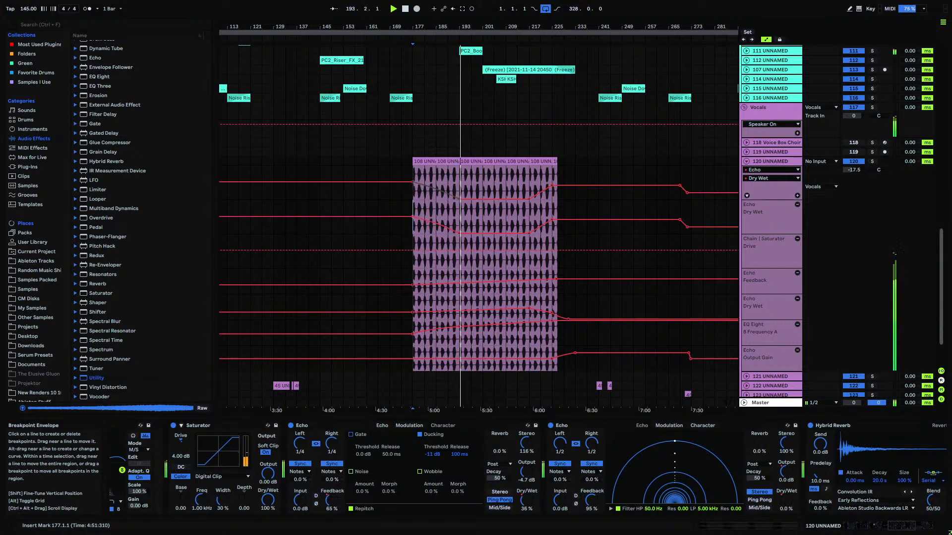
pyautogui.press('space')
pyautogui.press('space')
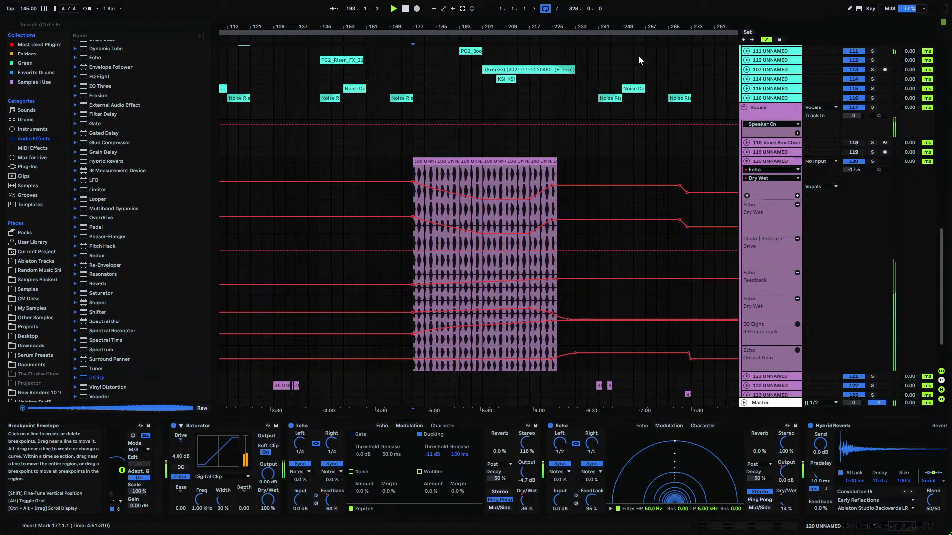
# - Fold track 120 and bring the next unfinished note, near bar 247 on the NOTES track, into close view
pyautogui.click(746, 163)
pyautogui.scroll(15, 451, 172)
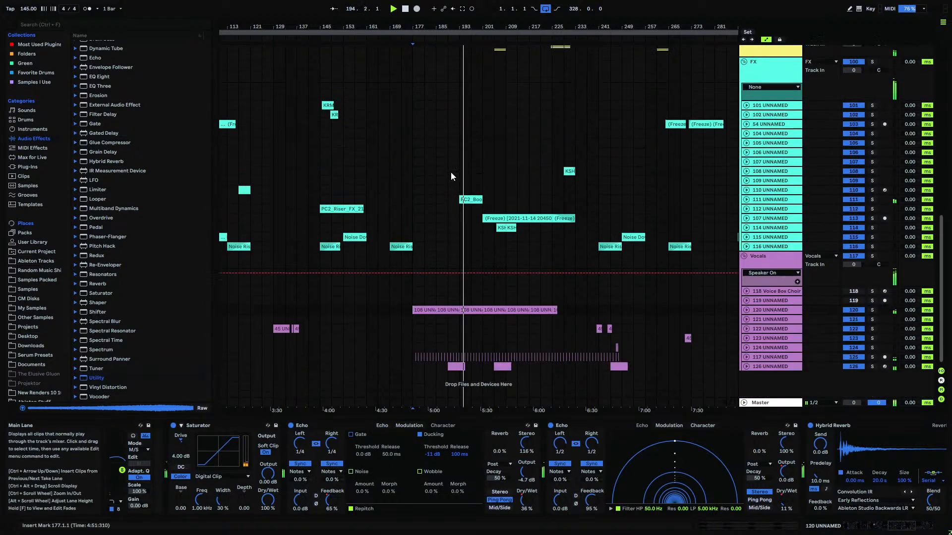
pyautogui.scroll(10, 450, 171)
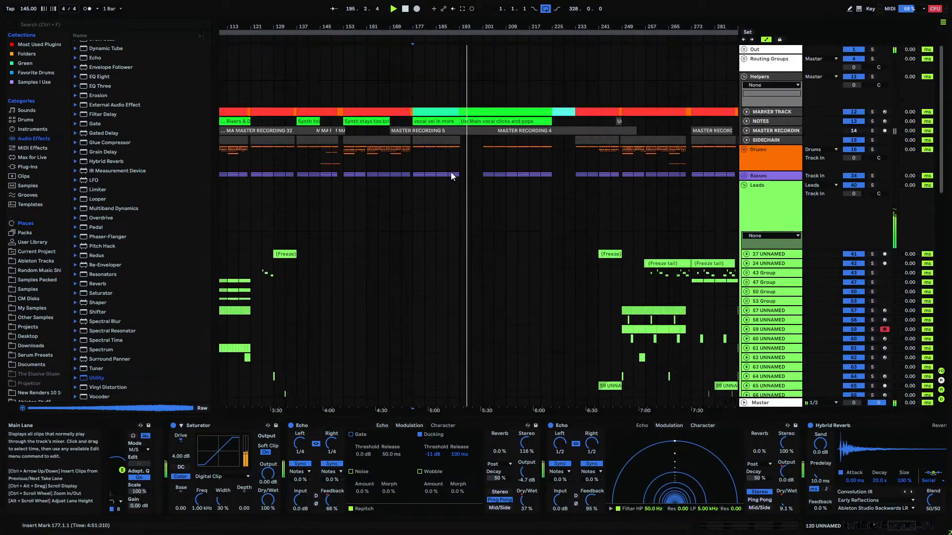
pyautogui.moveTo(624, 27); pyautogui.dragTo(559, 48)
pyautogui.scroll(-5, 555, 180)
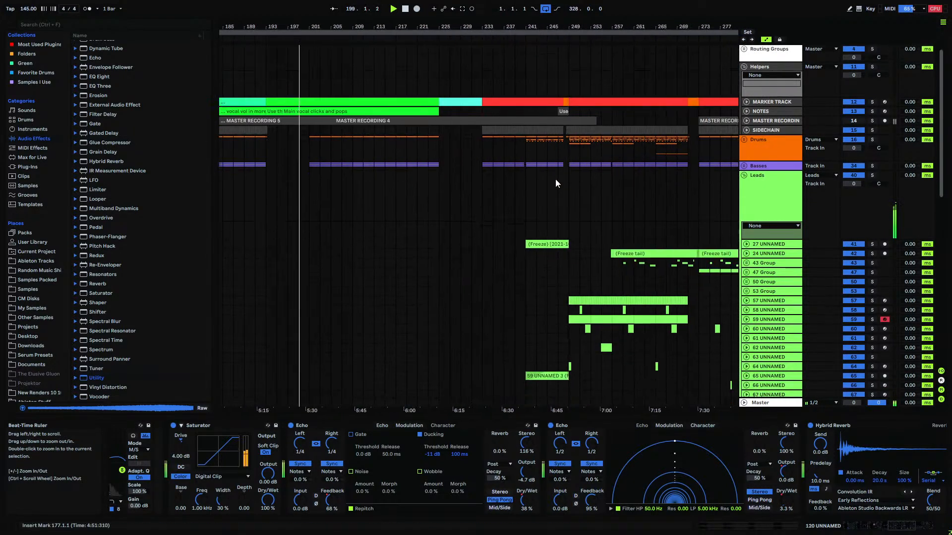
# - Copy the vocal chops on track 124 at the "Use this main vocal more" note, with the time range from bar 247 to 281
pyautogui.scroll(-7, 555, 180)
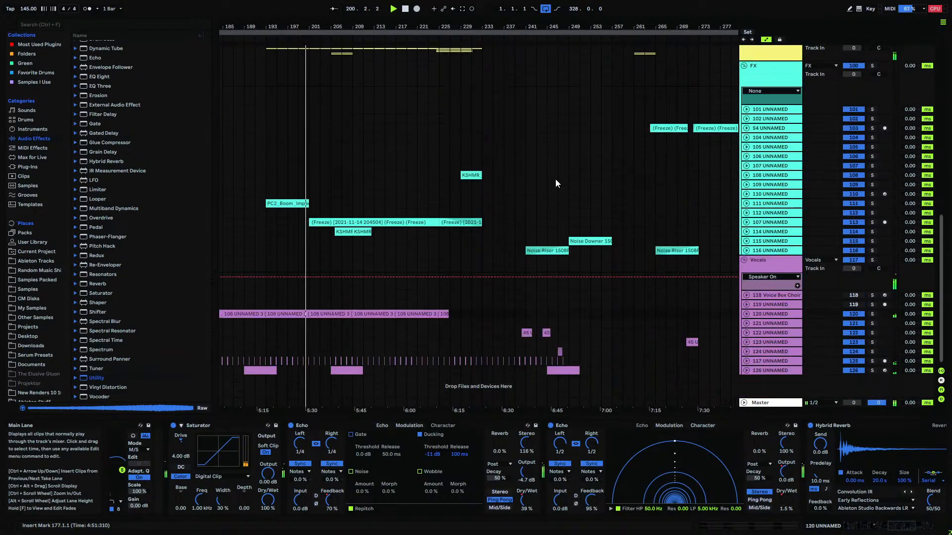
pyautogui.scroll(12, 555, 179)
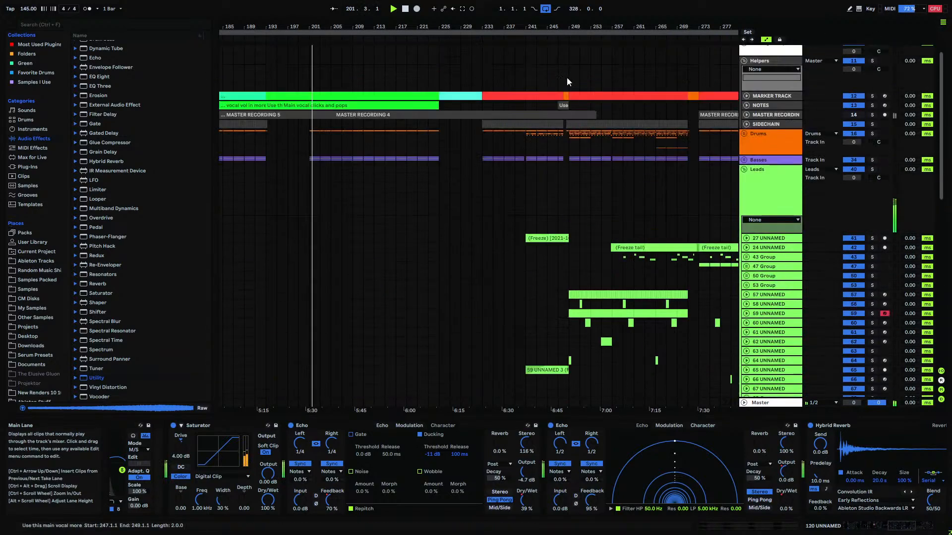
pyautogui.moveTo(566, 31); pyautogui.dragTo(516, 105)
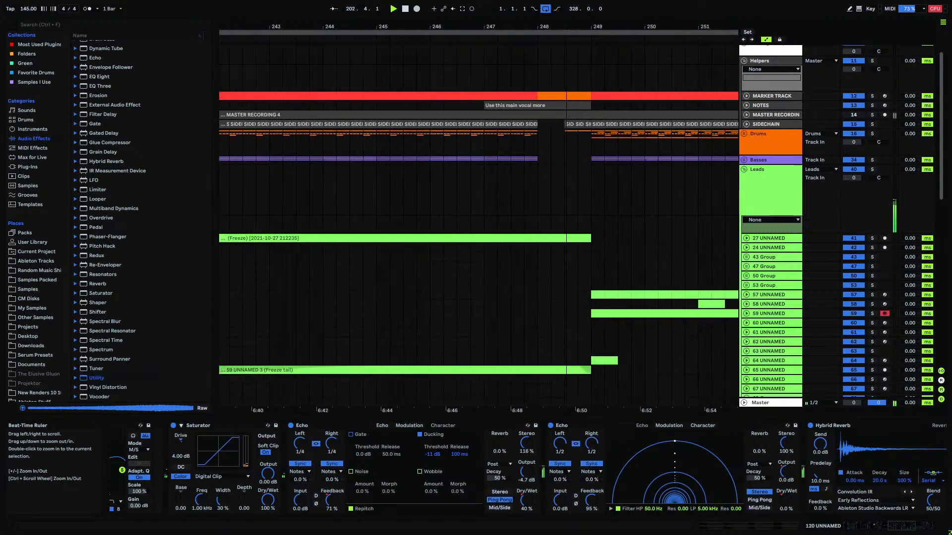
pyautogui.scroll(-10, 507, 136)
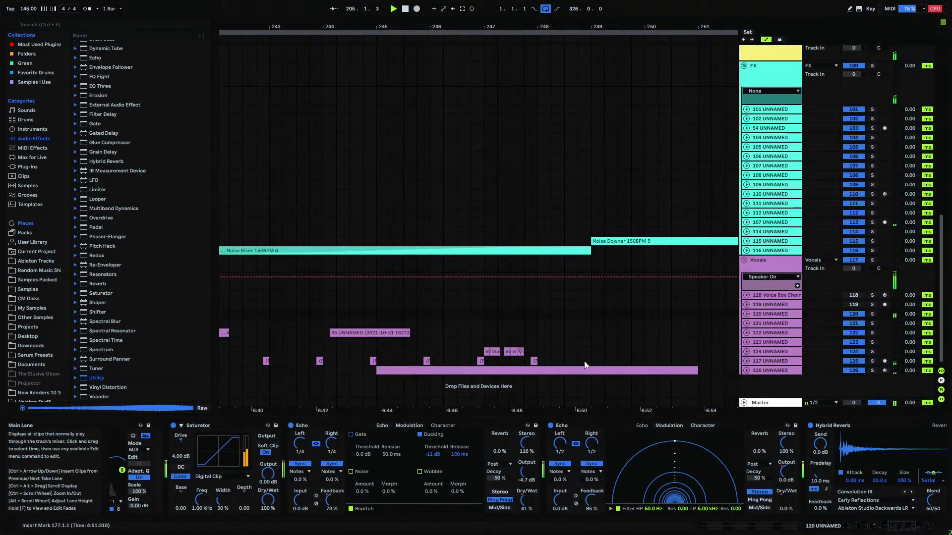
pyautogui.moveTo(589, 352); pyautogui.dragTo(485, 352)
pyautogui.moveTo(502, 28); pyautogui.dragTo(734, 2)
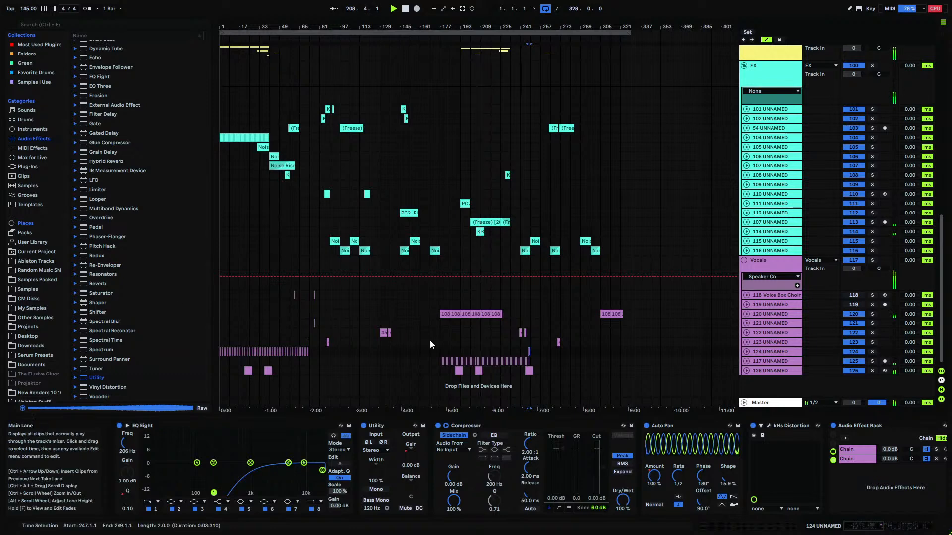
pyautogui.keyDown('shift'); pyautogui.click(550, 353); pyautogui.keyUp('shift')
pyautogui.keyDown('shift'); pyautogui.click(569, 352); pyautogui.keyUp('shift')
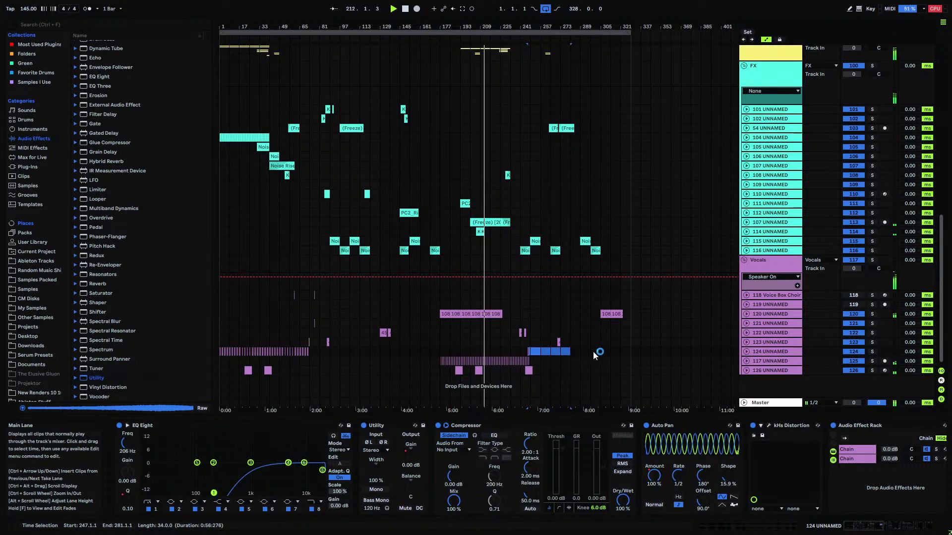
# - Check the arrangement before the synth note at bar 137, playing it from bar 133
pyautogui.click(405, 350)
pyautogui.scroll(5, 405, 350)
pyautogui.scroll(14, 405, 351)
pyautogui.moveTo(400, 25); pyautogui.dragTo(448, 25)
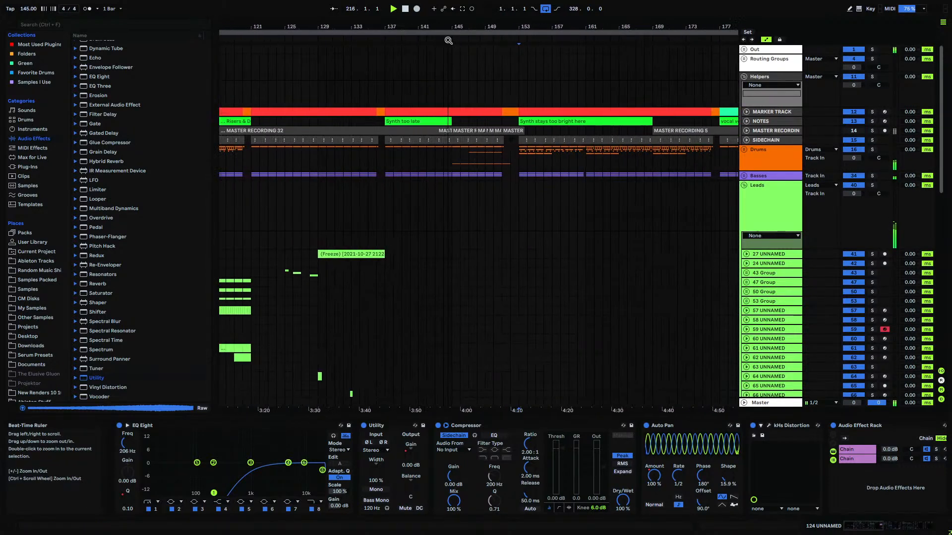
pyautogui.scroll(-4, 416, 137)
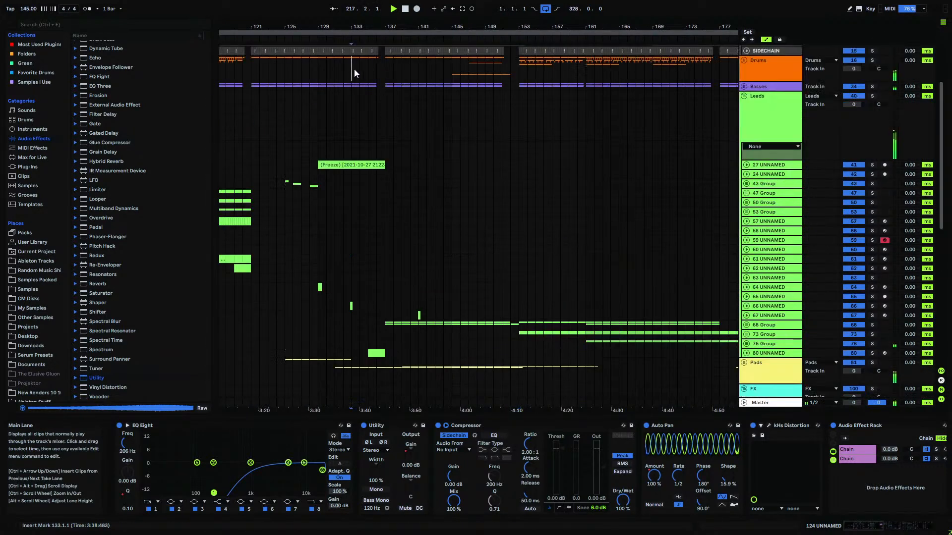
pyautogui.click(354, 73)
pyautogui.scroll(-14, 353, 173)
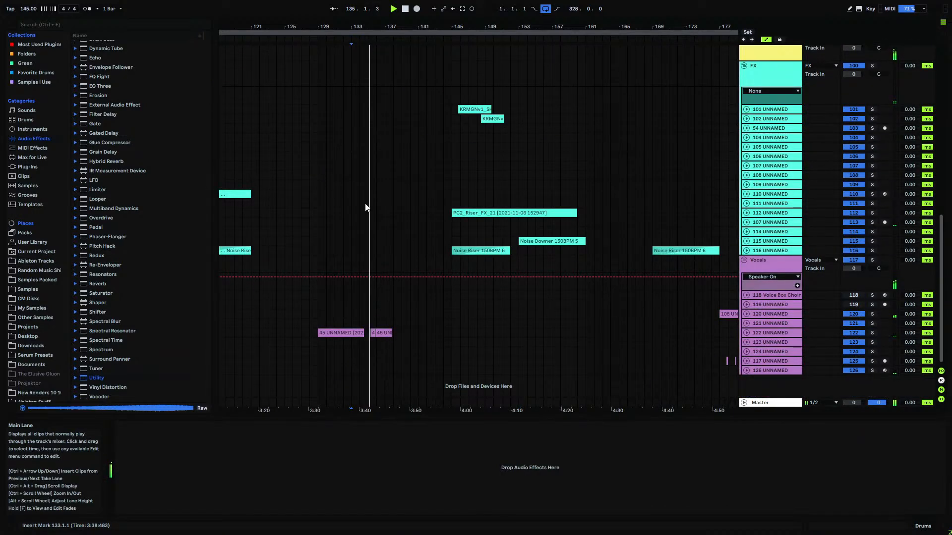
# - Paste the copied vocal chops on track 124 at bar 135 and play the transition from bar 129
pyautogui.moveTo(367, 26); pyautogui.dragTo(481, 2)
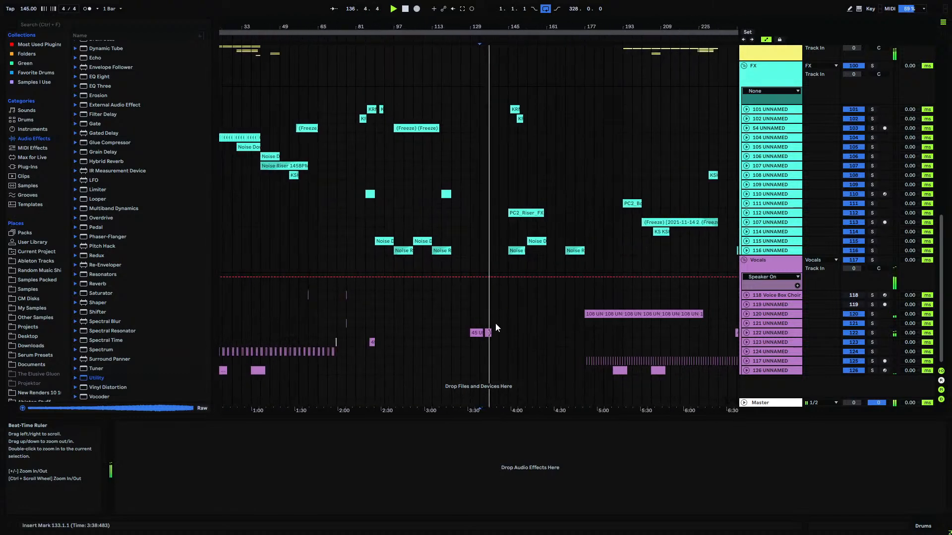
pyautogui.click(484, 351)
pyautogui.moveTo(483, 33); pyautogui.dragTo(487, 148)
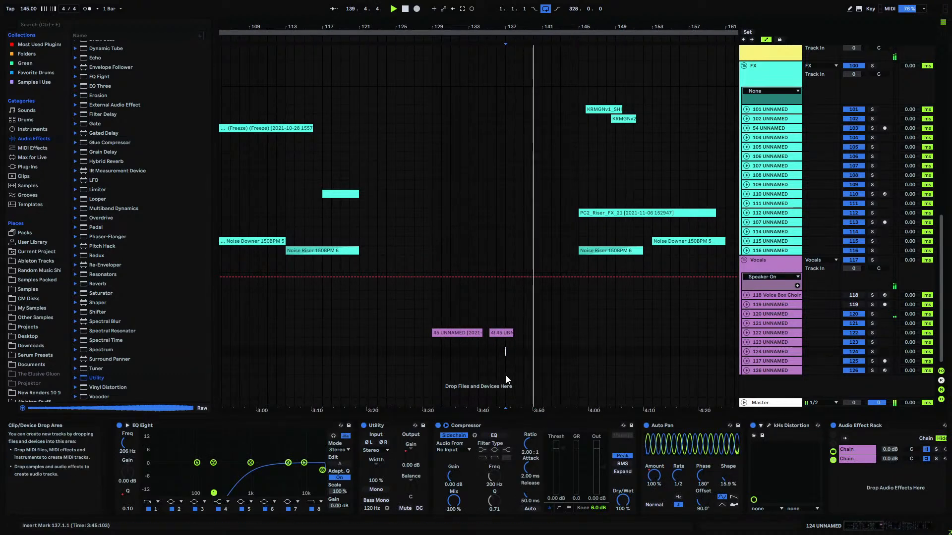
pyautogui.click(474, 353)
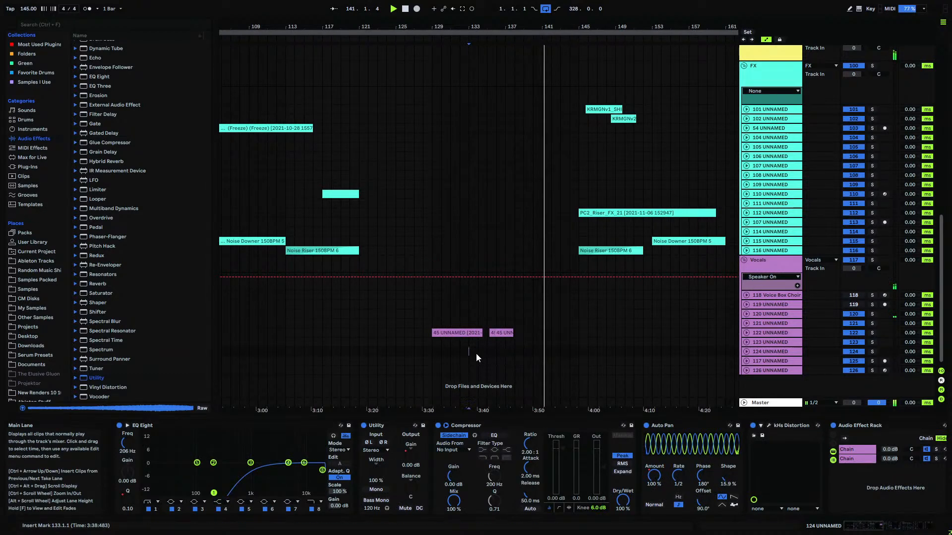
pyautogui.click(483, 354)
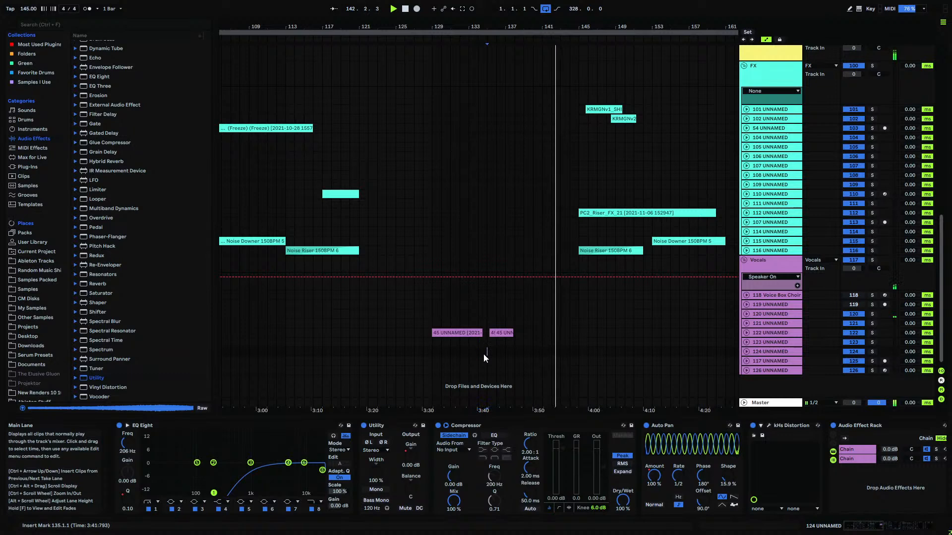
pyautogui.hotkey('ctrl', 'v')
pyautogui.click(485, 352)
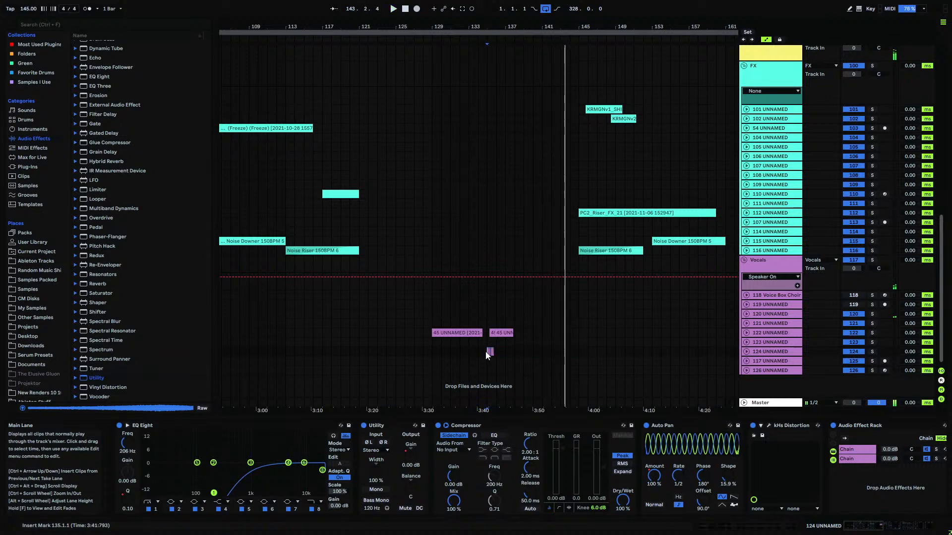
pyautogui.press('space')
pyautogui.click(425, 351)
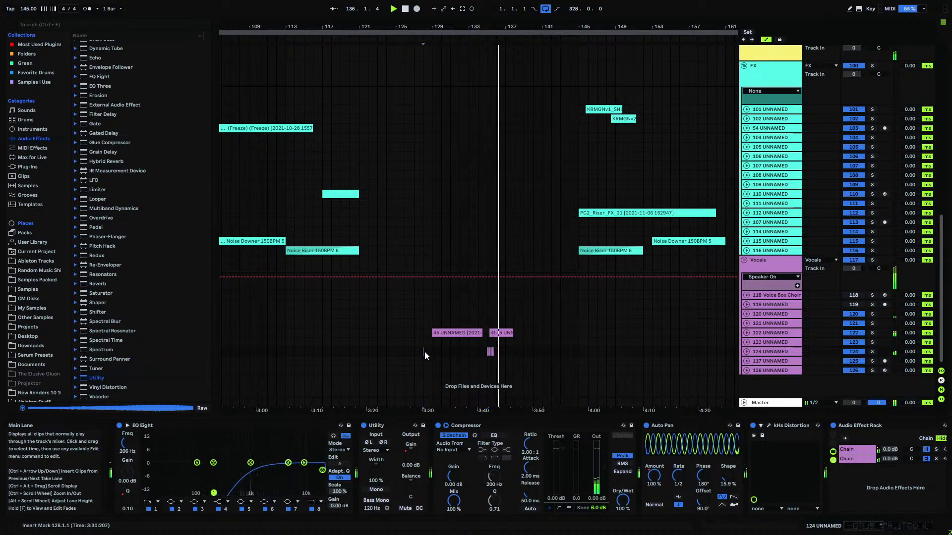
pyautogui.click(433, 350)
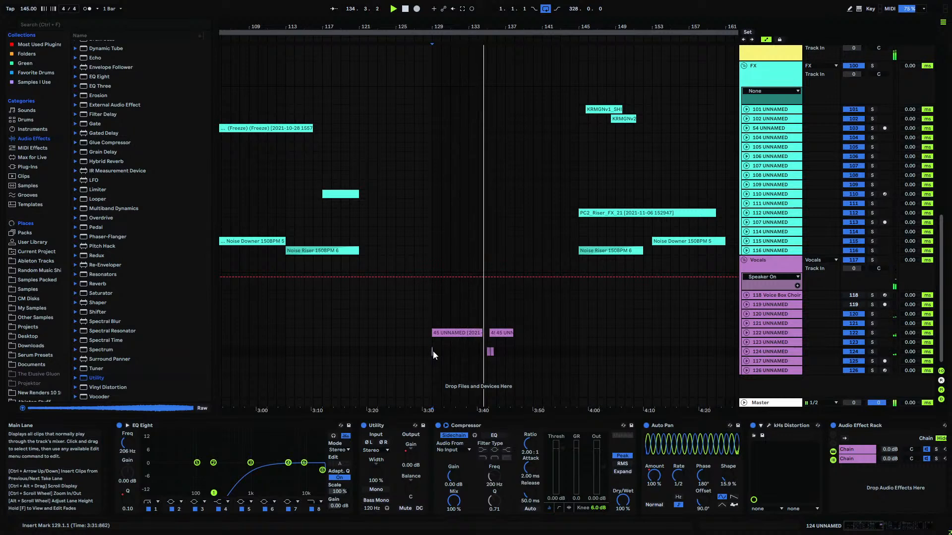
# - Show track 124's Echo Feedback automation and delete its extra breakpoints between about bar 80 and bar 247
pyautogui.click(746, 350)
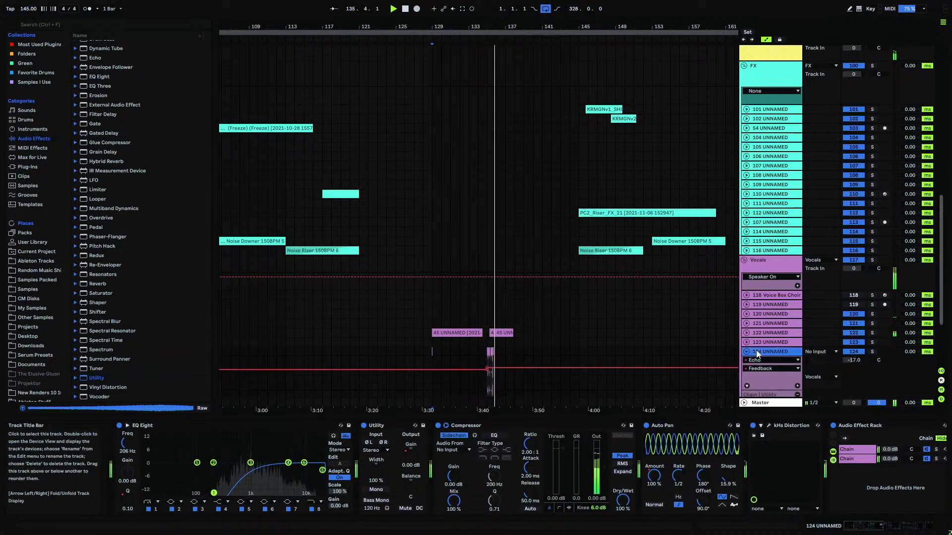
pyautogui.click(757, 353)
pyautogui.moveTo(491, 27); pyautogui.dragTo(493, 2)
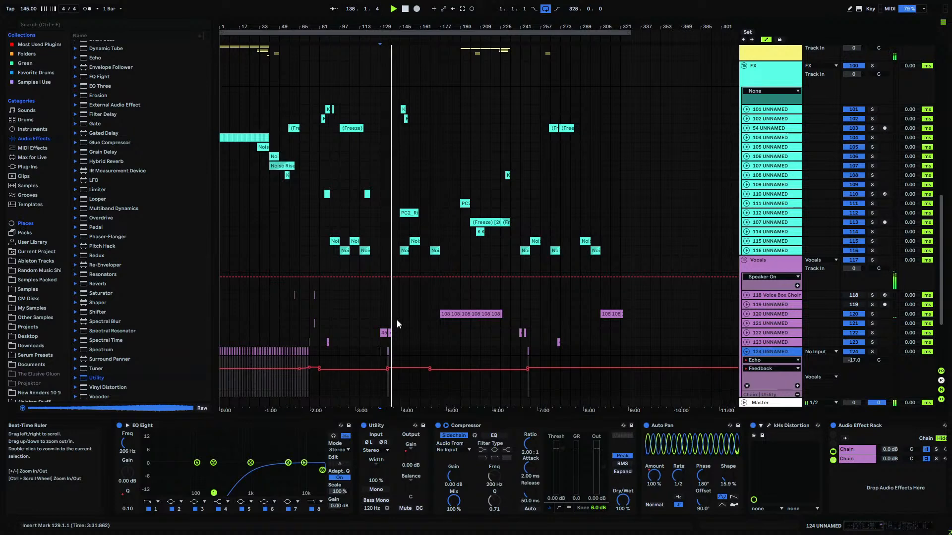
pyautogui.click(319, 370)
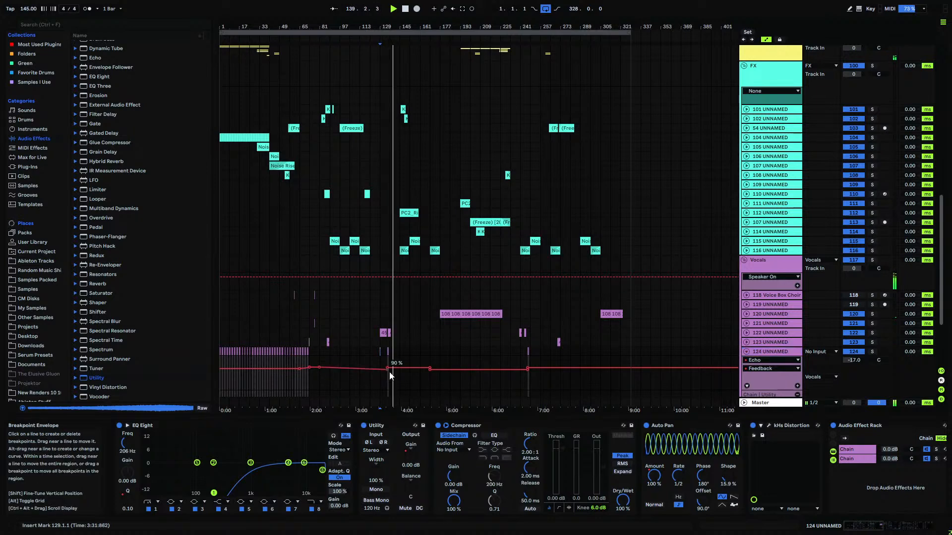
pyautogui.click(430, 372)
pyautogui.click(527, 371)
pyautogui.click(430, 367)
pyautogui.click(387, 367)
pyautogui.click(320, 367)
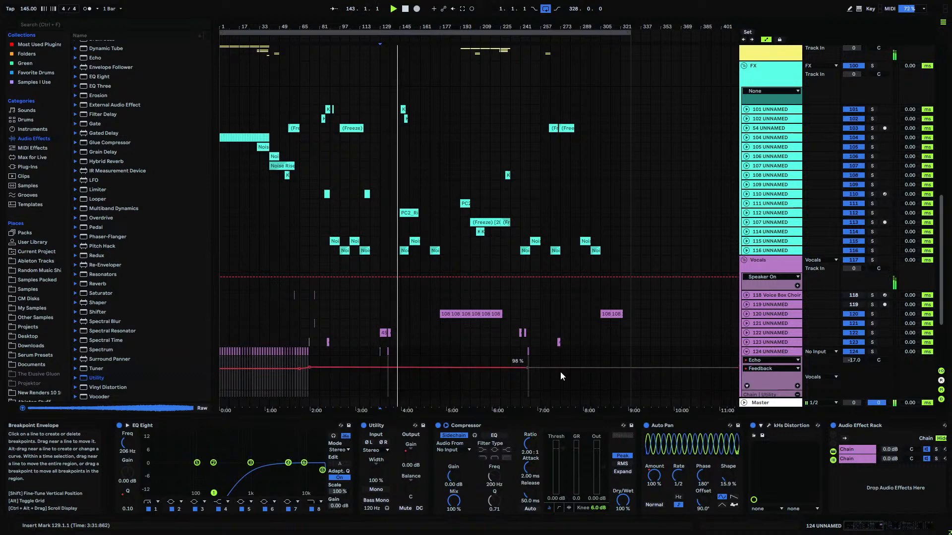
# - Paste the copied vocal chops on track 124 at bar 303 and delete the Feedback breakpoint near bar 337
pyautogui.click(592, 352)
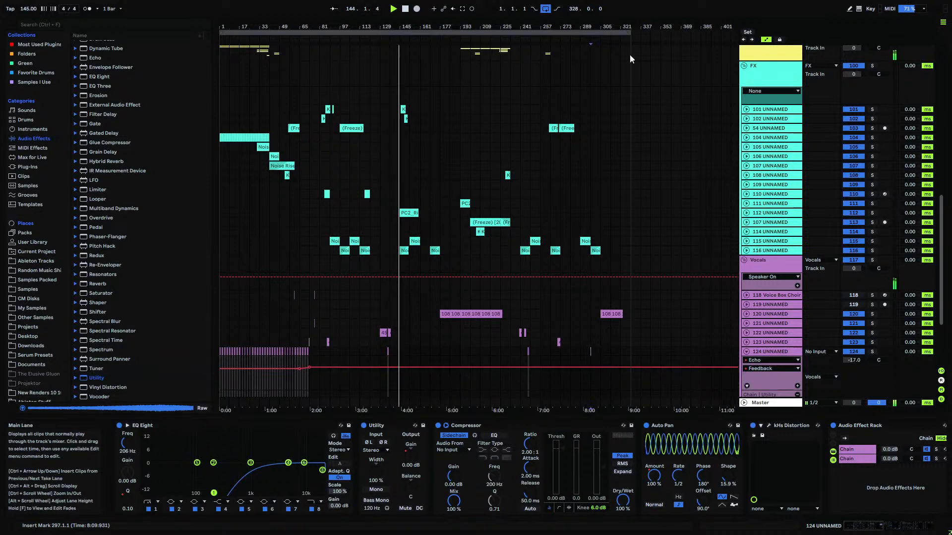
pyautogui.moveTo(607, 27); pyautogui.dragTo(613, 82)
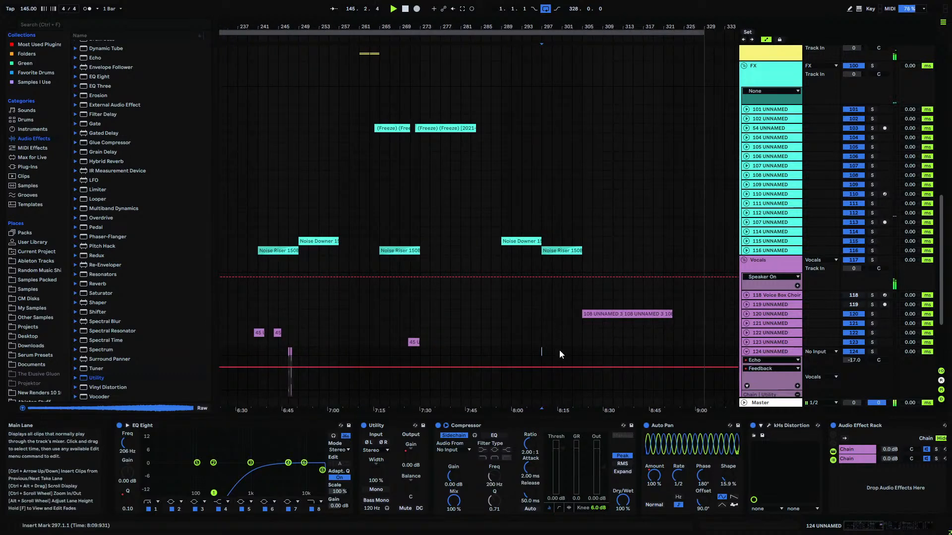
pyautogui.moveTo(577, 29); pyautogui.dragTo(577, 39)
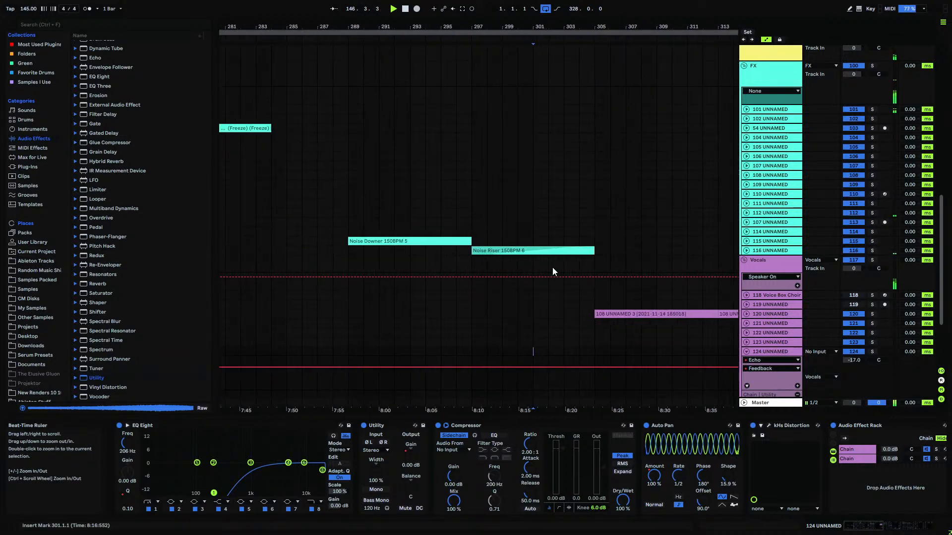
pyautogui.click(566, 352)
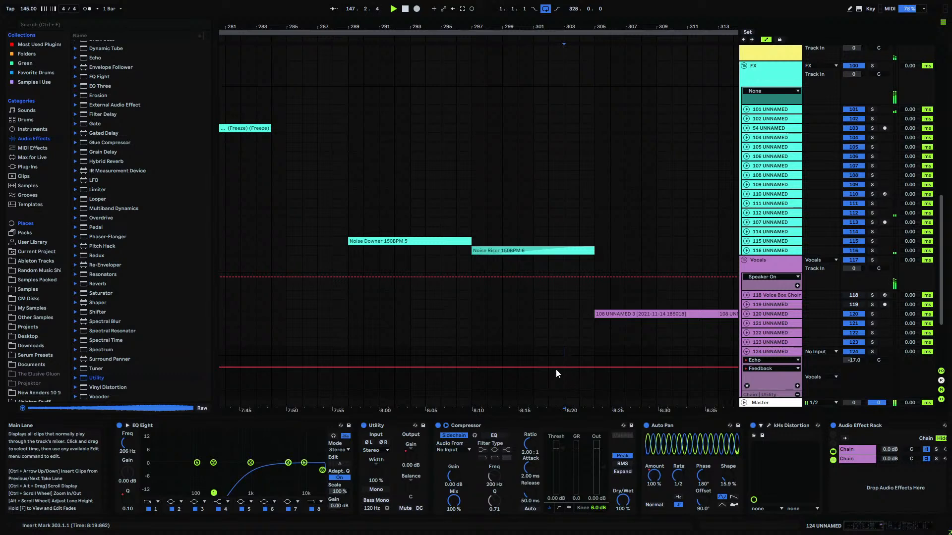
pyautogui.hotkey('ctrl', 'v')
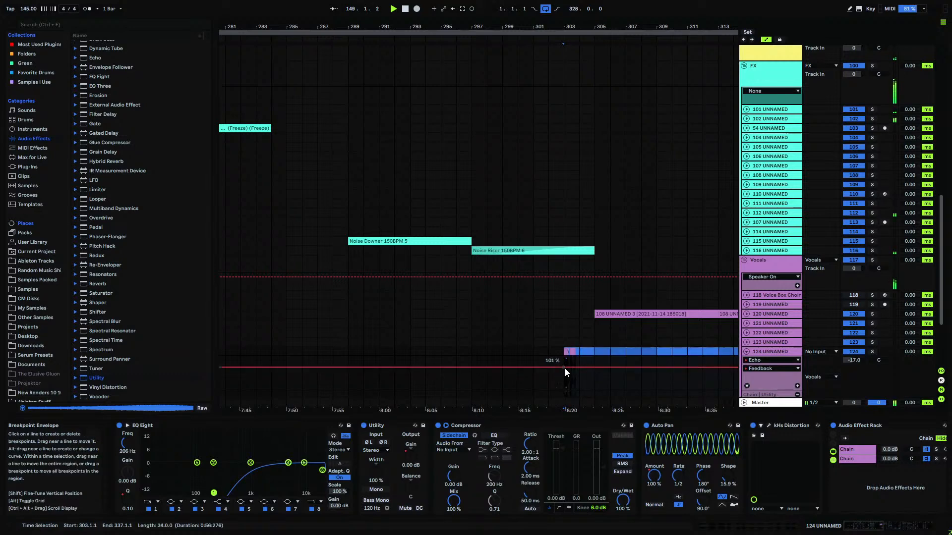
pyautogui.click(563, 354)
pyautogui.moveTo(560, 28); pyautogui.dragTo(560, 4)
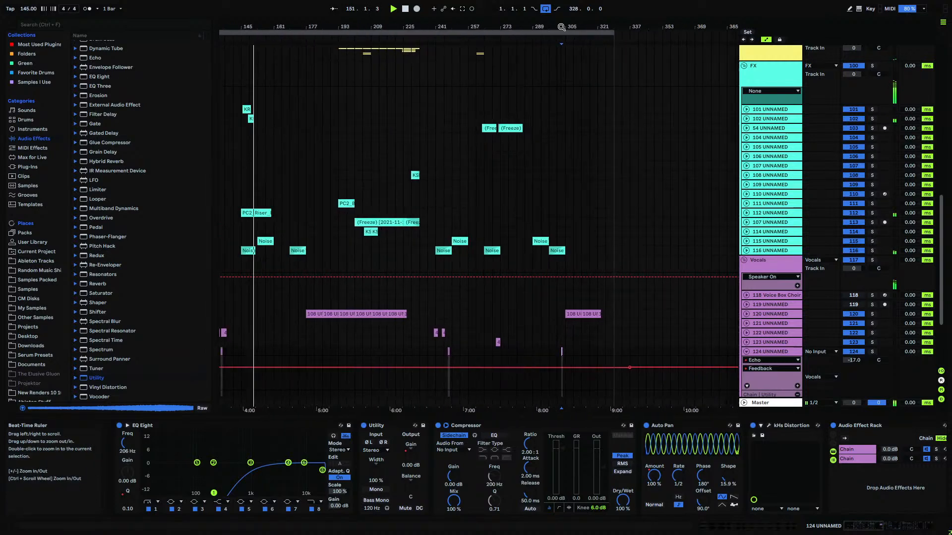
pyautogui.click(630, 368)
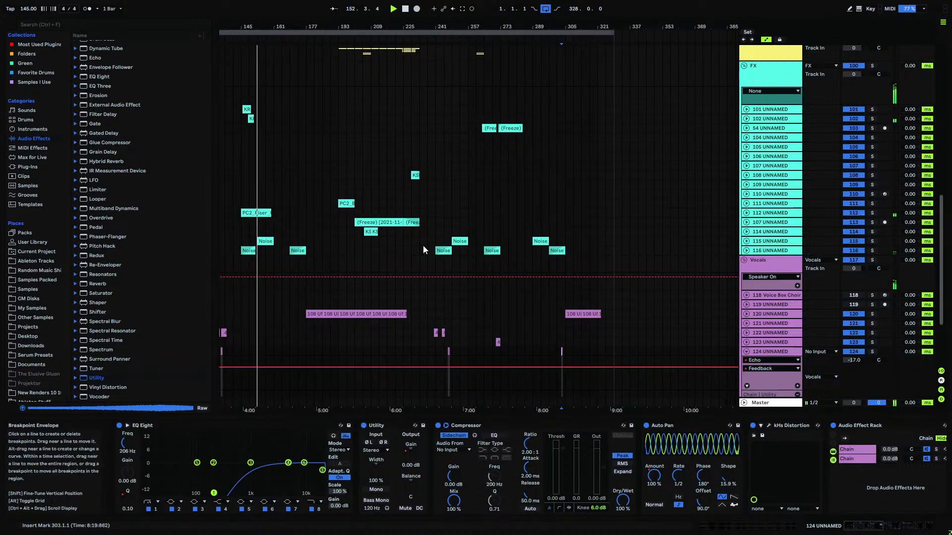
# - Edit the value of track 124's Echo Feedback automation near bar 73
pyautogui.moveTo(338, 24); pyautogui.dragTo(470, 183)
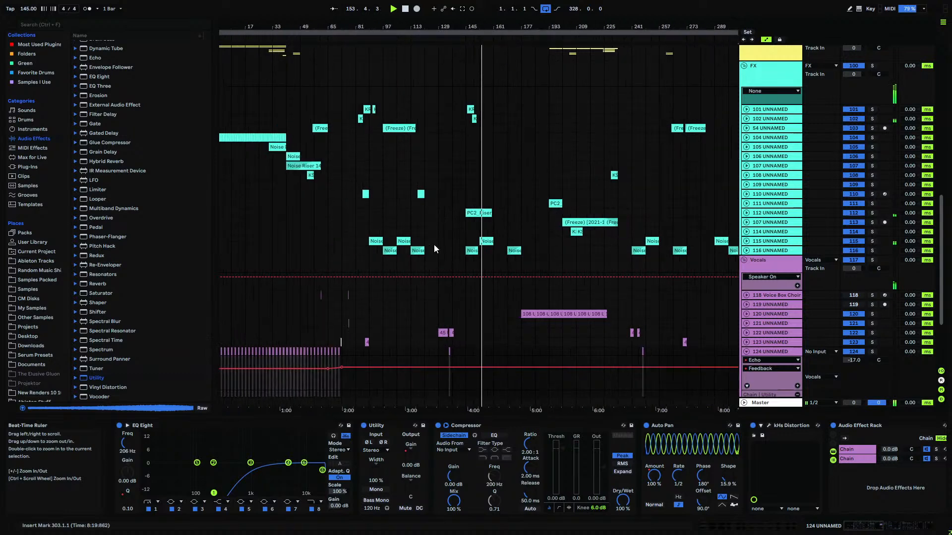
pyautogui.rightClick(343, 367)
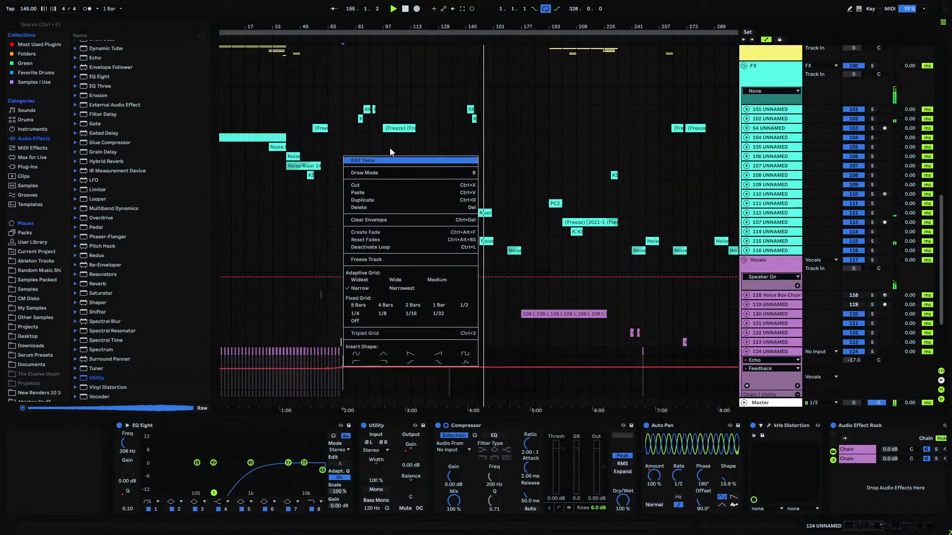
pyautogui.click(382, 162)
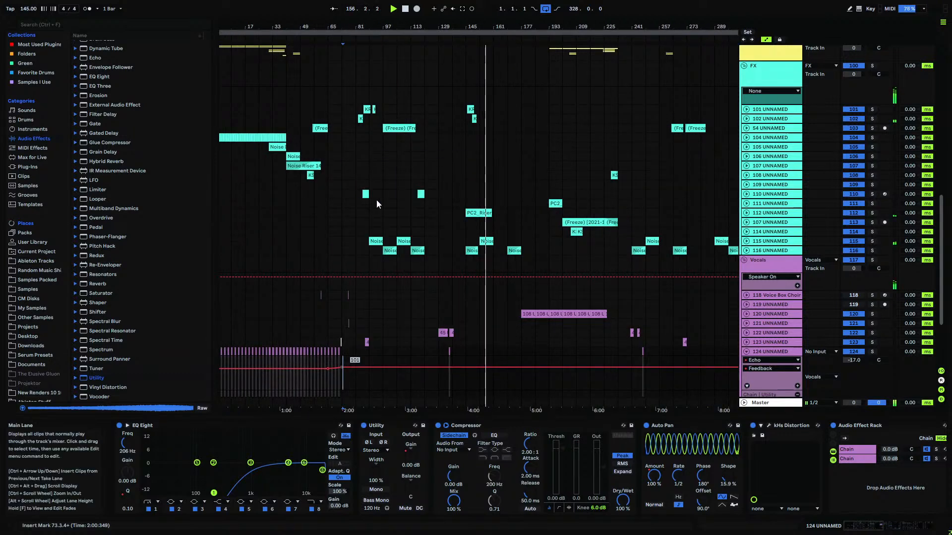
pyautogui.press('Return')
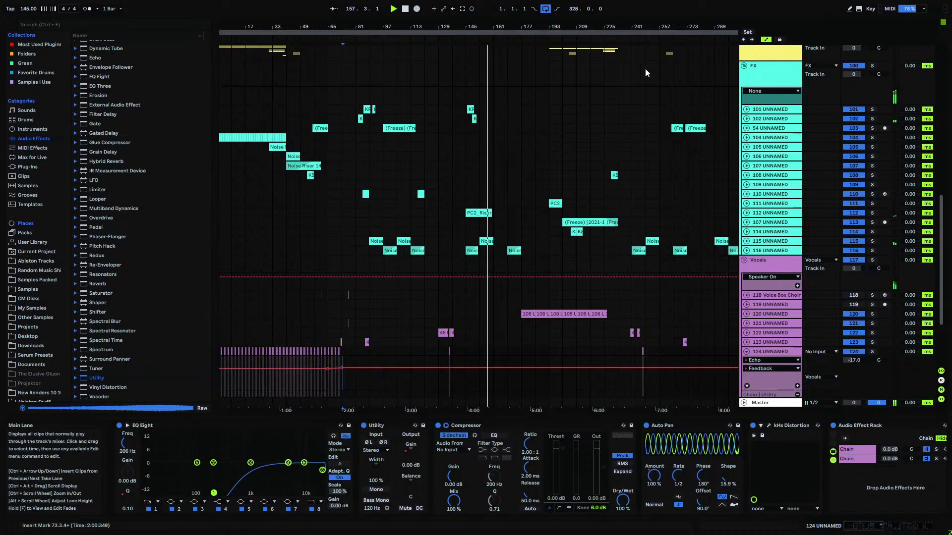
# - Play the pasted vocal chops from bar 303 and bring the NOTES track back into view
pyautogui.moveTo(660, 29); pyautogui.dragTo(464, 28)
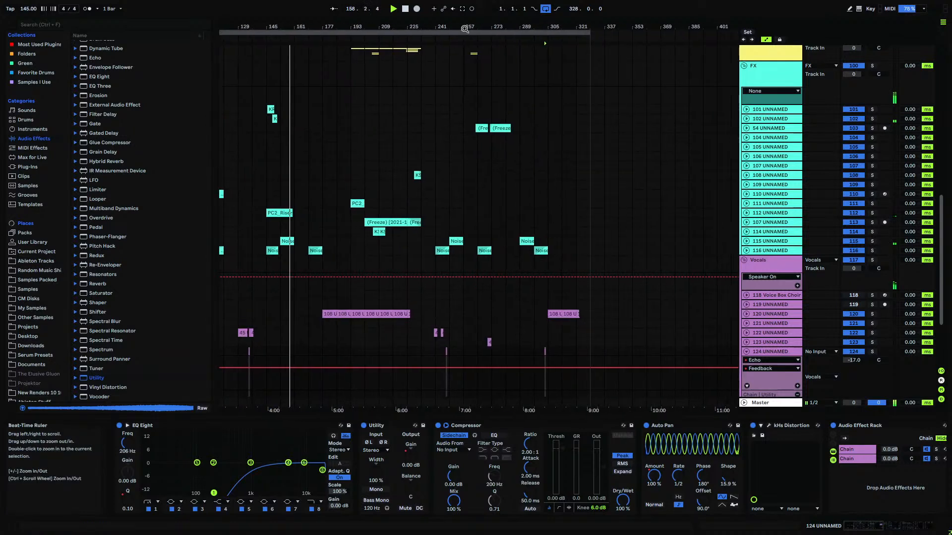
pyautogui.click(541, 354)
pyautogui.press('space')
pyautogui.press('space')
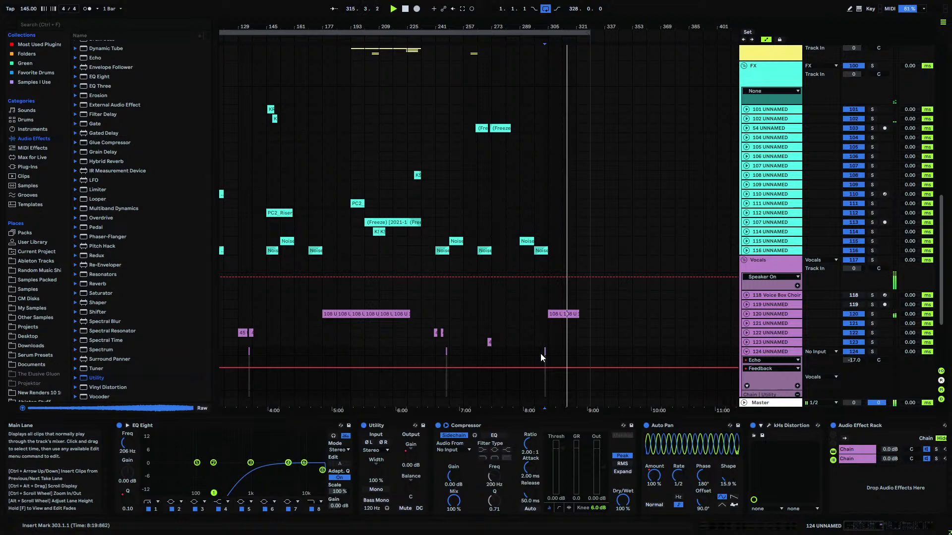
pyautogui.scroll(12, 551, 298)
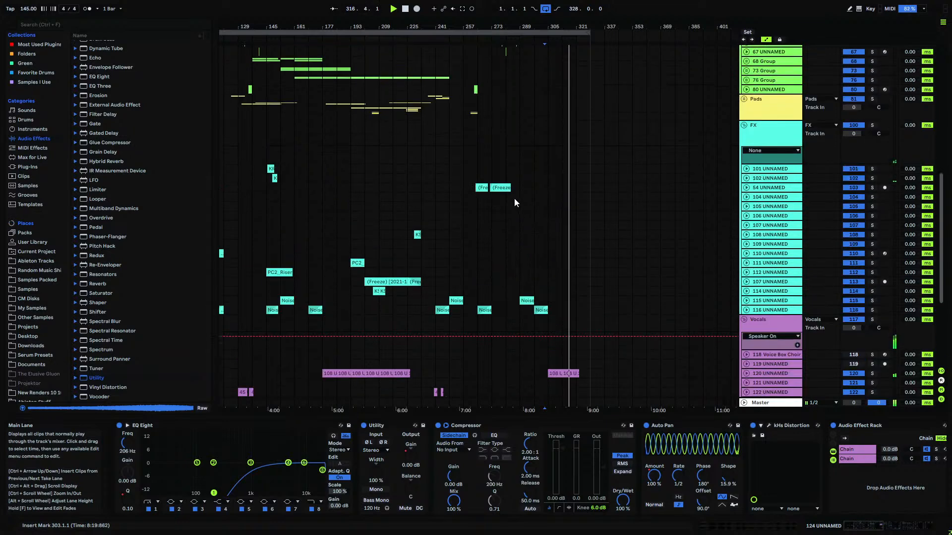
pyautogui.scroll(4, 351, 93)
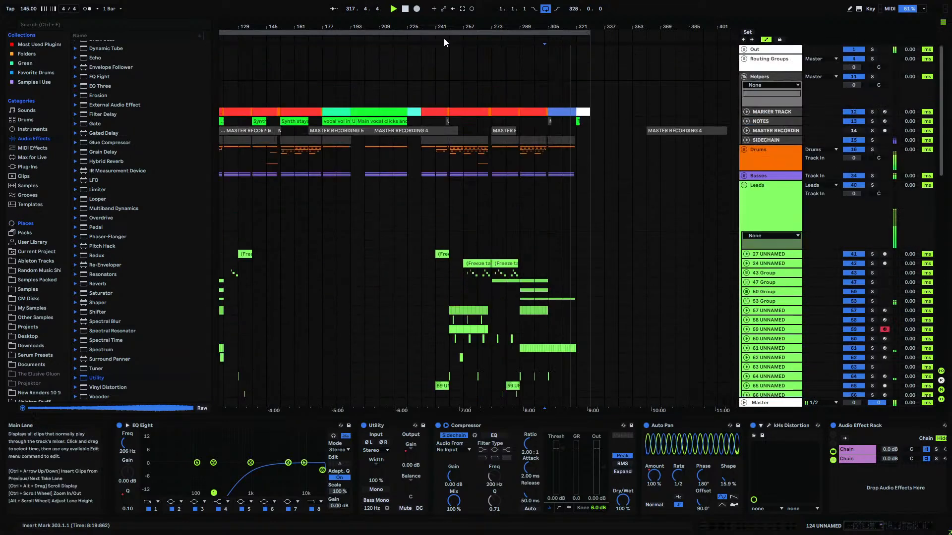
# - Color the "Use this main vocal more" note clip at bar 247 green on the NOTES track
pyautogui.moveTo(440, 23); pyautogui.dragTo(440, 47)
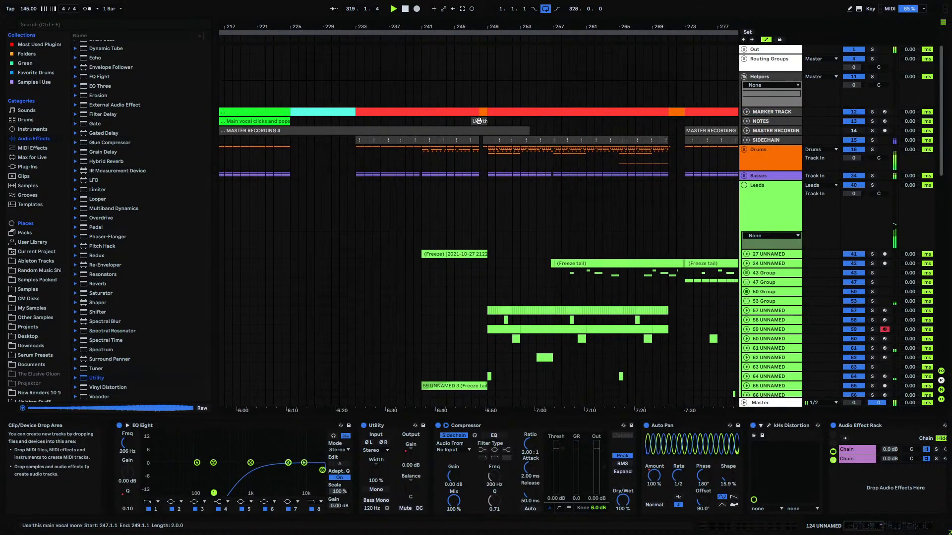
pyautogui.rightClick(480, 122)
pyautogui.click(528, 275)
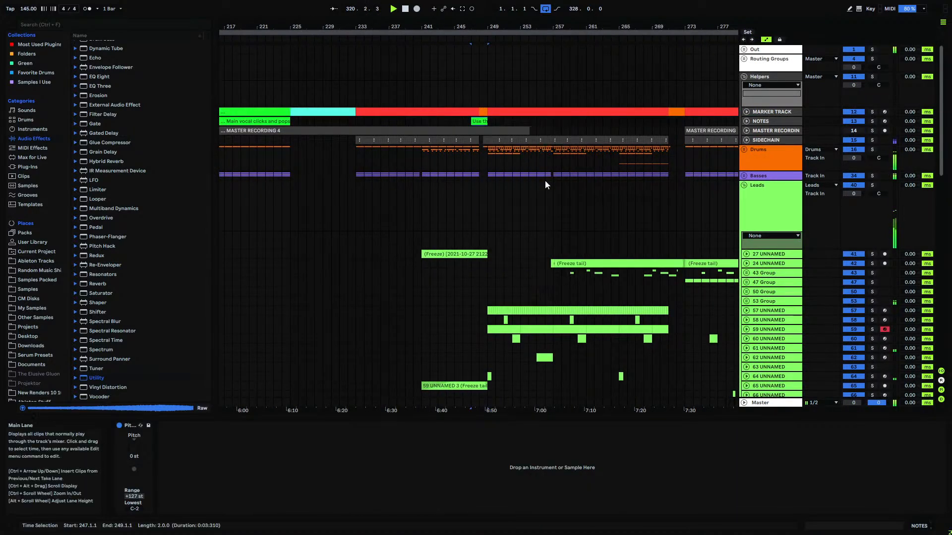
# - Deactivate track 64's impact clip at bar 305 and play the transition from bar 303
pyautogui.moveTo(643, 25); pyautogui.dragTo(604, 43)
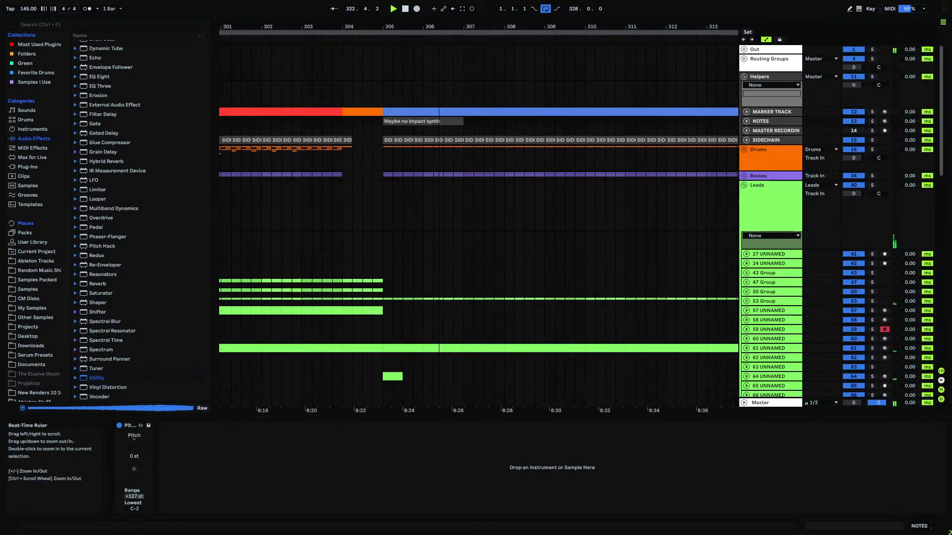
pyautogui.scroll(-3, 368, 114)
pyautogui.click(367, 44)
pyautogui.scroll(-3, 364, 318)
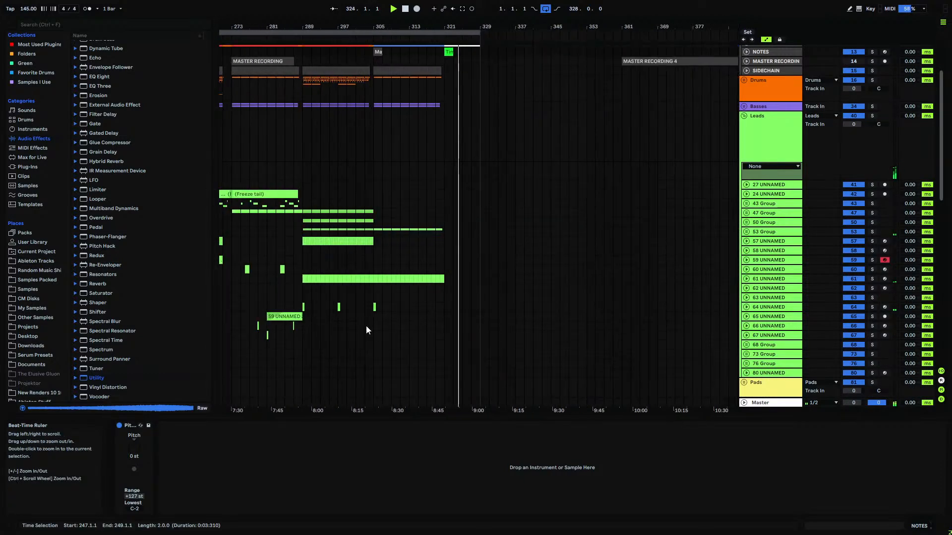
pyautogui.click(374, 306)
pyautogui.click(361, 307)
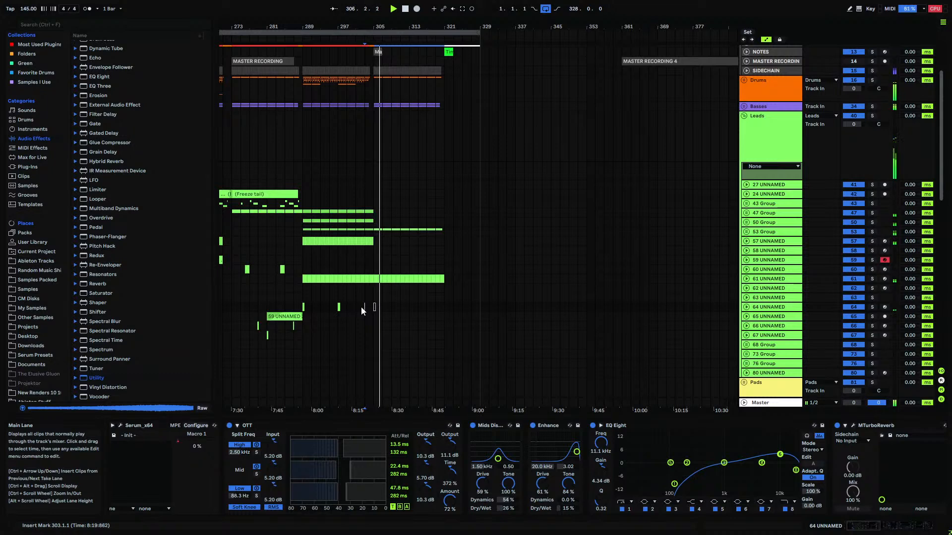
# - Show track 61's EQ Eight "8 Frequency A" automation and play the passage from bar 301
pyautogui.click(749, 279)
pyautogui.click(746, 279)
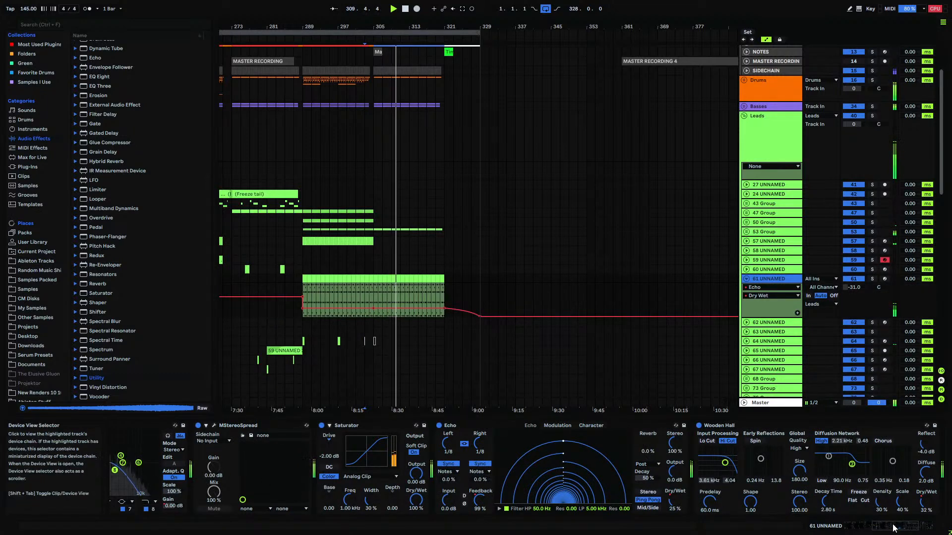
pyautogui.scroll(5, 496, 496)
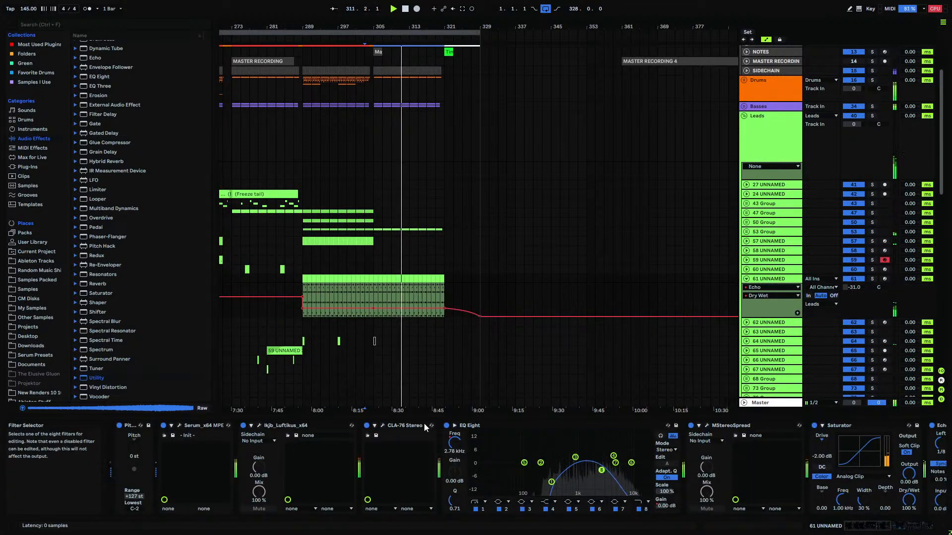
pyautogui.click(603, 470)
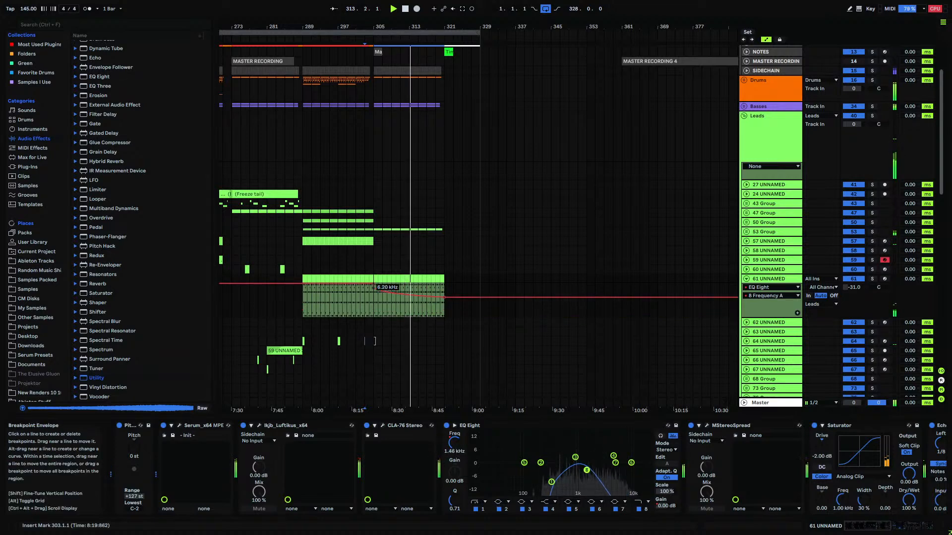
pyautogui.click(358, 297)
pyautogui.press('space')
pyautogui.press('space')
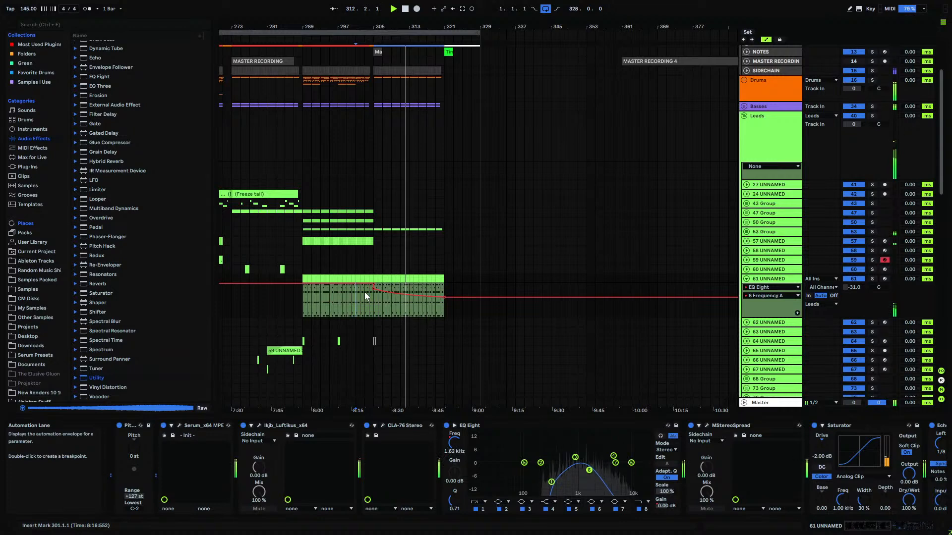
# - Deactivate track 61's clips from bar 305 to bar 321 and play from bar 303
pyautogui.click(375, 278)
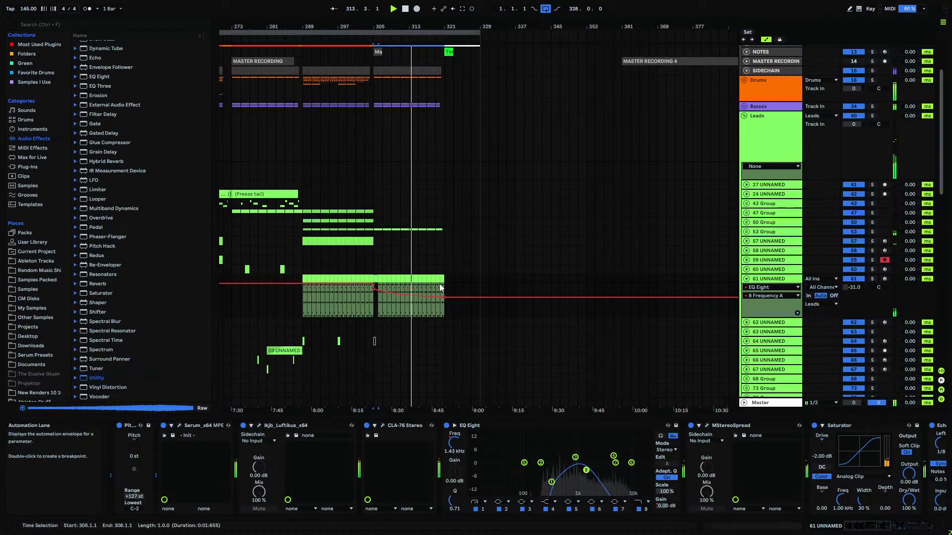
pyautogui.moveTo(375, 279); pyautogui.dragTo(442, 278)
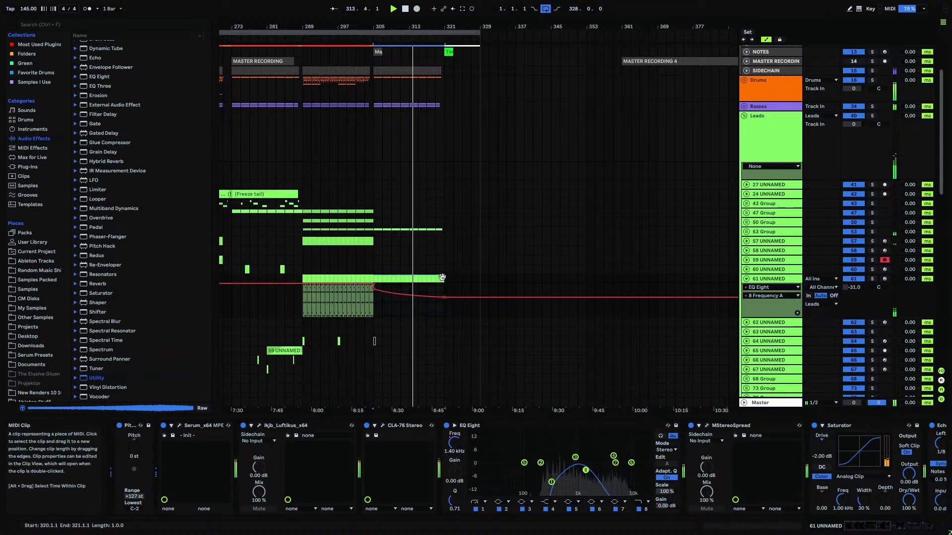
pyautogui.click(364, 271)
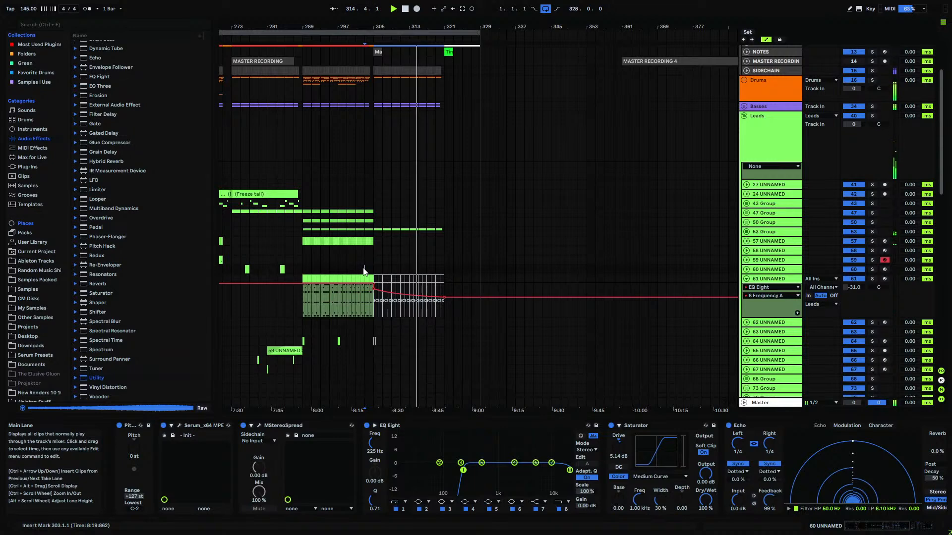
# - Color the "Maybe no impact synth" note clip at bar 305 green and show the whole arrangement
pyautogui.rightClick(379, 58)
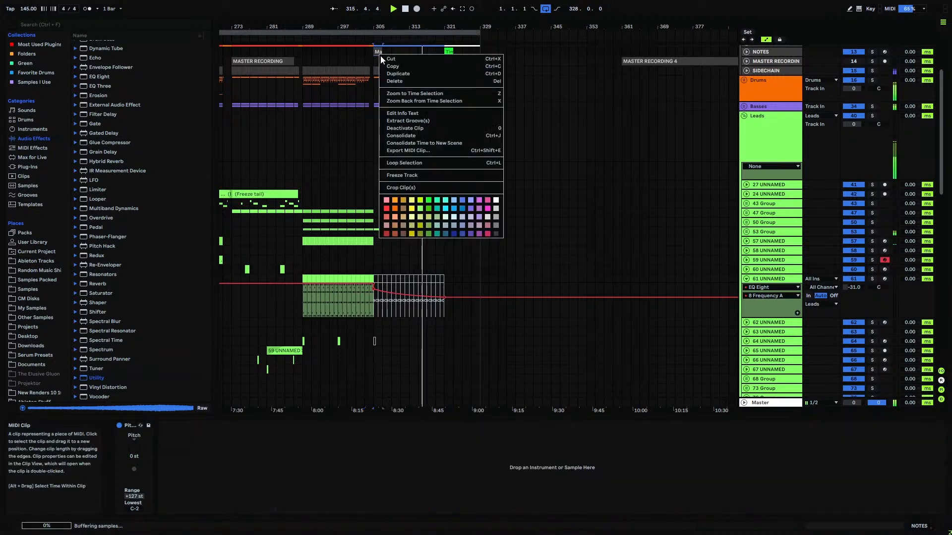
pyautogui.click(429, 203)
pyautogui.moveTo(431, 27); pyautogui.dragTo(0, 27)
pyautogui.moveTo(661, 27); pyautogui.dragTo(661, 0)
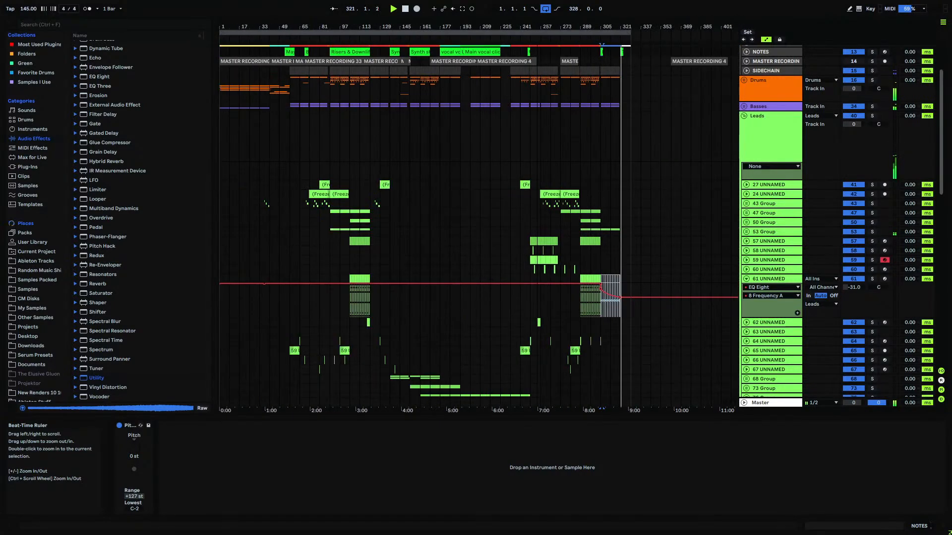
# - Fold track 61 and the Leads, FX and Helpers groups, and place the insert marker at bar 1
pyautogui.click(745, 279)
pyautogui.click(743, 117)
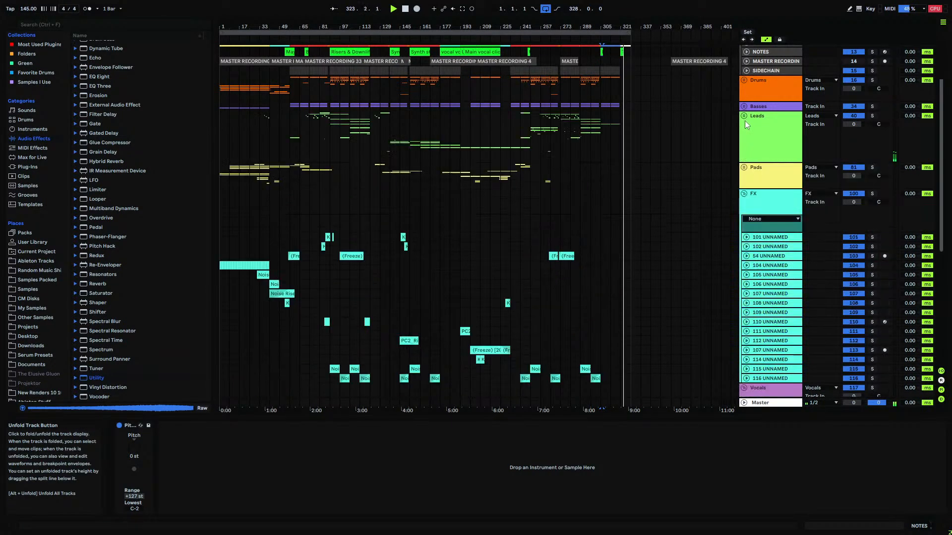
pyautogui.click(744, 220)
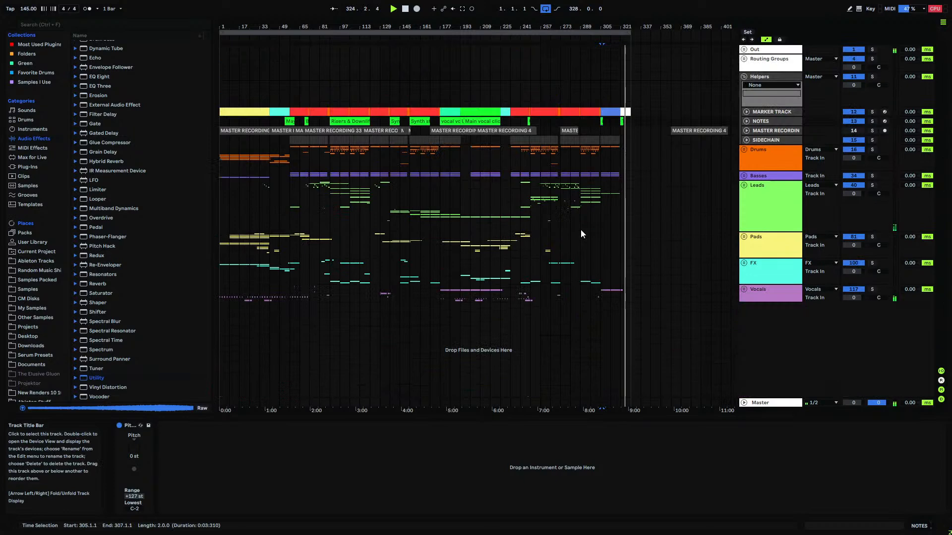
pyautogui.click(418, 111)
pyautogui.click(222, 81)
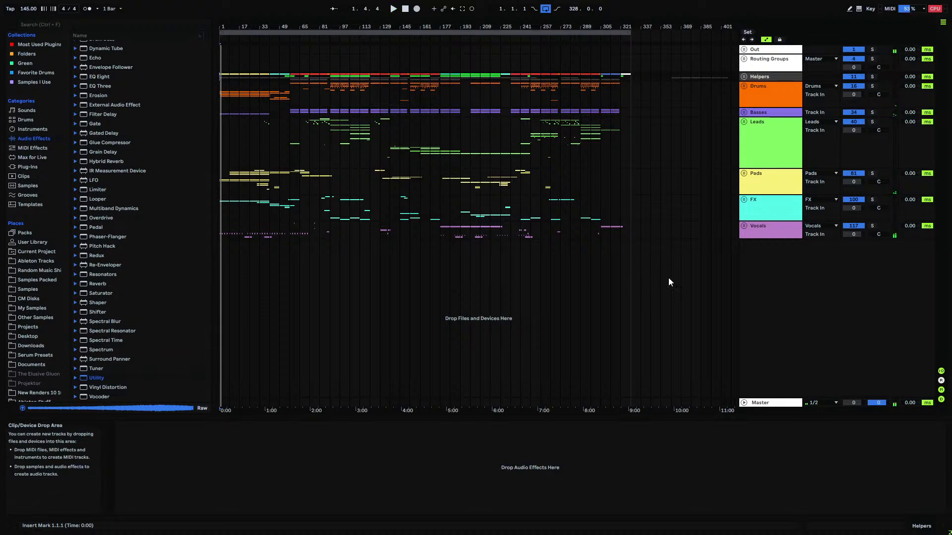
# - Unfold the Vocals group, show track 124's Utility Gain automation and shape a curved fade-out from bar 321 to bar 329
pyautogui.click(745, 226)
pyautogui.scroll(-3, 583, 314)
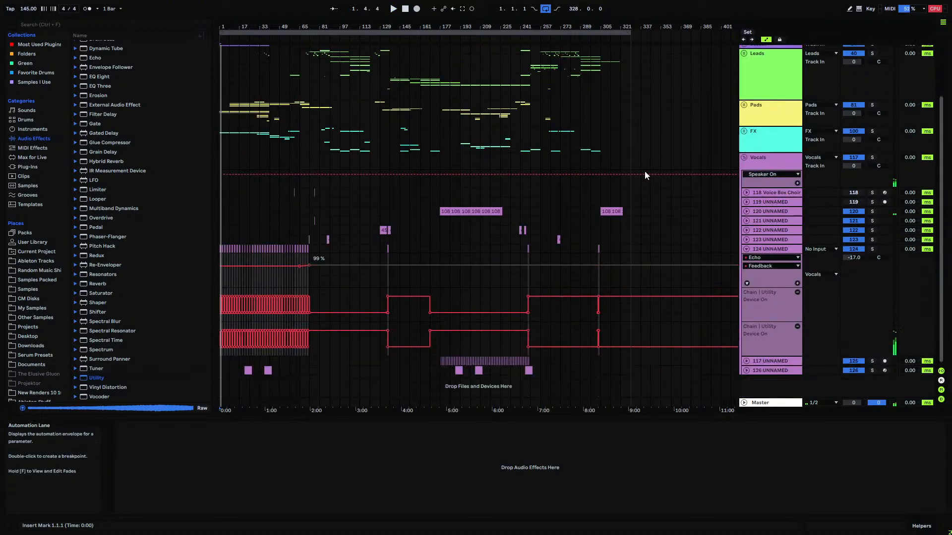
pyautogui.moveTo(630, 27); pyautogui.dragTo(620, 74)
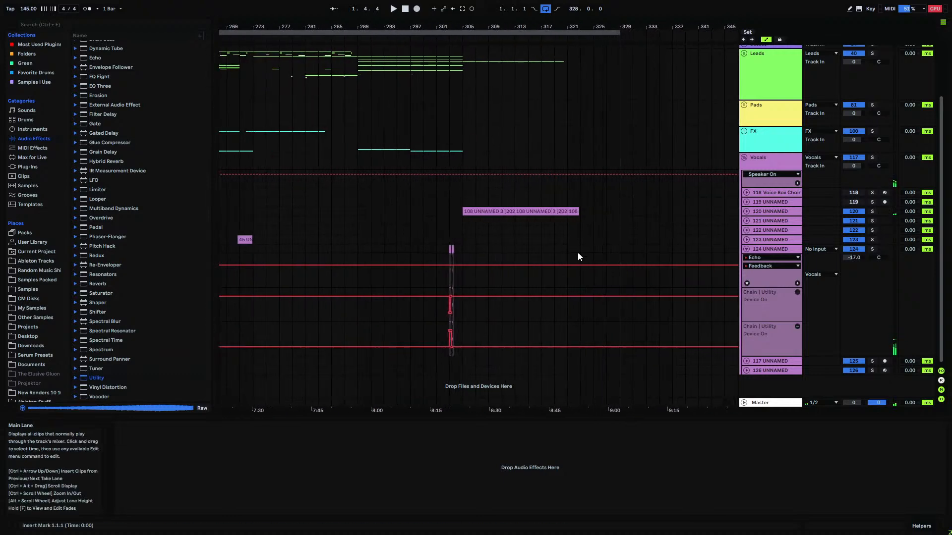
pyautogui.click(775, 249)
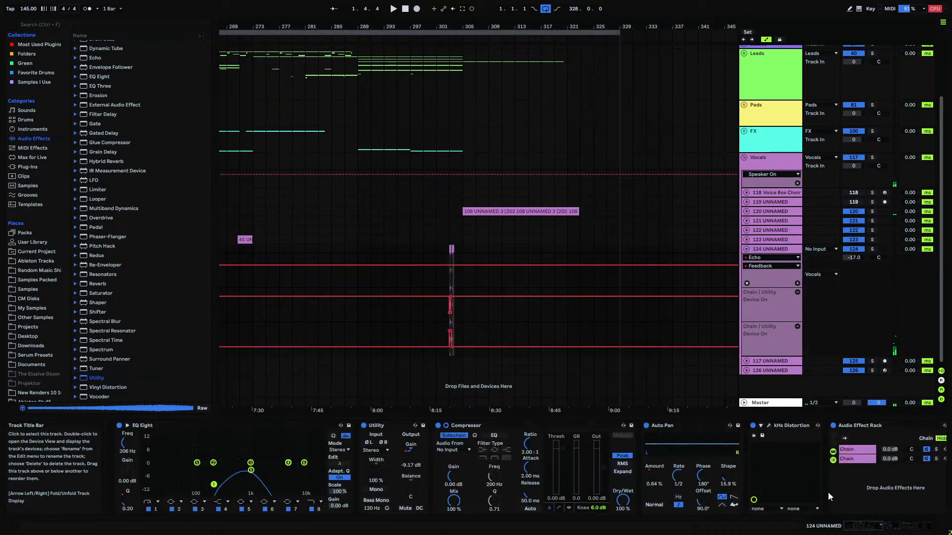
pyautogui.moveTo(863, 526); pyautogui.dragTo(916, 526)
pyautogui.click(578, 449)
pyautogui.click(566, 268)
pyautogui.moveTo(619, 268)
pyautogui.mouseDown()
pyautogui.moveTo(619, 287)
pyautogui.moveTo(603, 268)
pyautogui.mouseUp()
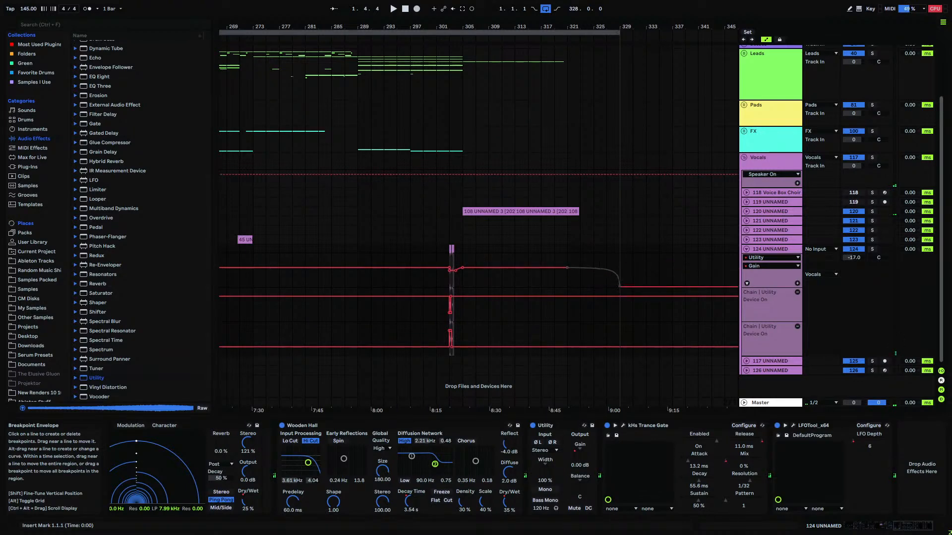
# - Fold track 124 and the Vocals group, and place the insert marker at the arrangement's end, bar 329
pyautogui.click(746, 248)
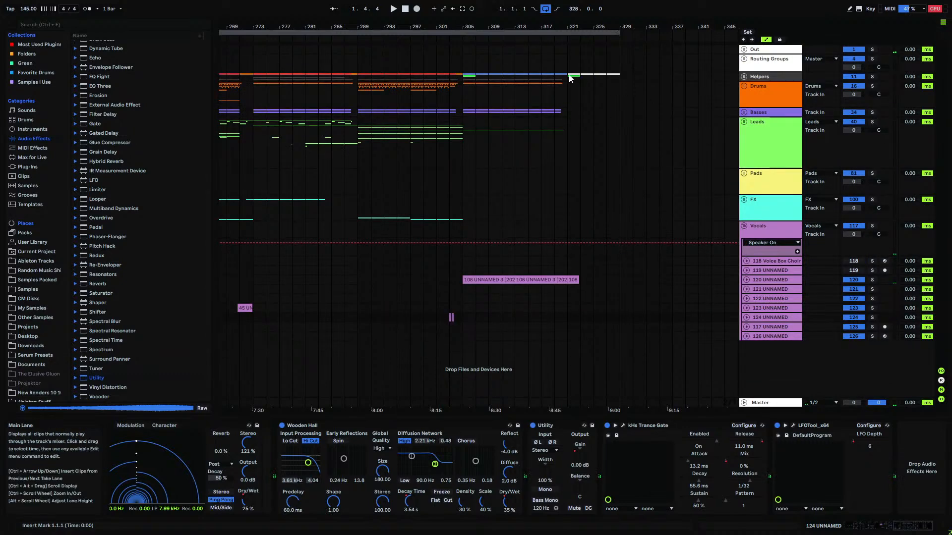
pyautogui.click(622, 75)
pyautogui.moveTo(576, 26); pyautogui.dragTo(576, 1)
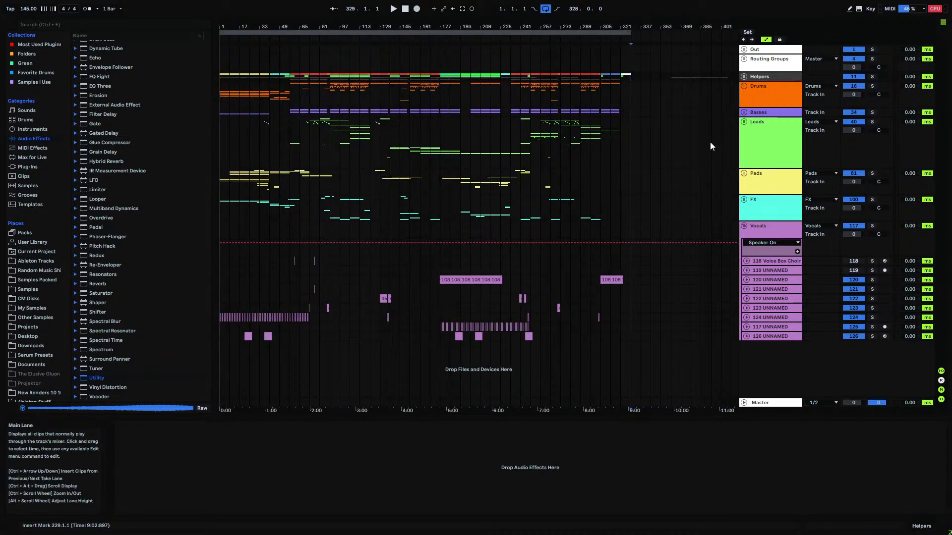
pyautogui.click(743, 225)
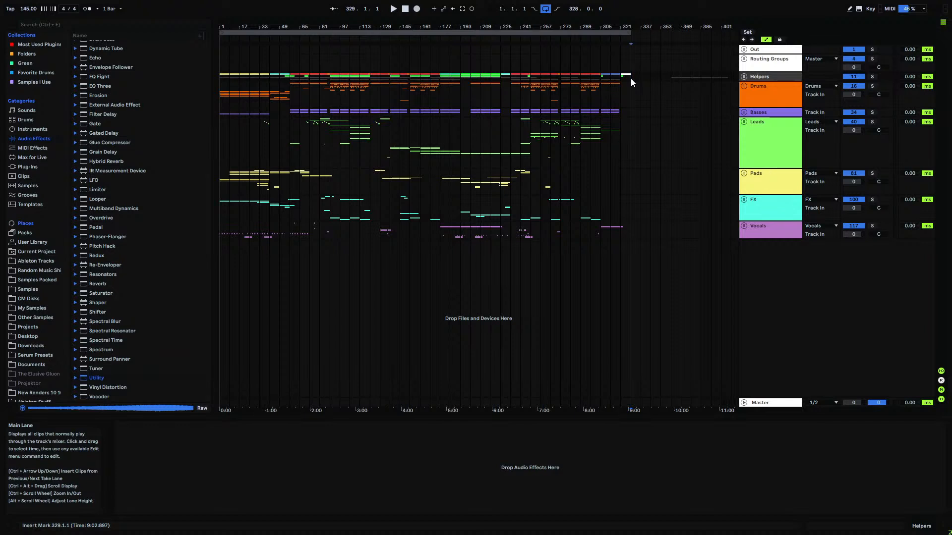
pyautogui.moveTo(526, 28)
pyautogui.mouseDown()
pyautogui.moveTo(527, 60)
pyautogui.moveTo(527, 27)
pyautogui.mouseUp()
pyautogui.click(221, 86)
pyautogui.moveTo(222, 87); pyautogui.dragTo(632, 91)
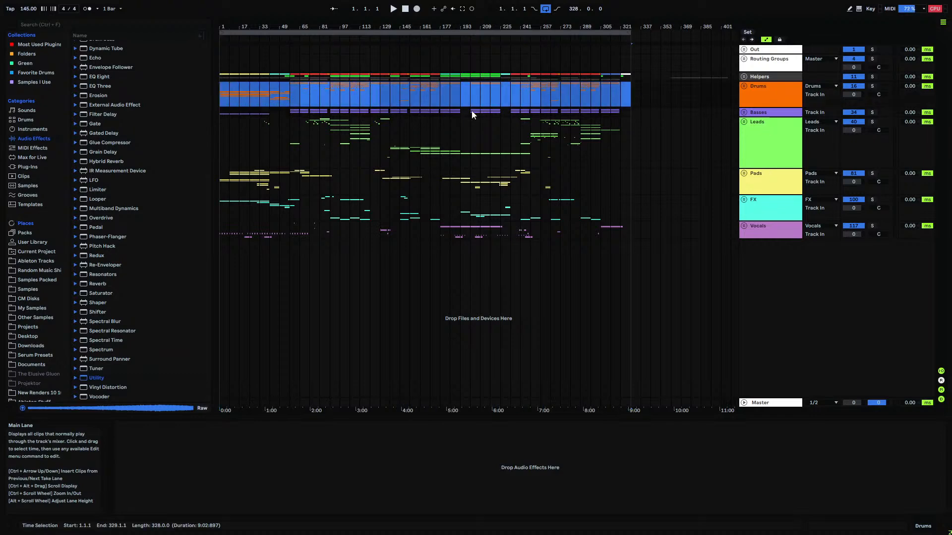
pyautogui.click(411, 102)
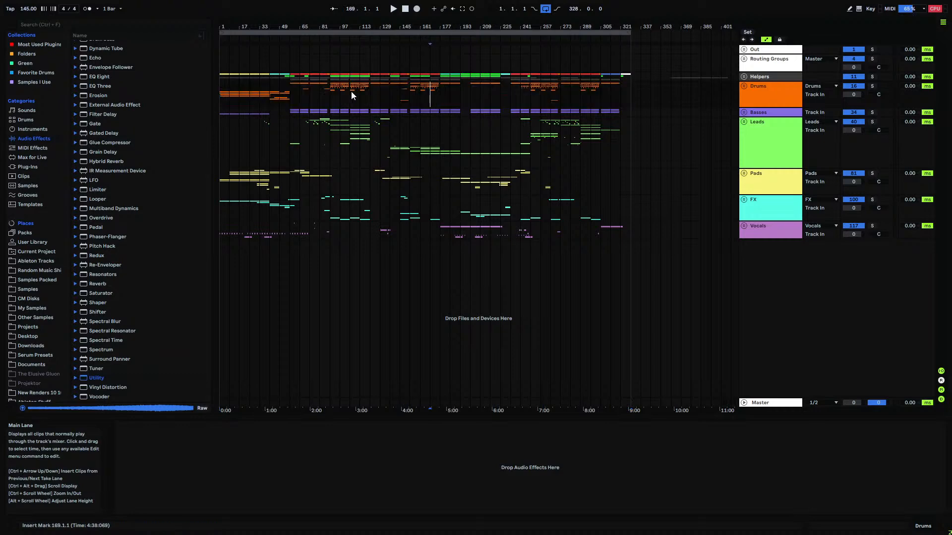
pyautogui.moveTo(293, 84); pyautogui.dragTo(311, 84)
pyautogui.press('Delete')
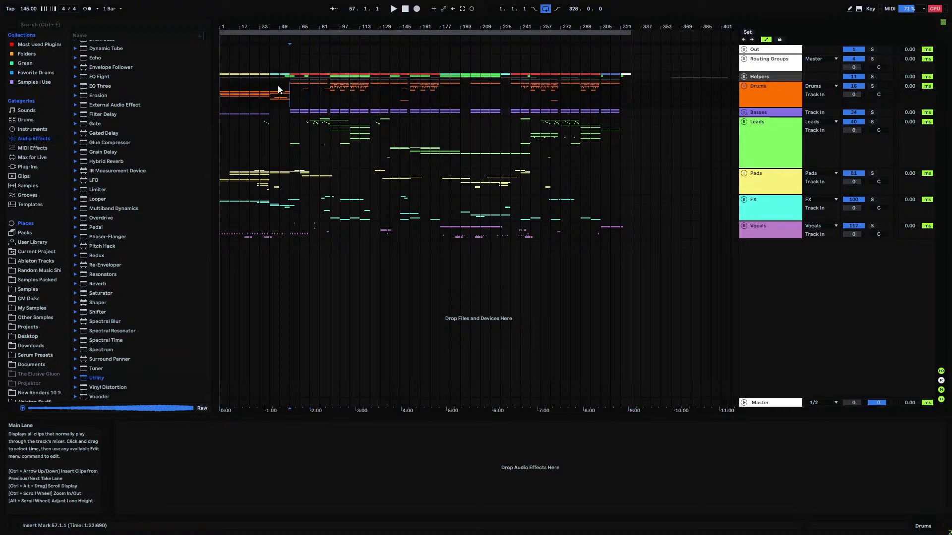